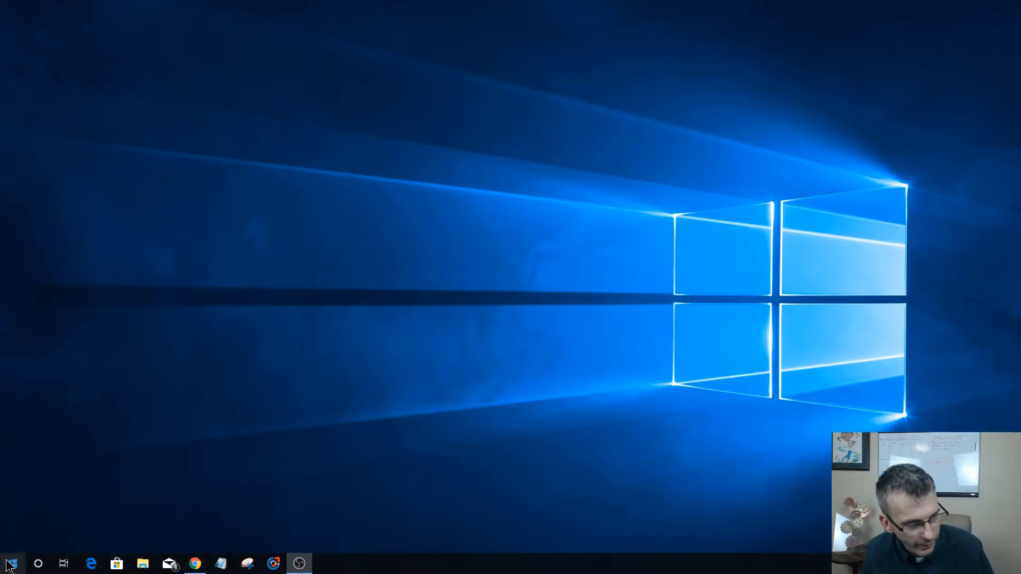
Find VCarve Pro 9.5 among the installed programs and launch it.
click(13, 563)
scroll(139, 309, down, 20)
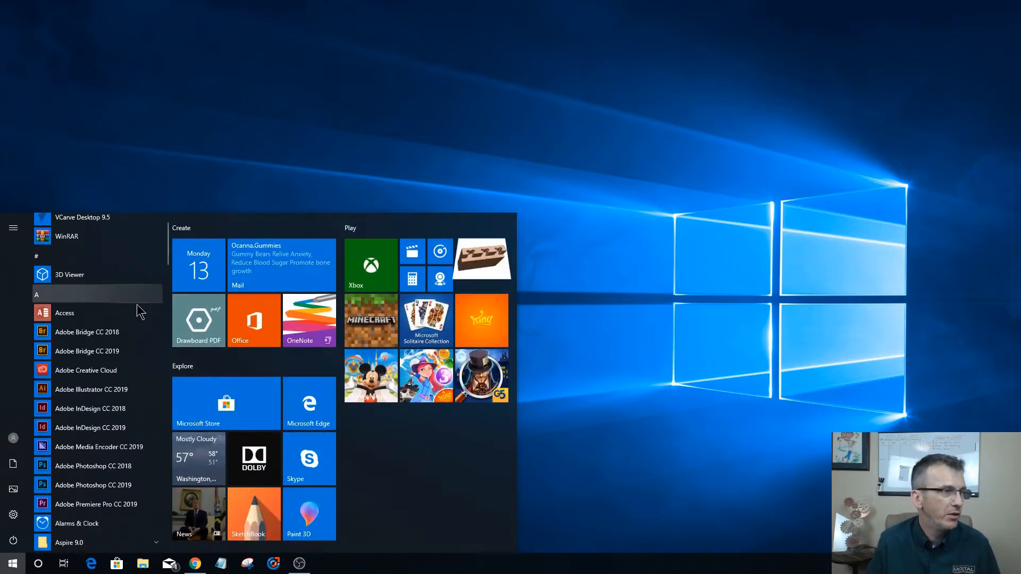
scroll(109, 379, down, 1)
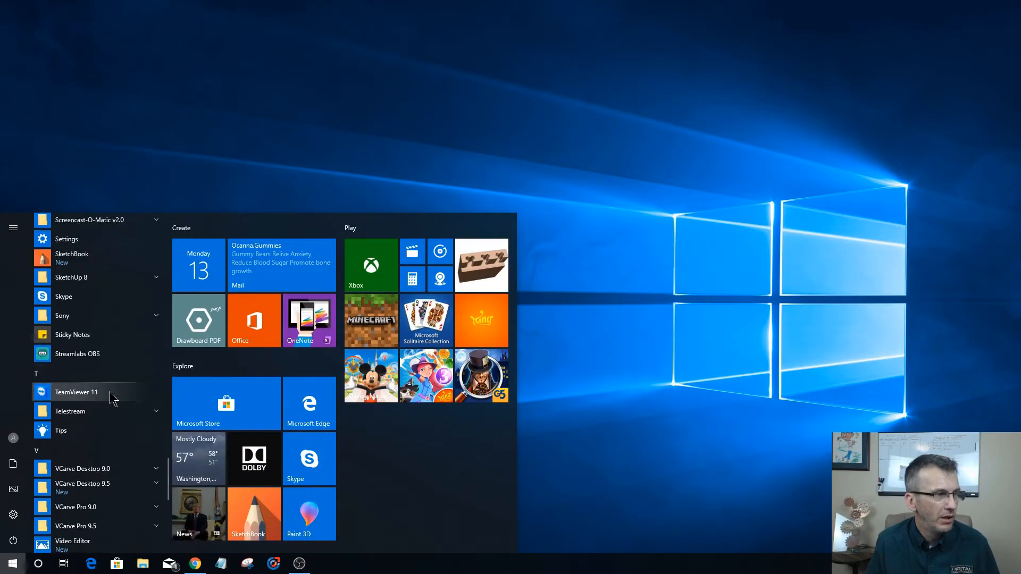
scroll(109, 379, up, 2)
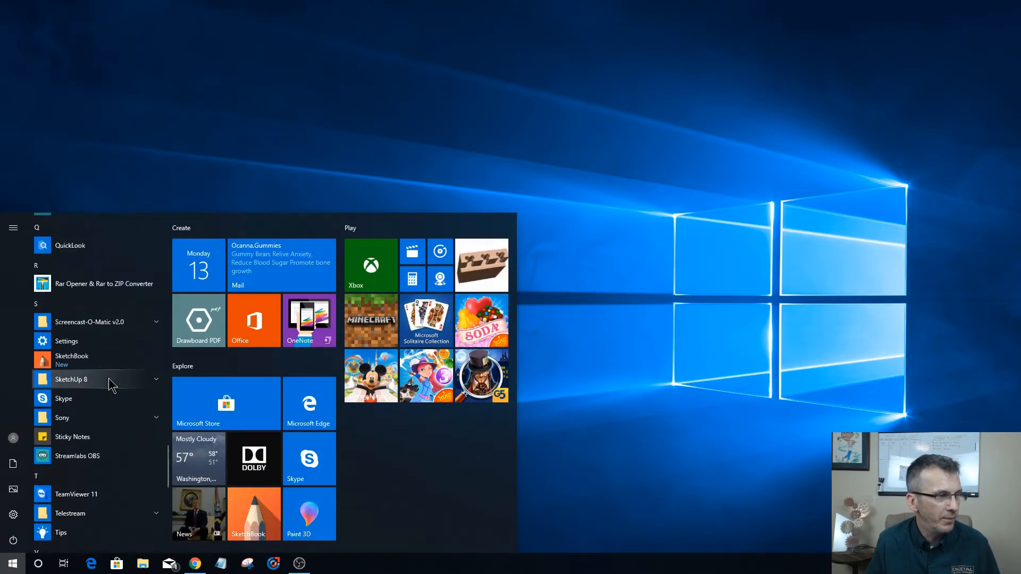
scroll(109, 378, down, 3)
scroll(110, 385, down, 1)
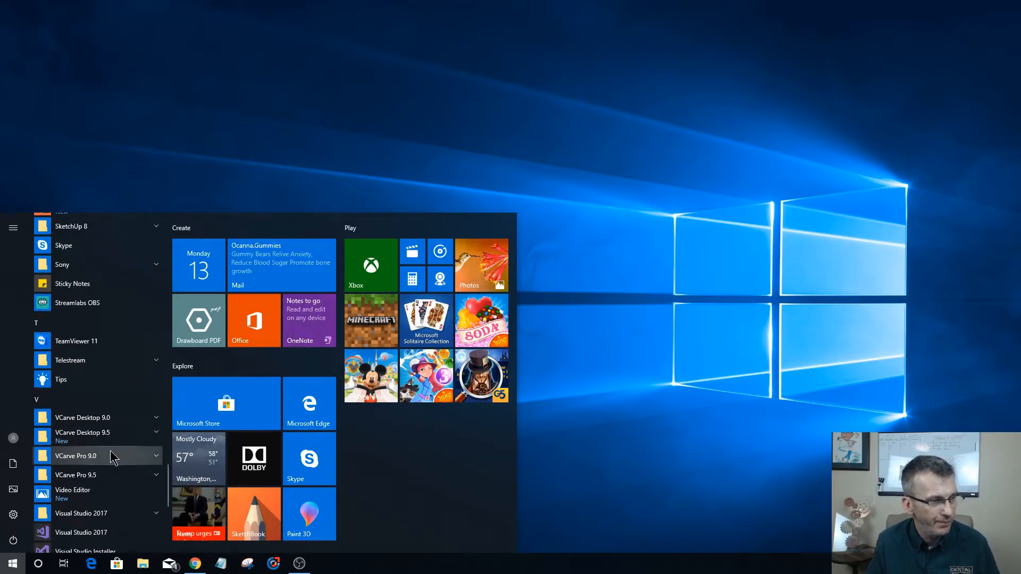
click(113, 480)
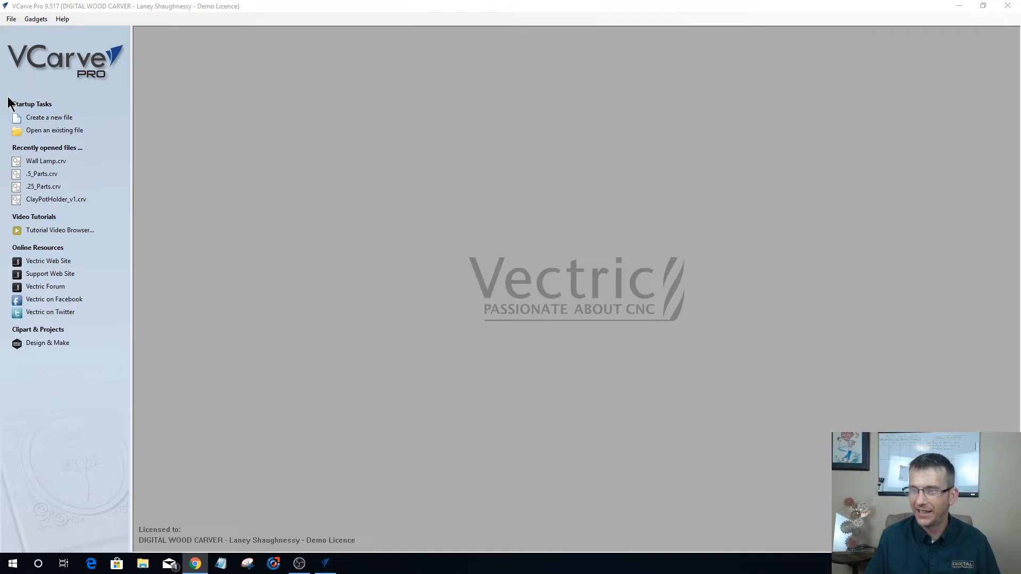
Create a new single-sided job of 15 x 15 inches, 0.75 inch thick, with Z zero on the machine bed.
click(59, 117)
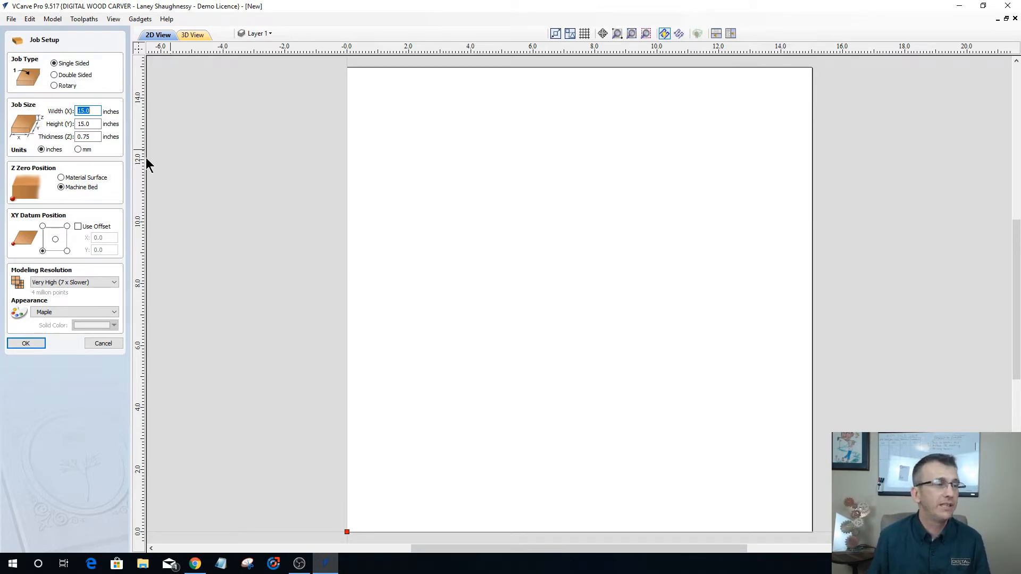
click(31, 347)
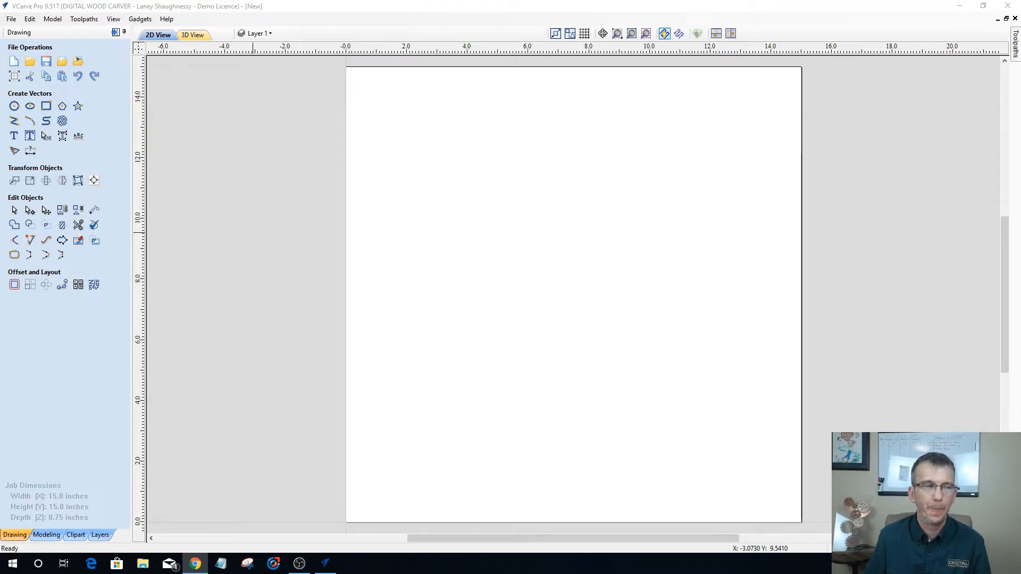
Change the job type to double sided in the job setup.
click(62, 62)
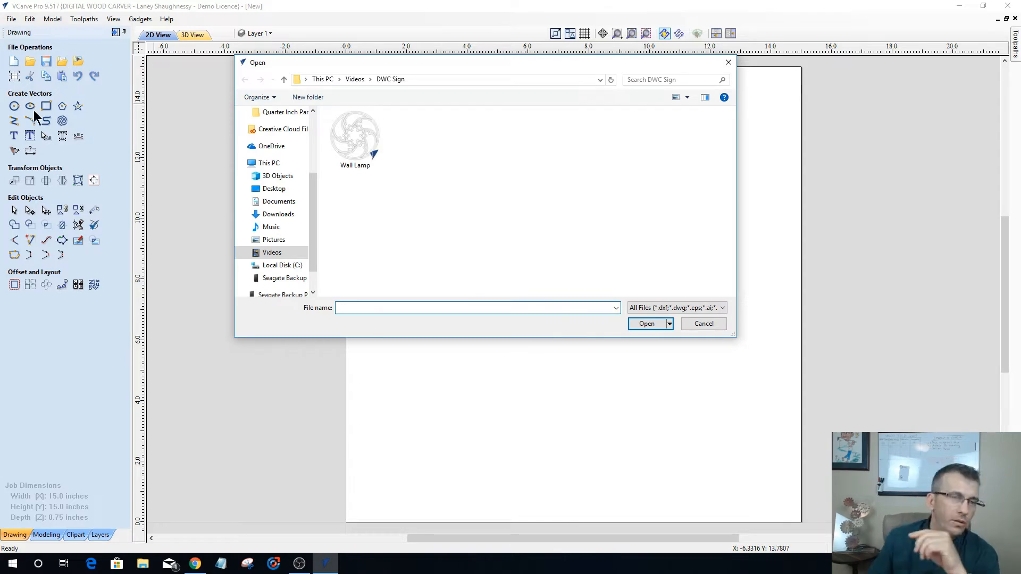
click(703, 323)
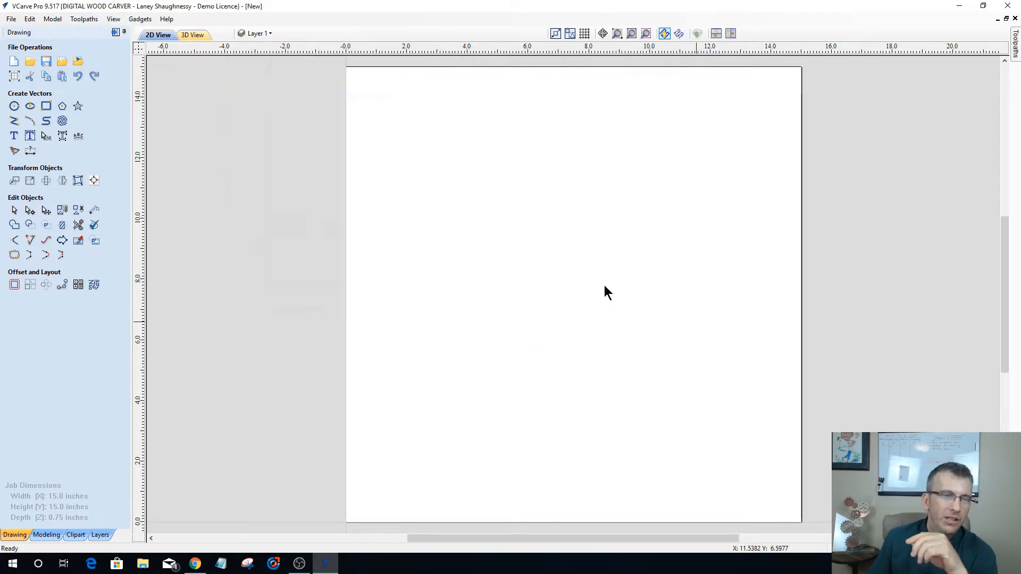
click(14, 76)
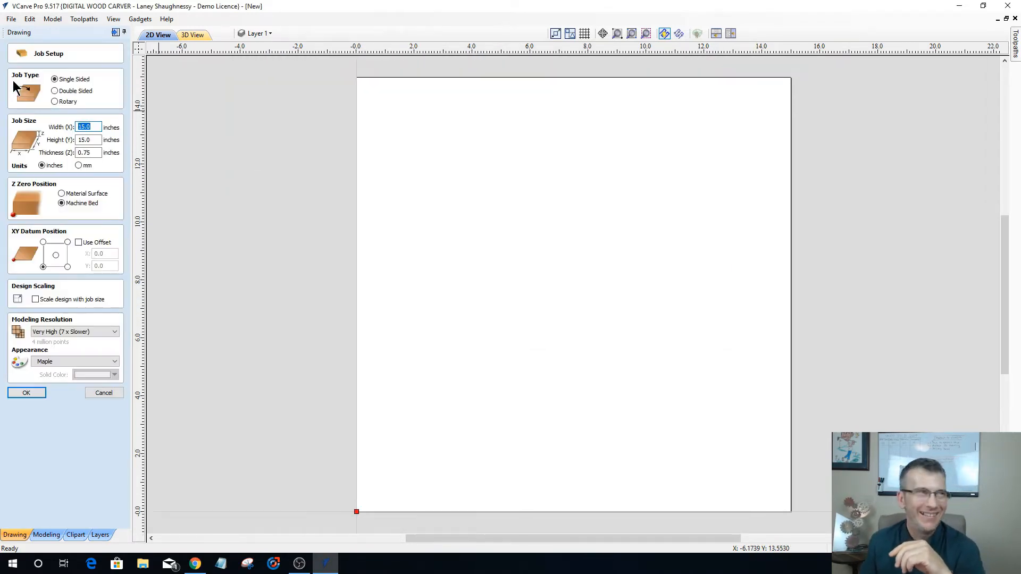
click(55, 91)
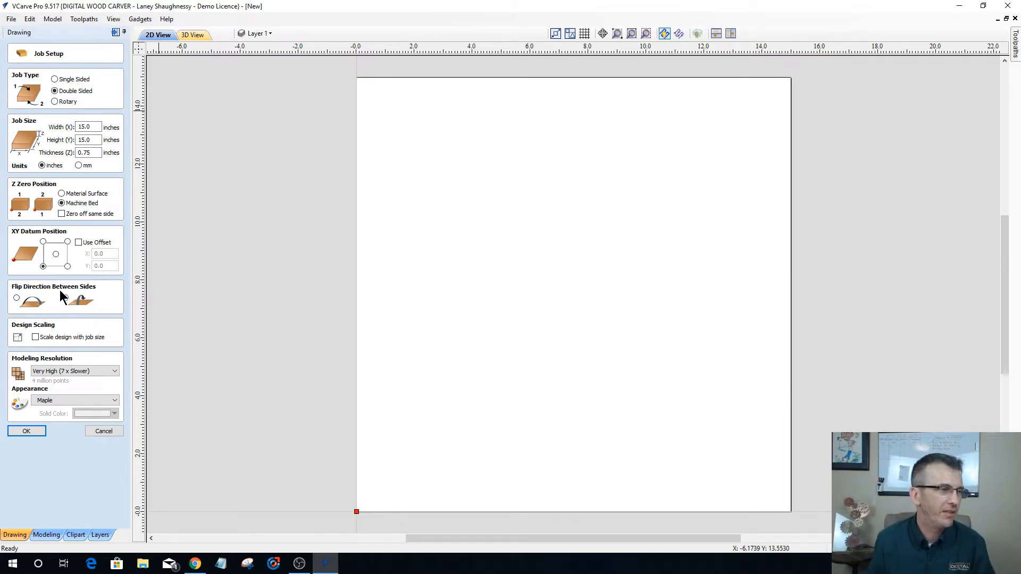
click(26, 432)
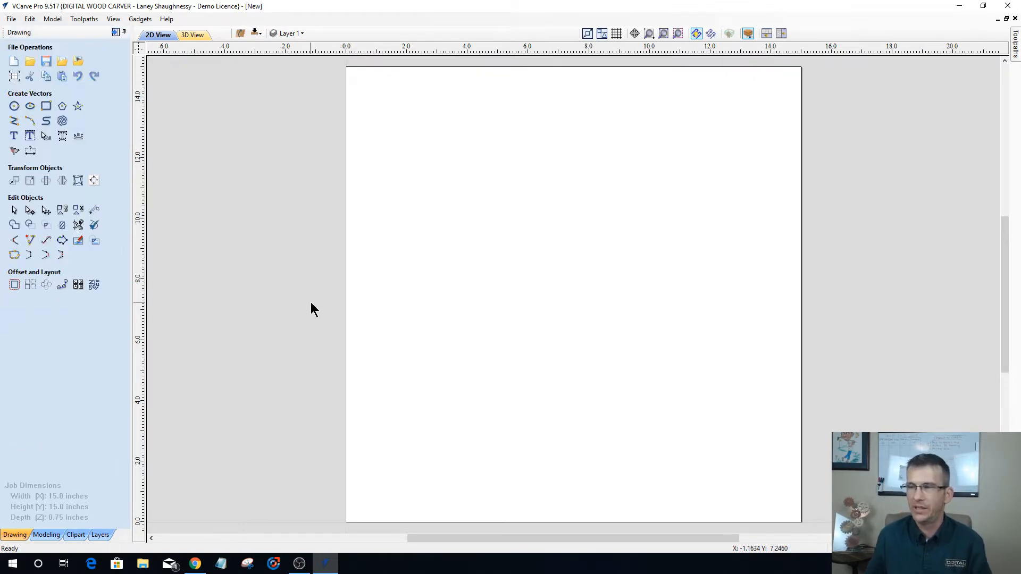
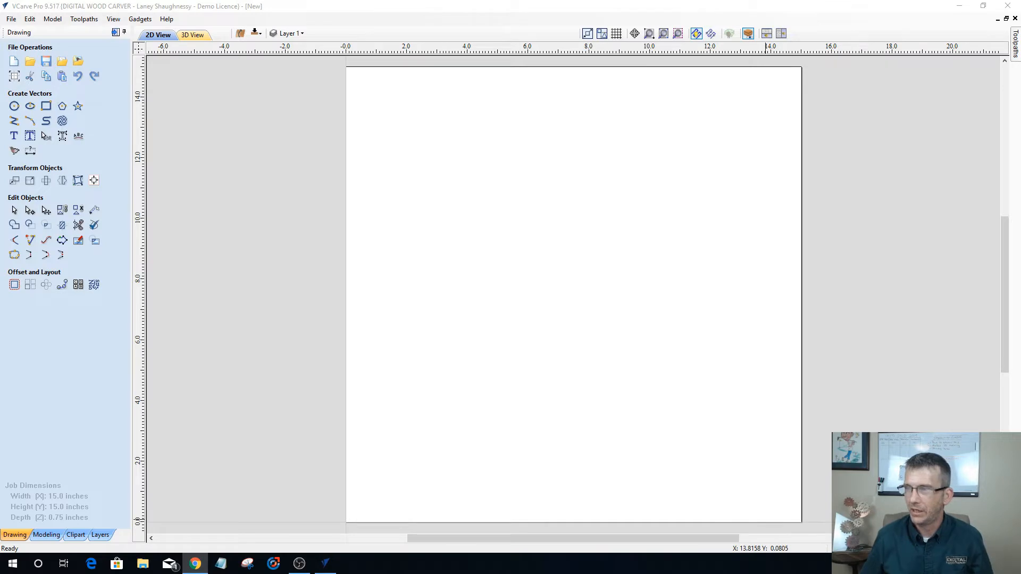
Import the vectors from the Wall Lamp file in the DWC Sign folder and deselect them.
click(61, 64)
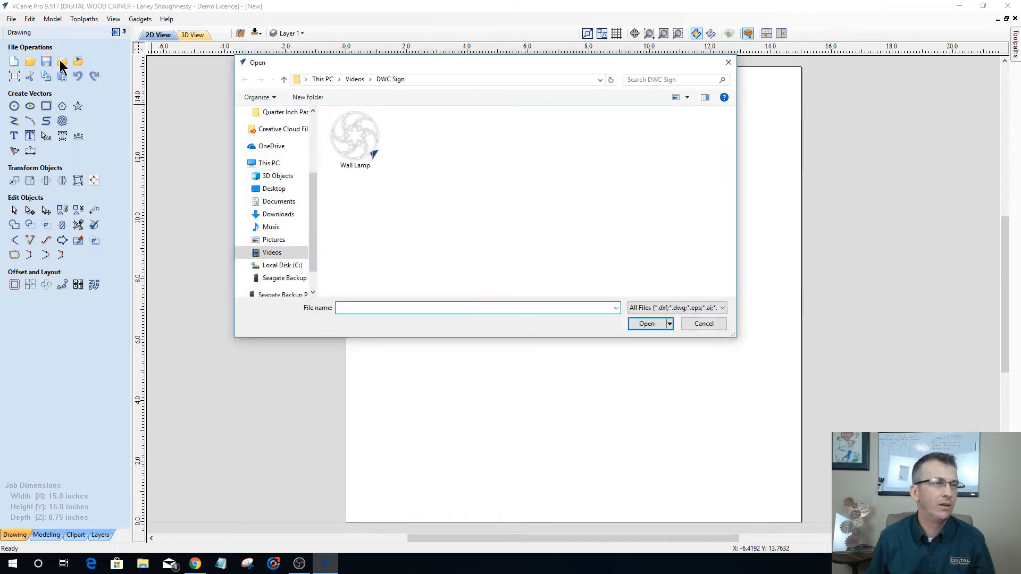
click(360, 154)
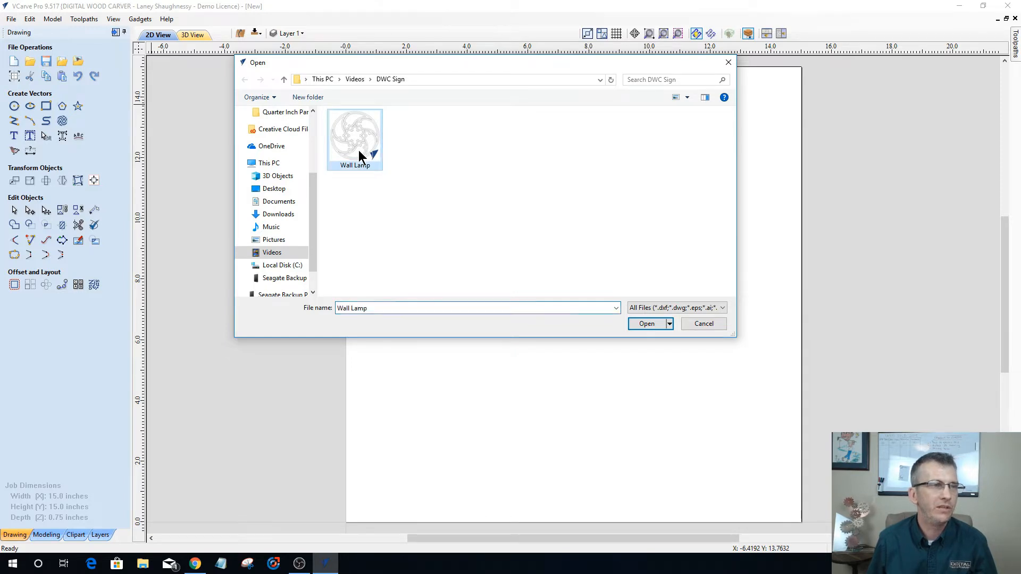
click(645, 327)
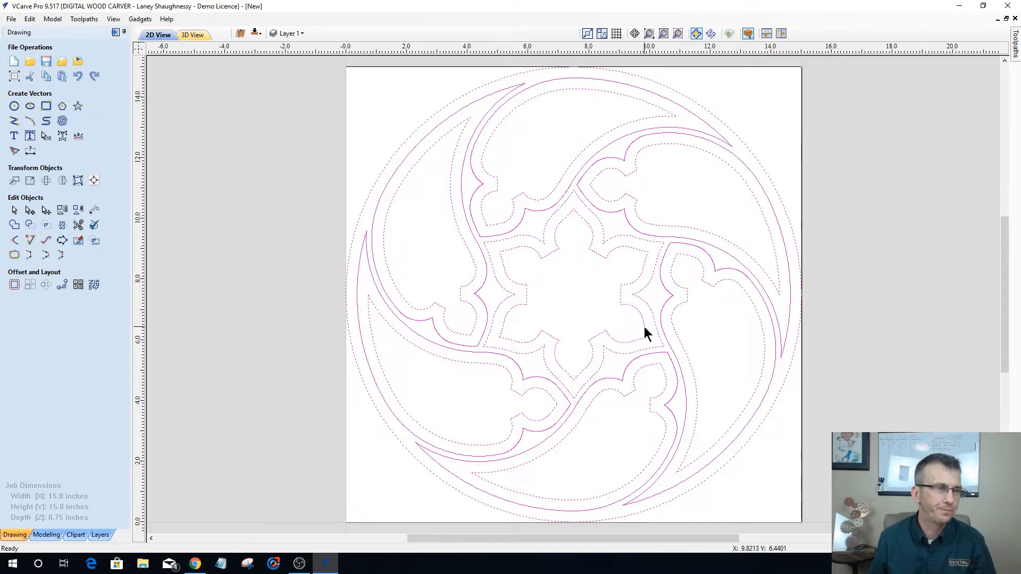
click(285, 242)
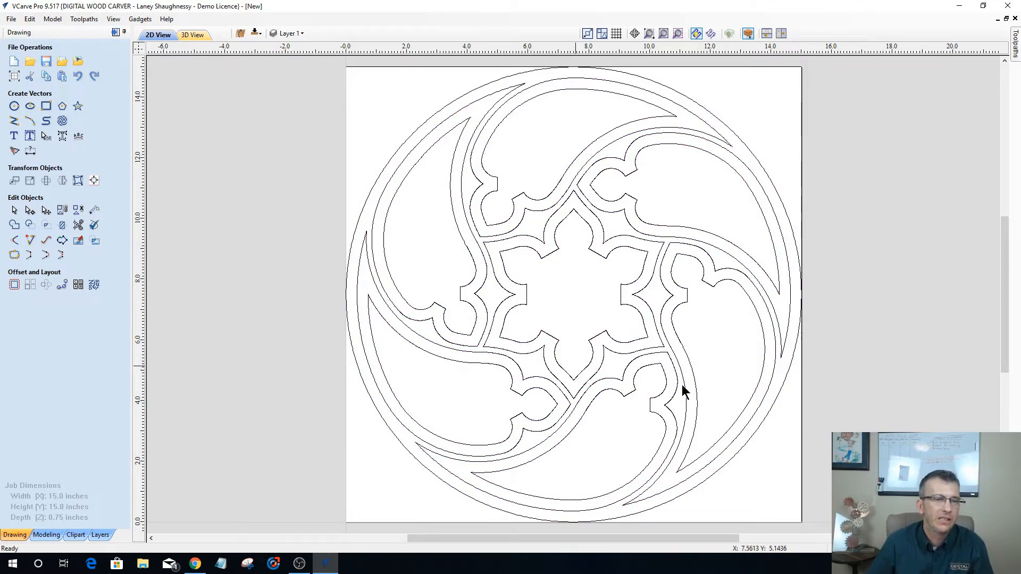
Set the job size to 16 inches wide and 16 inches high.
scroll(524, 268, down, 2)
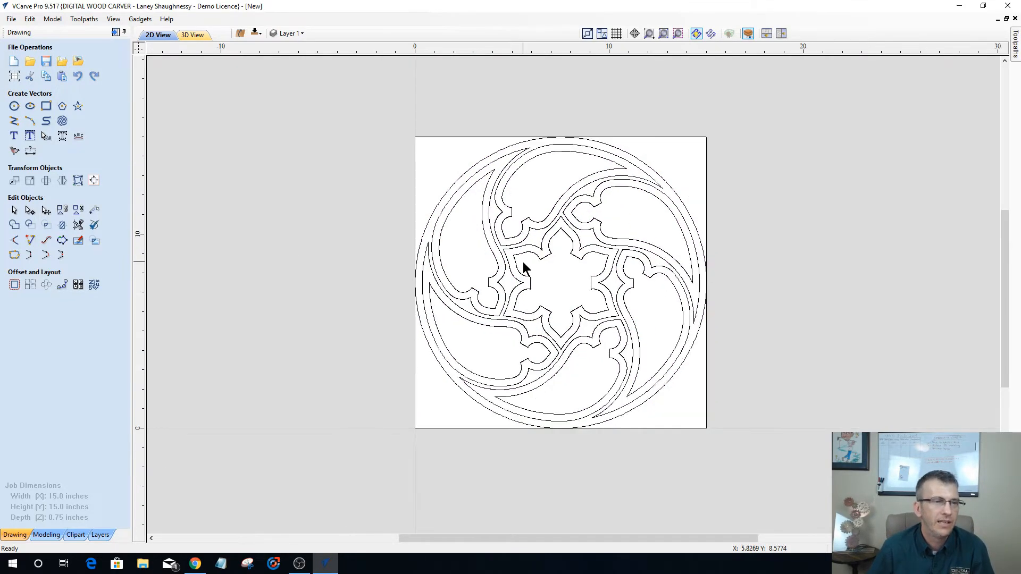
scroll(524, 268, up, 1)
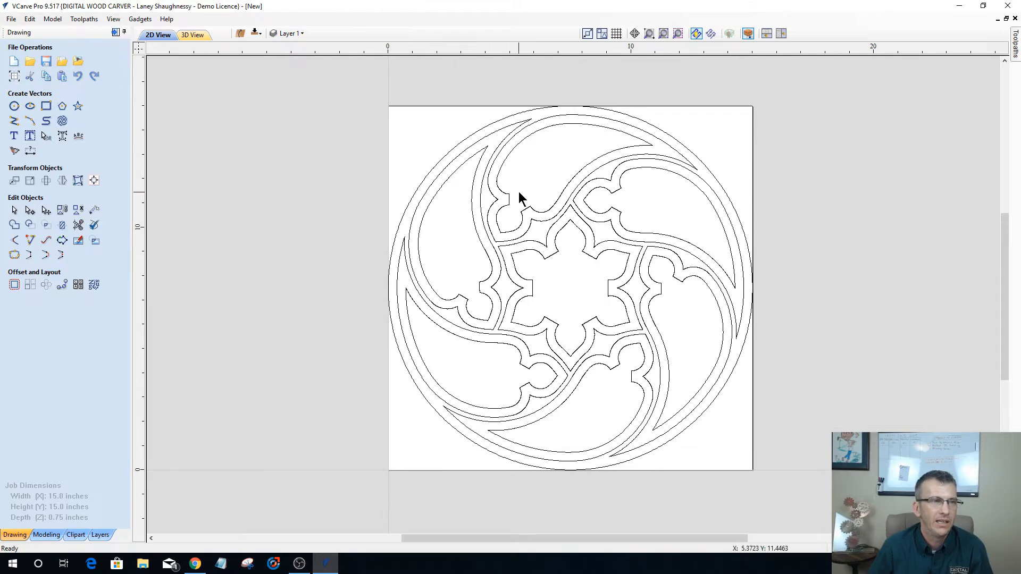
click(13, 77)
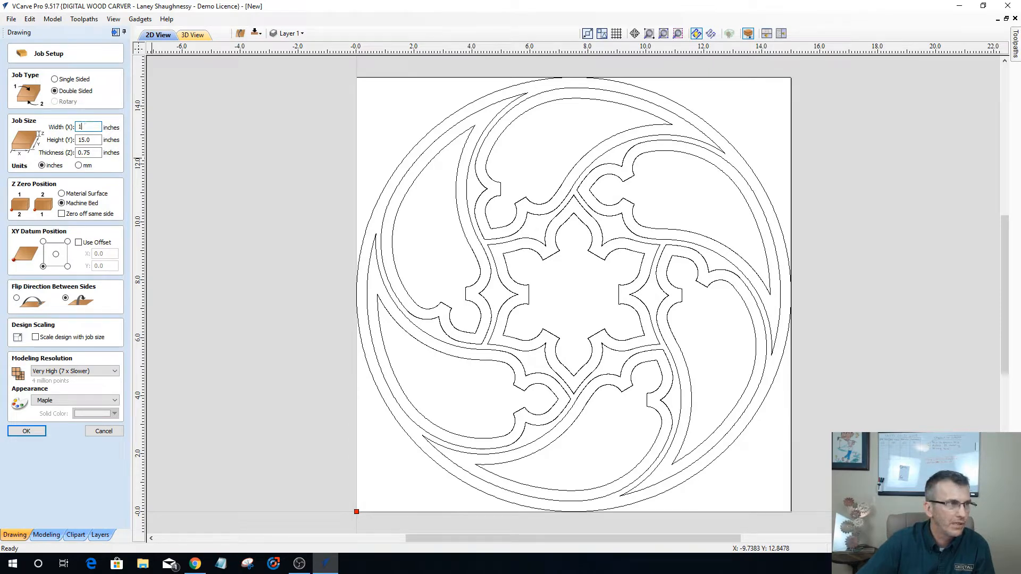
text(16)
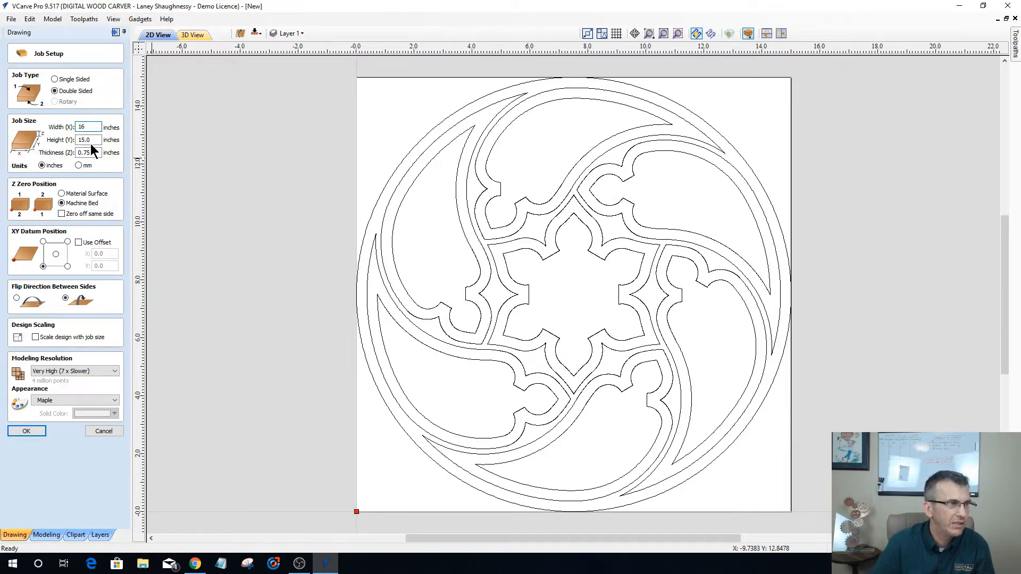
drag(79, 140, 98, 141)
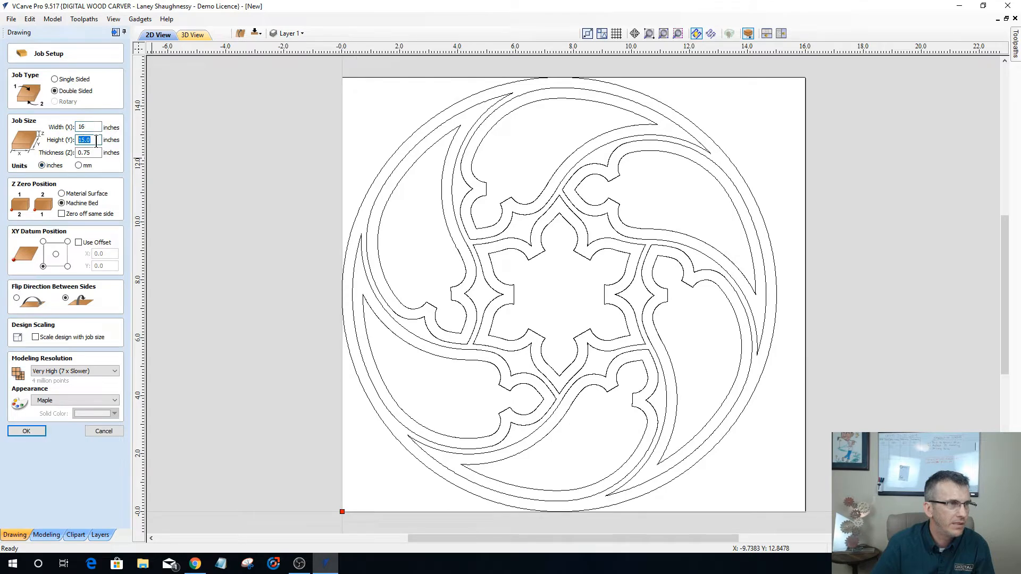
text(16)
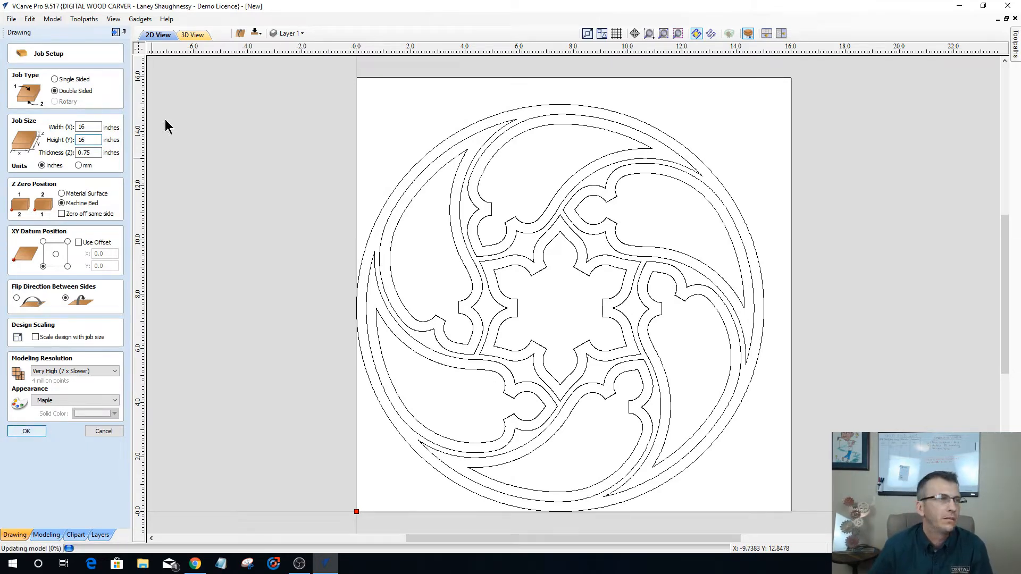
click(41, 432)
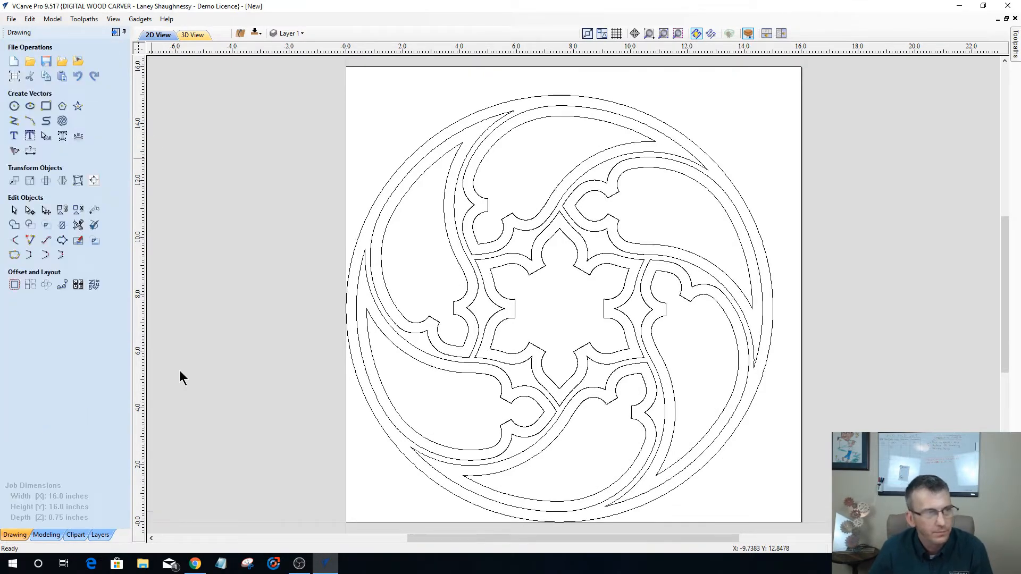
Center all the wall lamp vectors on the material in both directions and clear the selection.
drag(224, 85, 813, 525)
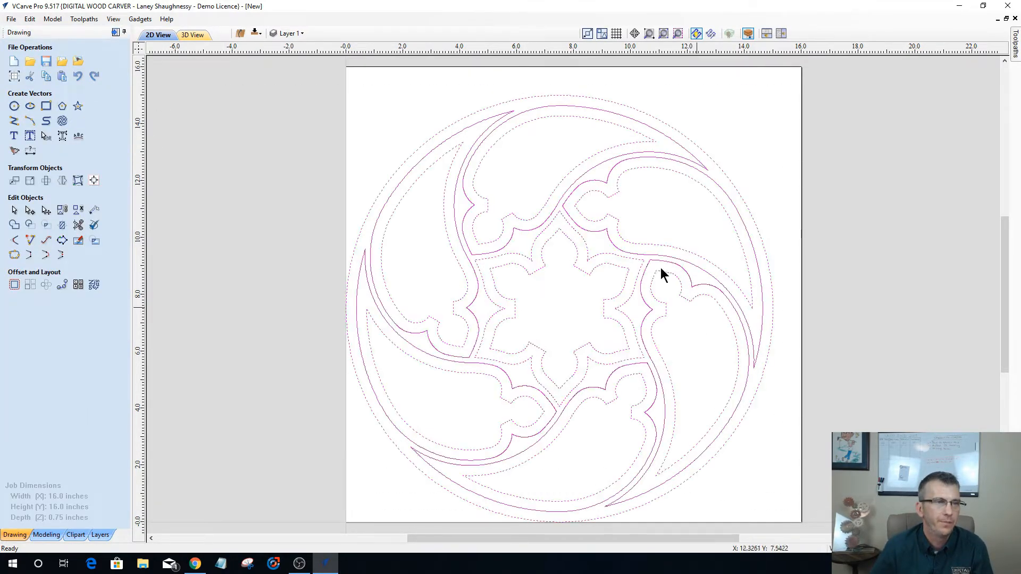
click(93, 180)
click(65, 90)
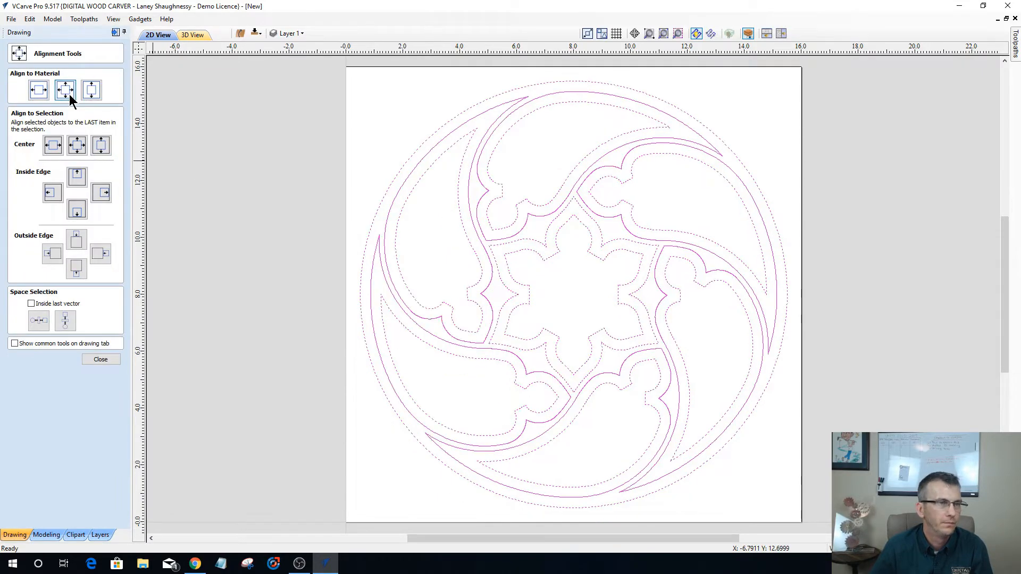
click(320, 297)
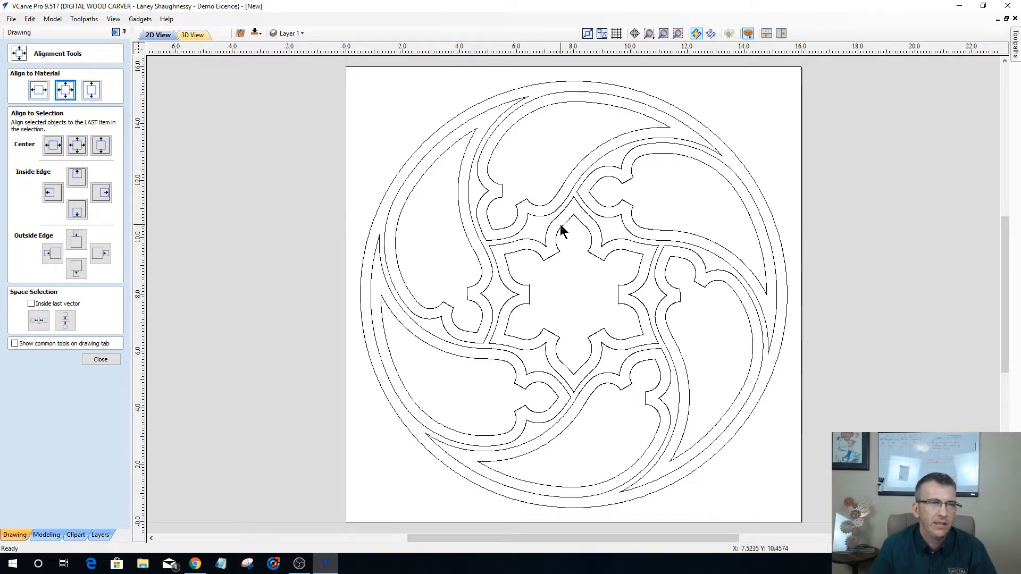
Highlight the swirl group, an inner cutout and the outer circle in turn to inspect them, closing the alignment tools.
click(492, 203)
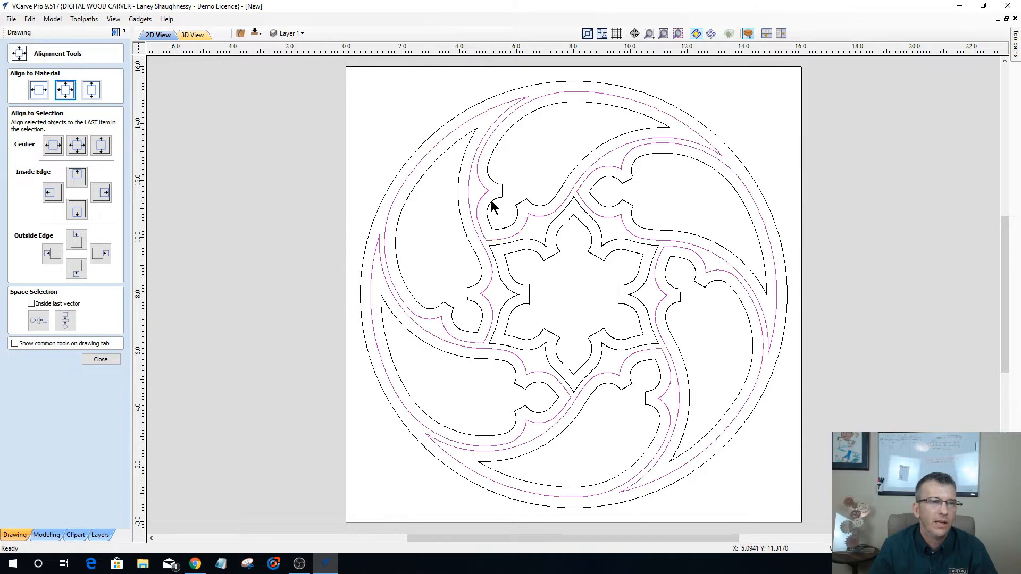
click(490, 201)
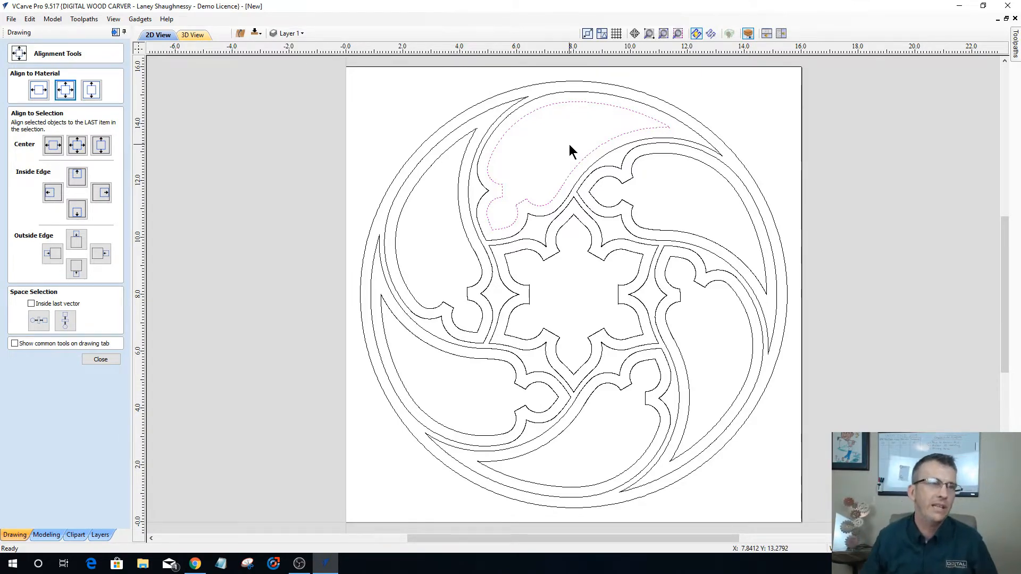
click(490, 136)
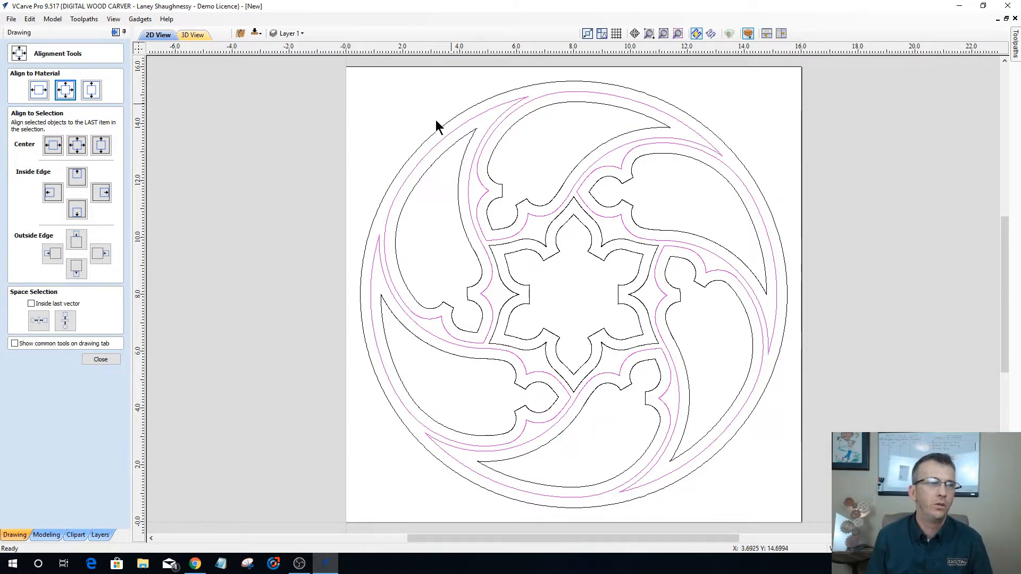
click(114, 359)
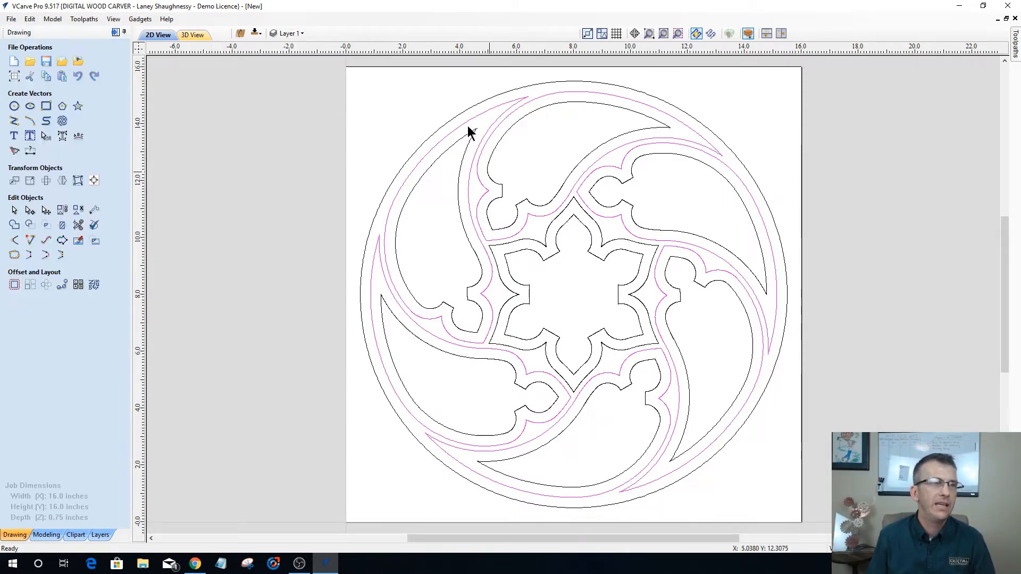
click(437, 100)
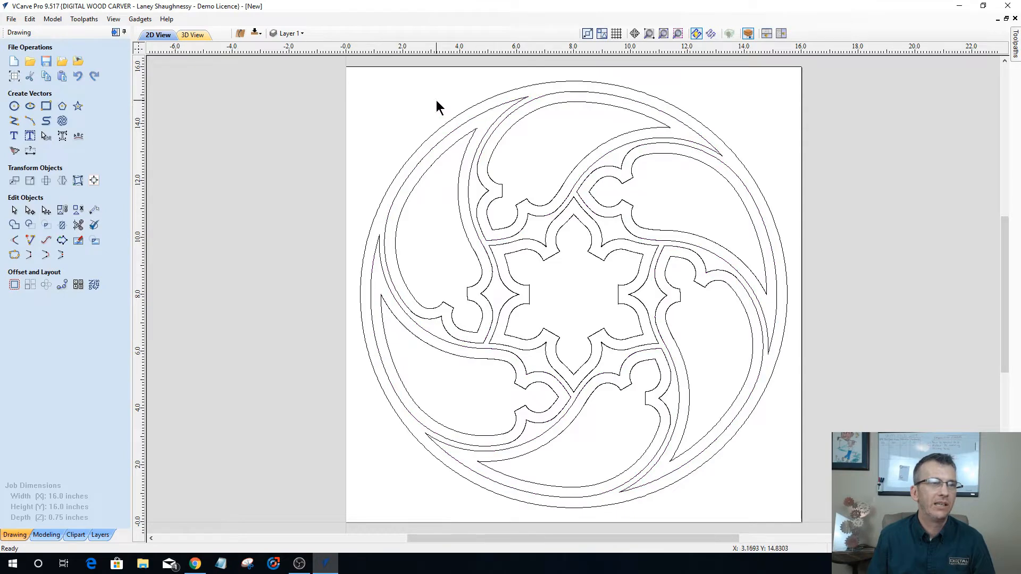
click(460, 115)
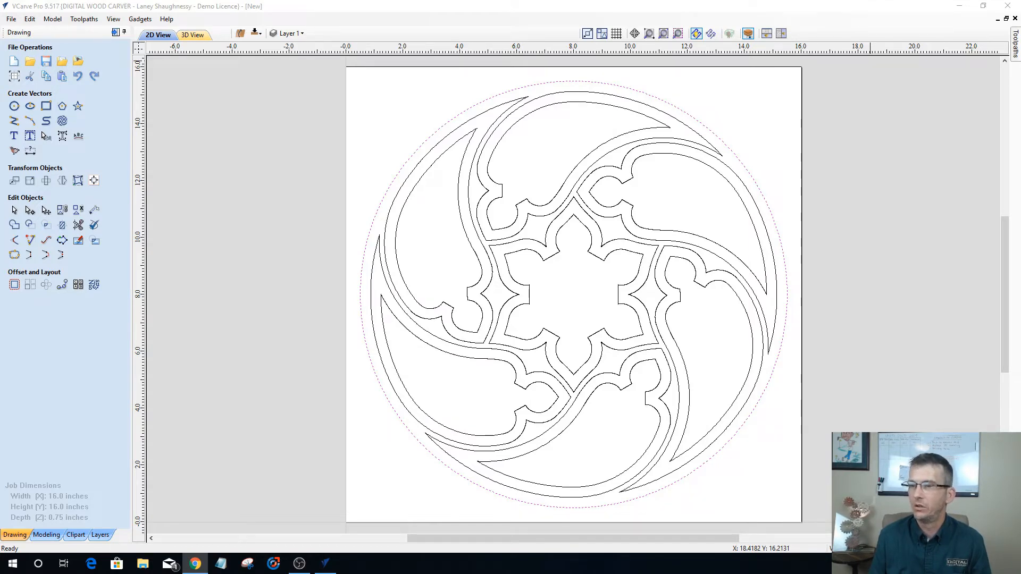
Switch to Chrome and look through the image results for kerf bending plywood.
drag(1020, 165, 508, 1)
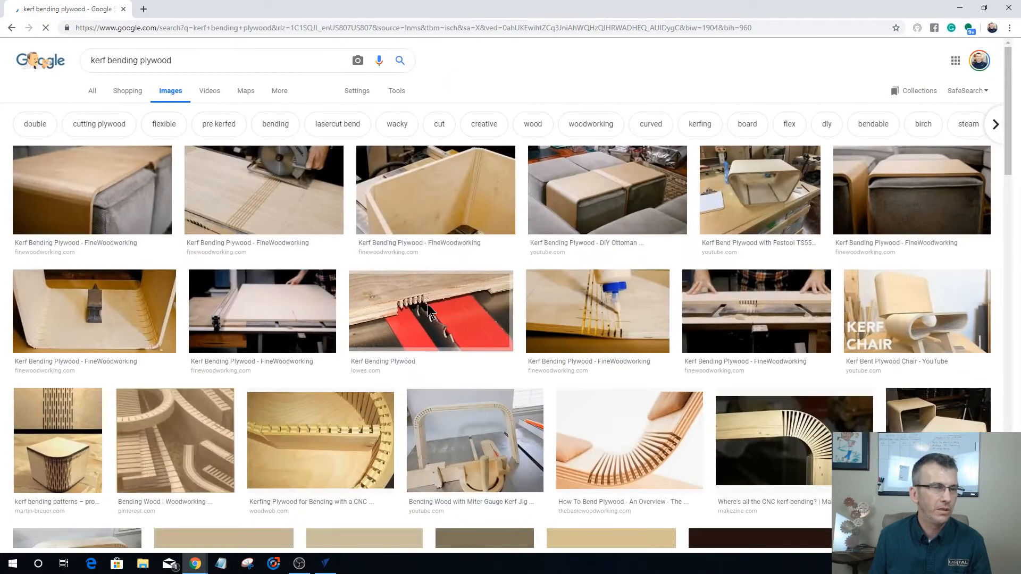
scroll(440, 299, down, 4)
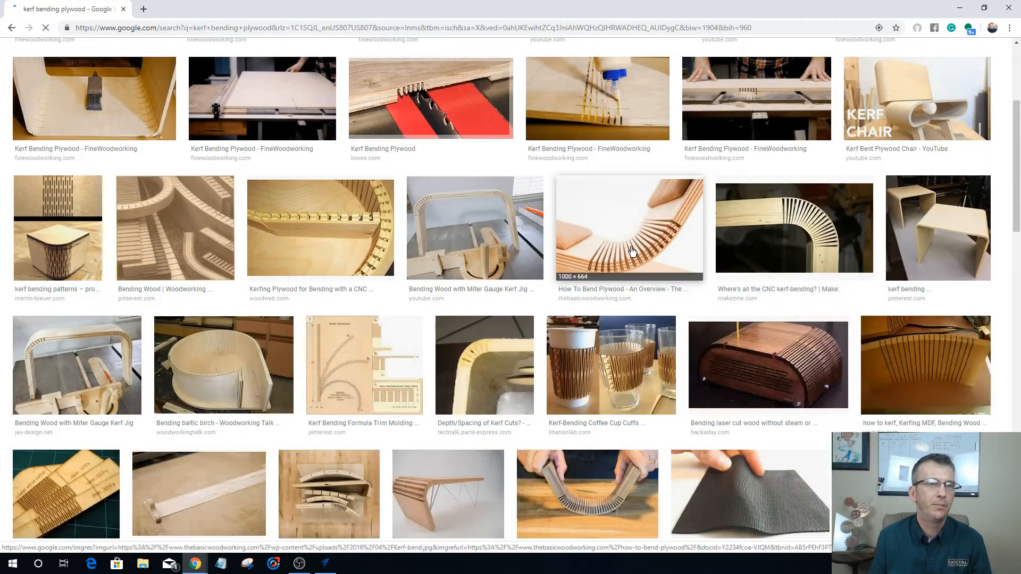
View enlarged image results of a kerf-bent plywood curve, kerf-bent tables and a CNC kerf-bending example, closing the preview.
click(632, 251)
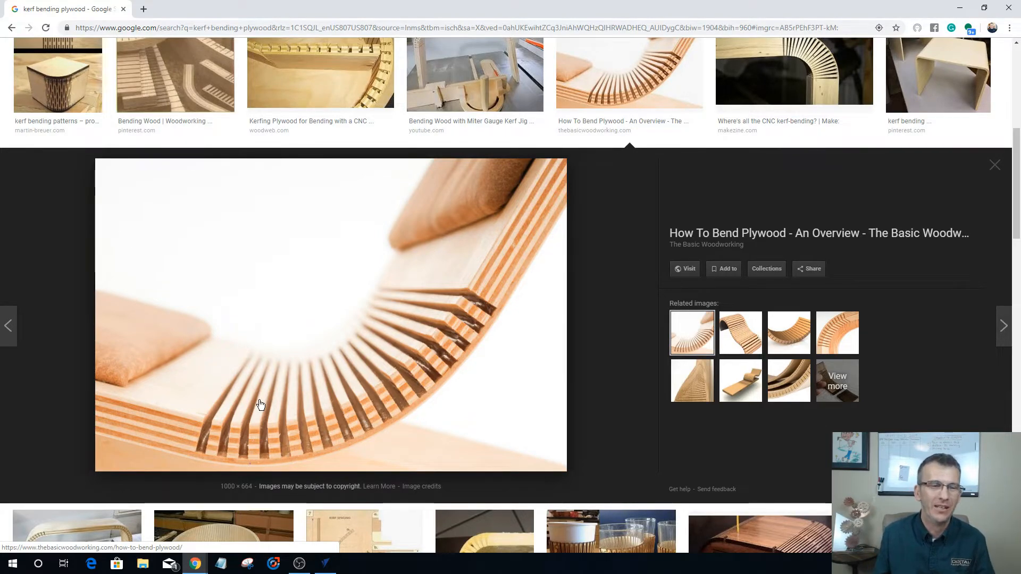
click(946, 64)
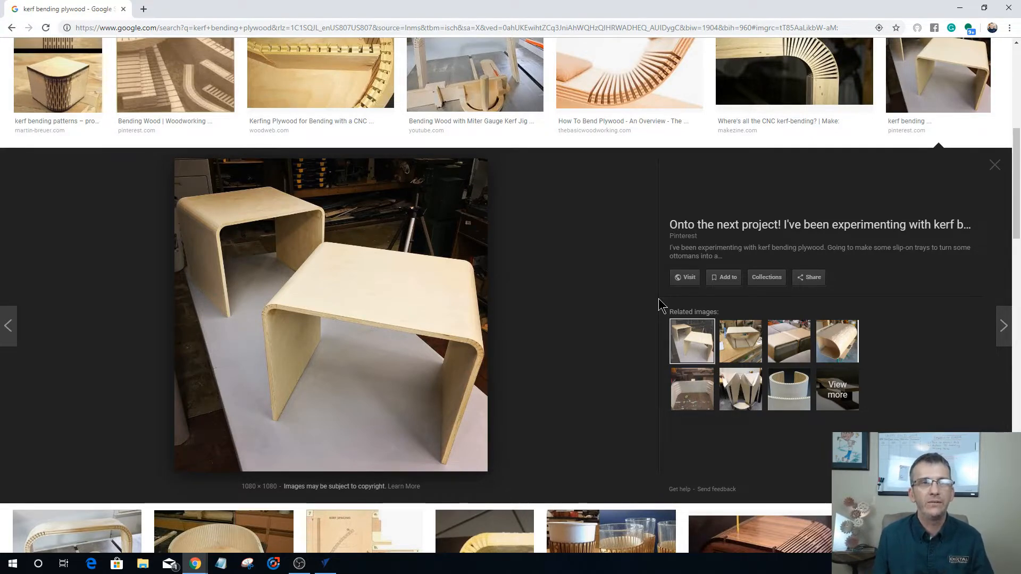
click(794, 74)
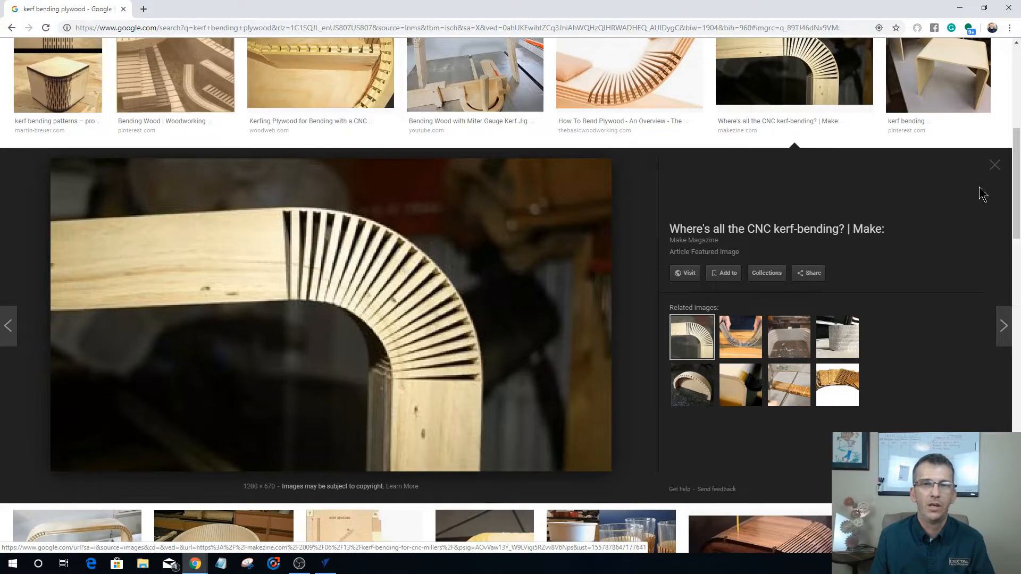
click(994, 166)
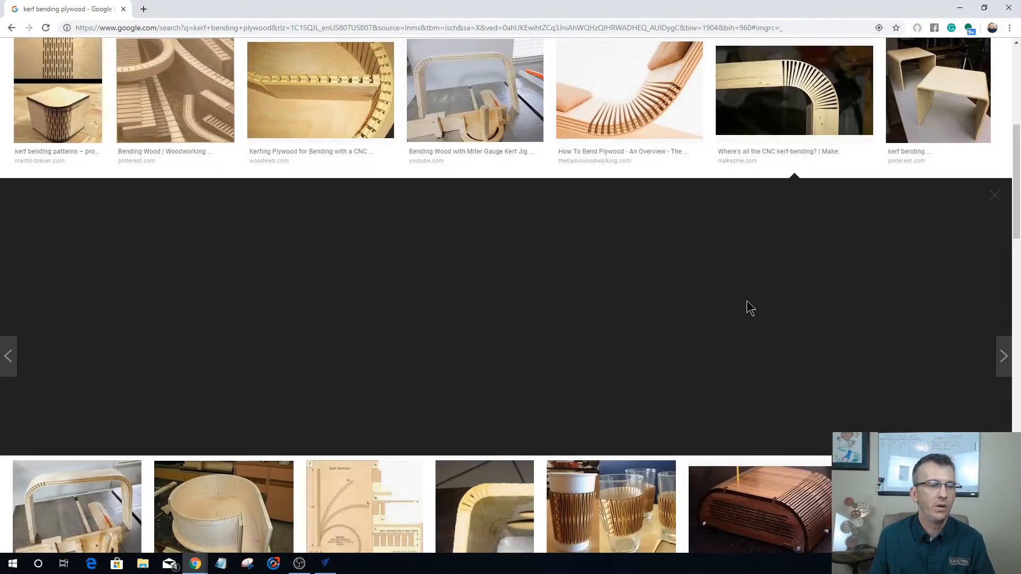
Browse further kerf bending results, view the Kerf Spacing Calculator for Bending Wood image, and close the browser page to return to VCarve Pro.
scroll(747, 301, down, 4)
scroll(701, 244, up, 2)
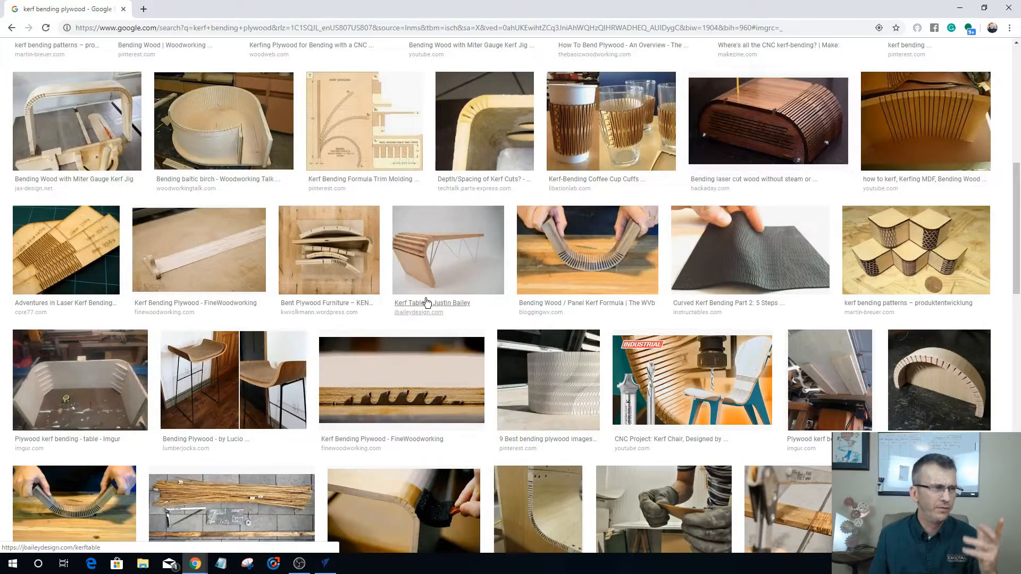
scroll(428, 301, down, 3)
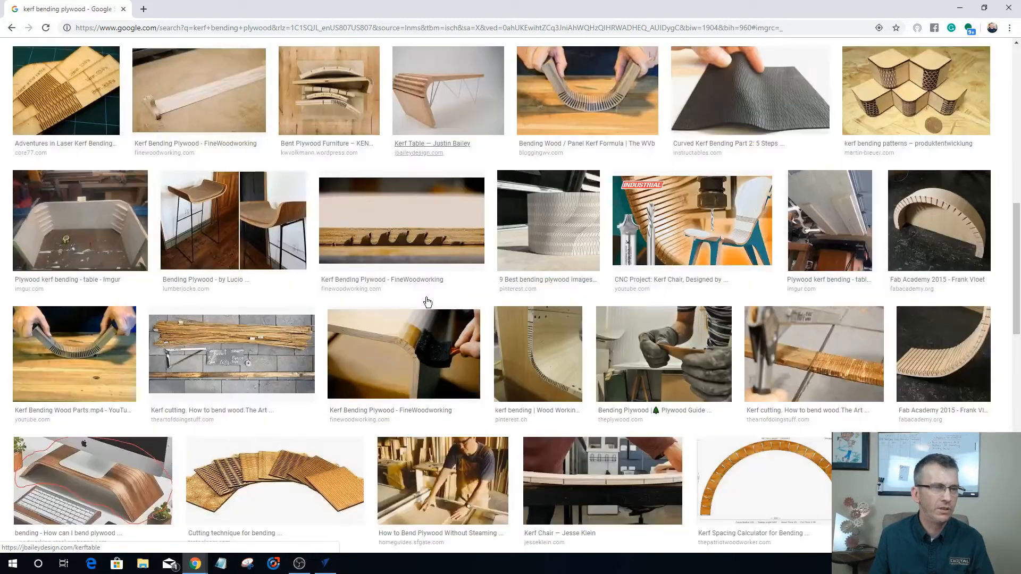
scroll(427, 300, down, 1)
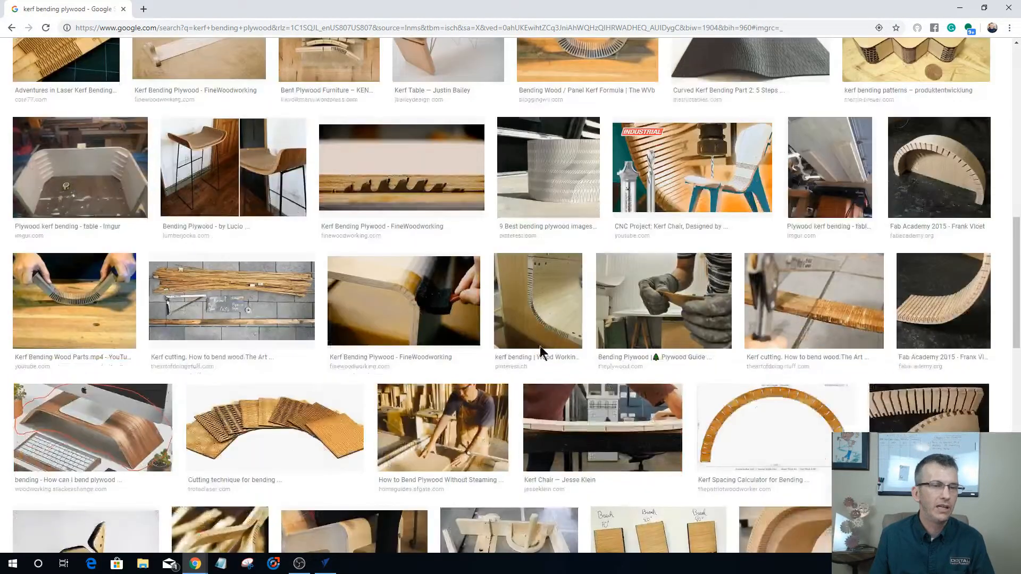
click(770, 408)
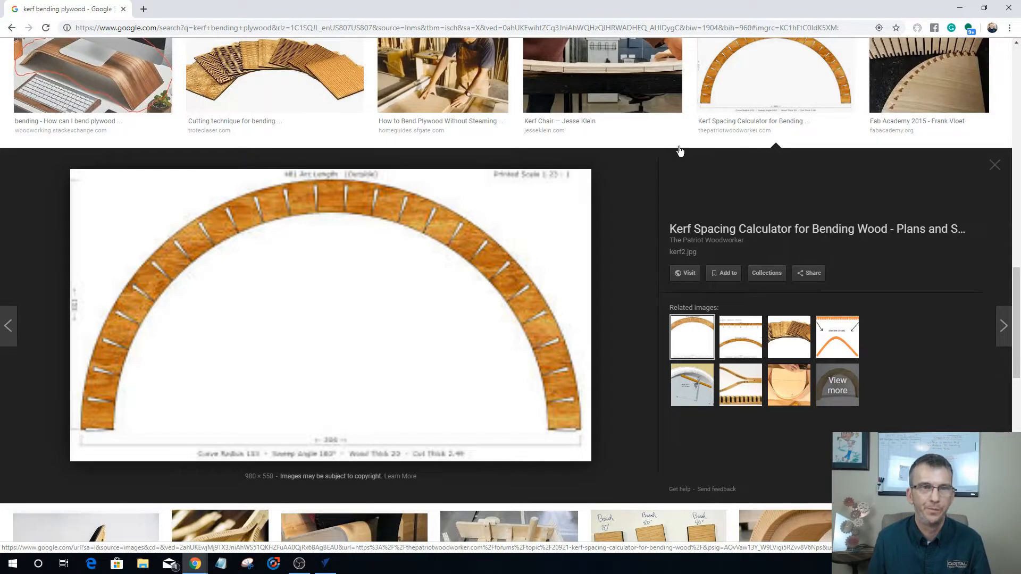
click(123, 9)
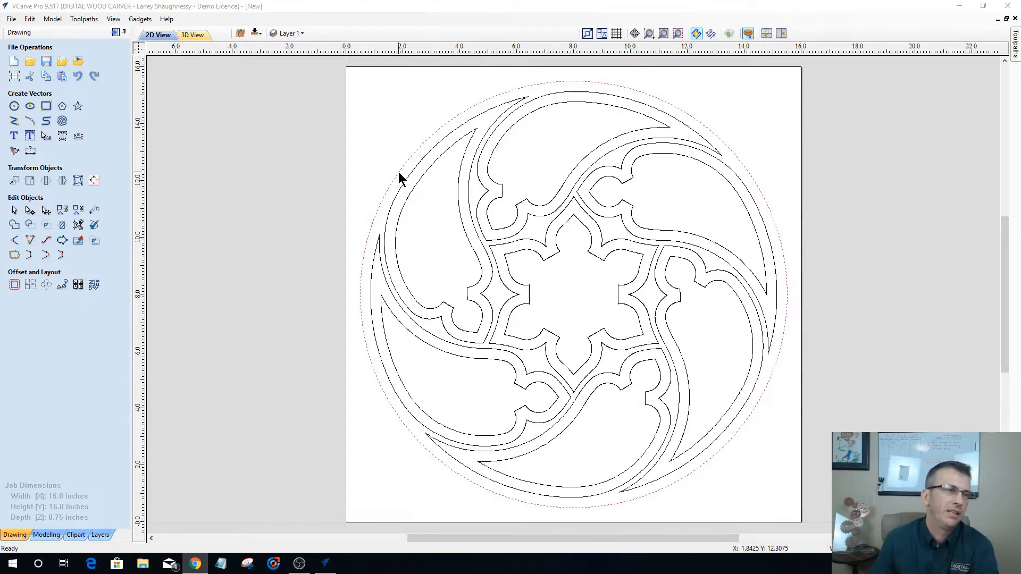
Offset the outer circle outwards by 0.625 inches and close the offset tool.
click(15, 285)
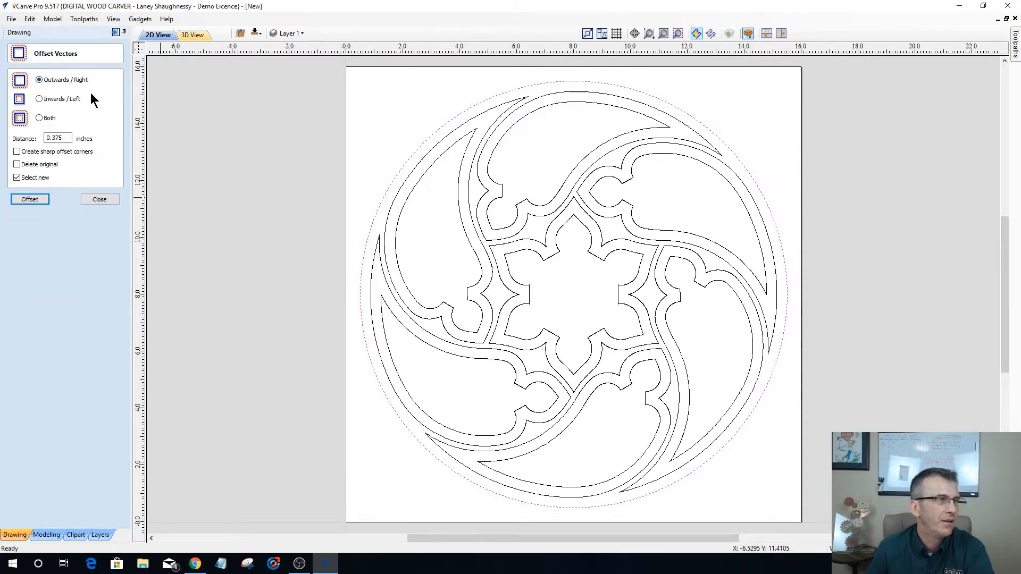
double_click(56, 138)
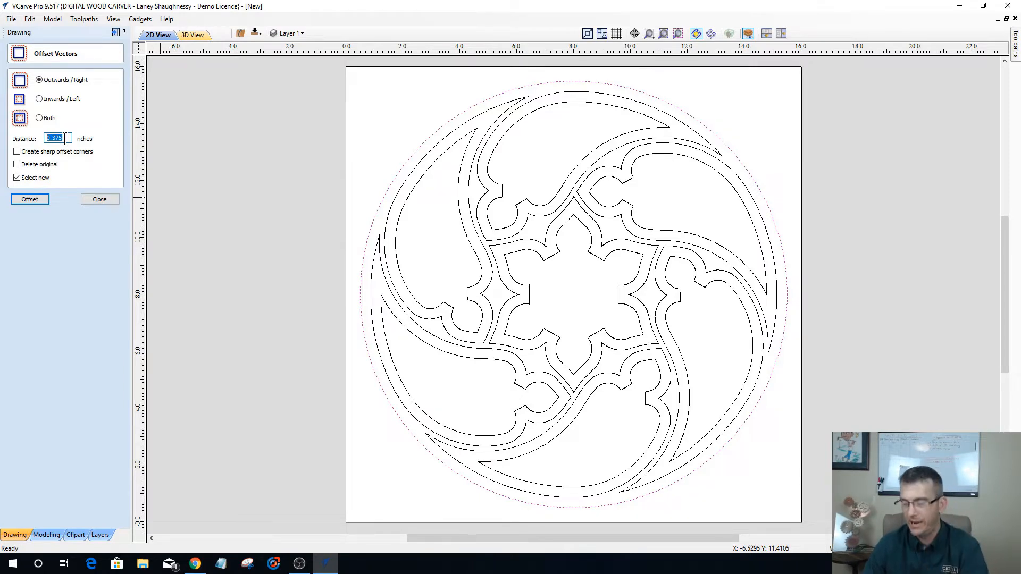
text(.625)
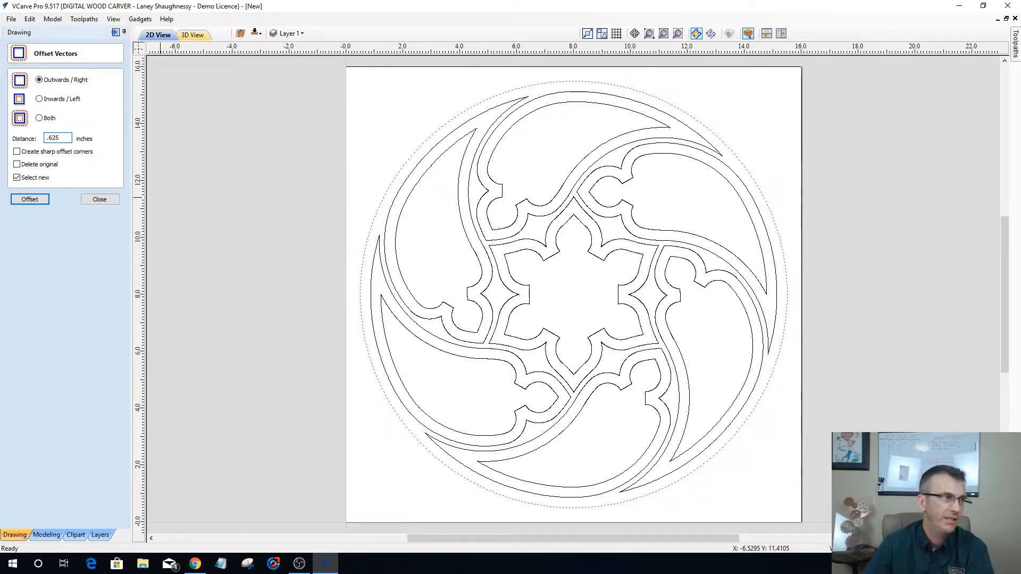
click(31, 199)
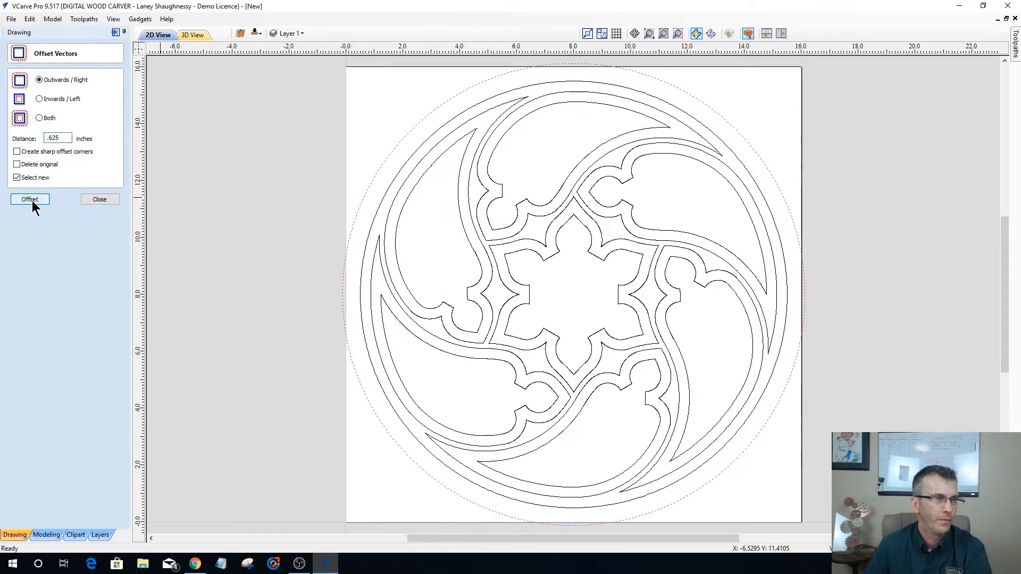
click(106, 199)
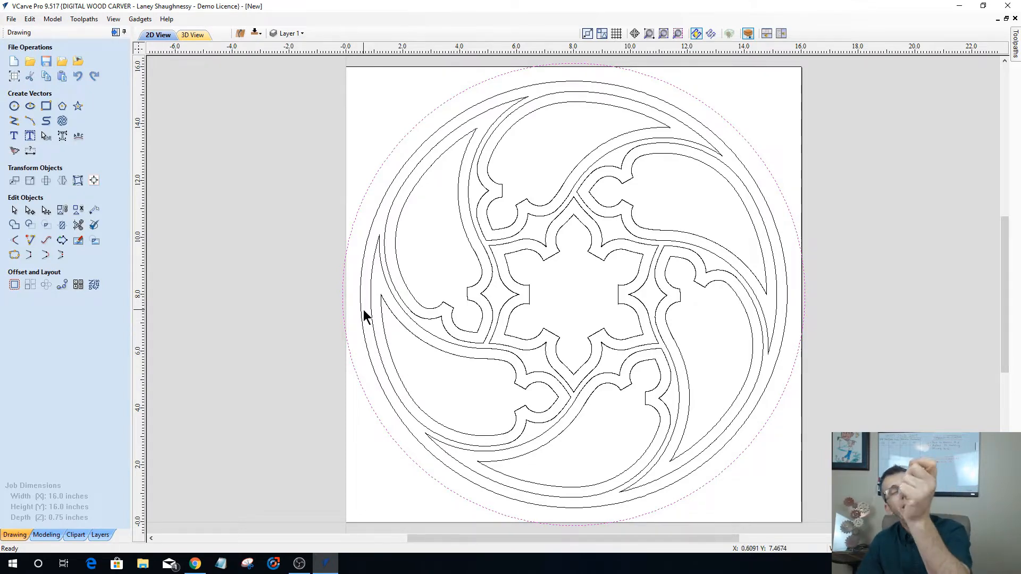
Set the job size to 16.5 inches wide and 16.5 inches high.
click(14, 76)
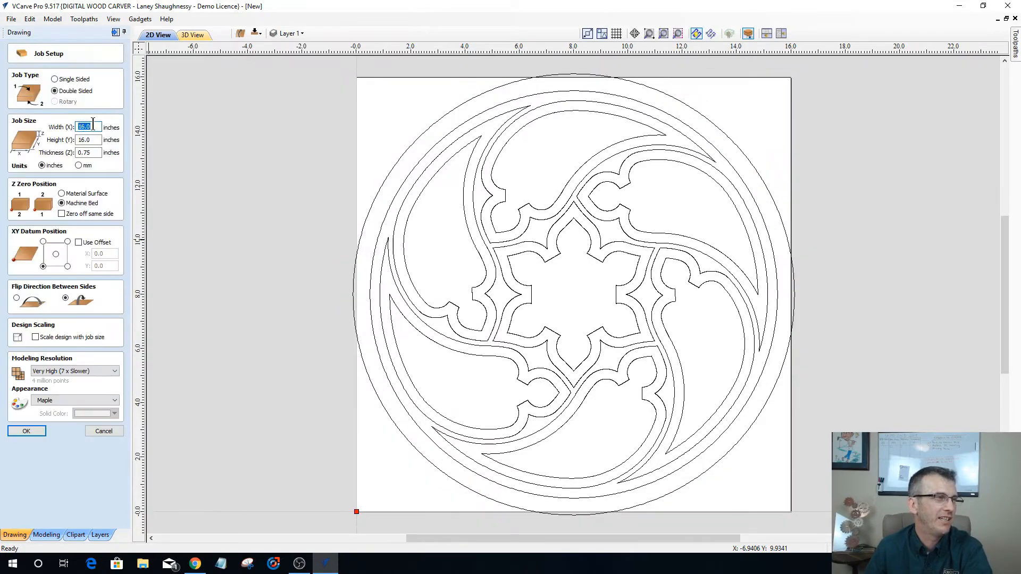
click(89, 126)
text(5)
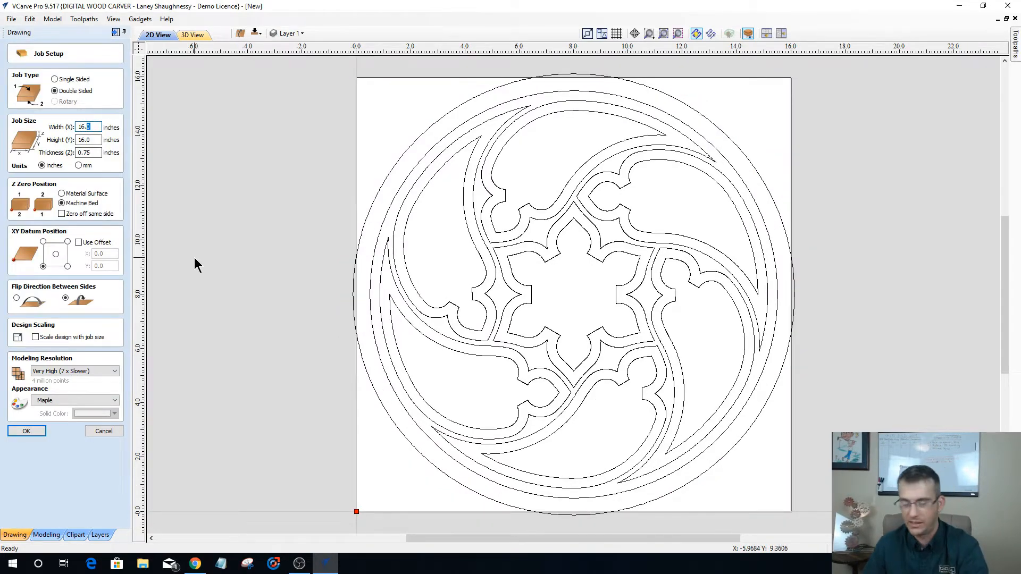
double_click(86, 141)
text(16.5)
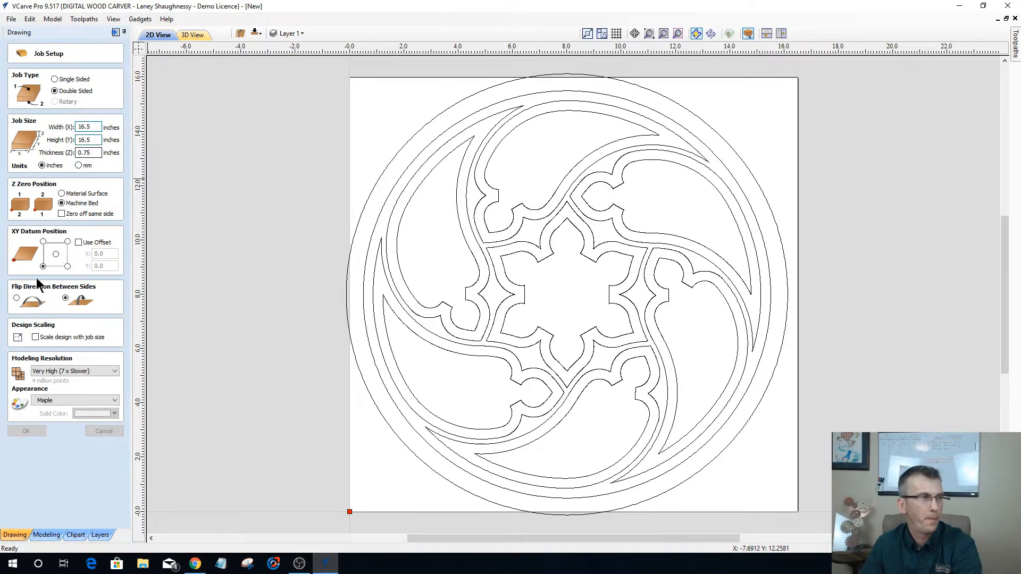
click(39, 429)
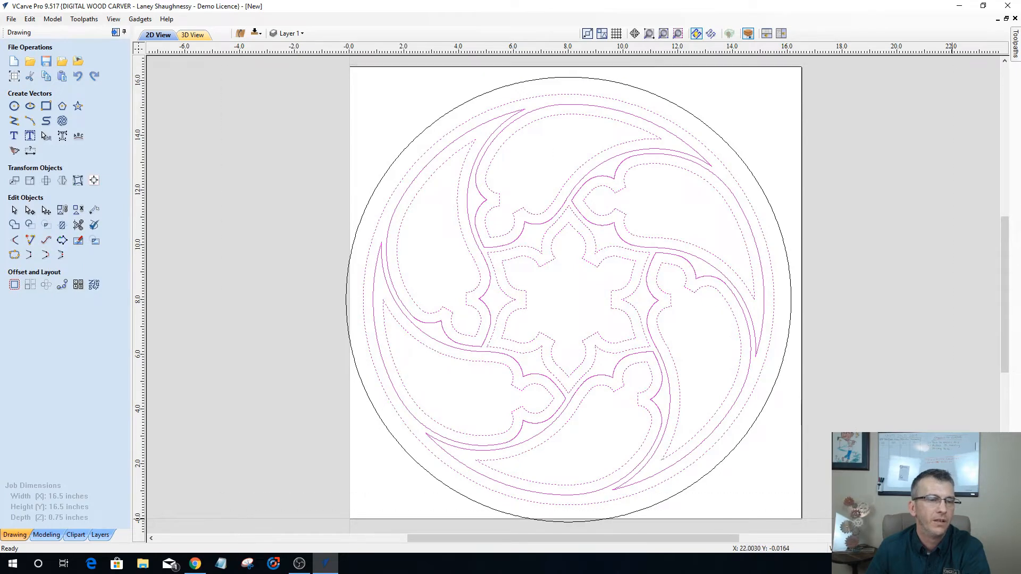
Center all vectors, including the new outermost circle, on the material in both directions and clear the selection.
click(766, 199)
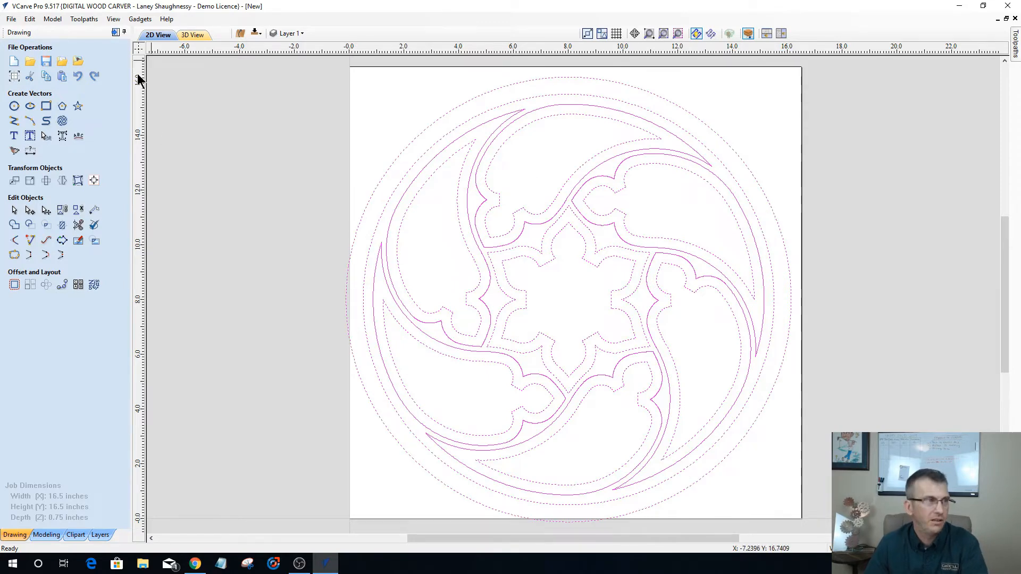
click(95, 182)
click(66, 93)
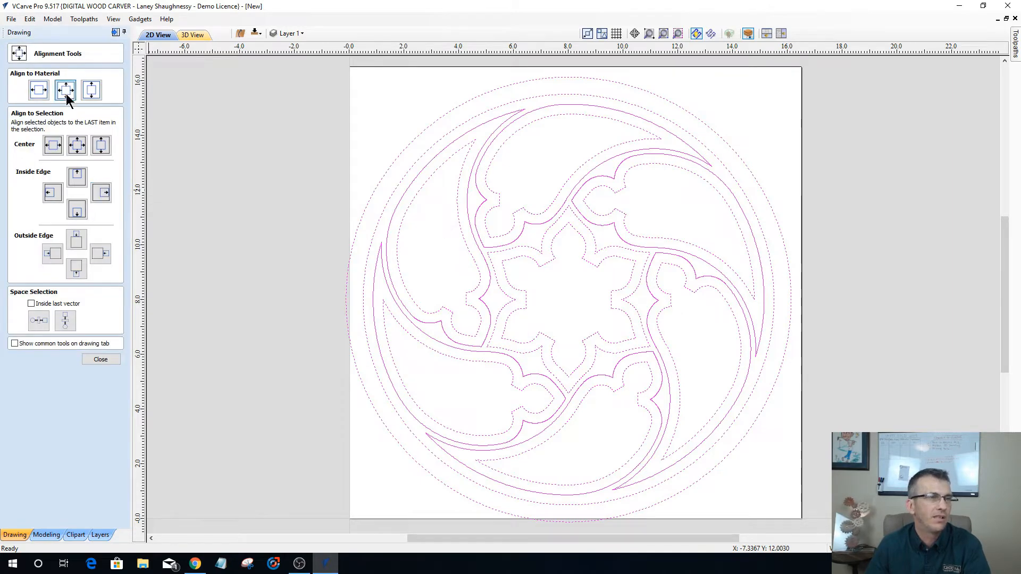
click(100, 360)
click(432, 106)
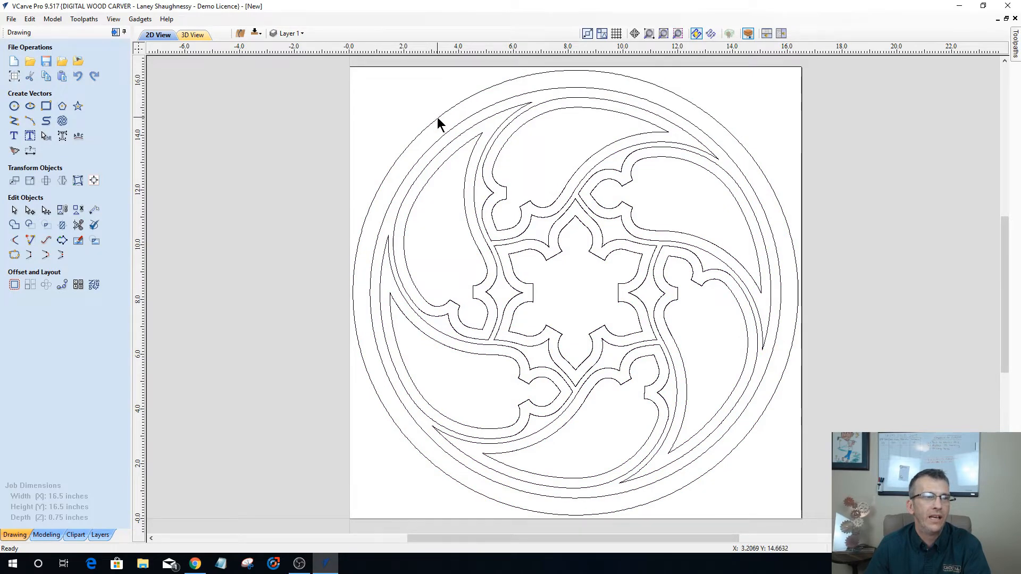
Copy the two outermost circles to the other side of the job.
click(438, 119)
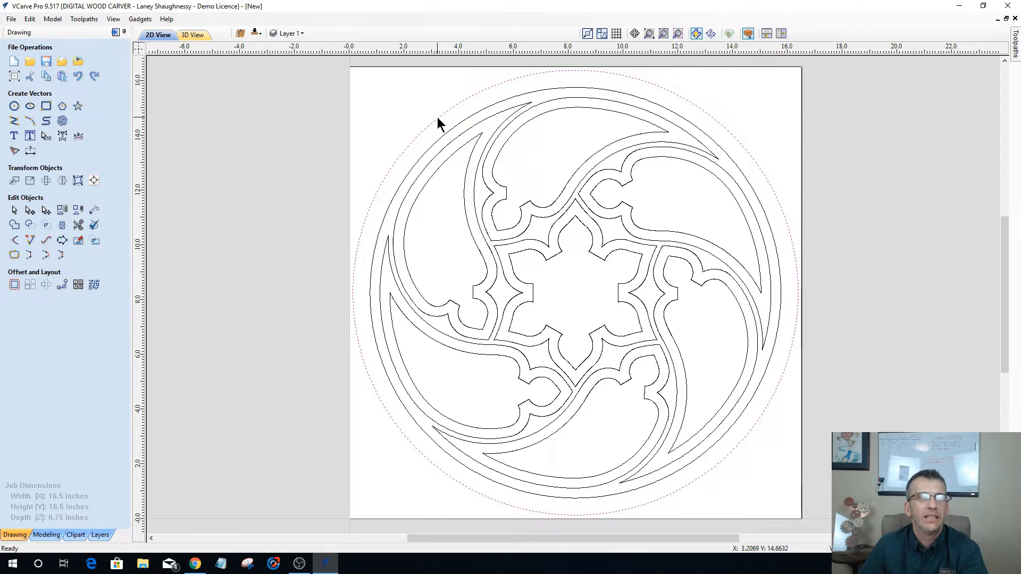
right_click(437, 118)
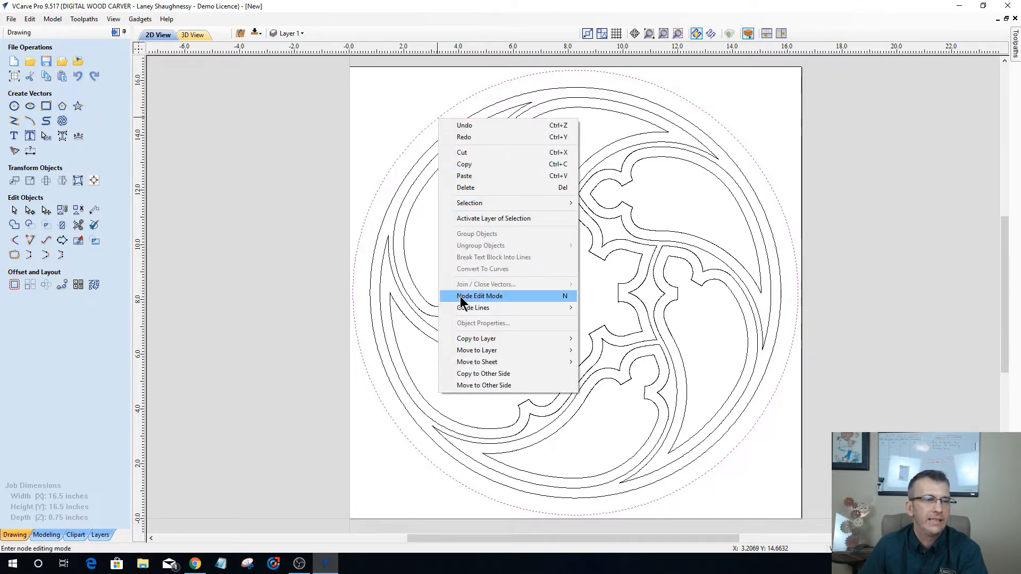
mouse_move(476, 348)
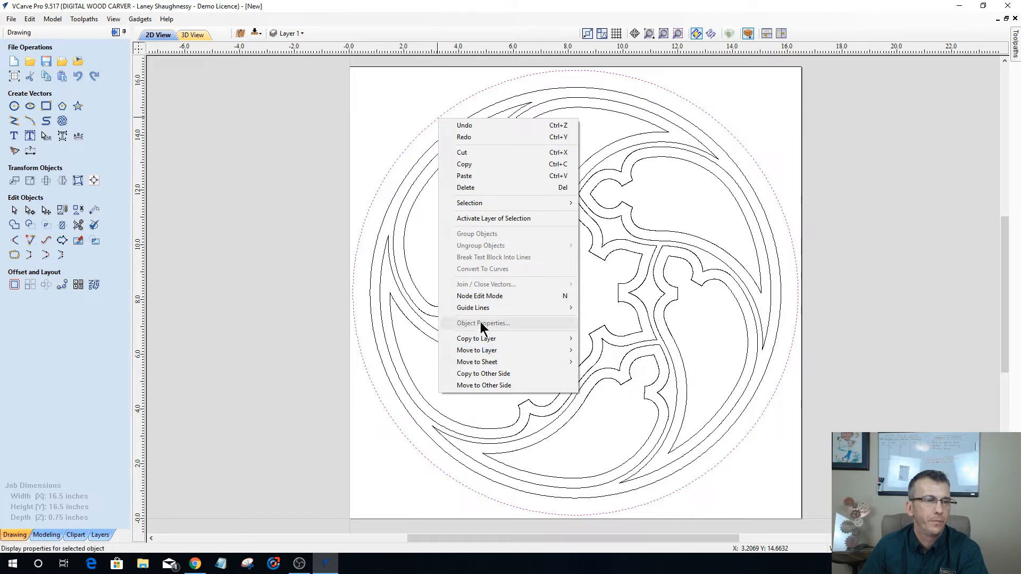
click(384, 228)
click(381, 228)
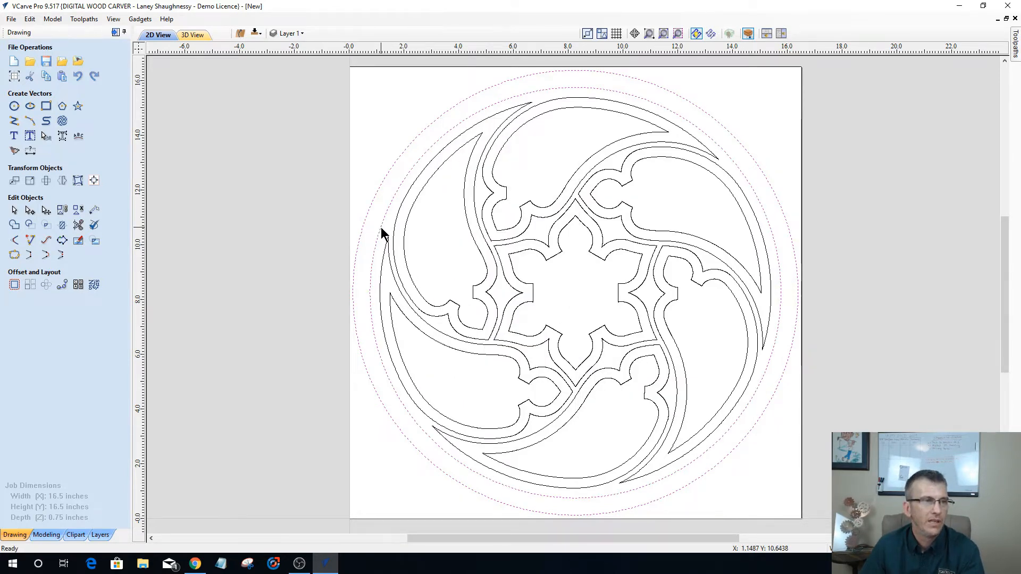
right_click(381, 228)
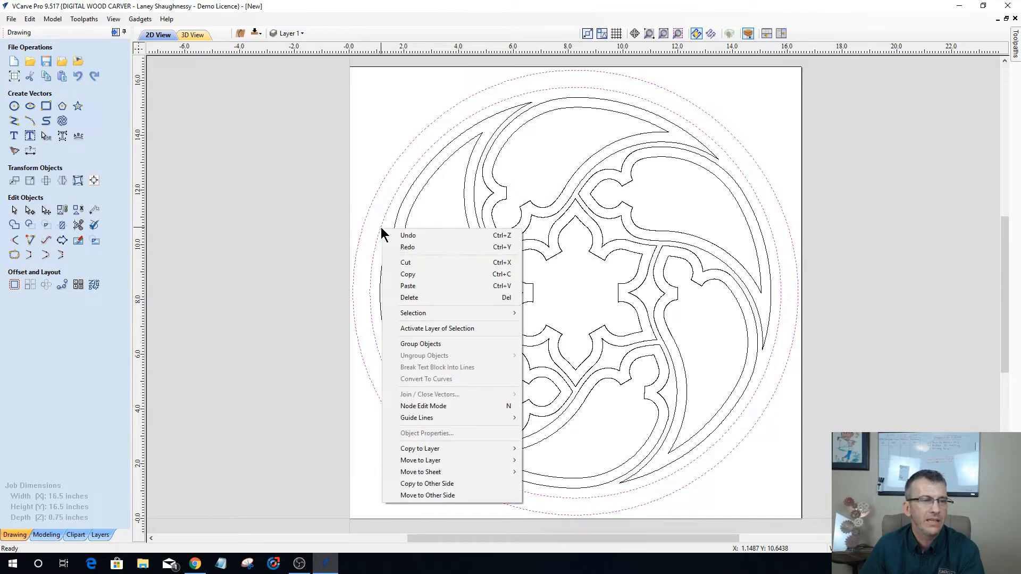
click(451, 483)
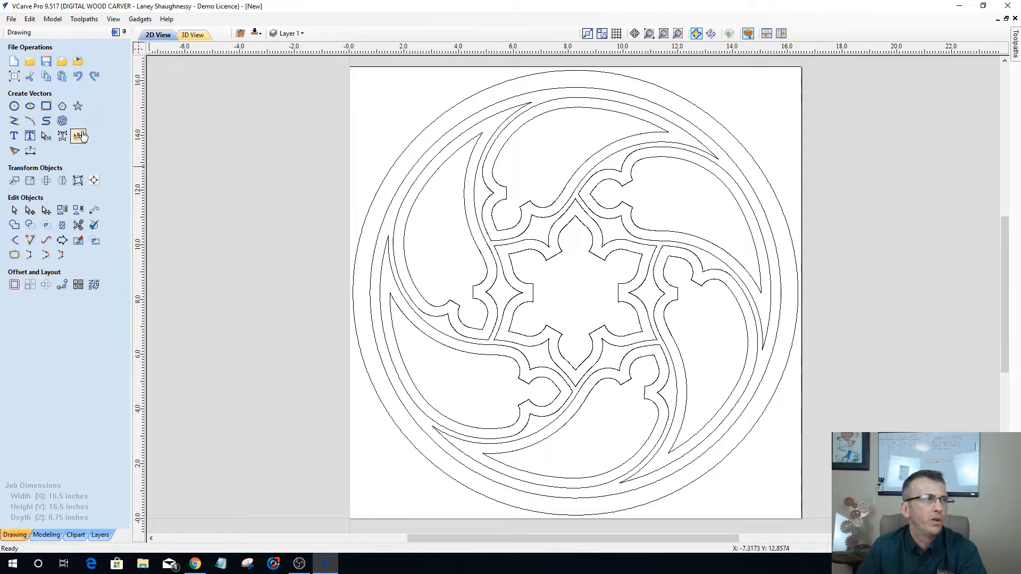
Draw two 0.25 inch diameter circles outside the lamp, in the upper-left and lower-right corners of the material.
click(14, 106)
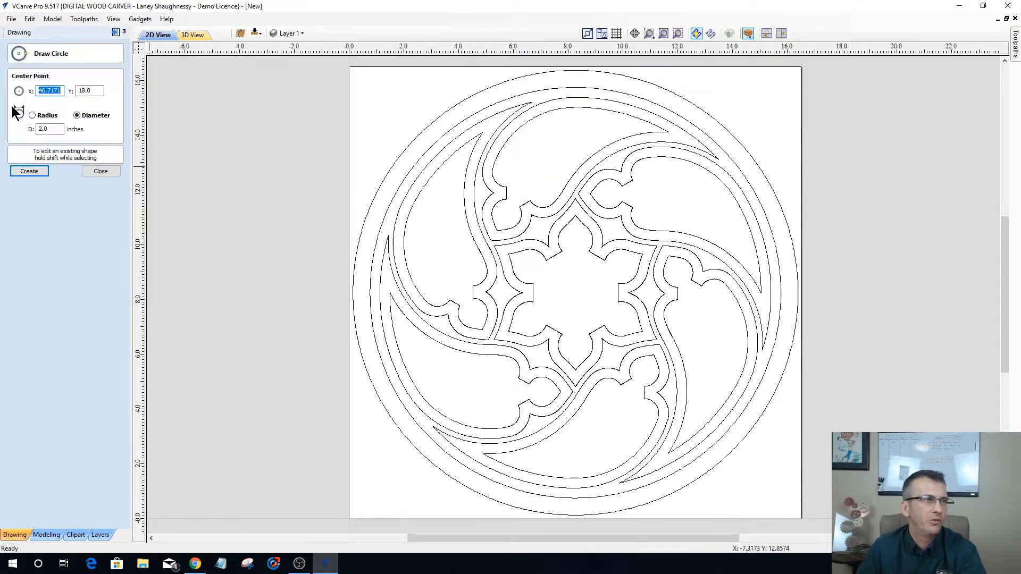
click(55, 129)
drag(54, 128, 36, 128)
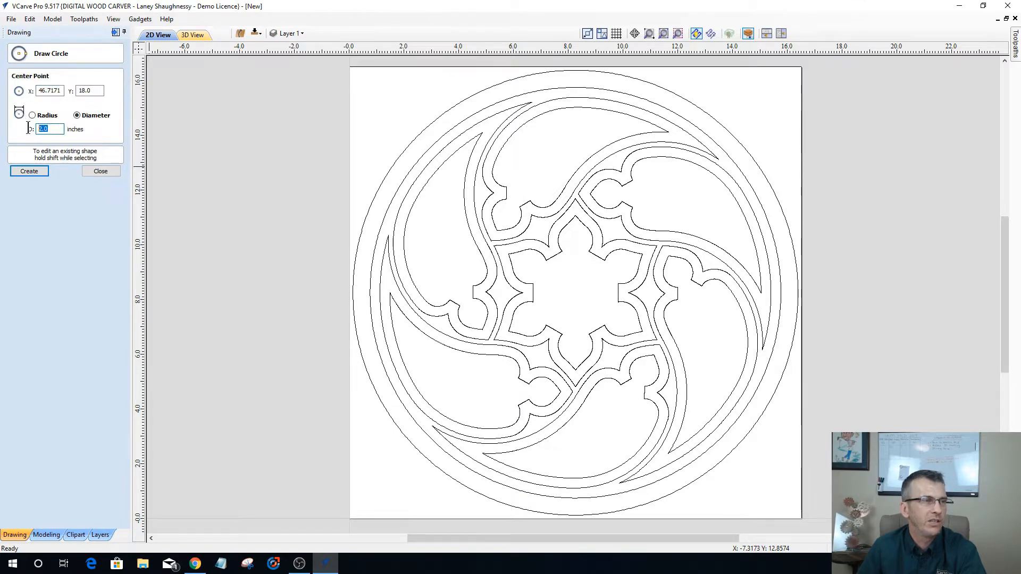
text(.25)
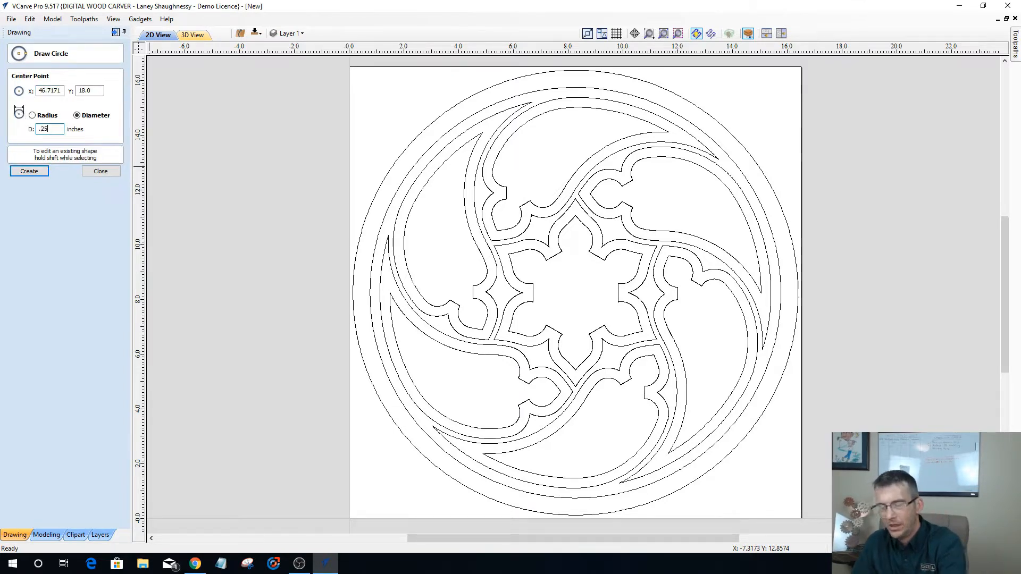
click(27, 171)
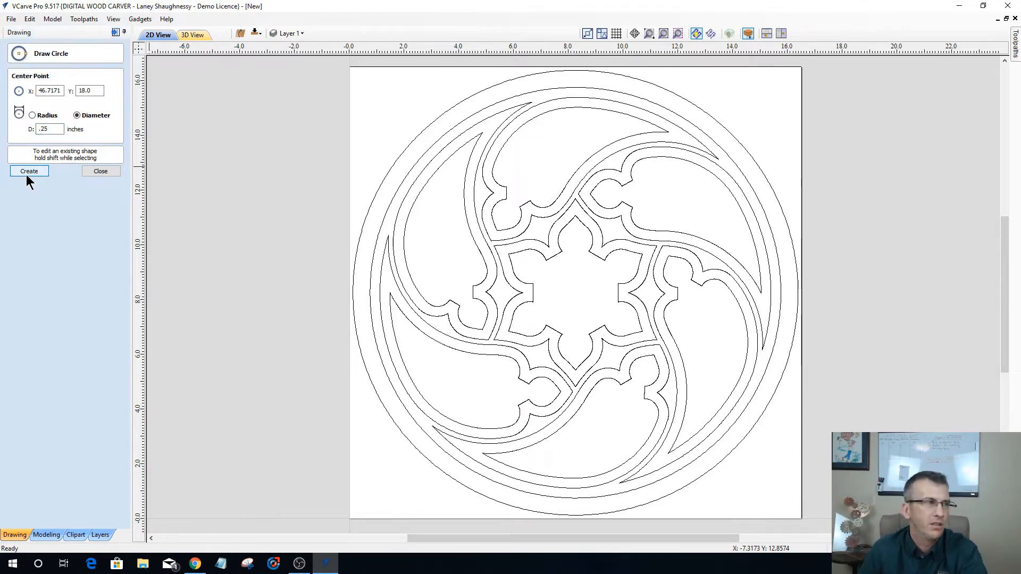
click(379, 95)
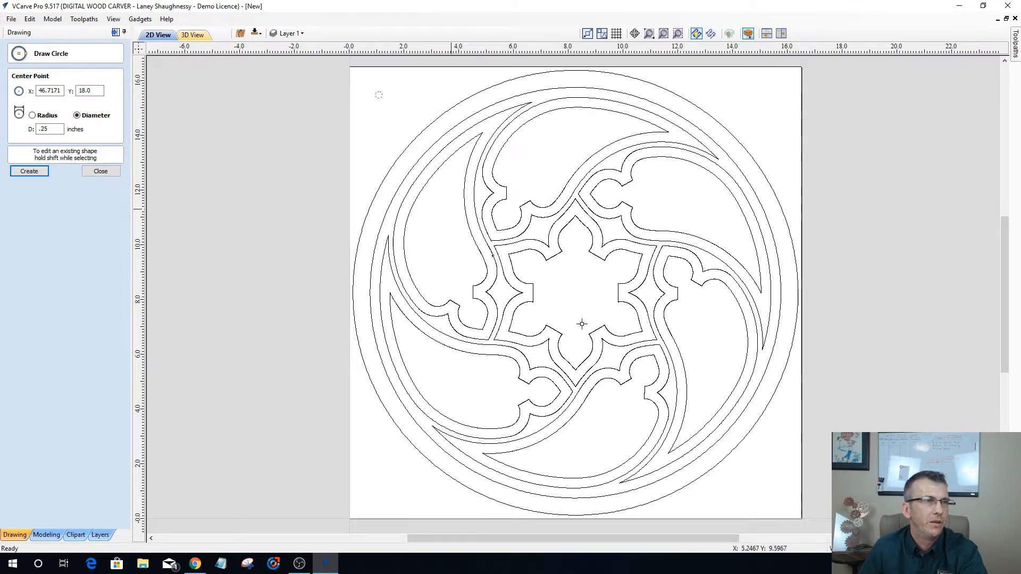
click(761, 486)
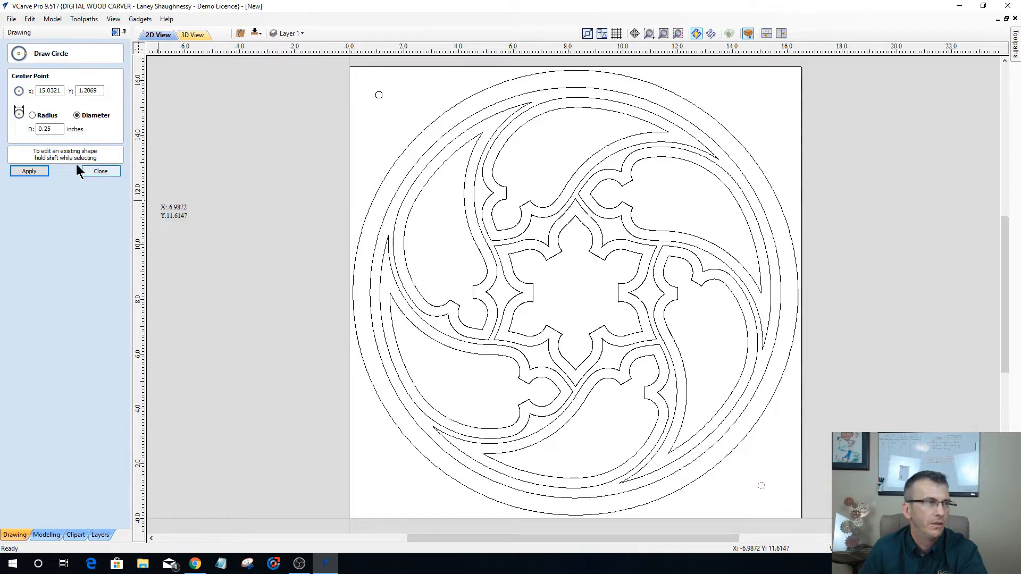
click(100, 172)
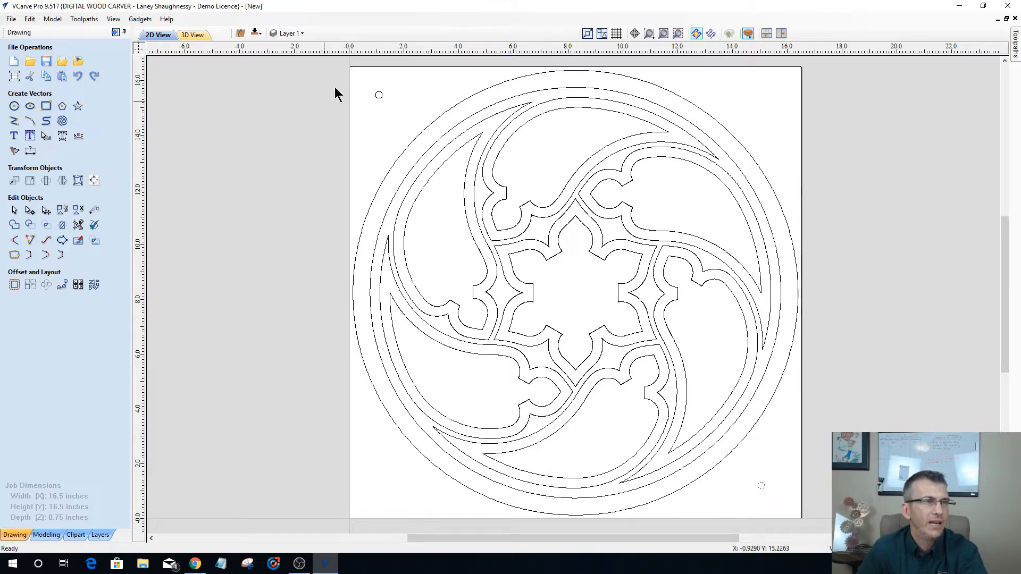
Copy the two small corner circles to the other side of the job and switch to the bottom side.
click(377, 97)
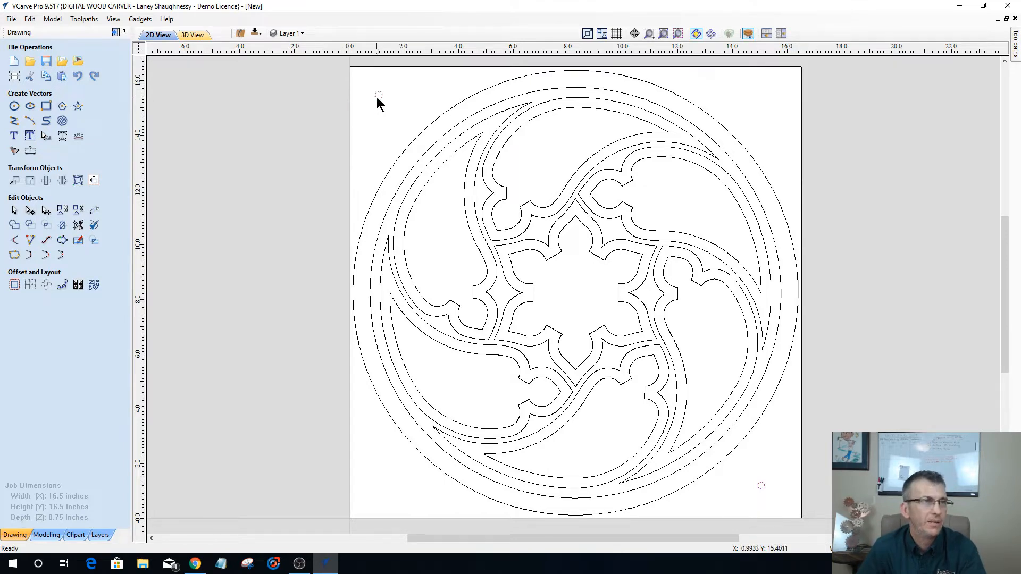
right_click(377, 98)
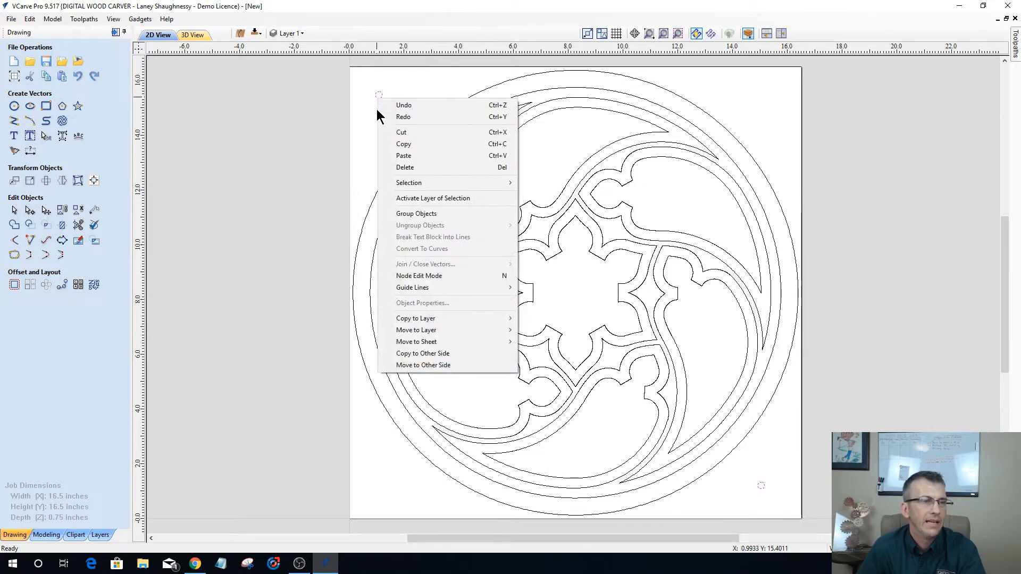
click(451, 354)
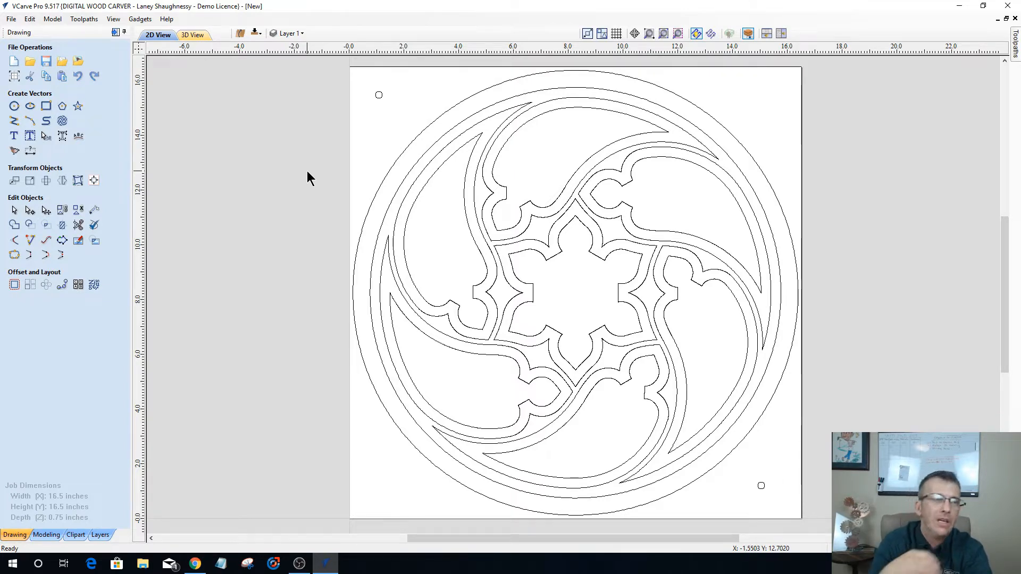
click(256, 34)
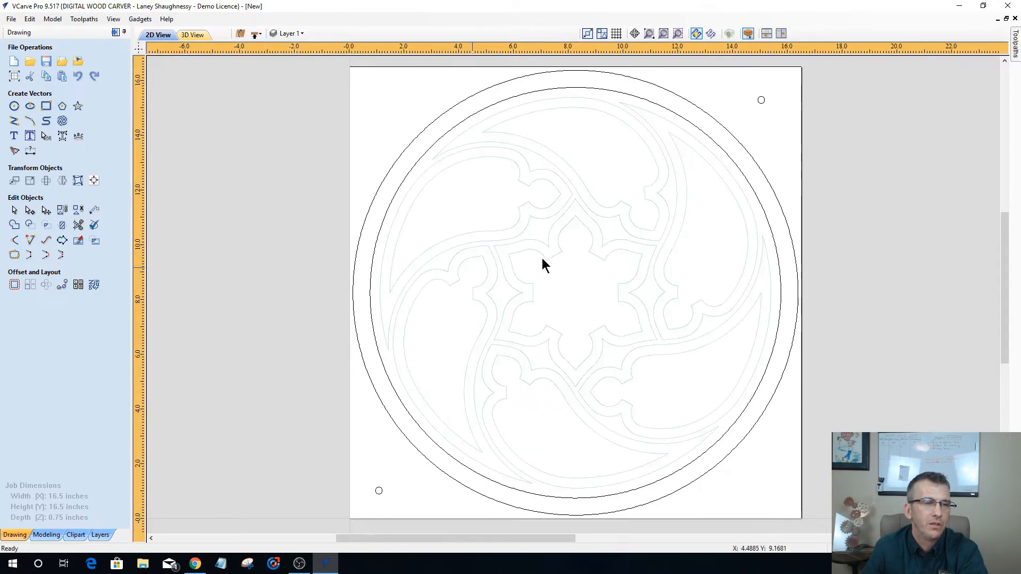
scroll(560, 337, down, 1)
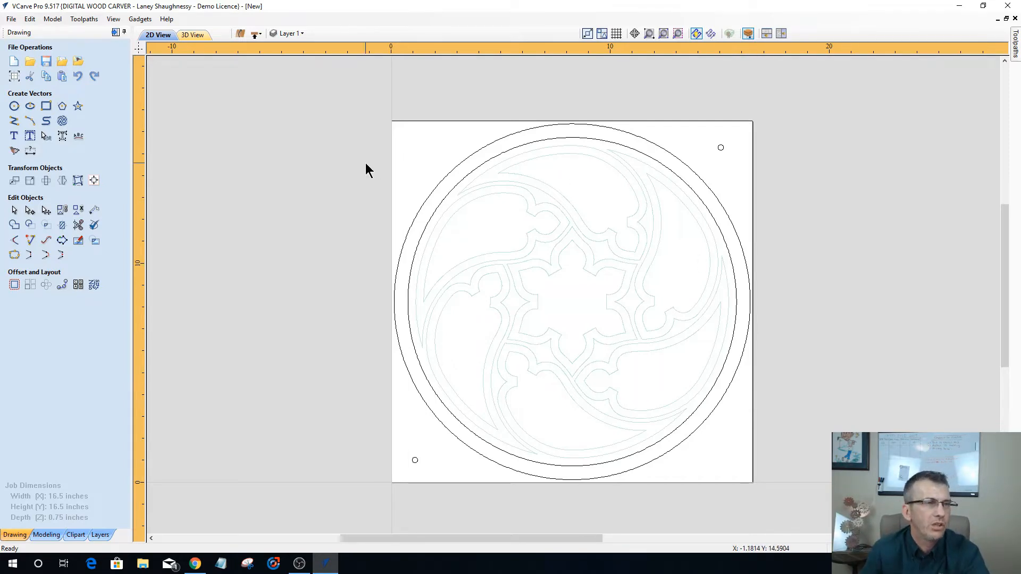
Offset the outermost circle on the bottom side inwards by 0.52 inches, keeping the original.
click(436, 184)
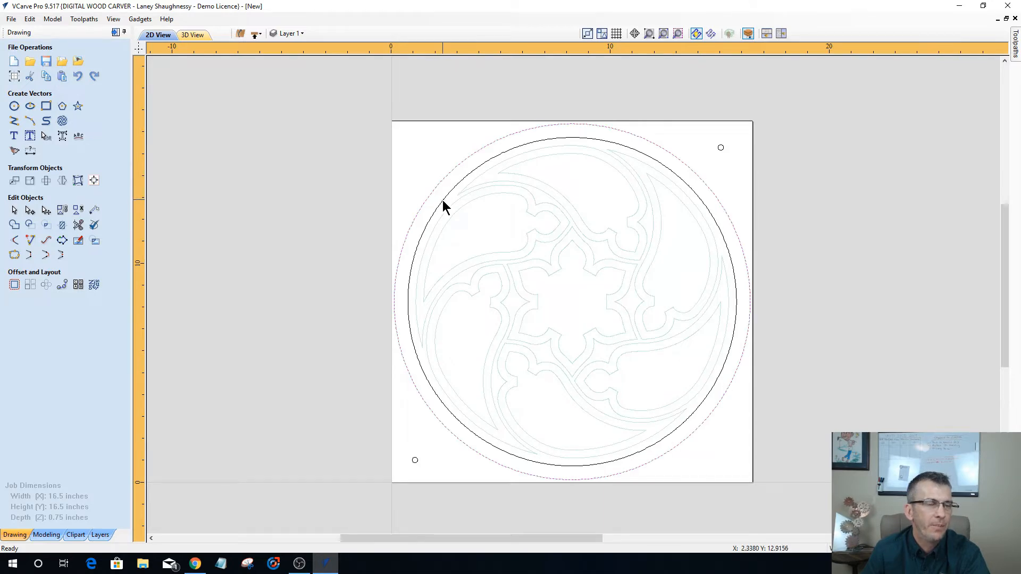
click(443, 201)
scroll(443, 201, up, 2)
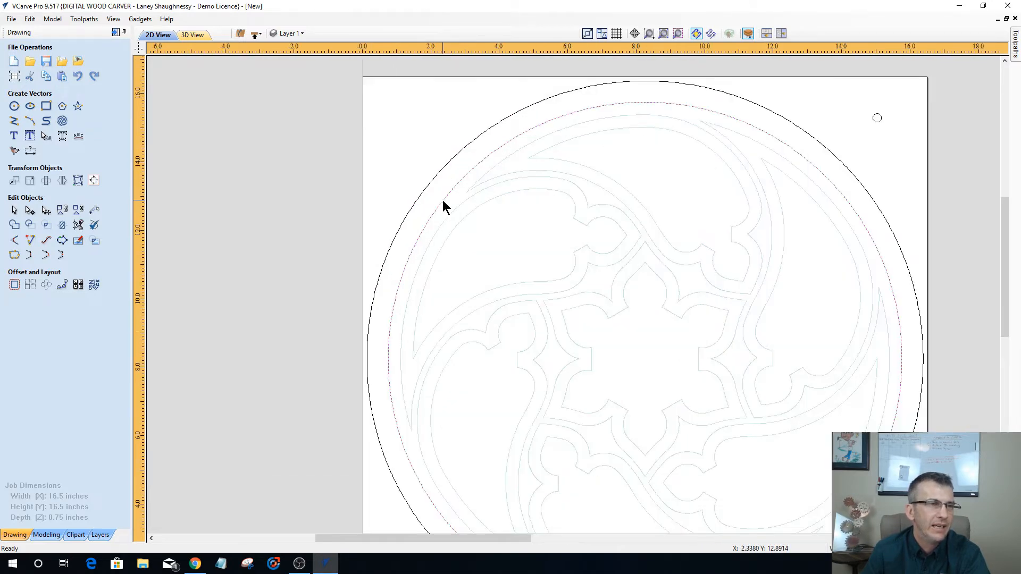
scroll(443, 202, up, 1)
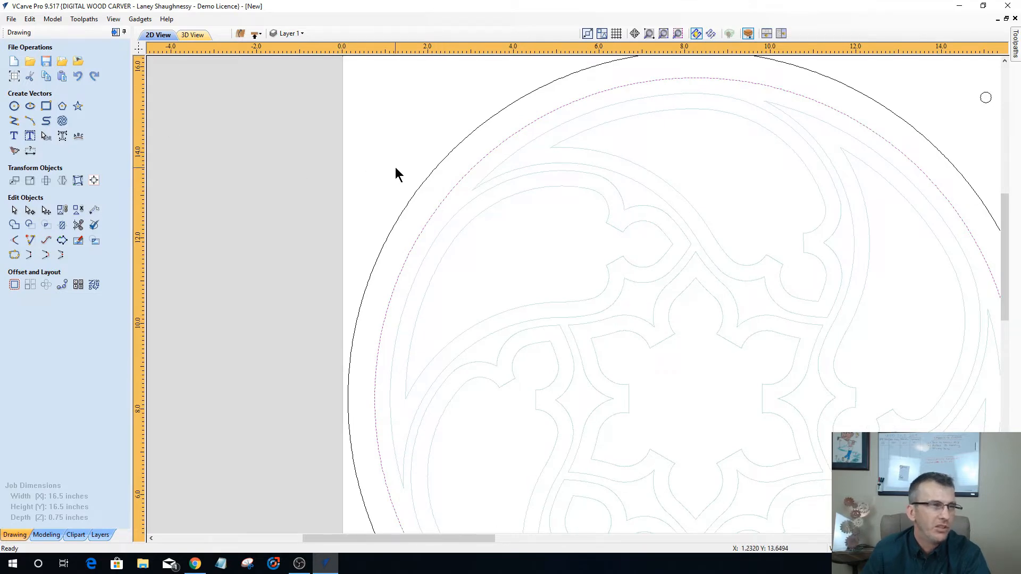
click(427, 176)
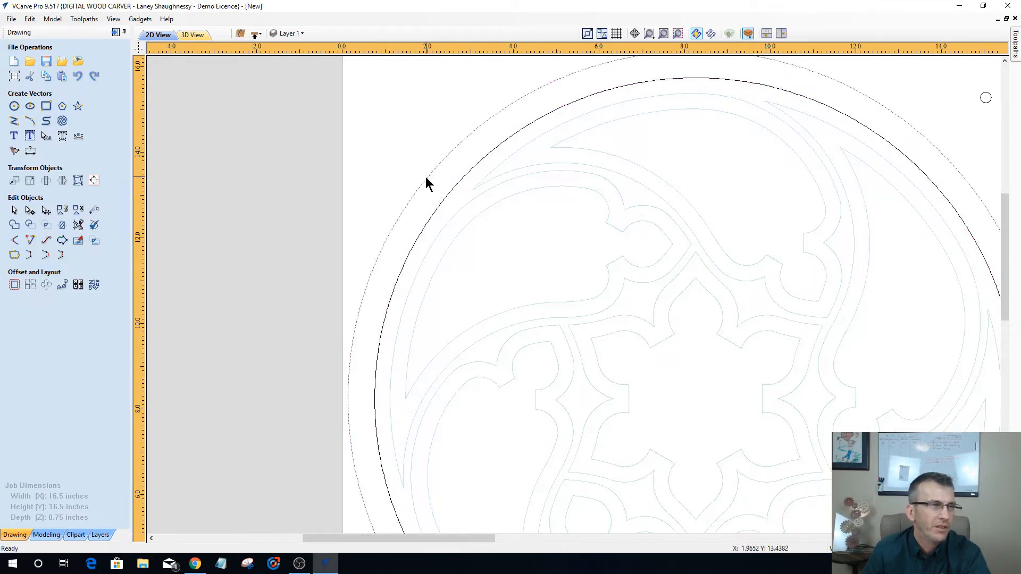
click(13, 286)
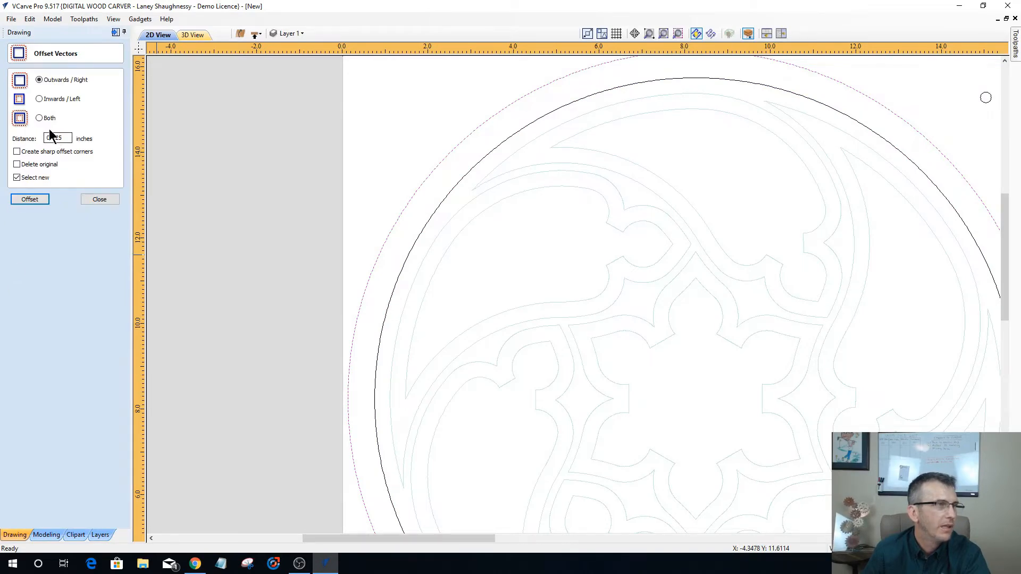
click(39, 99)
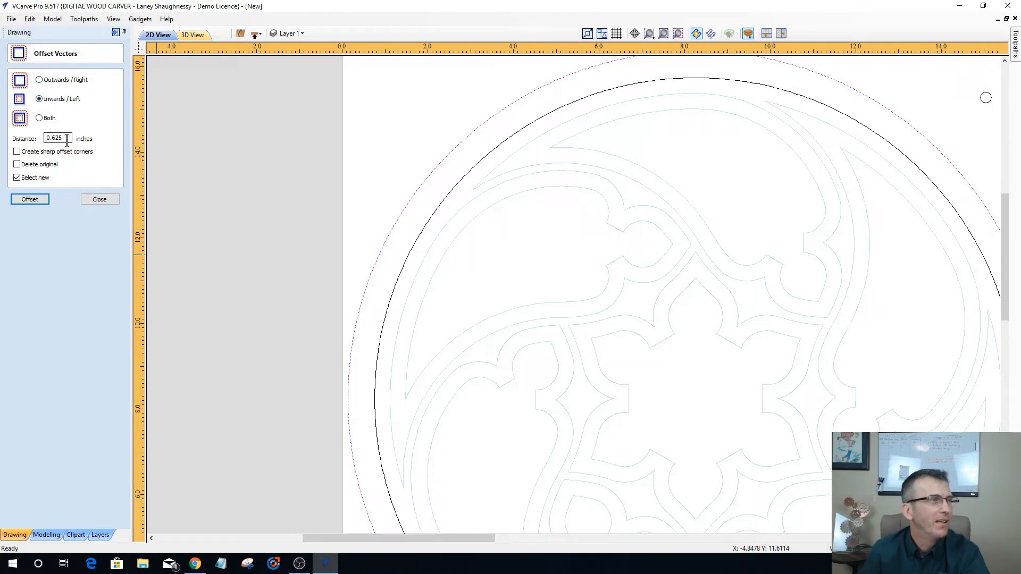
drag(64, 138, 52, 140)
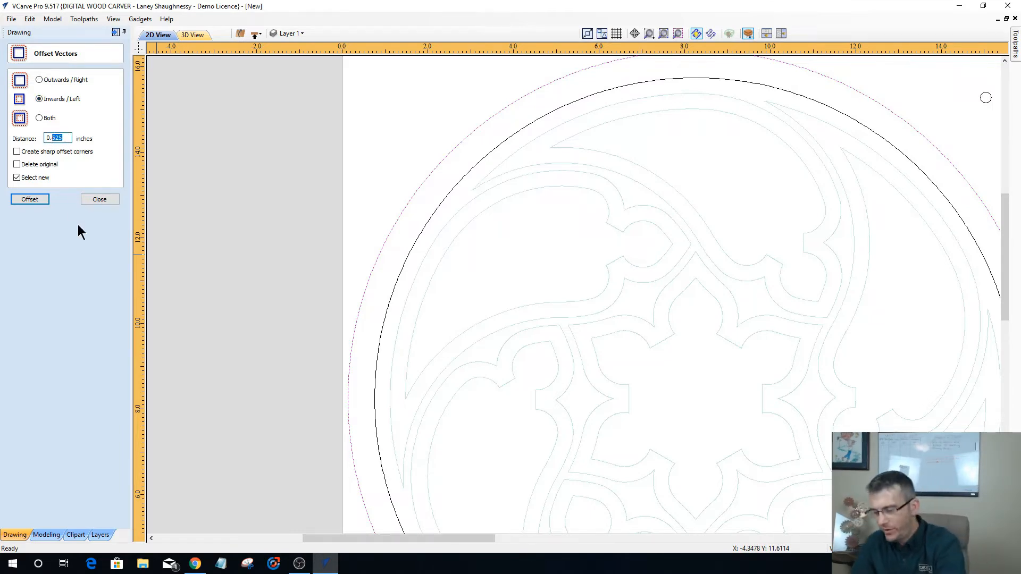
text(.52)
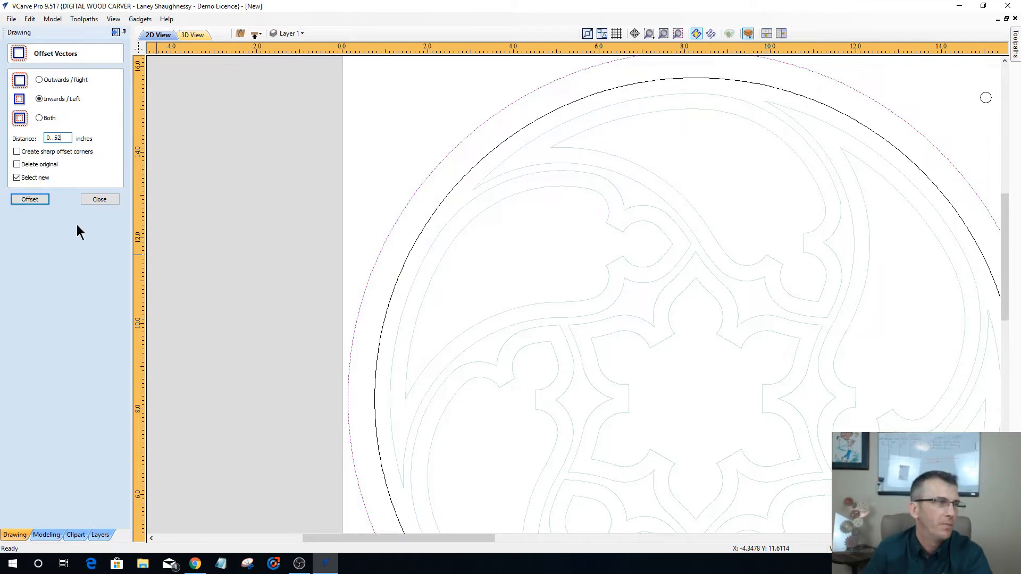
key(BackSpace)
key(BackSpace)
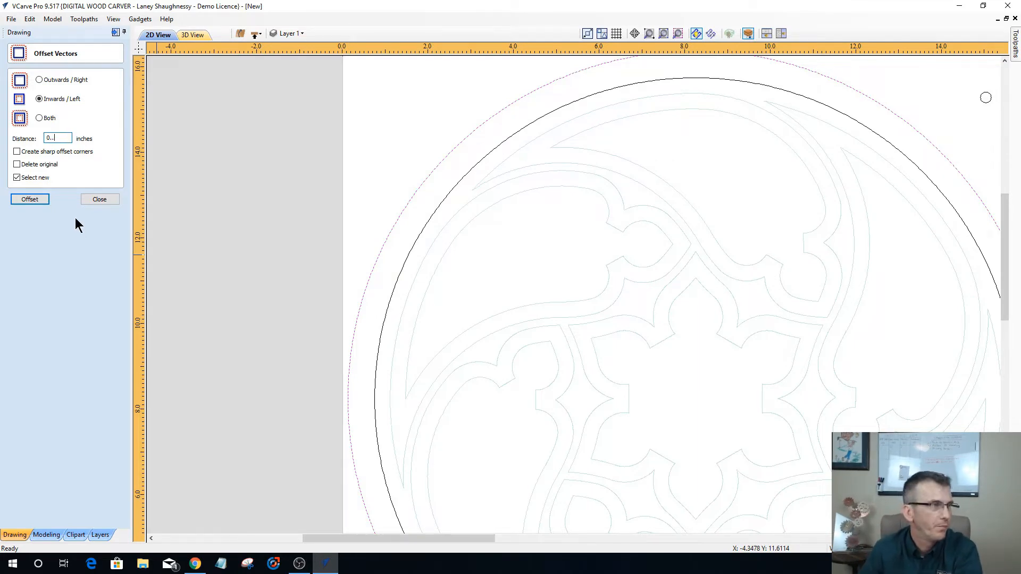
text(52)
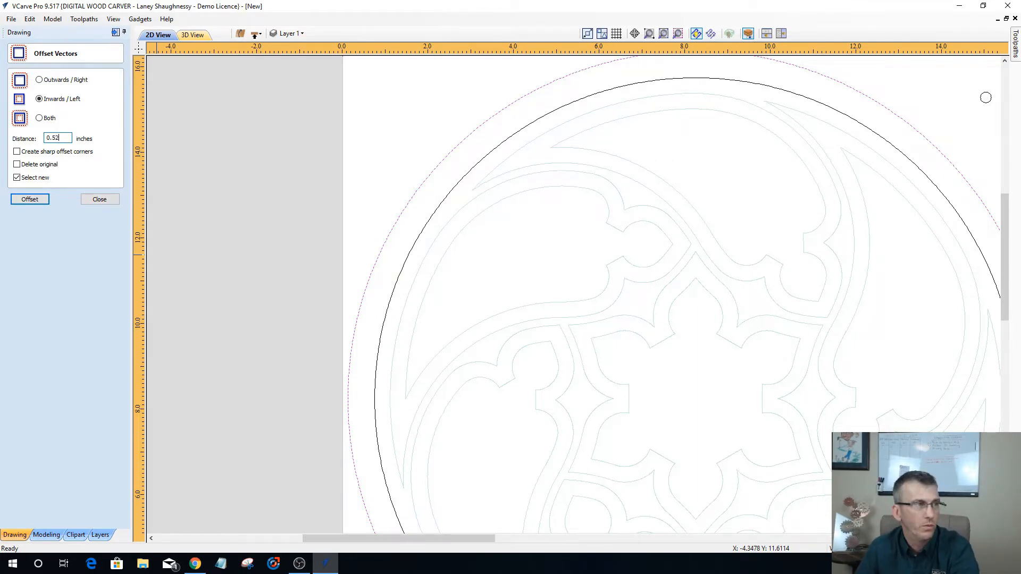
click(29, 200)
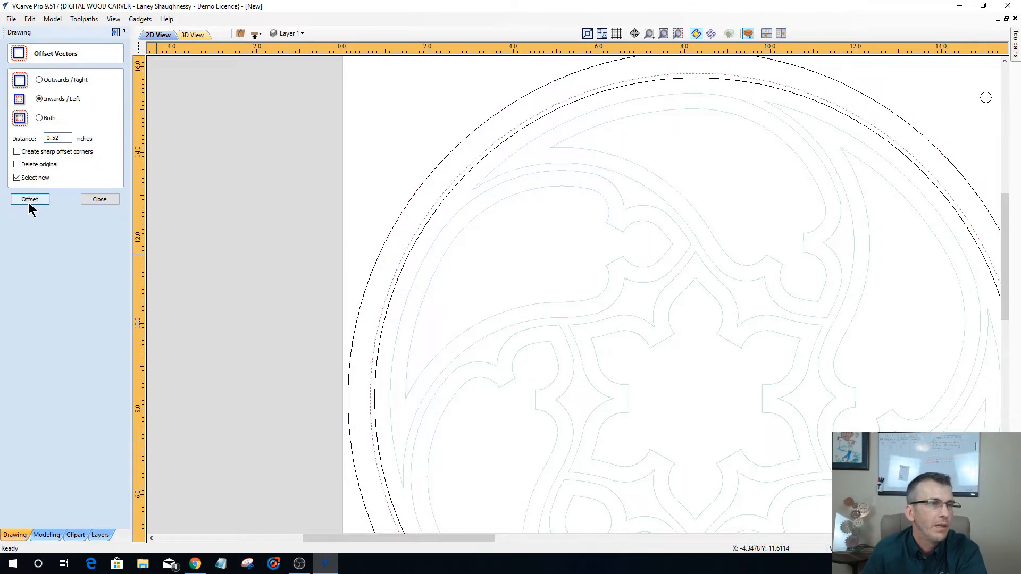
click(93, 199)
Delete the original second circle on the bottom side, just inside the new 0.52 inch offset circle.
scroll(405, 229, up, 3)
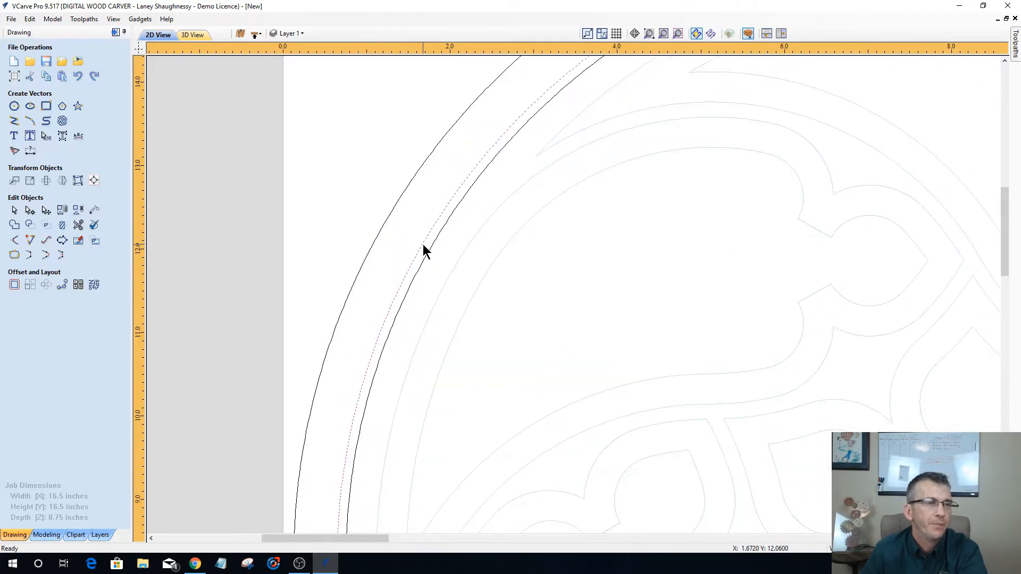
scroll(423, 245, up, 1)
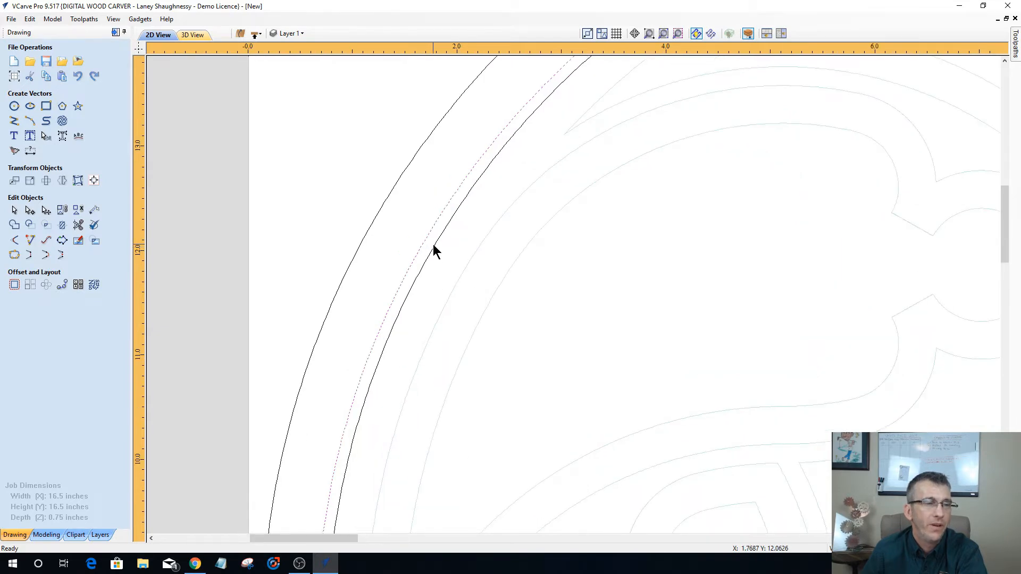
click(433, 248)
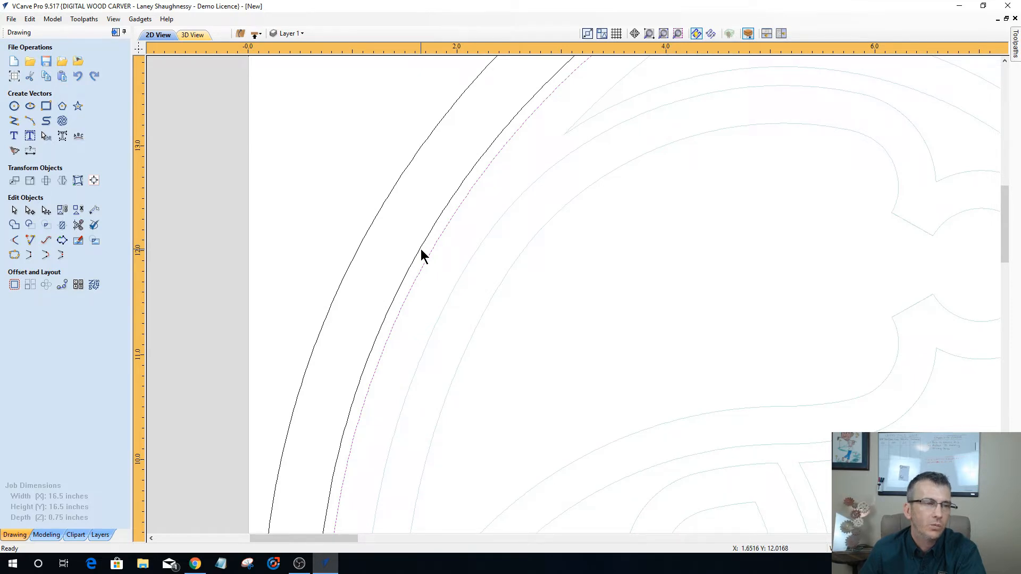
scroll(420, 248, down, 2)
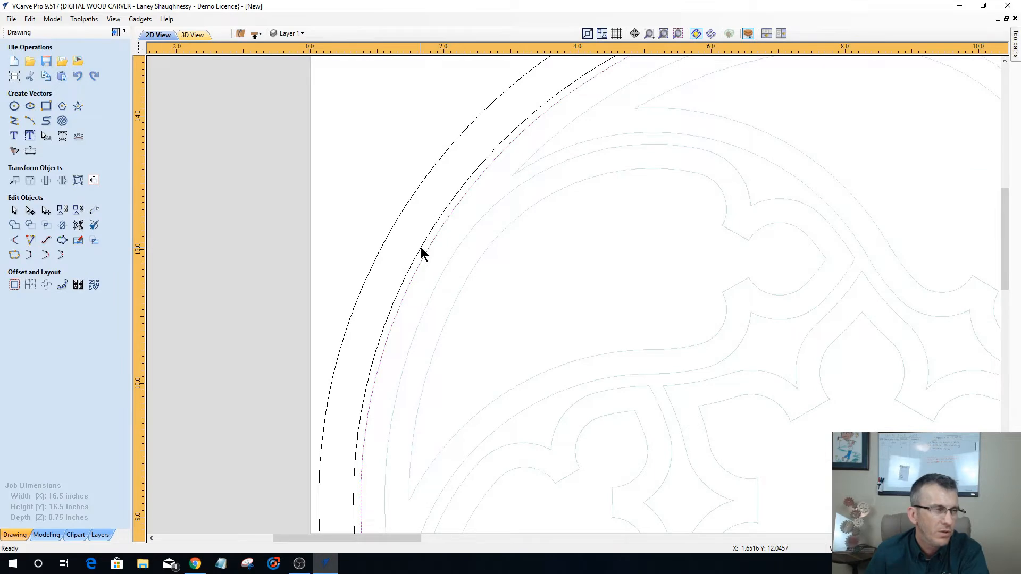
click(420, 247)
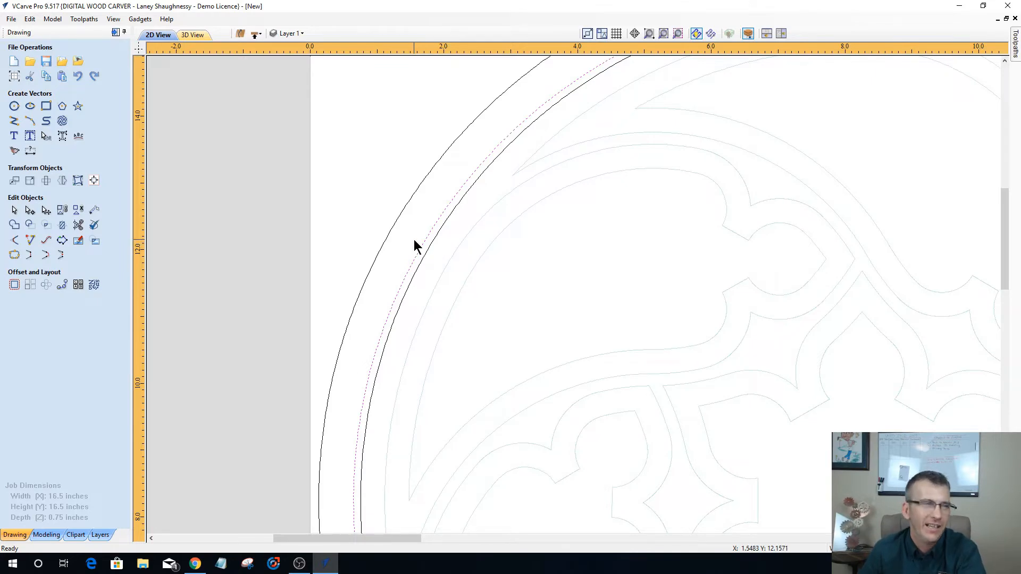
click(394, 223)
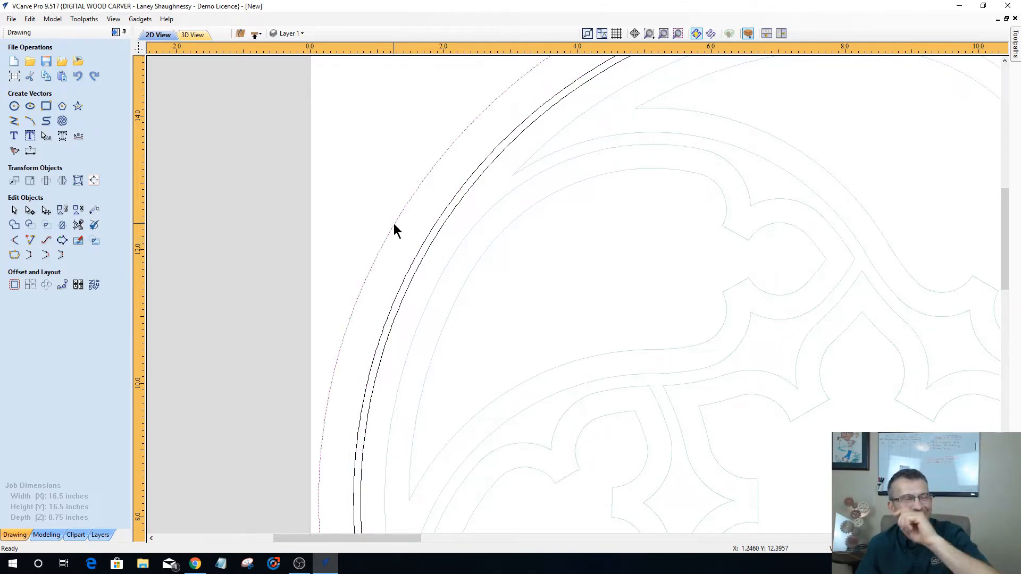
click(14, 285)
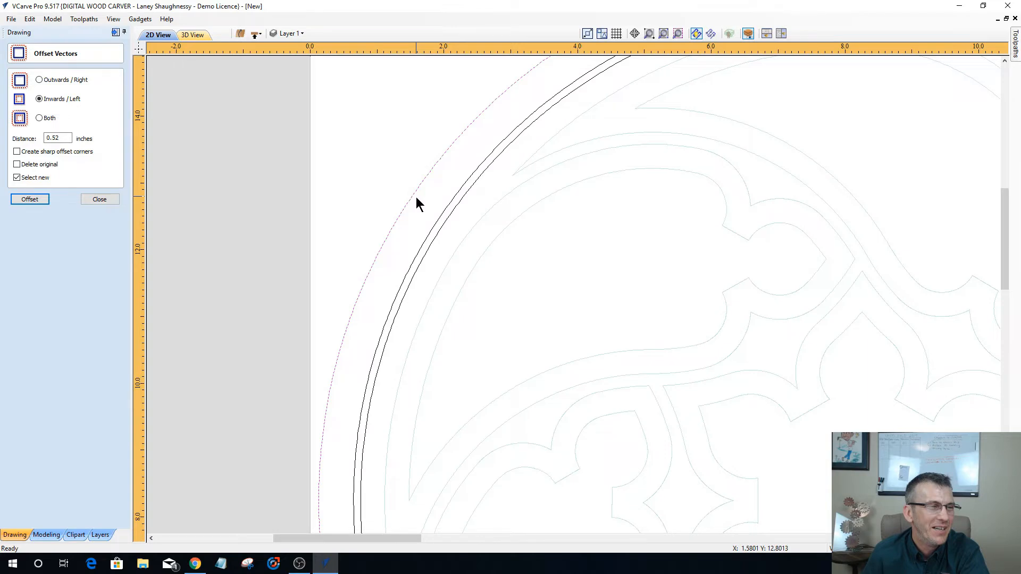
click(446, 220)
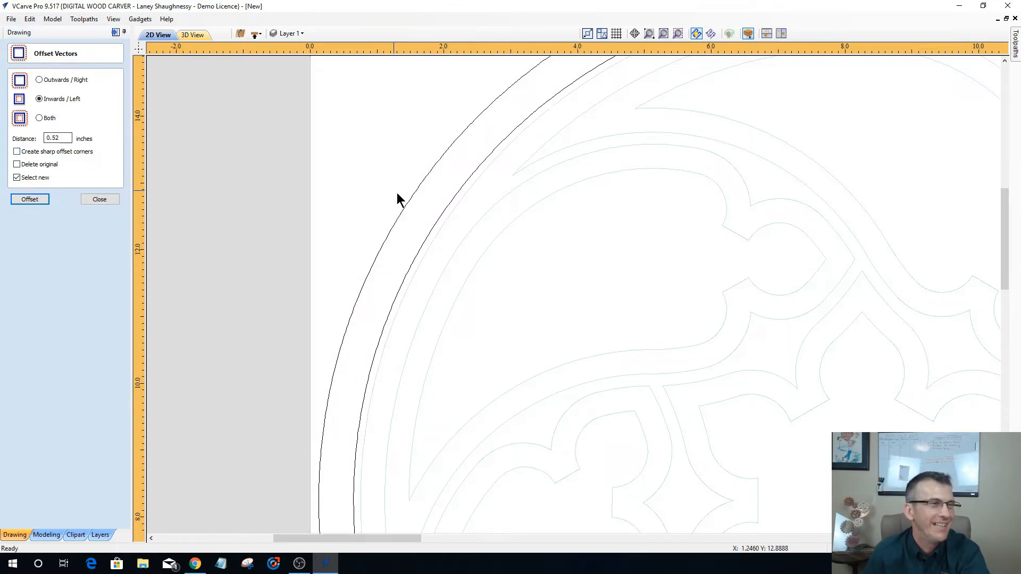
Offset the outer rim circle on the bottom side outwards by 0.0625 inches and clear the selection.
click(409, 201)
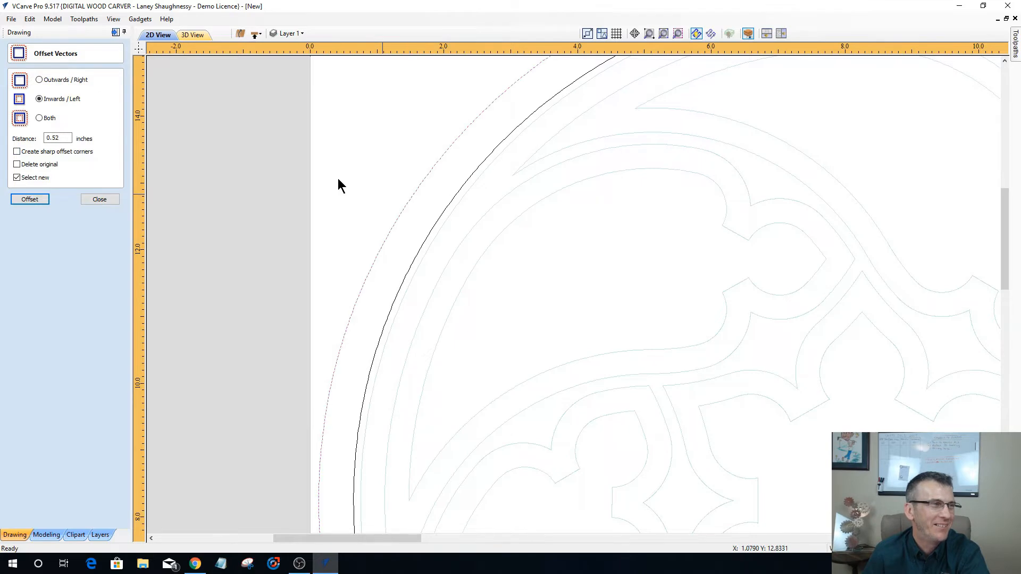
double_click(45, 138)
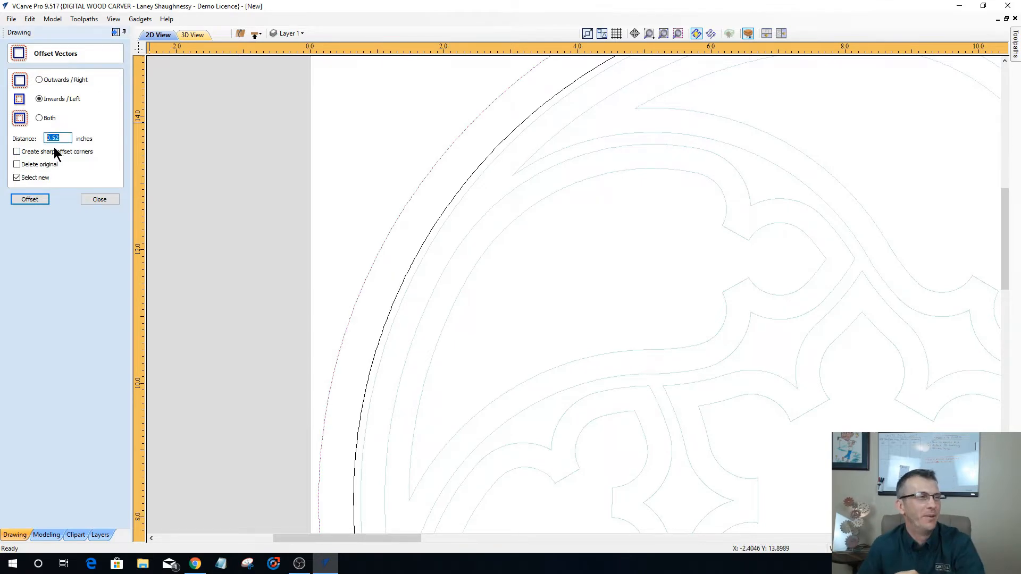
text(.062)
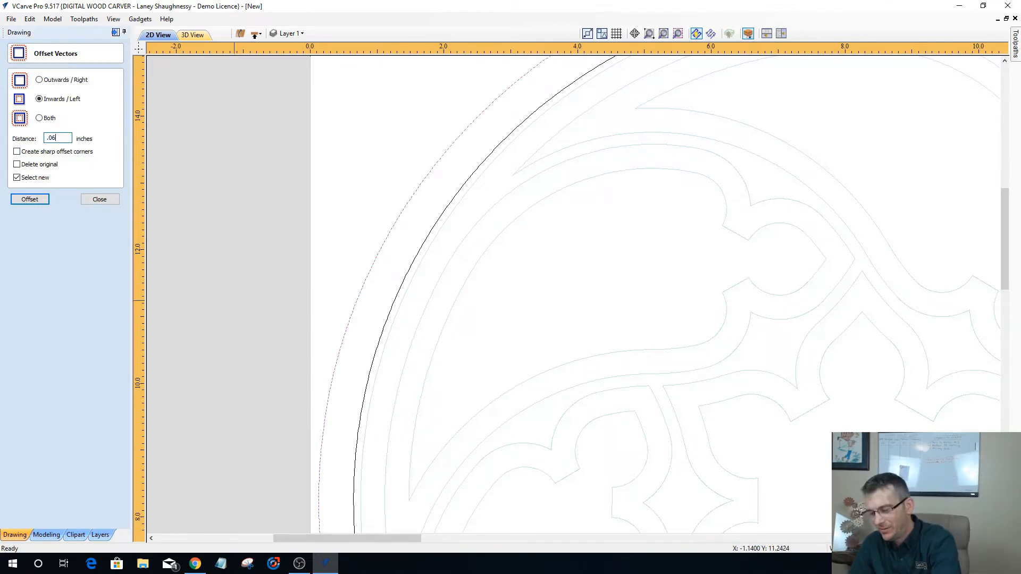
click(38, 203)
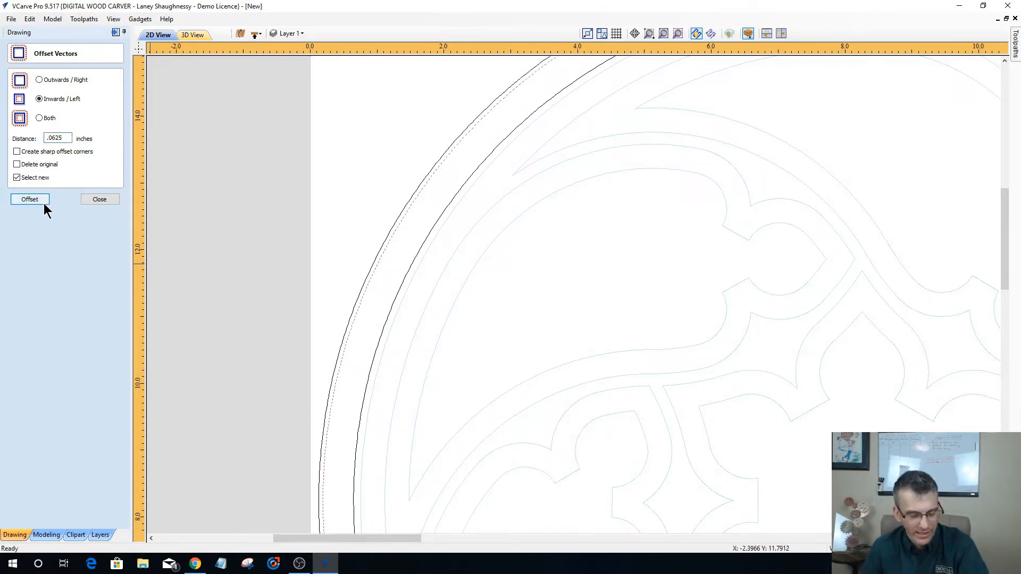
key(ctrl+z)
click(39, 79)
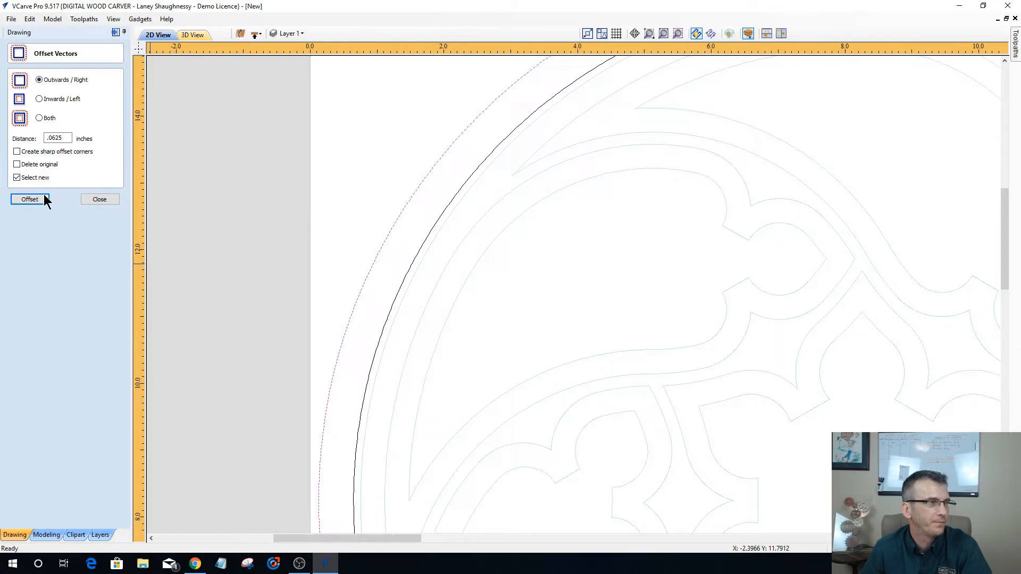
click(45, 197)
click(425, 230)
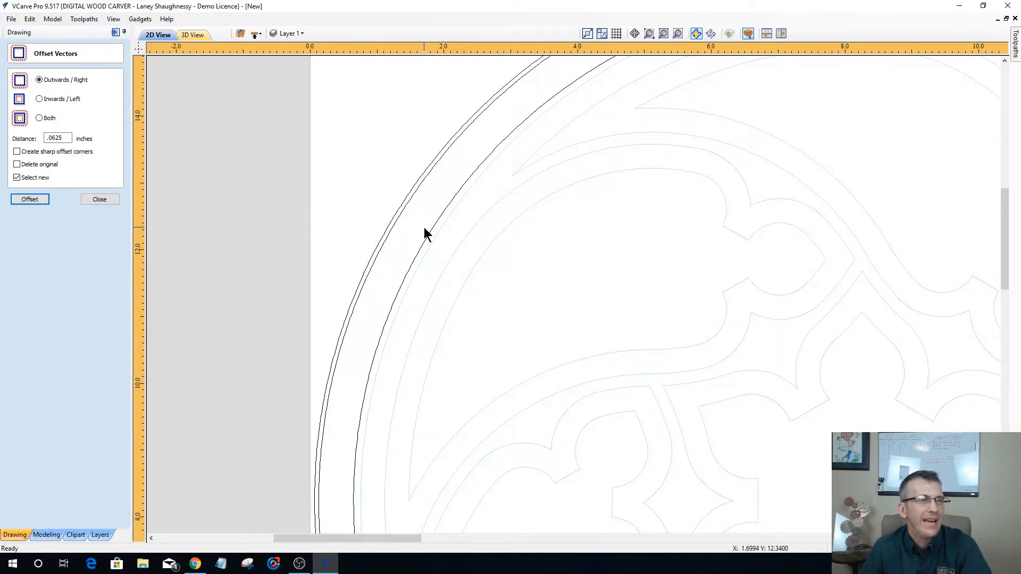
Check the rim boundaries by selecting the inner offset circle with the new outermost circle, and each rim circle separately.
click(430, 232)
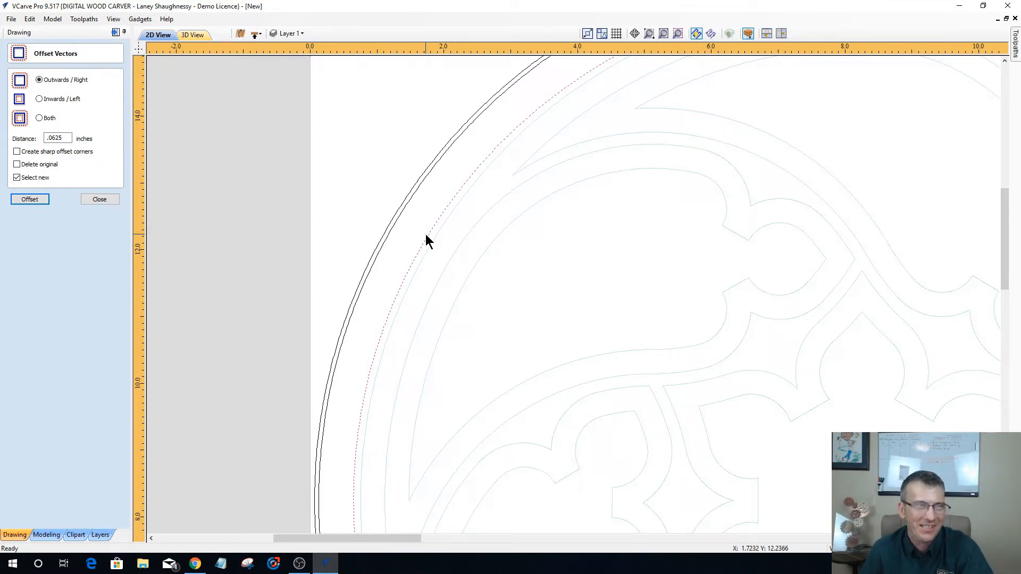
shift+click(394, 220)
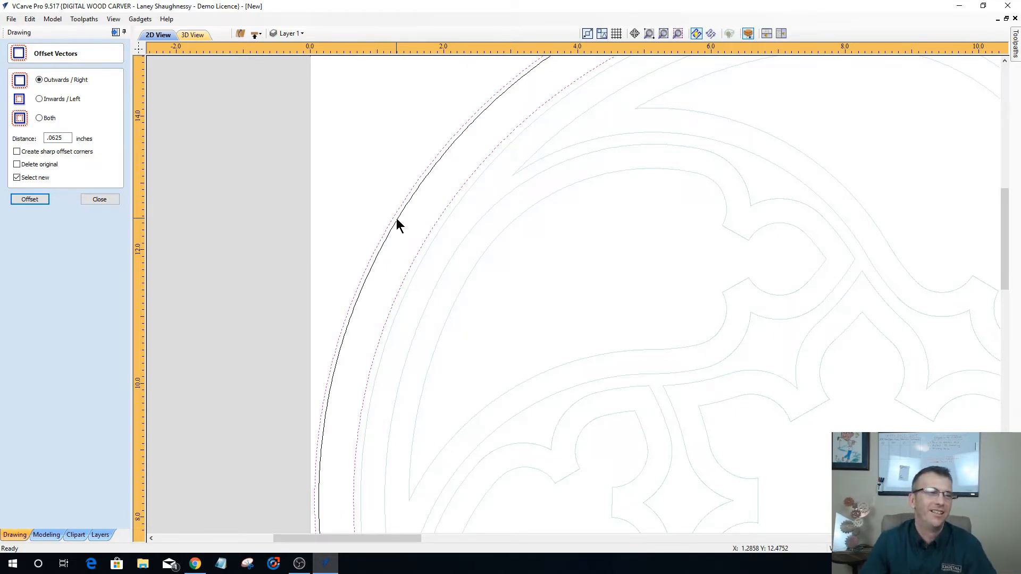
click(397, 217)
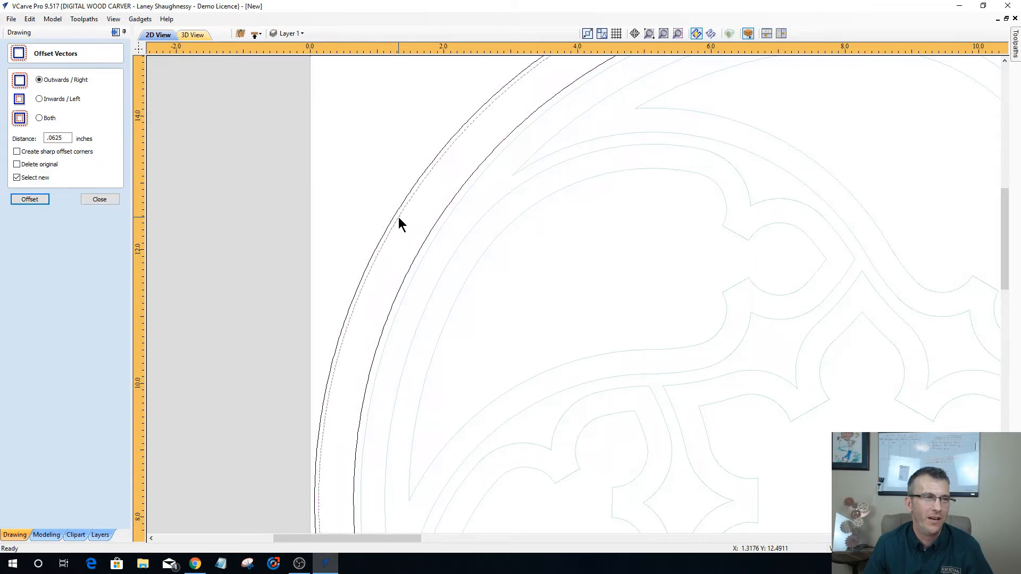
click(430, 234)
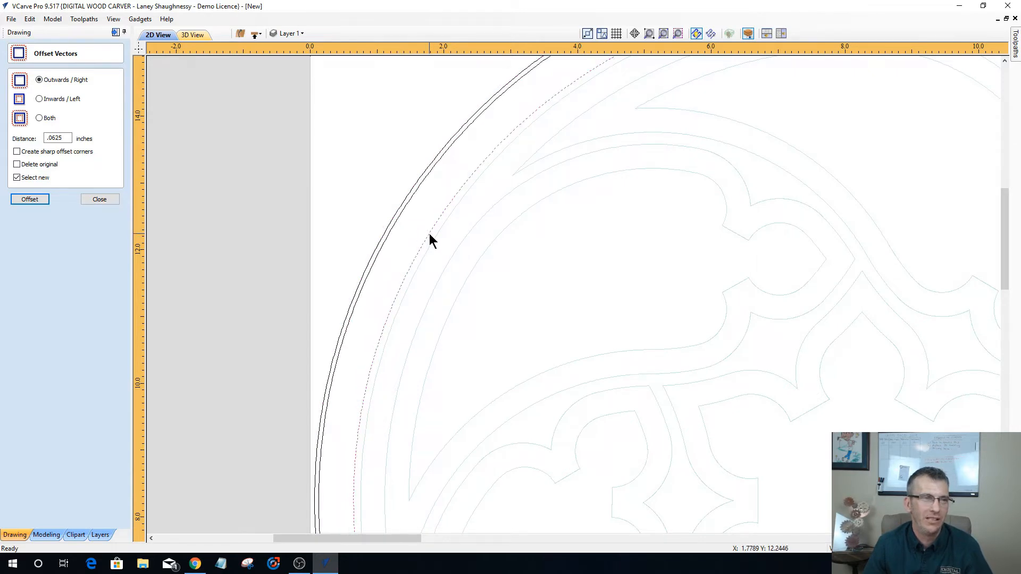
click(393, 217)
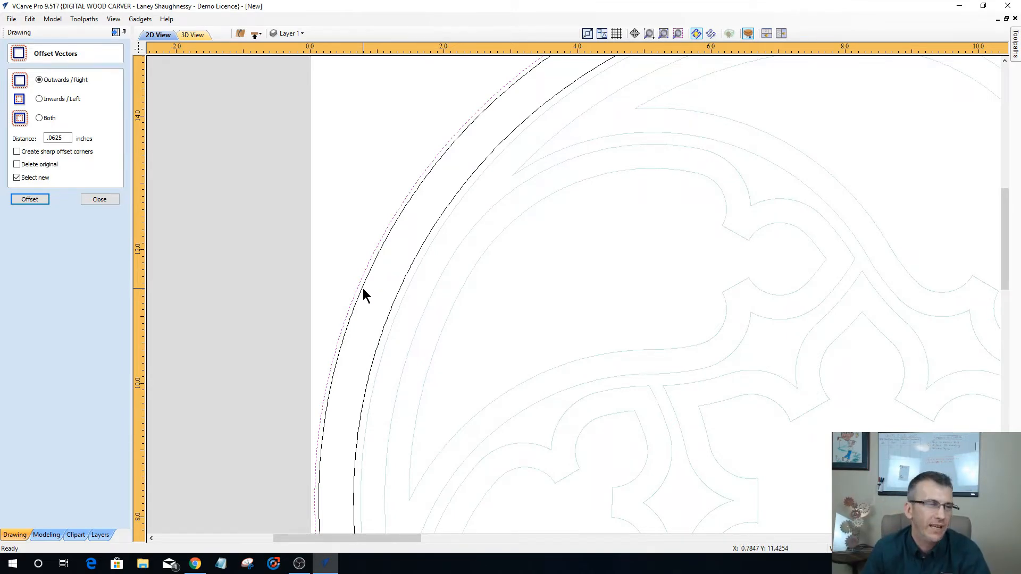
Set up a 0.375-inch-deep pocket toolpath between the outermost and inner rim circles on the bottom side, with 0.75-inch ramp plunge moves.
shift+click(393, 299)
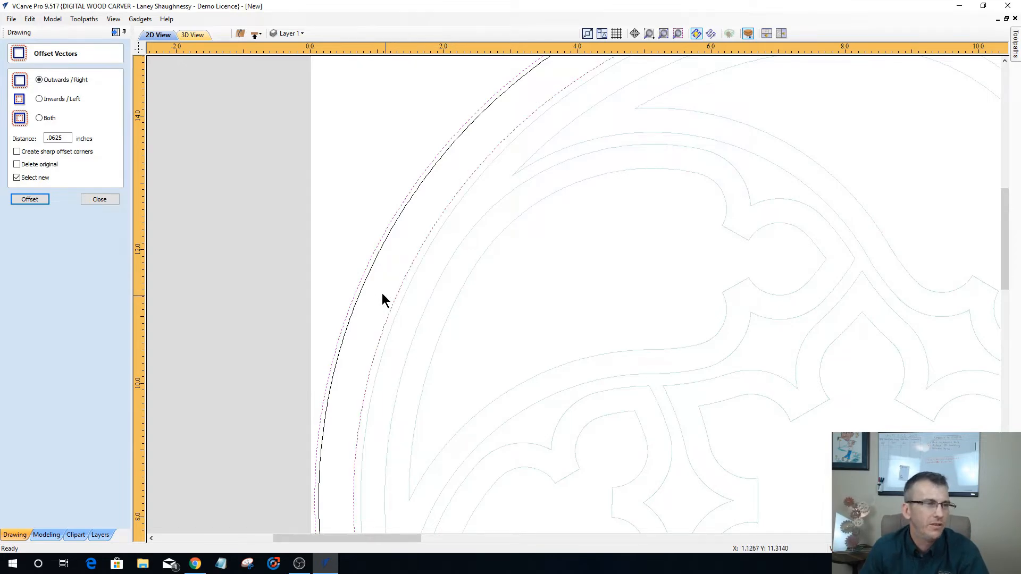
click(118, 32)
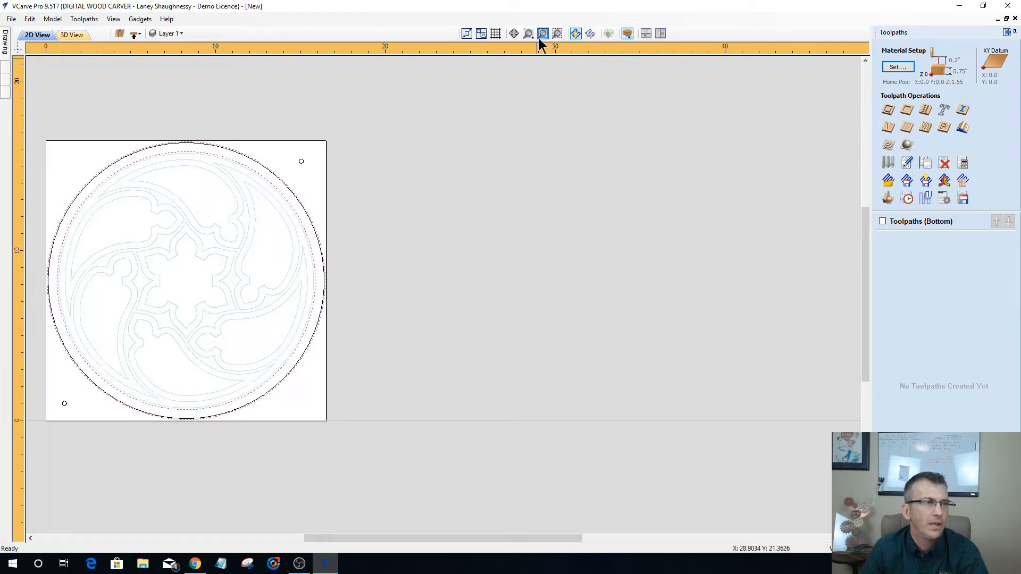
scroll(497, 229, down, 2)
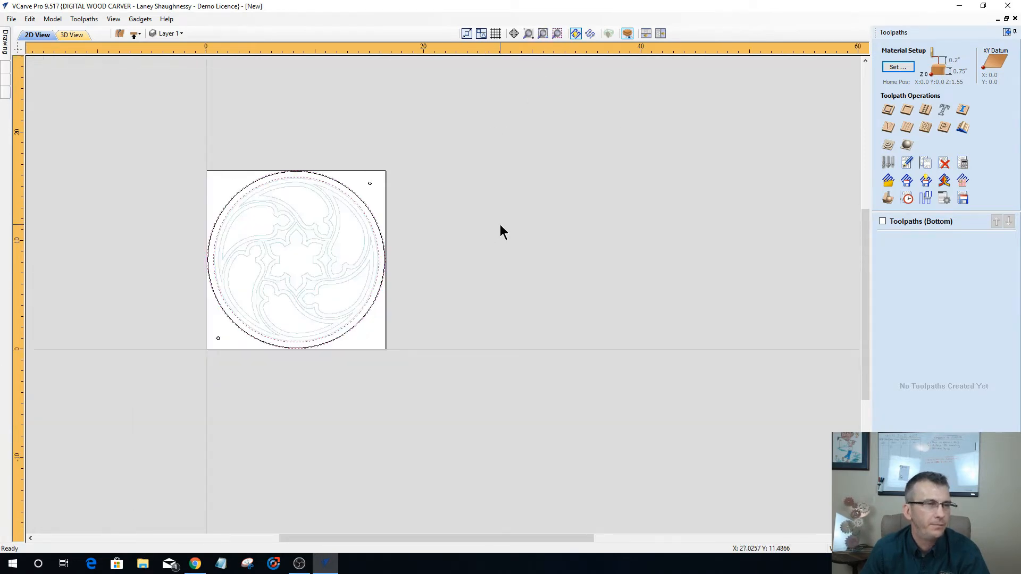
scroll(500, 224, down, 2)
scroll(343, 276, up, 4)
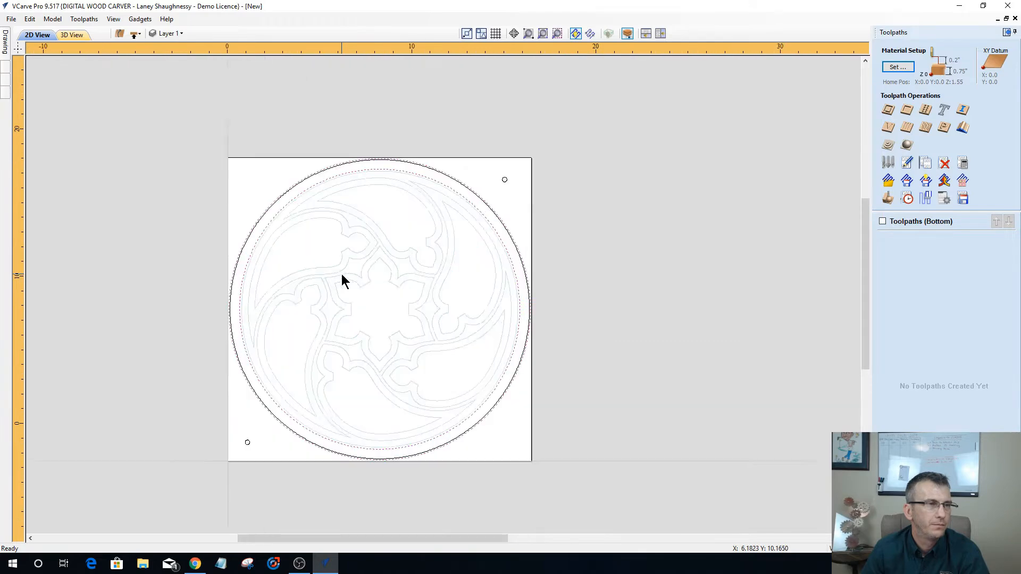
scroll(343, 275, up, 2)
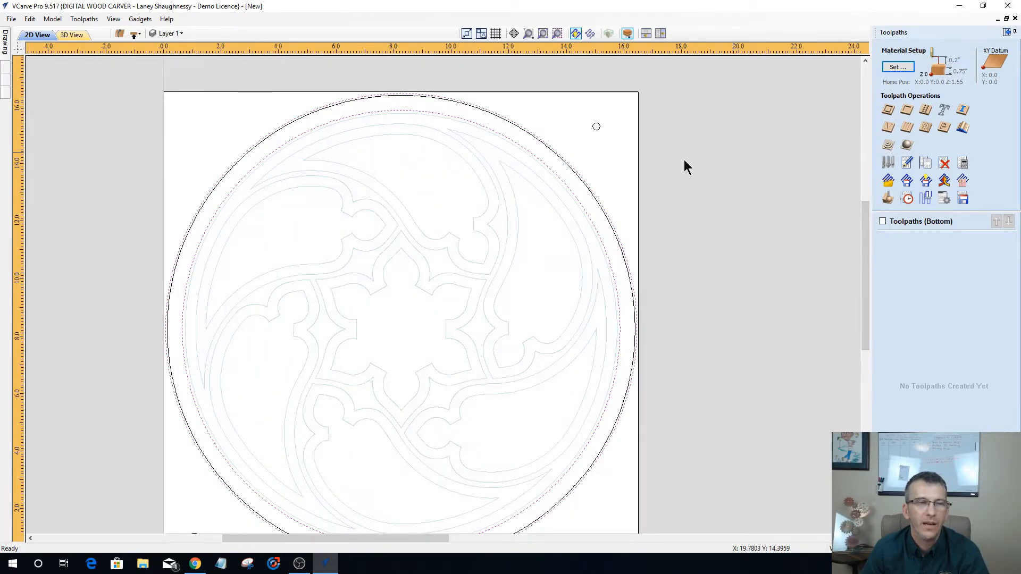
click(907, 112)
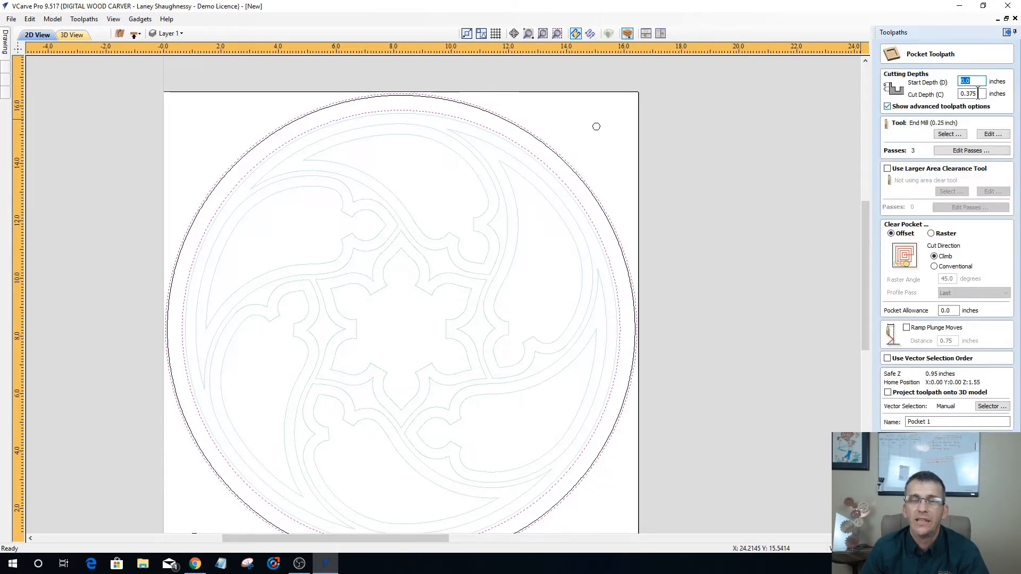
key(Tab)
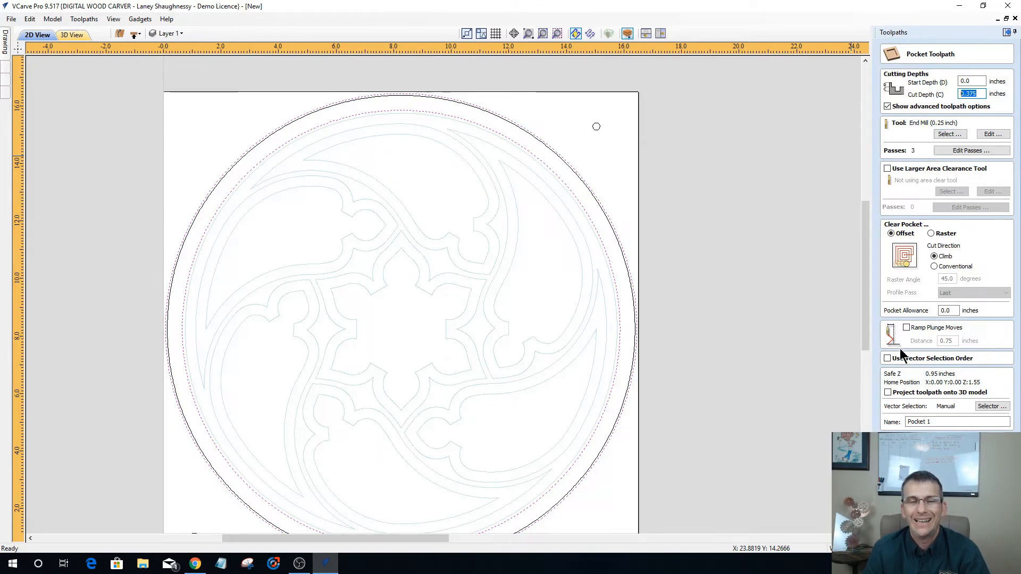
click(907, 327)
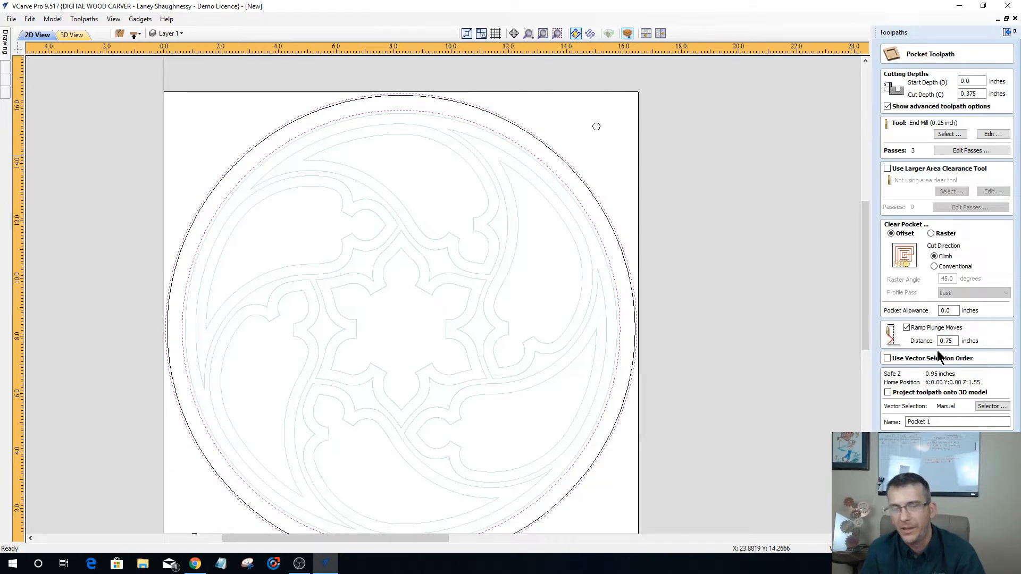
Name the pocket toolpath Rabbet_Cut_.25EM.
click(935, 422)
drag(936, 422, 875, 419)
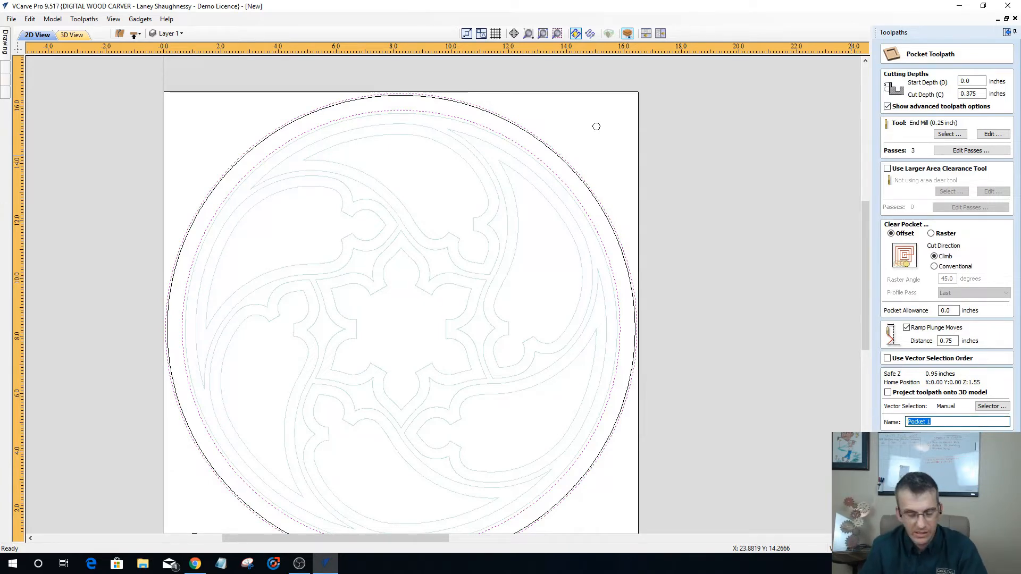
text(Ra)
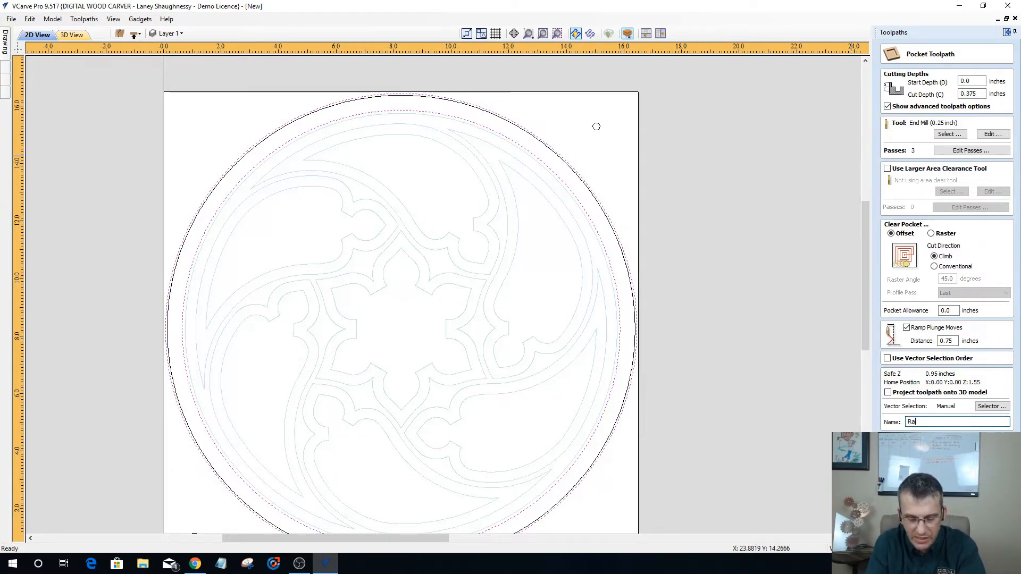
text(bbet)
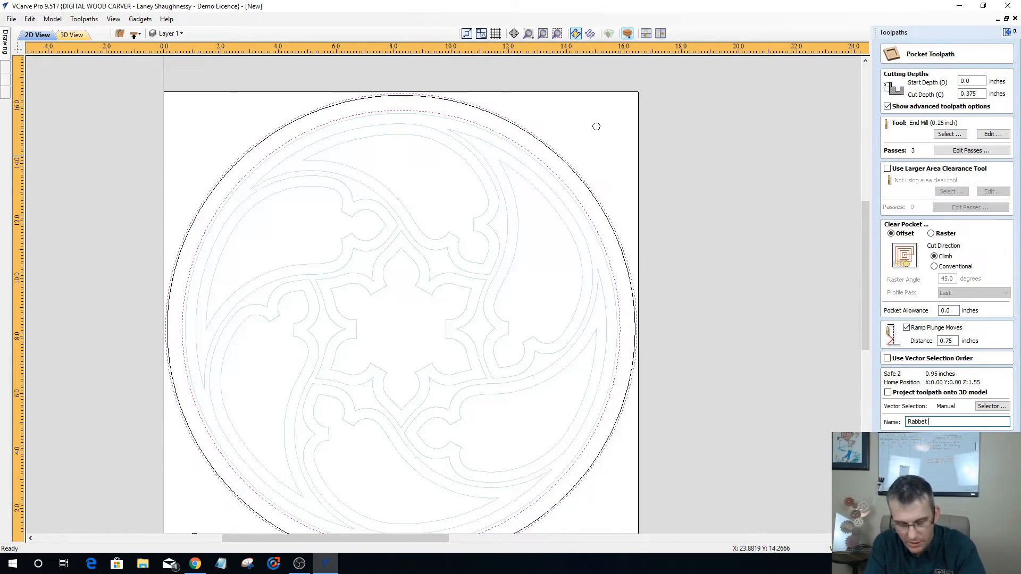
text(_)
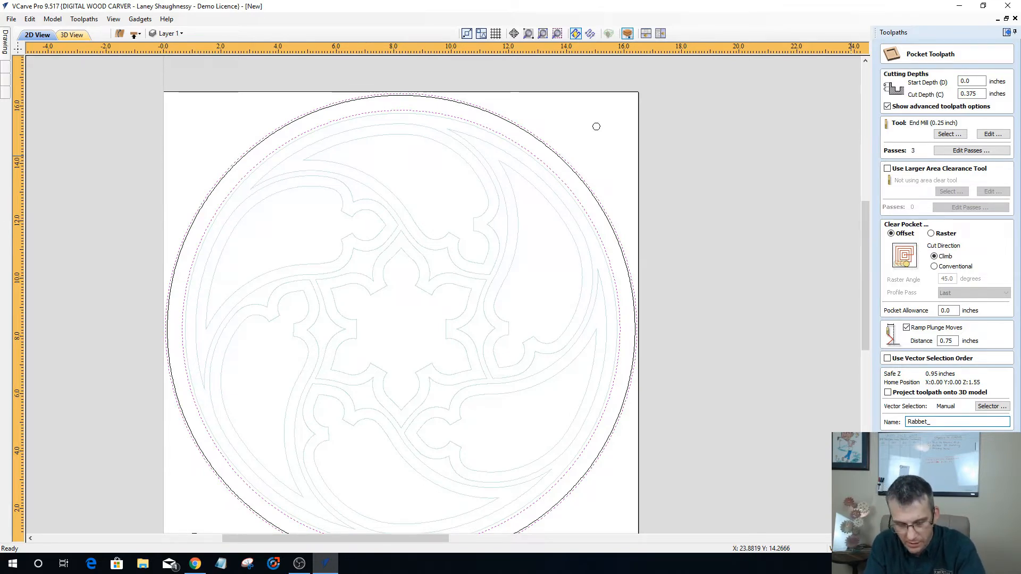
text(Cut)
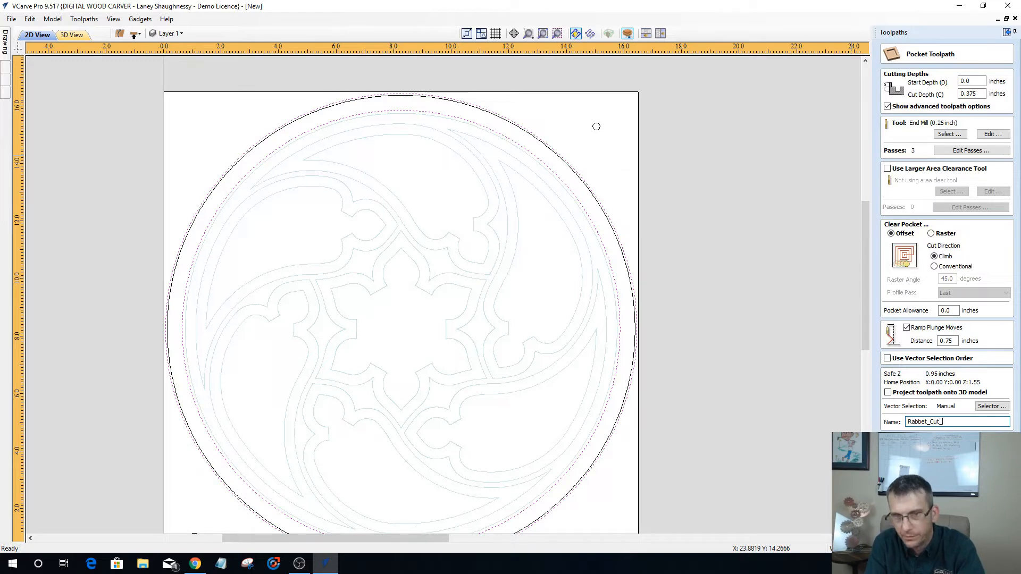
text(_.25)
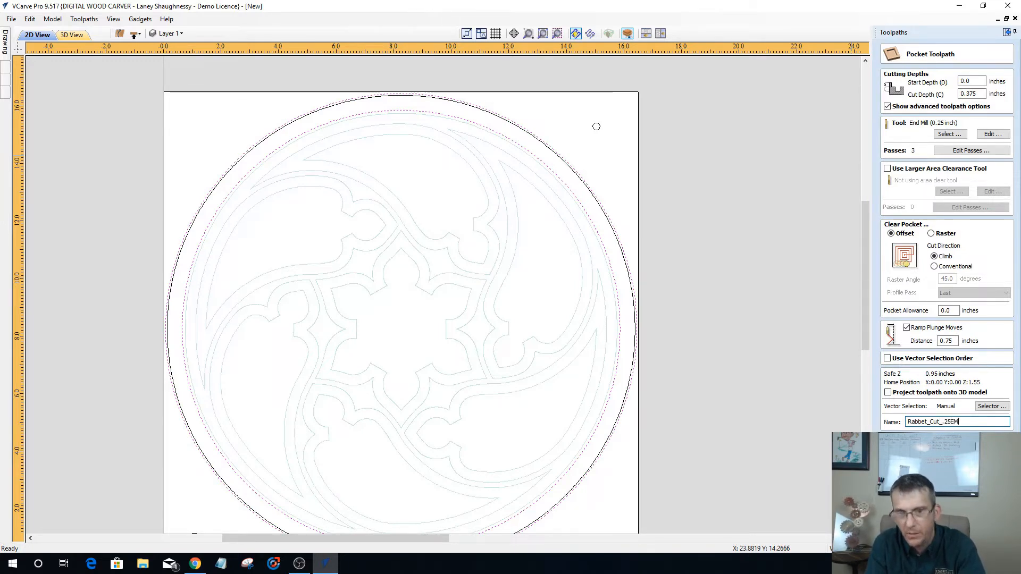
text(EM)
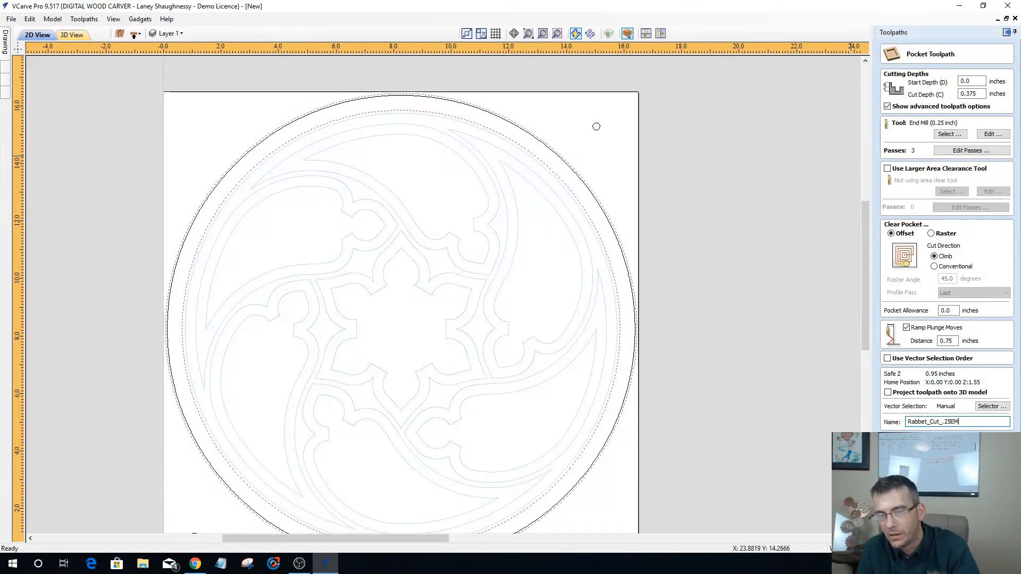
Calculate the rabbet pocket toolpath and preview its cut on the board in 3D.
click(903, 438)
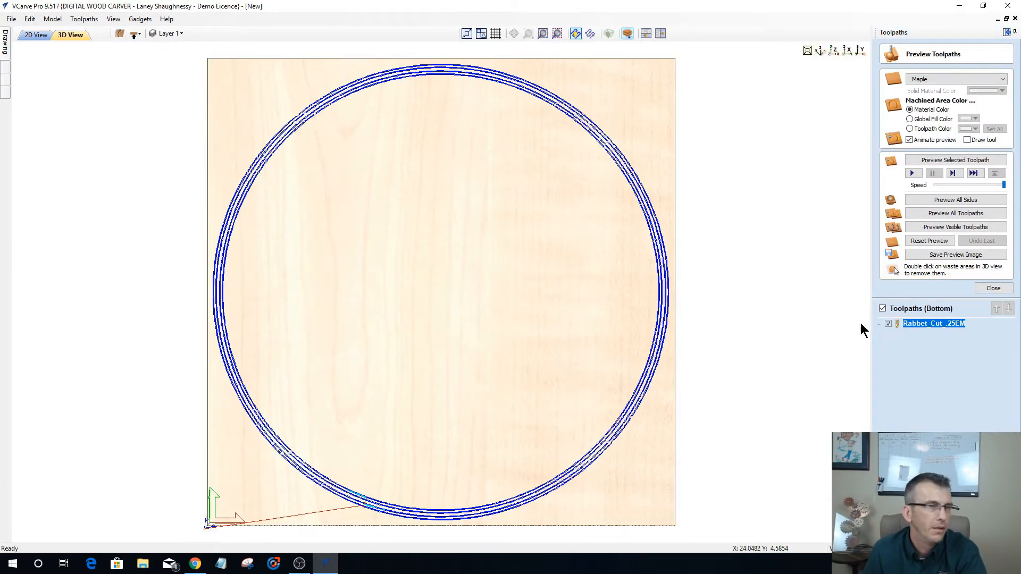
click(951, 161)
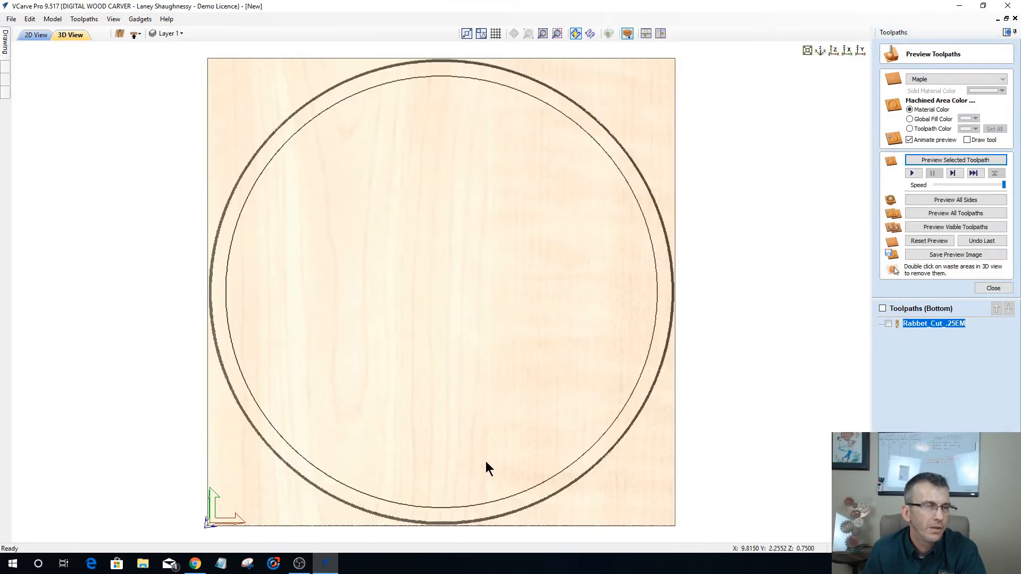
drag(486, 462, 509, 333)
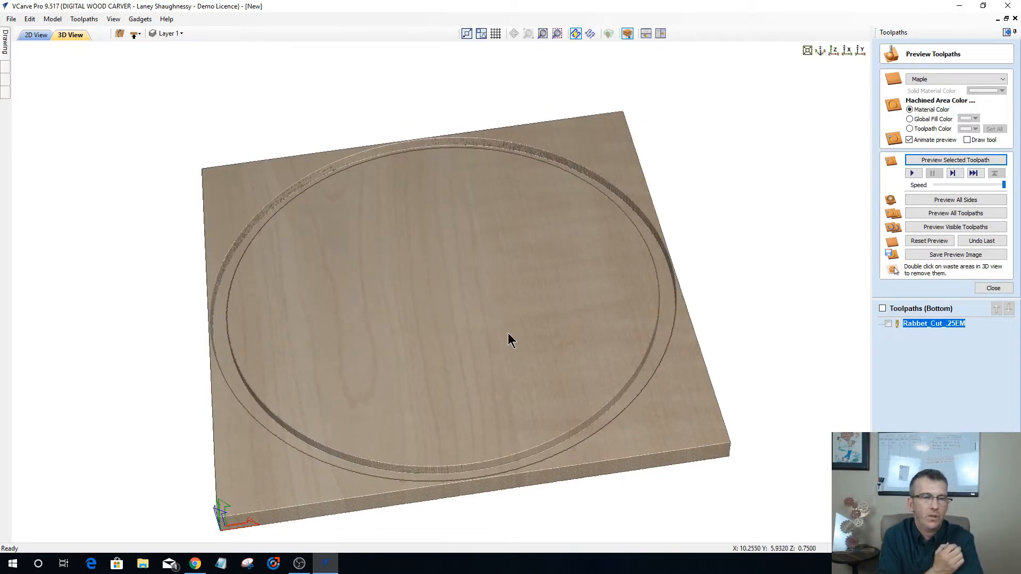
Select the two corner alignment circles and set up a drilling toolpath for them with a 0.375-inch cut depth.
click(36, 35)
scroll(622, 152, down, 2)
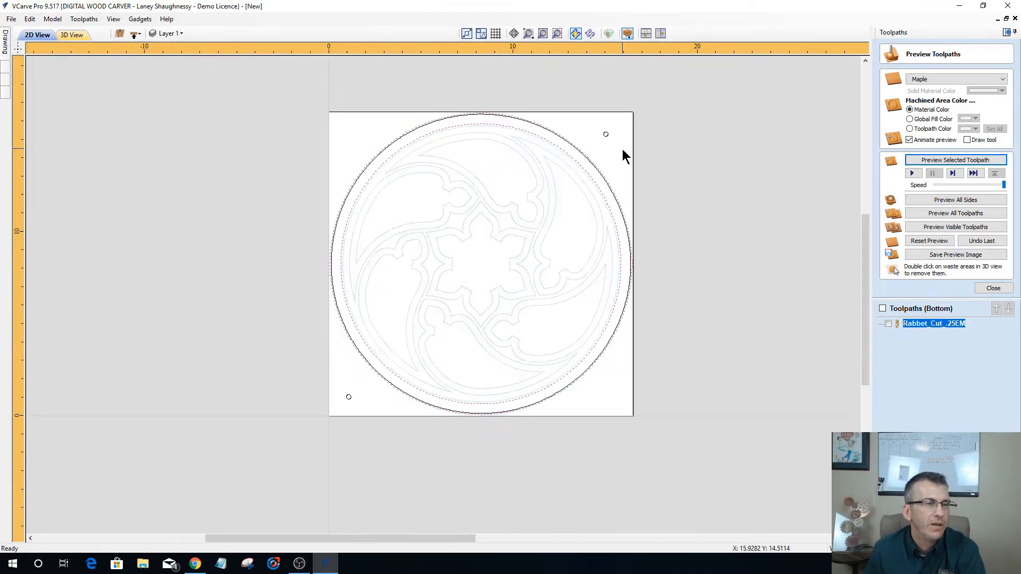
scroll(612, 143, down, 1)
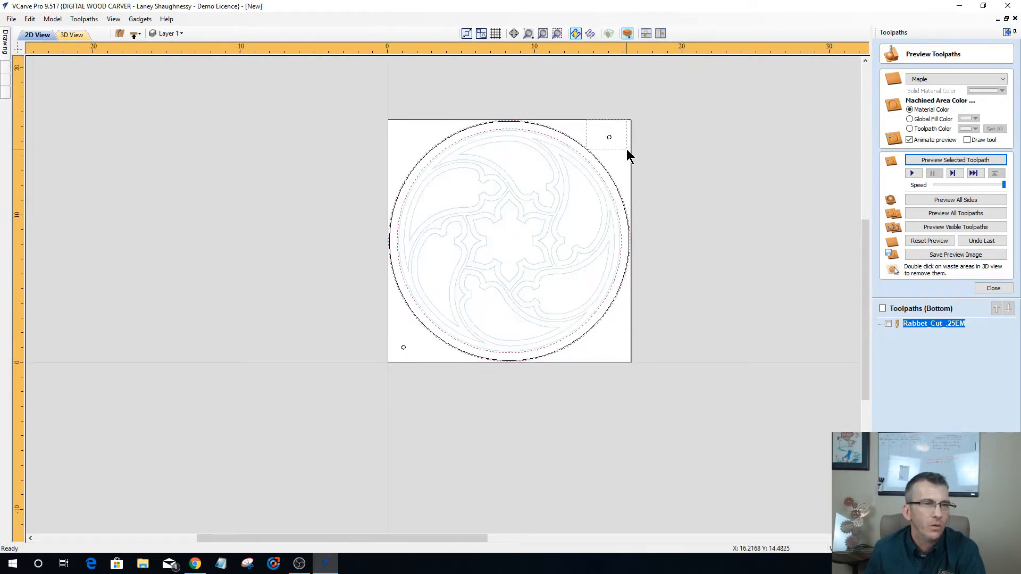
click(623, 157)
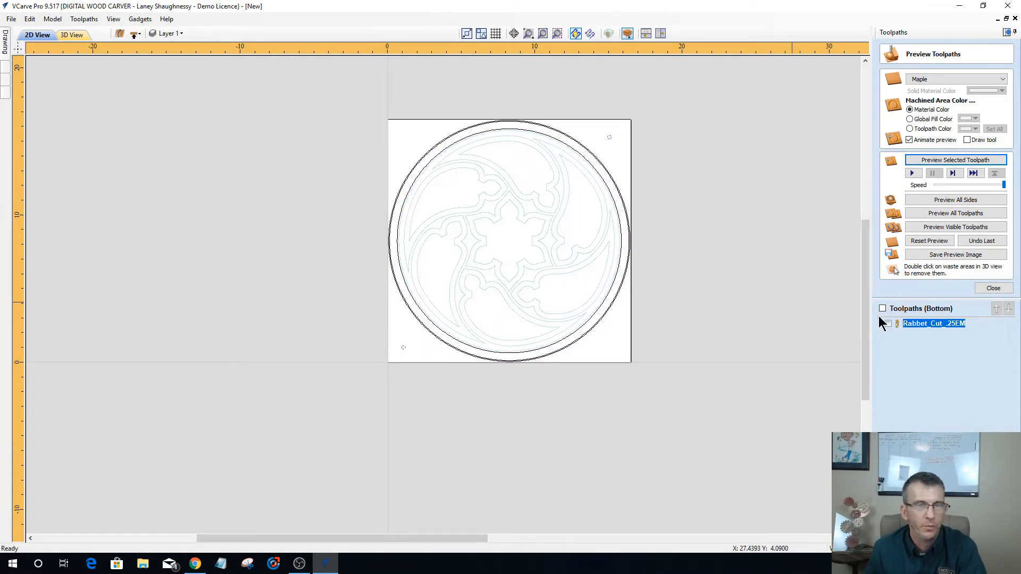
click(992, 289)
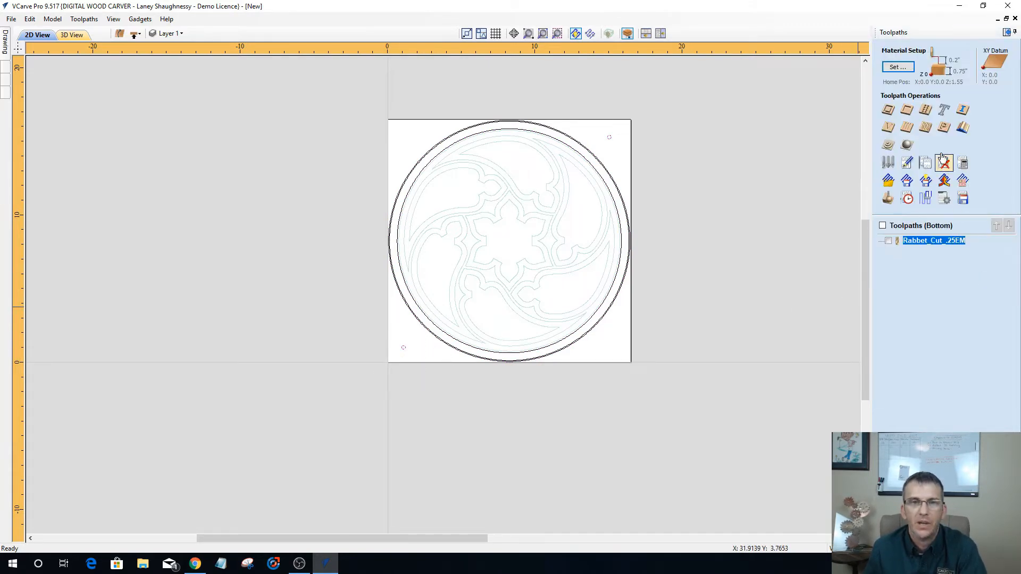
click(928, 114)
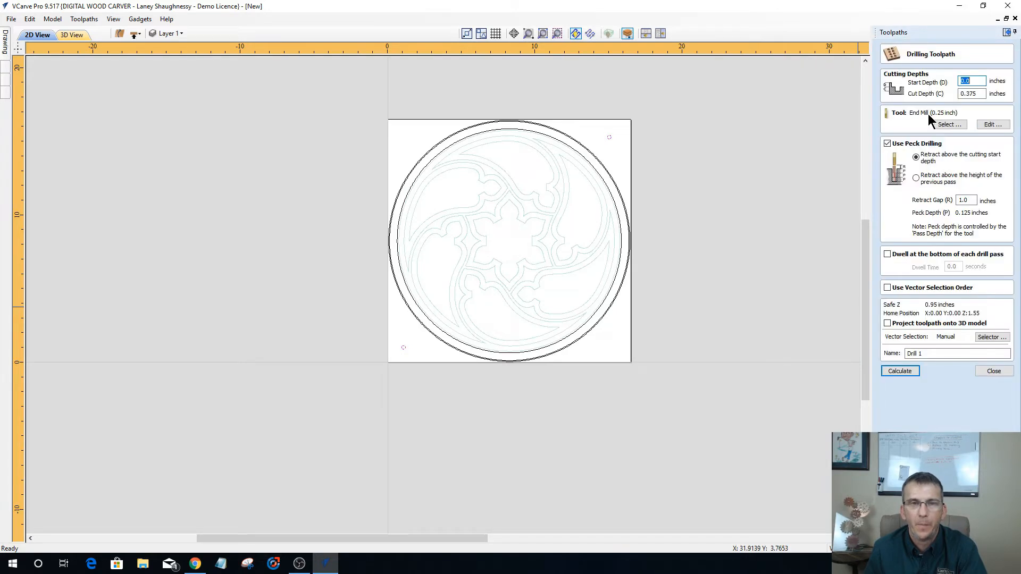
click(978, 94)
double_click(977, 94)
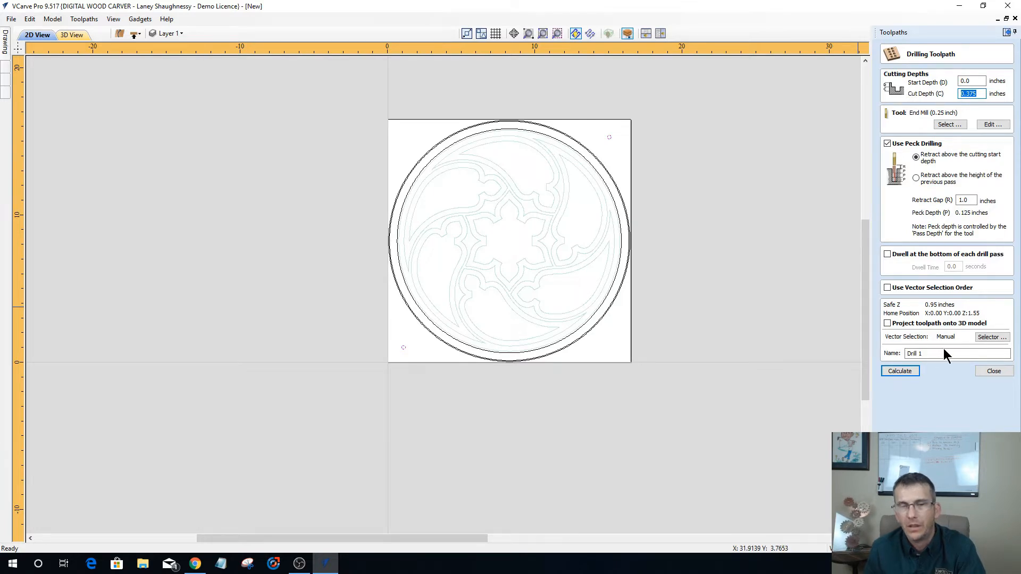
Name the drilling toolpath Board_AlignmentHoles_.25EM and calculate it.
drag(943, 353, 903, 353)
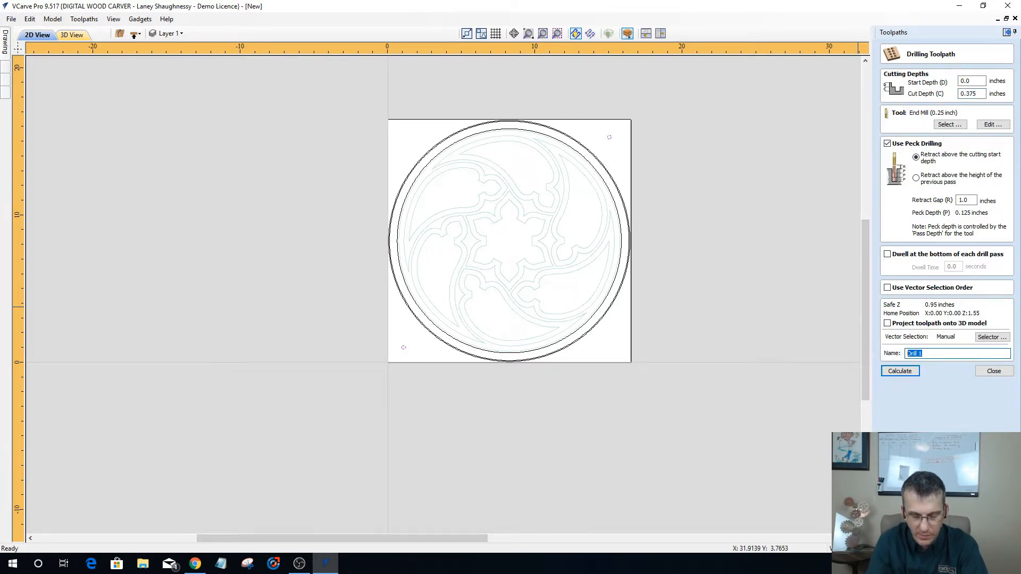
text(Board_AlignmentHoles)
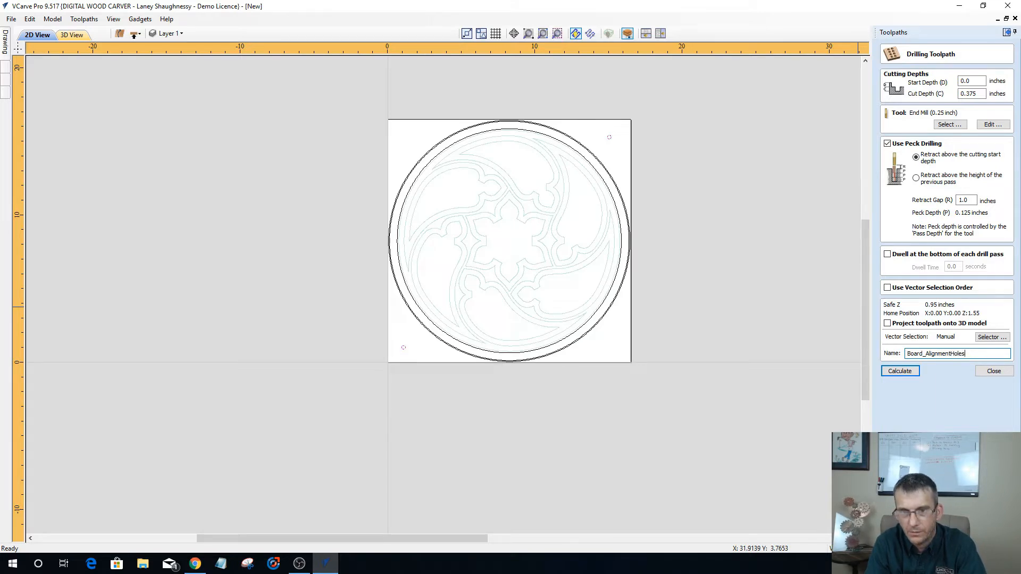
text(_.25EM)
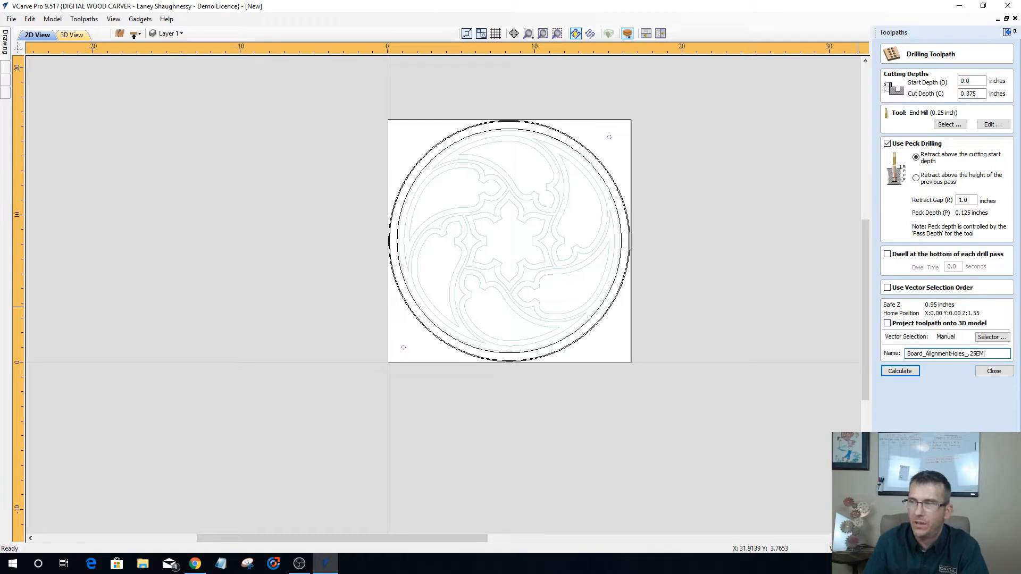
click(899, 371)
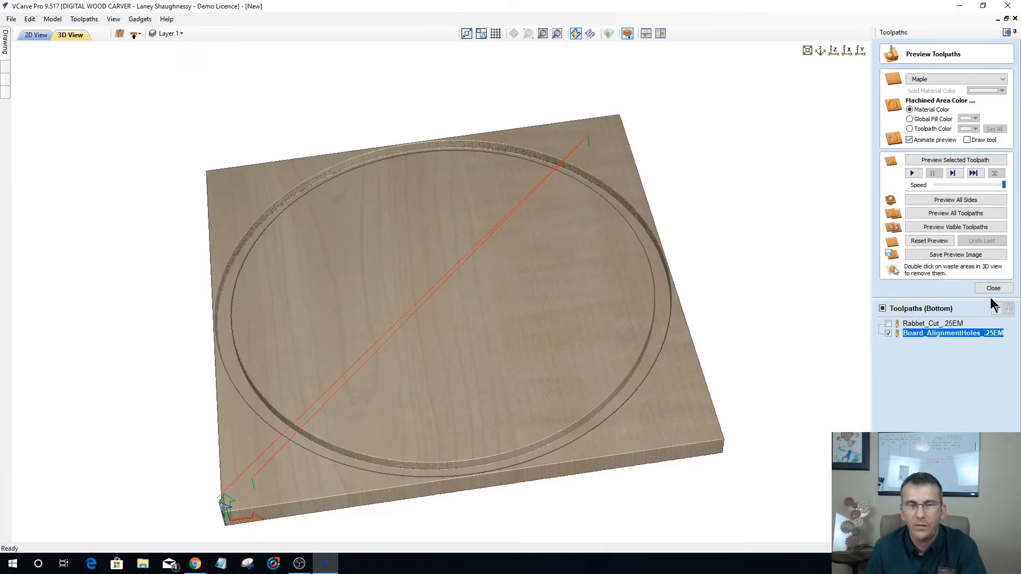
Move the alignment holes toolpath ahead of the rabbet cut and preview the drilled holes in 3D with its path lines hidden.
click(996, 309)
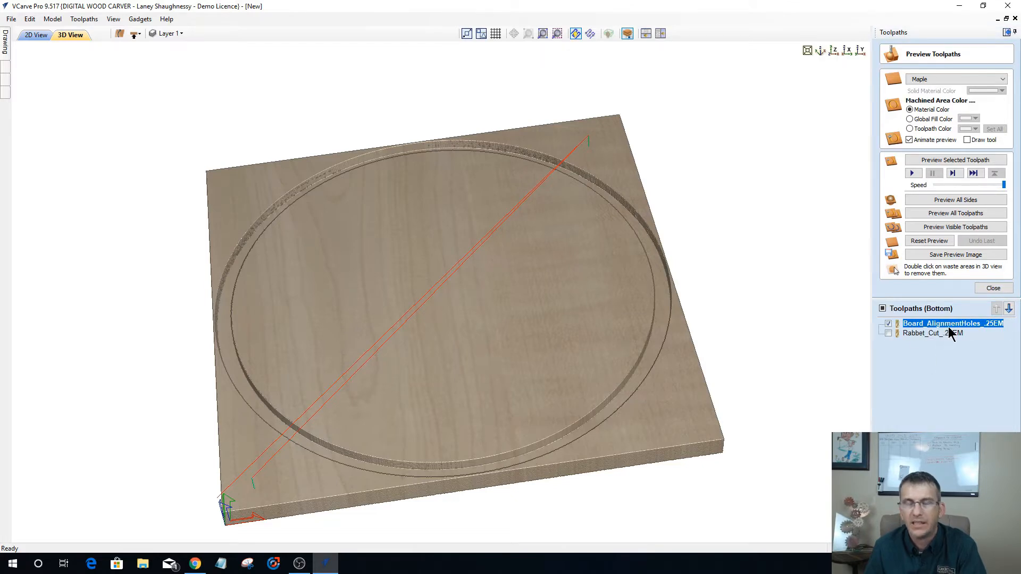
mouse_move(931, 324)
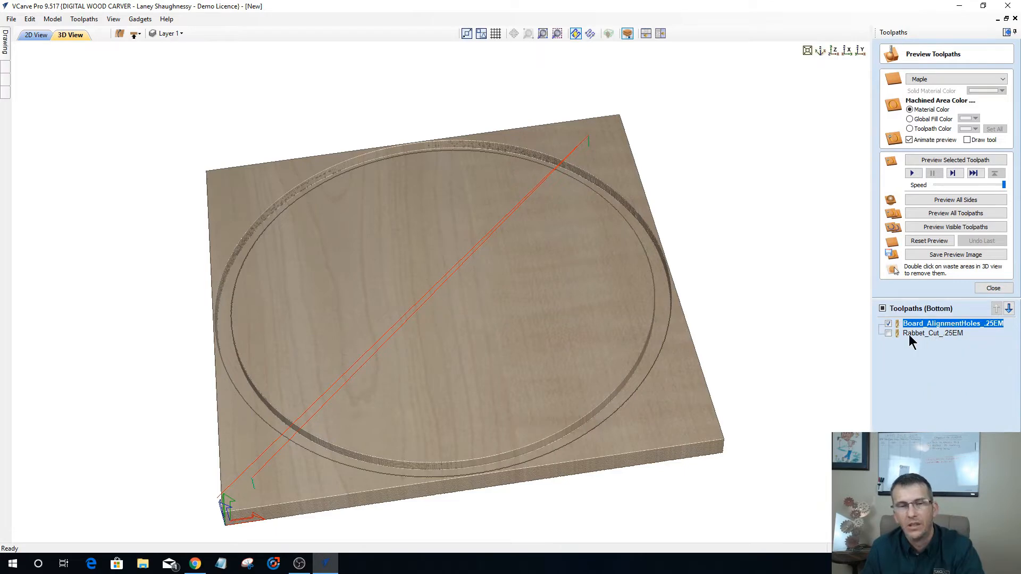
click(889, 325)
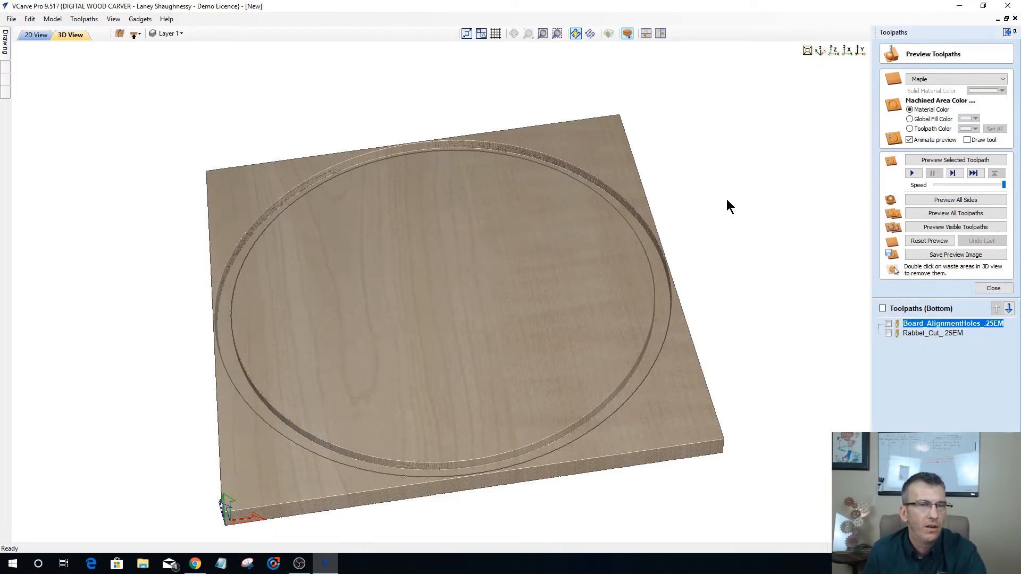
click(926, 161)
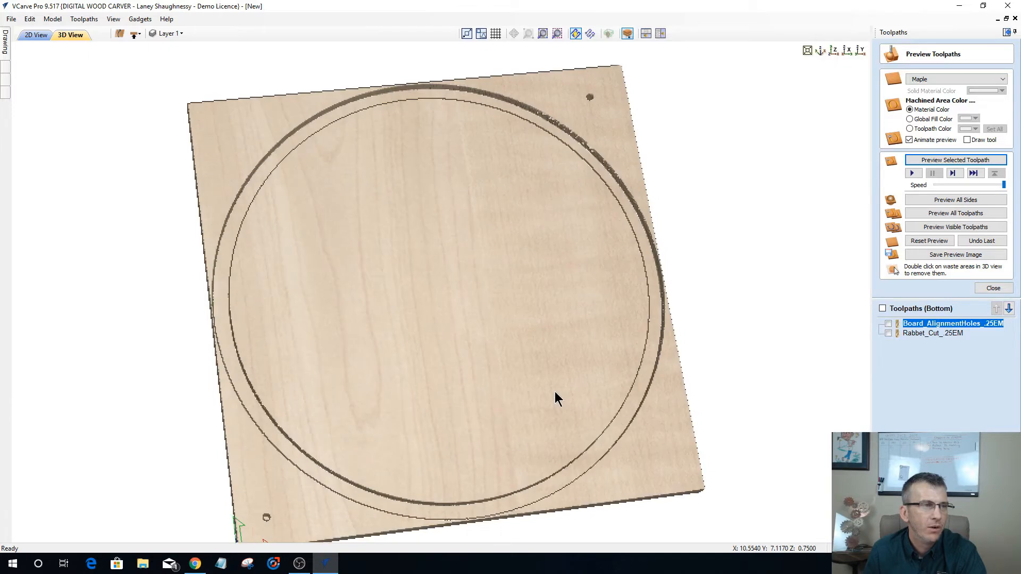
drag(554, 392, 522, 355)
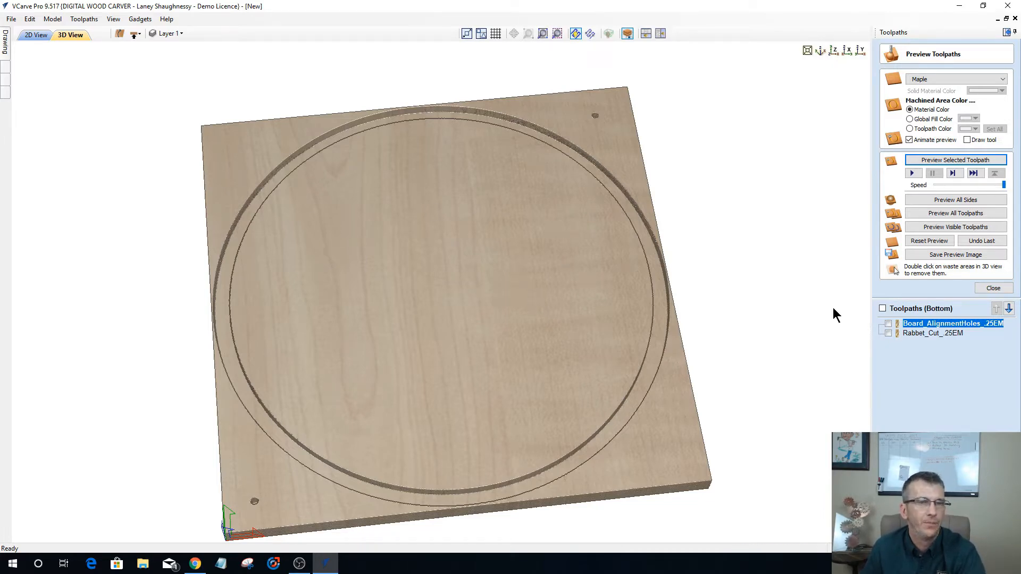
Select the inner of the two outermost circles and start a 2D profile toolpath with a 0.375-inch cut depth.
click(35, 36)
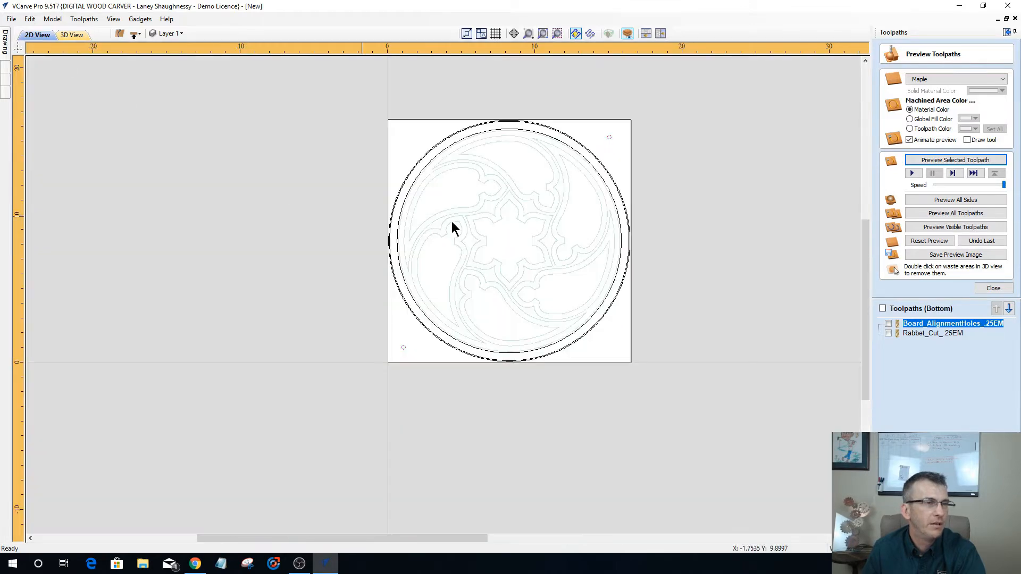
scroll(420, 159, up, 5)
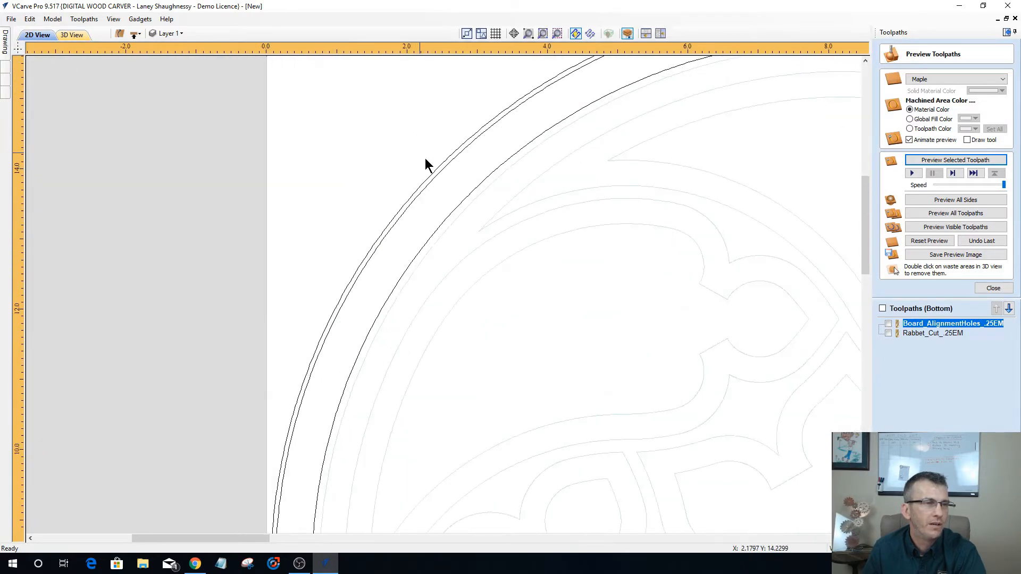
click(445, 166)
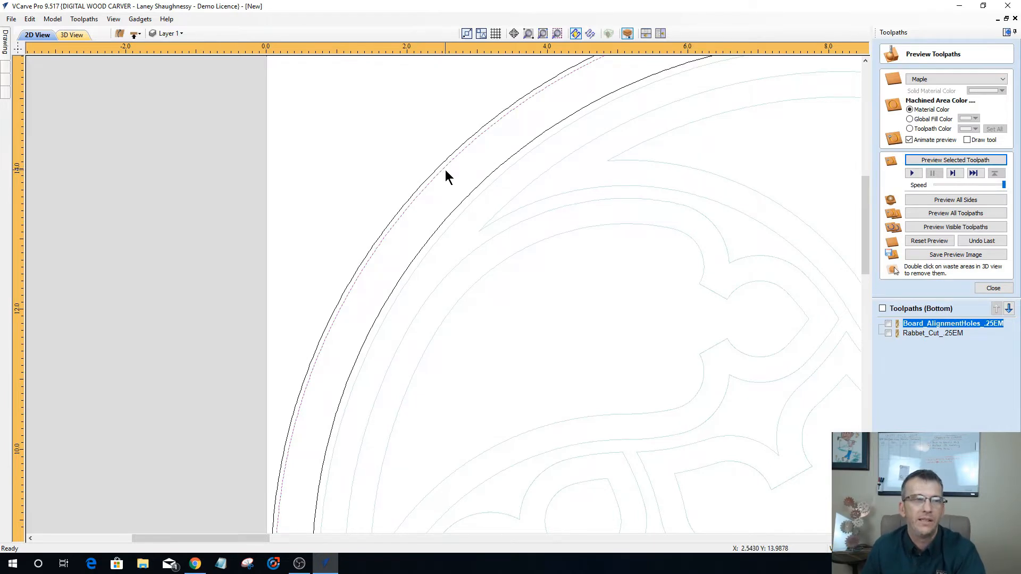
click(989, 288)
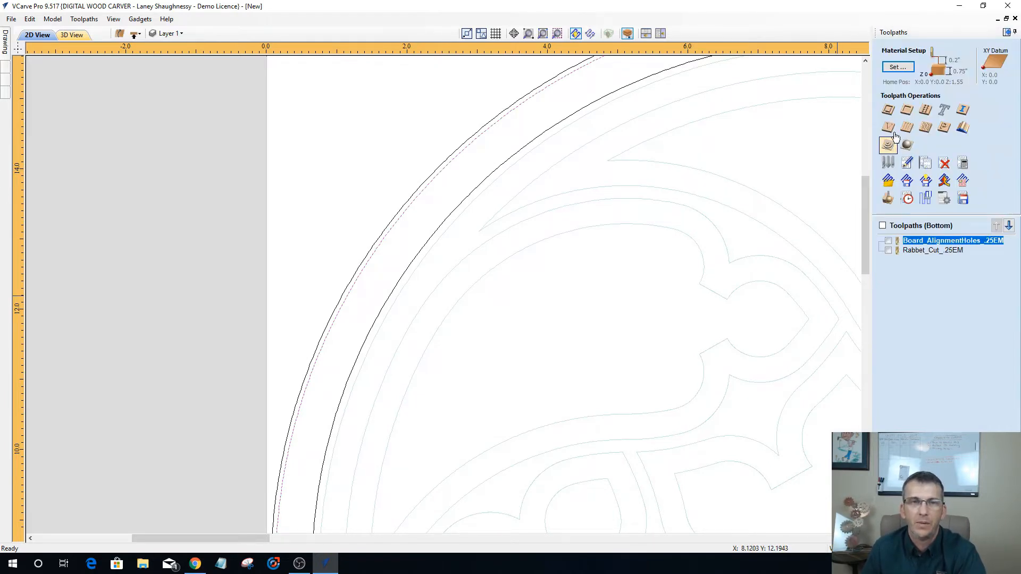
click(889, 112)
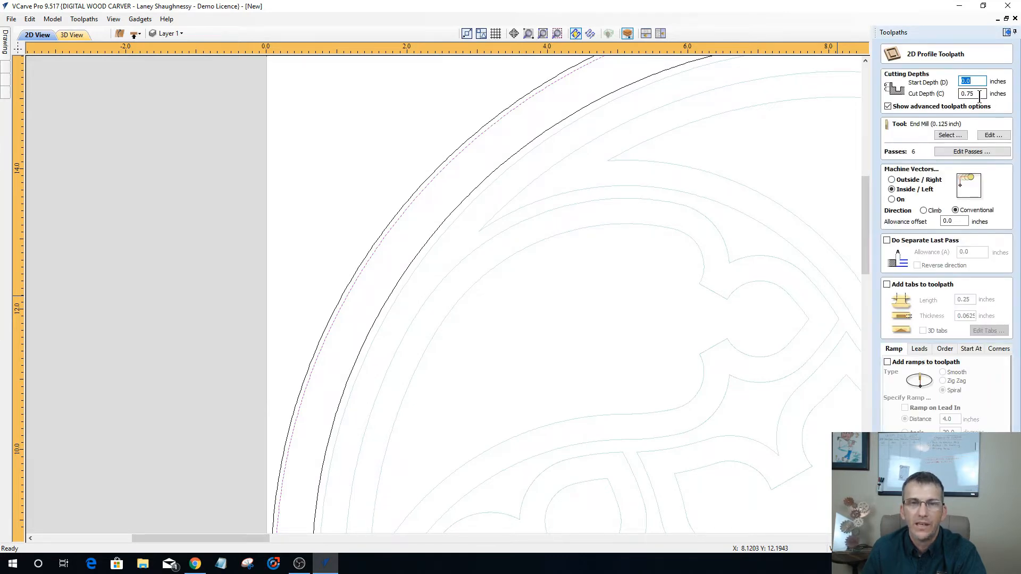
drag(976, 95, 947, 97)
text(.3)
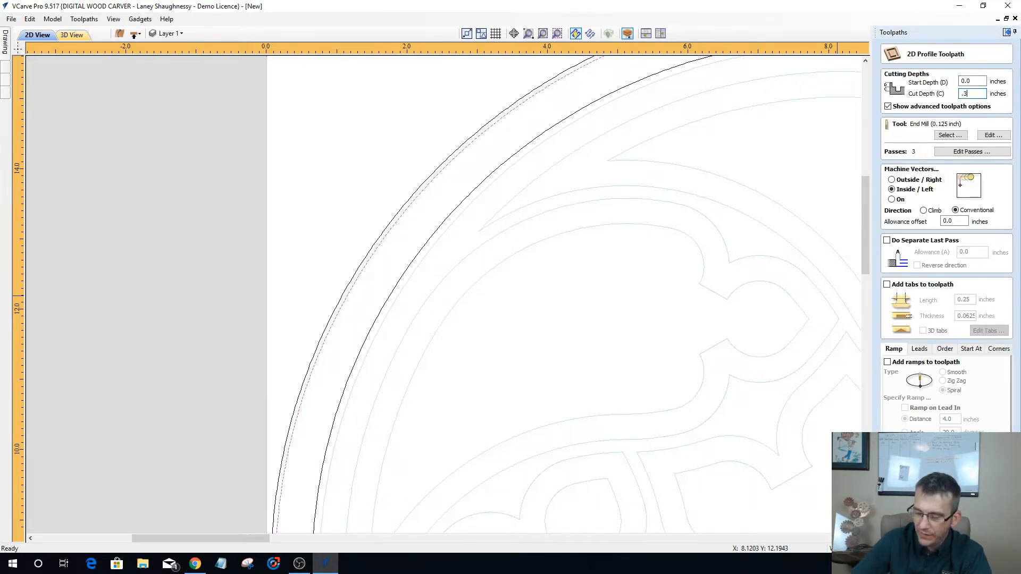
text(75)
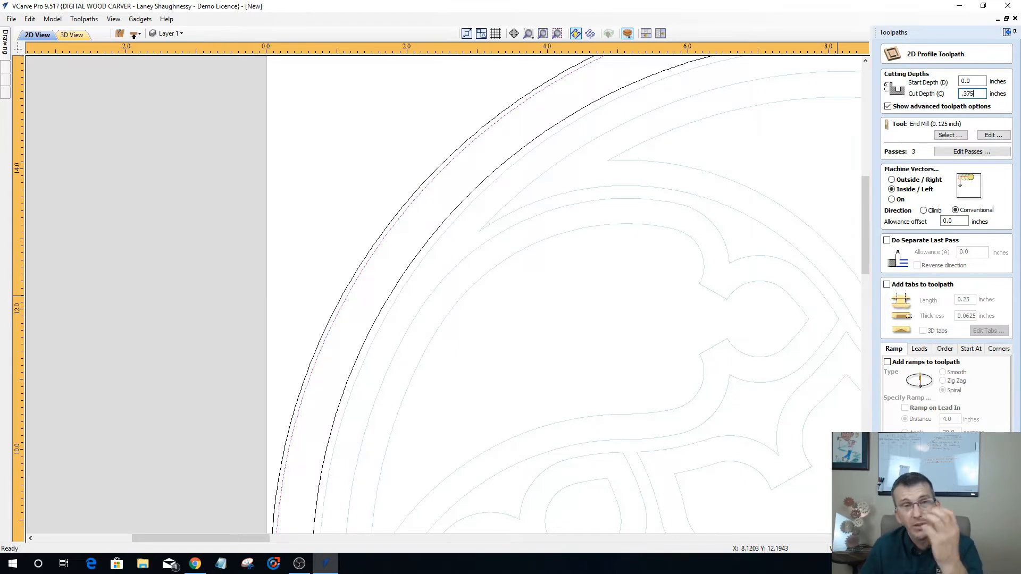
Assign the 0.25-inch end mill to the profile toolpath and machine outside the selected circle.
click(943, 138)
click(416, 325)
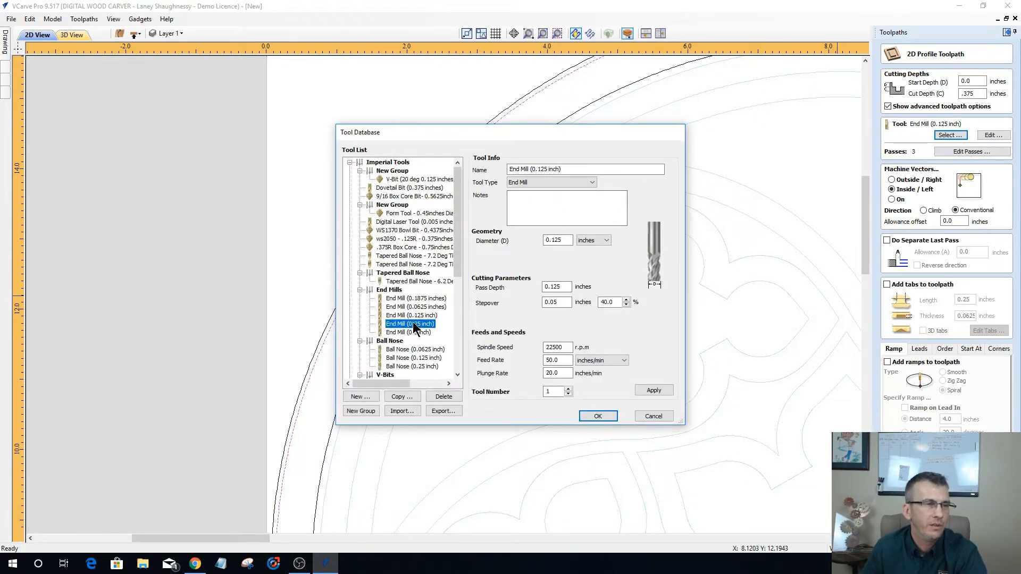
click(594, 415)
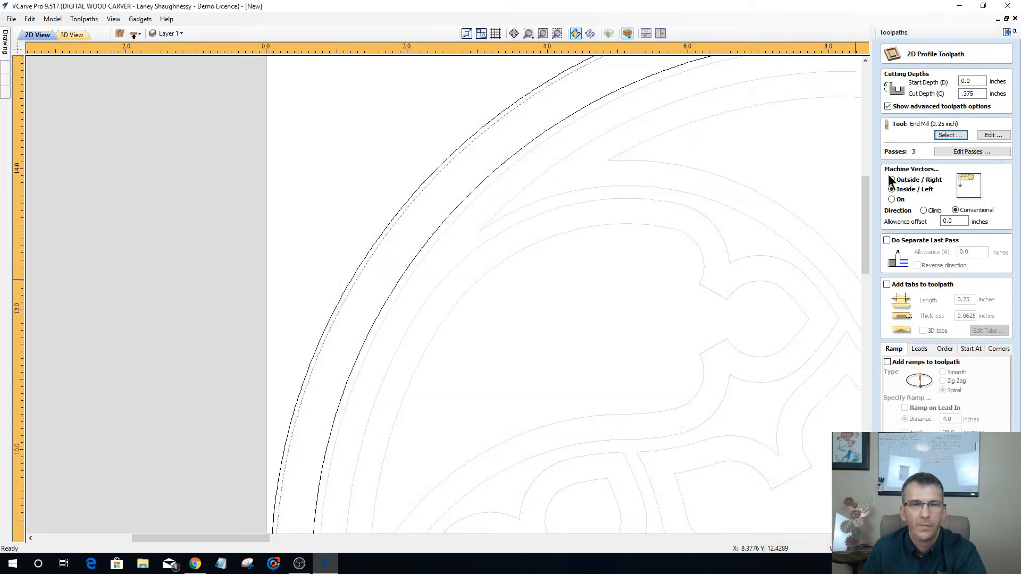
click(892, 180)
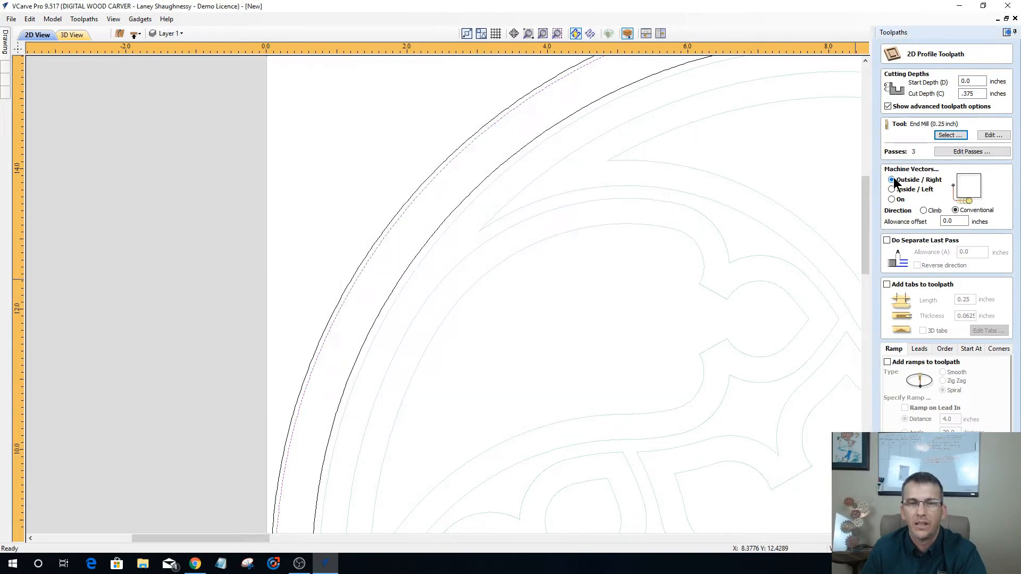
Enable tabs on the profile toolpath and place eight of them around the selected circle, two near each board corner.
click(886, 283)
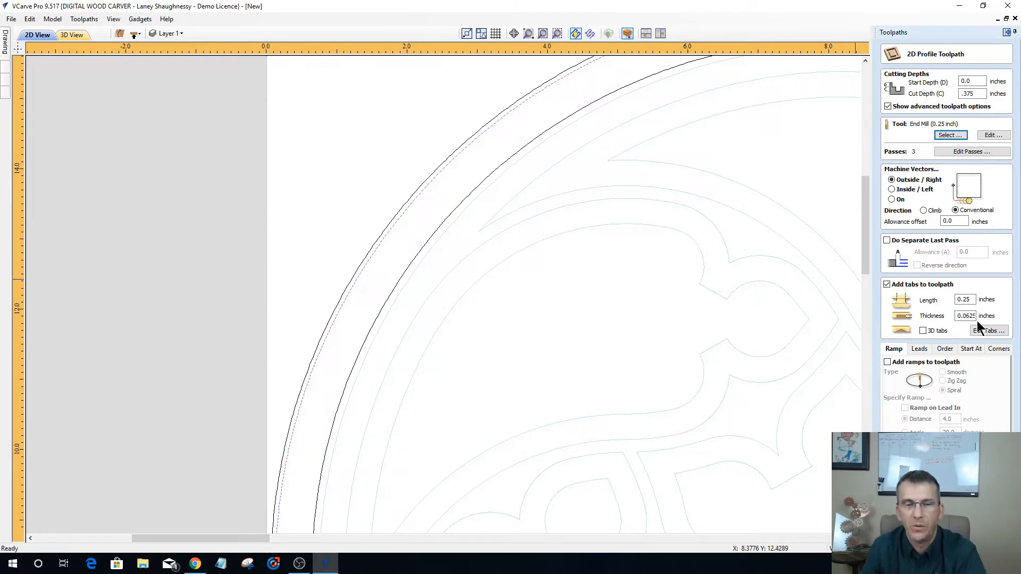
click(982, 330)
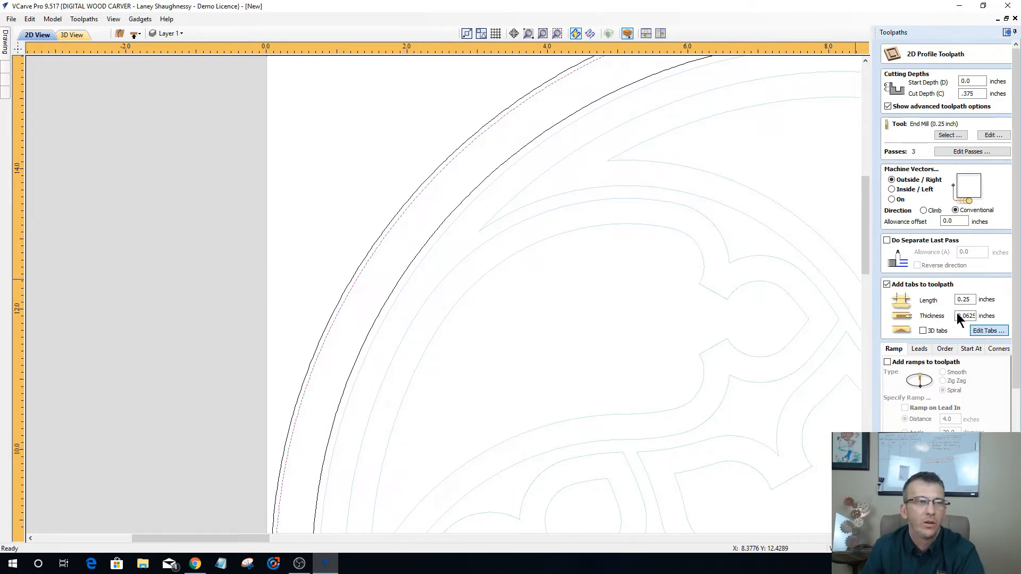
click(541, 34)
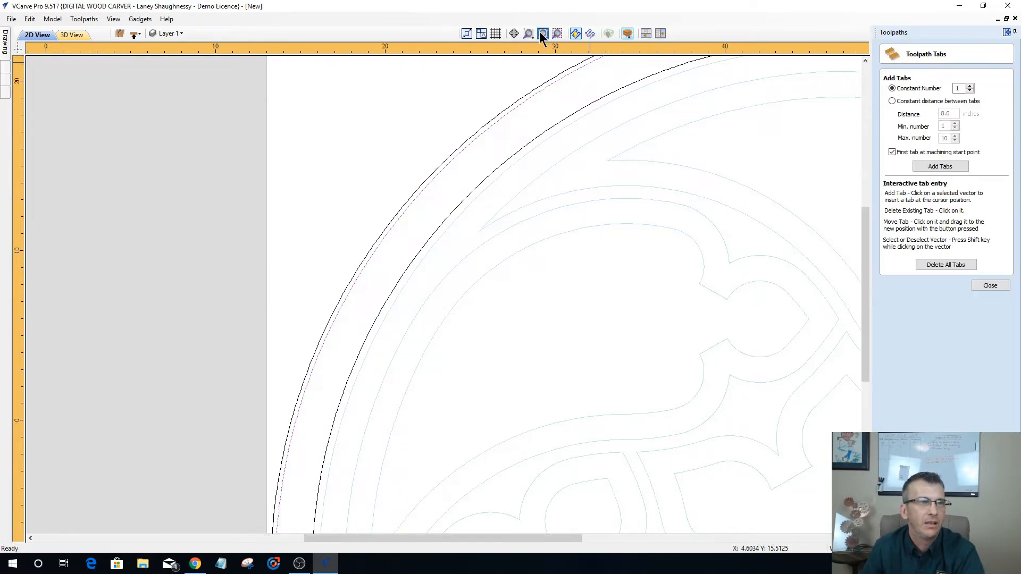
scroll(261, 322, up, 3)
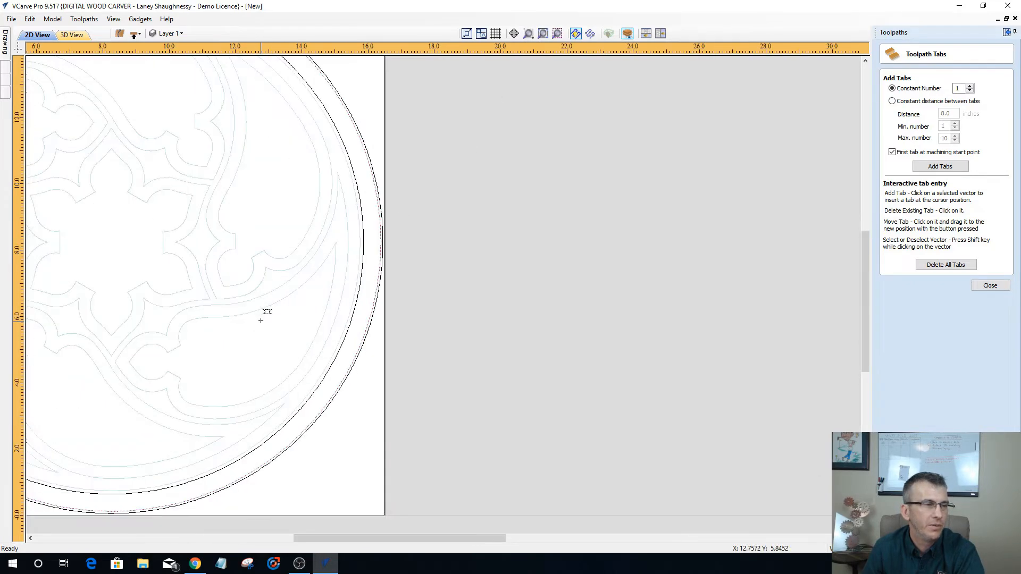
scroll(261, 318, down, 2)
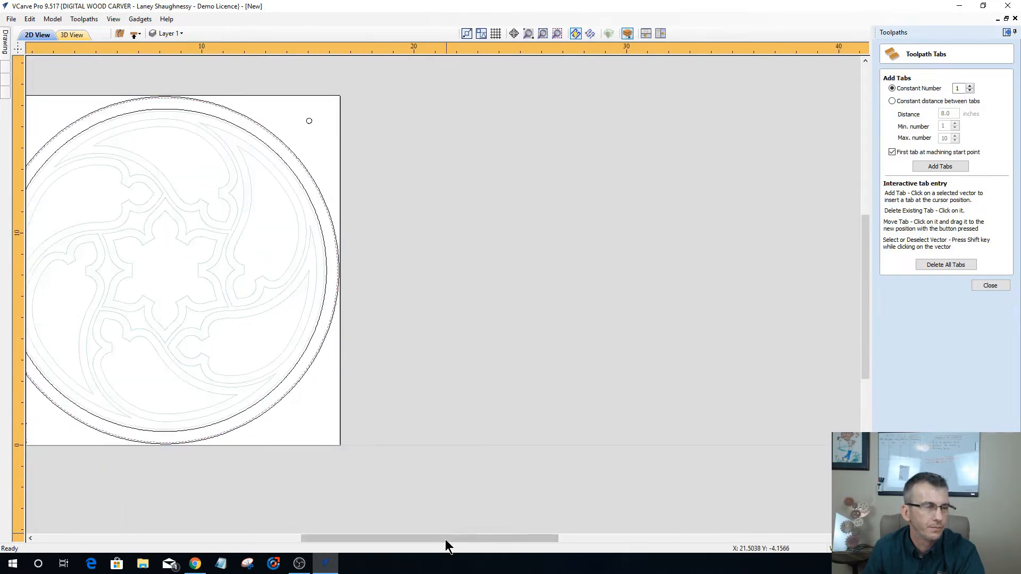
drag(445, 539, 354, 528)
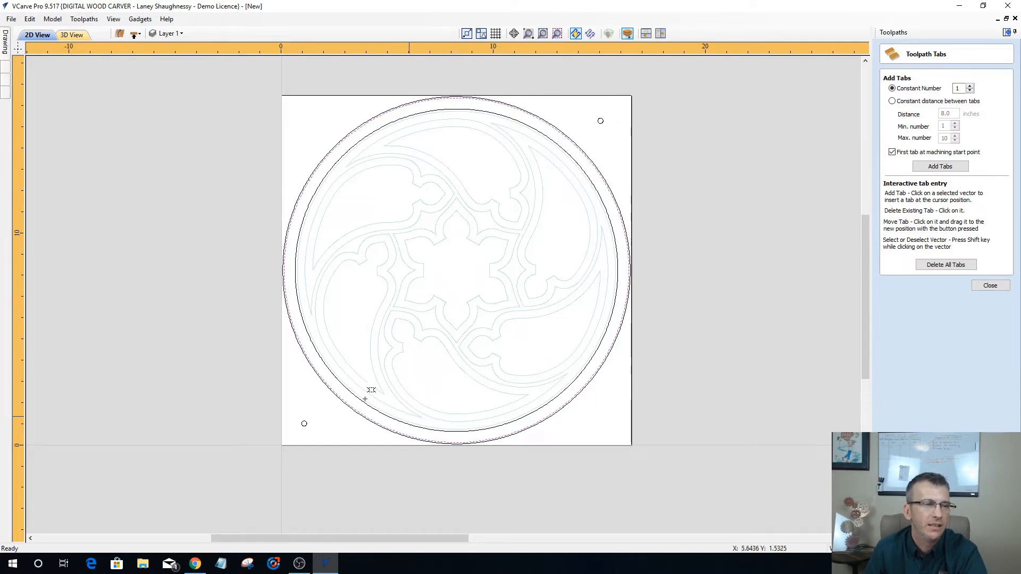
click(307, 182)
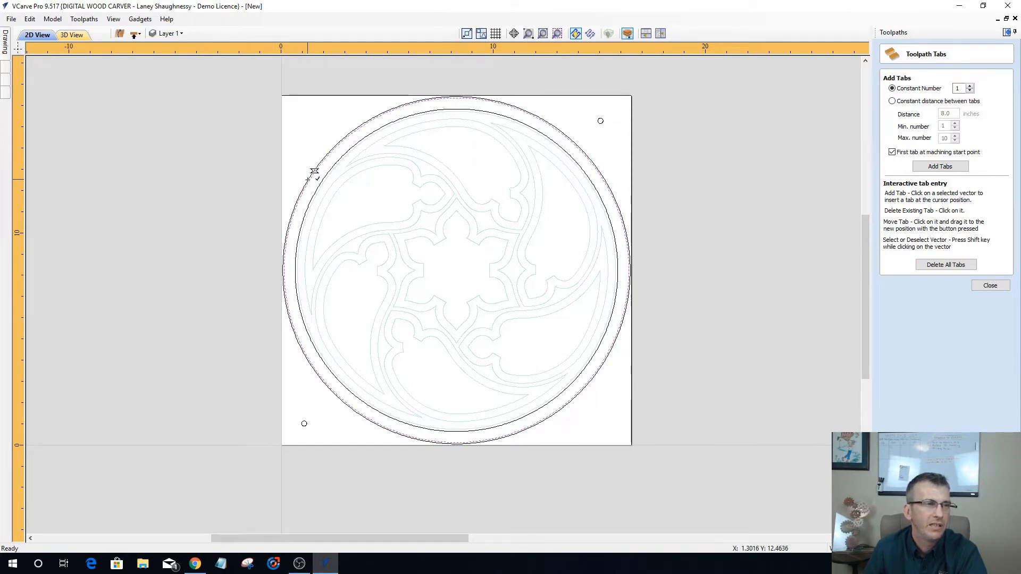
click(351, 134)
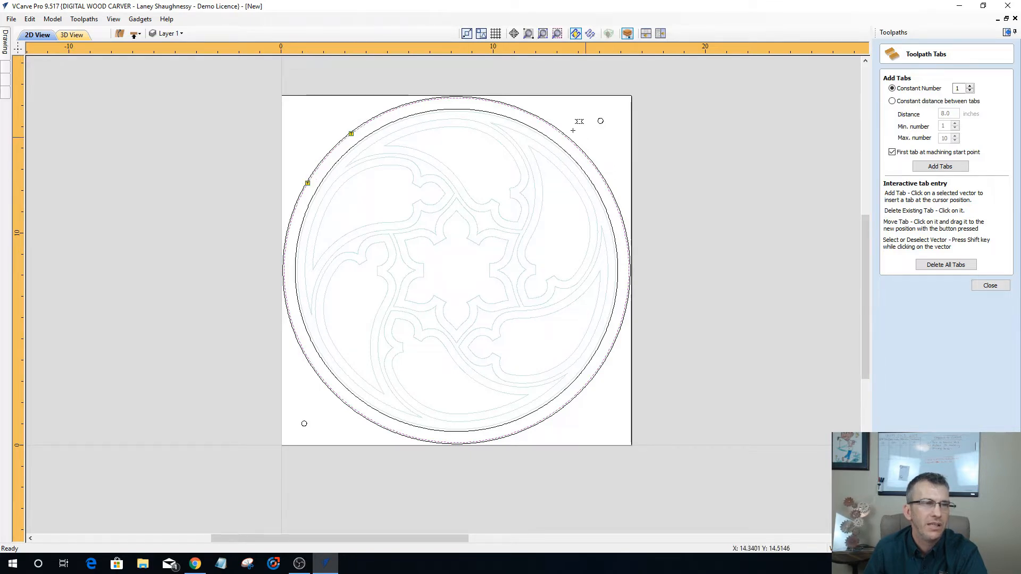
click(603, 180)
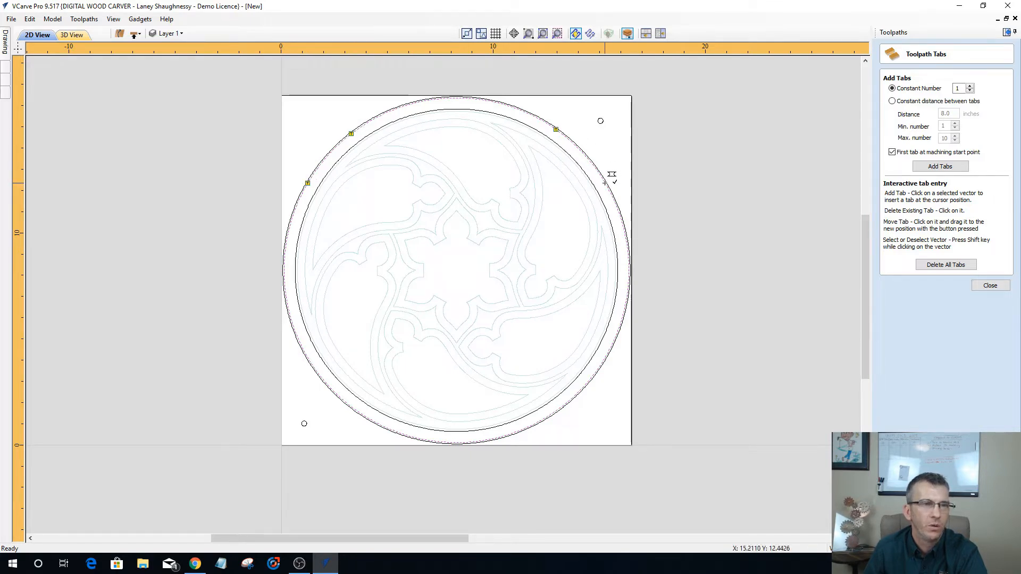
click(602, 363)
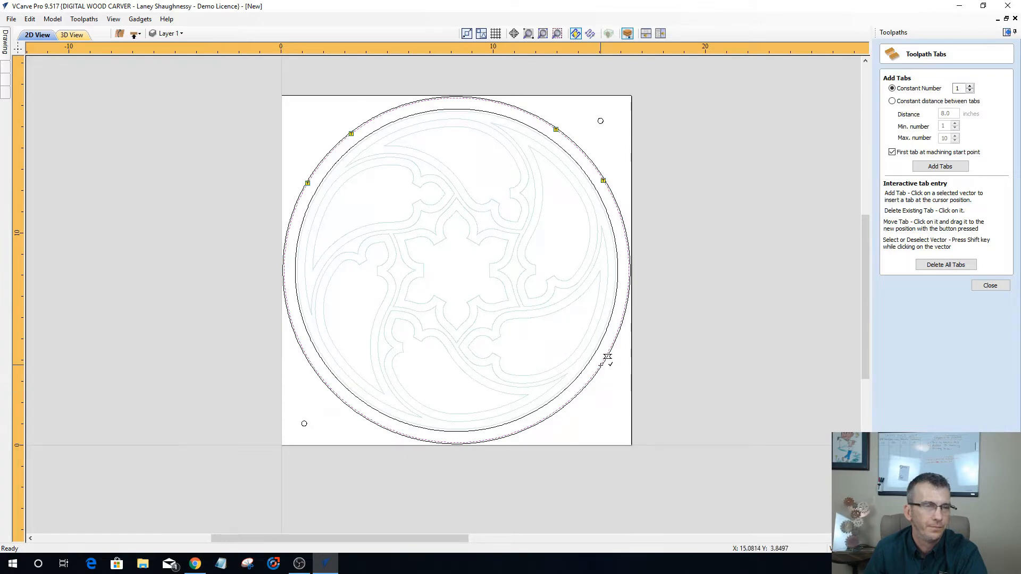
click(542, 420)
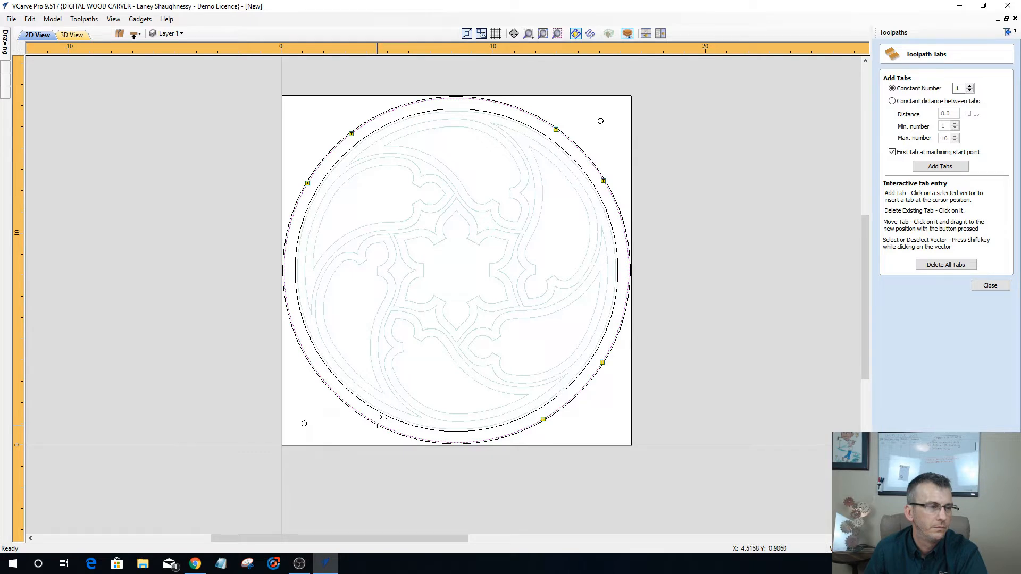
click(375, 420)
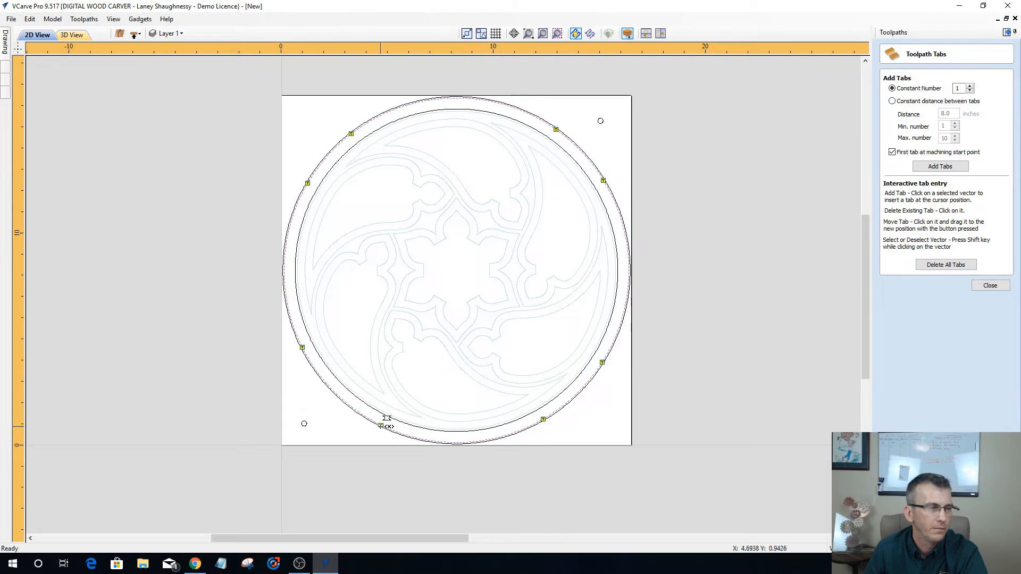
Reposition the tabs along the circle to space each corner's pair farther apart, and finish tab editing.
click(375, 422)
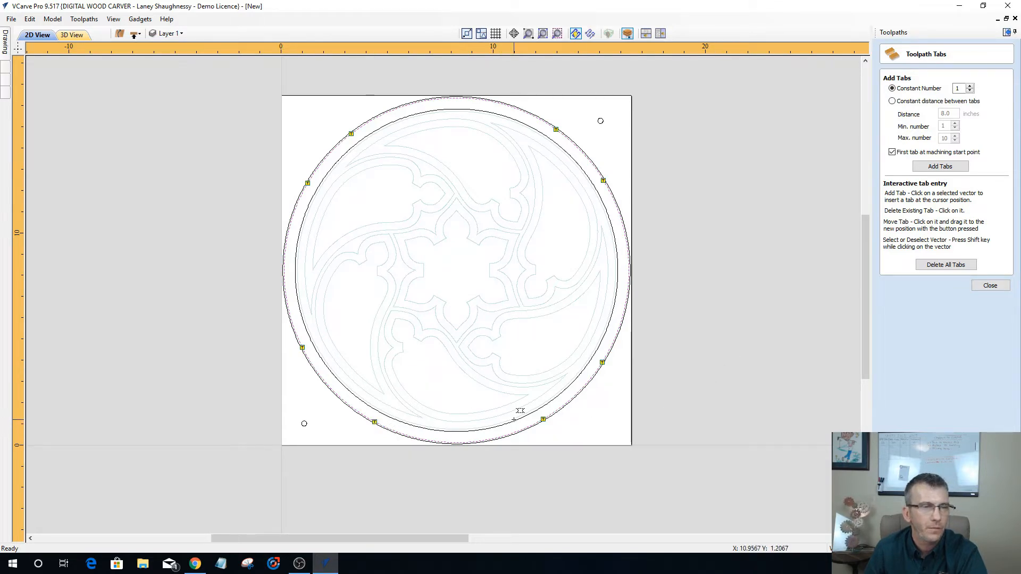
drag(539, 428, 532, 425)
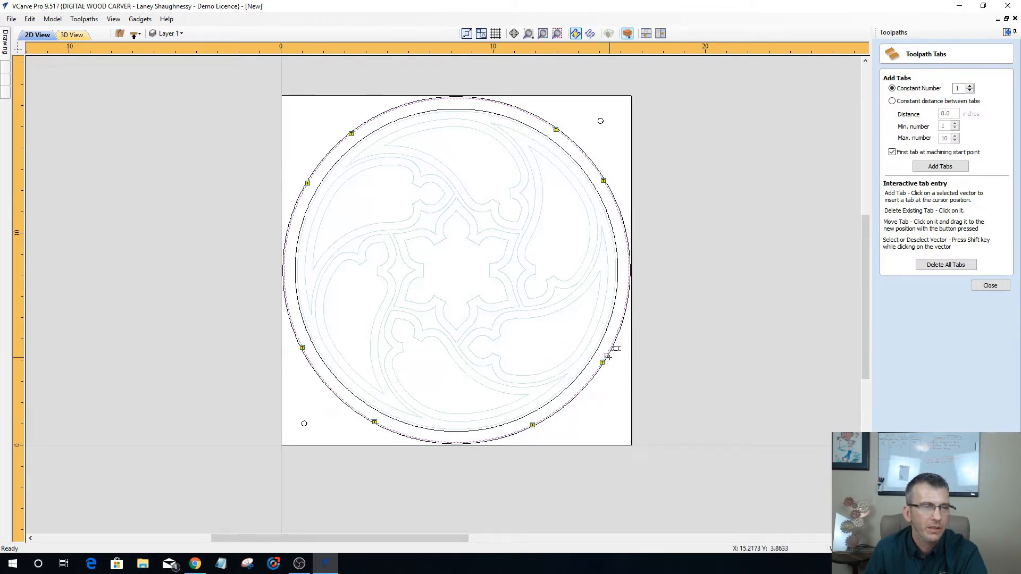
drag(604, 183, 609, 188)
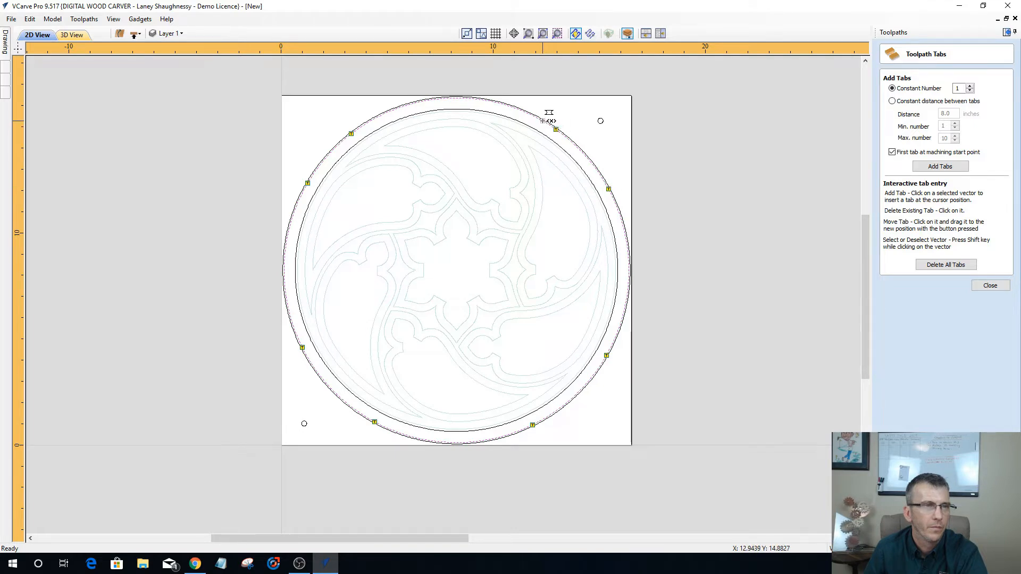
drag(556, 129, 543, 121)
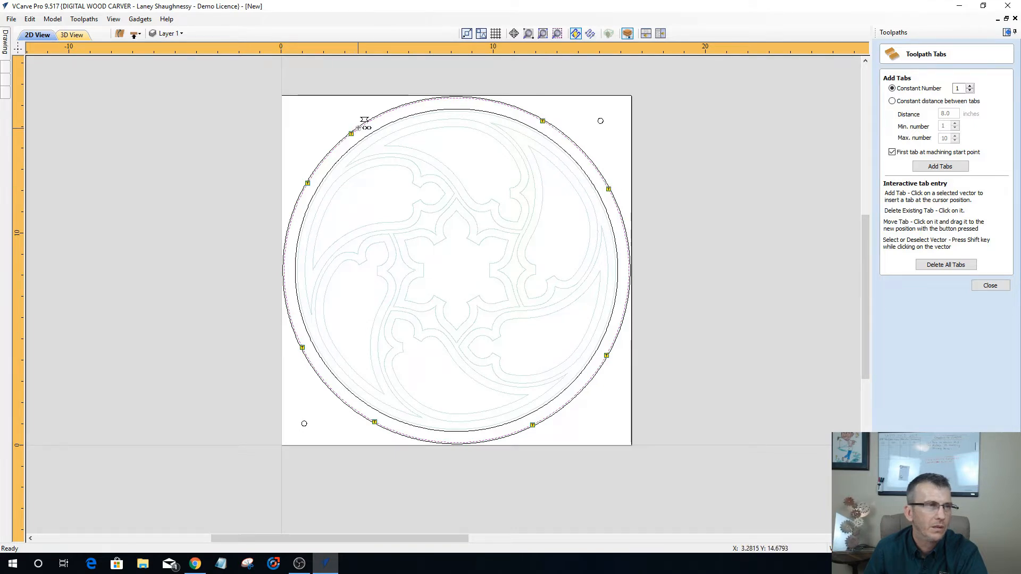
drag(351, 133, 359, 127)
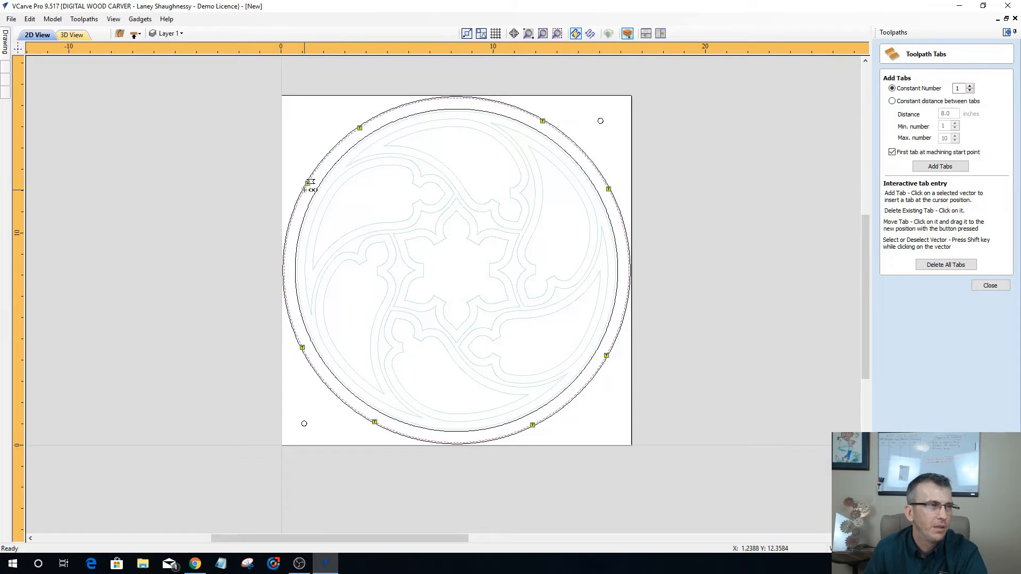
drag(309, 183, 304, 190)
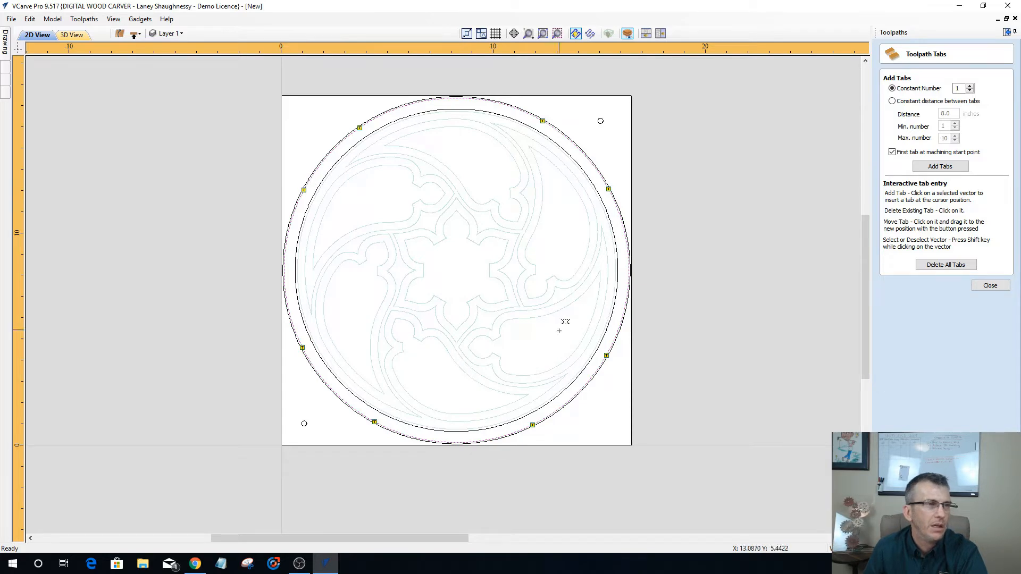
click(981, 287)
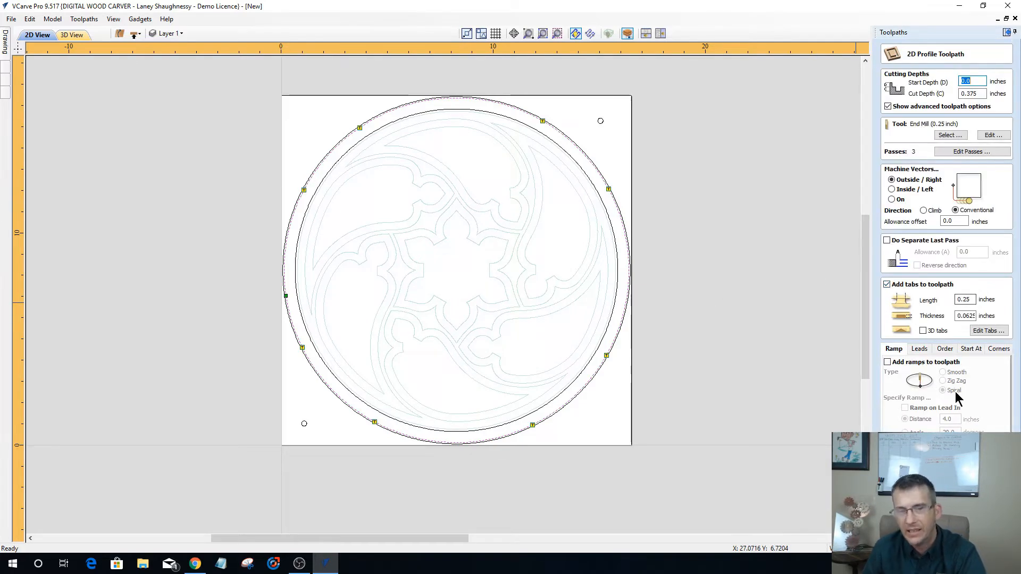
Add zig zag ramps to the profile toolpath with a ramp distance of 0.75 inches.
click(888, 363)
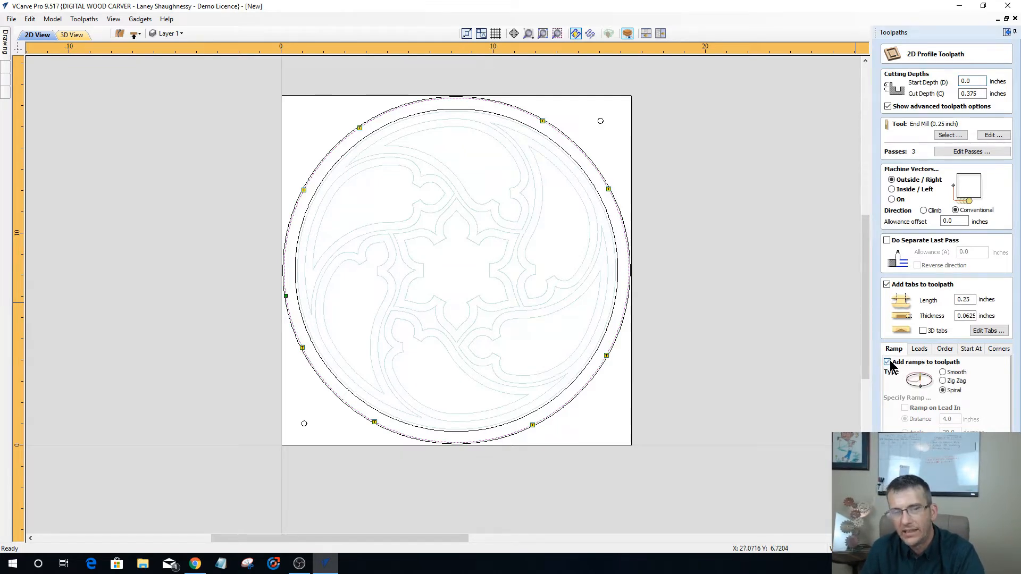
click(947, 382)
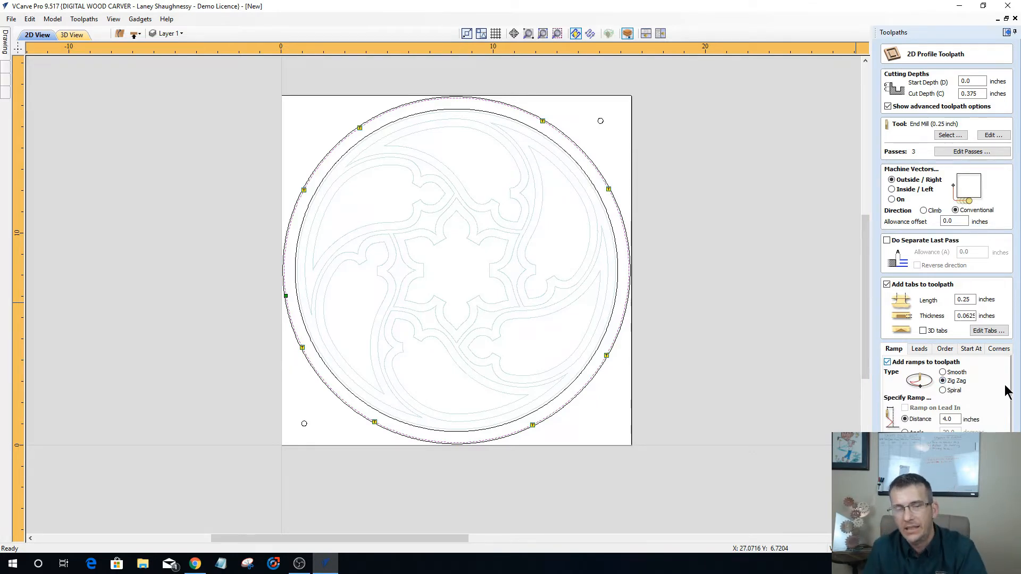
double_click(948, 420)
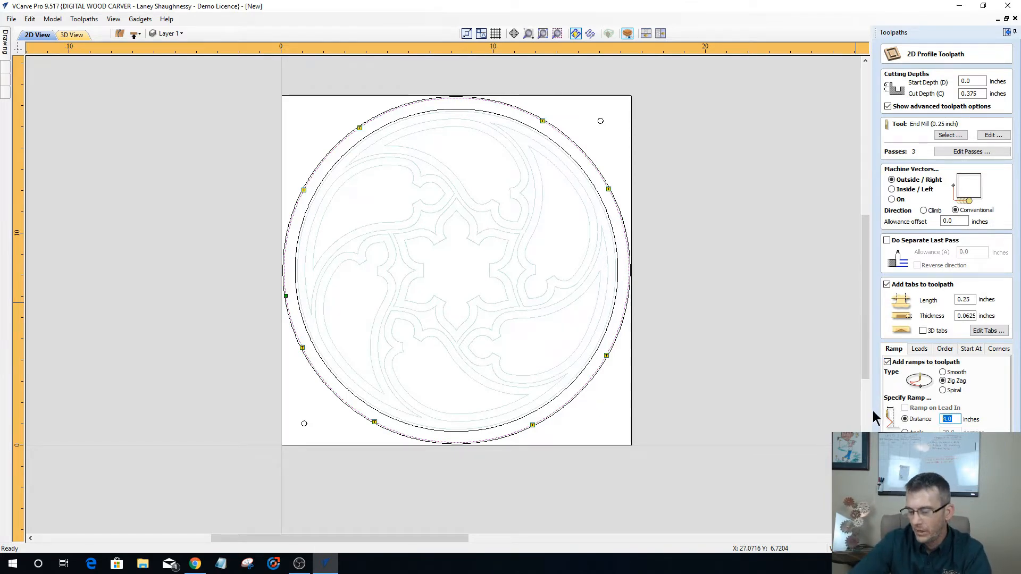
text(.75)
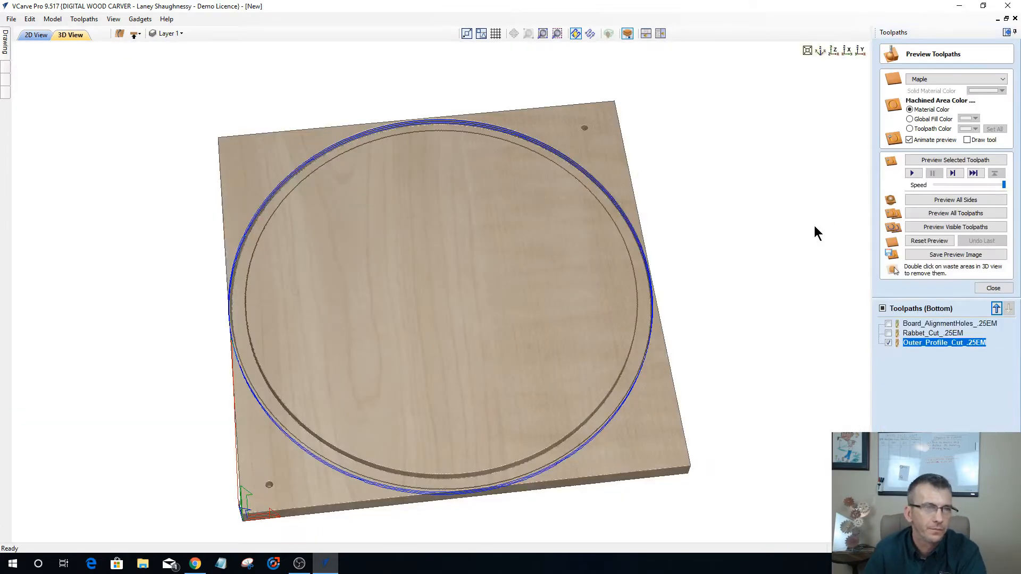
Preview the Outer_Profile_Cut_.25EM toolpath on the board in 3D and return to the 2D drawing.
click(939, 159)
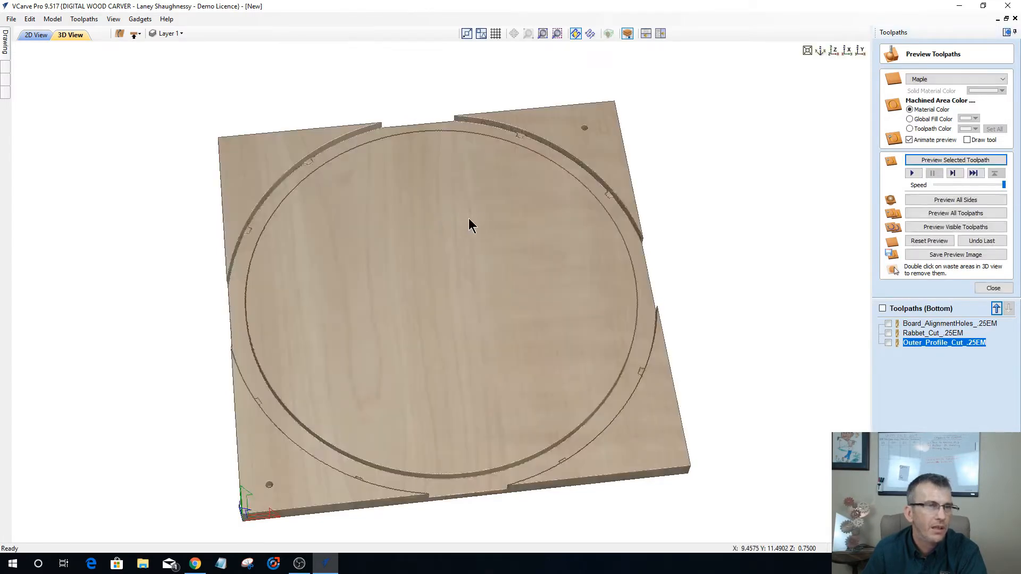
click(35, 35)
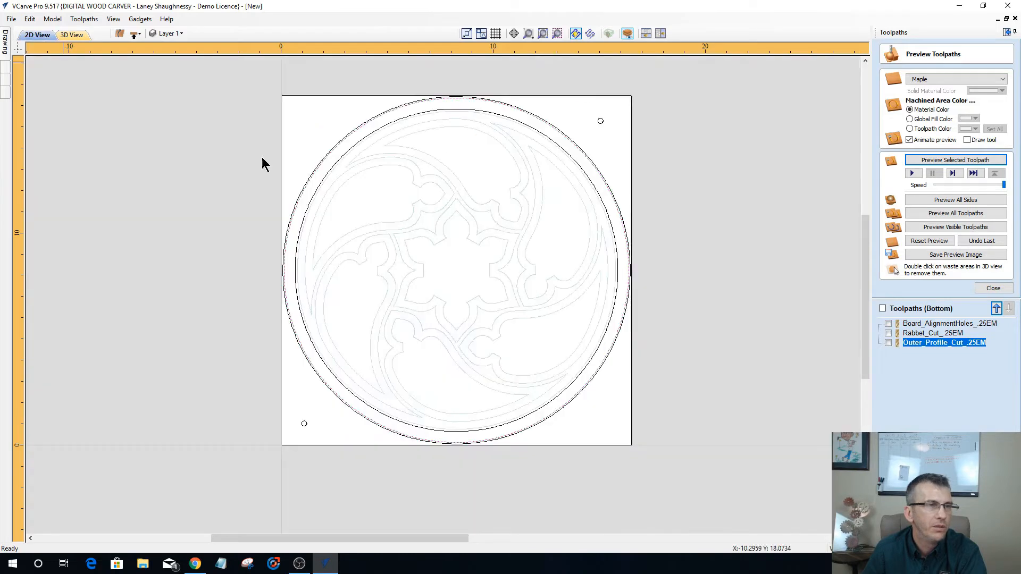
Show the Outer_Profile_Cut_.25EM toolpath on the 3D board, examine its passes and tabs from several angles, and hide the toolpath again.
click(888, 343)
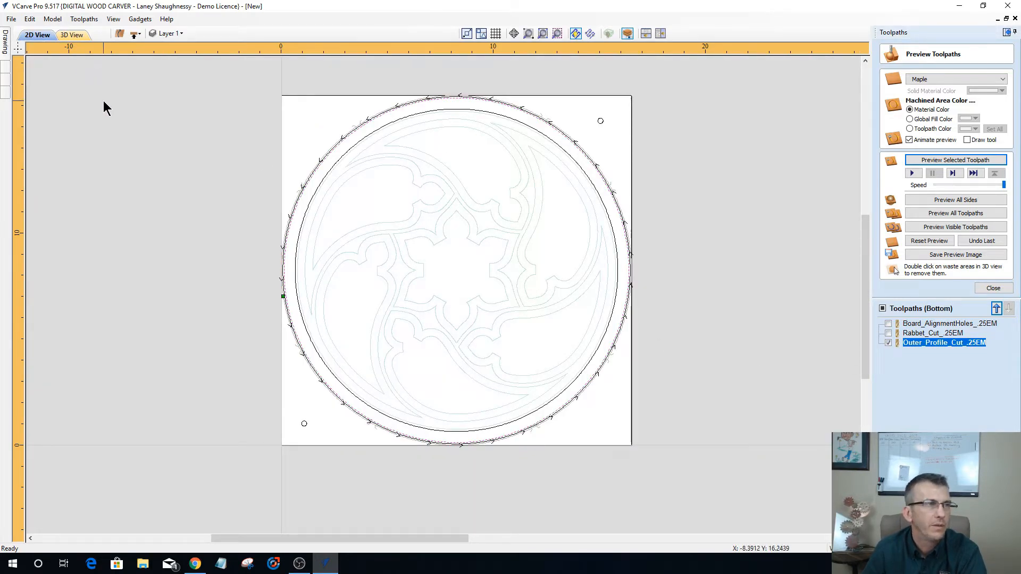
click(71, 35)
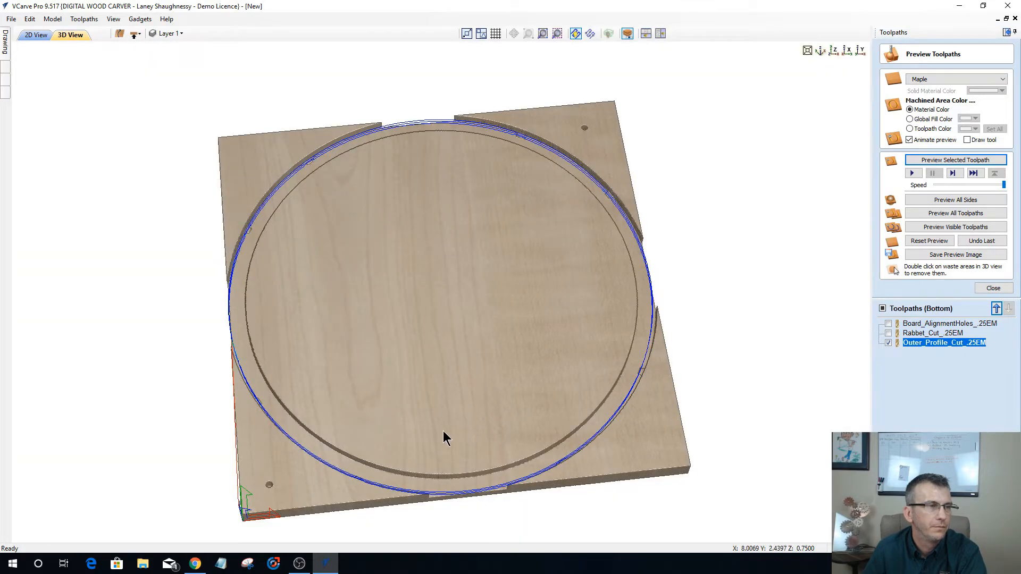
drag(442, 432, 672, 338)
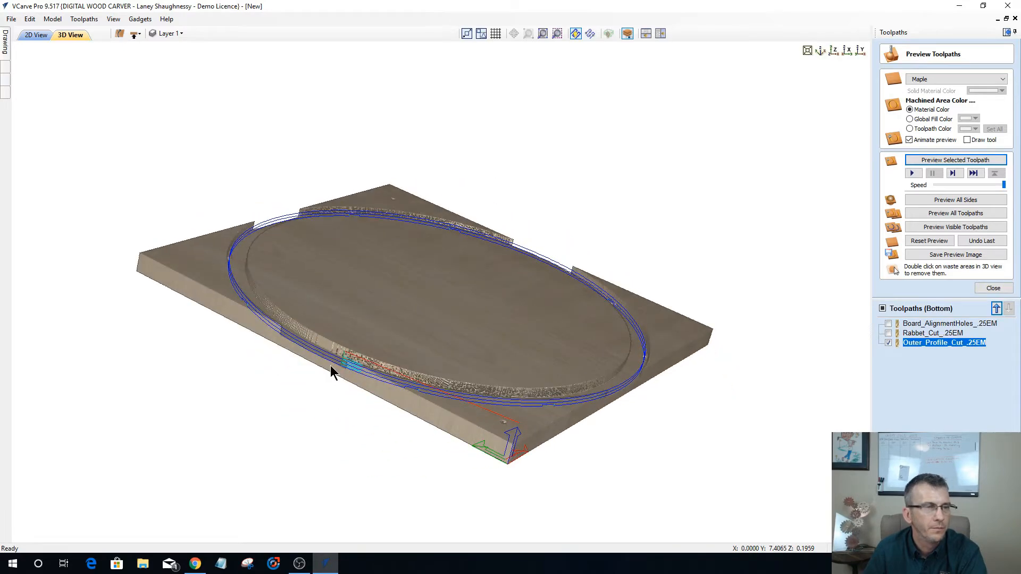
scroll(349, 378, up, 4)
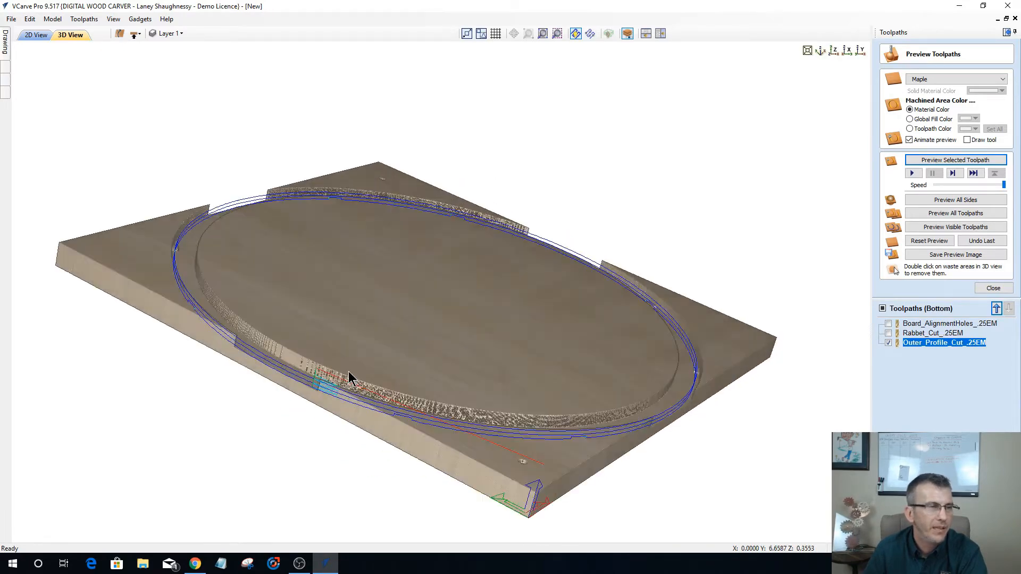
drag(399, 356, 550, 381)
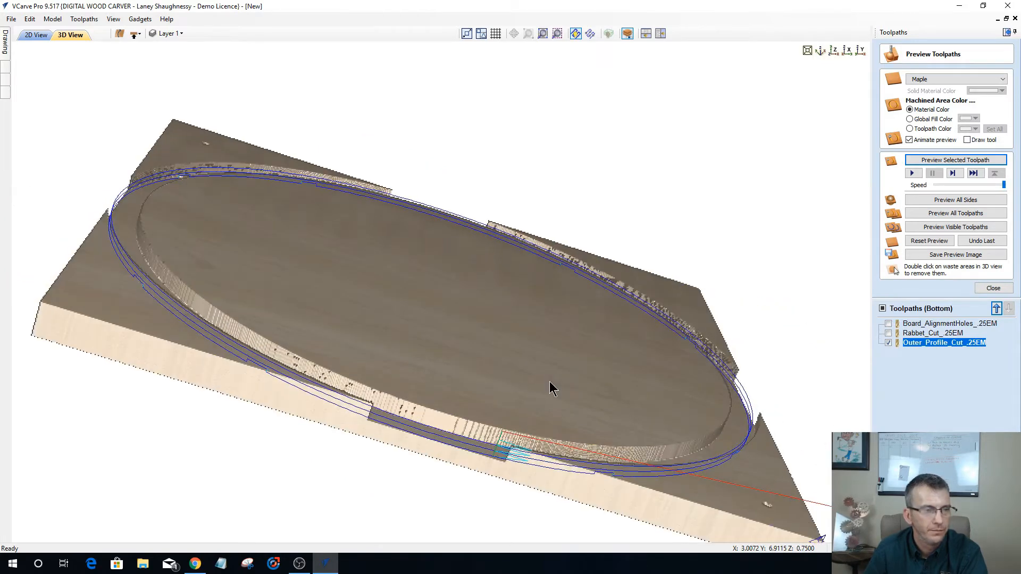
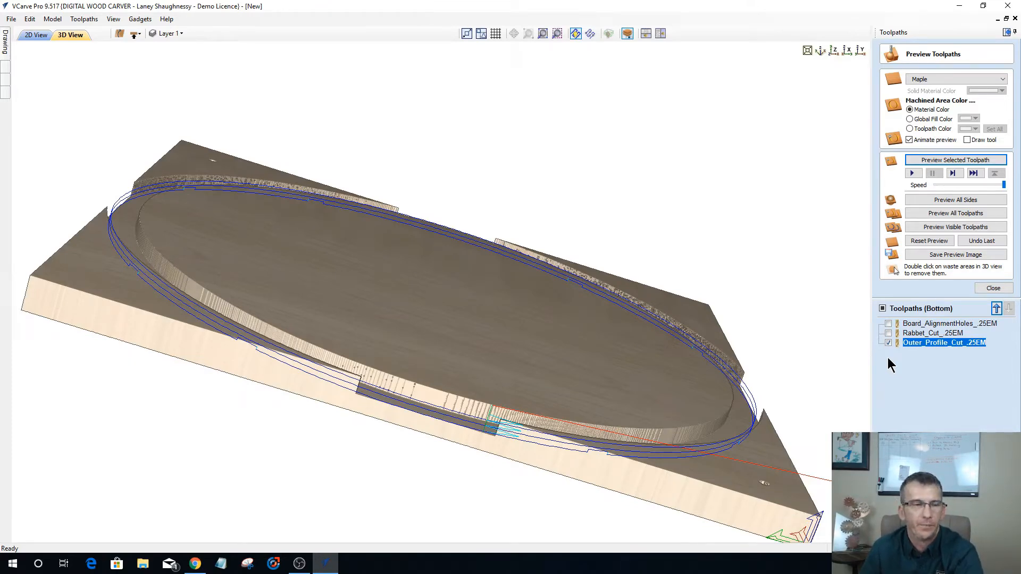
drag(141, 387, 160, 354)
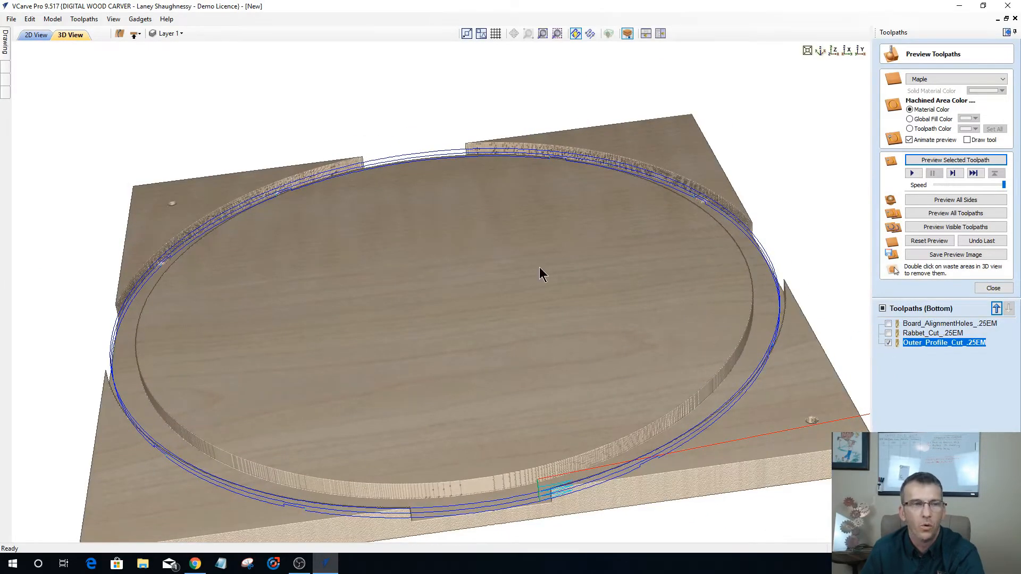
drag(523, 330, 519, 372)
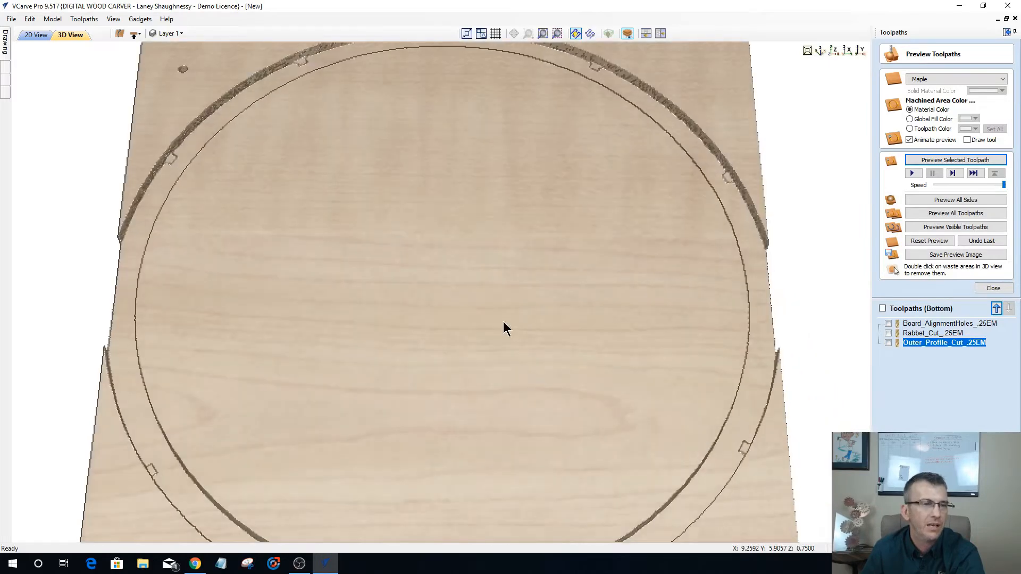
scroll(504, 322, down, 2)
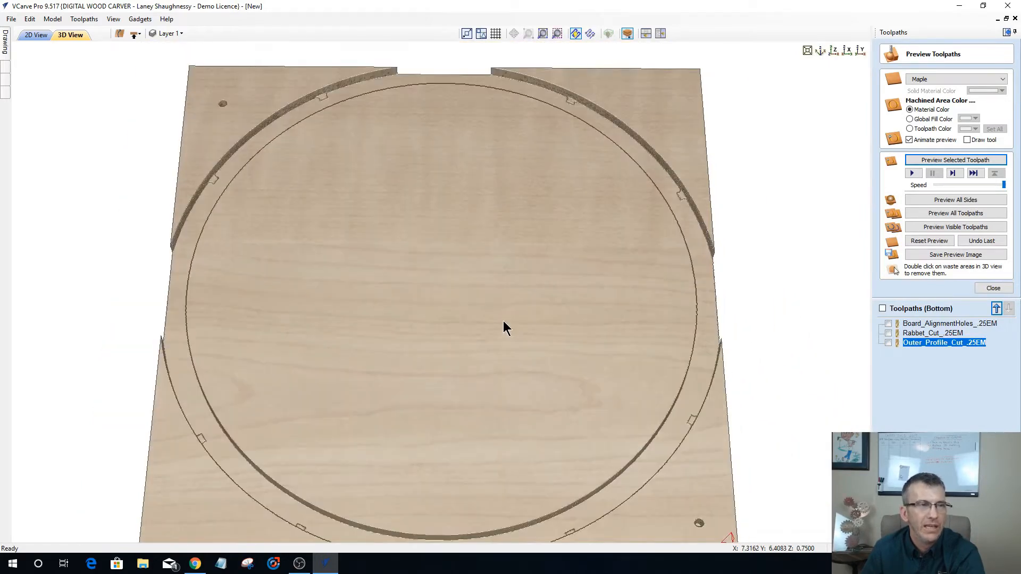
drag(439, 282, 442, 304)
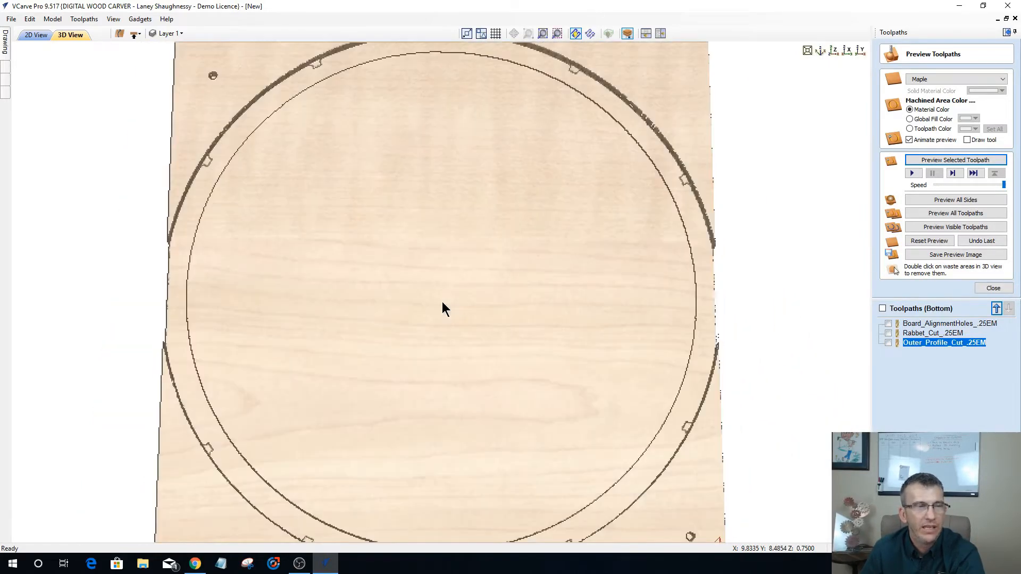
scroll(441, 302, down, 3)
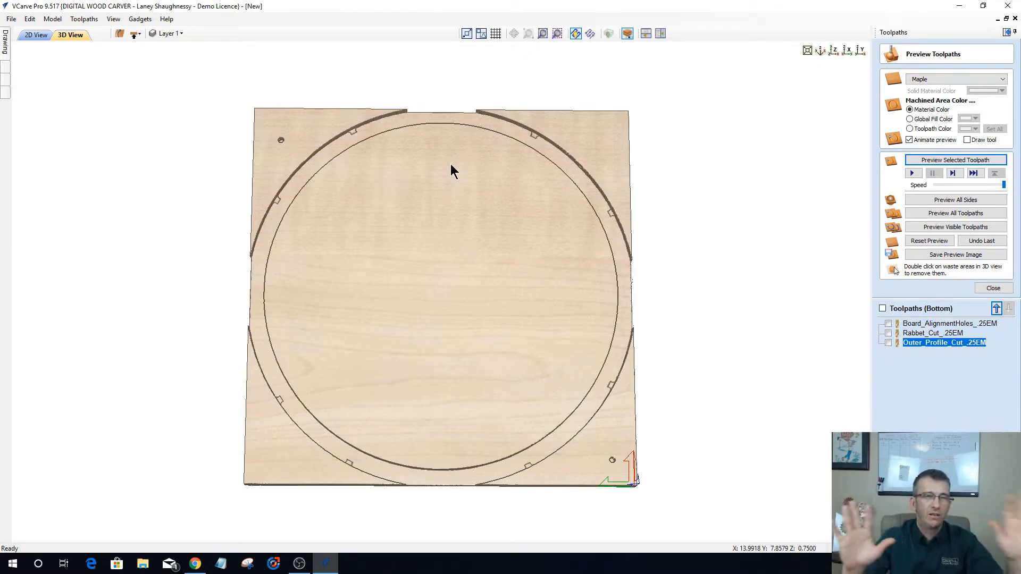
Switch the job to its top side and display the top-side vectors in the 2D drawing.
click(134, 34)
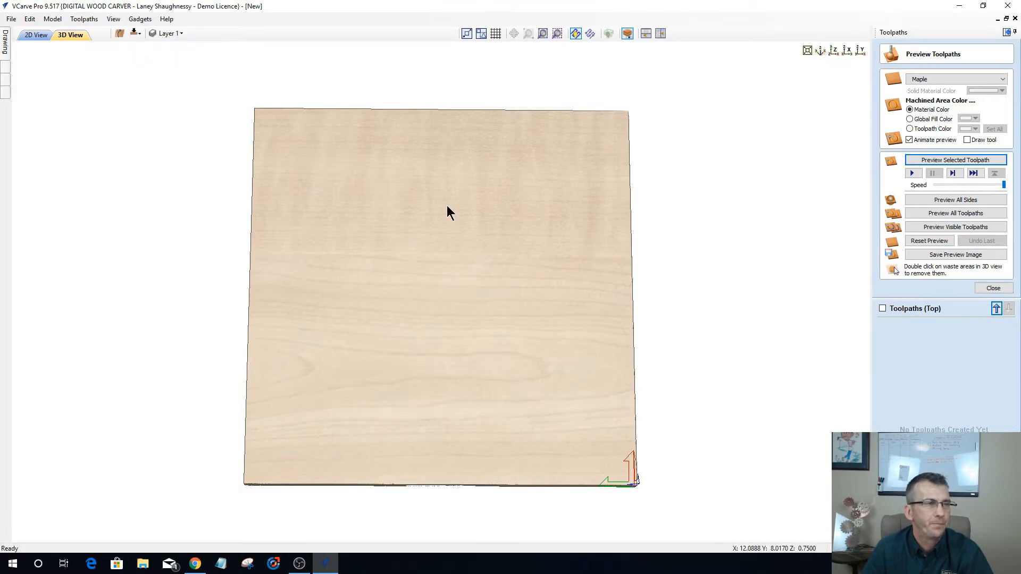
click(33, 35)
scroll(490, 243, down, 1)
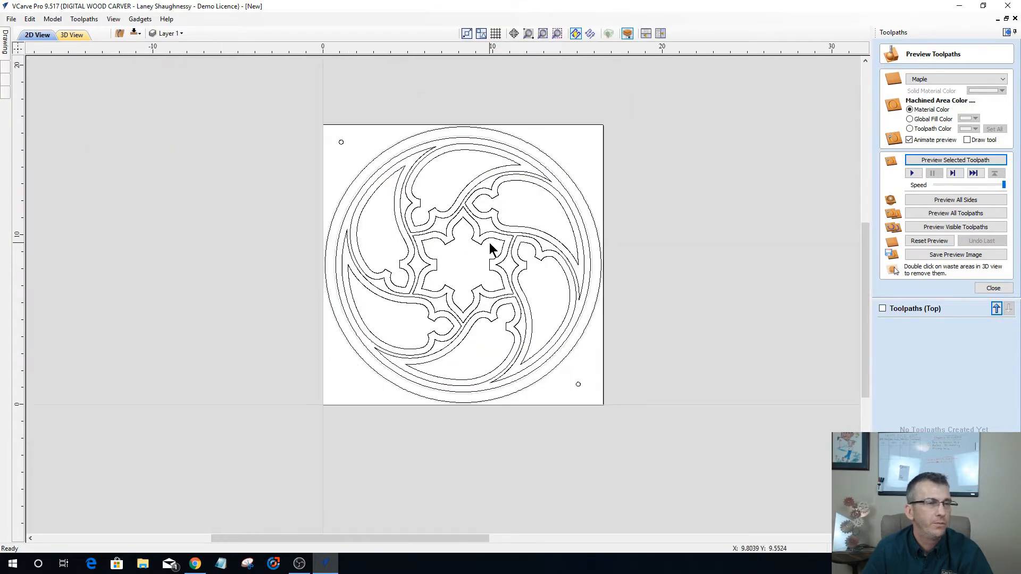
scroll(340, 157, up, 2)
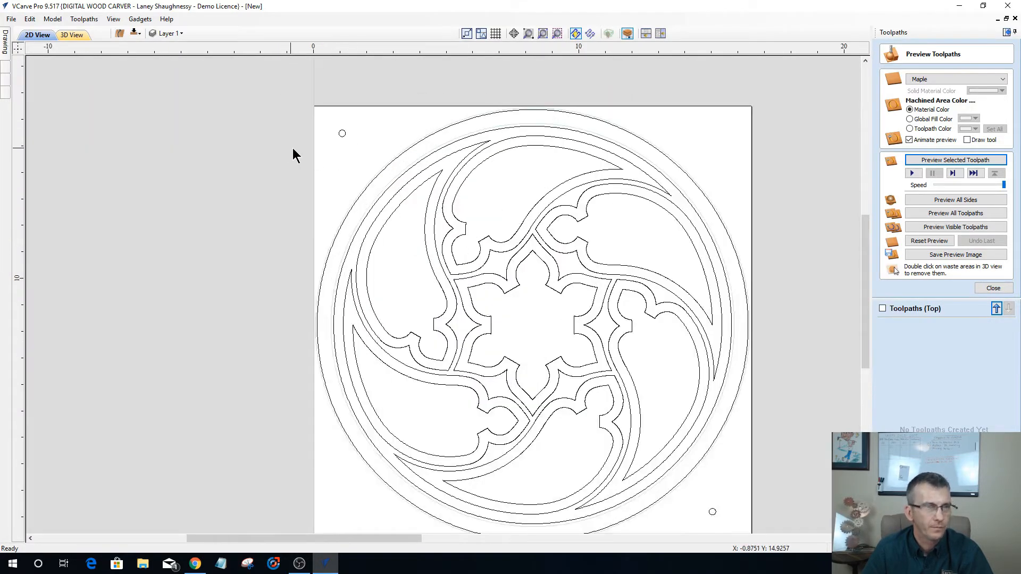
scroll(488, 175, down, 1)
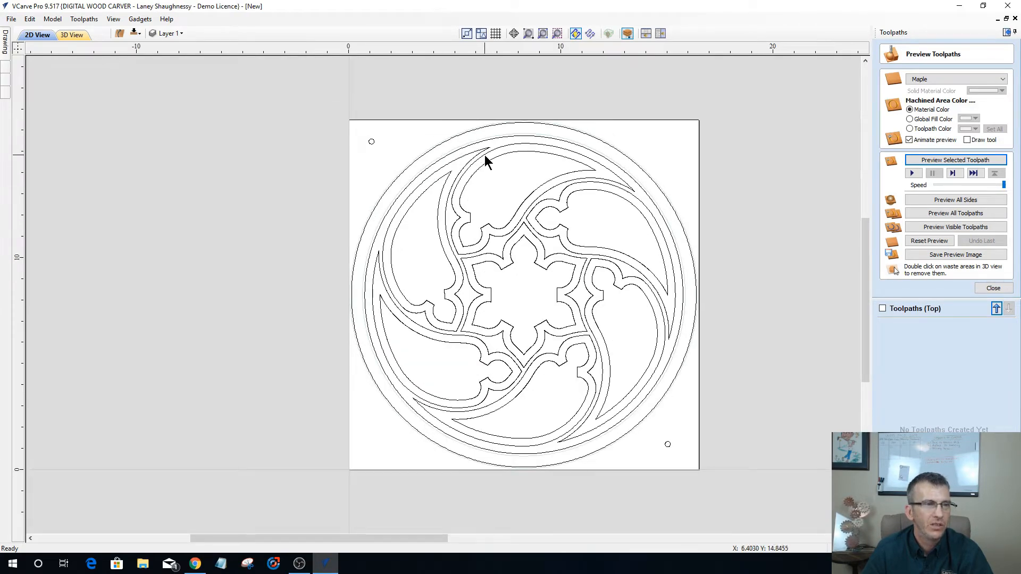
click(484, 154)
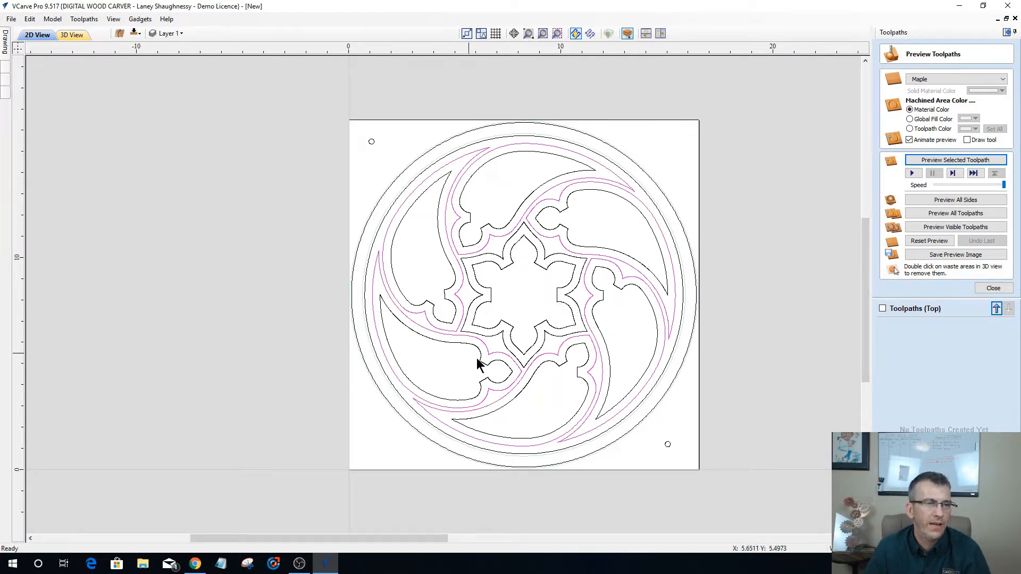
click(555, 335)
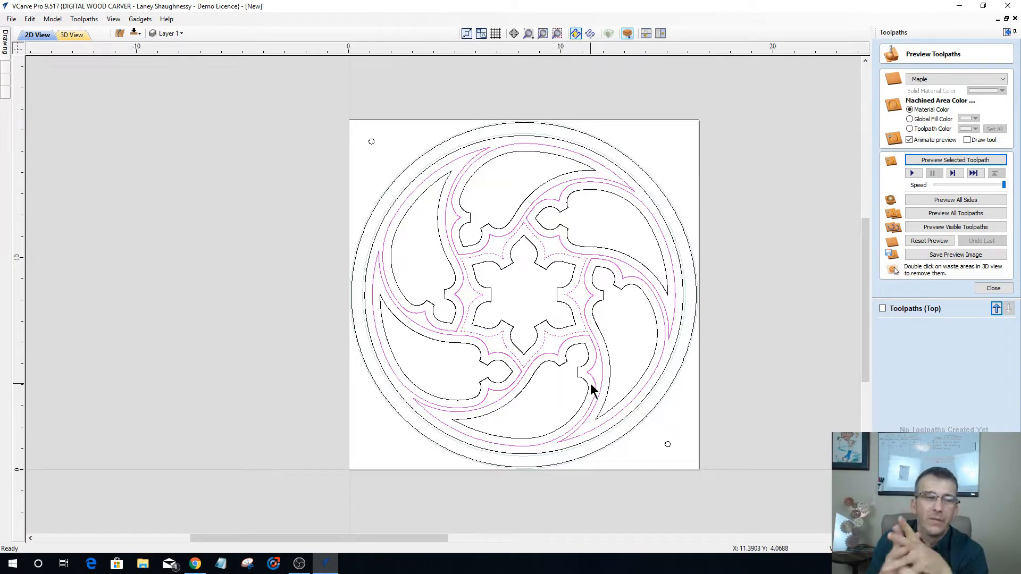
click(582, 300)
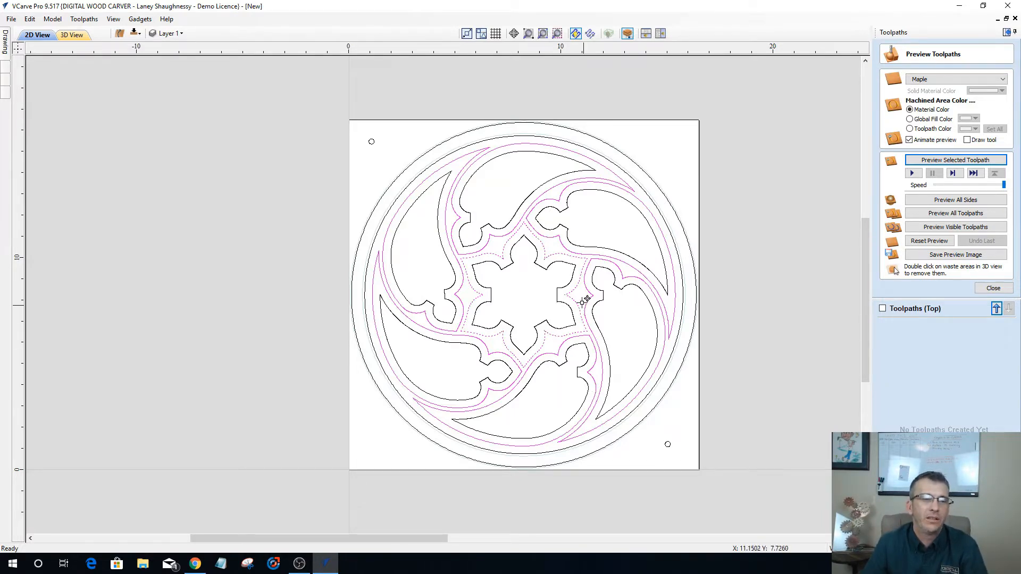
click(568, 304)
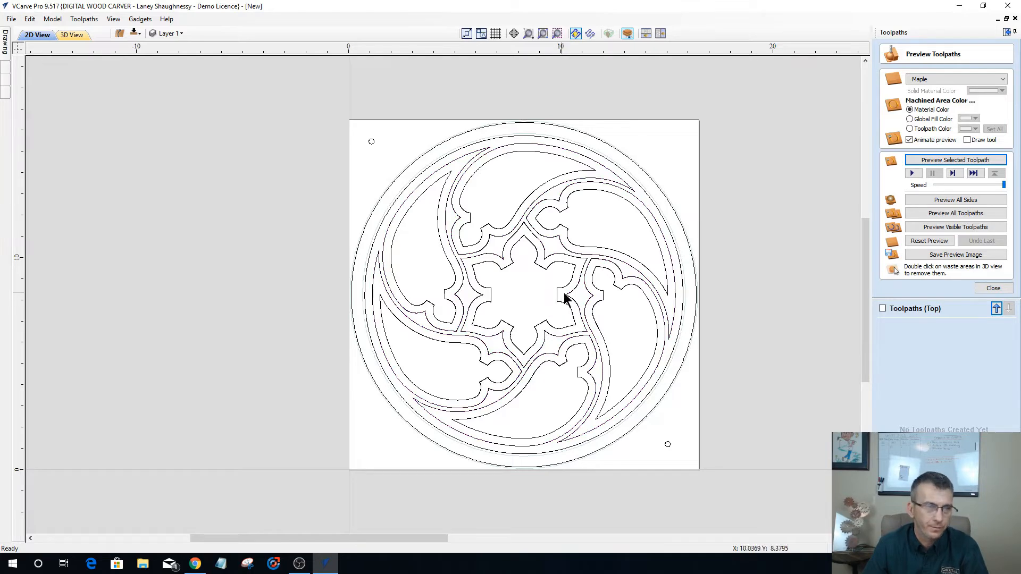
Select the outer outline of the central star and check with Join Vectors whether it is a closed vector.
click(567, 293)
scroll(559, 292, up, 3)
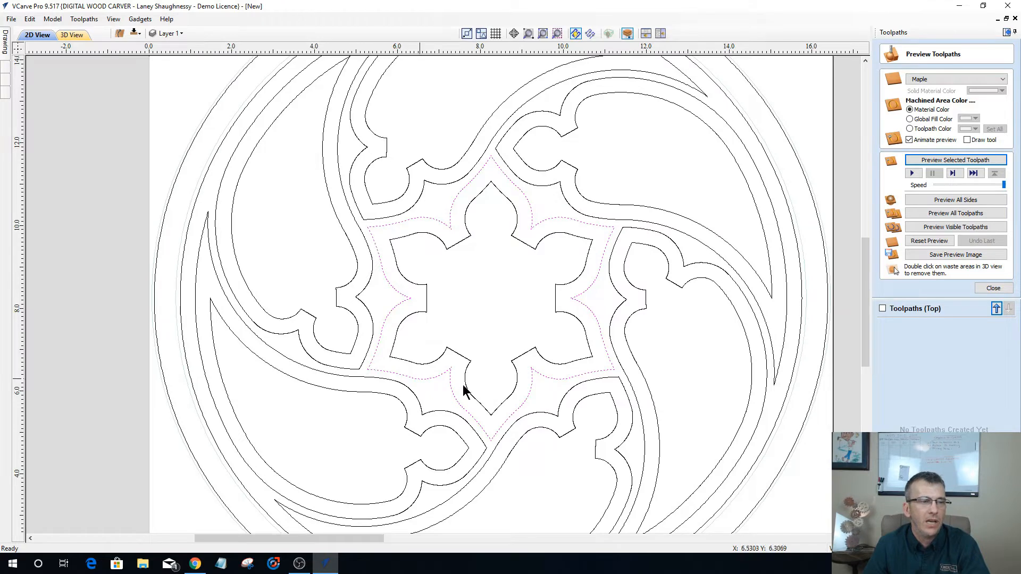
click(6, 53)
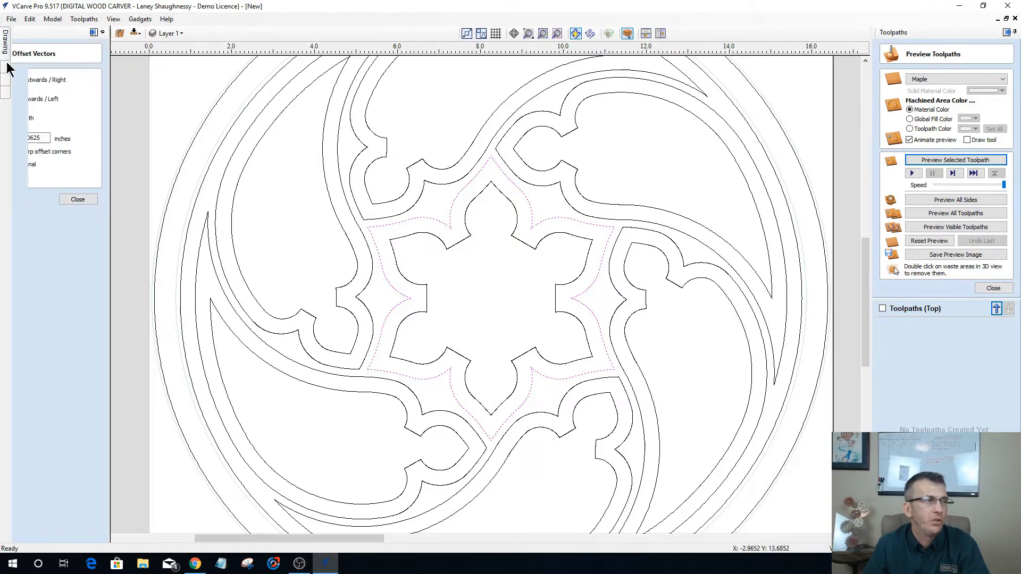
click(112, 199)
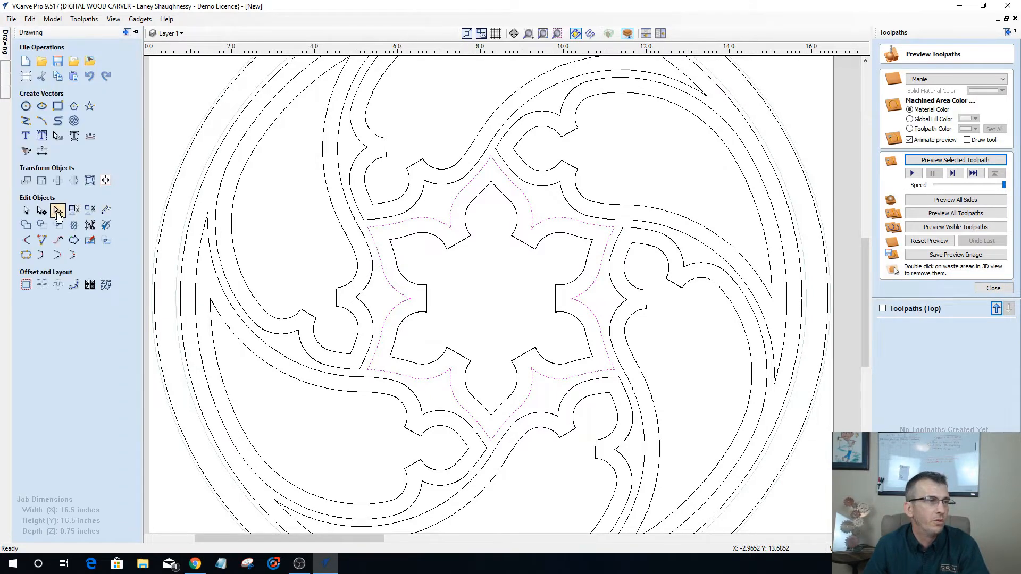
click(26, 256)
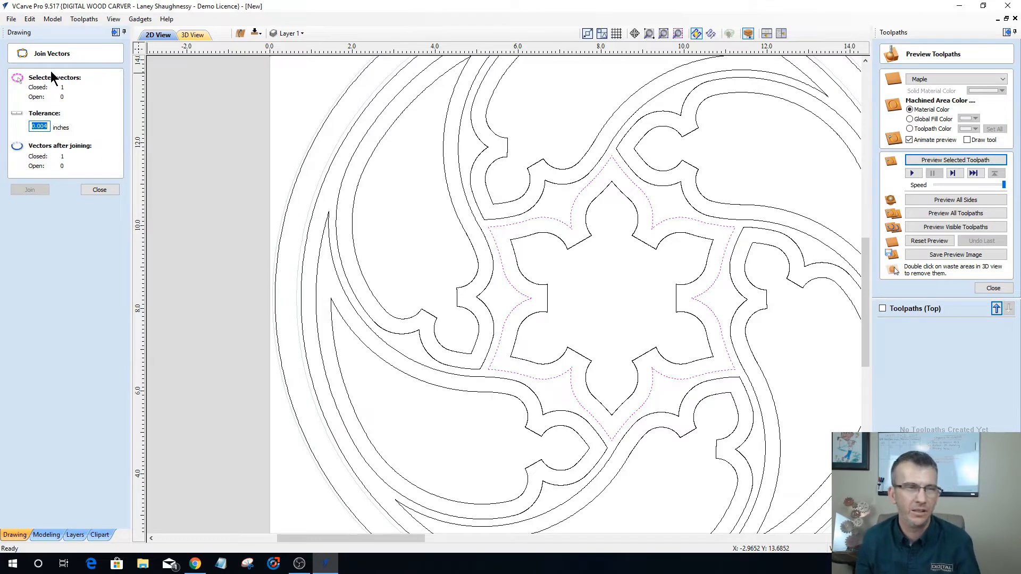
scroll(436, 197, down, 1)
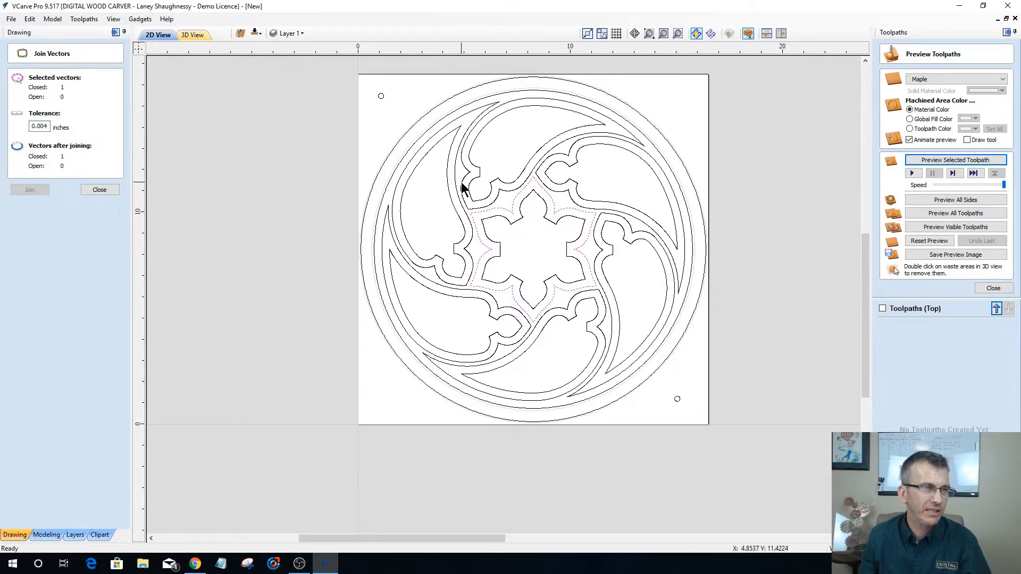
click(100, 190)
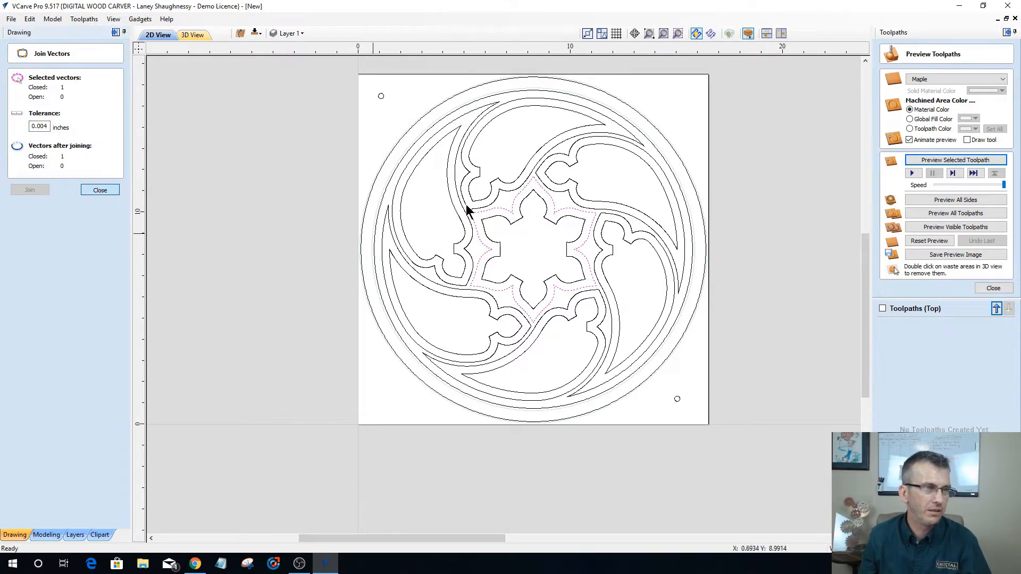
Add the outer swirl outlines to the star selection and start a 2D profile toolpath with a cut depth of .625 inches.
shift+click(462, 183)
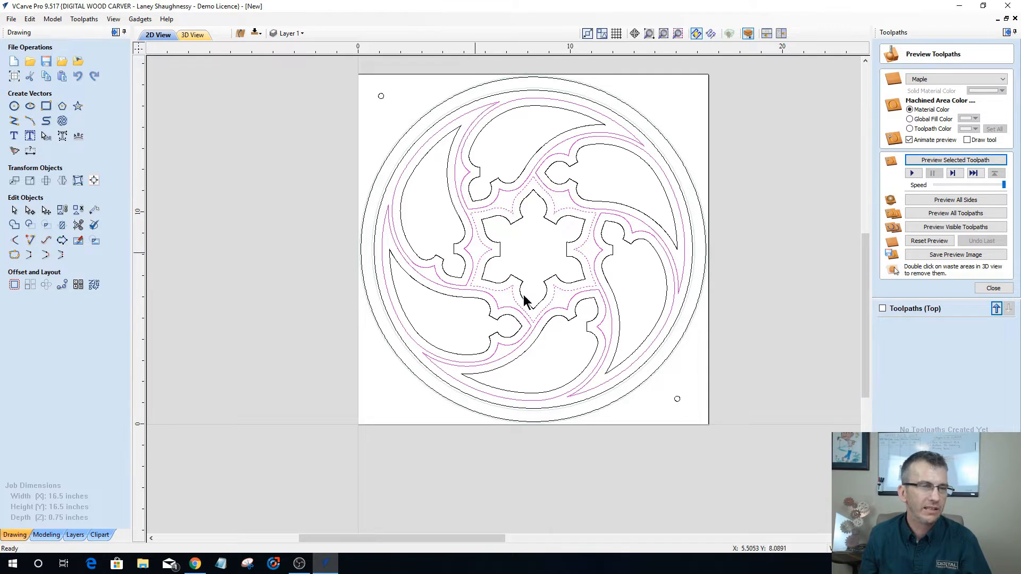
click(993, 287)
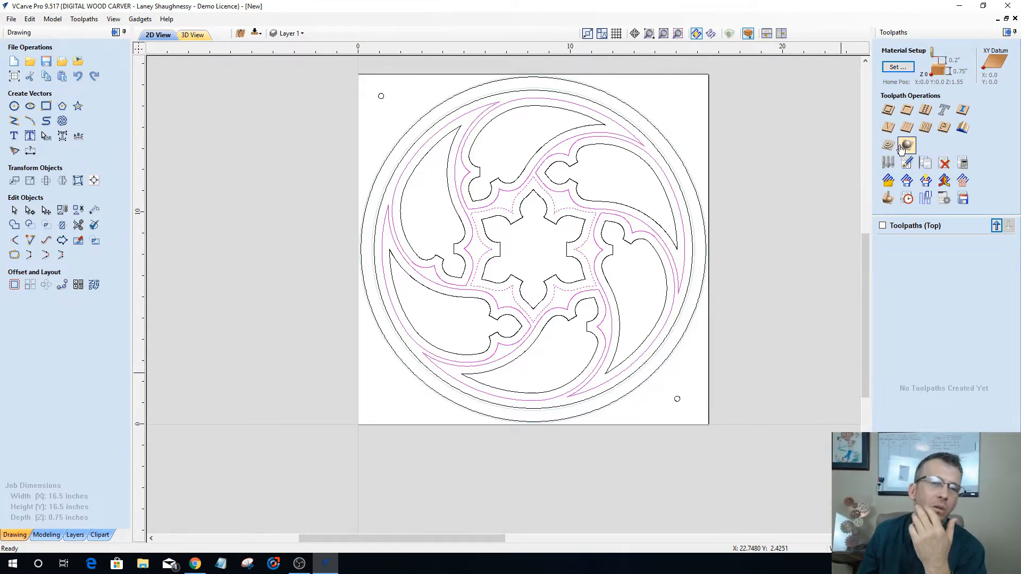
click(888, 110)
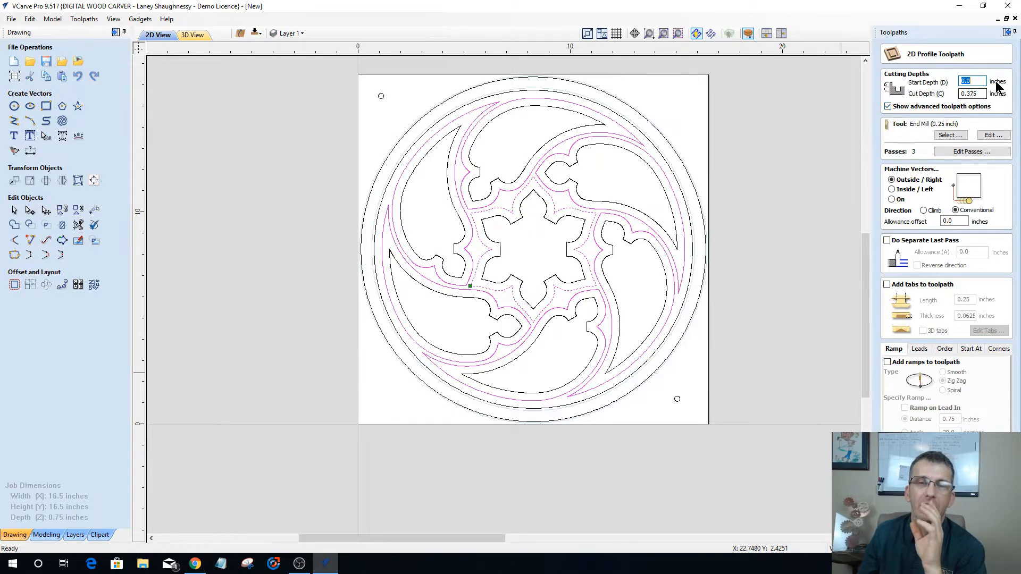
click(966, 94)
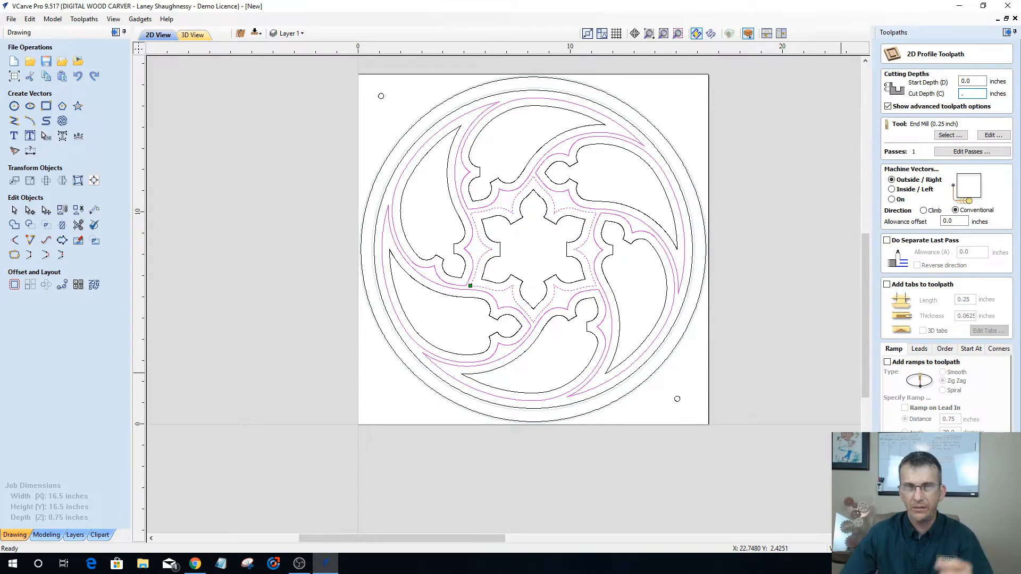
text(25)
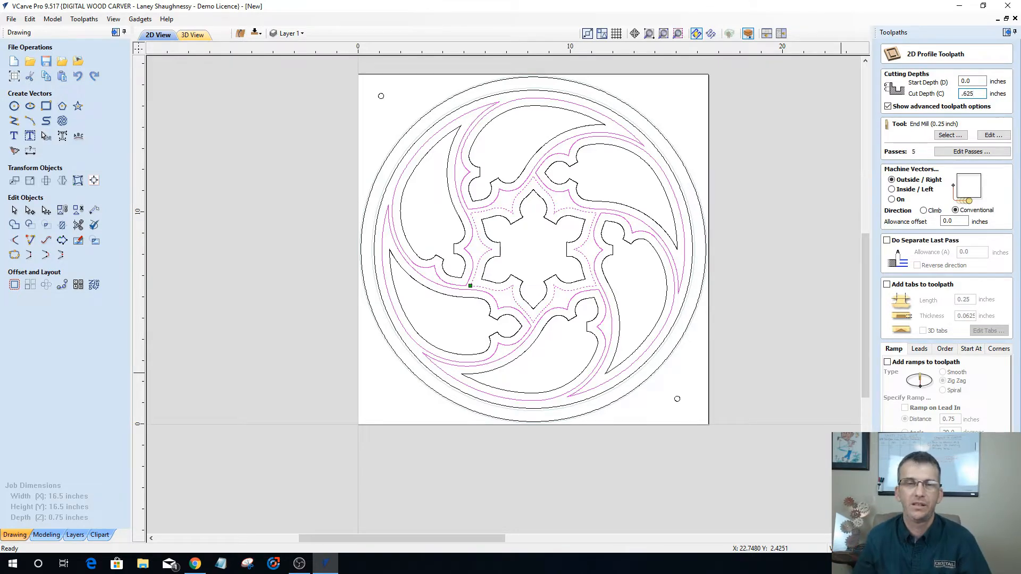
Choose the V-Bit (90 deg 0.5") for the profile toolpath and machine Inside / Left of the selected vectors.
click(949, 136)
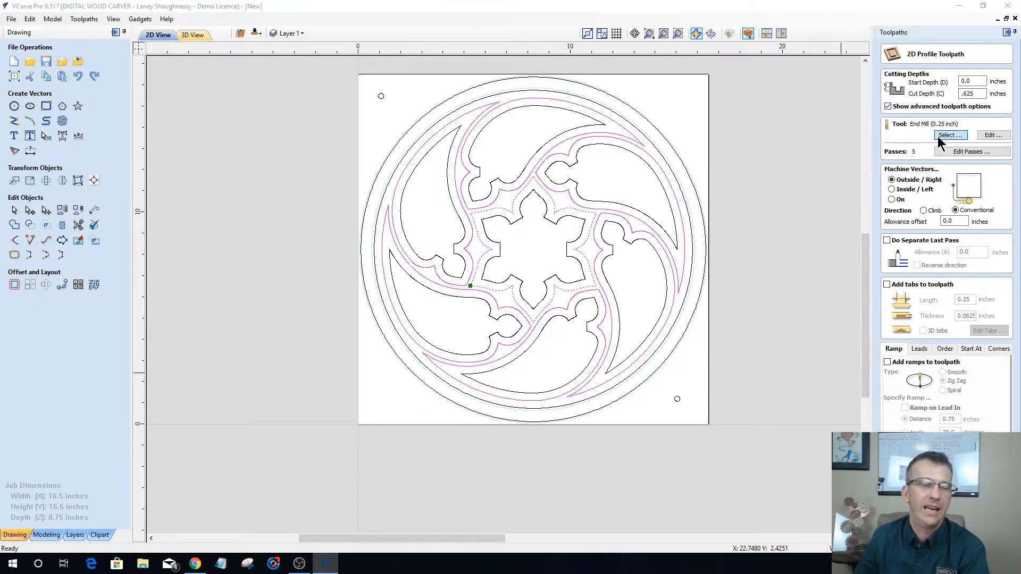
scroll(410, 356, down, 2)
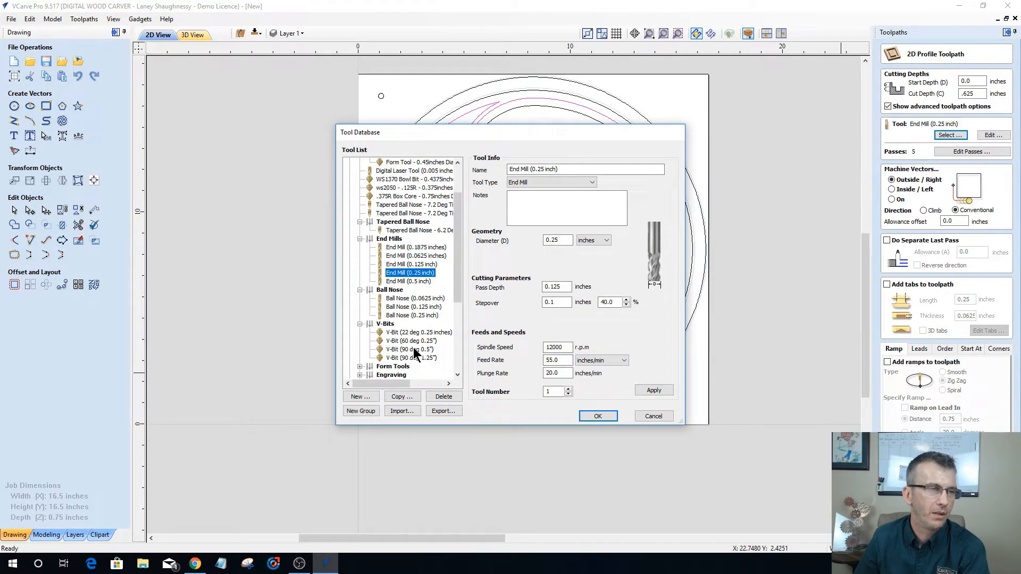
click(414, 350)
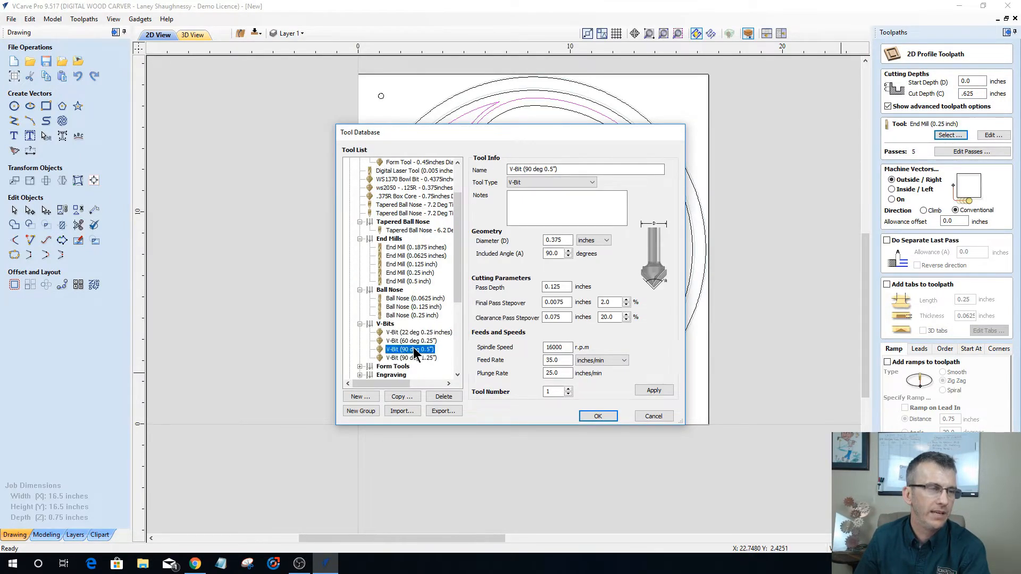
click(599, 417)
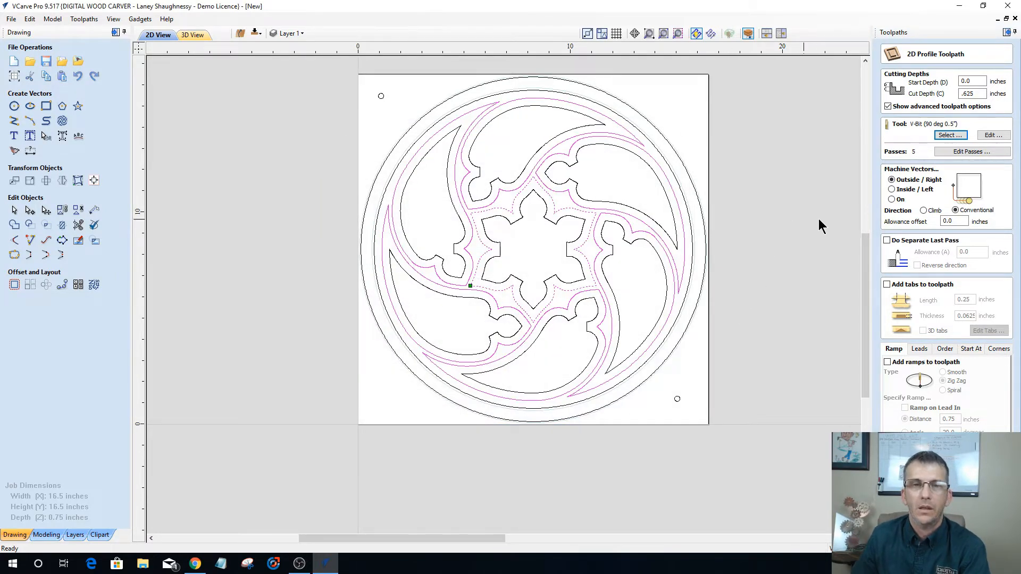
click(891, 189)
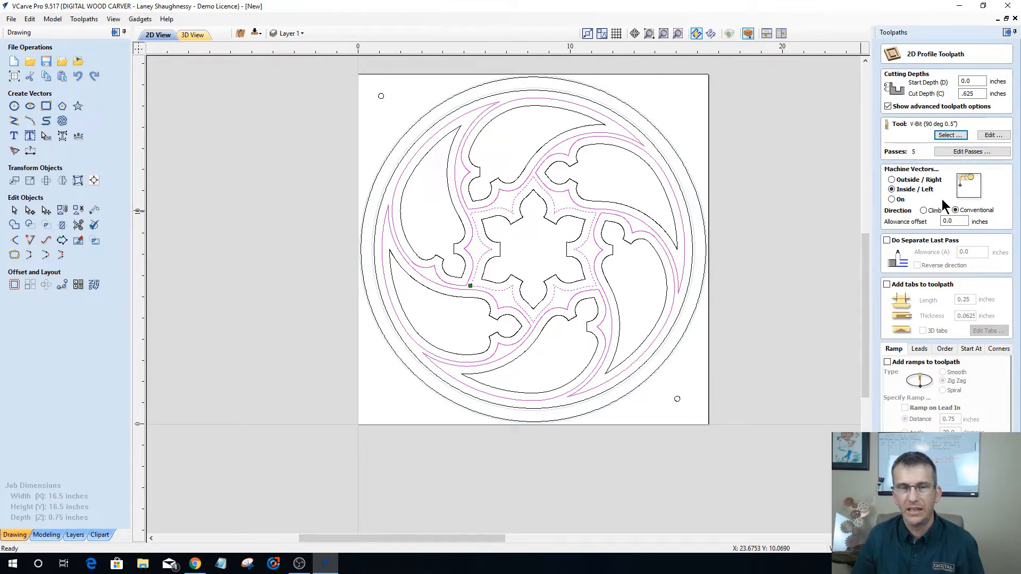
Add Zig Zag ramps with a 1 inch distance to the profile toolpath and calculate it as Inside_ProfileCut_90DegVBit.
click(887, 363)
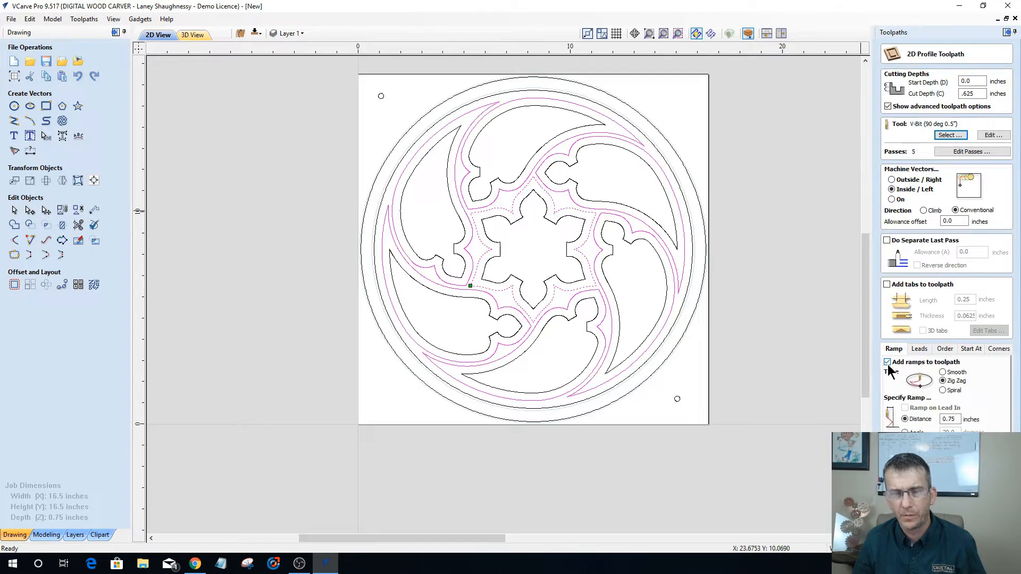
click(957, 419)
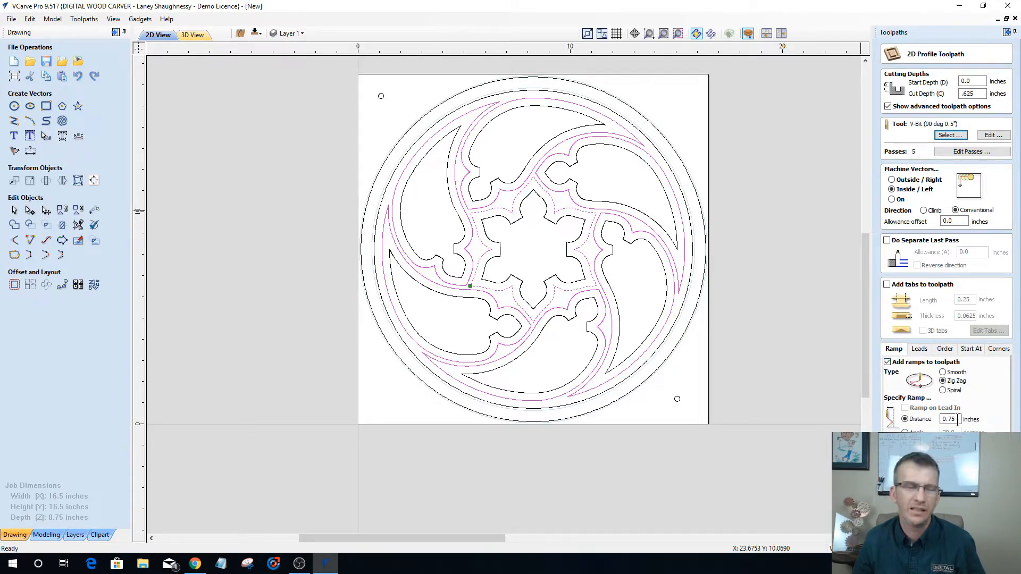
drag(957, 419, 923, 423)
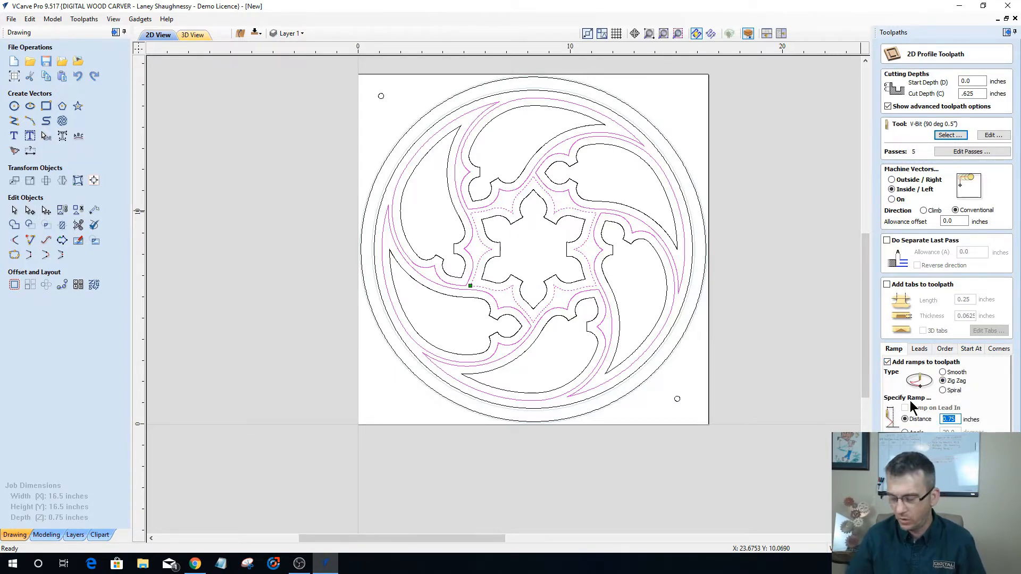
text(1)
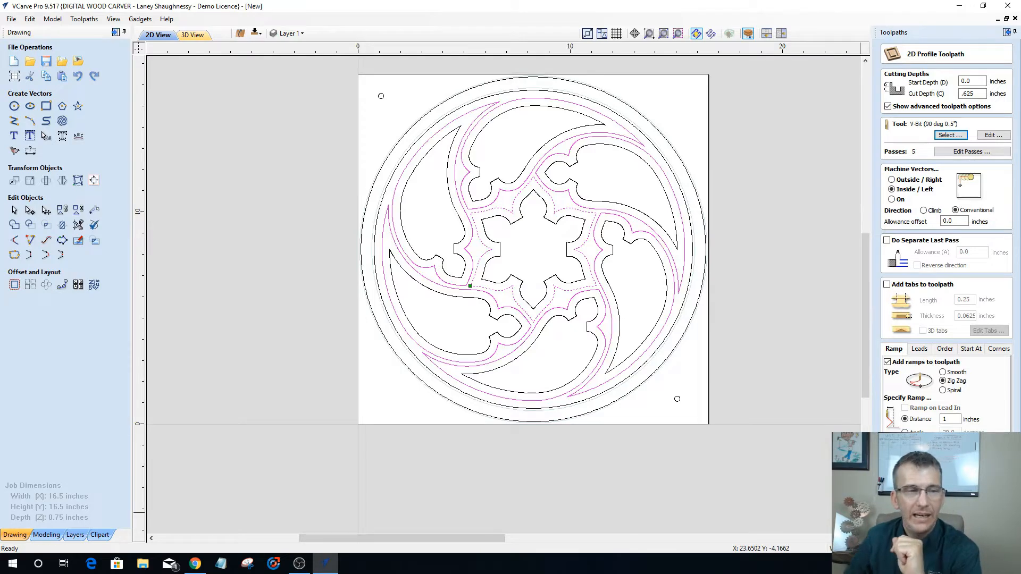
click(916, 532)
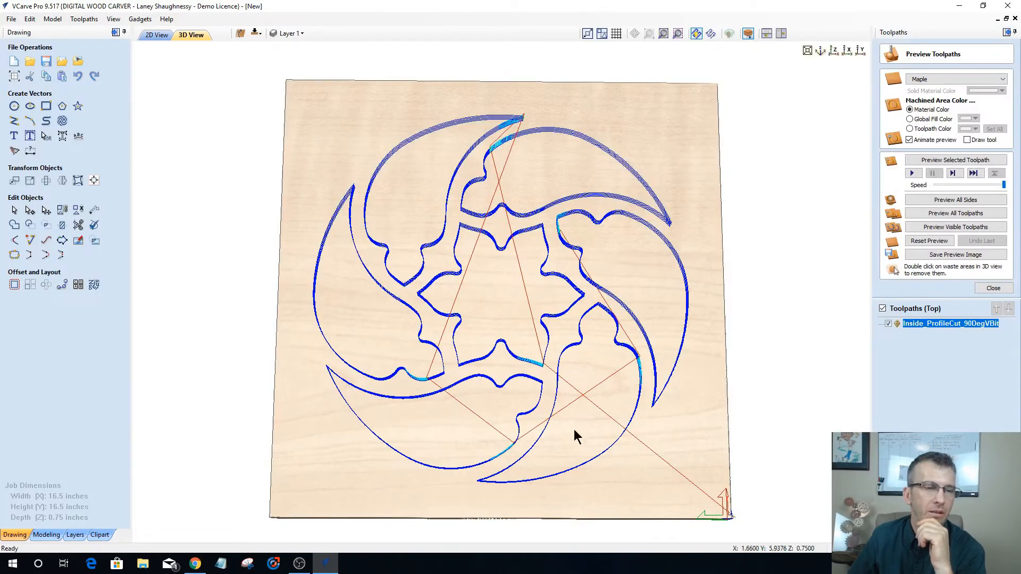
Preview the inside profile toolpath on the maple board and examine its passes and cut grooves from several angles.
drag(576, 432, 609, 353)
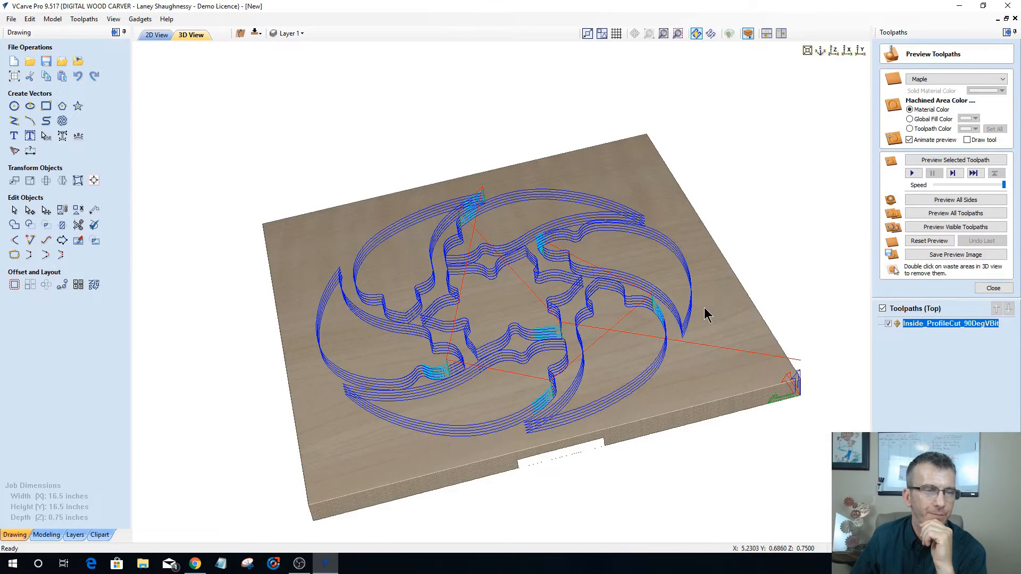
drag(704, 312, 695, 313)
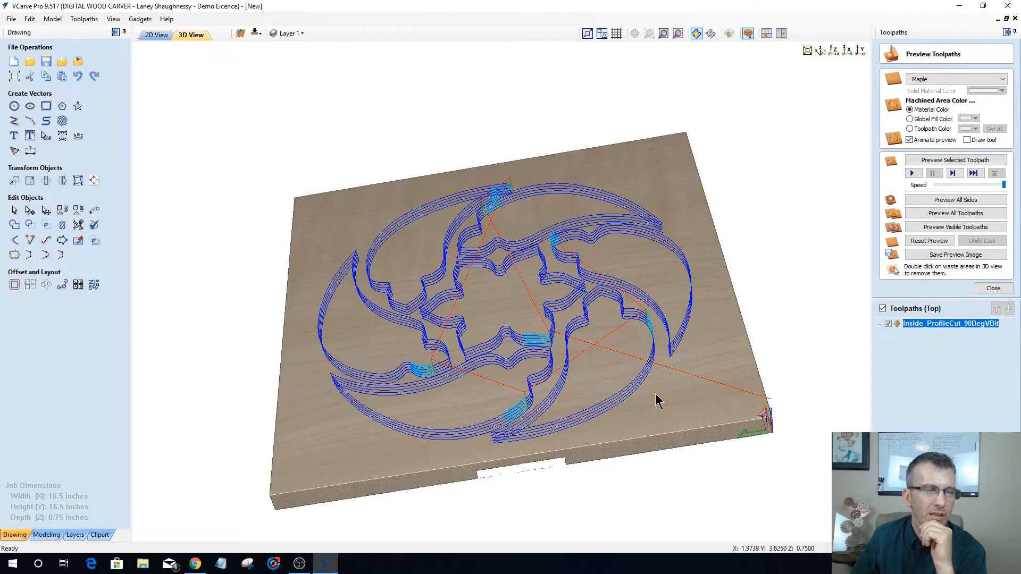
mouse_move(534, 401)
mouse_down()
mouse_move(527, 394)
mouse_move(531, 412)
mouse_up()
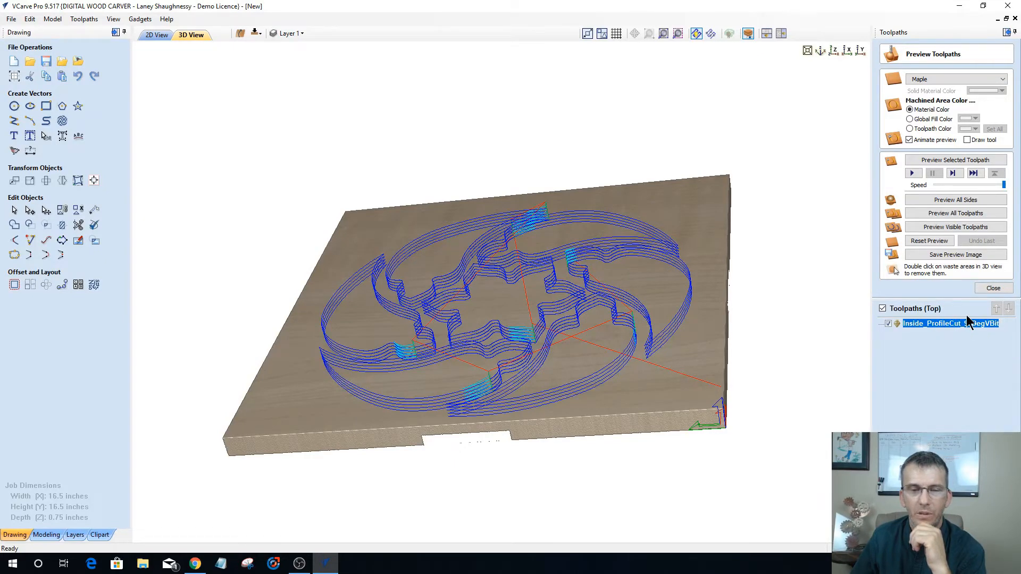
click(945, 162)
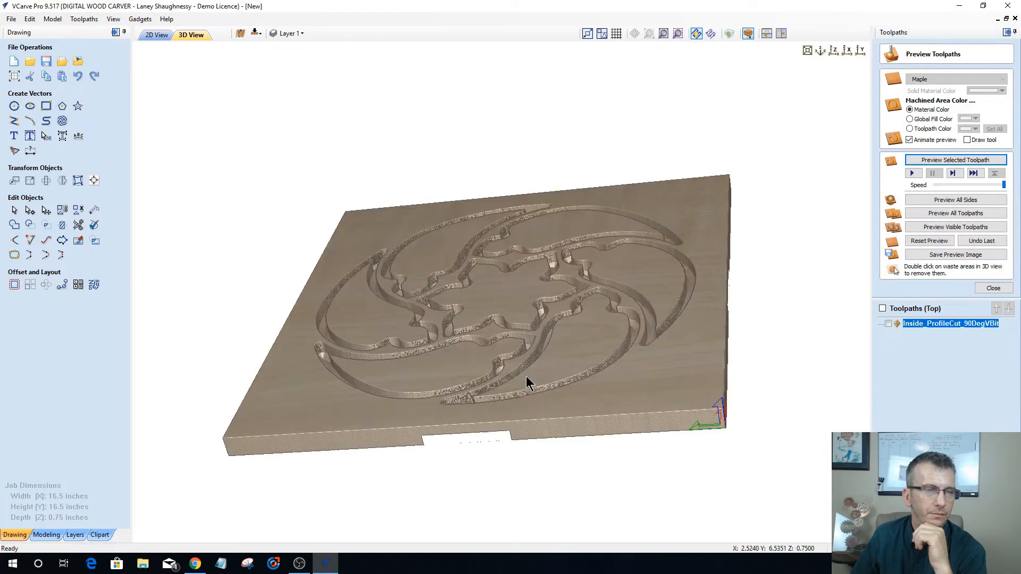
drag(628, 350, 647, 414)
scroll(643, 417, up, 4)
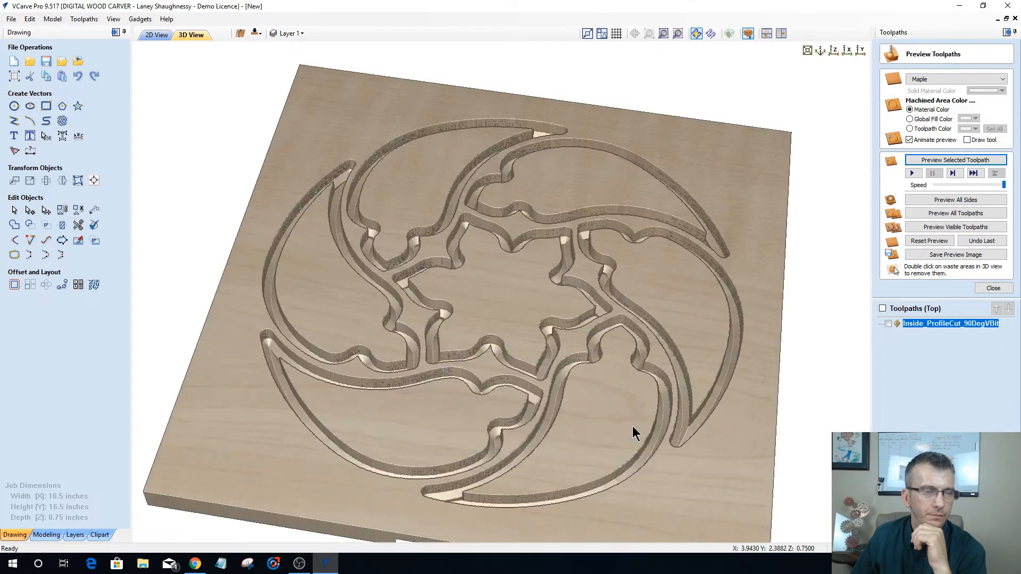
drag(579, 413, 606, 410)
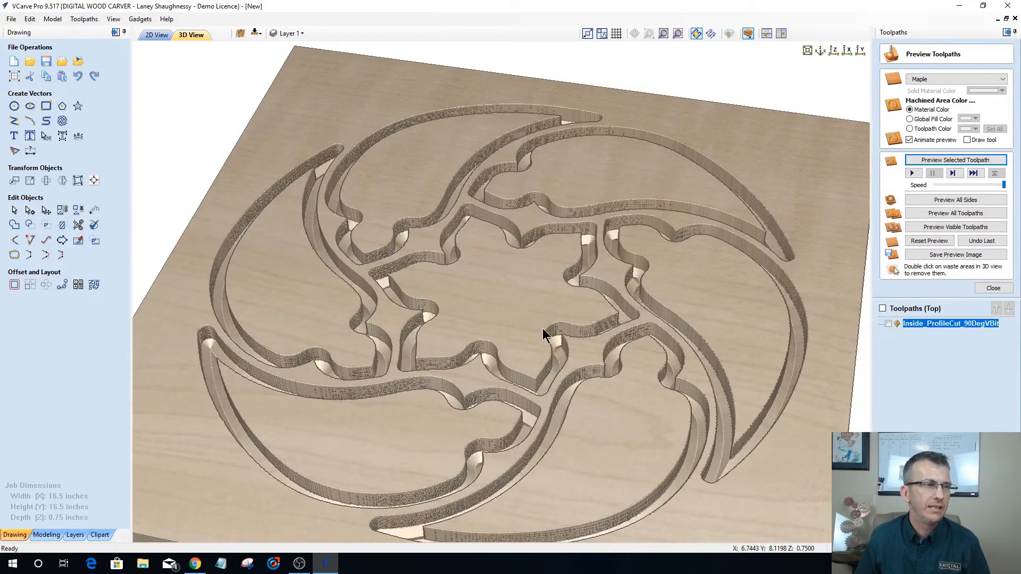
drag(542, 328, 548, 325)
drag(383, 265, 425, 260)
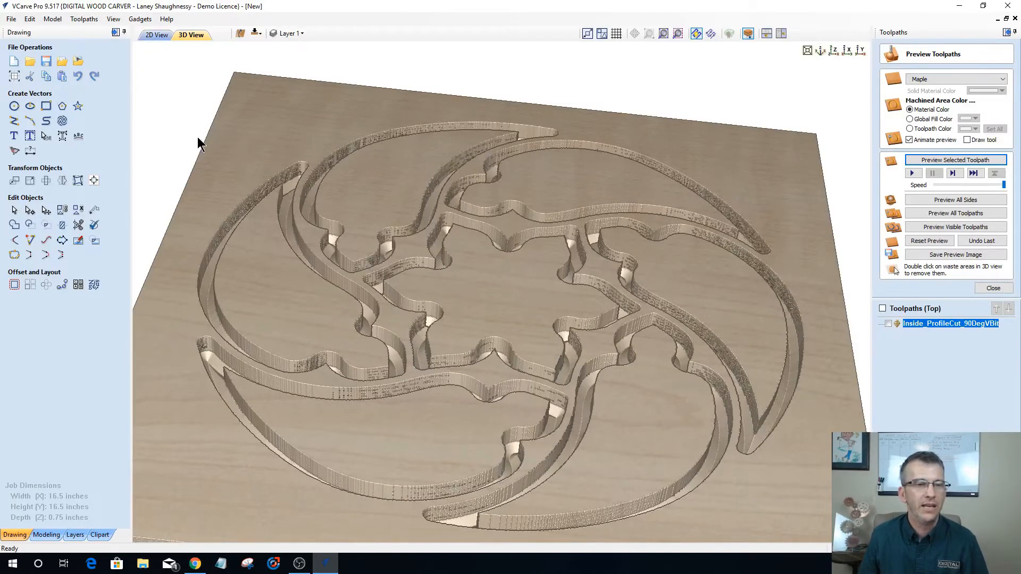
drag(669, 442, 634, 383)
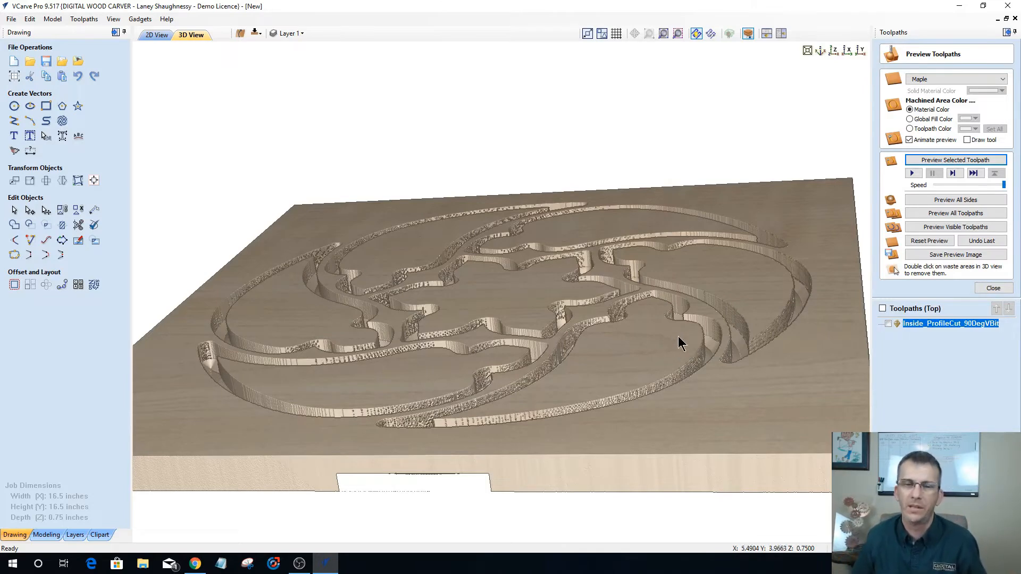
Delete the Inside_ProfileCut_90DegVBit toolpath and reset the material preview, returning to the 2D drawing.
right_click(935, 327)
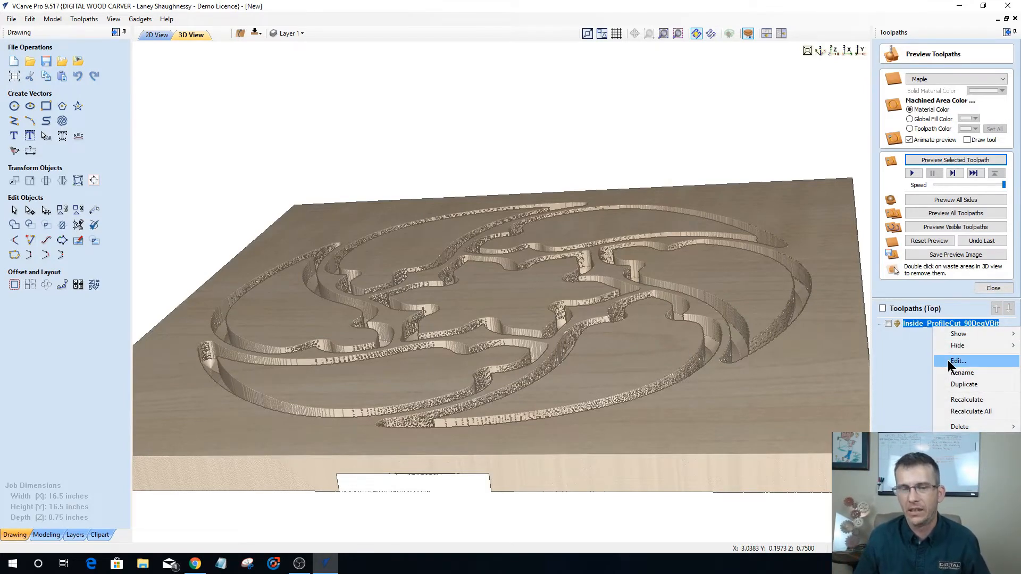
mouse_move(949, 427)
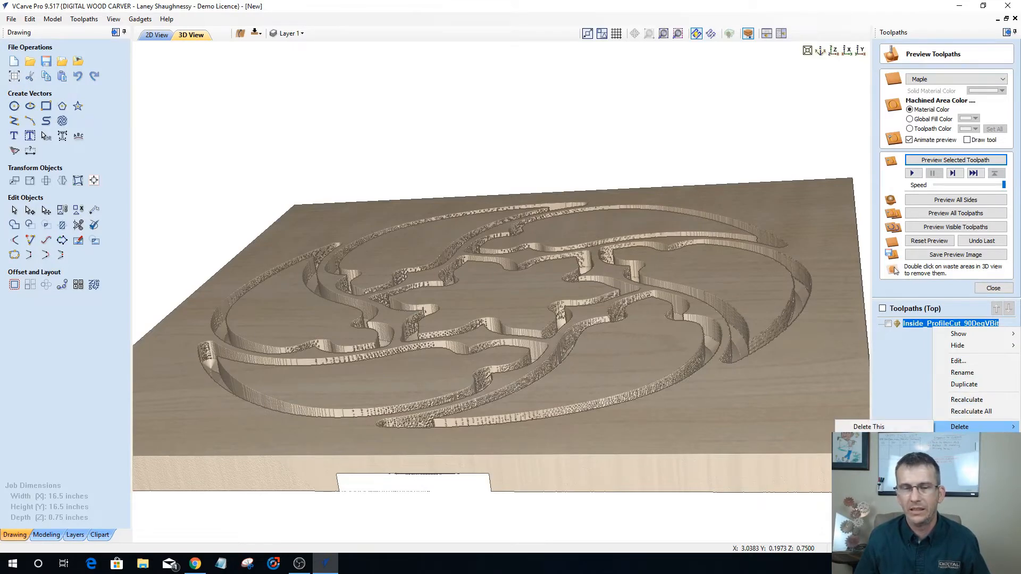
click(869, 427)
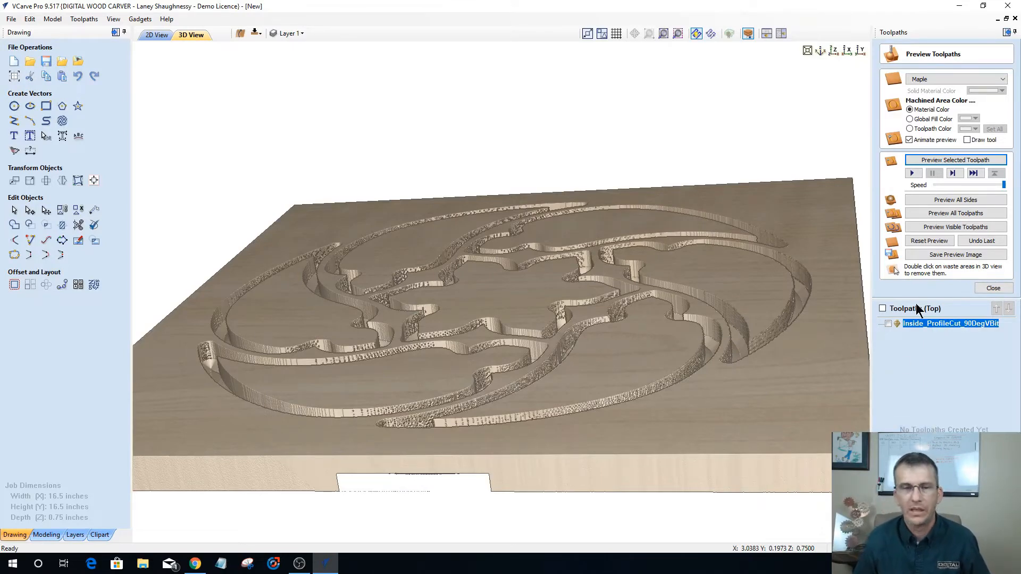
click(921, 244)
scroll(622, 414, up, 3)
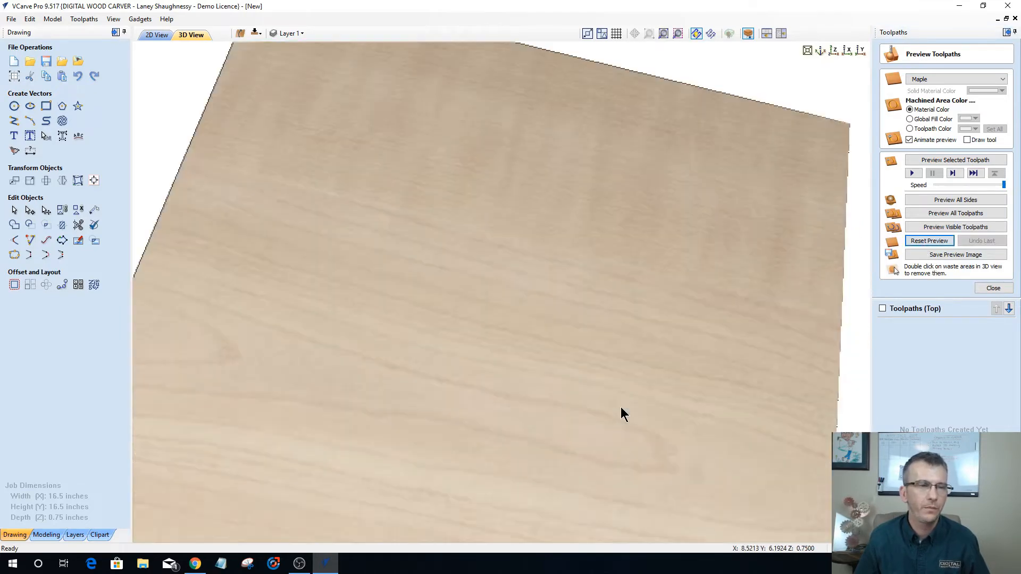
click(158, 35)
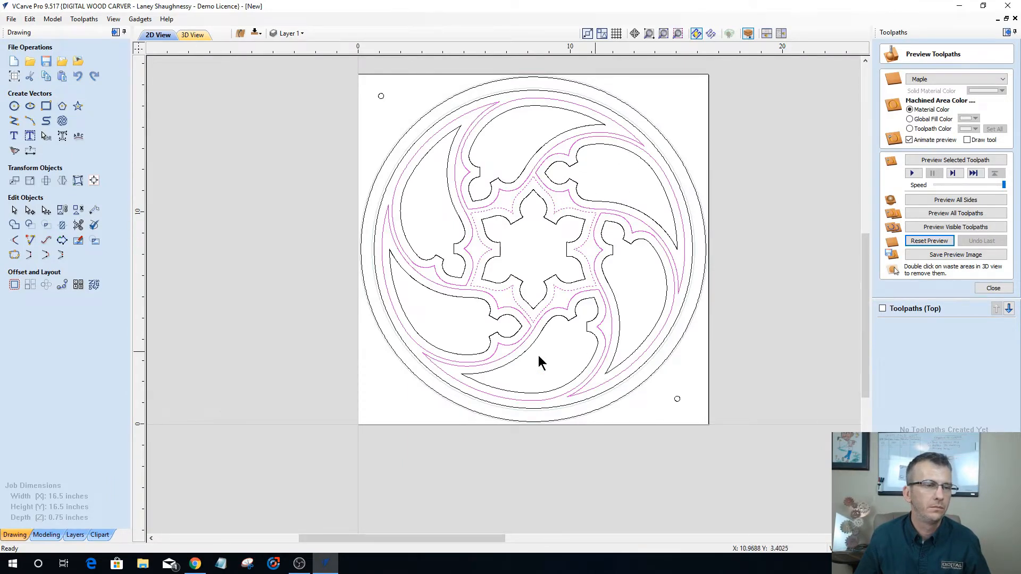
click(999, 290)
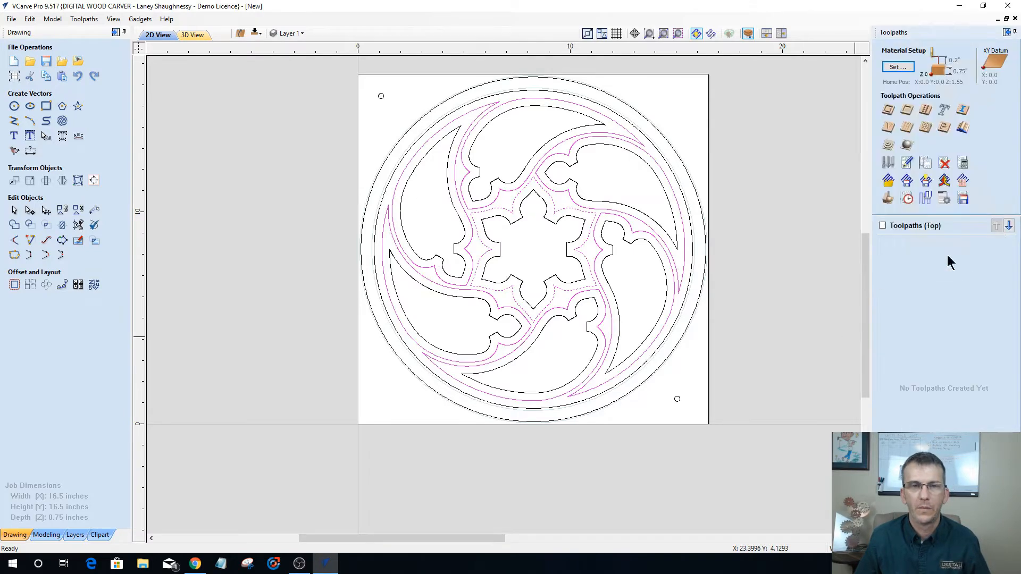
Calculate a V-Carve / Engraving toolpath on the selected star and swirl outlines with a 0.625 inch flat depth and the V-Bit (90 deg 0.5").
click(889, 127)
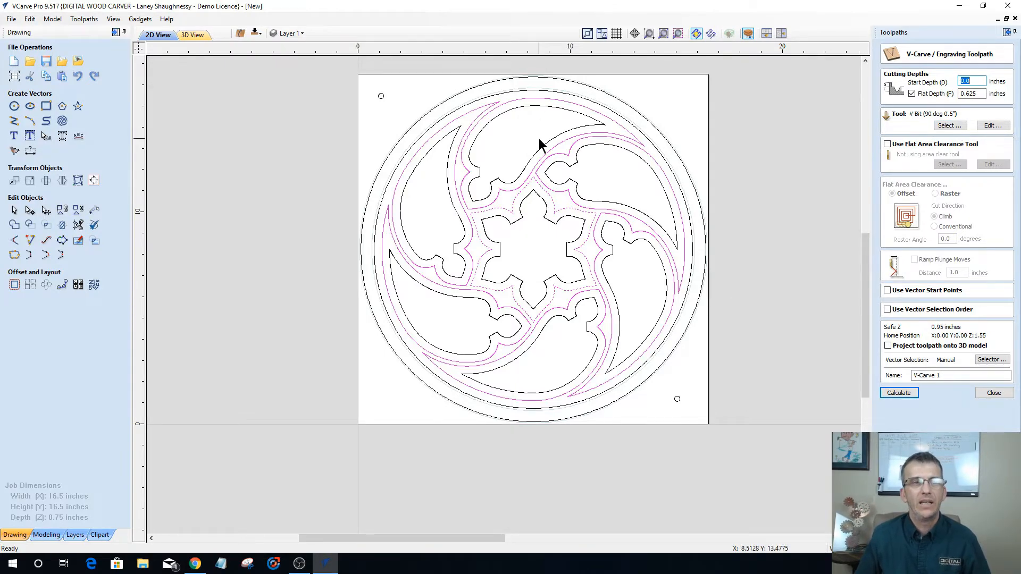
scroll(539, 143, up, 3)
scroll(540, 143, down, 1)
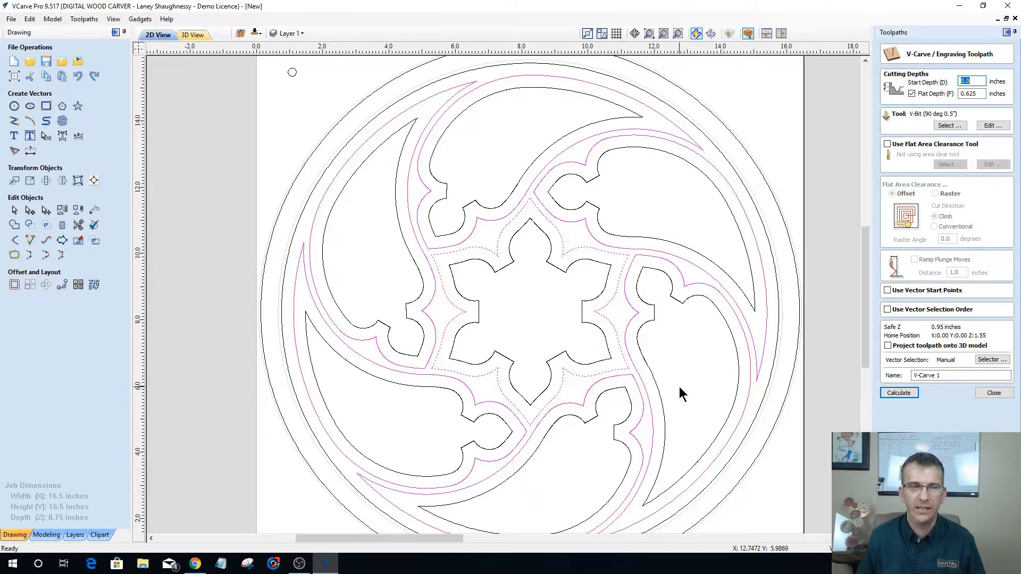
click(899, 393)
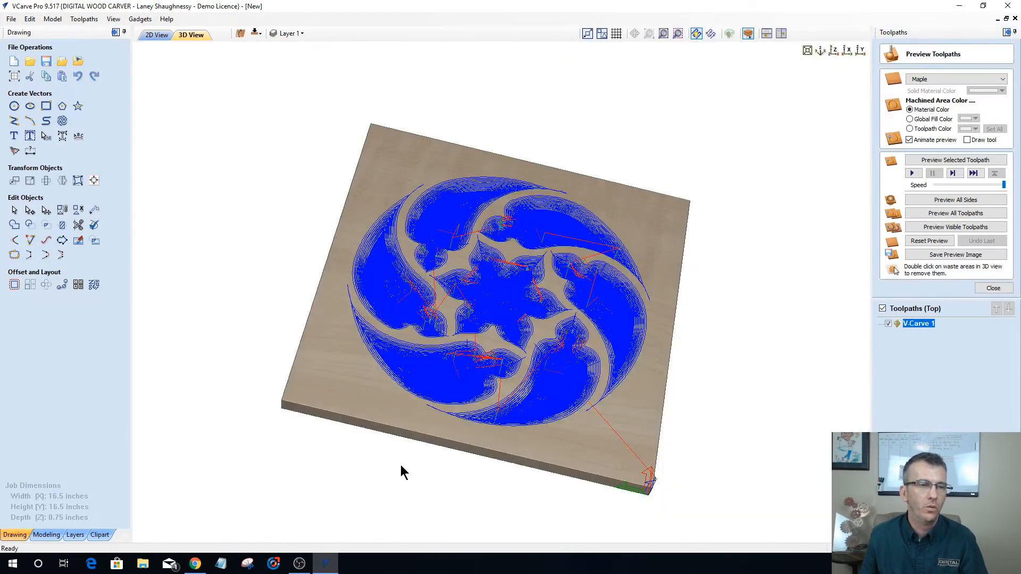
Preview the V-carve toolpath on the board, examine the carving and check the estimated machining time.
drag(541, 362, 544, 369)
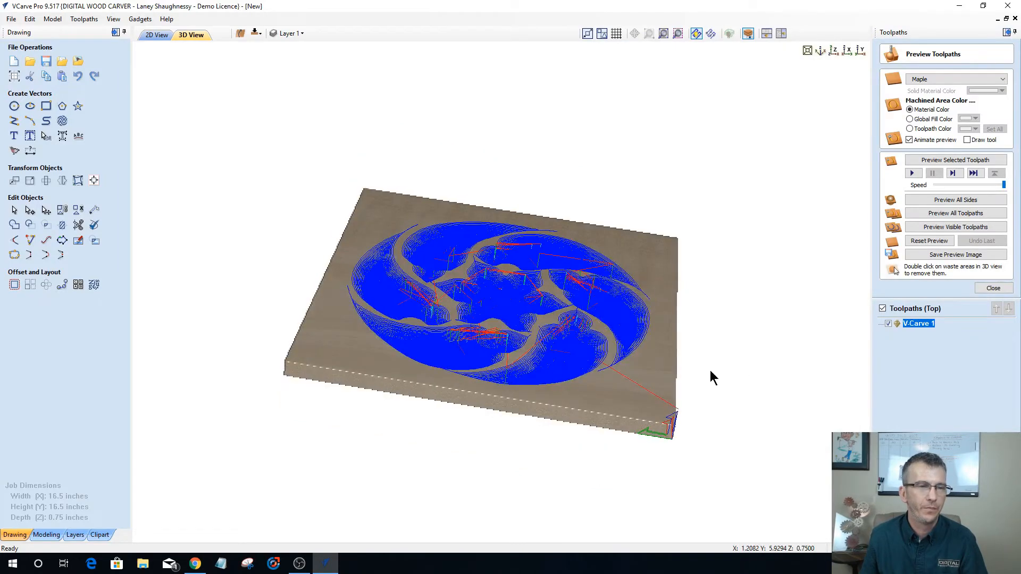
click(939, 160)
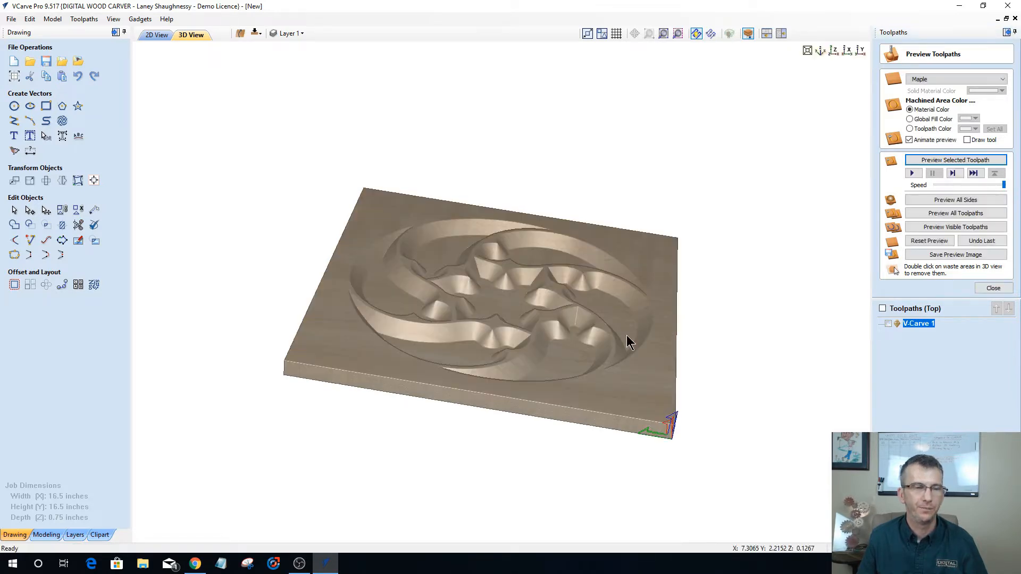
mouse_move(459, 315)
mouse_down()
mouse_move(475, 368)
mouse_move(468, 435)
mouse_up()
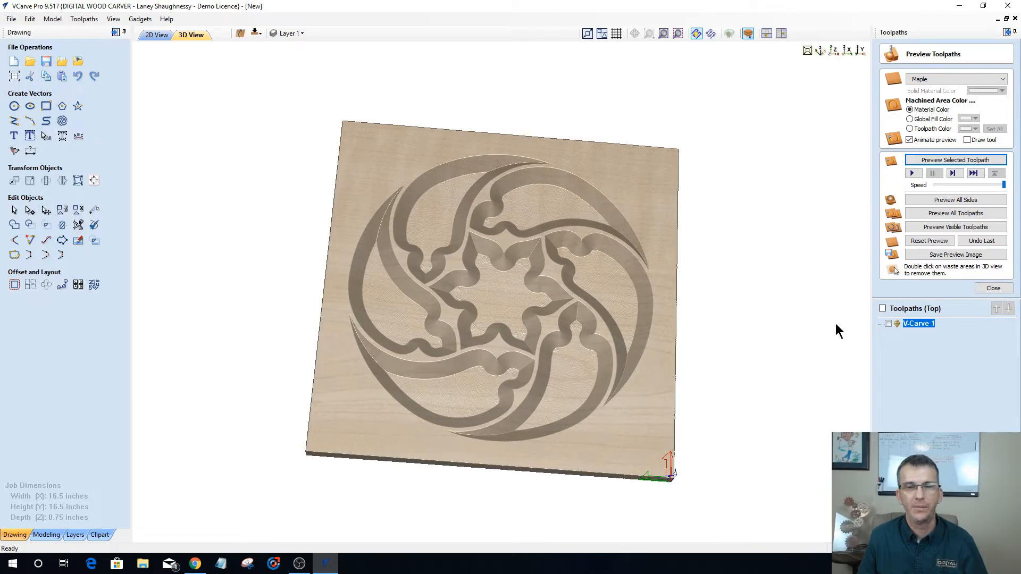
click(992, 288)
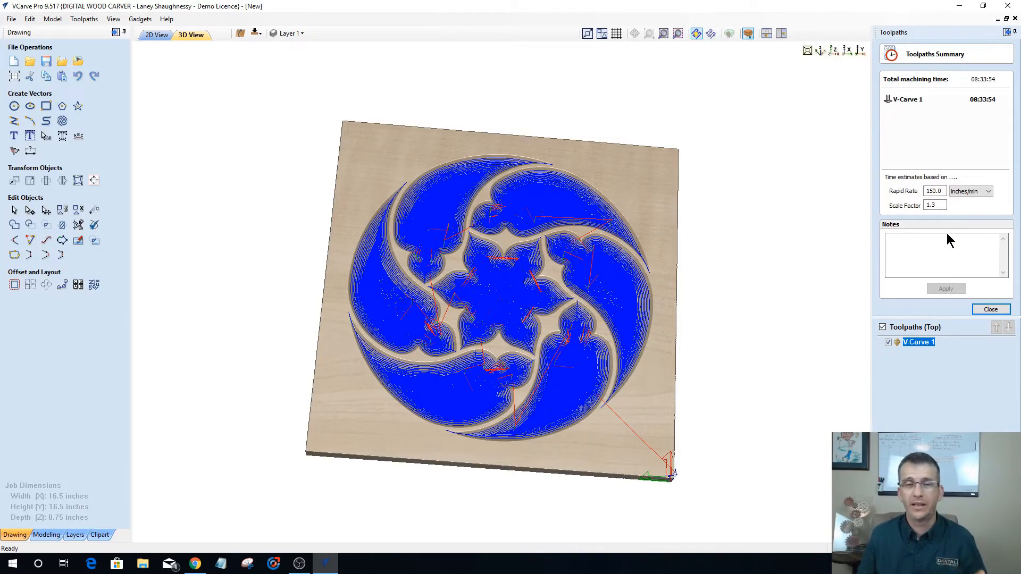
click(988, 312)
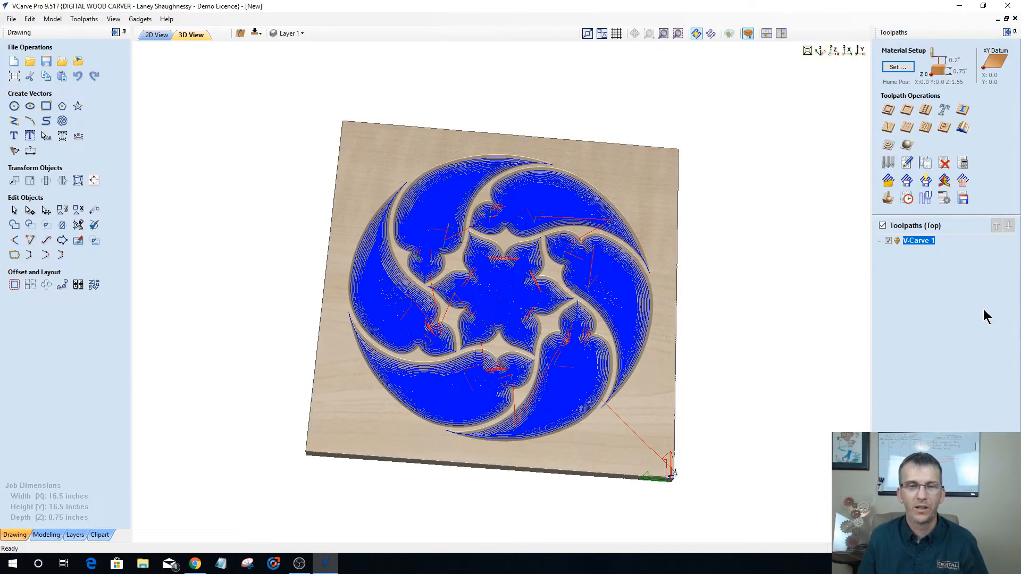
Return to the 2D drawing, hide the V-carve toolpath and clear the selection of the outer star and swirl outlines.
click(157, 35)
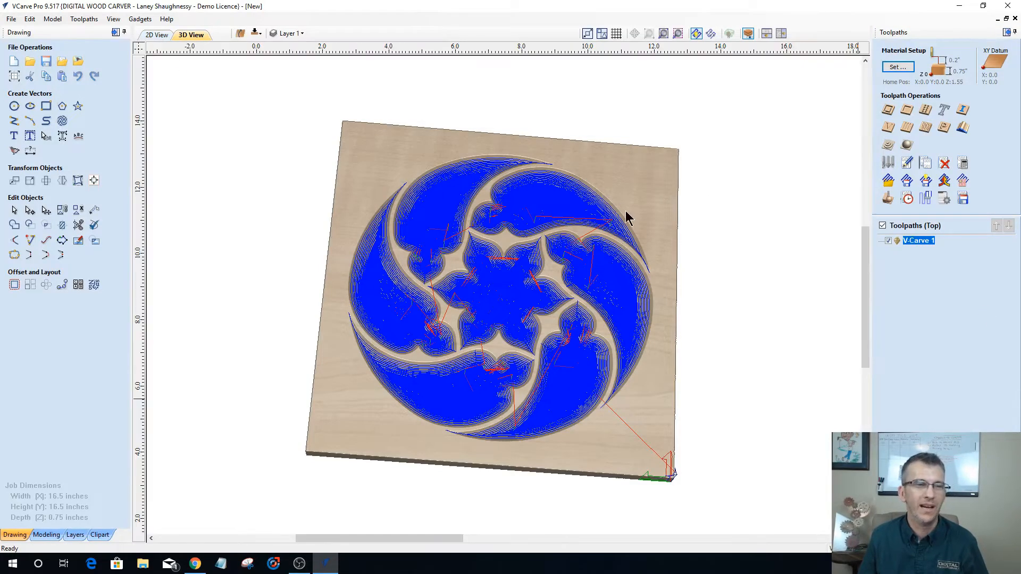
click(889, 240)
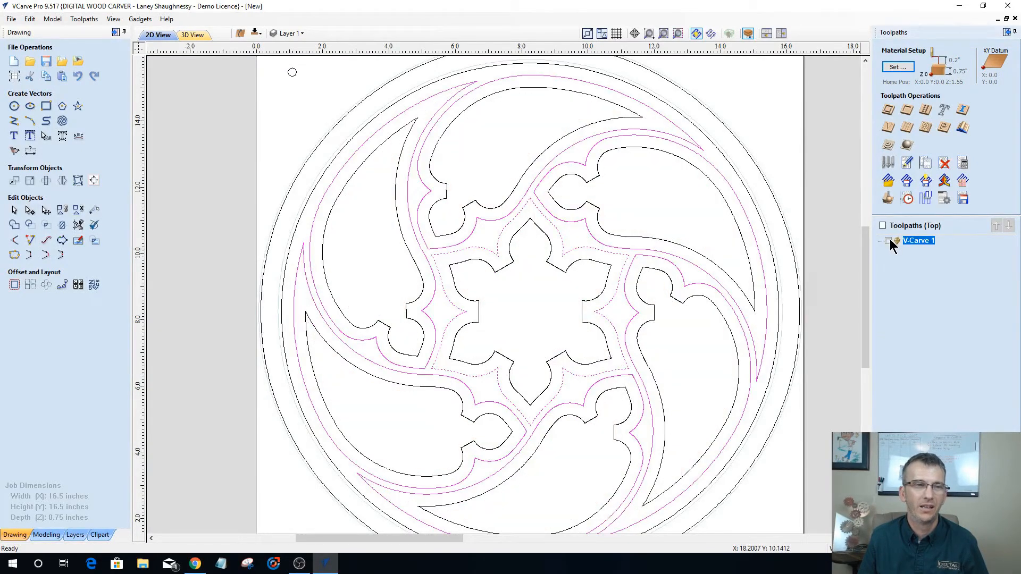
shift+click(620, 149)
click(629, 190)
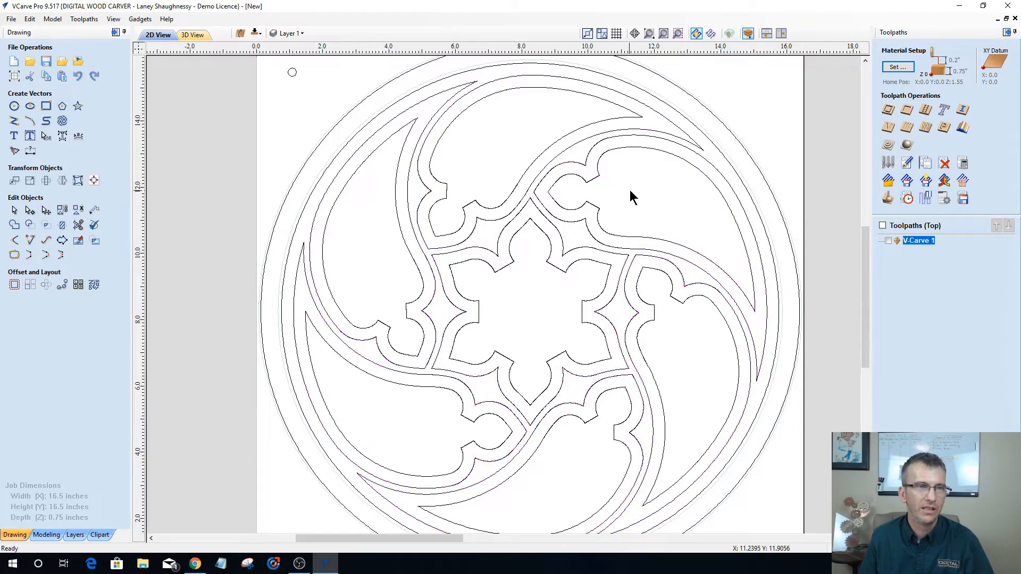
Select the inner outlines of all six swirl openings surrounding the central star.
click(650, 148)
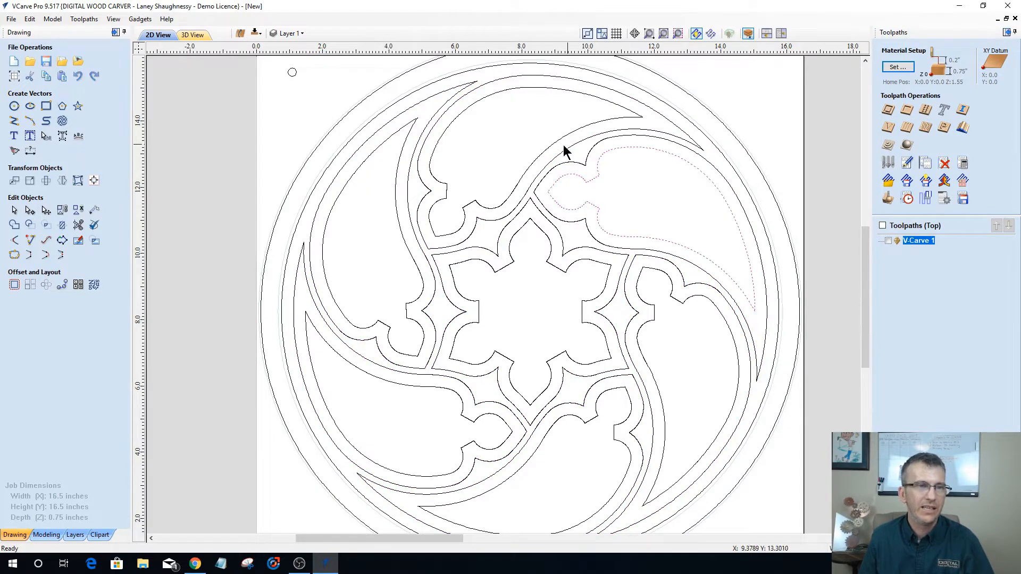
shift+click(545, 149)
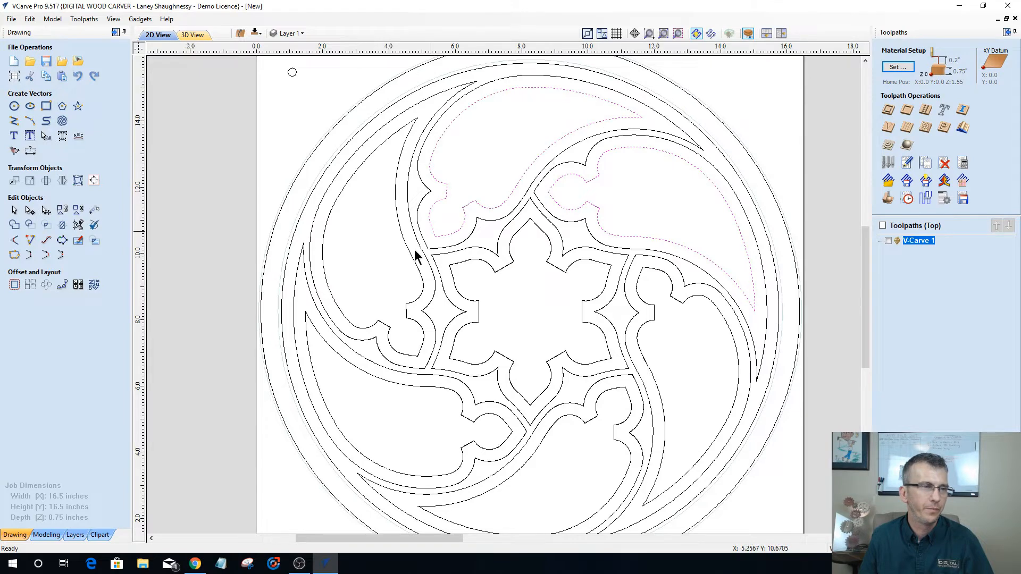
shift+click(416, 267)
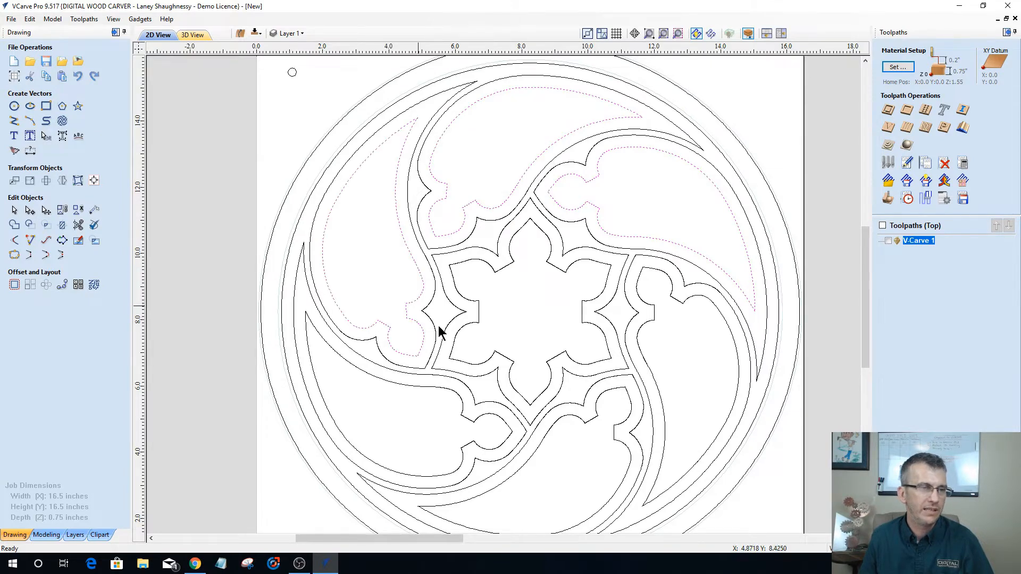
shift+click(442, 396)
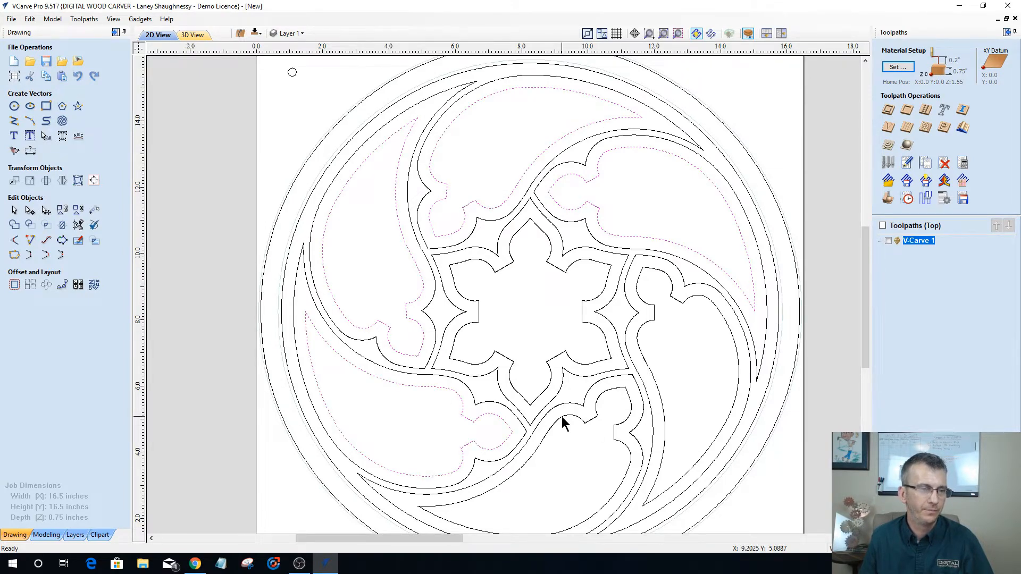
shift+click(561, 417)
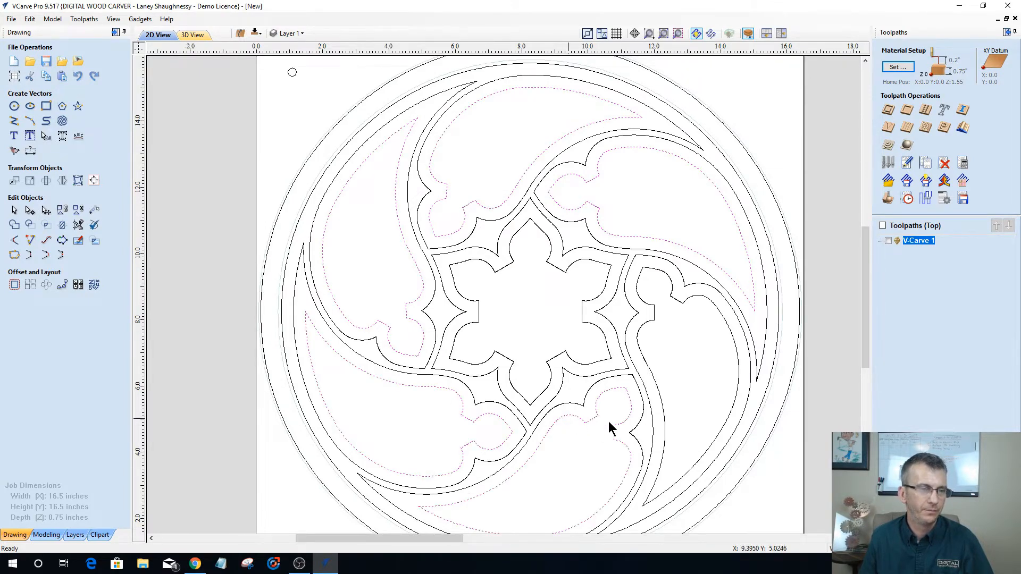
shift+click(646, 362)
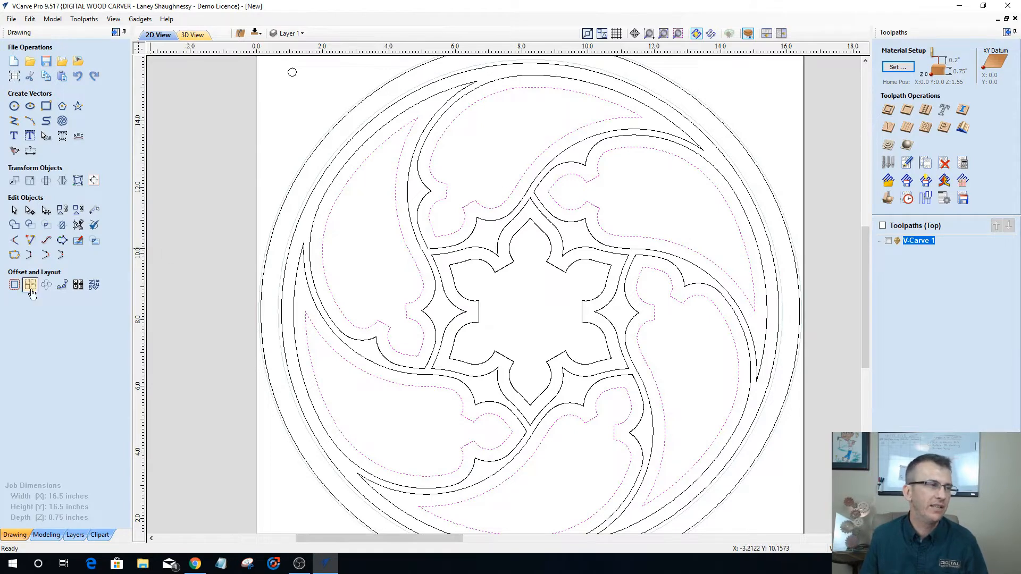
Offset the selected swirl outlines inwards by 0.25 inches with sharp offset corners, keeping the originals and selecting the new vectors.
click(14, 285)
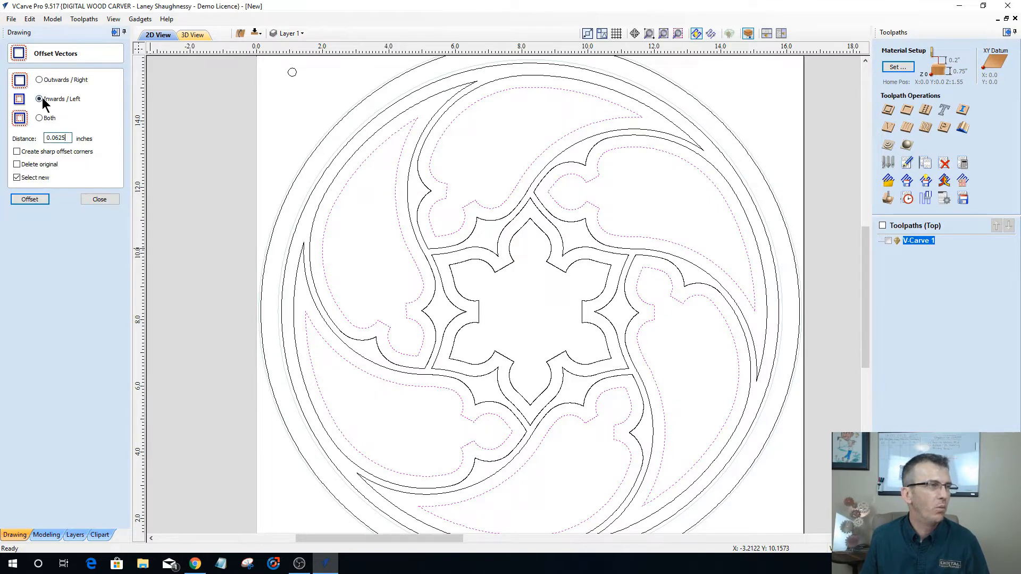
click(17, 152)
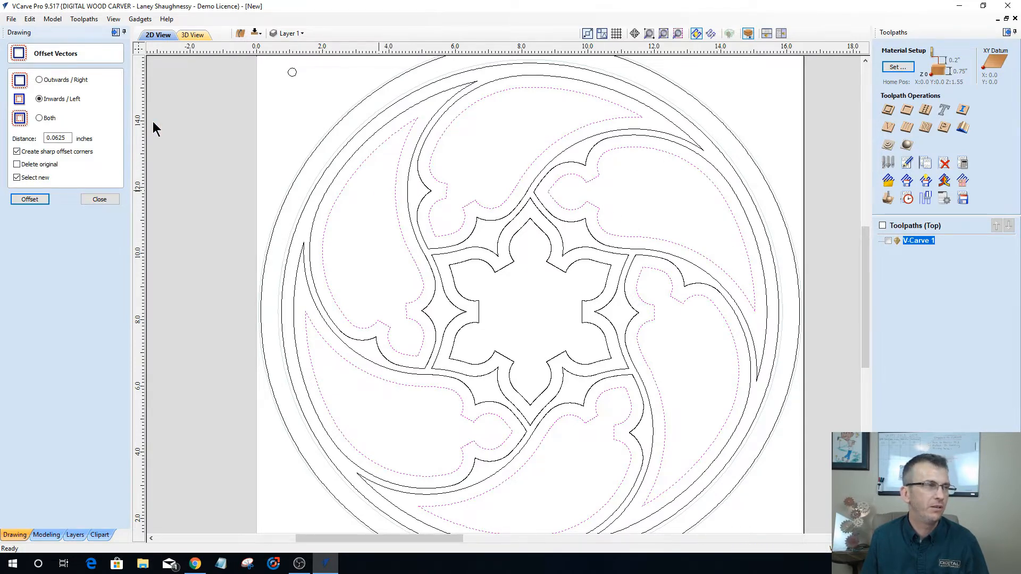
drag(67, 133, 46, 134)
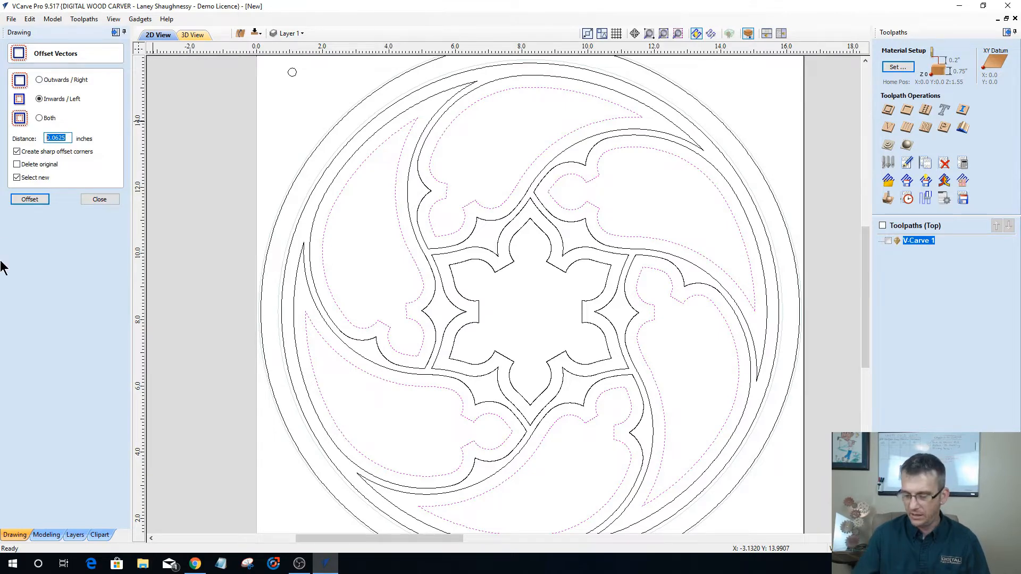
text(.25)
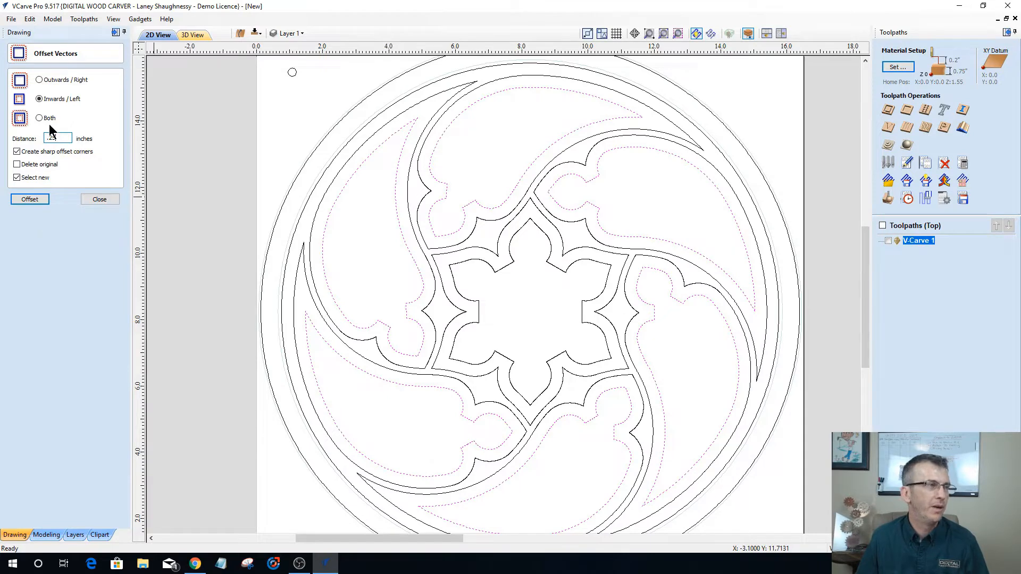
click(30, 198)
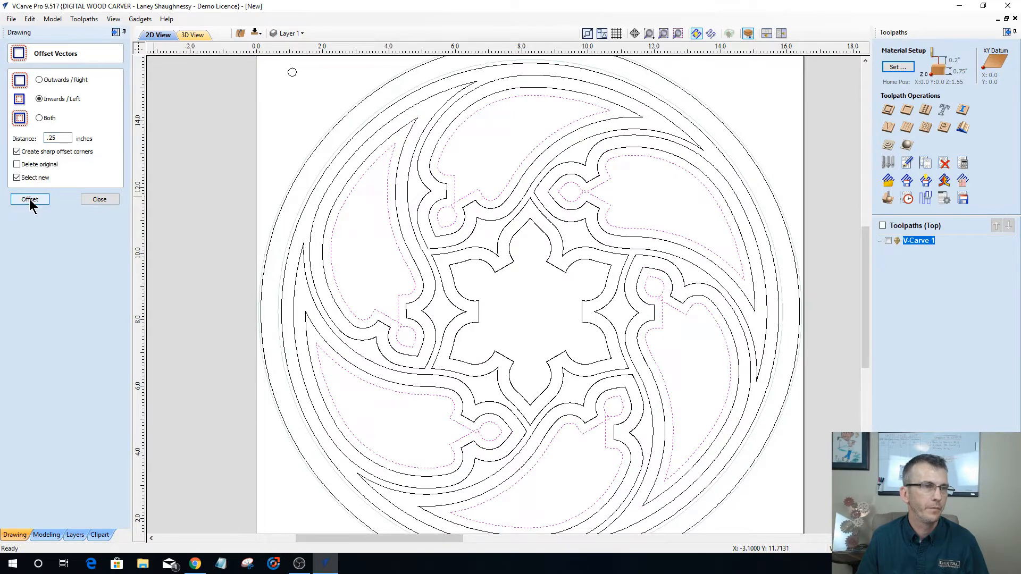
Examine the narrow necks of the new swirl offsets for self-crossing lines, then close the offset tool.
scroll(582, 186, up, 5)
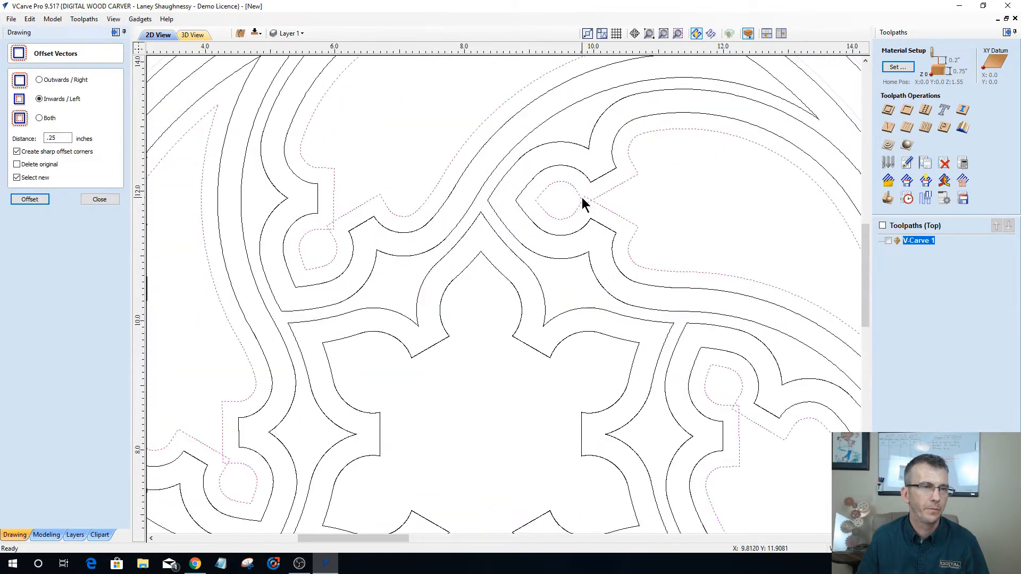
scroll(585, 222, up, 2)
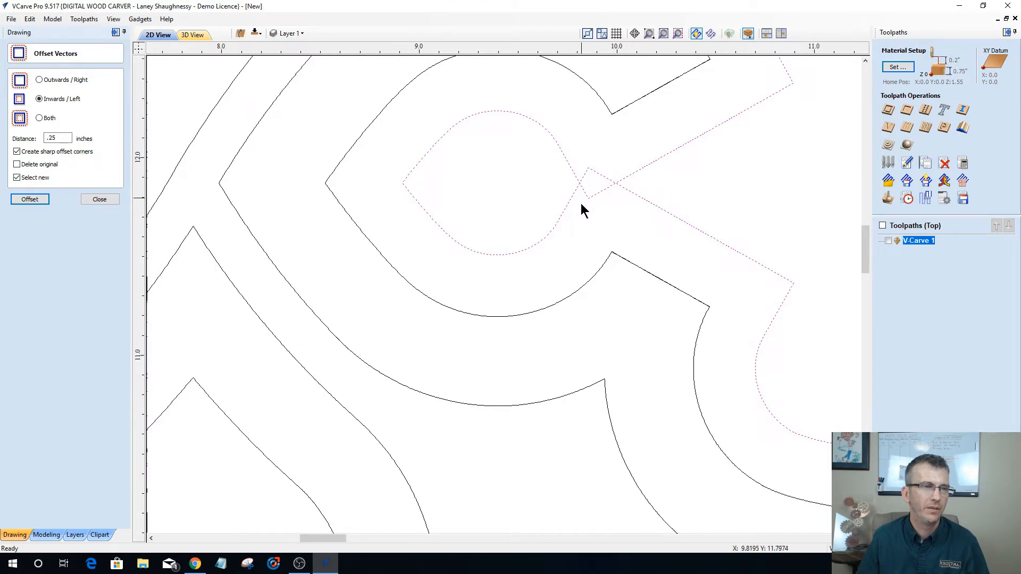
scroll(580, 203, down, 2)
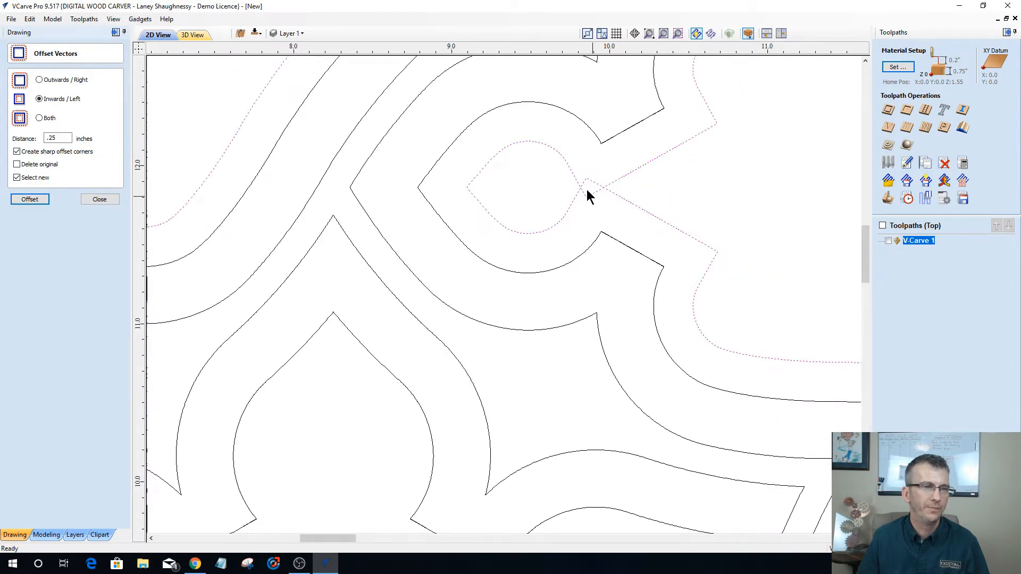
scroll(577, 204, down, 2)
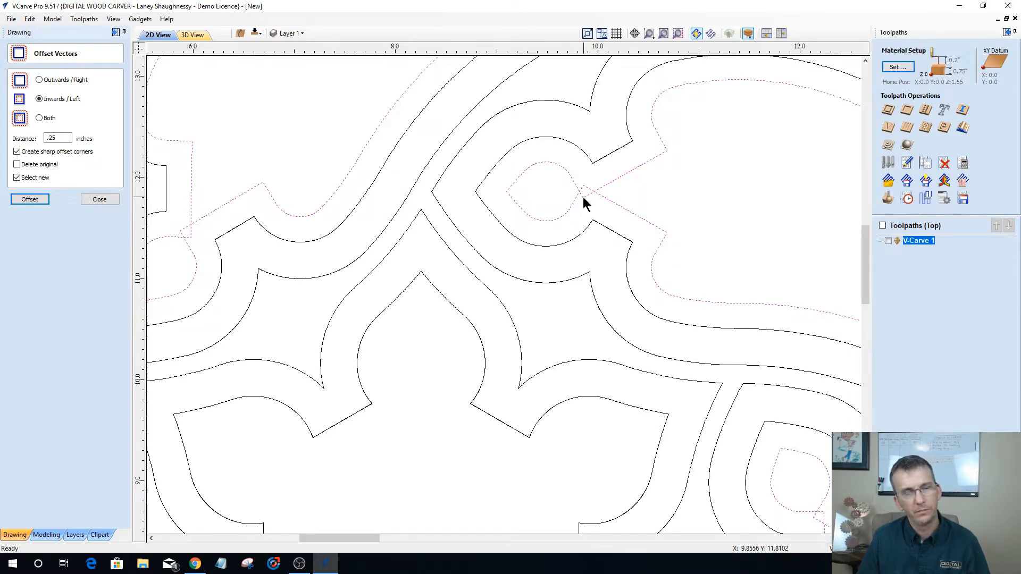
scroll(583, 198, down, 1)
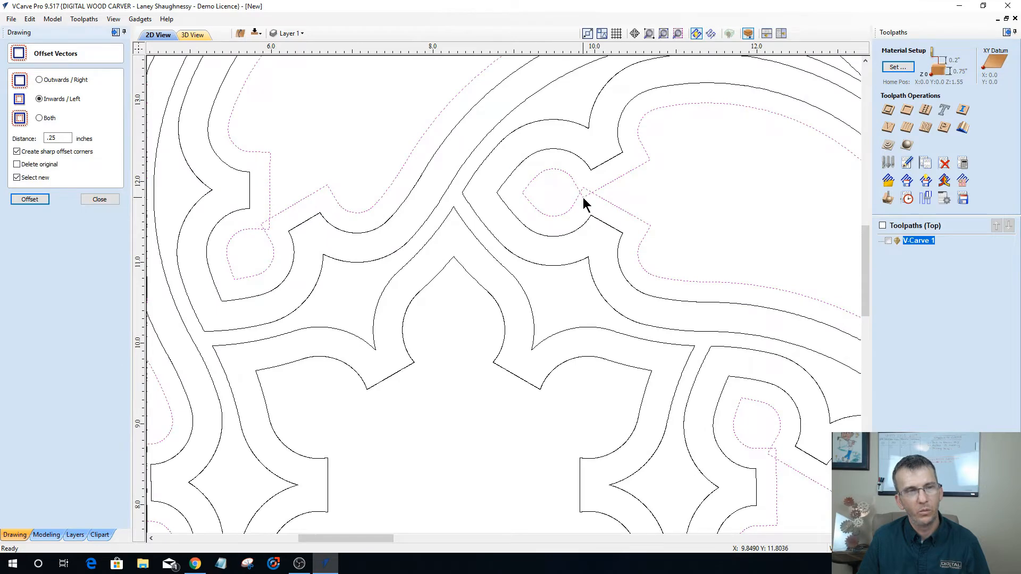
scroll(583, 198, down, 1)
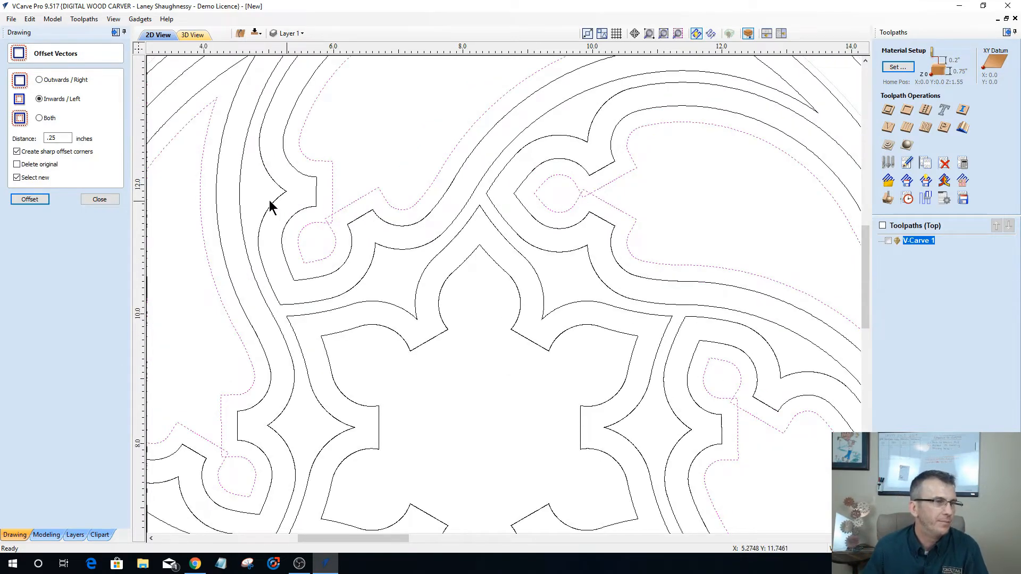
scroll(289, 244, down, 1)
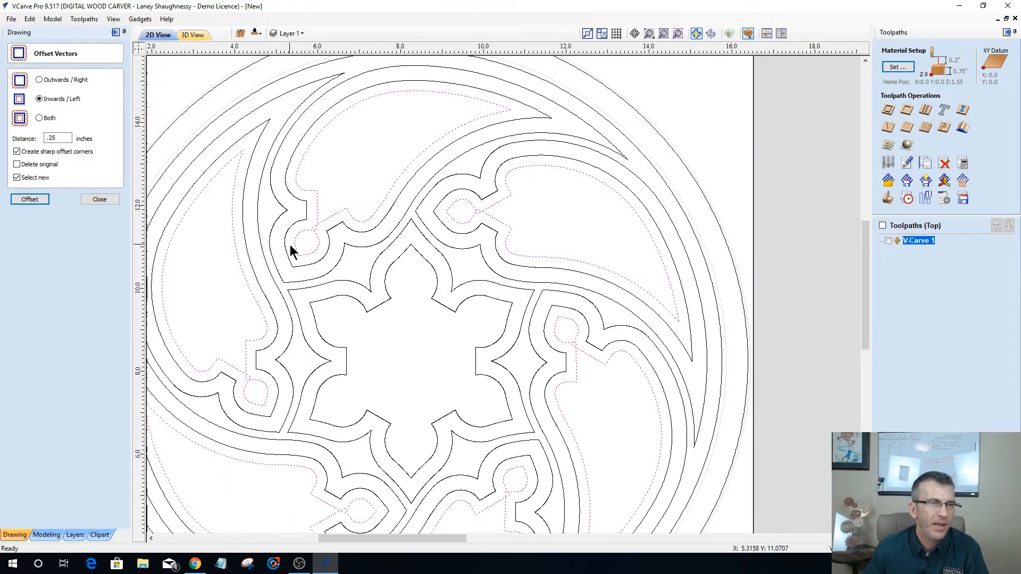
scroll(465, 226, up, 1)
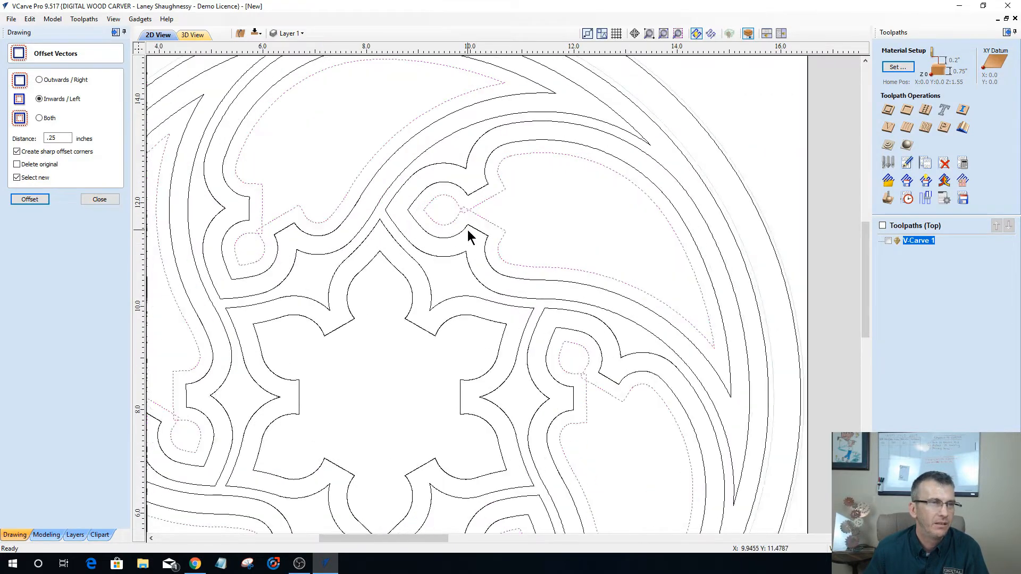
scroll(461, 214, up, 1)
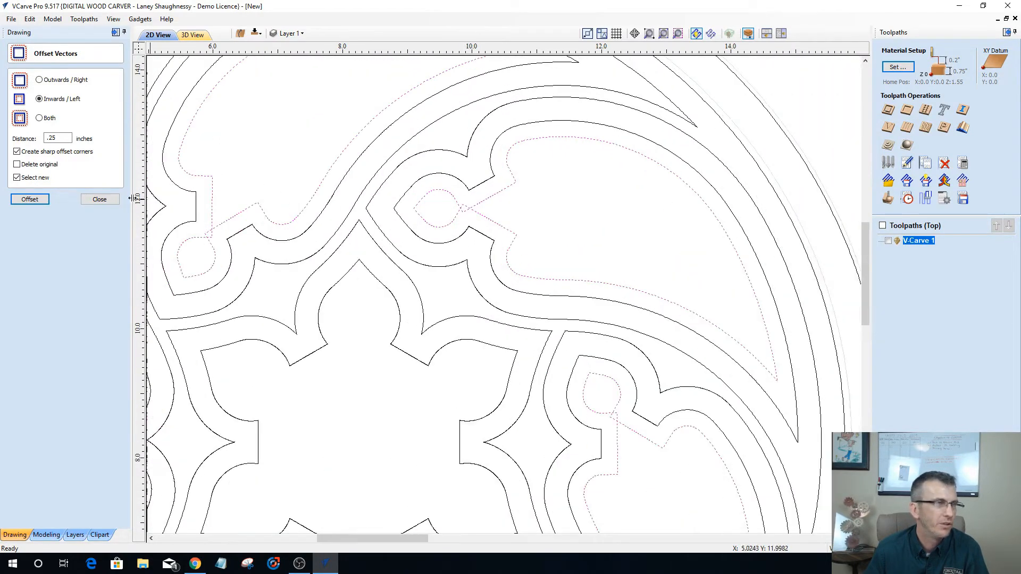
click(99, 199)
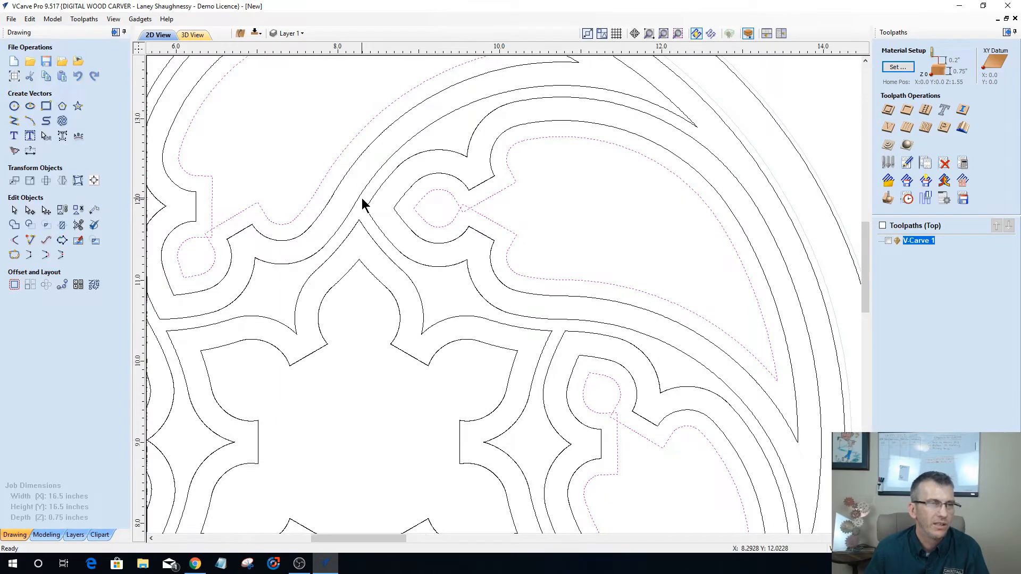
Trim away the small overlapping loop at the neck of the upper-right swirl's offset with Interactive Vector Trim.
scroll(492, 210, up, 2)
scroll(492, 209, up, 2)
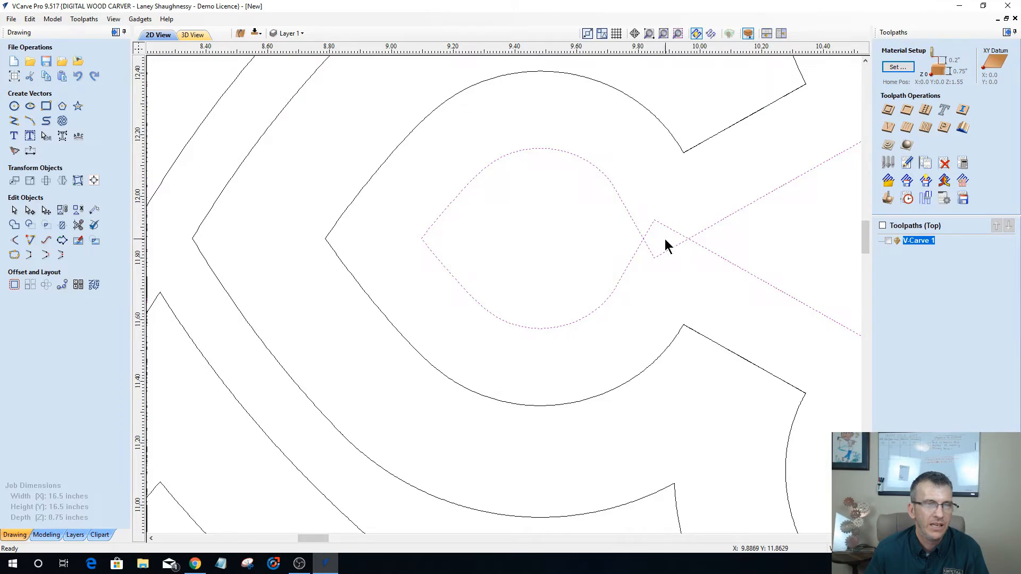
scroll(629, 226, down, 3)
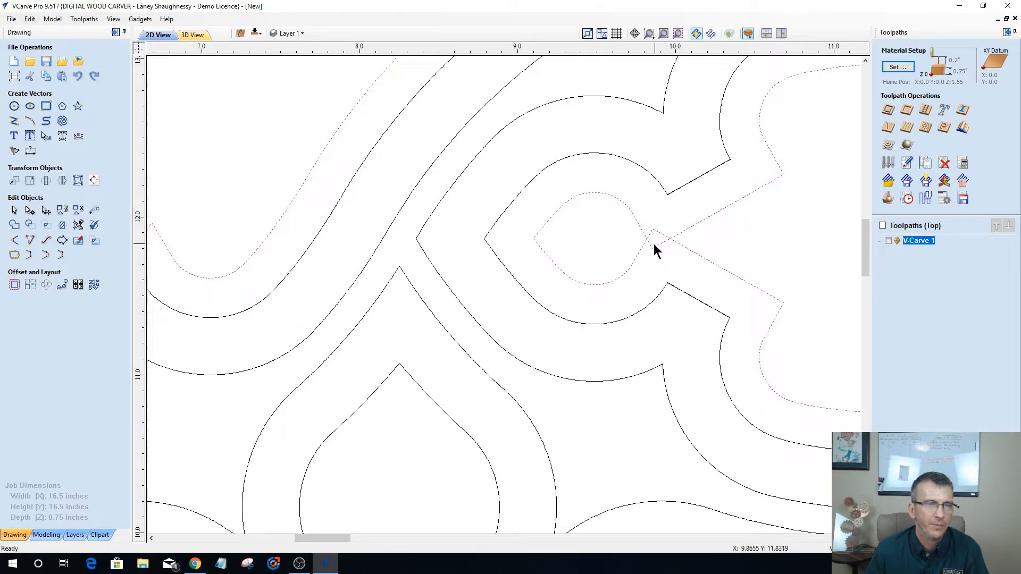
scroll(654, 246, up, 3)
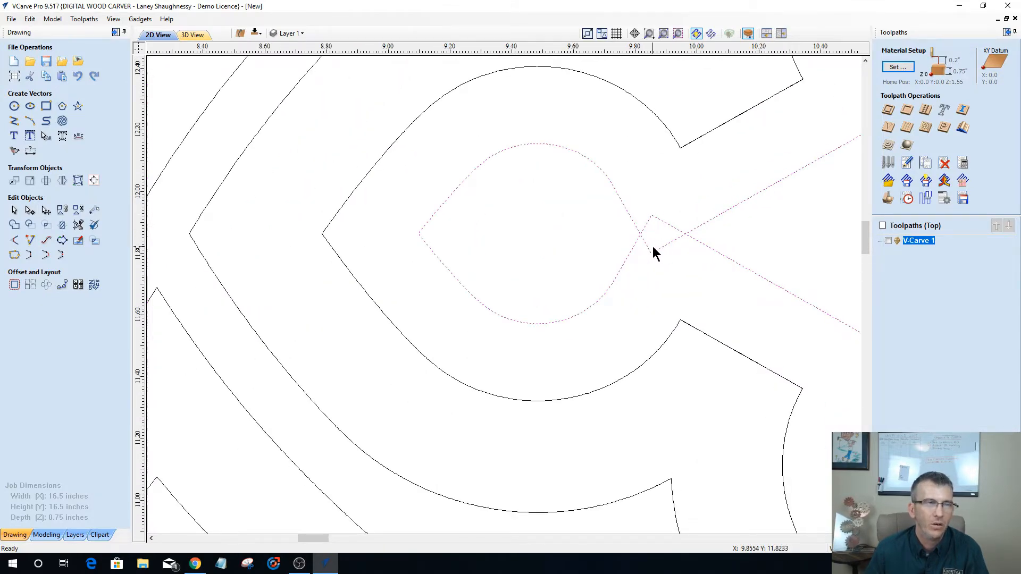
click(78, 225)
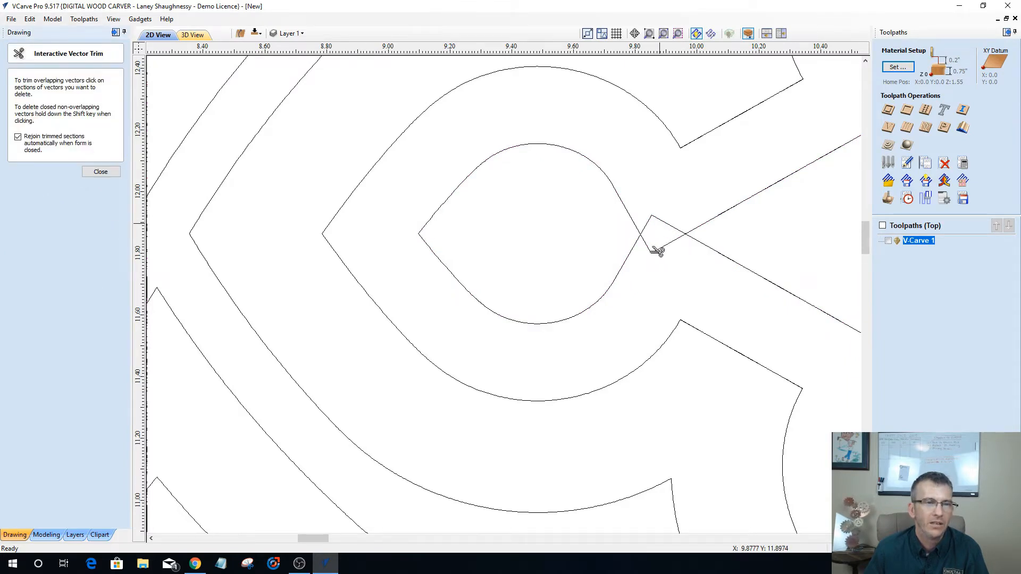
click(647, 221)
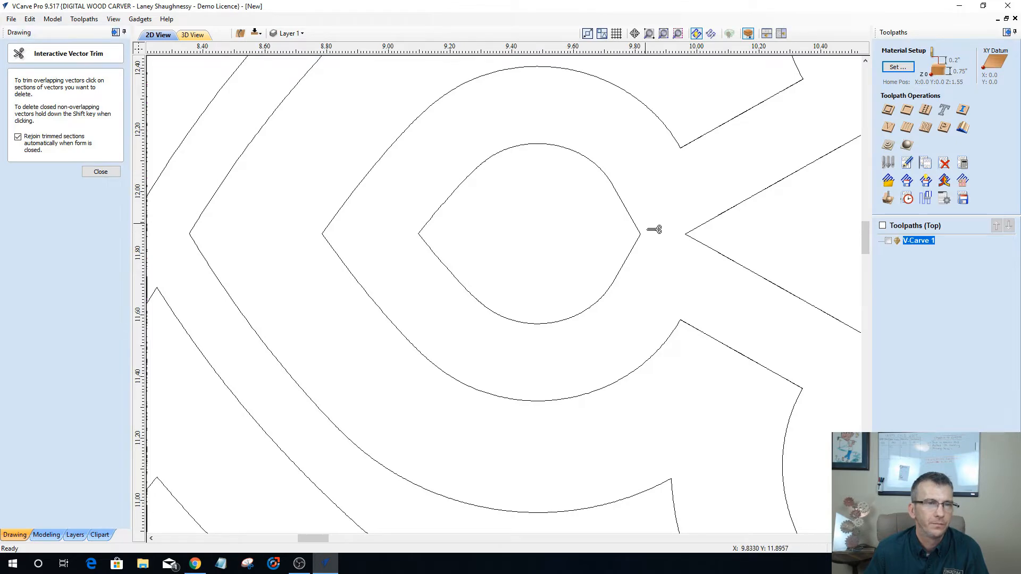
Trim away the small overlapping loop at the neck of the upper-left swirl's offset.
scroll(650, 260, down, 2)
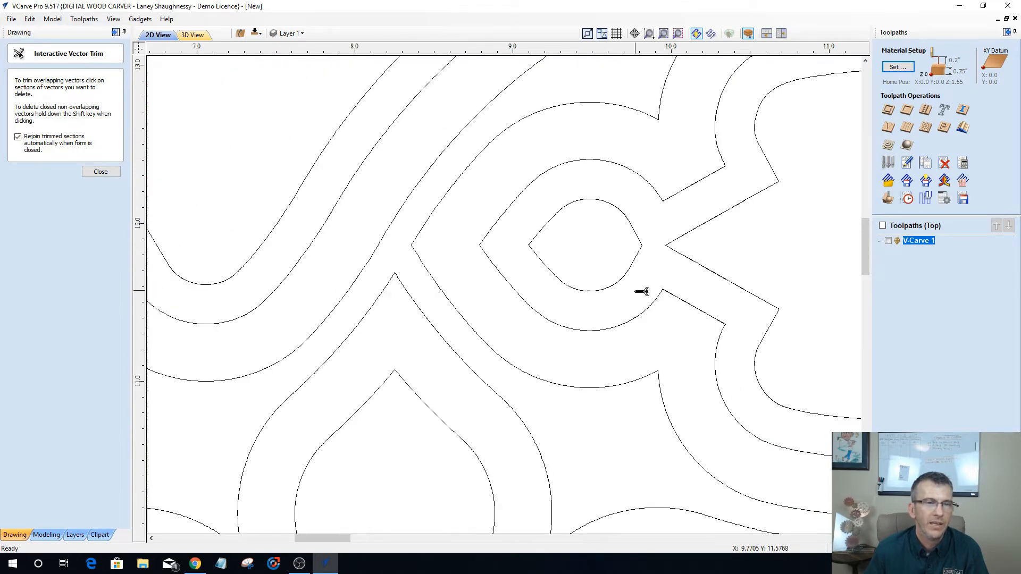
scroll(641, 292, down, 1)
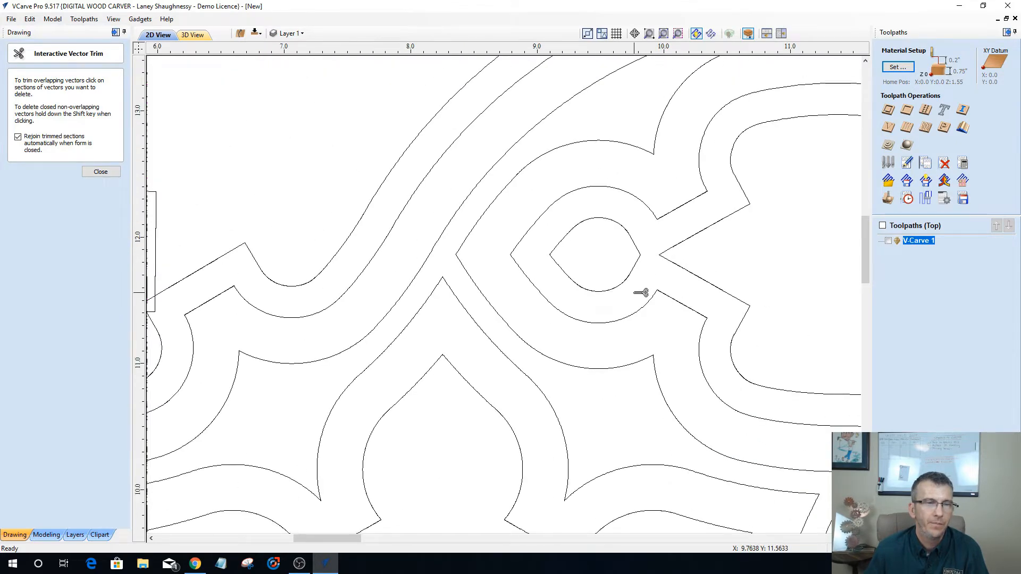
scroll(641, 292, up, 2)
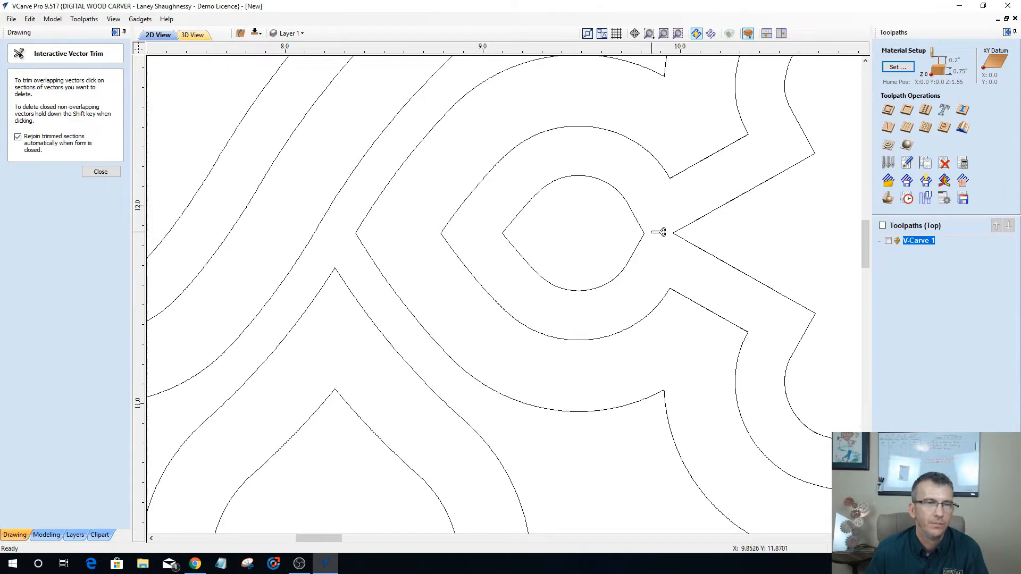
scroll(653, 246, down, 2)
scroll(654, 246, down, 2)
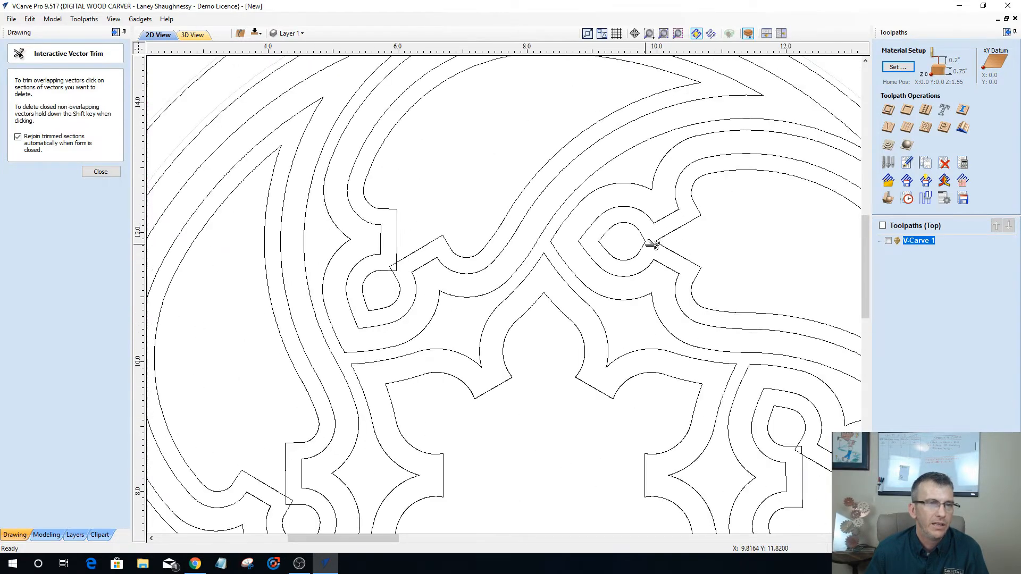
scroll(448, 263, up, 4)
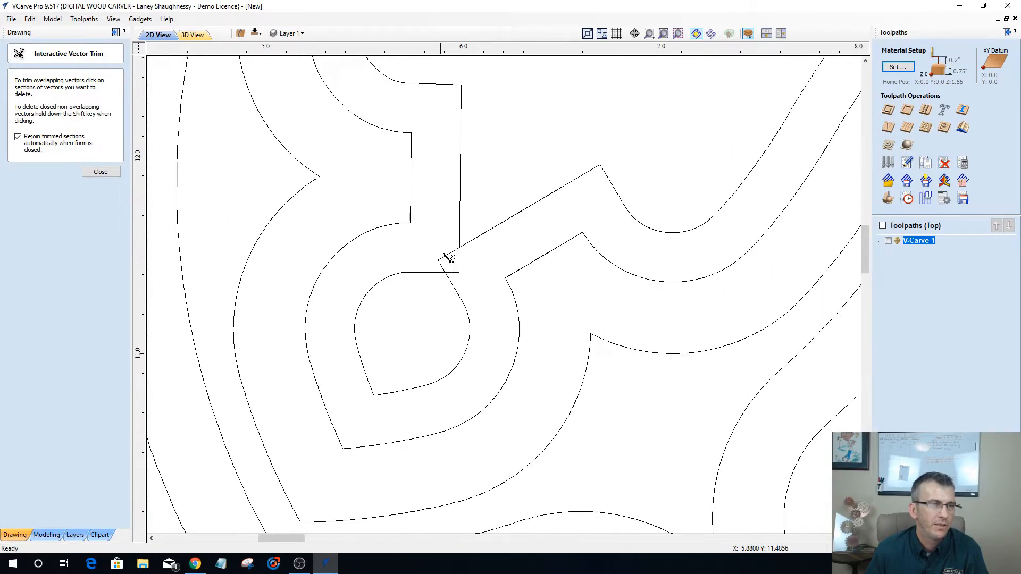
click(460, 272)
Trim away the crossing loop at the neck of the offset in the swirl directly left of the star.
scroll(459, 277, down, 2)
scroll(465, 277, down, 5)
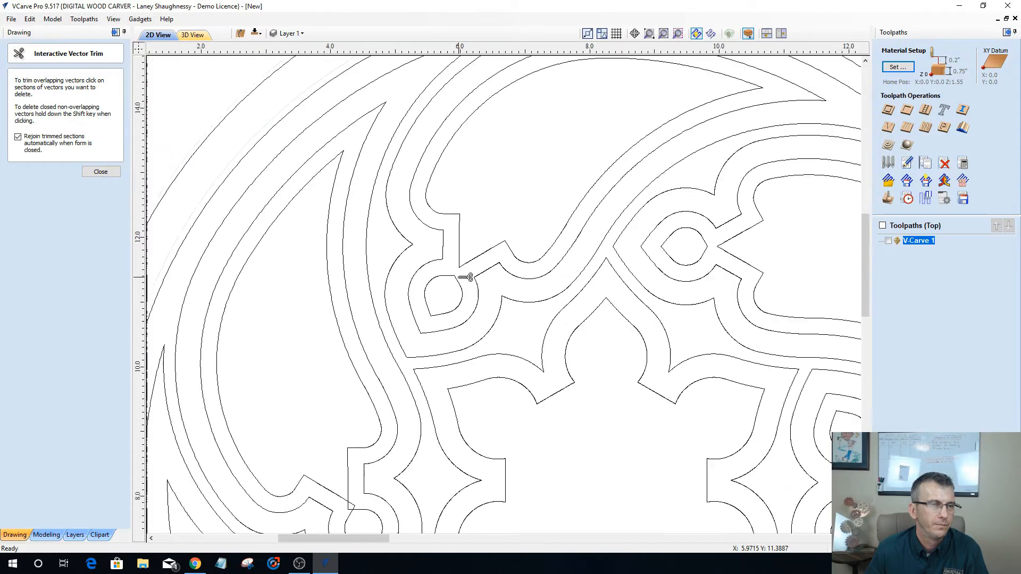
scroll(401, 409, up, 3)
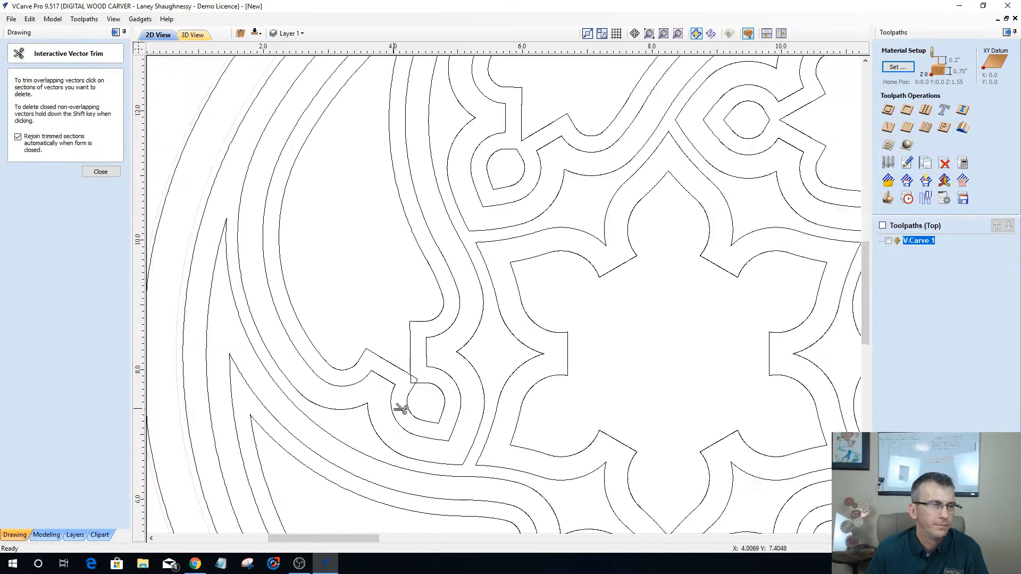
scroll(401, 409, up, 2)
click(439, 351)
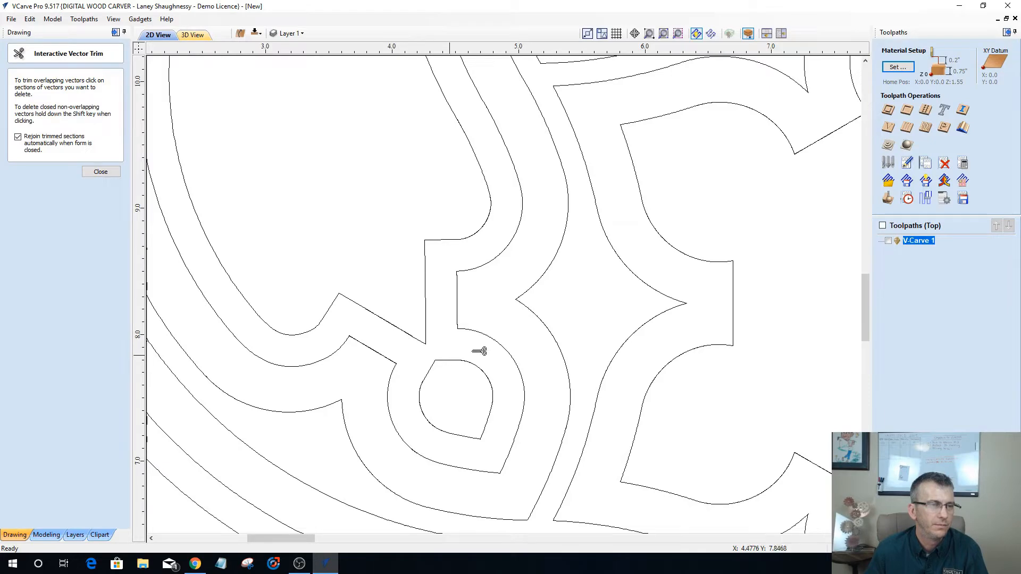
scroll(478, 351, down, 3)
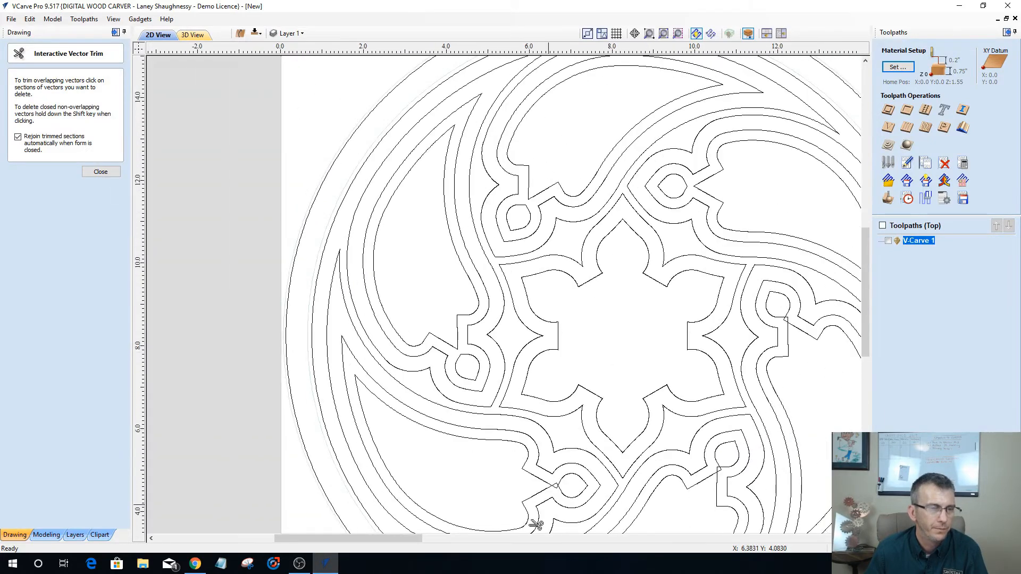
Trim away the crossing loop at the neck of the offset in the swirl at the lower left of the star.
scroll(561, 520, up, 2)
scroll(559, 506, up, 1)
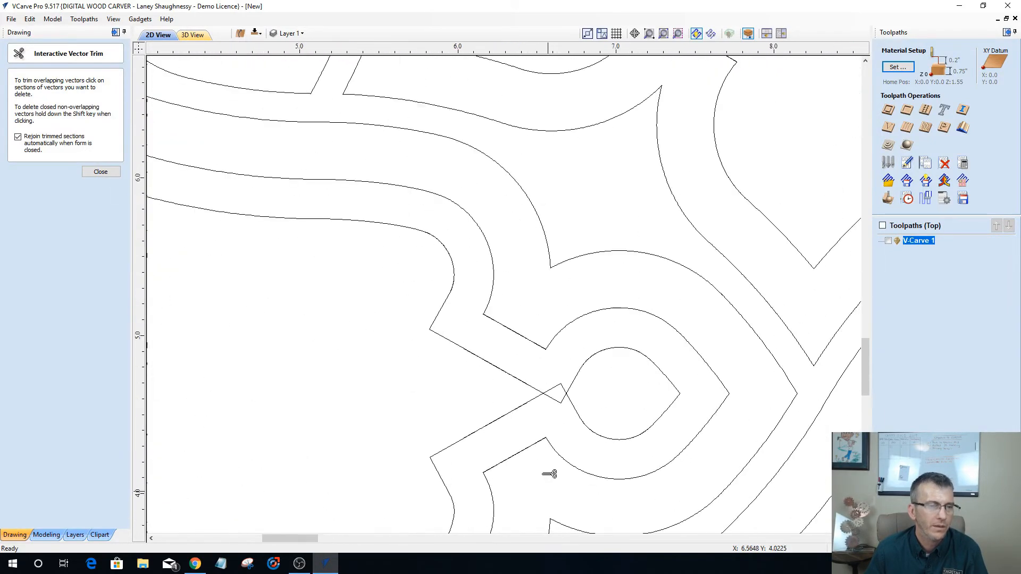
click(558, 389)
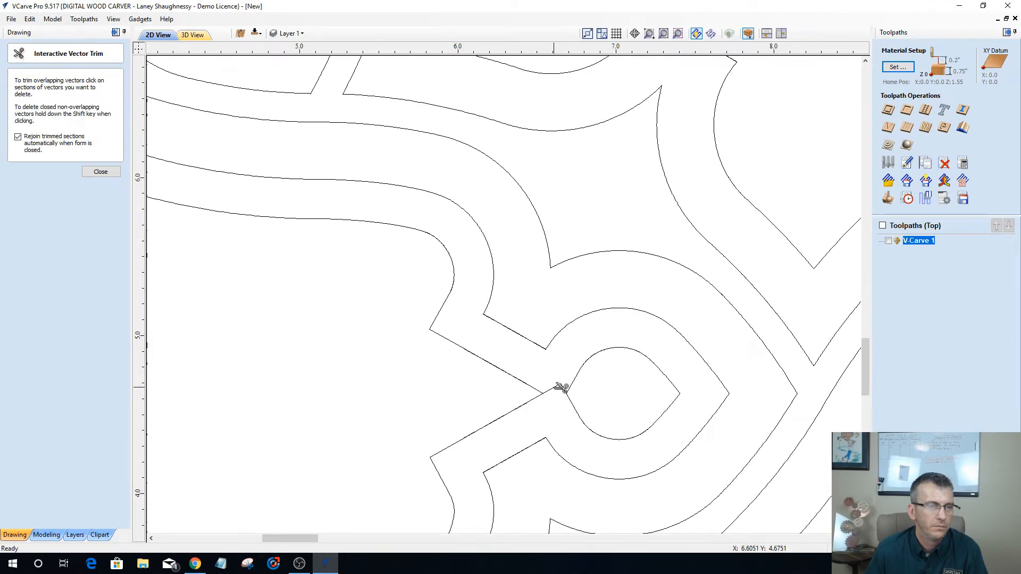
click(561, 388)
scroll(552, 422, down, 1)
scroll(548, 414, down, 1)
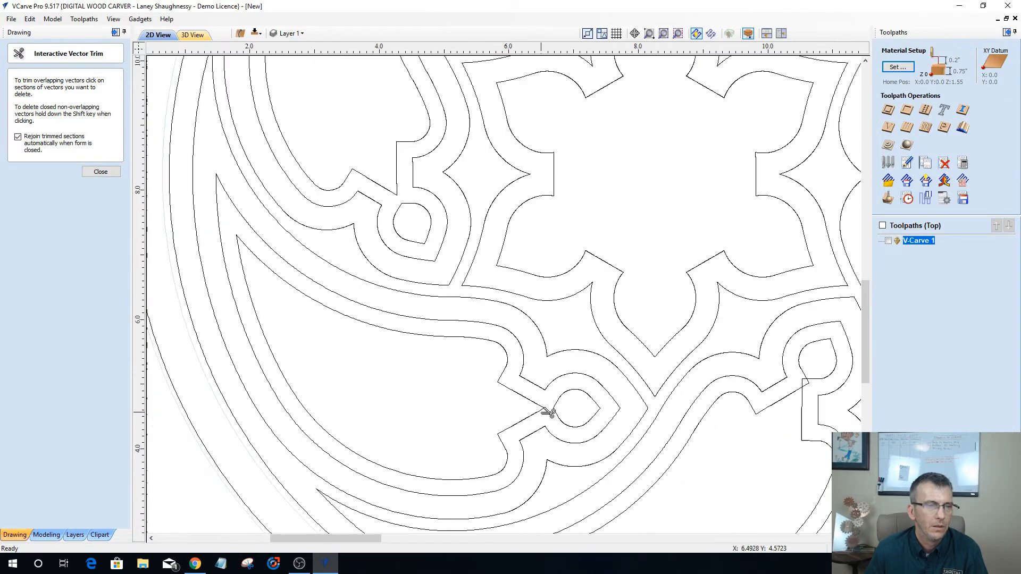
Trim away the overlapping loop at the neck of the offset in the swirl at the lower right of the star.
scroll(360, 337, down, 1)
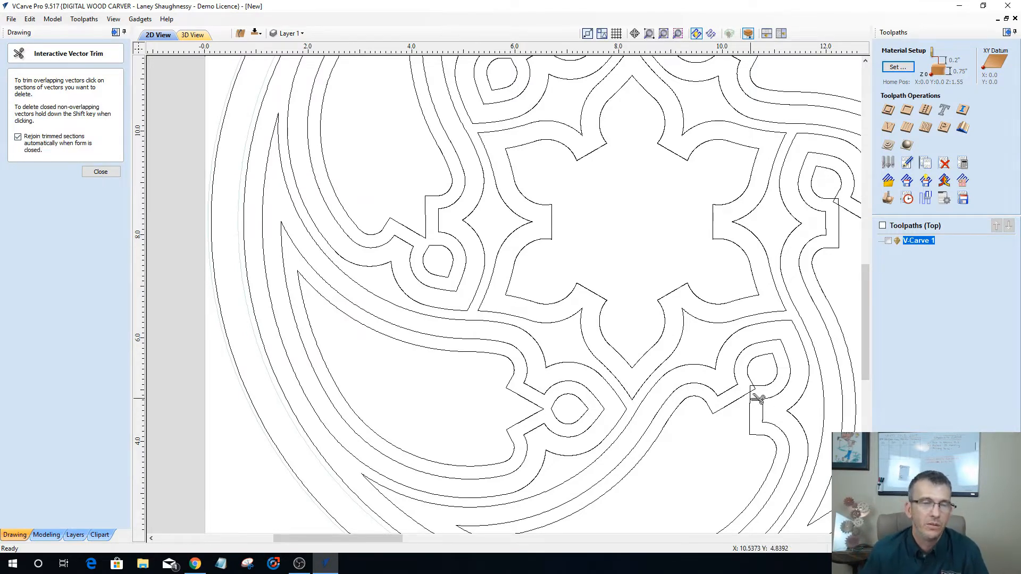
scroll(758, 398, up, 1)
scroll(758, 398, up, 3)
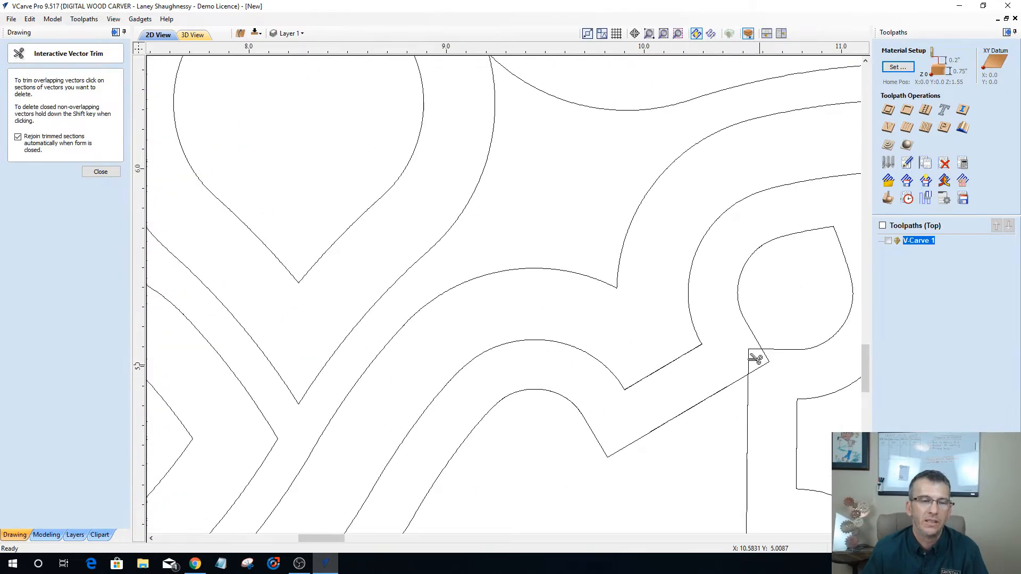
scroll(716, 388, down, 2)
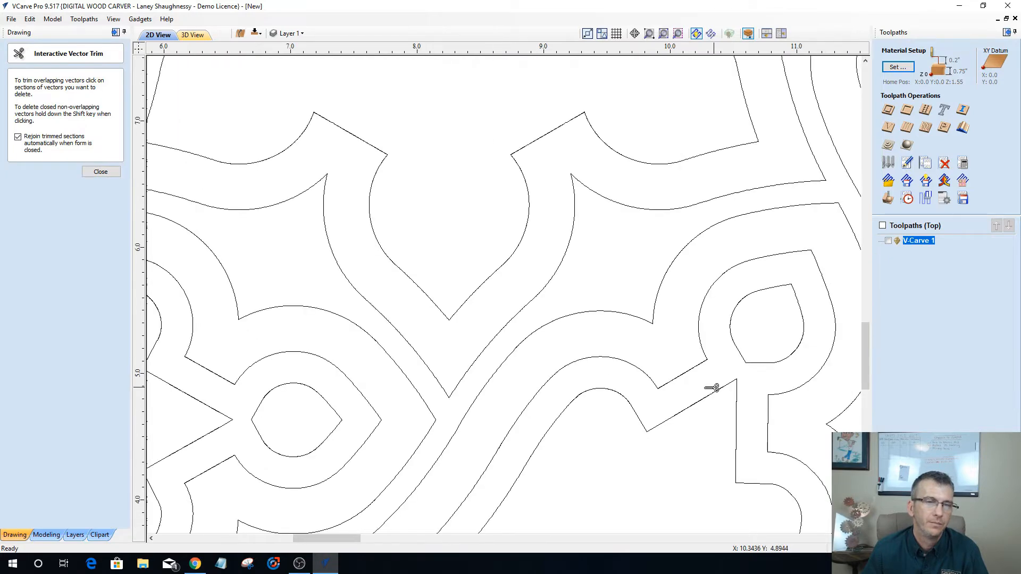
Trim away the crossing loop at the neck of the offset in the swirl directly right of the star, and close Interactive Vector Trim.
scroll(716, 388, down, 2)
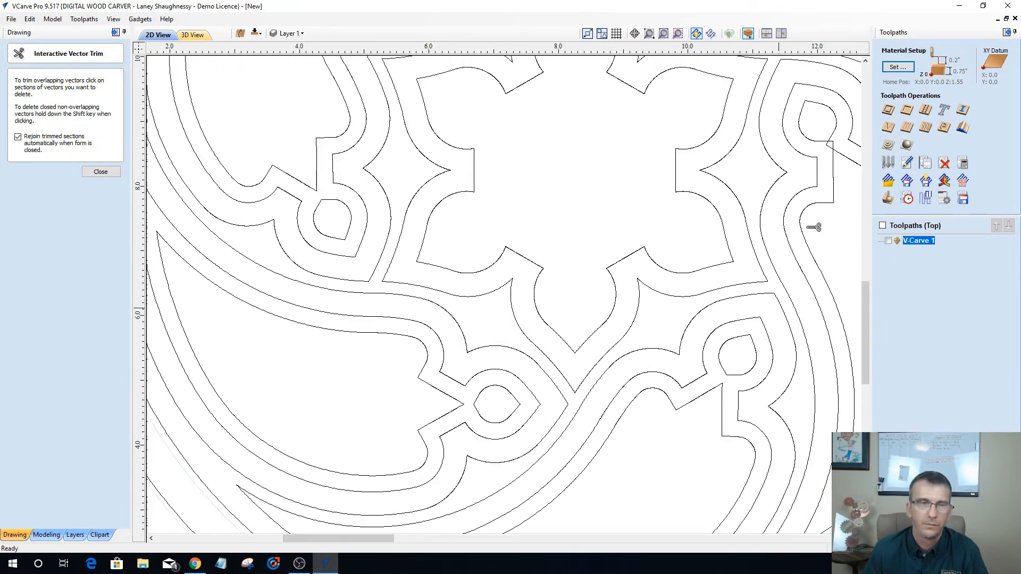
scroll(752, 264, down, 2)
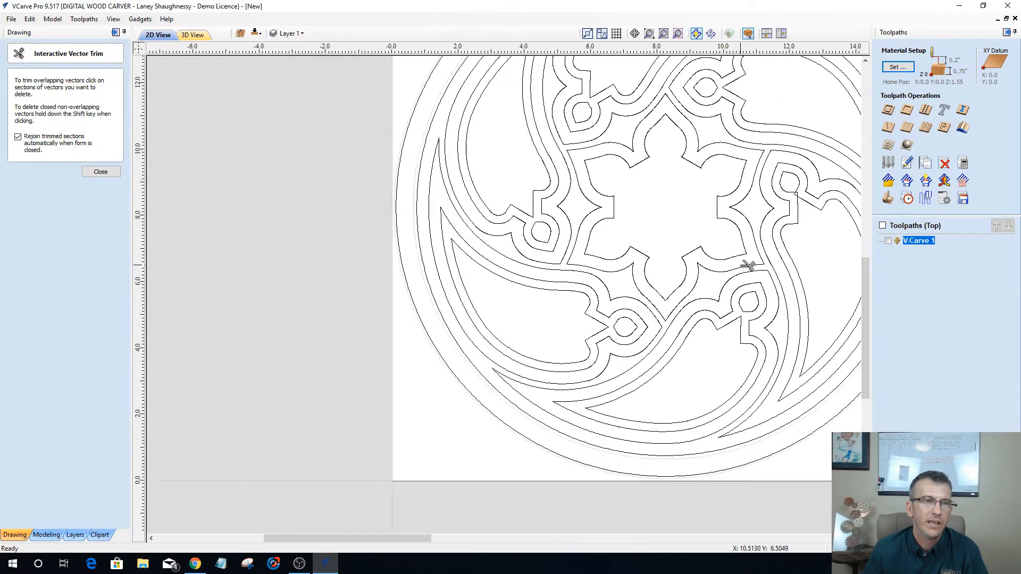
scroll(811, 186, up, 3)
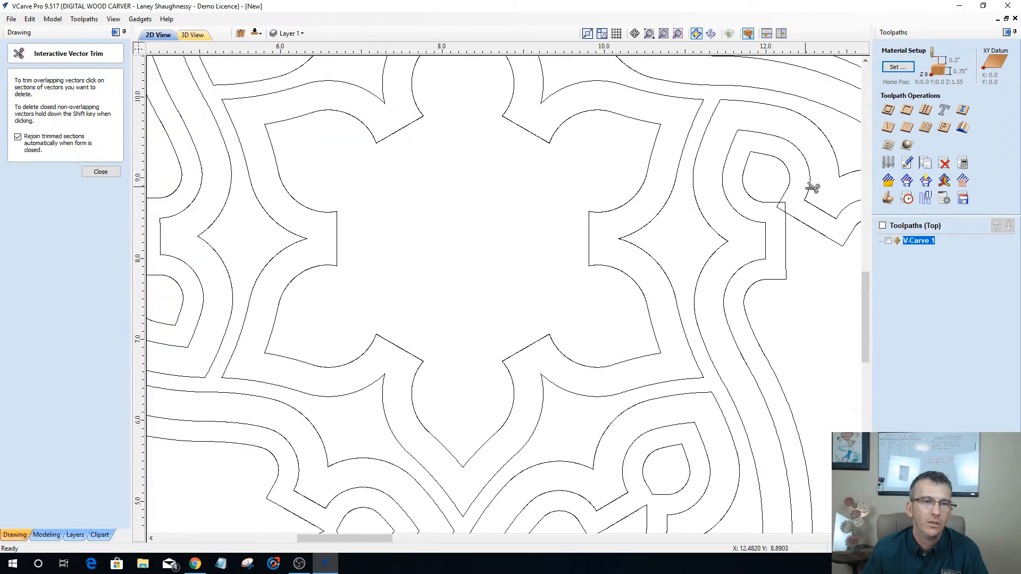
click(785, 207)
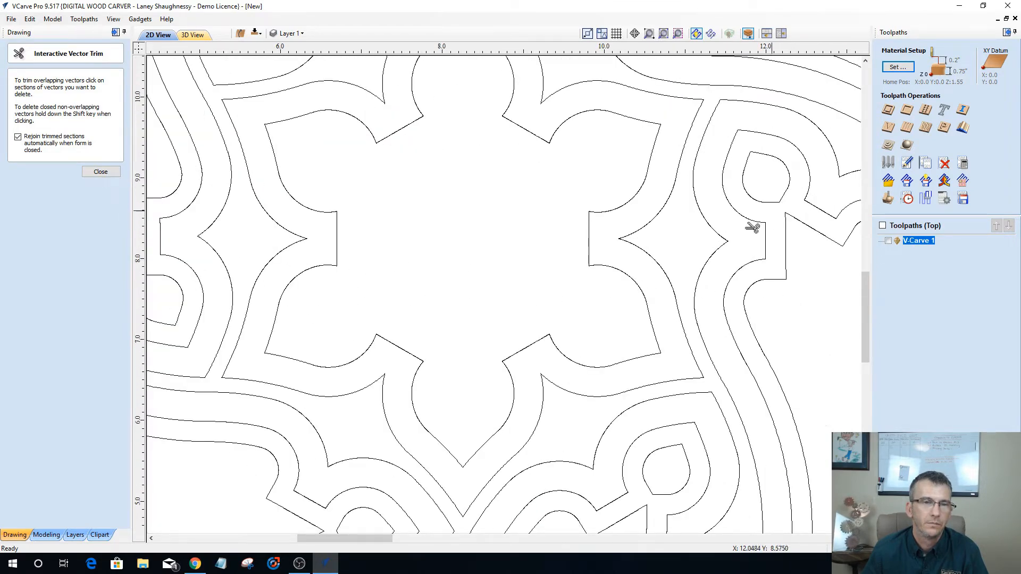
click(98, 171)
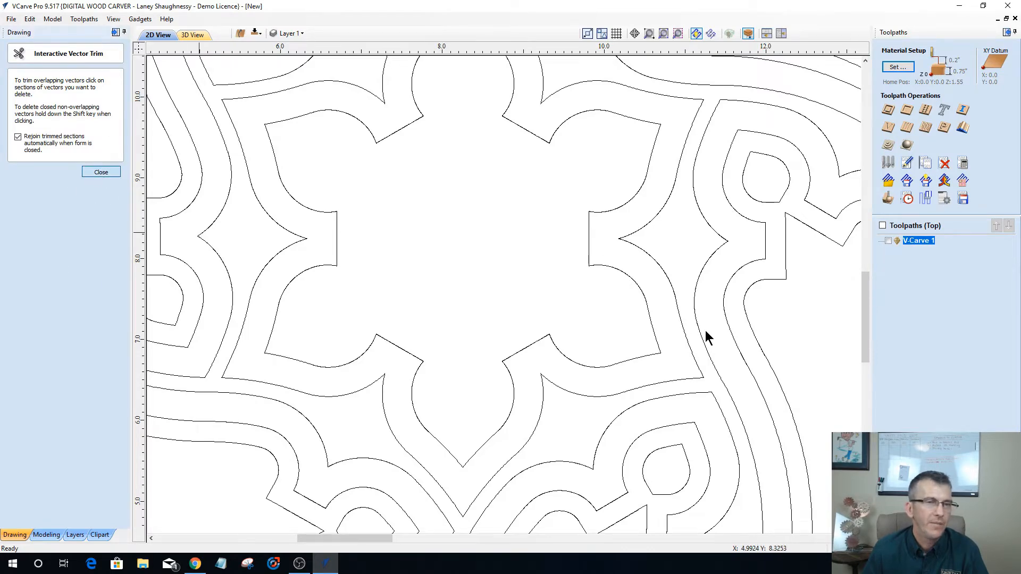
Group the innermost offsets of all six swirls together with their small teardrop loops.
scroll(675, 206, down, 4)
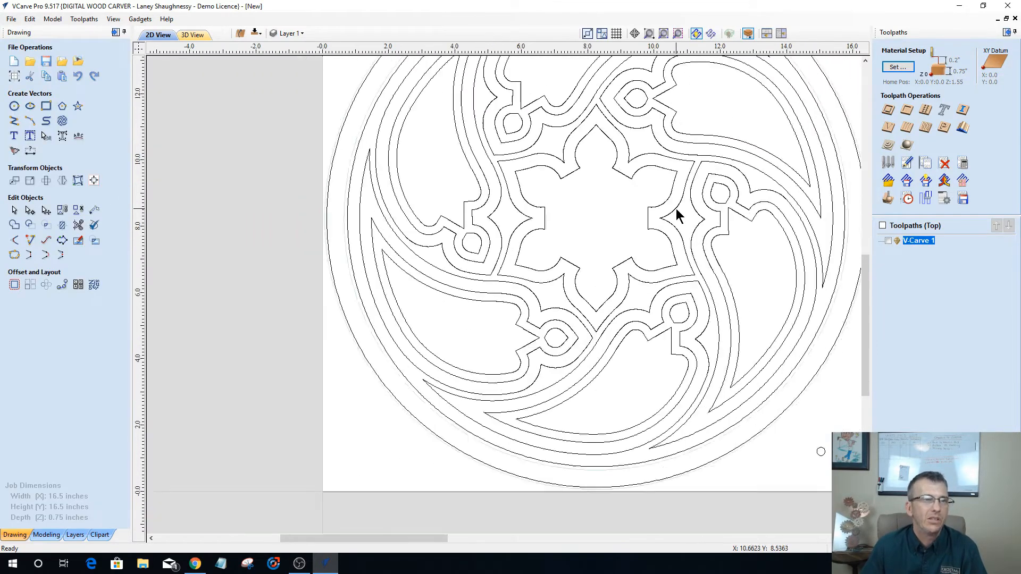
click(667, 90)
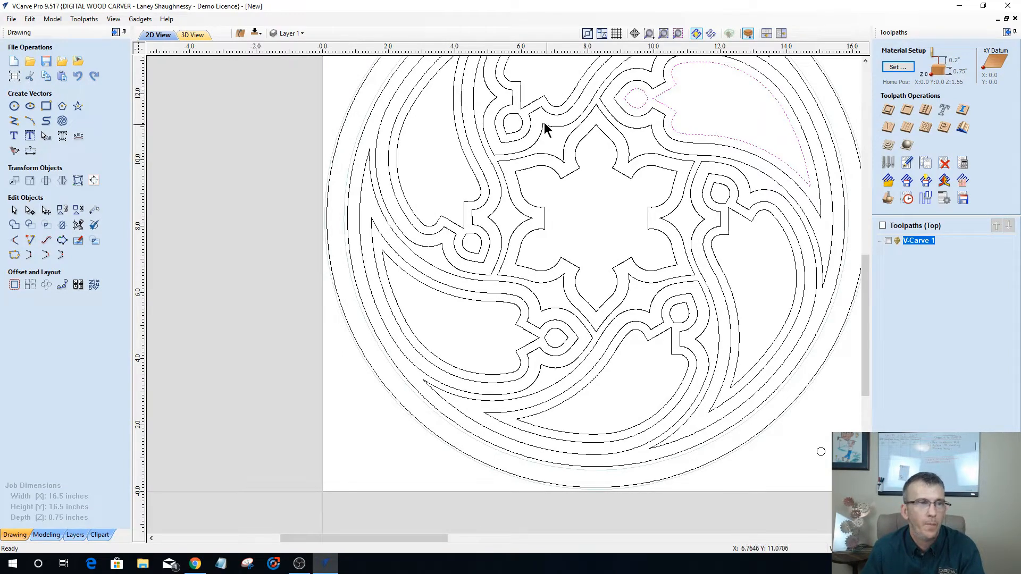
shift+click(521, 109)
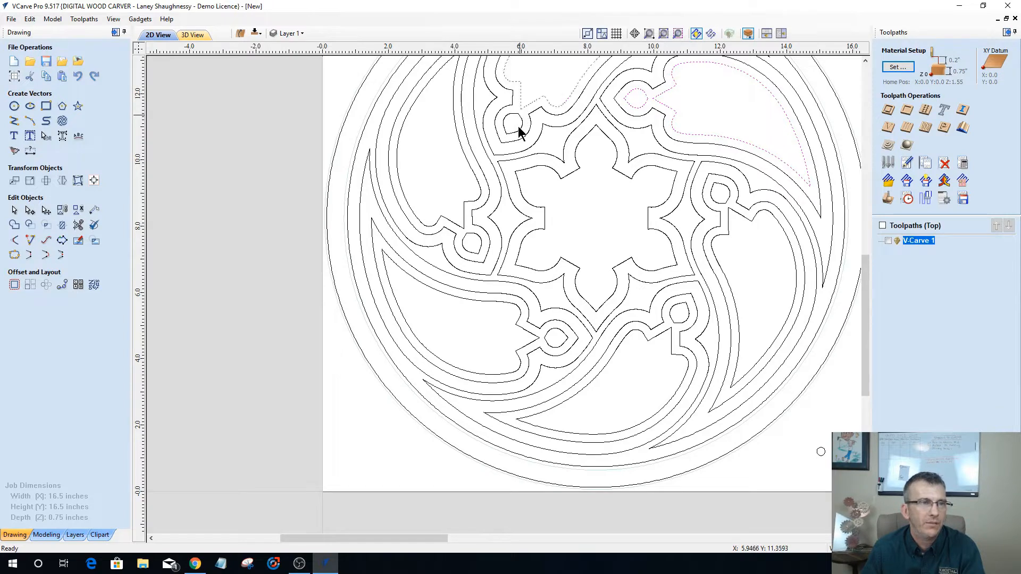
shift+click(471, 236)
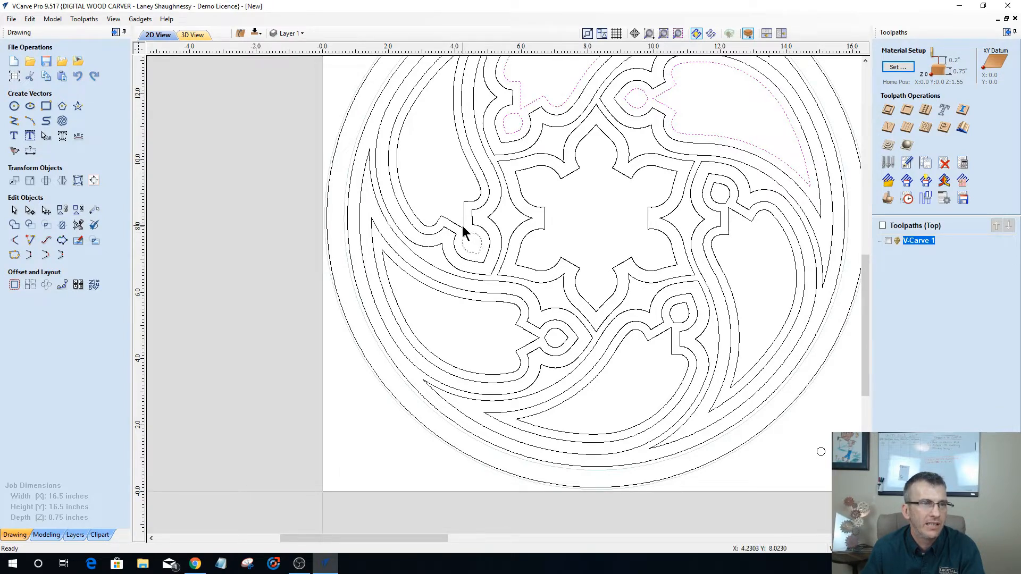
shift+click(462, 232)
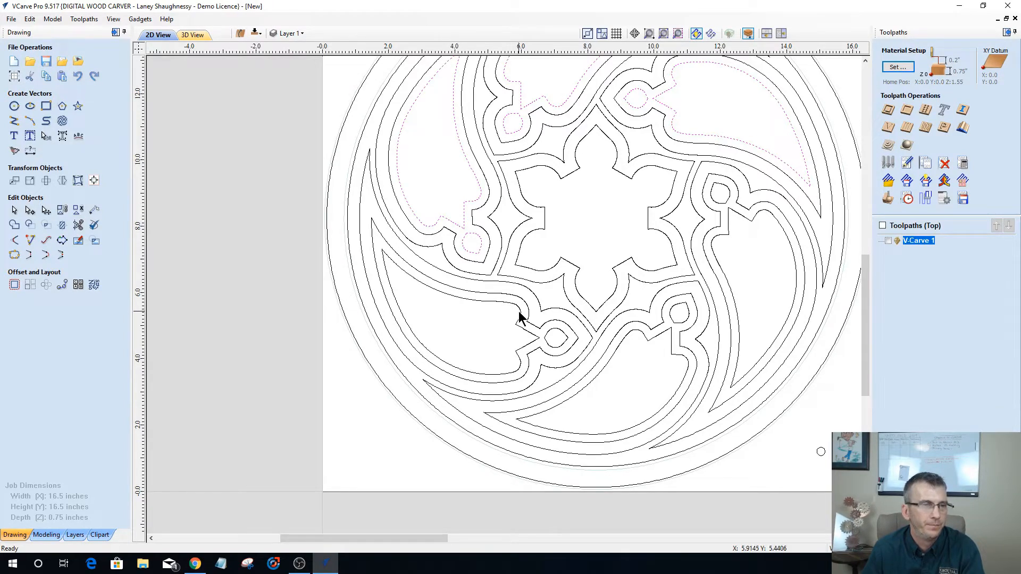
shift+click(520, 317)
shift+click(548, 341)
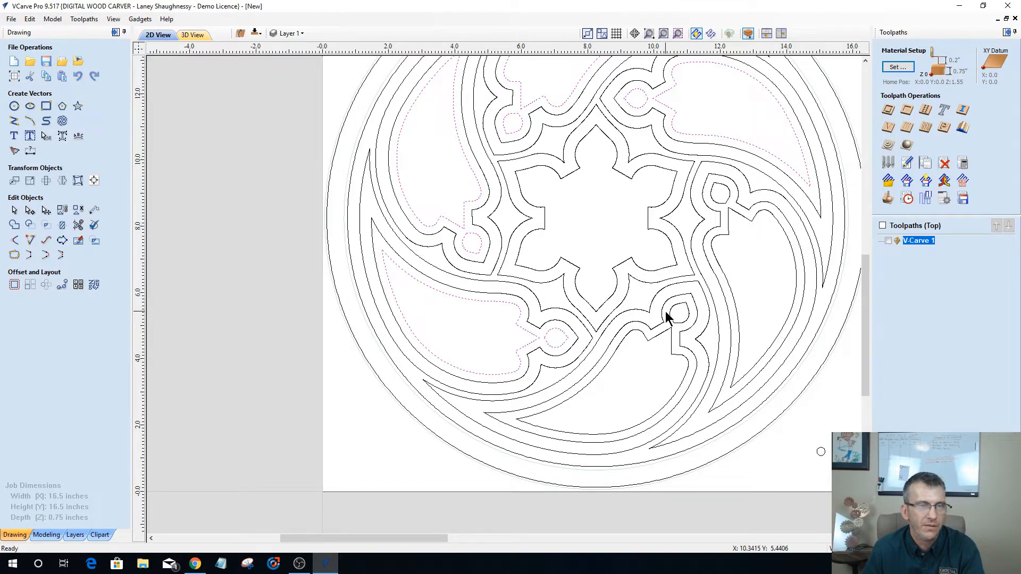
shift+click(669, 318)
shift+click(663, 339)
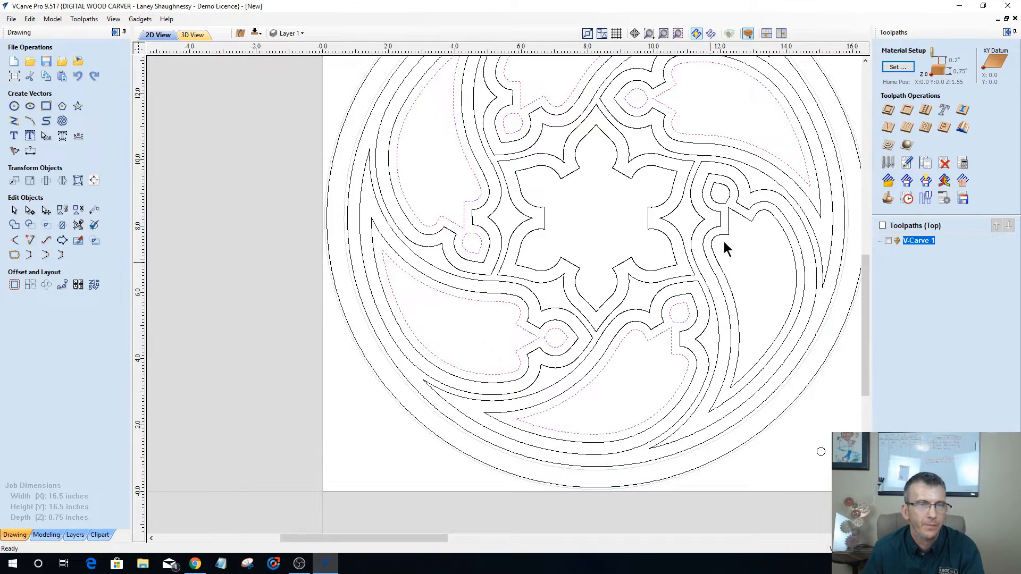
shift+click(726, 206)
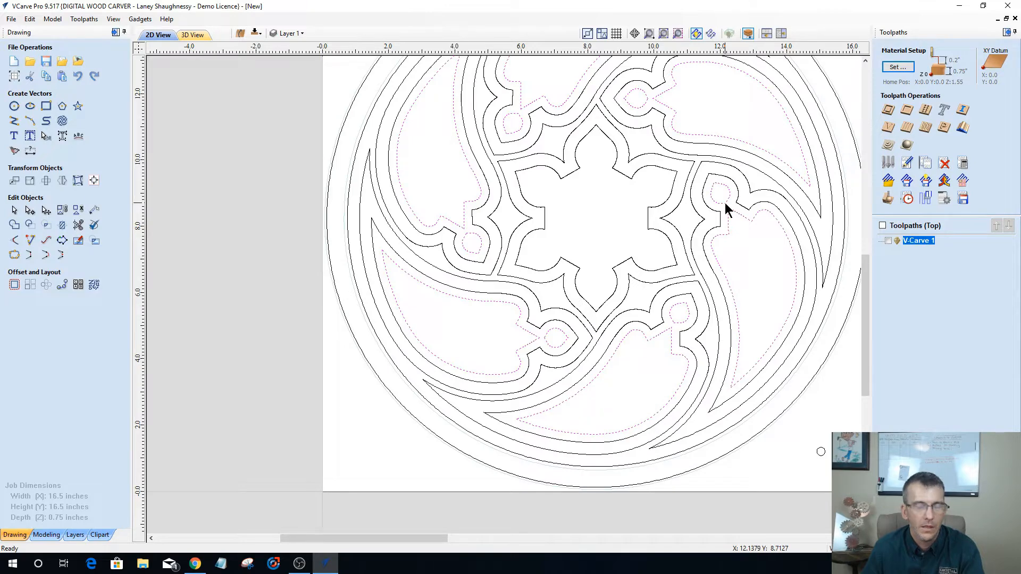
key(g)
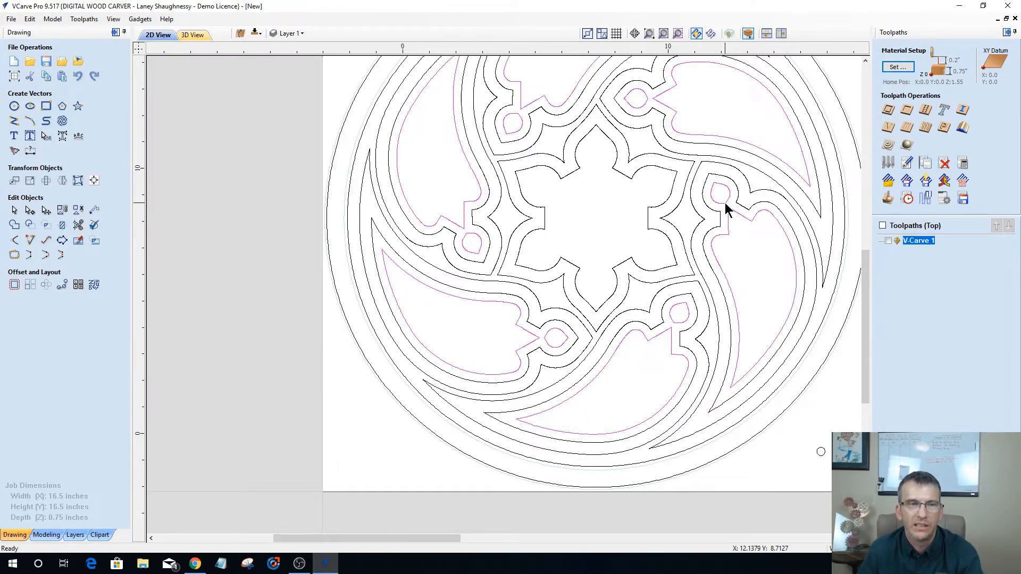
Offset the central star inwards by 0.25 inches with sharp corners, keeping the original outline.
scroll(725, 202, down, 2)
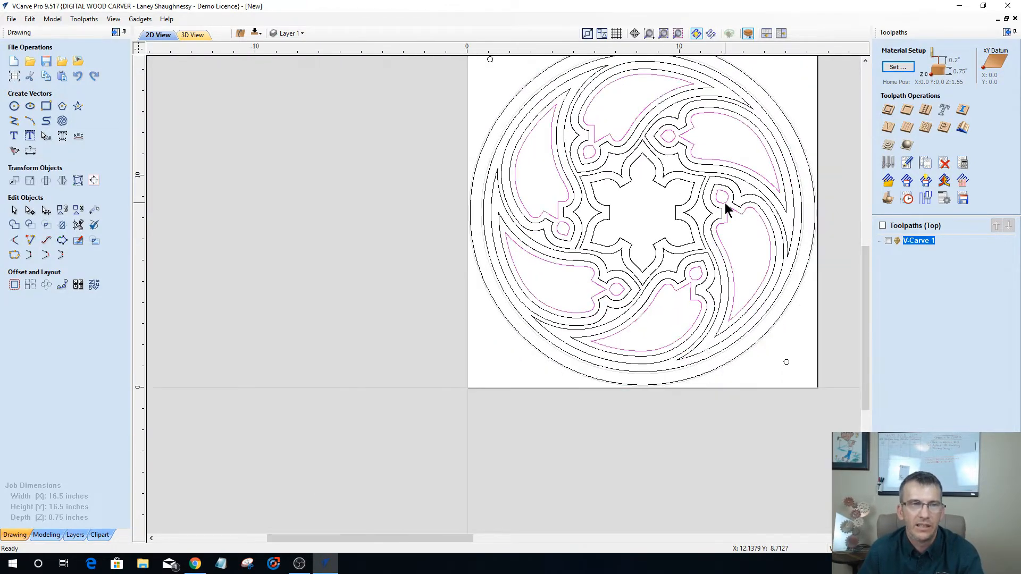
click(630, 181)
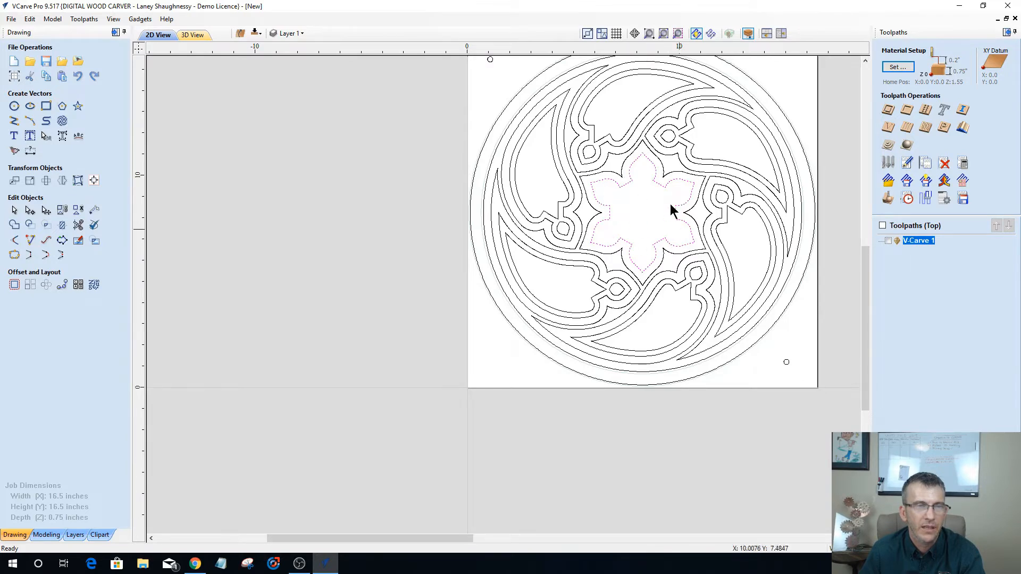
click(19, 286)
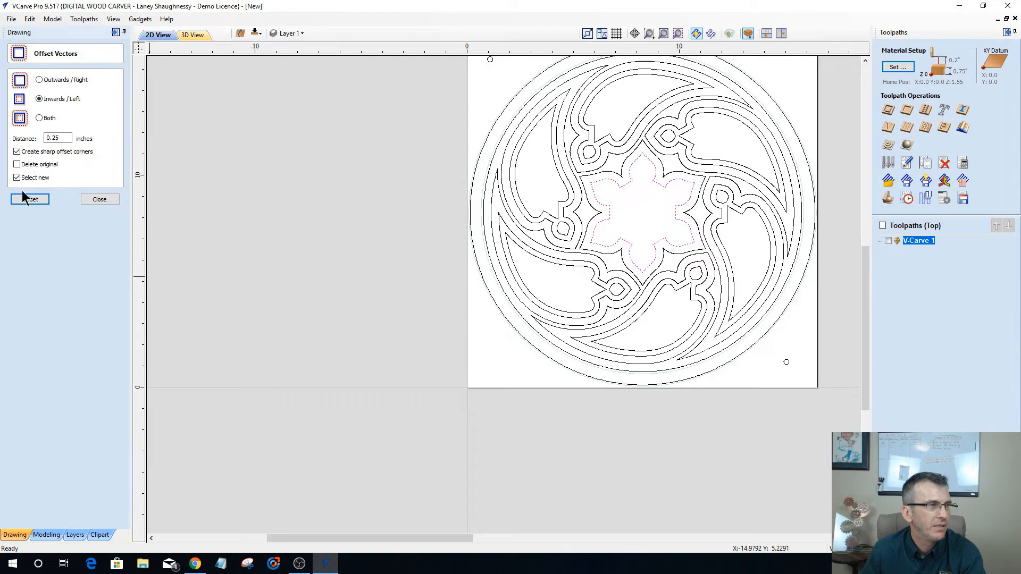
click(25, 199)
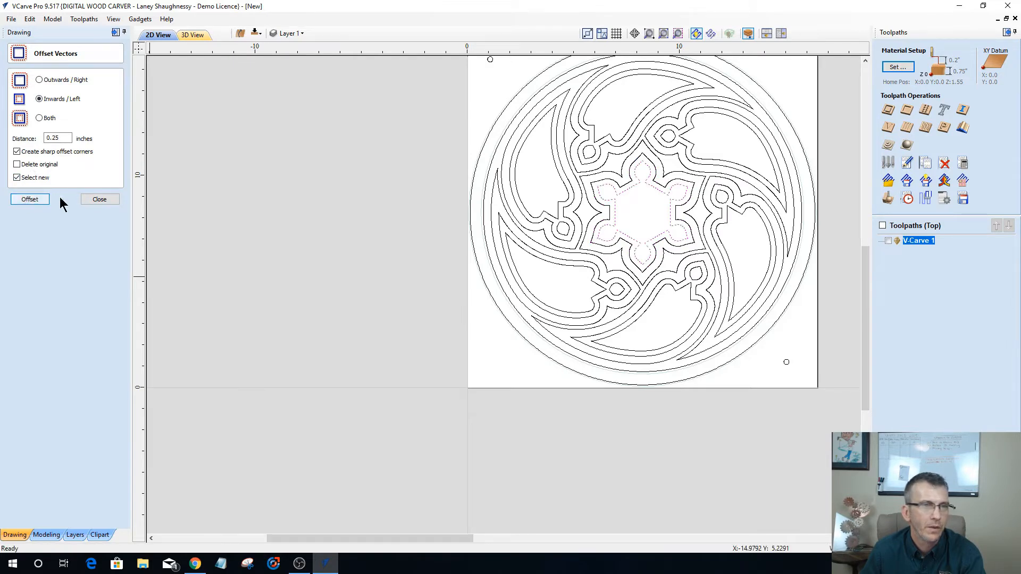
click(97, 199)
scroll(621, 225, up, 2)
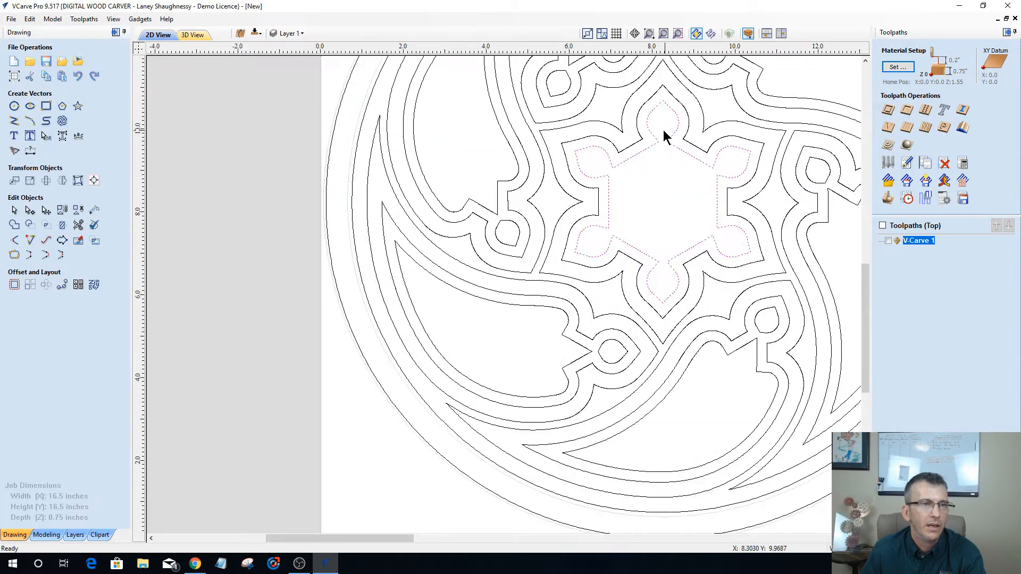
scroll(631, 200, down, 1)
scroll(631, 200, down, 1)
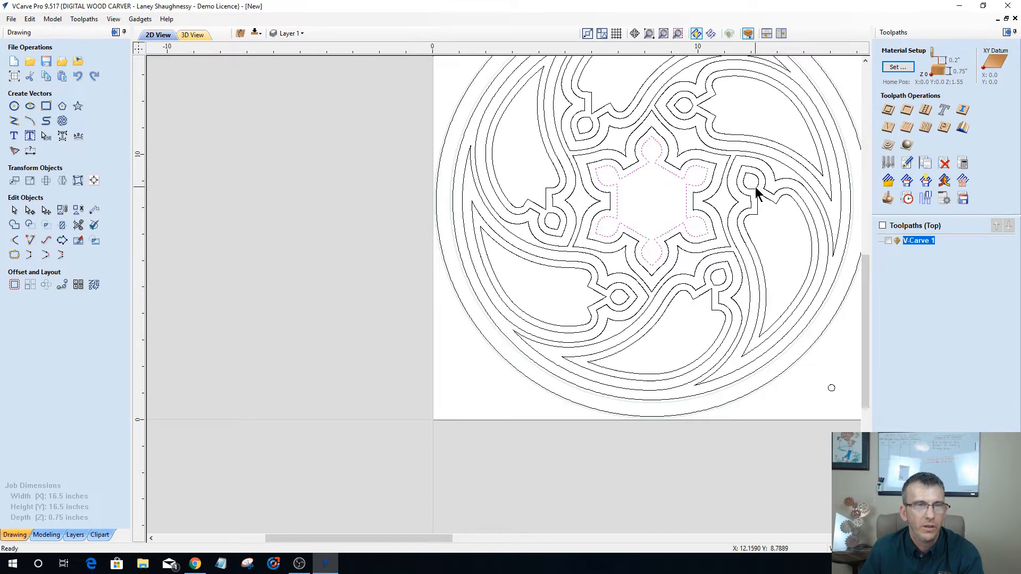
Ungroup the swirl offsets, add the star's new inner offset to the selection, and regroup them all as one object.
click(670, 183)
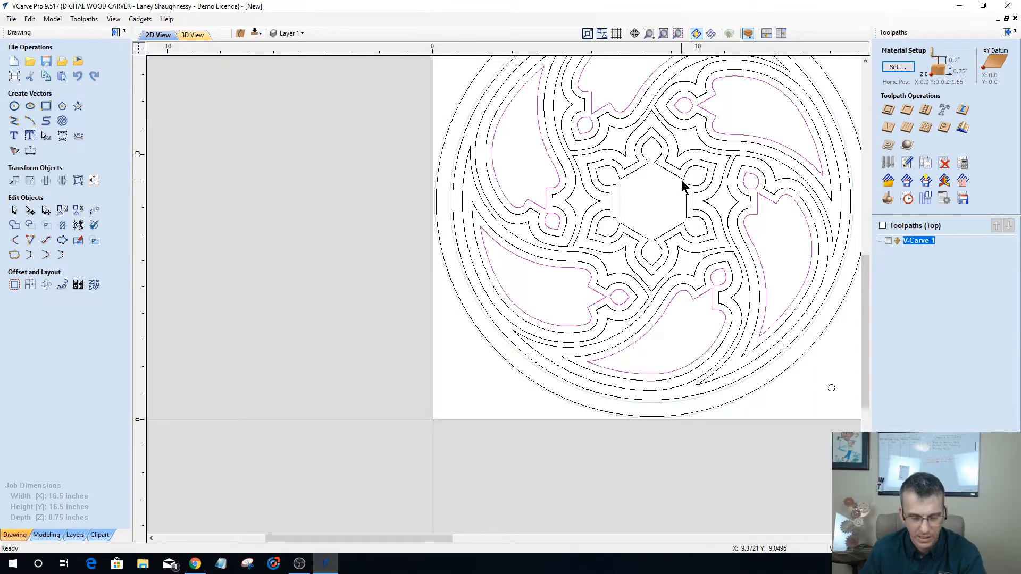
key(u)
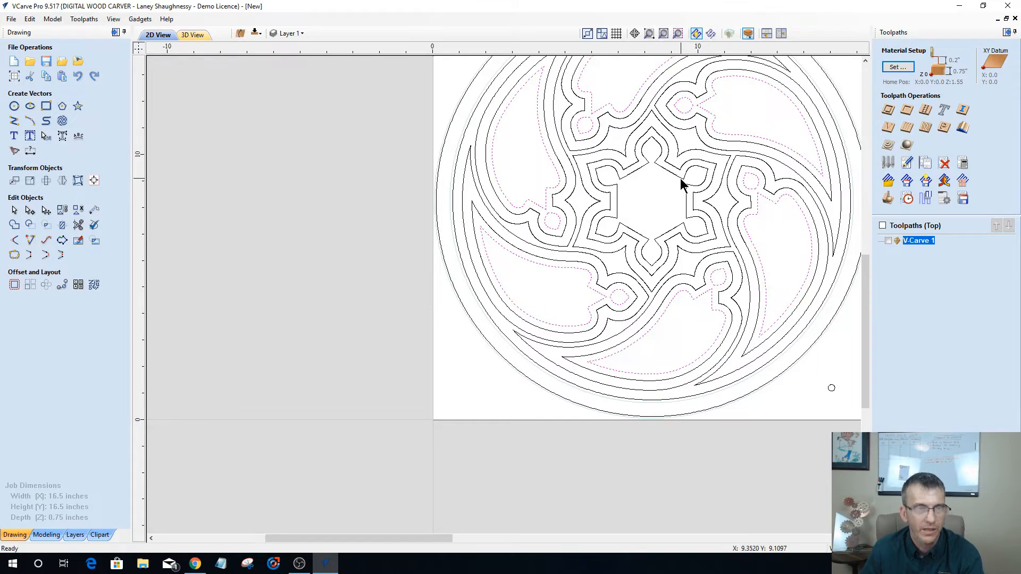
shift+click(681, 182)
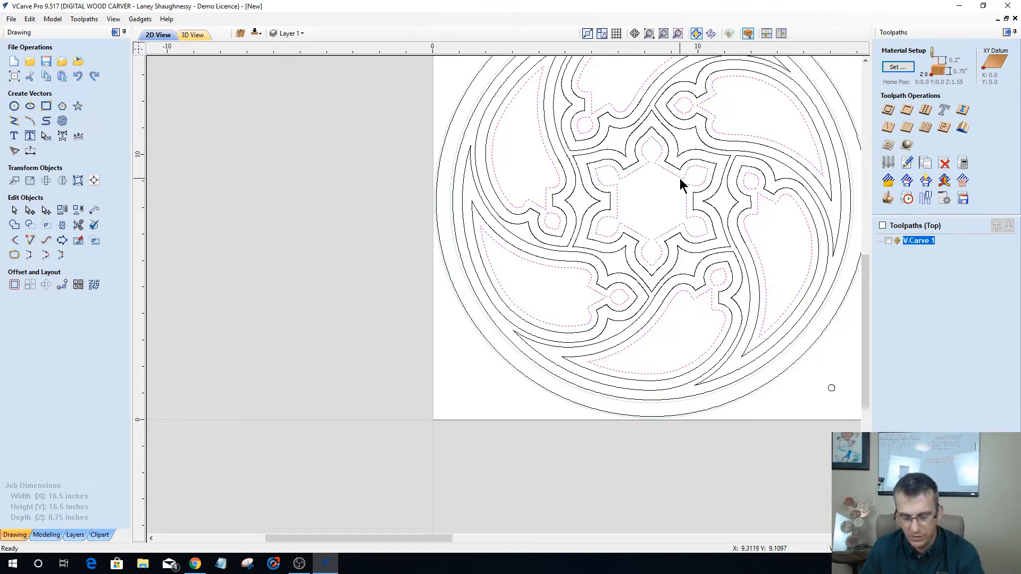
key(g)
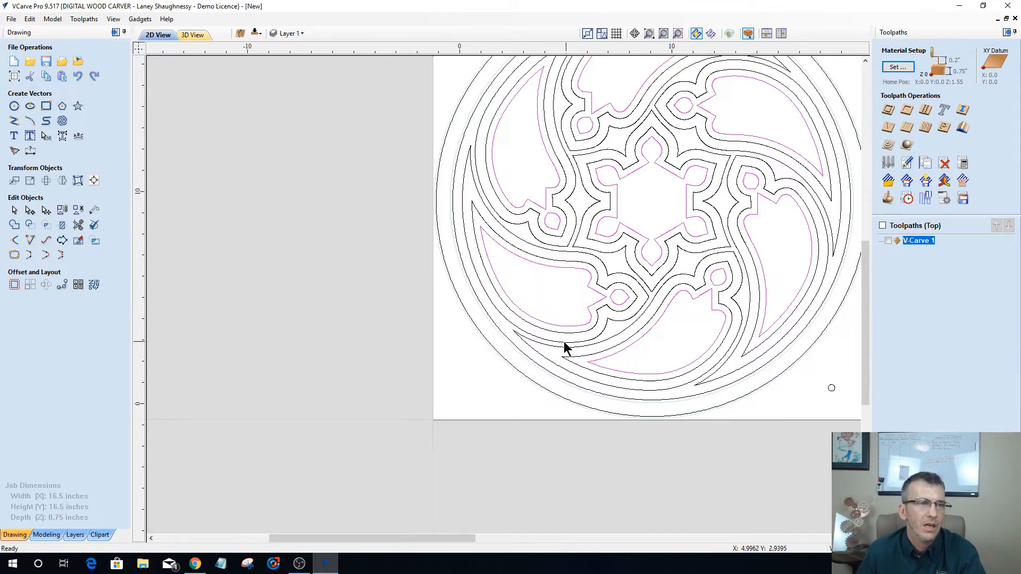
Rename the V-Carve 1 toolpath as Inner_ChamferCut_90DegVBit and recalculate it.
scroll(564, 339, down, 2)
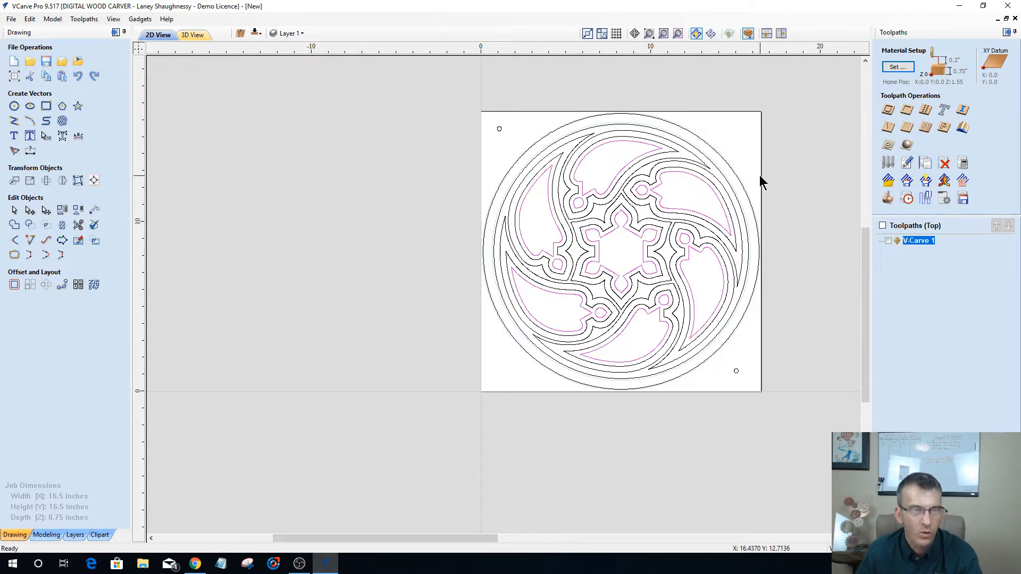
double_click(925, 244)
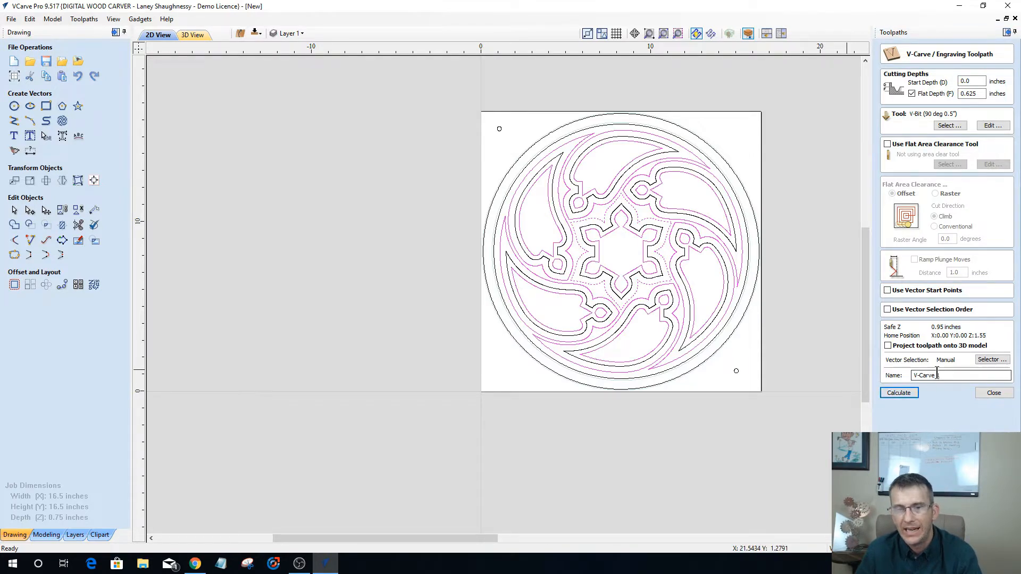
drag(947, 379, 873, 376)
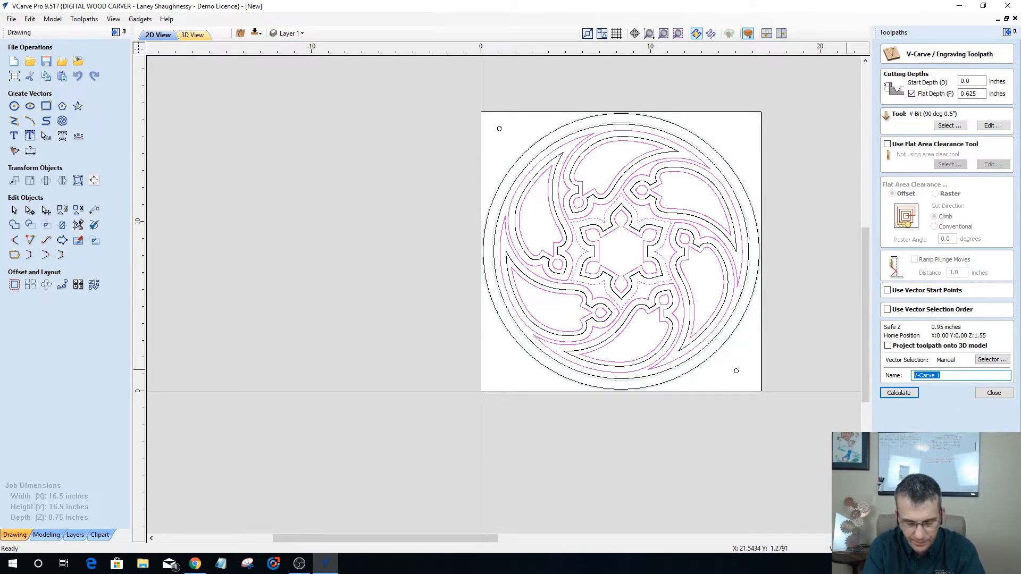
text(Inner_ChamferCut_90DegVBit)
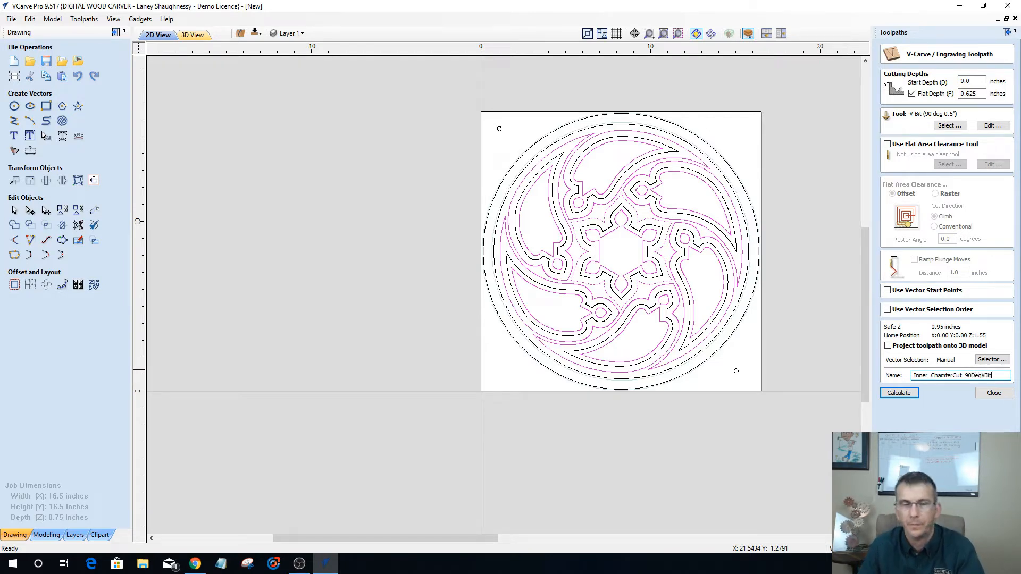
click(897, 394)
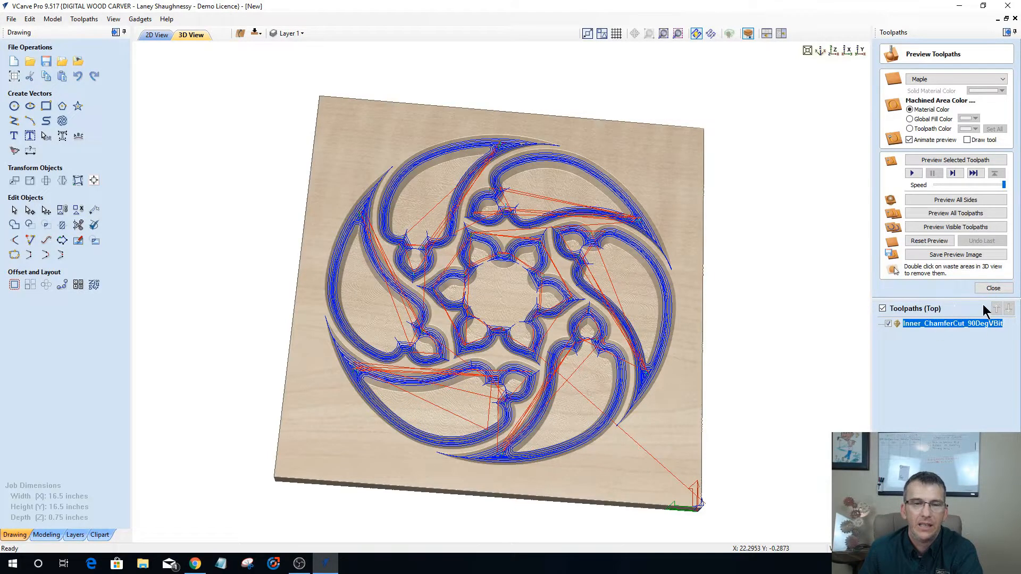
Reset the preview and simulate the Inner_ChamferCut_90DegVBit toolpath on the maple block to inspect the chamfers.
click(918, 244)
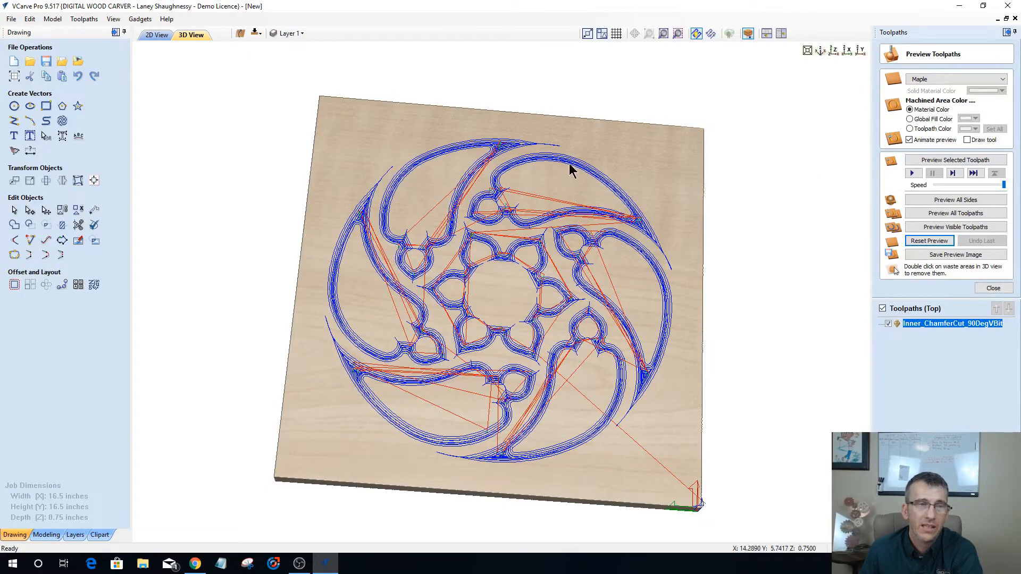
click(944, 162)
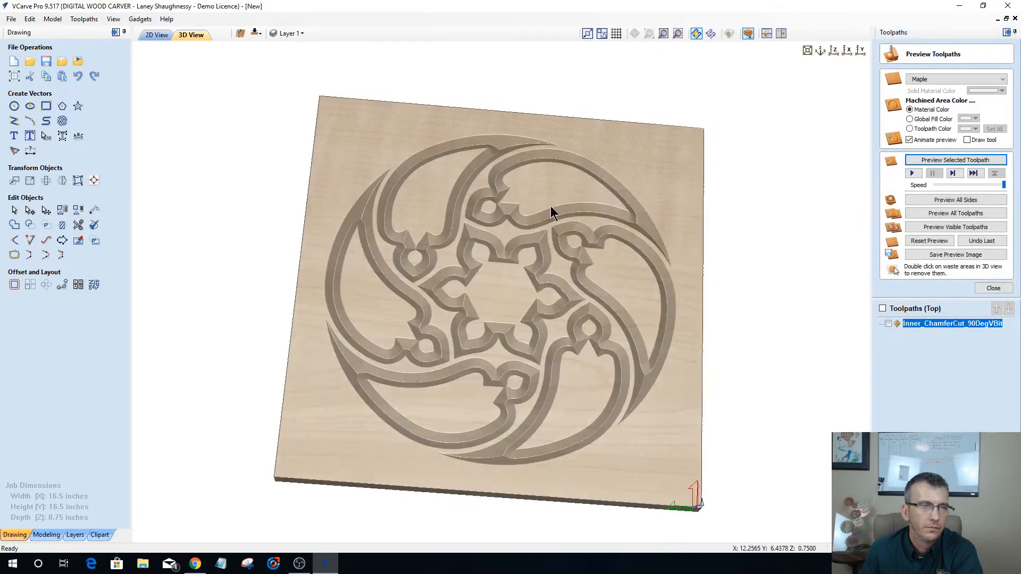
drag(611, 423, 638, 346)
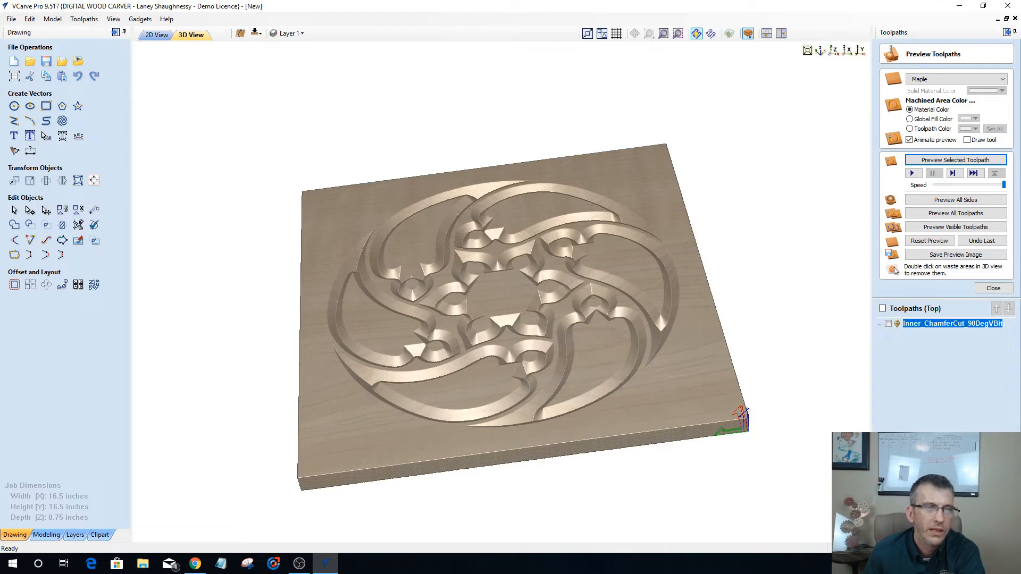
Add a 0.25 inch end mill for flat area clearance to Inner_ChamferCut_90DegVBit, remove the innermost offset group from its vectors, and recalculate.
double_click(952, 324)
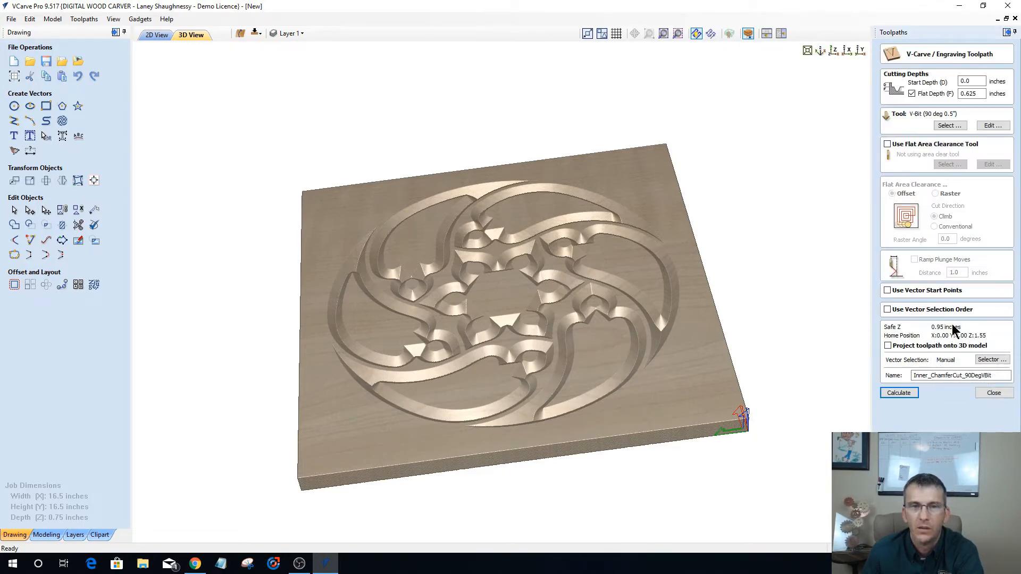
click(887, 144)
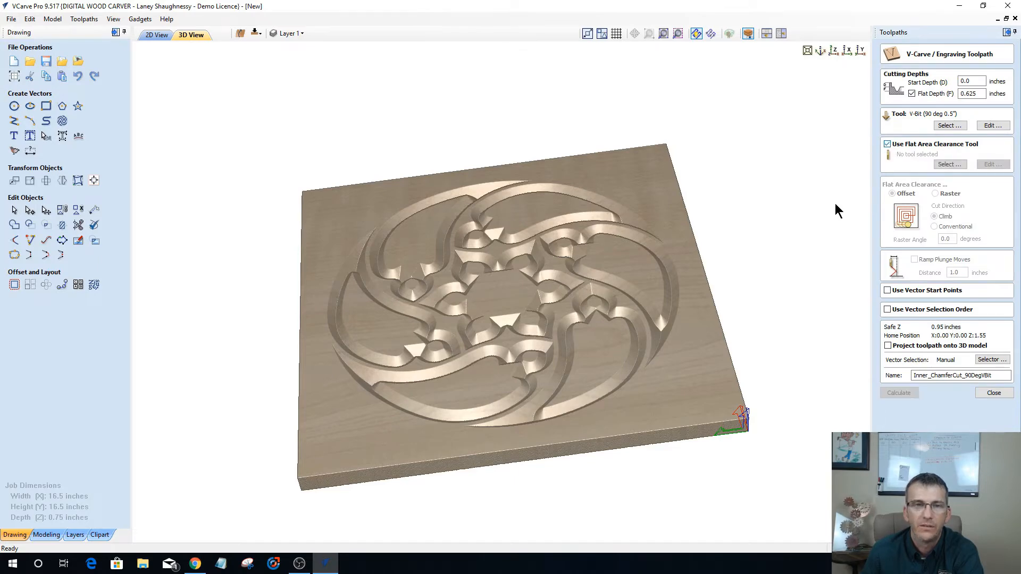
click(158, 36)
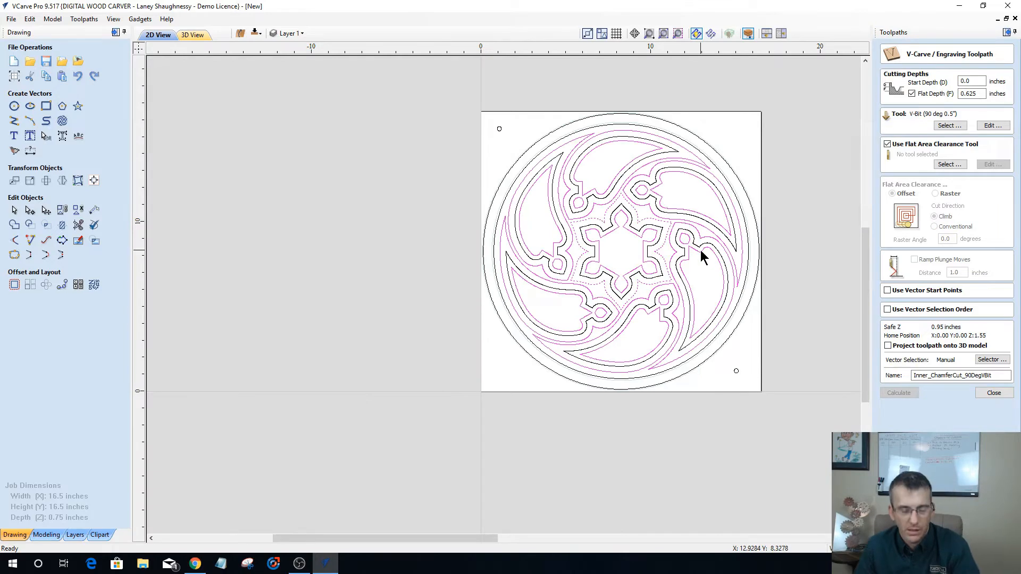
shift+click(654, 188)
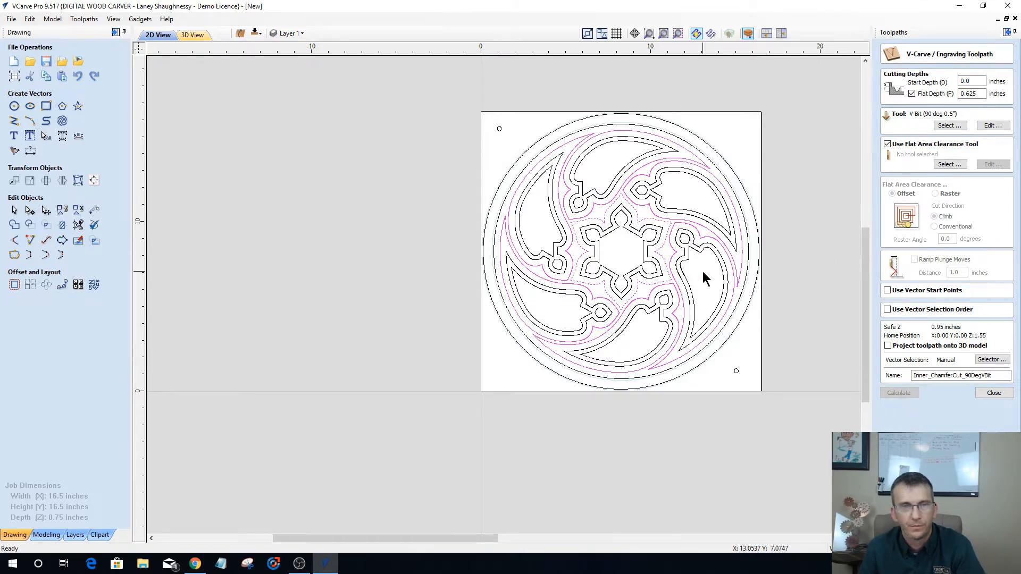
click(948, 165)
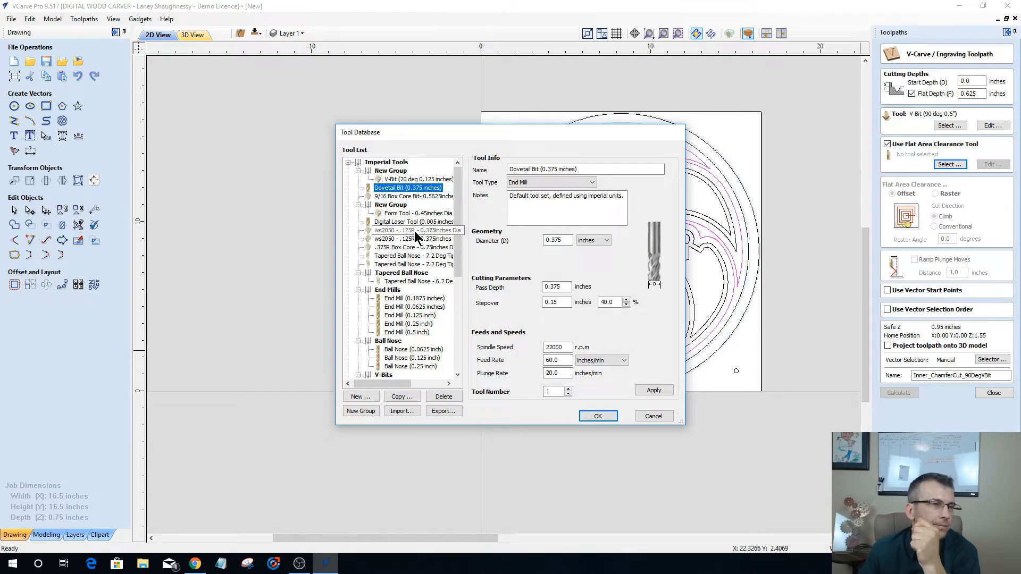
double_click(415, 324)
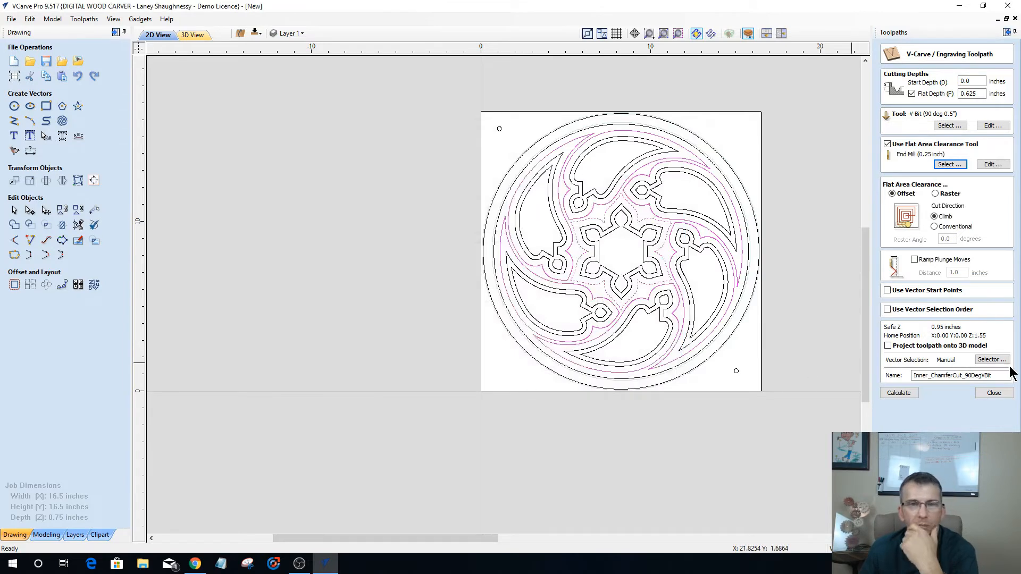
click(904, 396)
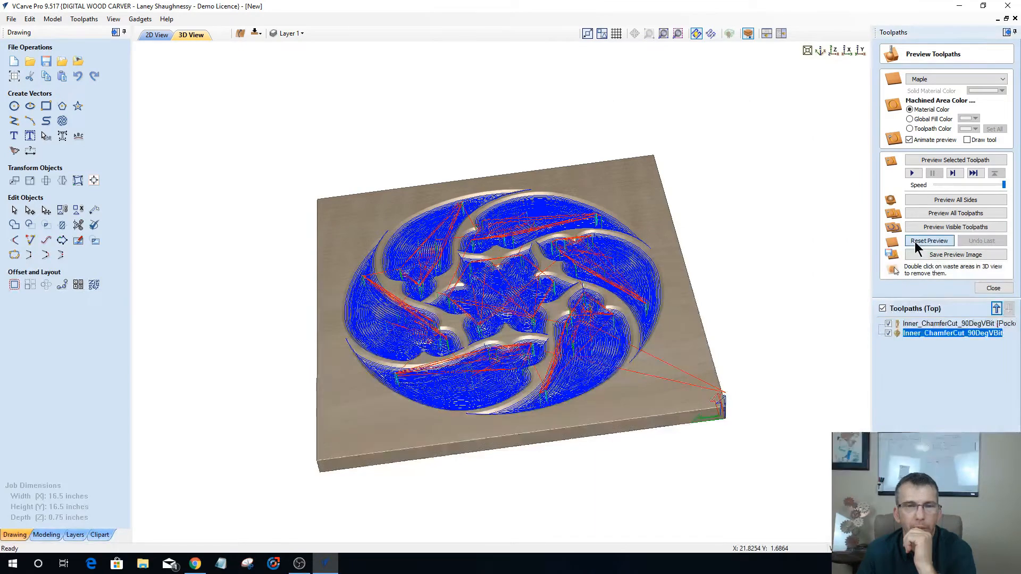
Reset the preview, inspect the pocket toolpath by itself, and simulate both the pocket and V-bit toolpaths together.
click(915, 242)
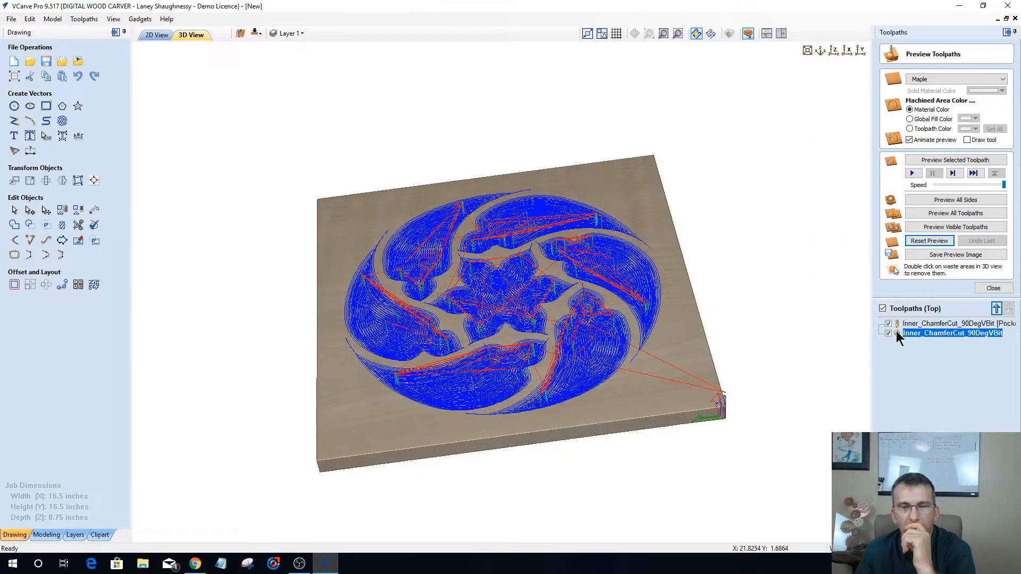
mouse_move(894, 322)
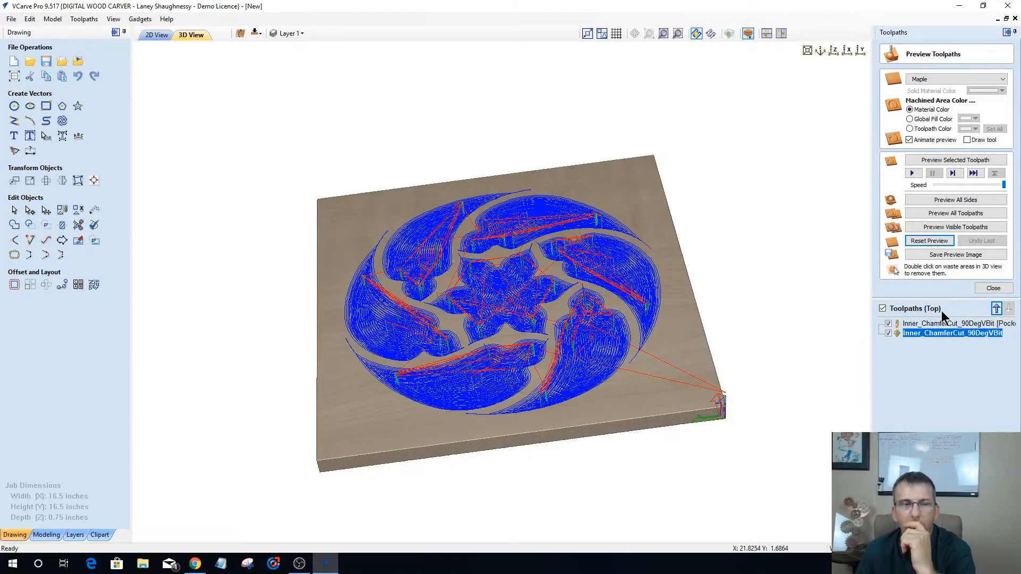
mouse_move(943, 321)
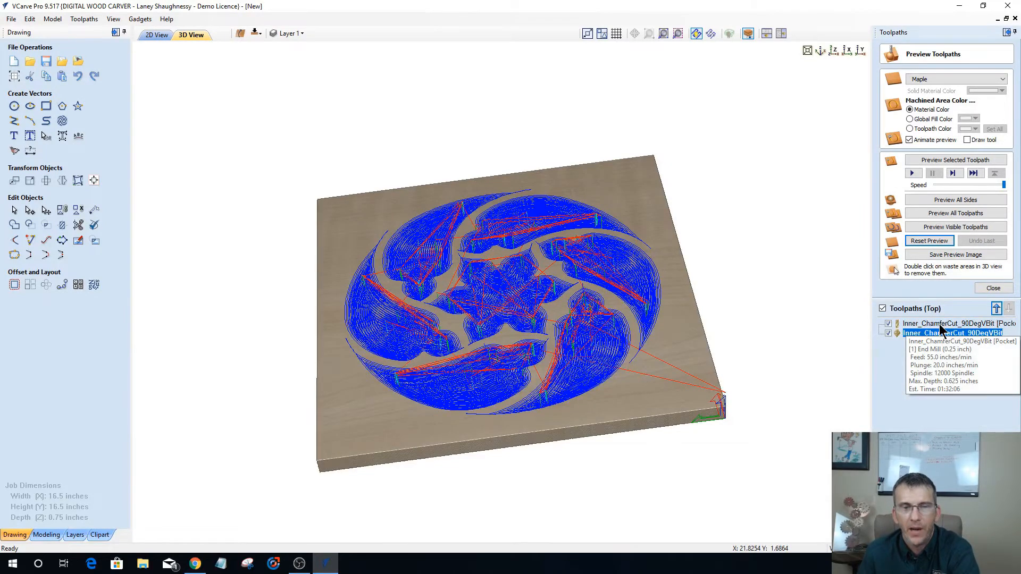
click(888, 333)
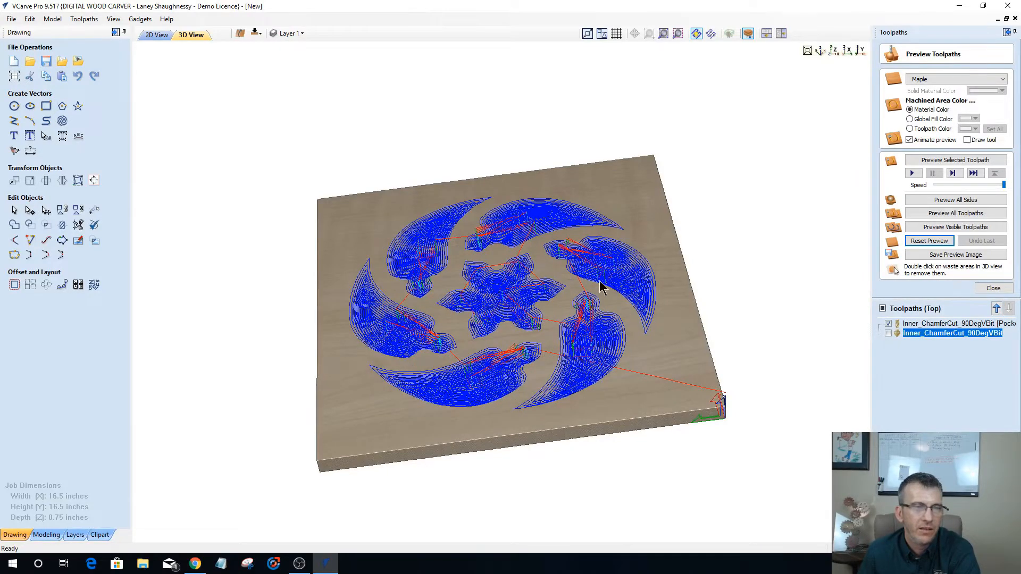
click(888, 333)
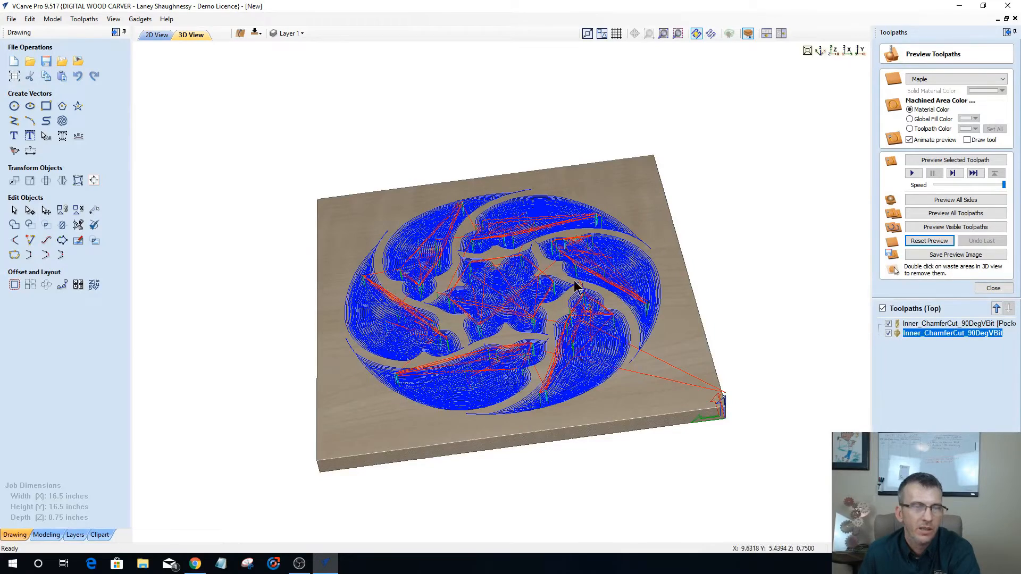
click(934, 239)
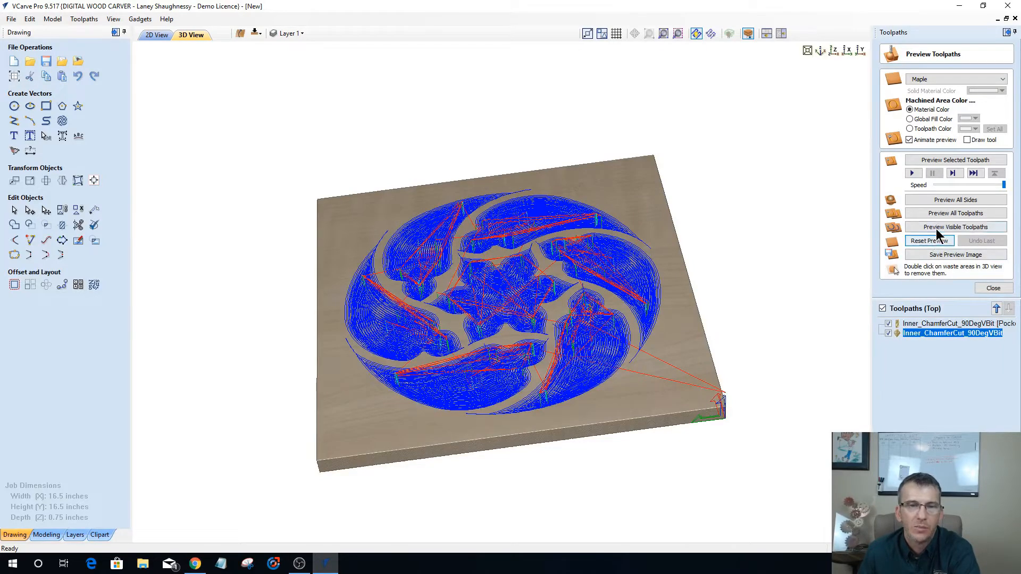
click(937, 229)
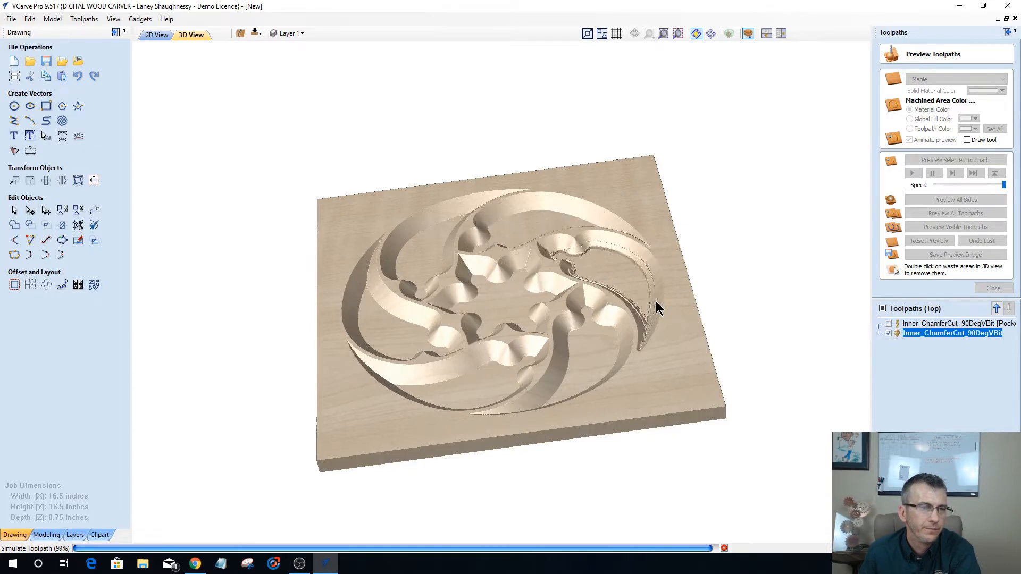
Review the estimated machining times of the pocket and V-bit toolpaths in the toolpaths summary.
click(930, 327)
click(994, 288)
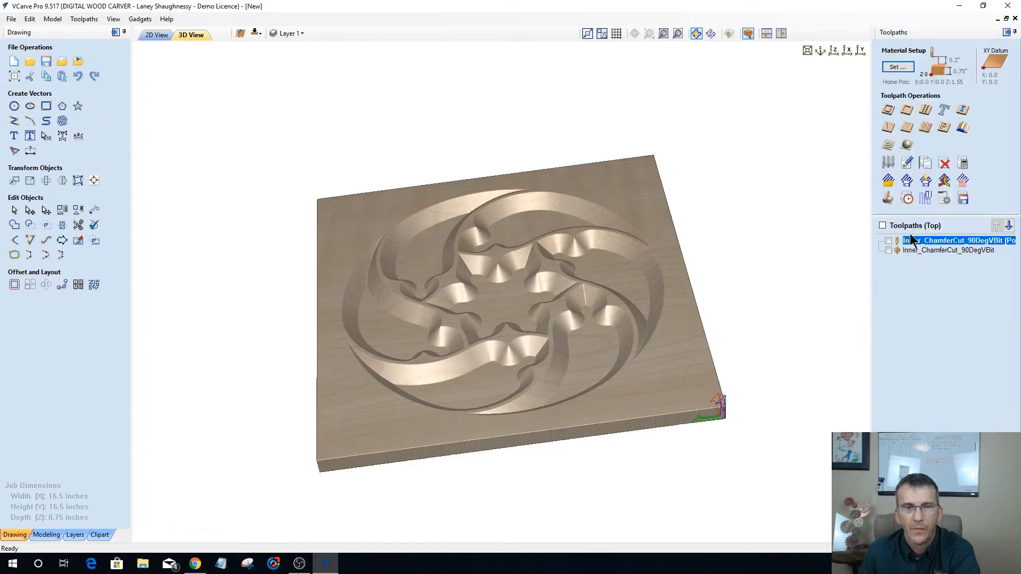
click(908, 199)
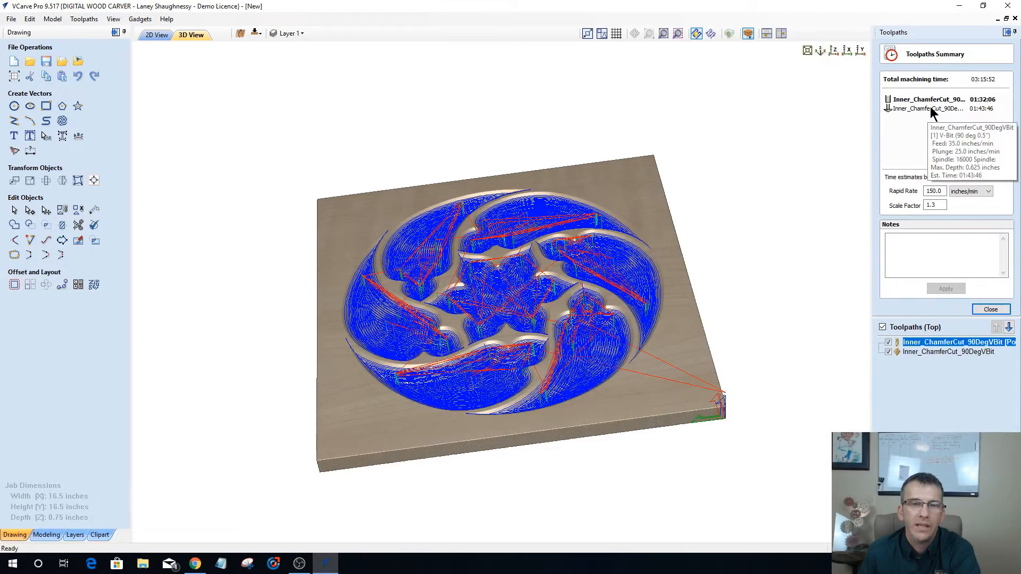
mouse_move(930, 98)
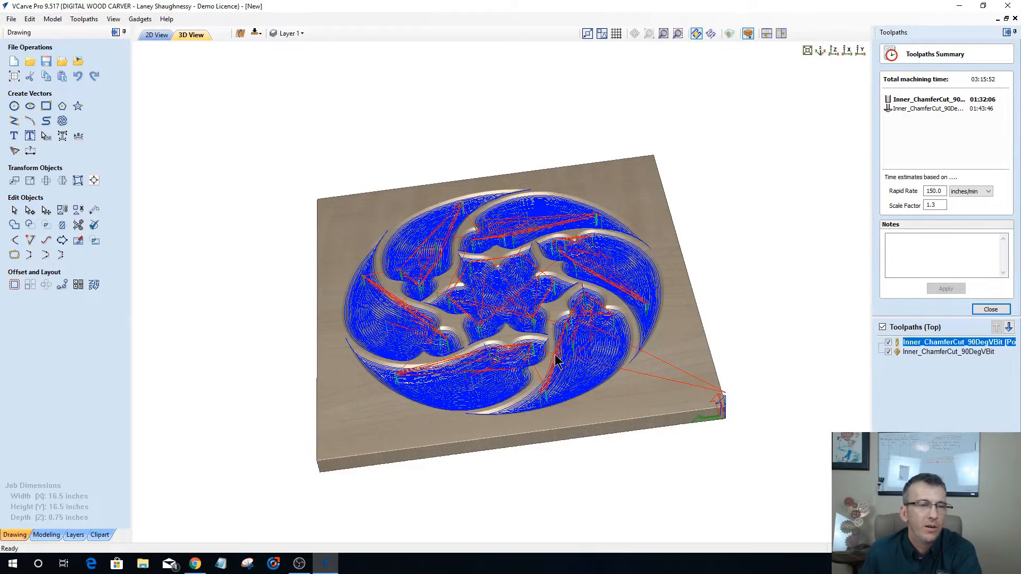
Hide all toolpaths and delete the grouped innermost offsets of the swirls and star from the 2D drawing.
click(883, 328)
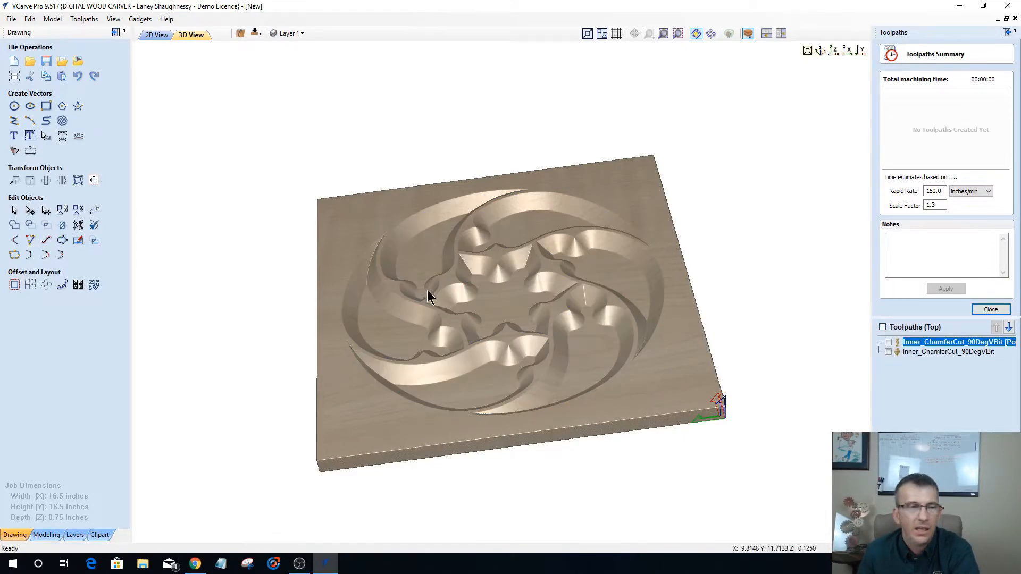
drag(617, 344, 557, 402)
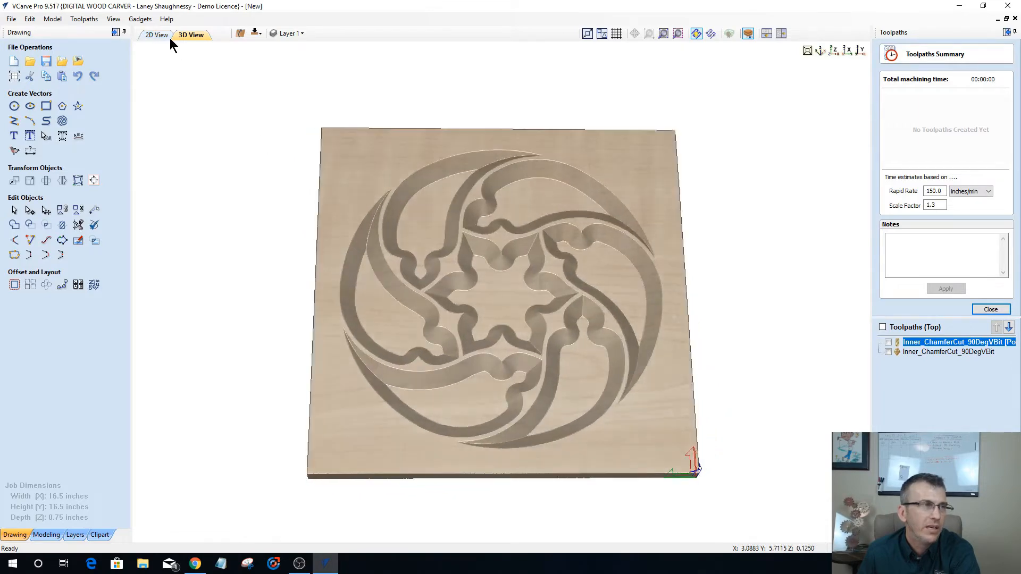
click(154, 35)
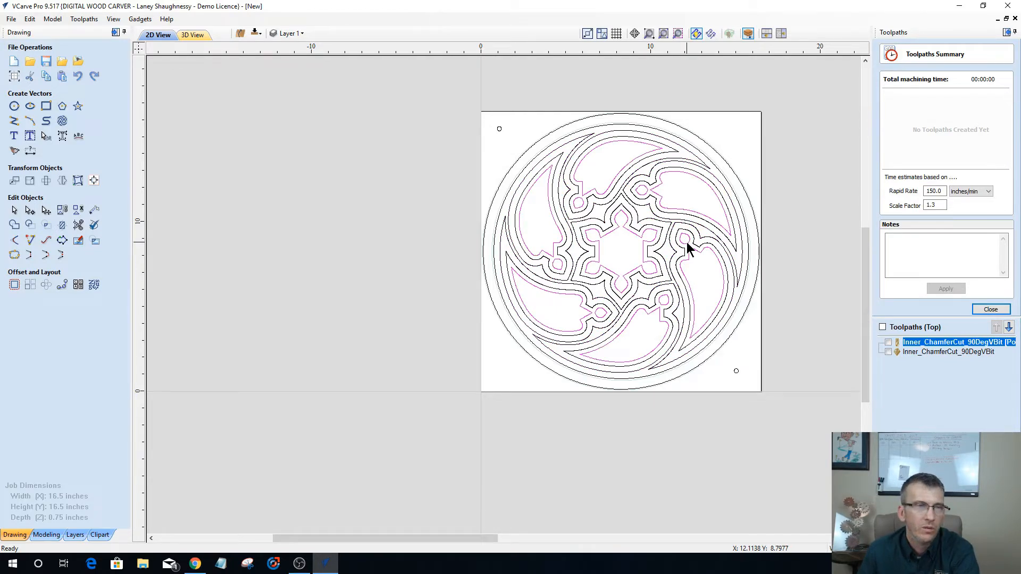
key(Delete)
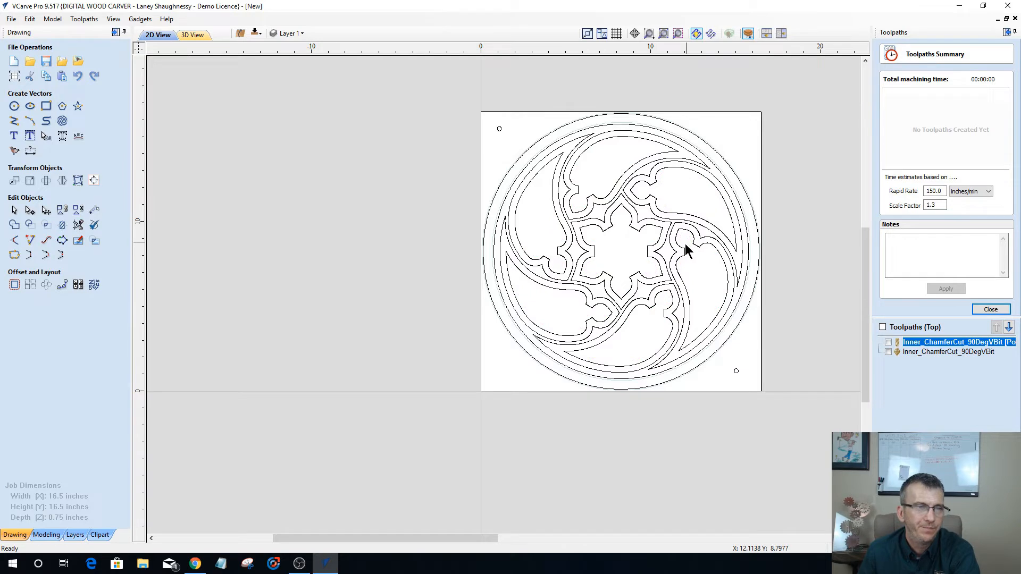
Display the pocket and V-bit toolpaths over the 2D vectors to check their coverage, and leave the toolpaths summary.
double_click(909, 344)
click(911, 352)
click(888, 343)
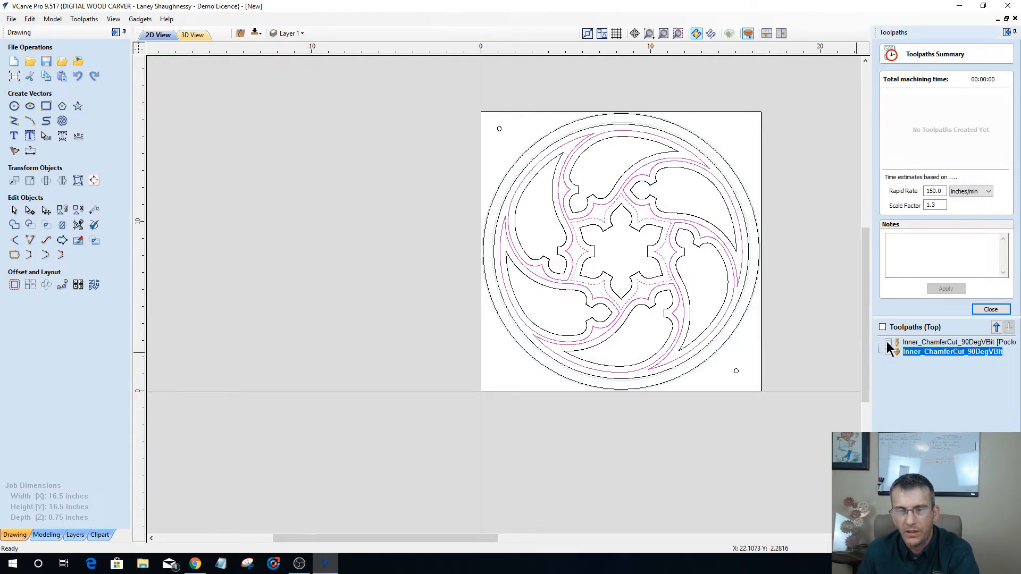
click(888, 351)
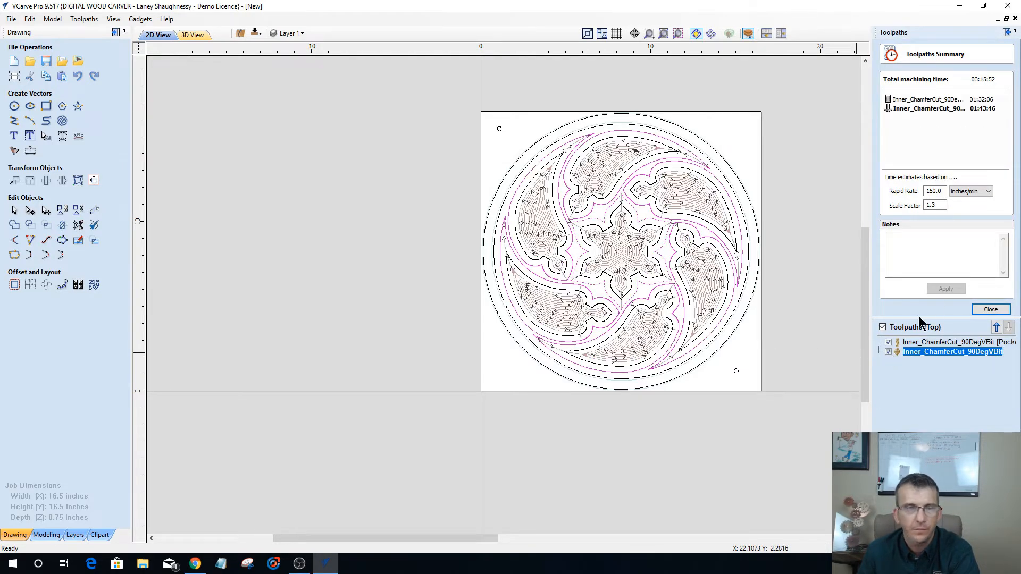
click(979, 310)
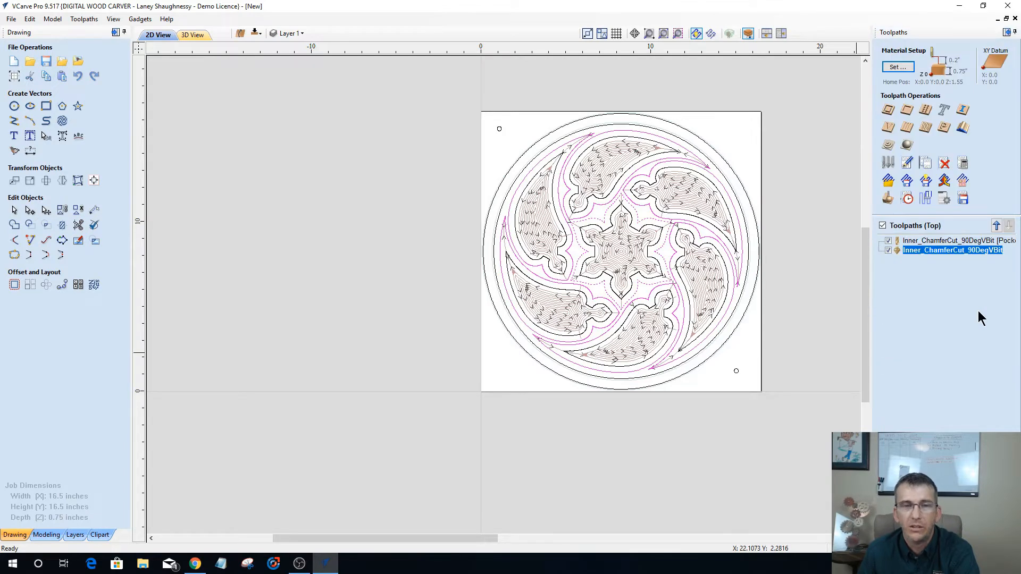
Hide both toolpaths and examine the simulated chamfers and flat pockets in 3D from several angles.
click(926, 241)
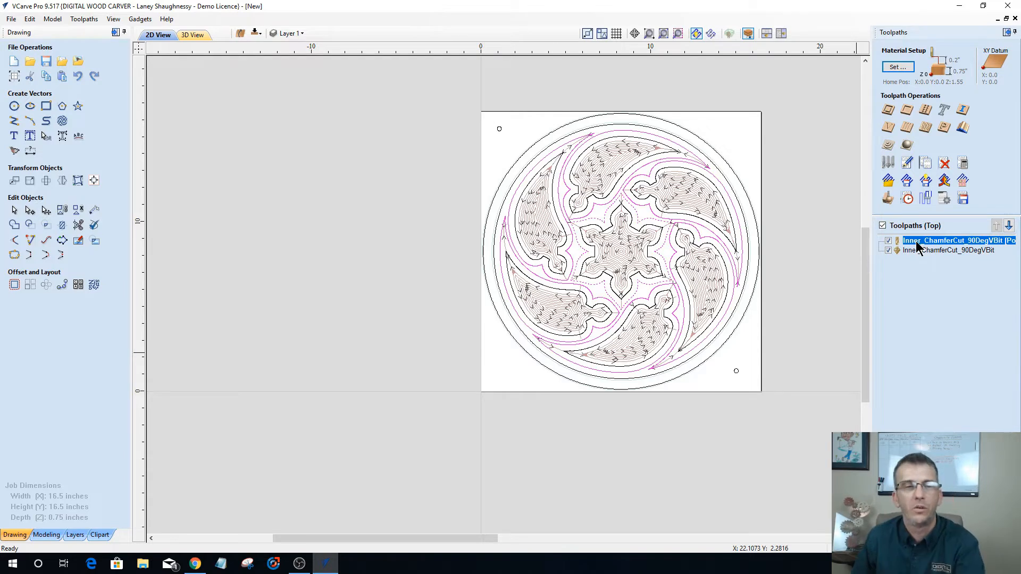
click(882, 225)
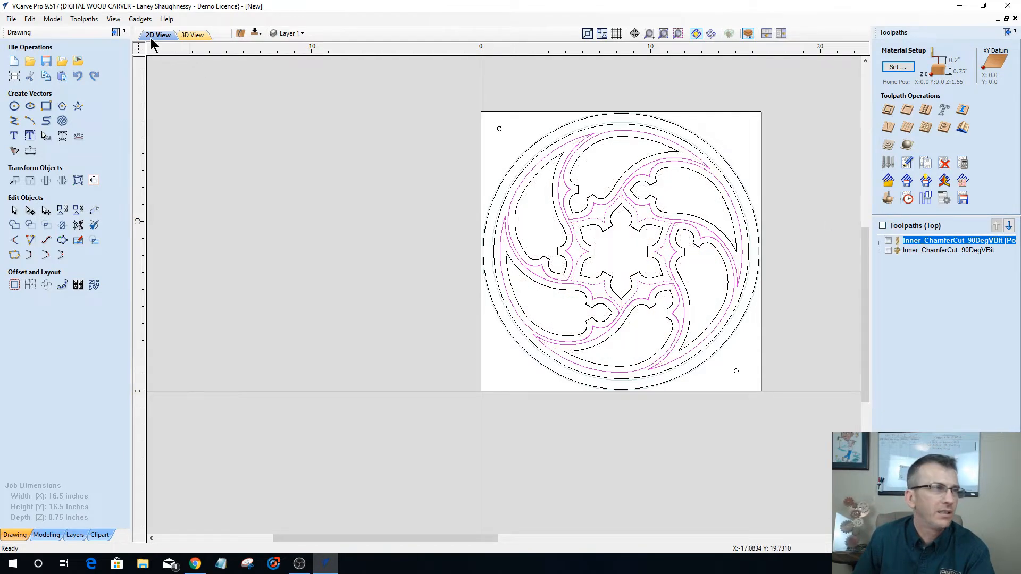
click(192, 36)
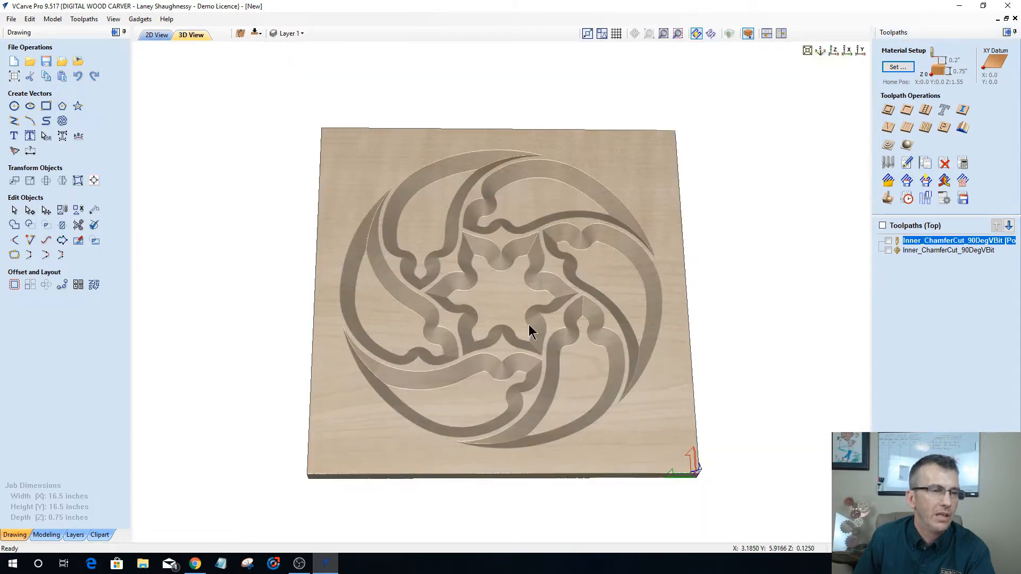
drag(530, 327, 527, 385)
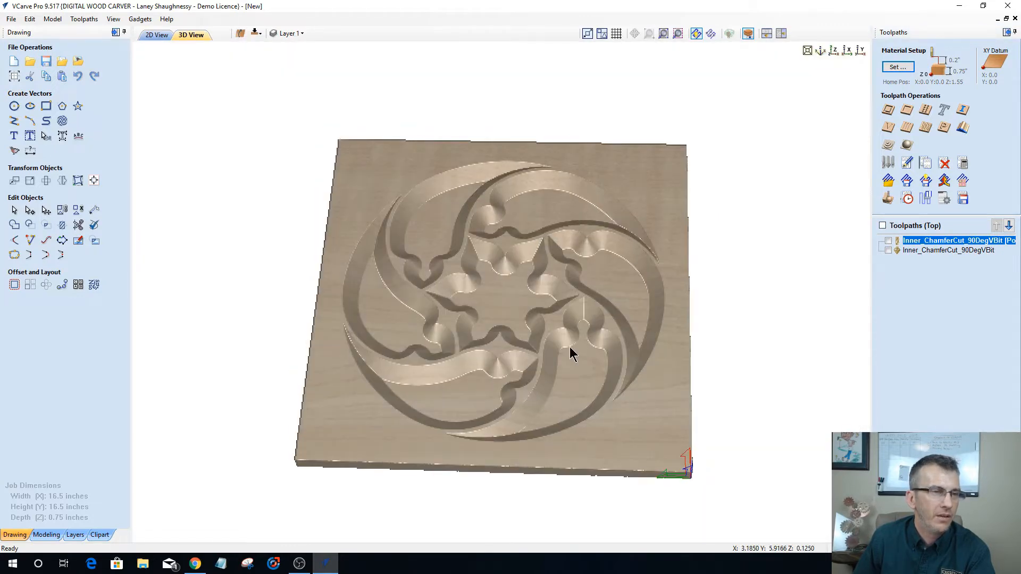
drag(570, 354, 524, 368)
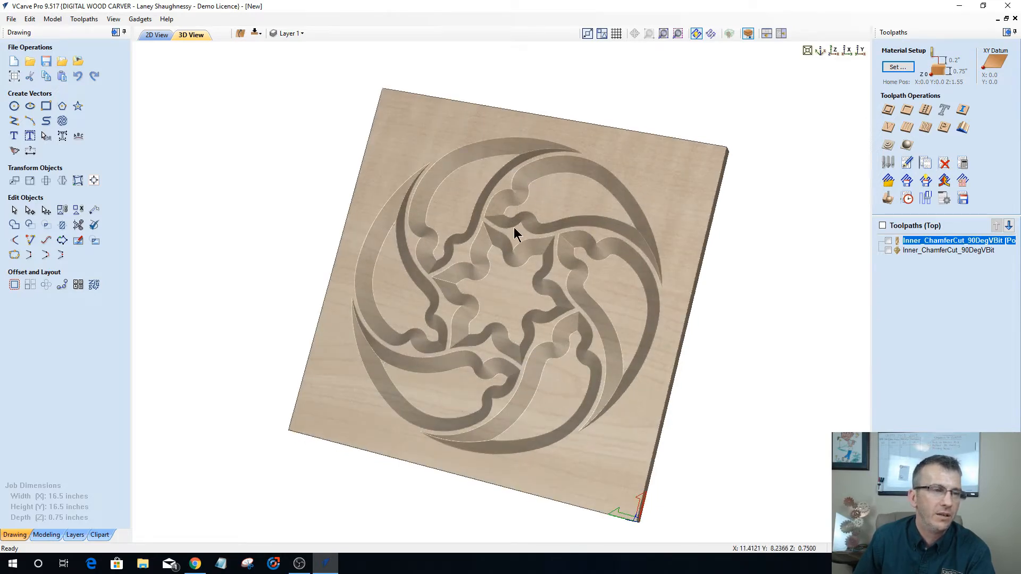
drag(522, 353, 543, 312)
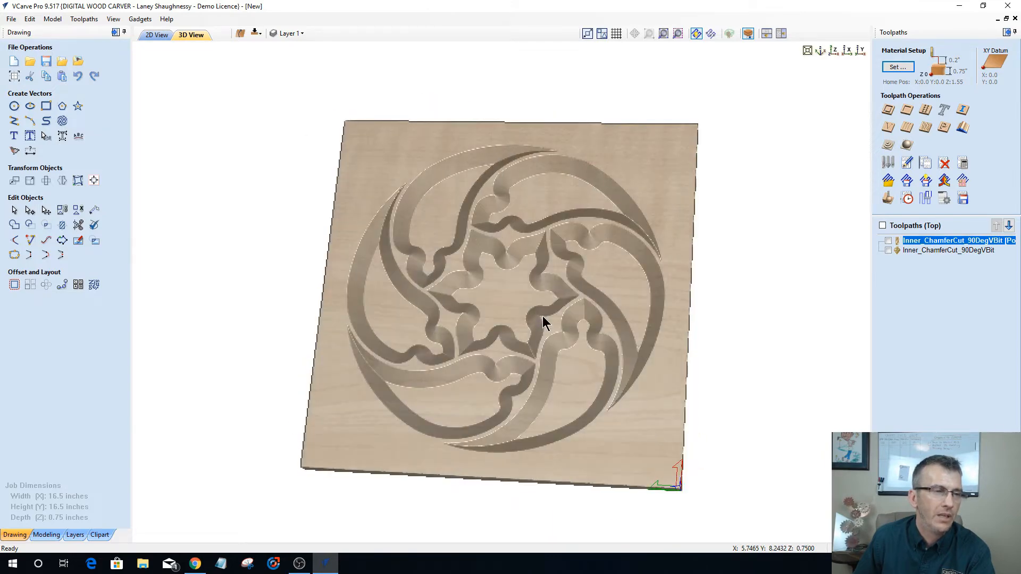
Select the six innermost swirl outlines and the innermost central star outline in the 2D drawing.
click(164, 34)
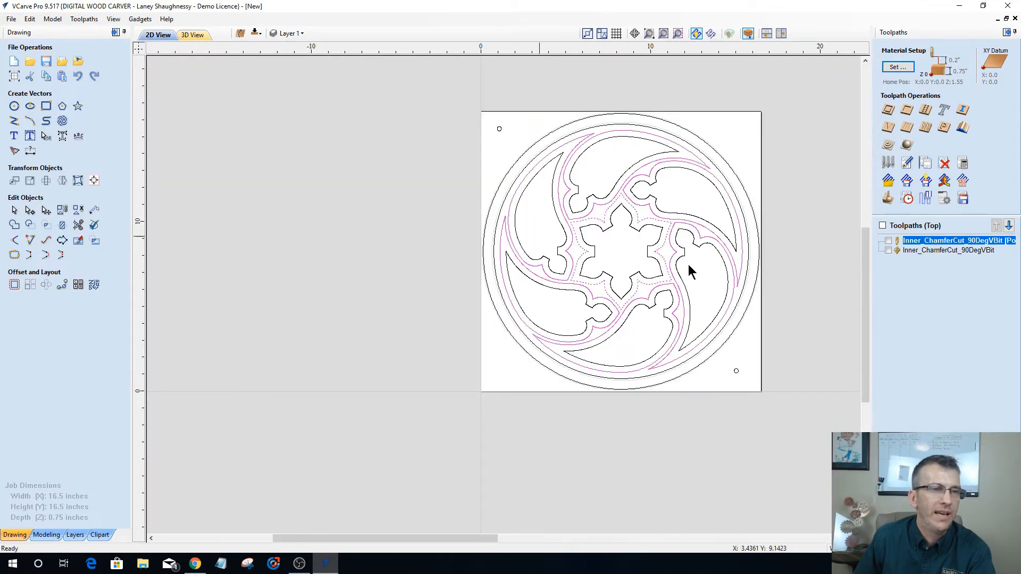
click(663, 169)
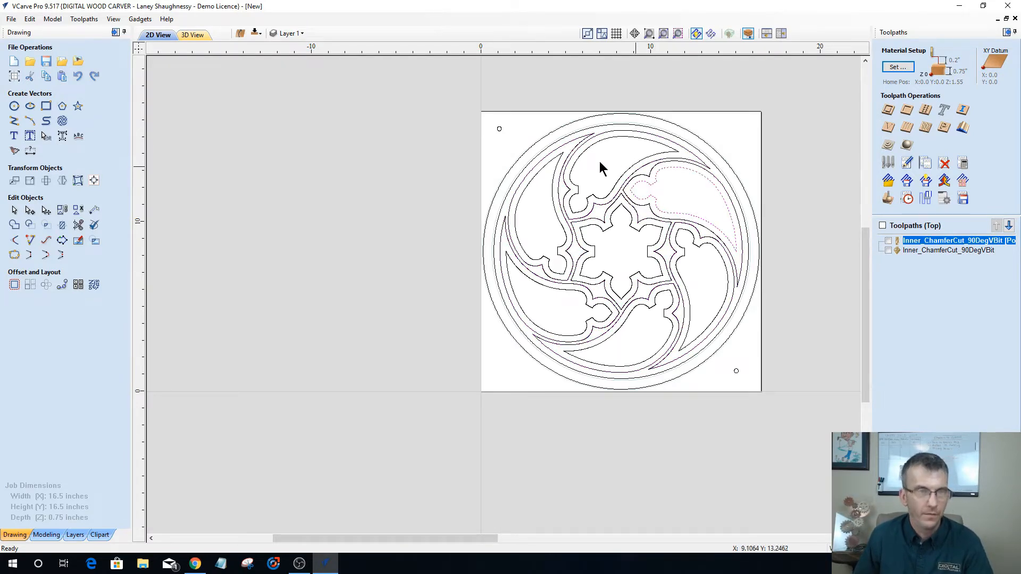
shift+click(583, 153)
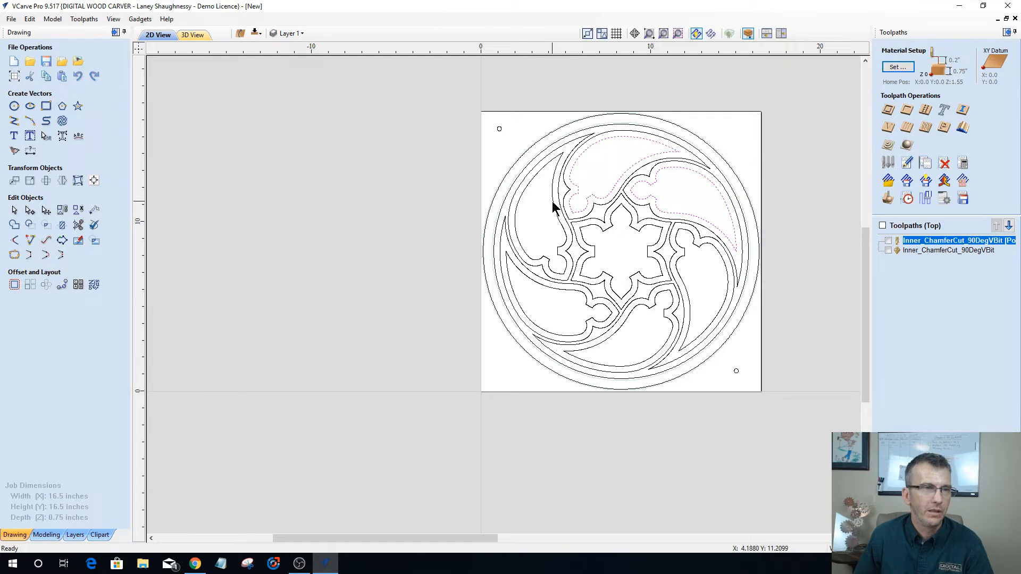
shift+click(553, 203)
shift+click(604, 274)
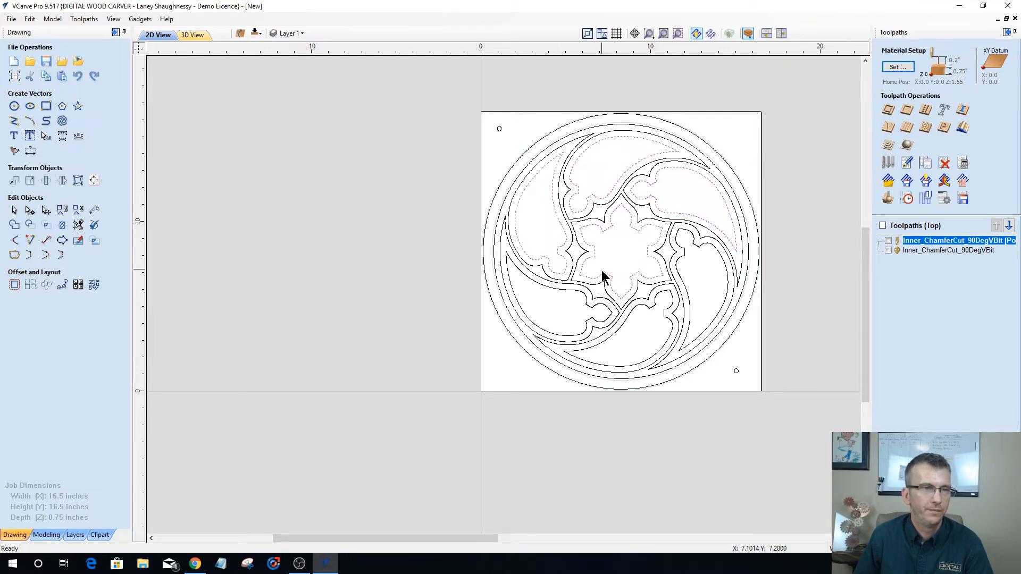
shift+click(617, 321)
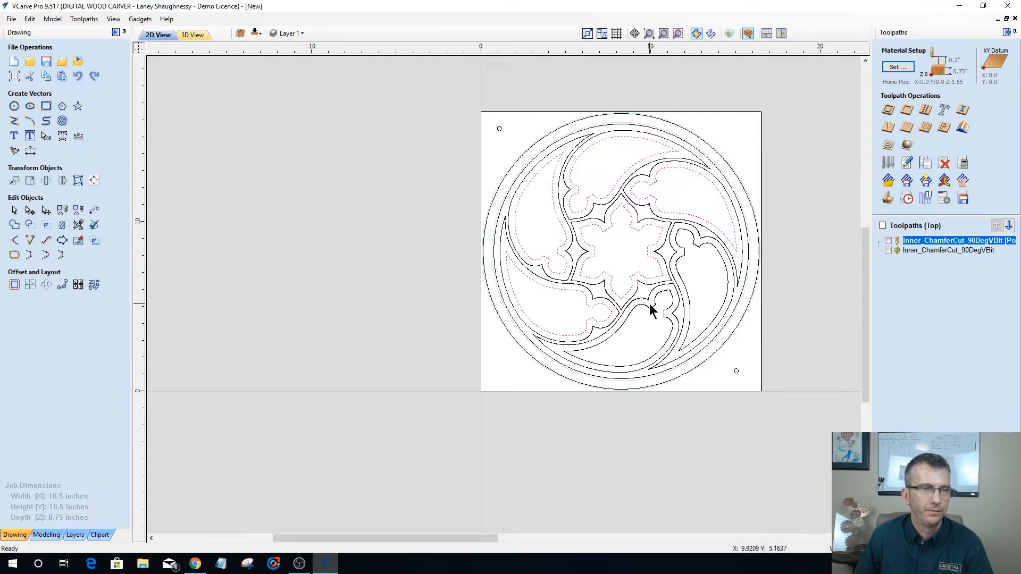
shift+click(677, 270)
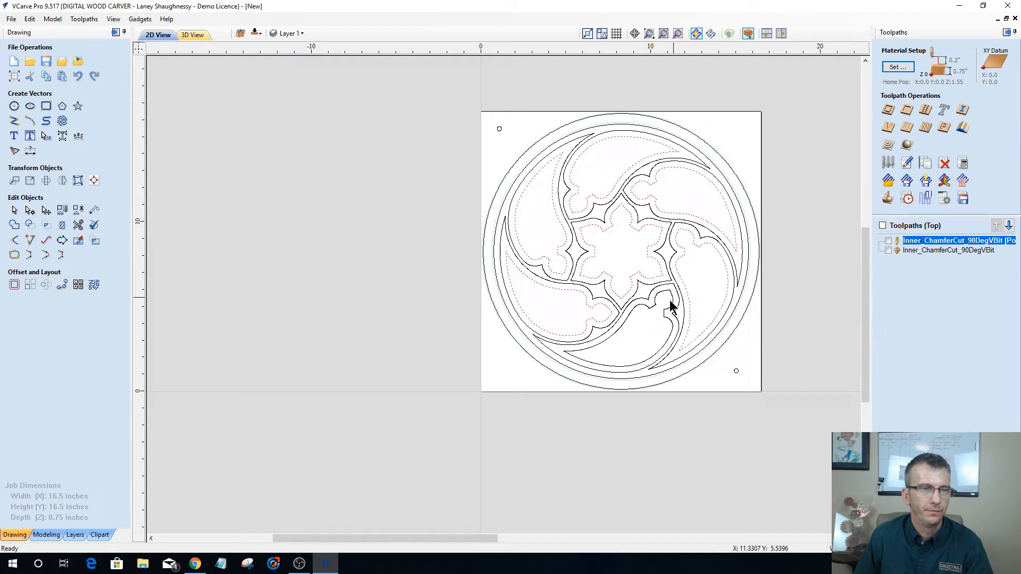
shift+click(658, 295)
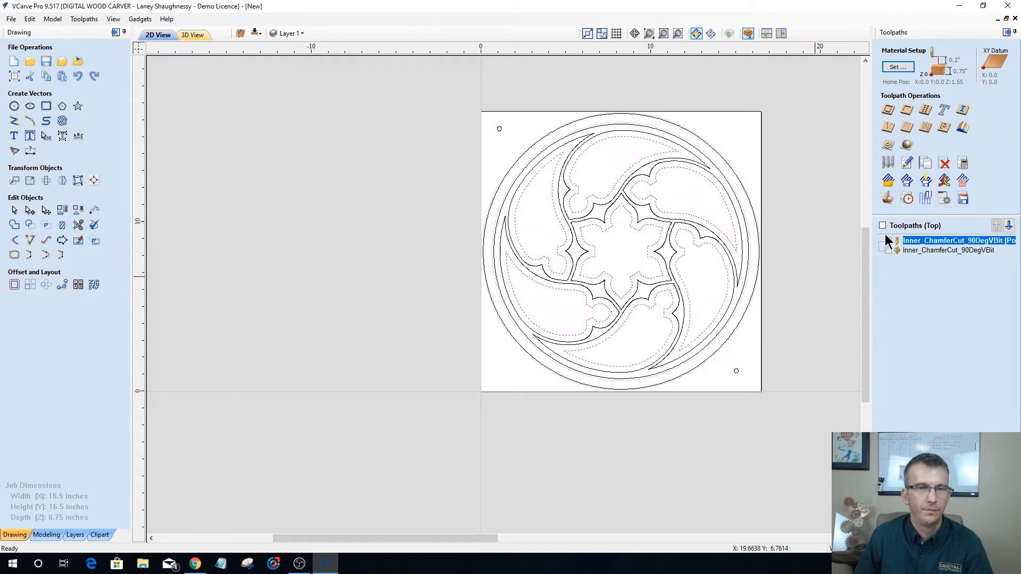
Start a 2D Profile toolpath on the selected vectors and set its cut depth to 0.75 inches.
click(897, 116)
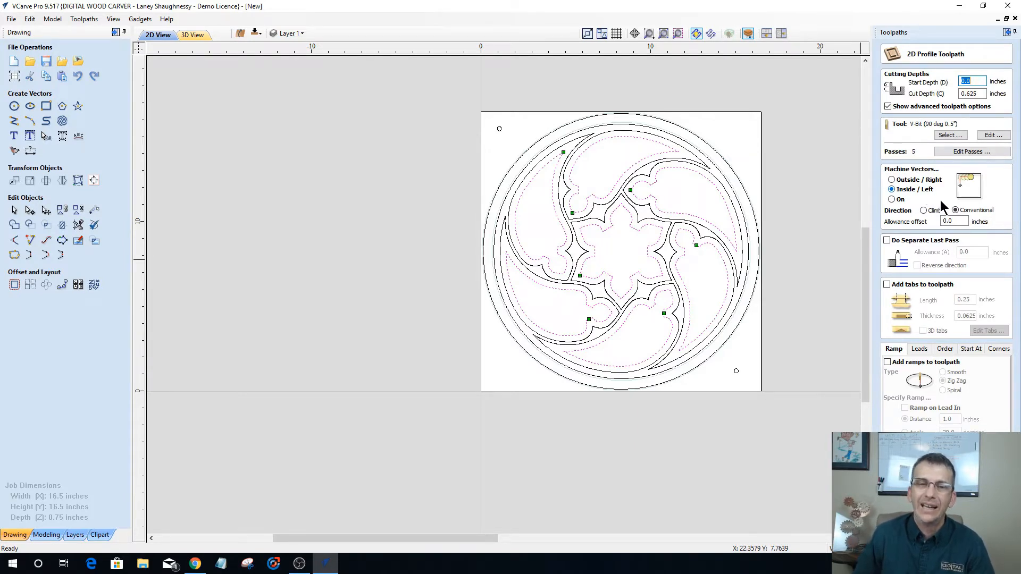
double_click(972, 94)
text(.)
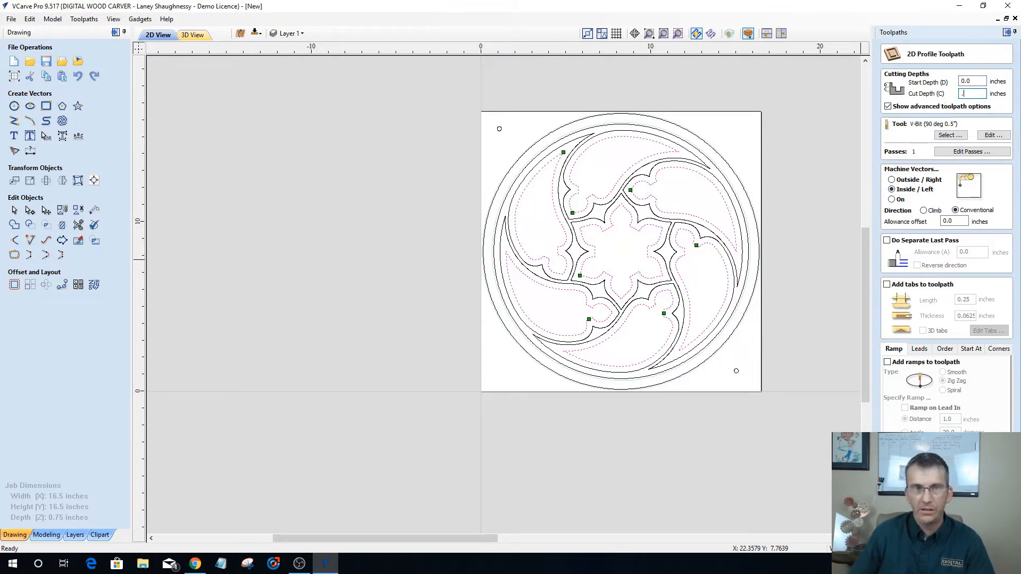
text(625)
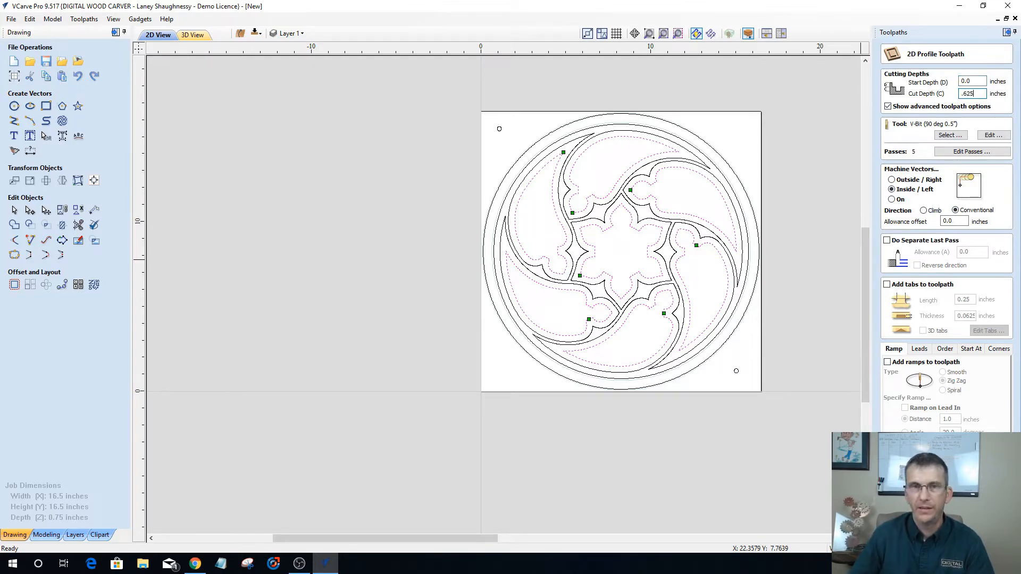
key(BackSpace)
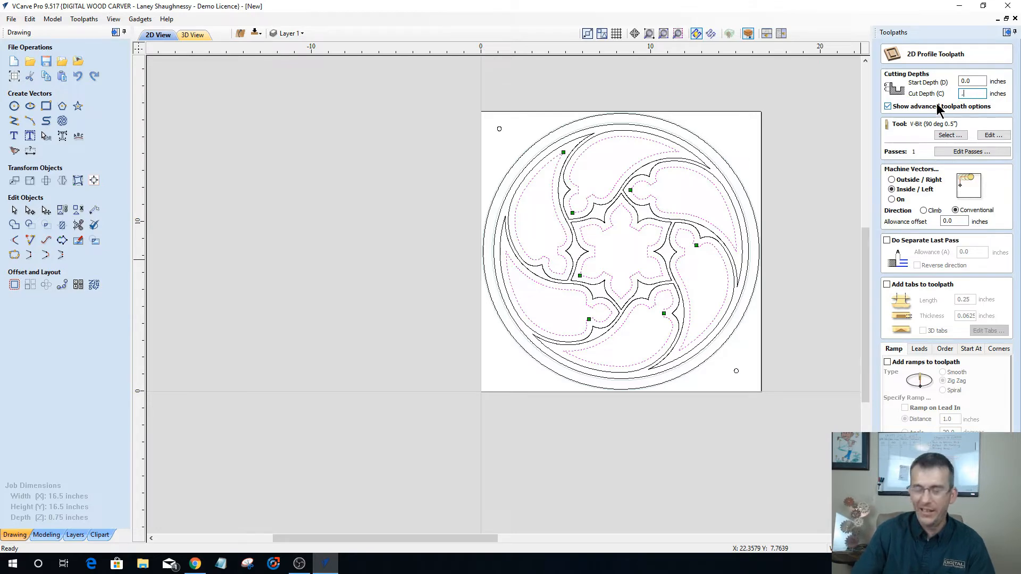
text(75)
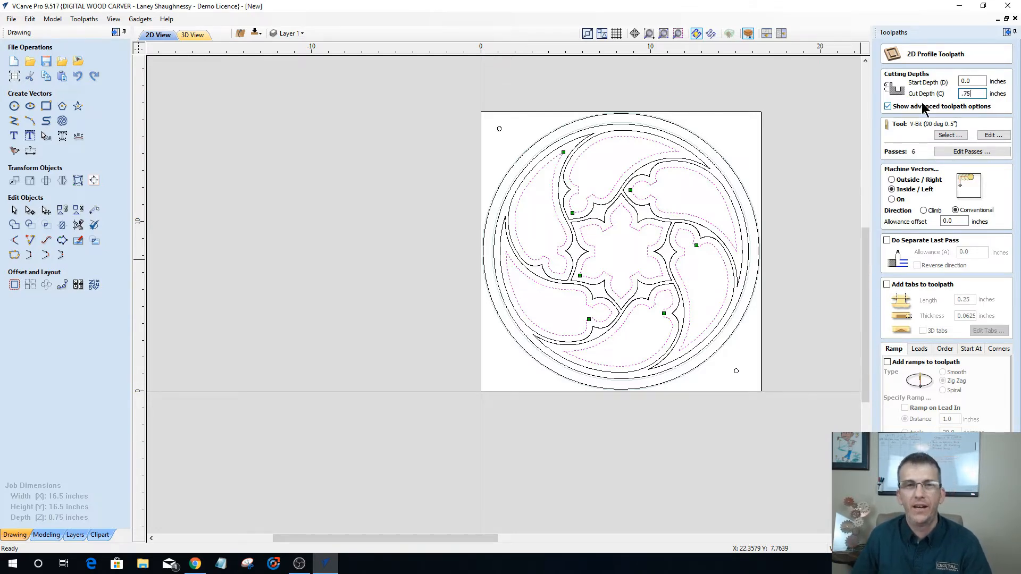
Assign the End Mill (0.25 inch) to the profile toolpath and show the carved preview in 3D.
click(949, 135)
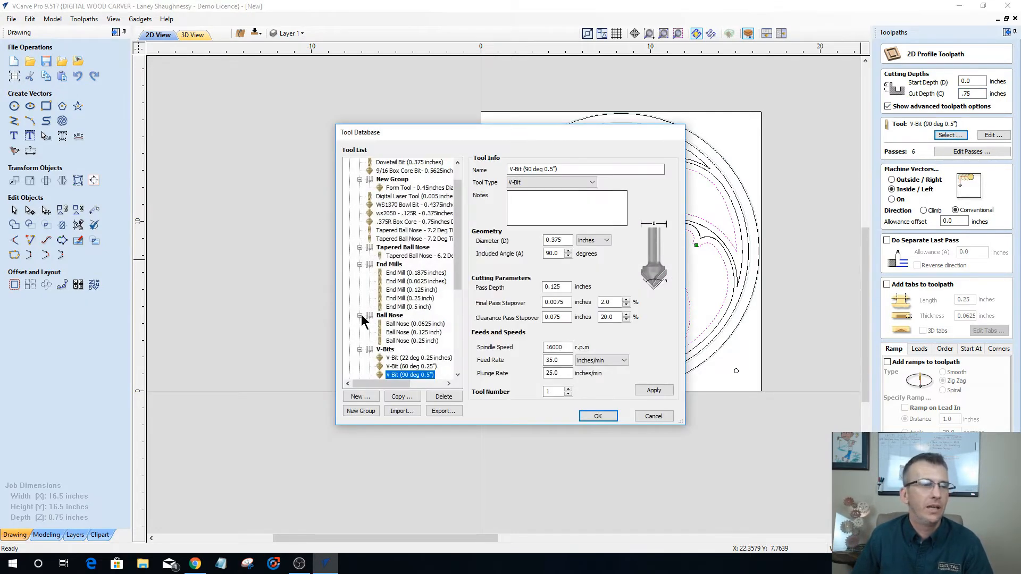
click(414, 299)
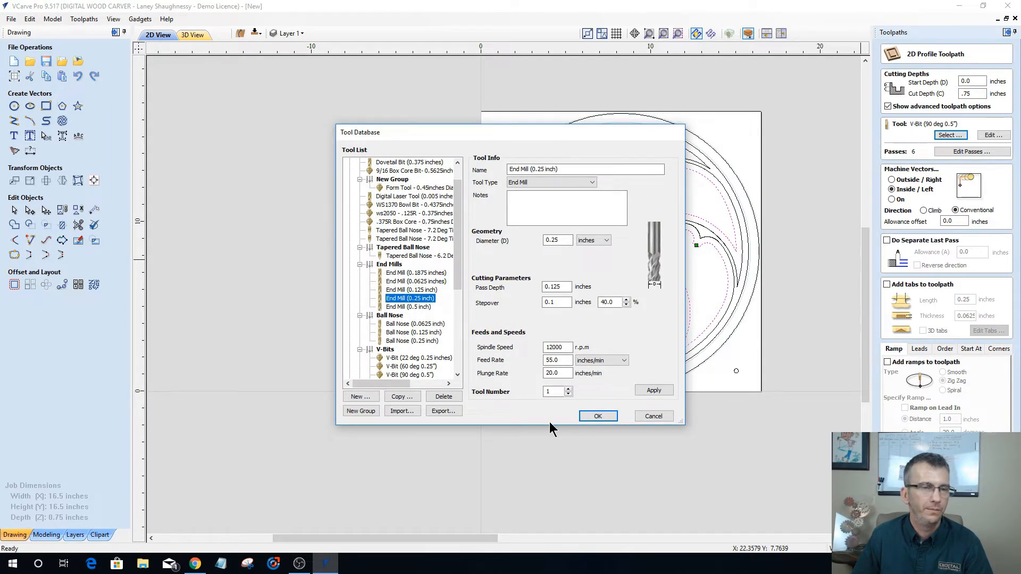
click(592, 418)
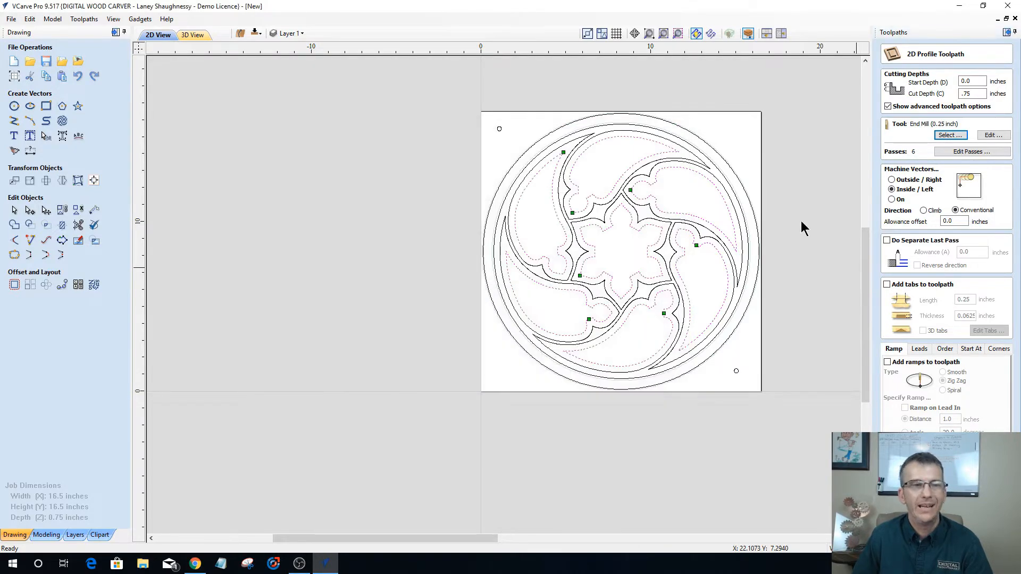
click(190, 34)
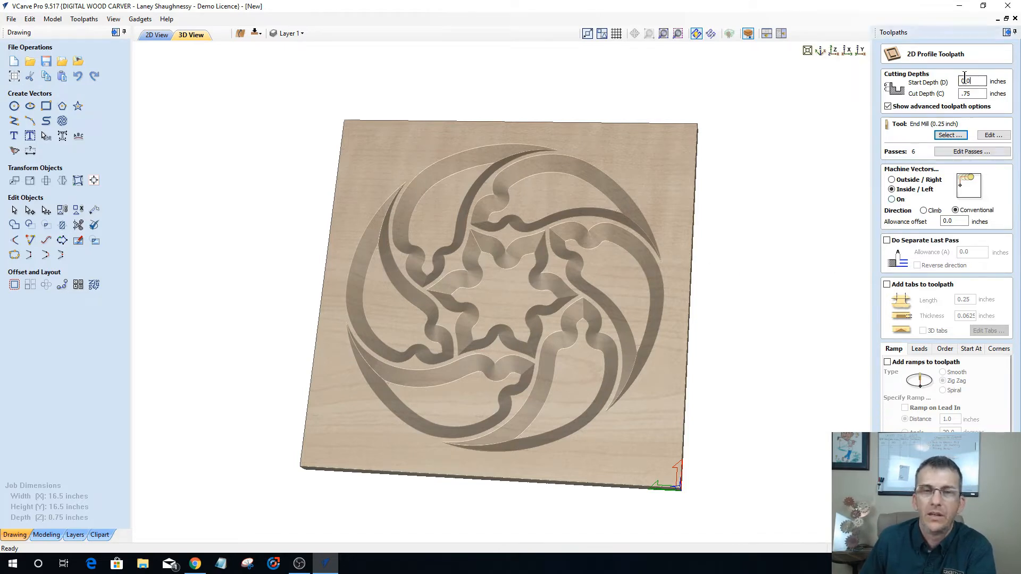
Set the profile toolpath's start depth to 0.625 inches and cut depth to 0.125 inches, and calculate it.
drag(978, 81, 937, 80)
text(.625)
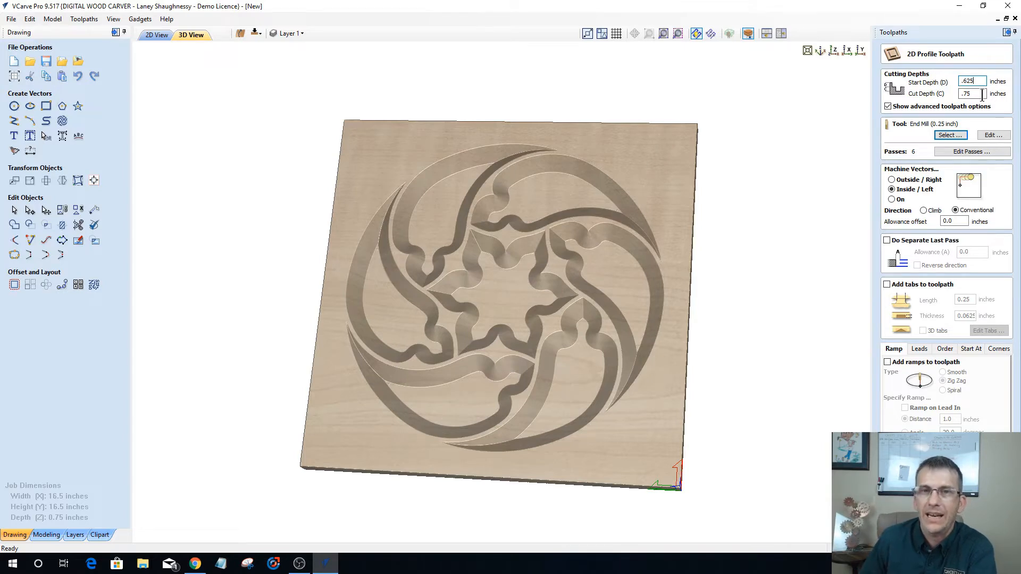
drag(983, 94, 944, 91)
text(.125)
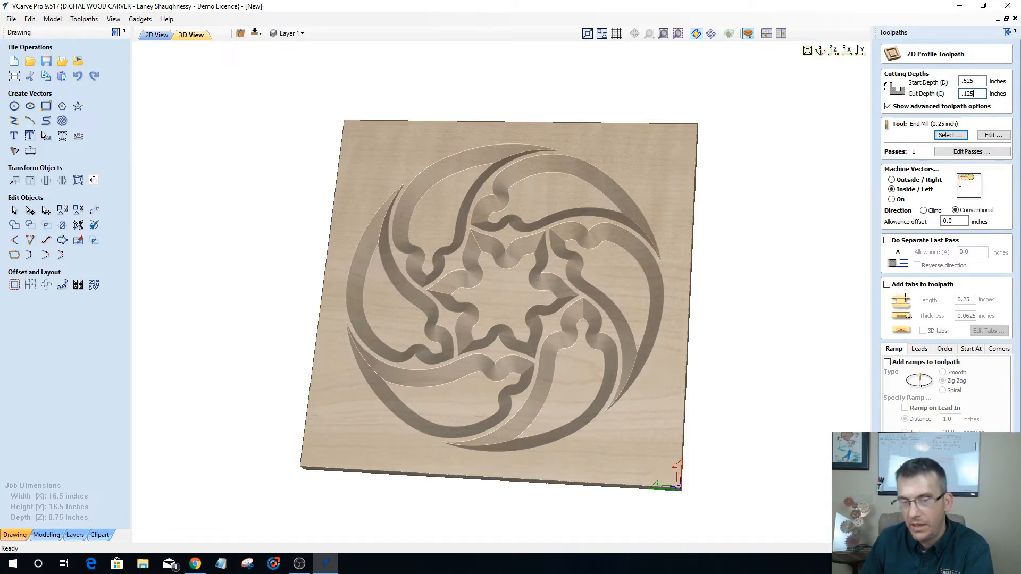
click(916, 531)
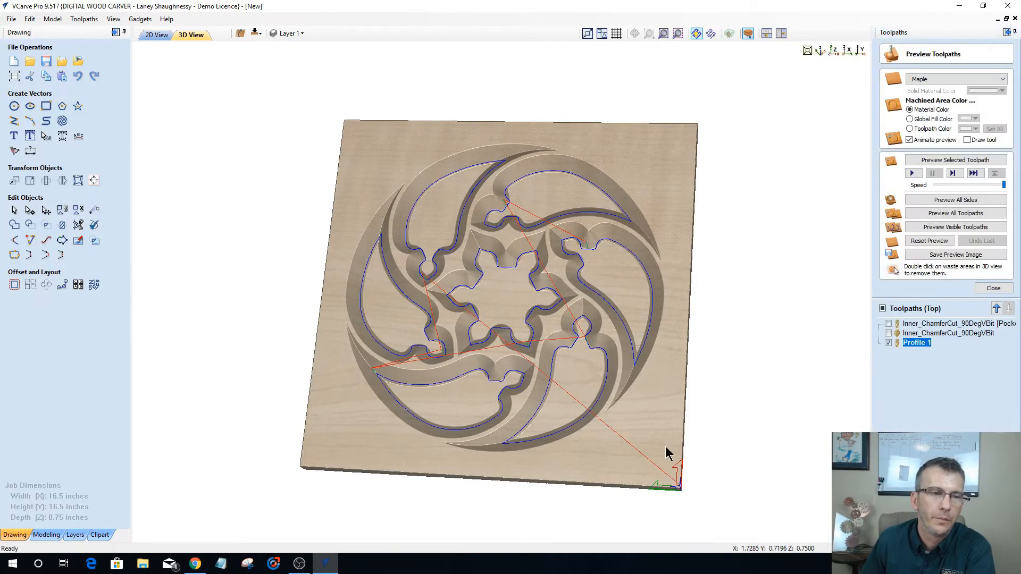
drag(685, 346, 674, 364)
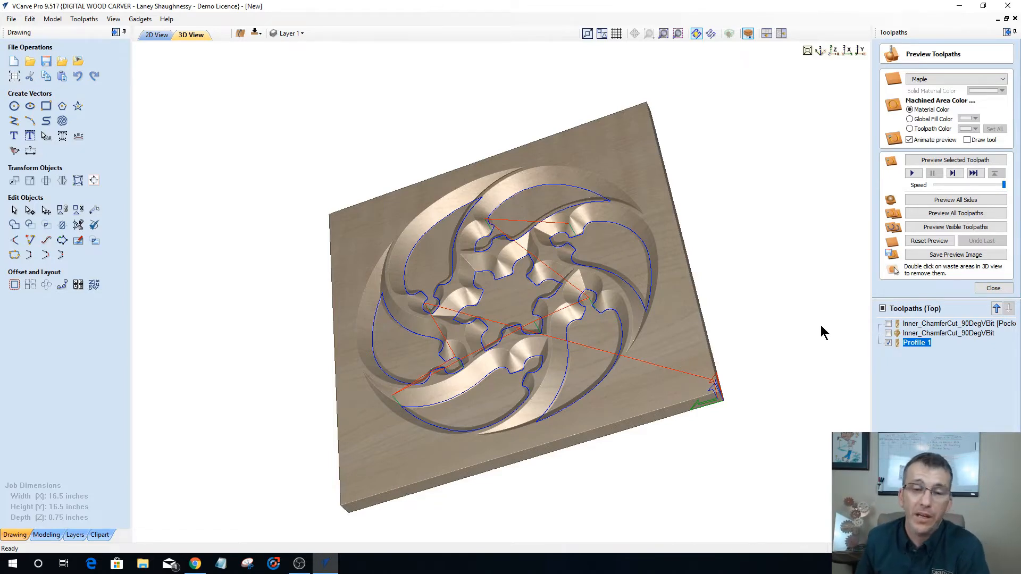
Enable tabs on the Profile 1 toolpath and place two tabs by hand on the left petal opening.
double_click(916, 343)
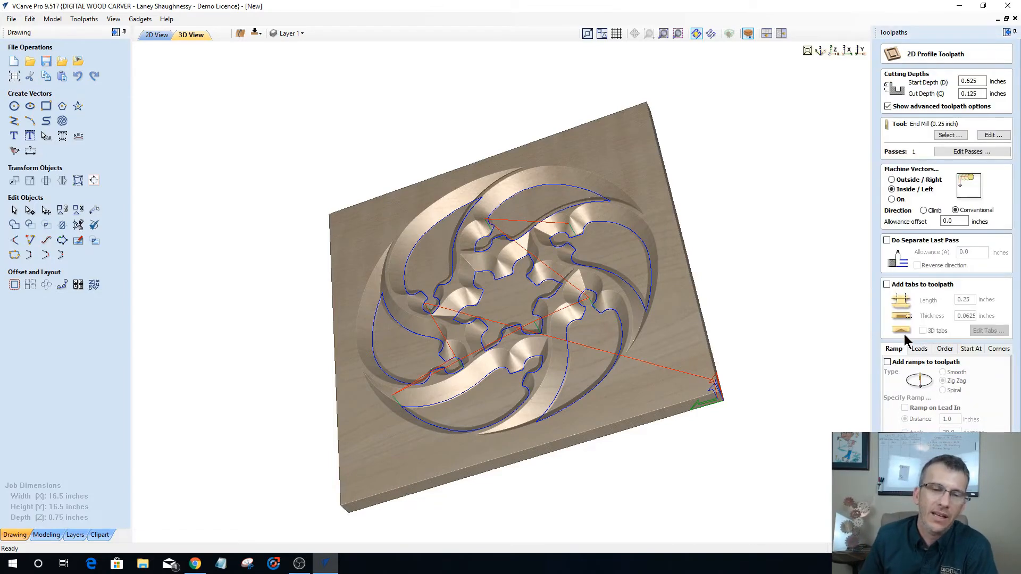
click(887, 284)
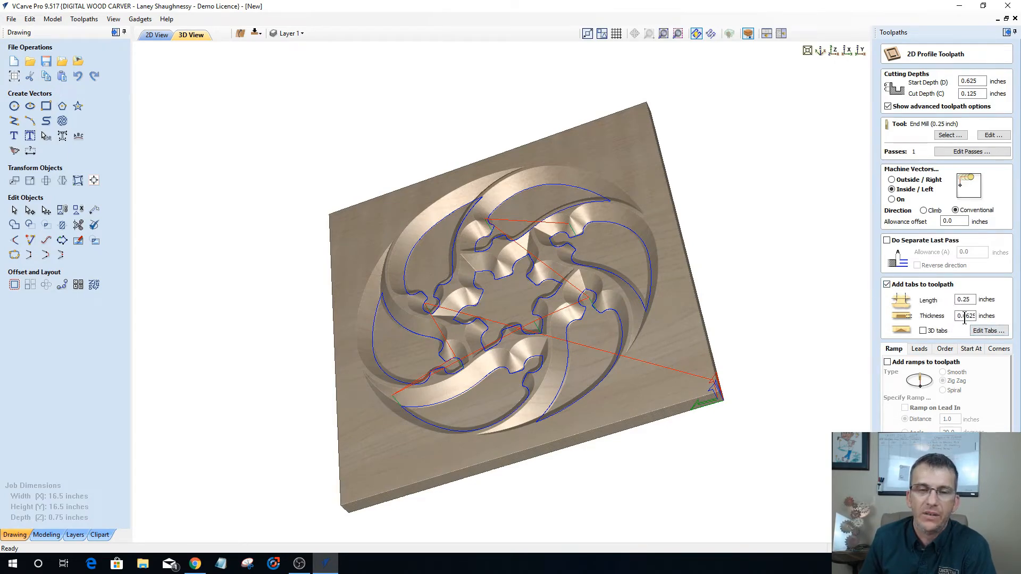
click(986, 331)
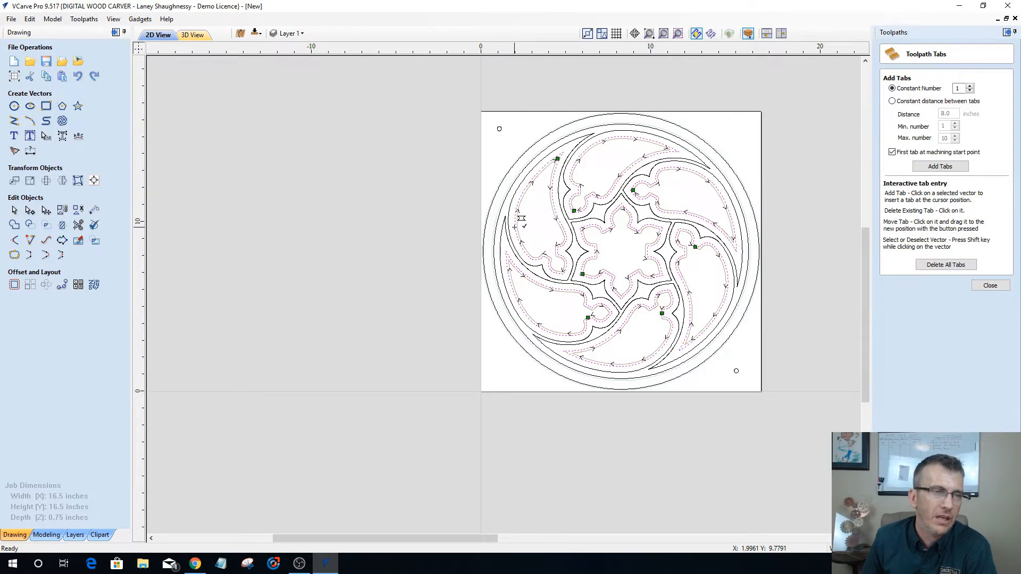
click(514, 223)
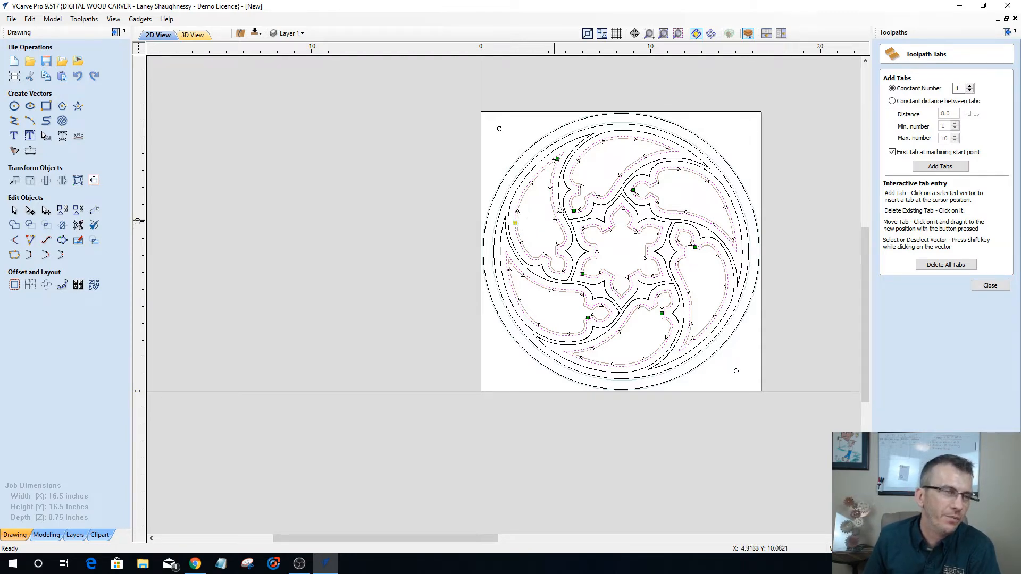
click(556, 212)
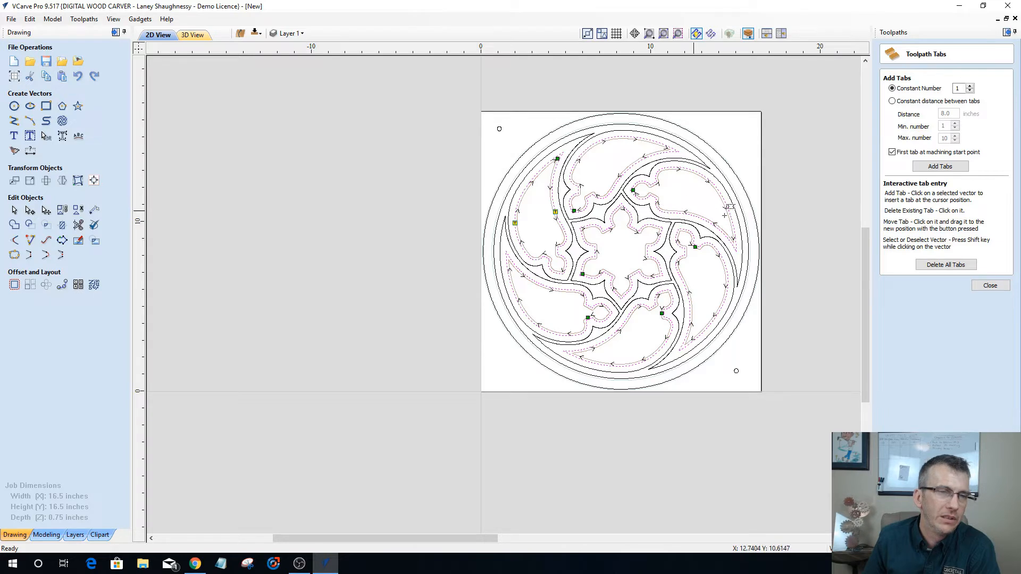
Replace the hand-placed tabs with a constant number of 2 per vector, without a first tab at the machining start point.
click(970, 86)
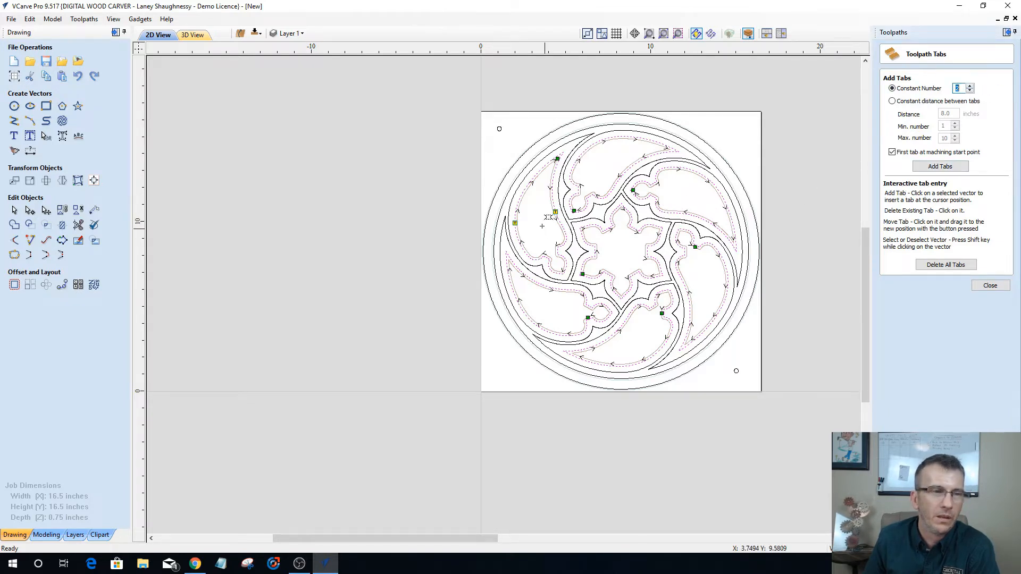
click(556, 211)
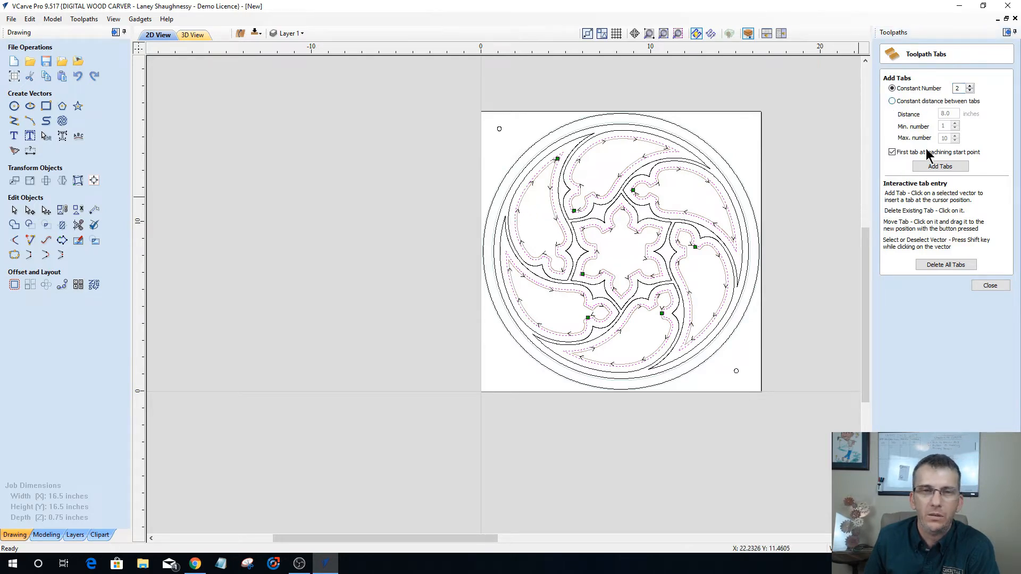
click(892, 152)
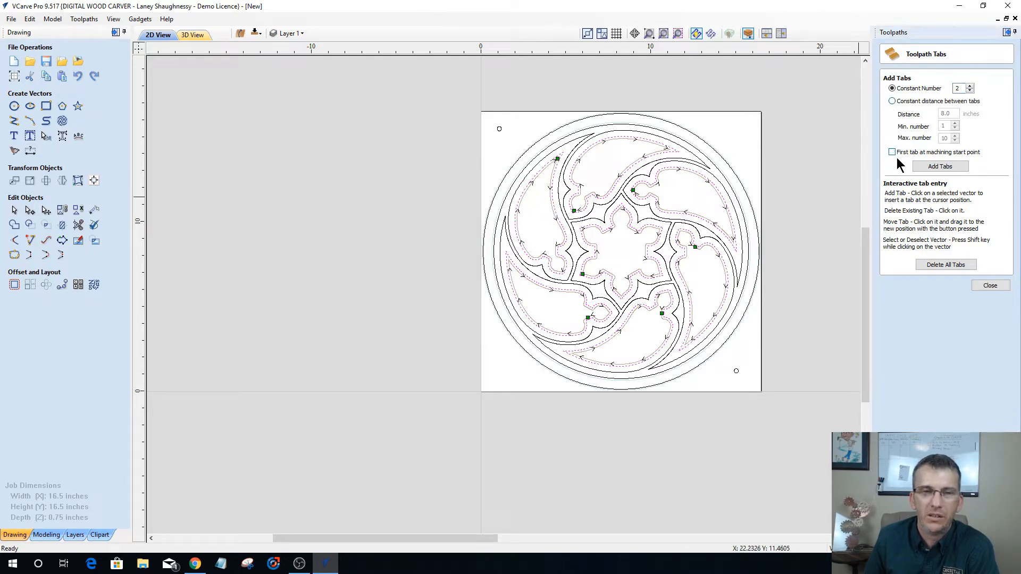
click(933, 168)
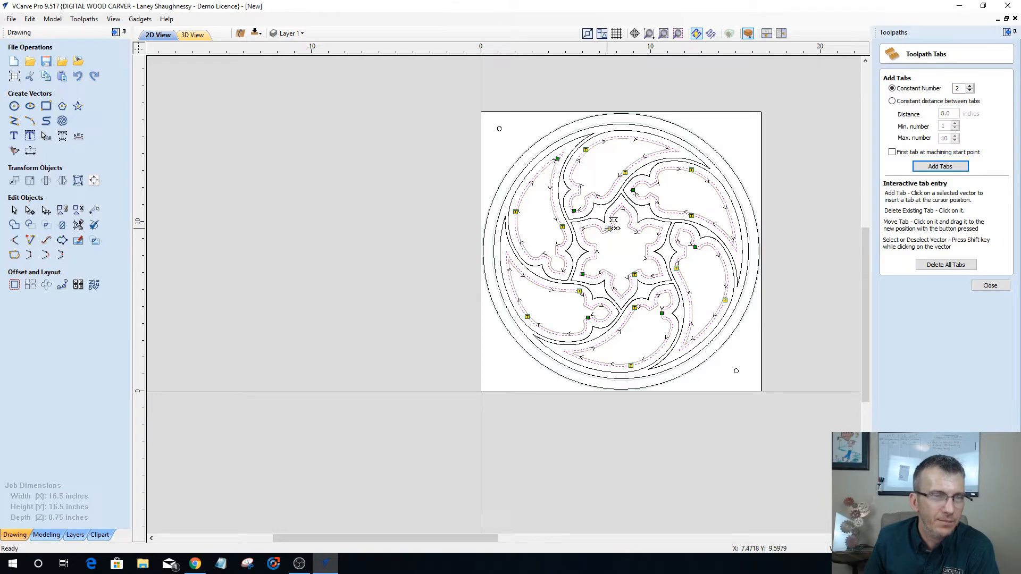
Move the inner-edge tabs of the bottom, lower-left, left and right petals onto smoother curve sections away from the lobes, and finish tab editing.
scroll(614, 226, up, 3)
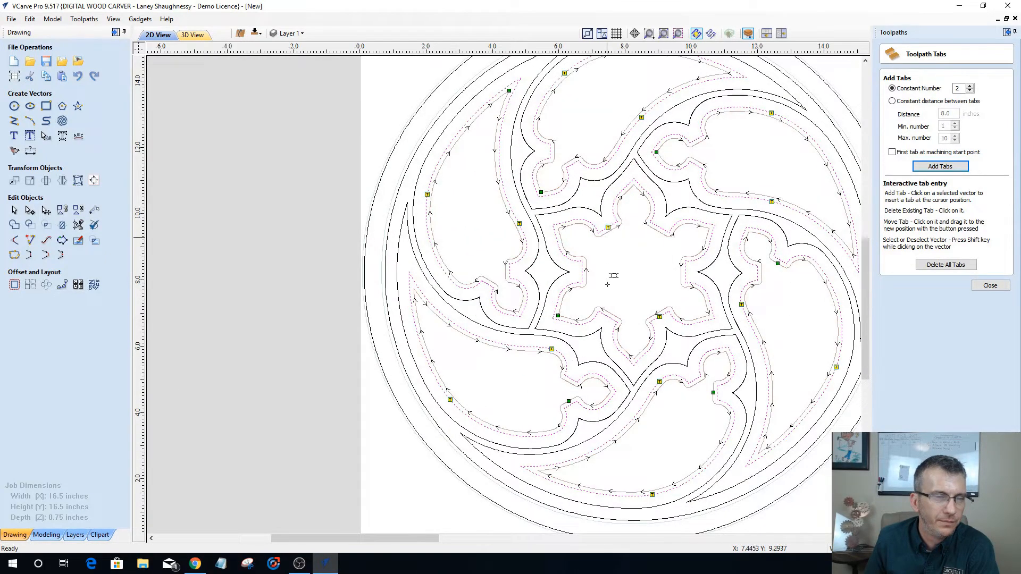
drag(647, 405, 644, 404)
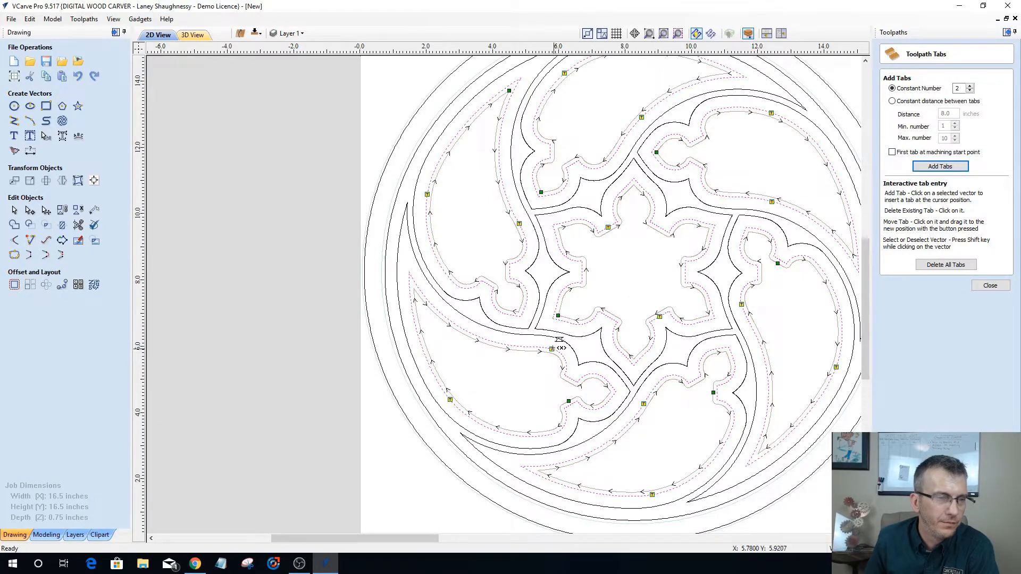
drag(551, 349, 525, 347)
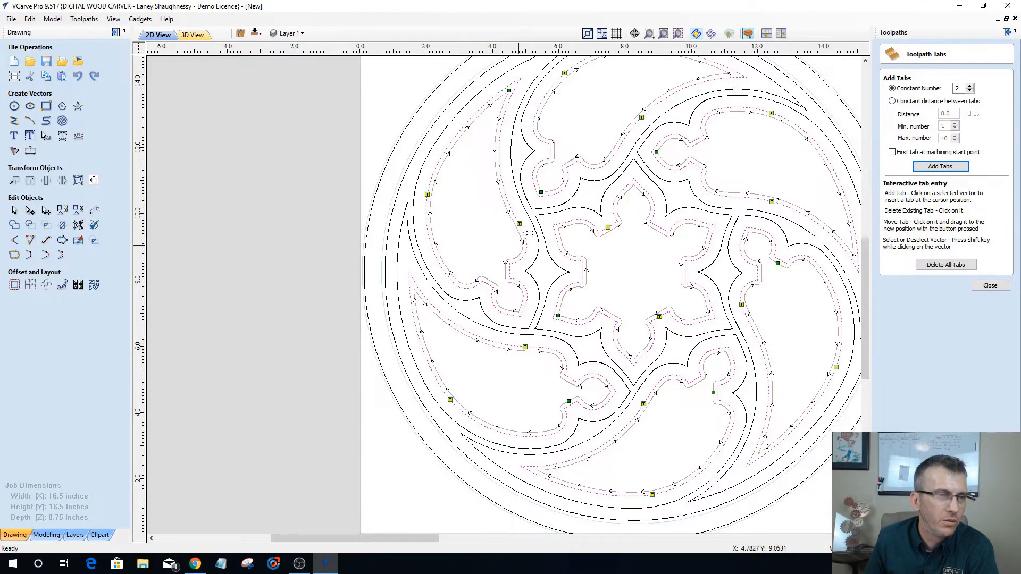
drag(508, 206, 510, 206)
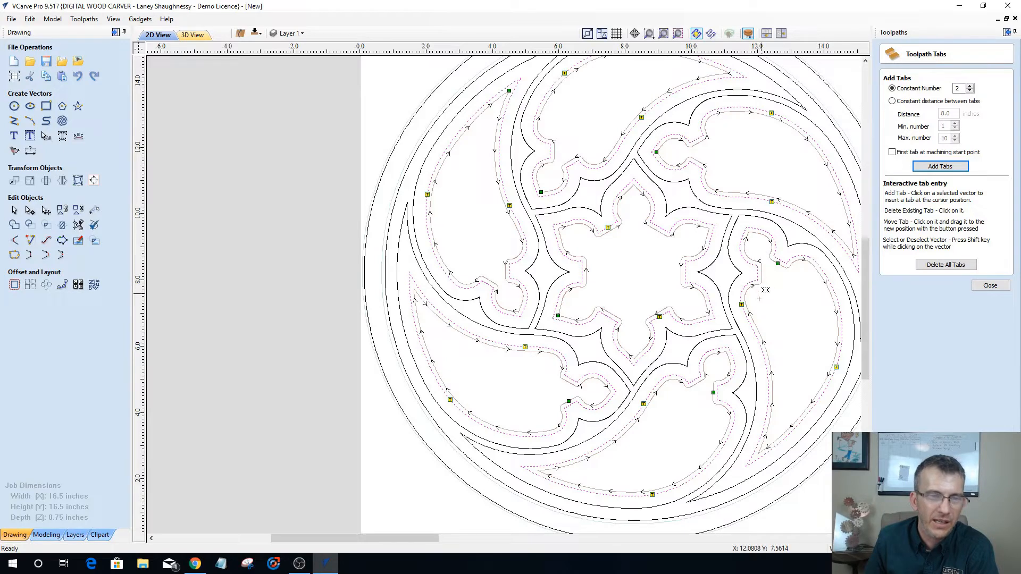
drag(741, 304, 751, 326)
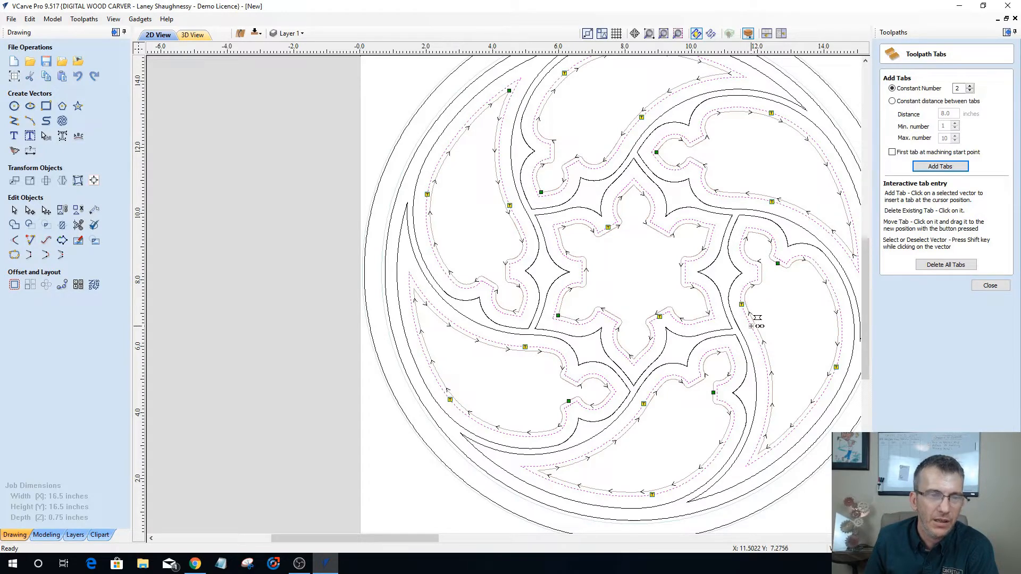
click(990, 286)
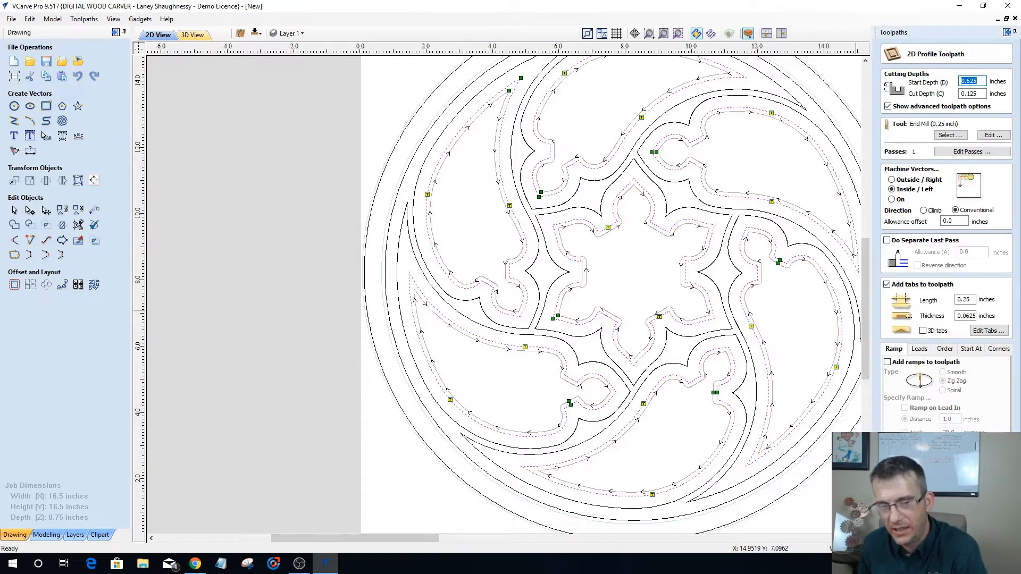
Recalculate the profile toolpath under the name Inner_ProfileCutout_.25EM and preview the cut with its tabs in 3D.
click(912, 535)
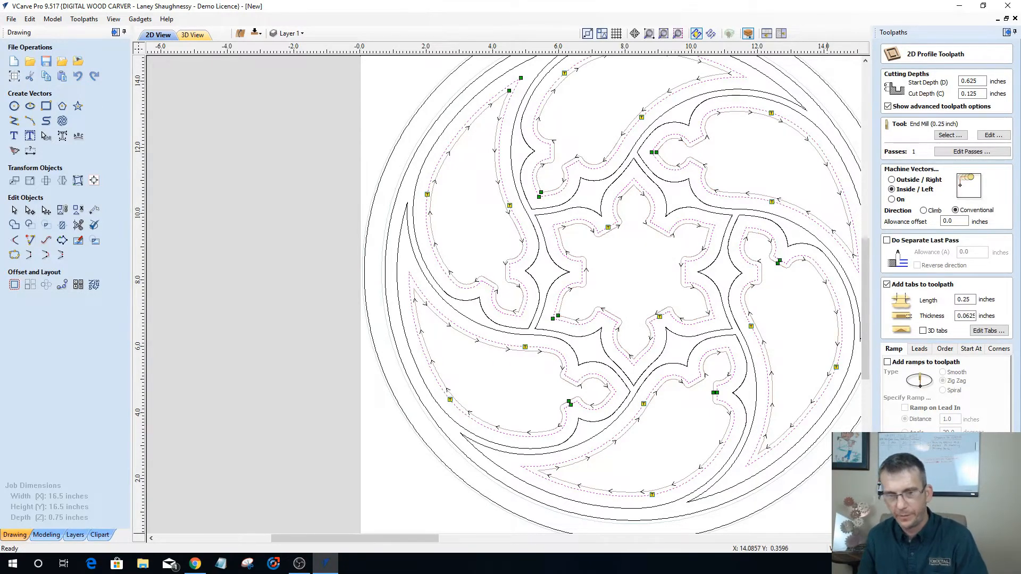
click(912, 532)
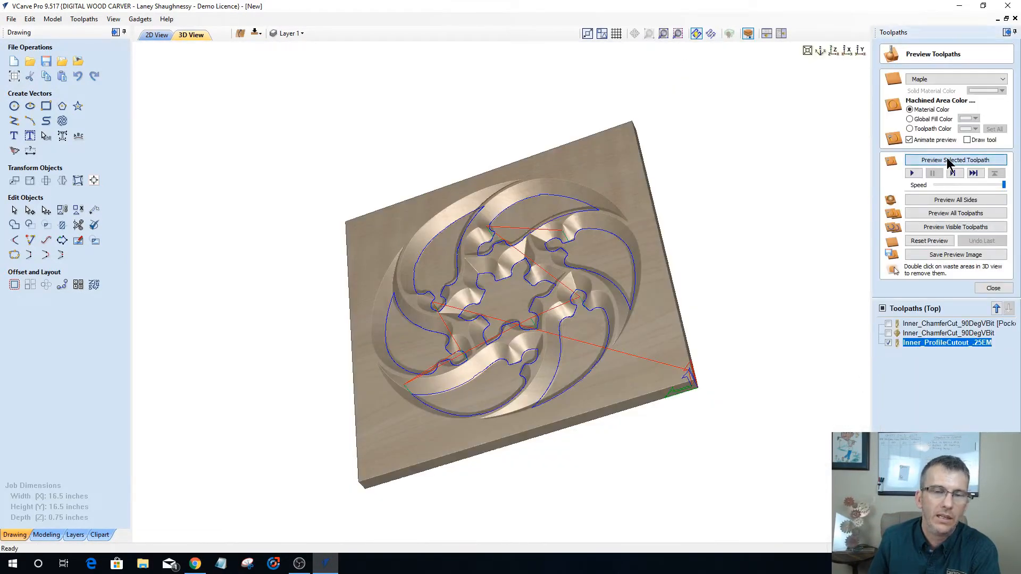
click(948, 160)
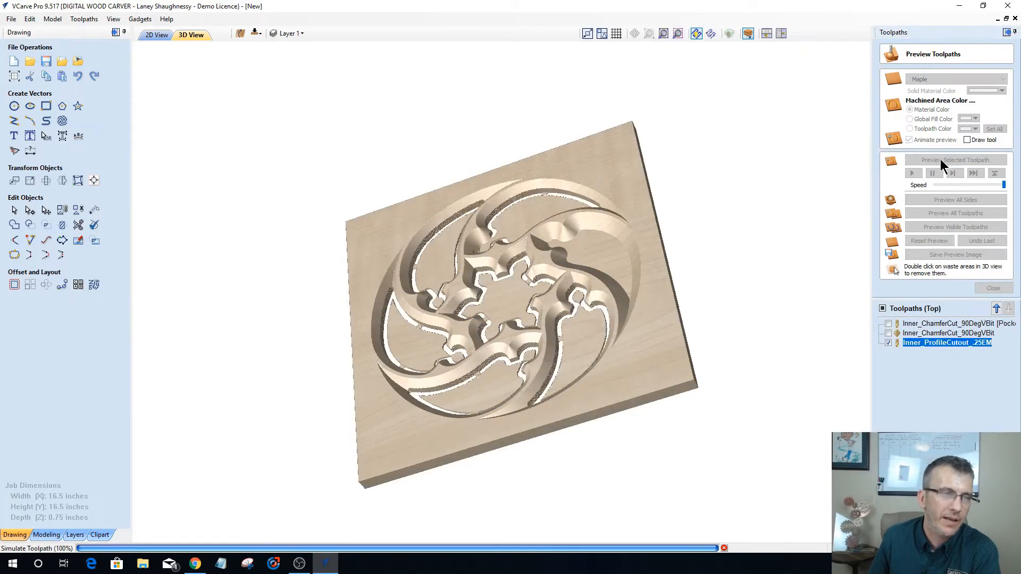
drag(576, 346, 582, 358)
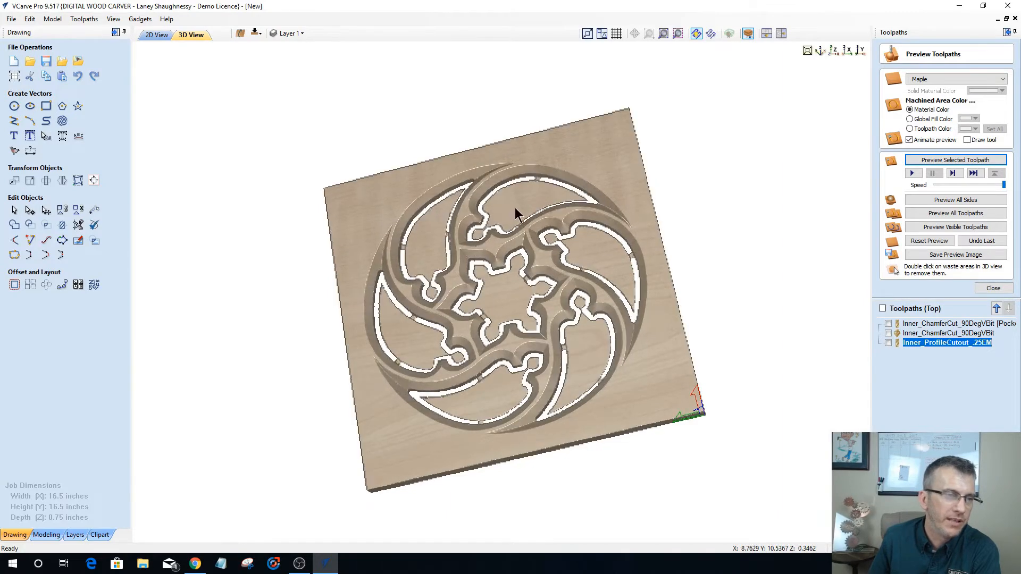
drag(519, 217, 521, 325)
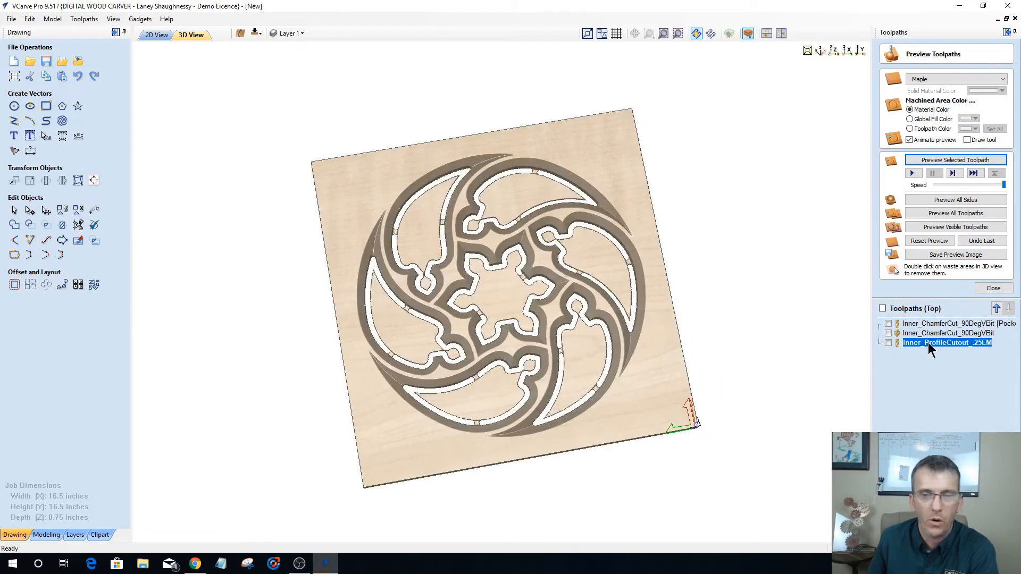
Turn off tabs for Inner_ProfileCutout_.25EM, add zig zag ramps with a 0.75 inch distance, and recalculate the toolpath.
mouse_move(927, 342)
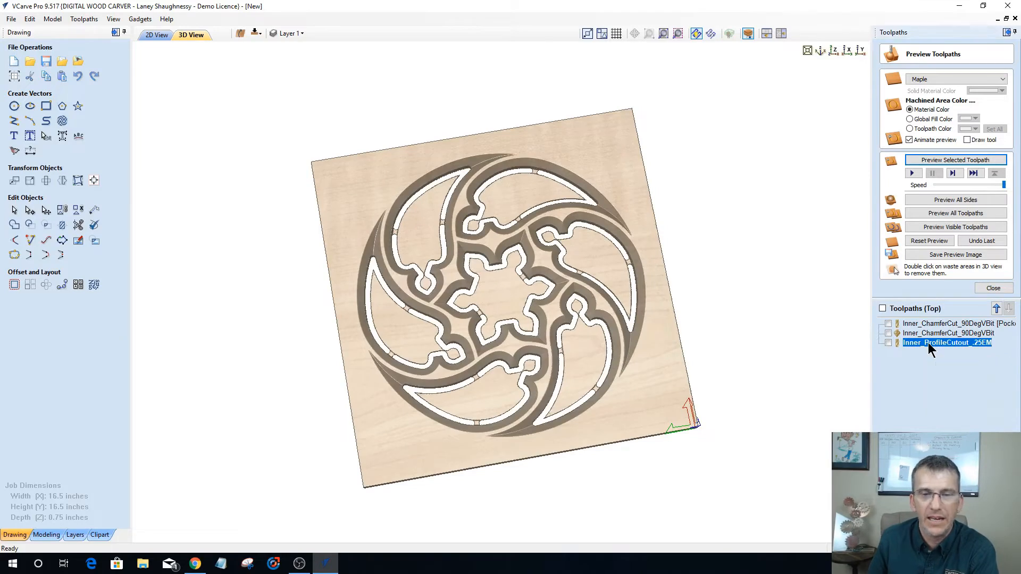
double_click(927, 343)
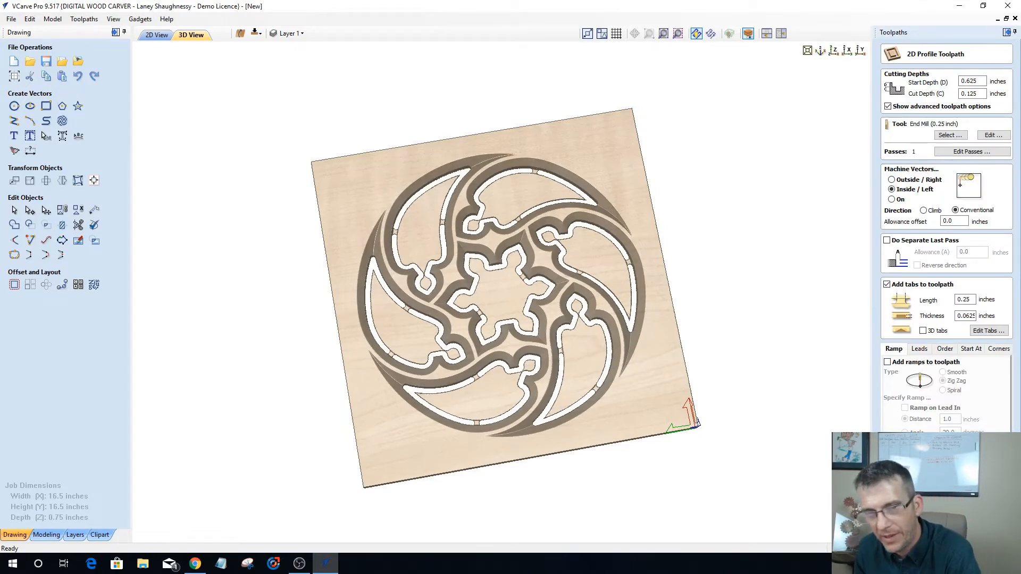
click(887, 285)
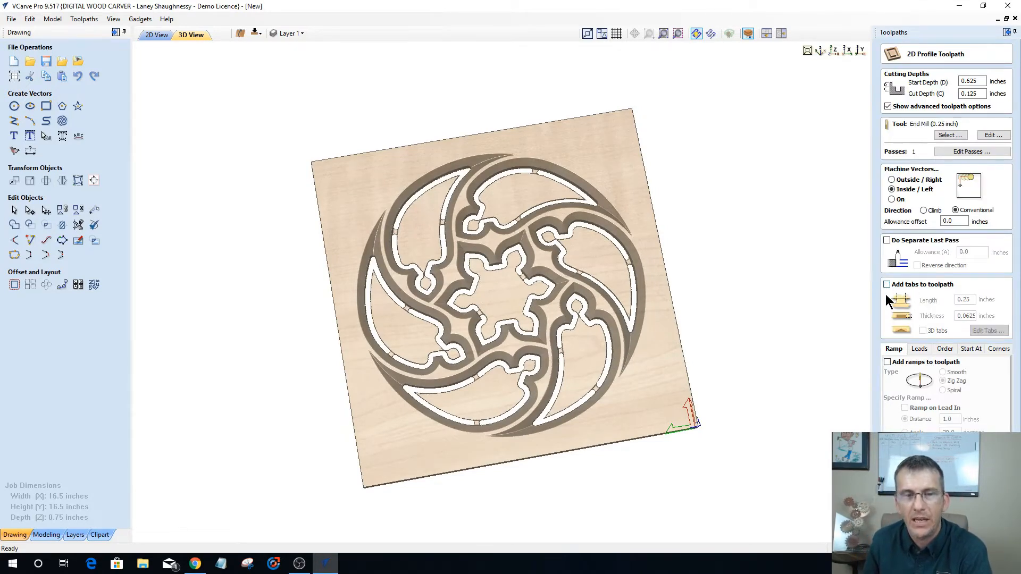
click(888, 362)
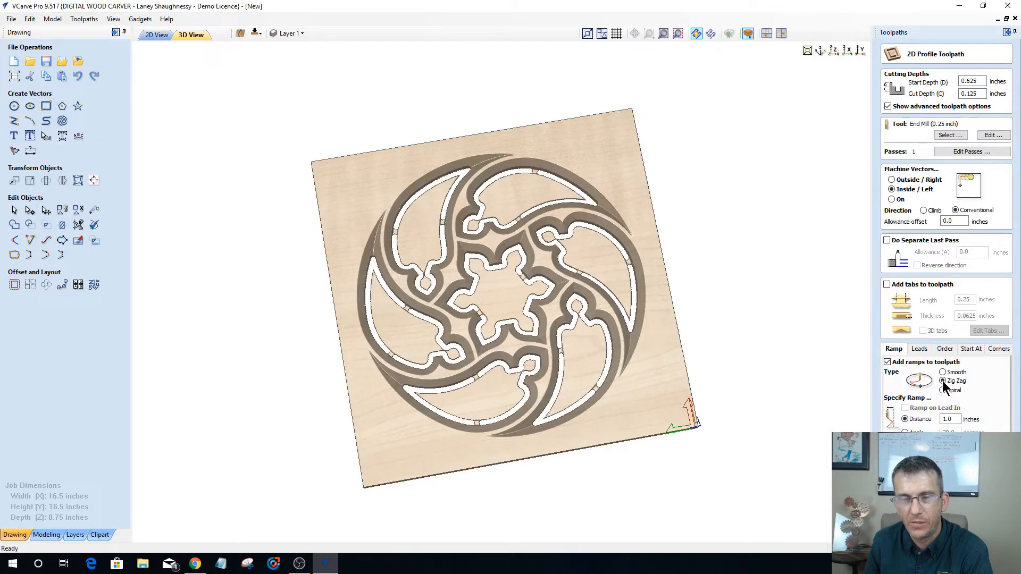
double_click(951, 420)
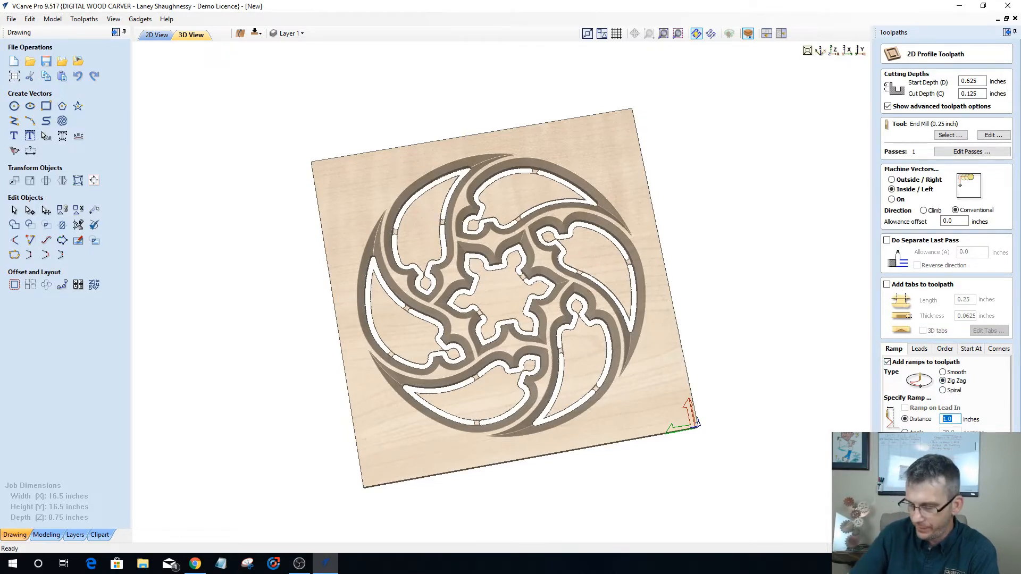
text(.75)
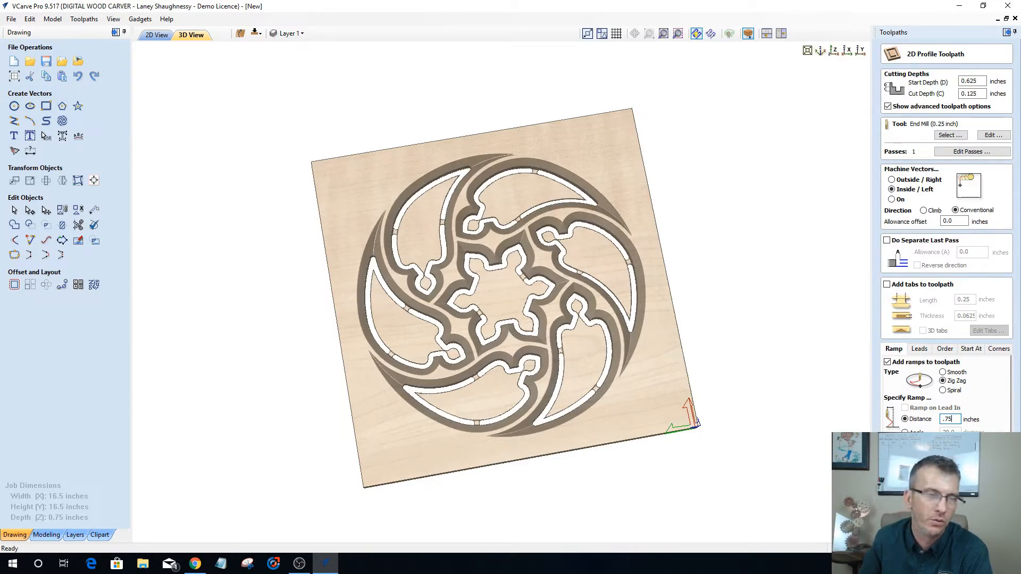
key(Return)
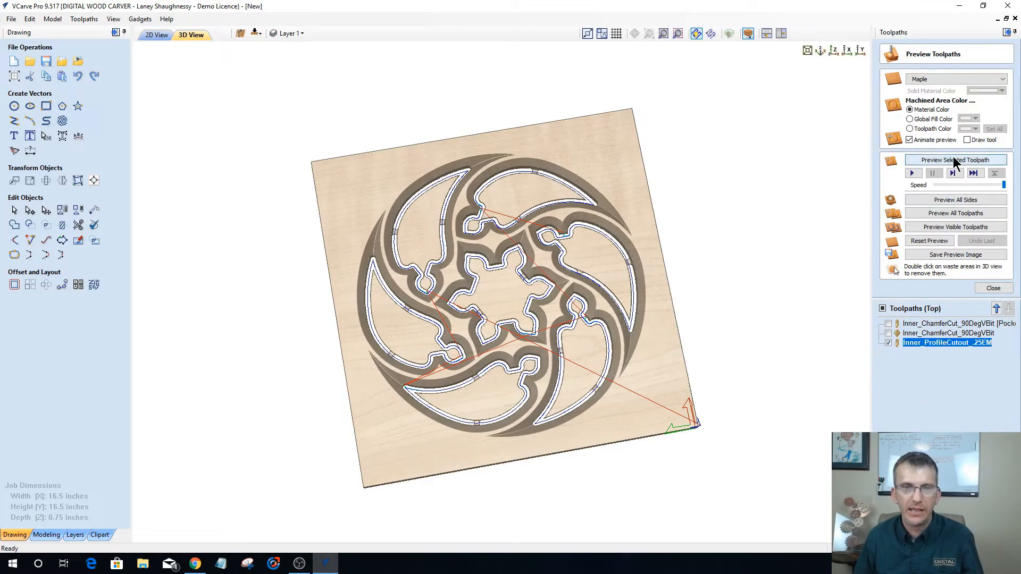
Preview the Inner_ProfileCutout_.25EM toolpath in 3D and remove the loose waste pieces from the six petals and the centre star.
click(947, 160)
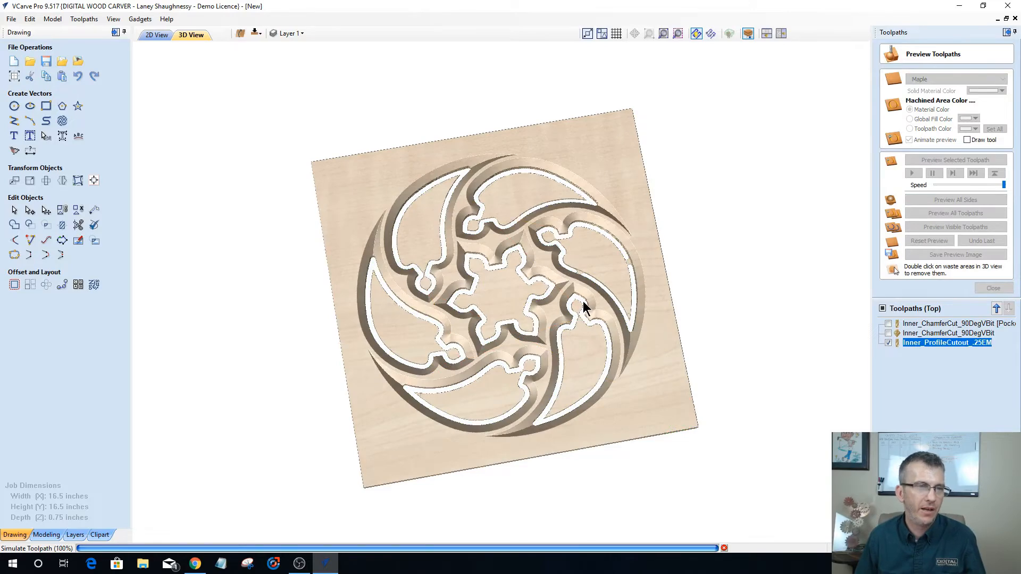
double_click(510, 201)
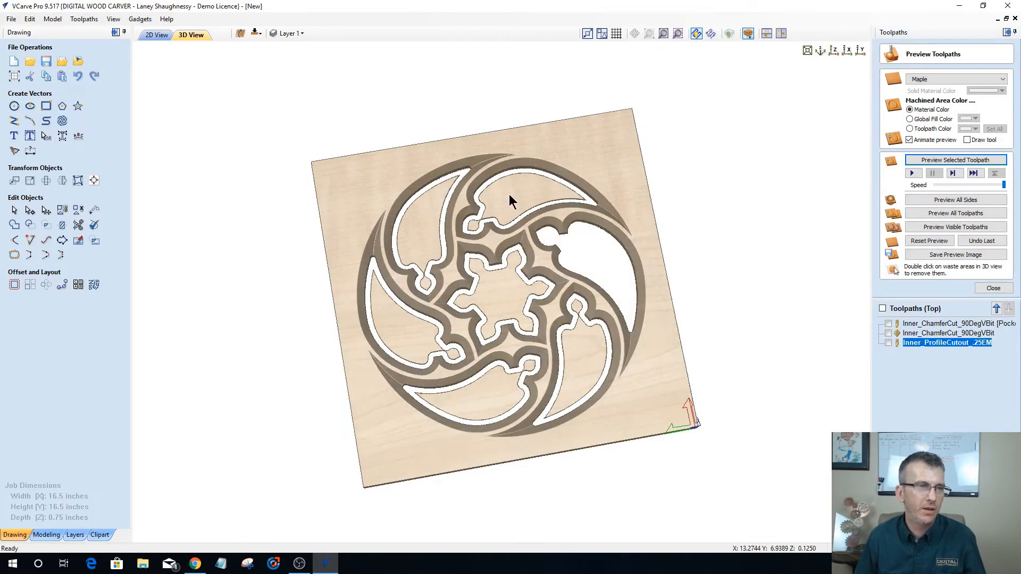
double_click(414, 247)
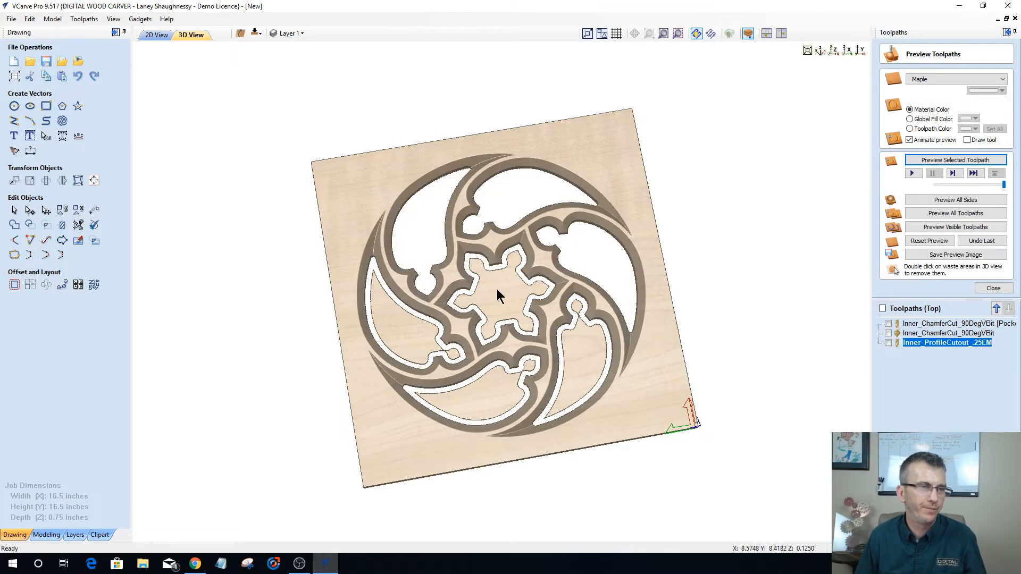
double_click(497, 288)
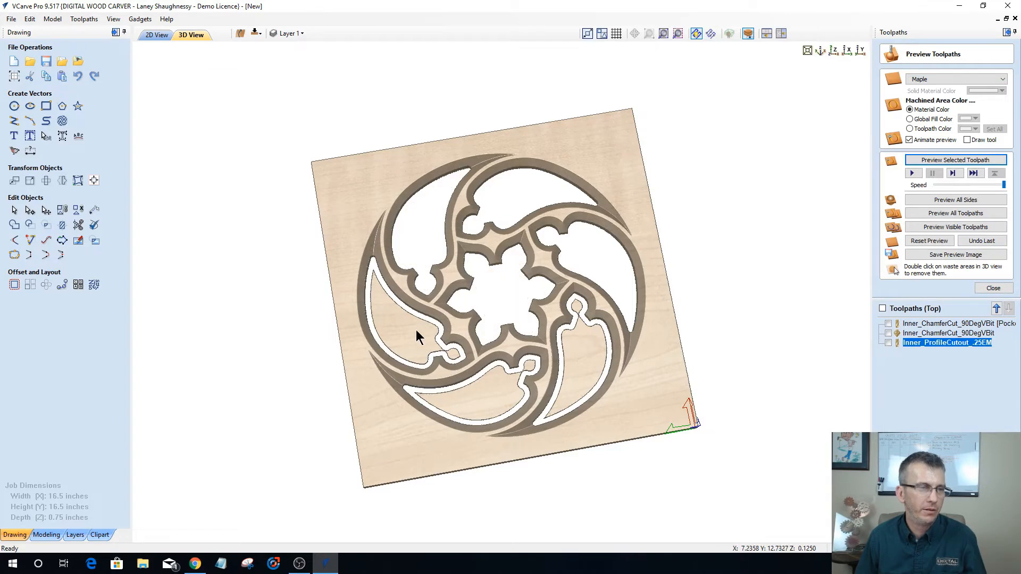
double_click(417, 330)
double_click(481, 406)
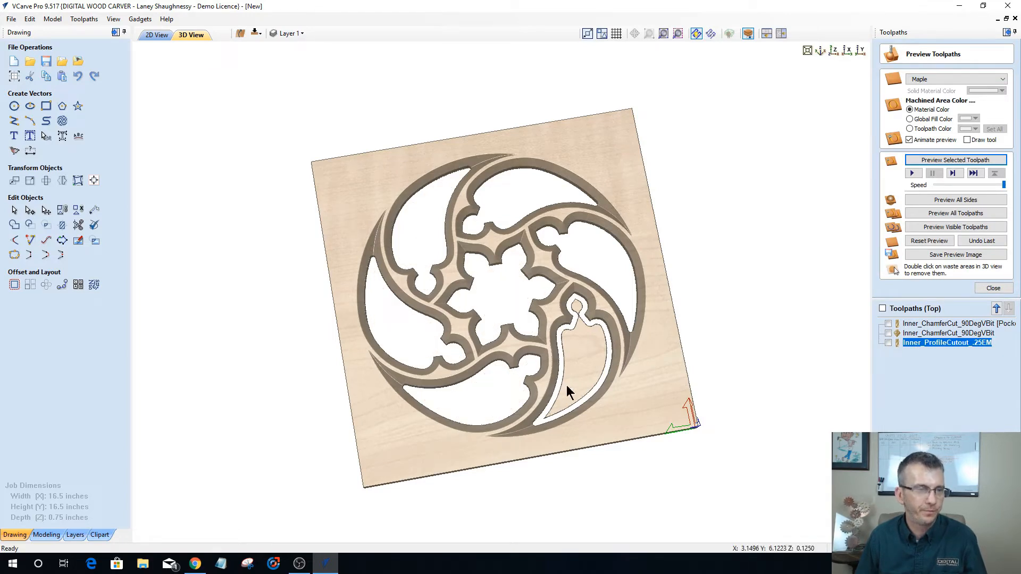
double_click(567, 385)
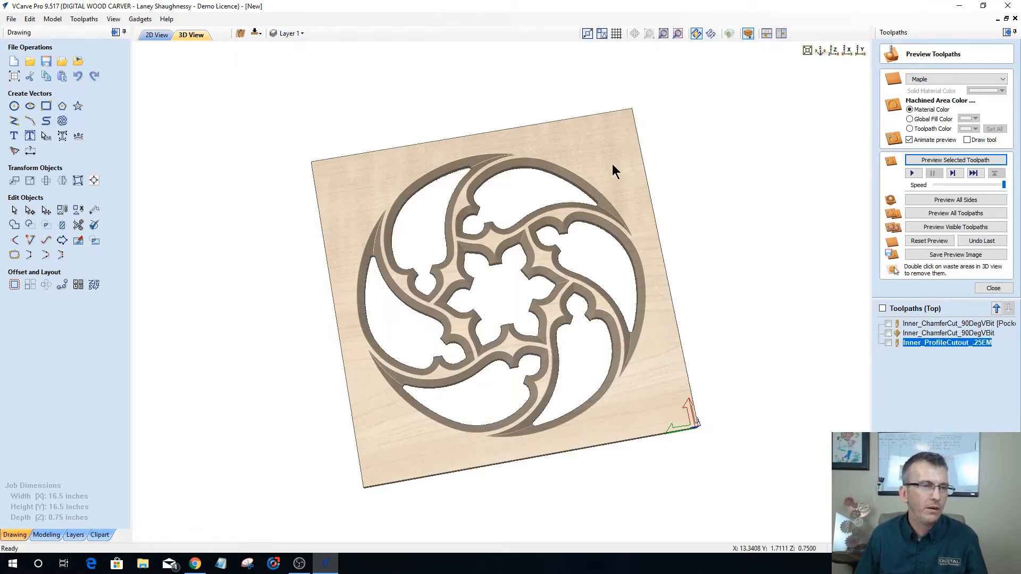
mouse_move(627, 281)
mouse_down()
mouse_move(622, 260)
mouse_move(436, 221)
mouse_move(477, 167)
mouse_move(585, 148)
mouse_up()
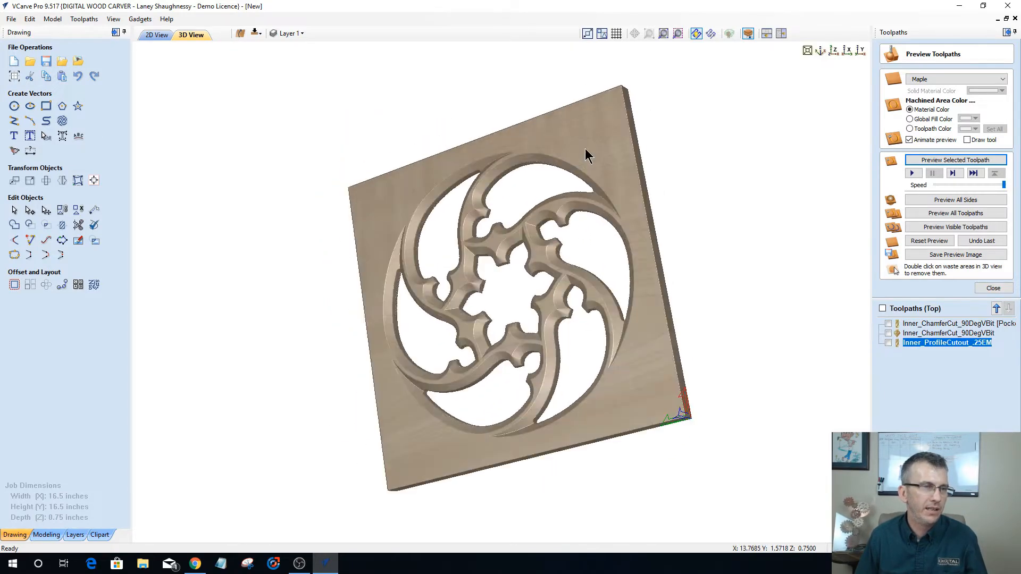
Start a drilling toolpath on the two small corner alignment circles, with a 0.75 inch start depth and 0.25 inch cut depth.
click(149, 32)
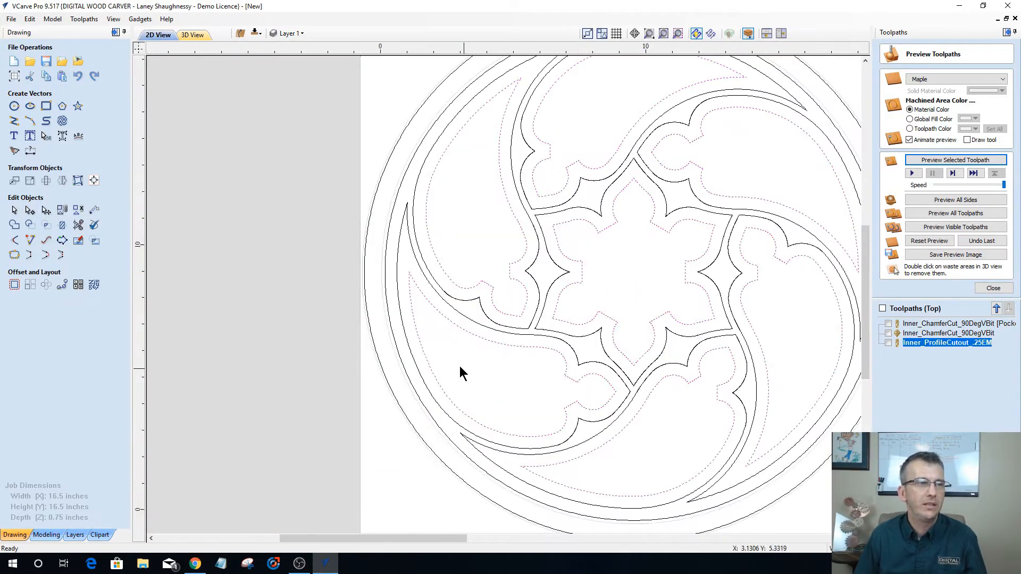
scroll(461, 372, down, 1)
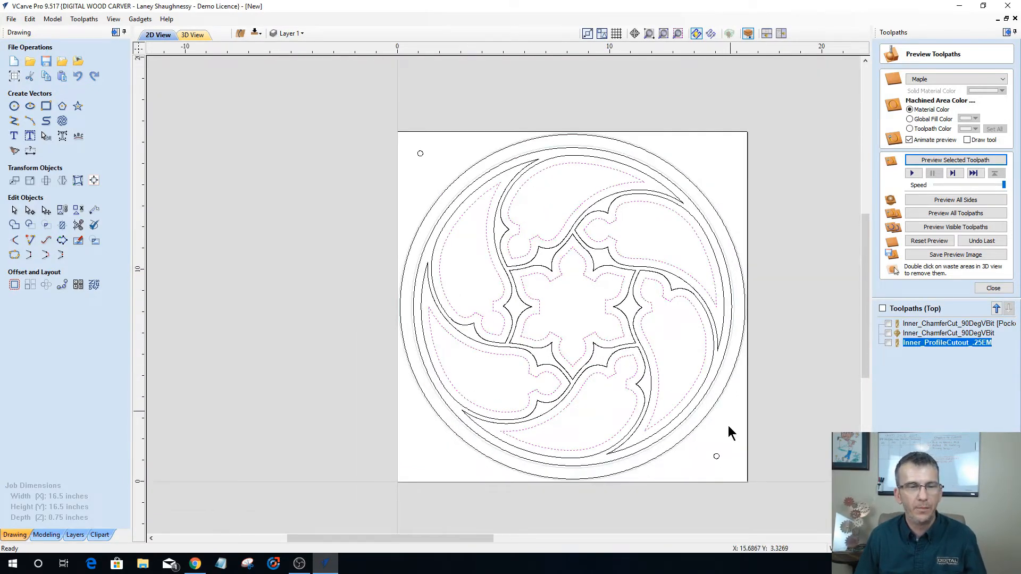
drag(702, 445, 726, 467)
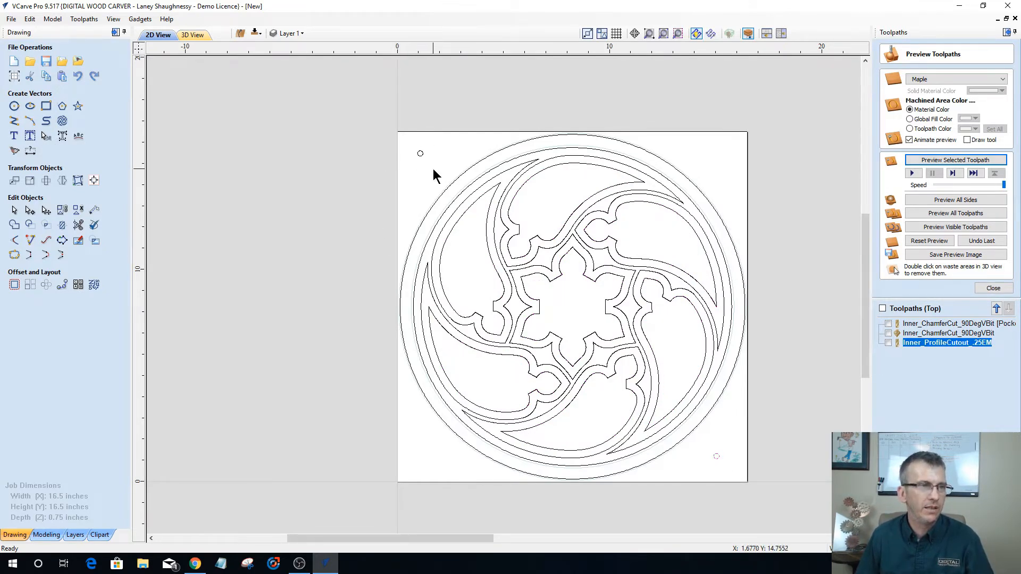
click(992, 288)
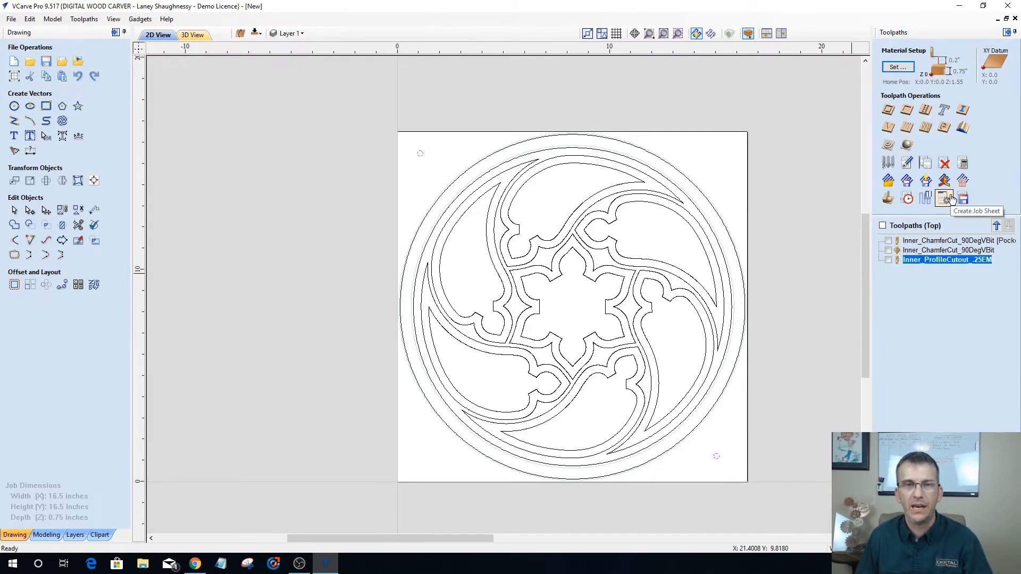
click(898, 151)
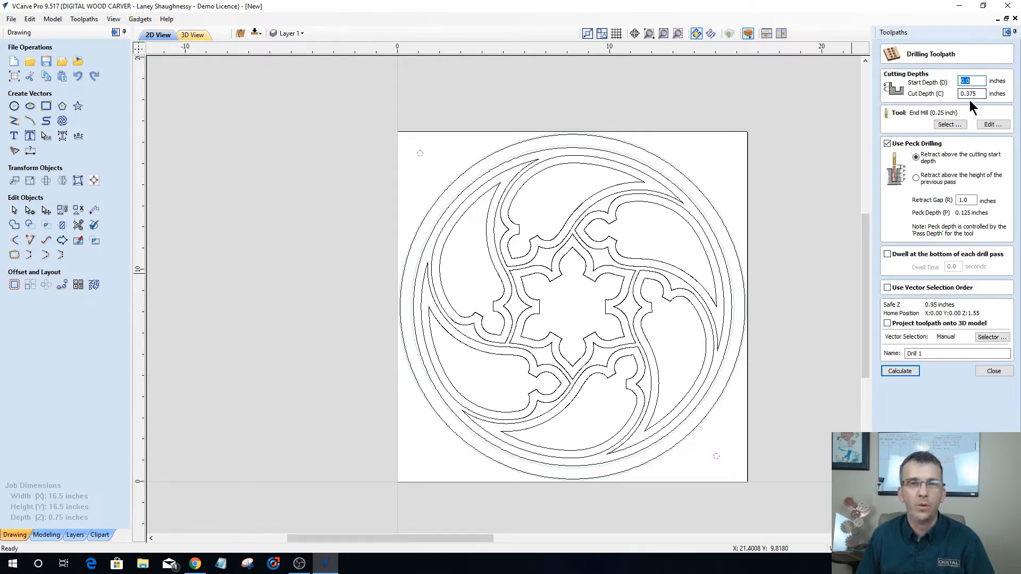
key(Tab)
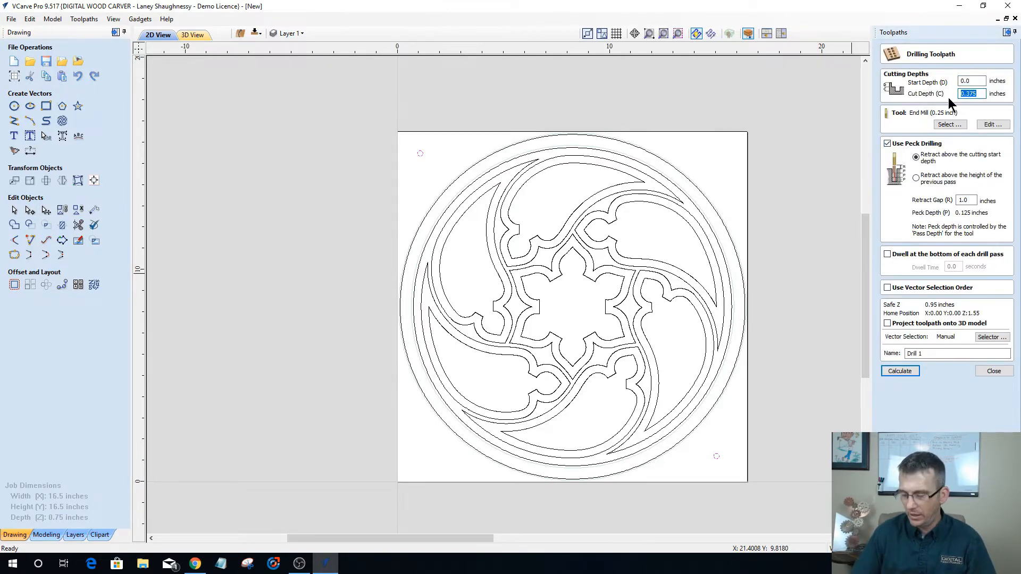
text(.25)
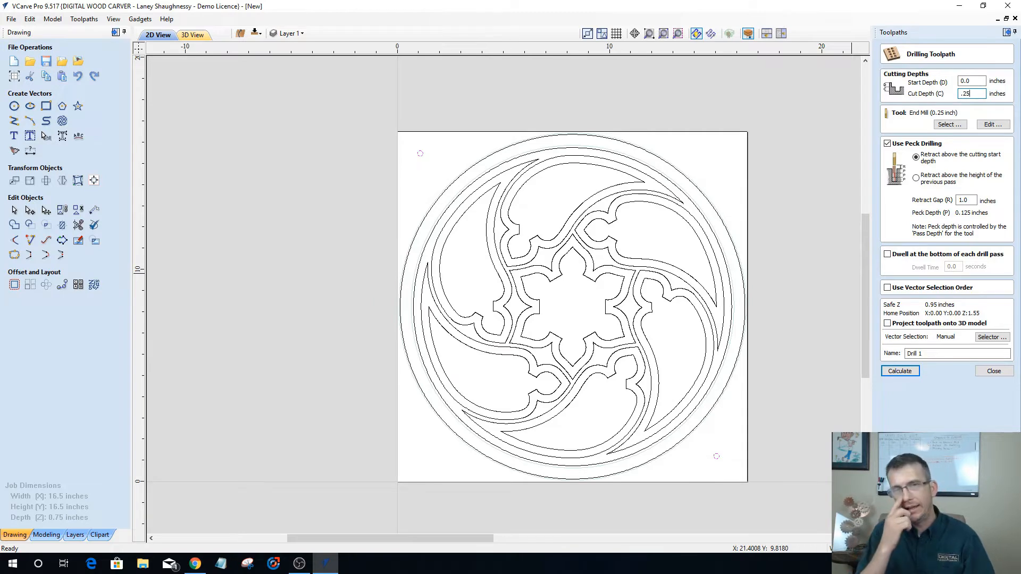
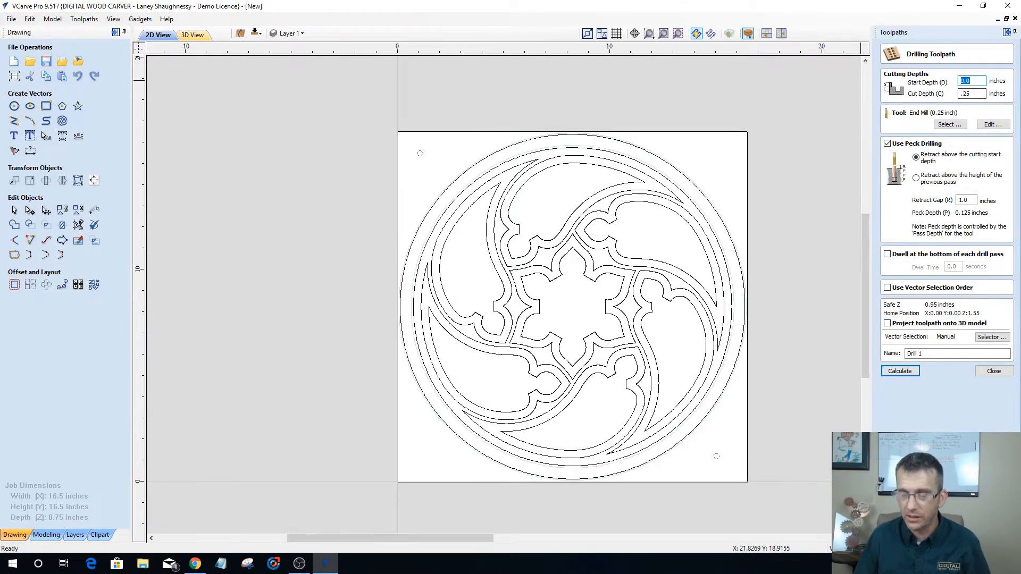
text(.75)
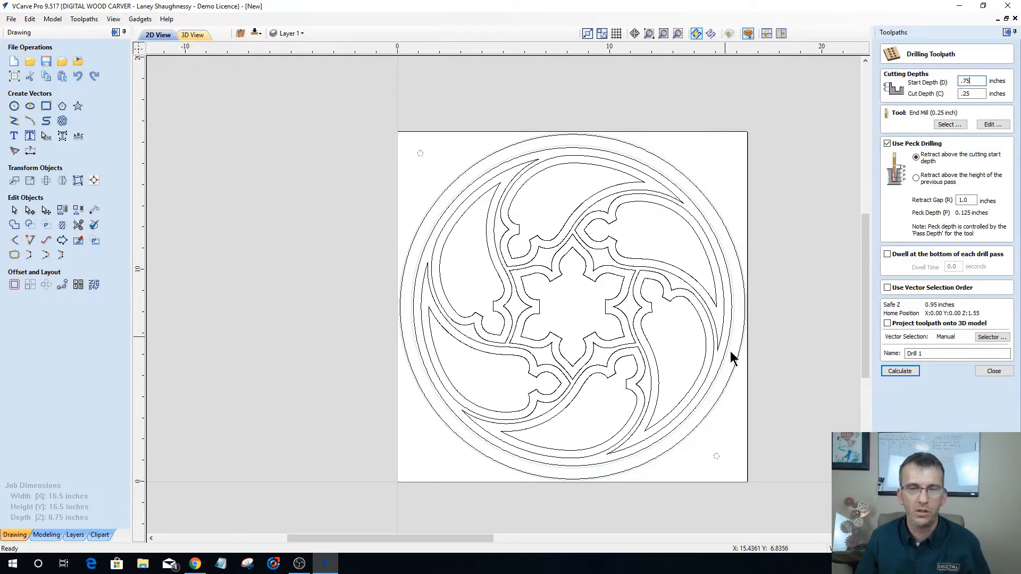
Name the drilling toolpath WasteBoard_AlignmentHoles_.25EM and calculate it, accepting the cut through the material.
drag(929, 353, 886, 350)
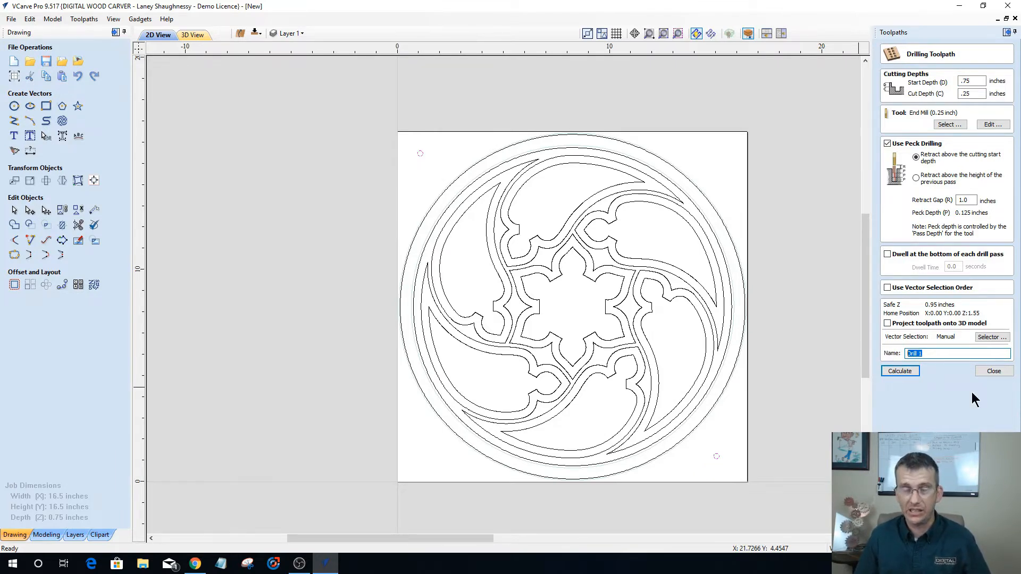
text(Wa)
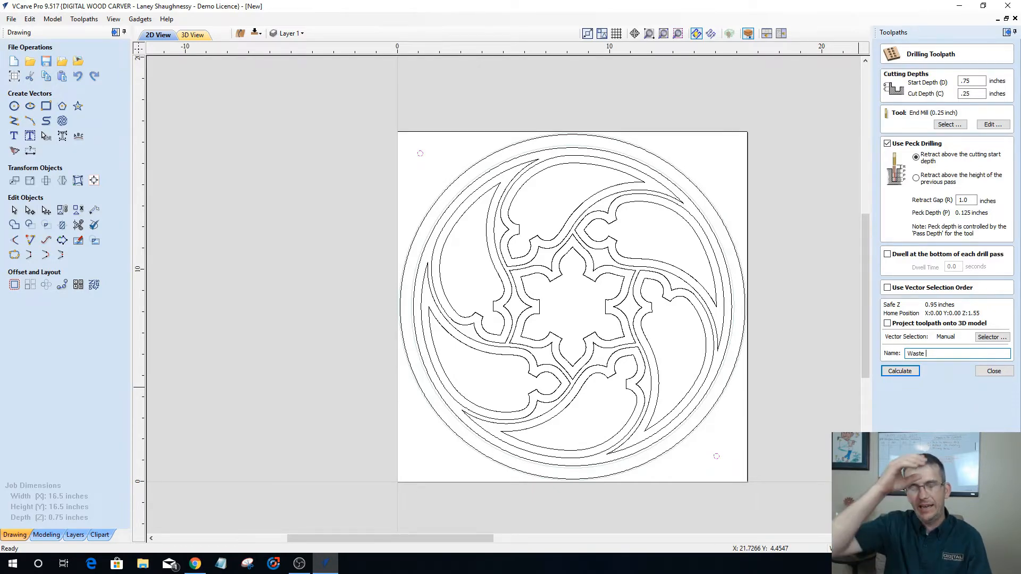
text(ste)
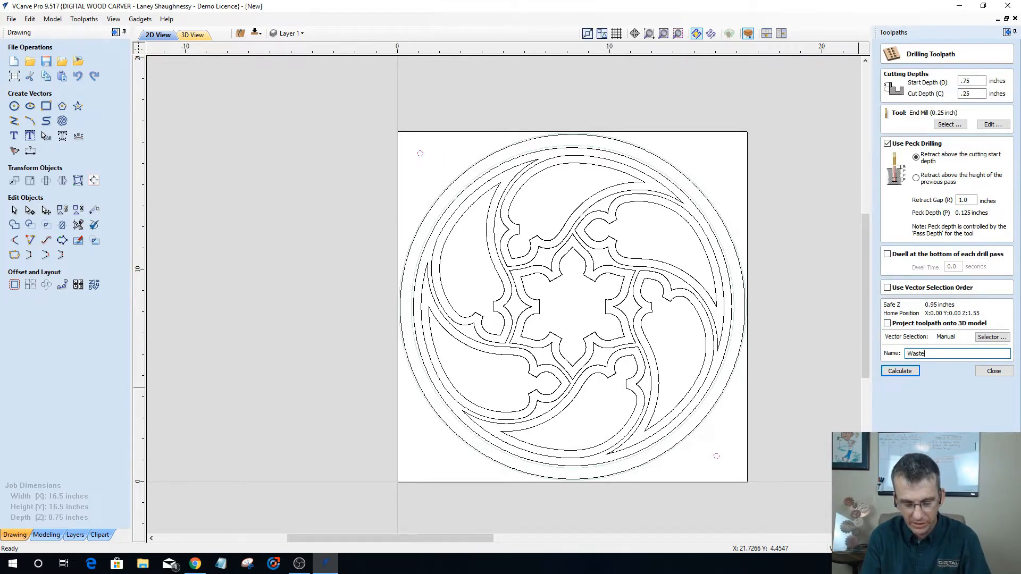
text(r)
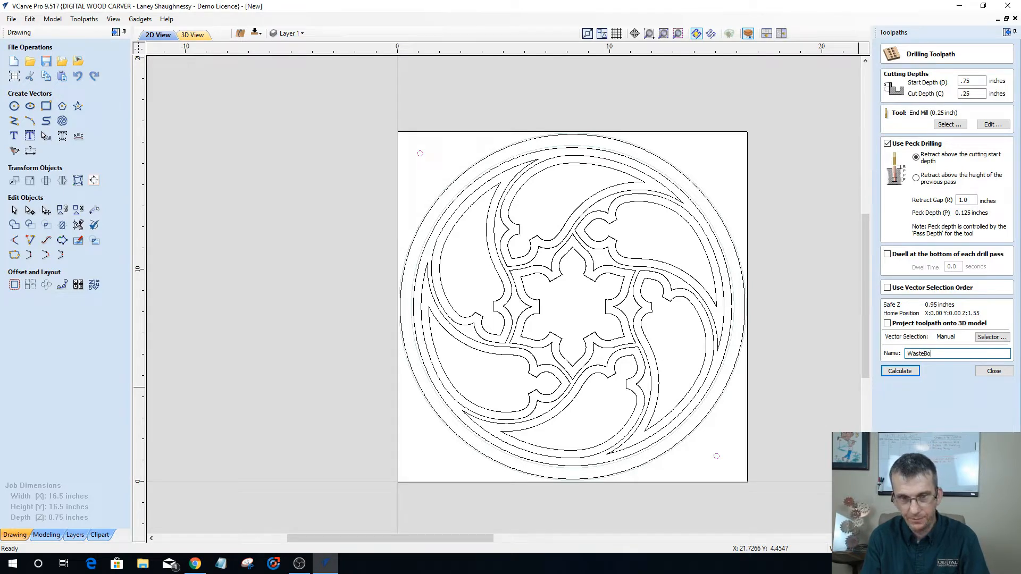
text(rd_)
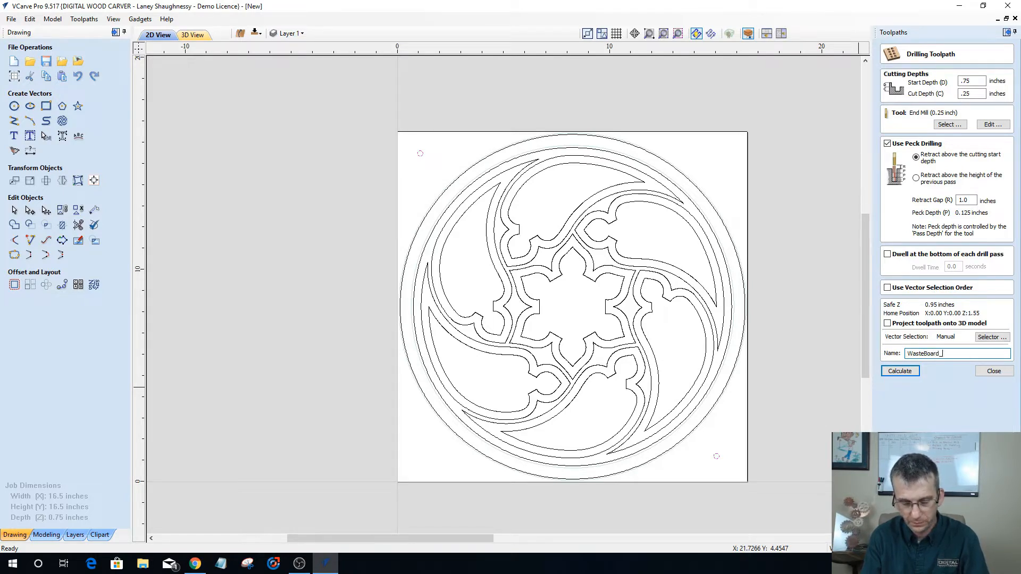
text(AlignmentHoles_)
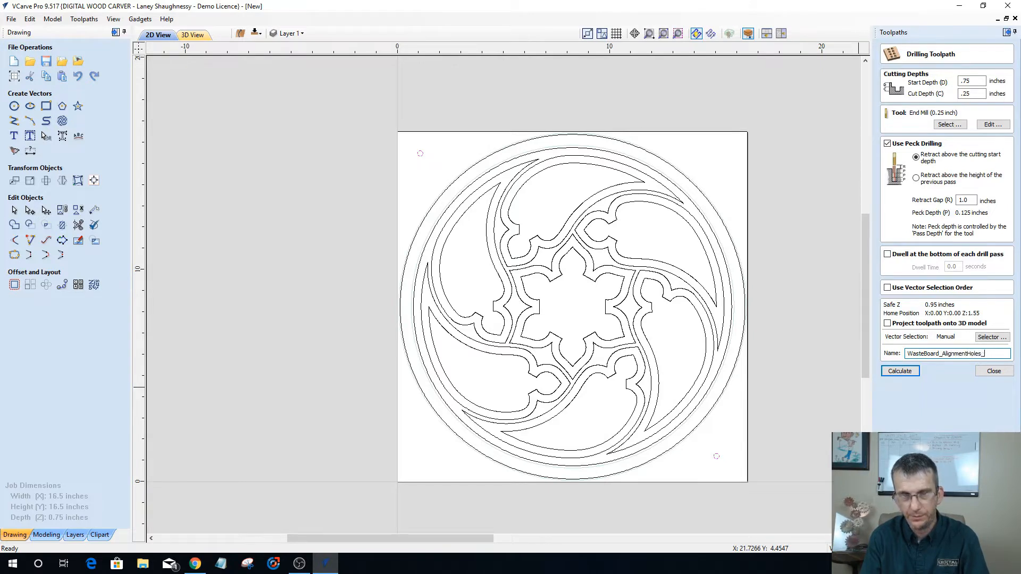
text(.25E)
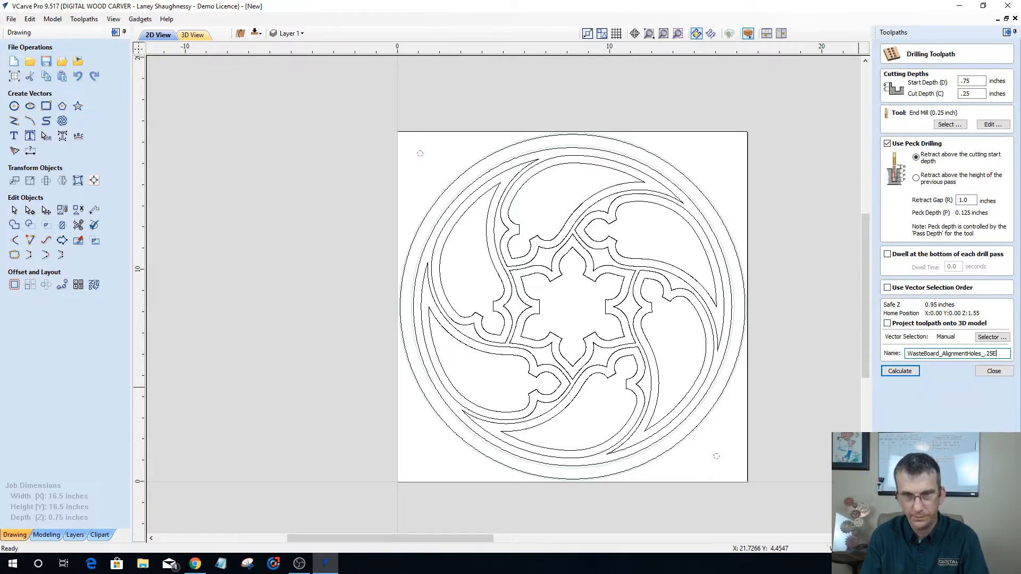
text(M)
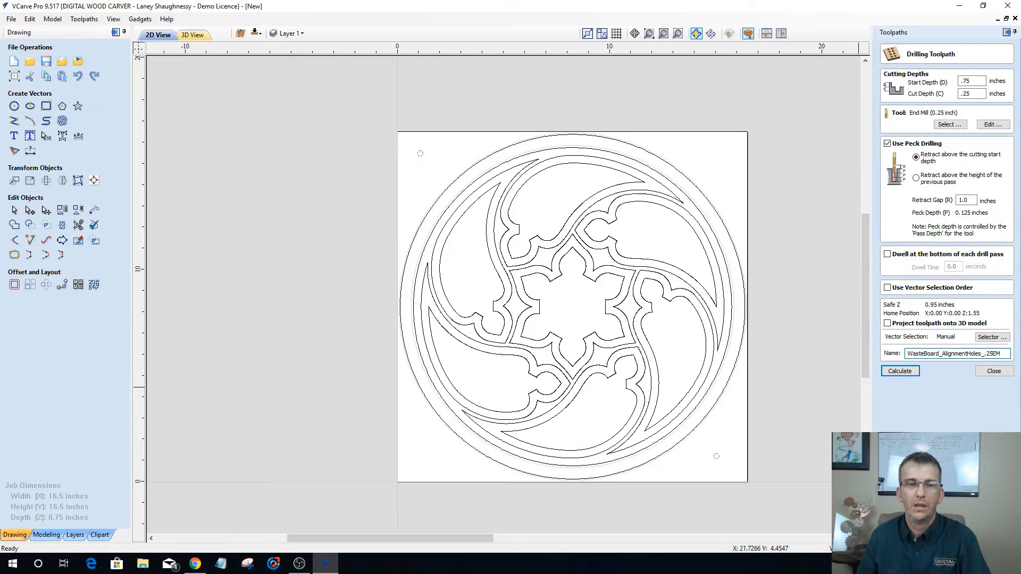
click(887, 369)
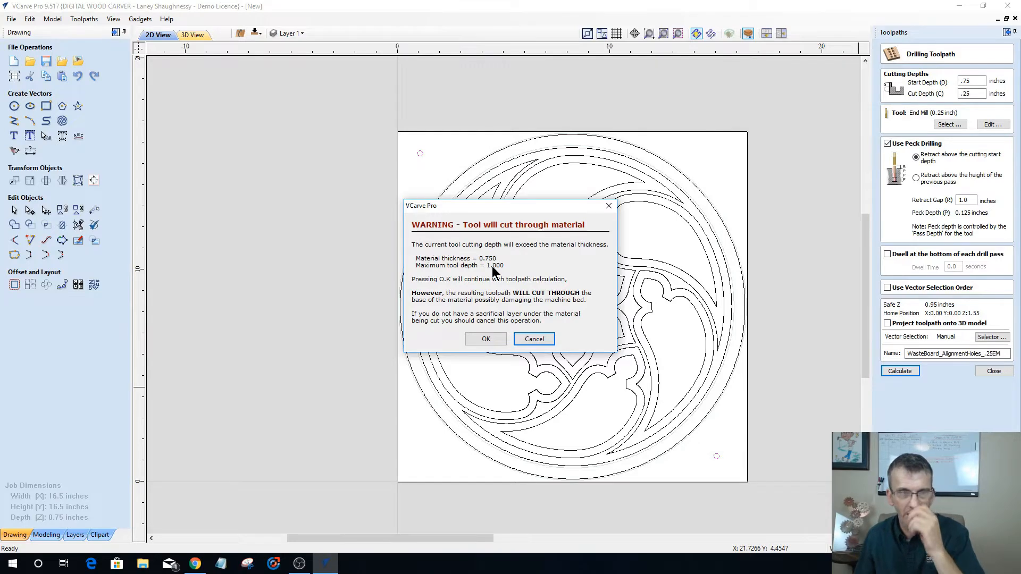
click(486, 339)
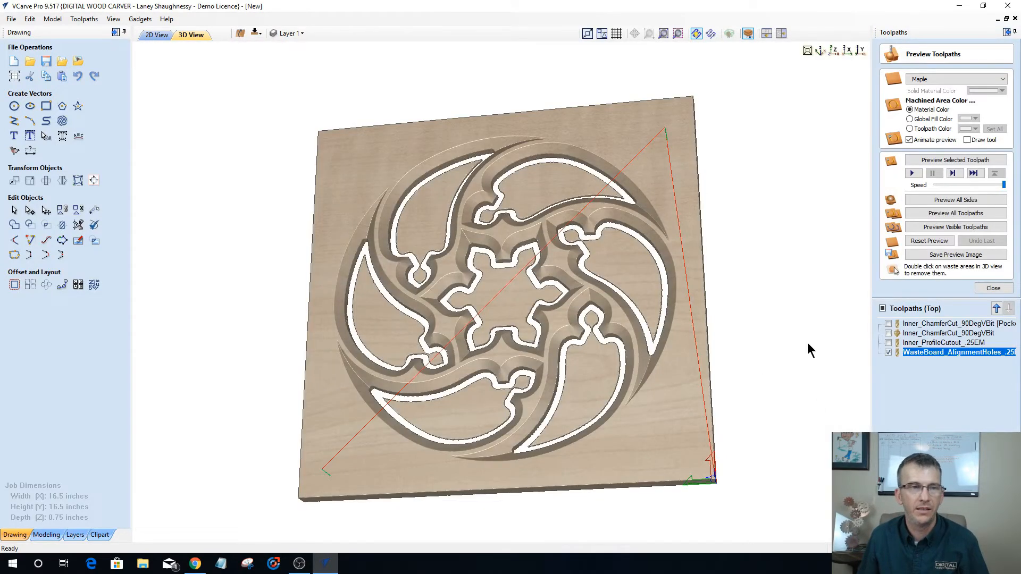
Move WasteBoard_AlignmentHoles_.25EM to the top of the toolpath list and preview its drilled holes in 3D.
click(995, 310)
click(994, 311)
click(995, 310)
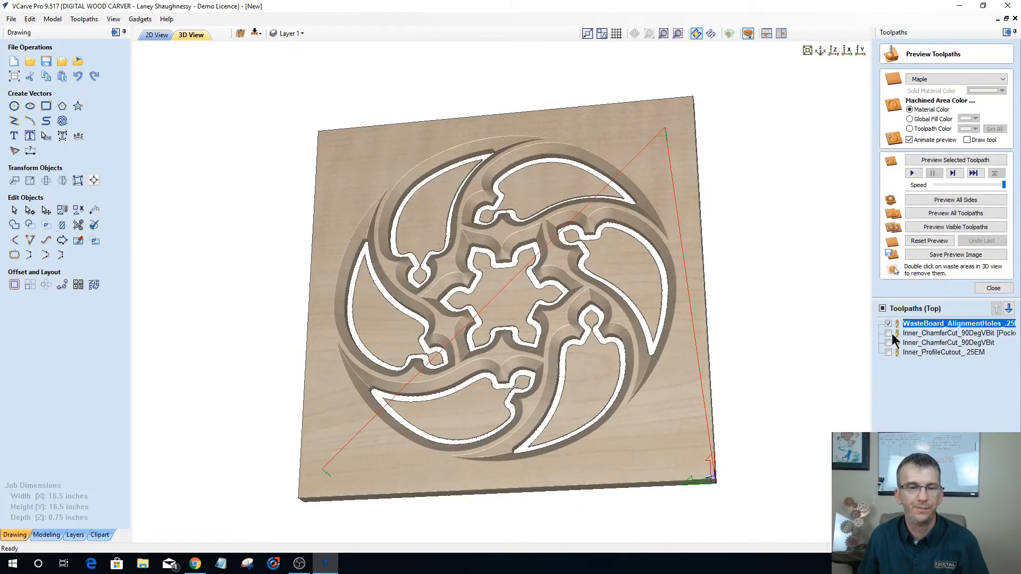
click(944, 160)
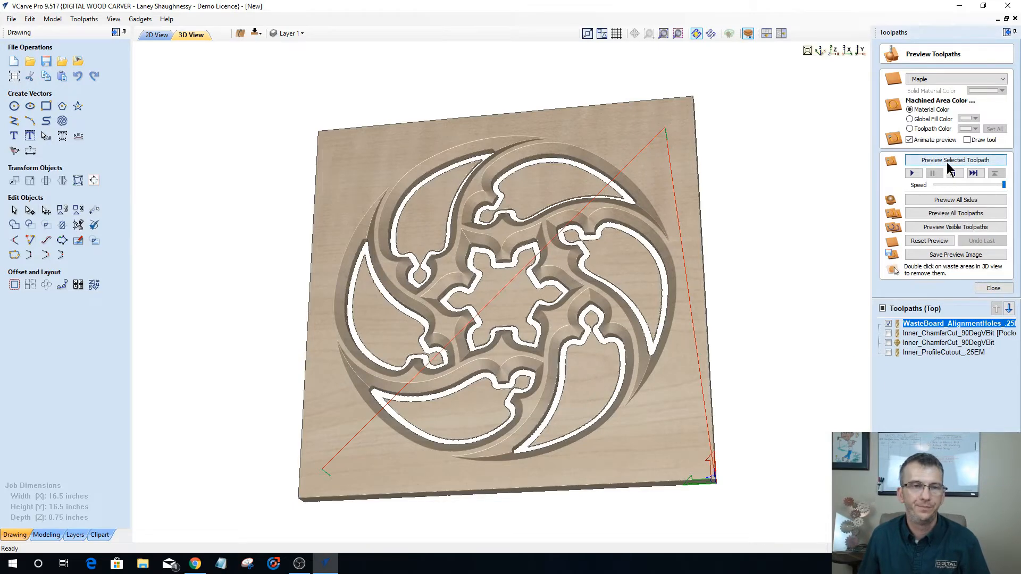
mouse_move(620, 332)
mouse_down()
mouse_move(534, 288)
mouse_move(560, 340)
mouse_up()
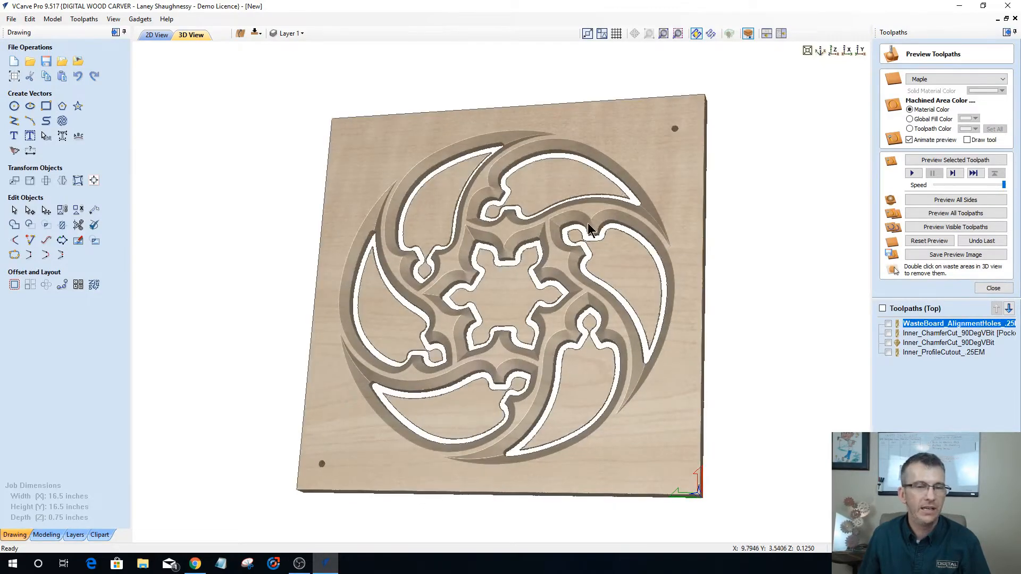
Start a 2D profile toolpath on the selected outer circle with the 0.25 inch end mill and set its cut depth to .375 inches.
click(155, 35)
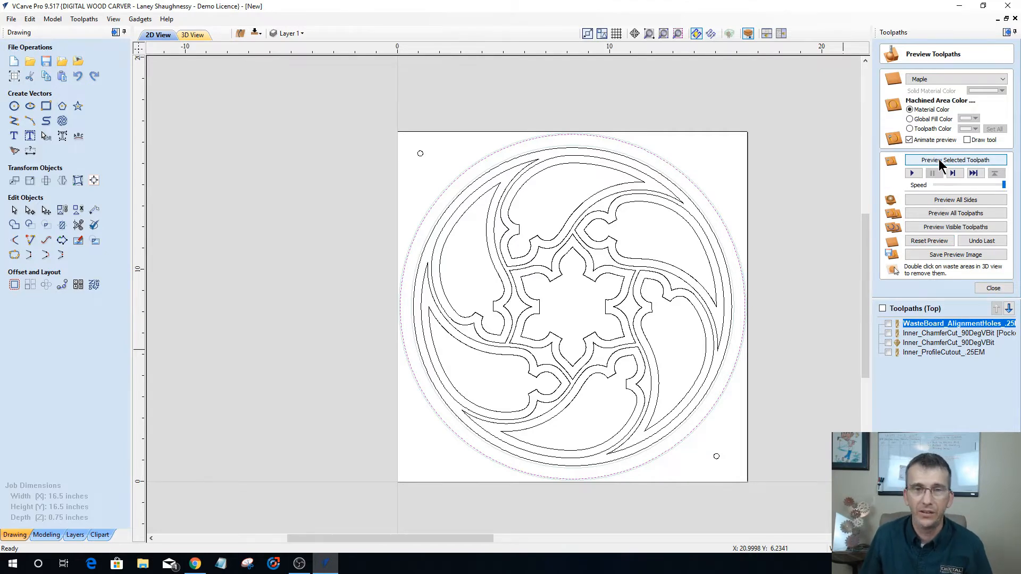
click(992, 288)
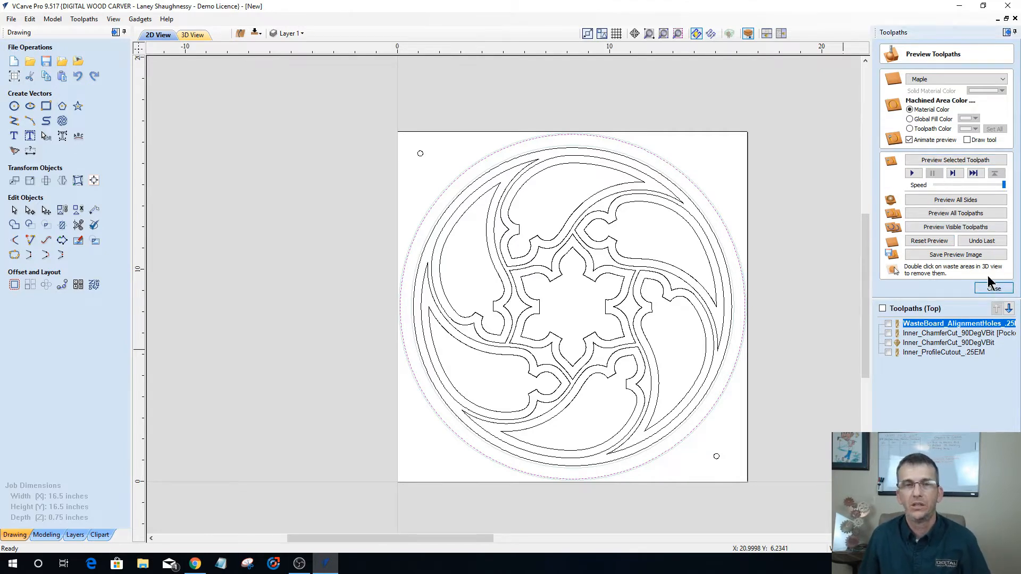
click(888, 110)
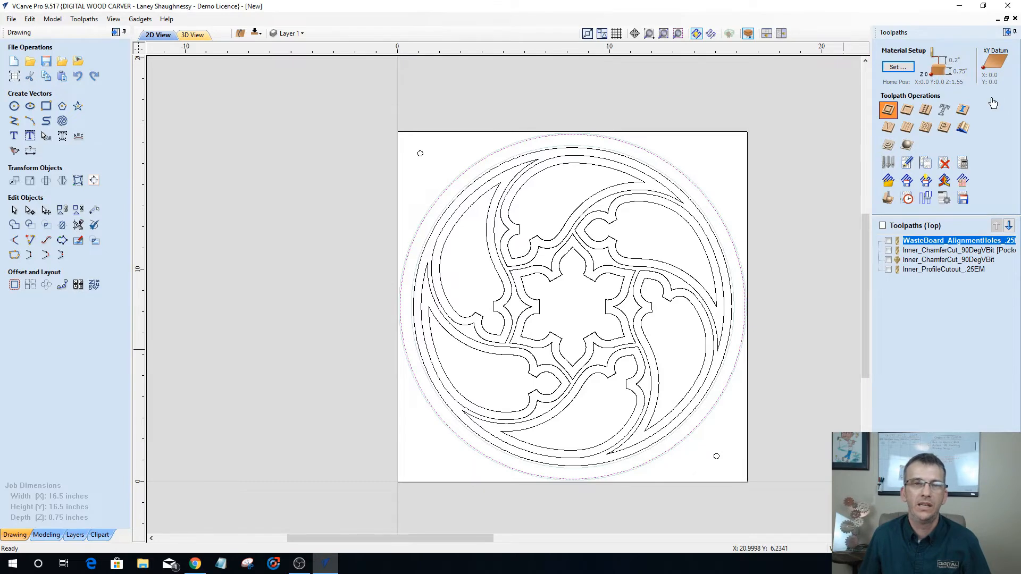
drag(982, 95, 928, 98)
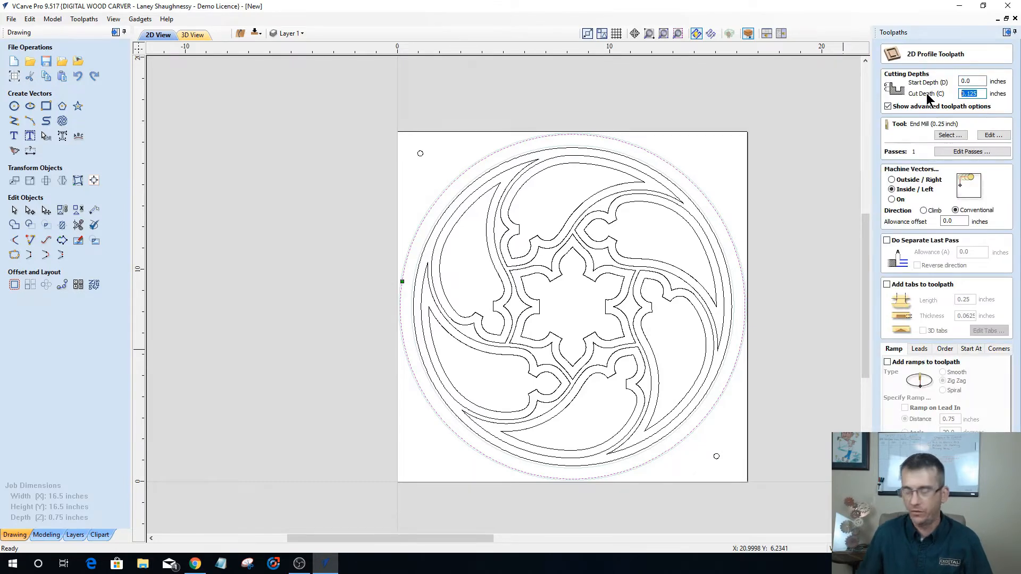
text(.375)
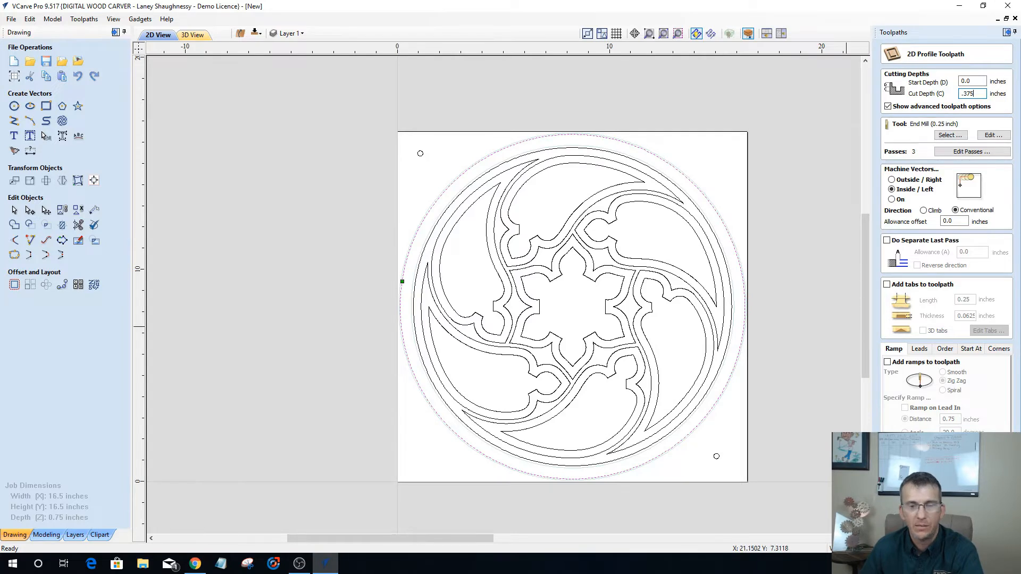
Delete the outer profile circle from the top side and restore it by copying the matching circle over from the bottom side.
click(726, 227)
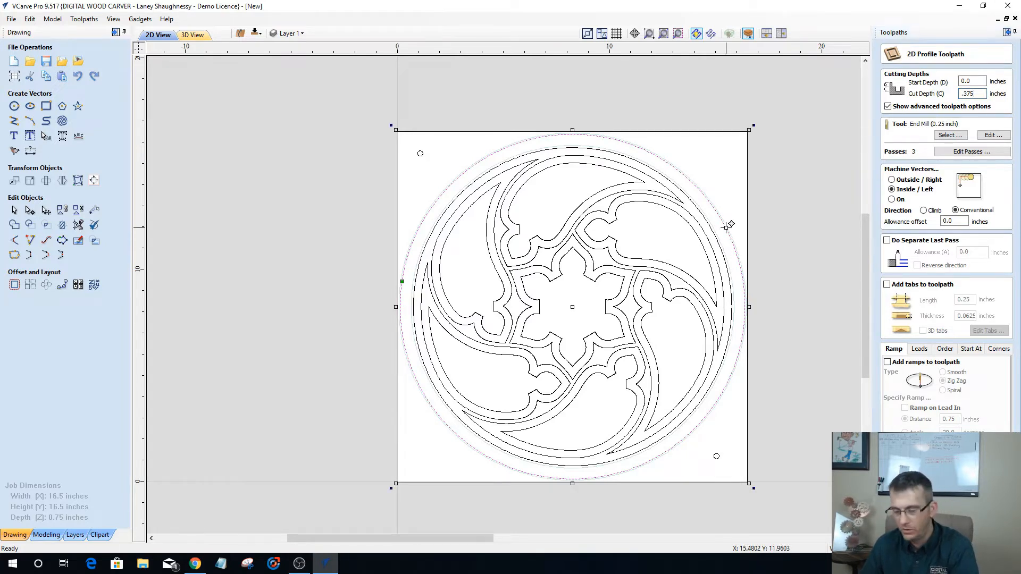
key(Escape)
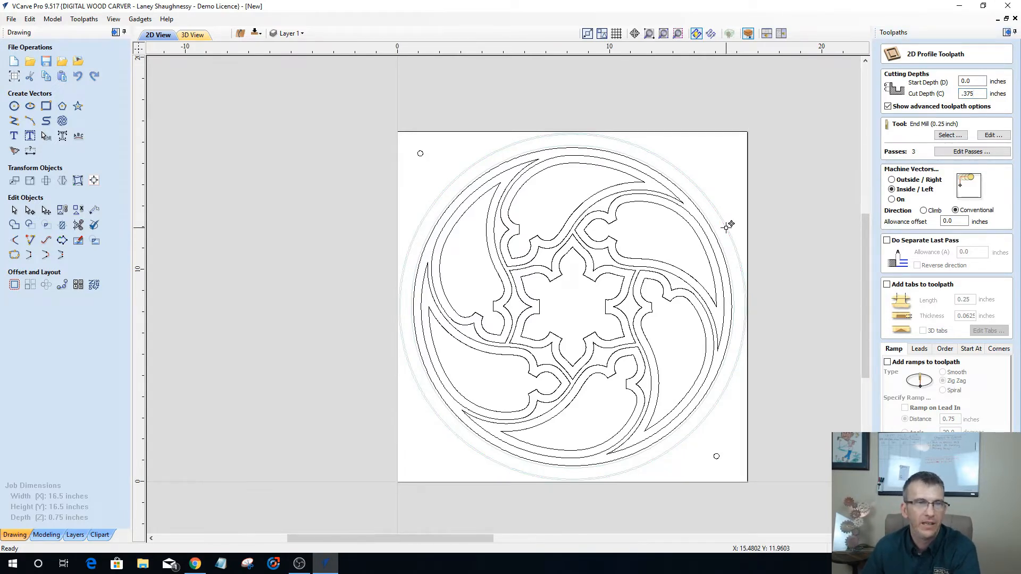
click(255, 33)
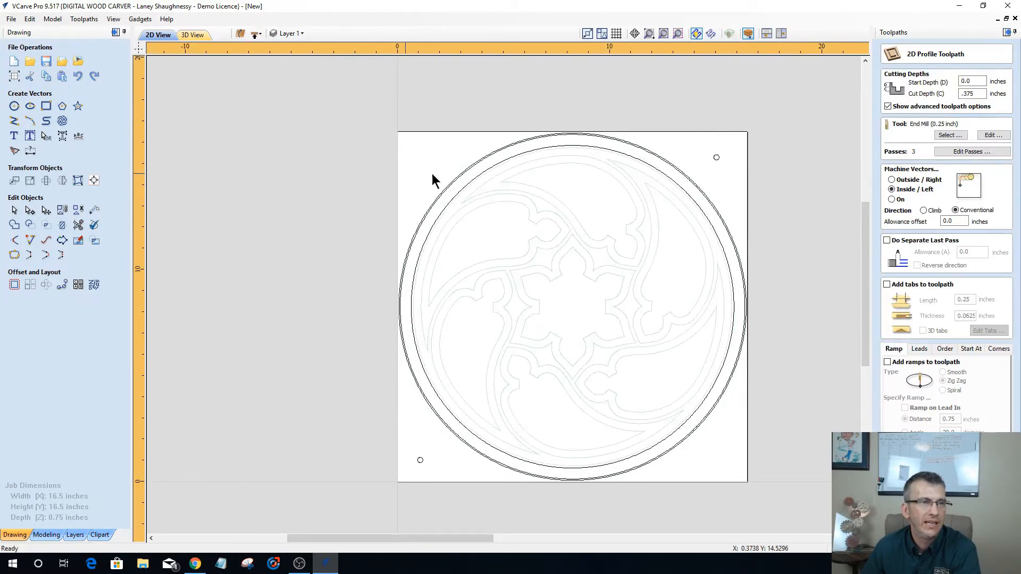
click(465, 174)
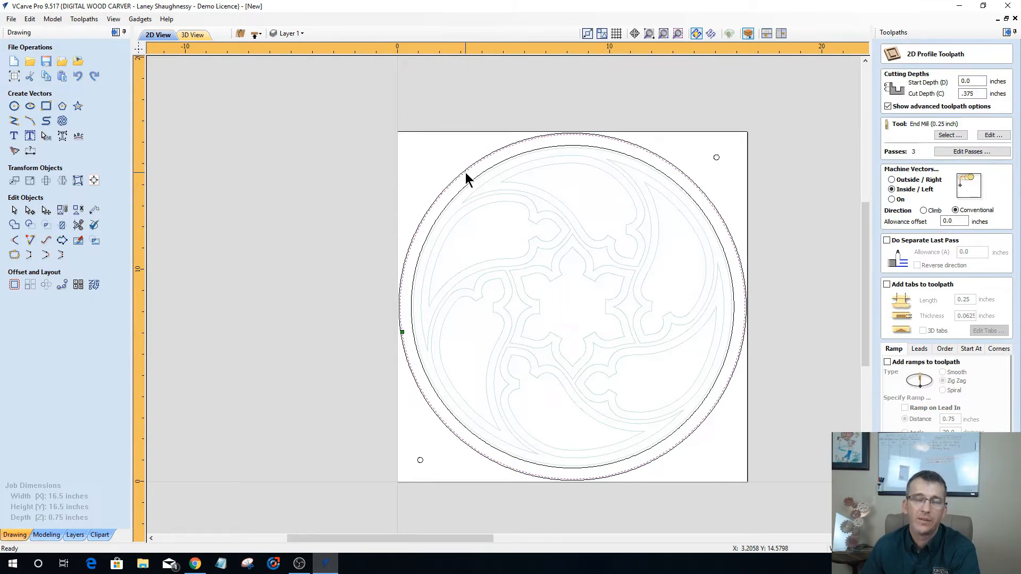
right_click(466, 177)
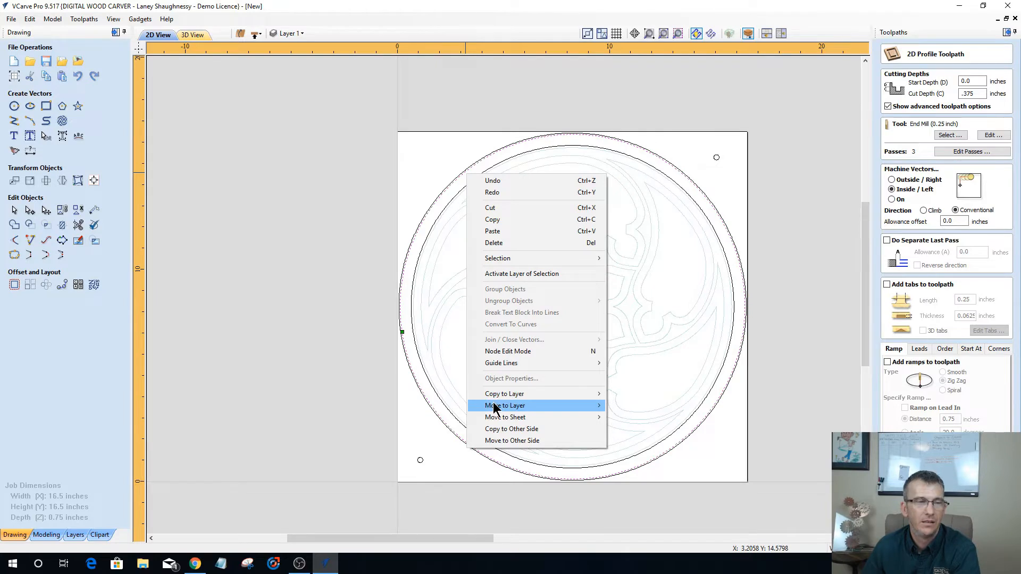
click(515, 440)
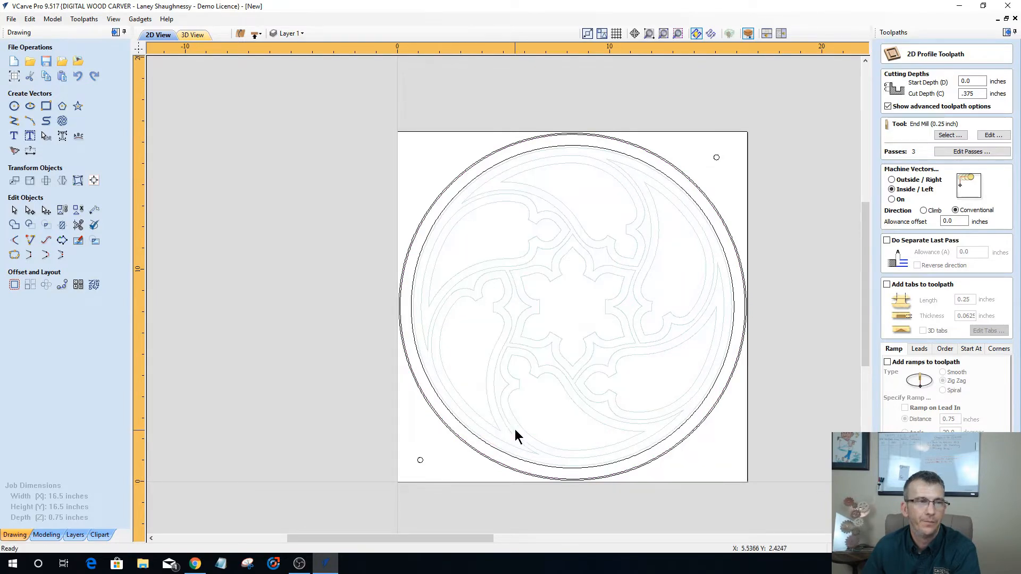
click(256, 34)
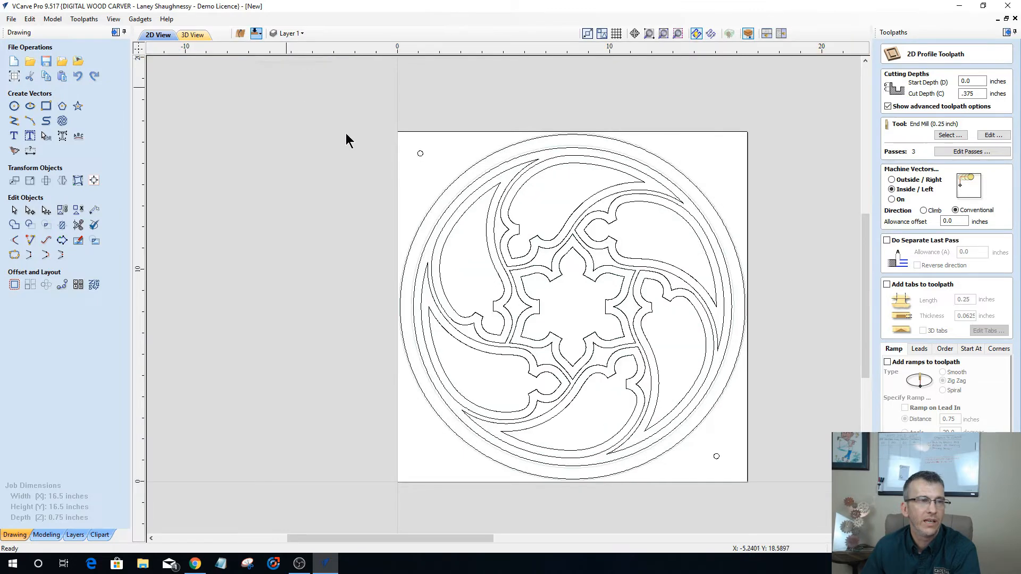
Machine outside the outer profile circle, and add tabs and ramps to the profile toolpath.
click(466, 171)
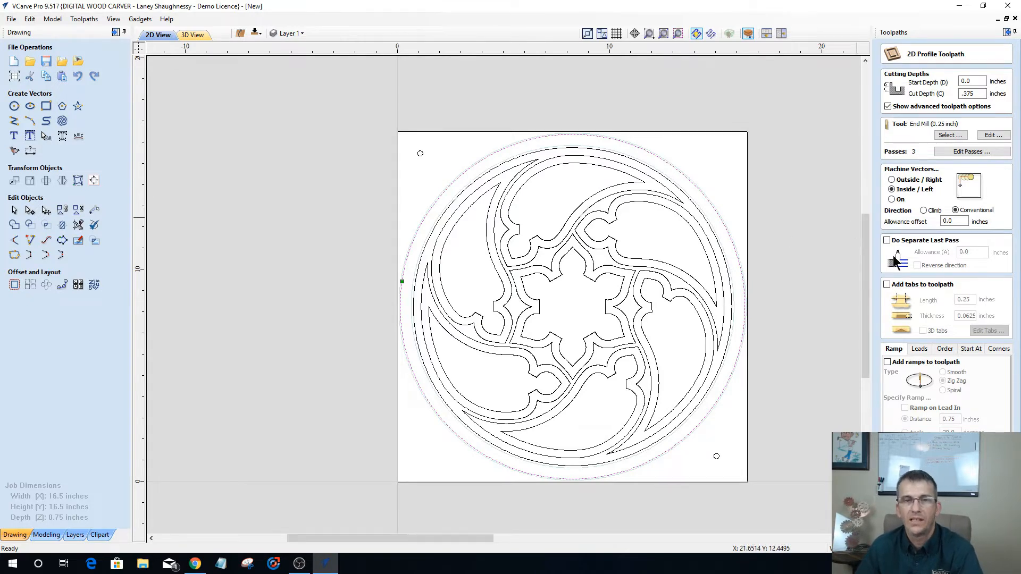
click(893, 181)
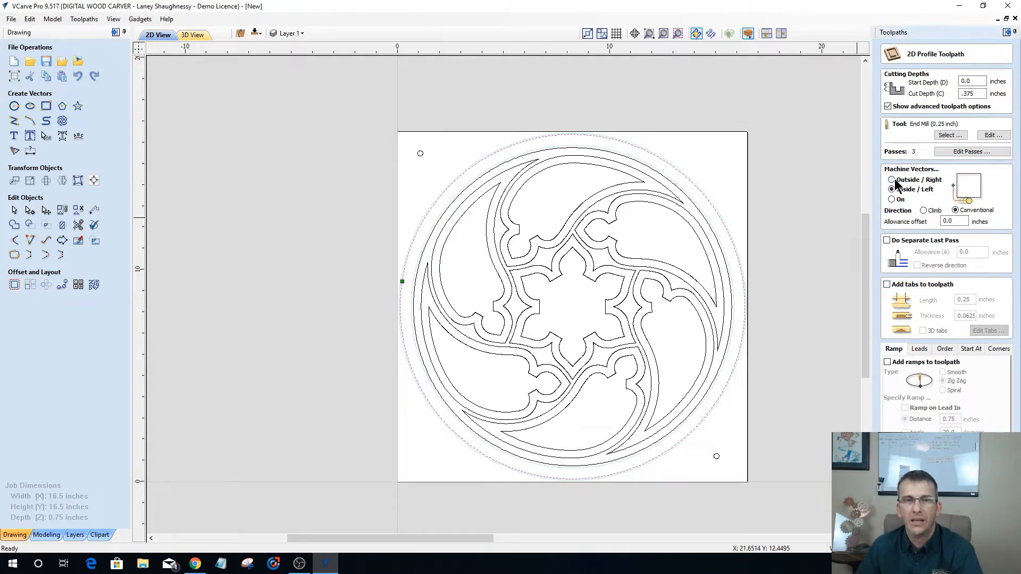
click(887, 285)
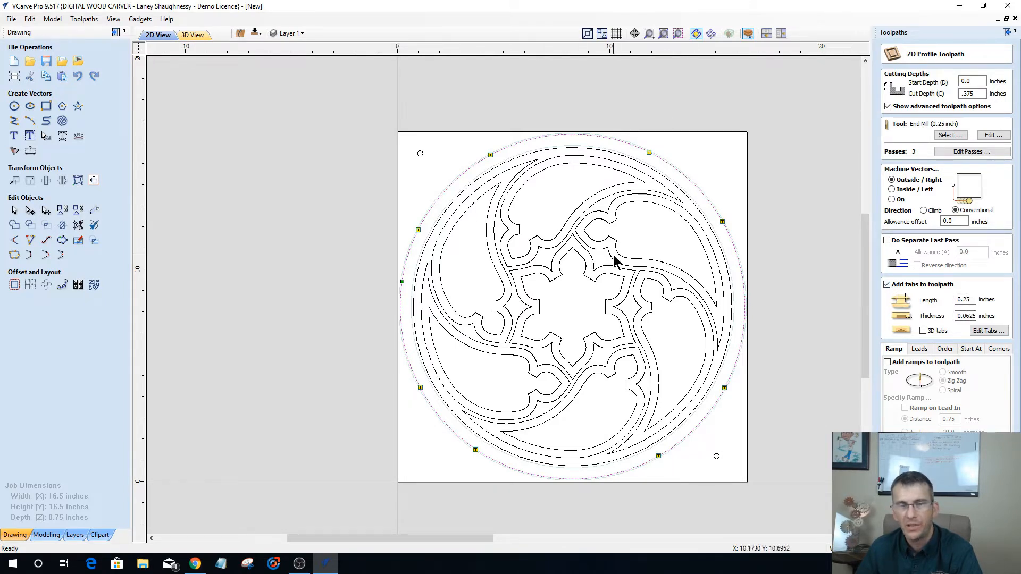
click(887, 362)
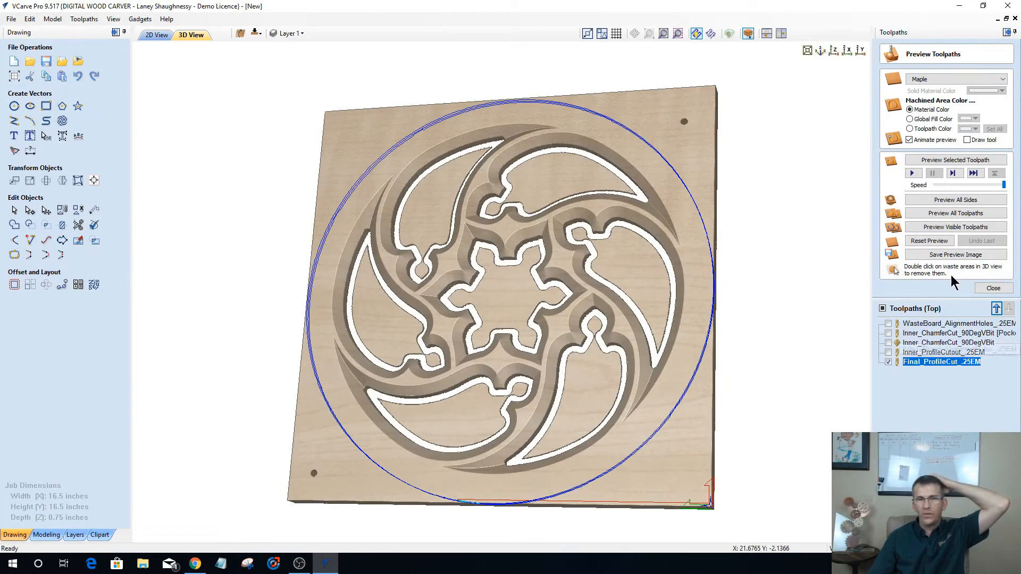
Preview the Final_ProfileCut_.25EM toolpath in 3D and remove the loose waste from the six petals and the centre star.
click(945, 161)
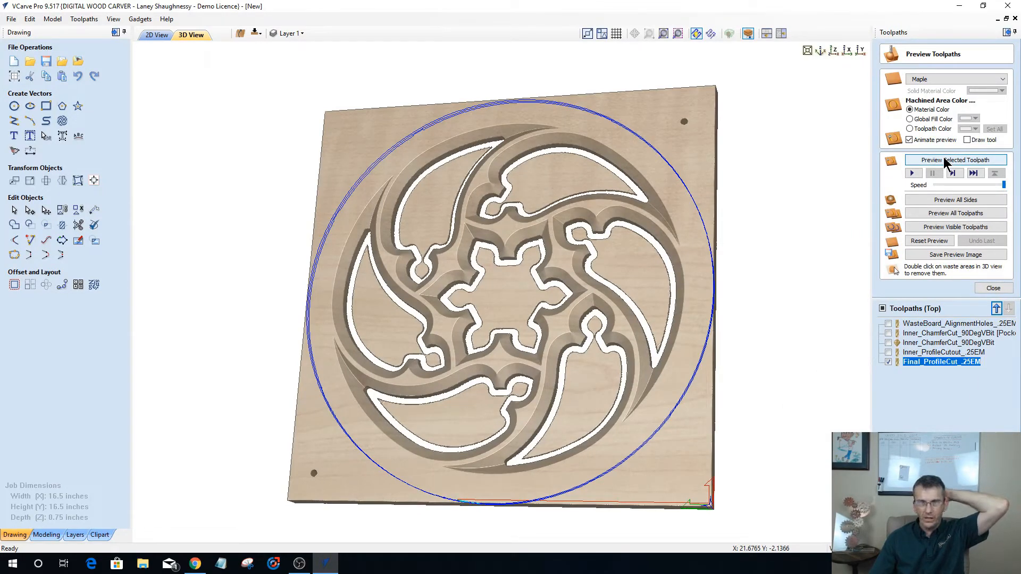
click(945, 161)
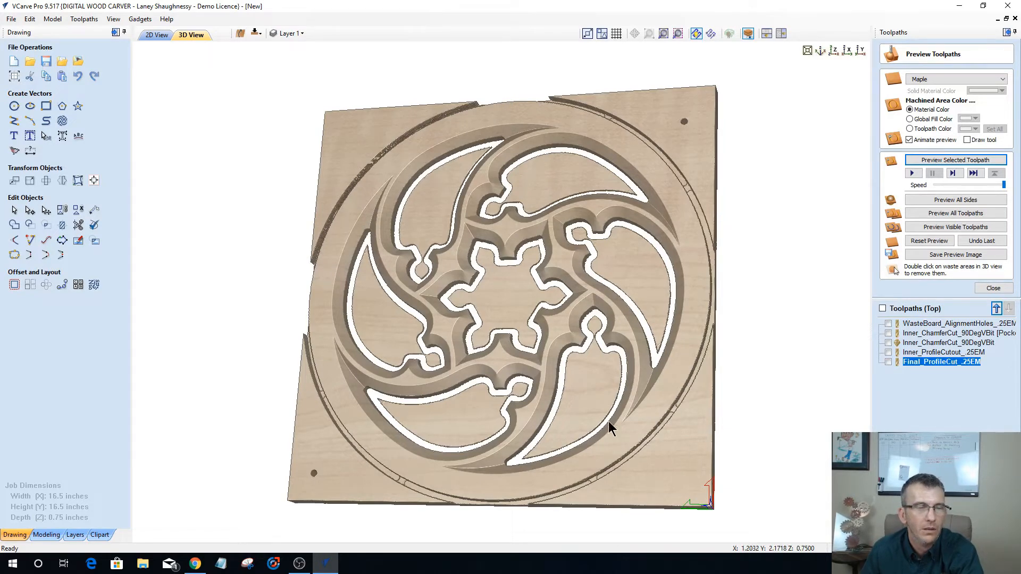
drag(611, 424, 617, 311)
double_click(614, 267)
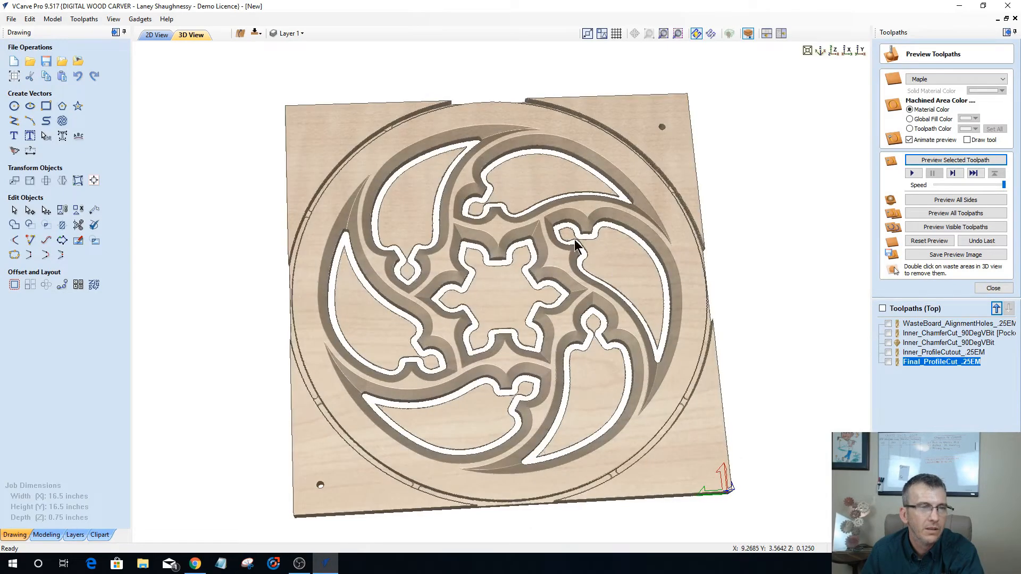
double_click(535, 178)
double_click(409, 199)
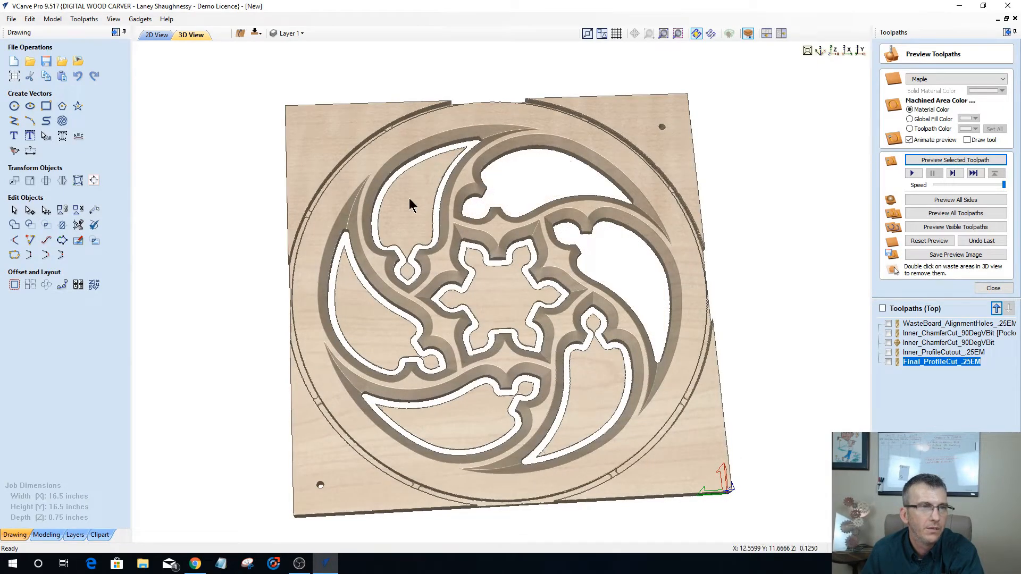
double_click(378, 329)
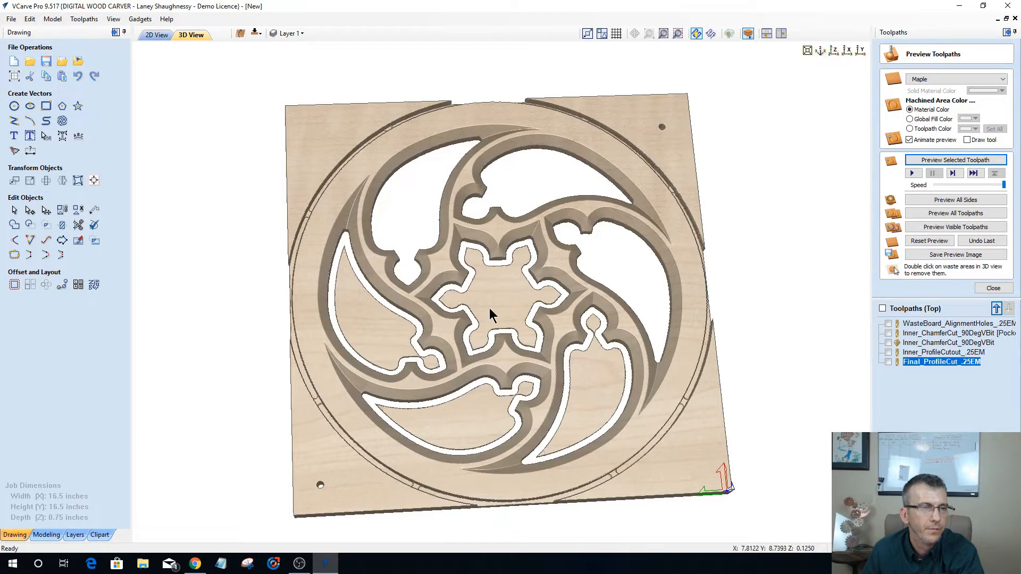
double_click(461, 430)
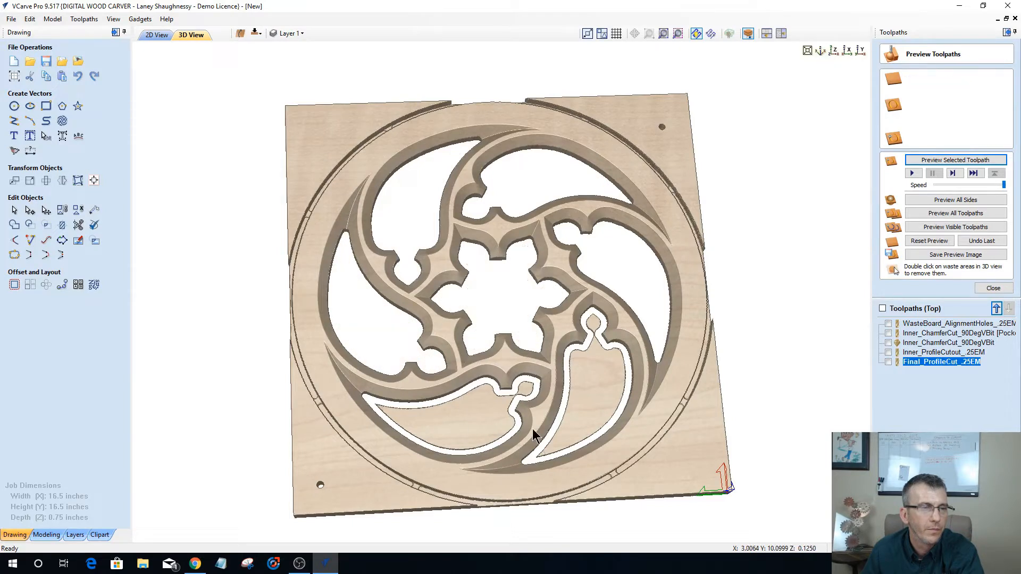
double_click(591, 417)
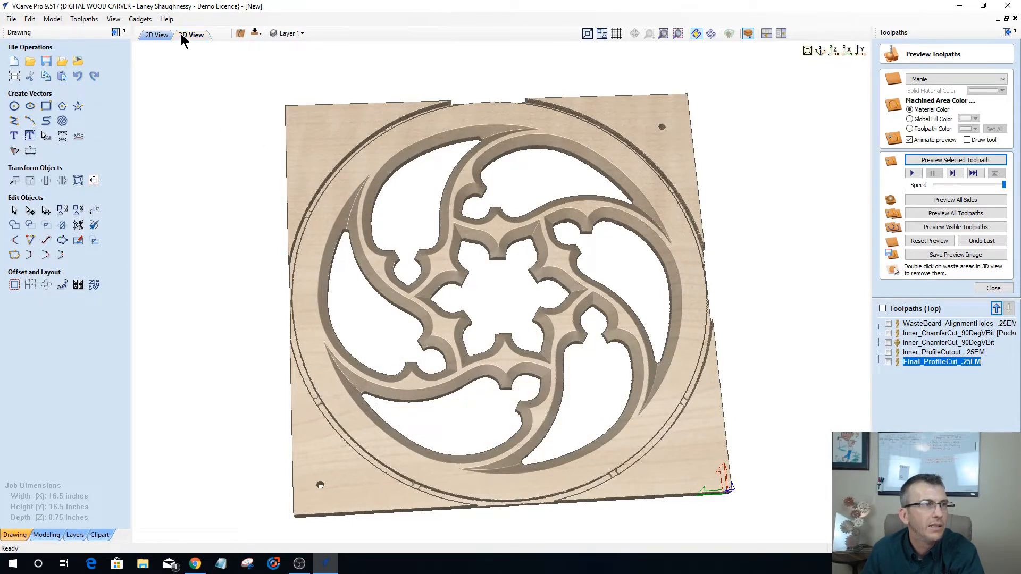
Flip to the bottom side, preview all toolpaths, and remove the loose waste pieces from the petals and the centre star.
click(255, 34)
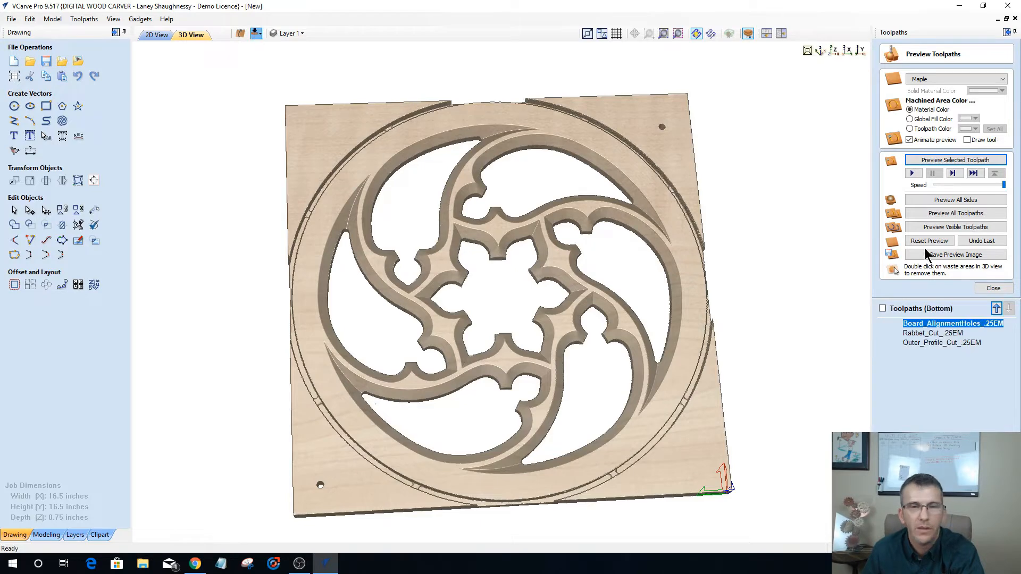
click(945, 214)
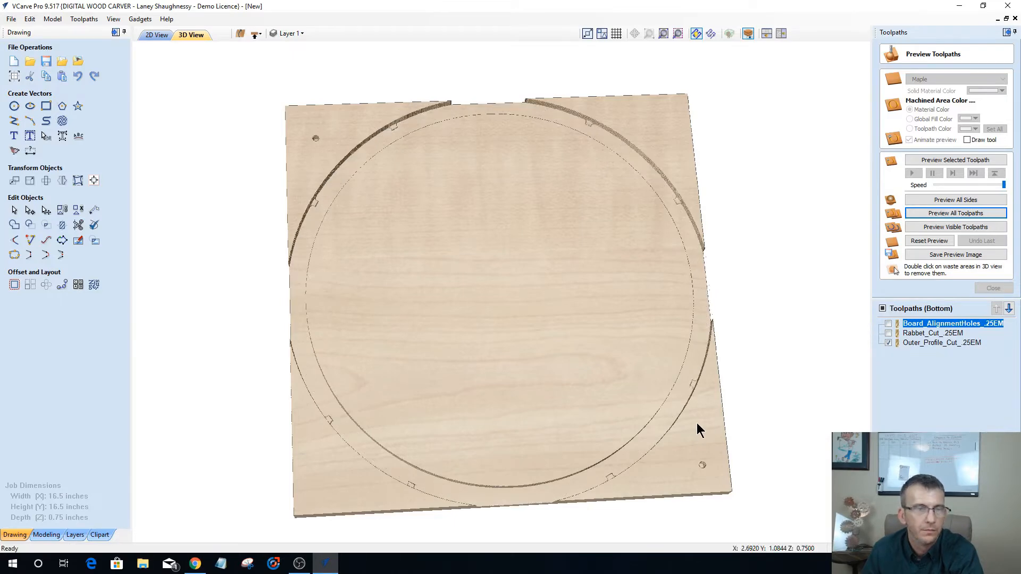
drag(585, 340, 653, 261)
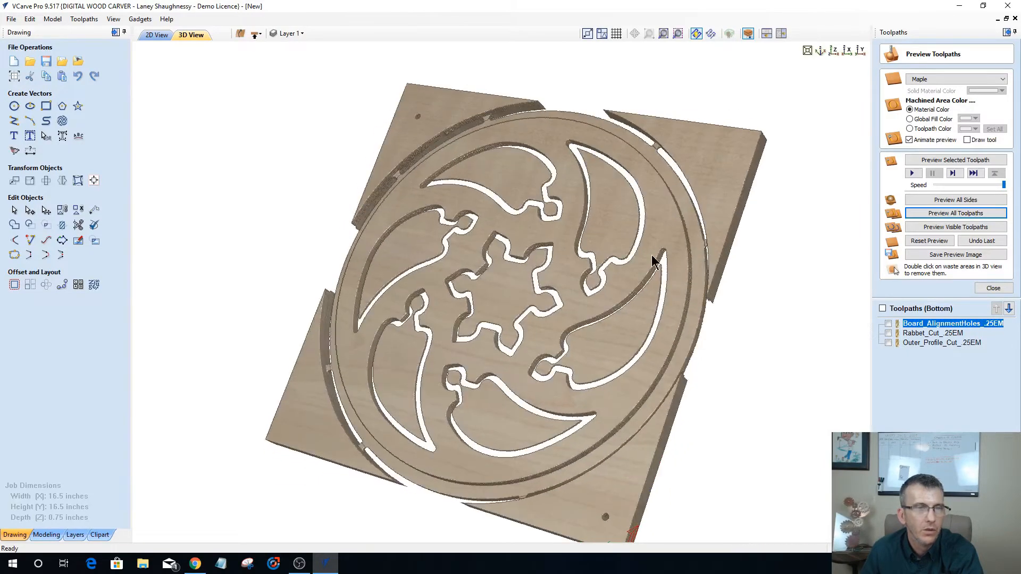
double_click(626, 335)
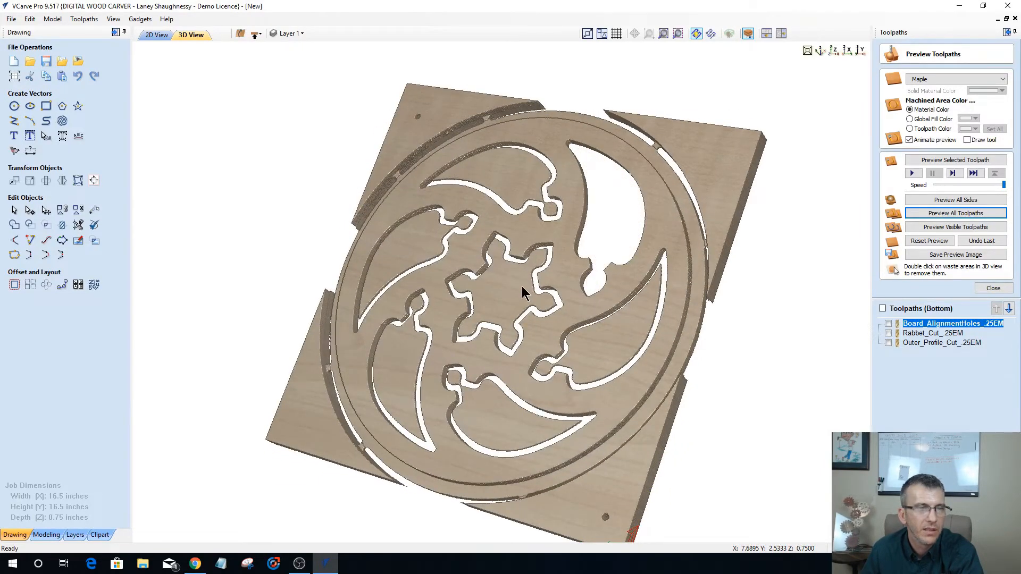
double_click(419, 241)
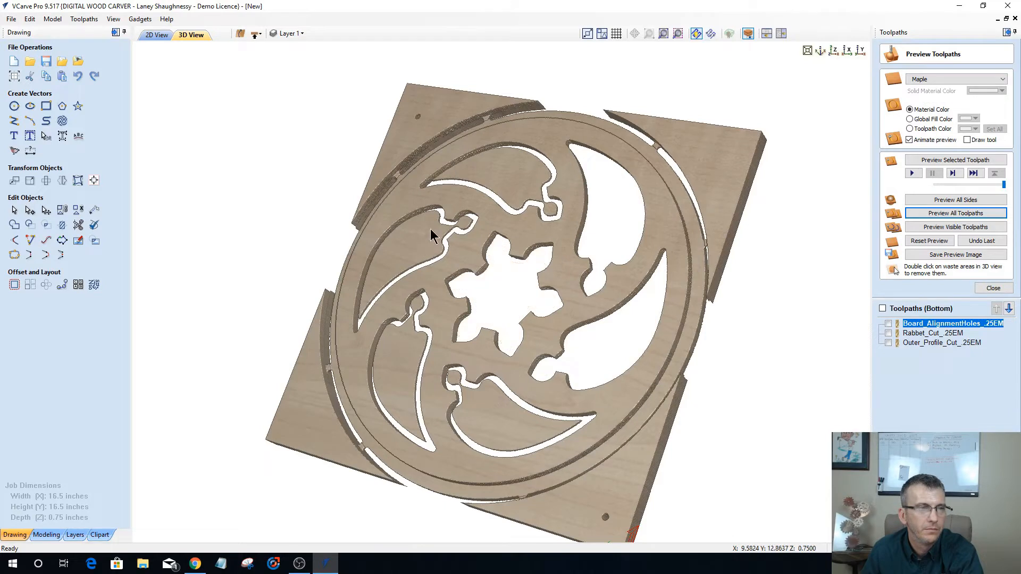
double_click(397, 379)
double_click(513, 423)
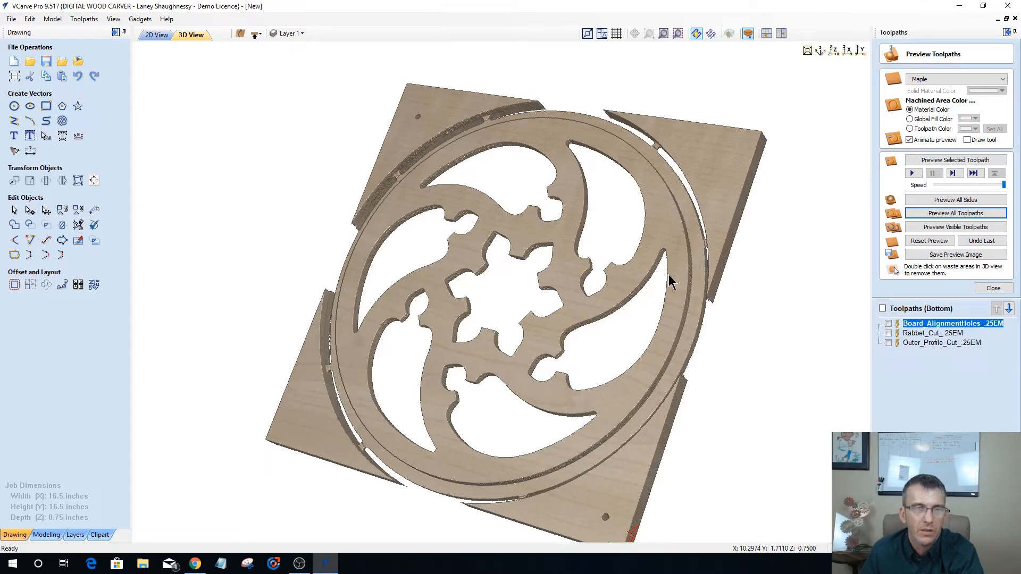
Examine the previewed part from above and at an angle, checking both the bottom and top sides.
drag(264, 233, 686, 299)
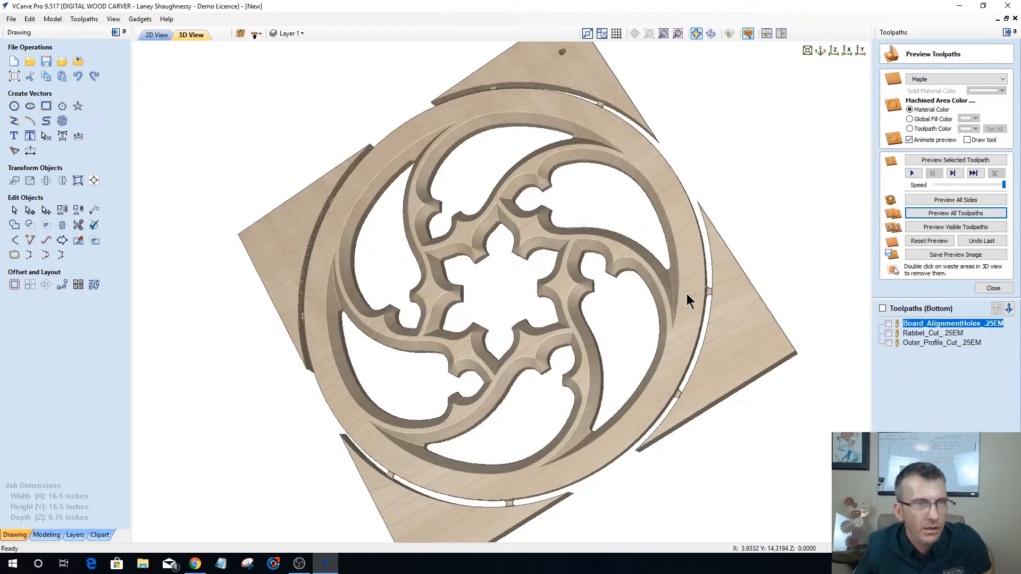
click(833, 51)
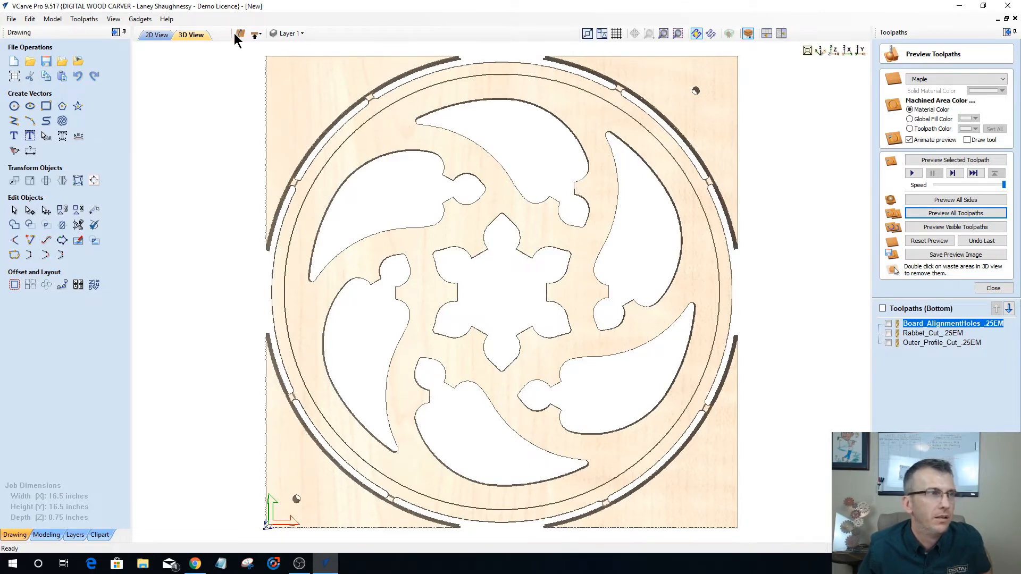
click(255, 33)
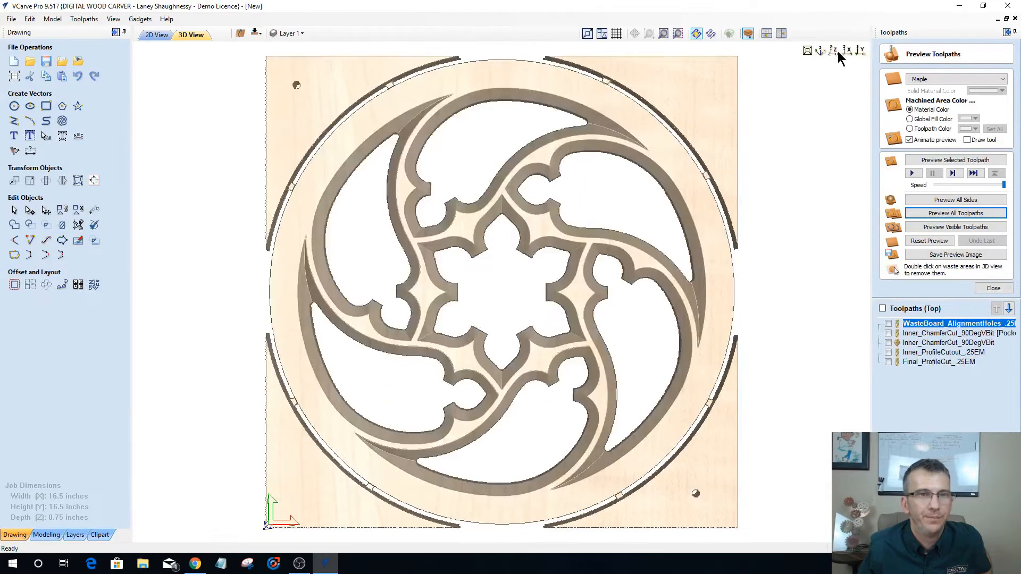
click(836, 51)
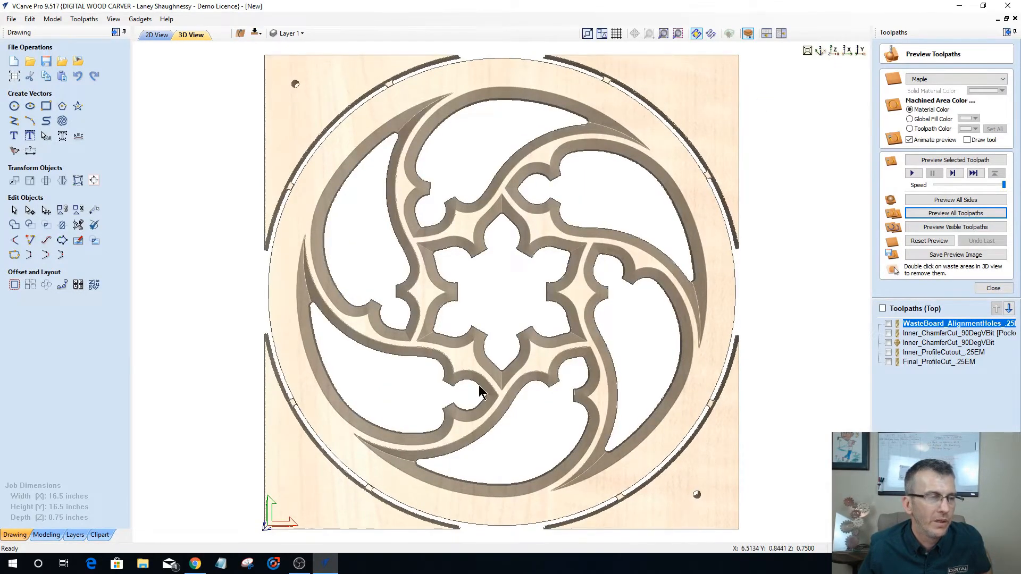
drag(478, 385, 501, 303)
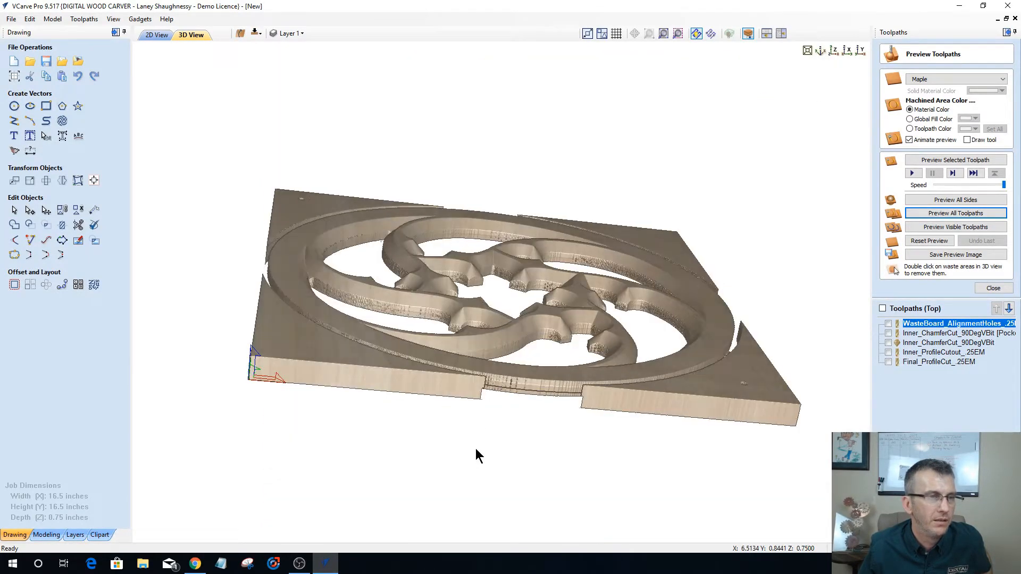
drag(476, 448, 472, 461)
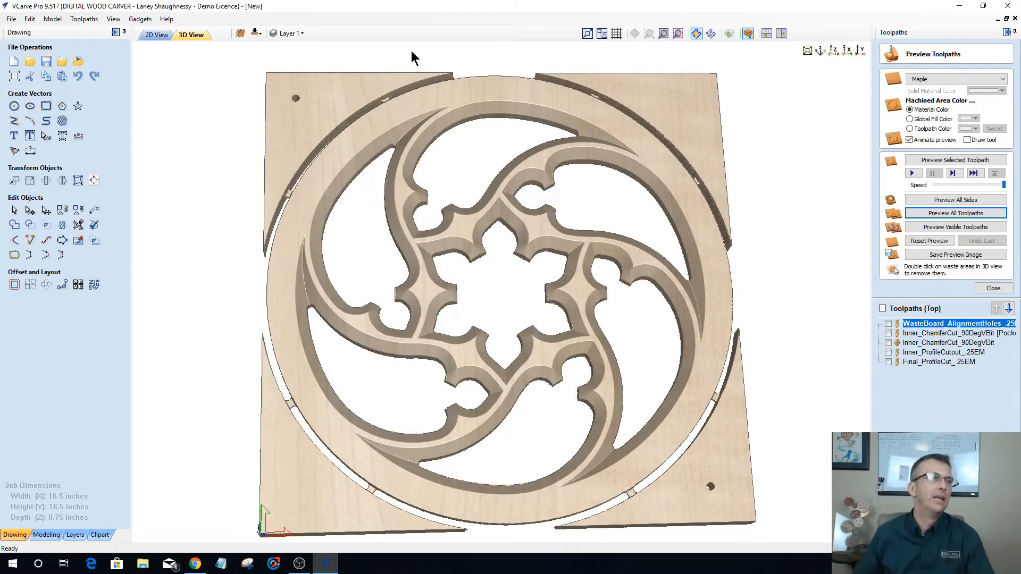
Return to the 2D drawing and switch from the top side to the bottom side.
click(154, 35)
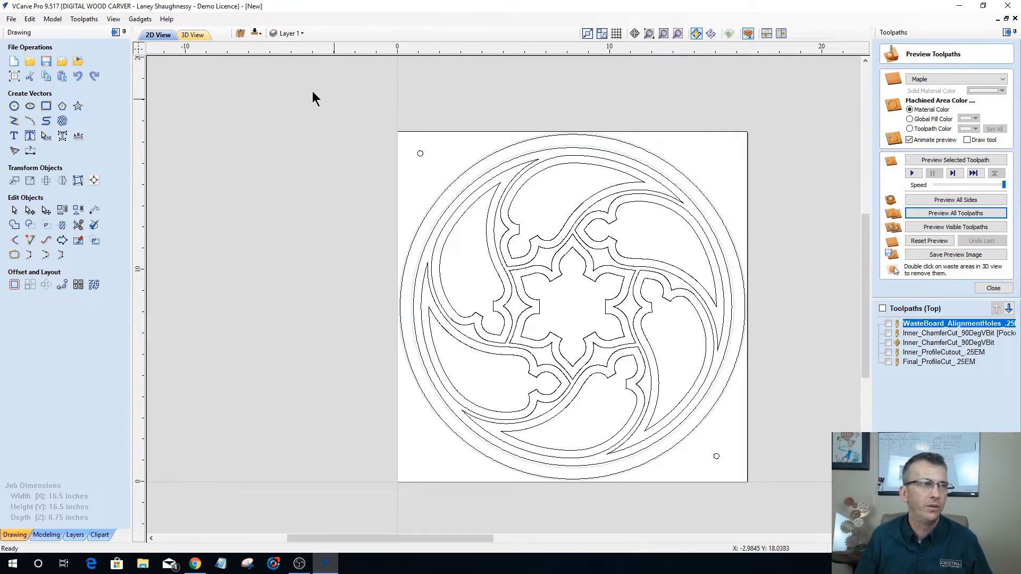
click(297, 33)
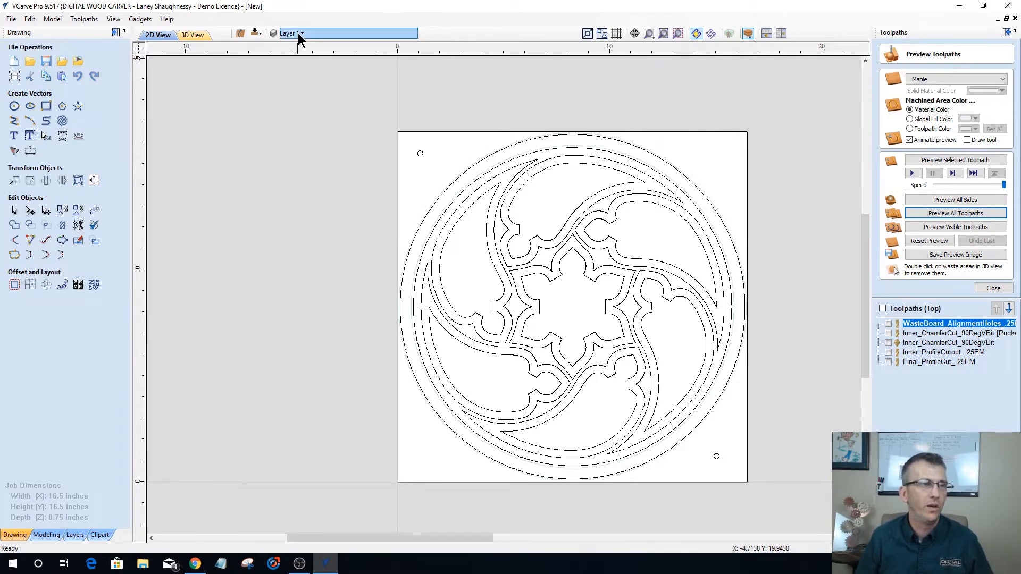
click(465, 173)
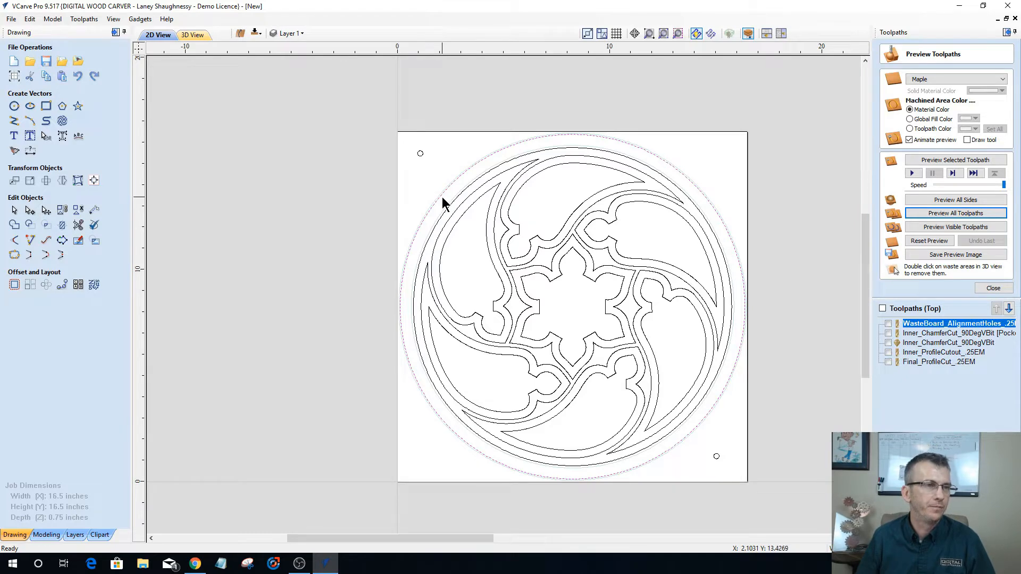
click(255, 33)
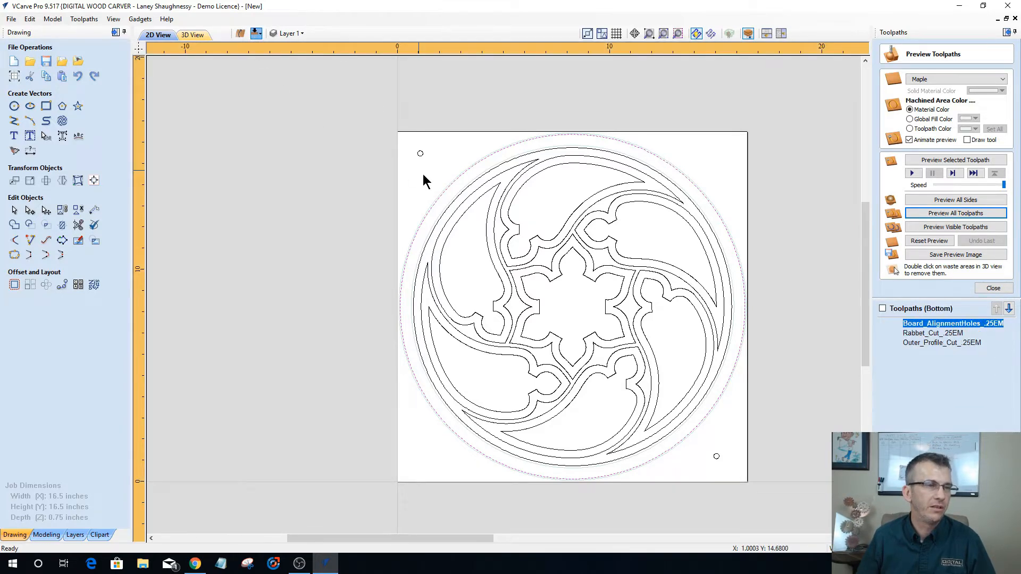
Copy the three large concentric circles on the bottom side to a new layer named Back Plate Vectors.
drag(462, 209, 417, 192)
right_click(439, 200)
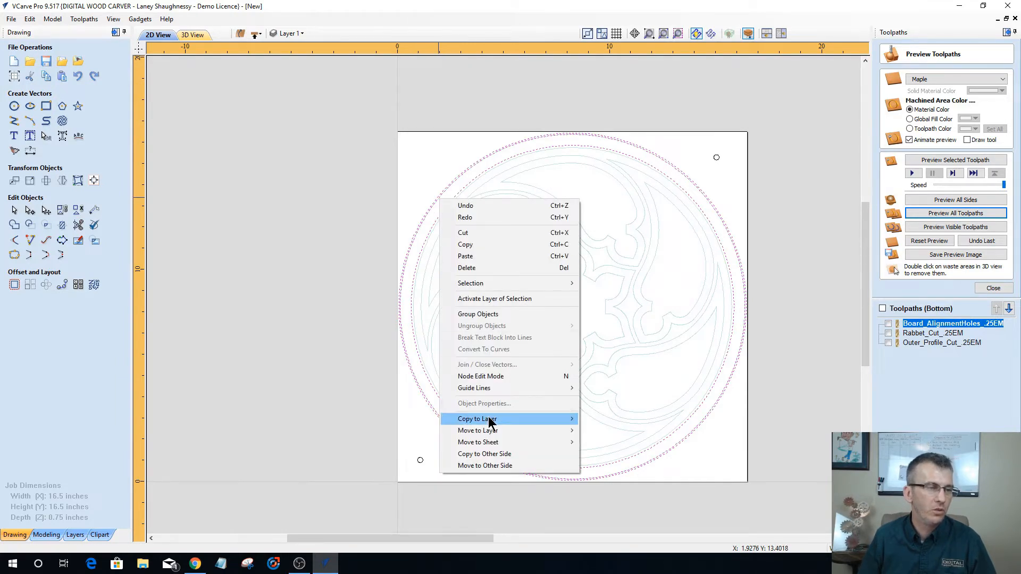
mouse_move(503, 420)
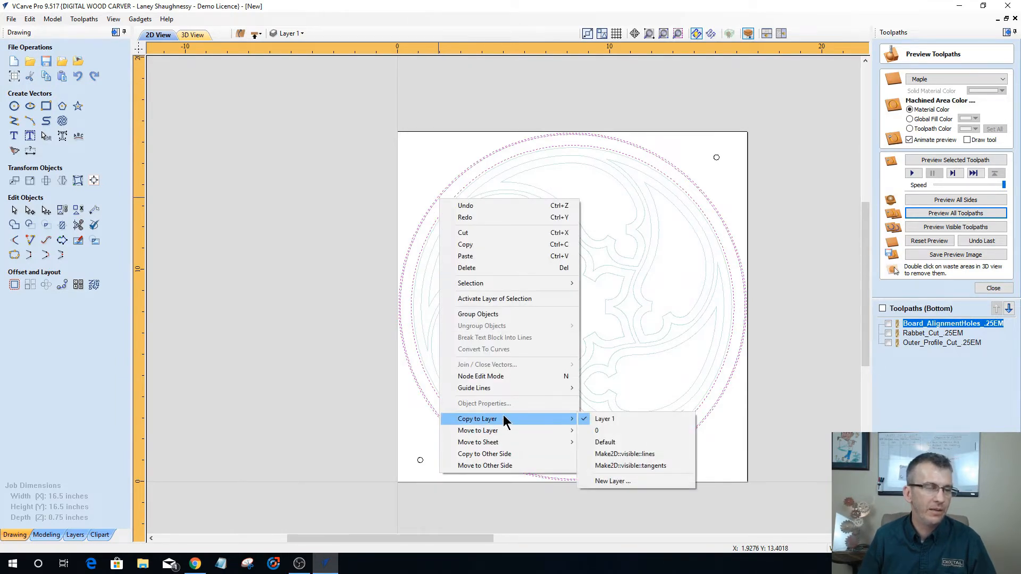
click(614, 482)
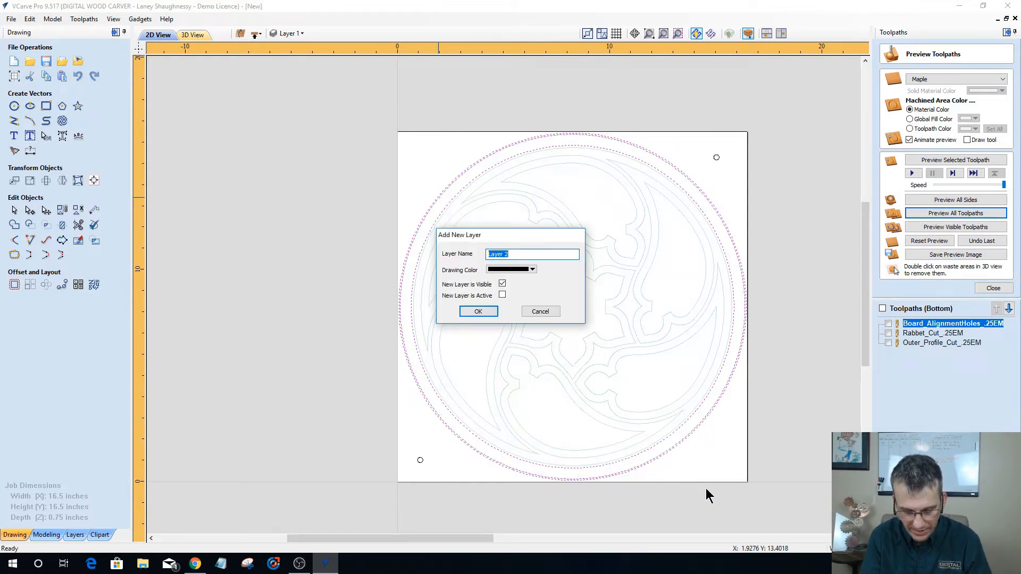
text(BackP)
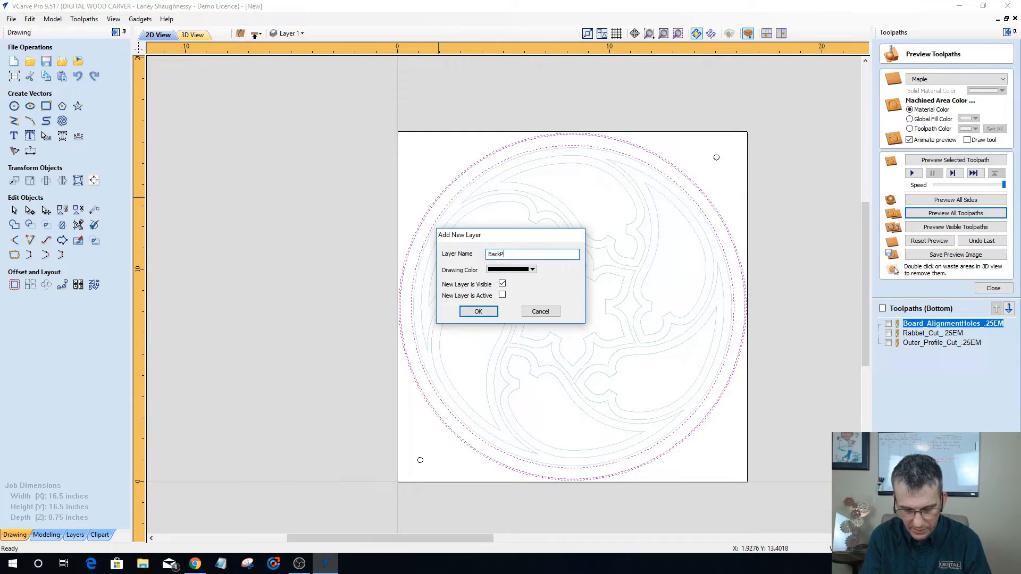
text(late)
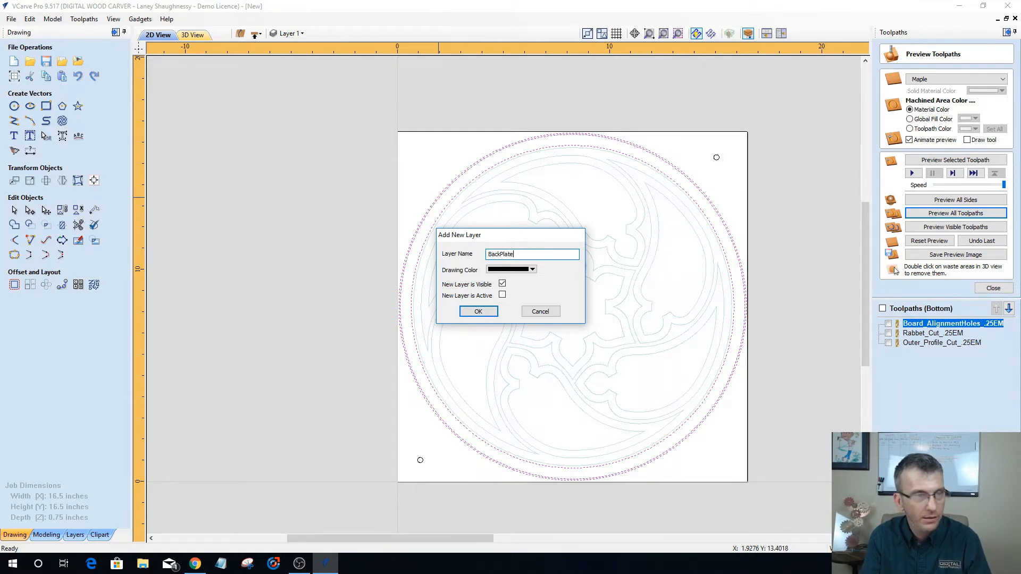
key(BackSpace)
key(BackSpace)
key(BackSpace)
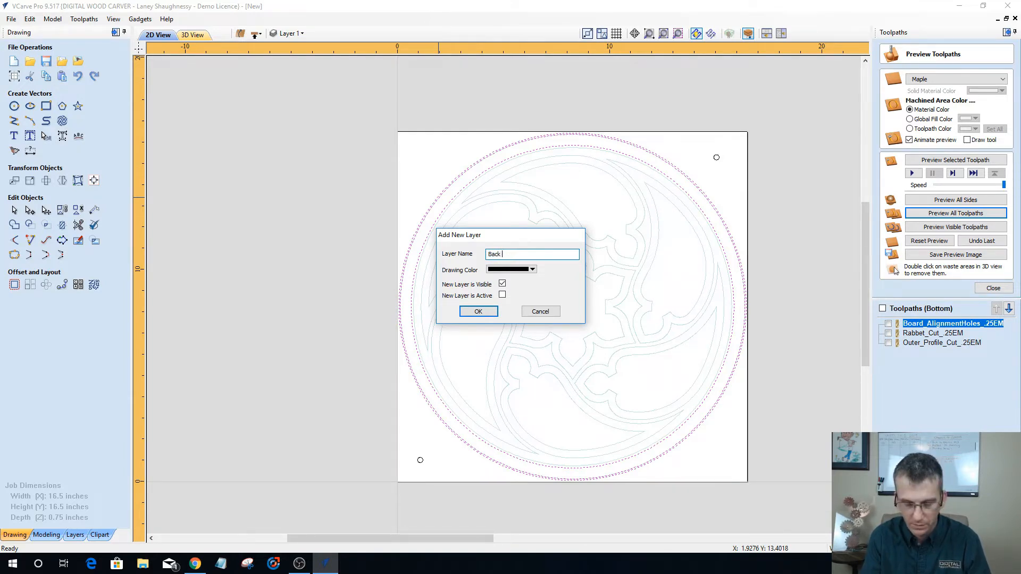
text(late Ve)
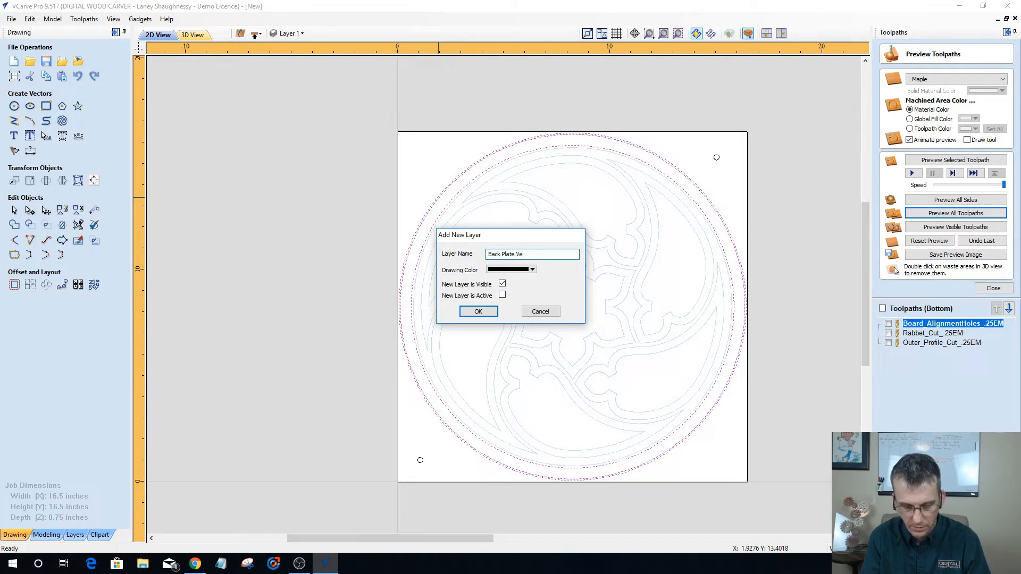
text(ctors)
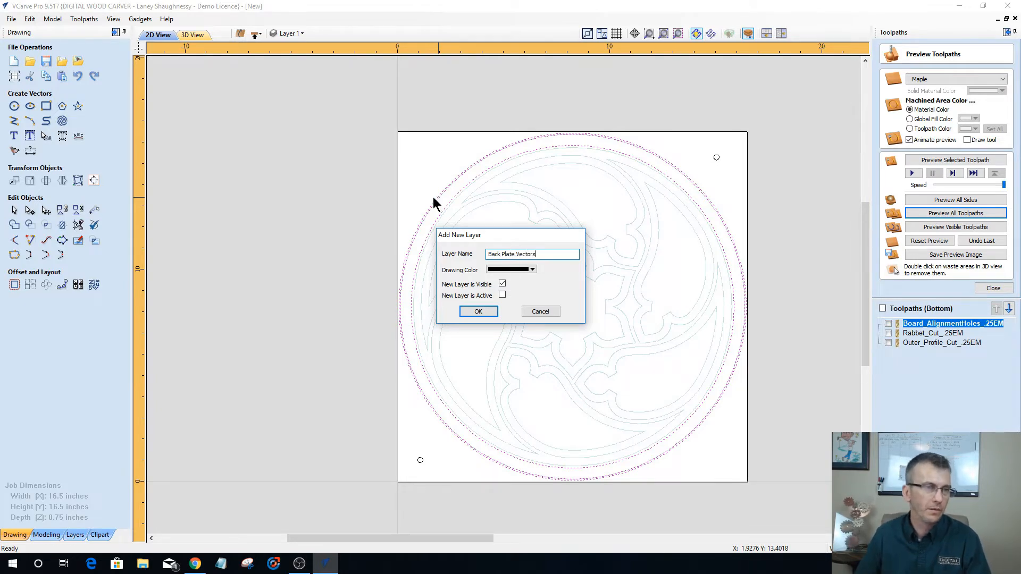
click(476, 312)
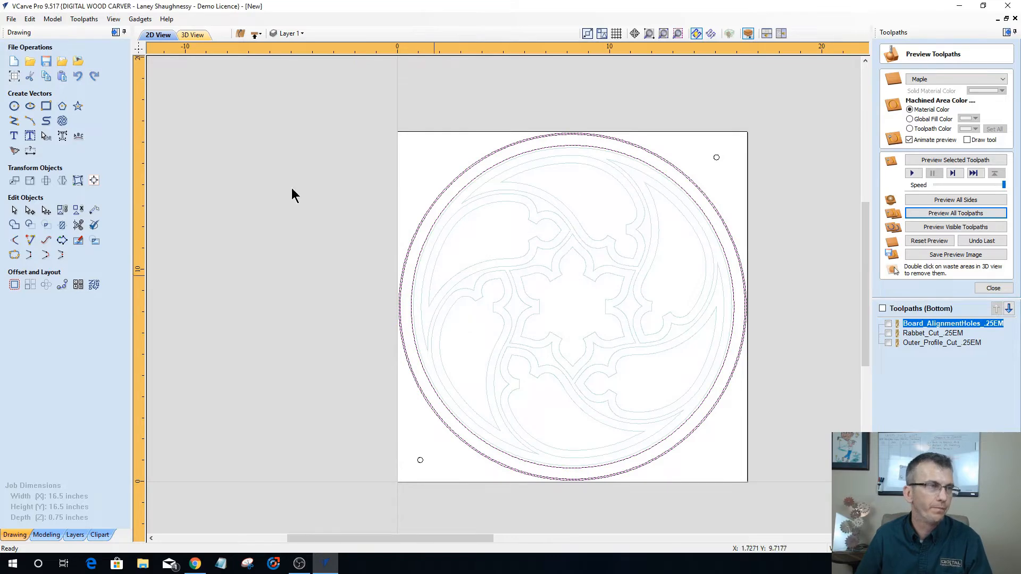
On the bottom side, hide all layers except Back Plate Vectors and make Back Plate Vectors the active layer.
click(256, 36)
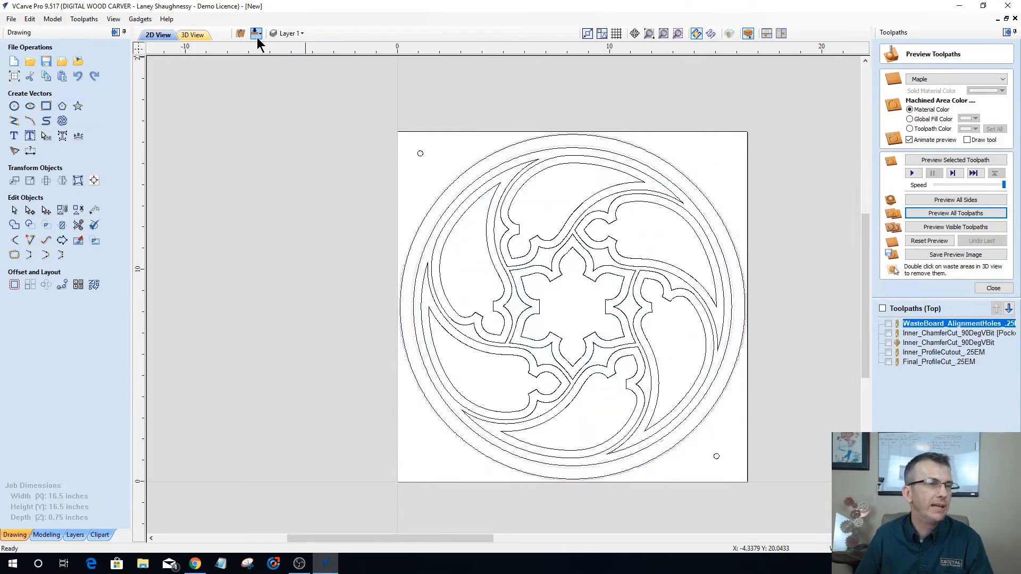
click(256, 35)
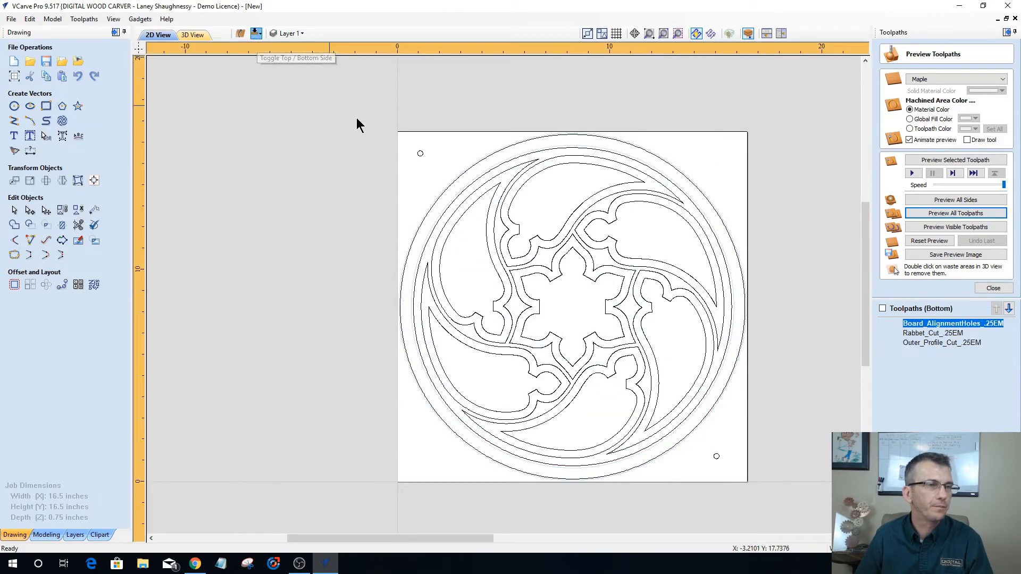
click(292, 33)
click(288, 51)
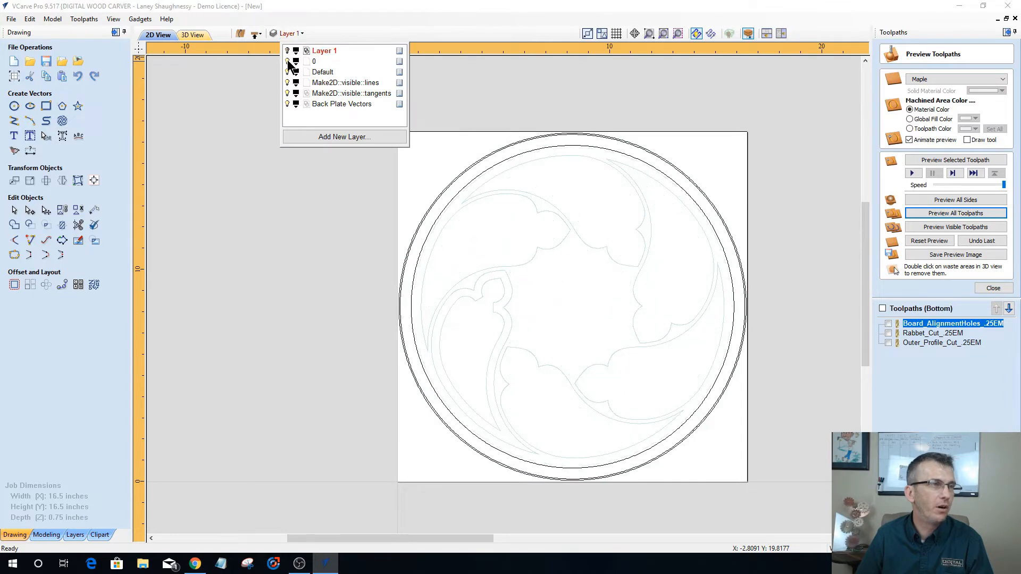
click(287, 73)
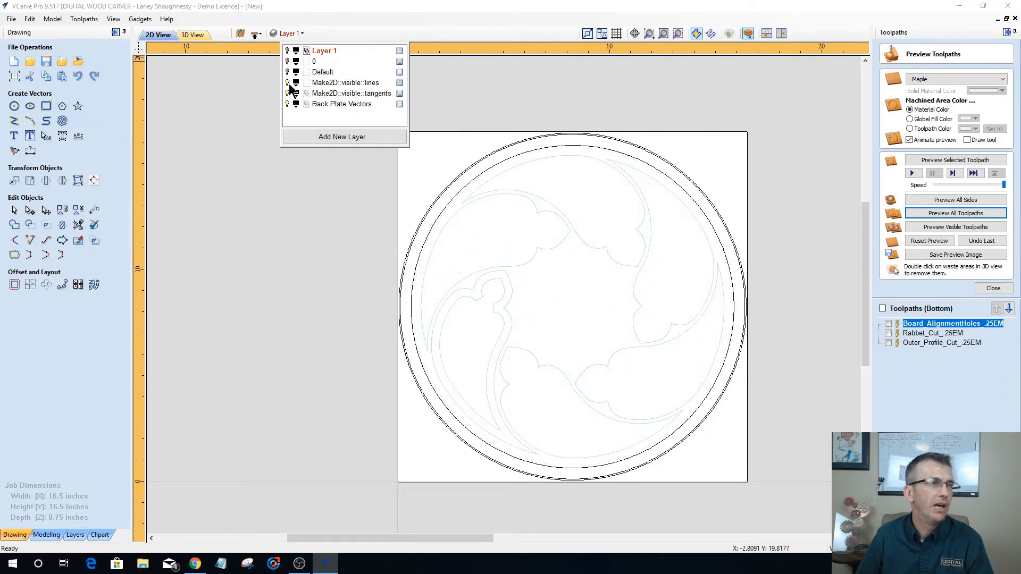
click(288, 83)
click(288, 94)
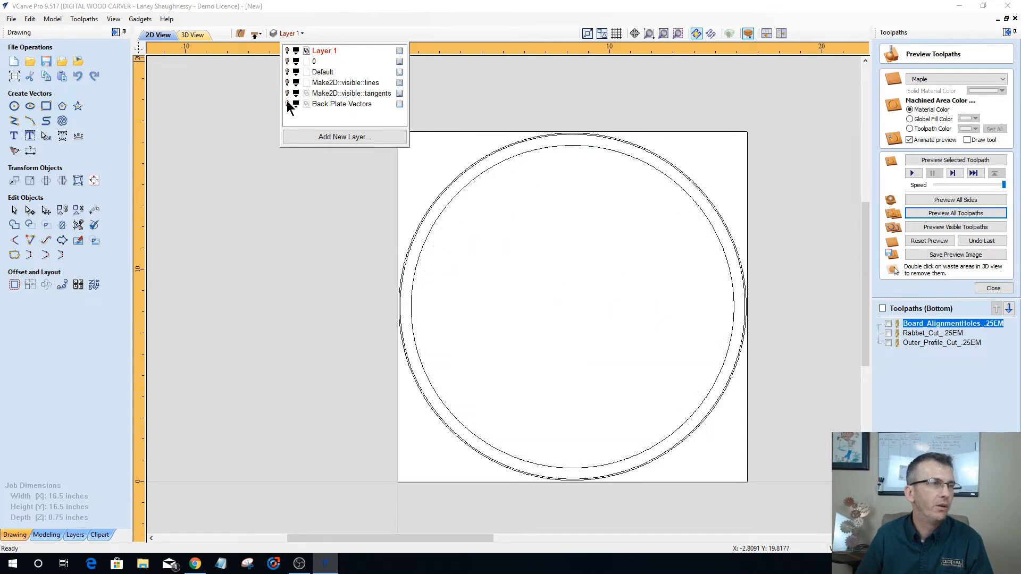
click(329, 105)
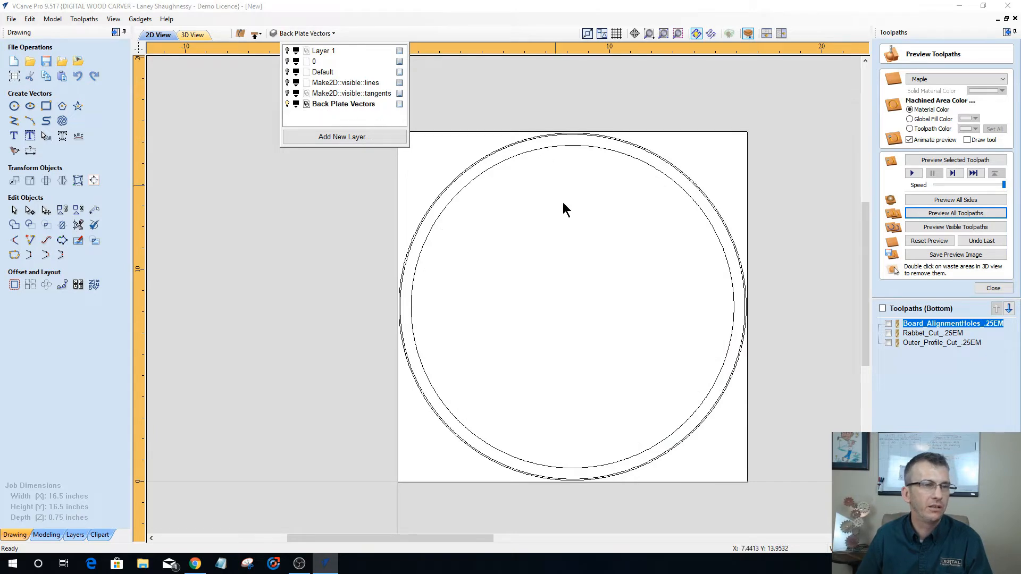
click(507, 199)
Calculate a pocket toolpath named Back_Plate_Rabbet_.25EM between the innermost and outermost circles.
key(ctrl+a)
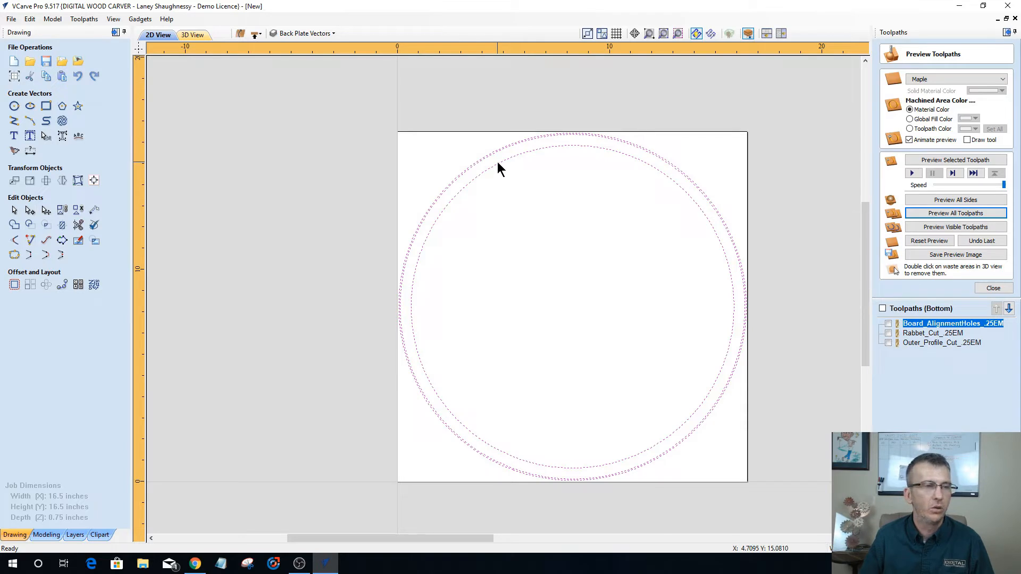
click(433, 162)
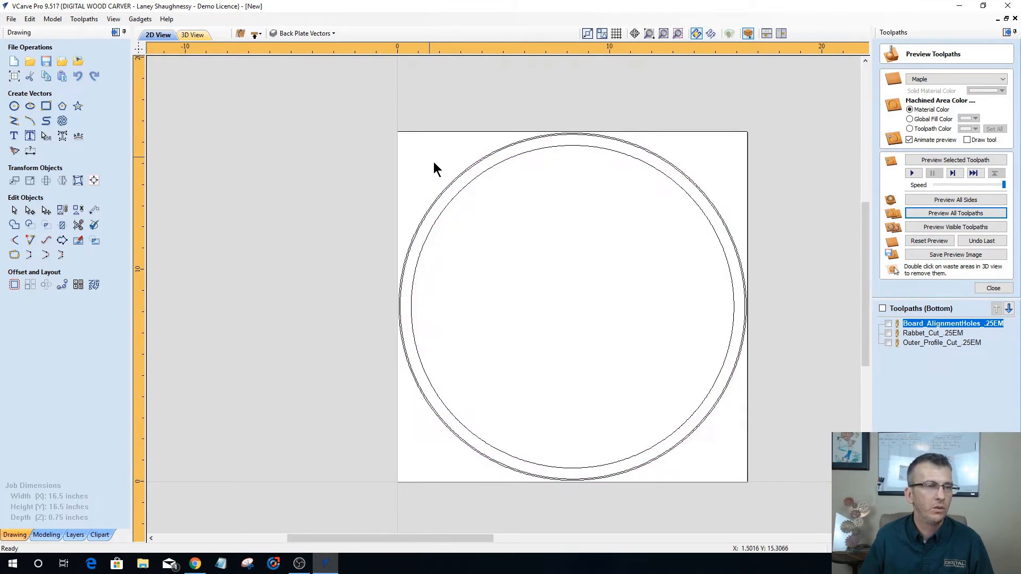
click(464, 186)
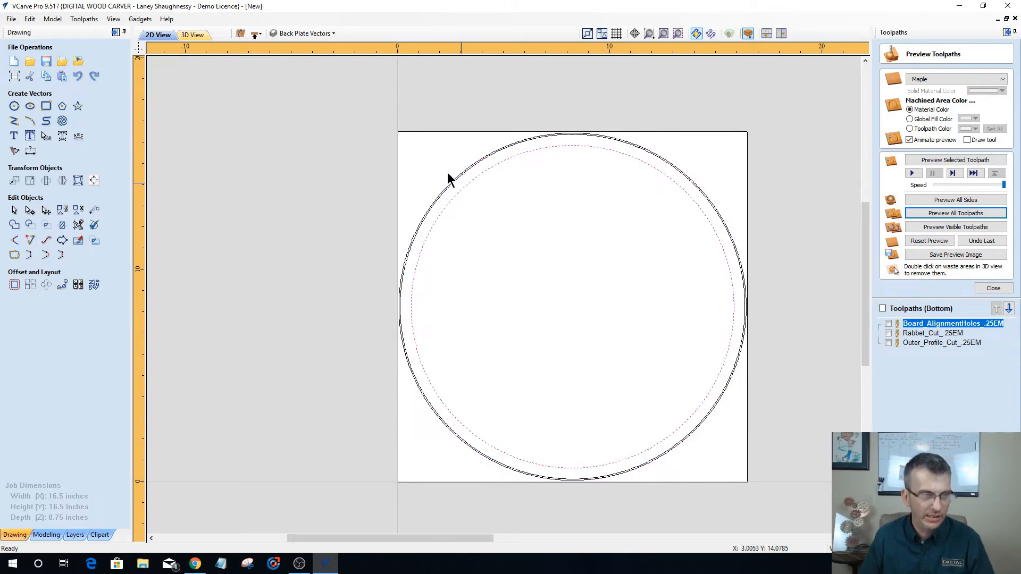
scroll(441, 170, up, 3)
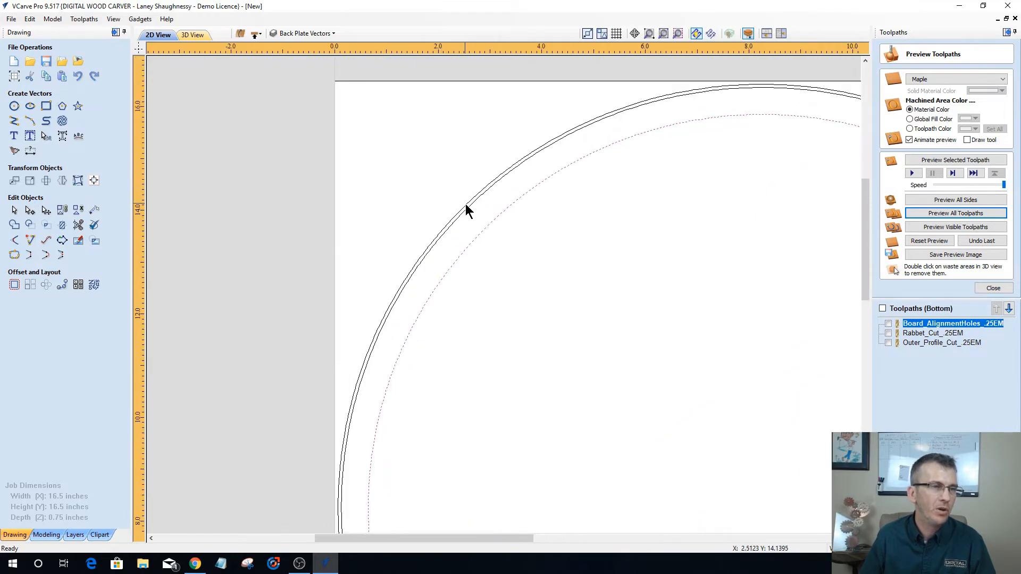
click(465, 203)
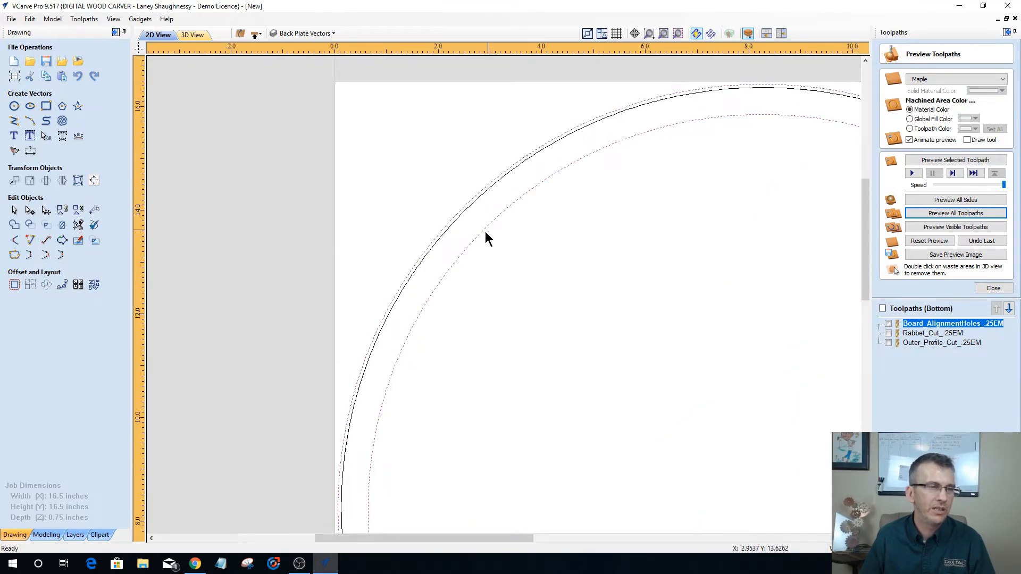
click(993, 290)
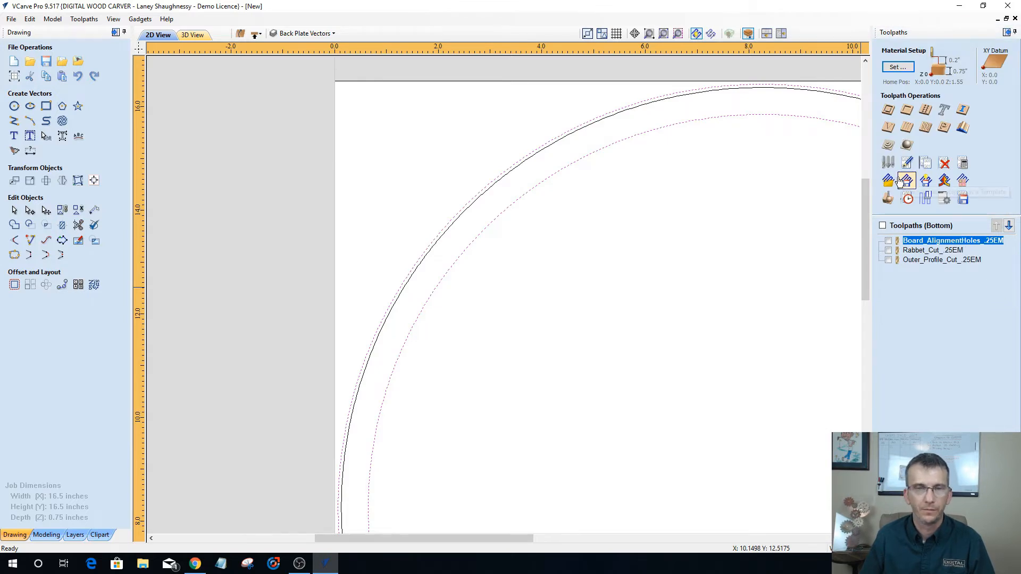
click(907, 110)
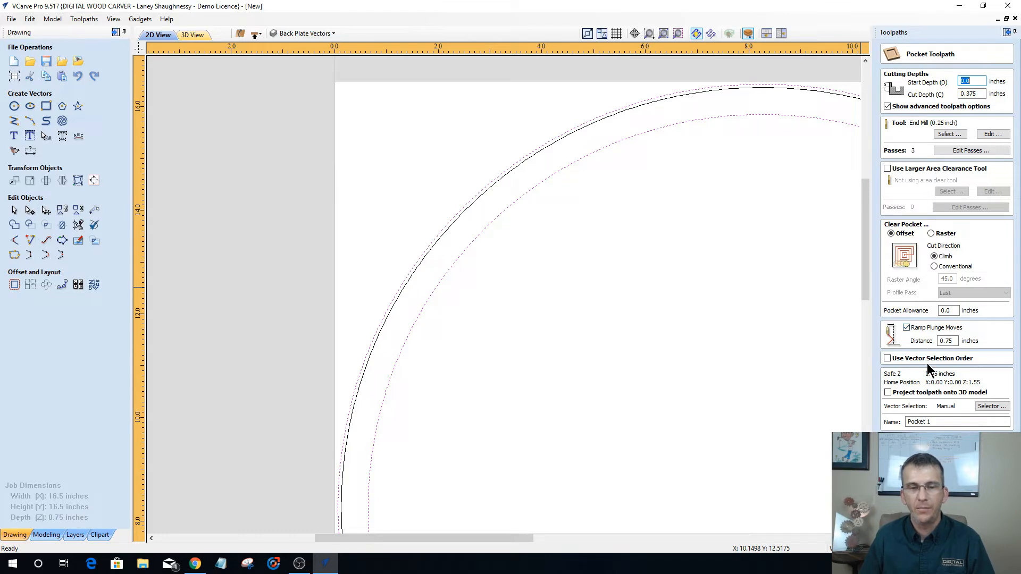
drag(991, 422, 840, 424)
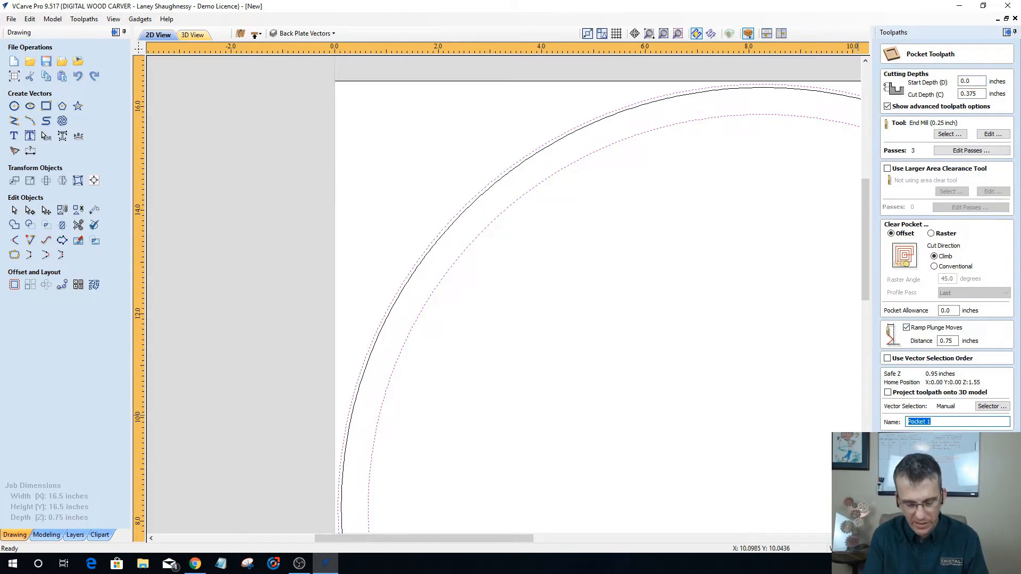
text(Bac)
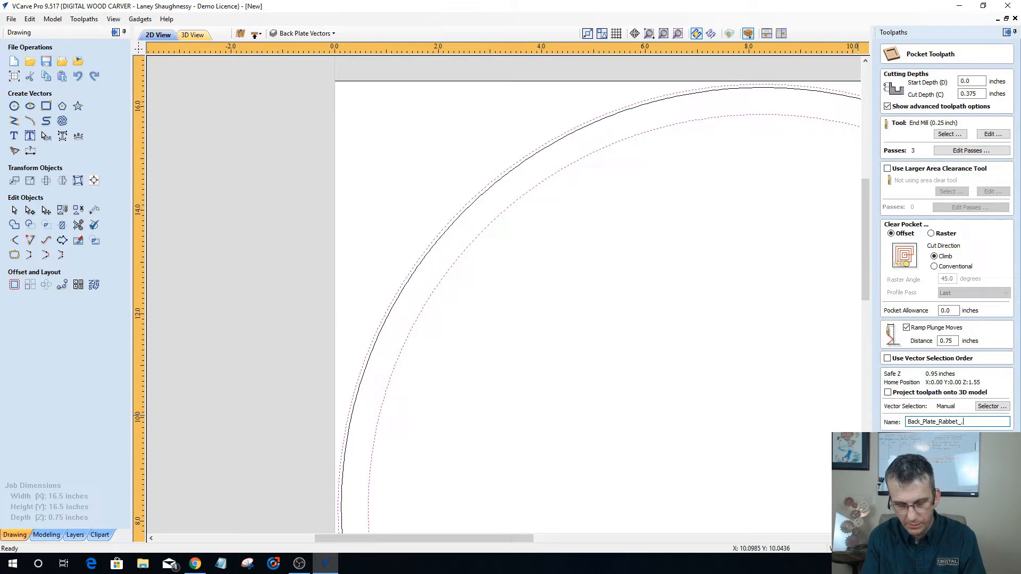
text(k_Plate_Rabbet_.25EM)
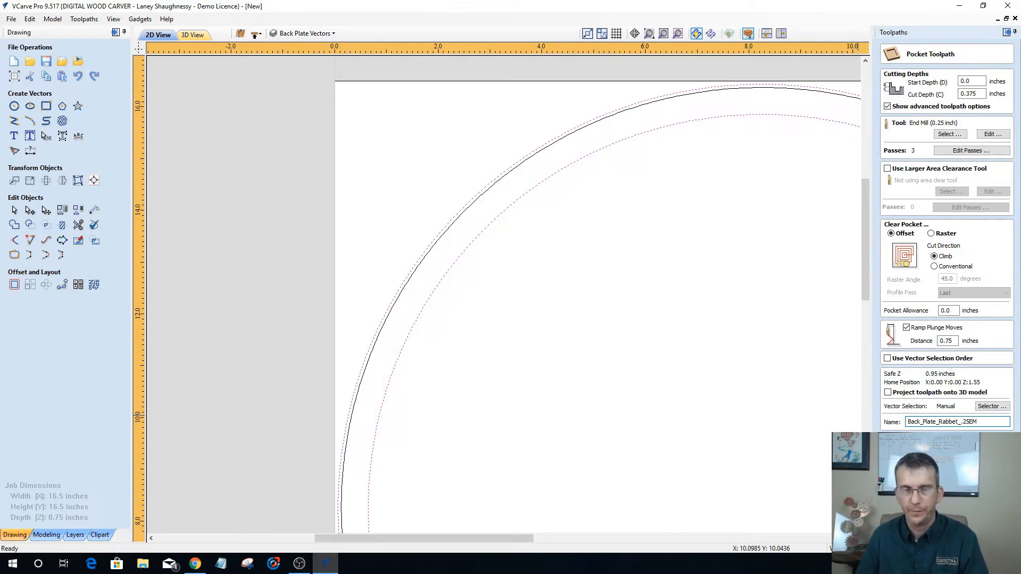
click(913, 440)
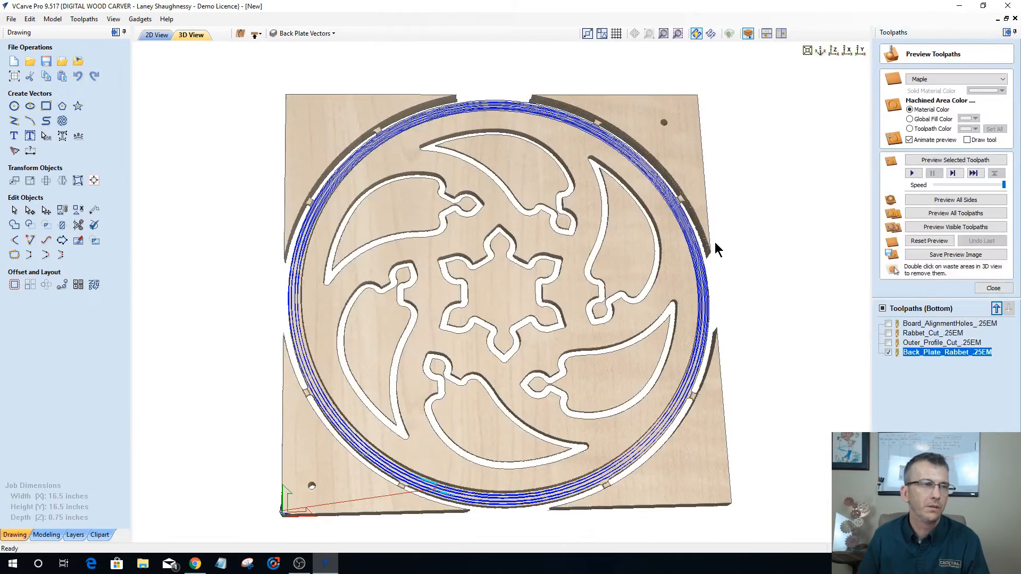
Reset the 3D preview to blank stock and preview only the Back_Plate_Rabbet_.25EM toolpath.
click(926, 242)
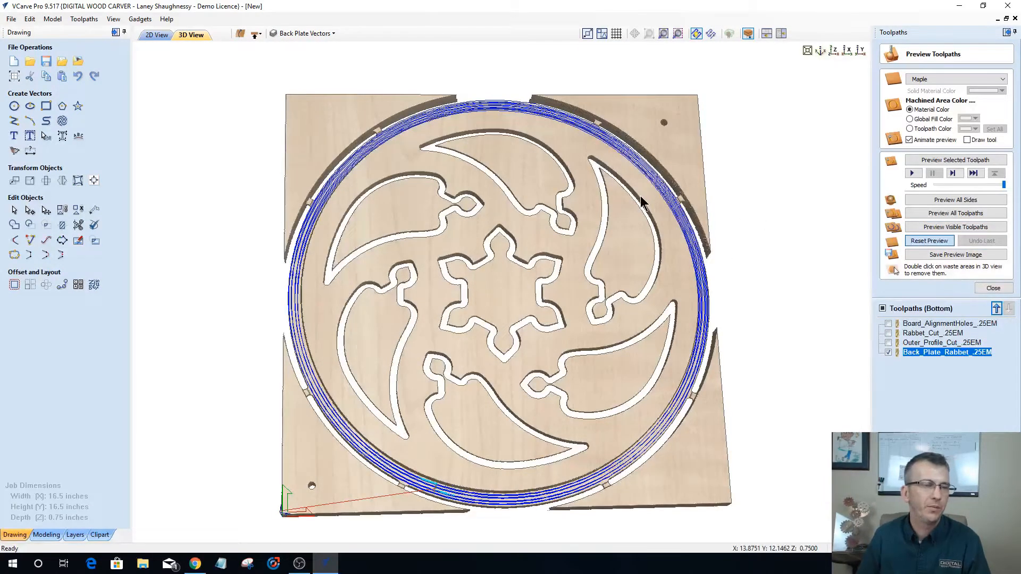
click(916, 158)
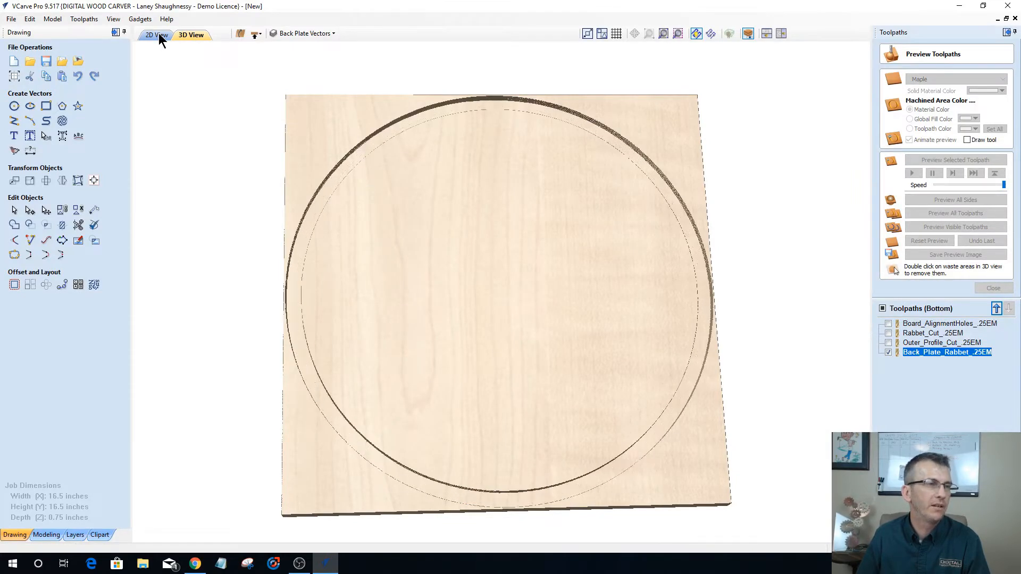
Set up an outside 2D profile toolpath on the selected back plate circle with a 0.75 inch cut depth and tabs enabled.
click(157, 35)
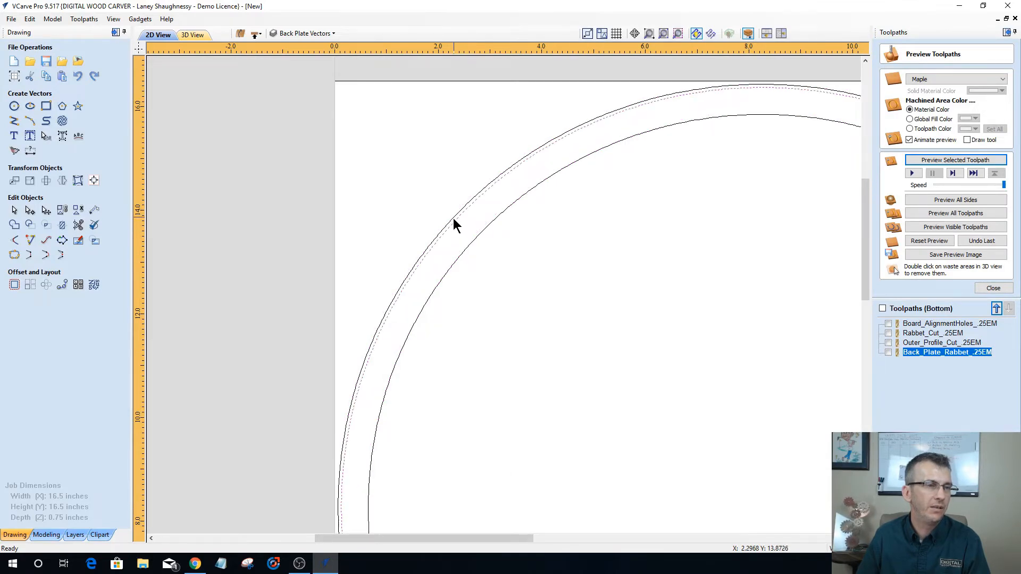
click(984, 288)
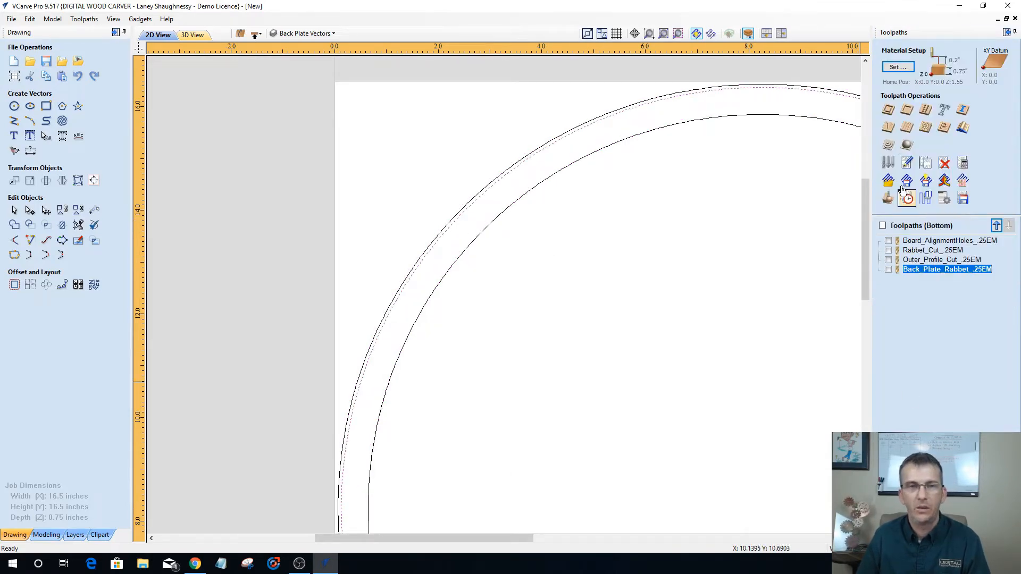
click(888, 110)
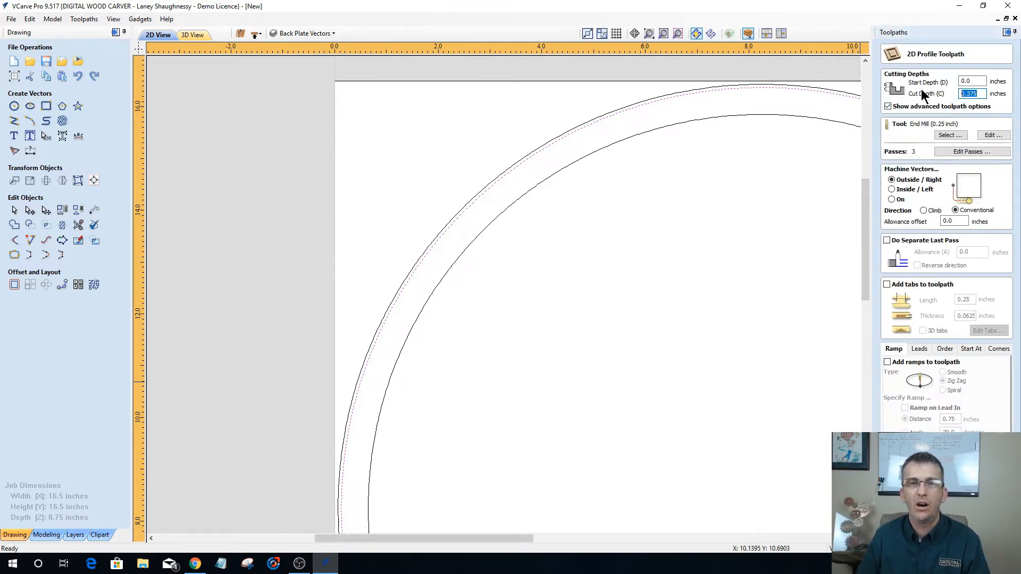
text(.)
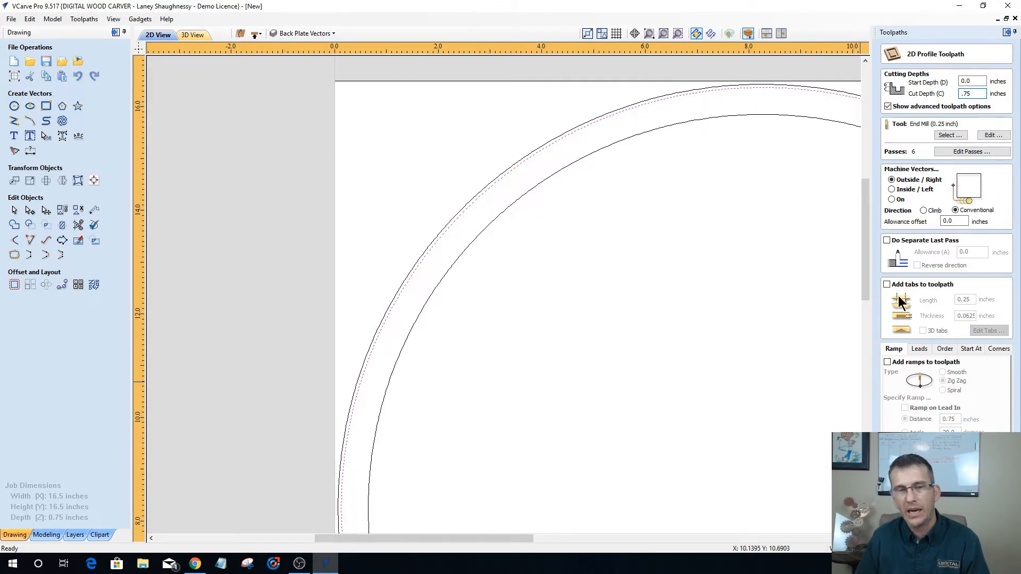
click(886, 286)
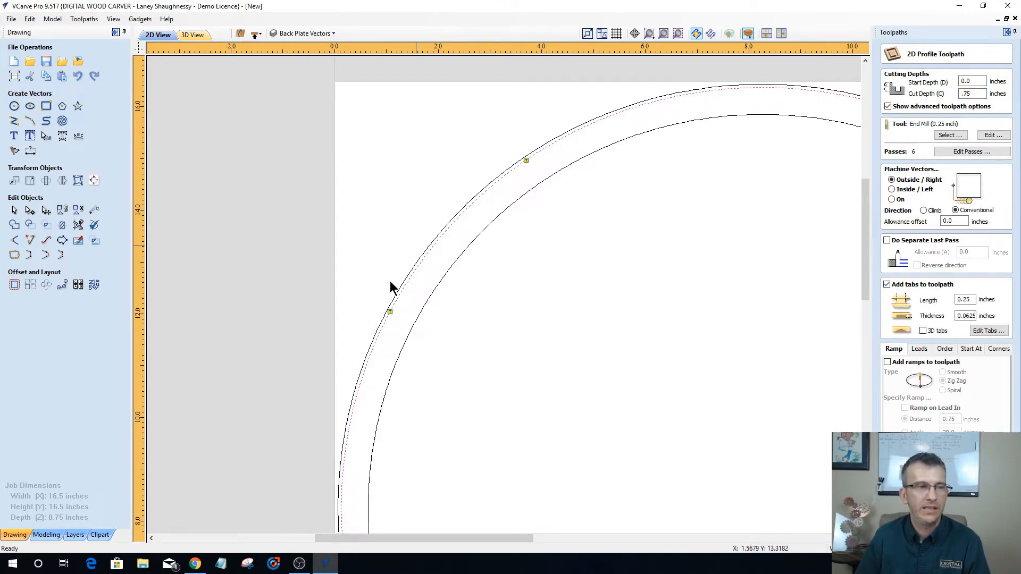
Set the profile toolpath's tab thickness to 0.125 inches.
scroll(397, 258, down, 3)
scroll(397, 258, up, 1)
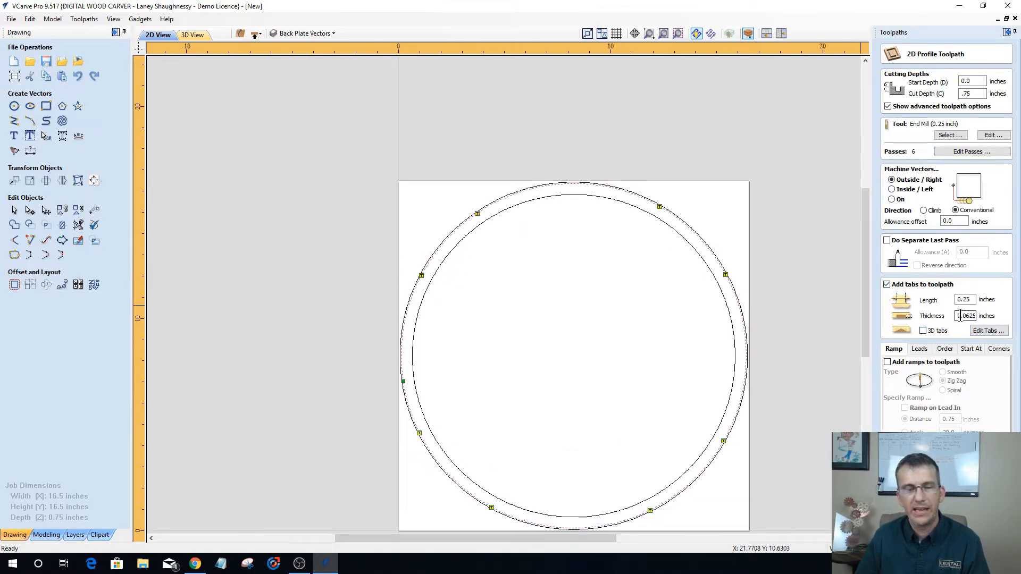
drag(960, 315, 975, 316)
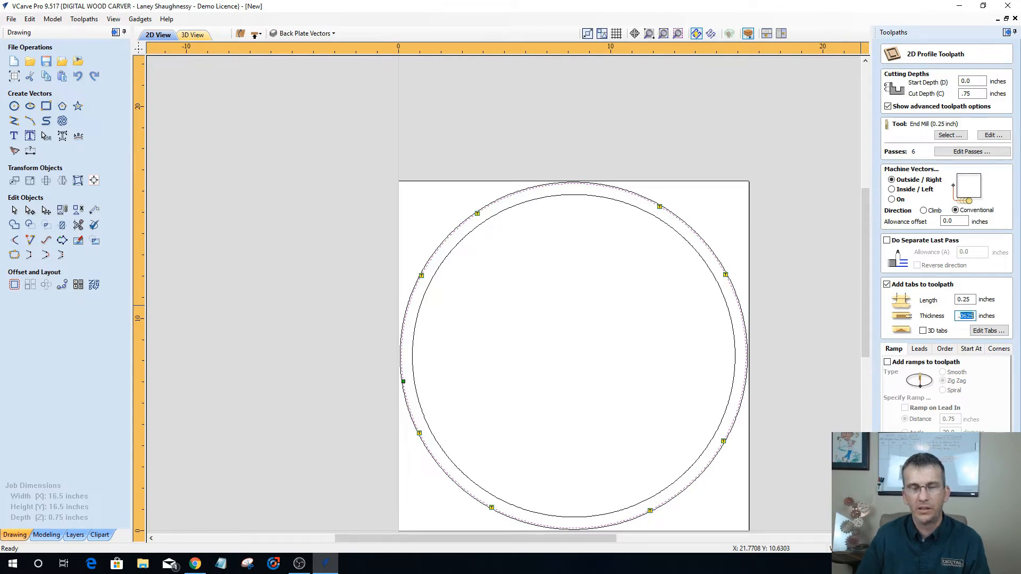
text(.1)
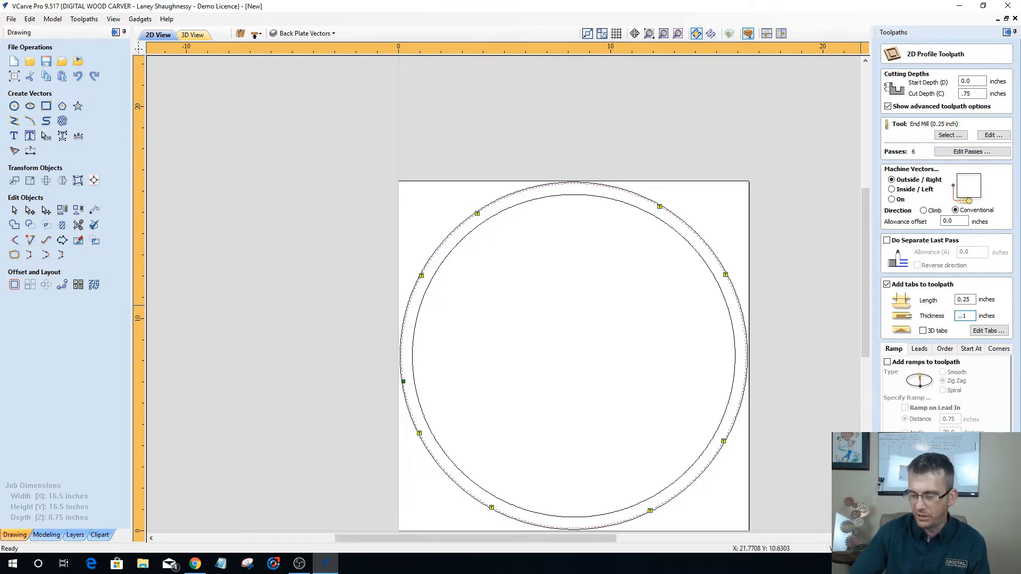
text(25)
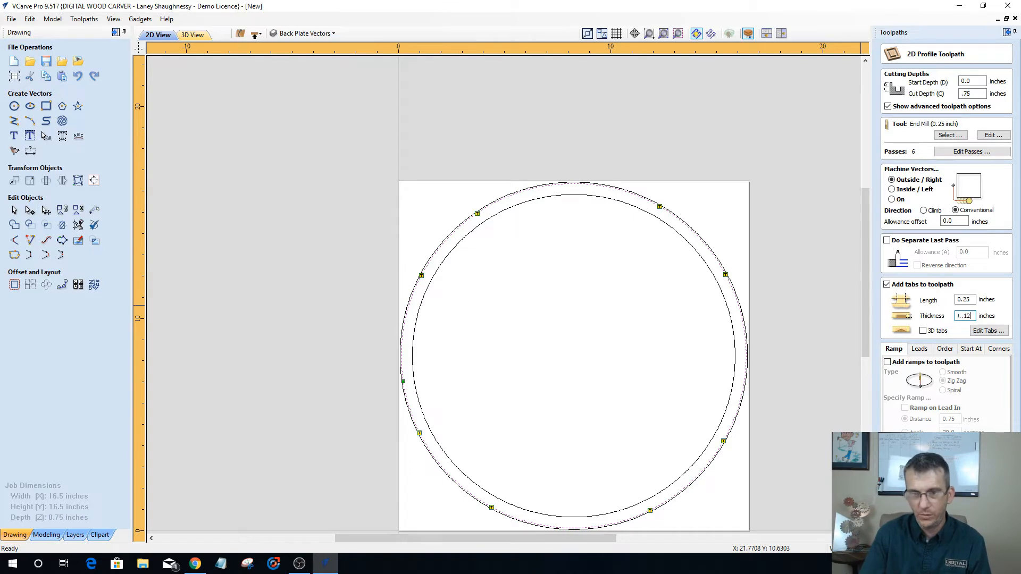
key(BackSpace)
key(BackSpace)
key(BackSpace)
key(BackSpace)
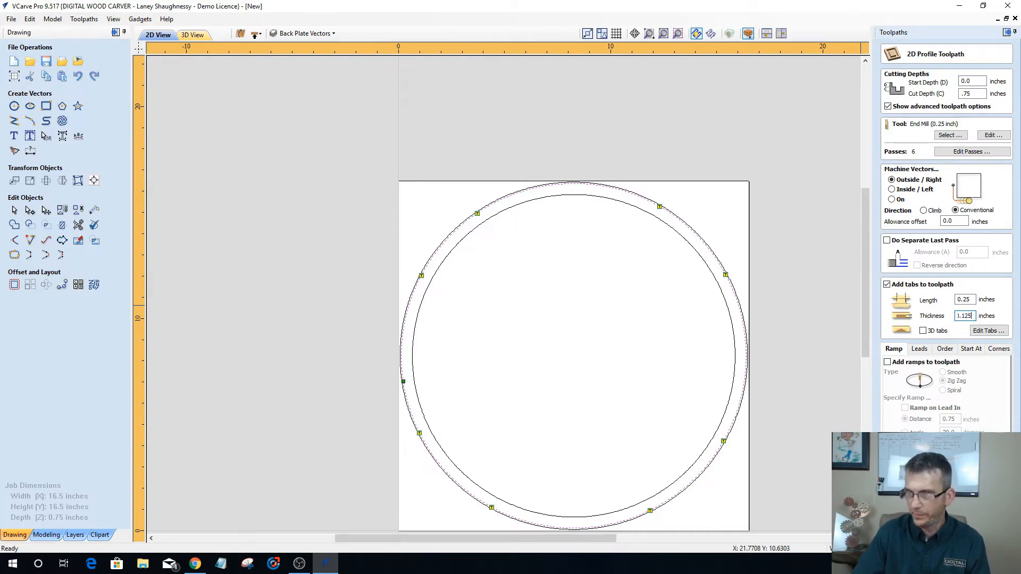
Add zig zag ramps to the profile cut and calculate it as Back_Plate_FinalCutOut_.25EM.
click(887, 363)
click(887, 363)
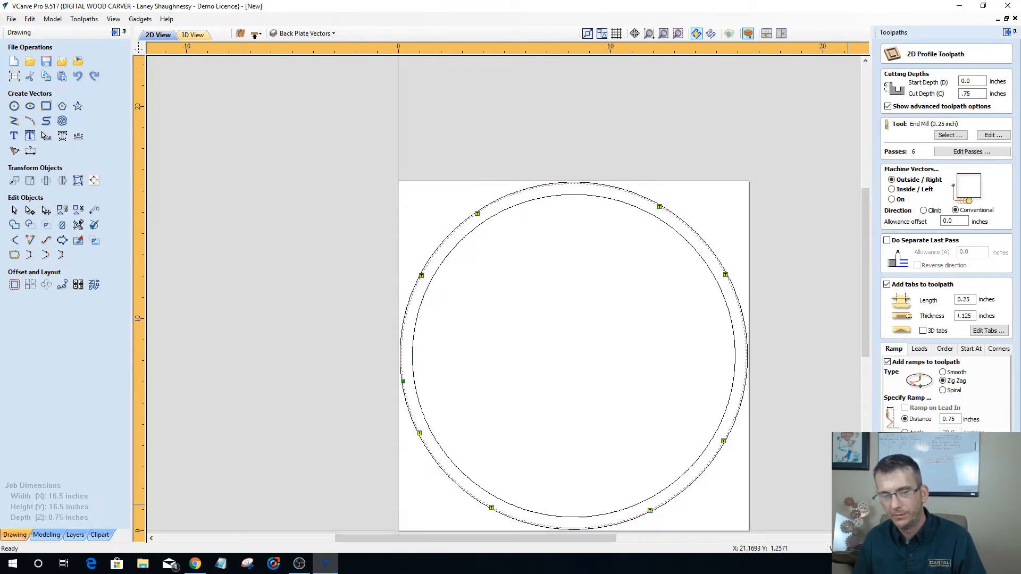
click(907, 508)
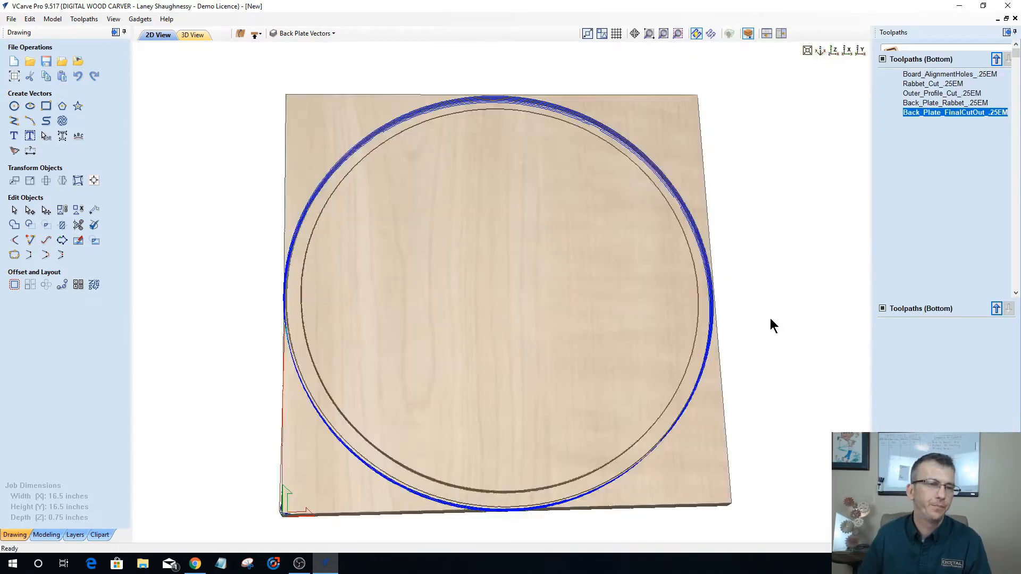
Preview the Back_Plate_FinalCutOut_.25EM toolpath and examine the cut and tabs from both faces of the board.
click(934, 160)
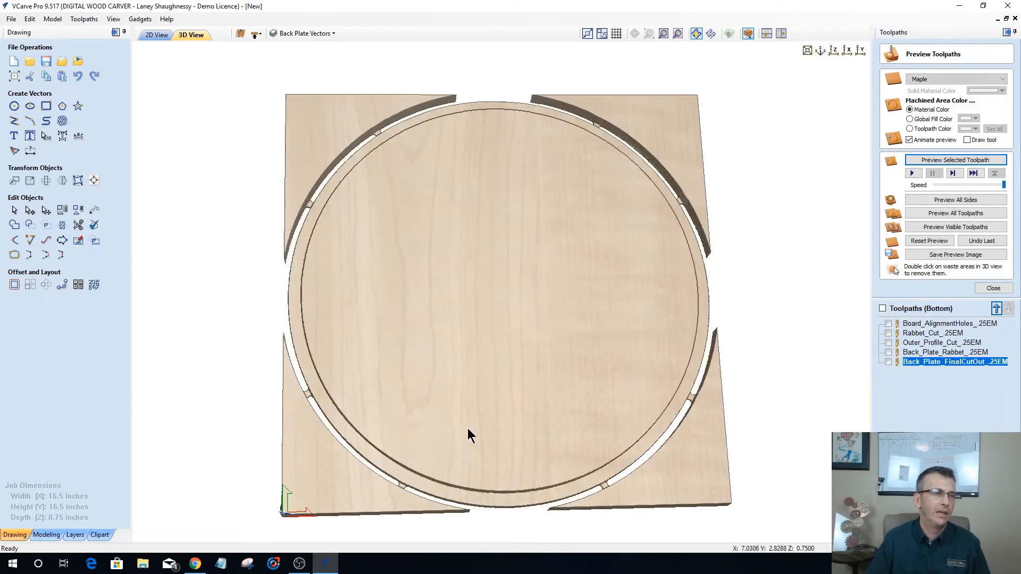
drag(442, 423, 551, 218)
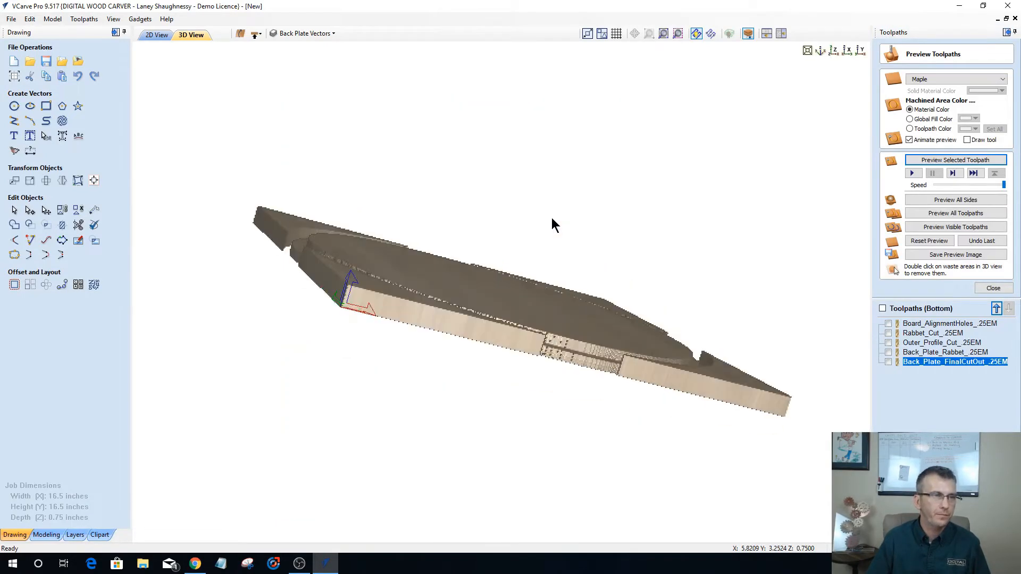
drag(443, 440, 441, 445)
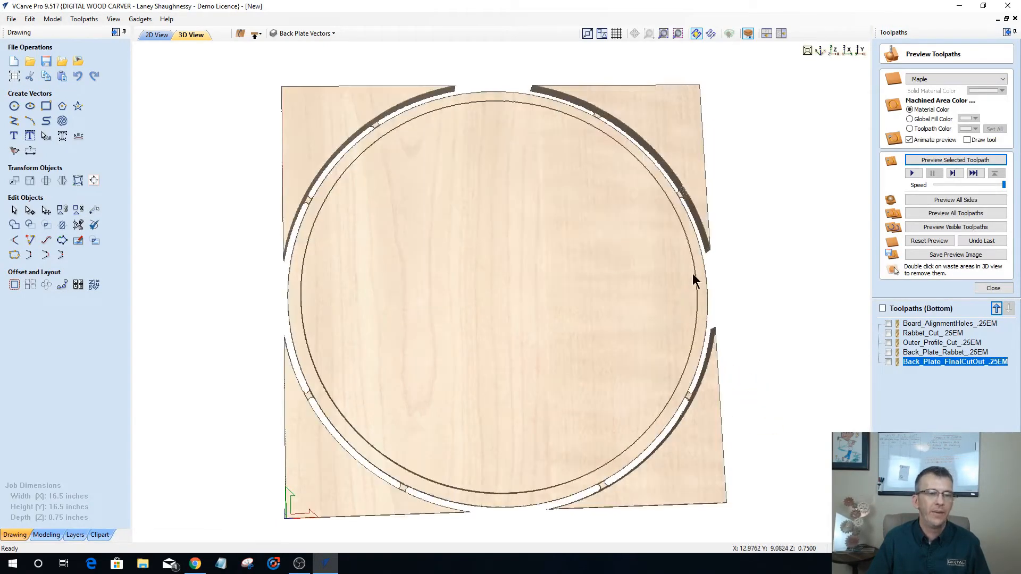
drag(439, 217, 625, 201)
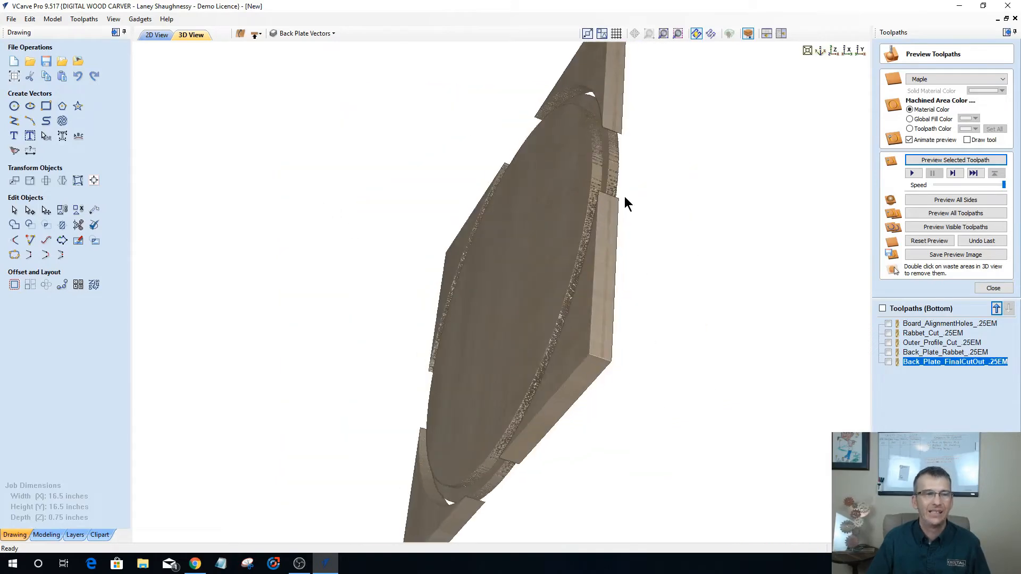
drag(468, 166, 535, 159)
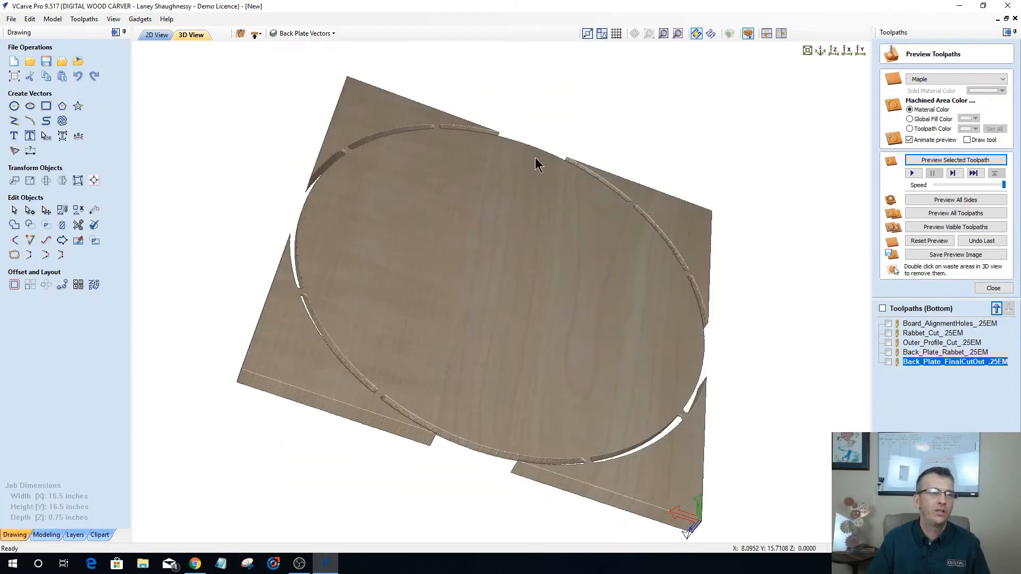
drag(452, 209, 382, 266)
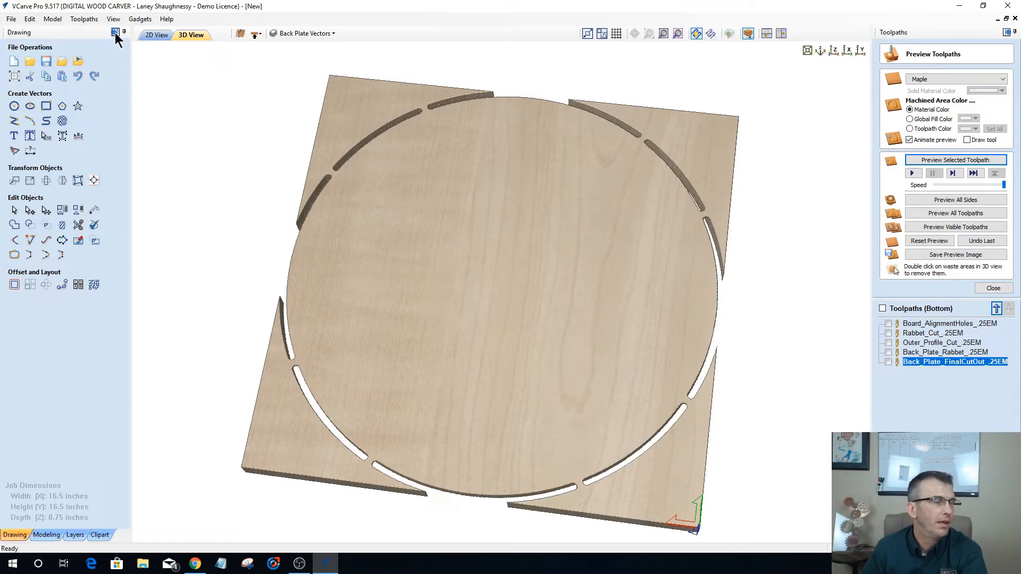
Switch to the top side in the 2D view and make Layer 1 visible.
click(255, 35)
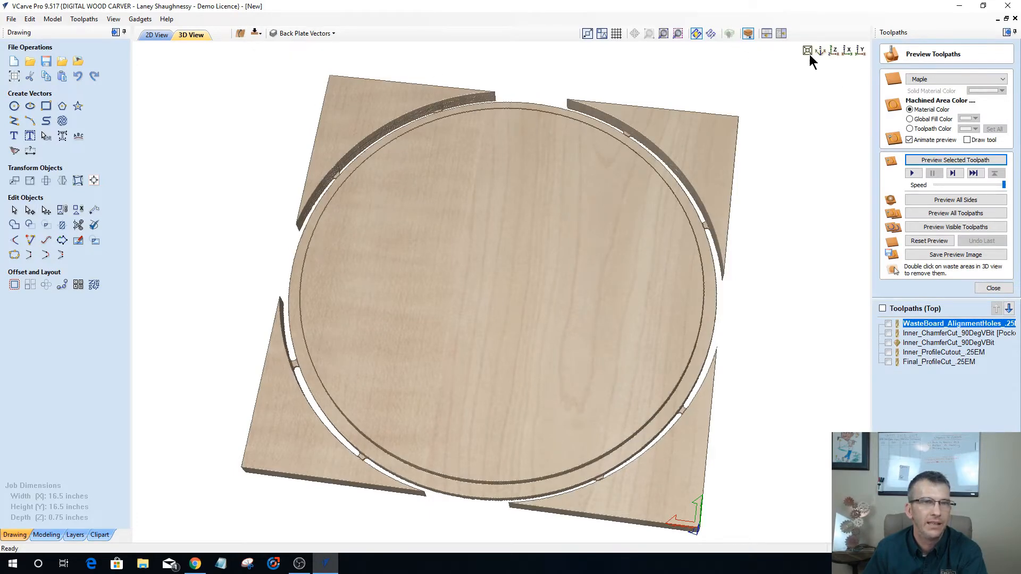
click(156, 34)
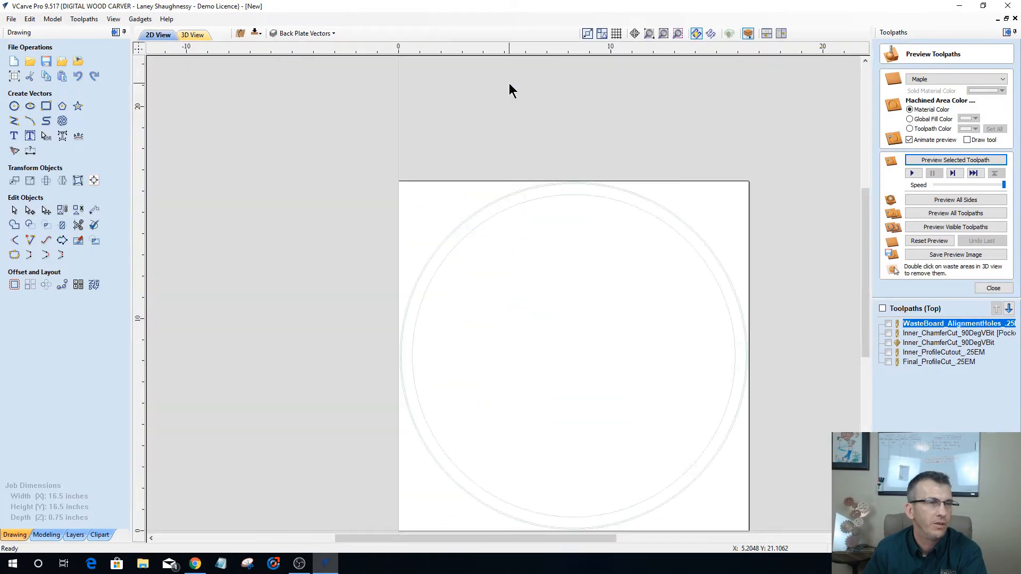
scroll(589, 255, up, 2)
scroll(534, 22, down, 2)
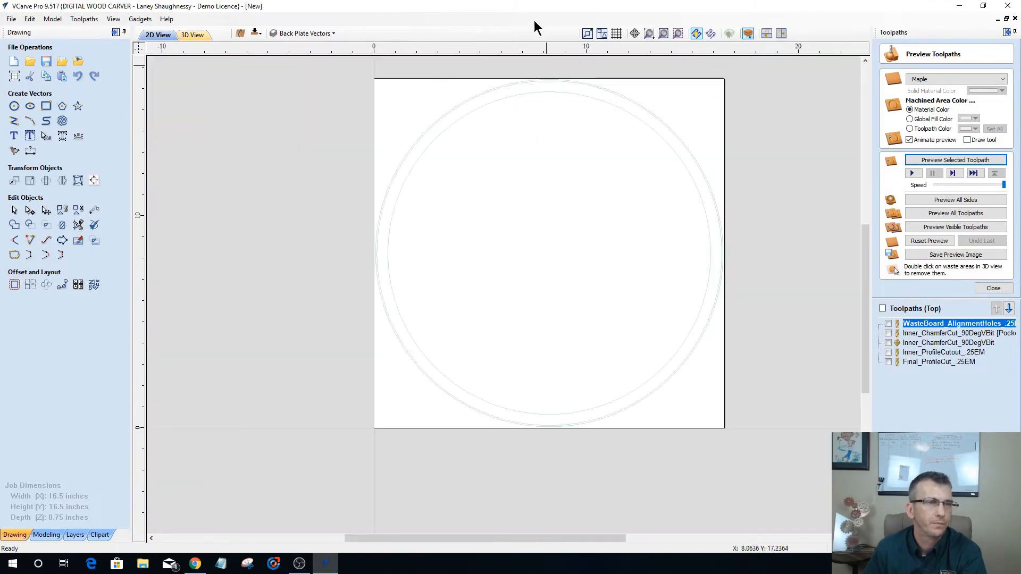
scroll(557, 166, up, 1)
scroll(558, 163, down, 1)
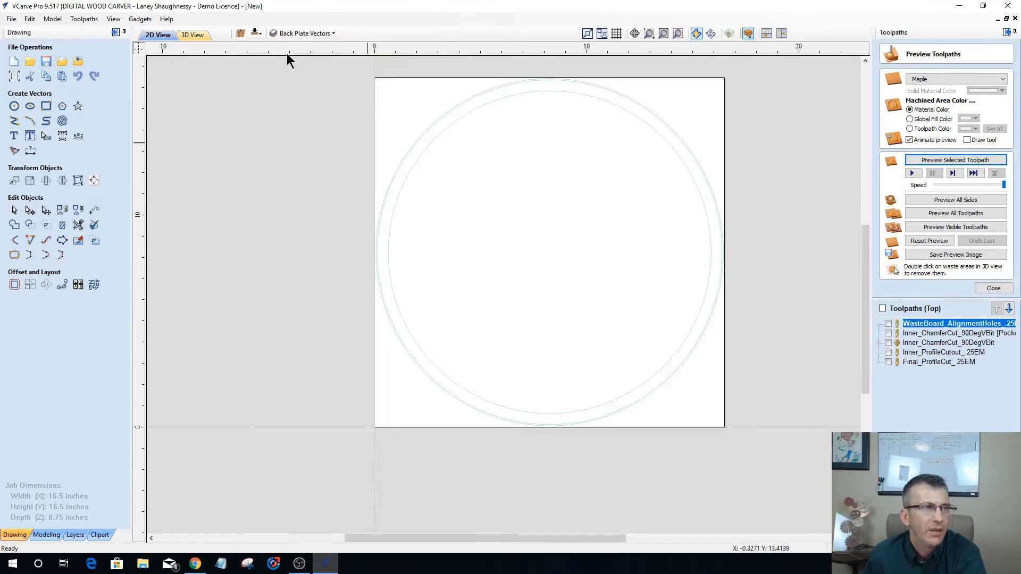
click(313, 38)
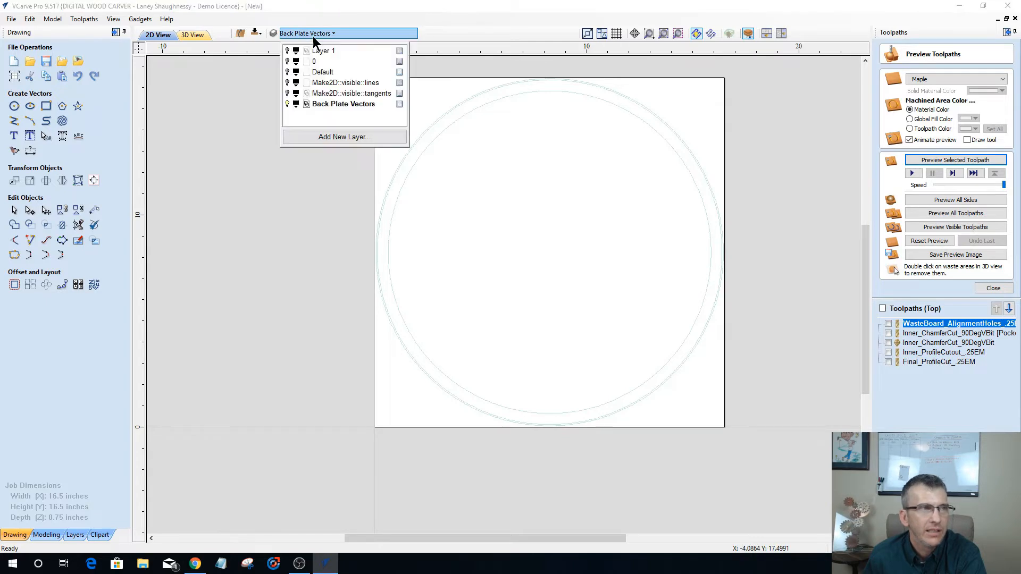
click(288, 51)
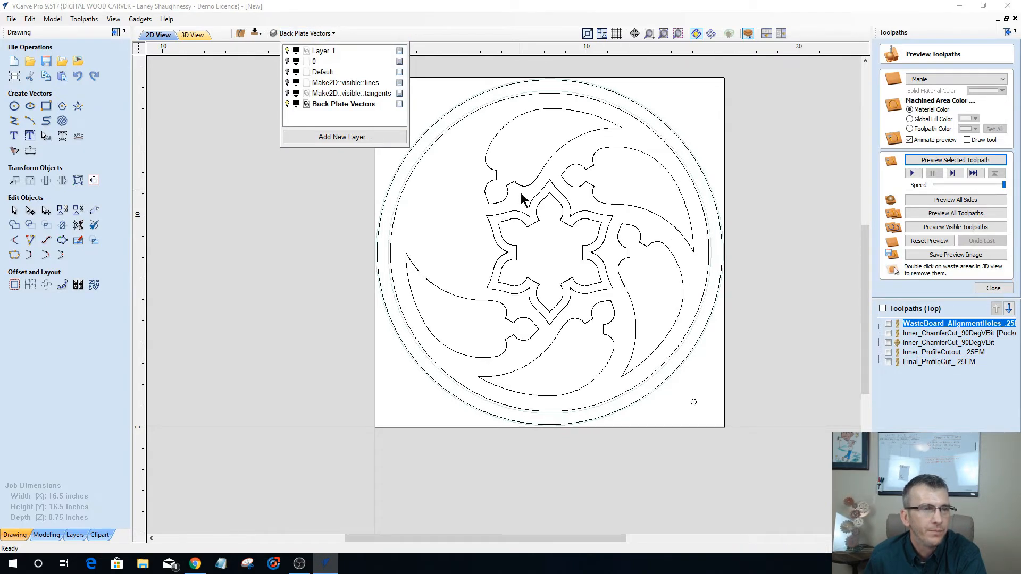
click(458, 207)
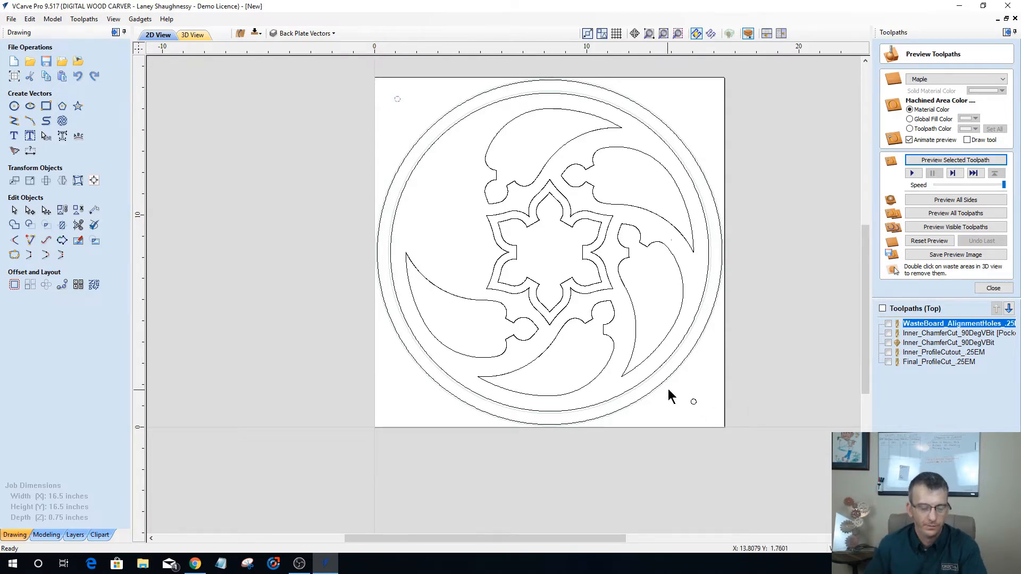
Copy the two small alignment hole circles in opposite corners of the board to the Back Plate Vectors layer.
right_click(694, 403)
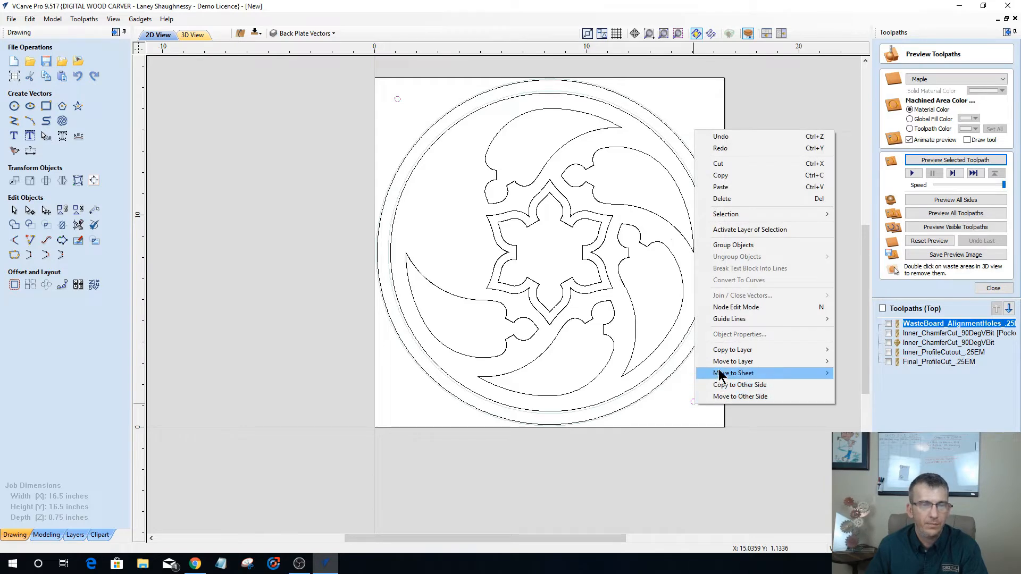
mouse_move(767, 350)
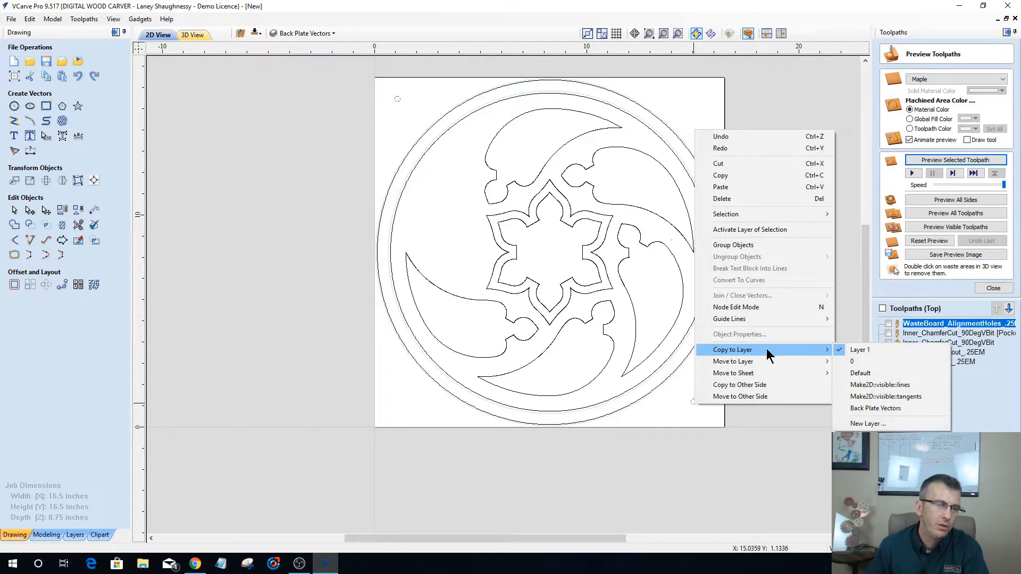
click(875, 409)
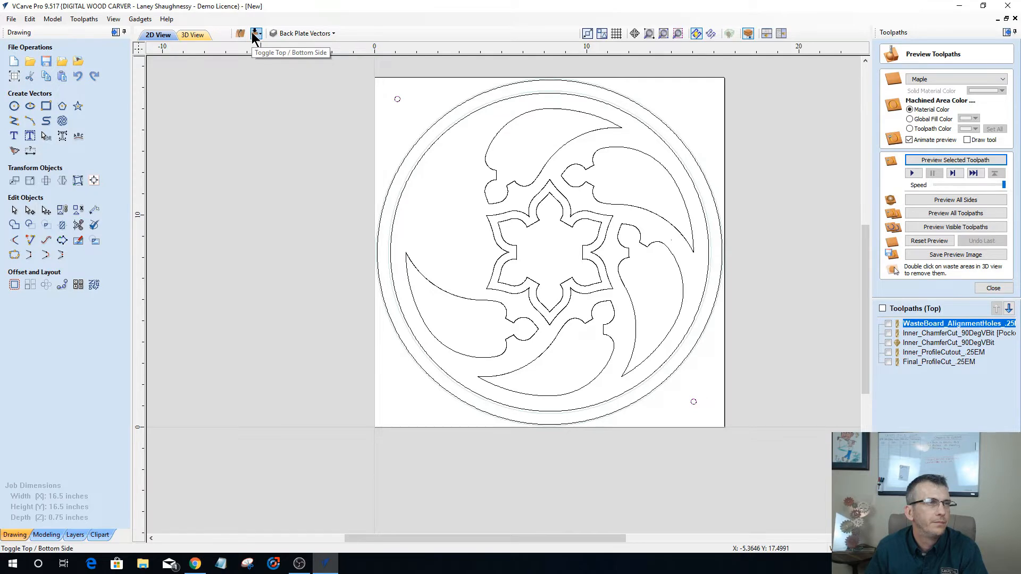
Hide Layer 1 on the top side so only the Back Plate Vectors layer is shown.
click(303, 34)
click(287, 51)
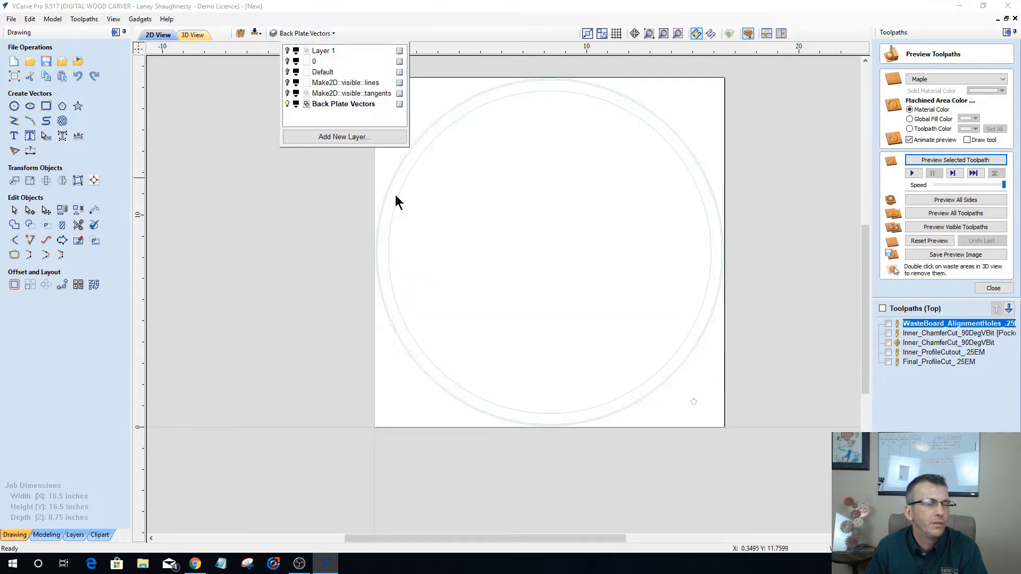
click(561, 292)
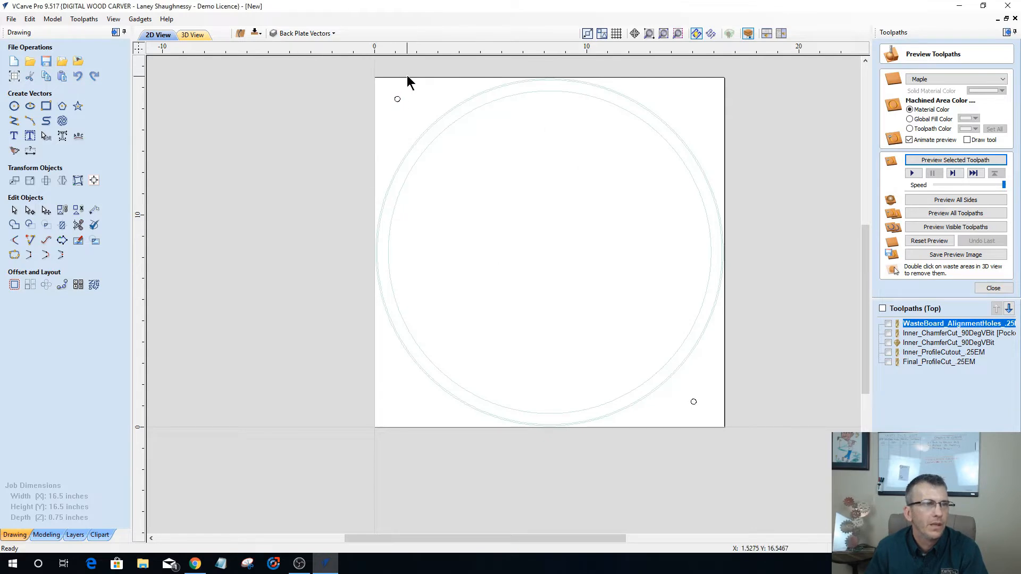
Copy the two corner alignment hole circles on the Back Plate Vectors layer to the other side.
drag(371, 90, 420, 120)
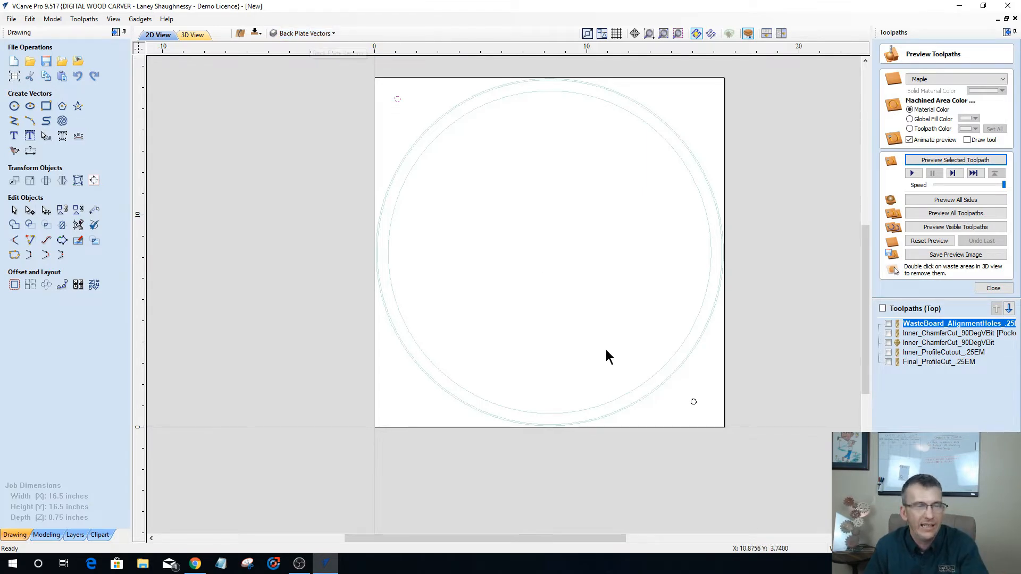
right_click(697, 407)
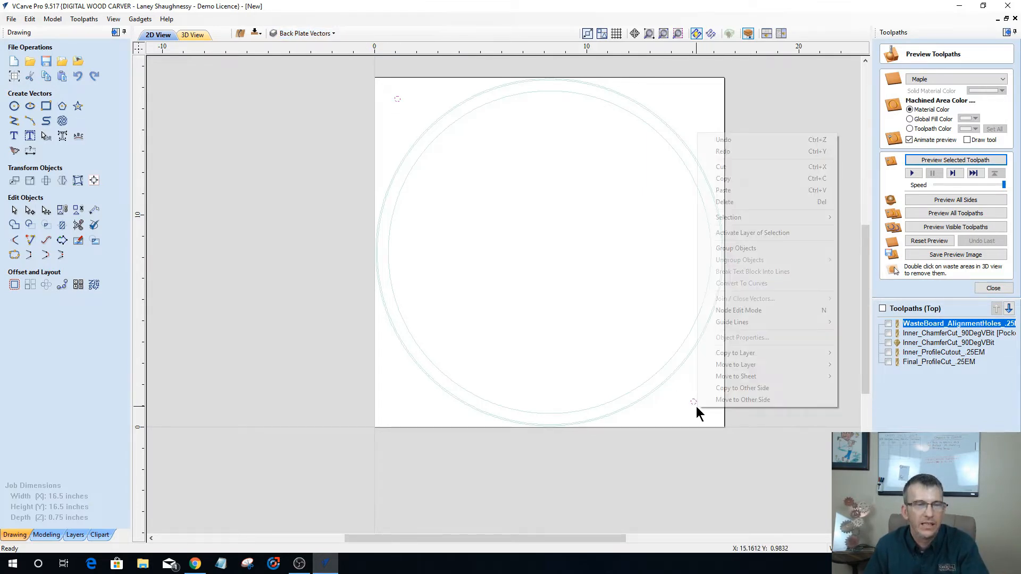
click(720, 394)
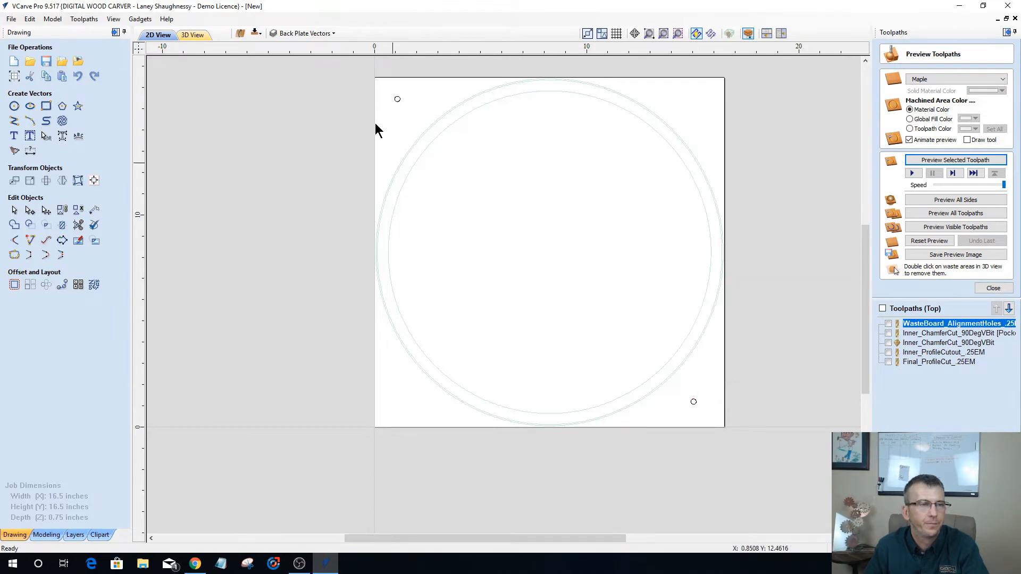
Draw a 0.375 inch diameter circle in the upper part of the back plate at about X 6.29, Y 13.49.
click(14, 106)
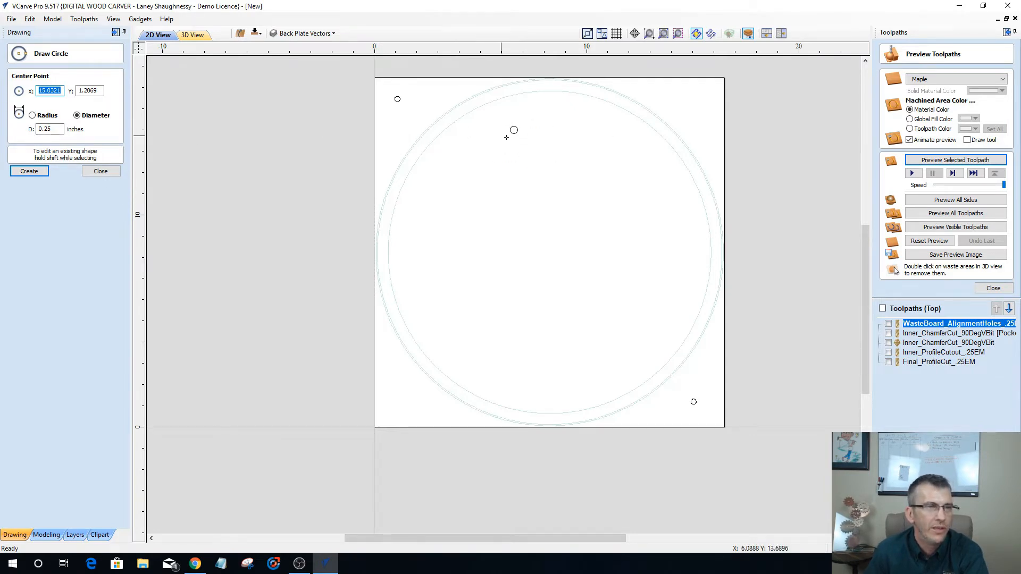
click(49, 129)
key(BackSpace)
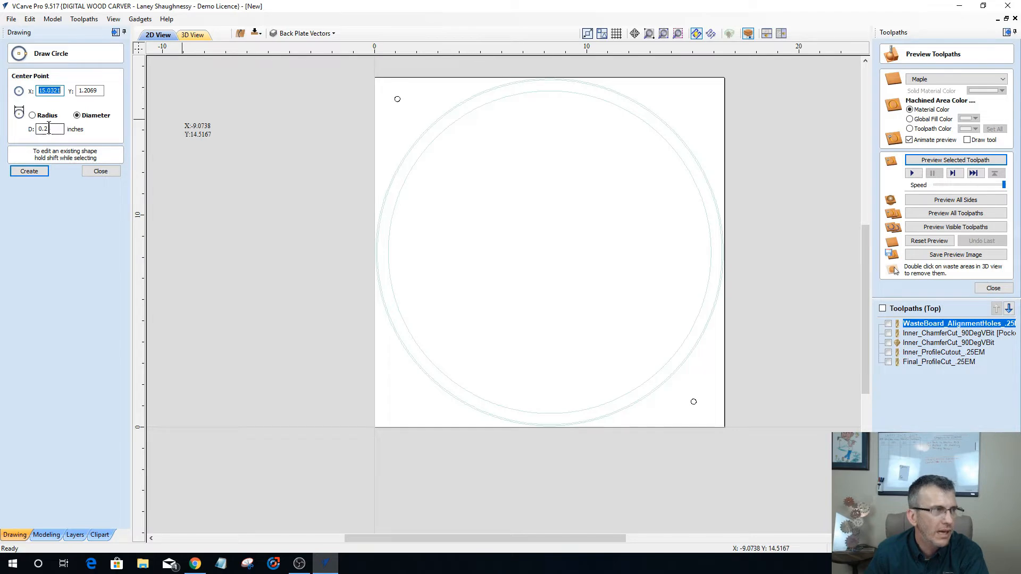
drag(47, 129, 54, 128)
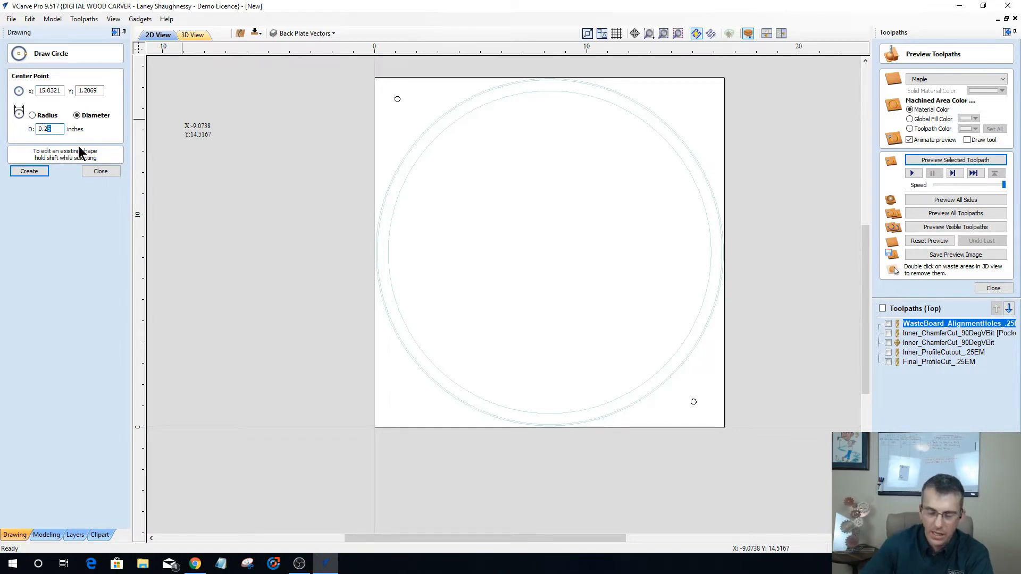
key(BackSpace)
key(BackSpace)
text(37)
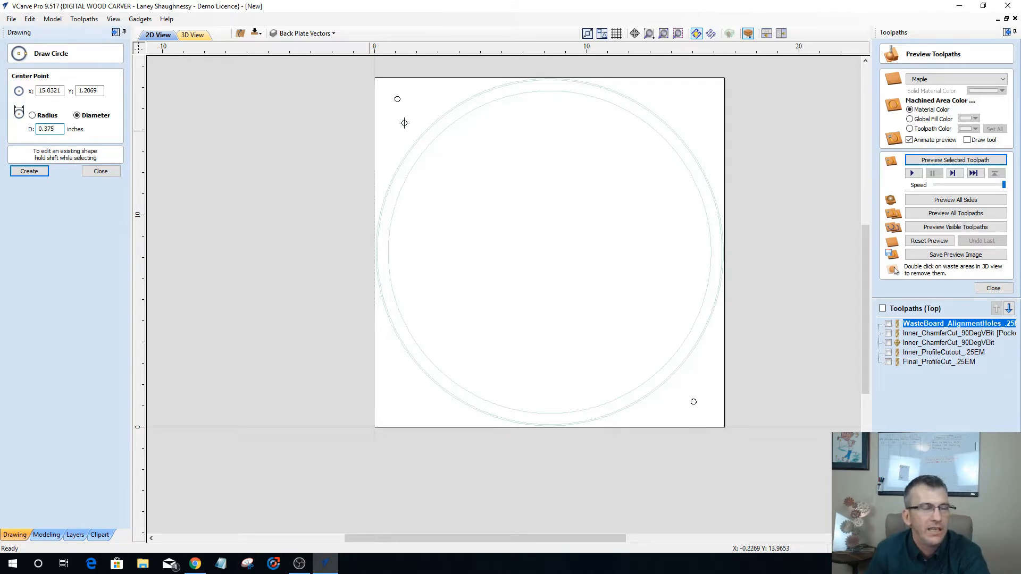
click(508, 141)
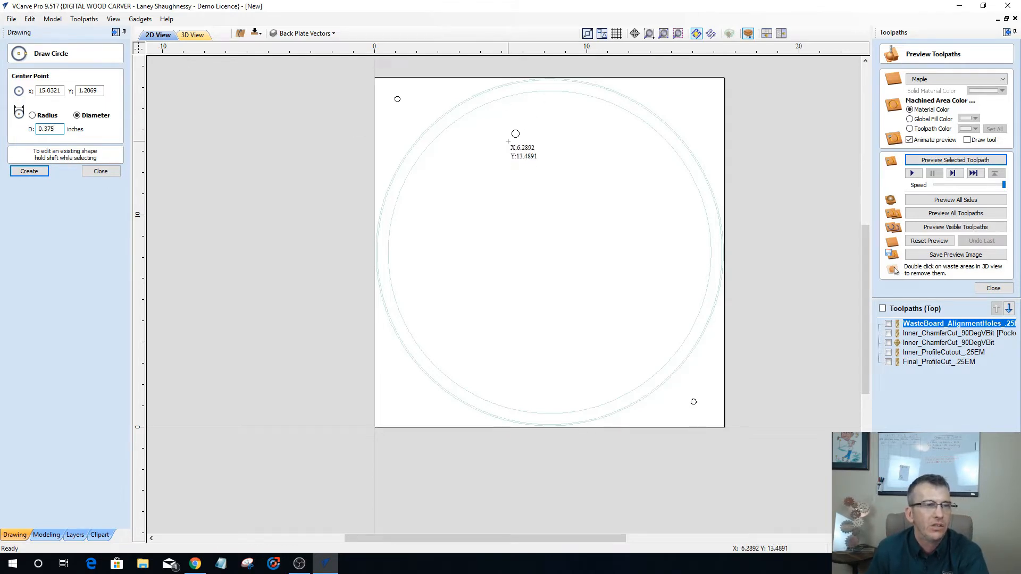
click(101, 172)
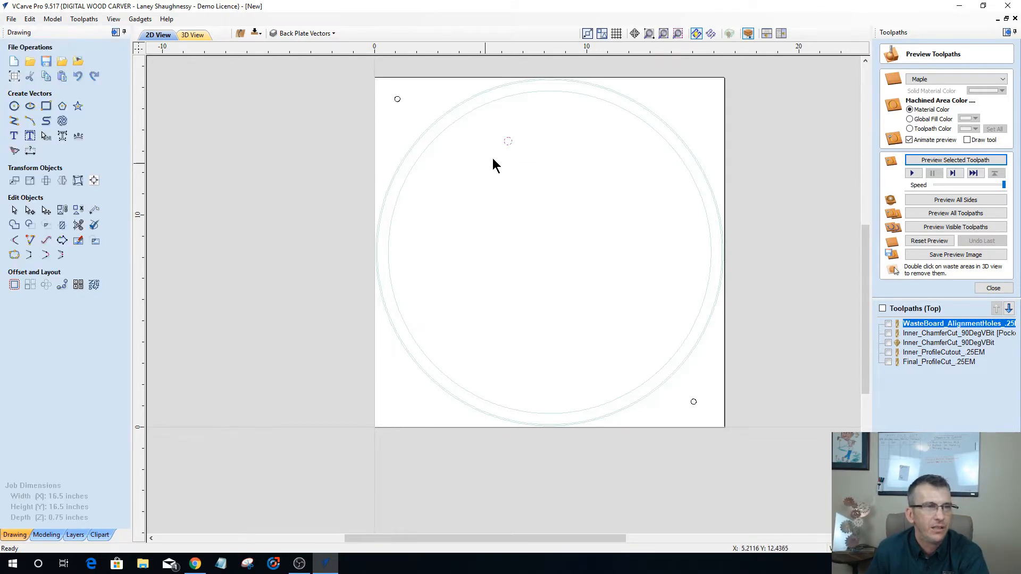
Move the 0.375 inch circle horizontally toward the board's vertical centreline by about 1 inch, to about X 7.3.
click(508, 141)
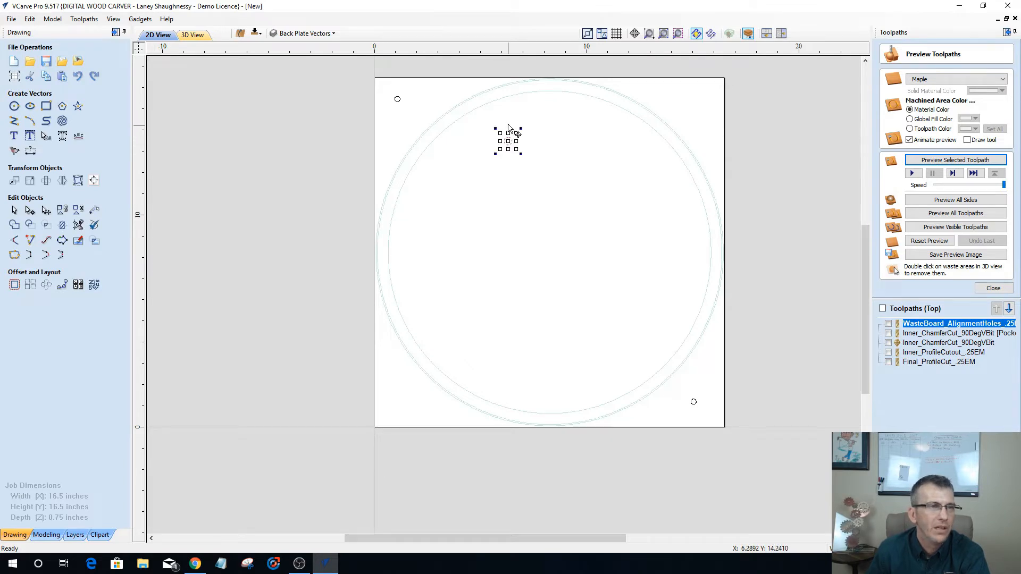
scroll(509, 131, up, 3)
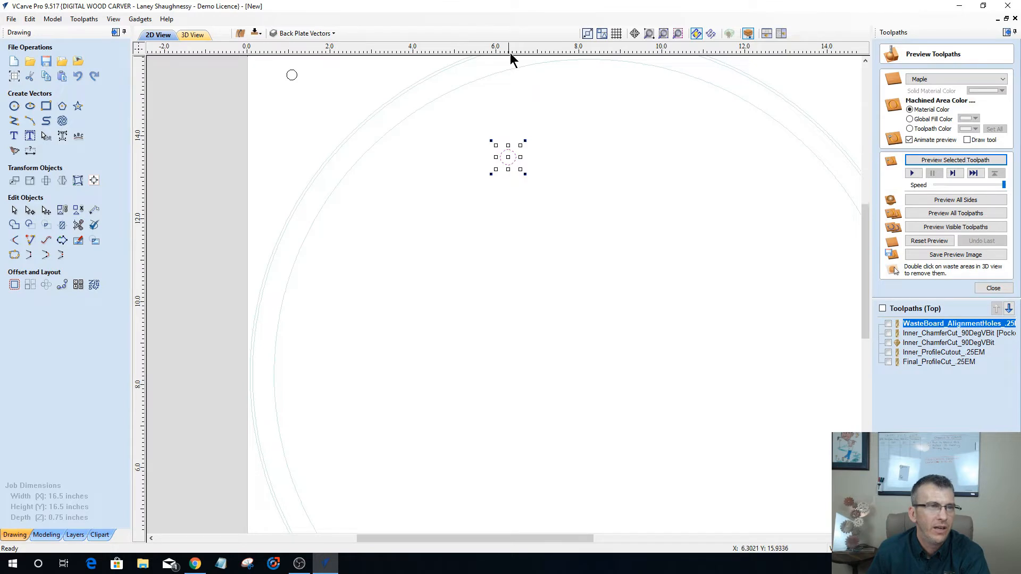
click(589, 128)
drag(541, 47, 527, 28)
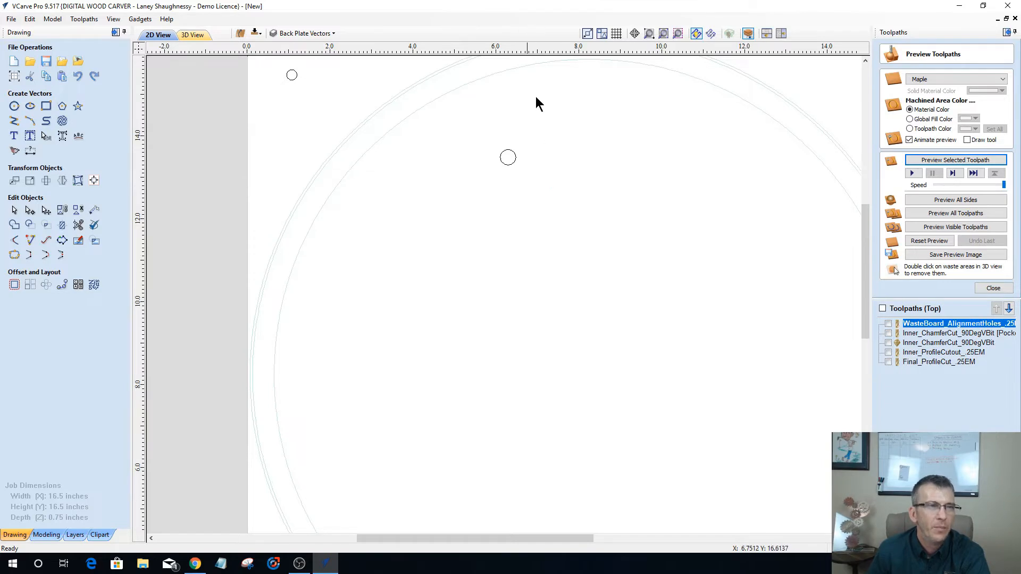
scroll(508, 126, down, 2)
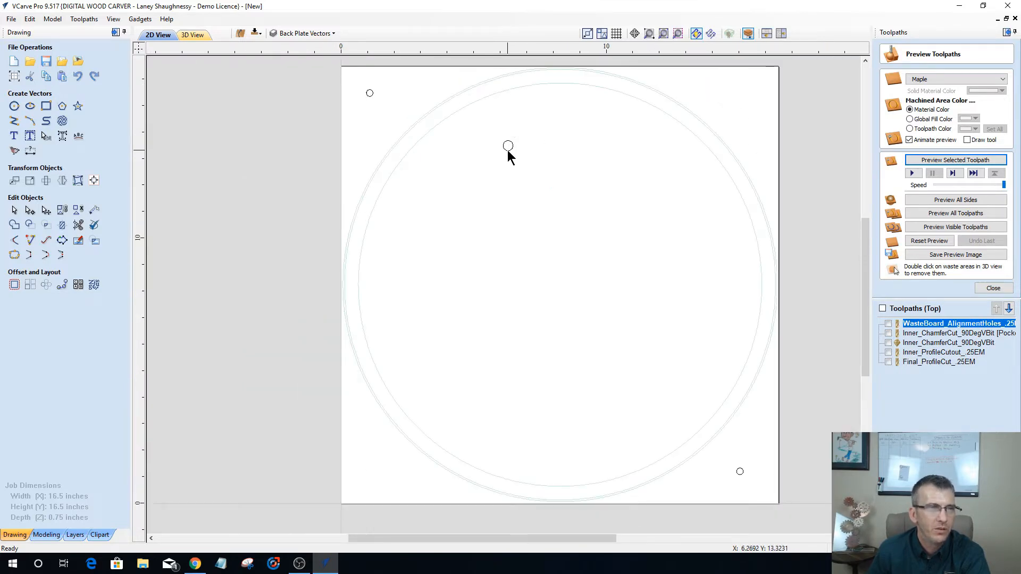
click(507, 141)
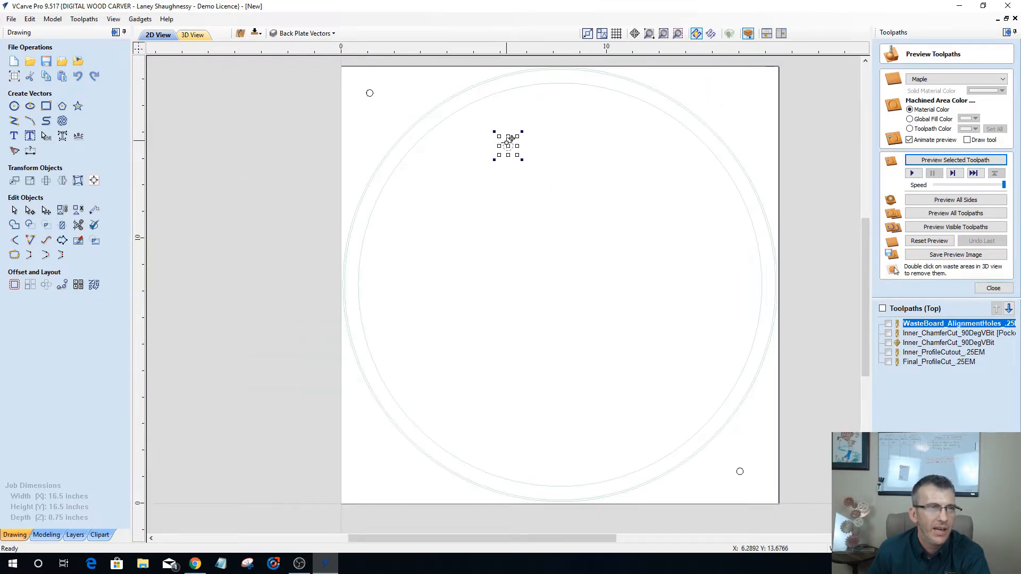
mouse_move(513, 140)
mouse_down()
mouse_move(500, 144)
mouse_move(560, 146)
mouse_move(535, 146)
mouse_up()
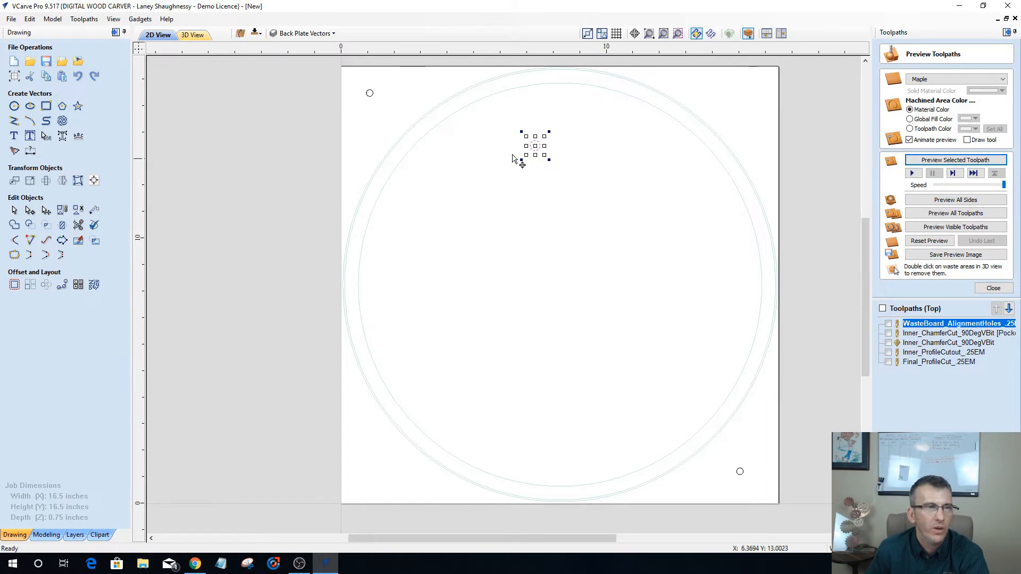
click(536, 159)
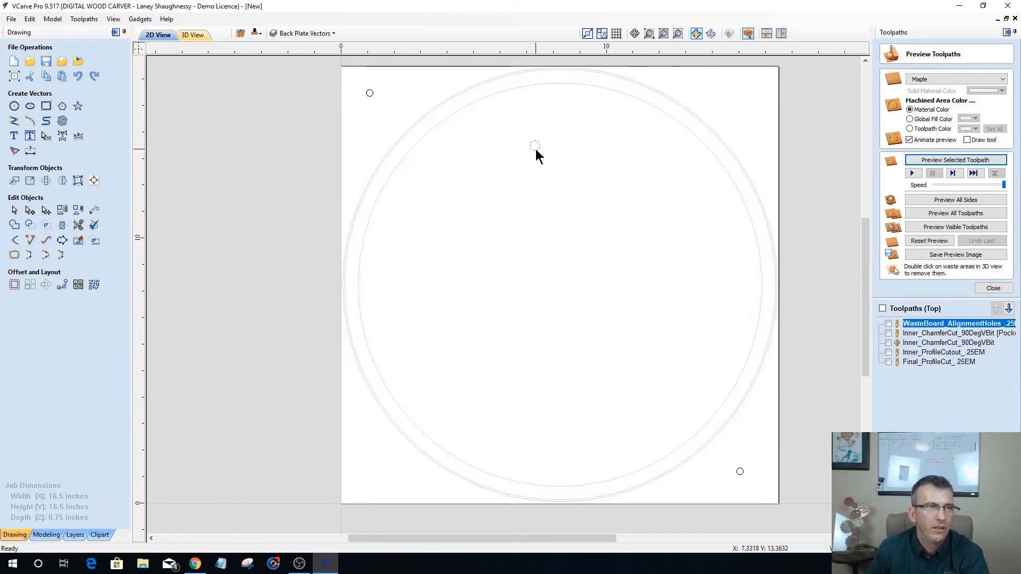
Create a keyhole toolpath from the circle with Horizontal - Left to Right orientation, 0.25 depth, 1 inch length and 0.375 entry hole.
click(144, 20)
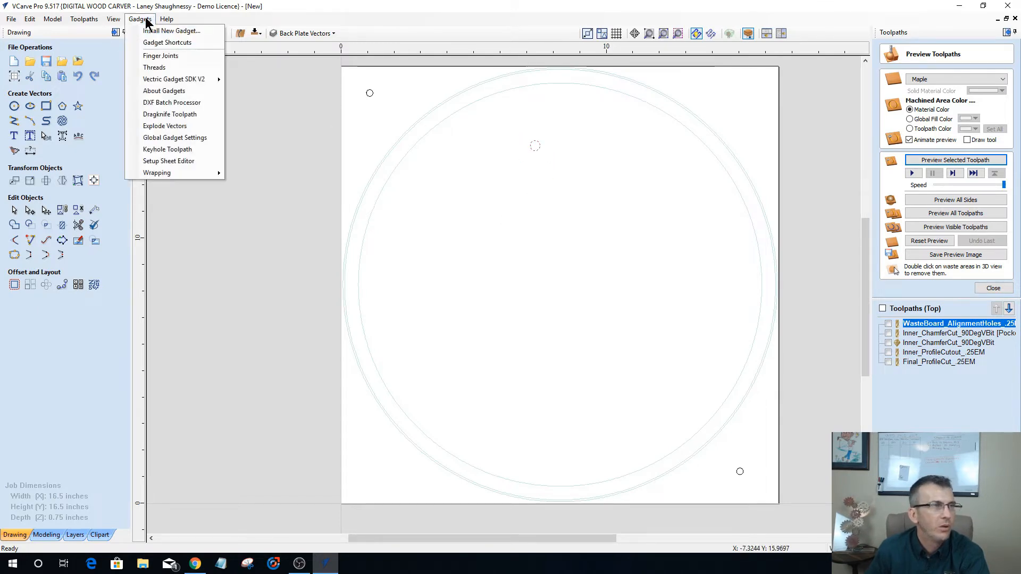
click(162, 150)
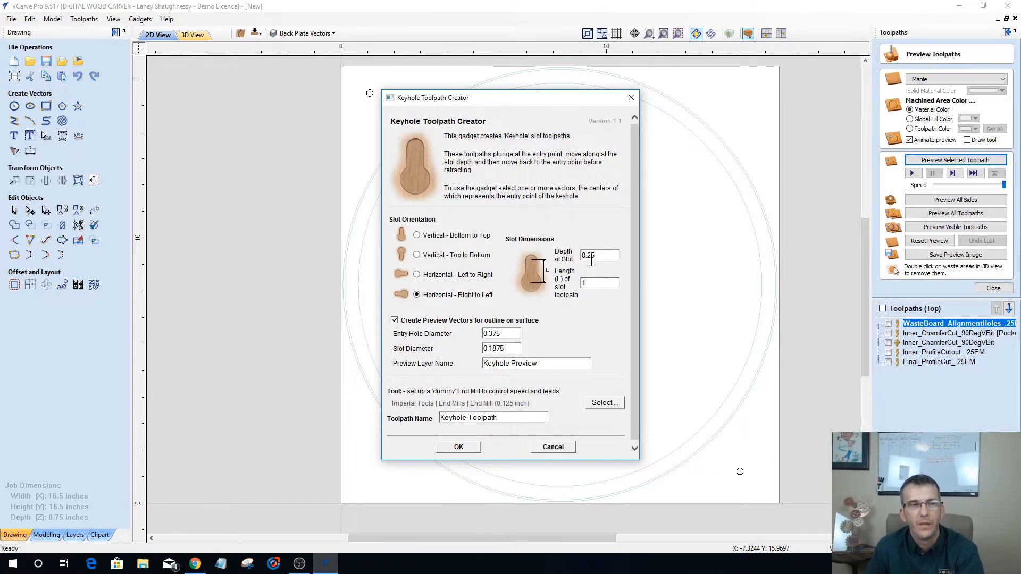
double_click(576, 284)
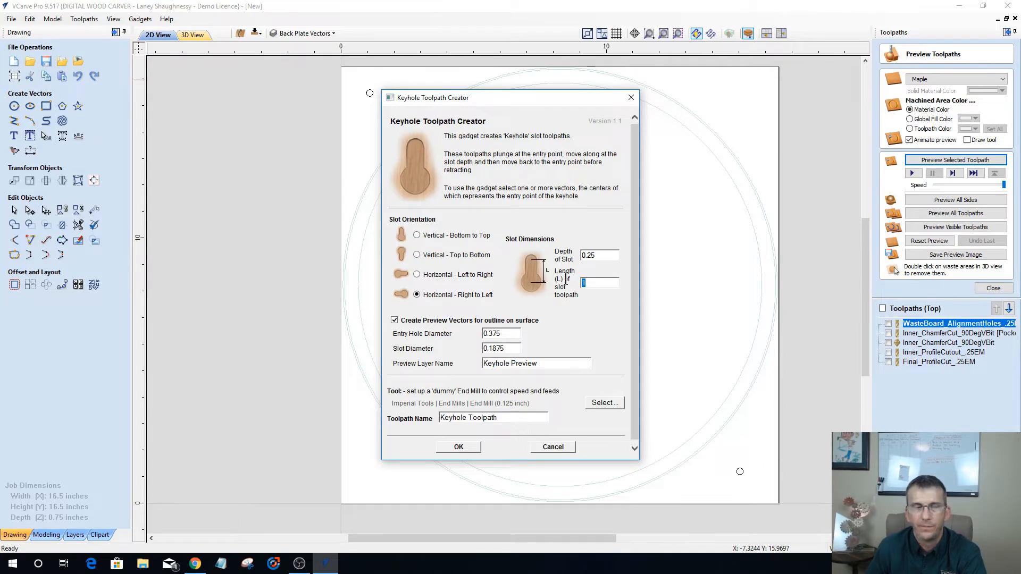
click(417, 275)
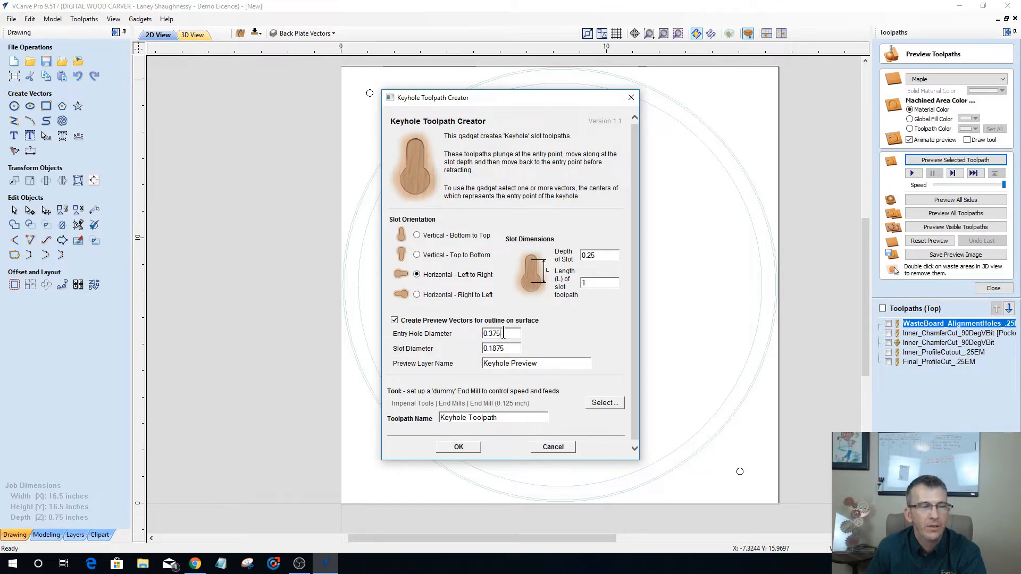
drag(504, 333, 456, 340)
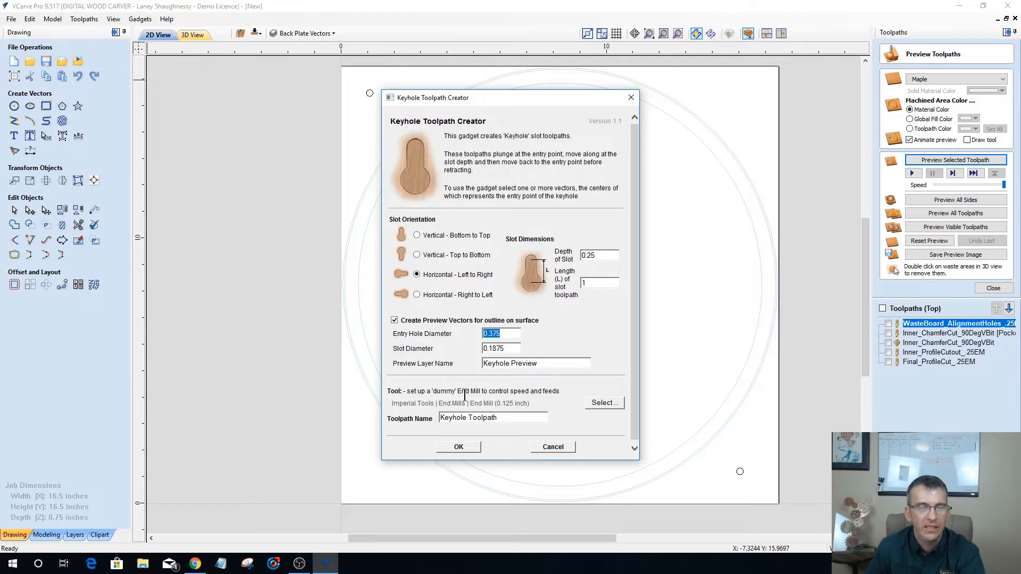
drag(488, 392, 557, 390)
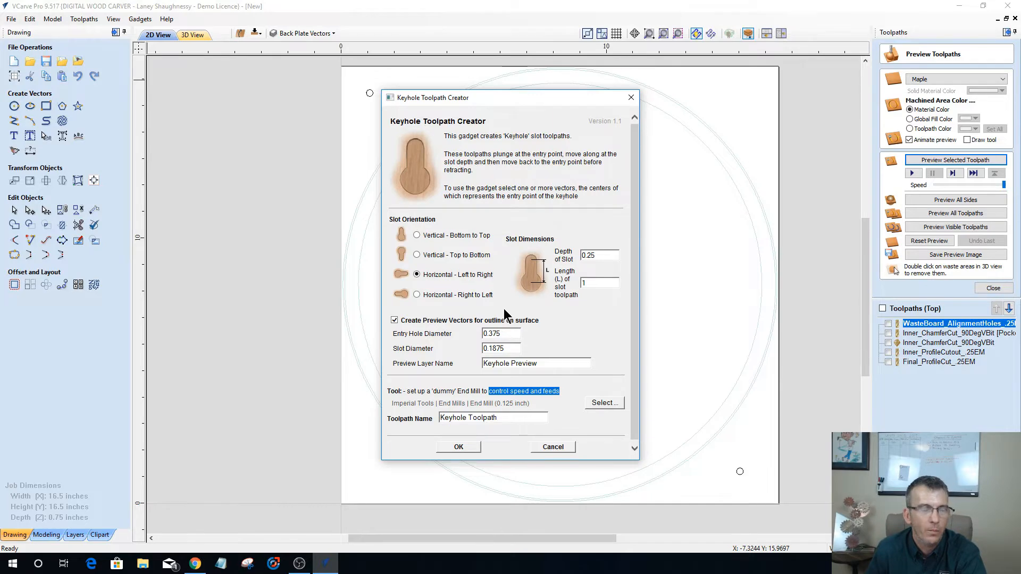
click(459, 447)
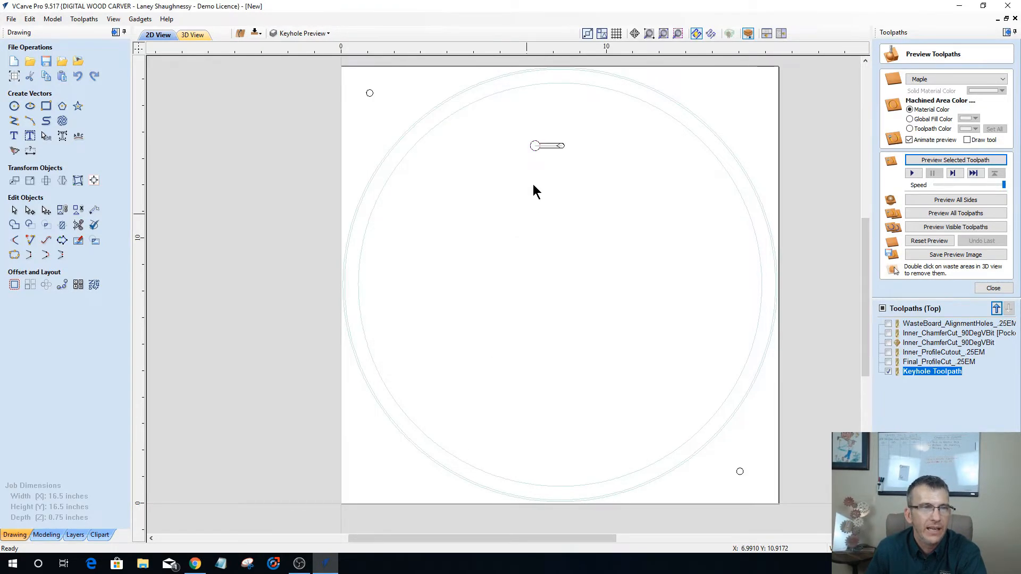
Try to place a vertical guide at the midpoint of the board's upper edge, X 8.25.
scroll(528, 128, up, 3)
scroll(528, 134, down, 5)
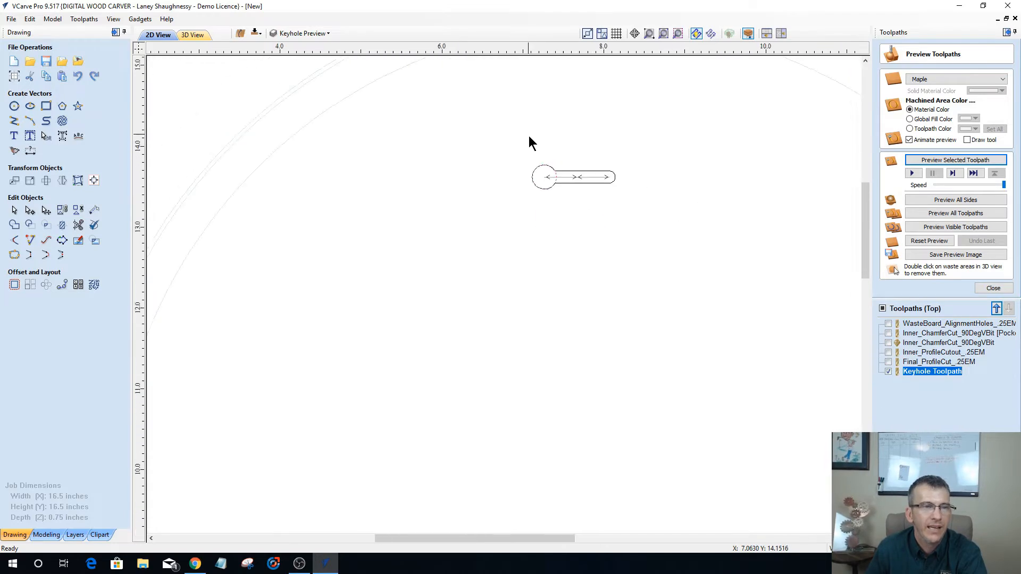
scroll(540, 158, up, 2)
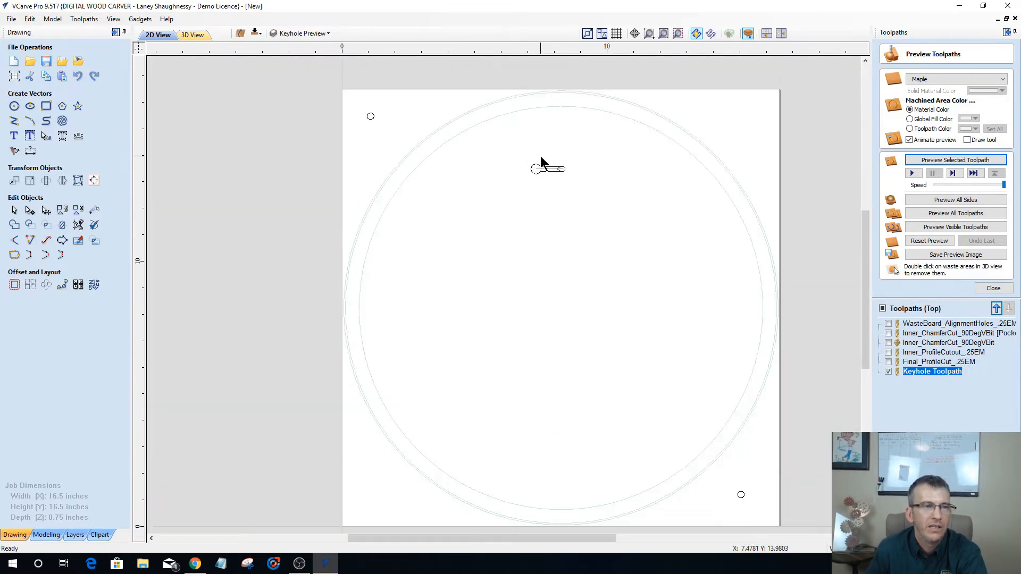
scroll(540, 157, down, 1)
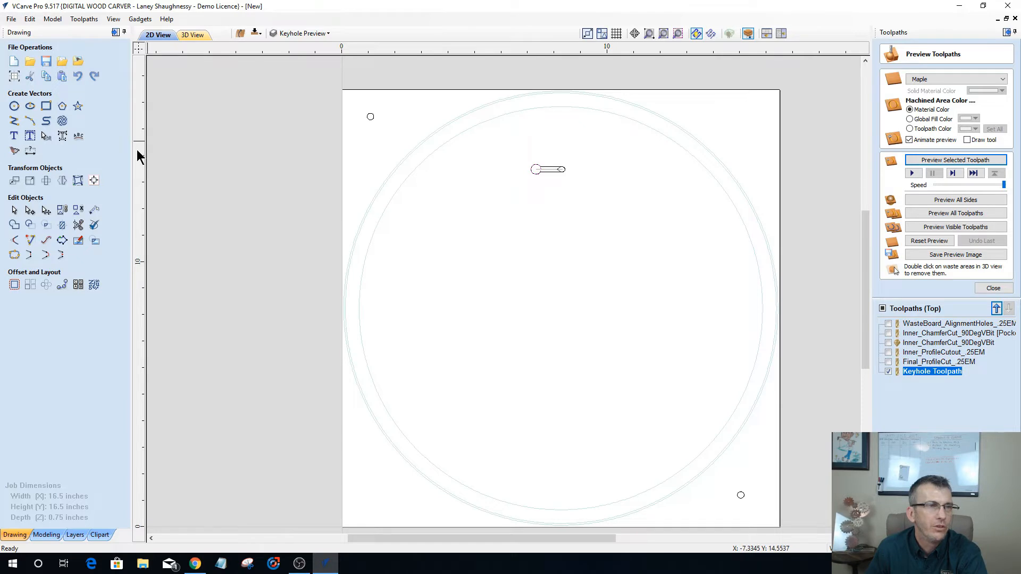
drag(137, 156, 559, 89)
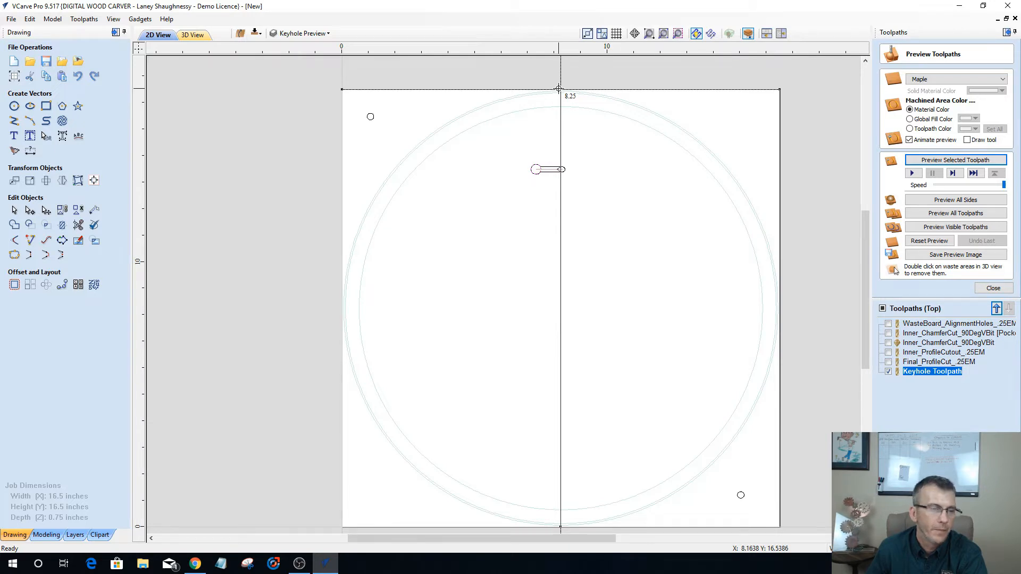
drag(558, 88, 558, 88)
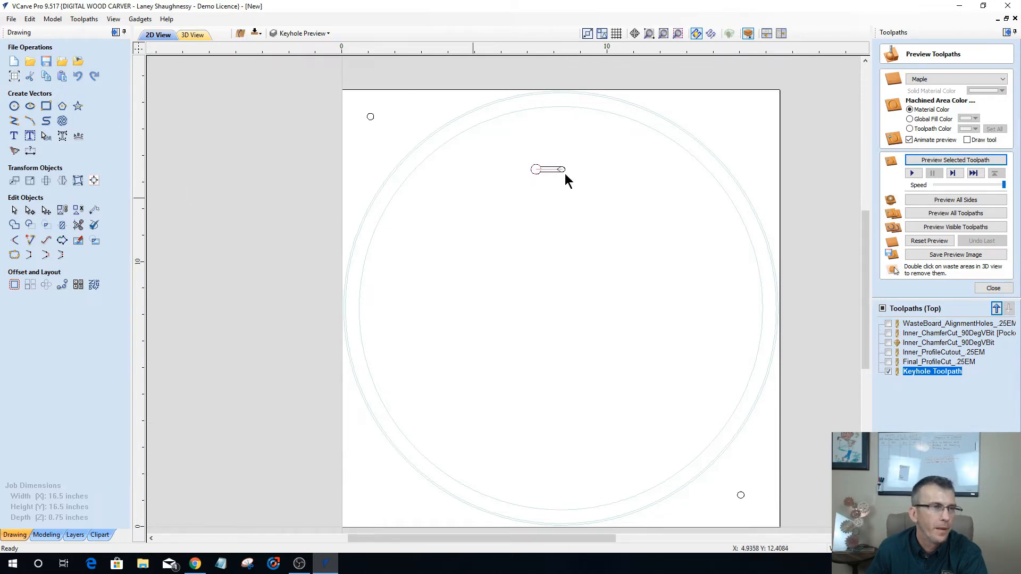
click(14, 121)
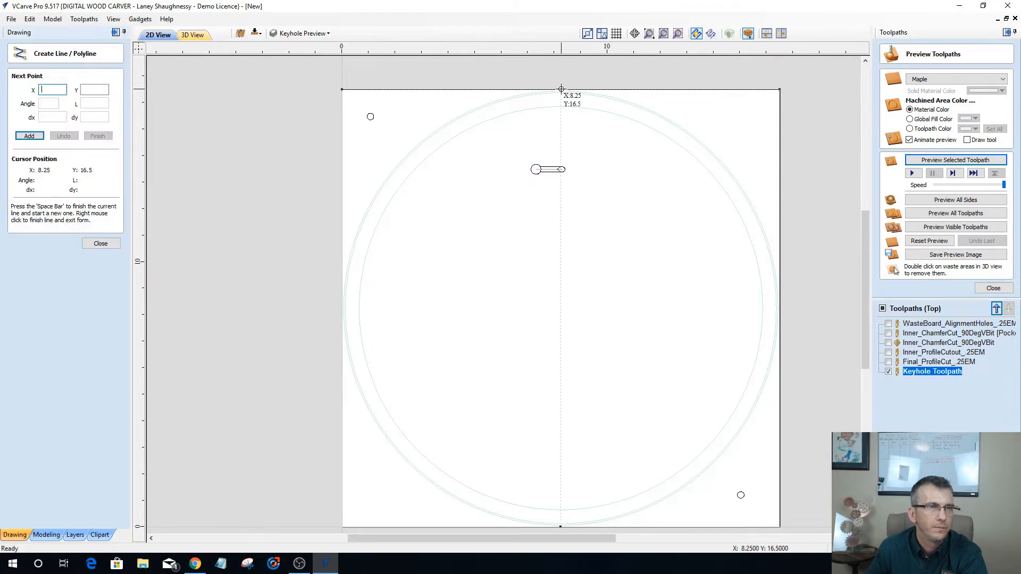
click(561, 89)
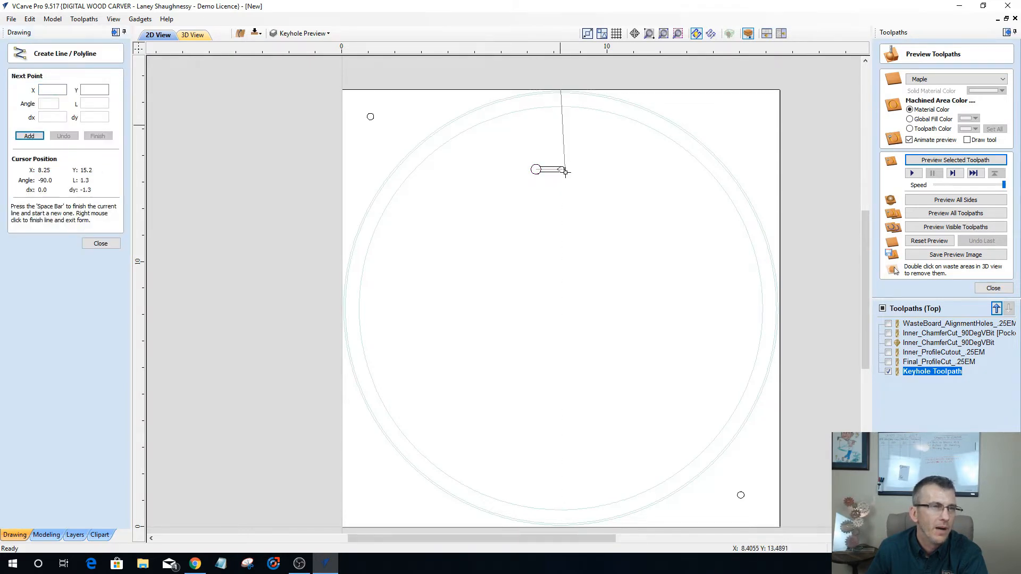
scroll(560, 189, up, 4)
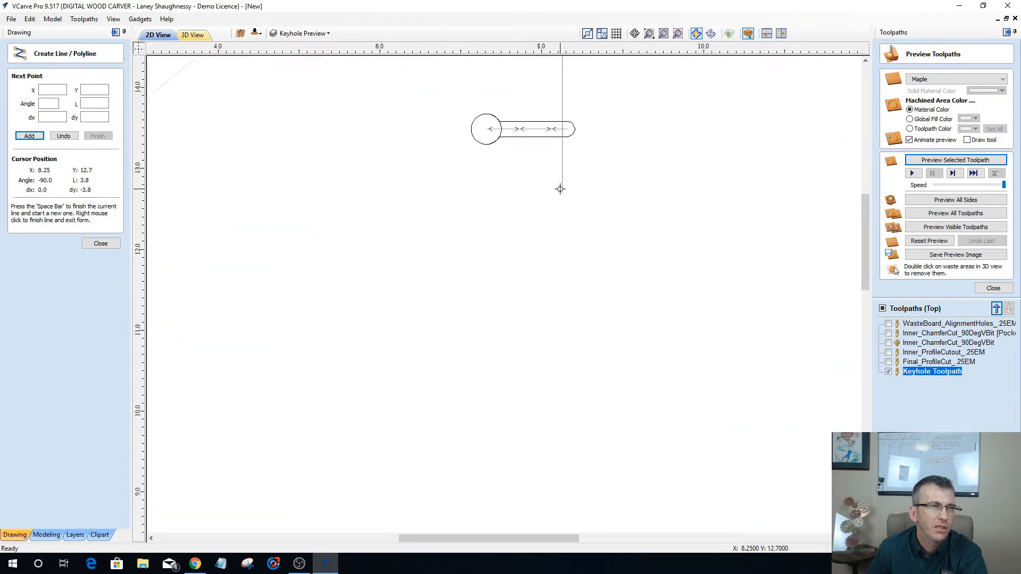
scroll(560, 188, down, 5)
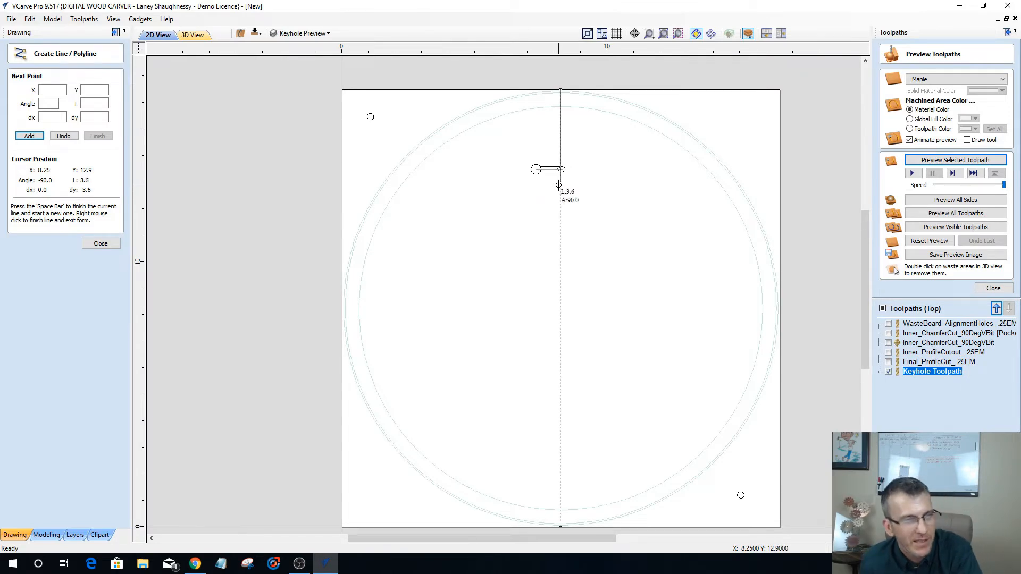
right_click(568, 82)
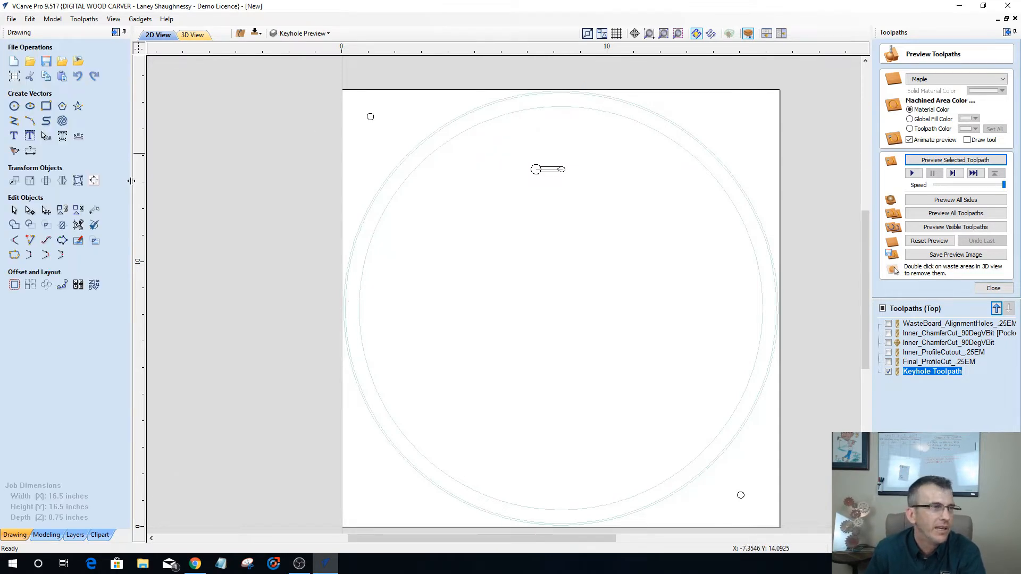
Add a vertical guide through the board's centre at X 8.25 and delete the keyhole toolpath.
drag(149, 178, 562, 88)
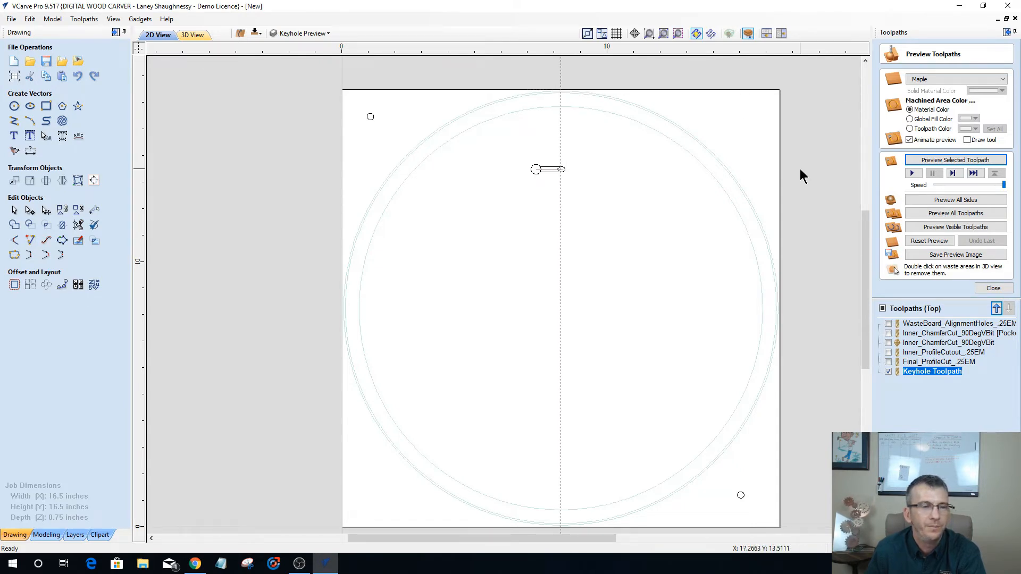
right_click(936, 372)
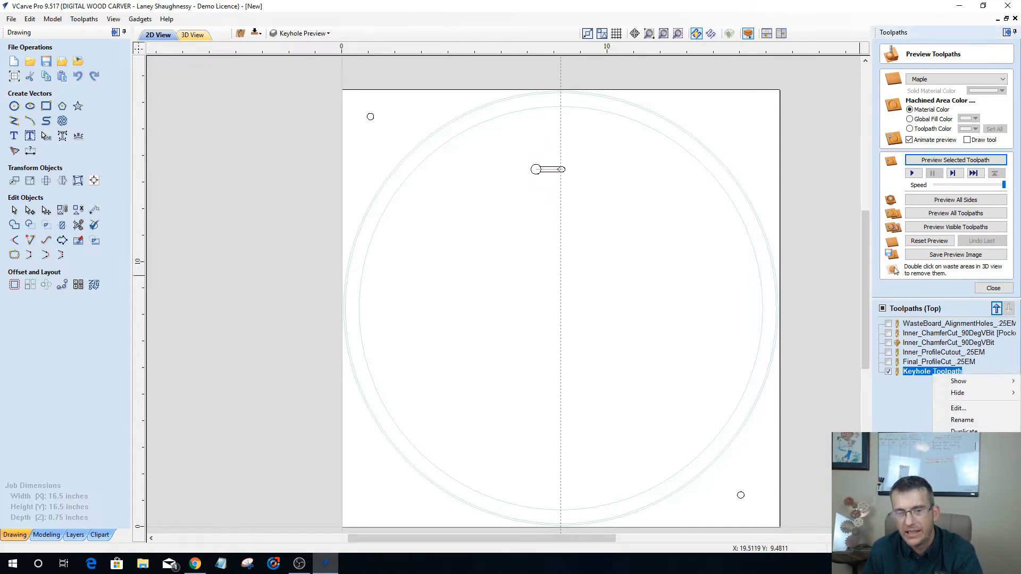
click(962, 443)
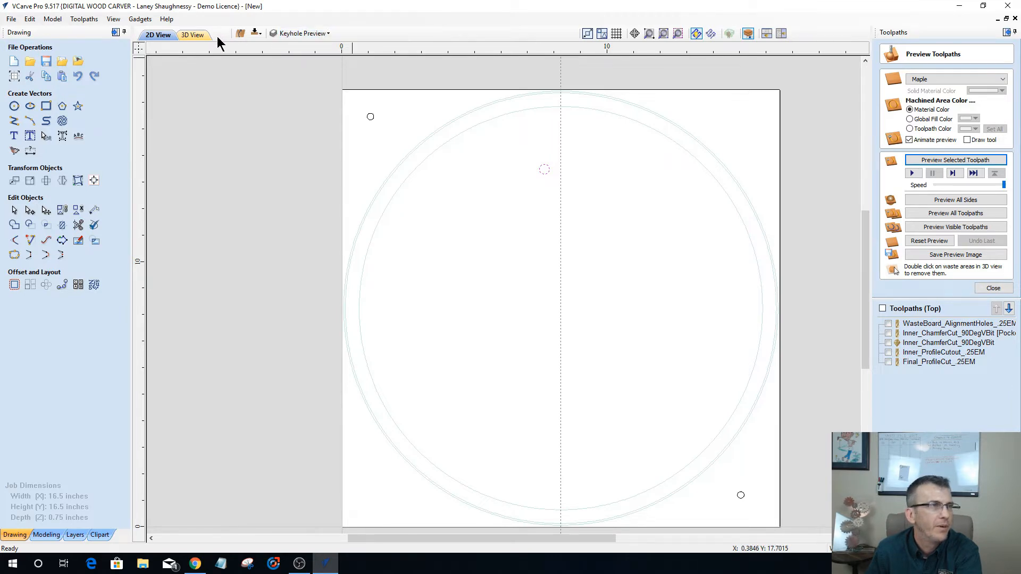
Create a keyhole toolpath from the selected circle with Horizontal - Left to Right orientation, 0.25 depth and 1.25 inch slot length.
click(140, 19)
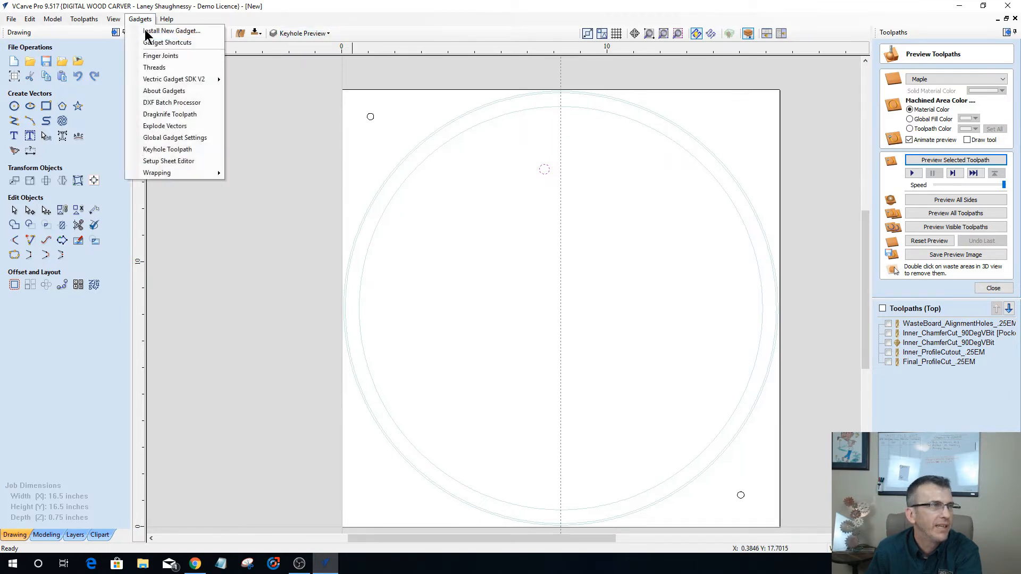
click(173, 151)
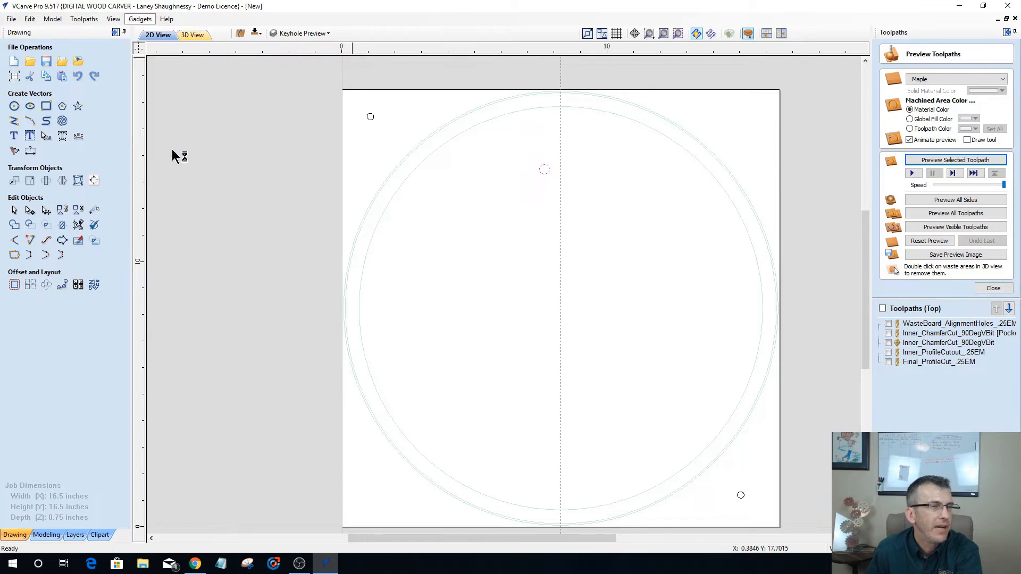
double_click(592, 285)
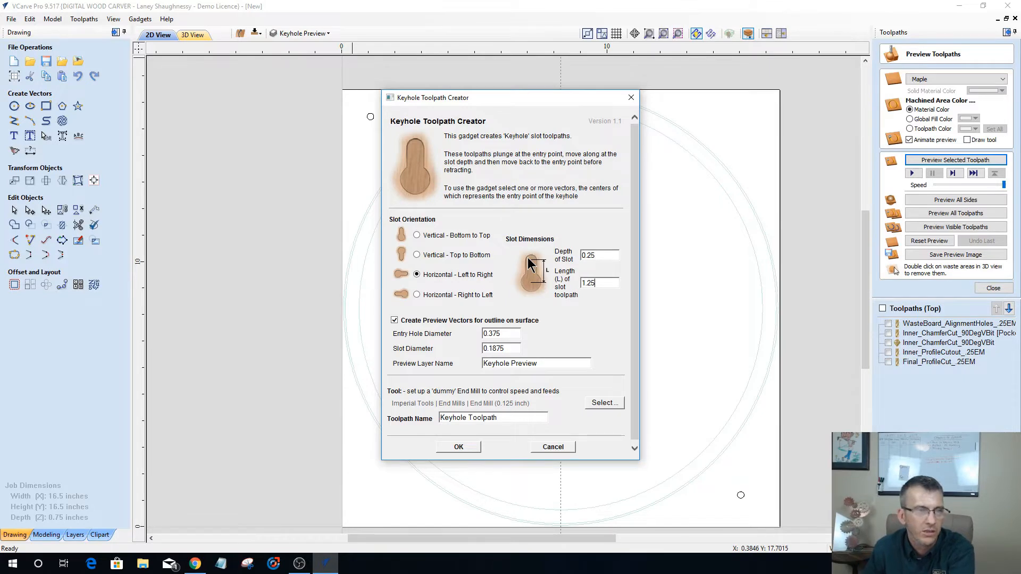
click(454, 448)
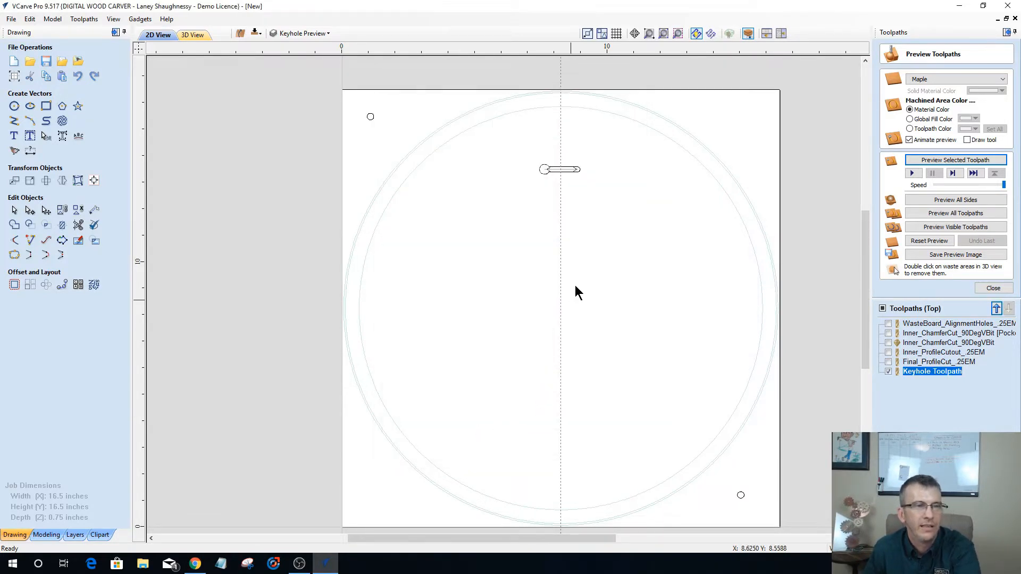
scroll(553, 178, up, 4)
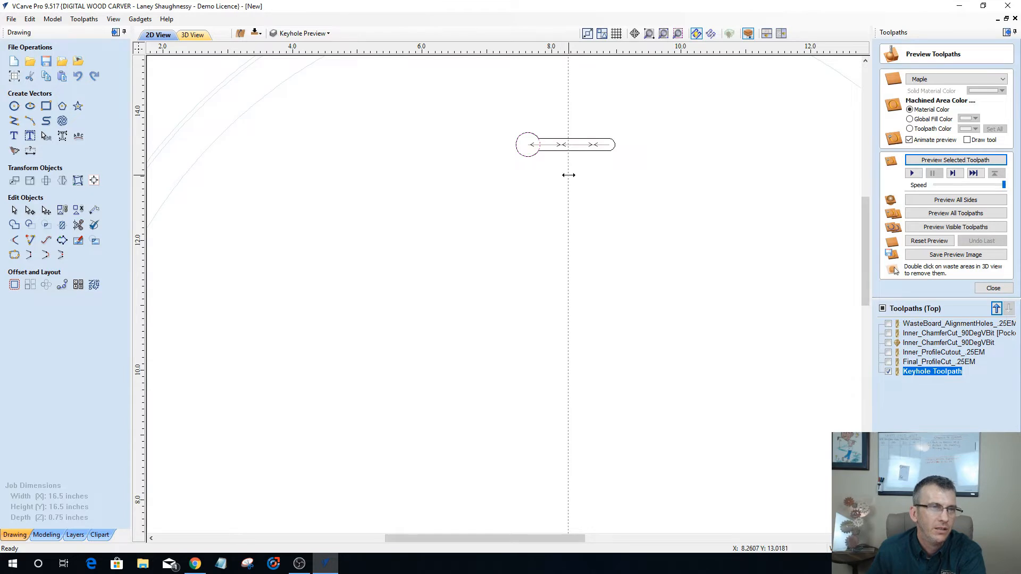
scroll(569, 175, down, 5)
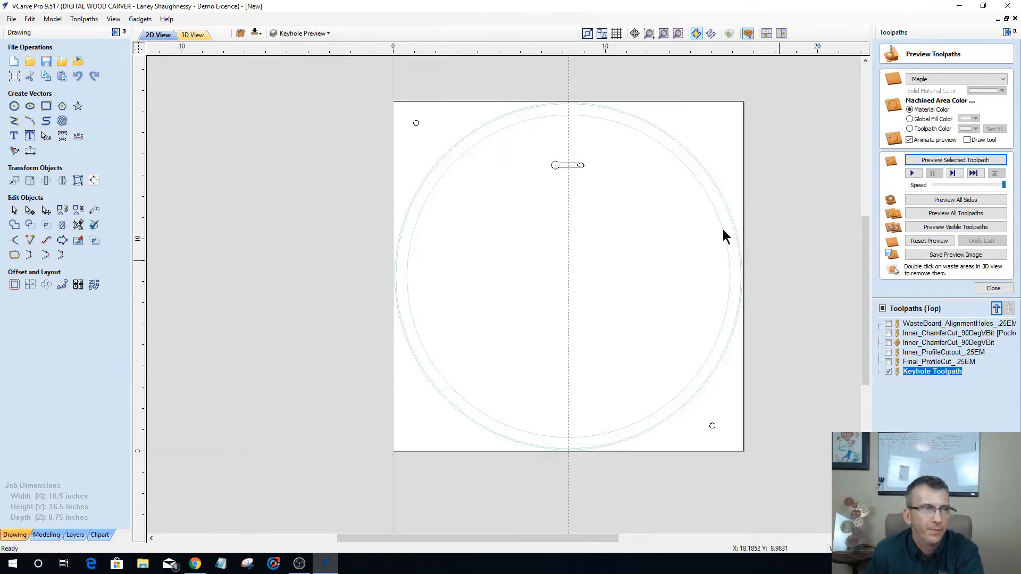
Select the board's upper-left alignment circle and rename the keyhole toolpath BackPlate_Keyhole Toolpath.
drag(388, 113, 436, 138)
right_click(924, 372)
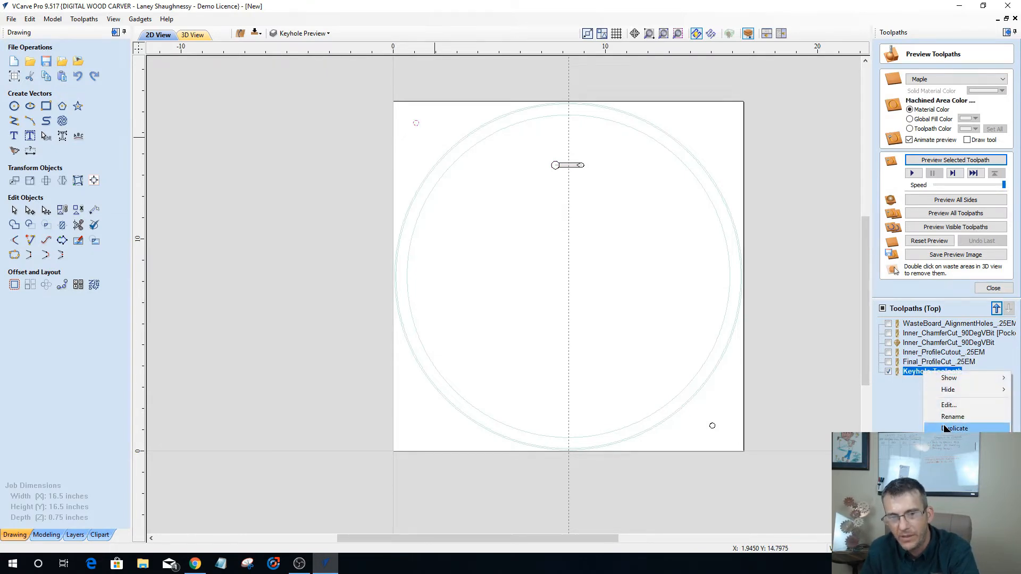
click(943, 417)
key(Home)
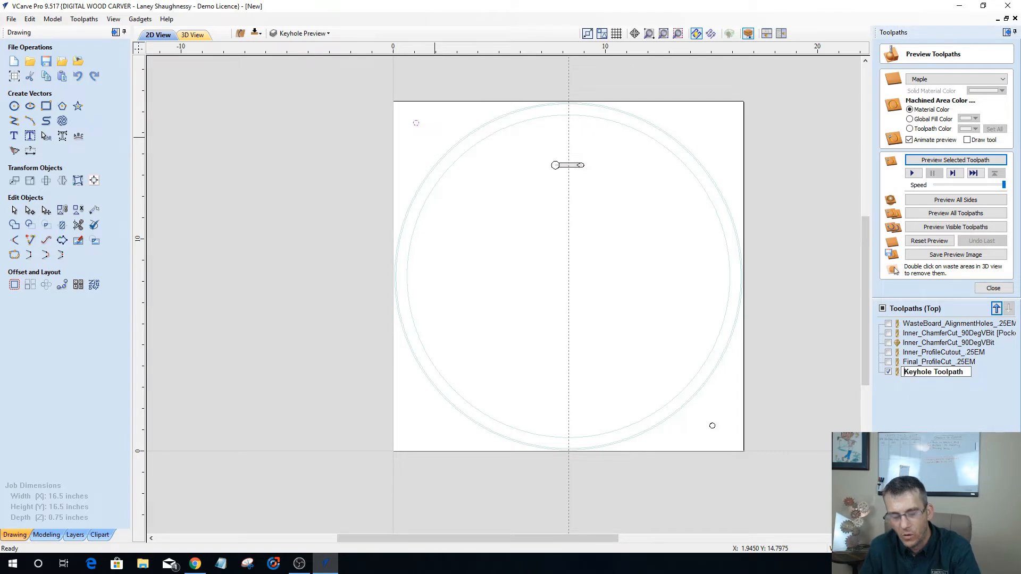
text(Back)
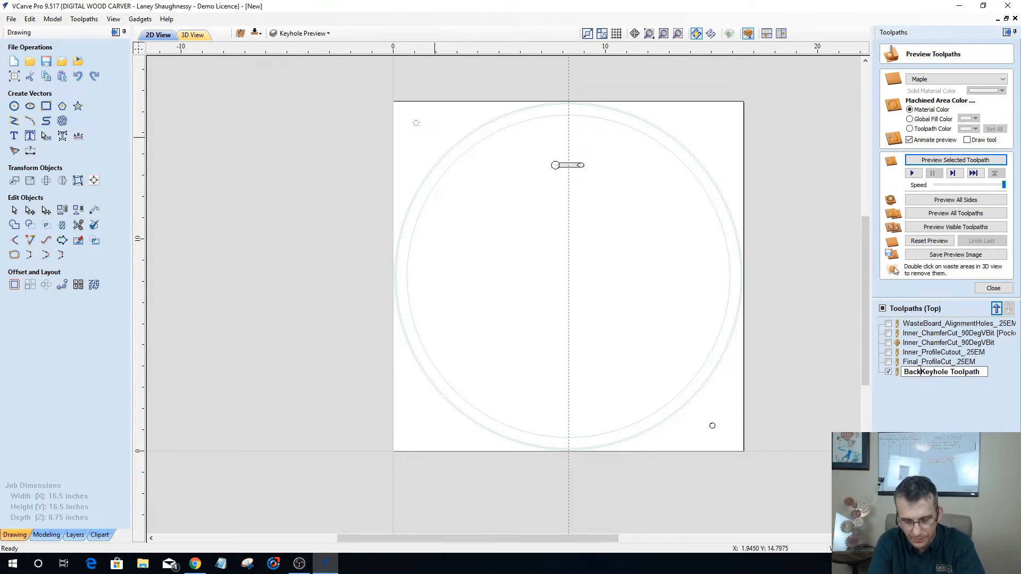
text(Plate_)
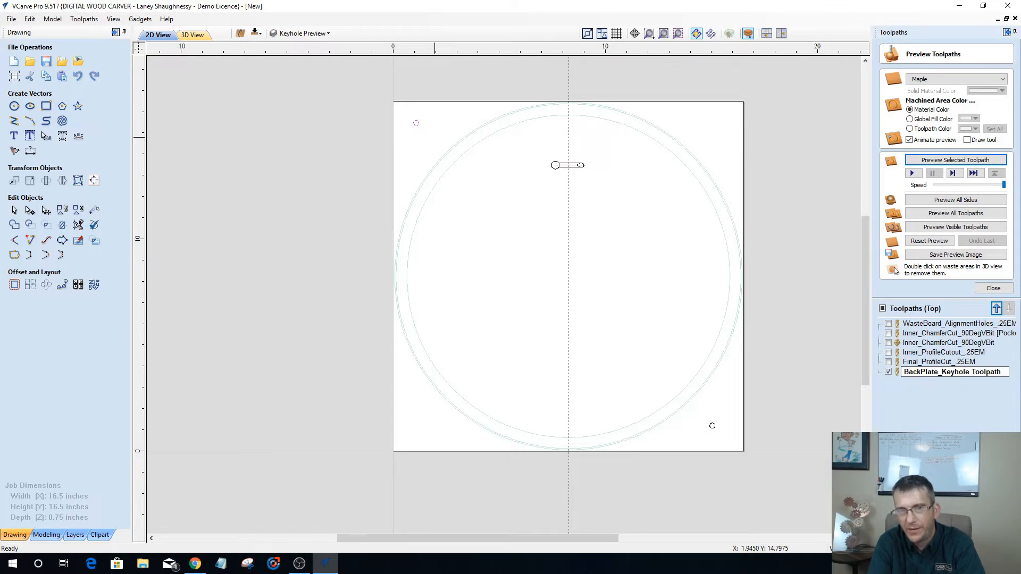
key(Right)
key(Right)
key(Right)
key(Right)
key(Right)
key(Right)
key(Right)
key(Right)
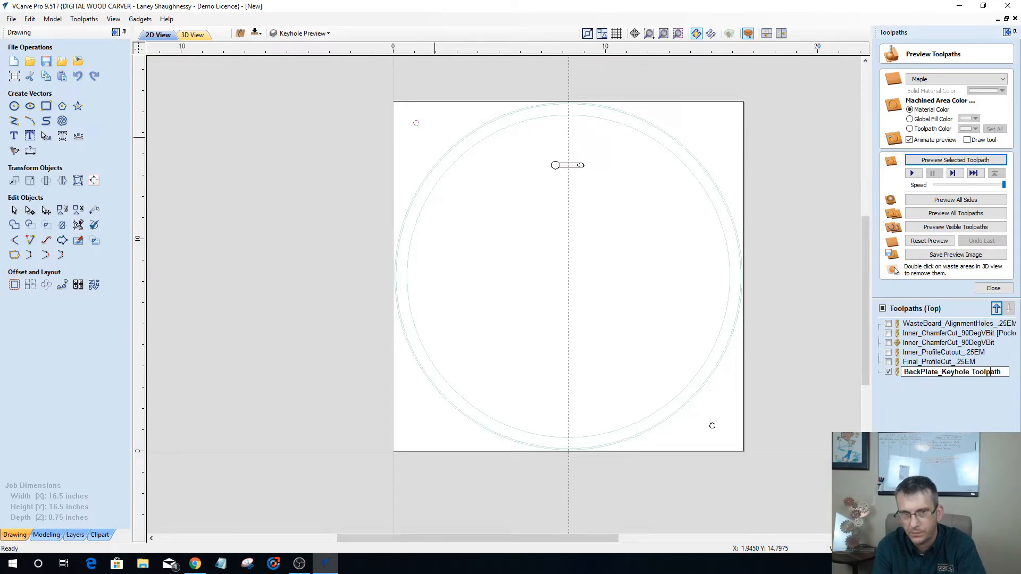
key(Return)
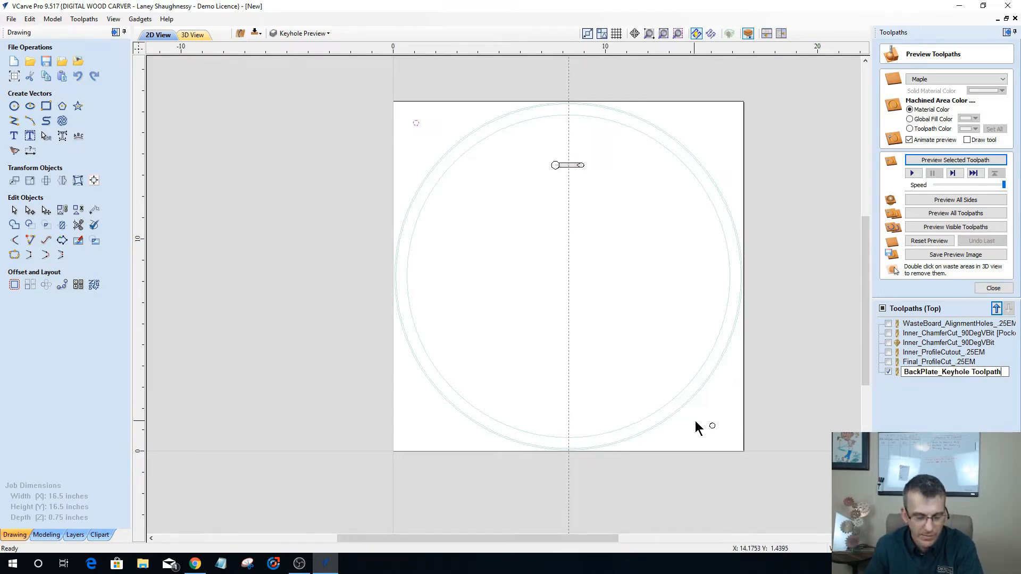
Create a 0.375 inch deep drilling toolpath for both corner alignment circles, named BackPlate_Board_AlignmentHoles_.25EM.
shift+drag(705, 416, 720, 436)
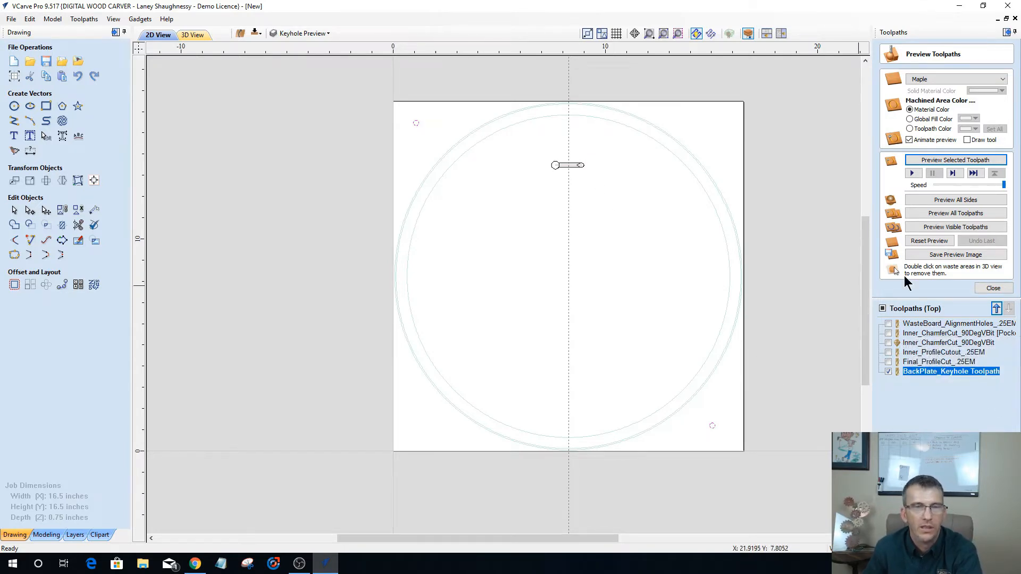
click(991, 289)
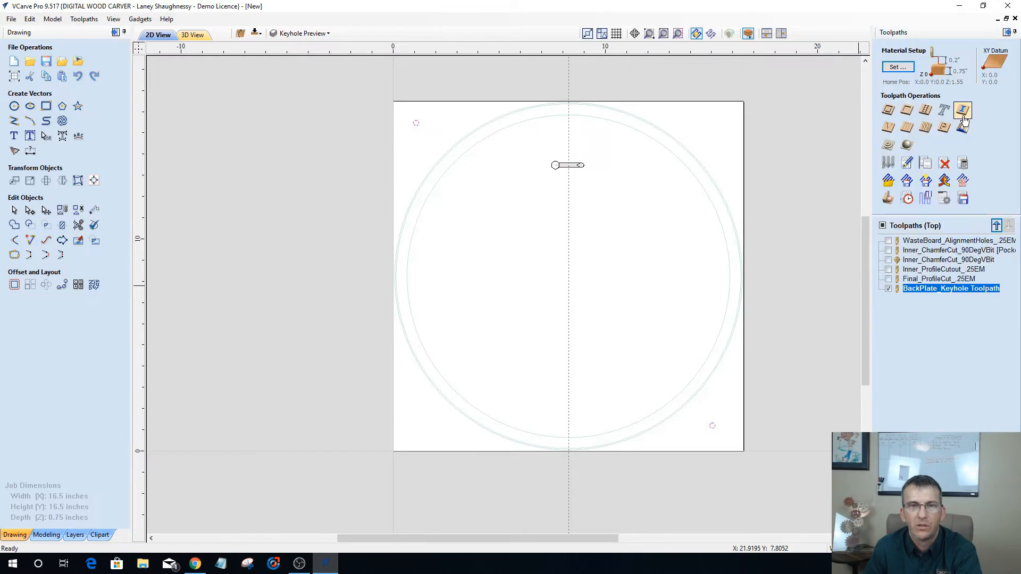
click(926, 111)
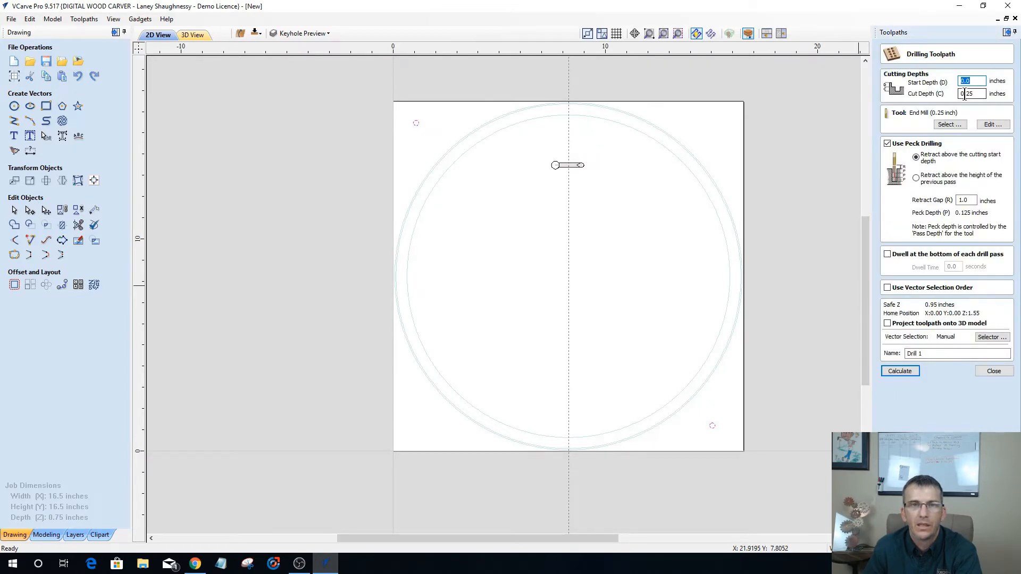
double_click(967, 95)
text(.3)
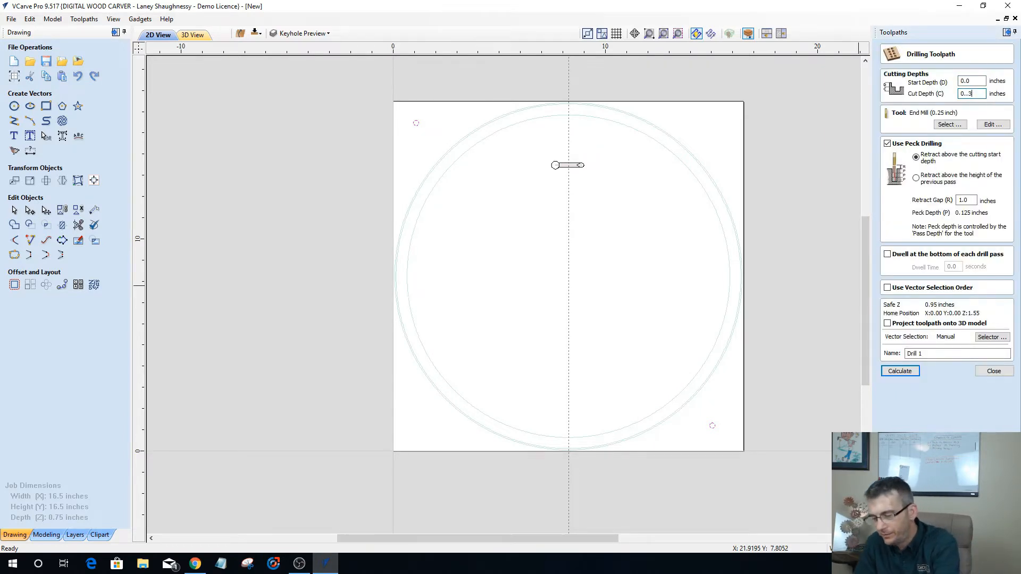
text(75)
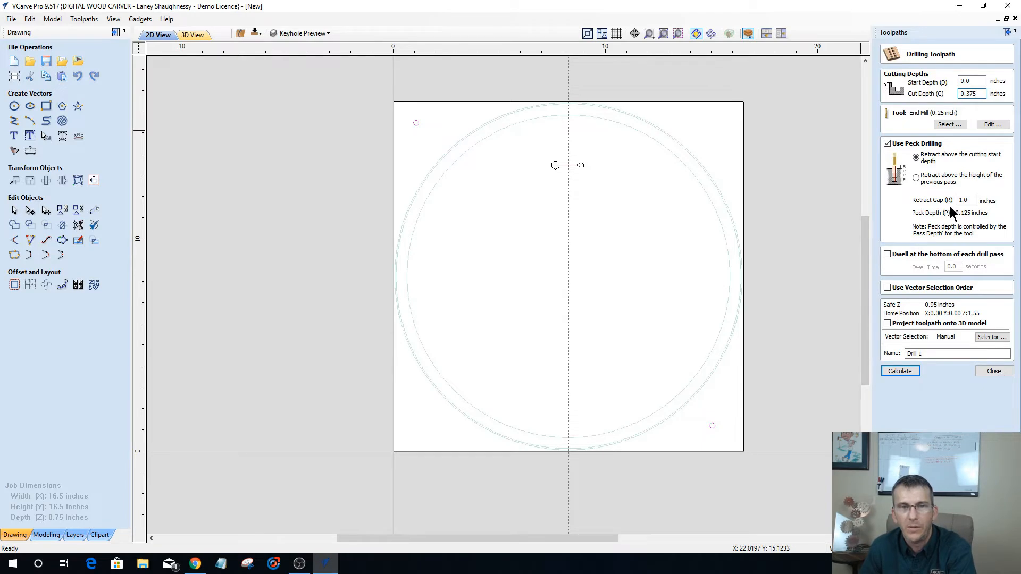
drag(937, 352, 851, 353)
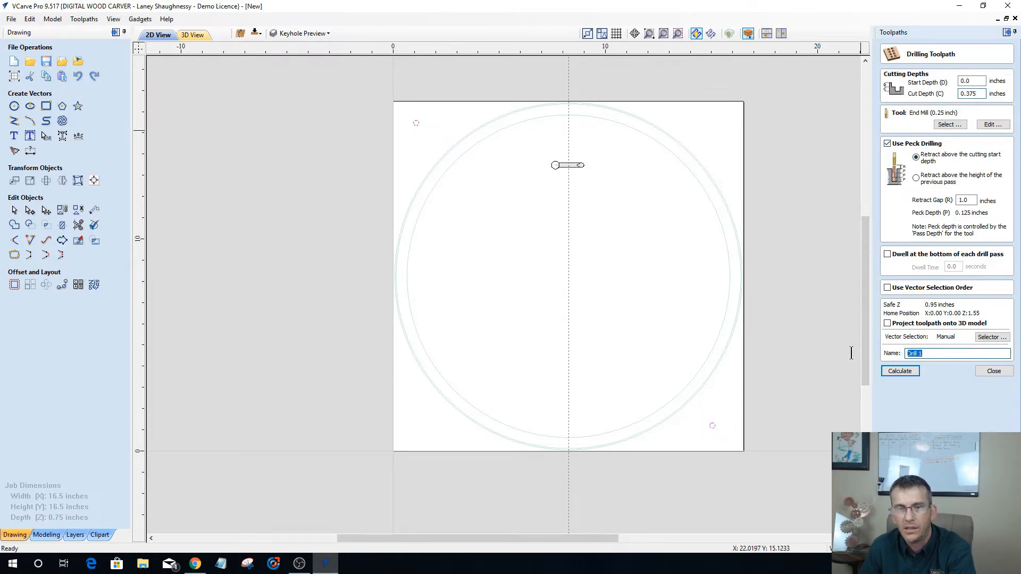
text(Board_AlignmentHoles_)
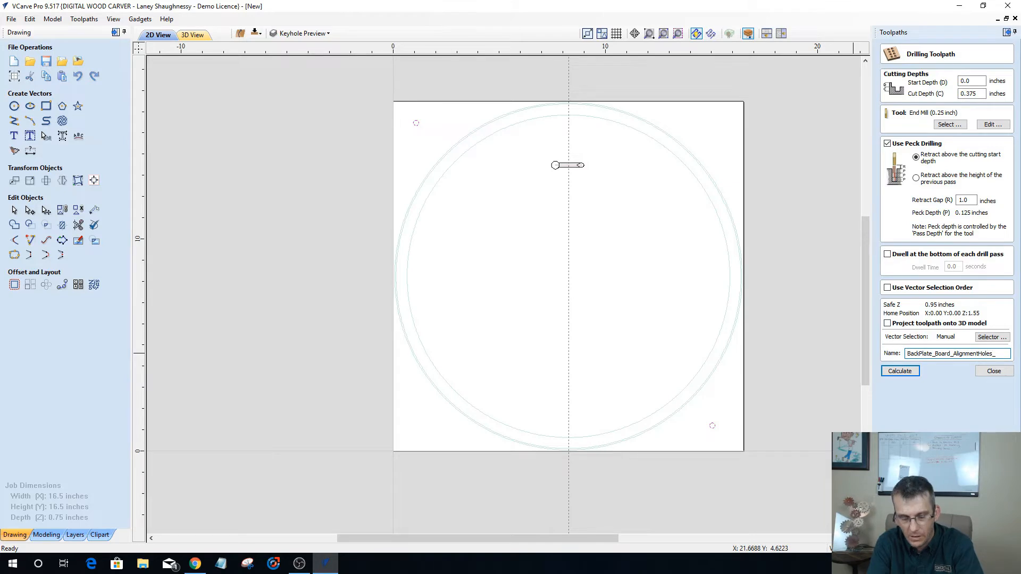
text(EM)
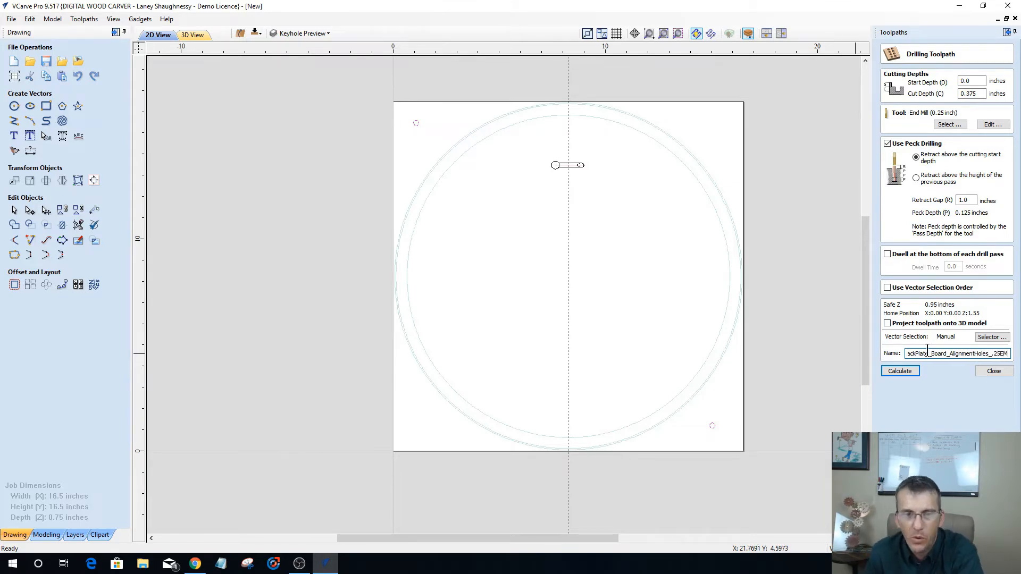
click(902, 371)
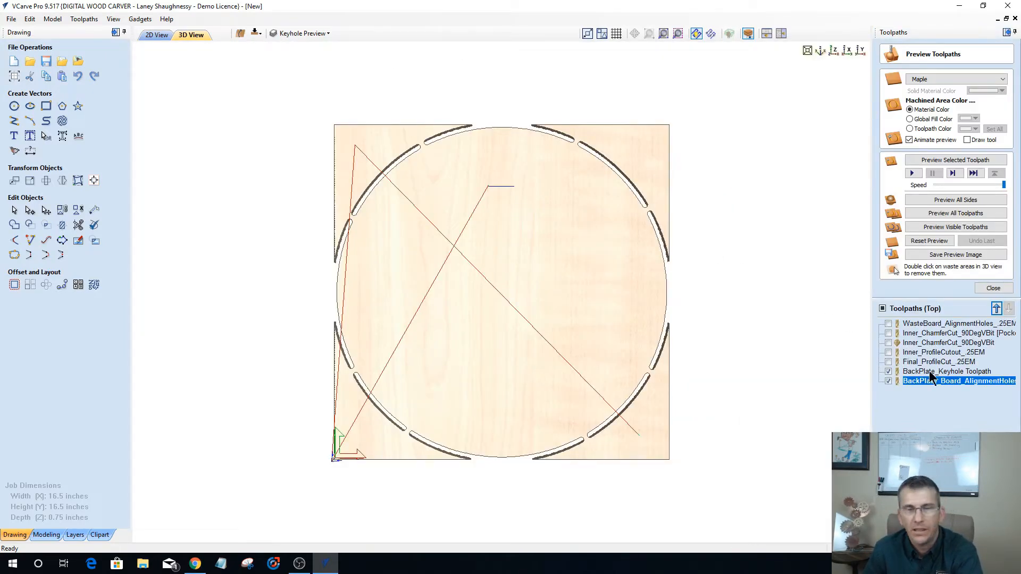
Preview the visible back plate toolpaths in 3D and inspect the keyhole slot and alignment holes.
click(952, 227)
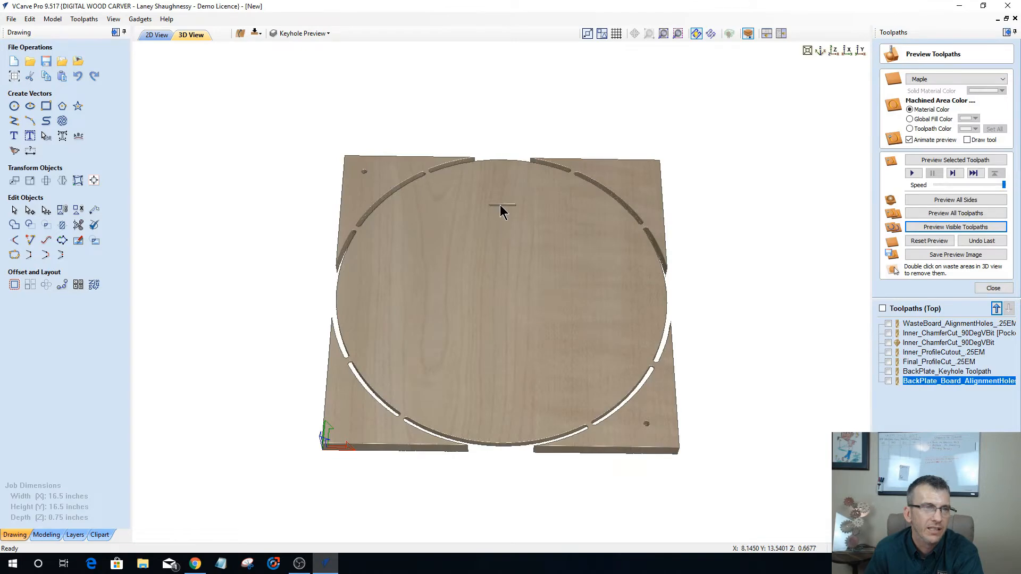
scroll(500, 205, up, 3)
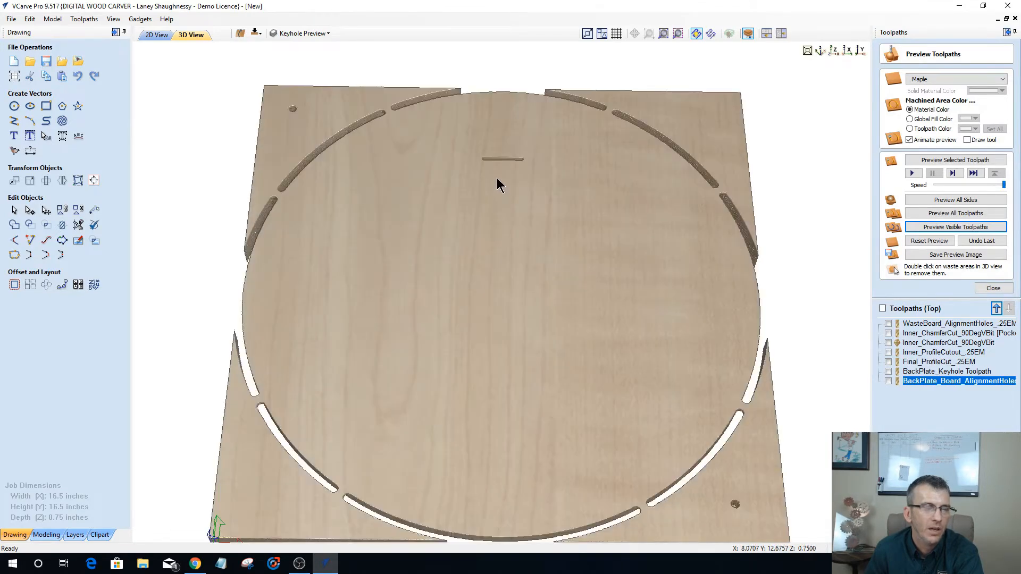
drag(497, 178, 497, 234)
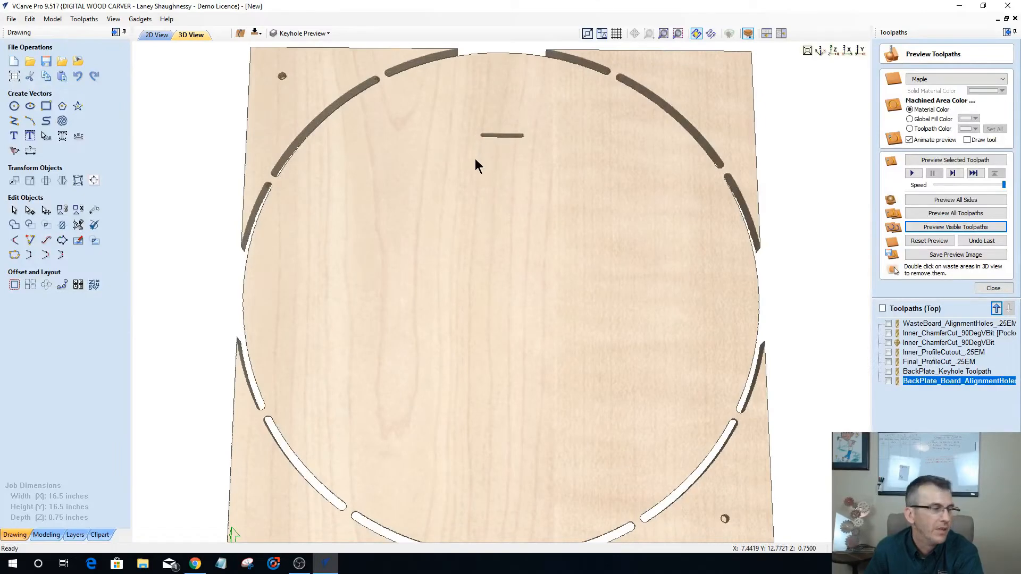
Switch to the bottom side in 2D and start a drilling toolpath on the two alignment circles.
click(157, 34)
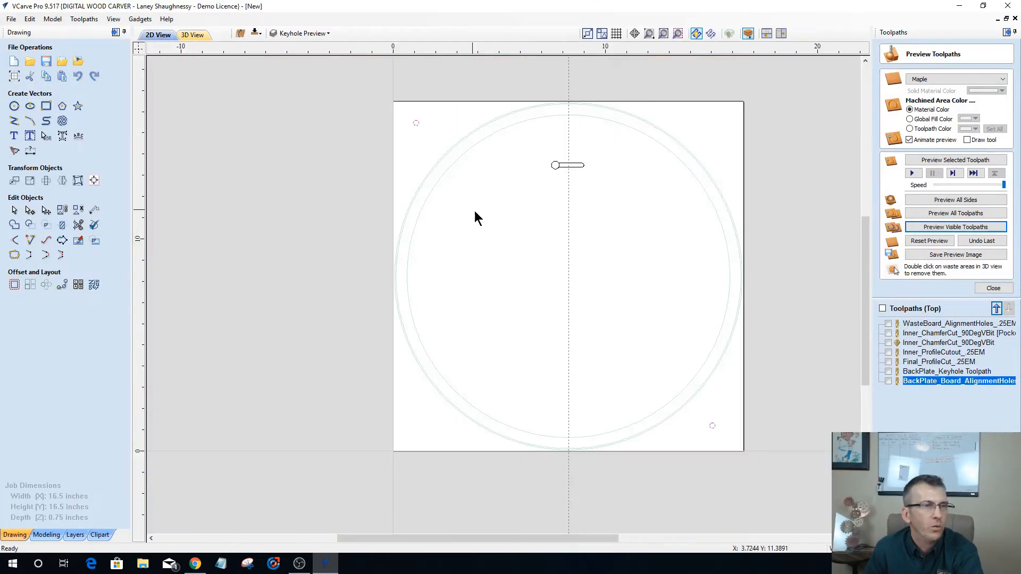
click(256, 35)
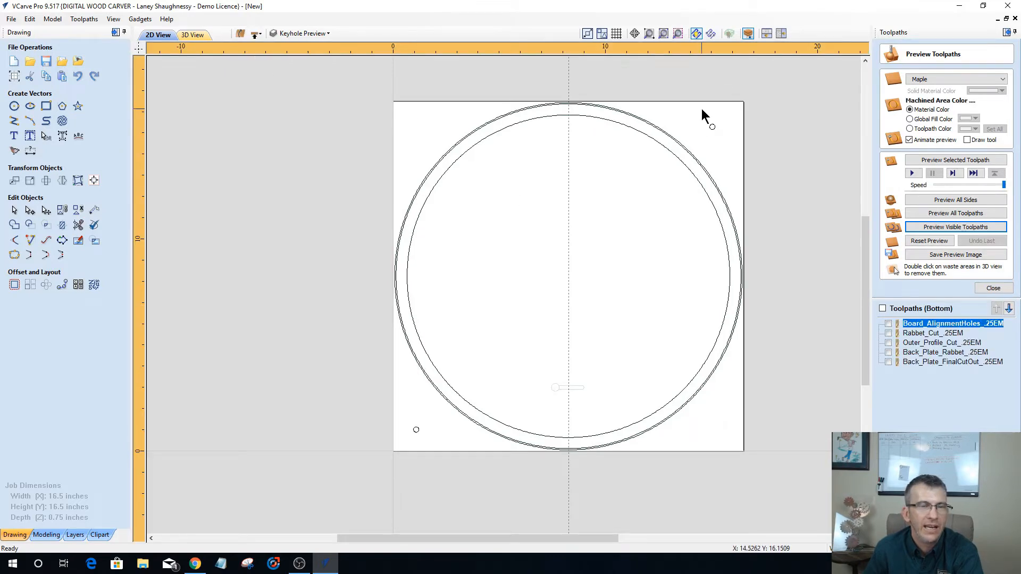
drag(713, 127, 714, 127)
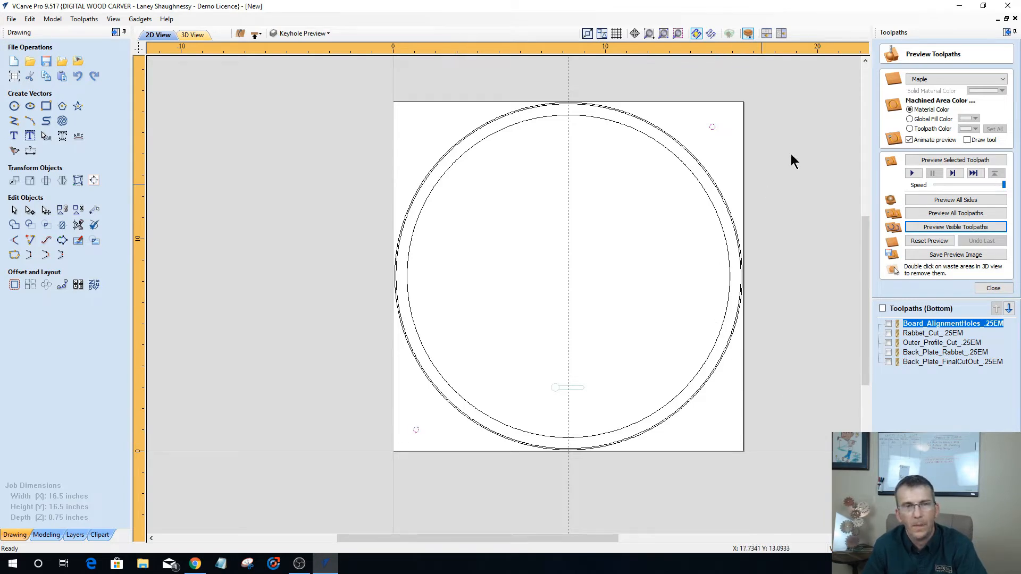
click(993, 287)
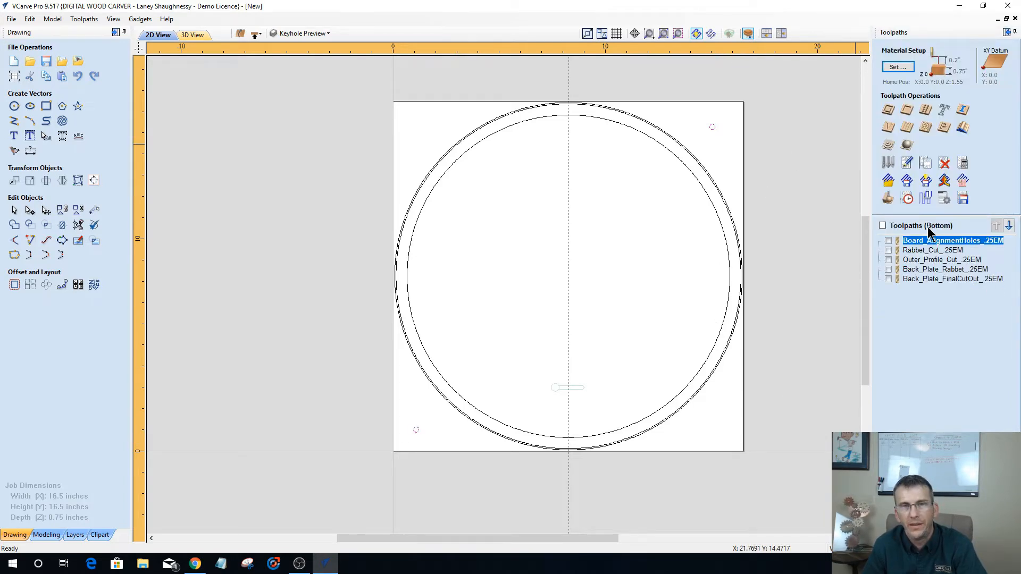
click(925, 109)
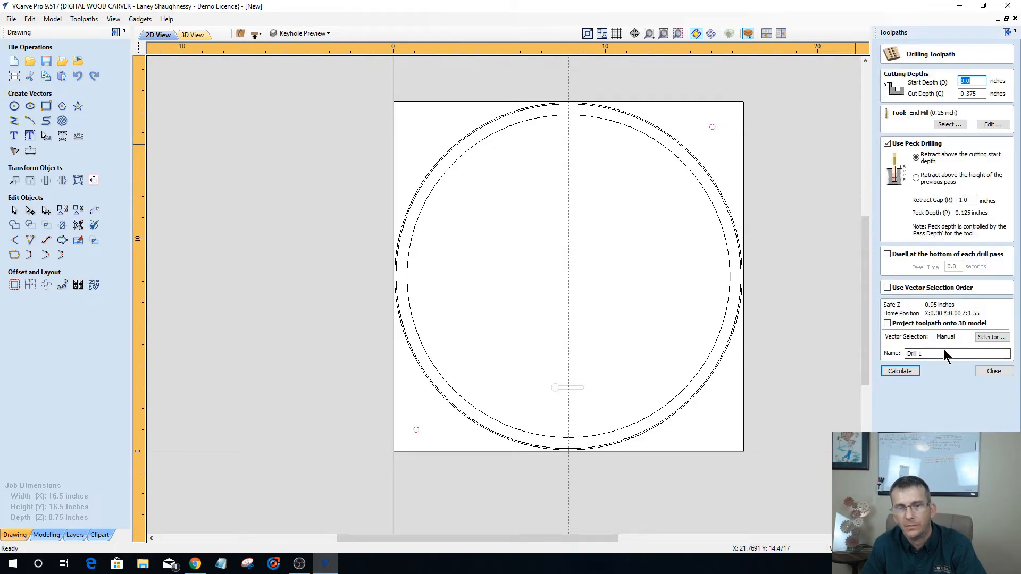
Name the bottom-side drilling toolpath WasteBoard_AlignHoles_.25Em.
drag(937, 352, 859, 353)
text(WasteB)
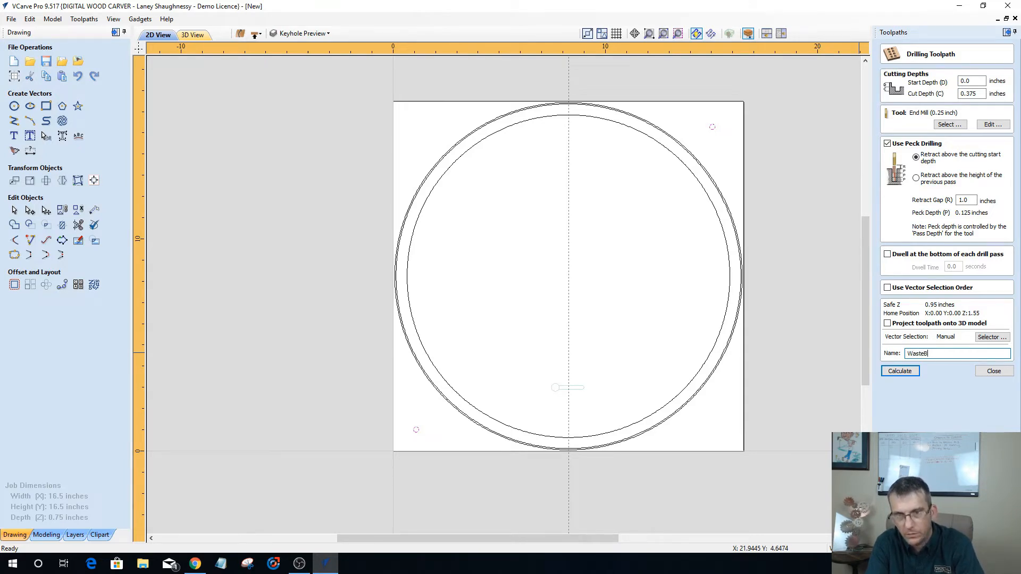
key(BackSpace)
key(BackSpace)
key(BackSpace)
key(BackSpace)
key(BackSpace)
key(BackSpace)
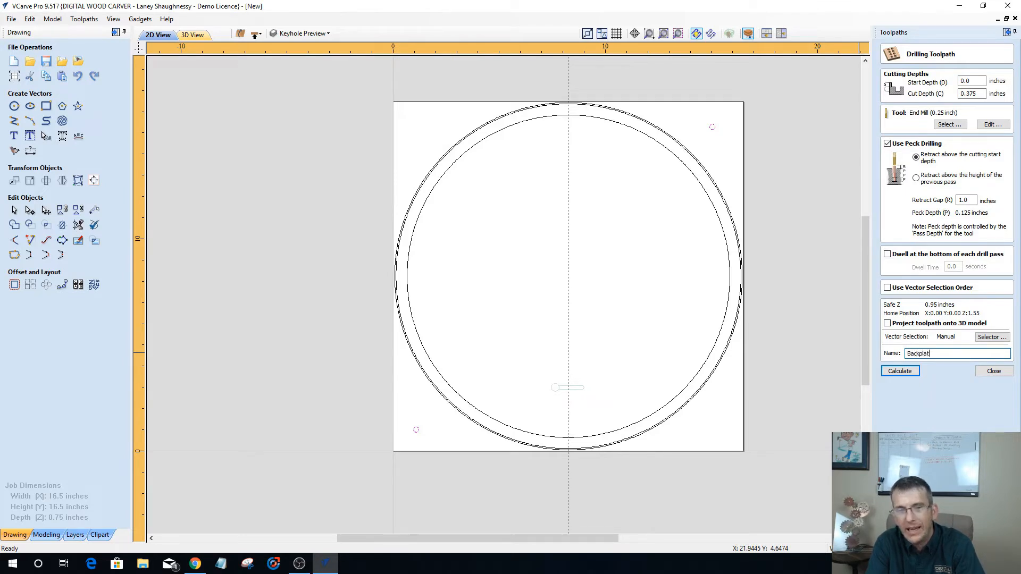
key(BackSpace)
key(BackSpace)
key(BackSpace)
key(BackSpace)
key(BackSpace)
key(BackSpace)
key(BackSpace)
key(BackSpace)
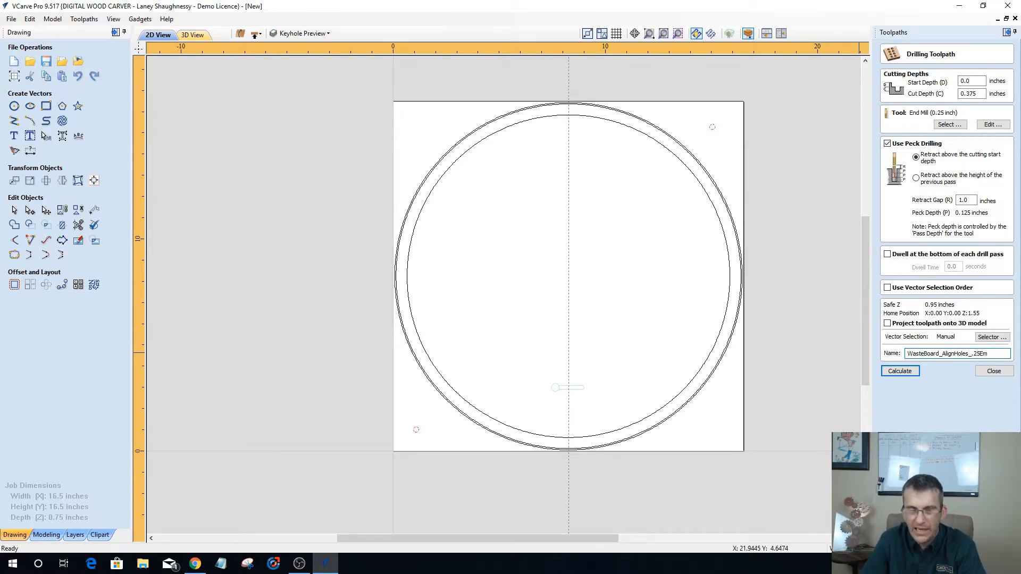
Prefix the drilling toolpath's name with BackPlate_ and calculate it at 0.375 inch cut depth.
click(908, 353)
text(BackPlat)
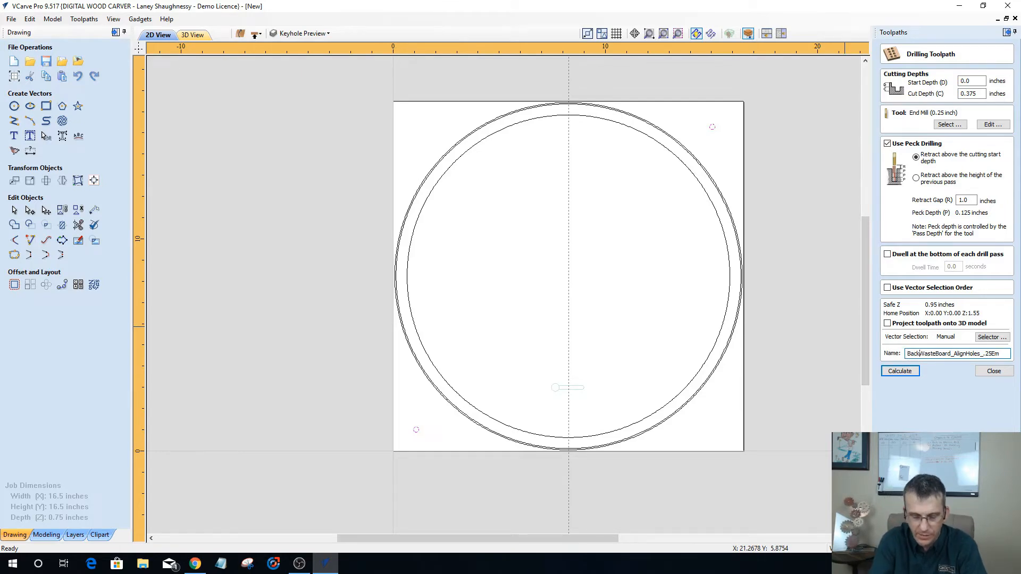
text(e_)
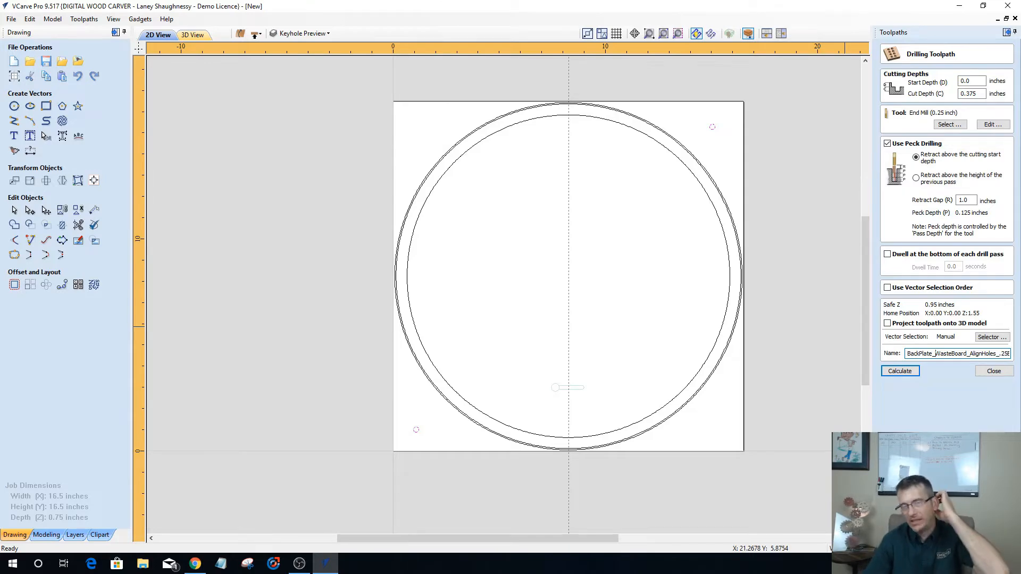
click(900, 371)
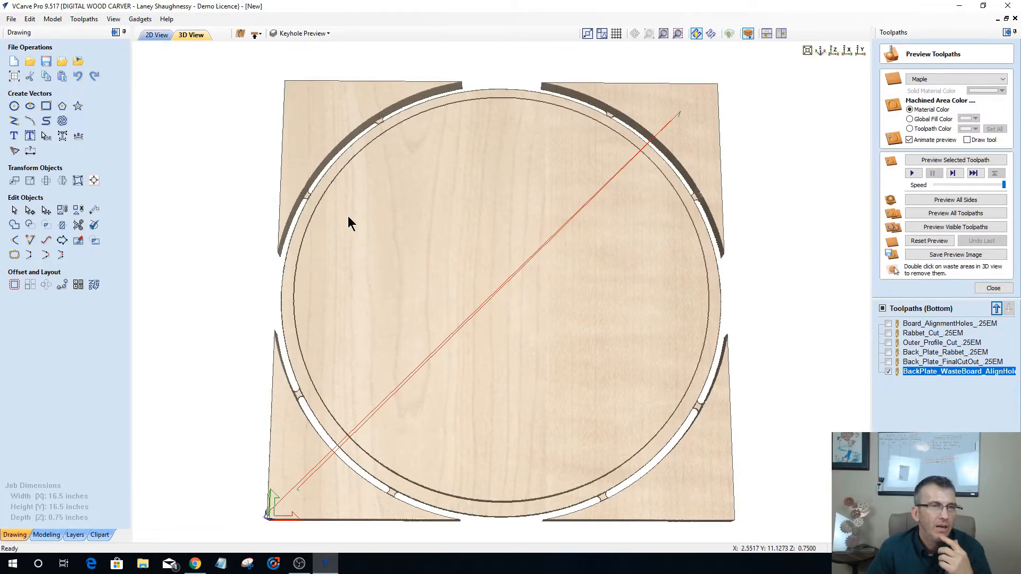
Preview the BackPlate_WasteBoard_AlignHoles drilling toolpath in 3D and inspect the two holes before returning to the 2D view.
click(955, 160)
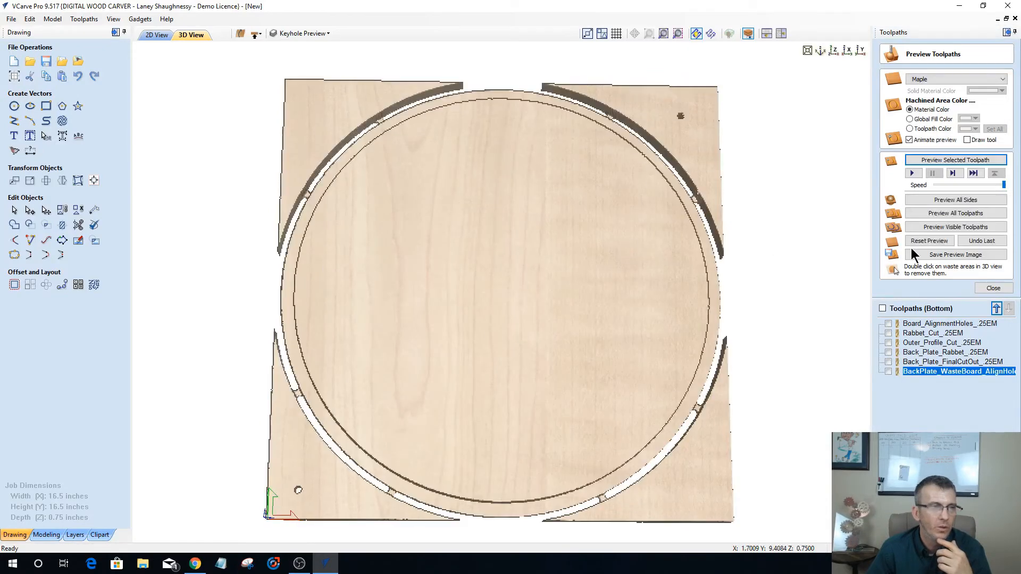
drag(911, 248, 365, 244)
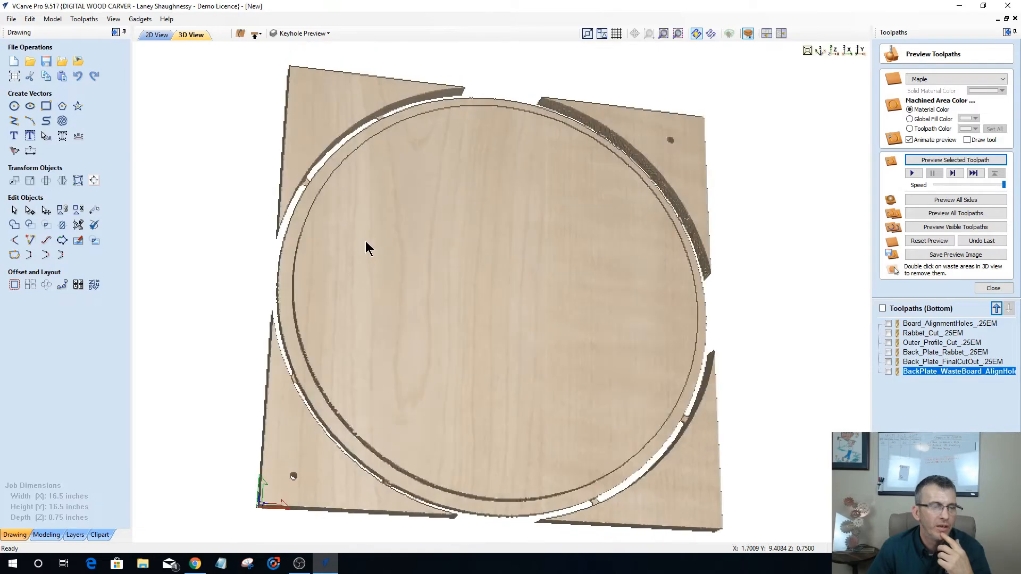
click(157, 35)
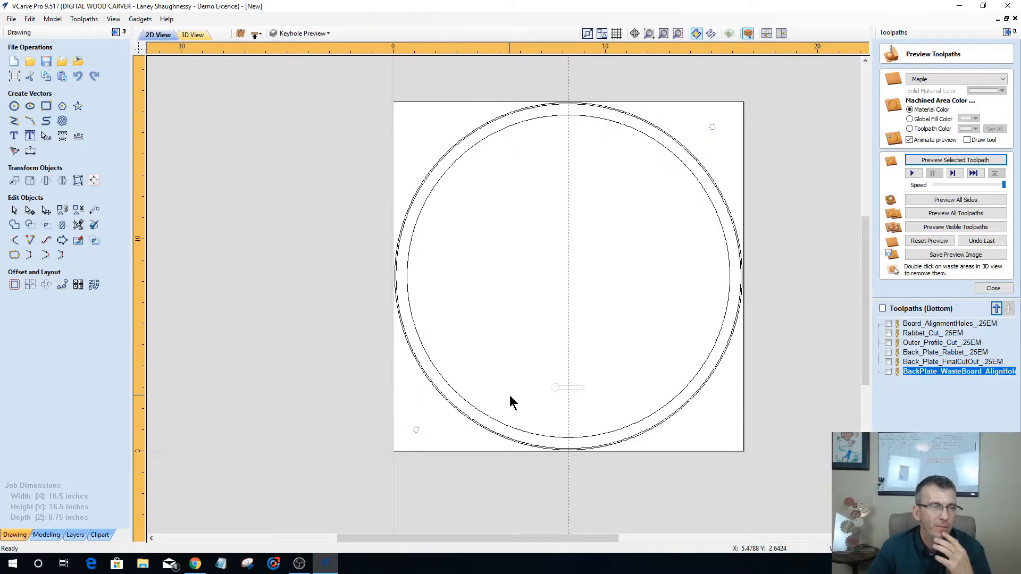
Switch to the top side and draw a rectangle about 1.325 by 0.125 inches along the inside of the keyhole slot.
click(255, 41)
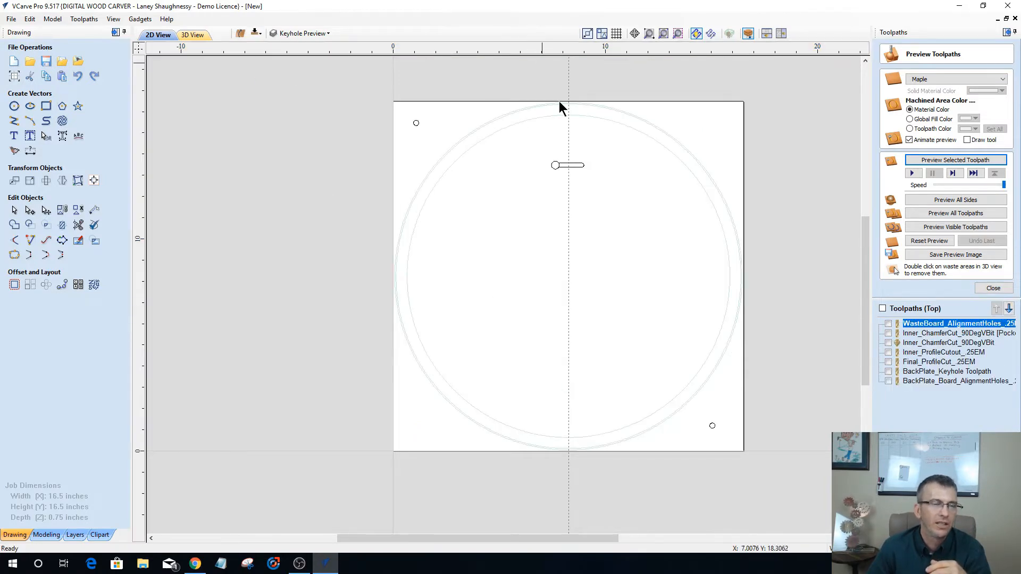
scroll(559, 101, up, 4)
scroll(618, 409, up, 2)
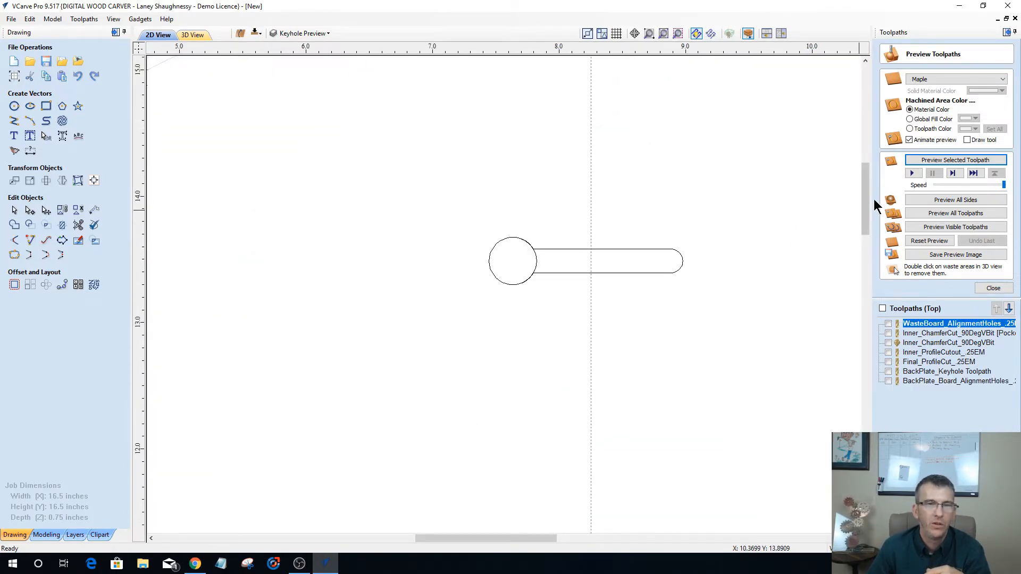
mouse_move(873, 199)
mouse_down()
mouse_move(872, 221)
mouse_move(866, 210)
mouse_up()
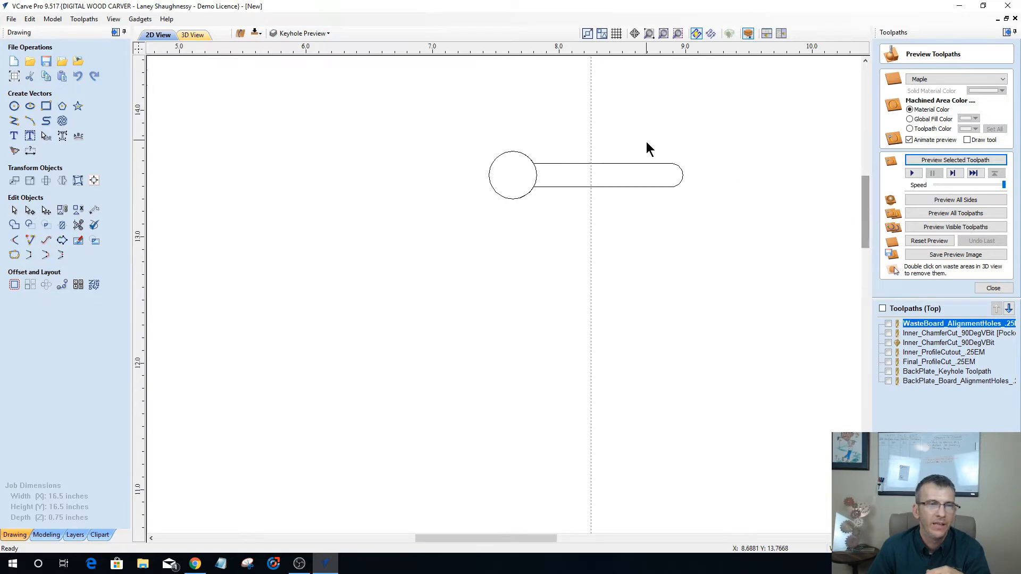
scroll(646, 141, up, 3)
scroll(654, 153, down, 1)
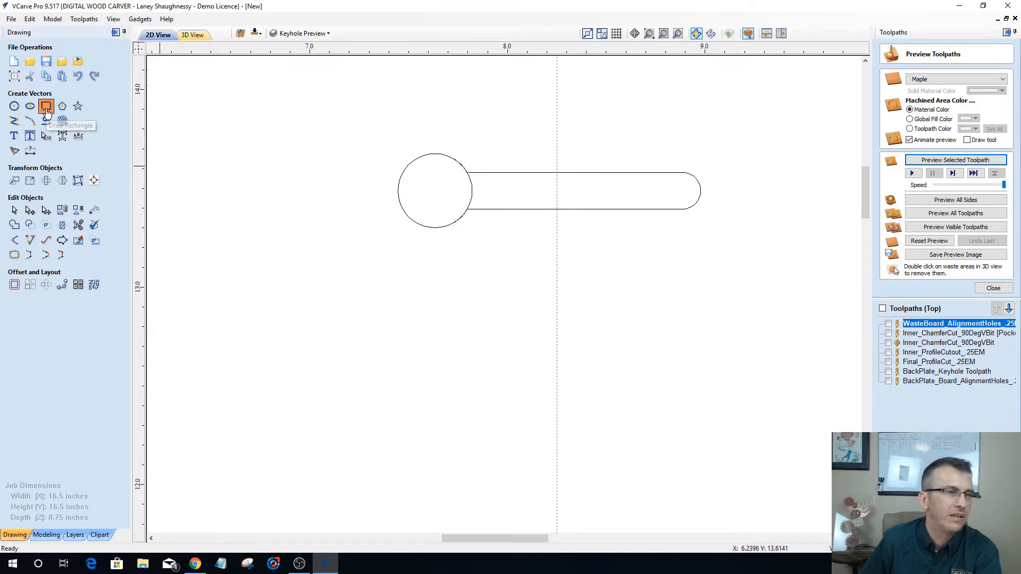
click(46, 110)
drag(425, 179, 687, 201)
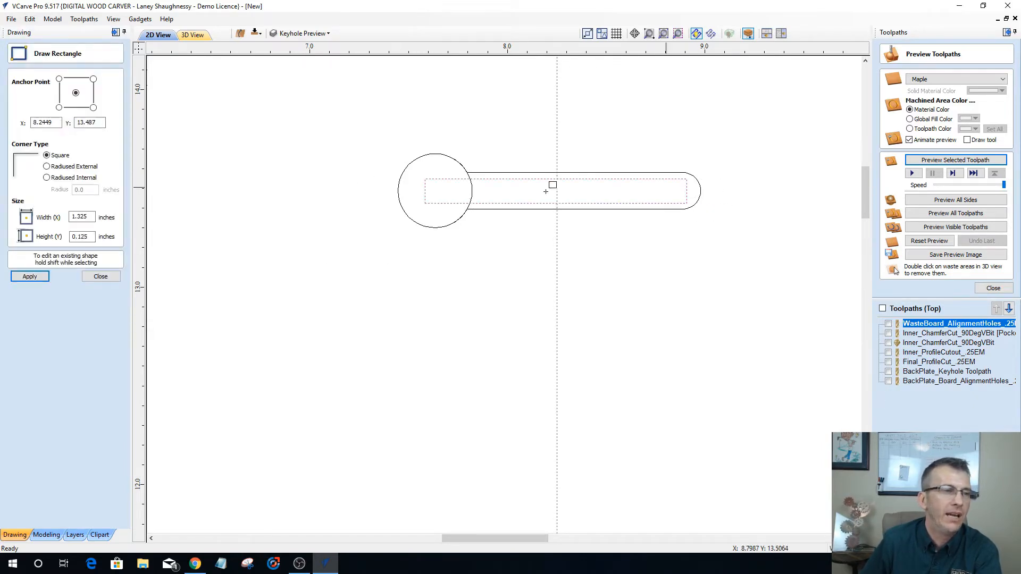
Set the keyhole rectangle's width to 1.25 inches and its height to 0.001 inches, and finish the rectangle.
double_click(79, 217)
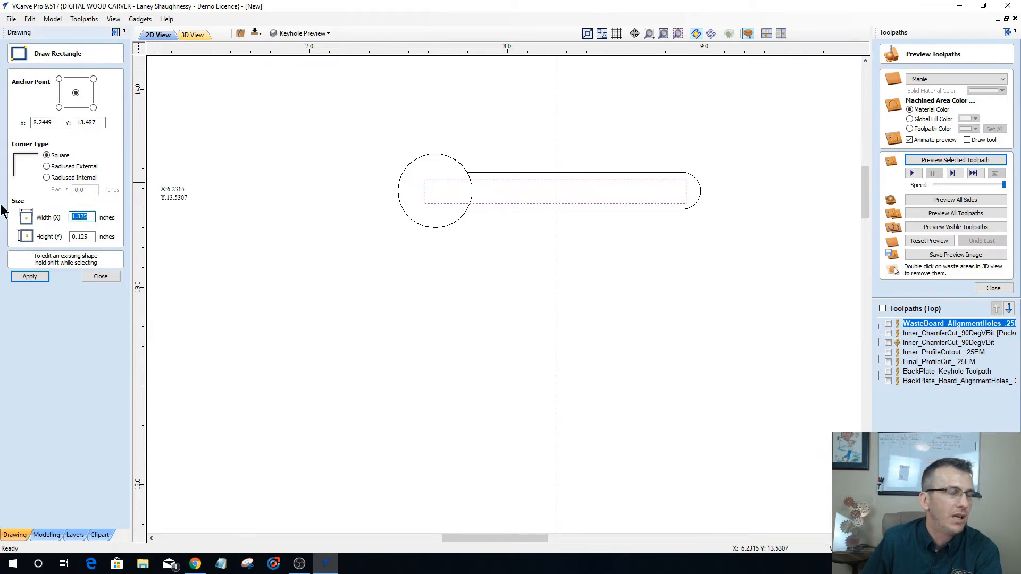
text(1)
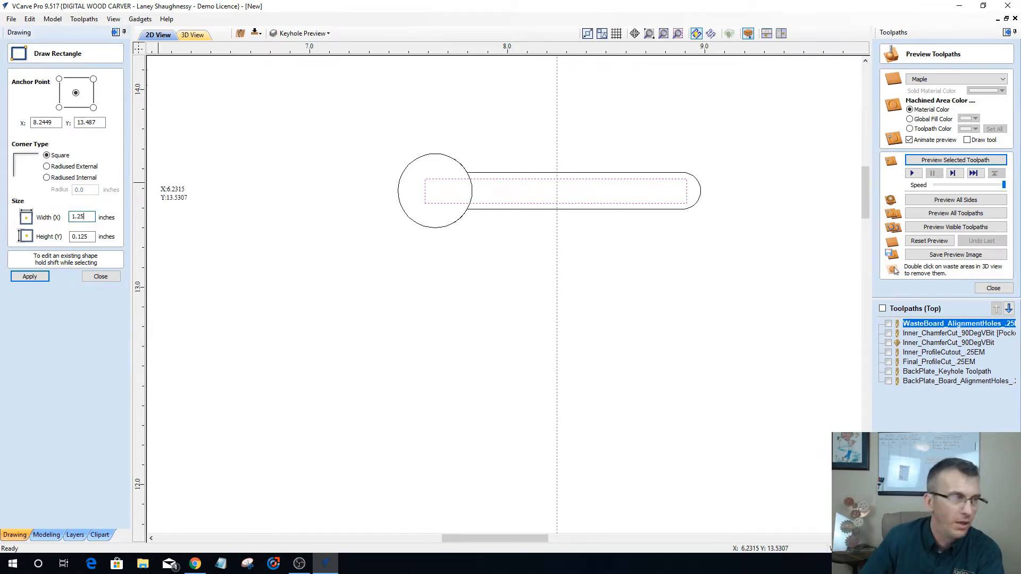
text(.25)
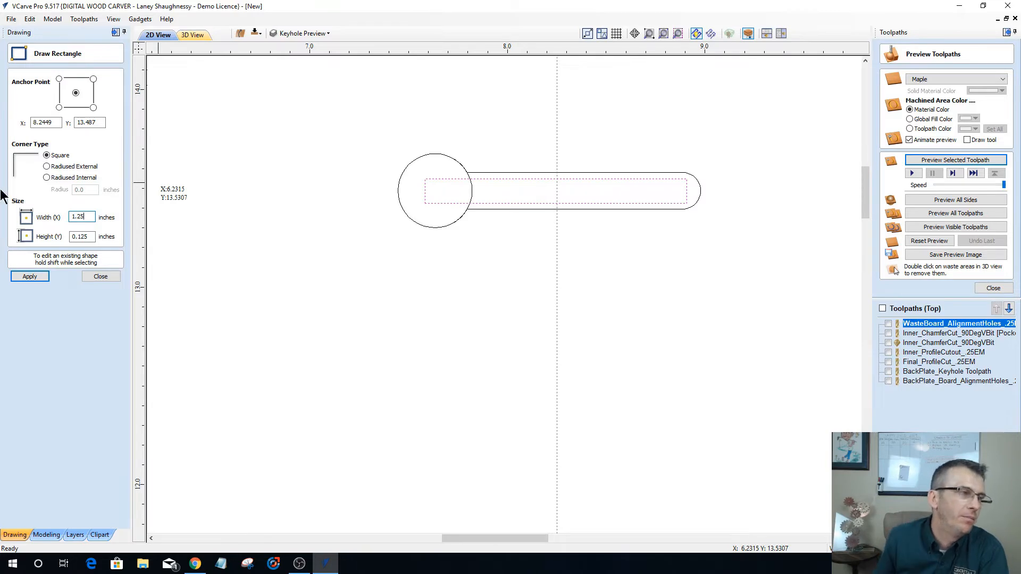
click(90, 237)
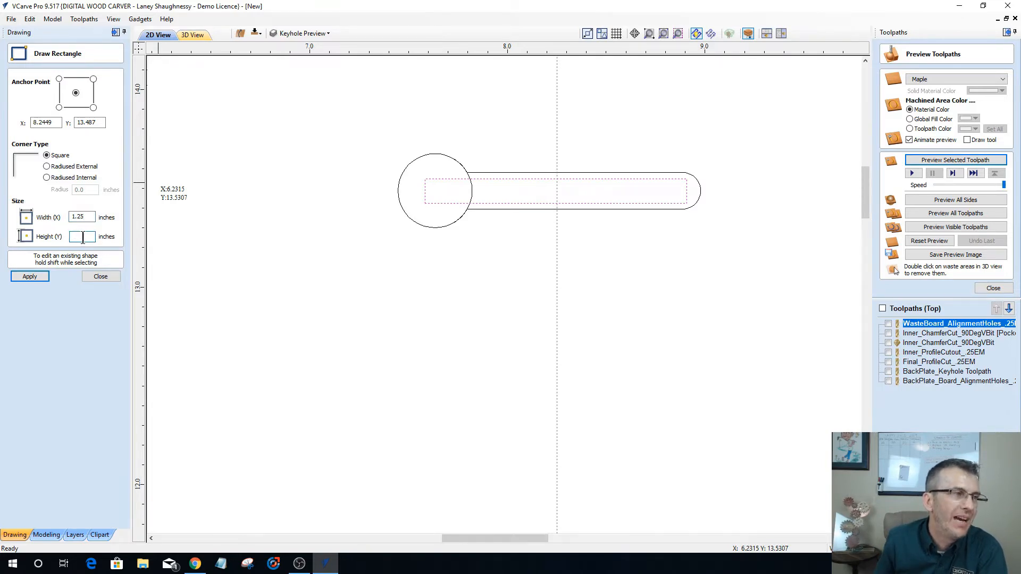
text(.00)
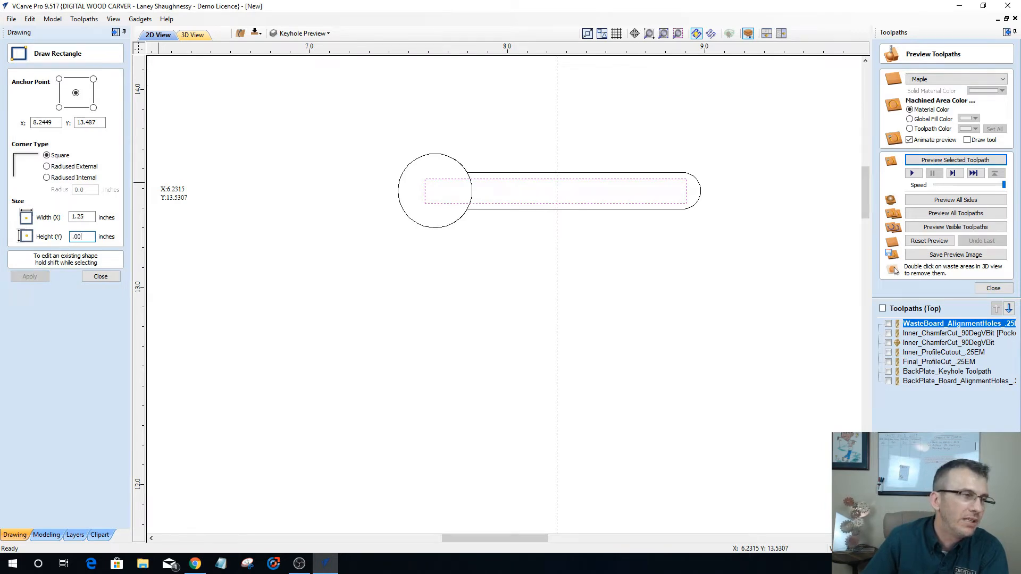
text(2)
key(BackSpace)
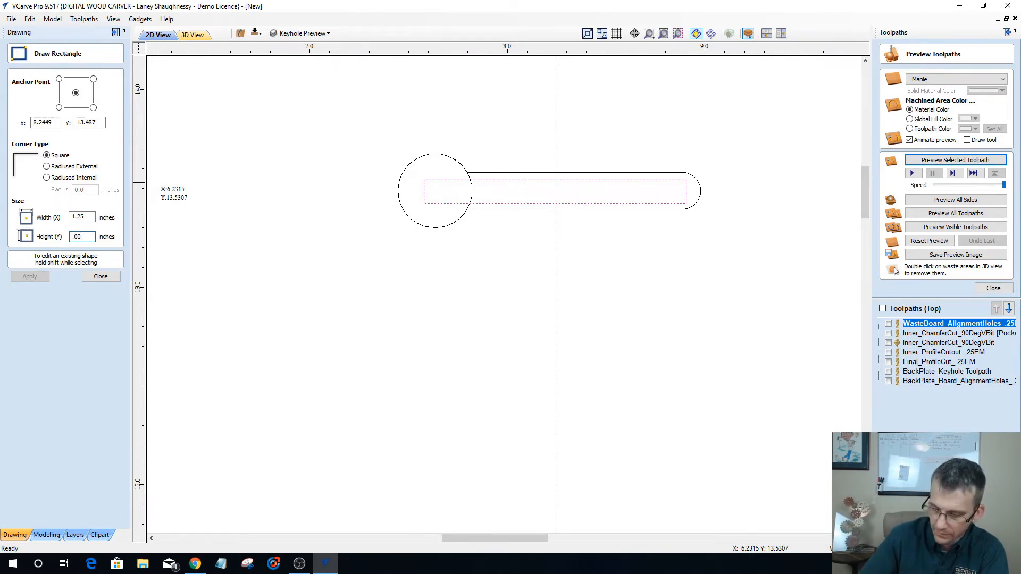
text(1)
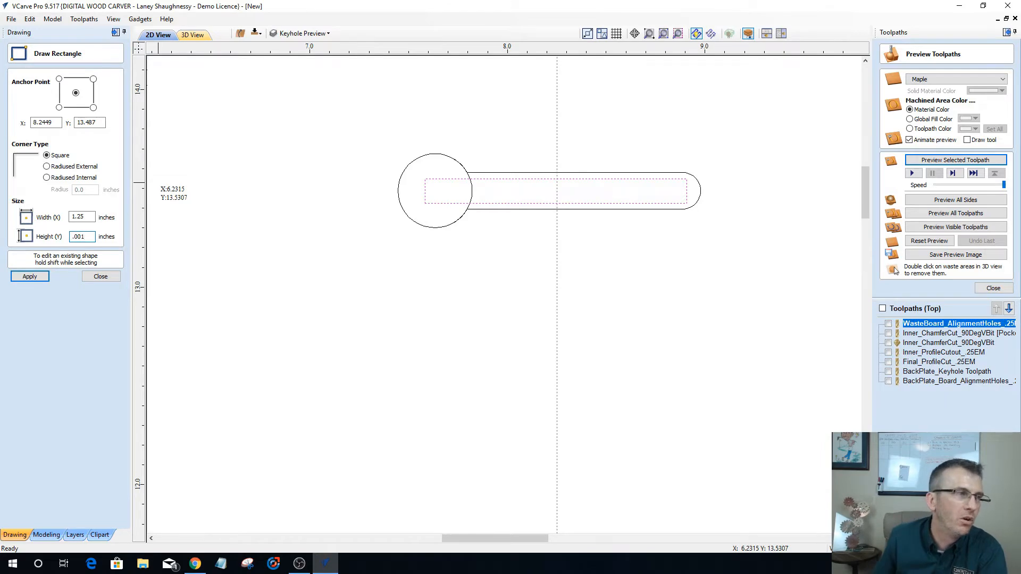
click(29, 277)
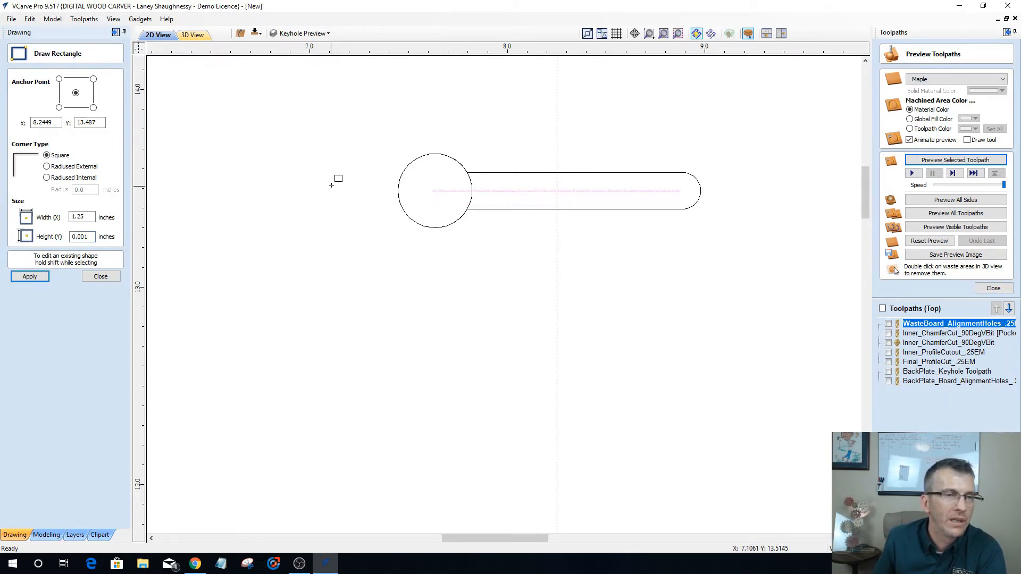
scroll(424, 194, up, 10)
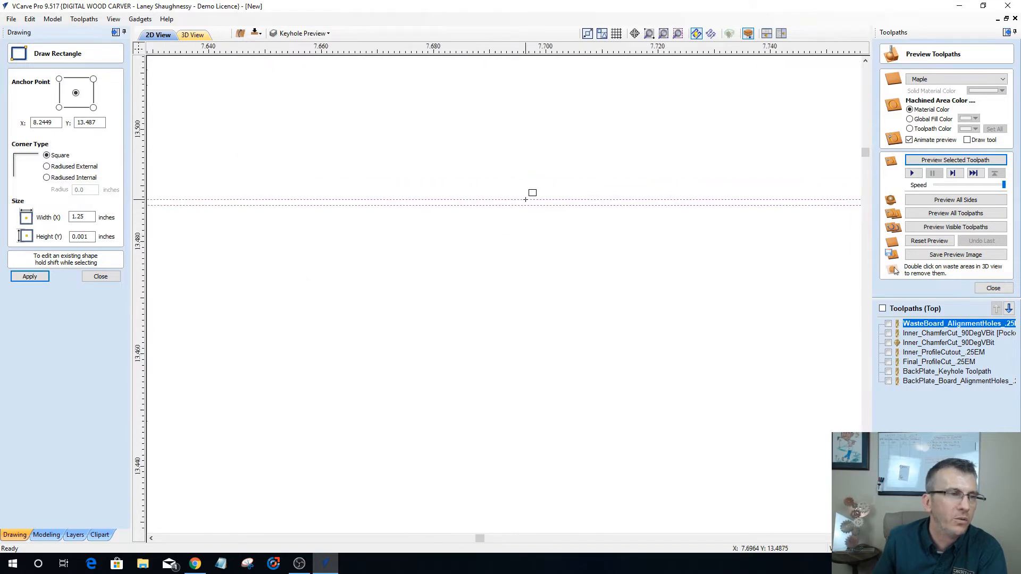
scroll(525, 199, up, 3)
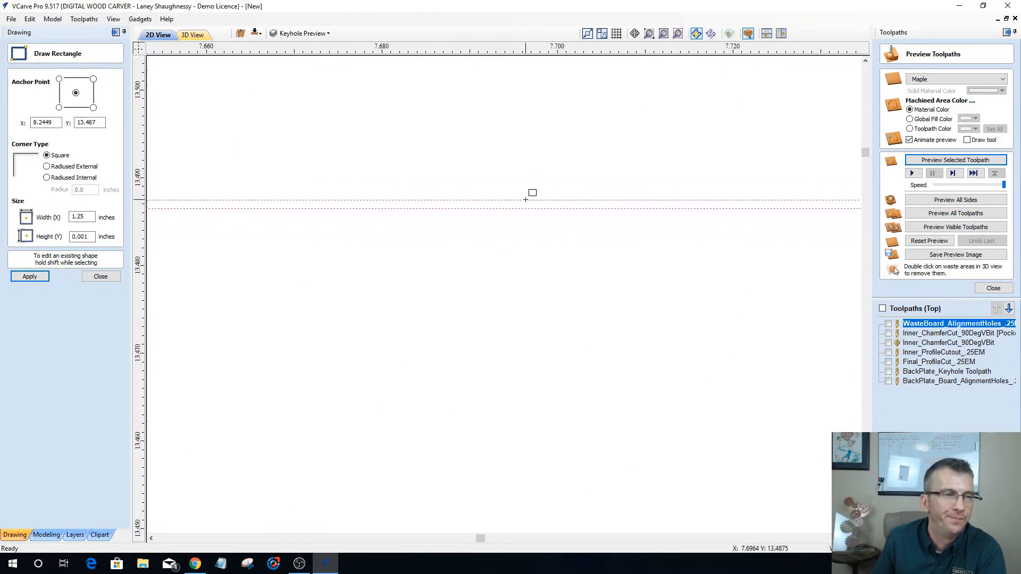
scroll(526, 199, down, 11)
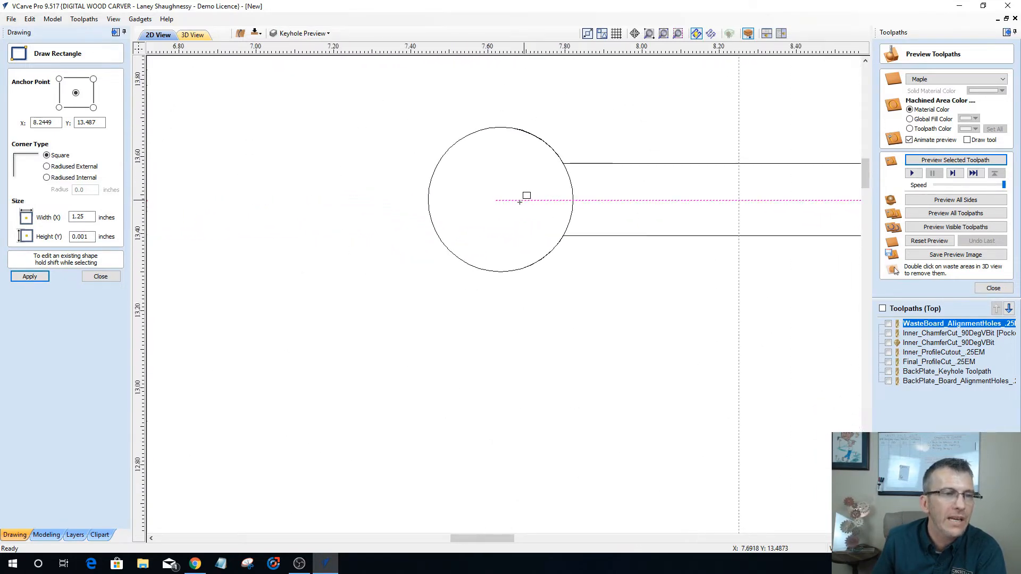
scroll(484, 199, up, 10)
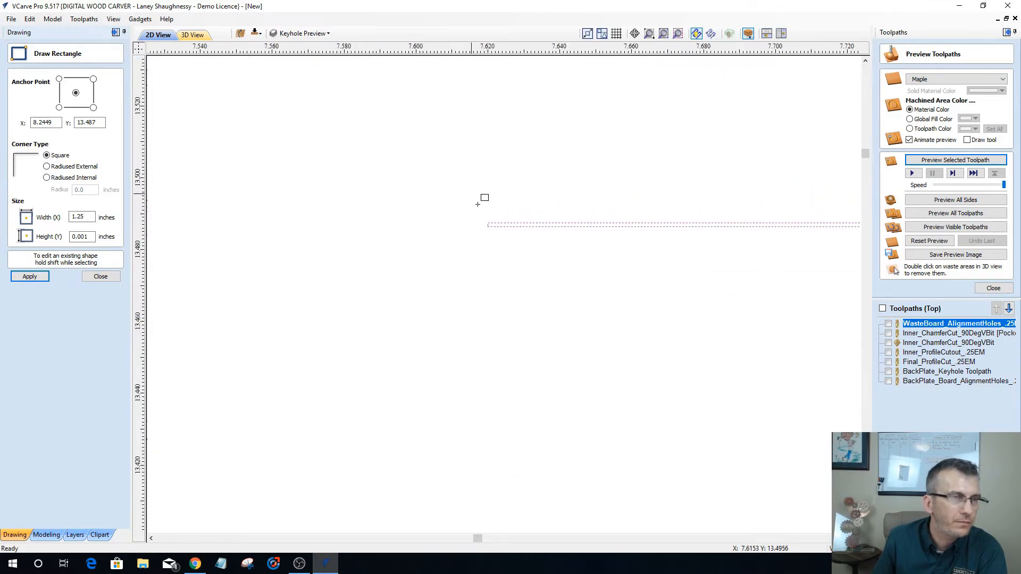
click(87, 277)
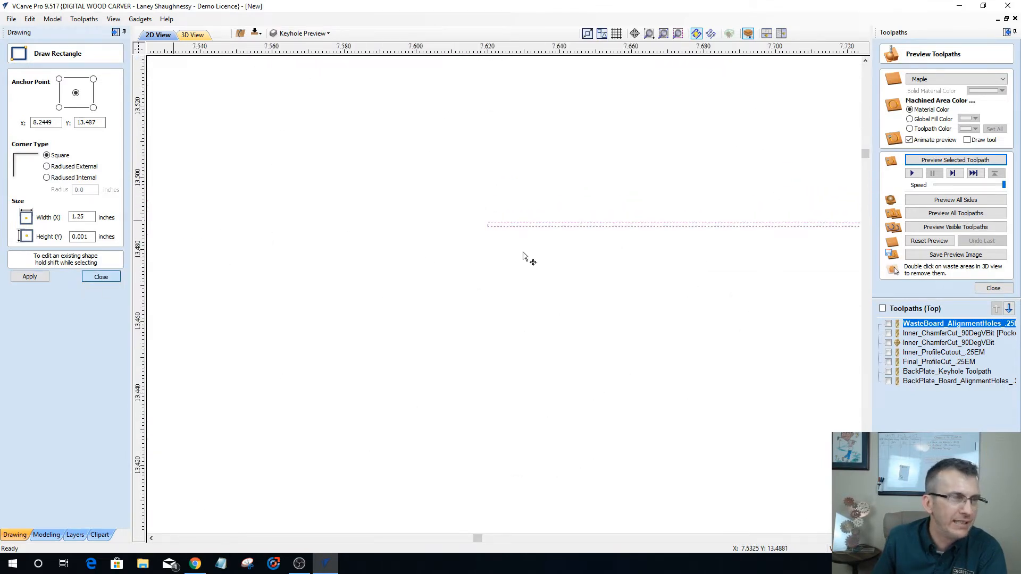
Edit the thin rectangle's nodes and delete its short end span inside the keyhole's entry circle.
click(508, 224)
scroll(509, 228, up, 10)
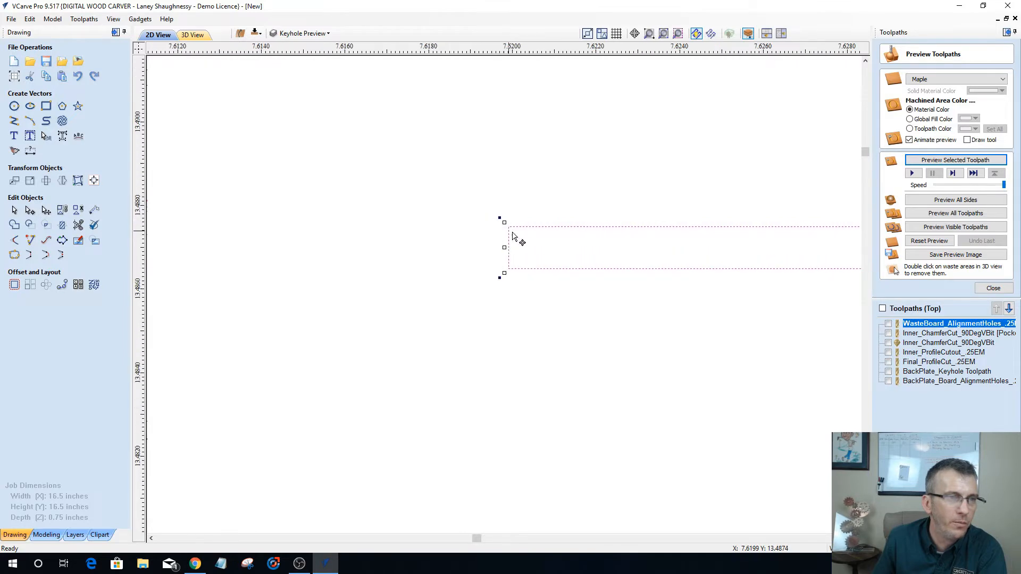
scroll(515, 237, up, 1)
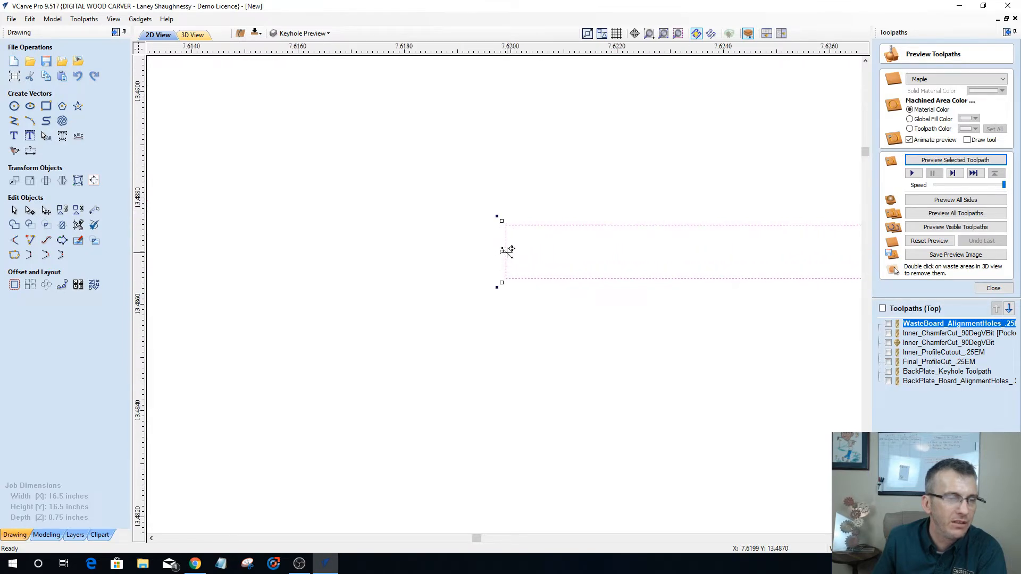
mouse_move(507, 251)
mouse_down()
mouse_move(476, 233)
mouse_move(406, 223)
mouse_move(388, 292)
mouse_move(438, 285)
mouse_move(454, 269)
mouse_move(448, 251)
mouse_move(507, 251)
mouse_up()
scroll(507, 251, down, 3)
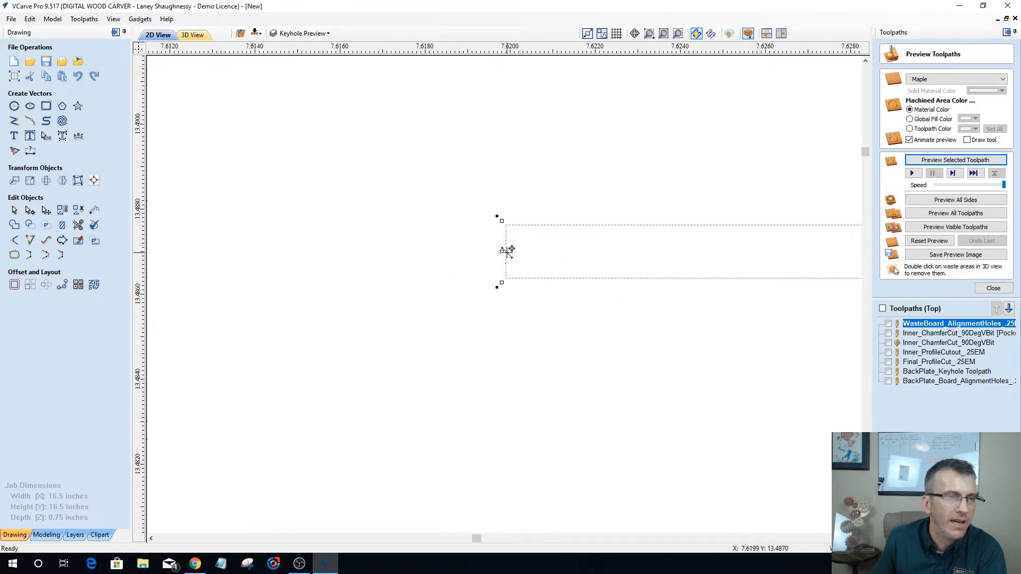
scroll(507, 251, down, 10)
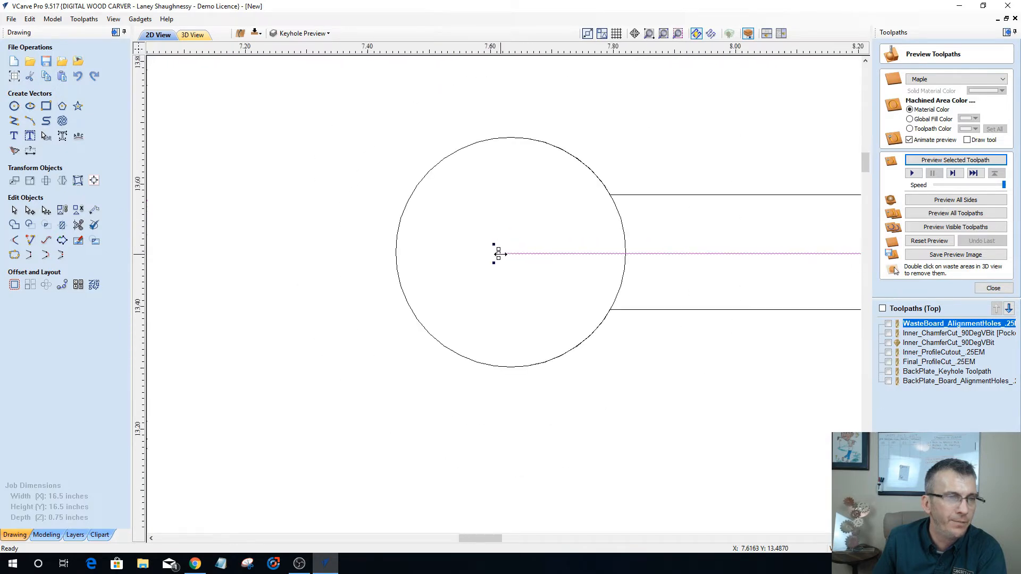
scroll(823, 265, up, 4)
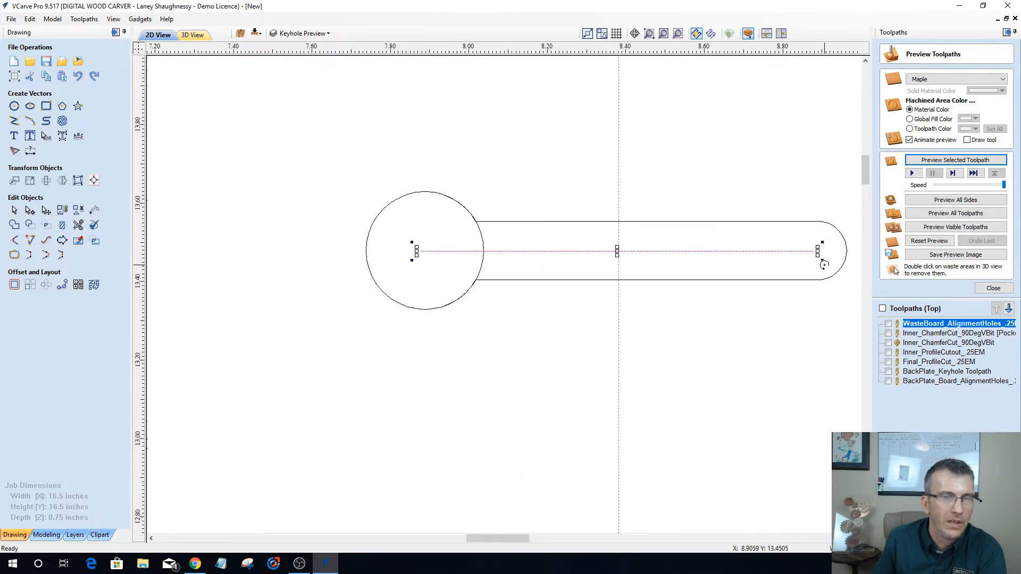
scroll(823, 264, down, 4)
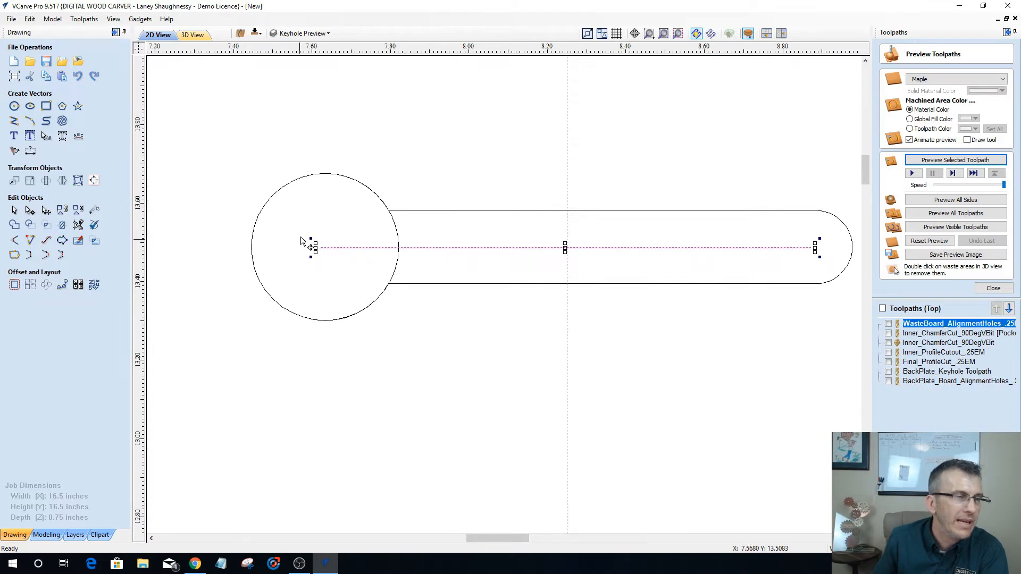
scroll(321, 258, up, 5)
scroll(321, 259, up, 8)
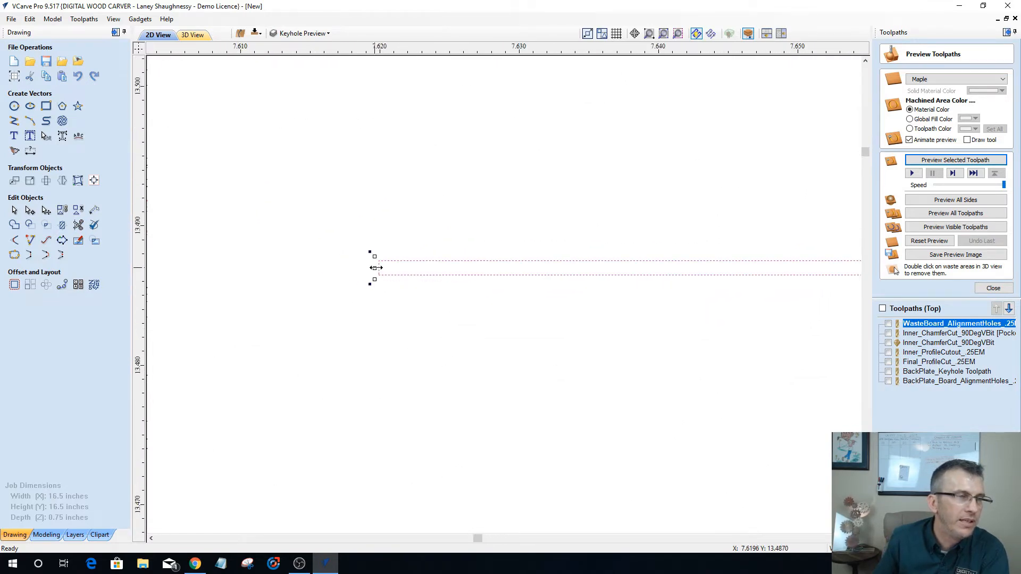
scroll(377, 267, up, 1)
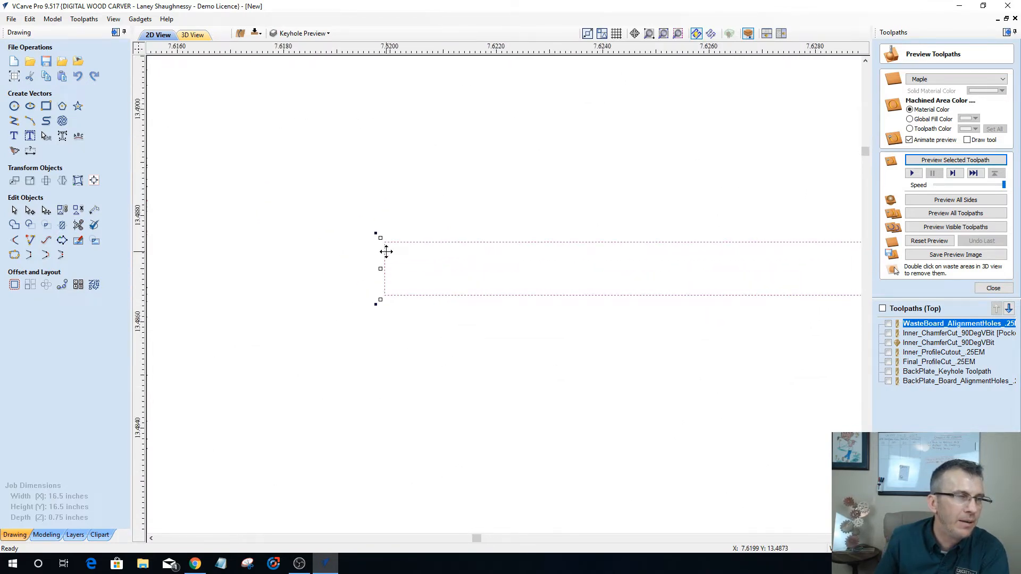
click(30, 212)
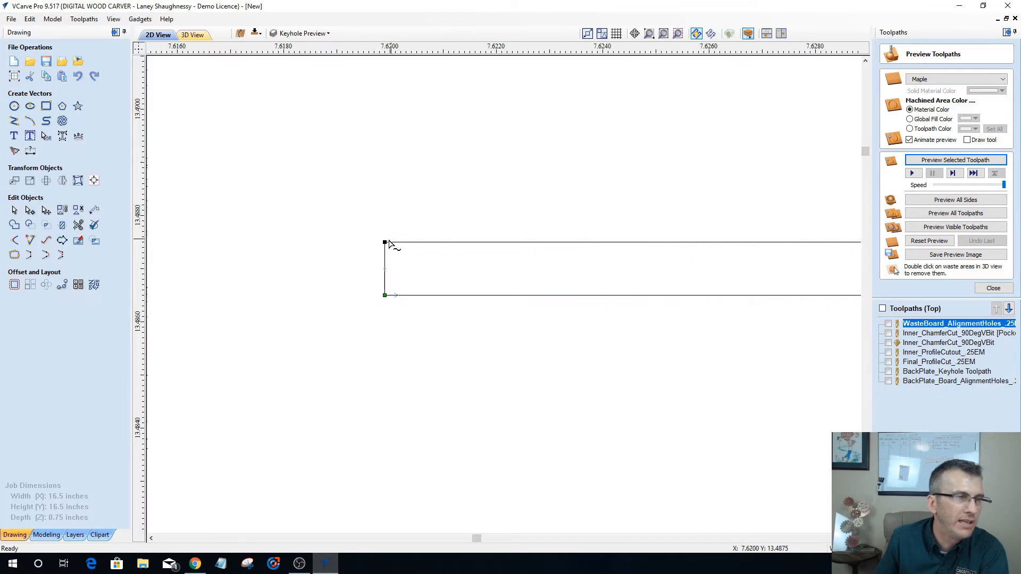
right_click(385, 265)
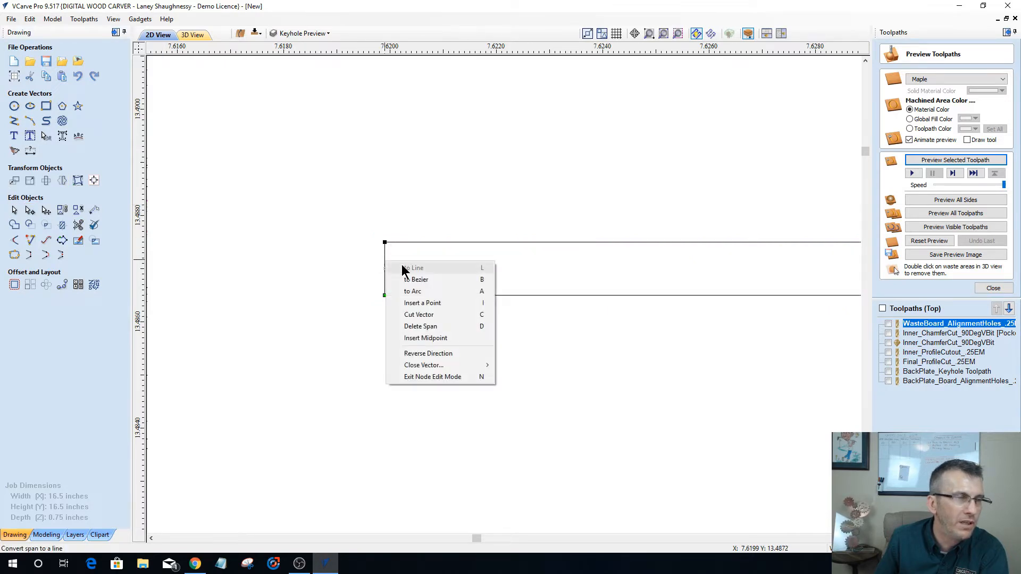
click(422, 327)
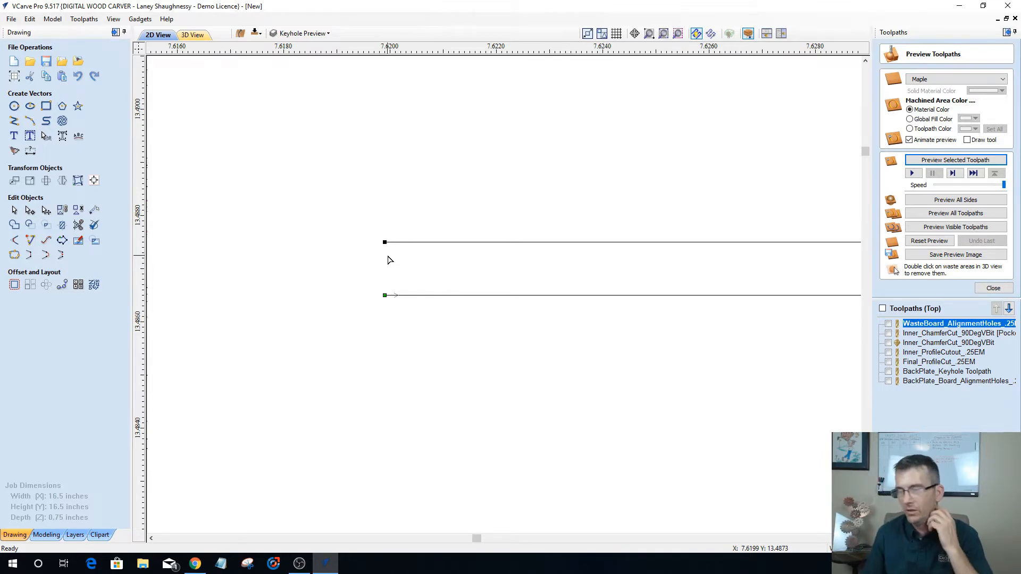
Bring the whole keyhole back into view and leave the toolpath preview for the toolpath operations.
scroll(388, 260, down, 10)
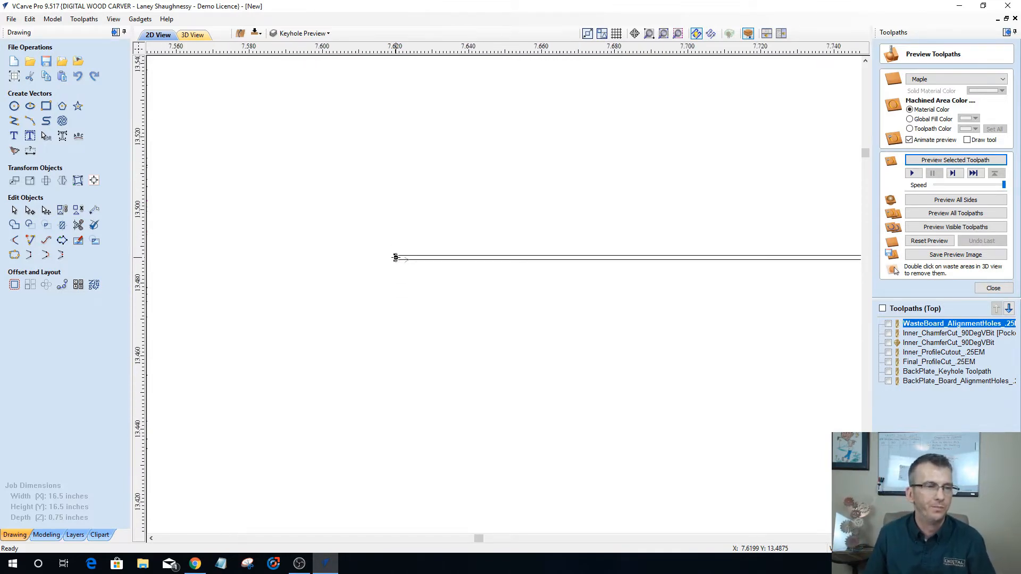
scroll(394, 260, down, 8)
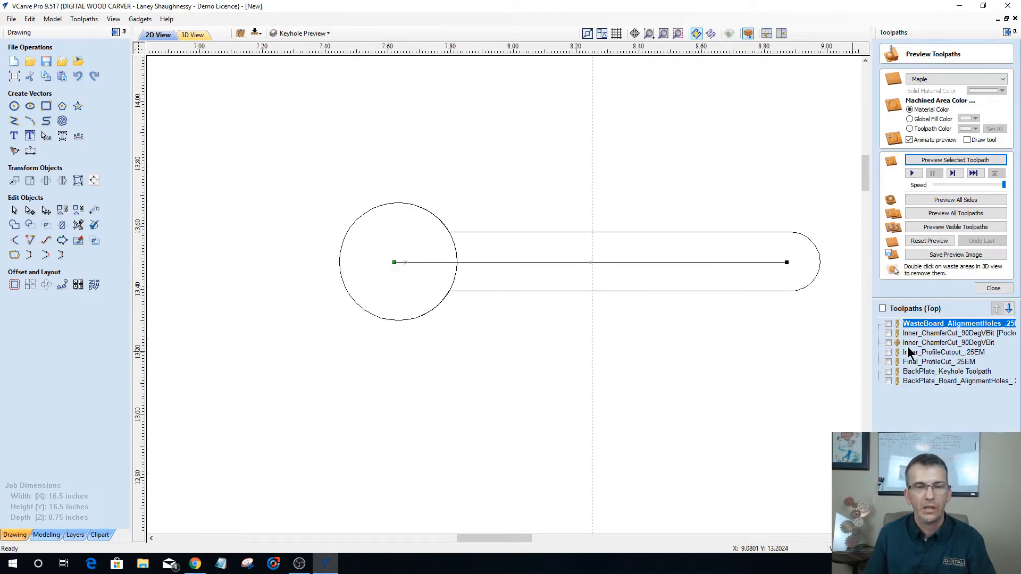
click(989, 290)
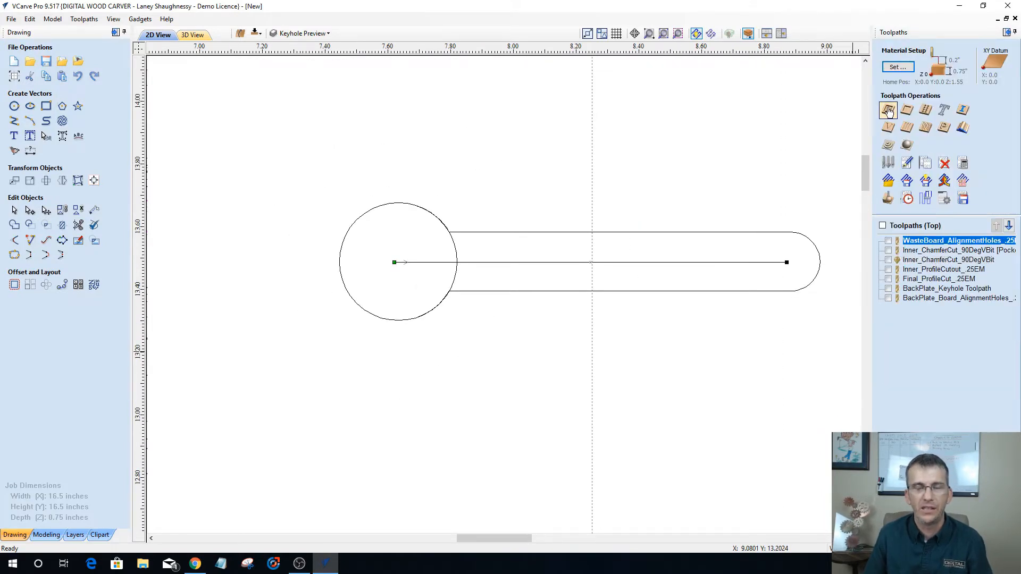
Create the 0.25 inch deep profile toolpath KeyHole_Toolpath, machining on the selected keyhole line with the 0.125 inch end mill.
click(888, 111)
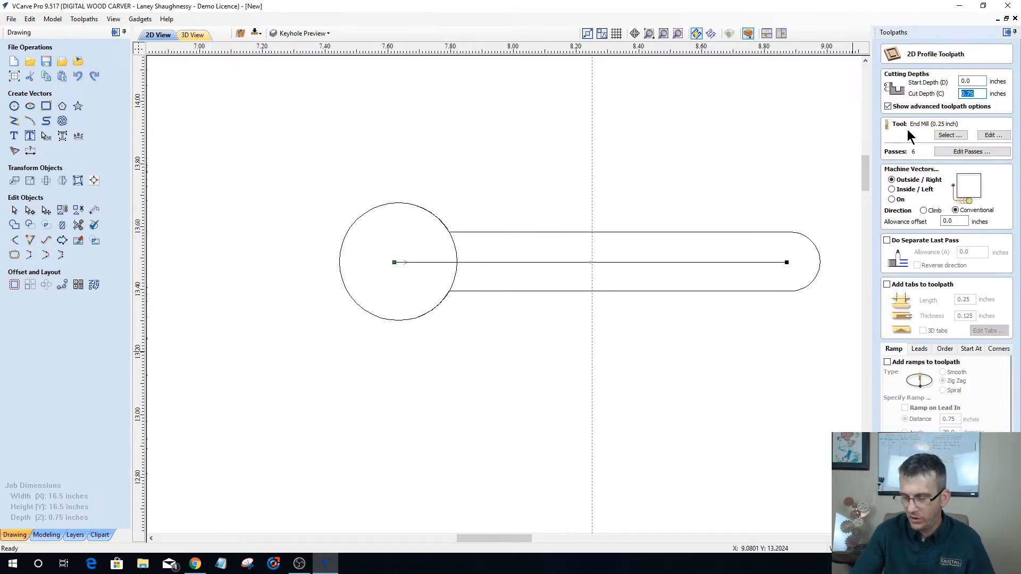
text(.25)
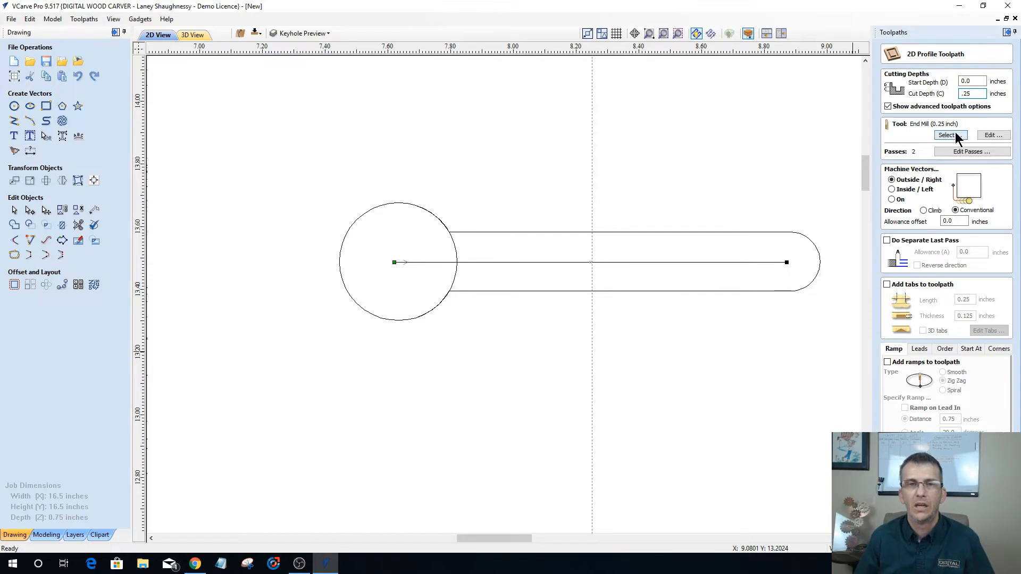
click(950, 135)
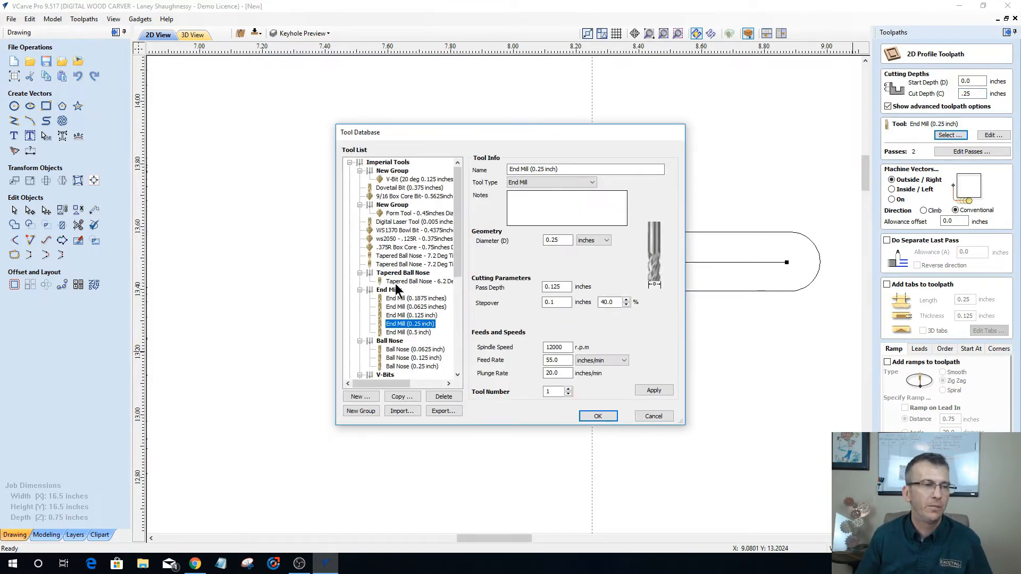
click(398, 316)
click(595, 417)
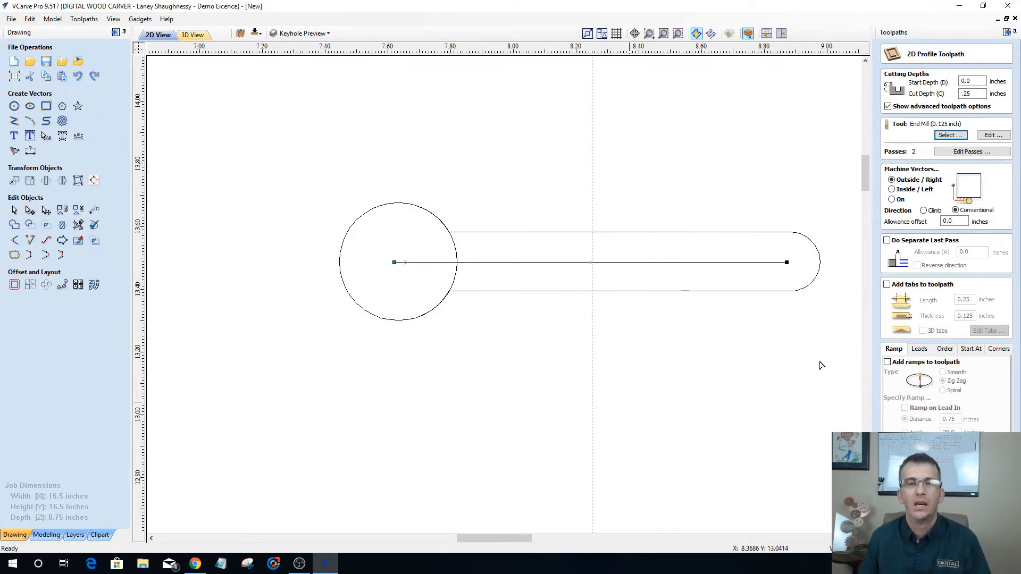
click(892, 200)
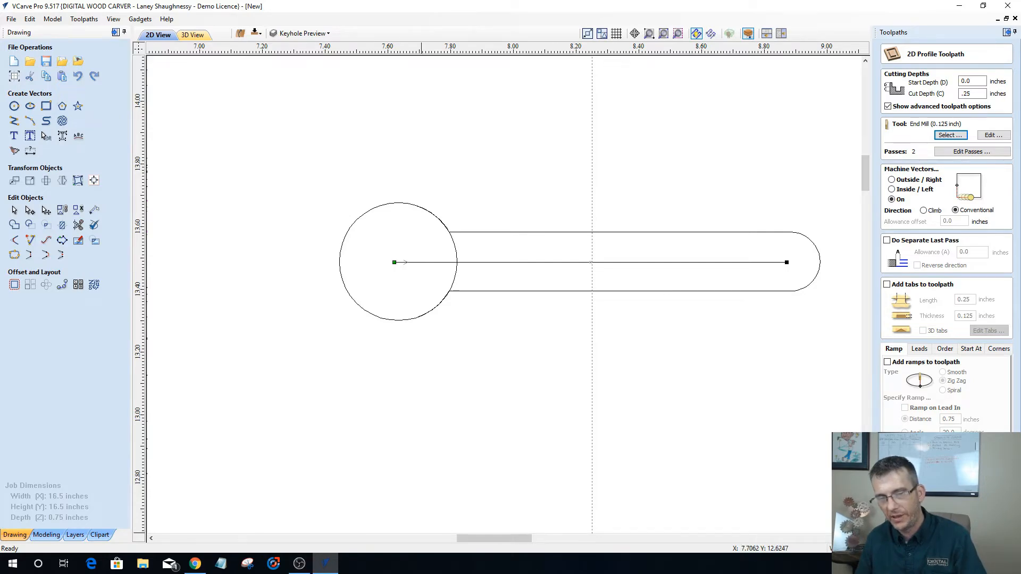
click(910, 534)
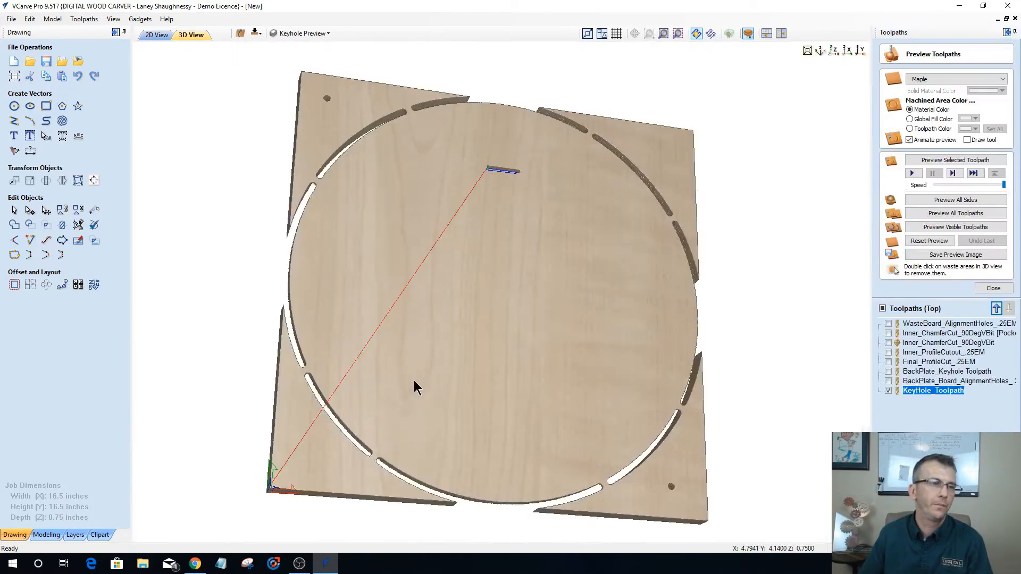
Examine the calculated keyhole toolpath passes up close in the 3D preview.
drag(503, 349, 579, 308)
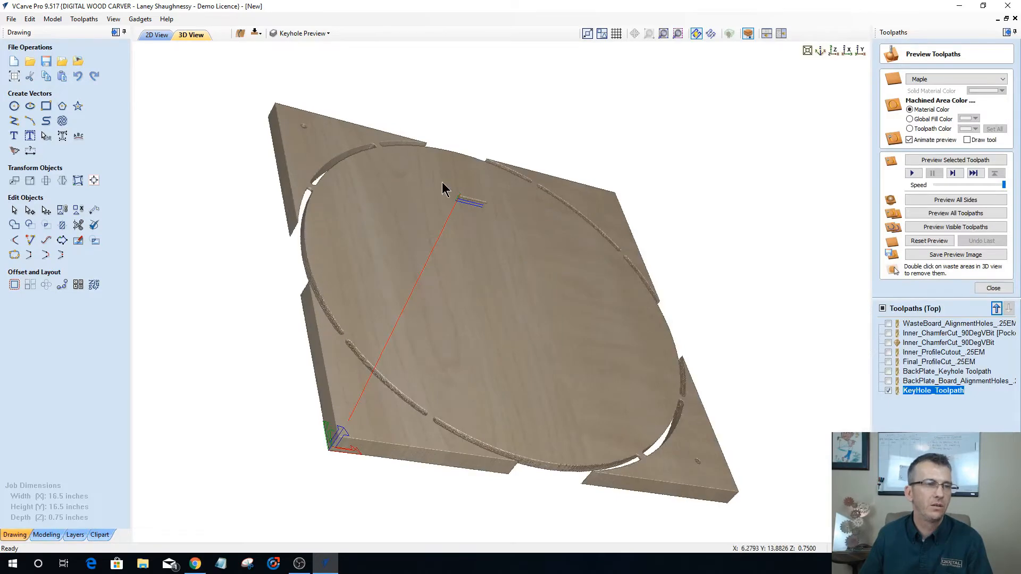
scroll(489, 212, up, 5)
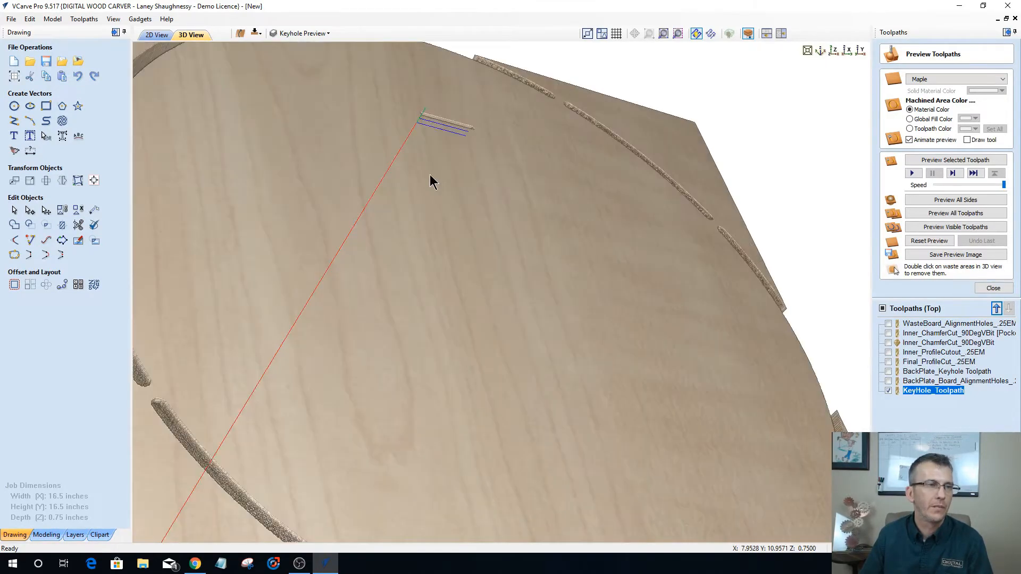
drag(423, 176, 355, 158)
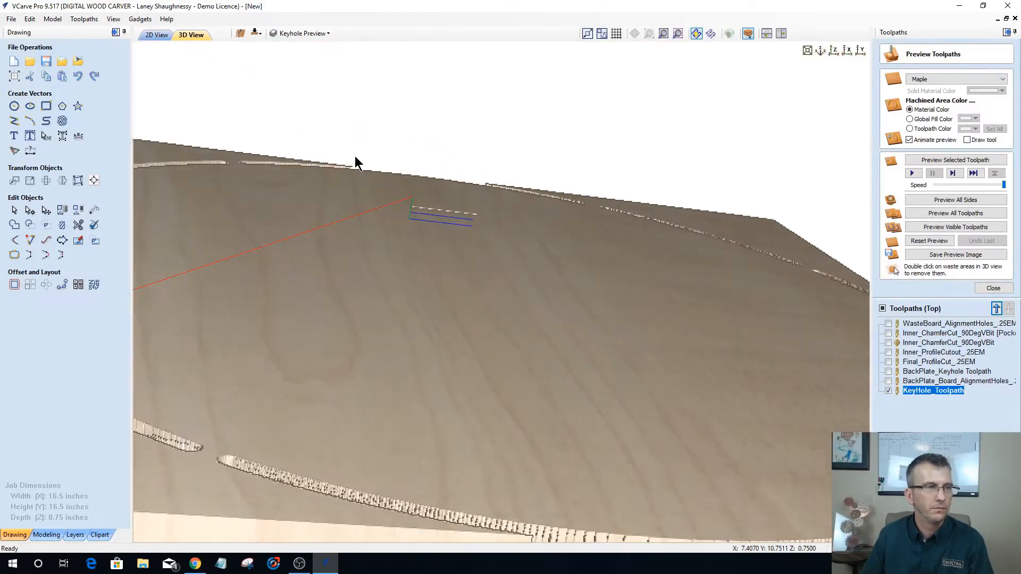
drag(405, 195, 417, 201)
scroll(417, 201, up, 2)
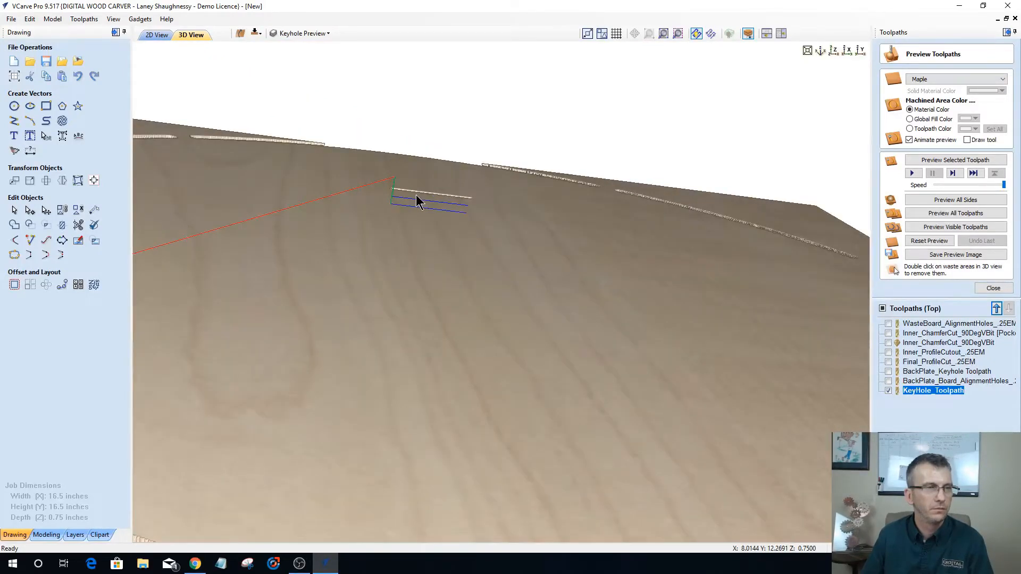
scroll(416, 195, up, 2)
scroll(503, 196, up, 1)
drag(468, 202, 362, 234)
scroll(708, 178, up, 3)
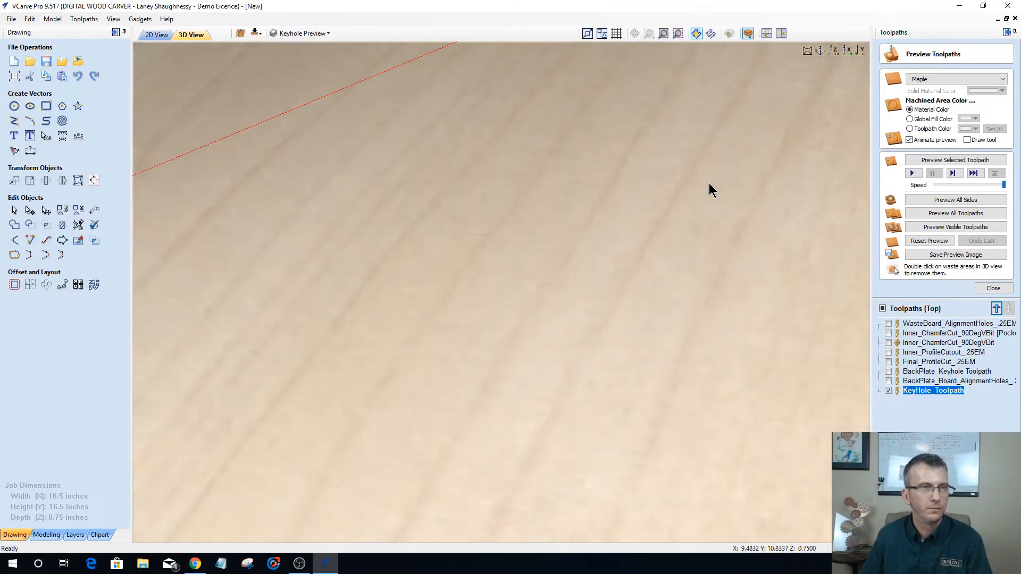
scroll(716, 156, down, 2)
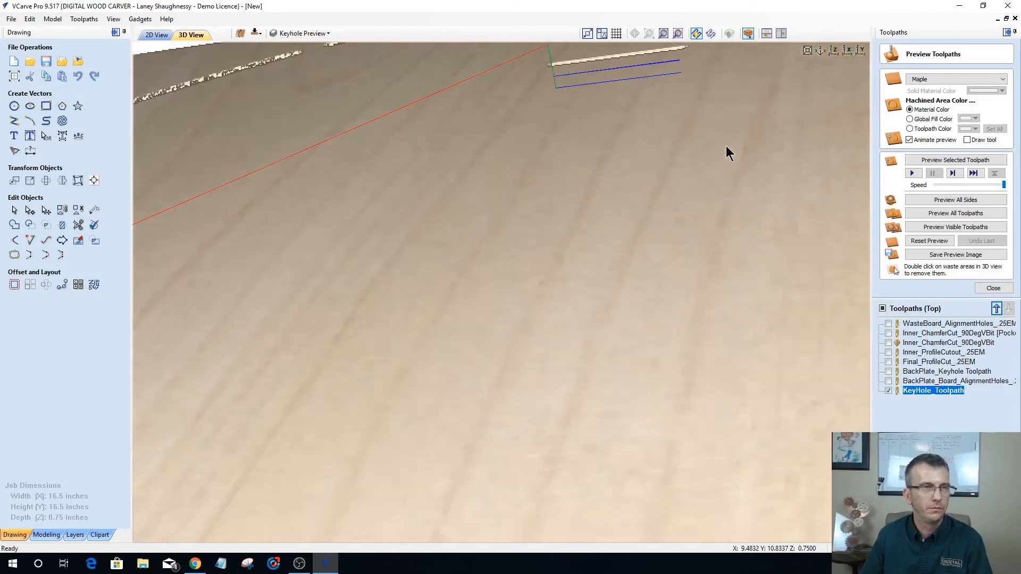
scroll(726, 146, down, 1)
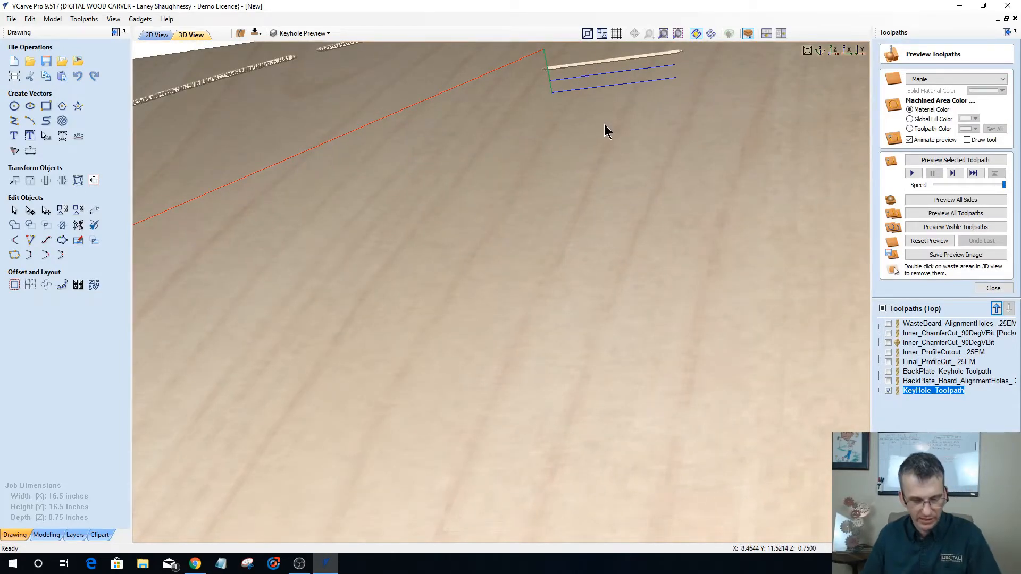
middle_drag(602, 146, 595, 214)
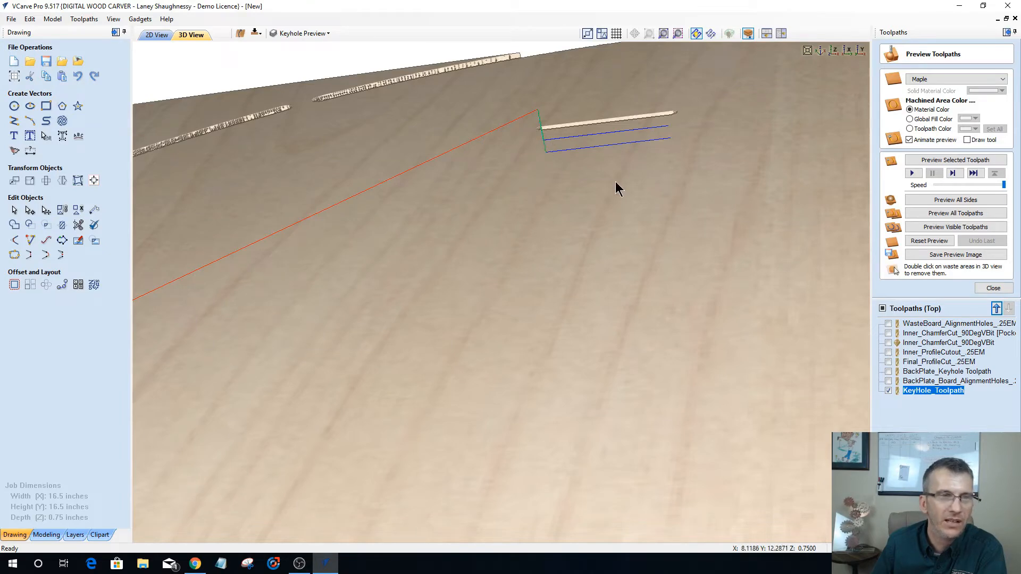
Edit KeyHole_Toolpath to cut in one pass at 0.25 inches and recalculate it.
double_click(930, 392)
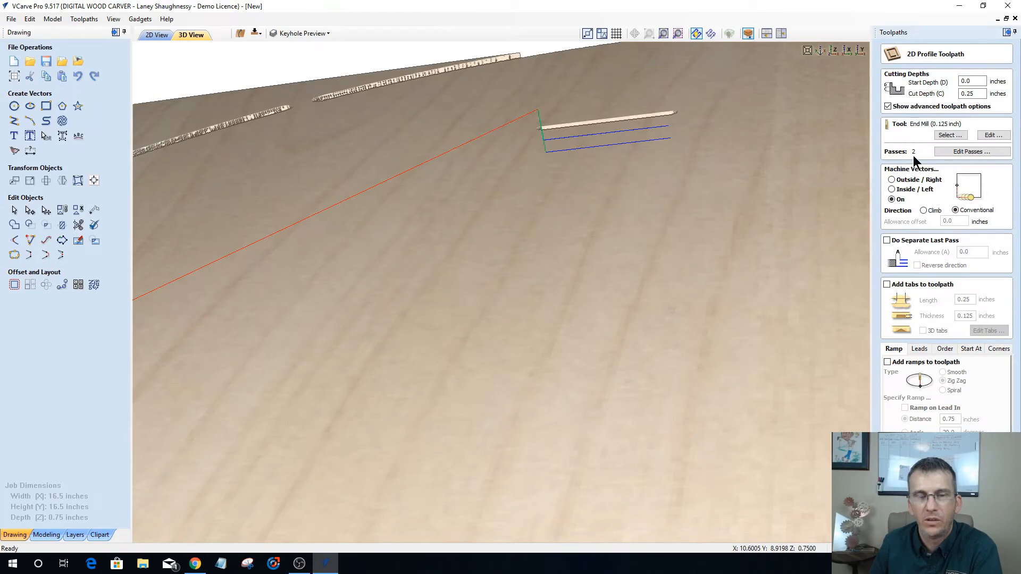
click(954, 152)
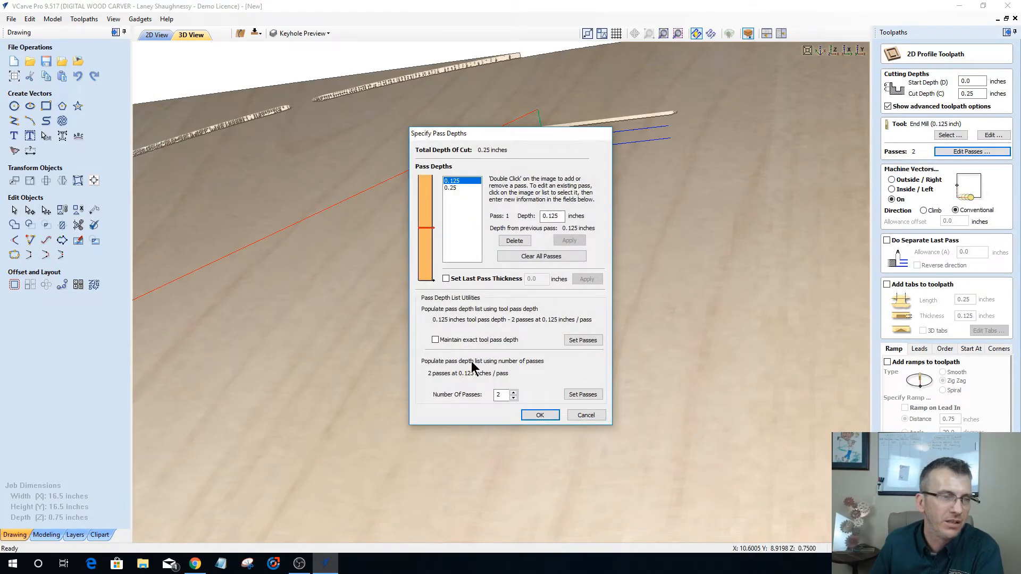
click(513, 397)
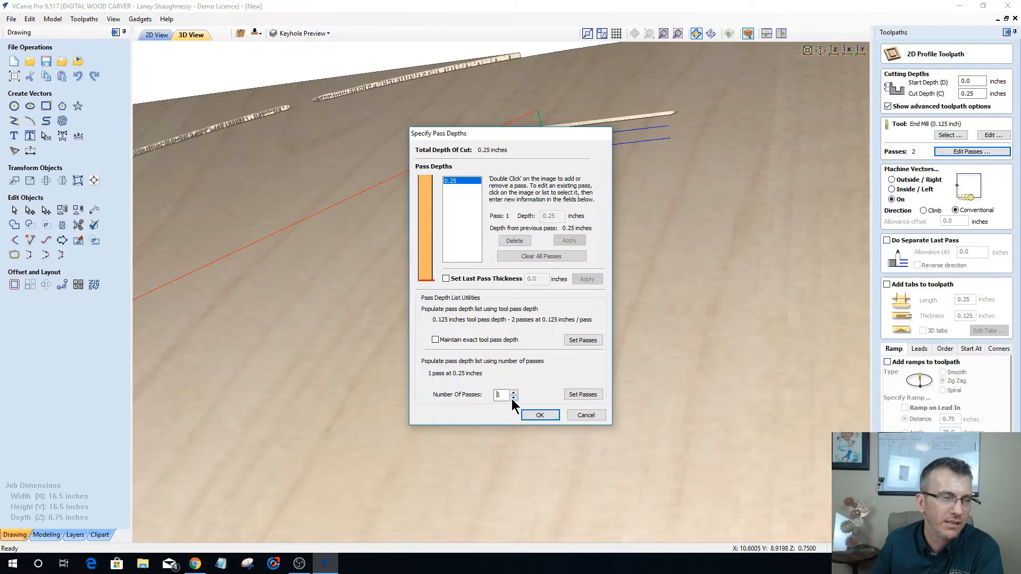
click(582, 397)
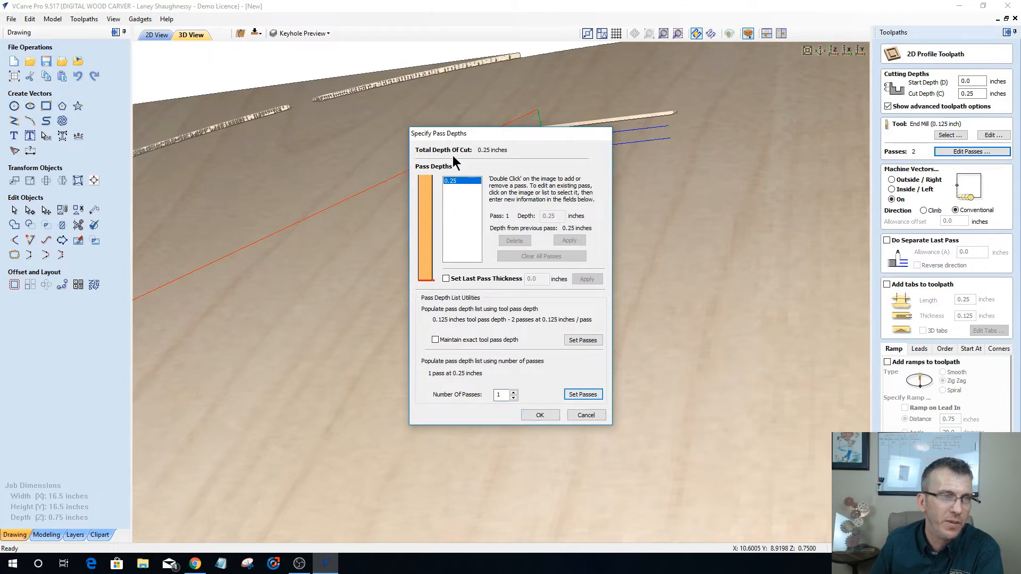
click(513, 392)
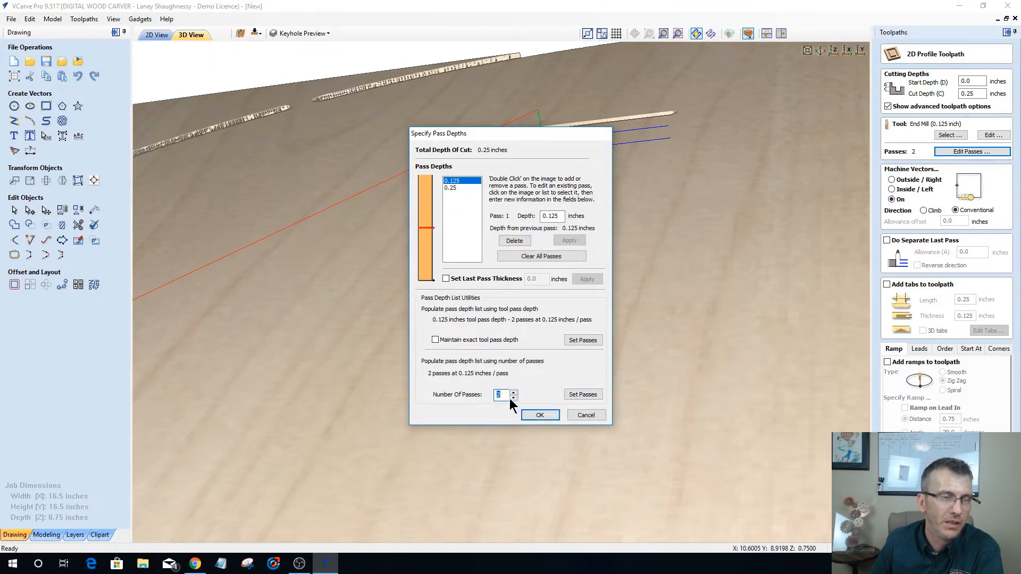
click(513, 398)
click(578, 396)
click(532, 416)
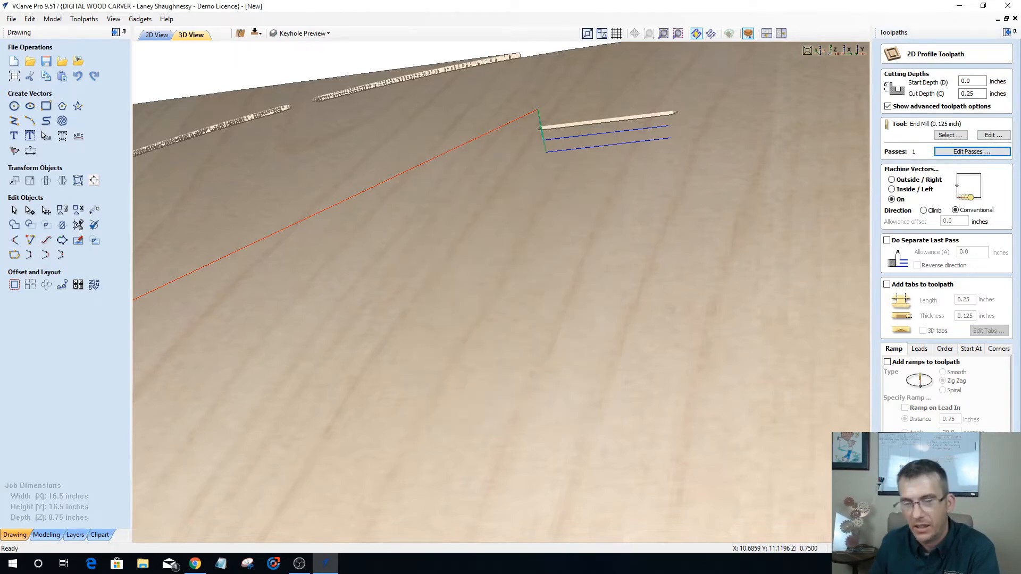
click(915, 529)
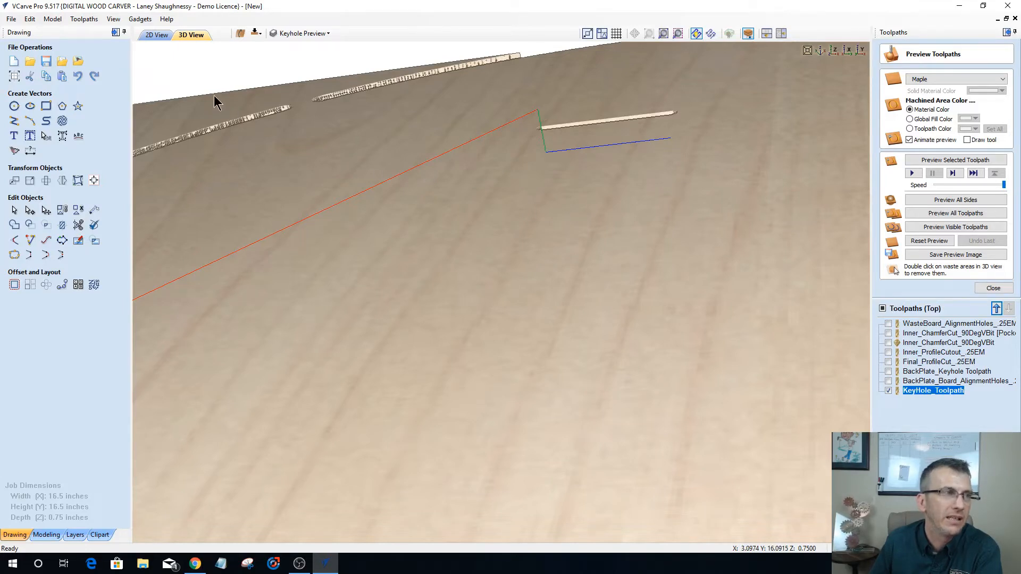
Launch a second VCarve Pro window and switch back to the keyhole job's window.
click(155, 35)
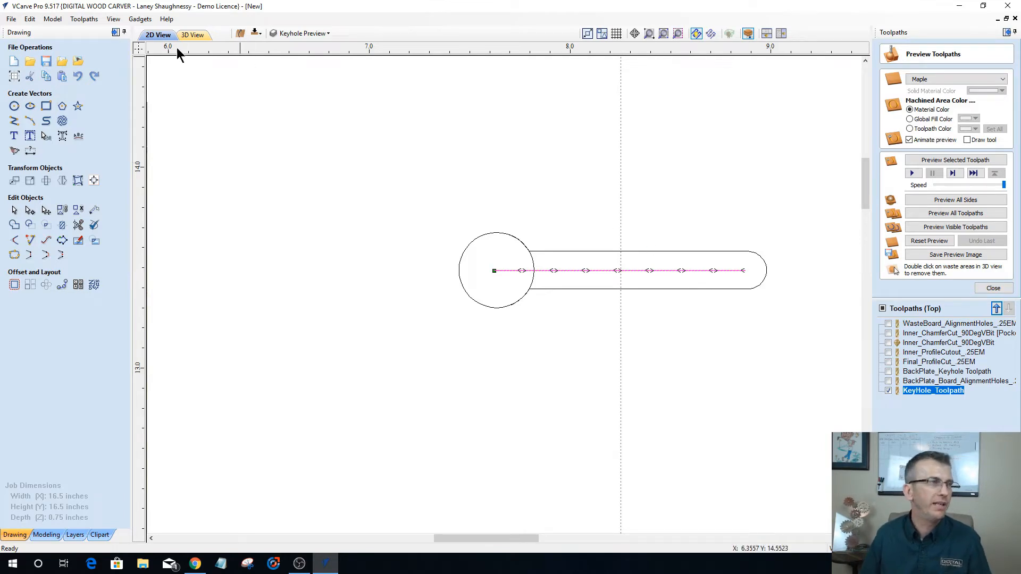
scroll(468, 186, down, 7)
scroll(515, 223, down, 3)
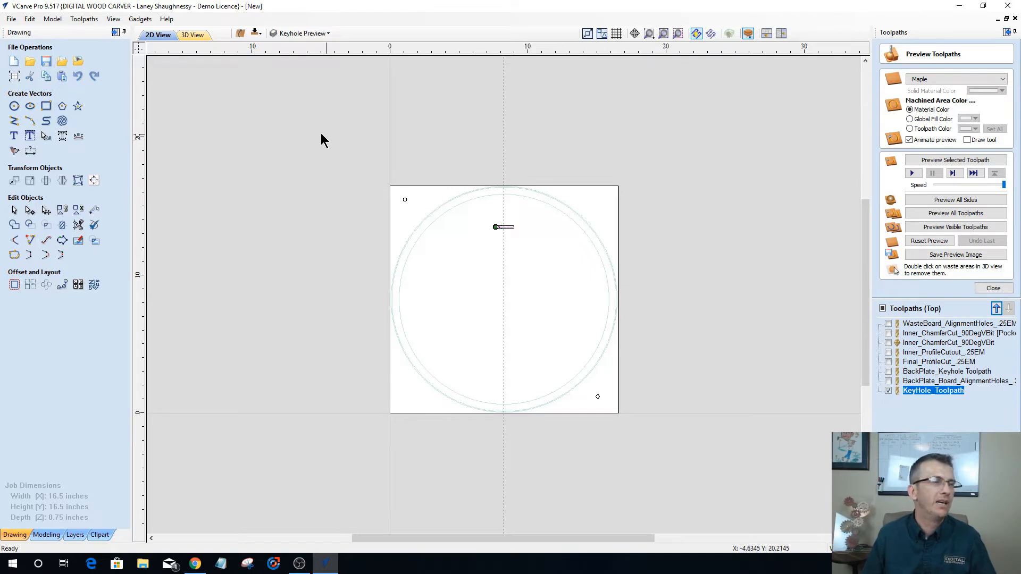
scroll(314, 168, down, 2)
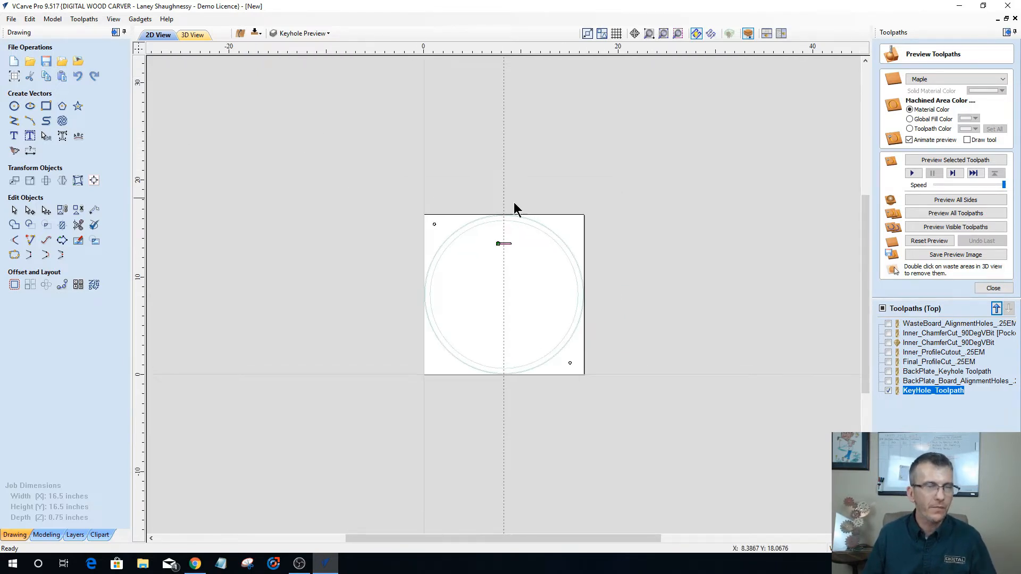
click(331, 564)
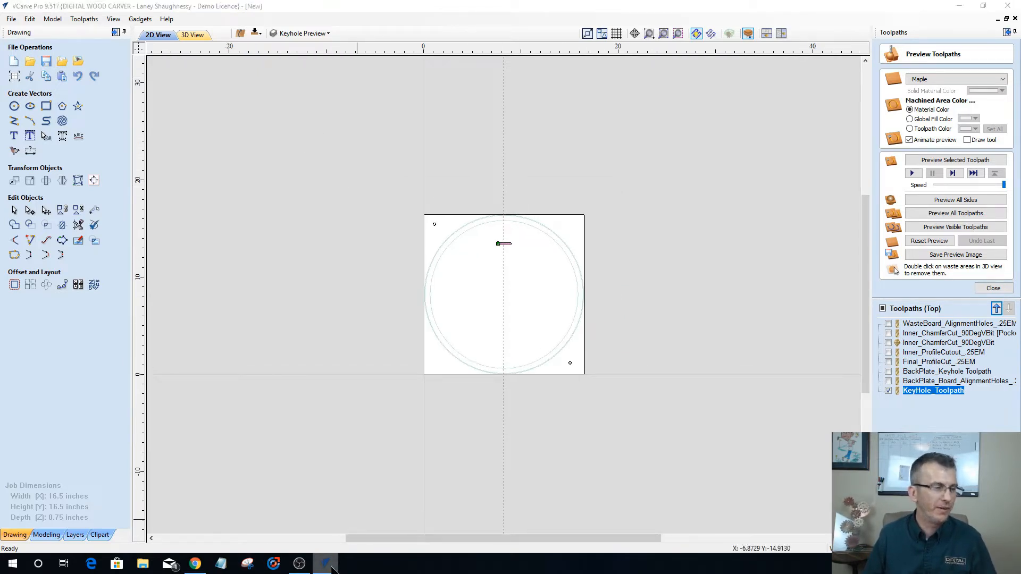
right_click(330, 560)
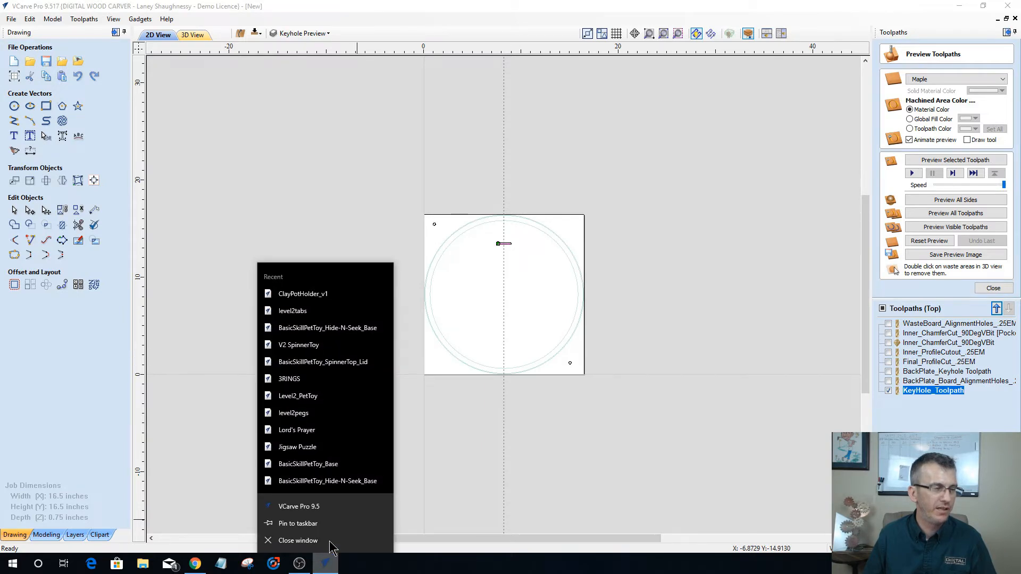
click(318, 506)
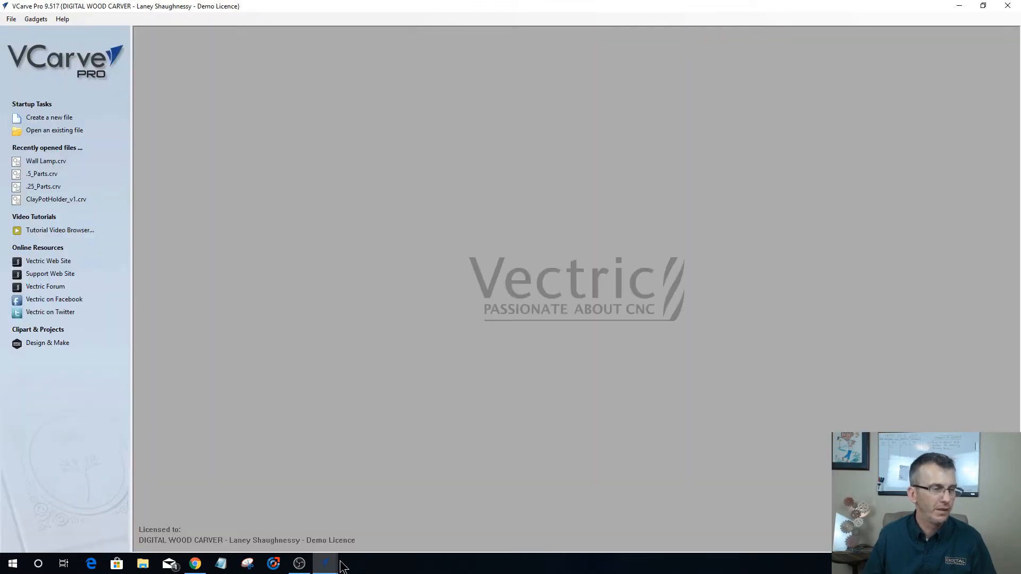
mouse_move(331, 559)
click(225, 517)
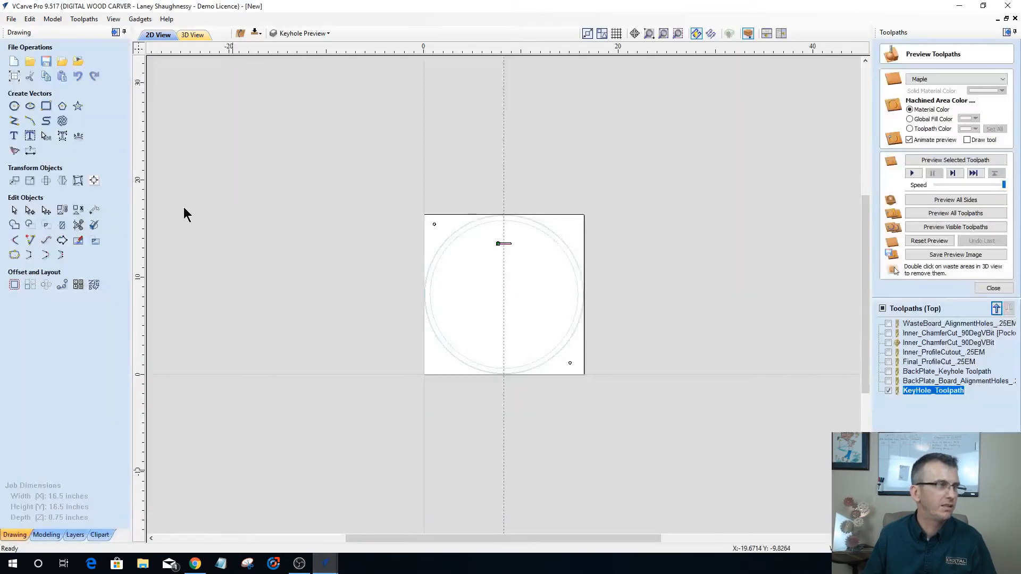
Save the job as Wall Lamp in the DWC Sign folder, replacing the existing file.
click(9, 21)
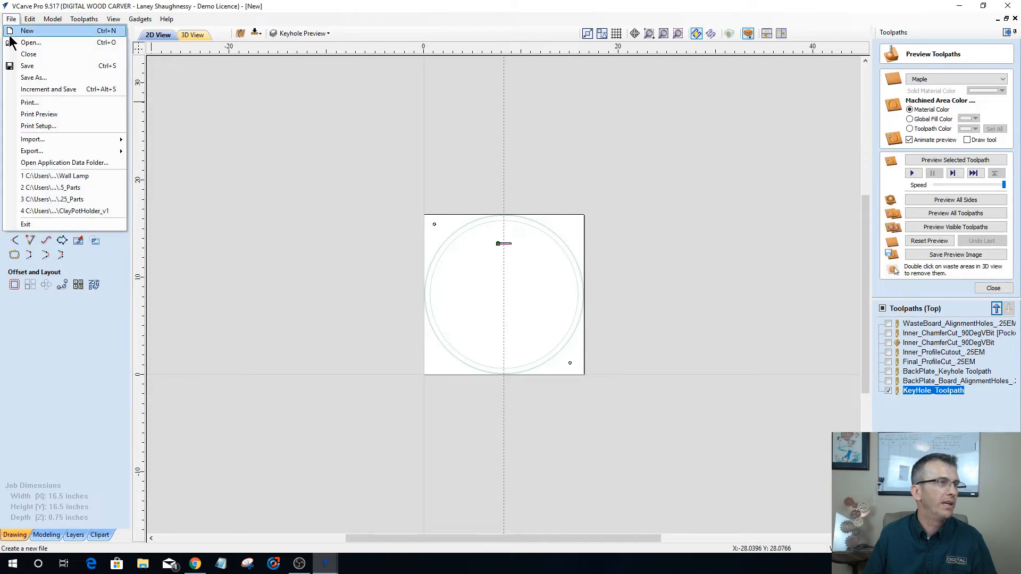
click(26, 79)
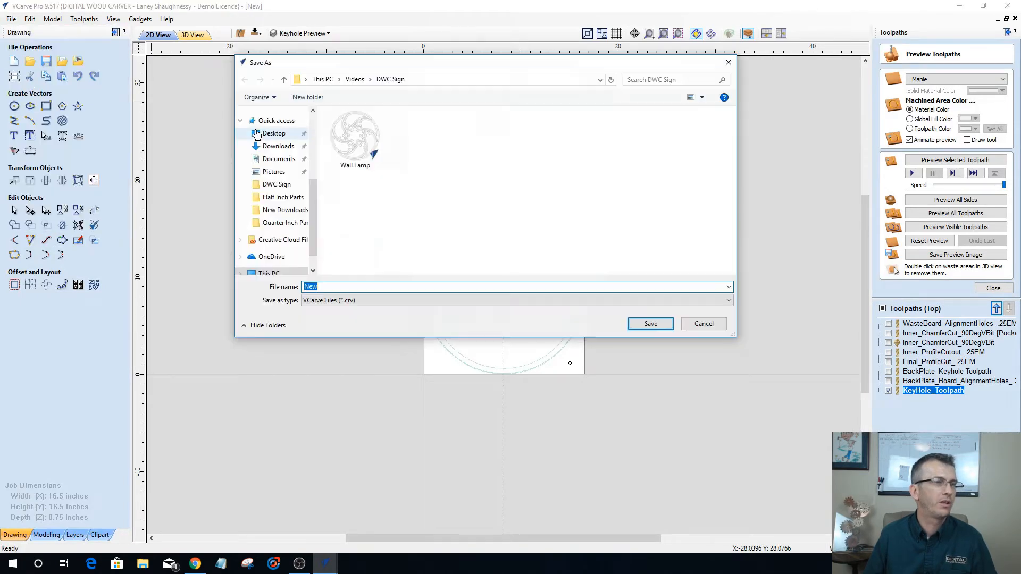
click(355, 143)
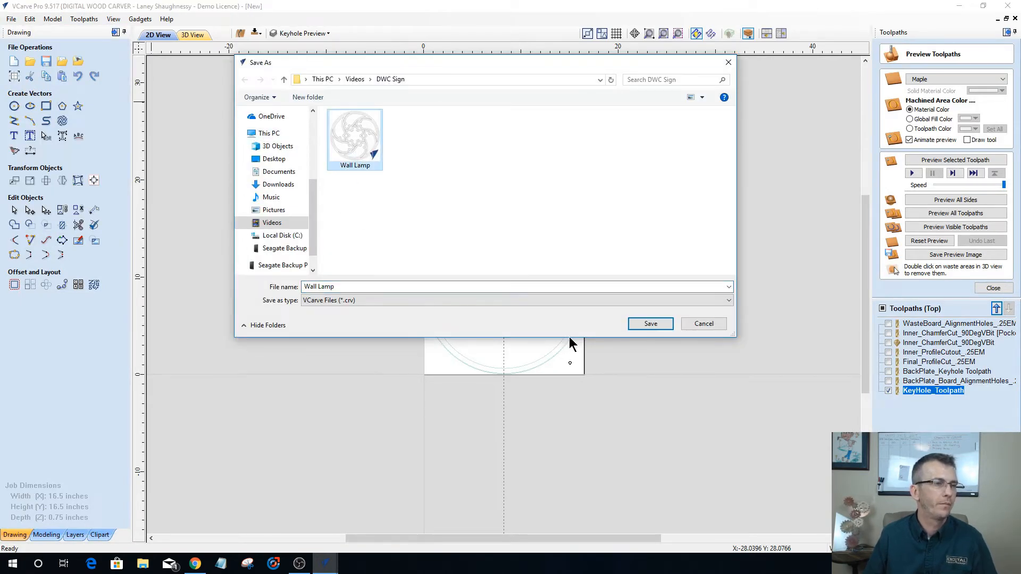
click(646, 324)
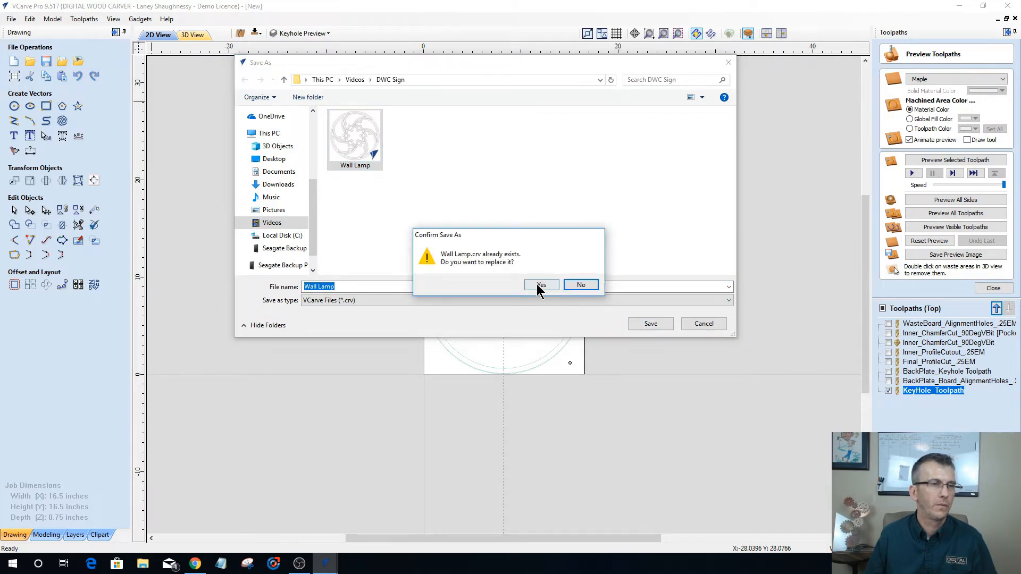
click(540, 285)
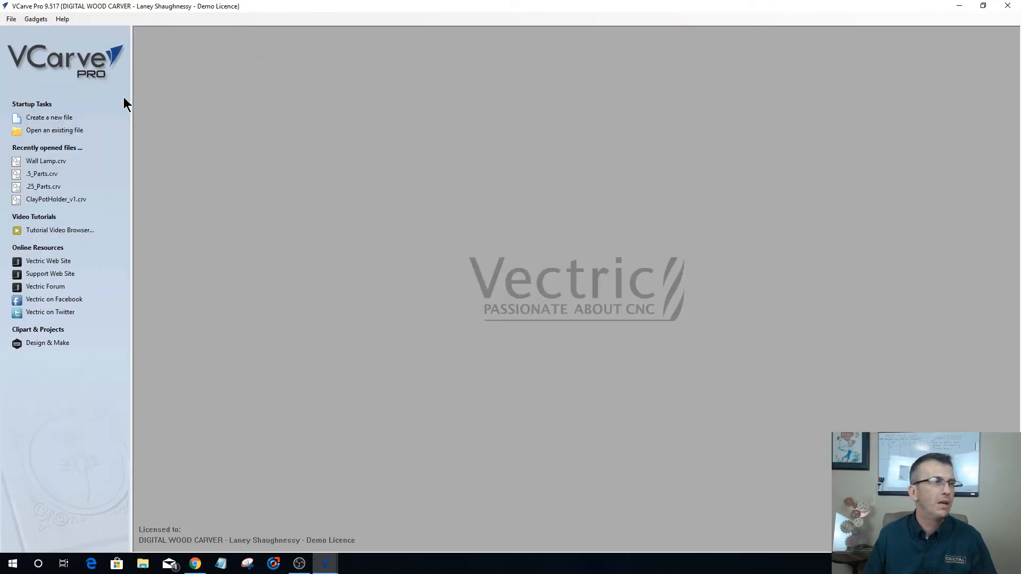
Create a new job and set its width to 15 times pi inches, entered as 15*p.
click(47, 117)
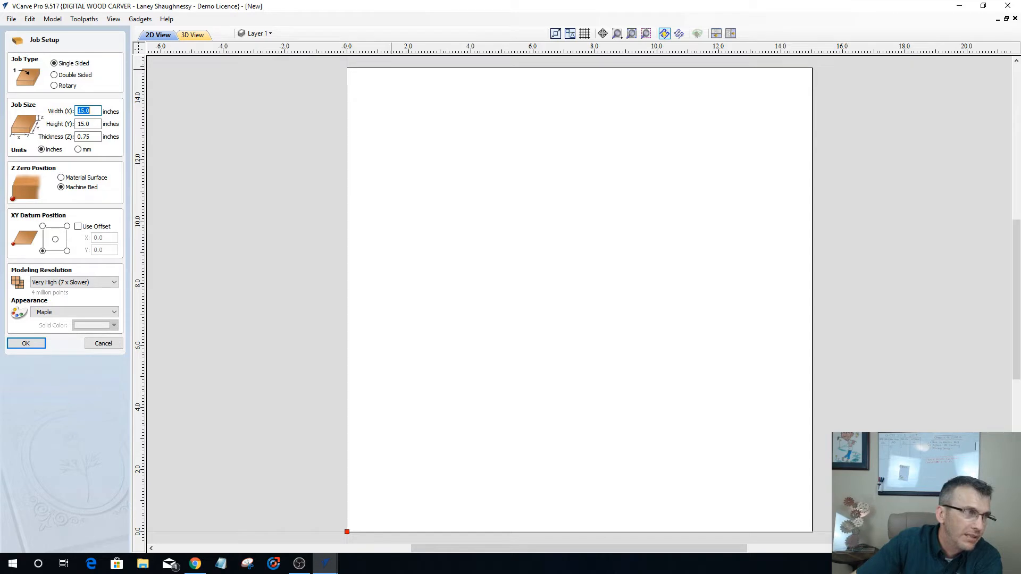
text(15)
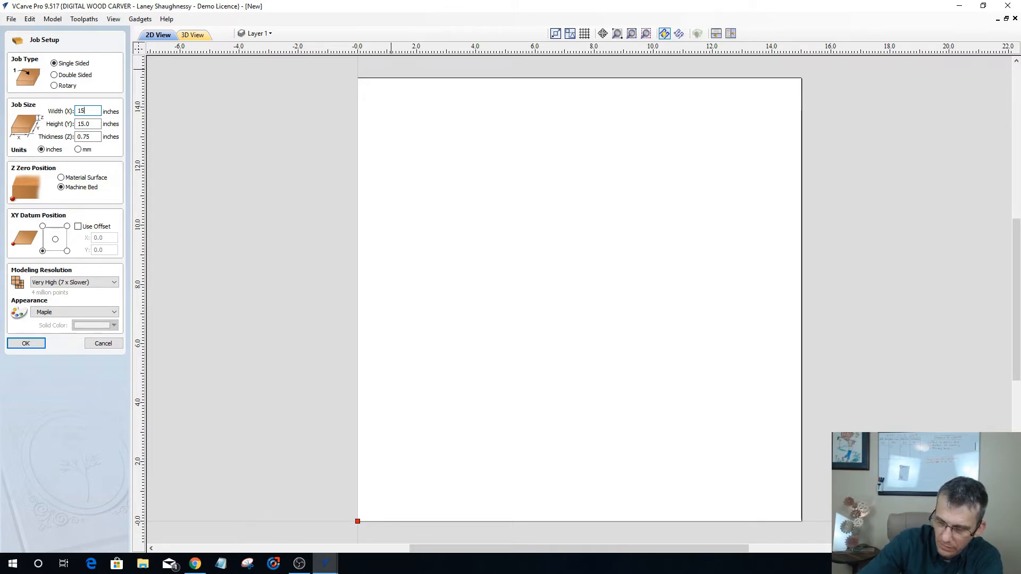
text(*)
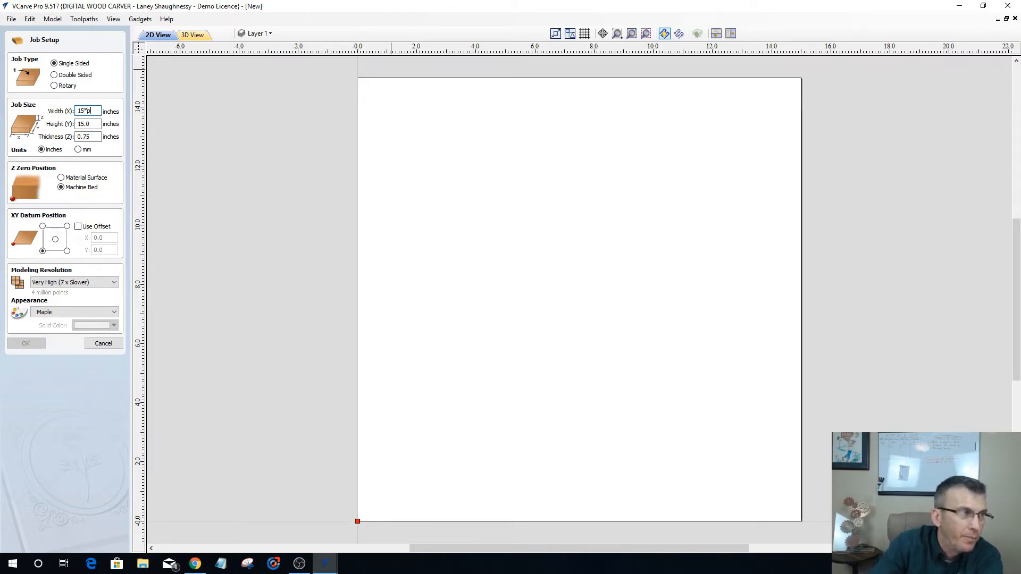
text(p)
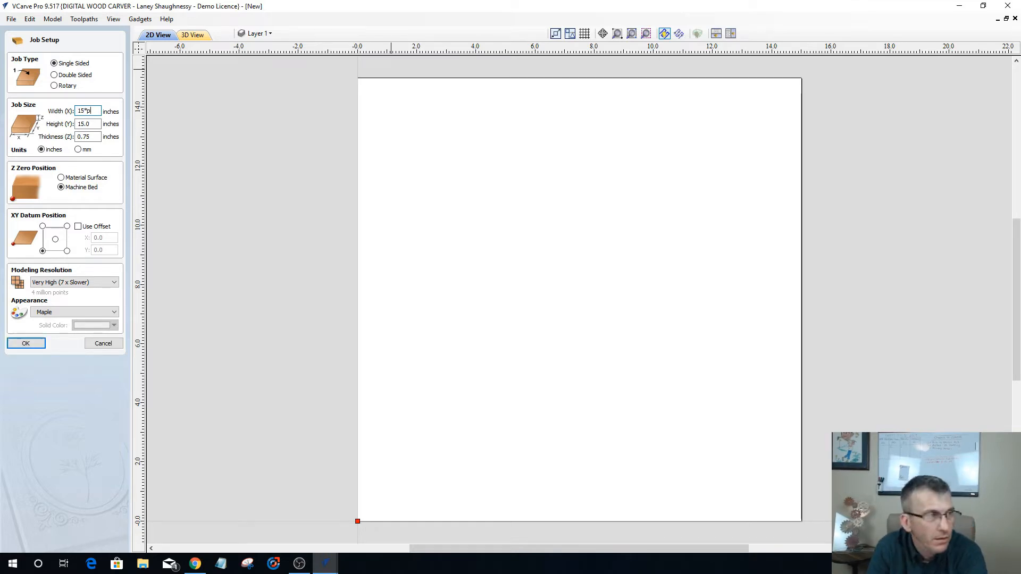
text(=)
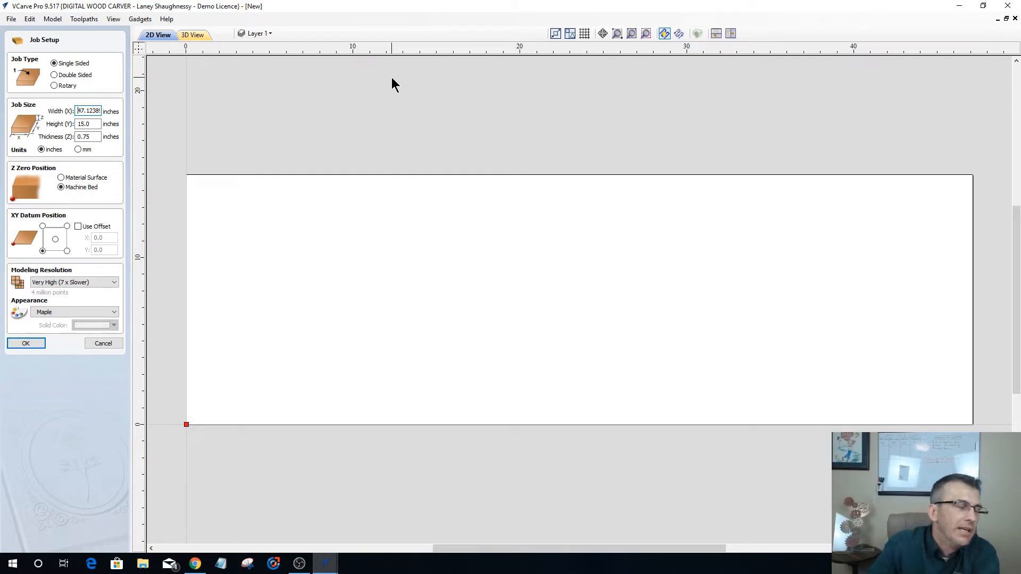
key(Tab)
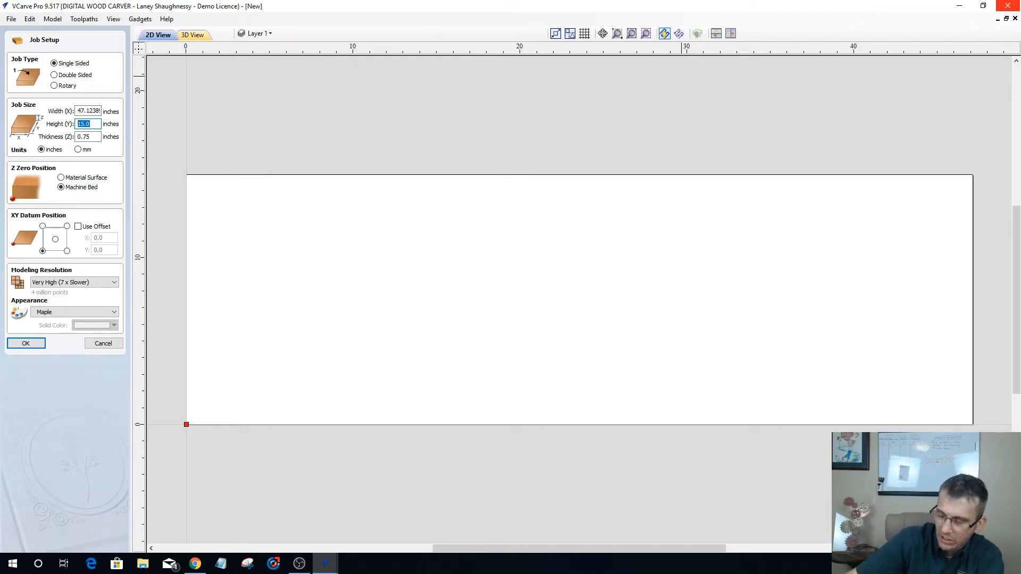
text(1)
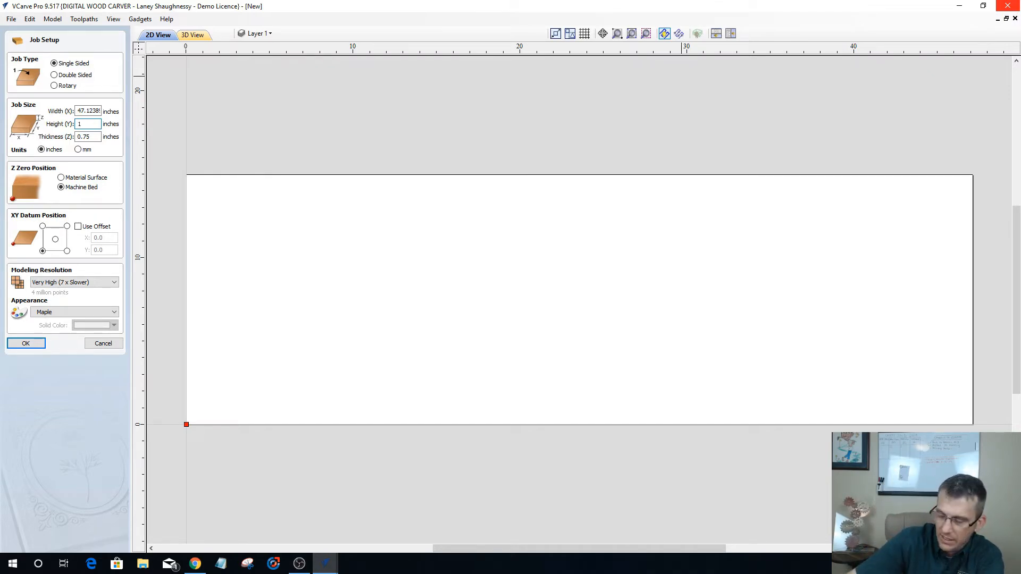
text(.5)
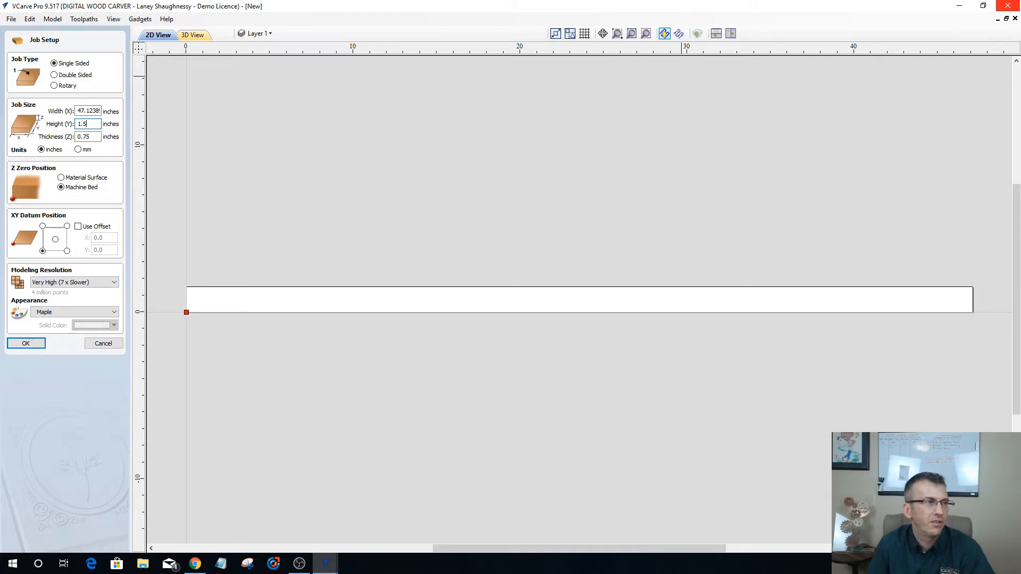
key(BackSpace)
key(BackSpace)
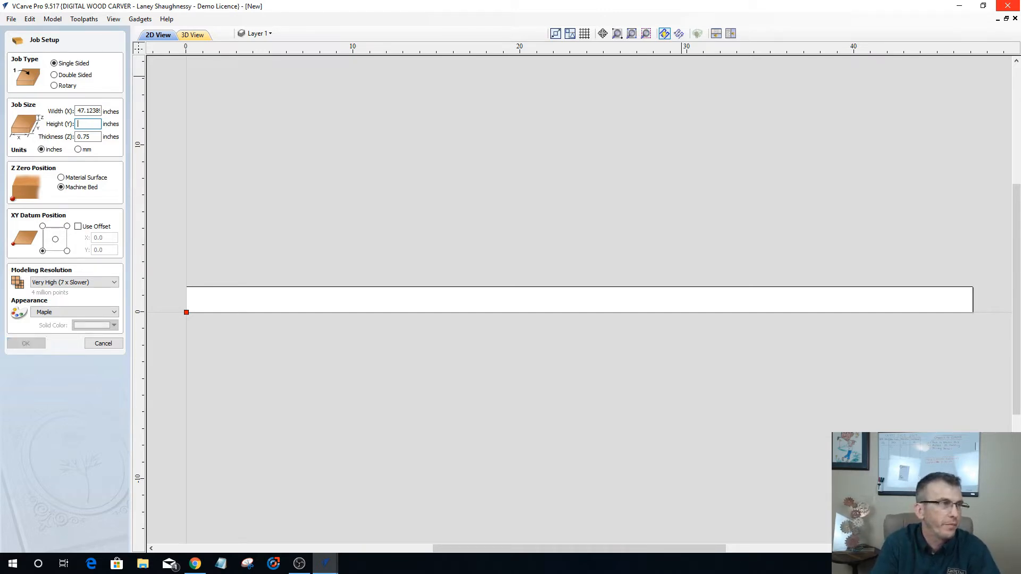
Set the job height to 3 inches and the material thickness to .5 inches, and accept the job setup.
text(3)
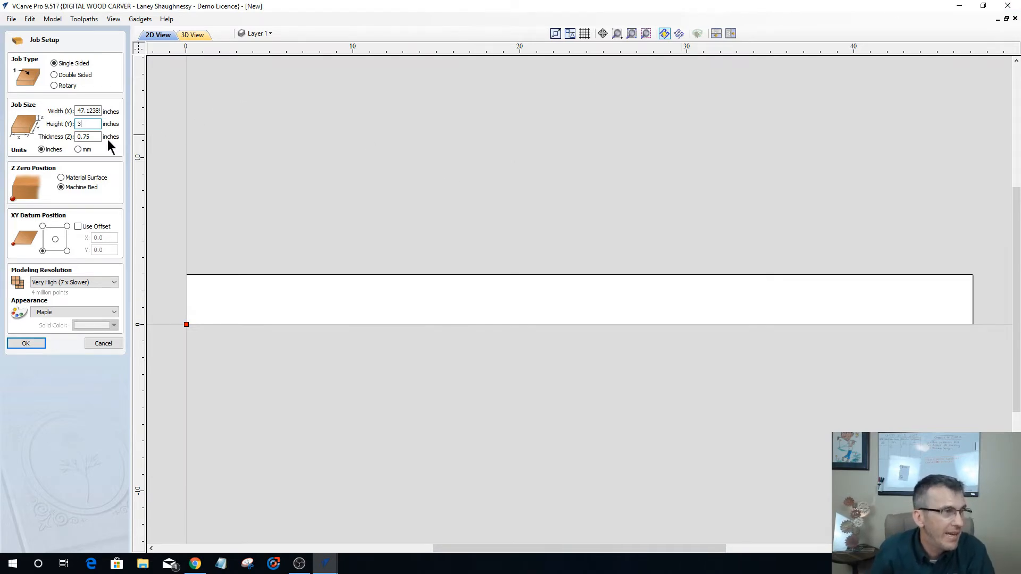
key(Tab)
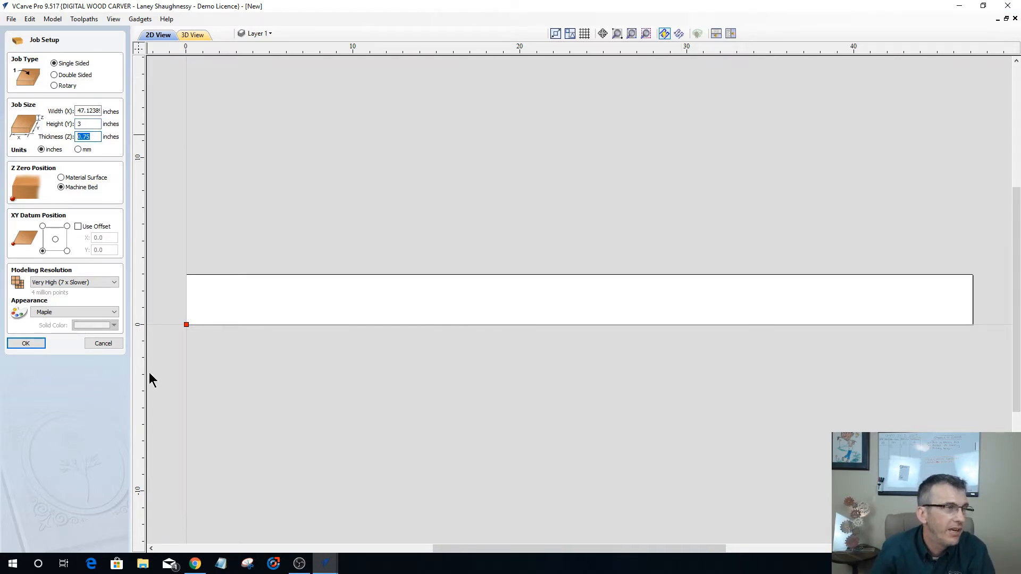
text(.)
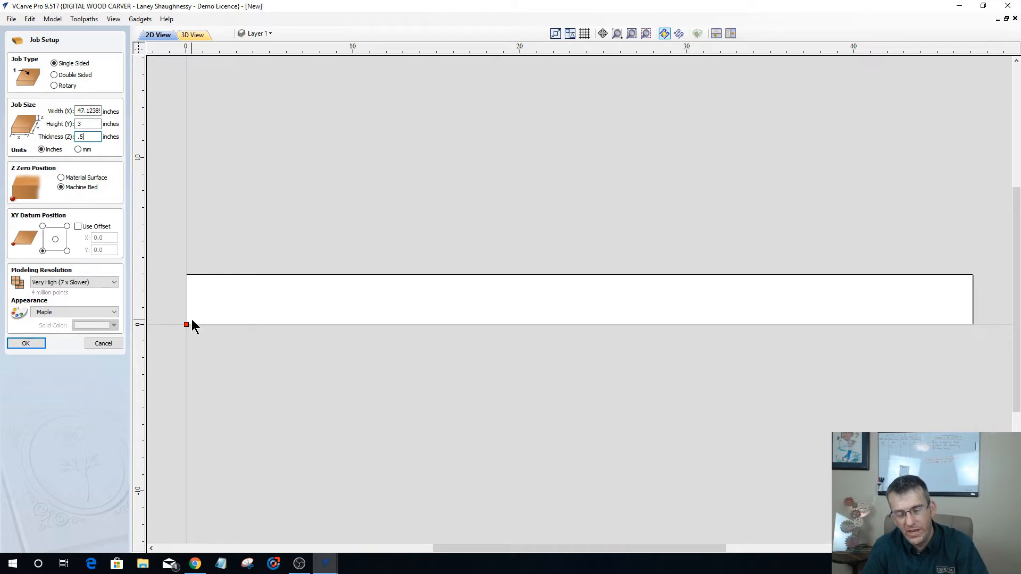
click(25, 344)
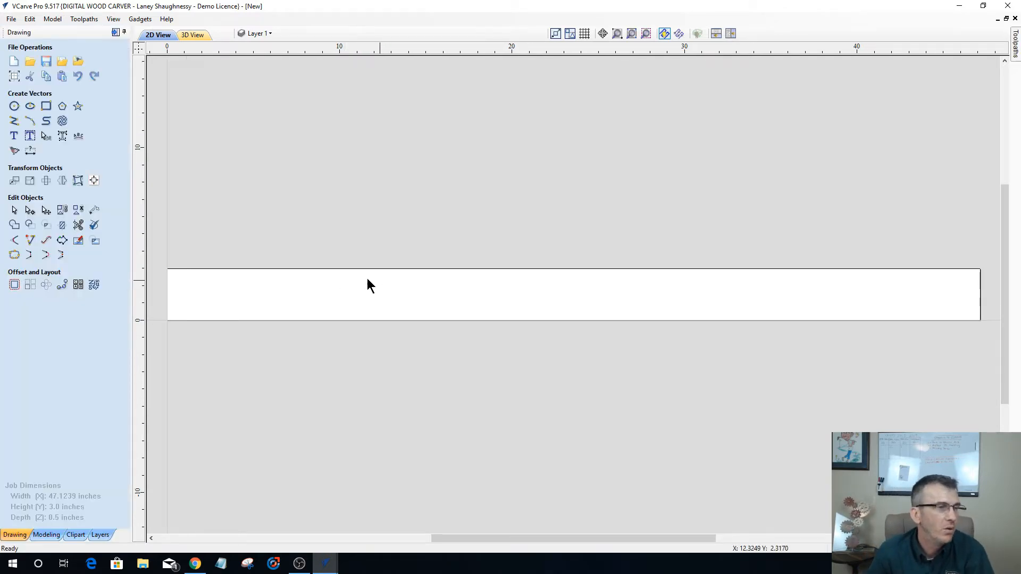
Draw a vertical line along the material's left edge, from its top corner down to the origin.
scroll(553, 282, down, 3)
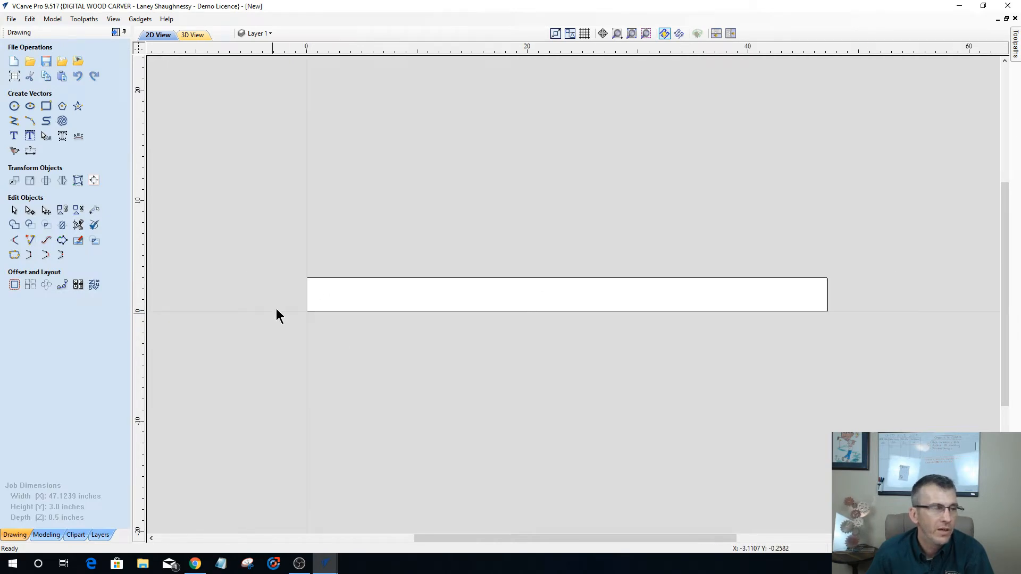
scroll(277, 313, up, 2)
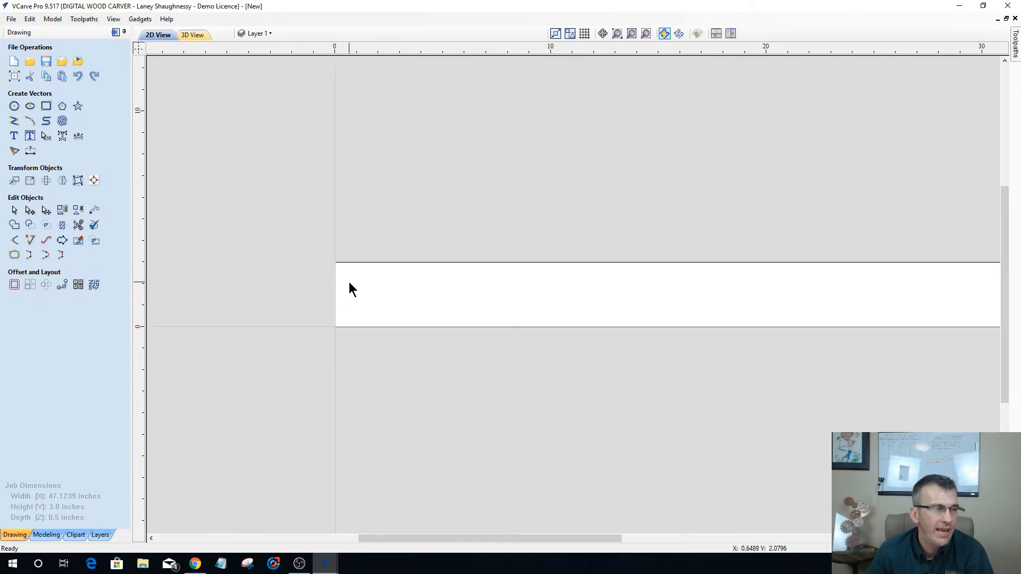
click(14, 121)
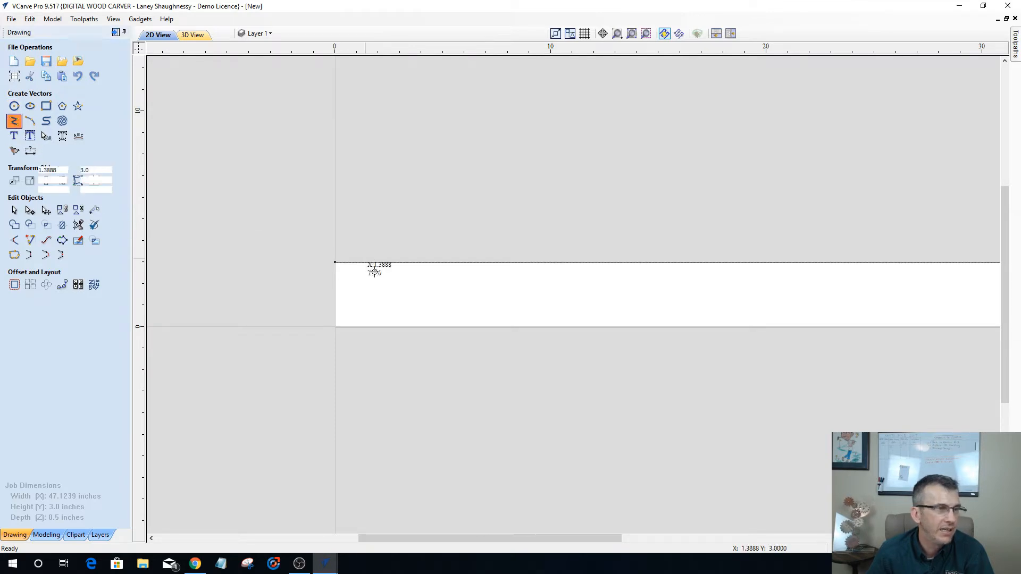
click(335, 262)
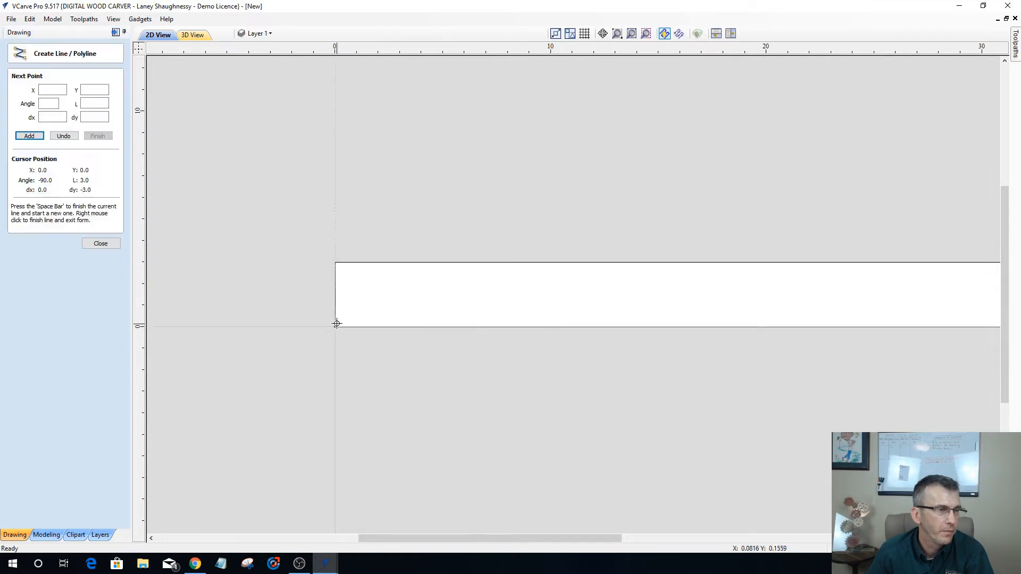
click(336, 325)
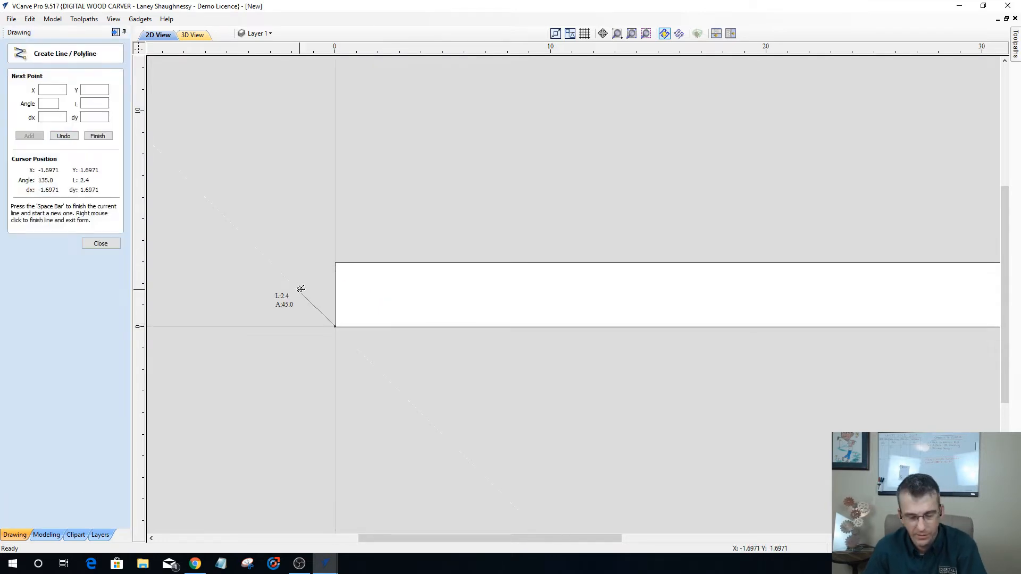
key(space)
click(107, 243)
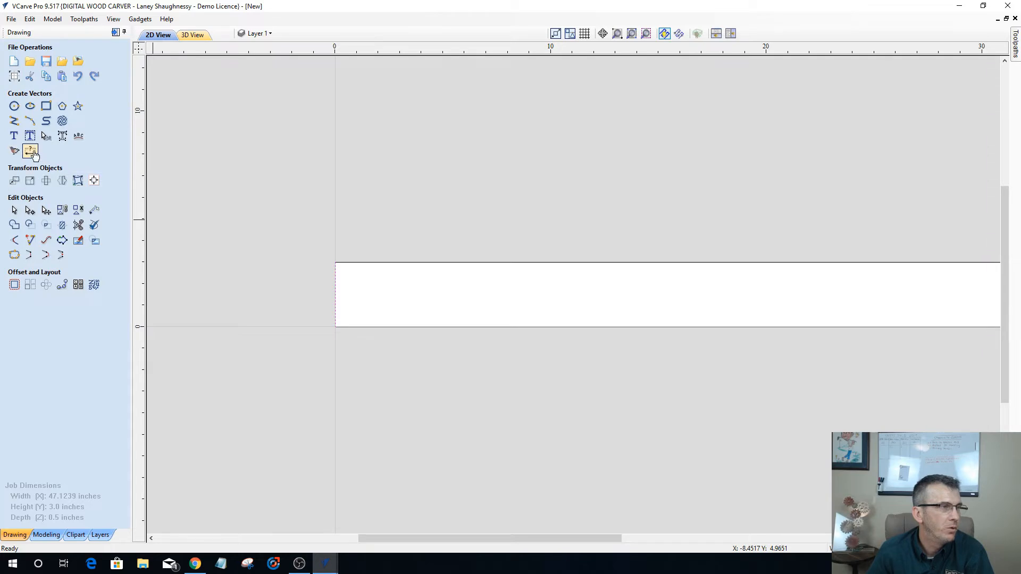
Move the vertical line .5 inches in X, relative to its current position.
click(15, 181)
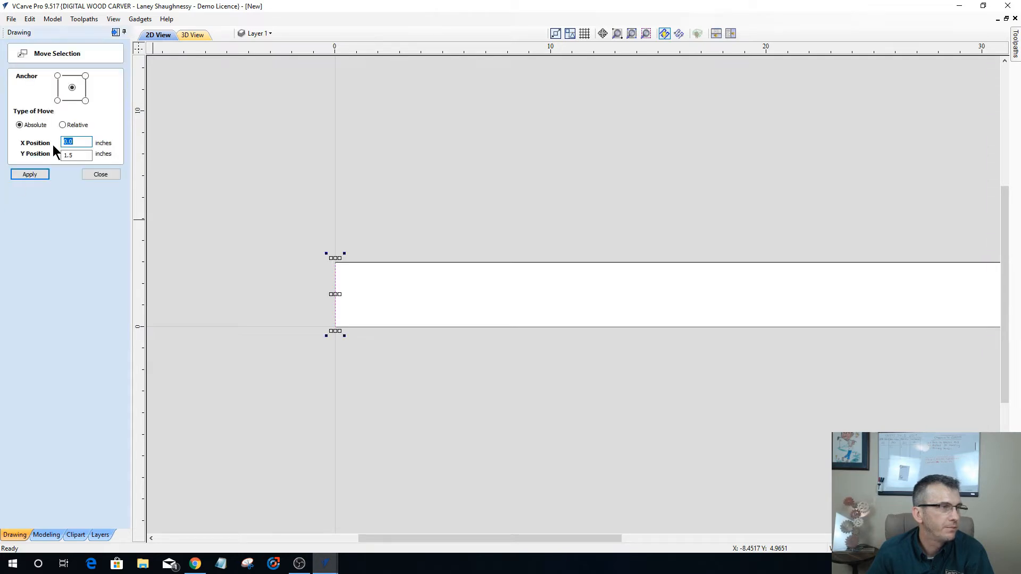
click(63, 125)
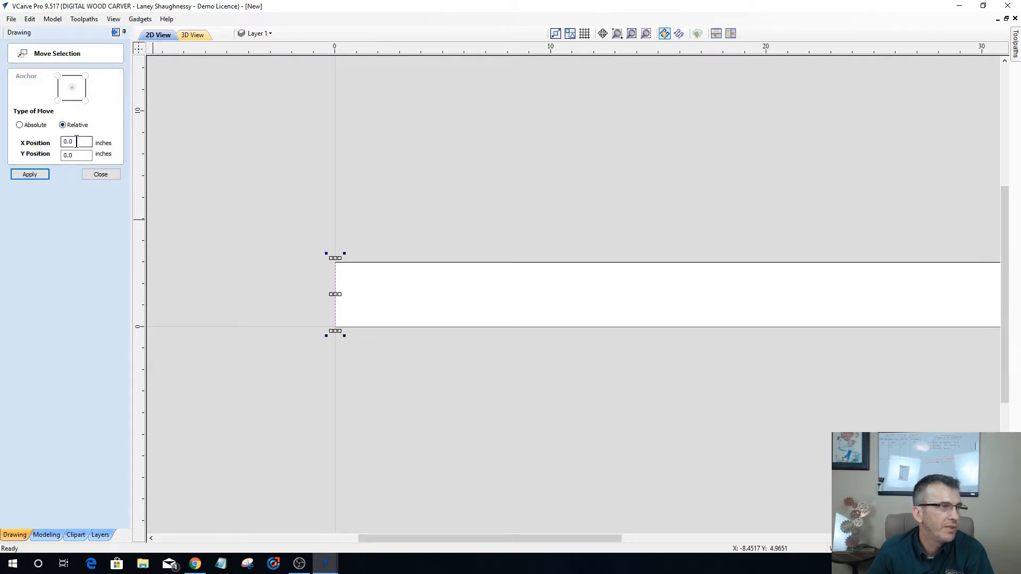
text(.5)
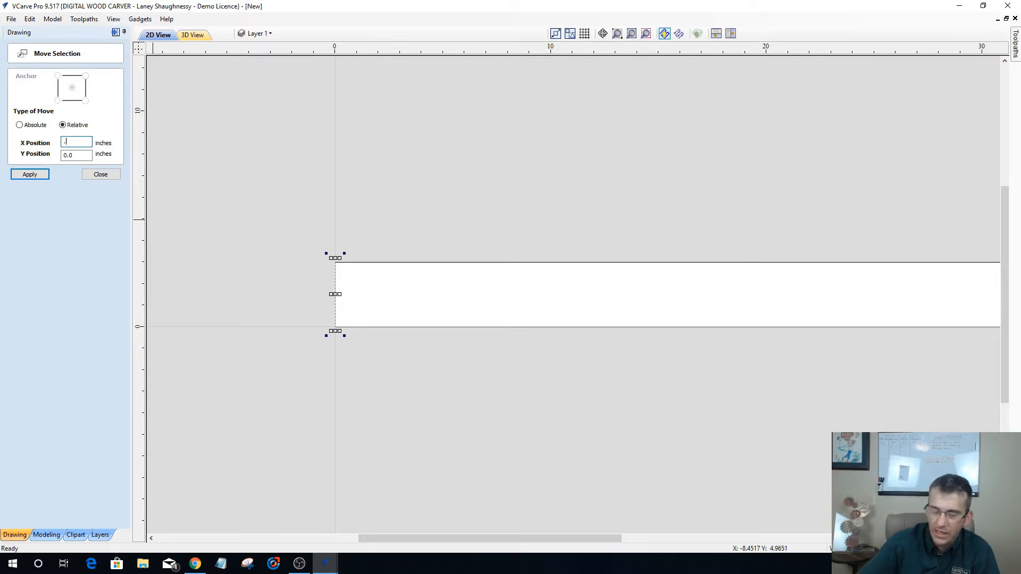
click(27, 177)
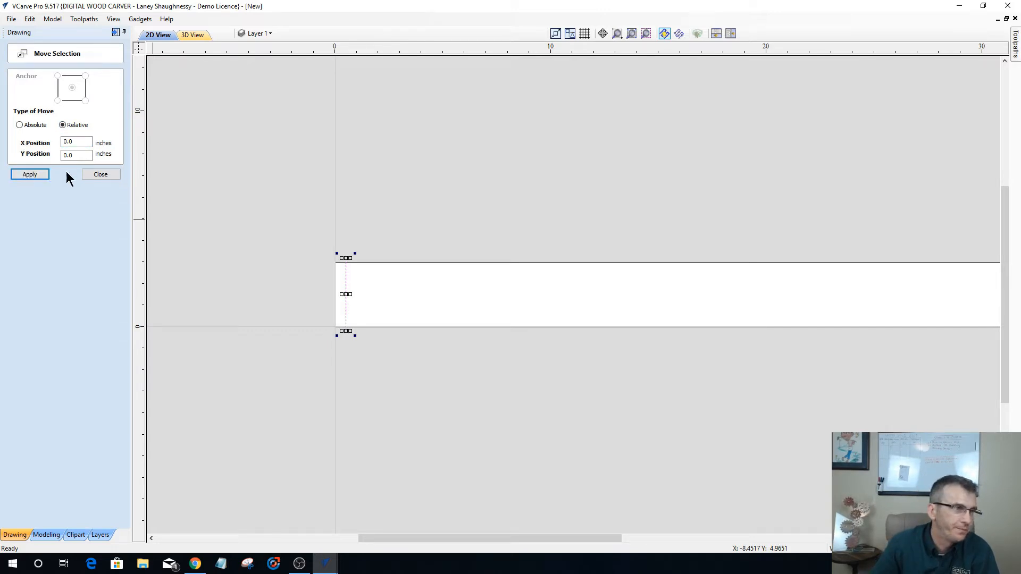
click(104, 176)
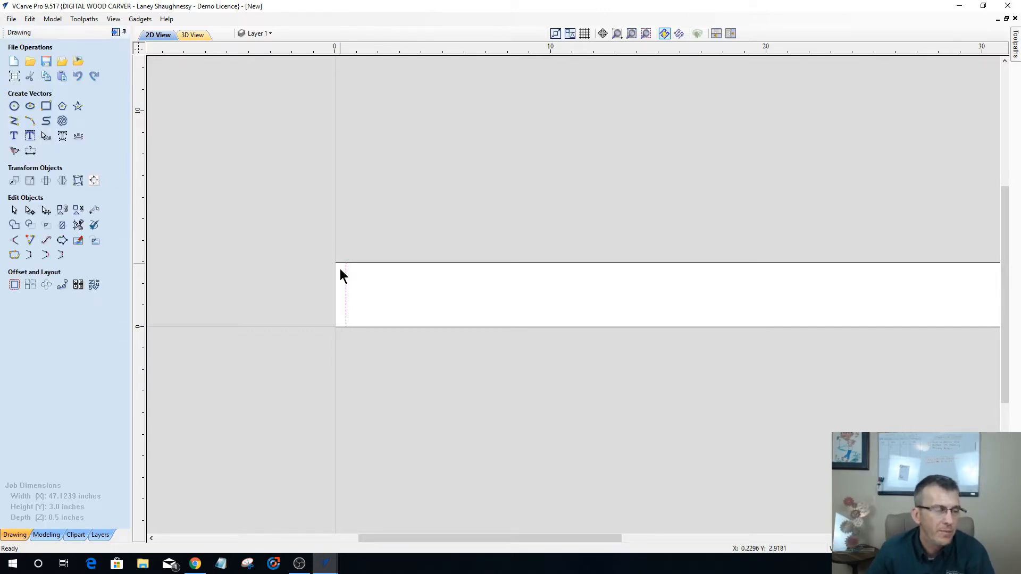
Array-copy the vertical line into 1 row and 24 columns with a 0.5 inch gap in X.
scroll(348, 282, up, 5)
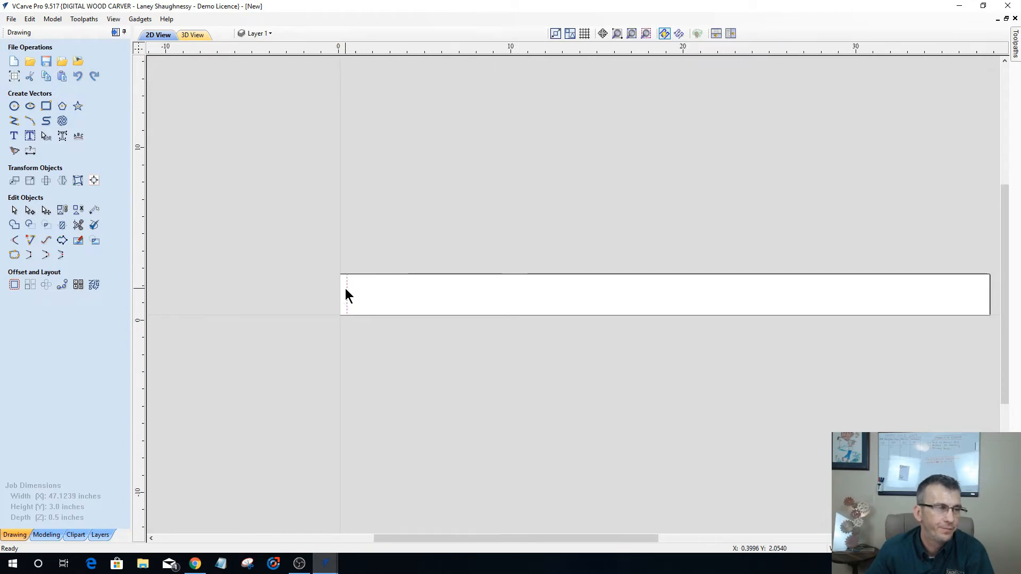
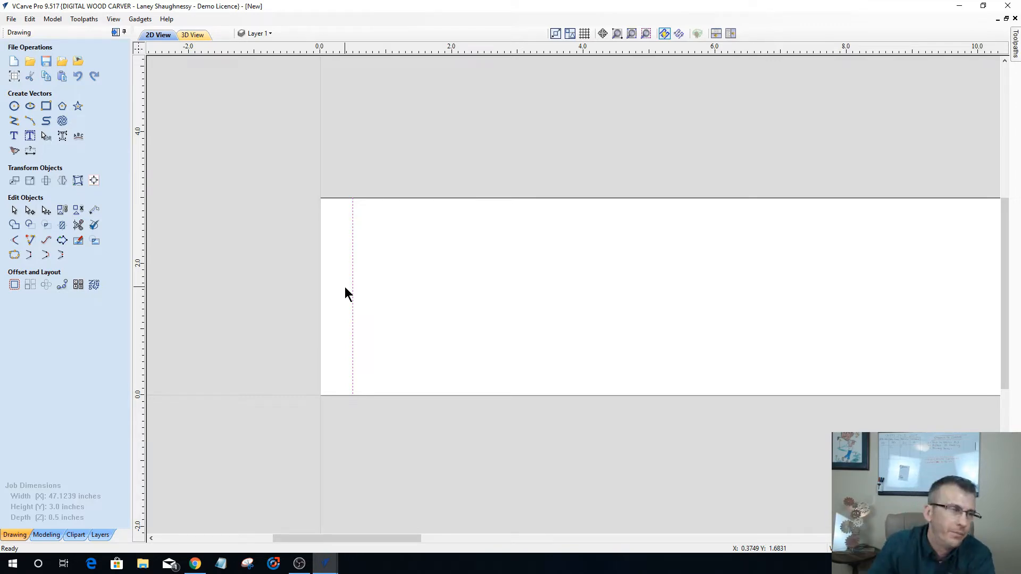
scroll(353, 276, down, 3)
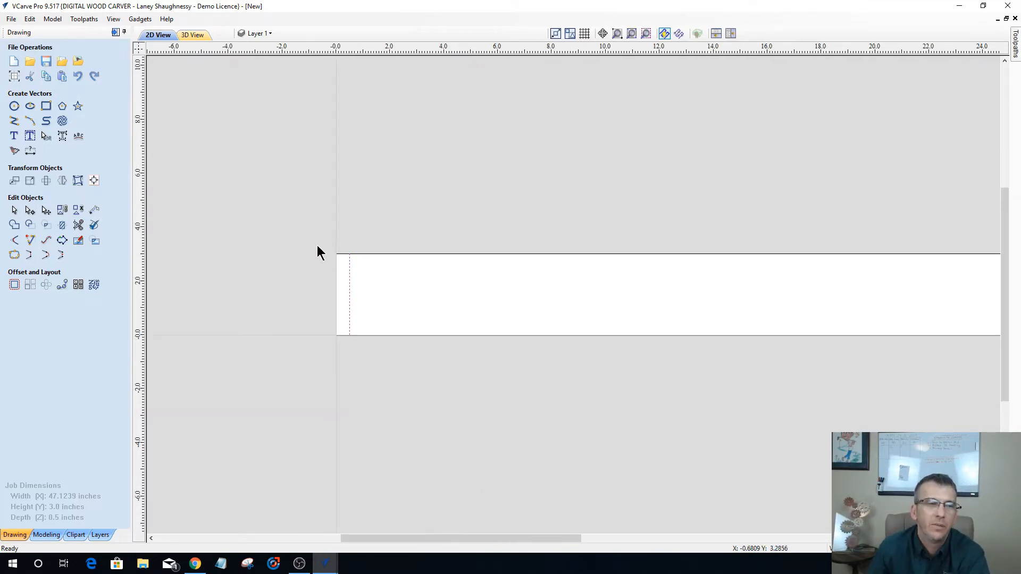
scroll(350, 305, up, 2)
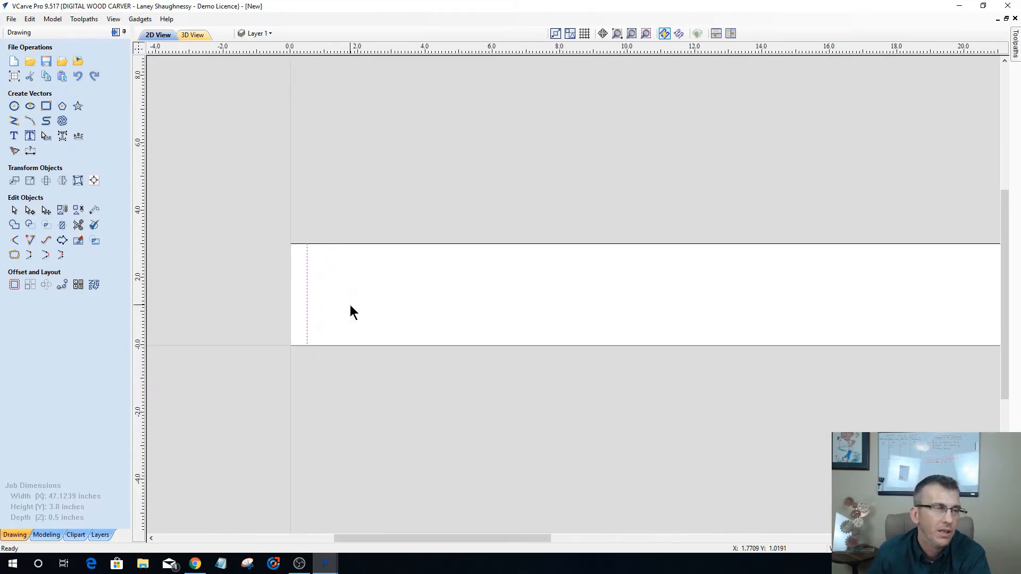
click(308, 288)
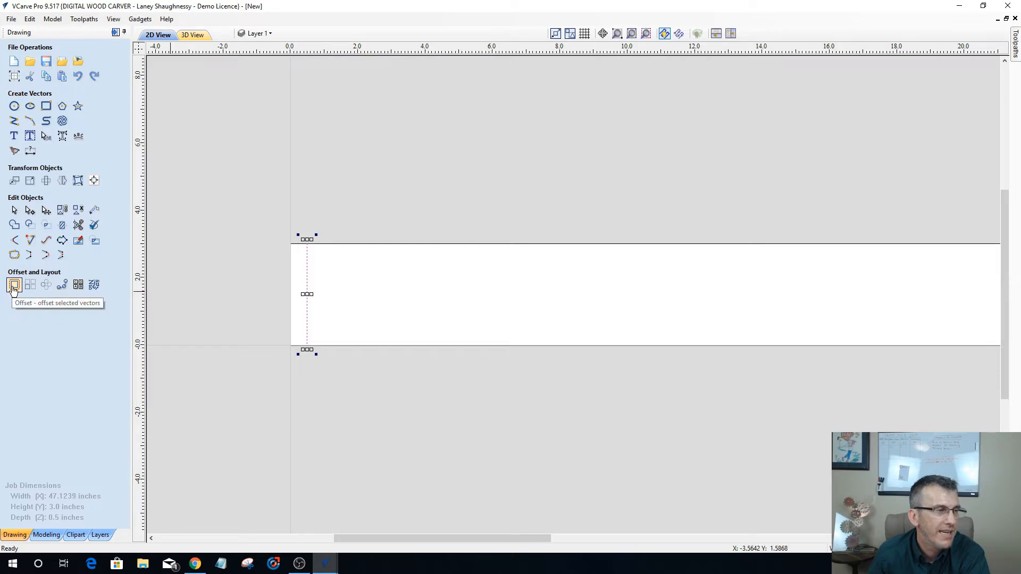
click(30, 287)
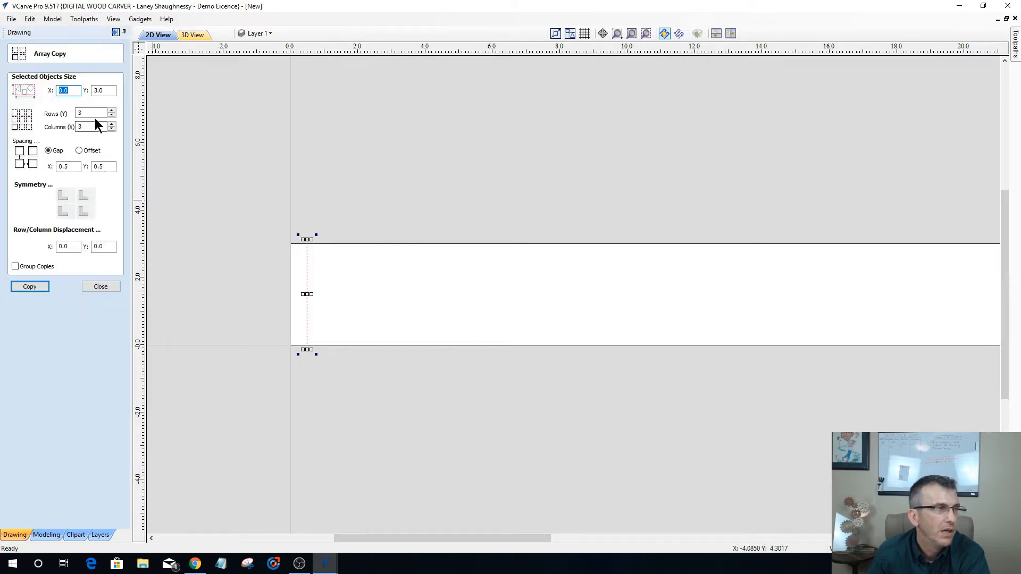
click(111, 115)
click(111, 115)
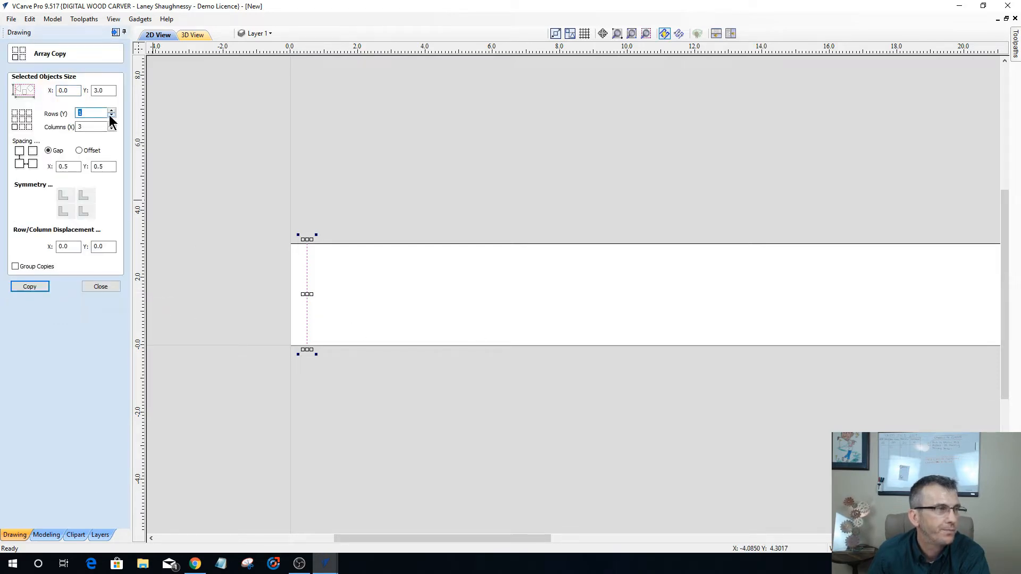
key(Tab)
scroll(382, 268, down, 1)
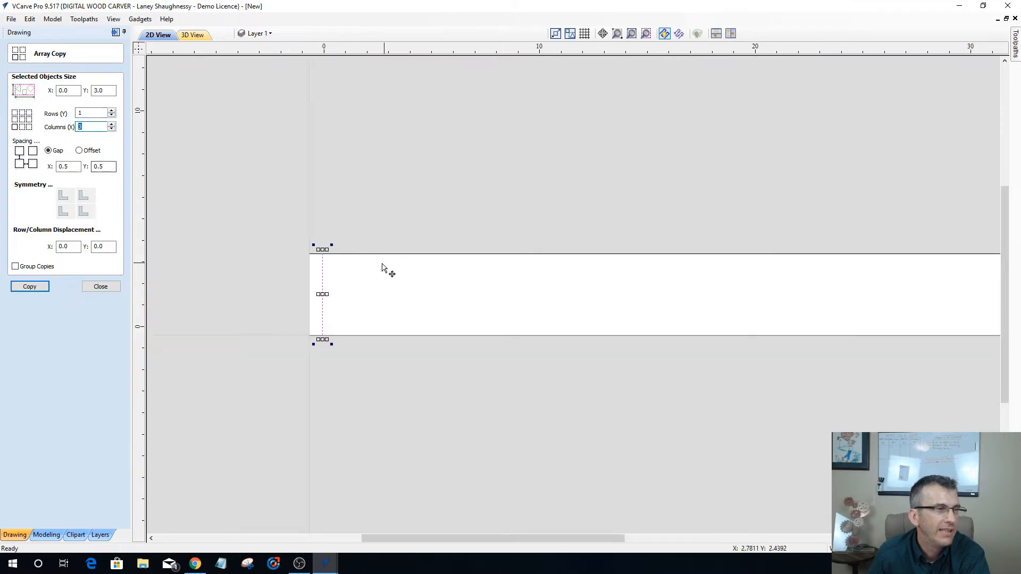
scroll(382, 268, down, 2)
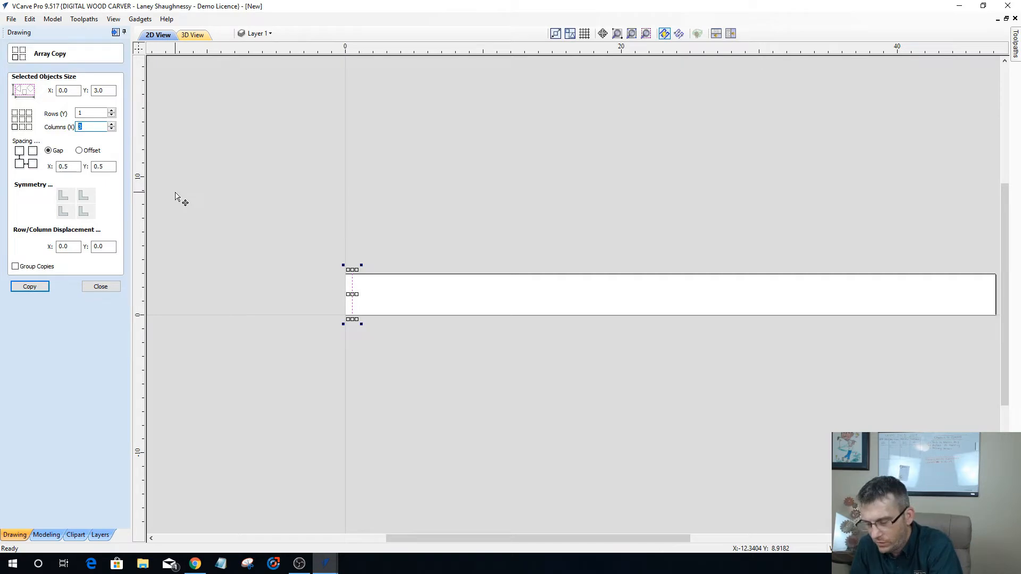
text(24)
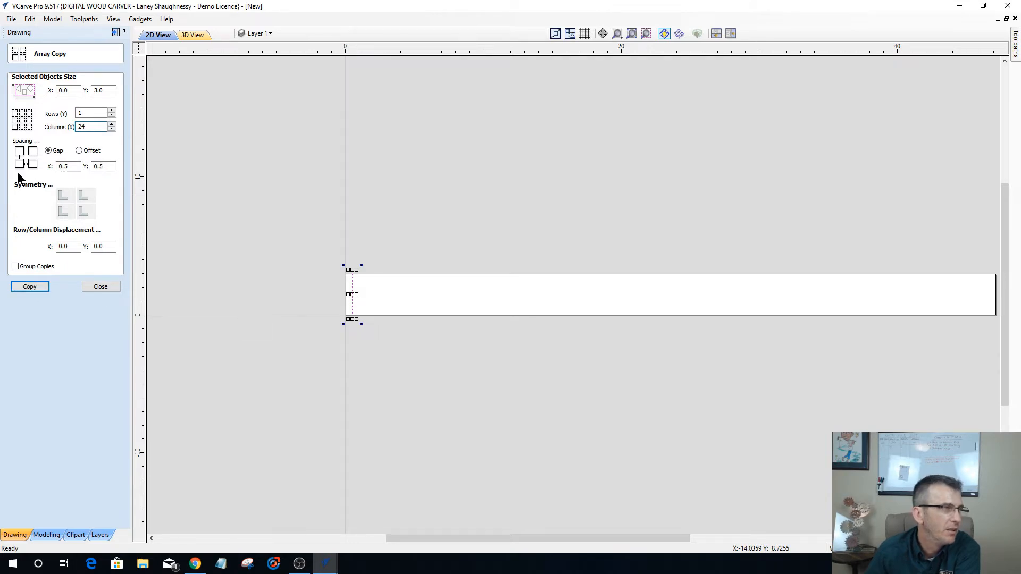
click(30, 287)
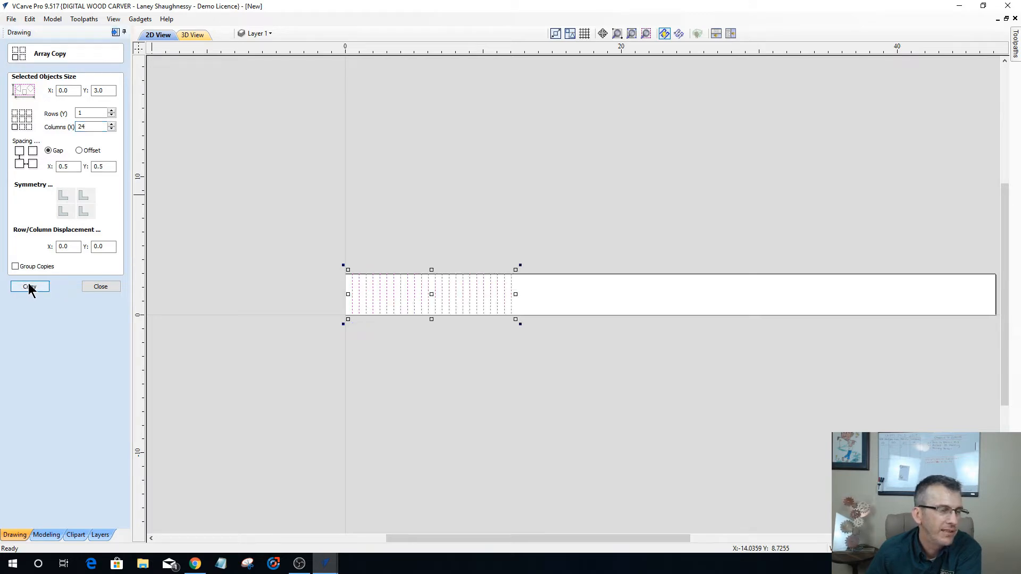
Add a horizontal dimension between the first two vertical lines to check their spacing.
scroll(387, 296, up, 5)
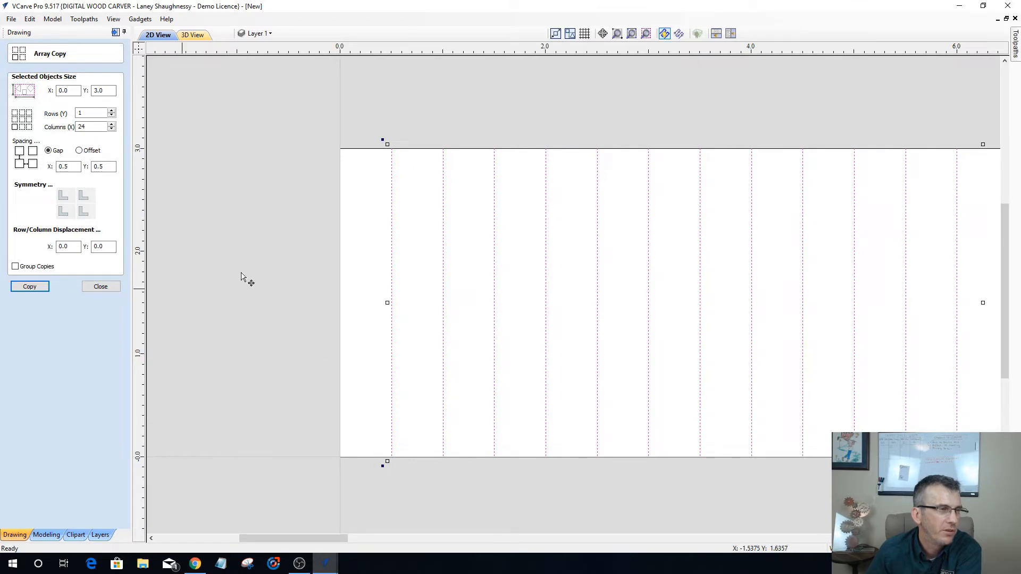
click(92, 287)
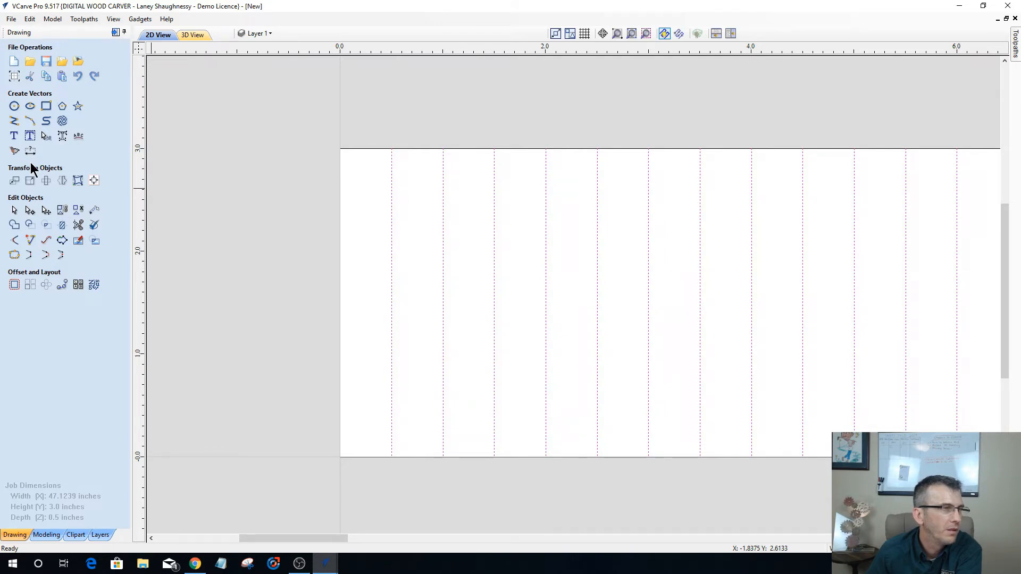
click(31, 152)
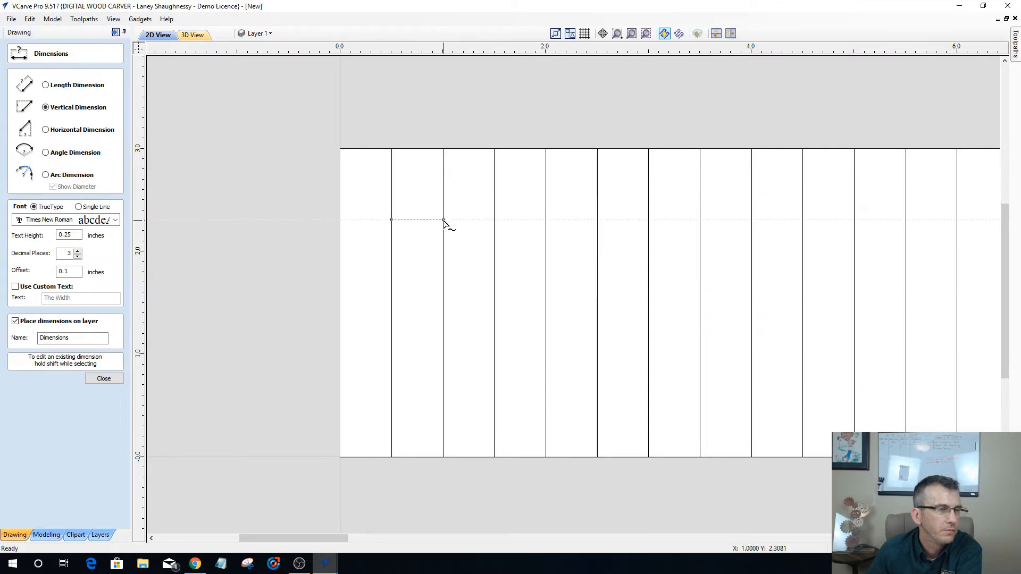
click(54, 132)
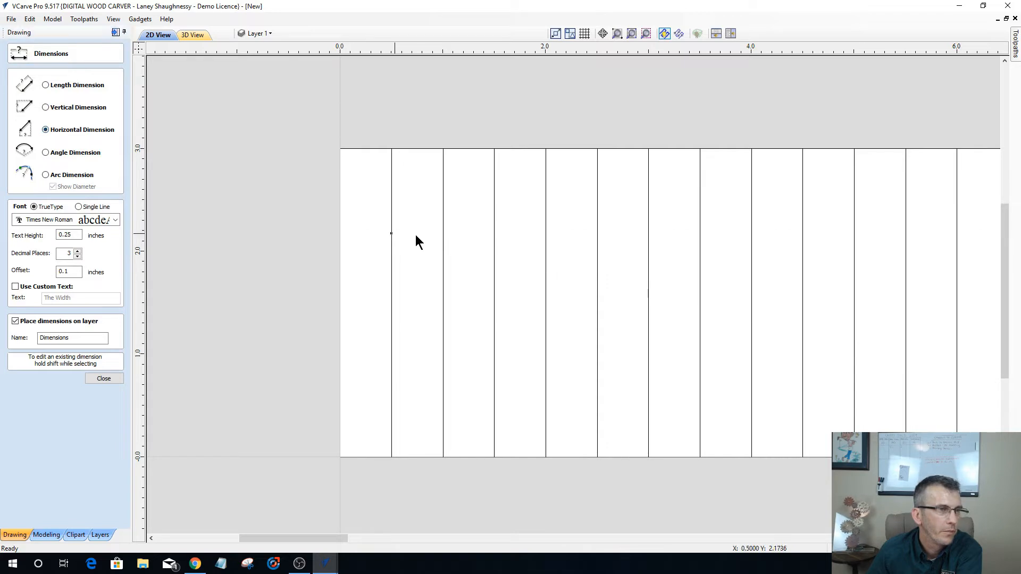
click(444, 233)
click(463, 227)
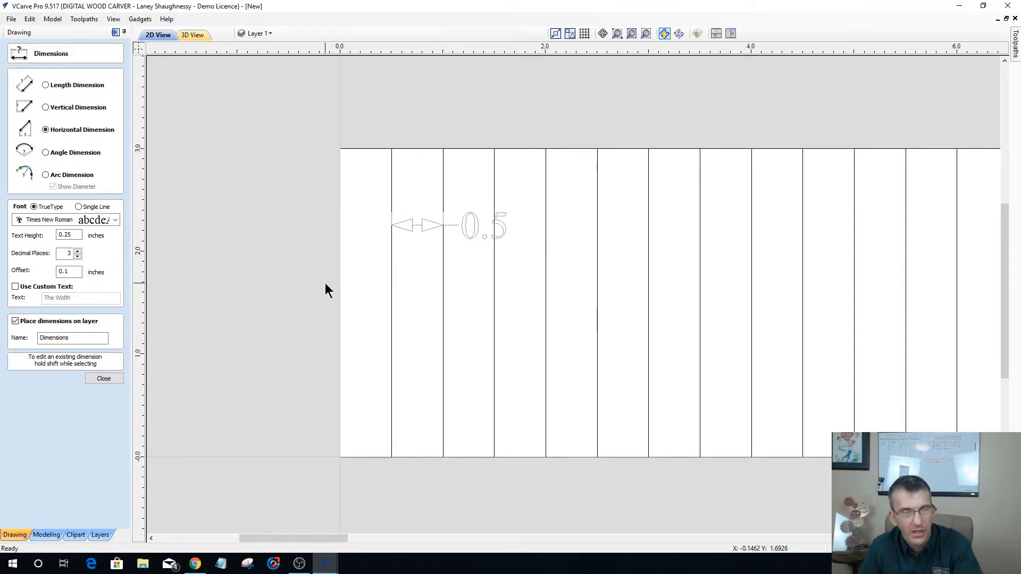
Delete the horizontal dimension placed between the first two vertical lines.
click(104, 379)
click(422, 226)
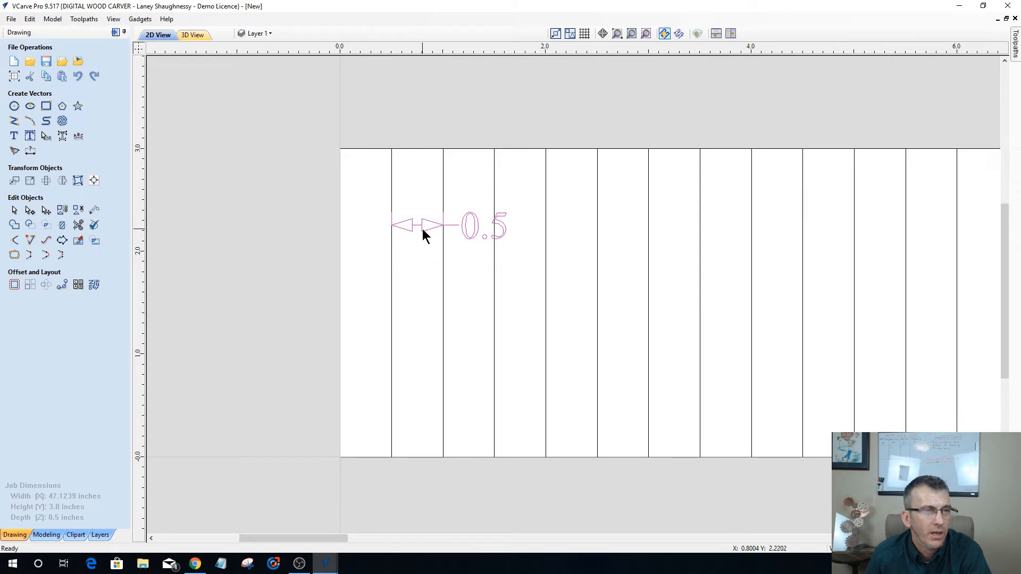
key(Delete)
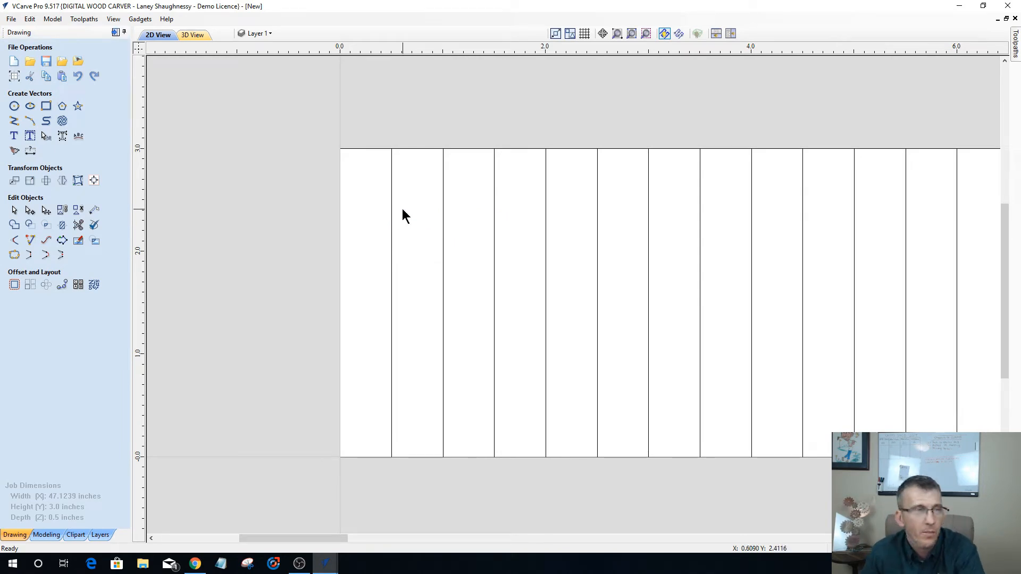
Undo the dimension edits and the array copy, back to the single vertical line.
click(391, 254)
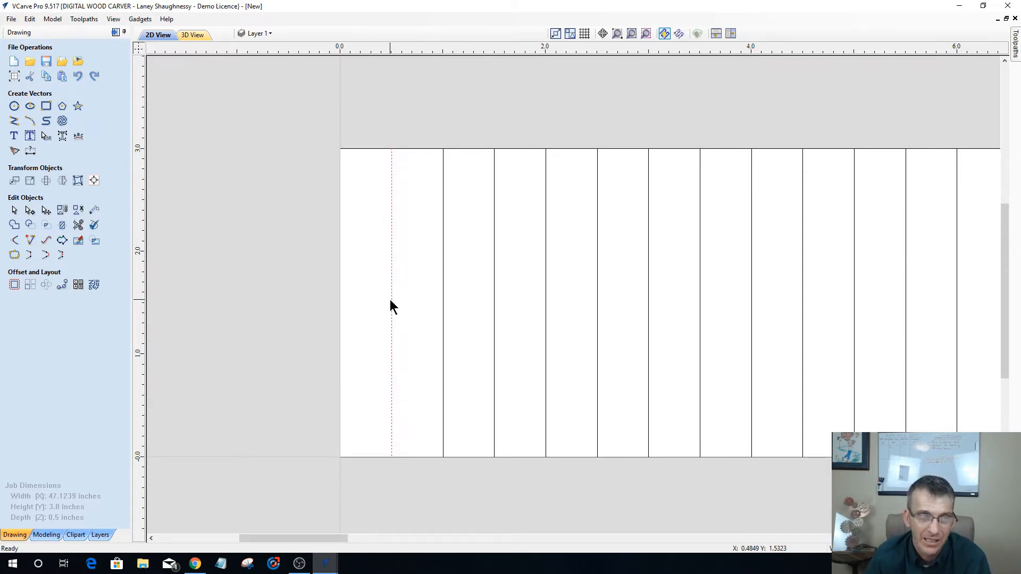
scroll(390, 300, down, 5)
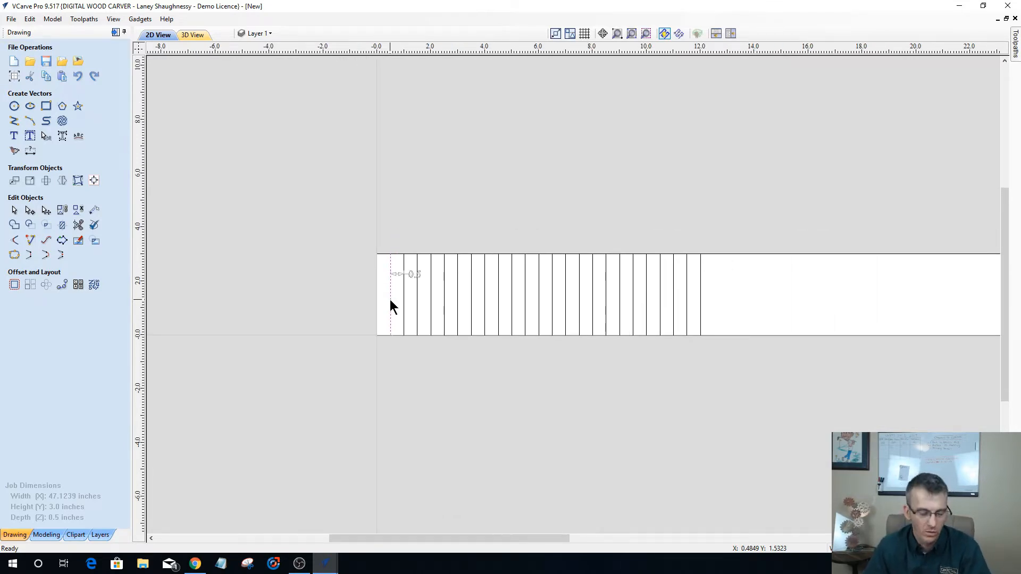
key(ctrl+z)
scroll(390, 299, up, 3)
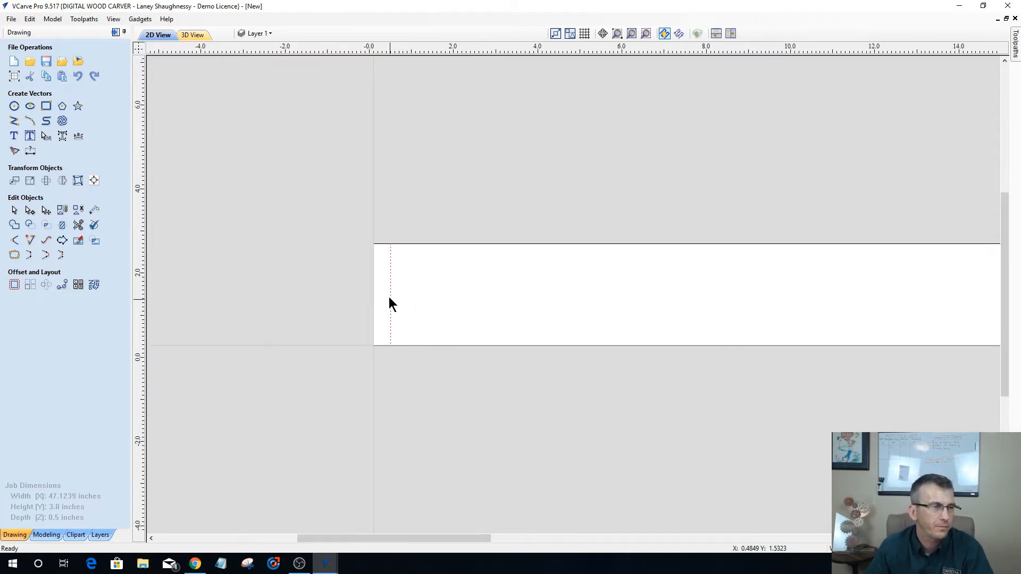
scroll(388, 302, up, 2)
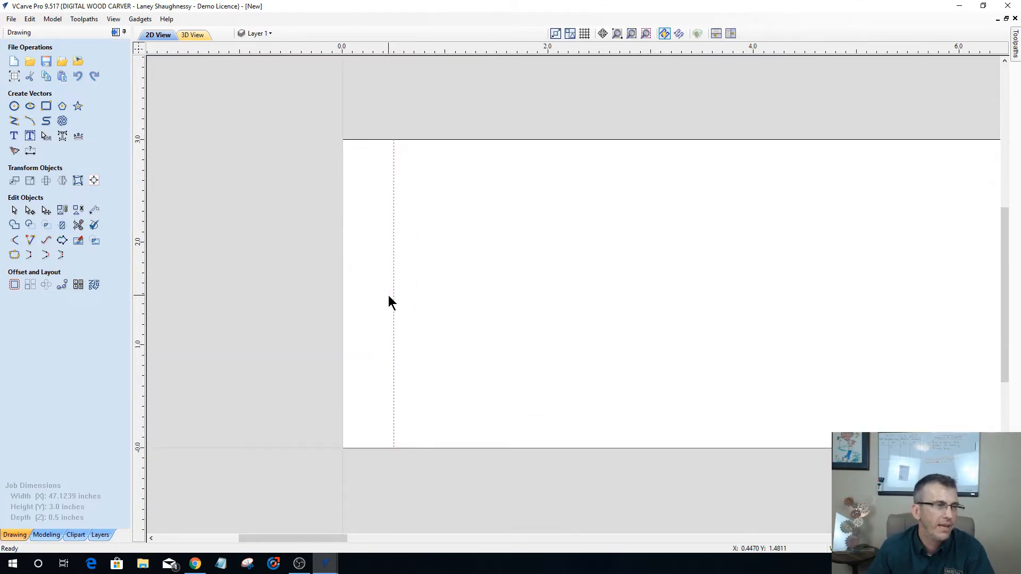
Move the vertical line .0625 inches in X, relative to its current position.
click(14, 180)
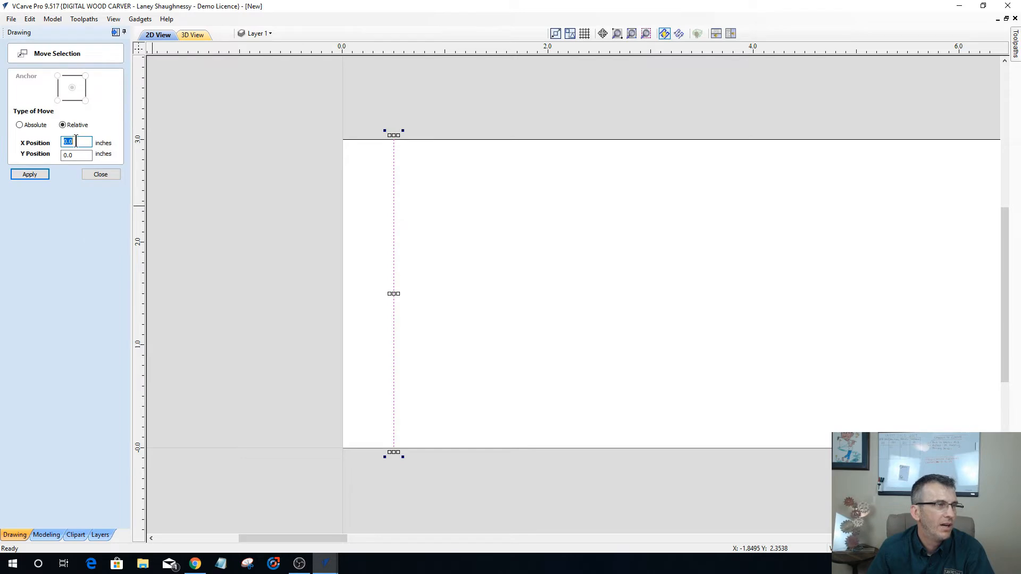
text(.0625)
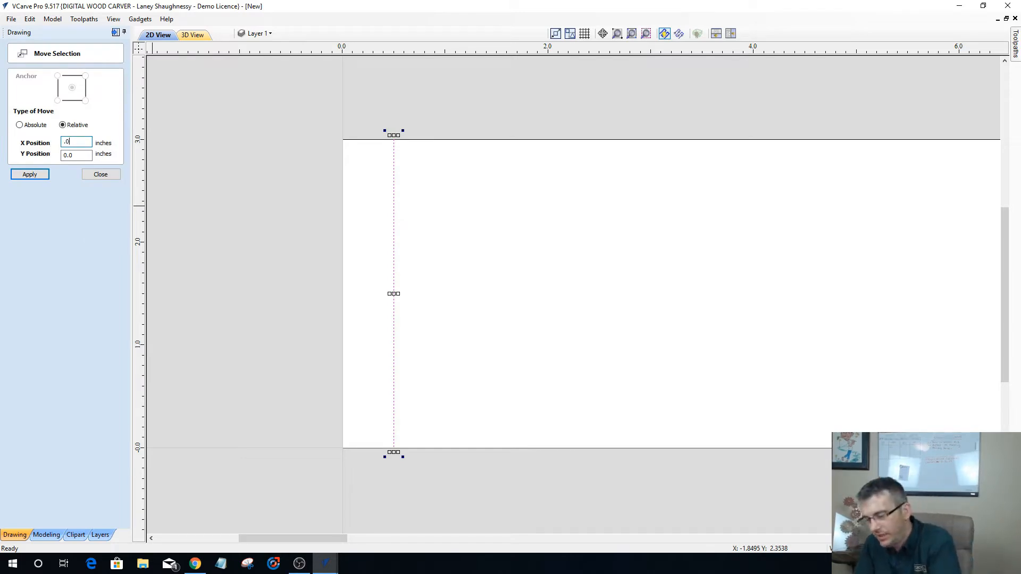
click(38, 175)
click(105, 178)
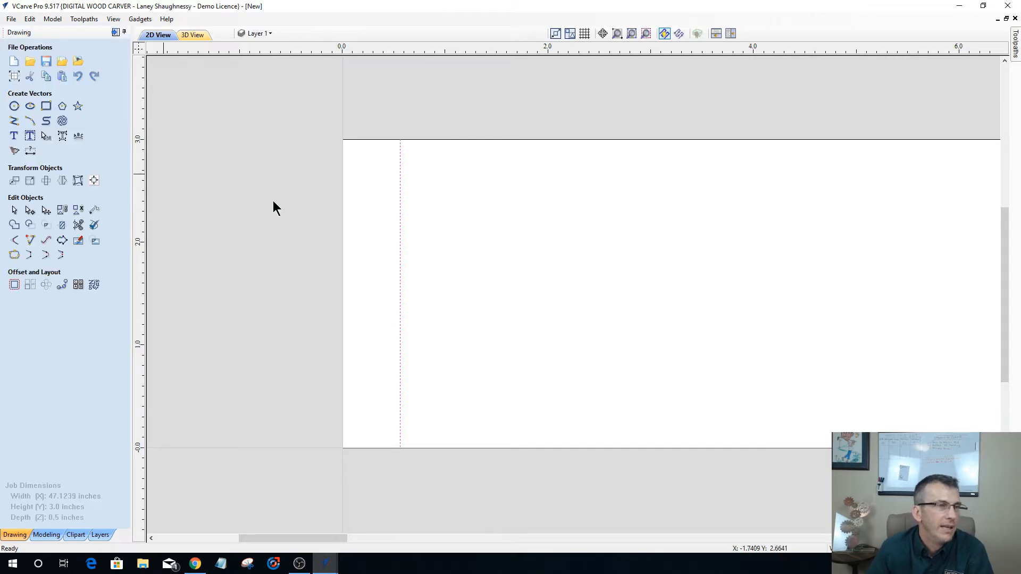
Array-copy the vertical line into 1 row and 48 columns with a 0.625 inch gap in X and Y.
click(26, 291)
drag(88, 128, 14, 132)
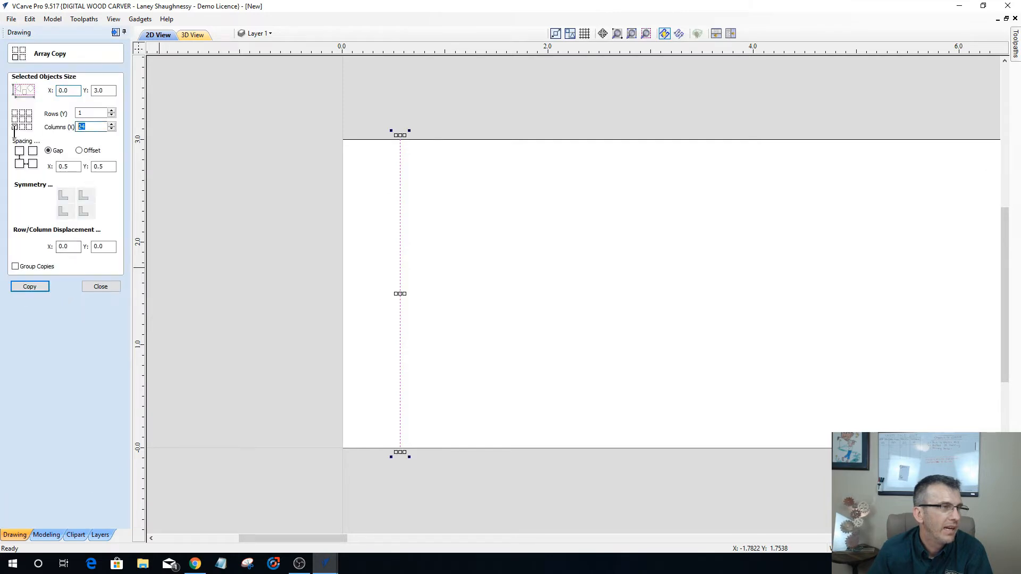
text(4)
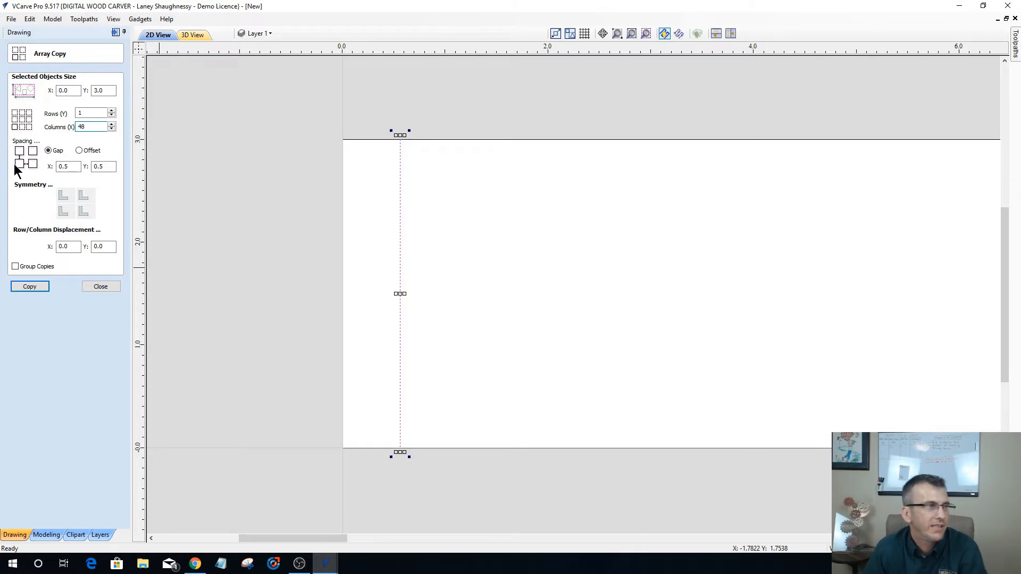
scroll(341, 266, down, 2)
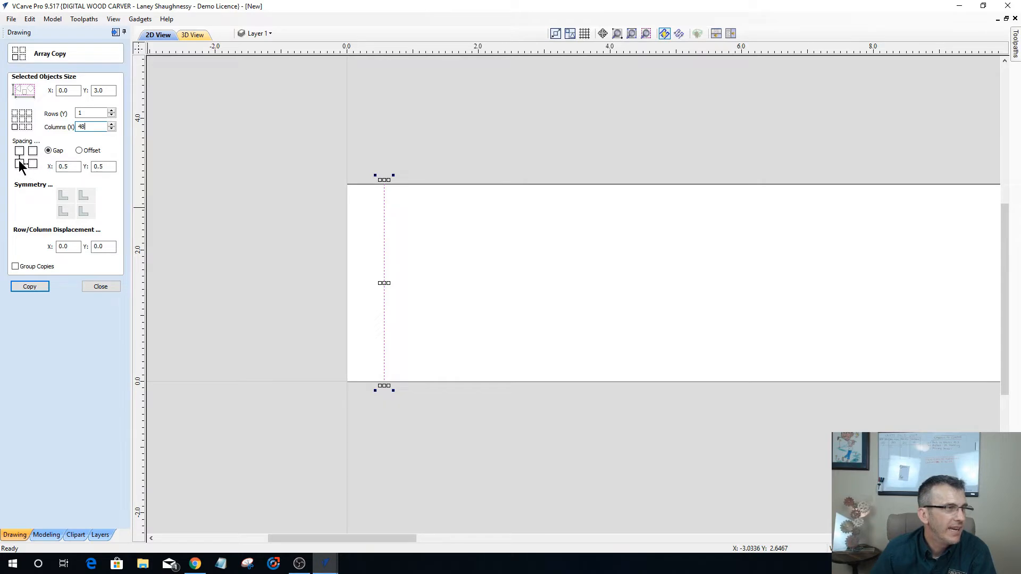
click(58, 166)
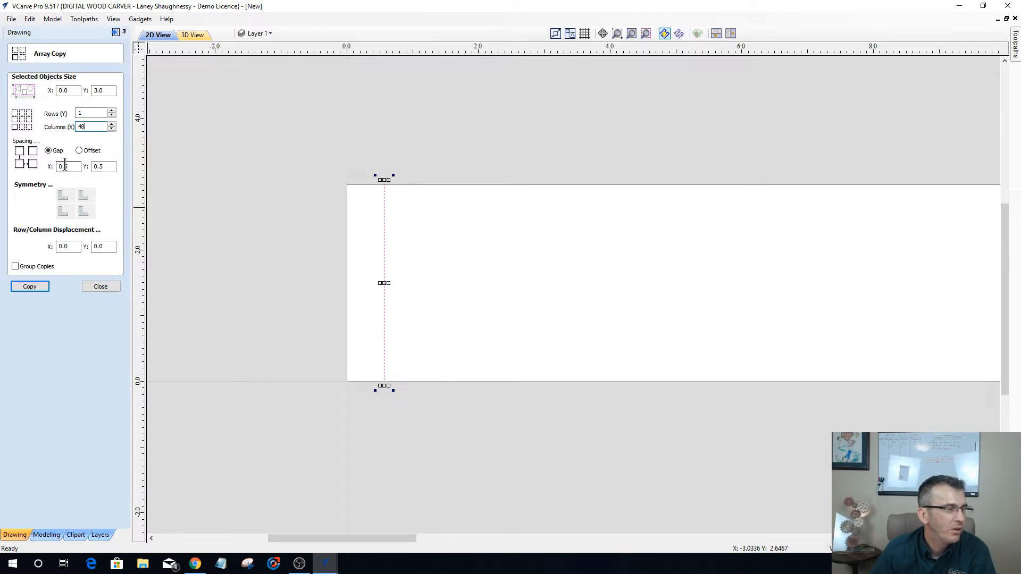
text(625)
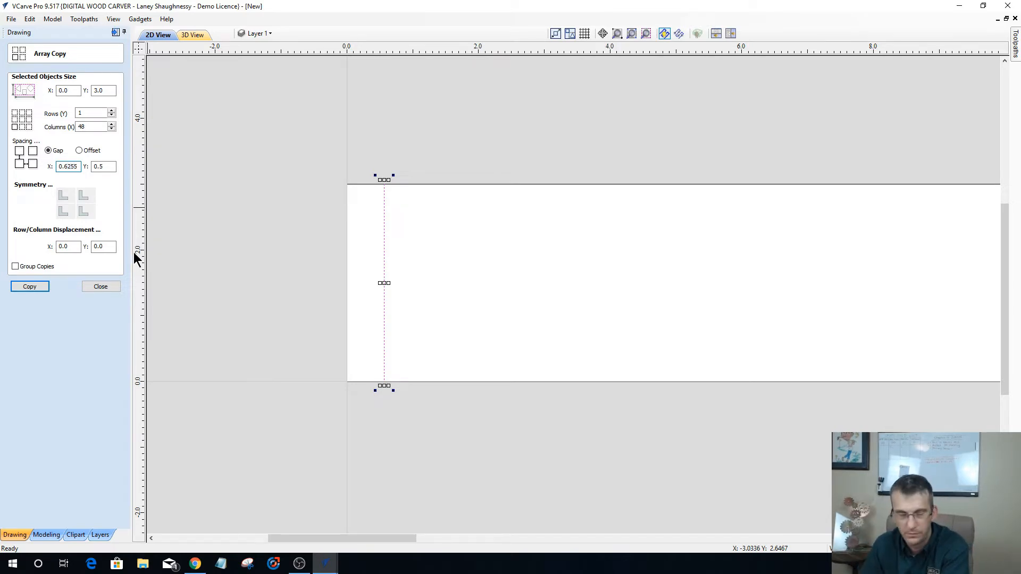
key(Tab)
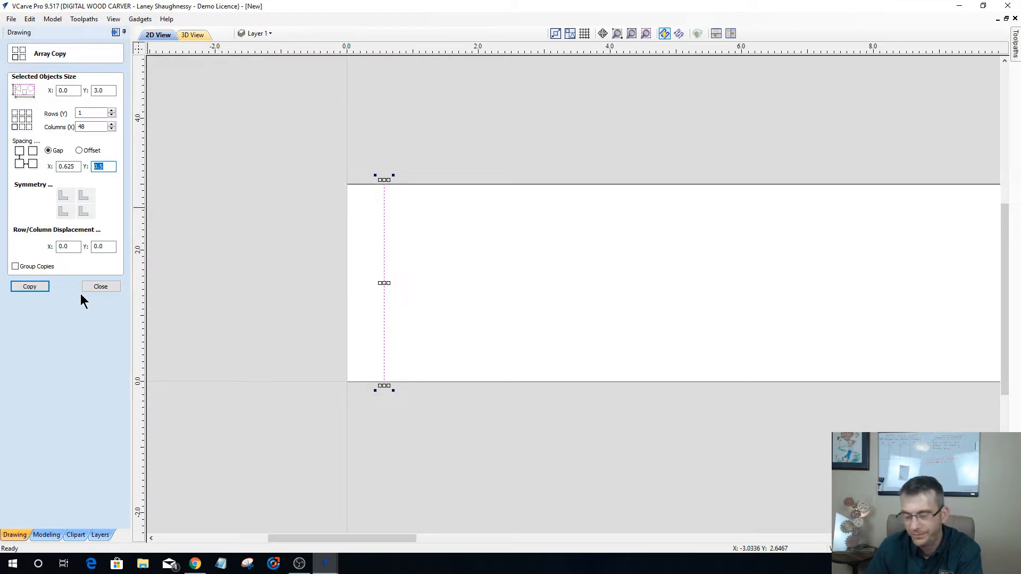
text(.625)
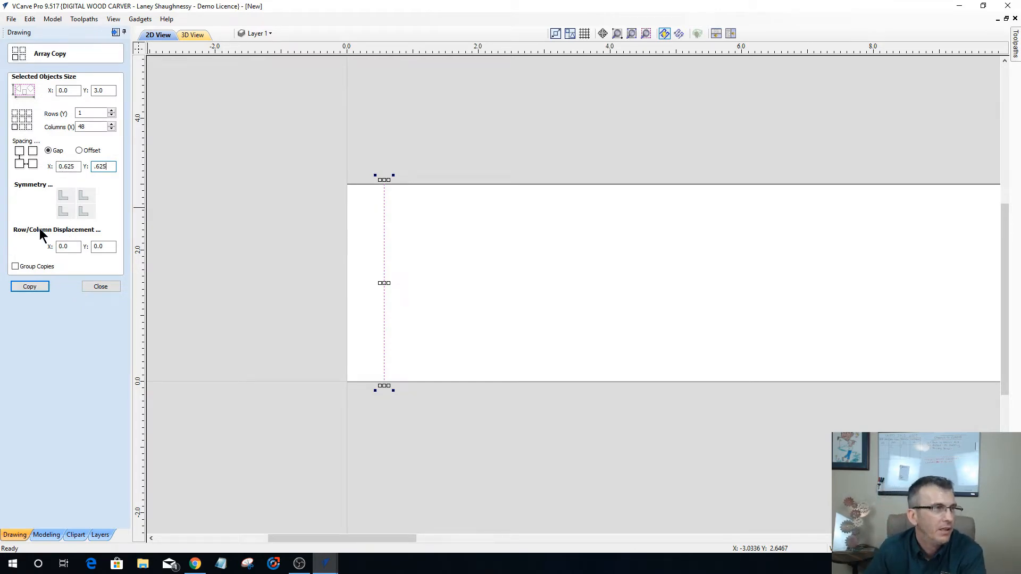
click(31, 287)
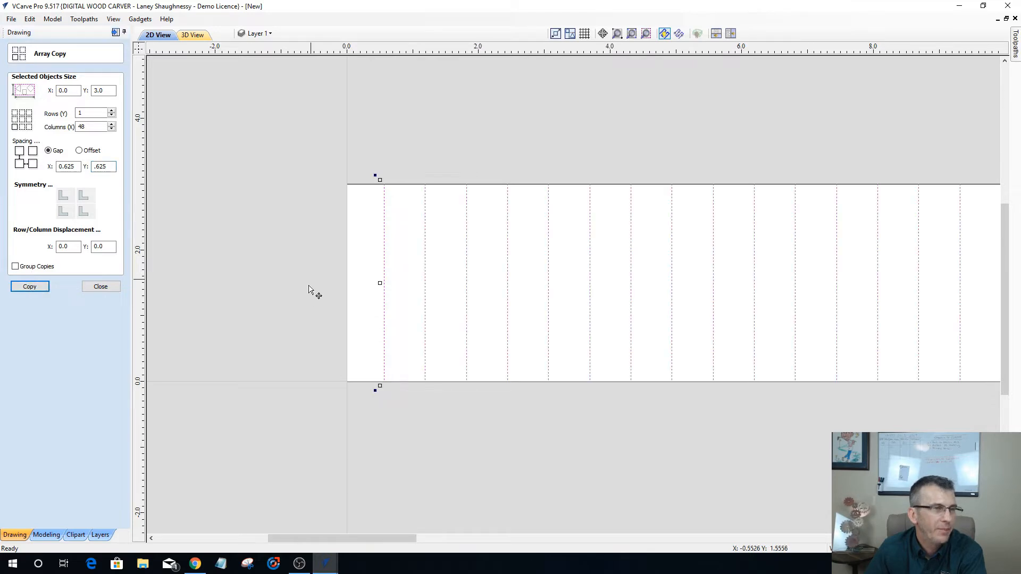
Open the array copy's column count for editing.
scroll(234, 327, down, 3)
scroll(233, 327, down, 1)
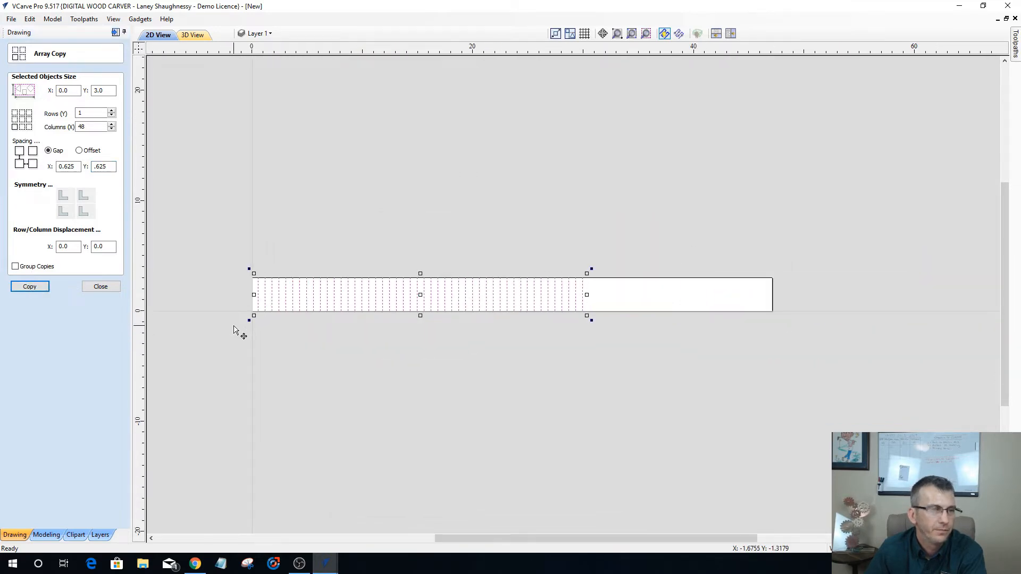
scroll(234, 328, up, 1)
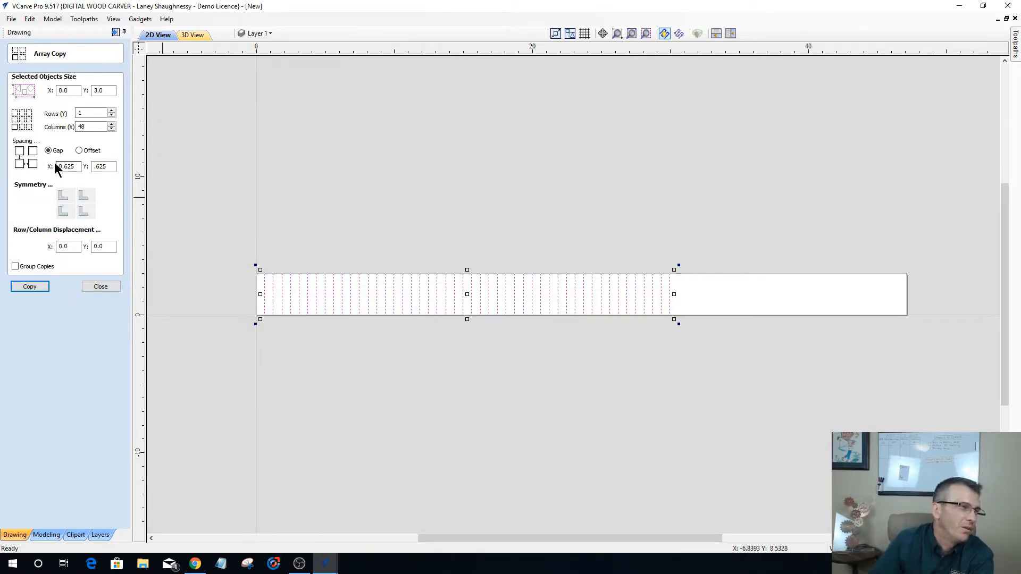
double_click(85, 126)
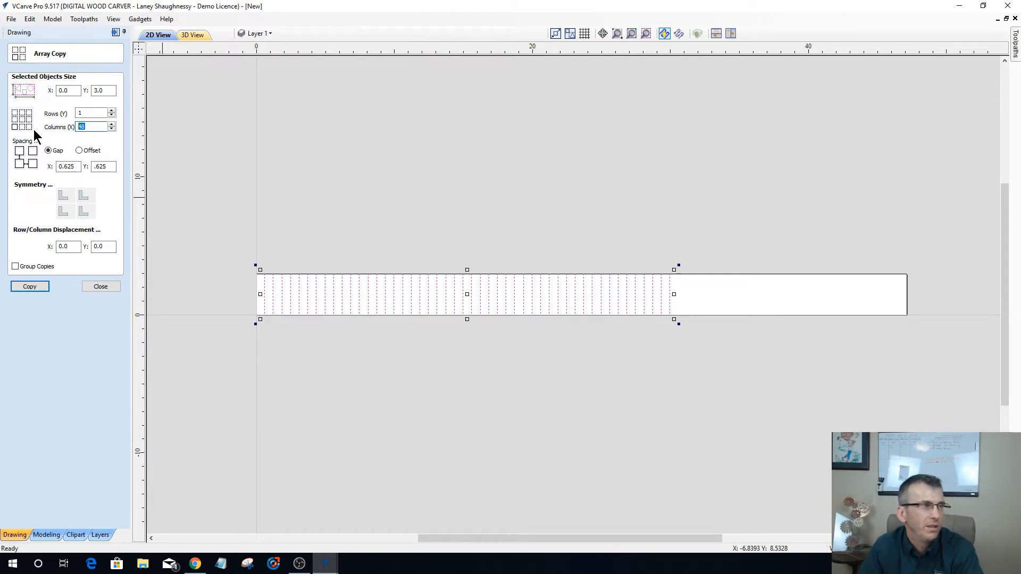
Try an array copy of the vertical line in one row of 62 columns with a 0.625-inch gap.
text(62)
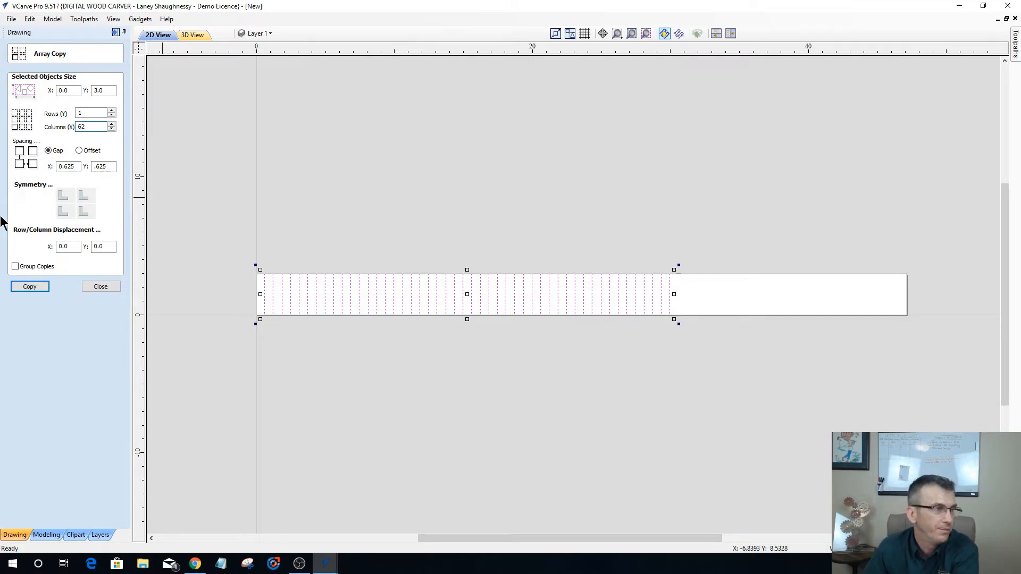
click(30, 288)
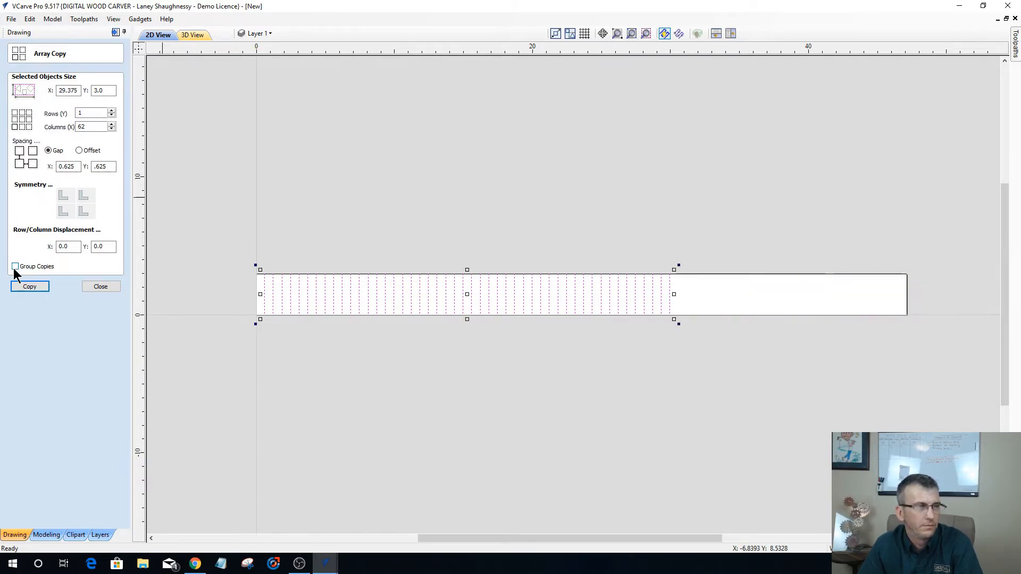
click(37, 288)
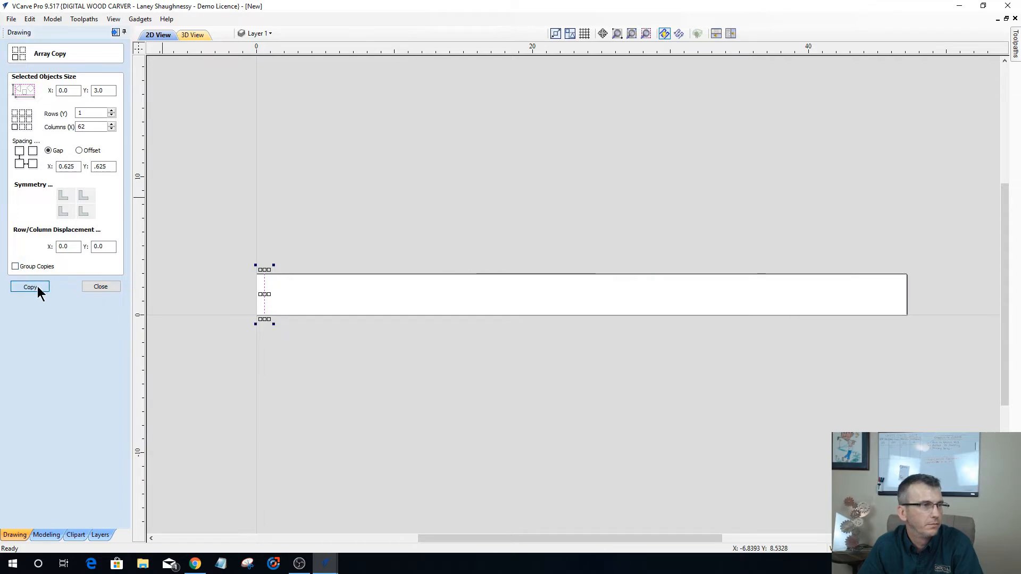
Array-copy the vertical line across the strip in one row of 75 columns.
double_click(86, 128)
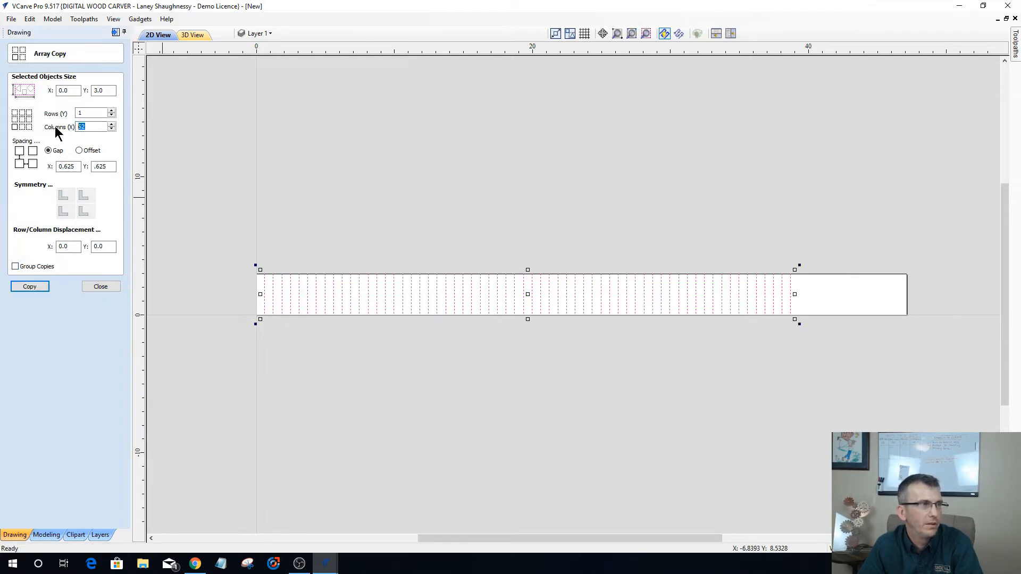
text(75)
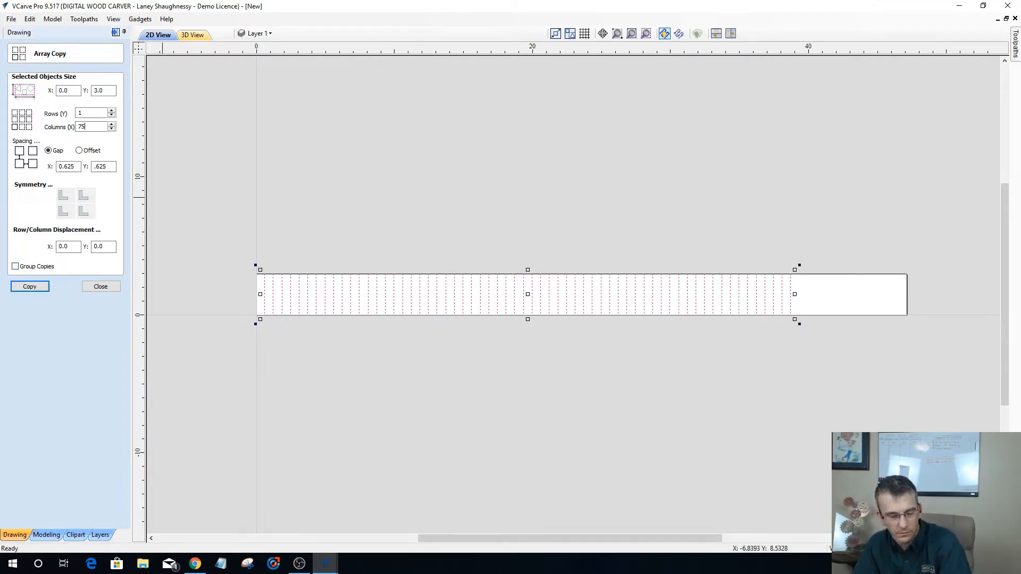
click(25, 291)
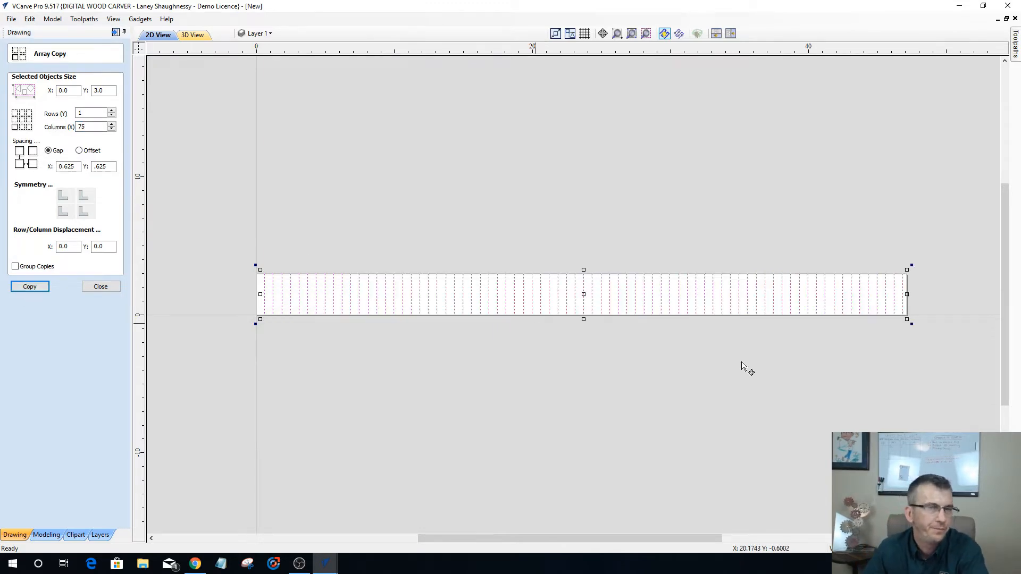
Delete the last vertical line nearest the strip's right end.
scroll(909, 289, up, 4)
scroll(910, 289, up, 3)
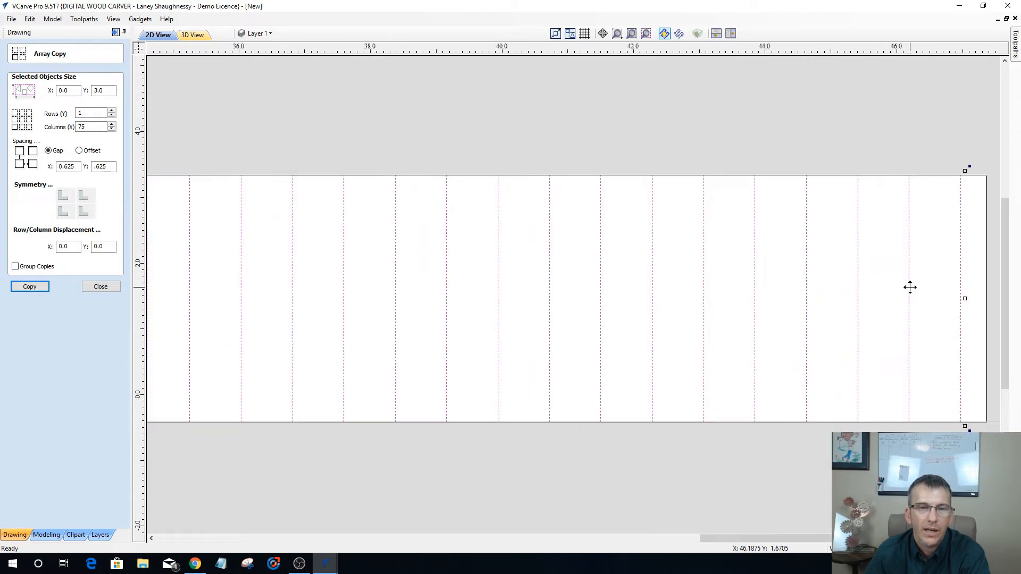
scroll(910, 287, down, 4)
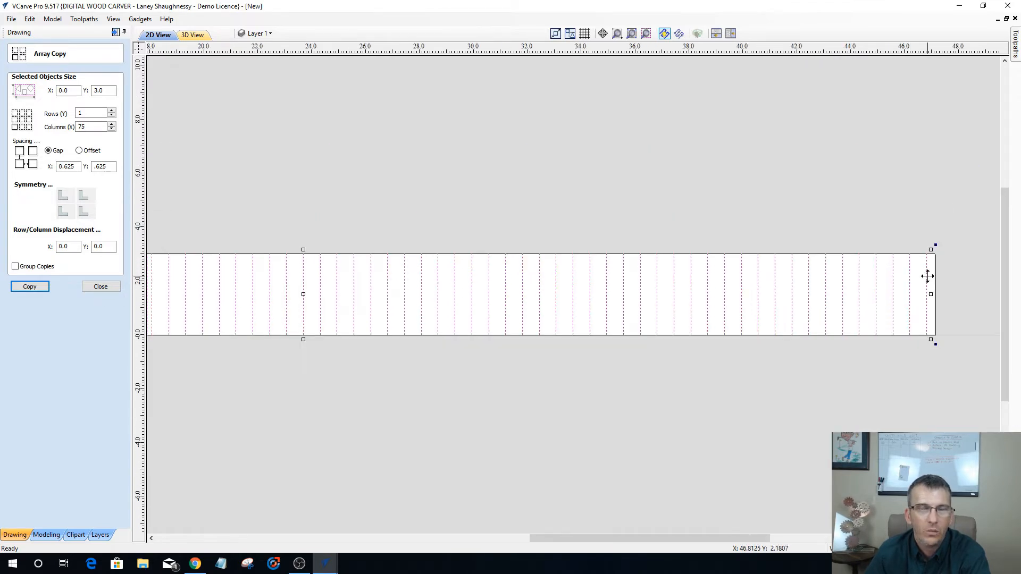
click(928, 273)
scroll(934, 316, down, 3)
scroll(929, 314, up, 4)
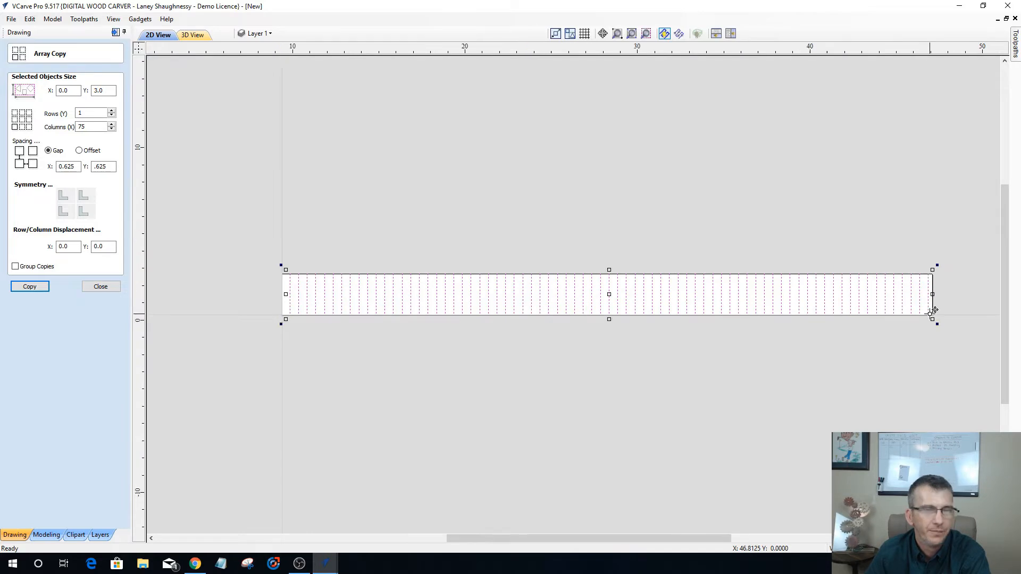
click(900, 190)
click(927, 260)
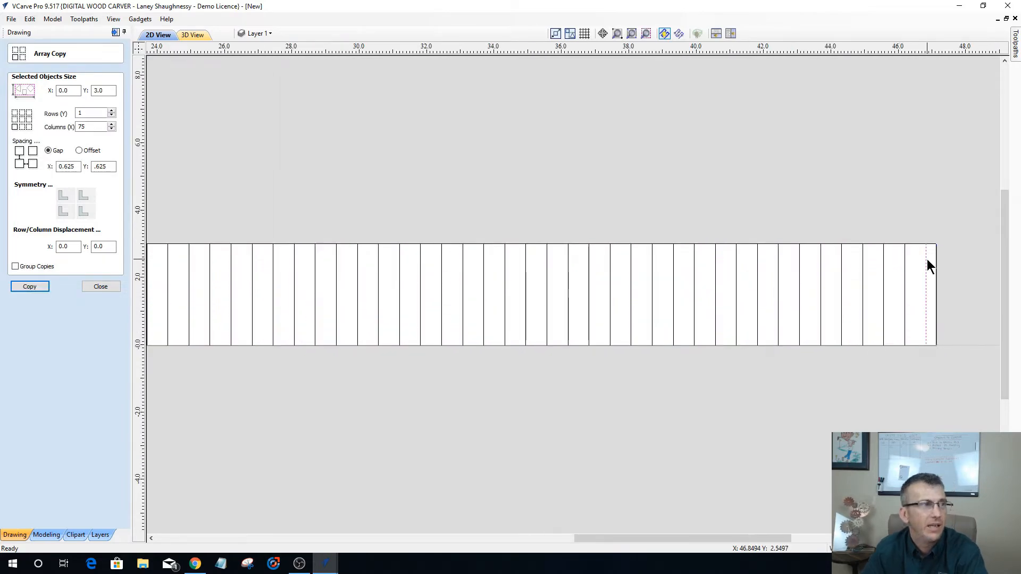
key(Escape)
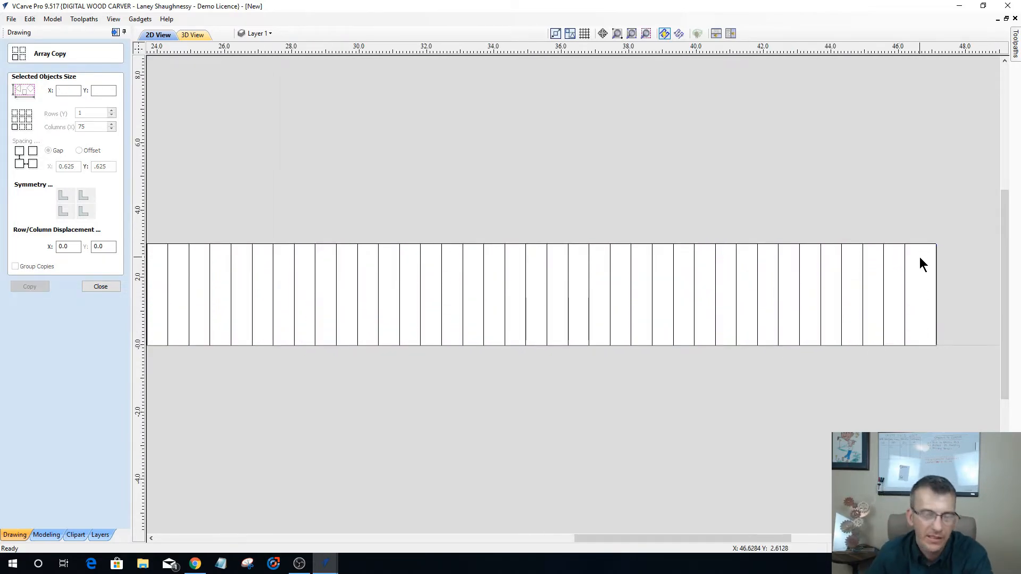
Examine the spacing between the outermost vertical lines and both ends of the strip.
scroll(918, 256, down, 5)
scroll(528, 299, up, 4)
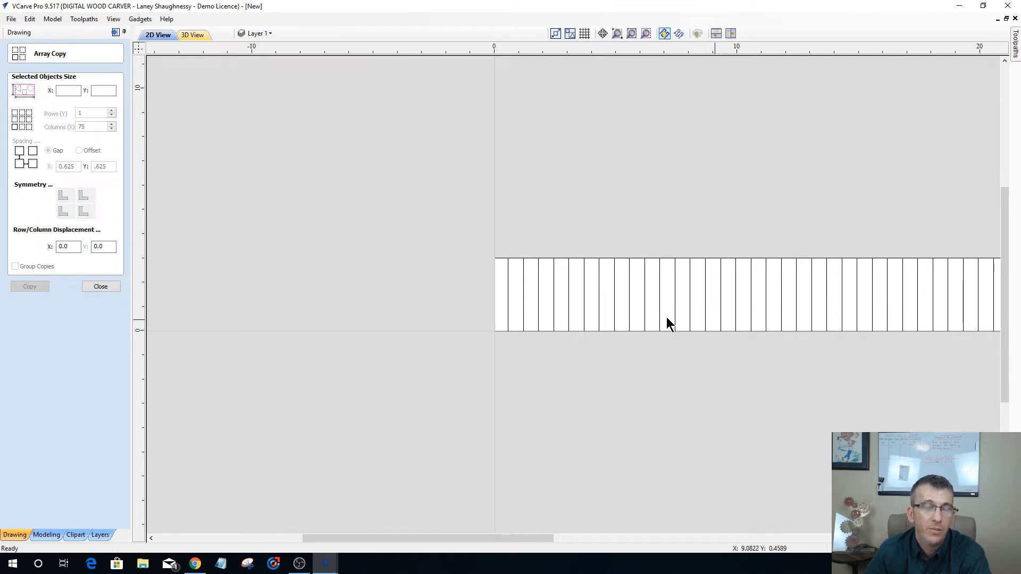
scroll(668, 319, down, 5)
scroll(722, 303, up, 4)
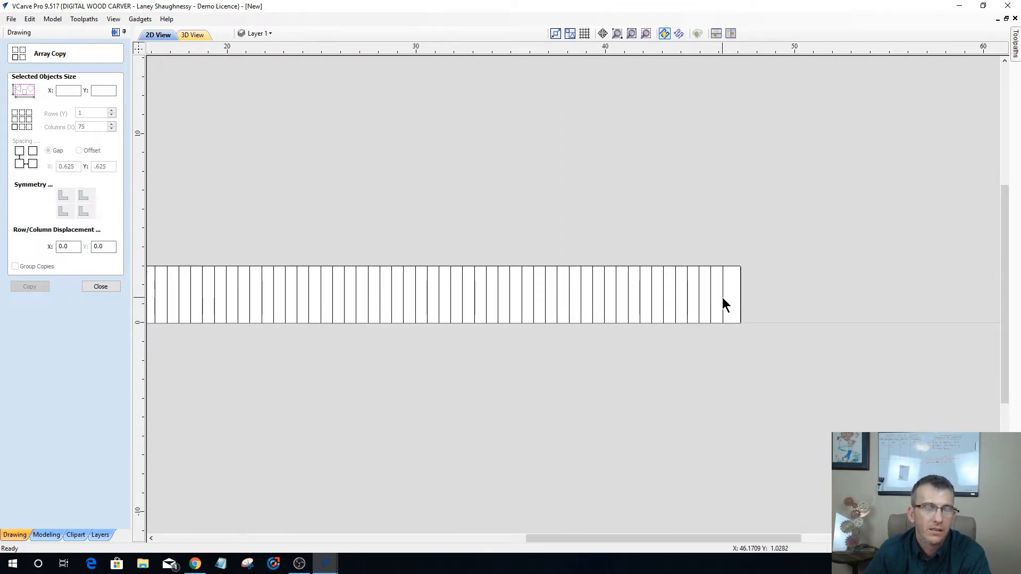
scroll(724, 300, up, 6)
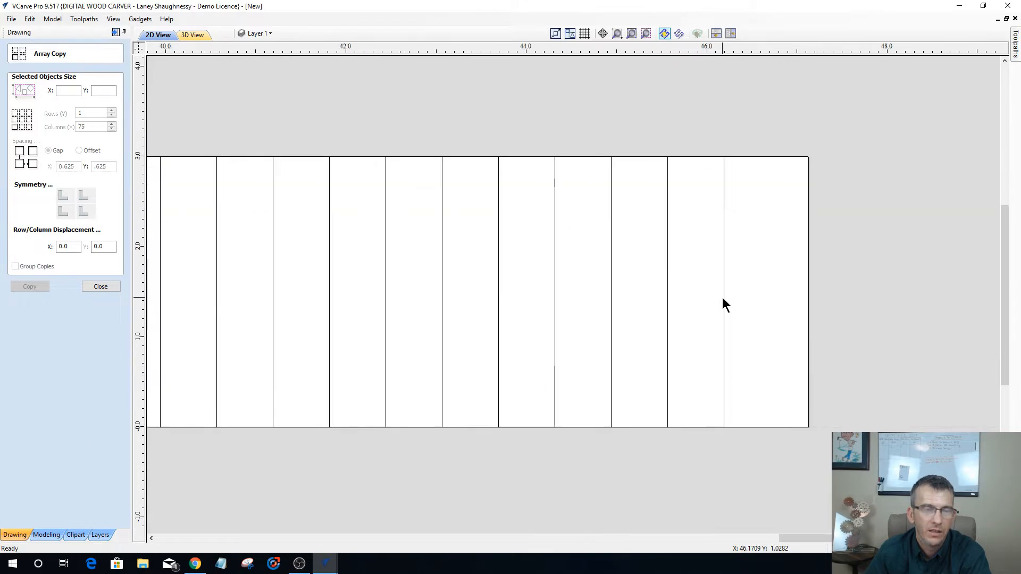
scroll(723, 298, down, 5)
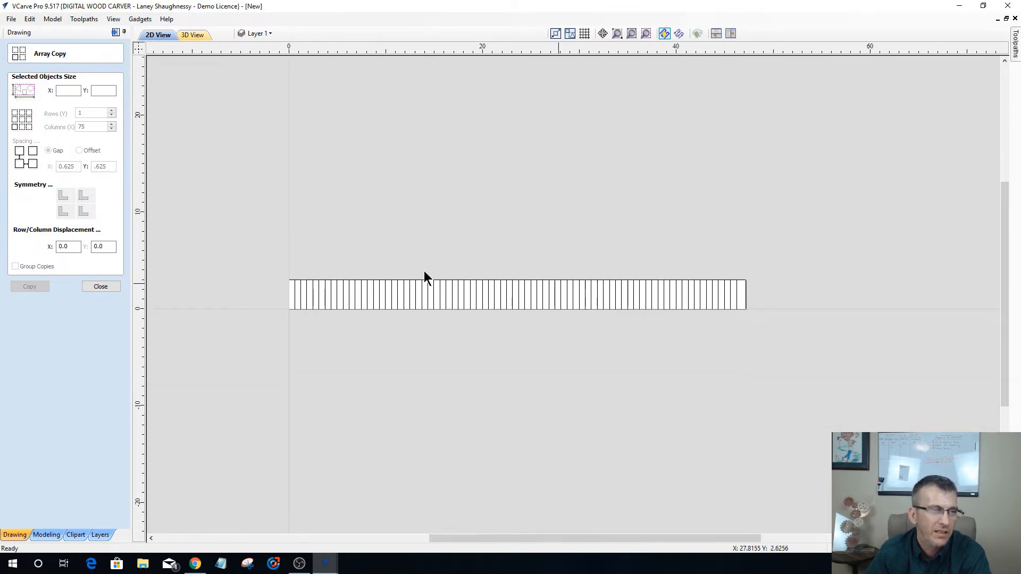
scroll(392, 269, up, 2)
scroll(391, 269, down, 2)
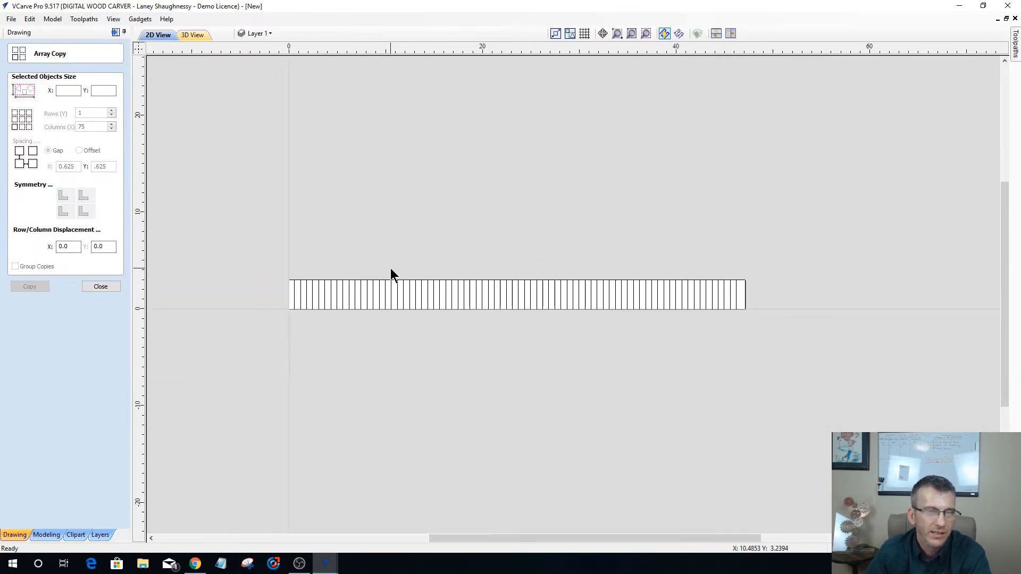
scroll(748, 288, up, 2)
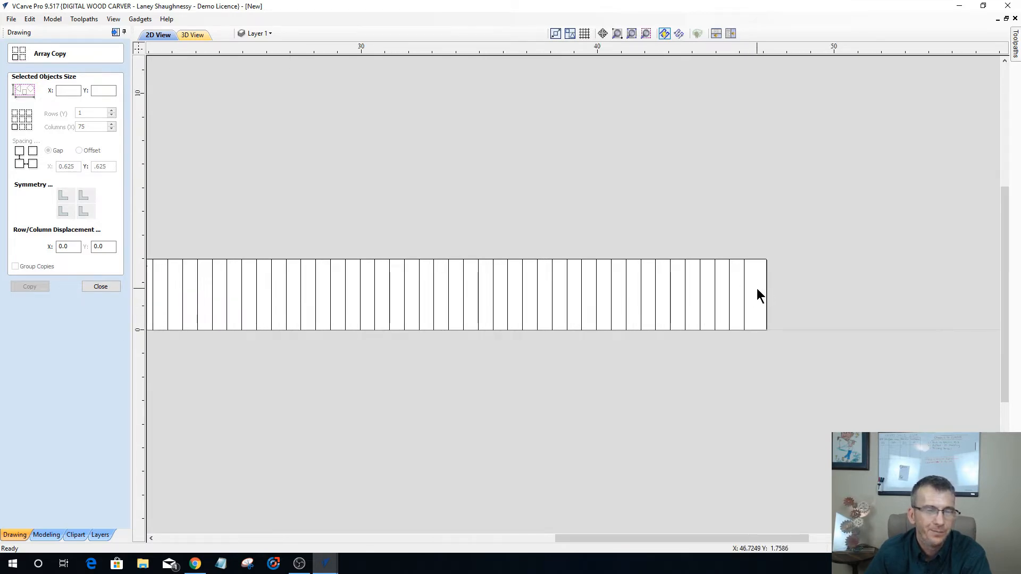
scroll(755, 289, up, 3)
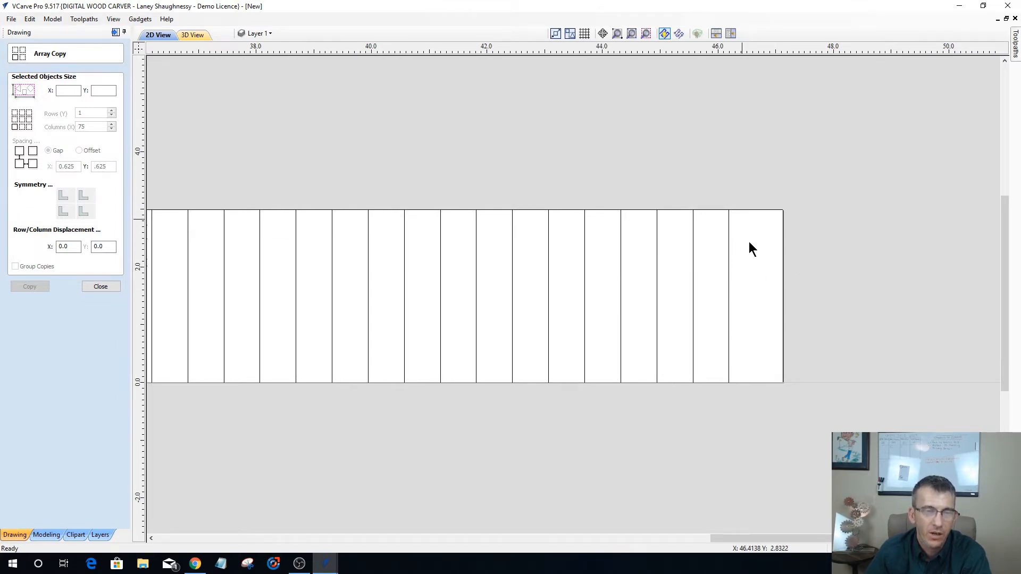
scroll(766, 297, down, 4)
scroll(768, 300, down, 2)
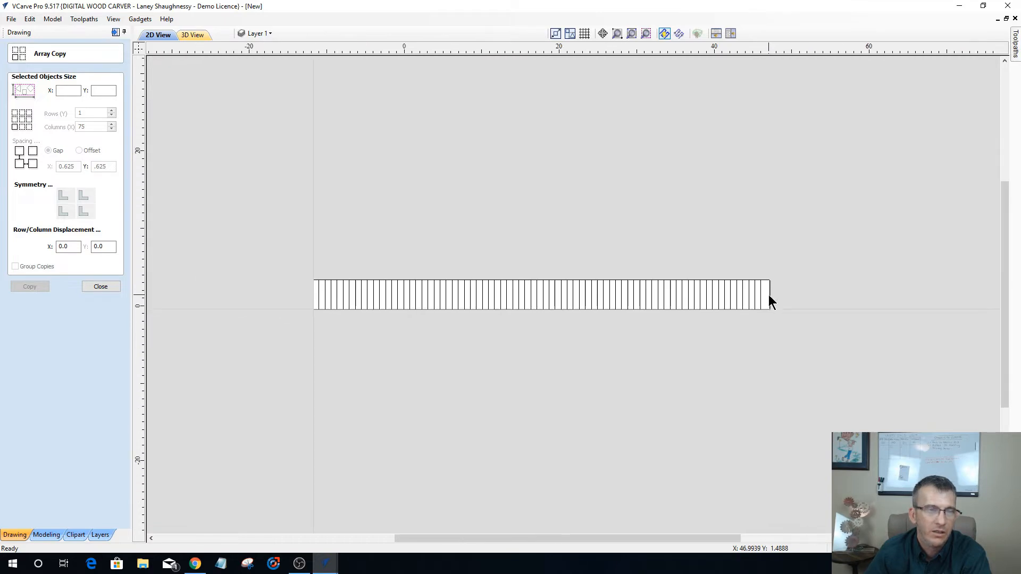
Center all the vertical lines along the X direction of the material and check the margins at both ends.
drag(787, 325, 825, 327)
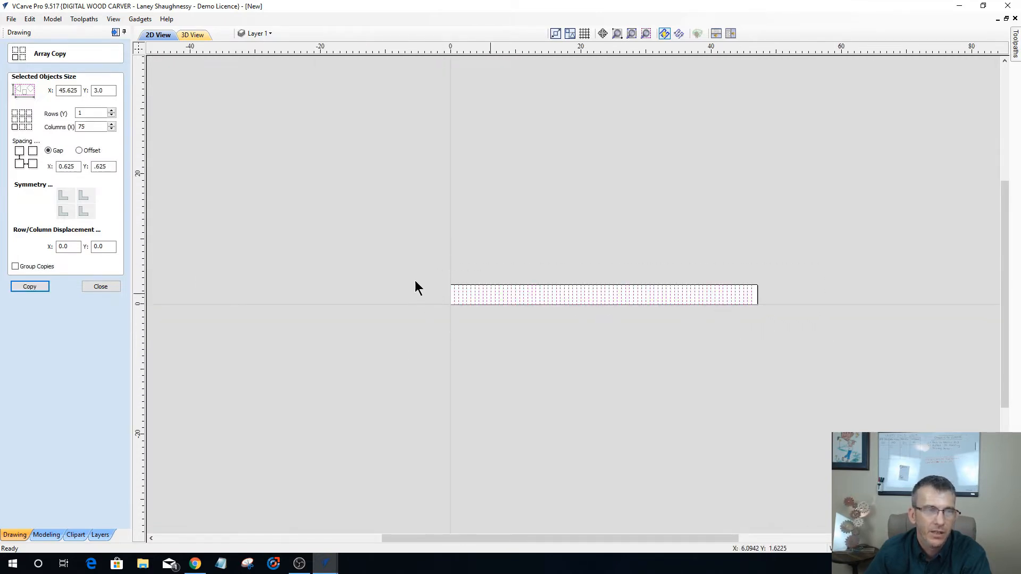
click(105, 287)
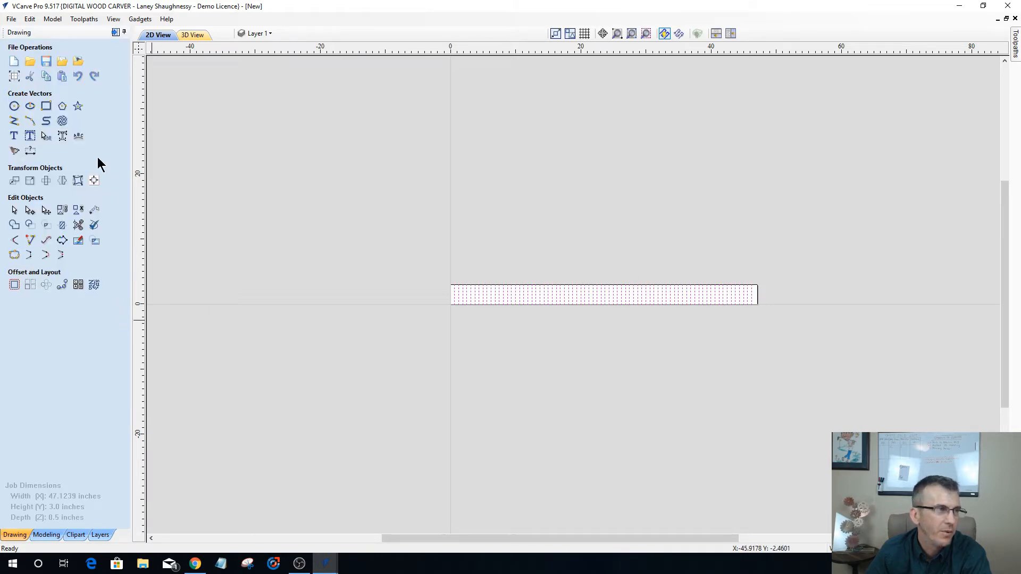
click(94, 181)
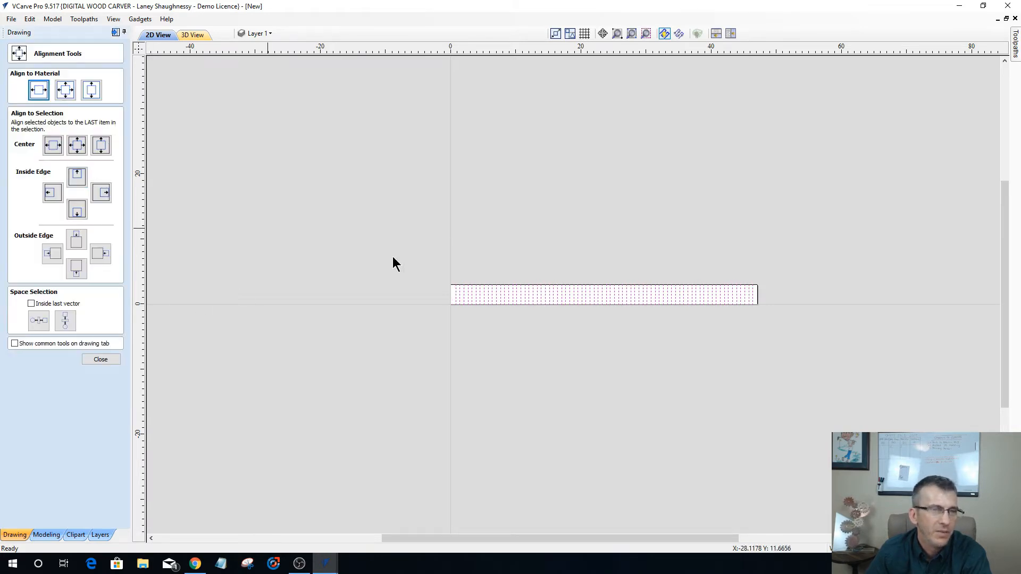
click(602, 247)
scroll(481, 291, up, 3)
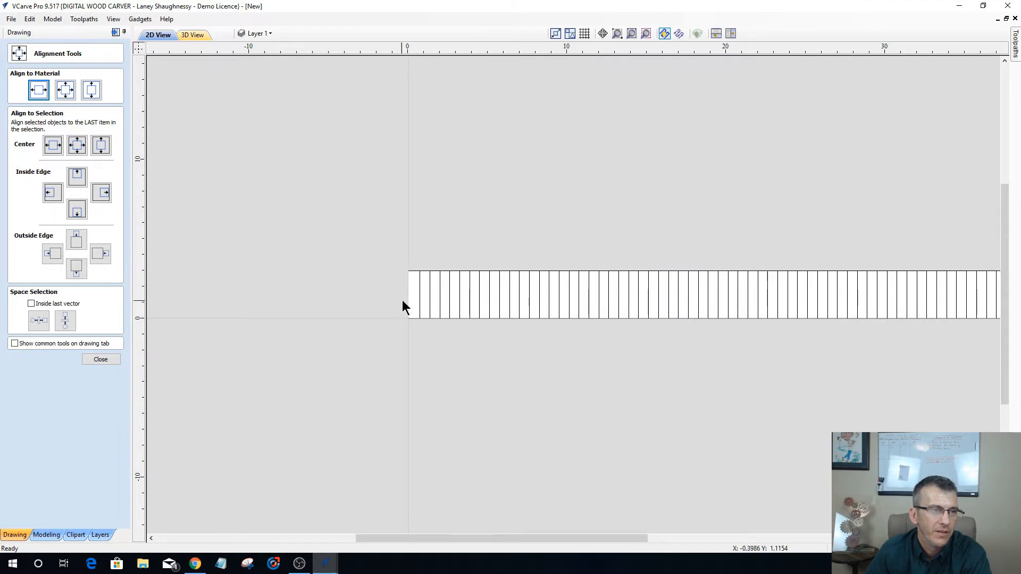
scroll(402, 300, down, 3)
scroll(686, 296, up, 3)
scroll(690, 299, down, 3)
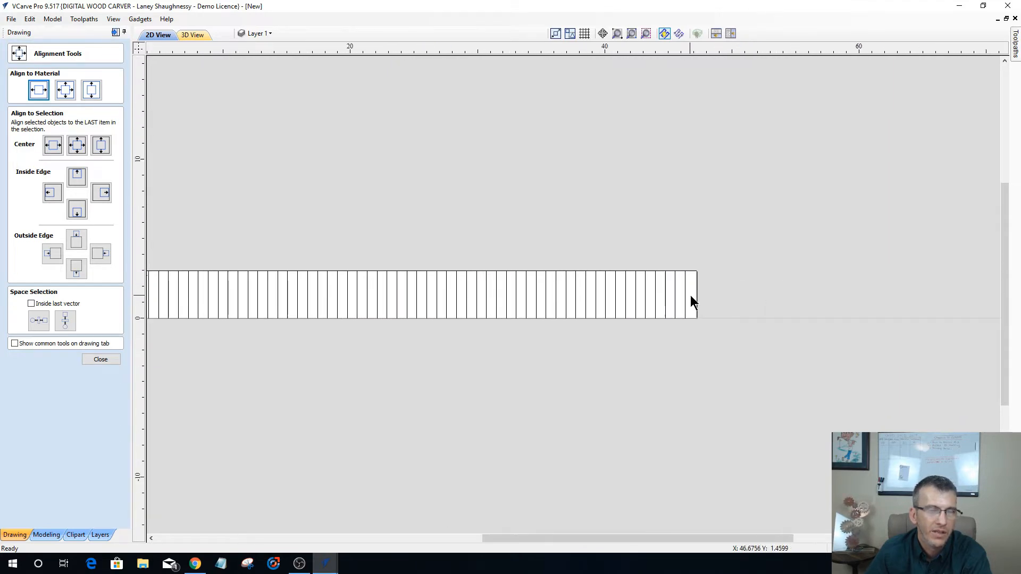
scroll(393, 292, up, 3)
scroll(396, 294, down, 2)
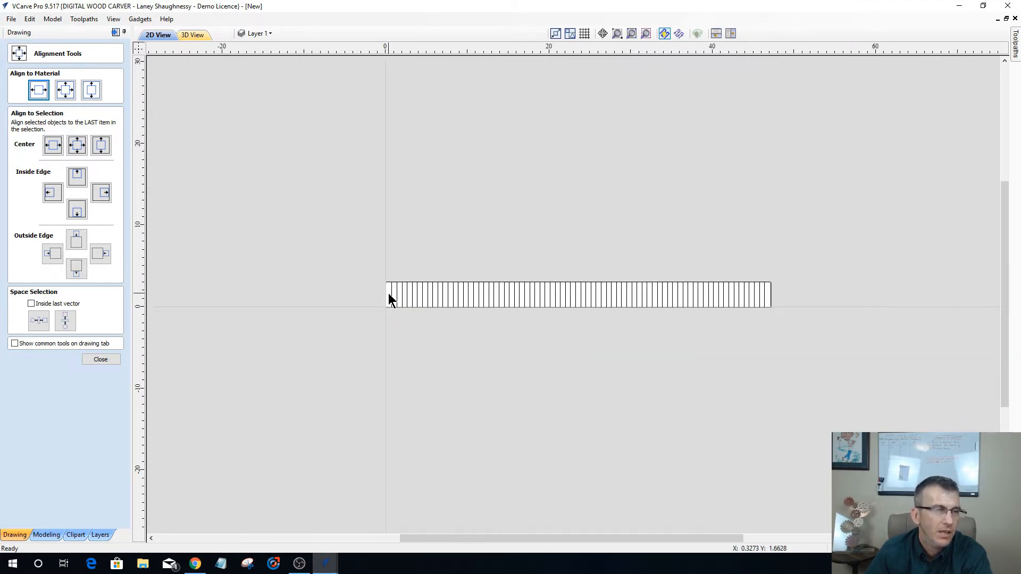
click(113, 359)
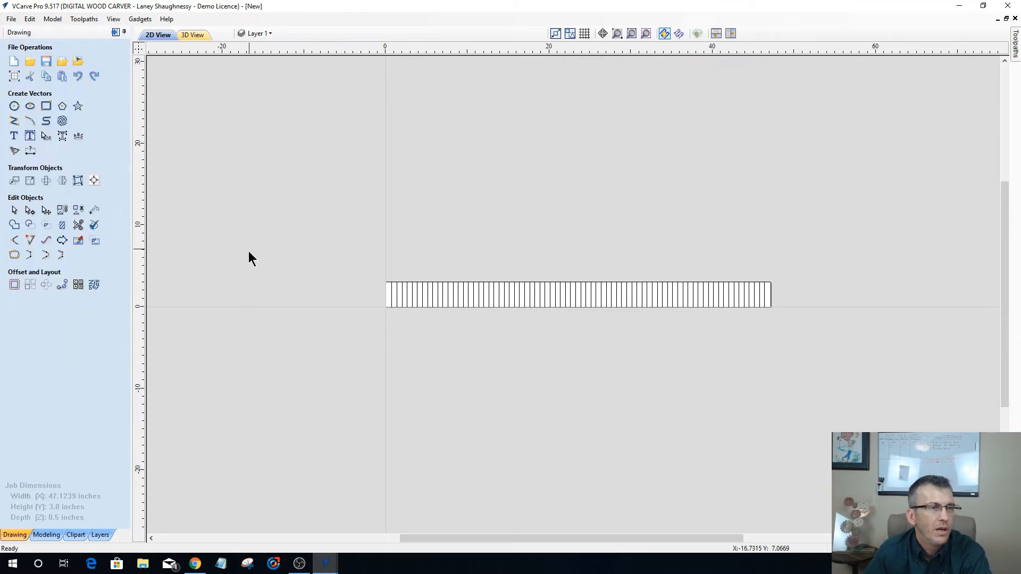
Select only the vertical lines in about the first 26 inches of the strip.
drag(759, 352, 861, 382)
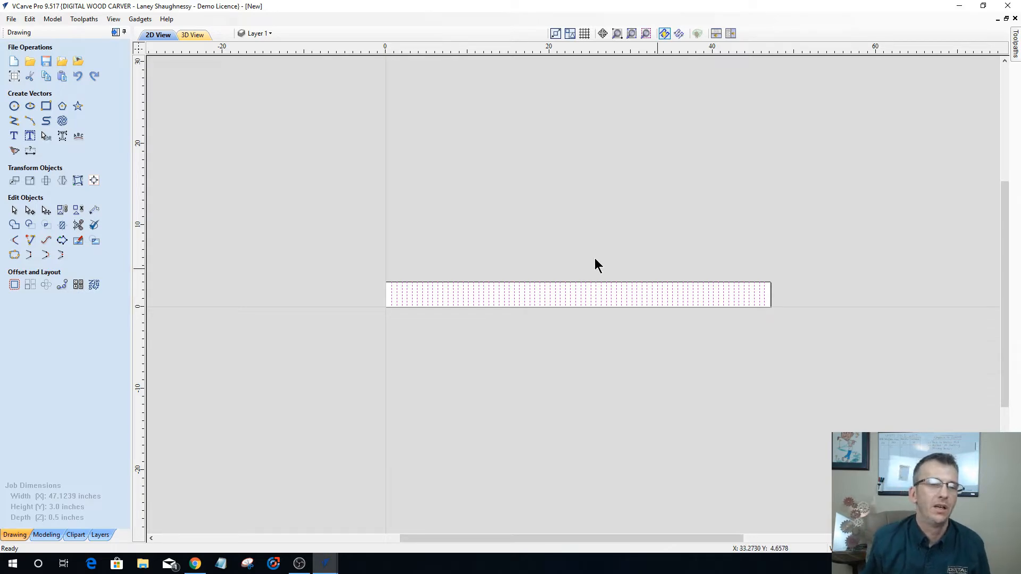
click(323, 229)
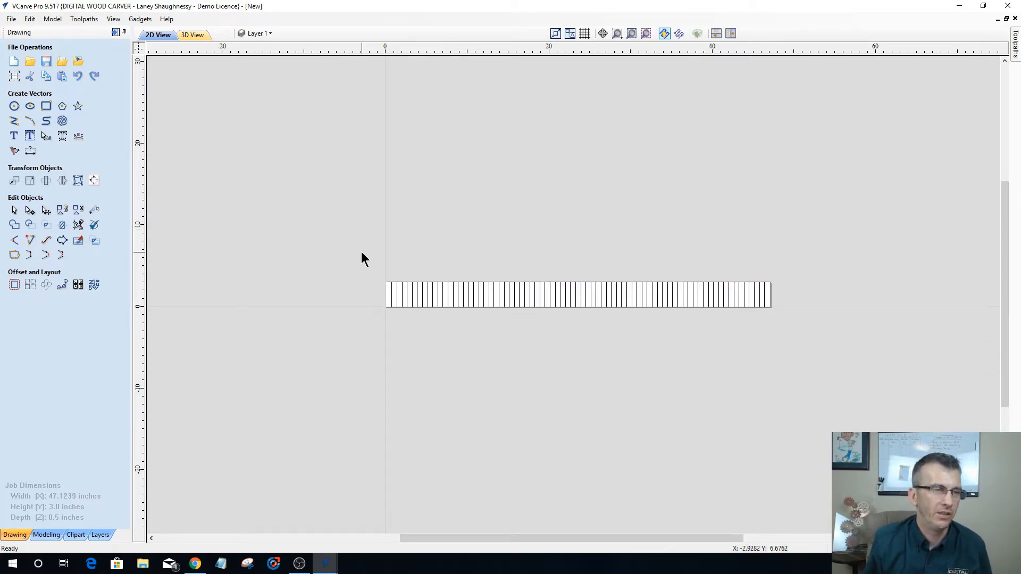
drag(610, 344, 598, 341)
scroll(481, 302, up, 2)
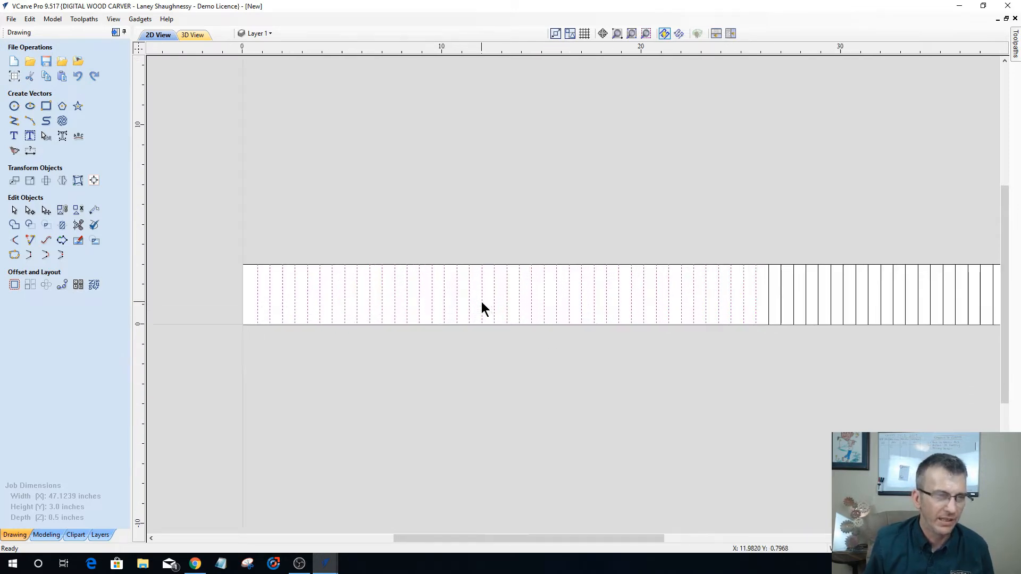
scroll(481, 302, down, 2)
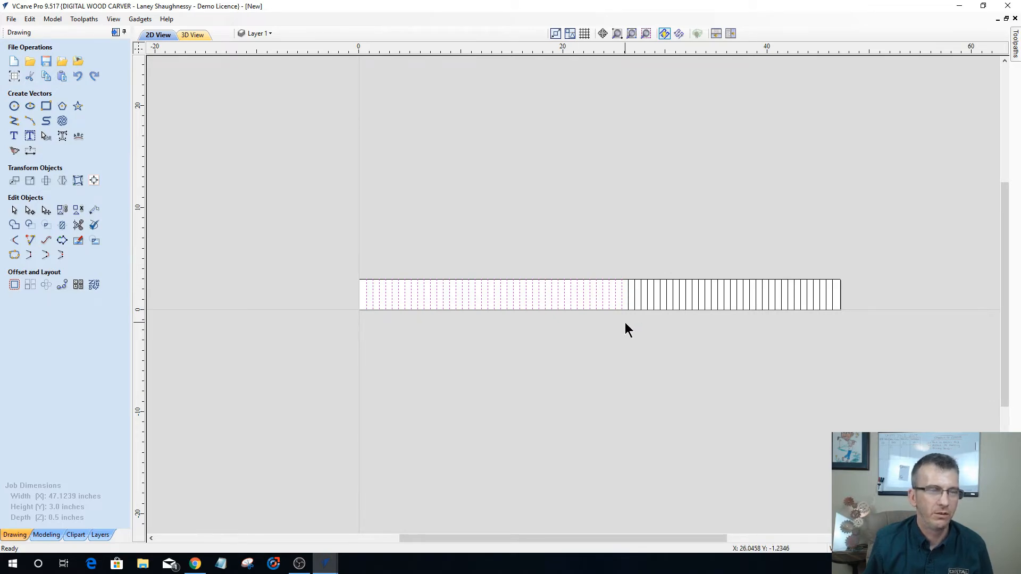
scroll(625, 329, down, 1)
Calculate a profile toolpath named FirstHalf_KerfCuts_.125EM for the selected lines, with the cut depth set to material thickness minus 3/32 inch (0.40625).
click(115, 33)
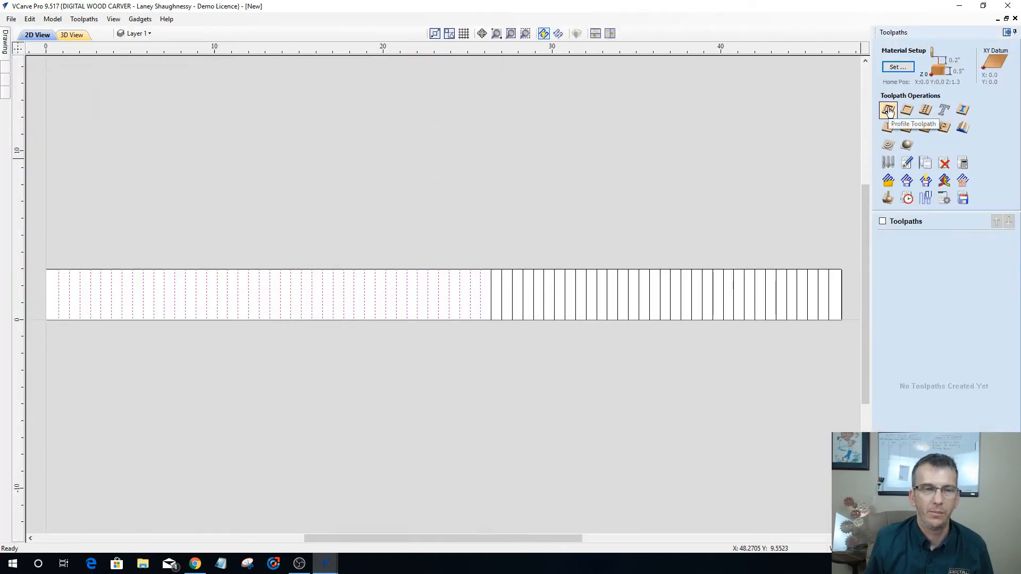
click(888, 111)
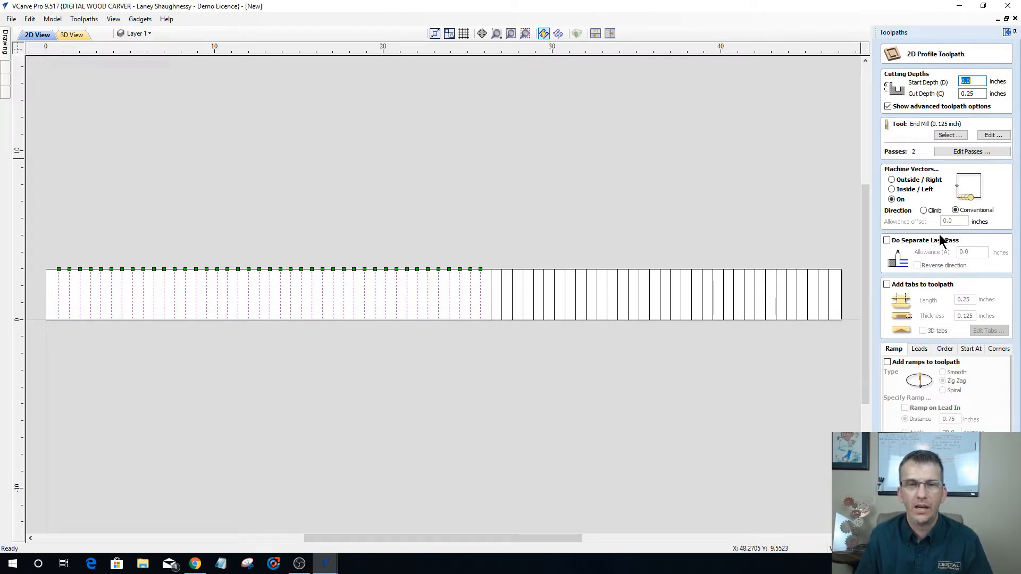
drag(982, 94, 940, 96)
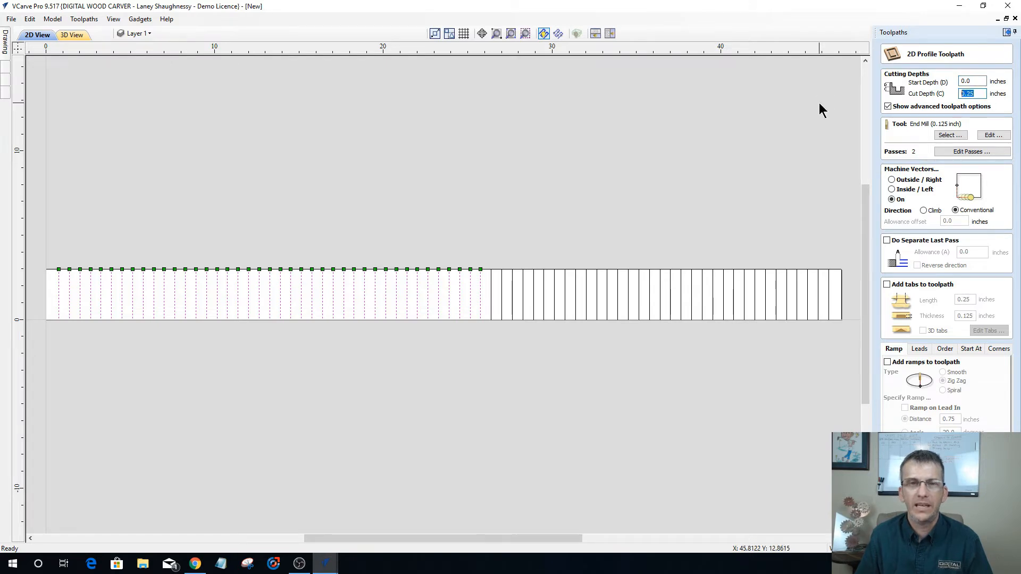
text(t)
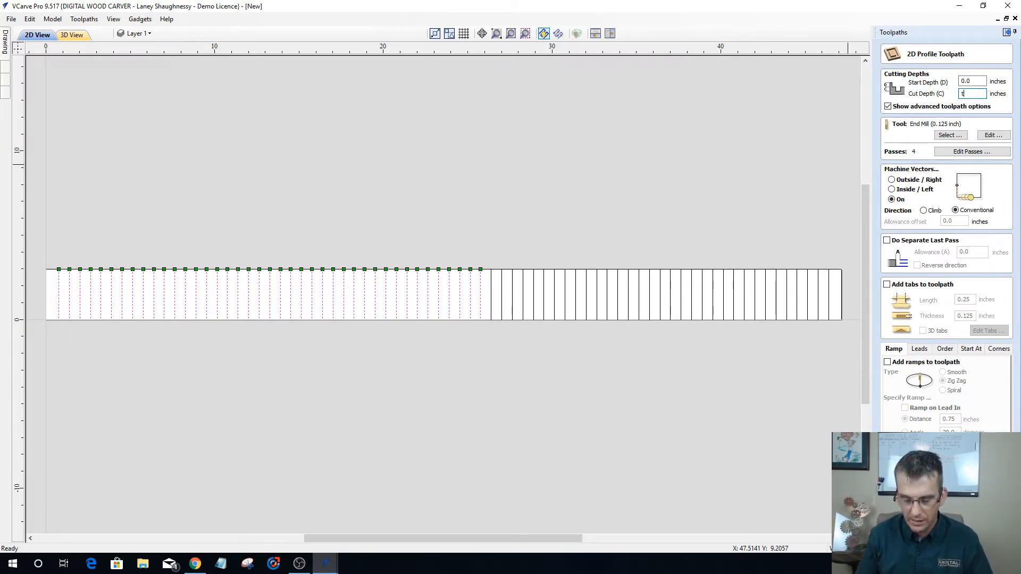
key(BackSpace)
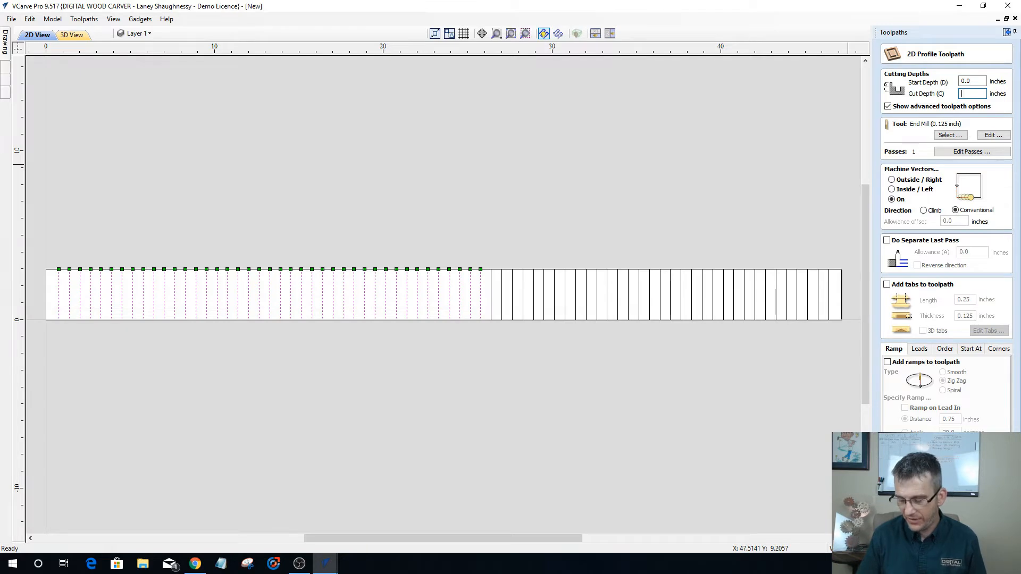
text(3/32)
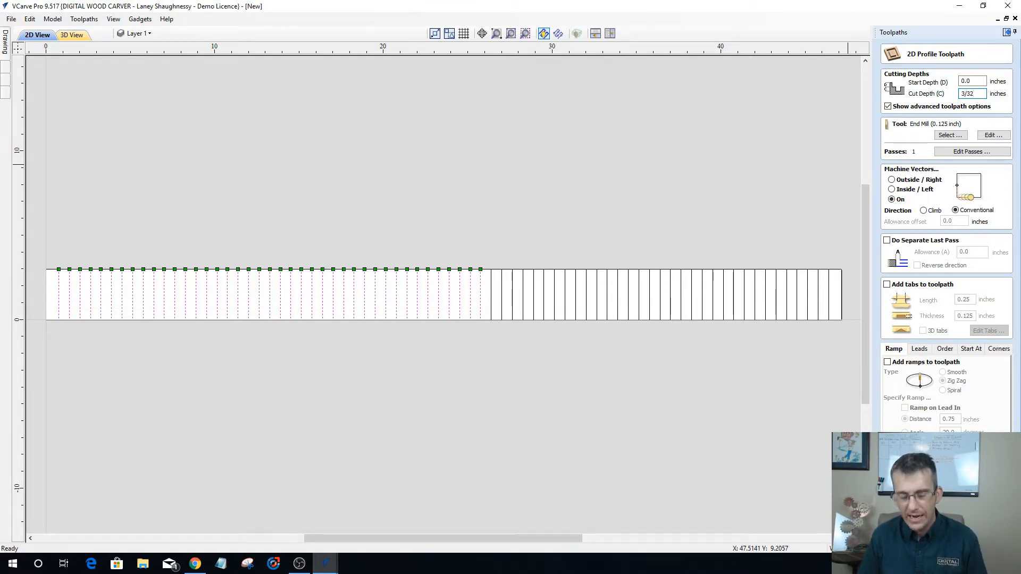
key(Return)
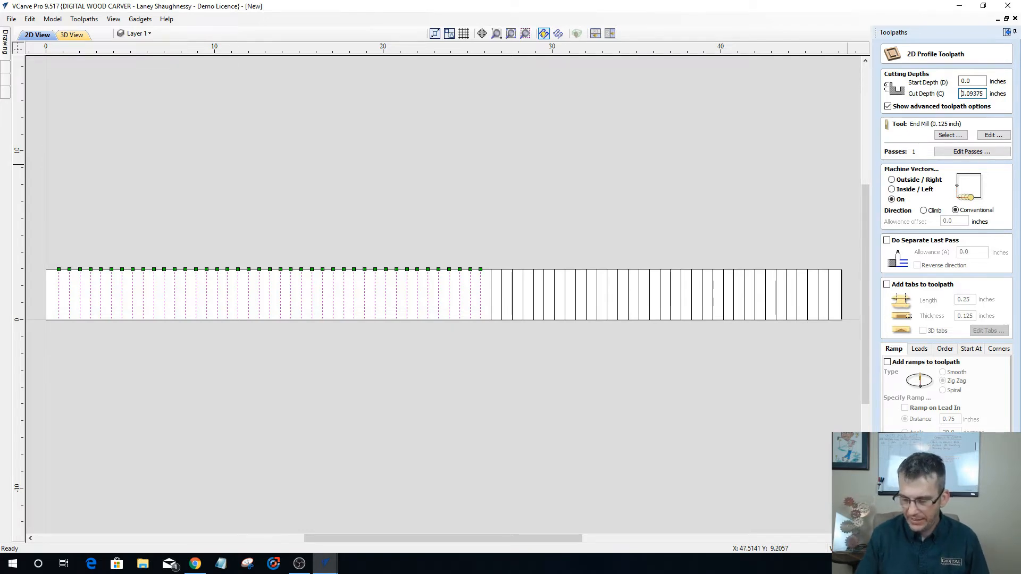
text(-)
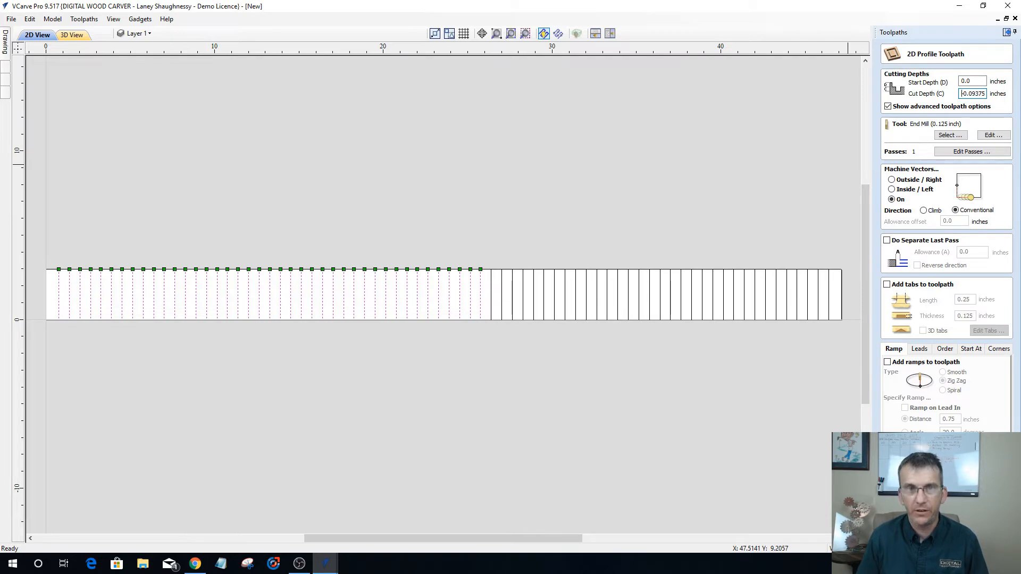
text(t)
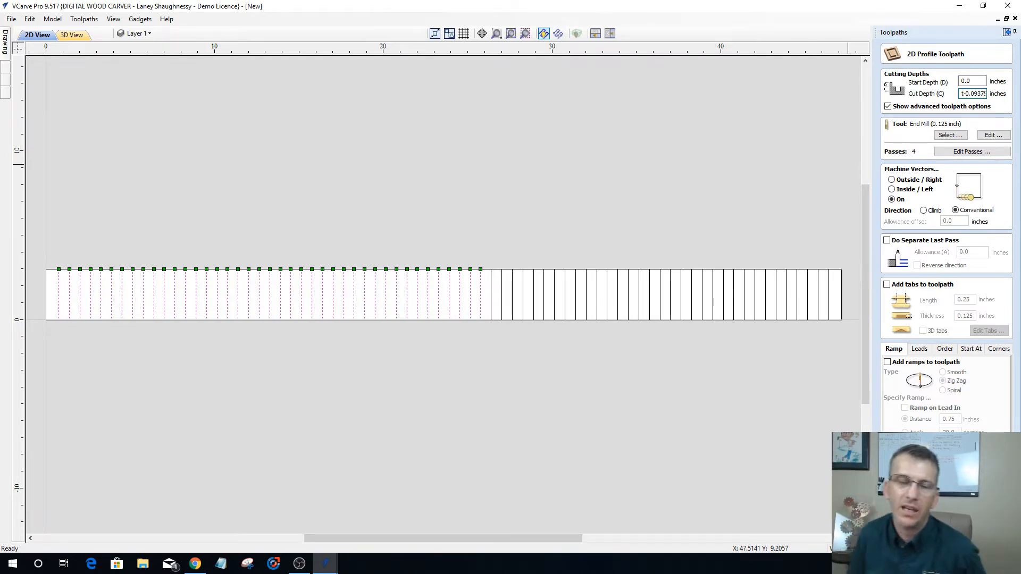
key(BackSpace)
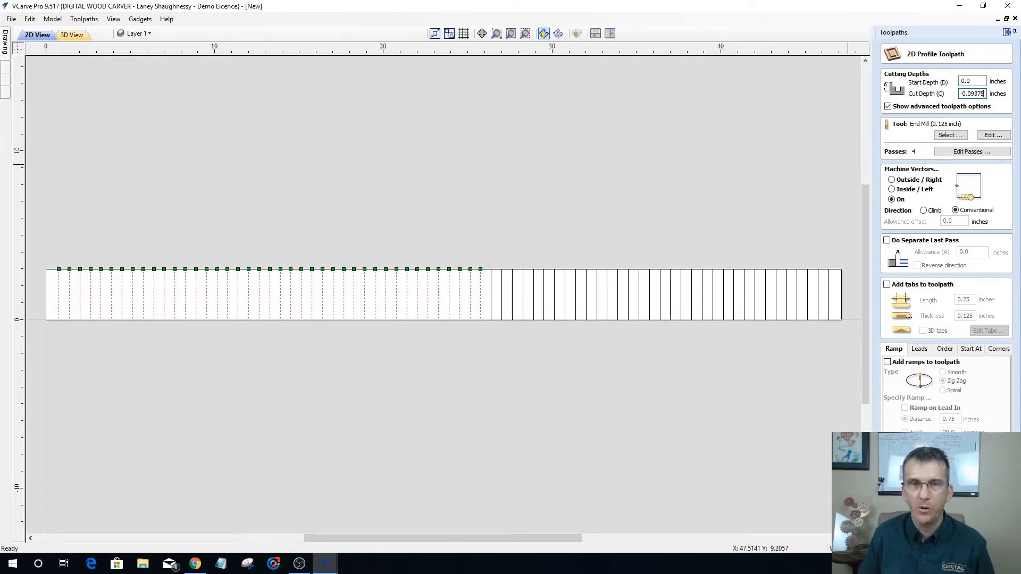
key(equal)
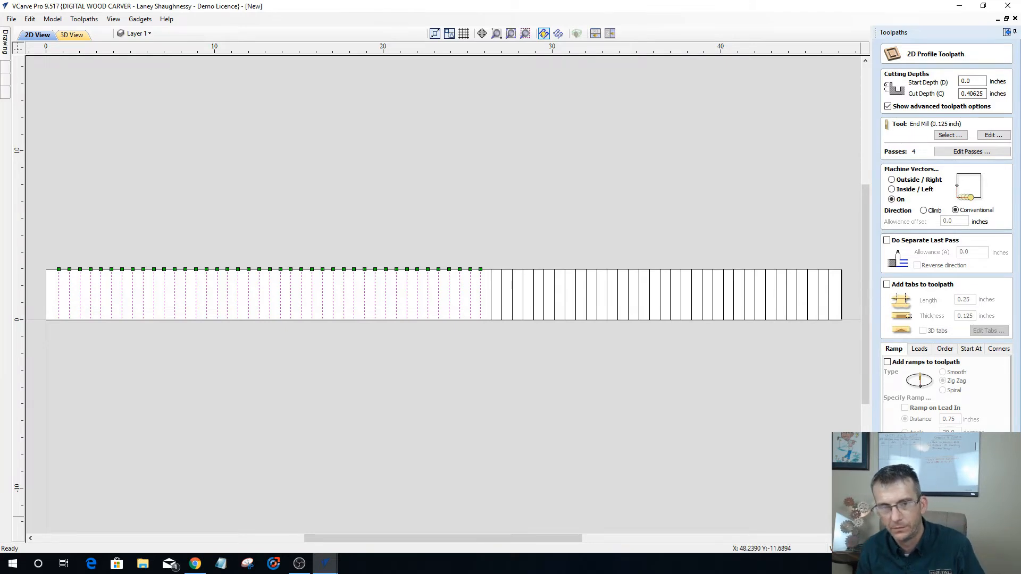
click(912, 530)
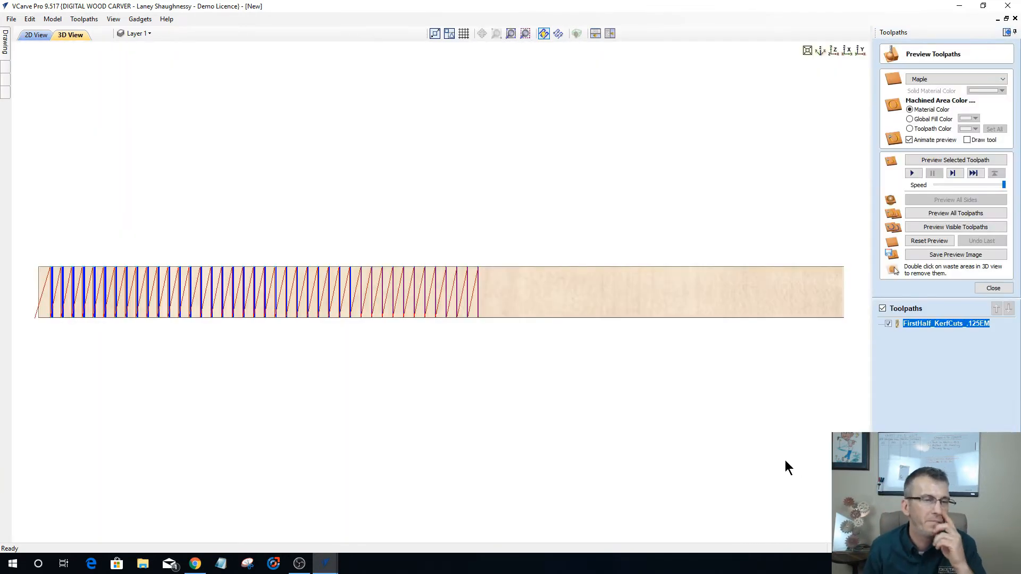
Return to the 2D view and select only the vertical lines beyond about 26 inches along the strip.
click(27, 36)
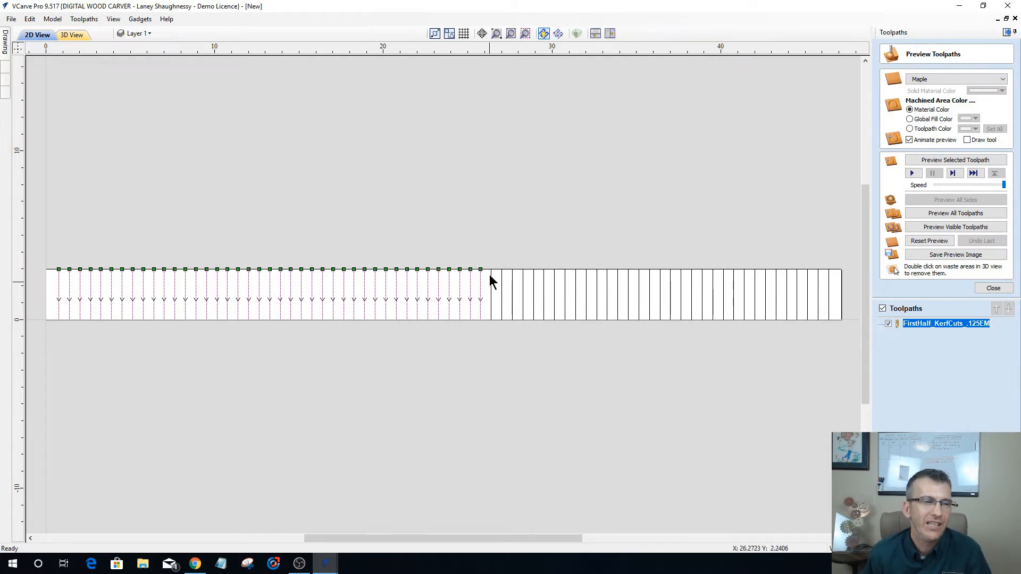
drag(571, 335, 855, 343)
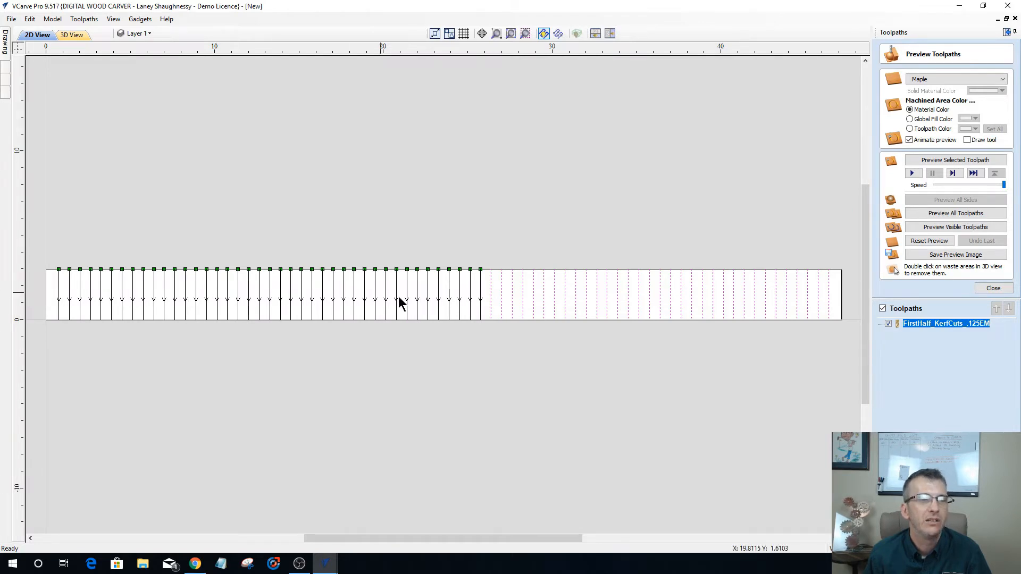
click(485, 303)
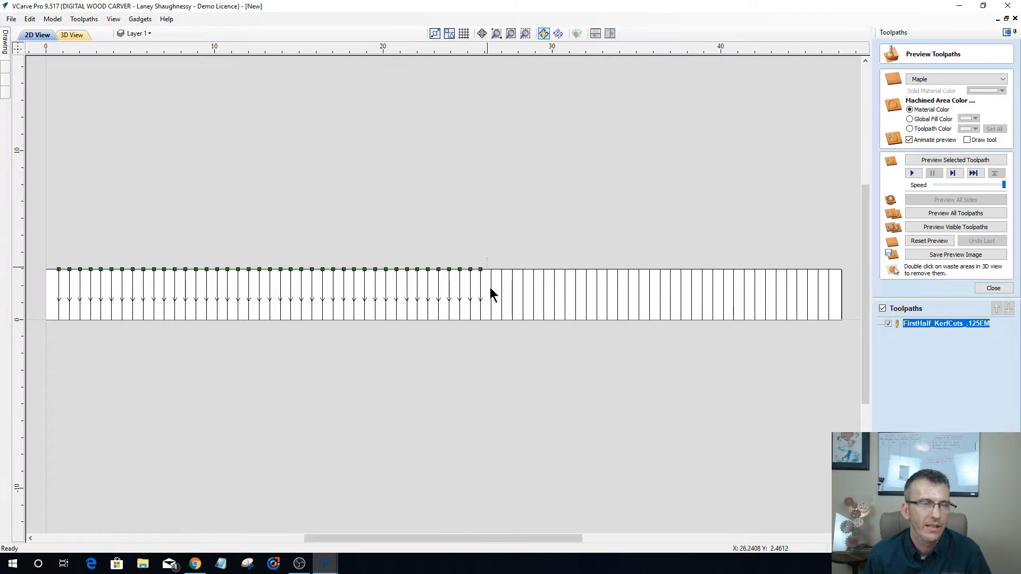
drag(510, 297, 614, 297)
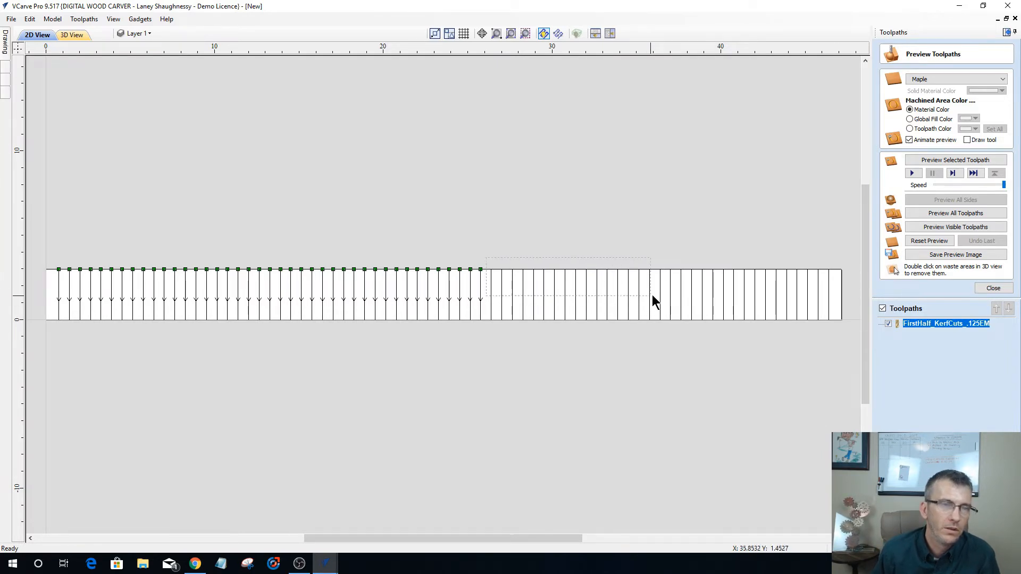
drag(677, 297, 837, 310)
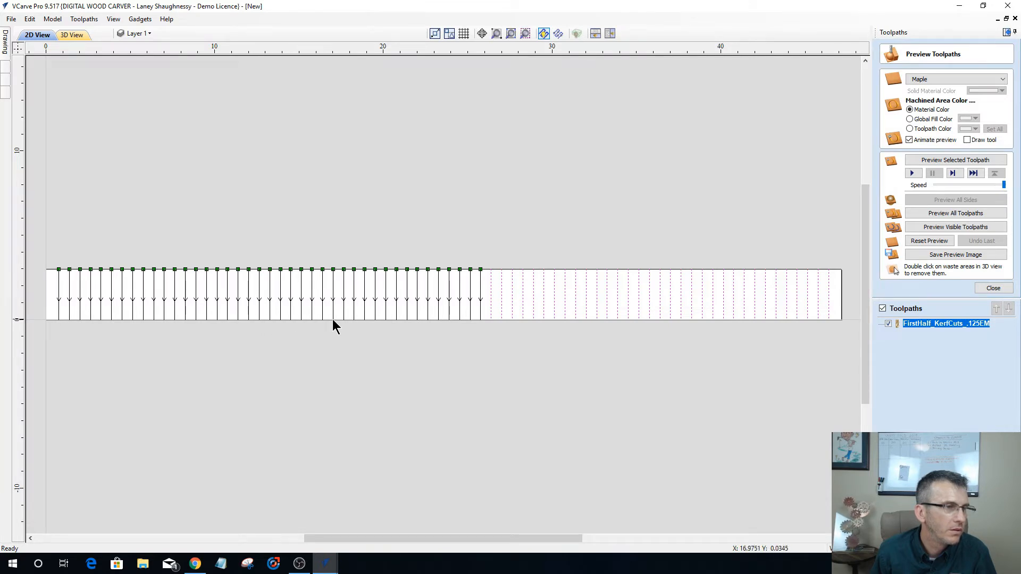
Select the vertical lines in about the first 19 inches of the strip and calculate another profile toolpath with the existing settings.
click(365, 317)
drag(37, 250, 372, 331)
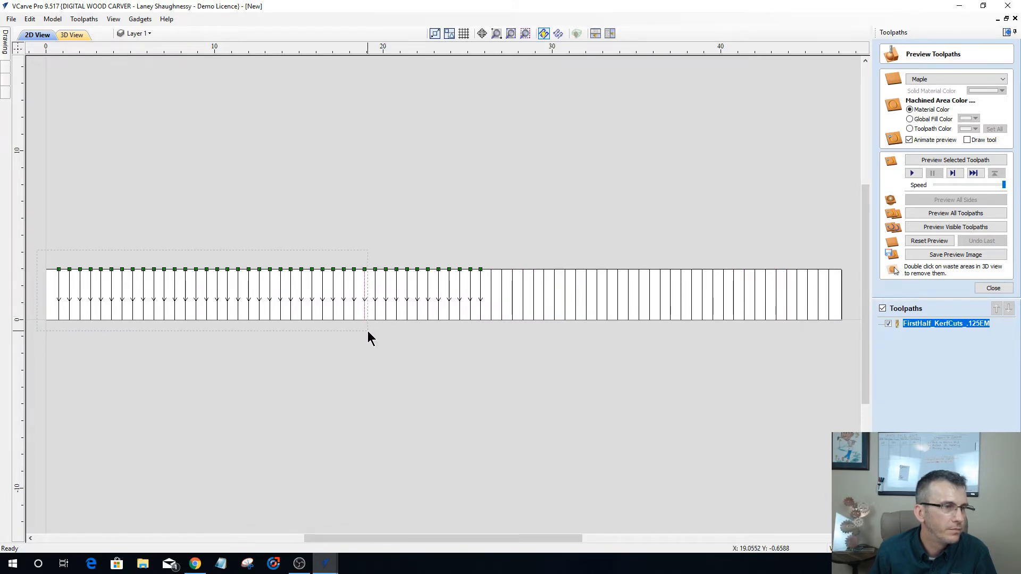
click(993, 287)
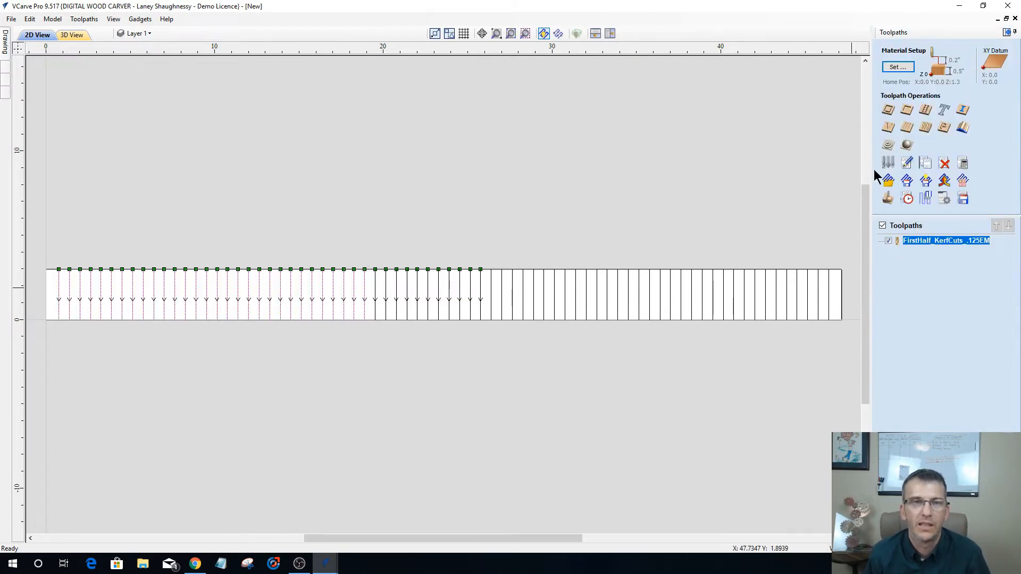
click(888, 111)
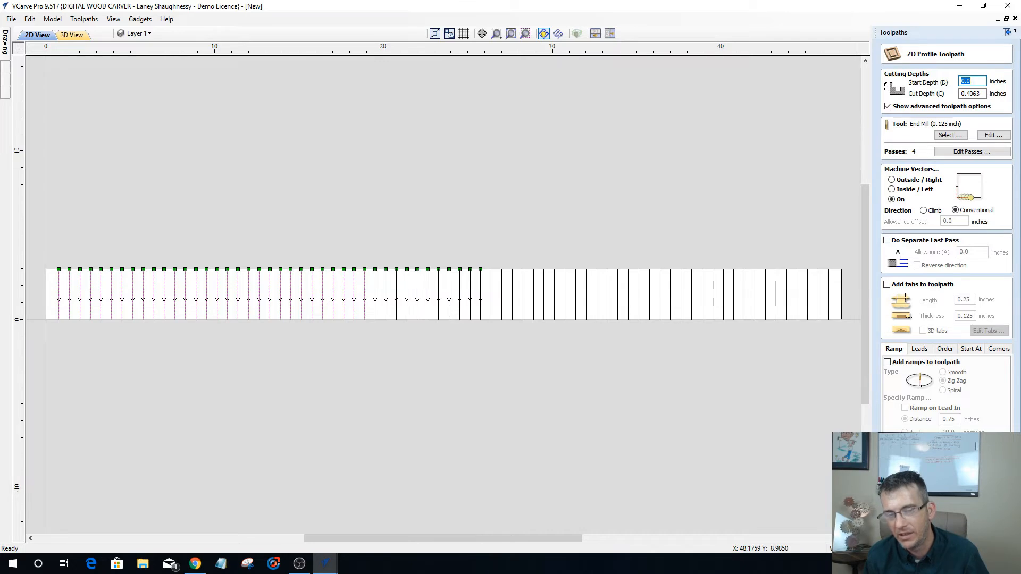
click(908, 523)
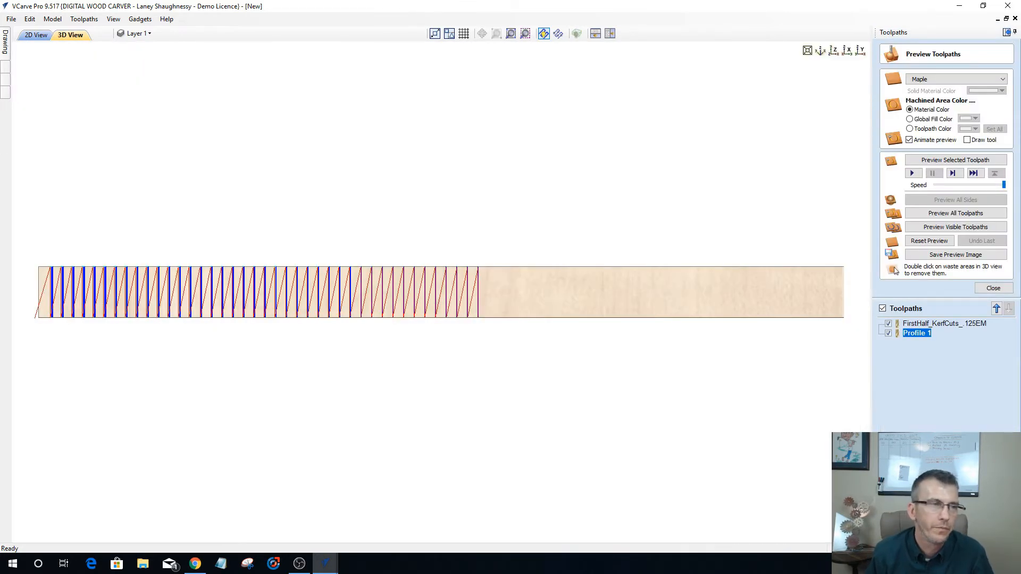
Rename the new profile toolpath as SecondHalf_KerfCuts_.125EM.
right_click(918, 333)
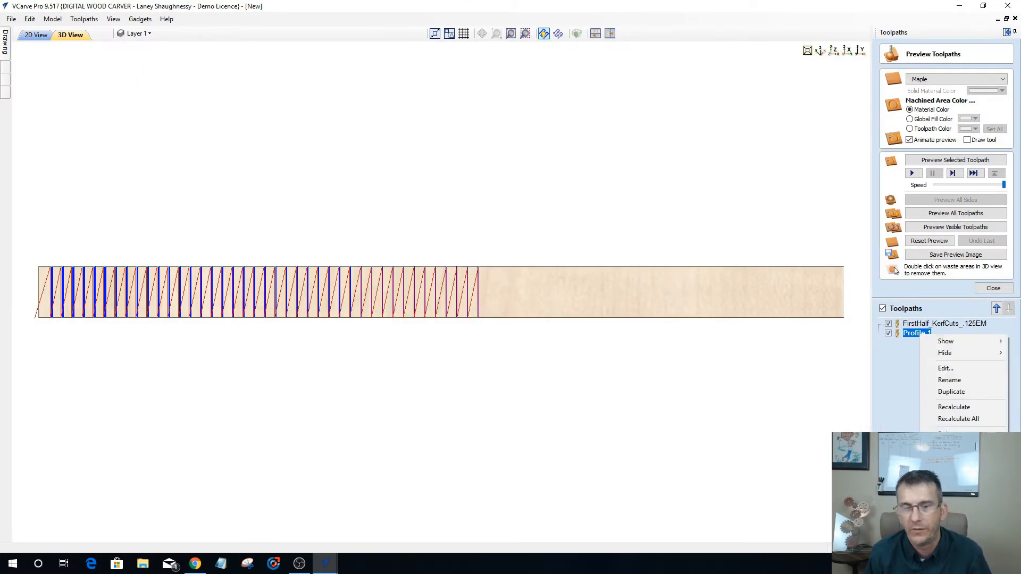
click(949, 380)
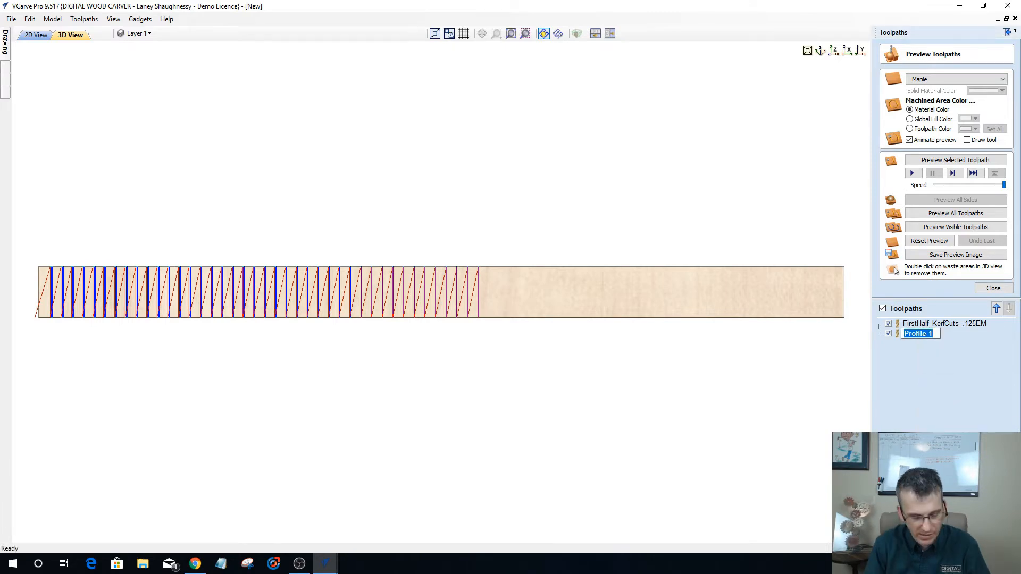
text(Second)
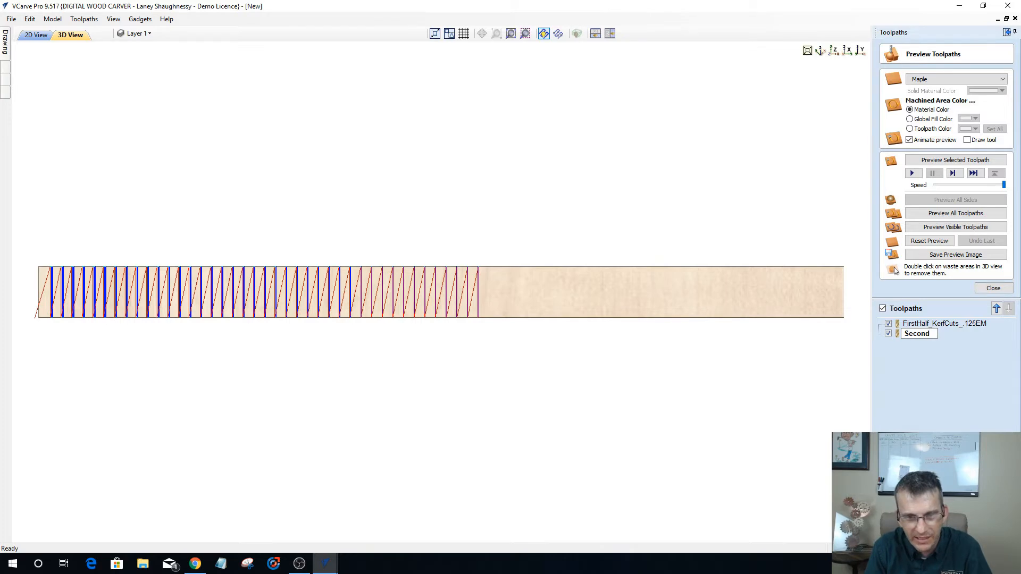
text(Half)
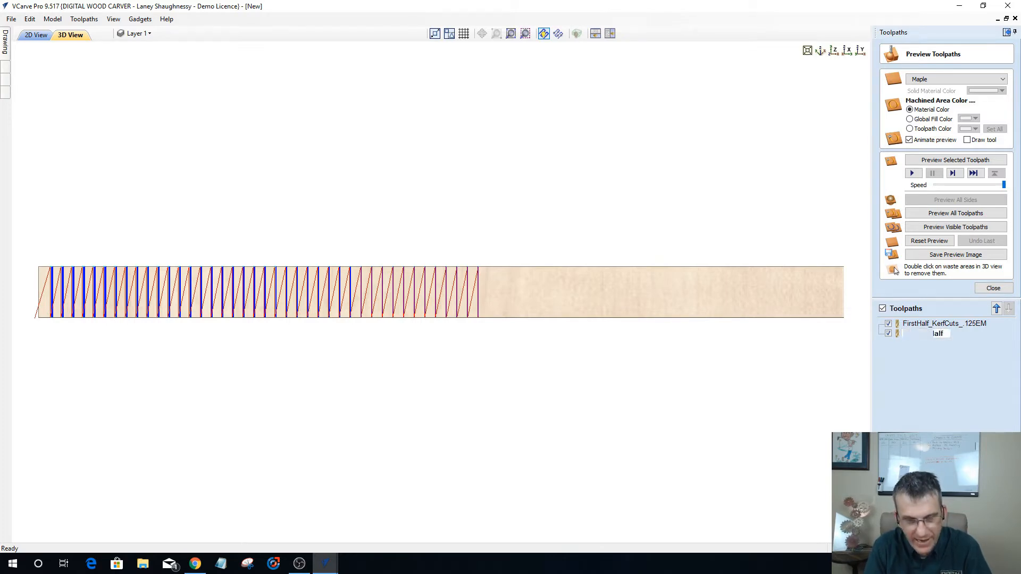
text(_Ker)
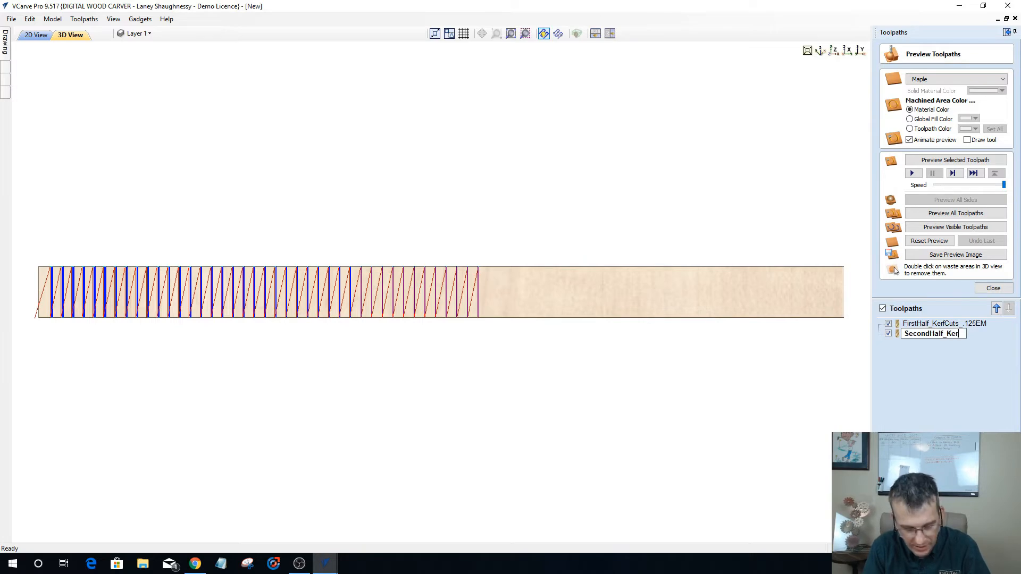
text(f_)
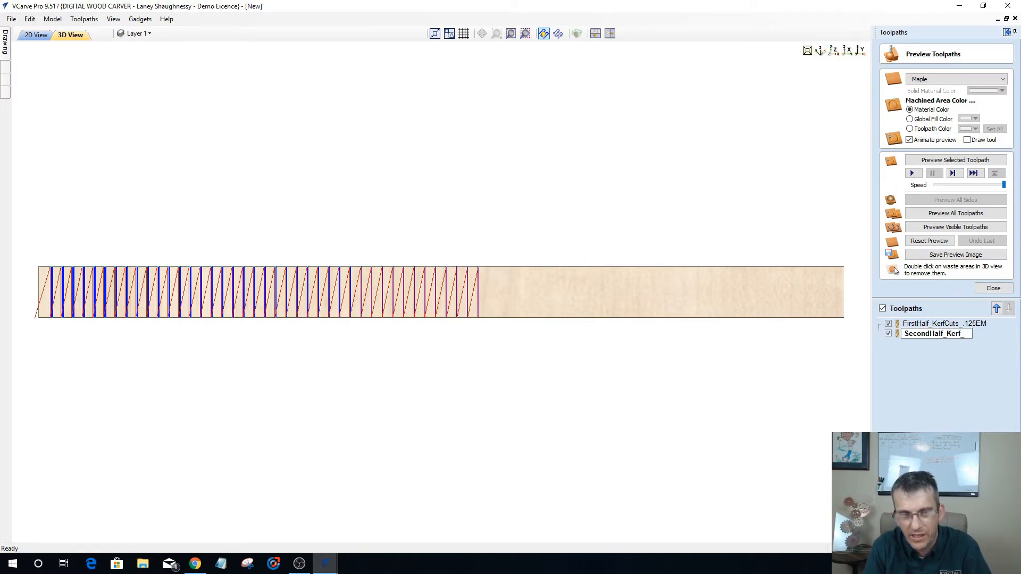
text(.)
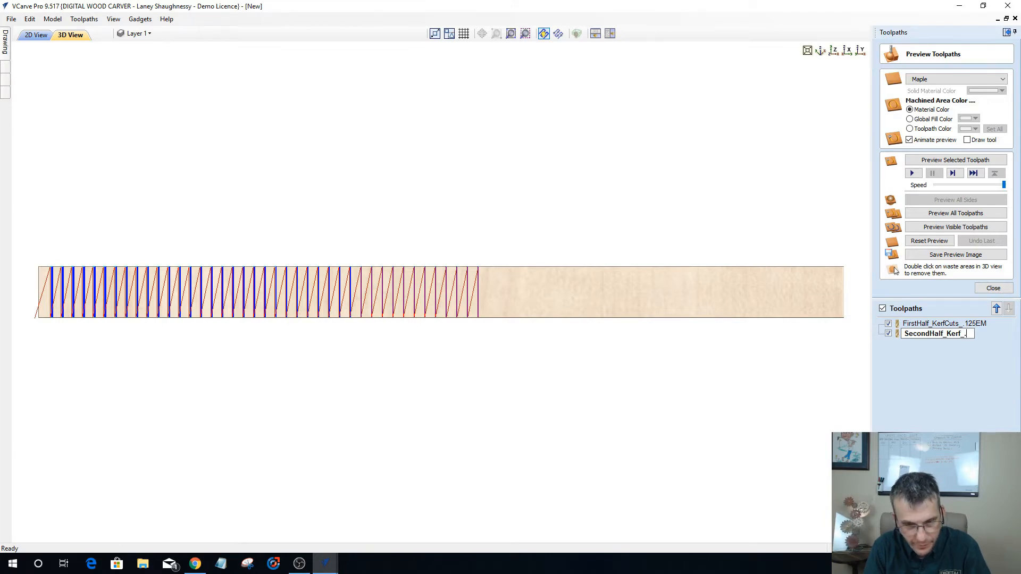
key(BackSpace)
key(BackSpace)
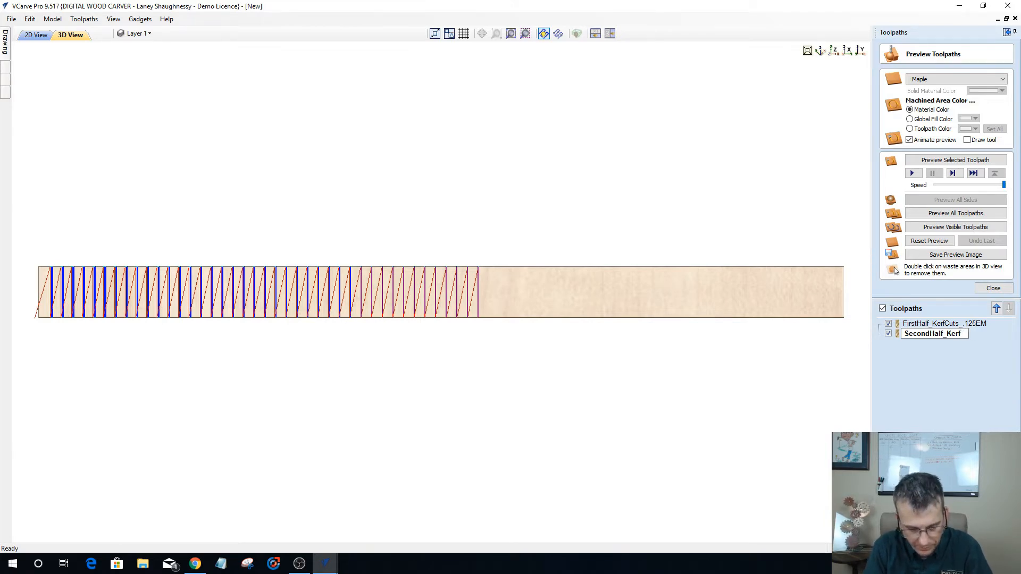
text(Cuts)
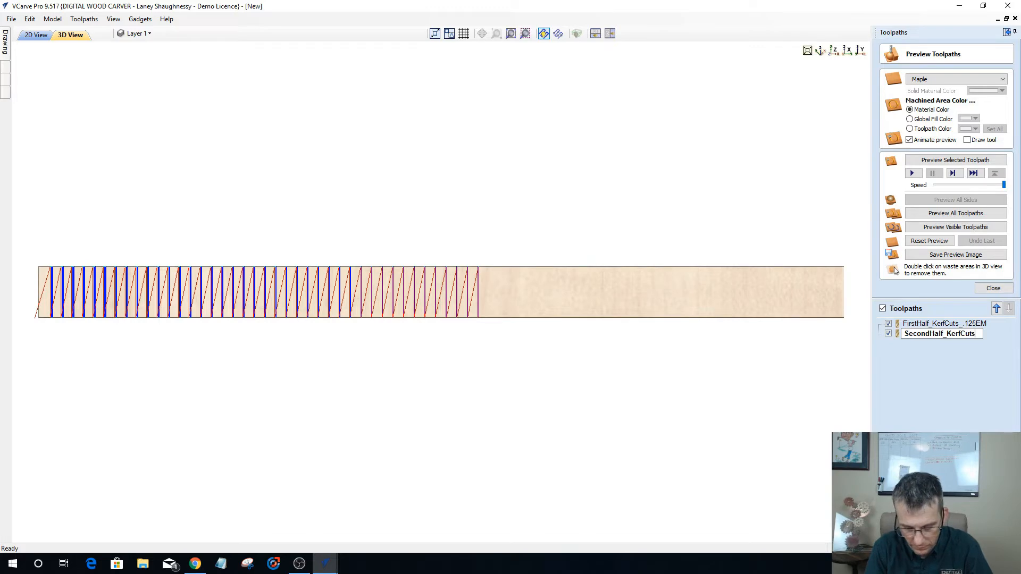
text(_.12)
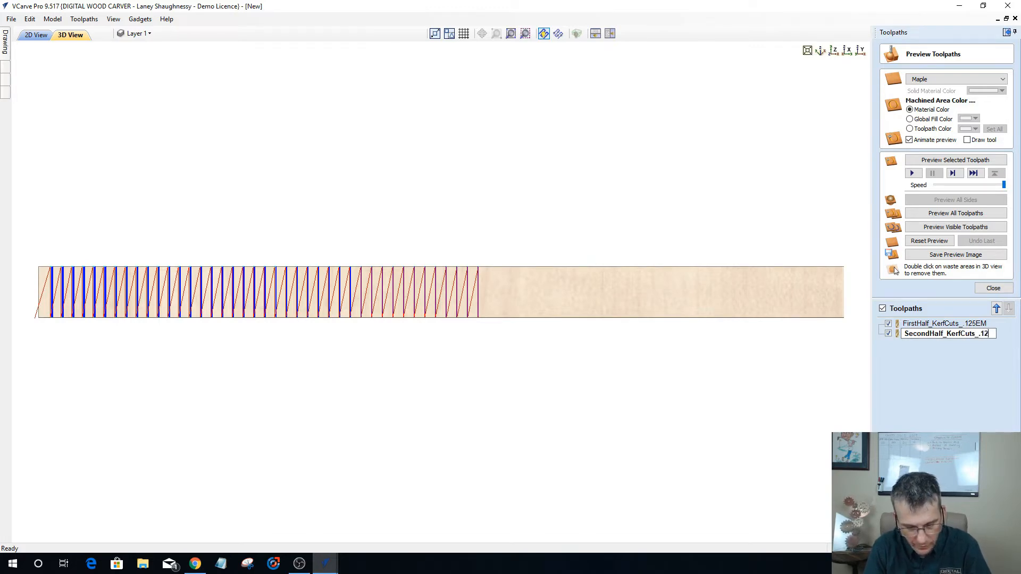
text(5EM)
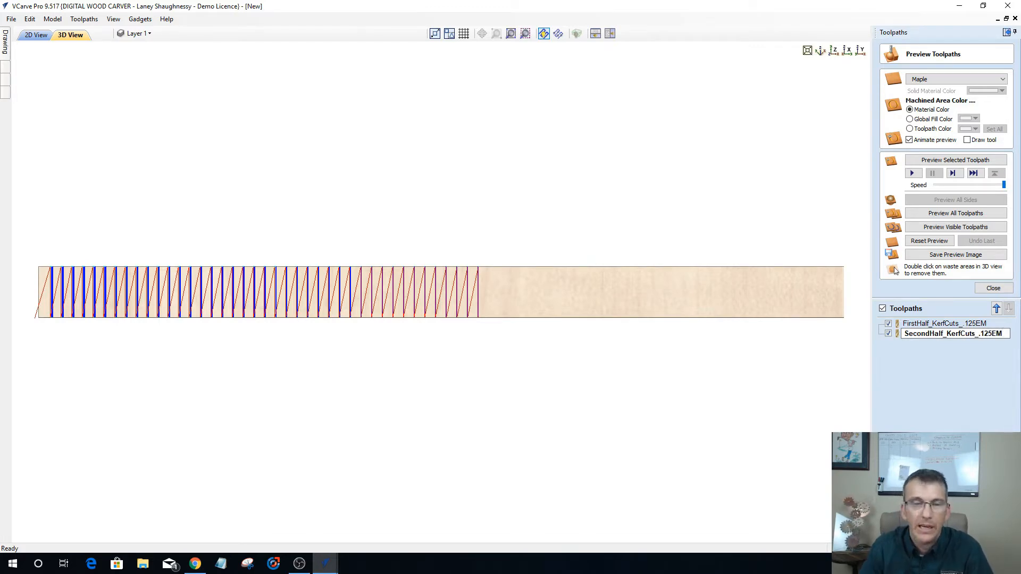
key(Return)
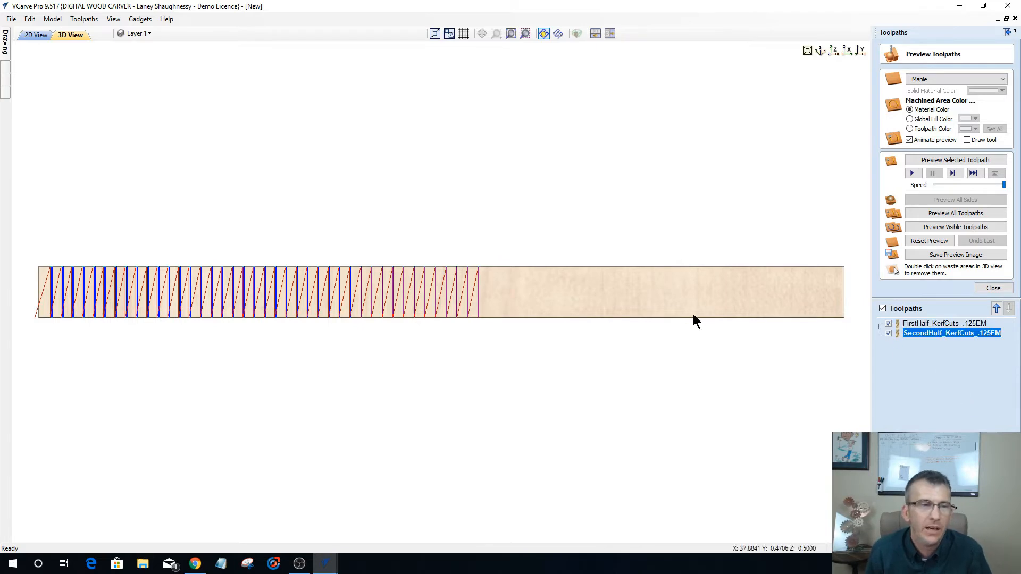
scroll(592, 285, down, 3)
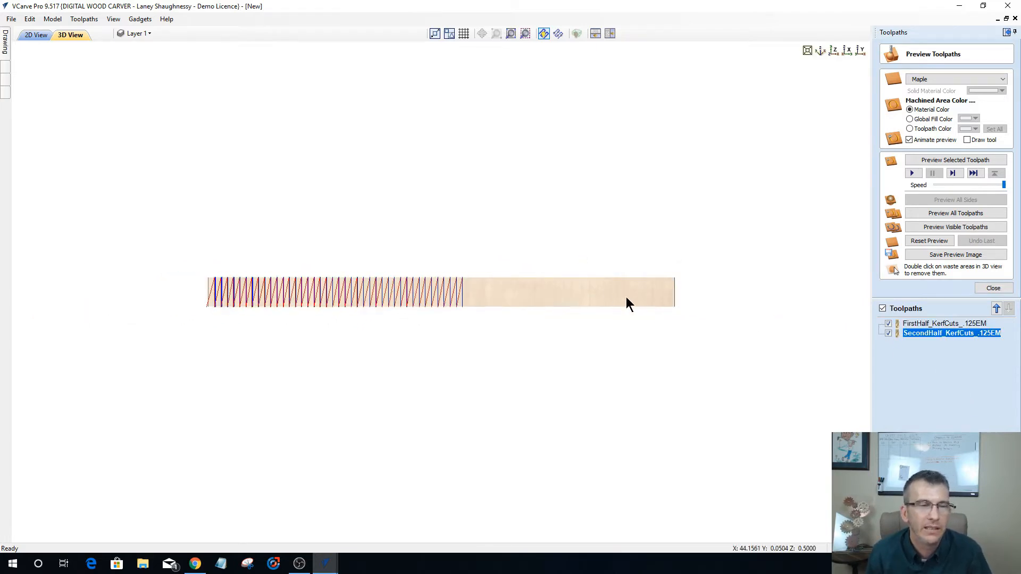
scroll(585, 292, up, 5)
scroll(588, 295, down, 2)
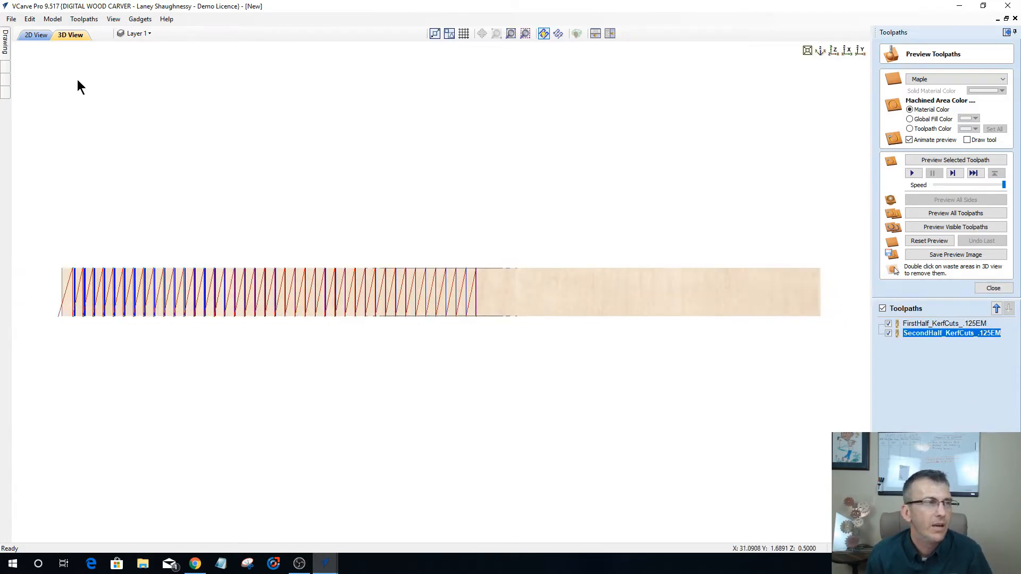
Select all the kerf lines in the 2D view and calculate a profile toolpath named ForVisualOnly with the existing cutting settings.
click(37, 35)
scroll(407, 215, down, 2)
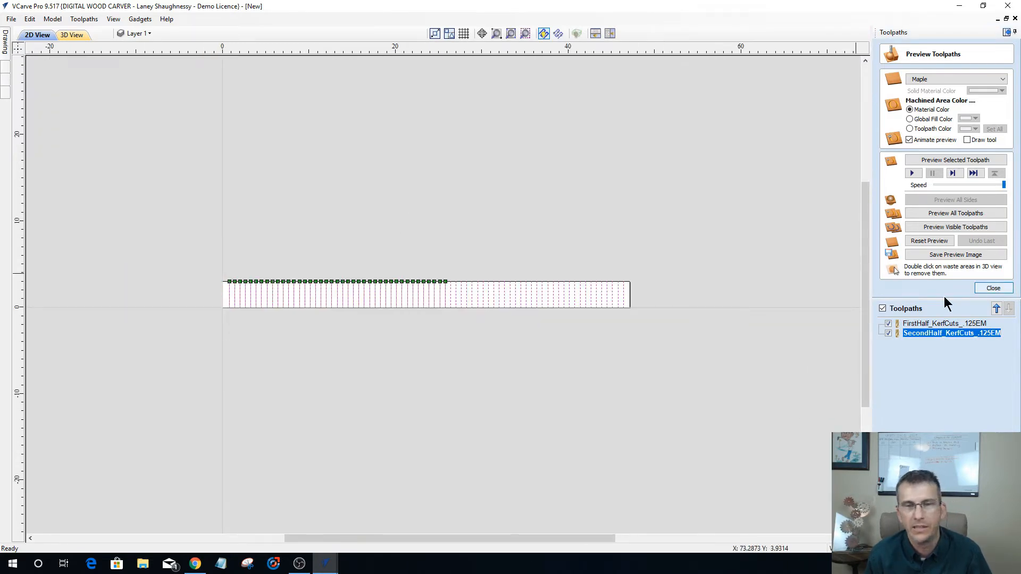
click(980, 289)
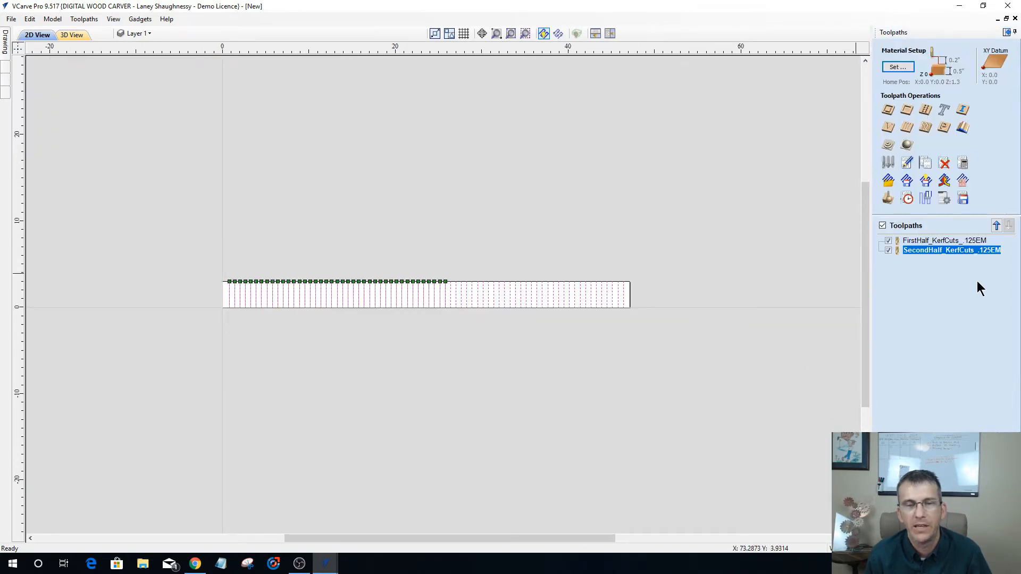
click(888, 110)
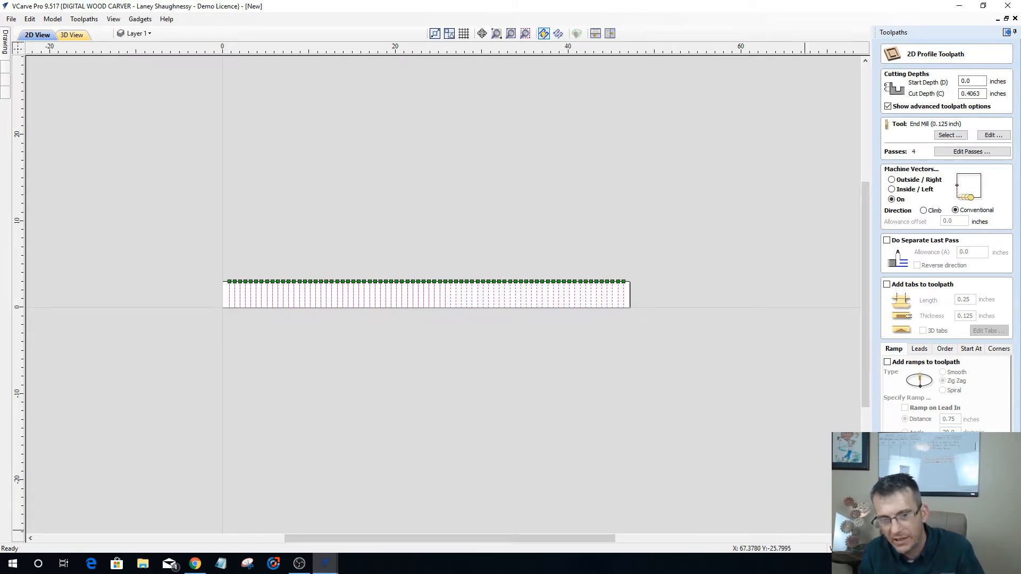
click(915, 533)
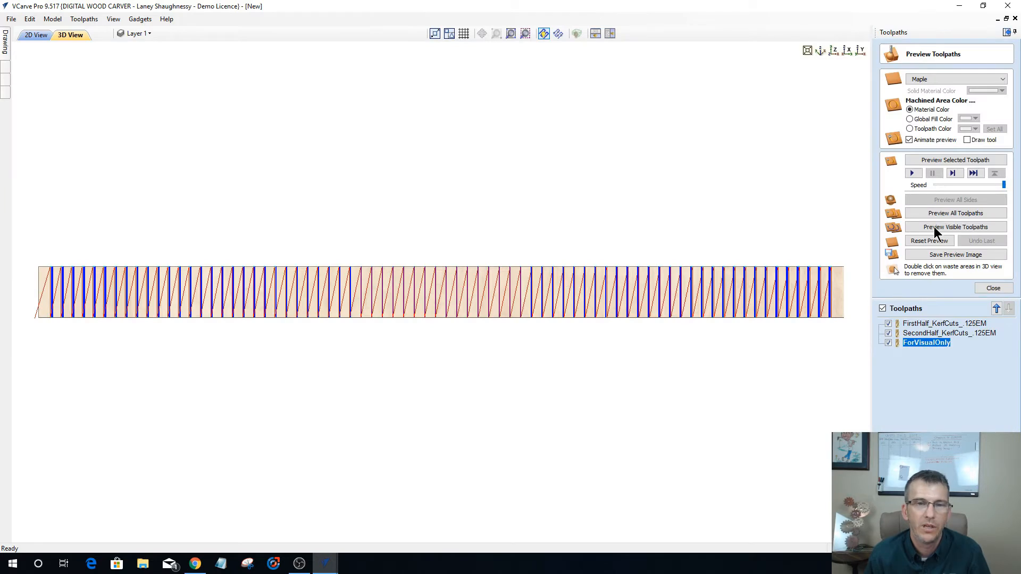
Reset the preview, simulate the ForVisualOnly toolpath, and examine the kerf cuts along the strip in 3D.
click(930, 241)
click(946, 159)
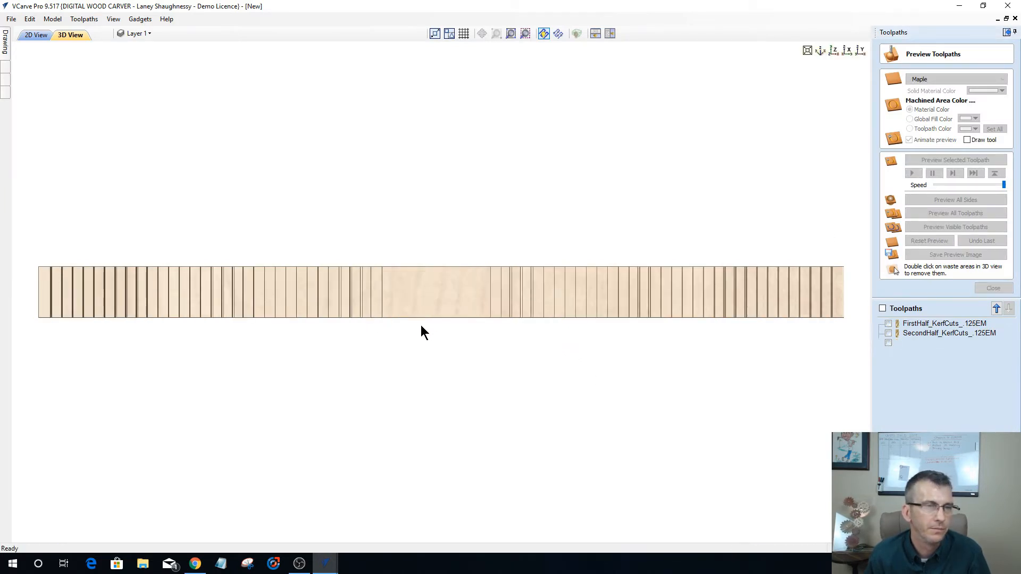
drag(429, 291, 448, 229)
scroll(387, 311, up, 5)
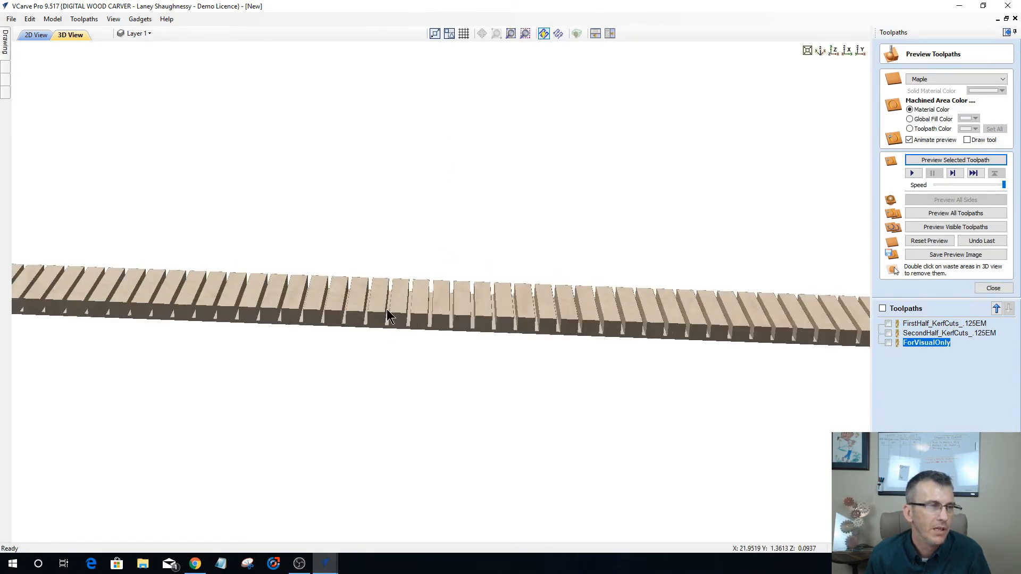
scroll(387, 311, up, 3)
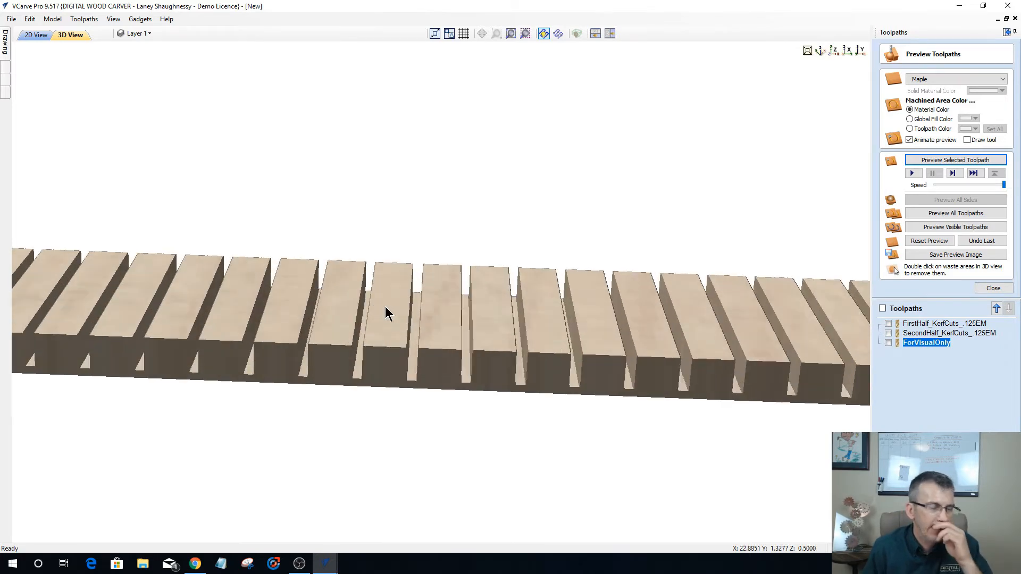
scroll(394, 290, down, 6)
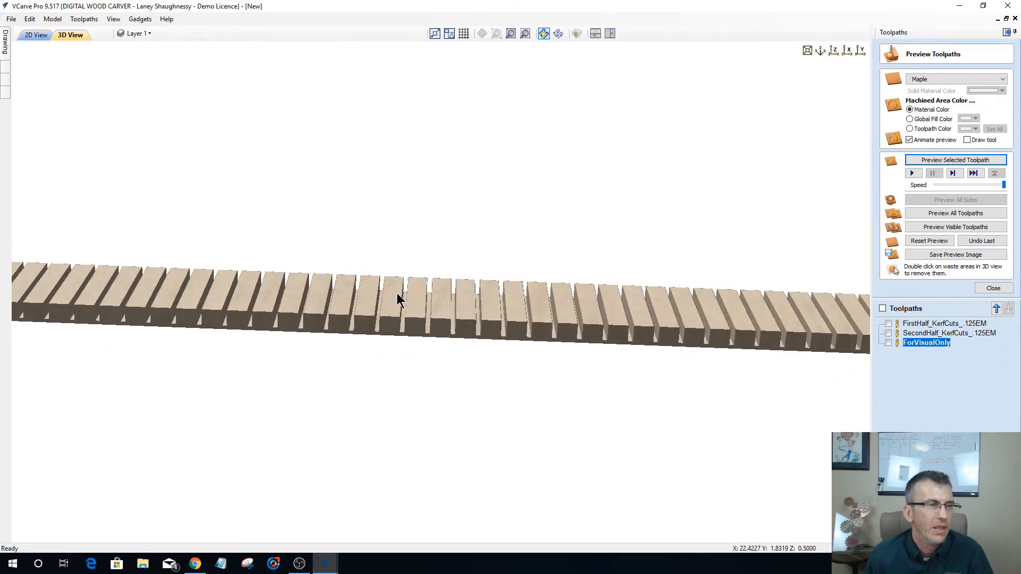
scroll(398, 297, down, 5)
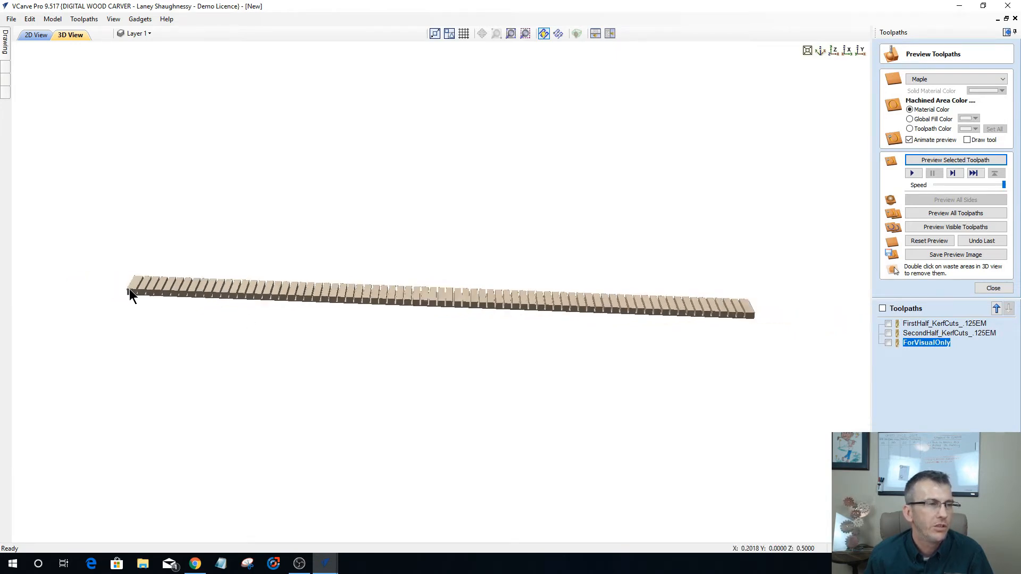
mouse_move(129, 289)
mouse_down()
mouse_move(180, 256)
mouse_move(115, 280)
mouse_up()
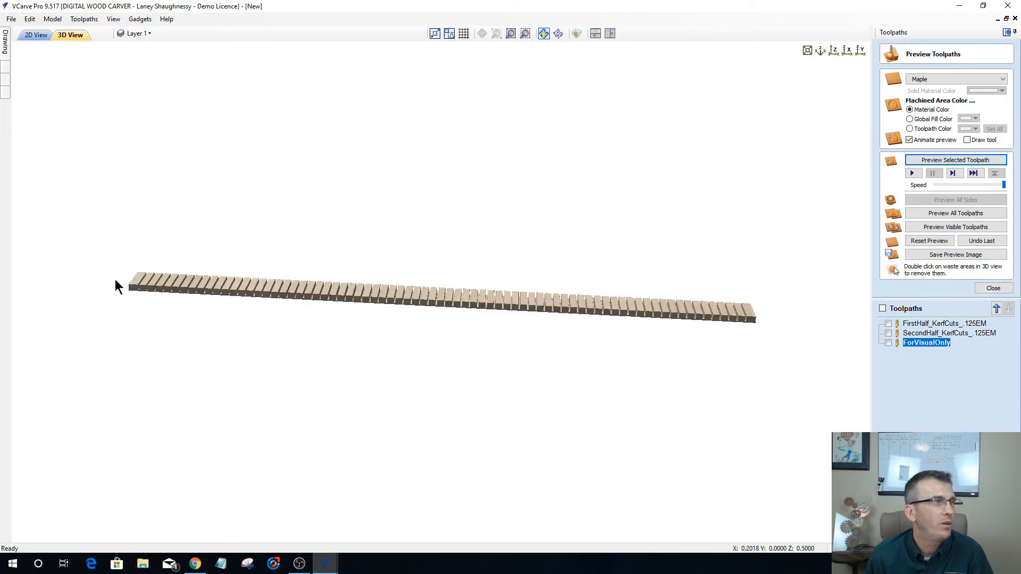
click(96, 25)
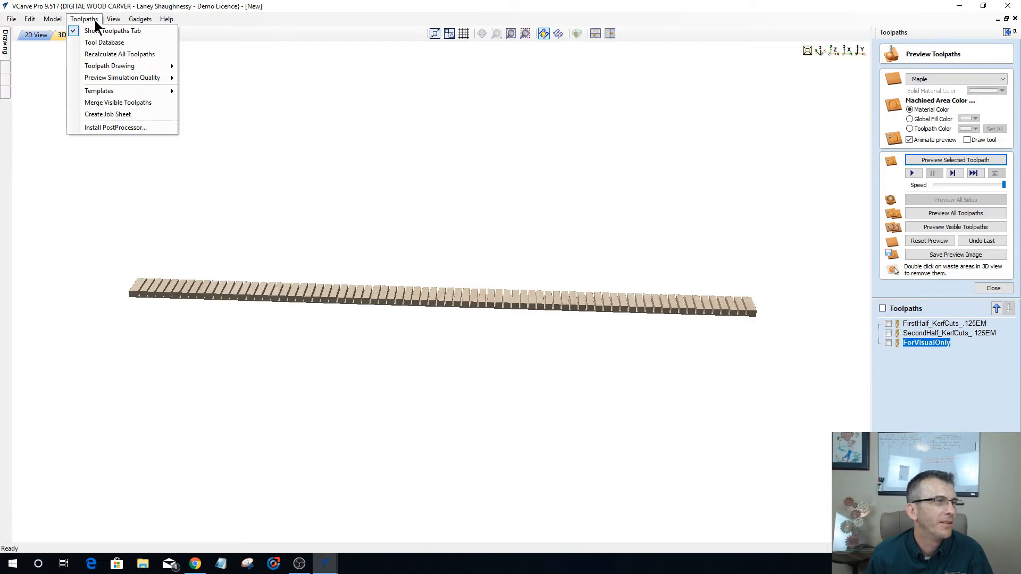
mouse_move(113, 20)
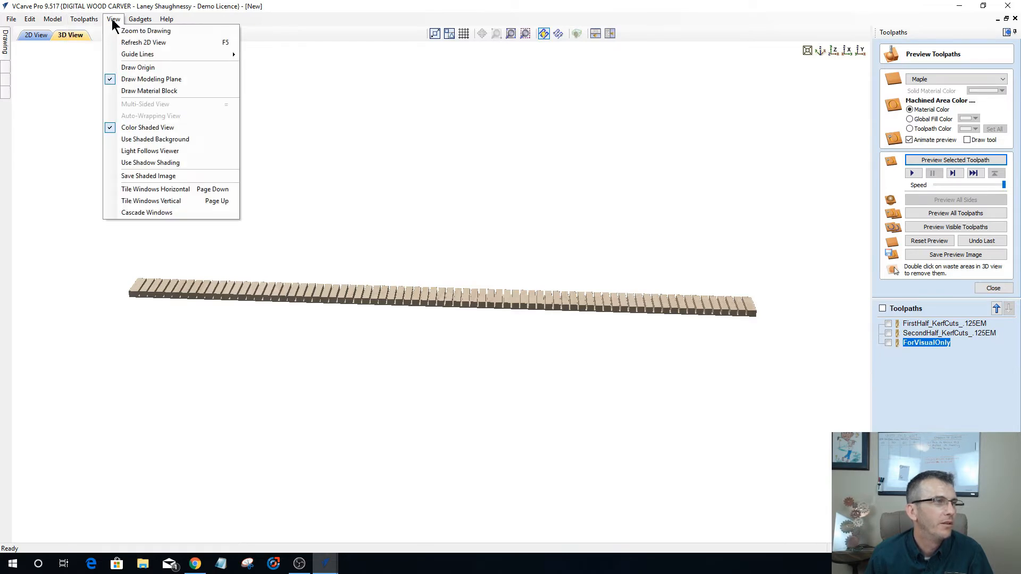
mouse_move(116, 69)
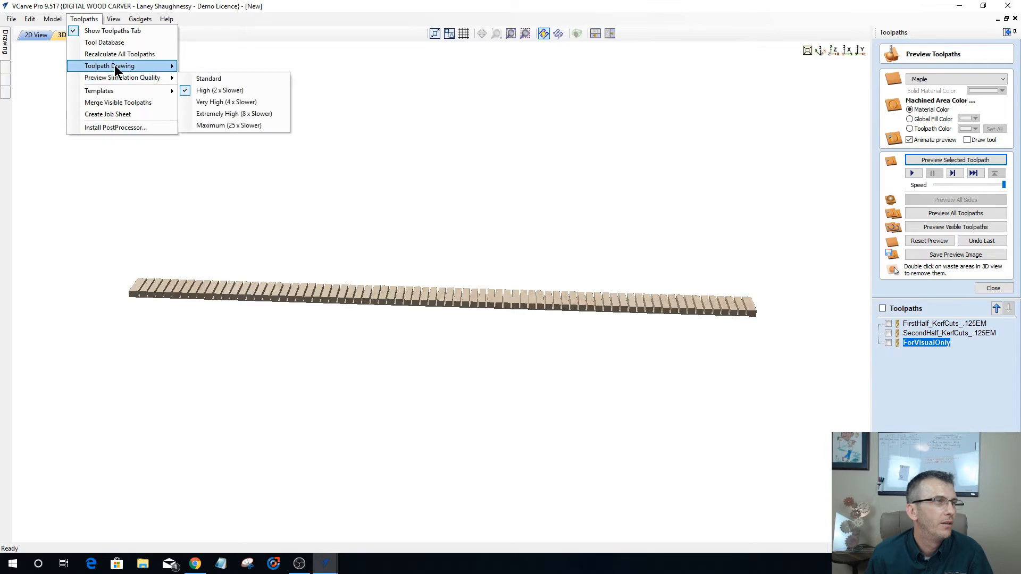
mouse_move(151, 71)
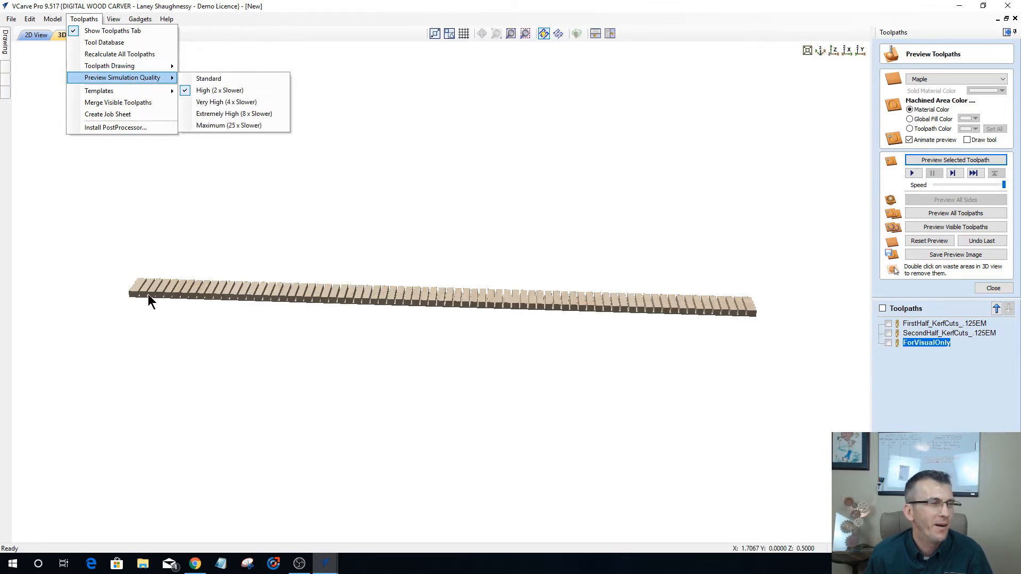
click(750, 308)
drag(179, 286, 524, 260)
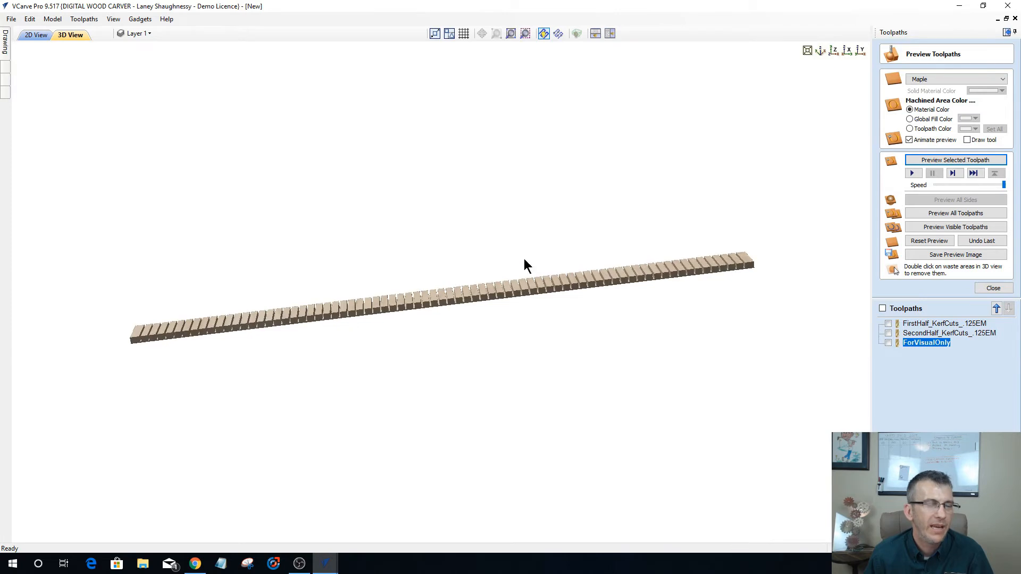
drag(593, 292, 472, 291)
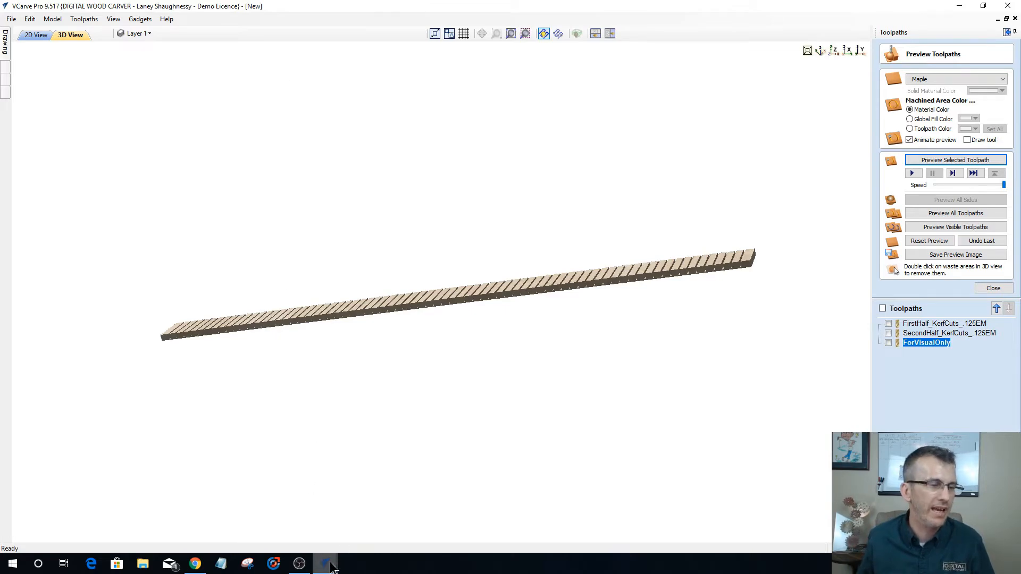
Switch to the Wall Lamp file, examine its round plate in 3D, and return through its 2D view to the kerf strip file.
mouse_move(326, 568)
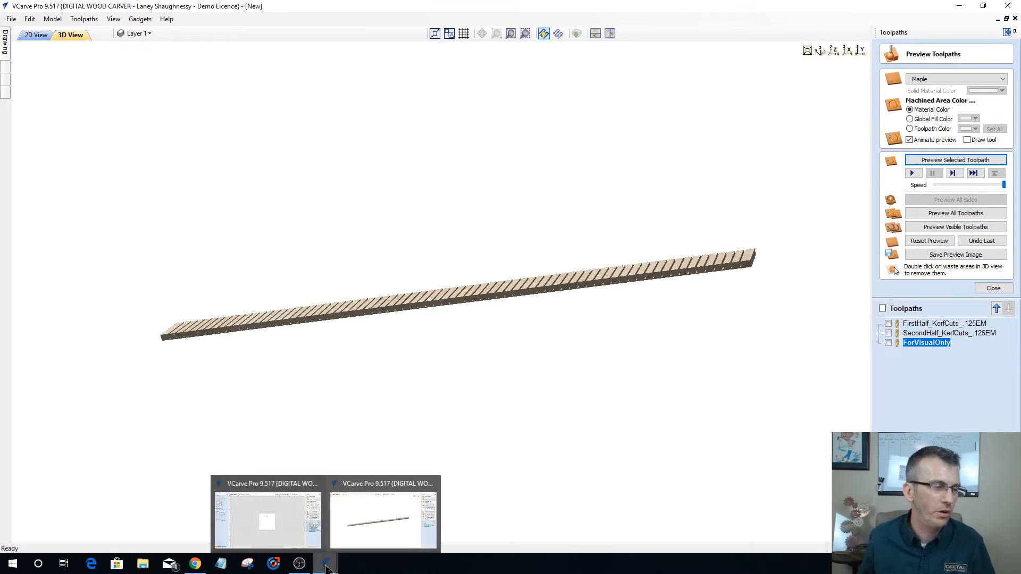
click(262, 520)
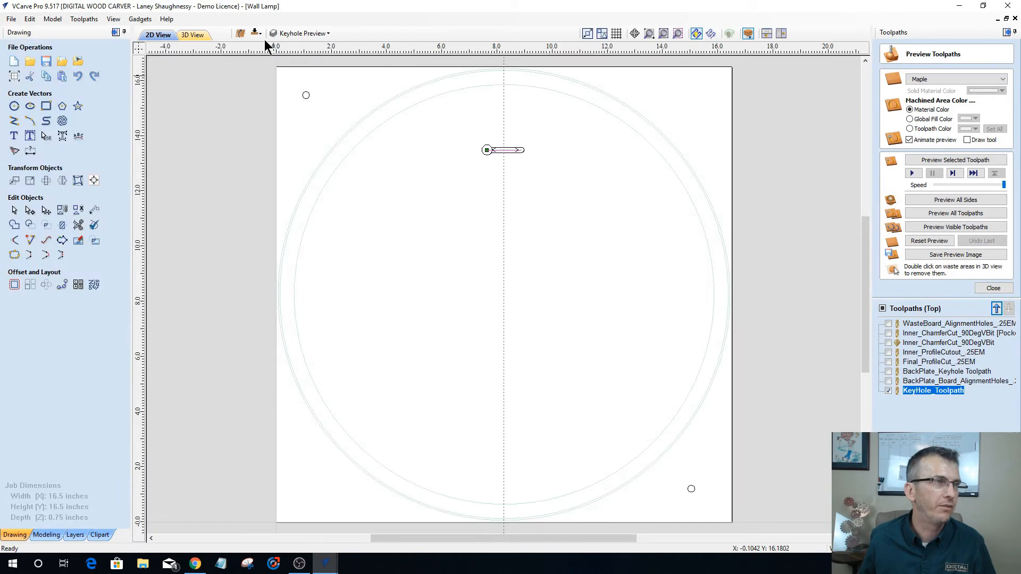
click(194, 35)
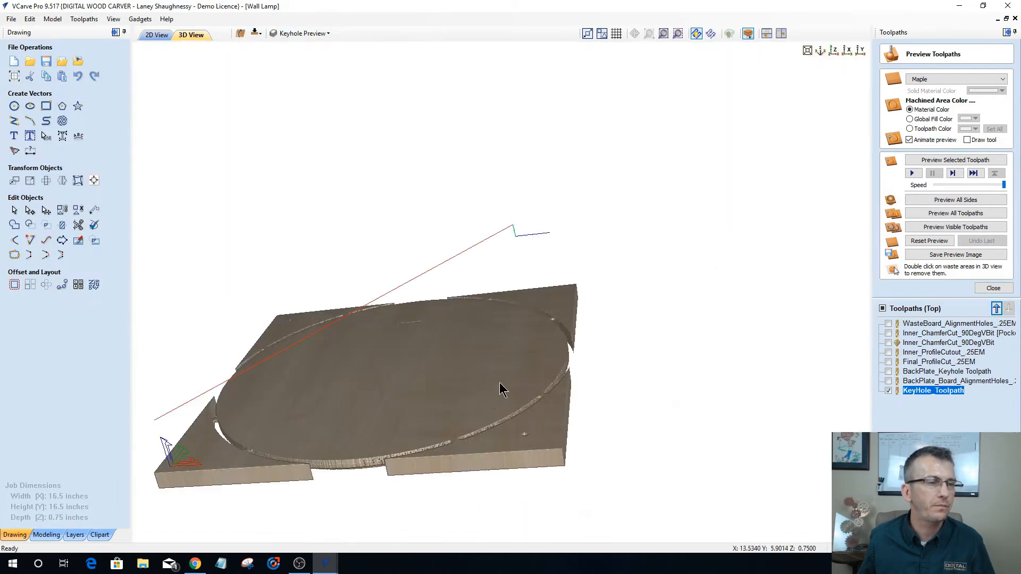
drag(382, 379, 380, 322)
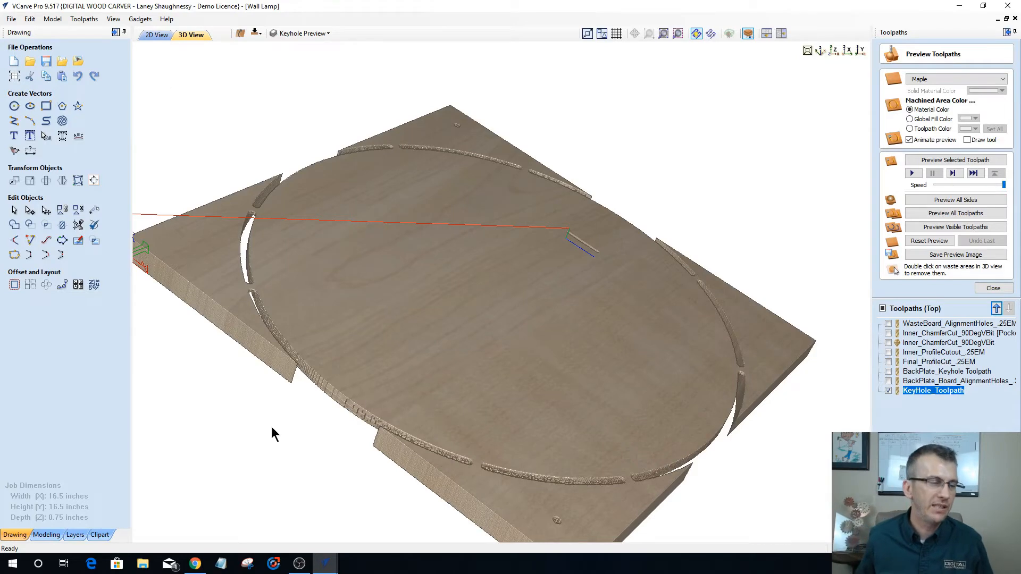
click(151, 36)
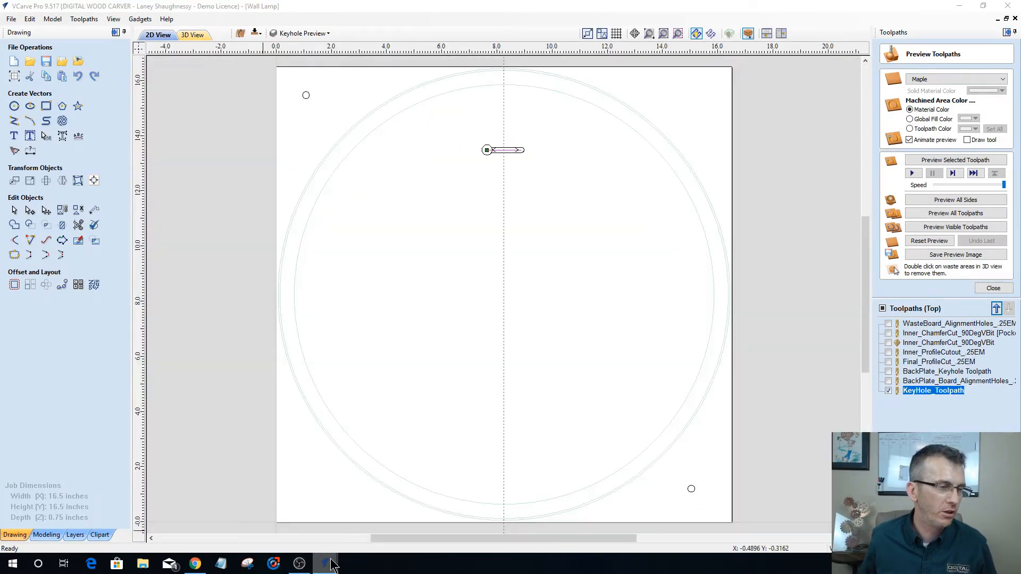
mouse_move(328, 565)
click(383, 516)
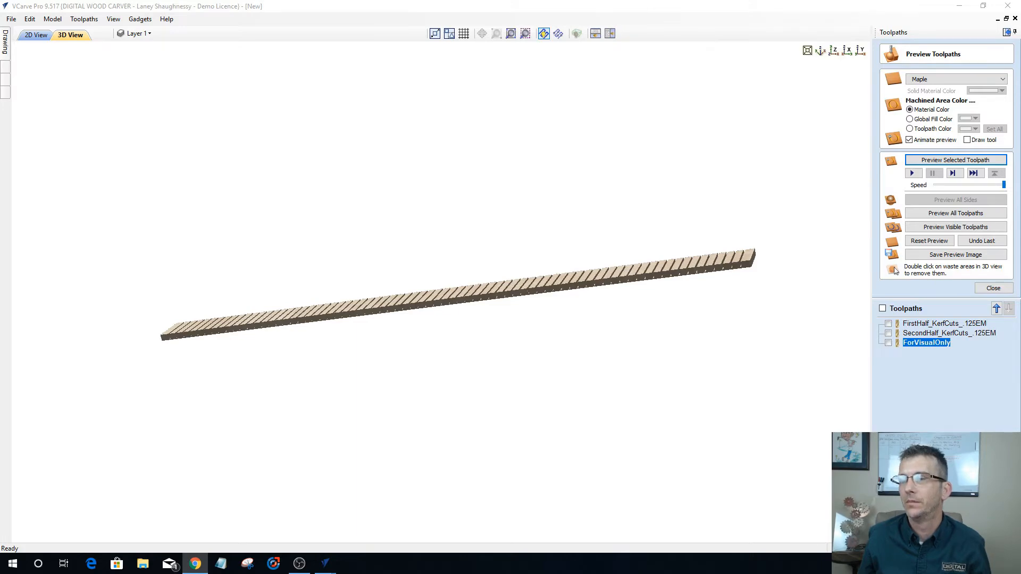
Switch to Chrome and examine the kerf bending plywood images, including the glue-up, CNC kerf-bending and kerf spacing pictures, and put the browser away.
drag(722, 69, 420, 1)
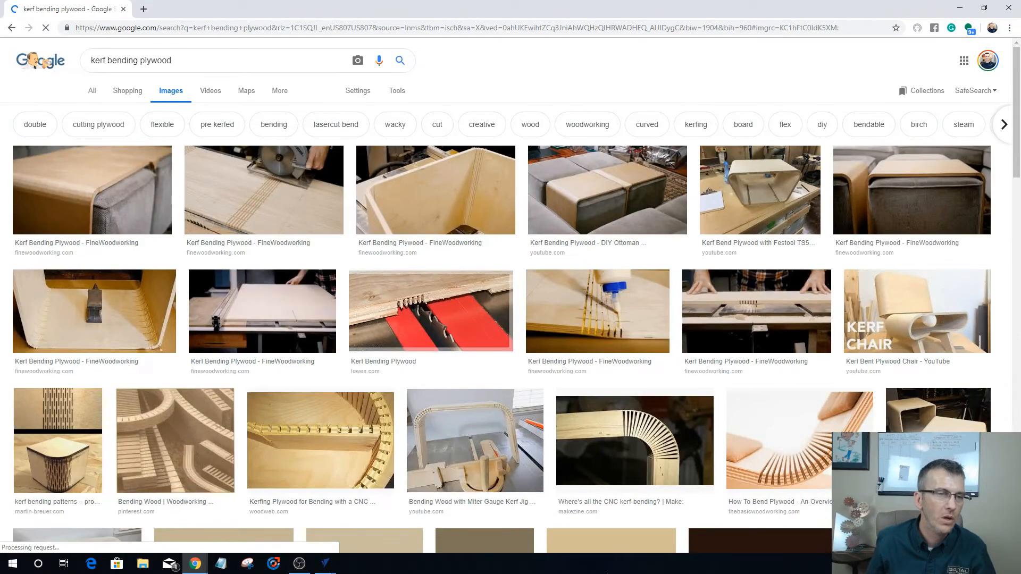
scroll(630, 508, down, 3)
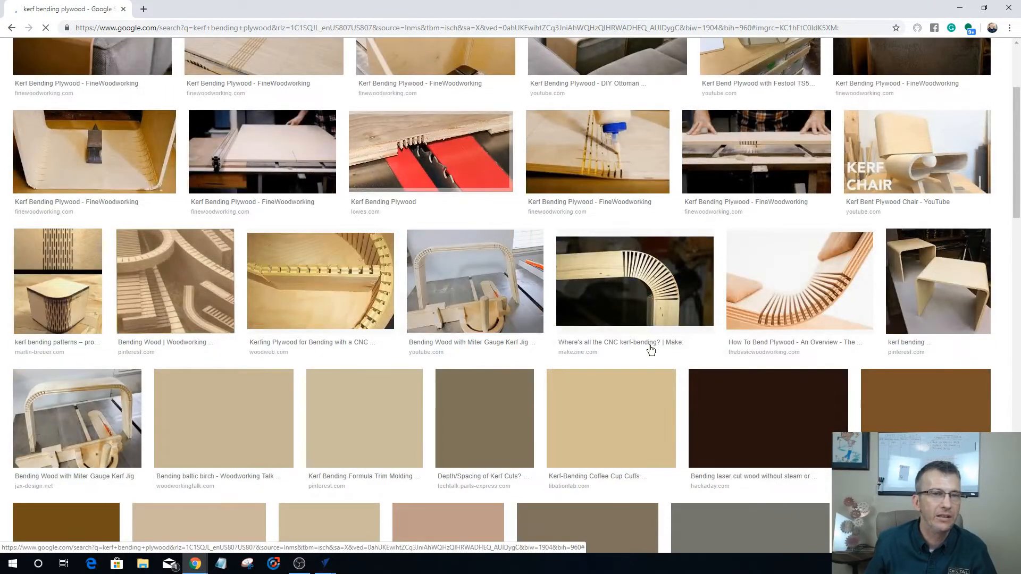
click(622, 278)
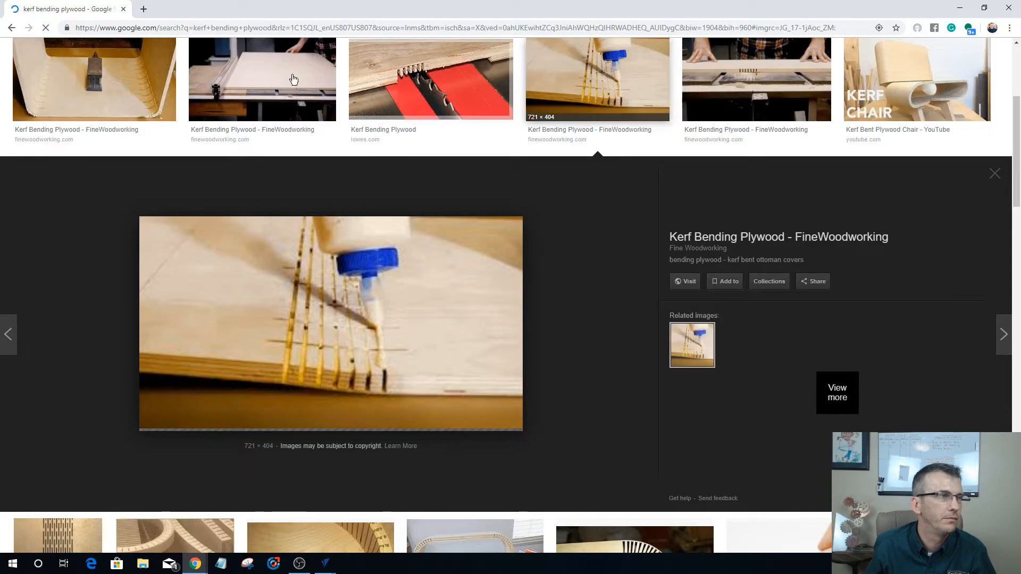
click(997, 178)
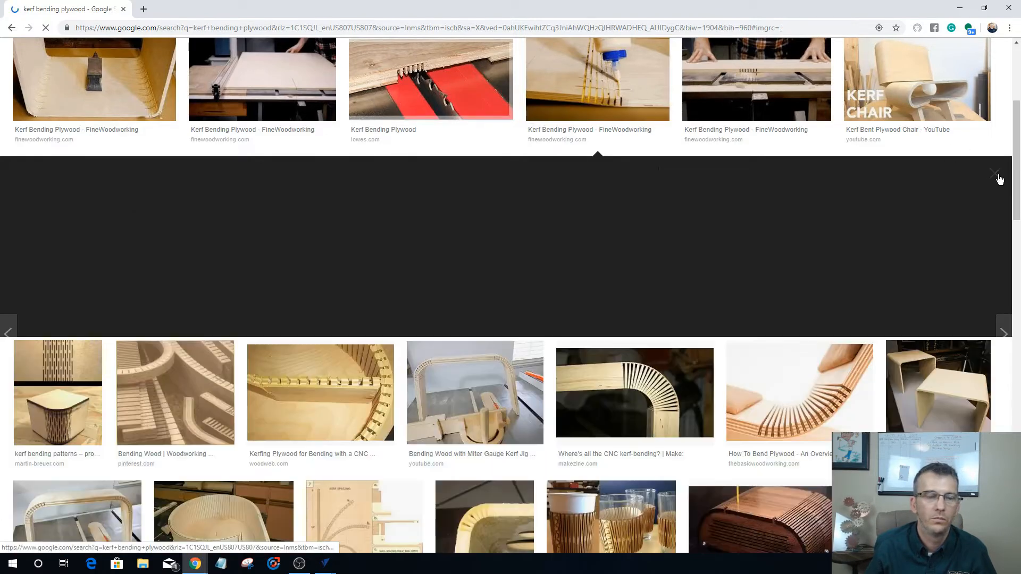
click(613, 398)
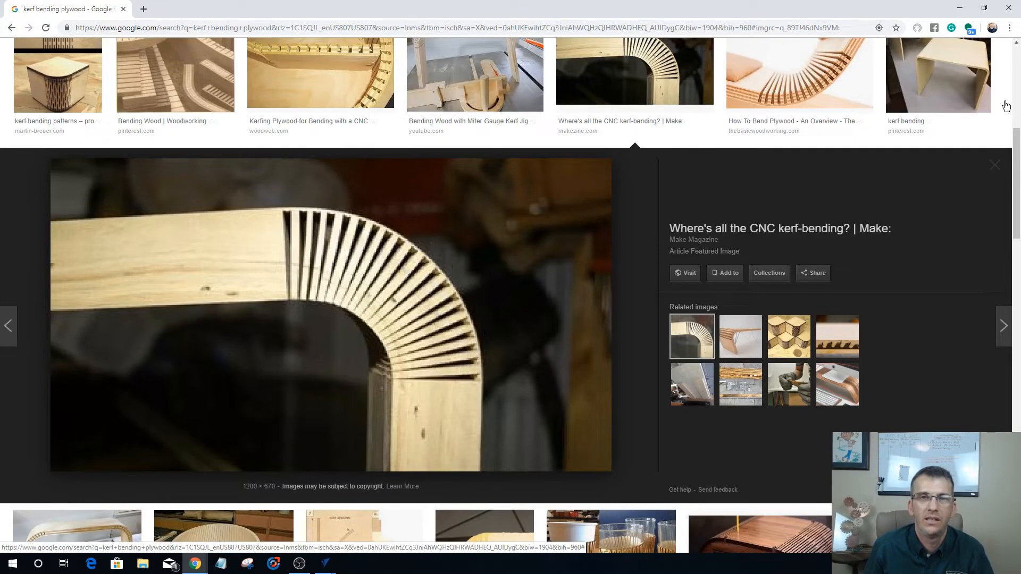
click(1000, 167)
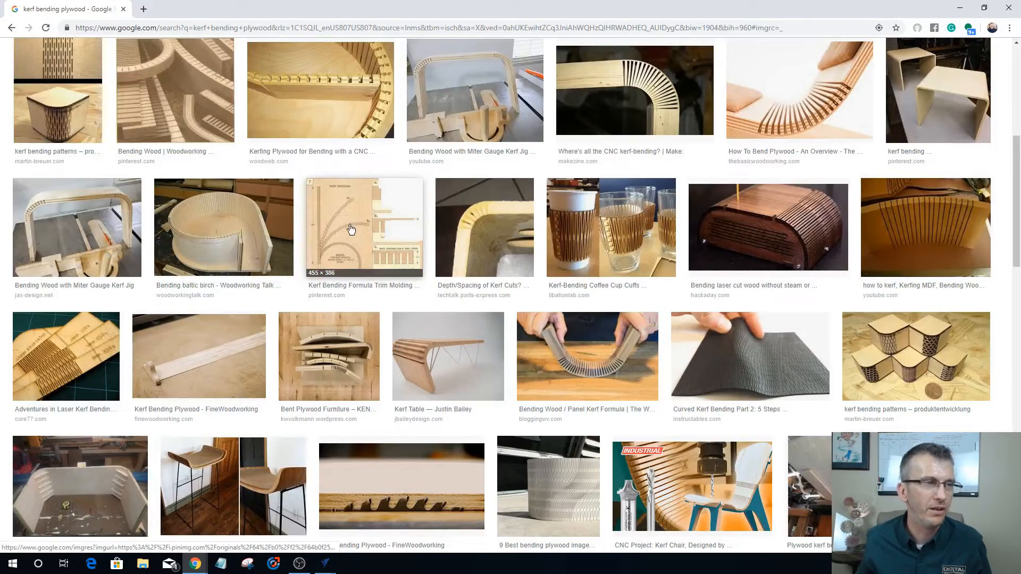
click(363, 238)
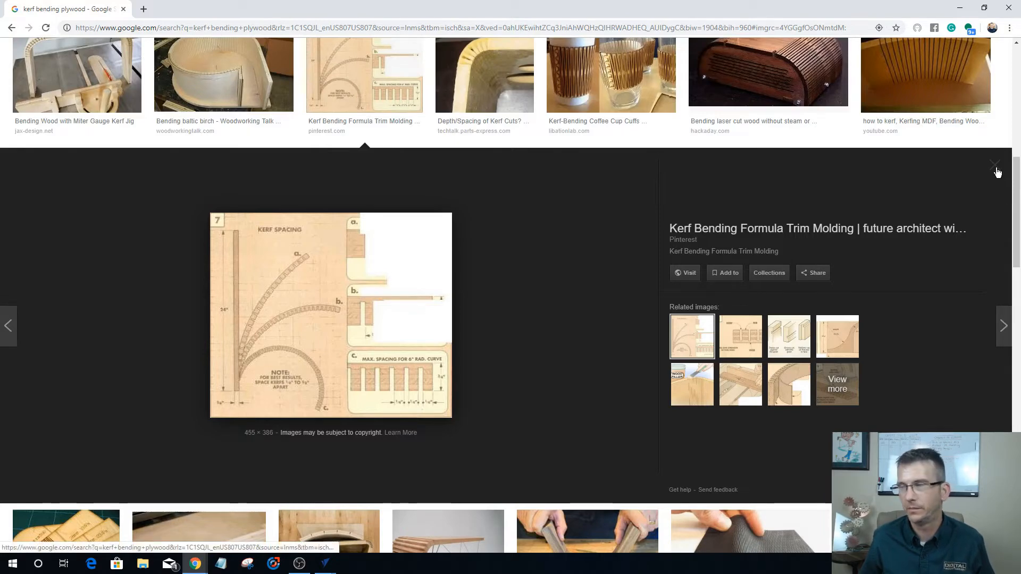
click(960, 8)
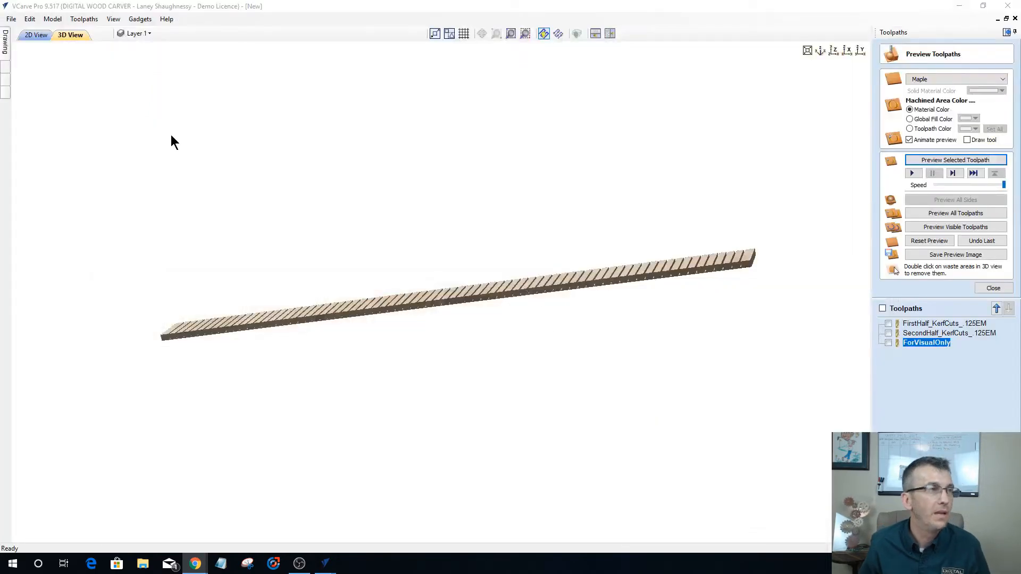
Return to the 2D view and save the strip drawing as KerfBoard in the DWC Sign folder.
click(32, 35)
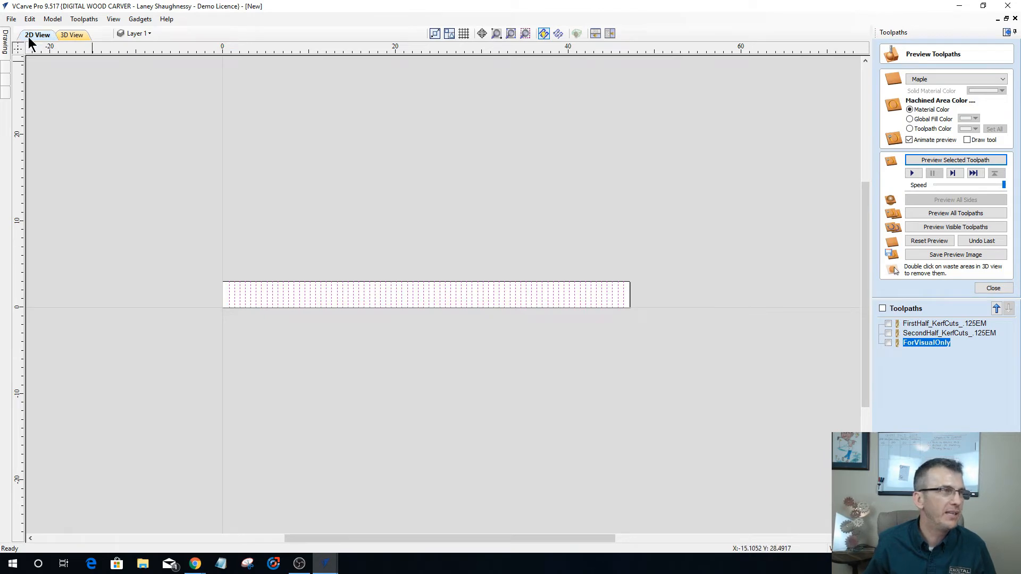
click(7, 15)
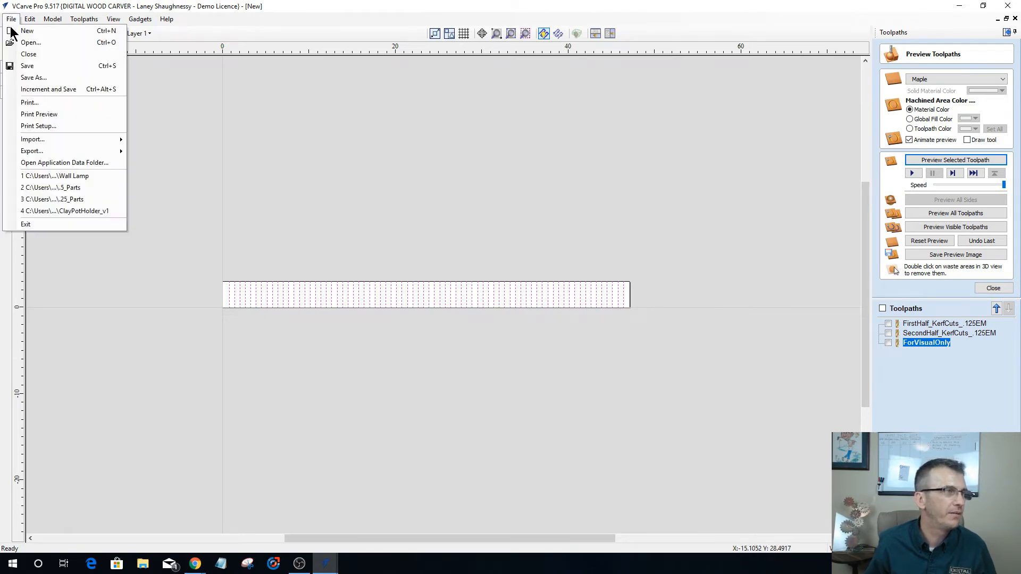
click(21, 78)
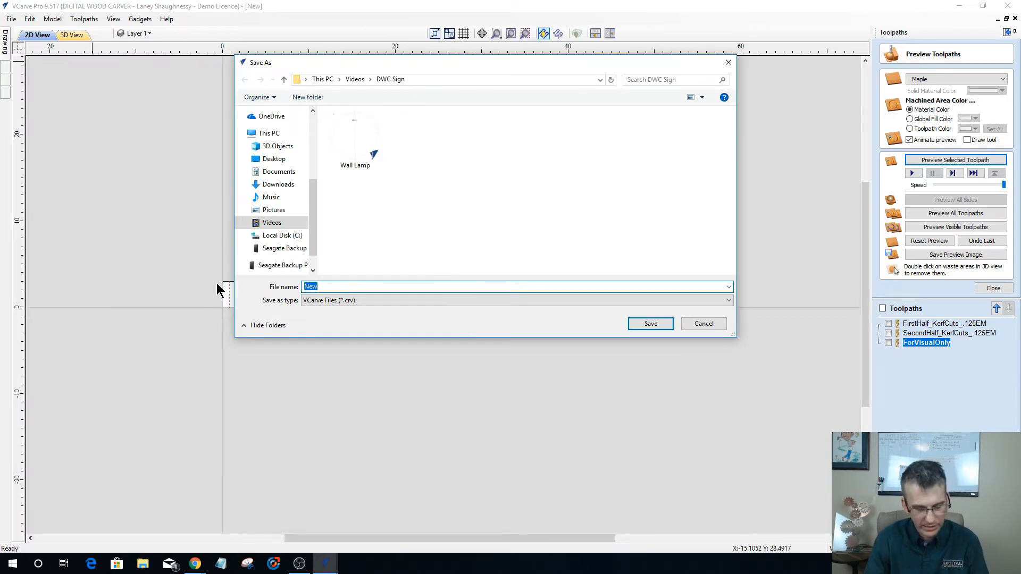
text(KerfBoard)
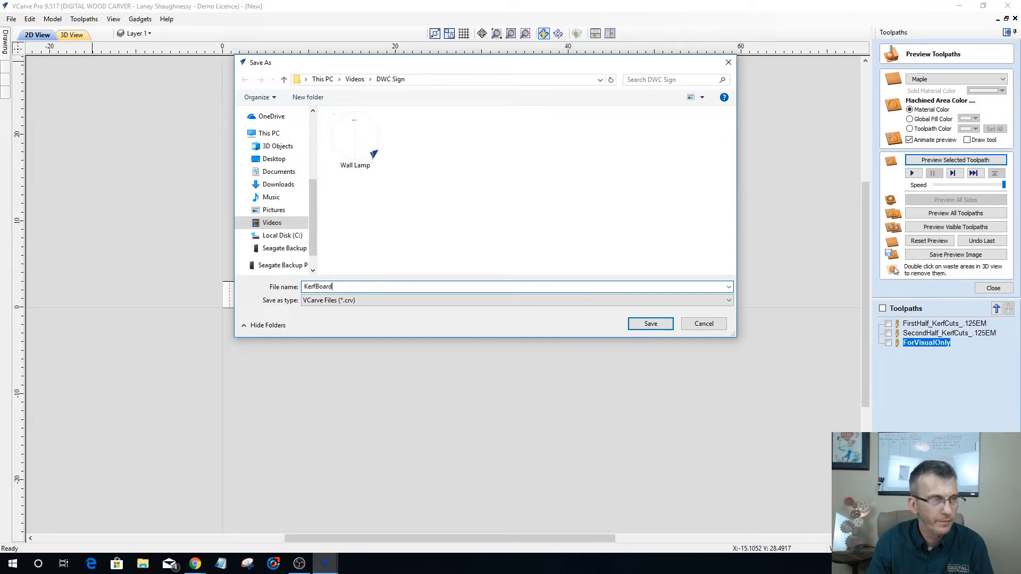
click(641, 325)
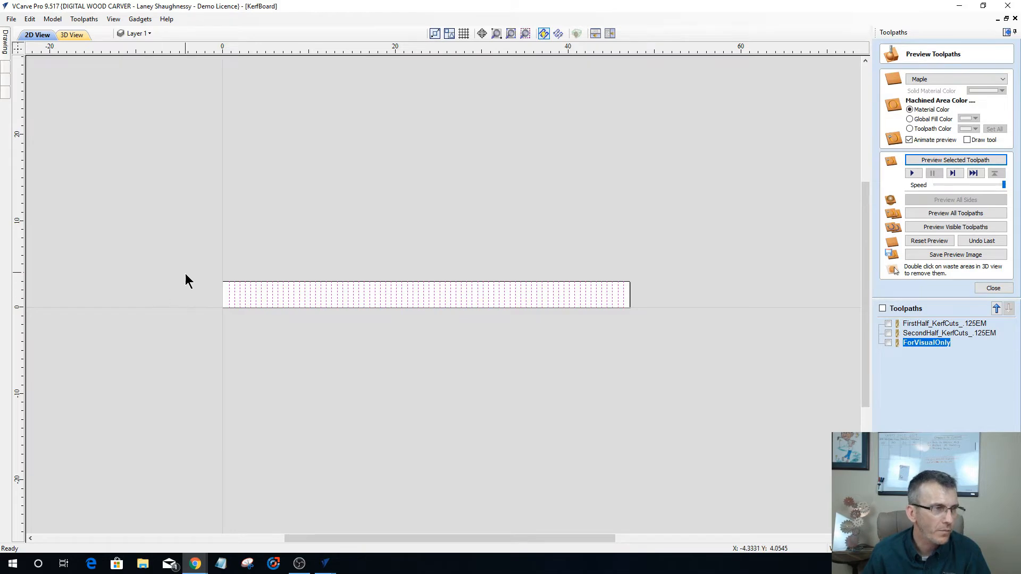
Copy all the strip's kerf-cut lines to a new layer named Circular Lamp Vectors.
scroll(188, 292, up, 2)
scroll(285, 294, up, 2)
scroll(277, 287, down, 2)
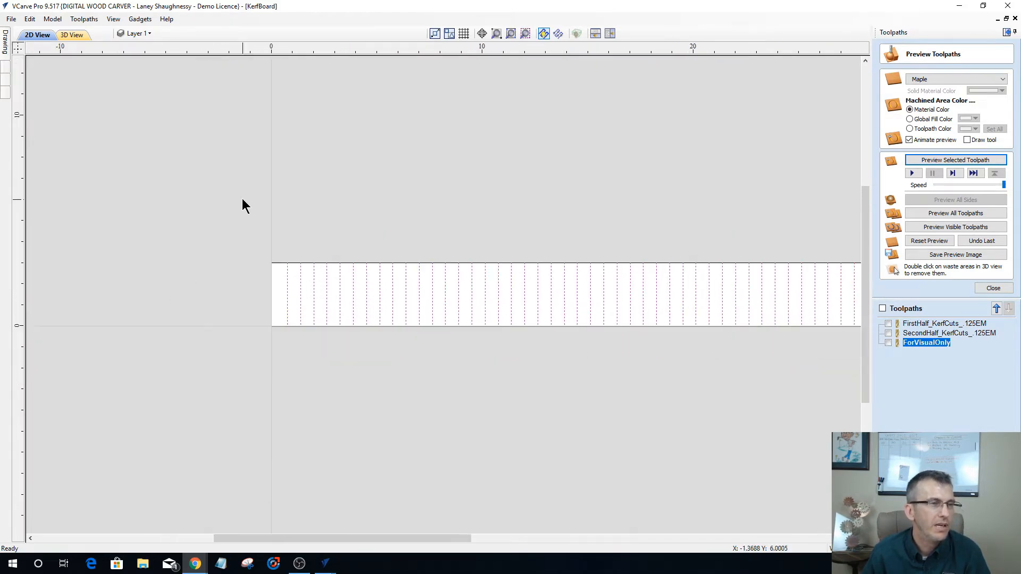
scroll(242, 205, down, 1)
scroll(253, 221, down, 1)
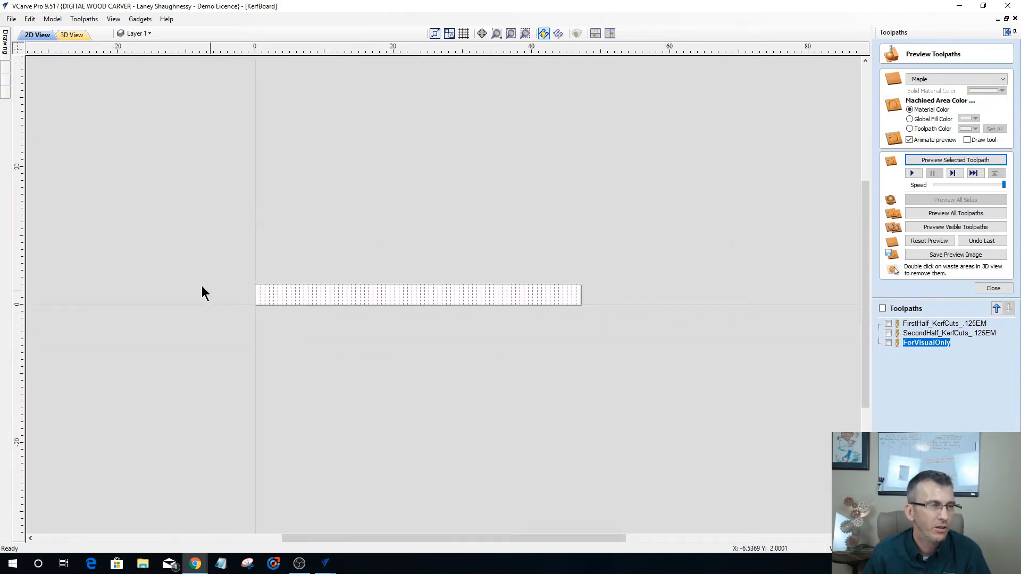
drag(227, 244, 602, 367)
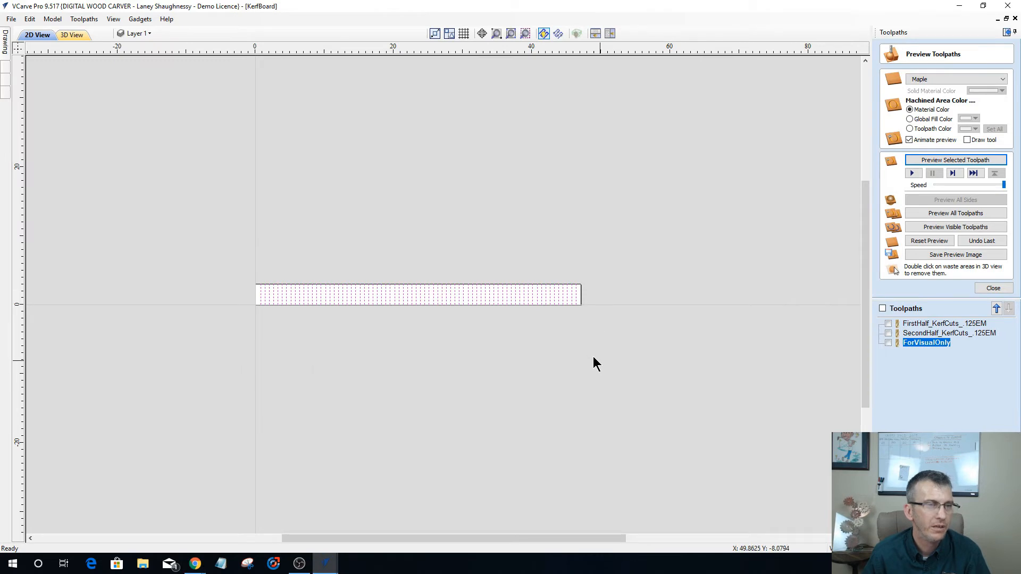
right_click(402, 294)
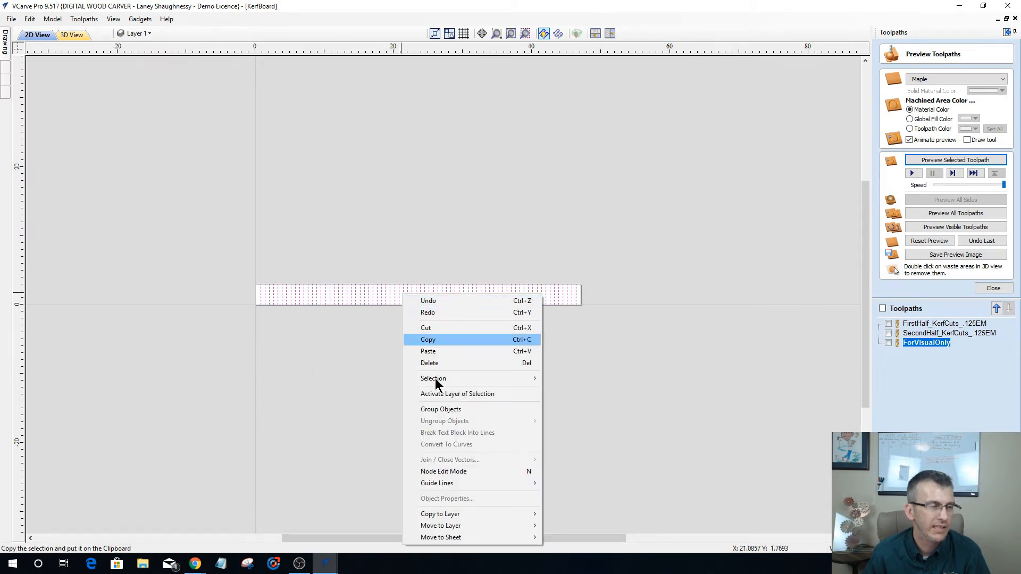
mouse_move(543, 516)
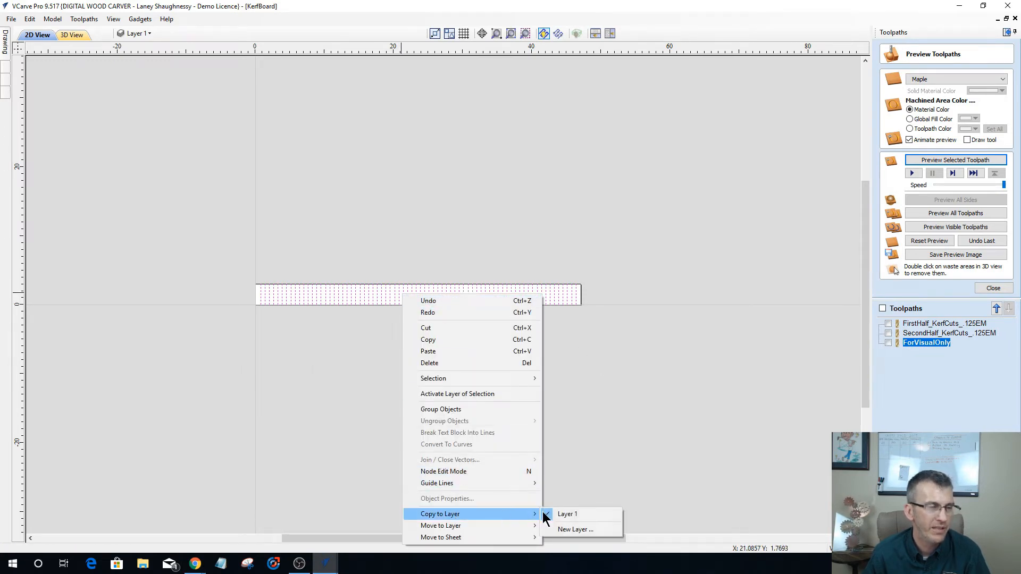
click(569, 529)
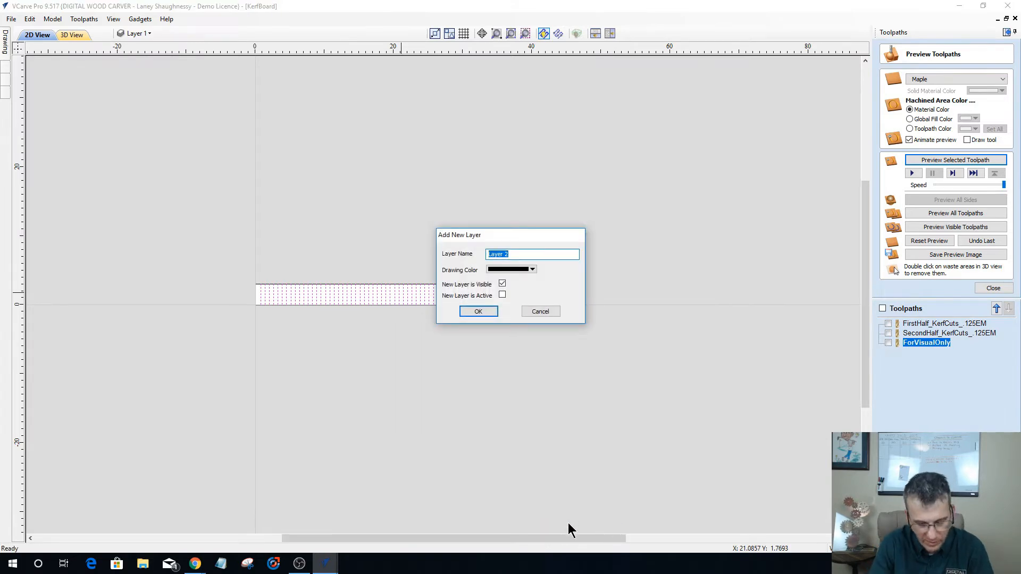
text(Circular)
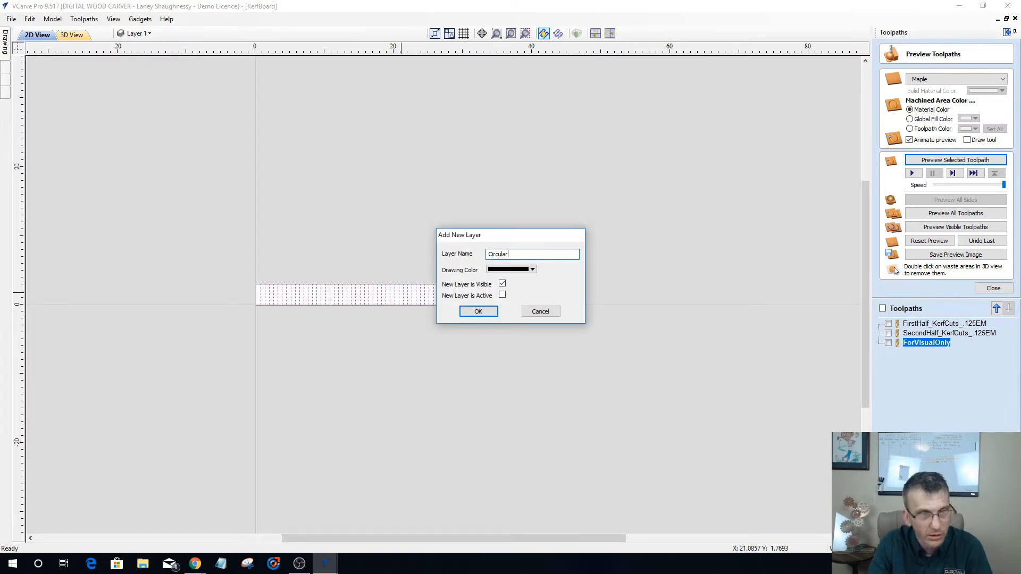
text( Lamp Vectors)
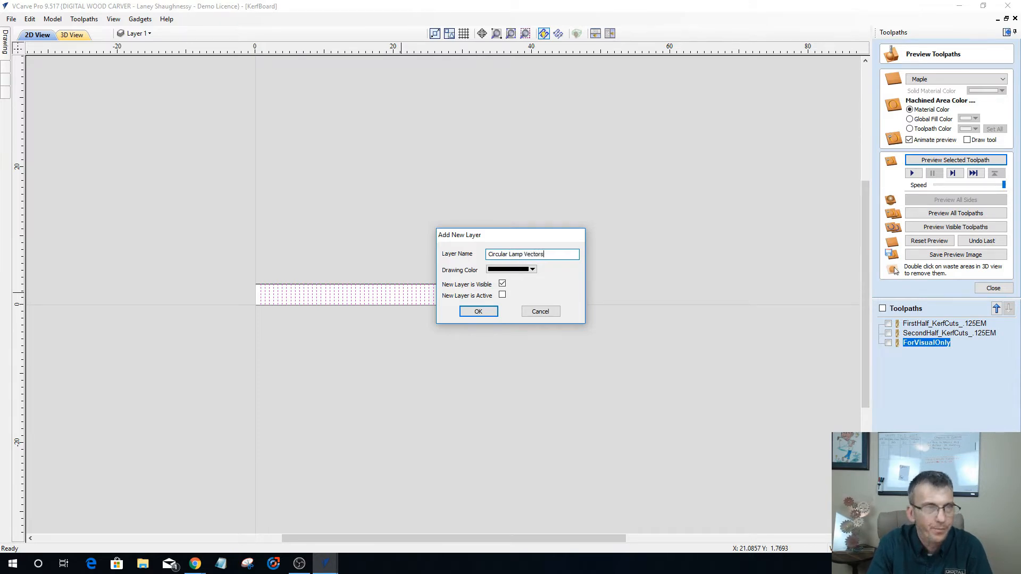
key(Return)
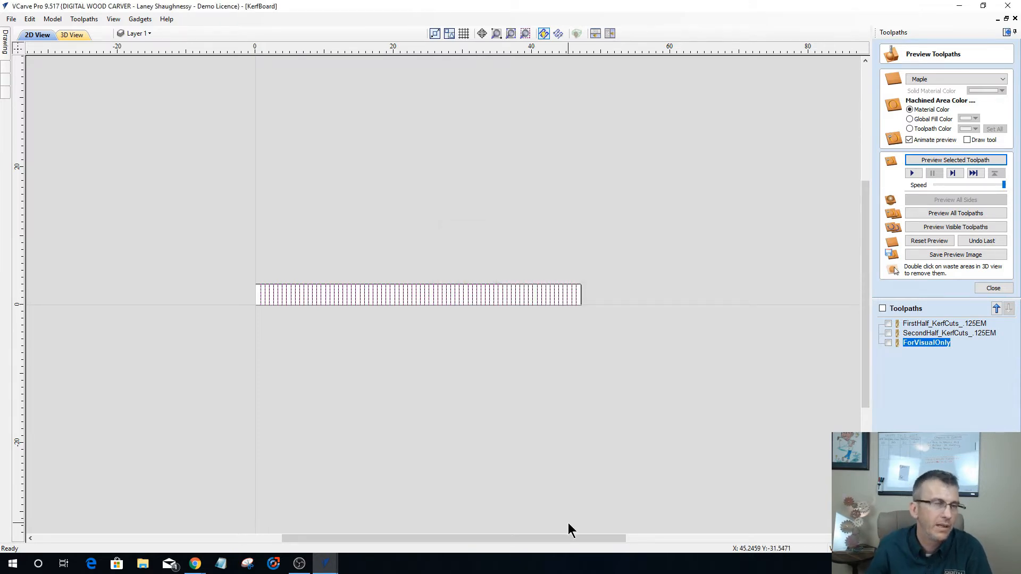
Hide both Layer 1 and the Circular Lamp Vectors layer.
click(140, 35)
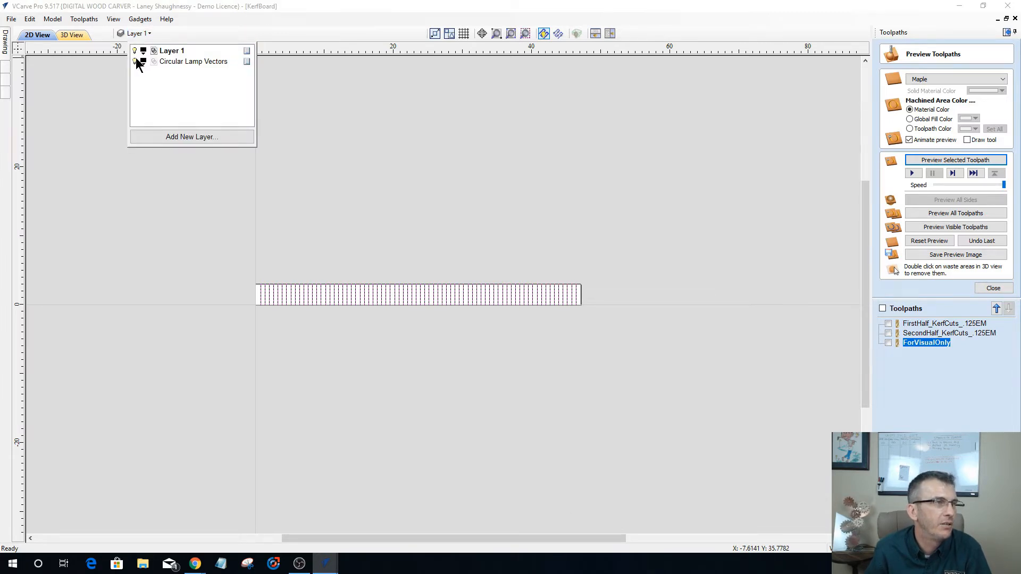
click(134, 51)
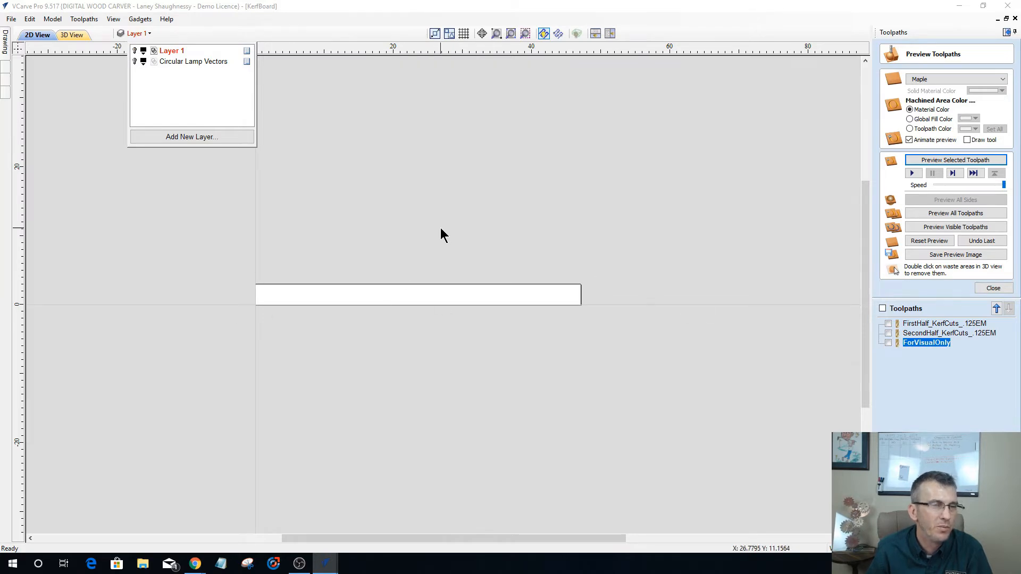
scroll(559, 293, down, 1)
scroll(349, 288, up, 4)
scroll(354, 284, down, 2)
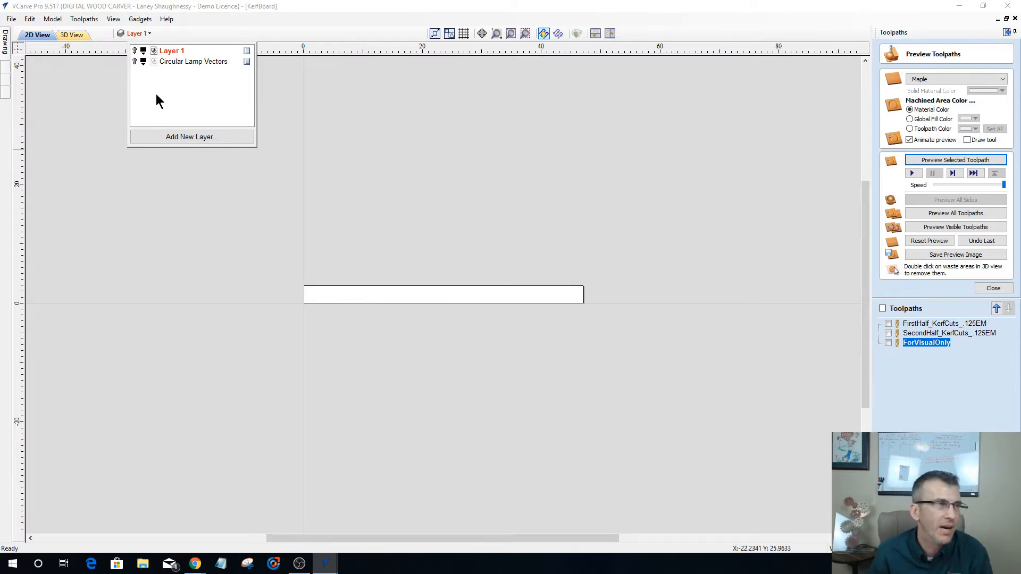
Show Layer 1 again and delete all the kerf-cut lines on it.
double_click(171, 51)
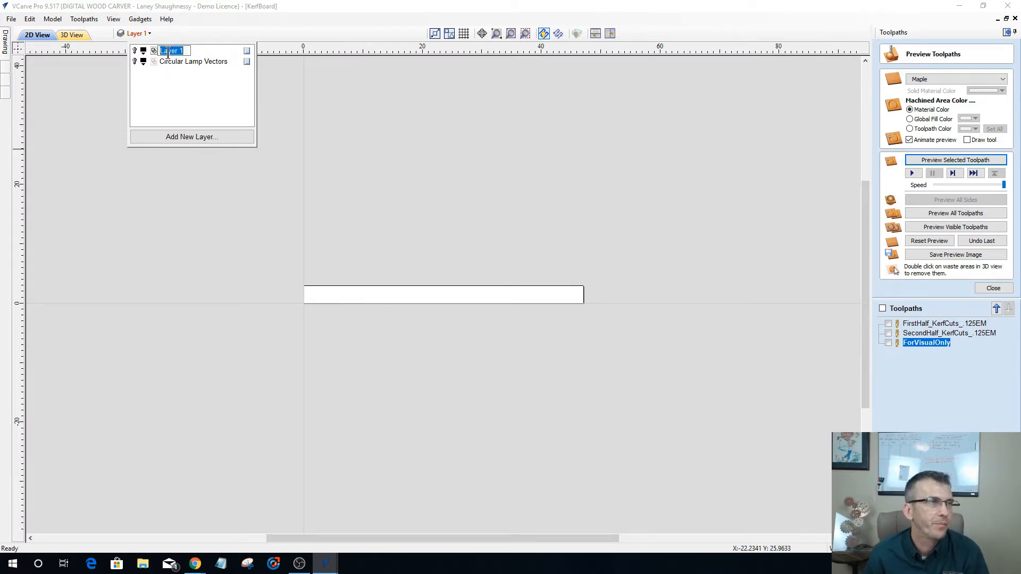
click(135, 51)
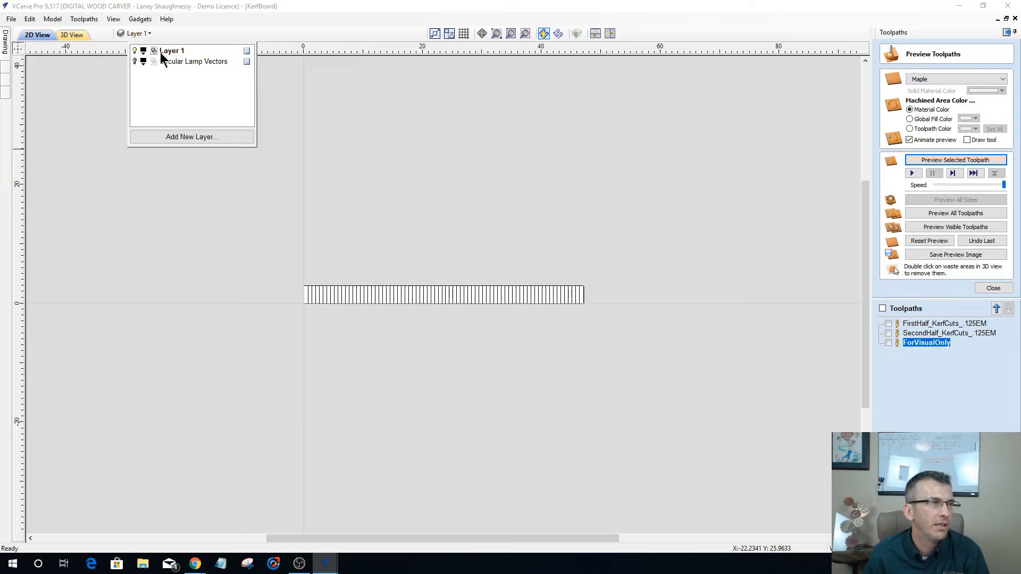
drag(281, 284, 674, 352)
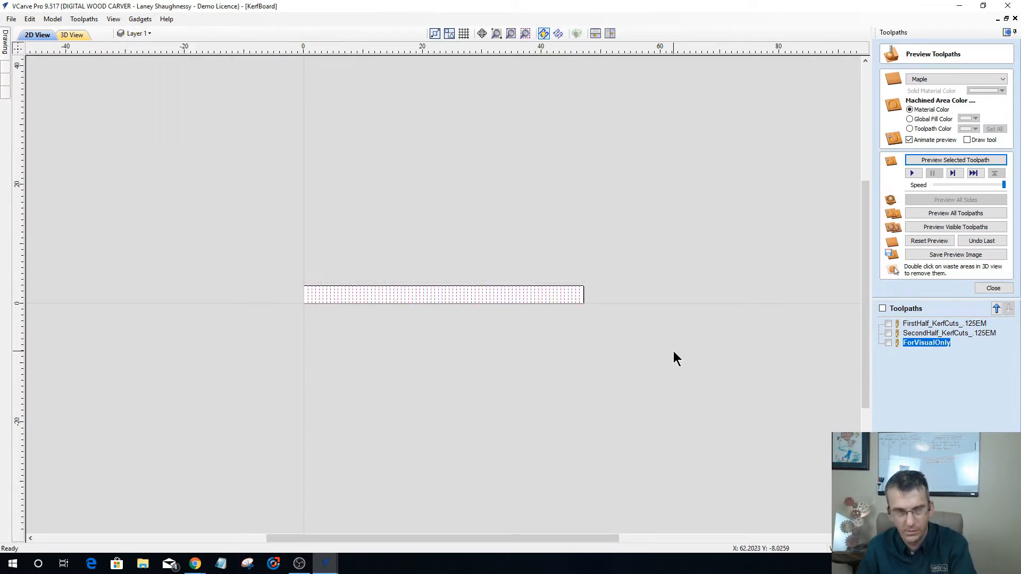
key(Delete)
scroll(261, 296, up, 5)
scroll(548, 295, down, 3)
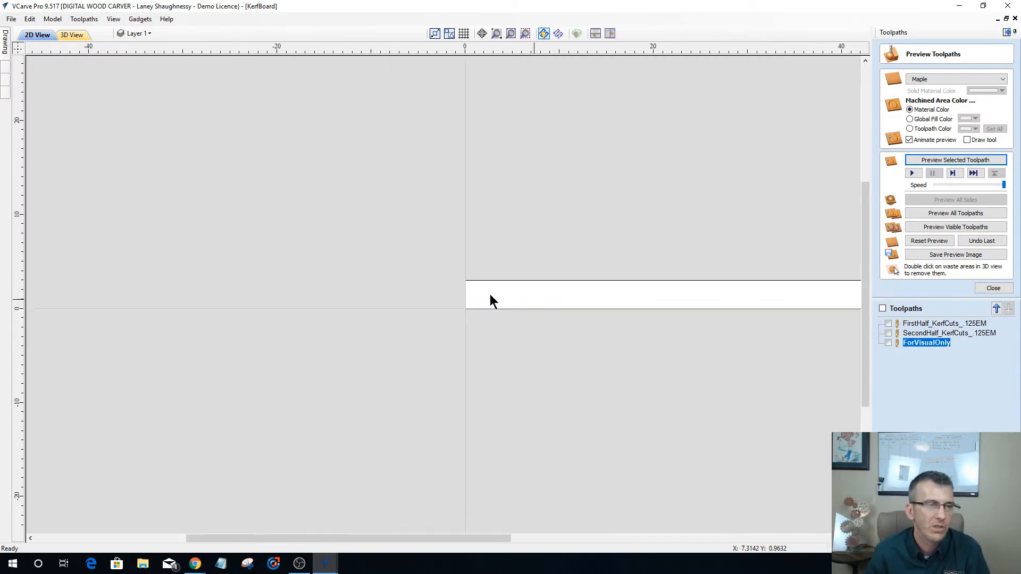
scroll(490, 296, down, 2)
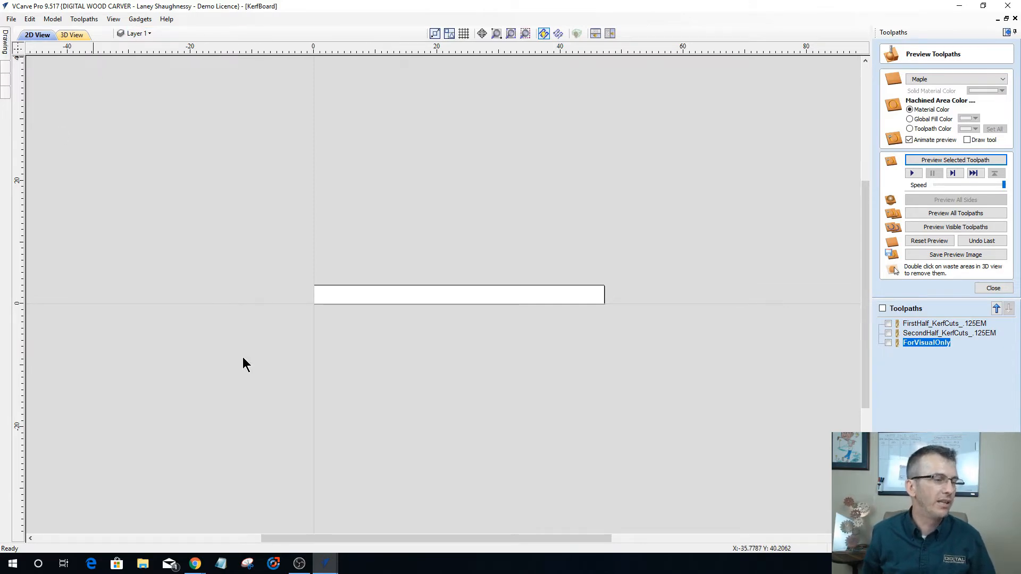
Open another VCarve Pro window and start a new file in it.
click(335, 563)
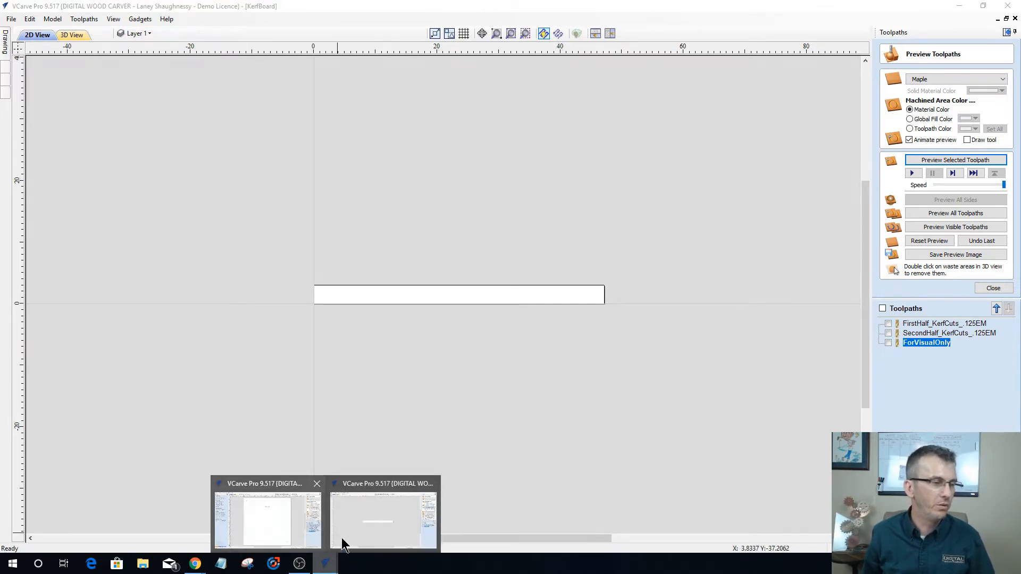
right_click(323, 565)
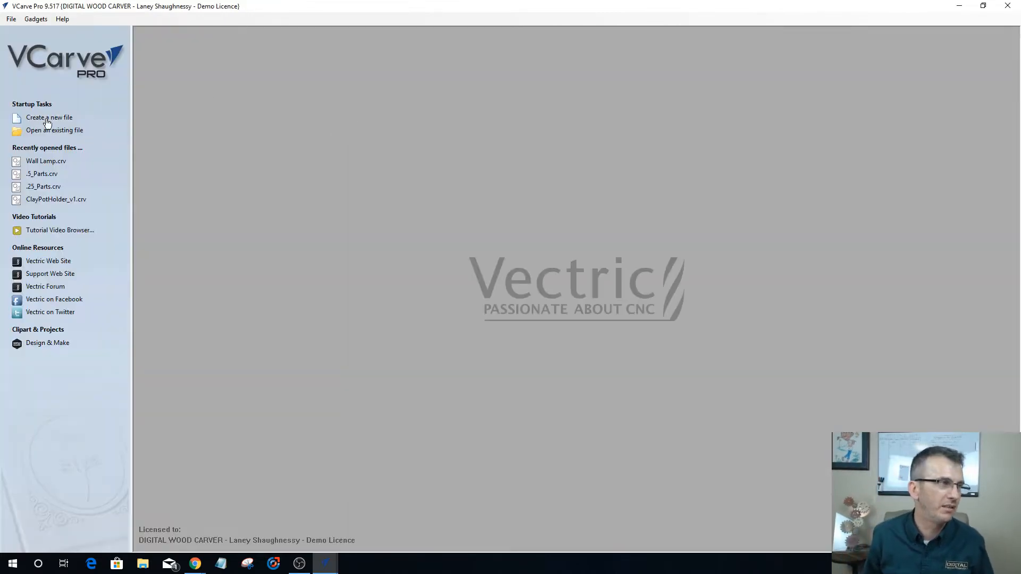
click(60, 118)
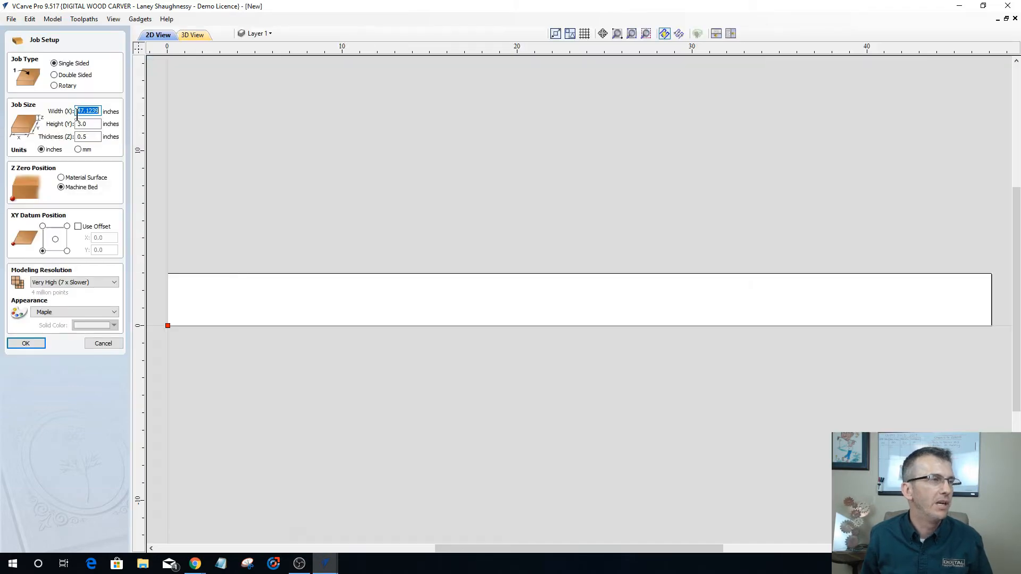
Set up a double-sided job 20 inches wide, 20 inches high and 0.75 inches thick.
click(99, 110)
drag(99, 110, 33, 109)
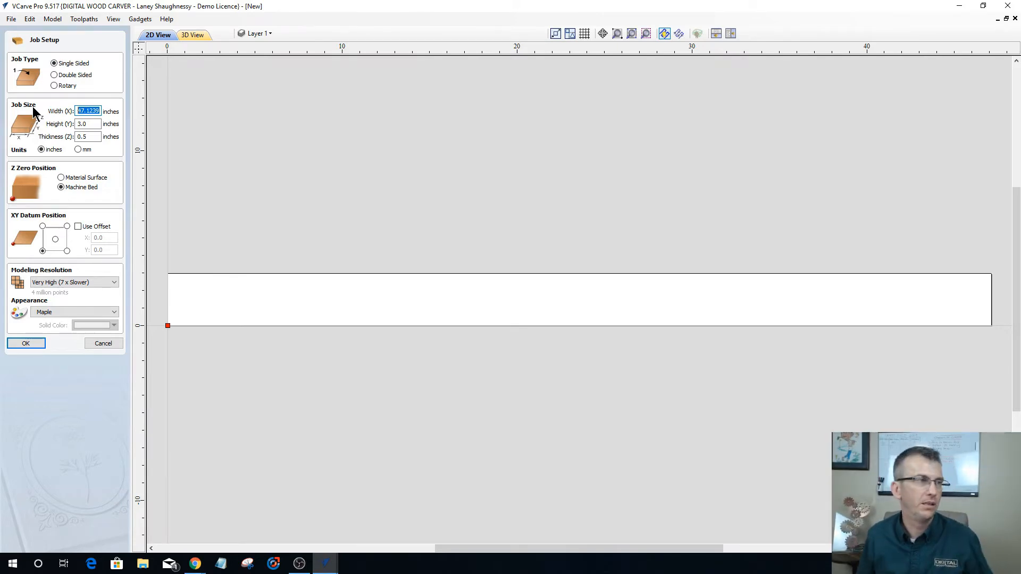
text(20)
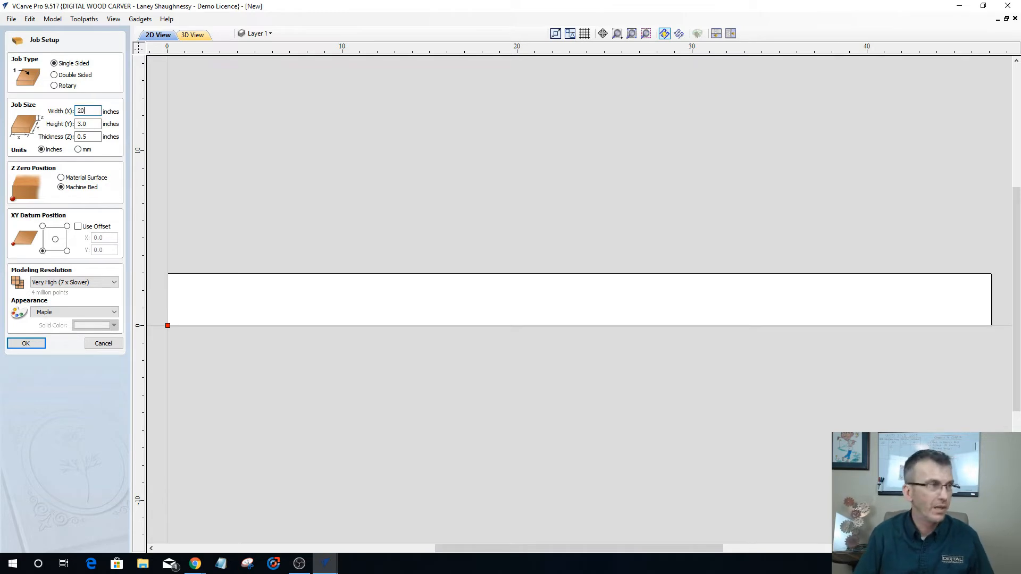
key(Tab)
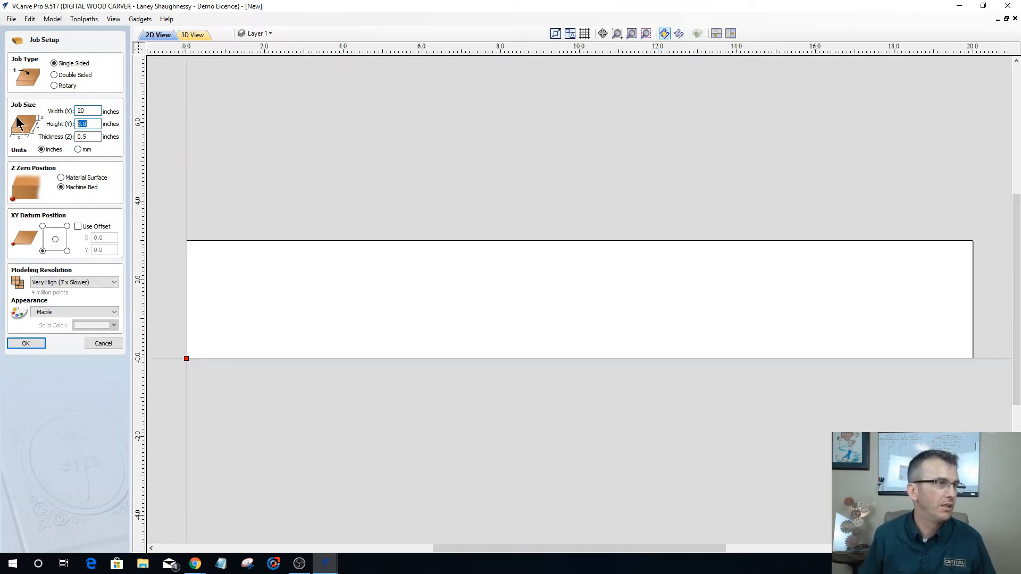
text(20)
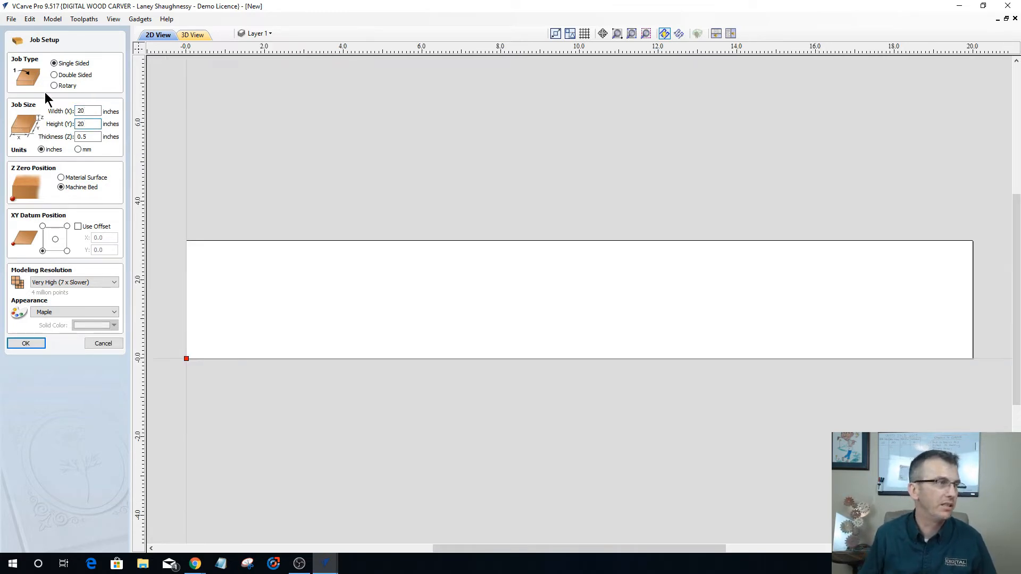
key(Return)
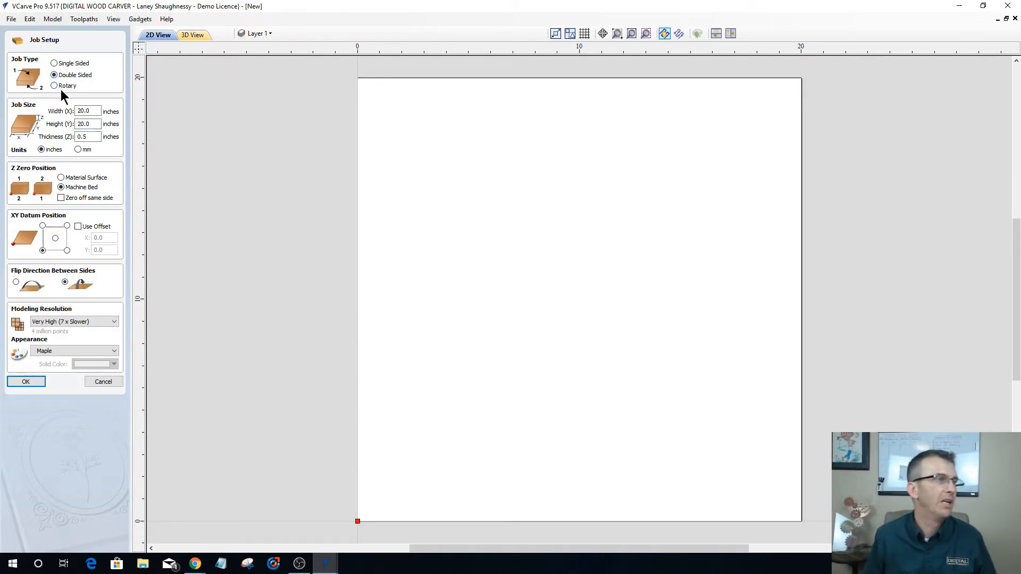
drag(95, 137, 47, 144)
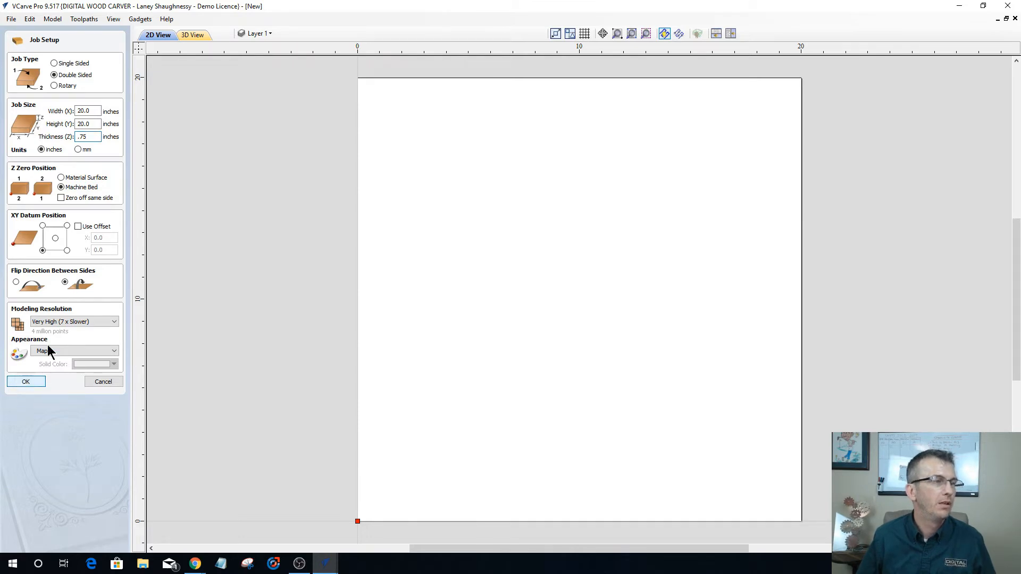
click(26, 381)
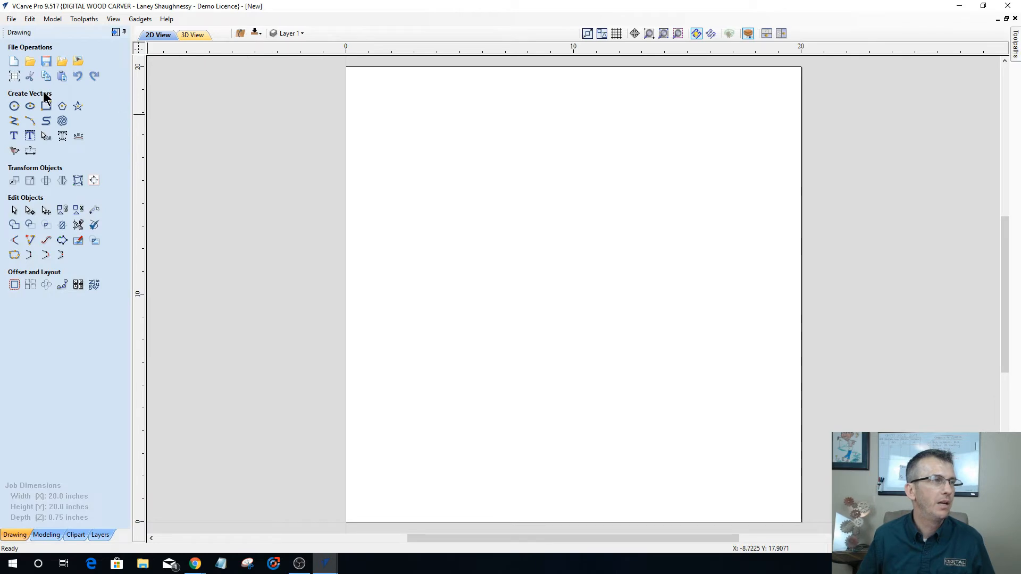
Draw two 0.25-inch diameter circles near the sheet's upper-left and lower-right corners, centred about X 0.88, Y 19.10 and X 19.50, Y 0.32.
click(14, 106)
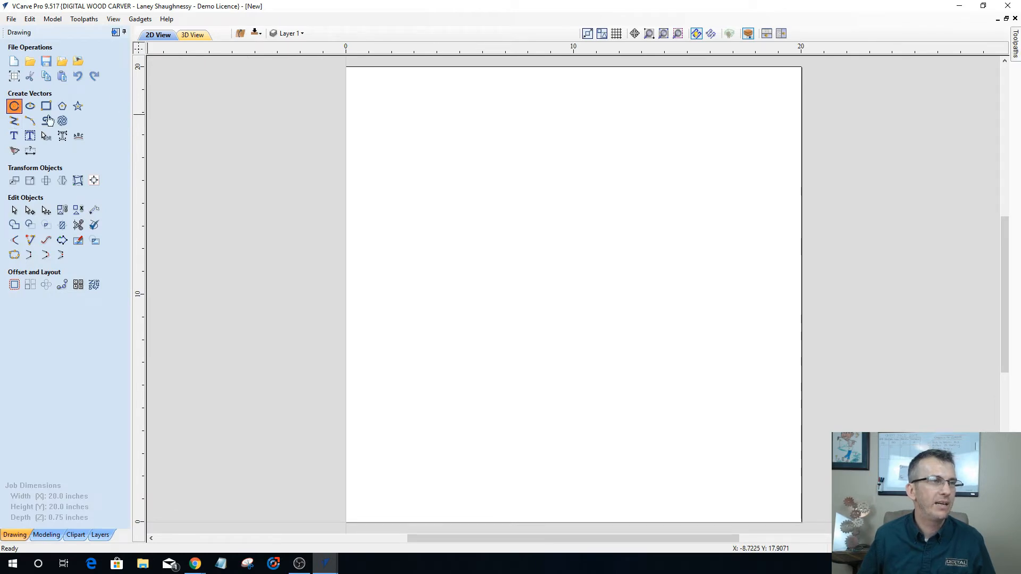
click(364, 83)
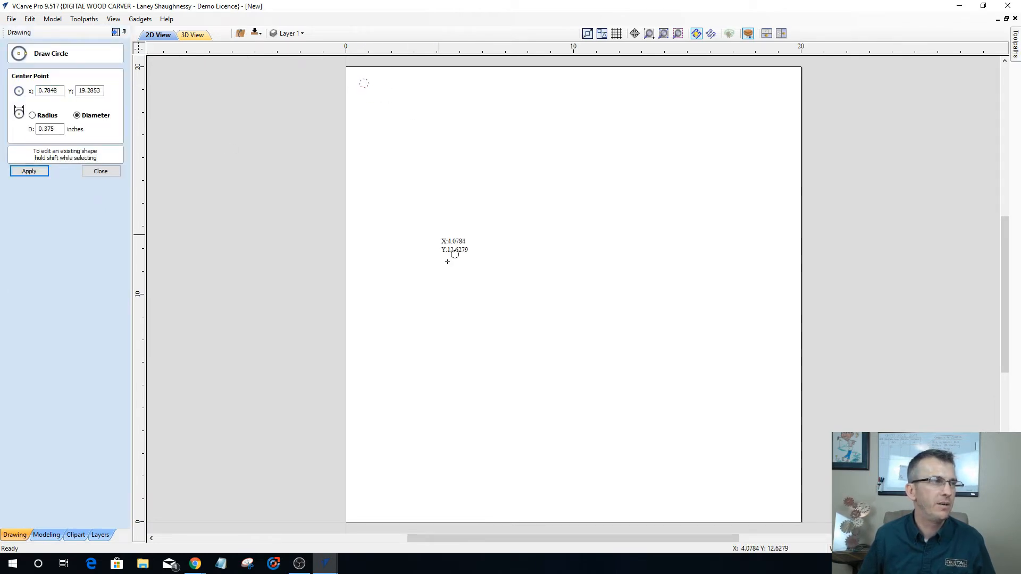
key(Delete)
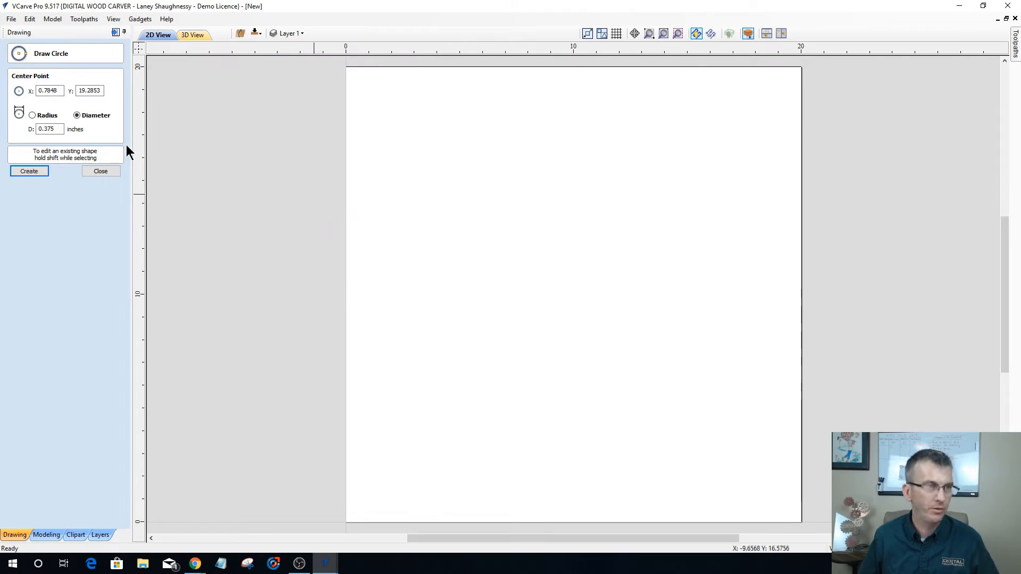
double_click(53, 131)
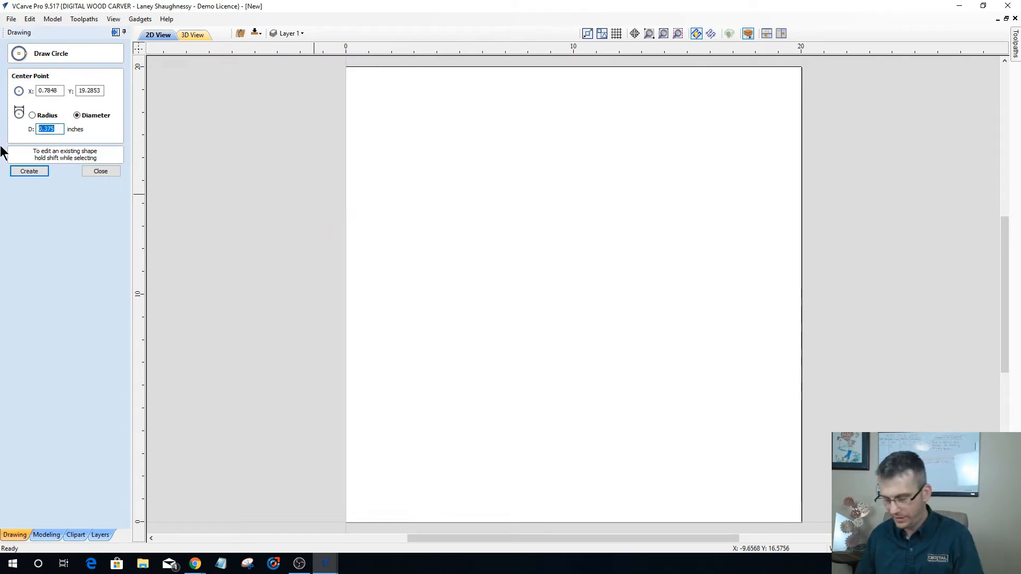
text(.25)
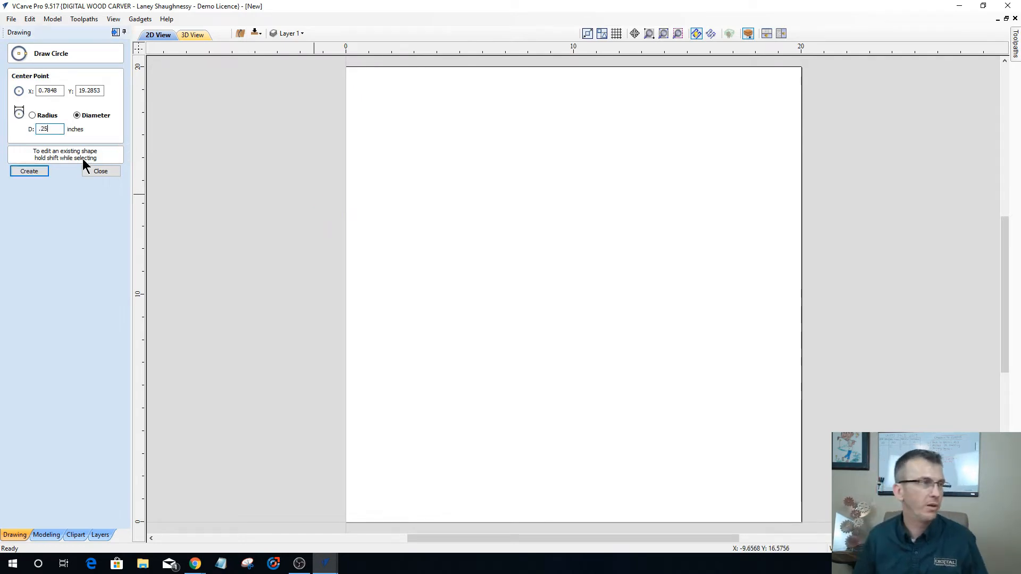
click(29, 171)
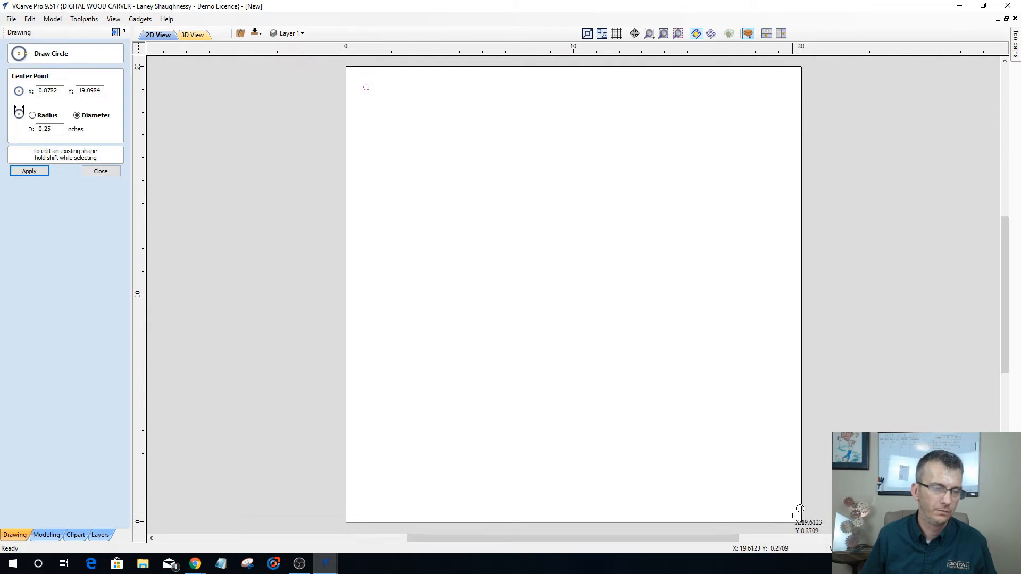
click(789, 515)
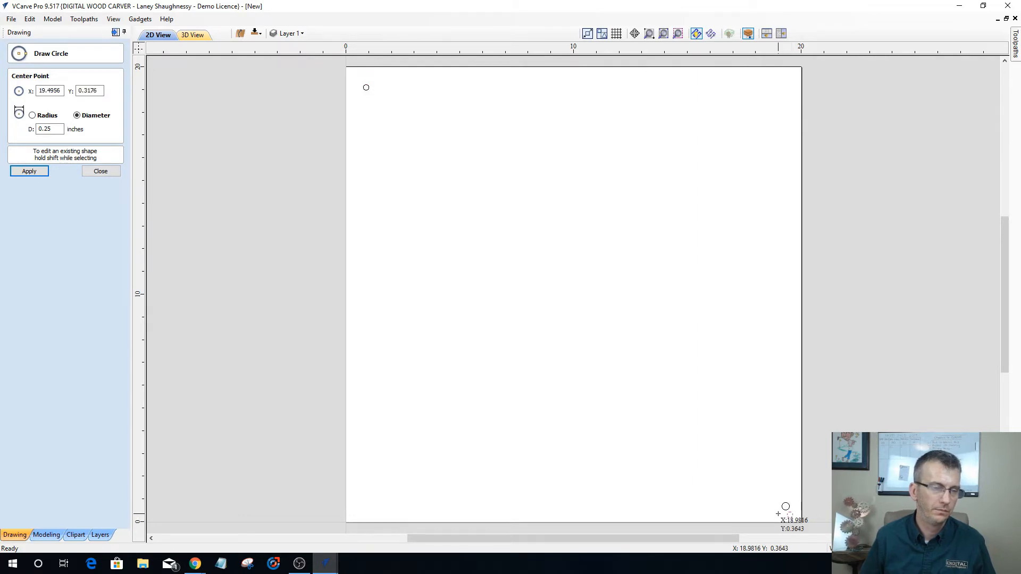
click(101, 171)
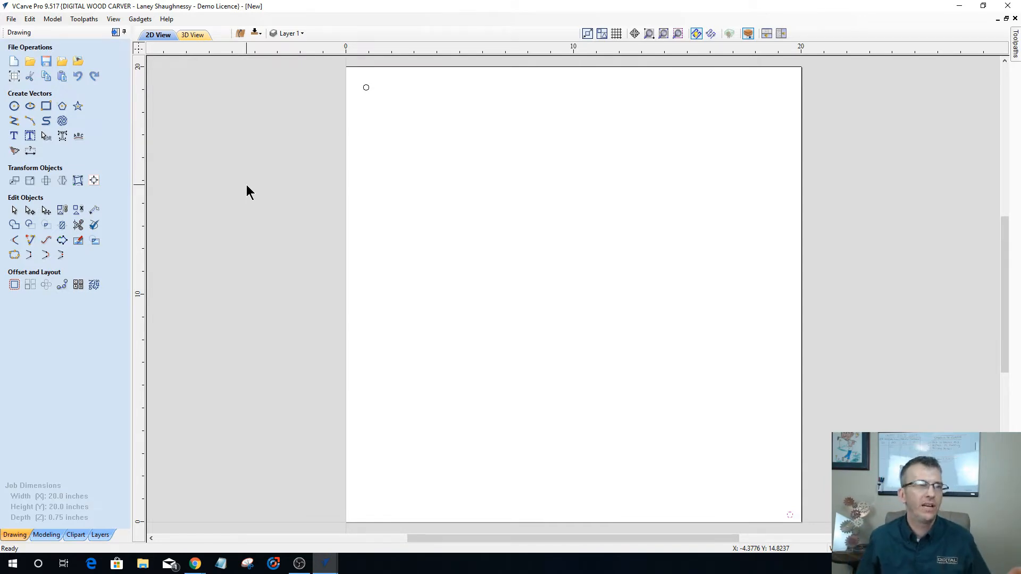
Nudge the lower-right circle up and inward, to a centre of about X 19.2, Y 0.8.
click(790, 514)
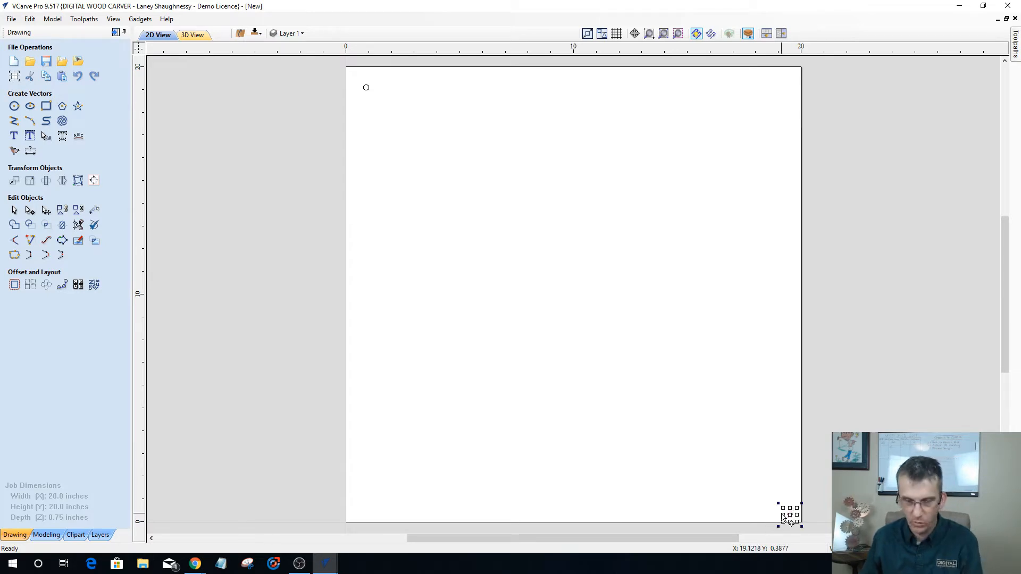
key(Up)
key(Up)
key(Up)
key(Up)
key(Left)
key(Left)
key(Left)
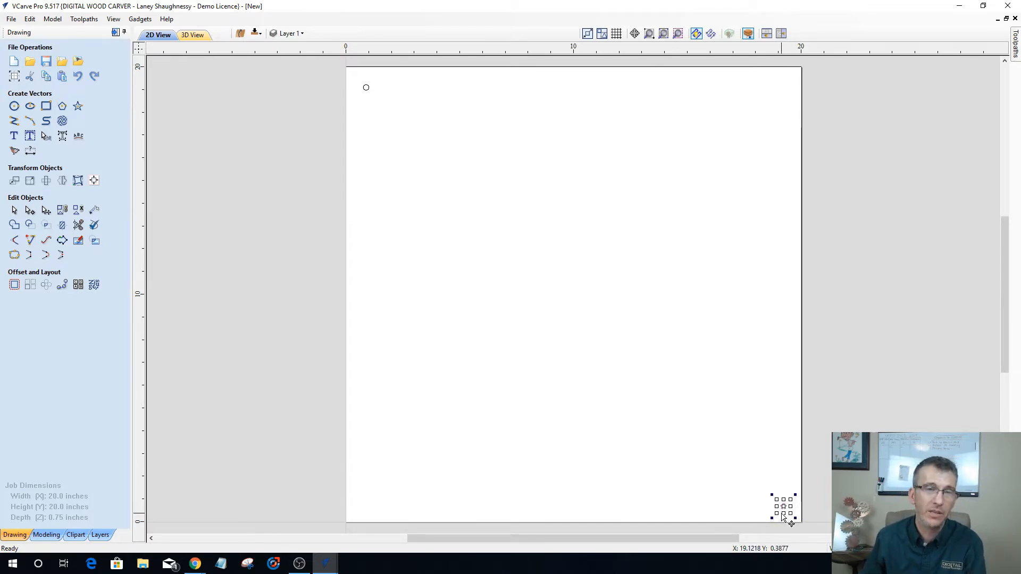
key(Up)
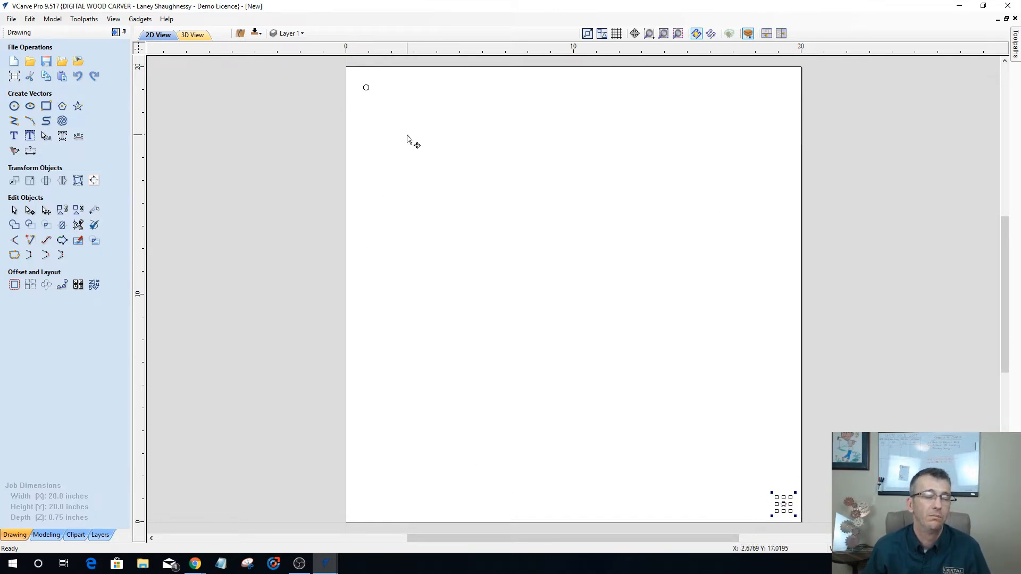
Change the job size to 22 inches wide and 22 inches high.
click(15, 77)
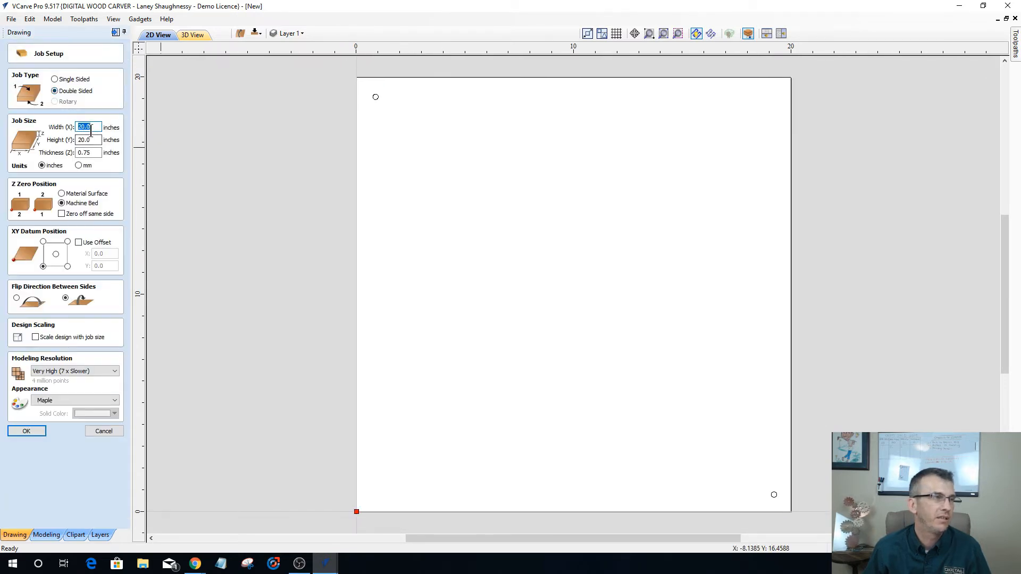
text(2)
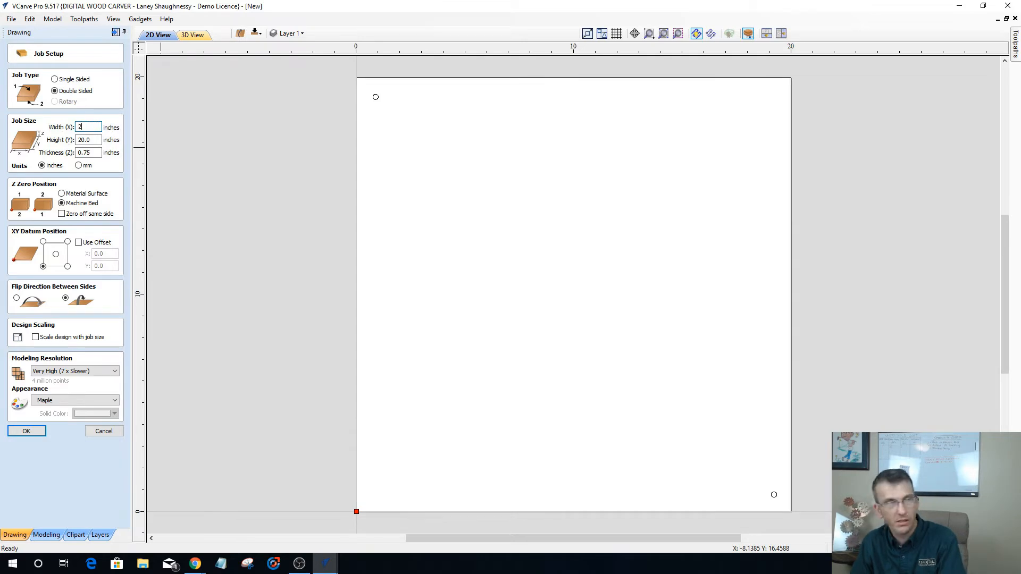
text(2)
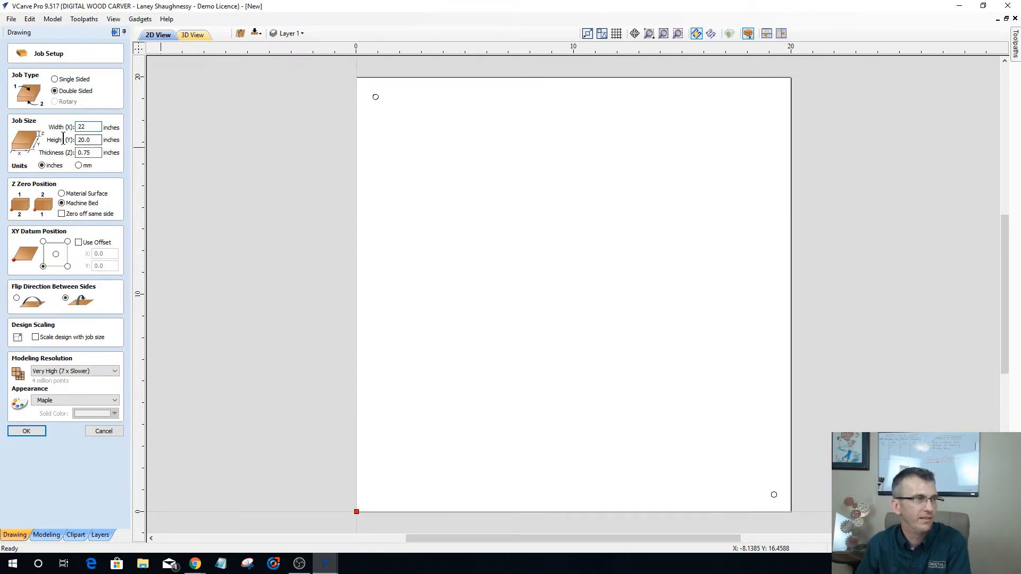
key(Tab)
text(22)
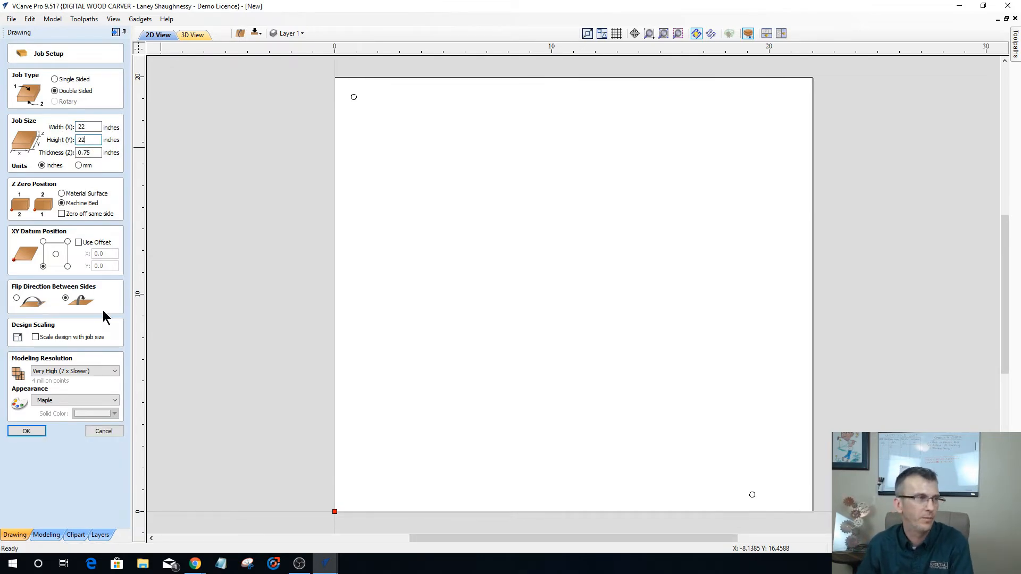
click(26, 431)
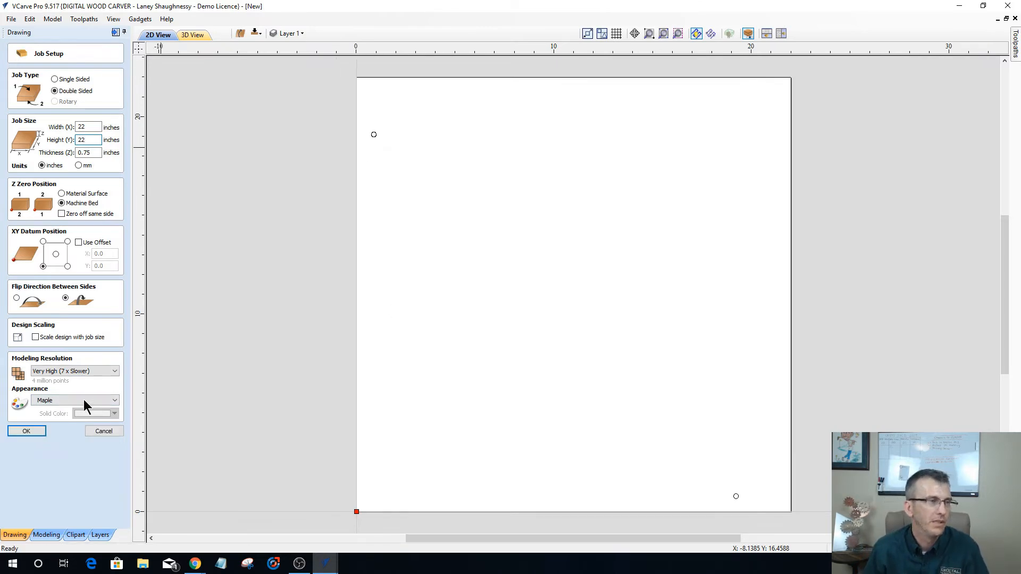
click(33, 433)
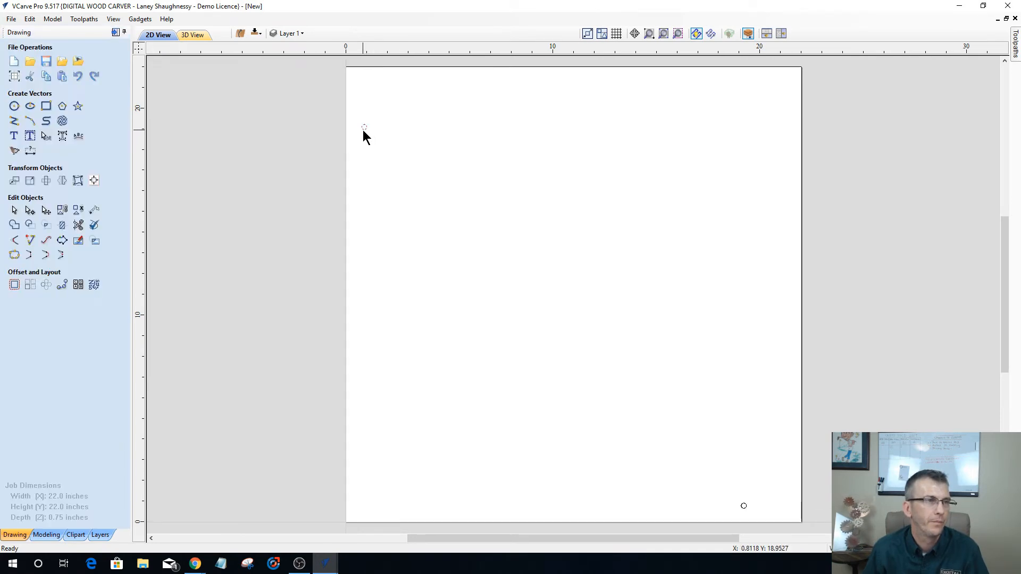
Move the two circles out to the enlarged sheet's corners, centred about X 0.9, Y 20.7 and X 21.1, Y 0.5.
drag(363, 129, 364, 92)
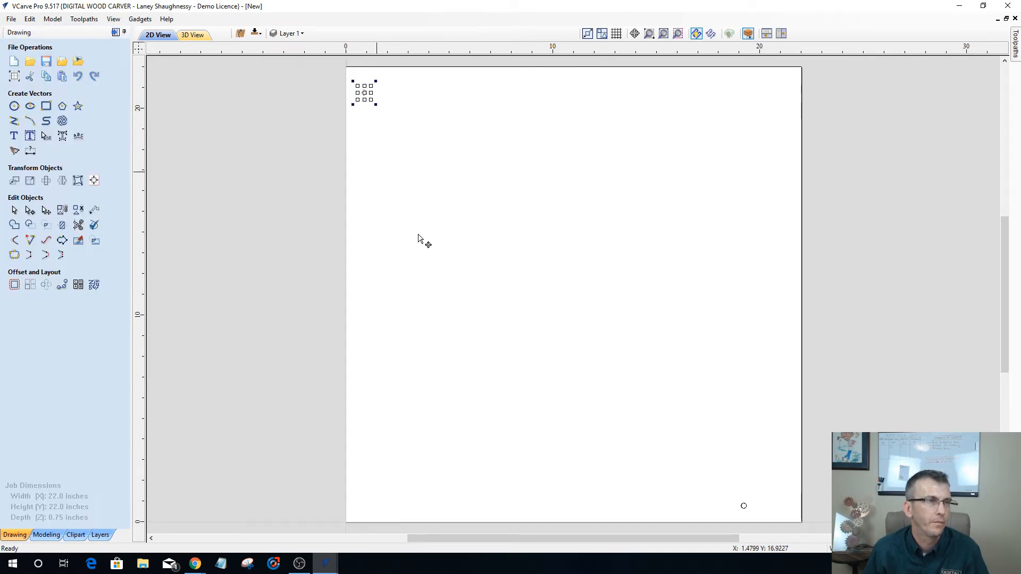
click(743, 510)
click(743, 509)
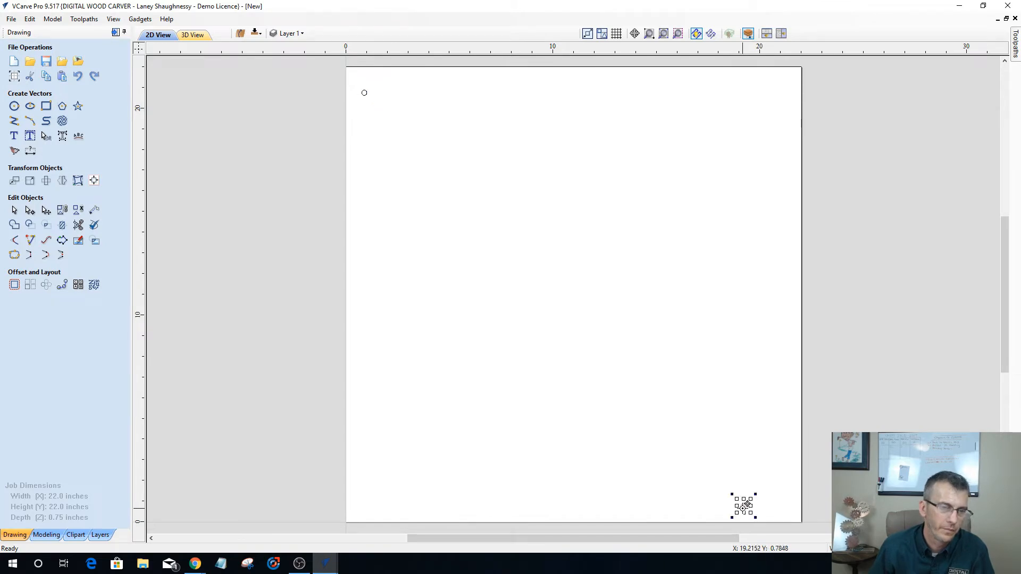
drag(743, 507, 783, 510)
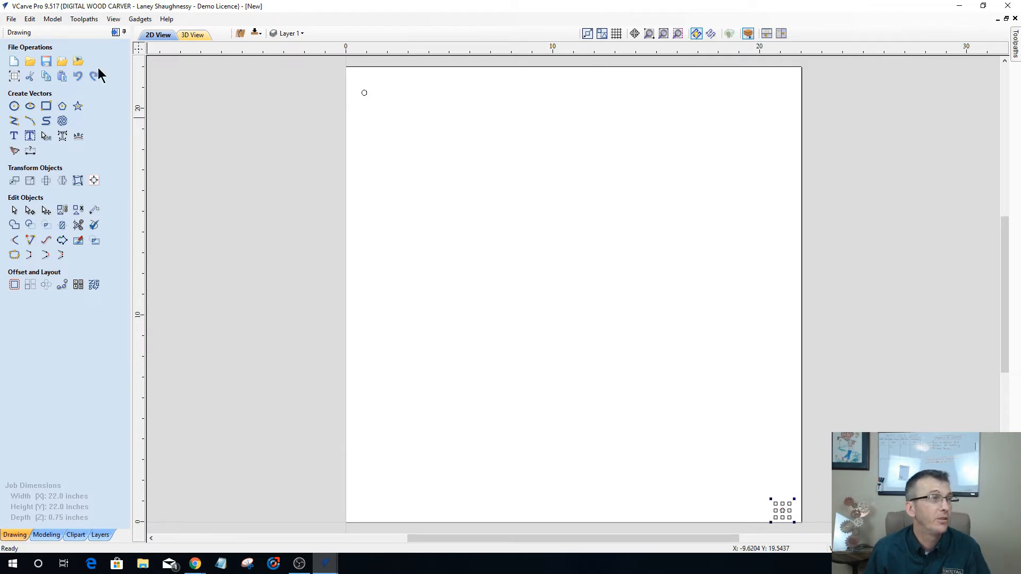
Import the vector file byzantine_ornament_1 from the Downloads folder.
click(62, 61)
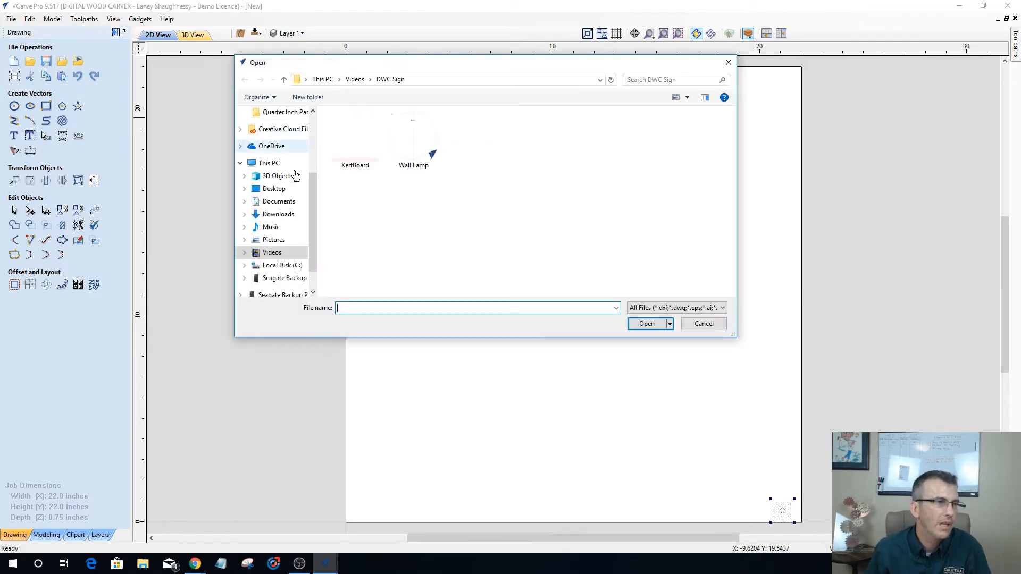
click(279, 215)
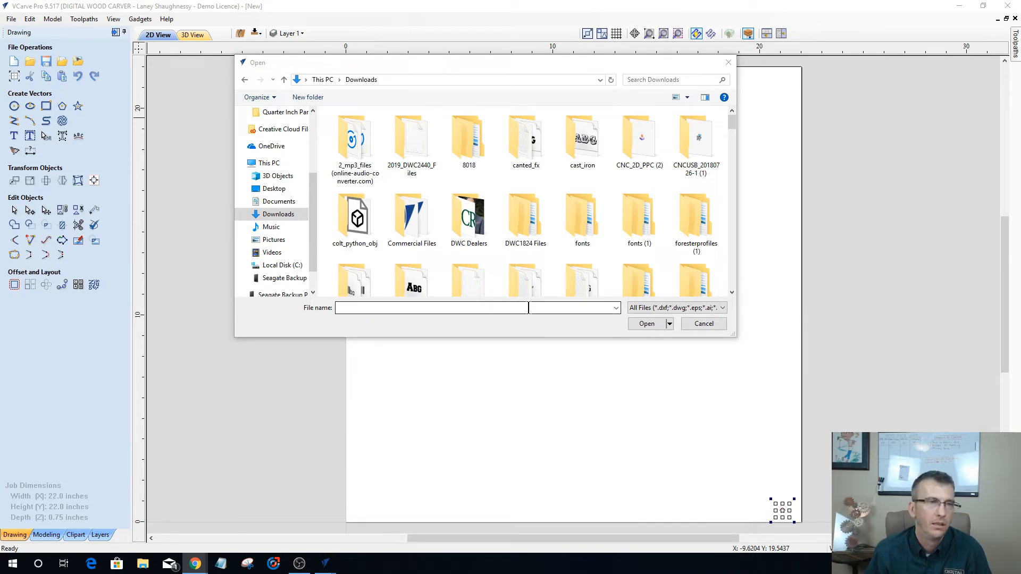
drag(732, 122, 735, 172)
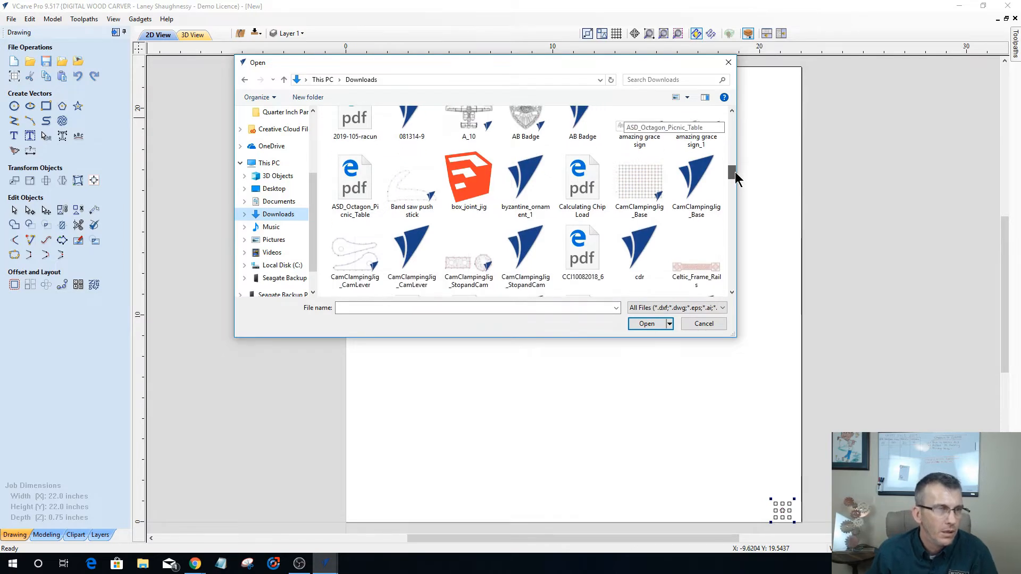
click(521, 188)
click(645, 324)
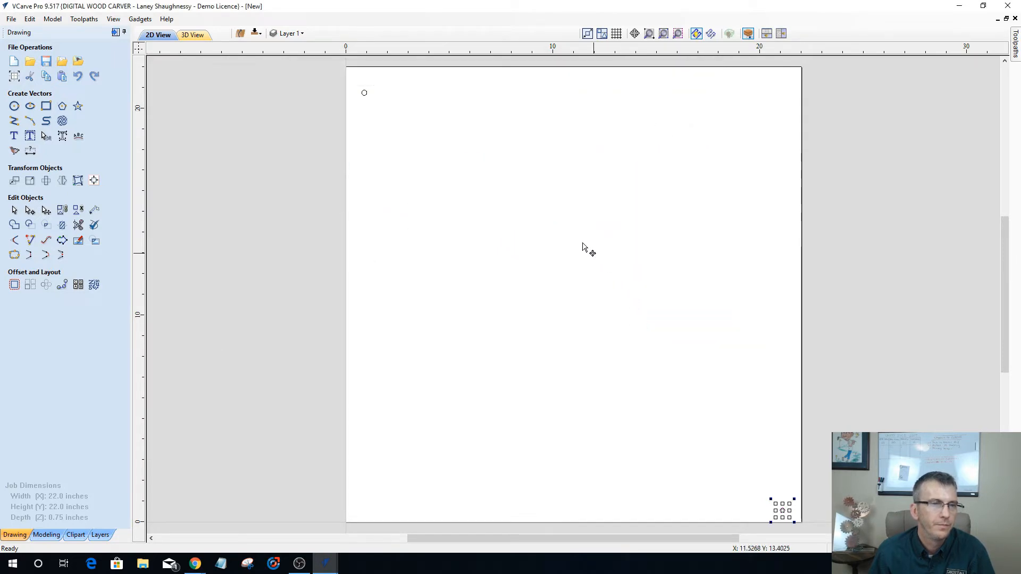
scroll(582, 244, down, 2)
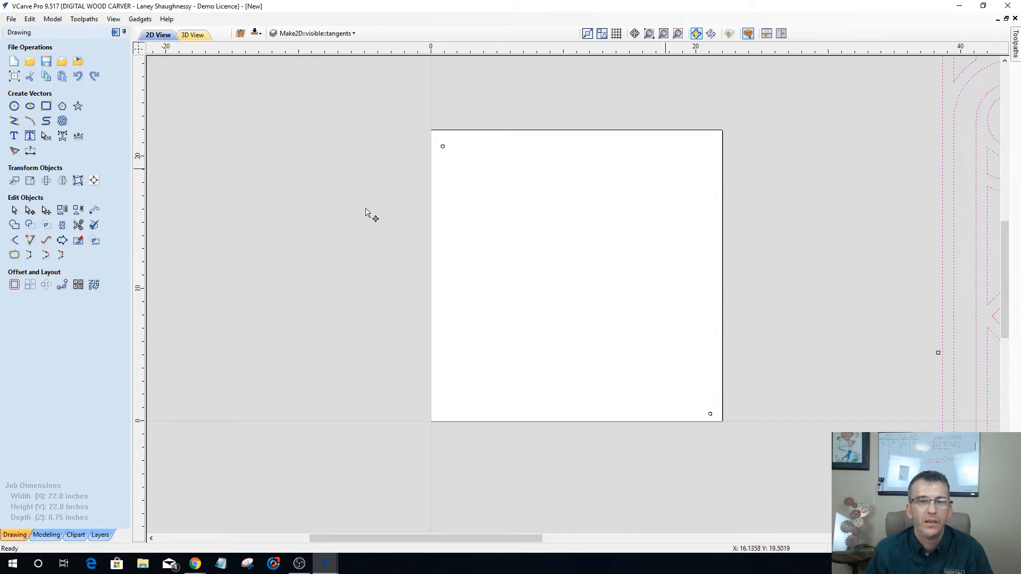
scroll(536, 233, down, 1)
scroll(536, 233, down, 1)
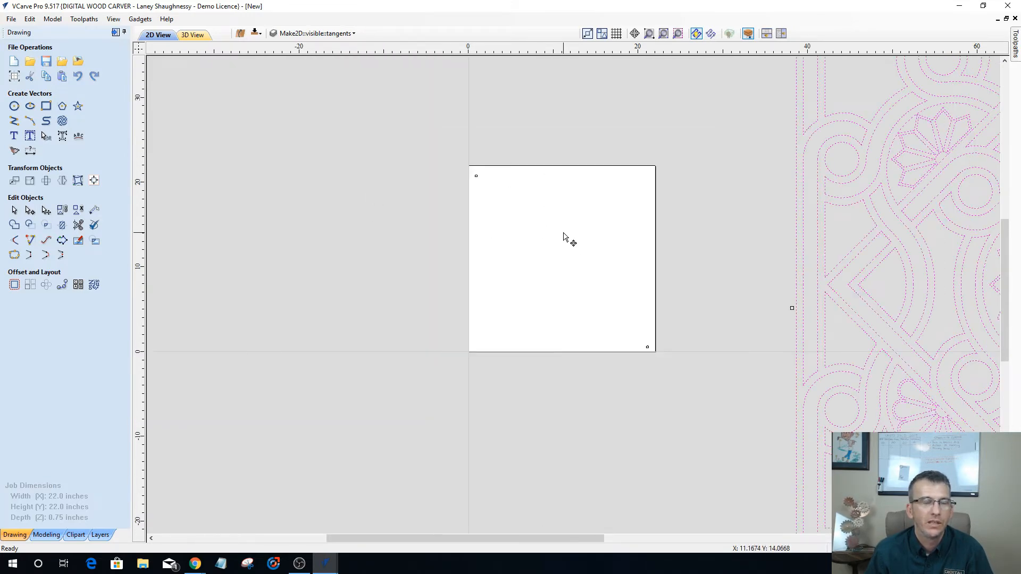
scroll(534, 234, down, 1)
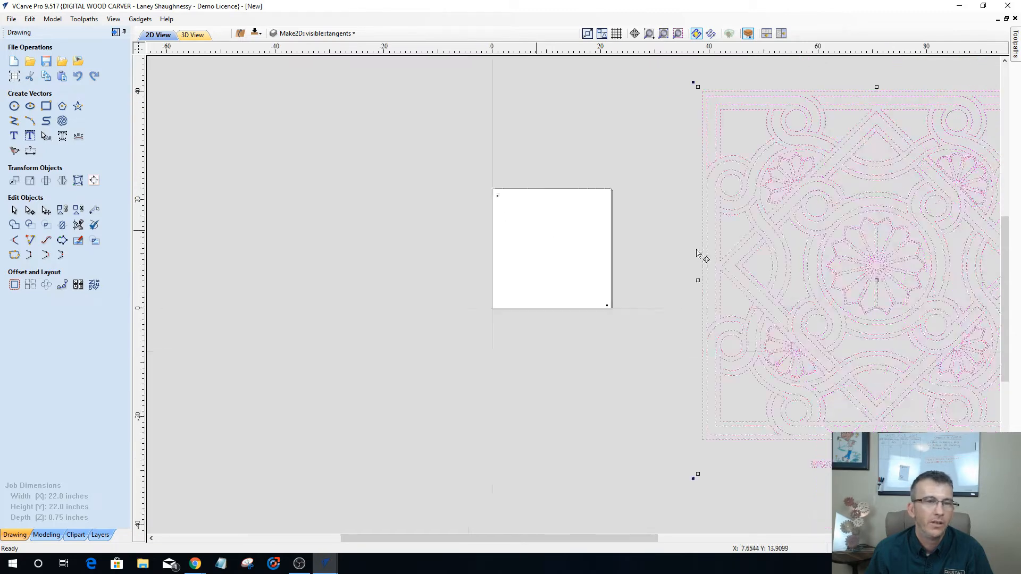
scroll(686, 249, down, 2)
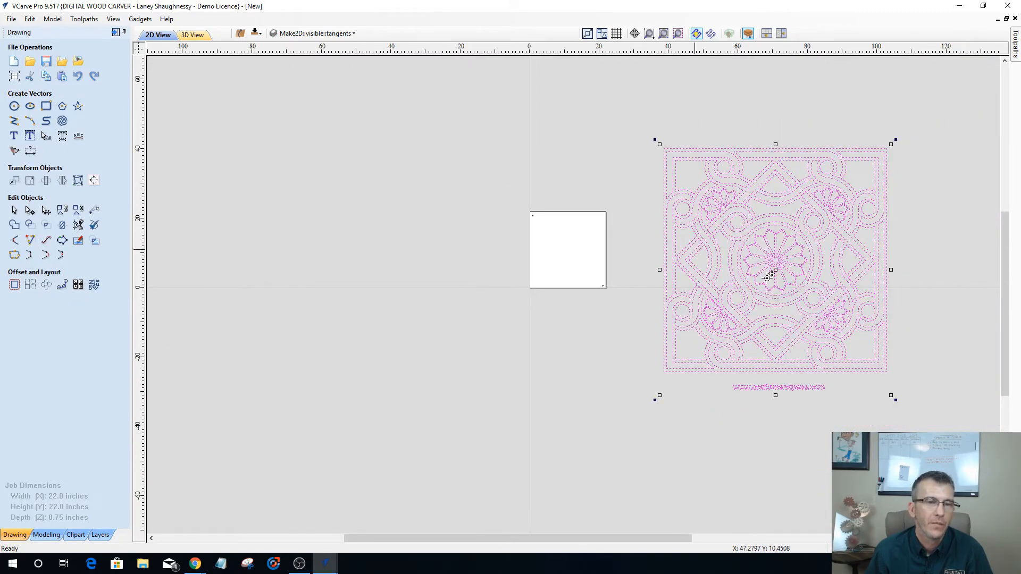
scroll(770, 277, down, 1)
scroll(777, 303, up, 1)
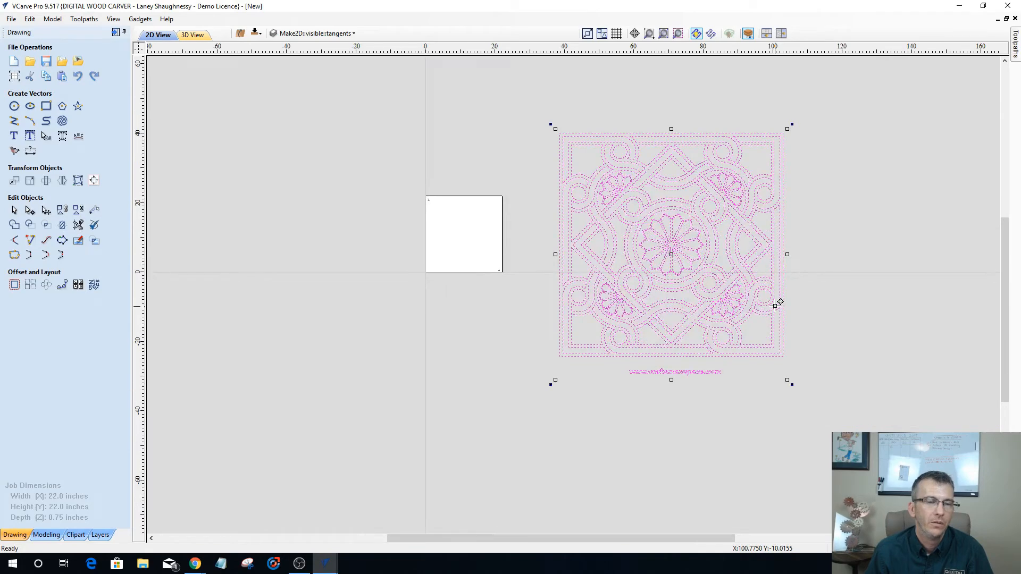
scroll(778, 304, up, 1)
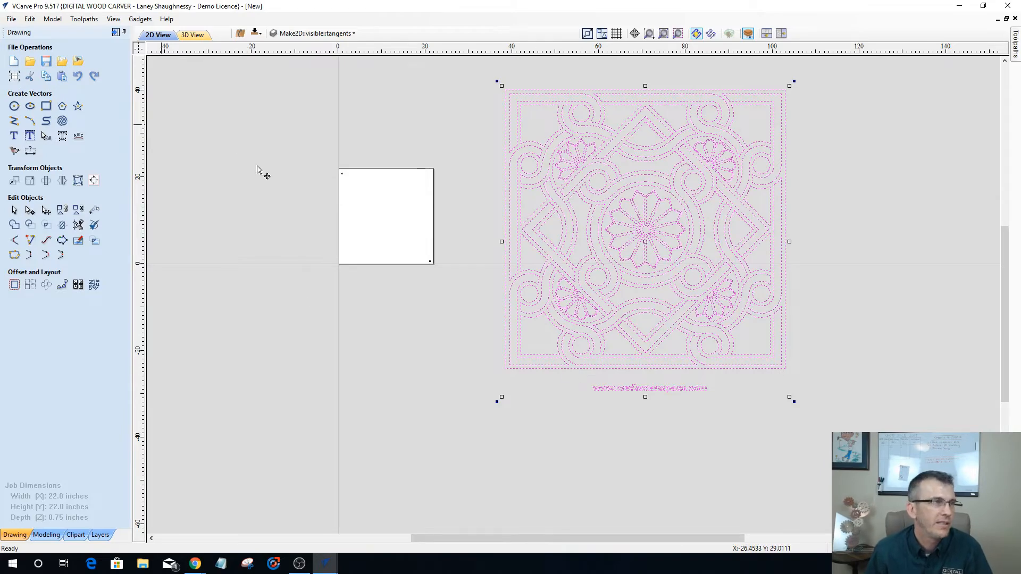
click(530, 390)
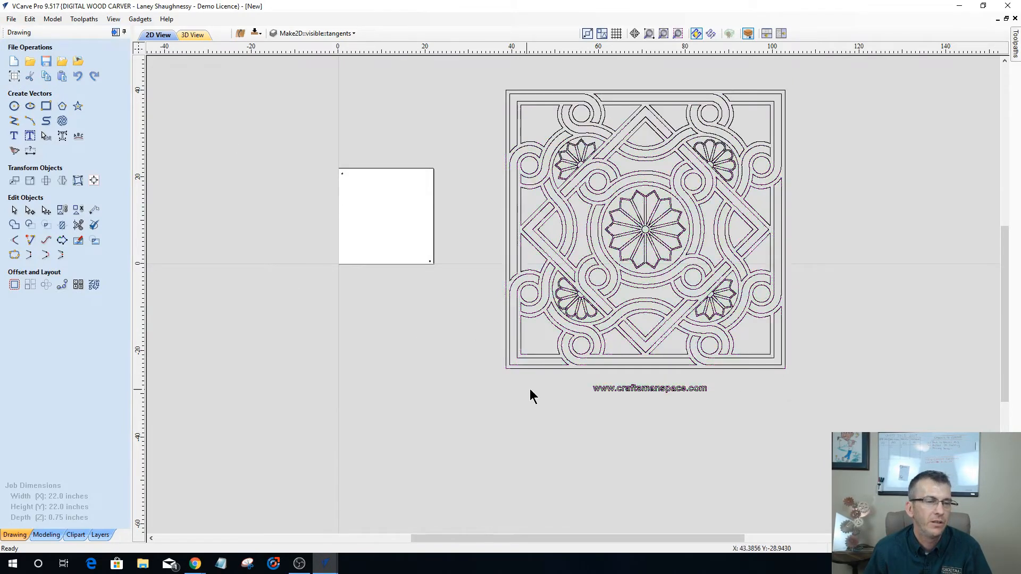
drag(531, 380, 735, 425)
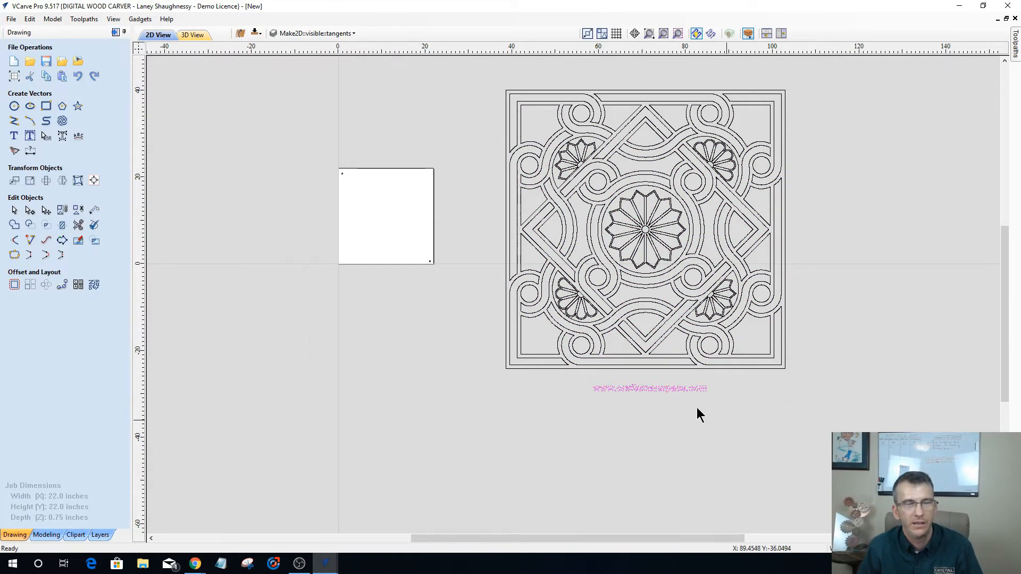
key(Delete)
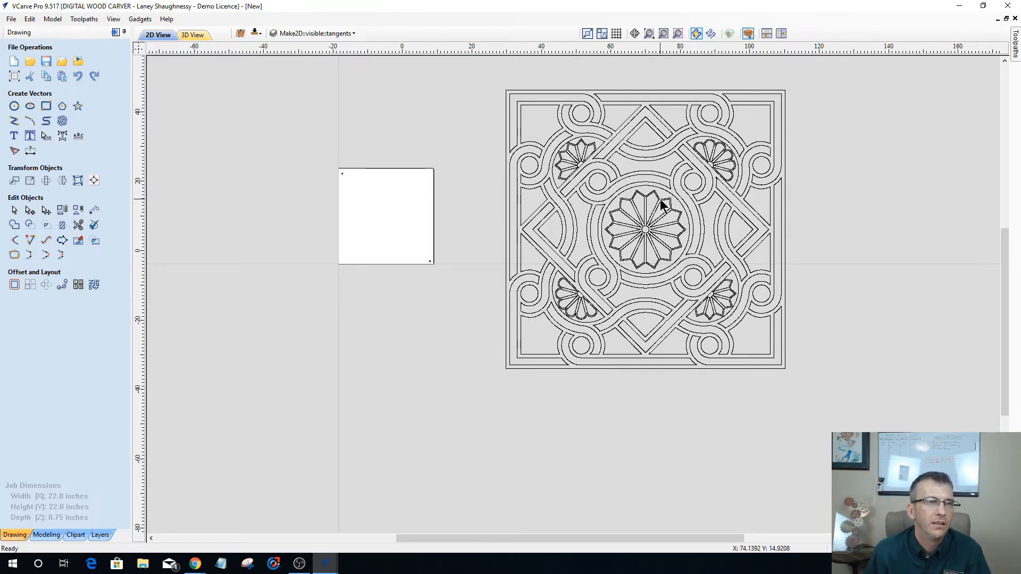
Select the entire ornament and set its width to 20 inches, scaling the height proportionally about its centre.
scroll(661, 201, down, 1)
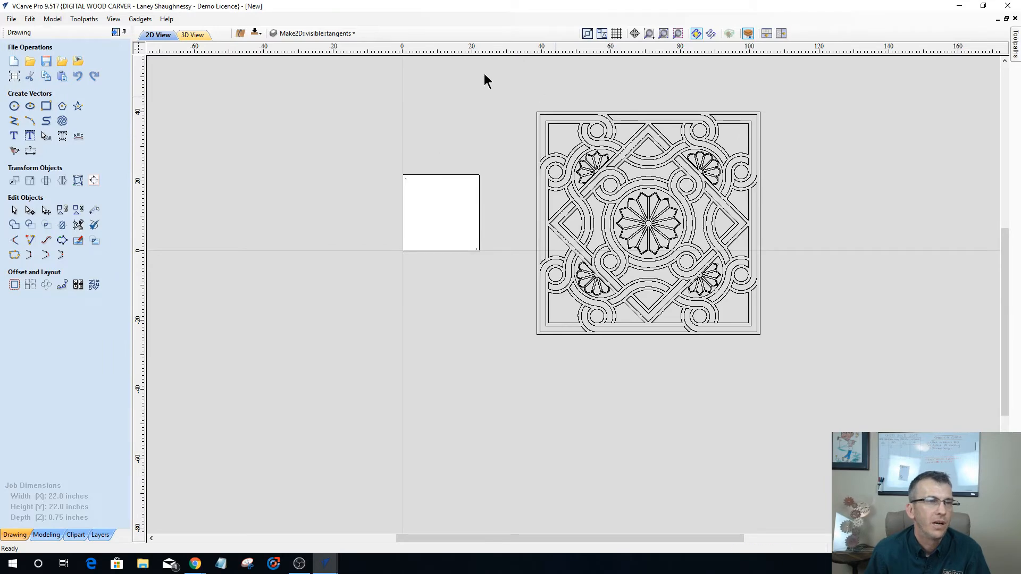
drag(802, 383, 796, 397)
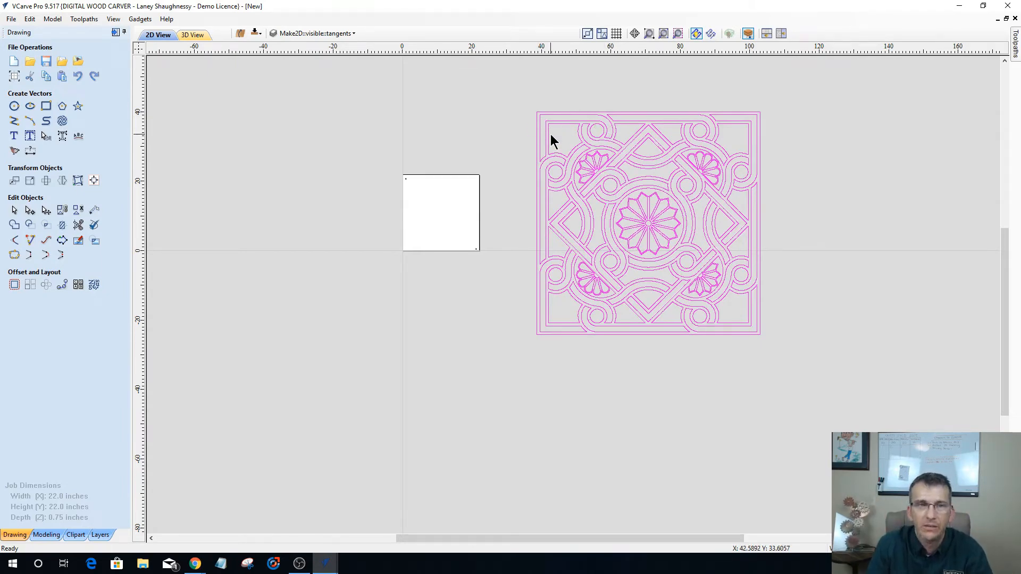
click(30, 182)
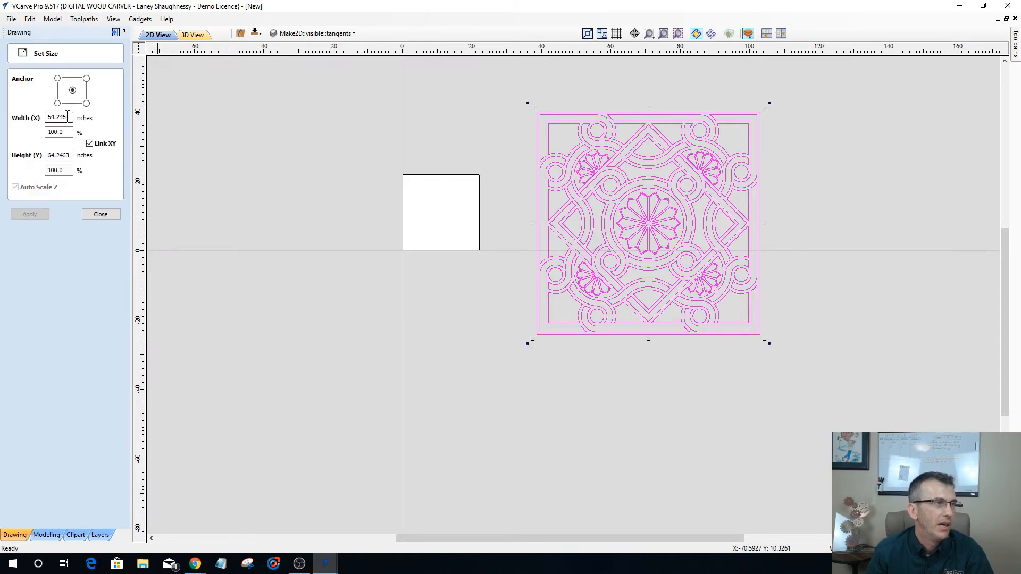
drag(70, 116, 17, 125)
text(20)
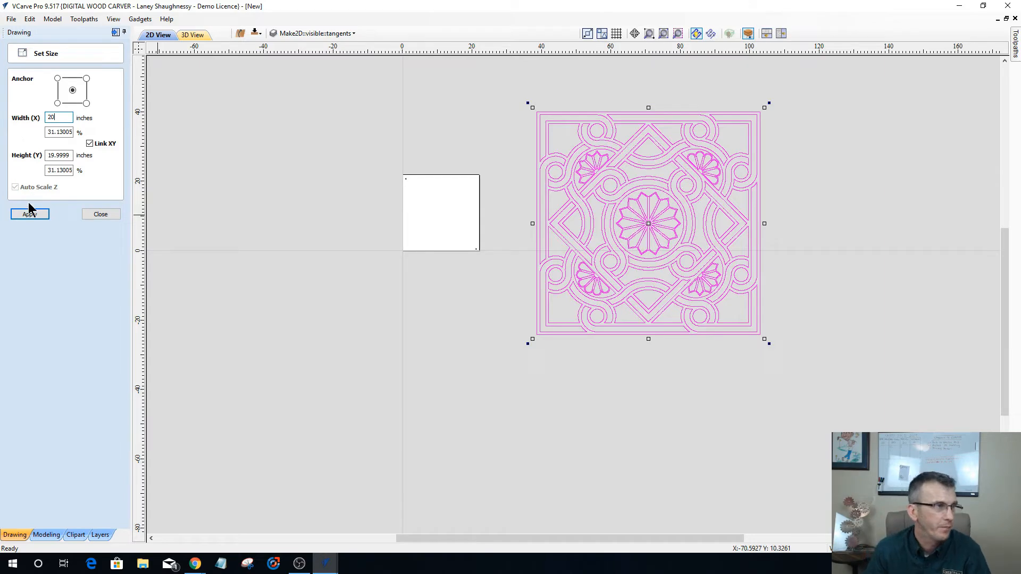
click(29, 214)
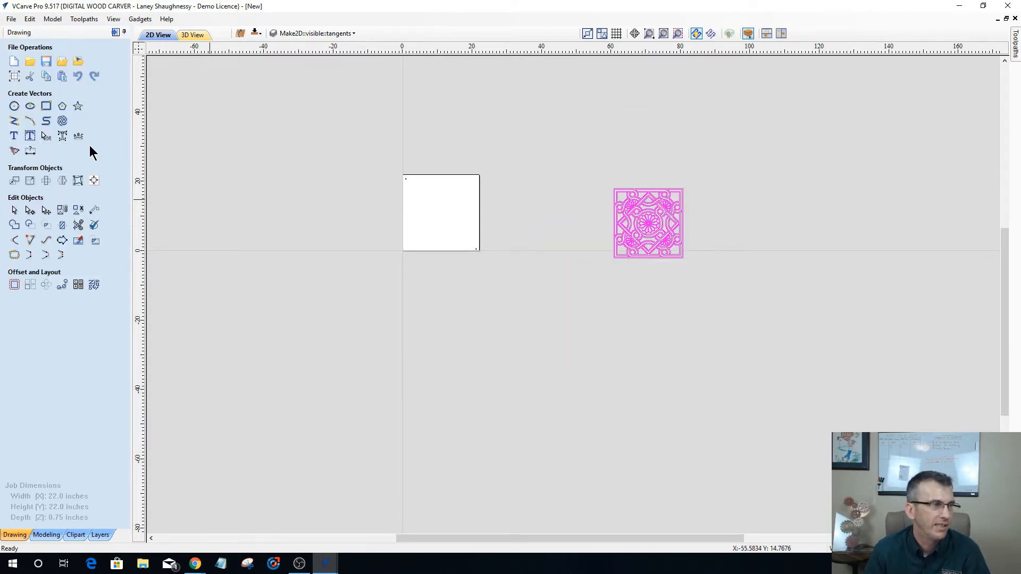
Centre the resized ornament on the material both horizontally and vertically.
click(92, 180)
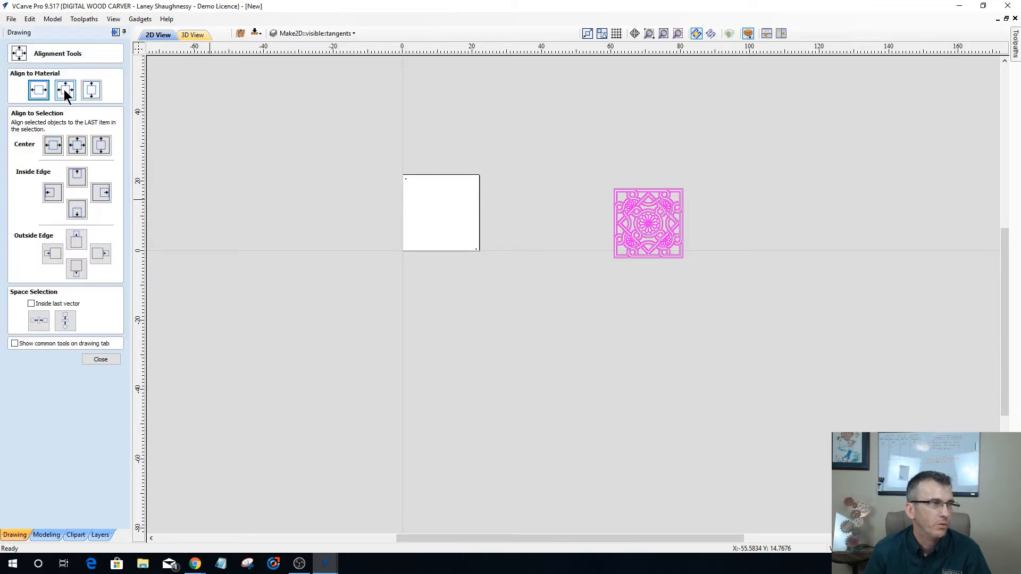
click(65, 90)
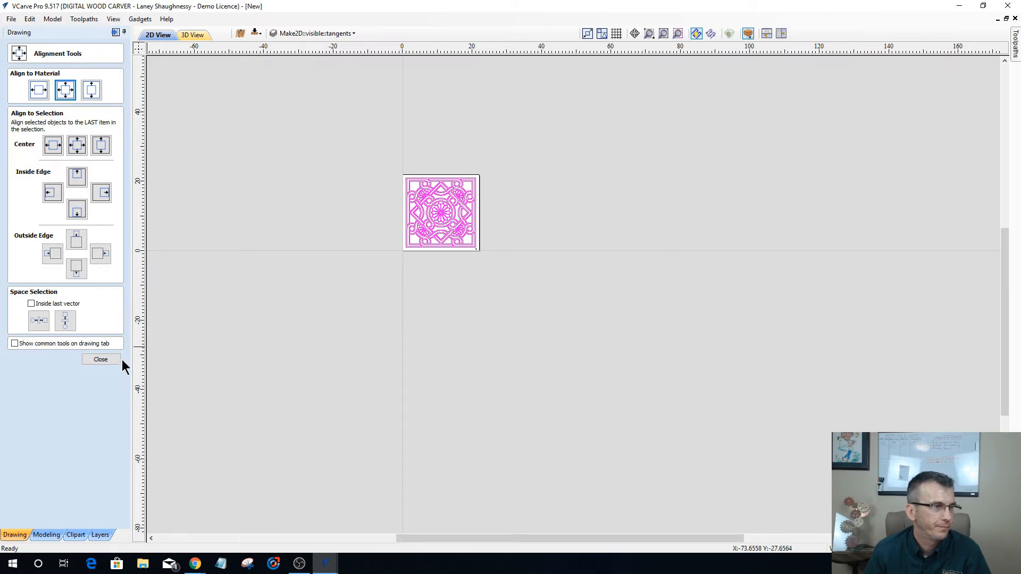
click(102, 360)
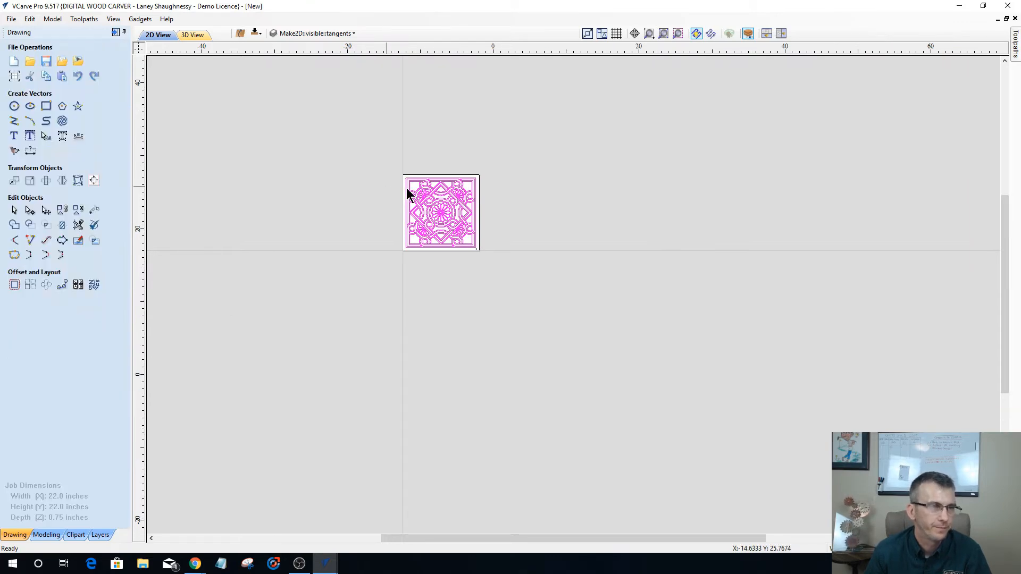
scroll(415, 197, up, 5)
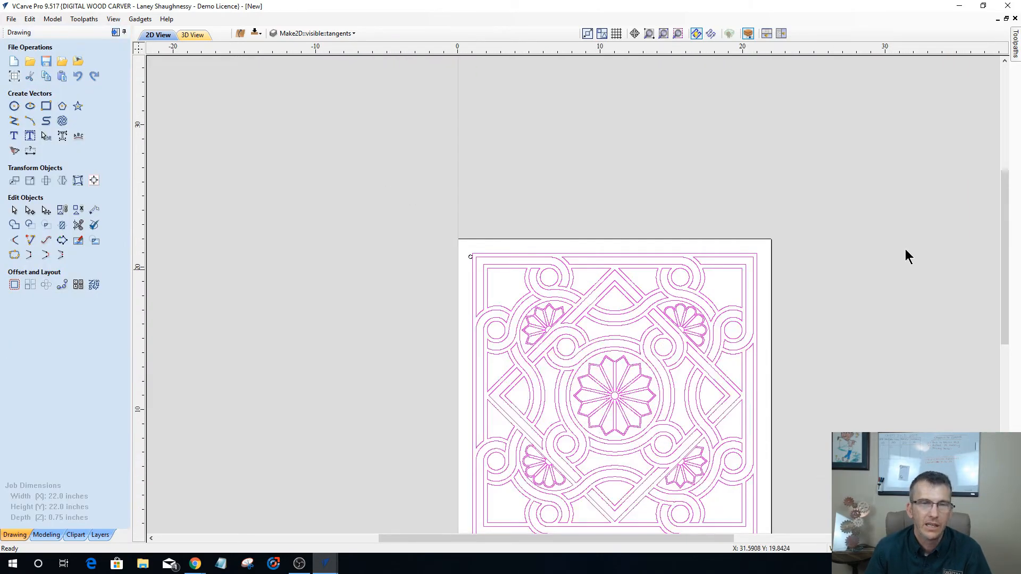
click(664, 33)
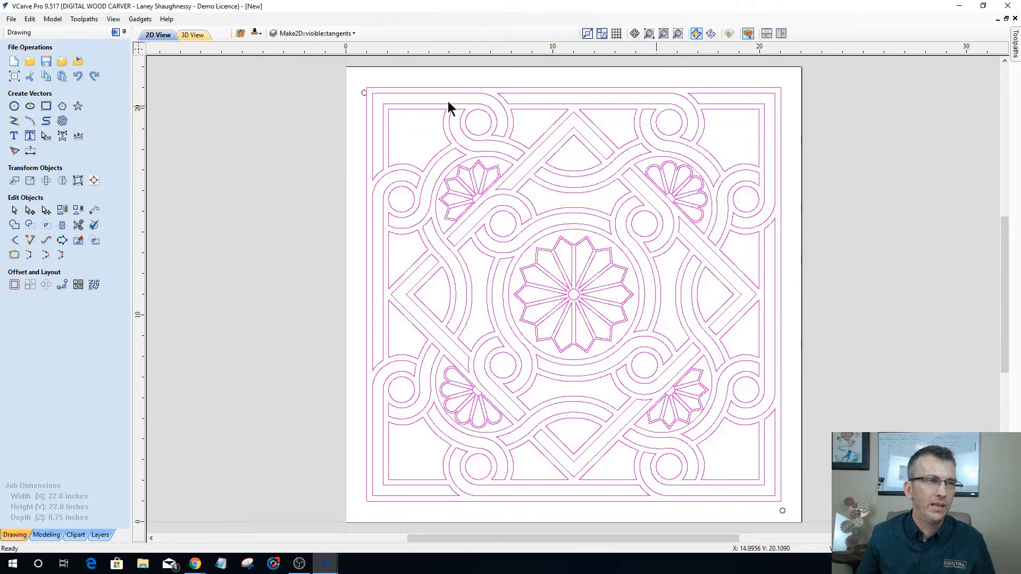
Move the small circle near the ornament's upper-left corner outward, closer to the material's corner and clear of the ornament.
click(364, 94)
click(362, 86)
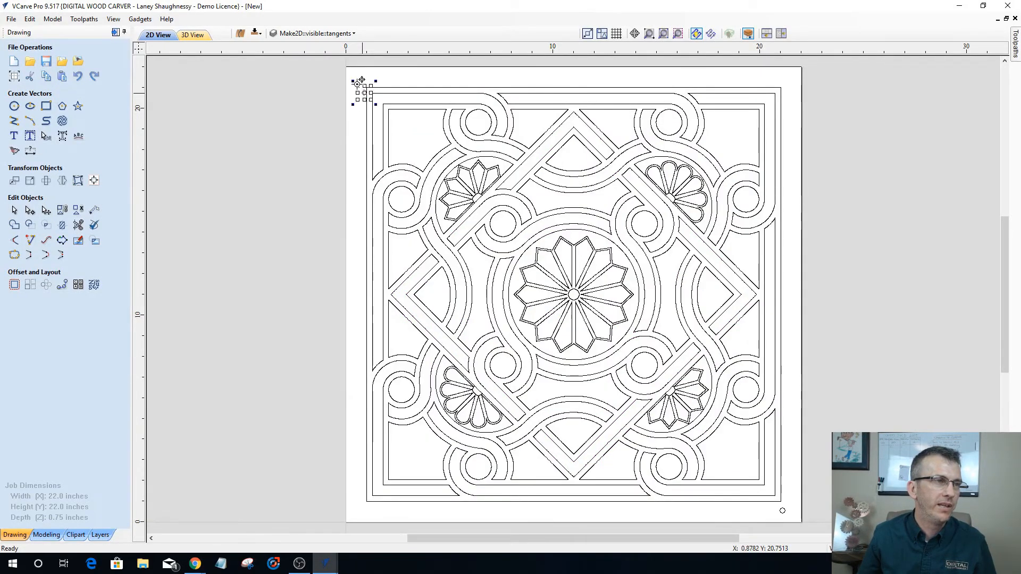
drag(362, 80, 360, 76)
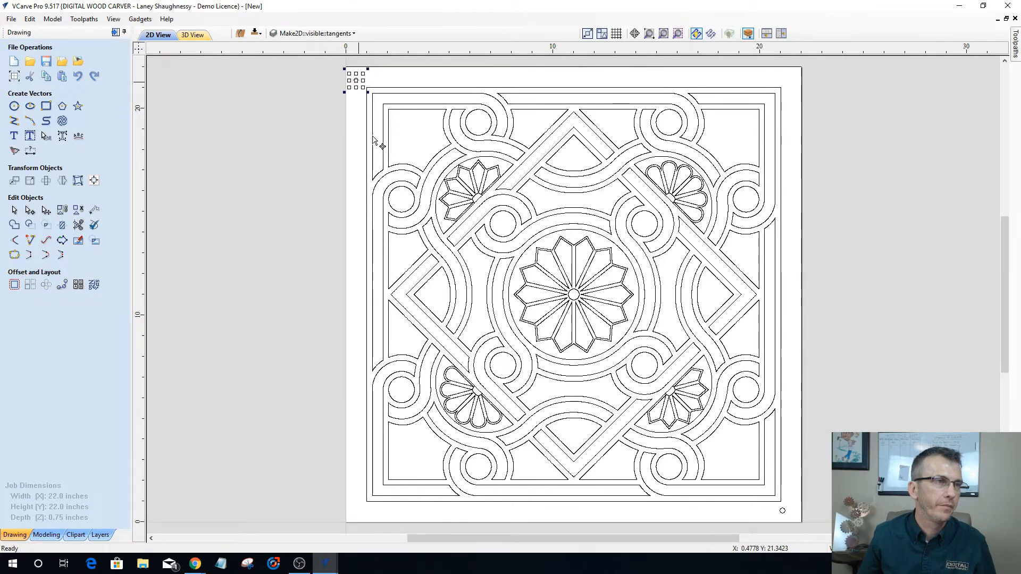
click(269, 253)
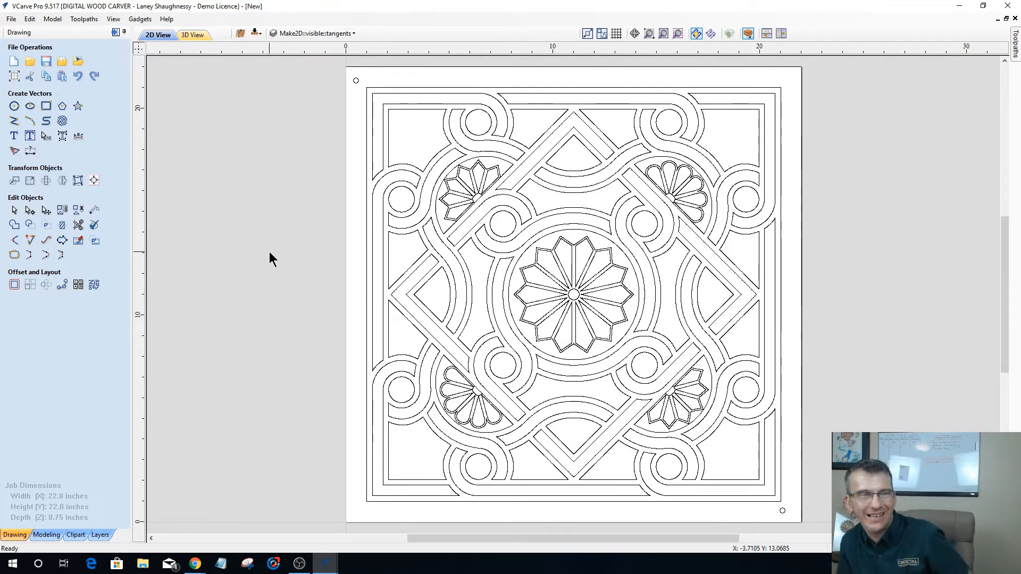
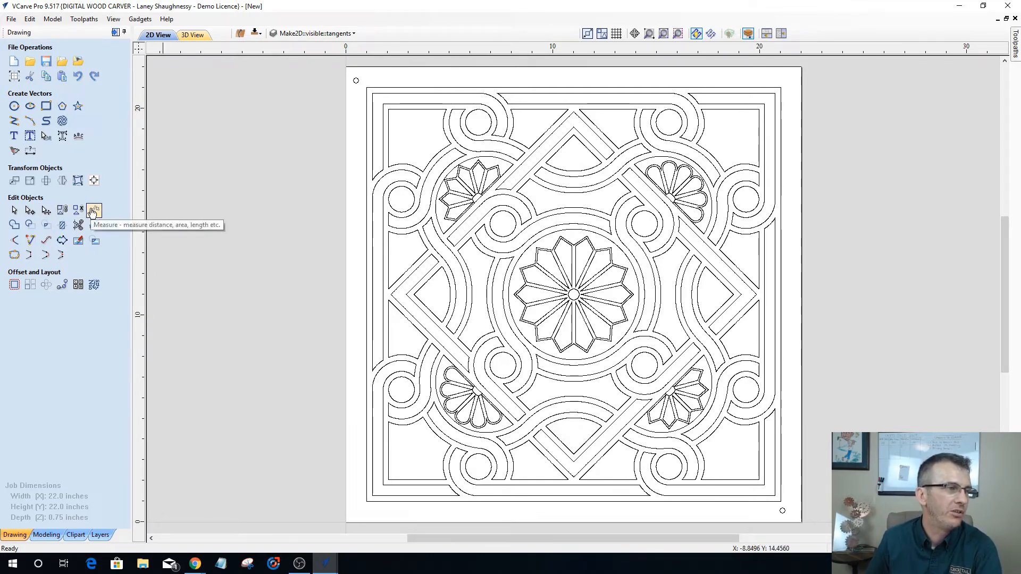
Ungroup the entire Byzantine ornament into its individual vectors, then deselect them.
click(365, 143)
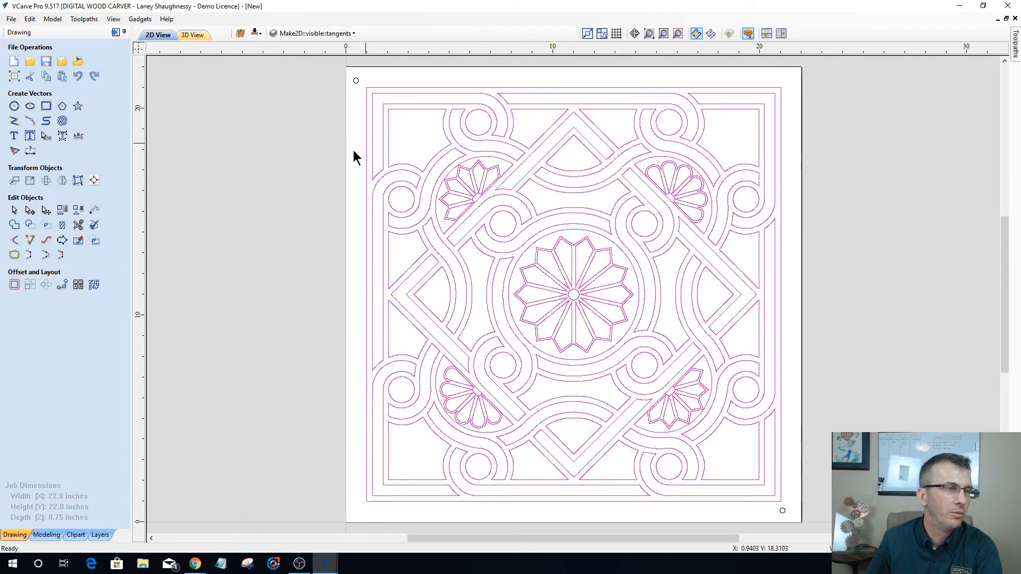
click(79, 211)
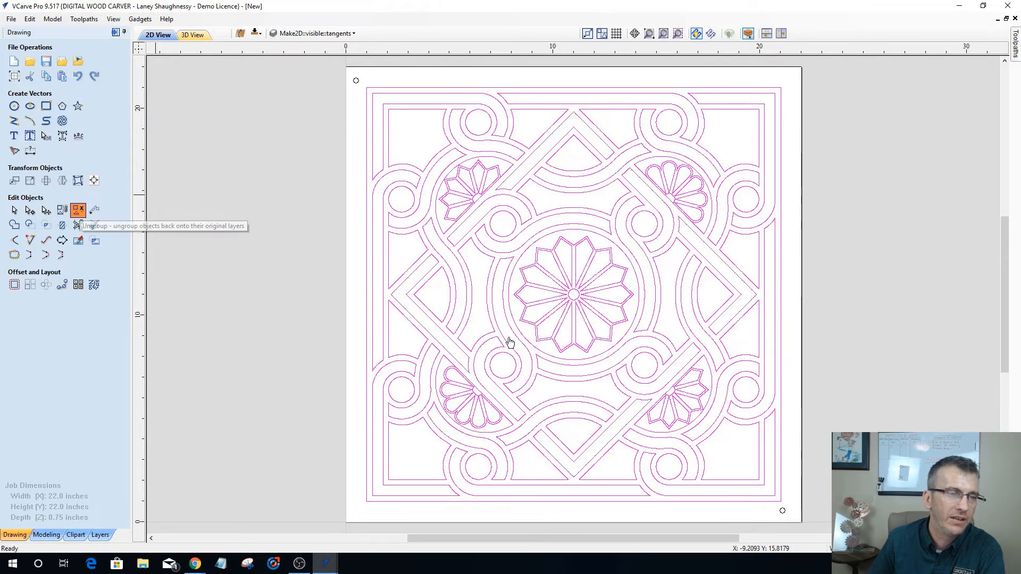
click(514, 410)
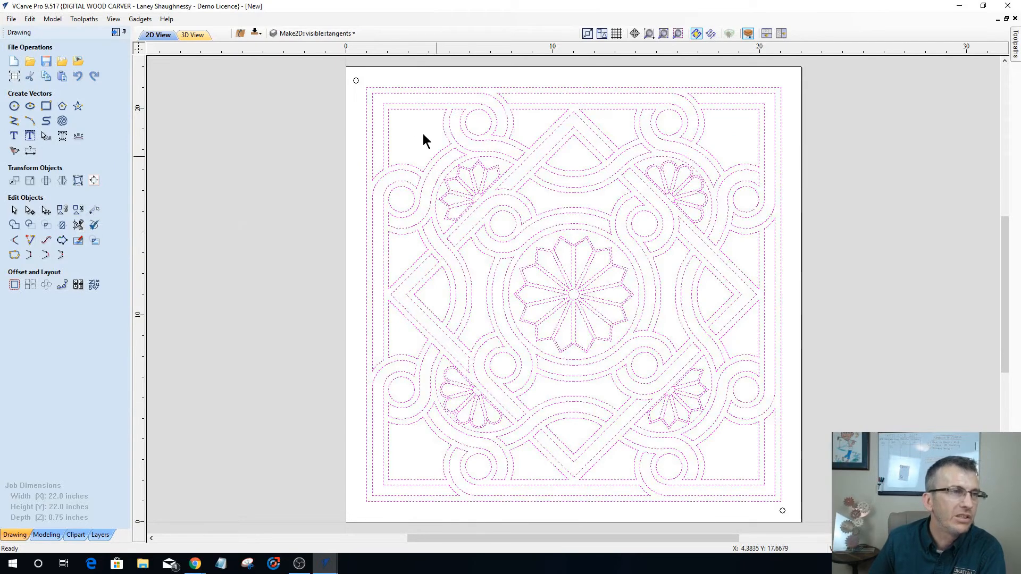
click(394, 128)
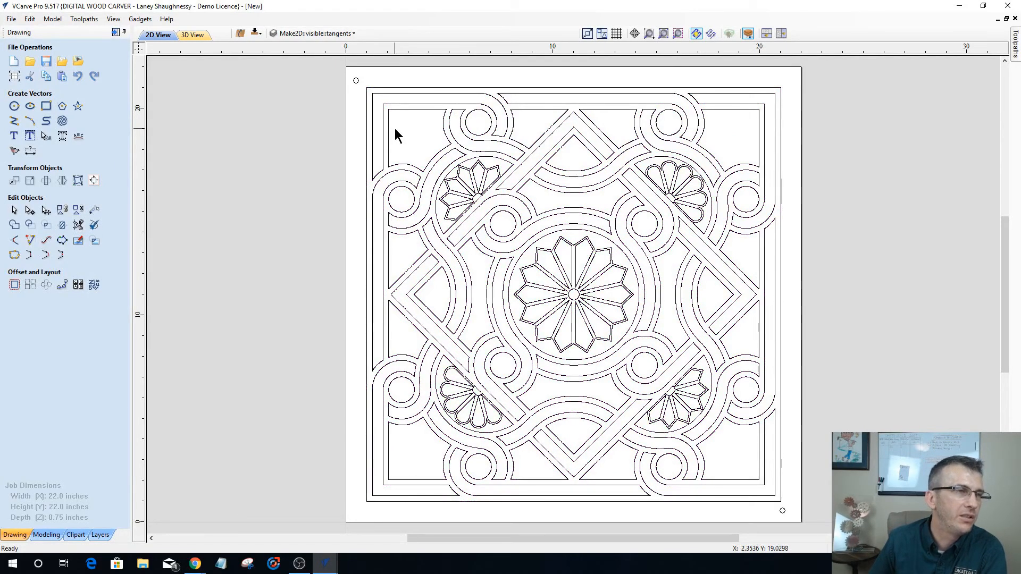
Select the six open segments outlining the ornament's upper-left corner band and join them with a 0.004-inch tolerance.
click(384, 126)
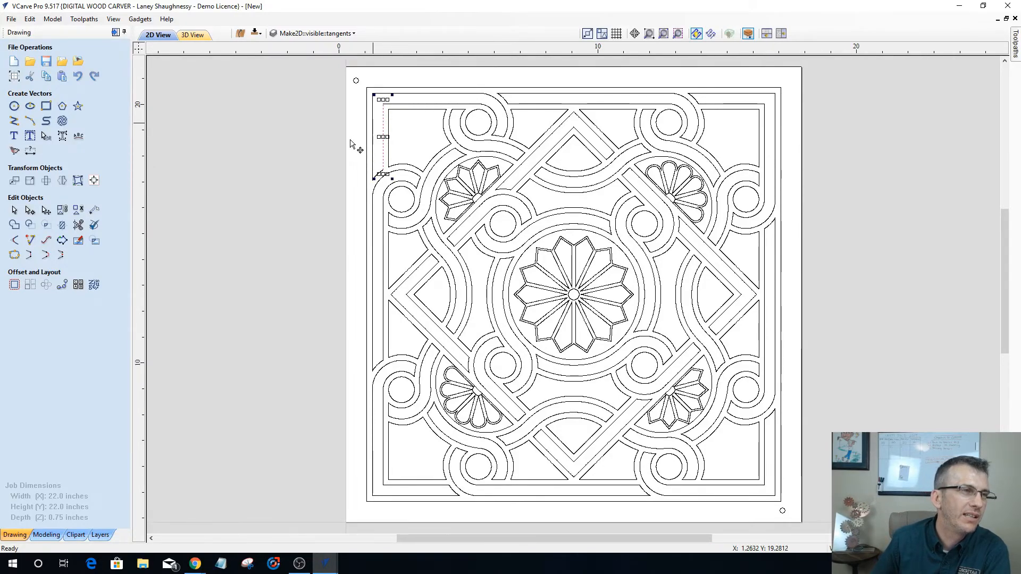
scroll(355, 139, up, 2)
scroll(354, 139, up, 1)
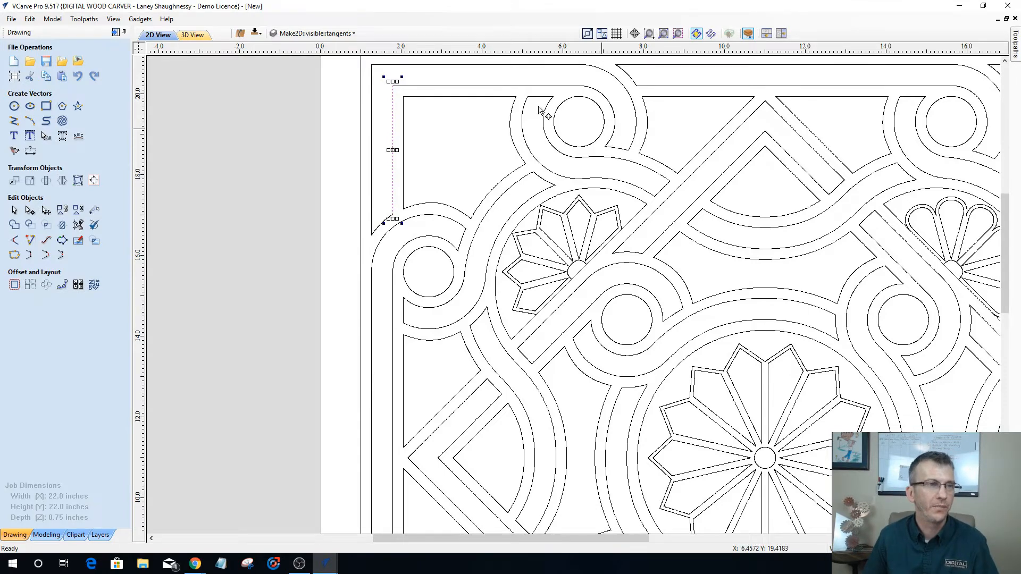
shift+click(482, 86)
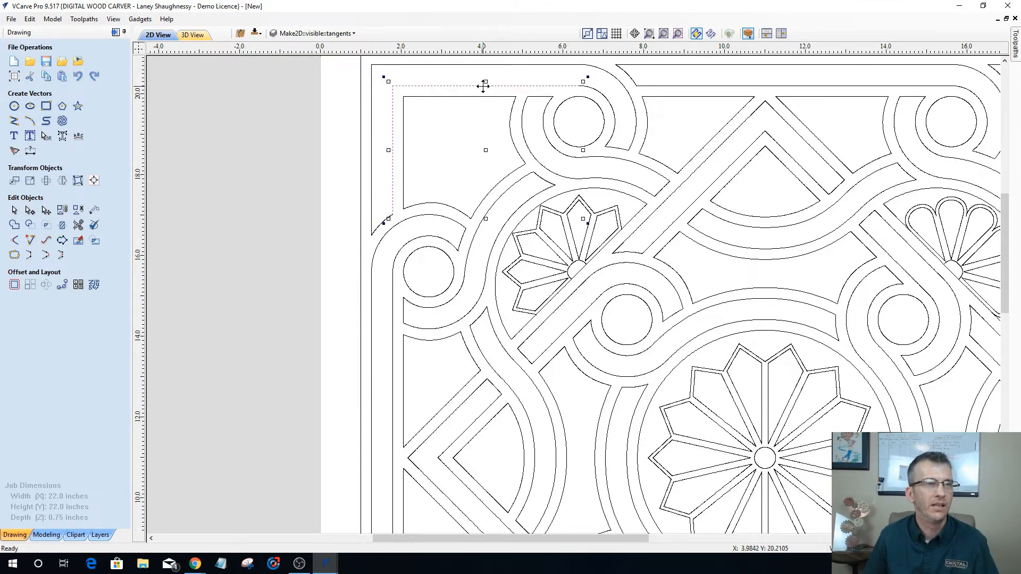
shift+click(616, 150)
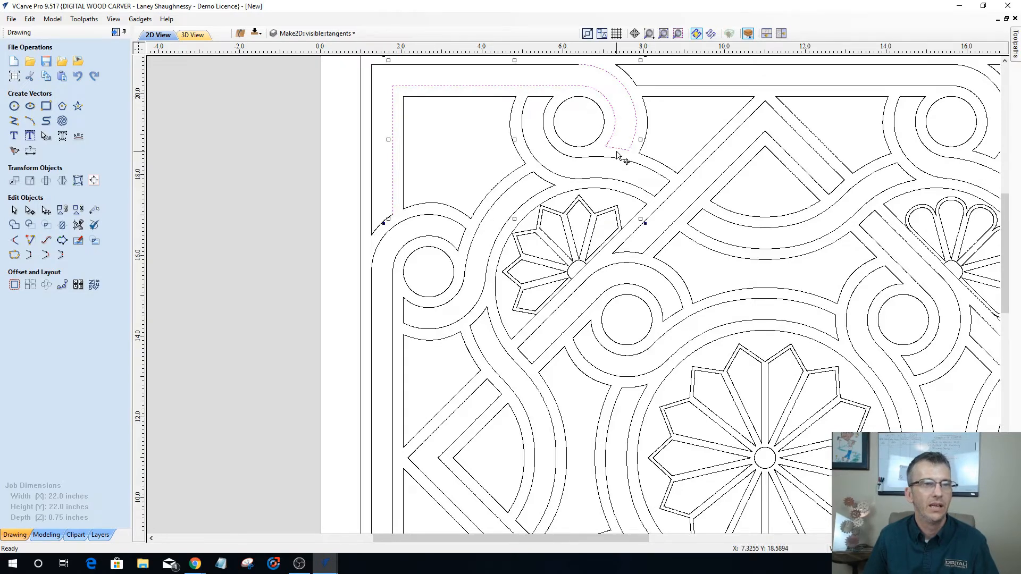
shift+click(551, 64)
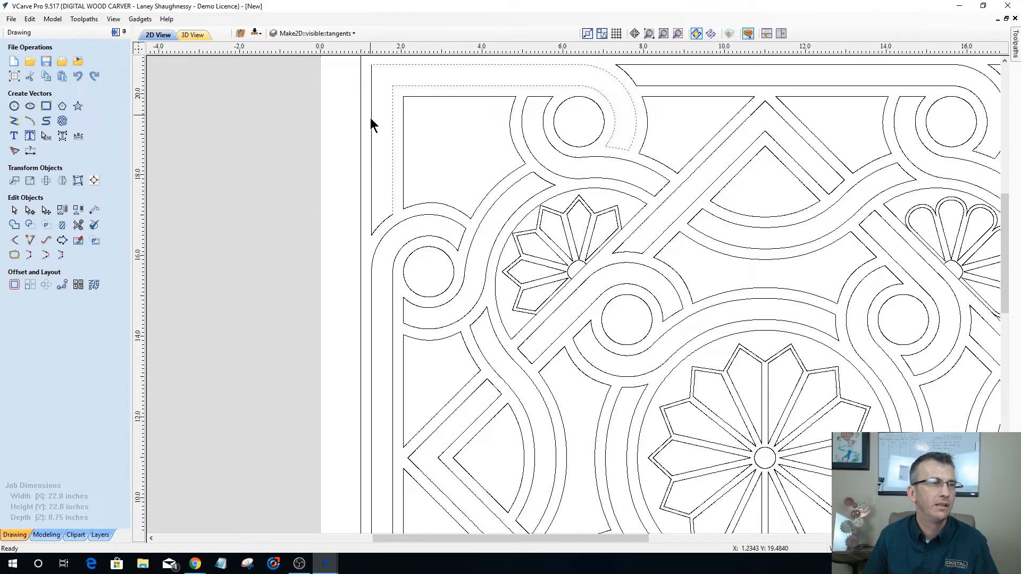
shift+click(379, 228)
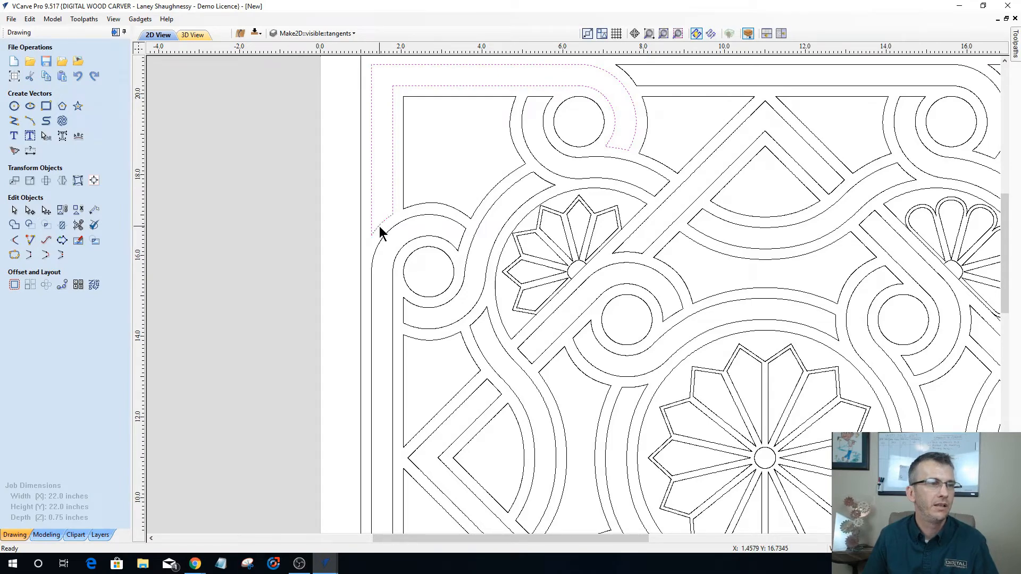
click(15, 256)
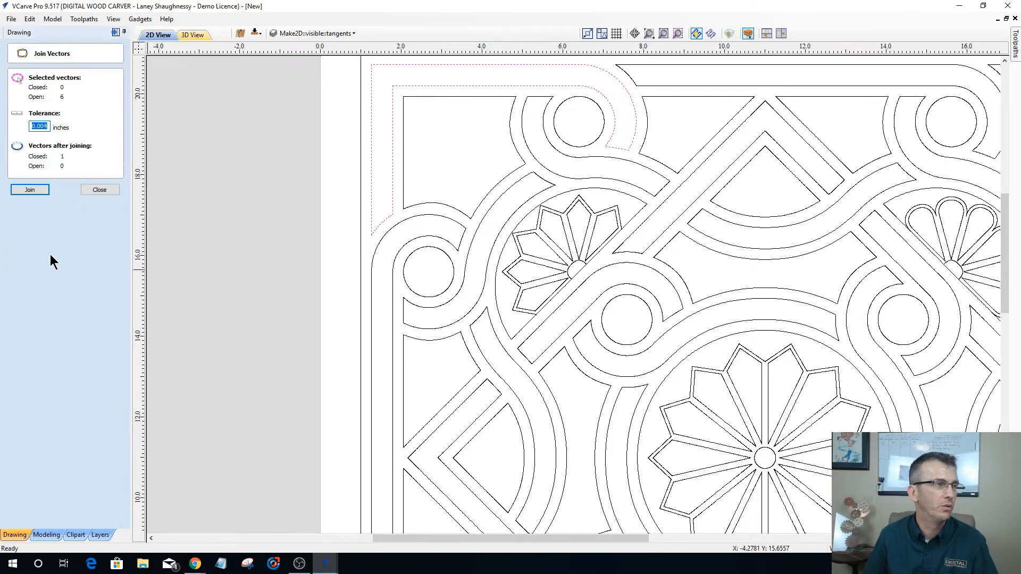
click(27, 192)
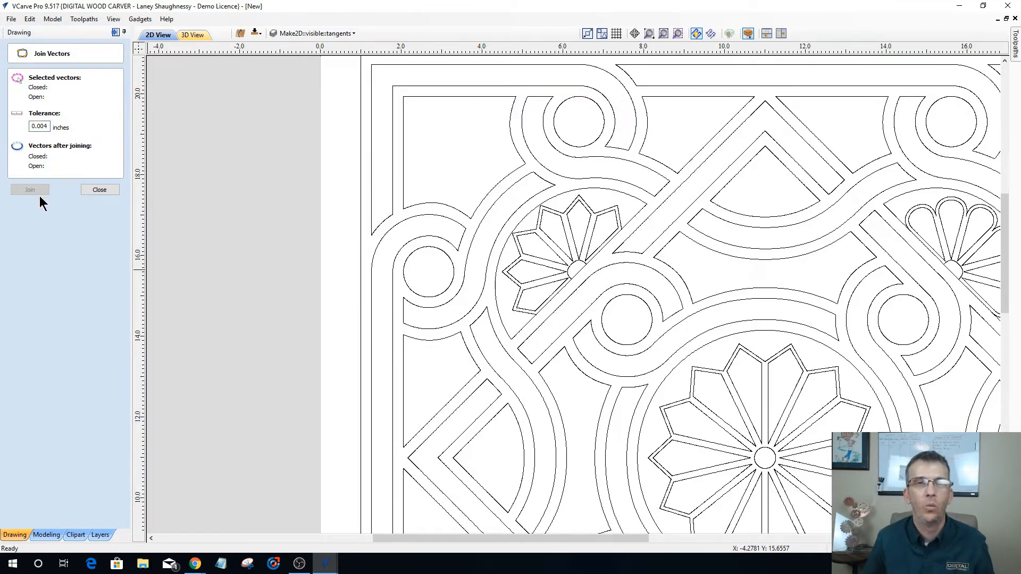
Join all of the ornament's open vectors with a 0.004-inch tolerance, and recheck the whole drawing for open vectors.
scroll(376, 144, down, 1)
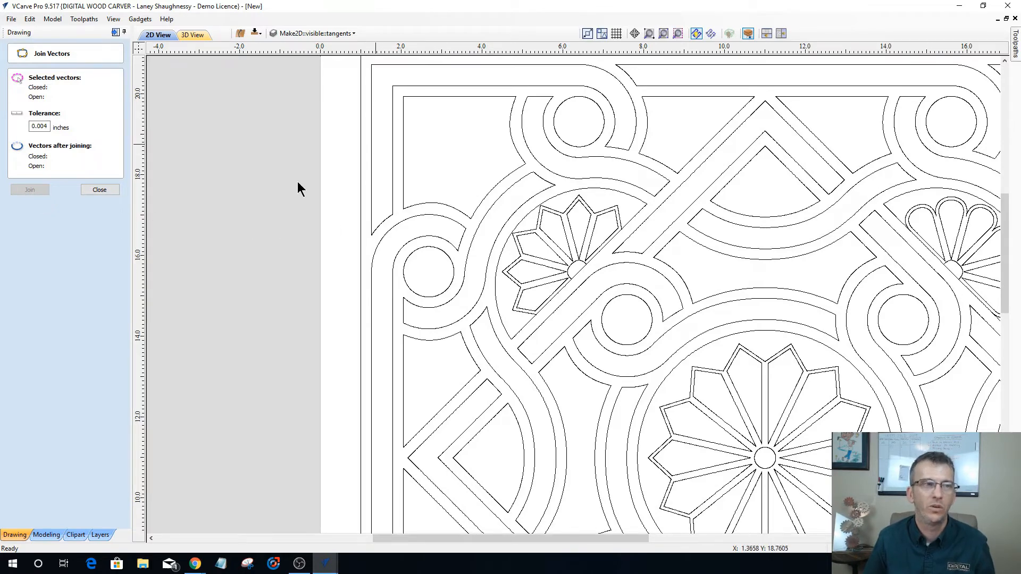
scroll(235, 200, down, 1)
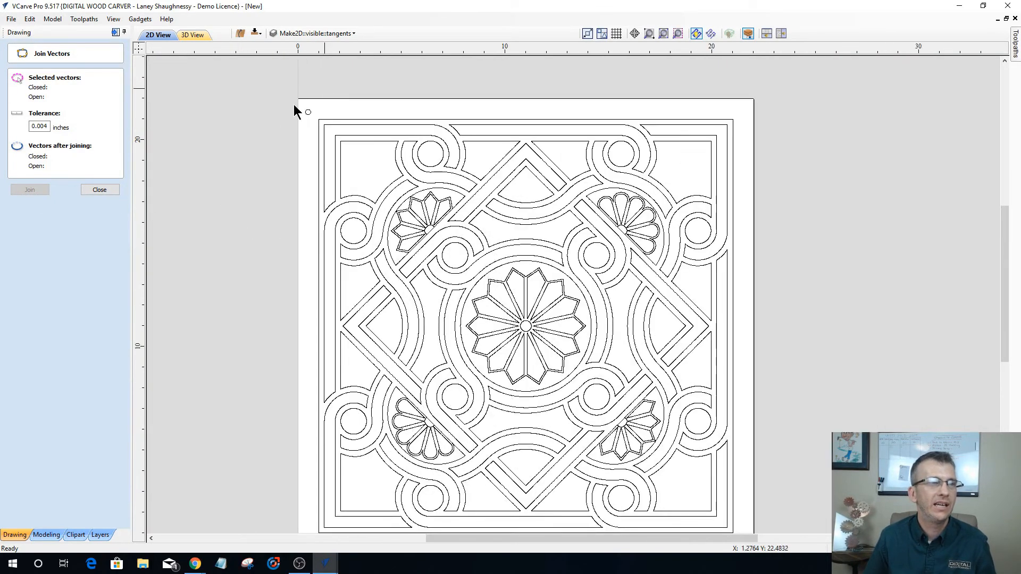
drag(286, 113, 720, 534)
scroll(719, 532, down, 1)
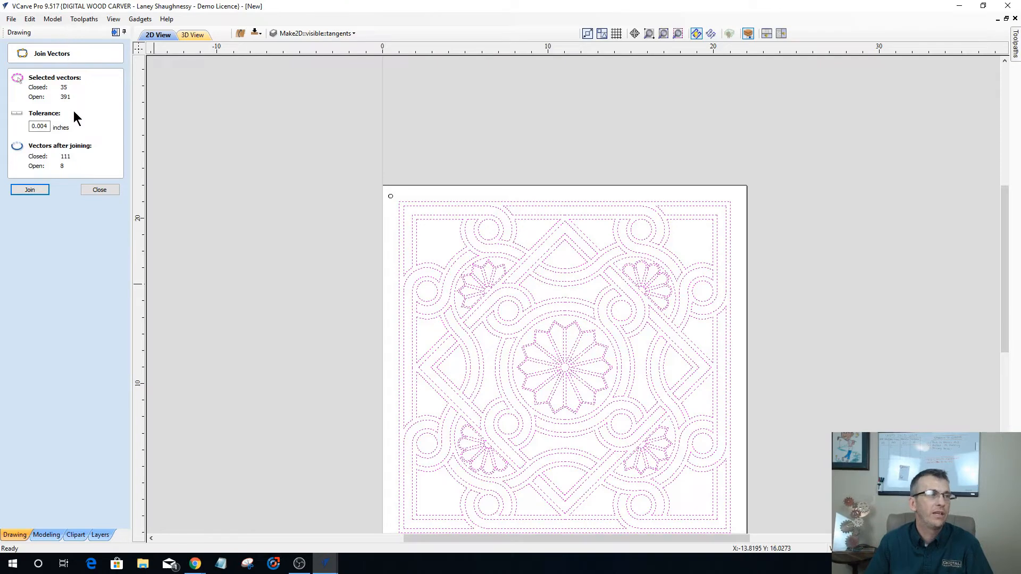
click(24, 192)
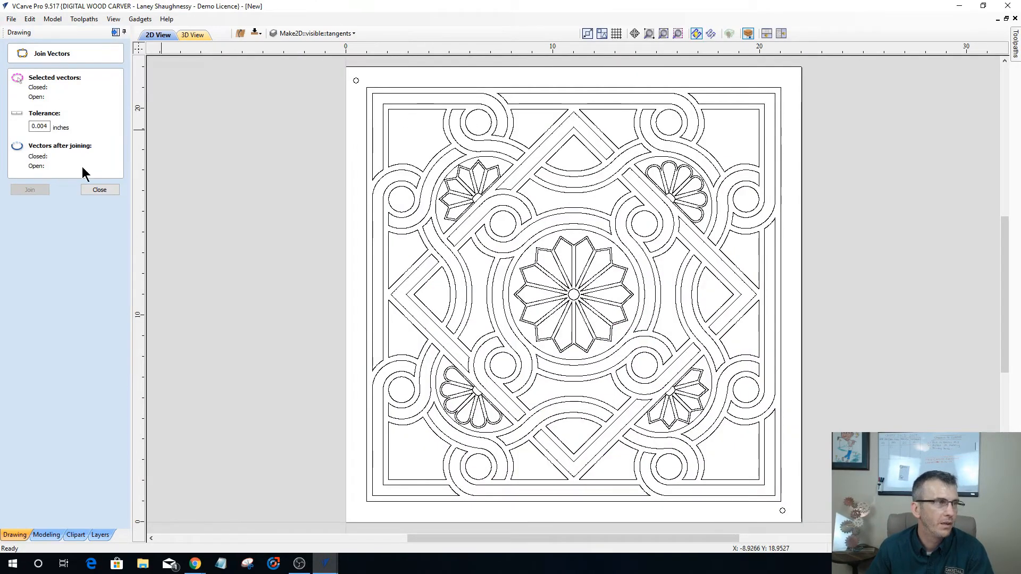
drag(339, 74, 793, 512)
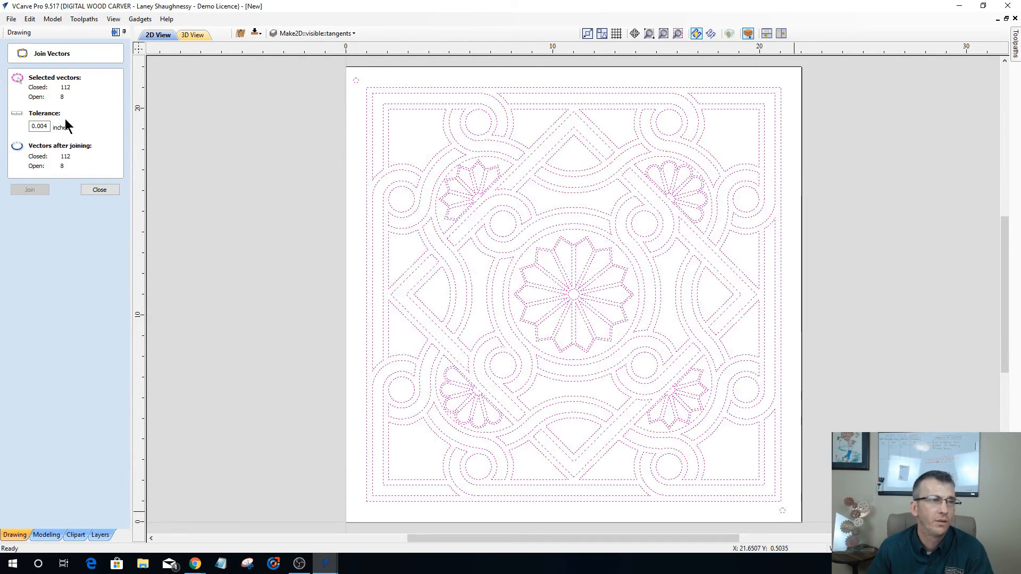
click(102, 190)
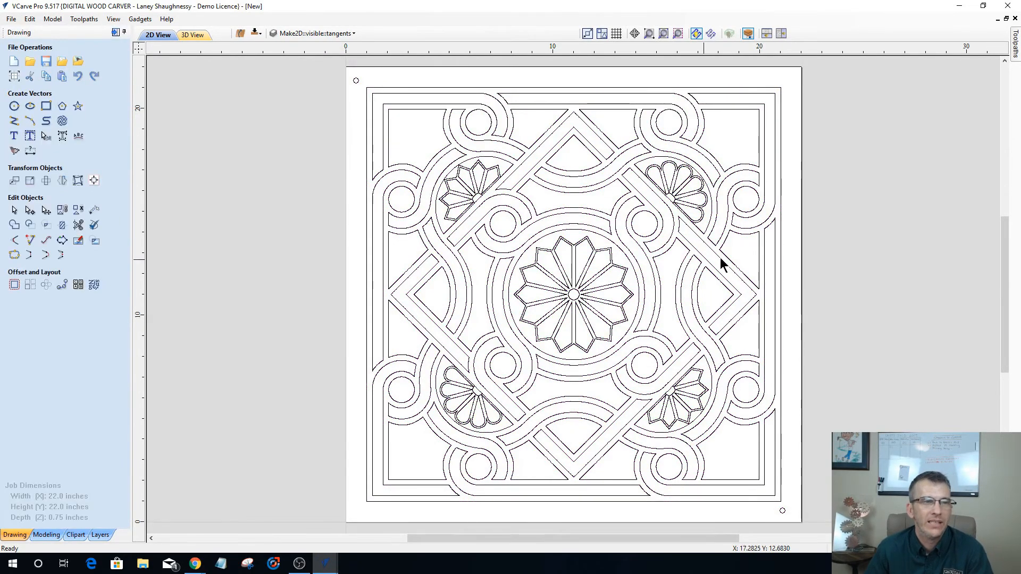
Select all remaining open vectors and examine where the upper-left rosette's petal outline and centre arc meet the diagonal band.
right_click(574, 153)
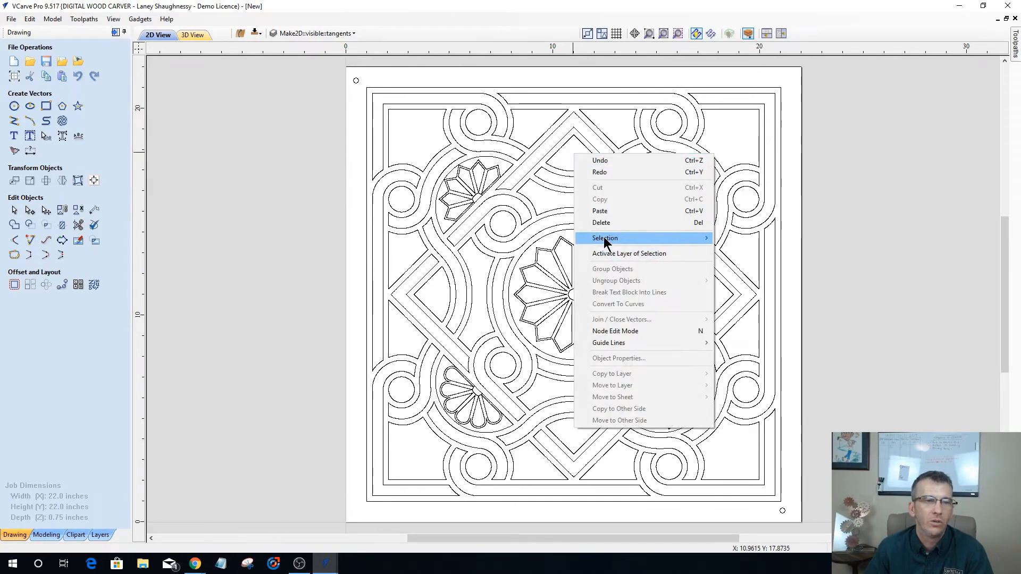
mouse_move(623, 241)
click(753, 250)
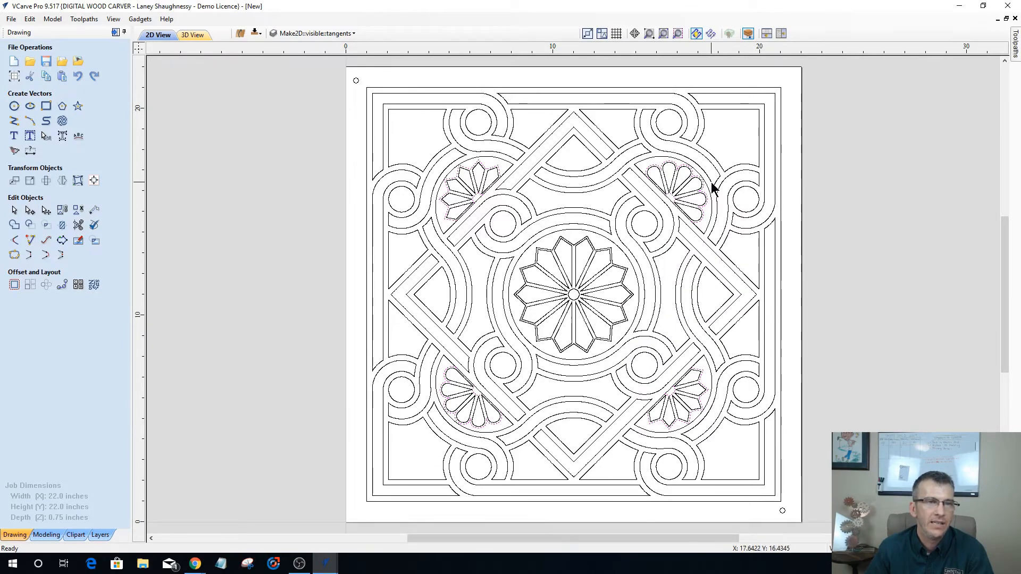
scroll(446, 186, up, 1)
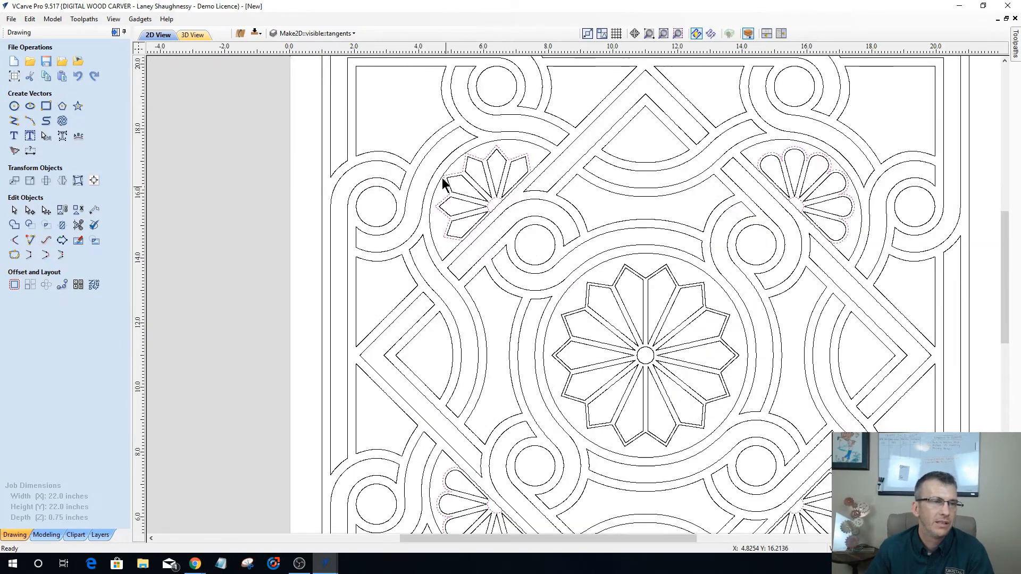
scroll(443, 180, up, 2)
scroll(463, 198, up, 3)
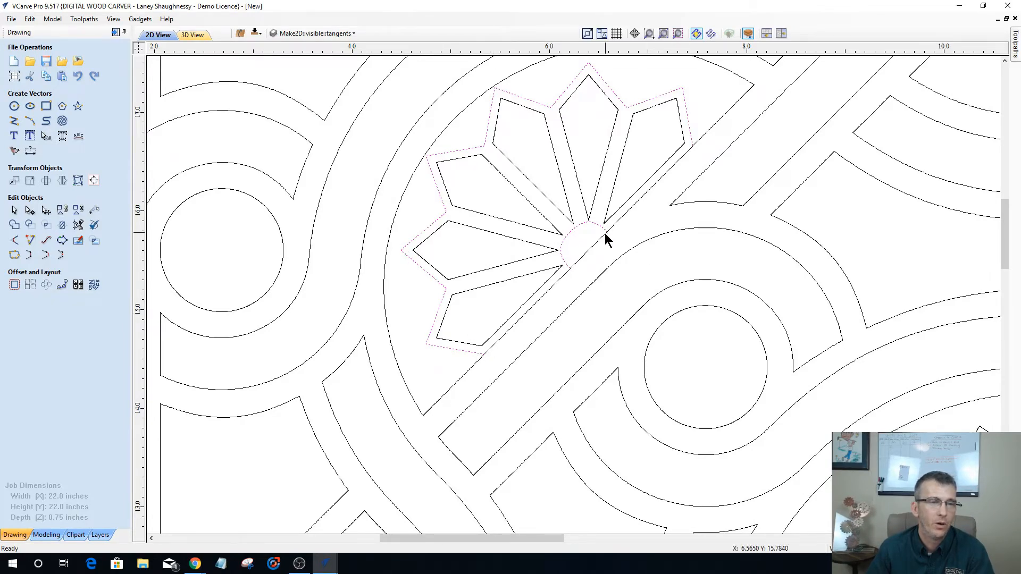
scroll(607, 237, up, 2)
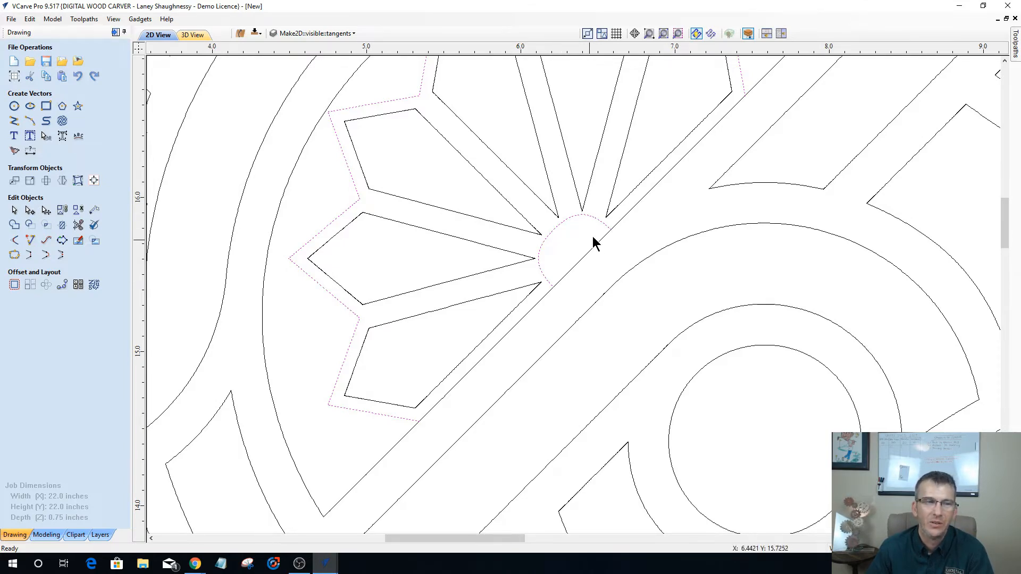
scroll(605, 233, down, 2)
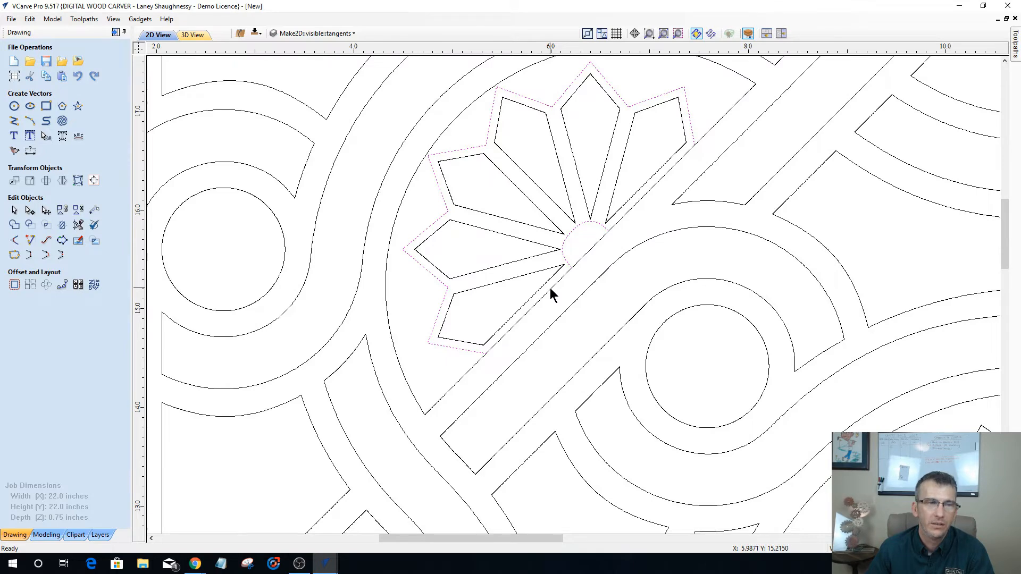
Trim away the diagonal band's edge between the petal outline and centre arc on both sides of the upper-left and upper-right rosettes.
click(78, 225)
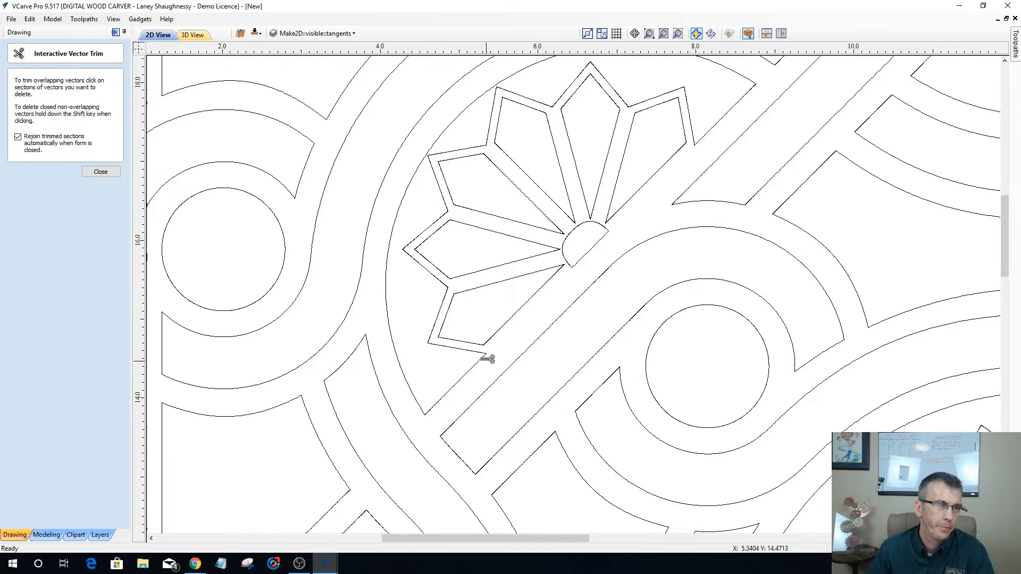
scroll(476, 346, down, 2)
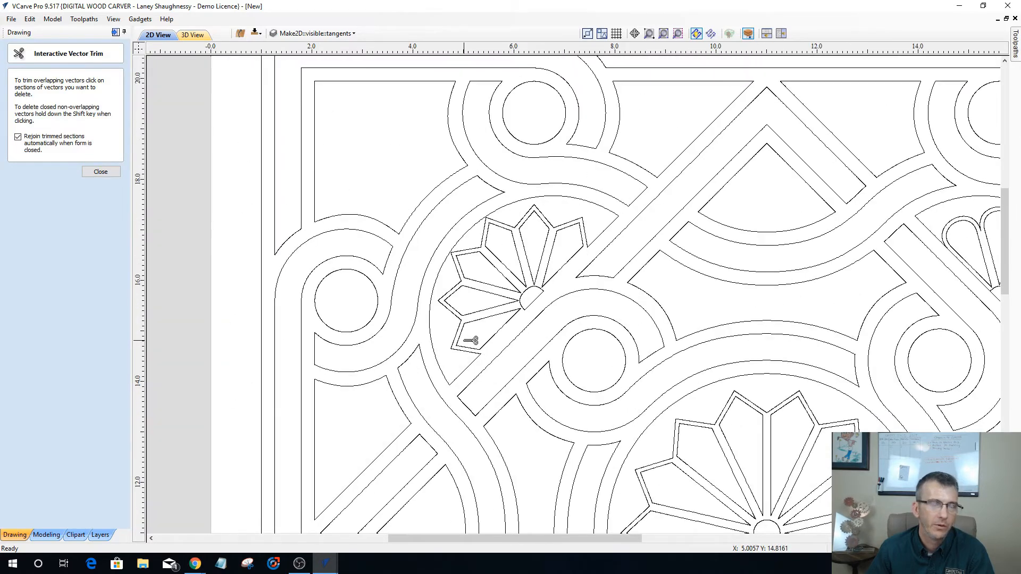
scroll(465, 341, down, 1)
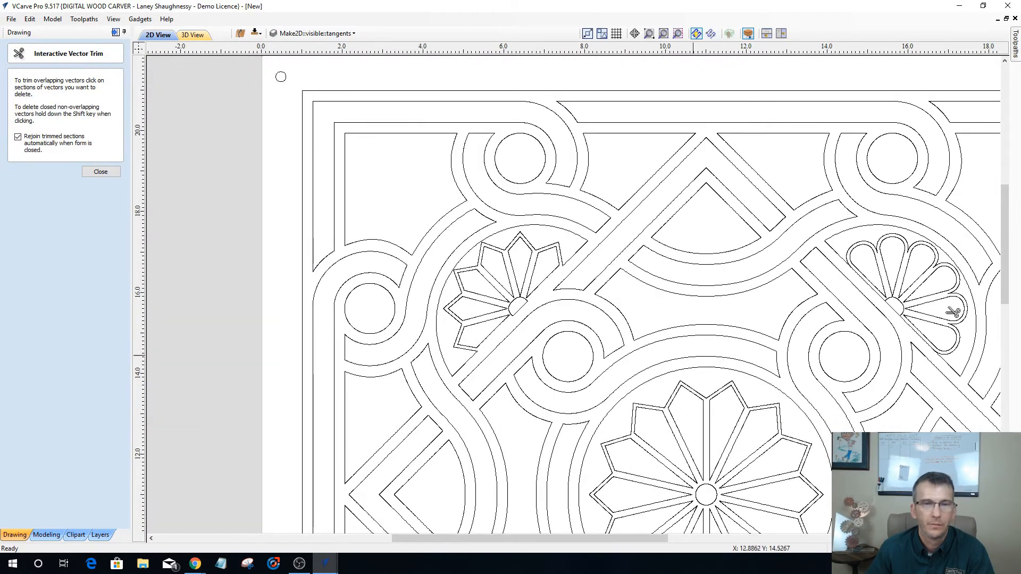
scroll(875, 269, up, 2)
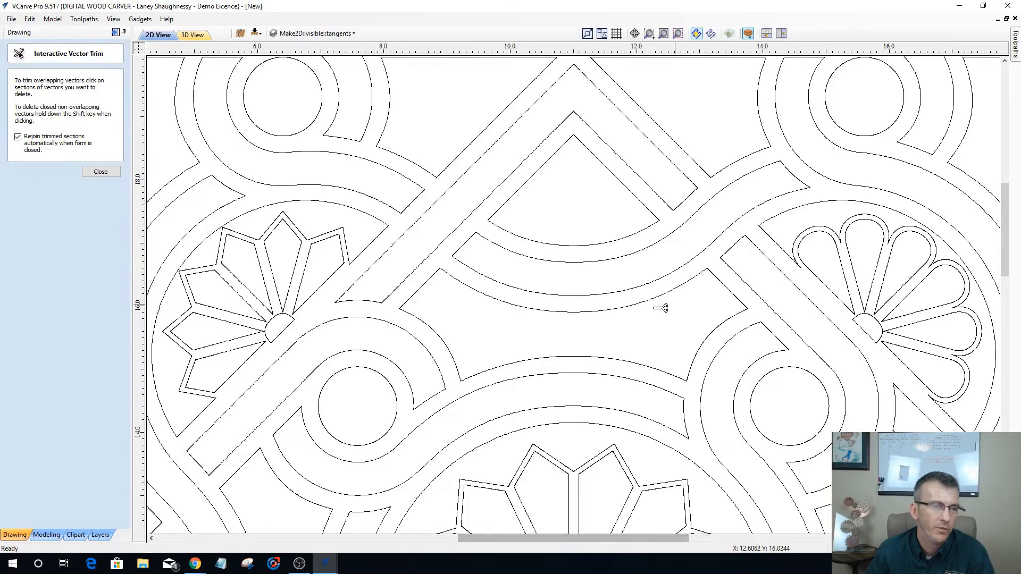
Trim the diagonal band's edge on both sides of the lower-right rosette's centre arc, out to its petal outline.
scroll(638, 308, down, 2)
scroll(626, 311, down, 1)
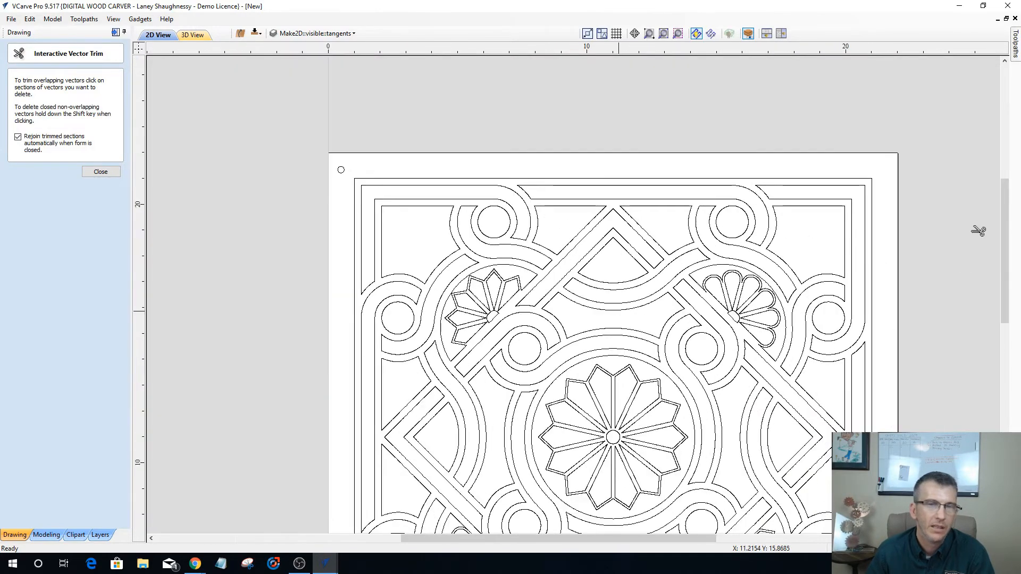
scroll(1009, 301, down, 4)
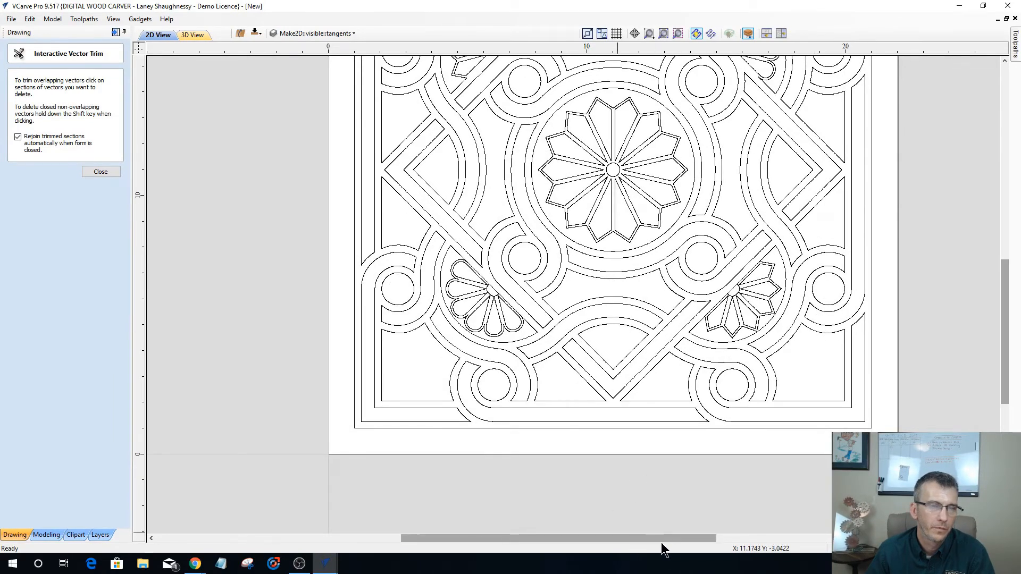
scroll(680, 539, right, 3)
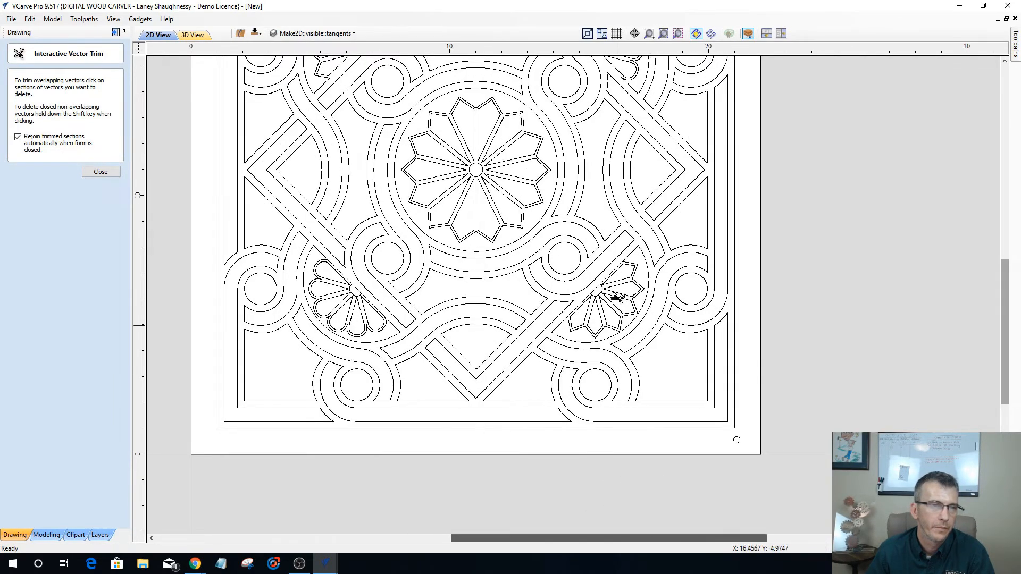
scroll(615, 297, up, 4)
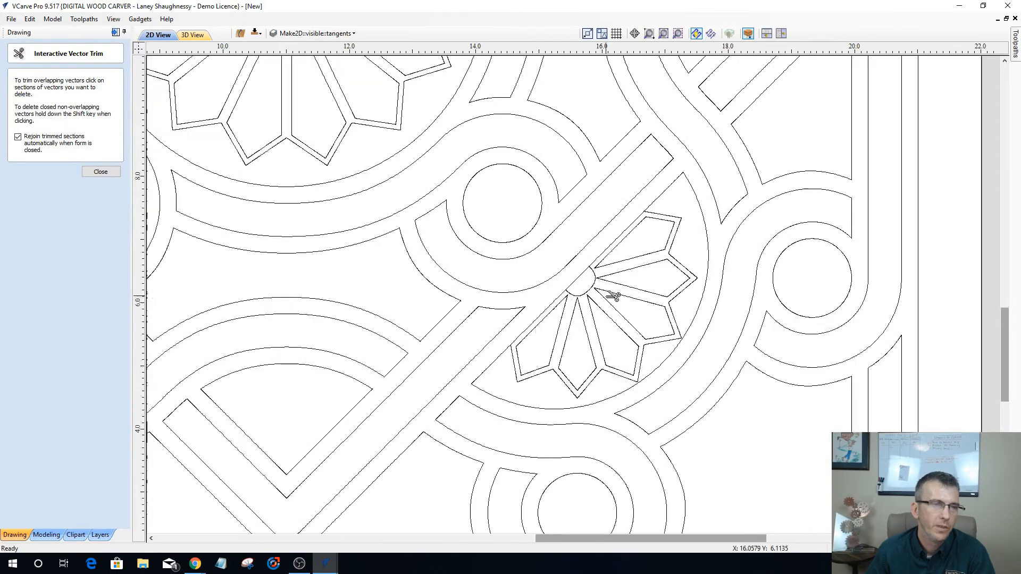
scroll(615, 296, up, 2)
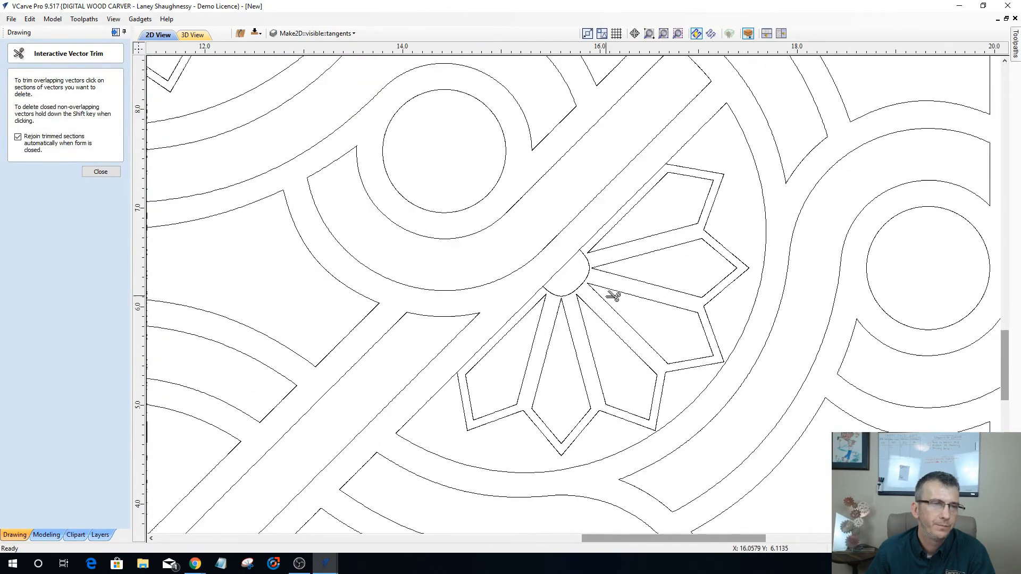
click(616, 220)
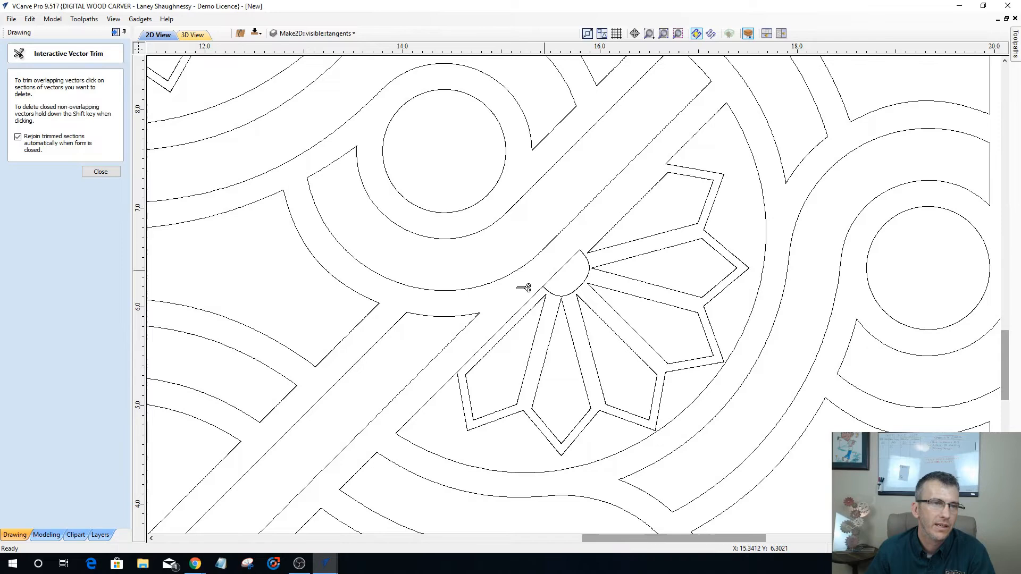
click(519, 317)
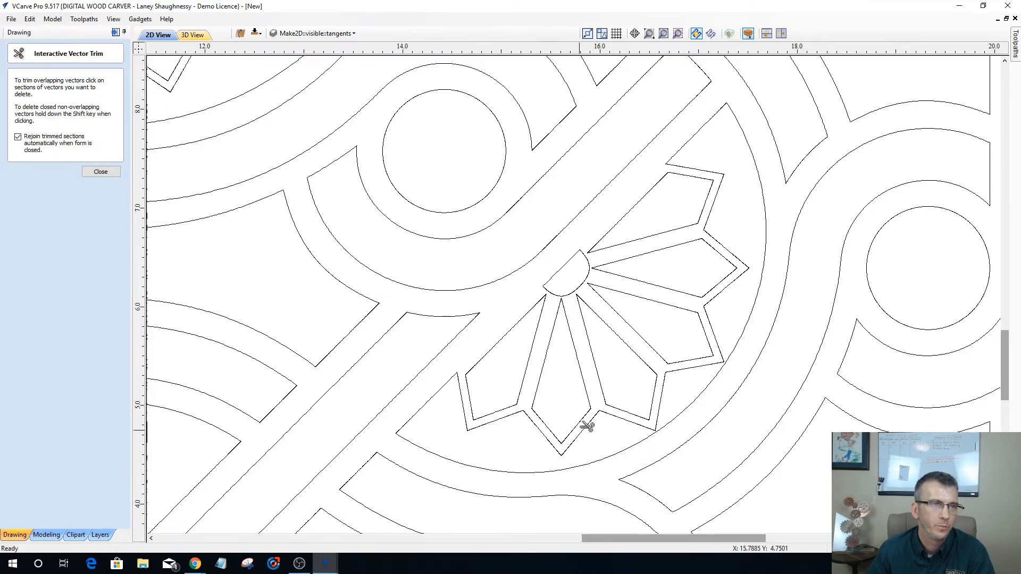
Trim the diagonal band's edge on both sides of the lower-left rosette's centre arc, and finish trimming.
scroll(685, 398, down, 5)
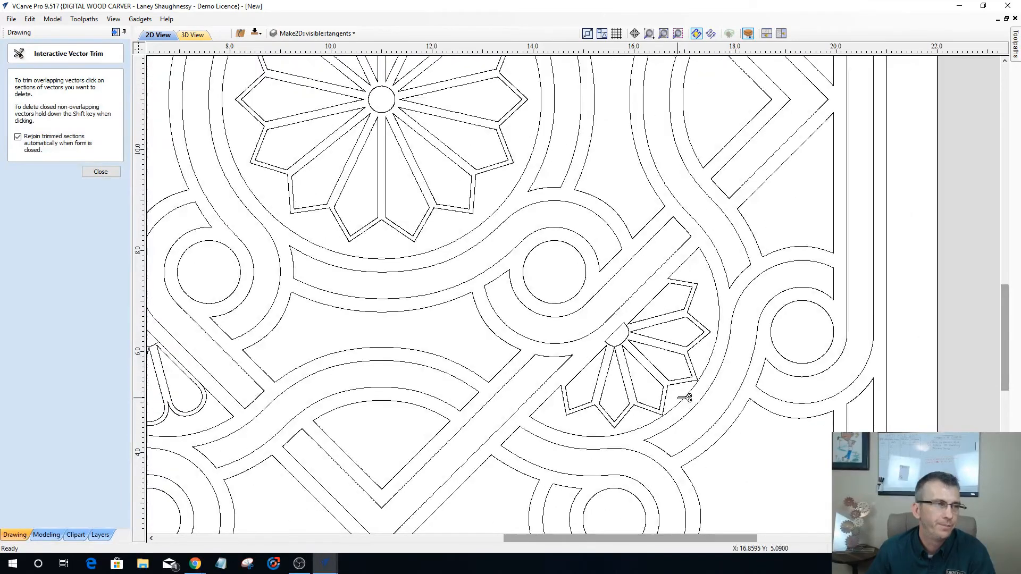
scroll(229, 354, down, 2)
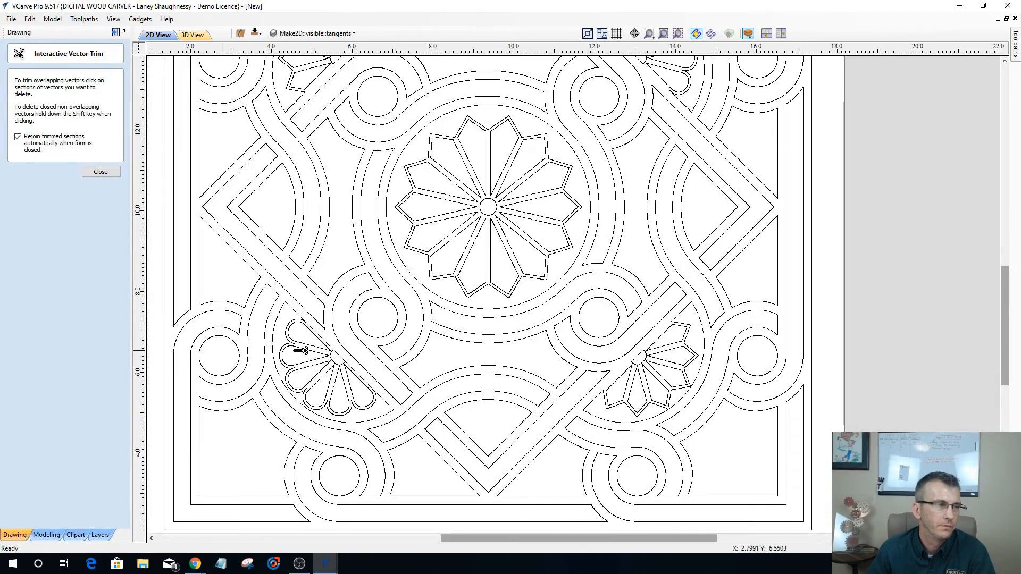
scroll(314, 358, up, 3)
scroll(449, 413, up, 1)
scroll(484, 438, up, 1)
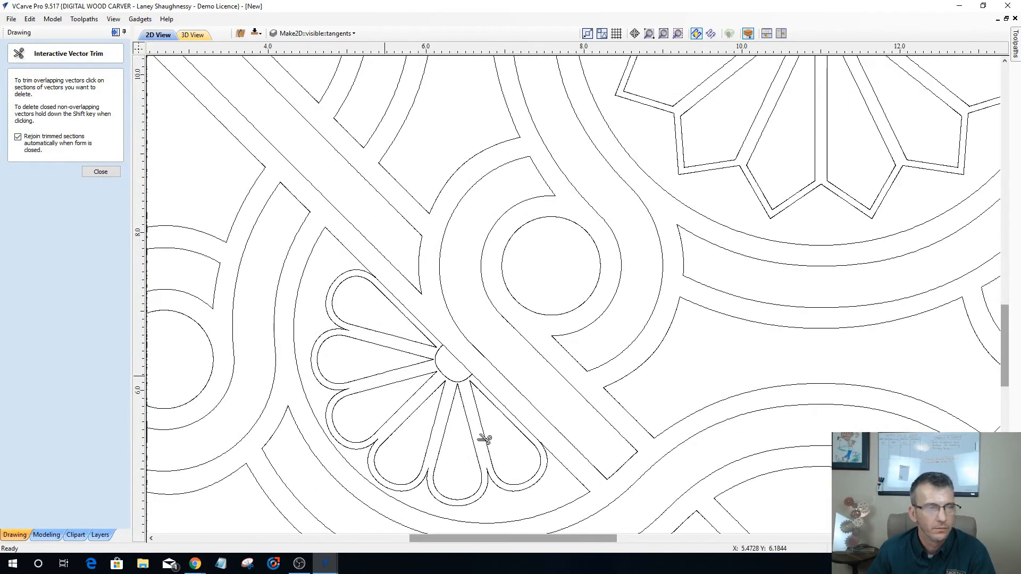
scroll(474, 437, up, 1)
scroll(459, 437, up, 1)
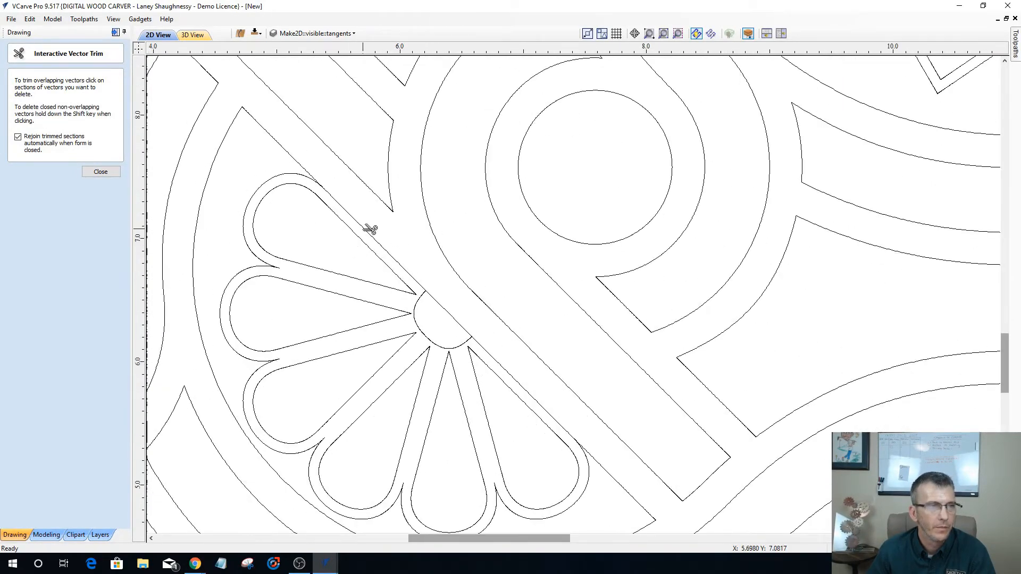
click(374, 232)
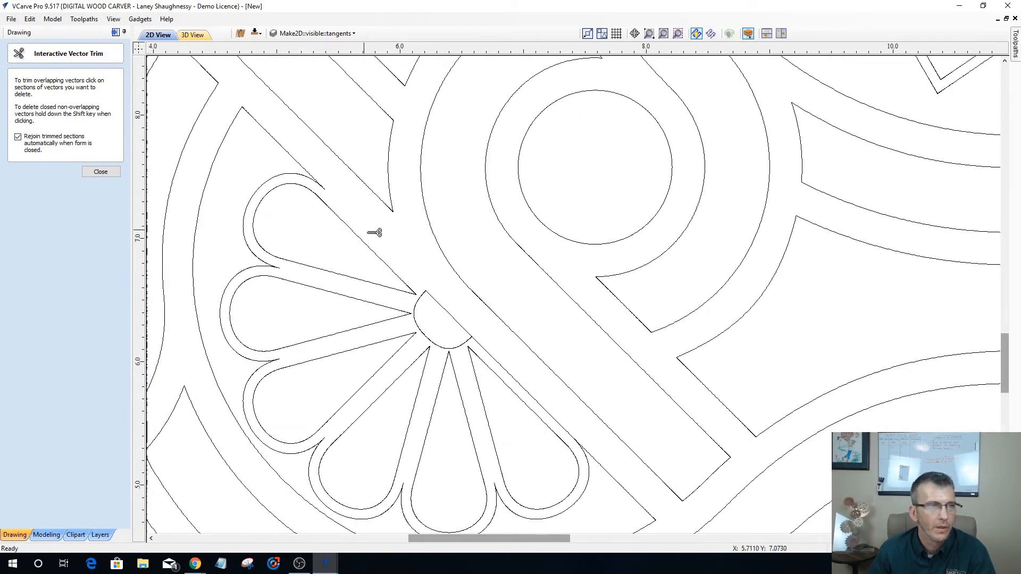
click(528, 386)
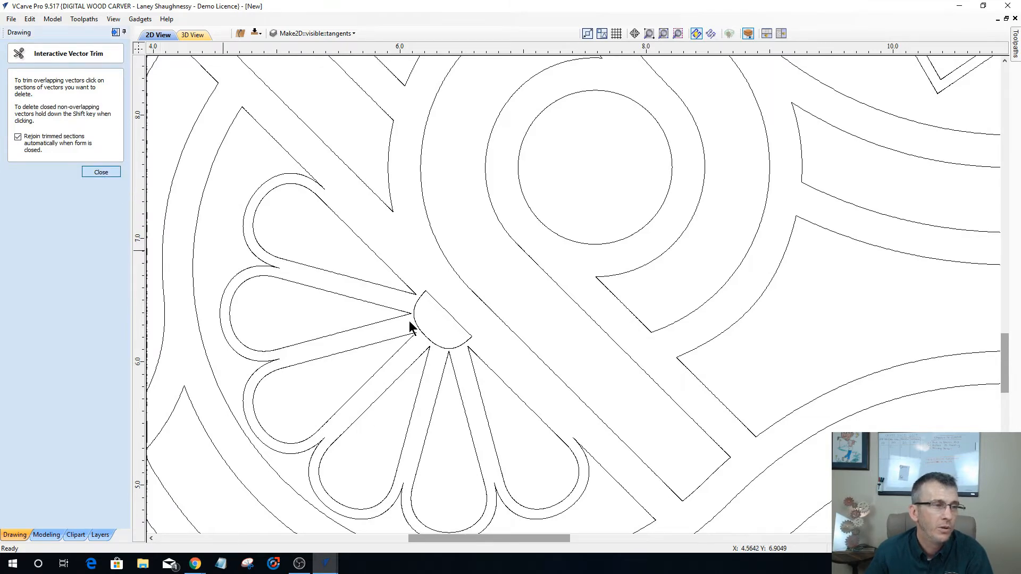
scroll(404, 235, down, 2)
key(Escape)
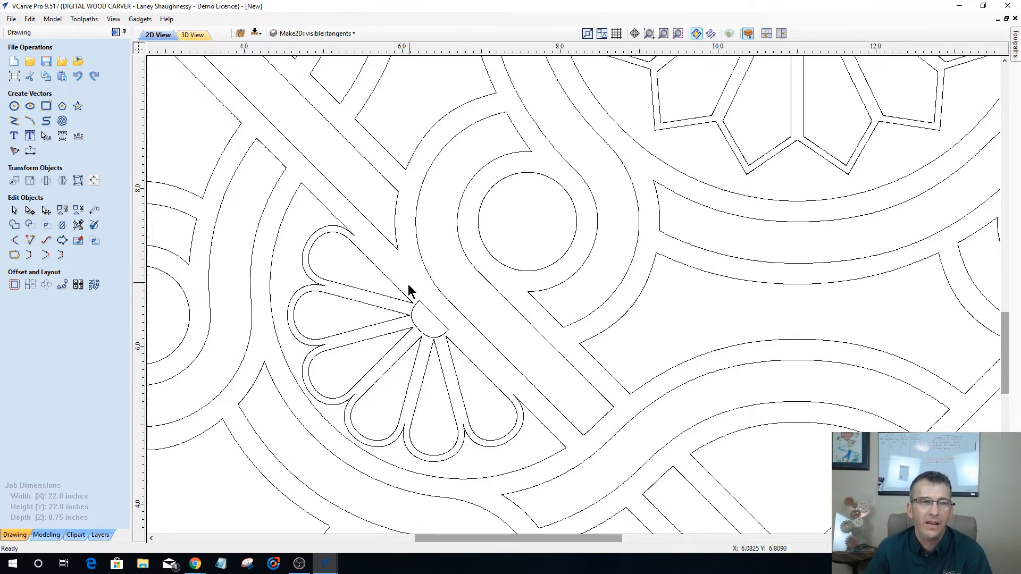
Recheck the whole design for any remaining open vectors.
scroll(408, 286, down, 2)
scroll(408, 286, down, 1)
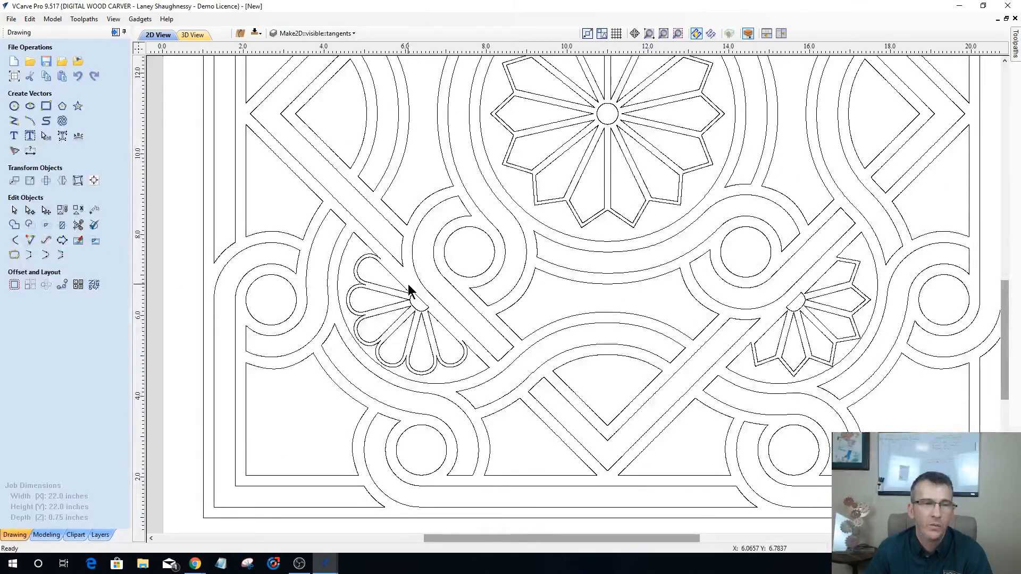
scroll(407, 284, down, 1)
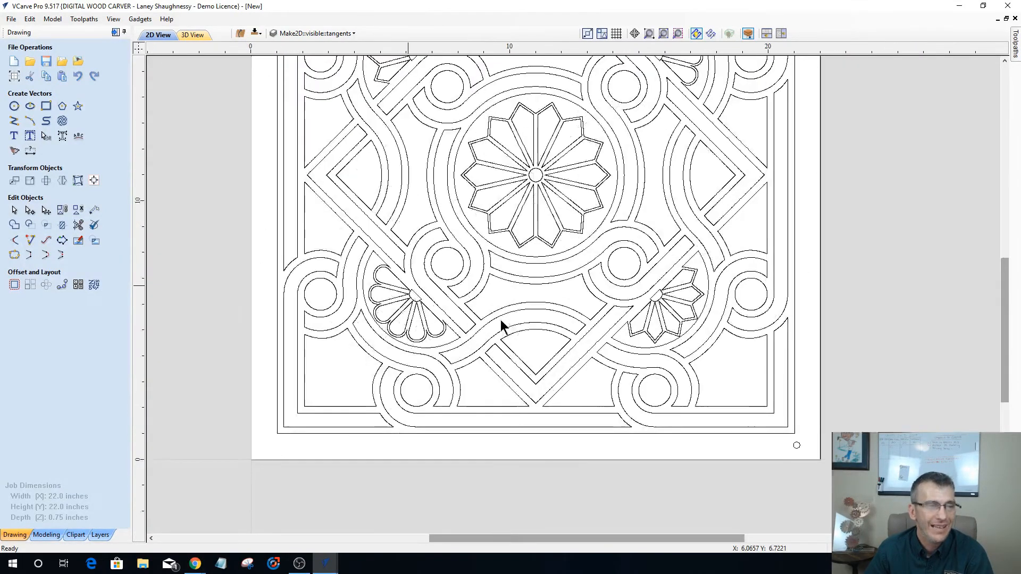
right_click(516, 292)
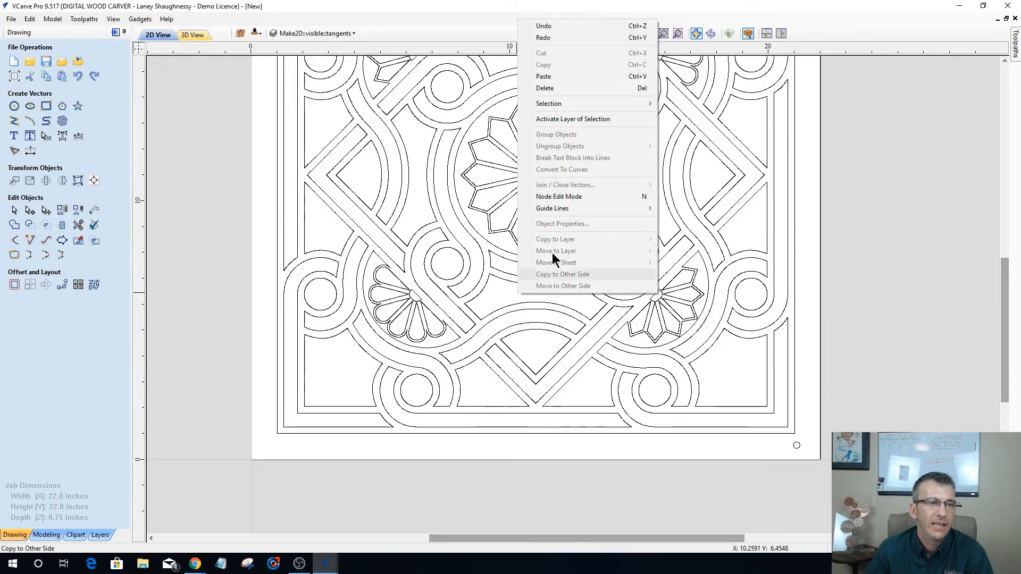
mouse_move(582, 105)
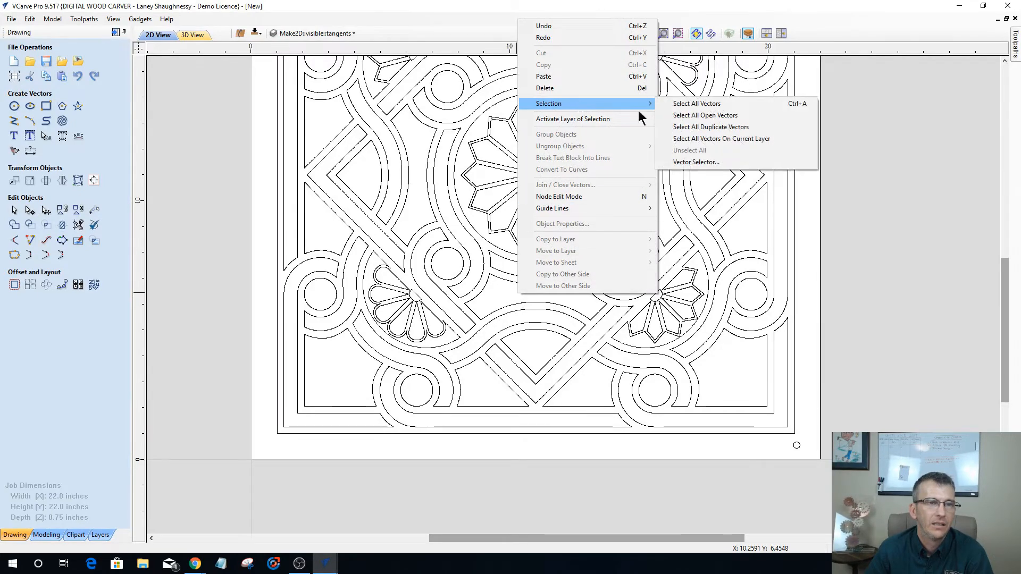
click(706, 116)
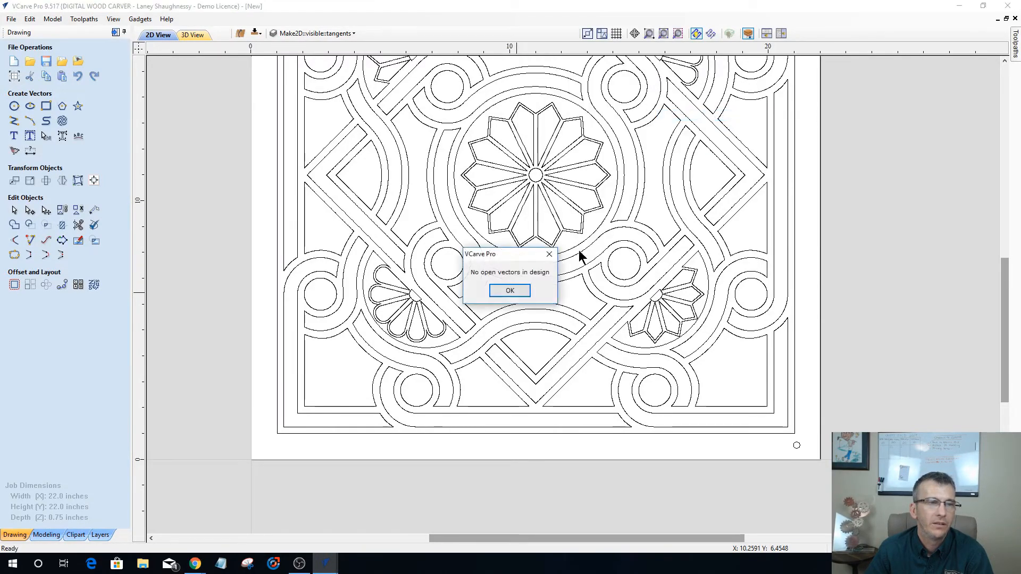
click(512, 291)
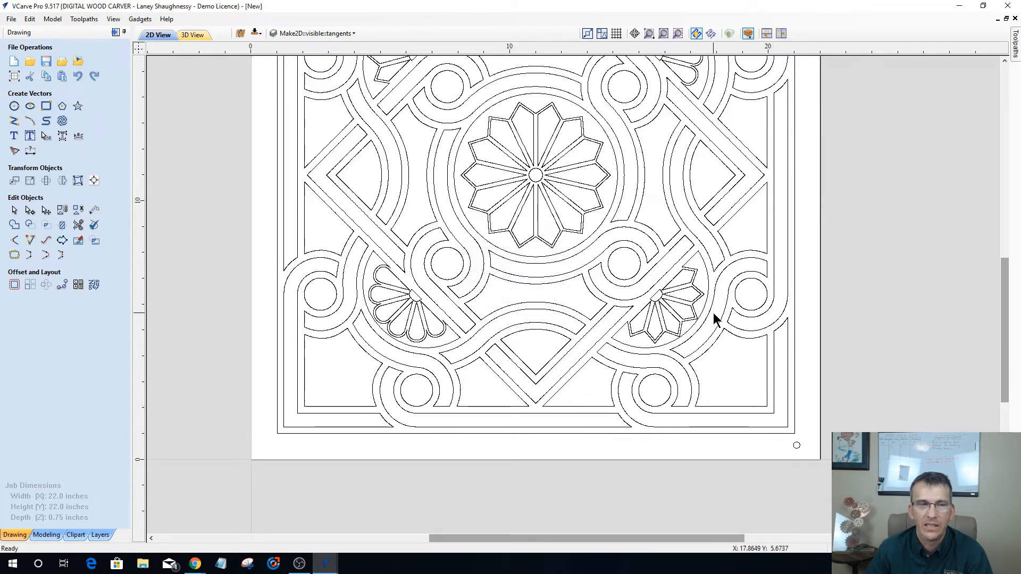
Offset the ornament's outermost square border outwards by 0.52 inches, keeping the original.
scroll(705, 288, down, 2)
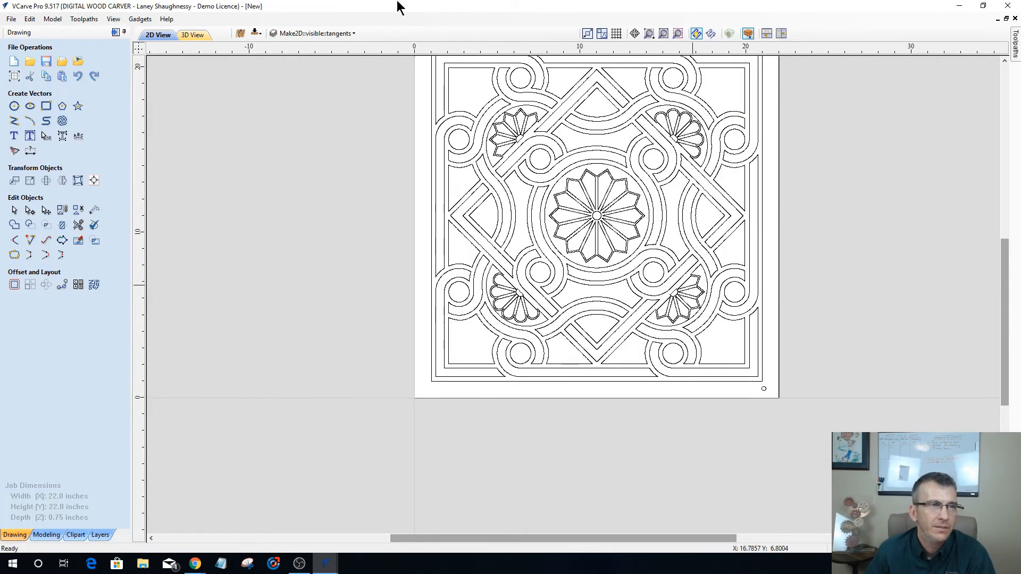
scroll(459, 197, down, 1)
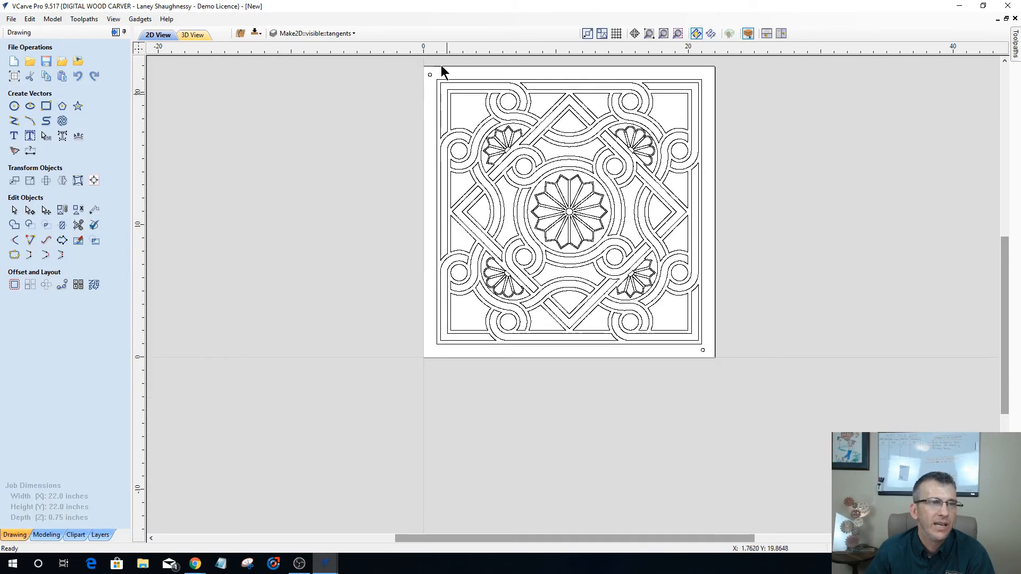
scroll(442, 71, up, 1)
scroll(442, 73, up, 1)
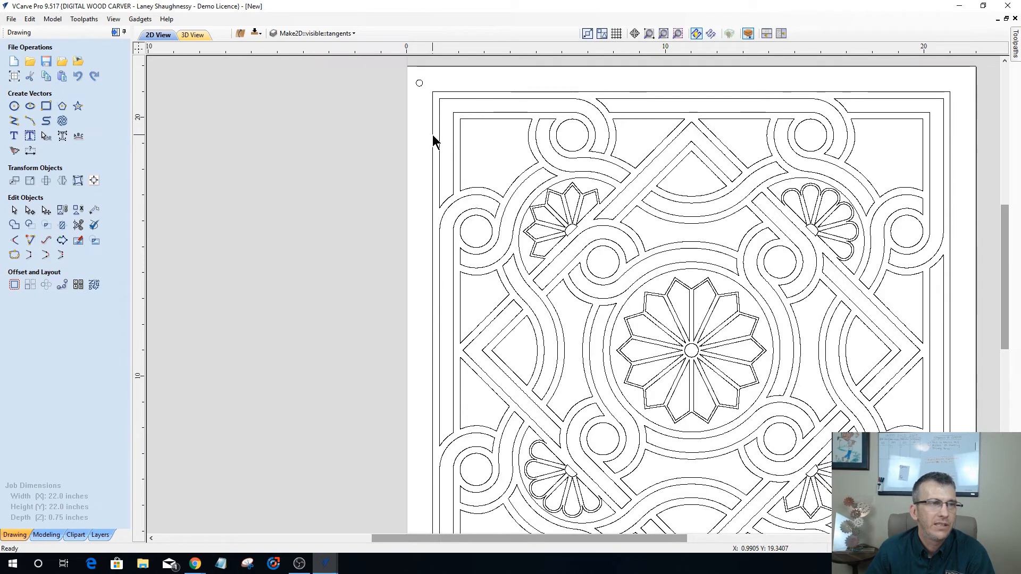
click(449, 91)
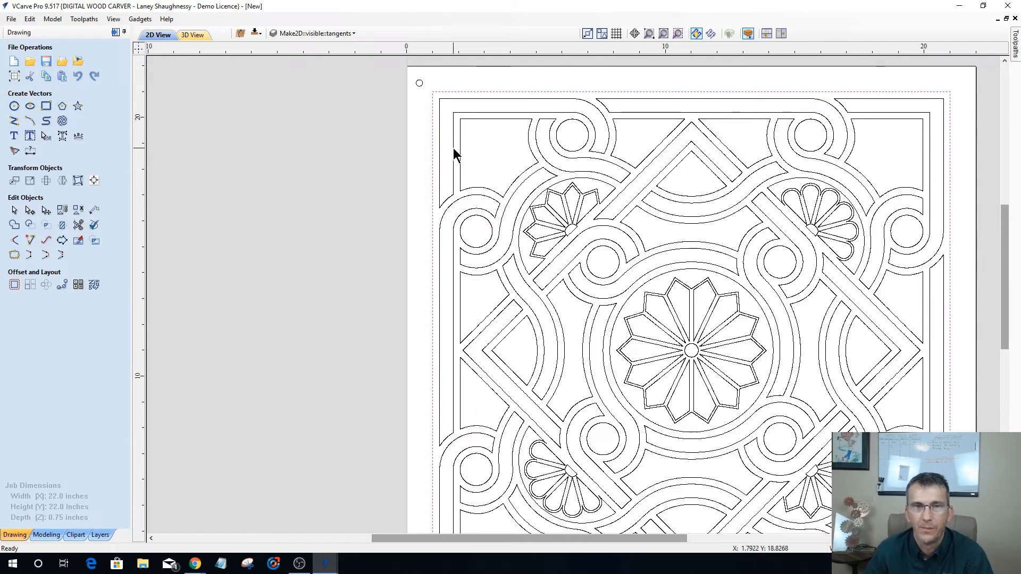
click(434, 117)
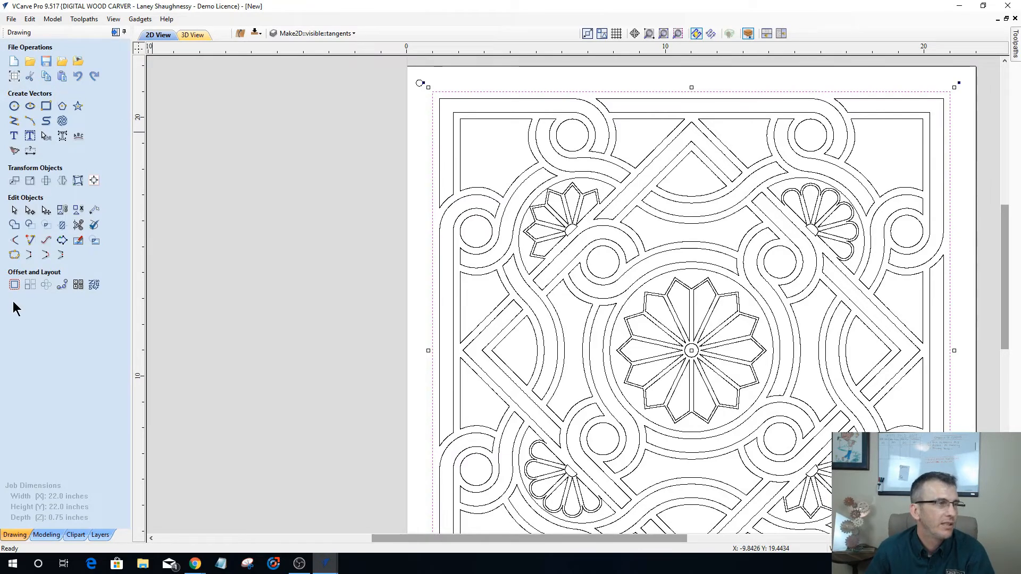
click(15, 286)
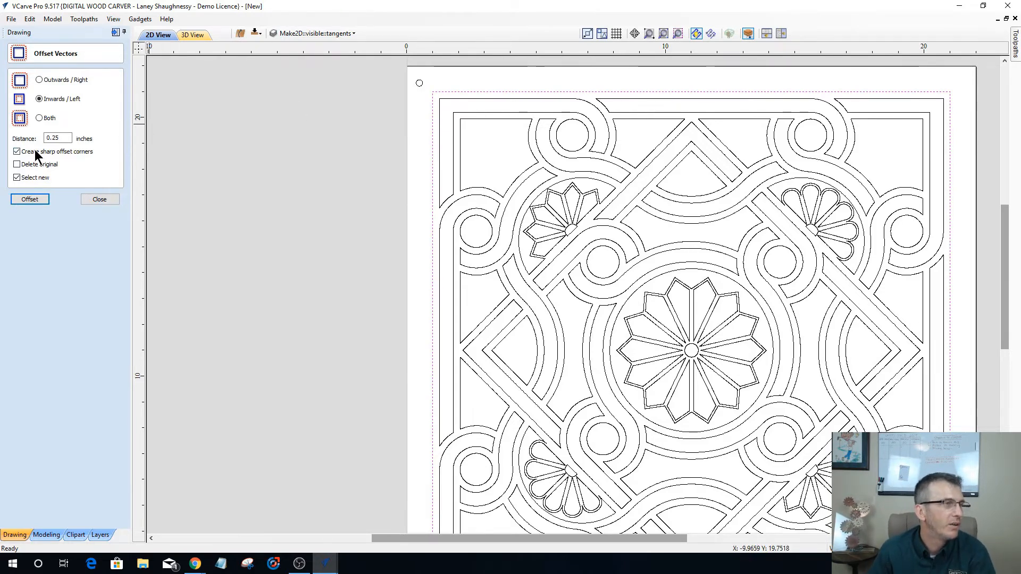
click(39, 81)
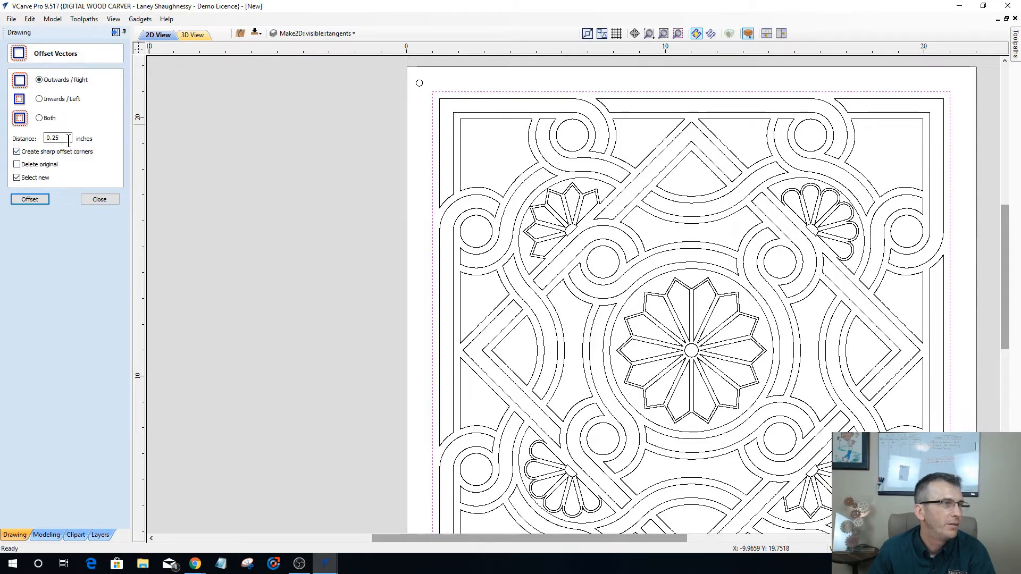
drag(68, 139, 4, 140)
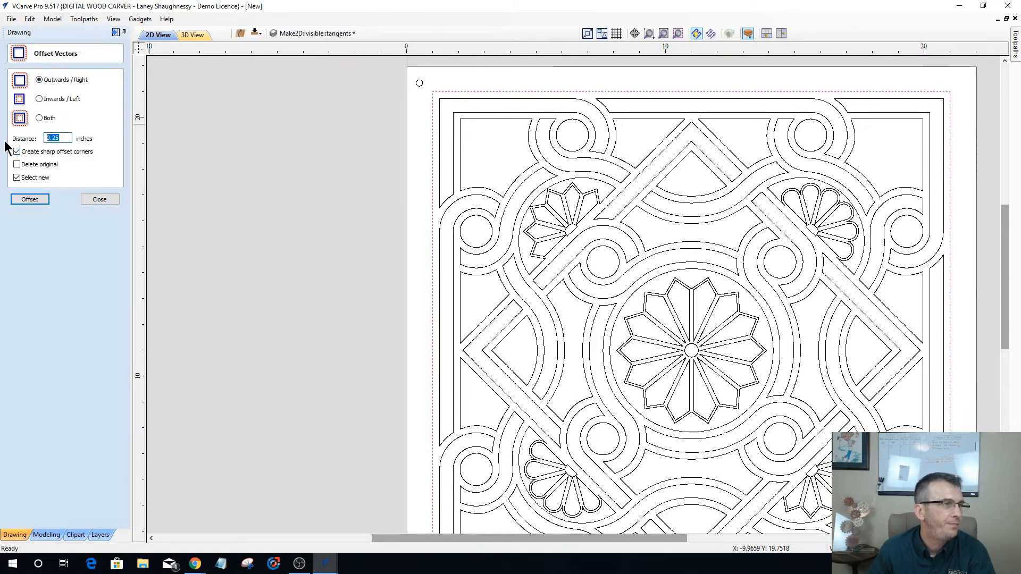
click(67, 140)
drag(67, 139, 52, 139)
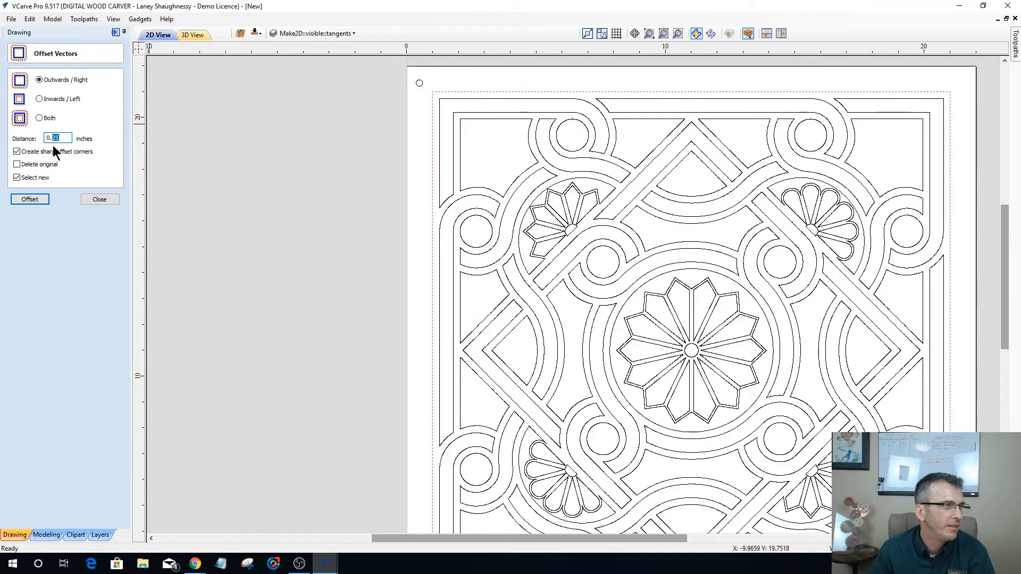
text(52)
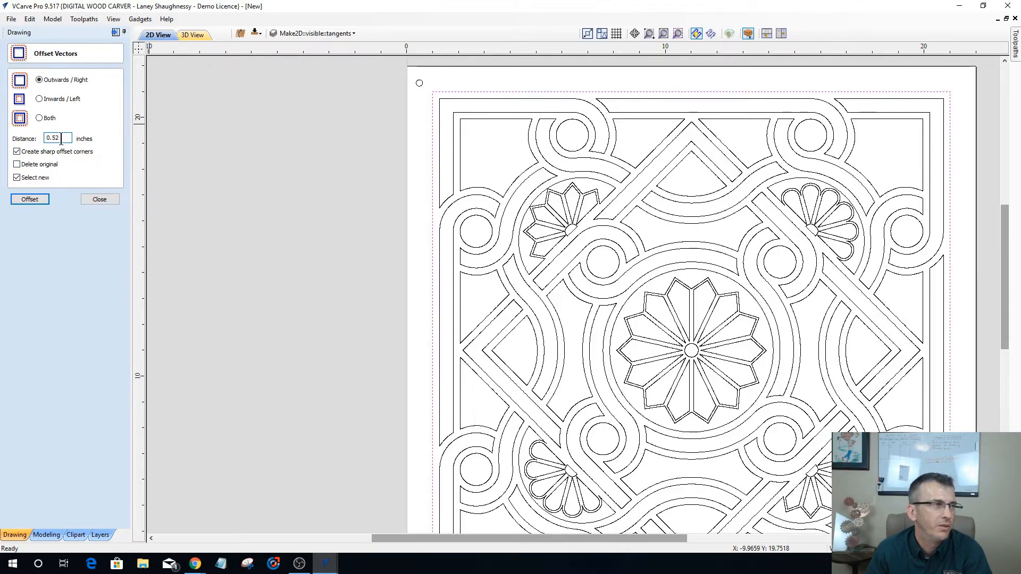
click(29, 200)
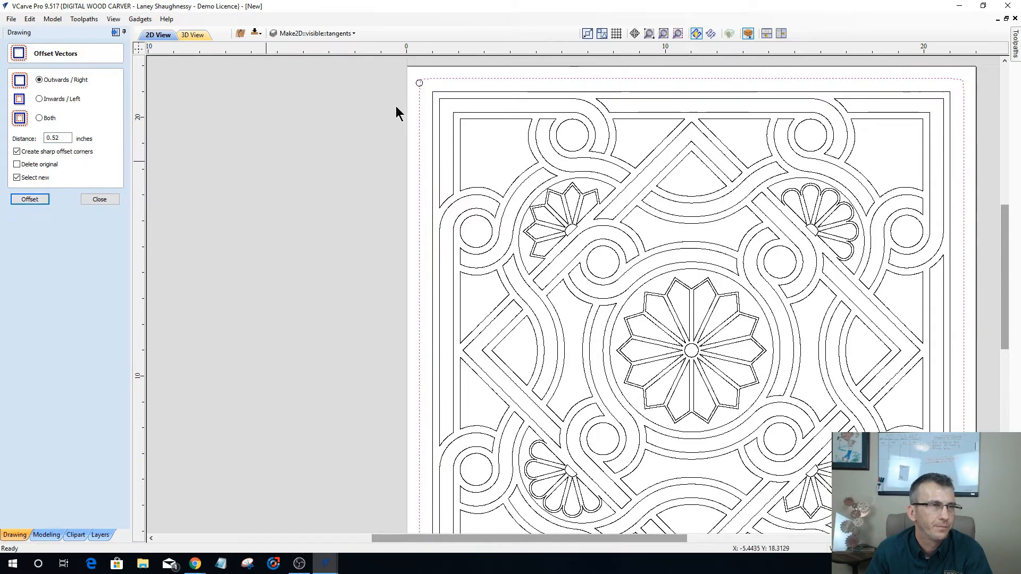
Finish offsetting and examine how the new outer border's upper-left corner is shaped compared with the ornament's outermost square.
click(100, 201)
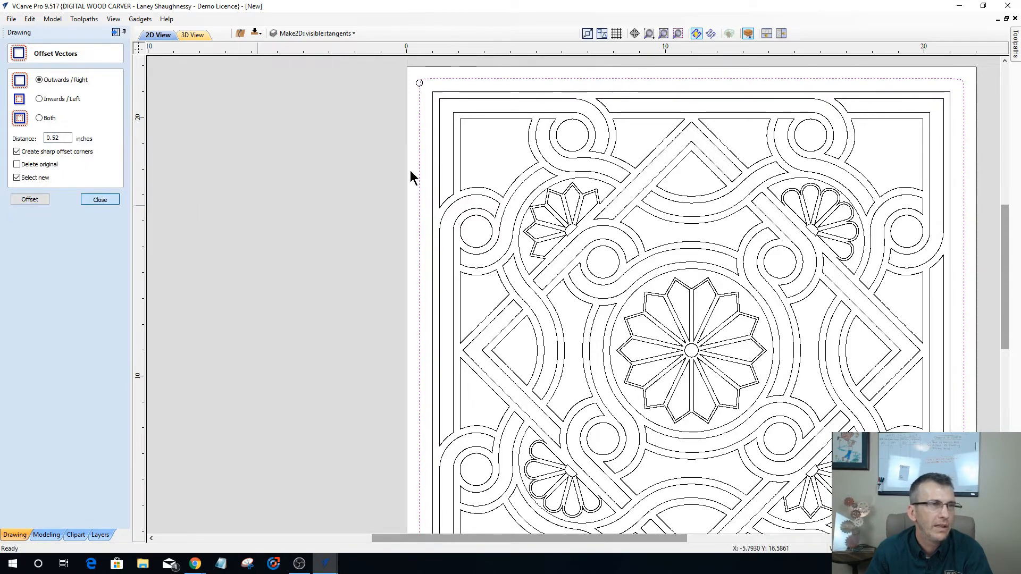
click(416, 84)
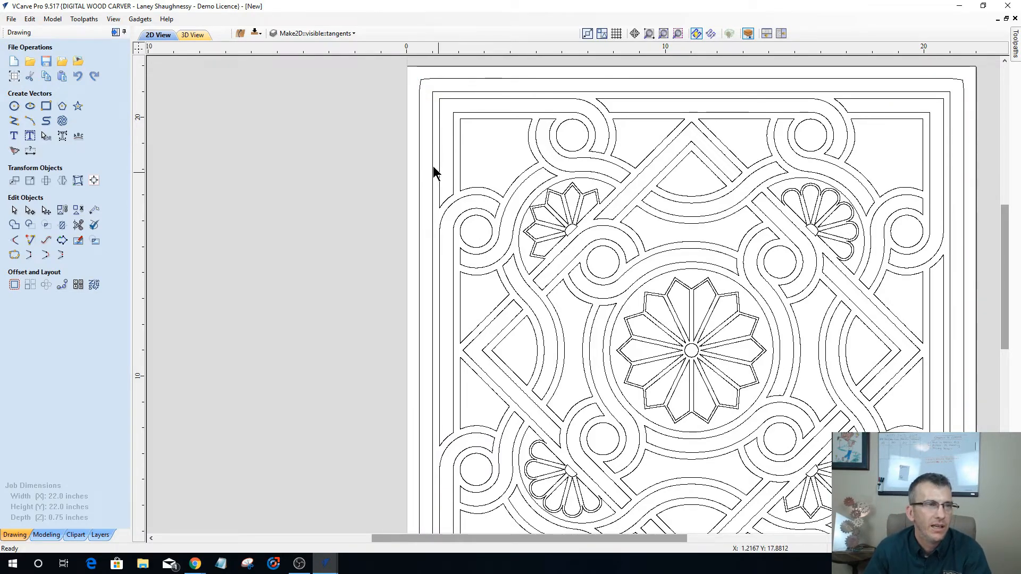
scroll(419, 146, down, 1)
scroll(418, 104, down, 1)
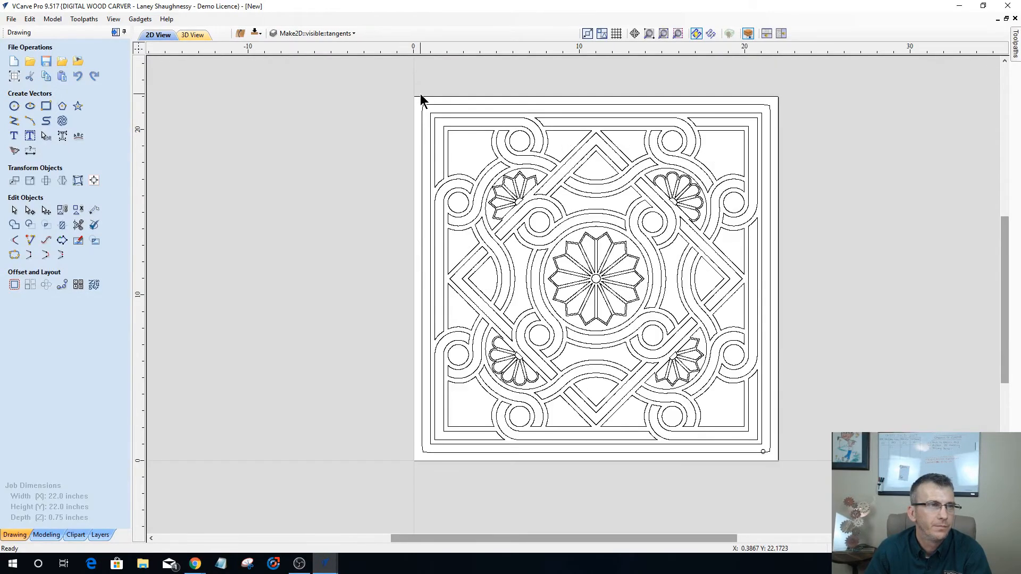
scroll(422, 99, up, 3)
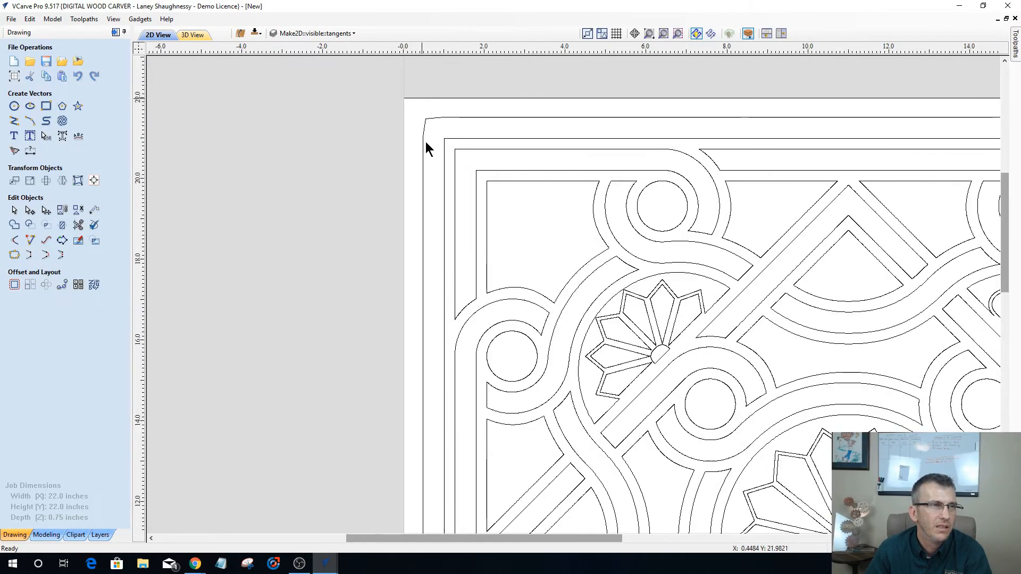
scroll(425, 142, up, 4)
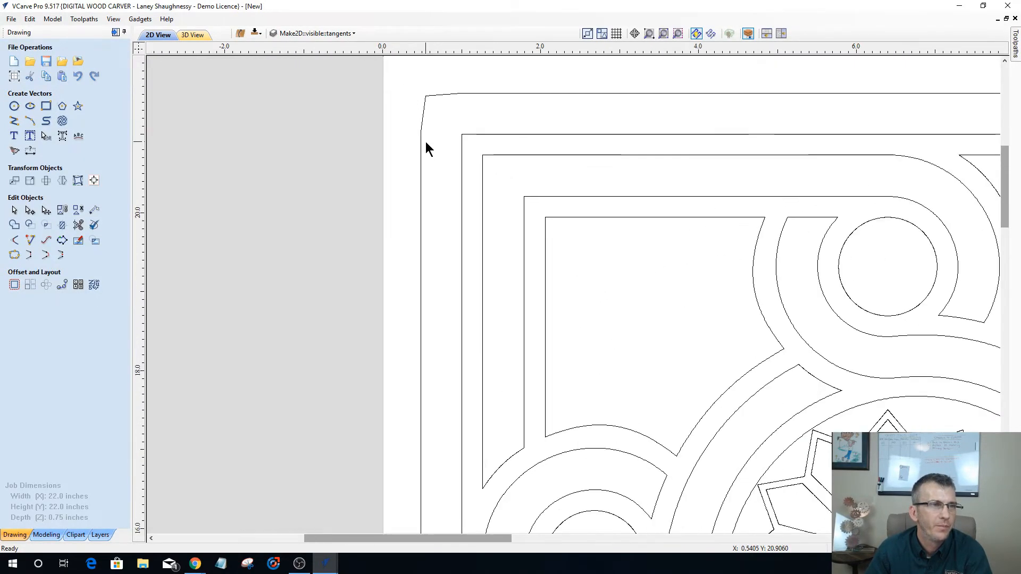
scroll(425, 141, up, 1)
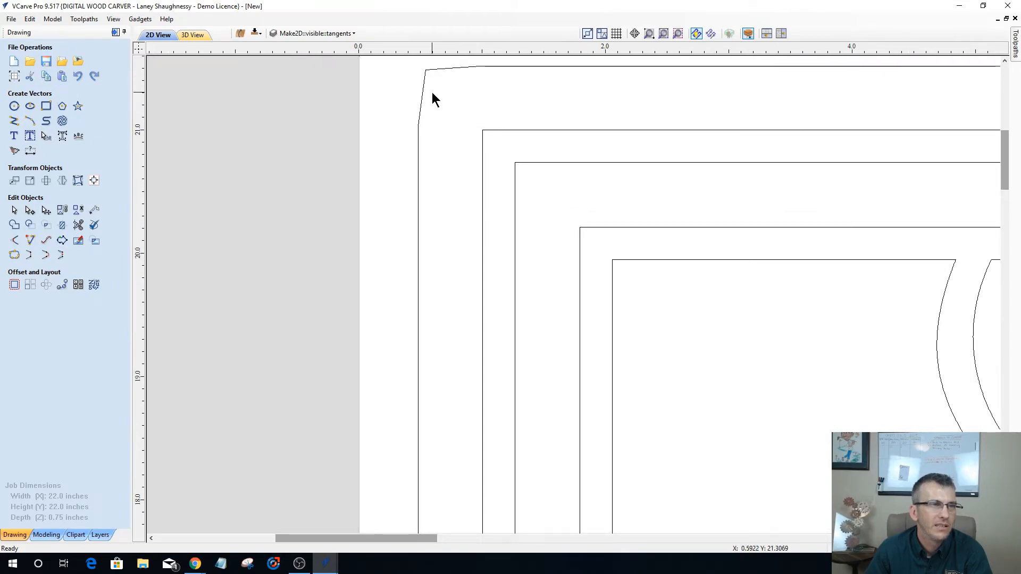
Delete two long stretches of redundant nodes from the upper edge of the ornament's outermost square, starting just beyond its upper-left corner.
click(482, 143)
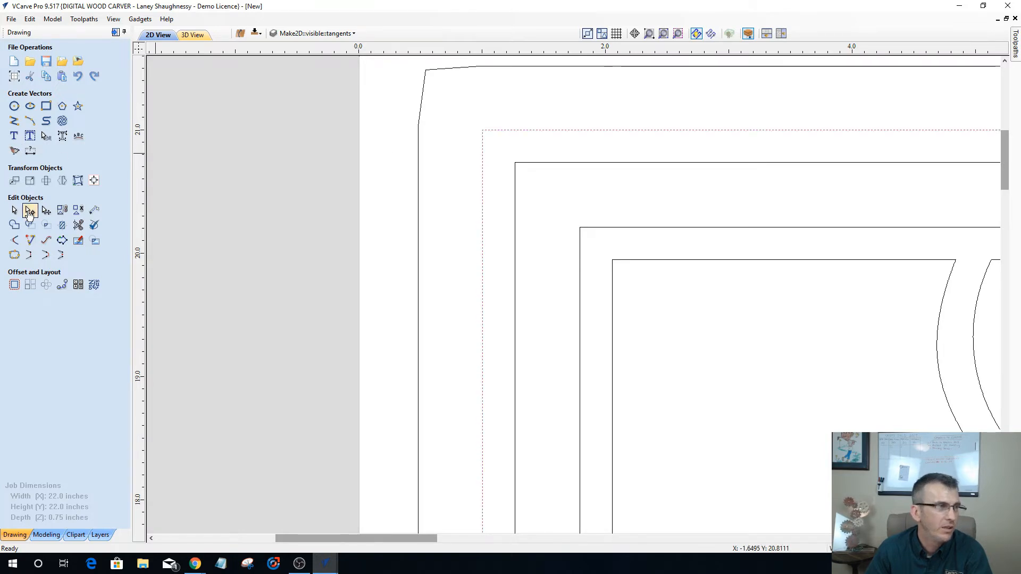
click(29, 212)
click(481, 165)
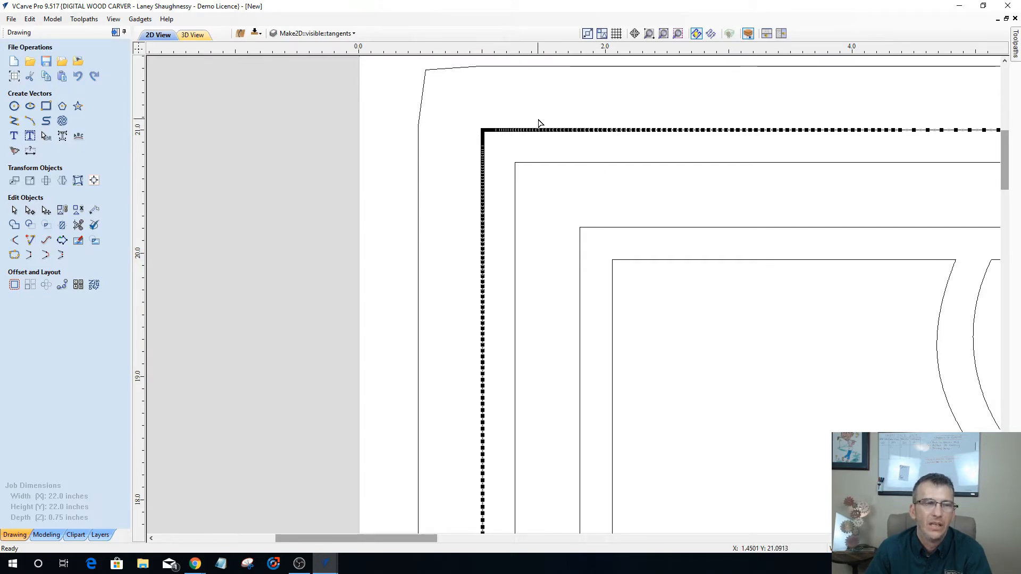
drag(534, 117, 950, 147)
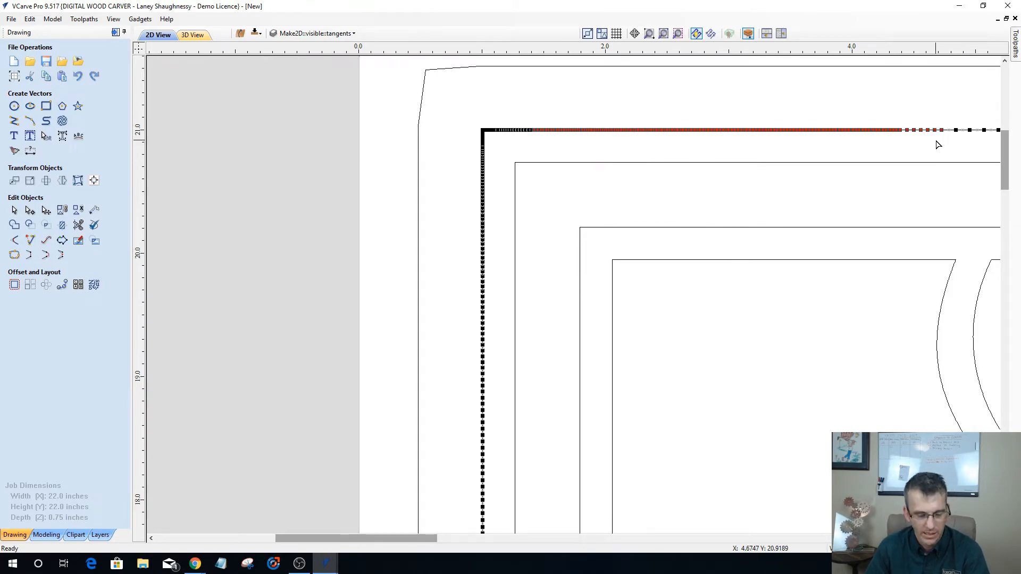
key(Delete)
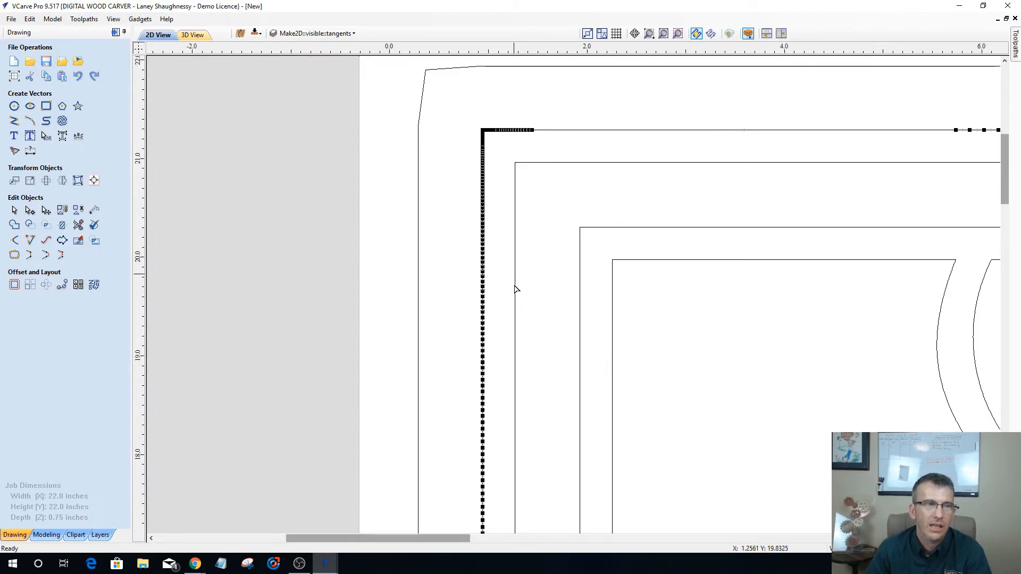
scroll(514, 283, down, 2)
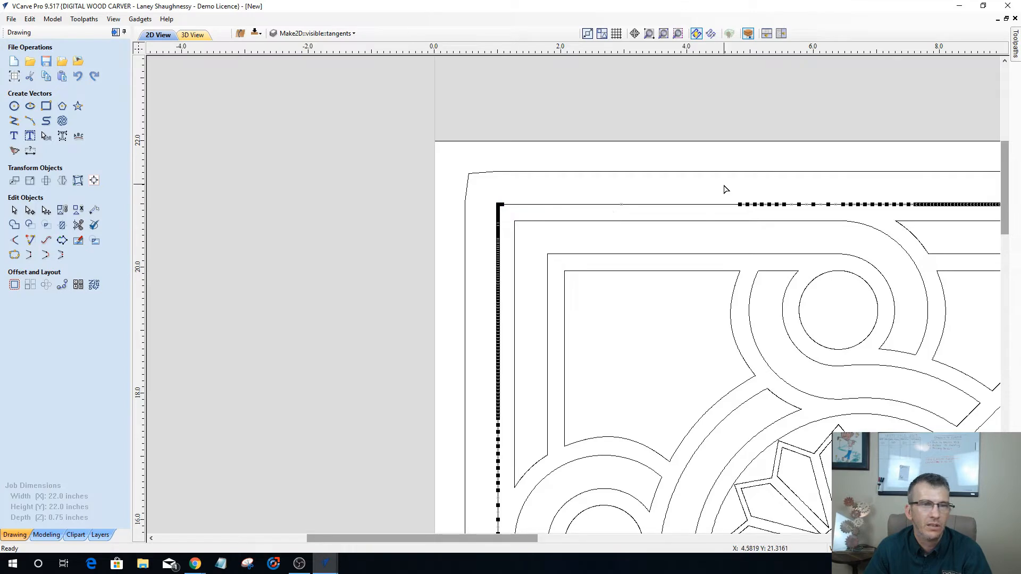
drag(701, 193, 937, 216)
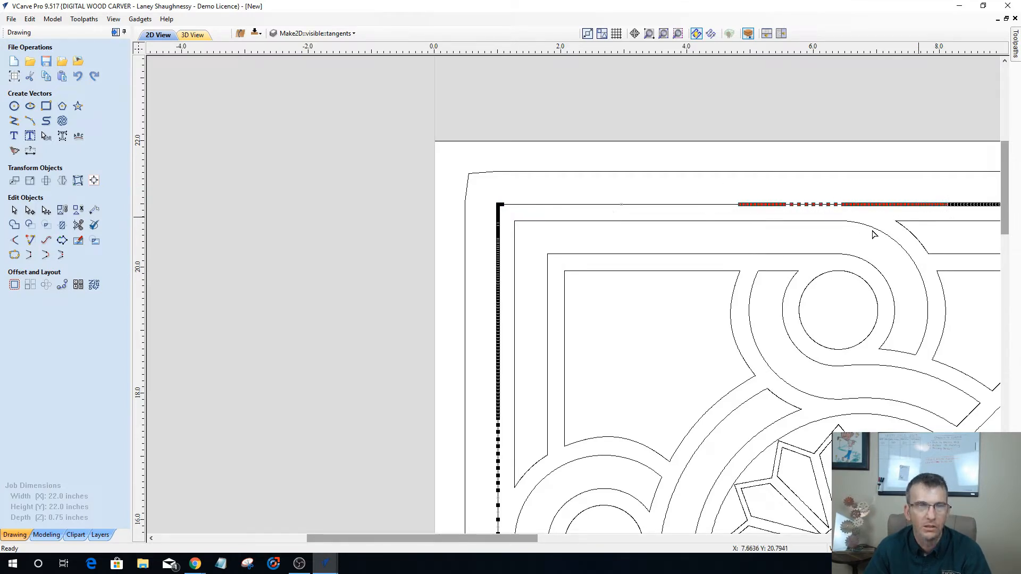
key(Delete)
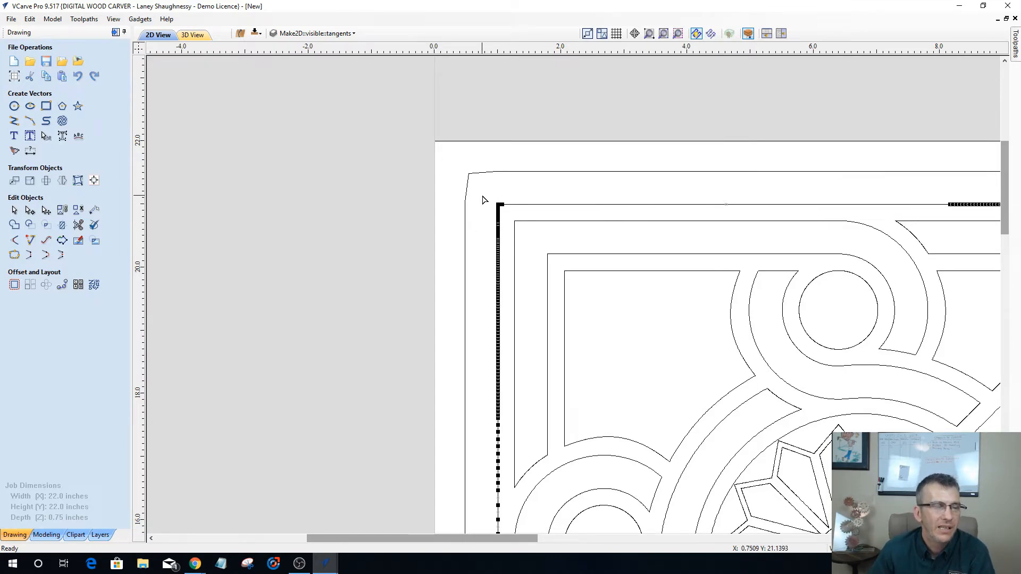
Delete the nodes clustered around the outermost square's upper-left corner on both edges, keeping only the single corner node.
scroll(489, 202, up, 1)
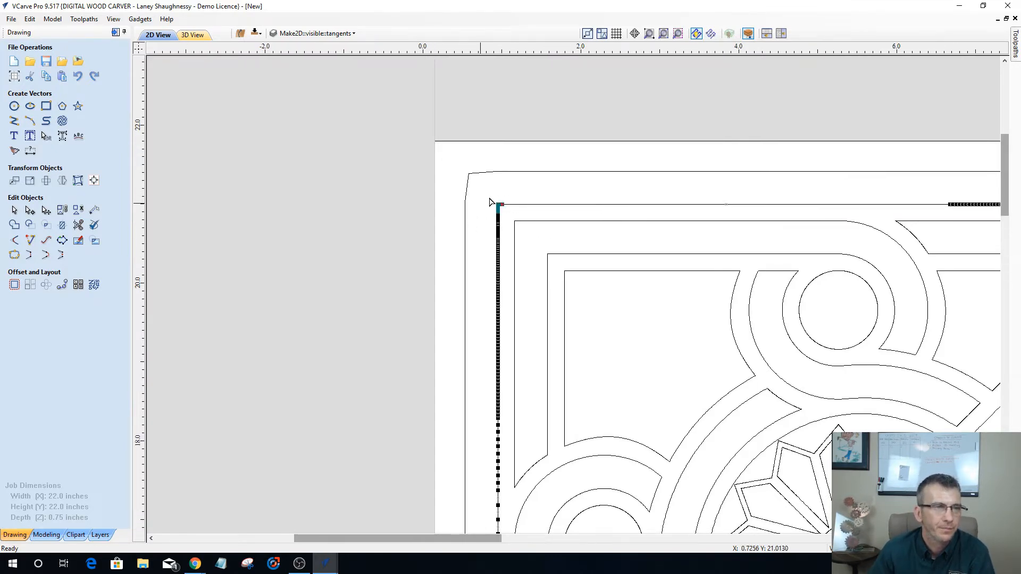
scroll(491, 203, up, 3)
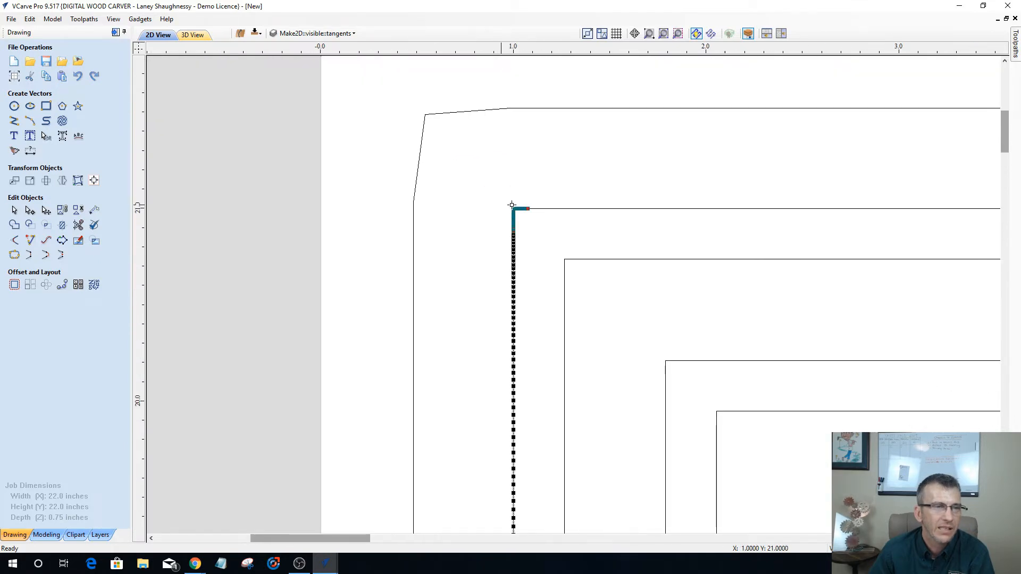
scroll(511, 204, up, 2)
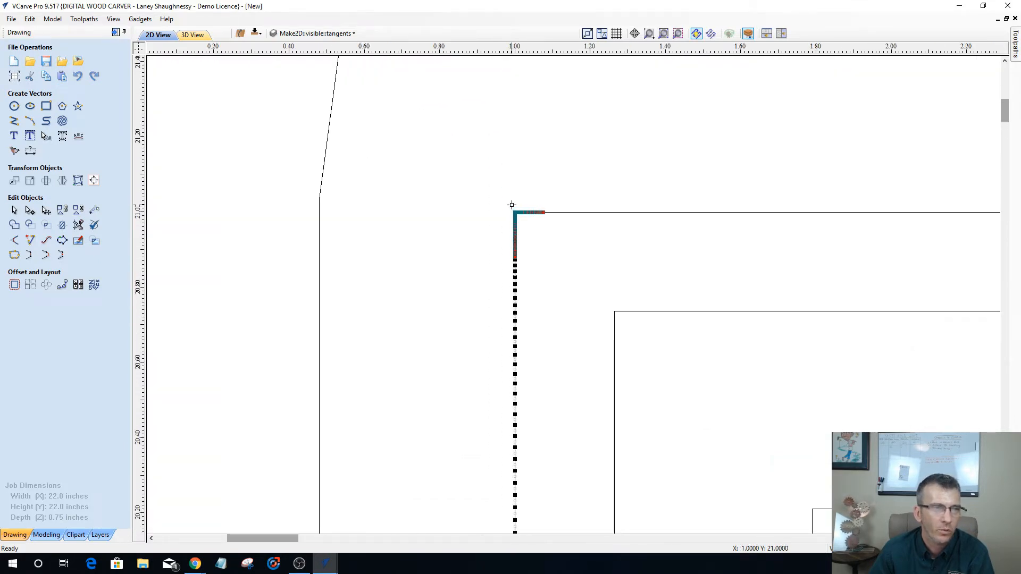
scroll(513, 207, up, 3)
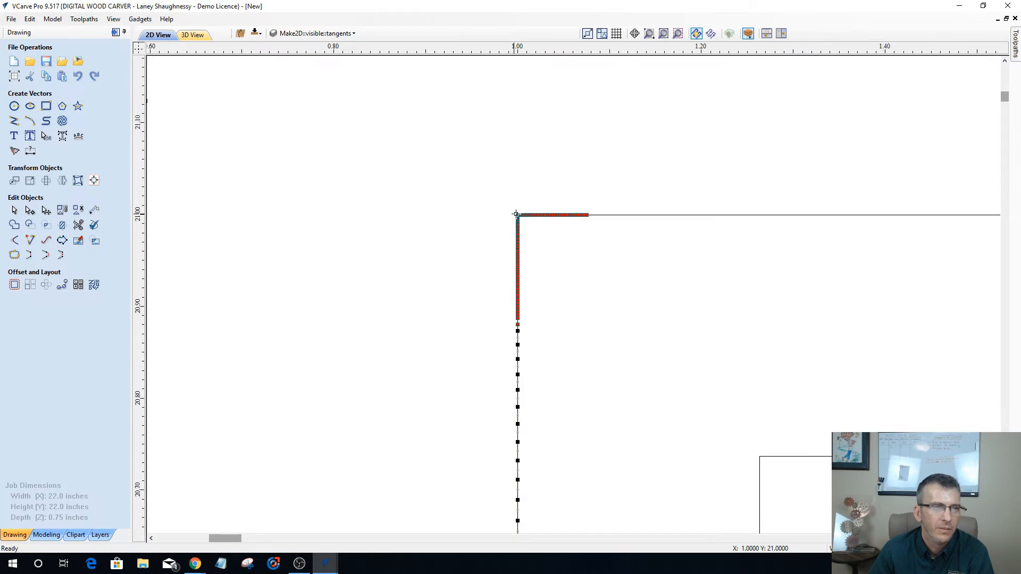
scroll(515, 213, up, 2)
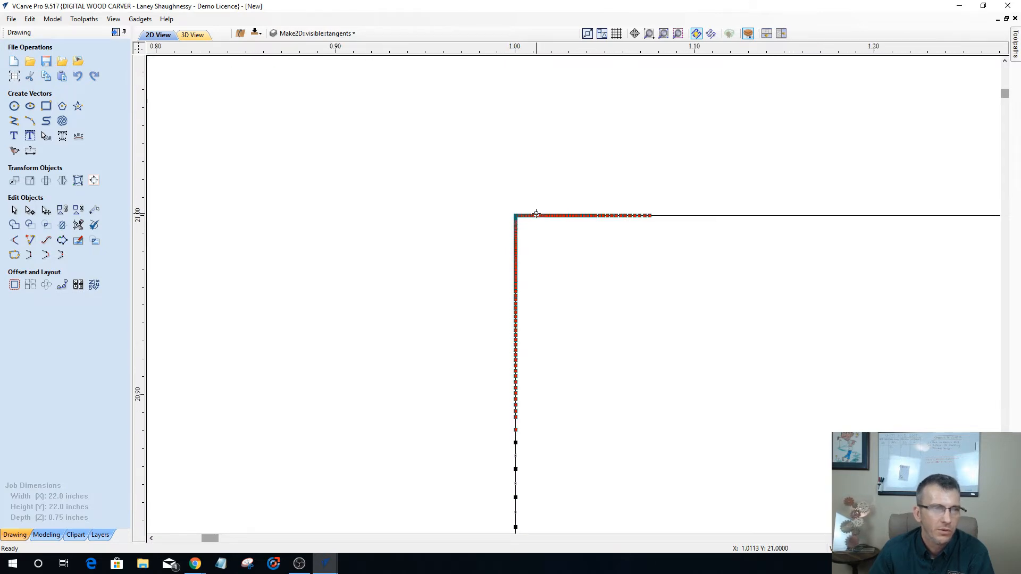
scroll(536, 213, up, 3)
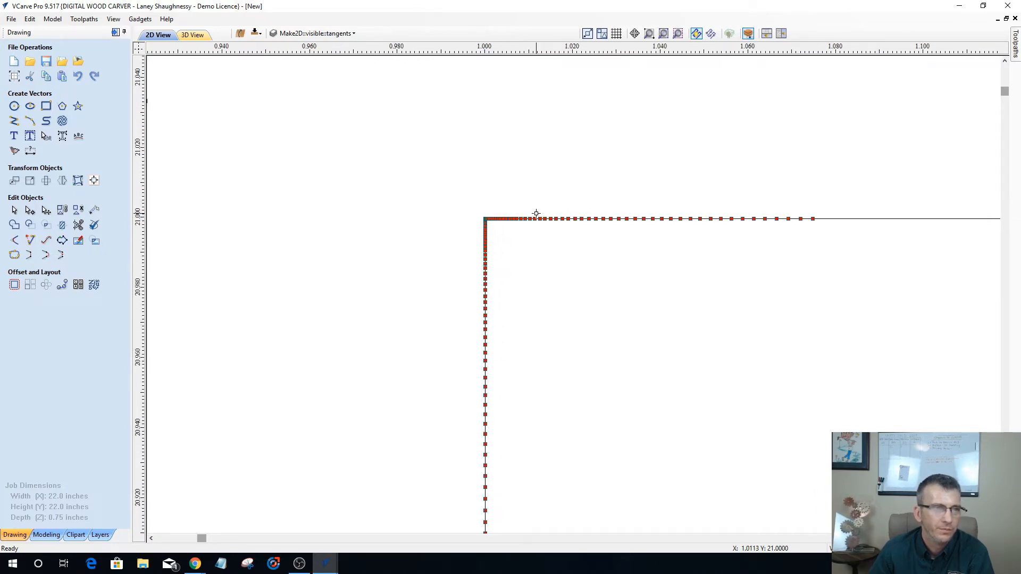
scroll(479, 224, up, 2)
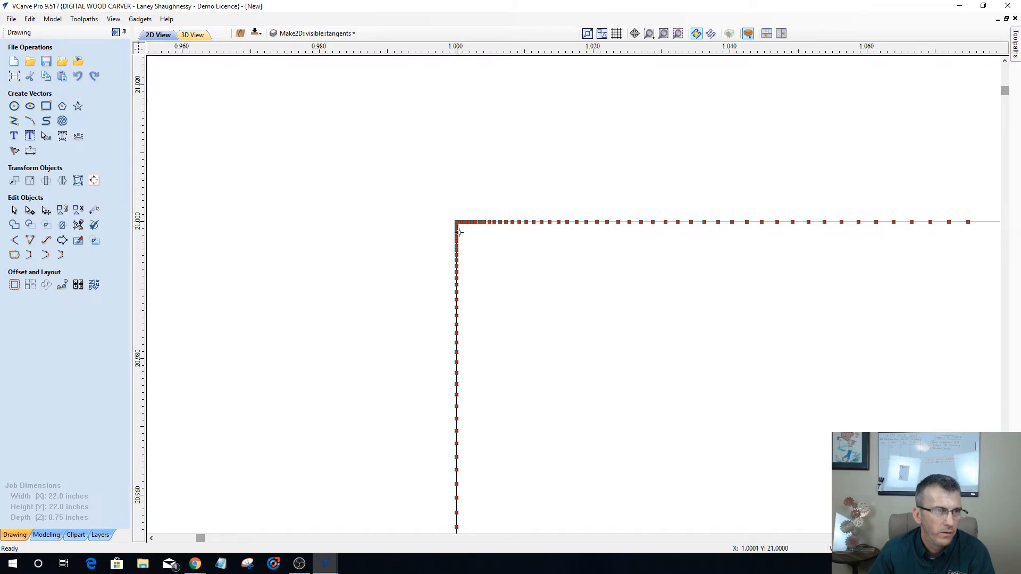
scroll(458, 222, up, 2)
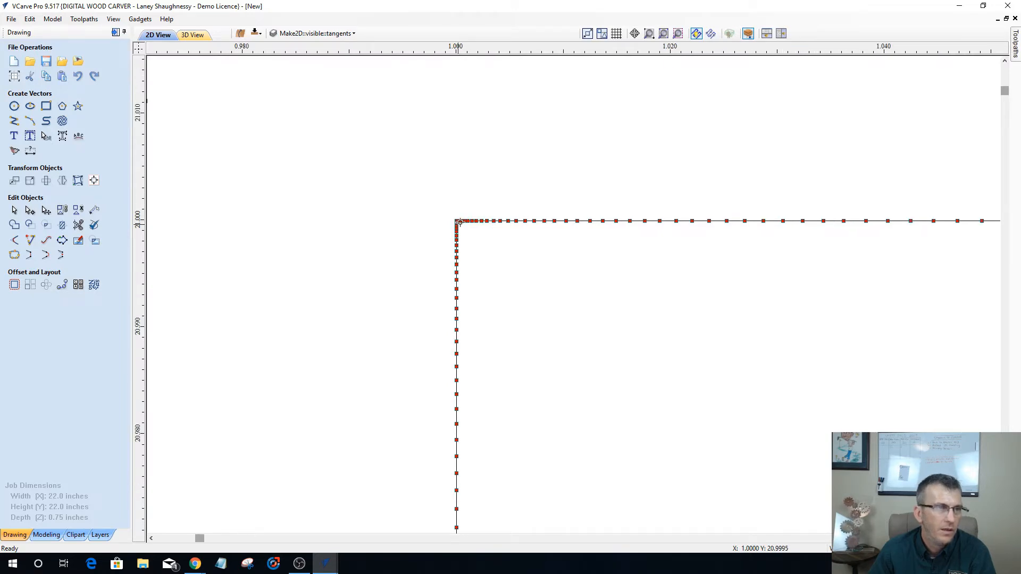
scroll(457, 221, up, 2)
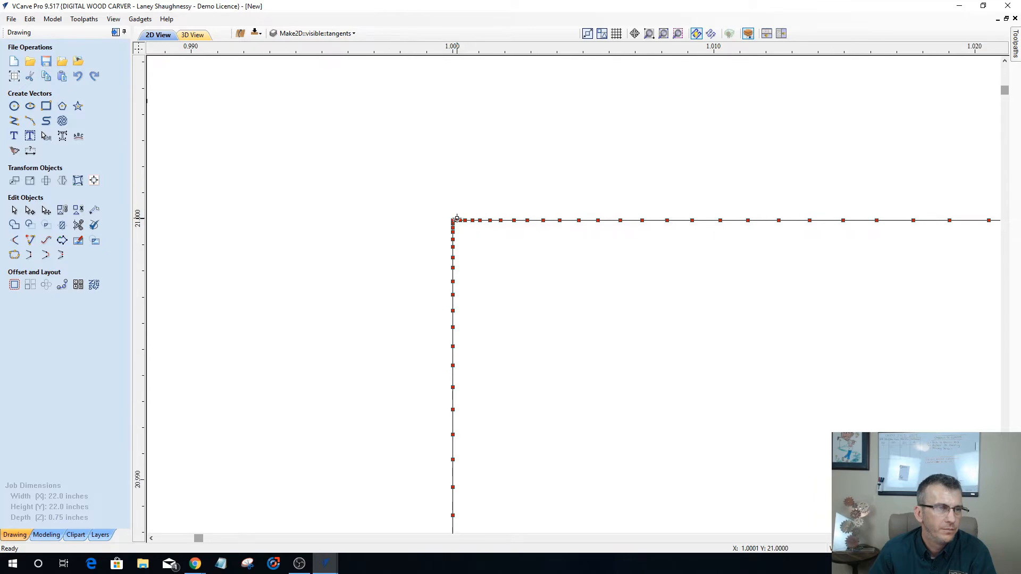
scroll(458, 218, up, 3)
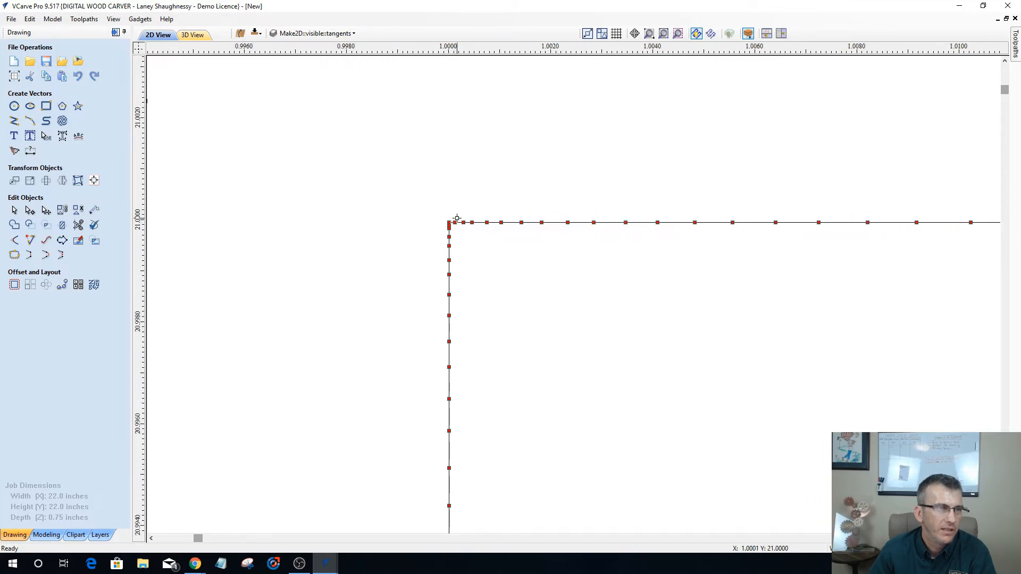
scroll(457, 218, up, 1)
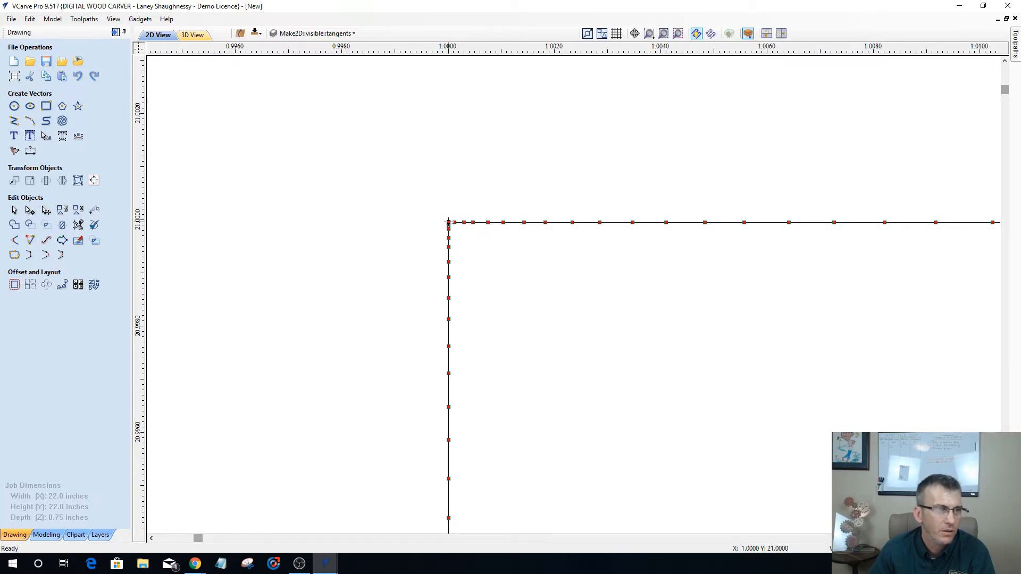
scroll(557, 267, down, 2)
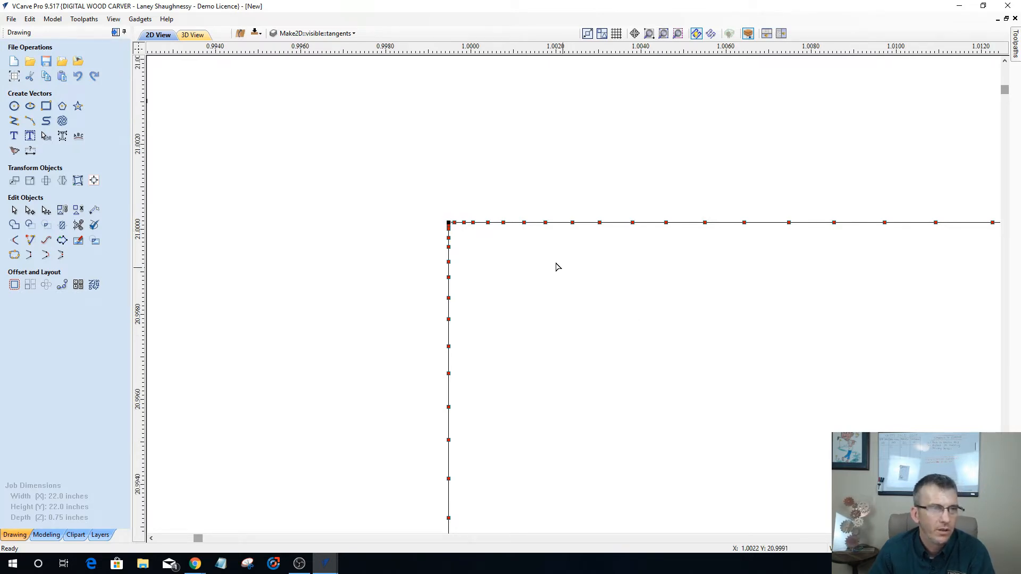
scroll(556, 266, down, 2)
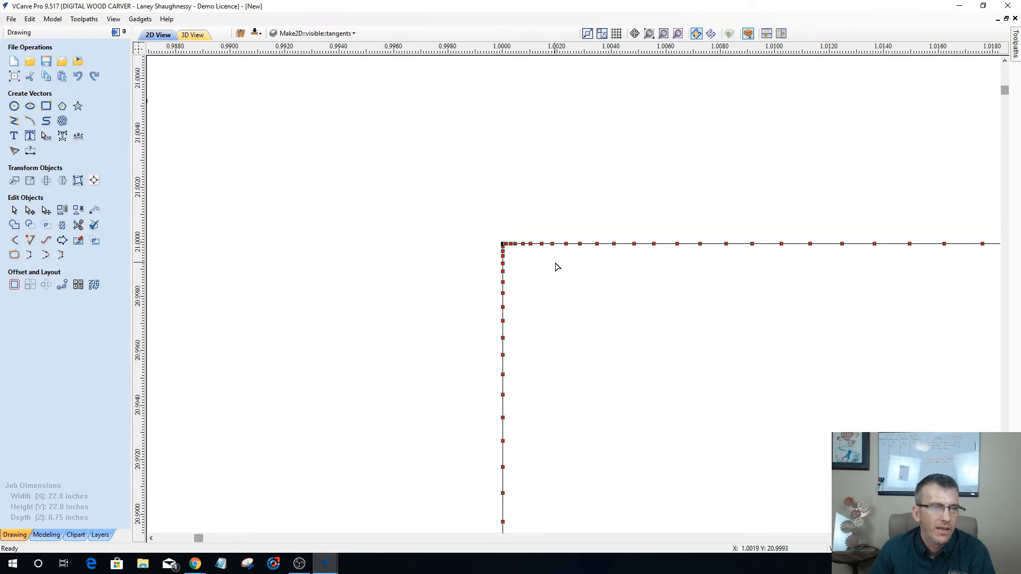
scroll(556, 267, down, 3)
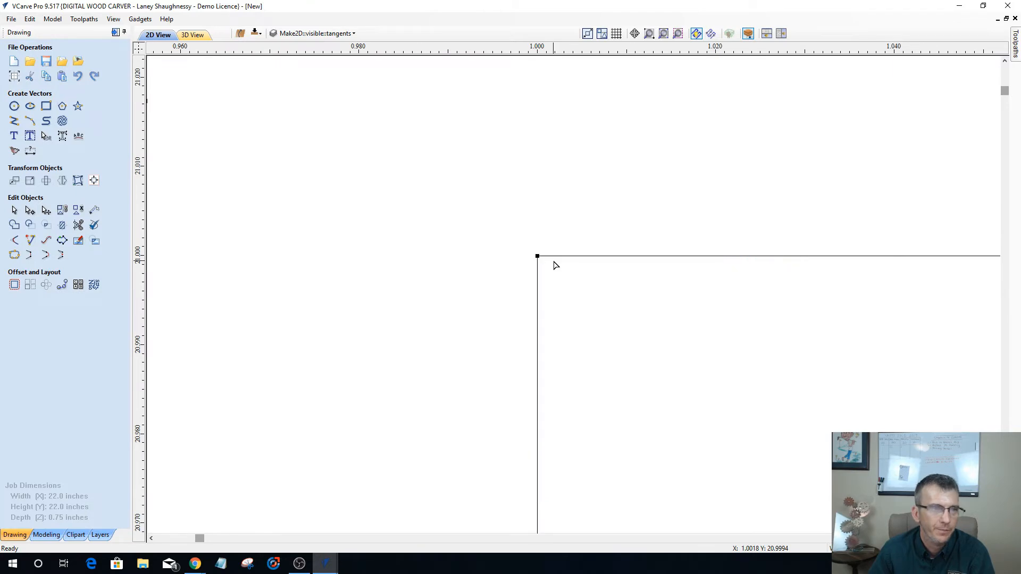
Align the outer border's upper-left corner node in X with the nearest node on the border's left edge.
scroll(556, 267, down, 2)
scroll(550, 261, down, 2)
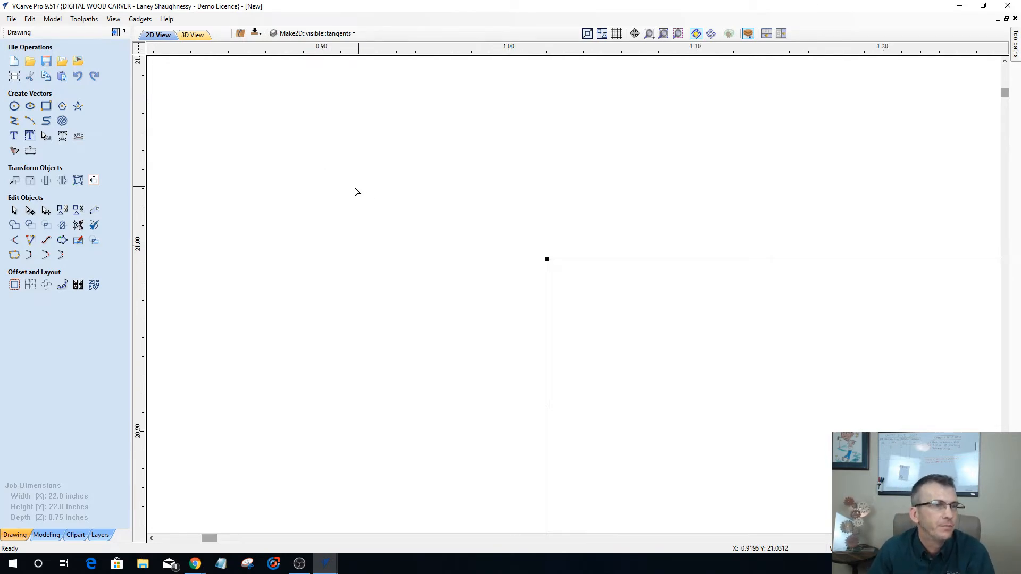
scroll(355, 190, down, 2)
scroll(355, 191, down, 3)
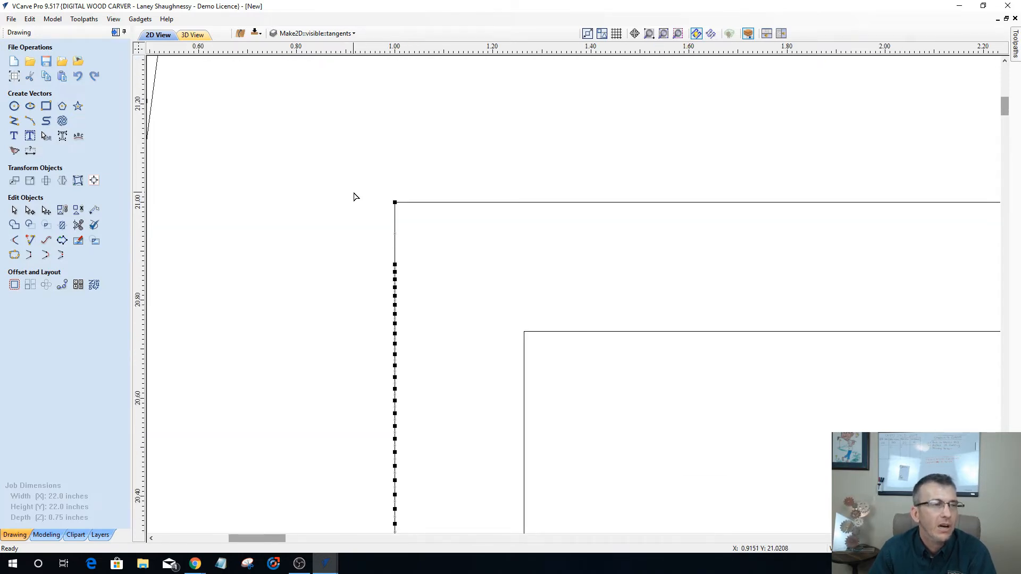
scroll(355, 197, down, 1)
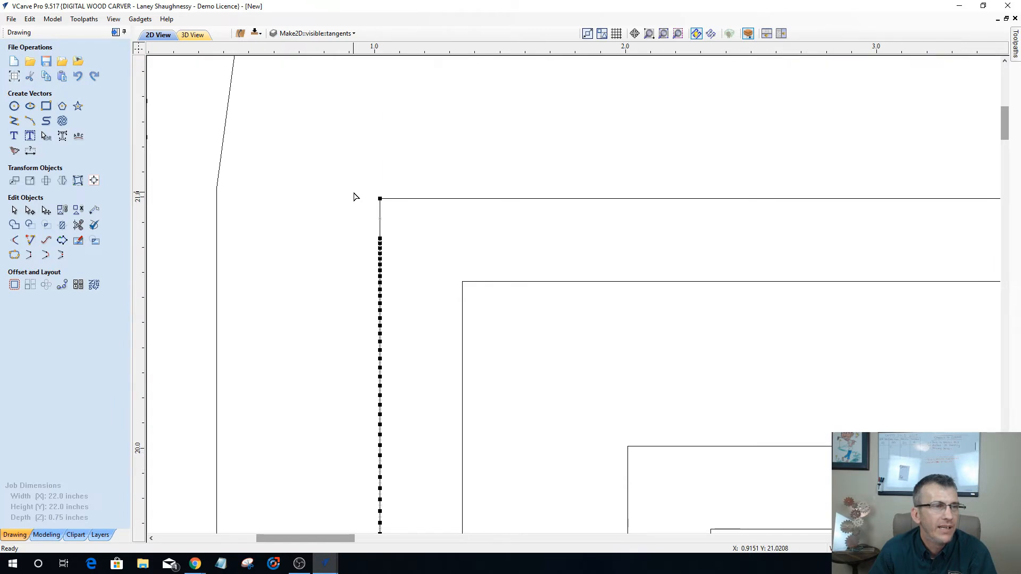
scroll(356, 196, down, 2)
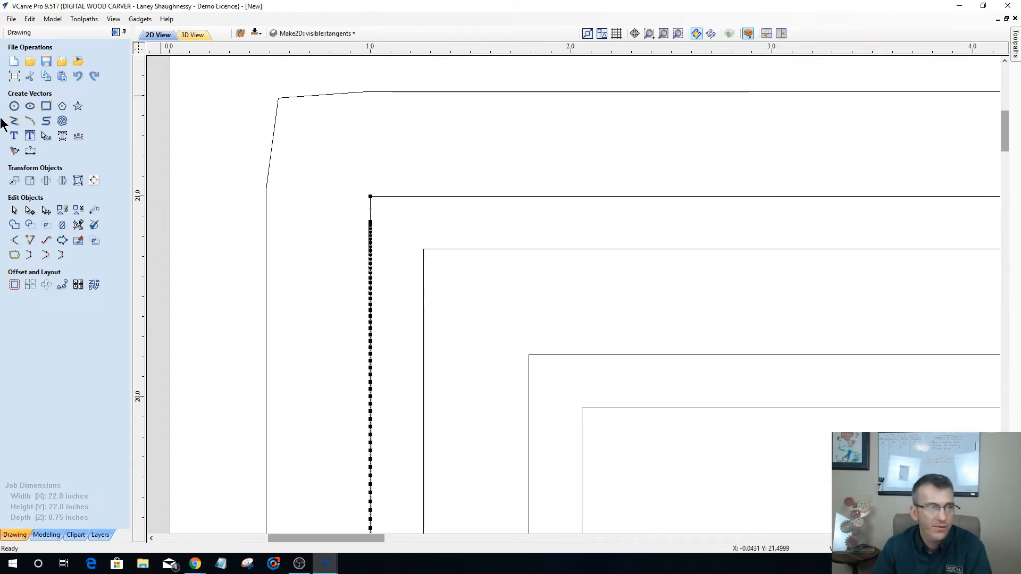
click(276, 114)
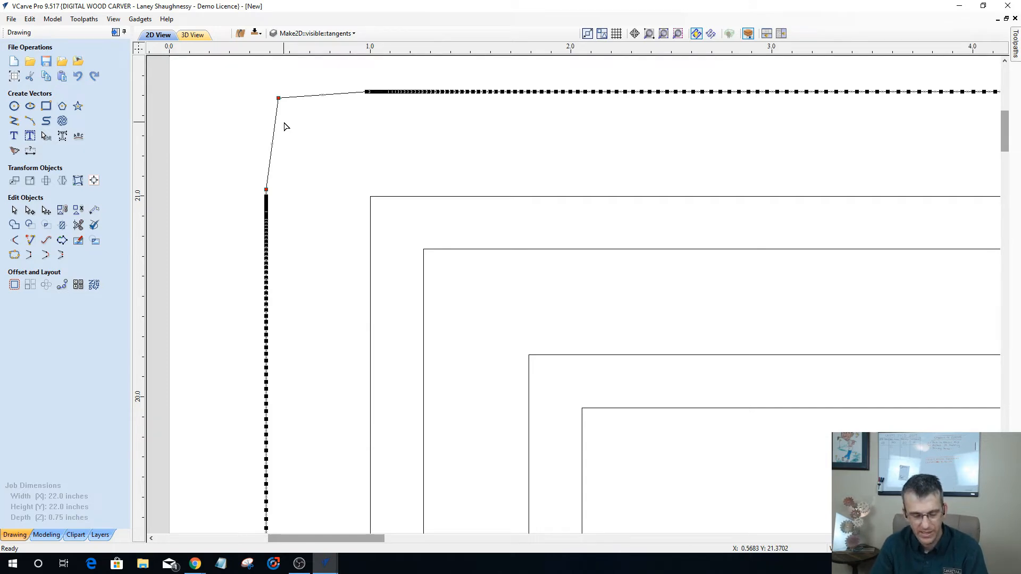
key(ctrl+z)
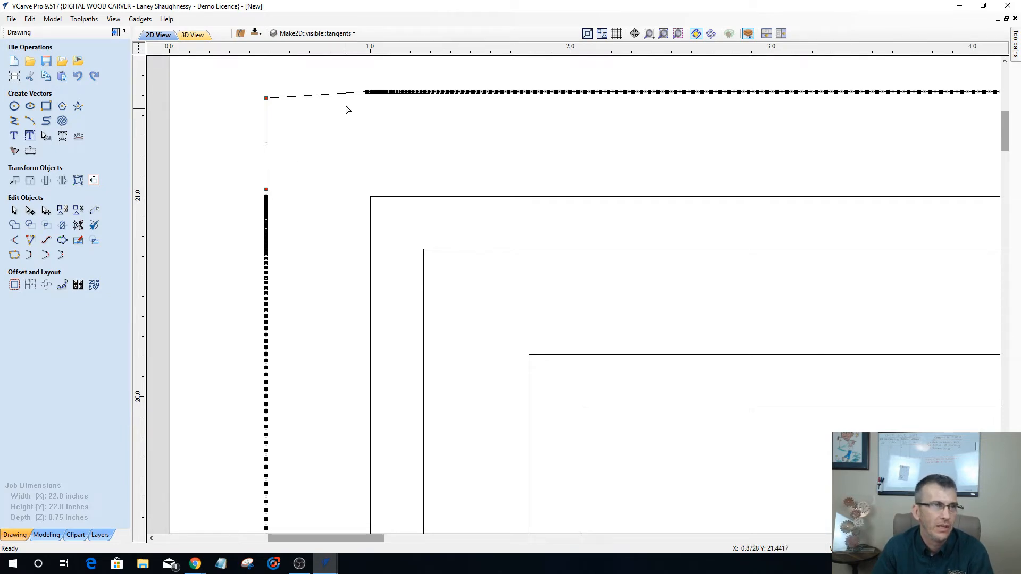
Align the outer border's upper-left corner node in Y with the nearest upper-edge node, and finish node editing.
click(365, 91)
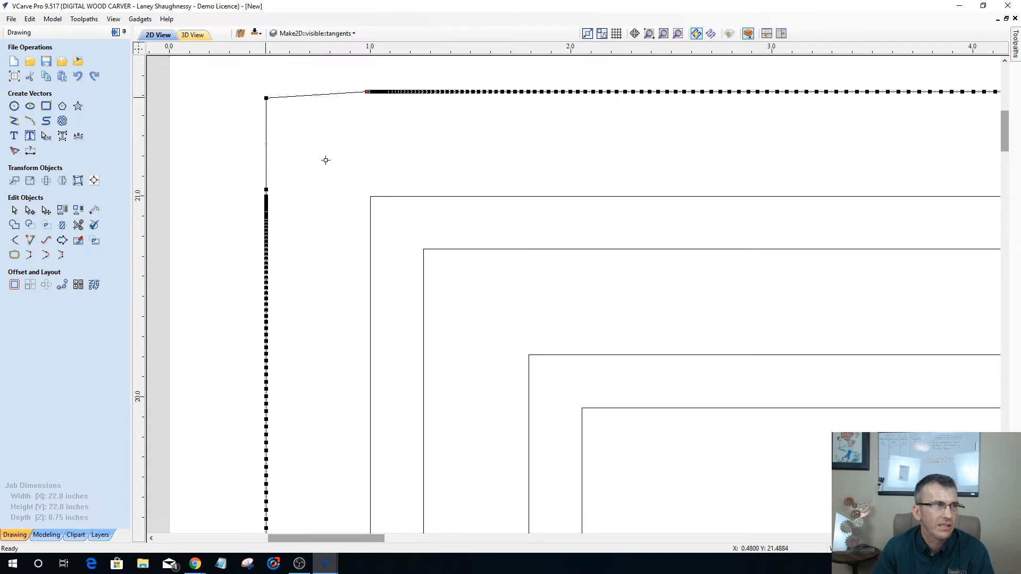
click(265, 97)
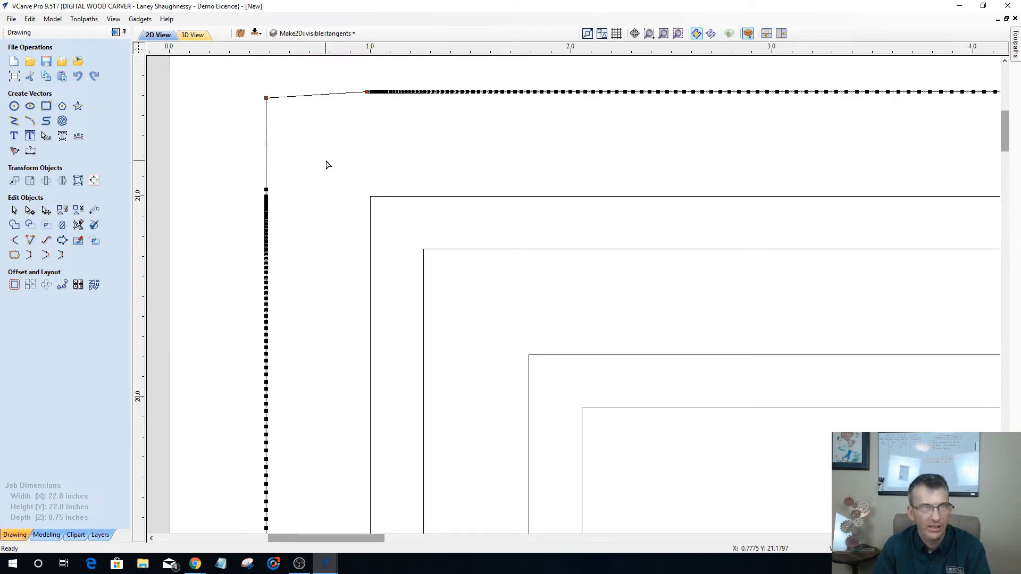
key(y)
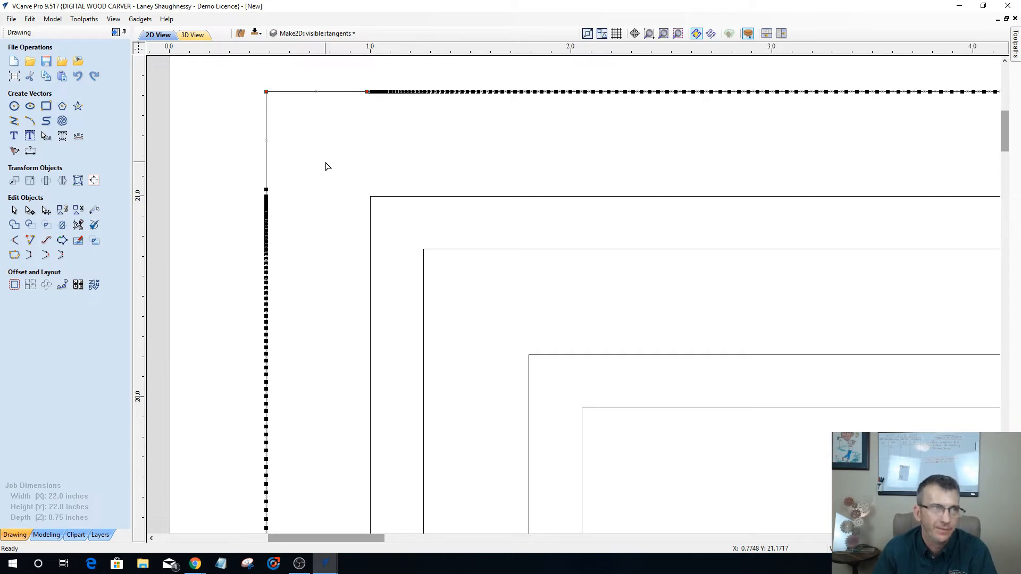
scroll(326, 166, down, 2)
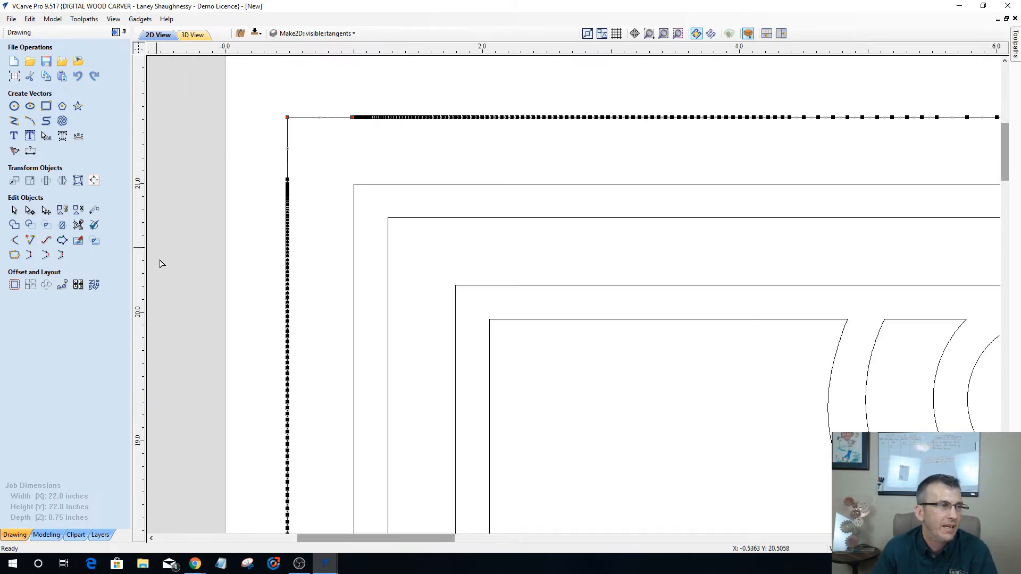
click(14, 210)
click(268, 198)
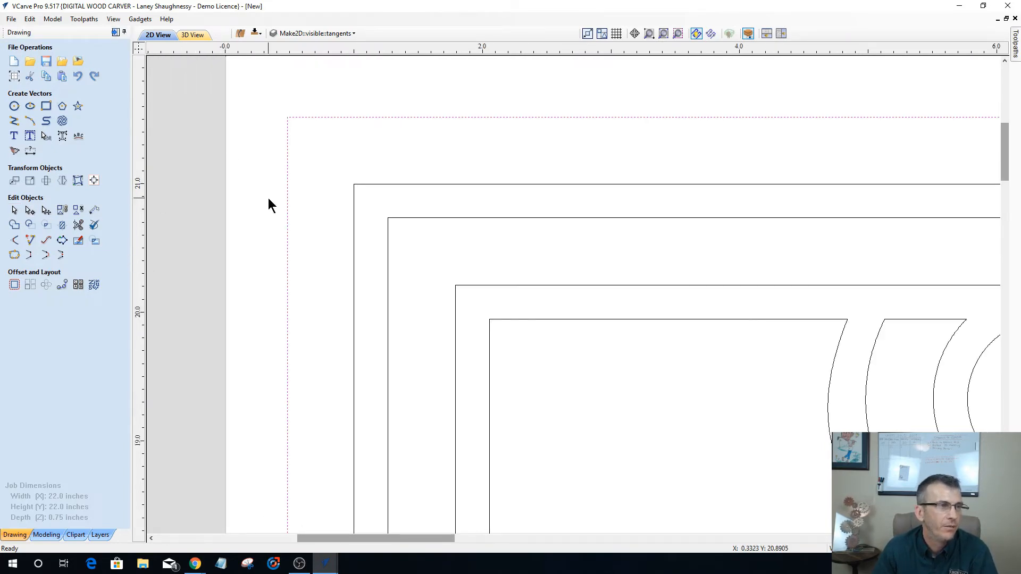
Square the outer border's upper-right corner by aligning its corner node with the nearest right-edge node in X and upper-edge node in Y.
scroll(262, 199, down, 2)
scroll(263, 199, down, 4)
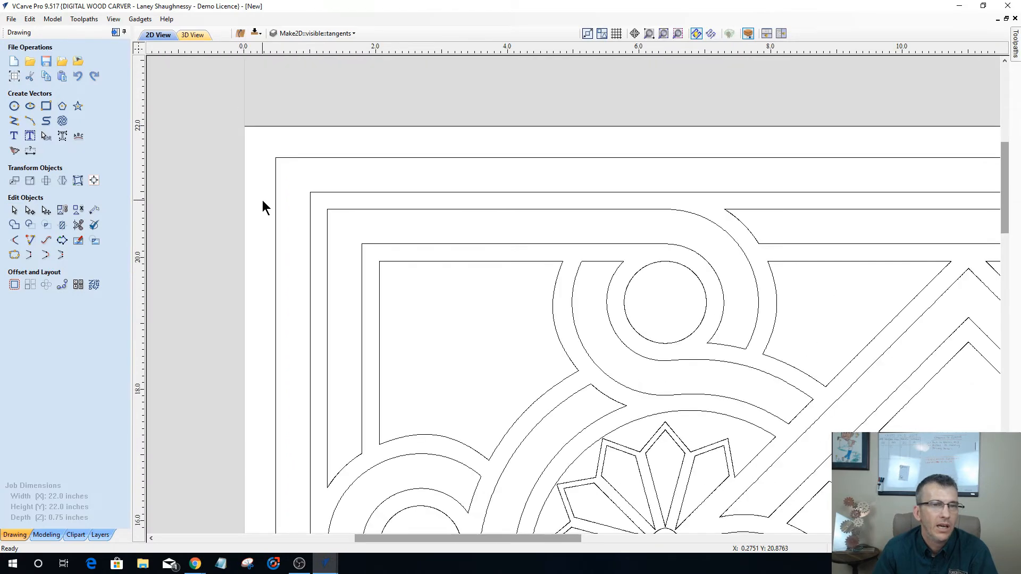
scroll(263, 200, down, 1)
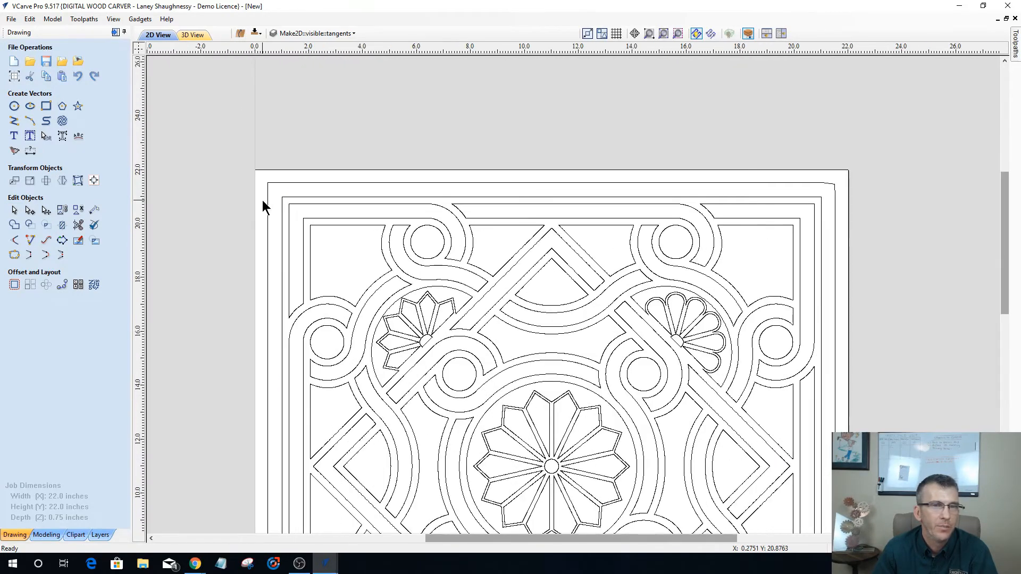
scroll(830, 195, down, 1)
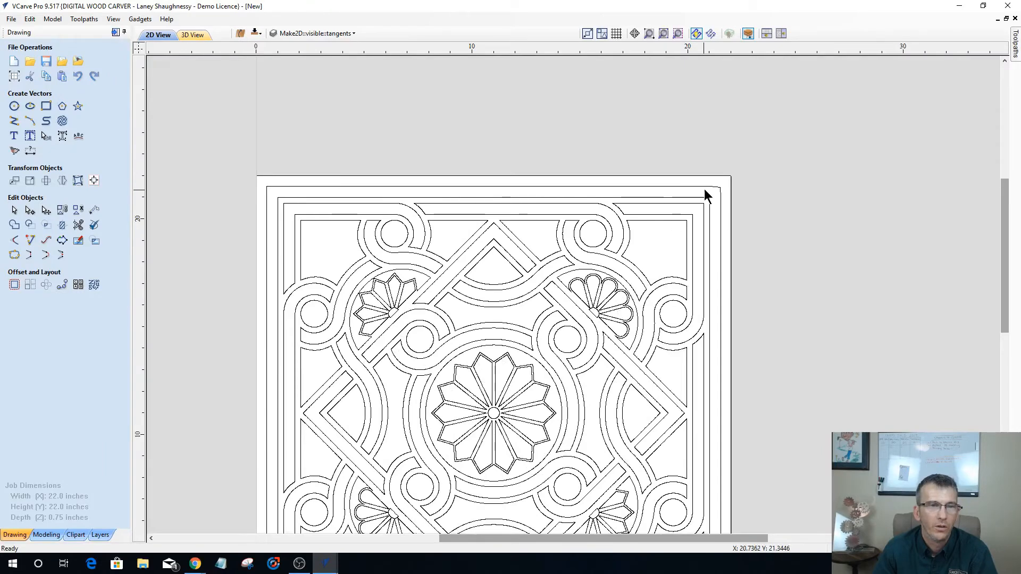
scroll(722, 185, up, 1)
scroll(720, 190, up, 4)
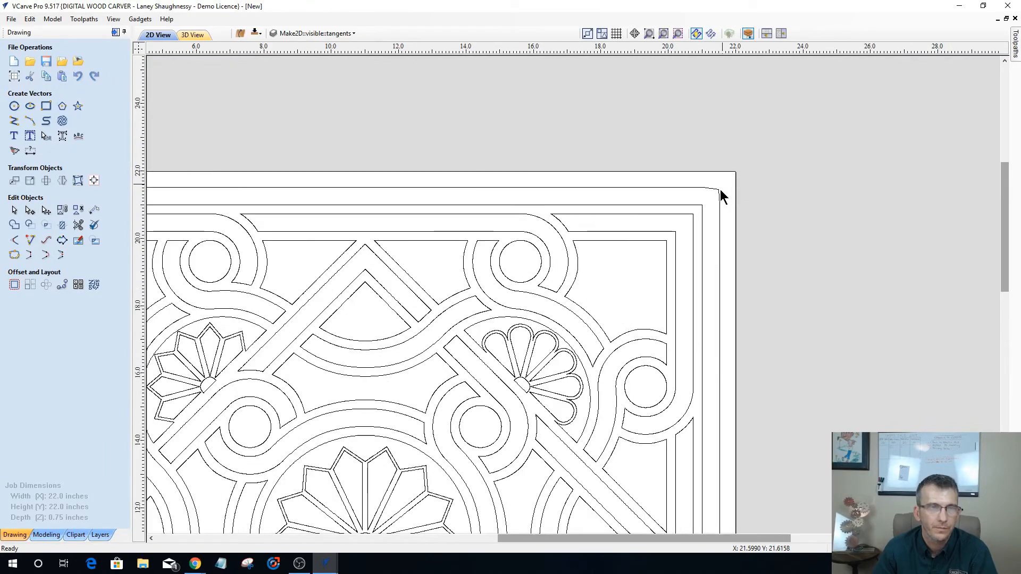
scroll(719, 190, up, 3)
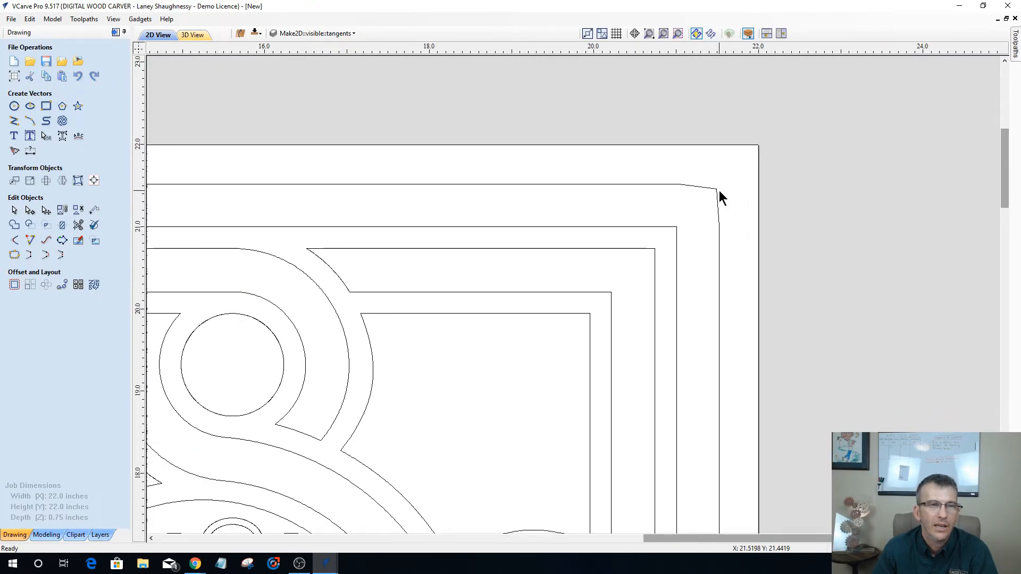
click(697, 188)
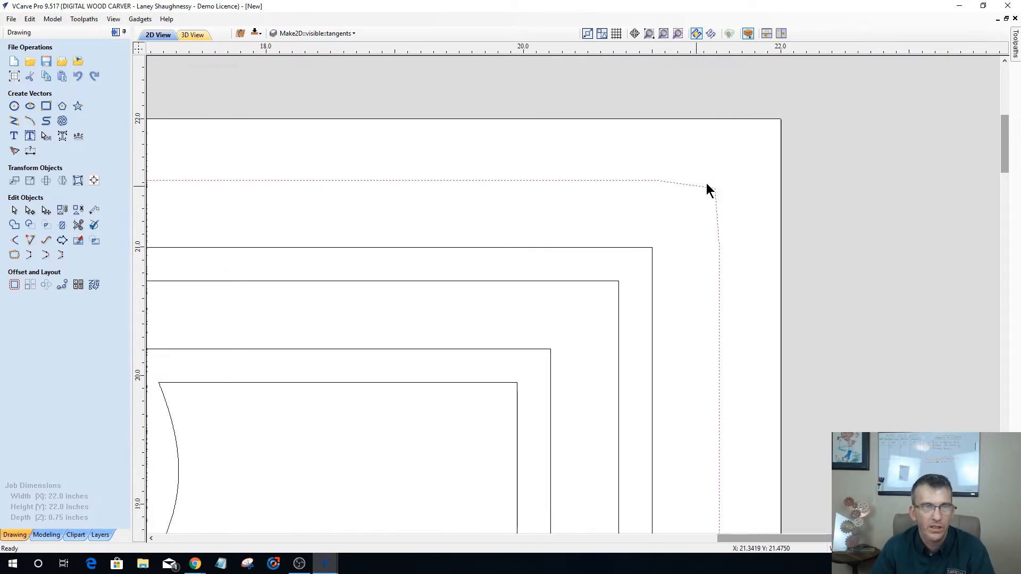
double_click(706, 187)
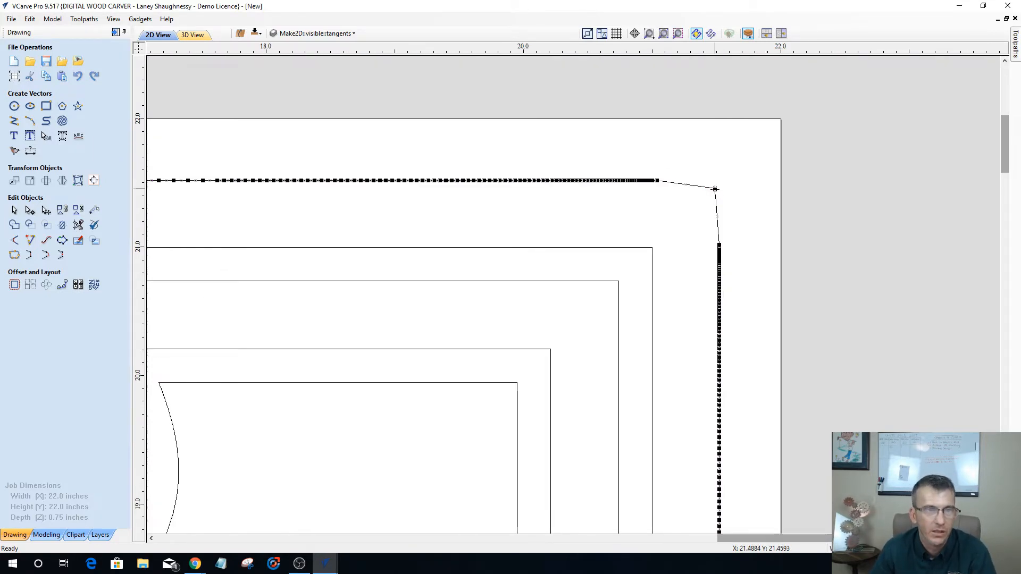
click(719, 243)
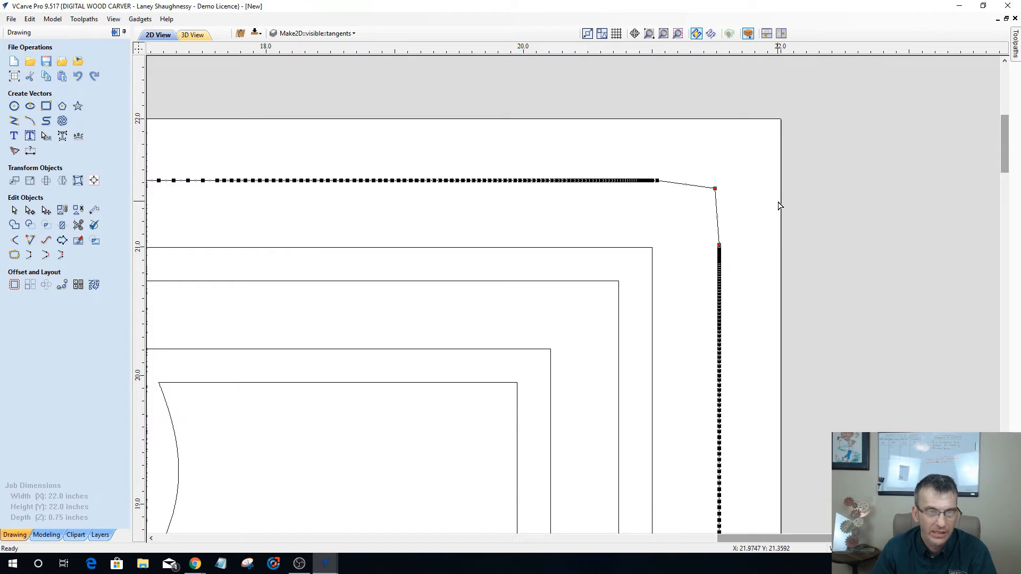
key(x)
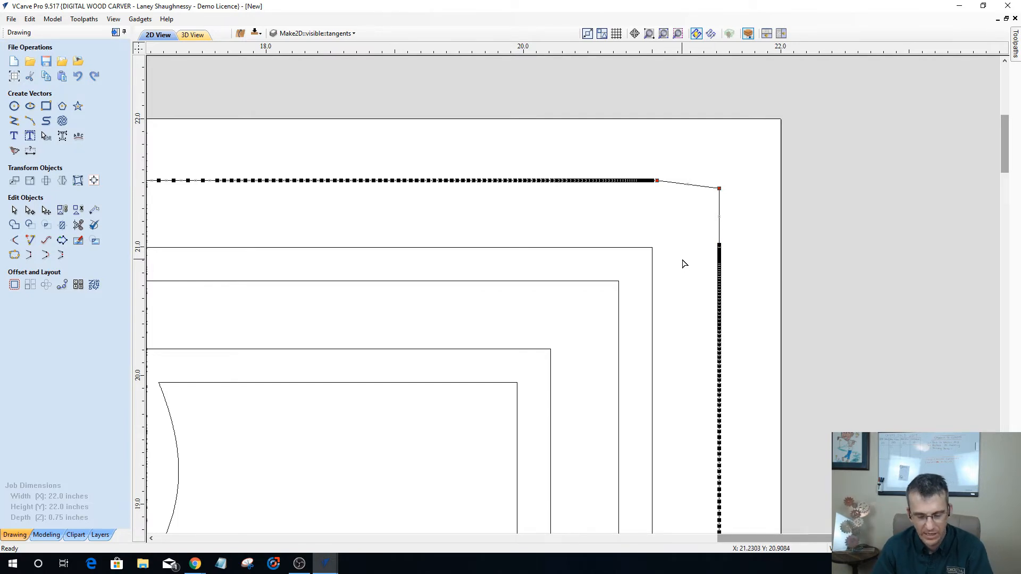
key(y)
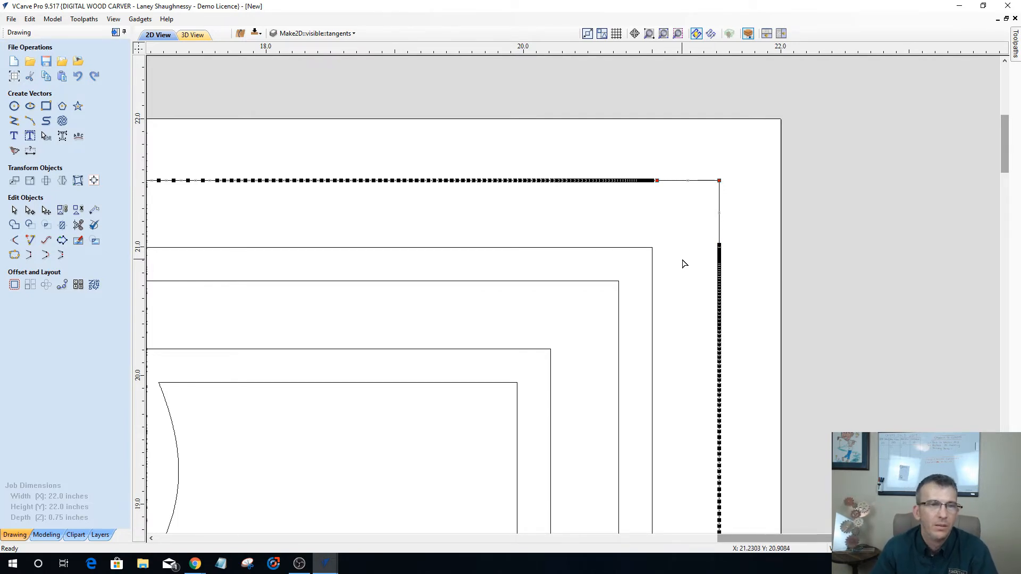
click(682, 235)
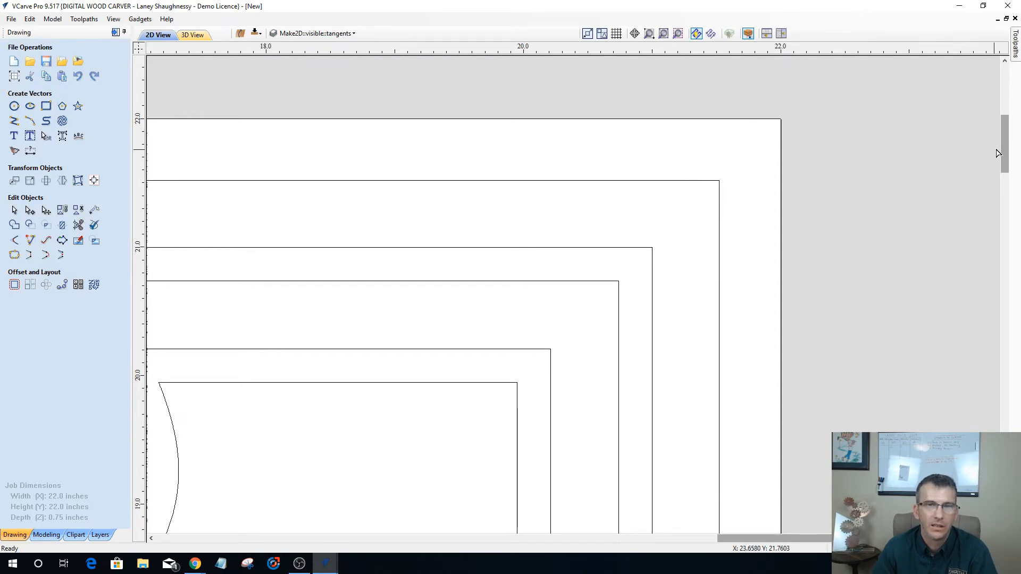
Square the outer border's lower-right corner by aligning its corner node with the nearest right-edge node in X and lower-edge node in Y.
drag(1004, 174, 1005, 492)
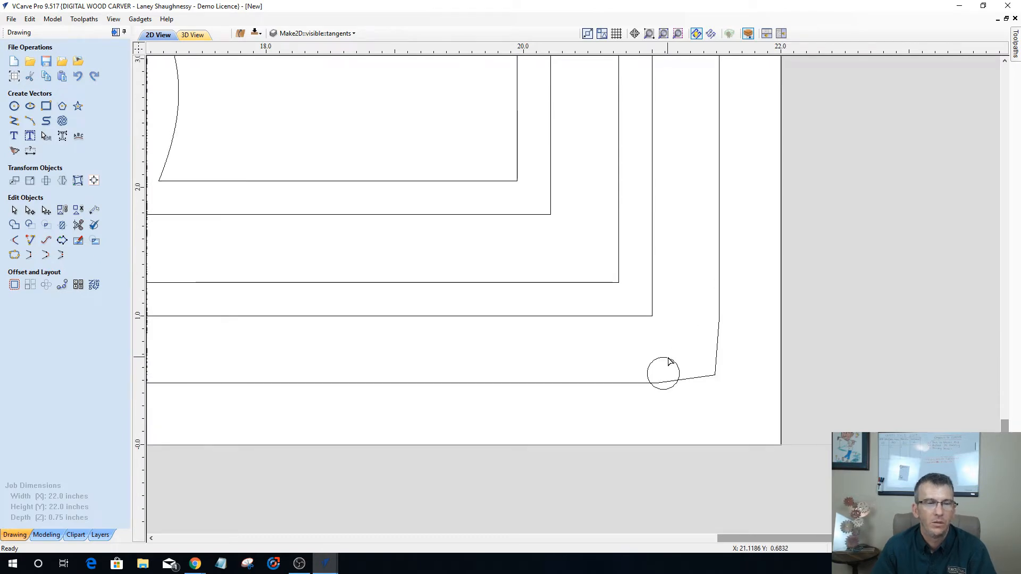
click(668, 358)
key(Delete)
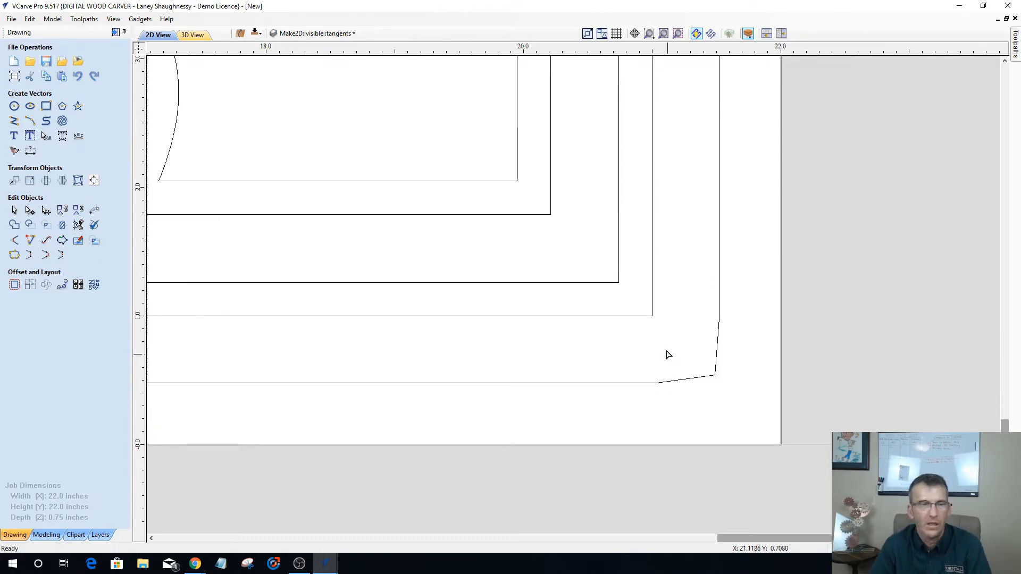
click(726, 343)
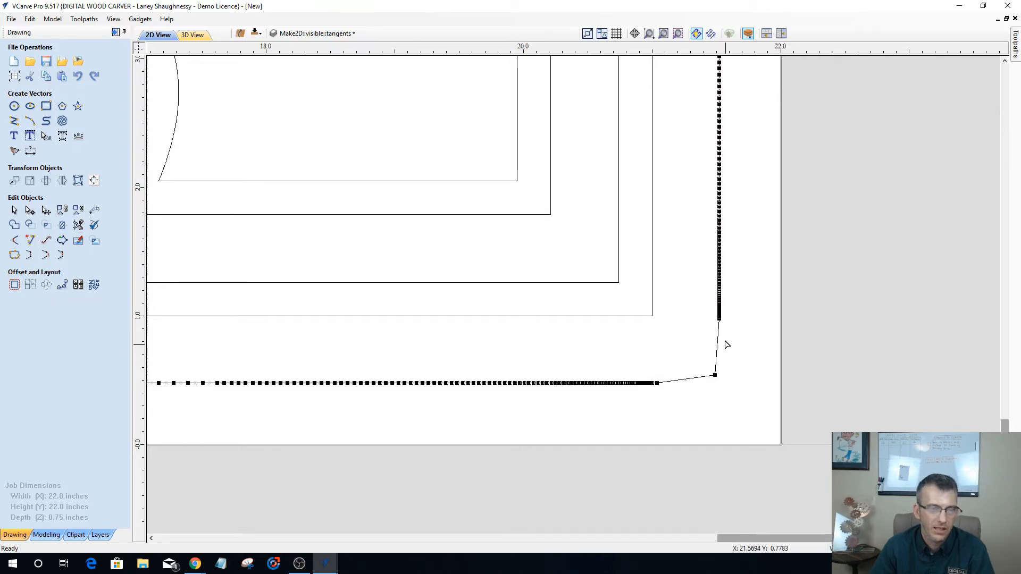
shift+click(715, 375)
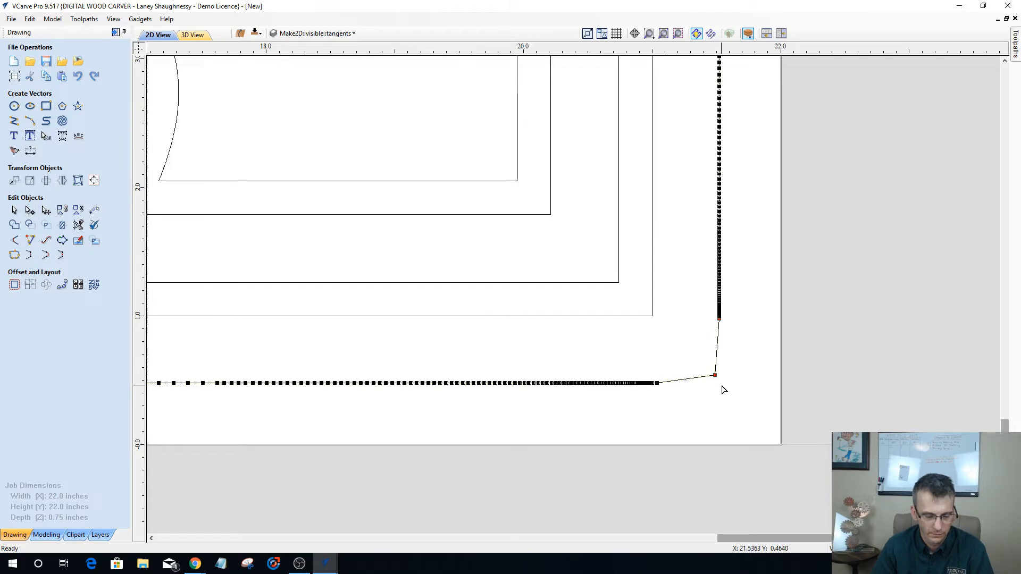
key(x)
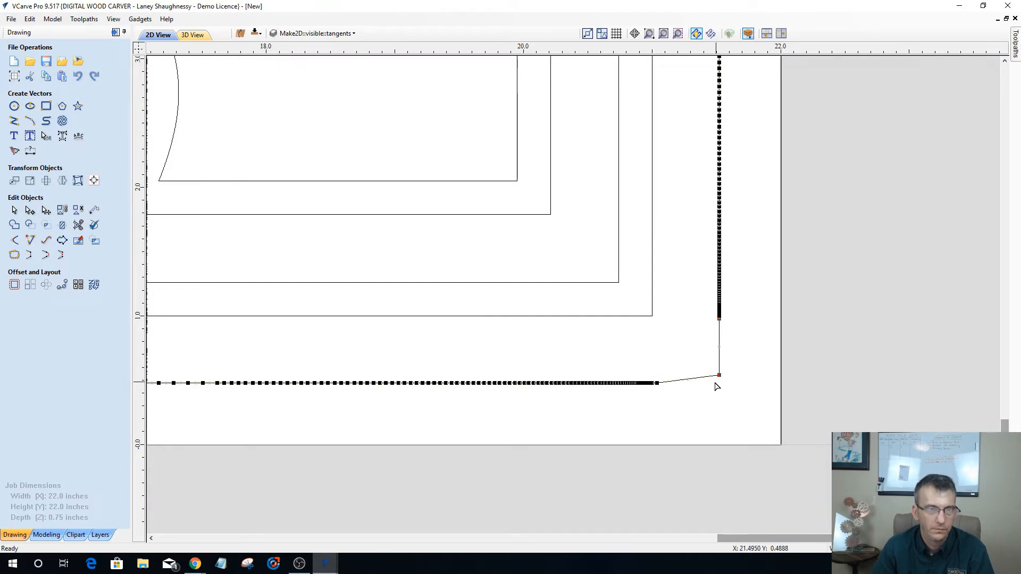
click(658, 383)
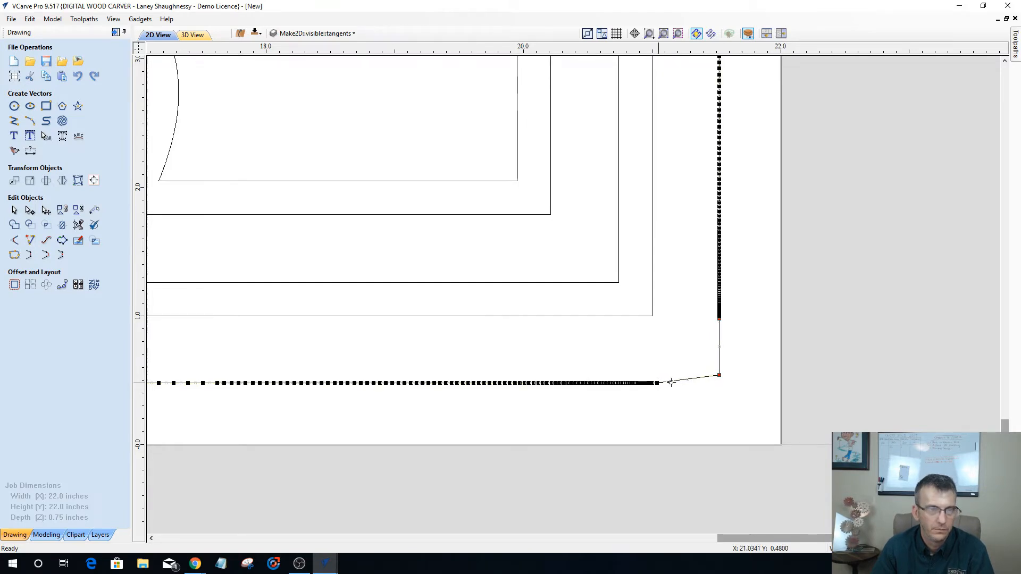
shift+click(720, 382)
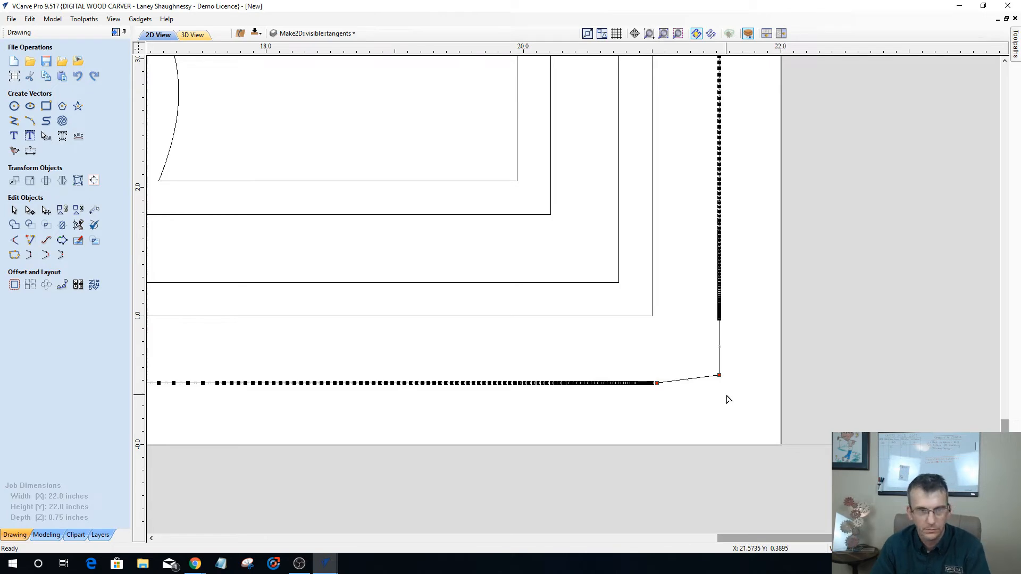
key(y)
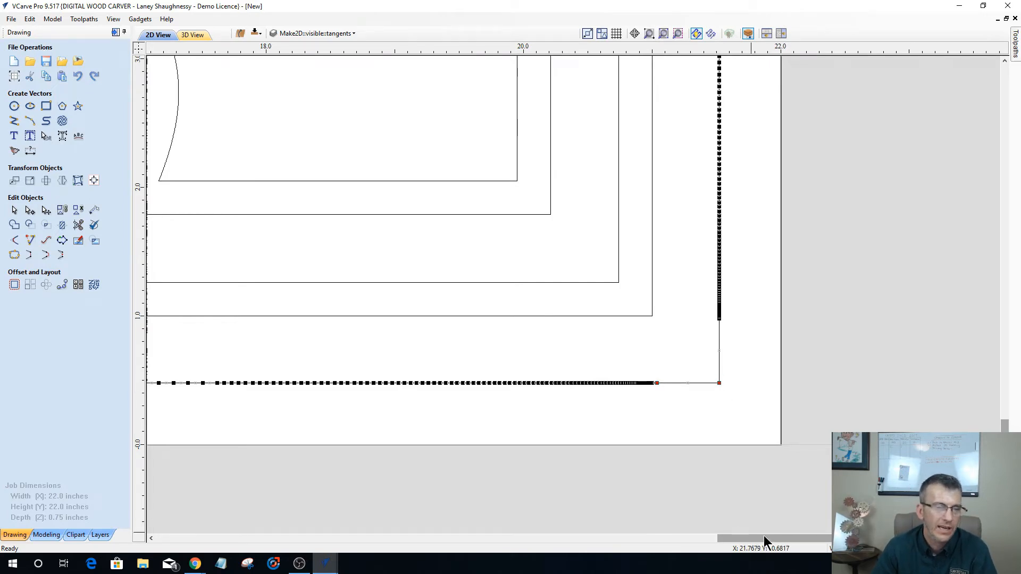
Square the outer border's lower-left corner by aligning its node with the nearest lower-edge and left-edge nodes, and finish node editing.
drag(763, 537, 346, 508)
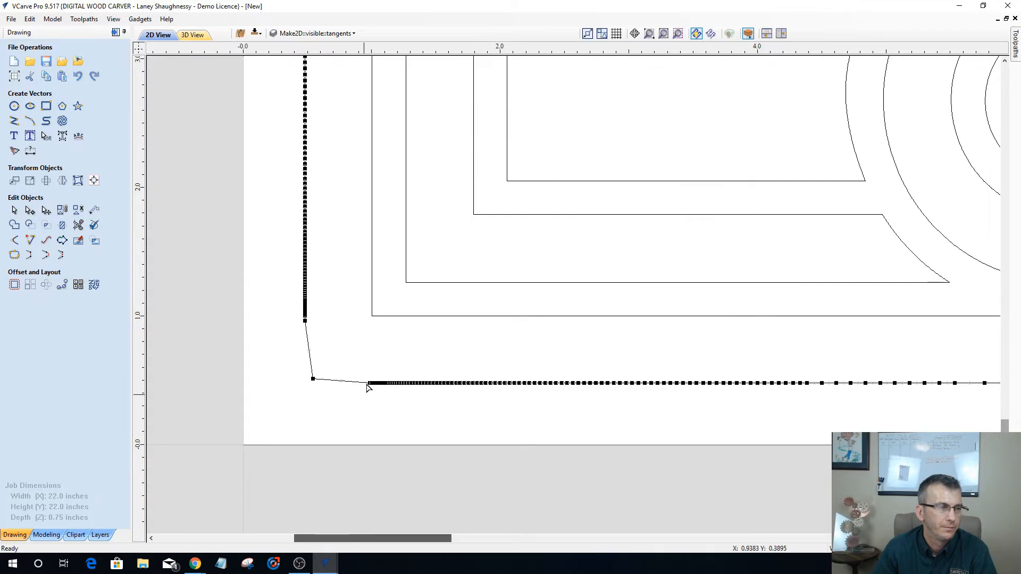
click(312, 379)
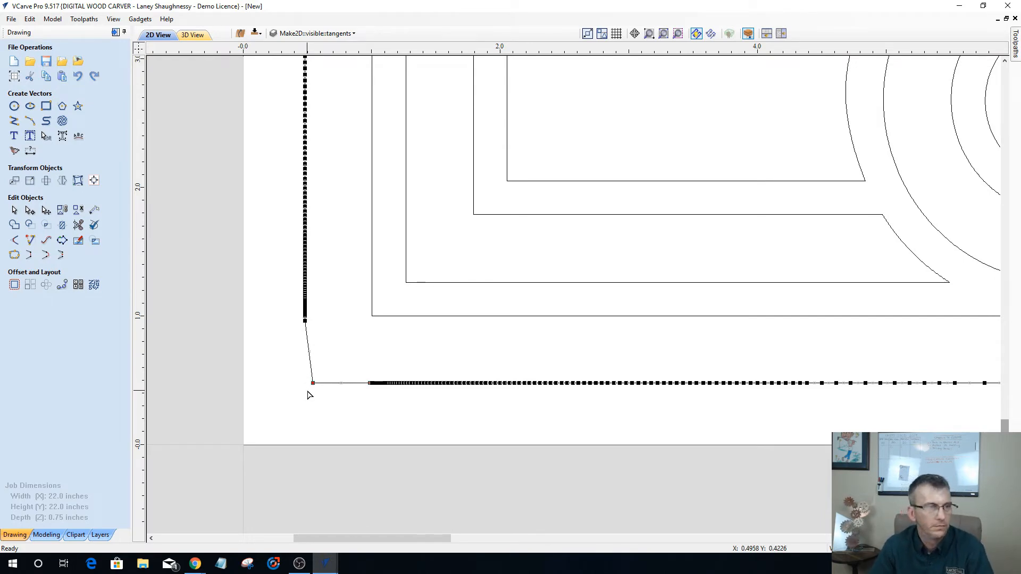
drag(313, 378, 313, 383)
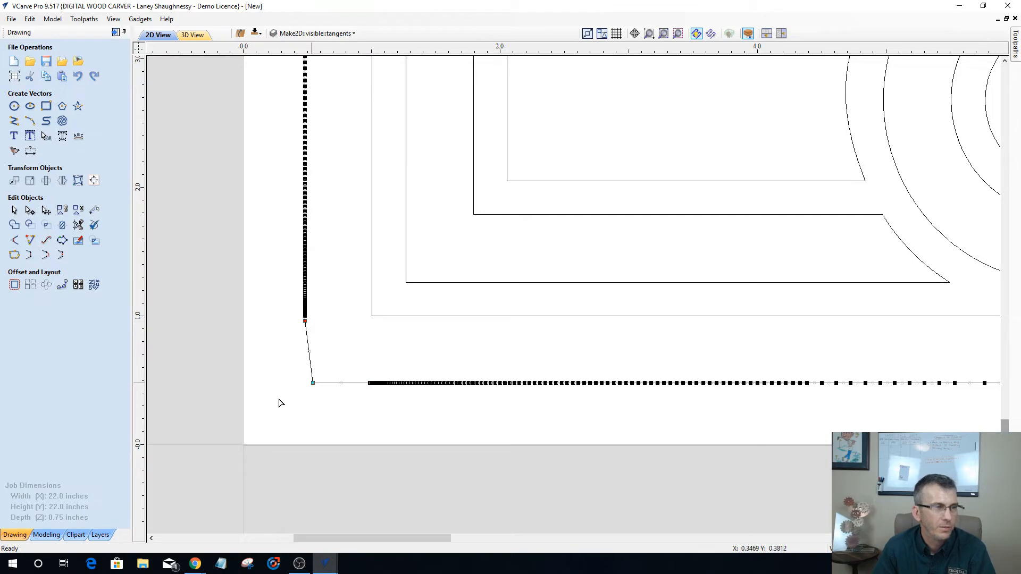
key(x)
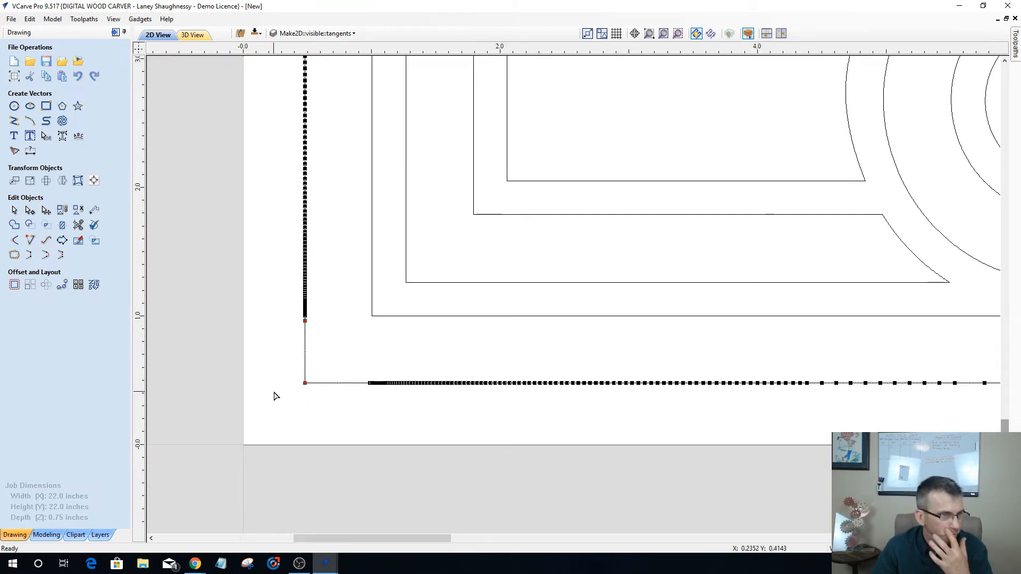
click(322, 295)
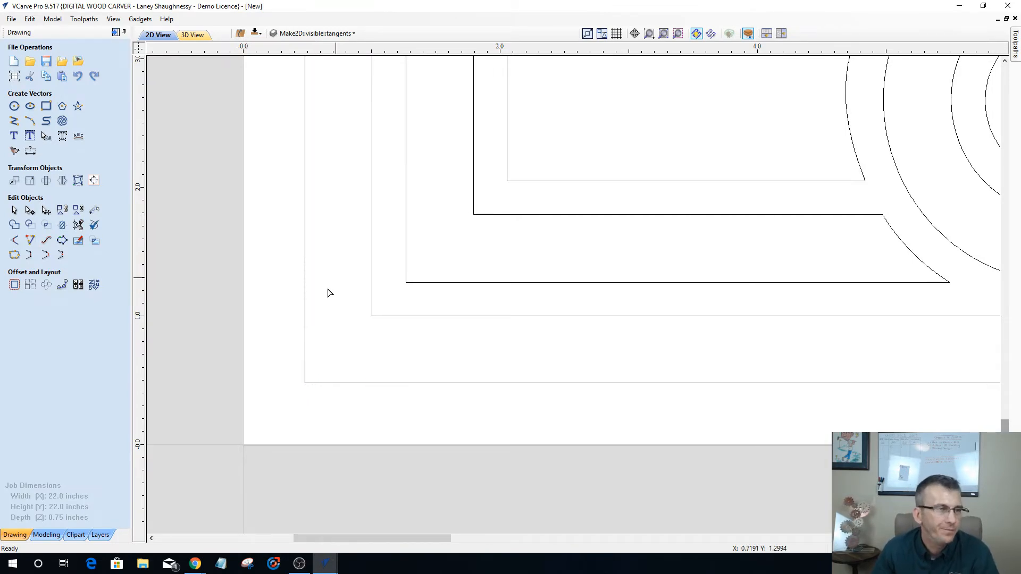
Try to round the selected outer border's corners with Draw Rectangle, using radiused external corners and a 3-inch radius.
scroll(318, 310, down, 1)
scroll(317, 310, down, 3)
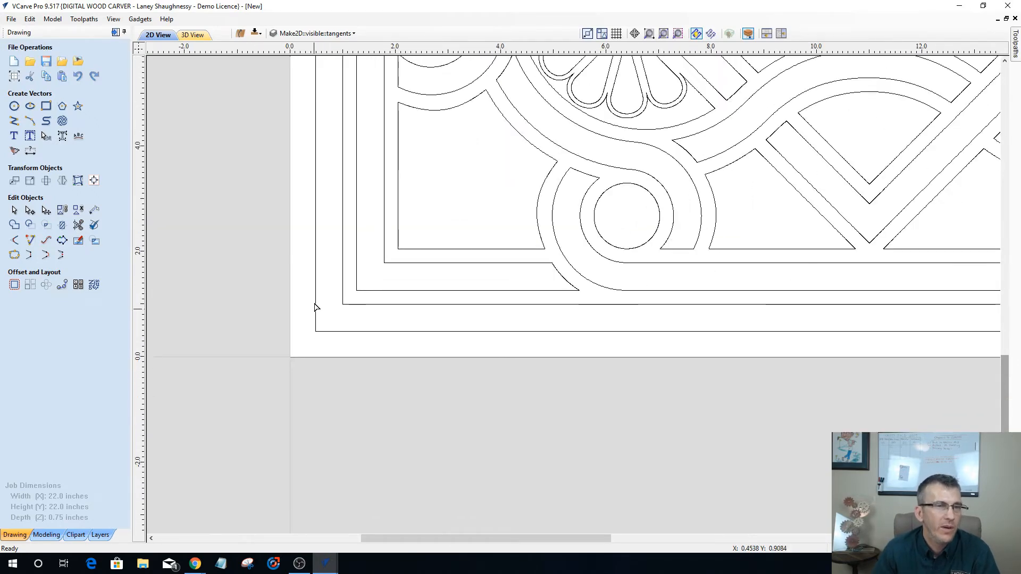
scroll(314, 293, down, 3)
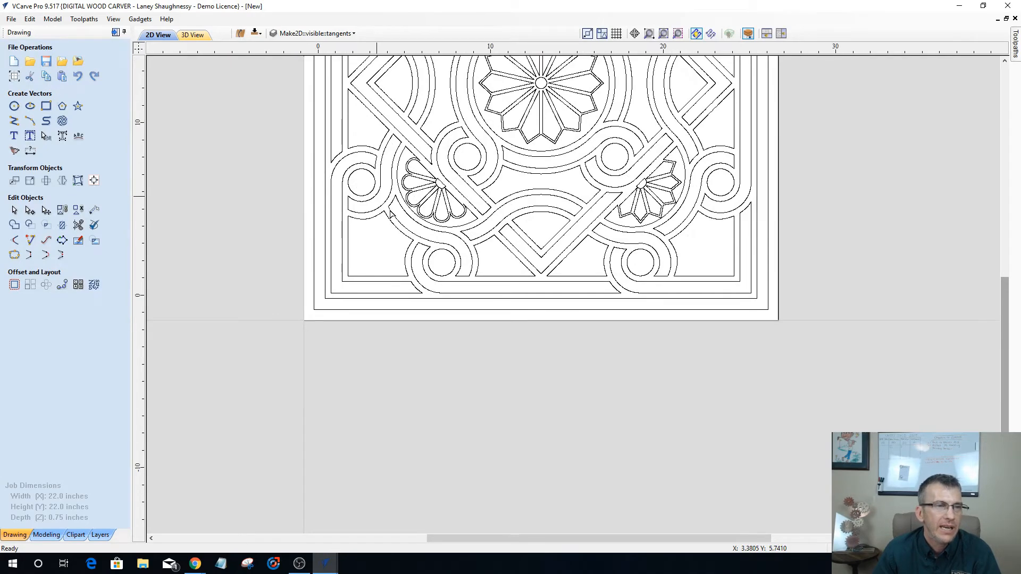
scroll(400, 218, down, 2)
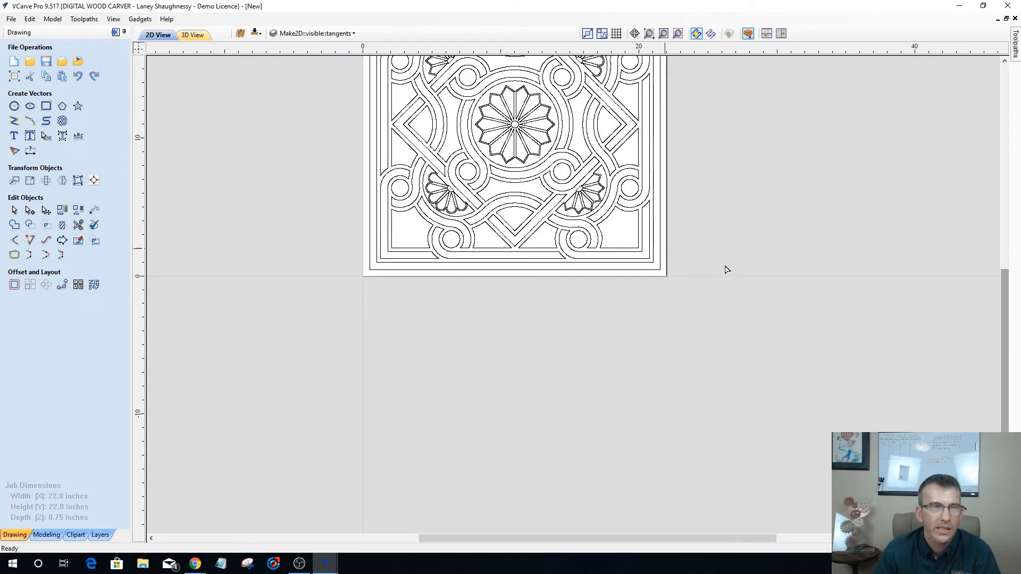
drag(1001, 256, 1001, 218)
drag(855, 275, 966, 228)
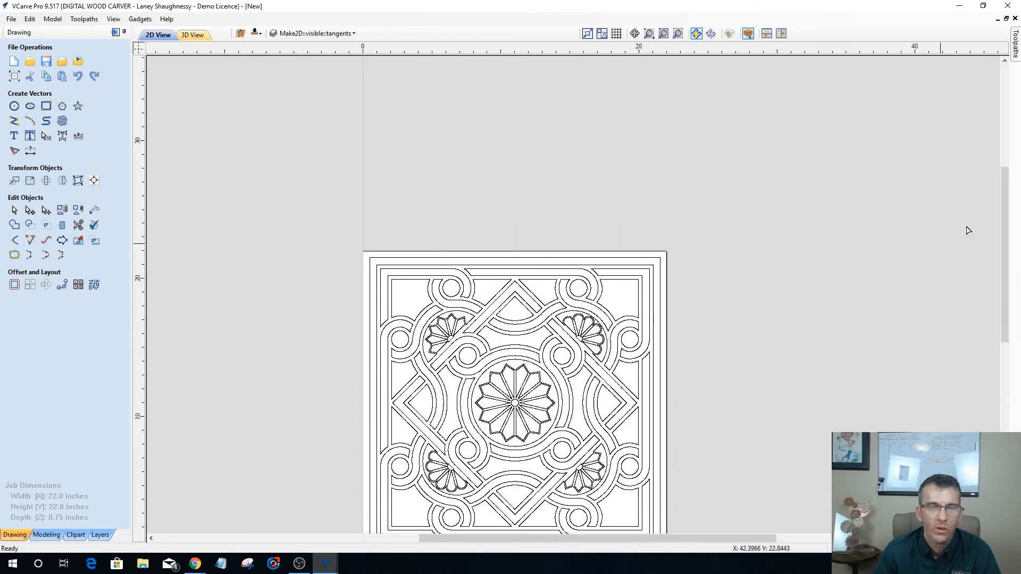
scroll(1010, 269, down, 3)
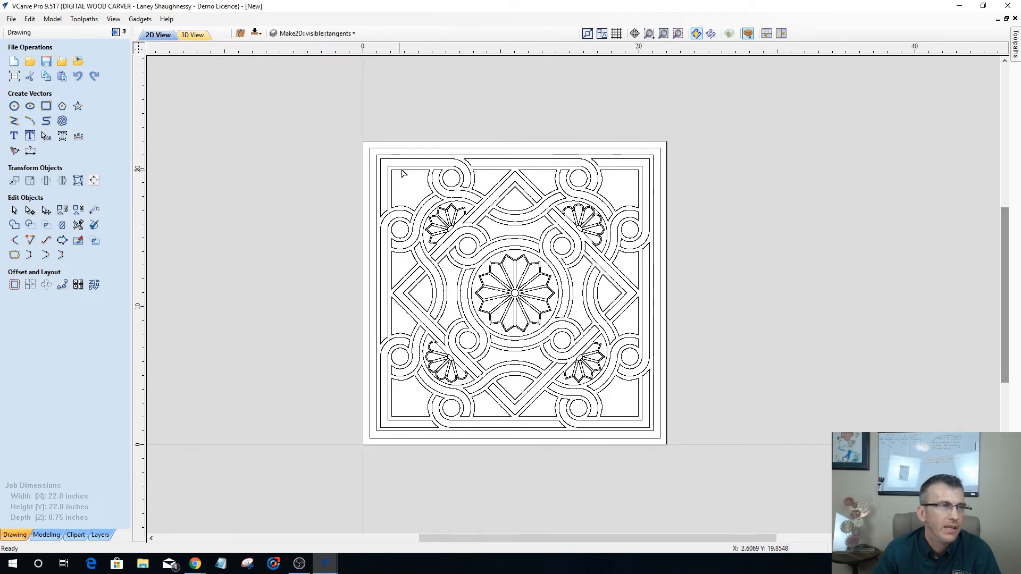
click(12, 211)
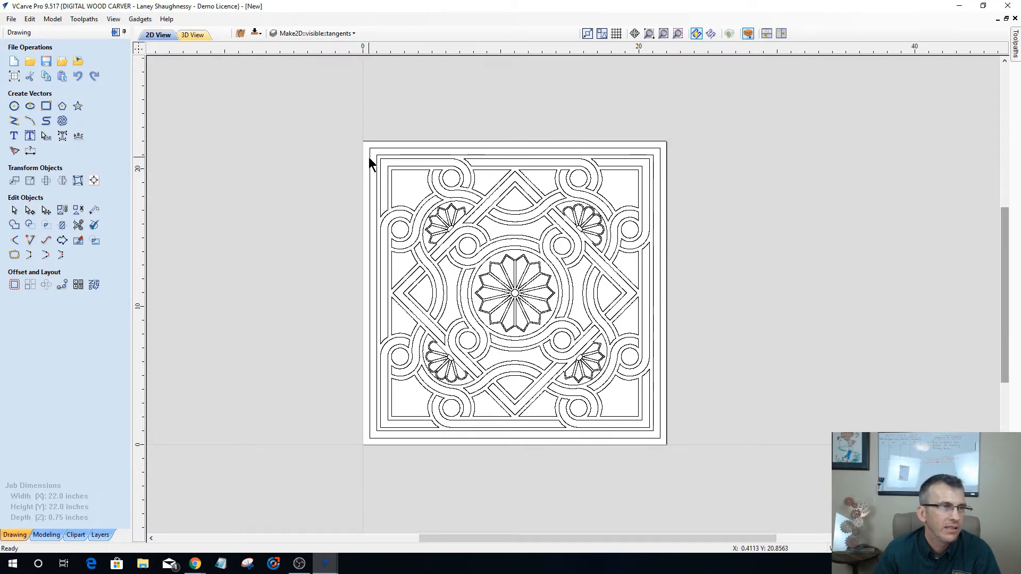
click(371, 164)
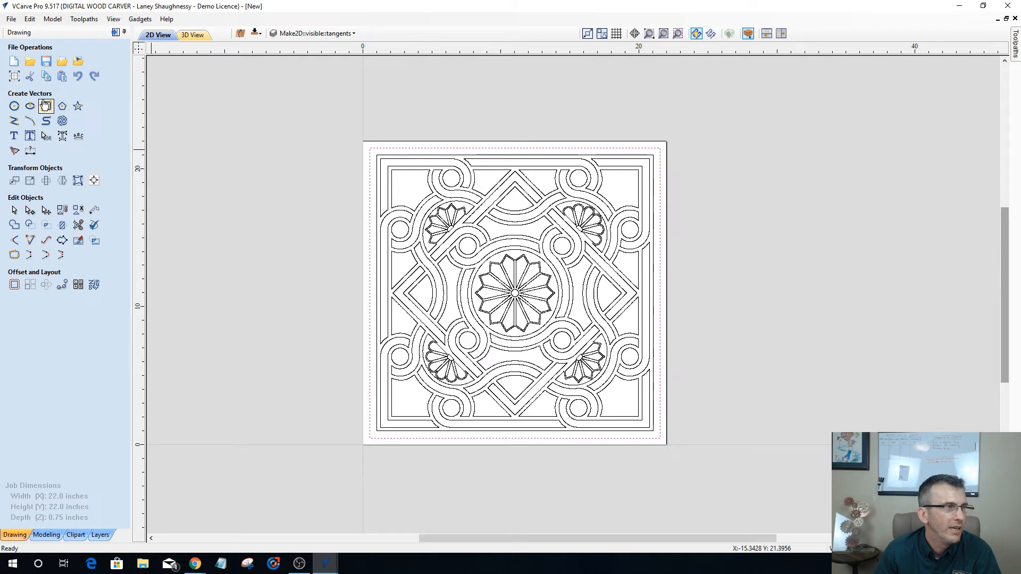
click(46, 106)
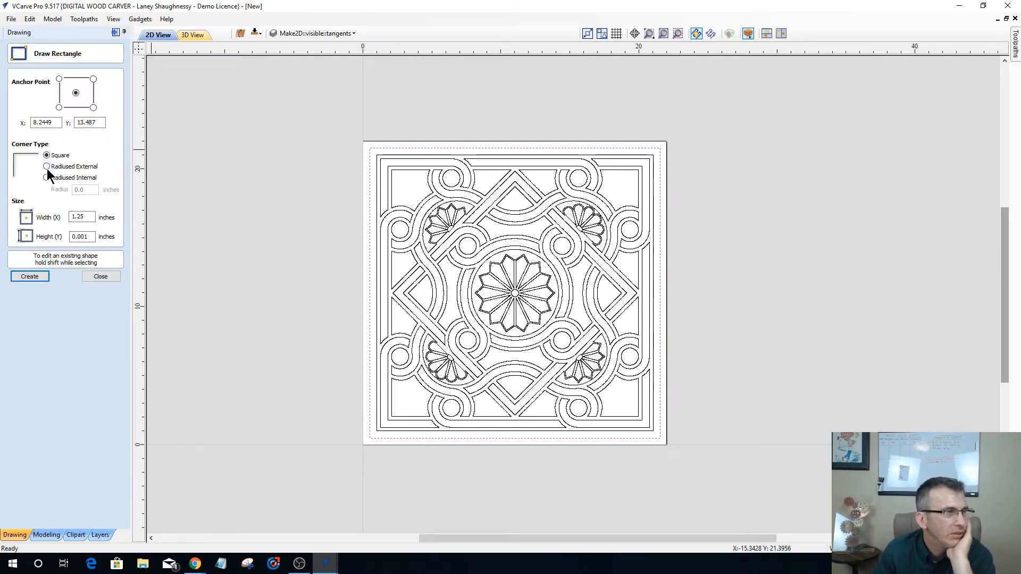
click(47, 167)
drag(92, 190, 31, 186)
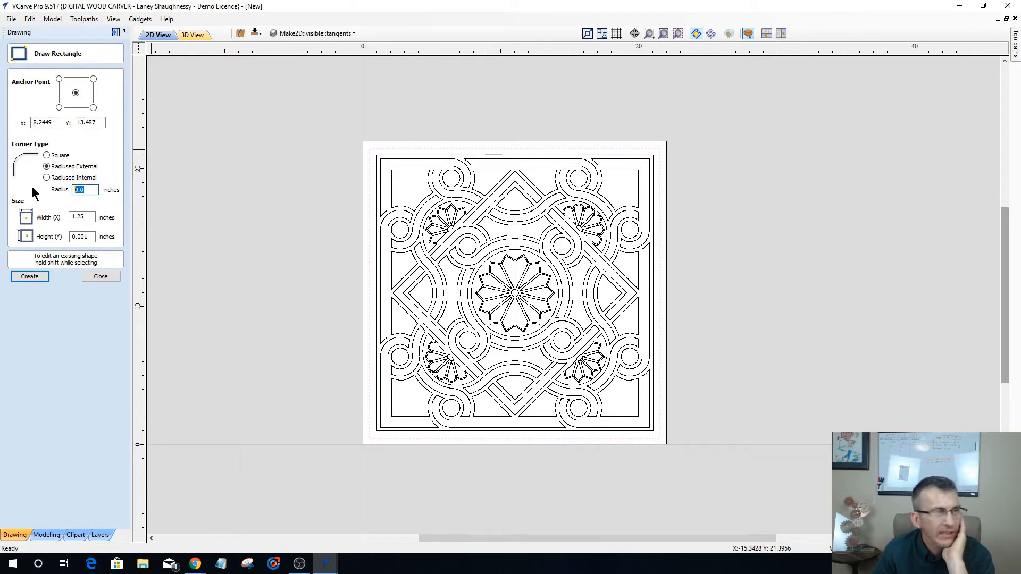
text(3)
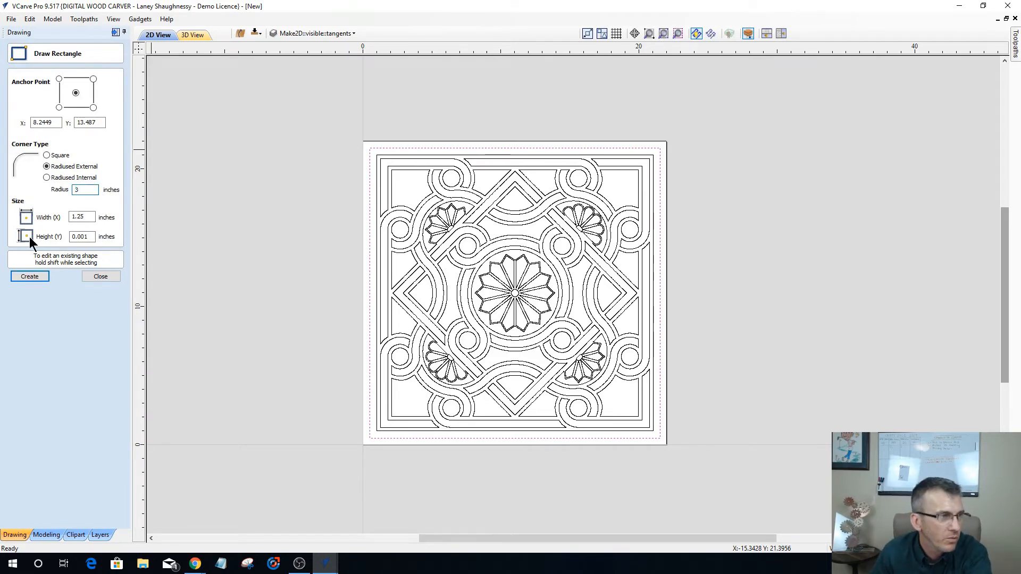
click(30, 276)
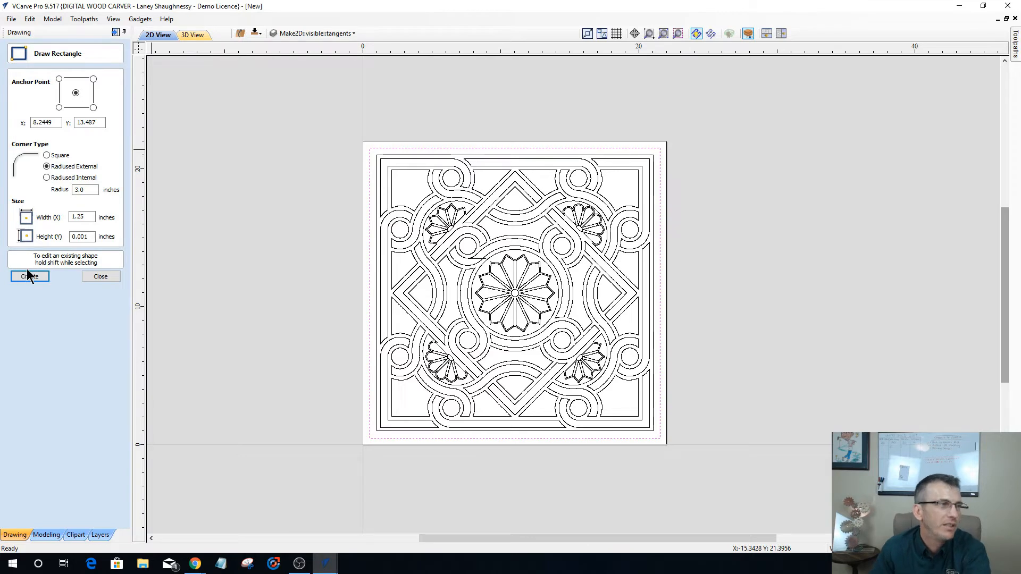
click(100, 277)
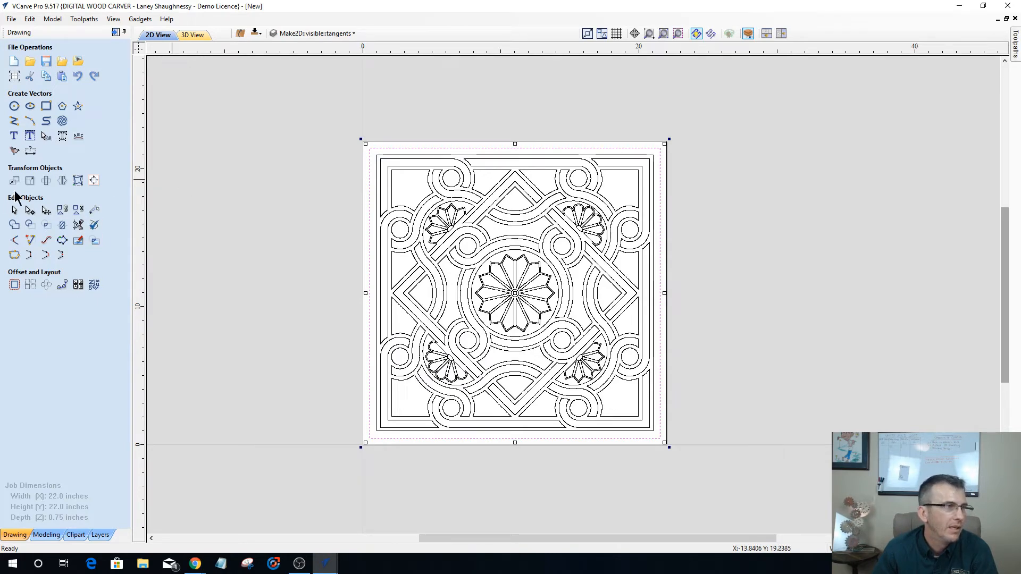
Delete the redundant intermediate nodes along all four edges of the outer border, keeping its corner nodes.
click(30, 210)
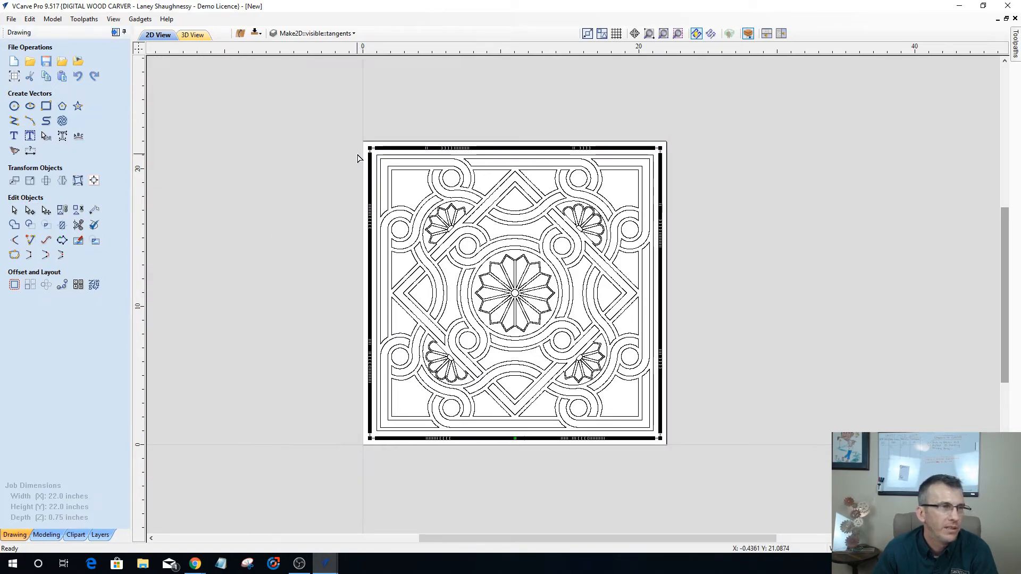
drag(355, 151, 378, 433)
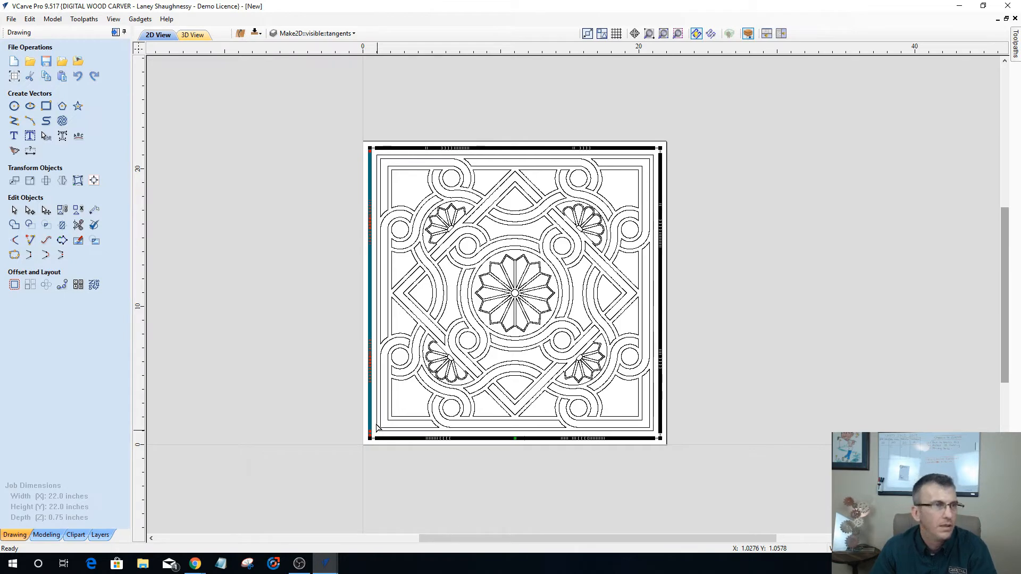
key(Delete)
drag(374, 143, 658, 151)
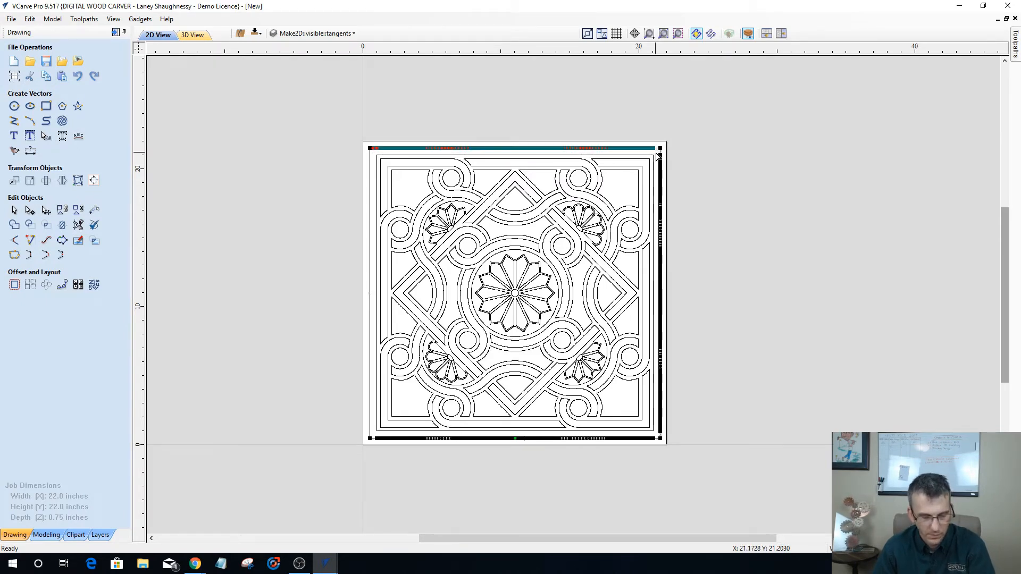
key(Delete)
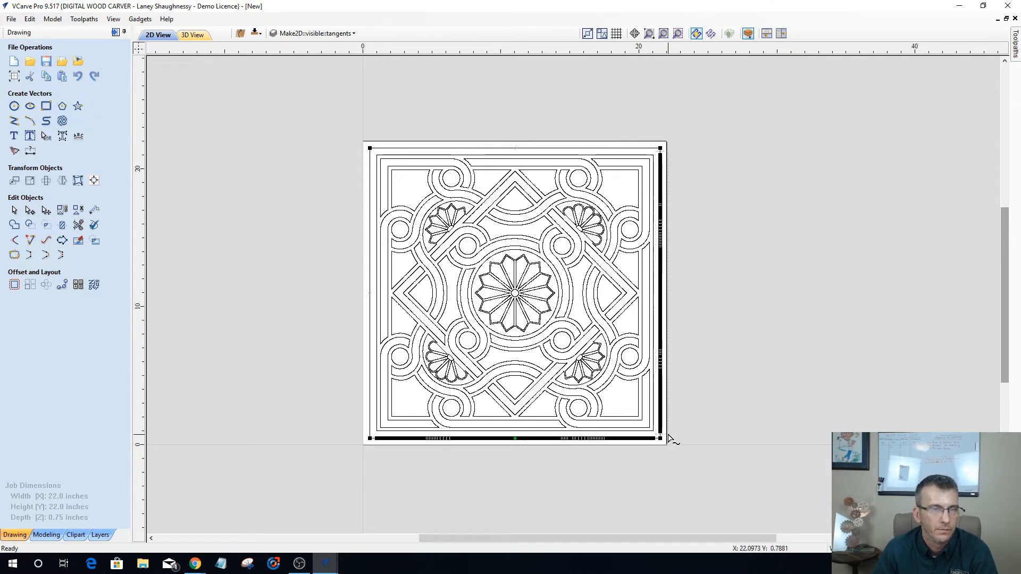
drag(669, 437, 669, 438)
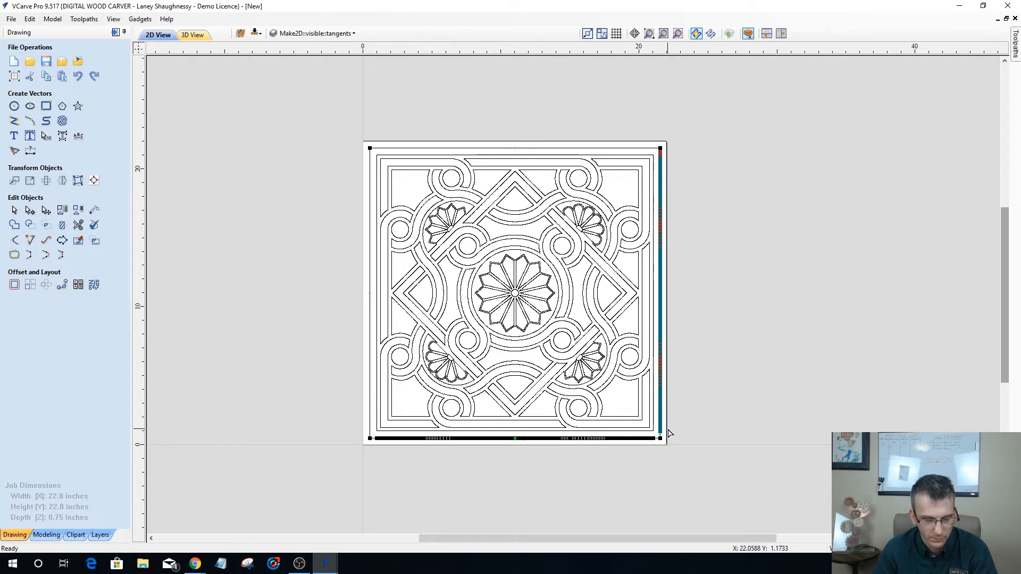
key(Delete)
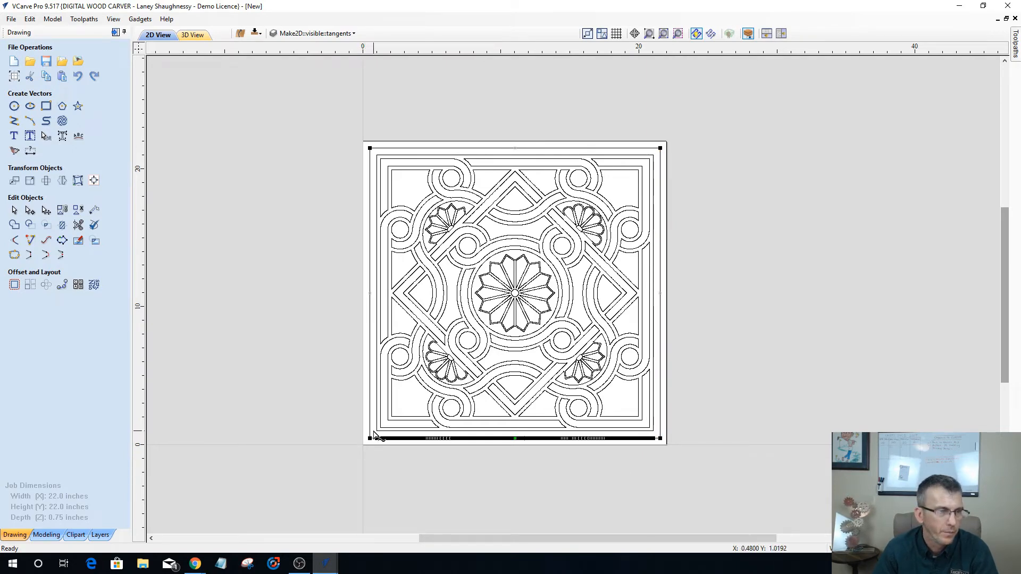
drag(652, 458, 658, 459)
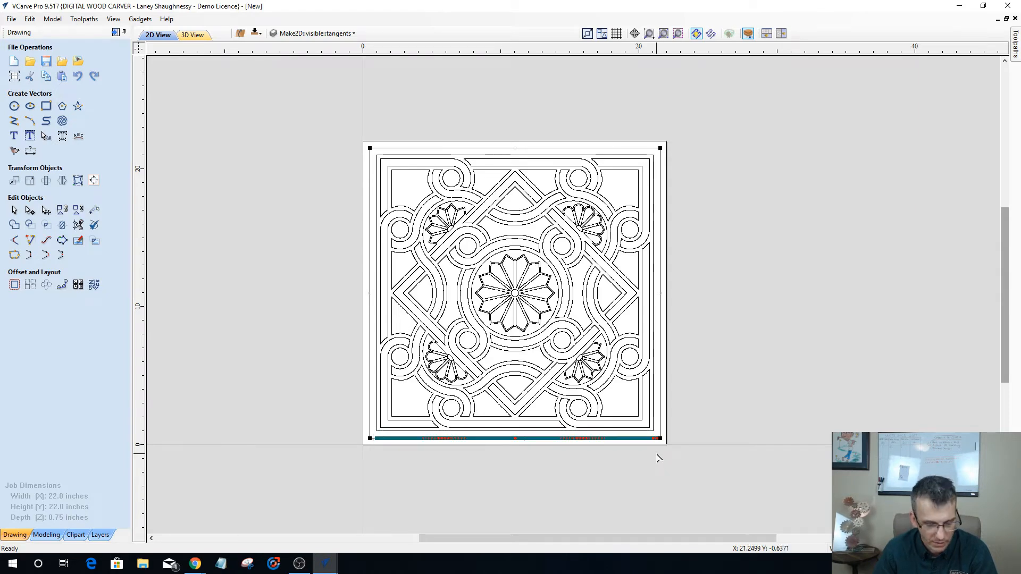
key(Delete)
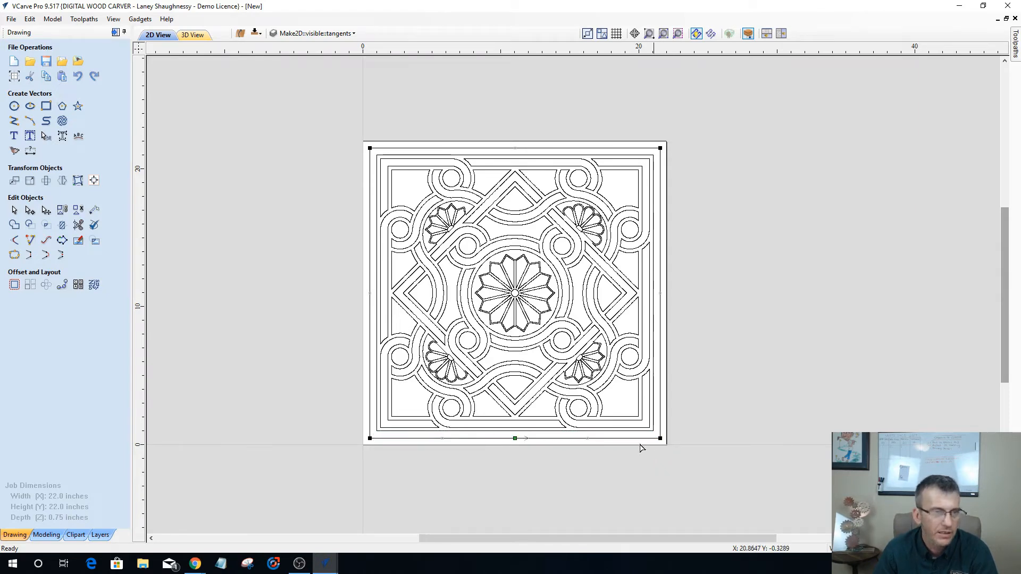
Try again to apply the 3-inch radiused external corners to the simplified border with Draw Rectangle, and inspect the created shape.
click(46, 108)
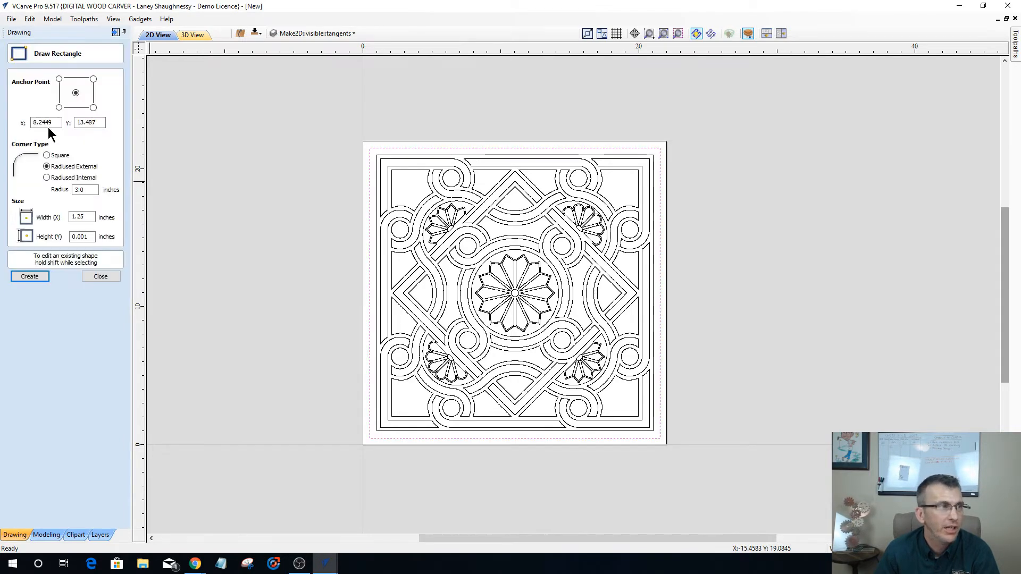
click(32, 277)
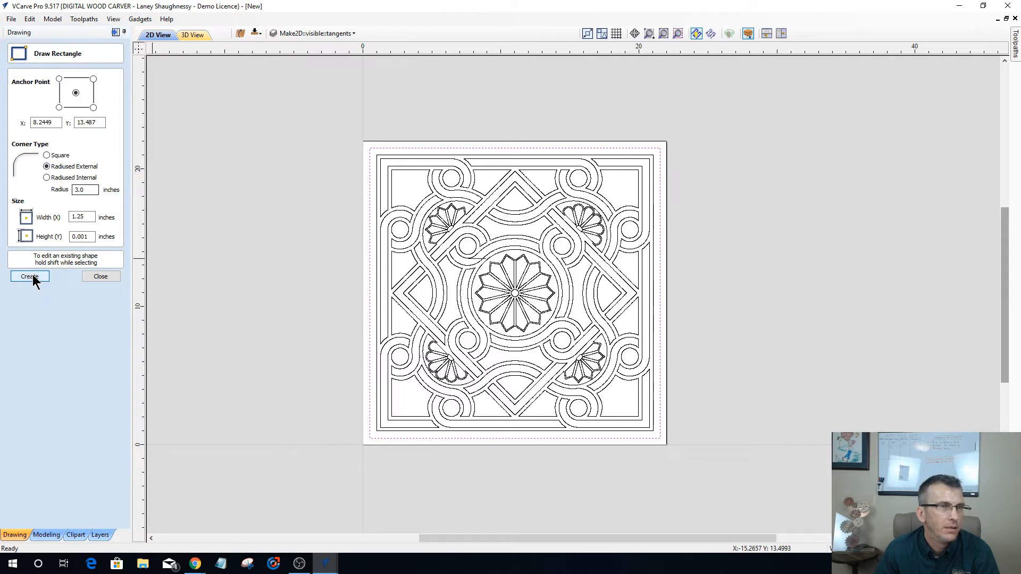
click(101, 276)
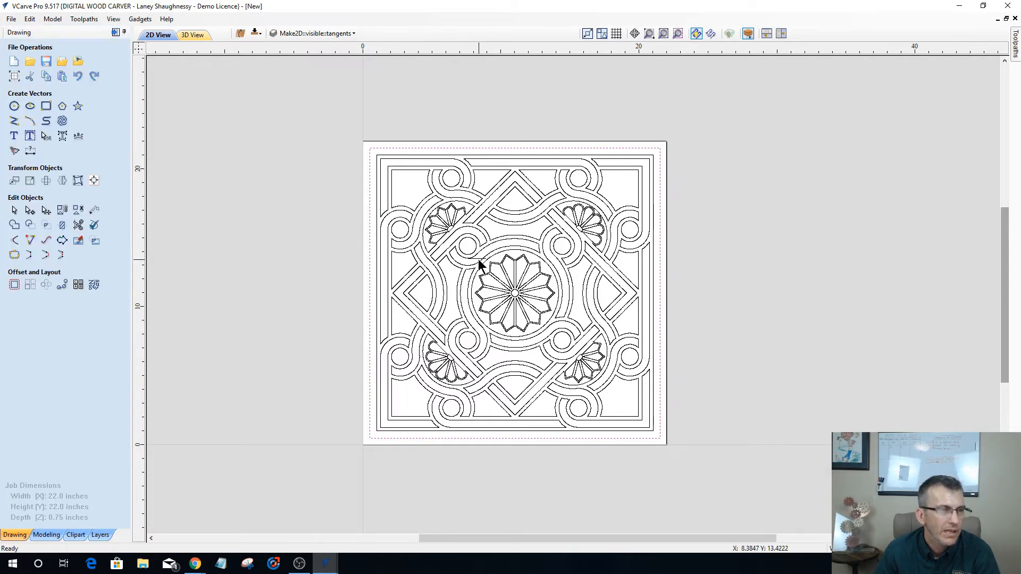
scroll(476, 261, up, 2)
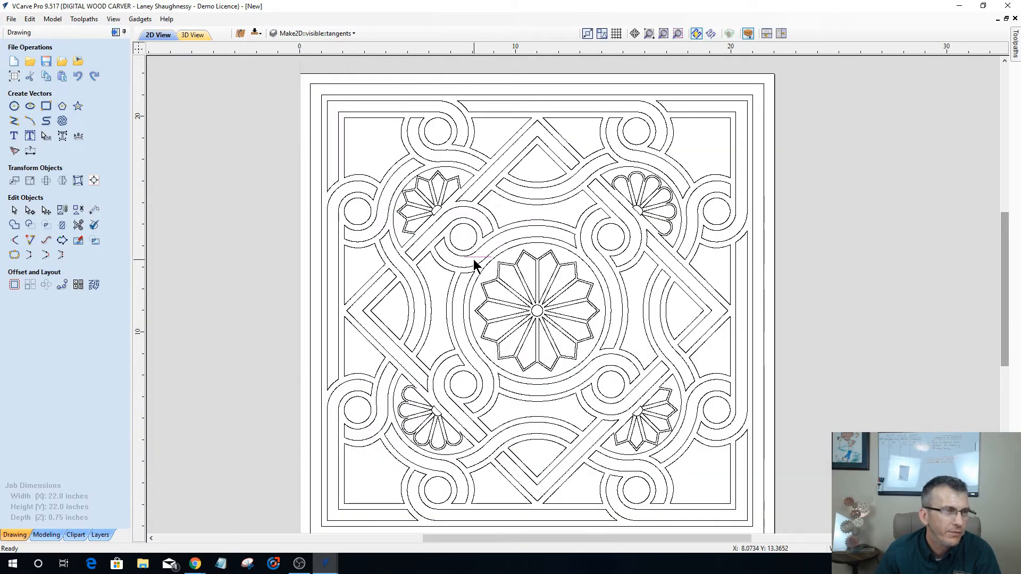
scroll(474, 259, up, 1)
scroll(474, 260, up, 1)
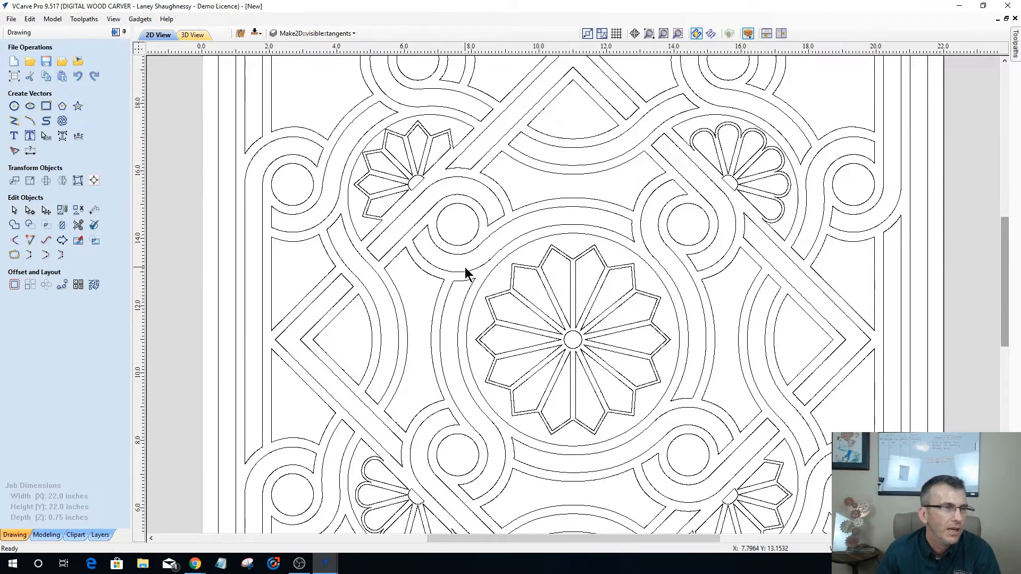
scroll(467, 271, down, 2)
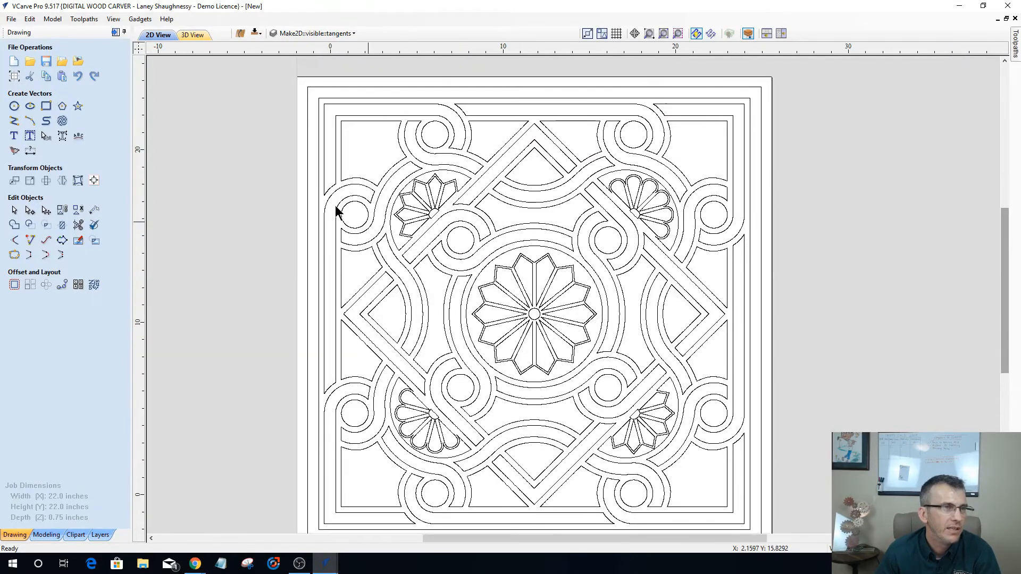
Check the outer border's exact width and height with Set Size, without changing them.
scroll(332, 205, down, 1)
click(339, 198)
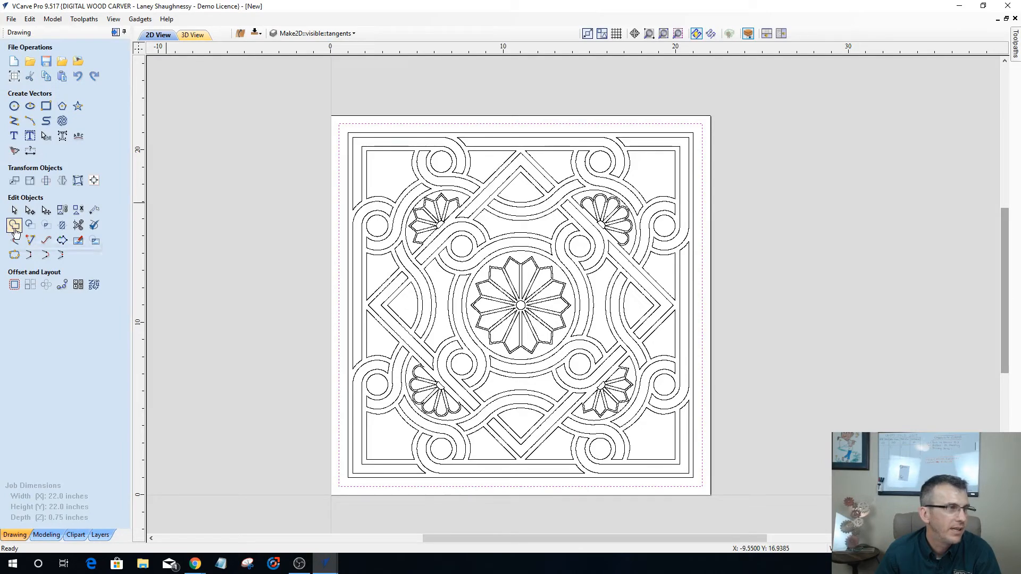
click(29, 180)
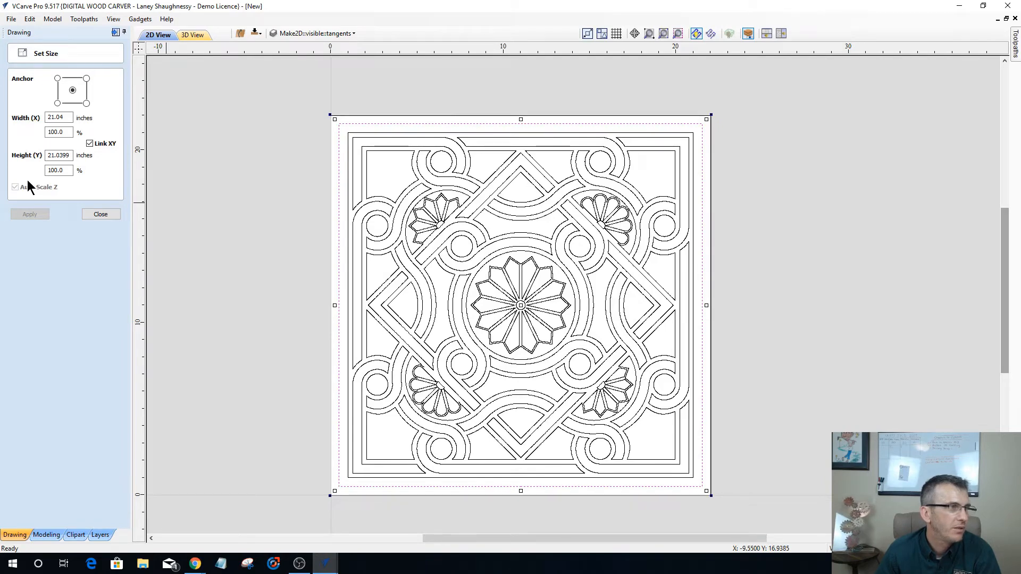
click(100, 215)
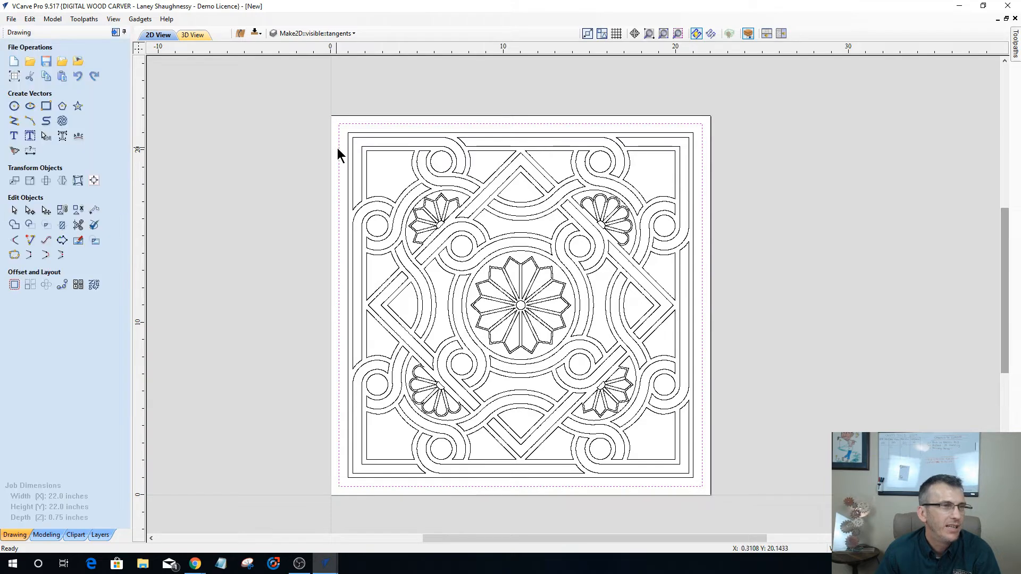
Replace the outer border with a new 21.04 by 21.04 inch rectangle with radiused external corners of 3-inch radius.
key(ctrl+a)
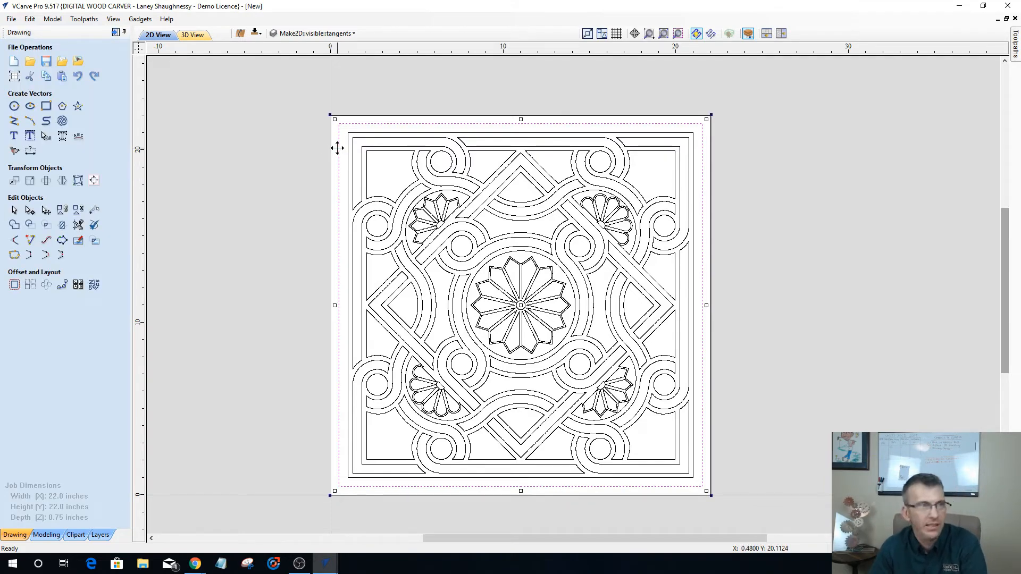
click(168, 171)
click(45, 106)
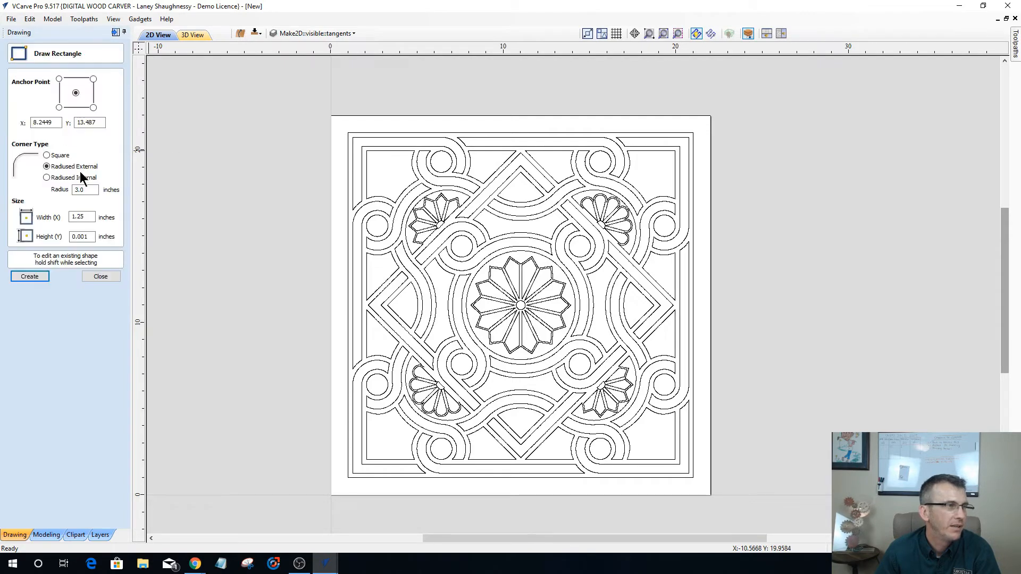
drag(90, 217, 33, 213)
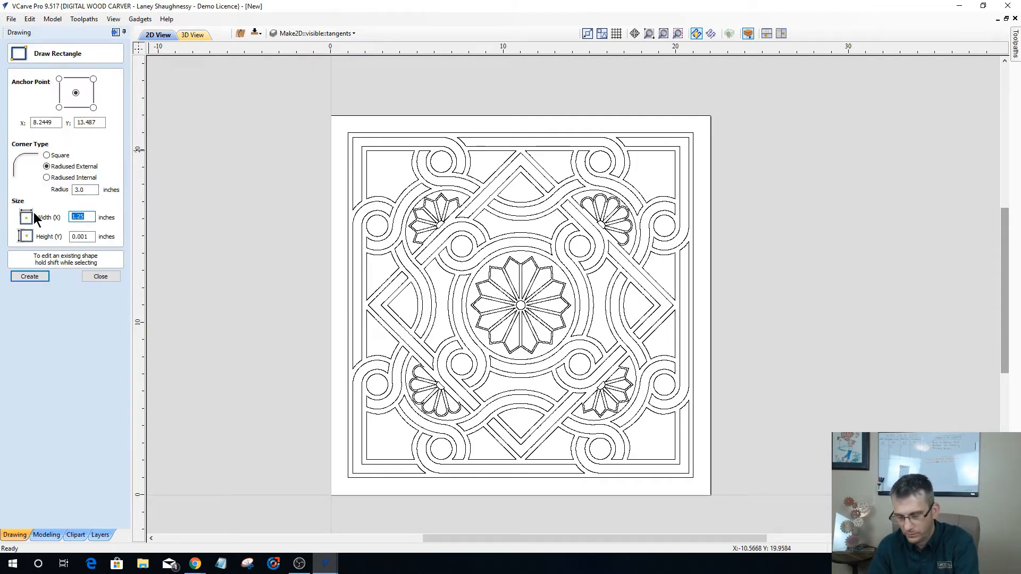
text(21.04)
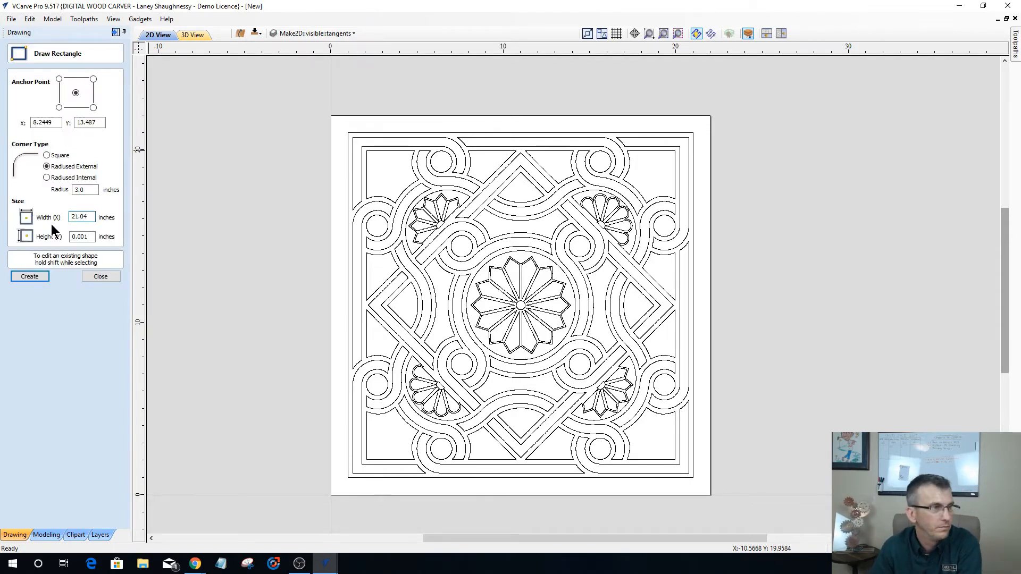
drag(89, 237, 60, 239)
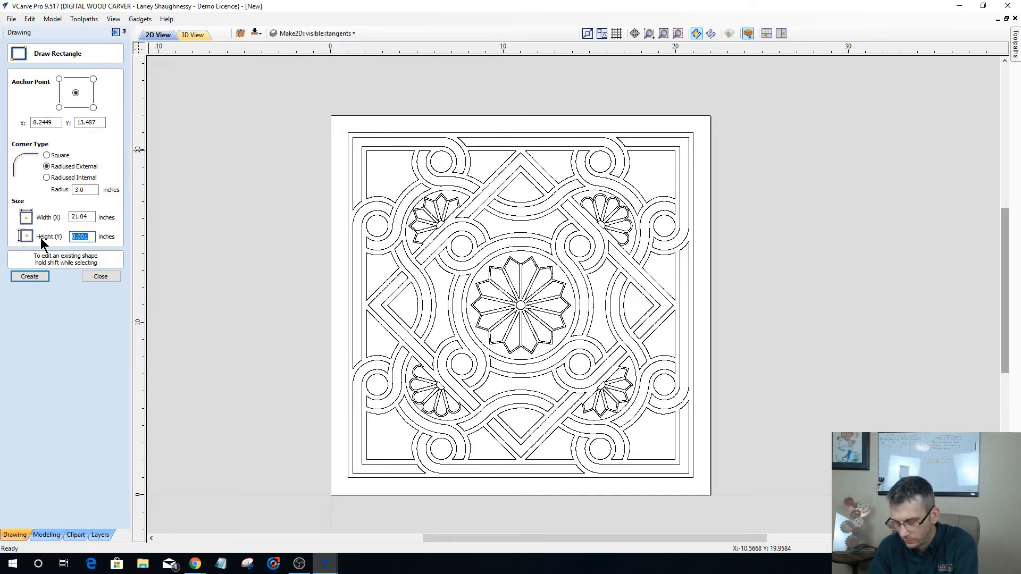
text(21.04)
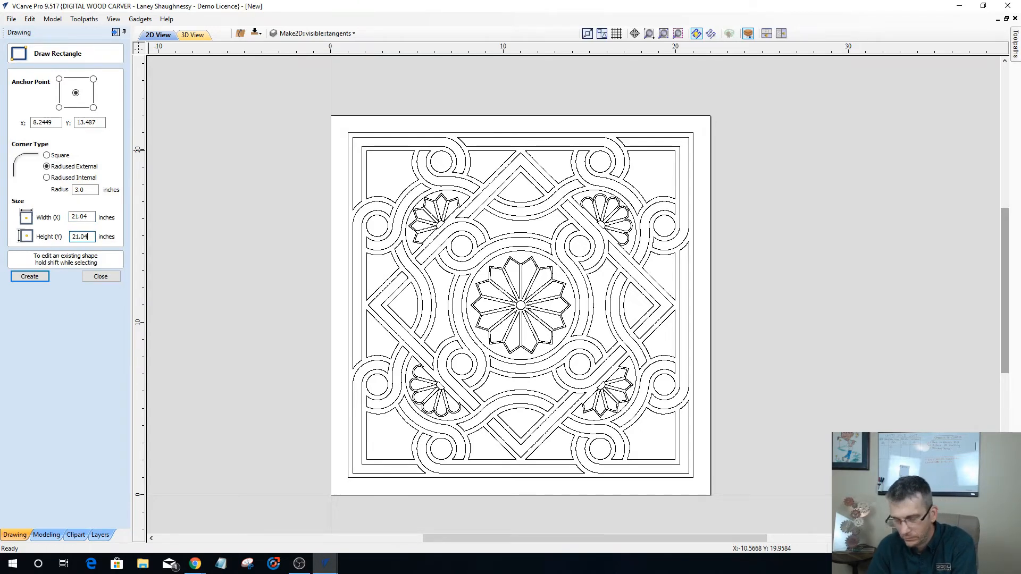
click(30, 281)
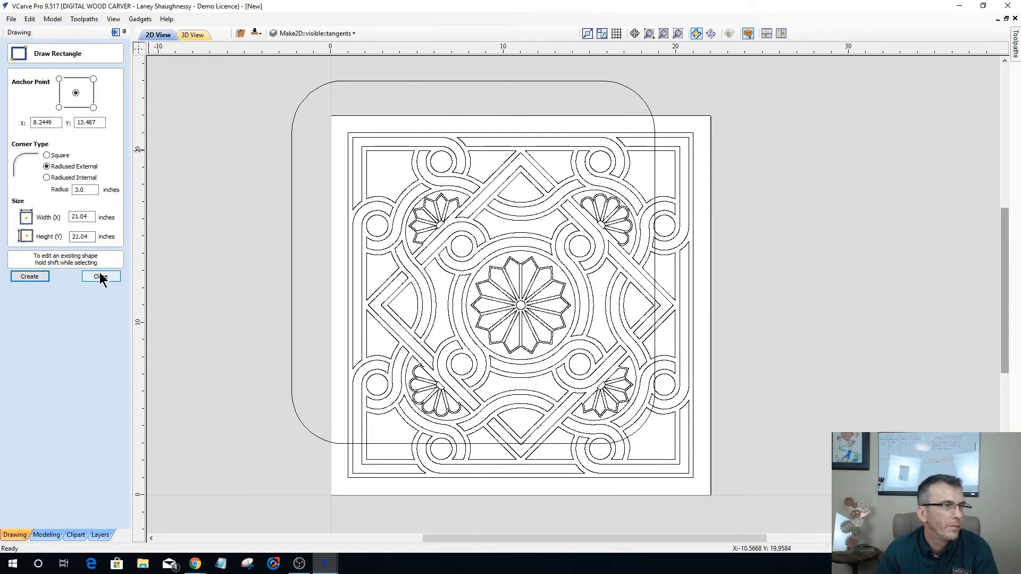
Change the new rectangle's corner type to square and centre it in the job.
click(46, 155)
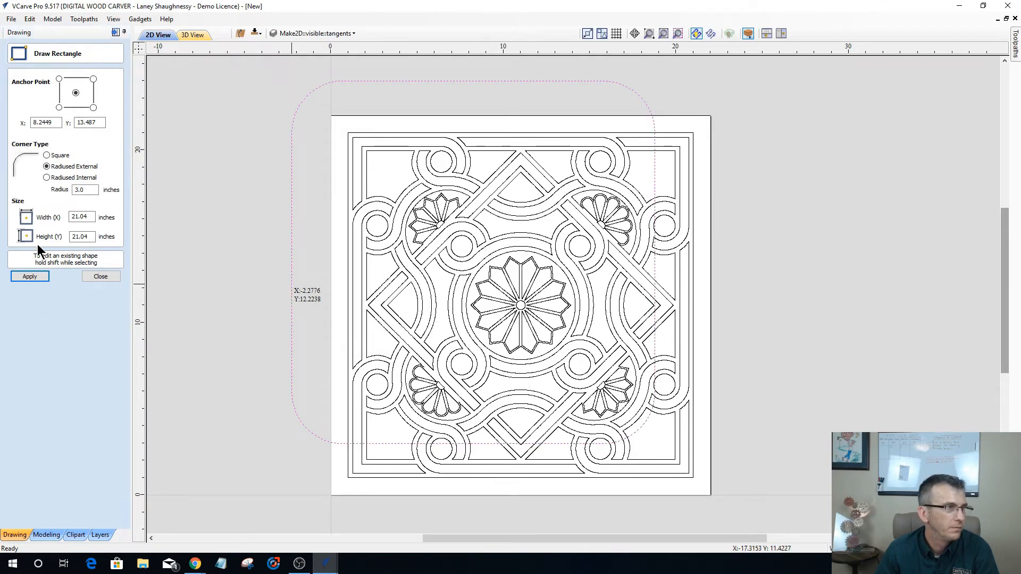
click(46, 155)
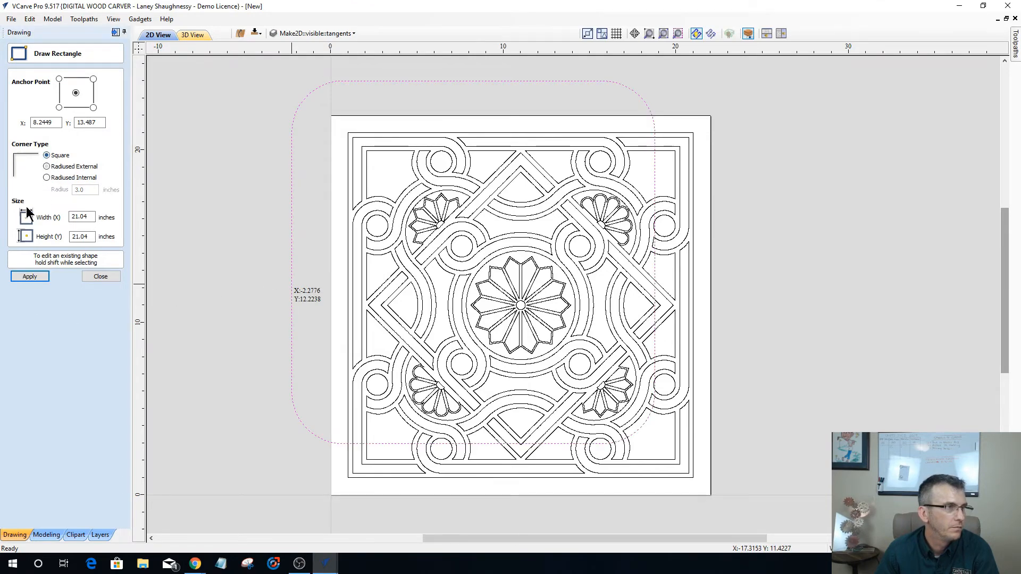
click(28, 276)
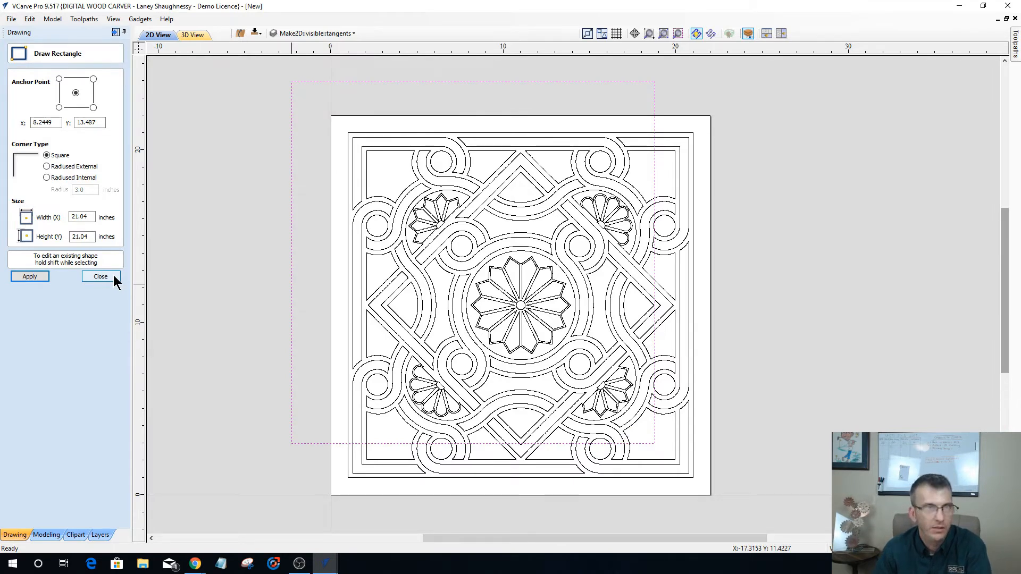
key(F9)
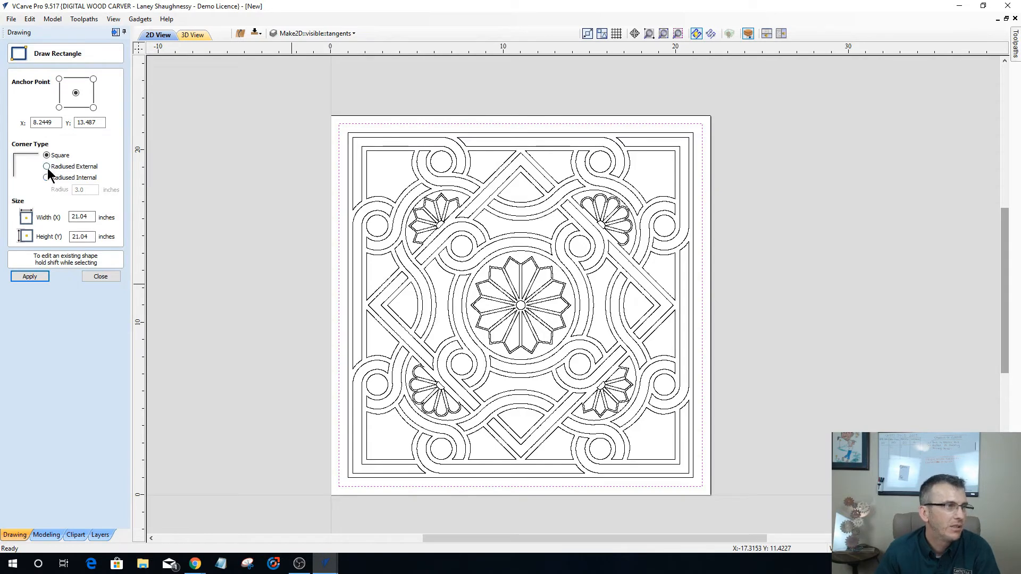
Set the border rectangle's corners back to radiused external with a 3-inch radius, and centre it in the job.
click(39, 277)
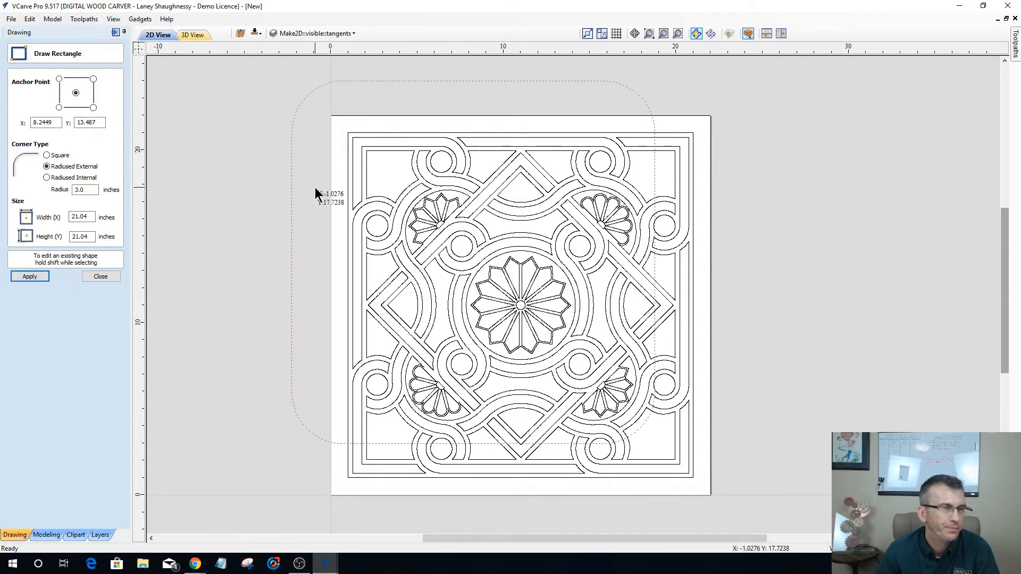
click(94, 277)
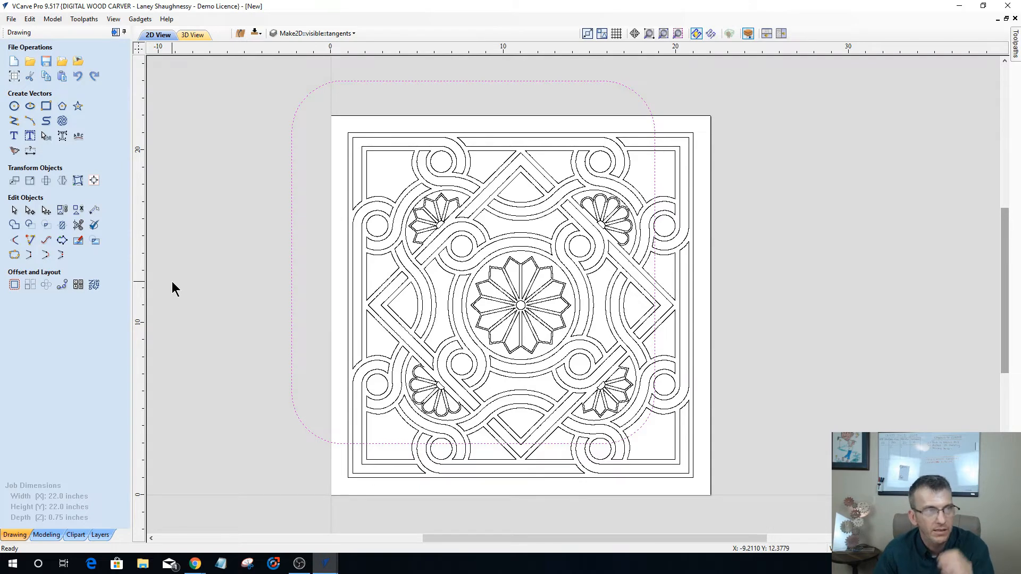
key(F9)
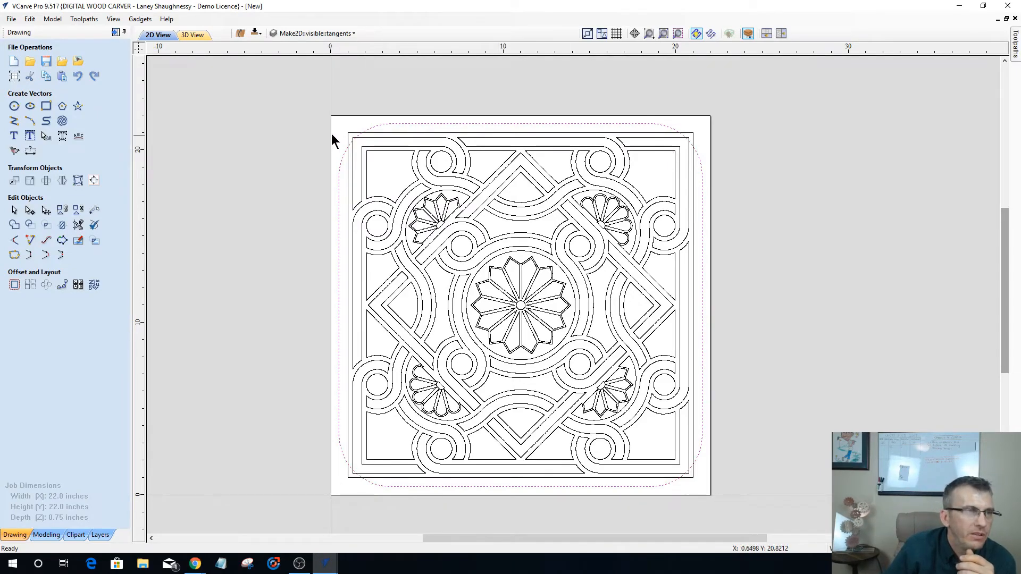
Inspect the span properties of the rounded border's upper-left and upper-right corner arcs.
scroll(331, 136, up, 2)
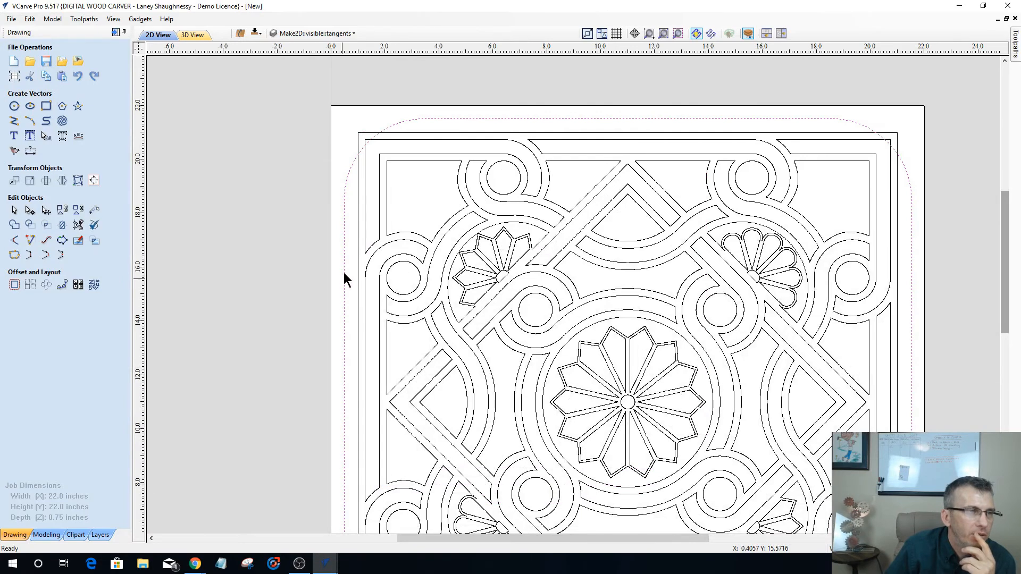
click(345, 190)
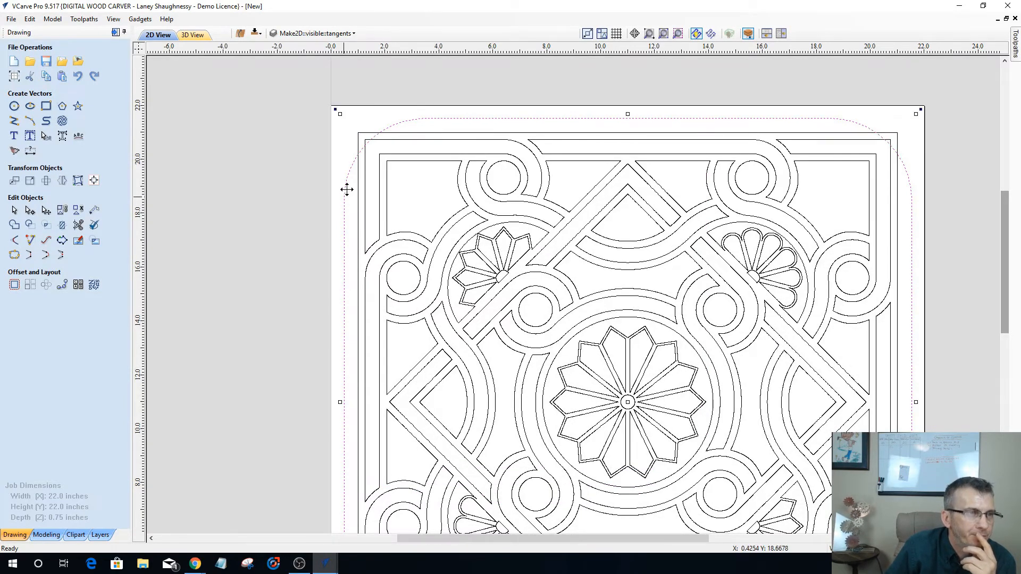
click(94, 210)
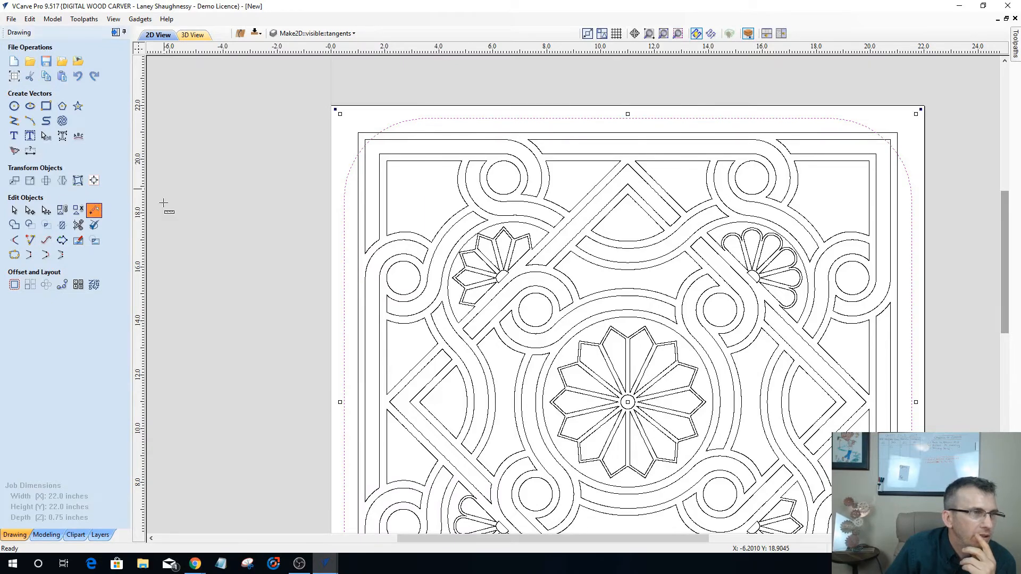
click(164, 186)
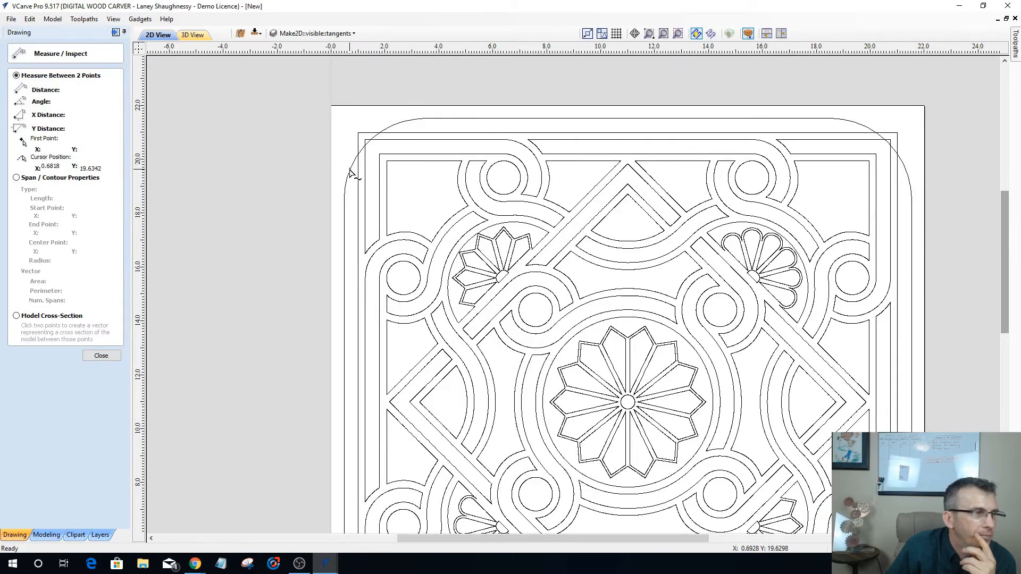
click(17, 178)
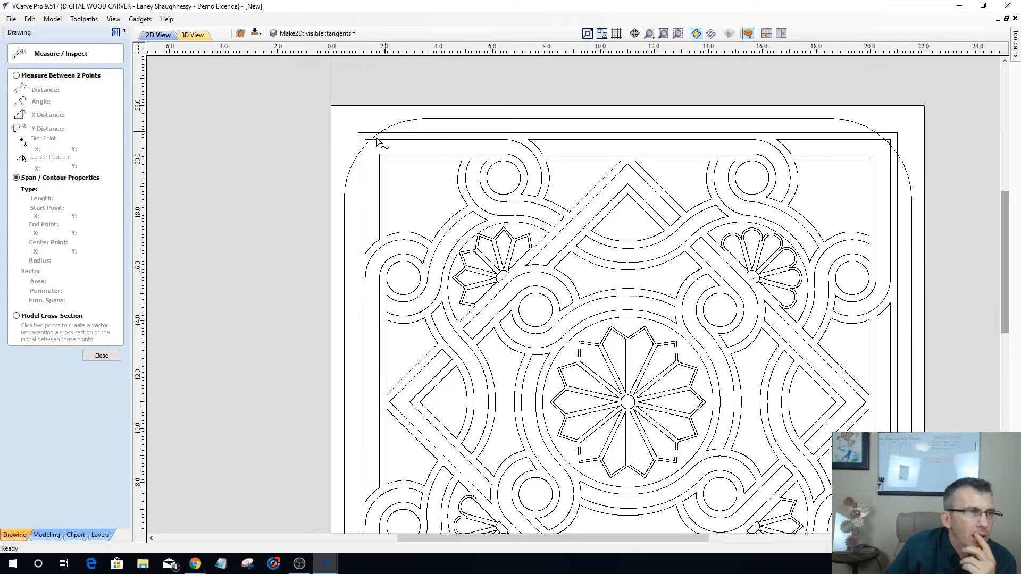
click(350, 177)
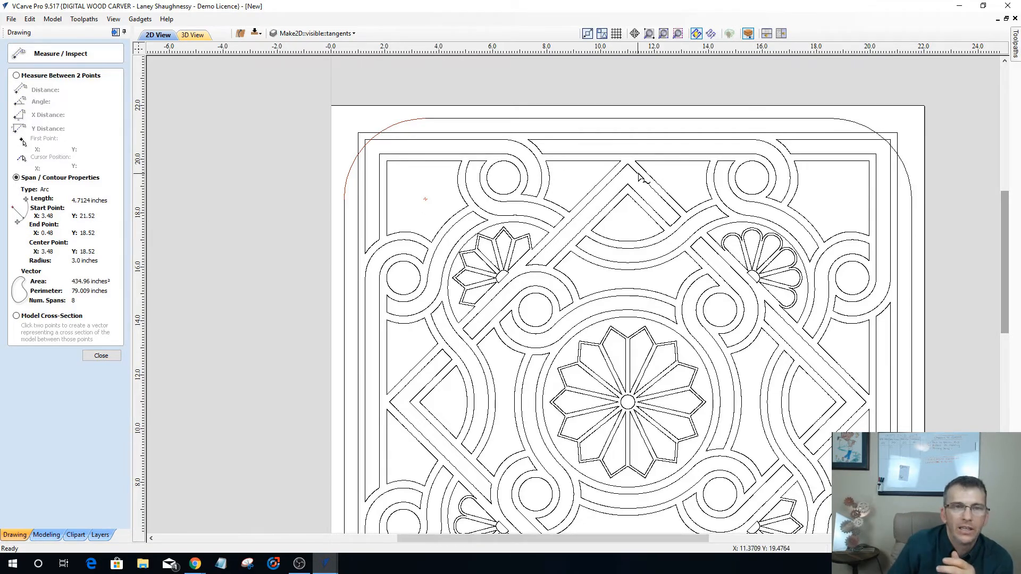
click(858, 126)
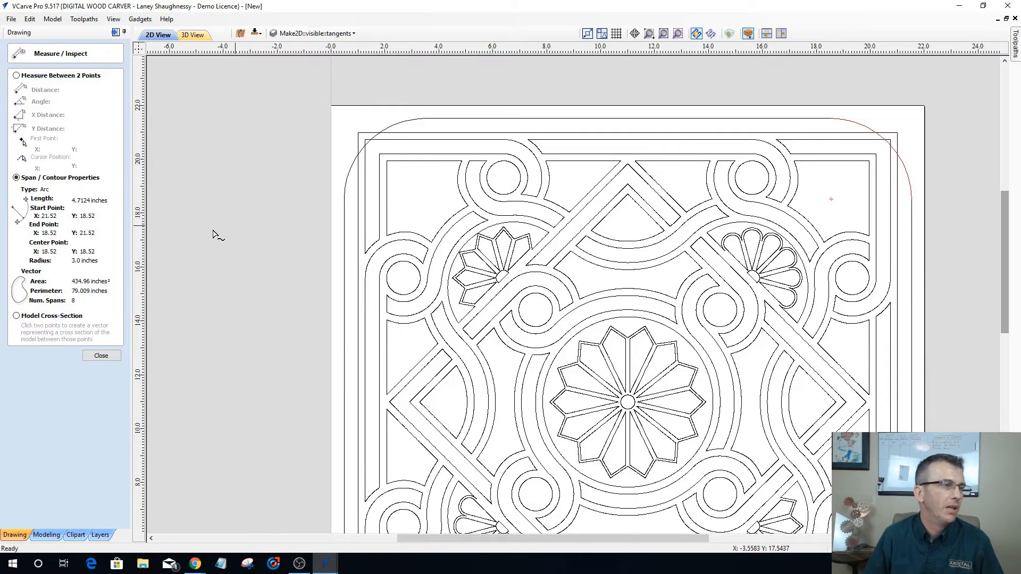
click(101, 356)
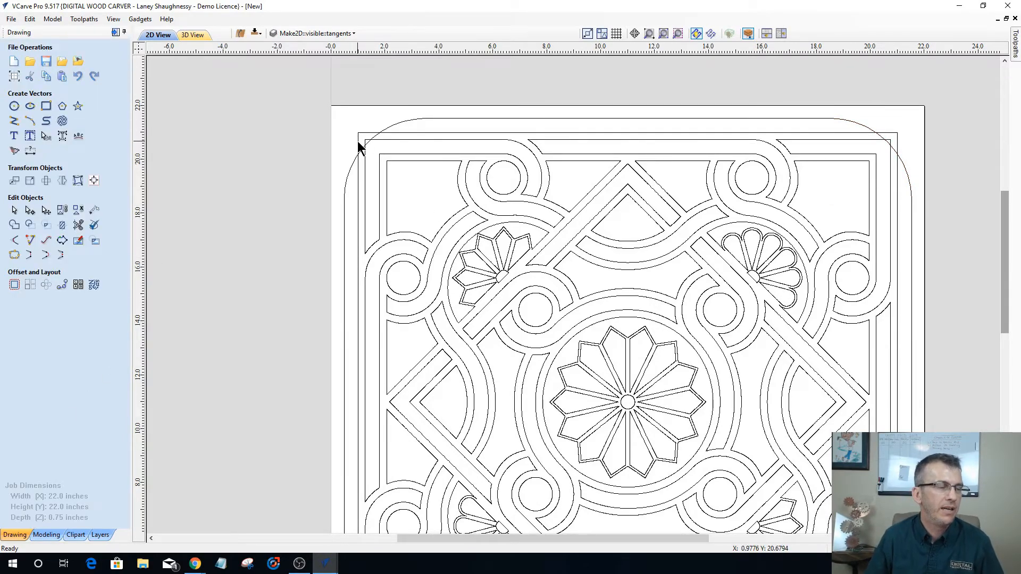
Try a normal fillet of 1-inch radius on the ornament frame's outermost upper-left corner, and undo it.
scroll(358, 145, up, 2)
scroll(358, 145, up, 1)
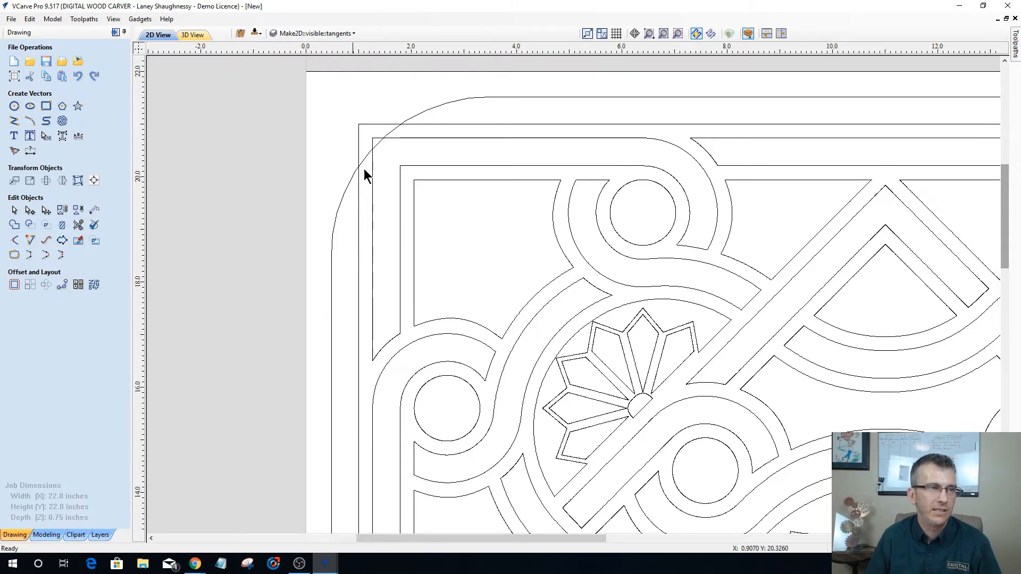
click(15, 242)
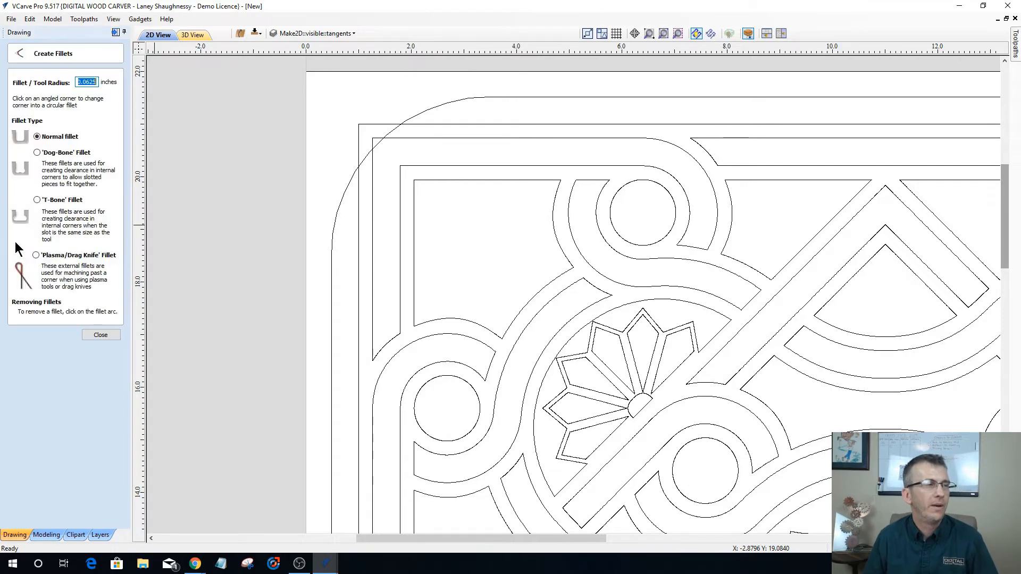
click(95, 81)
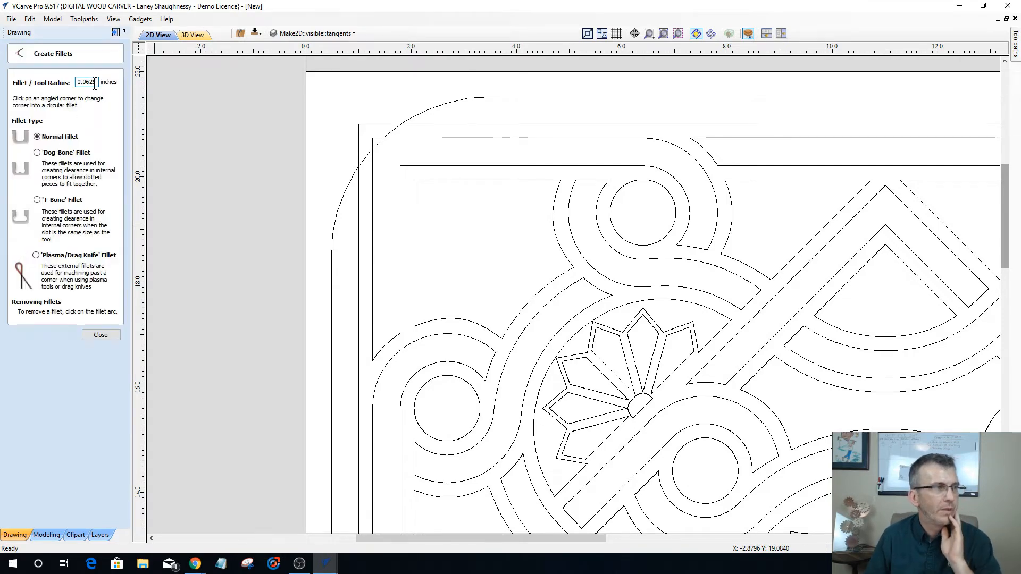
drag(96, 82, 26, 89)
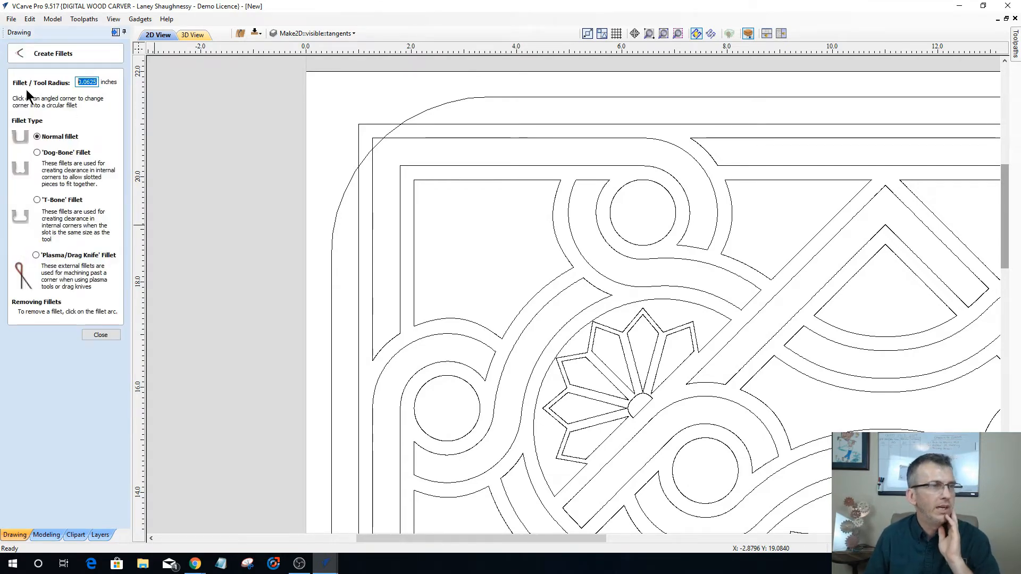
text(1)
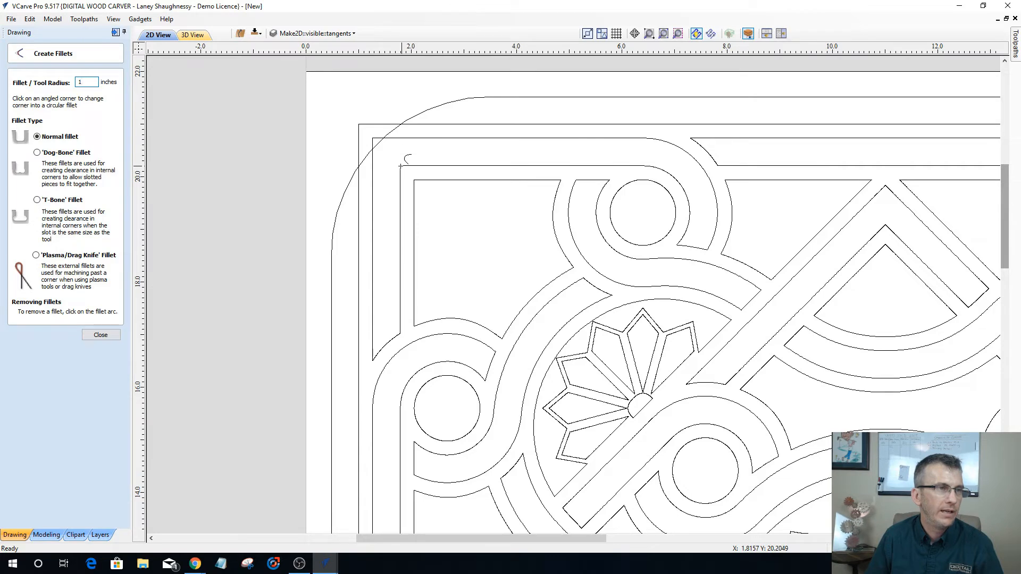
click(358, 123)
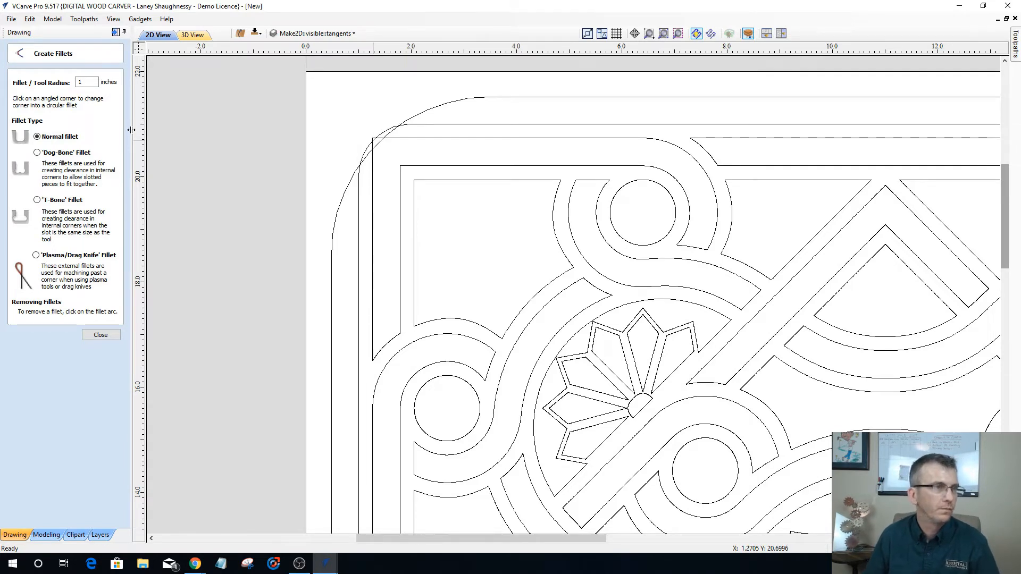
key(ctrl+z)
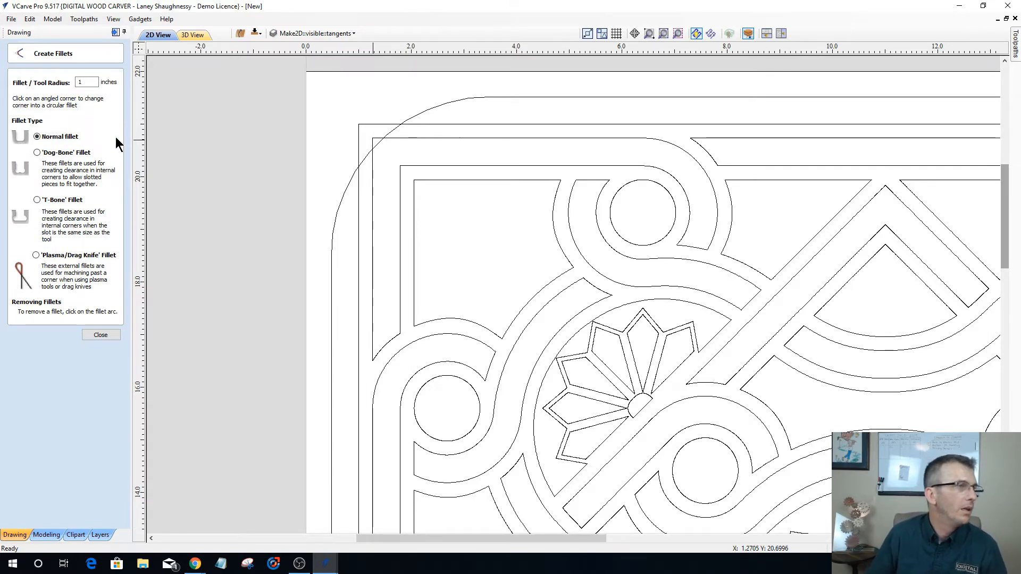
Apply a normal fillet with a 3-inch radius to the ornament frame's outermost upper-left corner.
double_click(81, 82)
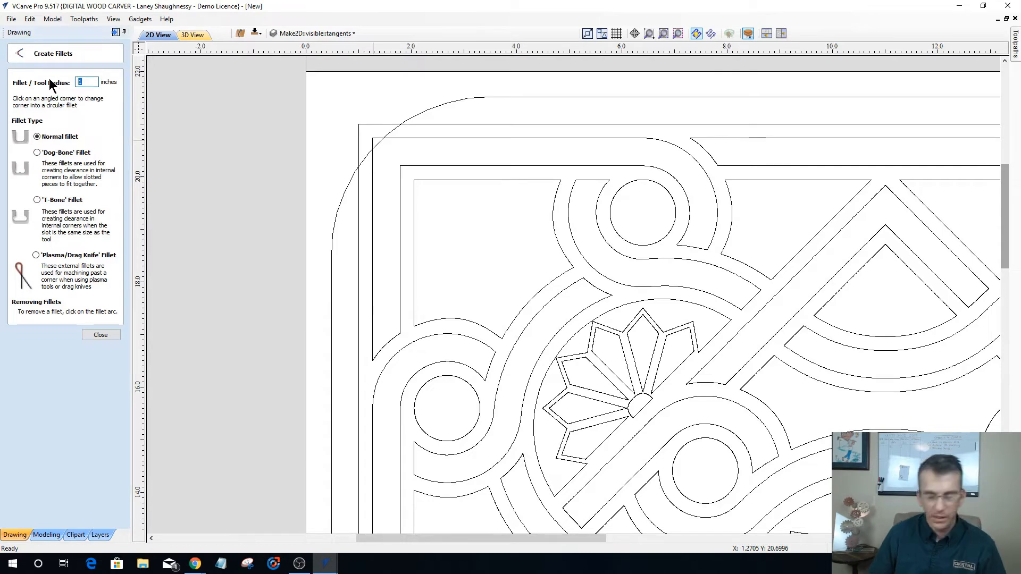
text(3)
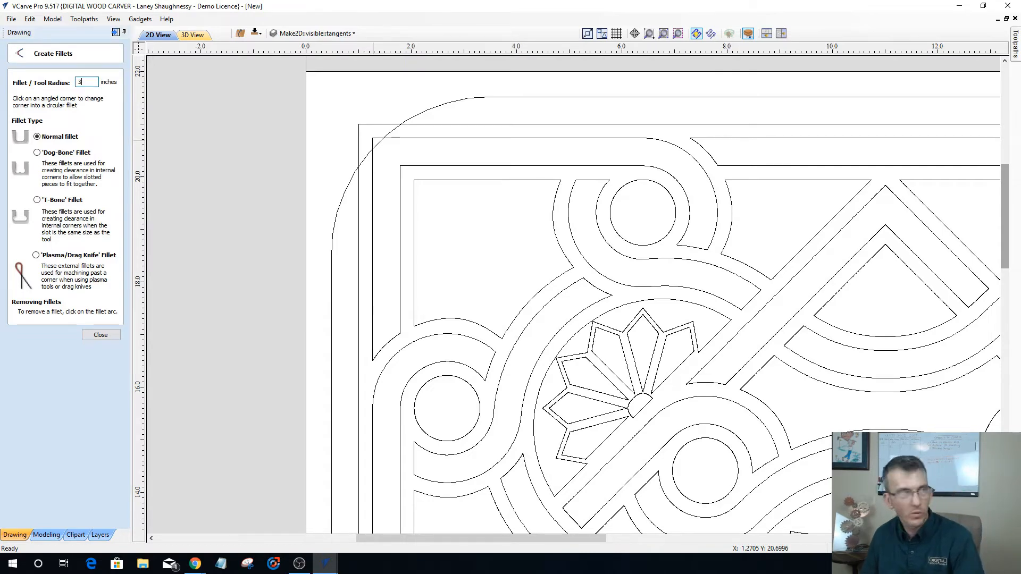
click(359, 124)
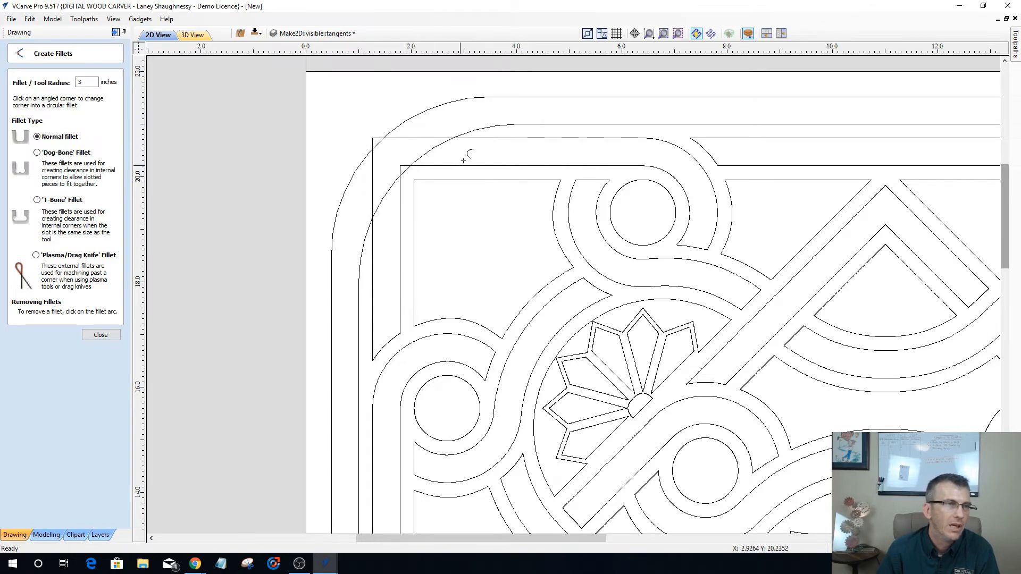
Trim the upper-left corner band's outer and inner edge lines where they extend past the inner rounded border.
click(101, 335)
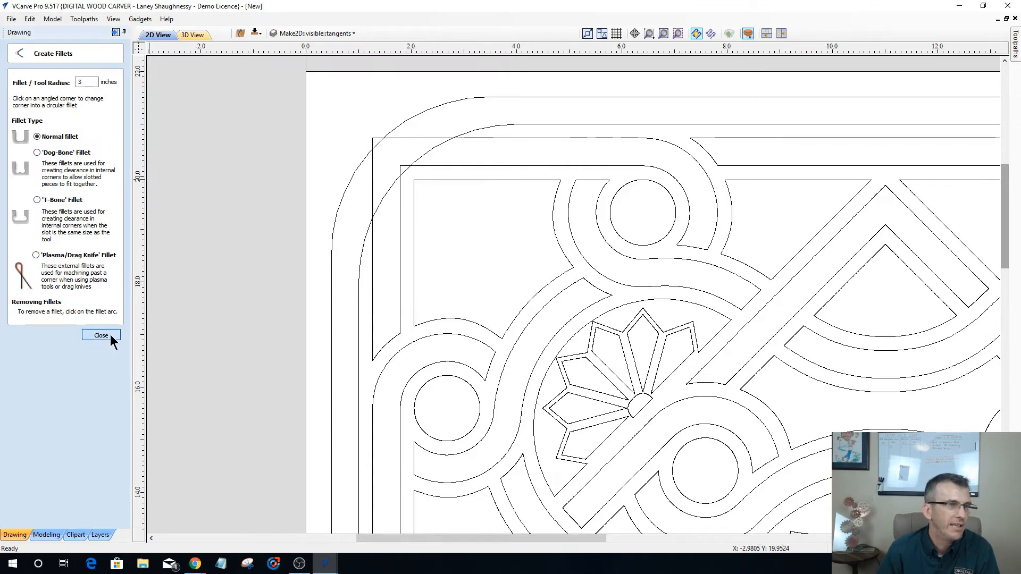
click(373, 144)
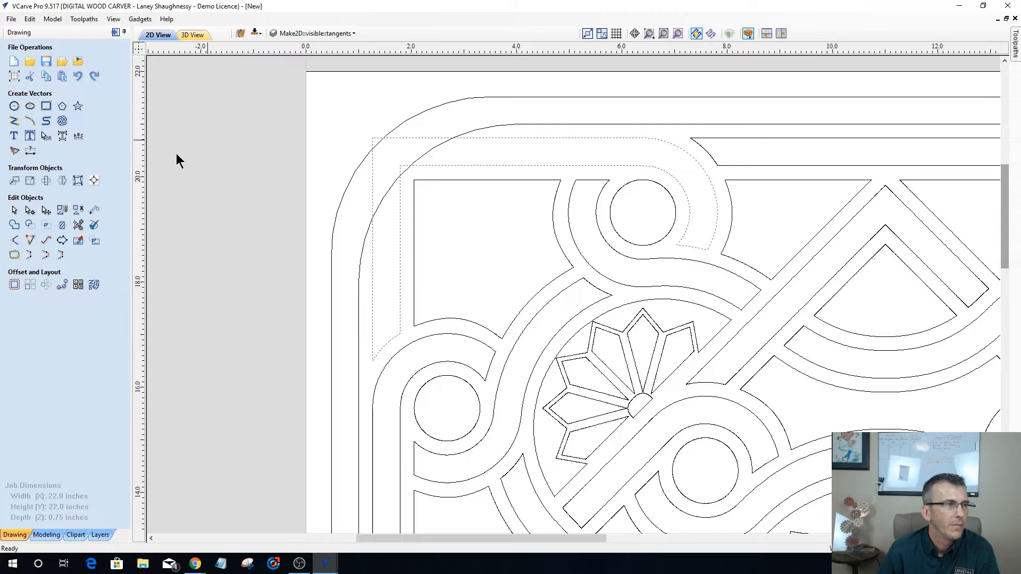
click(78, 225)
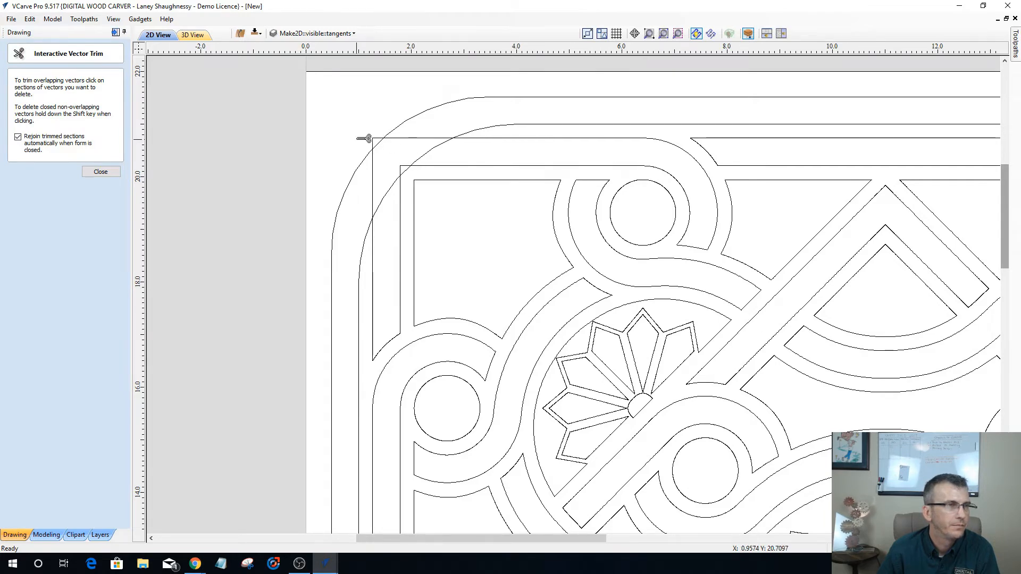
scroll(383, 133, up, 2)
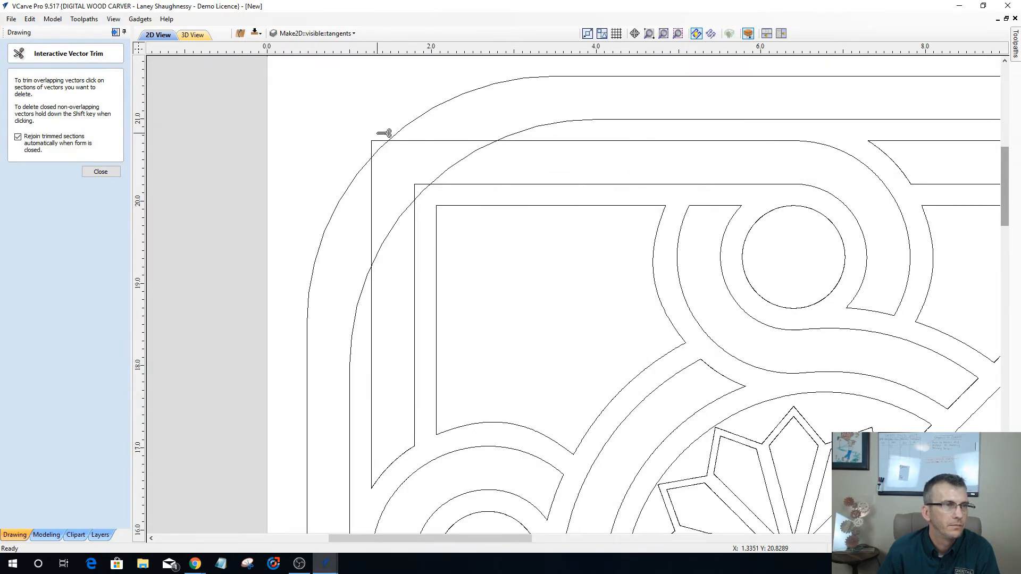
scroll(381, 143, up, 1)
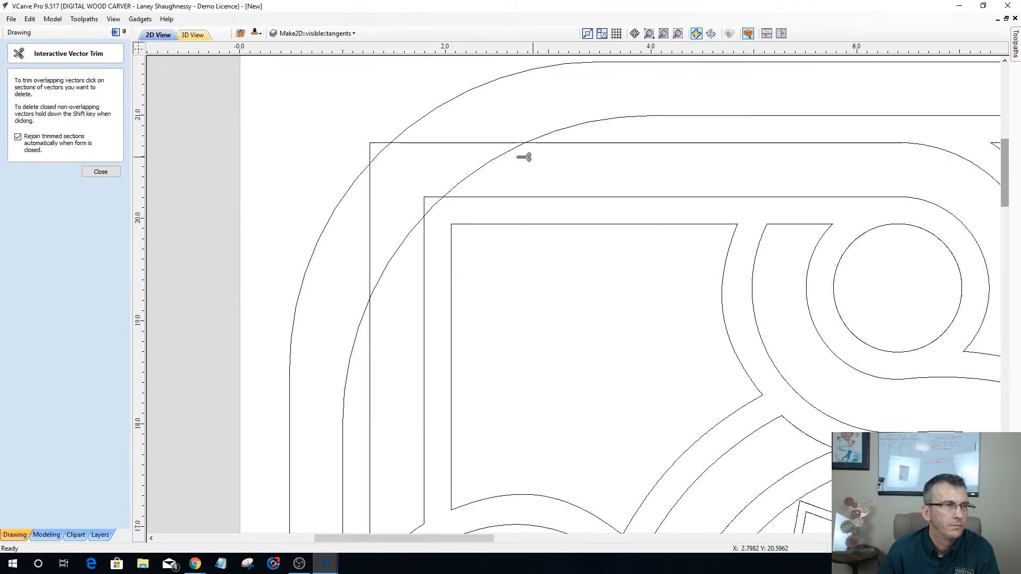
click(453, 144)
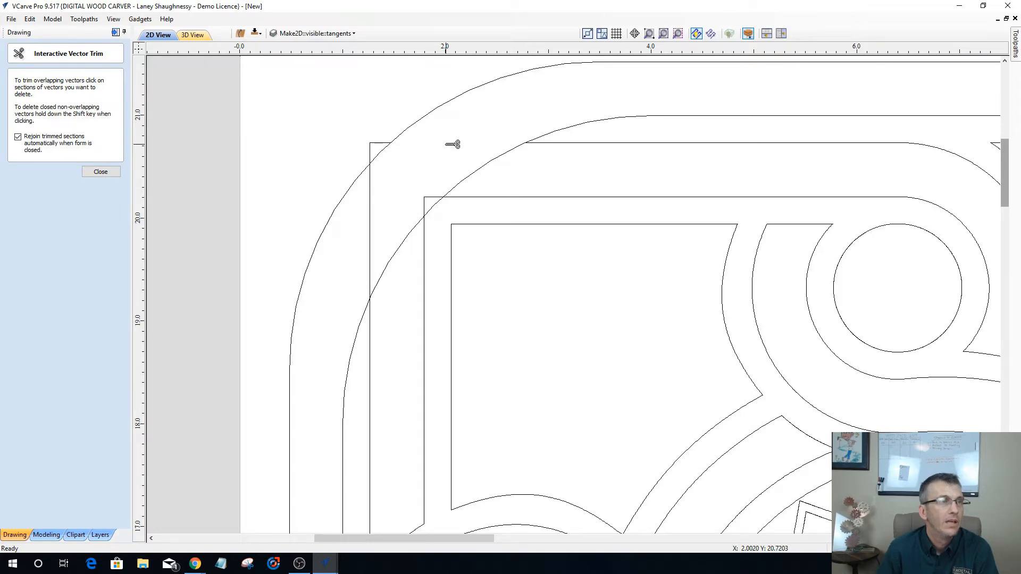
click(384, 144)
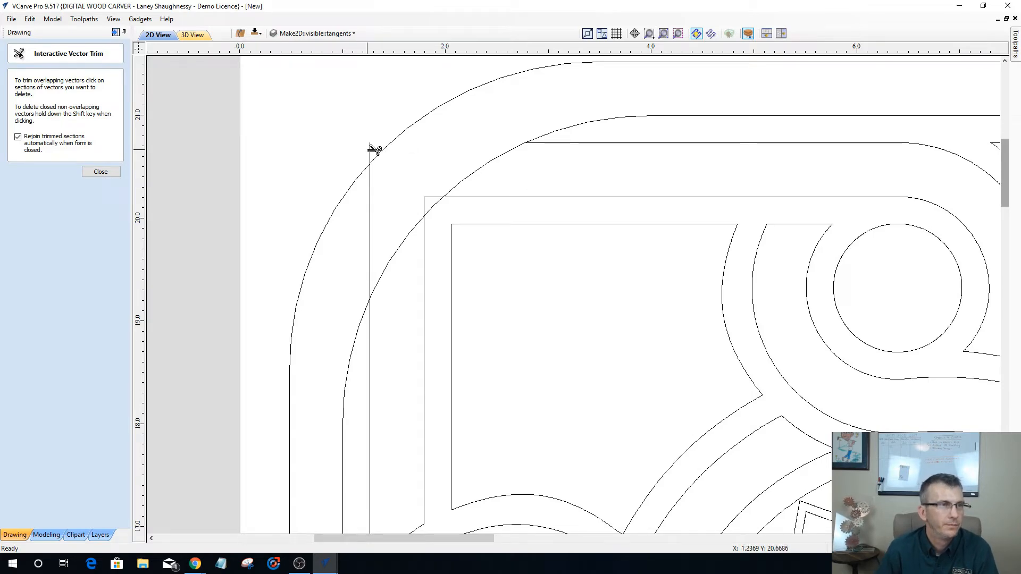
click(372, 151)
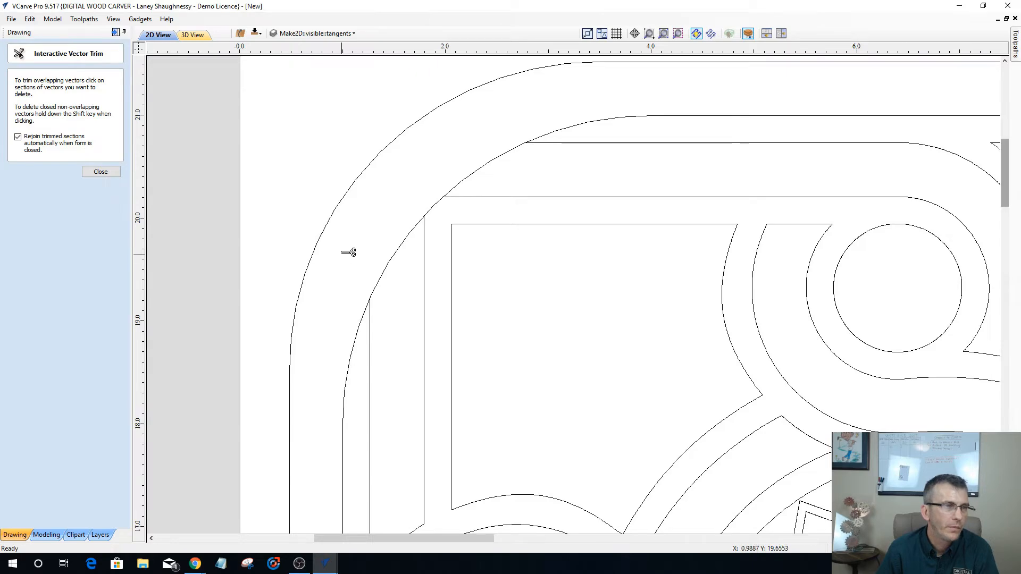
scroll(359, 231, down, 2)
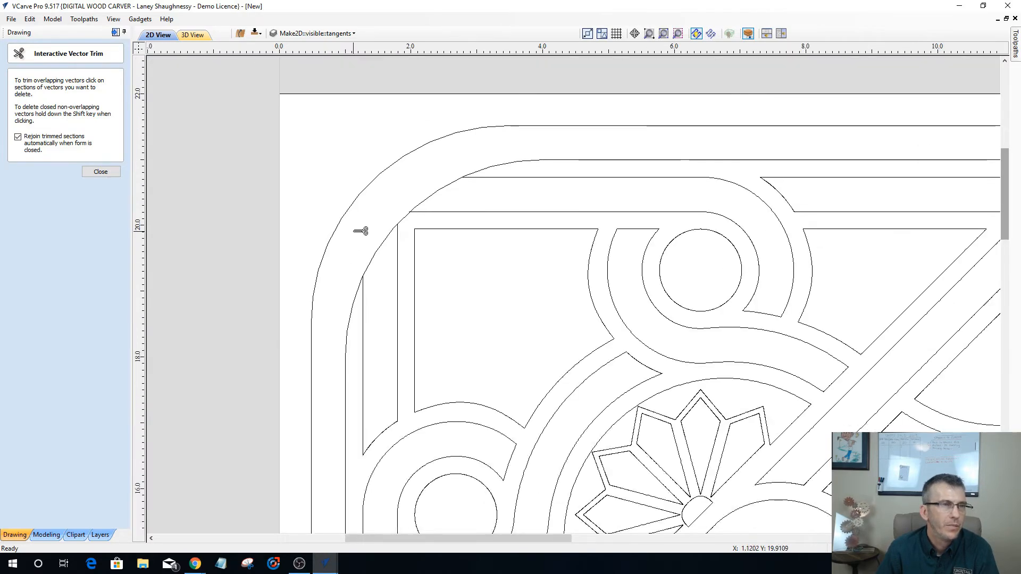
scroll(391, 179, down, 1)
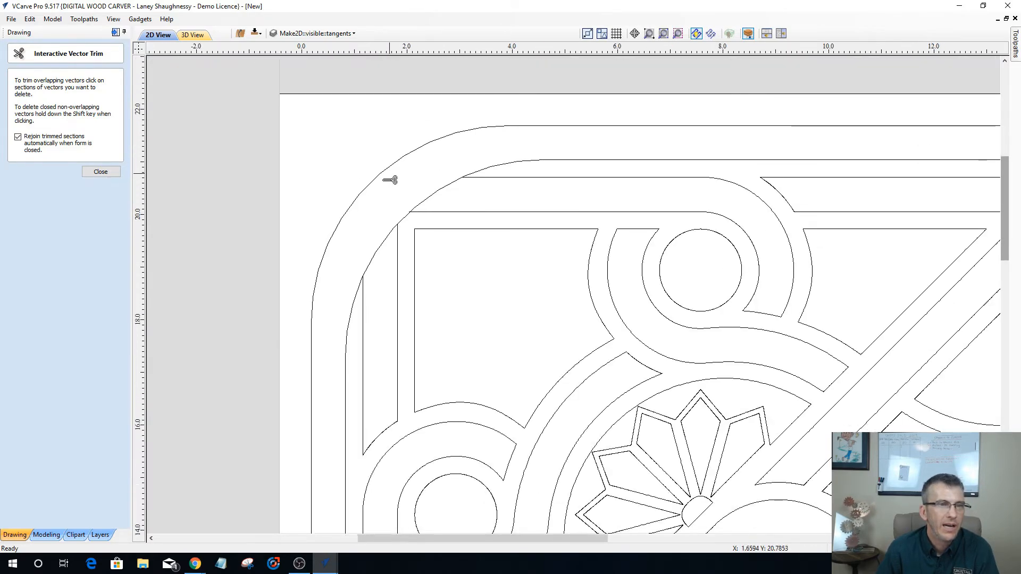
scroll(390, 180, down, 1)
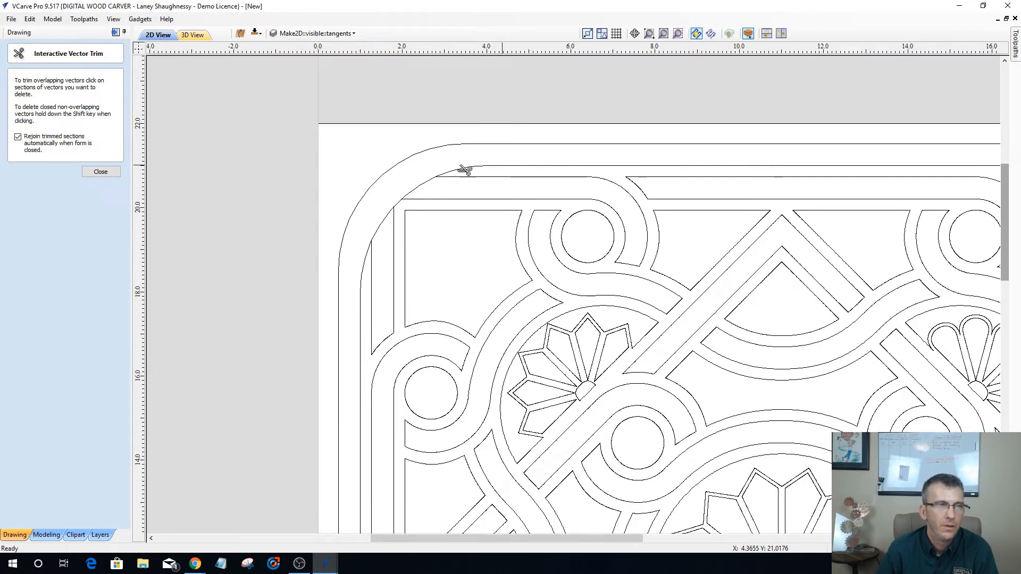
click(105, 171)
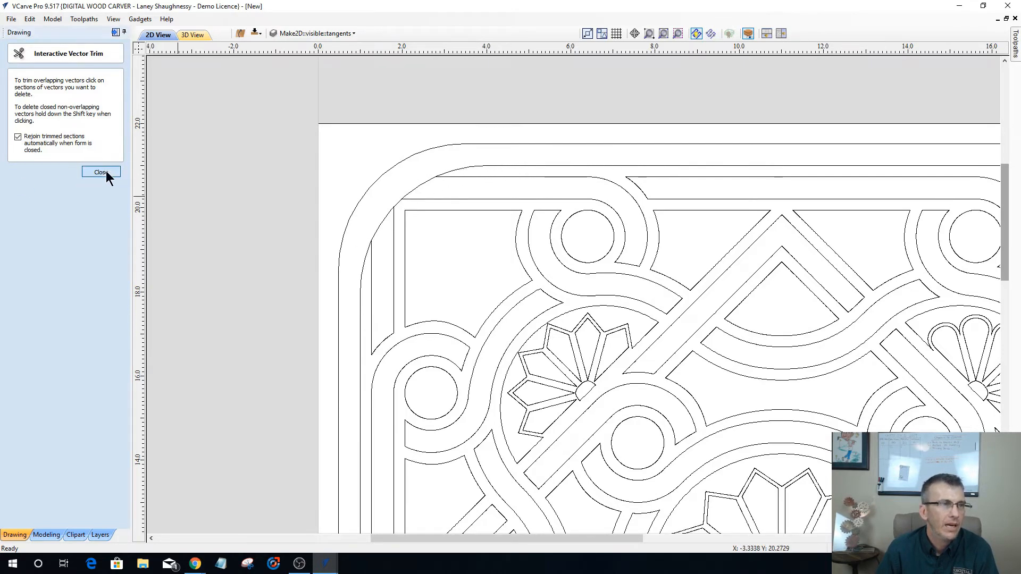
Offset the inner rounded border inwards by .02 inches with sharp corners, keeping the original vector.
click(411, 190)
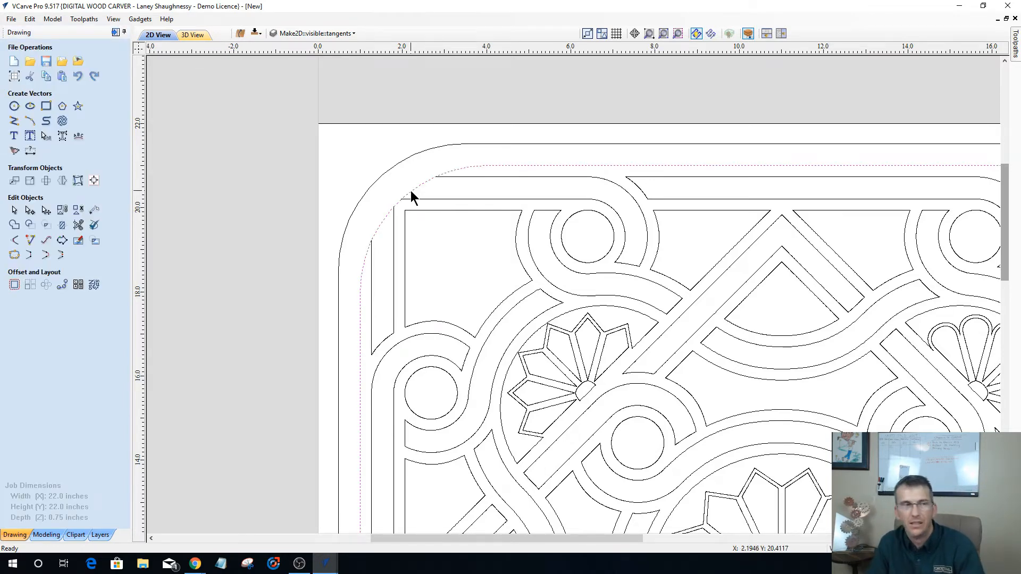
click(15, 285)
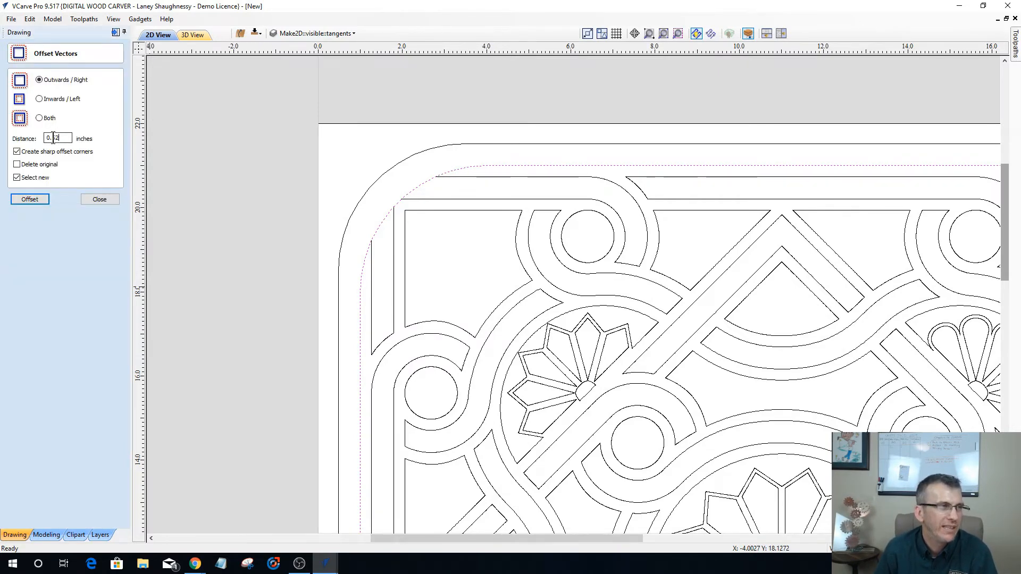
drag(60, 138, 35, 137)
text(.02)
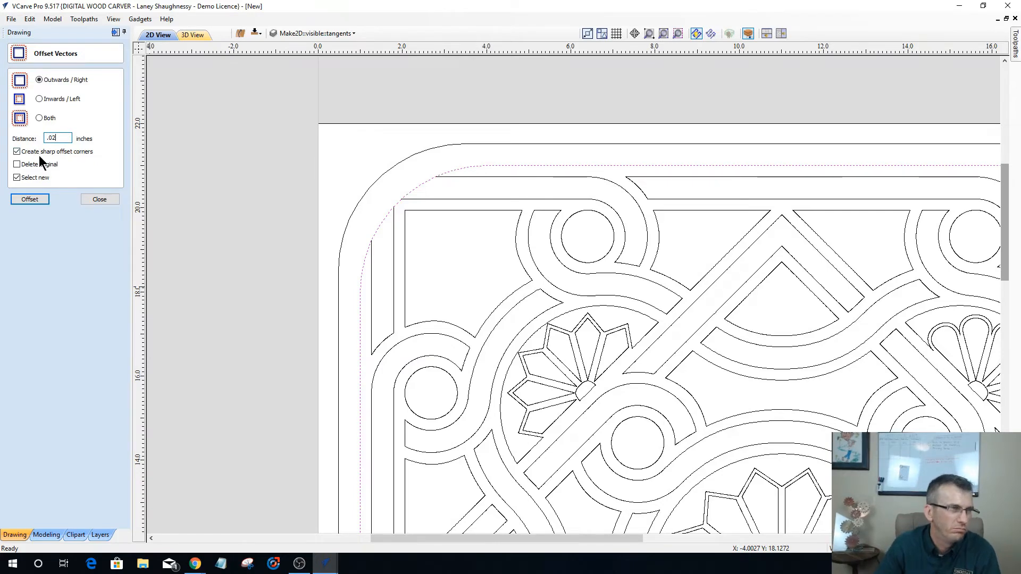
click(30, 199)
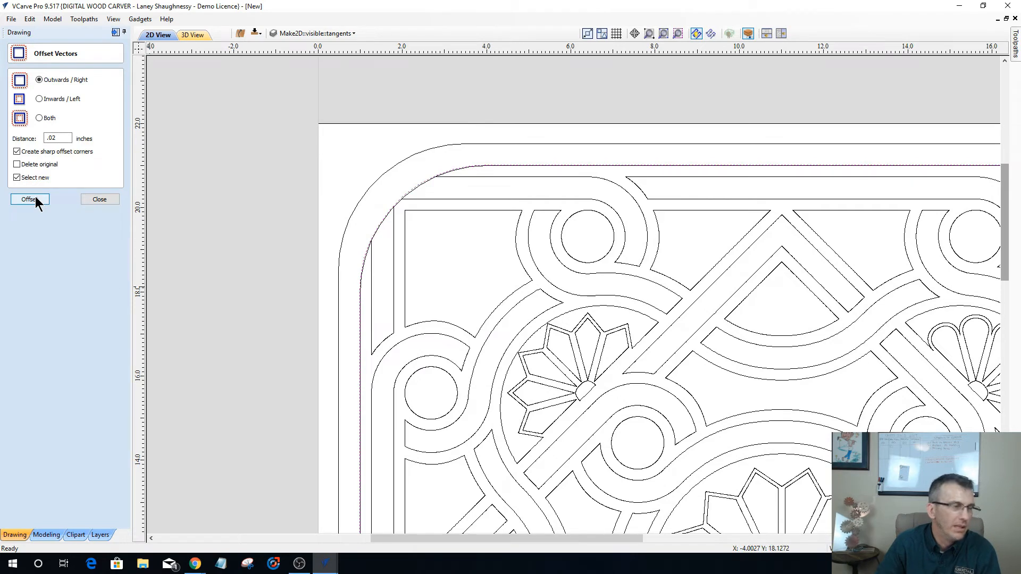
key(ctrl+z)
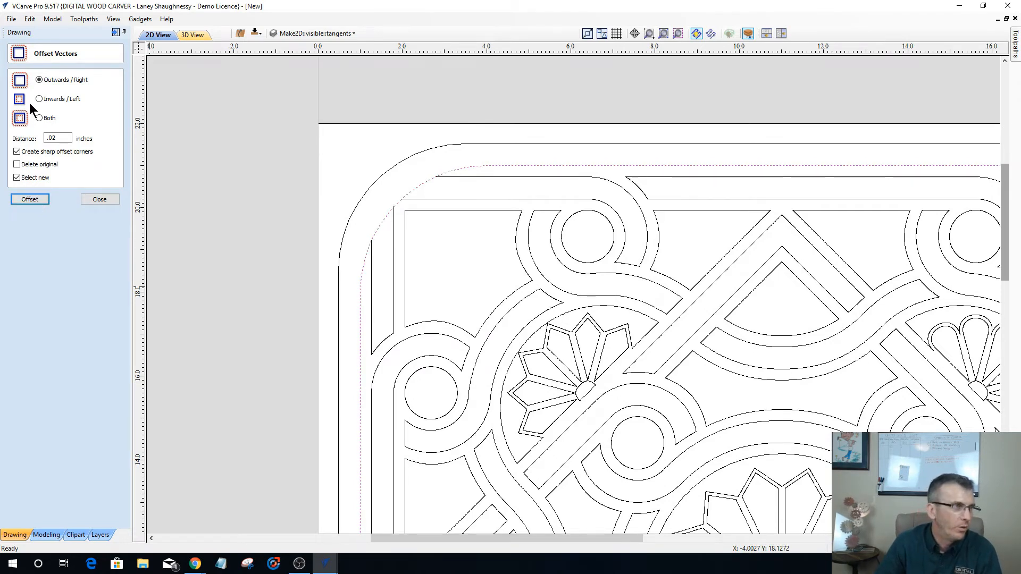
click(31, 200)
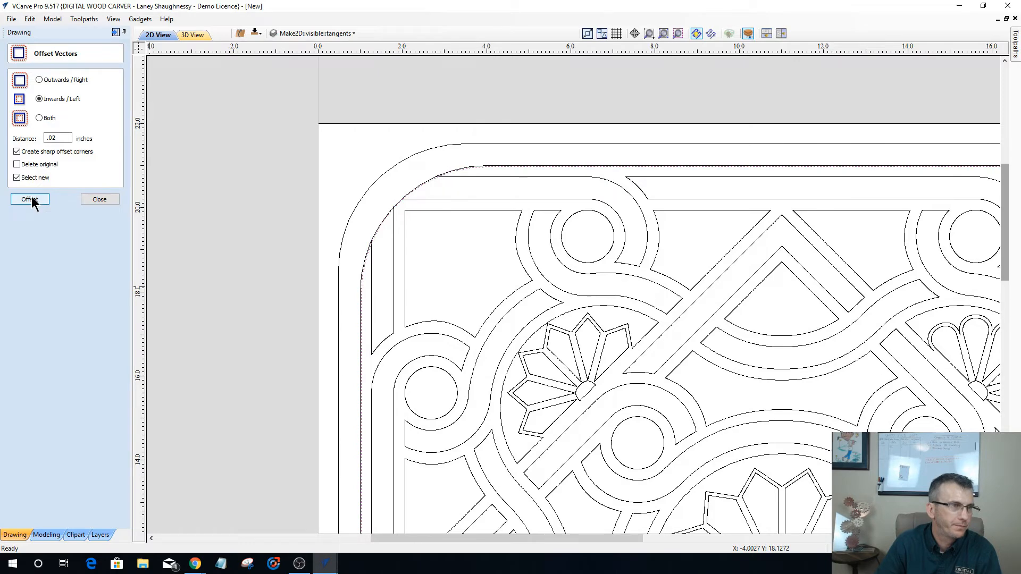
click(99, 200)
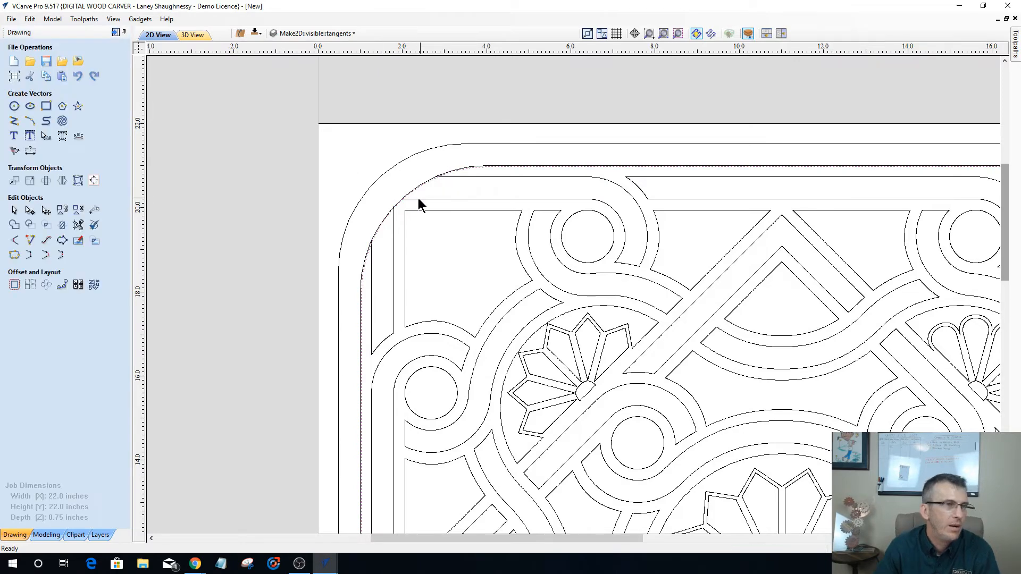
Trim away the curved section of the new offset line outside the corner band's outer vertical edge.
scroll(364, 263, up, 3)
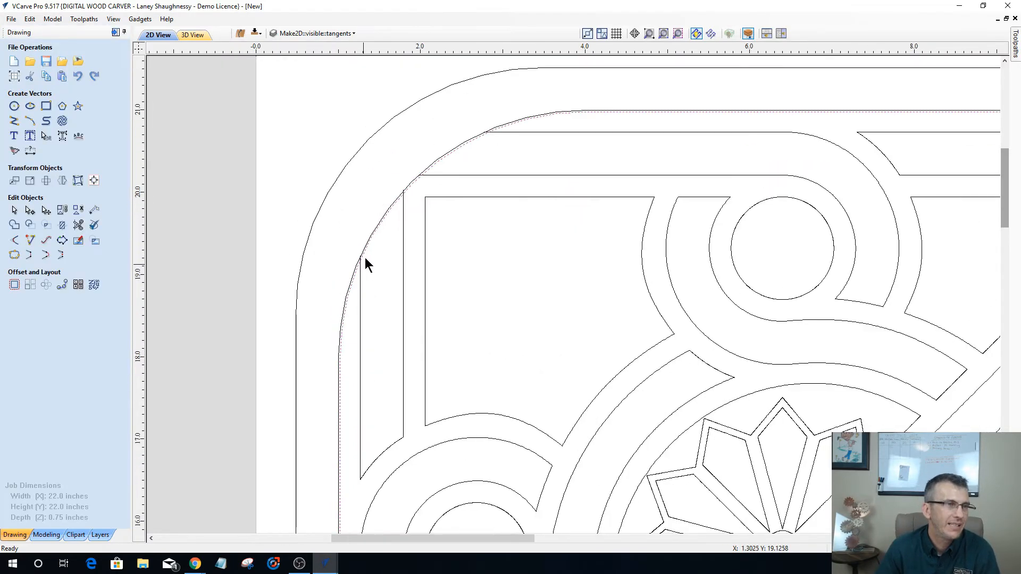
scroll(364, 263, up, 2)
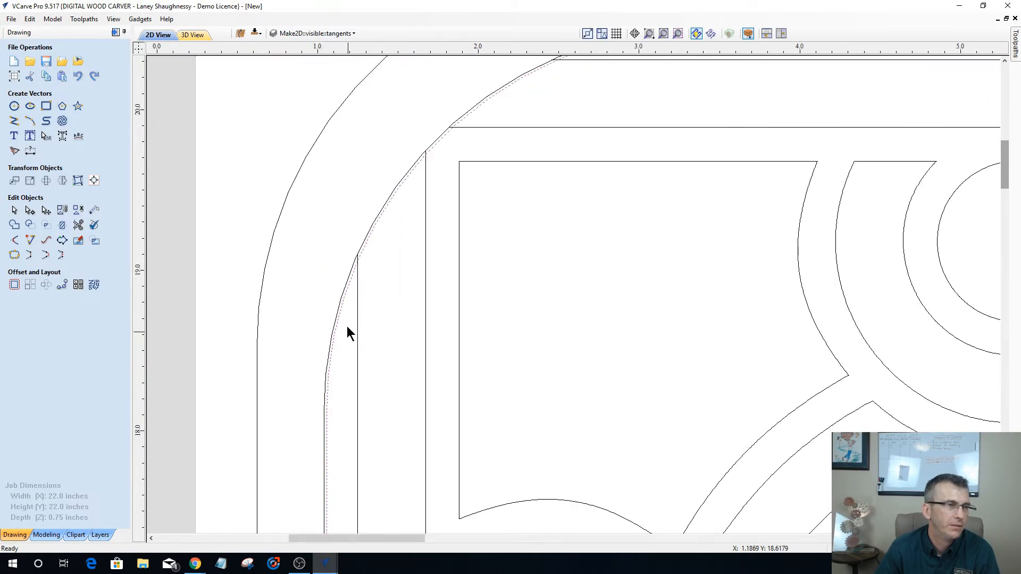
scroll(348, 332, up, 1)
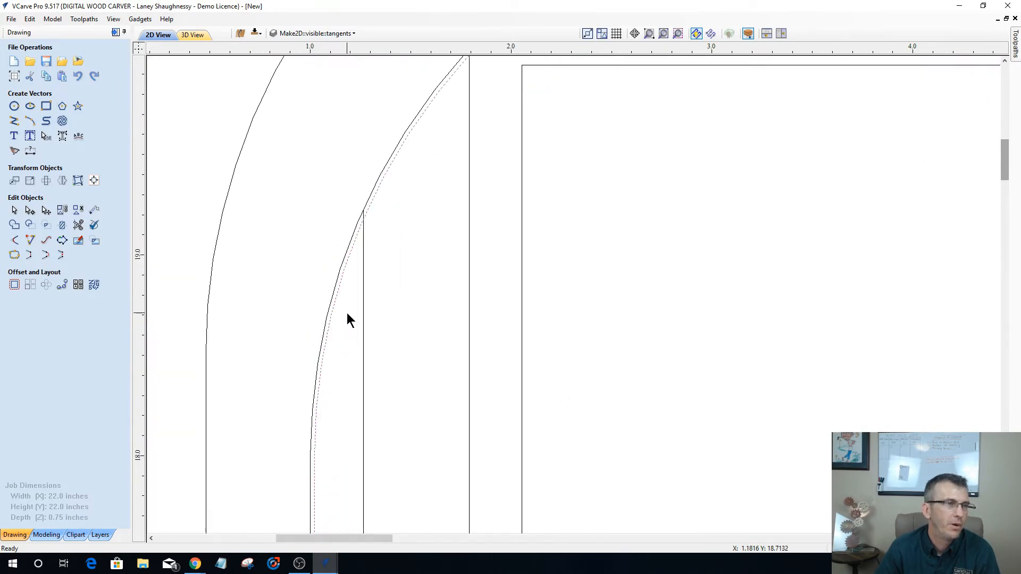
scroll(347, 314, up, 1)
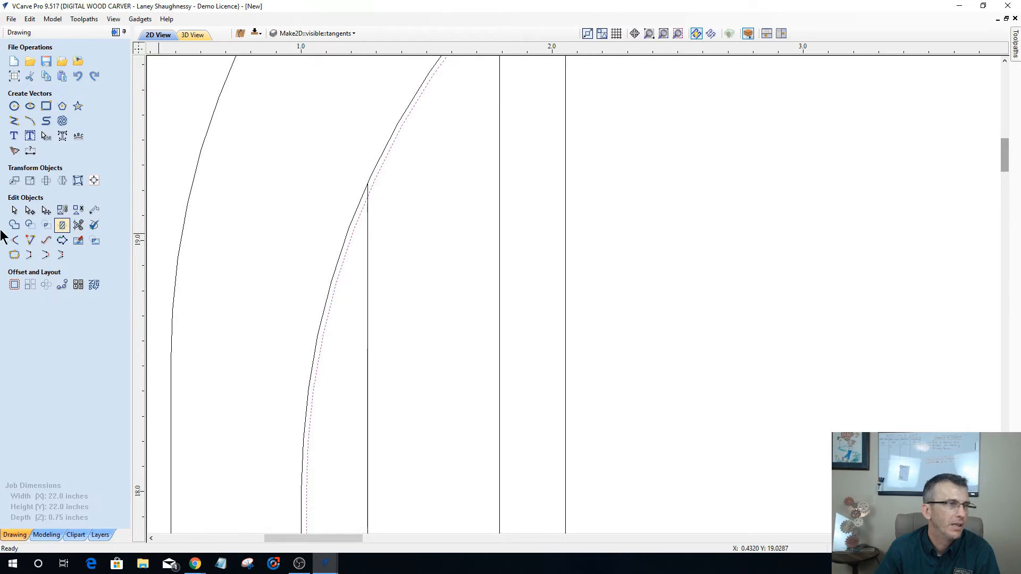
click(78, 225)
scroll(347, 254, up, 1)
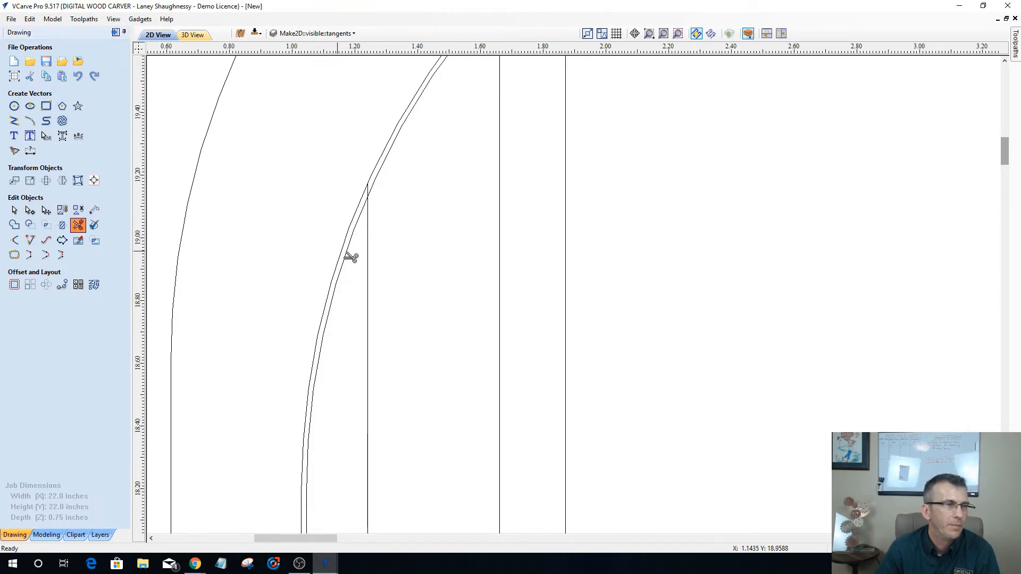
scroll(354, 254, up, 1)
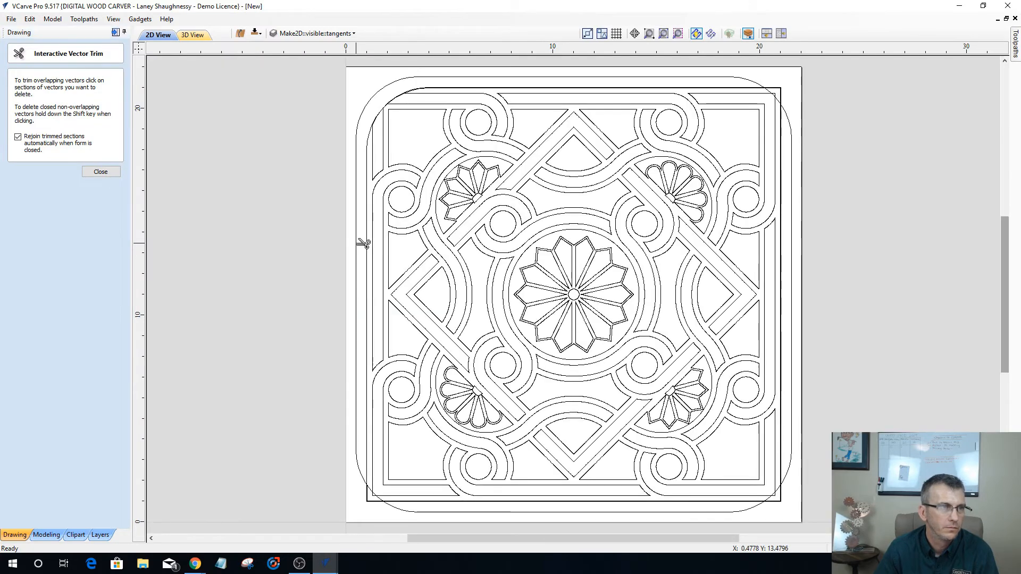
Trim the short end of the corner band's outer vertical edge that sticks out past the offset line.
scroll(368, 121, up, 2)
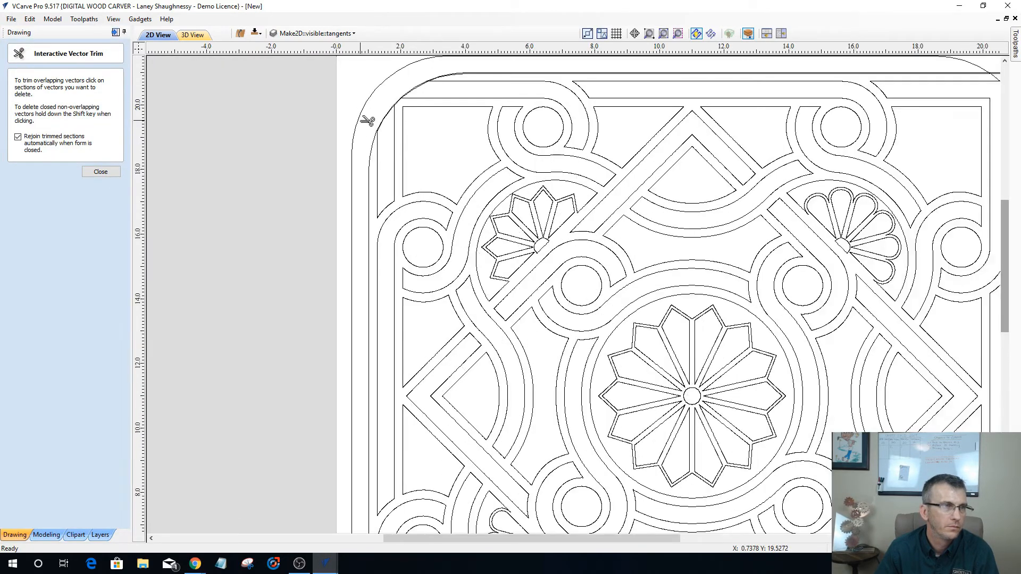
scroll(367, 122, up, 3)
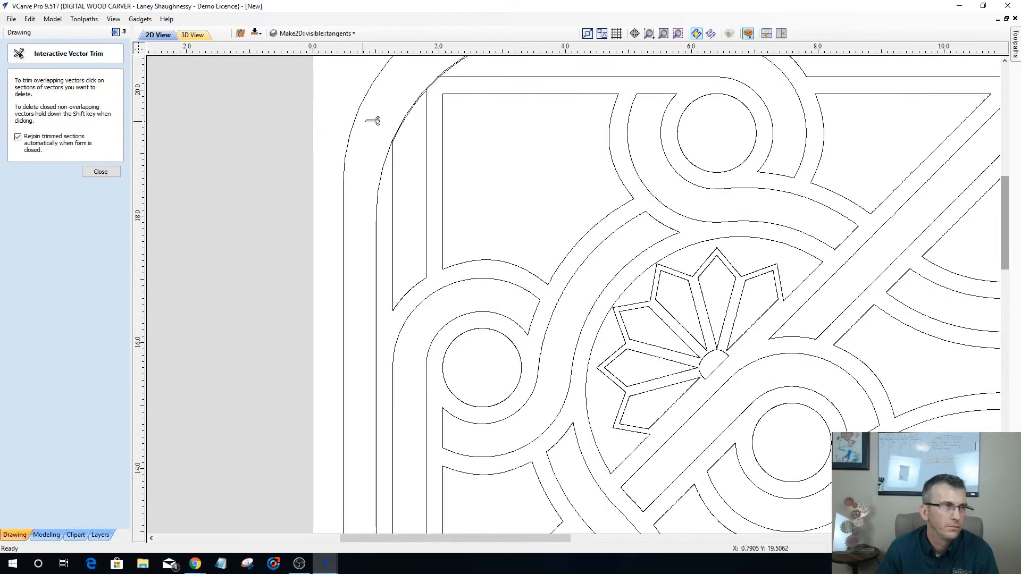
scroll(428, 114, up, 4)
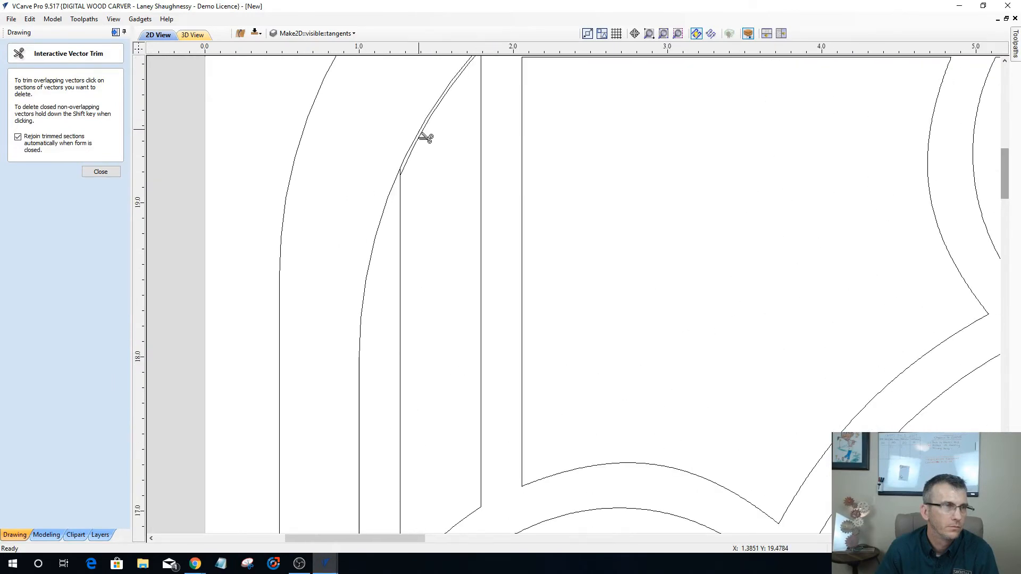
scroll(384, 177, up, 4)
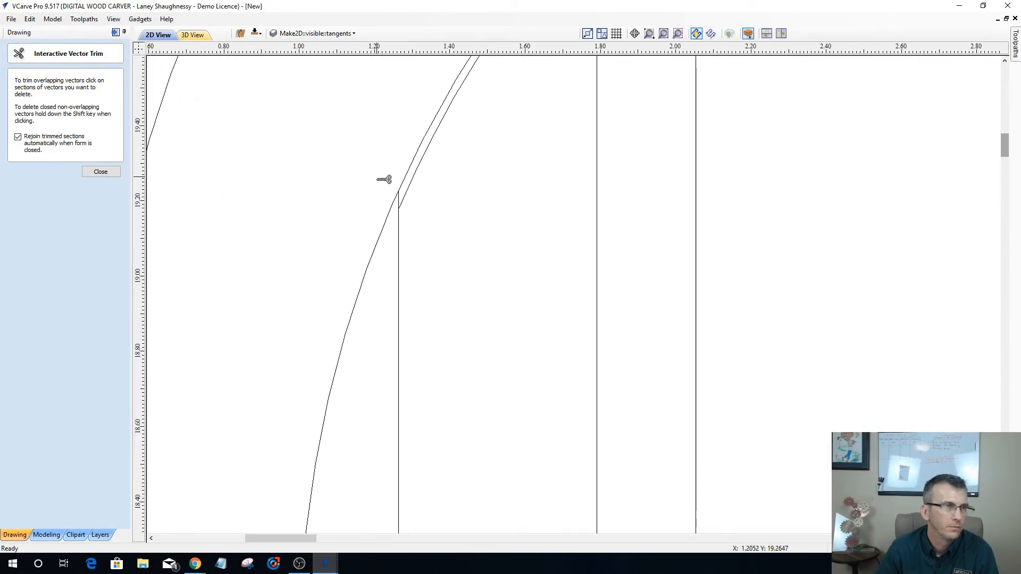
scroll(399, 197, up, 2)
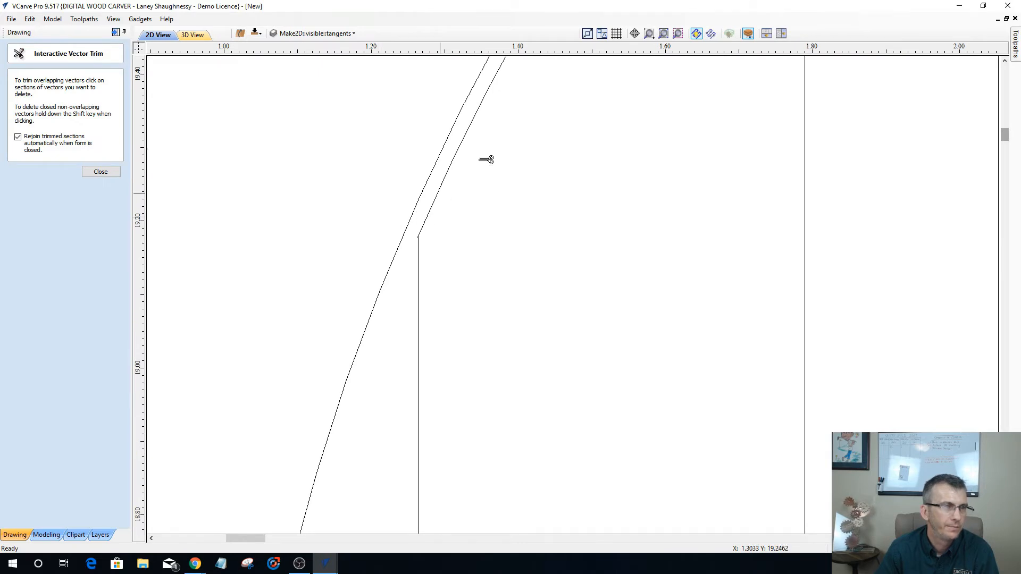
Trim the offset line between the band's inner vertical and horizontal edges, plus the short edge ends reaching the rounded border.
scroll(466, 220, down, 2)
scroll(466, 220, down, 4)
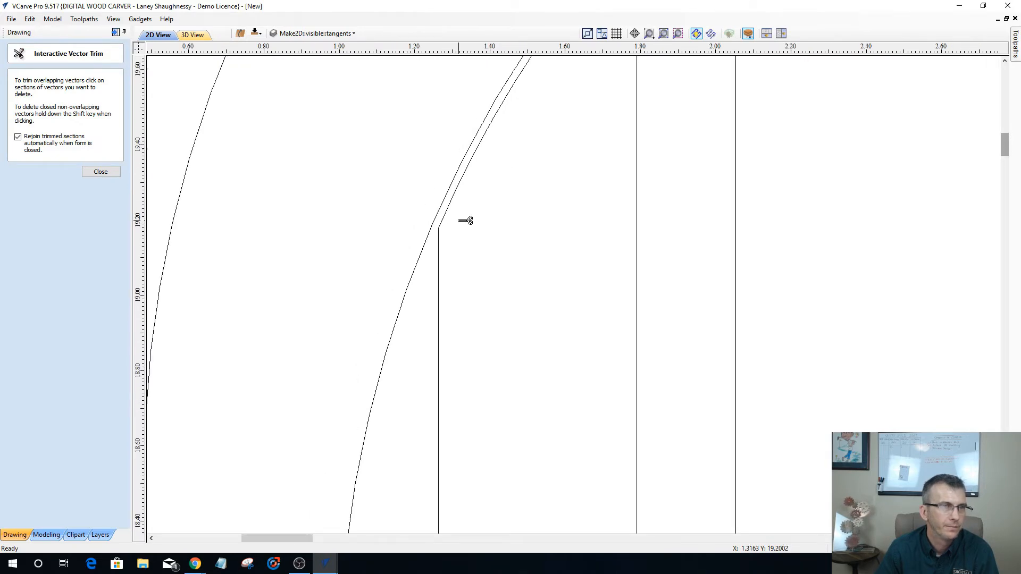
scroll(543, 94, down, 2)
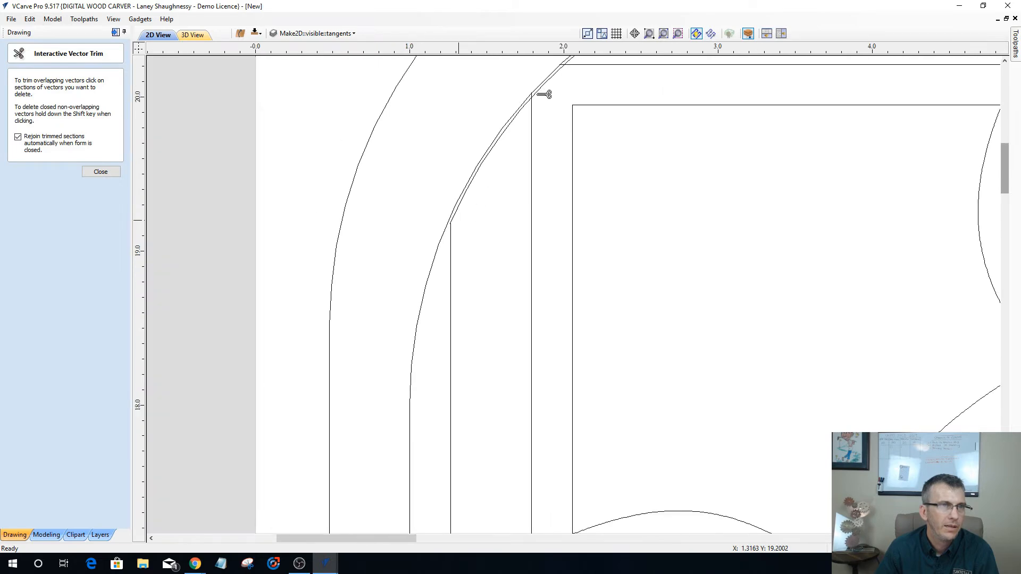
scroll(545, 89, up, 2)
scroll(542, 94, up, 4)
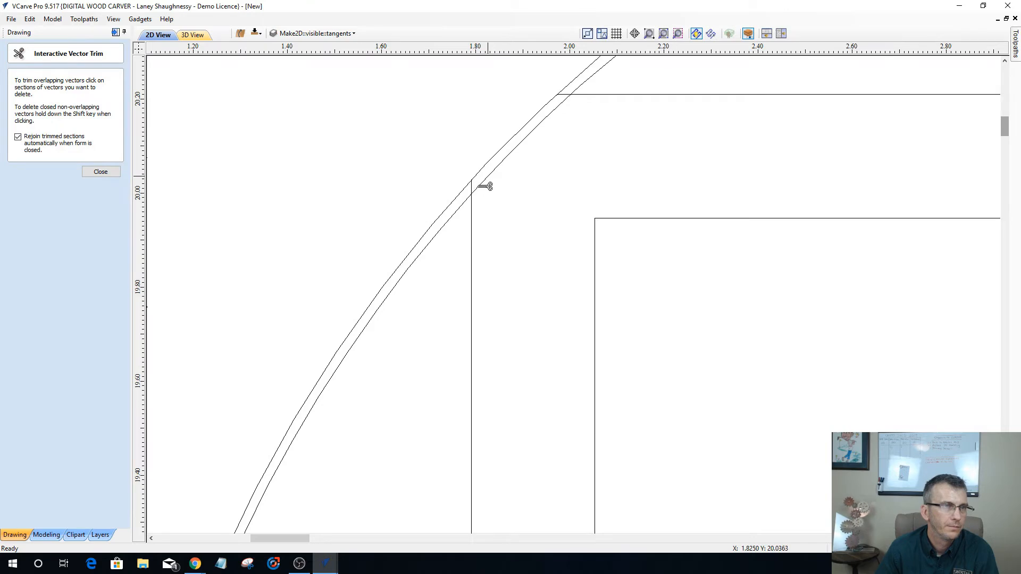
click(481, 185)
scroll(483, 187, up, 1)
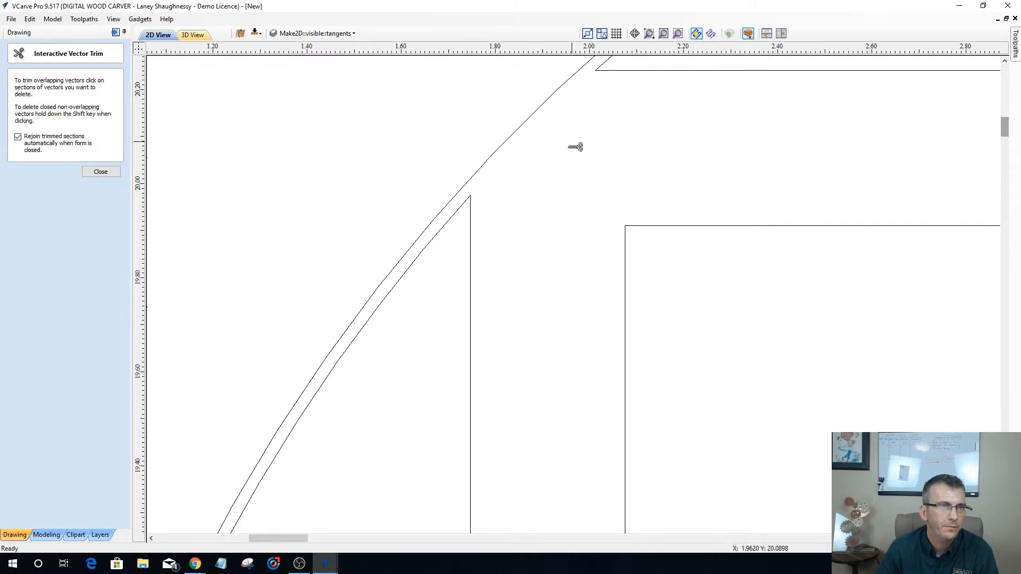
scroll(574, 146, down, 2)
scroll(576, 147, down, 4)
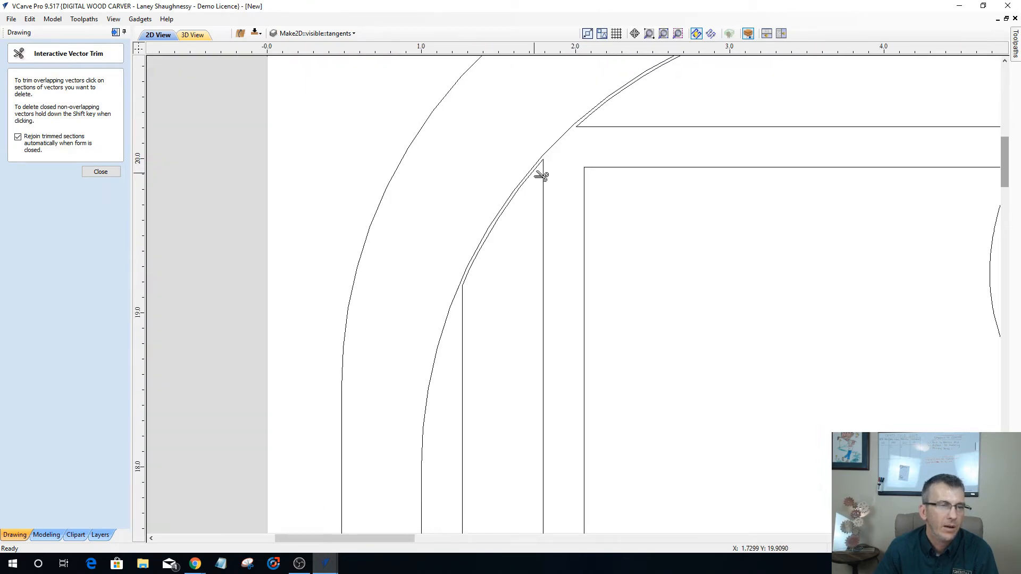
Undo the .02-inch offset line and its trims, restoring the band edges up to the rounded border.
scroll(540, 176, down, 2)
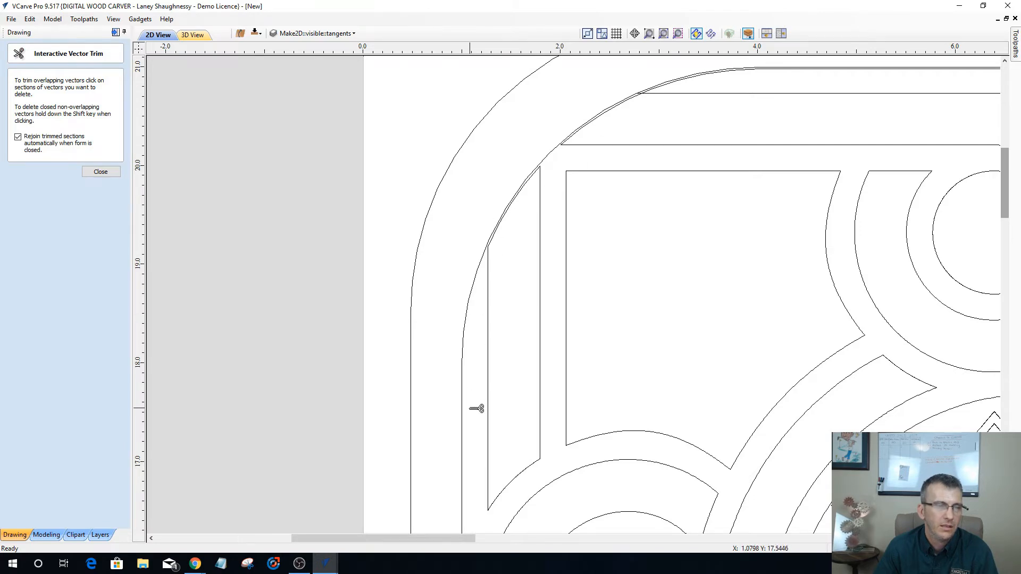
click(474, 371)
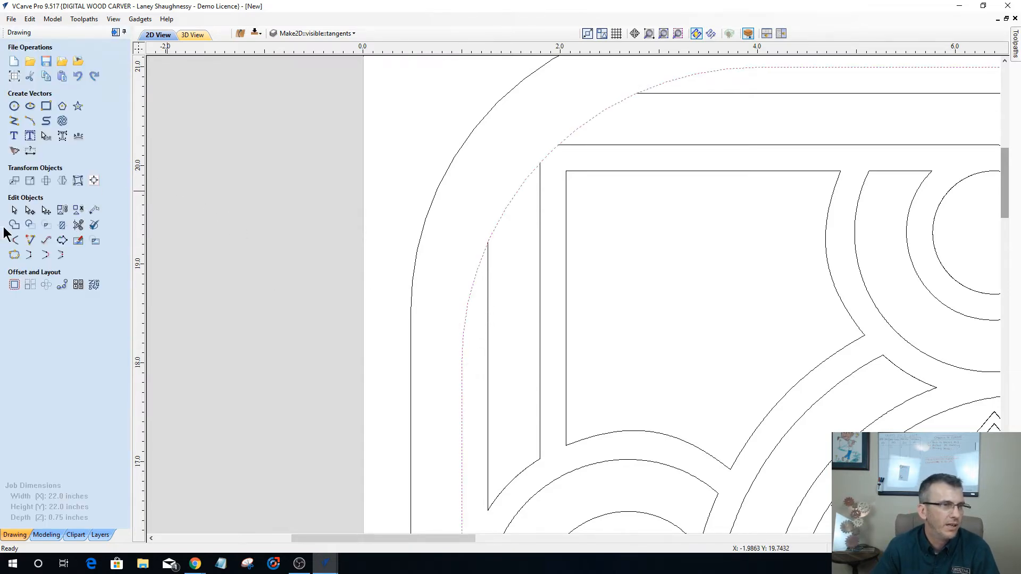
Measure between two points from the inner border's straight side to the corner band's outer vertical edge.
click(94, 214)
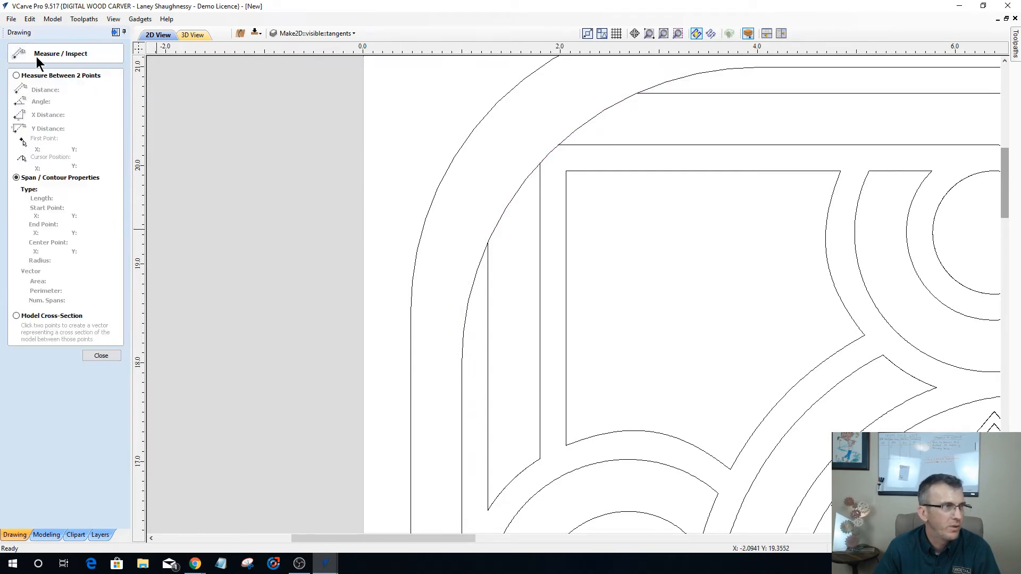
click(17, 76)
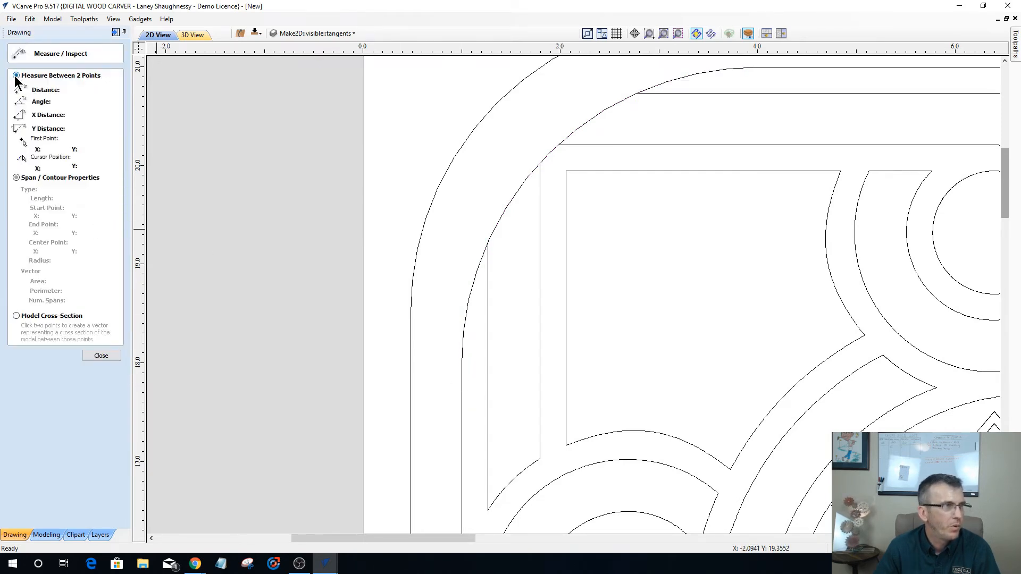
click(462, 391)
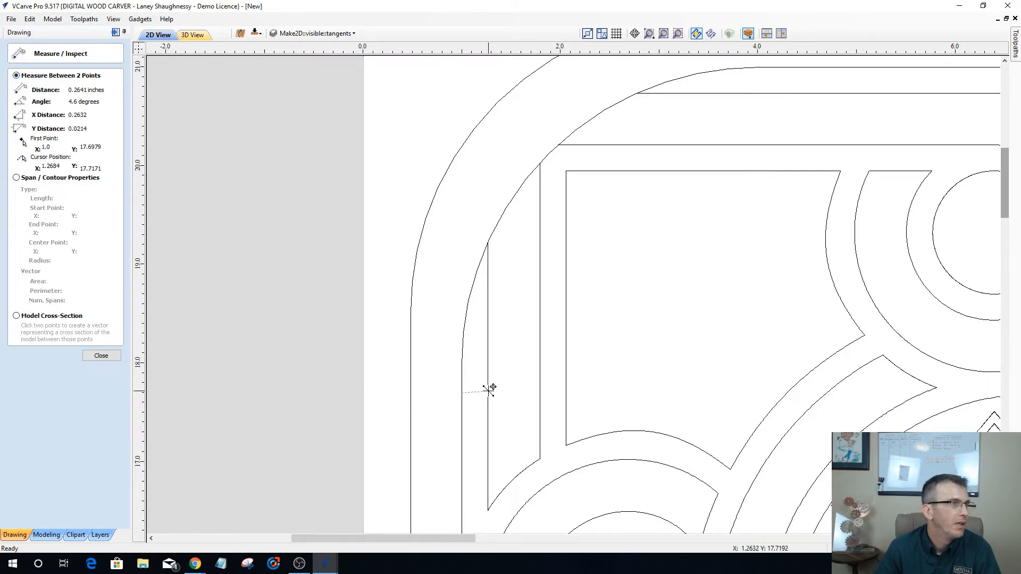
click(489, 391)
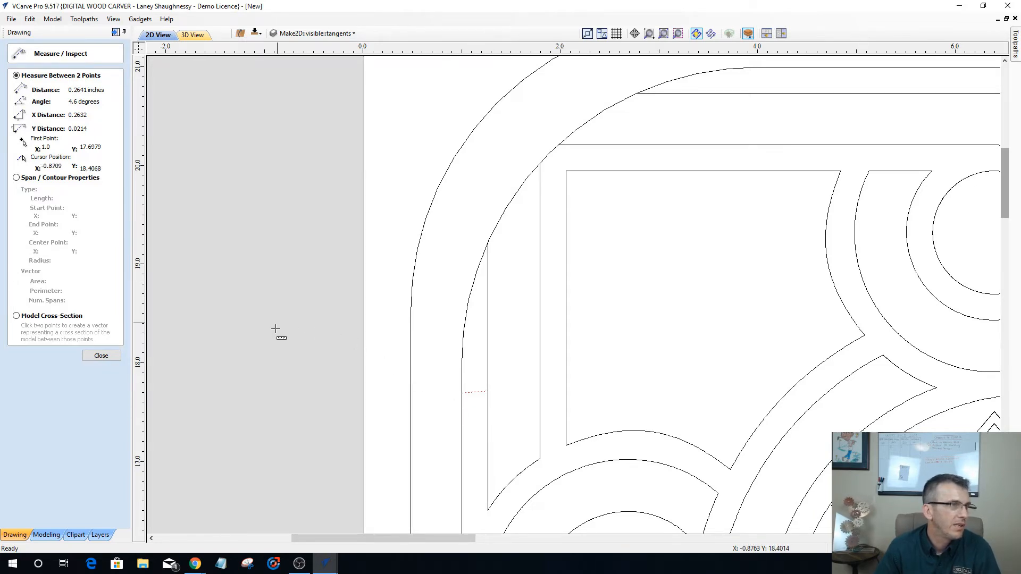
click(102, 357)
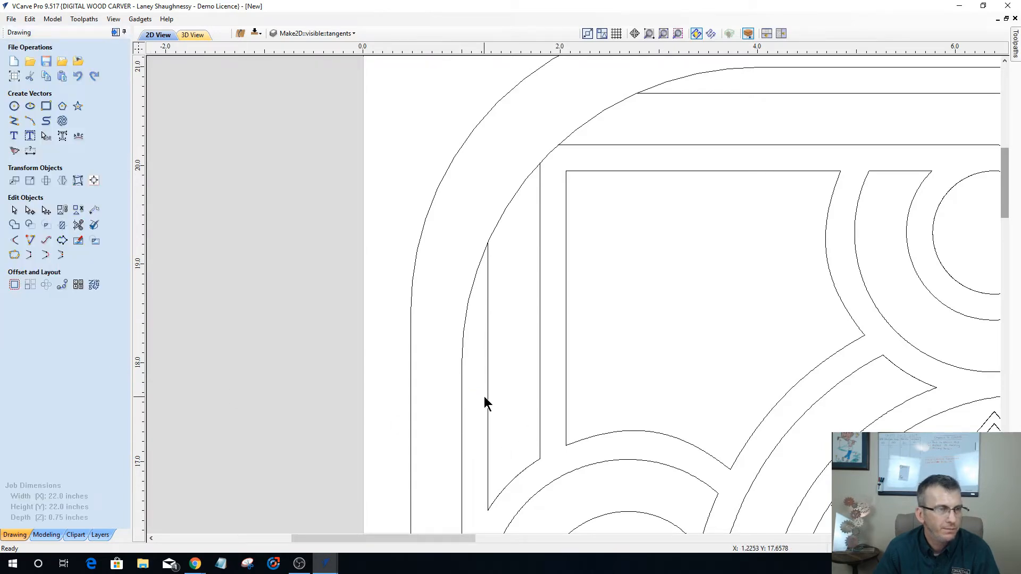
Check the horizontal gap between the inner border and the corner band's outer vertical edge with a temporary horizontal dimension.
click(31, 151)
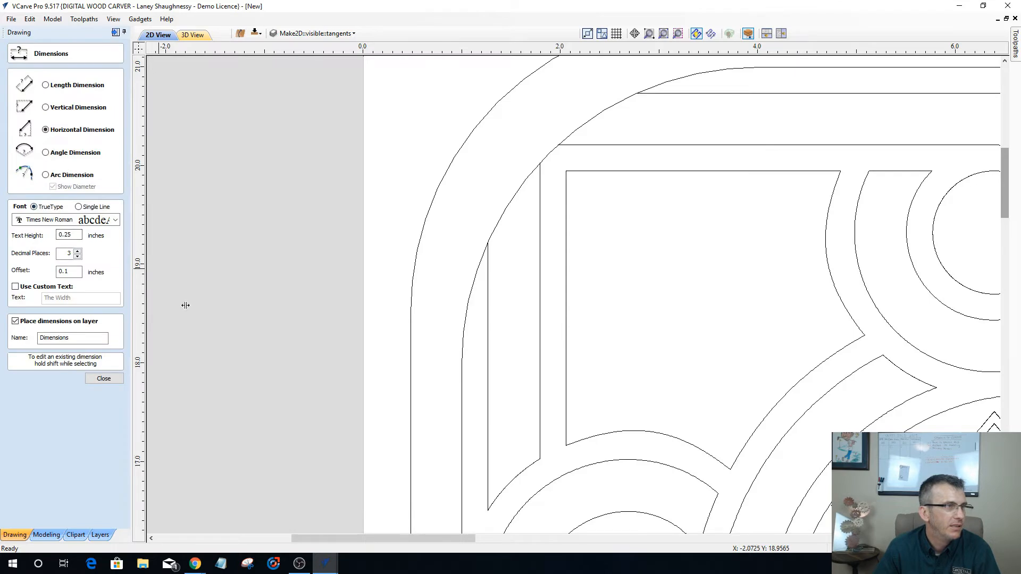
click(461, 417)
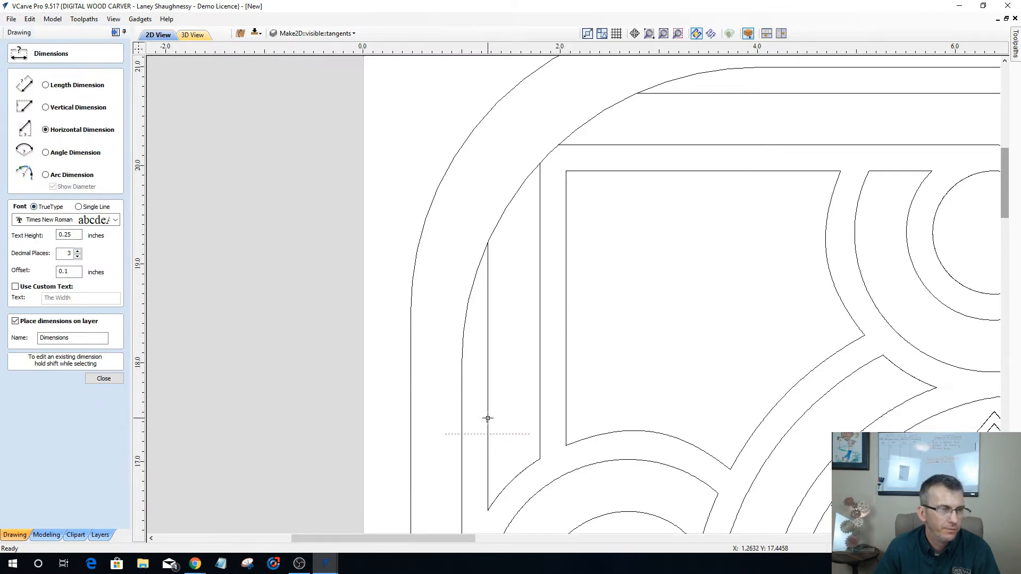
click(488, 418)
click(349, 353)
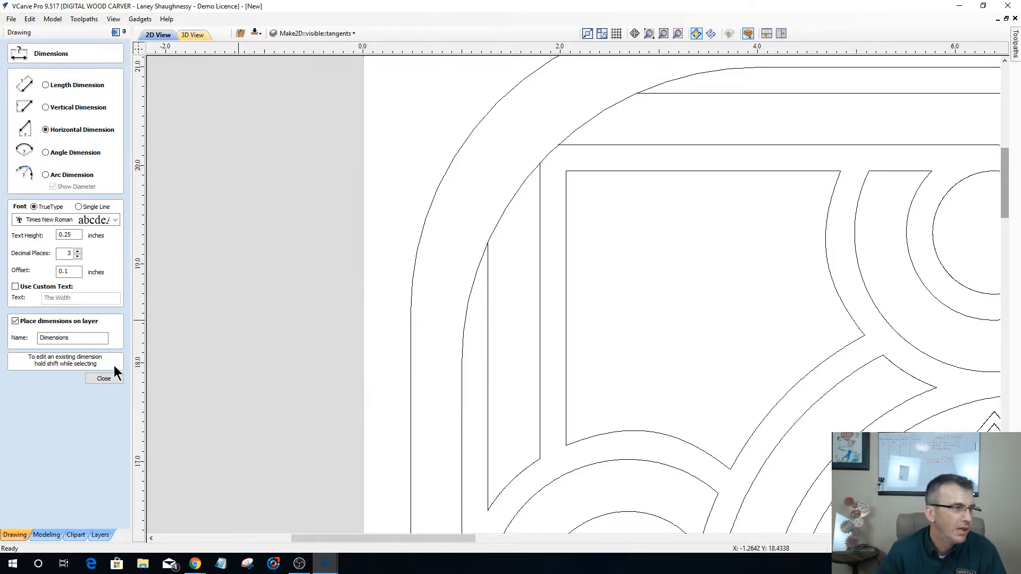
click(106, 379)
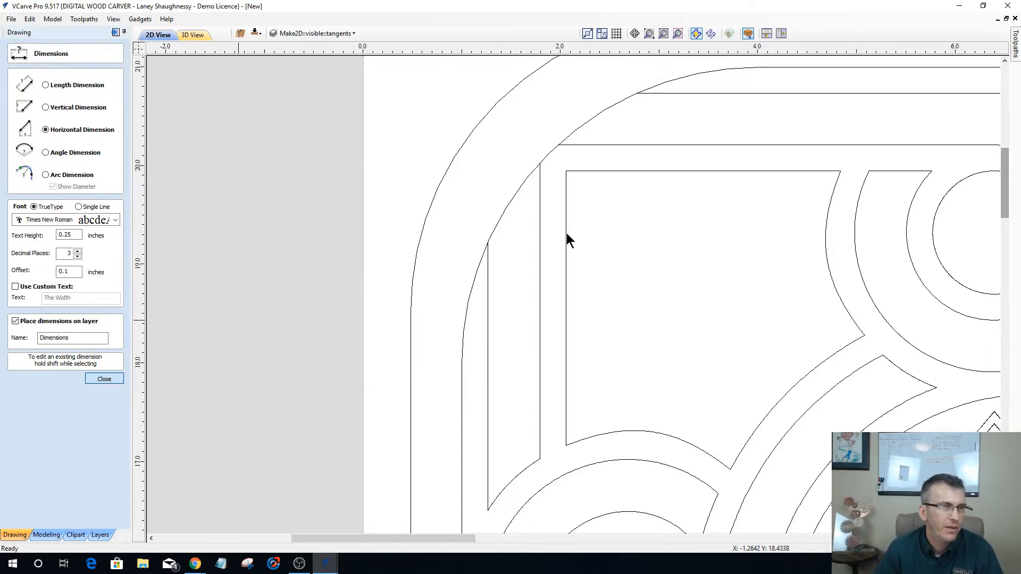
Offset the inner rounded border inwards by .263 inches with sharp corners, keeping the original vector.
click(506, 209)
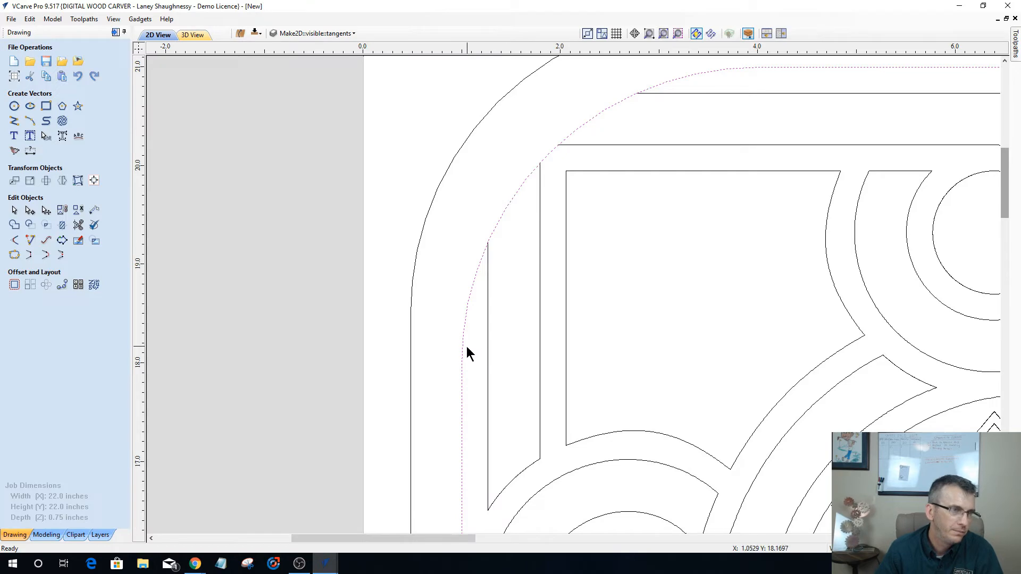
click(13, 286)
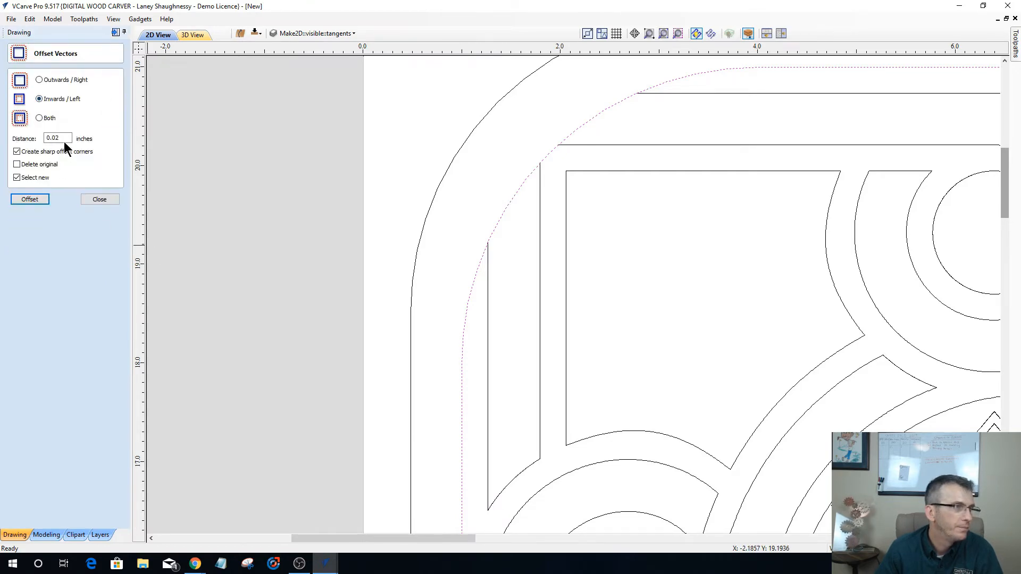
double_click(58, 138)
text(.)
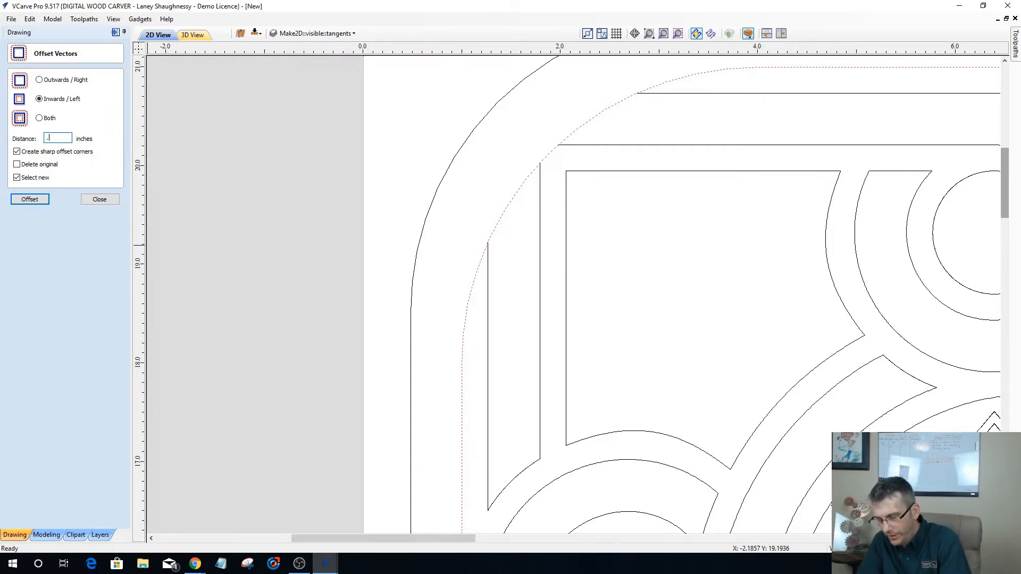
text(263)
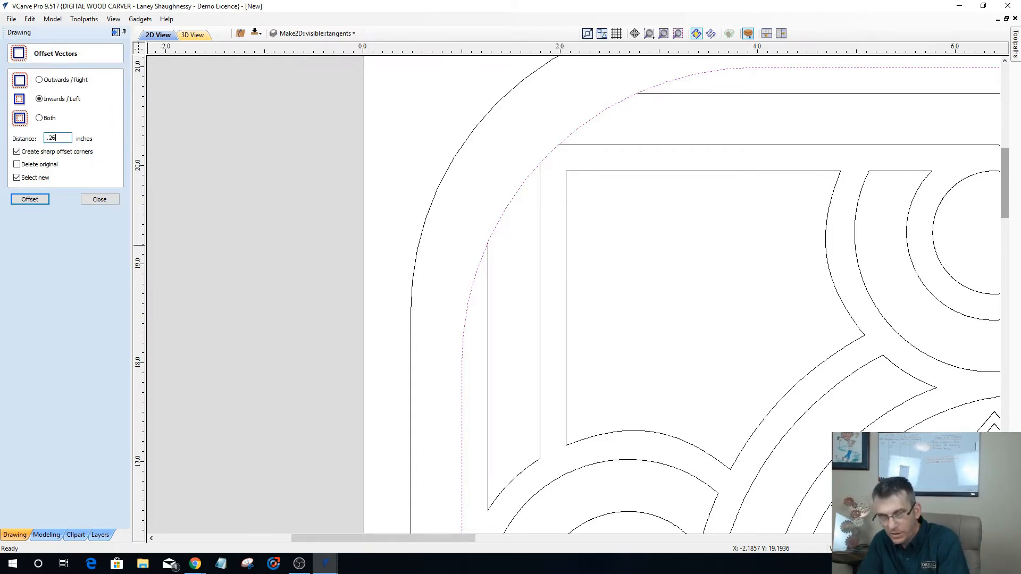
click(29, 199)
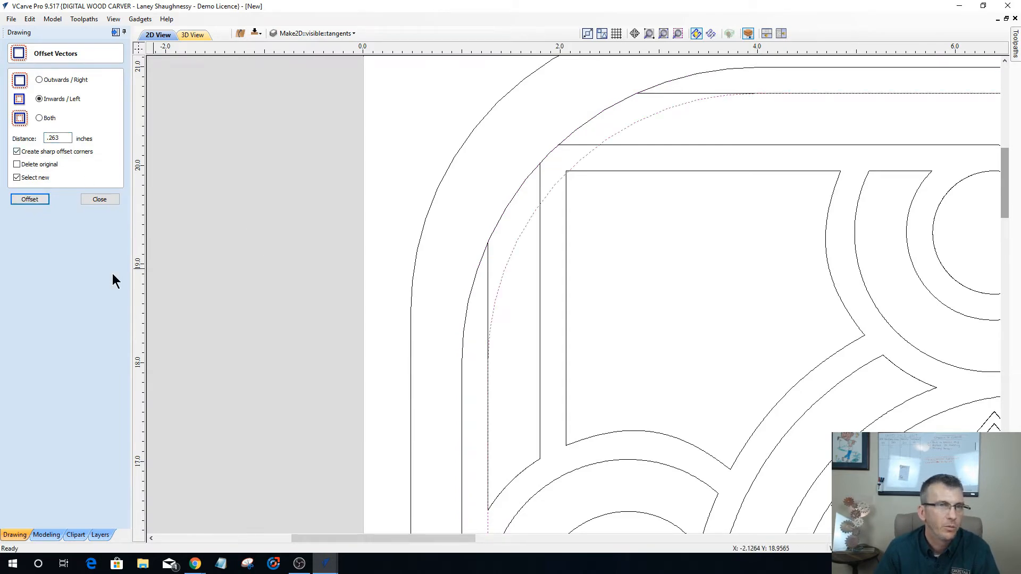
click(99, 199)
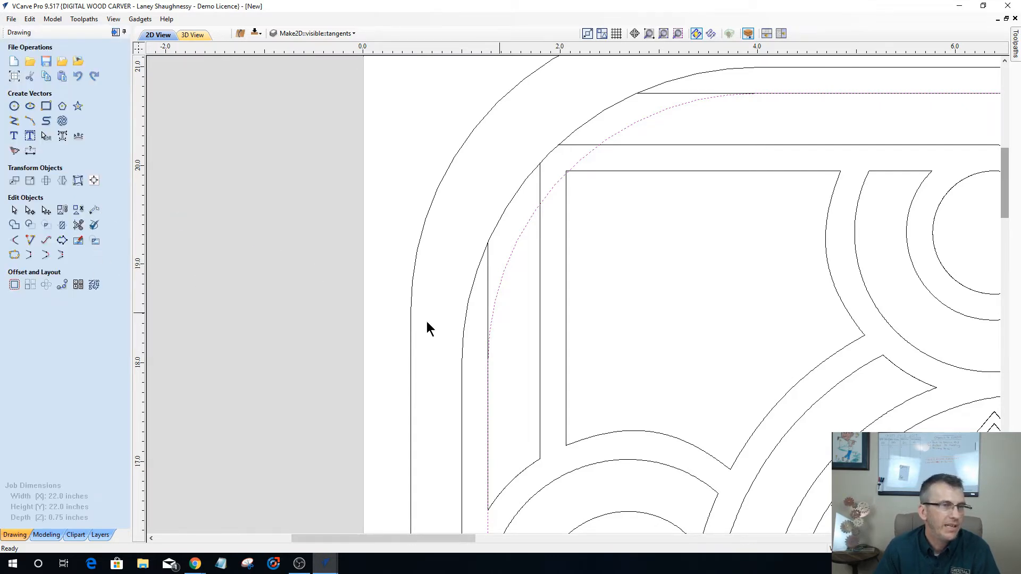
Trim the ends of the corner band's vertical and horizontal edges that stick out past the new offset line.
scroll(481, 350, down, 2)
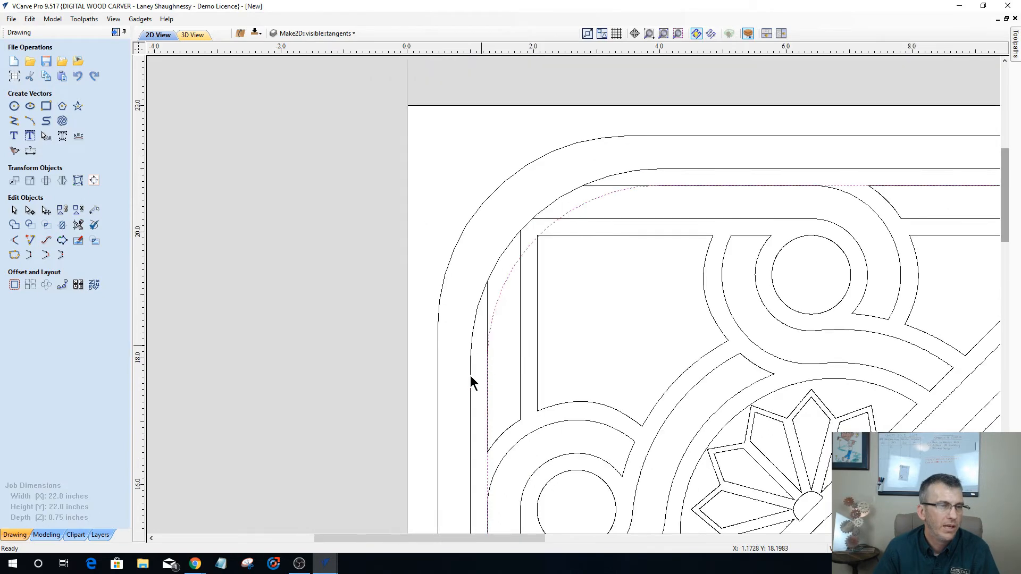
click(78, 225)
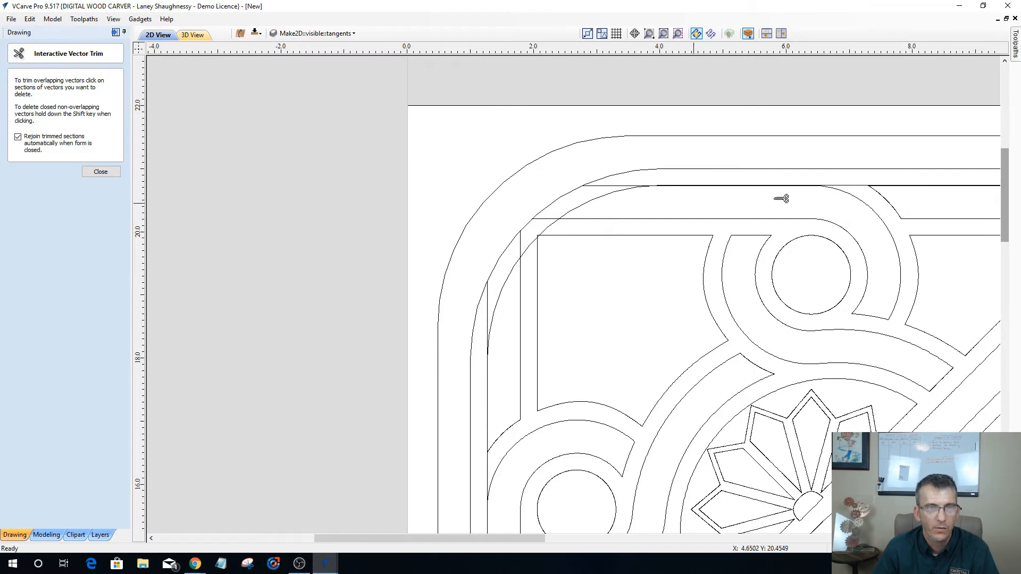
scroll(666, 191, up, 1)
scroll(667, 190, up, 1)
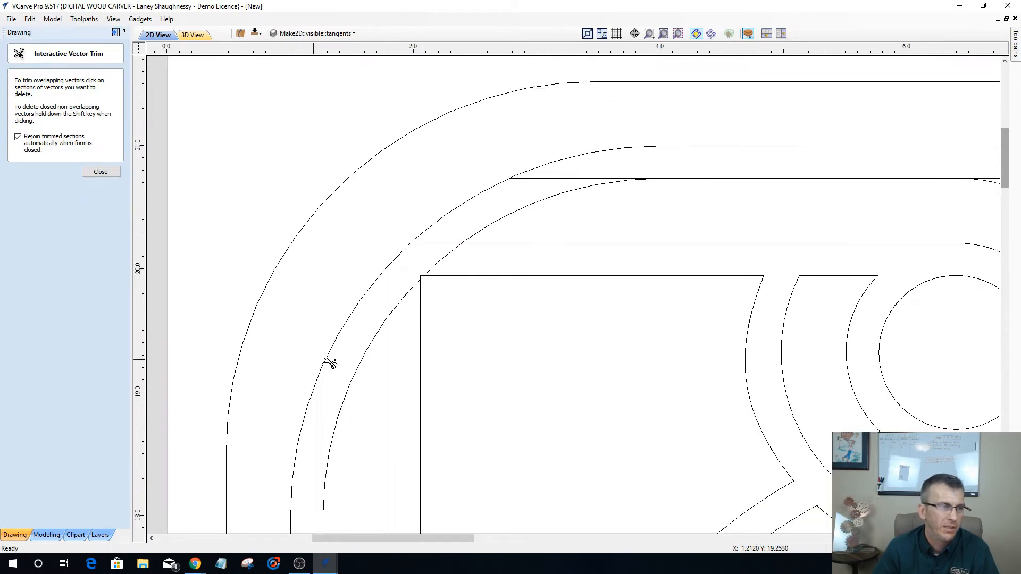
scroll(335, 364, down, 1)
scroll(327, 452, down, 1)
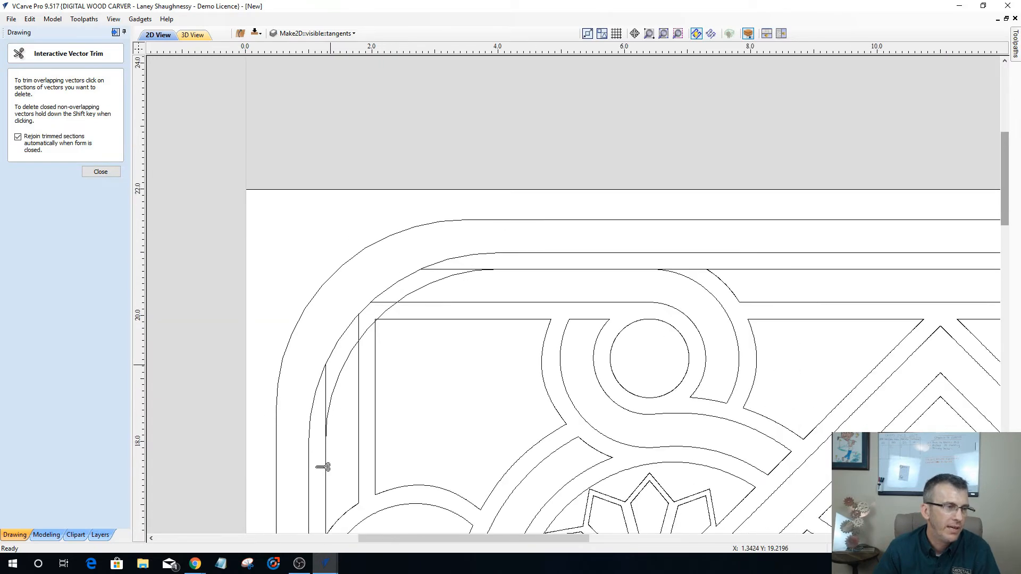
scroll(312, 495, down, 1)
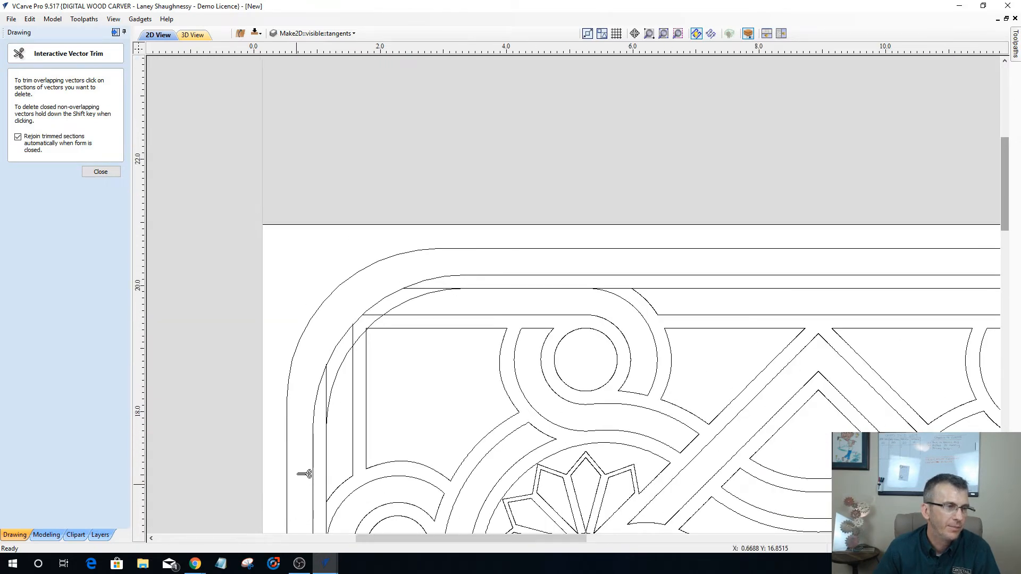
scroll(305, 472, up, 1)
scroll(315, 441, up, 1)
scroll(363, 277, down, 1)
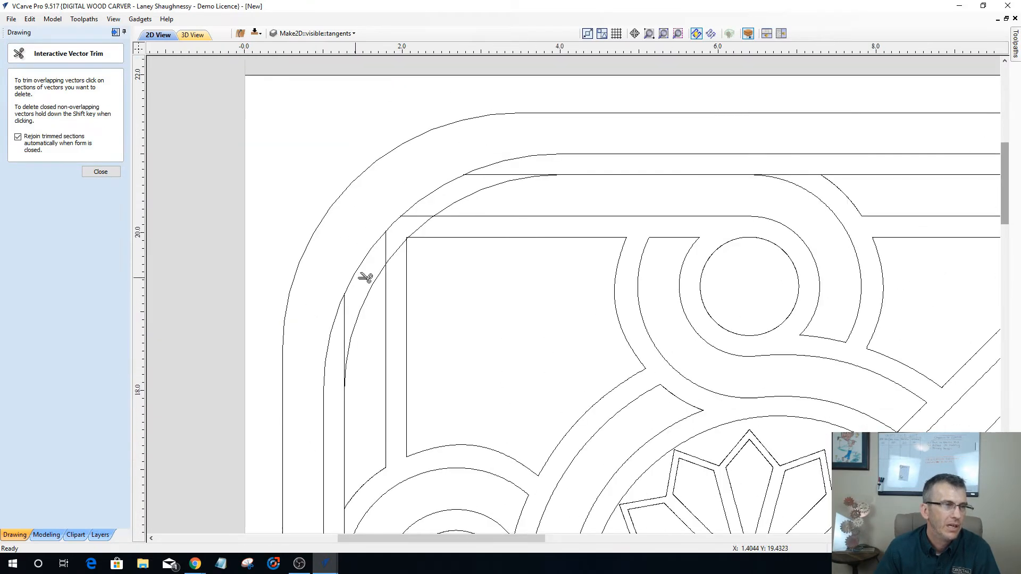
click(351, 321)
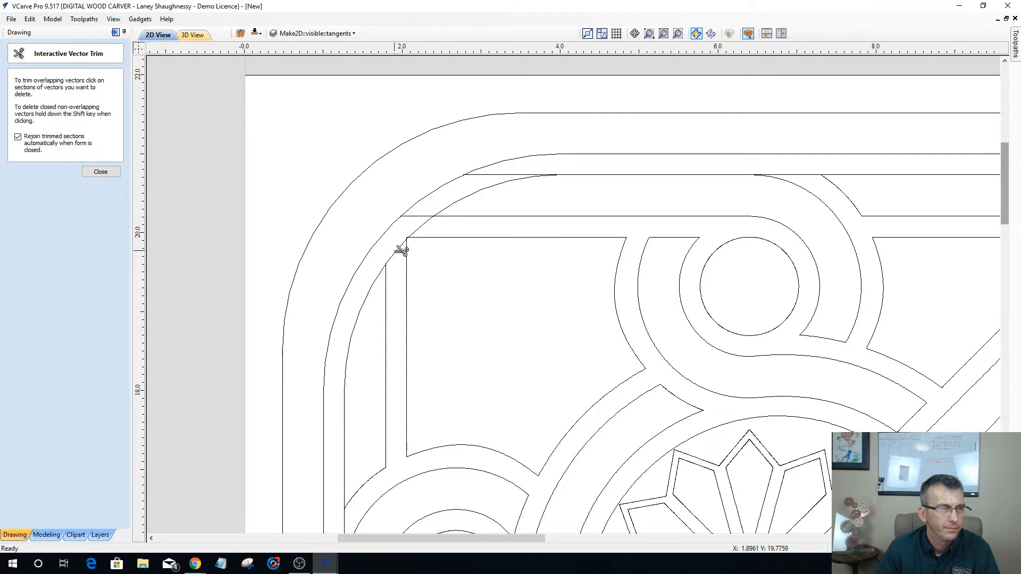
click(421, 217)
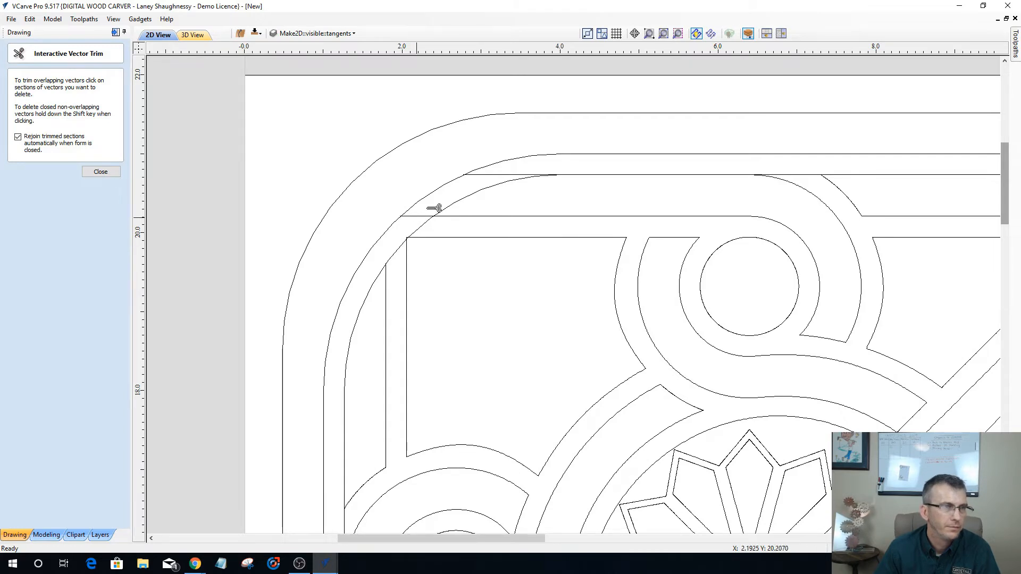
click(500, 175)
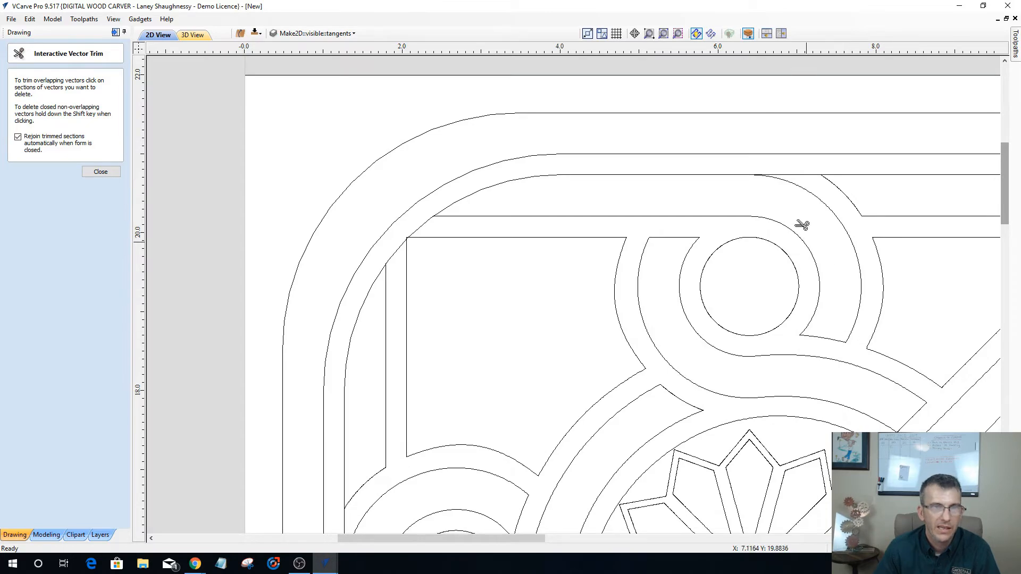
Trim the offset line between the band's inner vertical and horizontal edges, including the leftover sliver at the inner panel's corner.
click(423, 228)
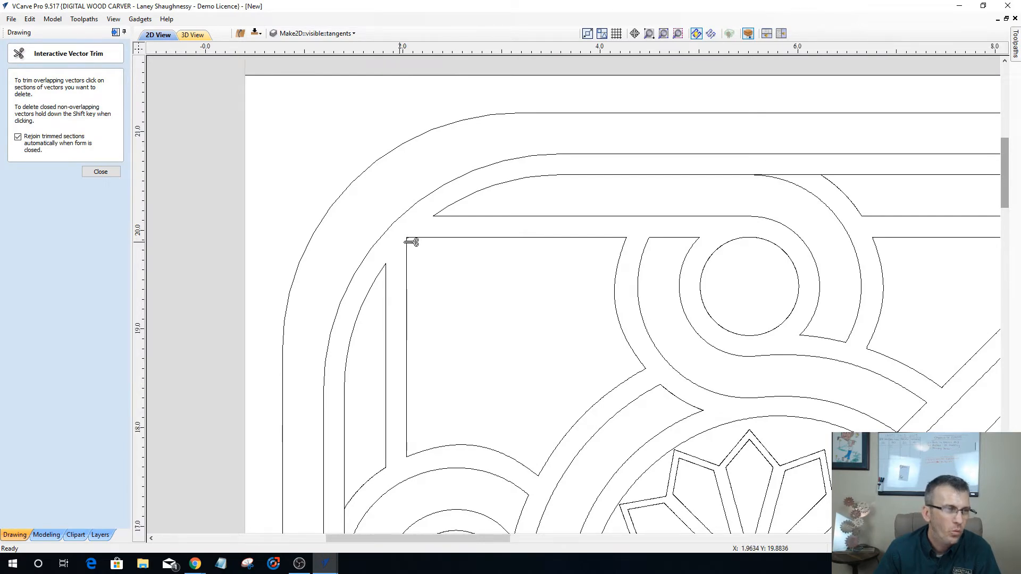
scroll(408, 242, up, 1)
scroll(412, 242, up, 3)
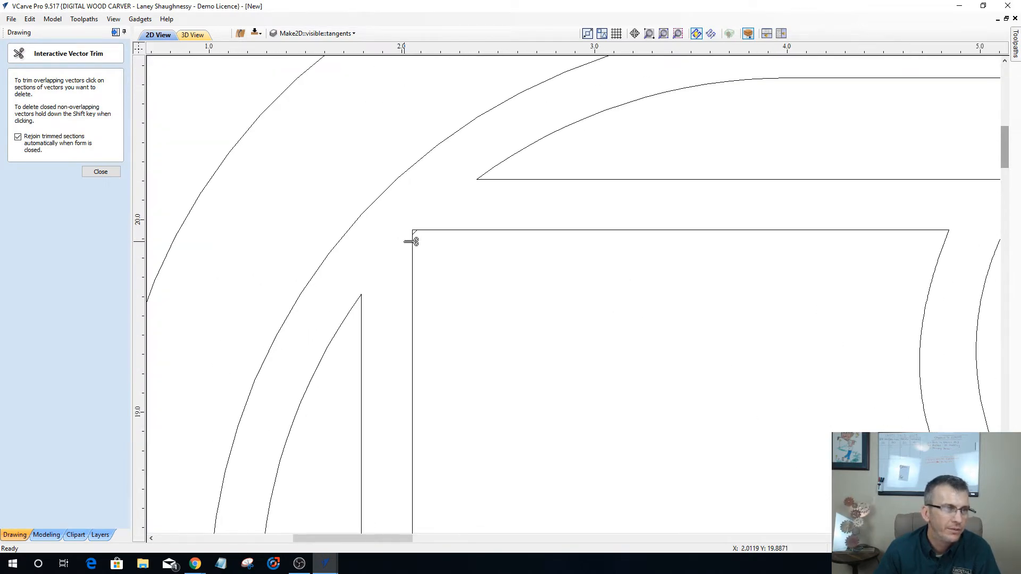
scroll(411, 242, up, 1)
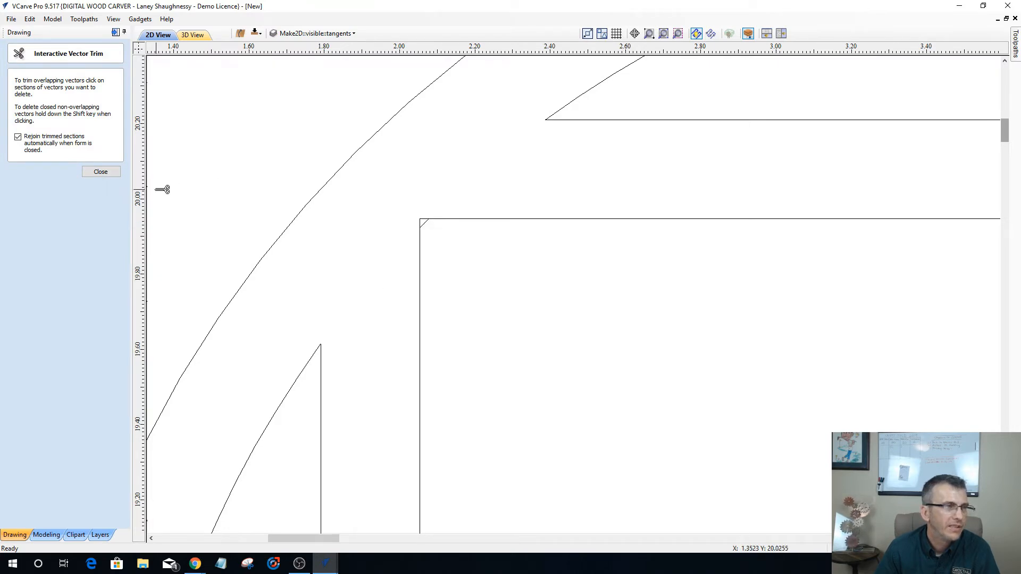
click(96, 175)
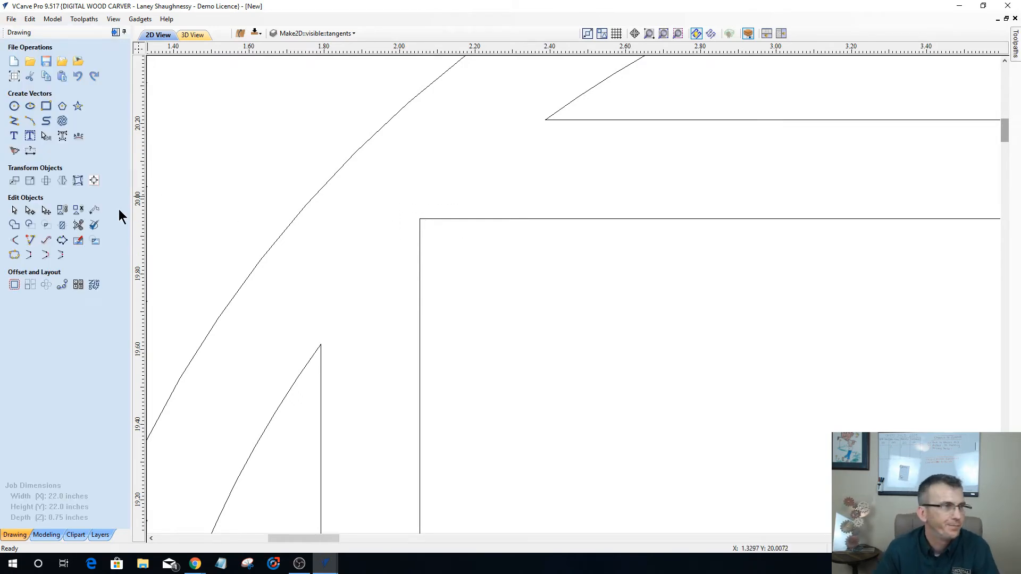
Try to trim the vertical line segment bridging the two band arcs beside the upper-left circle, and undo the trim.
click(78, 225)
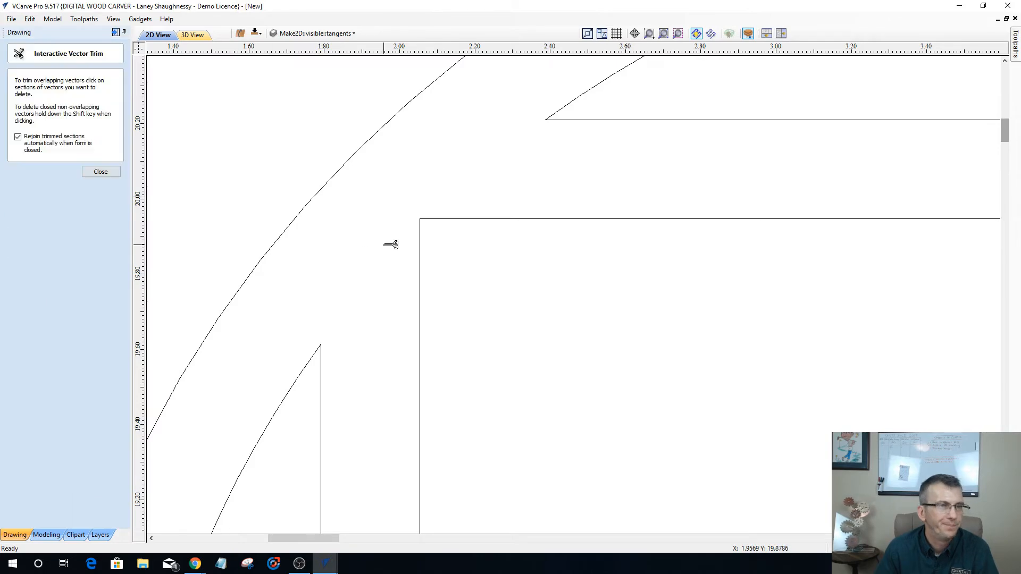
scroll(375, 243, down, 4)
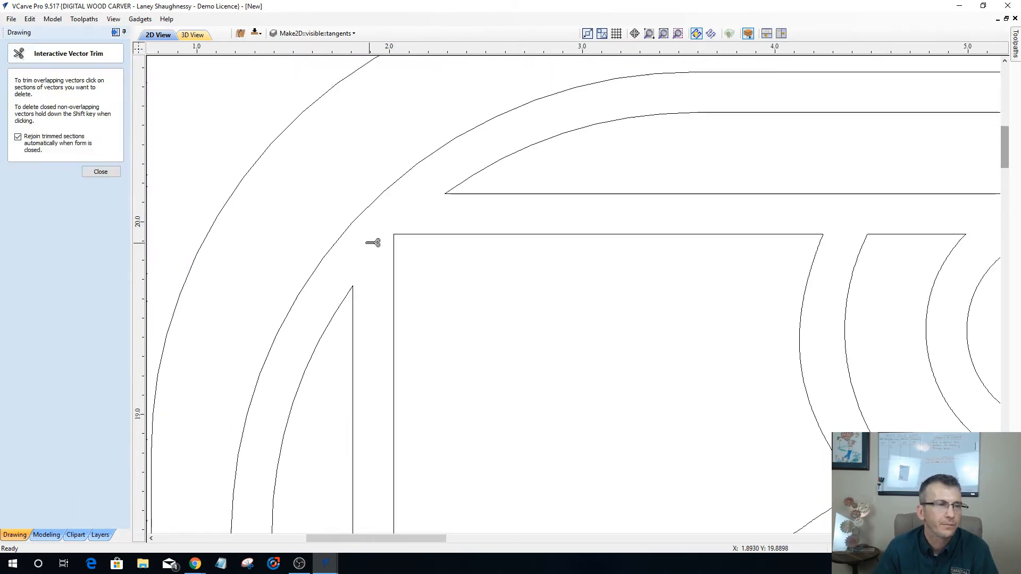
scroll(371, 243, down, 3)
scroll(369, 237, down, 4)
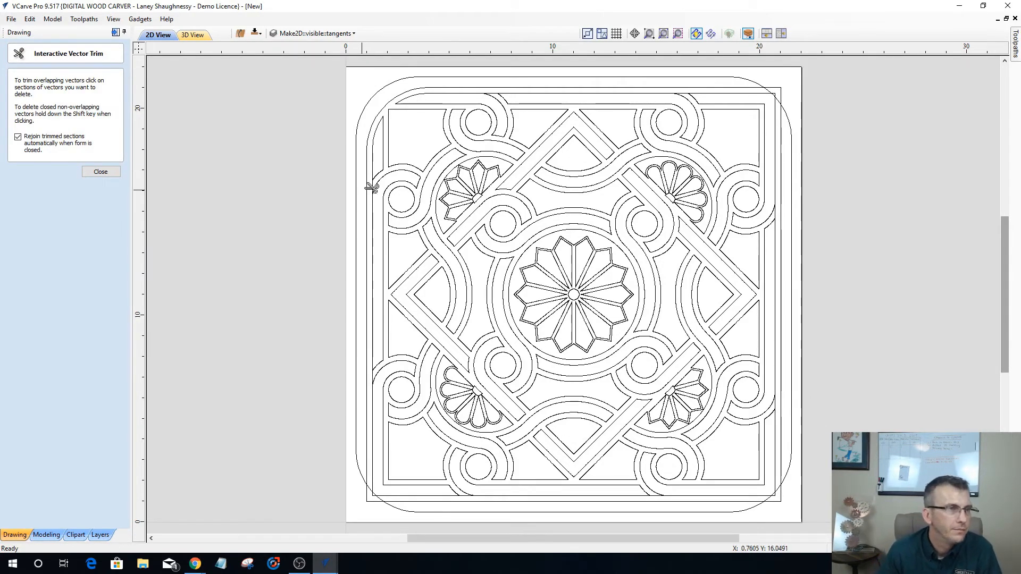
scroll(371, 189, up, 1)
scroll(371, 189, up, 4)
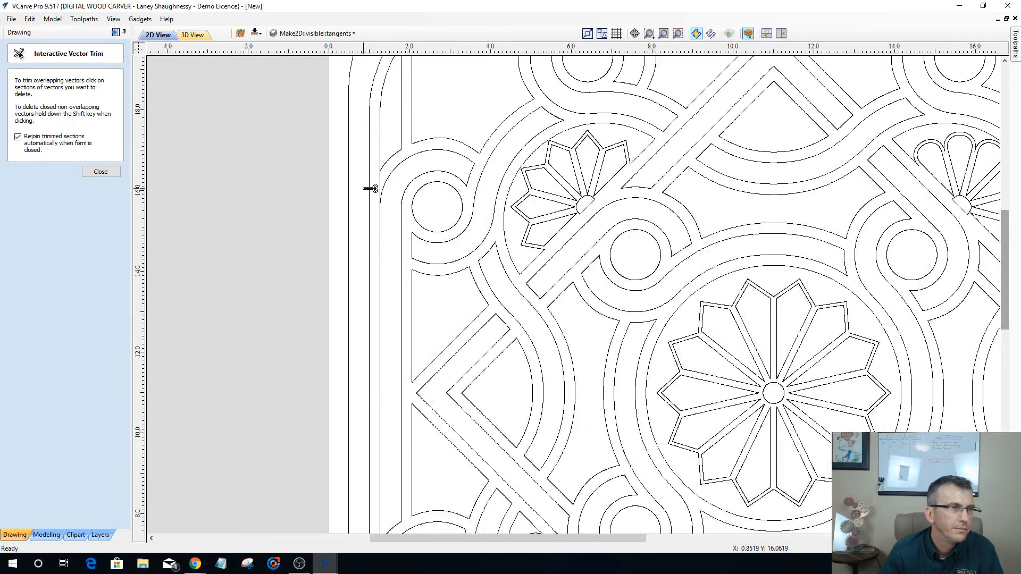
scroll(371, 189, up, 2)
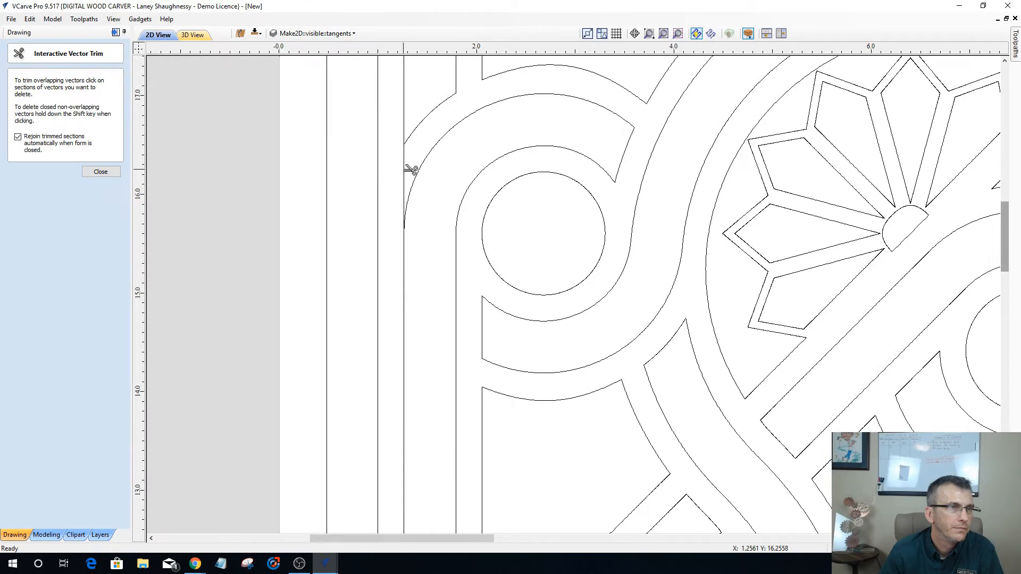
click(405, 170)
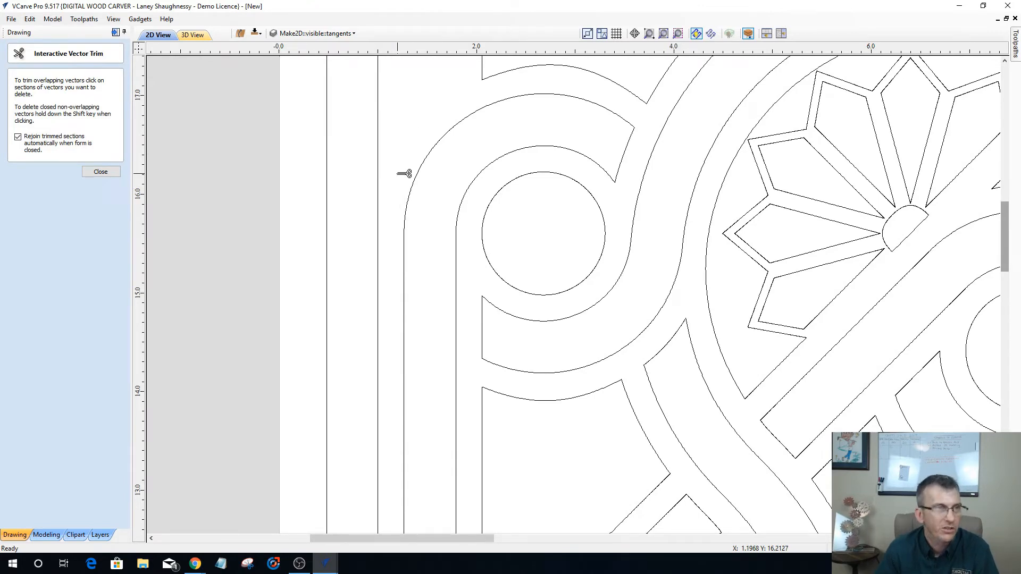
key(ctrl+z)
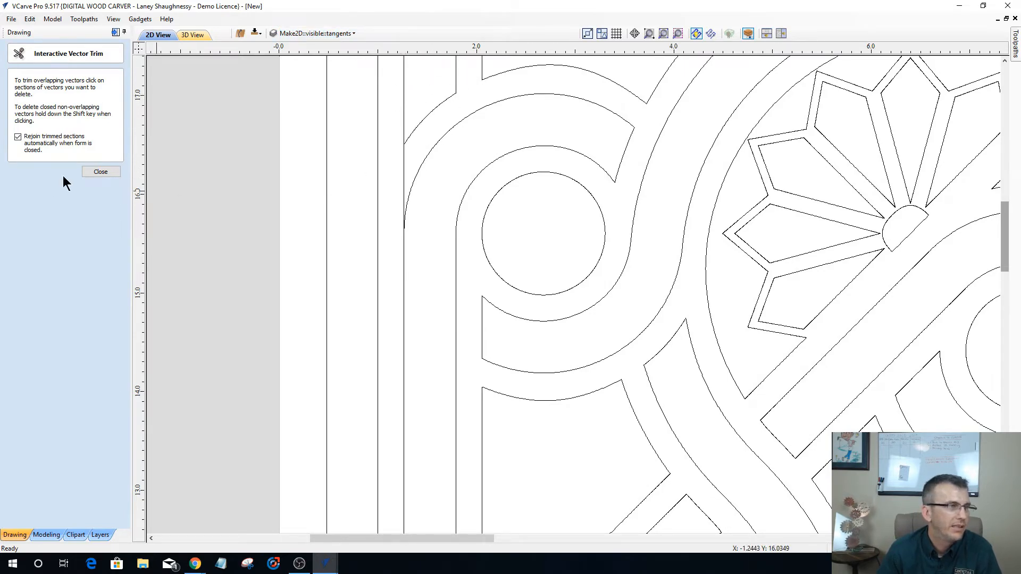
click(91, 173)
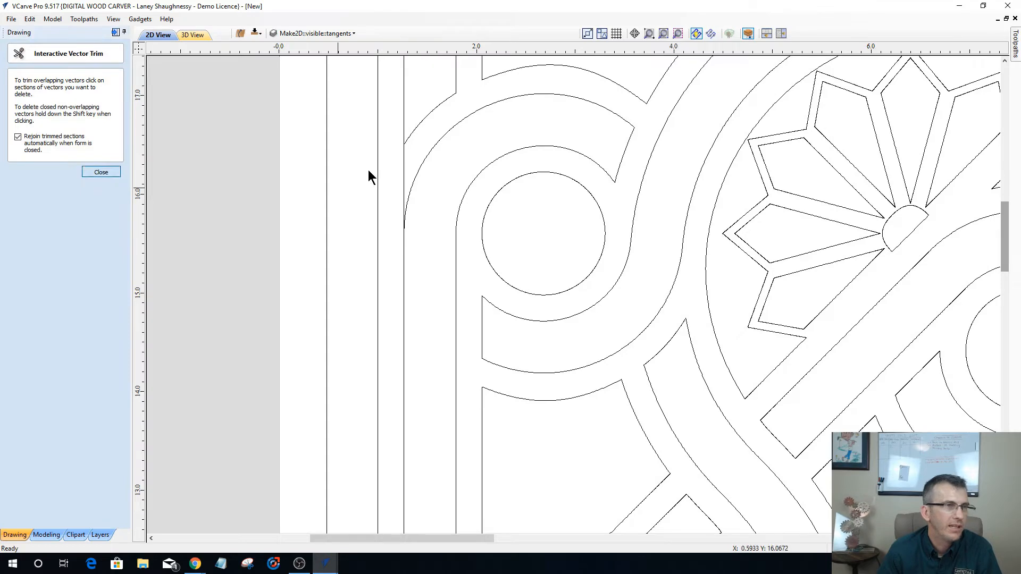
Cut the corner band vector at the node just below its pointed lower tip, beside the upper-left circle, and leave node editing.
click(405, 162)
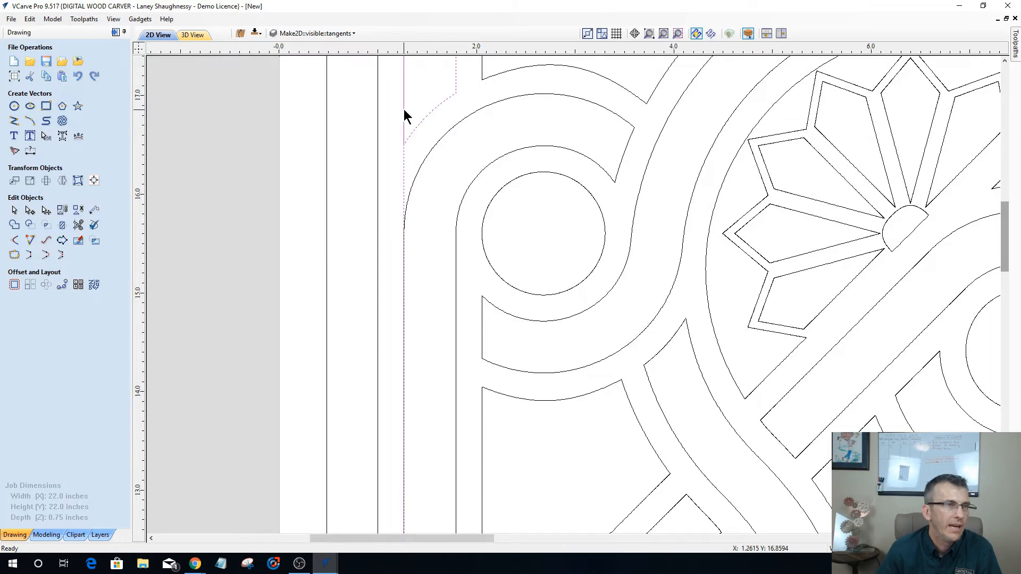
scroll(405, 168, down, 2)
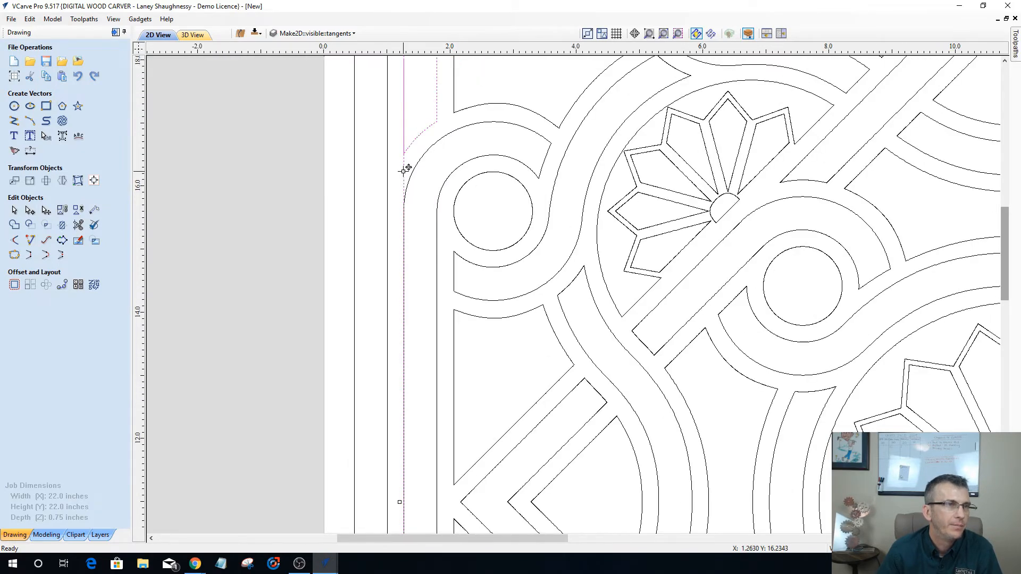
scroll(406, 168, down, 1)
scroll(391, 164, down, 1)
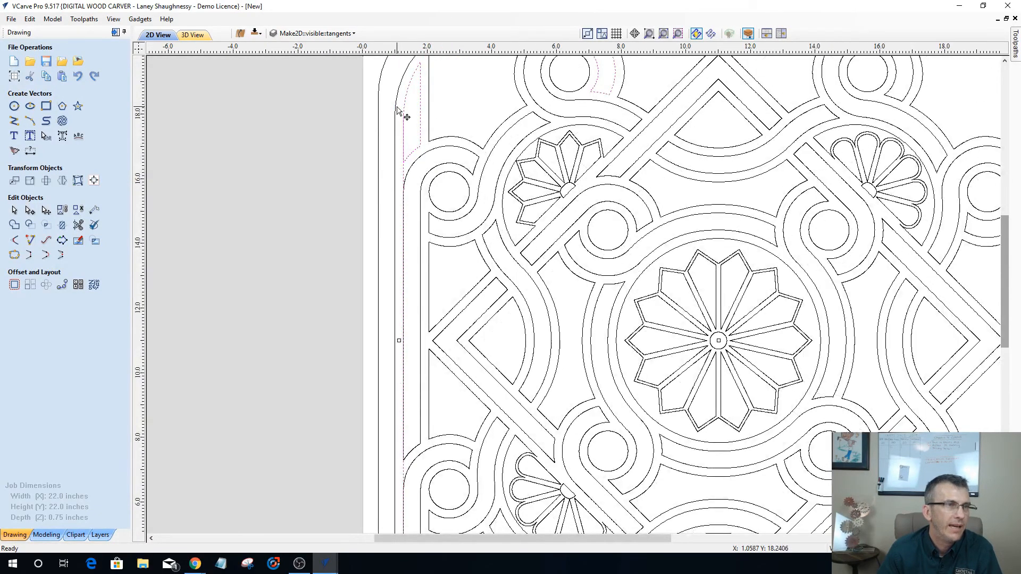
scroll(398, 118, up, 2)
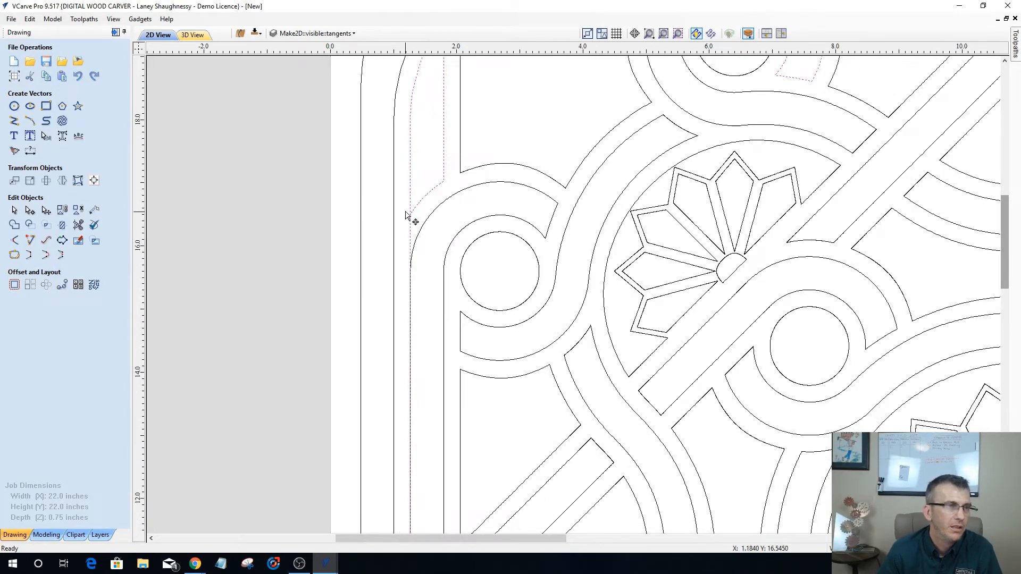
scroll(403, 199, up, 1)
scroll(401, 193, up, 1)
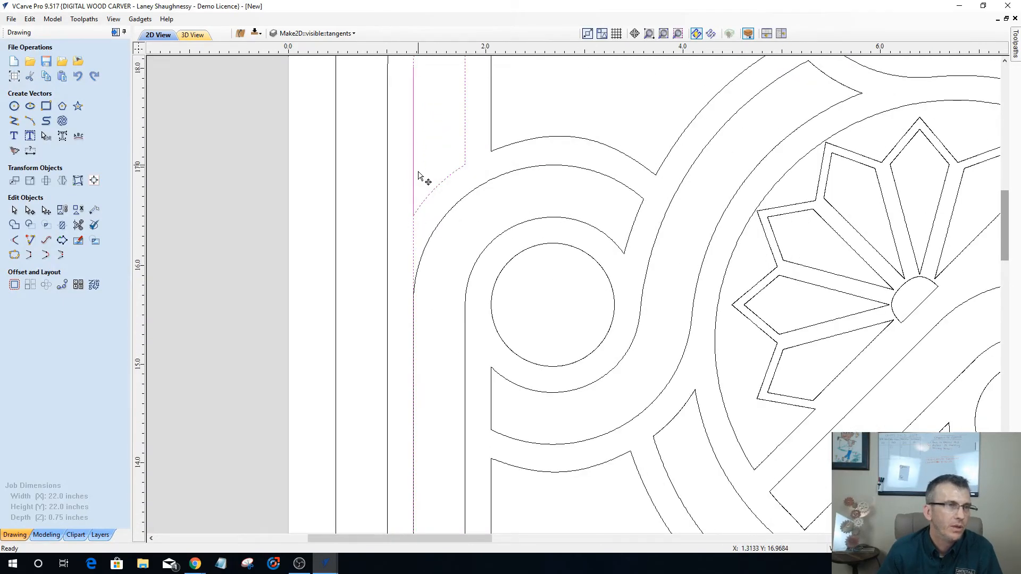
scroll(420, 177, down, 1)
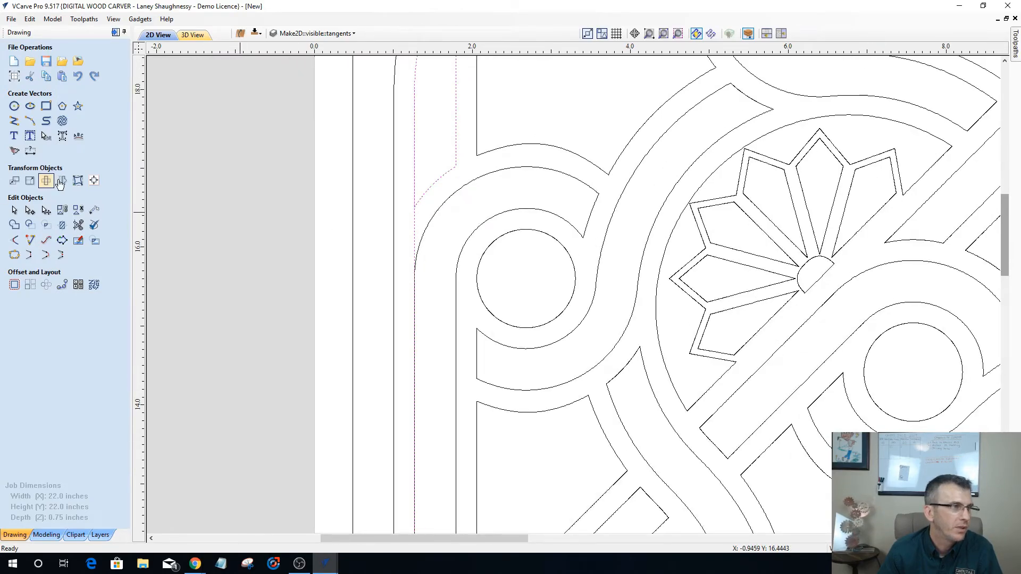
click(30, 210)
click(414, 212)
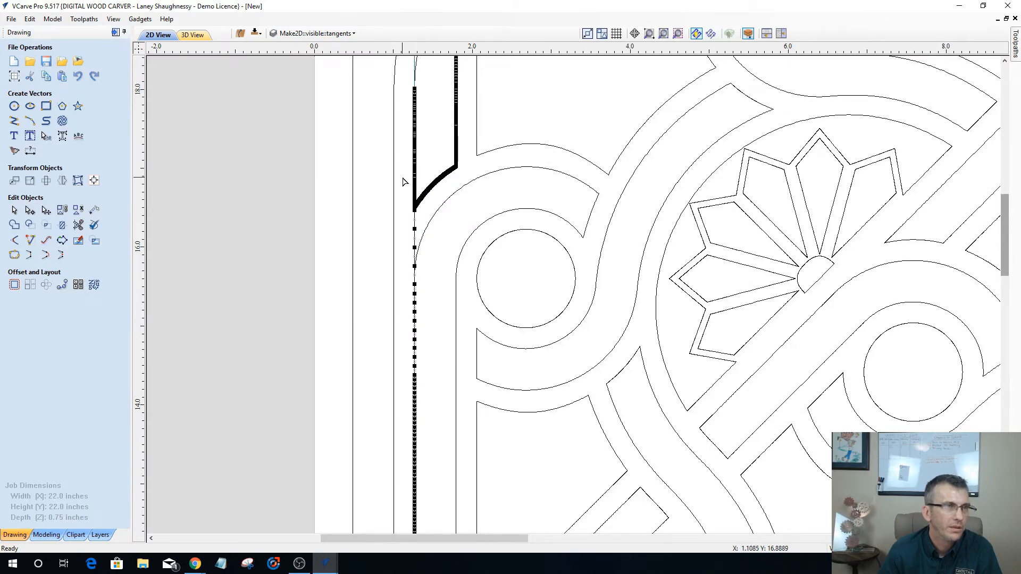
right_click(415, 228)
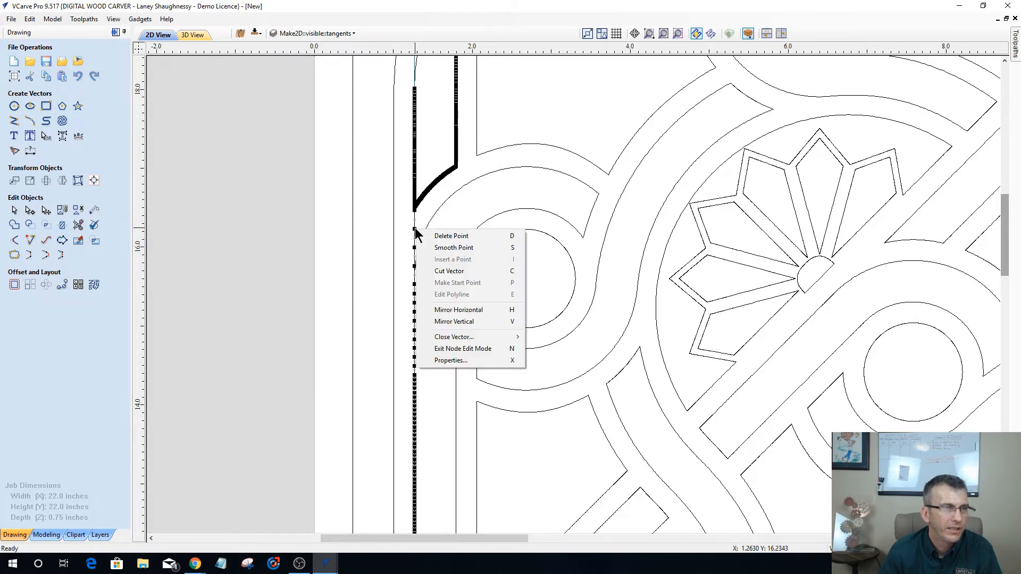
click(439, 272)
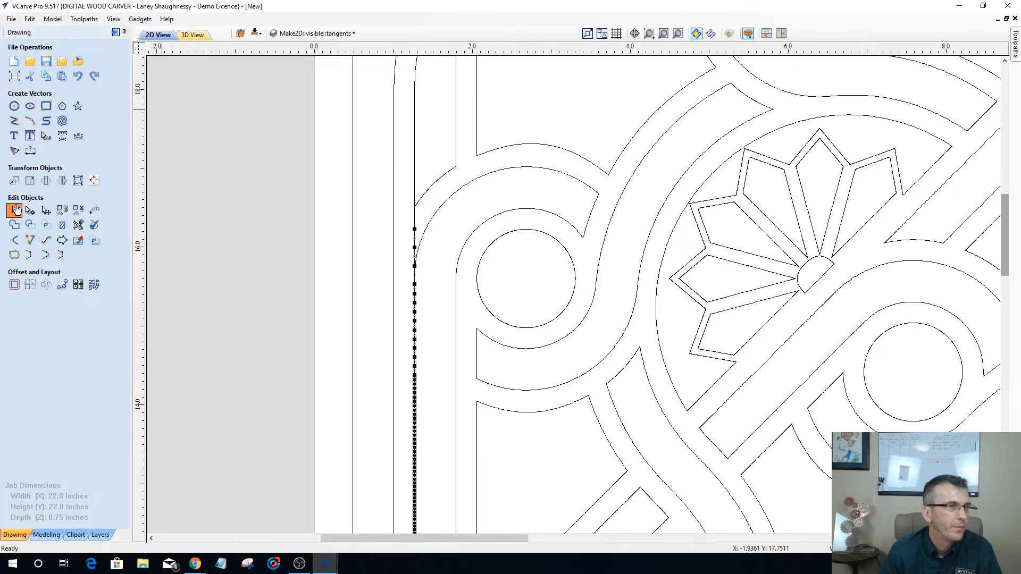
click(16, 209)
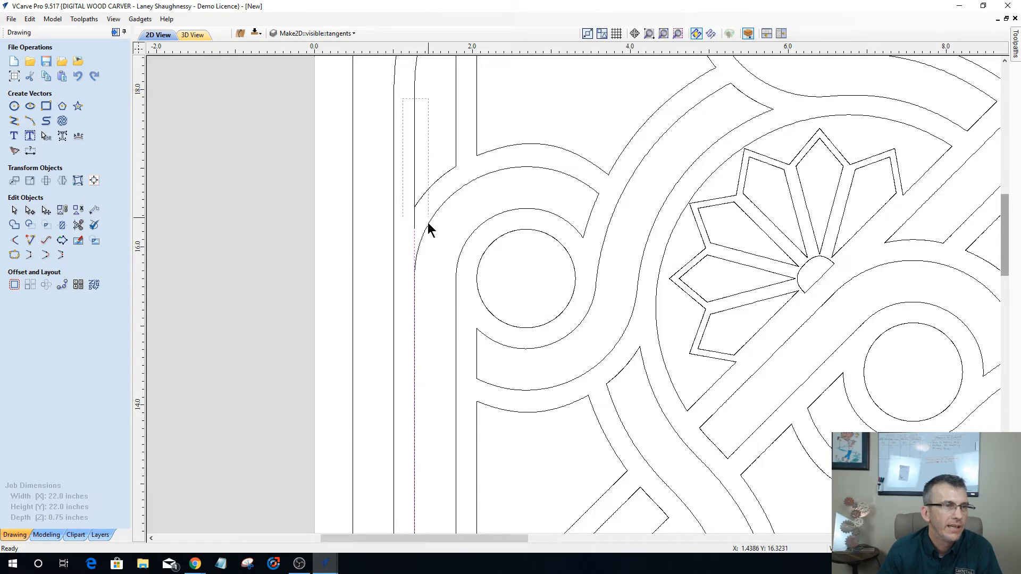
click(425, 238)
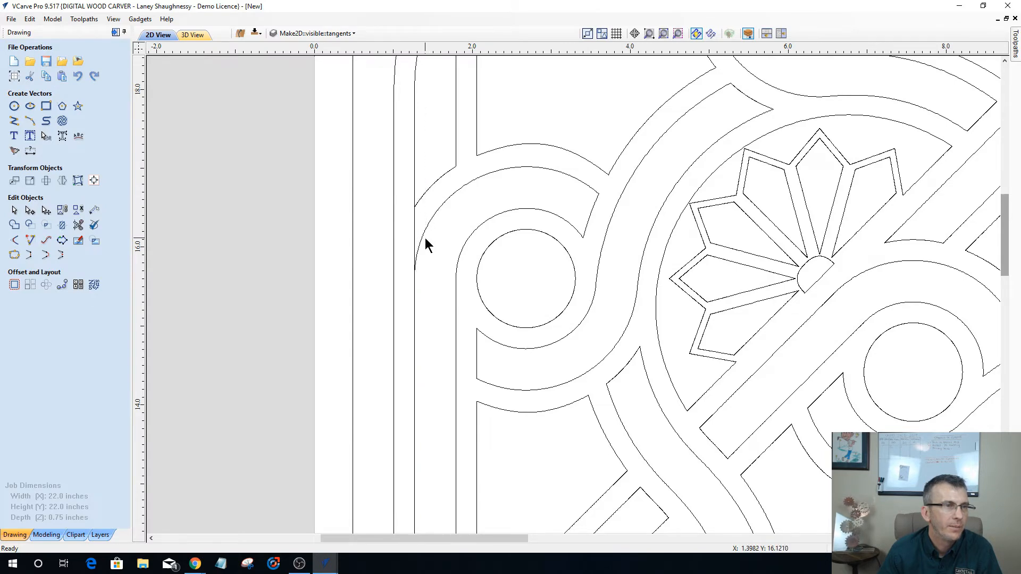
Pull the node just below the corner piece's lower tip outwards onto the neighbouring border line, at about X 1.0, Y 16.5.
click(415, 216)
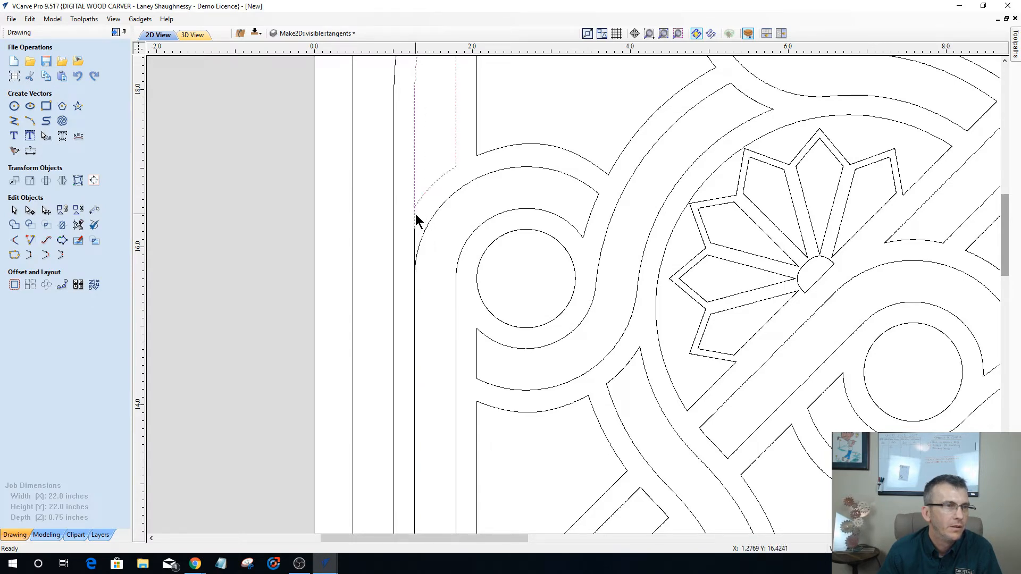
scroll(421, 213, down, 1)
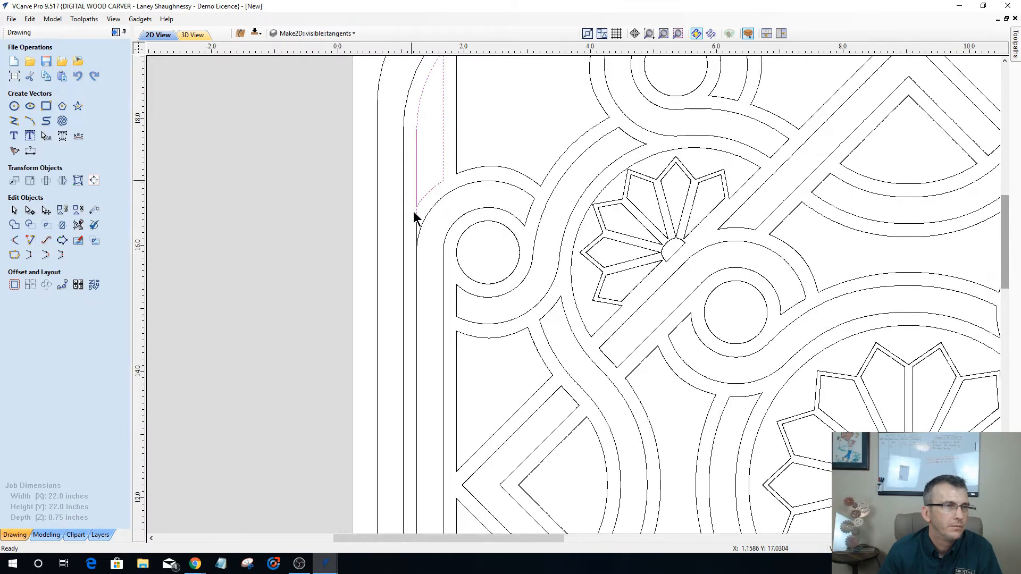
scroll(414, 211, up, 2)
scroll(414, 211, up, 4)
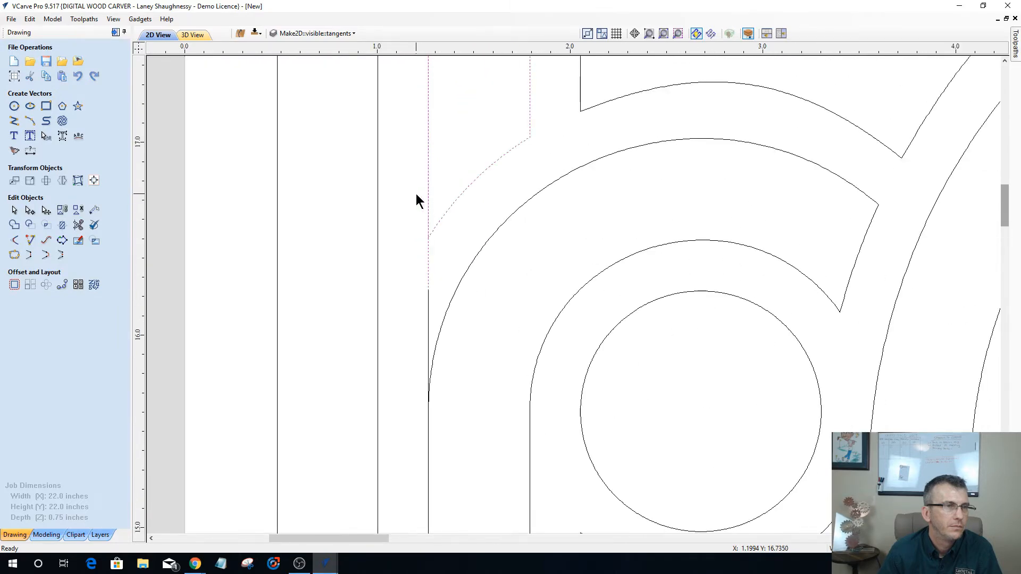
click(27, 224)
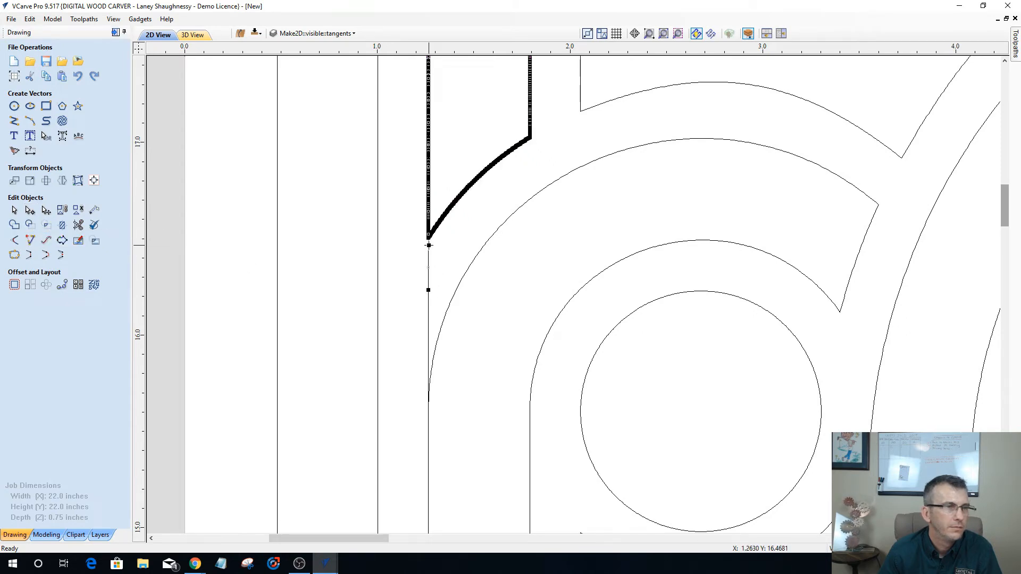
drag(428, 245, 377, 239)
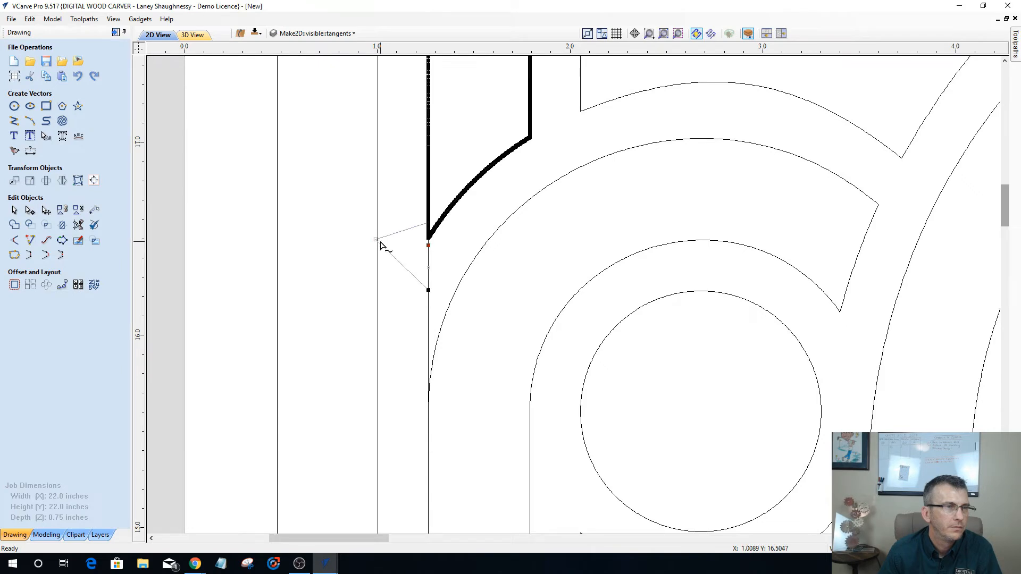
key(Escape)
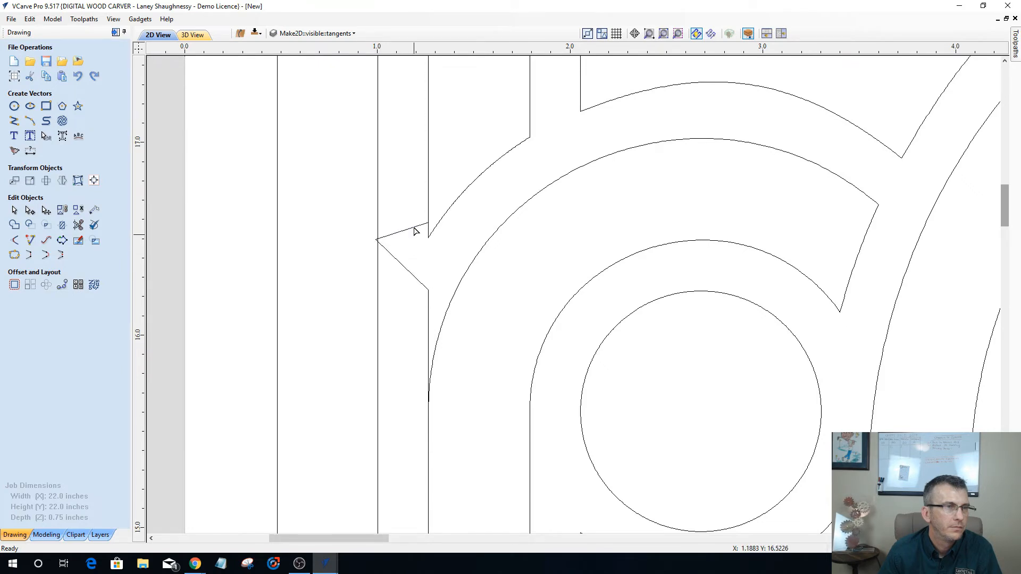
Pull the start node on the corner piece's outer vertical edge, near Y 18.0, slightly outwards and leave node editing.
click(413, 232)
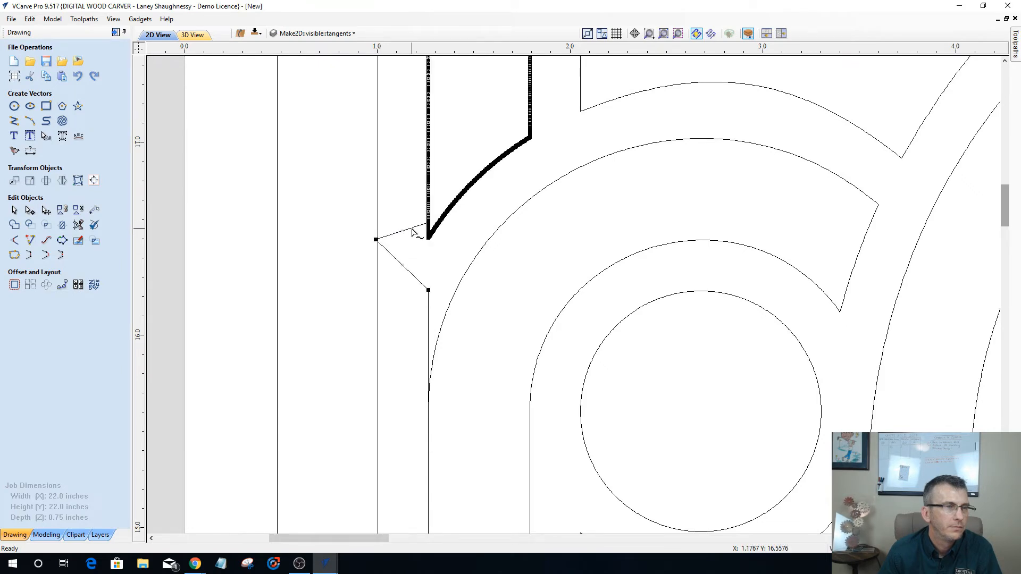
scroll(413, 232, down, 3)
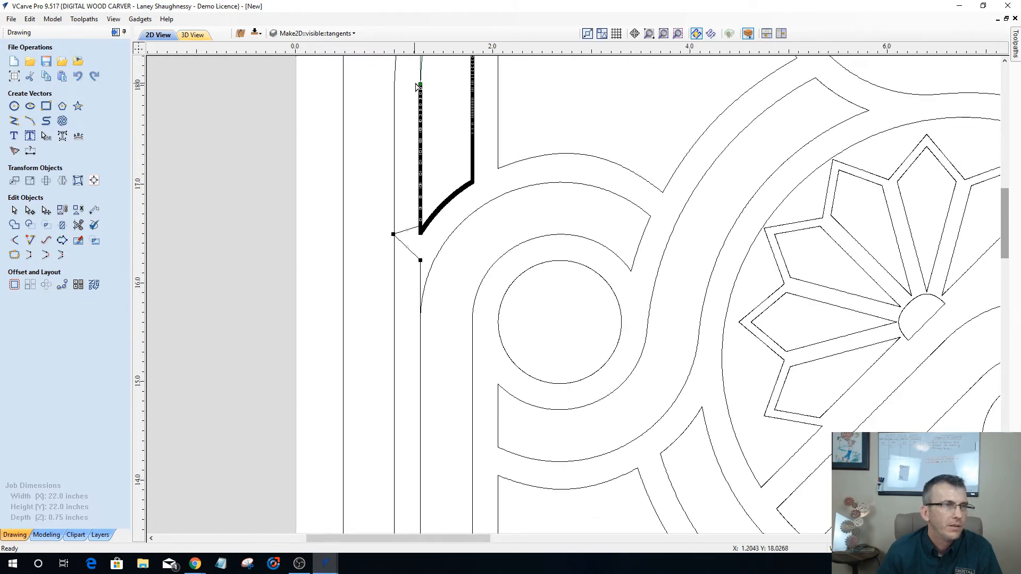
drag(420, 84, 408, 84)
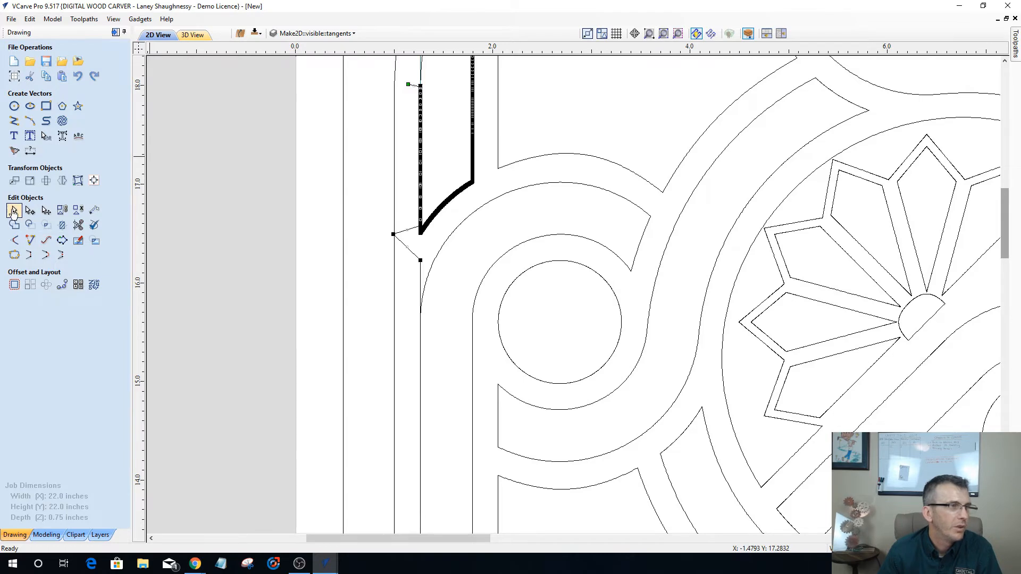
click(14, 211)
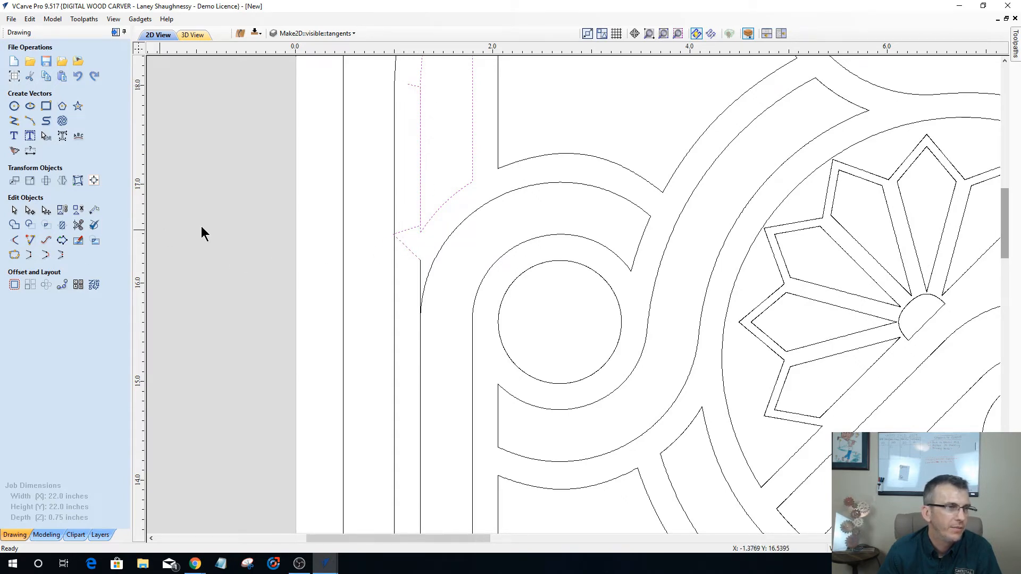
Trim the stray segments at the corner piece's two displaced nodes, with trimmed sections rejoined when the trim tool closes.
click(77, 225)
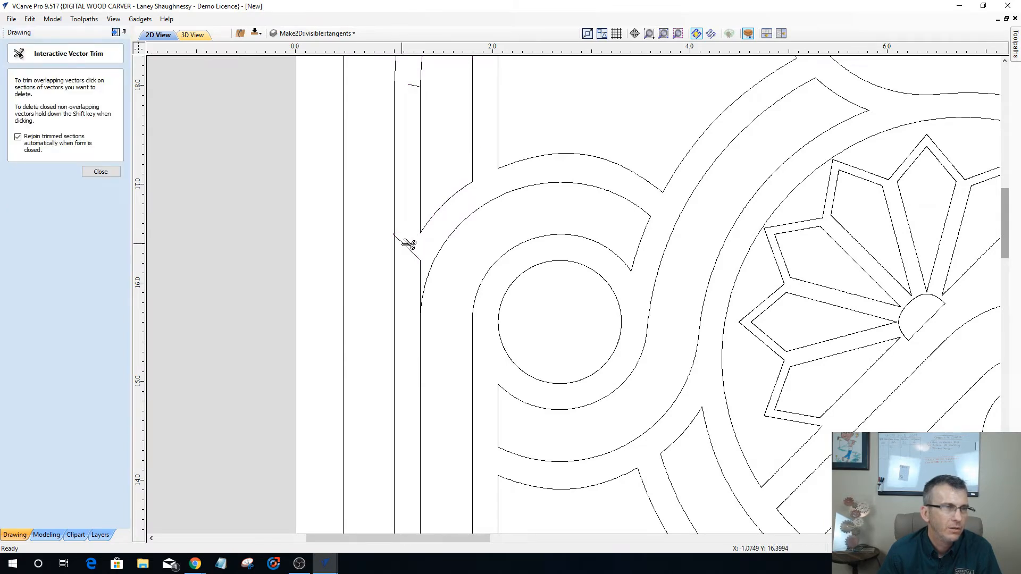
click(409, 244)
click(414, 84)
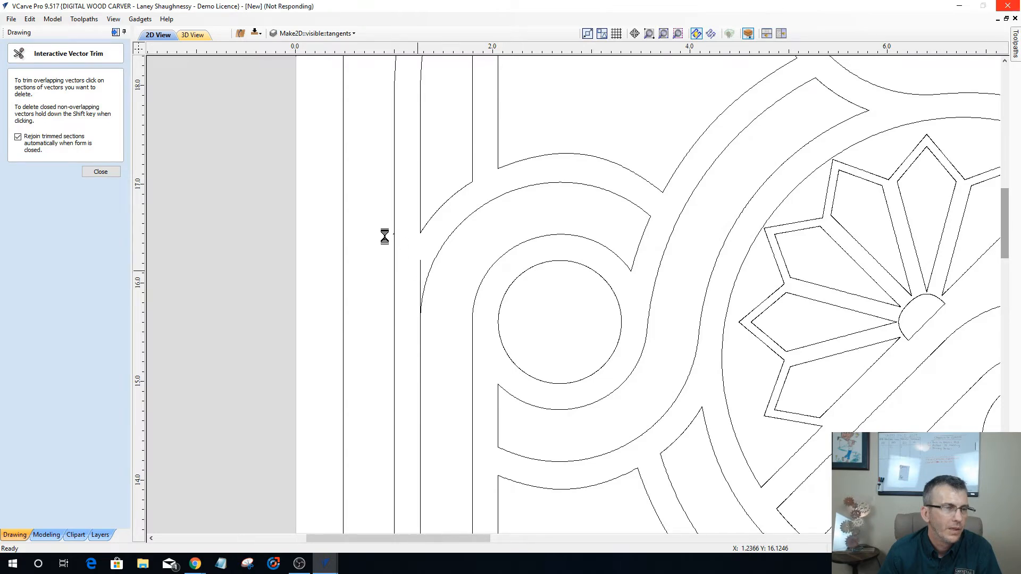
key(F6)
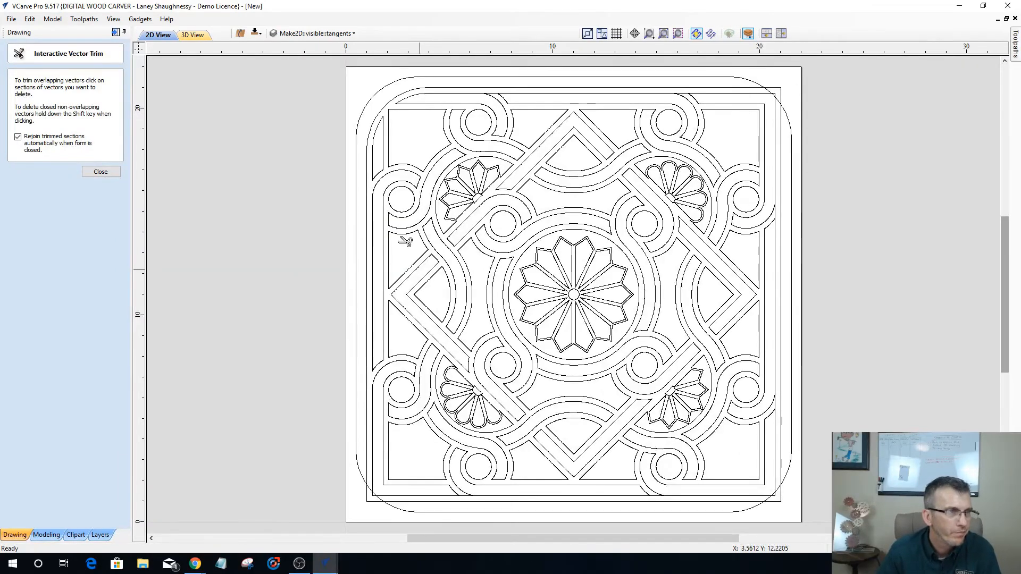
scroll(393, 234, up, 1)
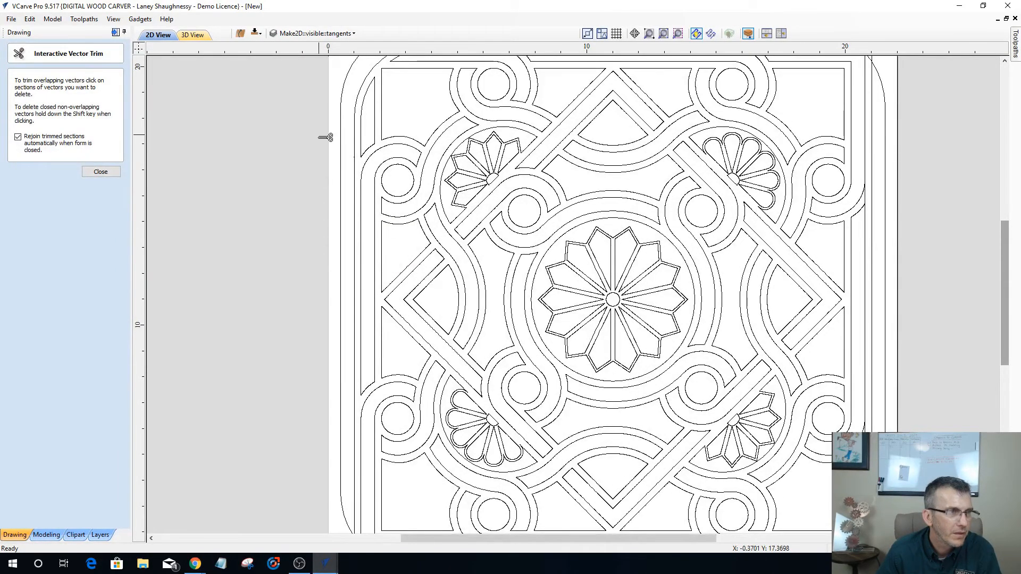
scroll(331, 164, up, 1)
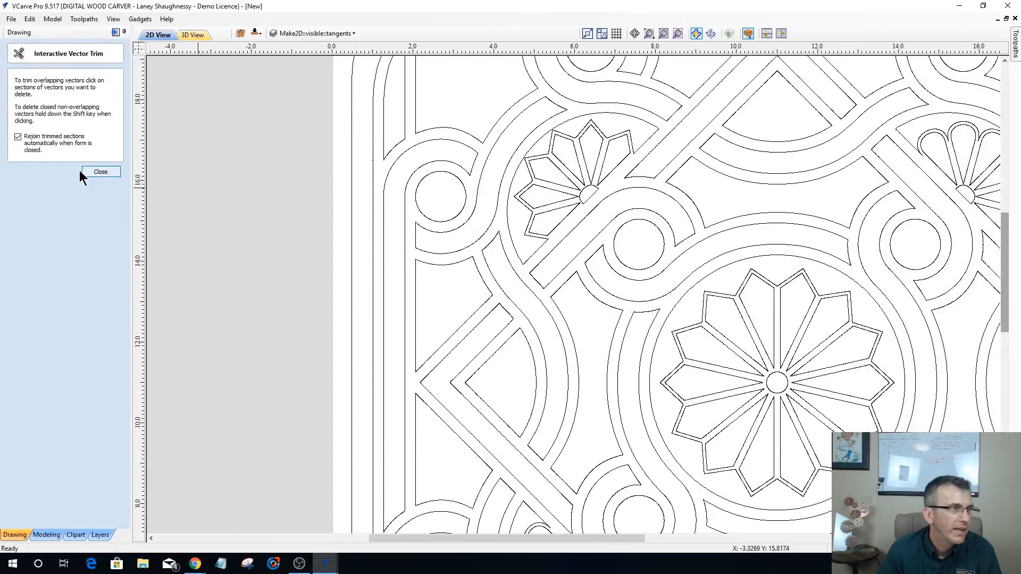
click(97, 172)
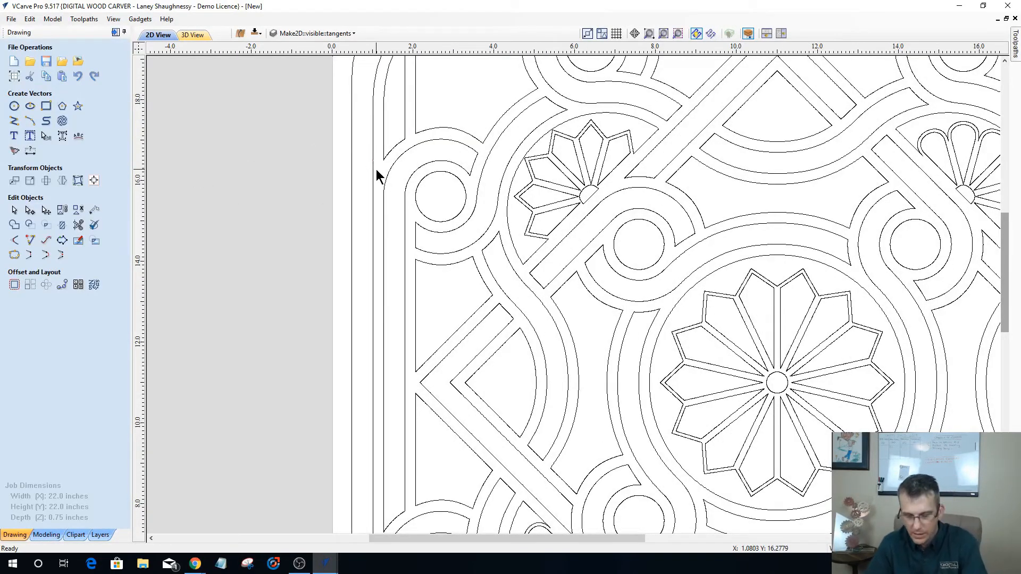
Check the trimmed corner piece and the band below it along the left border as separate vectors, and examine the pattern's remaining corners.
scroll(375, 169, down, 2)
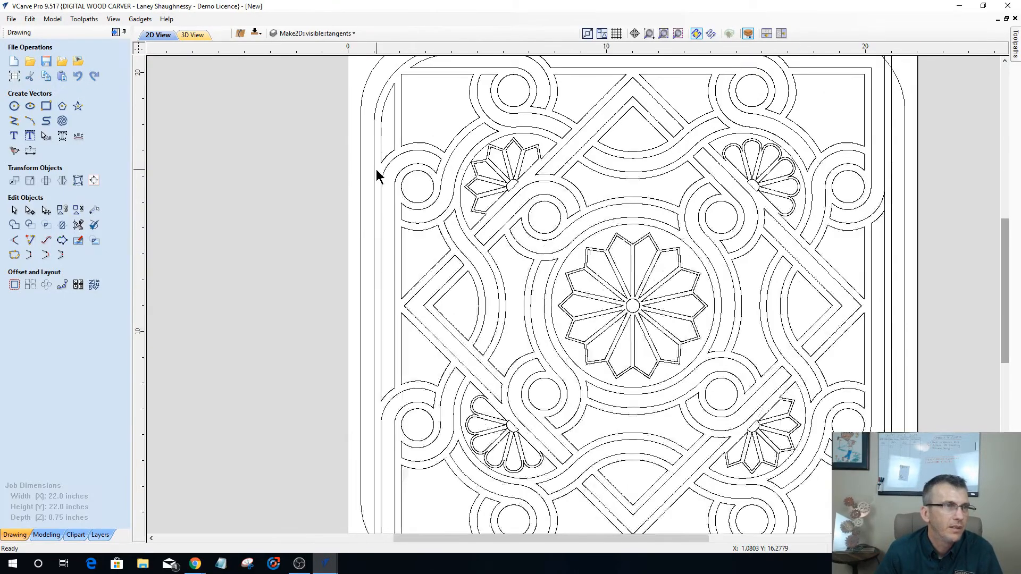
click(381, 133)
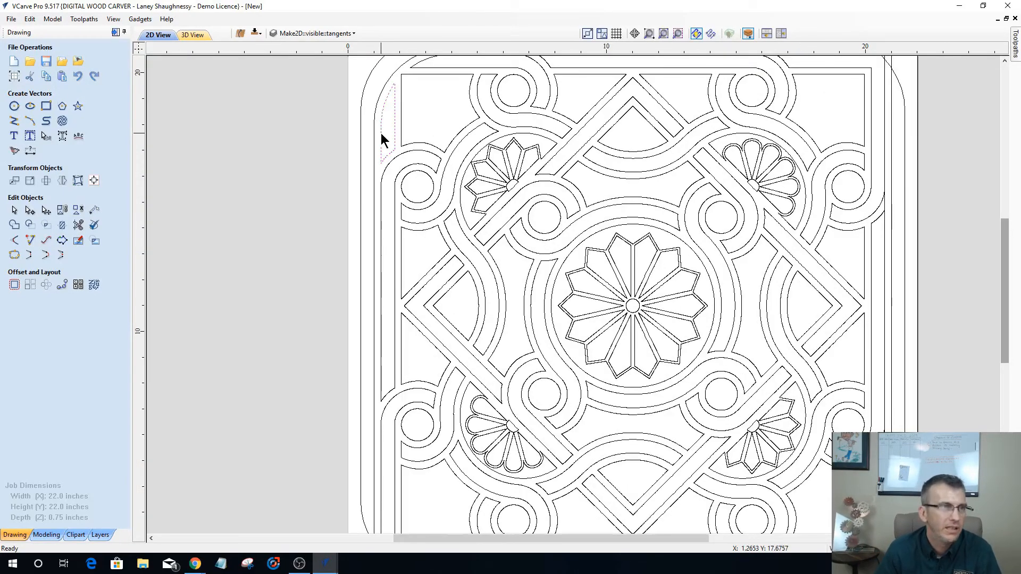
click(381, 189)
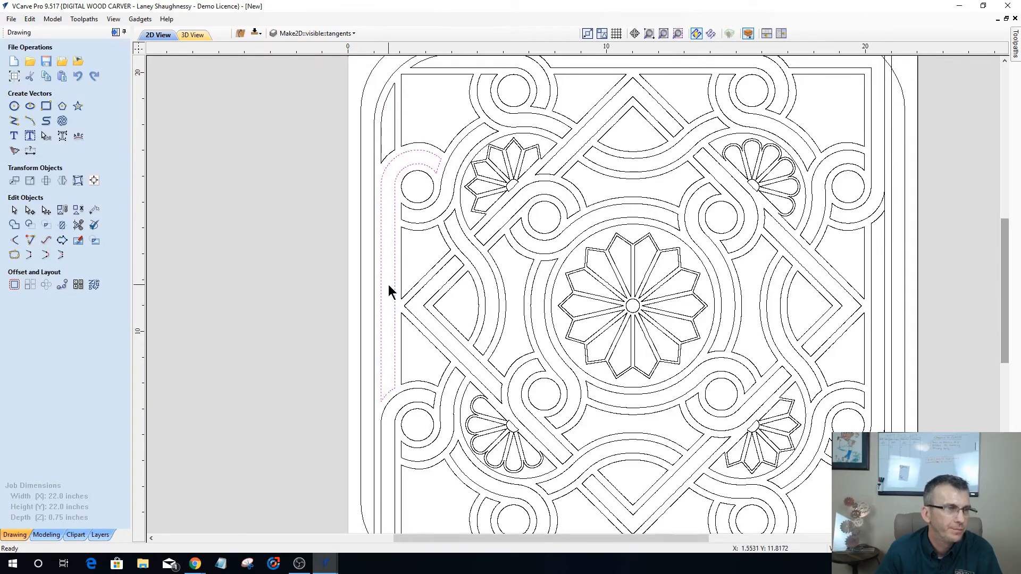
click(387, 383)
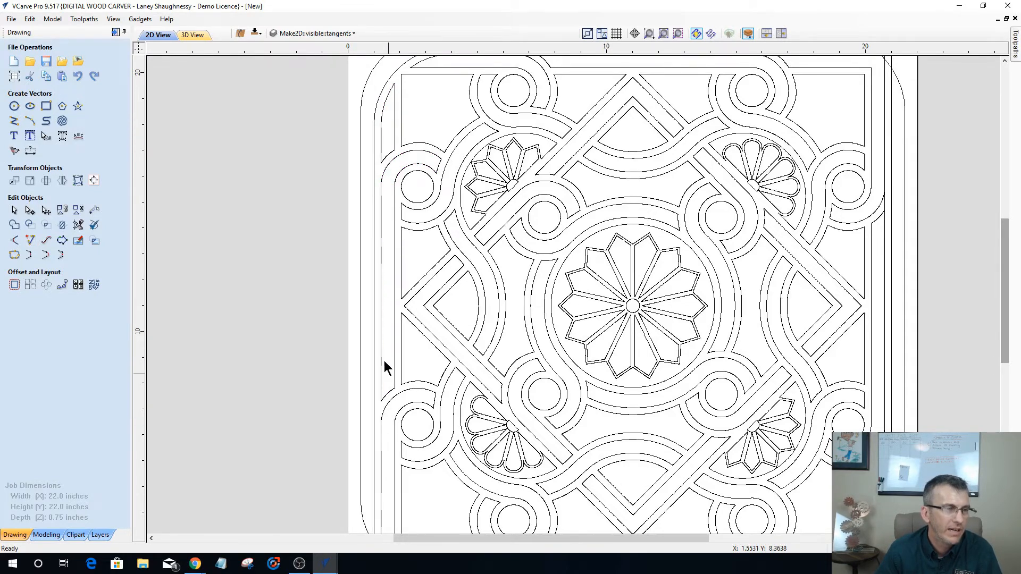
scroll(391, 378, down, 2)
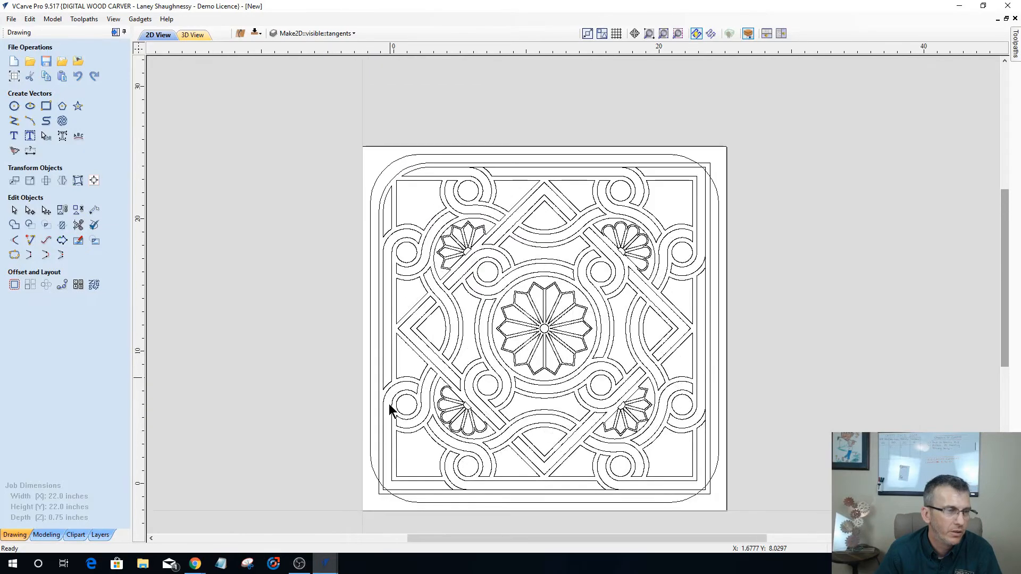
scroll(379, 502, down, 1)
scroll(413, 474, up, 2)
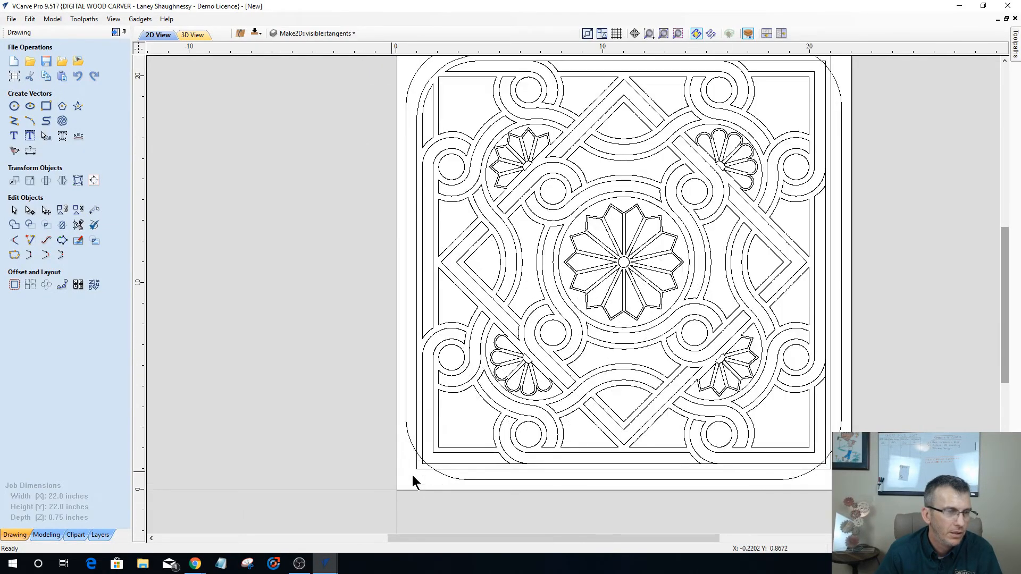
scroll(413, 474, up, 1)
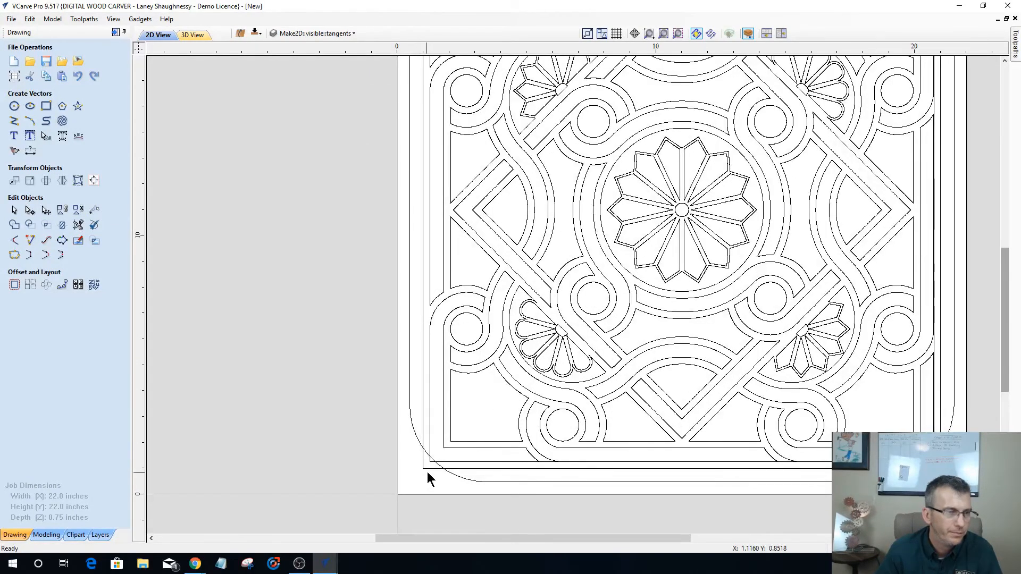
scroll(429, 472, down, 2)
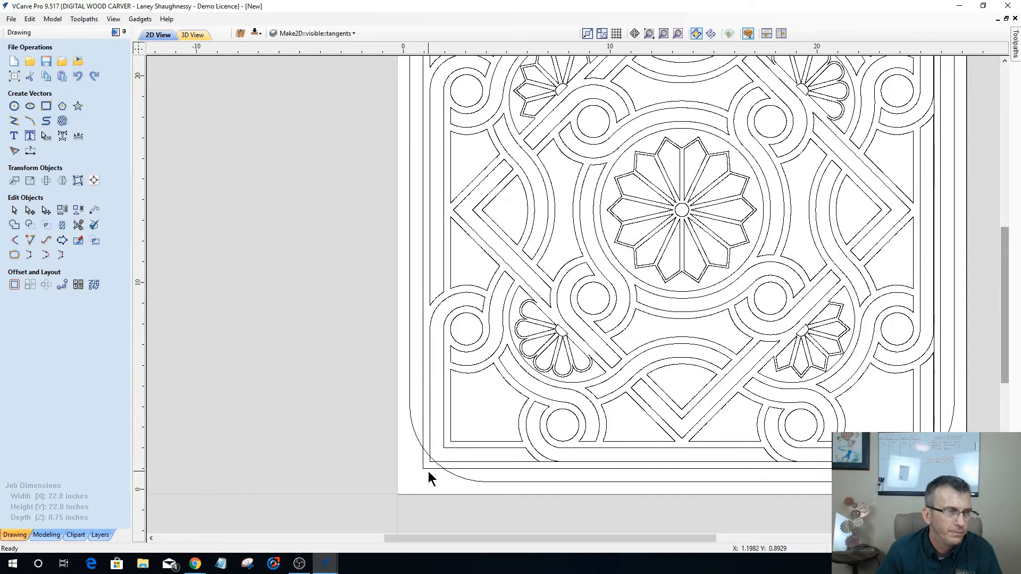
scroll(429, 472, down, 1)
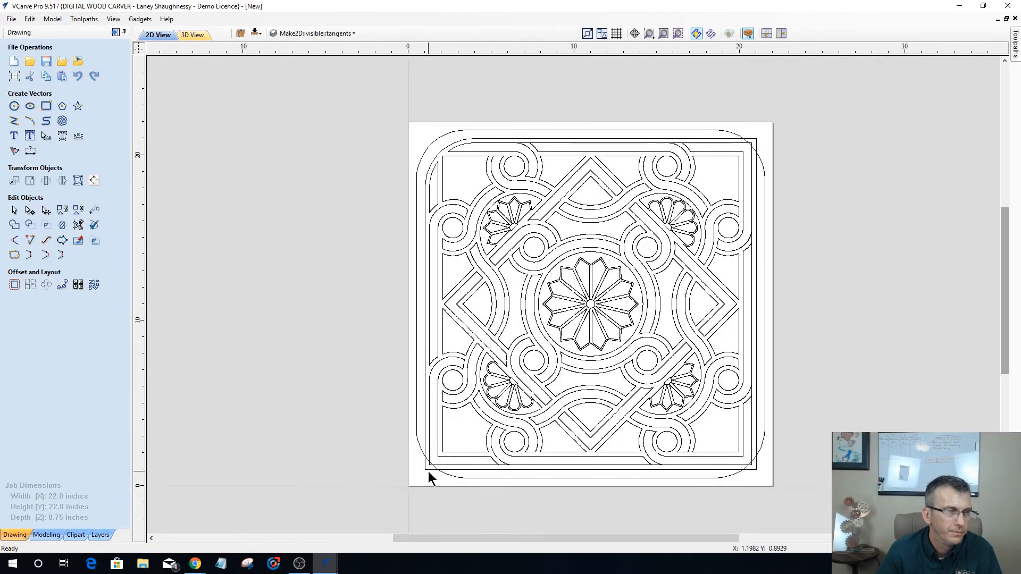
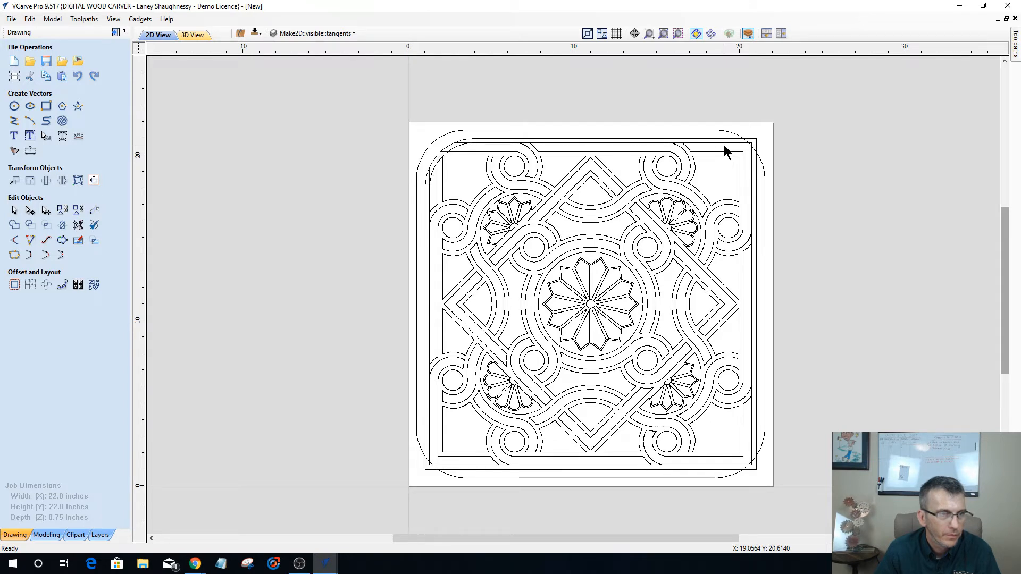
Try to round the inner border outline's upper-right corner with a normal 3.0 inch fillet.
click(724, 145)
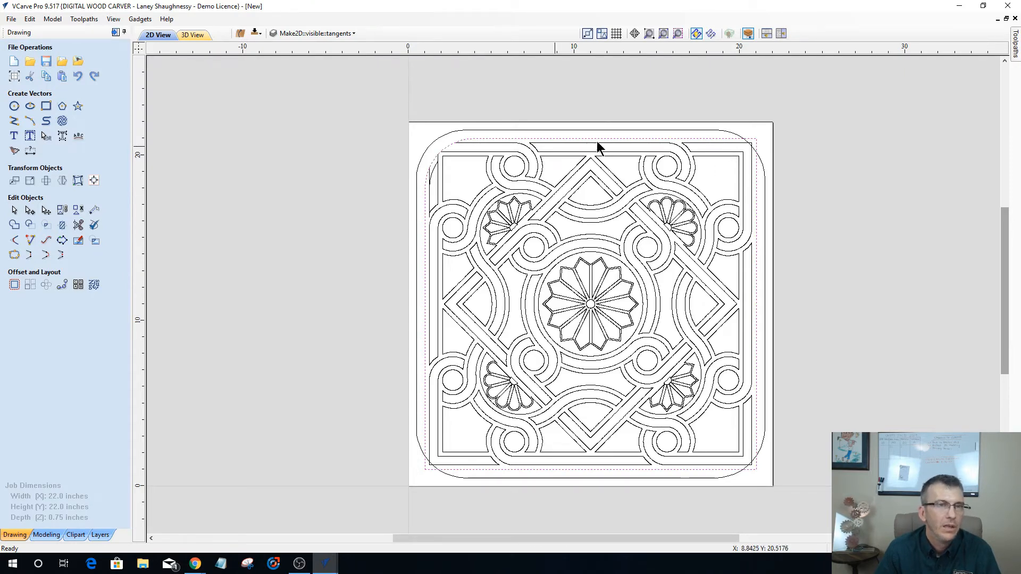
click(15, 241)
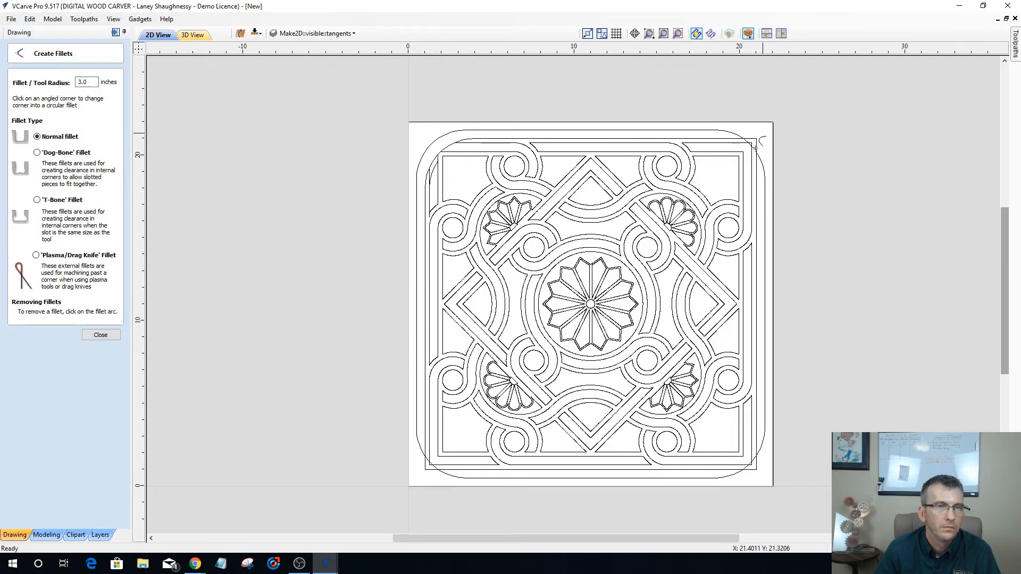
scroll(756, 147, up, 3)
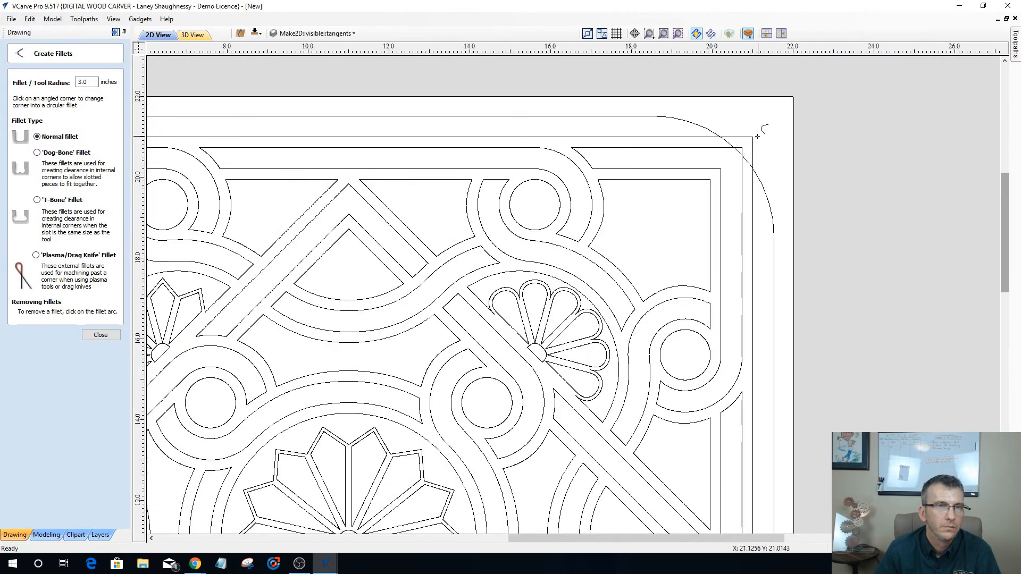
scroll(757, 137, up, 1)
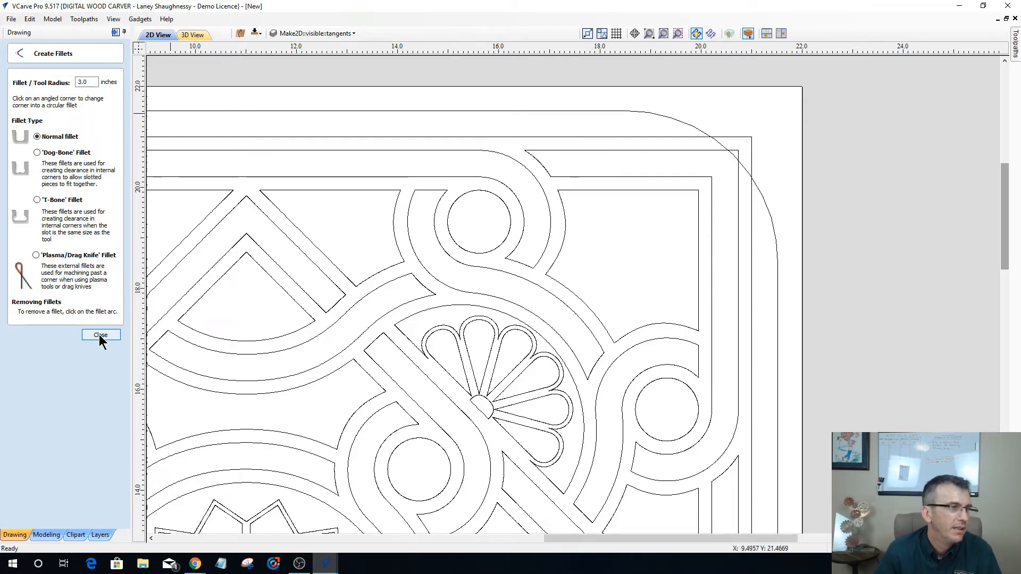
Edit the inner border outline's nodes and delete the dense surplus nodes along its upper edge and its right vertical edge.
click(622, 137)
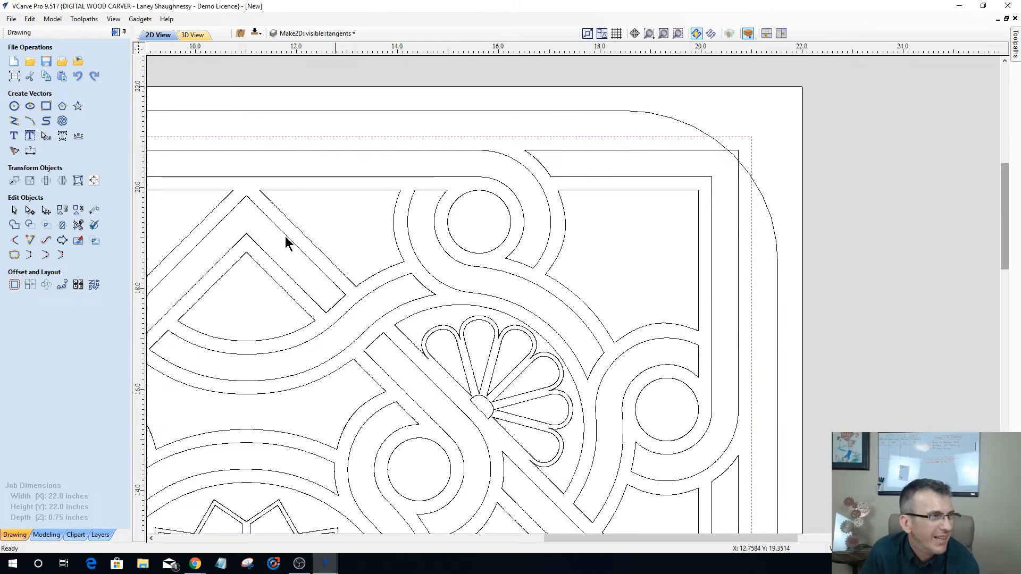
click(30, 212)
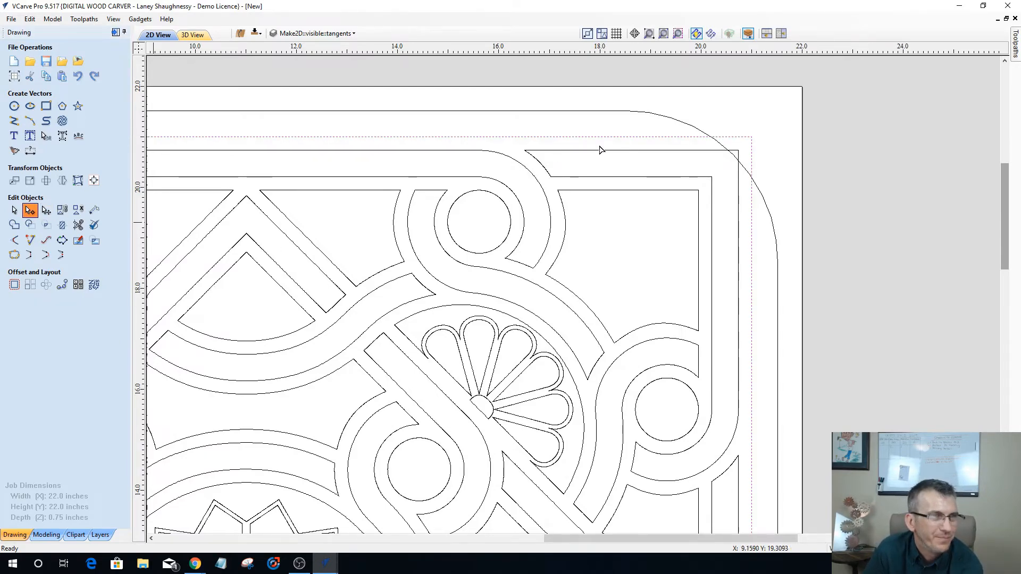
click(601, 150)
scroll(607, 160, down, 3)
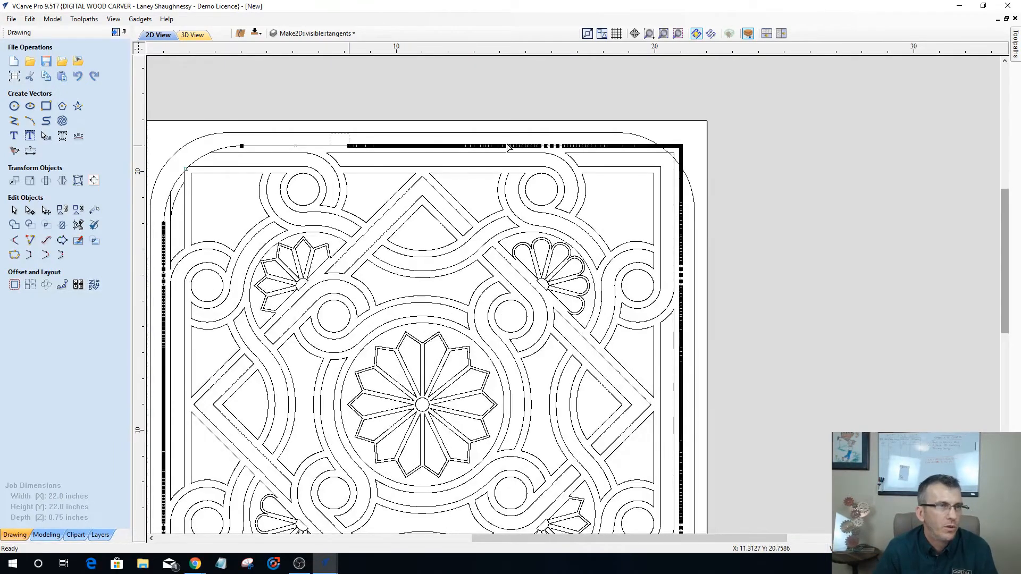
drag(508, 147, 679, 151)
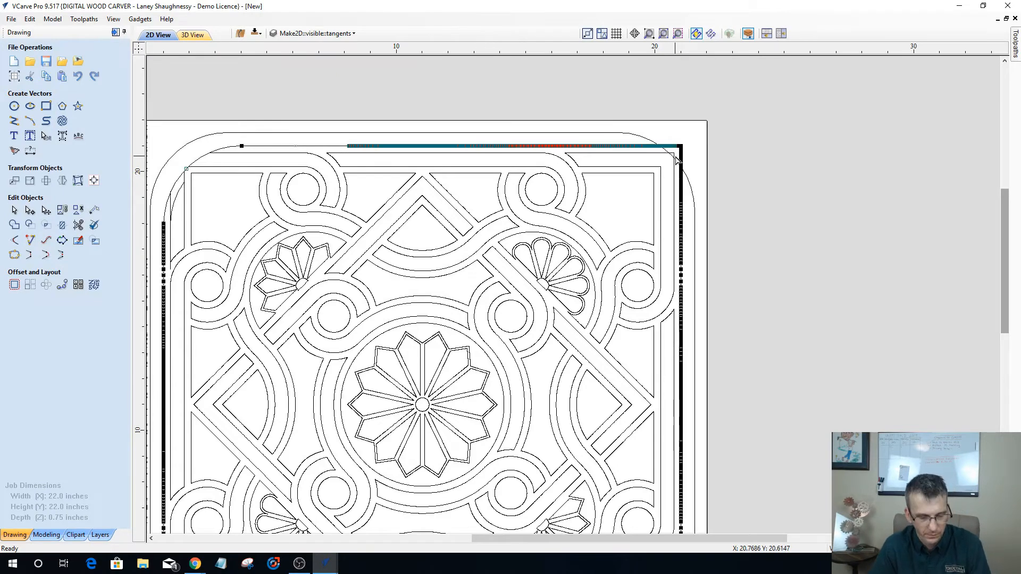
key(Delete)
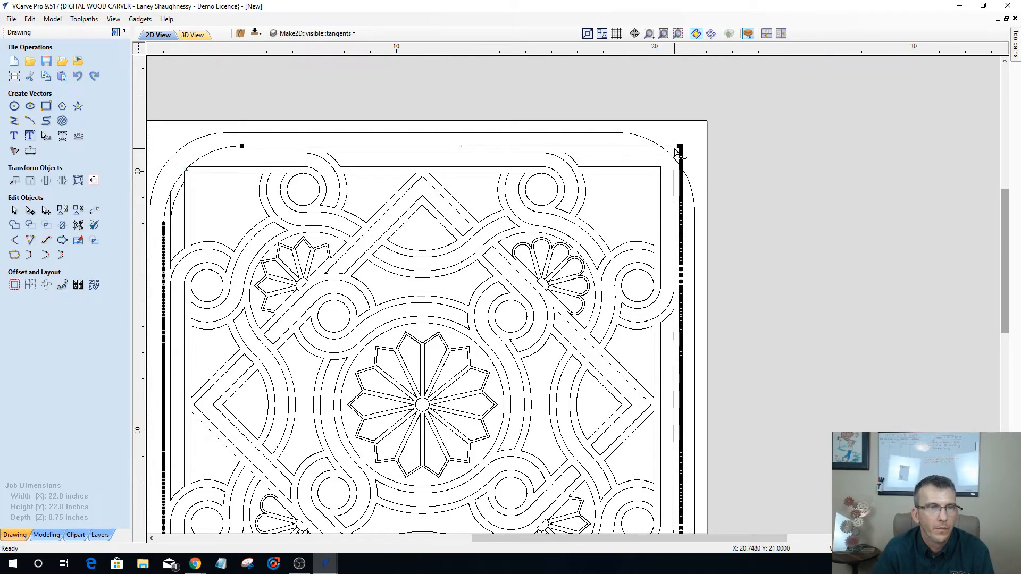
drag(676, 153, 692, 531)
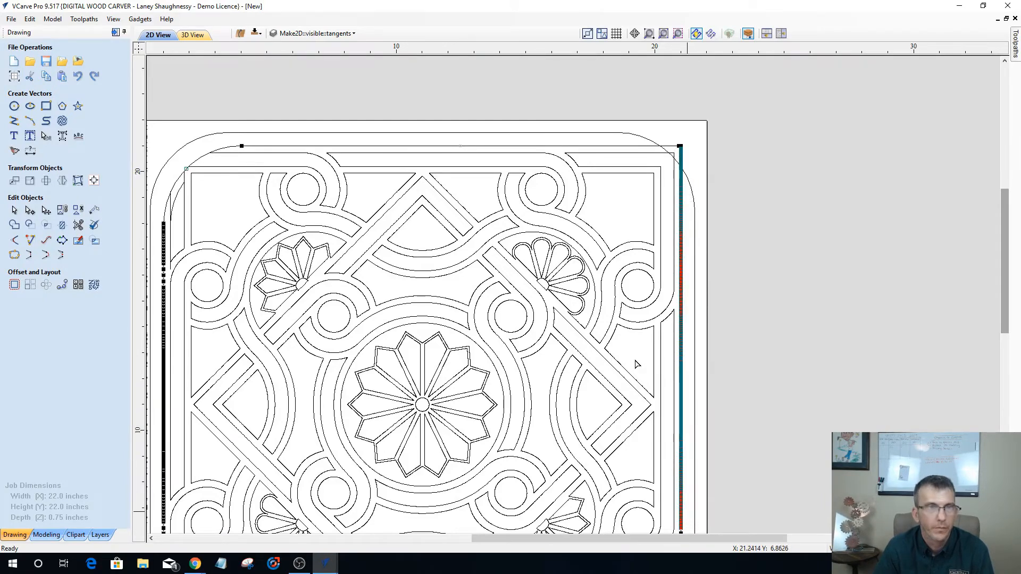
key(Delete)
scroll(684, 143, up, 2)
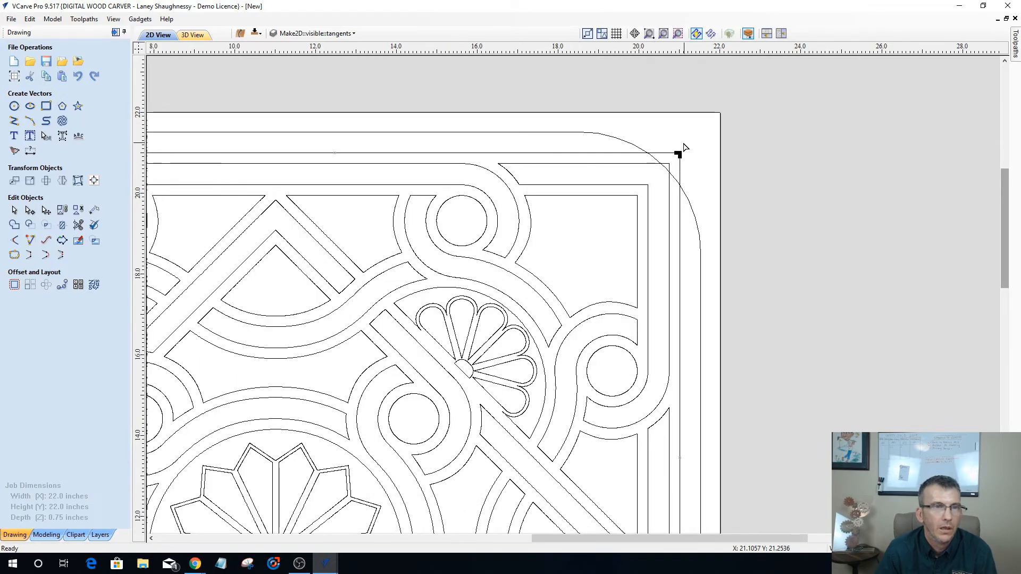
scroll(684, 147, up, 3)
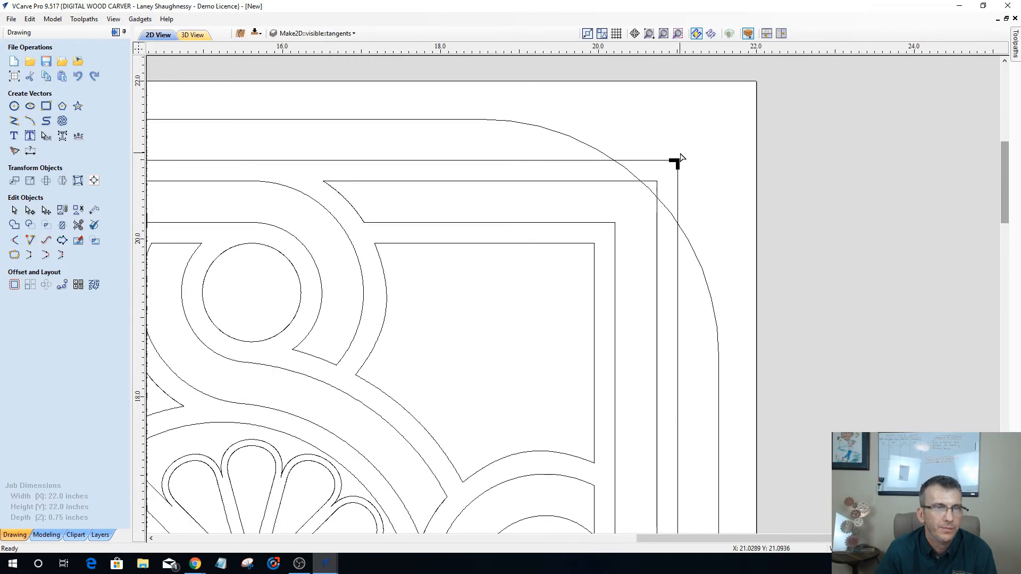
scroll(680, 158, up, 4)
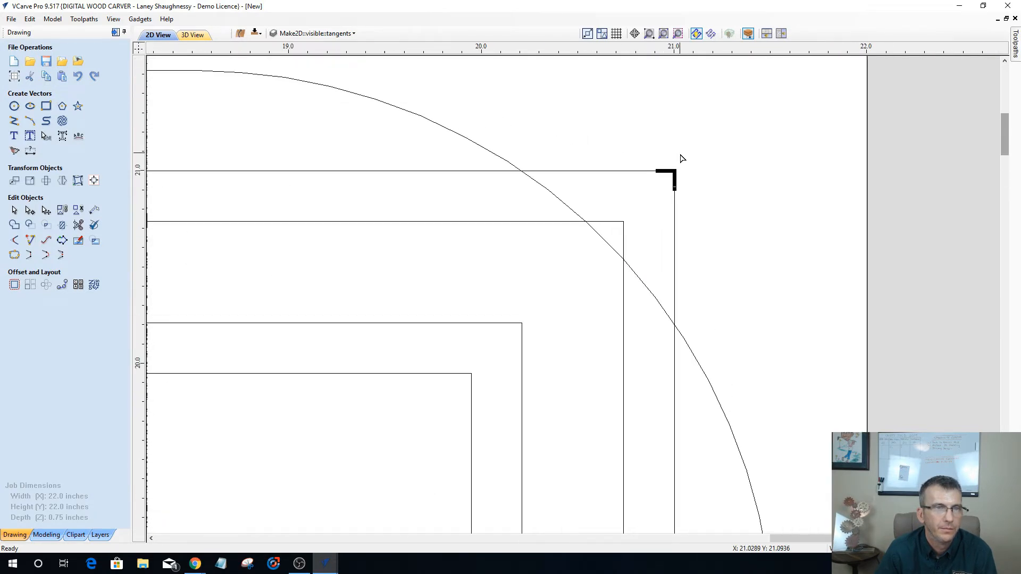
scroll(681, 159, up, 3)
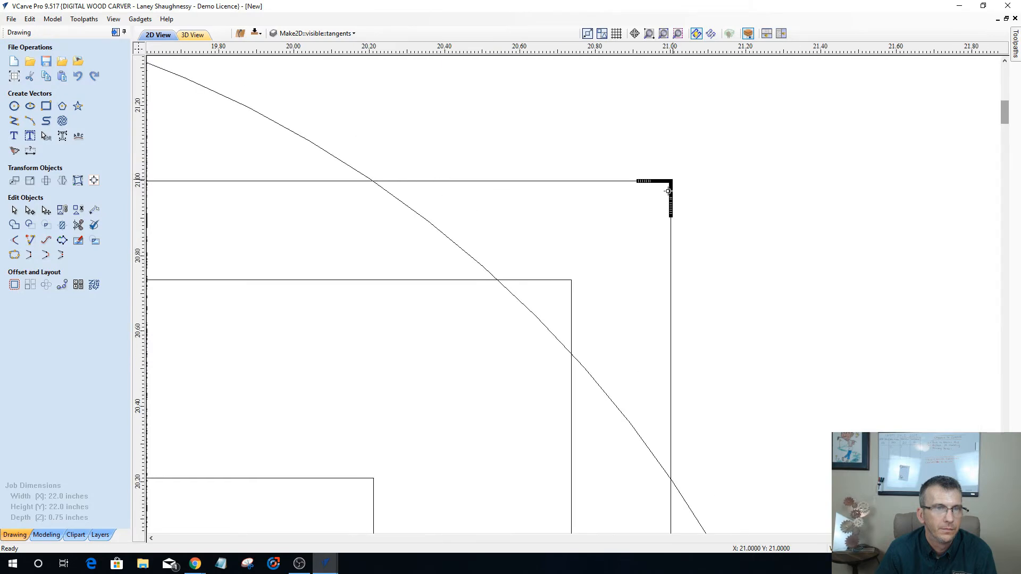
scroll(668, 190, up, 1)
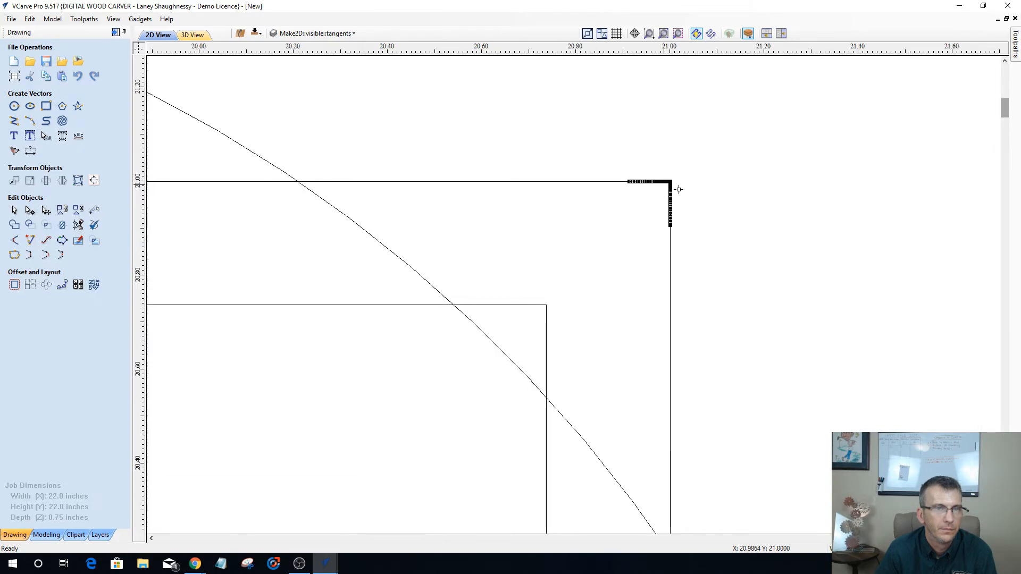
drag(679, 189, 691, 239)
key(ctrl+z)
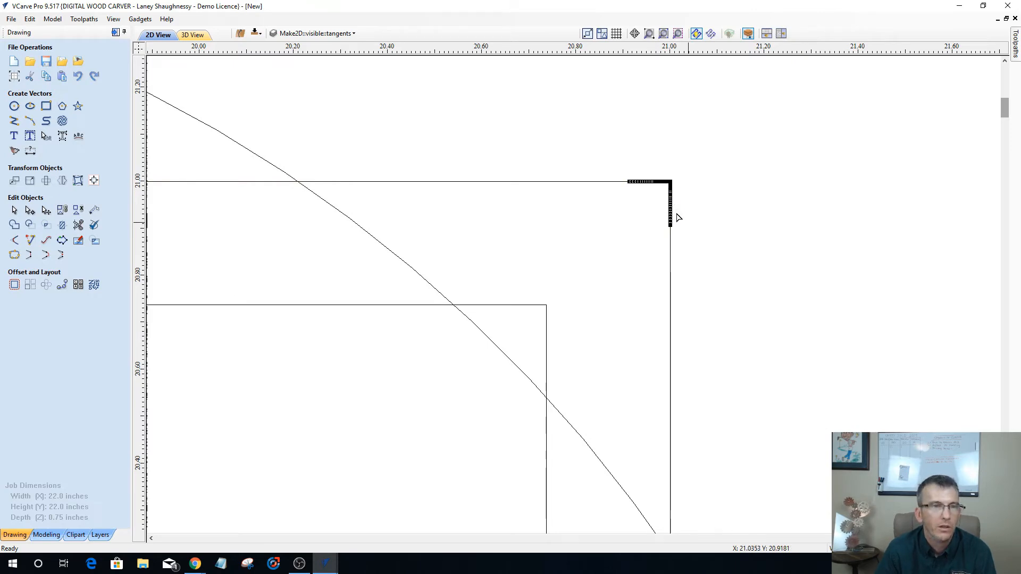
drag(702, 218, 712, 229)
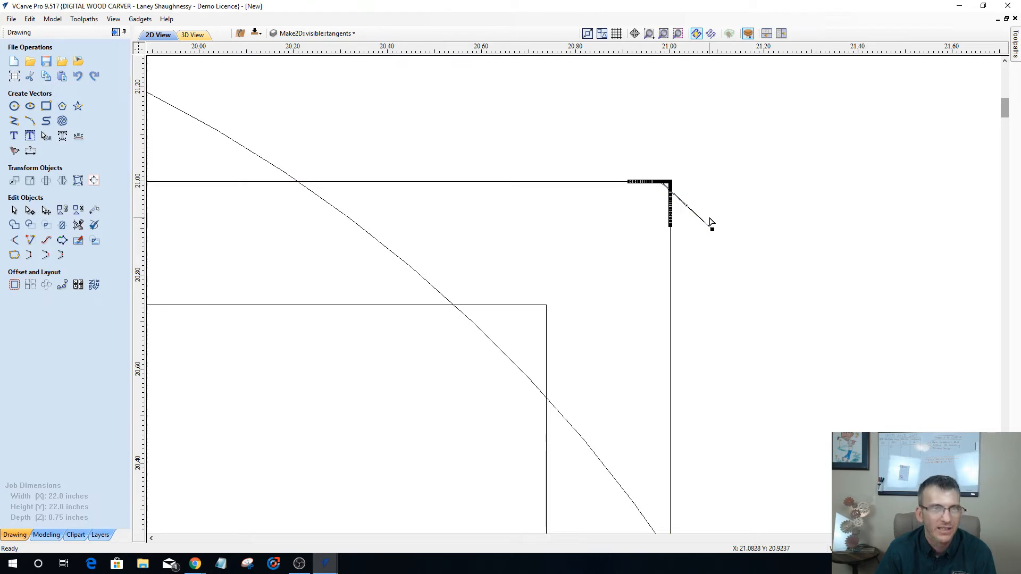
key(ctrl+z)
Delete the surplus nodes clustered on both edges beside the inner border outline's upper-right corner.
drag(652, 187, 694, 239)
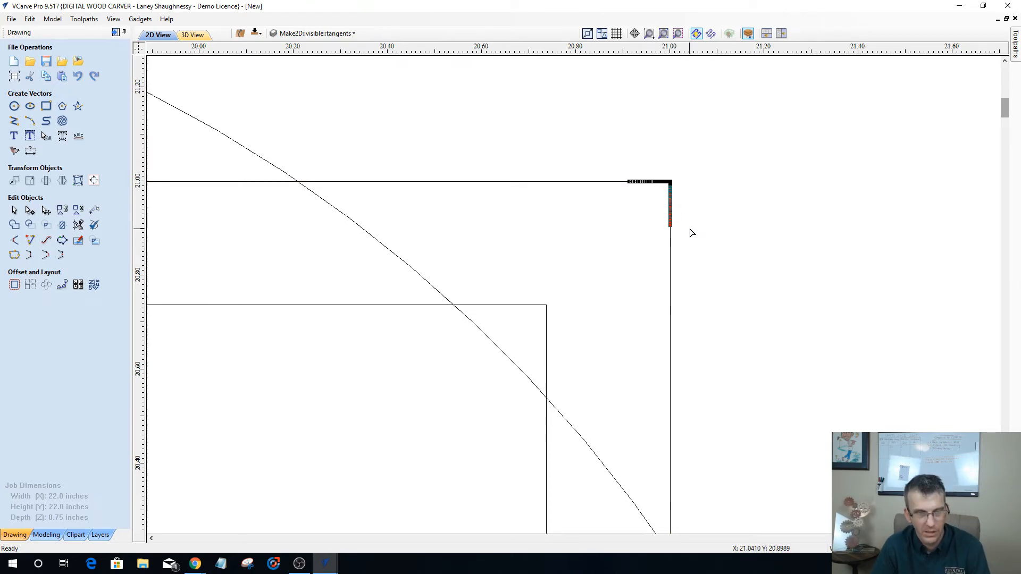
drag(614, 161, 670, 208)
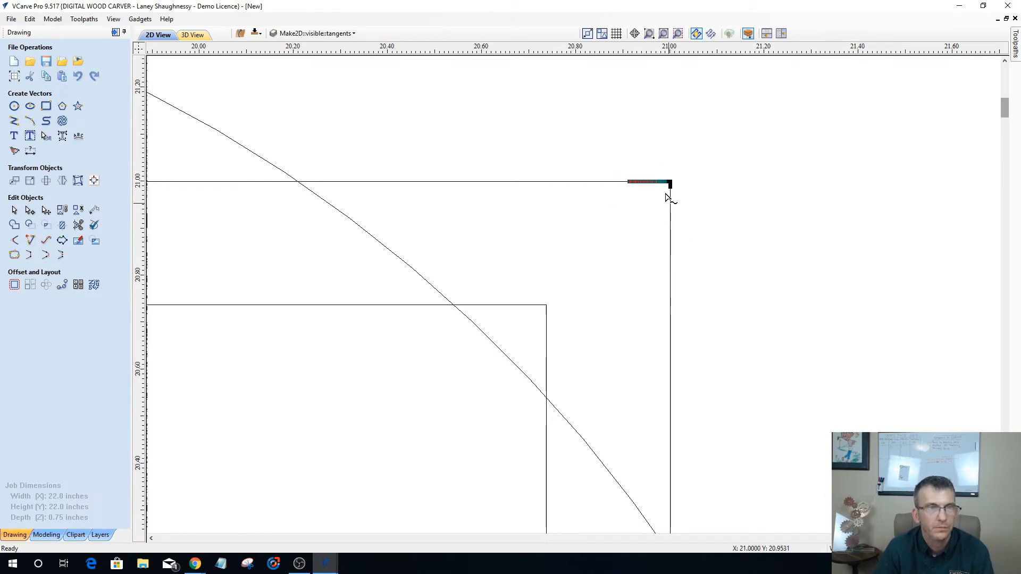
scroll(670, 183, up, 3)
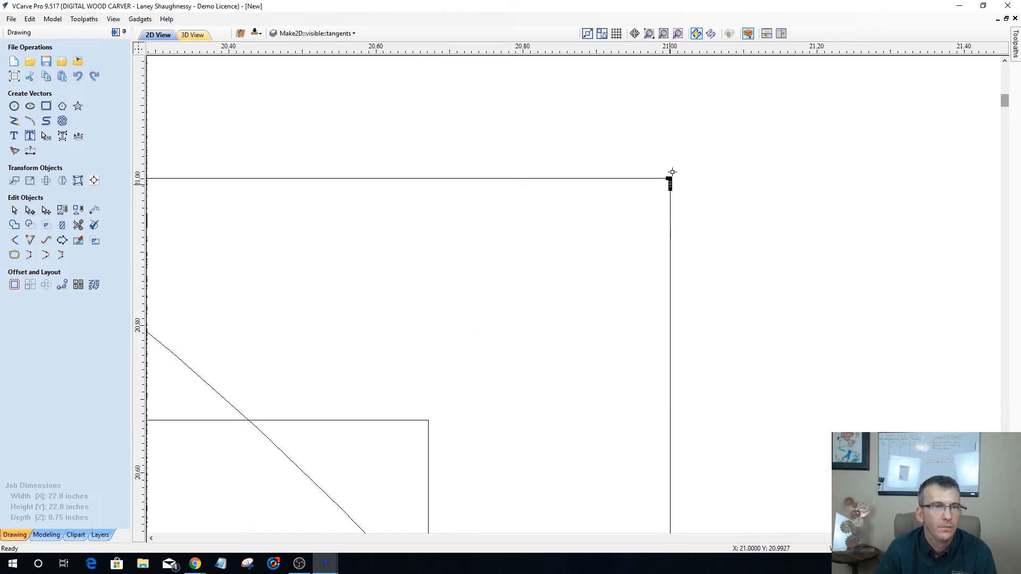
scroll(672, 173, up, 3)
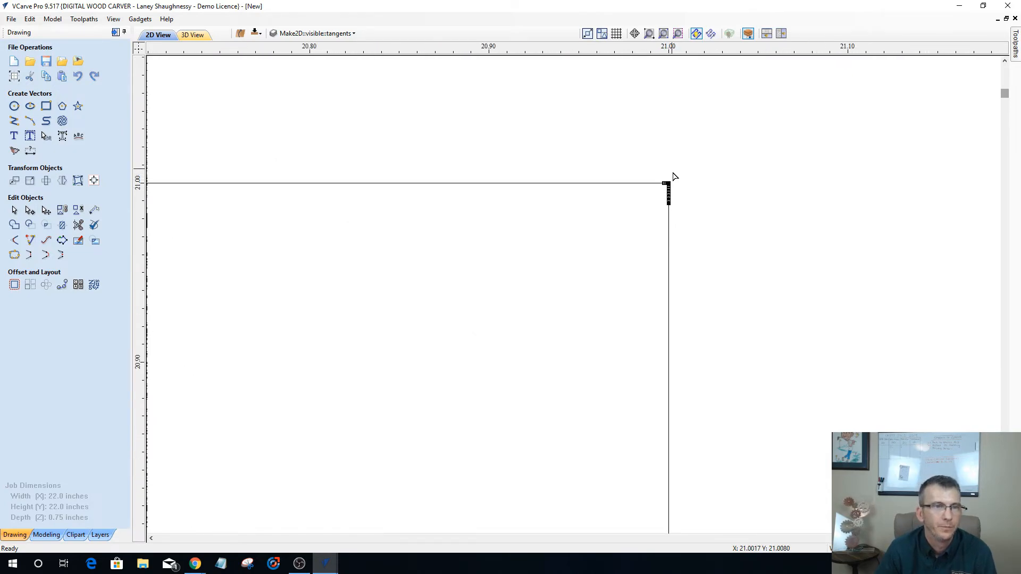
scroll(674, 176, up, 4)
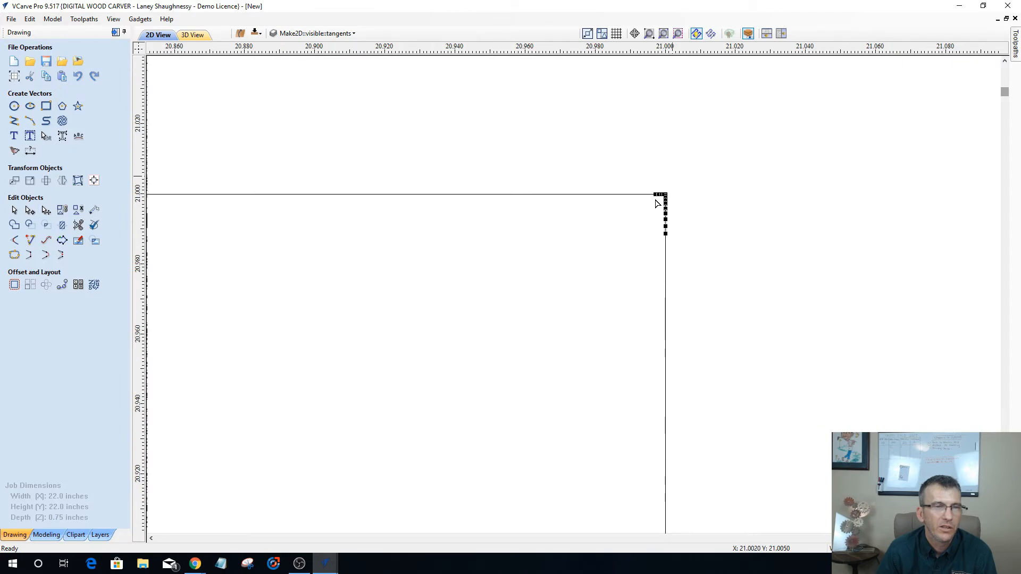
scroll(658, 203, up, 2)
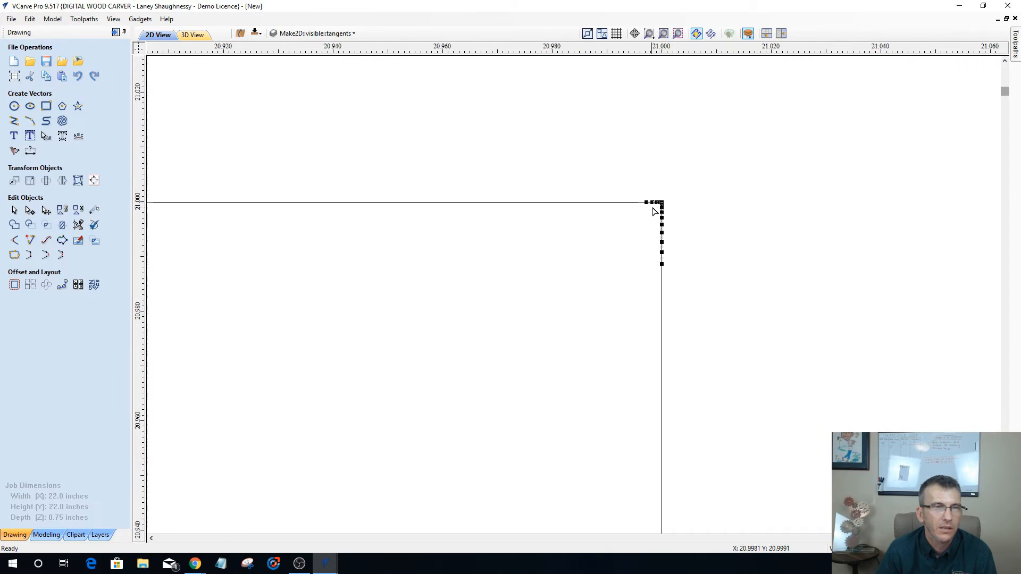
drag(653, 208, 683, 294)
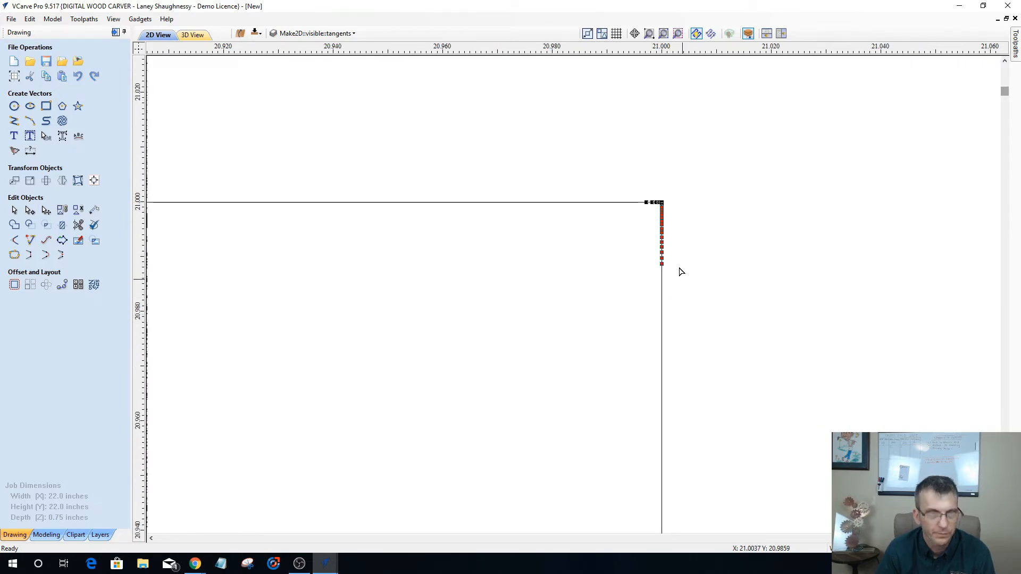
key(Delete)
drag(623, 179, 663, 226)
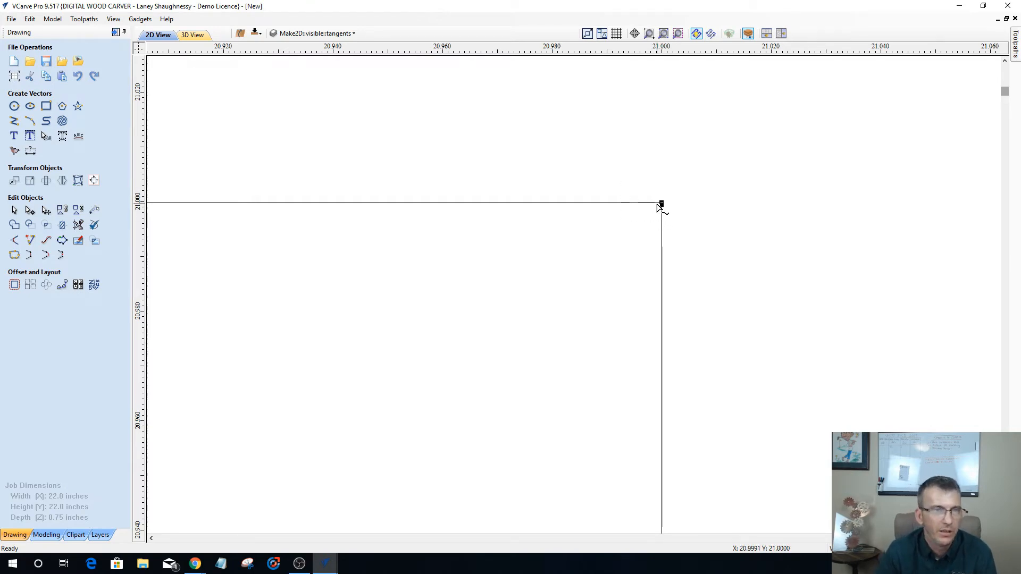
key(Delete)
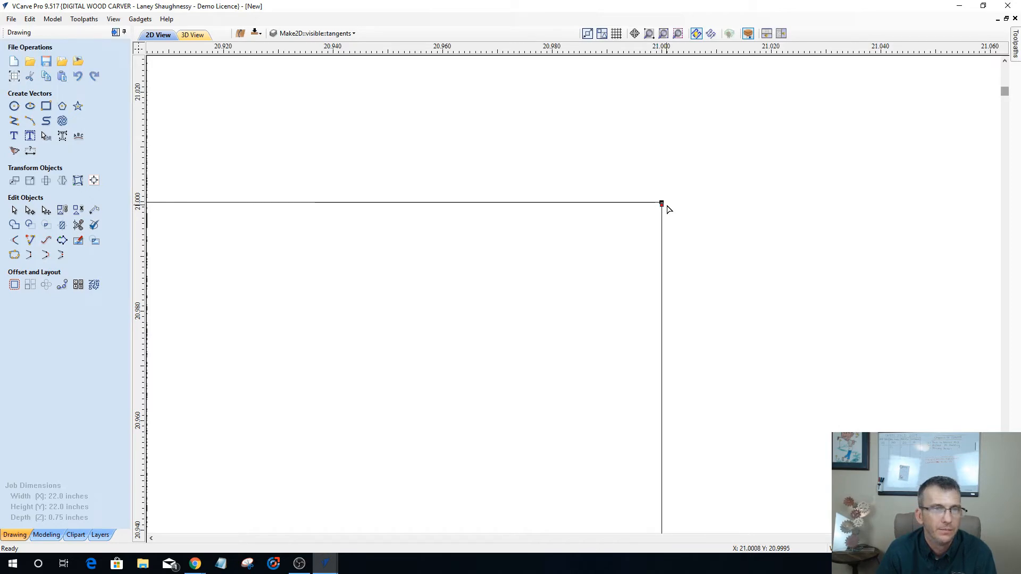
Delete the last tightly packed nodes around the inner border's upper-right corner point, keeping a single corner node.
scroll(668, 206, up, 3)
scroll(668, 206, up, 1)
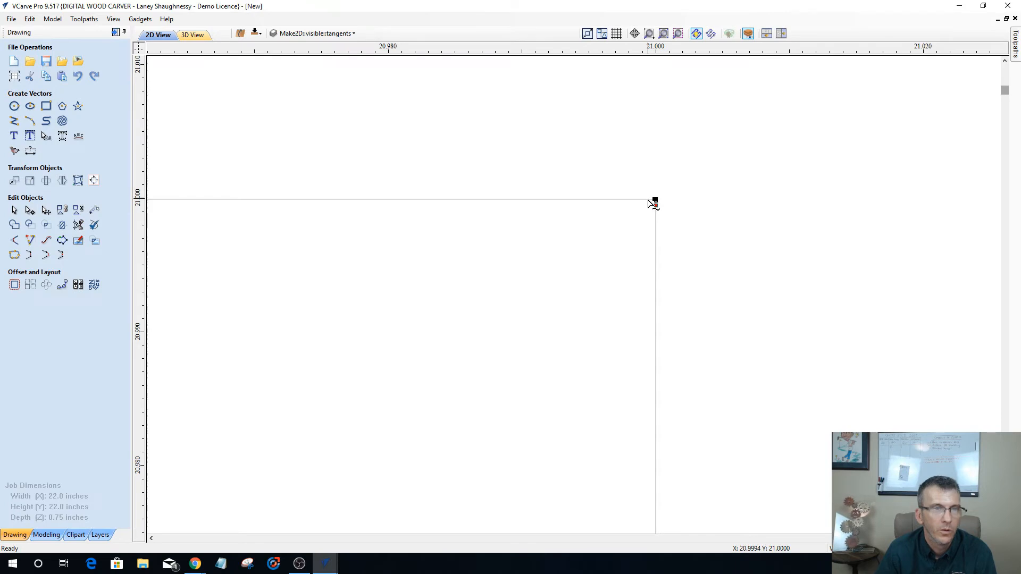
scroll(652, 203, up, 4)
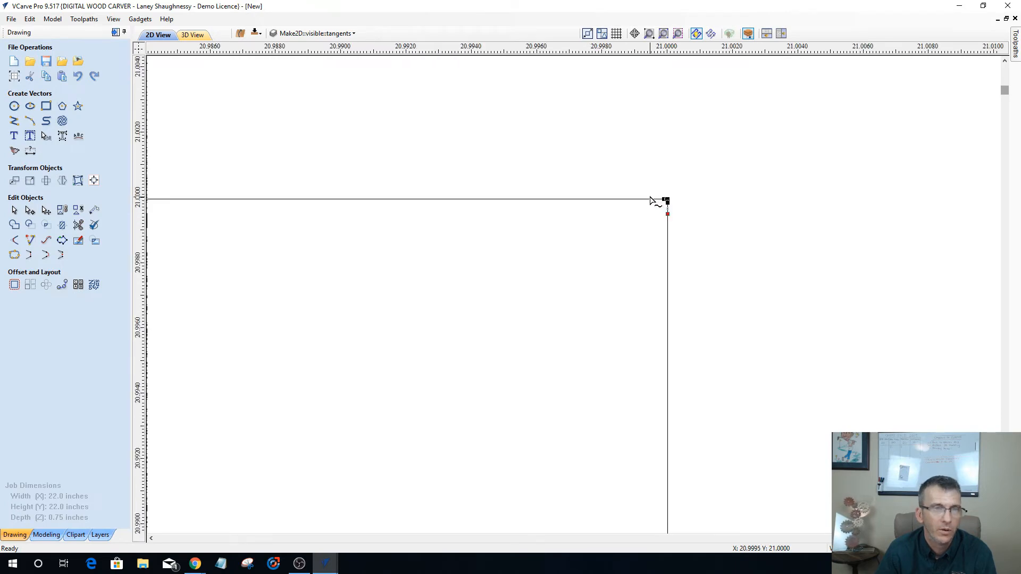
scroll(654, 203, up, 3)
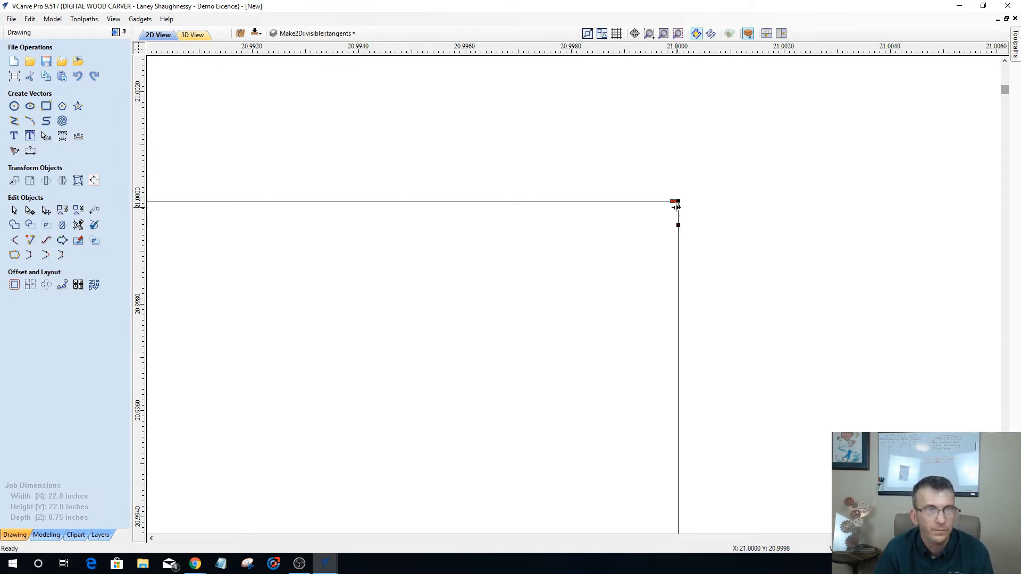
drag(673, 203, 692, 238)
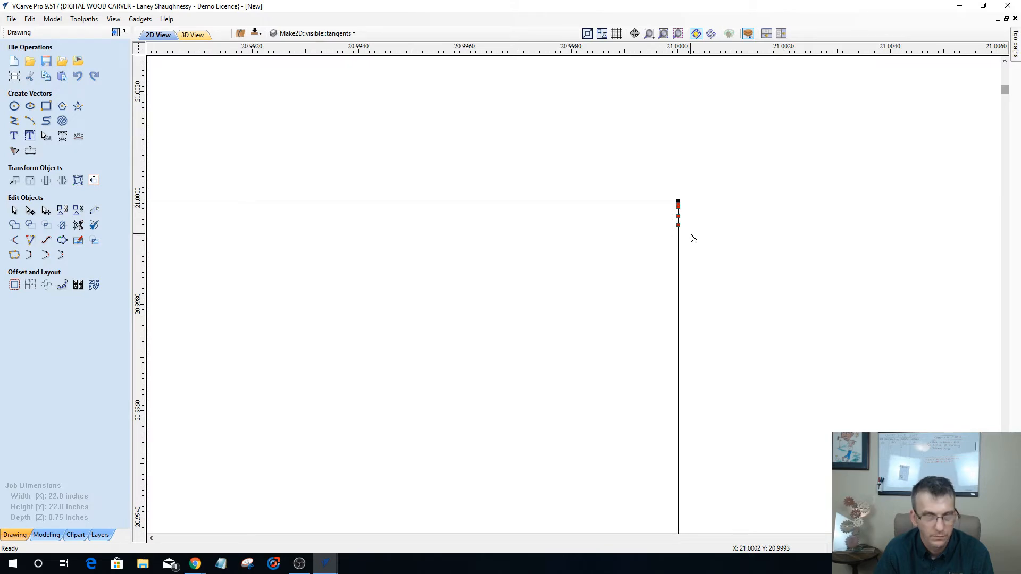
scroll(686, 235, down, 5)
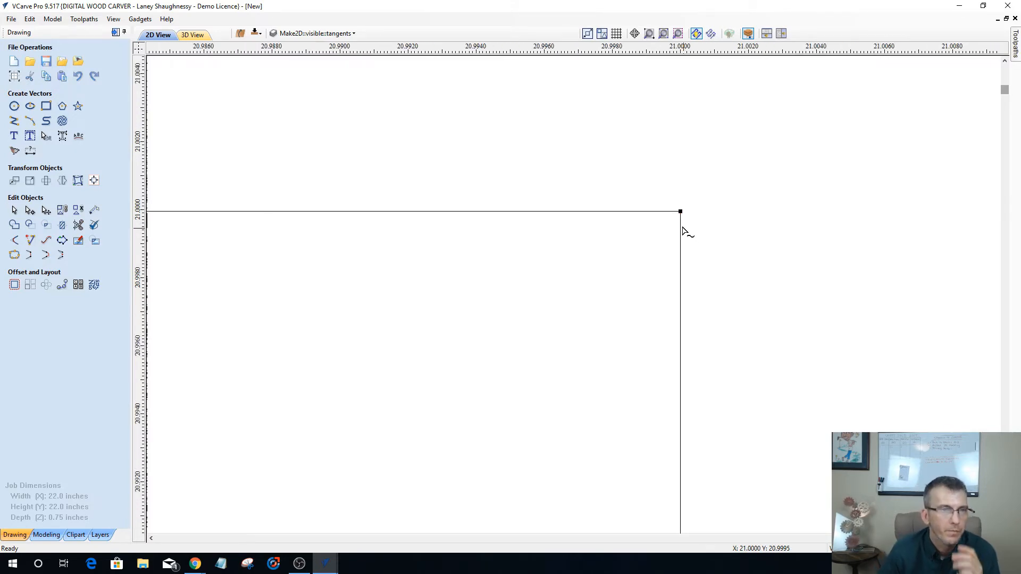
scroll(684, 235, down, 4)
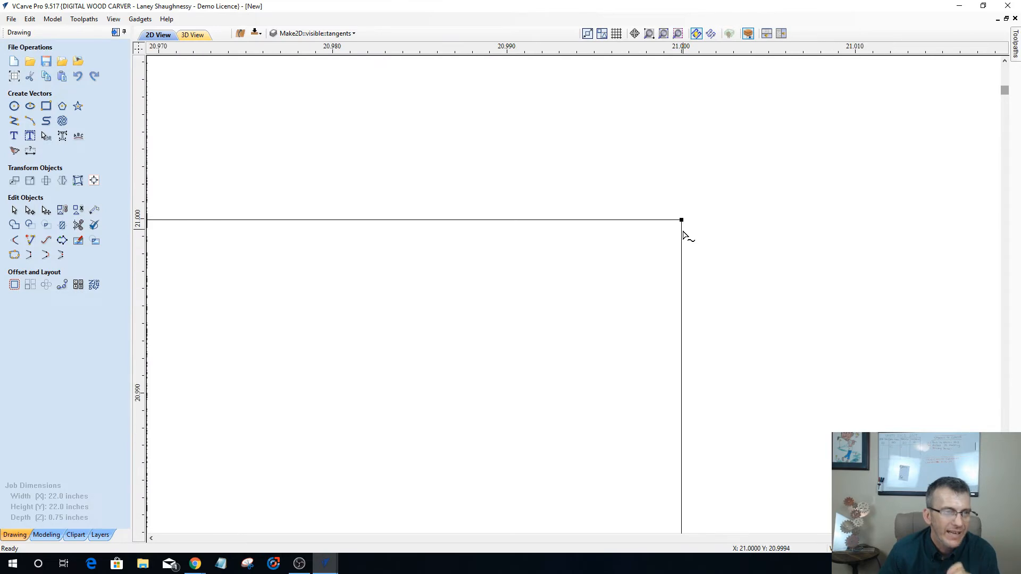
Round the inner border outline's upper-right corner with a normal fillet of 3.0 inches radius.
scroll(680, 241, down, 1)
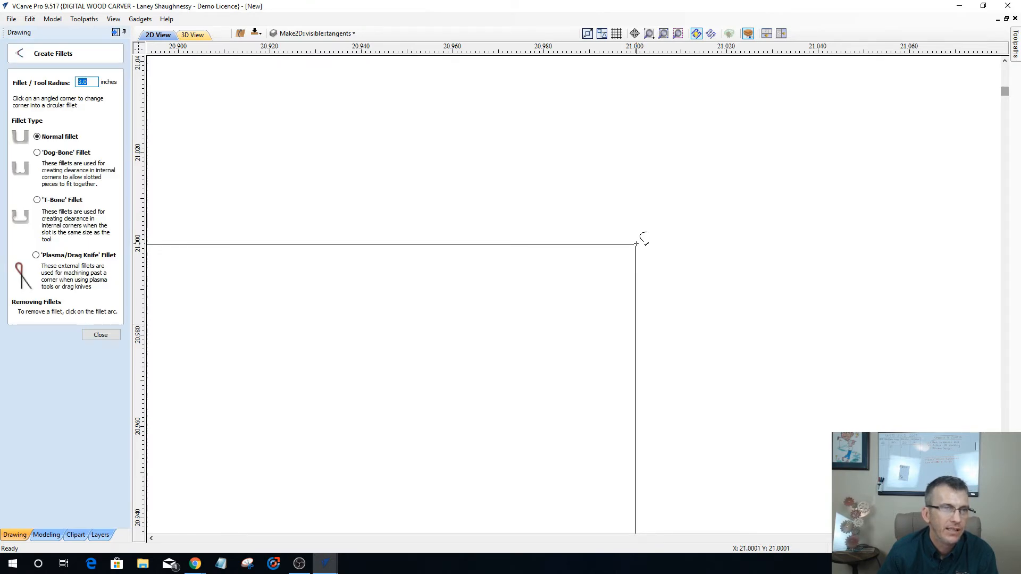
click(636, 244)
scroll(620, 258, down, 4)
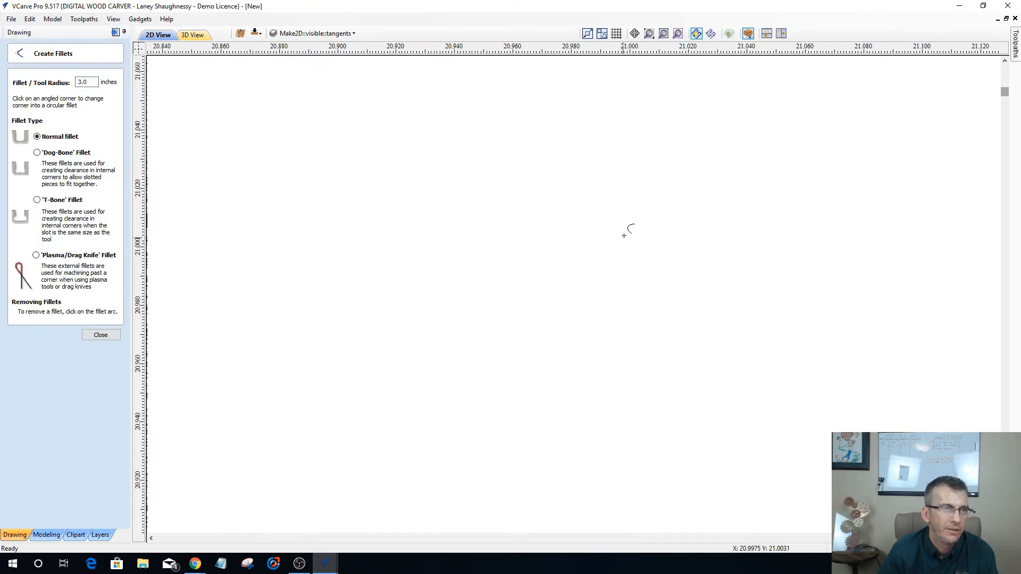
scroll(624, 236, down, 4)
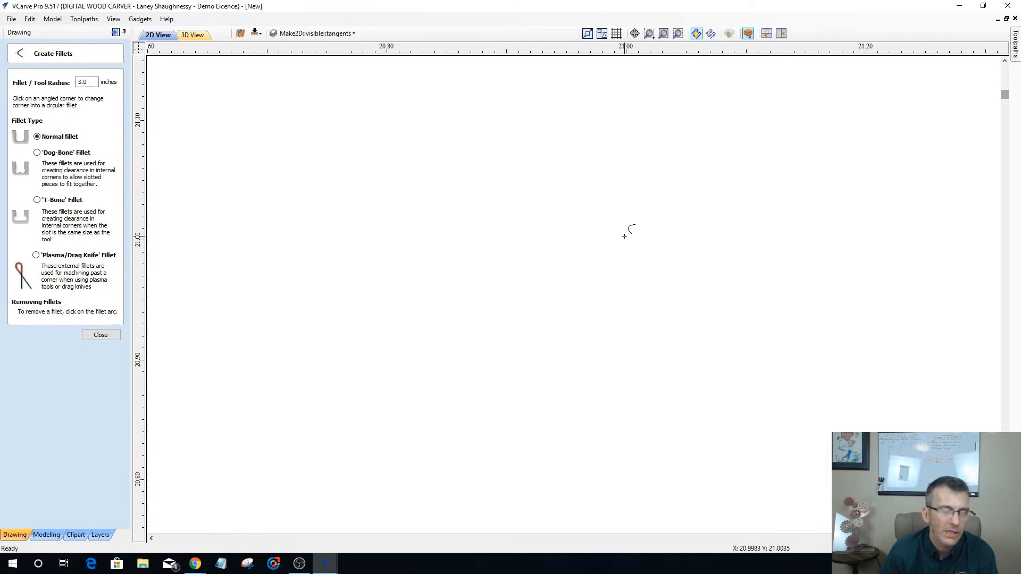
scroll(625, 238, down, 3)
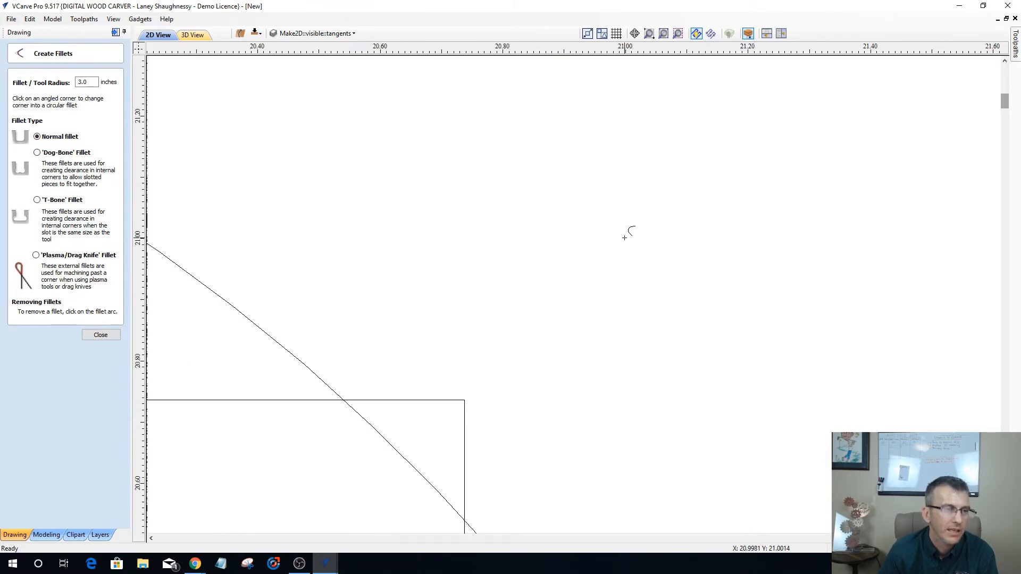
scroll(624, 238, down, 5)
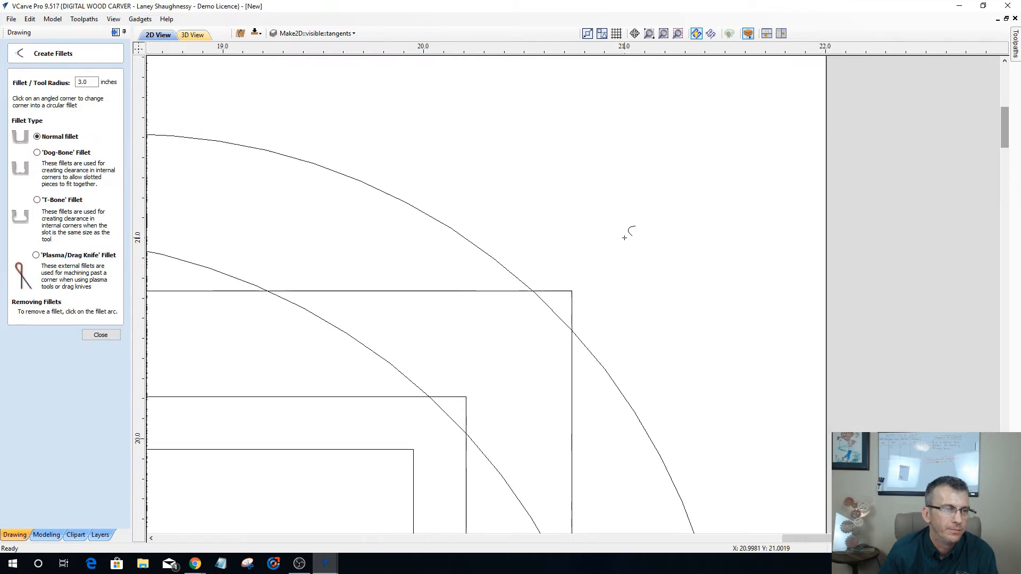
scroll(624, 238, down, 5)
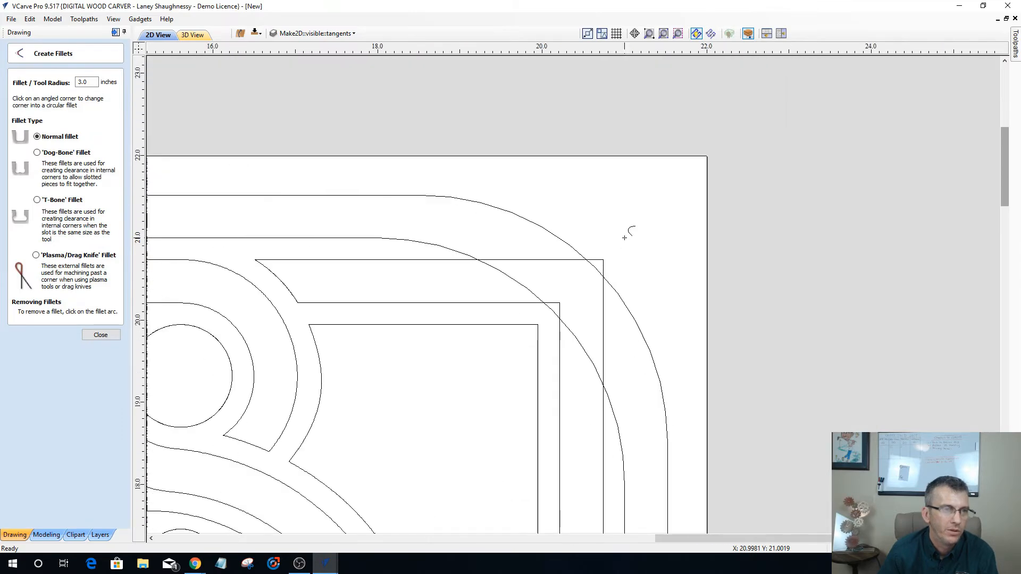
scroll(625, 235, down, 1)
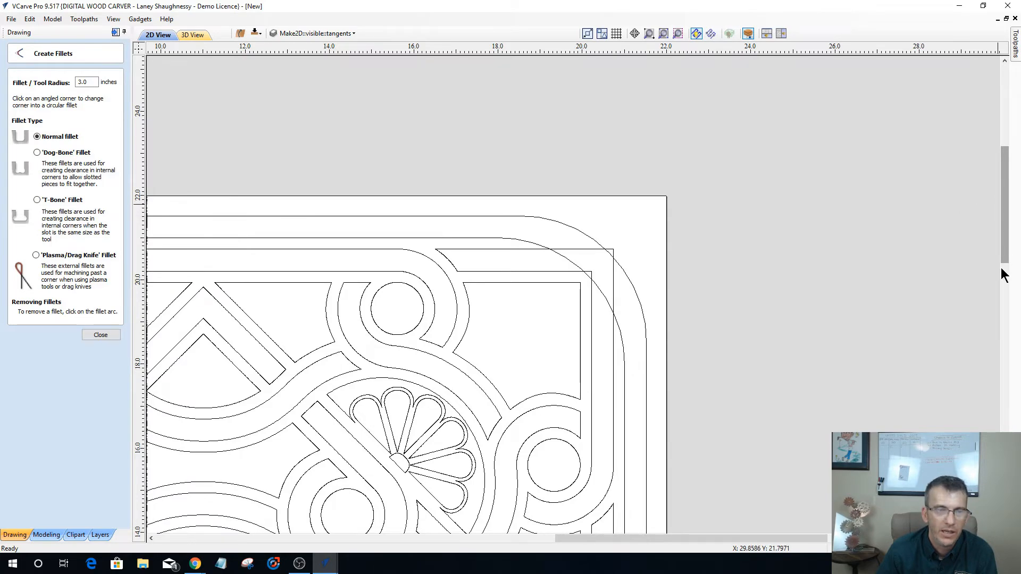
click(1003, 287)
drag(1002, 318, 1001, 379)
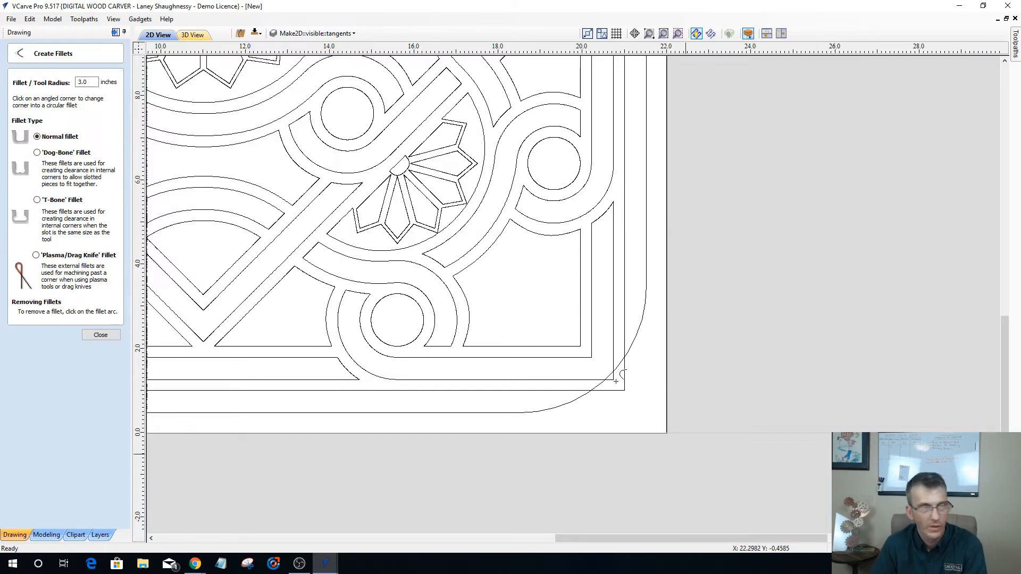
click(94, 332)
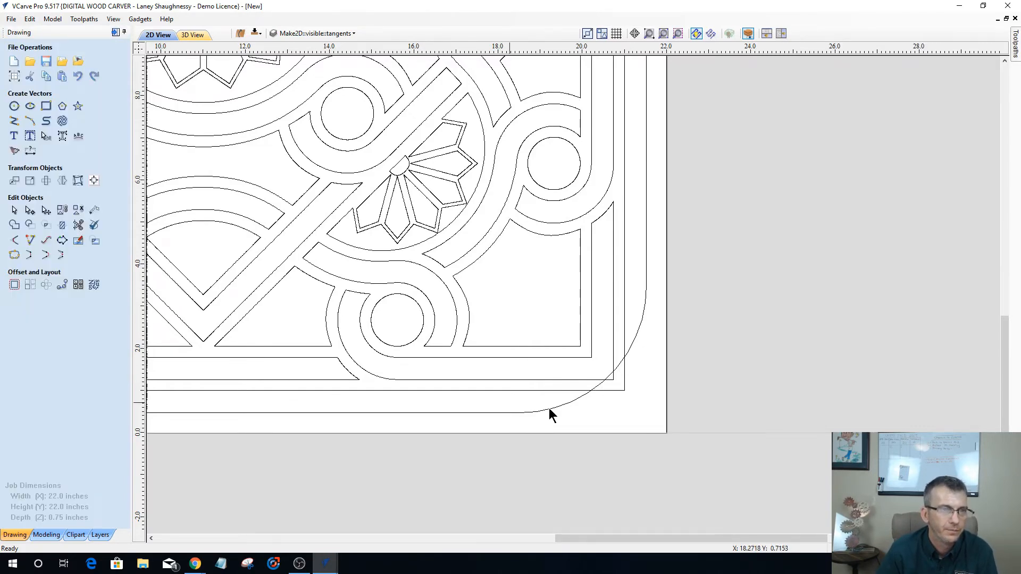
Edit the inner border outline's nodes and delete the dense surplus nodes along its lower right vertical edge and its bottom edge.
click(619, 391)
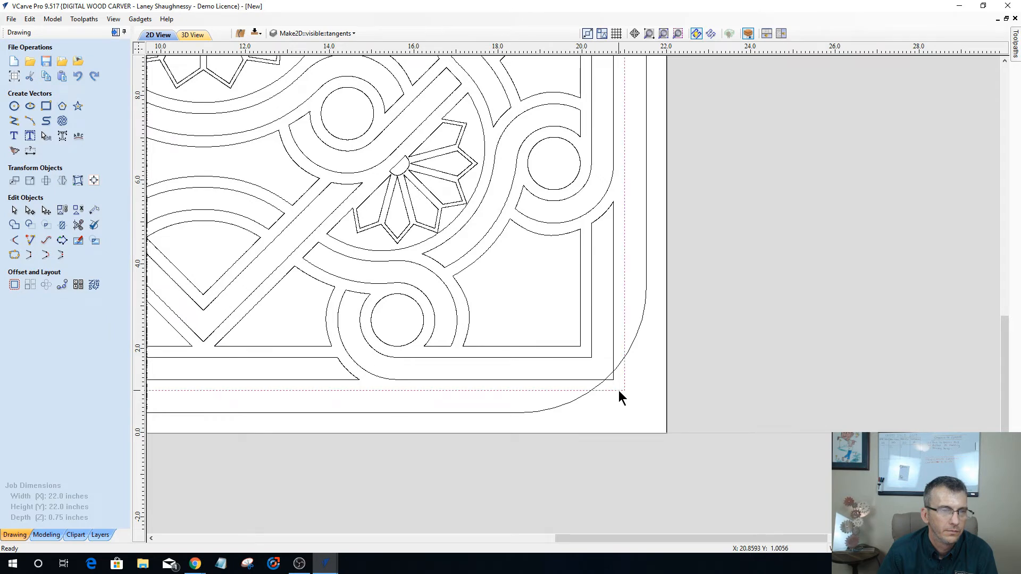
click(31, 210)
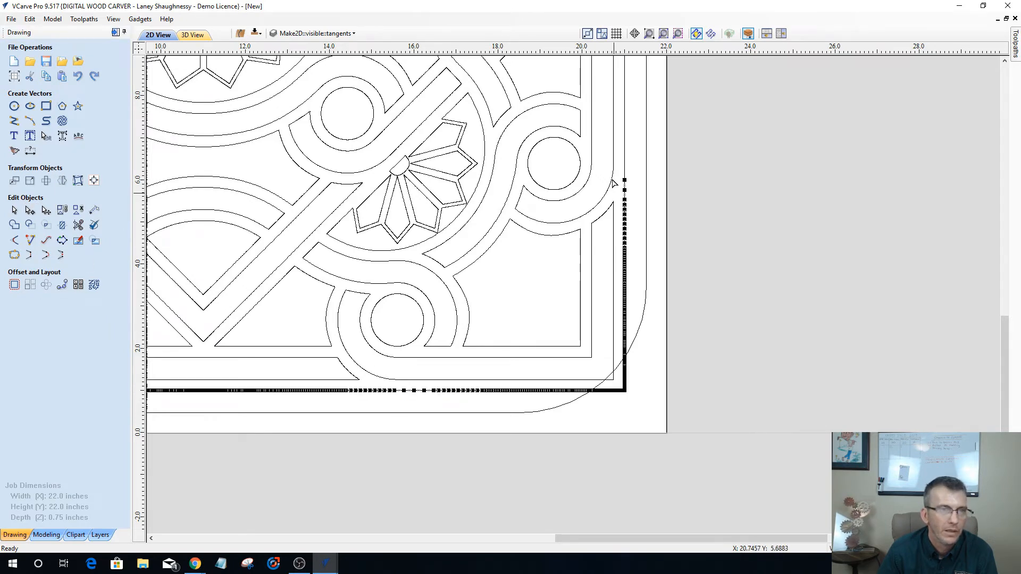
drag(615, 166, 640, 393)
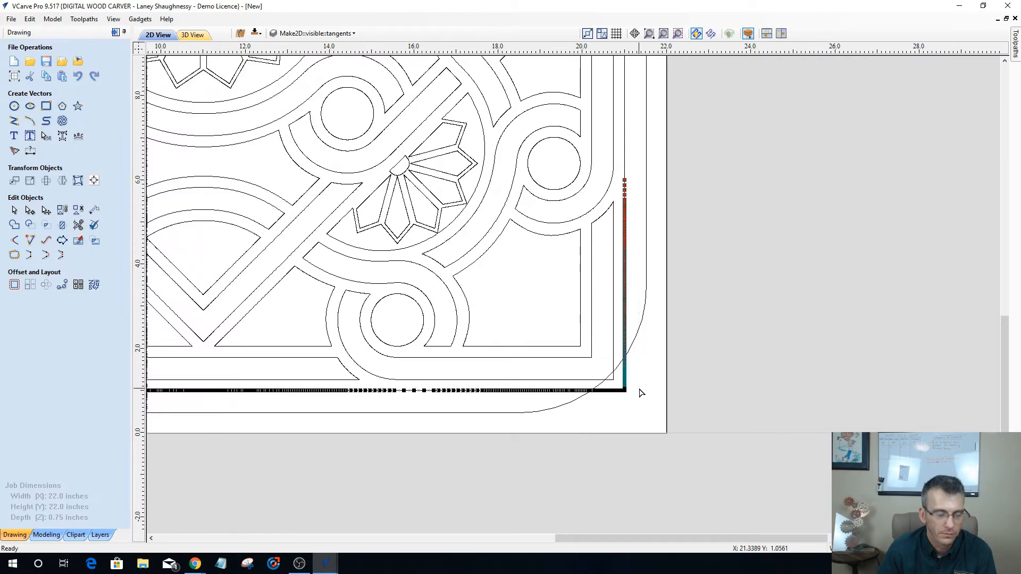
key(Delete)
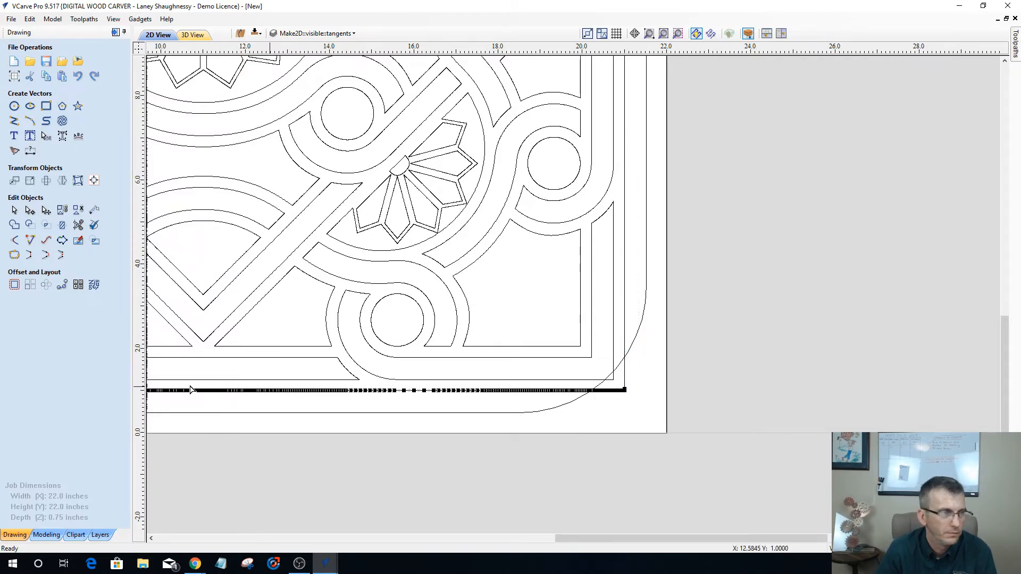
drag(156, 384, 625, 404)
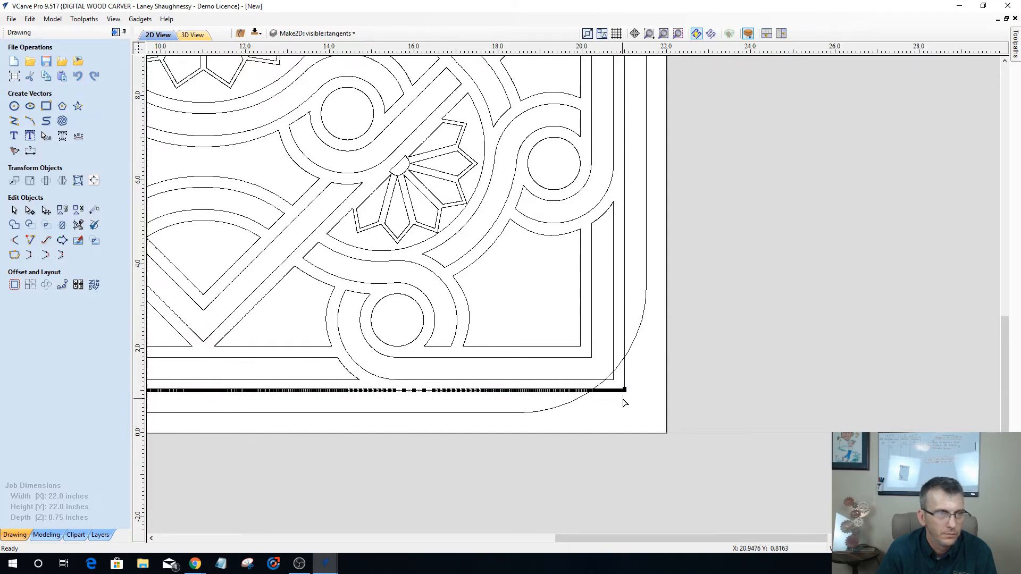
key(Delete)
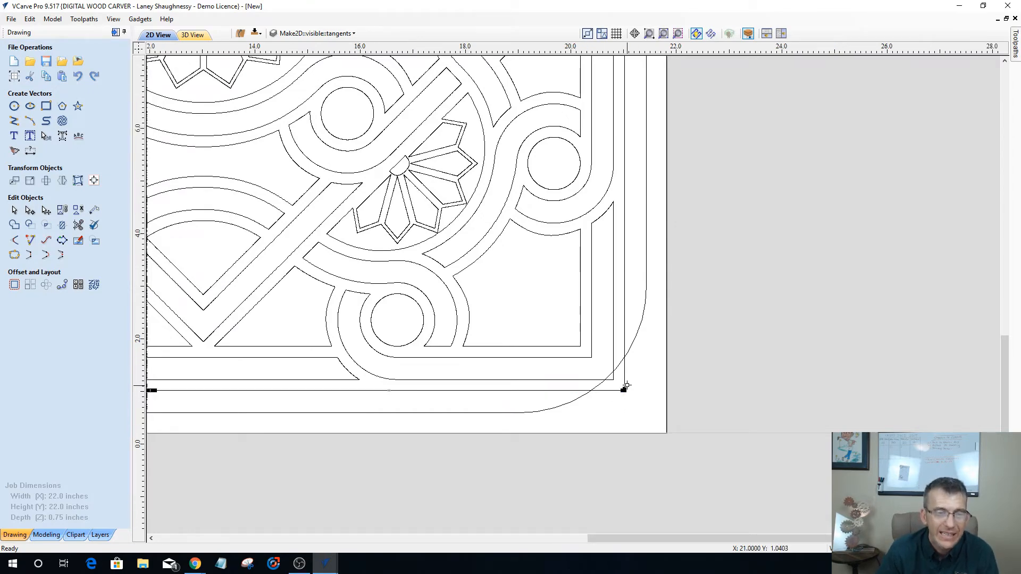
Delete the surplus nodes clustered on both edges beside the inner border outline's lower-right corner.
scroll(627, 392, up, 2)
scroll(628, 392, up, 1)
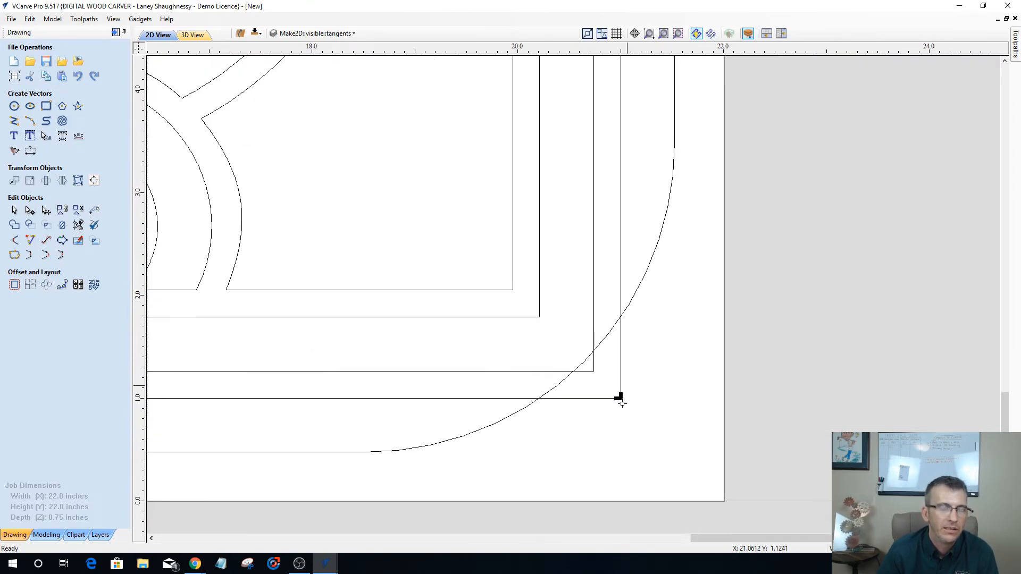
scroll(622, 403, up, 4)
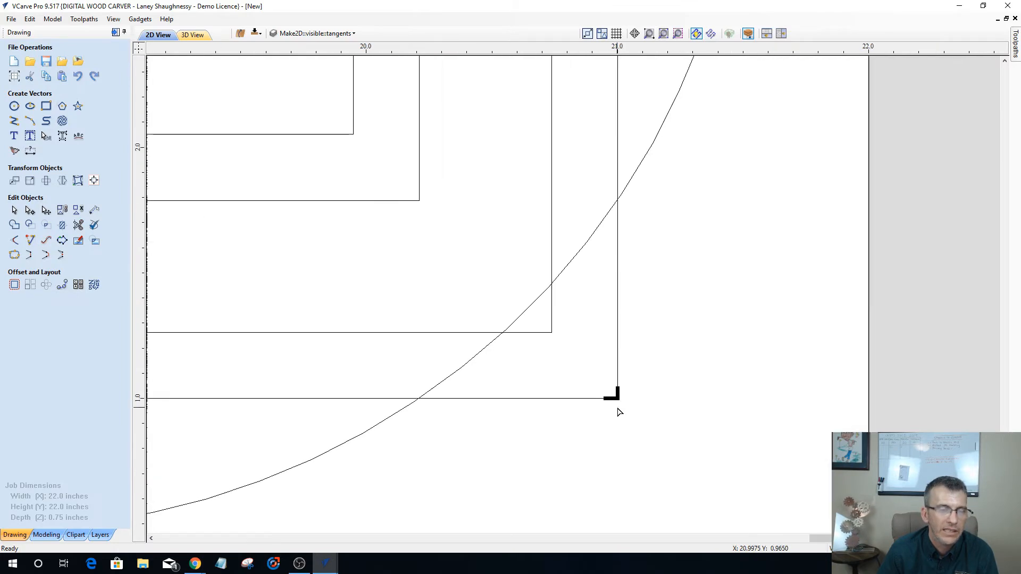
scroll(619, 412, up, 4)
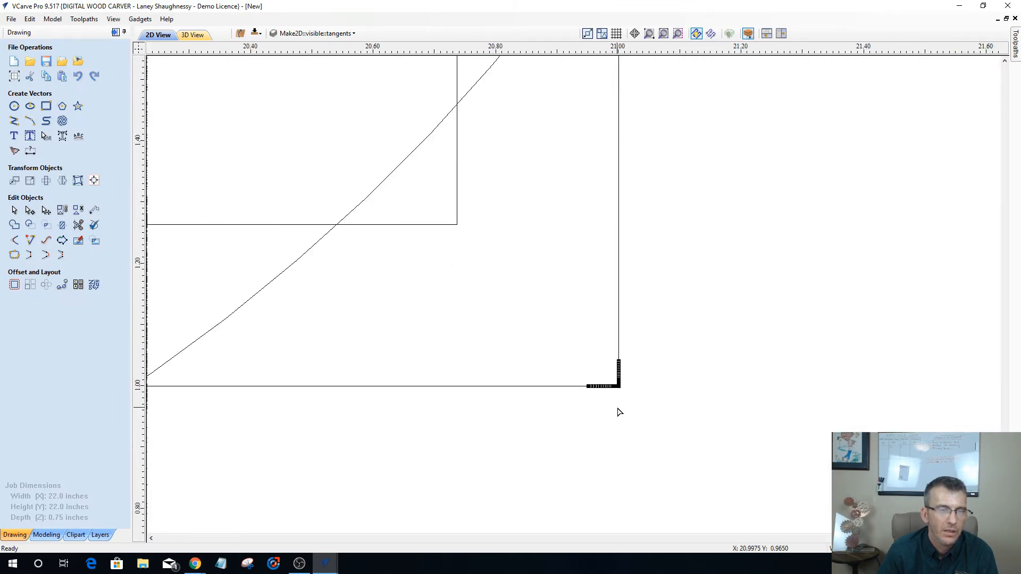
scroll(619, 412, up, 2)
scroll(529, 349, up, 2)
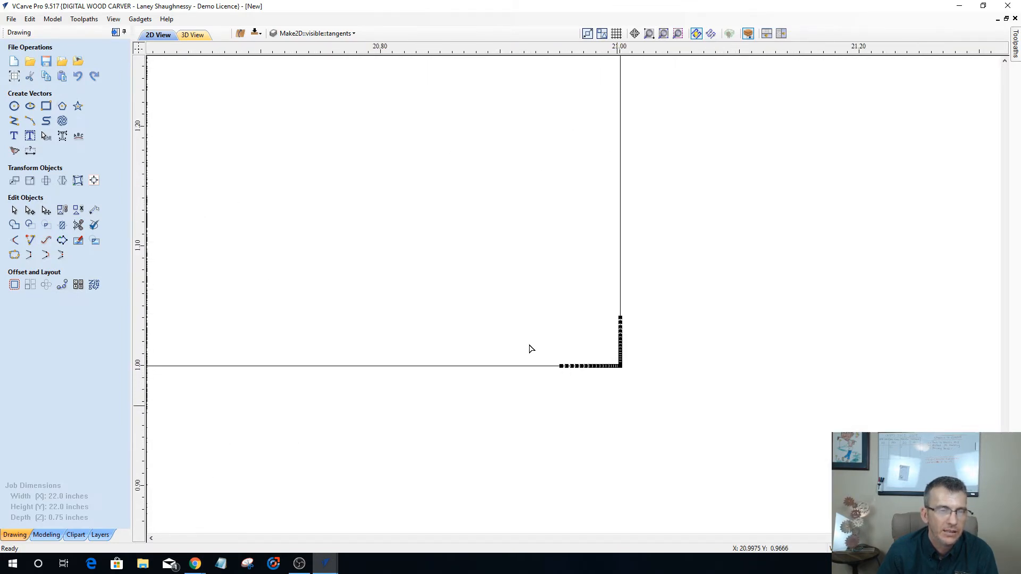
drag(603, 369, 622, 382)
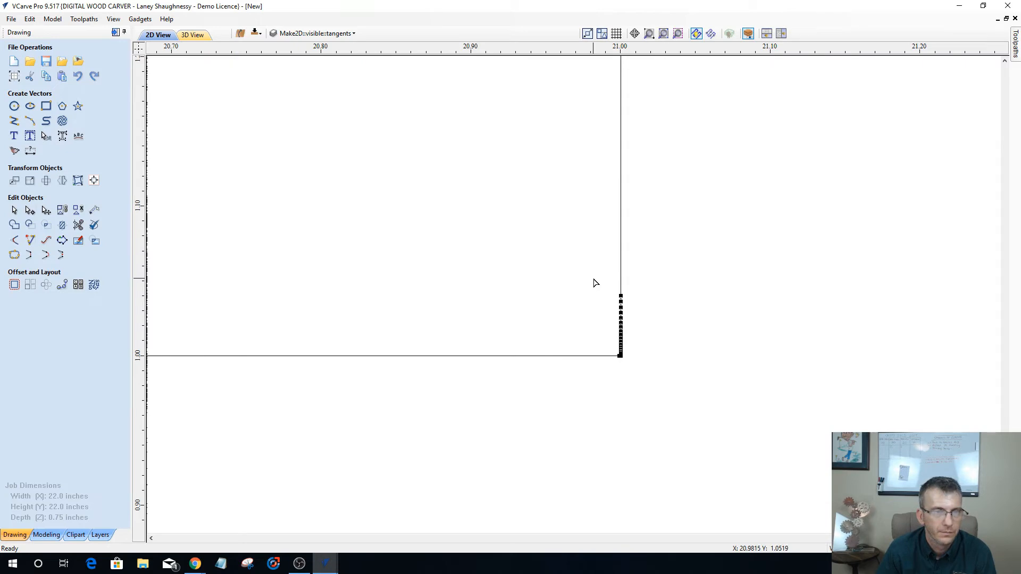
drag(593, 279, 645, 358)
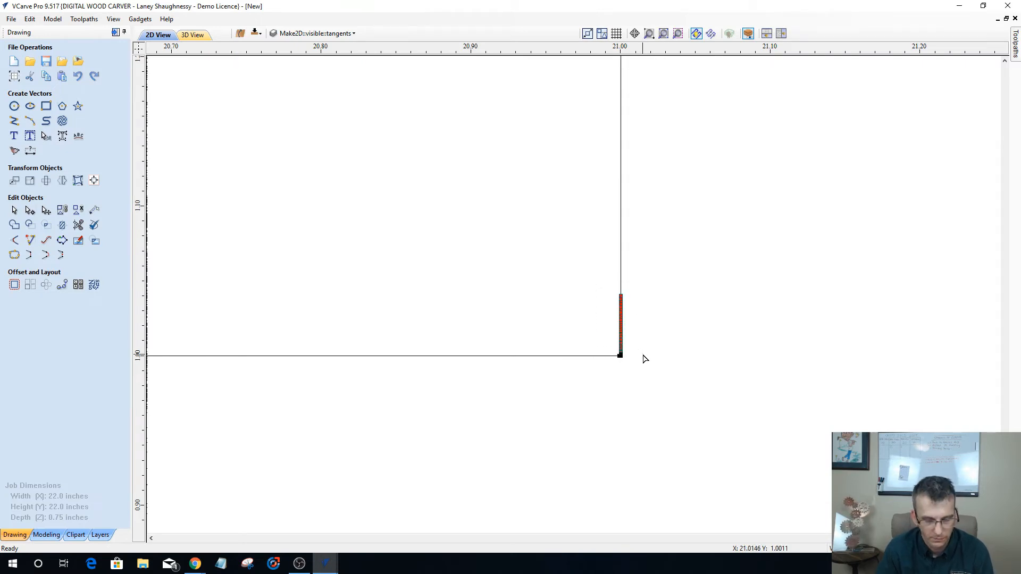
key(Delete)
Delete the last tightly packed nodes around the inner border's lower-right corner point, keeping a single corner node.
scroll(620, 356, up, 2)
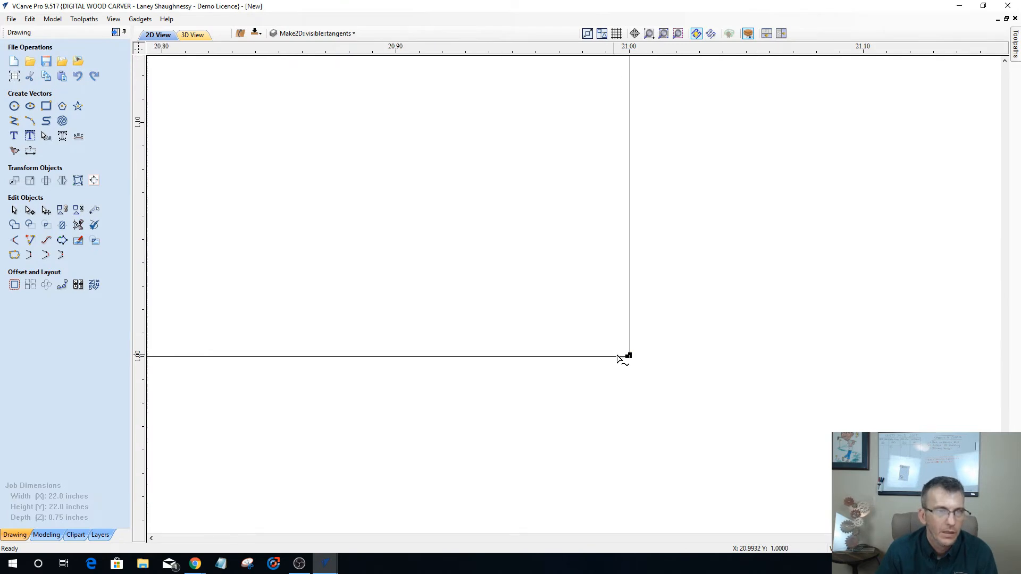
scroll(631, 356, up, 4)
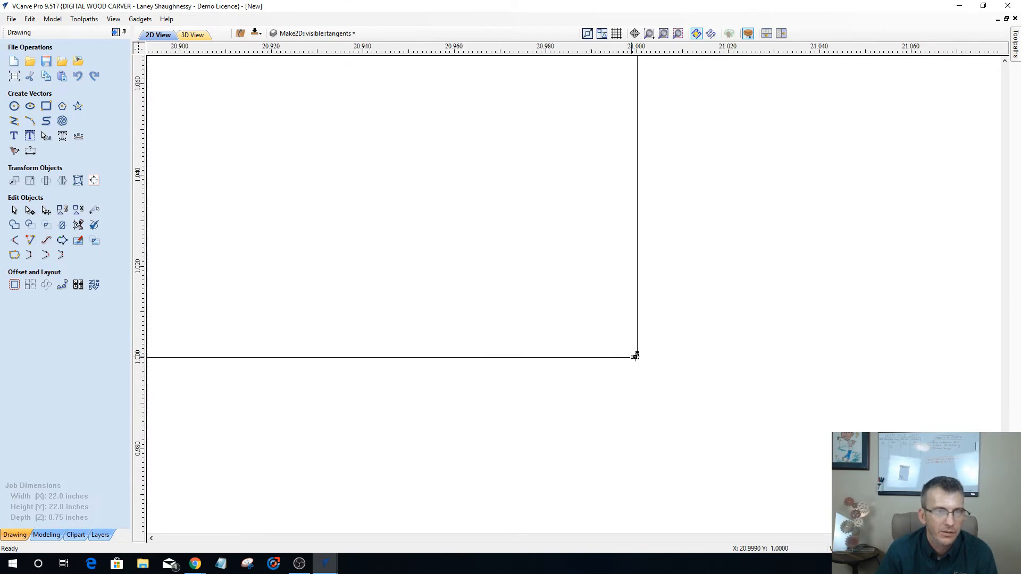
scroll(638, 356, up, 3)
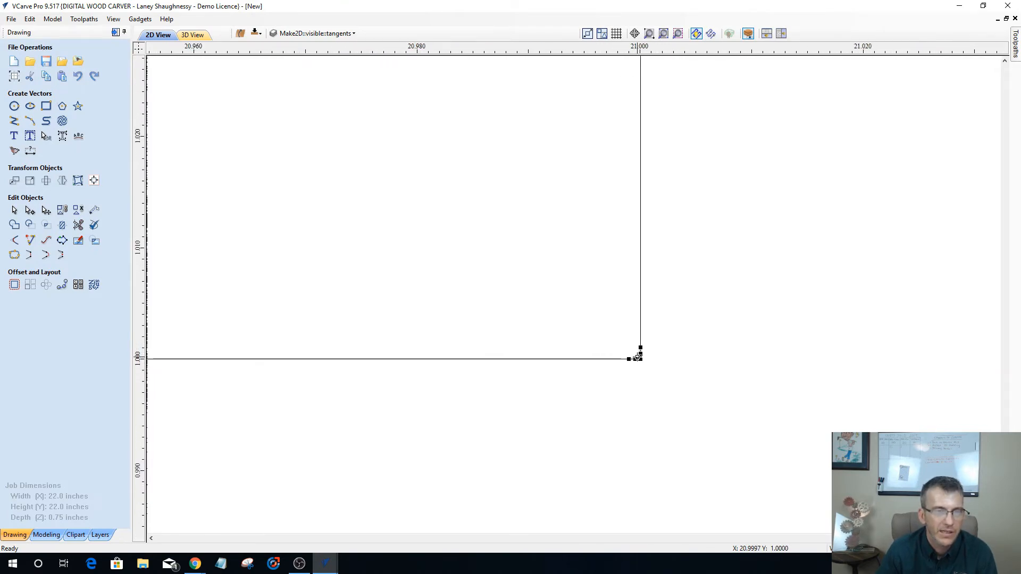
scroll(641, 355, up, 2)
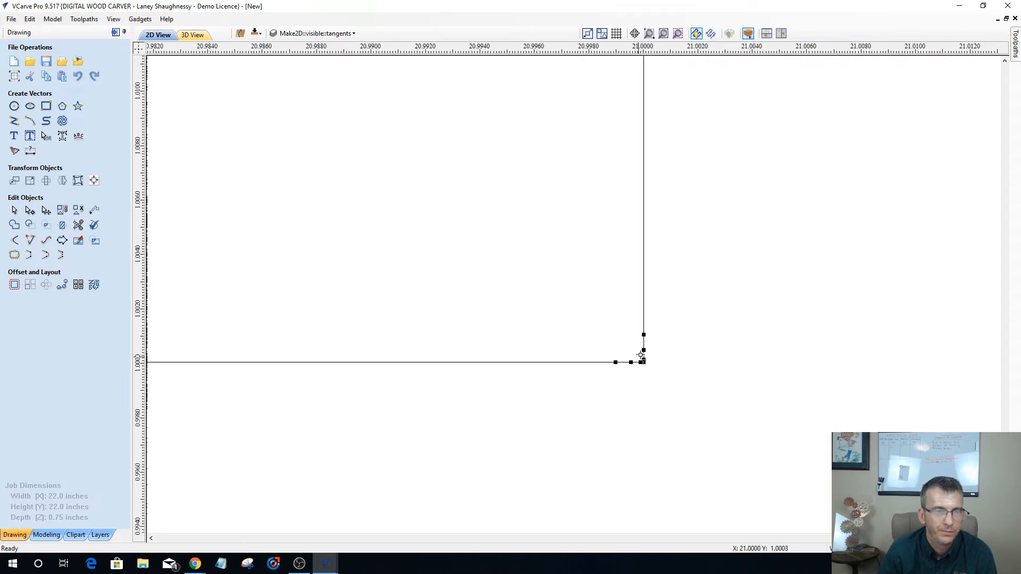
scroll(642, 358, up, 3)
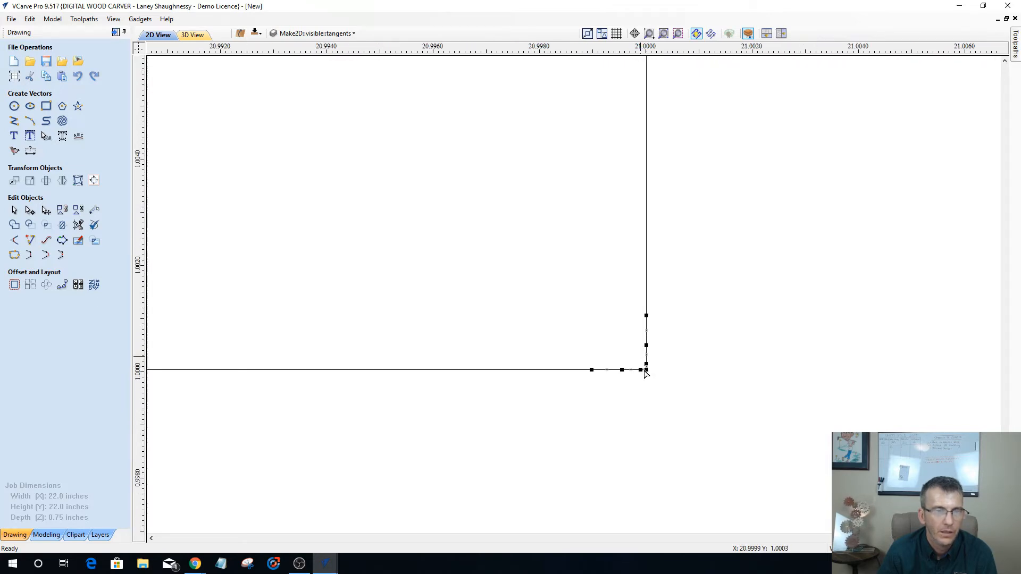
drag(560, 345, 644, 384)
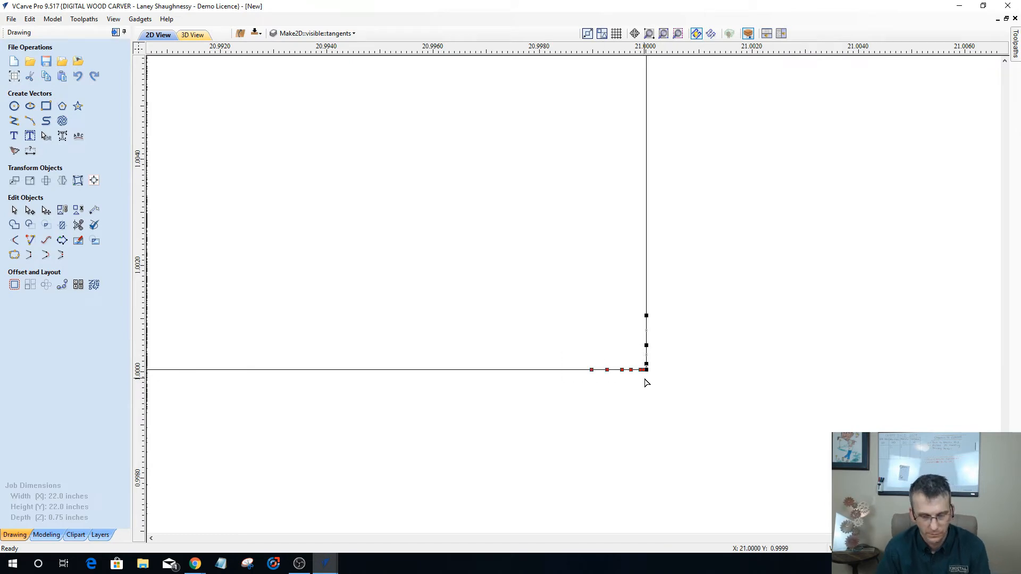
key(Delete)
drag(674, 347, 677, 370)
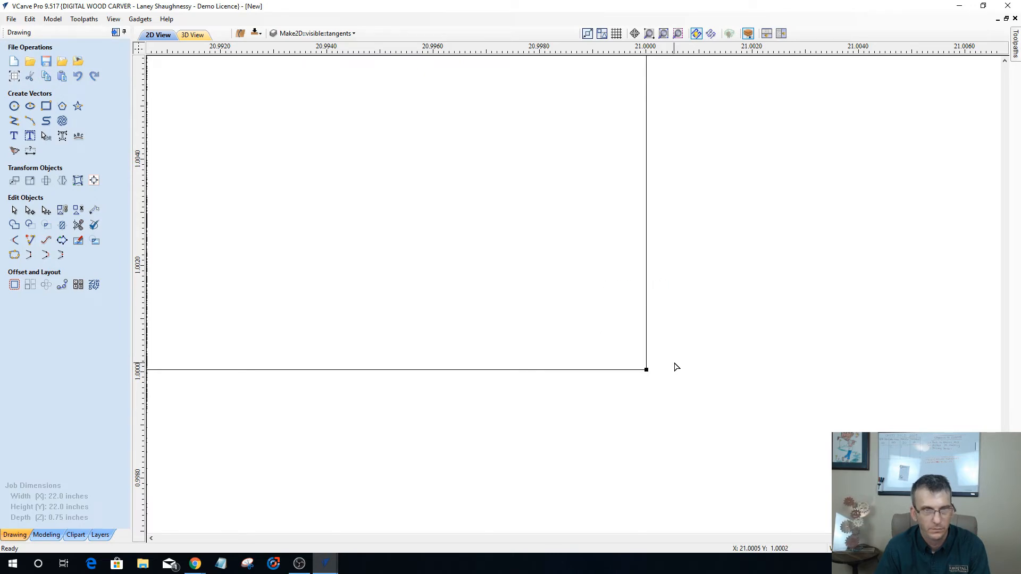
Round the inner border outline's lower-right corner with a normal fillet of 3.0 inches radius.
scroll(604, 369, down, 2)
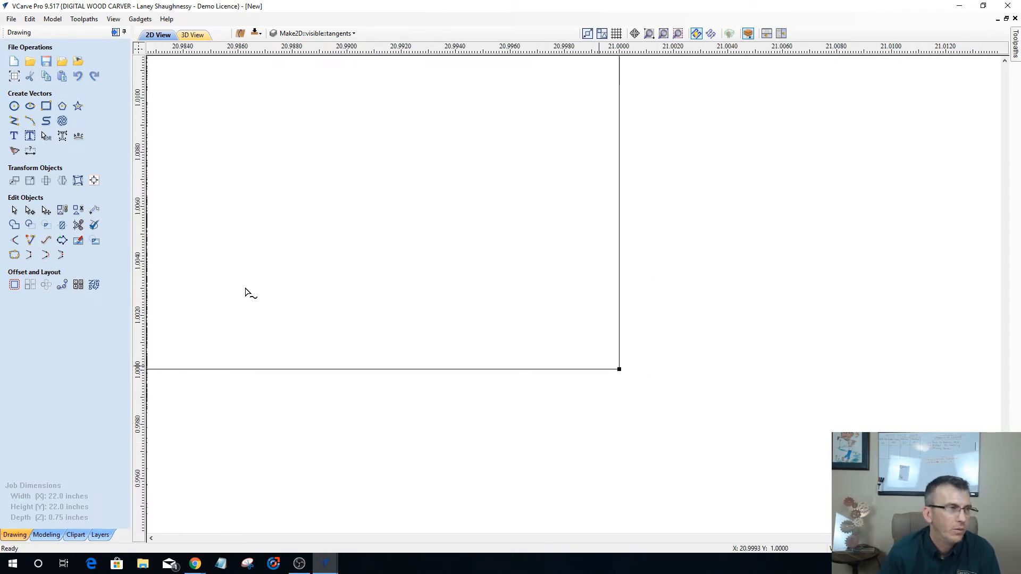
click(14, 242)
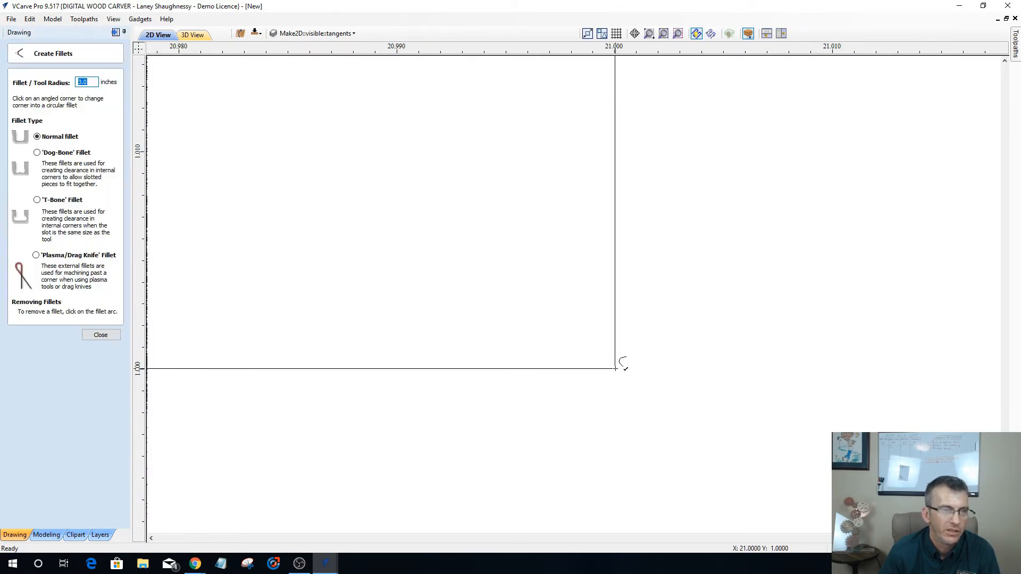
click(617, 367)
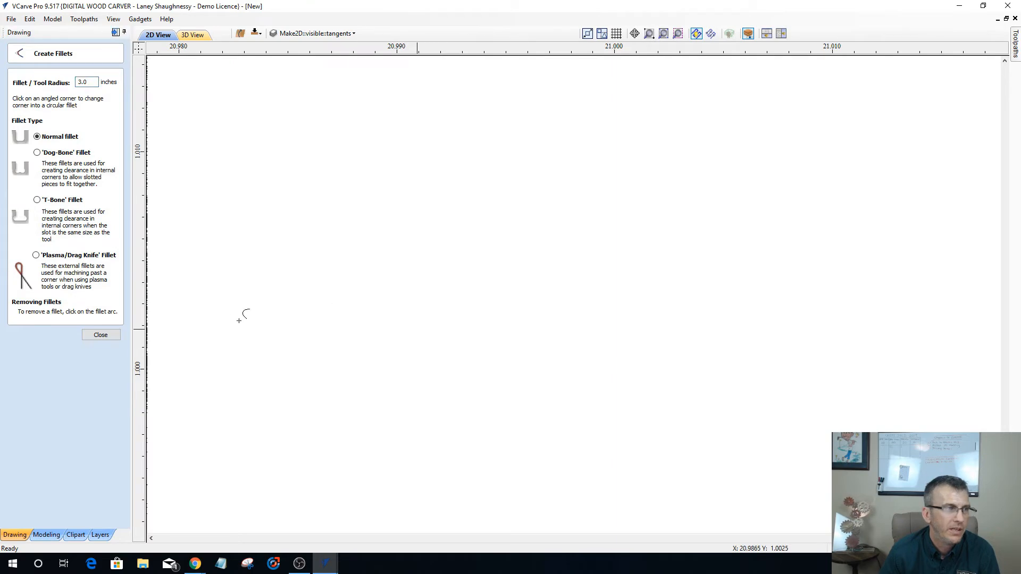
click(89, 337)
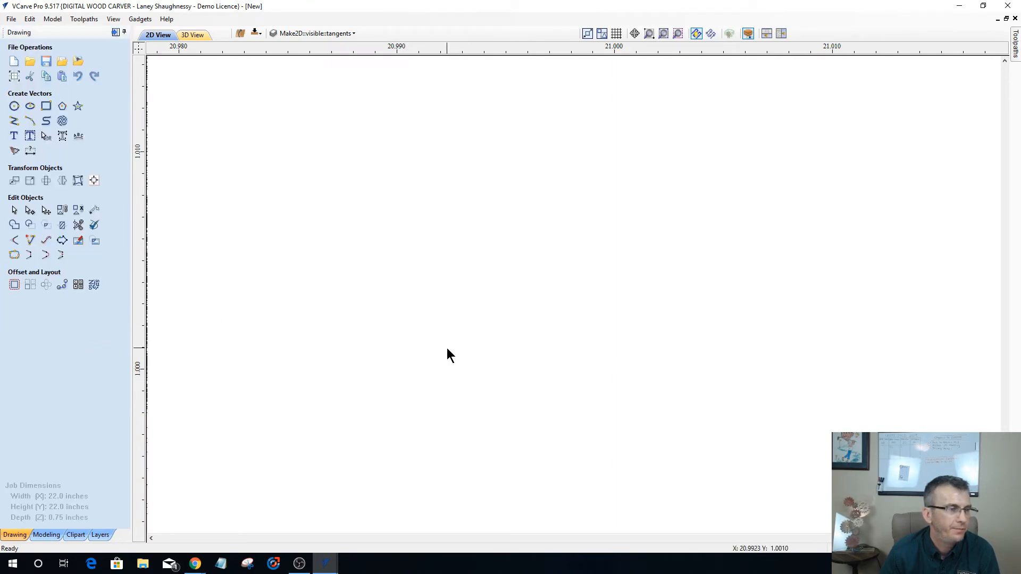
Examine the rounded lower-right corner and check the radius settings of the rectangle and fillet tools.
scroll(446, 348, down, 2)
scroll(447, 349, down, 4)
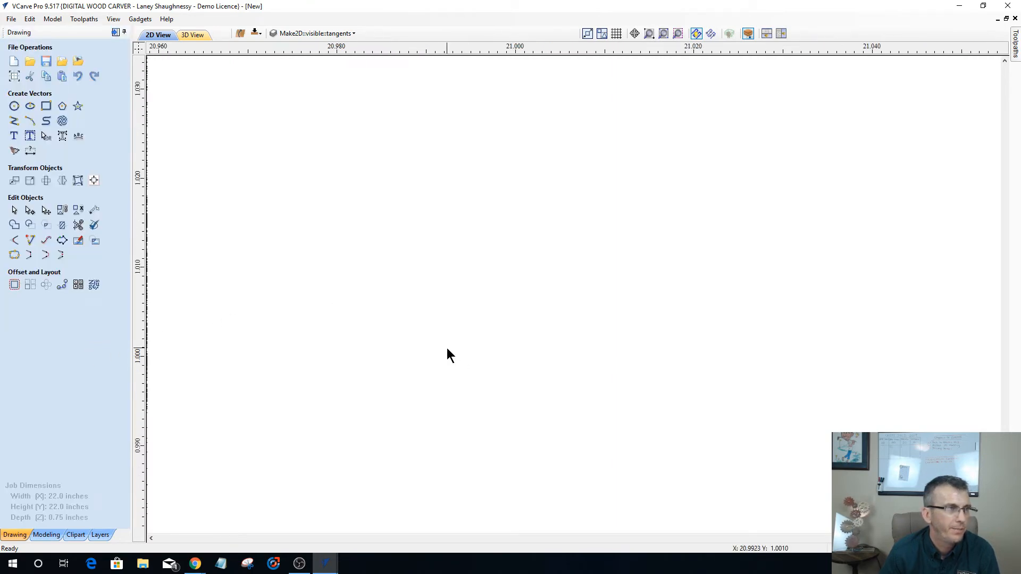
scroll(447, 349, down, 4)
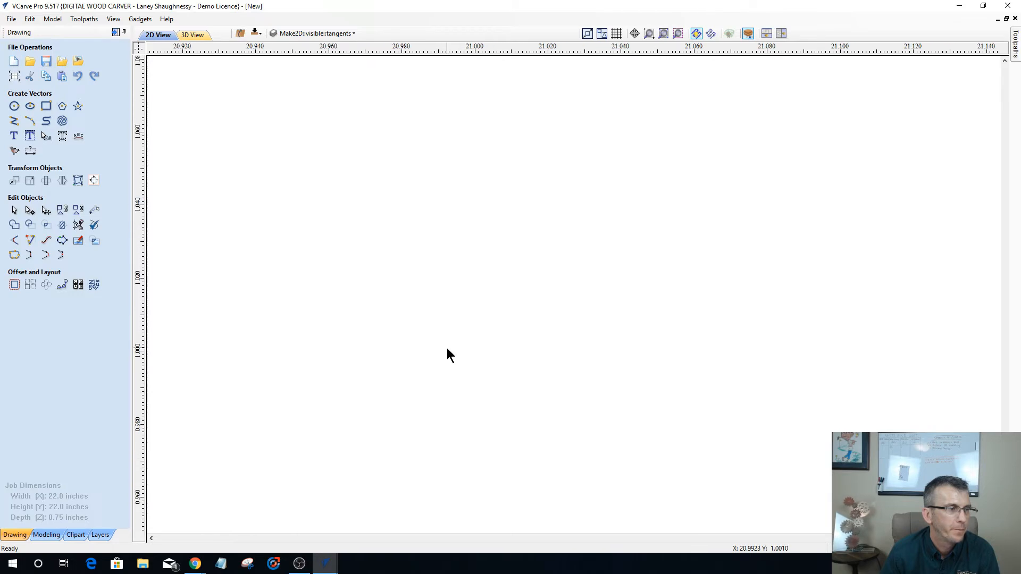
scroll(447, 349, down, 4)
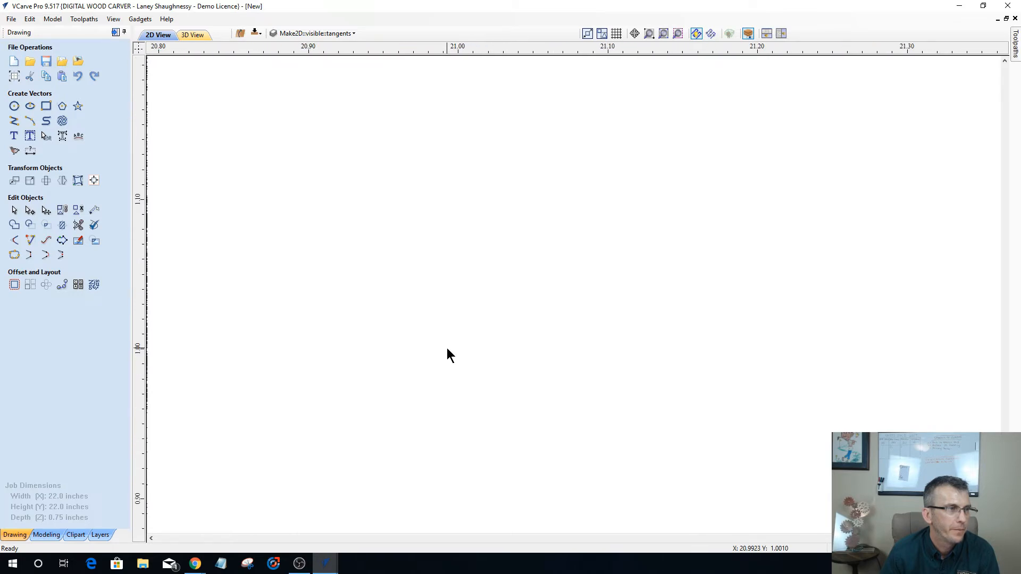
scroll(446, 353, down, 4)
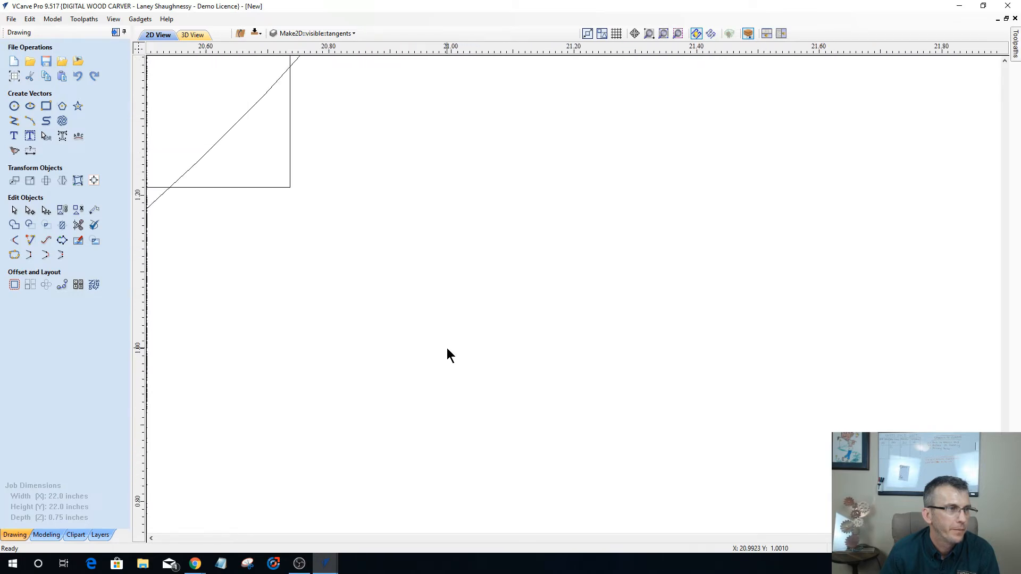
scroll(447, 355, down, 4)
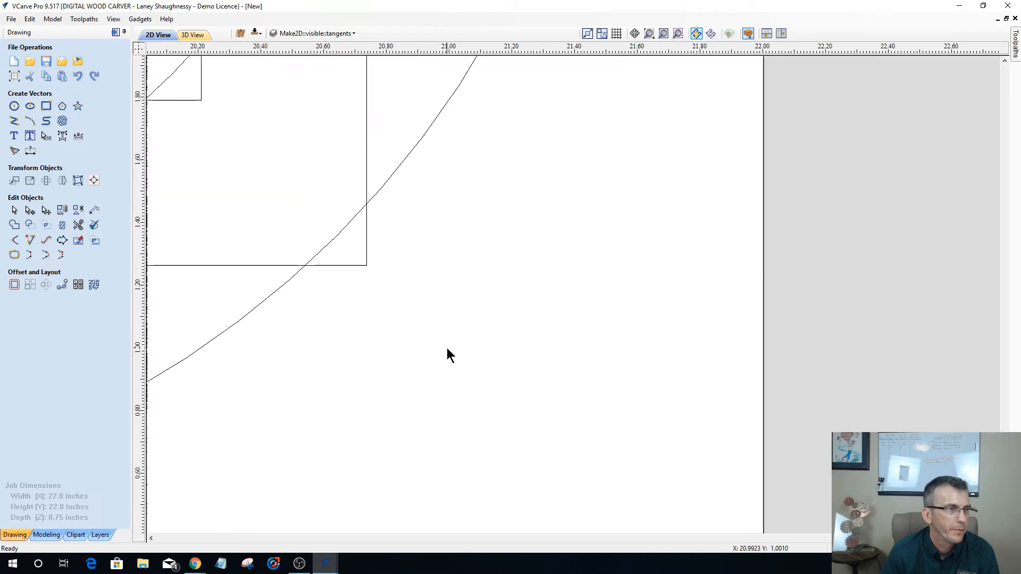
scroll(448, 349, down, 3)
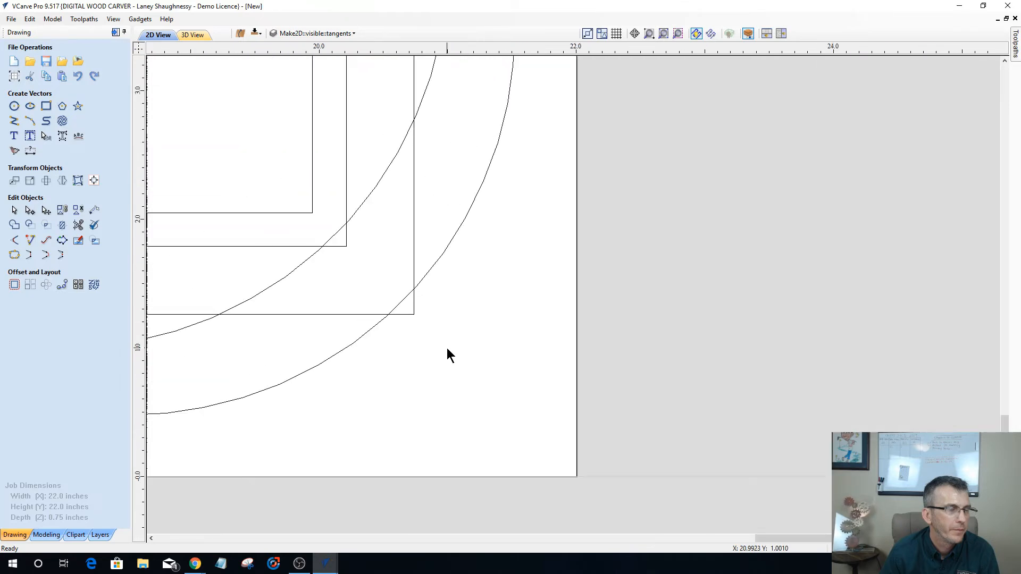
scroll(373, 339, down, 2)
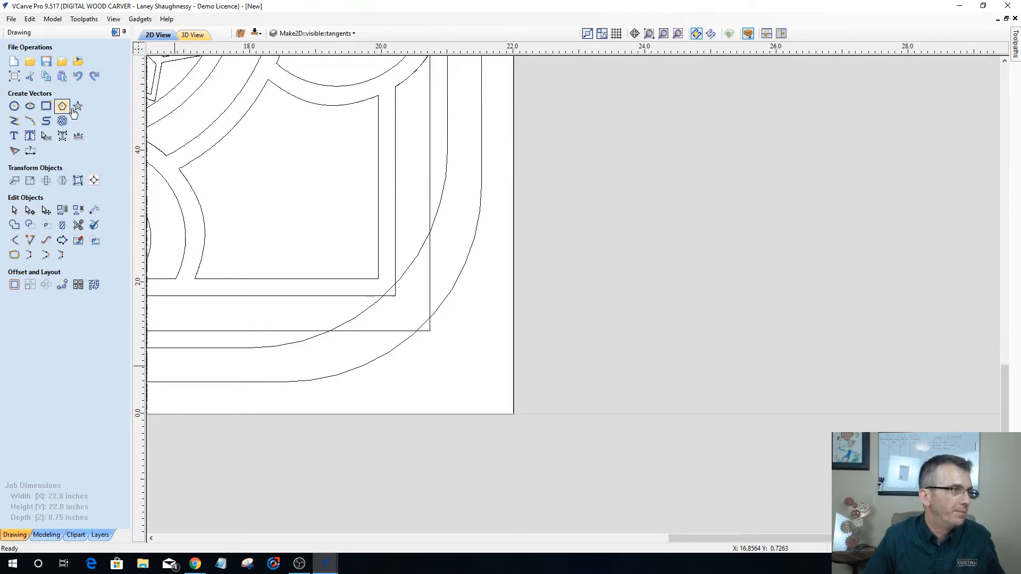
click(49, 109)
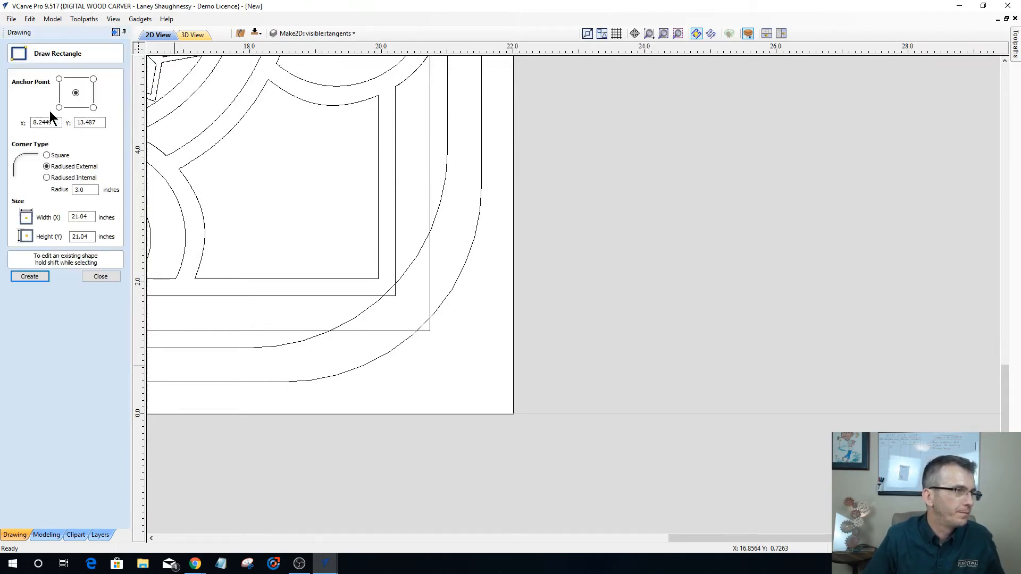
click(84, 279)
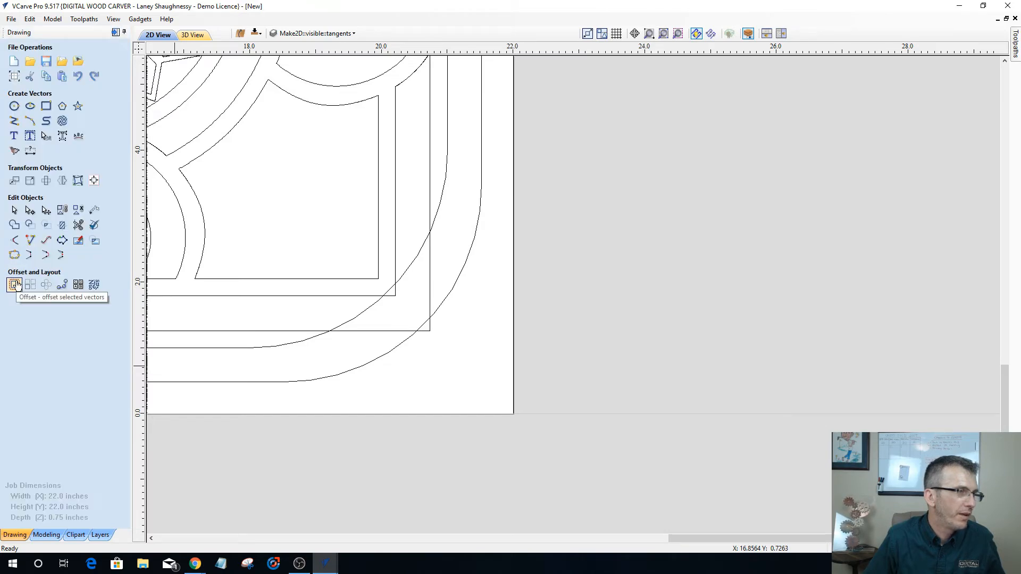
click(14, 240)
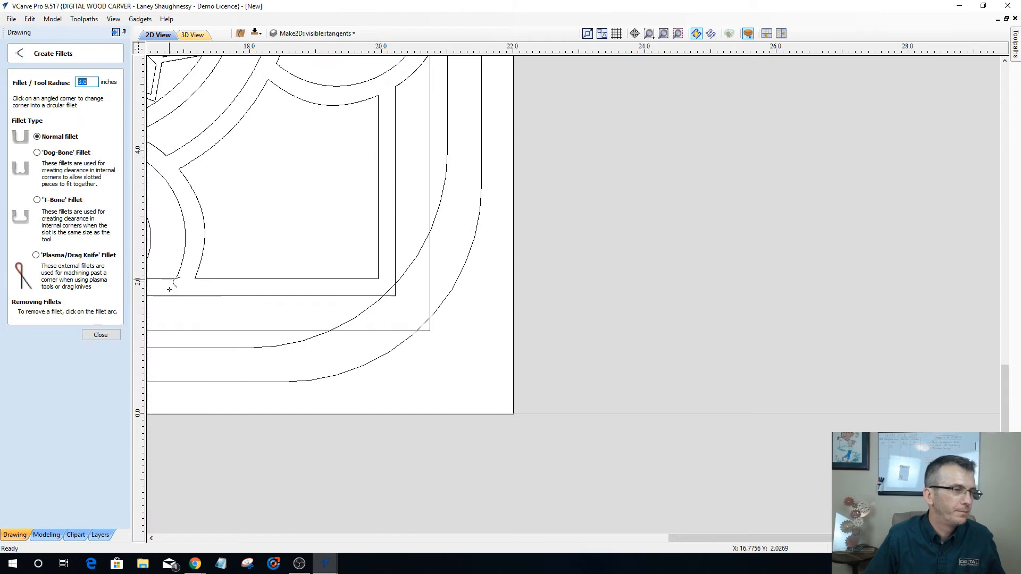
click(100, 334)
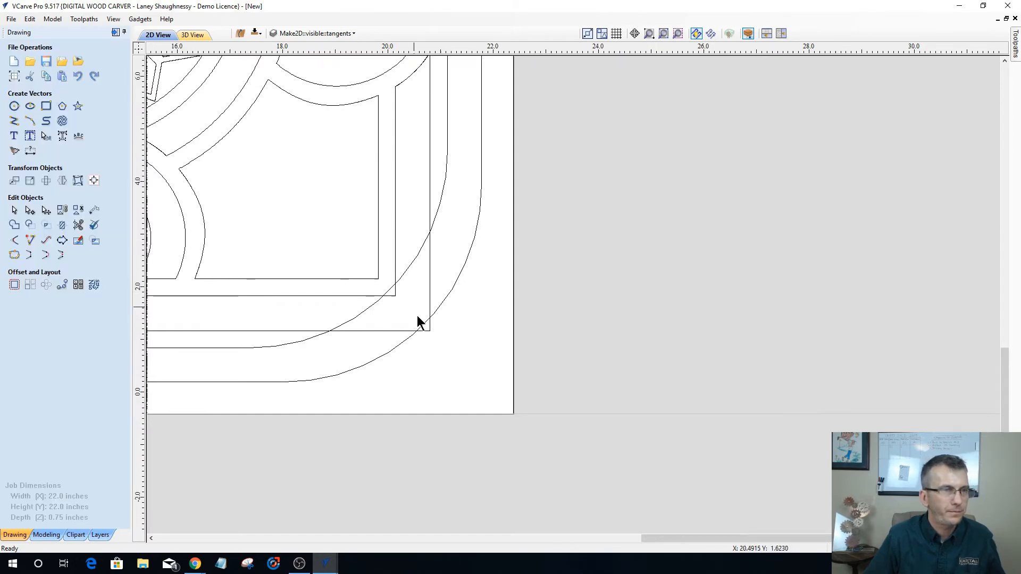
Examine the whole pattern and how its lower-right corner bands meet the two rounded border outlines.
scroll(418, 321, down, 2)
scroll(418, 320, down, 1)
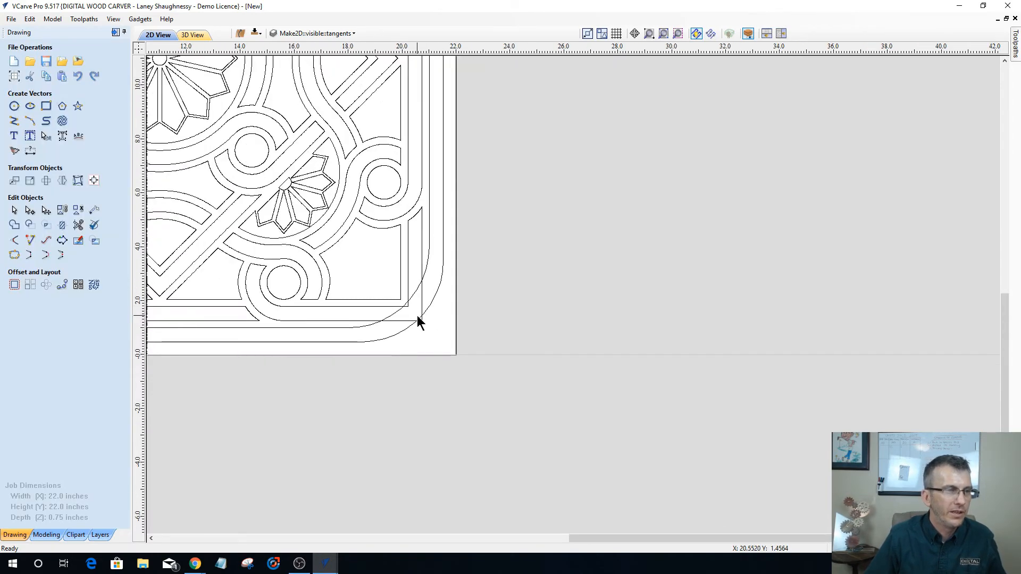
scroll(417, 320, down, 1)
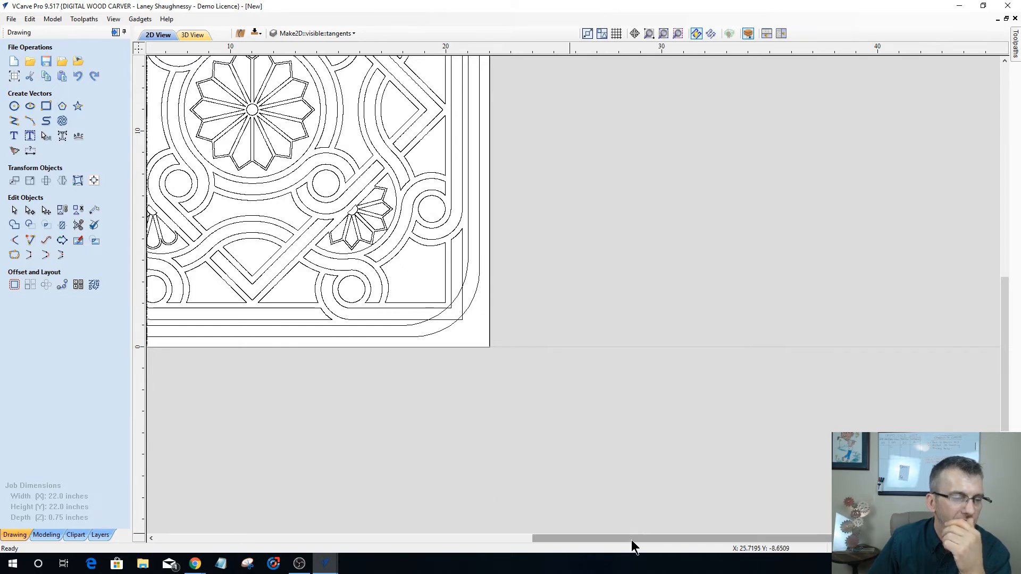
drag(624, 540, 532, 550)
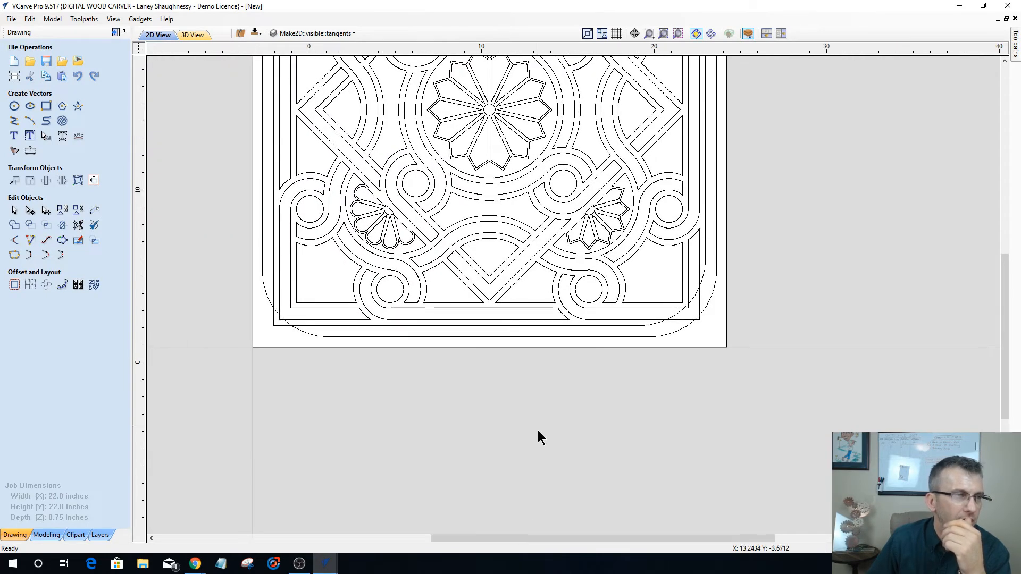
scroll(538, 429, down, 2)
scroll(538, 431, down, 1)
scroll(538, 431, up, 2)
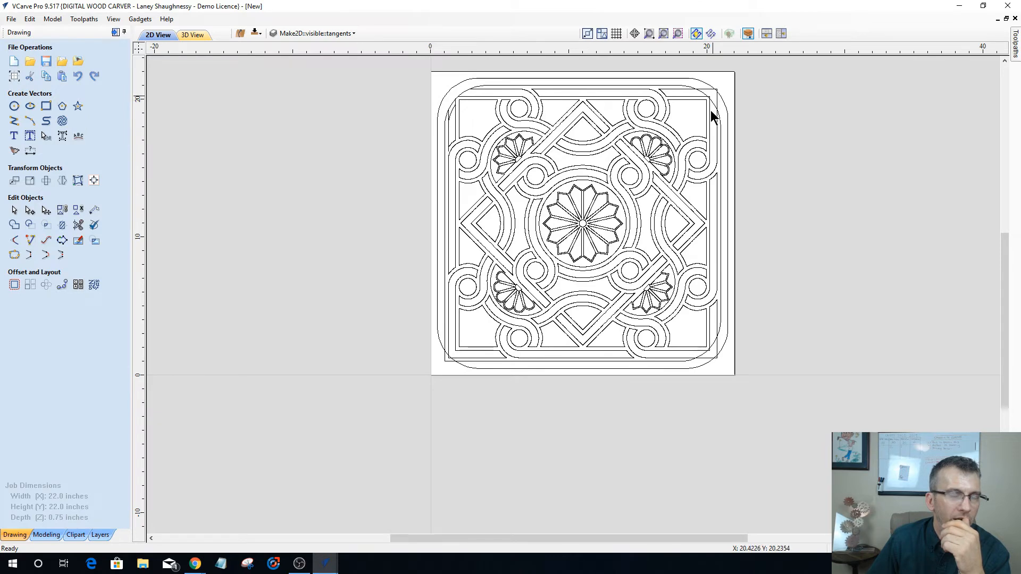
scroll(711, 357, up, 2)
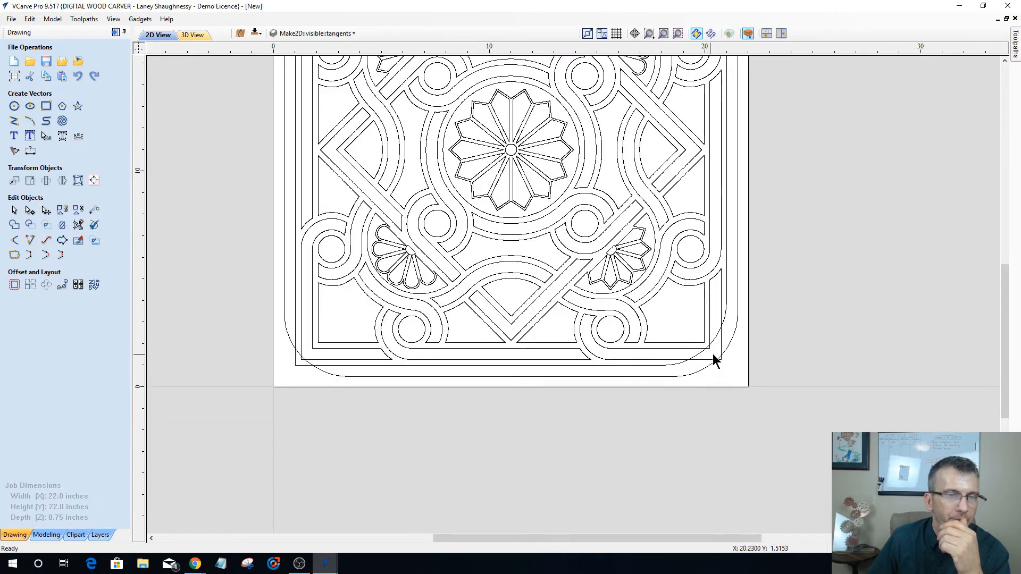
scroll(713, 356, up, 1)
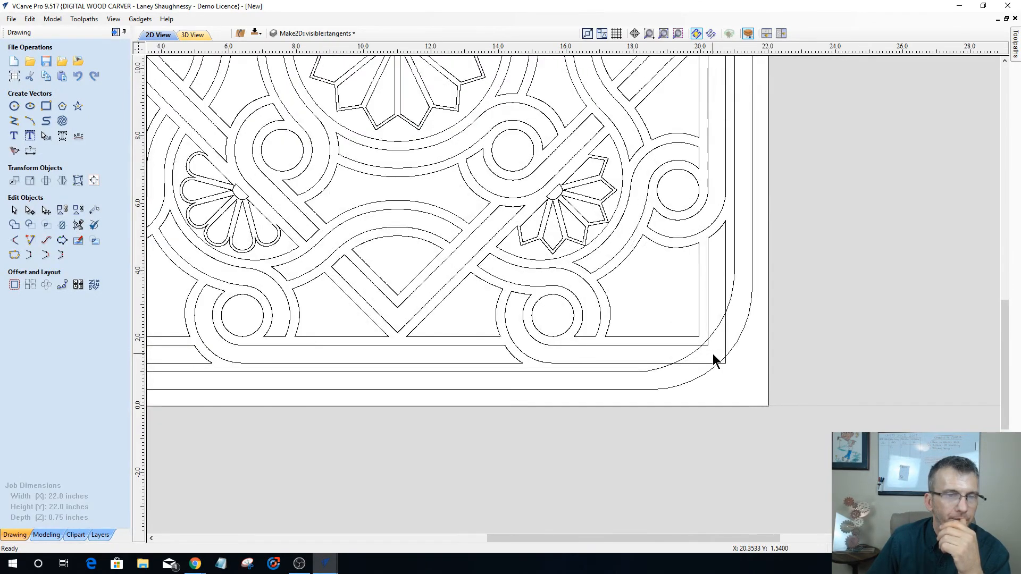
scroll(713, 356, up, 1)
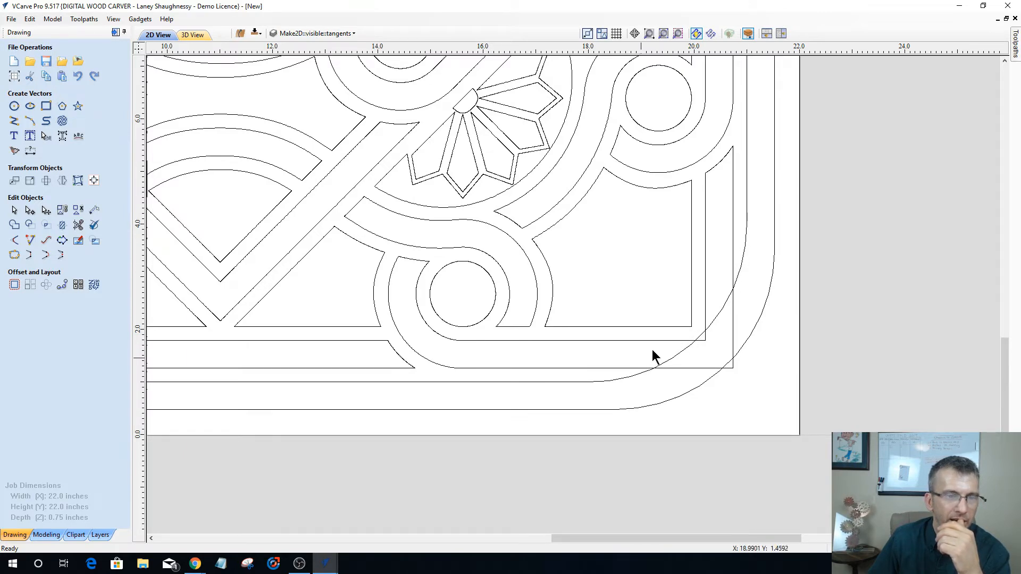
Offset the rounded inner border outline inwards by 0.263 inches, without sharp offset corners and keeping the original.
click(723, 306)
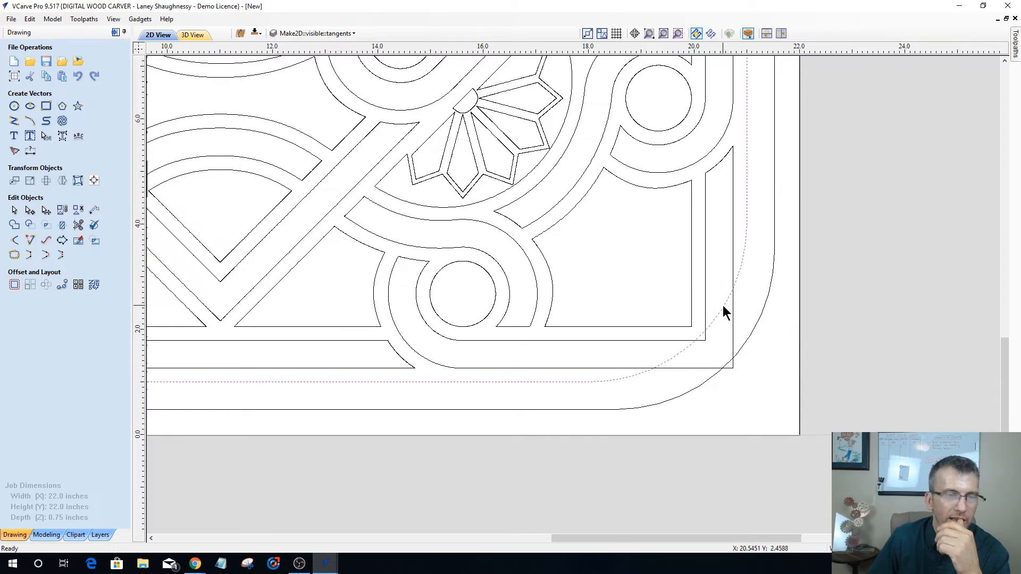
click(15, 286)
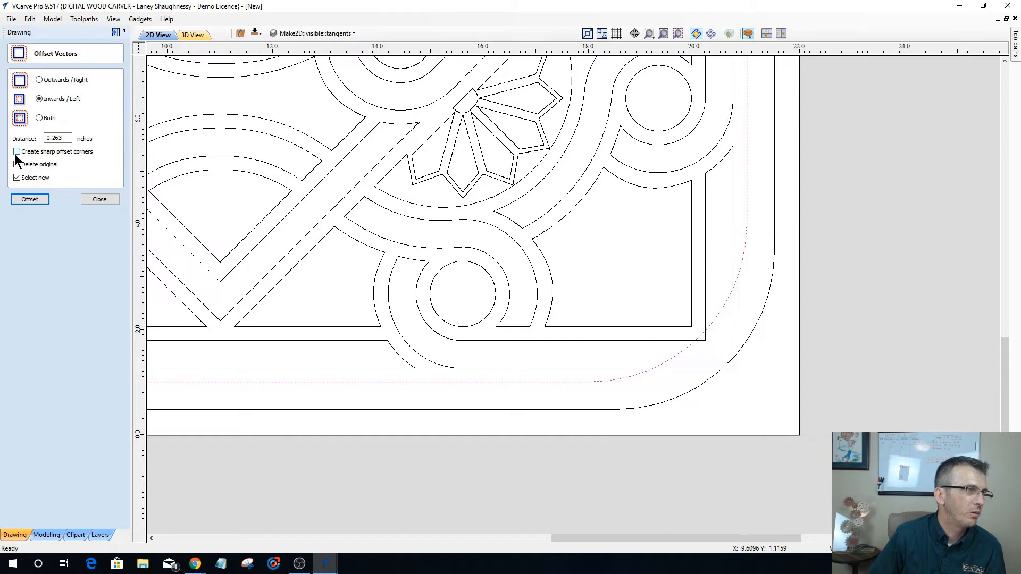
click(27, 201)
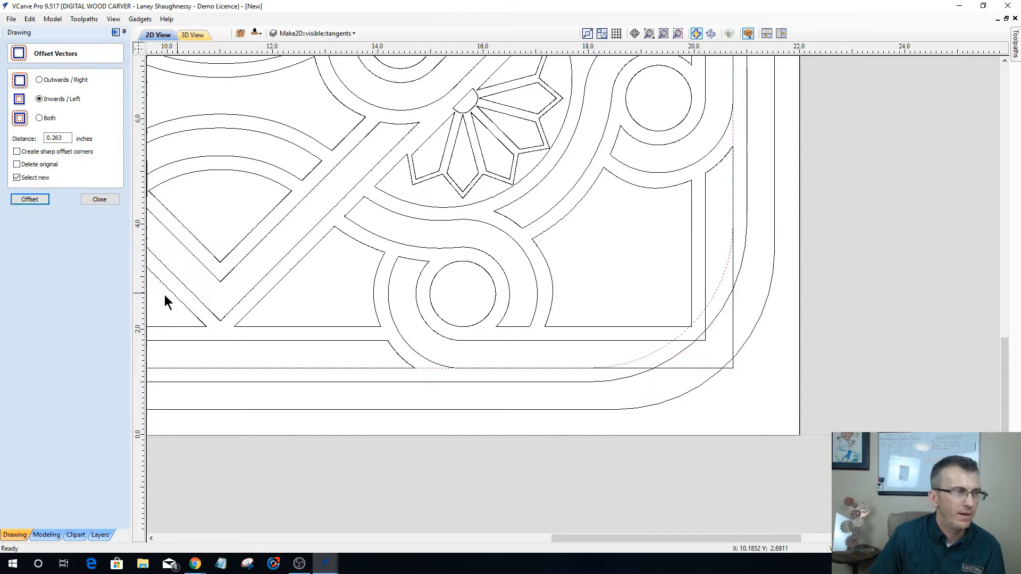
click(97, 200)
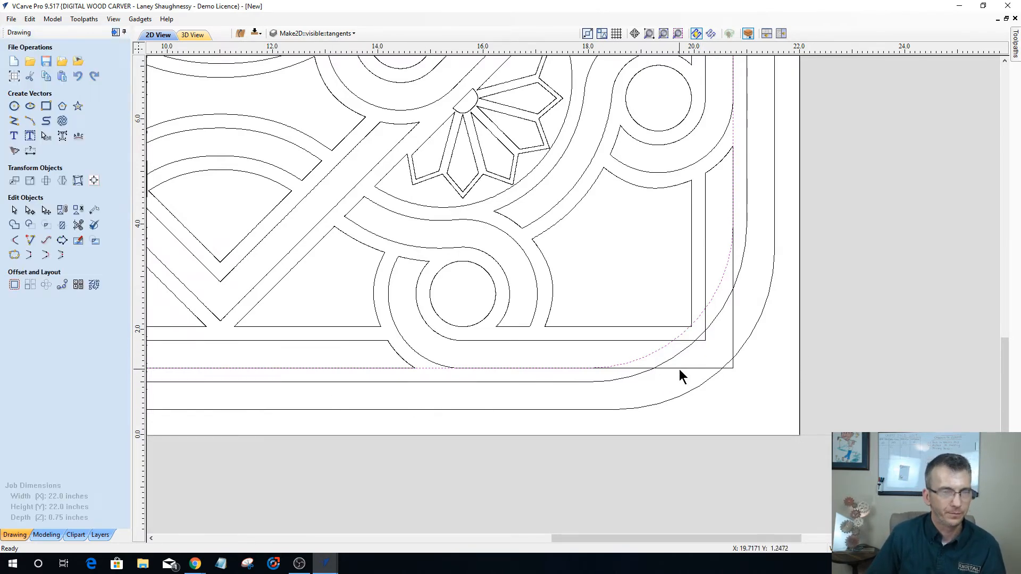
Trim the square corners of the overlapping bands back to the rounded offset curve at the pattern's lower-right corner.
click(680, 368)
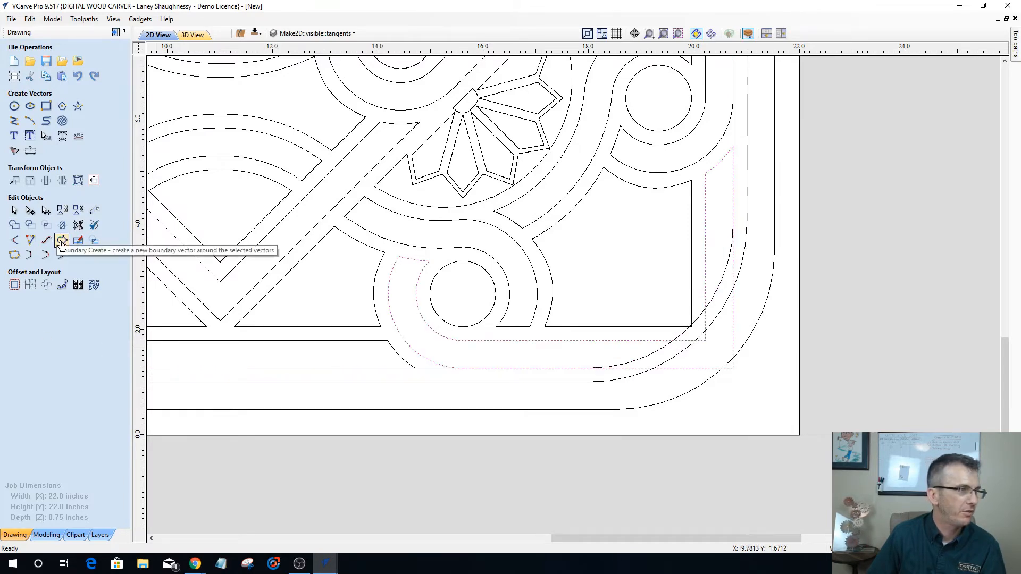
click(77, 225)
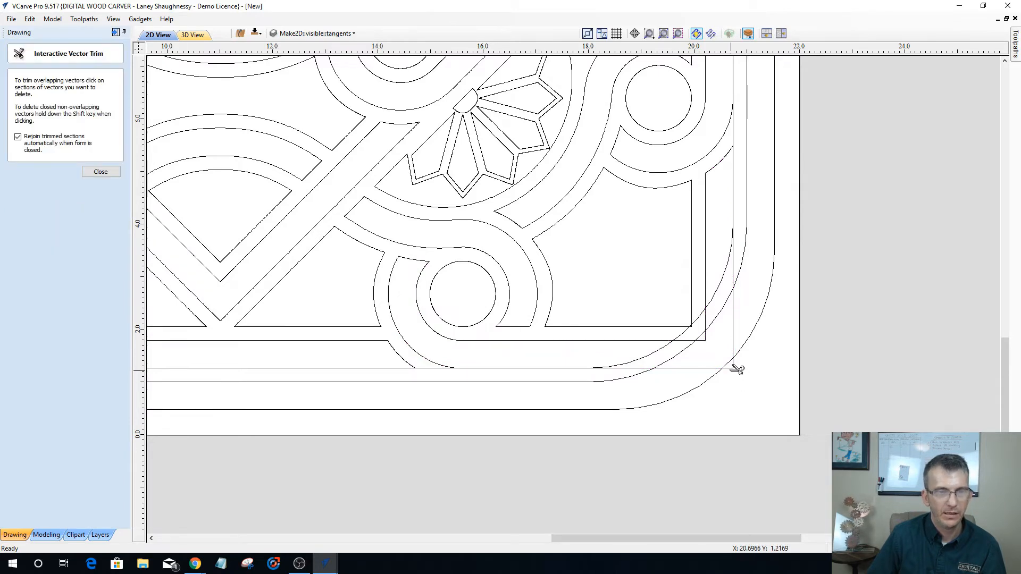
click(732, 368)
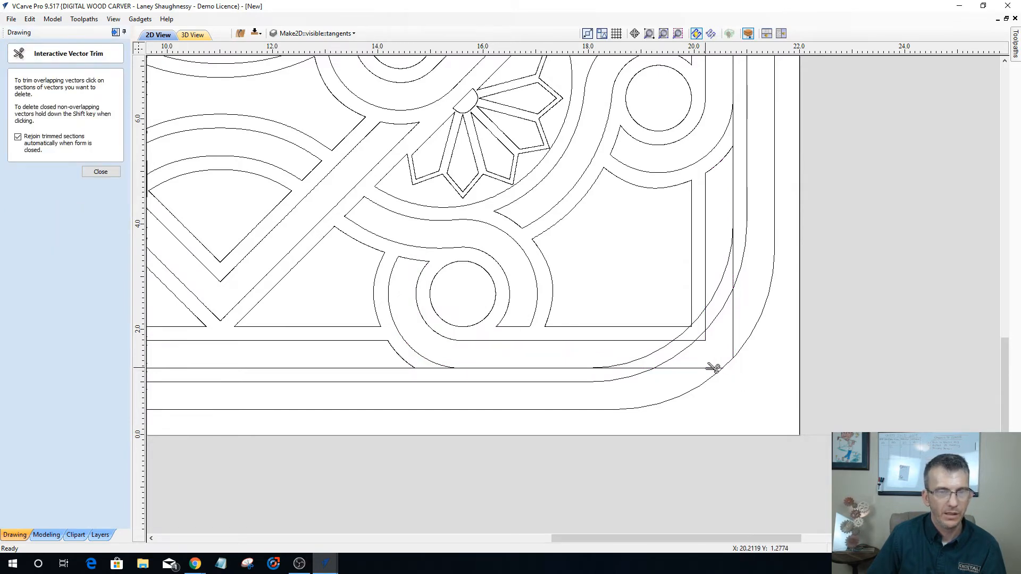
click(712, 368)
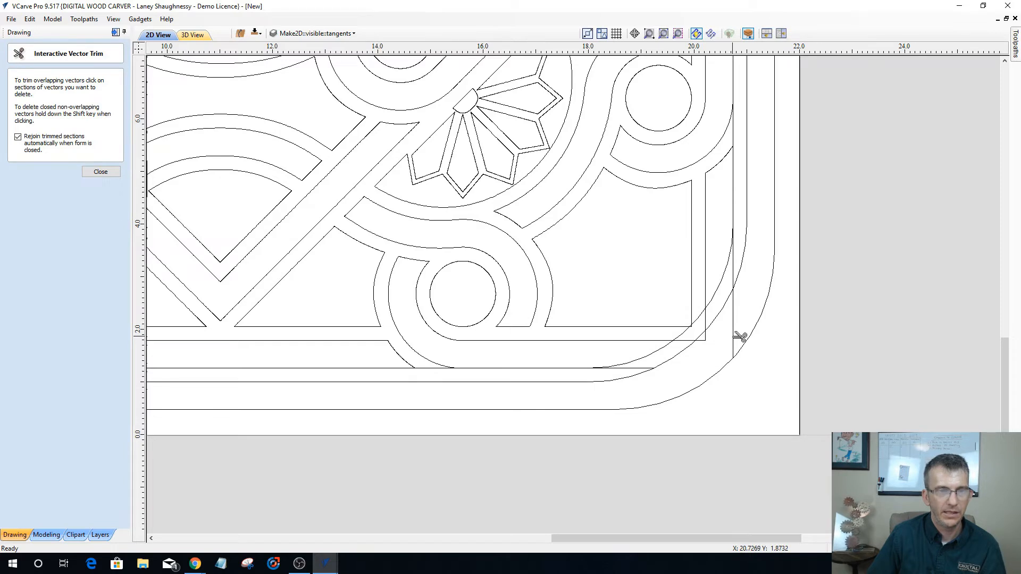
click(734, 337)
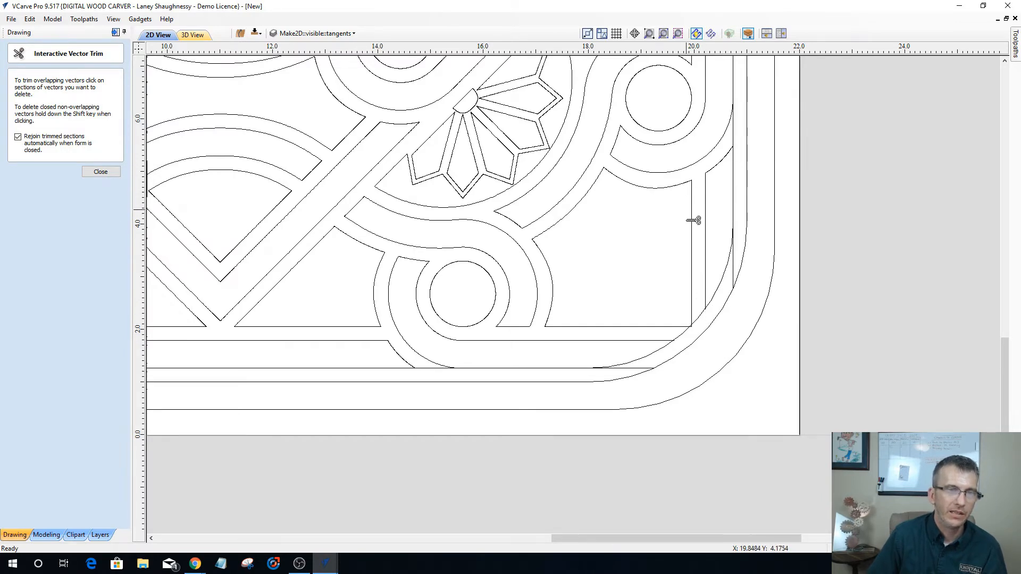
click(703, 319)
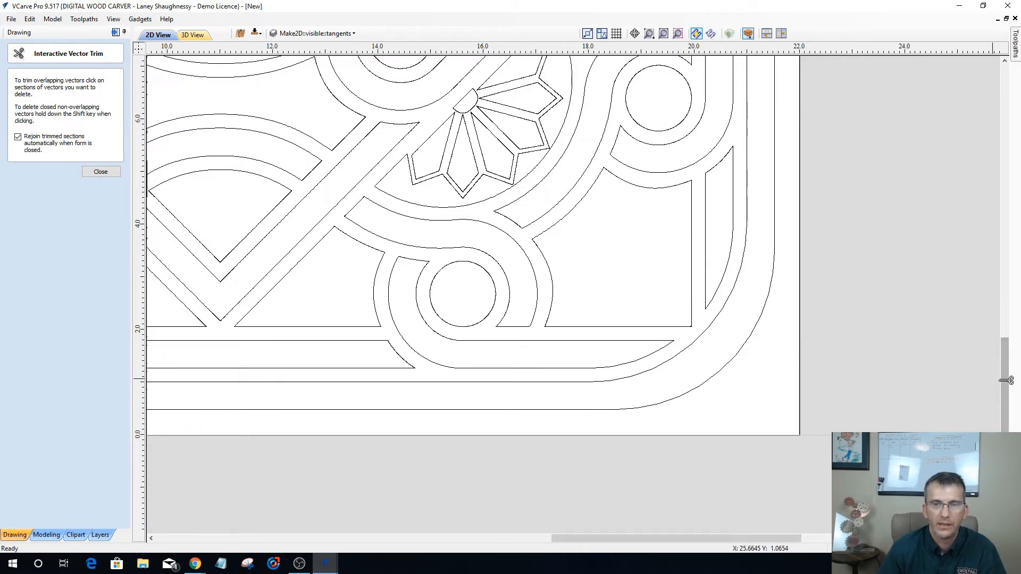
Examine the trimmed lower-right corner and how the bands and inner border meet the outer border at the lower-left corner, then finish trimming.
drag(1005, 360, 1005, 346)
scroll(872, 333, down, 4)
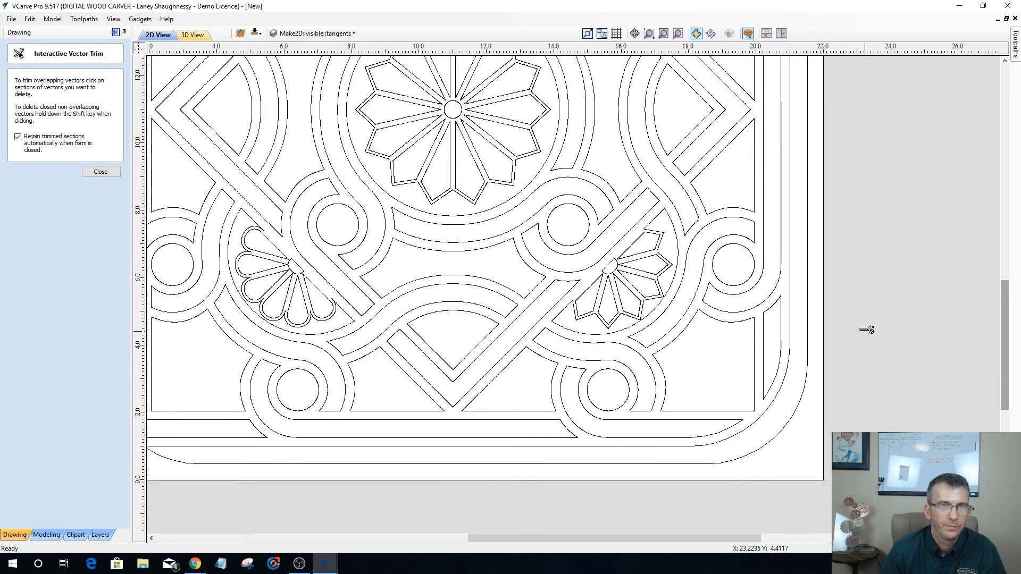
scroll(868, 329, down, 1)
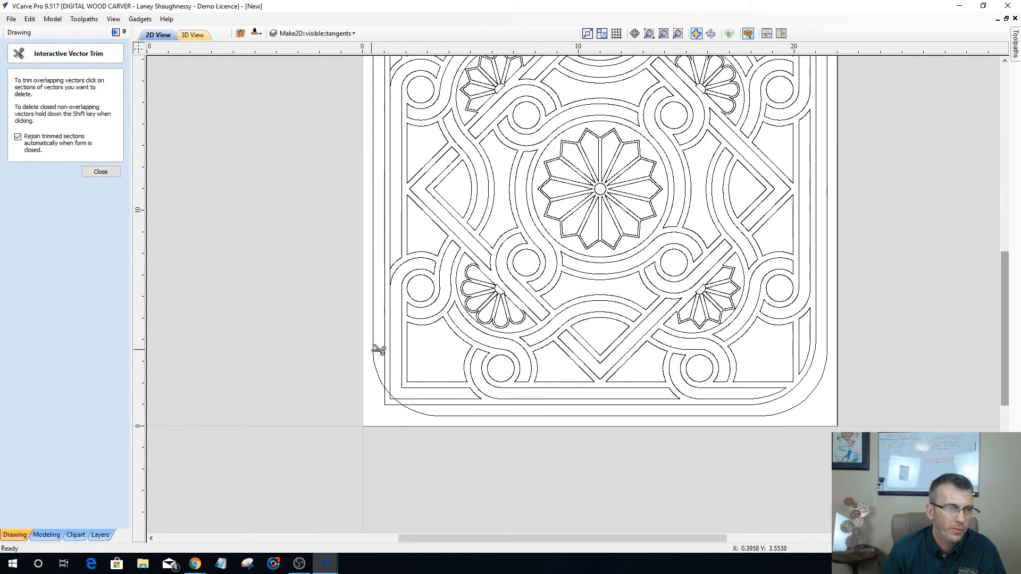
scroll(374, 371, up, 2)
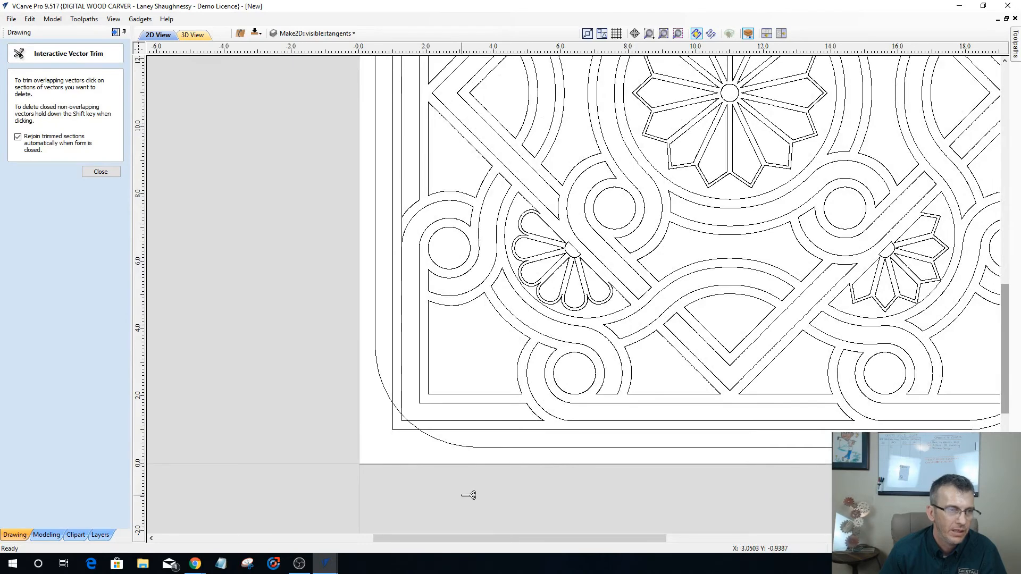
scroll(413, 452, up, 1)
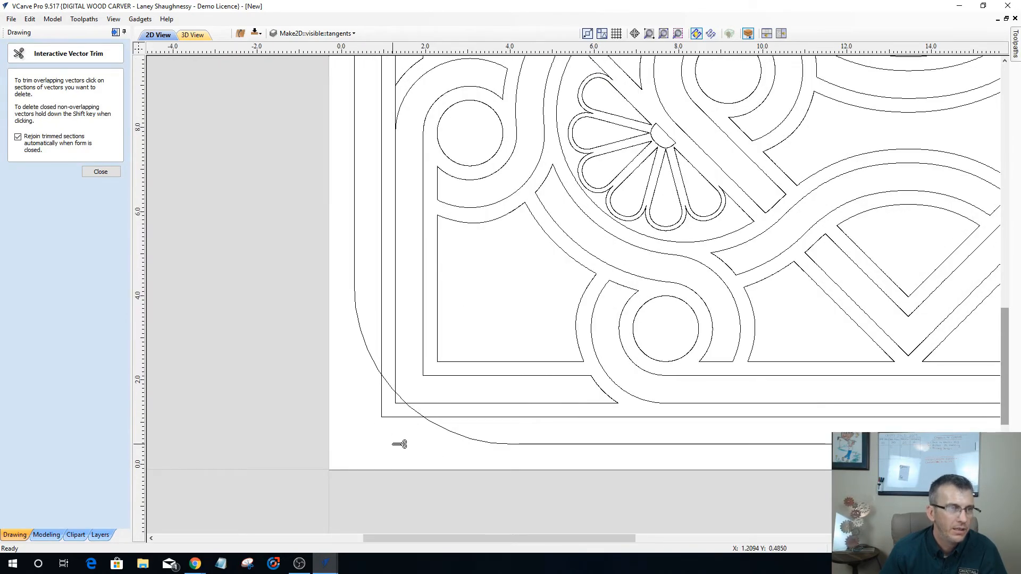
scroll(395, 442, down, 1)
scroll(396, 441, down, 1)
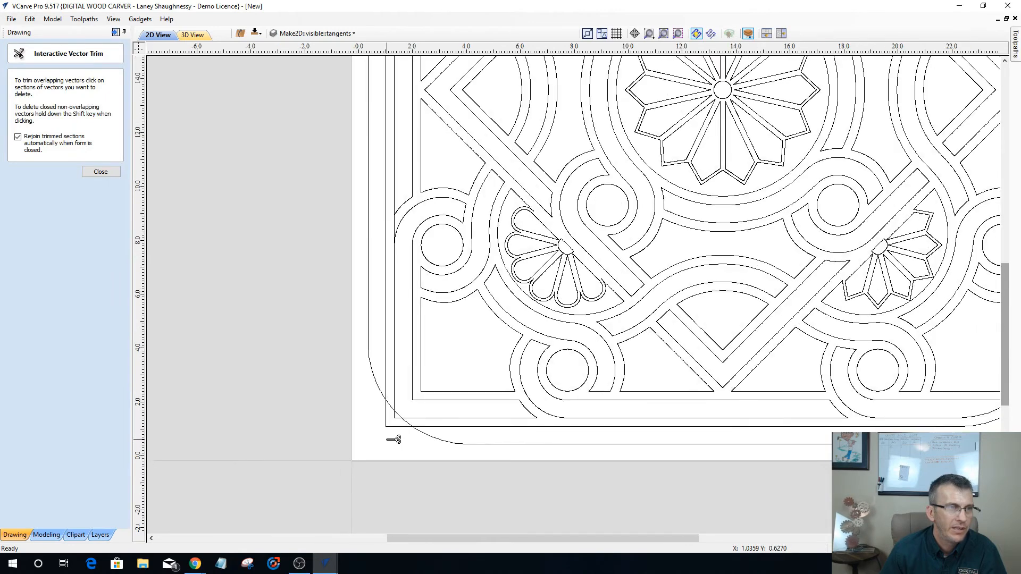
scroll(394, 440, down, 1)
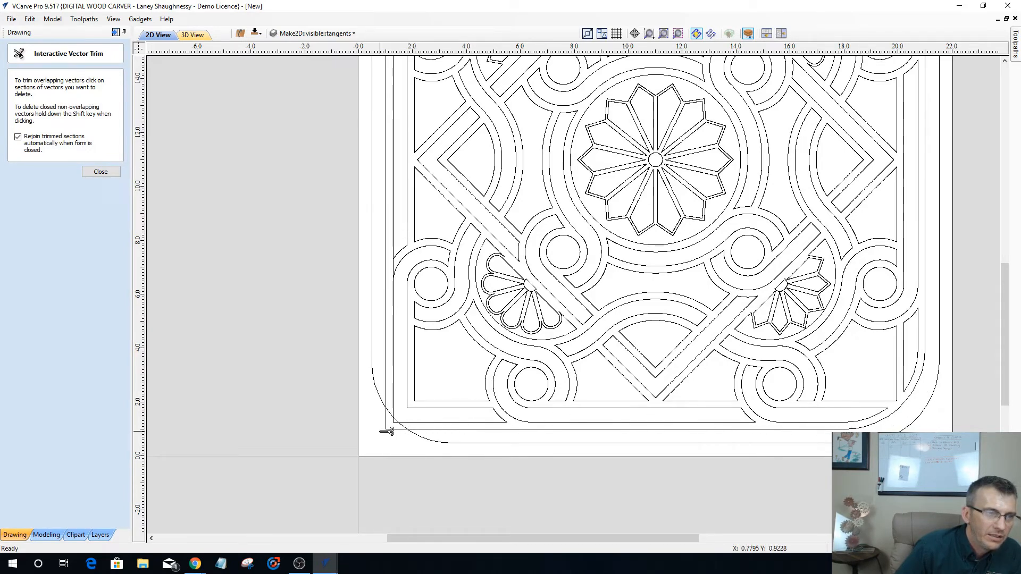
click(101, 172)
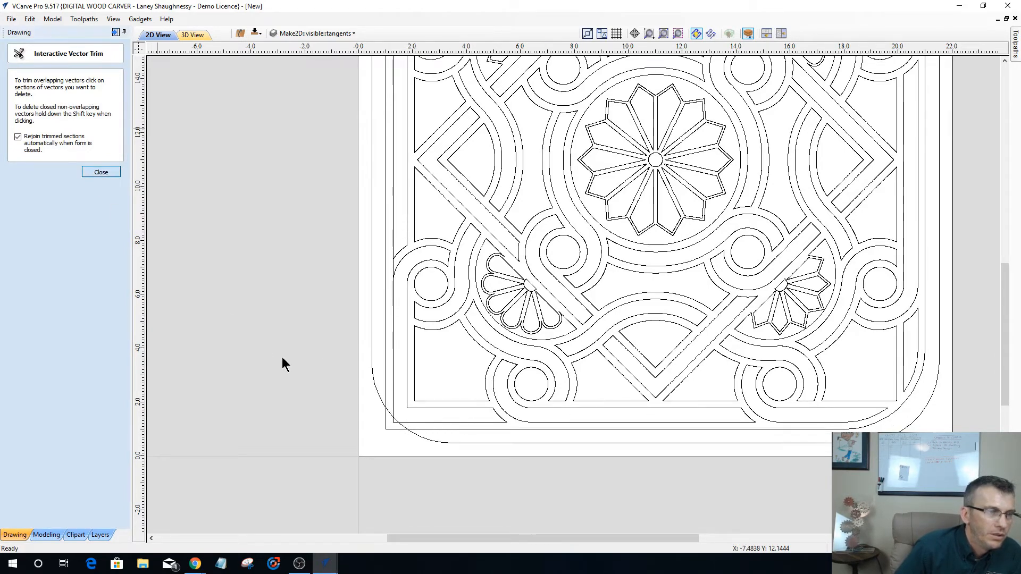
Try to round the inner border outline's lower-left corner with a normal fillet of 3.0 inches radius.
click(386, 430)
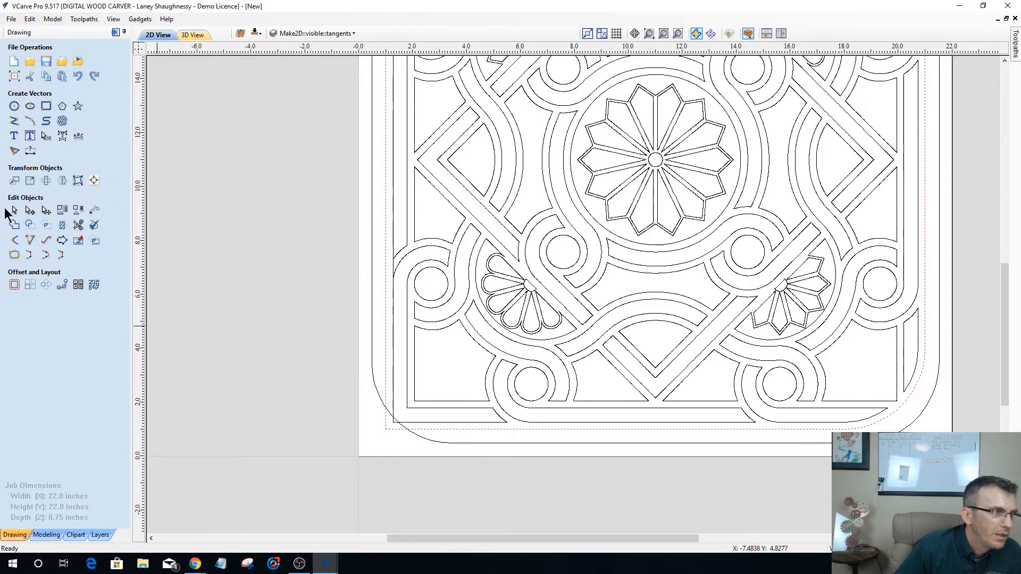
click(14, 242)
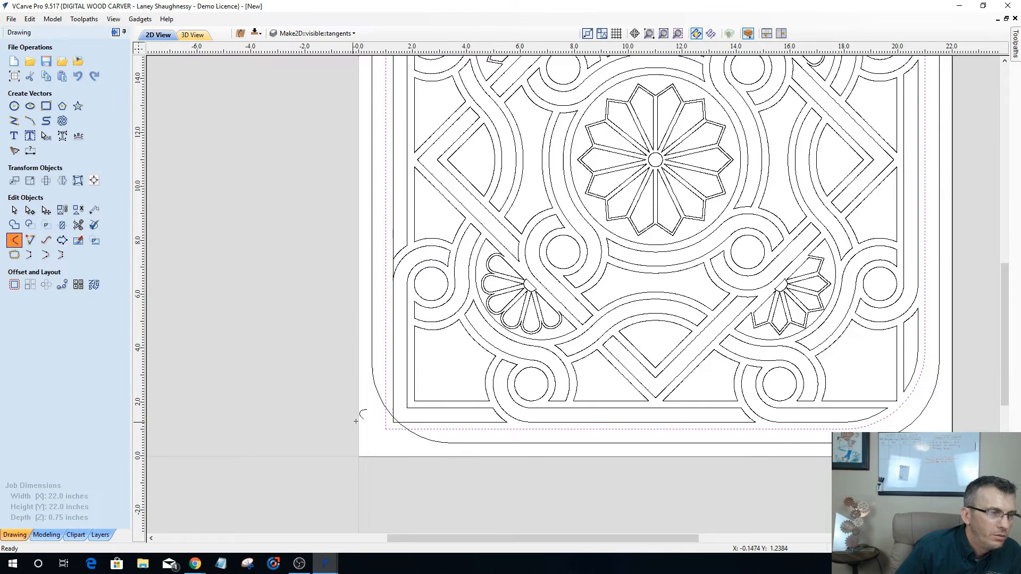
click(387, 431)
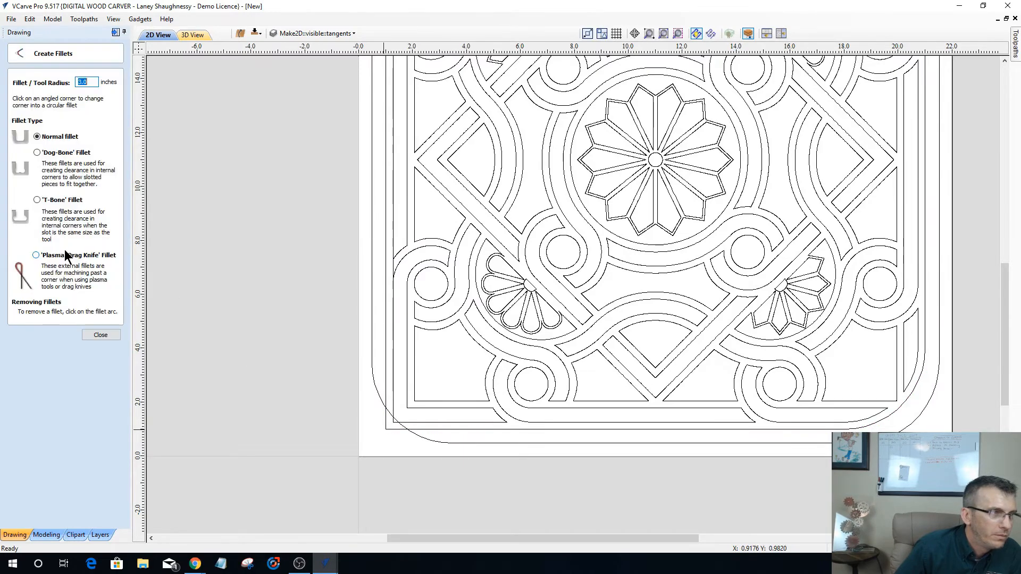
click(97, 336)
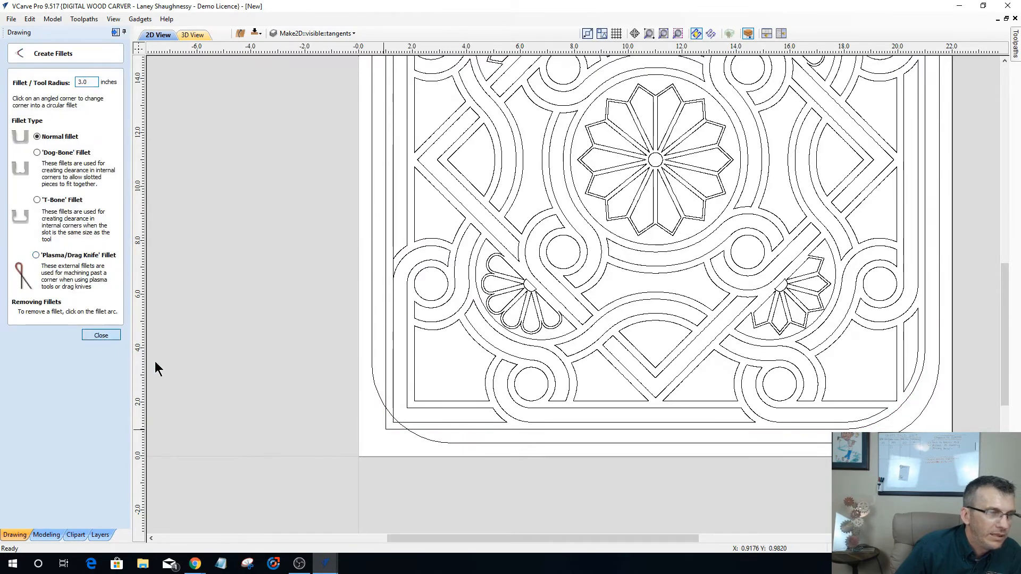
Delete the tightly packed nodes along the inner border's bottom and left edges up to just short of the lower-left corner.
click(386, 429)
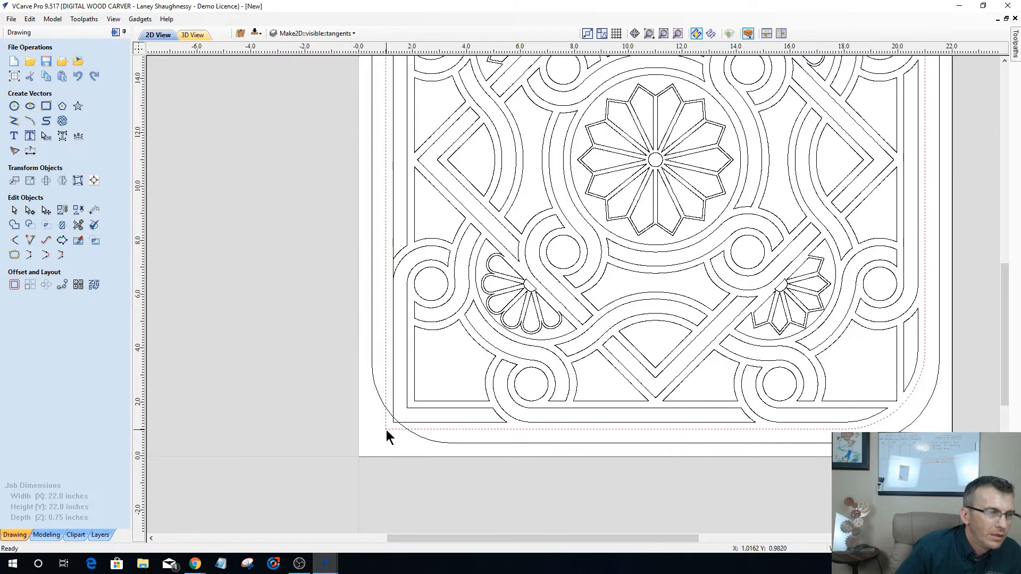
click(29, 209)
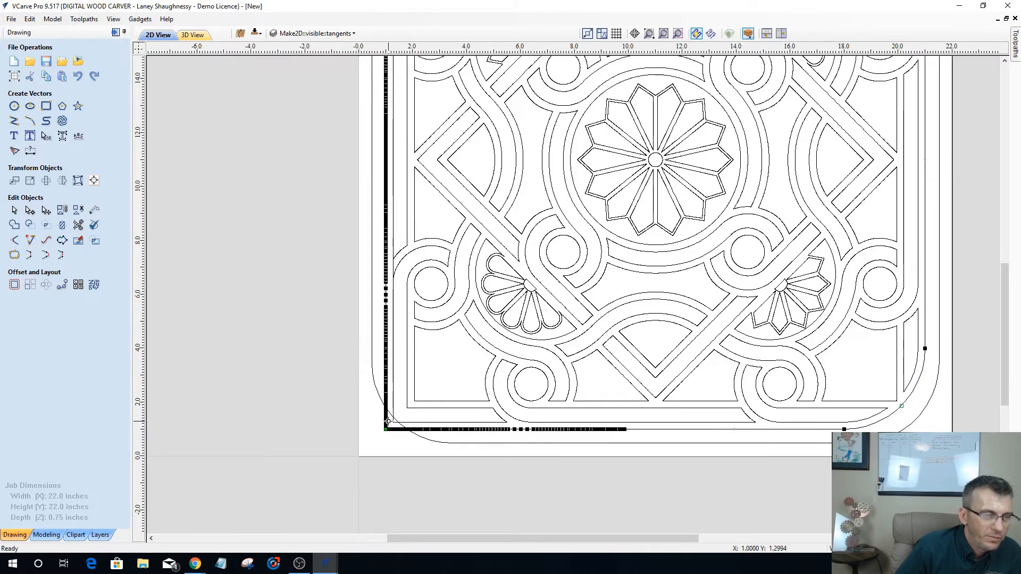
drag(561, 448, 635, 453)
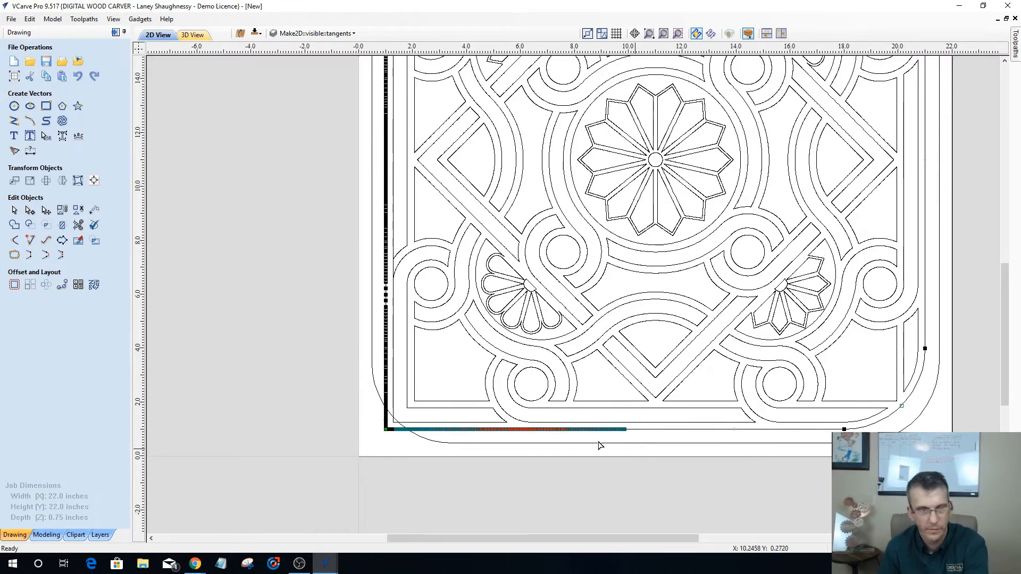
key(Delete)
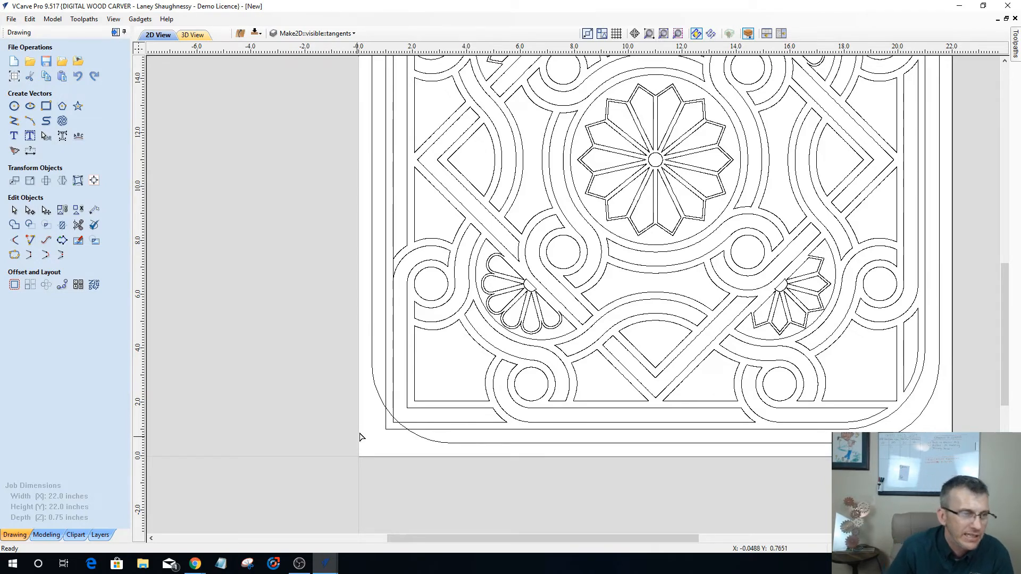
key(ctrl+z)
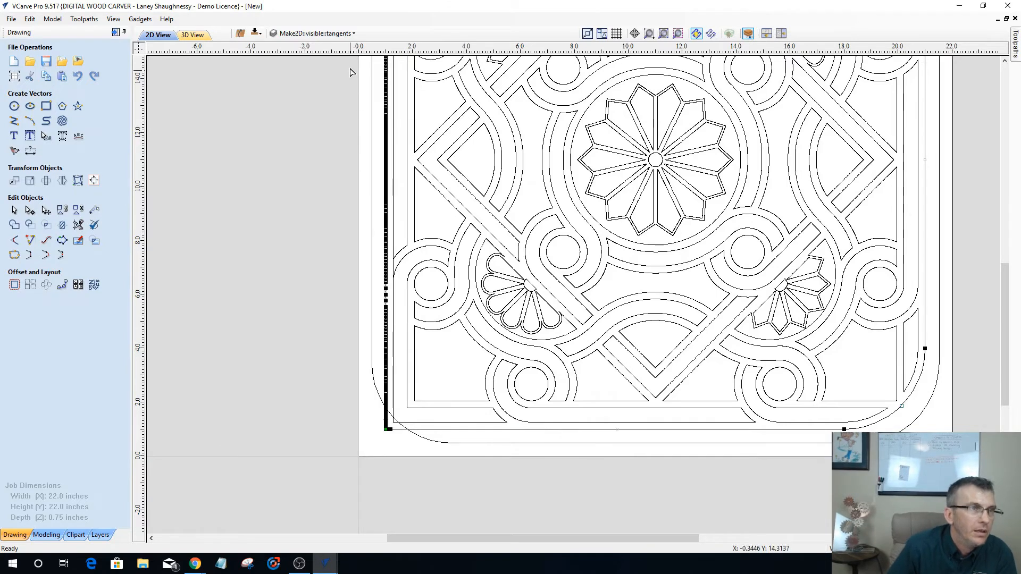
drag(351, 68, 409, 431)
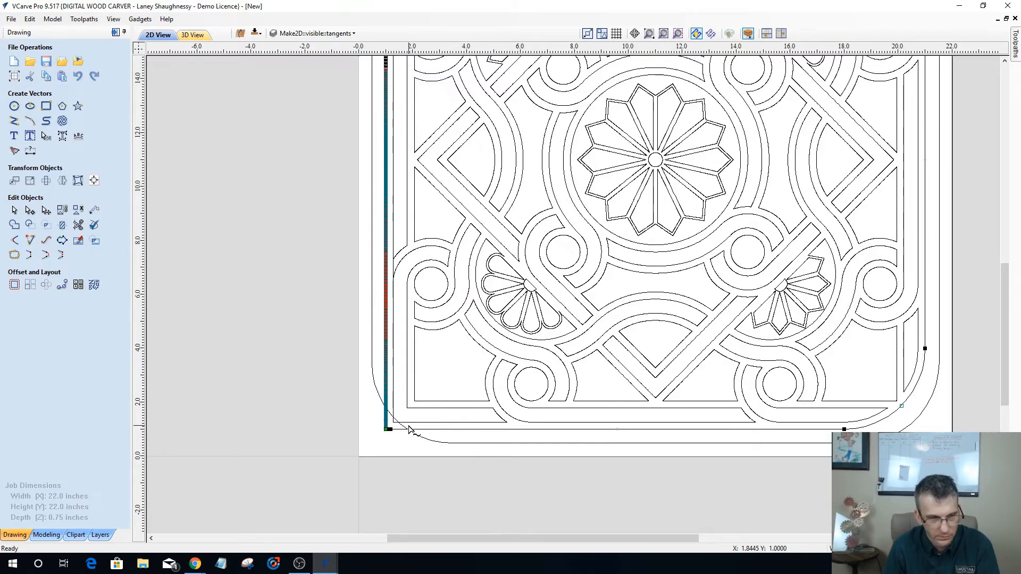
Delete the remaining tightly packed nodes on the inner border's left edge just above its lower-left corner point.
scroll(410, 431, up, 2)
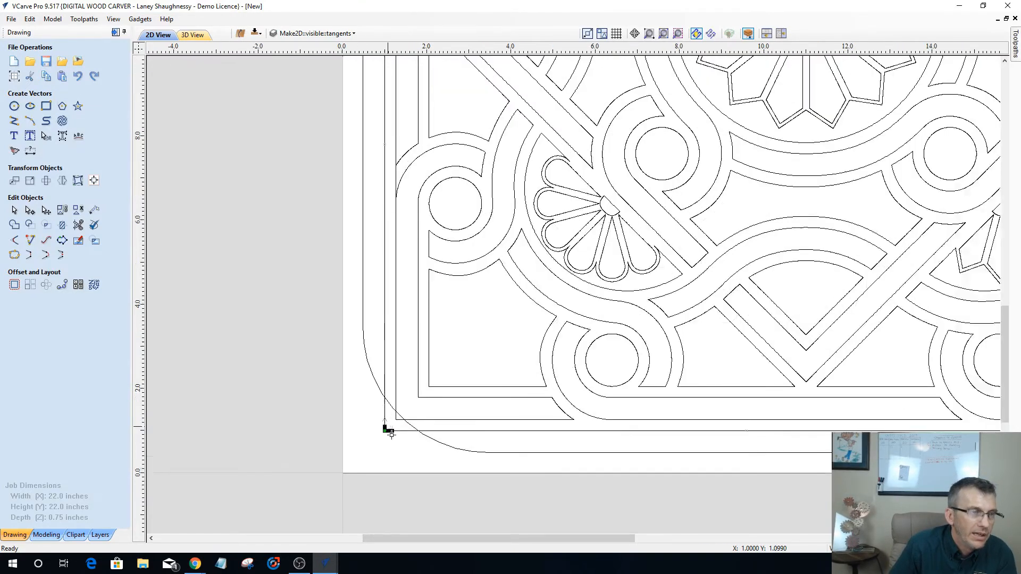
scroll(389, 432, up, 3)
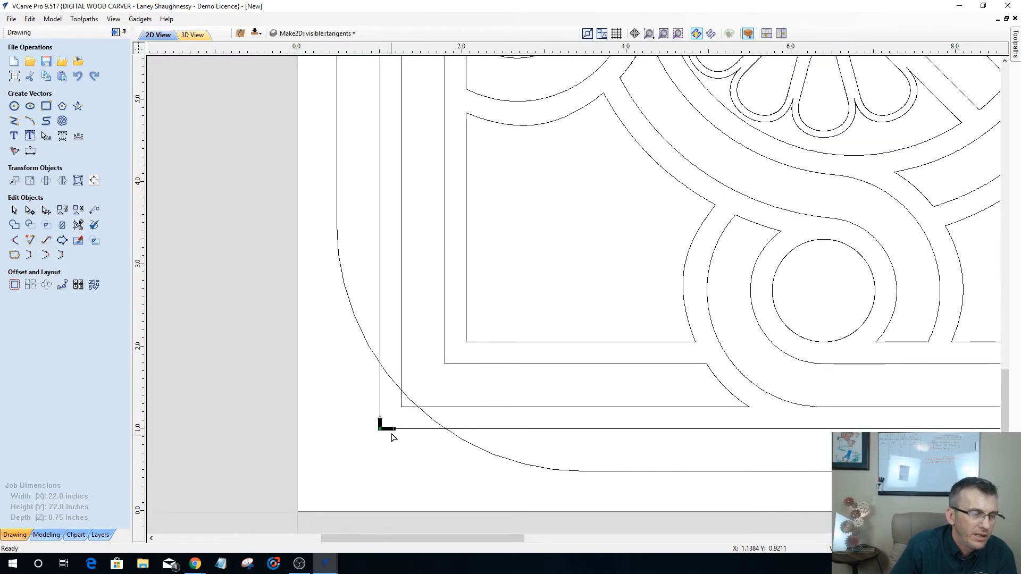
scroll(395, 428, up, 2)
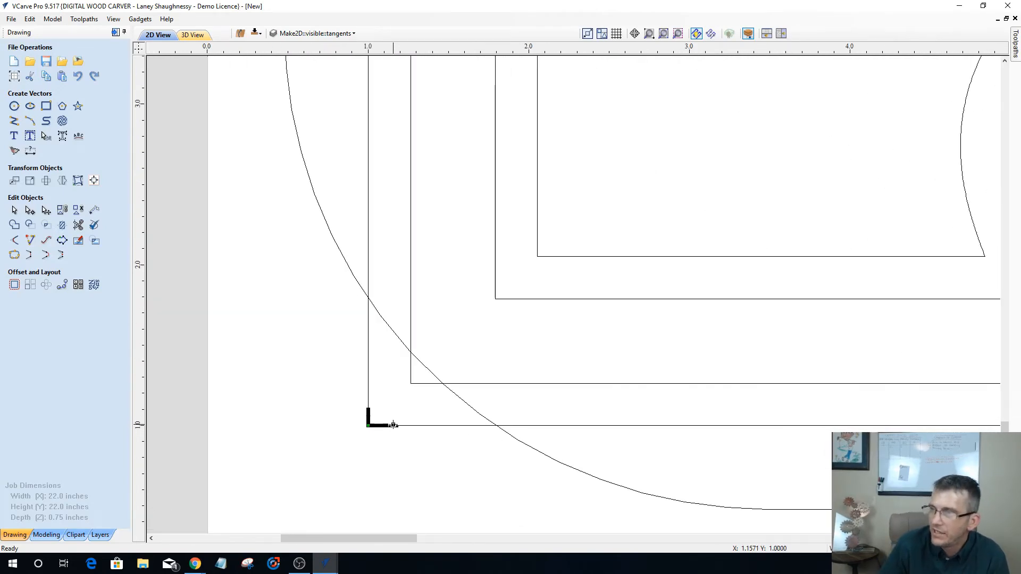
scroll(405, 435, up, 1)
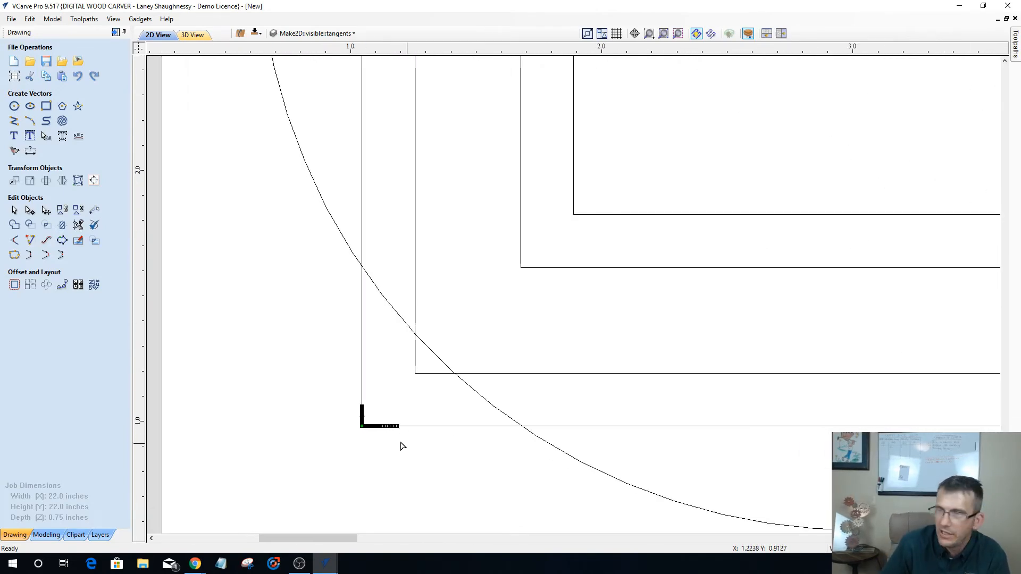
scroll(401, 444, up, 1)
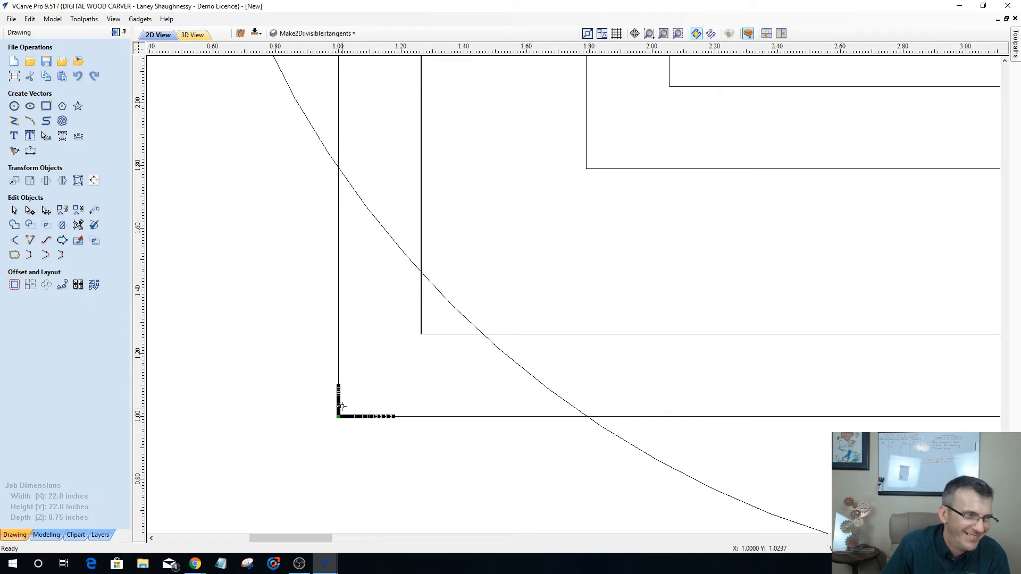
scroll(344, 424, up, 3)
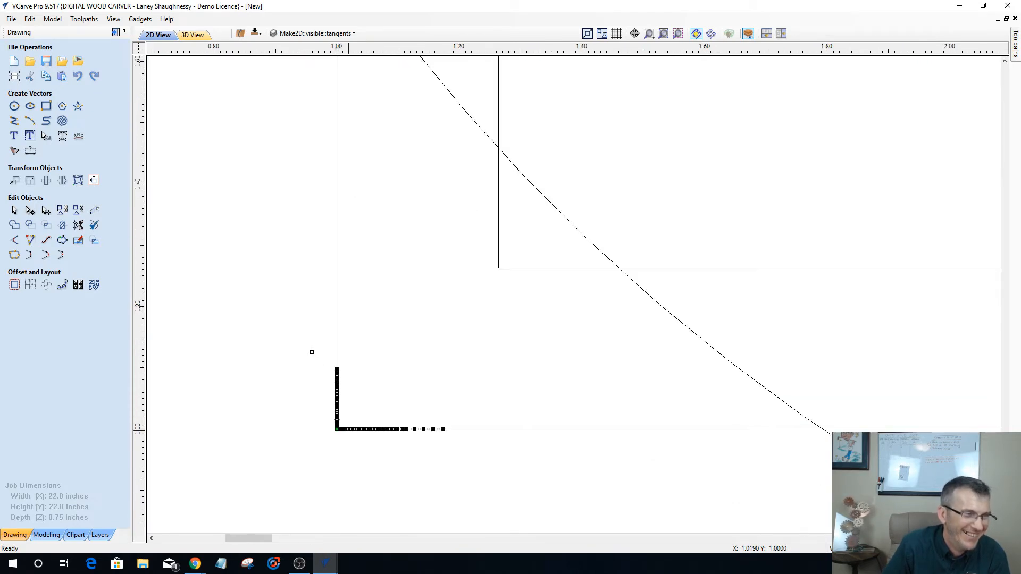
drag(308, 335, 356, 425)
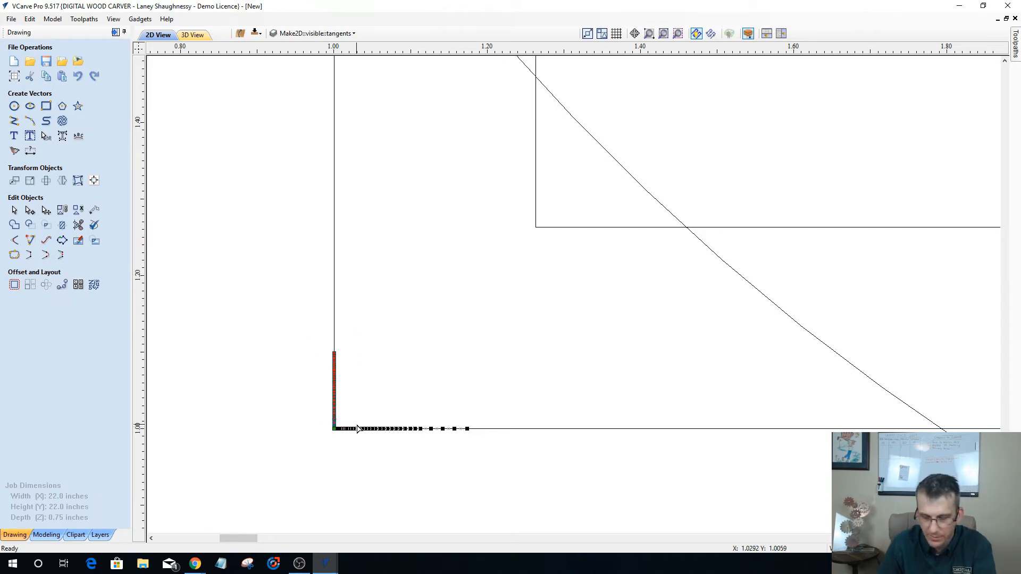
key(Delete)
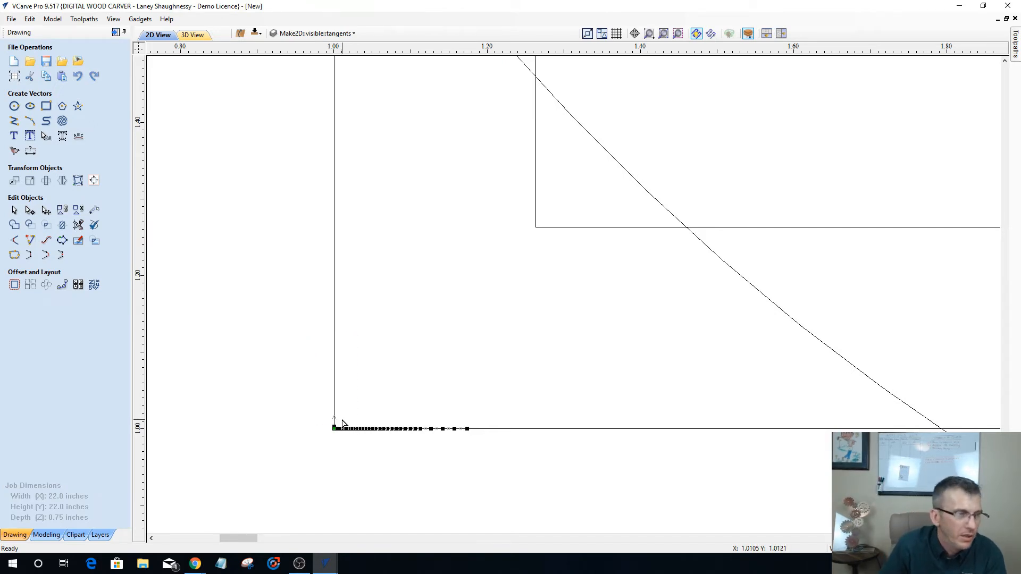
Delete the tightly packed nodes along the inner border's bottom edge and those remaining around its lower-left corner point.
drag(337, 418, 482, 457)
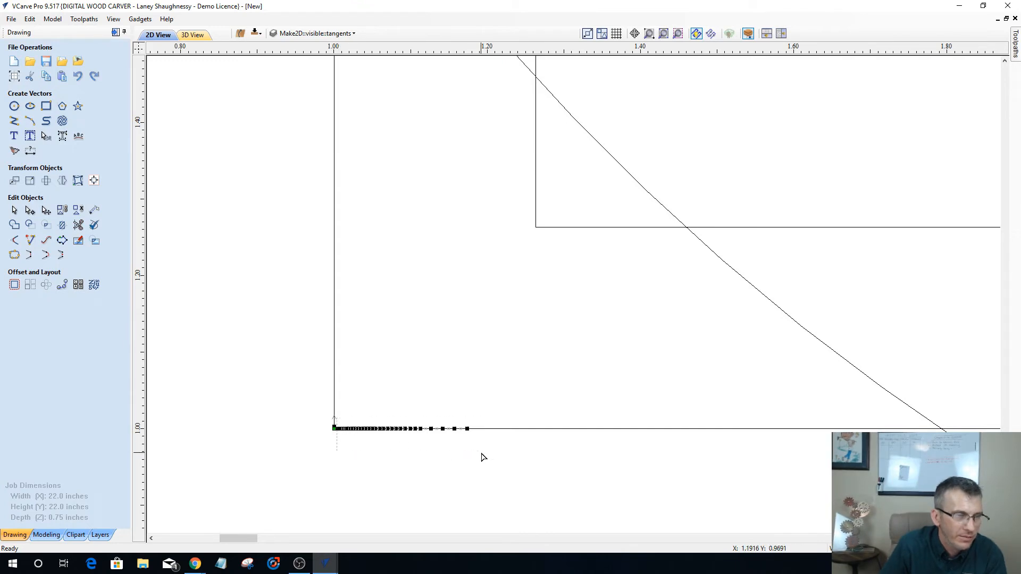
key(Delete)
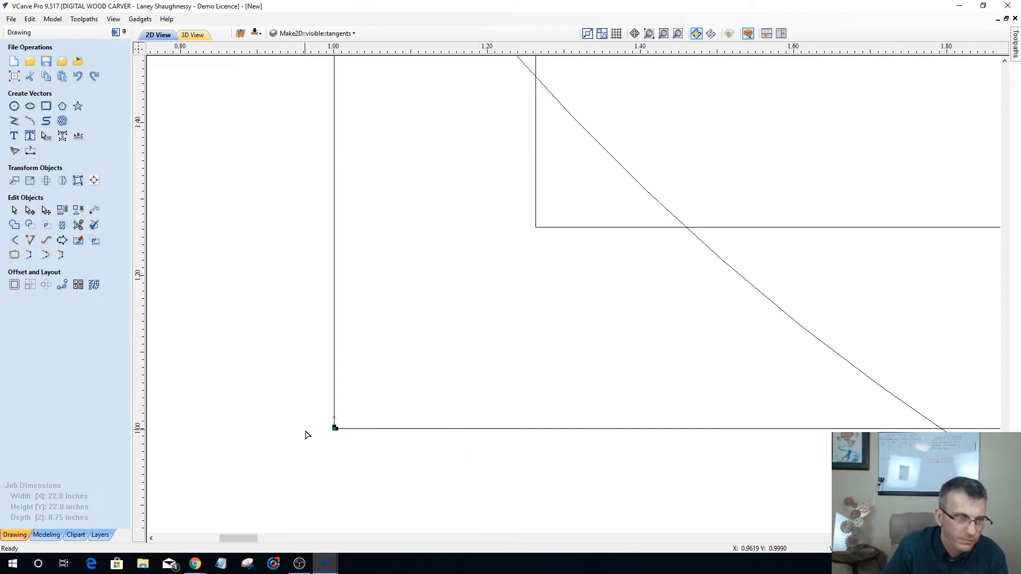
scroll(333, 428, up, 2)
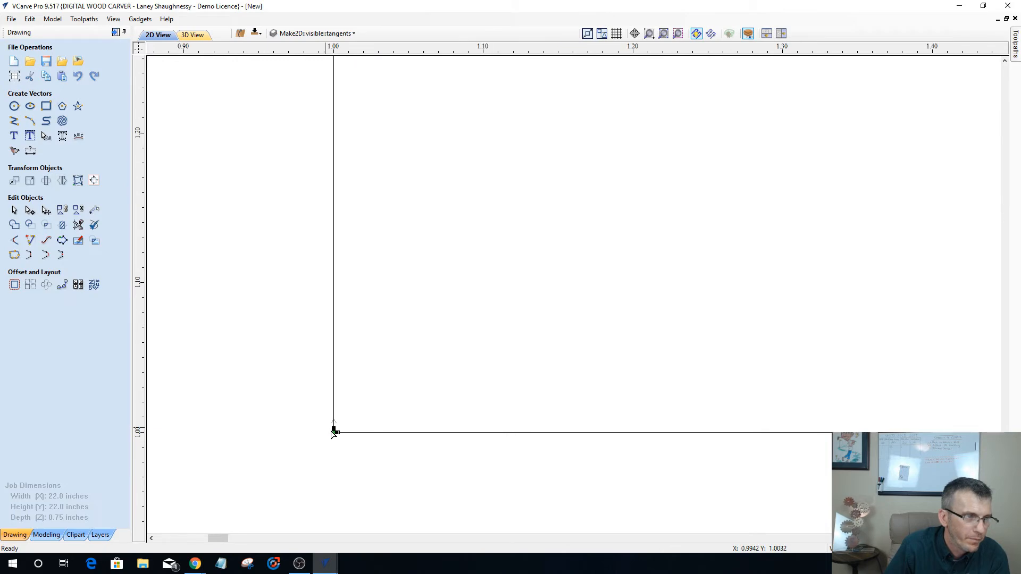
scroll(334, 432, up, 3)
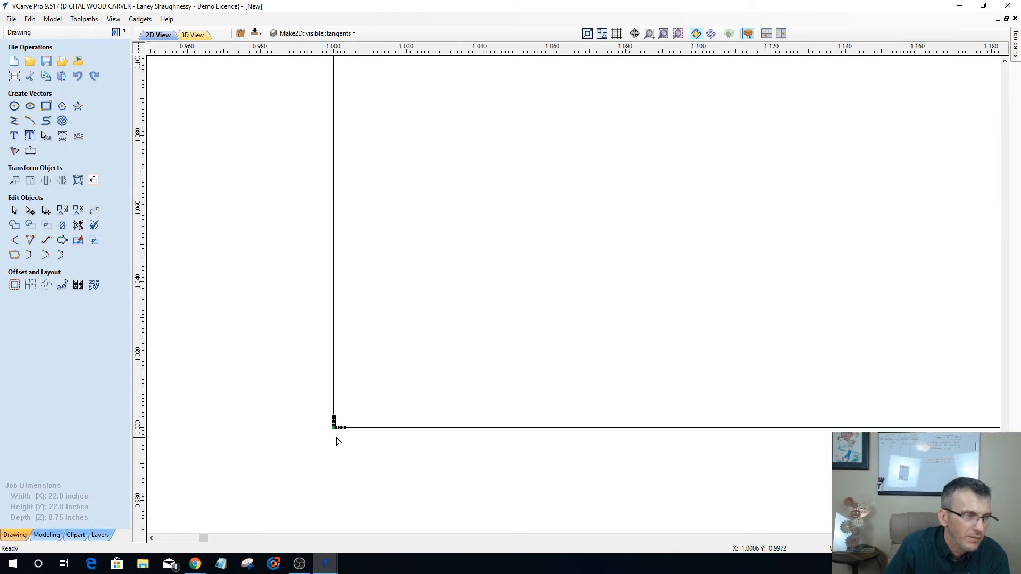
scroll(338, 436, up, 3)
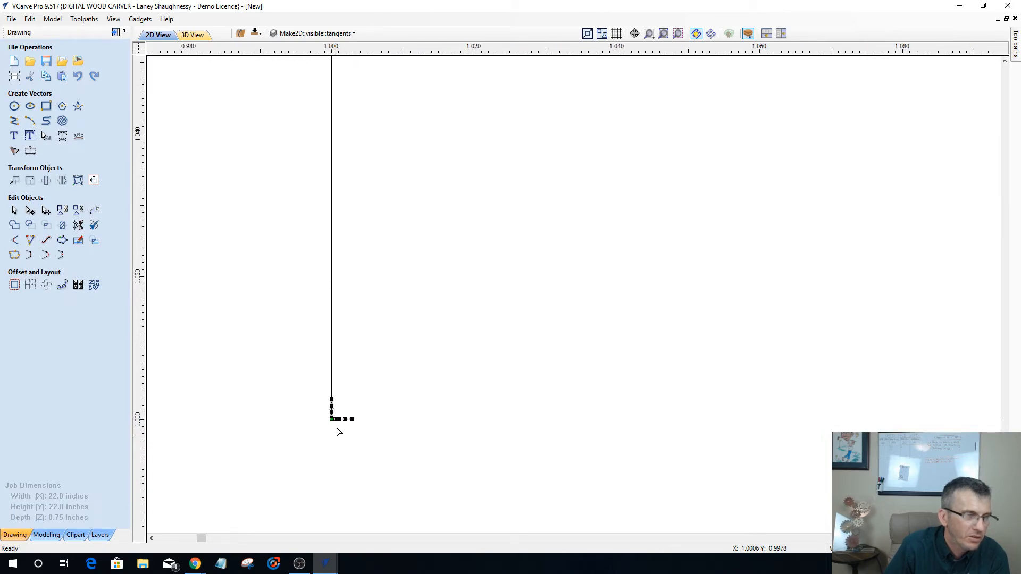
scroll(335, 424, up, 2)
scroll(300, 350, up, 1)
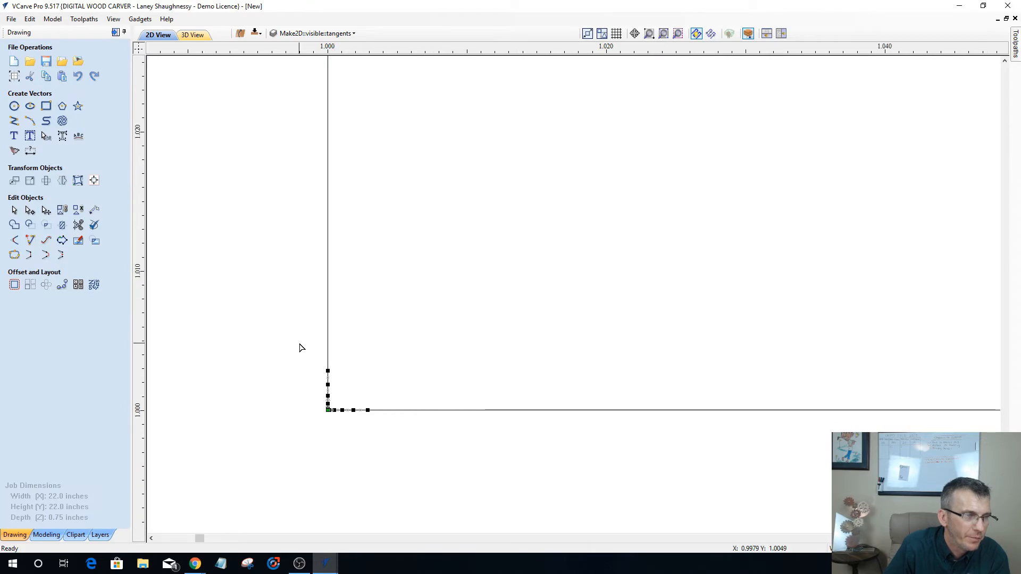
scroll(328, 400, up, 3)
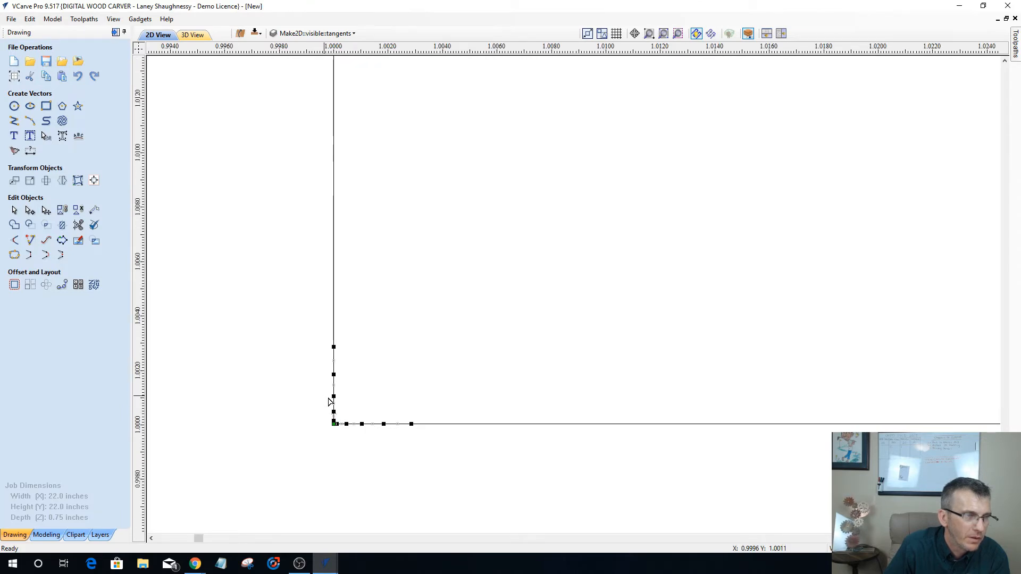
scroll(343, 441, up, 3)
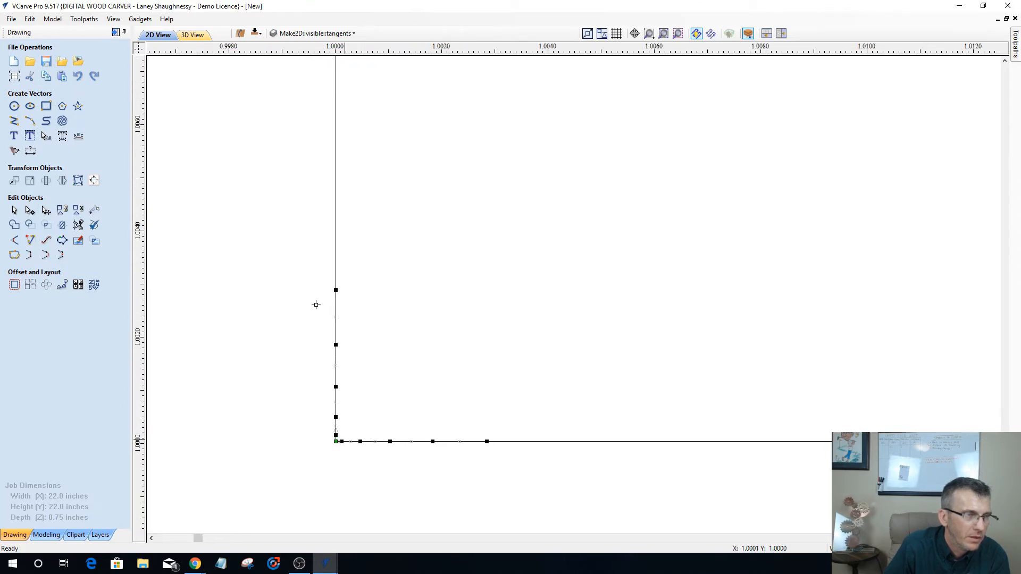
drag(359, 407, 359, 440)
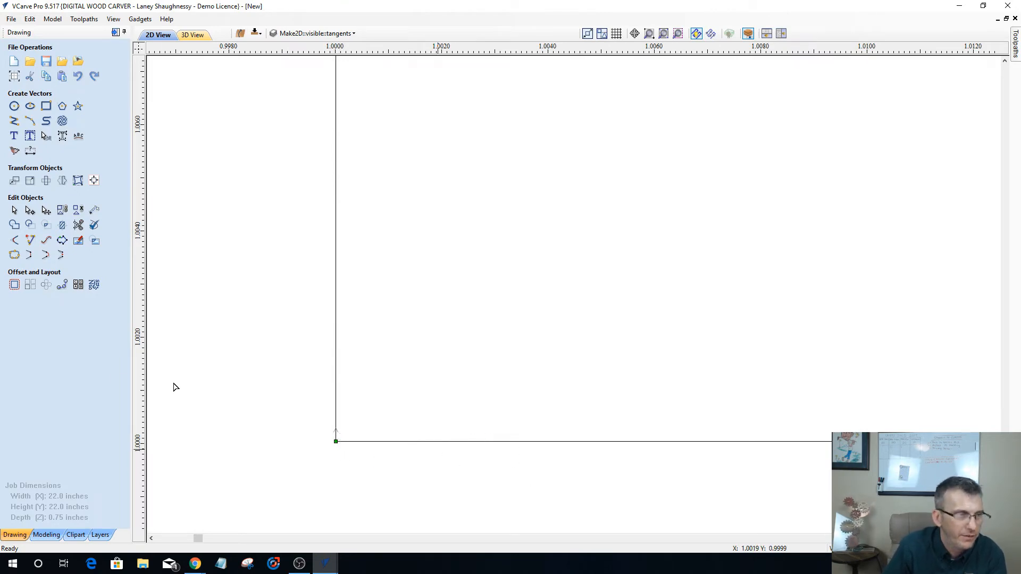
Round the inner border's lower-left corner with a normal fillet of 3.0 inches radius.
click(14, 242)
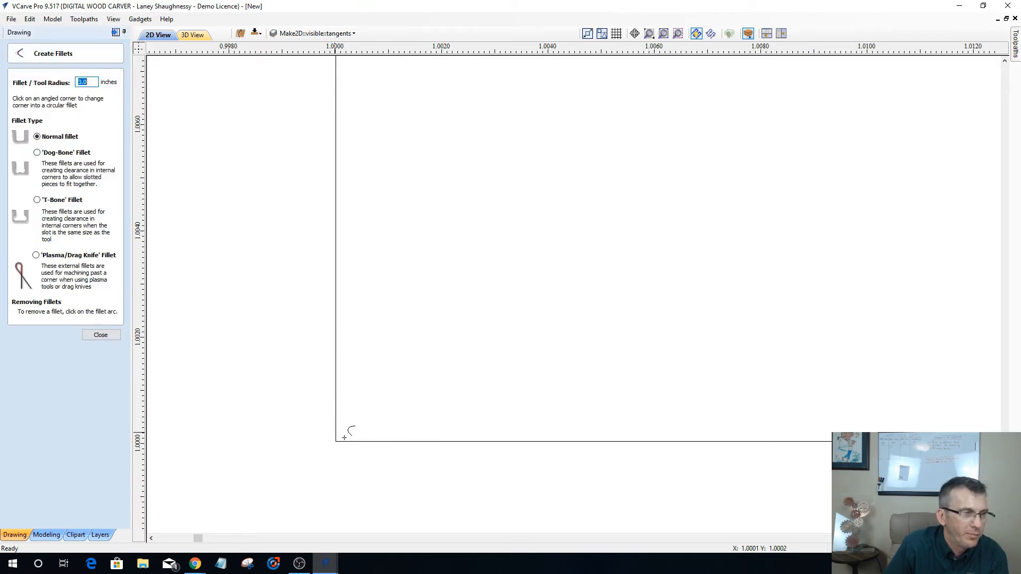
click(336, 440)
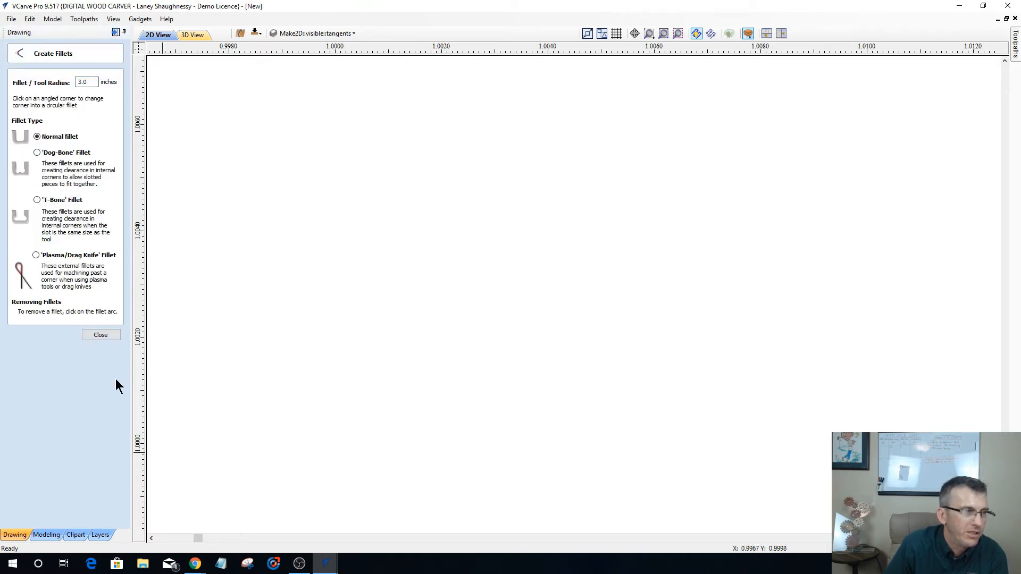
scroll(342, 411, down, 3)
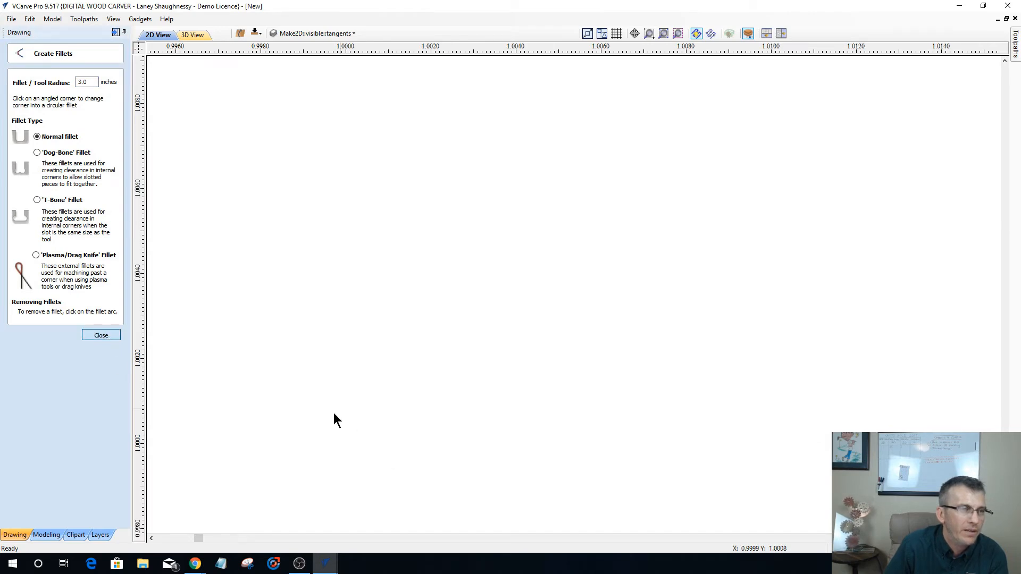
scroll(330, 421, down, 5)
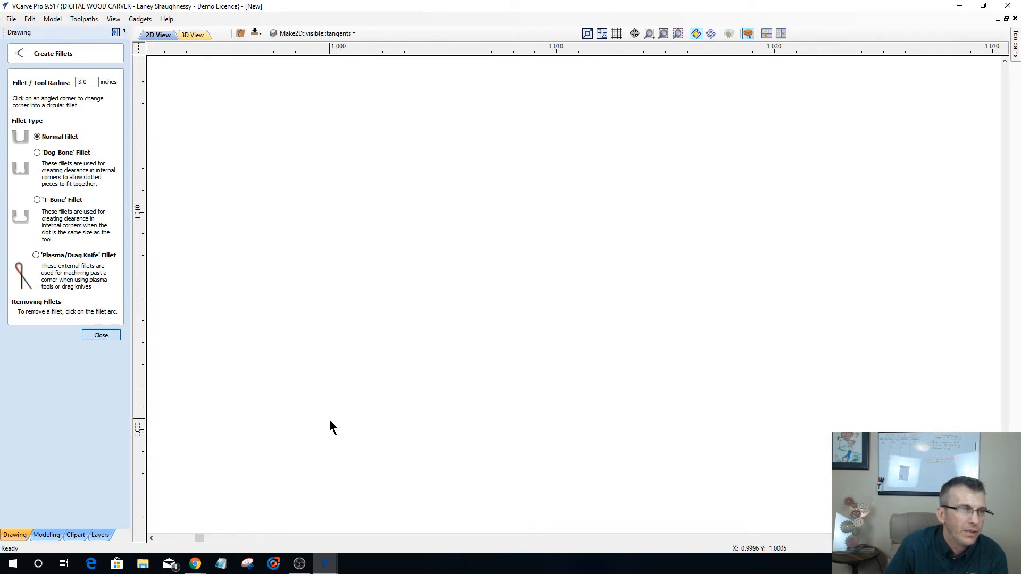
scroll(636, 134, down, 3)
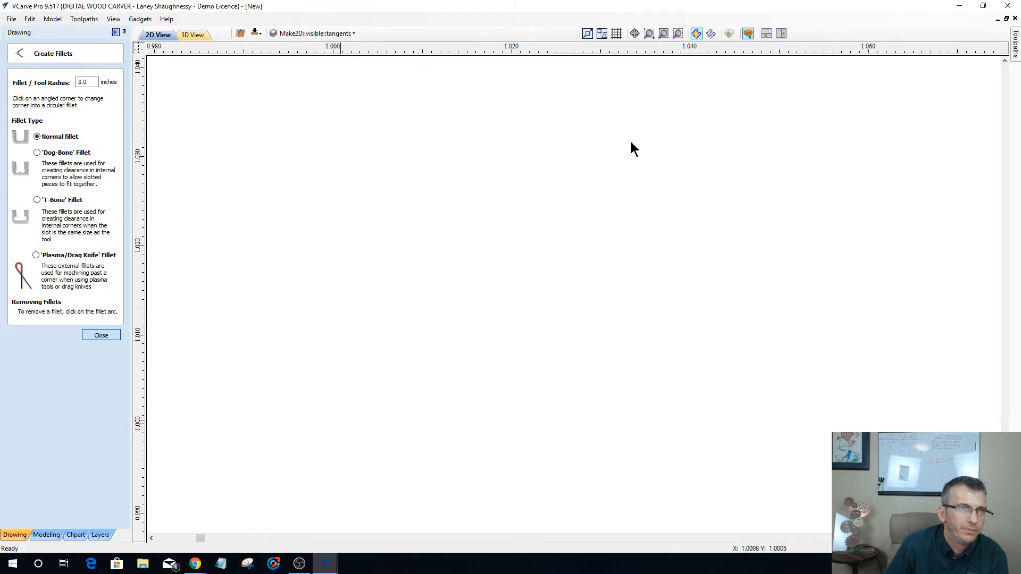
scroll(623, 175, down, 4)
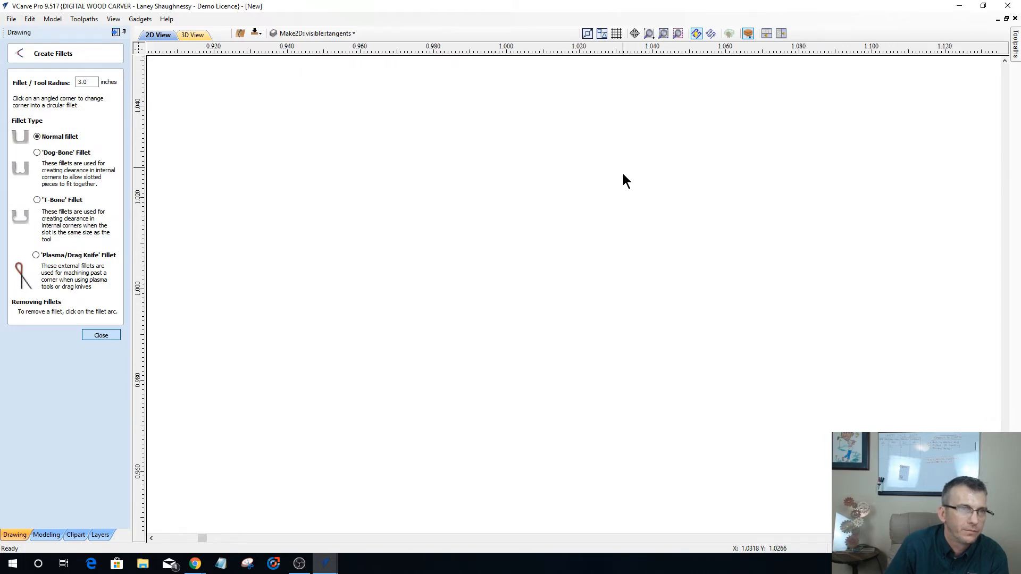
scroll(623, 175, down, 4)
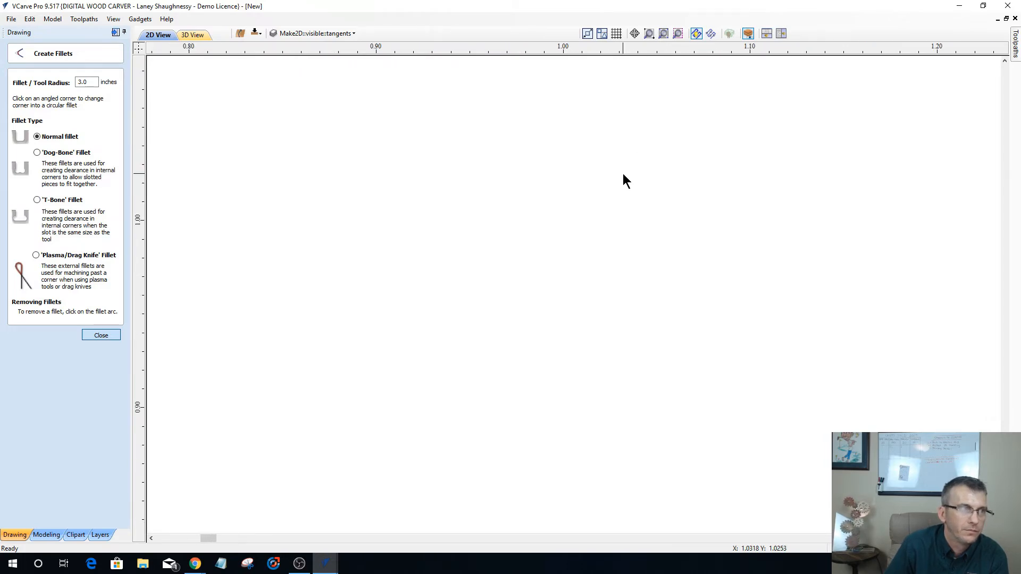
click(664, 33)
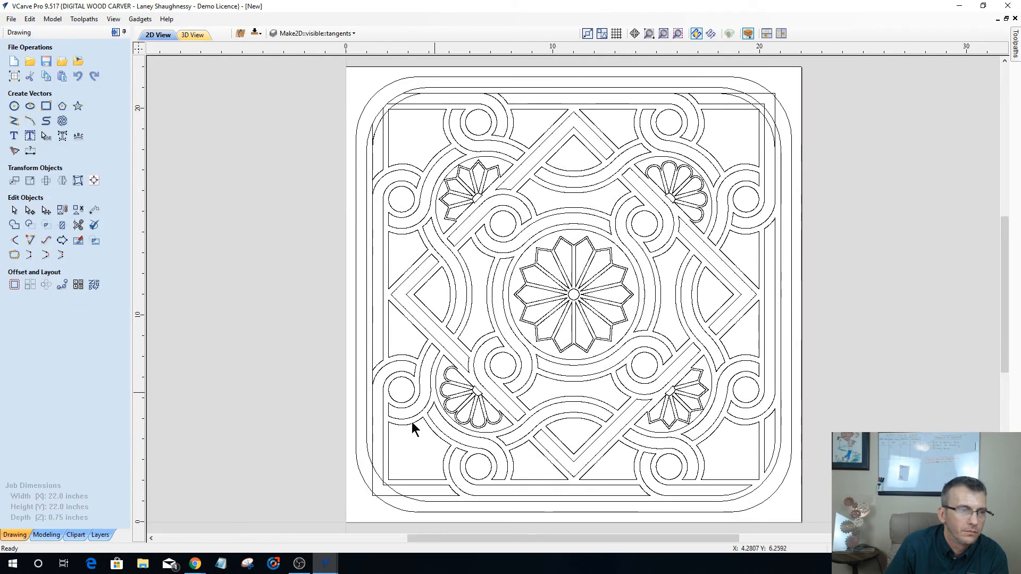
Offset the rounded inner border outline inwards by 0.263 inches, keeping the original.
scroll(383, 500, up, 2)
scroll(382, 499, up, 3)
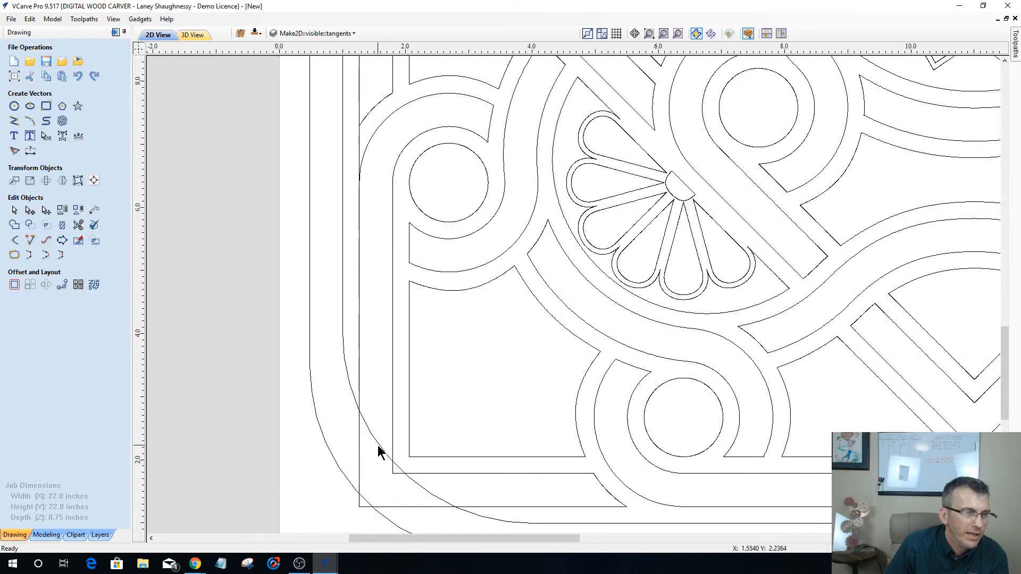
click(378, 451)
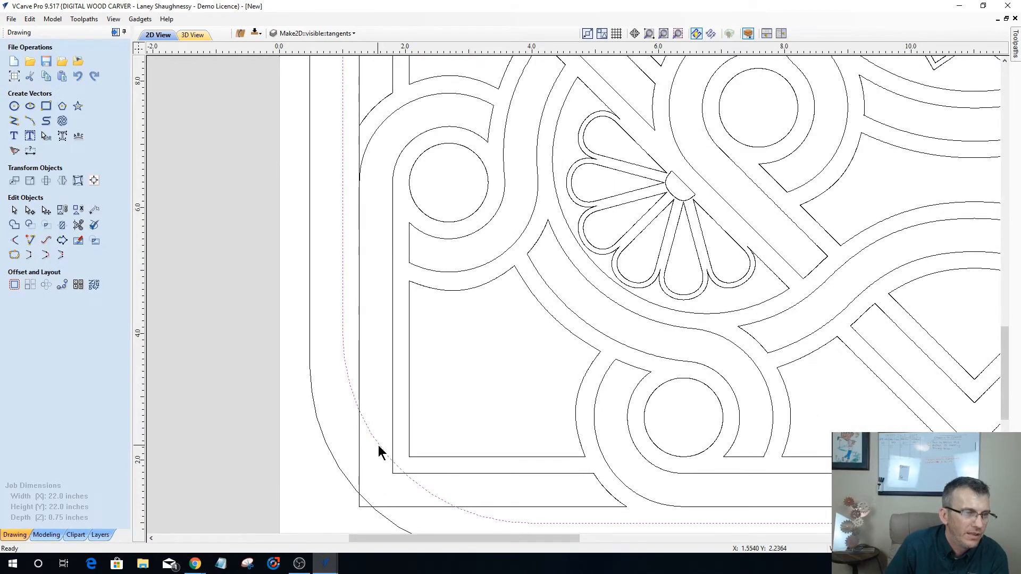
click(14, 286)
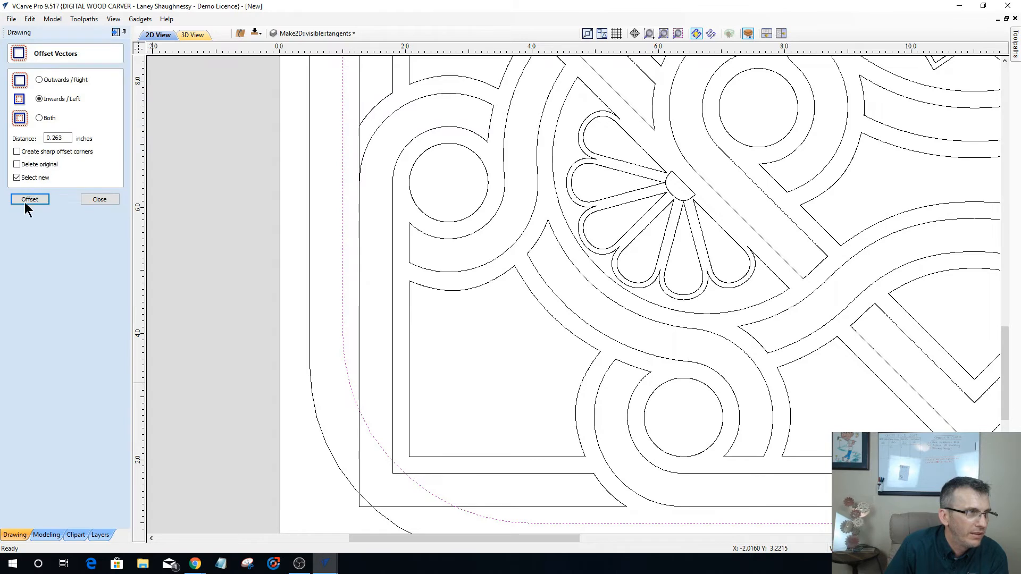
click(24, 201)
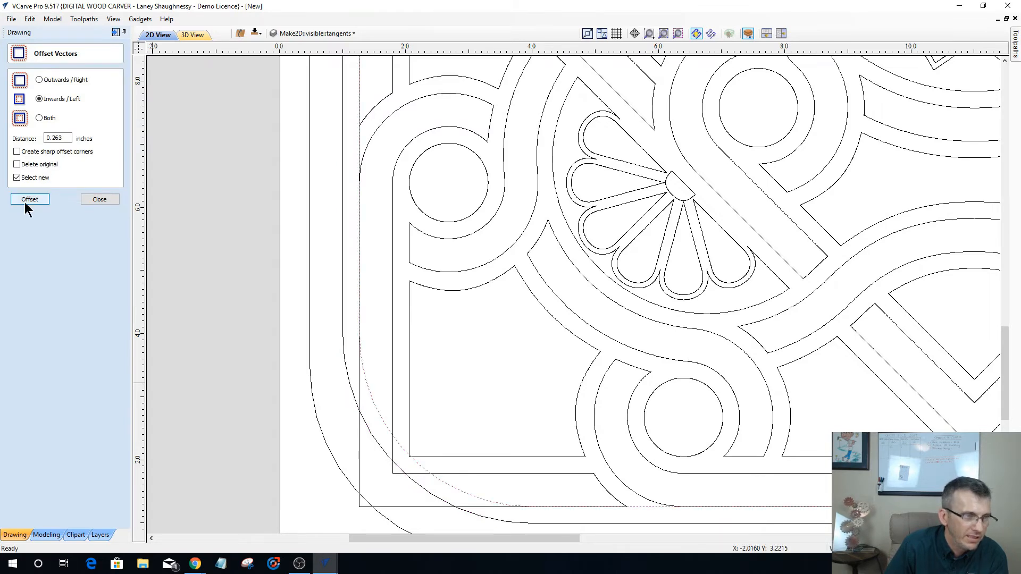
click(91, 201)
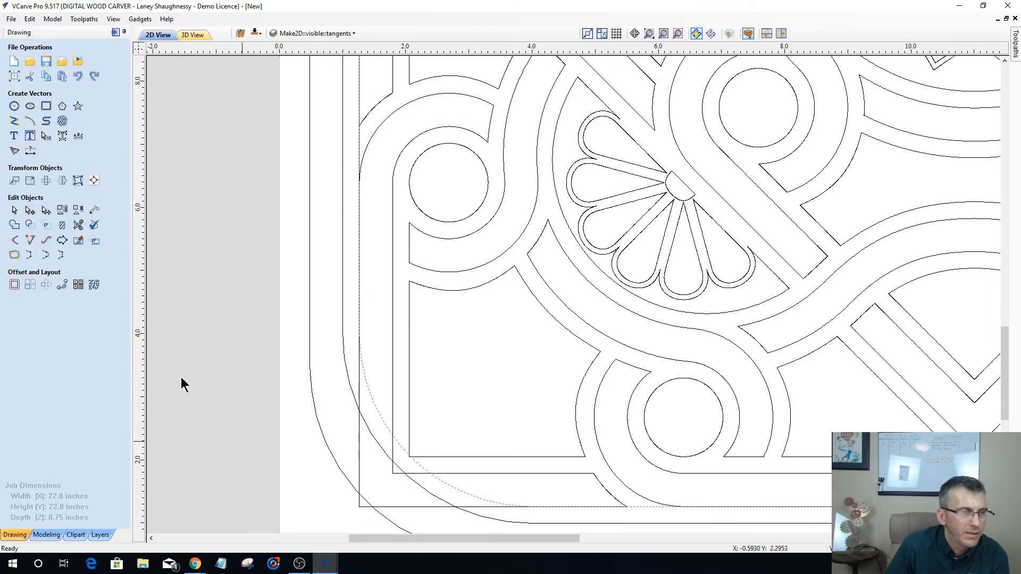
Trim away the outer band's square corner where it extends past the inner border's rounded lower-left corner.
click(78, 225)
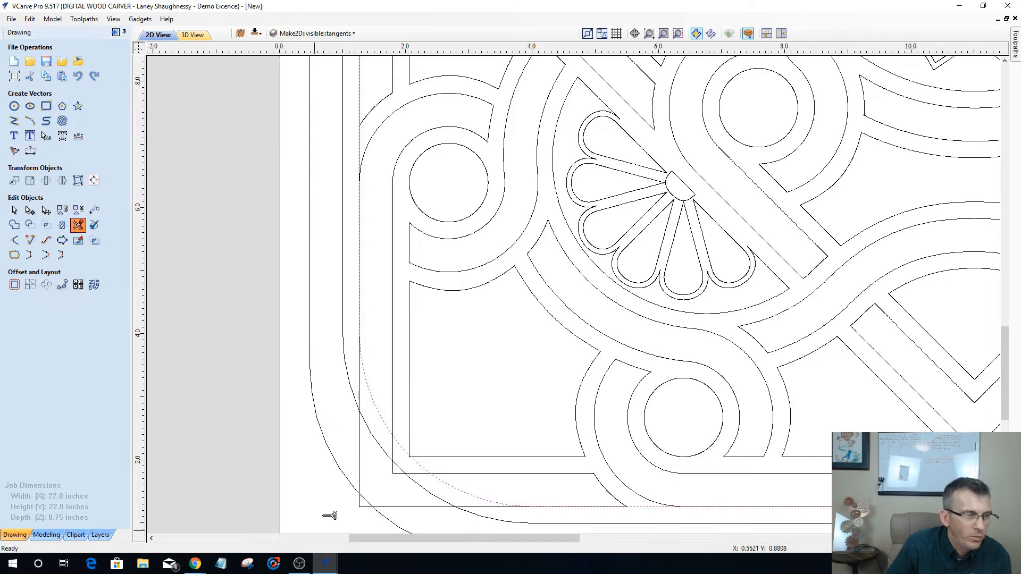
click(360, 509)
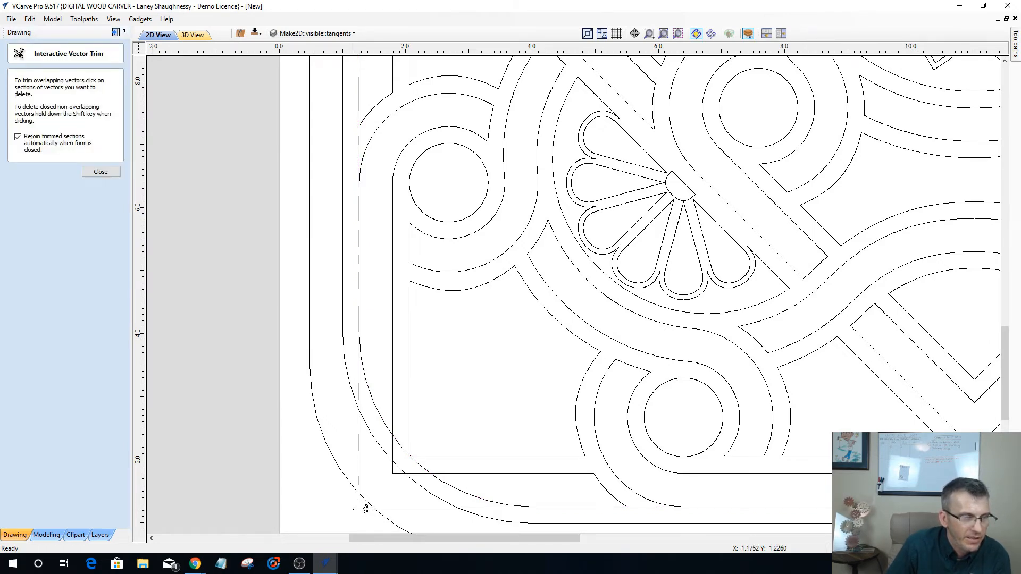
click(400, 507)
click(360, 470)
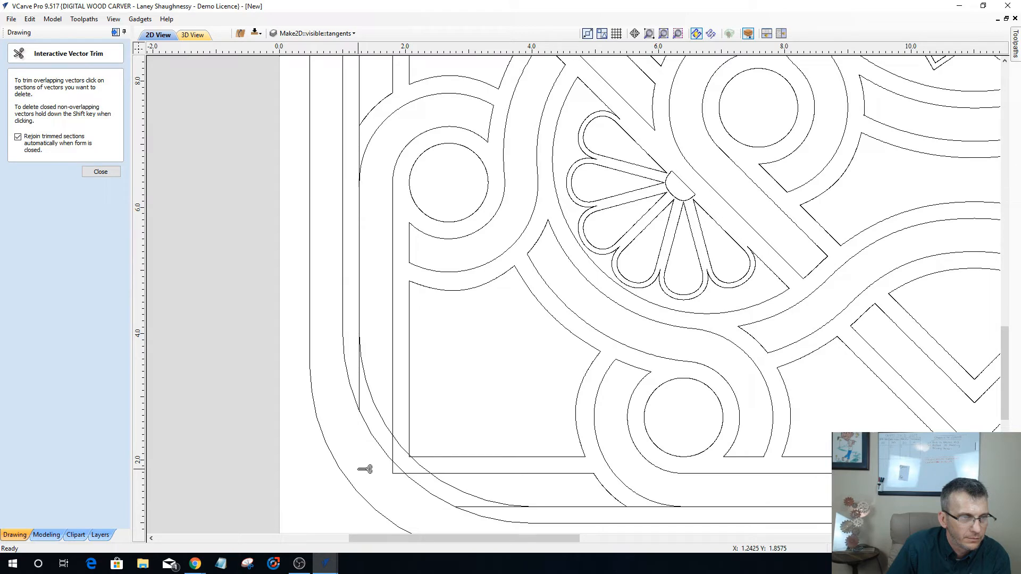
Trim the second band's corner, the offset arc crossing the gap between bands, and the leftover straight ends outside the offset curve.
click(400, 475)
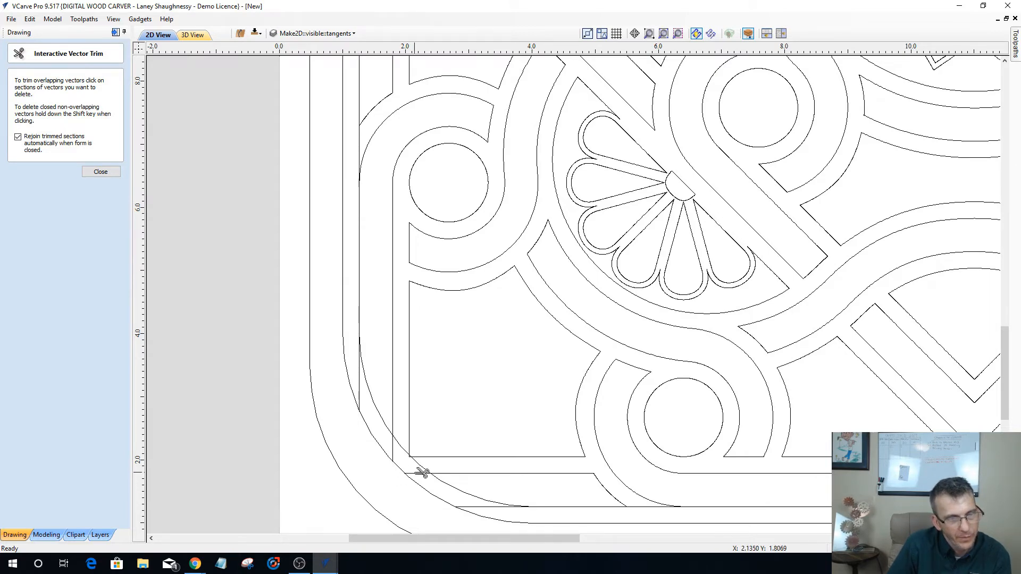
click(420, 473)
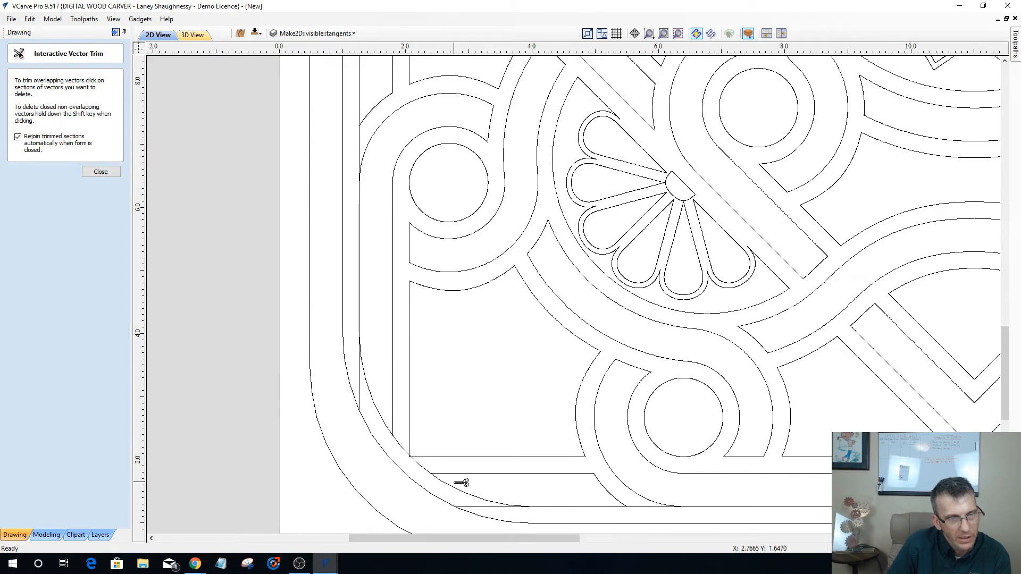
click(422, 468)
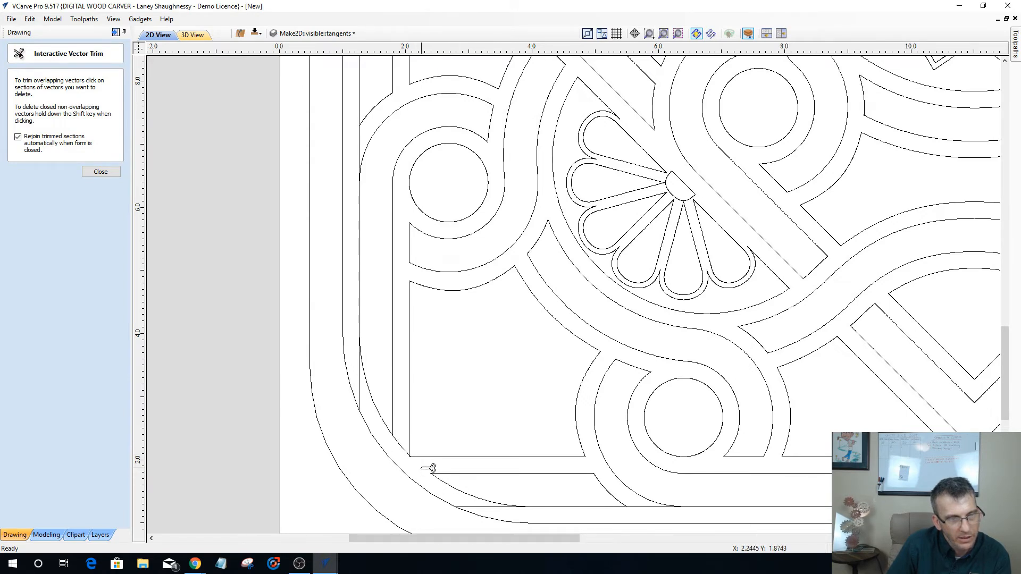
click(474, 507)
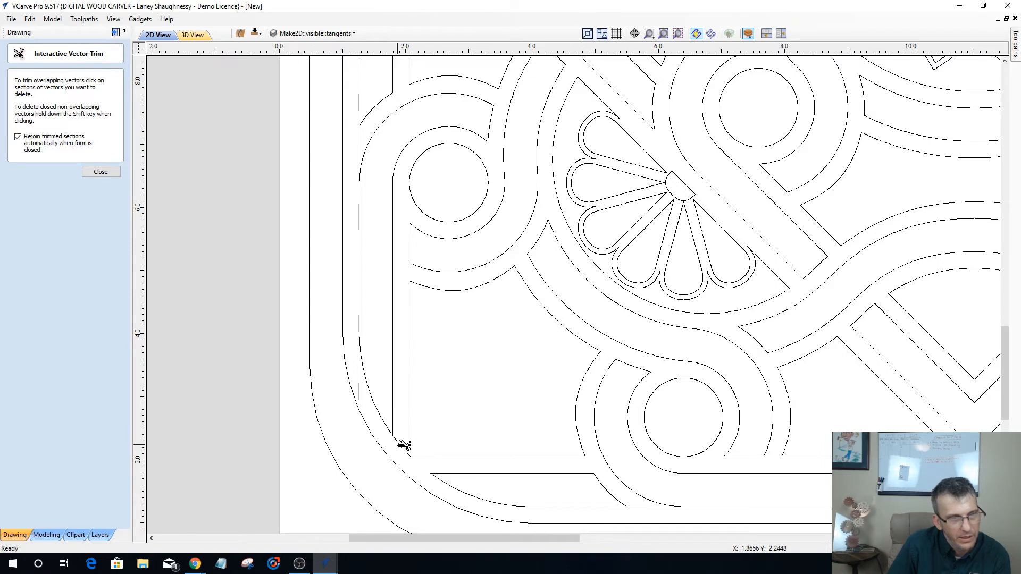
click(362, 388)
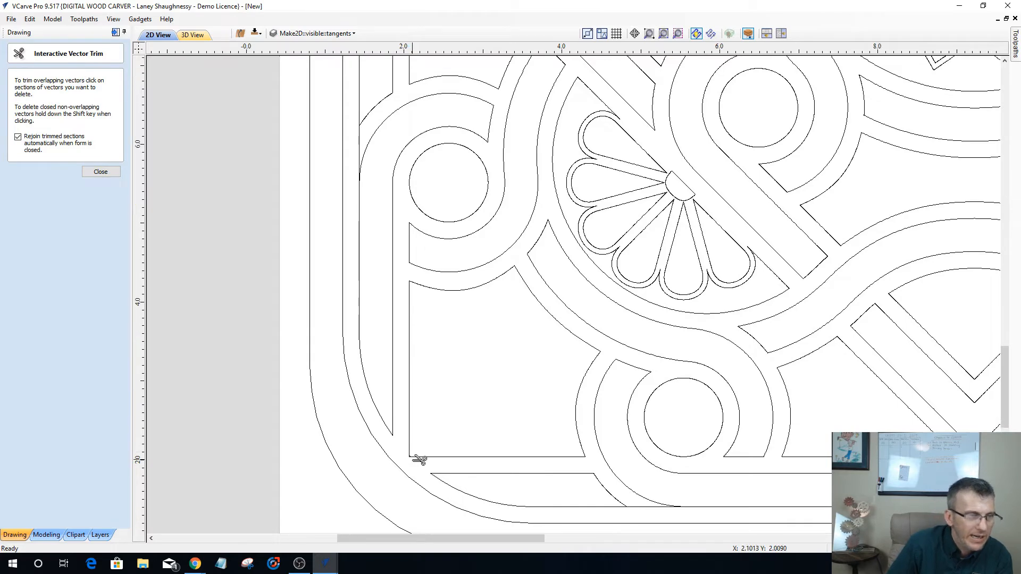
Trim the tiny leftover piece of the offset curve inside the innermost square corner at the pattern's lower left.
scroll(417, 461, up, 1)
scroll(420, 460, up, 1)
scroll(420, 461, up, 4)
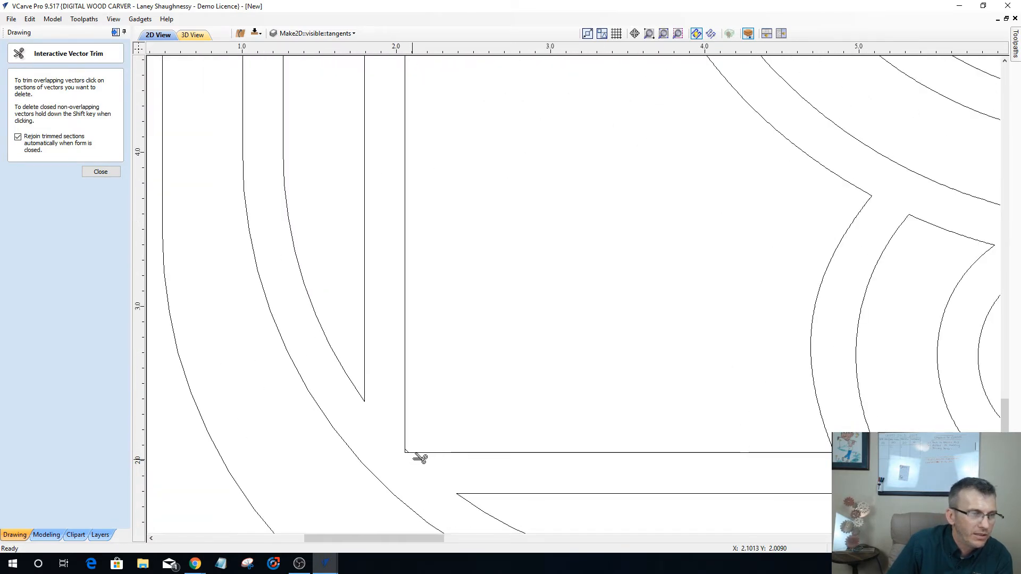
scroll(419, 458, up, 2)
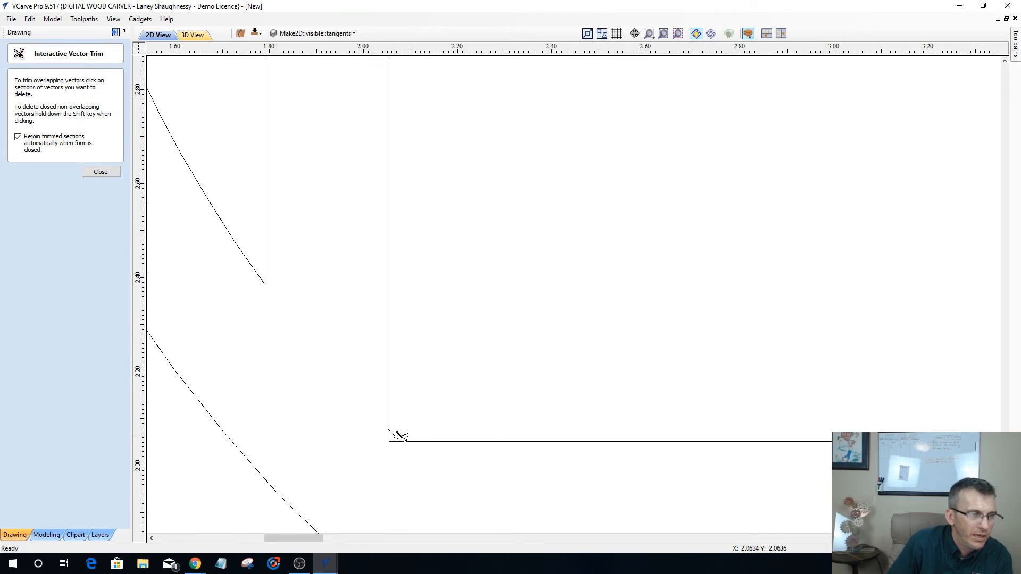
scroll(425, 435, down, 3)
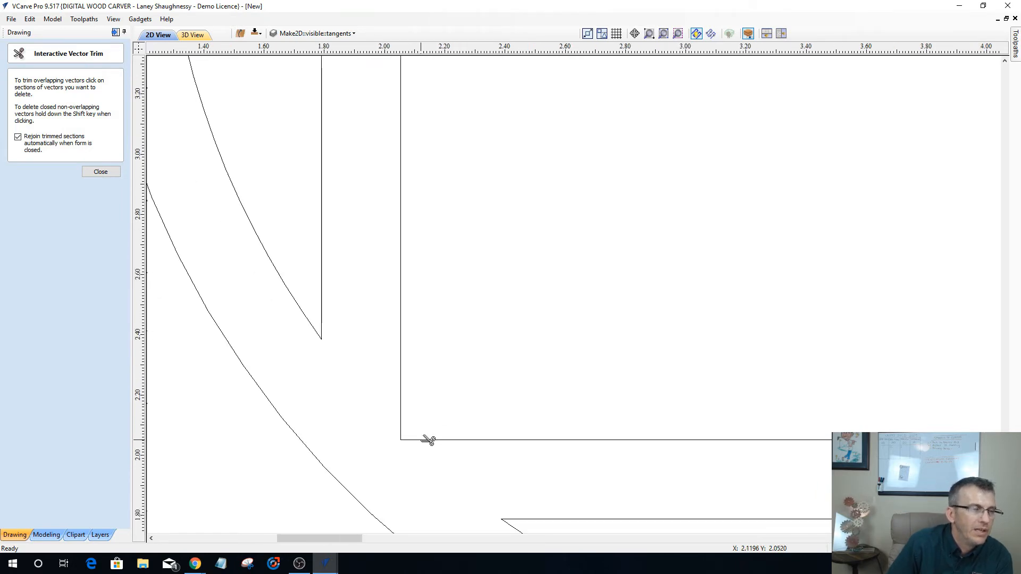
scroll(427, 425, down, 3)
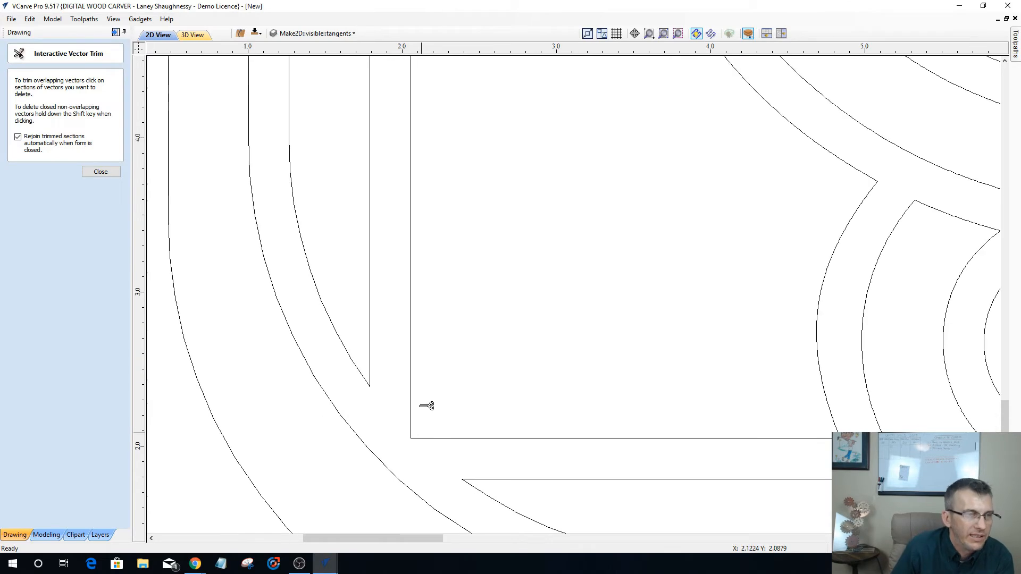
scroll(425, 406, down, 2)
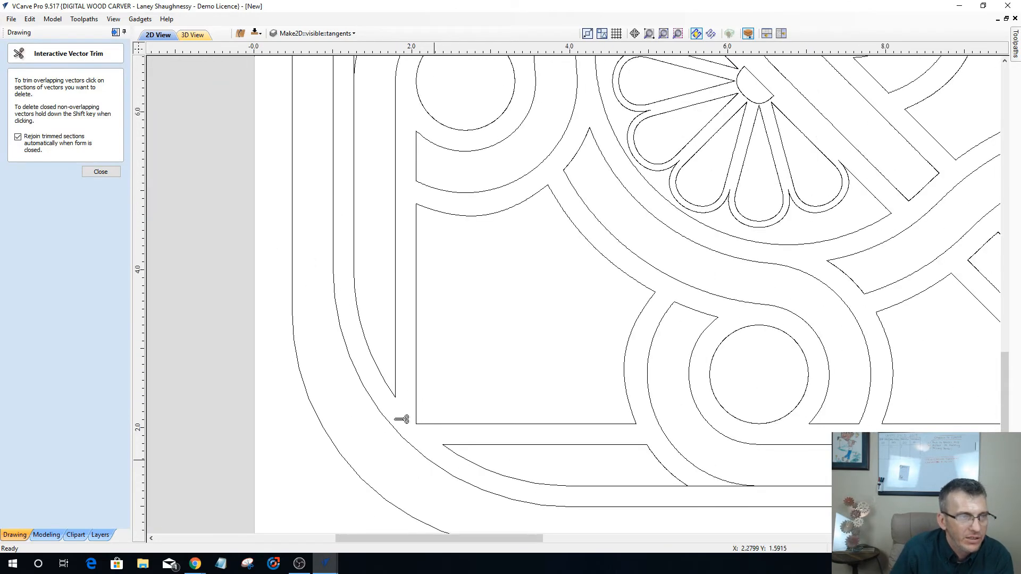
Trim the offset arc out of the gaps between the bands at the pattern's lower-right corner.
scroll(393, 416, down, 1)
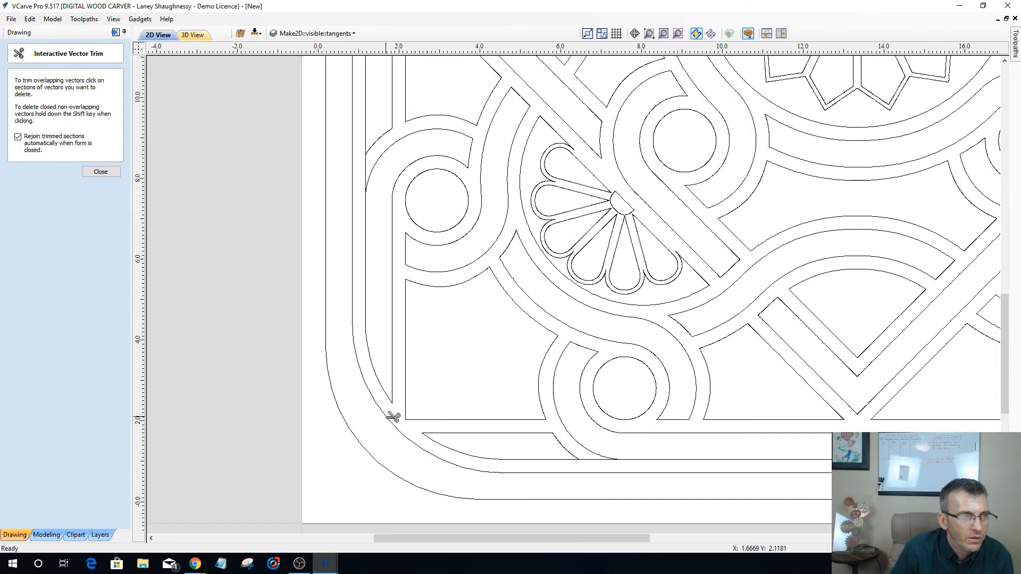
scroll(392, 416, down, 2)
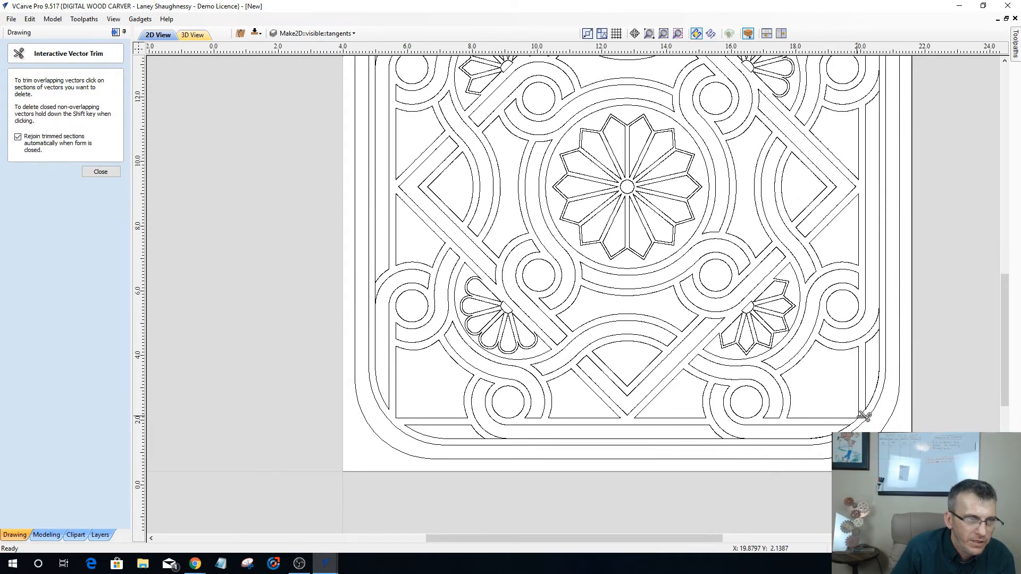
scroll(864, 416, up, 2)
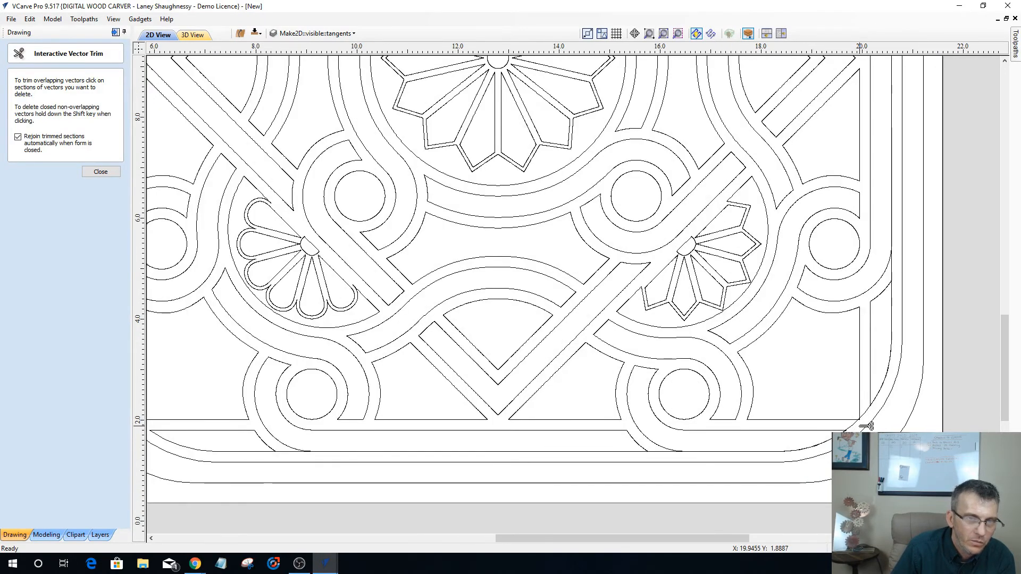
scroll(866, 426, up, 3)
scroll(866, 425, up, 2)
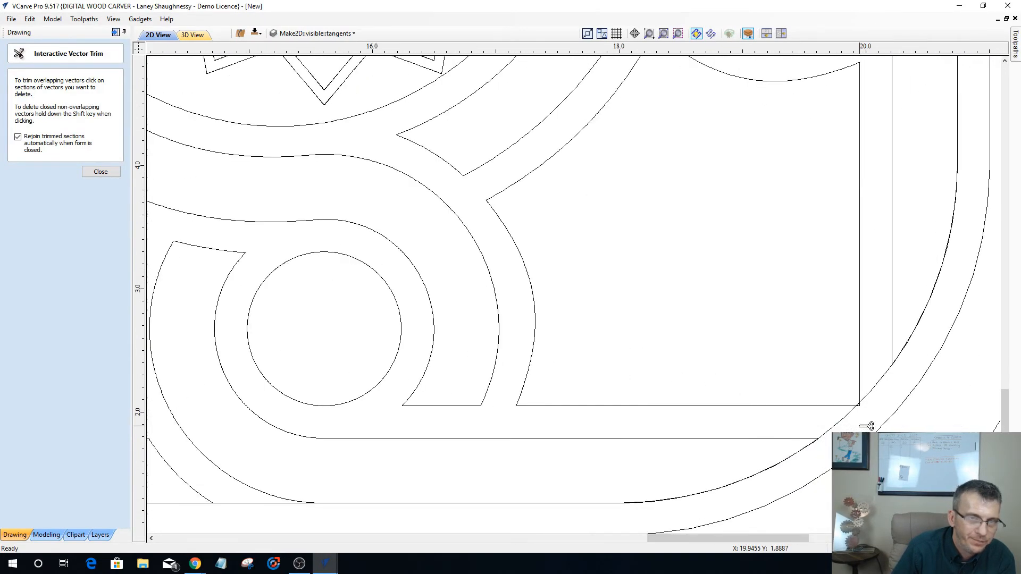
click(834, 424)
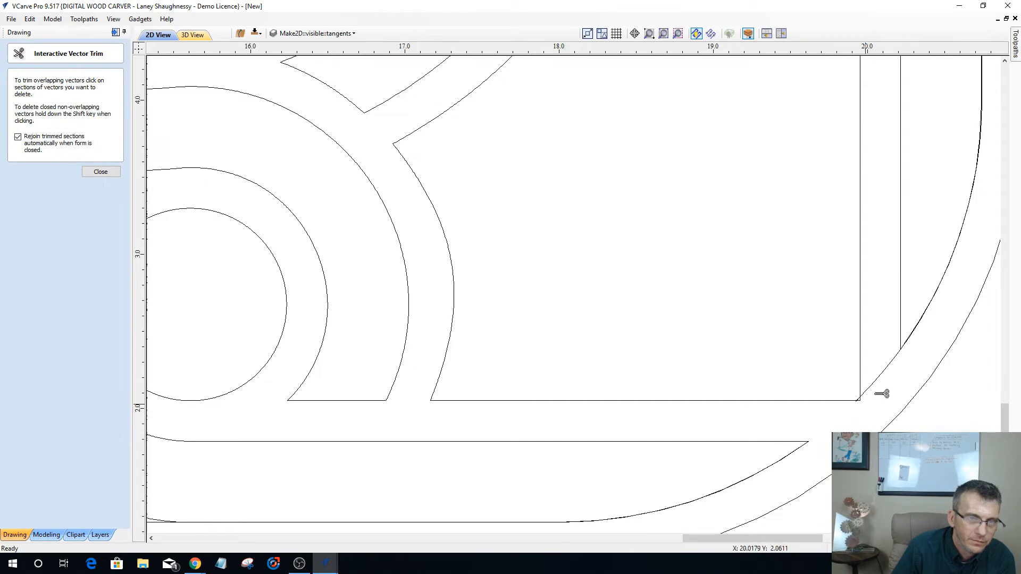
click(871, 388)
Trim the tiny leftover piece of the offset curve inside the innermost square corner at the pattern's lower right and end trimming.
scroll(874, 409, up, 4)
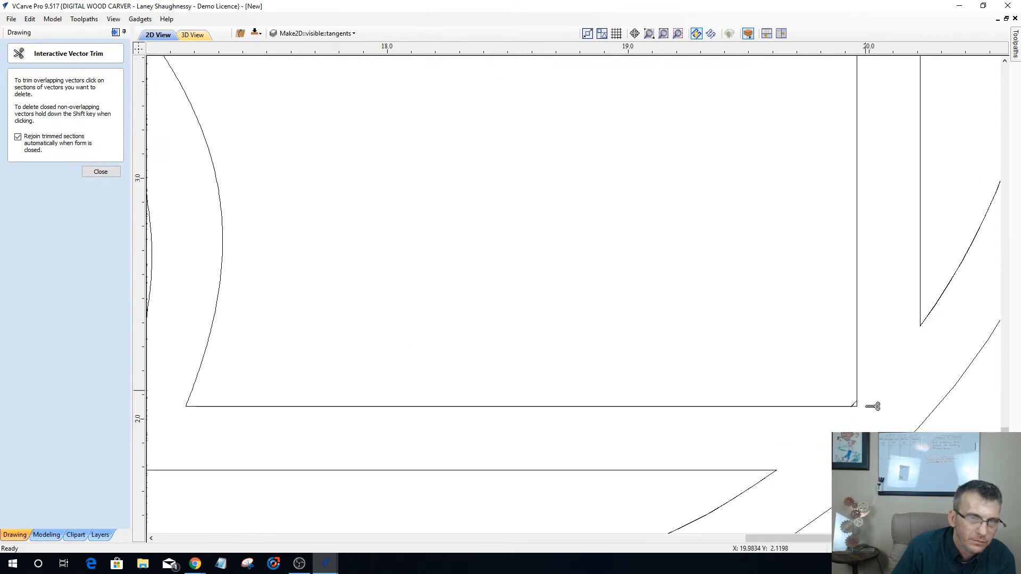
scroll(847, 413, up, 3)
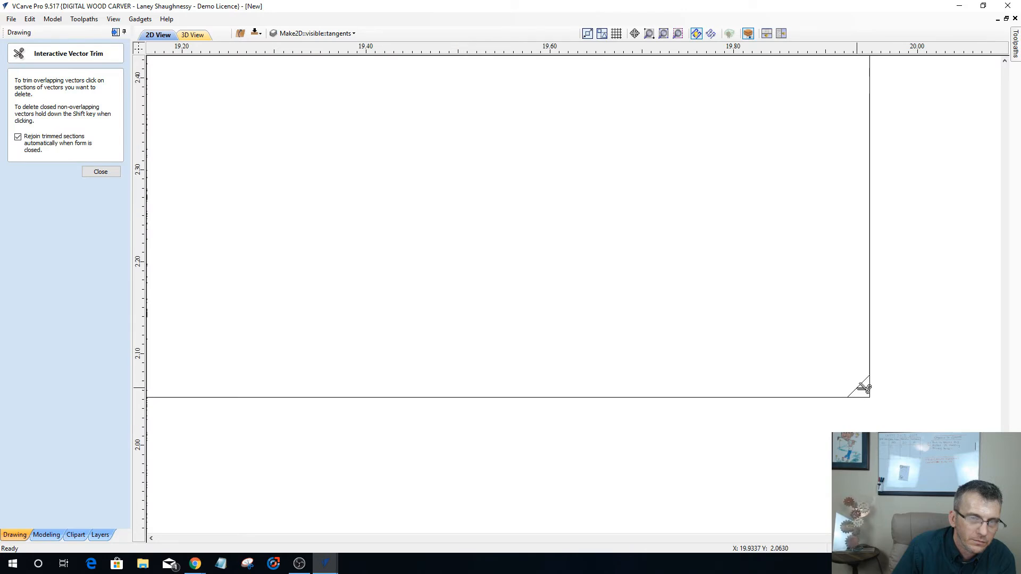
scroll(819, 394, down, 3)
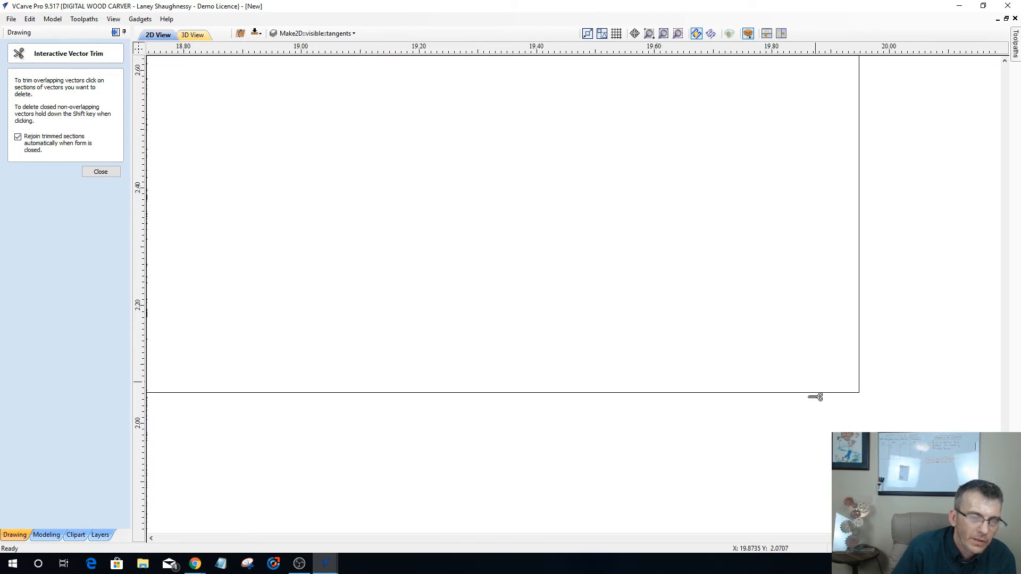
scroll(816, 398, down, 4)
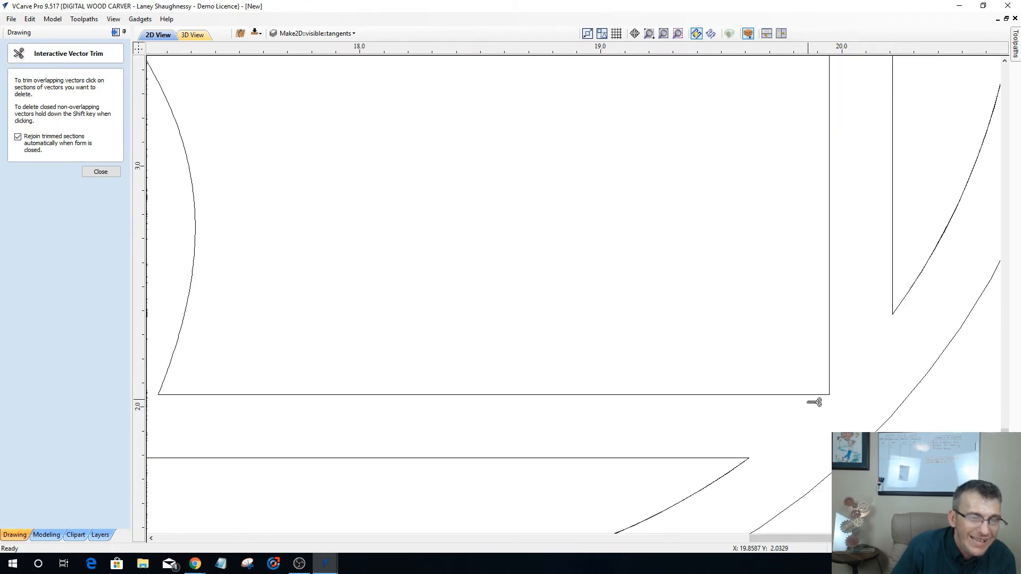
scroll(814, 402, down, 4)
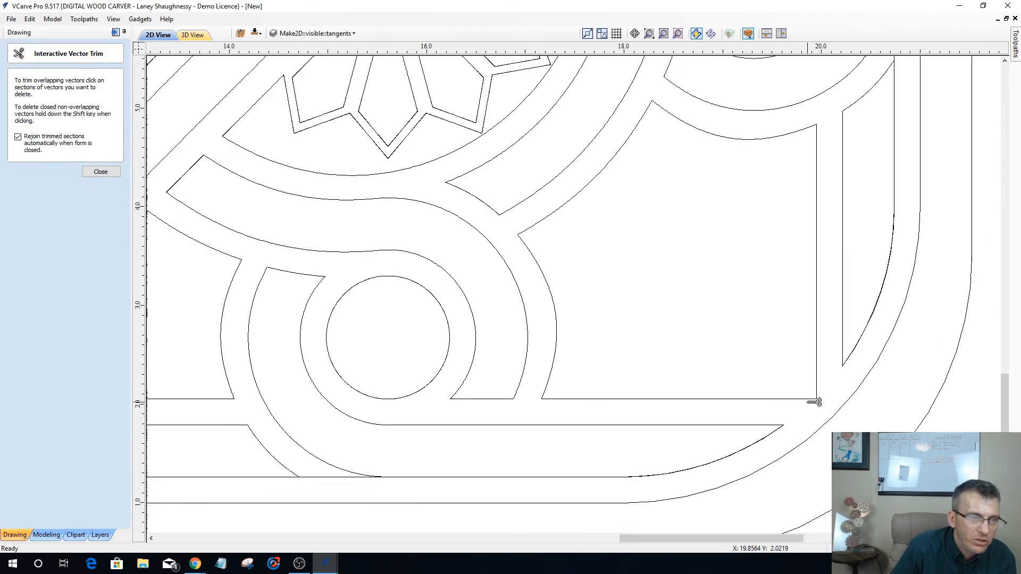
scroll(814, 403, down, 3)
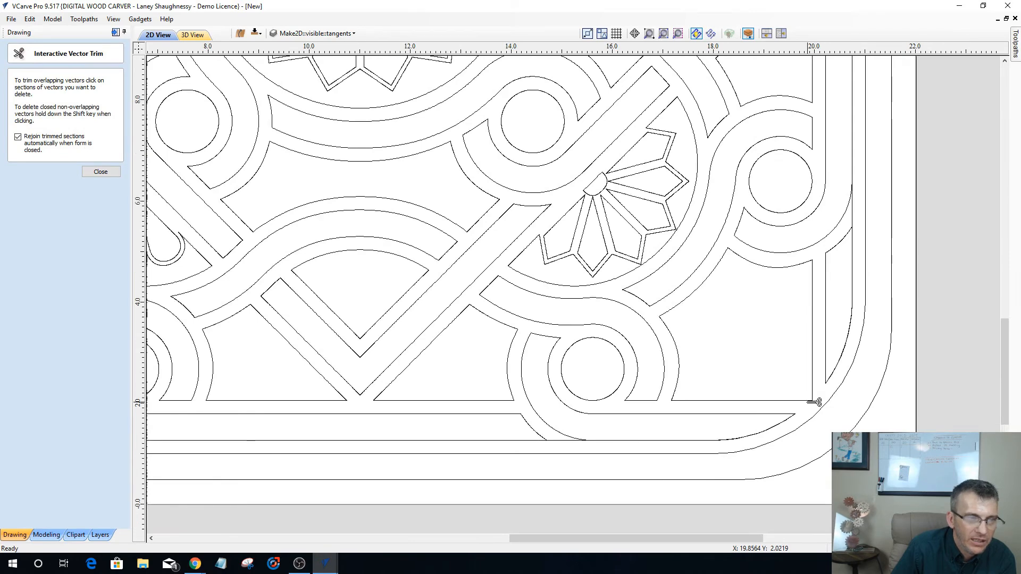
scroll(808, 402, down, 1)
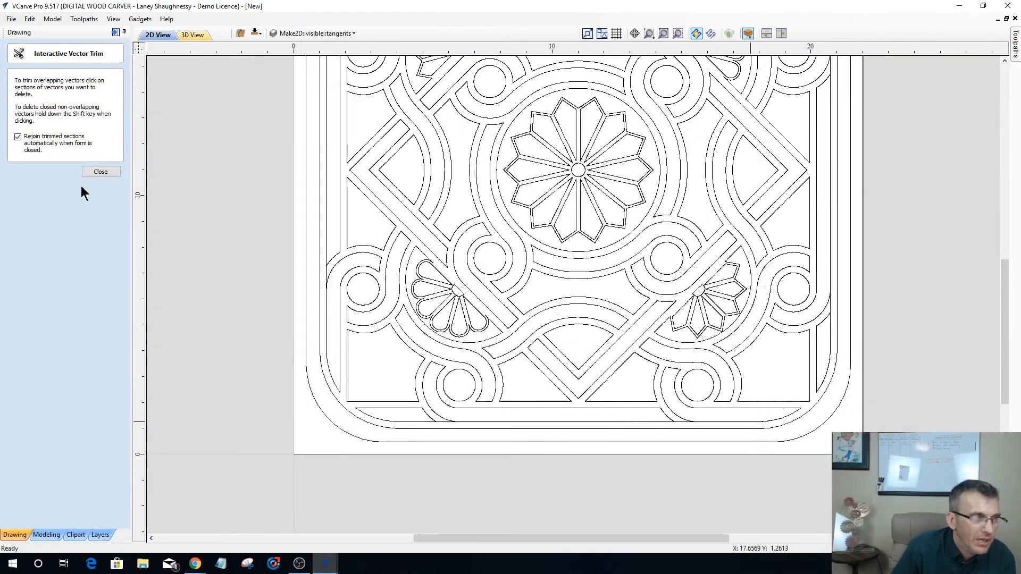
click(92, 175)
Select the bottom band's outer edge and trim it where it runs across the gaps between neighbouring band pieces.
mouse_move(343, 403)
mouse_down()
mouse_move(596, 451)
mouse_move(814, 433)
mouse_up()
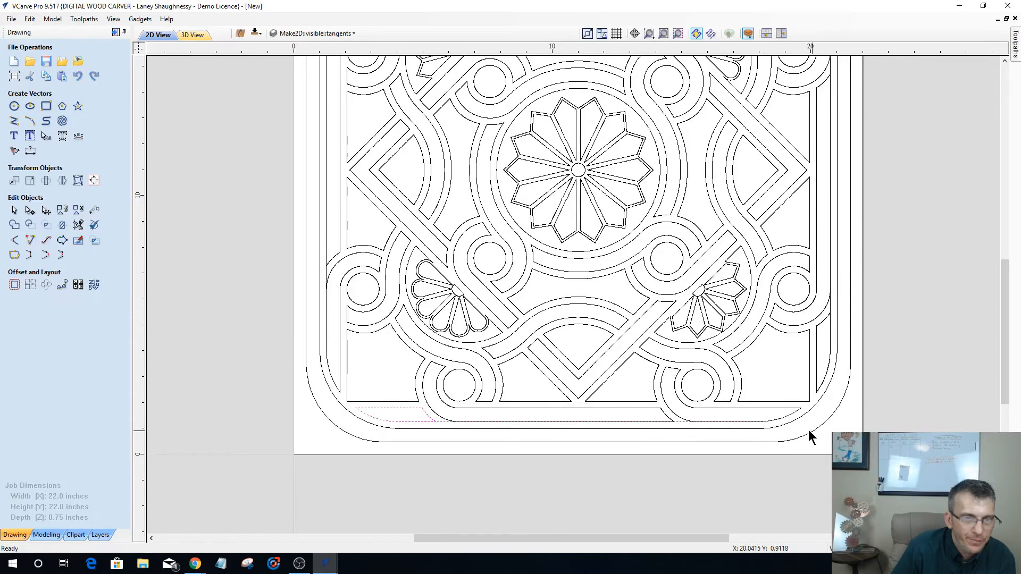
click(395, 407)
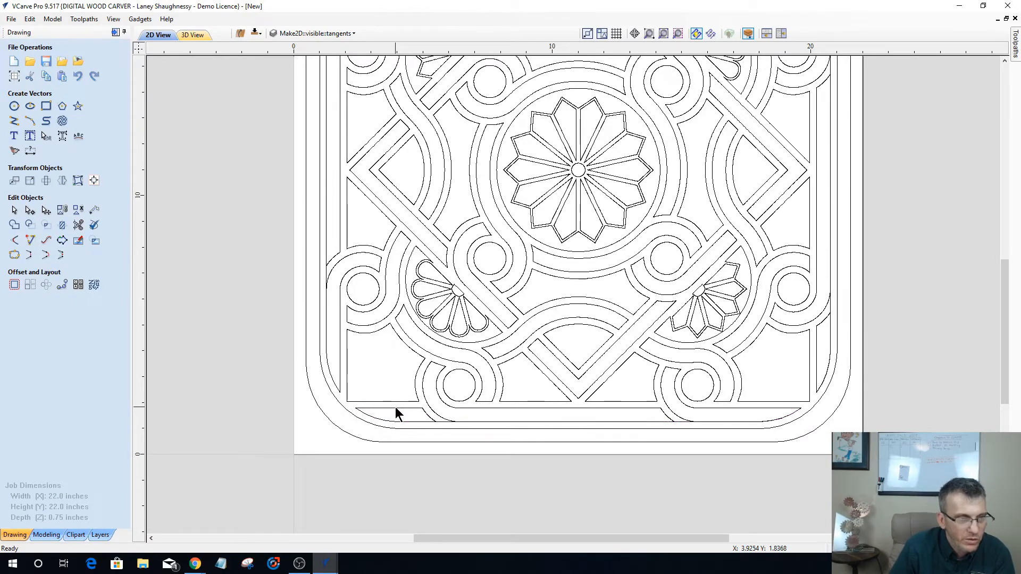
click(439, 420)
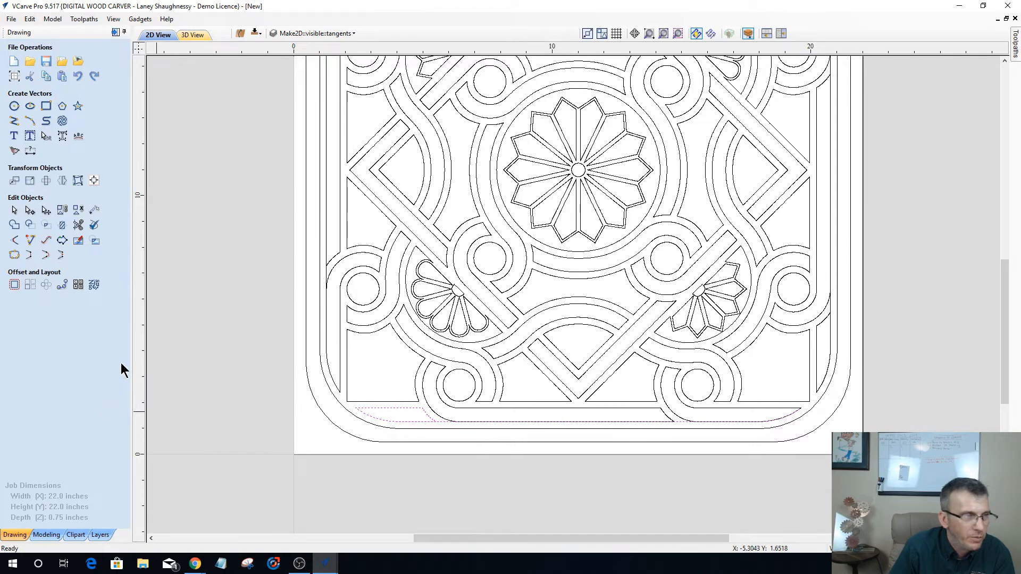
click(79, 224)
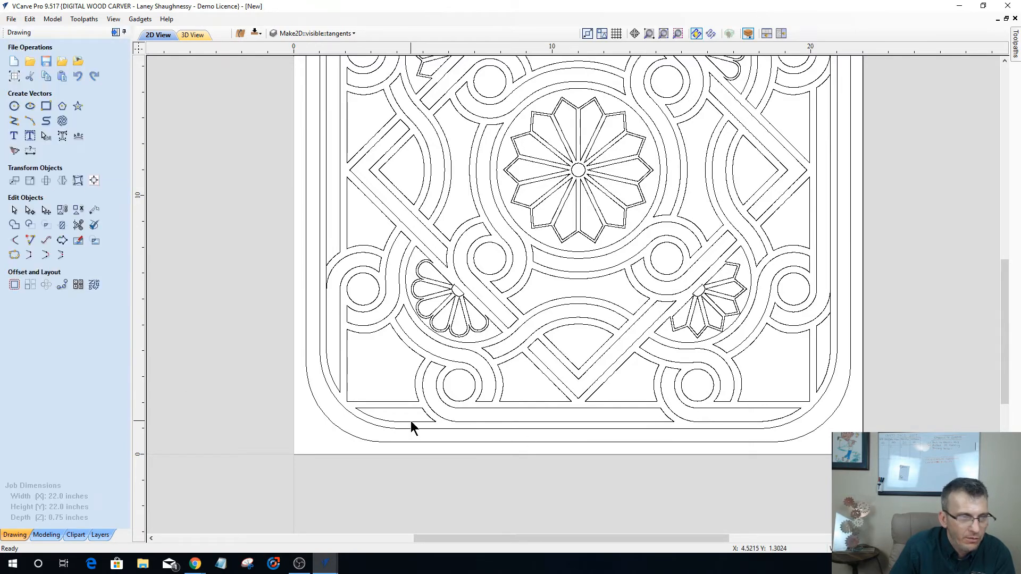
Select the bottom band pieces one after another to check that each is a separate outline.
click(426, 422)
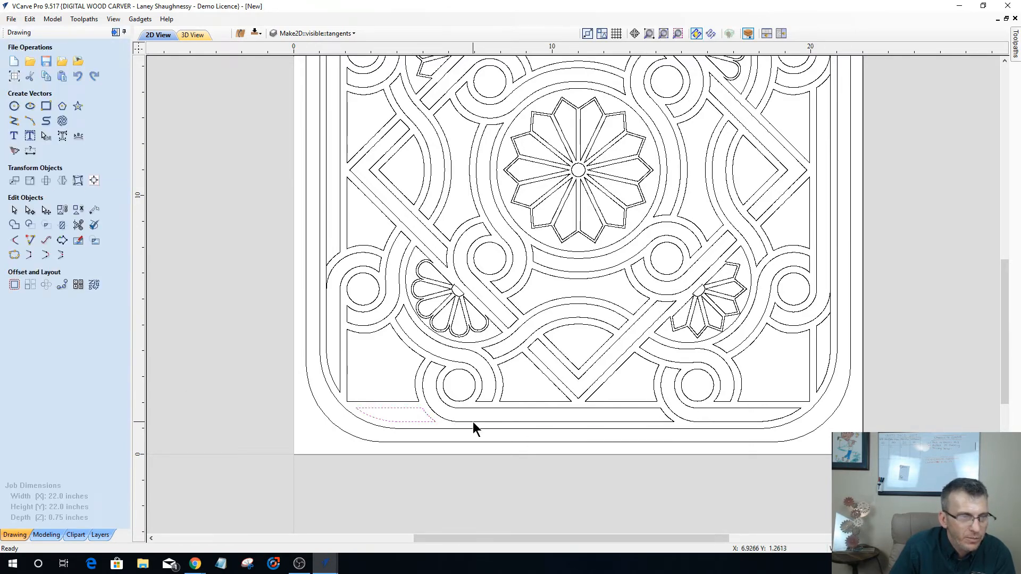
click(473, 423)
click(693, 421)
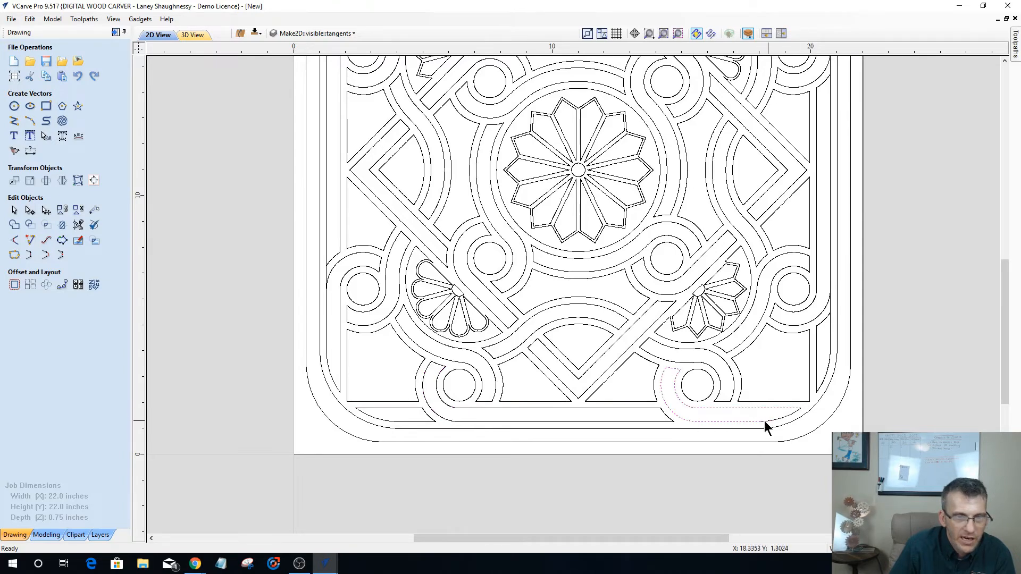
click(741, 398)
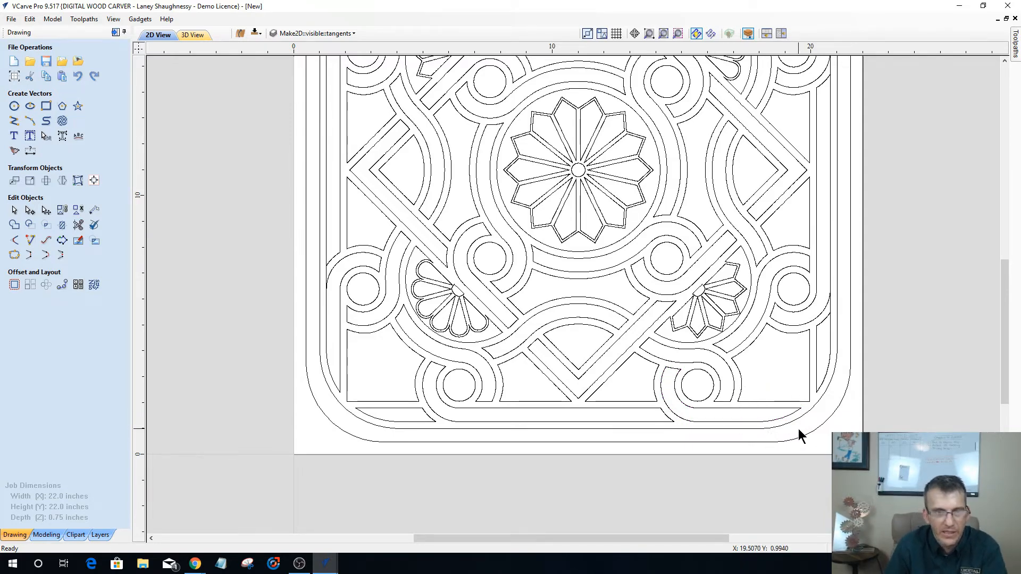
click(764, 420)
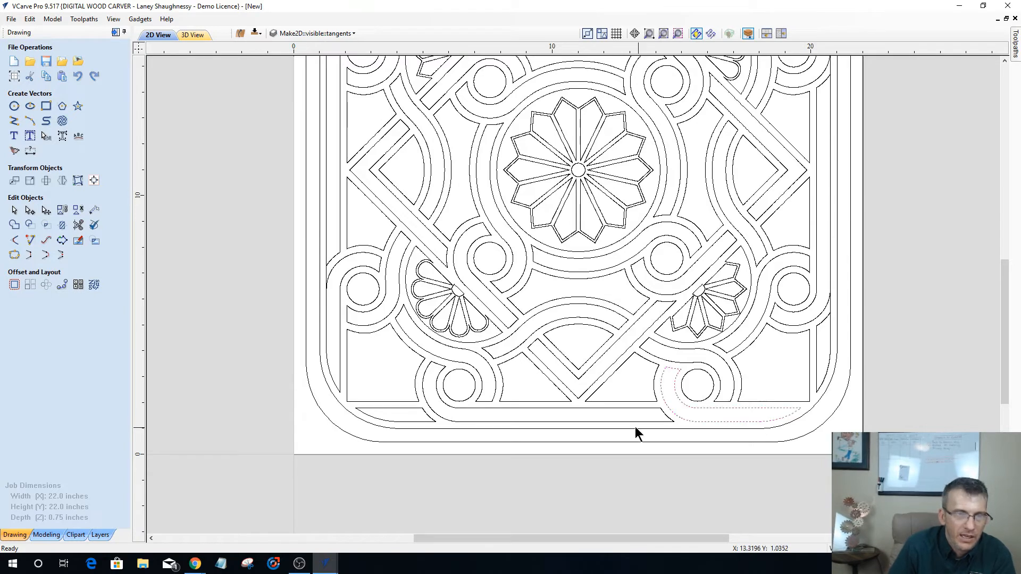
click(581, 420)
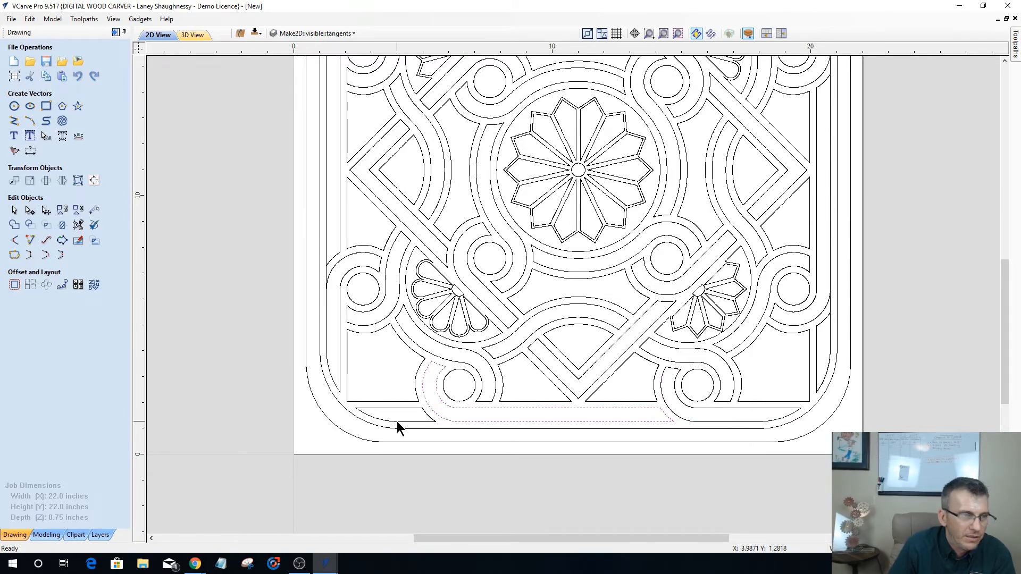
Trim the left border's outer edge across the gap beside the lower-left circle, and select both adjoining bands to check them.
click(325, 354)
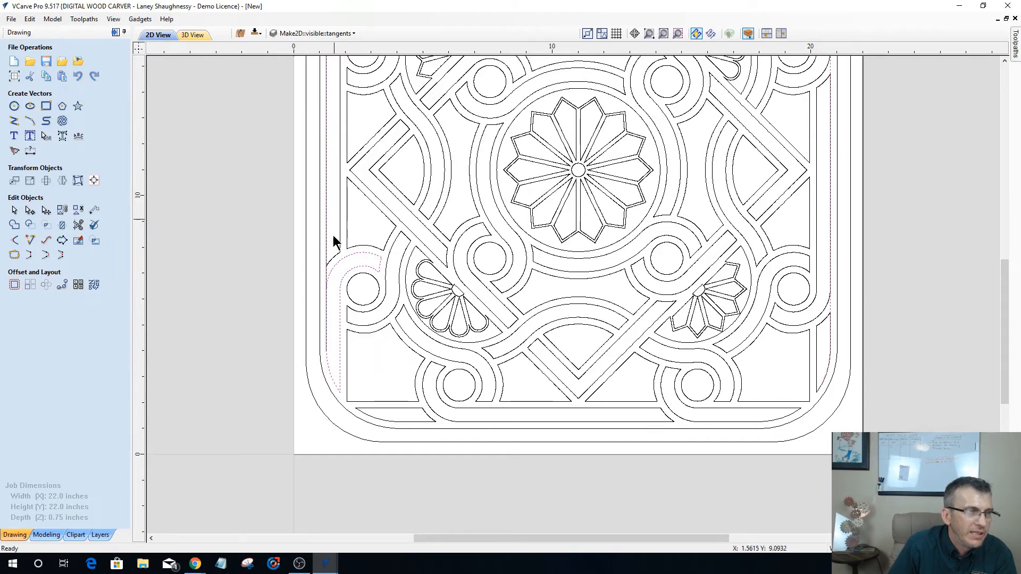
click(78, 225)
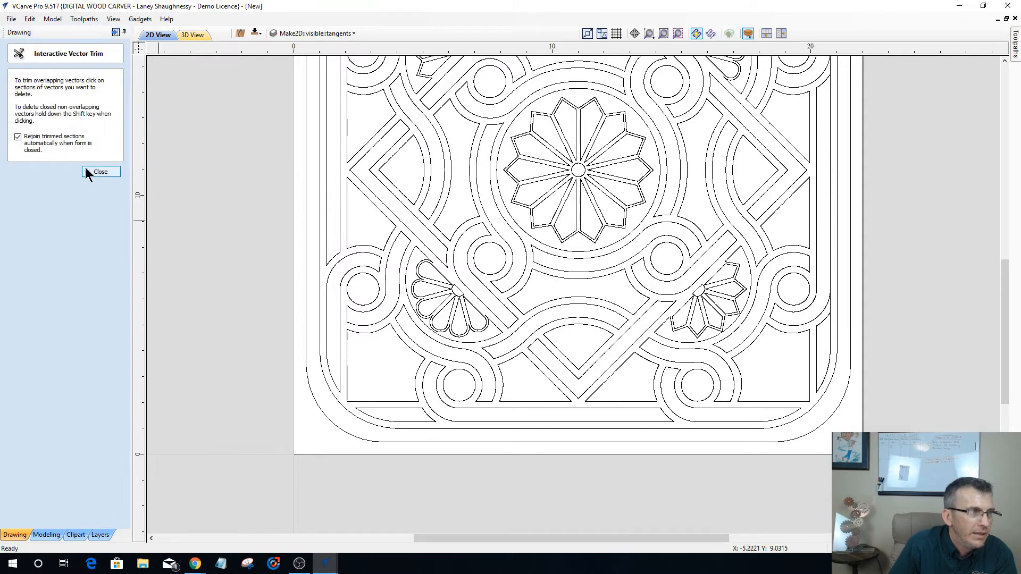
key(Escape)
click(327, 317)
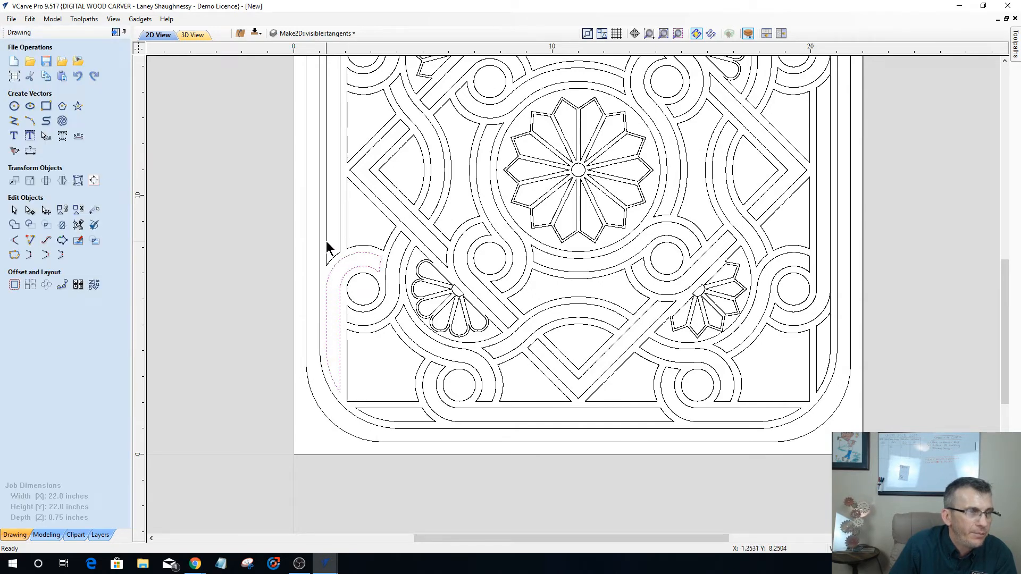
click(328, 248)
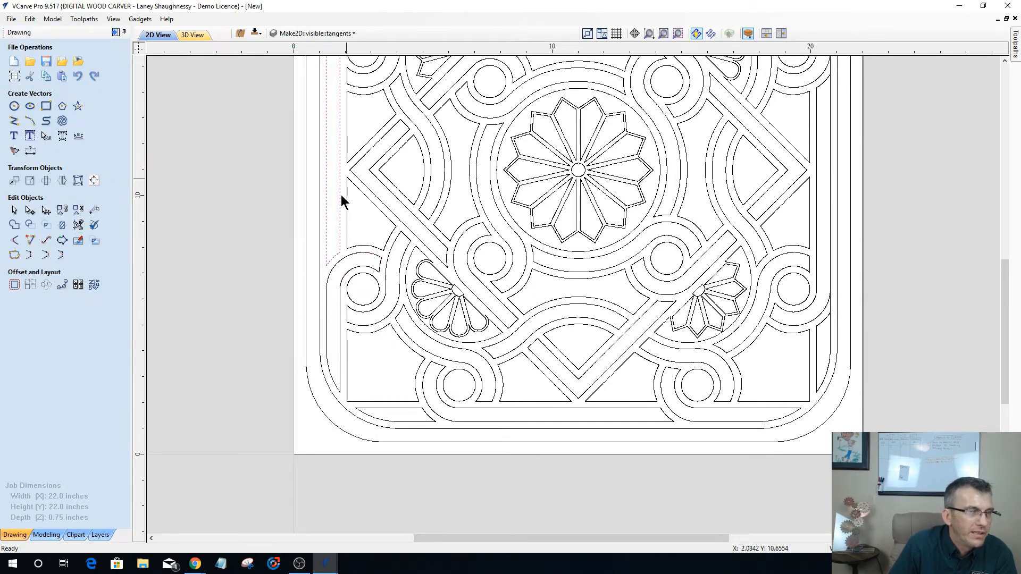
Trim the left bands' straight ends extending past the offset arc at the upper-left corner, and the edge crossing the band gap below.
scroll(611, 424, down, 2)
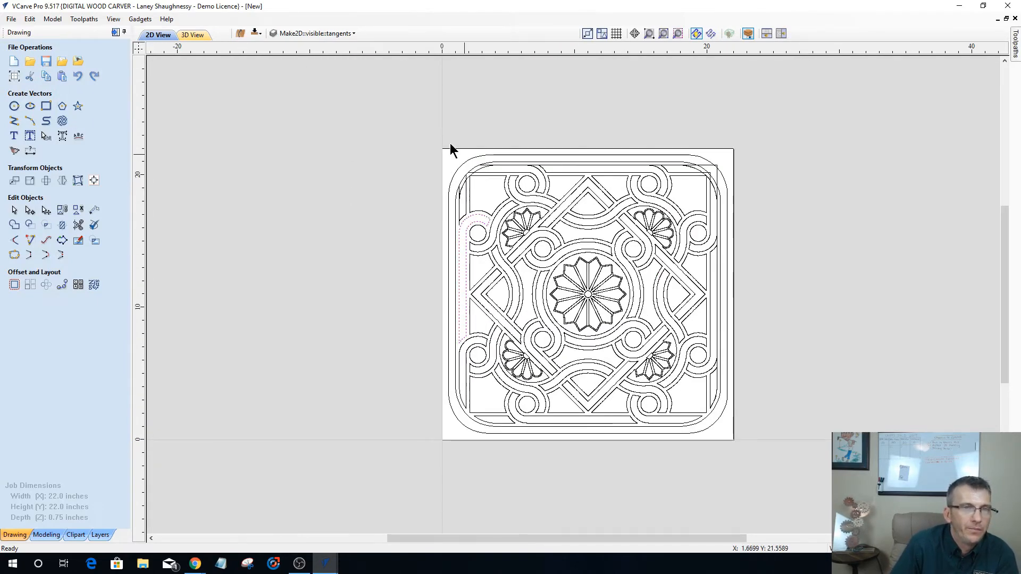
scroll(445, 166, up, 2)
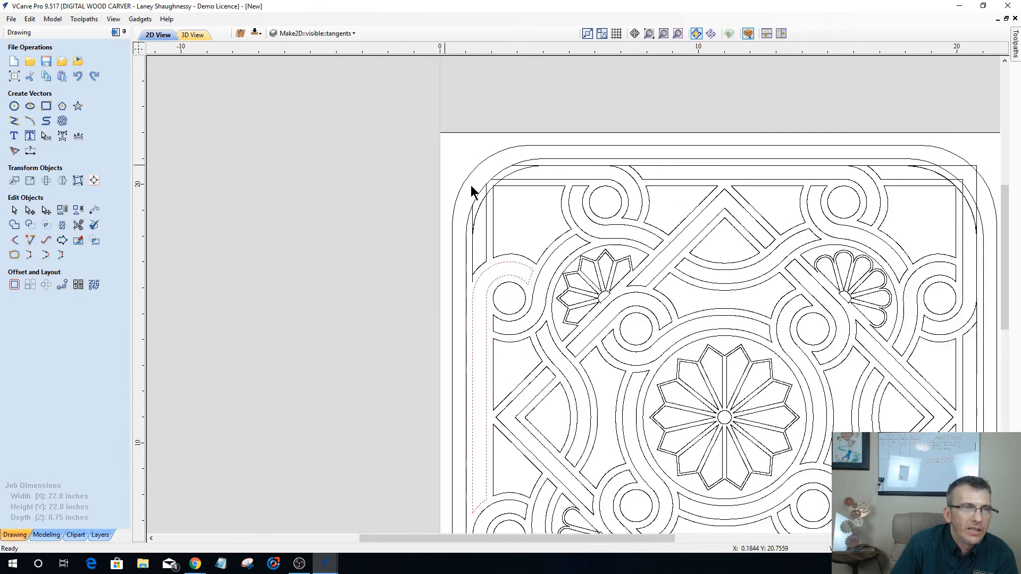
scroll(471, 185, up, 1)
scroll(473, 341, up, 1)
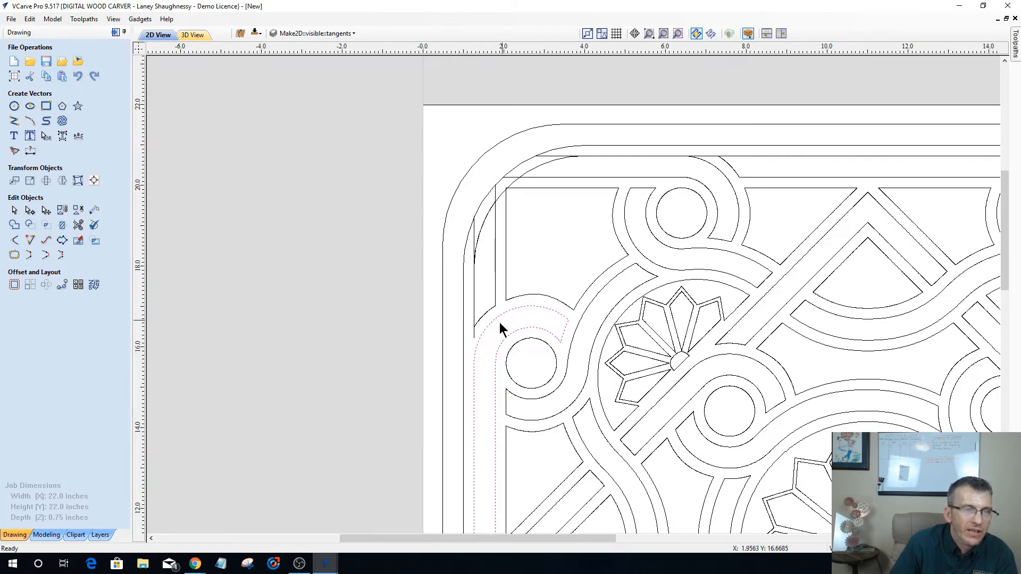
click(78, 225)
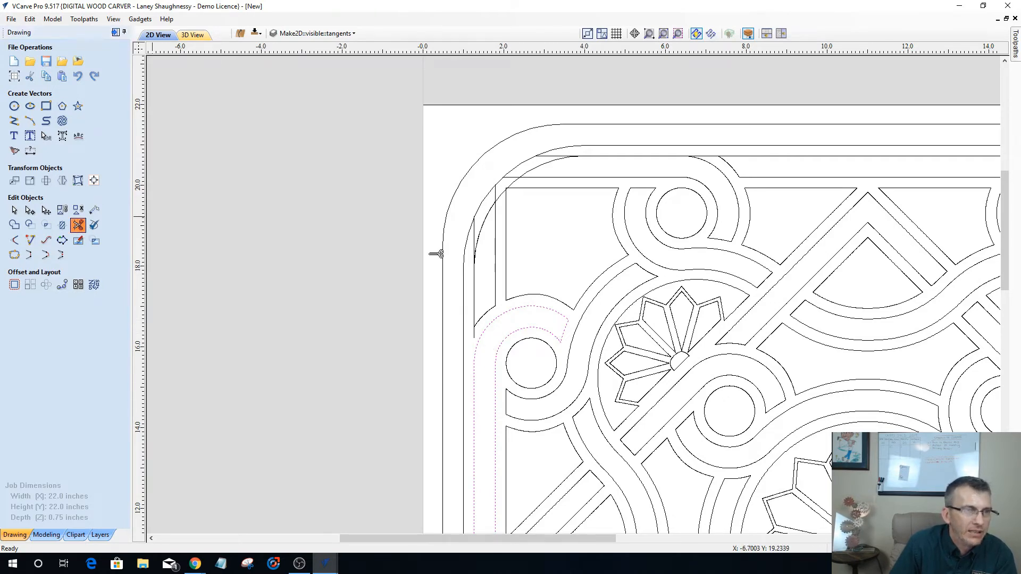
click(475, 234)
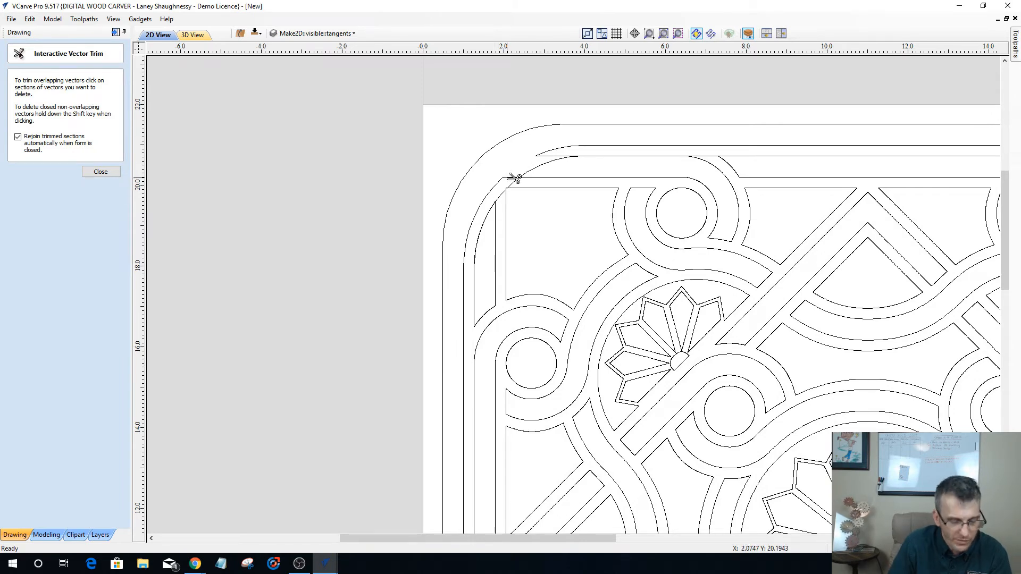
Trim the top band's inner edge where it passes the offset arc at the upper-left corner, and cut the arc between the two bands.
scroll(517, 179, up, 1)
scroll(517, 178, up, 4)
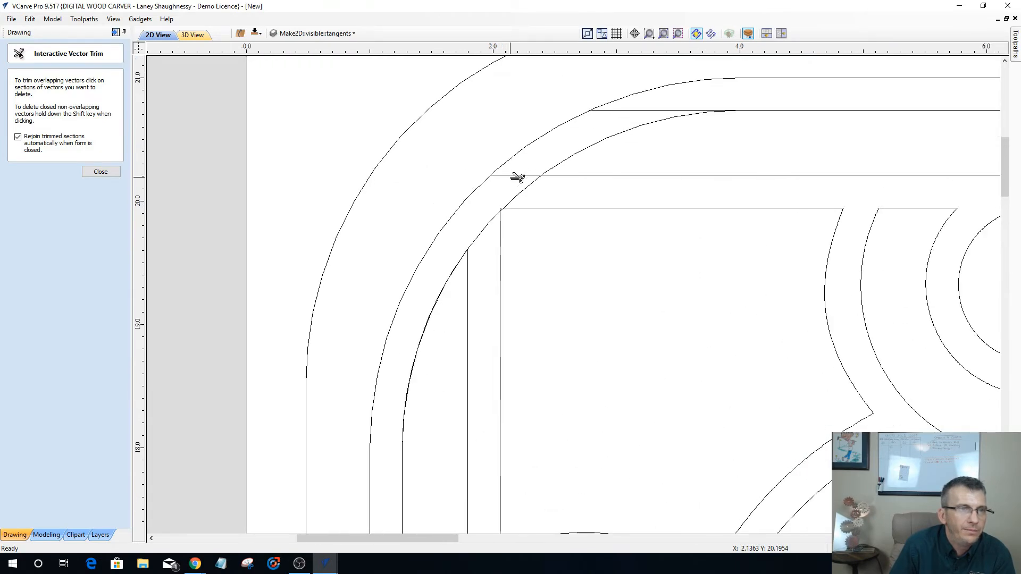
click(517, 179)
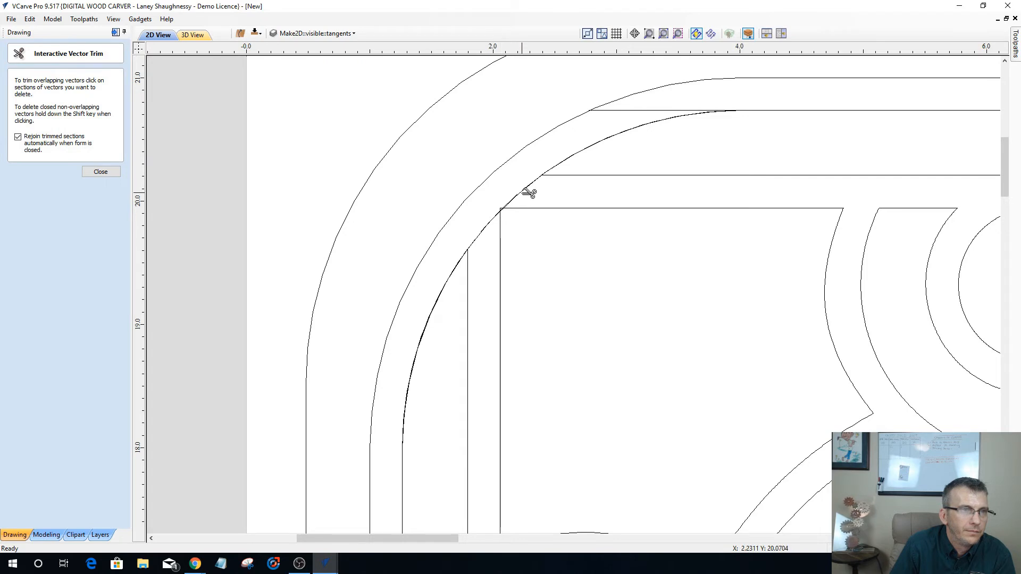
scroll(528, 193, up, 2)
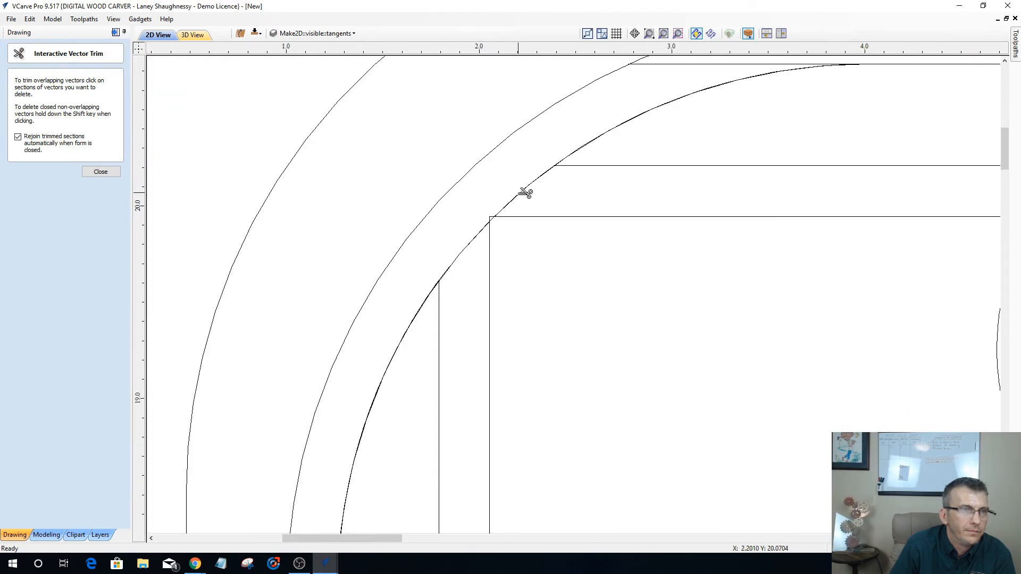
scroll(525, 194, up, 2)
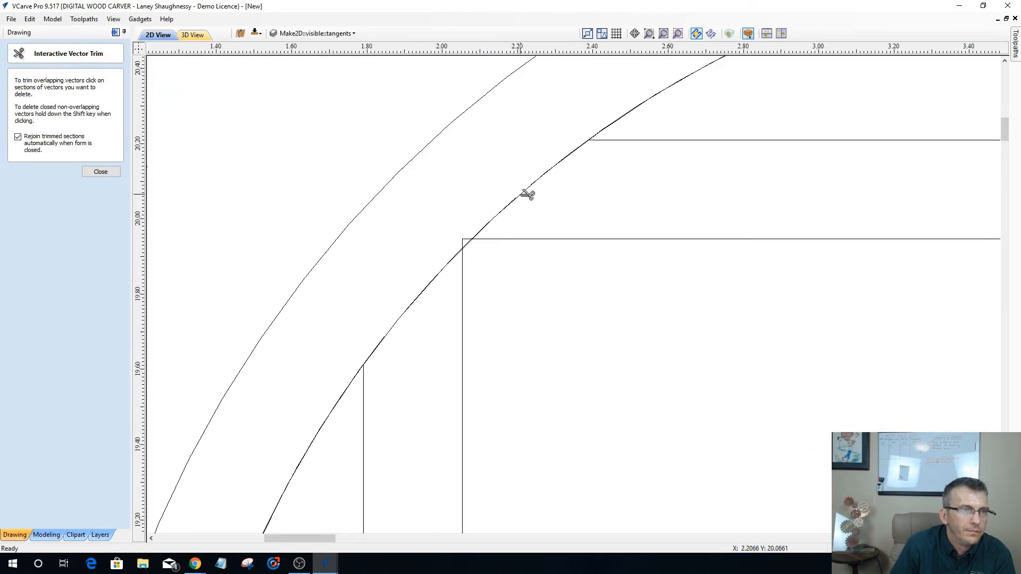
click(526, 193)
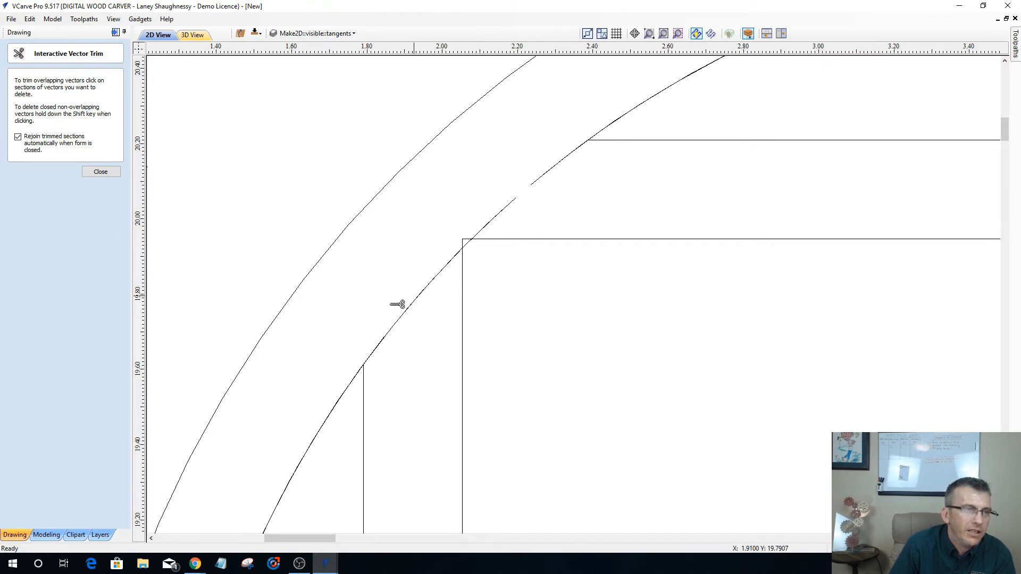
click(103, 173)
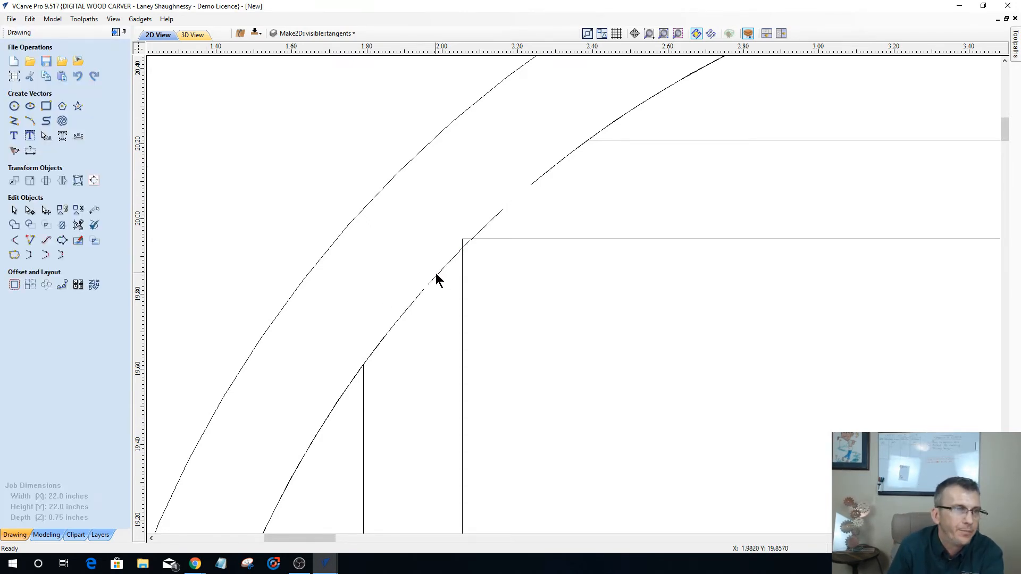
Delete the leftover offset-arc fragments in the gap between the left and top bands at the upper-left corner.
click(441, 273)
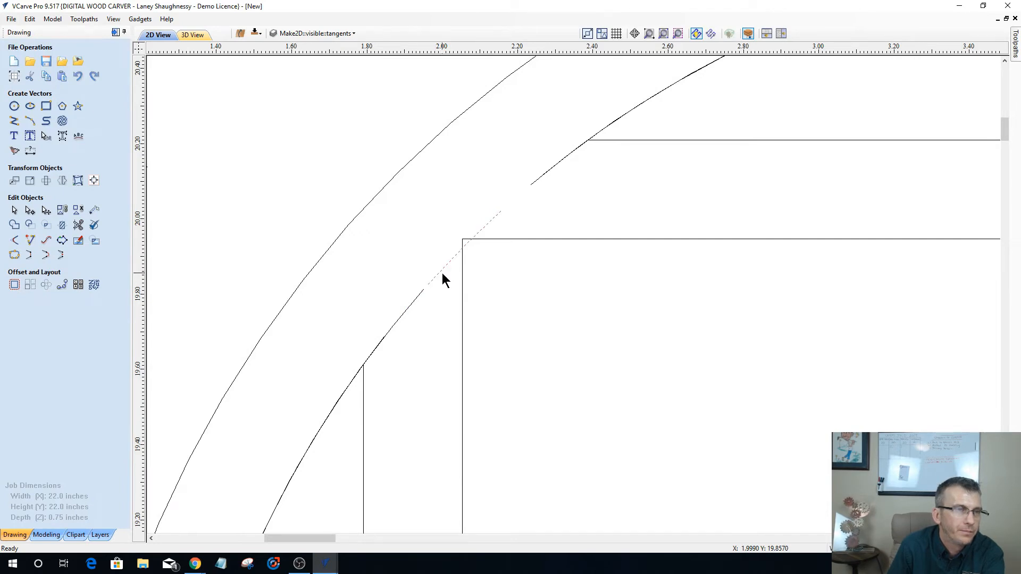
key(Delete)
click(414, 304)
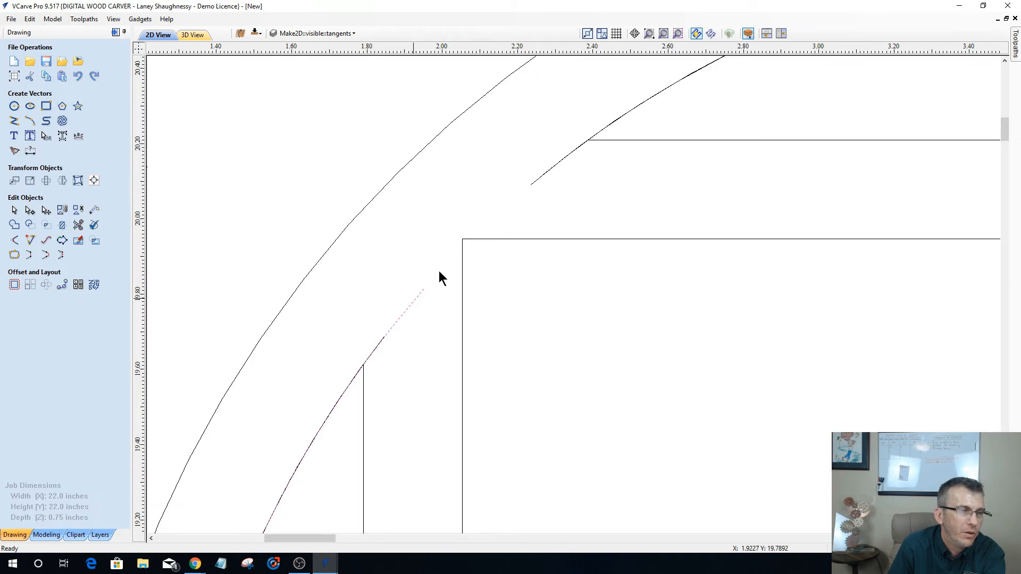
key(Delete)
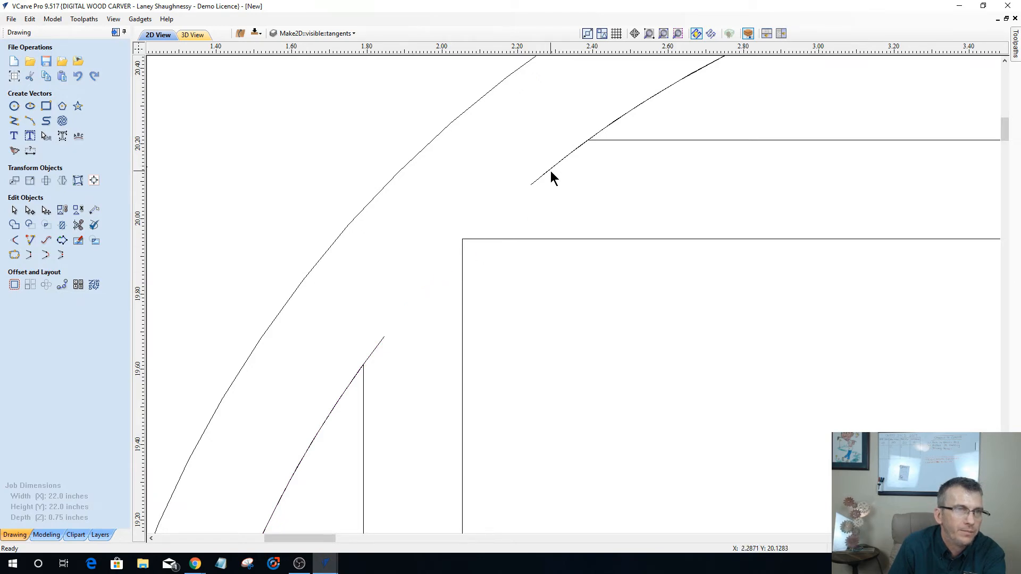
click(550, 171)
Trim the remaining arc stubs extending past the pointed tips of the left and top bands at the upper-left corner.
click(78, 225)
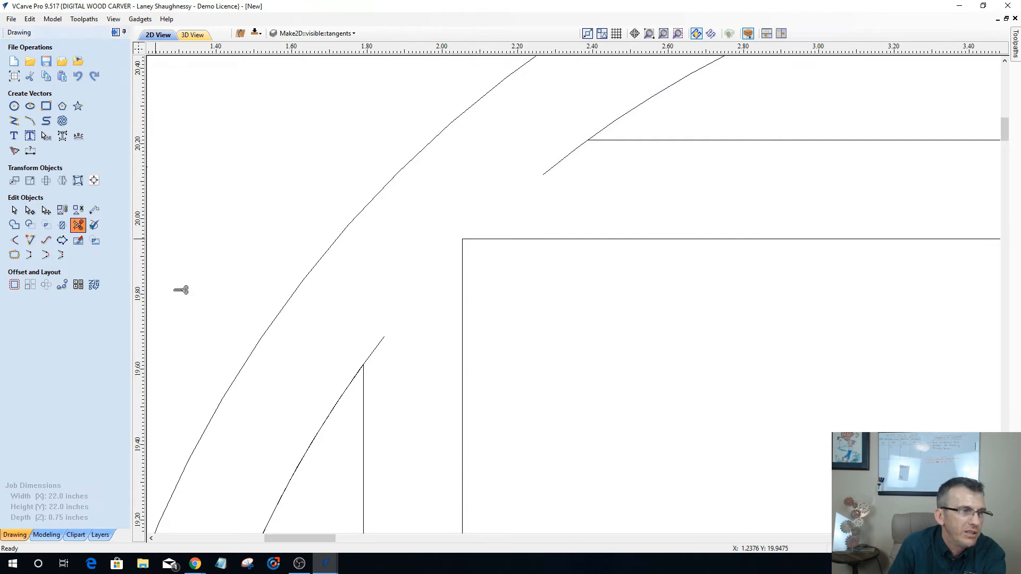
click(377, 352)
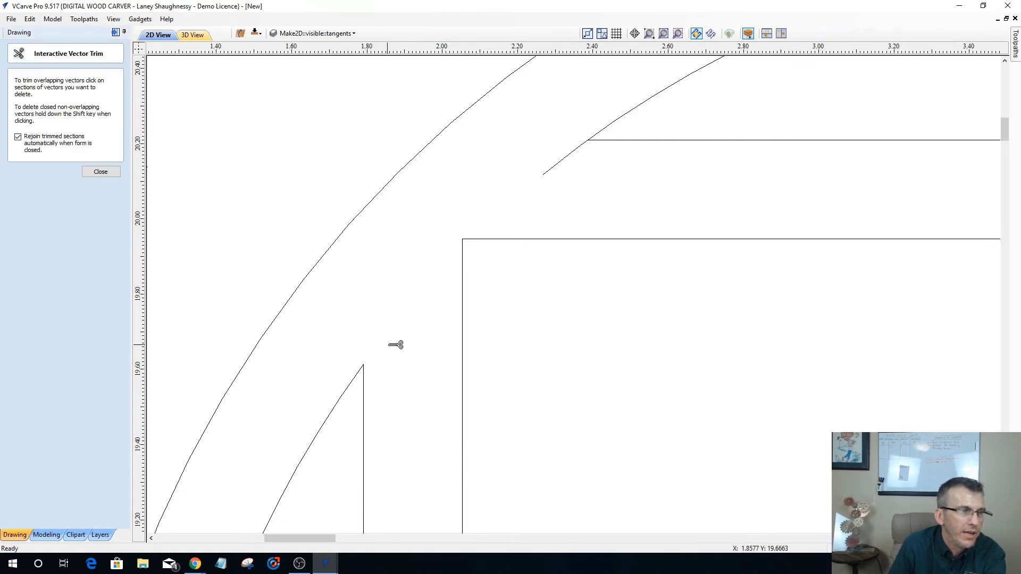
click(567, 159)
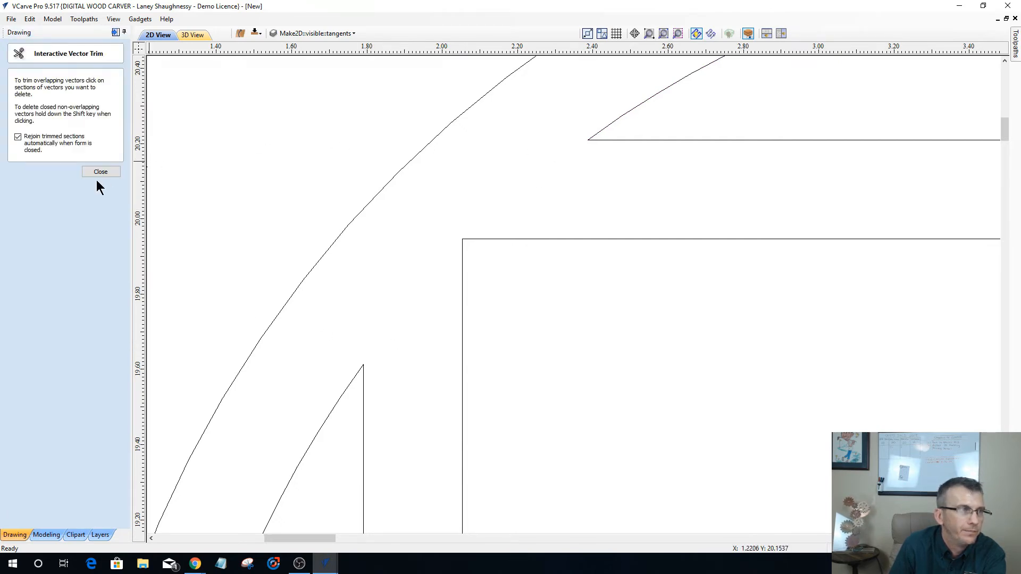
key(Escape)
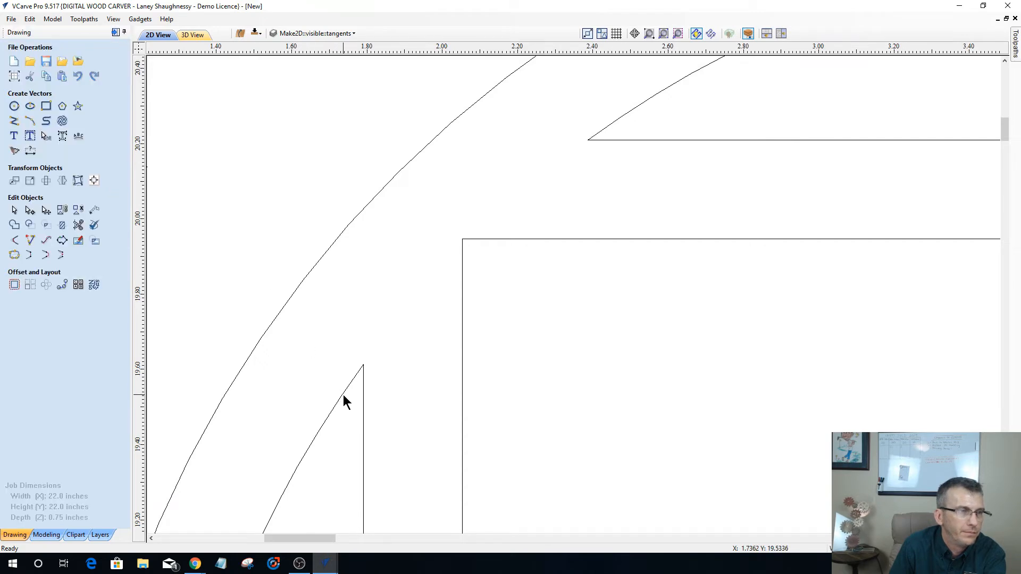
Select the left band at the upper-left corner and inspect both of its ends to check that it is a separate outline.
click(362, 373)
scroll(381, 305, down, 3)
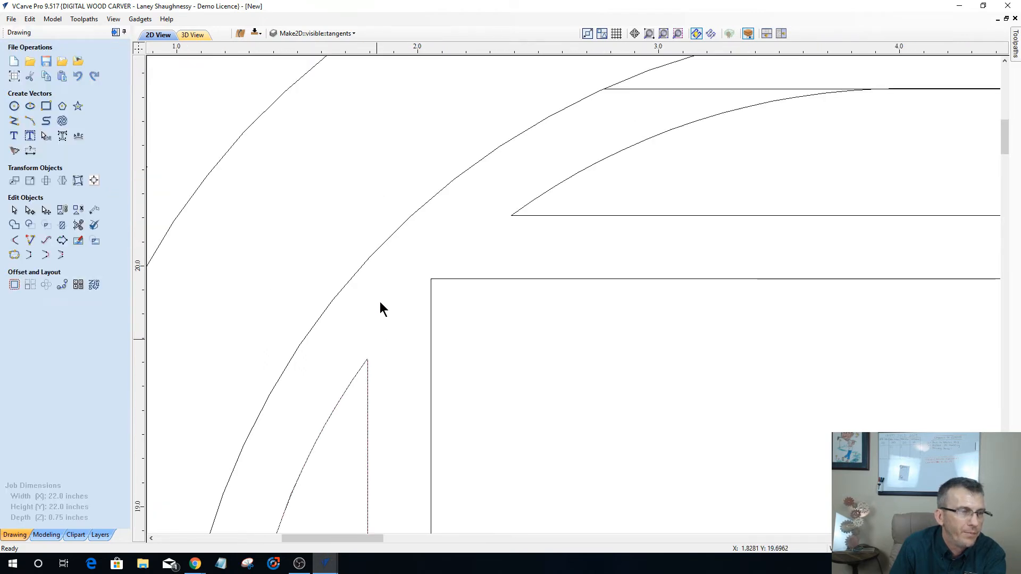
scroll(380, 302, down, 4)
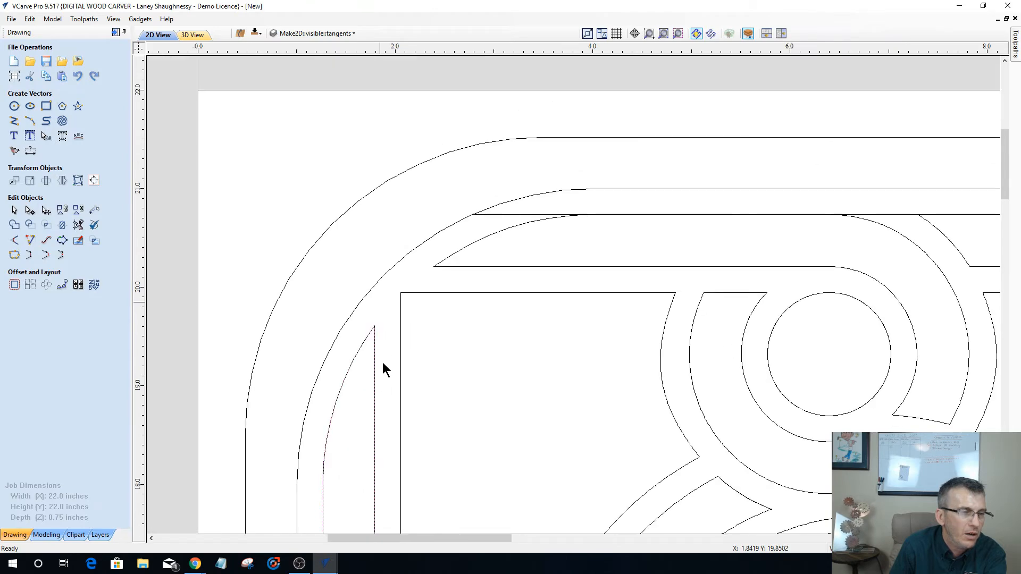
scroll(365, 504, down, 3)
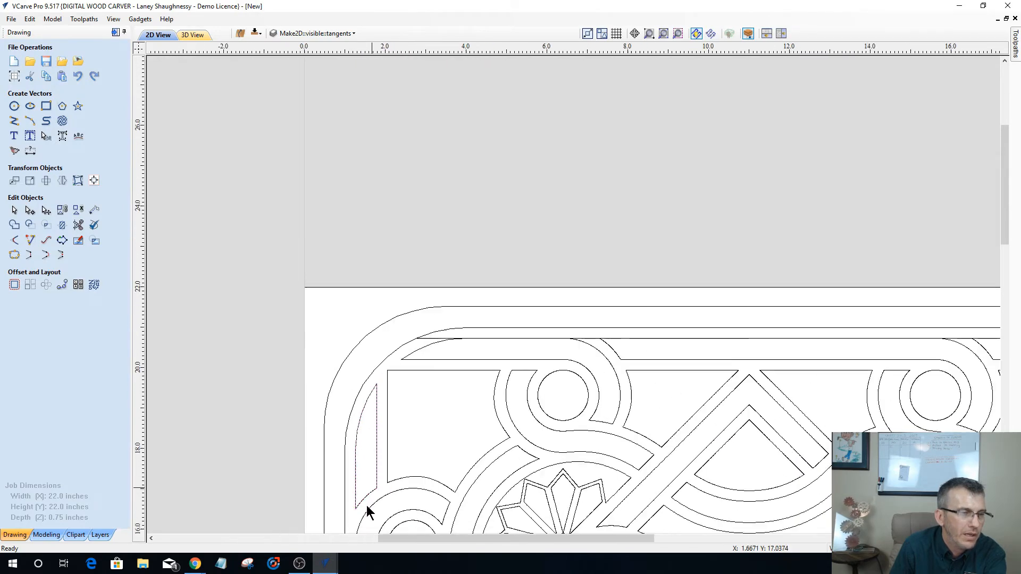
scroll(366, 502, up, 3)
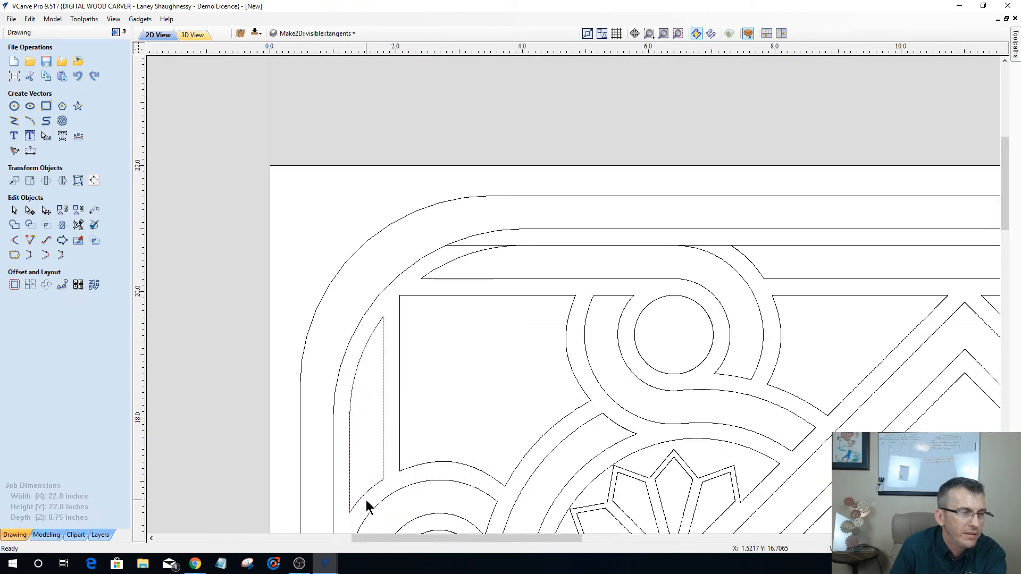
click(386, 471)
click(385, 478)
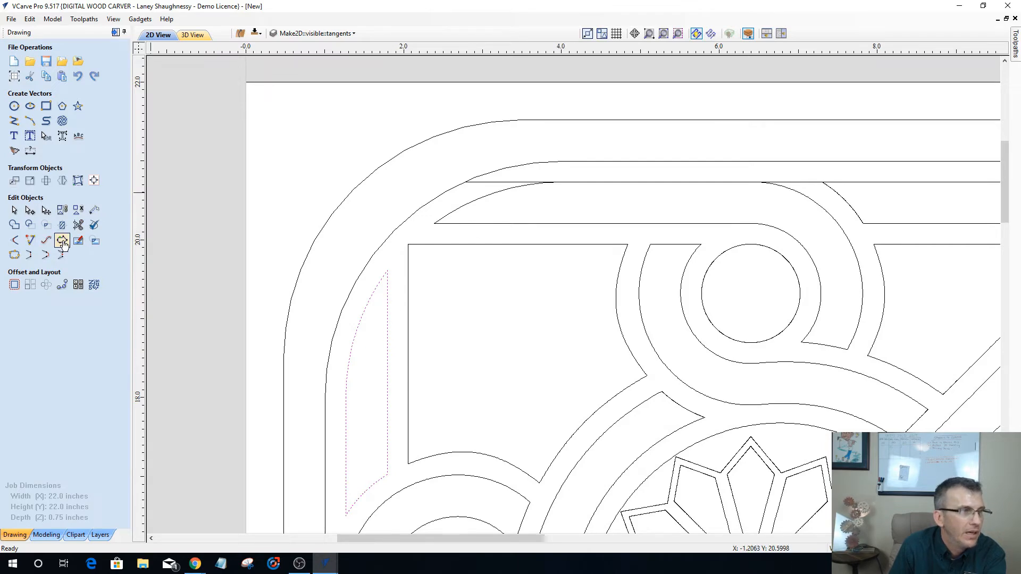
Trim the top band's straight edge outside the corner arc and across the gap beside the upper-left circle, and select both adjoining bands to check them.
click(79, 225)
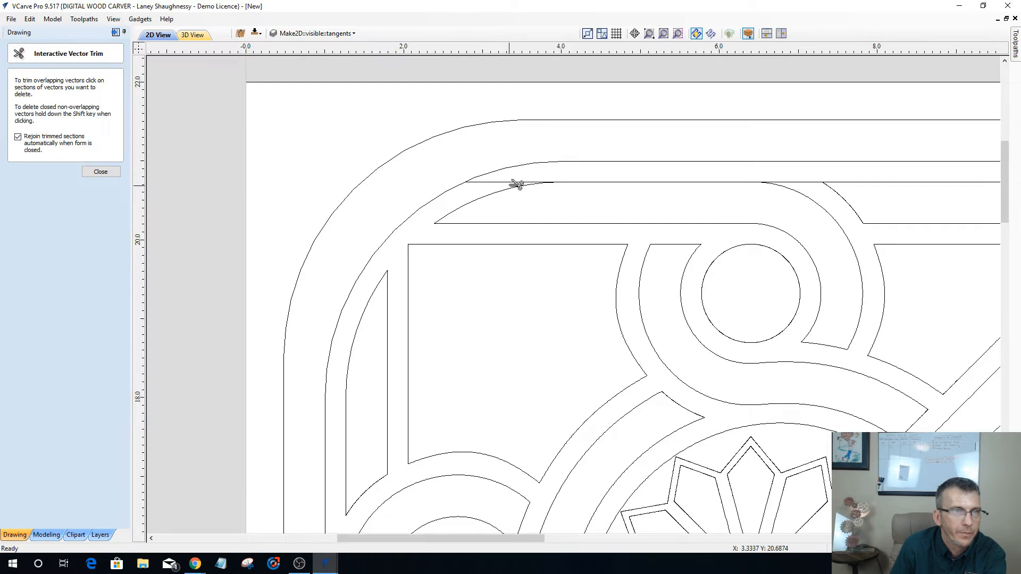
click(513, 182)
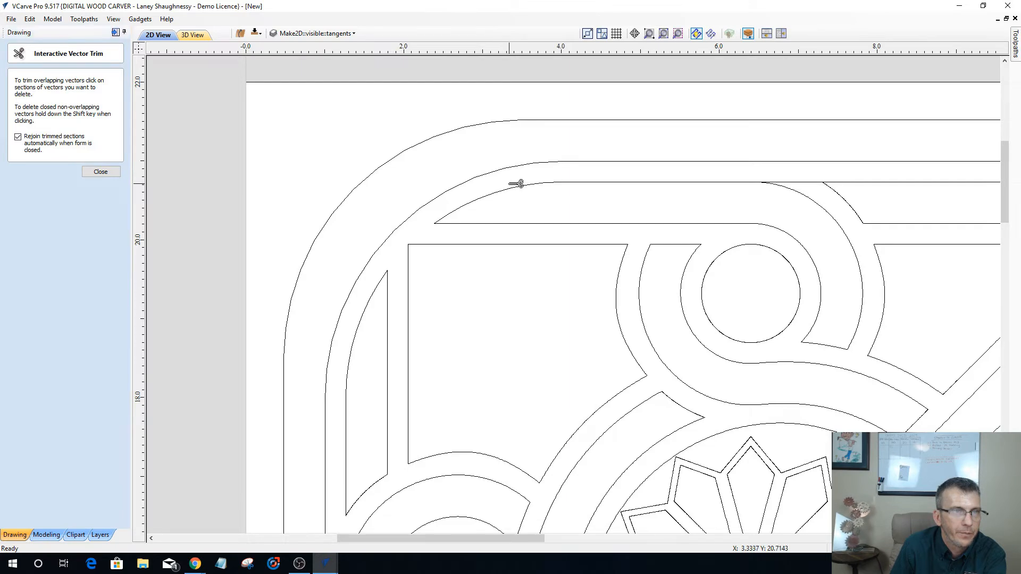
click(814, 182)
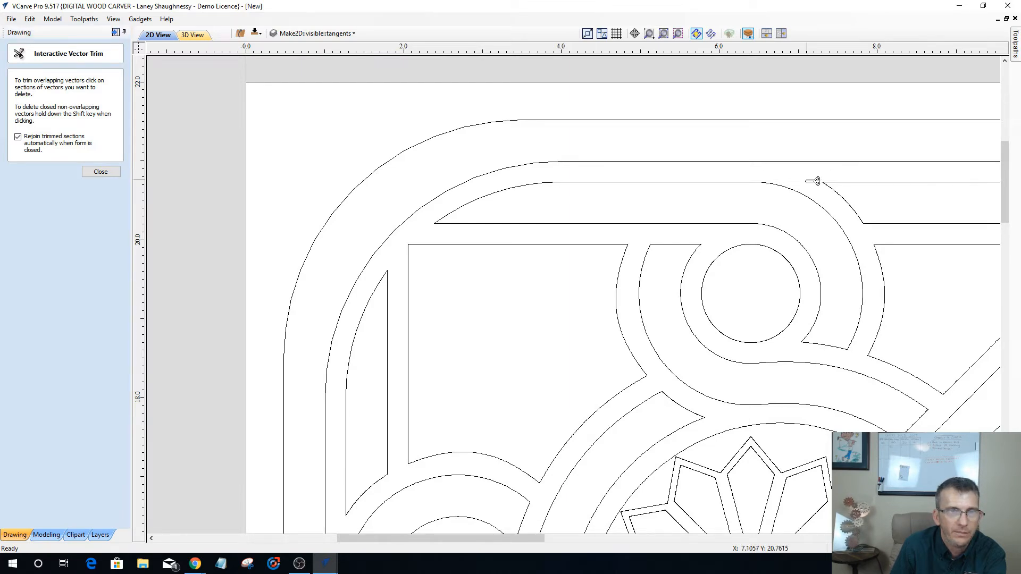
click(101, 171)
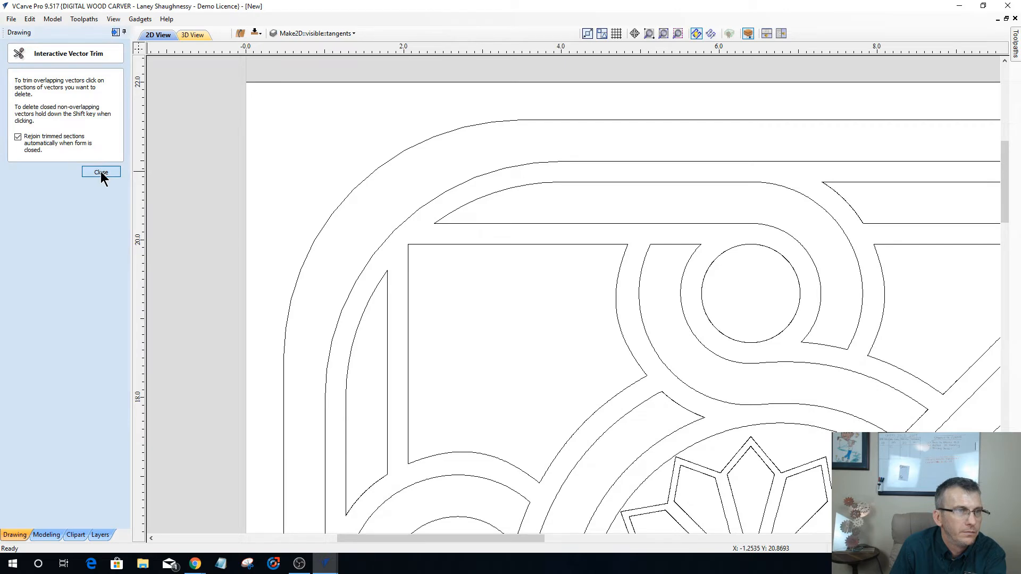
click(467, 204)
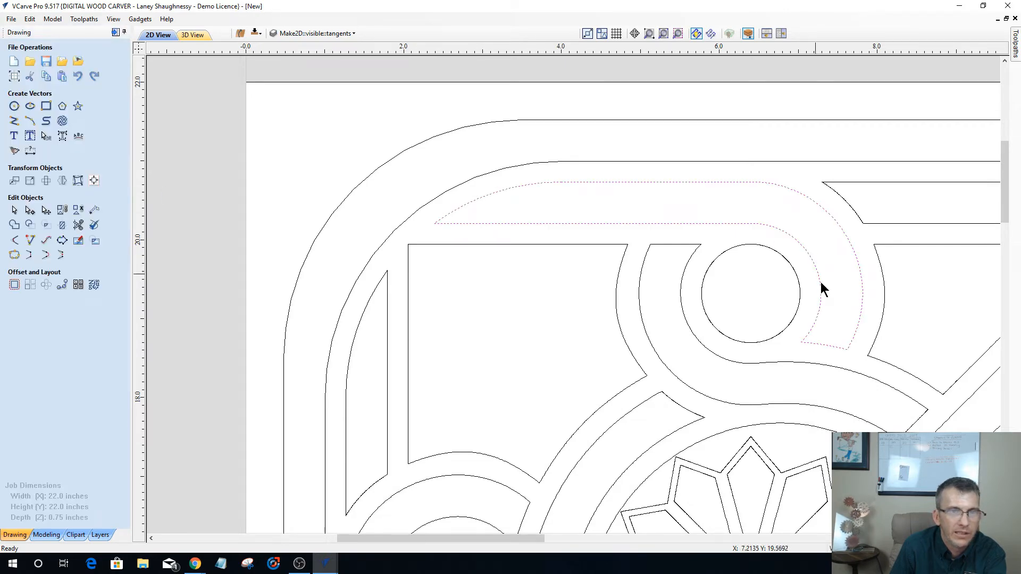
click(876, 186)
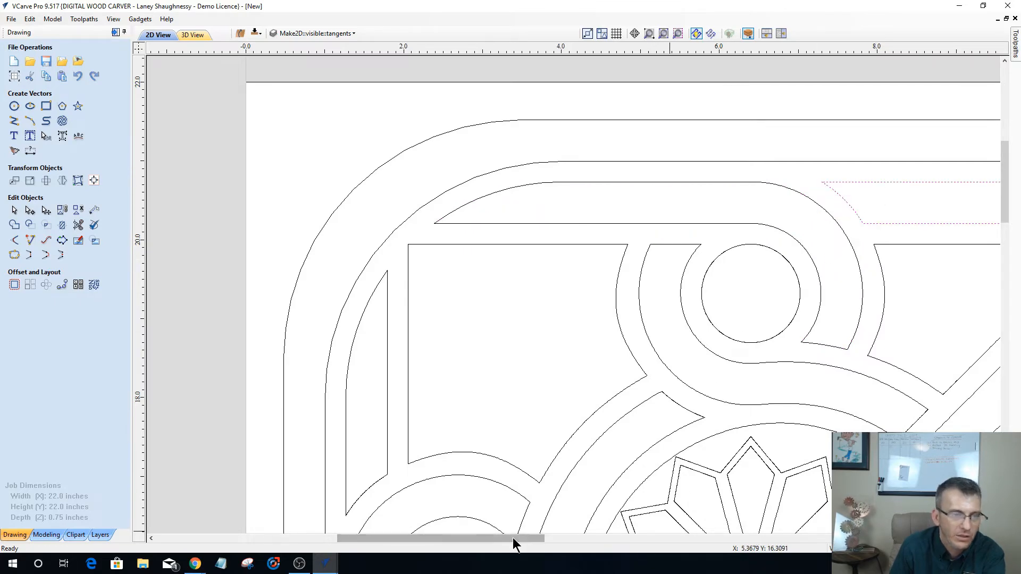
Trim the outer edges of the top and right bands where they extend past the border's inner curve at the upper-right corner.
scroll(793, 522, right, 4)
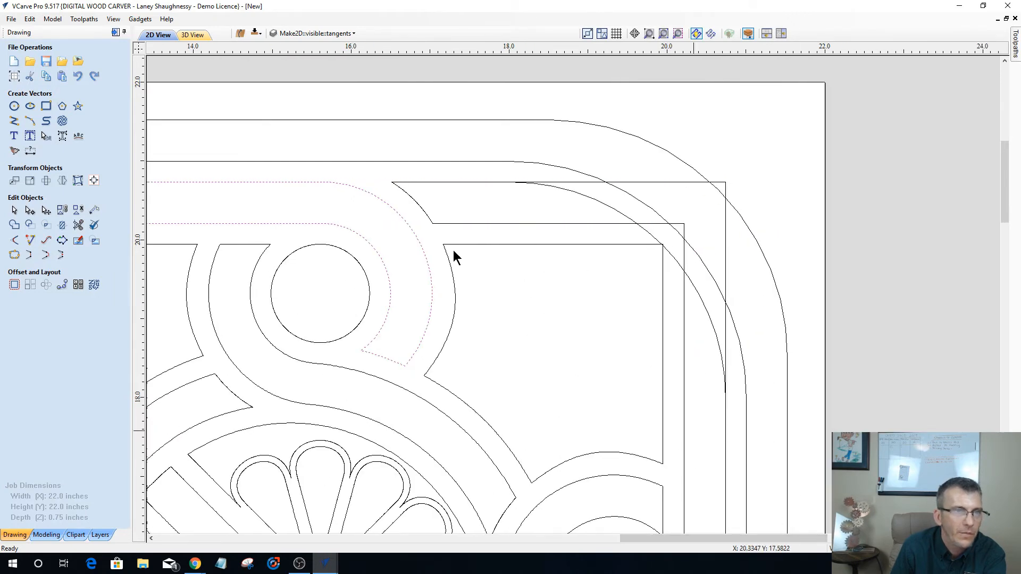
click(78, 226)
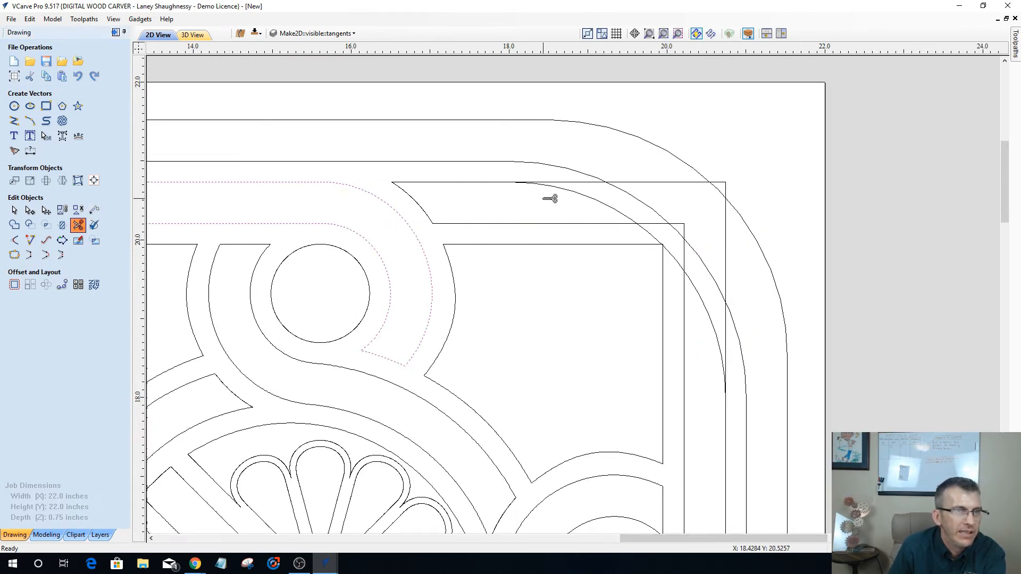
click(726, 184)
click(672, 183)
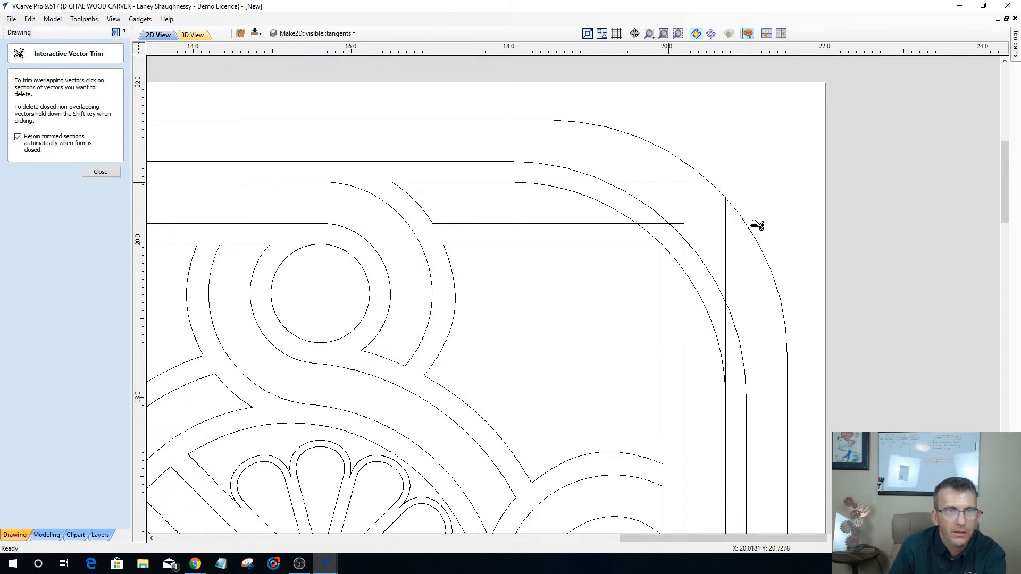
click(727, 237)
click(726, 336)
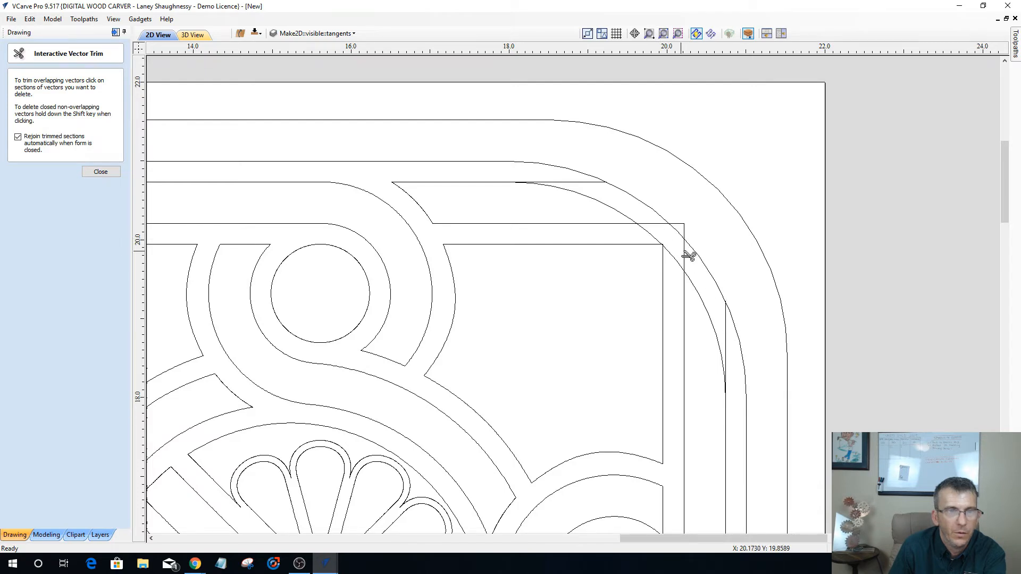
Trim the remaining band ends outside the offset arc at the upper-right corner, and the arc across the gap between the two bands.
click(582, 183)
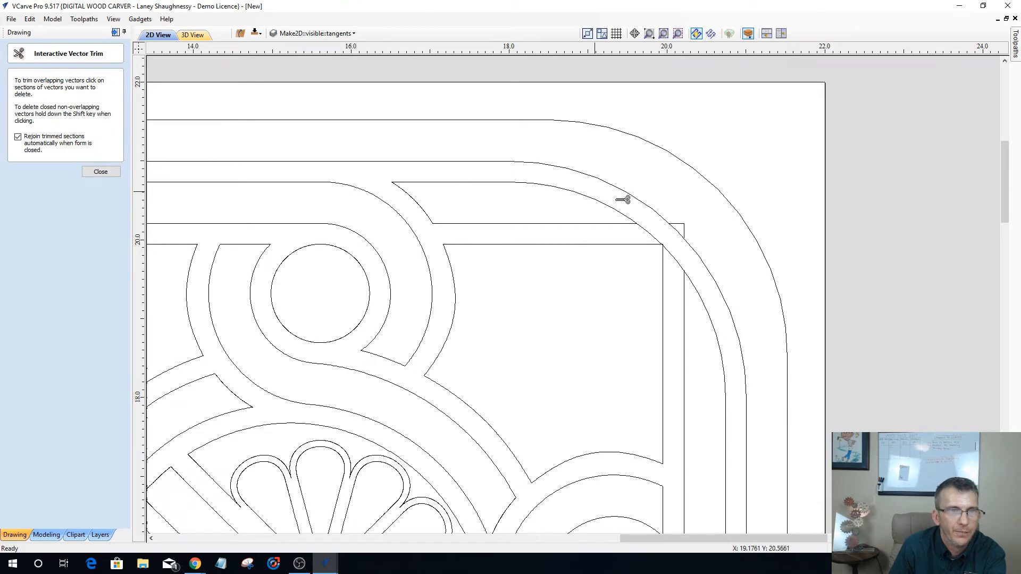
click(685, 224)
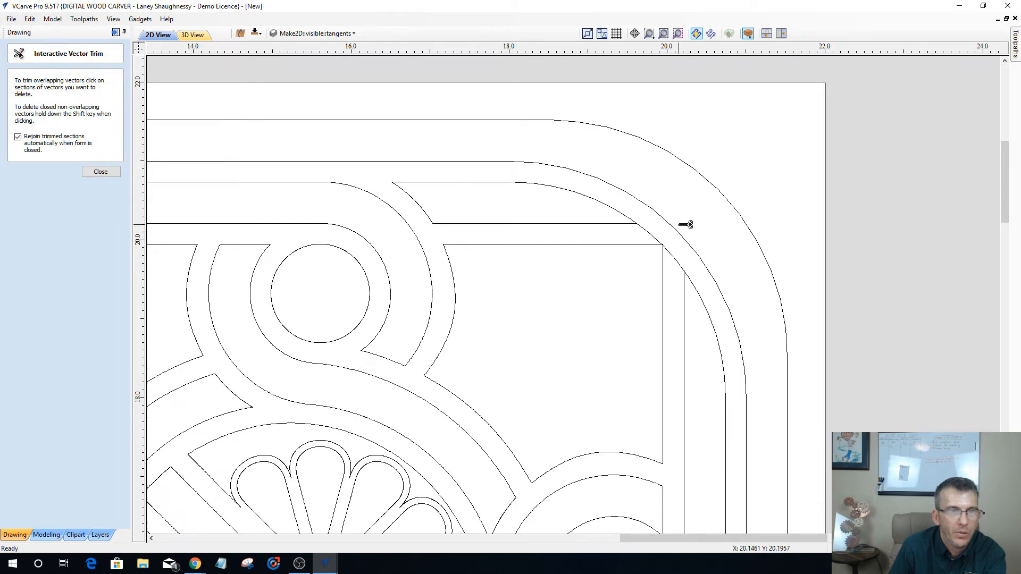
click(680, 254)
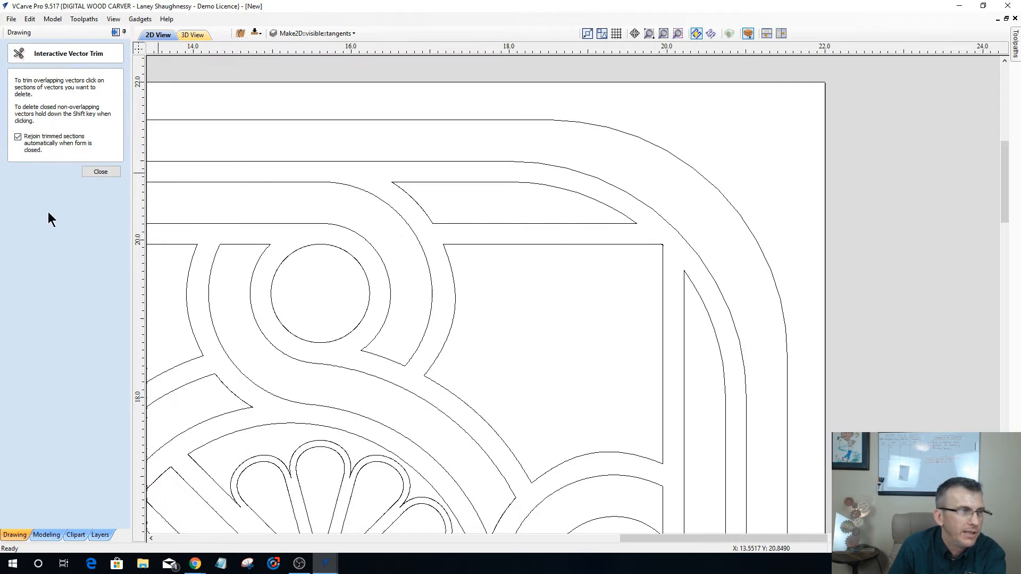
click(100, 172)
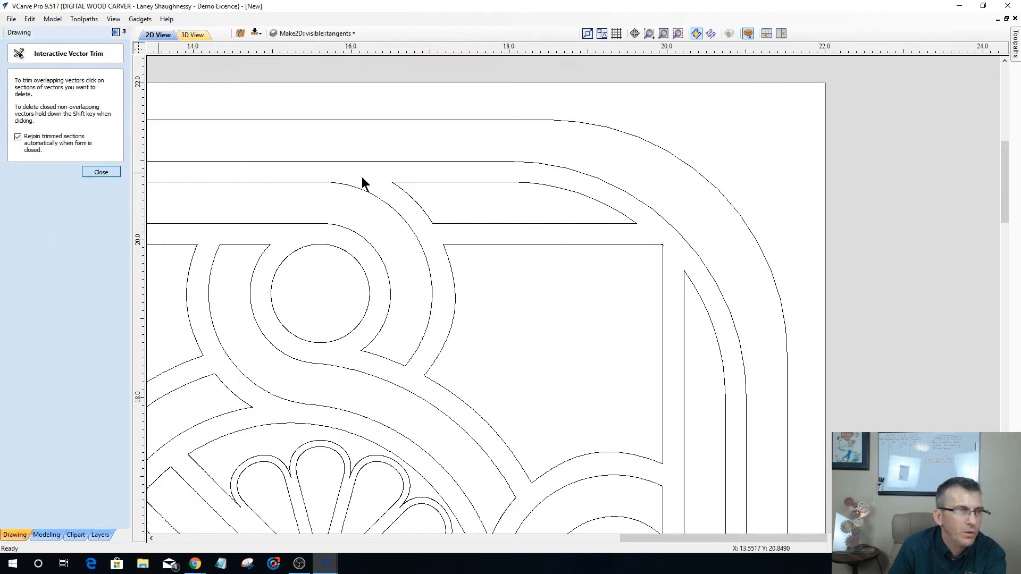
Select the trimmed top band, the border's inner curve and the right band at the upper-right corner to check their outlines.
click(452, 181)
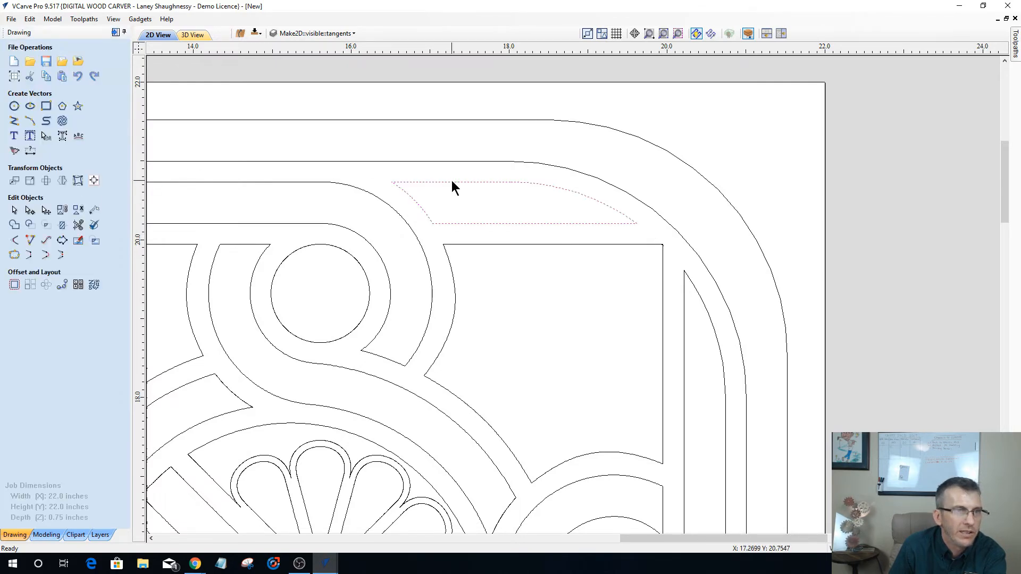
click(553, 165)
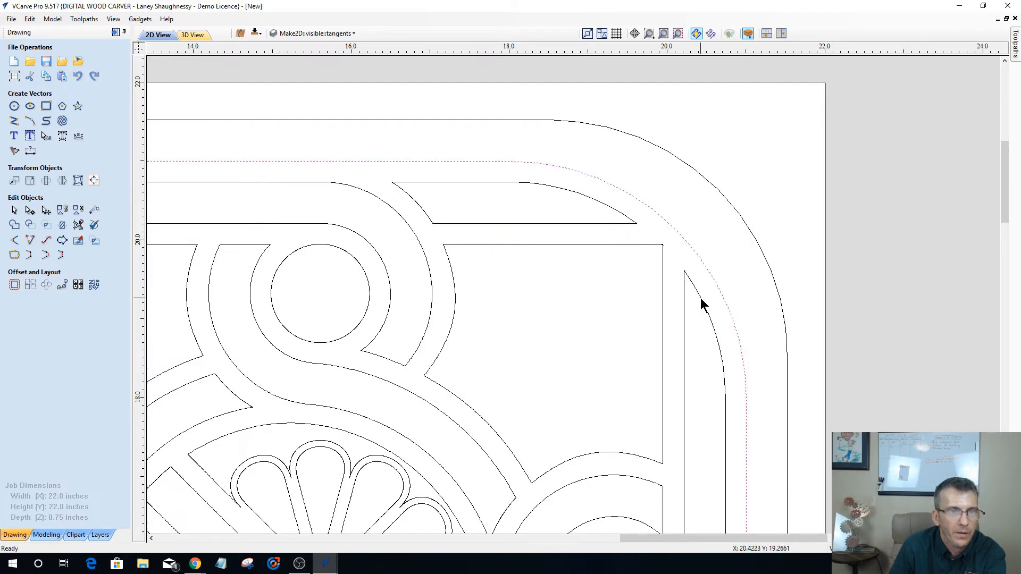
click(701, 299)
Check the drawing for duplicate vectors and for open vectors.
right_click(544, 293)
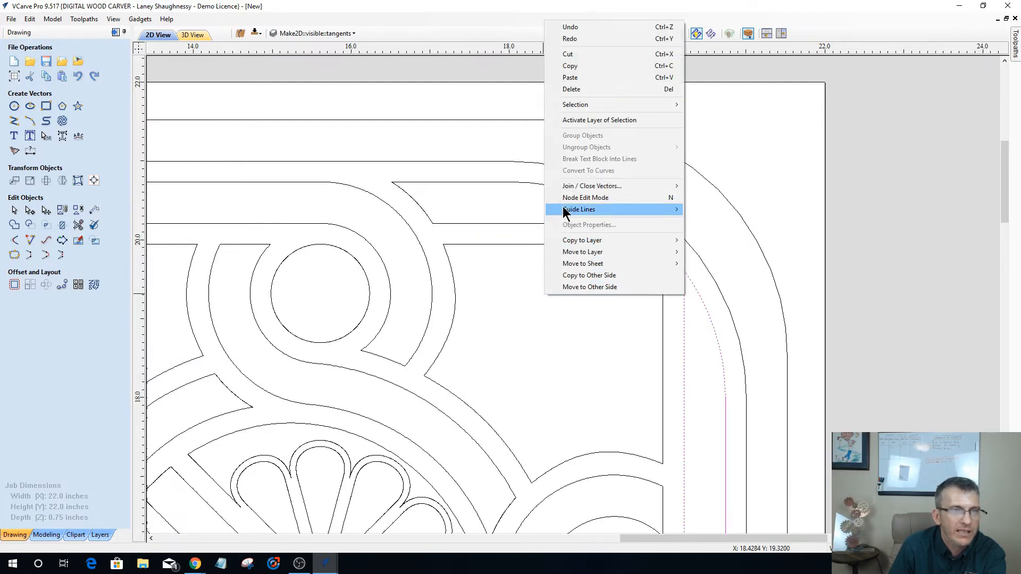
mouse_move(585, 105)
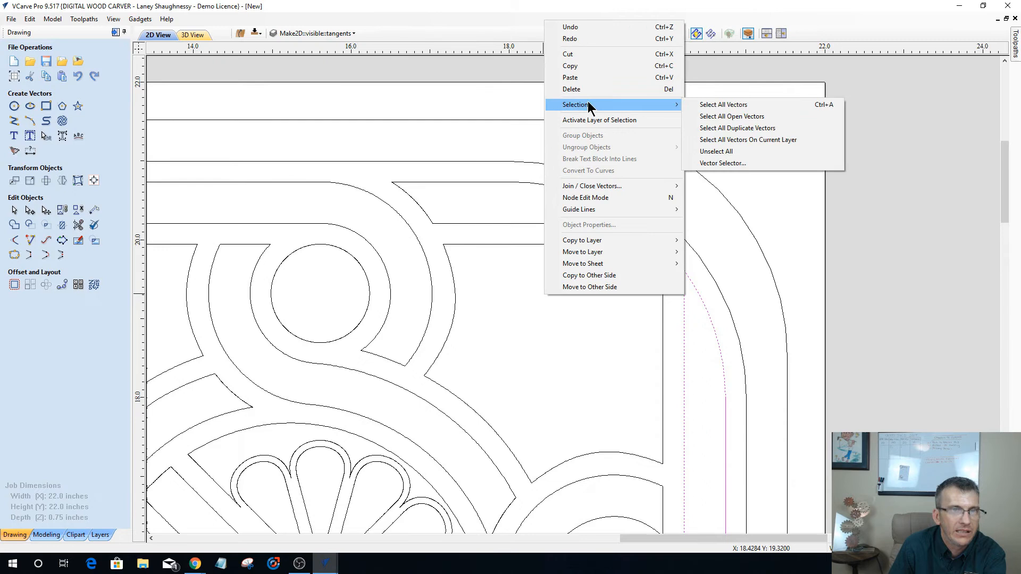
click(735, 130)
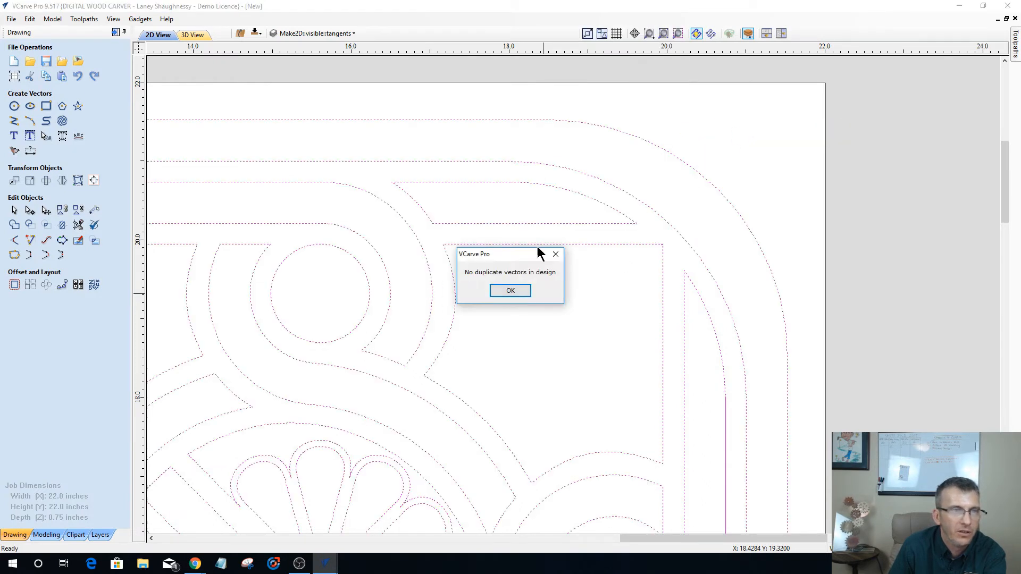
click(517, 293)
click(516, 292)
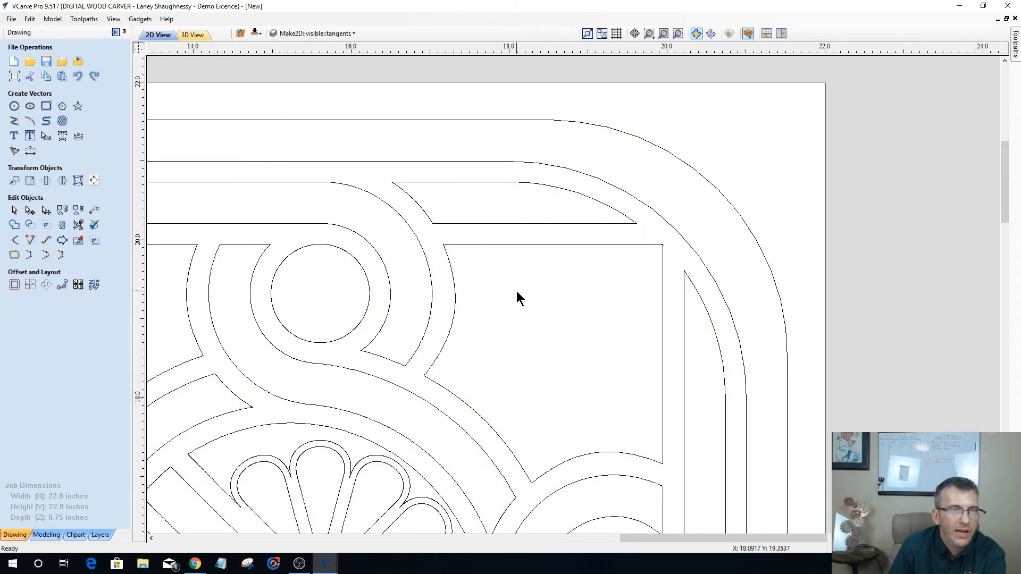
right_click(517, 293)
mouse_move(560, 106)
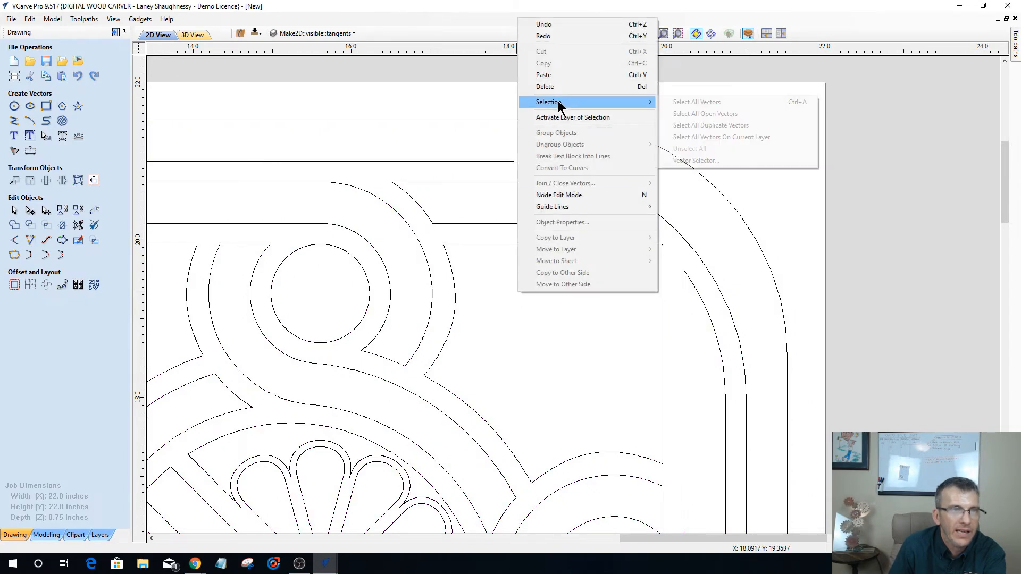
click(707, 114)
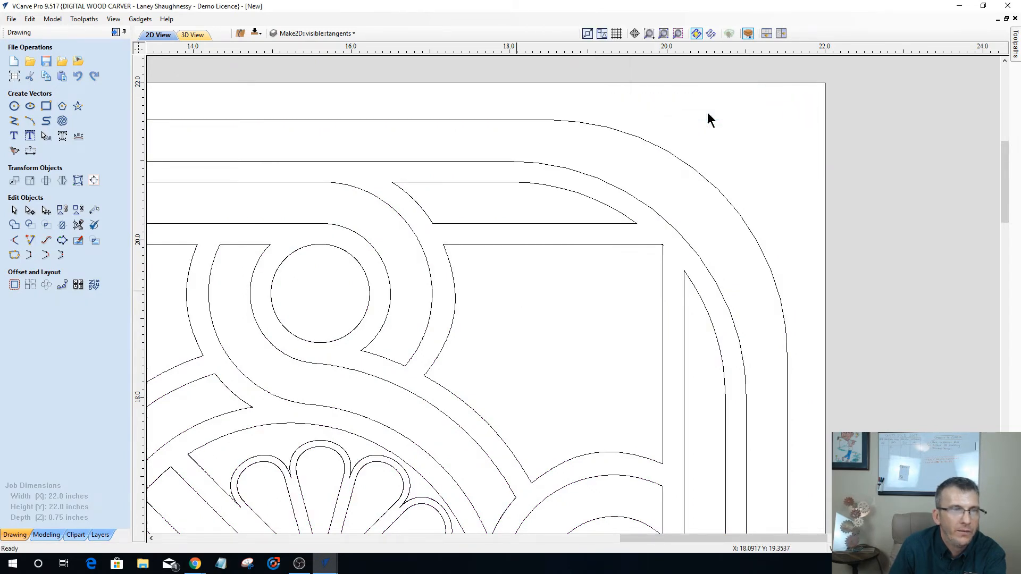
Try to trim the right band's straight edge across the gap below the upper-right side circle, and undo the trim.
scroll(605, 247, down, 2)
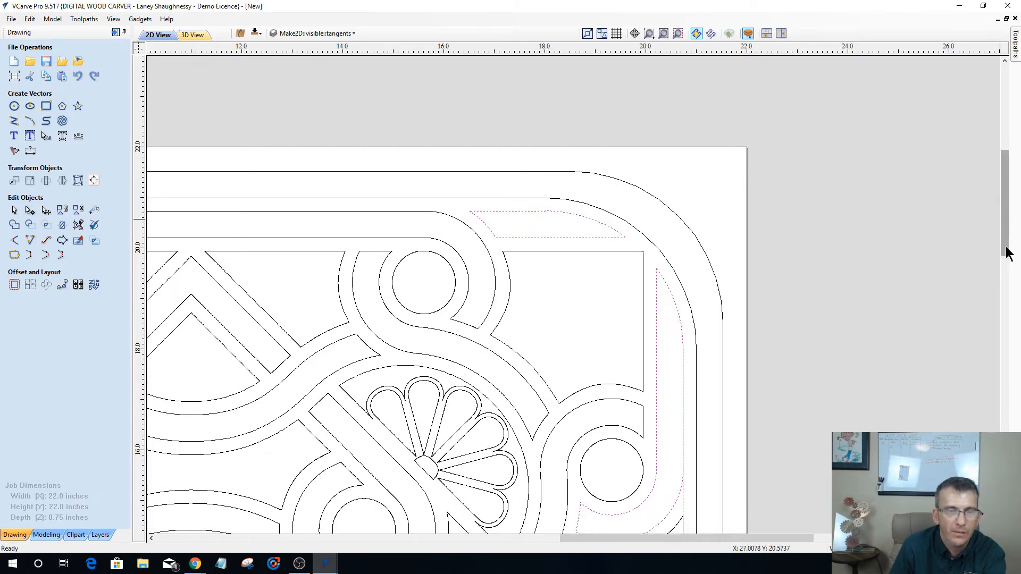
mouse_move(1009, 253)
mouse_down()
mouse_move(1009, 330)
mouse_move(1010, 300)
mouse_up()
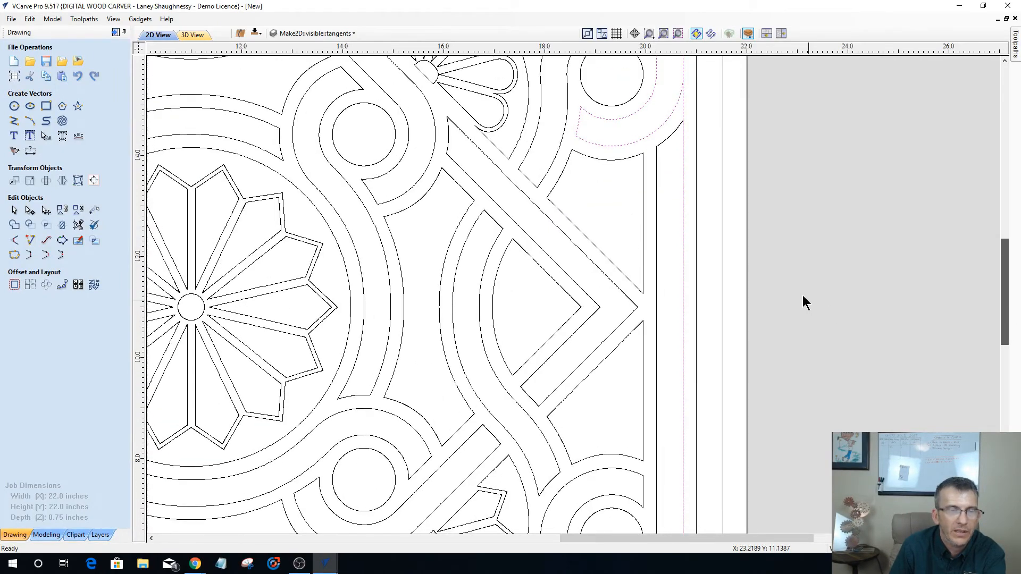
scroll(802, 295, down, 1)
scroll(775, 289, down, 1)
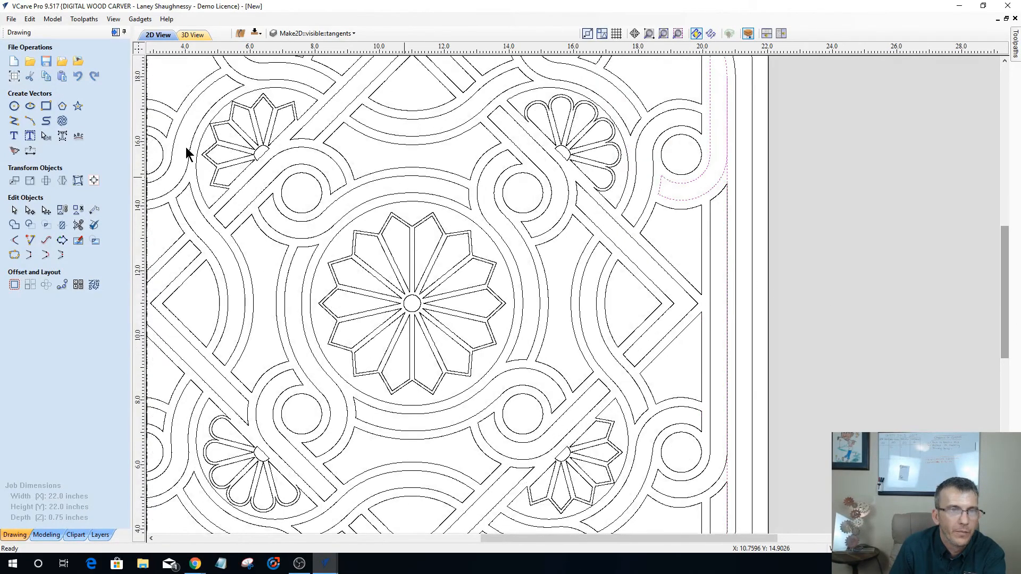
click(78, 225)
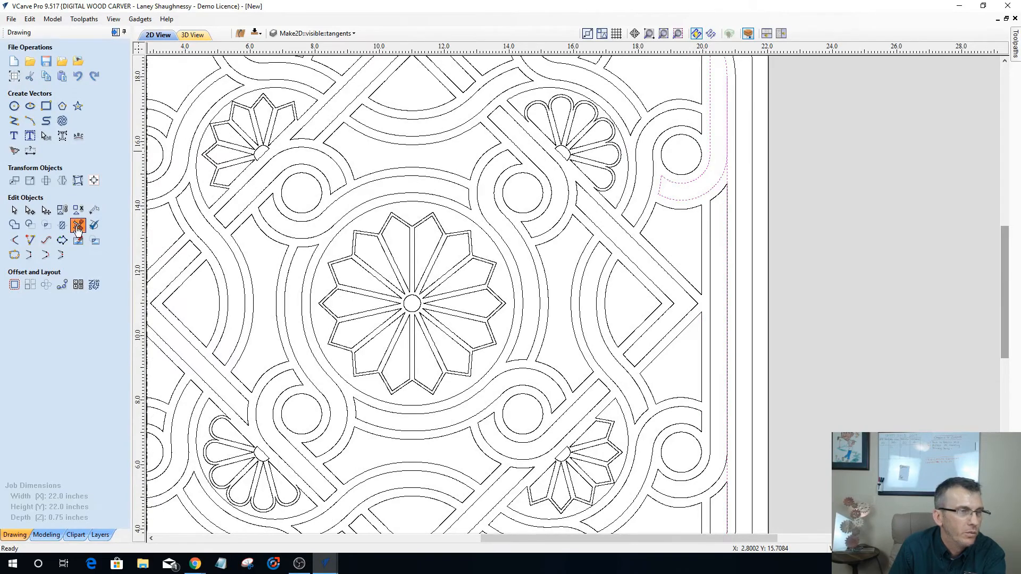
click(731, 177)
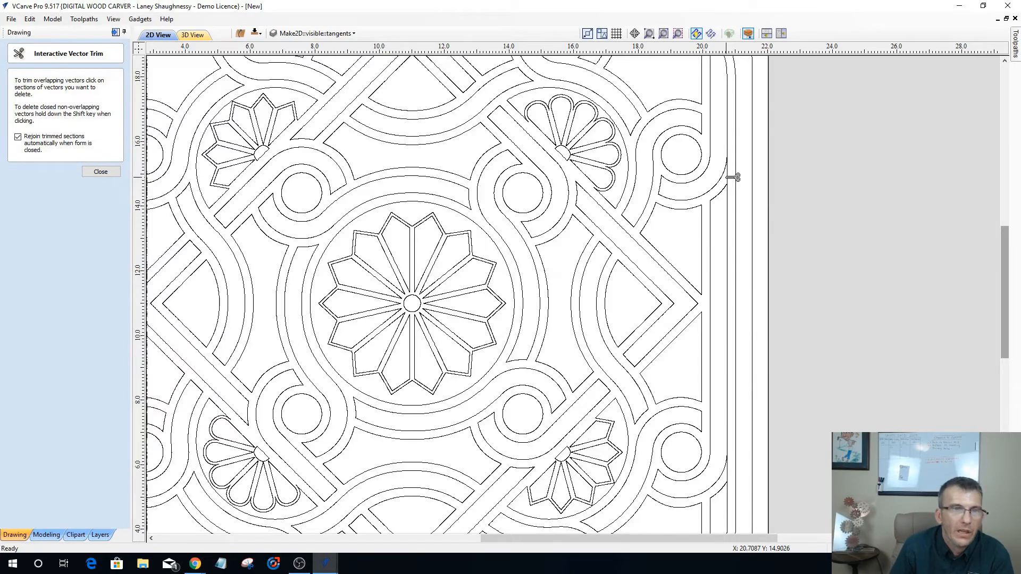
scroll(732, 177, up, 2)
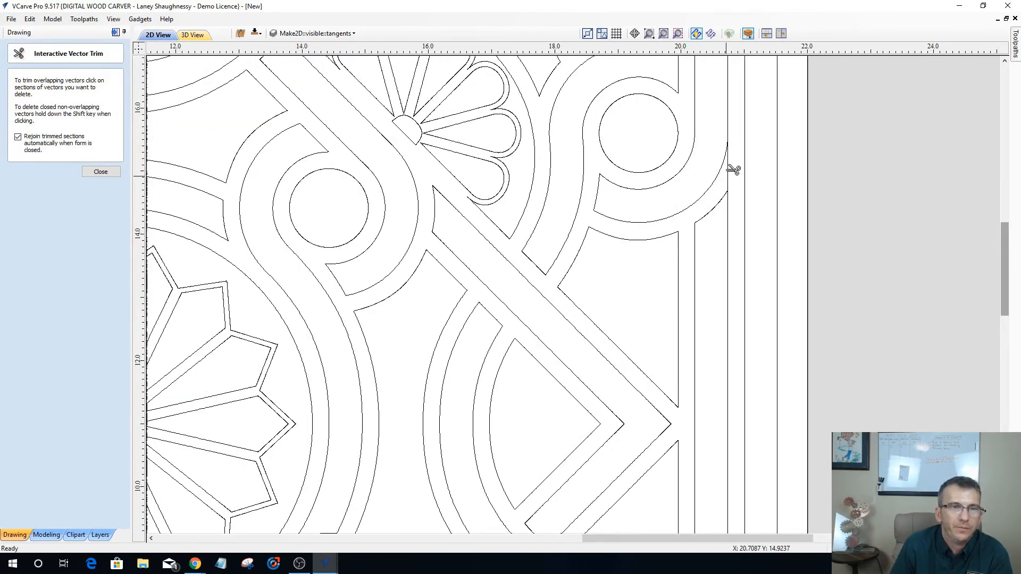
scroll(733, 173, up, 1)
click(730, 169)
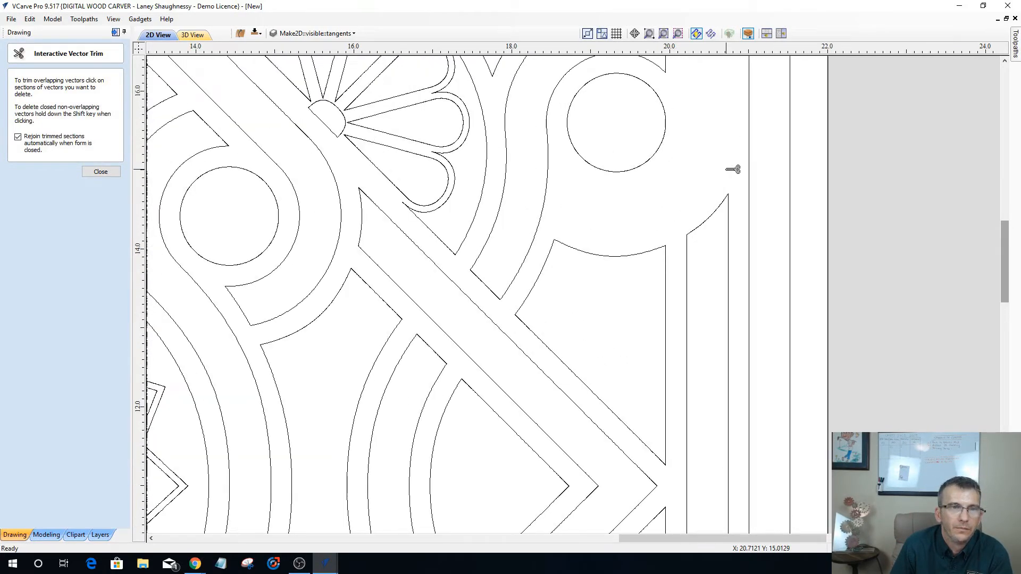
key(ctrl+z)
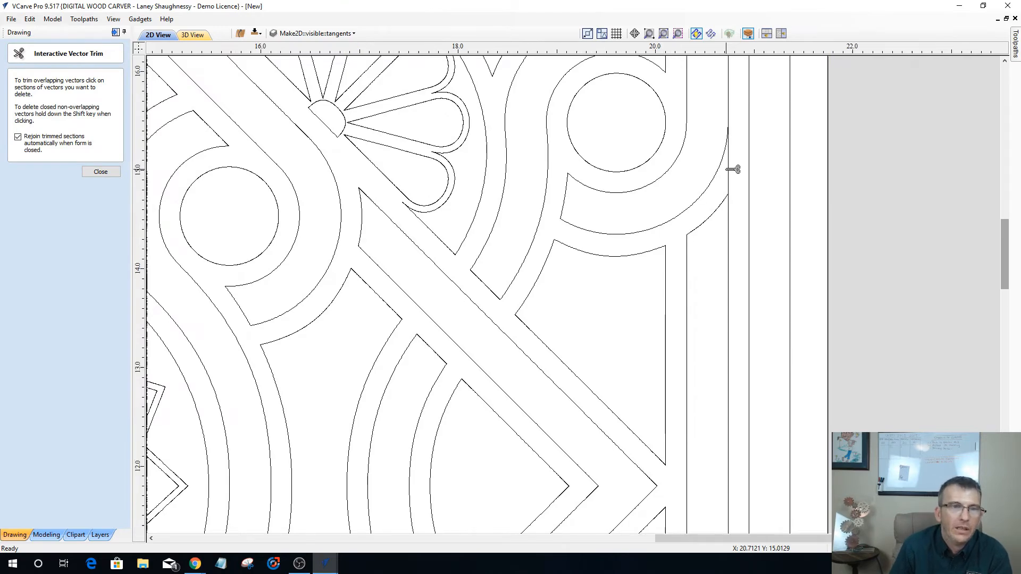
Try trimming the same straight edge again just above the lower band's tip, and undo that trim as well.
scroll(734, 169, up, 1)
scroll(734, 169, up, 4)
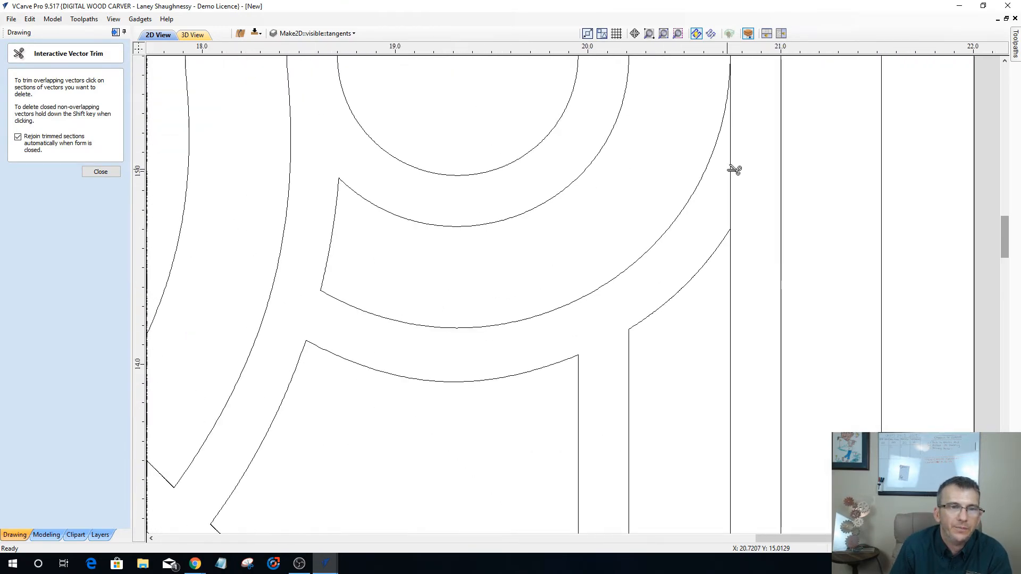
click(734, 173)
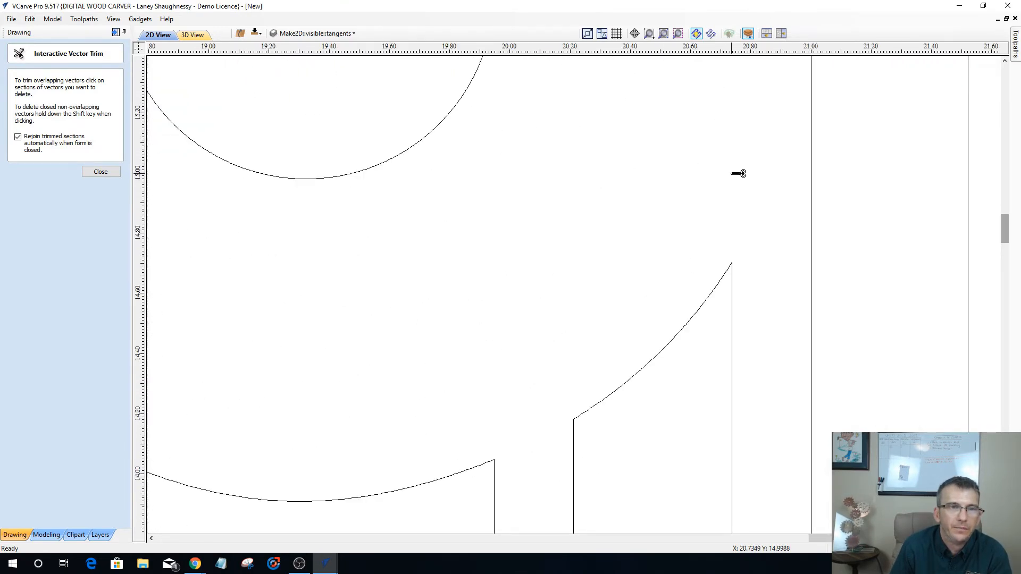
key(ctrl+z)
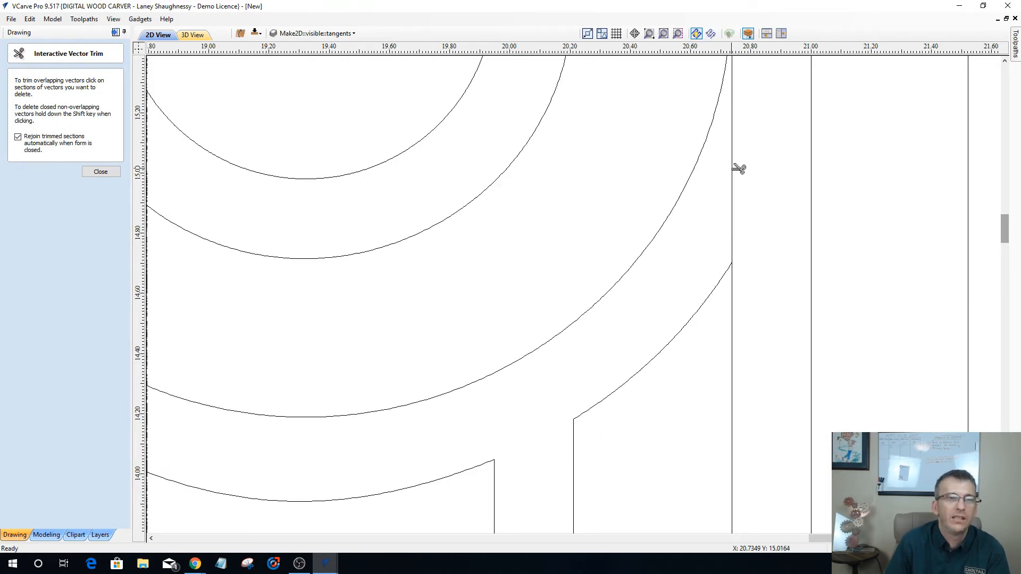
Delete the straight span crossing the gap below the upper-right side circle by node editing, leaving the adjoining band outlines intact.
scroll(739, 176, down, 2)
scroll(740, 176, down, 1)
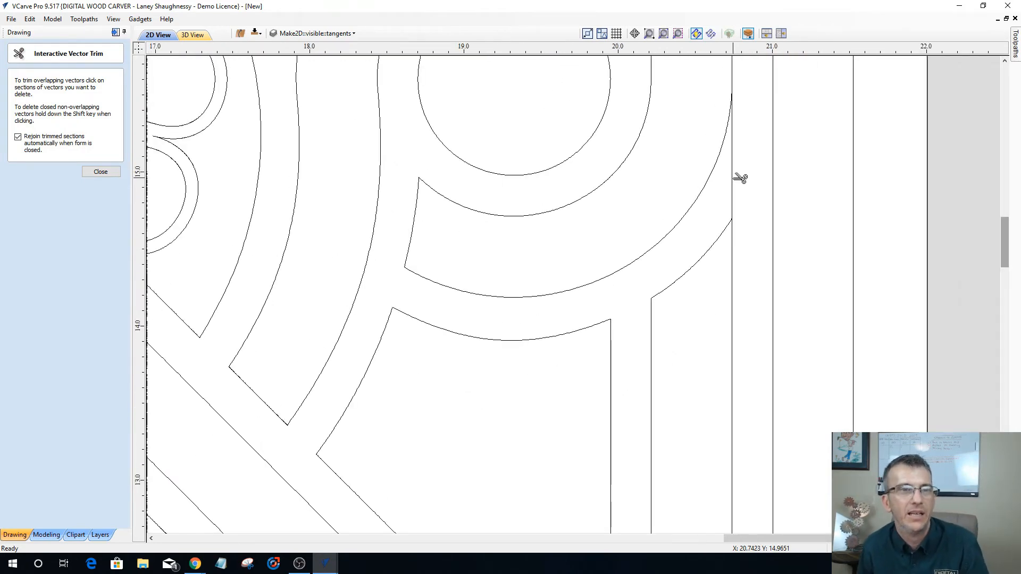
click(99, 171)
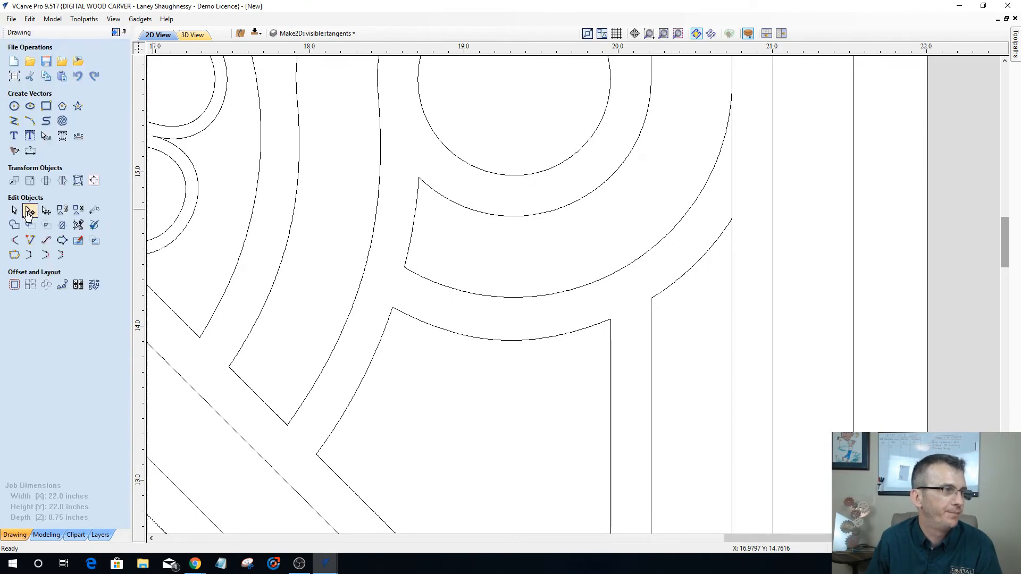
click(733, 183)
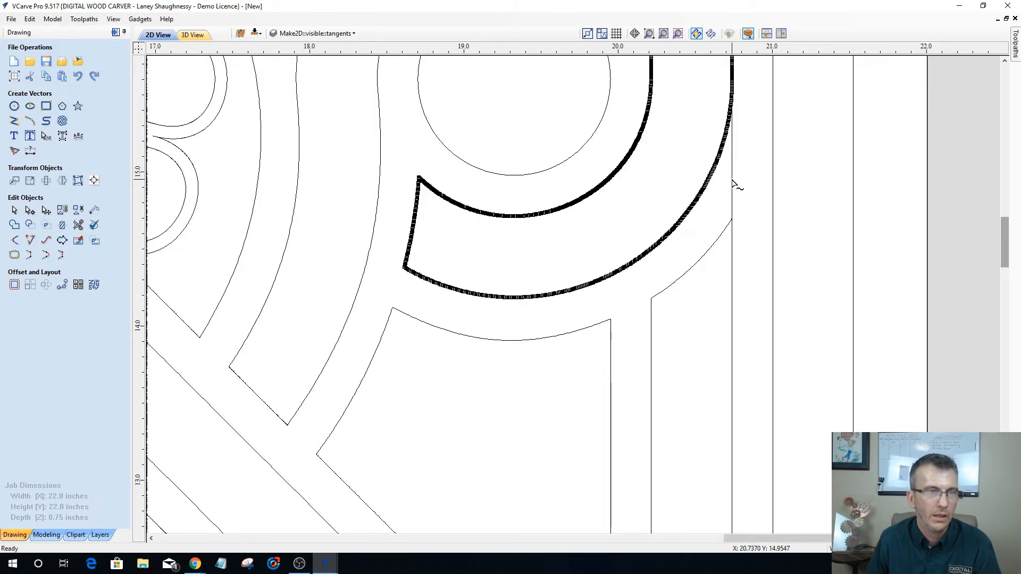
scroll(736, 192, down, 2)
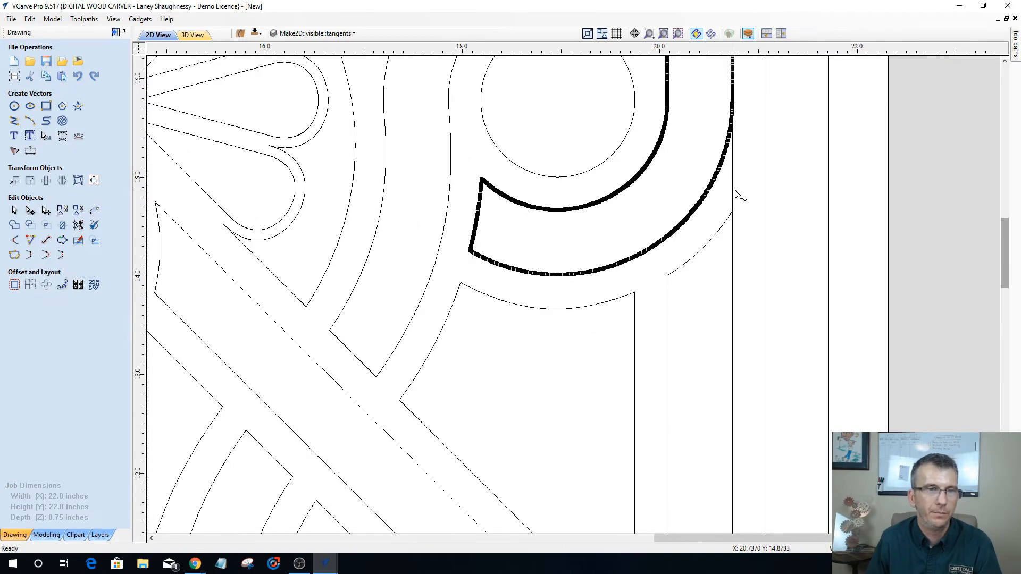
right_click(734, 178)
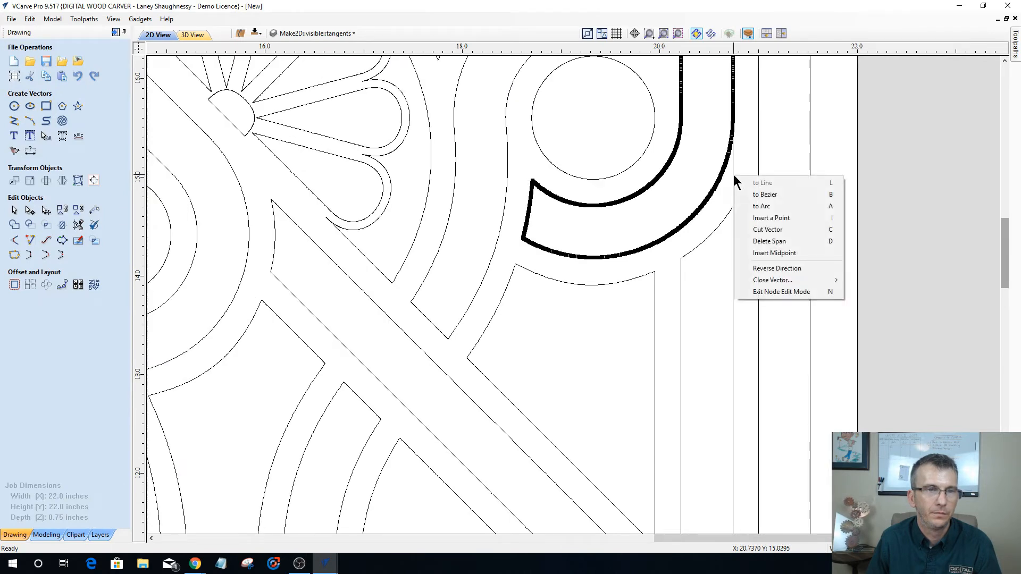
click(769, 241)
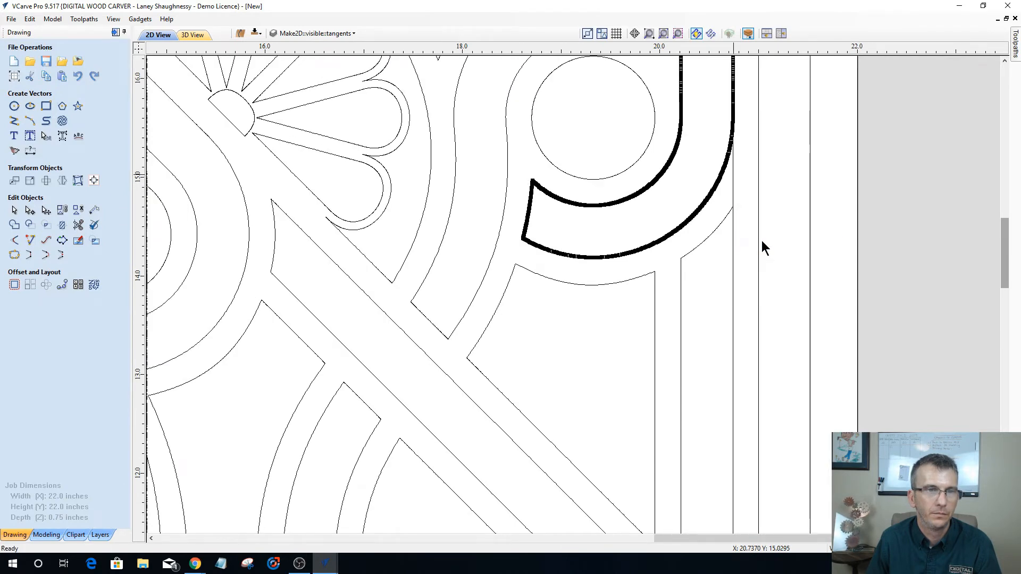
click(761, 241)
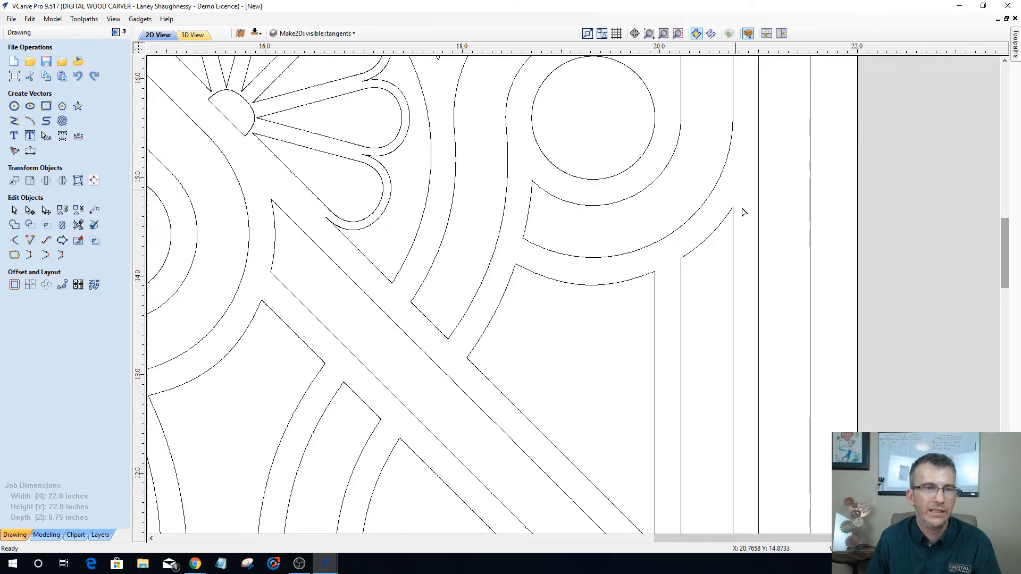
Leave node editing and select the right band's short piece at the lower-right corner to check that it is a separate outline.
scroll(745, 219, down, 2)
scroll(744, 219, down, 4)
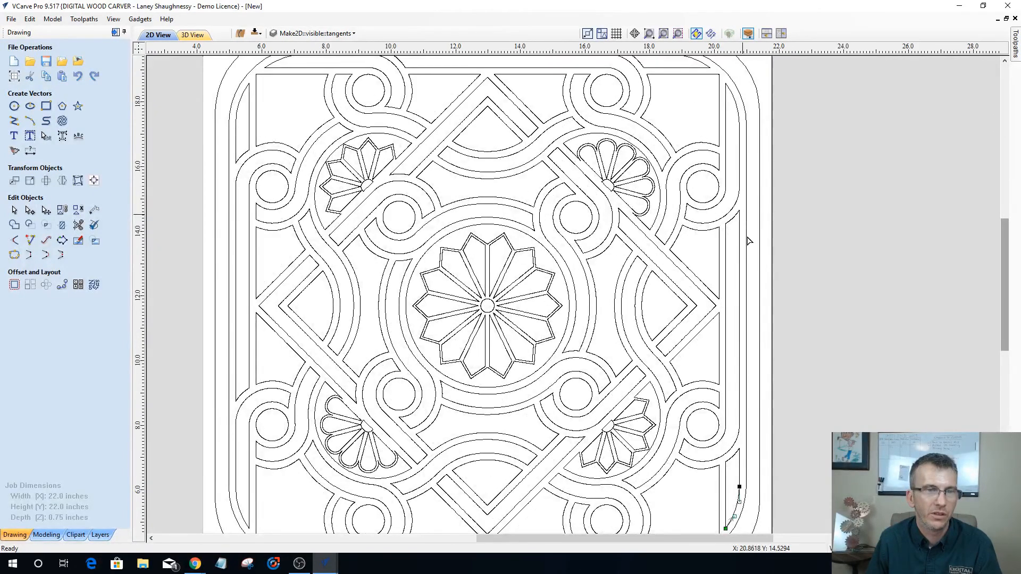
scroll(745, 219, up, 2)
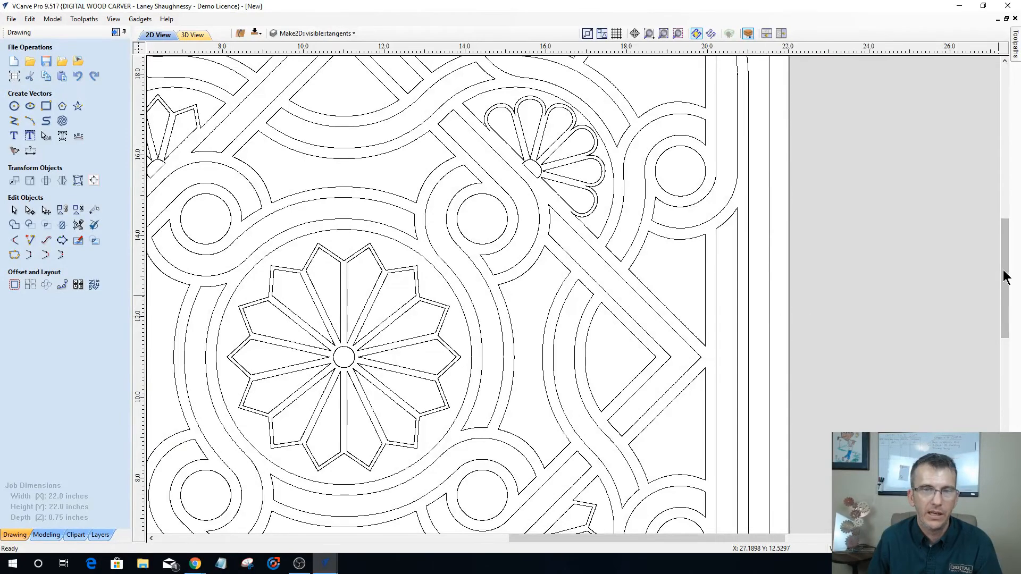
drag(1012, 313, 1010, 358)
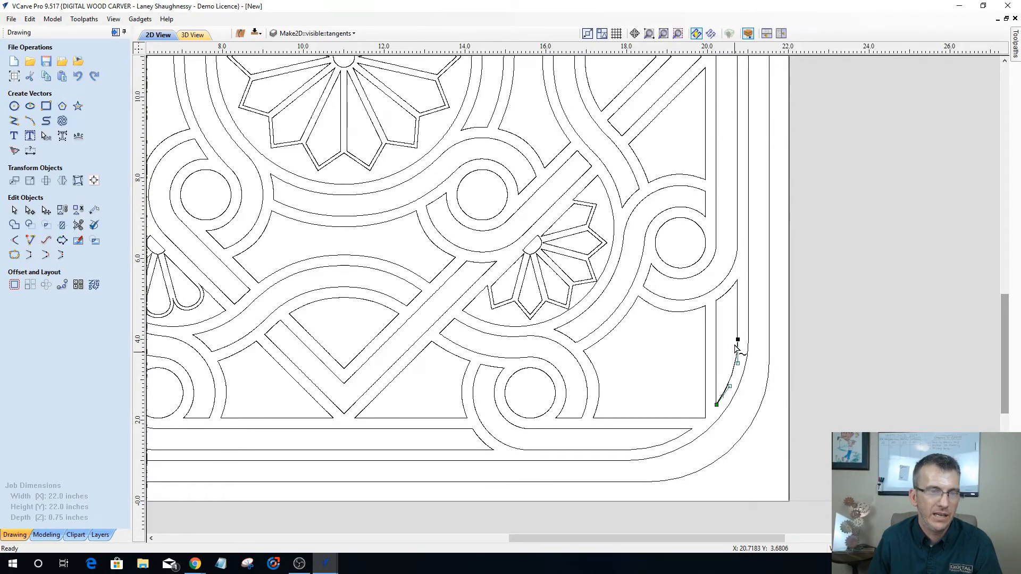
click(14, 210)
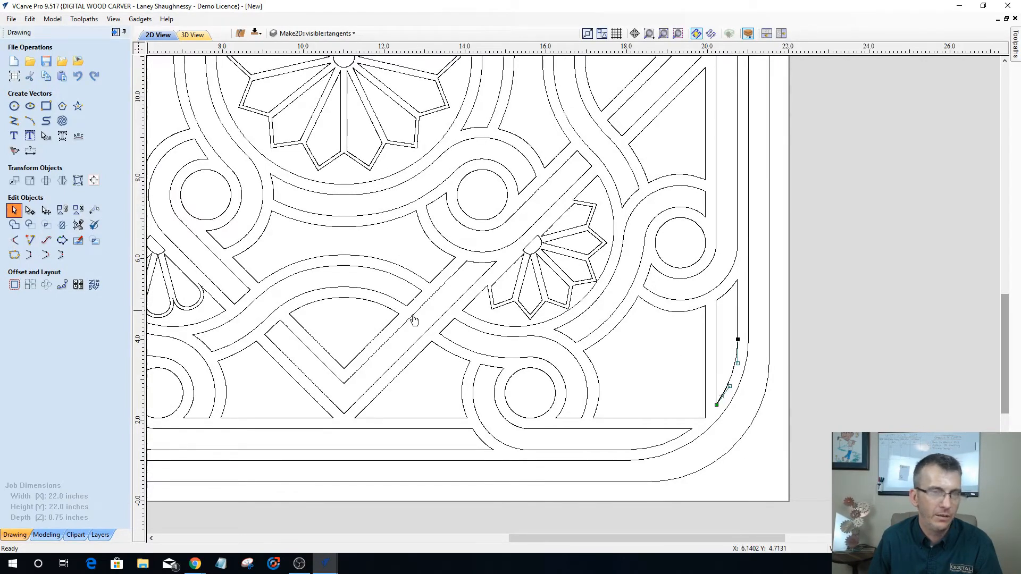
key(Escape)
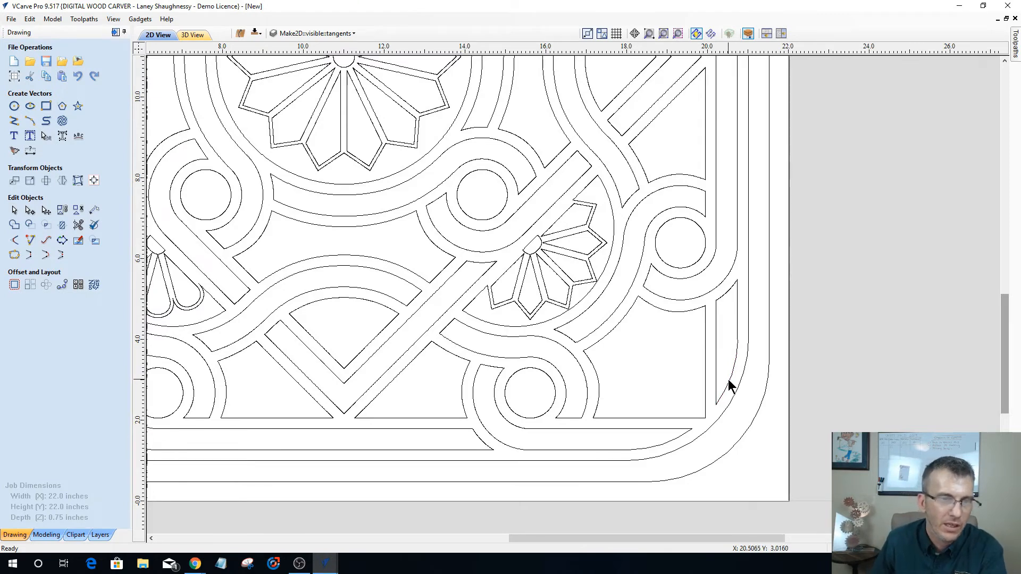
click(730, 378)
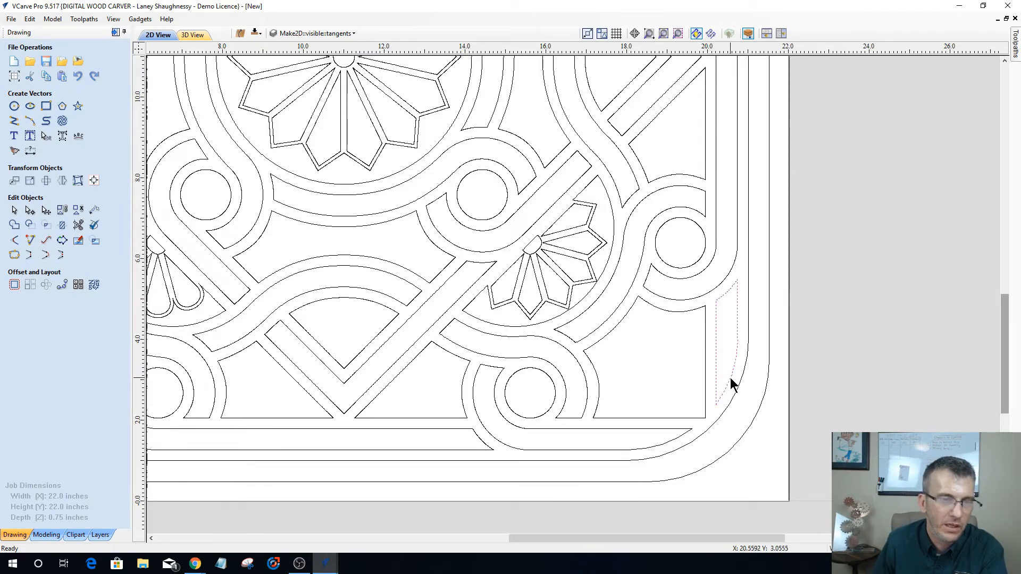
Select all open vectors in the design and check them in the Join Vectors tool without joining.
click(737, 219)
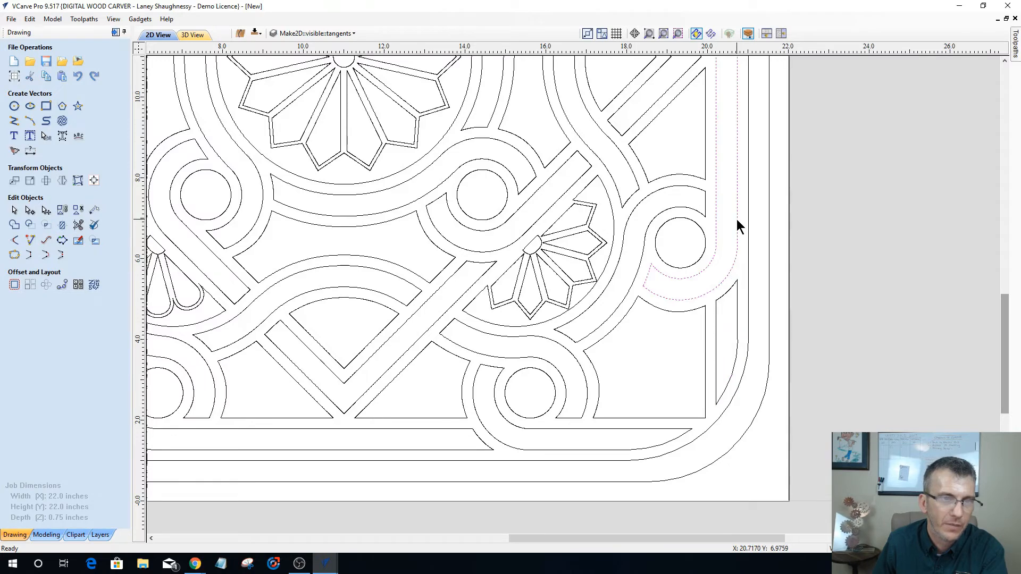
click(664, 34)
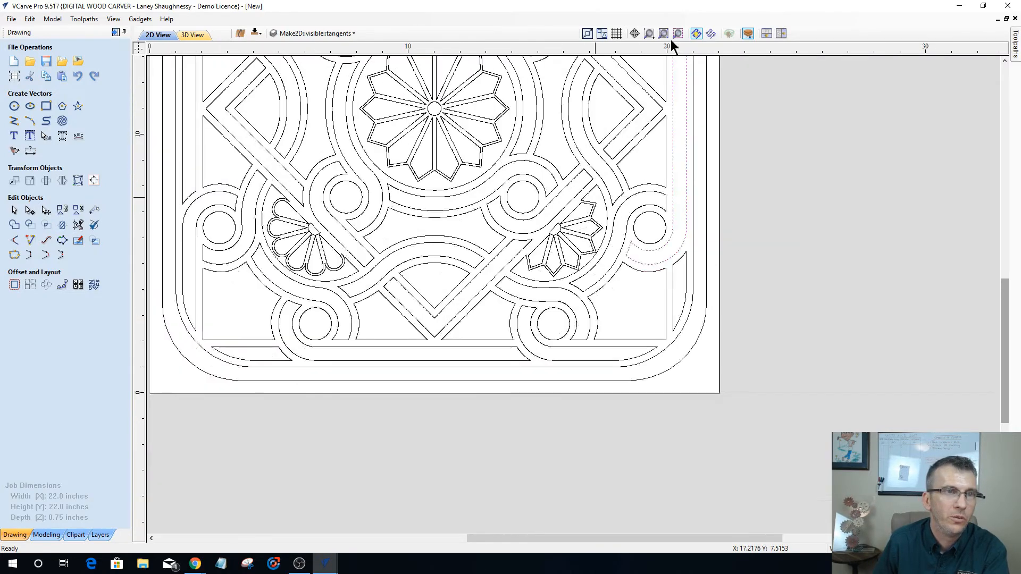
click(665, 34)
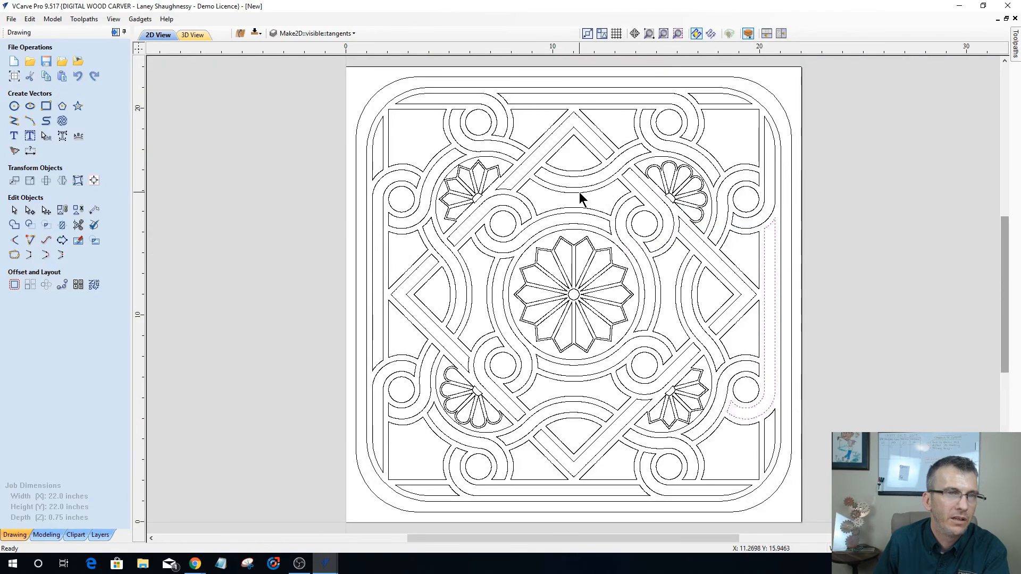
right_click(580, 193)
mouse_move(630, 280)
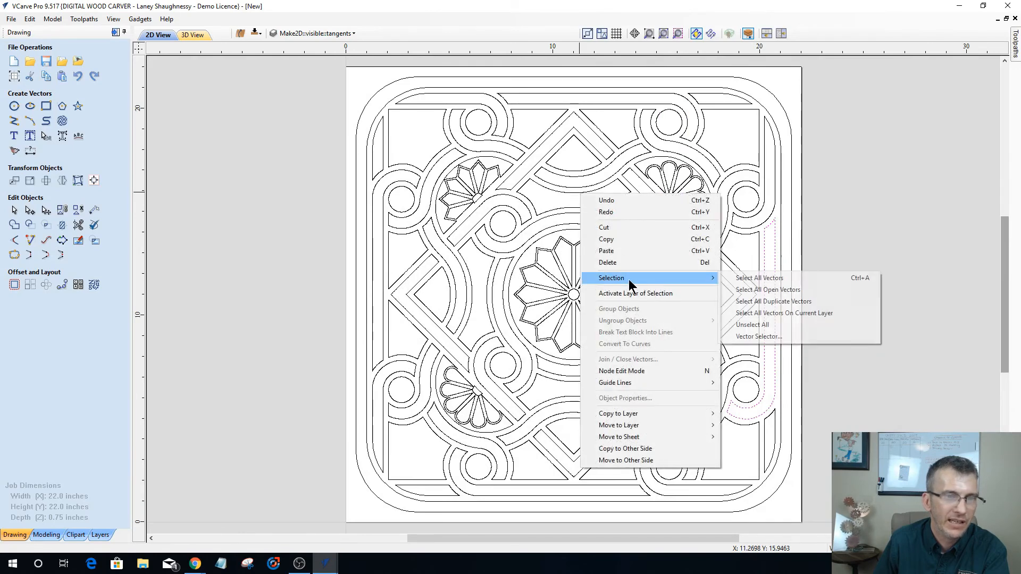
click(760, 289)
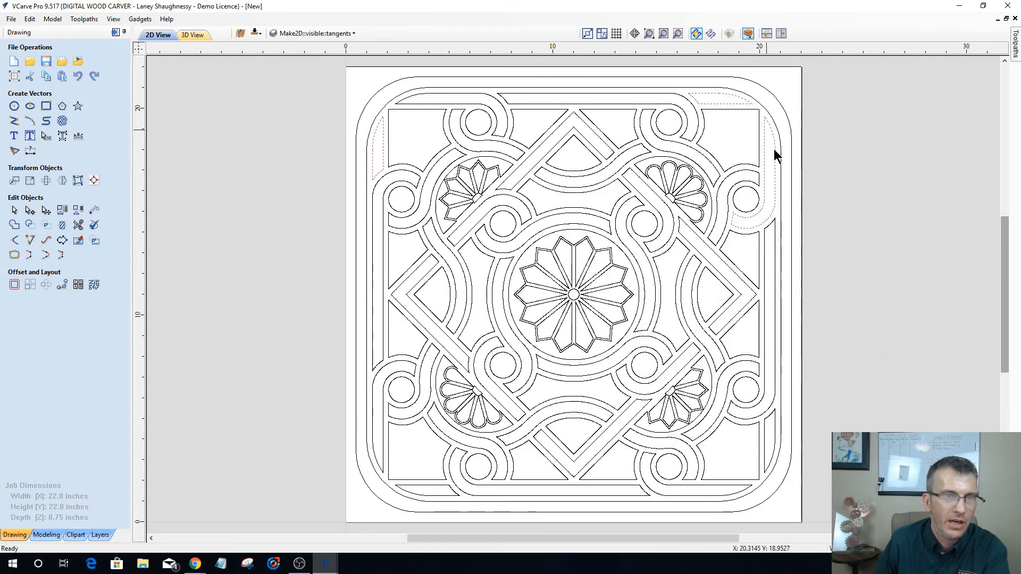
click(14, 256)
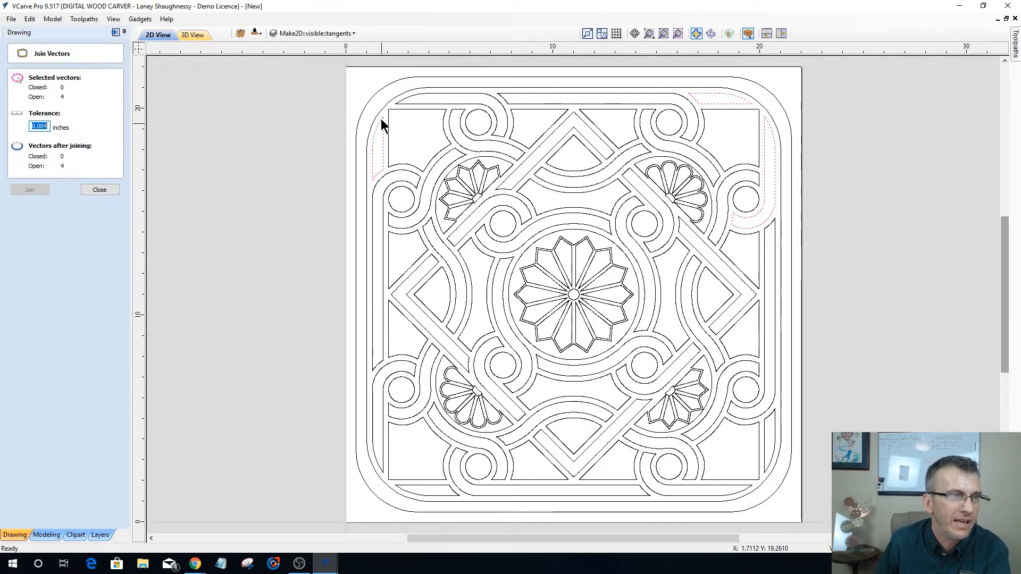
click(92, 187)
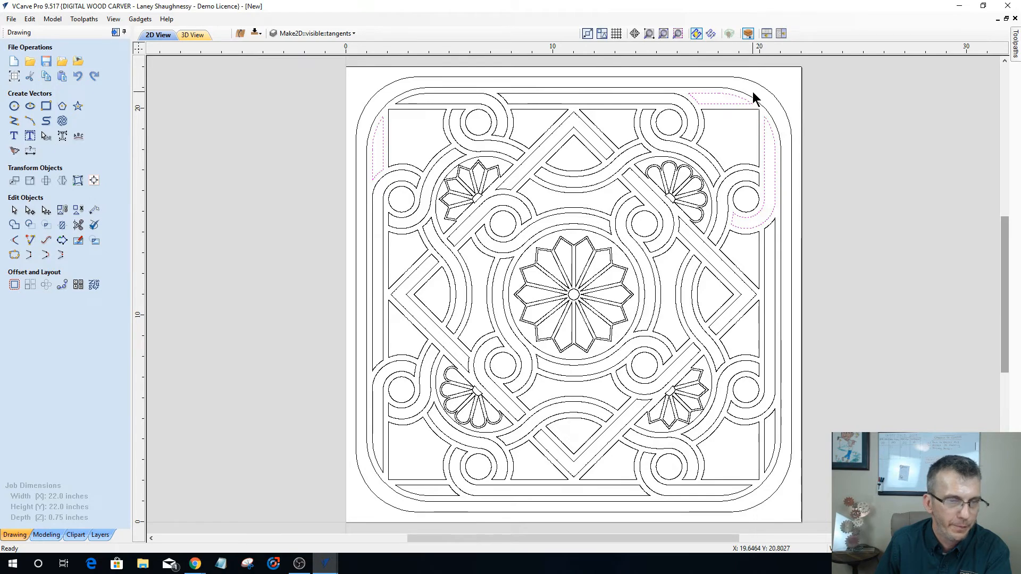
Examine the upper-left corner of the open border segment near the panel's top-right corner for a gap.
scroll(753, 95, up, 3)
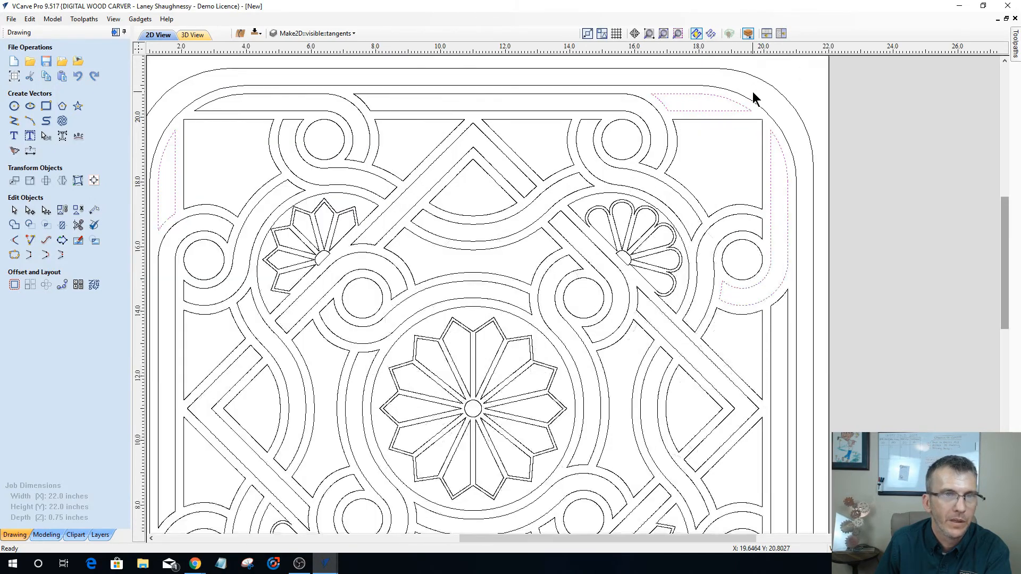
scroll(596, 127, up, 1)
scroll(592, 100, up, 1)
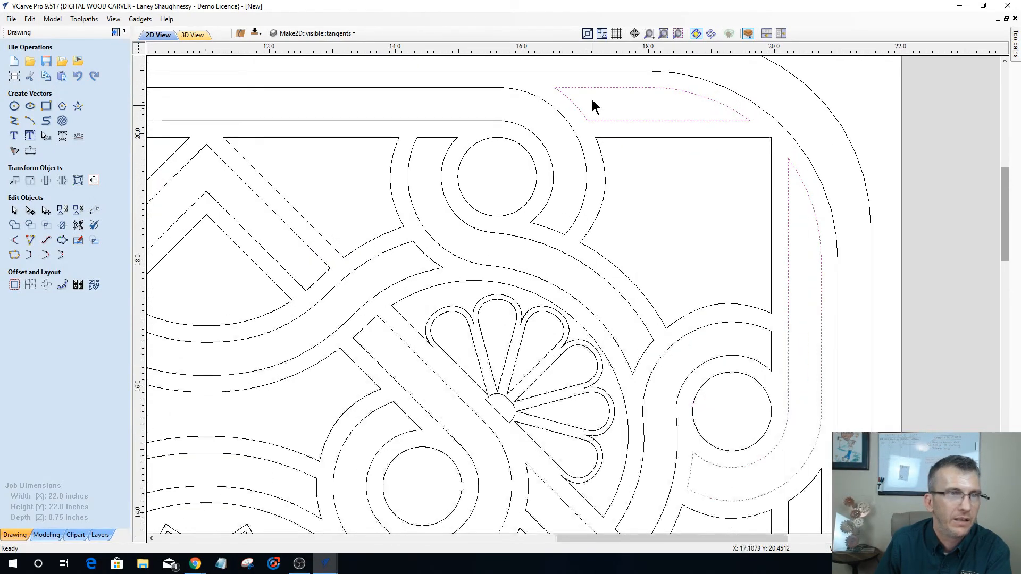
scroll(544, 91, up, 1)
scroll(546, 81, up, 1)
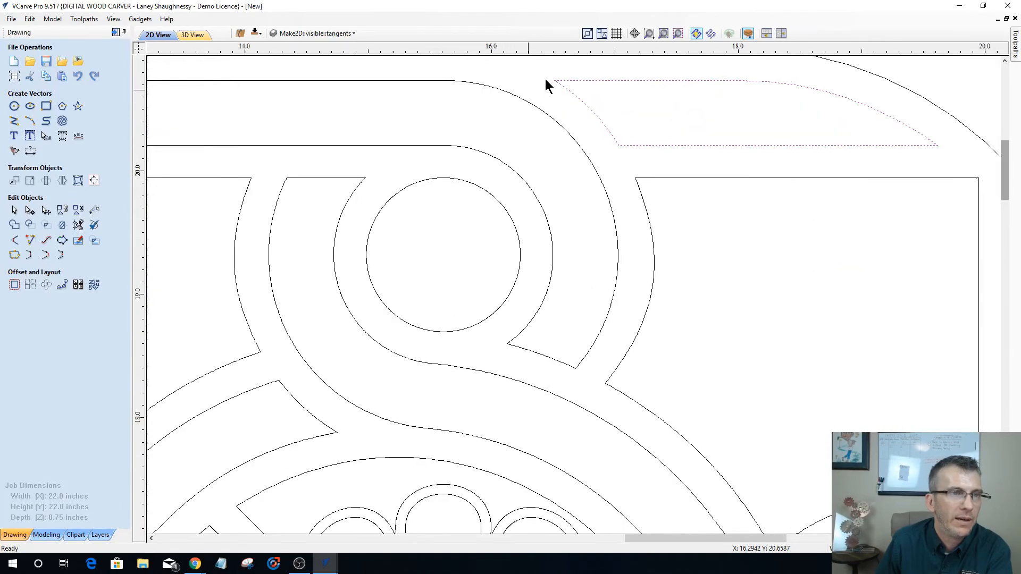
scroll(547, 80, up, 4)
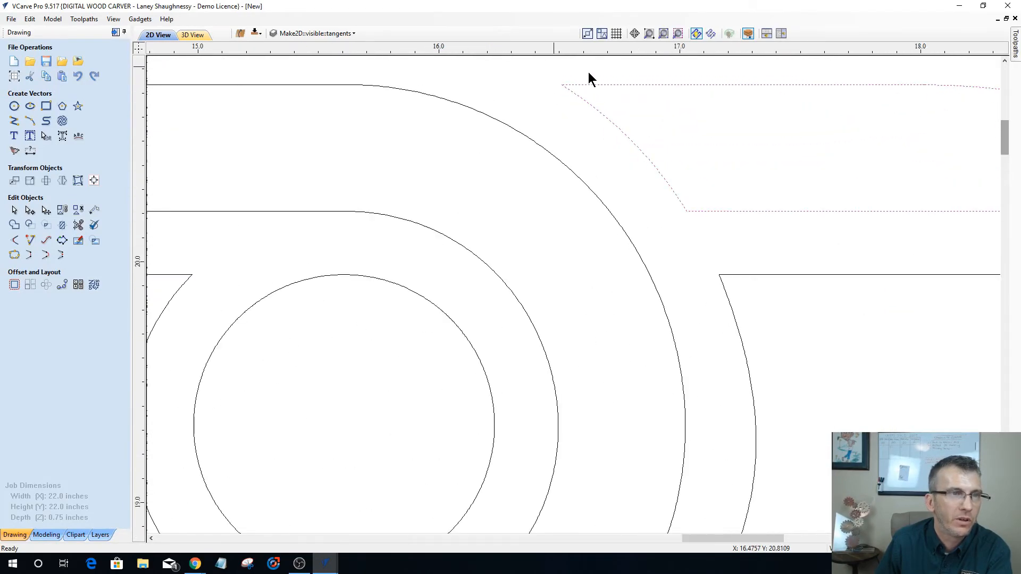
scroll(590, 78, up, 2)
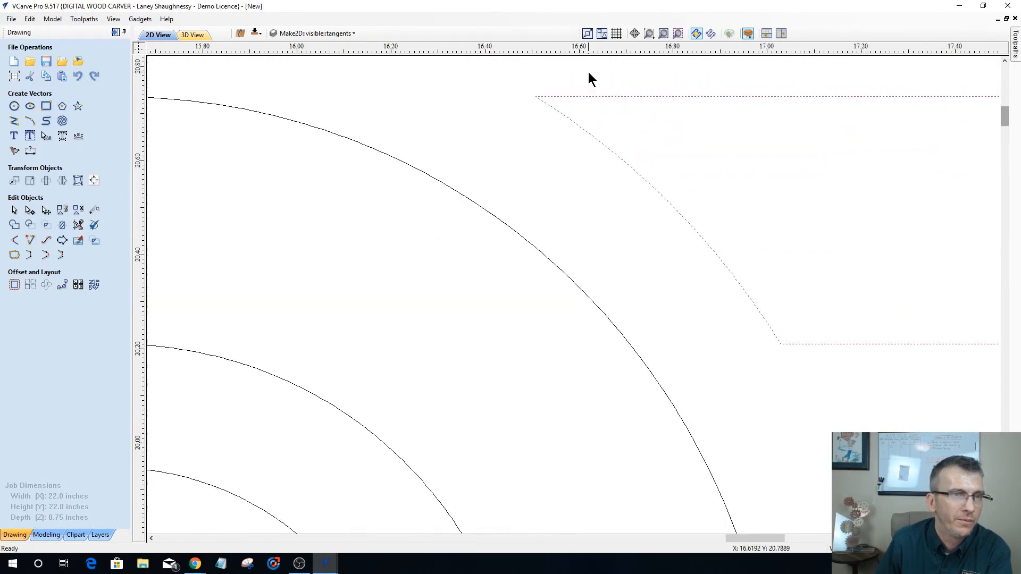
scroll(590, 79, up, 1)
scroll(590, 78, up, 2)
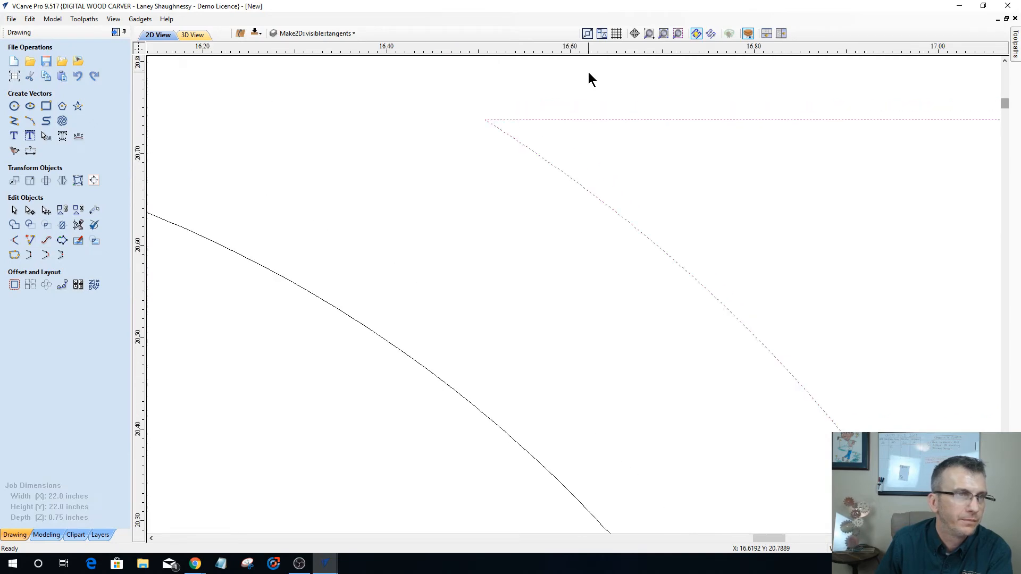
scroll(590, 79, up, 2)
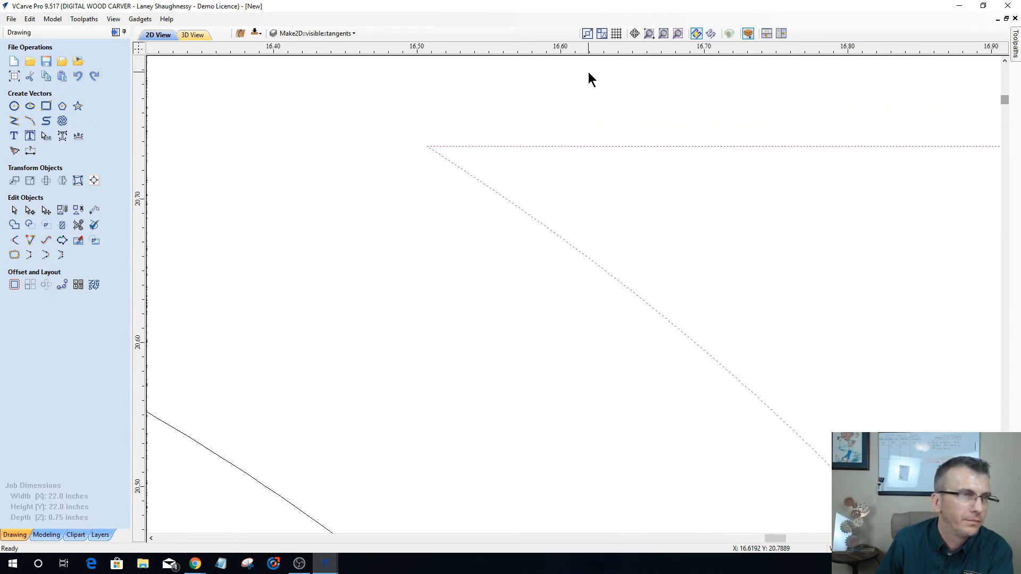
scroll(543, 158, down, 3)
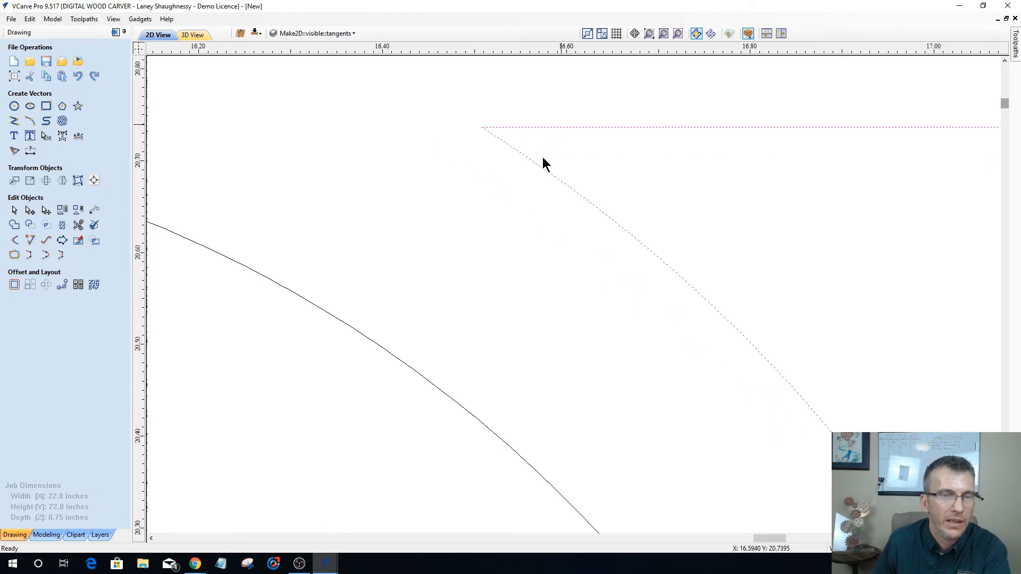
Examine the lower-left corner of the same open border segment, where the curve meets the bottom line.
scroll(544, 159, down, 5)
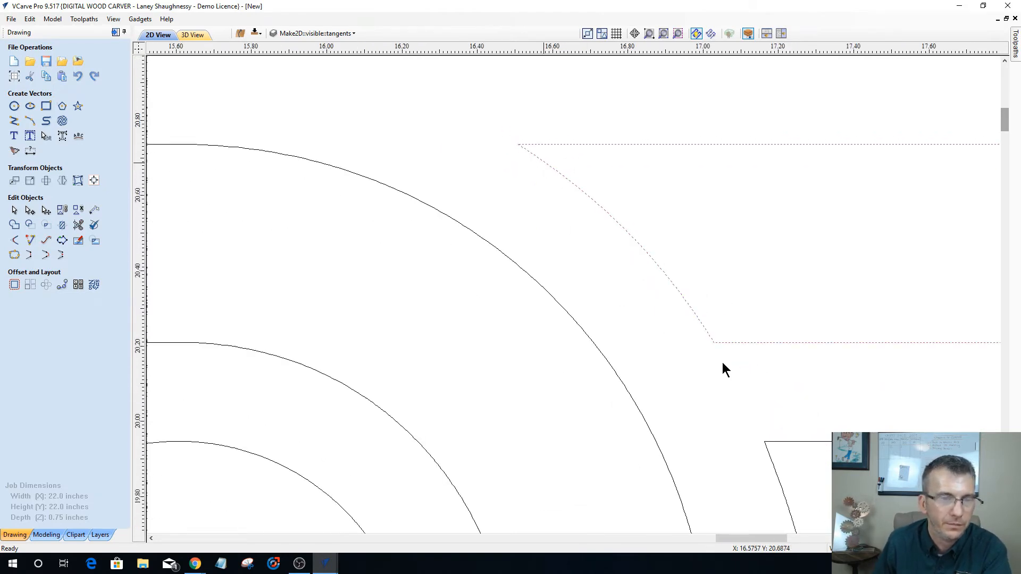
scroll(714, 349, up, 4)
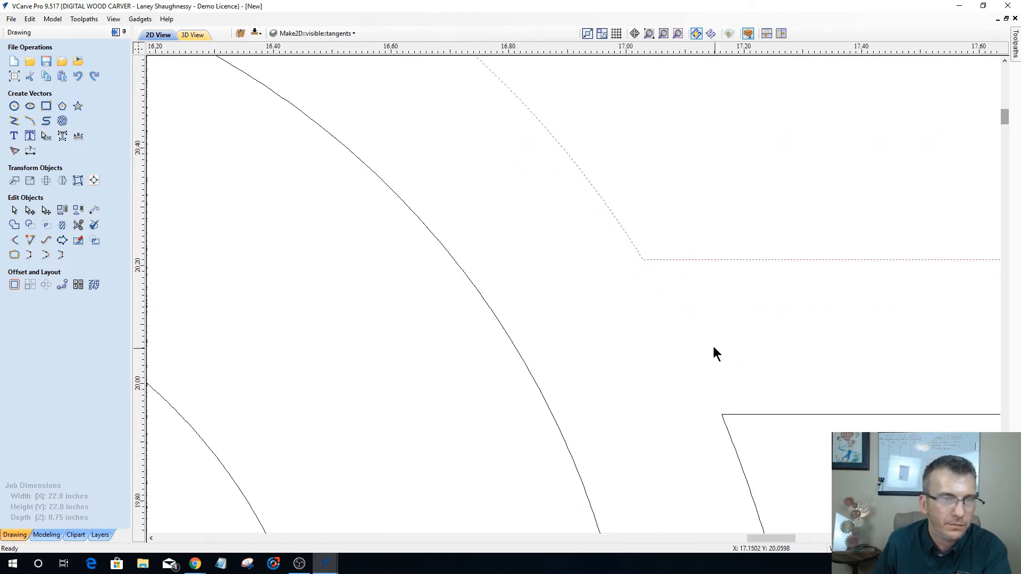
scroll(695, 309, up, 1)
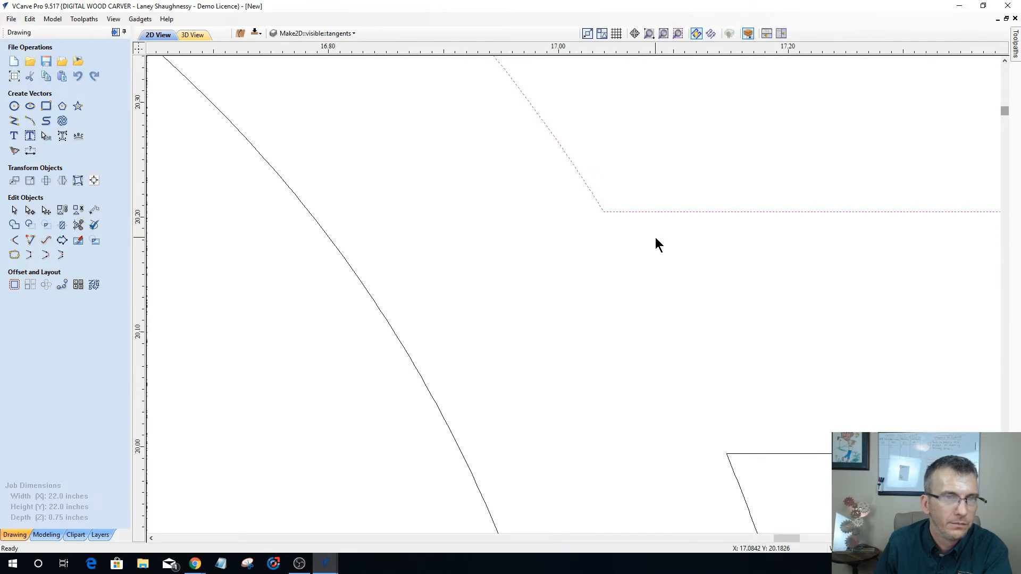
scroll(656, 238, up, 3)
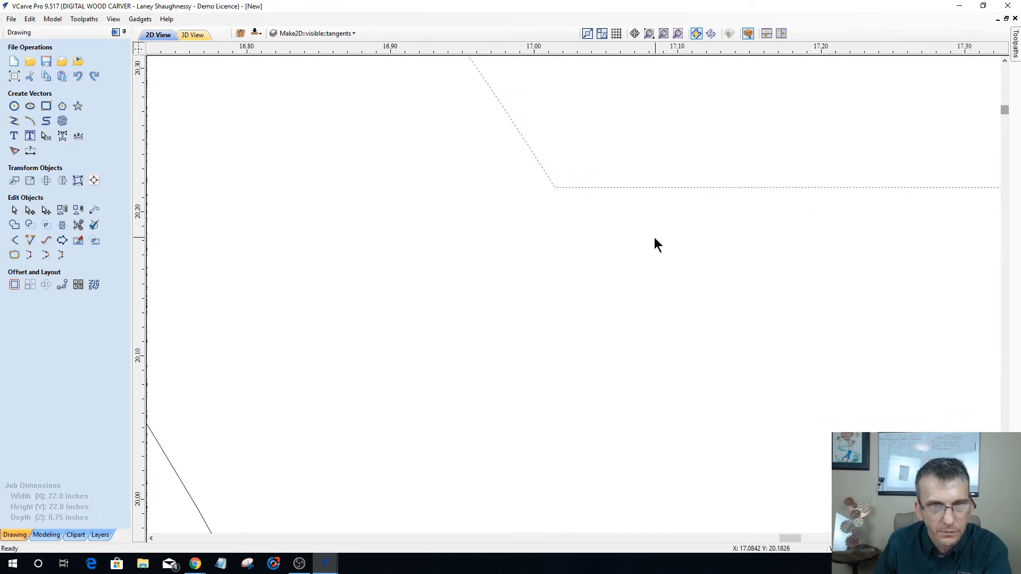
scroll(652, 238, down, 4)
scroll(649, 238, down, 3)
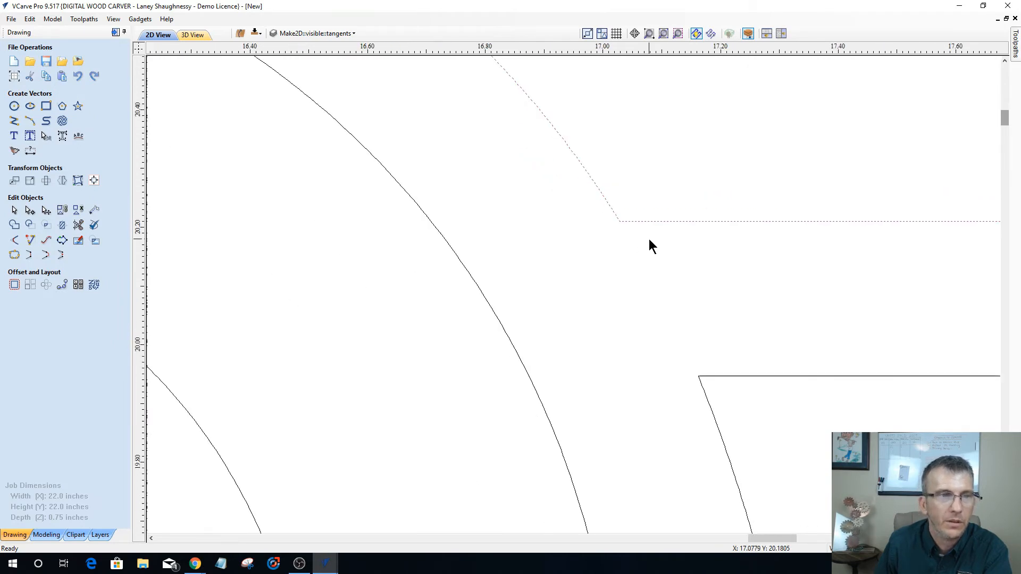
scroll(649, 239, down, 2)
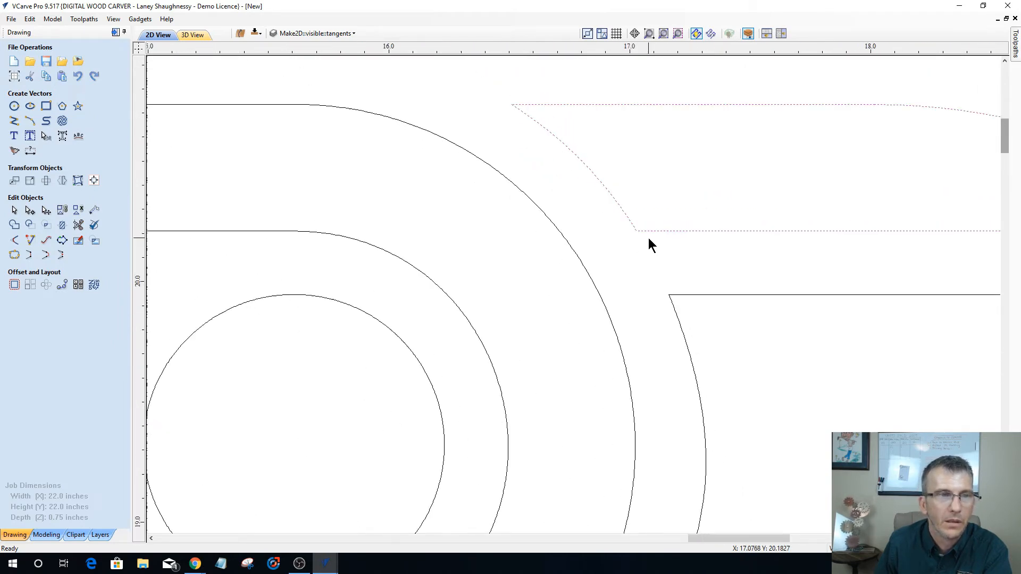
scroll(649, 238, down, 3)
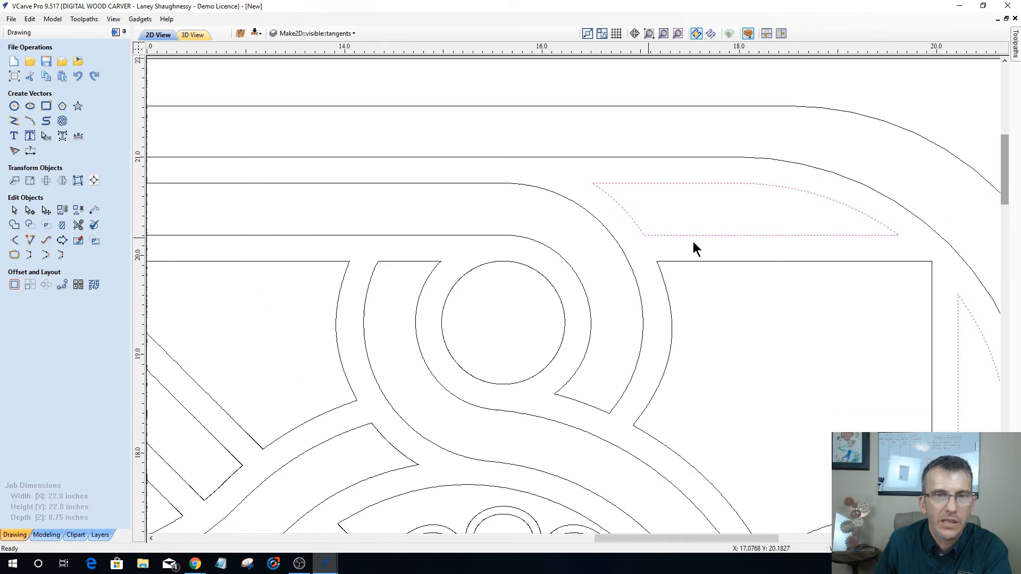
Examine the sharp right tip of the open border segment closely, where the arc meets the bottom line.
scroll(904, 234, up, 2)
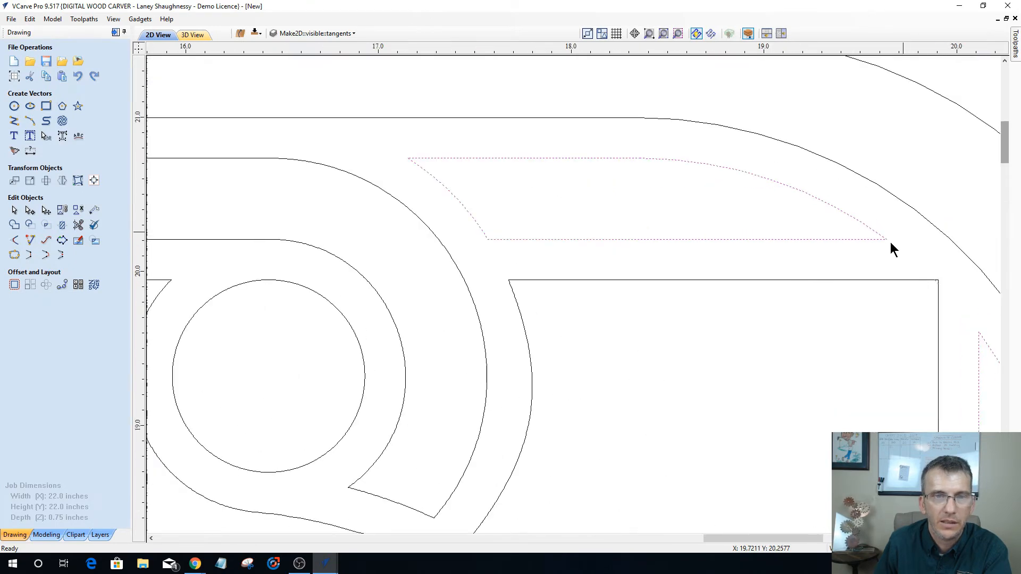
scroll(891, 242, up, 2)
scroll(881, 243, up, 4)
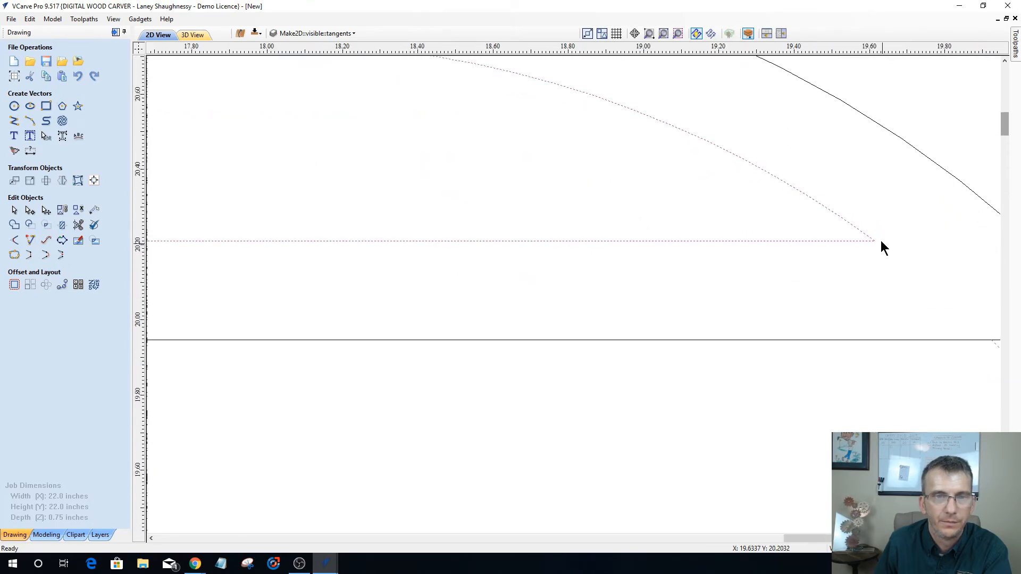
scroll(881, 241, up, 5)
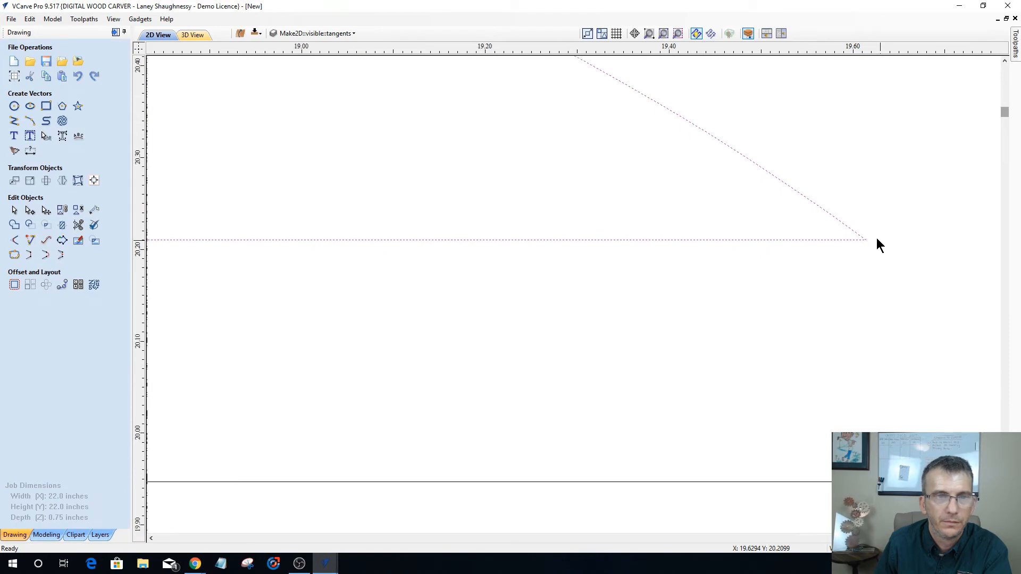
scroll(856, 240, up, 5)
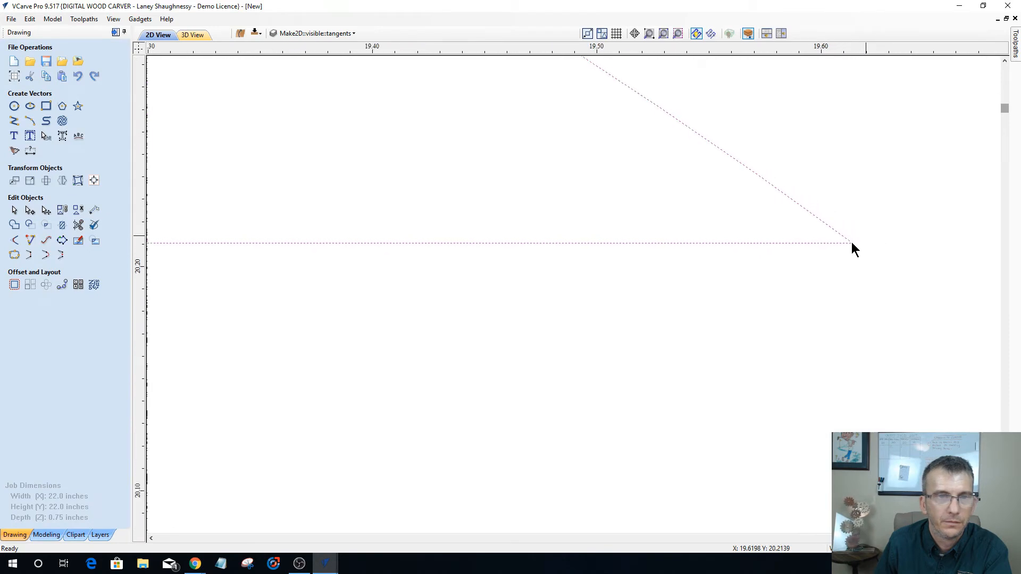
scroll(844, 242, up, 5)
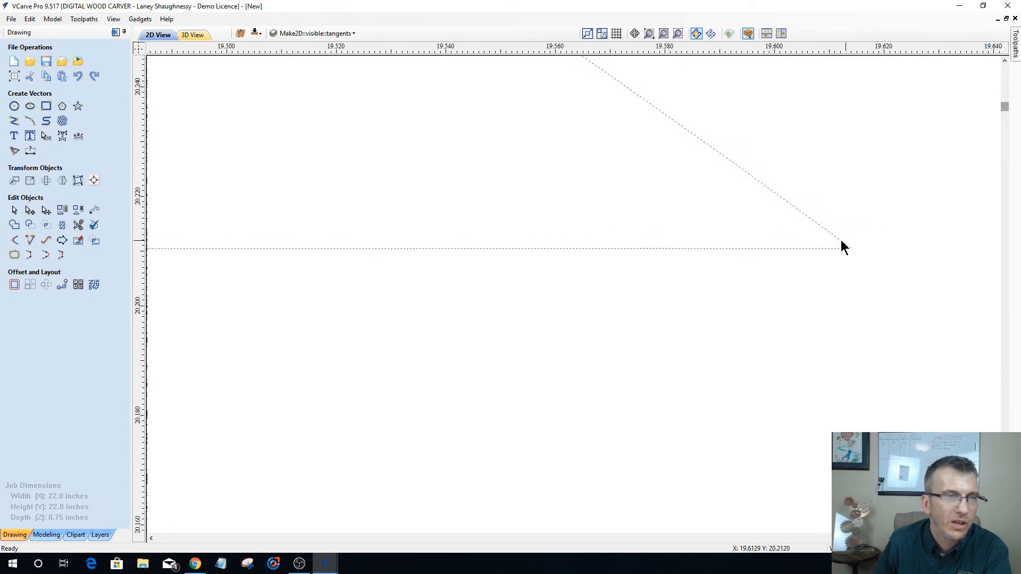
scroll(837, 242, up, 2)
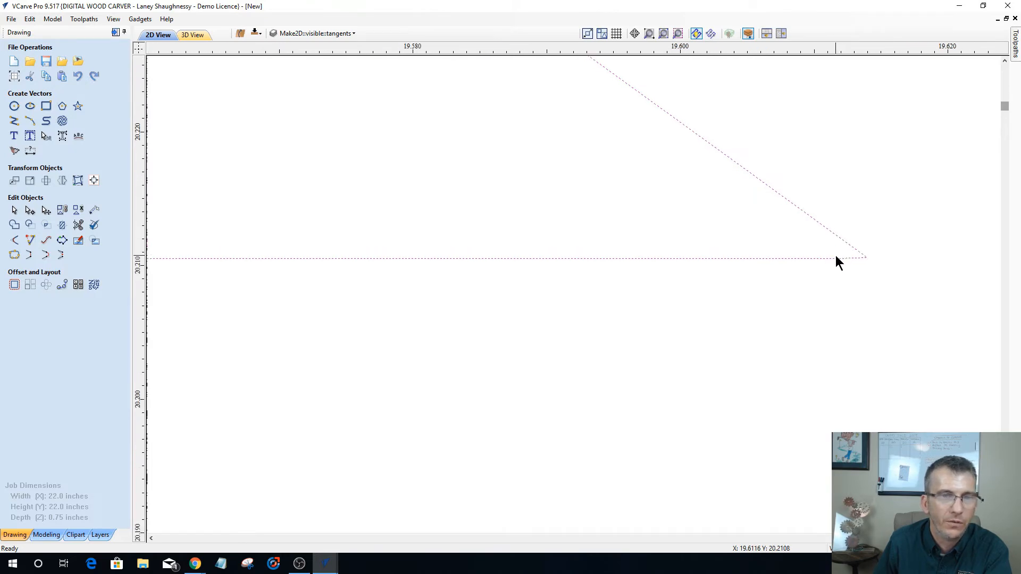
scroll(869, 265, up, 1)
scroll(869, 265, up, 1)
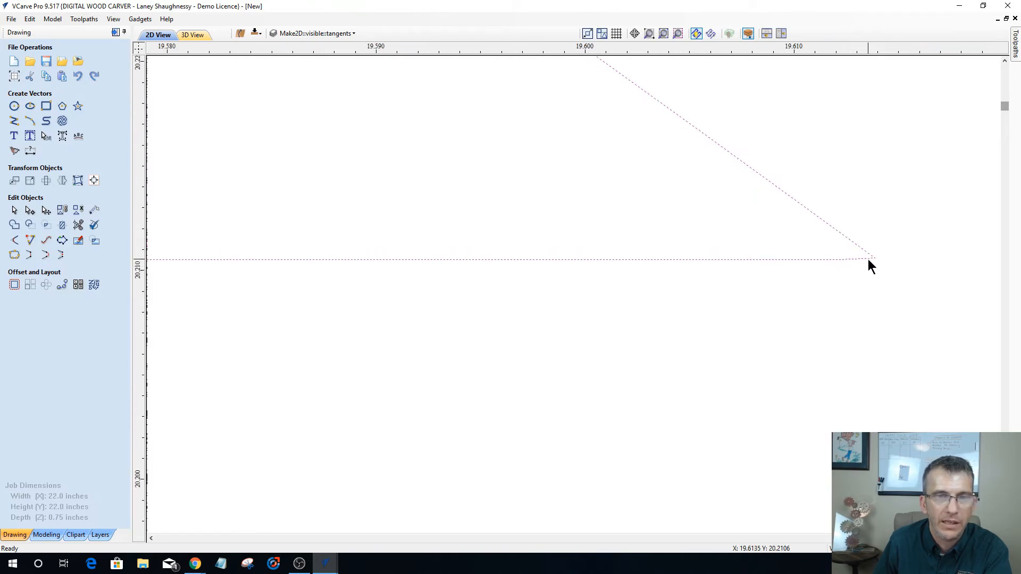
scroll(868, 260, up, 2)
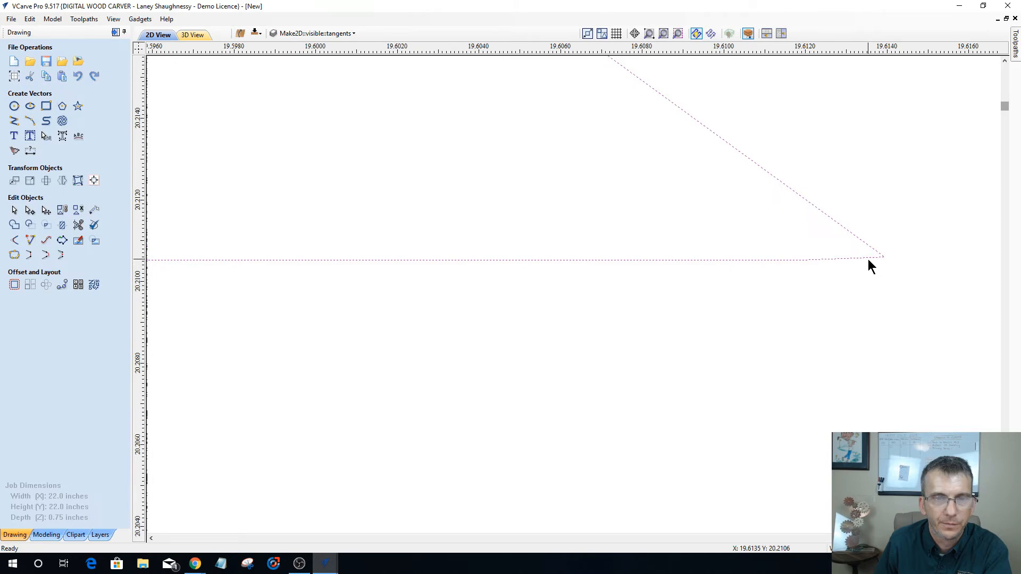
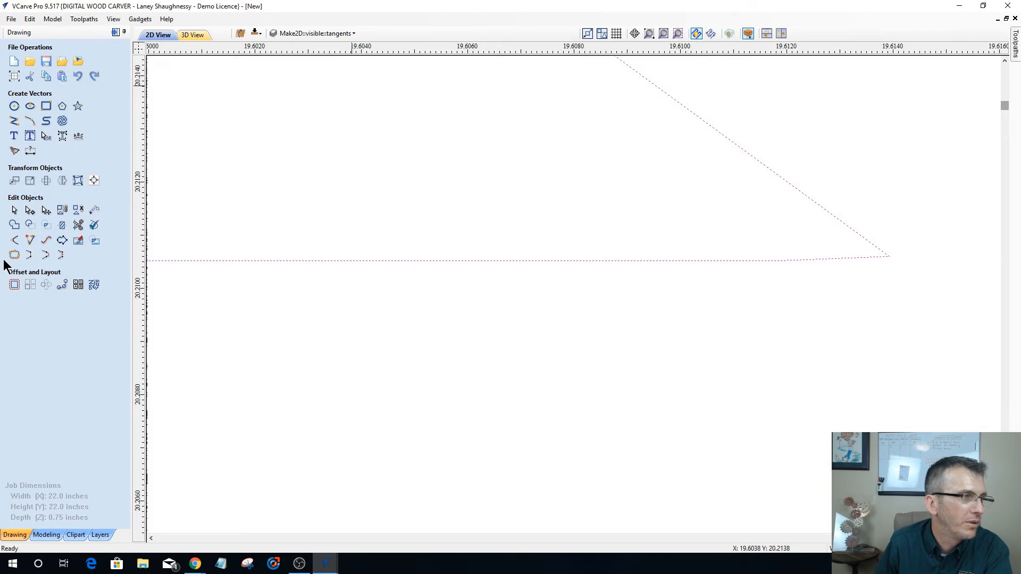
Edit the nodes of the open border segment and move its sharp right tip node down level with the bottom line.
click(31, 225)
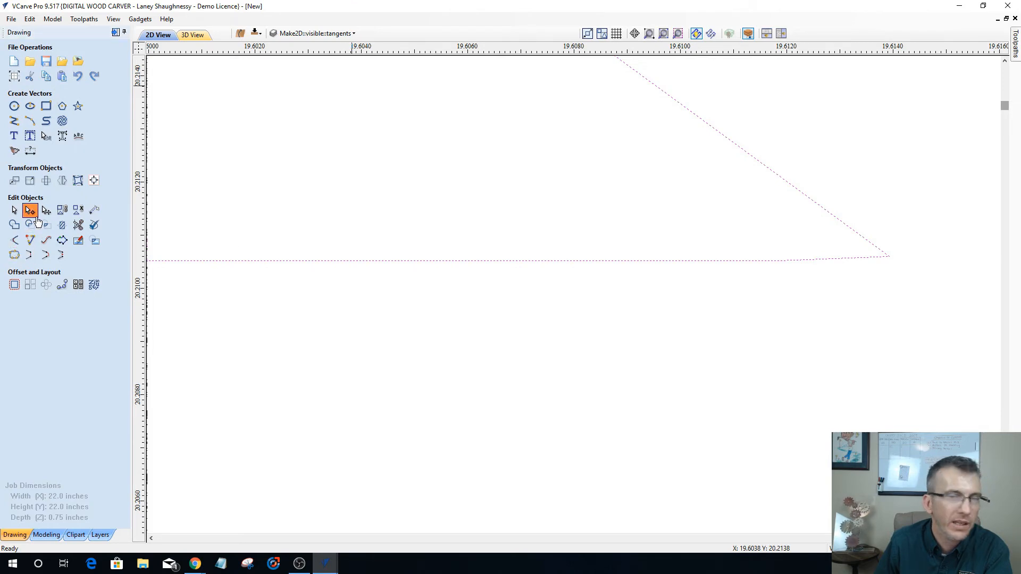
click(891, 277)
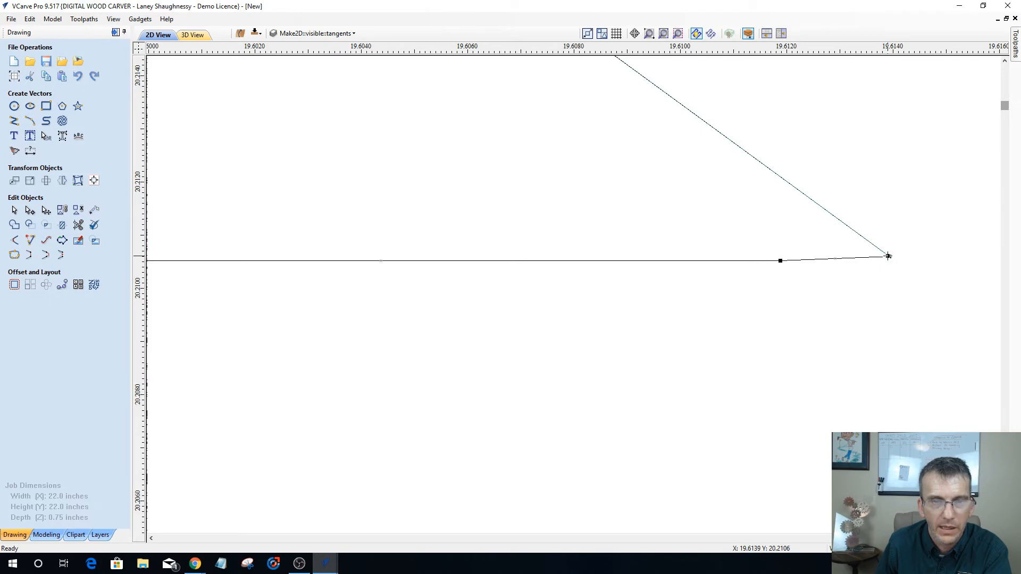
drag(888, 255, 892, 286)
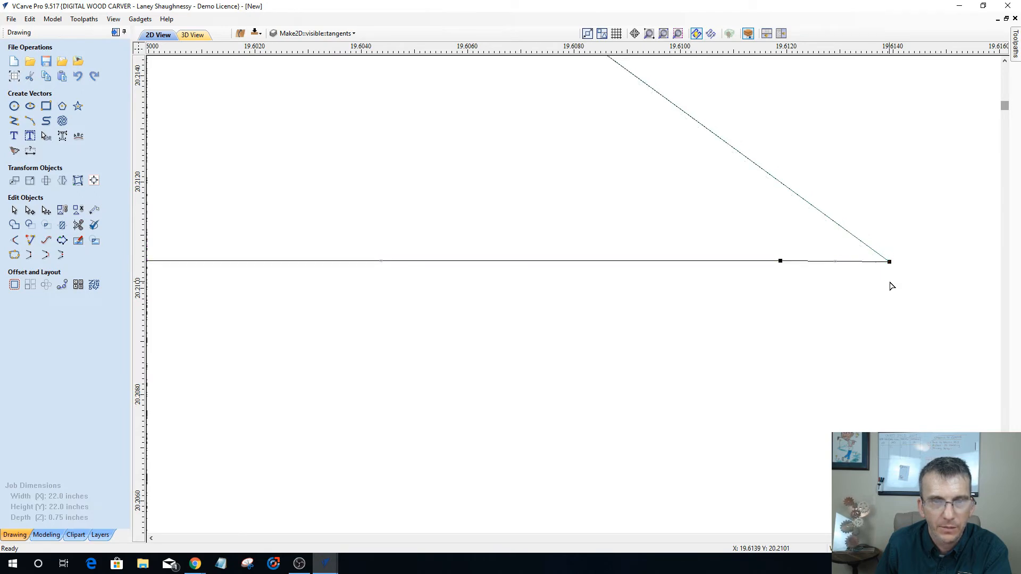
drag(890, 251, 892, 261)
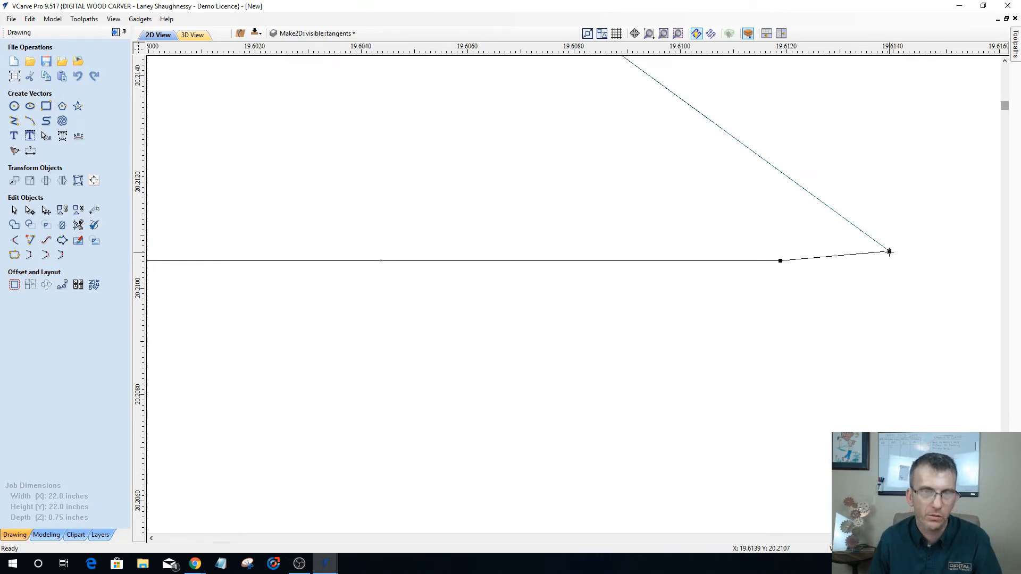
key(ctrl+z)
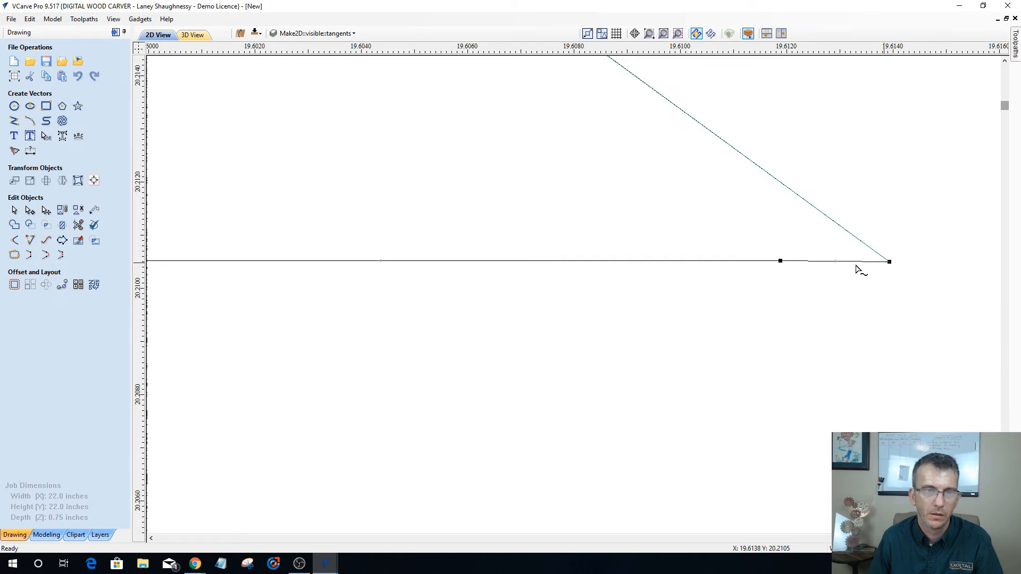
drag(780, 261, 786, 286)
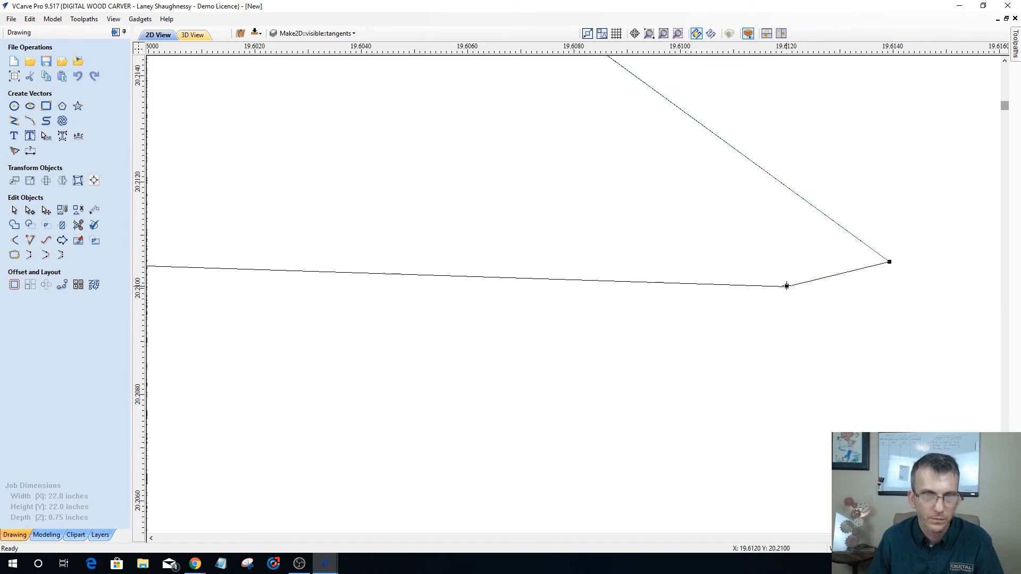
key(ctrl+z)
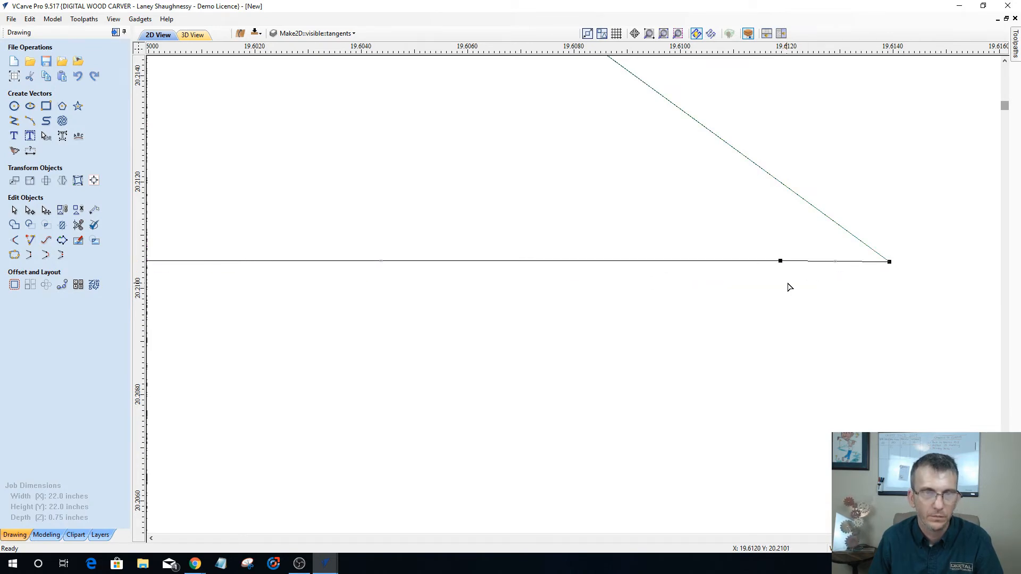
Try to delete the short span at the right tip and close the border segment with a straight line.
right_click(828, 263)
click(841, 328)
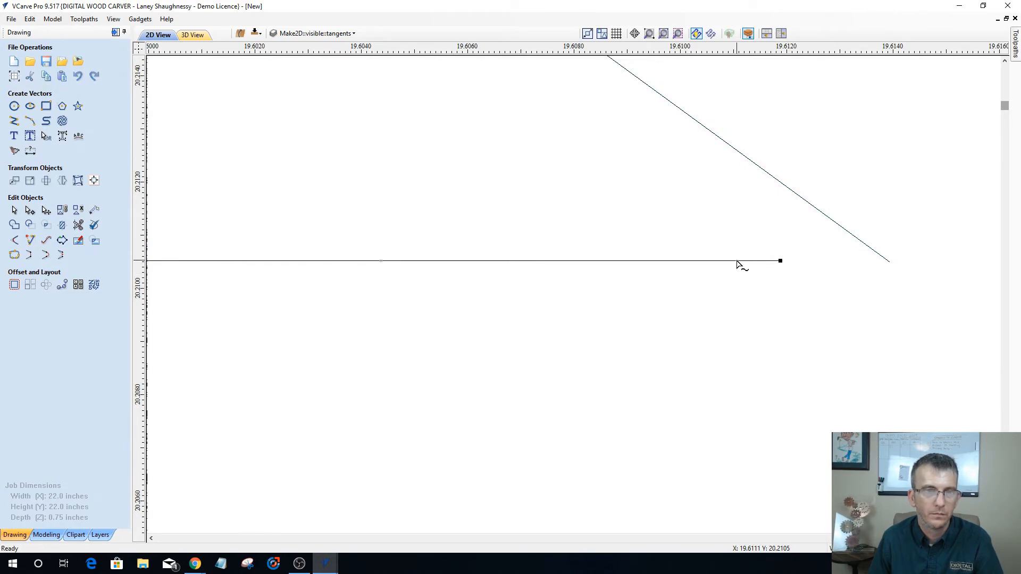
click(30, 255)
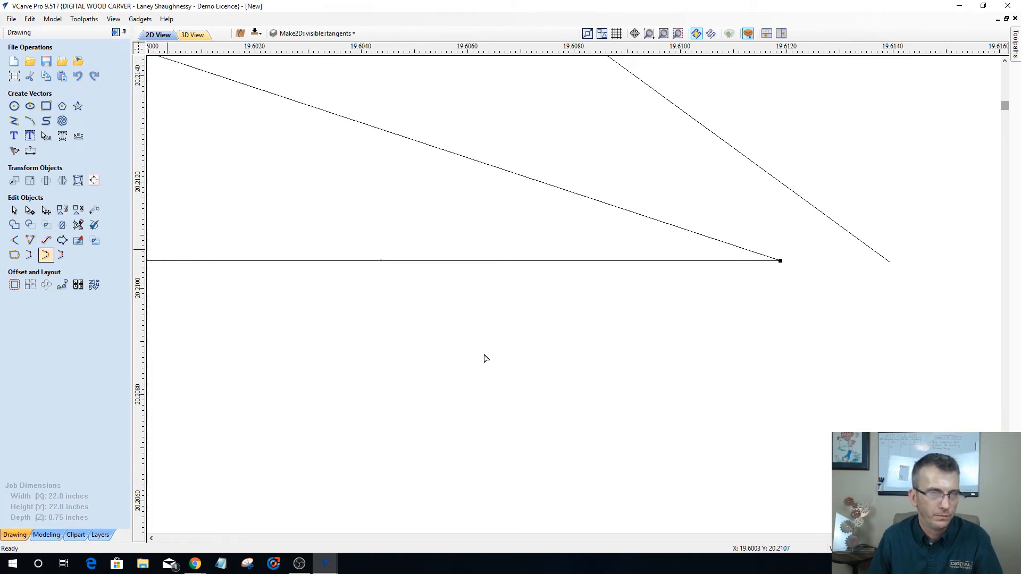
Examine where the straight closing line runs across the border segment, and undo the closing line and the span deletion.
scroll(494, 362, down, 2)
scroll(494, 363, up, 5)
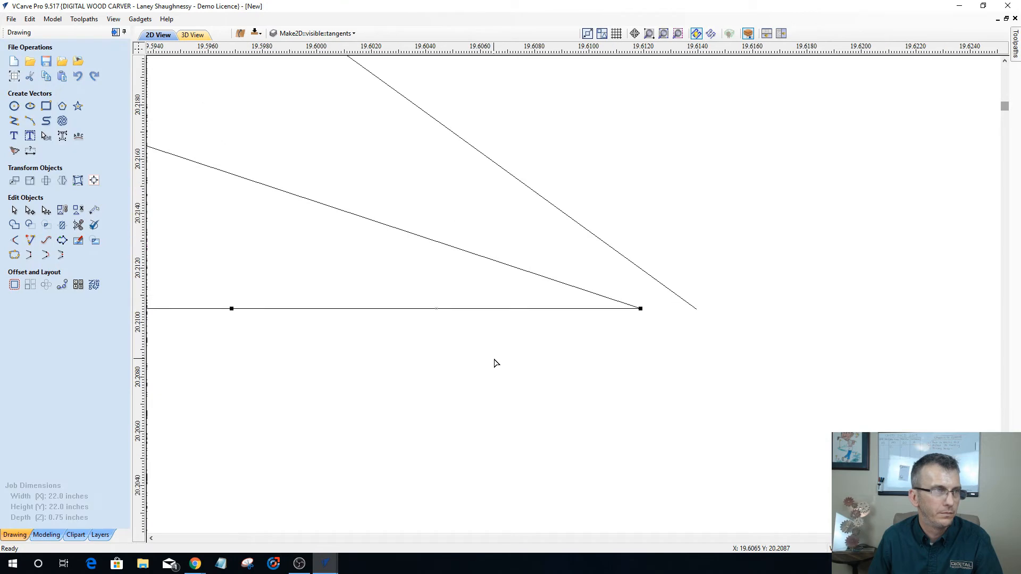
scroll(495, 363, down, 4)
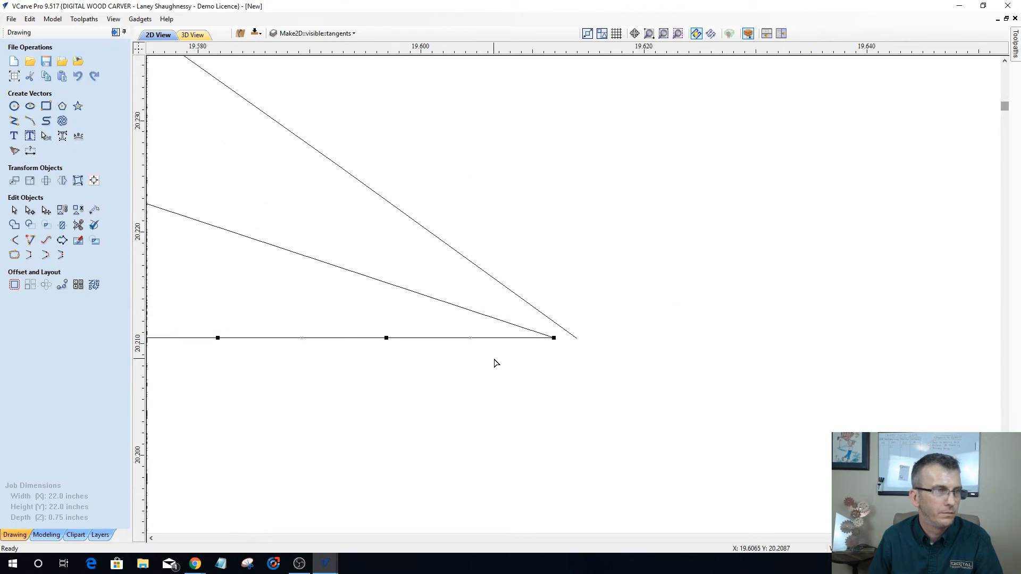
scroll(506, 362, down, 4)
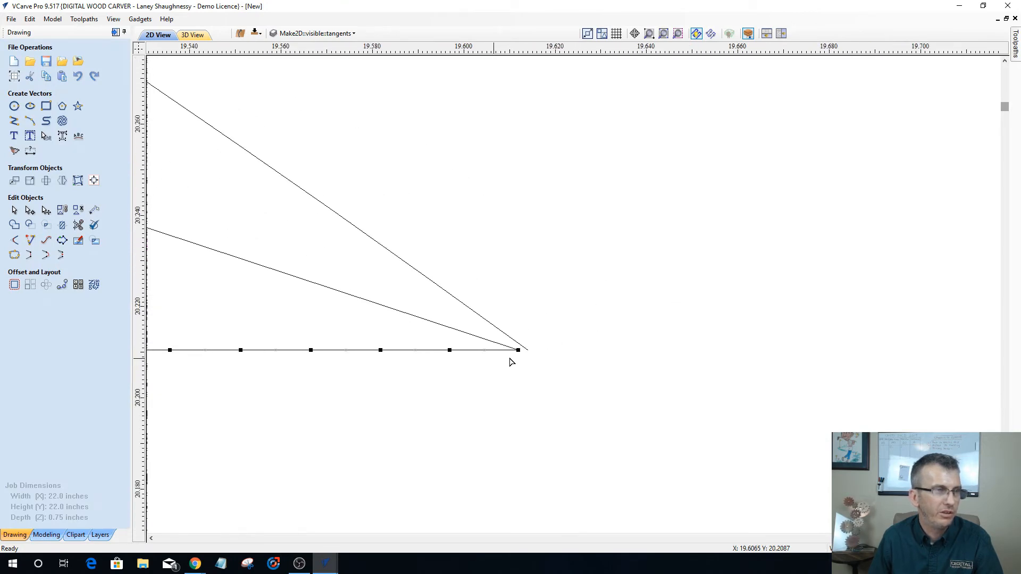
scroll(552, 366, down, 4)
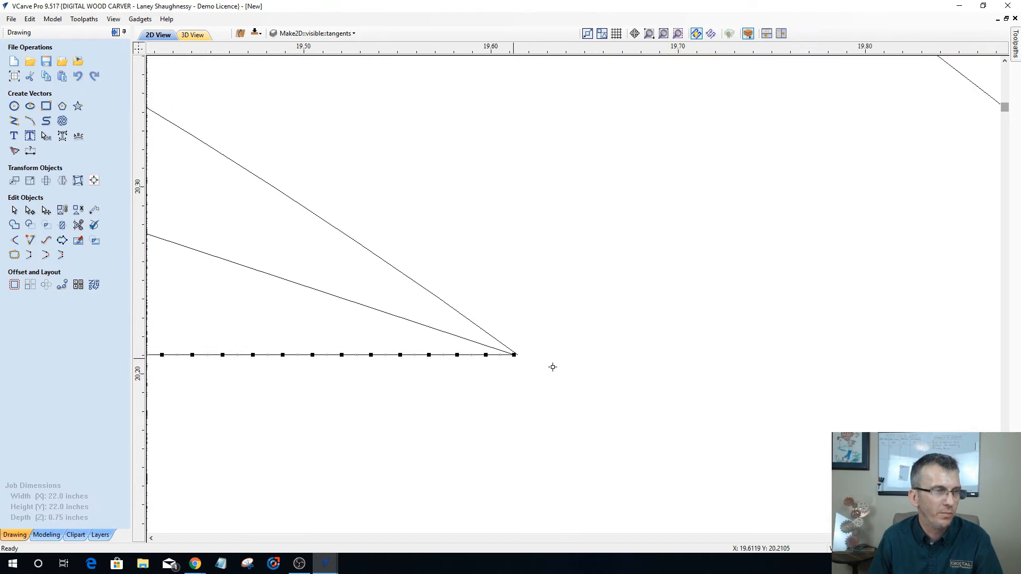
scroll(557, 373, down, 4)
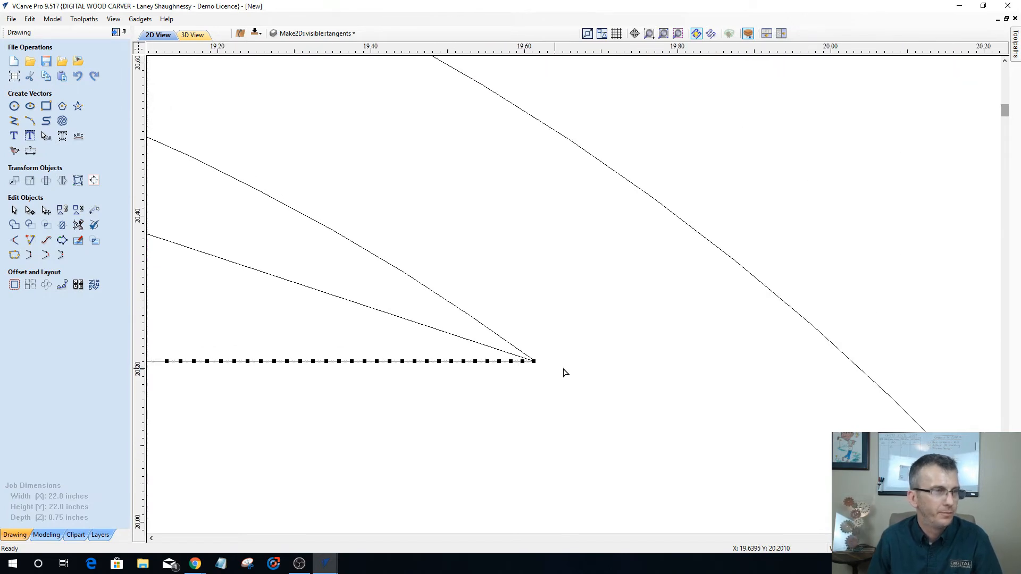
scroll(563, 371, down, 1)
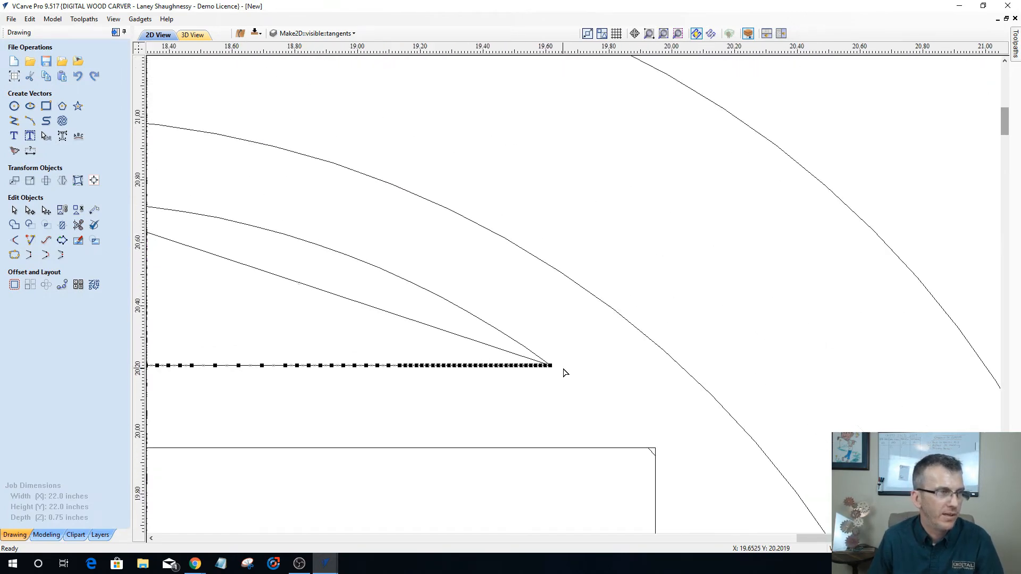
scroll(371, 337, down, 1)
scroll(258, 282, down, 1)
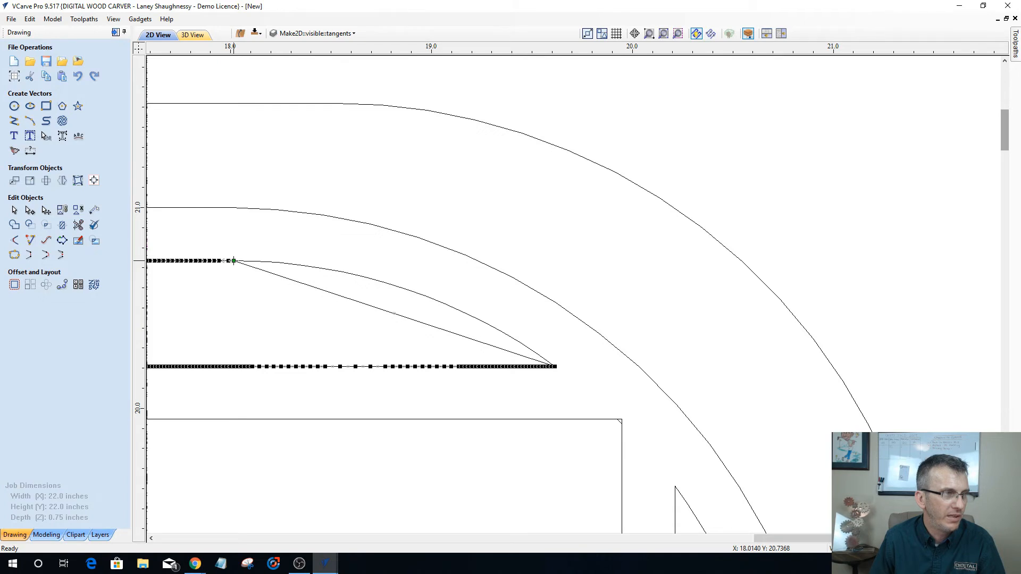
scroll(268, 280, down, 2)
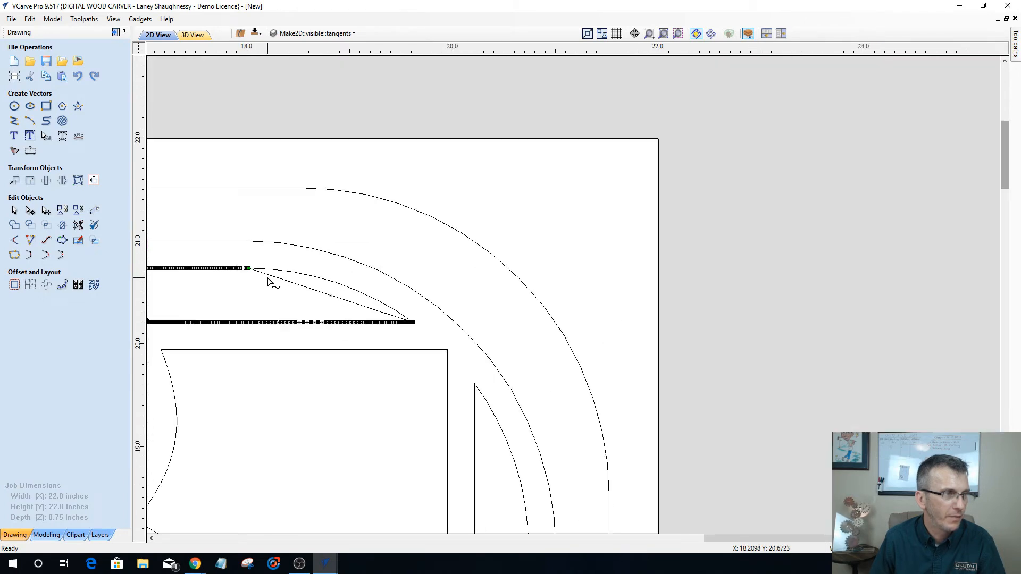
scroll(268, 281, up, 2)
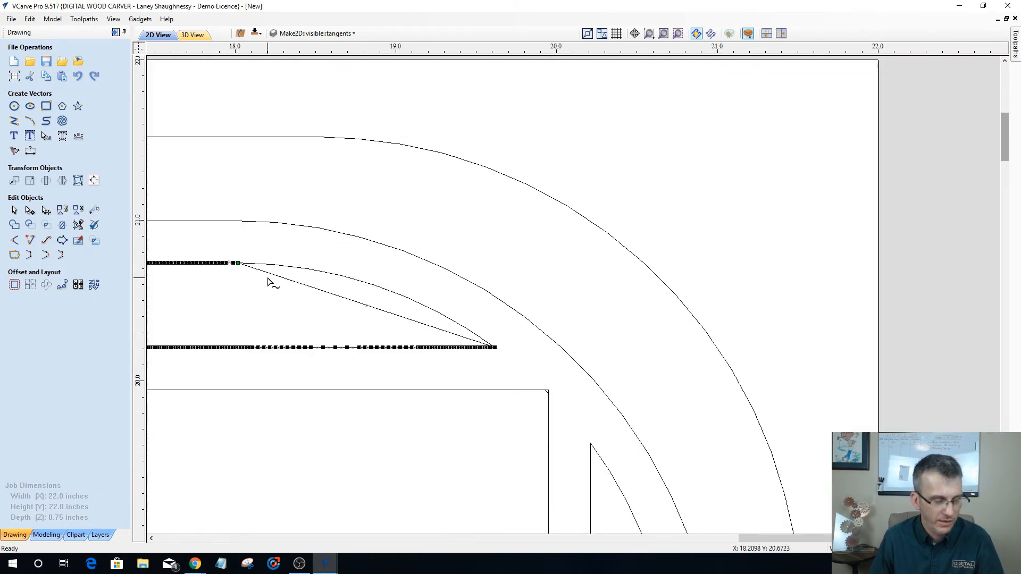
scroll(268, 281, up, 1)
key(Escape)
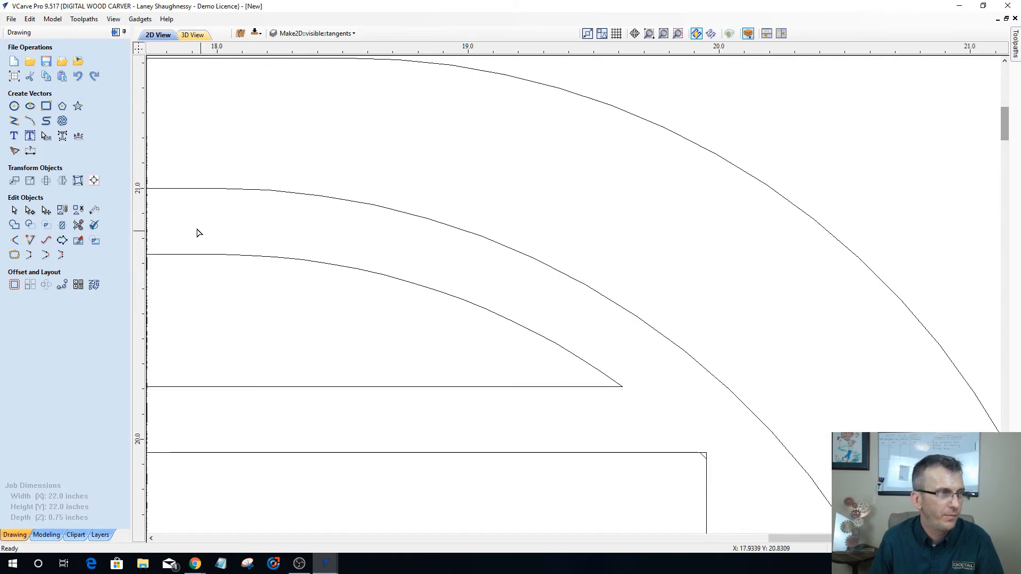
Move the border segment's start node, where the arc meets the top line, onto the adjacent end node to close the shape.
click(175, 256)
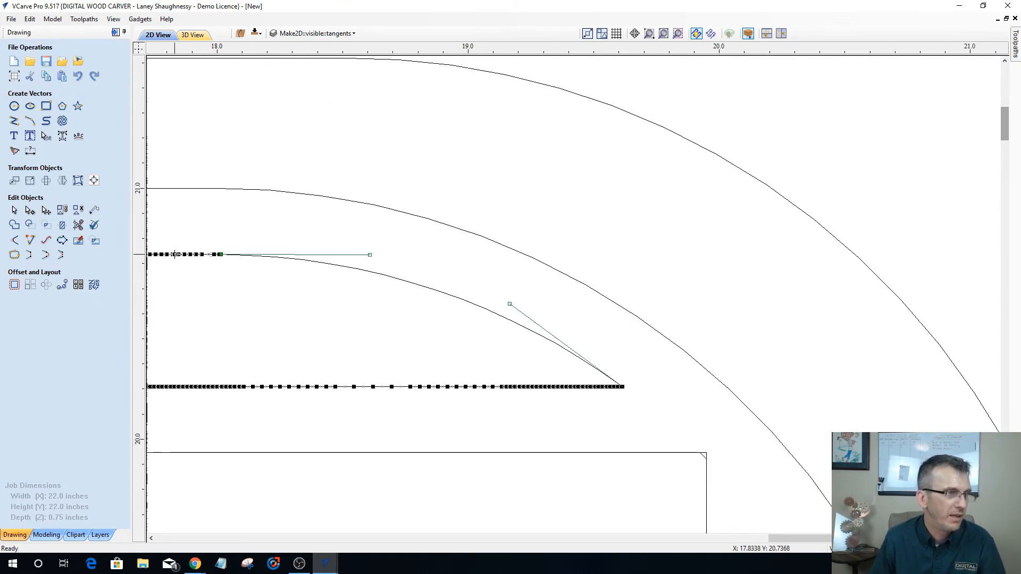
scroll(175, 253, up, 1)
scroll(175, 248, down, 1)
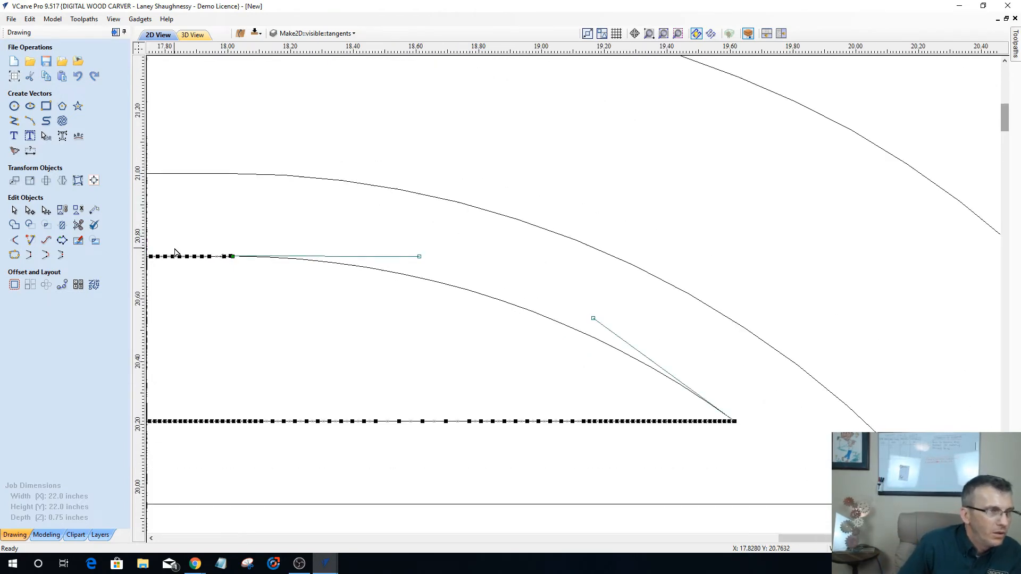
scroll(238, 260, up, 1)
scroll(226, 256, up, 4)
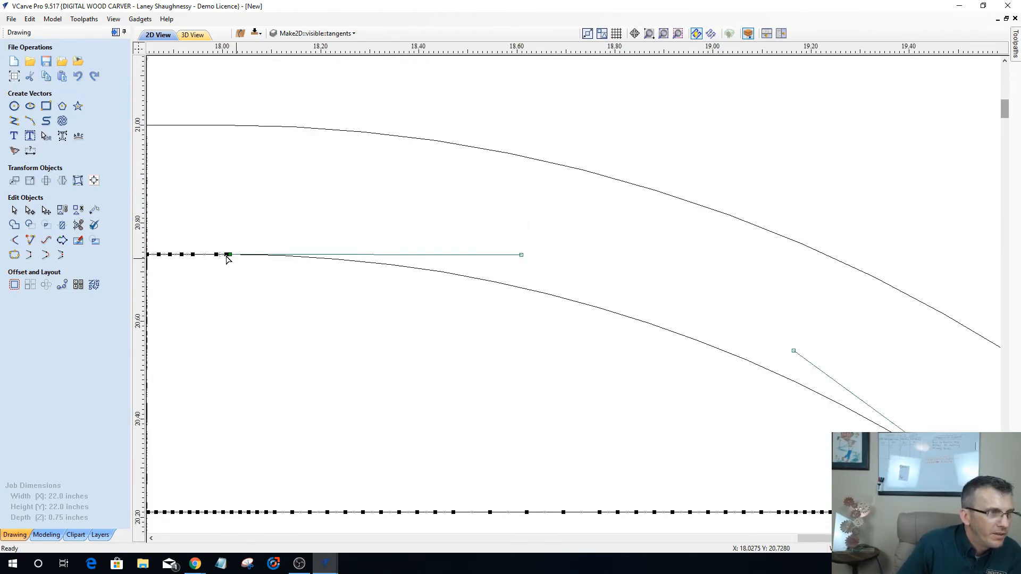
scroll(226, 256, up, 4)
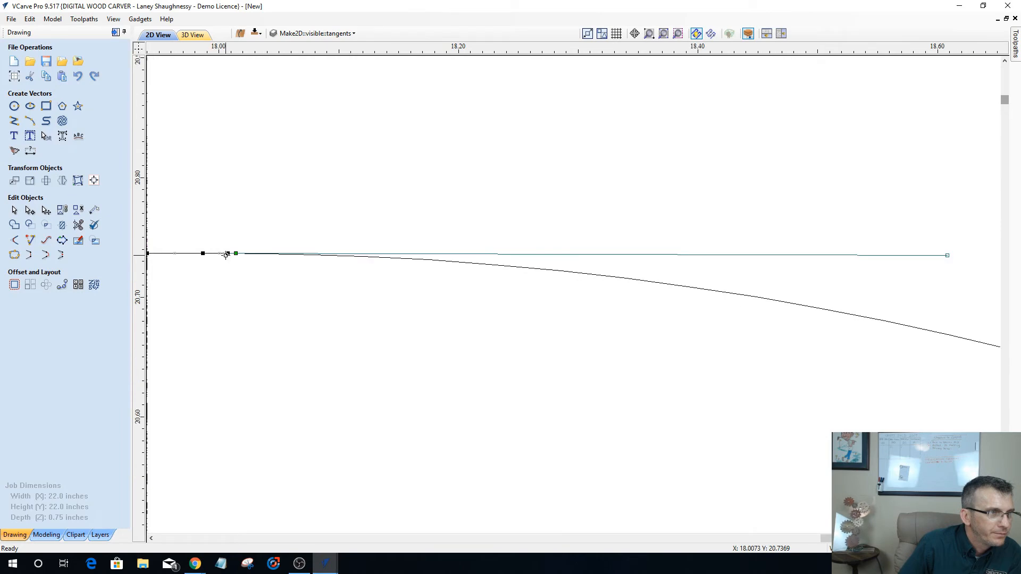
scroll(226, 256, up, 4)
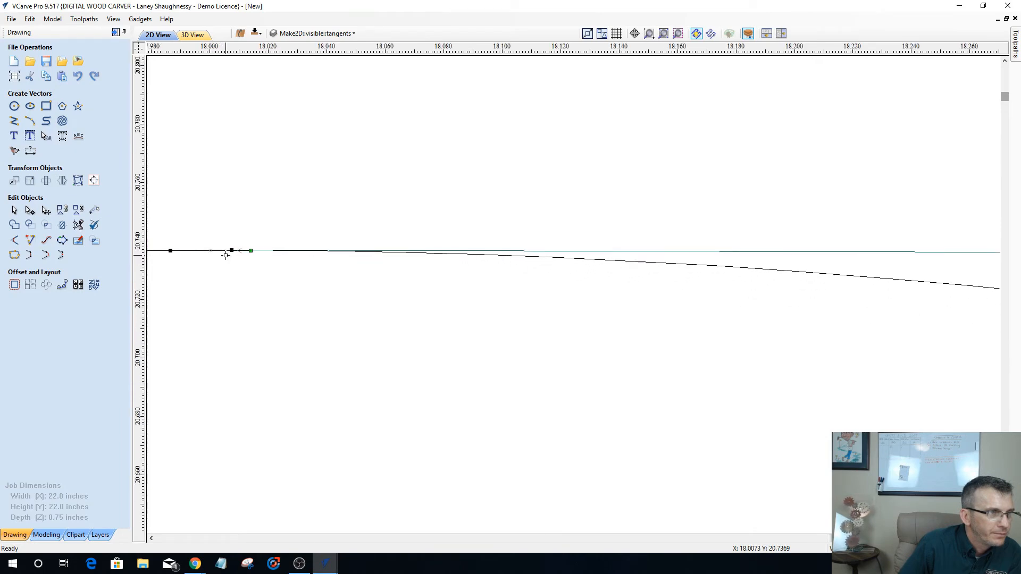
scroll(225, 256, up, 2)
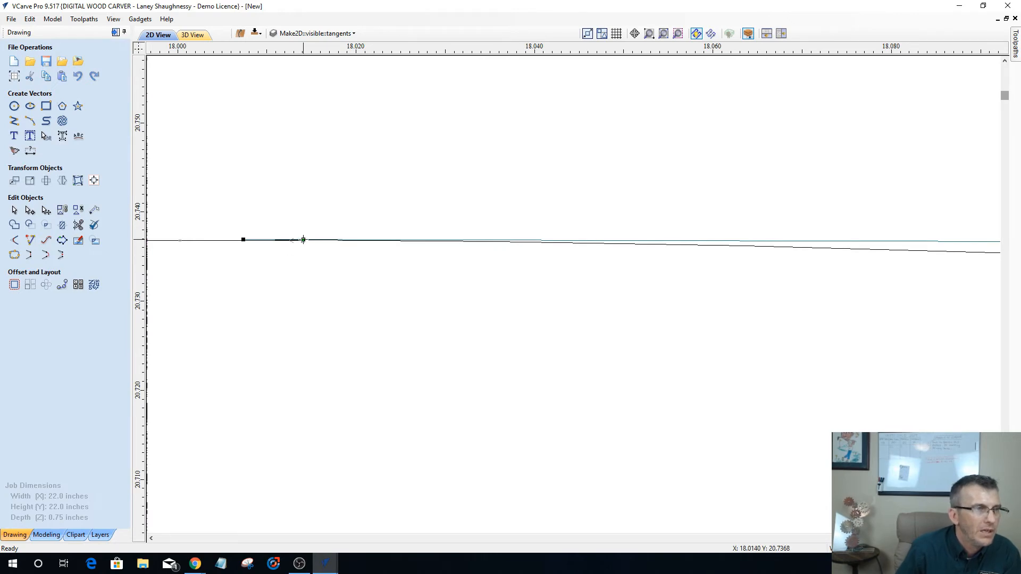
click(313, 192)
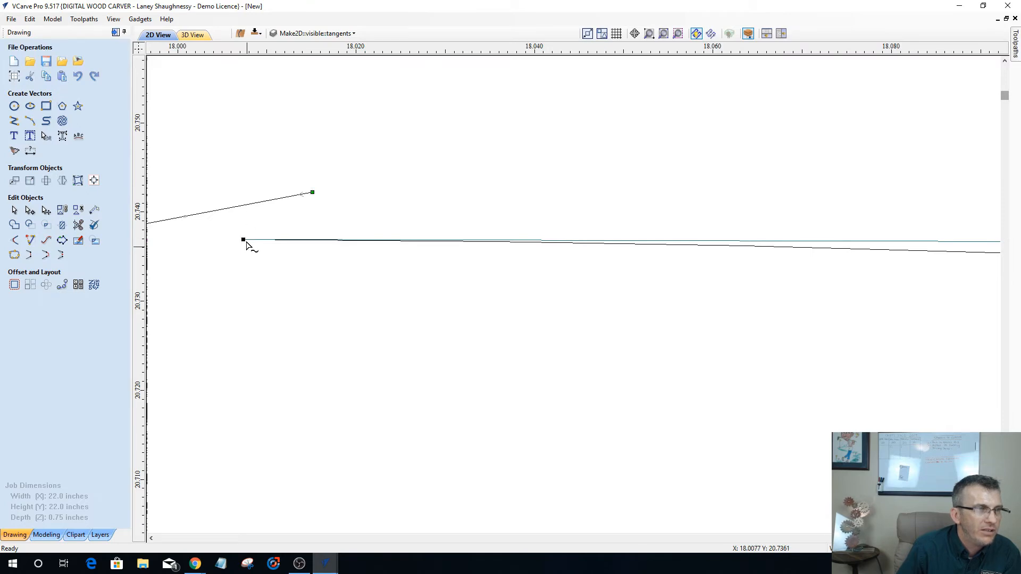
click(313, 193)
click(243, 239)
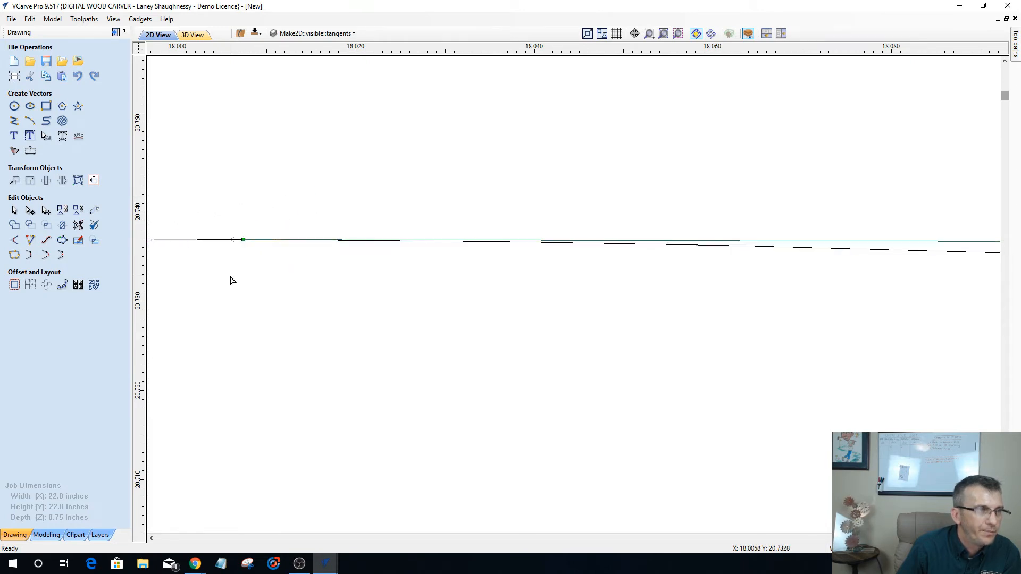
click(224, 252)
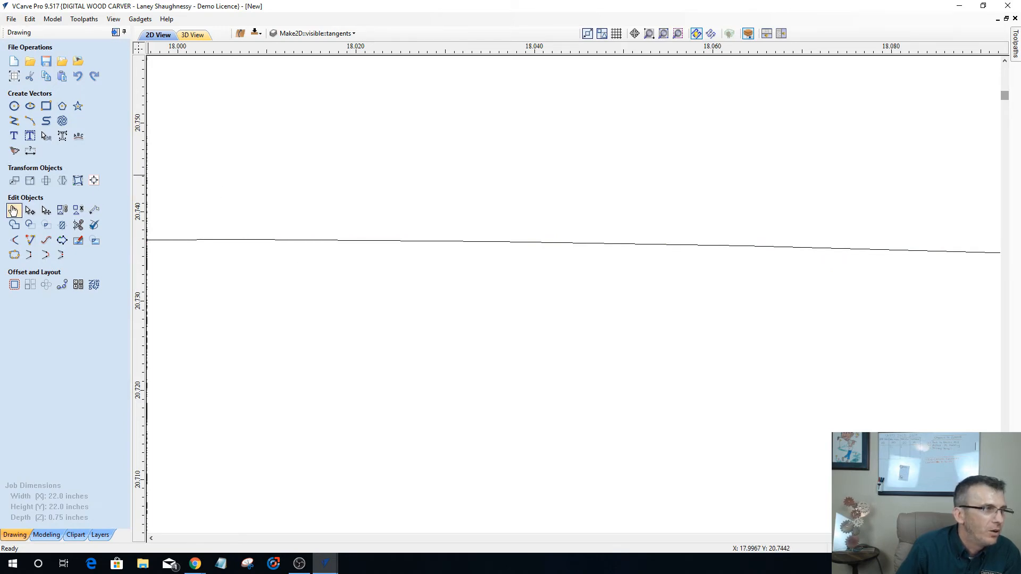
Select all open vectors again to check whether the repaired border segment or any other vector is still open.
right_click(520, 292)
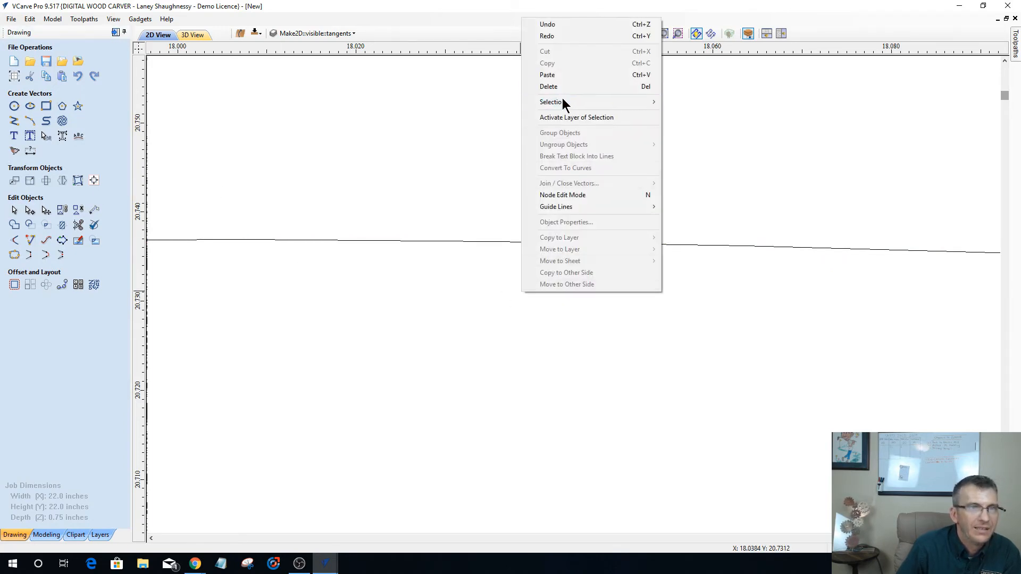
mouse_move(564, 101)
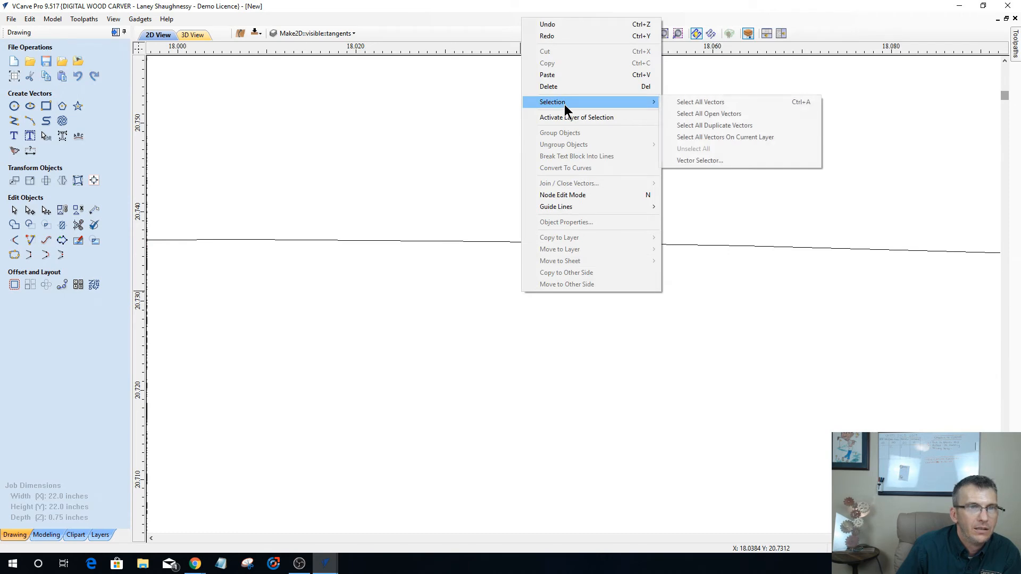
click(707, 114)
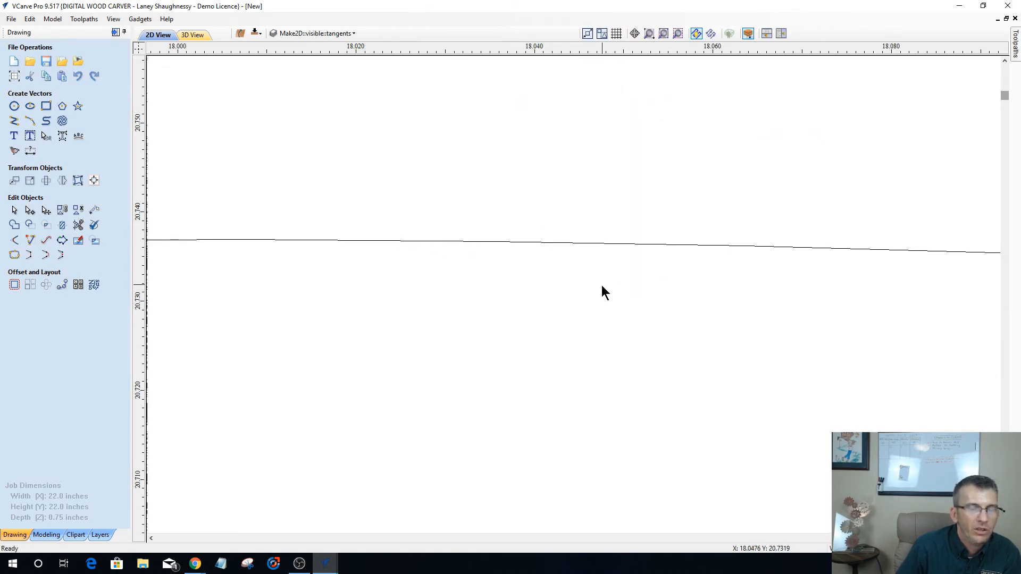
scroll(581, 269, down, 1)
scroll(582, 268, down, 4)
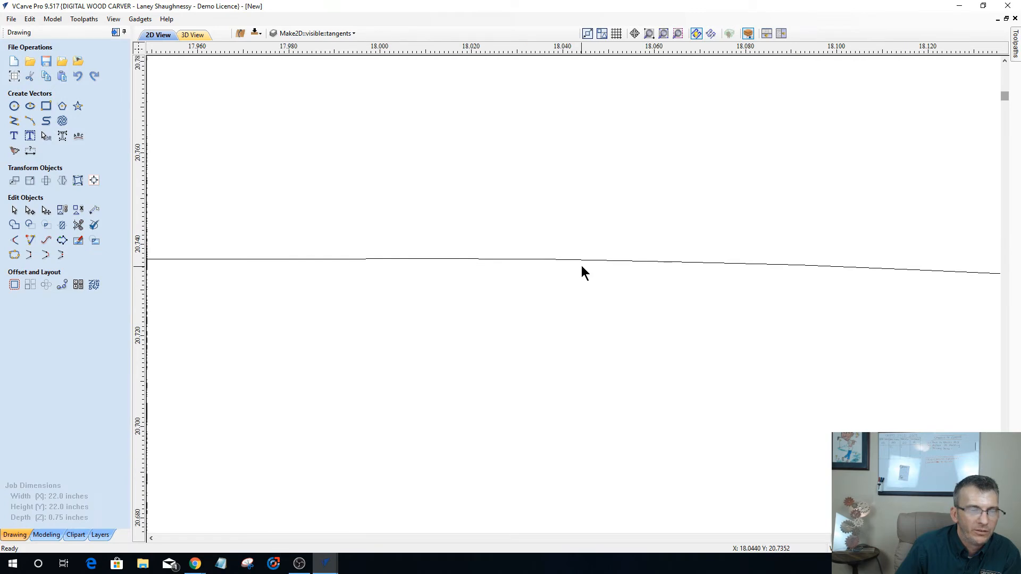
scroll(588, 291, down, 2)
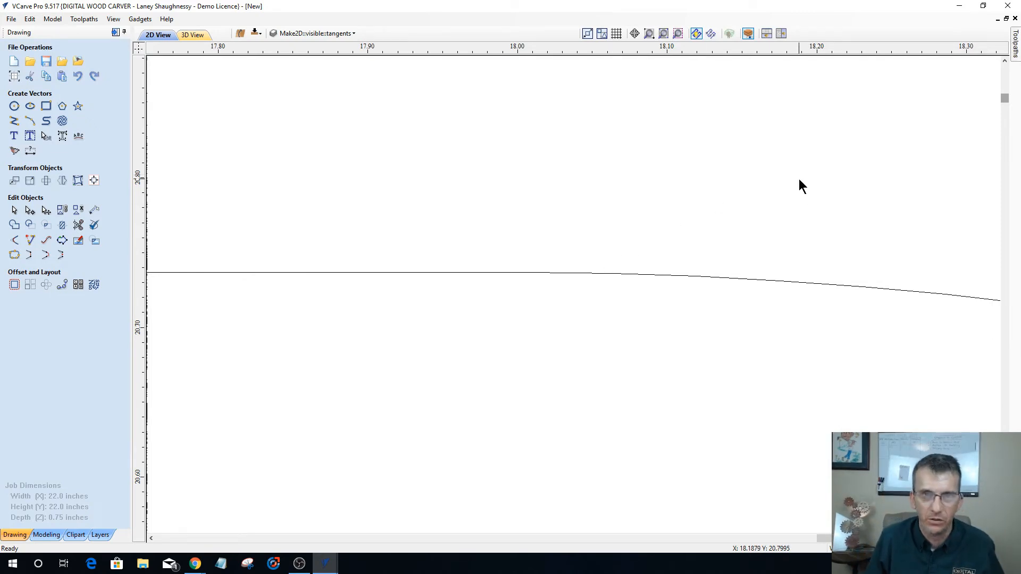
scroll(680, 223, down, 2)
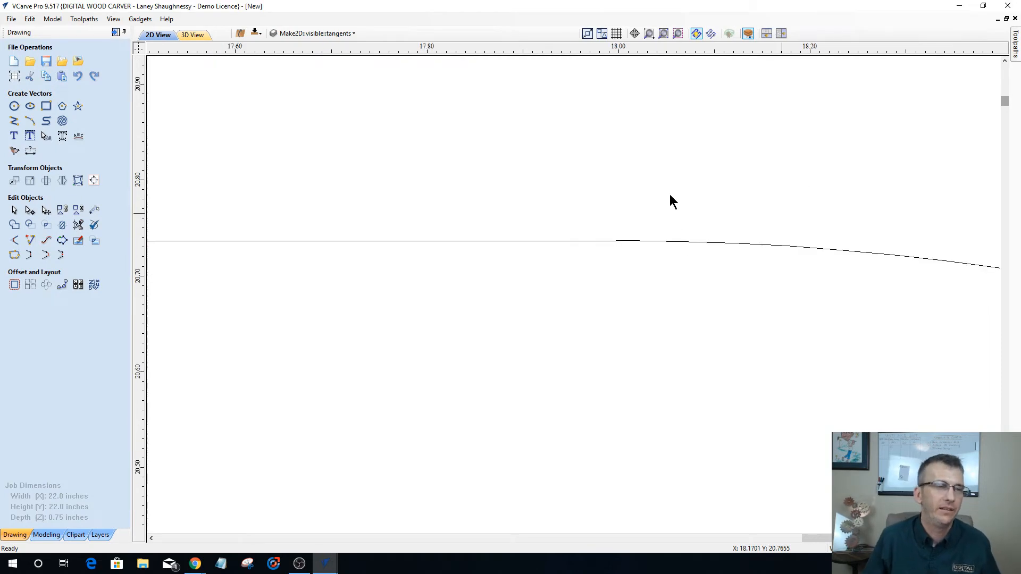
scroll(670, 203, down, 4)
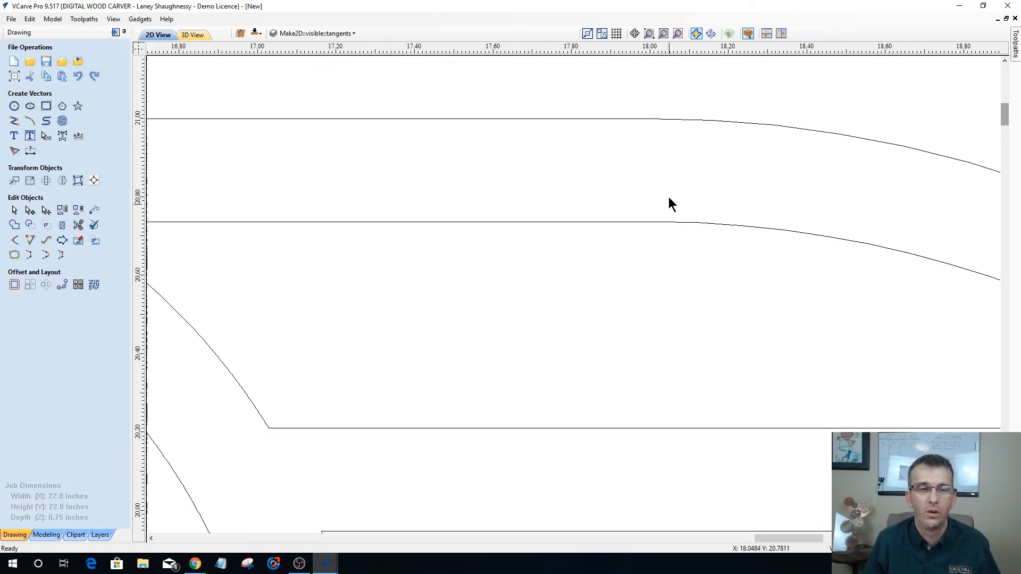
Locate the remaining open vector along the panel's right border by selecting all open vectors again.
scroll(666, 196, down, 4)
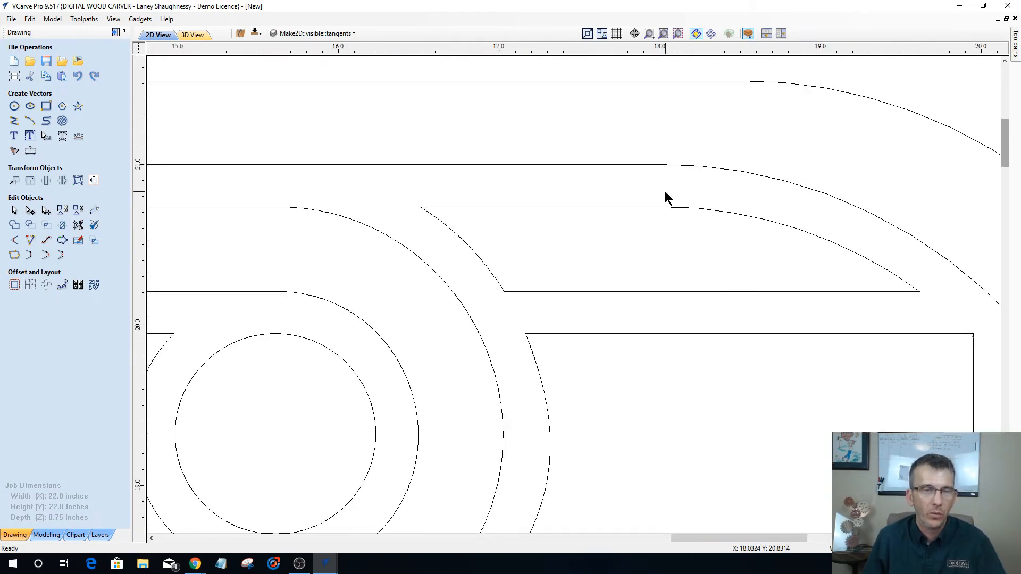
scroll(698, 245, down, 3)
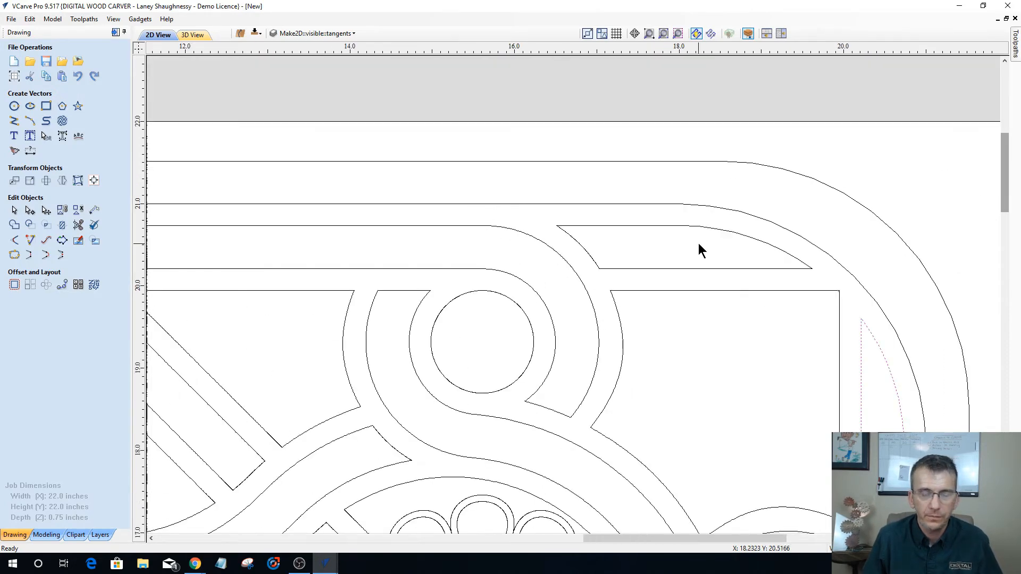
scroll(698, 243, down, 1)
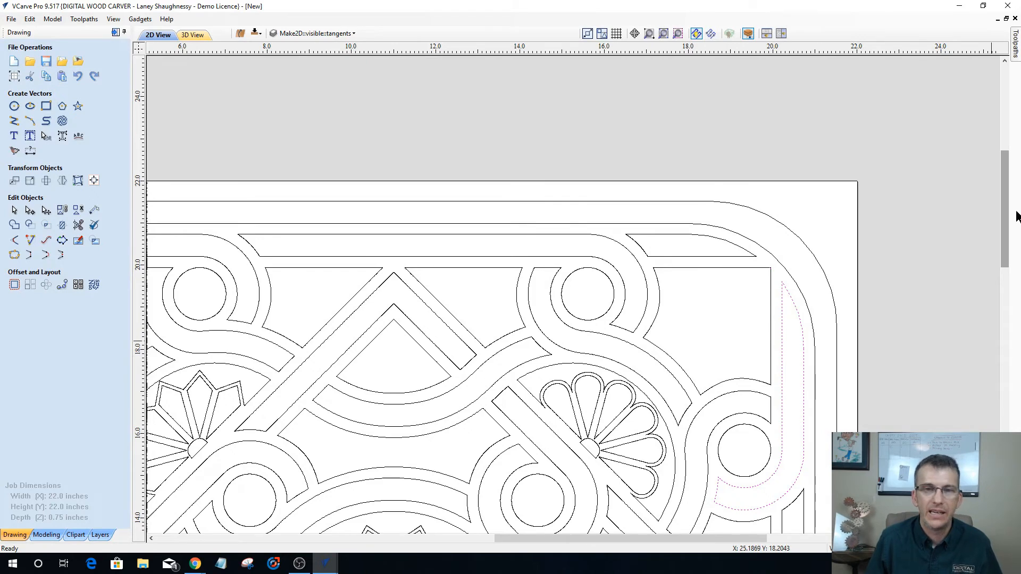
drag(1005, 202, 1010, 250)
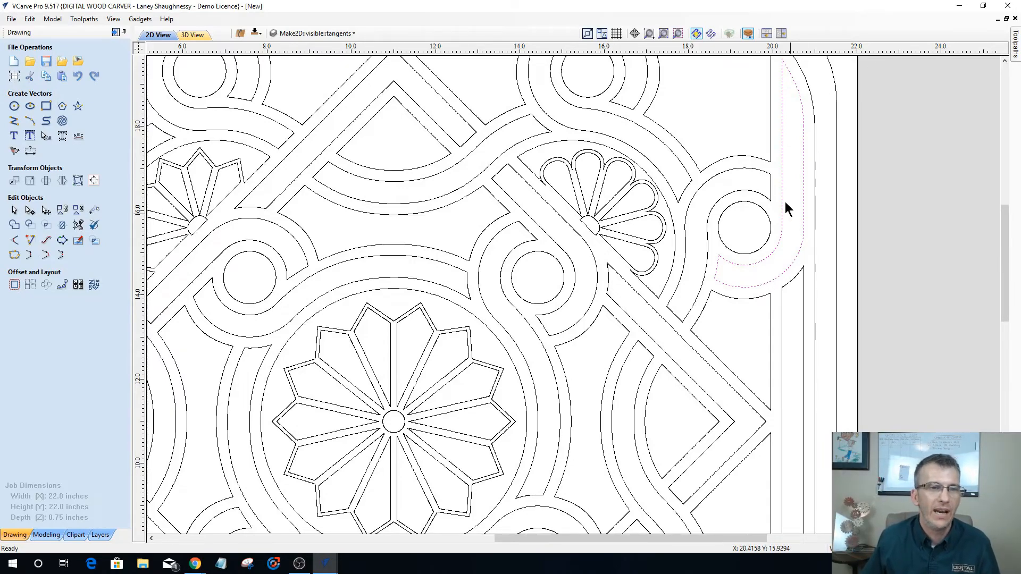
right_click(744, 130)
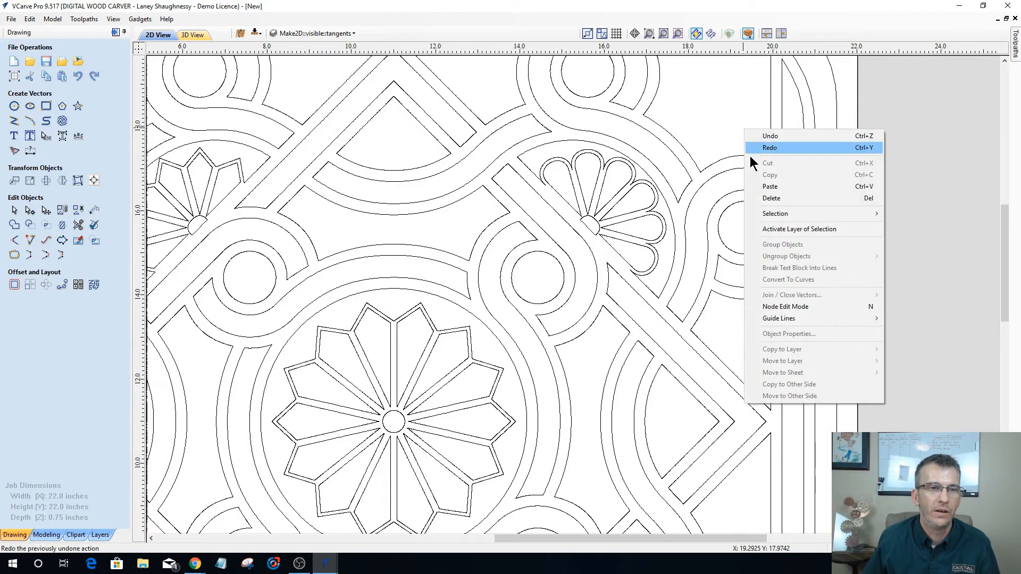
mouse_move(778, 214)
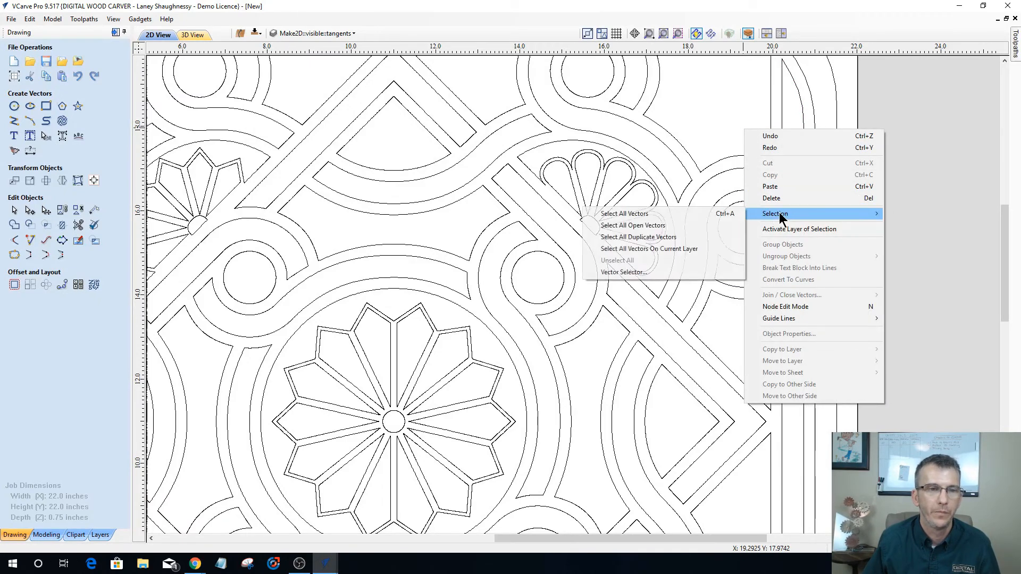
click(609, 226)
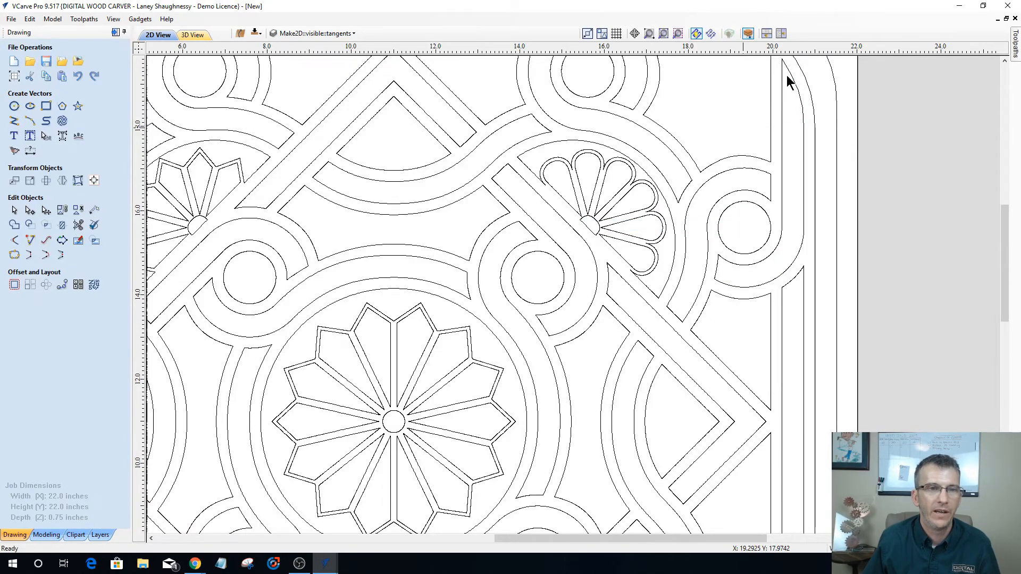
Run the Vector Validator on the open right border shape and fix its zero-length spans.
click(776, 229)
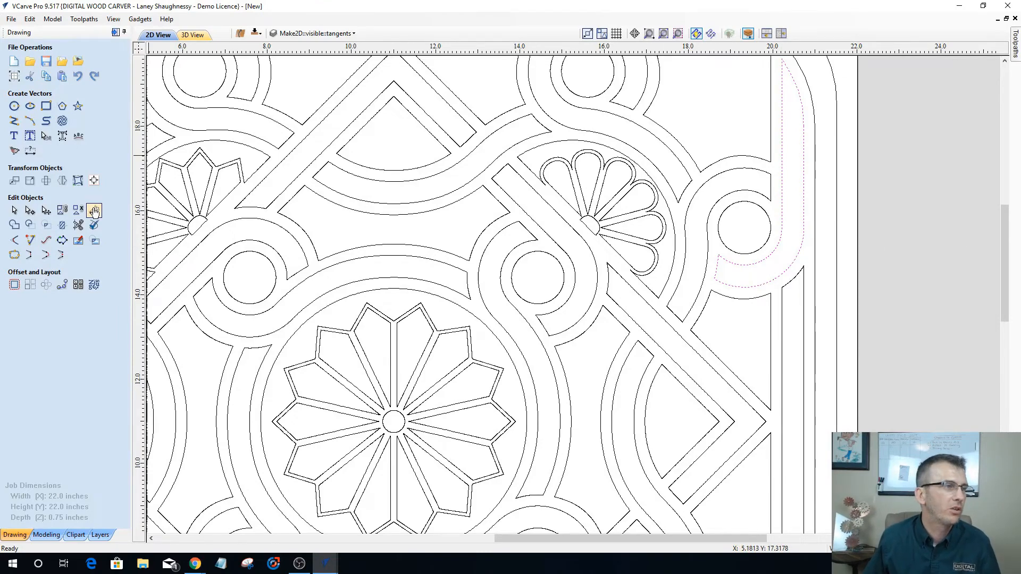
click(94, 227)
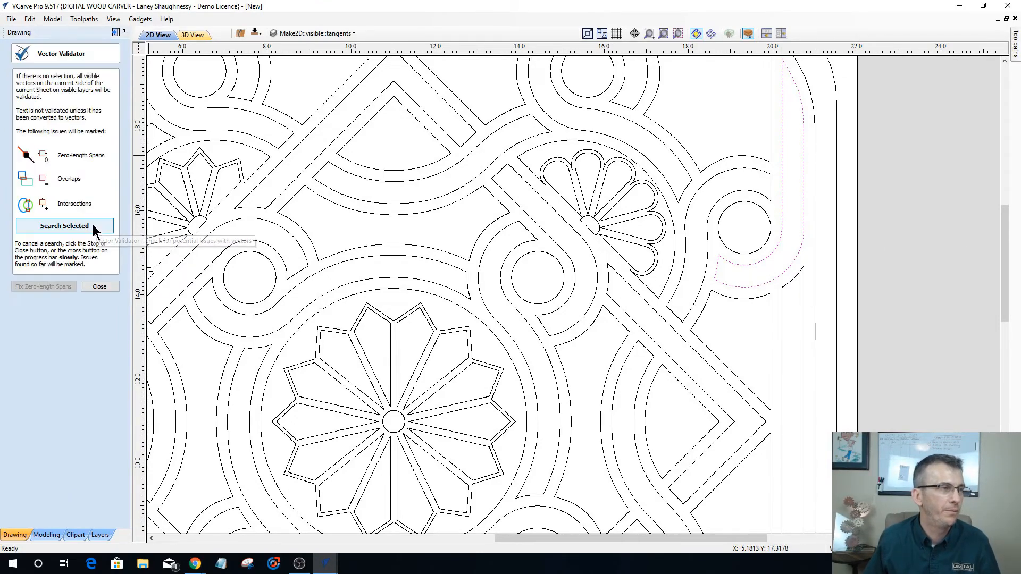
click(47, 225)
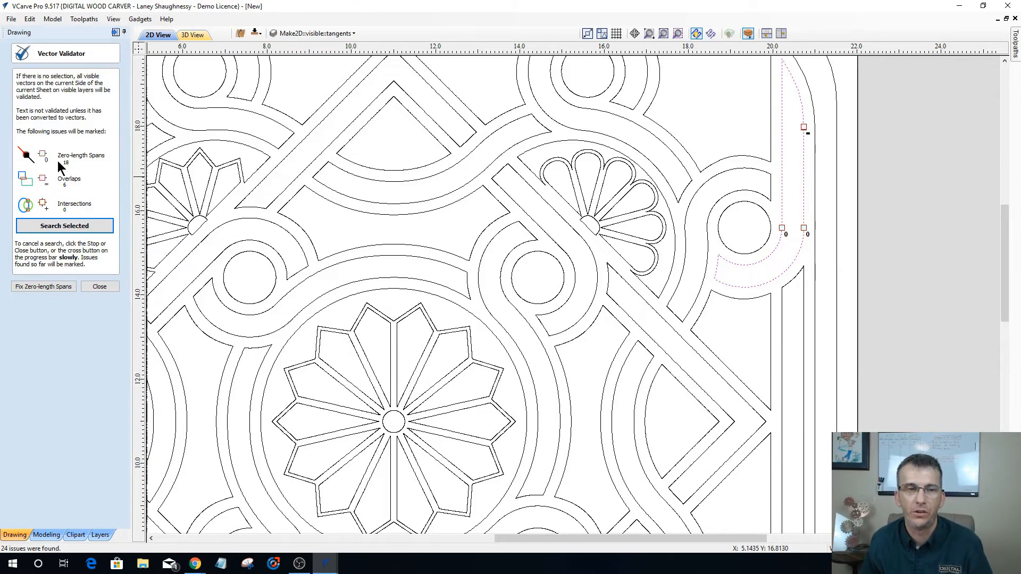
click(36, 290)
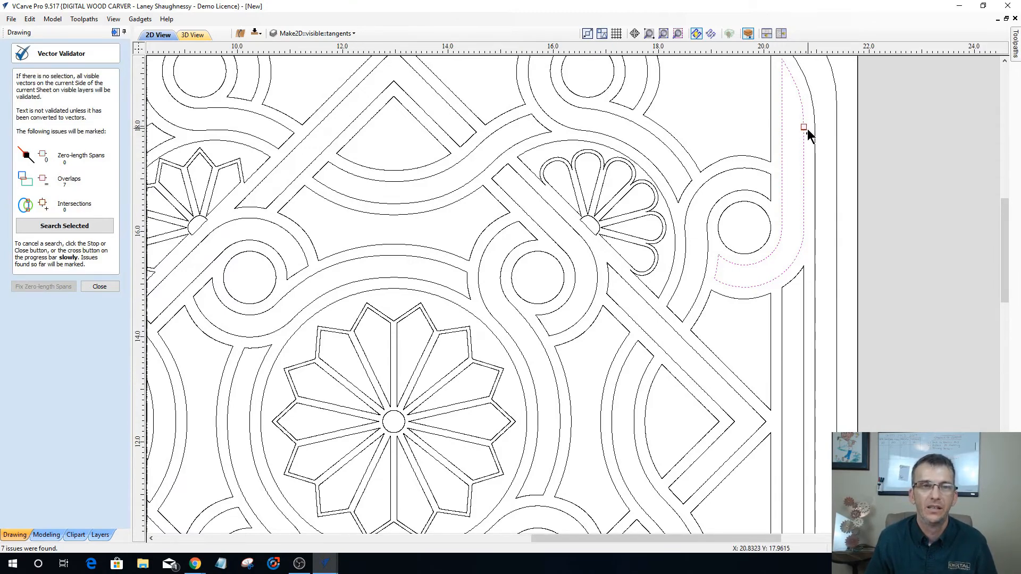
Try to close the right border shape by moving its start node onto the adjacent end node at the marked overlap.
scroll(805, 128, up, 2)
scroll(803, 101, up, 4)
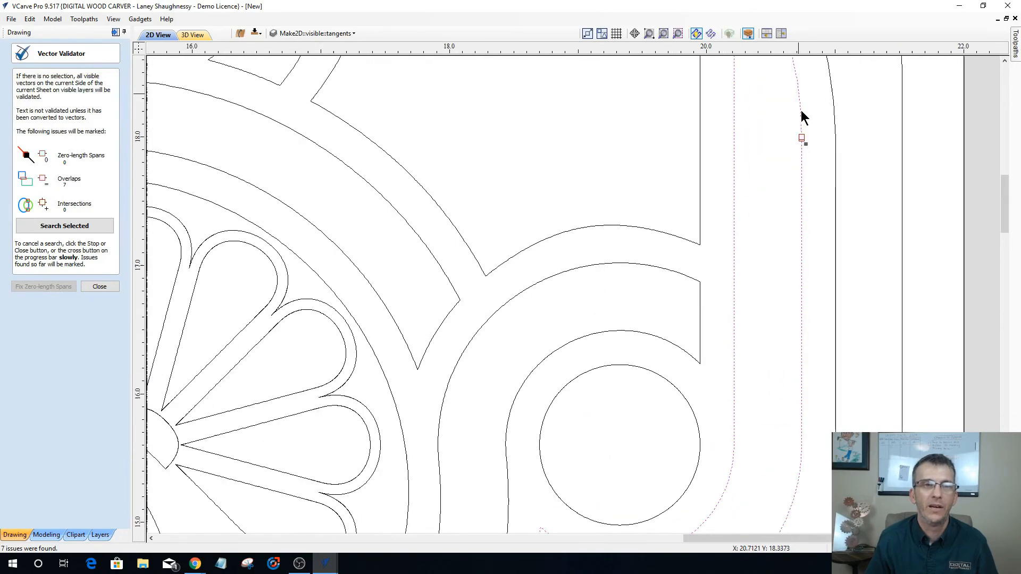
scroll(801, 128, up, 2)
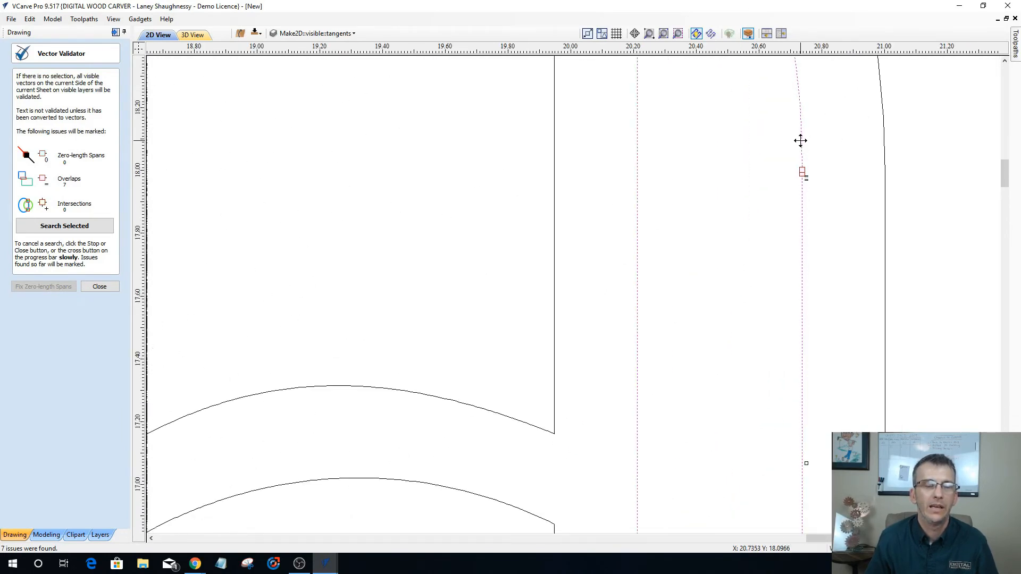
click(110, 287)
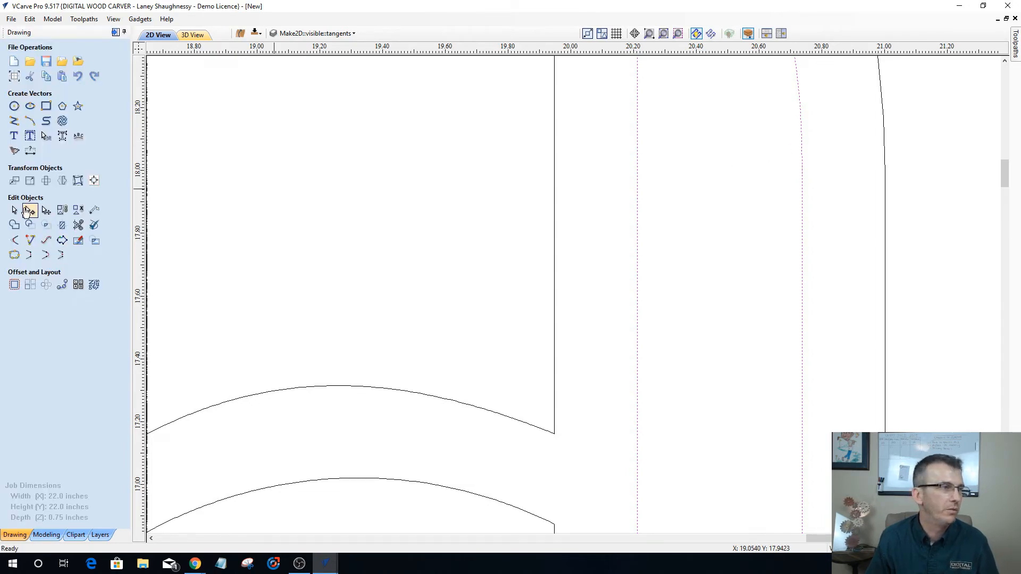
click(29, 211)
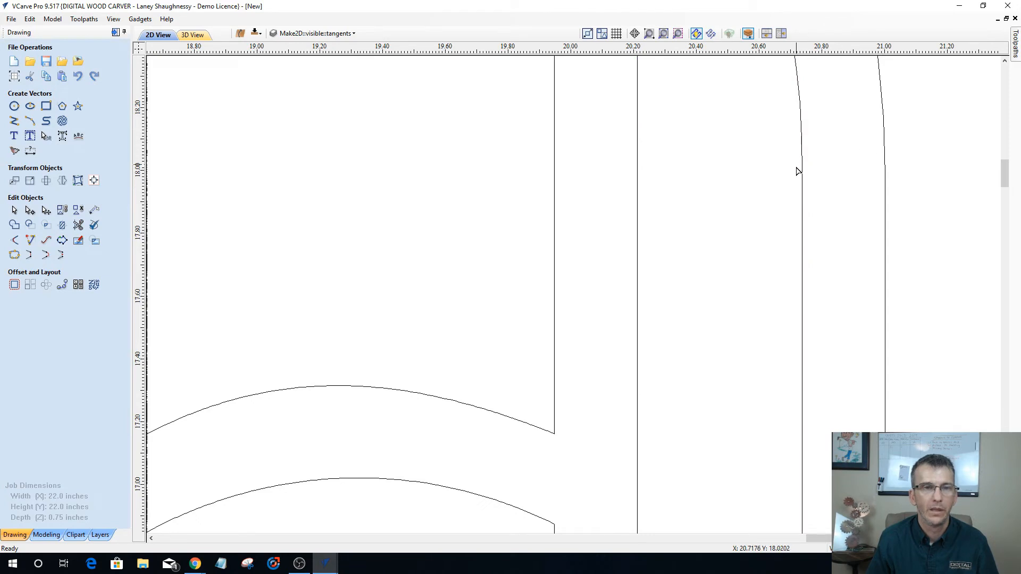
click(803, 230)
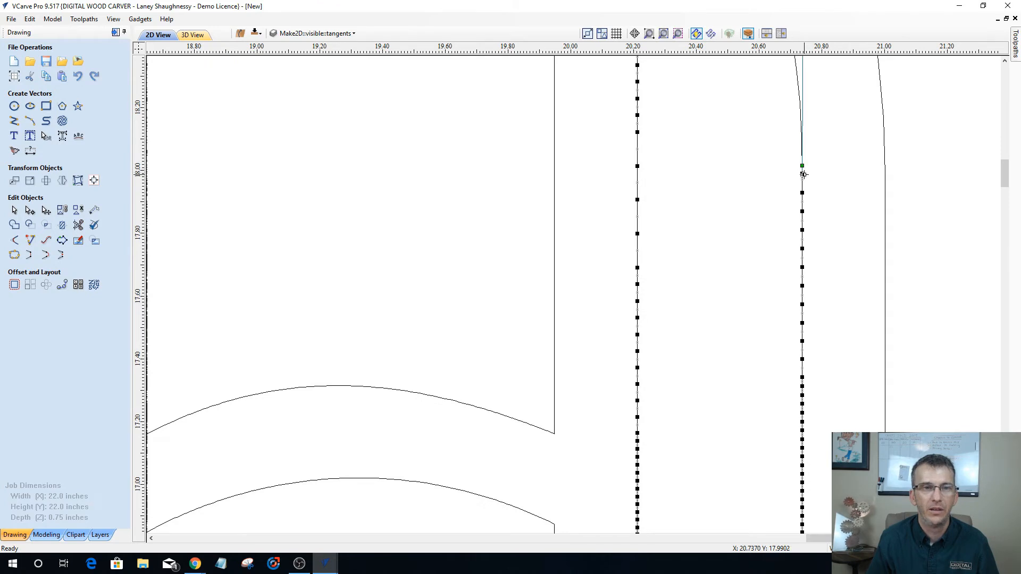
drag(800, 156, 802, 152)
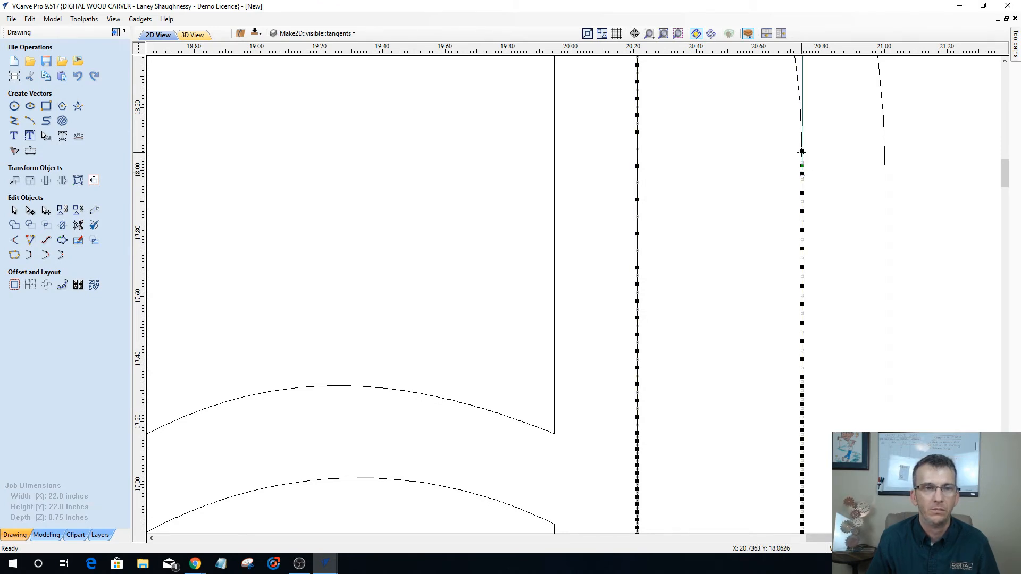
drag(803, 172, 802, 169)
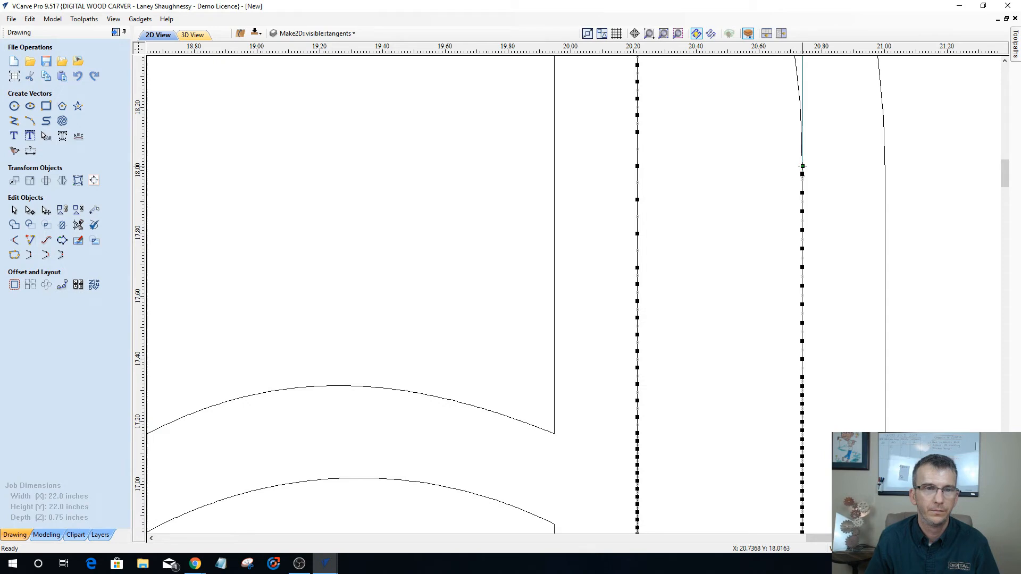
drag(817, 166, 821, 168)
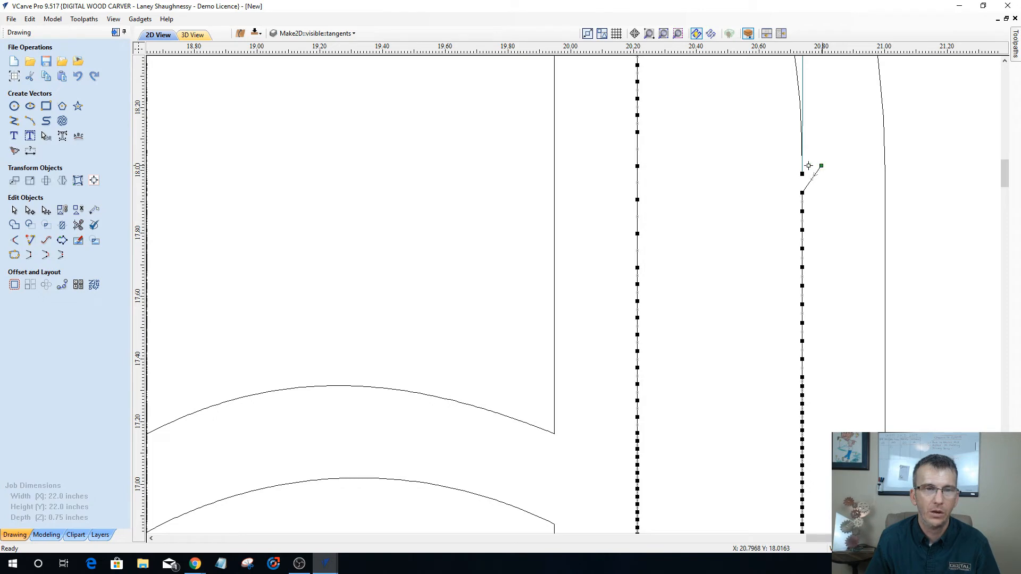
drag(809, 166, 803, 174)
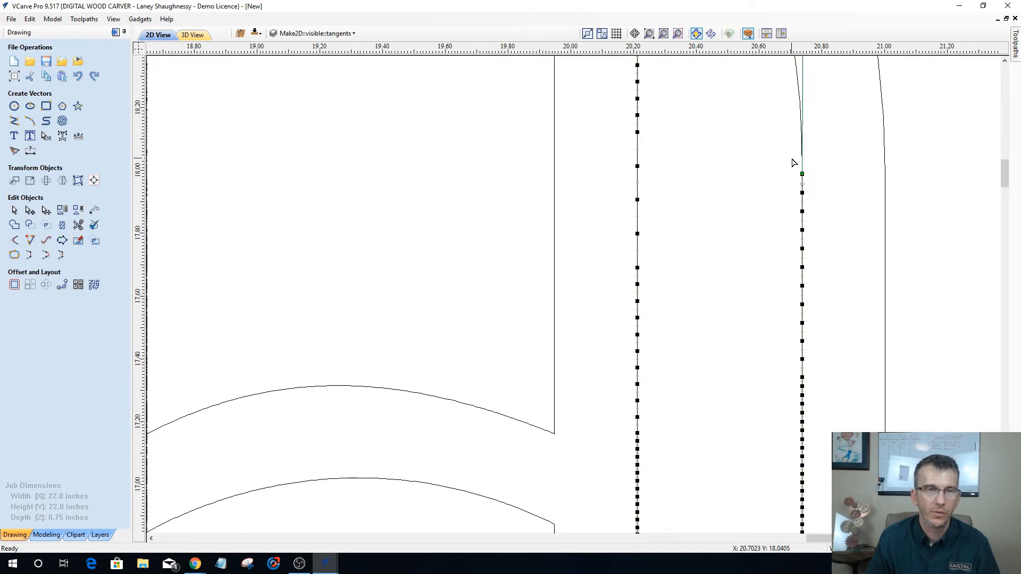
Examine the coinciding start and end nodes up close, and select all open vectors to check whether the right border shape is closed.
scroll(803, 174, up, 2)
scroll(804, 175, up, 4)
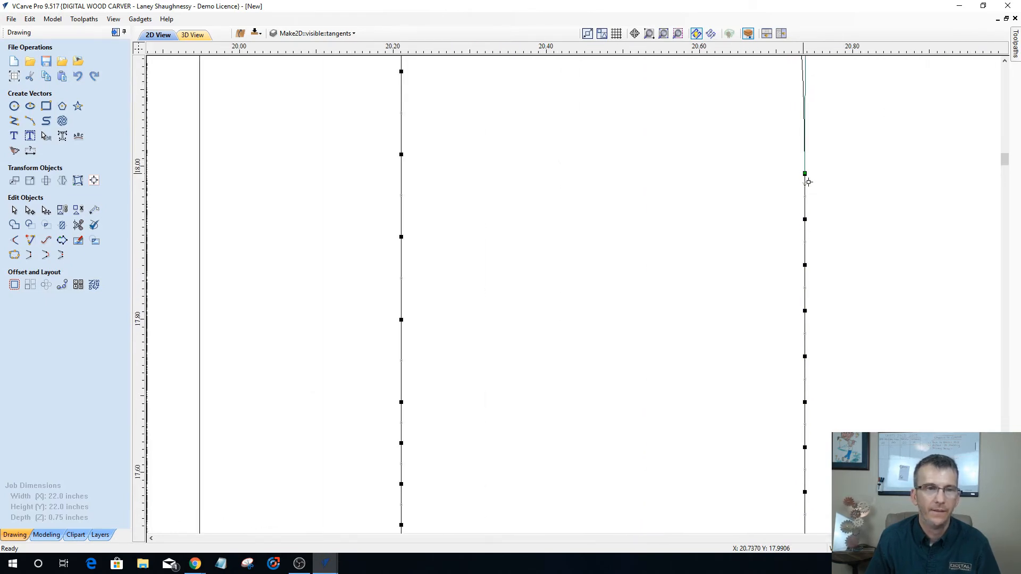
scroll(810, 187, up, 3)
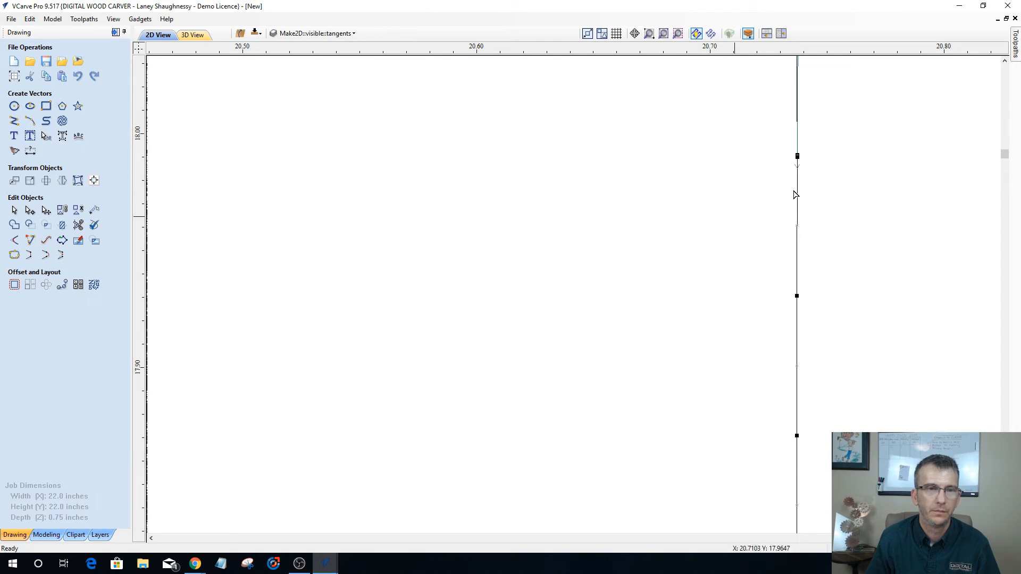
click(796, 171)
click(797, 170)
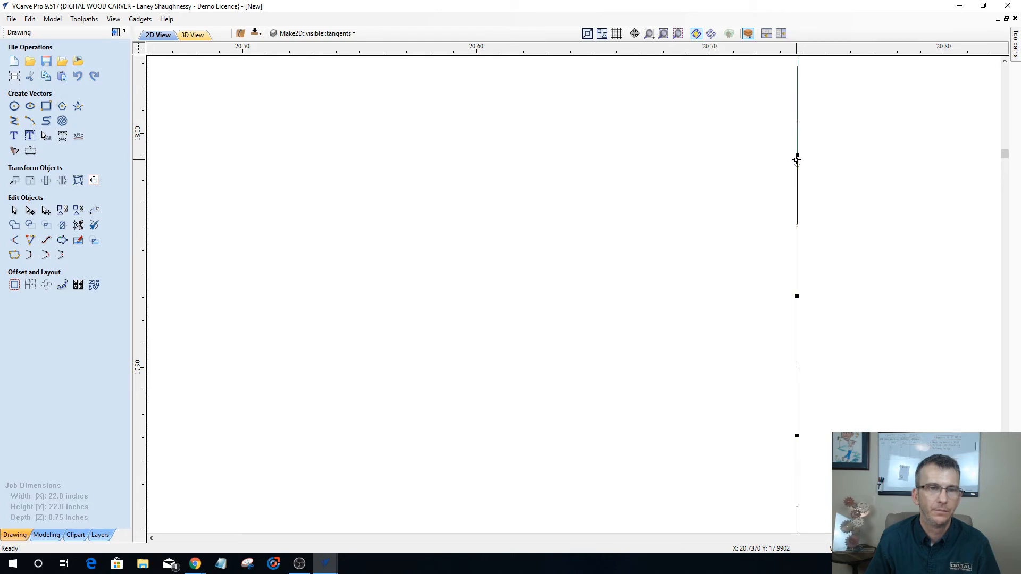
click(738, 184)
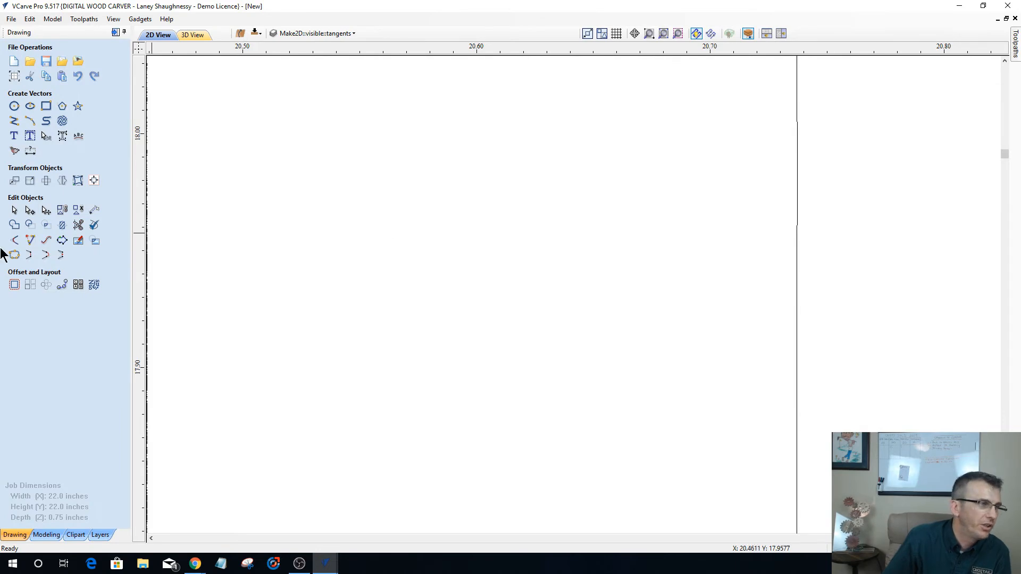
right_click(687, 250)
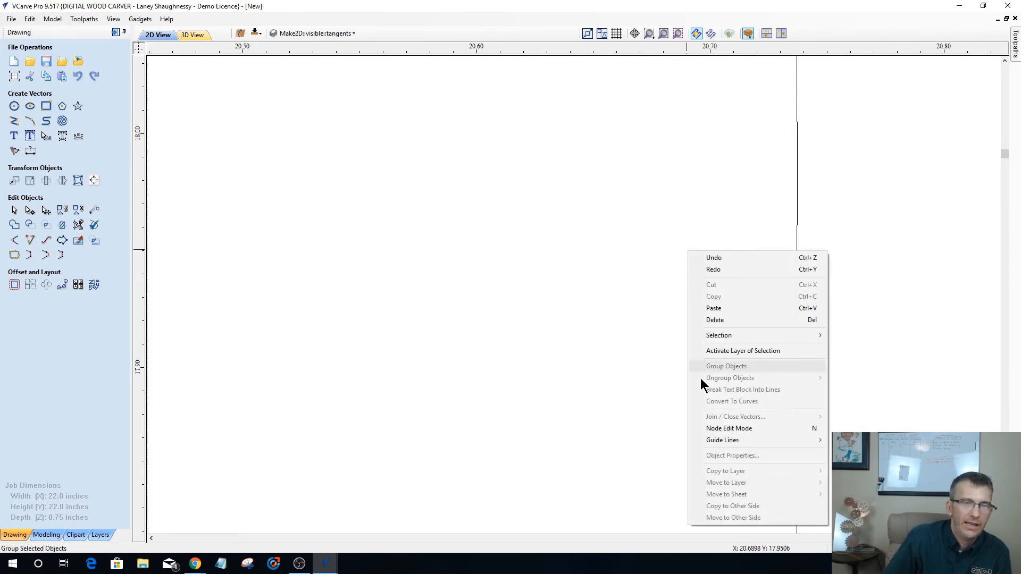
mouse_move(731, 338)
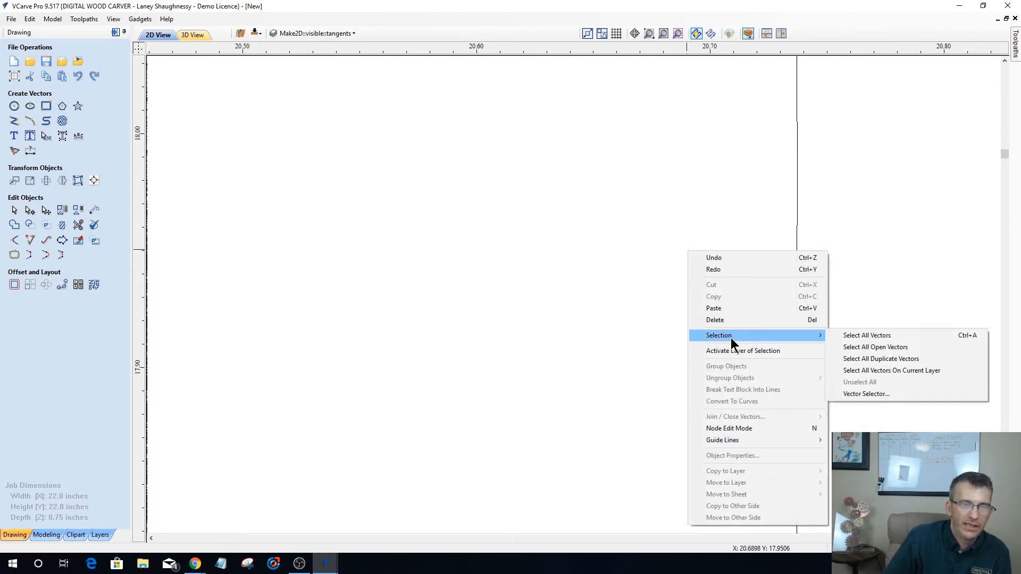
click(861, 346)
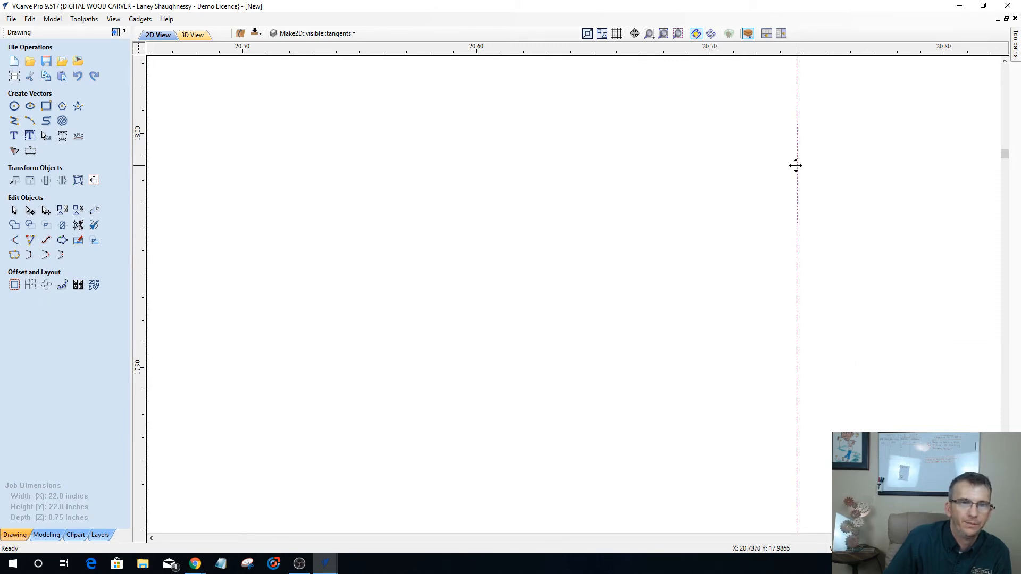
Move the right border shape's start node slightly down the straight line, away from the coinciding end node.
click(30, 210)
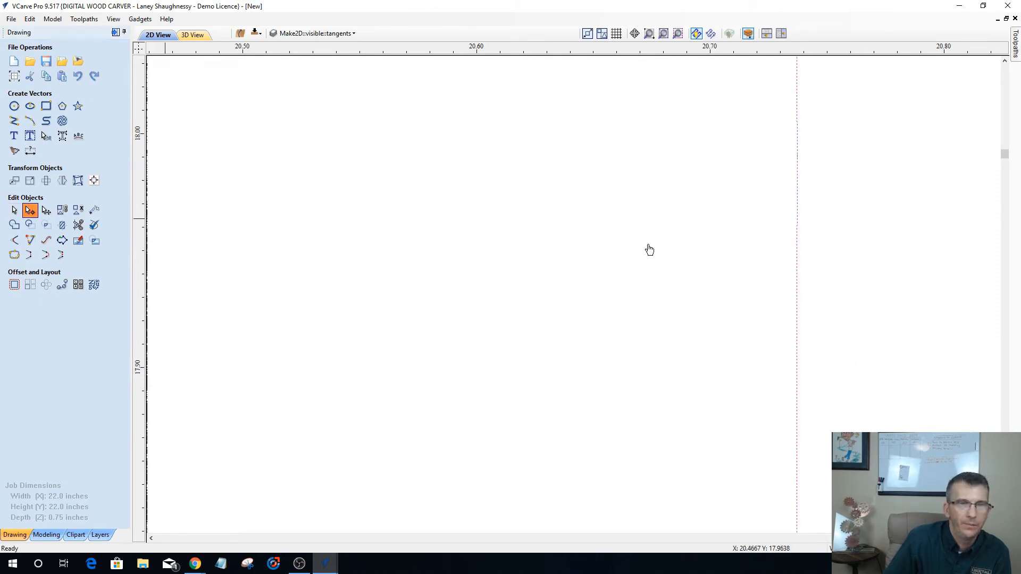
click(777, 180)
click(798, 177)
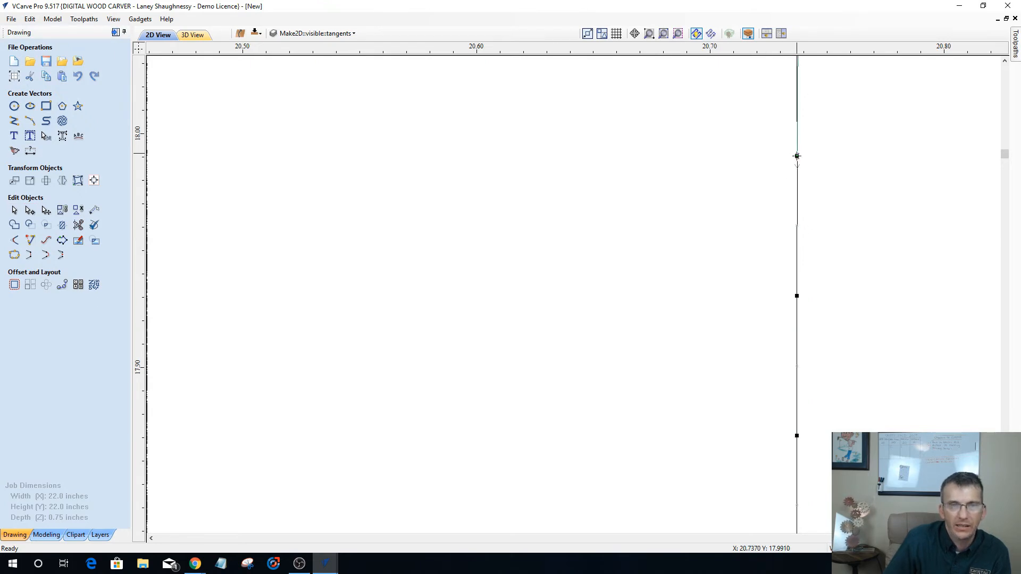
drag(796, 156, 797, 171)
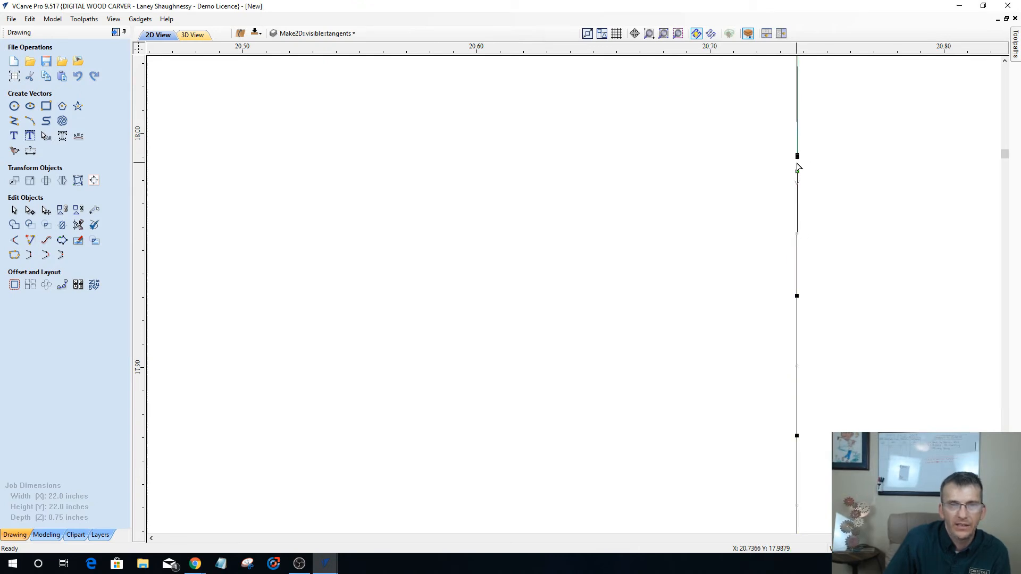
Run the Vector Validator on the right border shape to check for zero-length spans, overlaps and intersections.
click(30, 258)
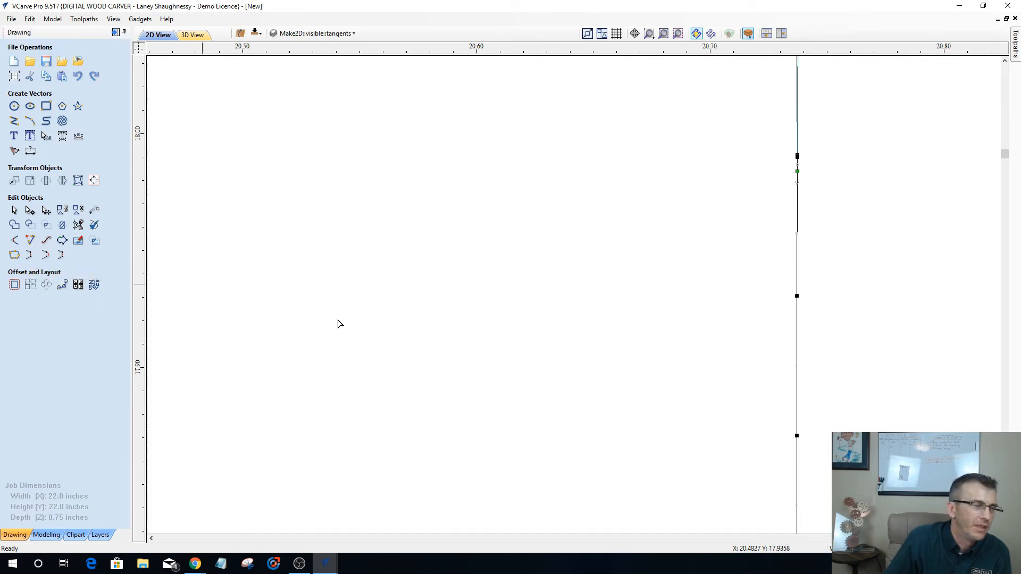
click(675, 262)
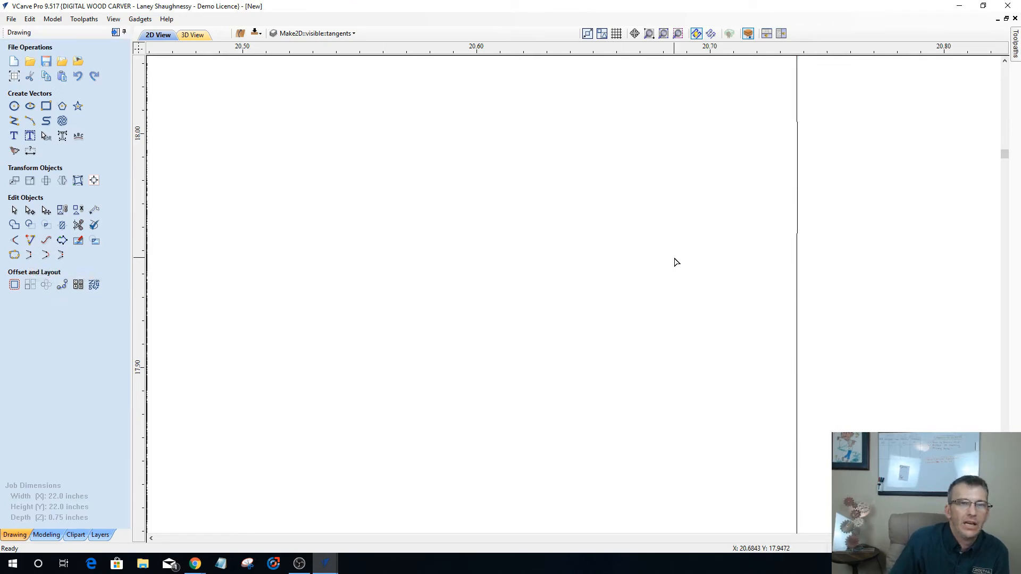
click(798, 206)
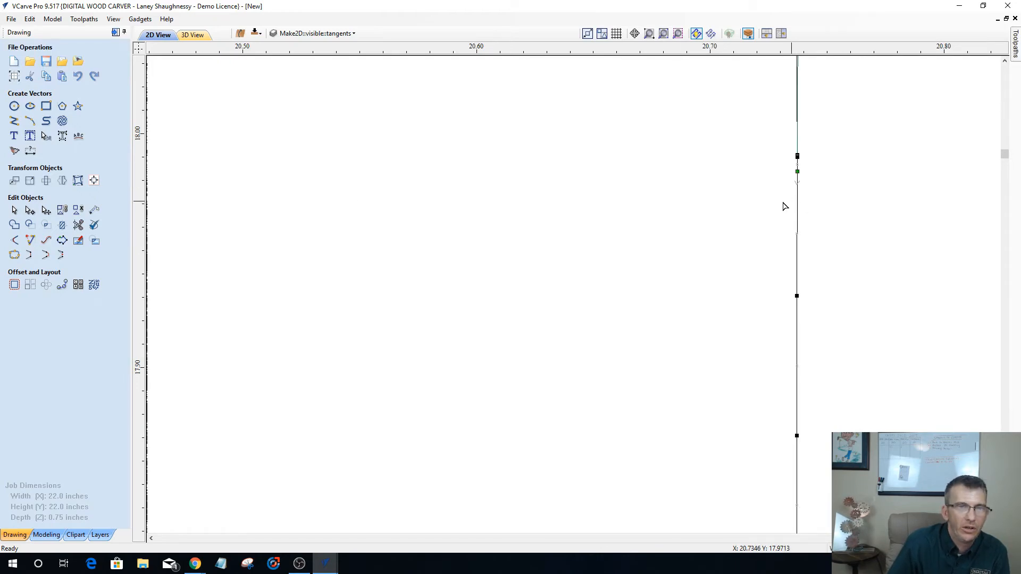
click(95, 226)
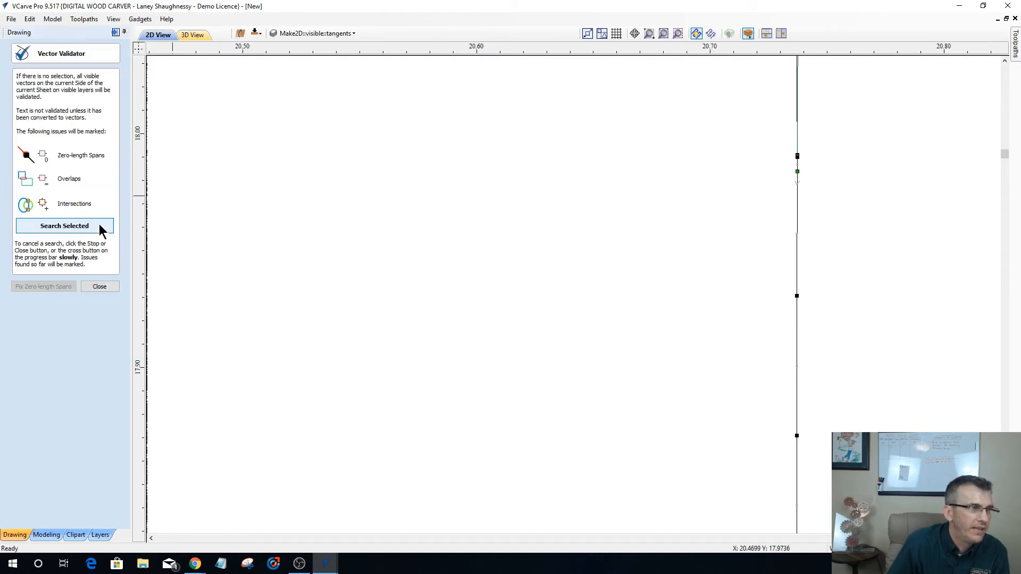
click(62, 233)
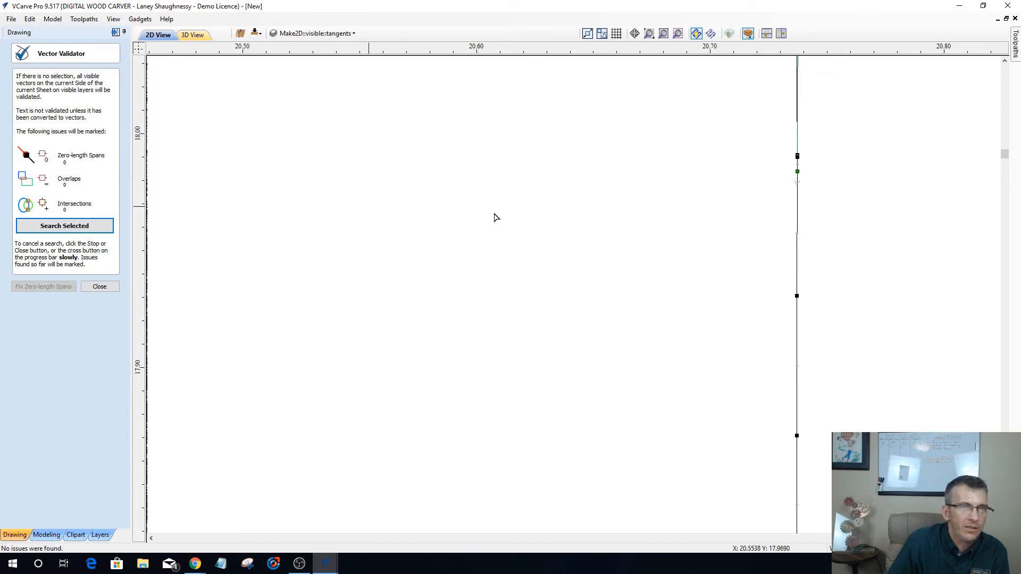
Try to delete the nodes just above the right border shape's start node, and undo the deletion.
drag(771, 133, 815, 168)
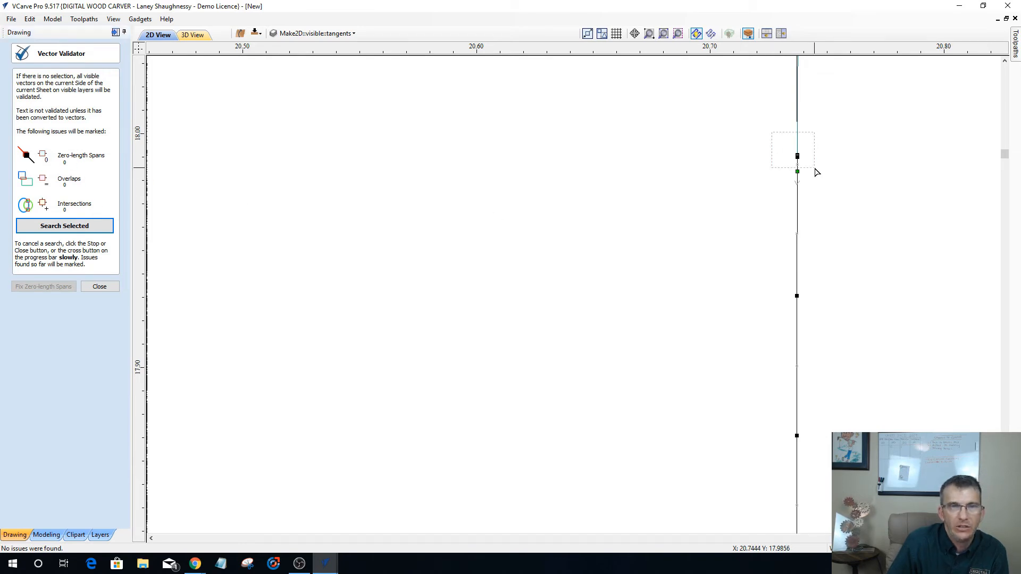
scroll(802, 211, down, 2)
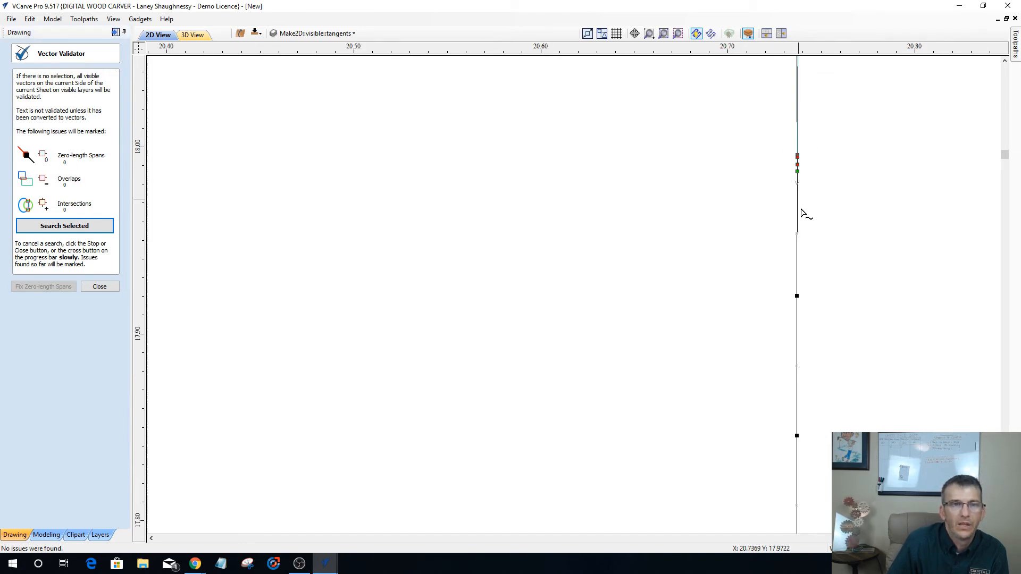
scroll(802, 212, down, 4)
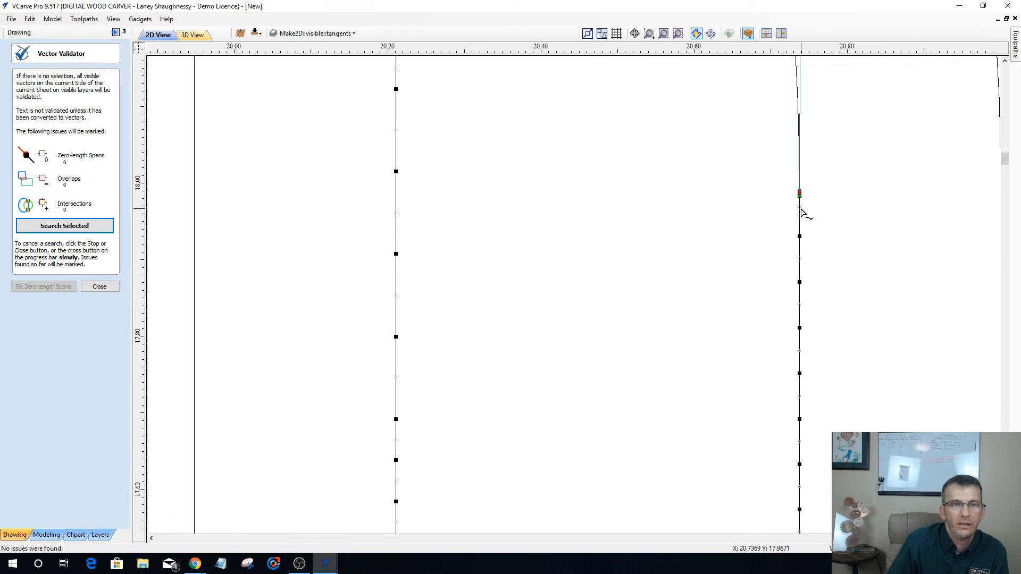
scroll(814, 186, up, 2)
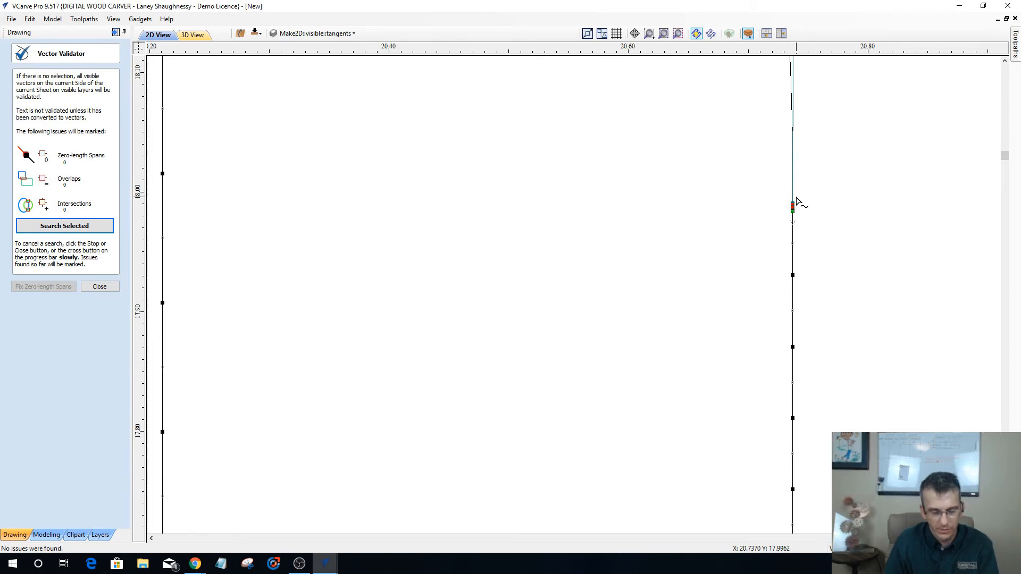
key(d)
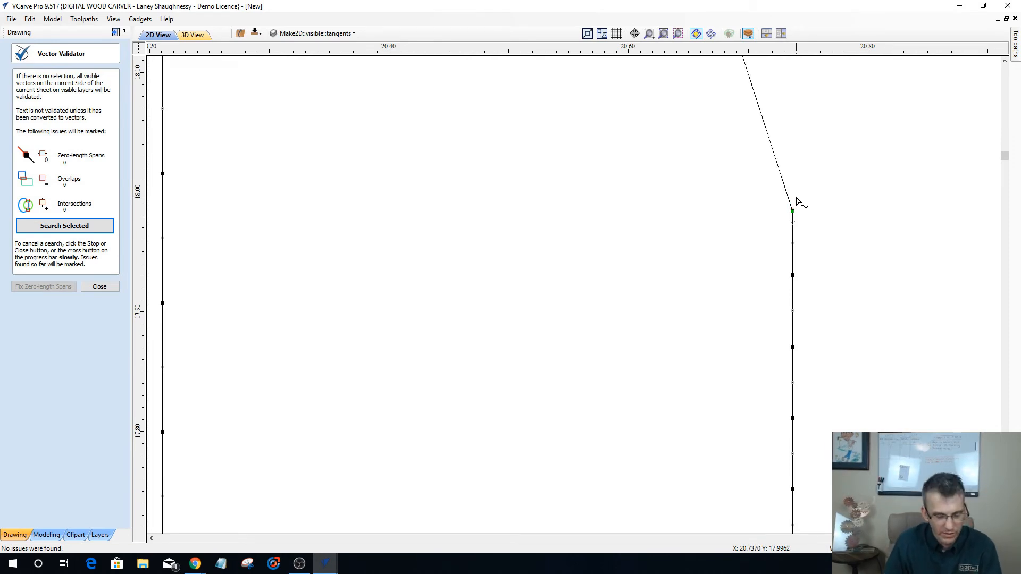
key(ctrl+z)
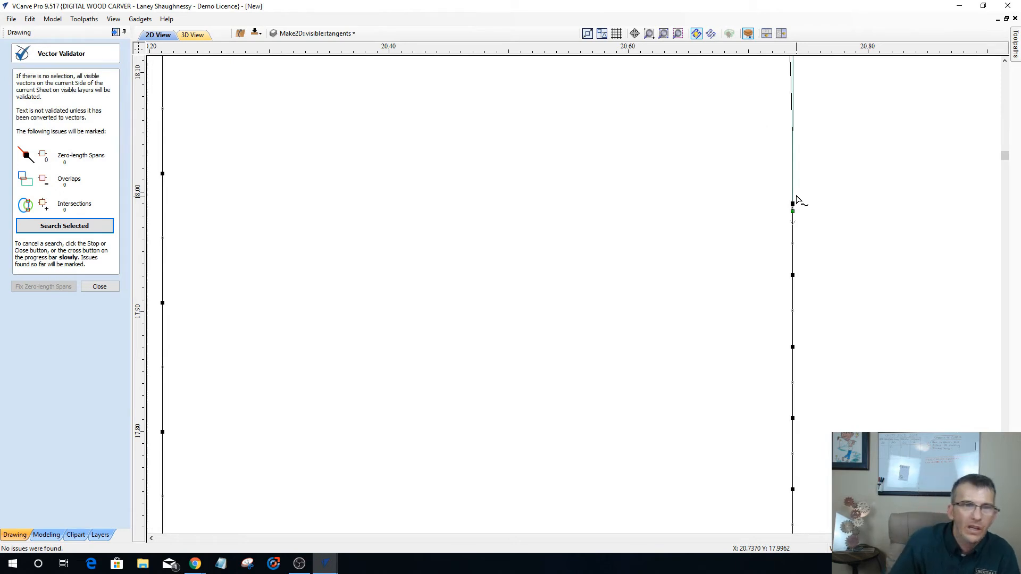
Close the Vector Validator on the right border shape and select all open vectors across the whole panel.
scroll(806, 235, down, 2)
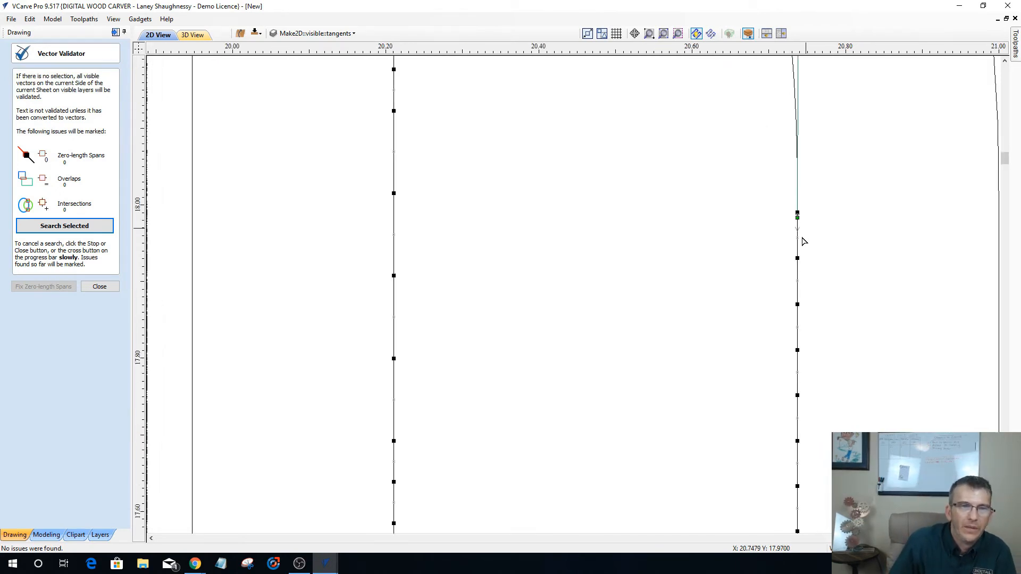
scroll(803, 238, up, 1)
scroll(803, 241, down, 4)
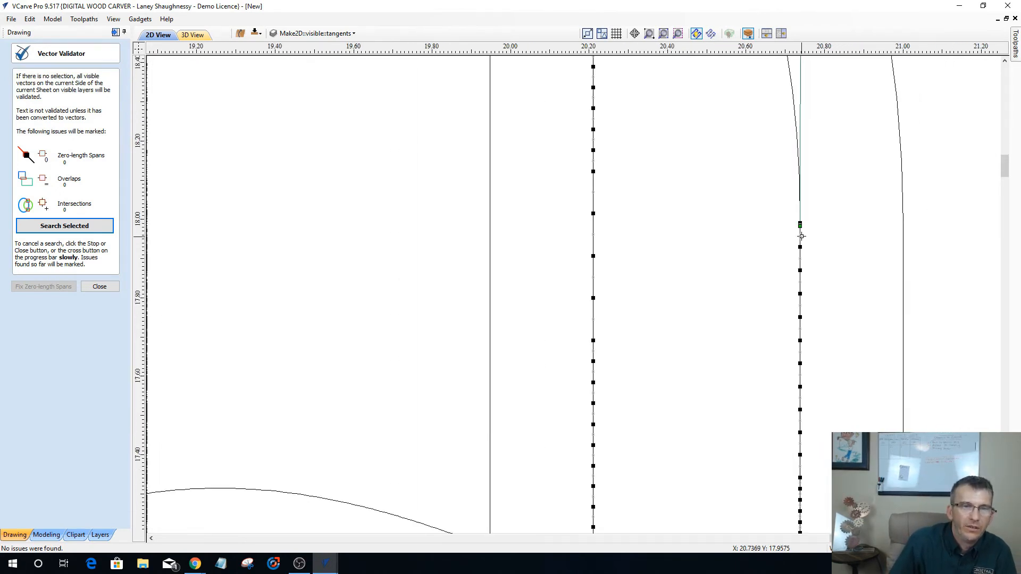
scroll(785, 265, down, 3)
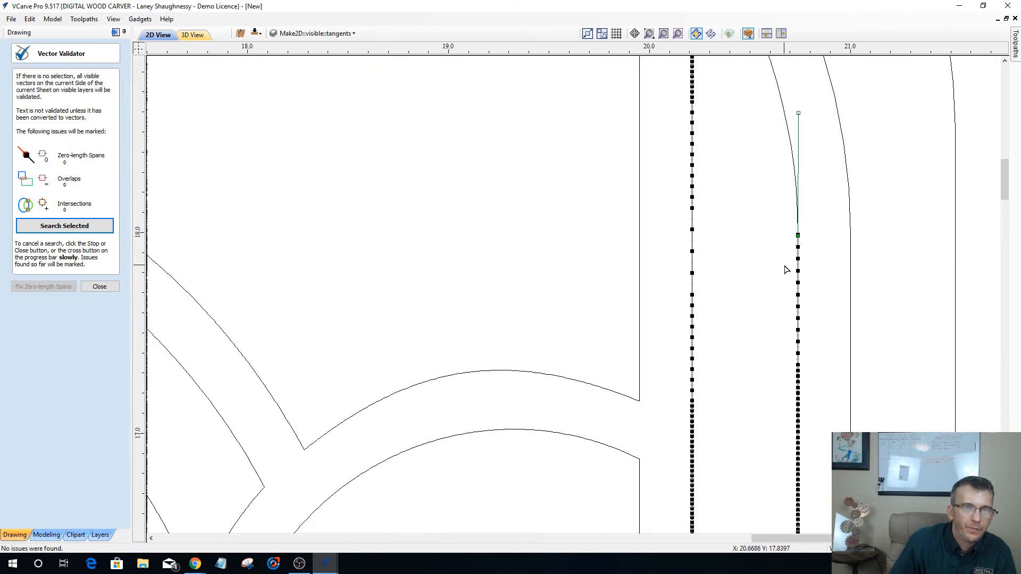
scroll(778, 269, down, 1)
click(597, 191)
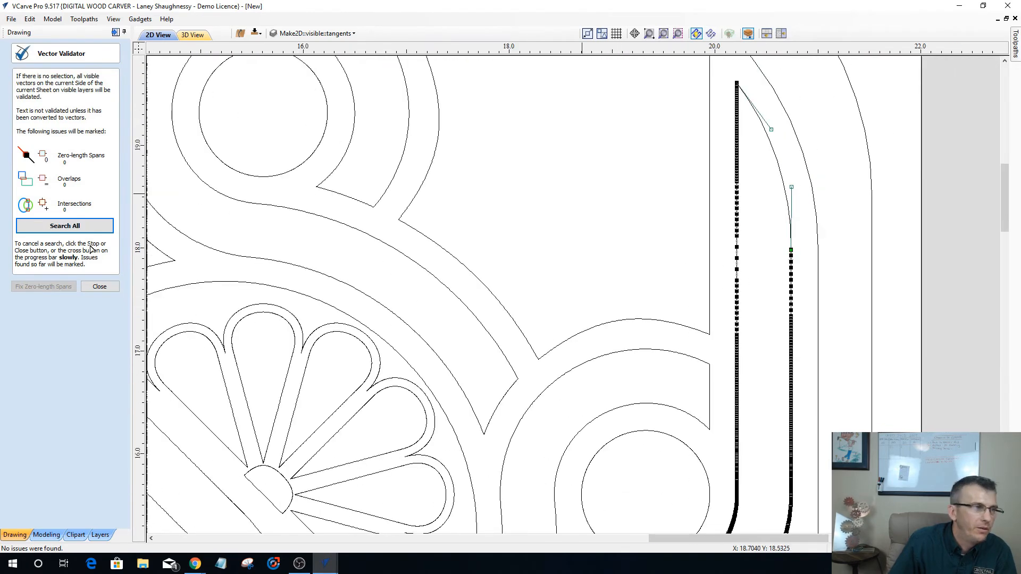
click(100, 286)
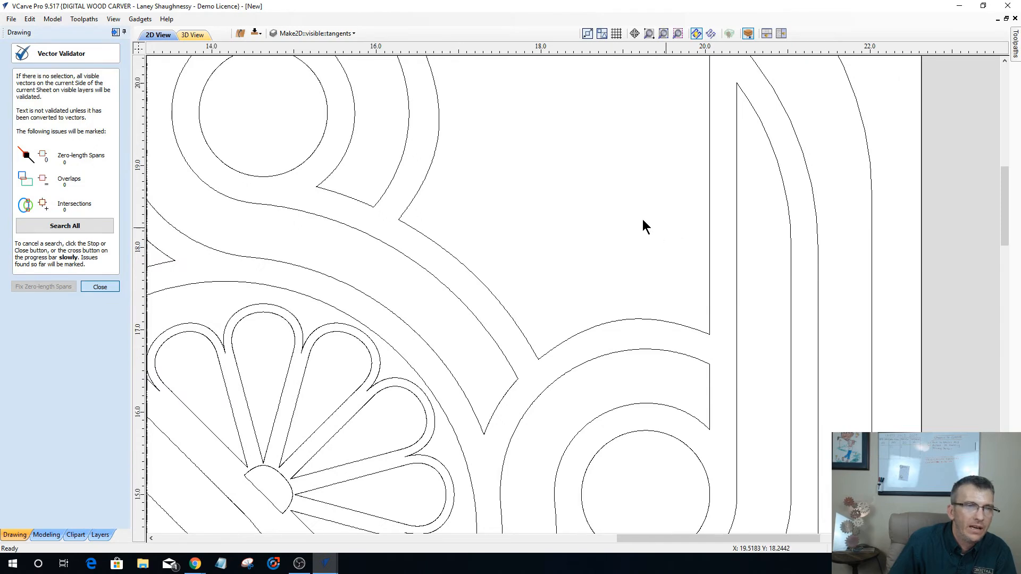
scroll(644, 221, down, 2)
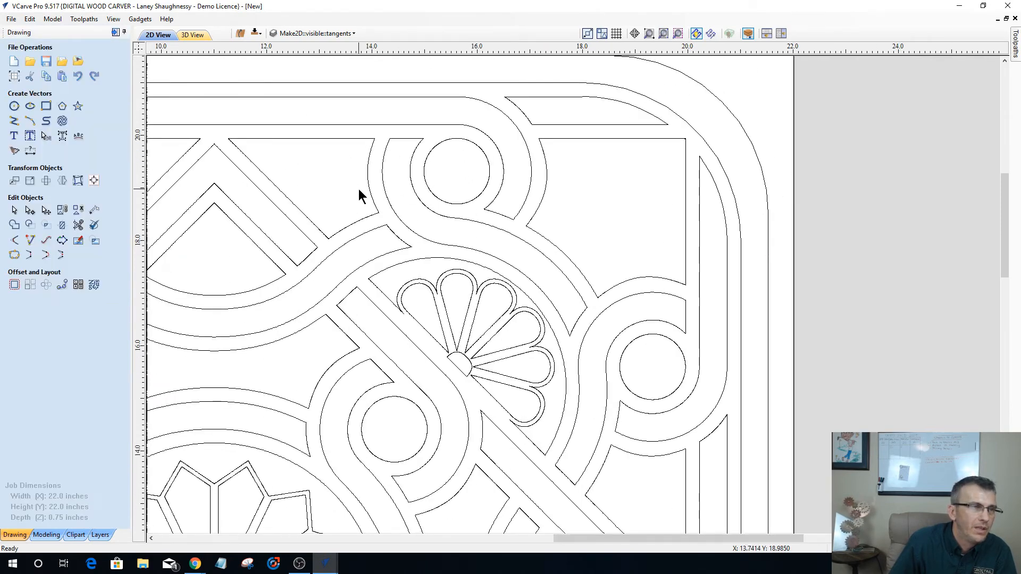
click(663, 32)
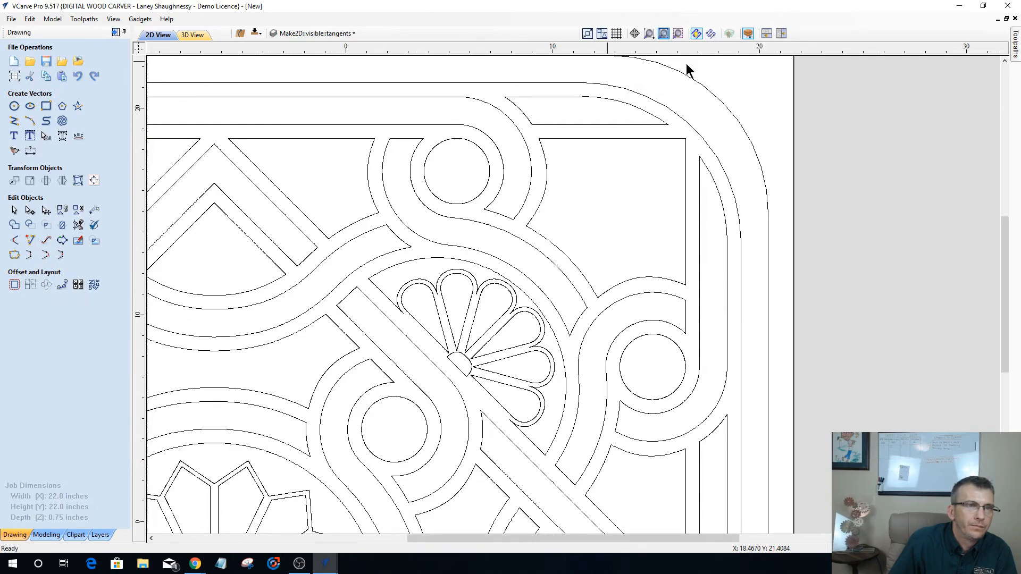
right_click(275, 168)
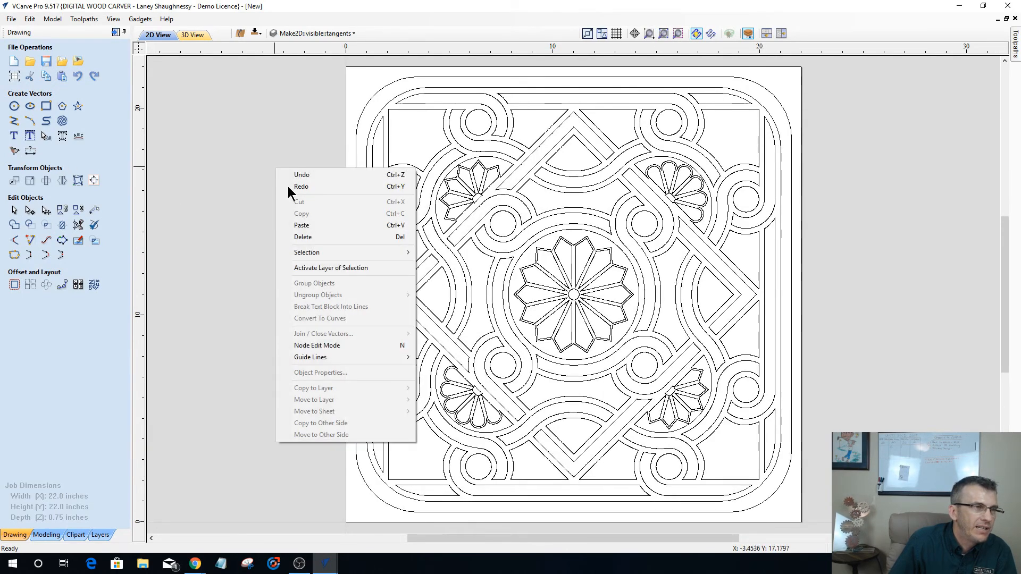
mouse_move(353, 253)
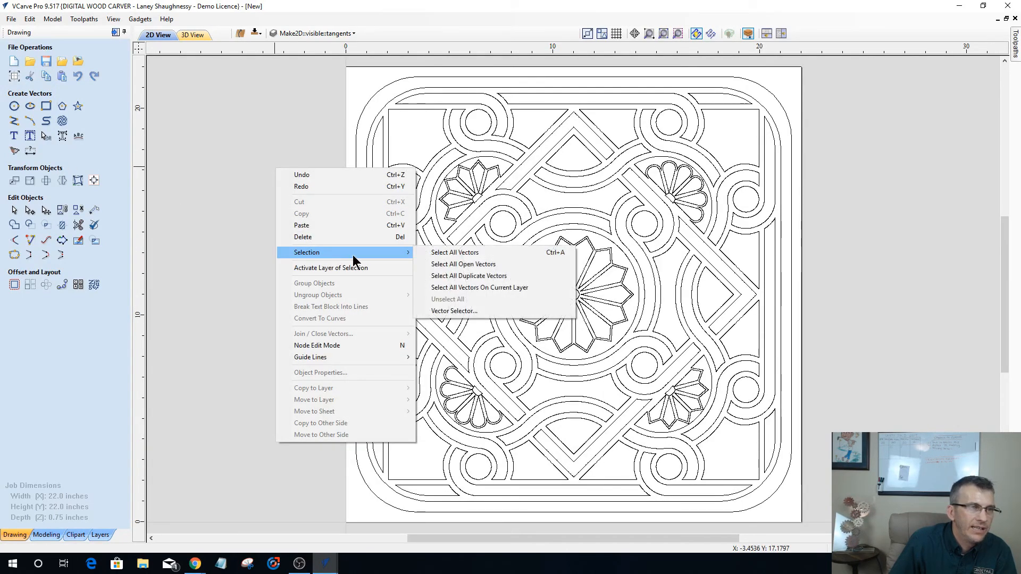
click(470, 265)
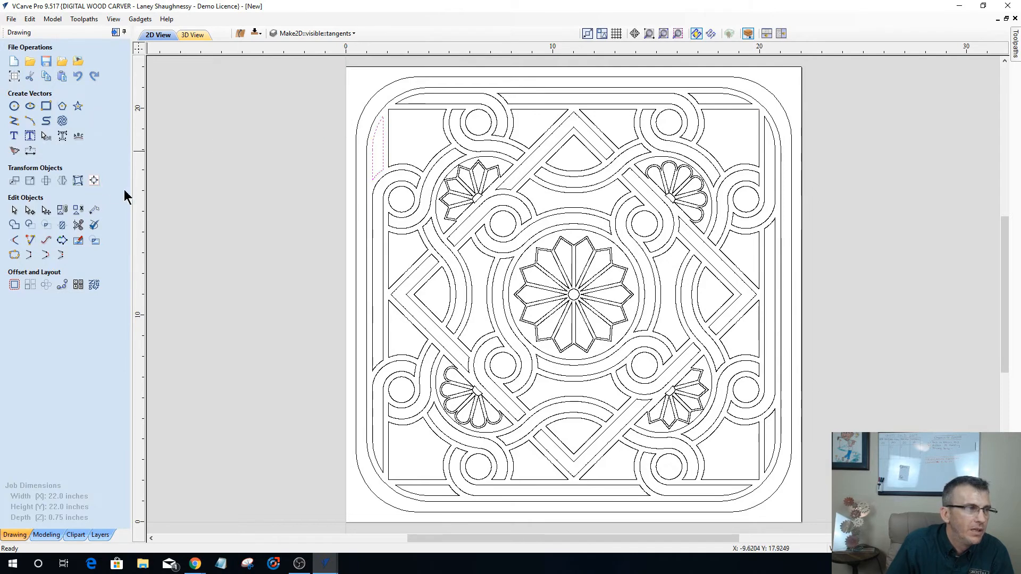
Run the Vector Validator on the selected upper-left border shape to locate zero-length spans, overlaps and intersections.
click(94, 225)
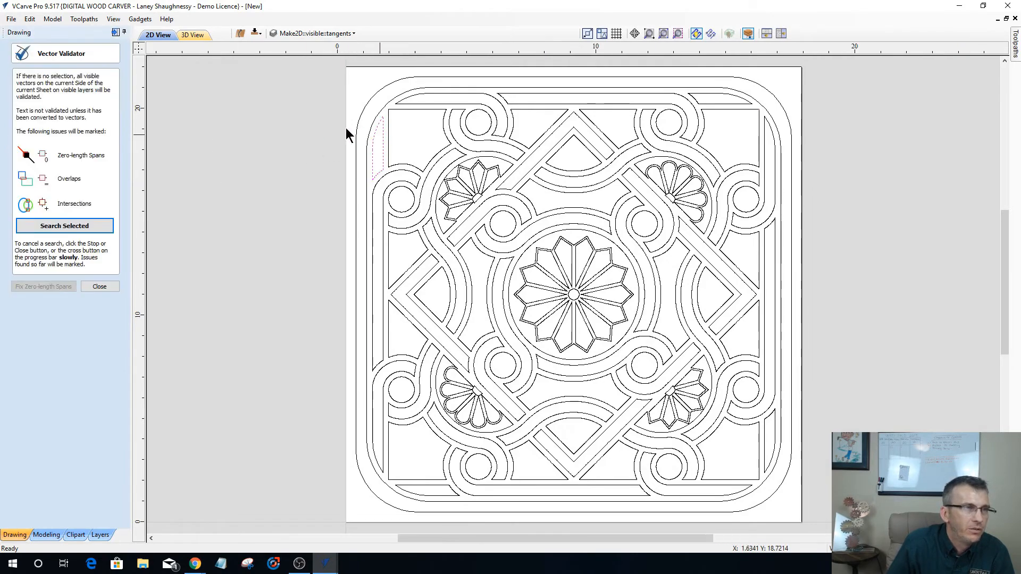
scroll(345, 131, up, 3)
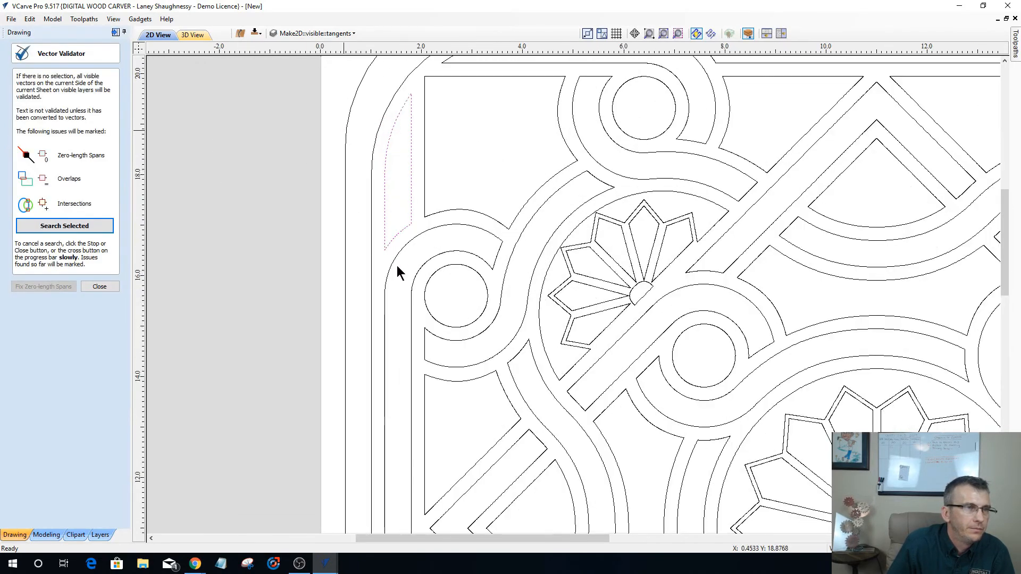
scroll(344, 130, up, 1)
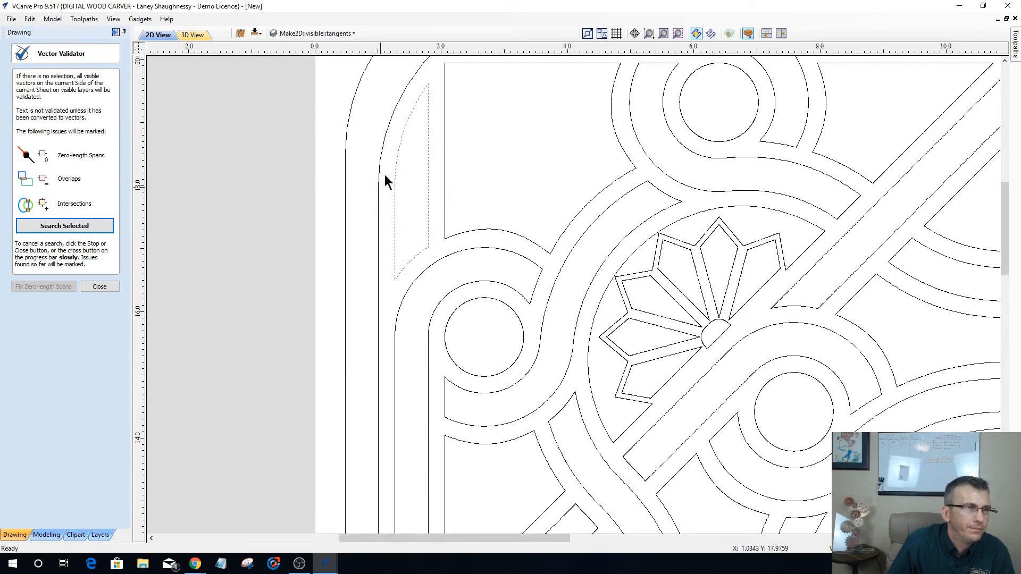
click(53, 228)
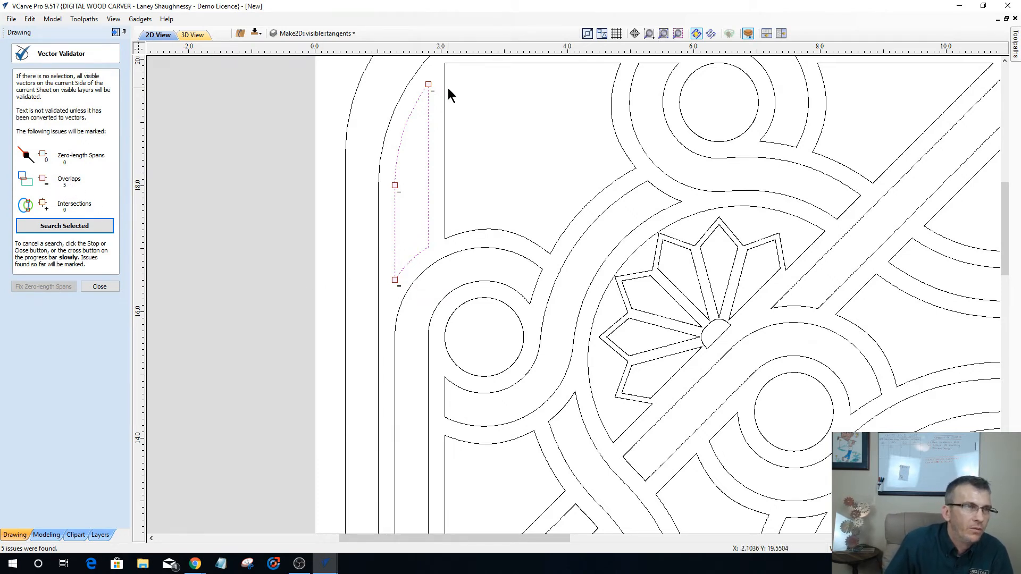
click(101, 287)
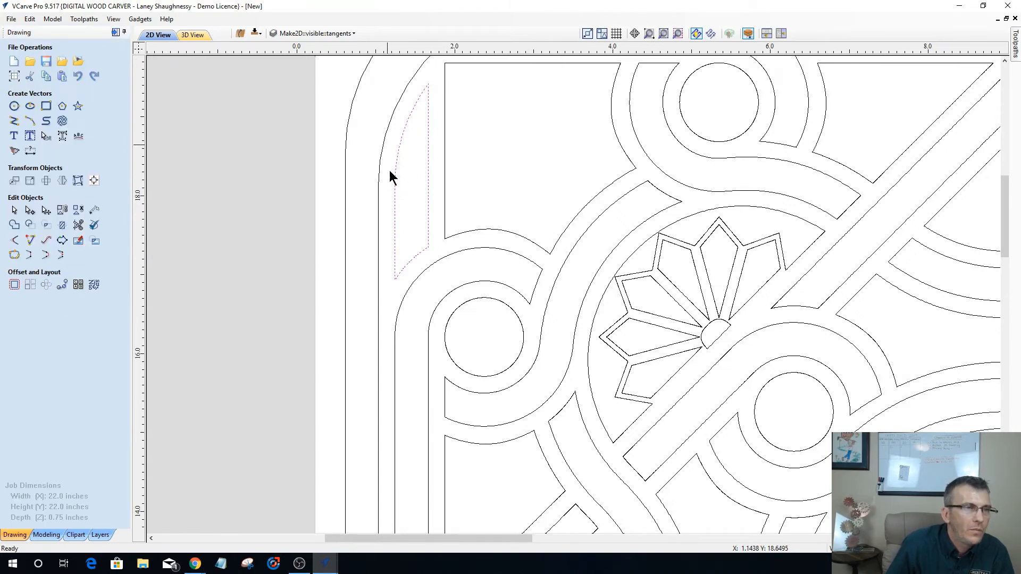
Open the upper-left border shape for node editing at its pointed lower corner.
scroll(395, 291, up, 2)
scroll(403, 383, up, 4)
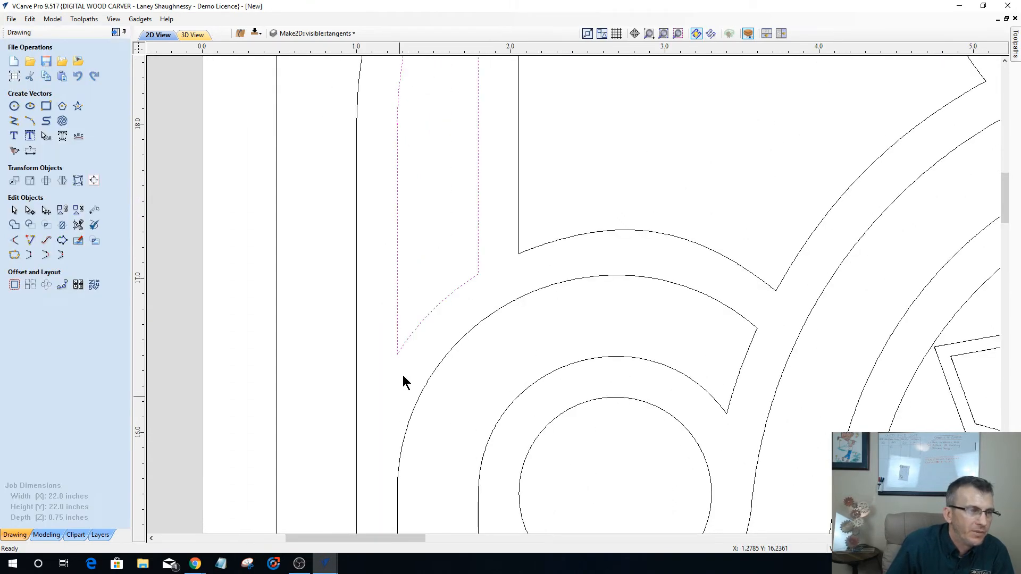
scroll(400, 356, up, 3)
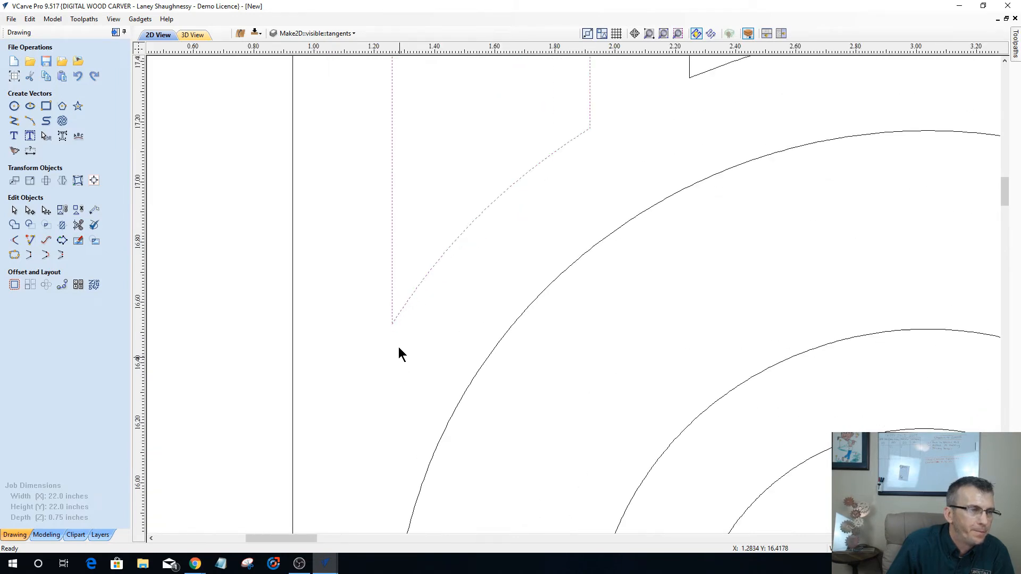
scroll(391, 327, up, 4)
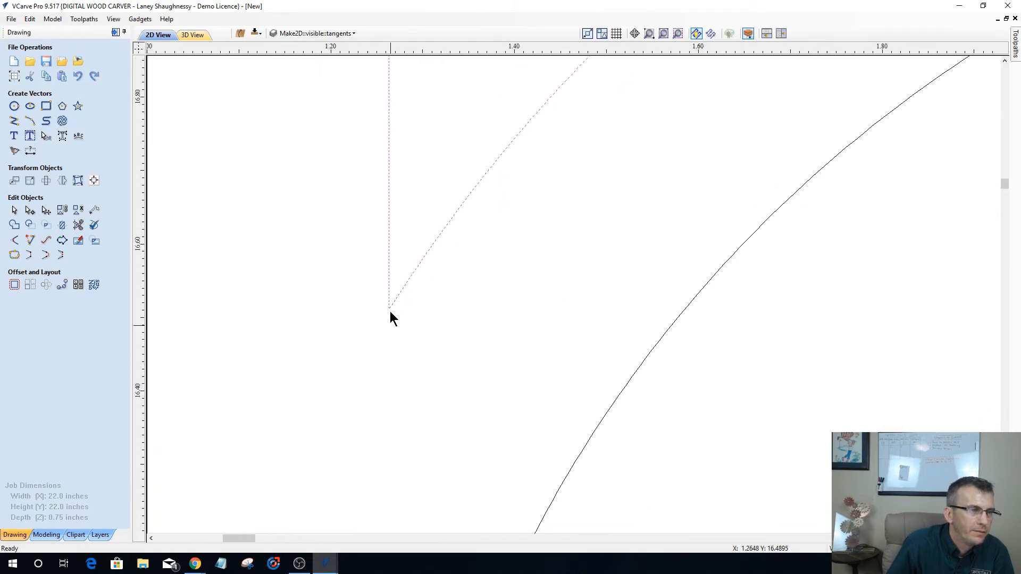
scroll(390, 307, up, 3)
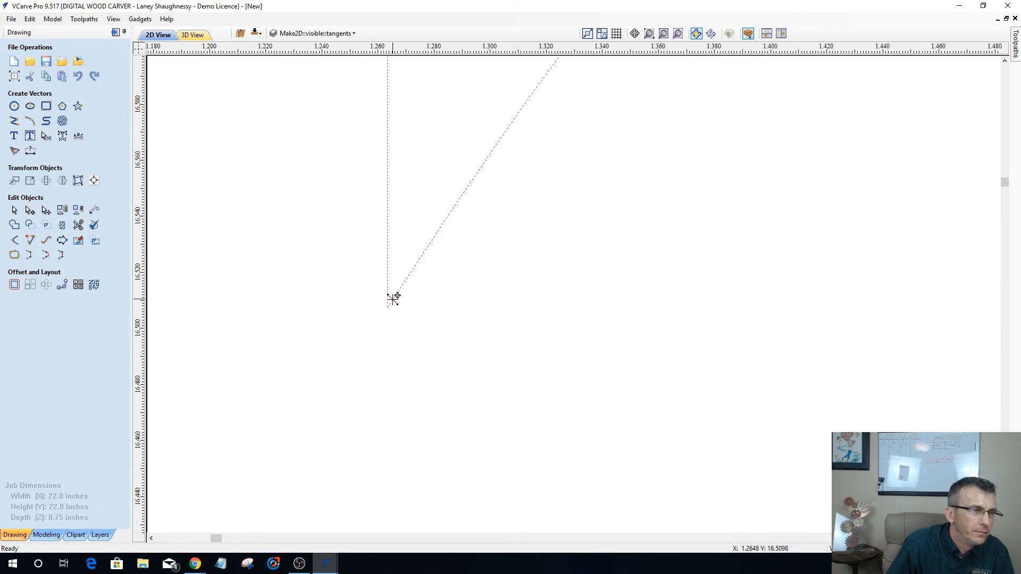
click(30, 210)
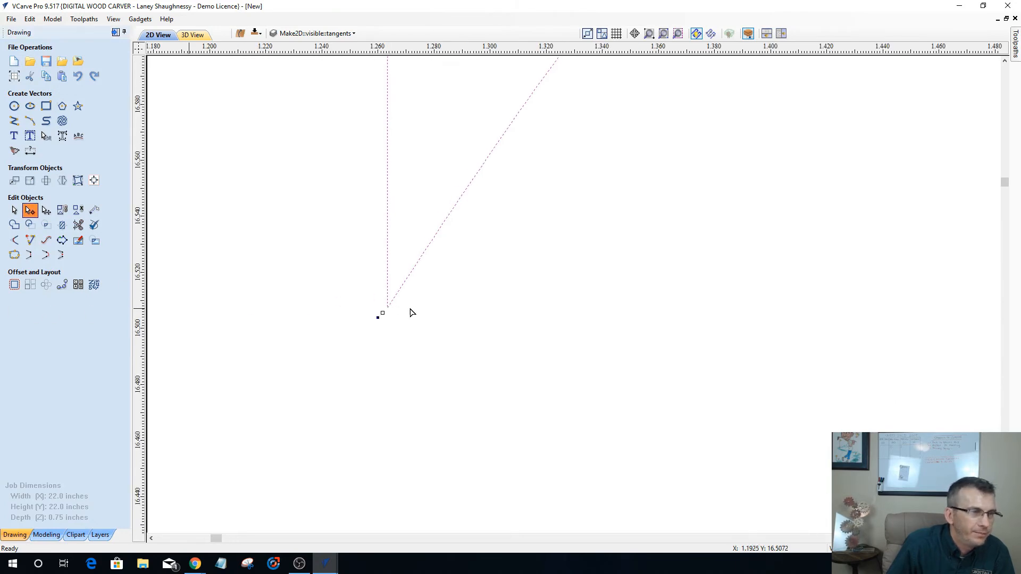
click(391, 311)
click(394, 299)
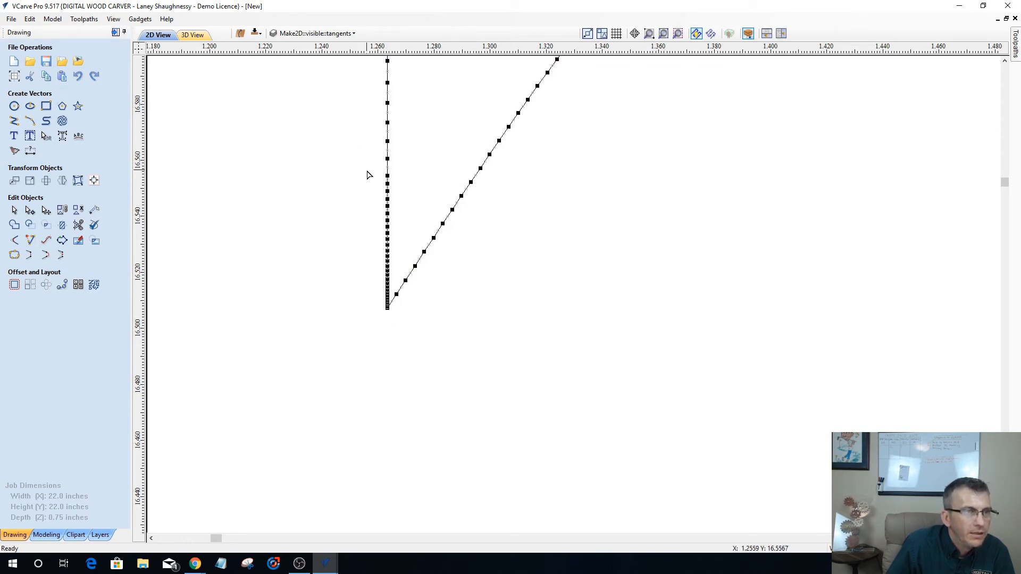
Try to delete the crowded nodes at the bottom of the vertical edge together with the corner node, and undo it.
drag(369, 162, 392, 313)
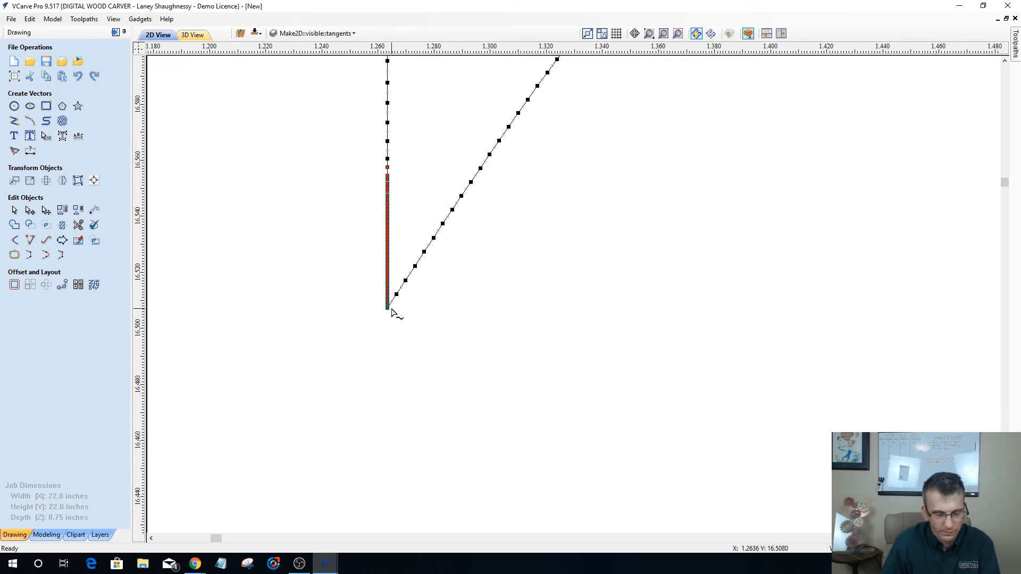
key(Delete)
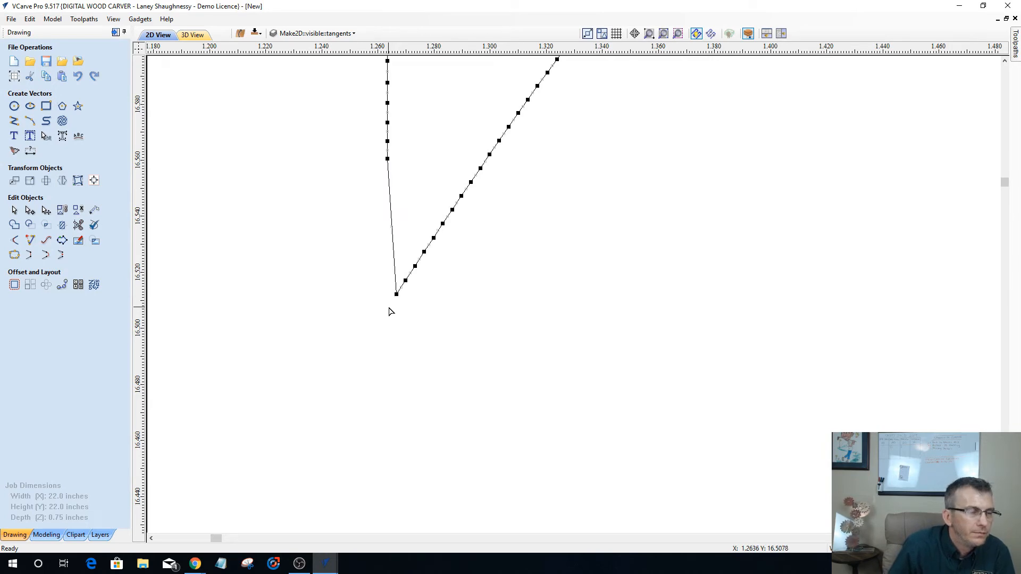
key(ctrl+z)
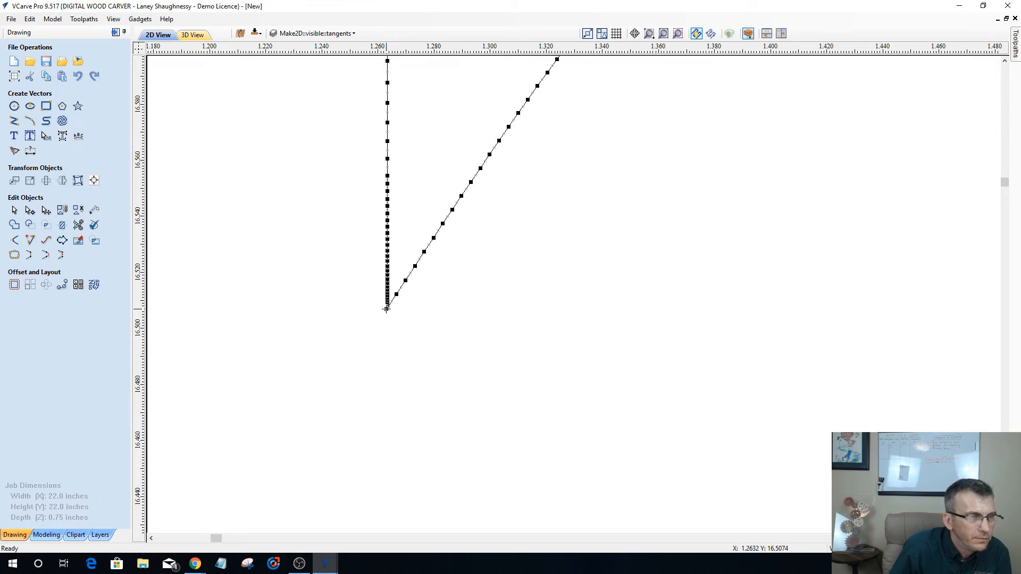
Delete the crowded nodes on the vertical edge just above the lower corner in successive groups, keeping the corner itself intact.
drag(356, 171, 396, 292)
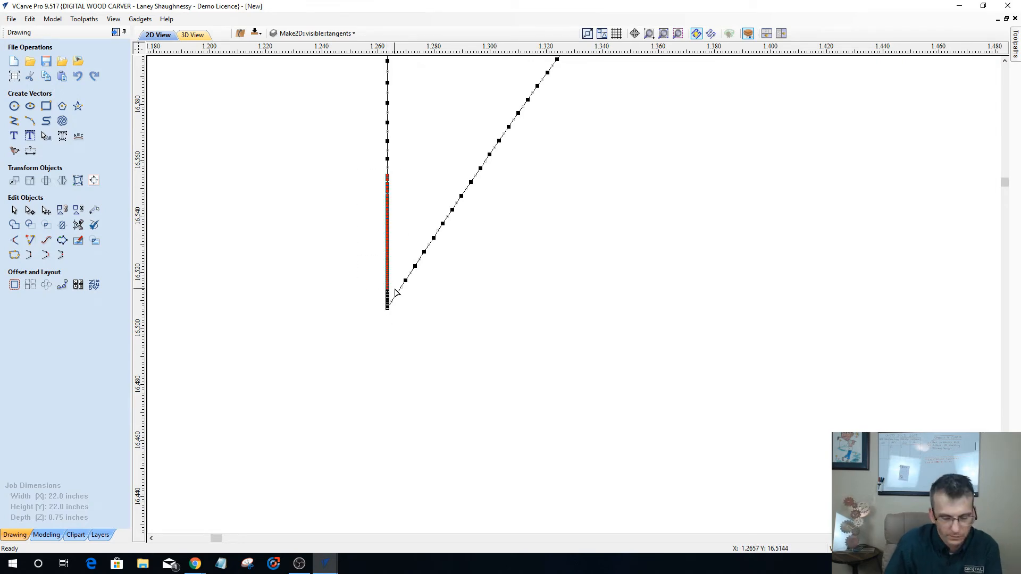
key(Delete)
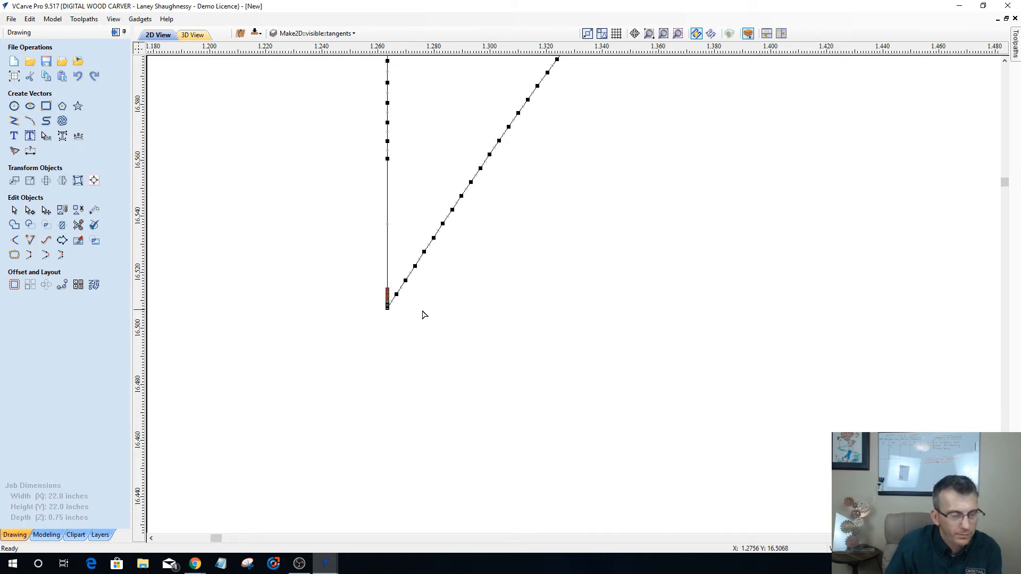
key(Delete)
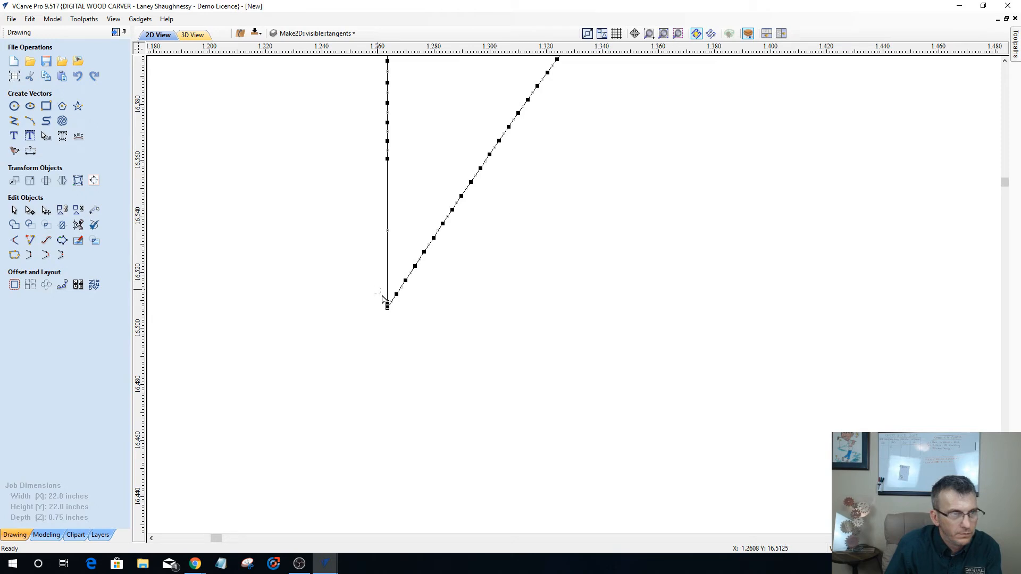
drag(382, 299, 391, 313)
click(390, 306)
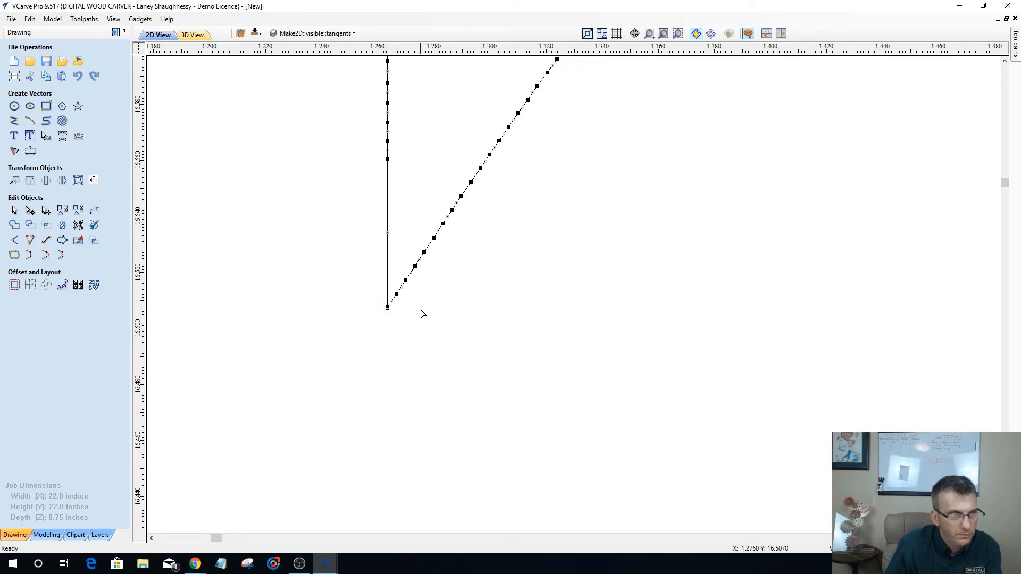
scroll(391, 312, up, 2)
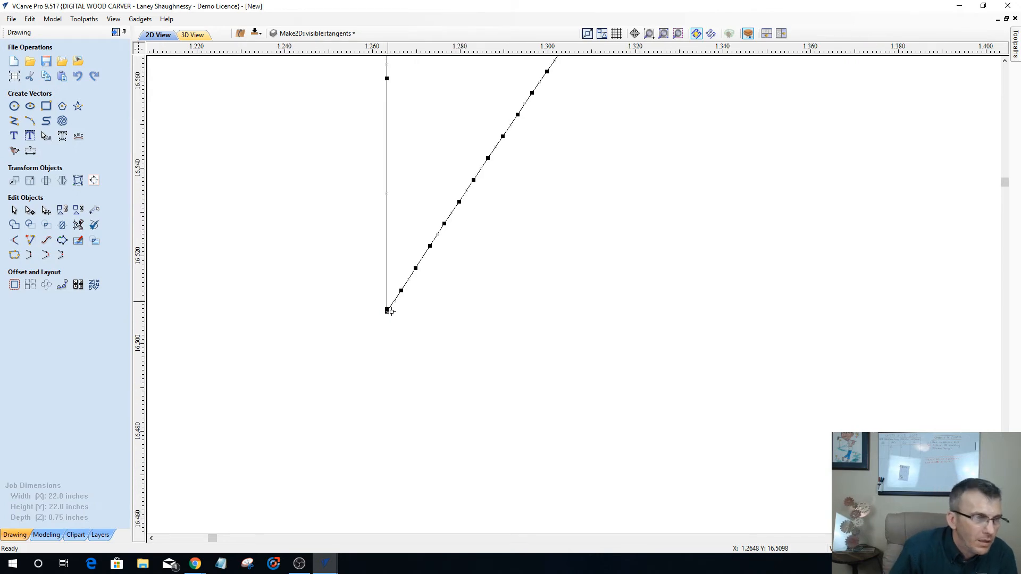
Try to delete the last node on the vertical edge just above the pointed lower corner, and undo it.
scroll(391, 311, up, 4)
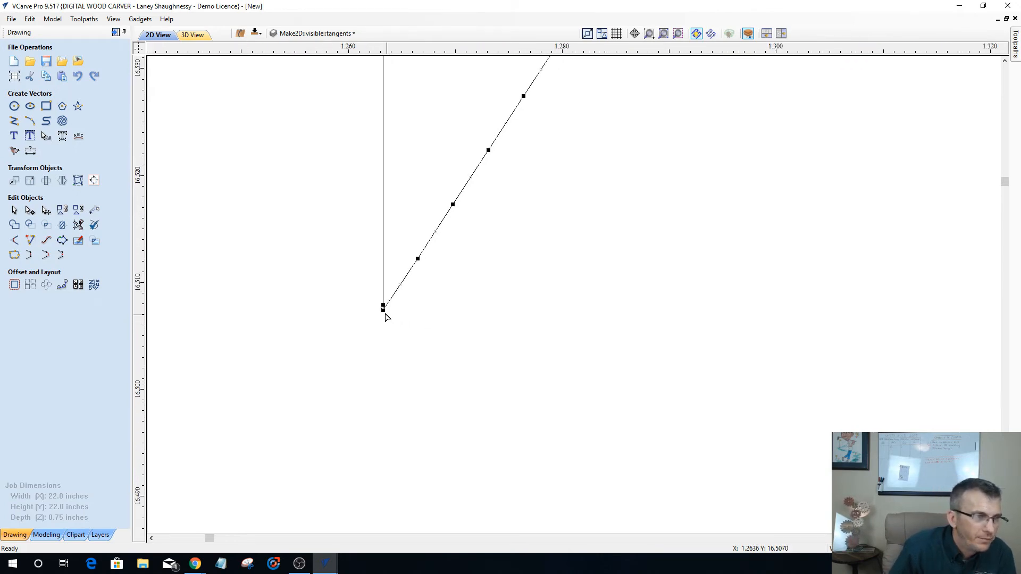
scroll(386, 314, up, 4)
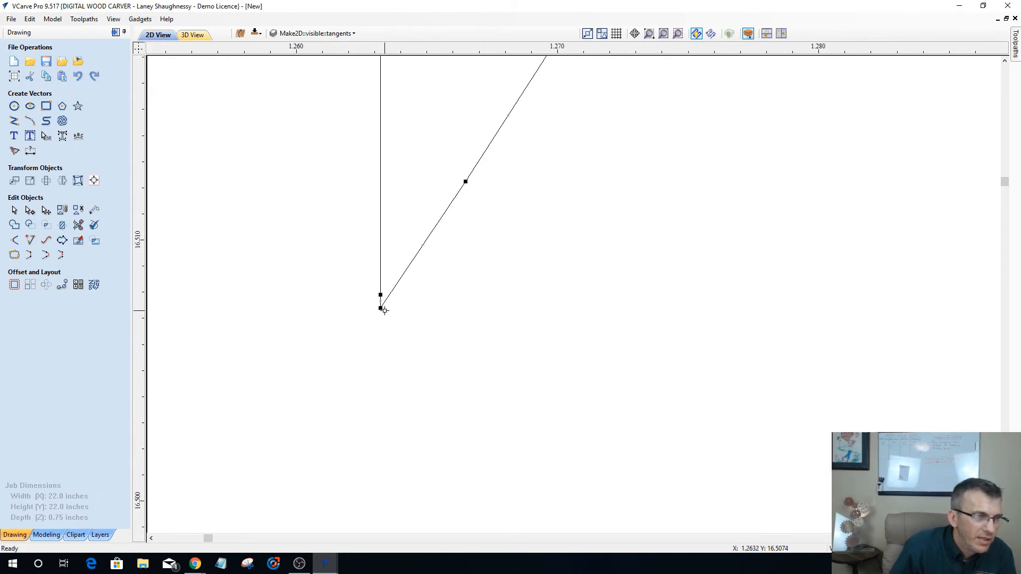
scroll(384, 311, up, 4)
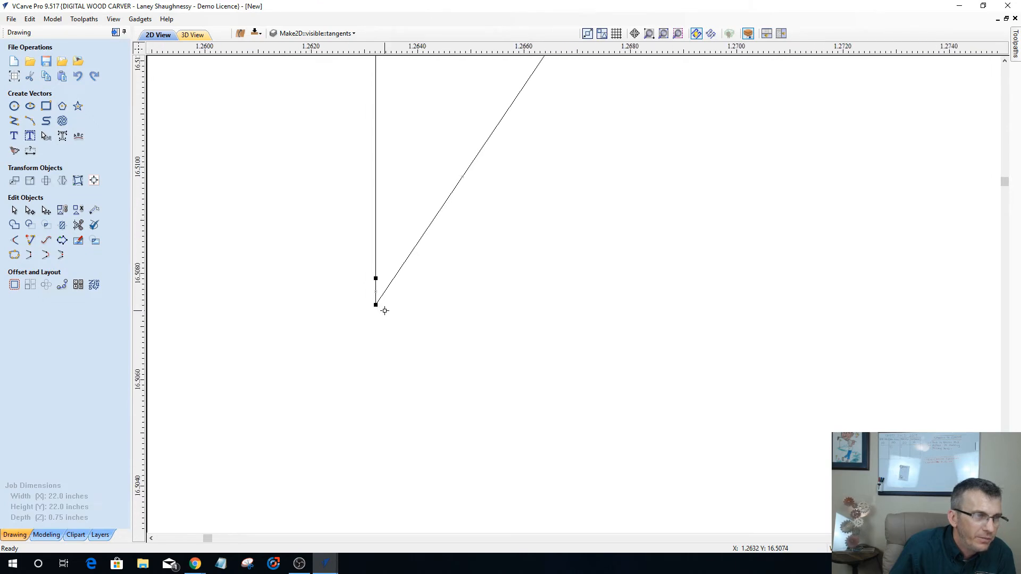
drag(356, 251, 382, 290)
key(Delete)
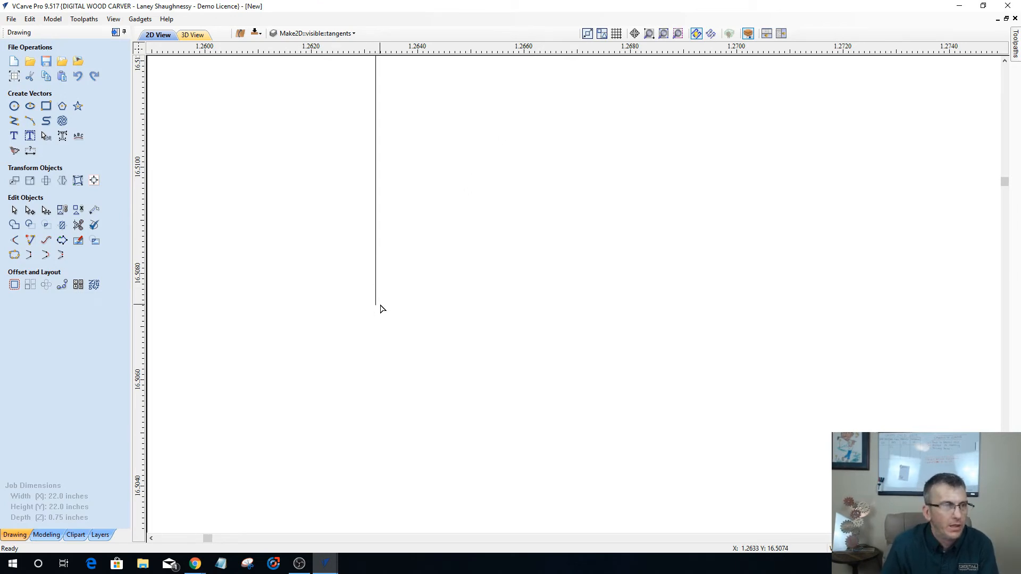
key(ctrl+z)
Try to move the corner node slightly away from the vertical edge, and undo the move.
drag(375, 278, 328, 303)
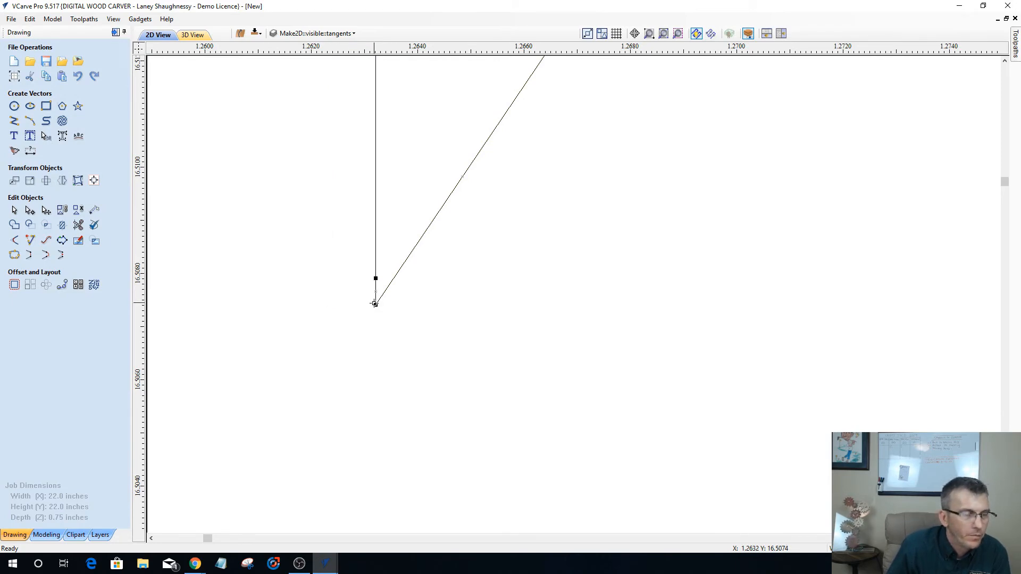
drag(376, 304, 395, 330)
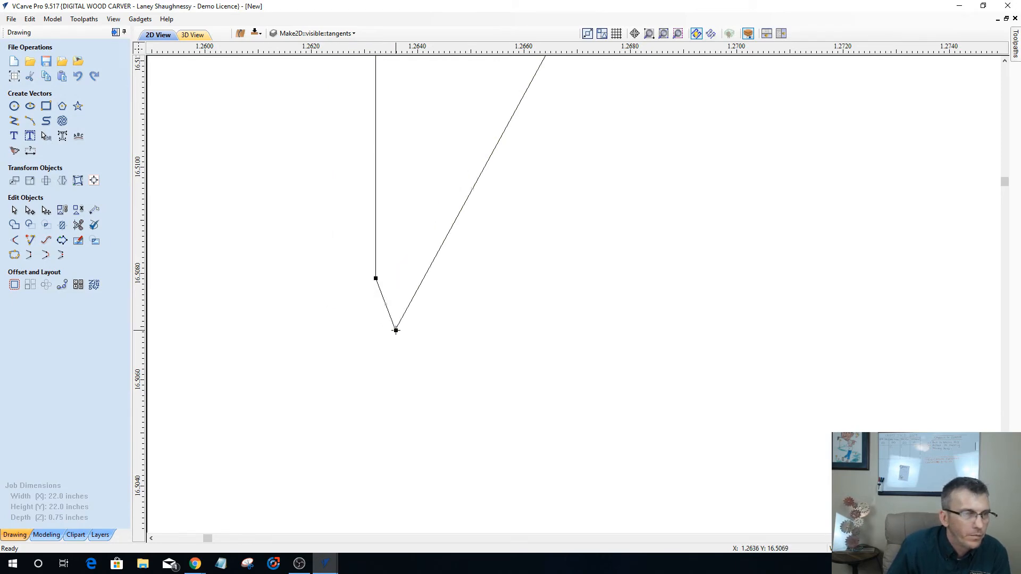
key(ctrl+z)
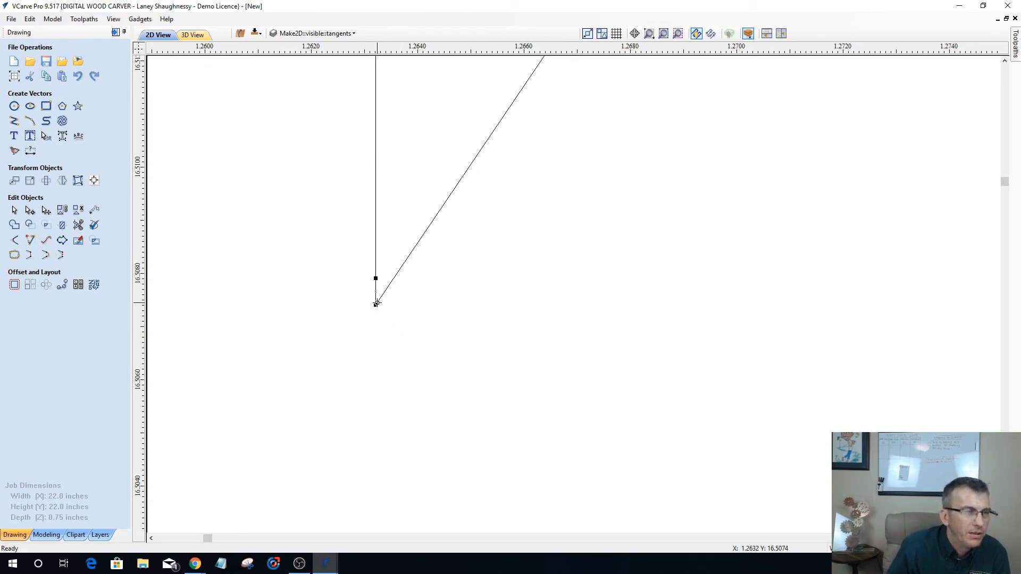
Run the Vector Validator on the selected border shape again to check the lower corner for overlaps.
scroll(376, 304, down, 2)
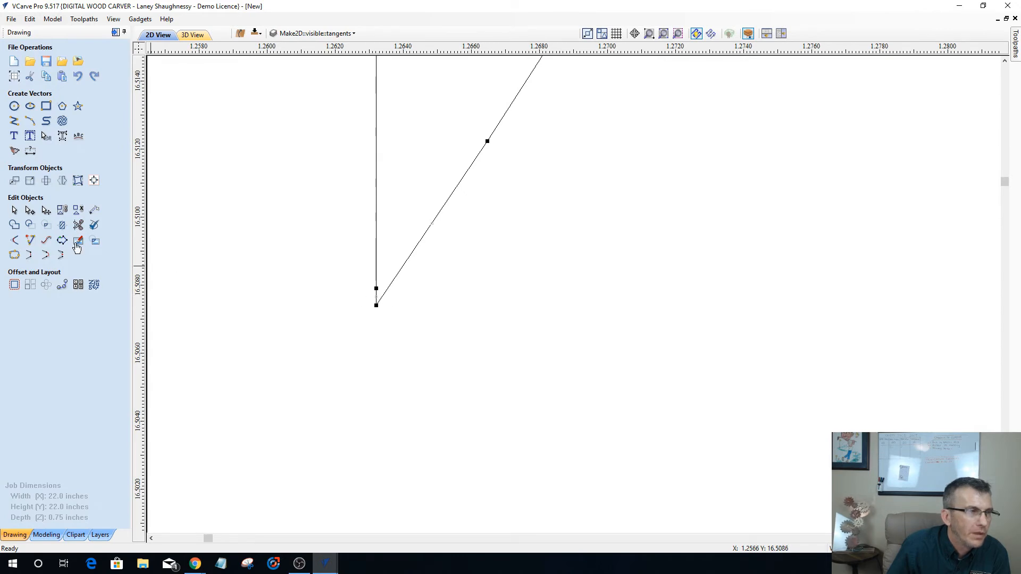
click(95, 226)
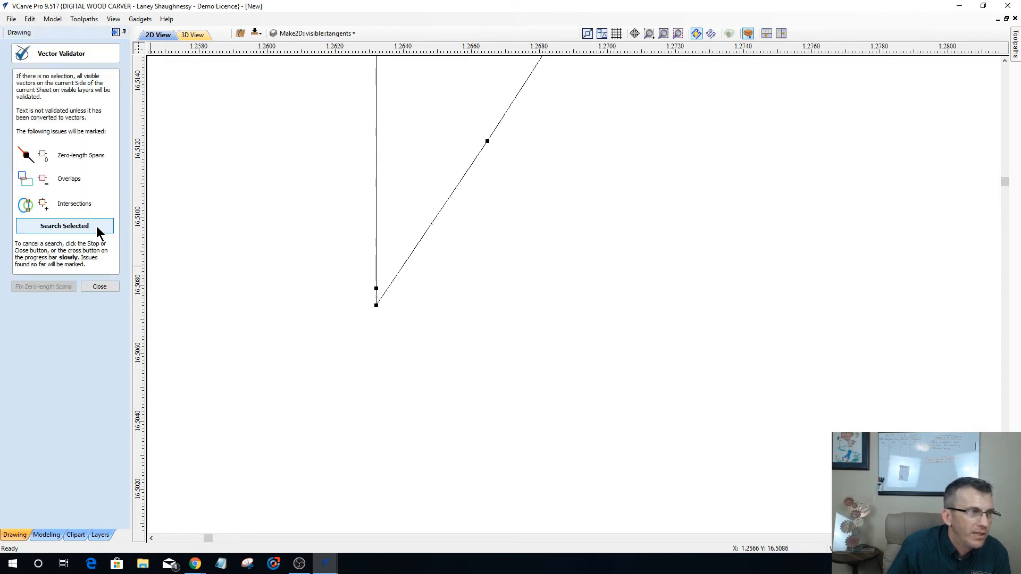
click(95, 229)
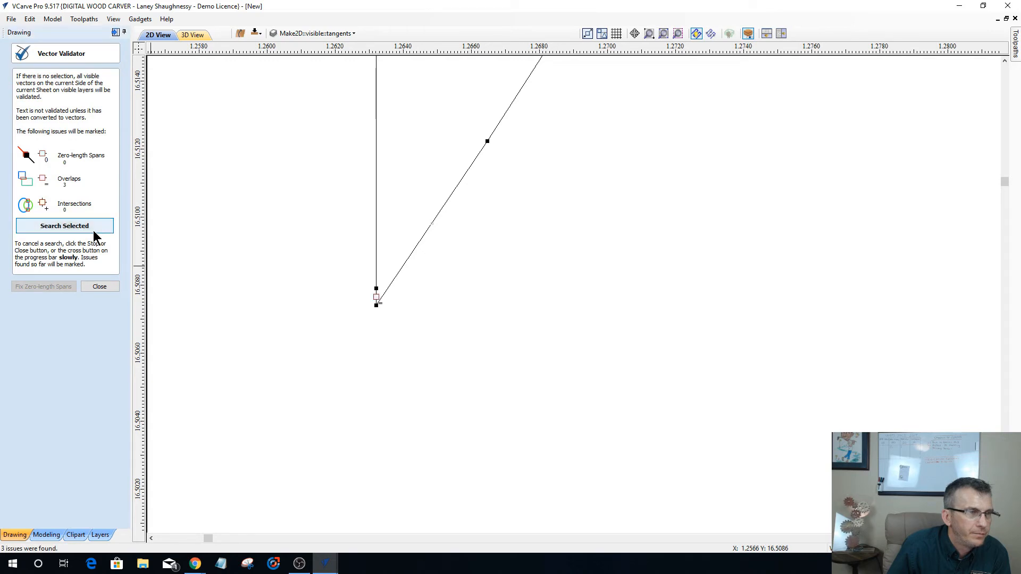
click(100, 286)
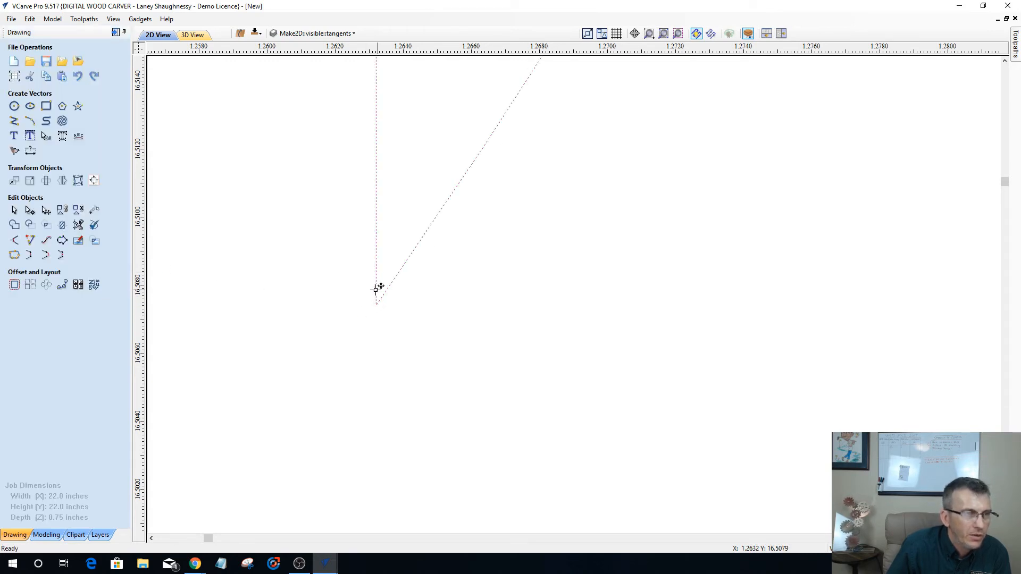
In node editing, delete the short span between the vertical edge's last node and the pointed lower corner.
click(30, 210)
click(376, 291)
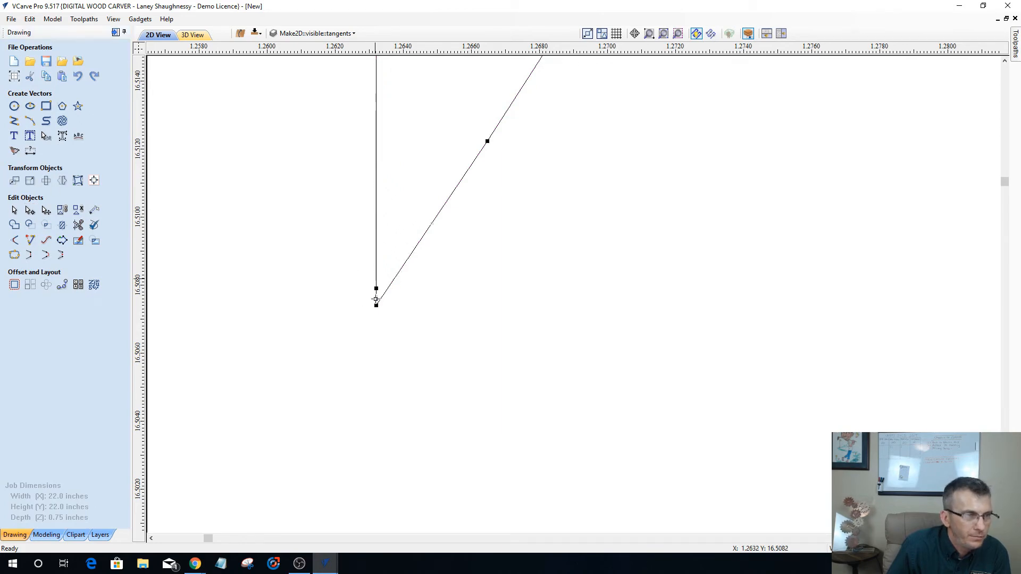
scroll(377, 294, up, 1)
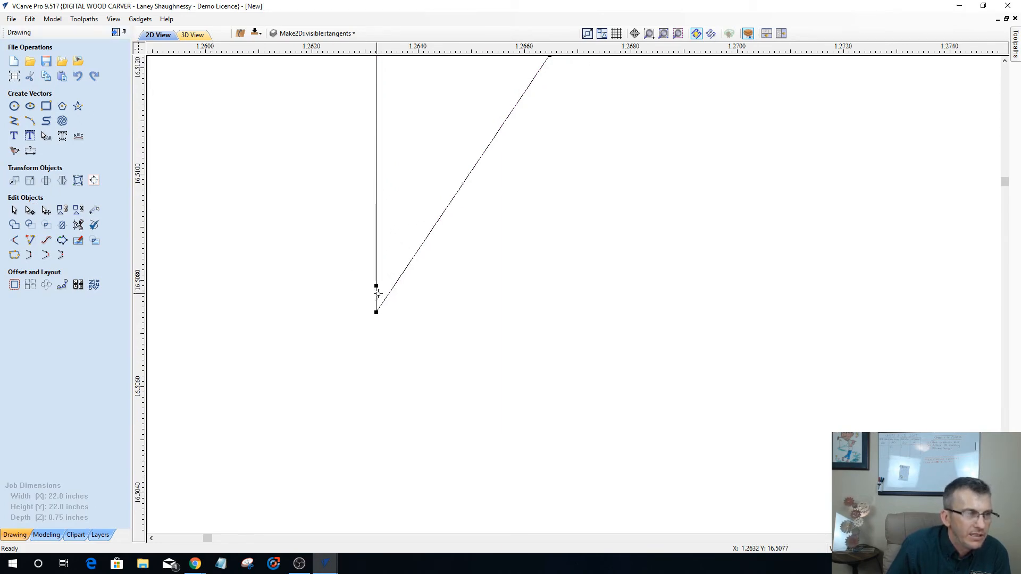
right_click(377, 293)
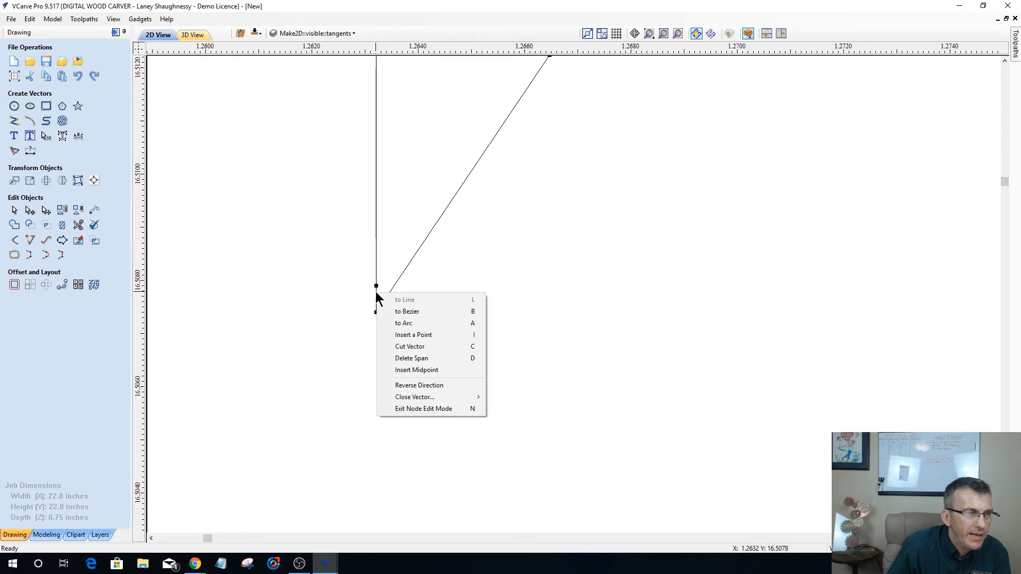
click(398, 359)
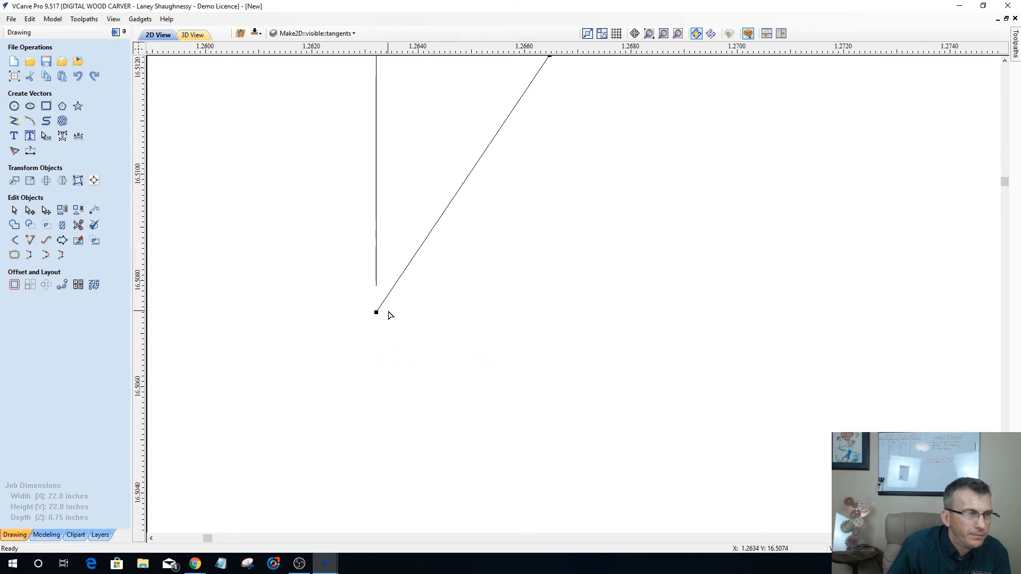
click(376, 268)
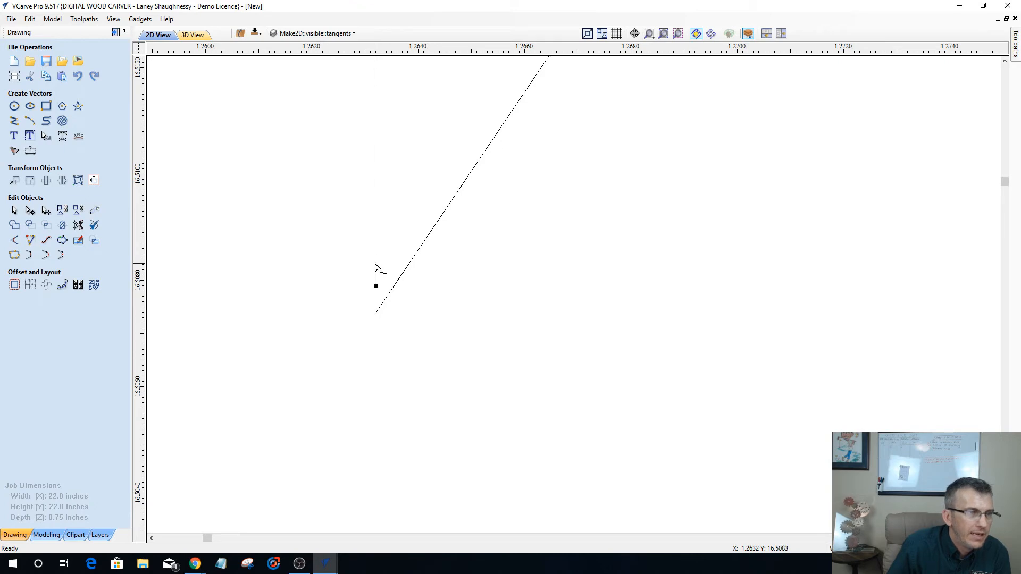
click(28, 260)
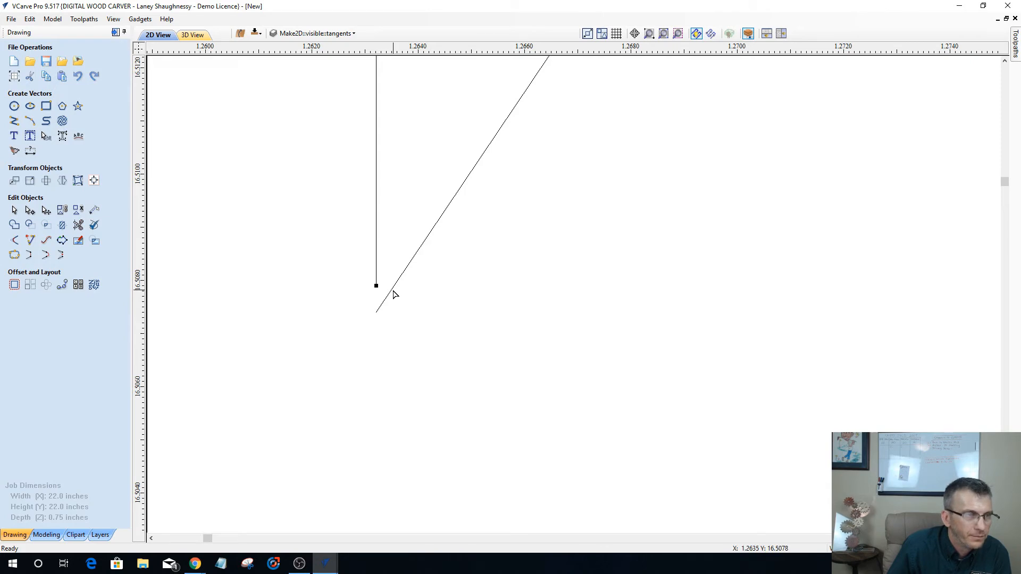
click(15, 210)
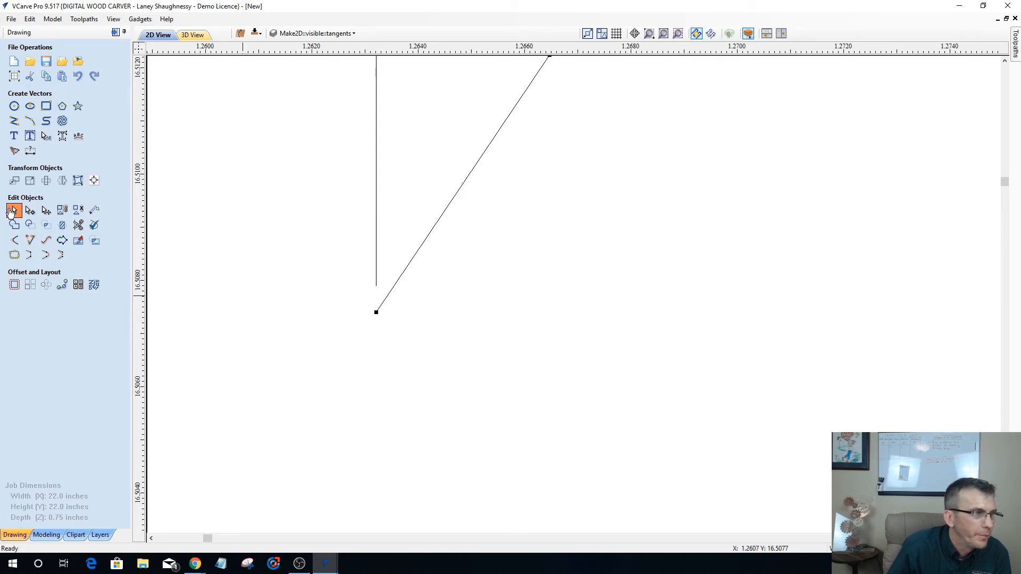
click(398, 278)
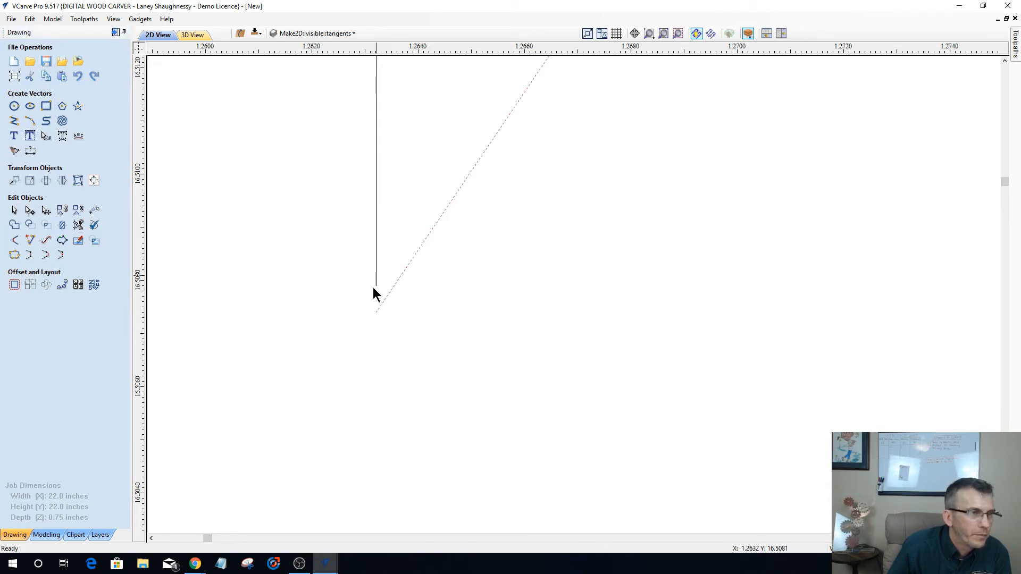
shift+click(376, 282)
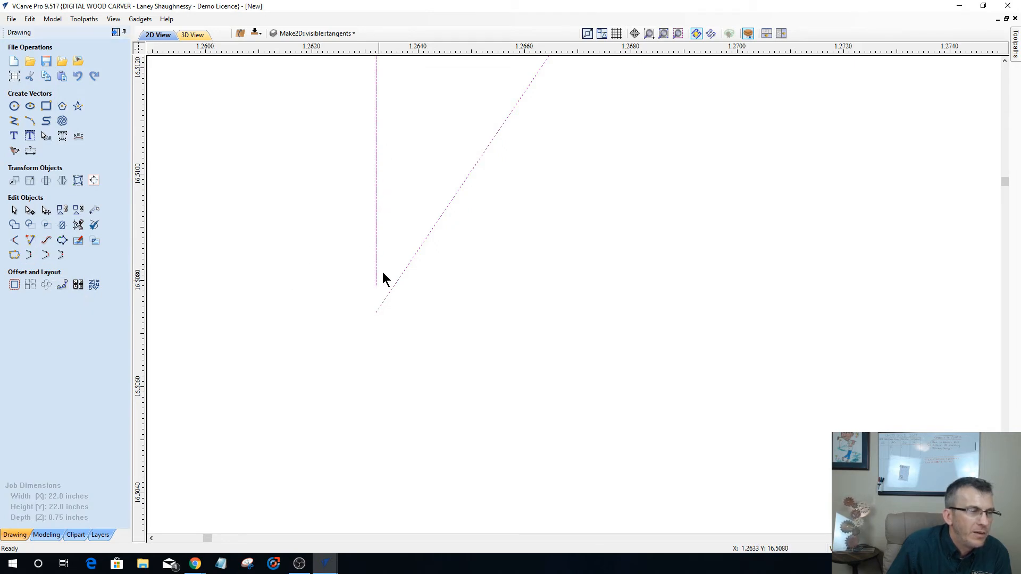
key(Escape)
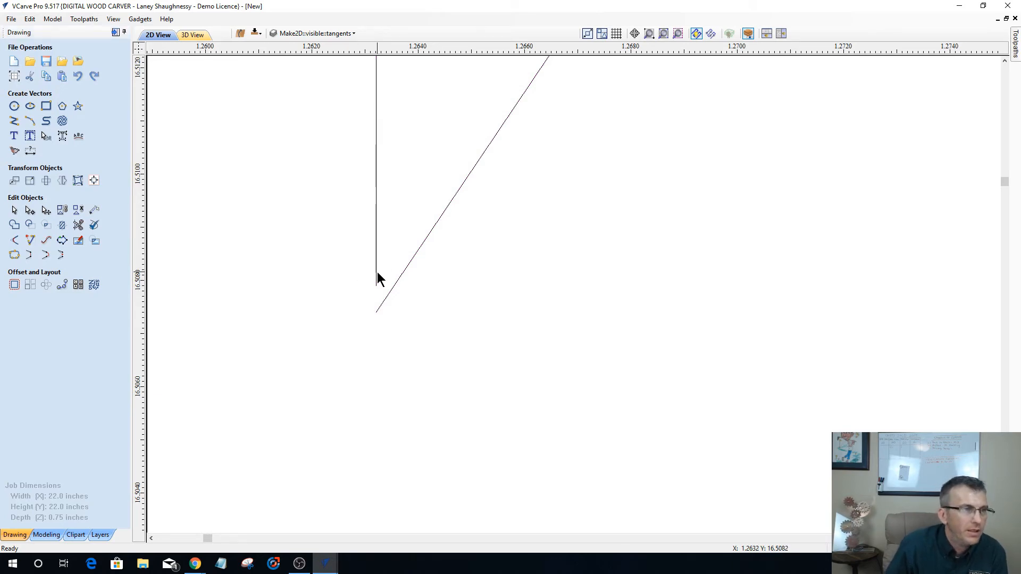
key(ctrl+z)
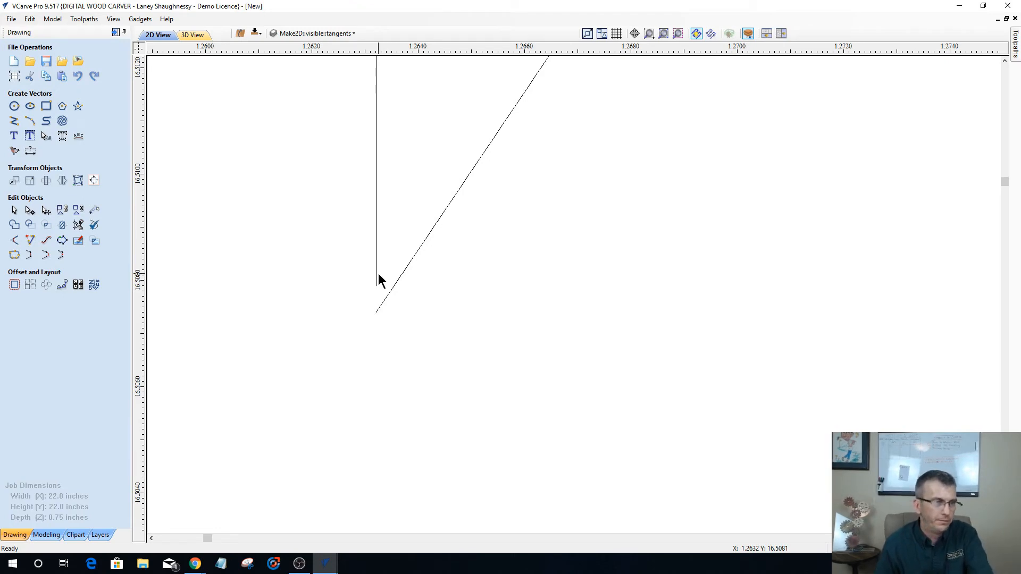
Open the detached vertical edge for node editing and move its lower end node up to about Y 16.52 inches.
click(375, 271)
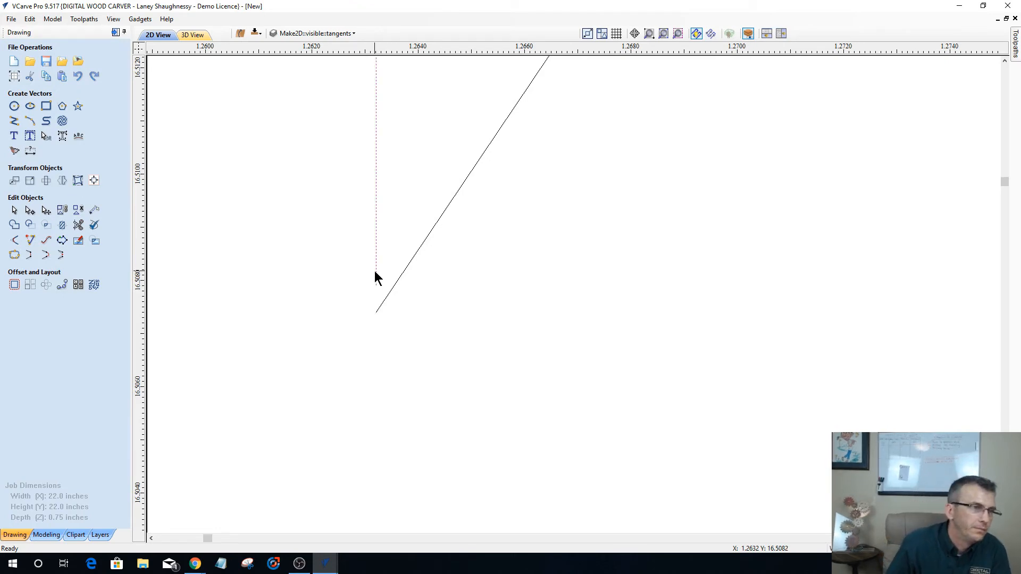
scroll(311, 289, down, 3)
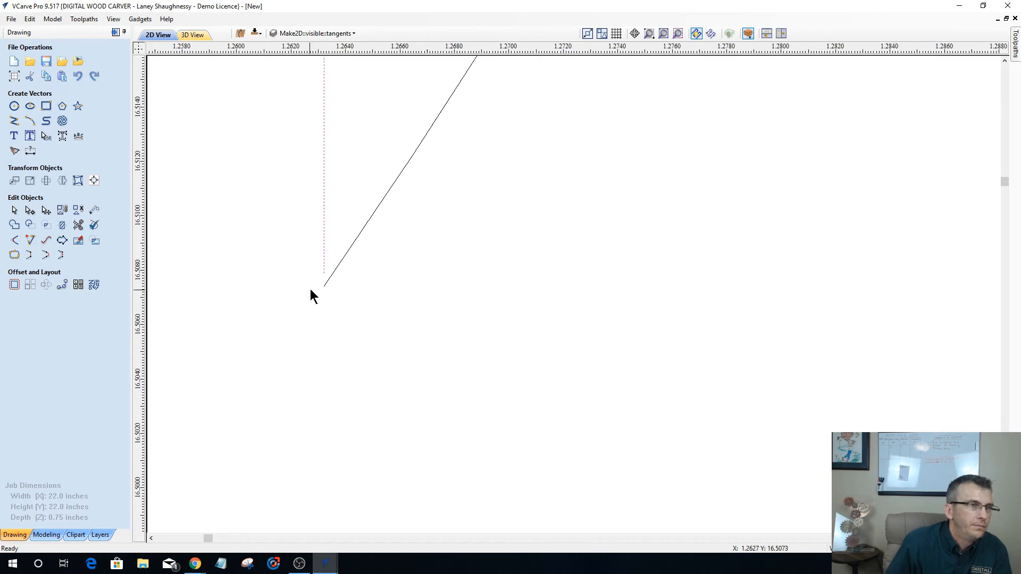
scroll(311, 289, down, 2)
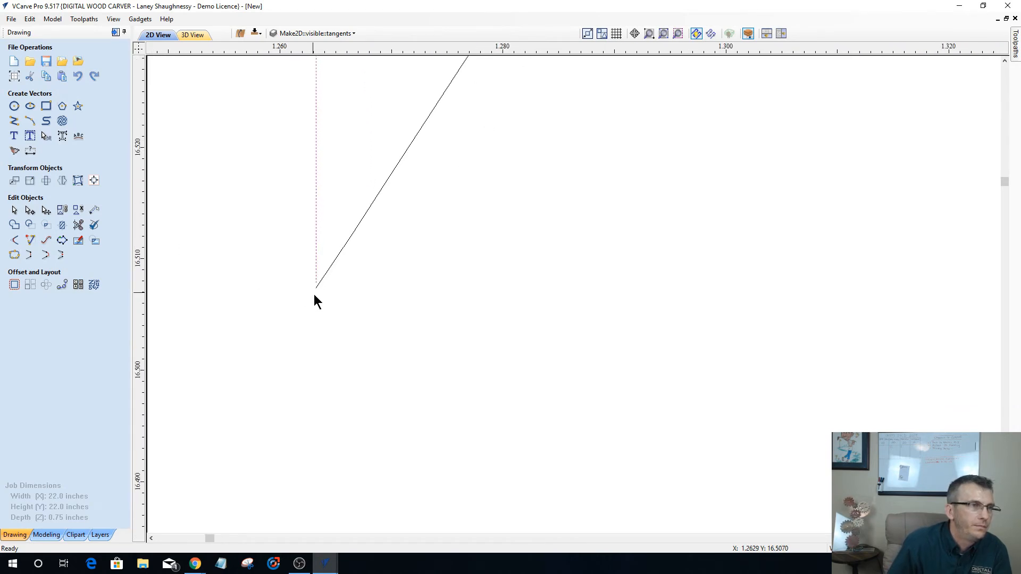
scroll(316, 300, down, 4)
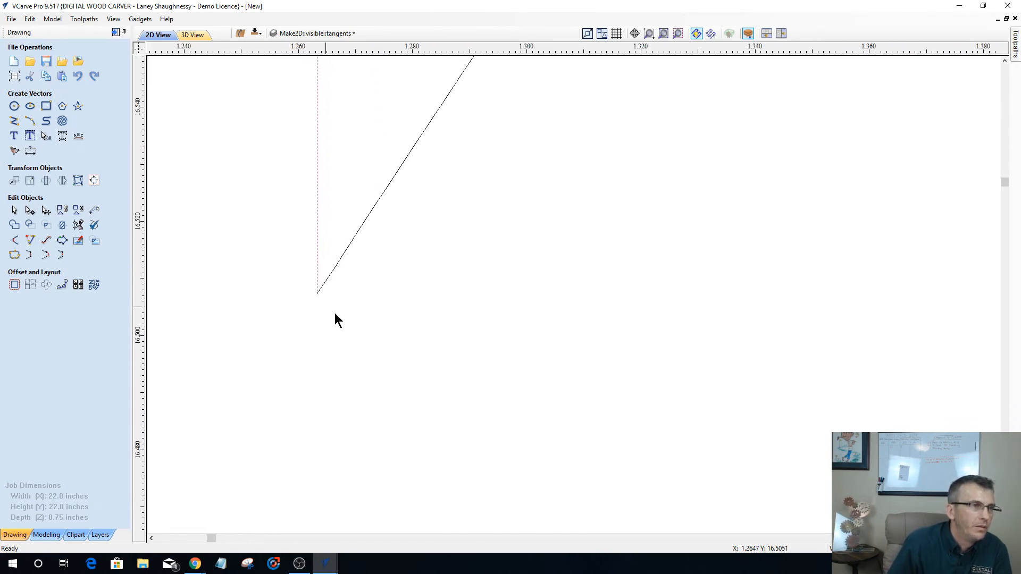
scroll(321, 222, down, 5)
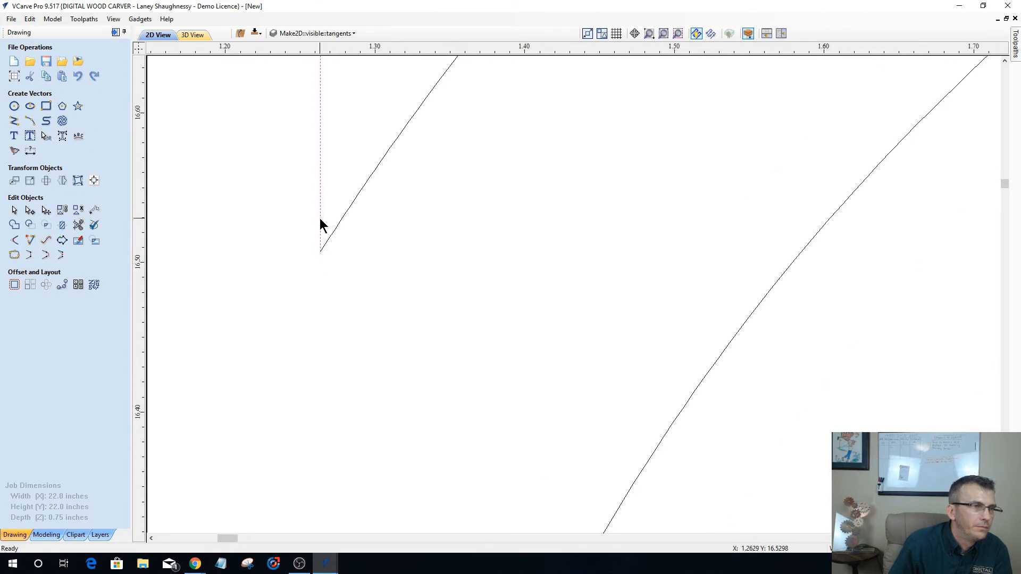
scroll(318, 234, up, 2)
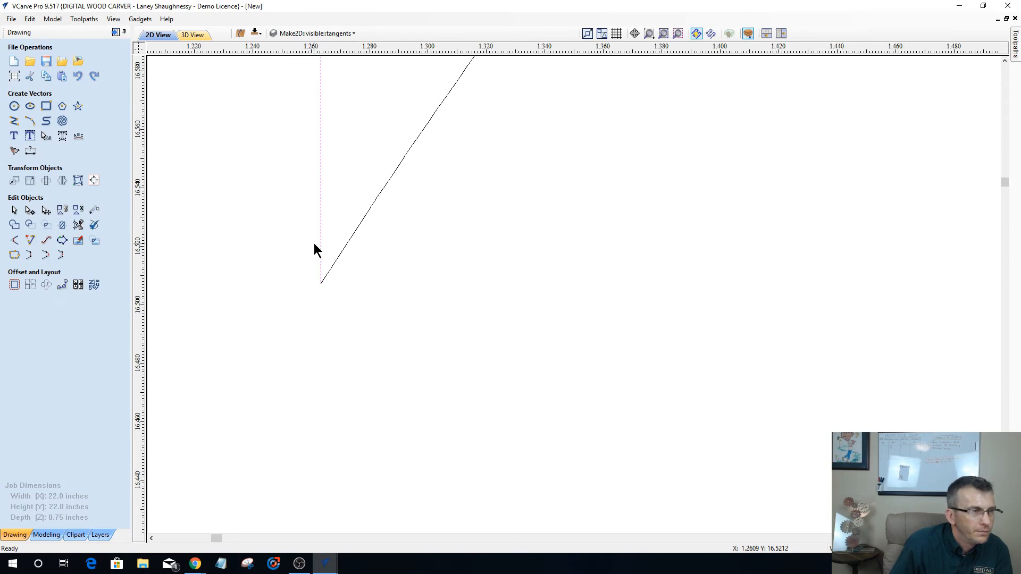
click(29, 210)
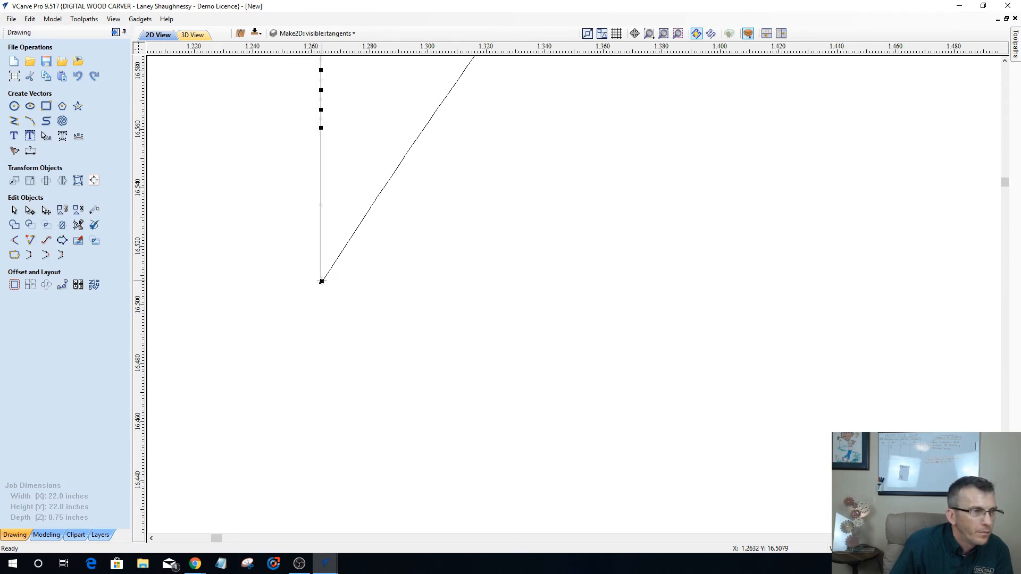
click(320, 281)
key(p)
key(Delete)
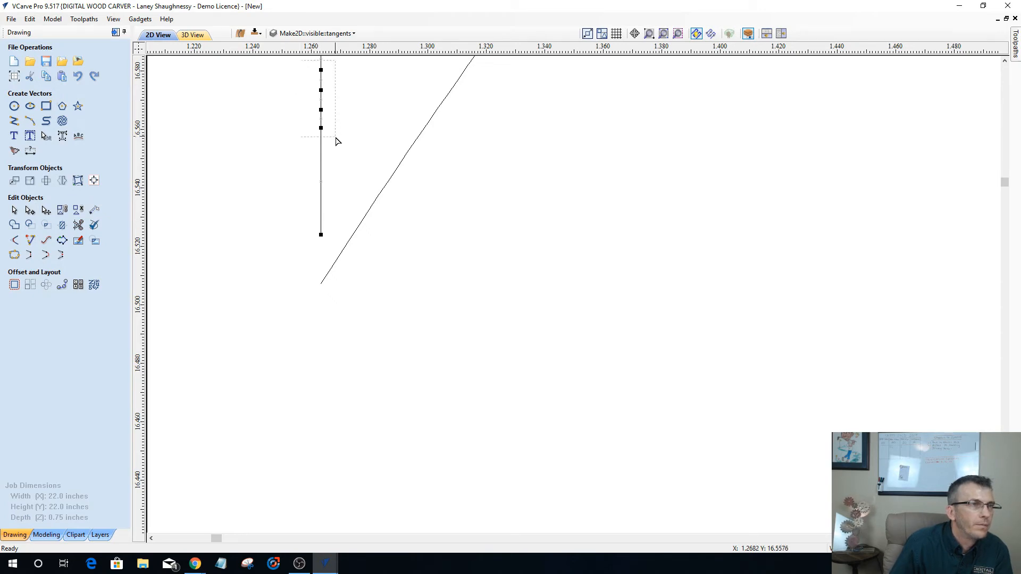
Delete the group of four nodes on the vertical edge directly above its lower end node.
drag(336, 138, 335, 138)
key(Delete)
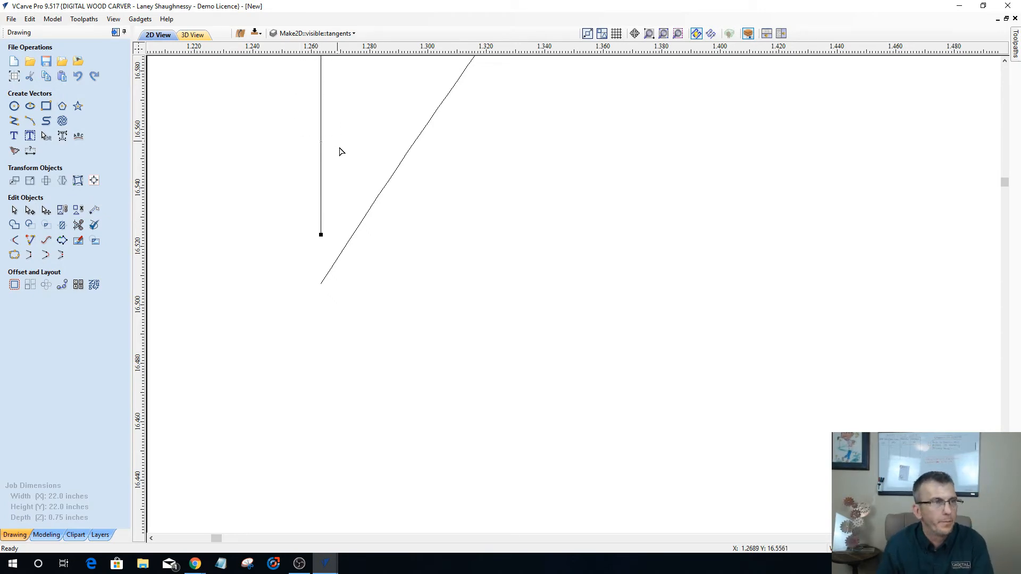
scroll(343, 230, down, 3)
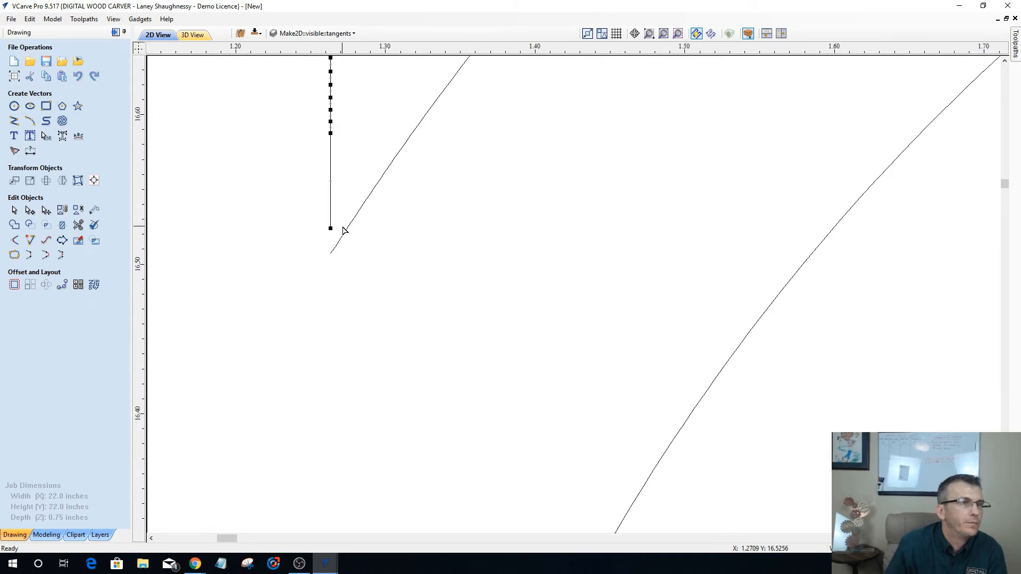
scroll(343, 229, down, 4)
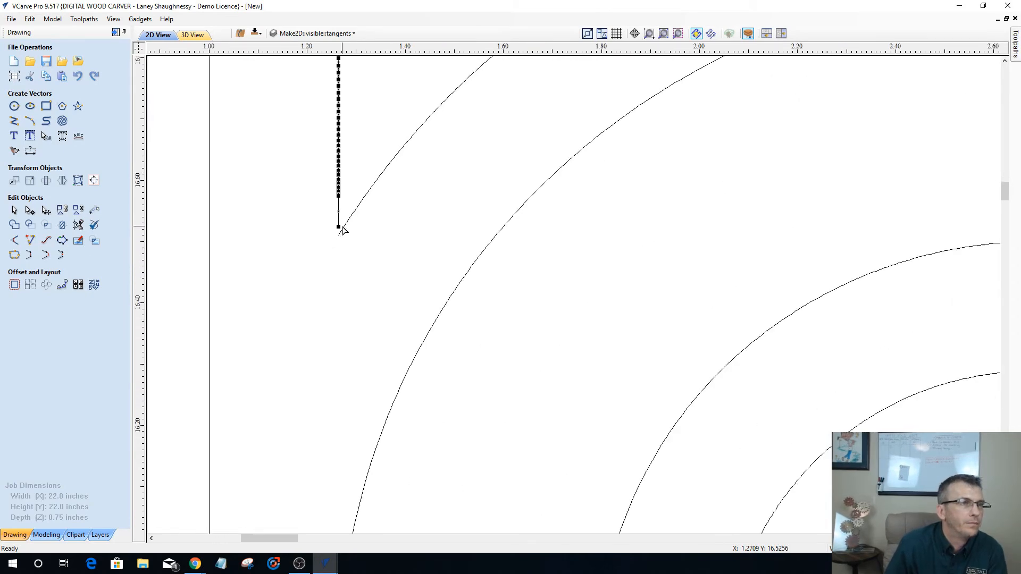
scroll(343, 230, down, 1)
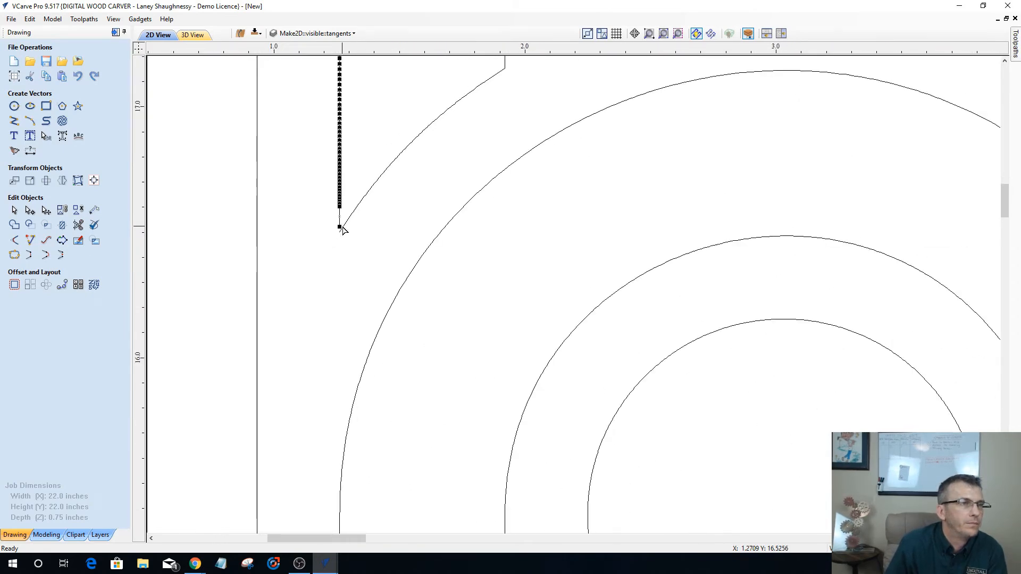
scroll(343, 229, down, 1)
scroll(343, 230, down, 1)
scroll(343, 230, down, 1)
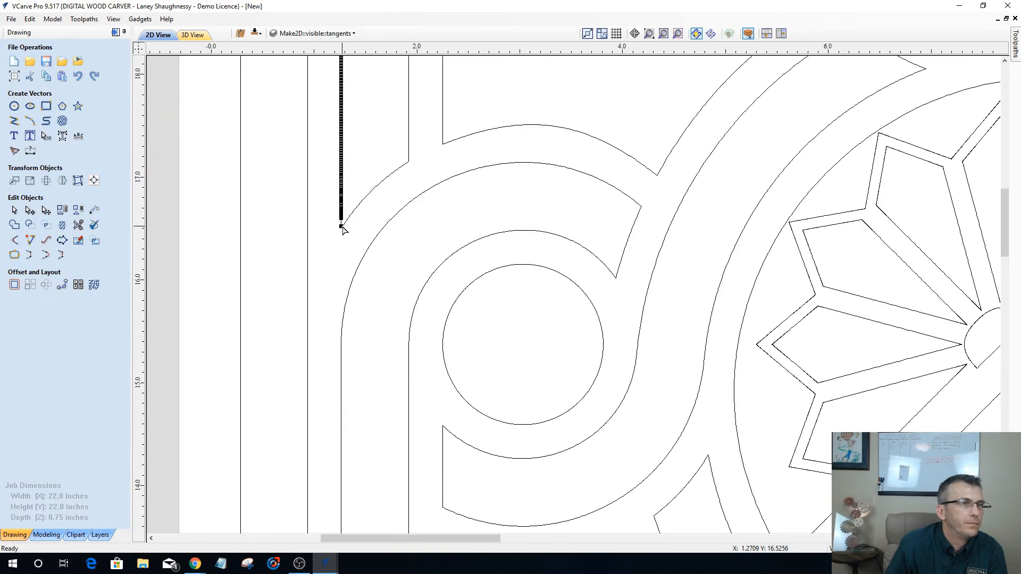
Delete all intermediate nodes on the detached vertical edge, leaving a single straight span between its upper and lower end nodes.
scroll(343, 229, down, 1)
scroll(341, 157, down, 1)
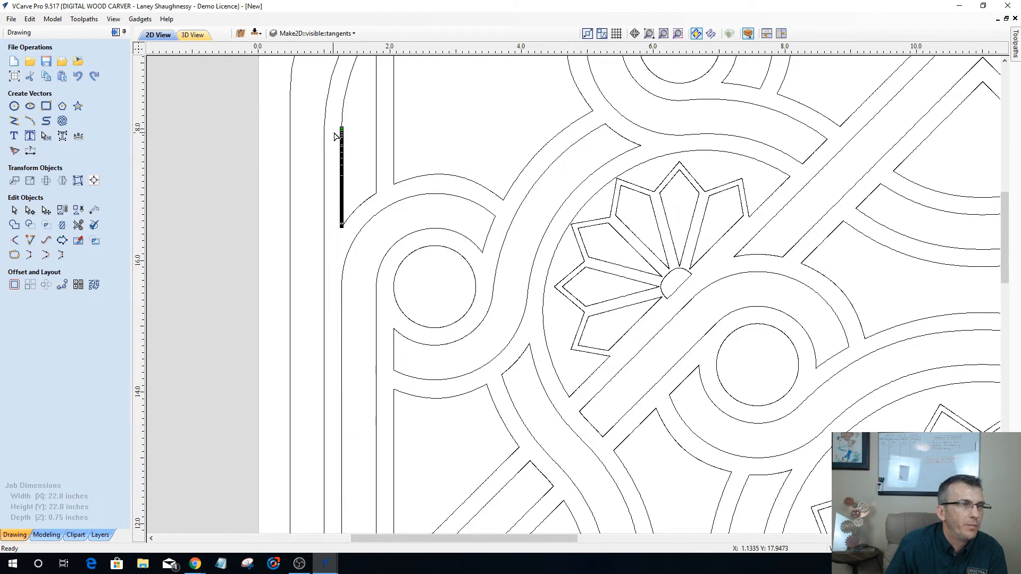
drag(333, 133, 354, 220)
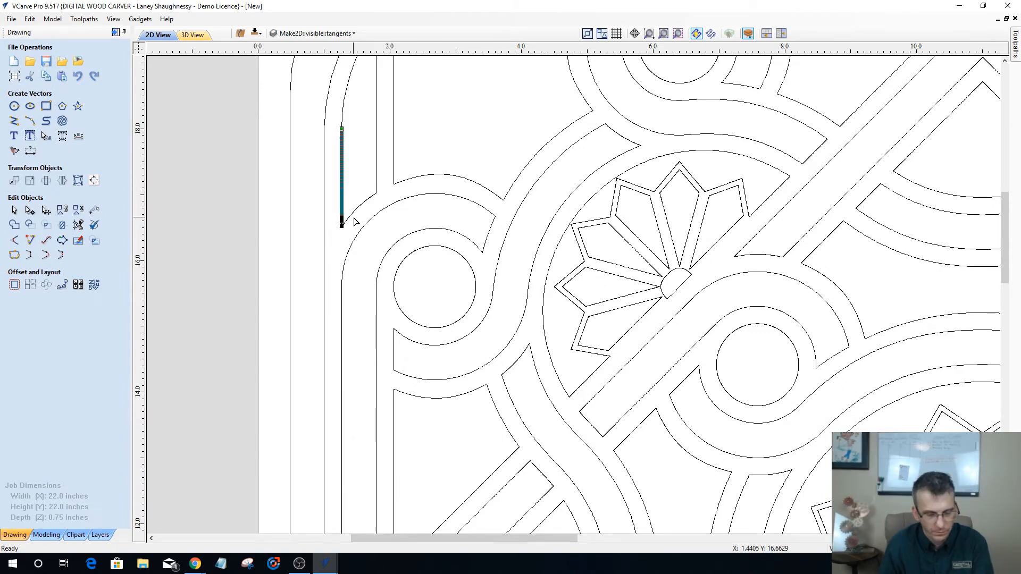
scroll(340, 135, up, 2)
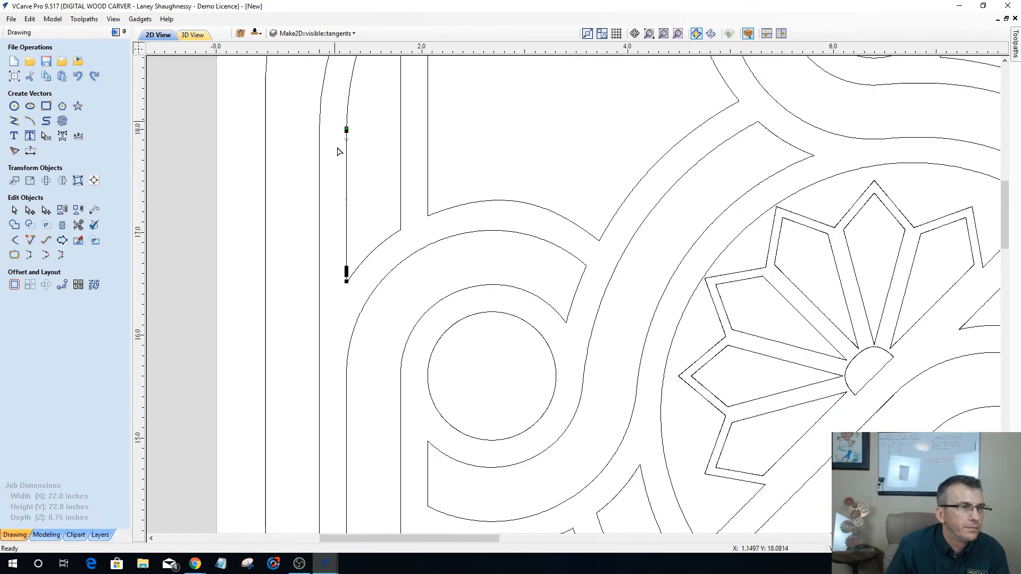
scroll(335, 298, up, 1)
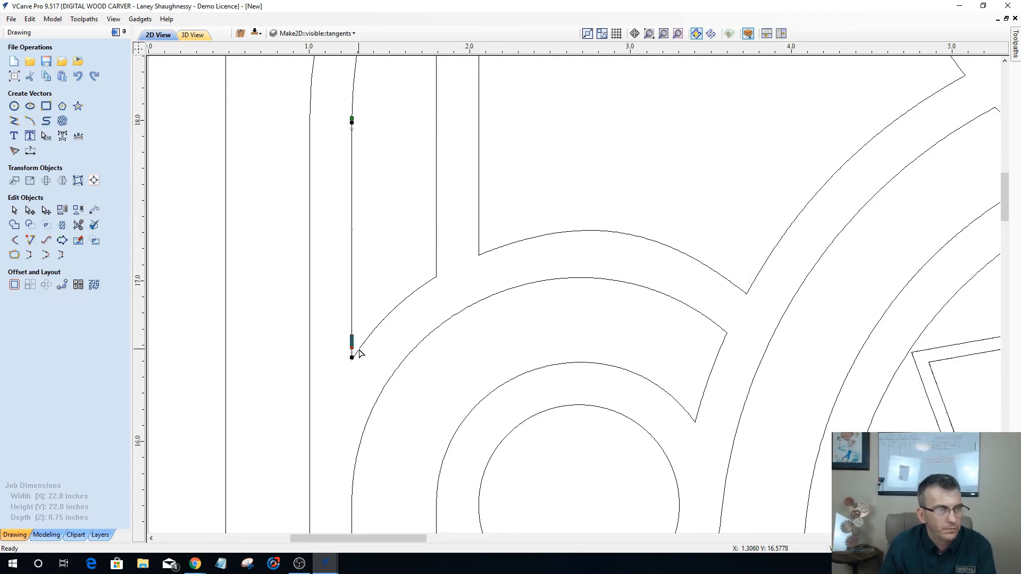
key(Delete)
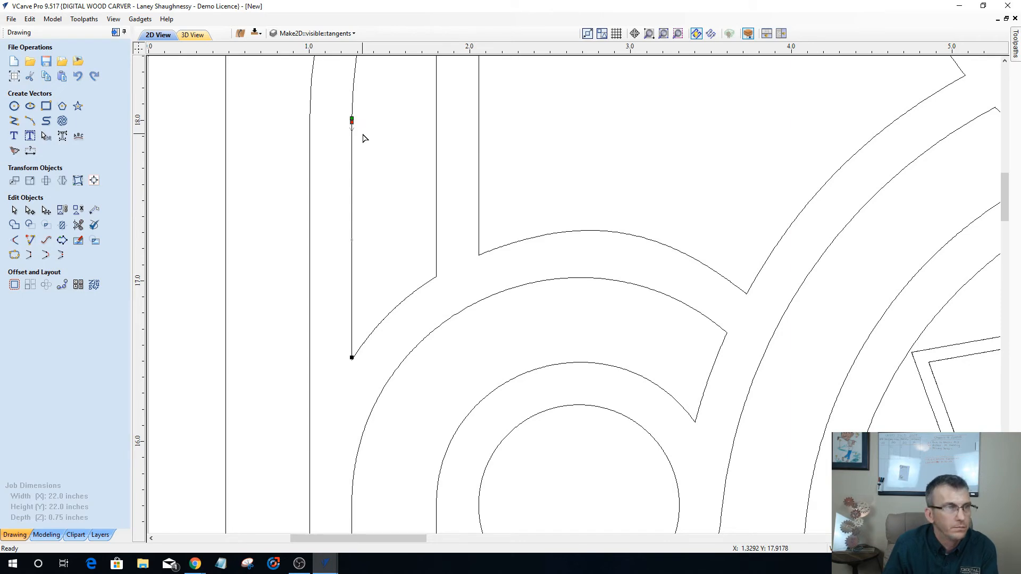
drag(351, 117, 361, 120)
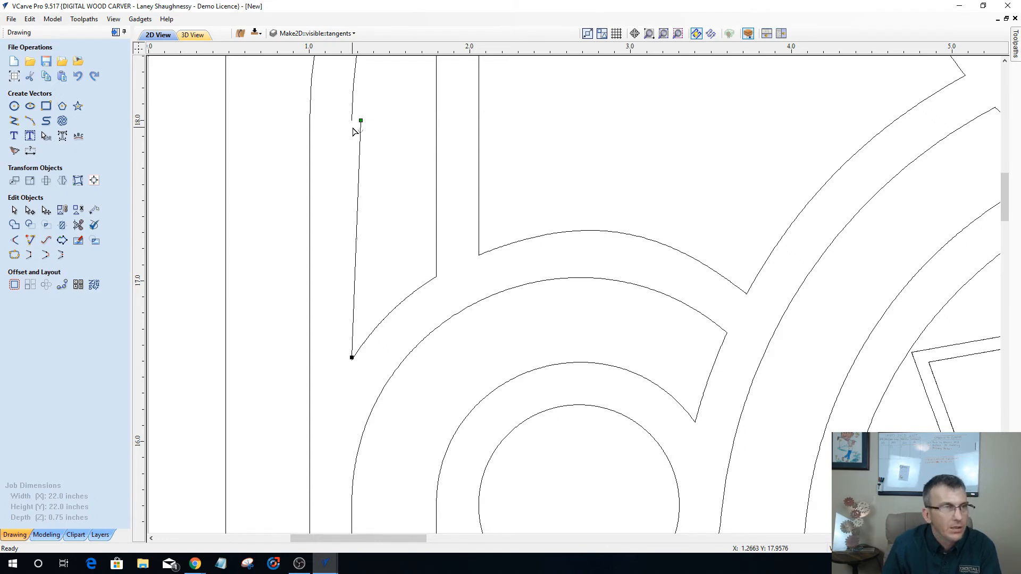
key(ctrl+z)
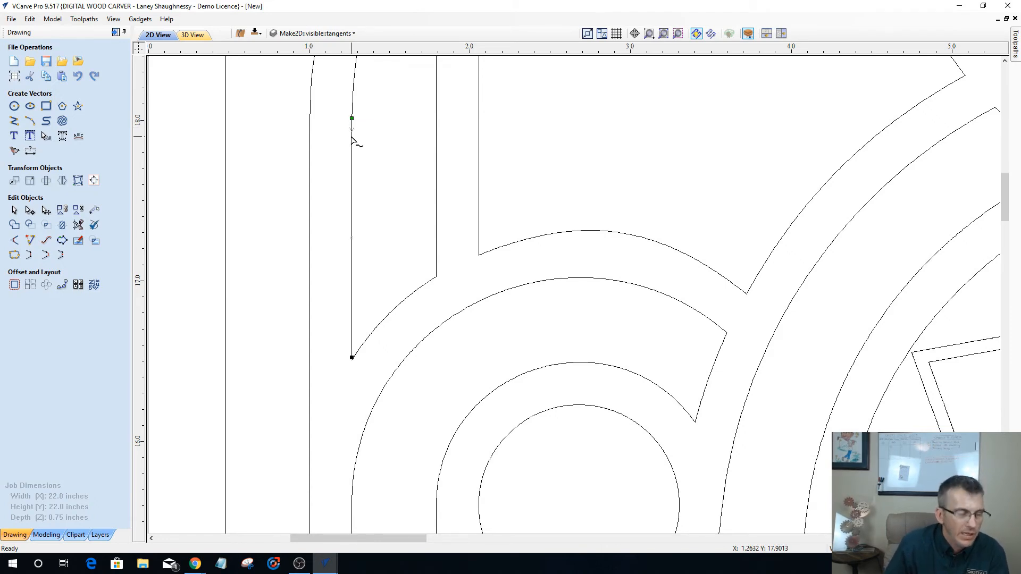
Try to join the straightened vertical edge to the rest of the border shape with Join Vectors.
click(356, 89)
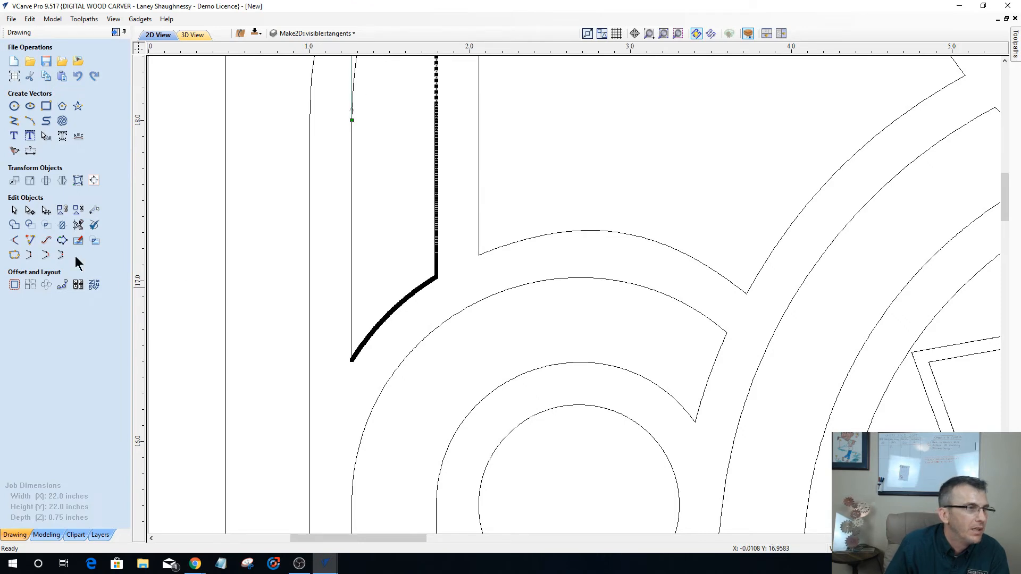
click(15, 256)
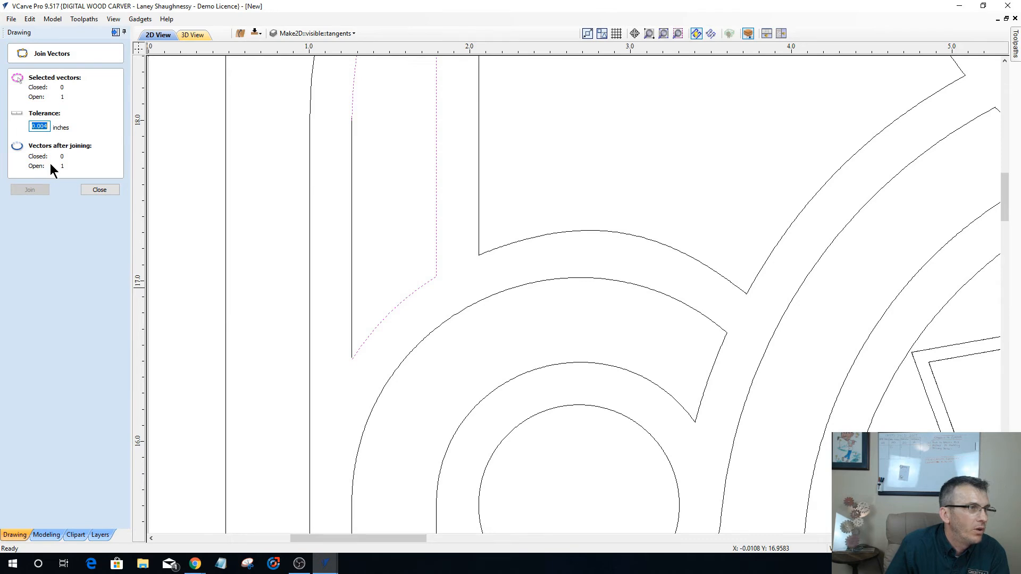
click(88, 190)
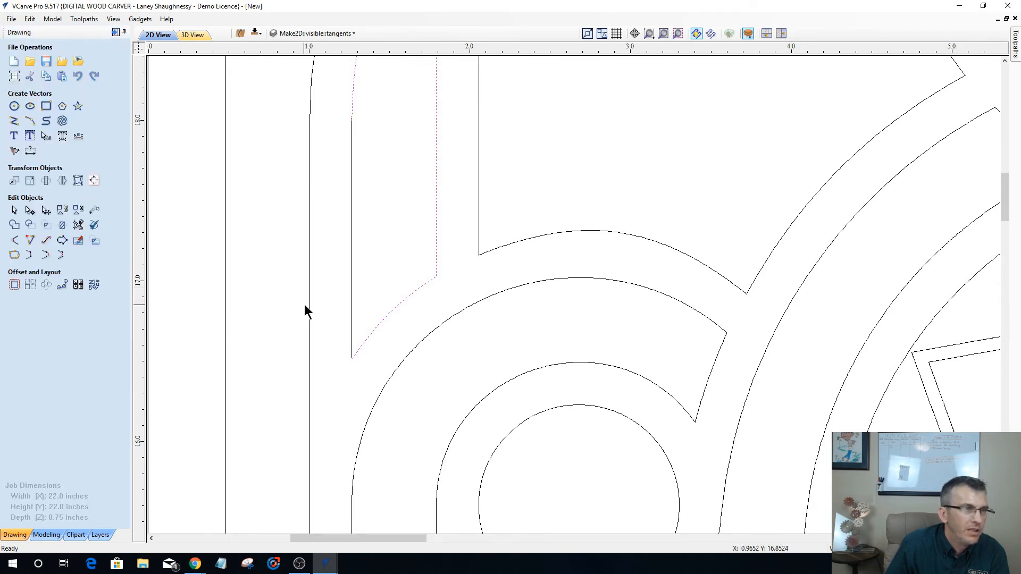
click(351, 130)
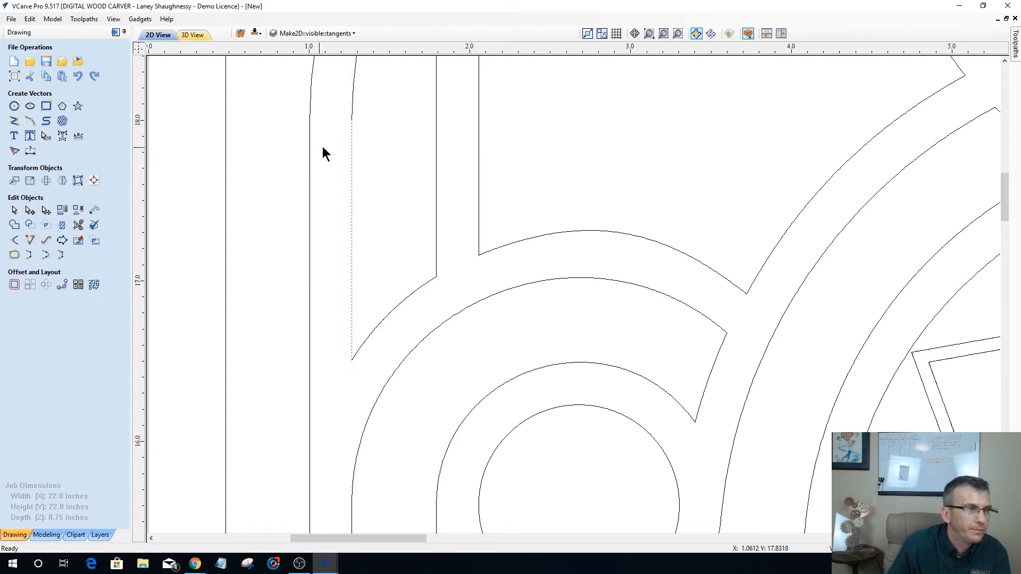
click(354, 105)
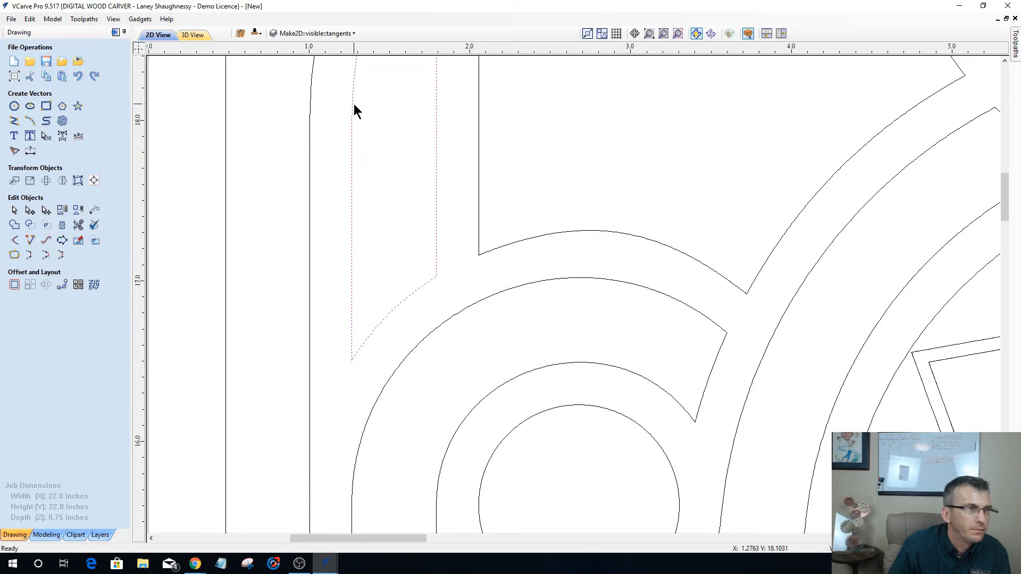
click(14, 242)
click(100, 190)
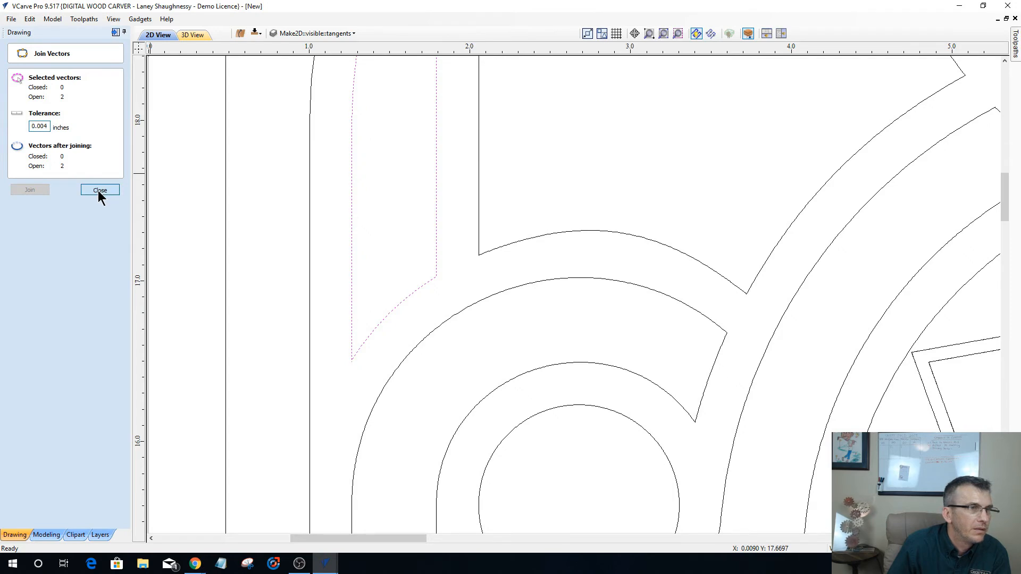
Trim the short piece of the vertical edge that overshoots the pointed lower corner, with automatic rejoining of trimmed sections enabled.
scroll(349, 363, up, 1)
scroll(349, 363, up, 4)
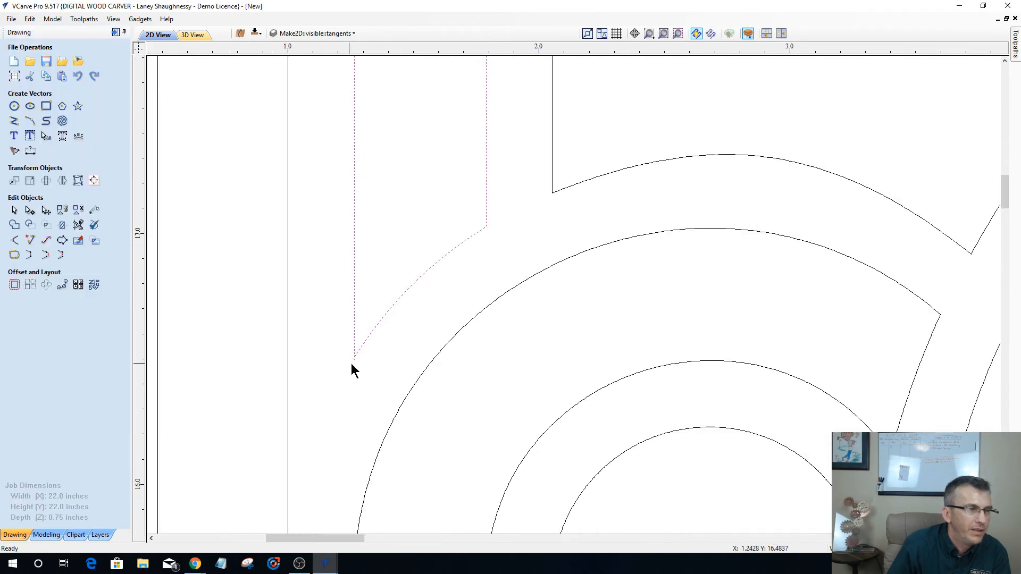
scroll(354, 365, up, 4)
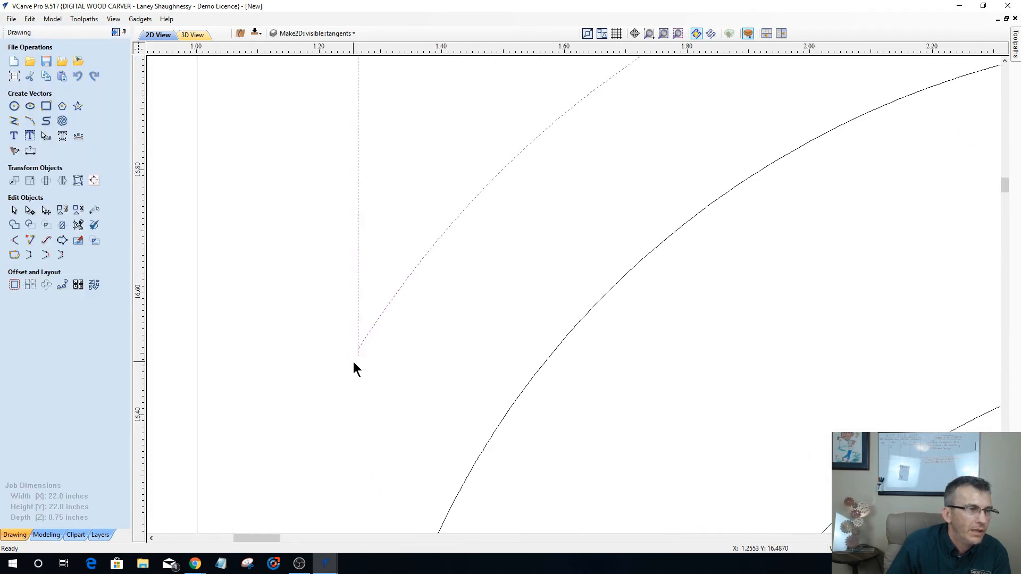
click(78, 225)
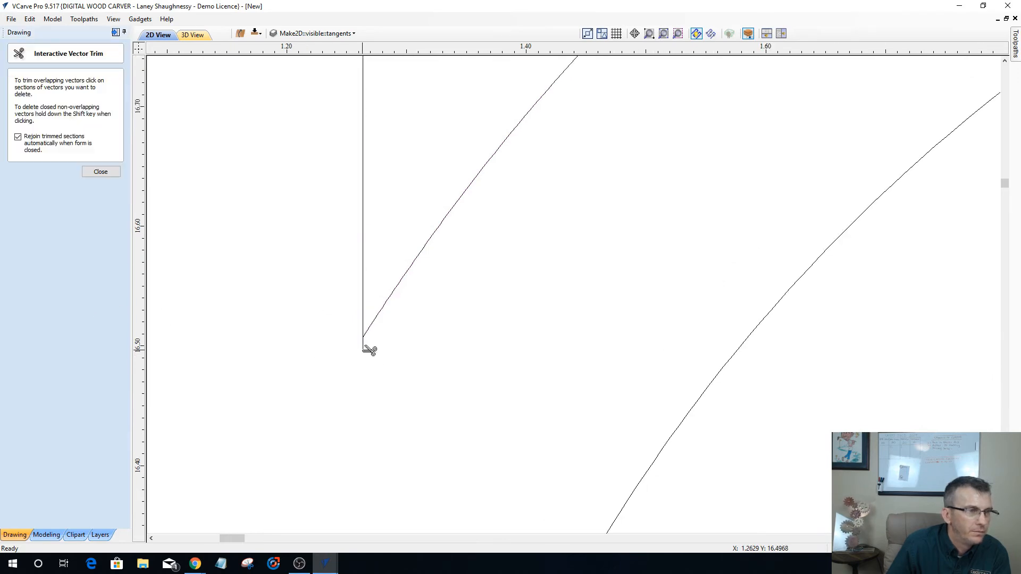
click(363, 344)
click(102, 174)
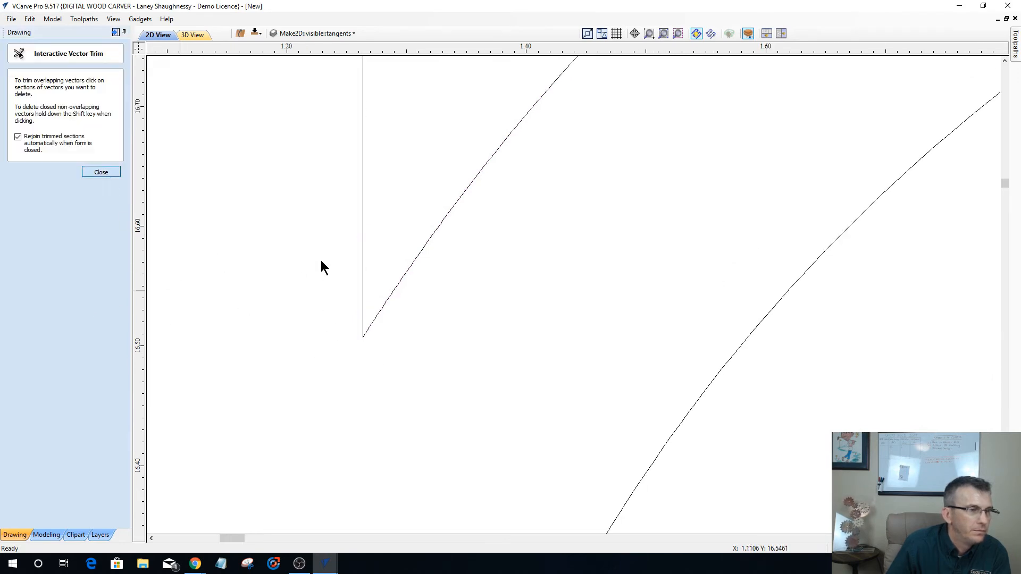
Select the trimmed border shape and check in Join Vectors whether it is open or closed.
click(364, 266)
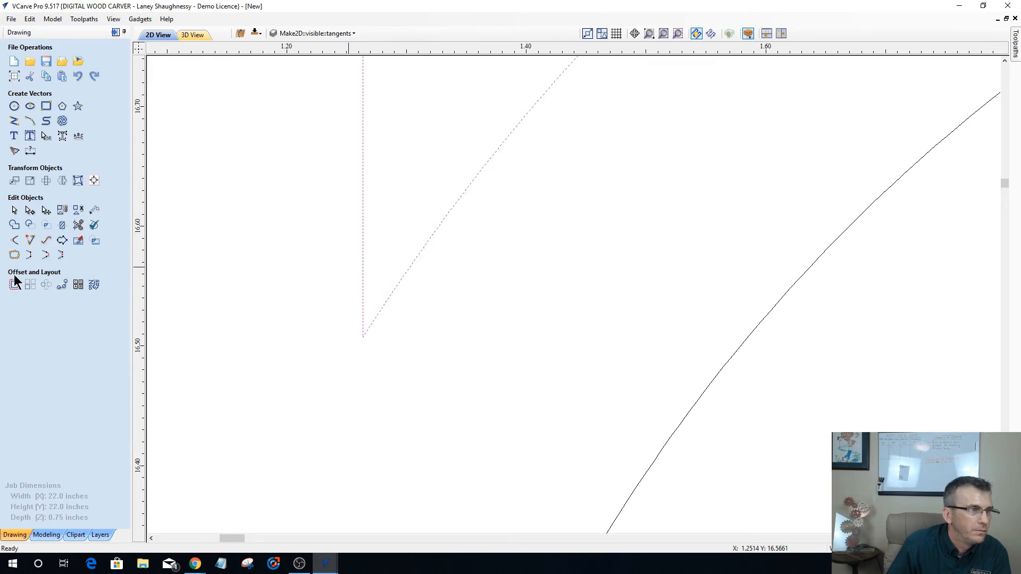
click(19, 256)
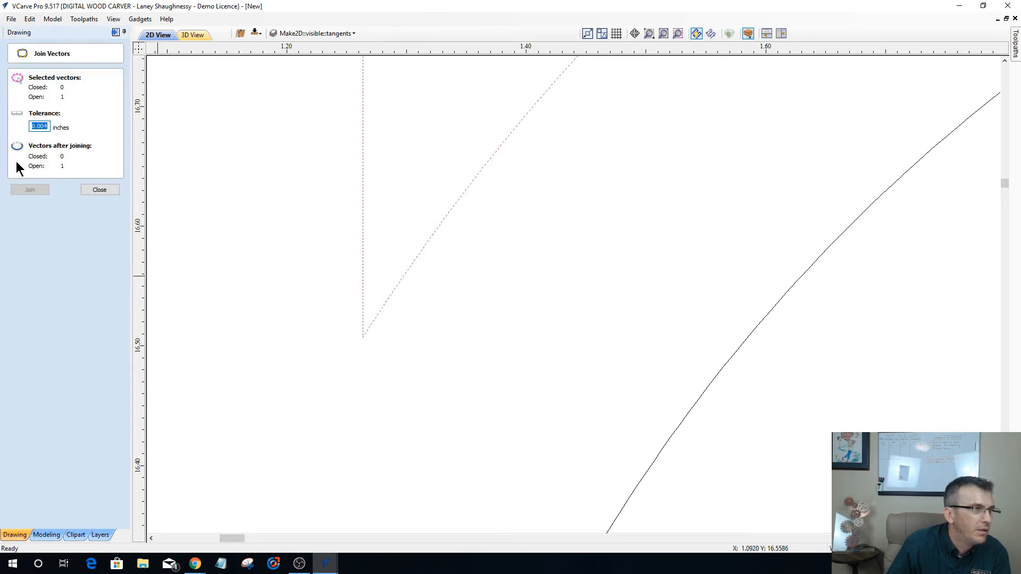
scroll(352, 345, down, 1)
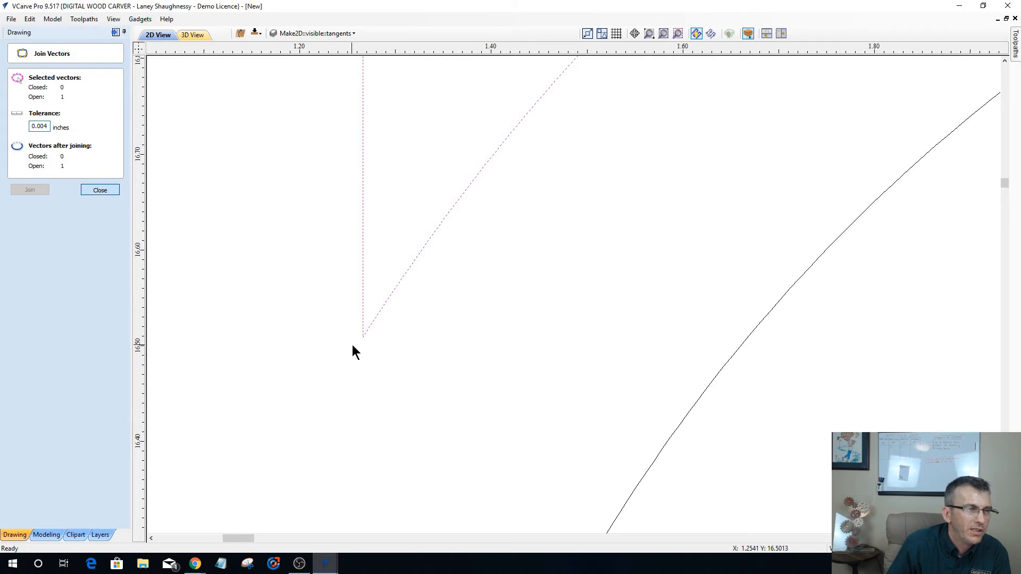
scroll(352, 344, down, 4)
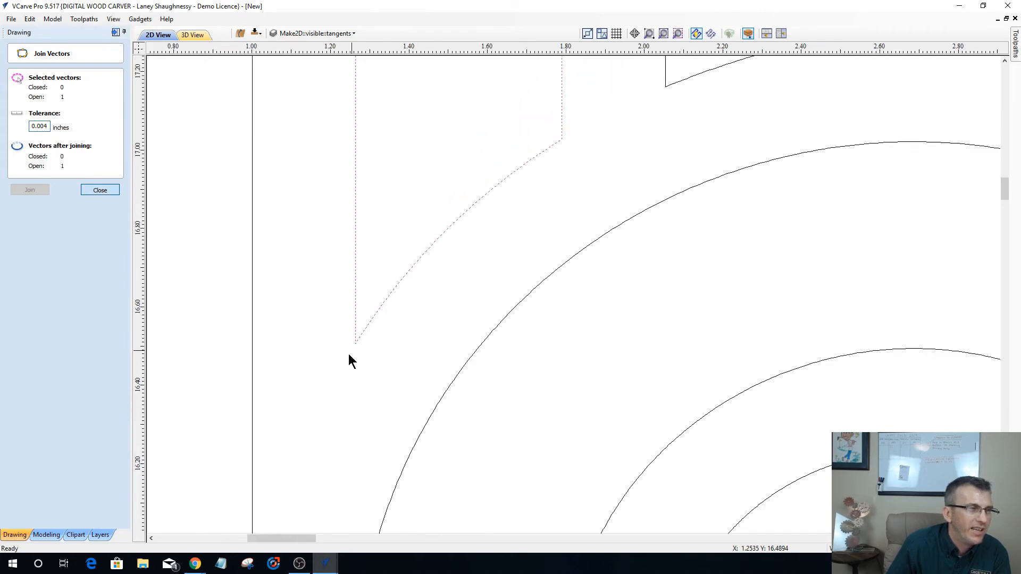
scroll(348, 353, down, 3)
click(107, 190)
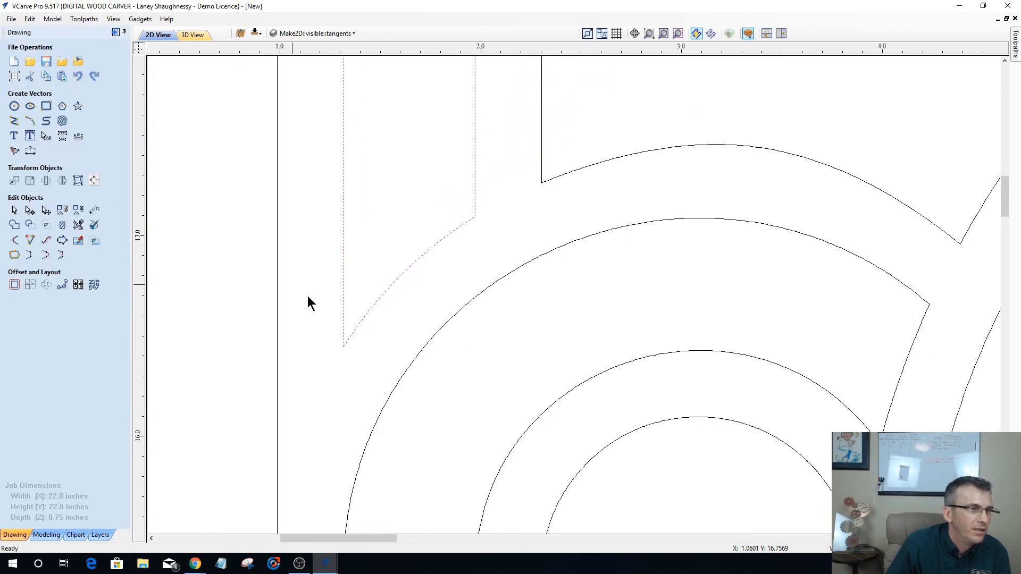
Run the Vector Validator on the selected border shape and examine the marked overlap at its pointed upper corner.
scroll(309, 299, down, 3)
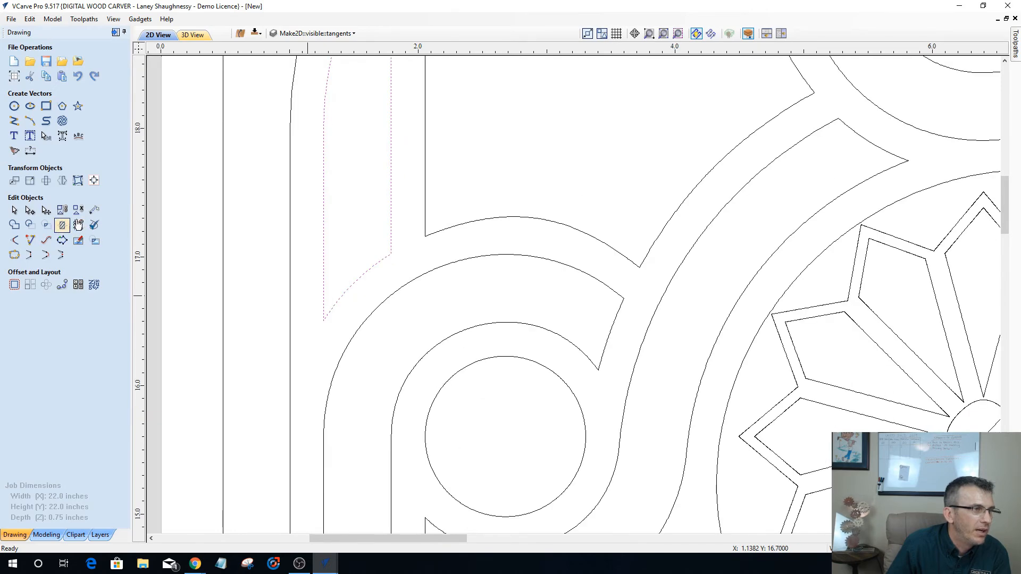
click(94, 225)
click(91, 228)
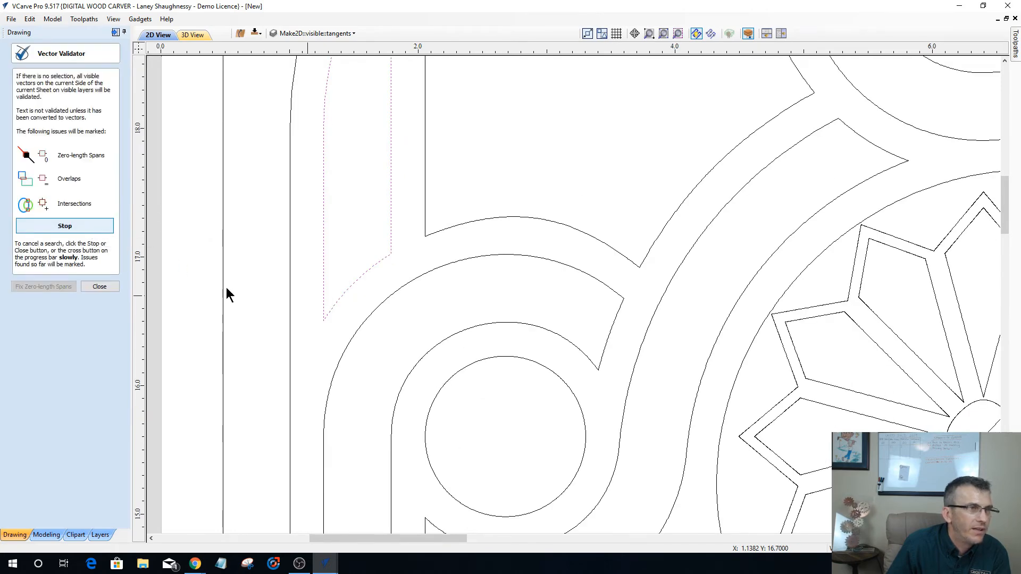
scroll(366, 355, down, 4)
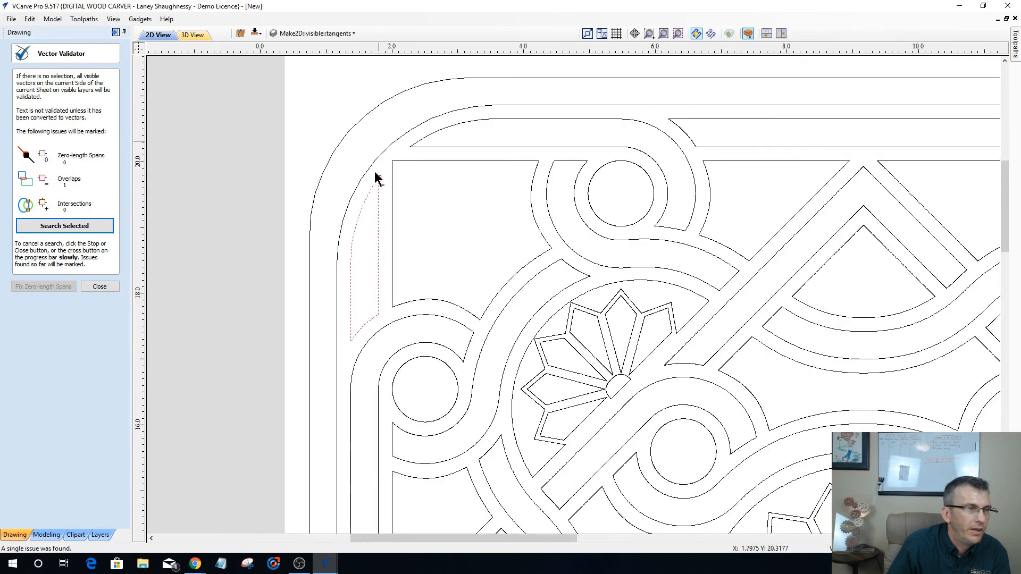
scroll(378, 181, up, 2)
scroll(390, 194, up, 3)
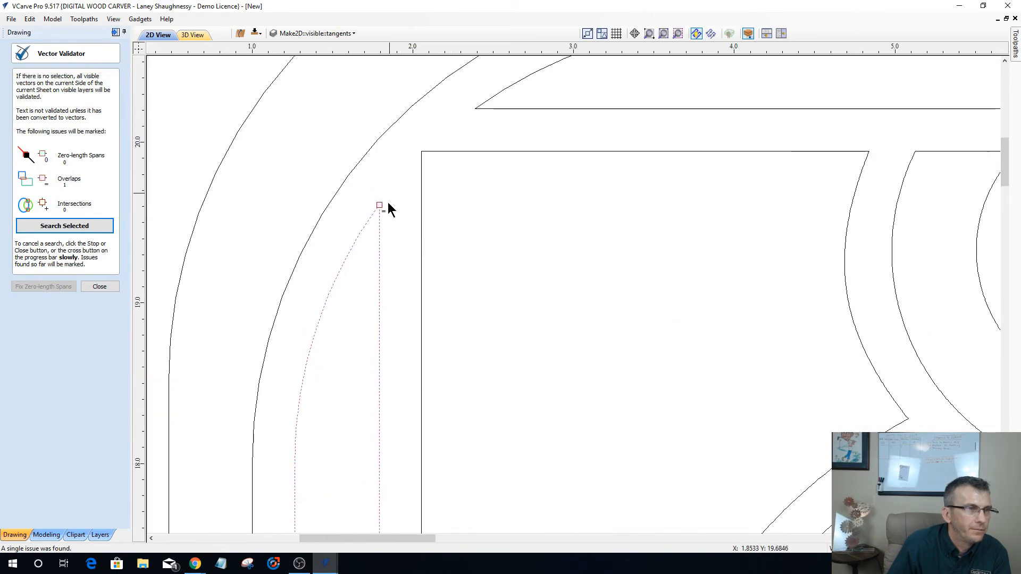
scroll(384, 210, up, 3)
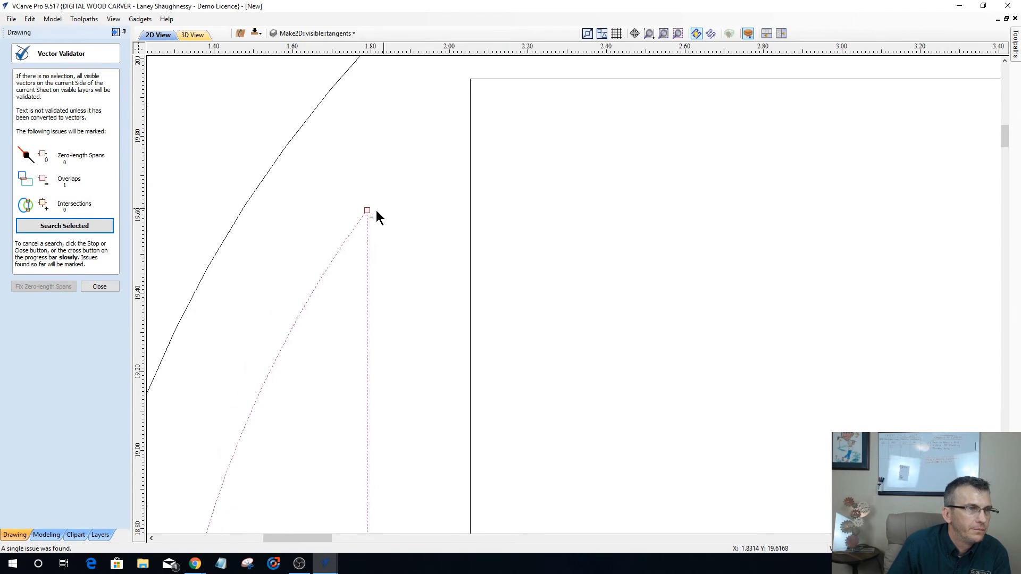
click(98, 287)
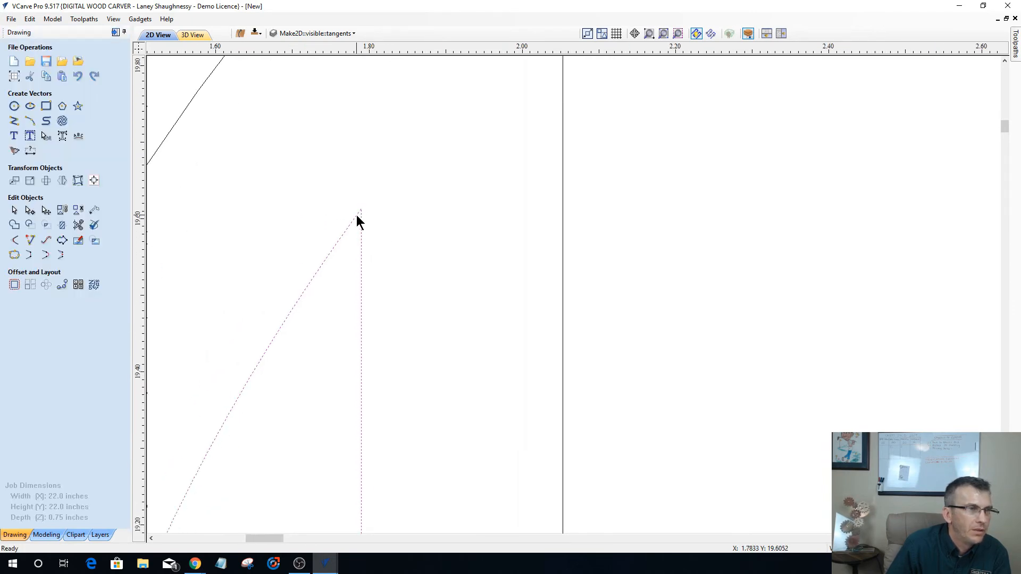
In node editing, delete the nodes on the right vertical edge between the pointed upper corner and about Y 19.52 inches.
click(29, 210)
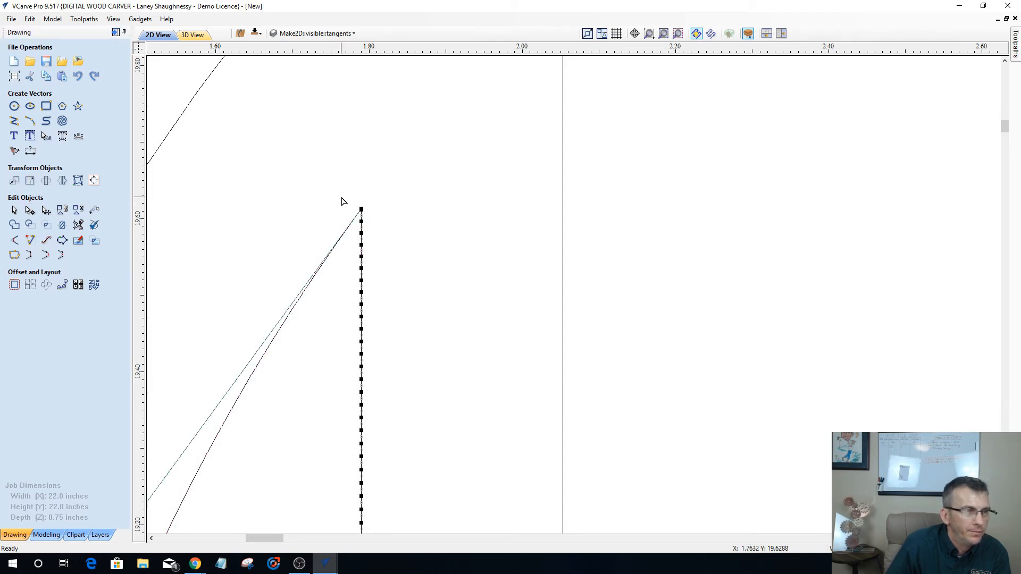
drag(342, 197, 373, 217)
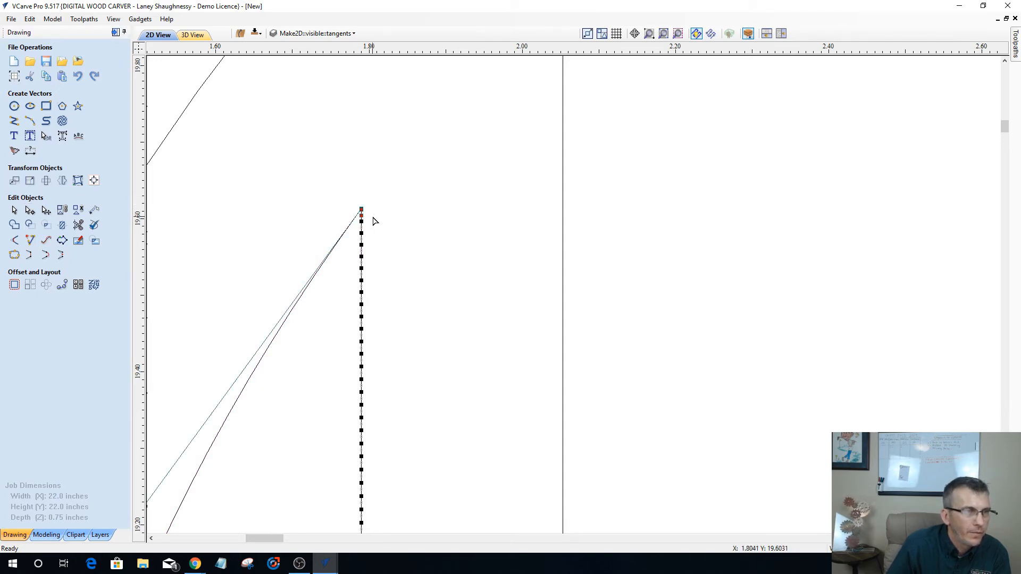
scroll(349, 219, up, 2)
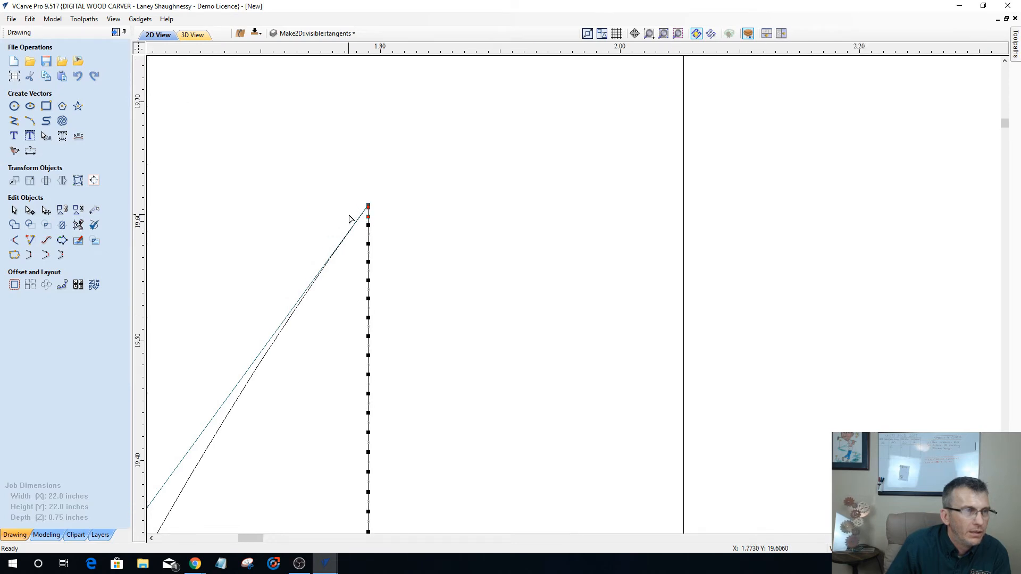
scroll(349, 219, up, 3)
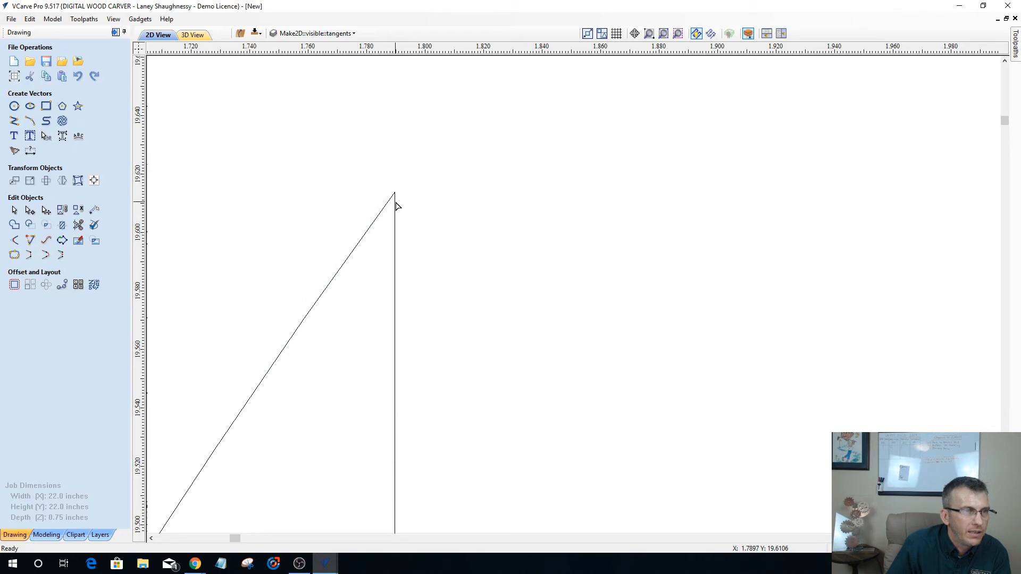
click(392, 203)
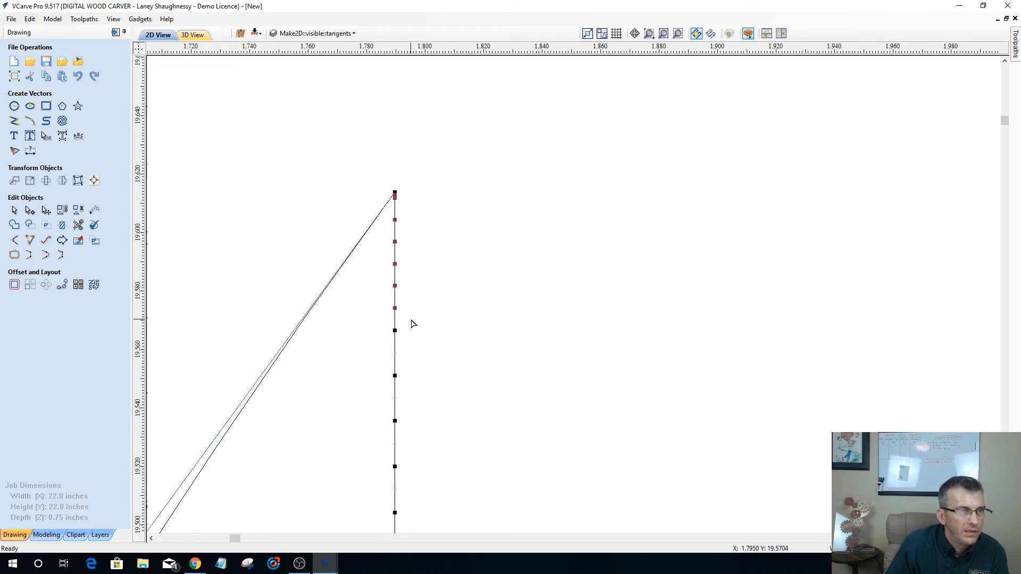
key(Delete)
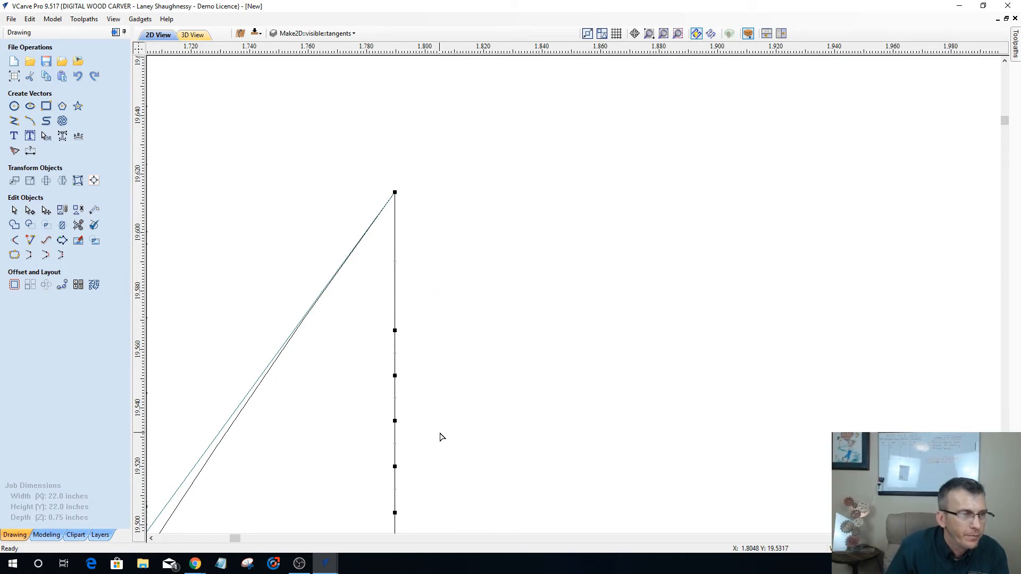
key(Delete)
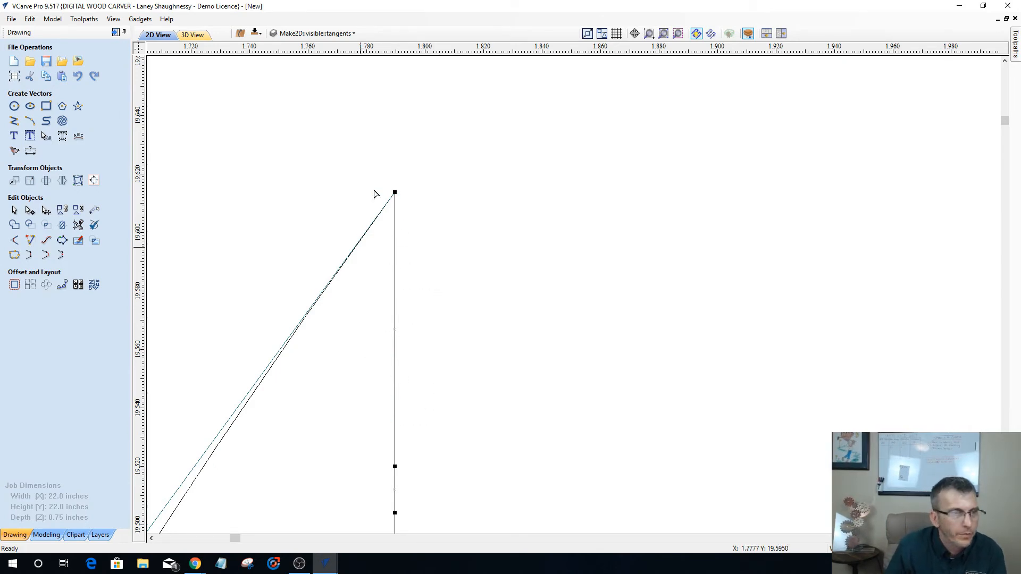
Try moving the node at the border shape's pointed upper corner, and undo the node moves.
drag(377, 172, 399, 203)
scroll(400, 205, up, 3)
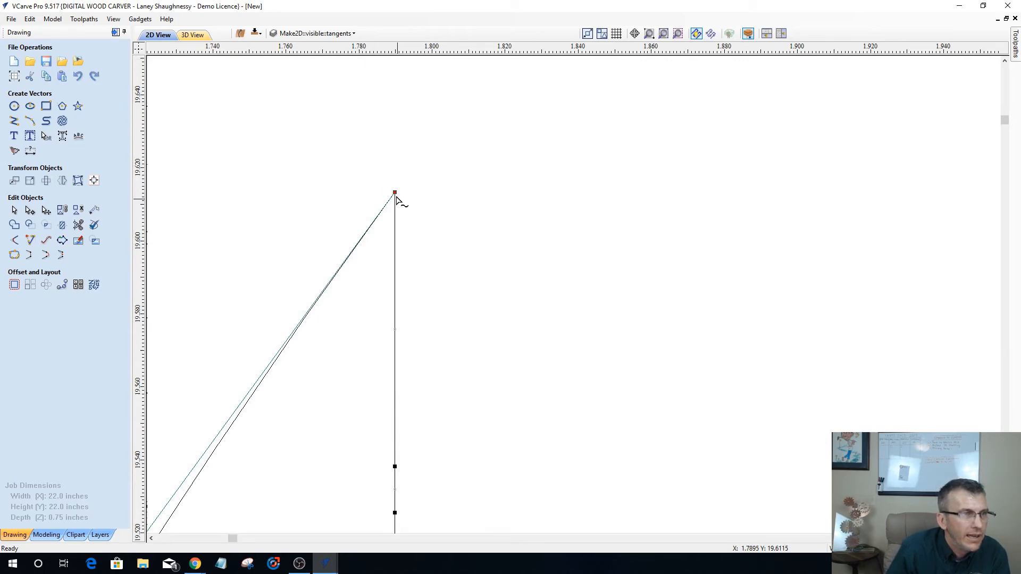
click(390, 194)
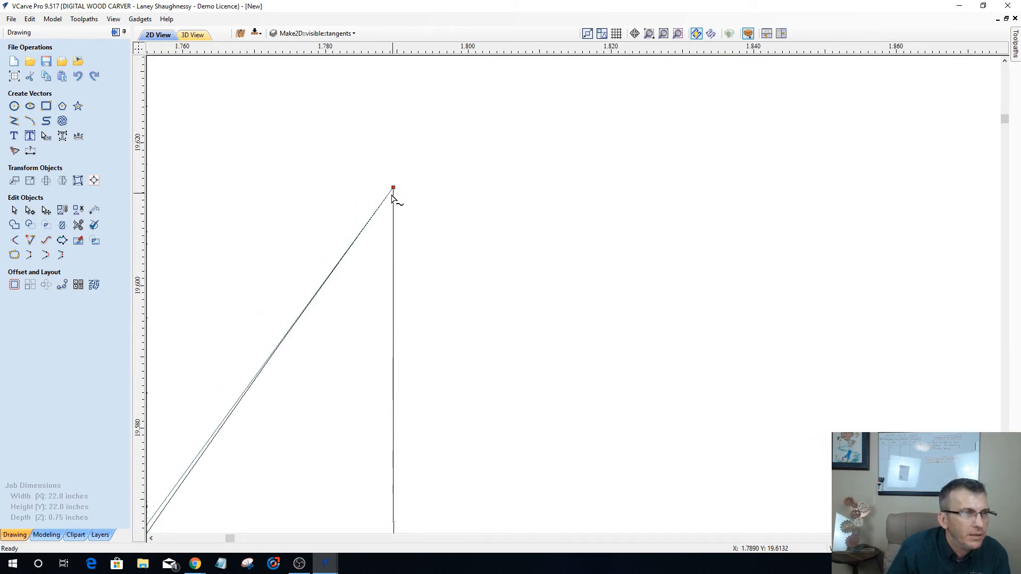
scroll(394, 193, up, 1)
drag(394, 187, 414, 171)
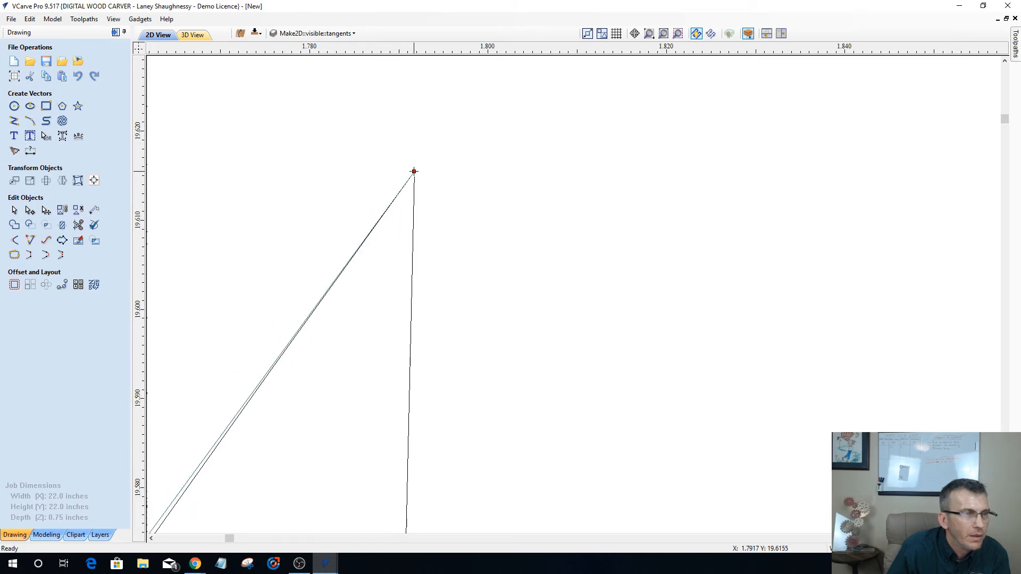
key(ctrl+z)
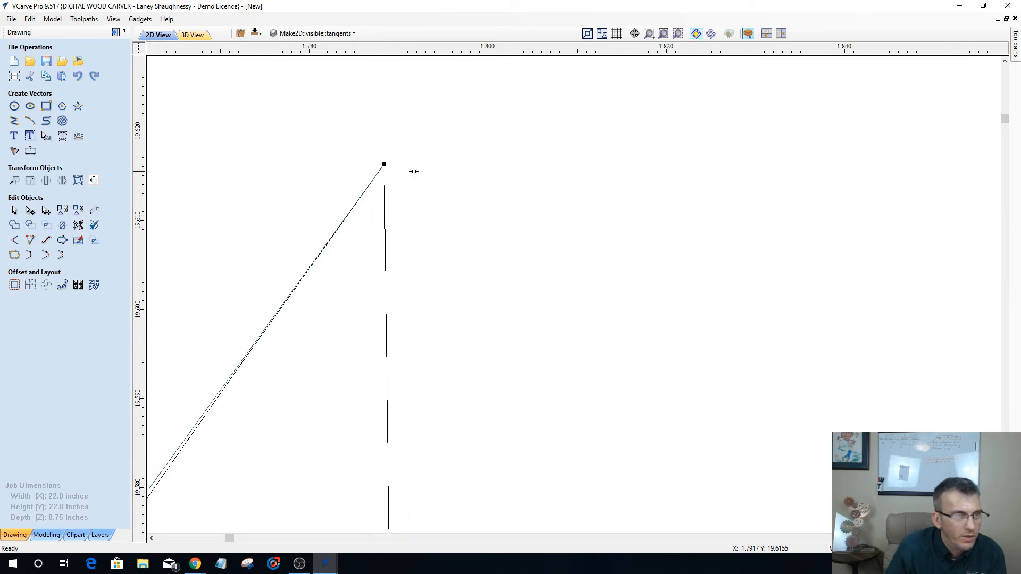
key(ctrl+z)
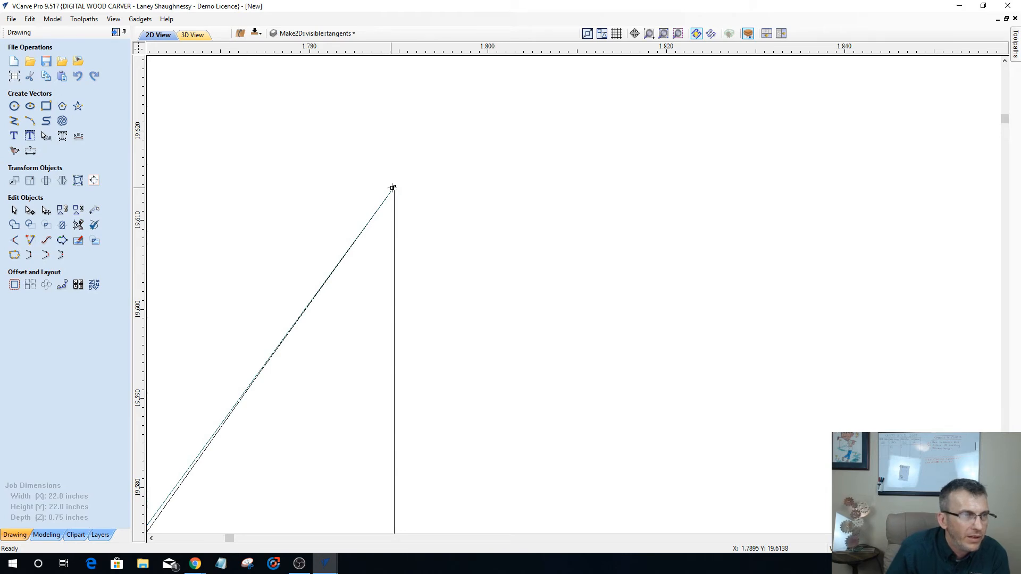
Insert a point on the vertical edge at about Y 19.61 inches and delete the short span up to the pointed corner.
right_click(394, 228)
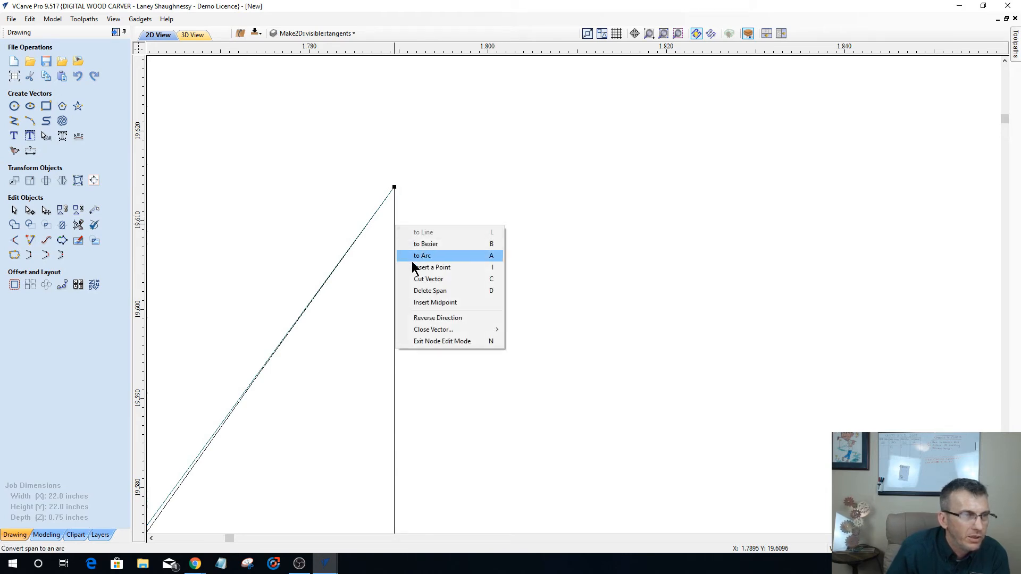
click(415, 267)
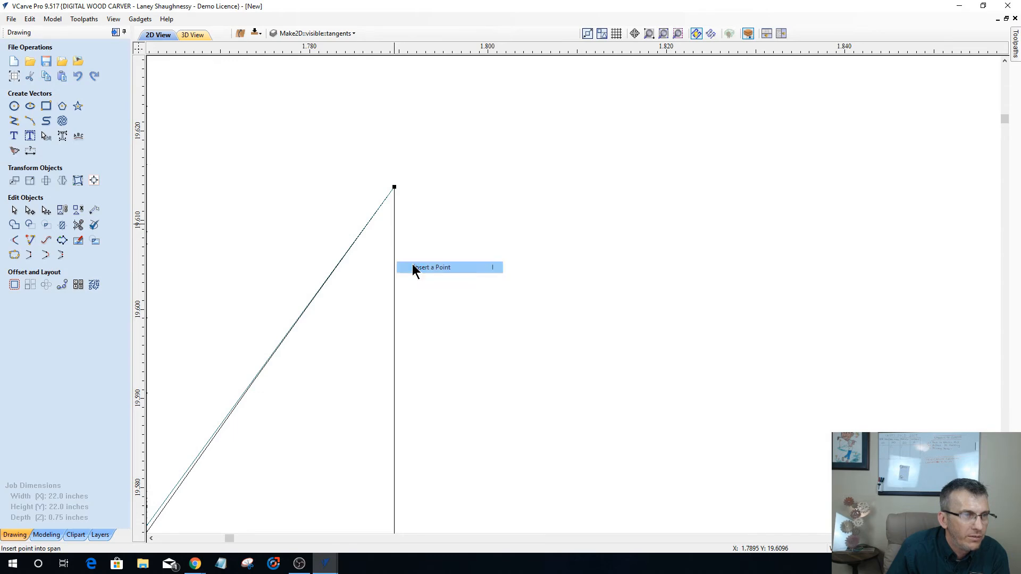
right_click(394, 199)
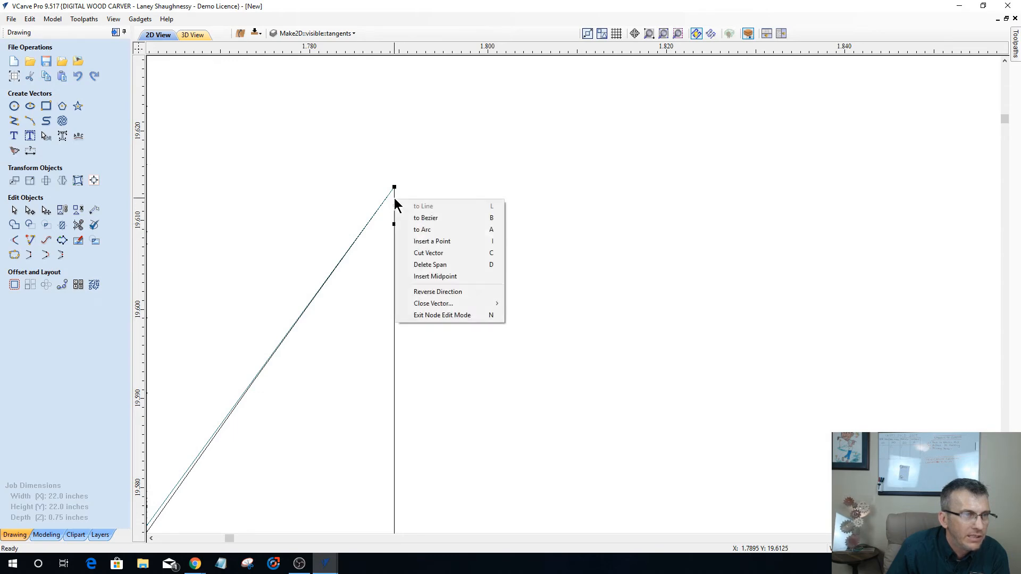
click(419, 265)
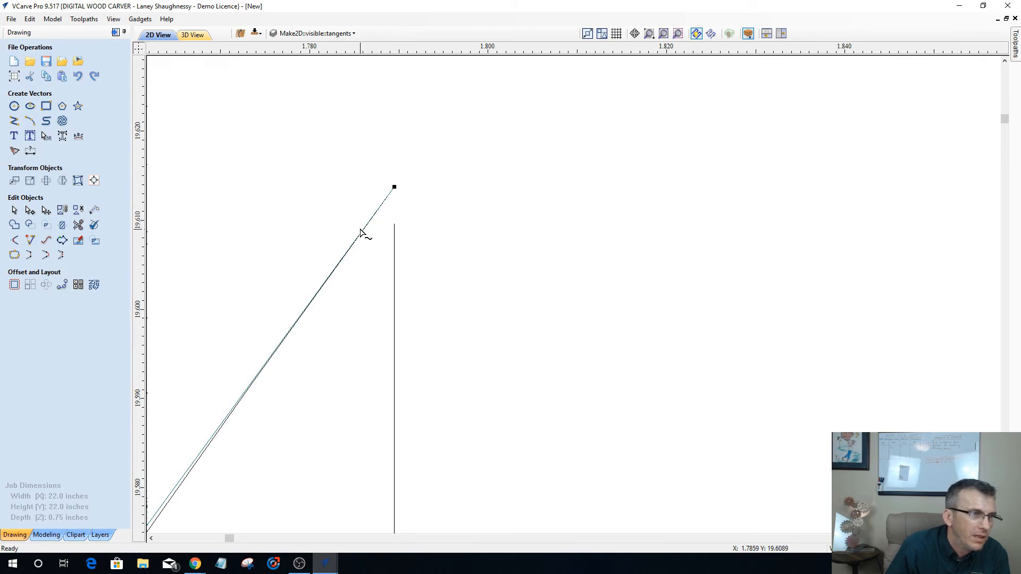
Try deleting the slanted edge's span at the pointed upper corner without adding a point, and undo the deletion.
right_click(373, 216)
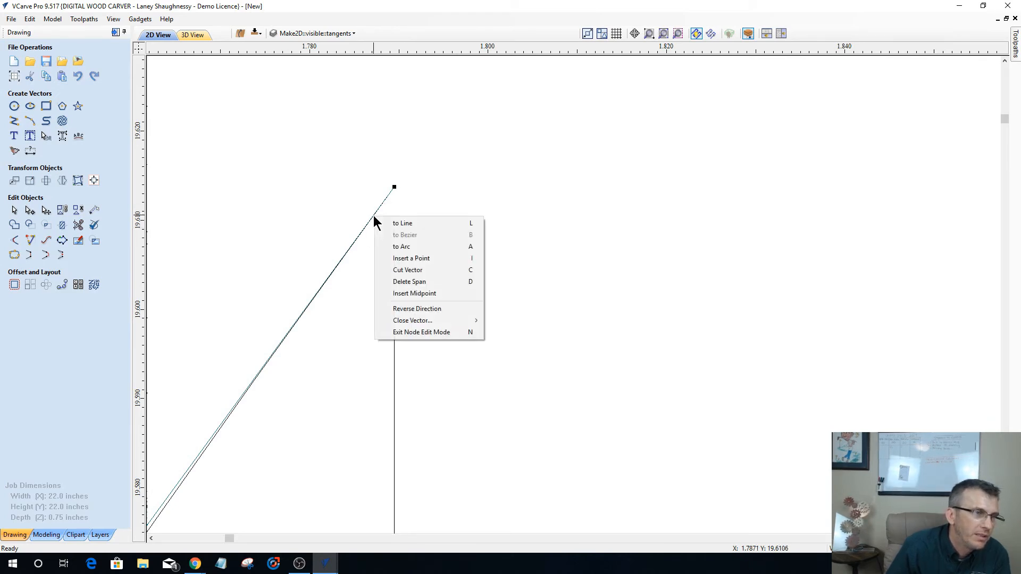
click(392, 282)
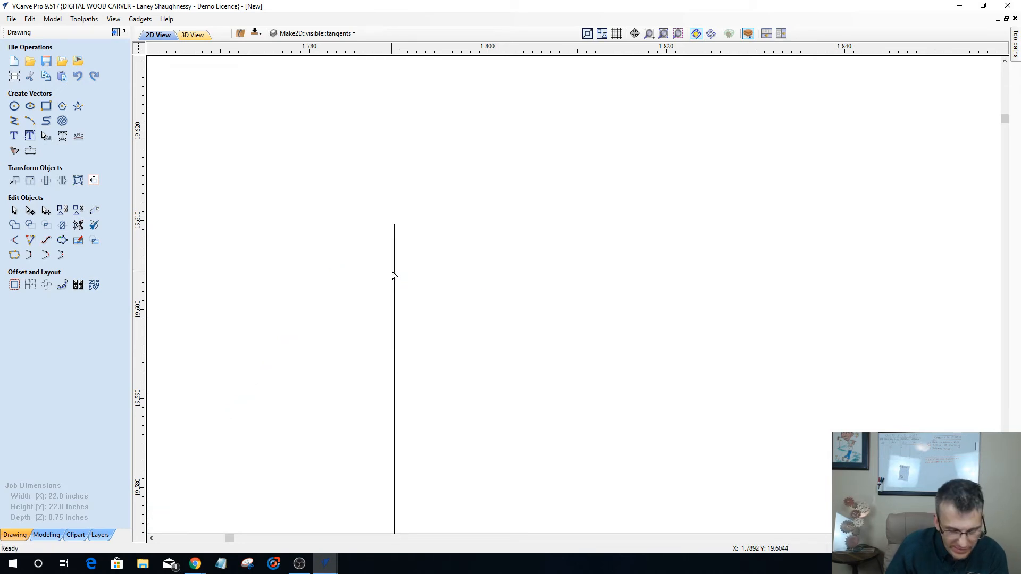
key(ctrl+z)
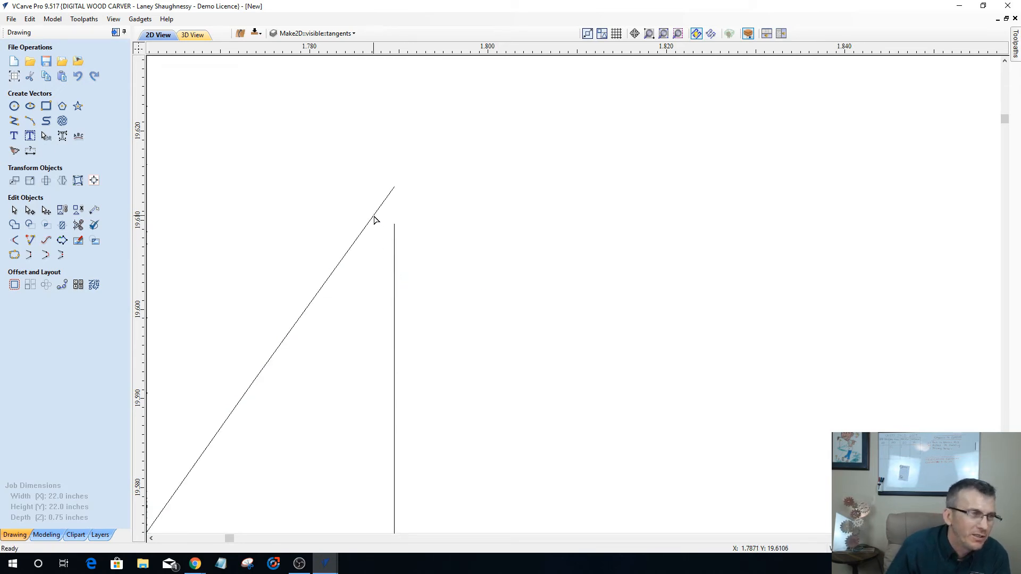
Insert a point on the slanted edge at about X 1.787, Y 19.61 inches and delete the short span above it.
right_click(374, 219)
click(386, 257)
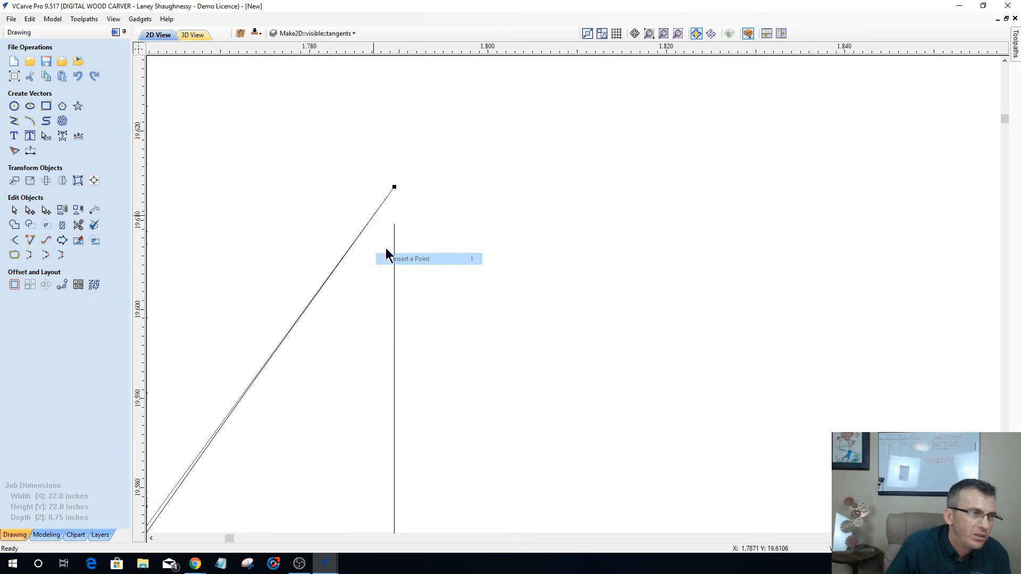
right_click(378, 213)
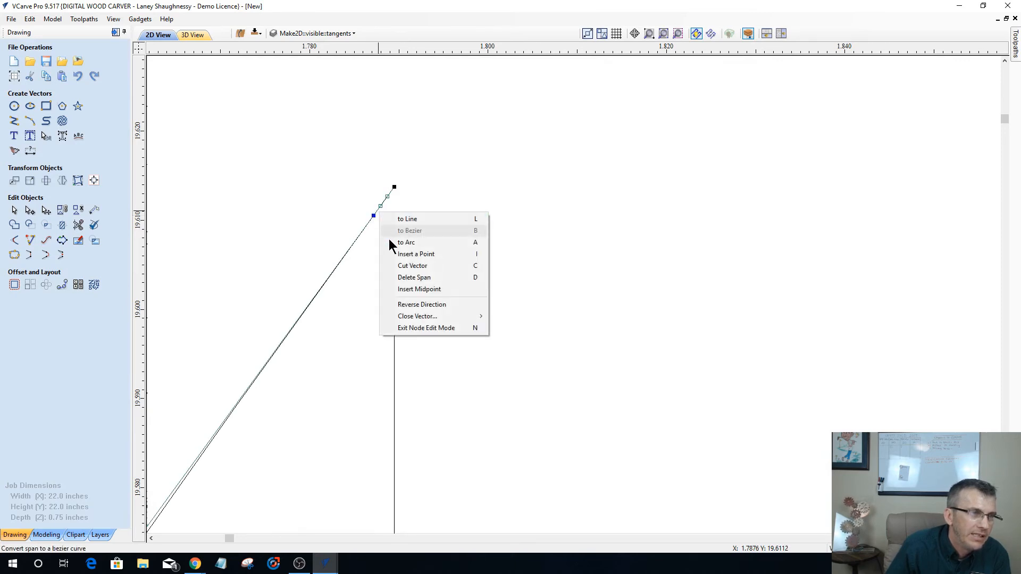
click(414, 277)
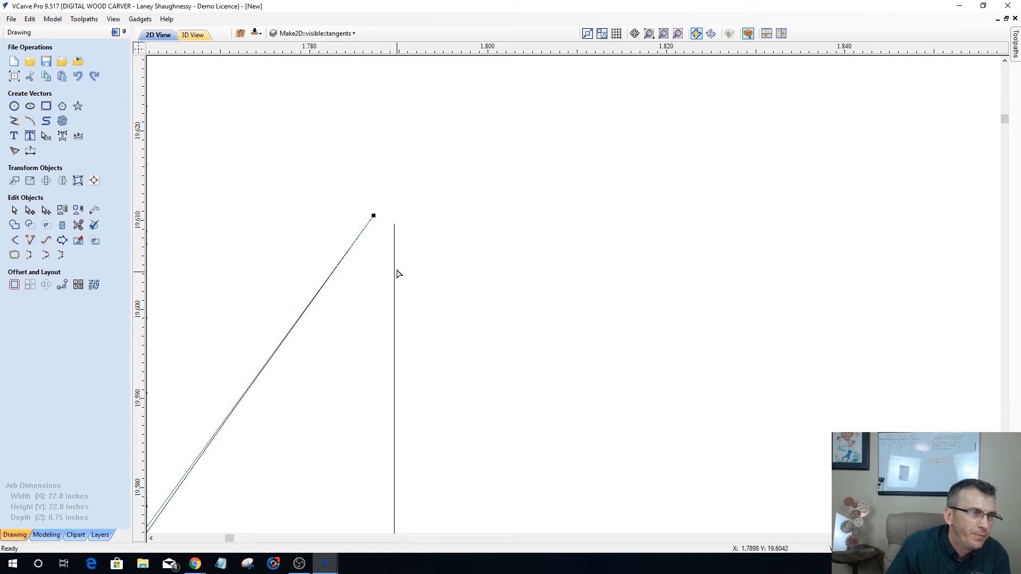
Extend the slanted and vertical edges to a common corner point and join the two open vectors with a 0.004 inch tolerance.
click(34, 244)
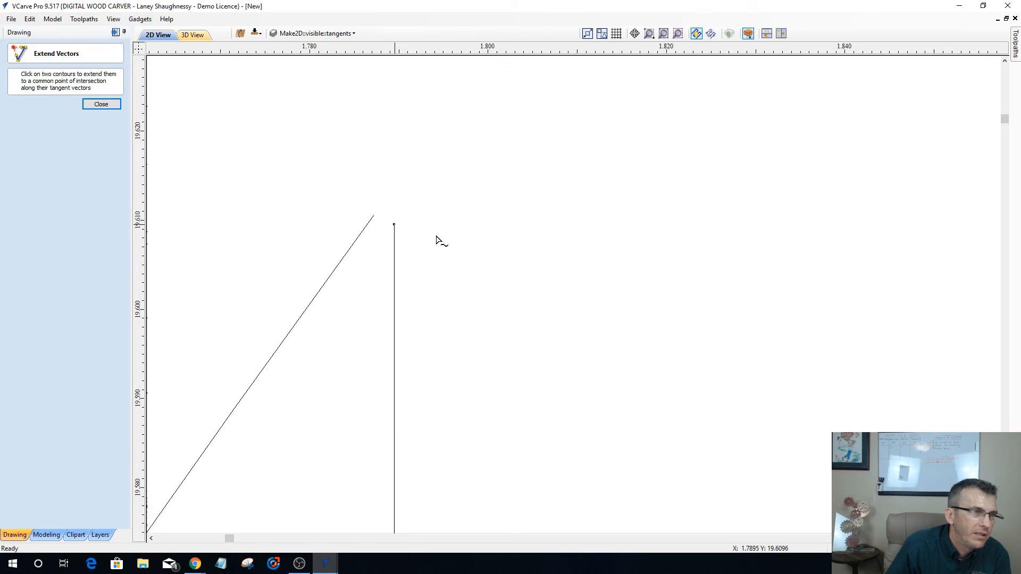
click(105, 106)
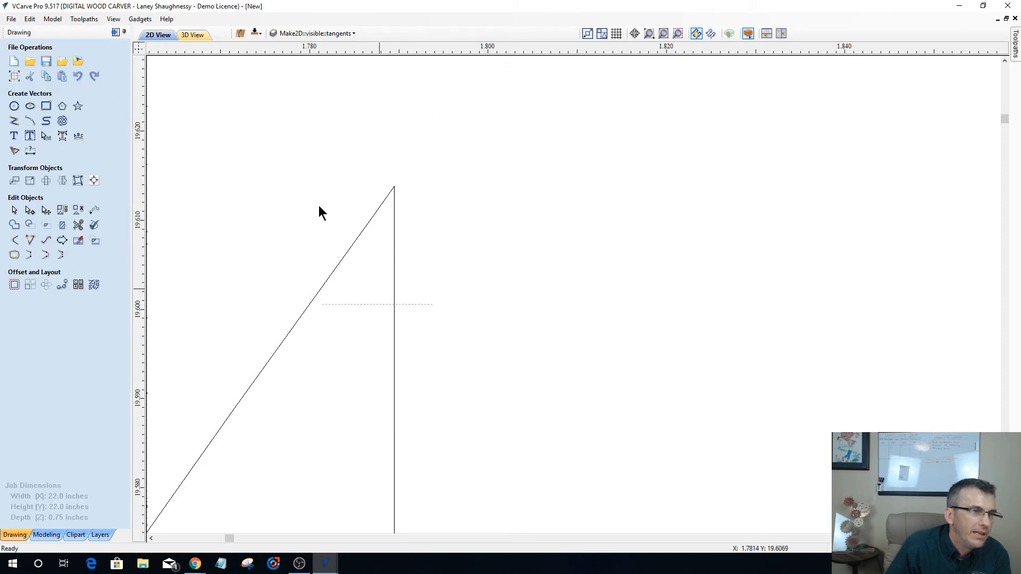
drag(319, 211, 324, 162)
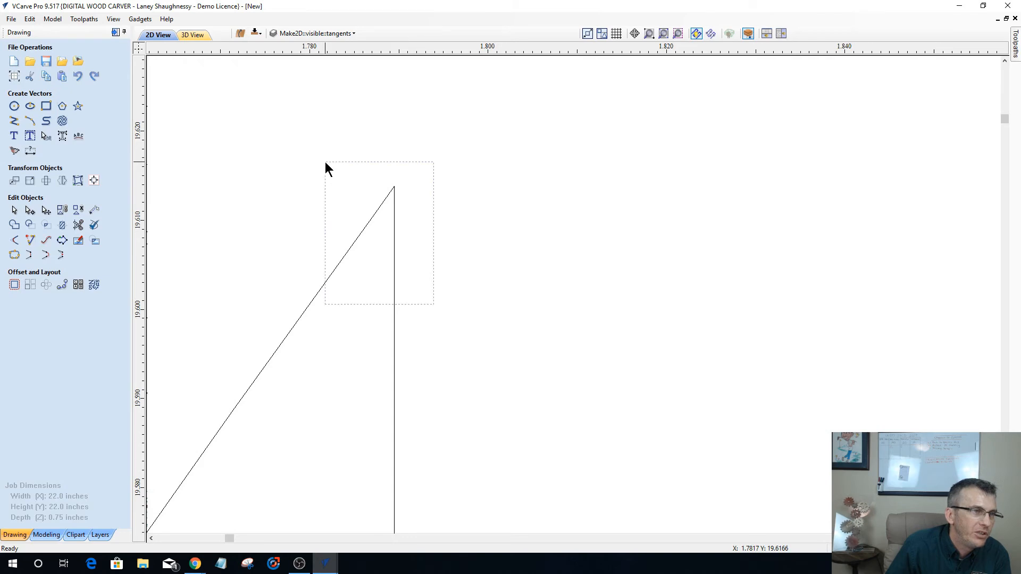
click(14, 254)
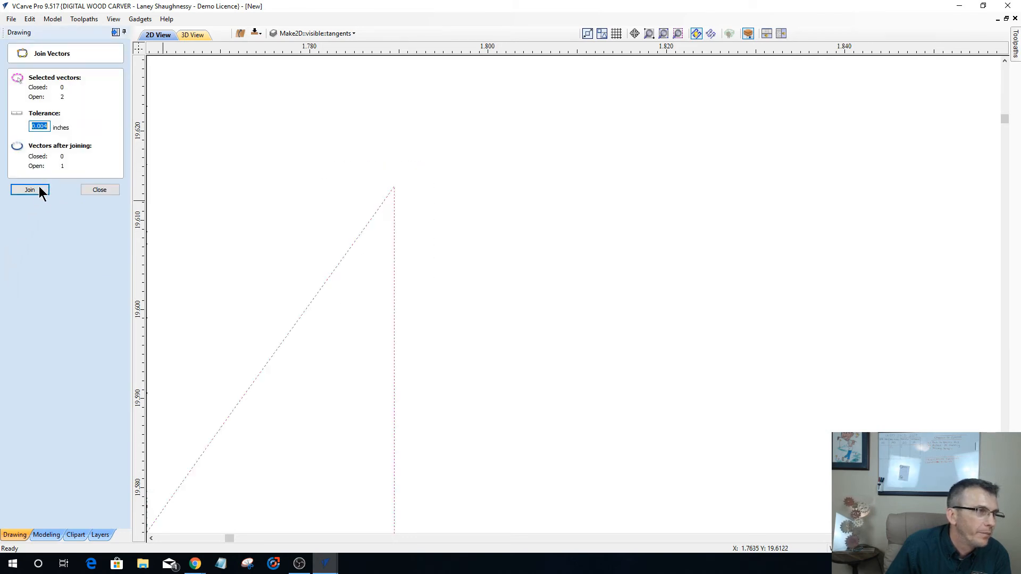
click(32, 191)
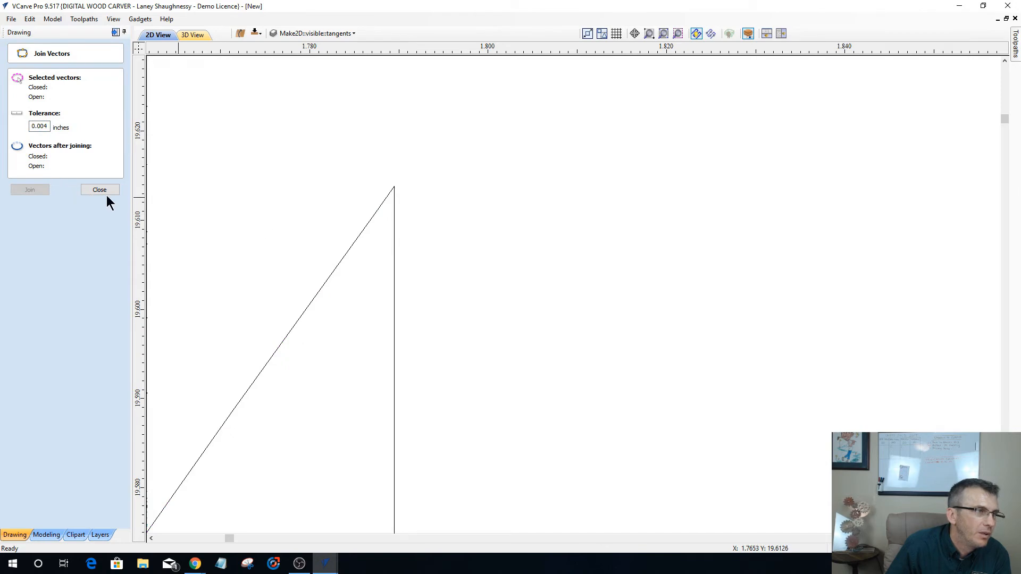
key(Escape)
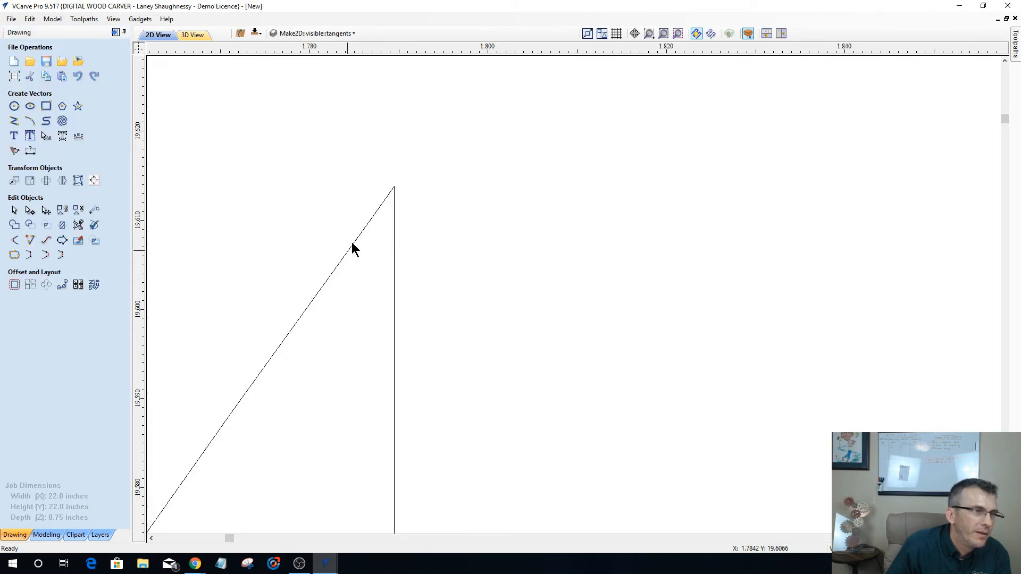
Select the rejoined border shape and search it for zero-length spans, overlaps and intersections with the Vector Validator.
click(351, 247)
scroll(355, 231, down, 2)
scroll(356, 231, down, 4)
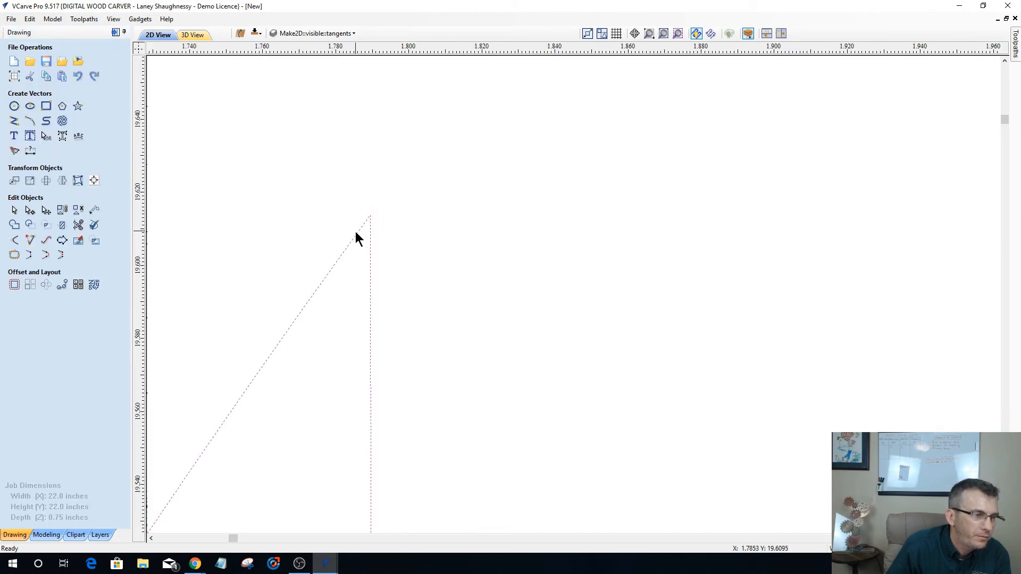
scroll(343, 287, down, 3)
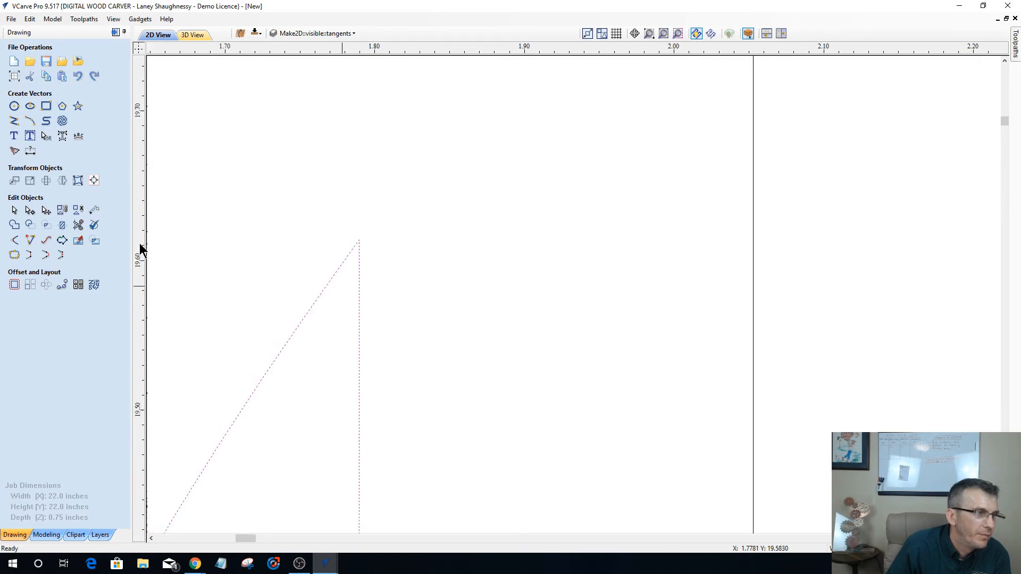
click(94, 225)
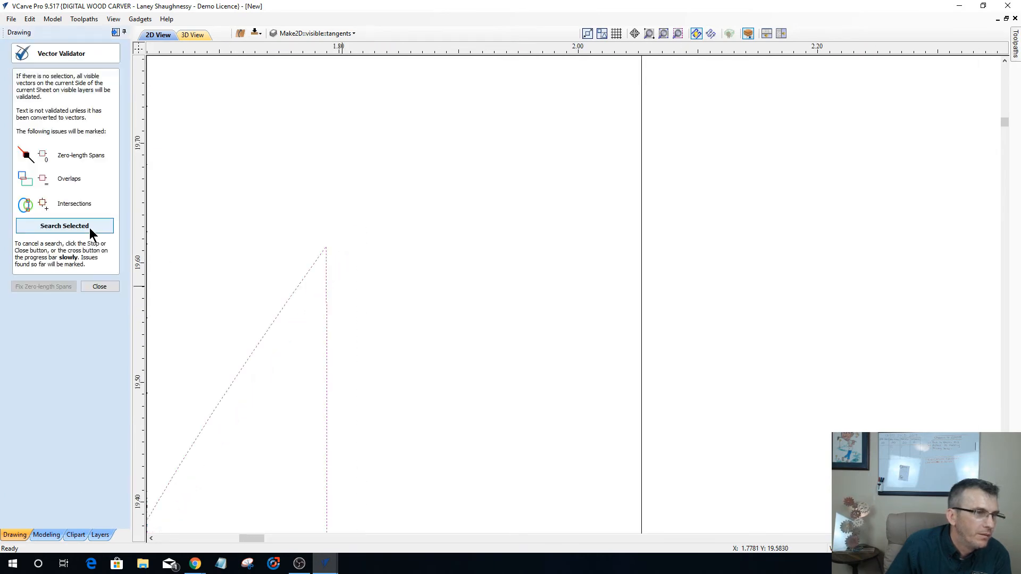
click(80, 223)
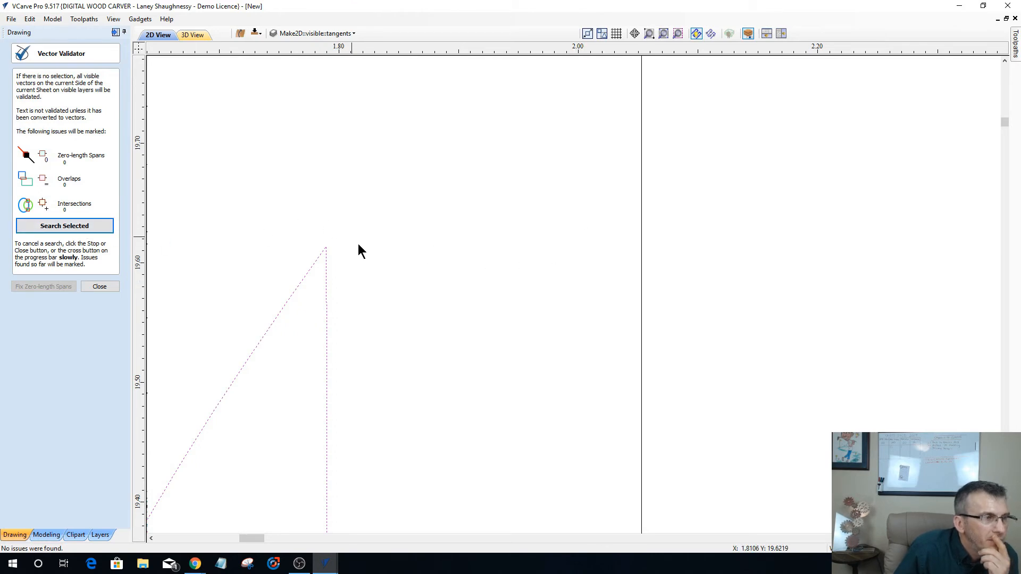
Inspect the full outline of the selected border shape down to its lower corner and repeat the validation search on it.
scroll(360, 243, down, 5)
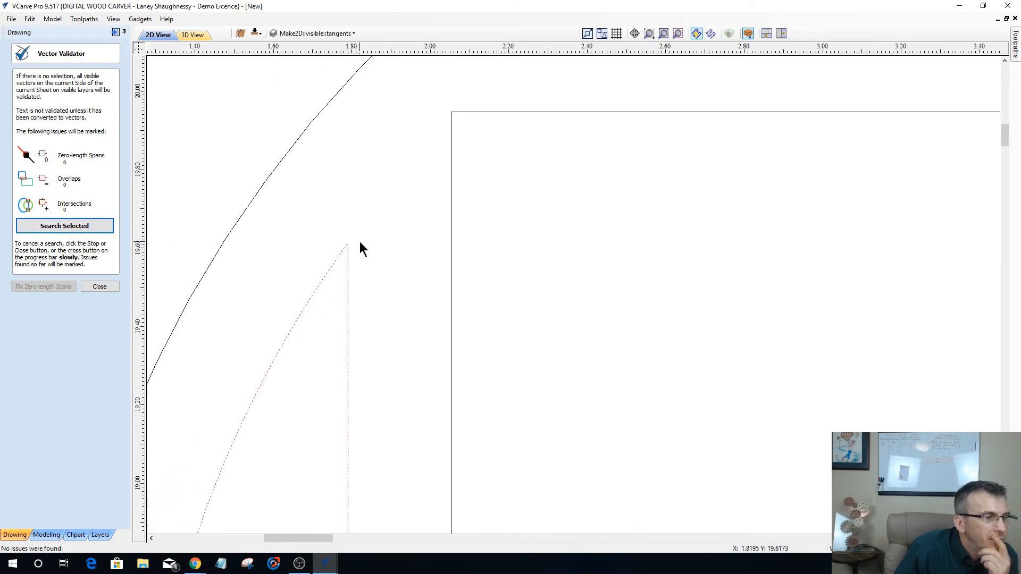
scroll(360, 242, down, 5)
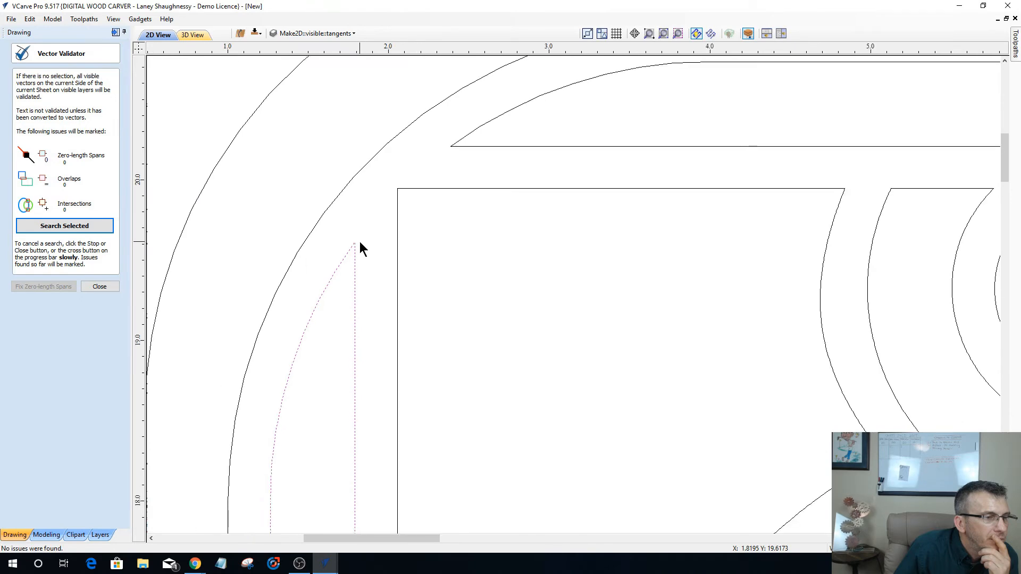
scroll(360, 242, down, 5)
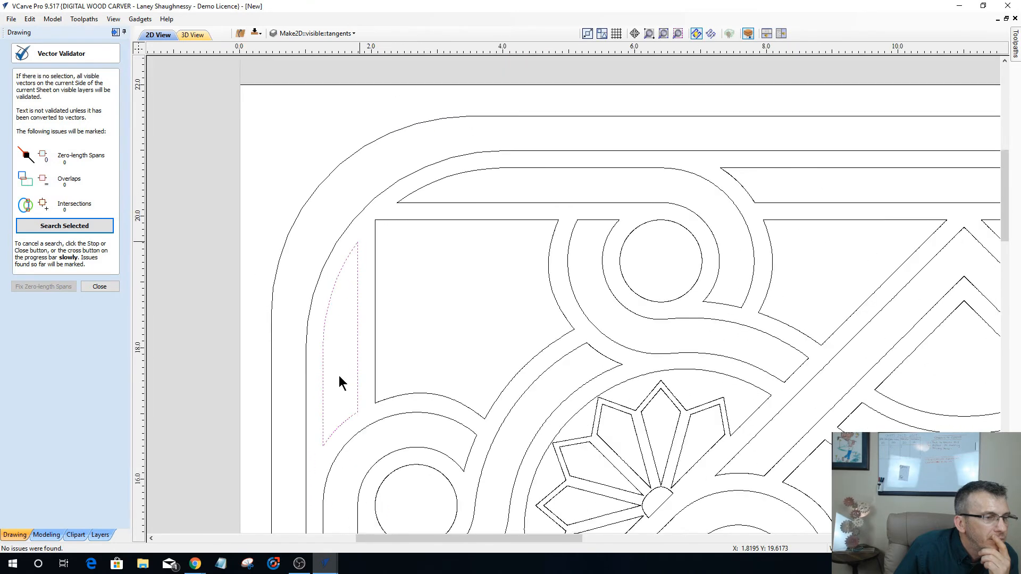
scroll(336, 396, up, 1)
scroll(334, 403, up, 1)
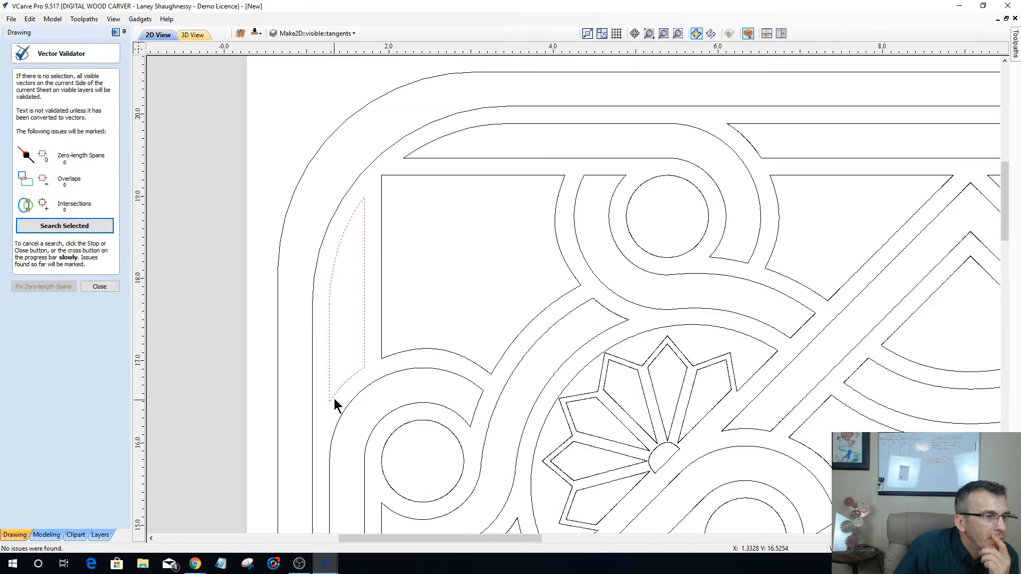
scroll(333, 403, up, 1)
click(86, 226)
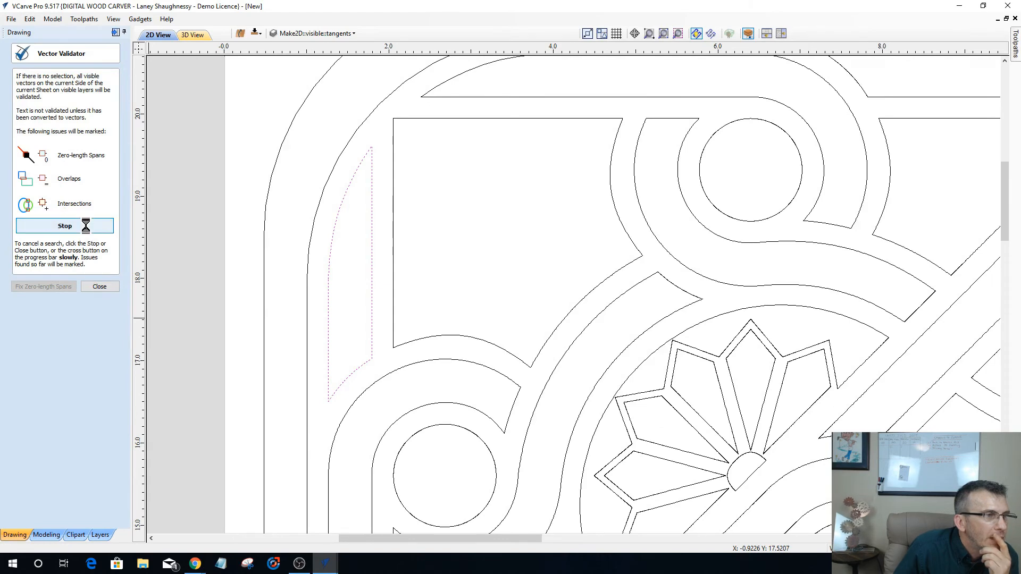
click(94, 287)
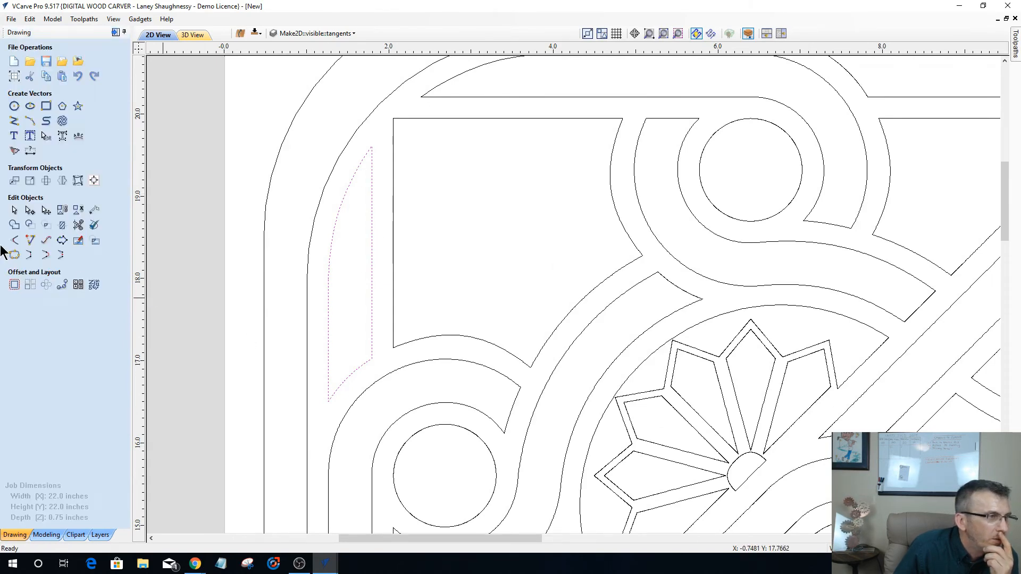
Check the border shape's open or closed status in Join Vectors, close it with a straight line, and recheck it.
click(14, 255)
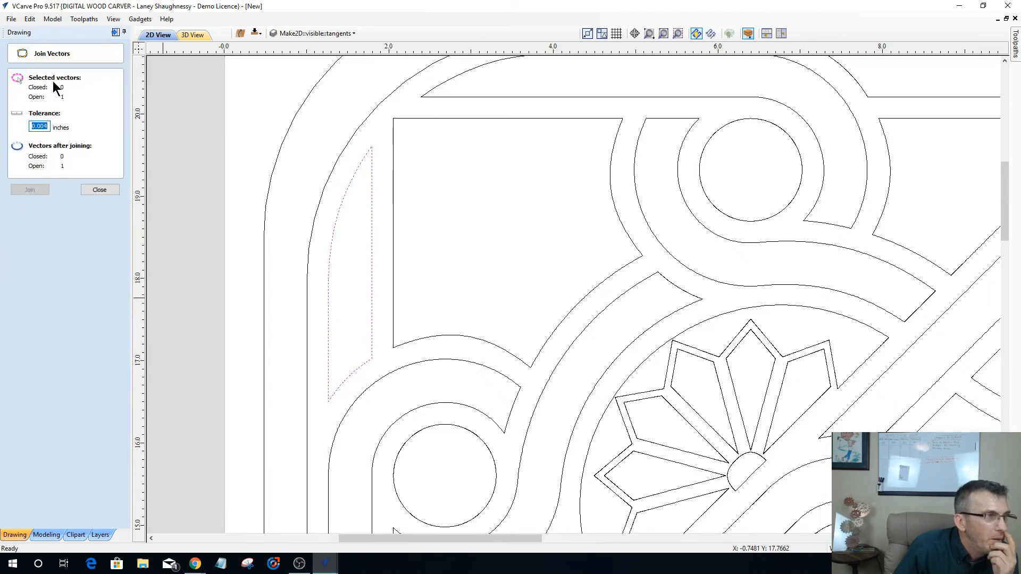
click(94, 193)
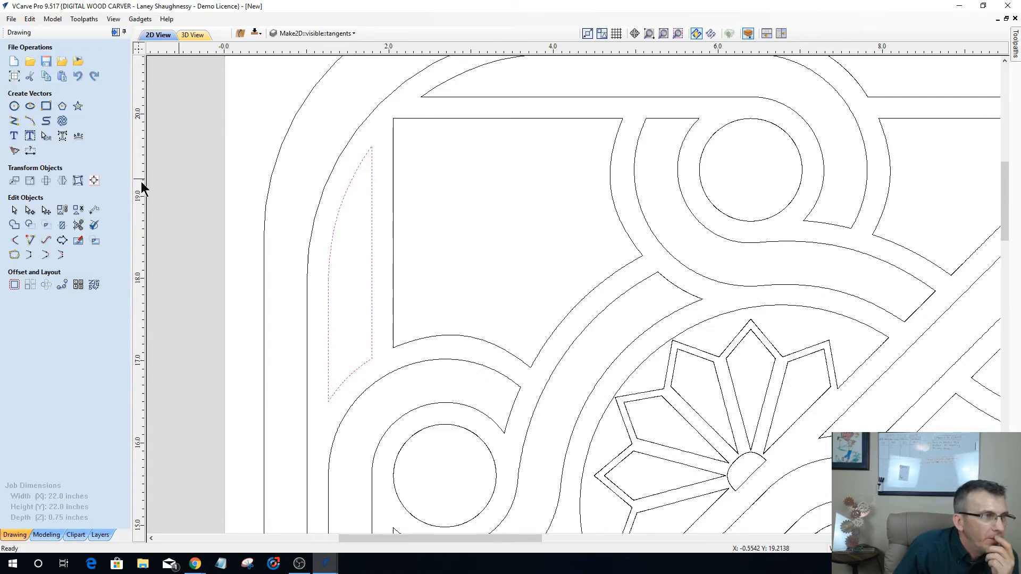
click(30, 256)
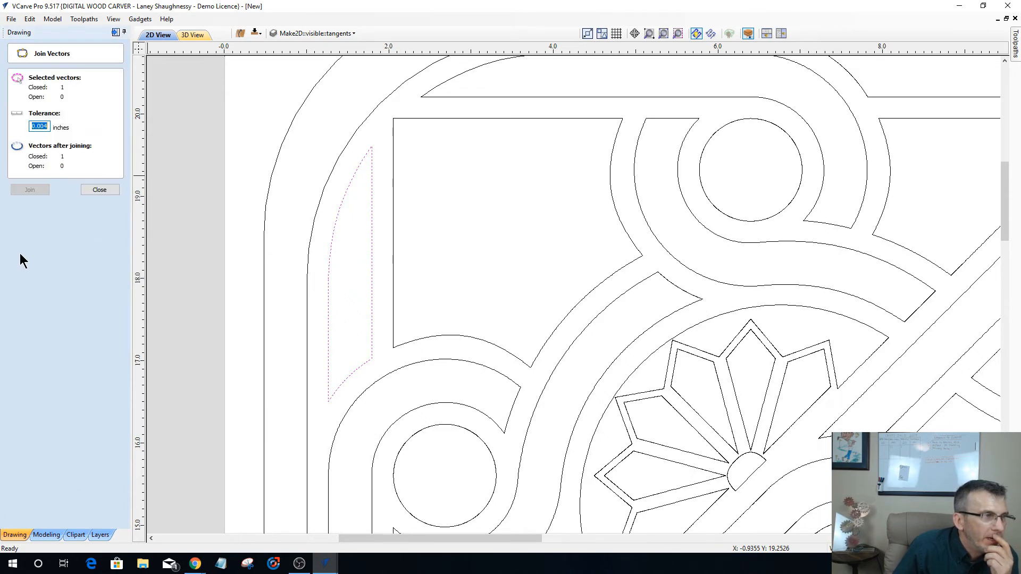
click(101, 190)
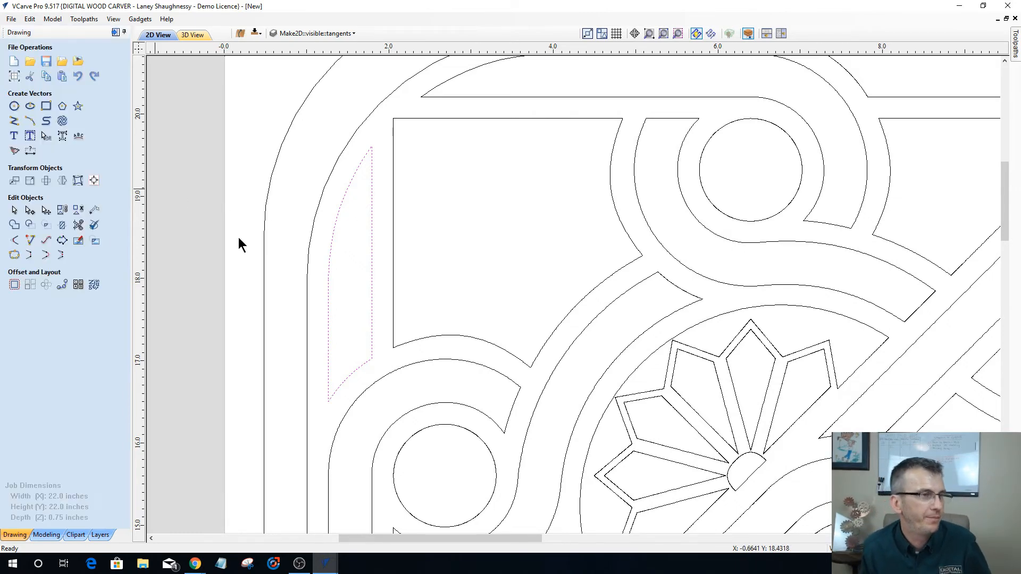
Select all open vectors in the design, locate the tiny stray diagonal line across the square corner, and delete it.
scroll(362, 202, down, 1)
scroll(573, 212, down, 1)
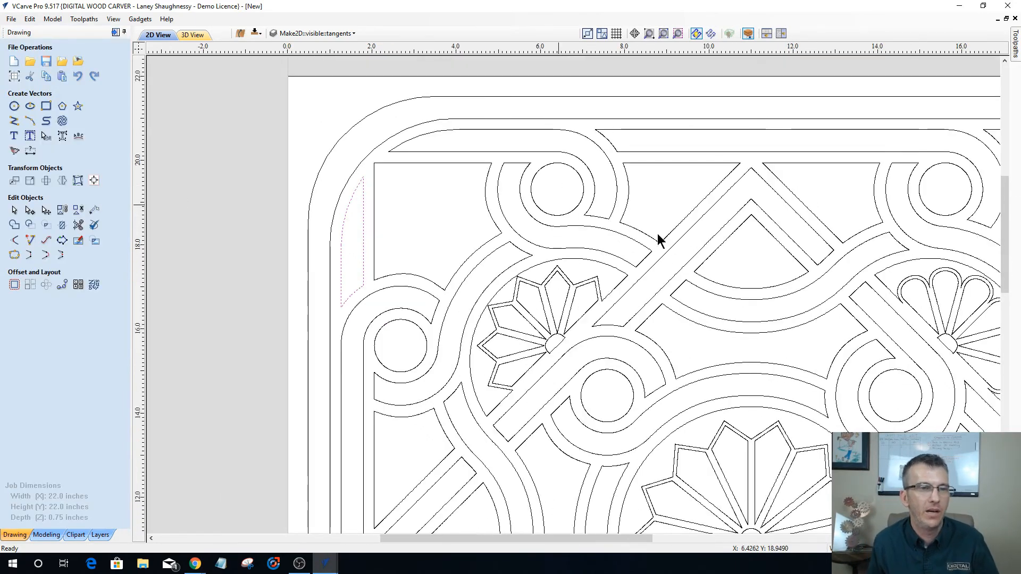
right_click(669, 211)
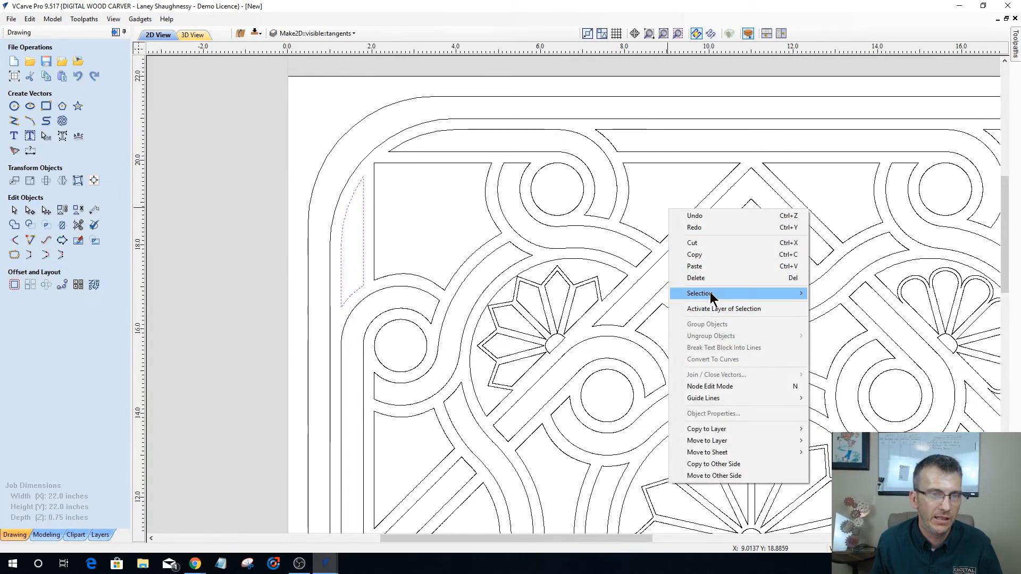
mouse_move(710, 293)
click(856, 305)
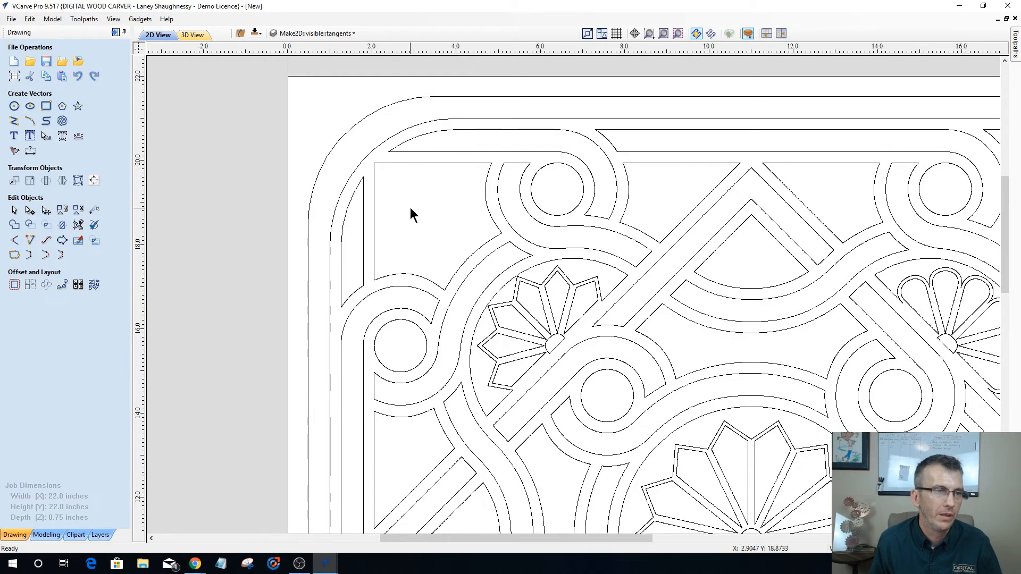
scroll(408, 204, down, 1)
scroll(396, 190, down, 3)
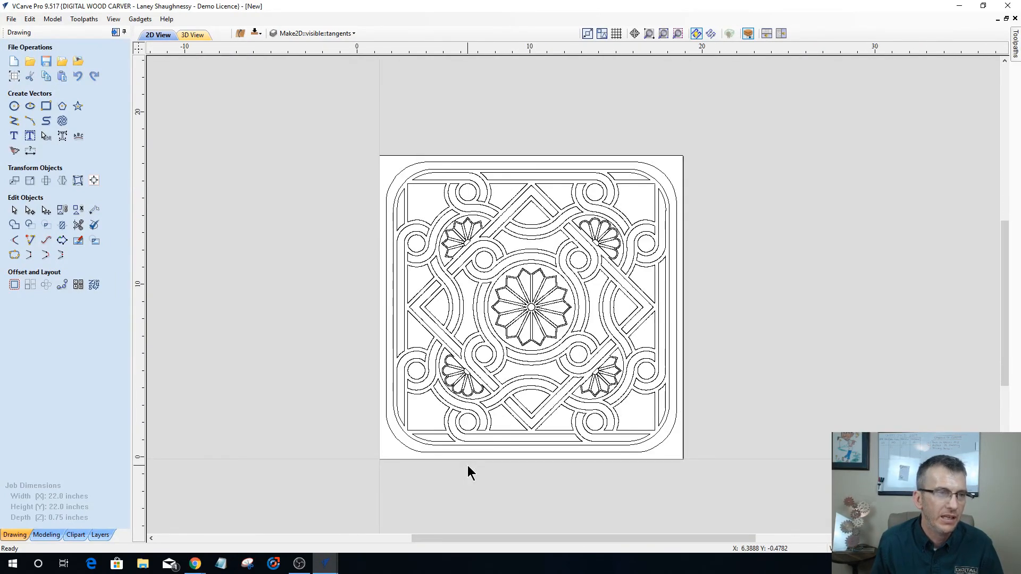
scroll(468, 466, up, 2)
scroll(467, 465, down, 2)
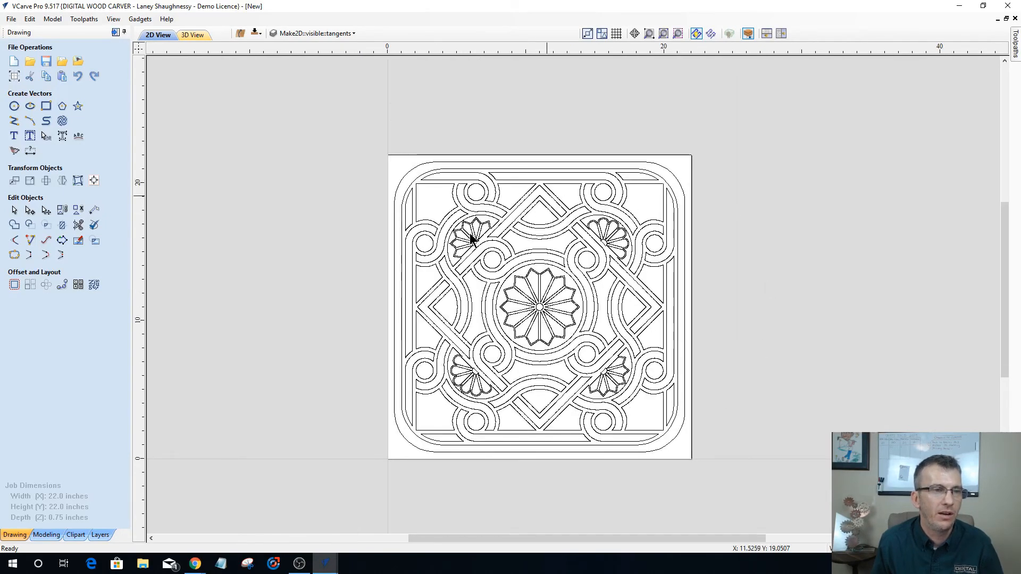
click(677, 34)
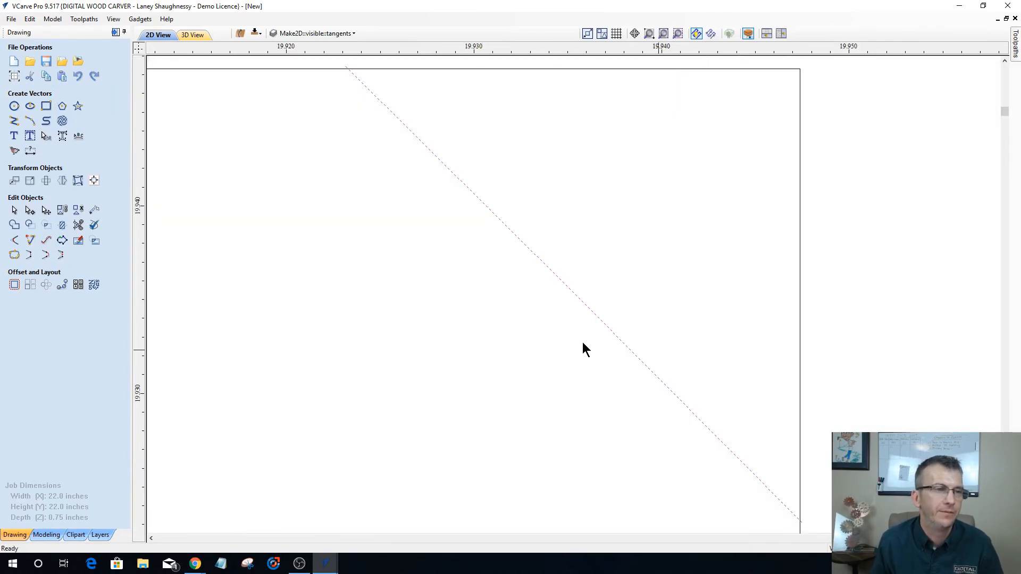
click(490, 213)
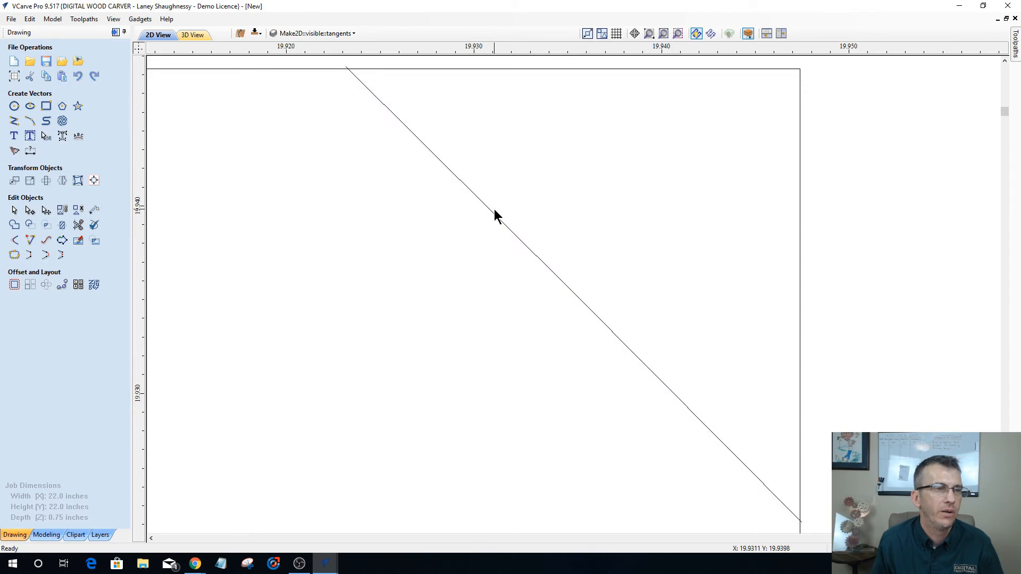
click(493, 213)
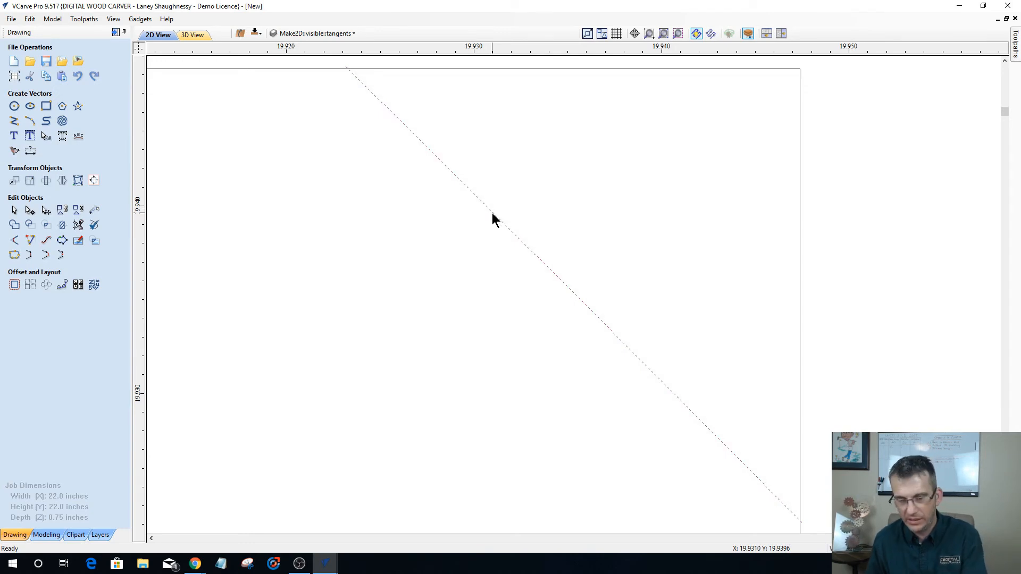
key(Delete)
Check the design again for remaining open vectors and for duplicate vectors.
right_click(490, 217)
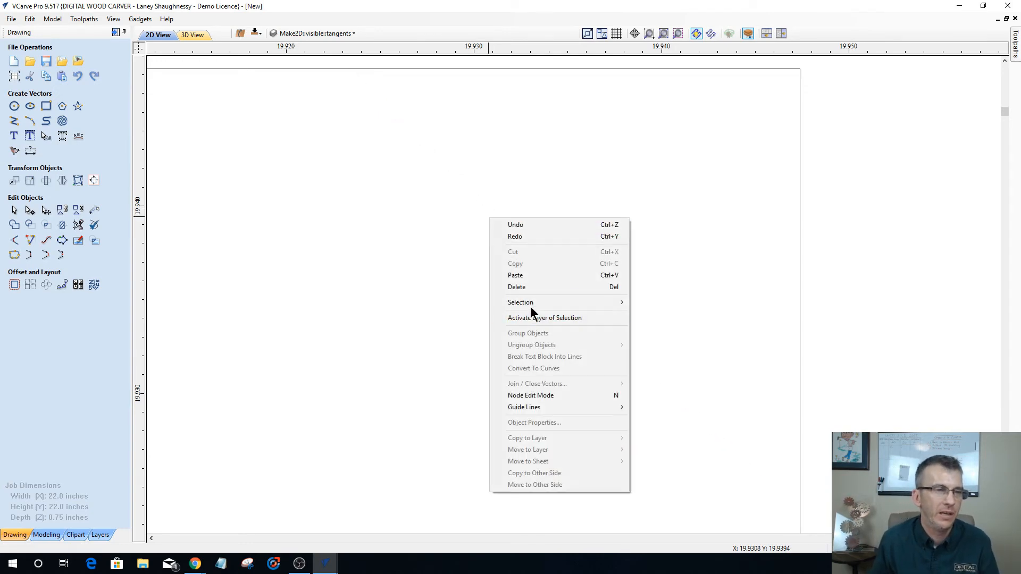
mouse_move(531, 302)
click(696, 315)
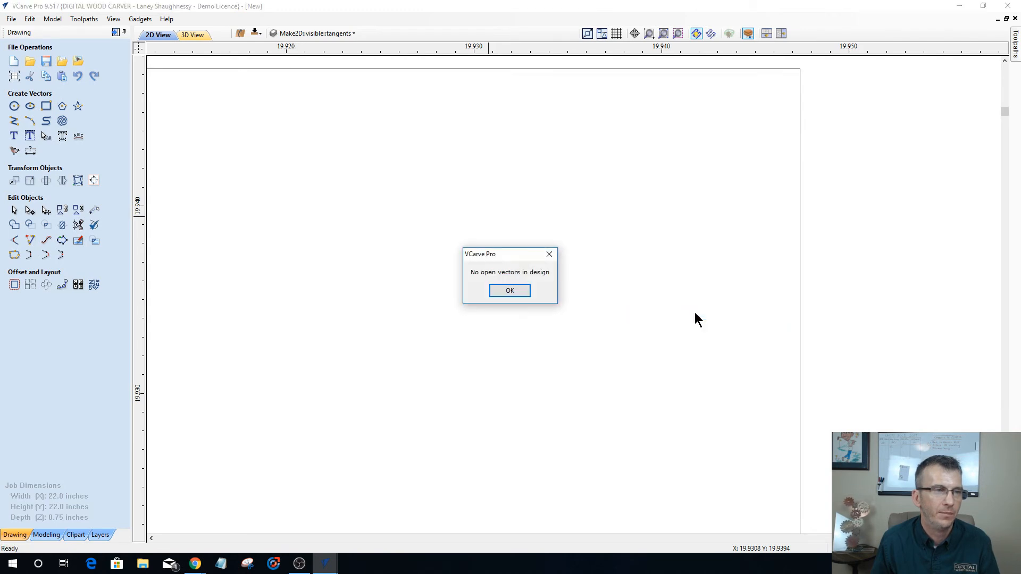
click(524, 291)
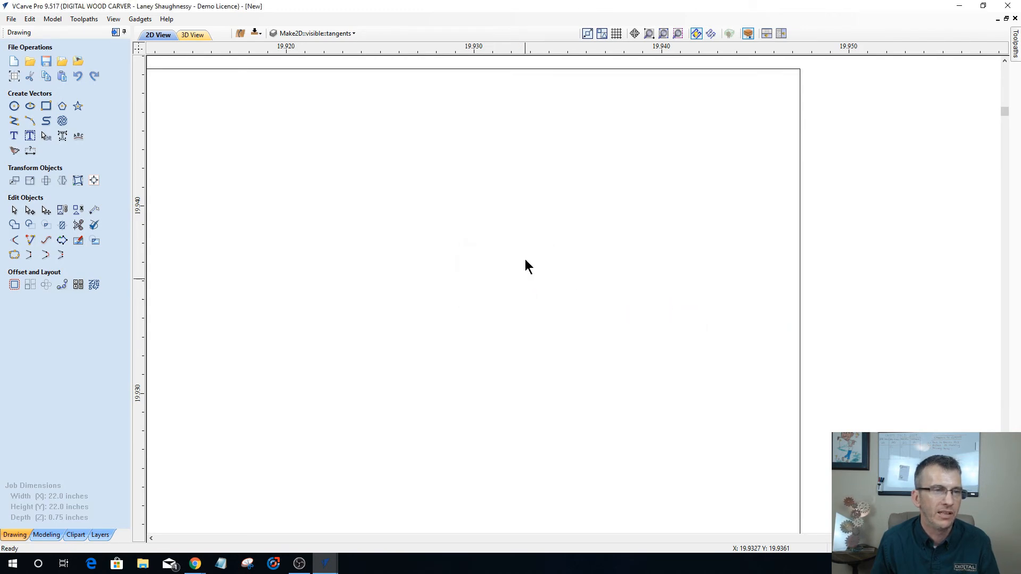
right_click(526, 243)
mouse_move(572, 327)
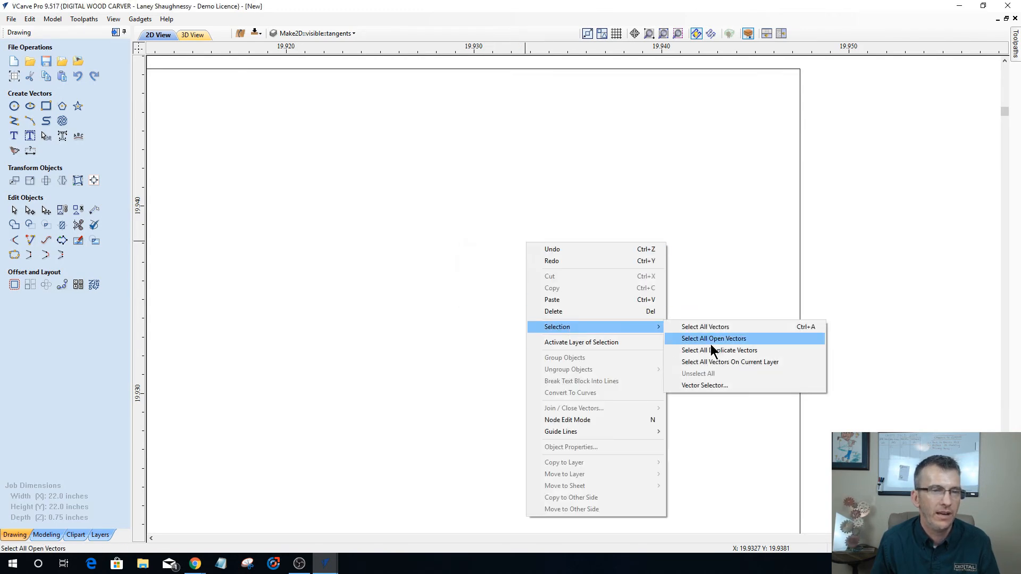
click(711, 350)
click(511, 292)
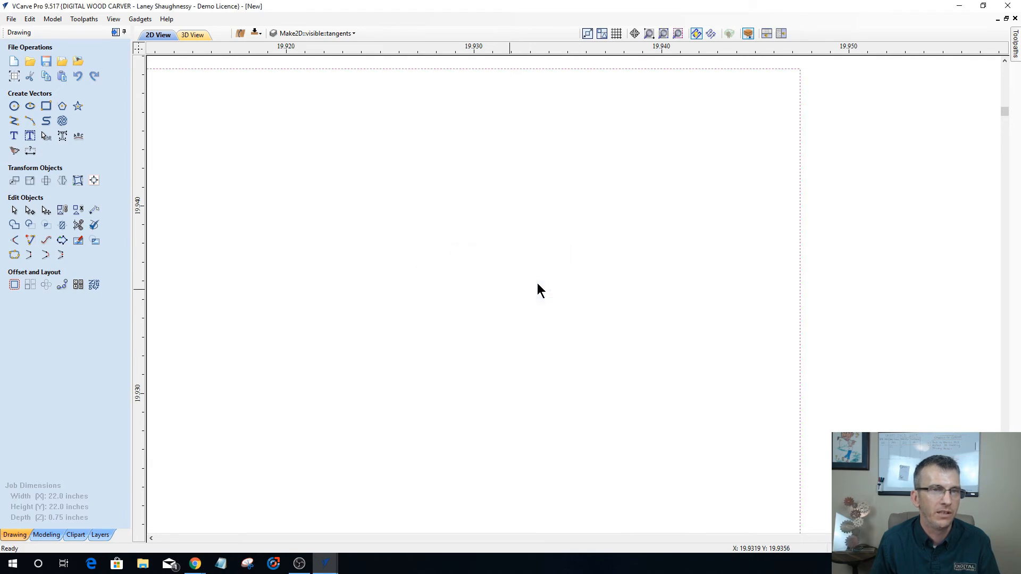
Draw two 0.25 inch diameter circles in the panel's upper-left and lower-right corners, outside the rounded border.
scroll(601, 225, down, 1)
scroll(602, 224, down, 4)
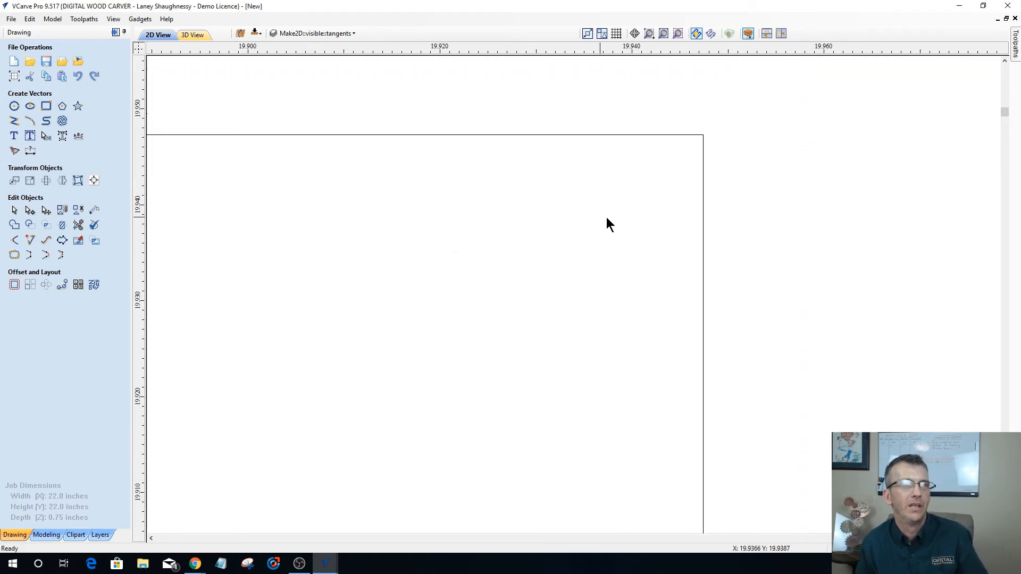
scroll(601, 212, down, 3)
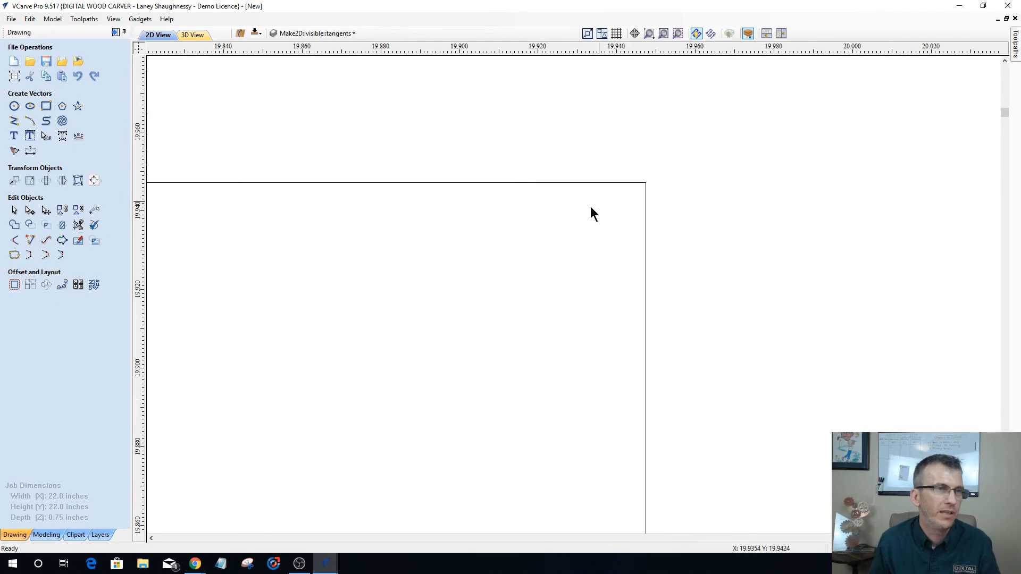
click(664, 34)
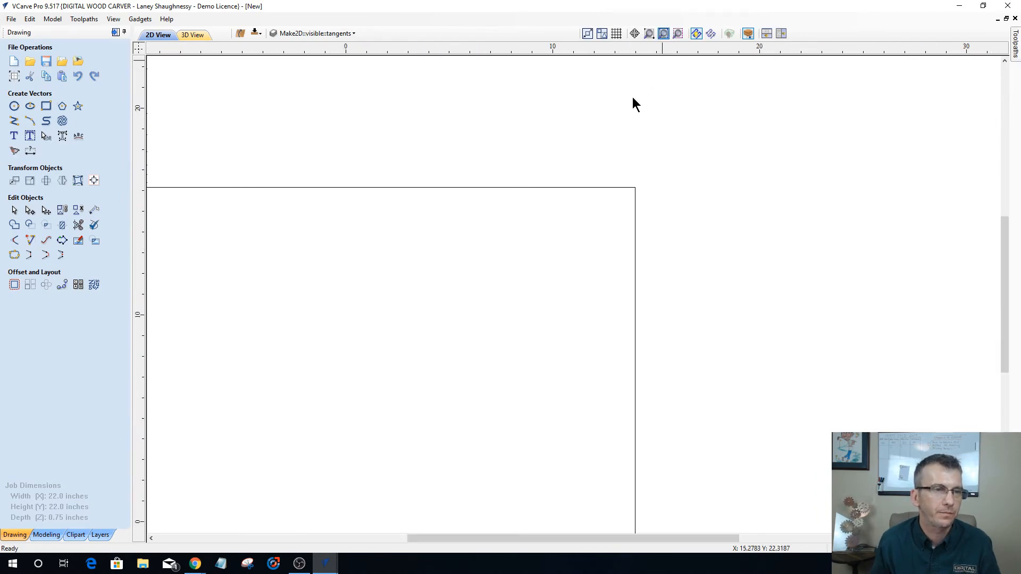
scroll(556, 196, down, 1)
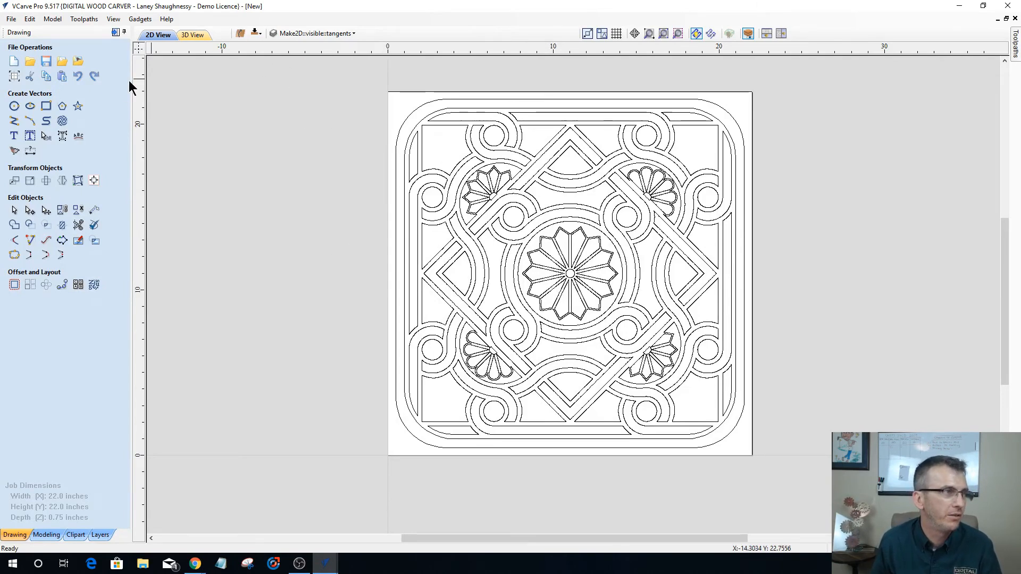
click(14, 106)
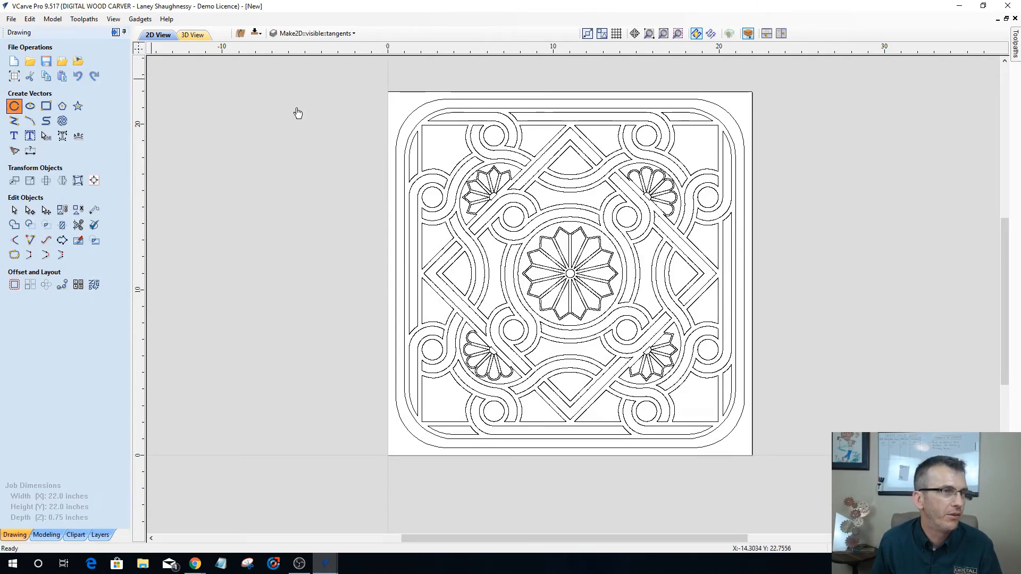
click(400, 105)
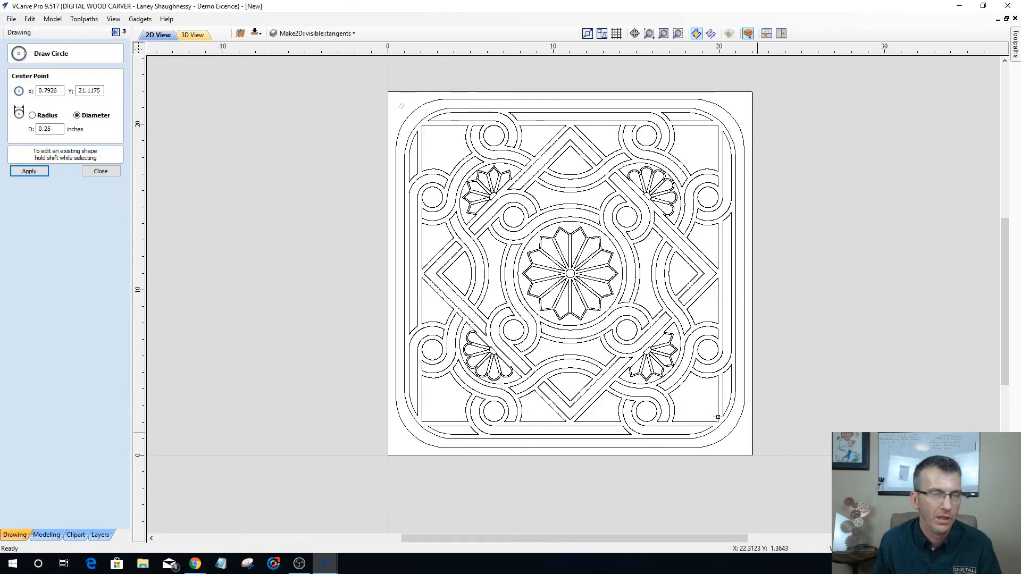
click(740, 445)
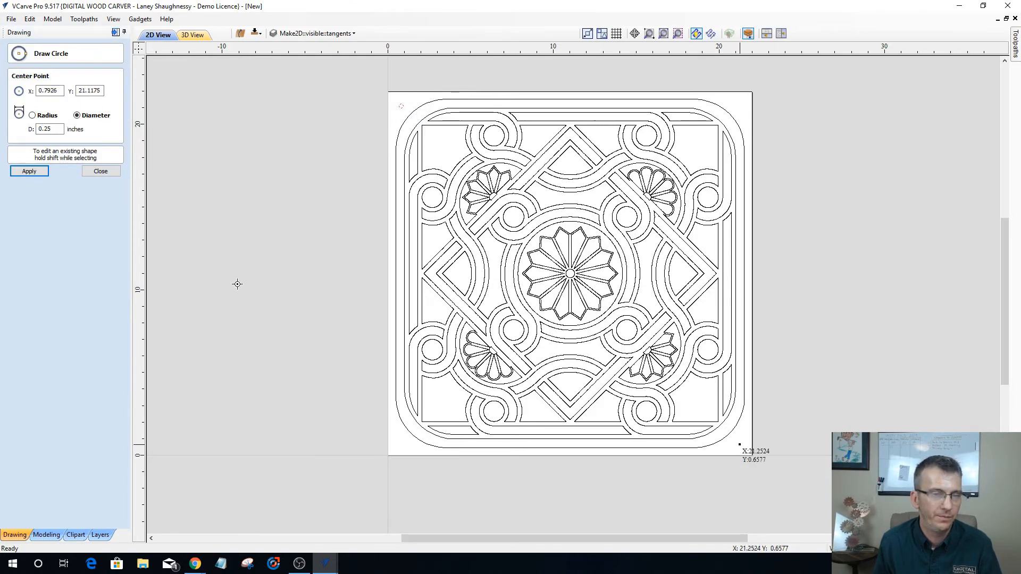
click(98, 172)
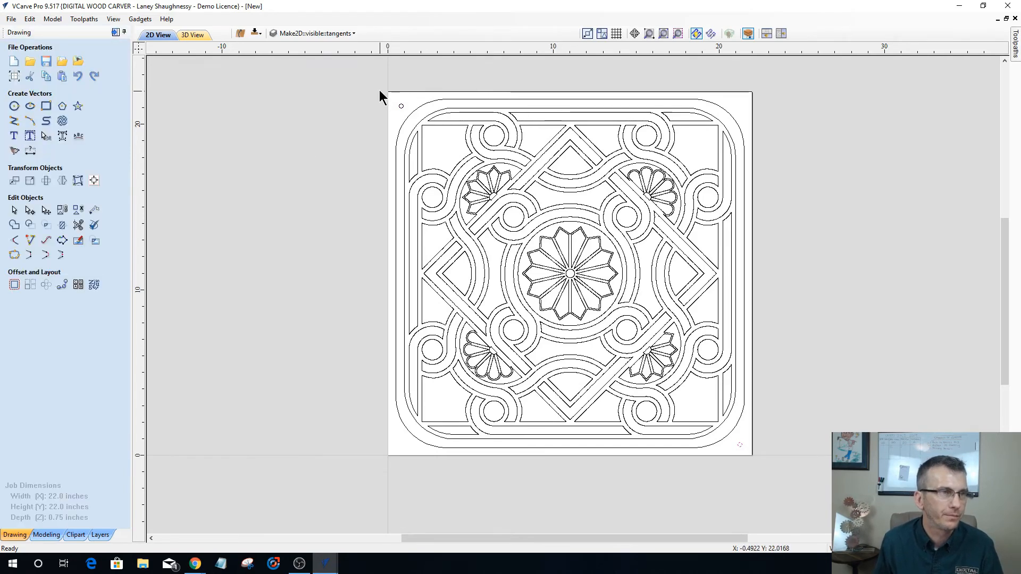
Select the whole panel pattern, leaving out the two small corner circles and the two outer rounded border outlines.
click(441, 115)
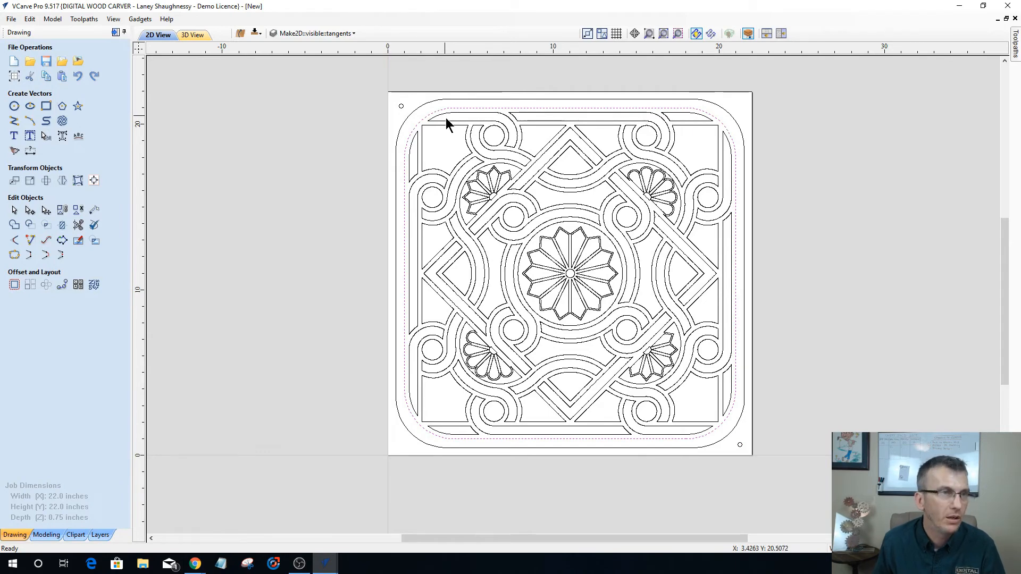
click(454, 111)
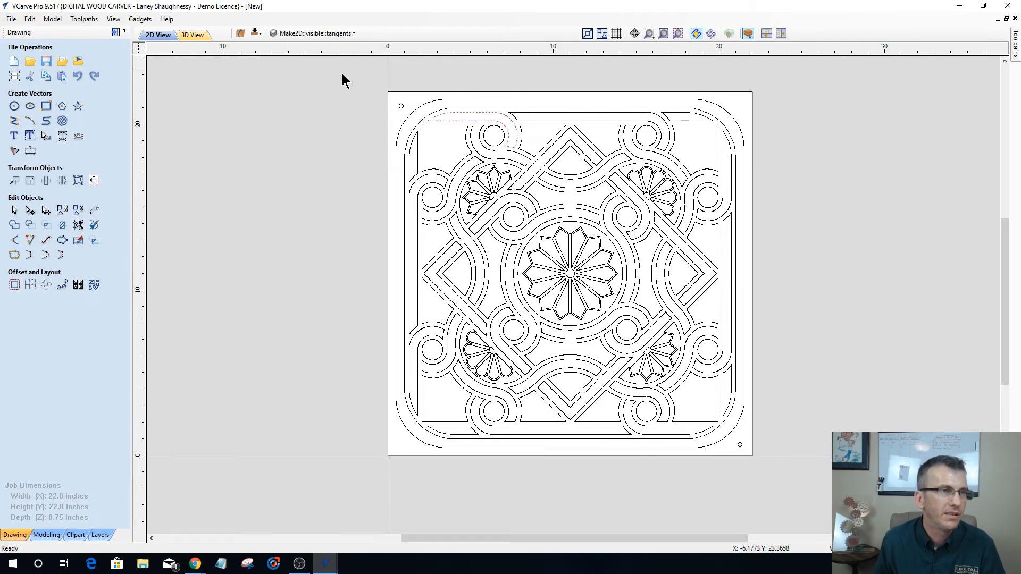
drag(285, 69, 864, 330)
drag(834, 496, 826, 485)
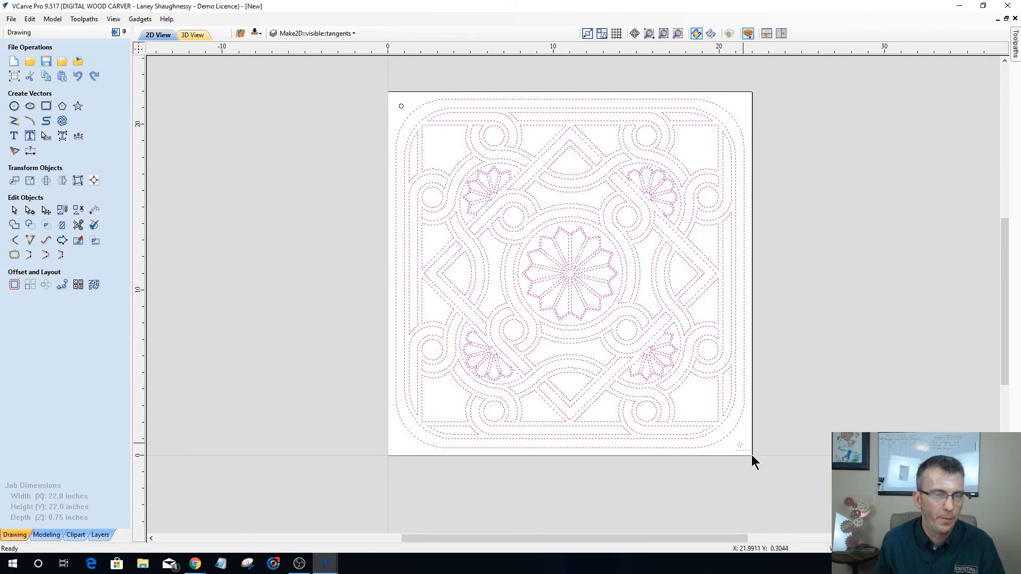
ctrl+click(683, 447)
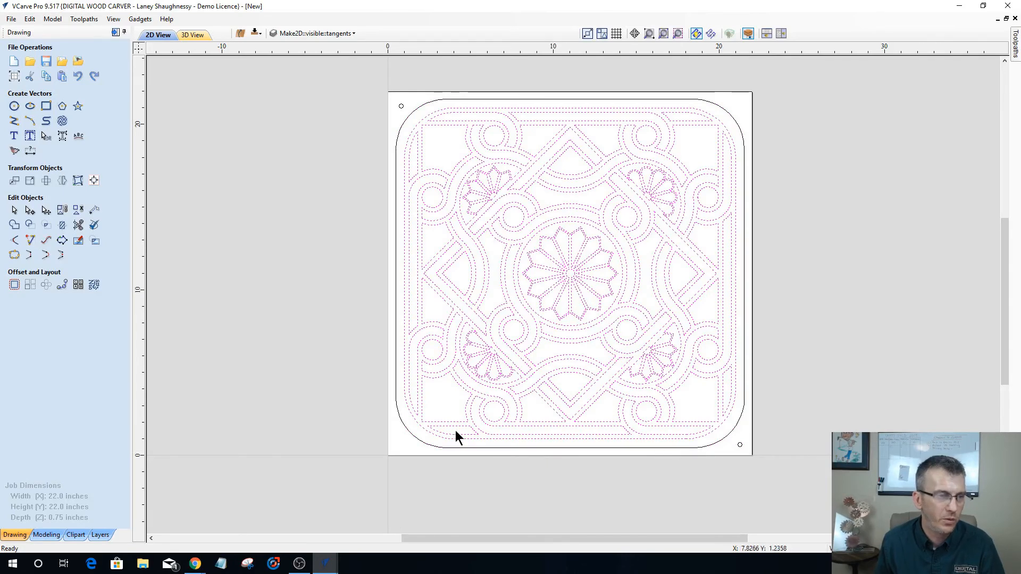
ctrl+click(412, 417)
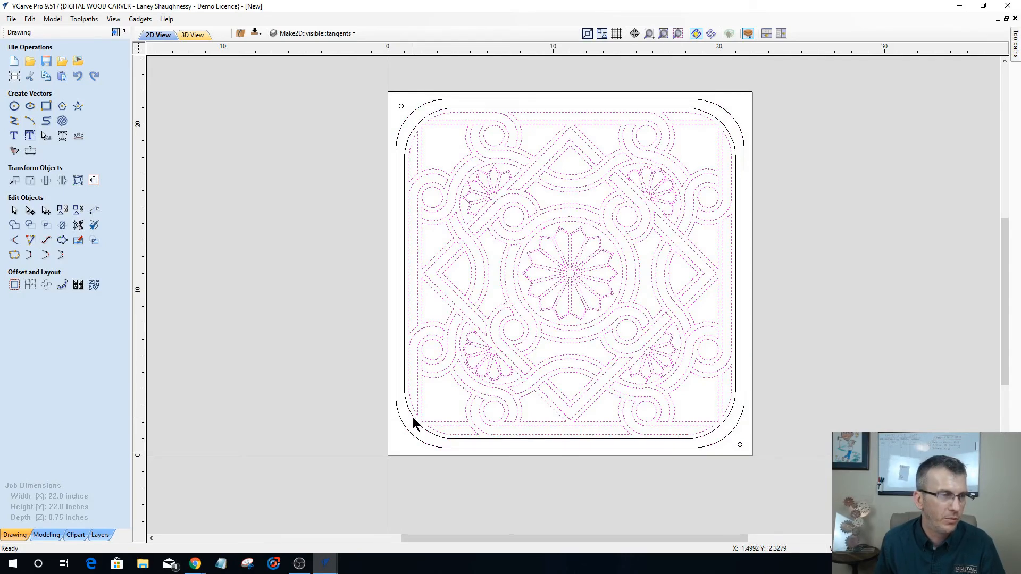
Deselect the upper-left corner pocket, the three pockets around the upper diamond point, and the four curved pockets surrounding the central ring.
click(448, 132)
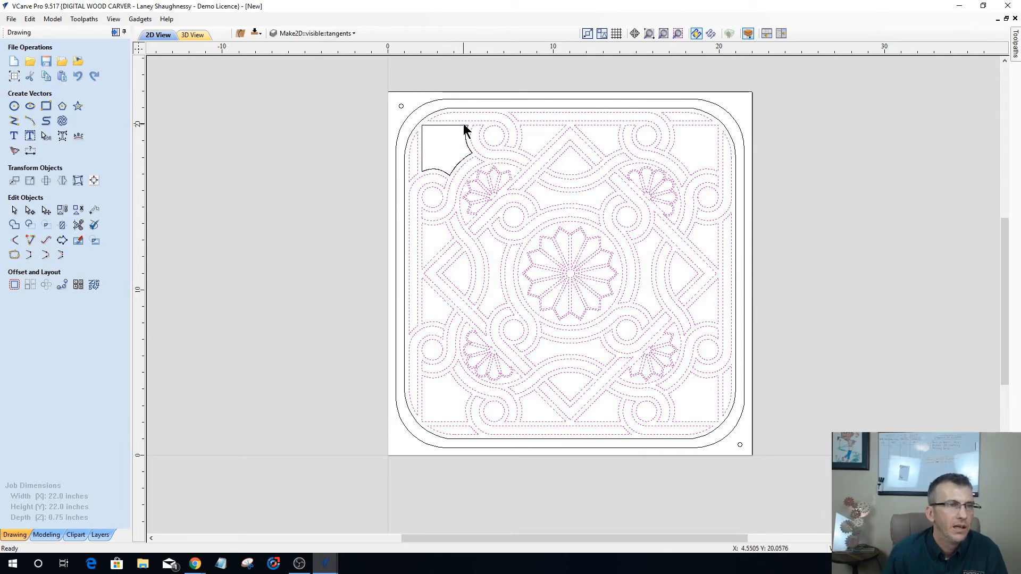
click(541, 128)
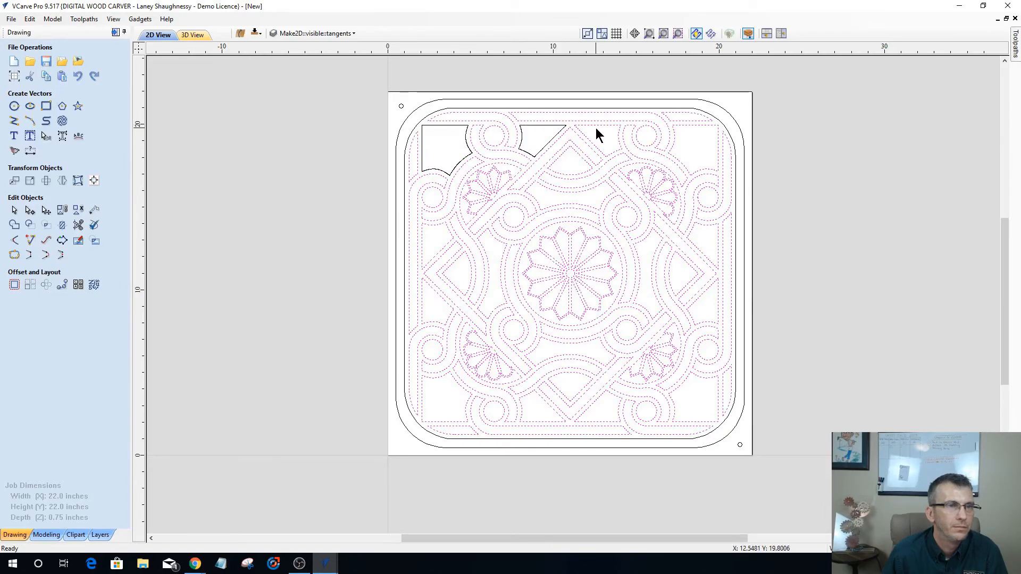
click(596, 127)
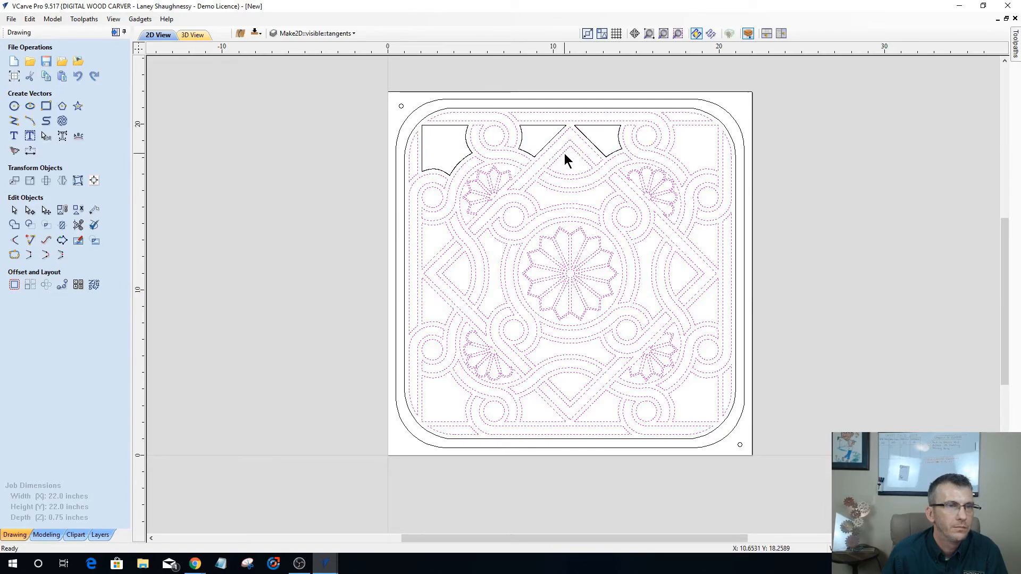
click(585, 169)
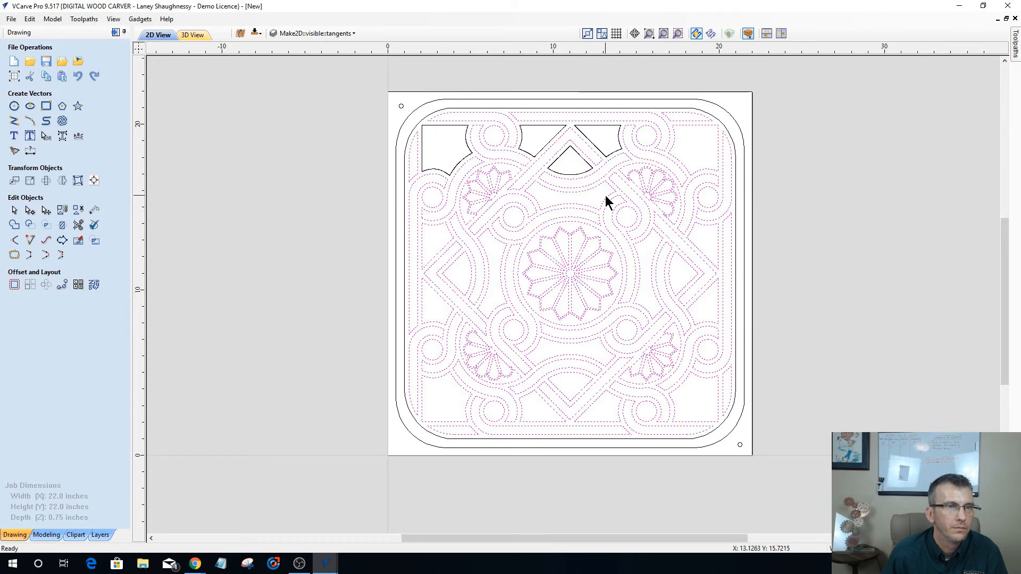
click(502, 252)
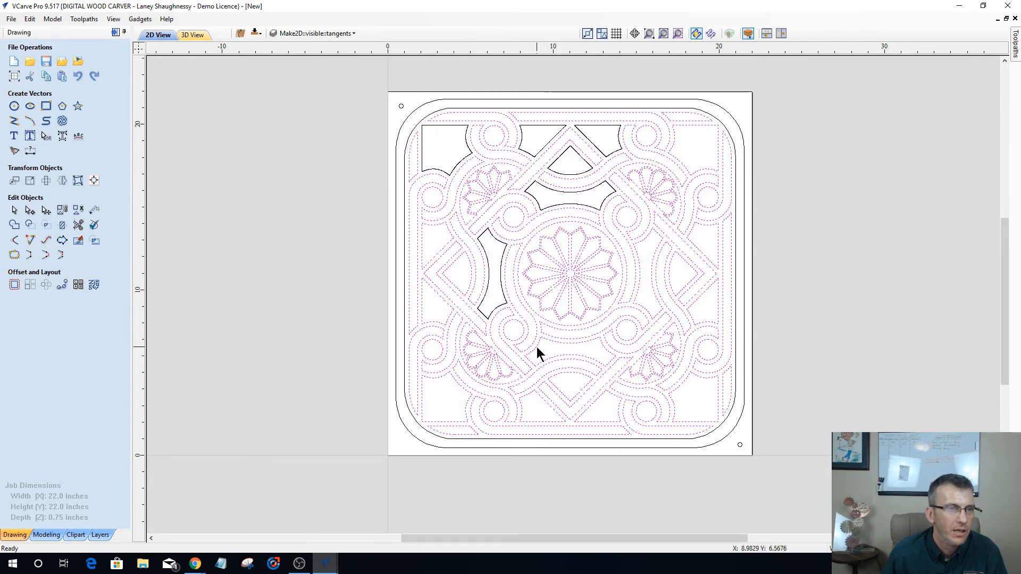
click(521, 345)
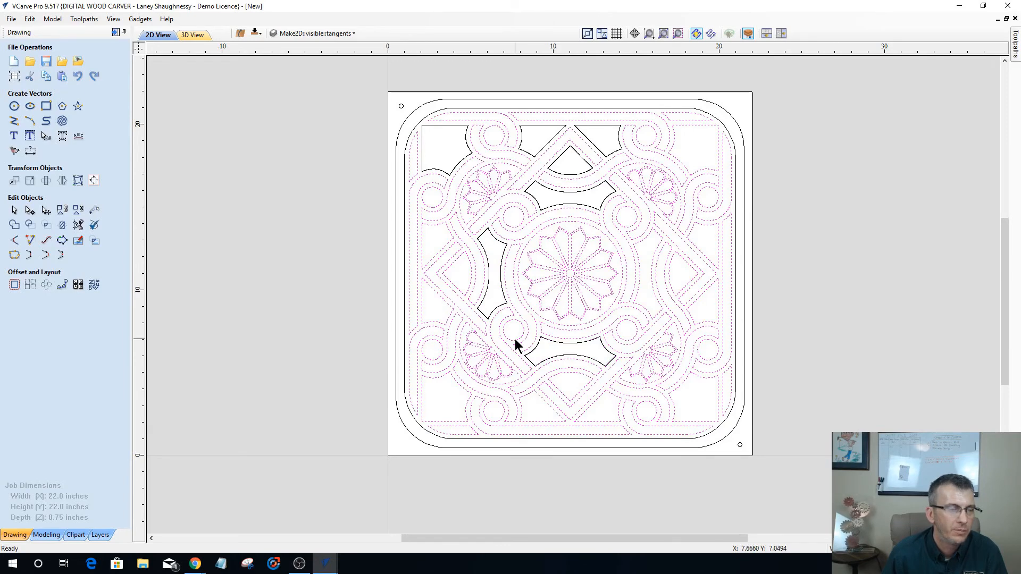
click(649, 308)
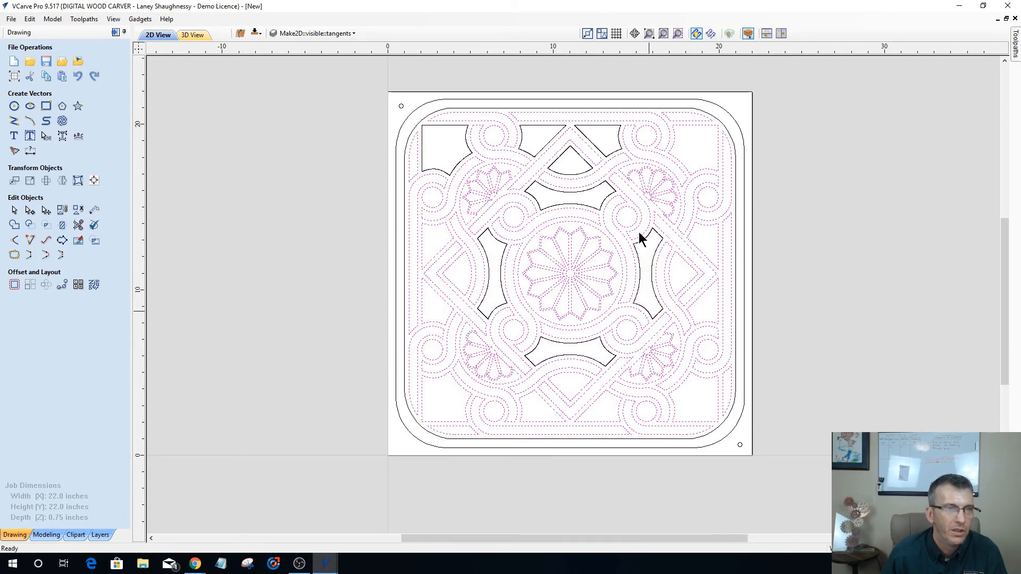
Deselect the remaining corner pockets, the triangular pockets around the other diamond points, and the circle enclosing the central flower.
click(661, 177)
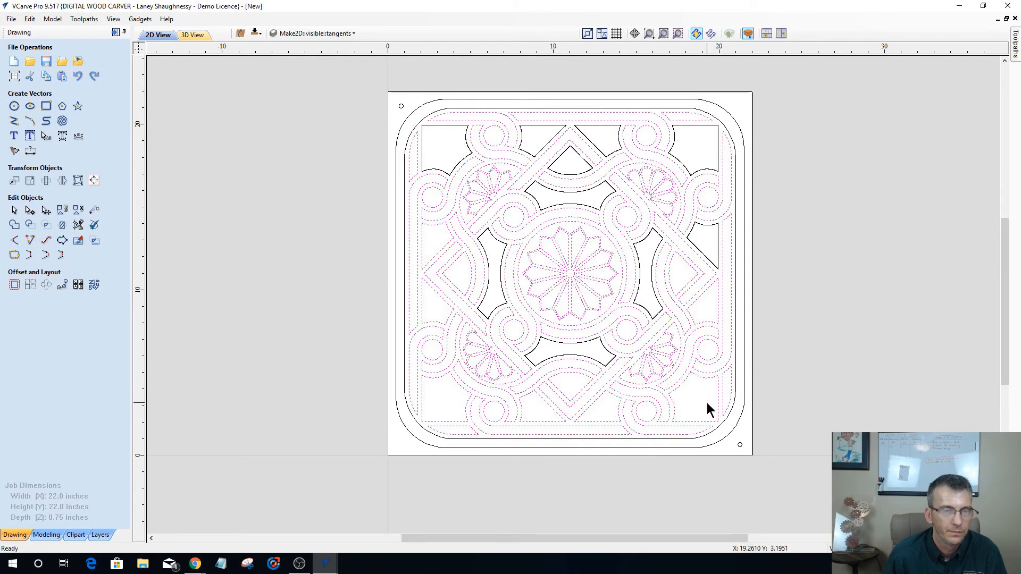
click(662, 375)
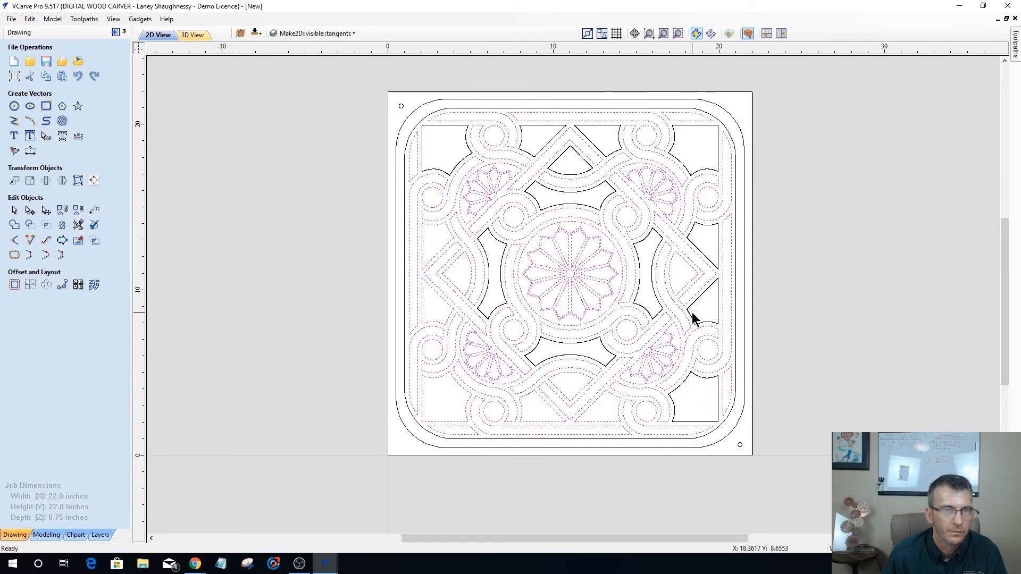
shift+click(618, 411)
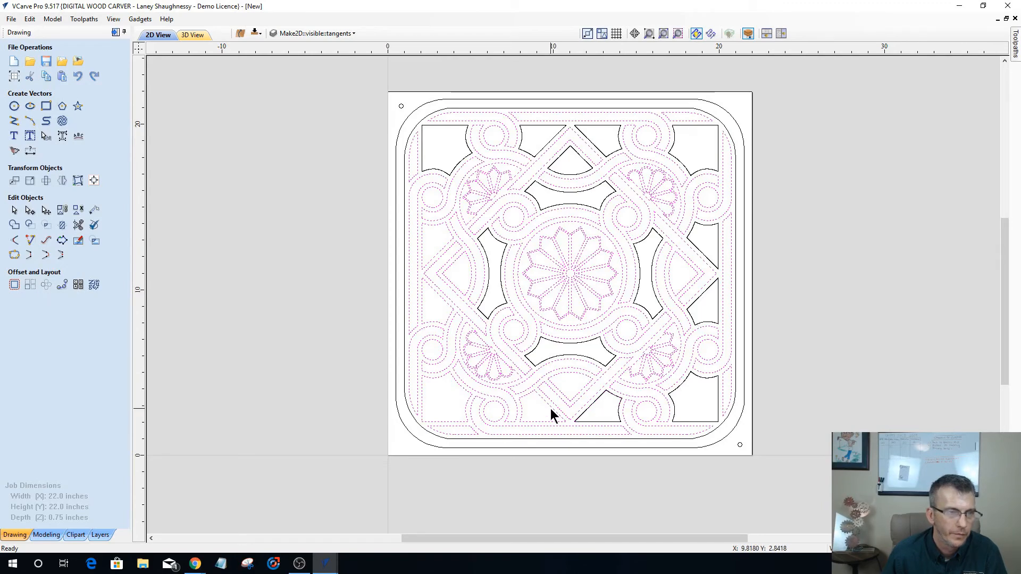
click(550, 406)
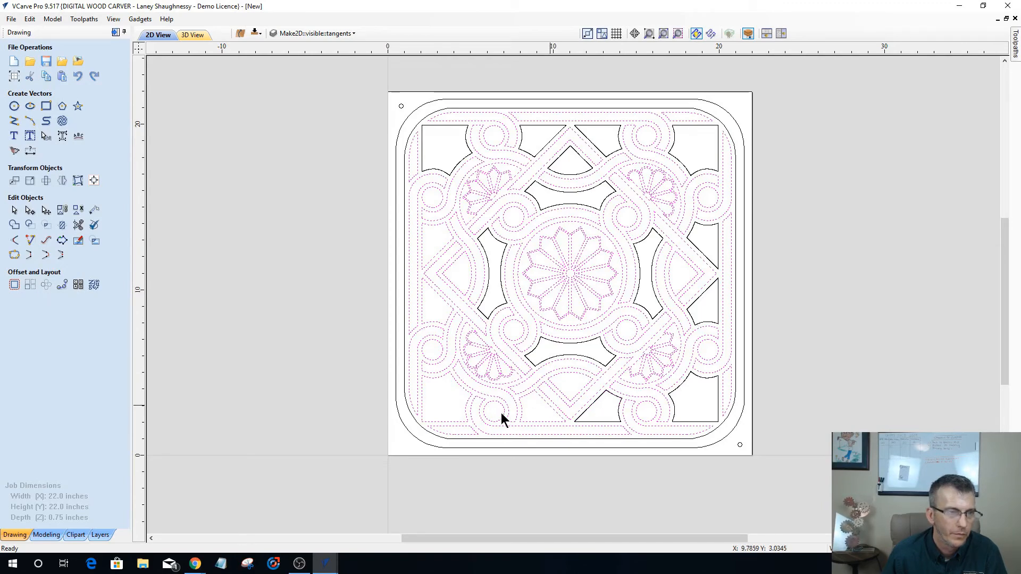
click(466, 397)
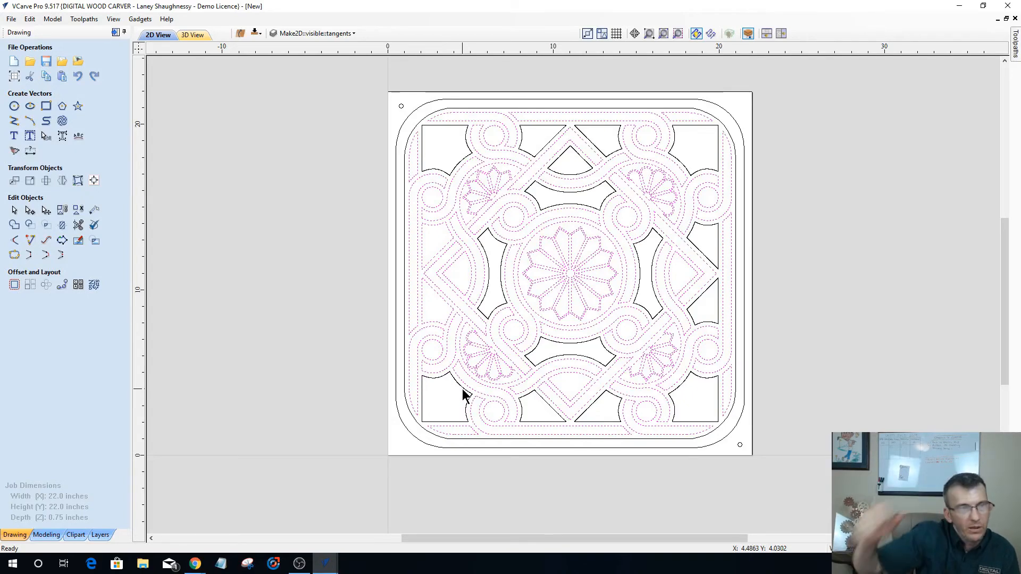
click(440, 248)
click(456, 259)
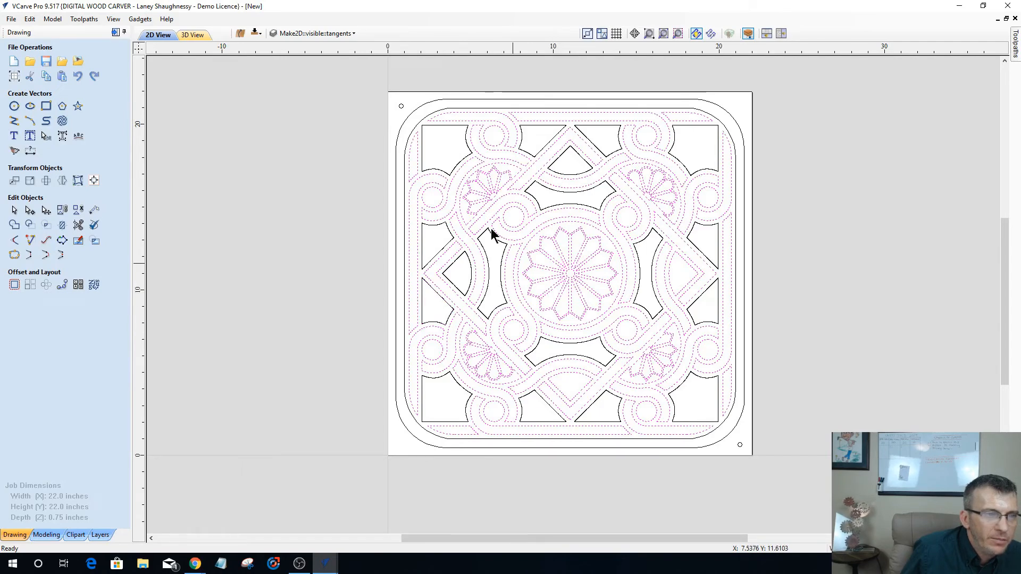
ctrl+click(579, 221)
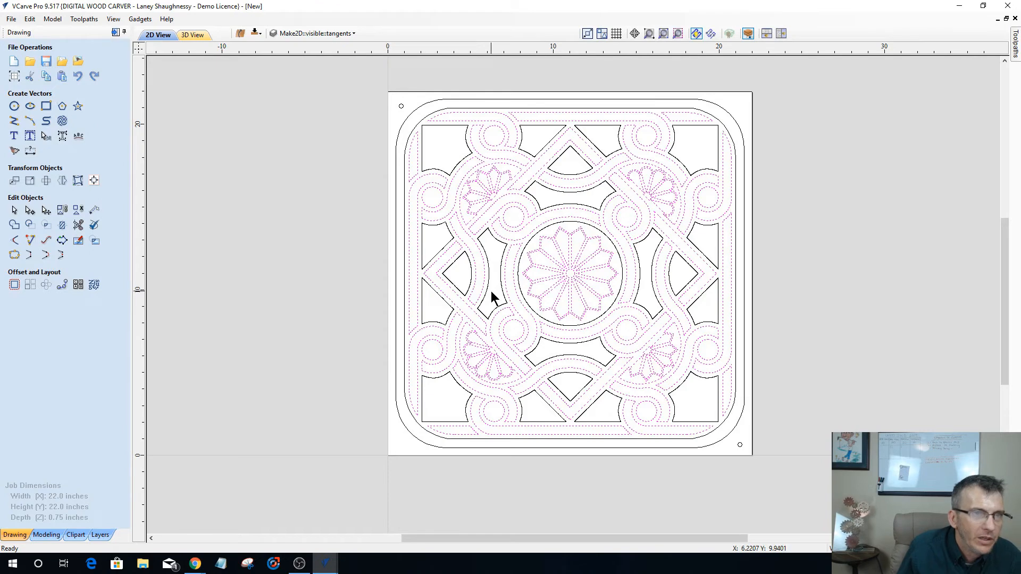
Deselect the twelve small circles inside the band loops.
shift+click(436, 206)
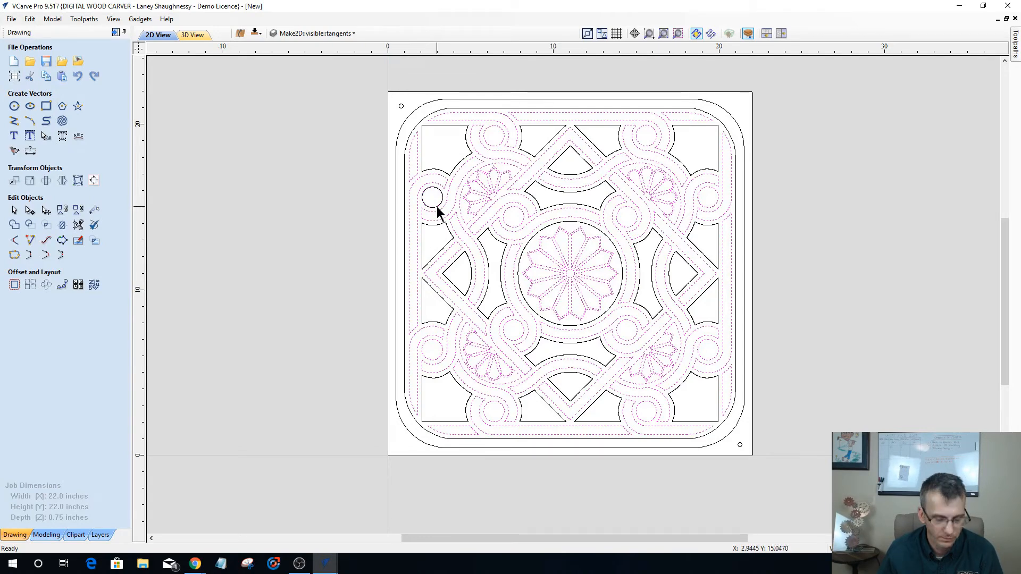
shift+click(505, 210)
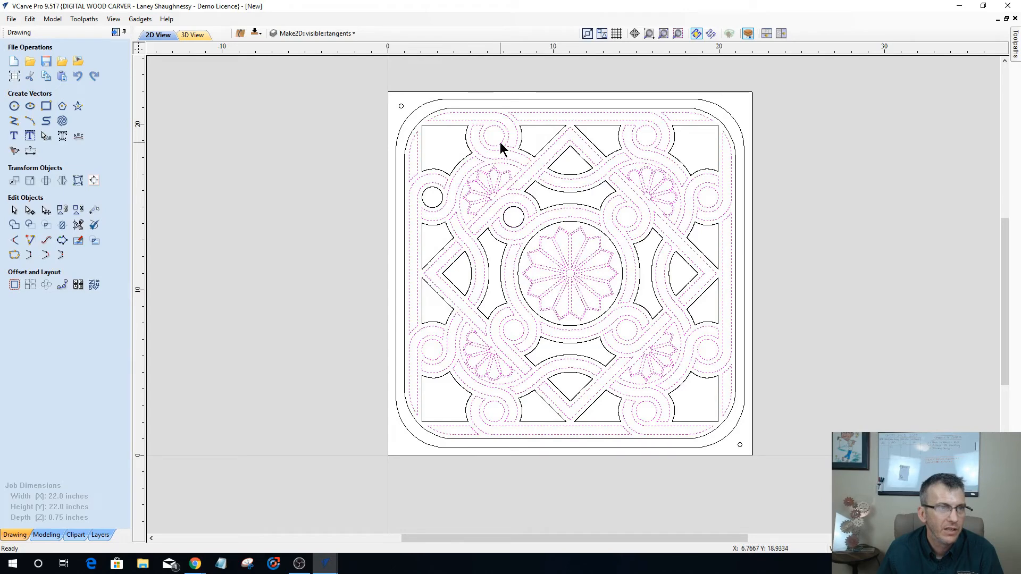
shift+click(500, 142)
shift+click(636, 138)
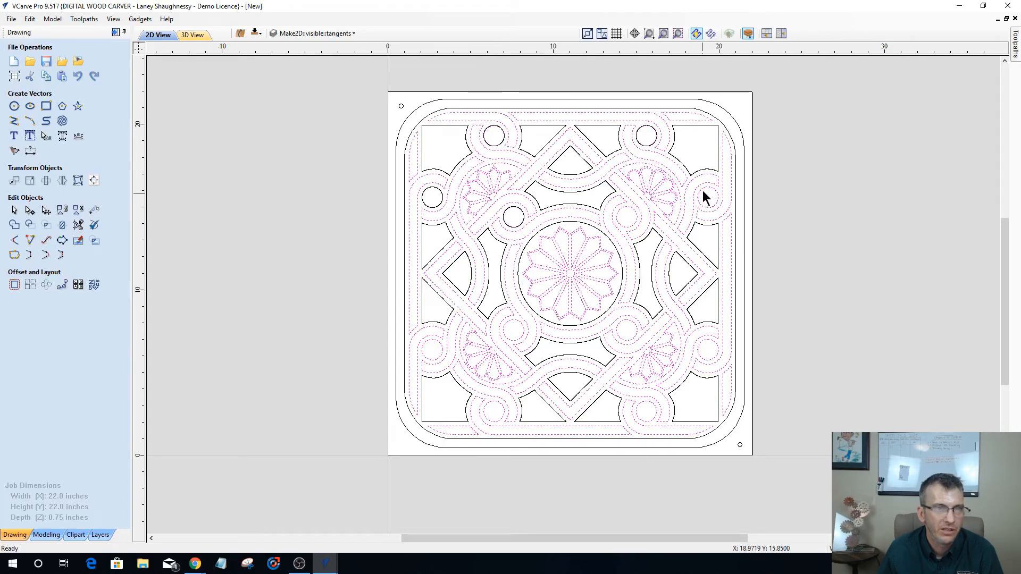
shift+click(710, 344)
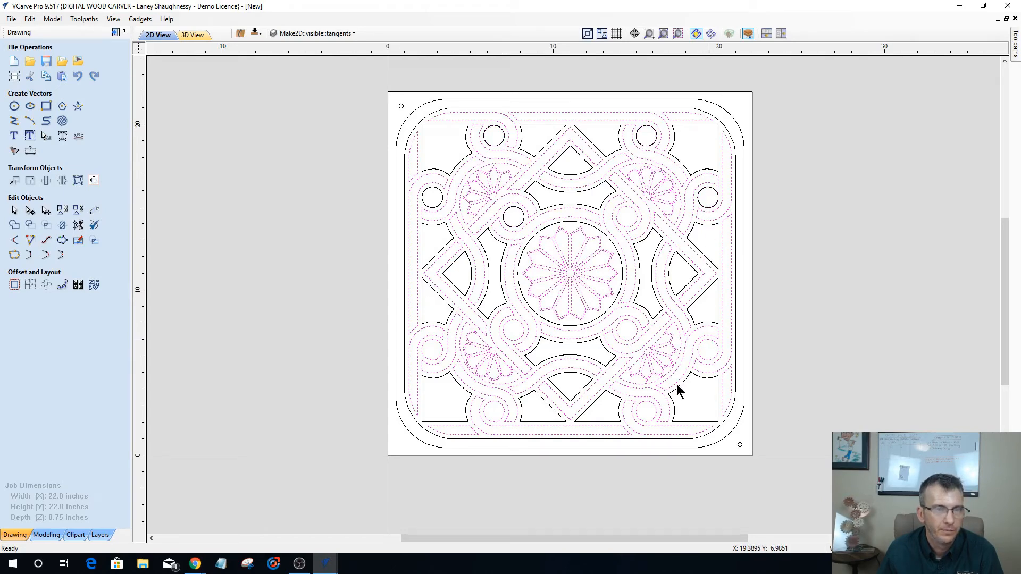
shift+click(654, 416)
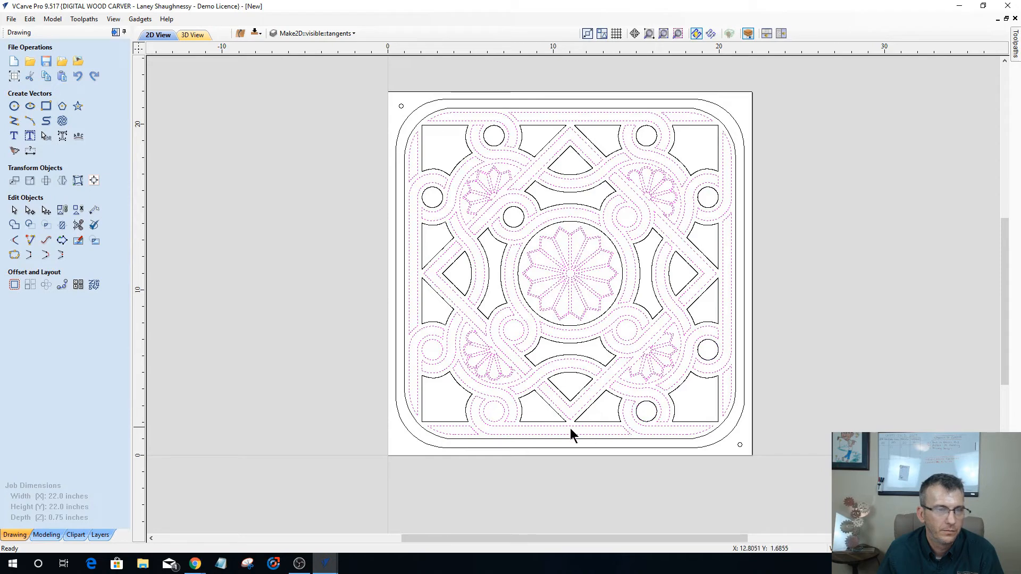
shift+click(502, 416)
shift+click(512, 341)
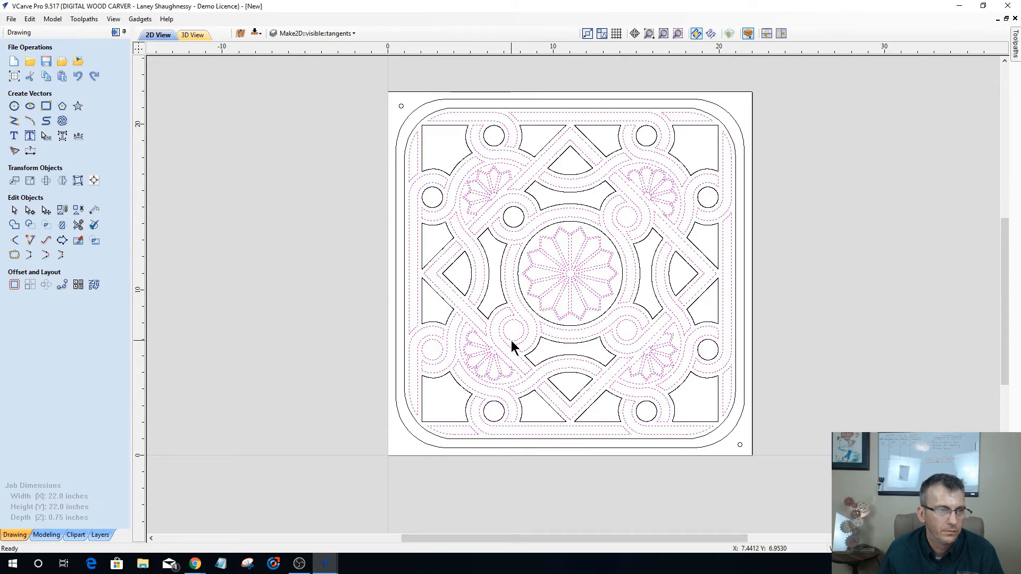
shift+click(619, 336)
shift+click(617, 222)
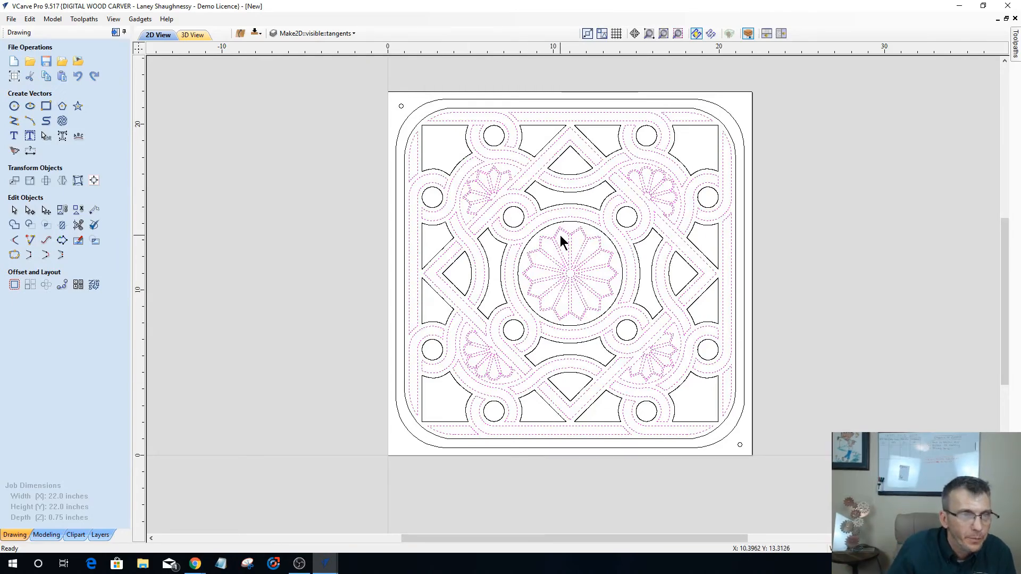
Deselect the whole central flower, including its outer outline, petals and centre circle, leaving the bands and corner flowers selected.
scroll(559, 235, up, 3)
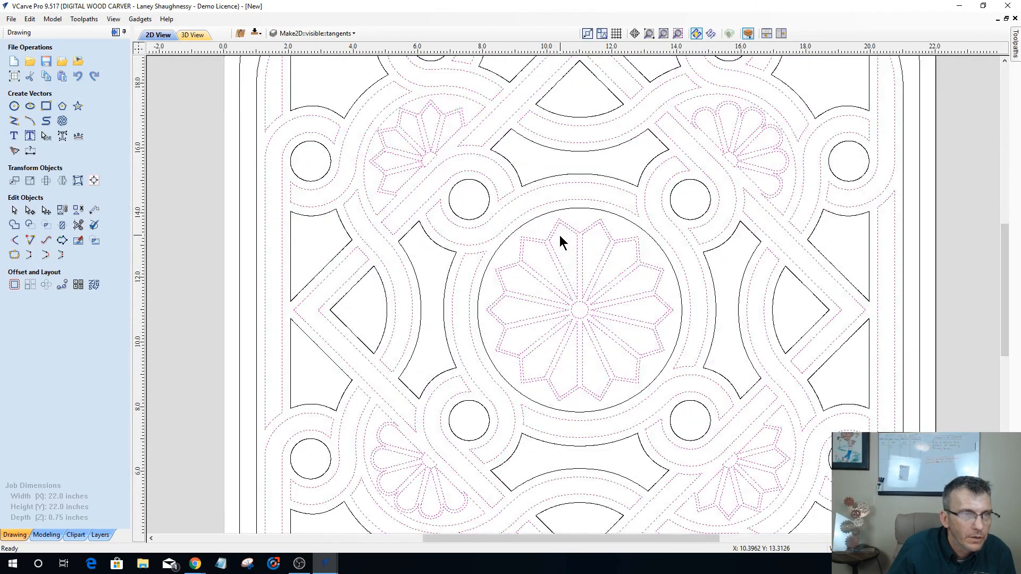
scroll(560, 235, up, 3)
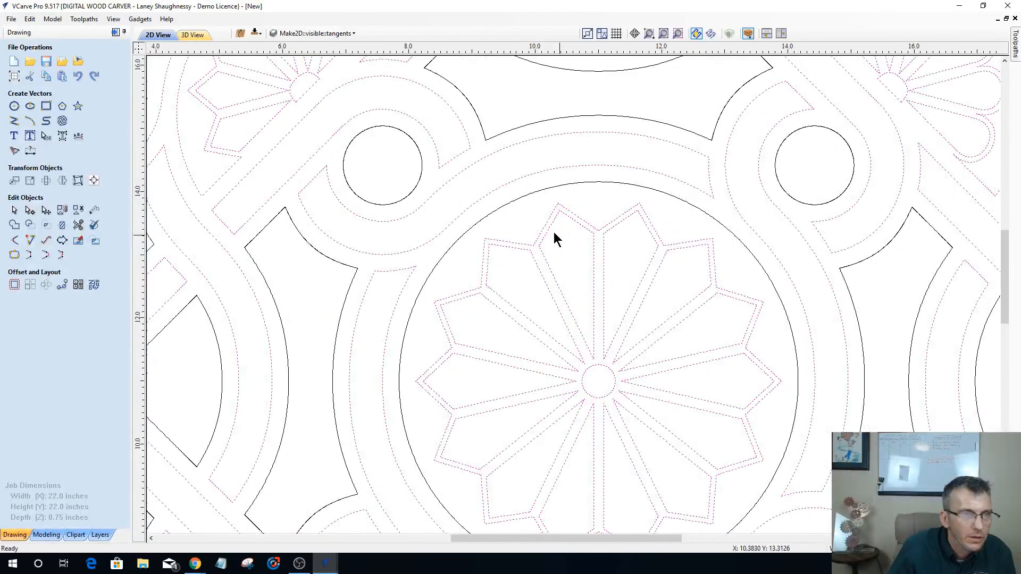
scroll(548, 230, up, 2)
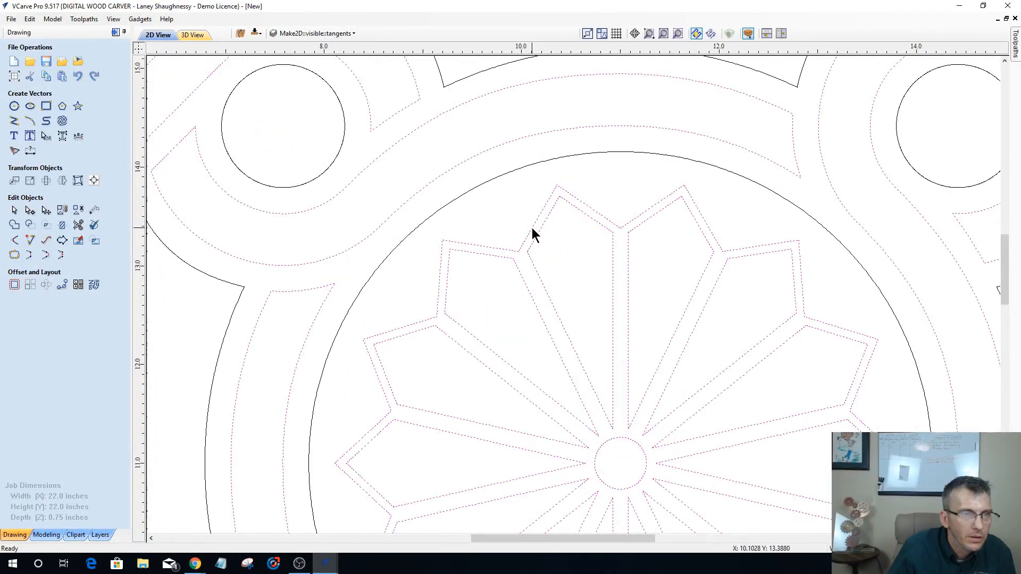
ctrl+click(532, 227)
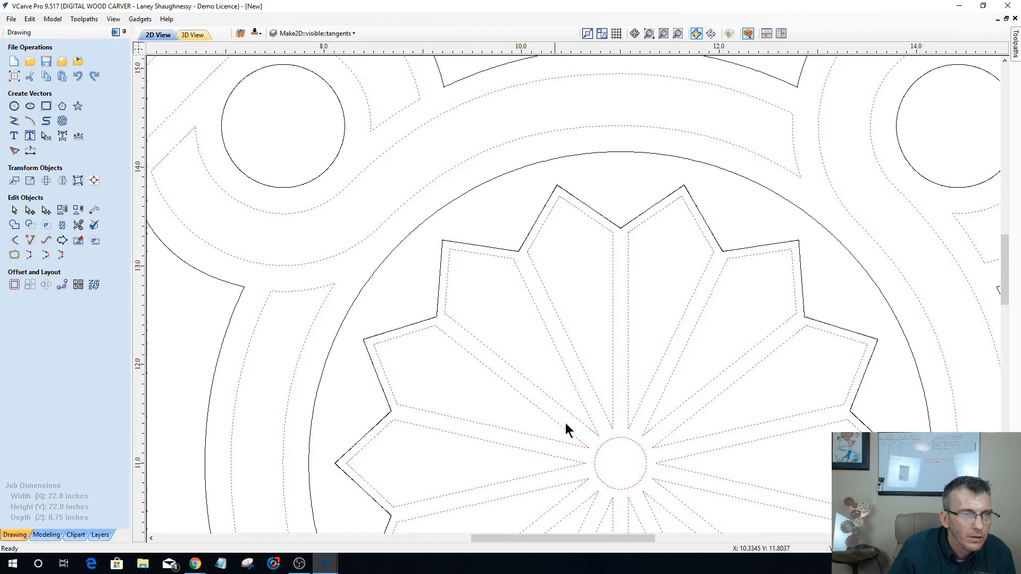
ctrl+click(603, 449)
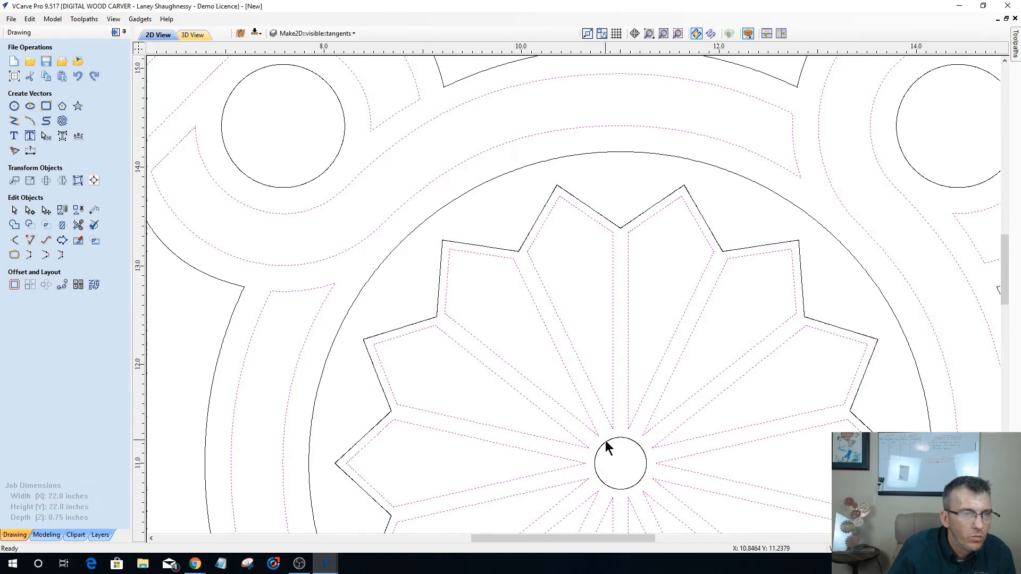
shift+click(605, 442)
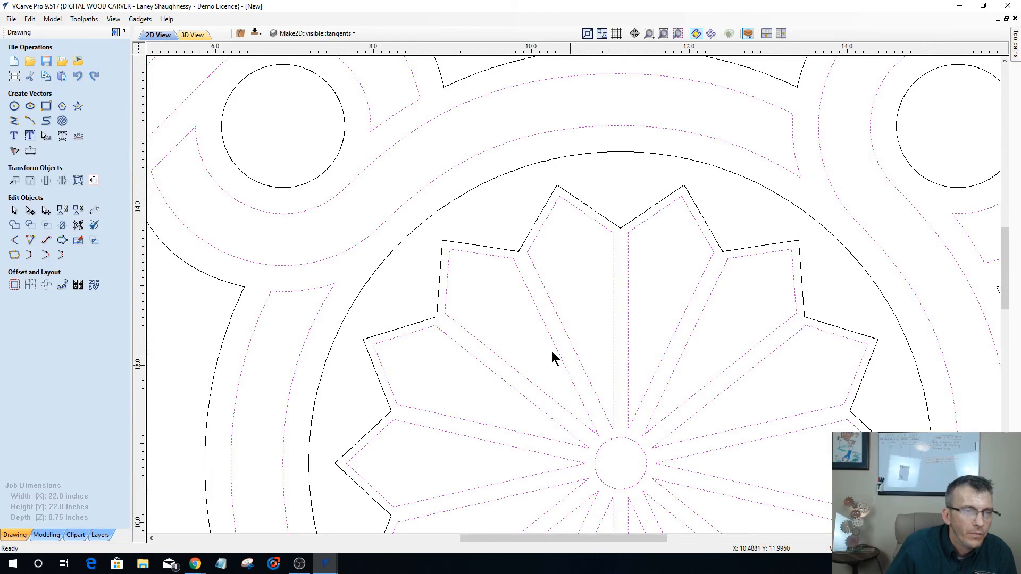
scroll(551, 351, down, 2)
scroll(550, 351, down, 1)
scroll(646, 464, down, 1)
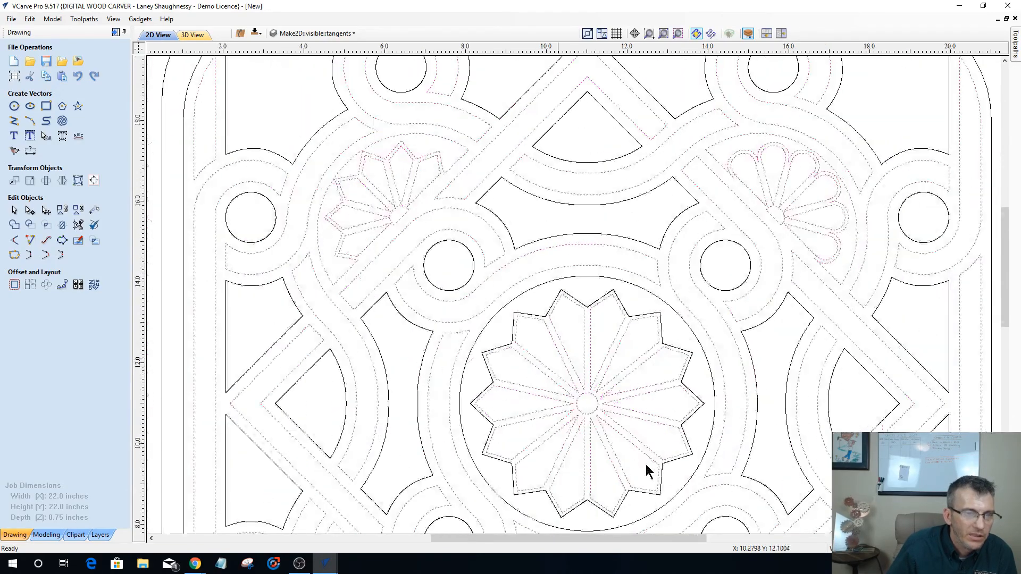
scroll(645, 464, down, 3)
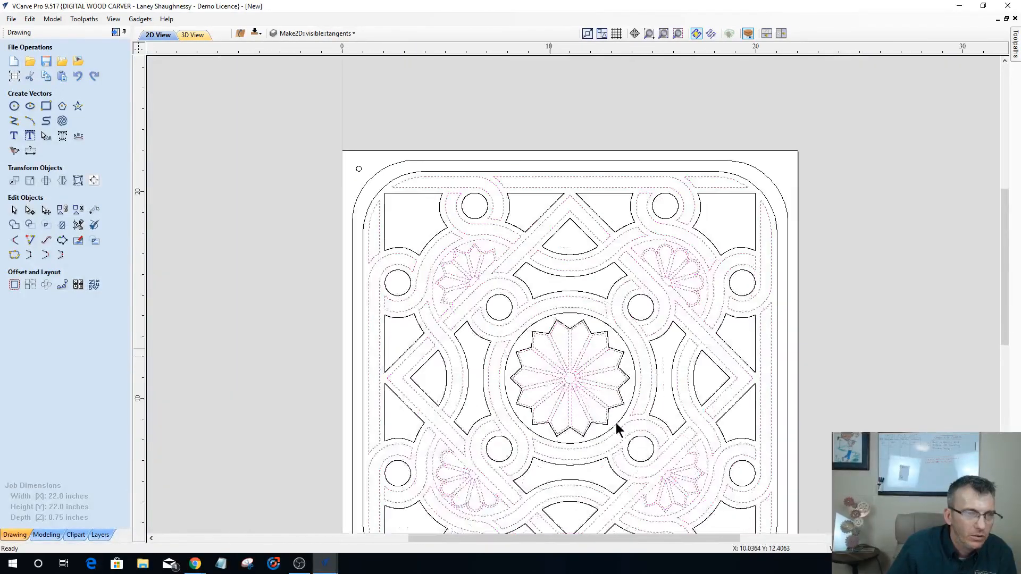
scroll(601, 411, down, 1)
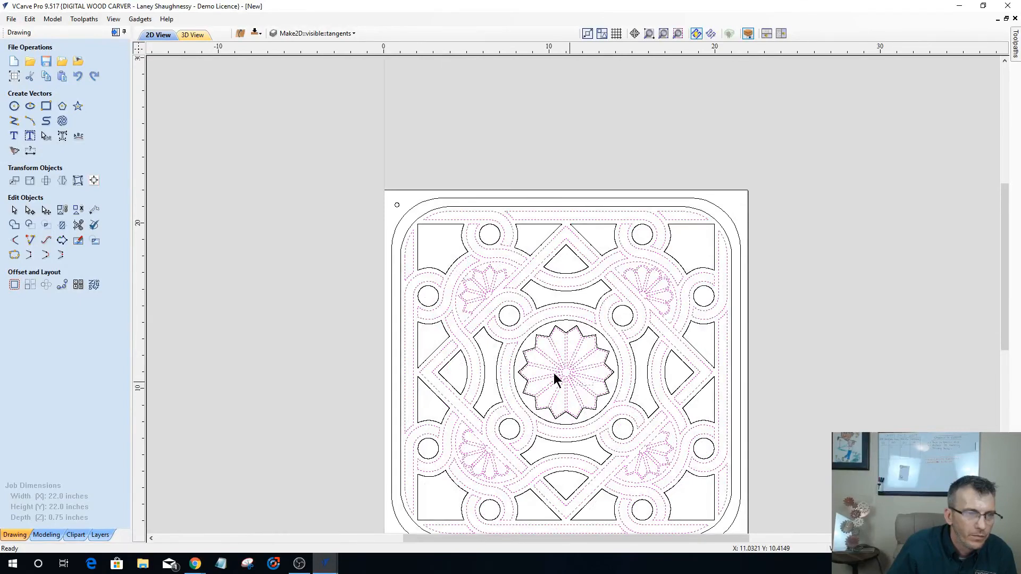
click(530, 352)
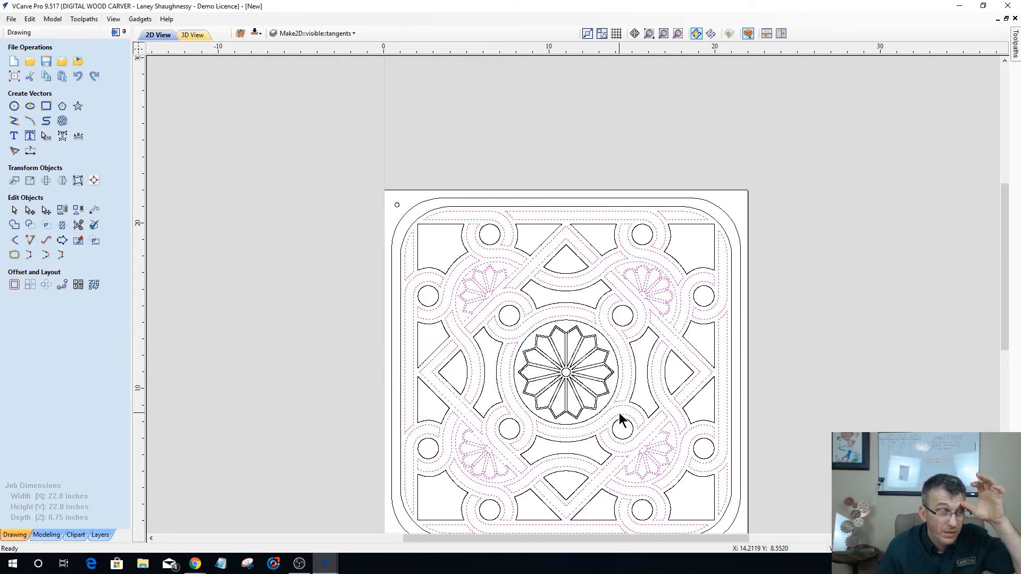
Switch from the drawing tools to the toolpath operations, keeping the band and corner flower vectors selected.
click(115, 33)
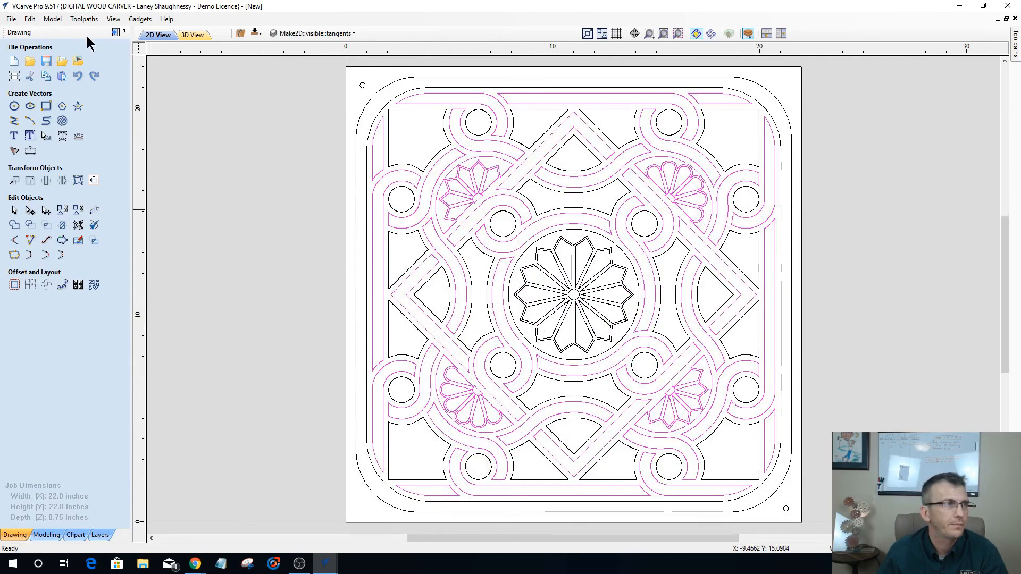
click(117, 32)
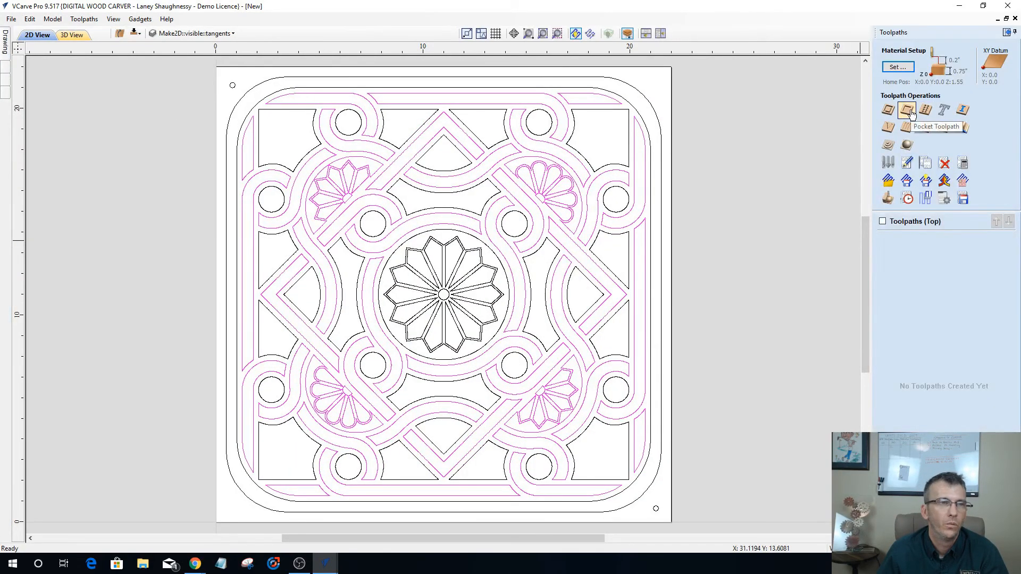
click(910, 111)
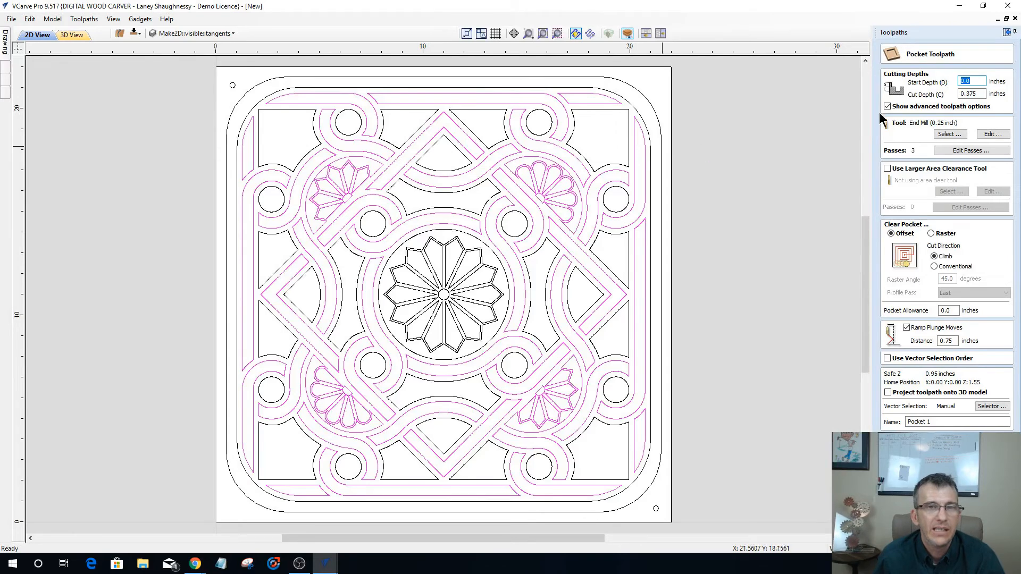
double_click(982, 94)
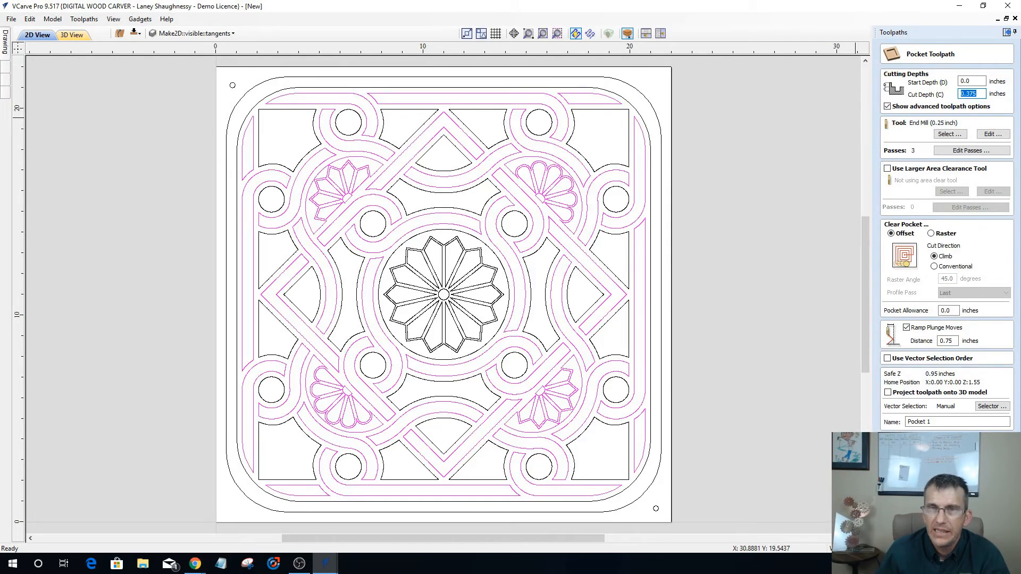
text(.)
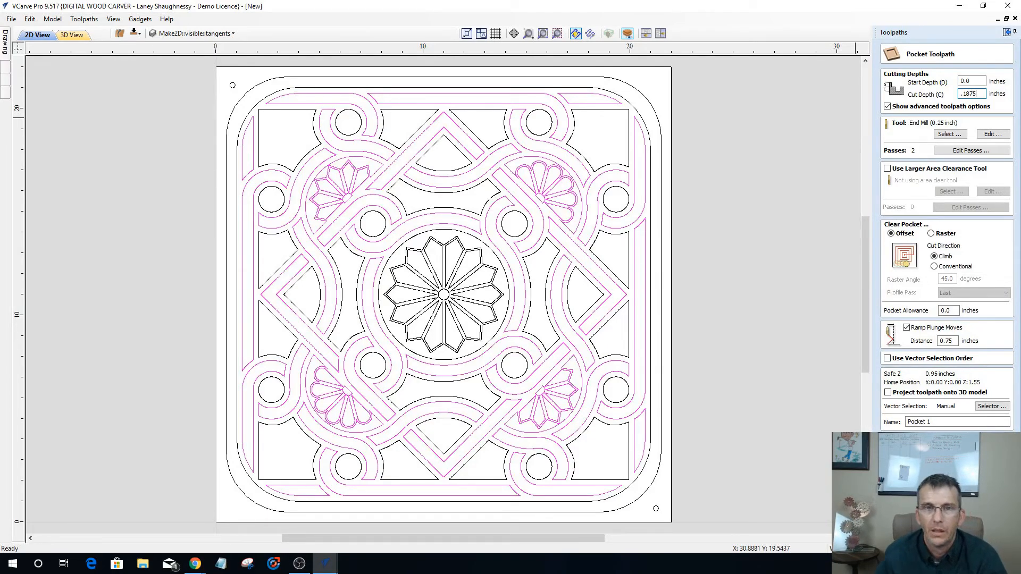
click(939, 133)
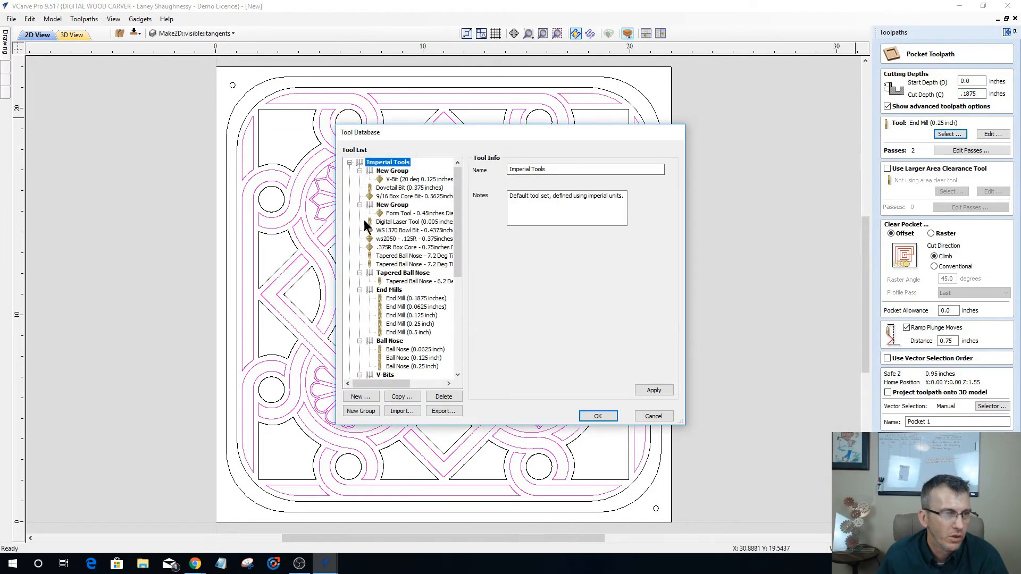
click(396, 315)
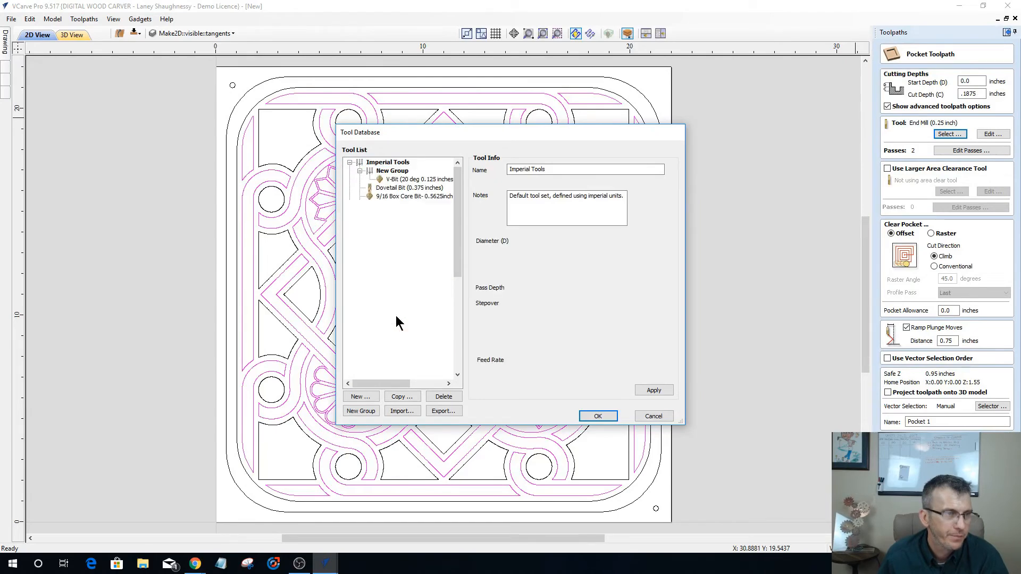
click(592, 418)
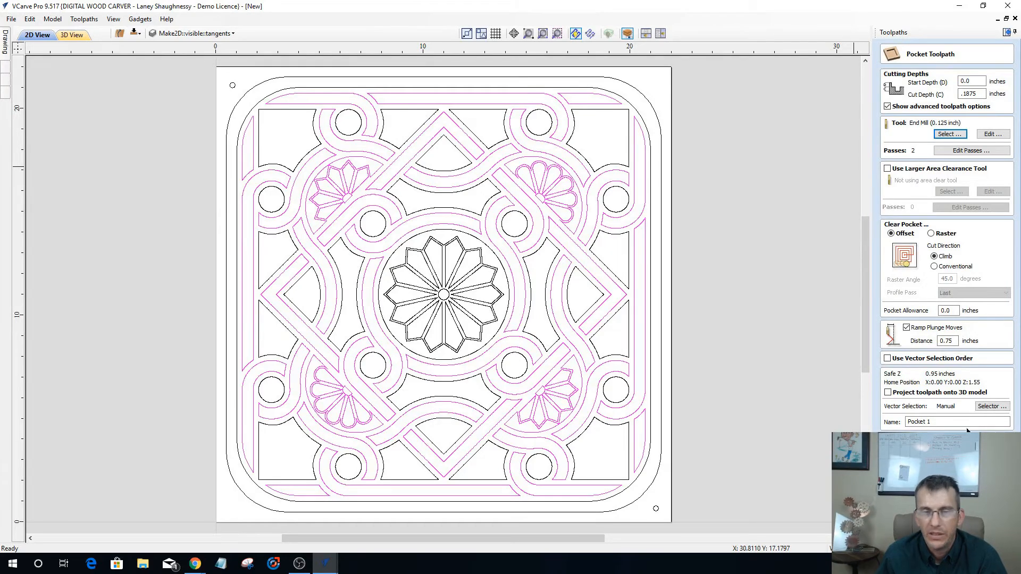
key(Escape)
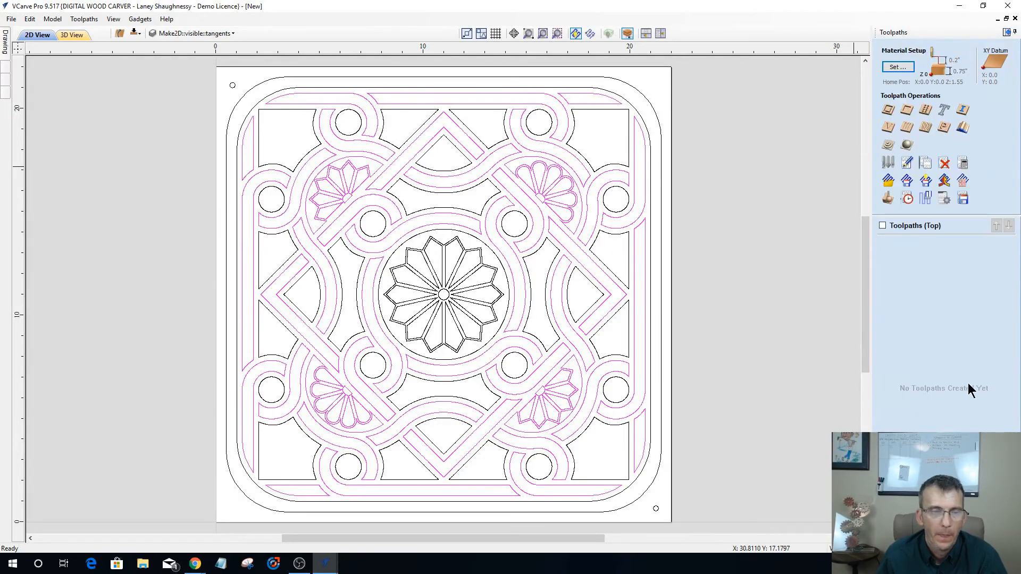
Start a V-Carve / Engraving toolpath on the selected band and corner flower vectors with a flat depth of 0.1875 inches.
click(888, 128)
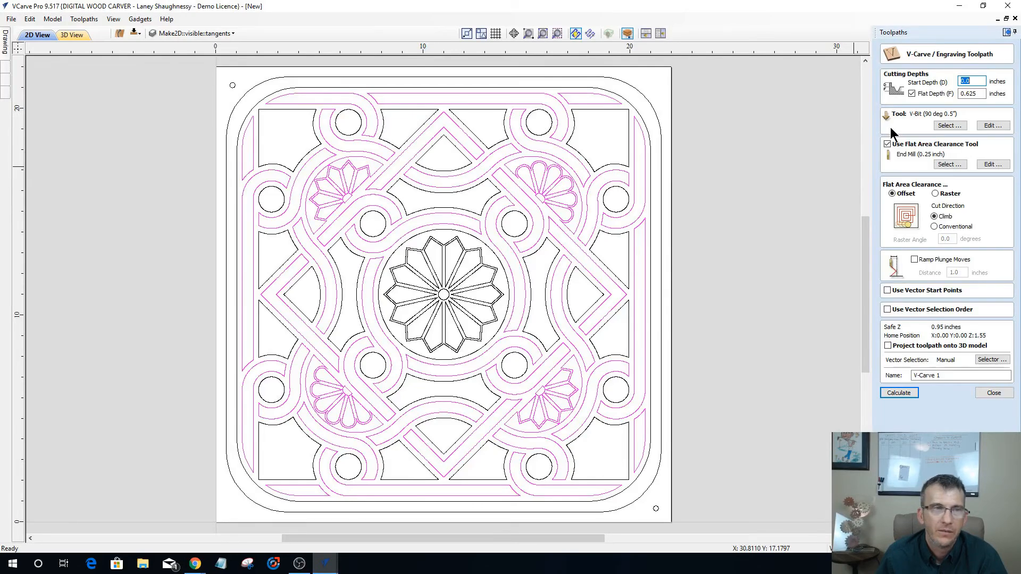
drag(980, 92, 955, 92)
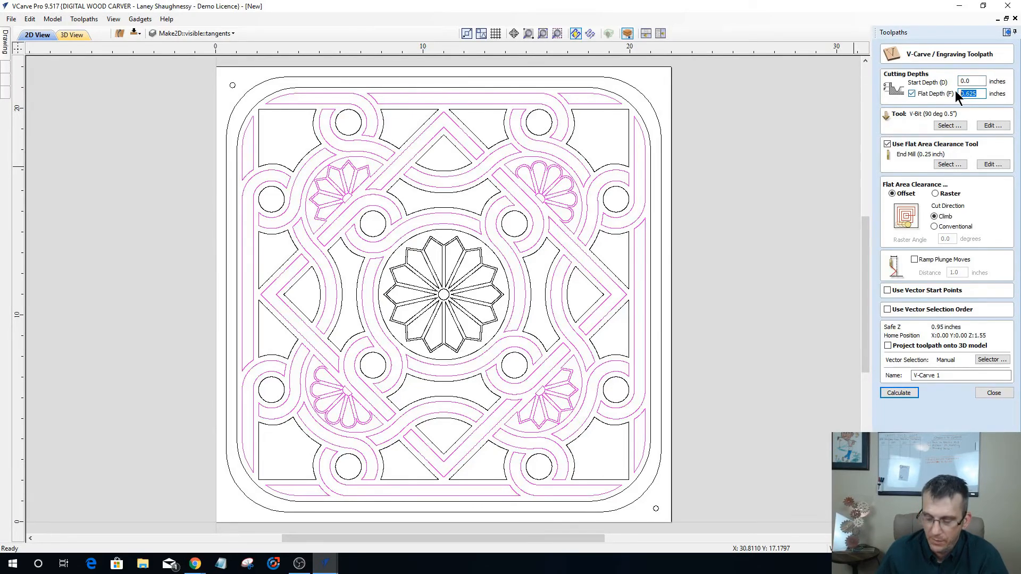
text(.1875)
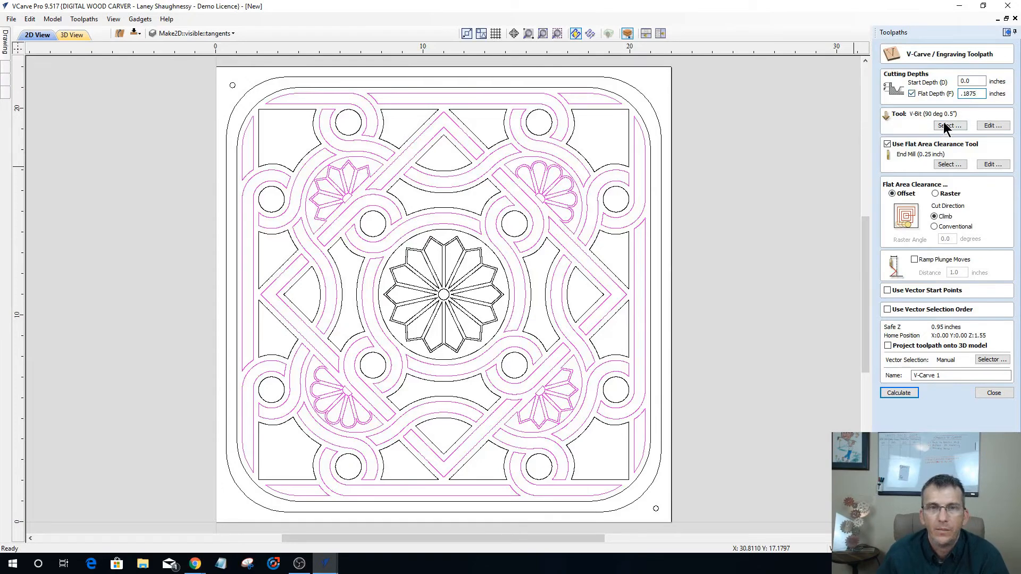
Use the 0.125 inch End Mill as the flat area clearance tool and calculate the V-carve toolpaths.
click(887, 144)
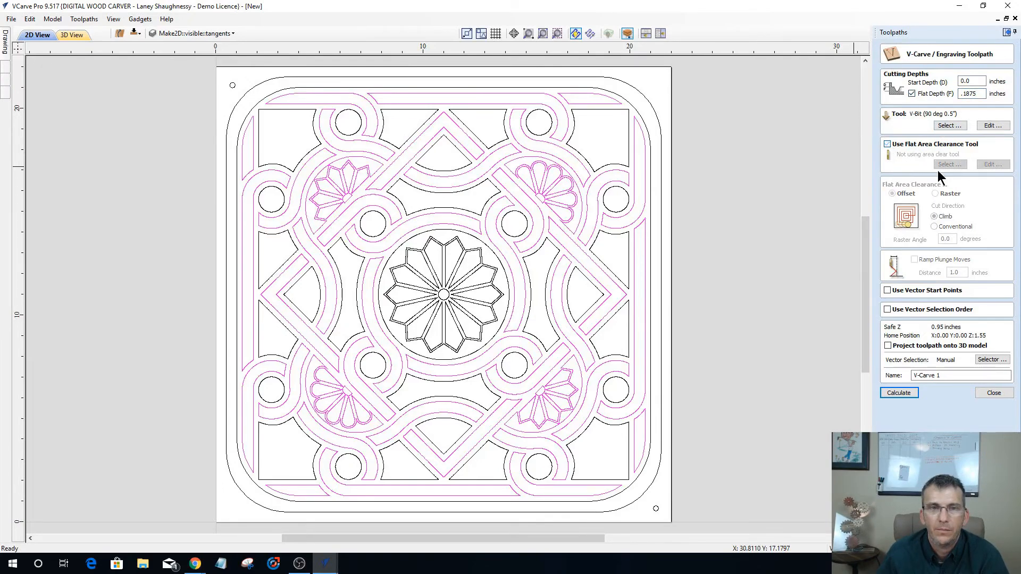
click(888, 144)
click(950, 164)
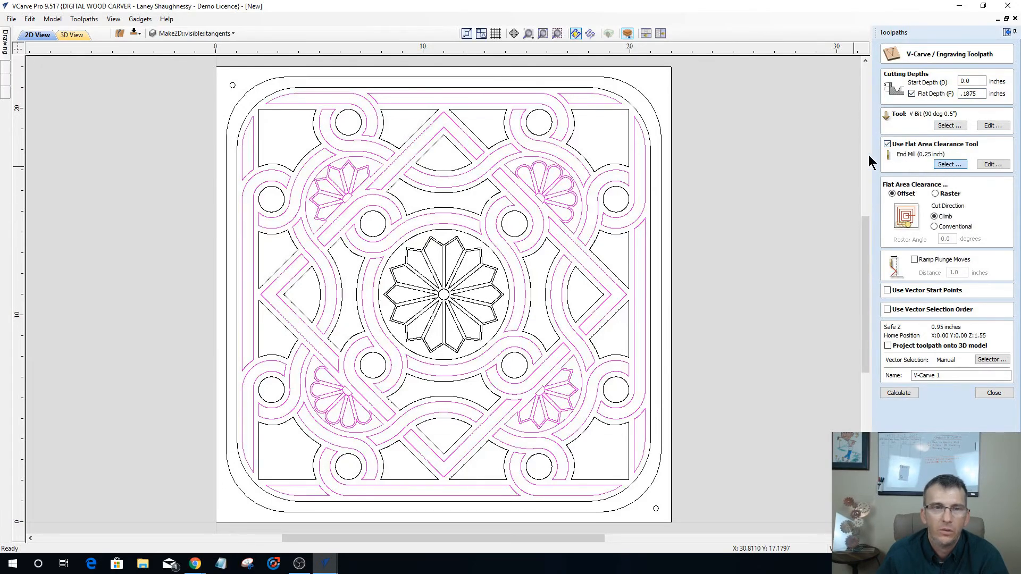
click(411, 315)
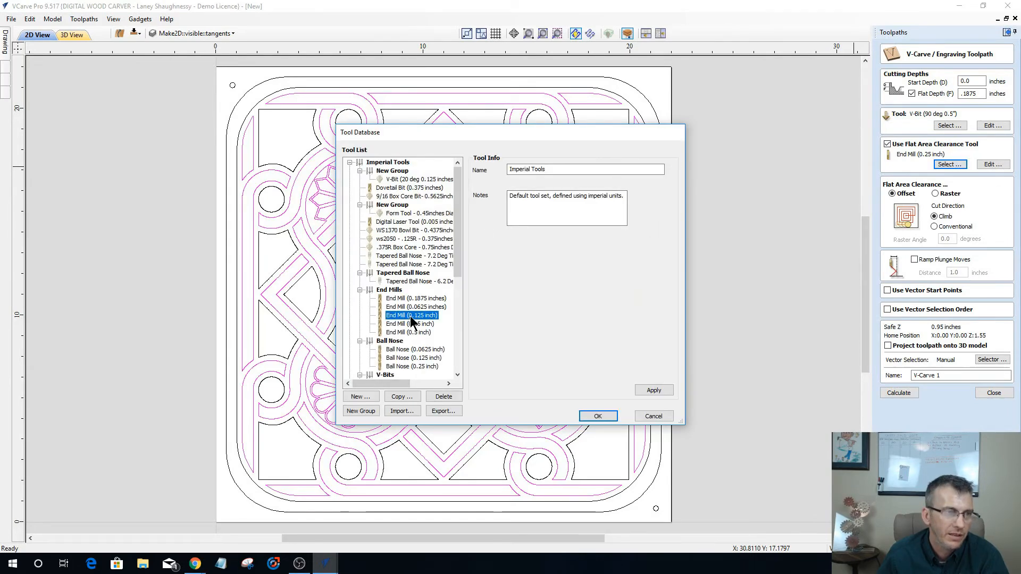
click(597, 418)
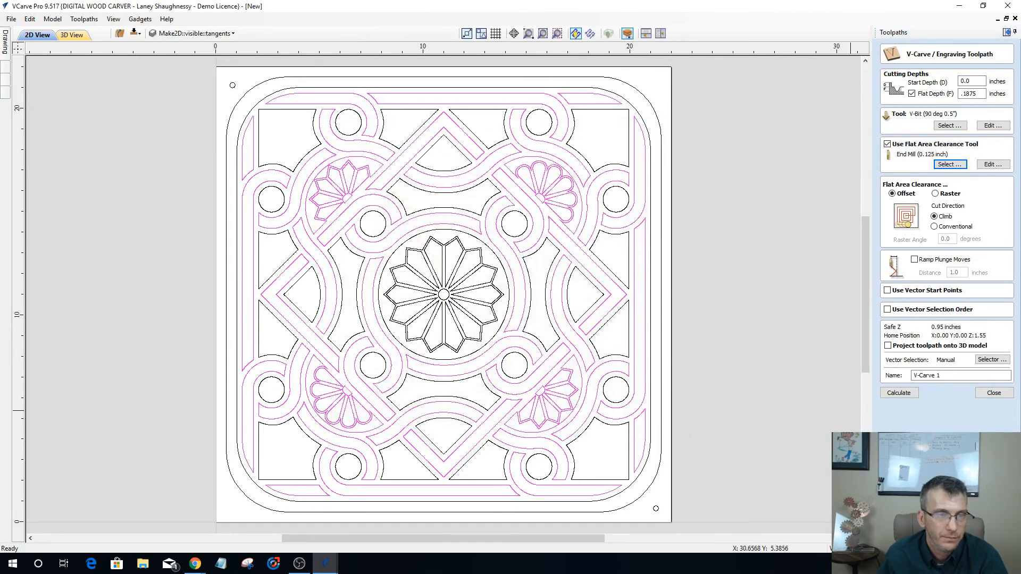
click(911, 397)
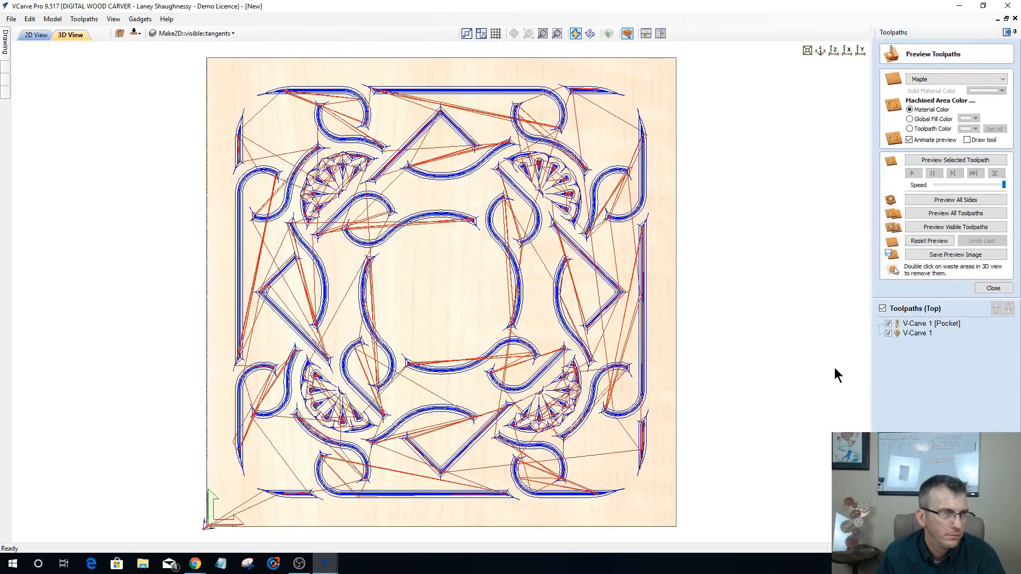
Preview all toolpaths on the maple panel and inspect the carved bands and corner flowers in 3D.
click(932, 160)
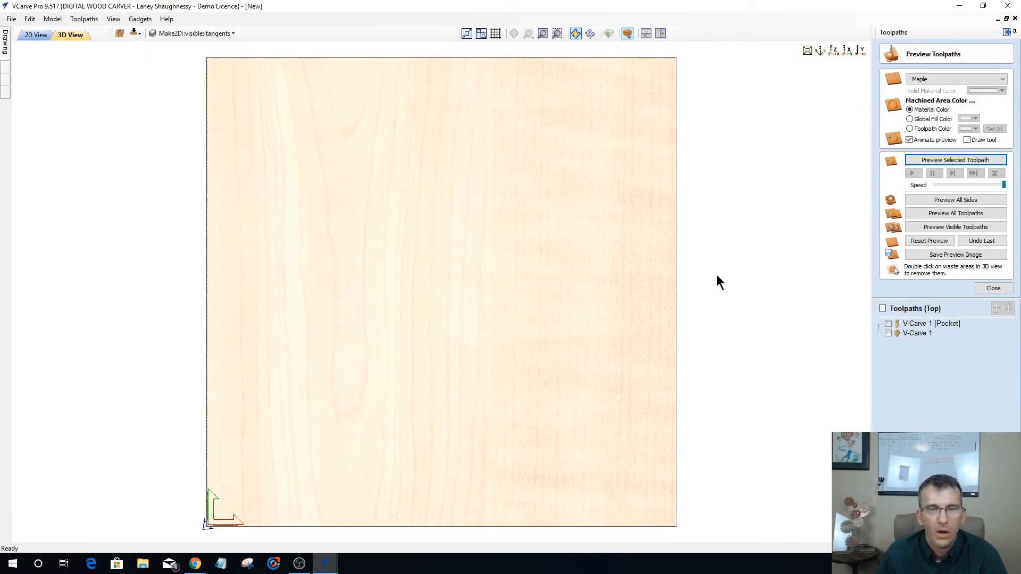
click(928, 227)
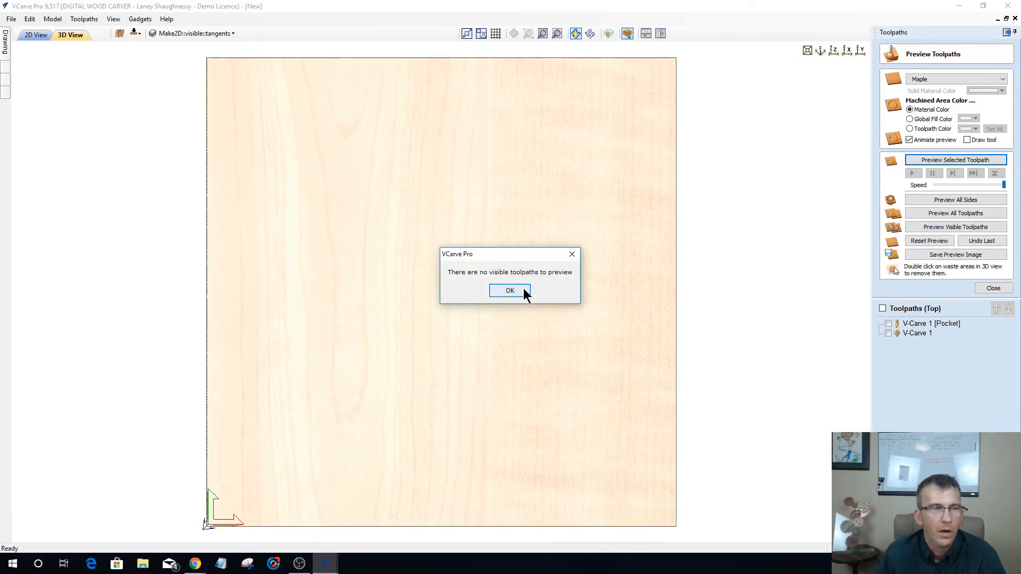
click(523, 289)
click(937, 212)
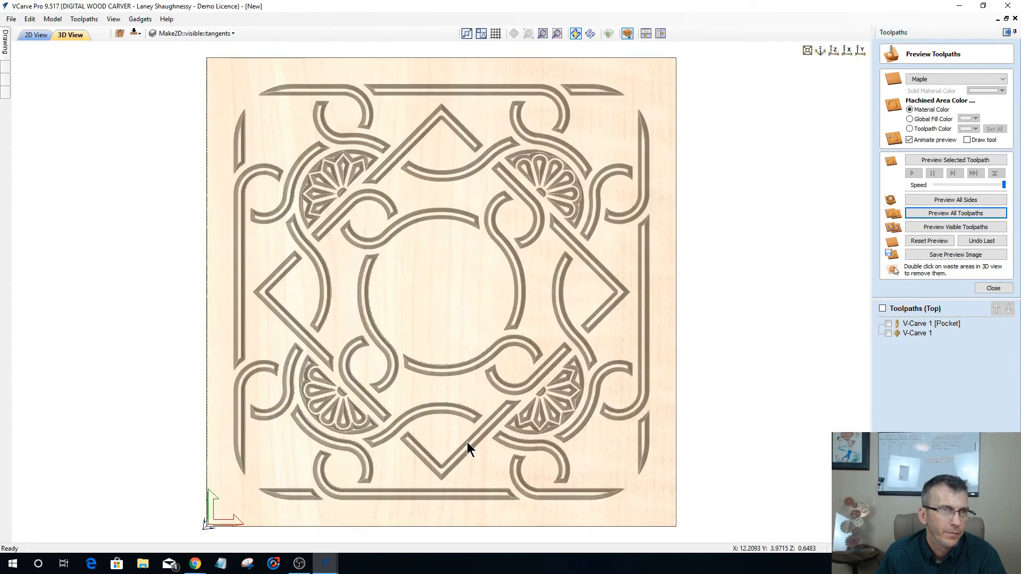
drag(467, 442, 449, 403)
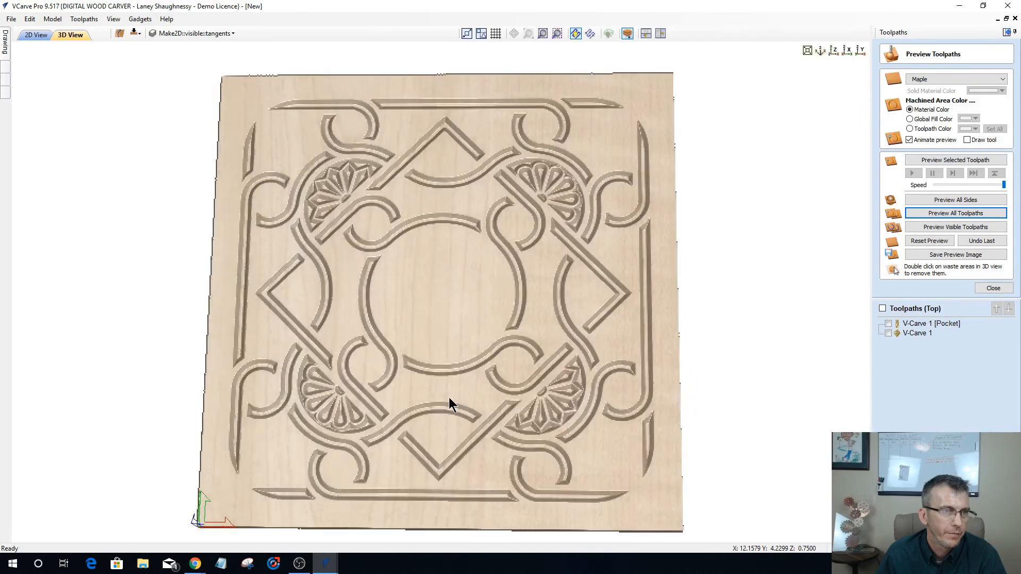
In the 2D view, select only the twelve small circles inside the band loops and the small circle in the panel's lower-right corner.
click(30, 40)
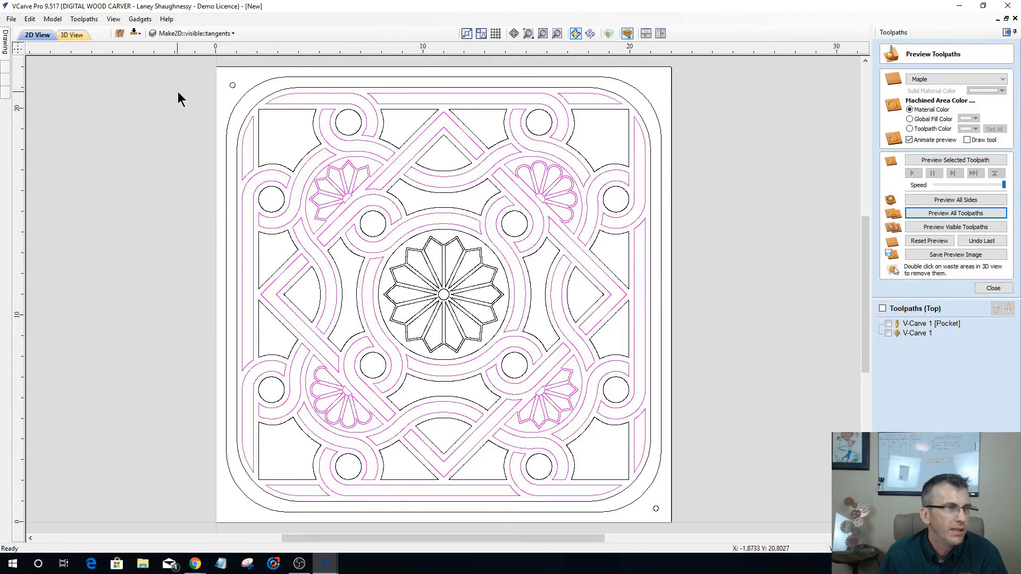
mouse_move(177, 92)
mouse_down()
mouse_move(614, 360)
mouse_move(669, 512)
mouse_up()
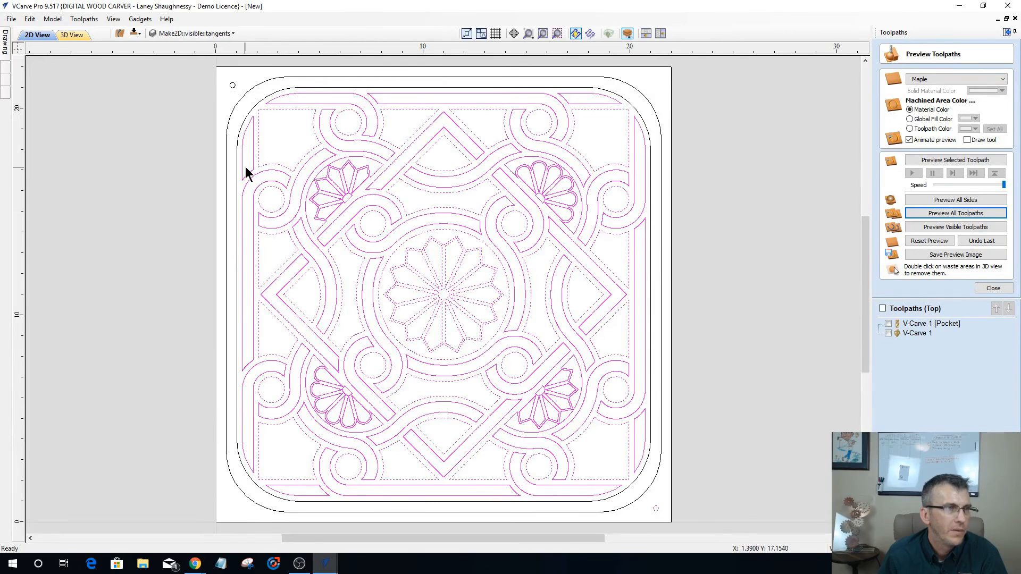
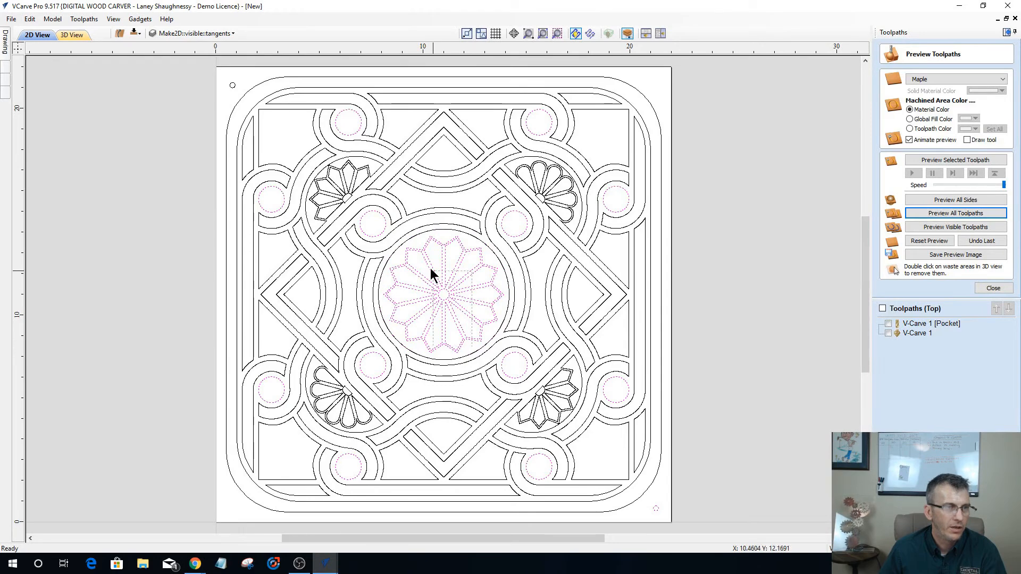
shift+drag(392, 221, 406, 251)
click(266, 337)
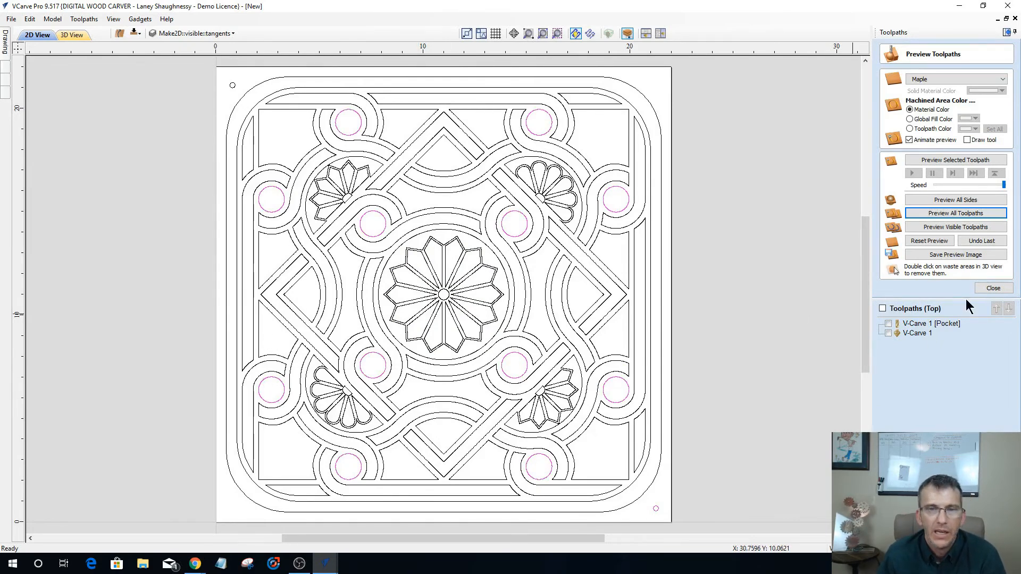
Leave the preview and start a pocket toolpath for the selected circles with a cut depth of 0.25 inches.
click(988, 288)
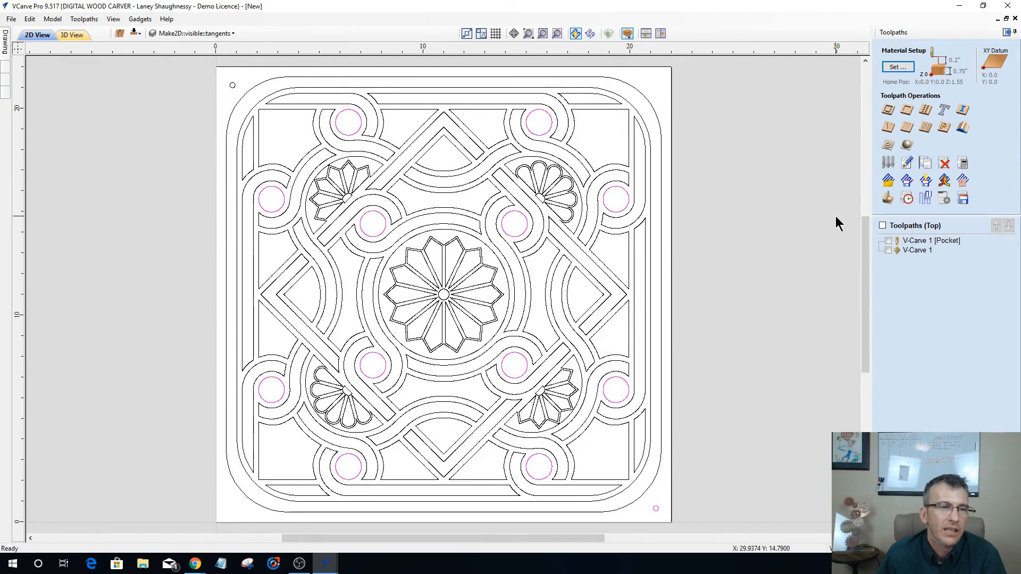
click(64, 35)
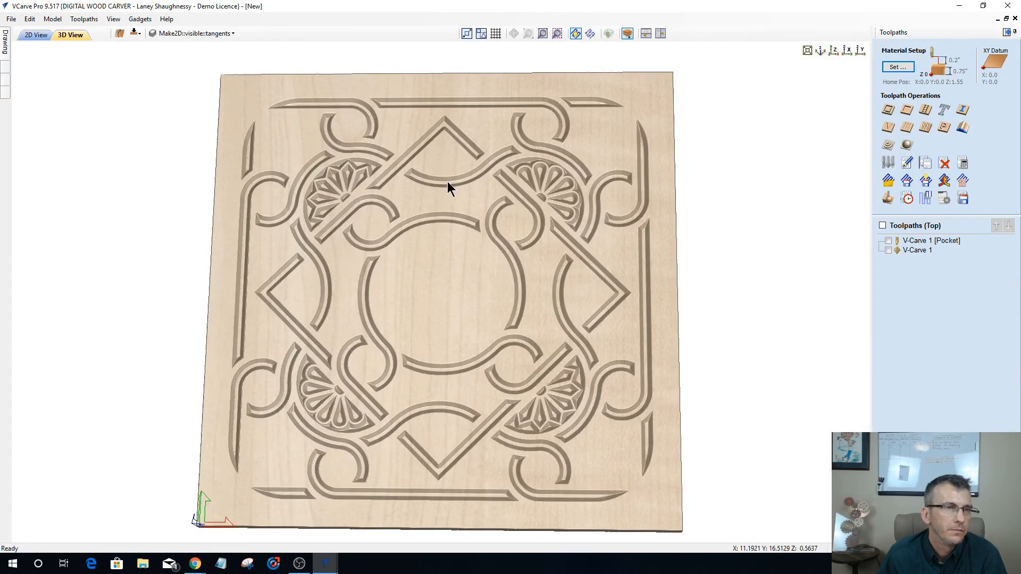
click(37, 35)
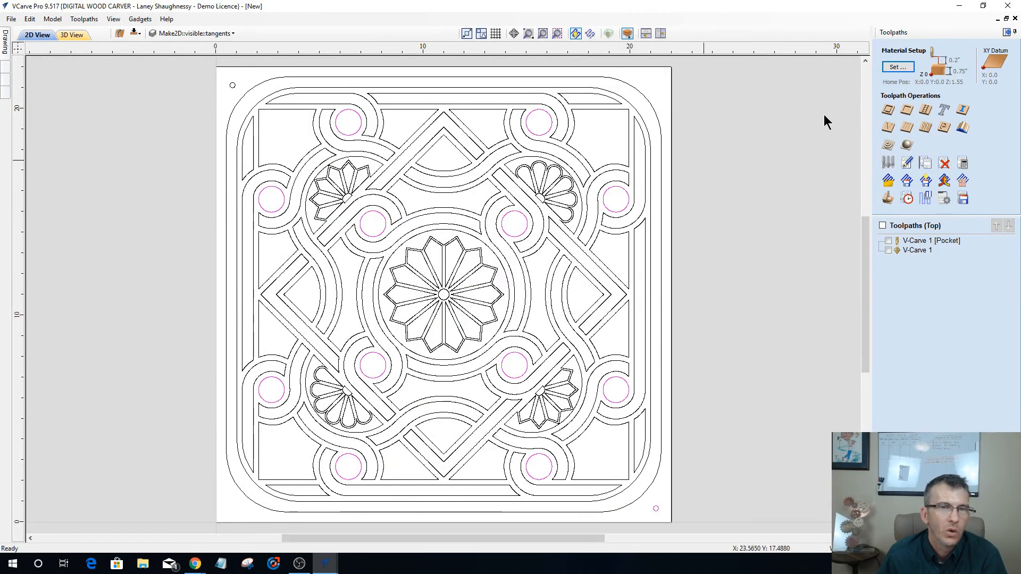
click(907, 110)
key(Tab)
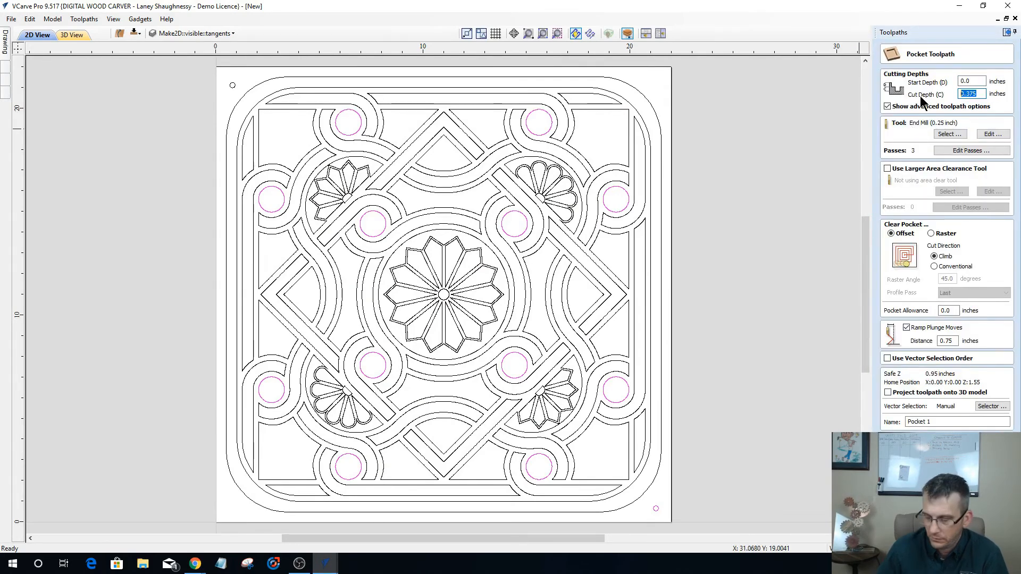
text(.25)
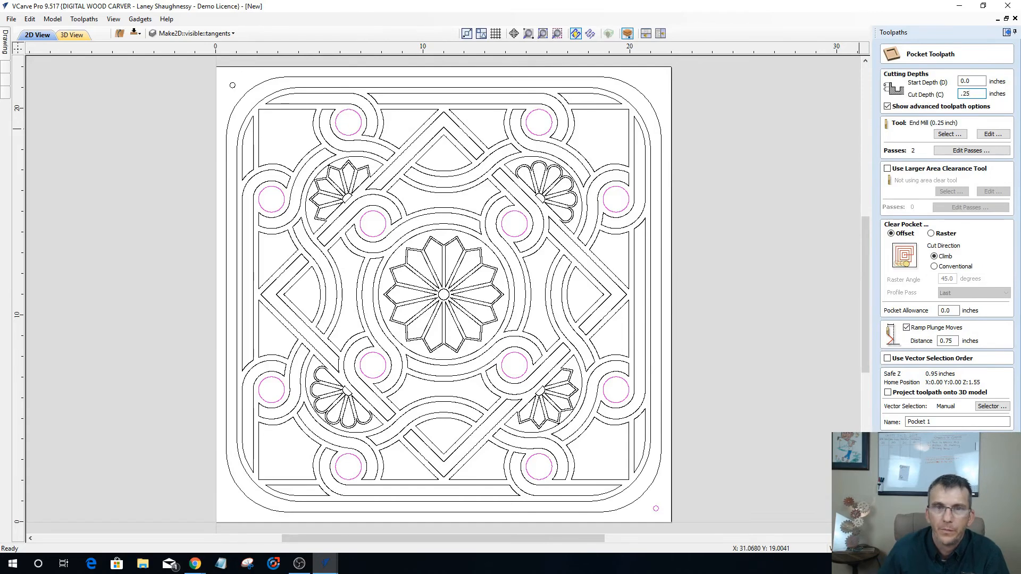
Calculate the circle pocket toolpath with the 0.125 inch End Mill and preview its cut on the panel.
click(949, 134)
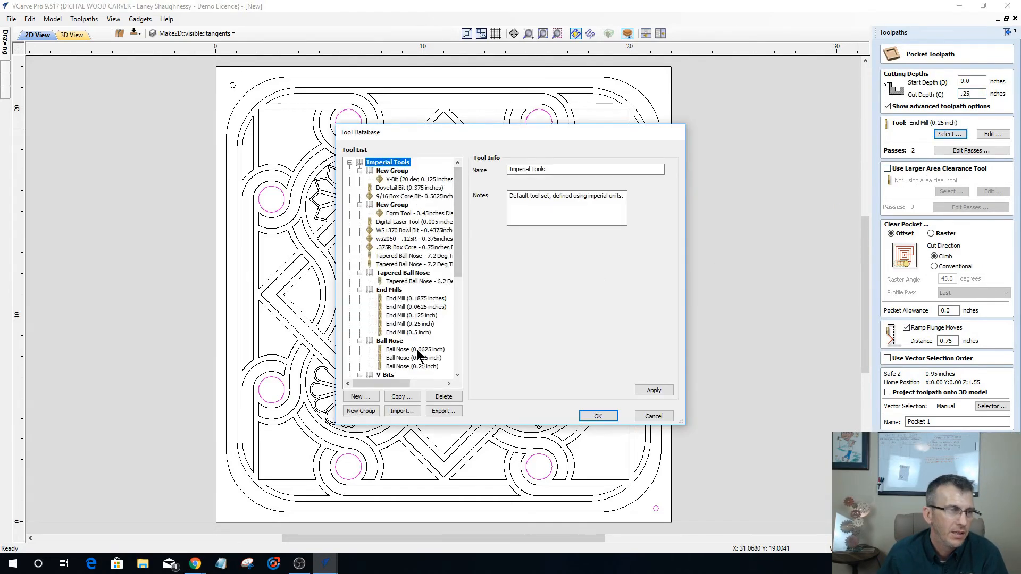
click(414, 316)
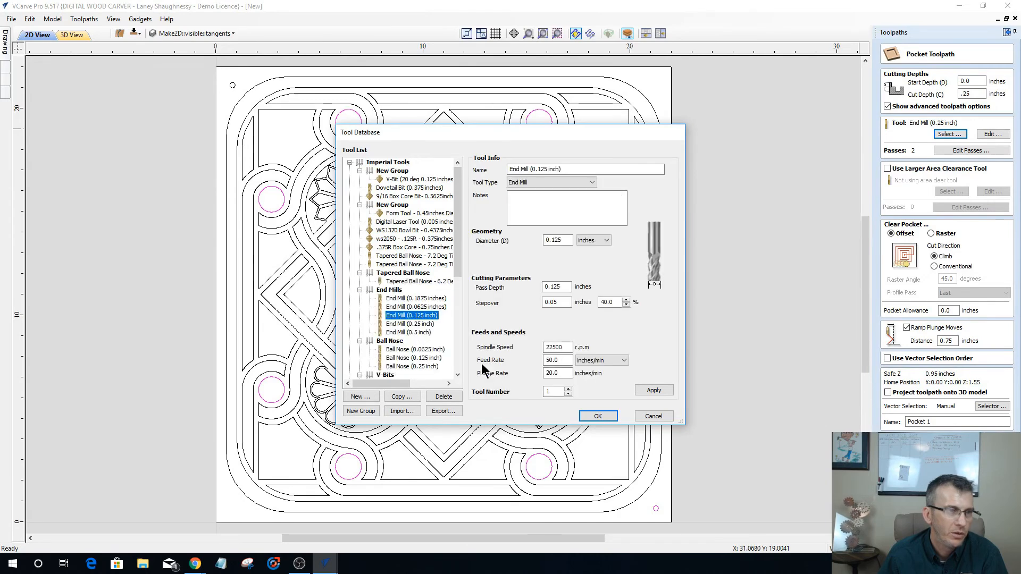
click(597, 417)
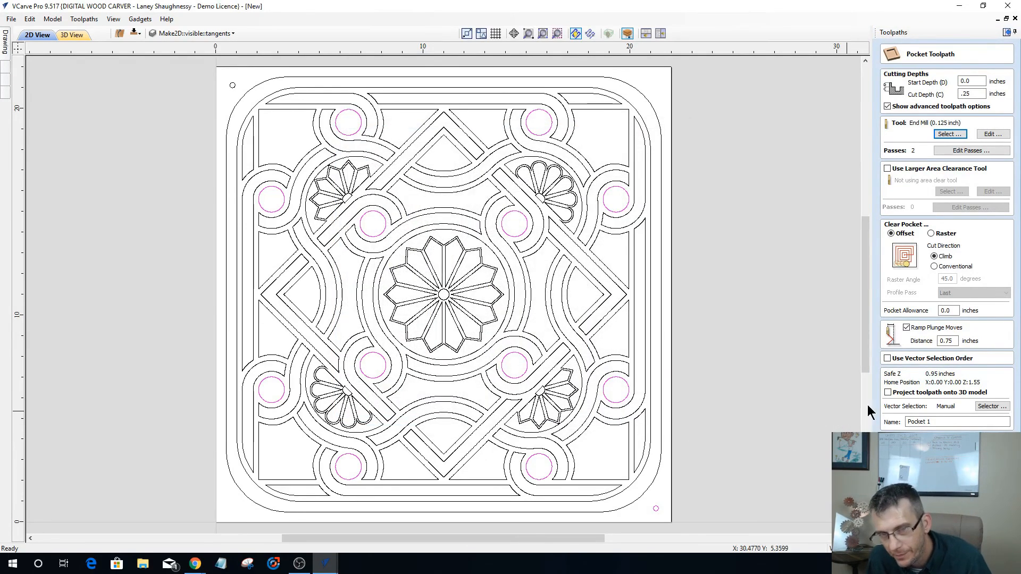
click(913, 440)
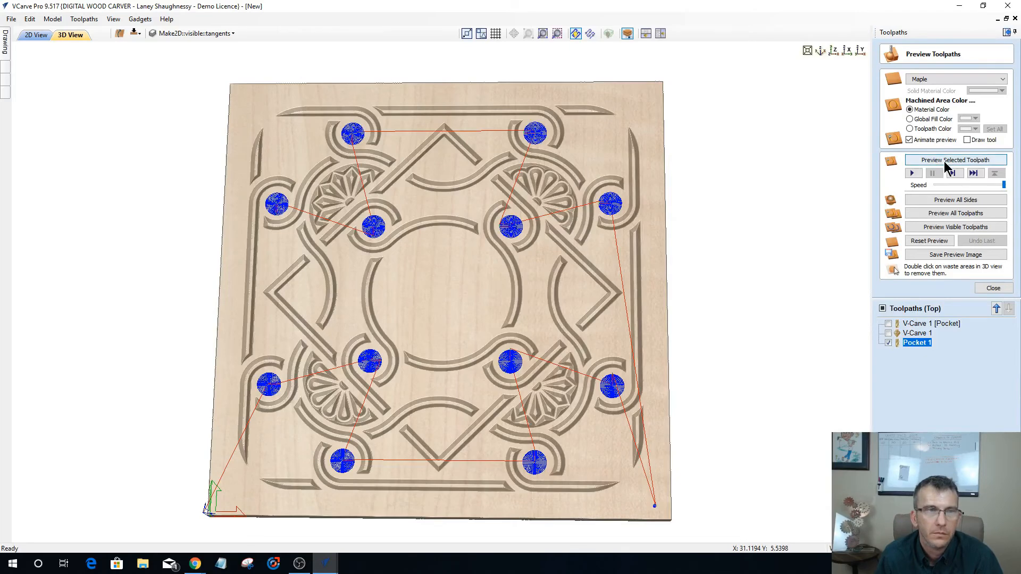
click(945, 160)
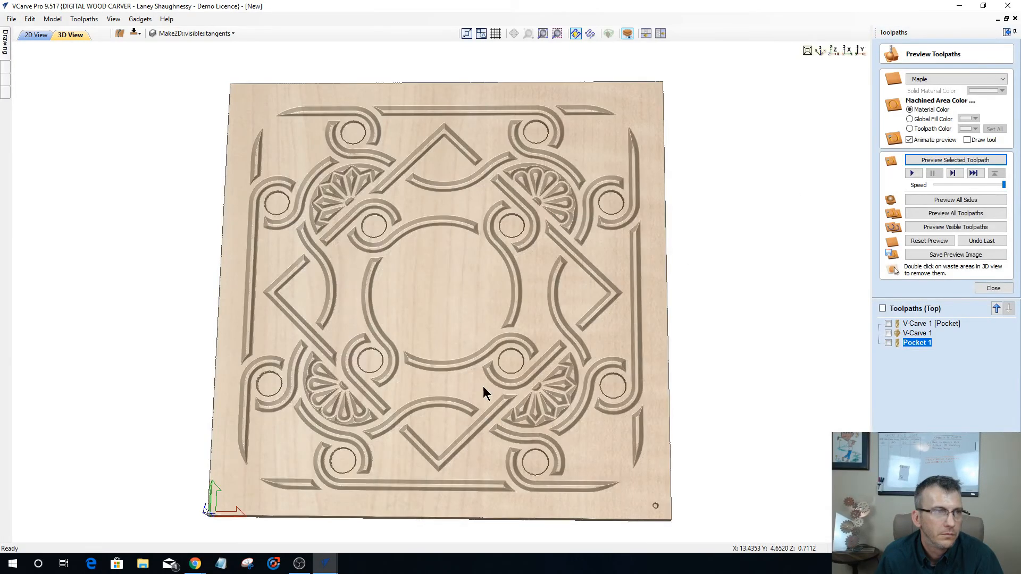
In the 2D view, select only the large circle around the center flower and the flower's outer outline.
drag(480, 358, 478, 361)
drag(480, 404, 482, 428)
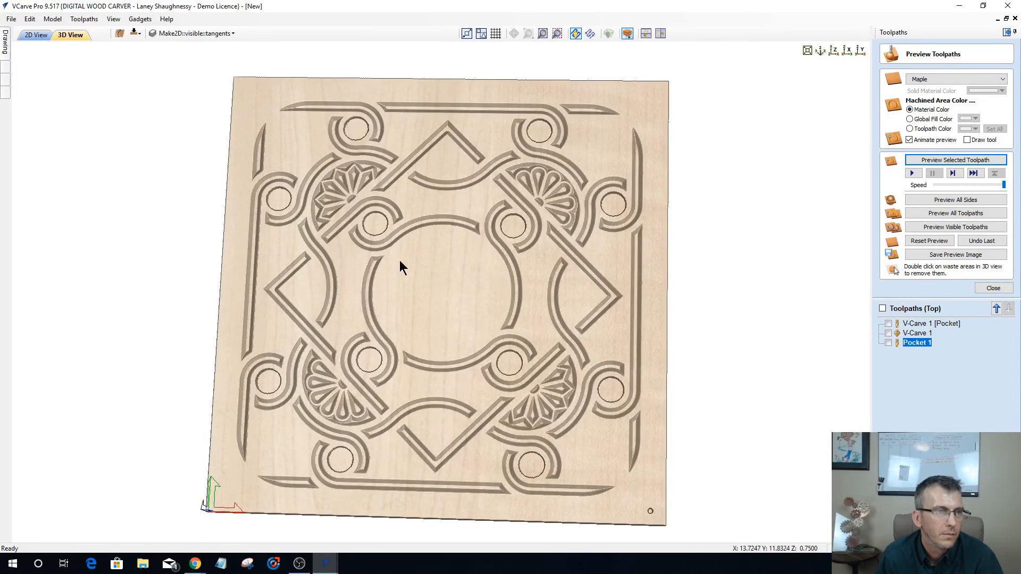
drag(399, 266, 580, 278)
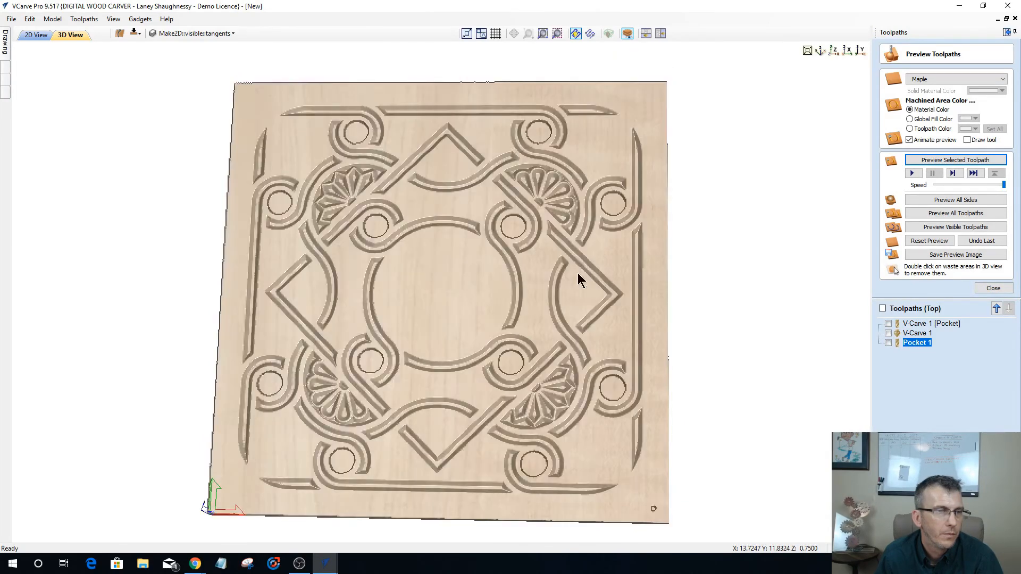
key(F2)
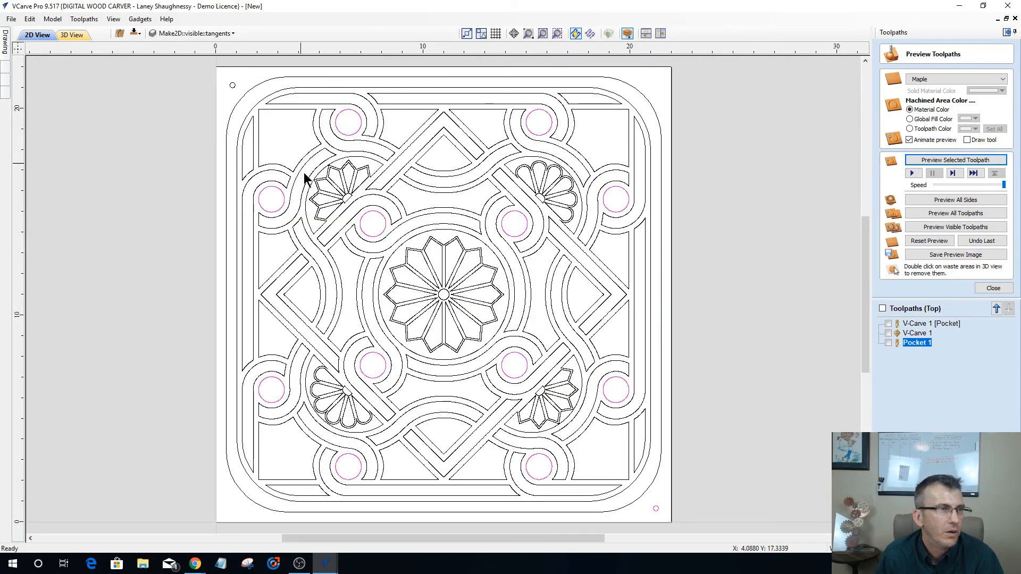
click(407, 240)
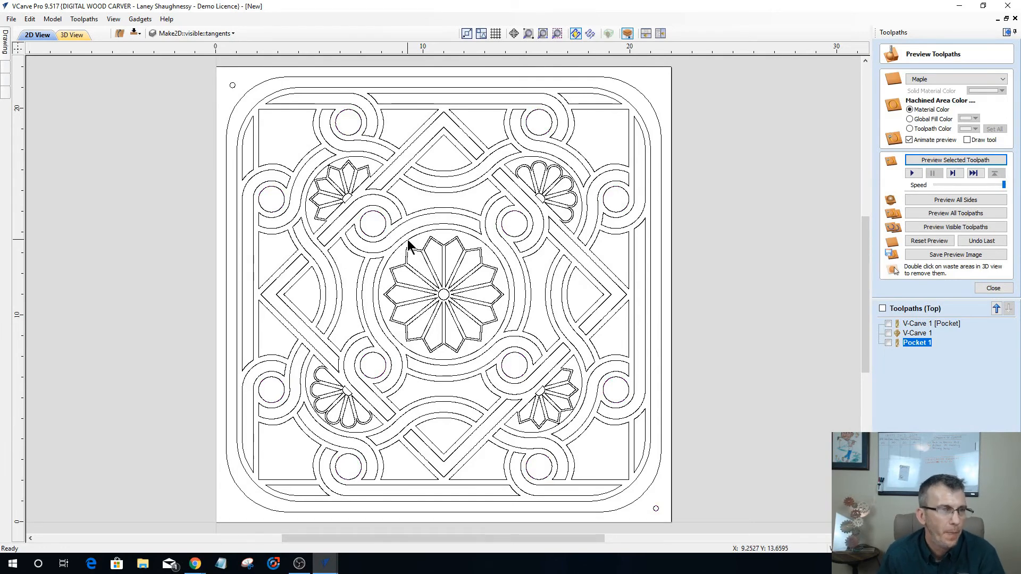
click(407, 240)
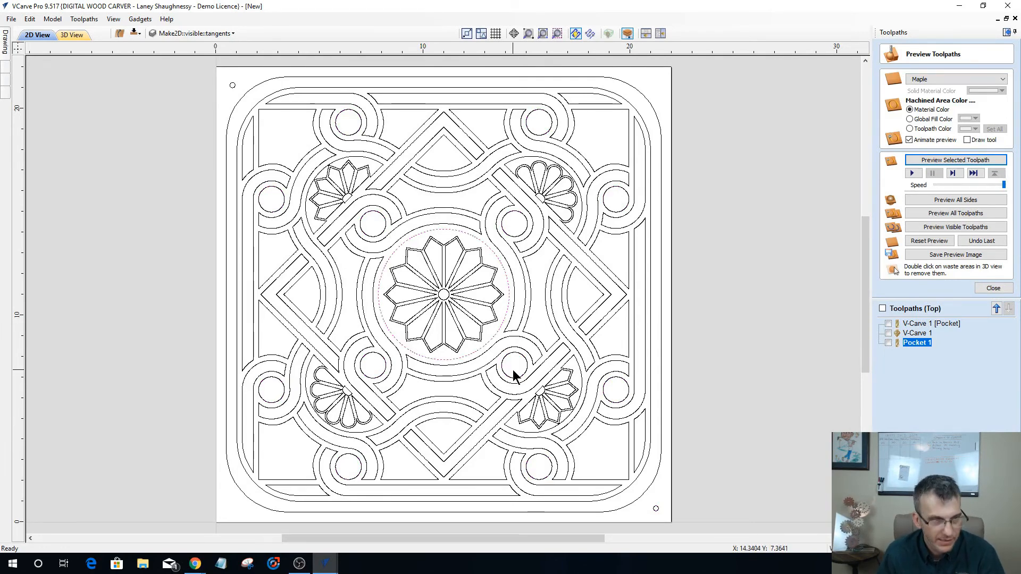
shift+click(410, 250)
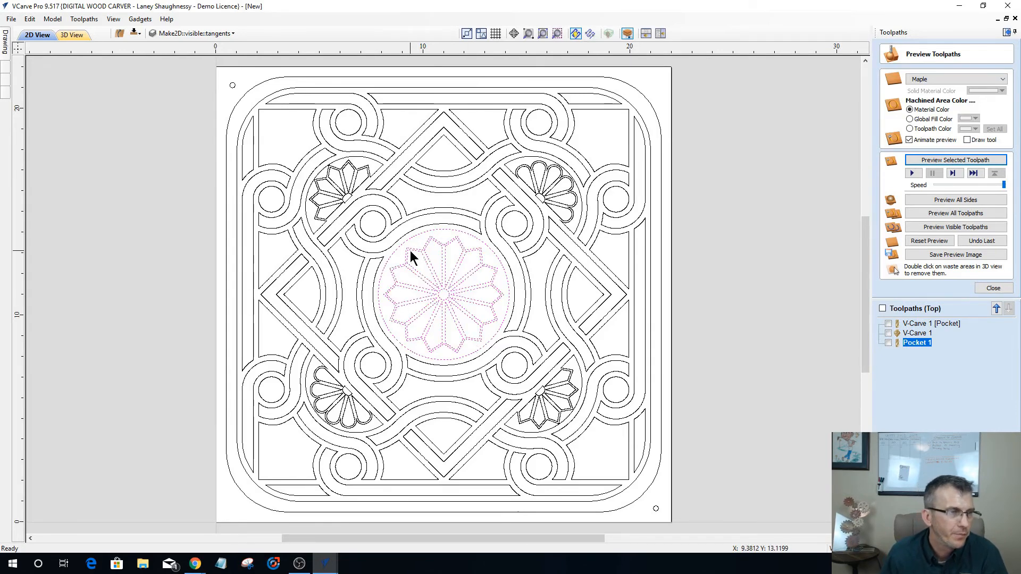
scroll(383, 264, up, 2)
scroll(384, 265, up, 2)
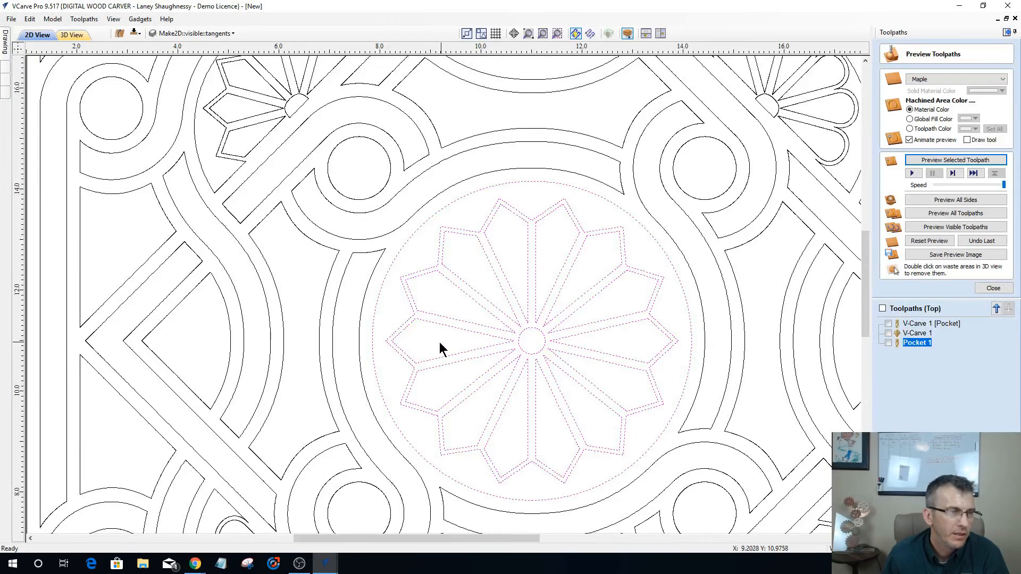
click(392, 341)
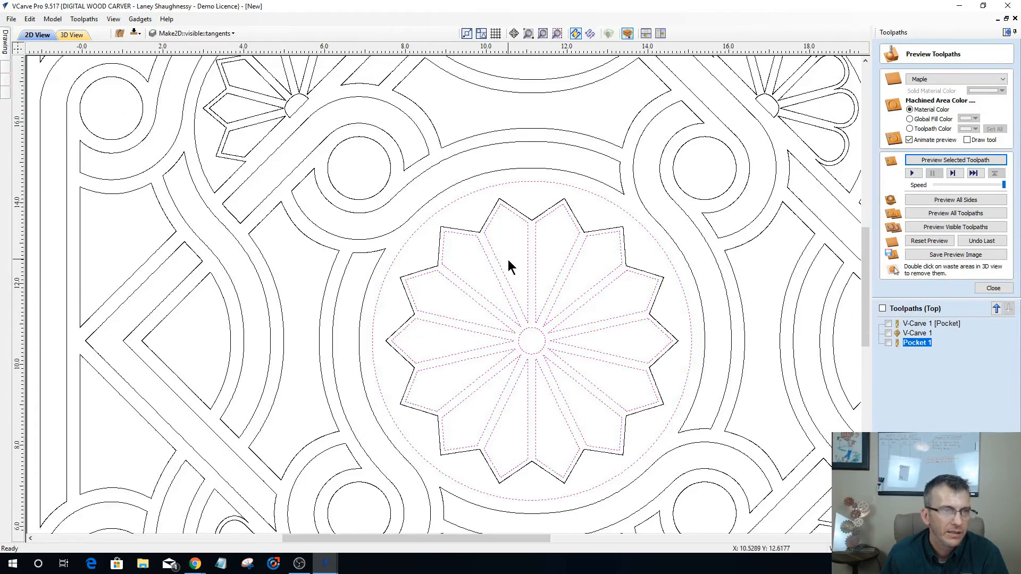
scroll(509, 259, down, 2)
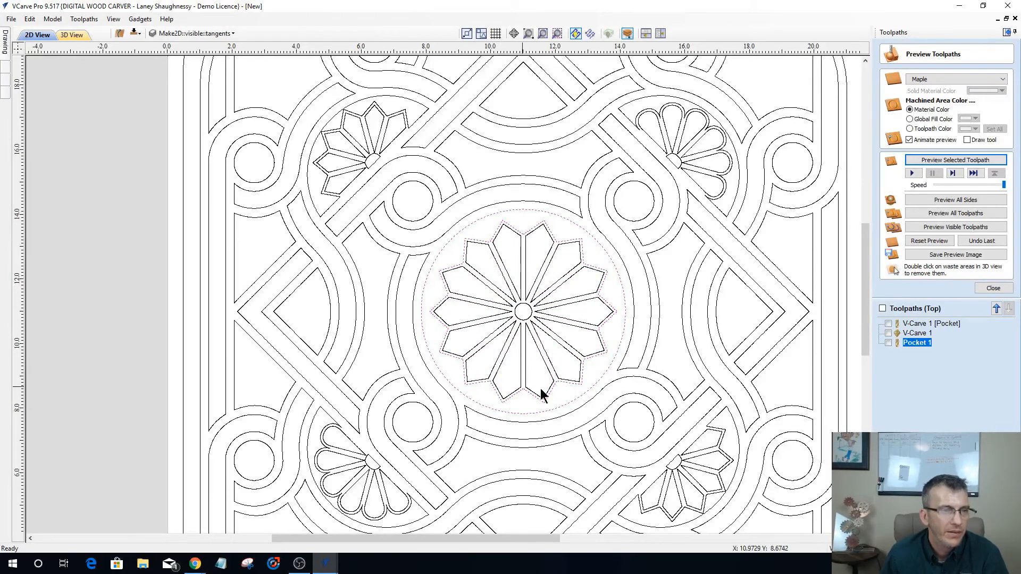
Calculate a pocket toolpath 0.25 inches deep with the 0.125 inch End Mill between the center circle and flower outline, and preview its cut.
click(993, 288)
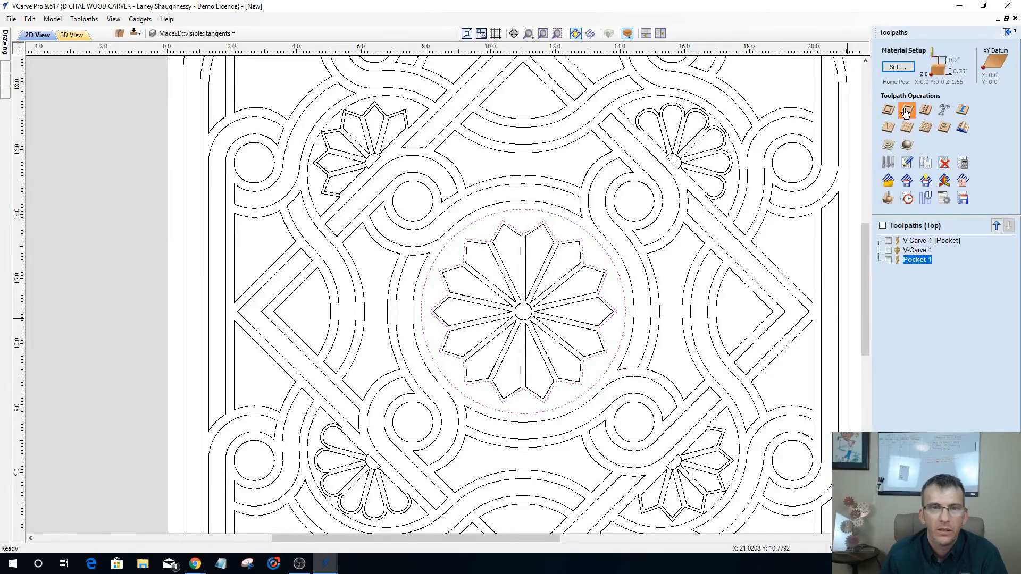
click(907, 111)
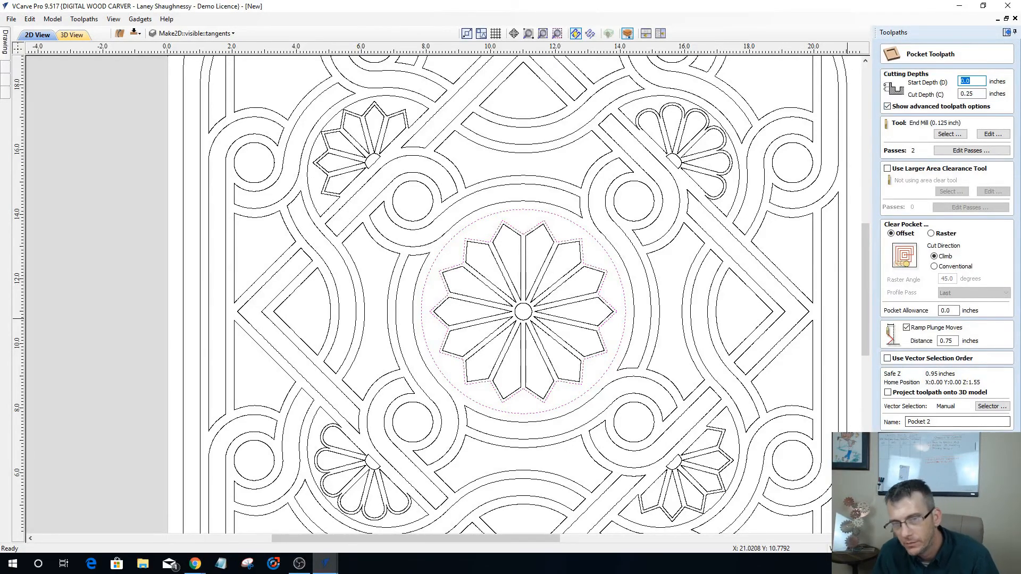
click(910, 440)
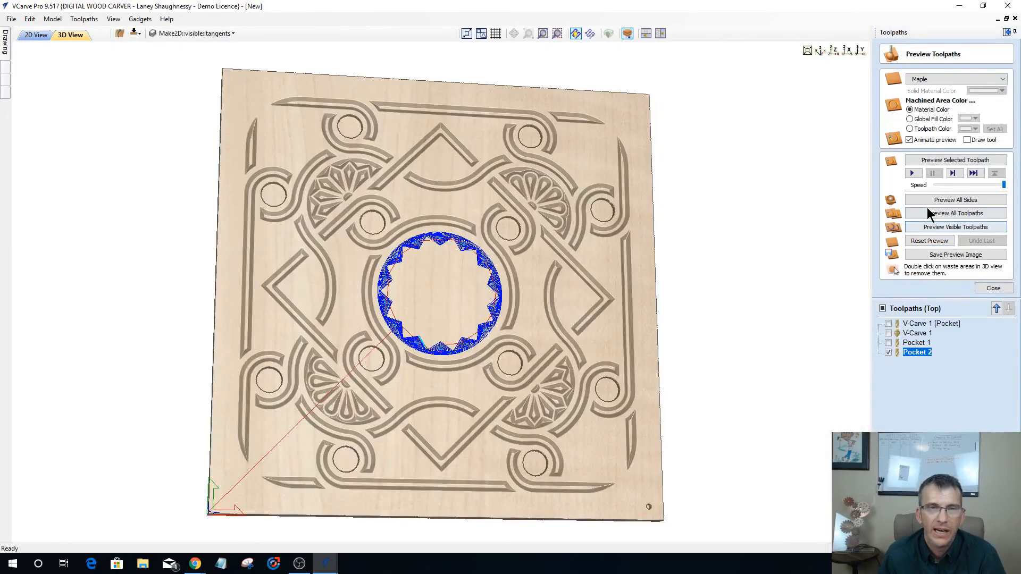
click(950, 161)
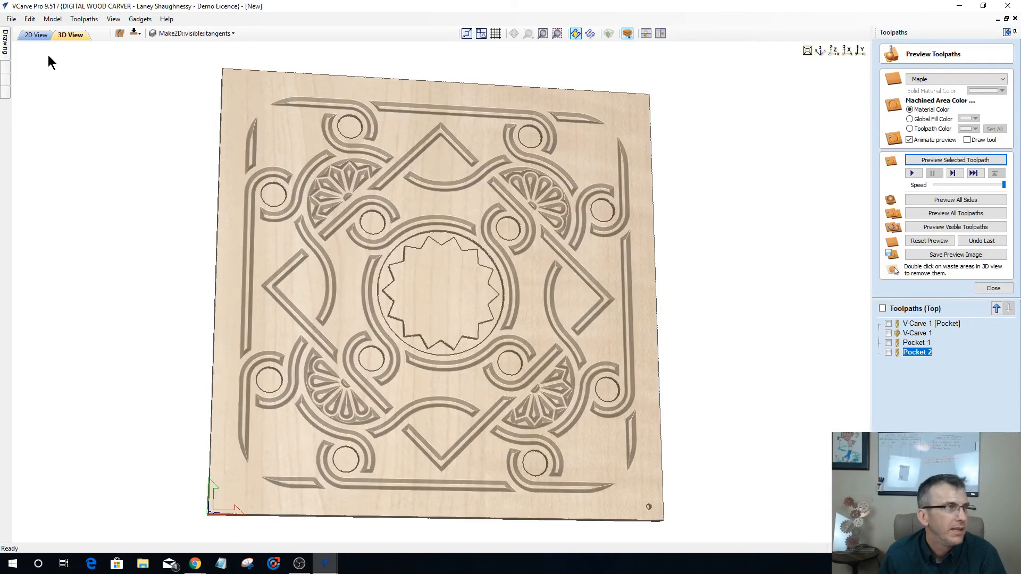
Calculate a V-carve toolpath for the center flower's petals and hub with 0.1875 inch flat depth, 90 degree 0.5 inch V-Bit and 0.125 inch End Mill clearance.
click(36, 36)
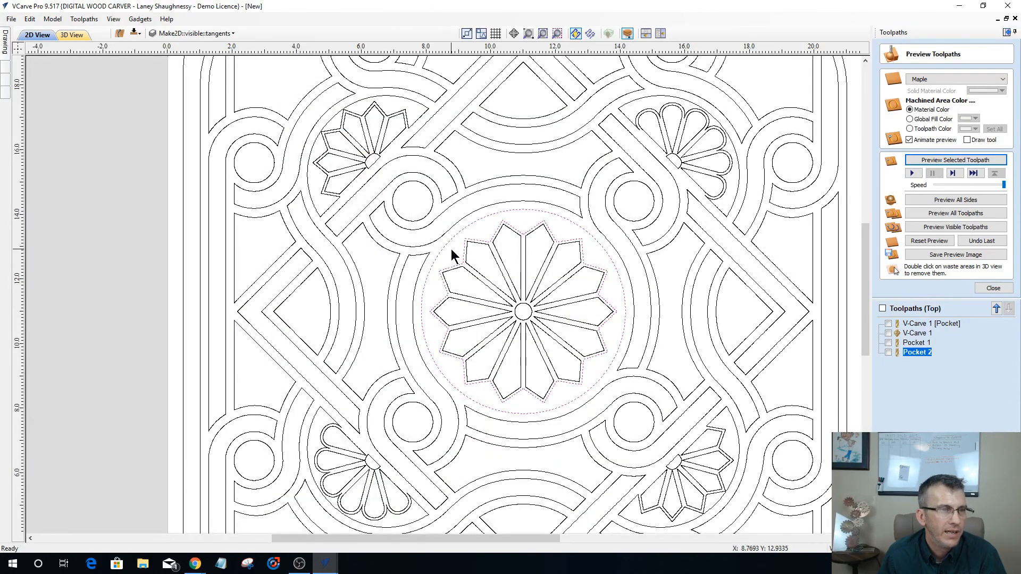
click(489, 267)
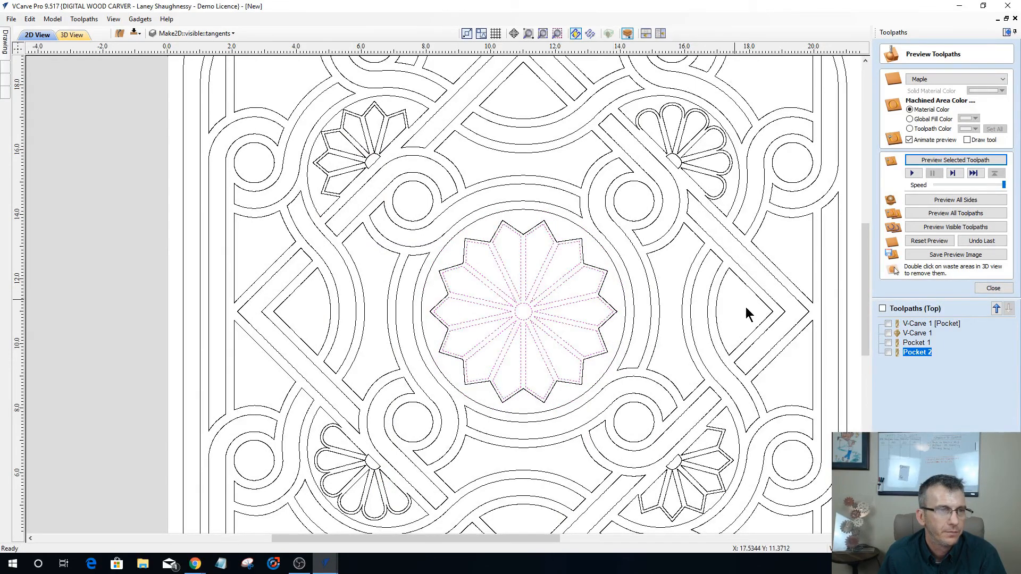
click(993, 289)
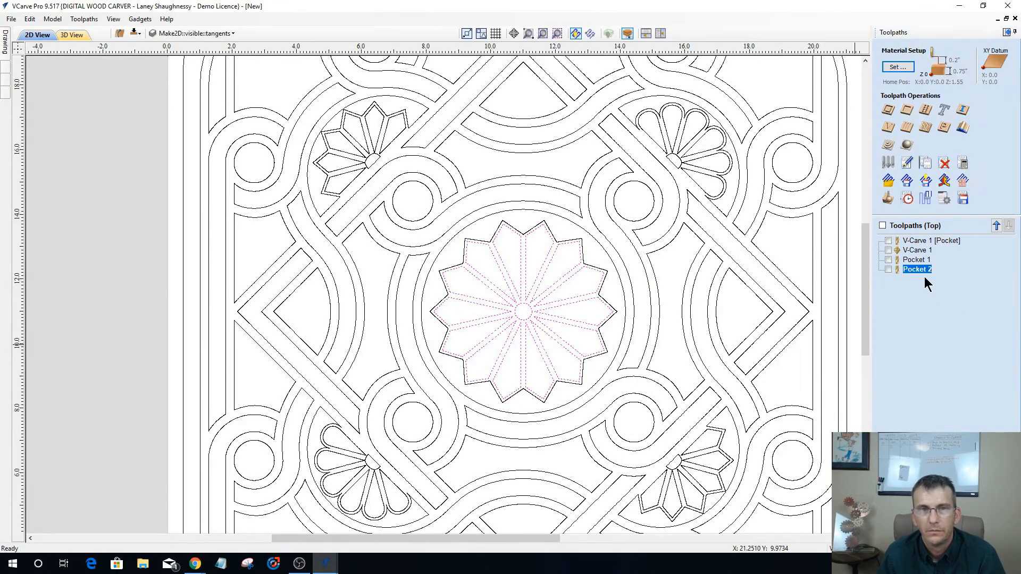
click(895, 129)
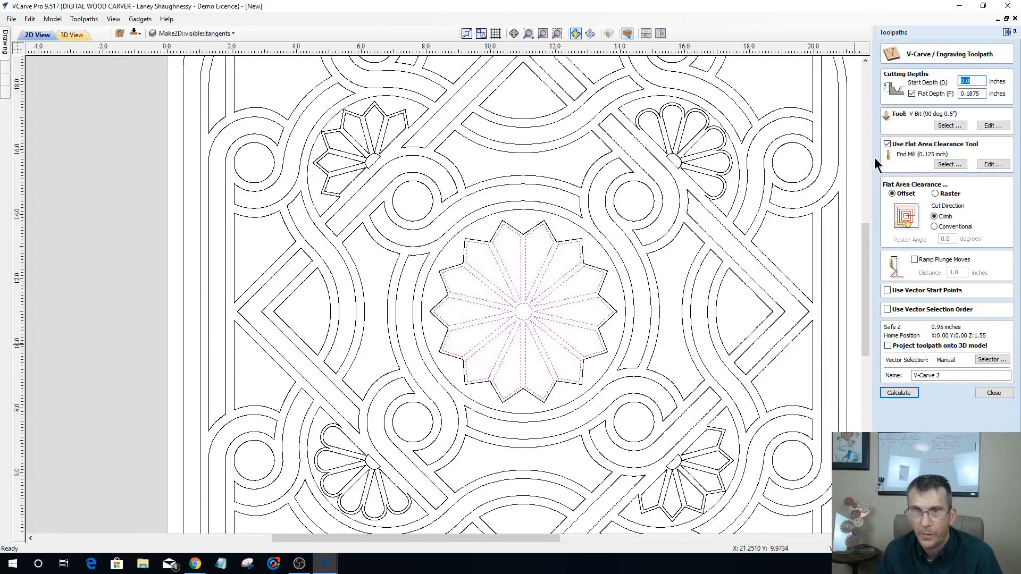
click(940, 127)
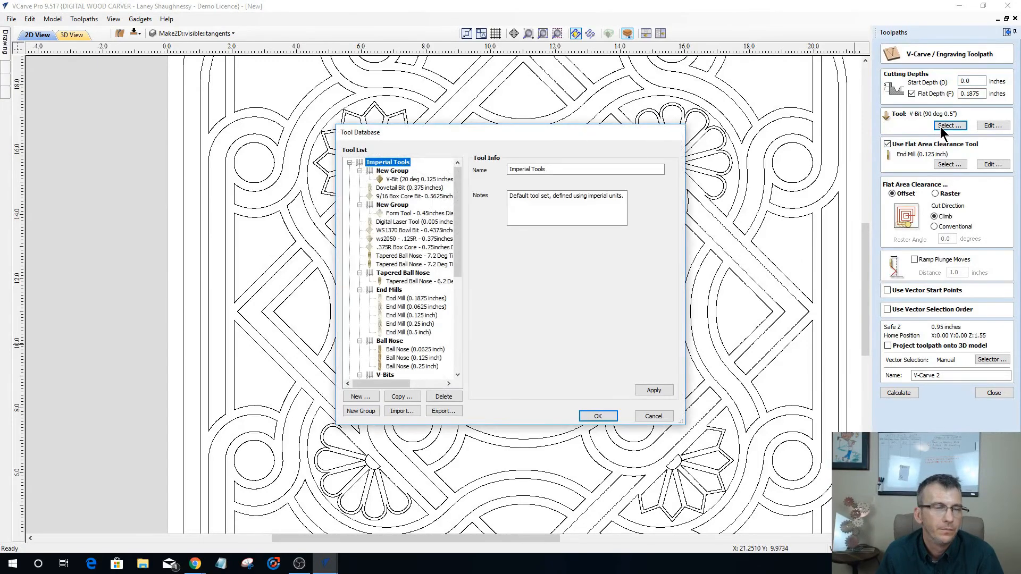
click(652, 418)
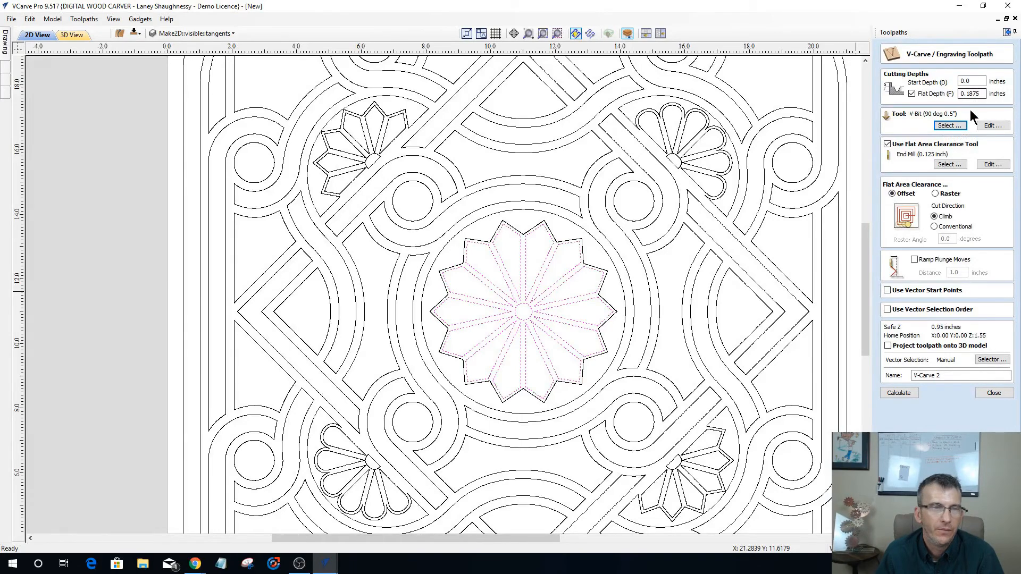
click(910, 392)
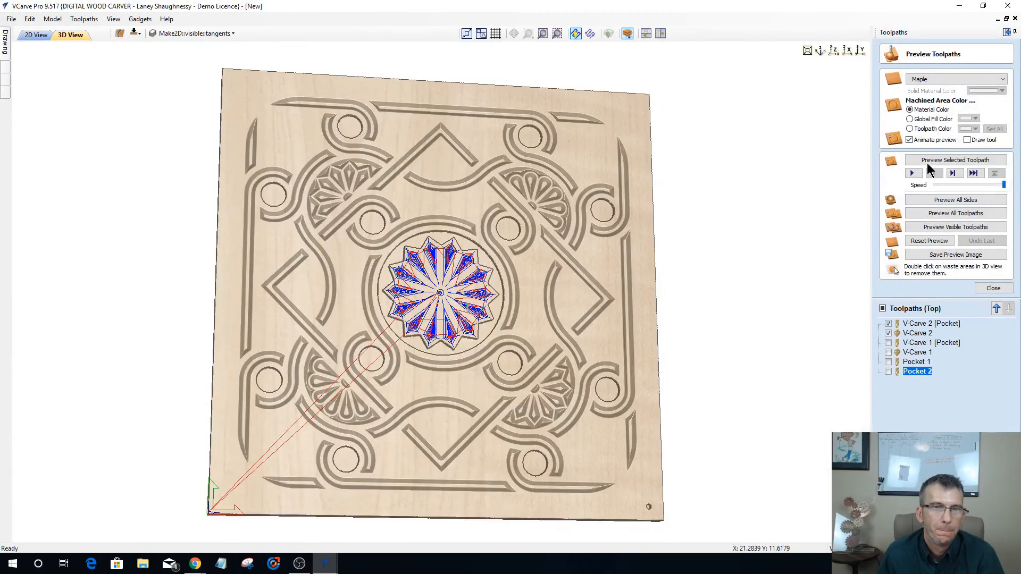
Show only the center flower's V-carve and clearance toolpaths and preview their cuts on the maple panel.
click(928, 162)
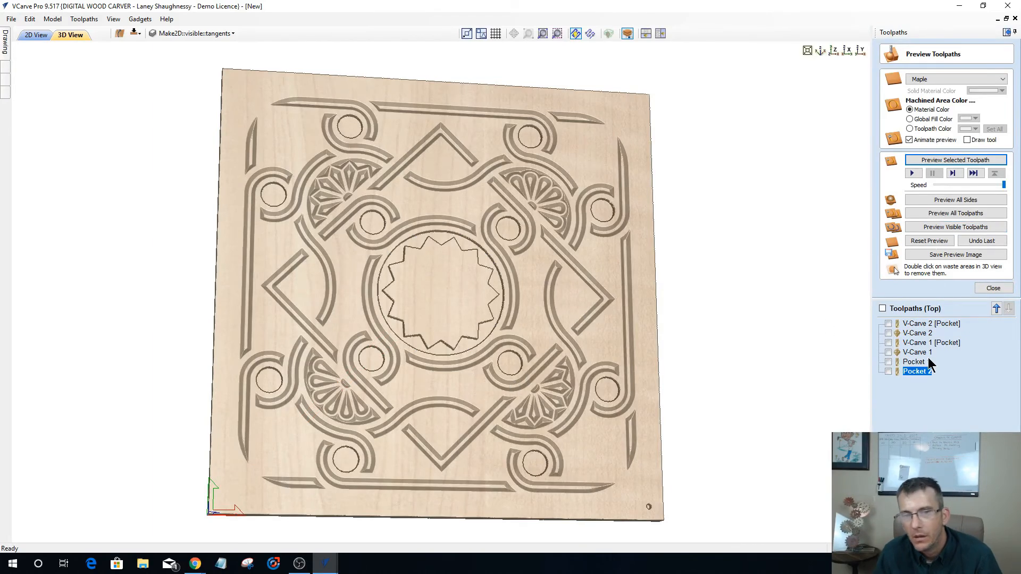
click(888, 330)
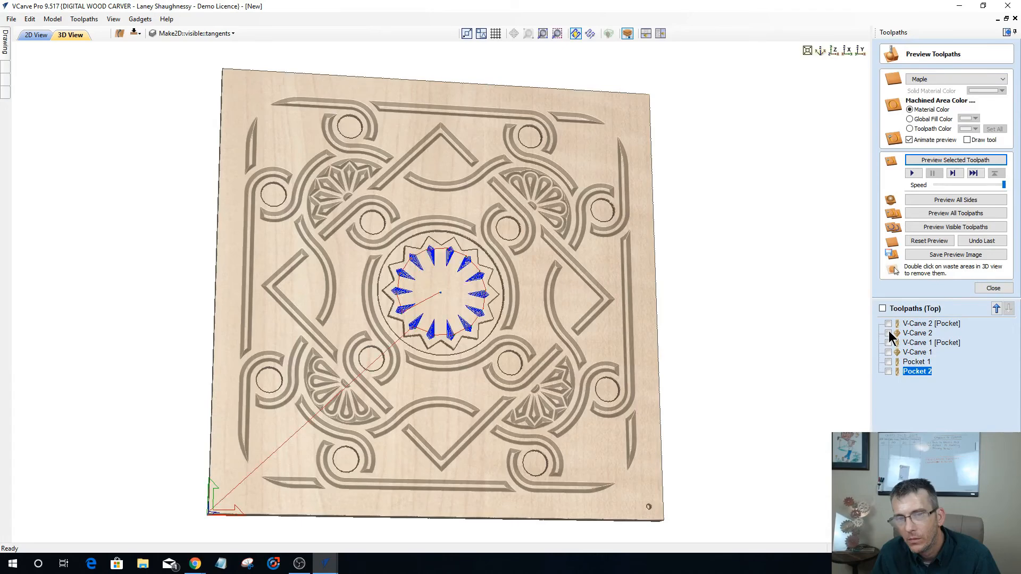
click(930, 228)
click(929, 227)
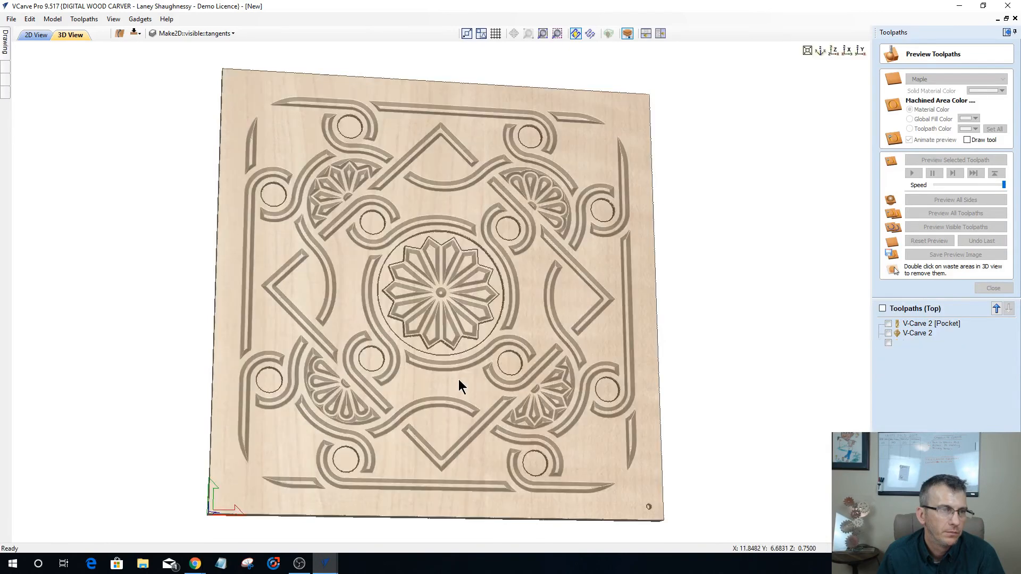
In the 2D drawing, group the central rosette's vectors with the circle around them.
drag(506, 321, 507, 310)
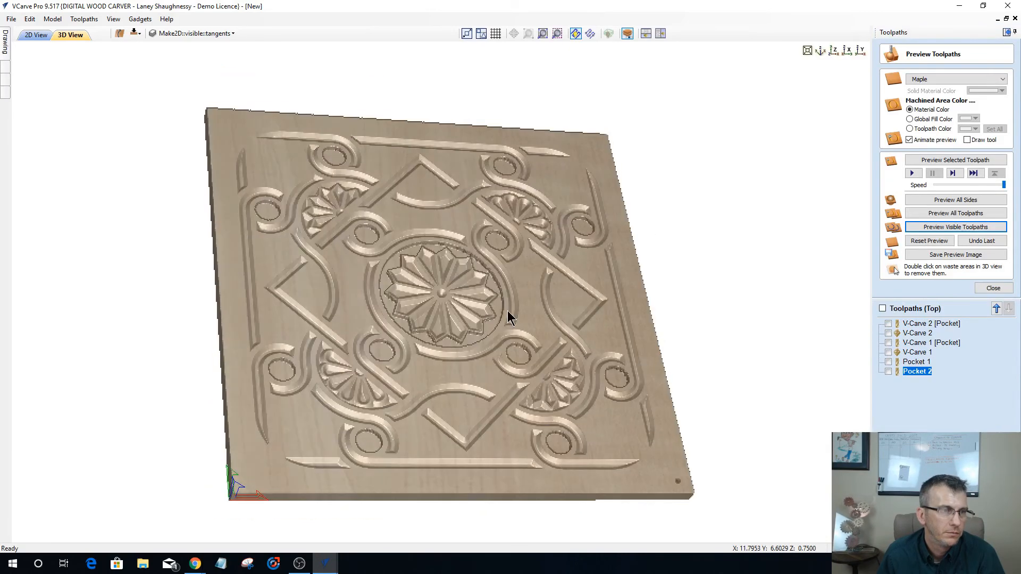
drag(446, 332, 415, 337)
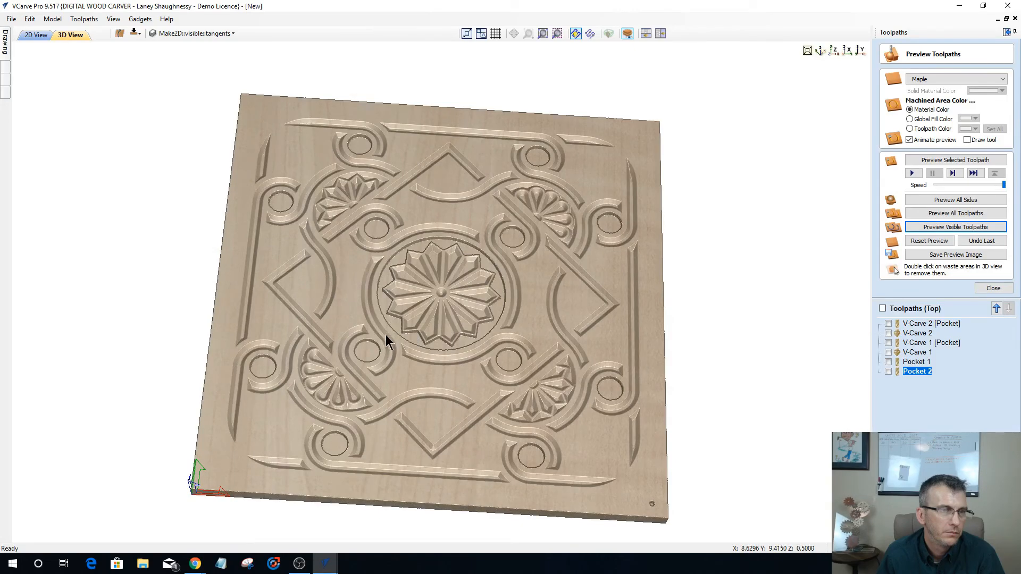
drag(385, 334, 385, 335)
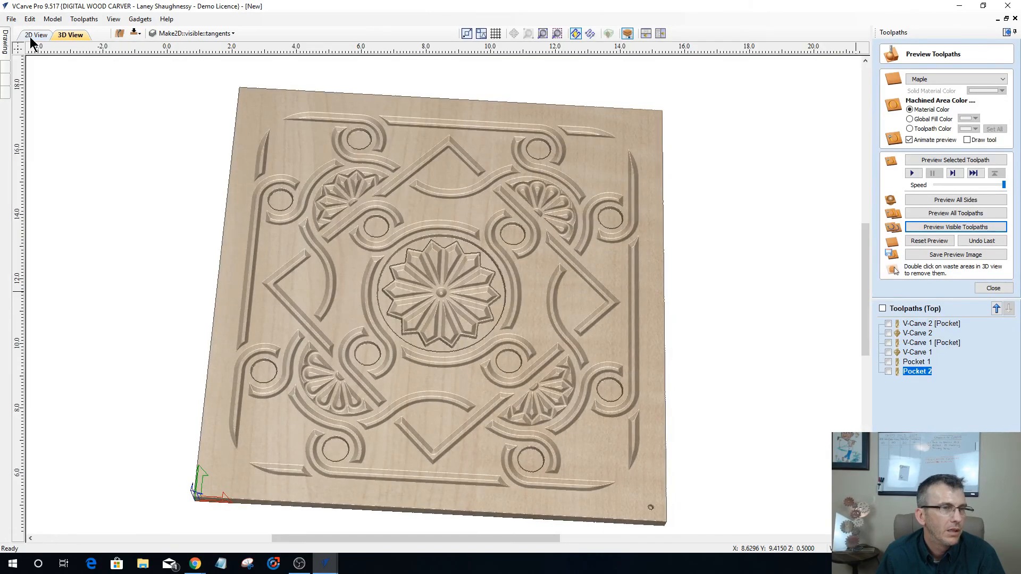
click(31, 35)
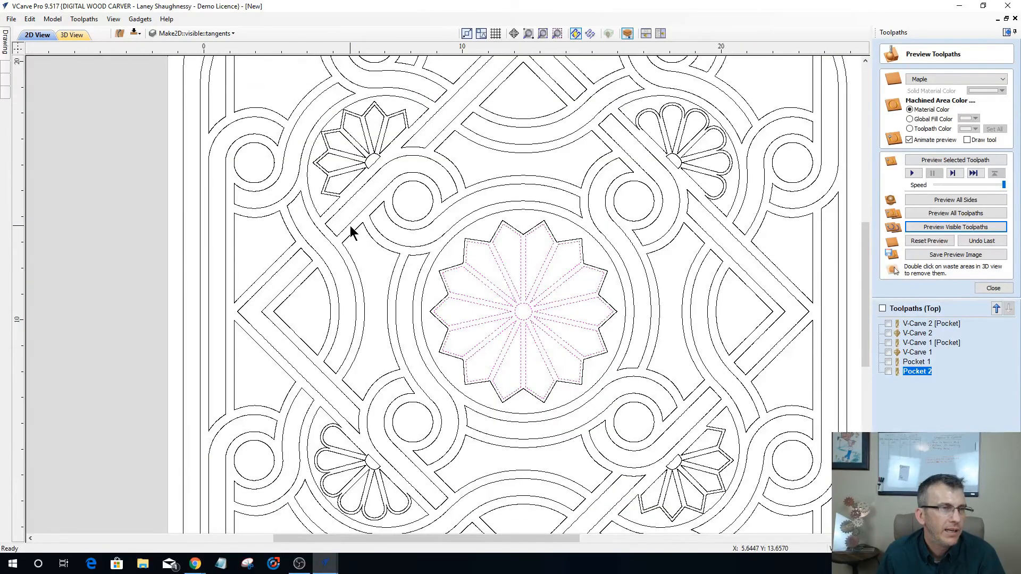
scroll(350, 226, down, 2)
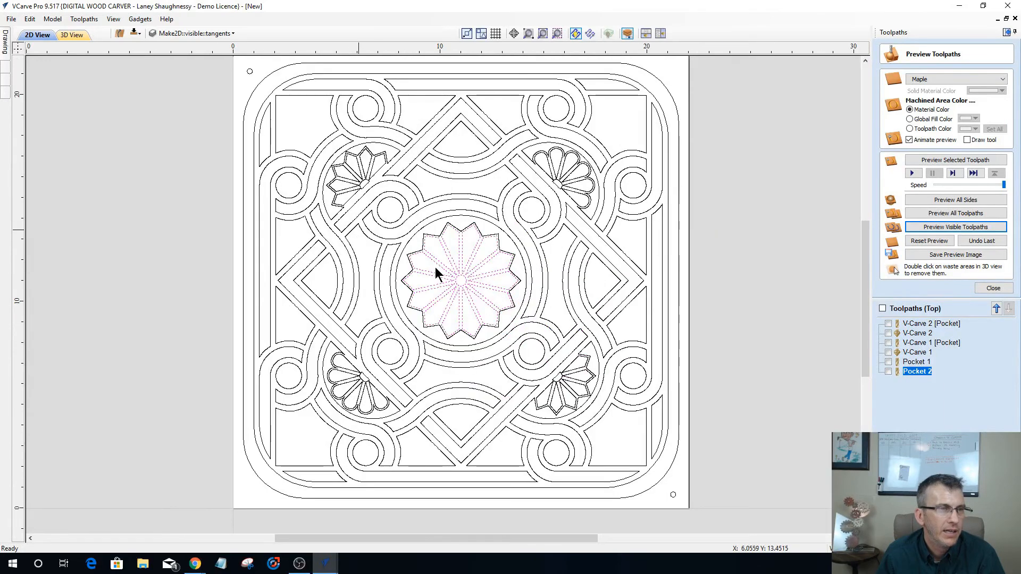
shift+click(410, 236)
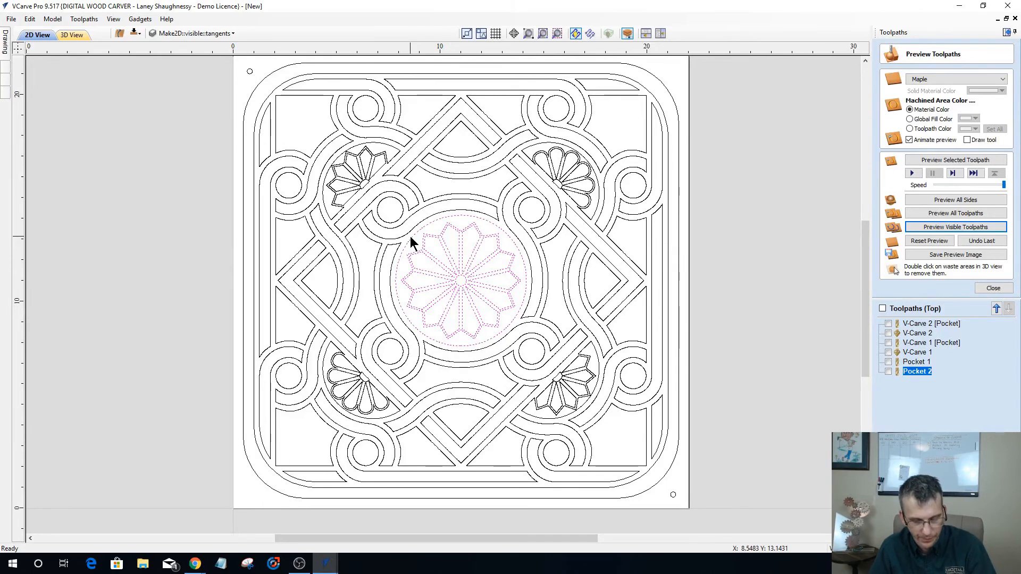
key(g)
Select the background areas between the interlaced bands along with the central rosette, leaving out the bands, small circles and corner rosettes.
scroll(452, 264, down, 2)
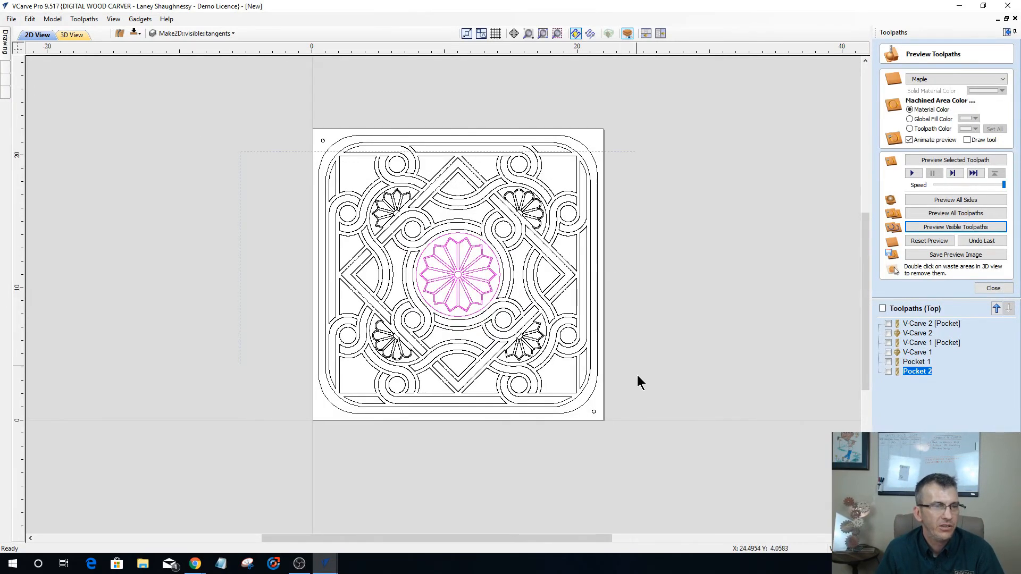
drag(638, 417, 322, 187)
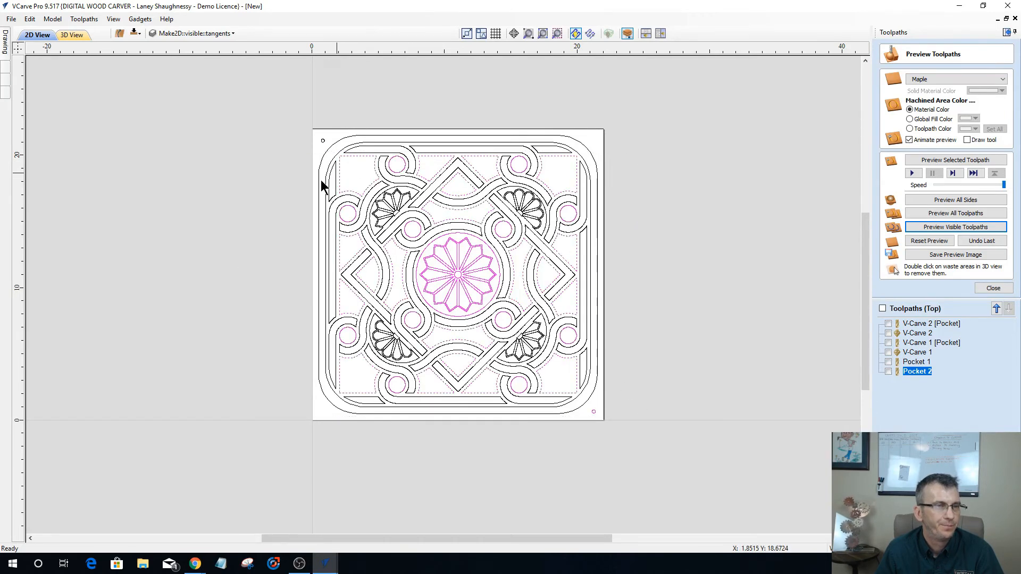
click(411, 242)
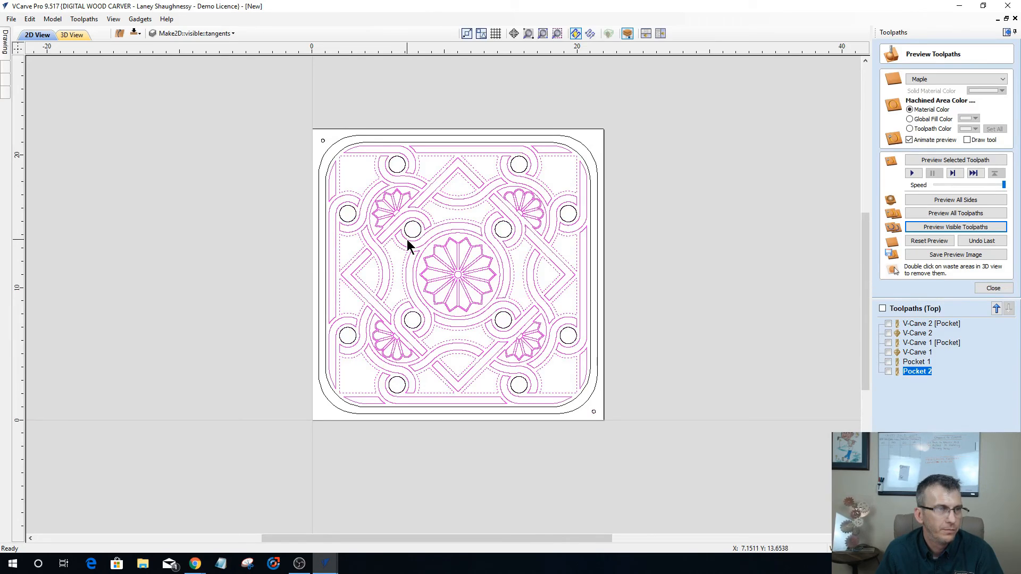
shift+click(408, 240)
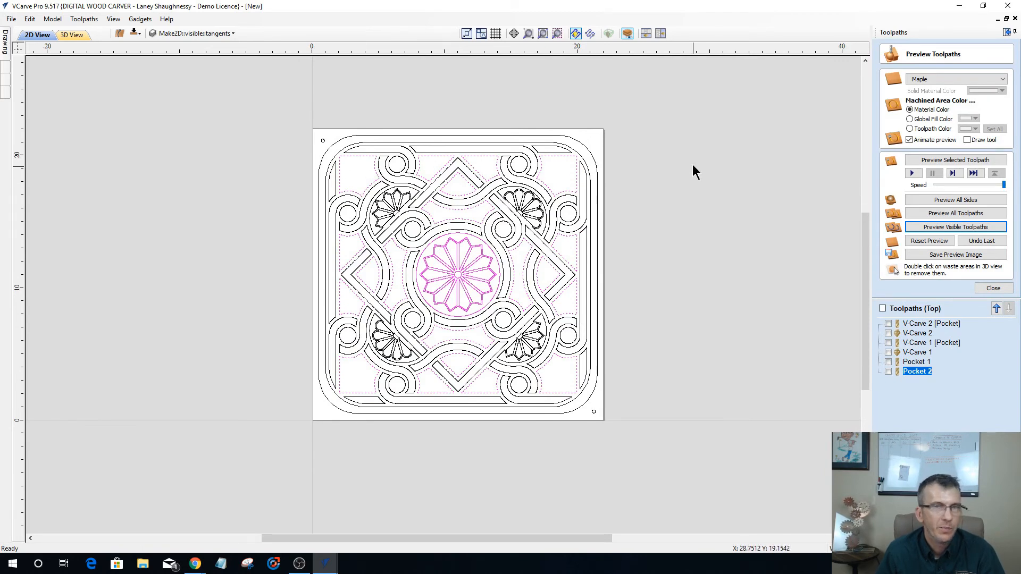
Deselect the central rosette, calculate a 0.25-inch-deep offset pocket for the background areas with the 0.125-inch end mill, and preview it.
click(993, 289)
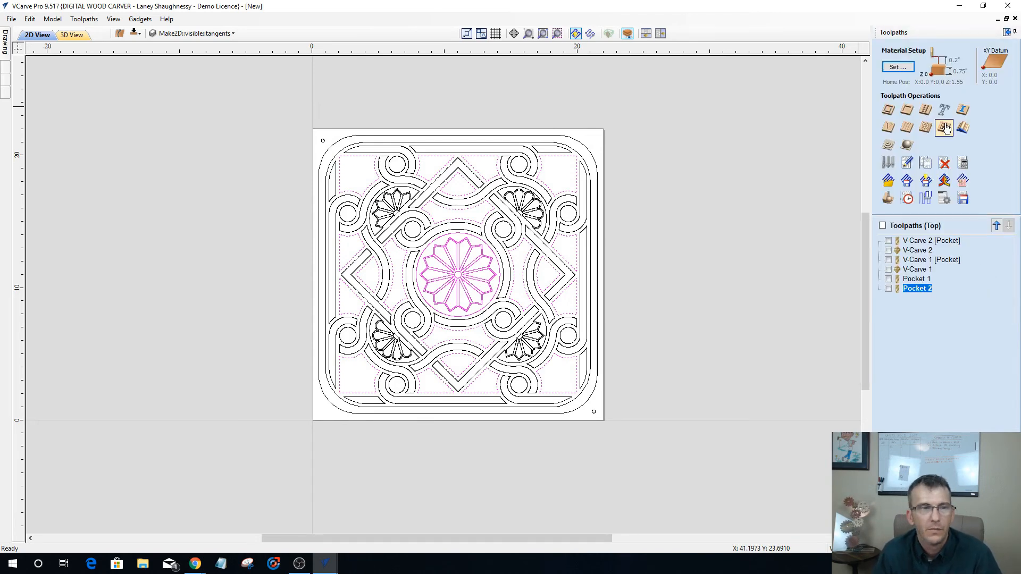
click(907, 110)
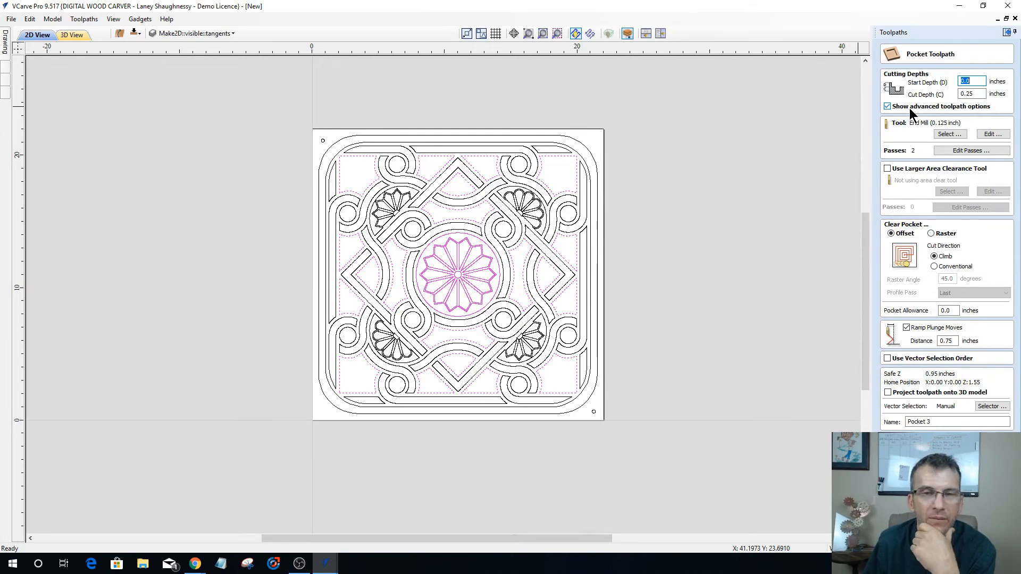
drag(980, 93, 955, 97)
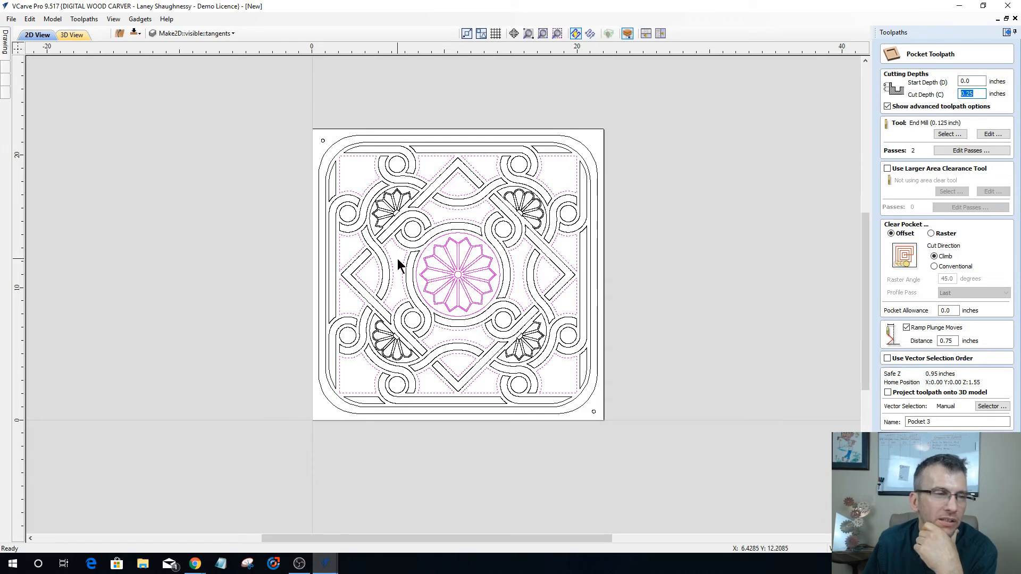
click(455, 269)
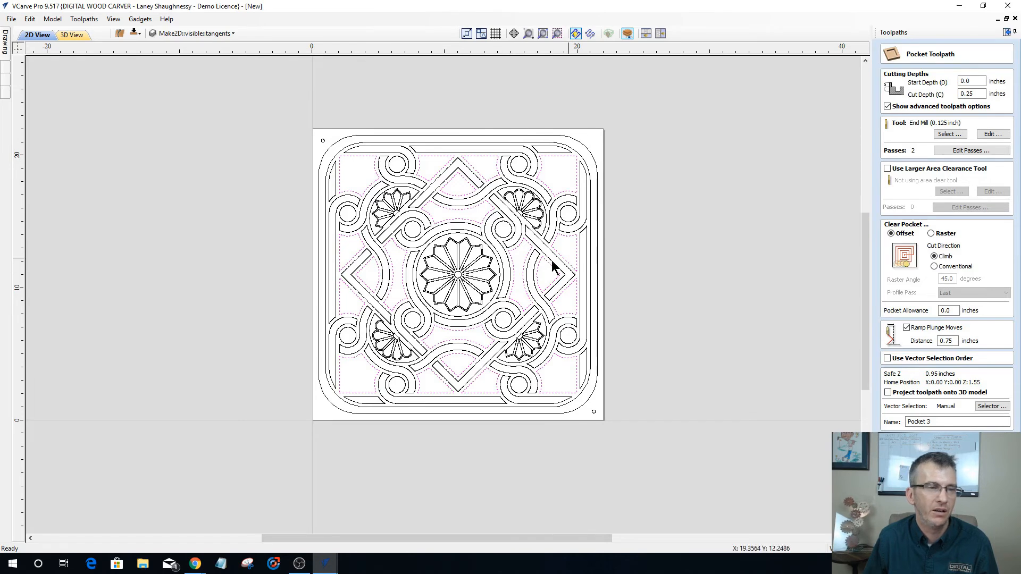
click(916, 442)
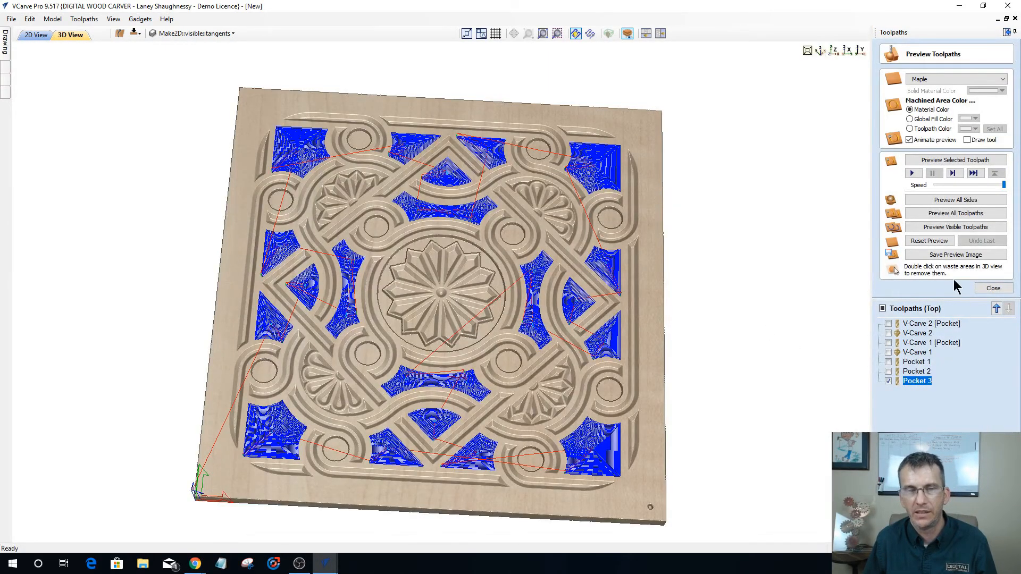
click(931, 160)
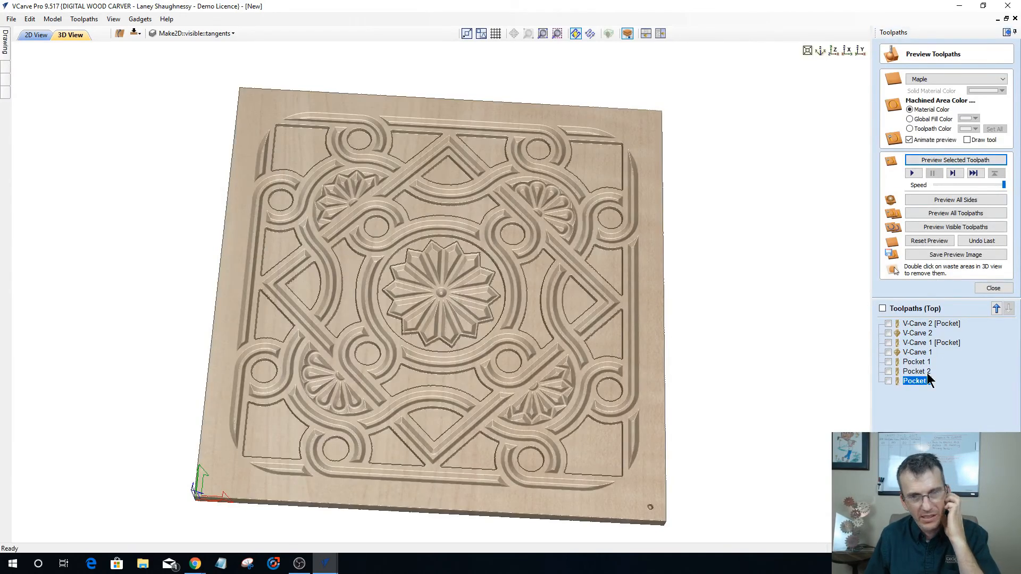
Set the cut depth of Pocket 3 to 0.75 inches, recalculate it, and preview the cut-out background areas.
double_click(928, 381)
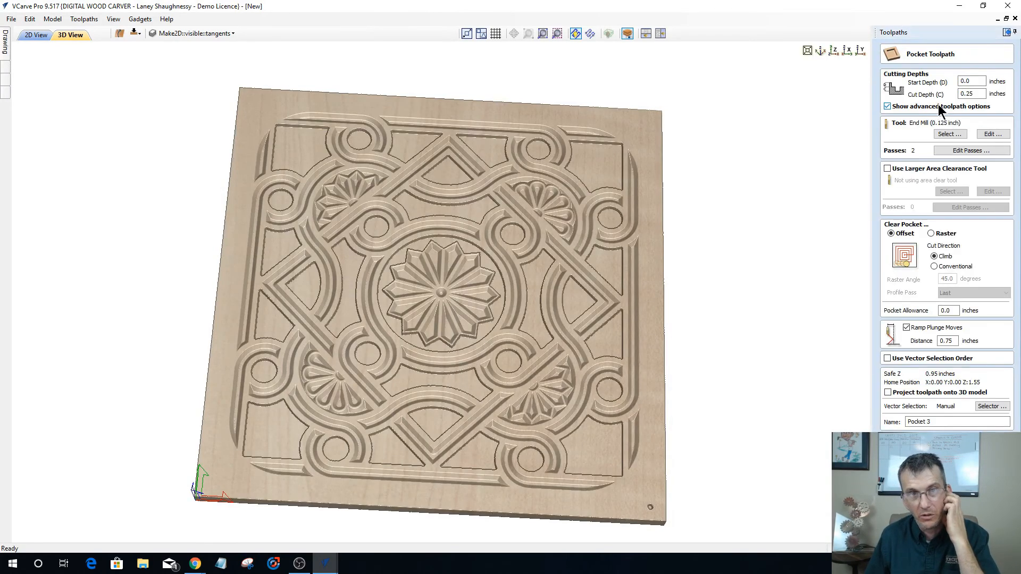
drag(984, 94, 955, 95)
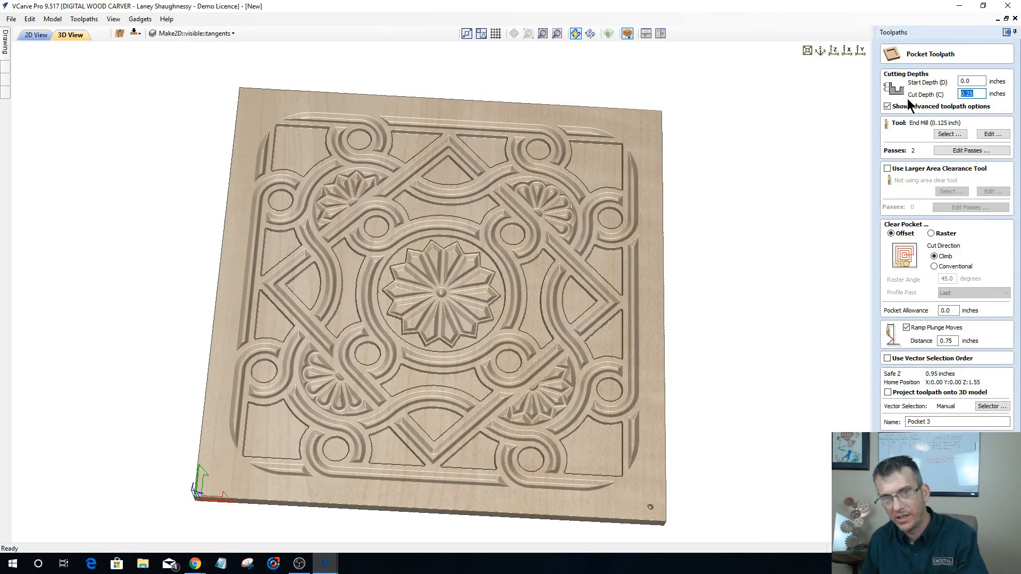
text(.75)
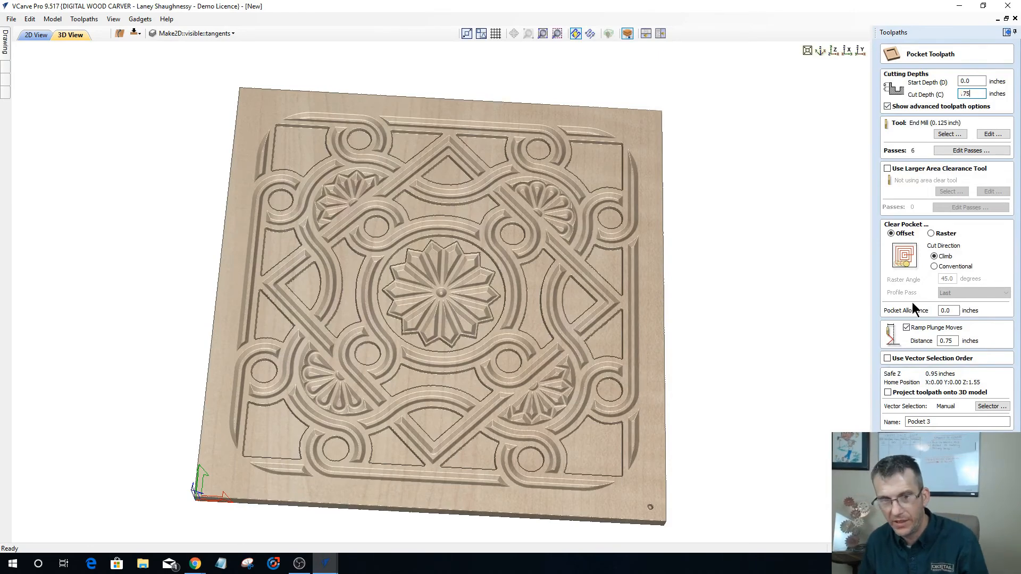
key(Return)
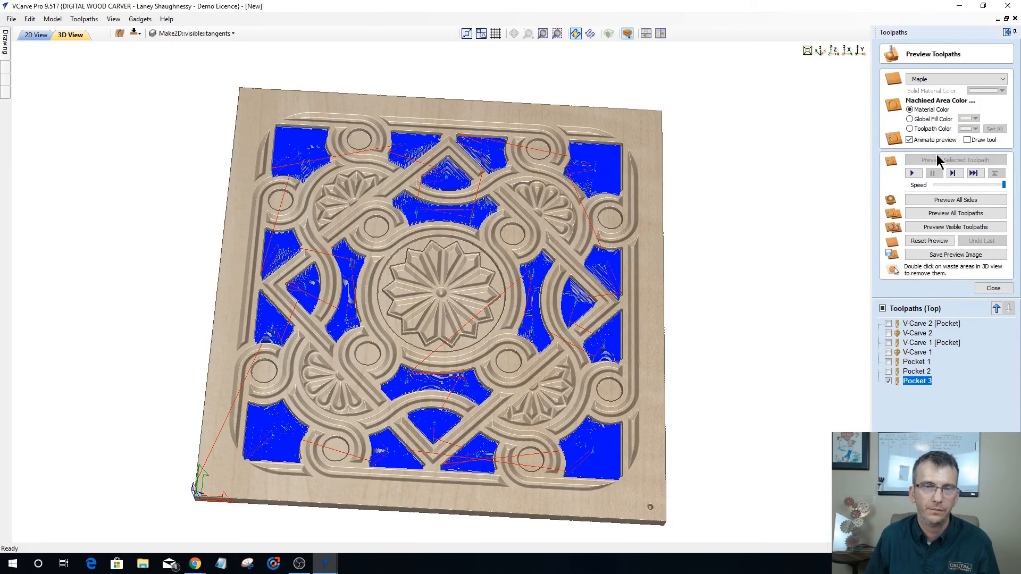
click(938, 159)
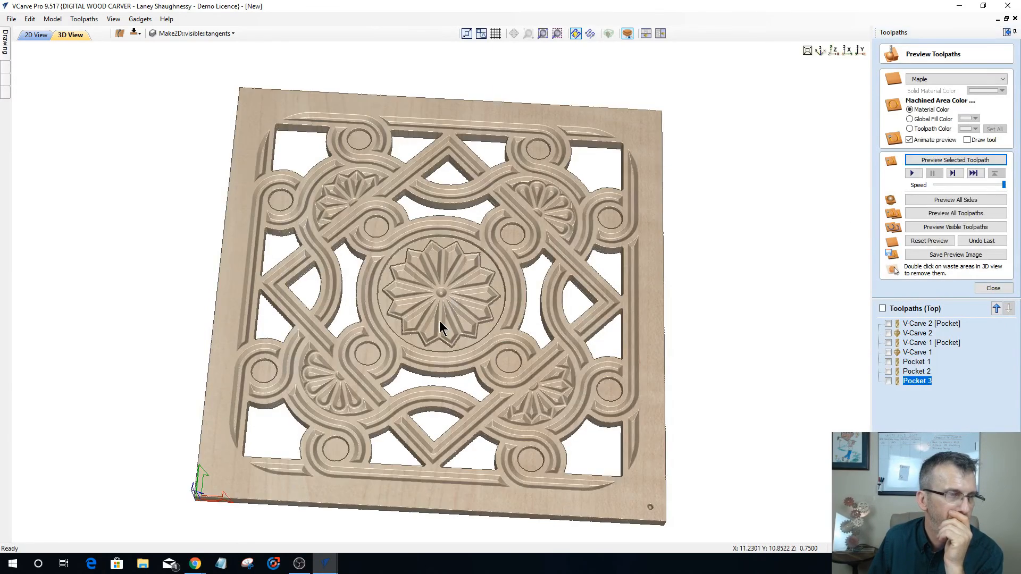
drag(441, 327, 435, 363)
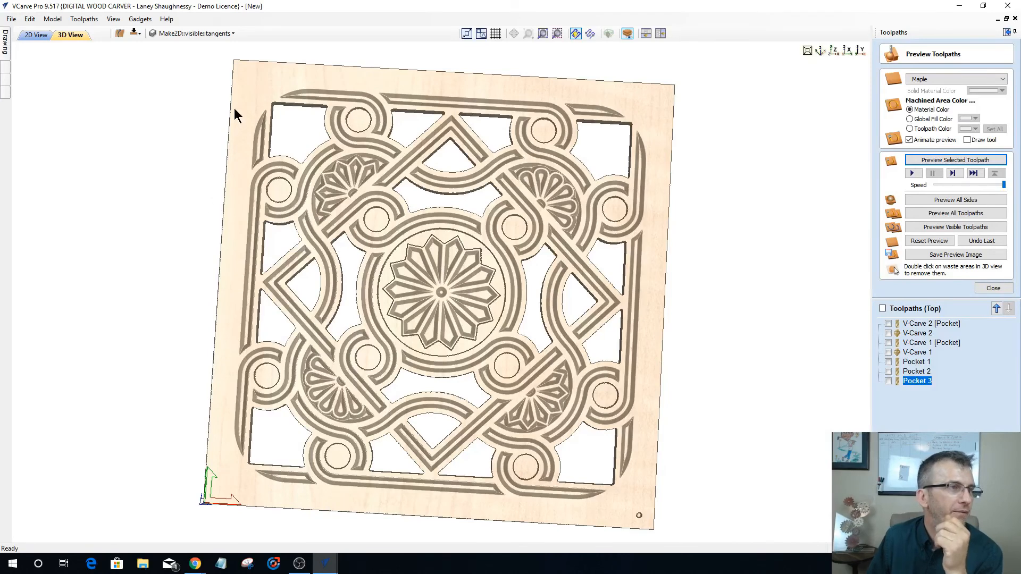
Ungroup the small circles from the two corner holes and regroup the circles without the holes.
click(36, 35)
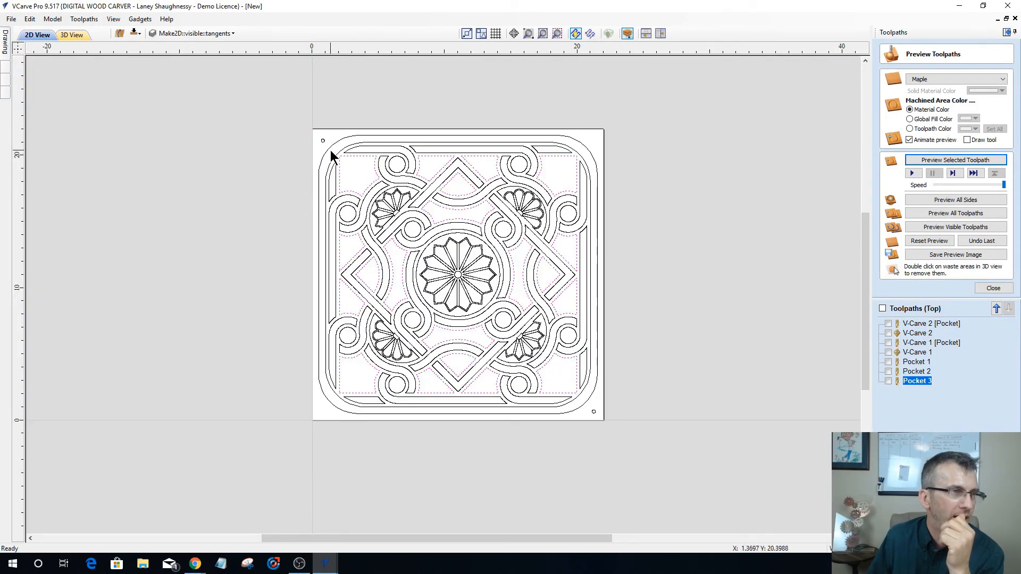
click(326, 149)
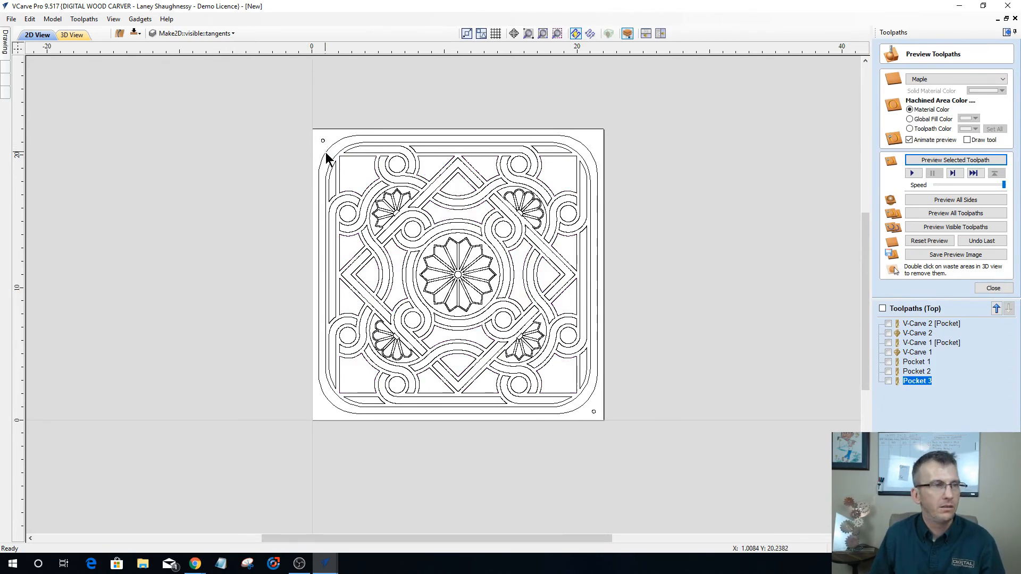
click(593, 411)
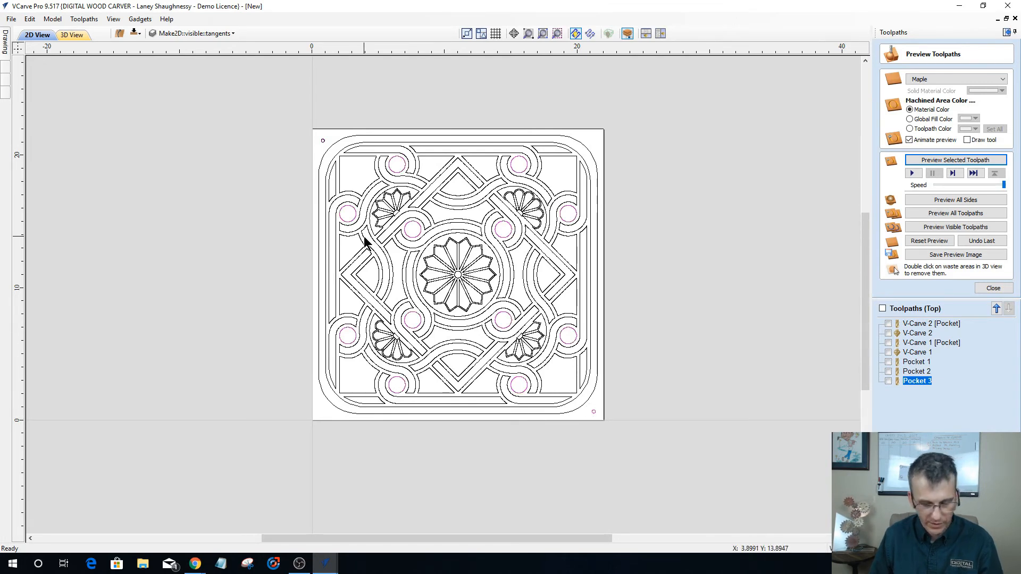
key(u)
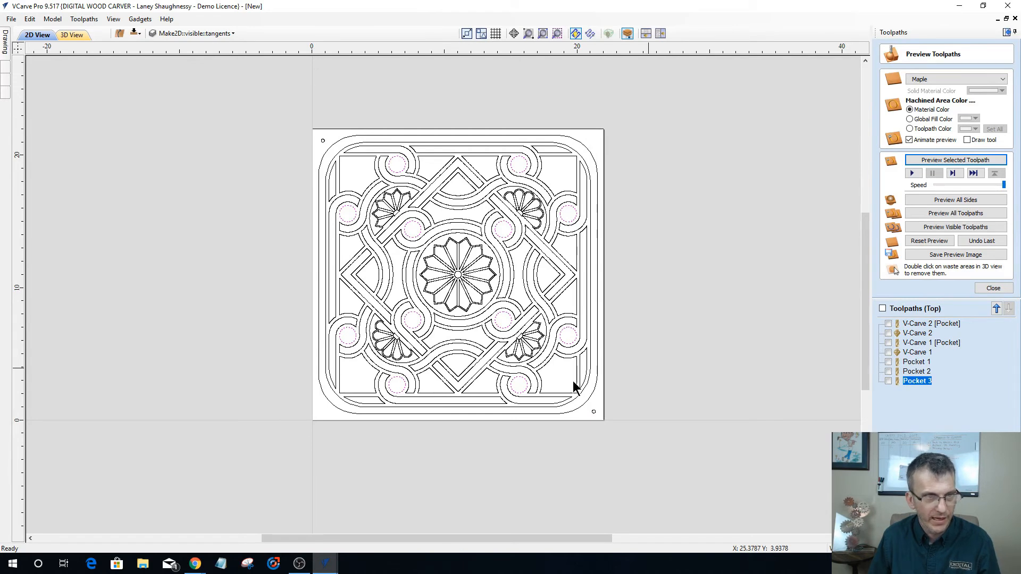
key(Escape)
Copy the two corner holes to the other side of the job.
click(323, 142)
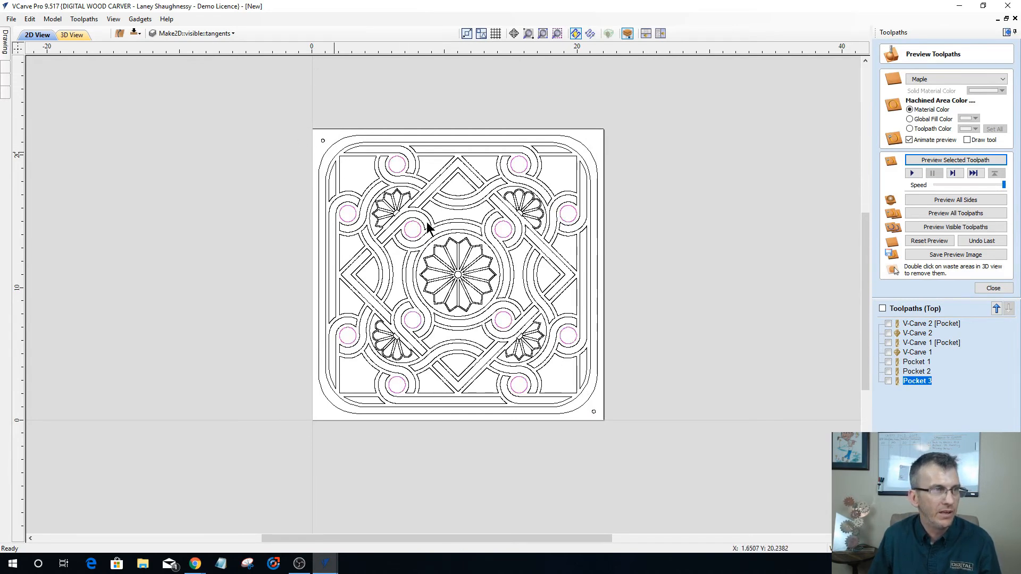
right_click(592, 415)
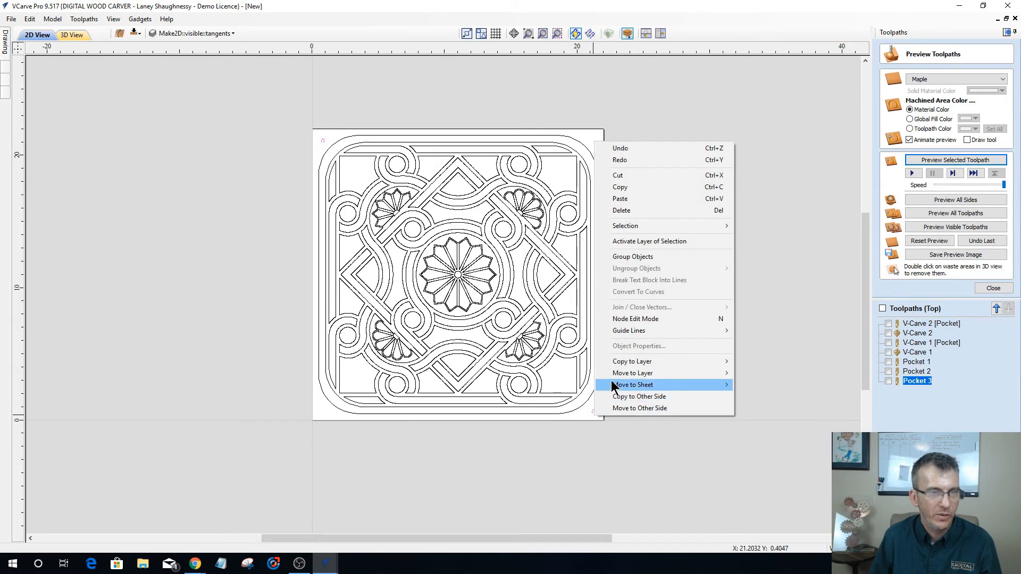
click(651, 397)
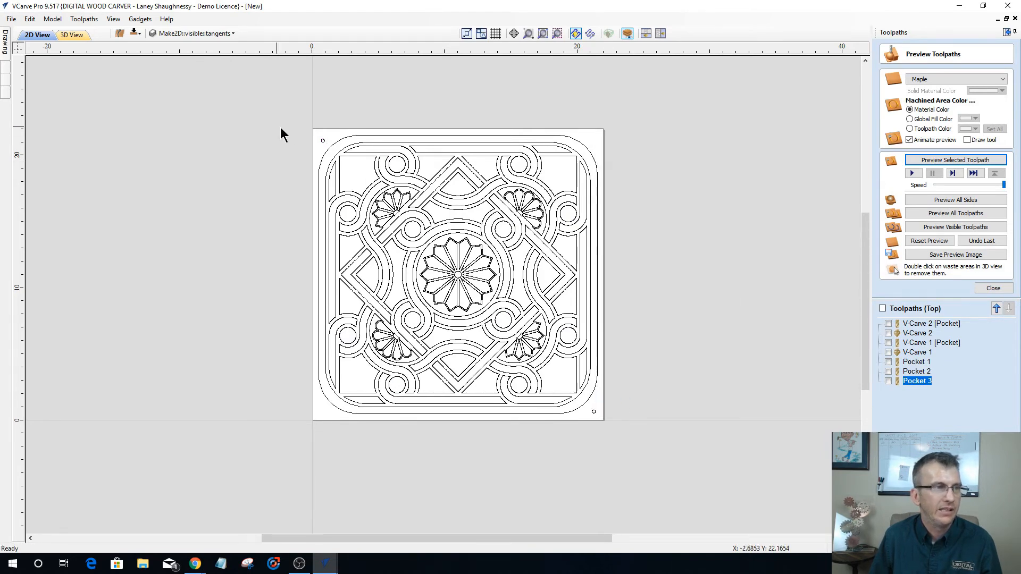
Calculate a drilling toolpath for the two corner holes with a 0.25-inch cut depth, using the 0.25-inch end mill and peck drilling.
click(325, 141)
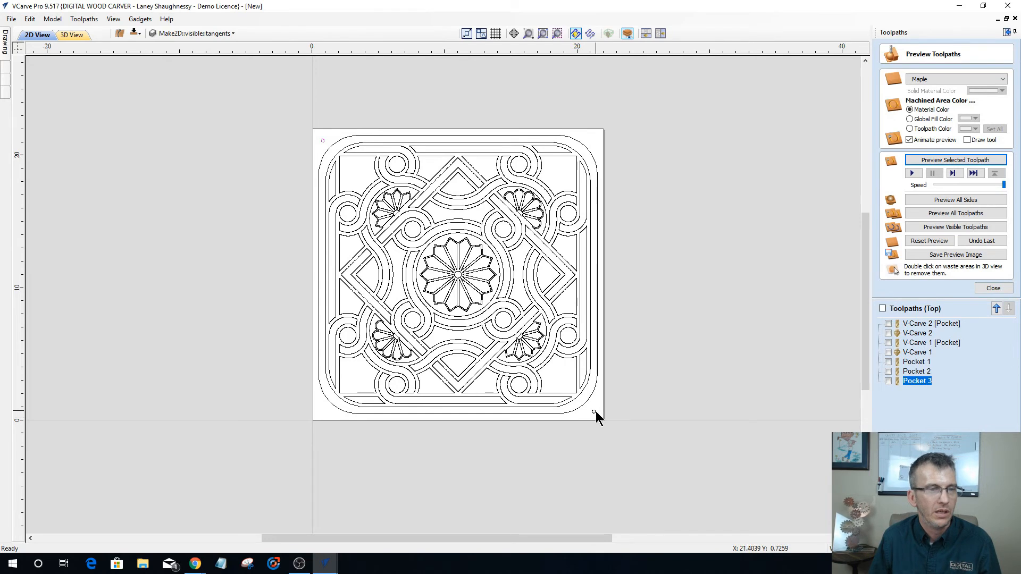
click(992, 288)
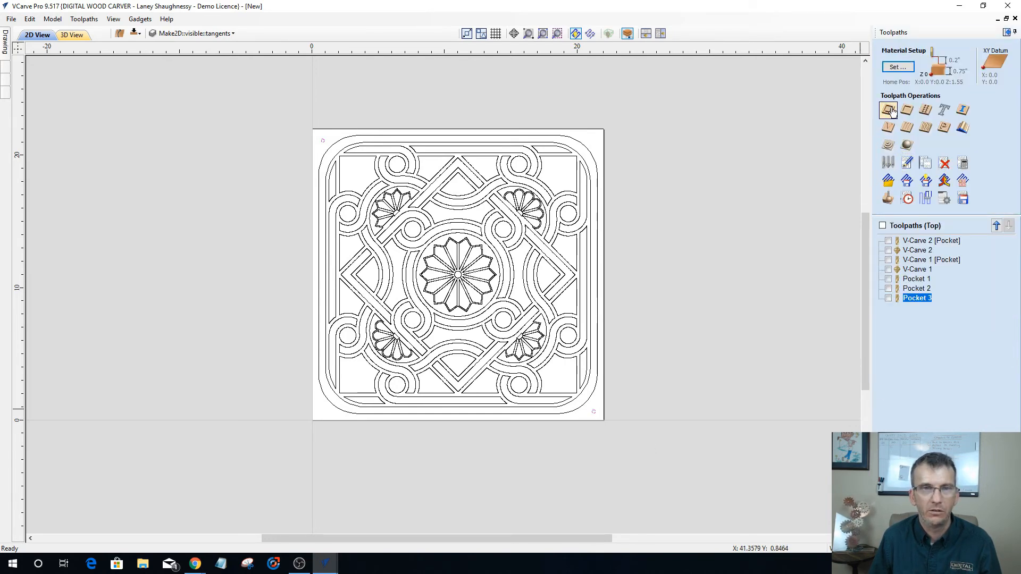
click(923, 109)
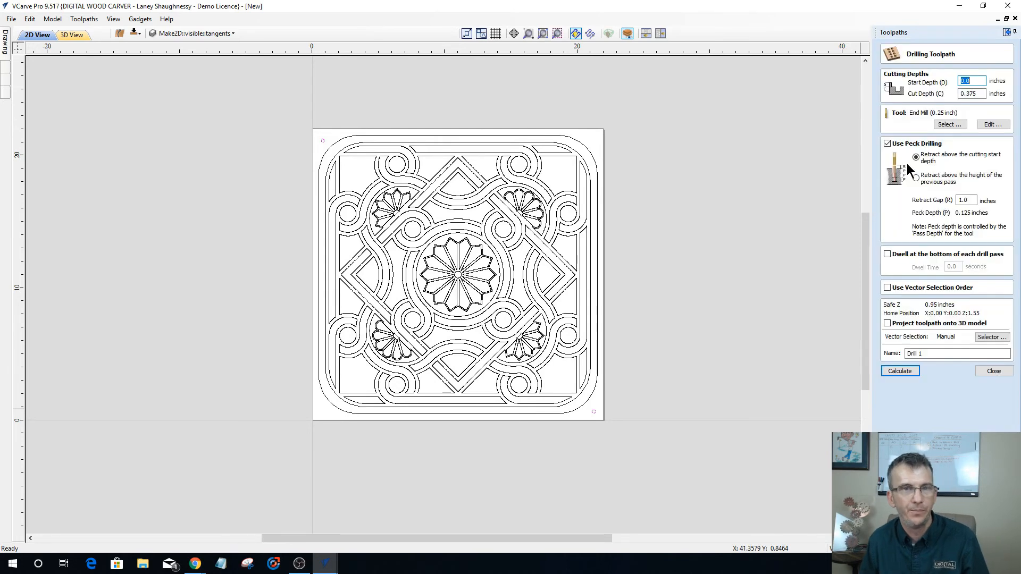
key(Tab)
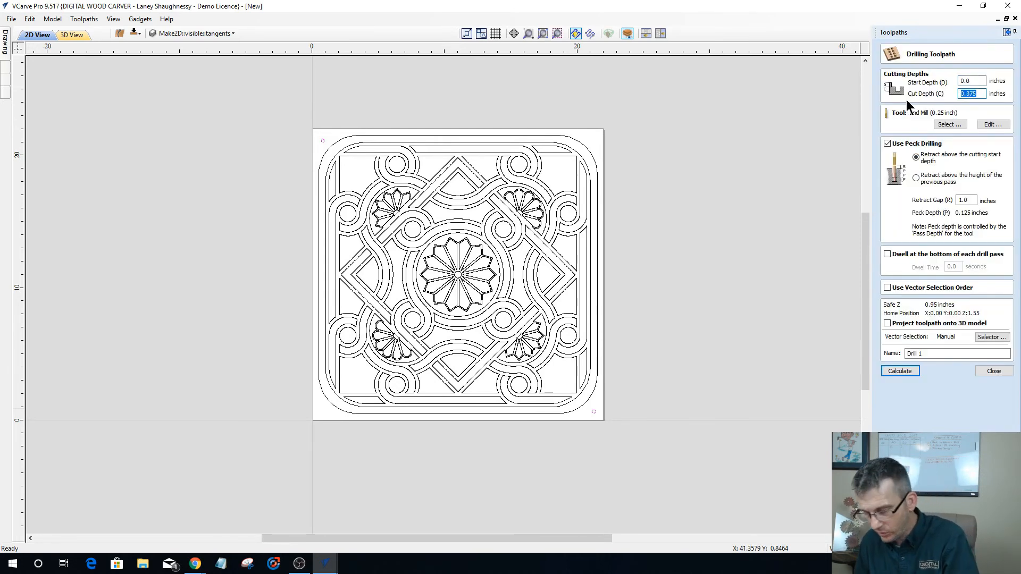
text(.25)
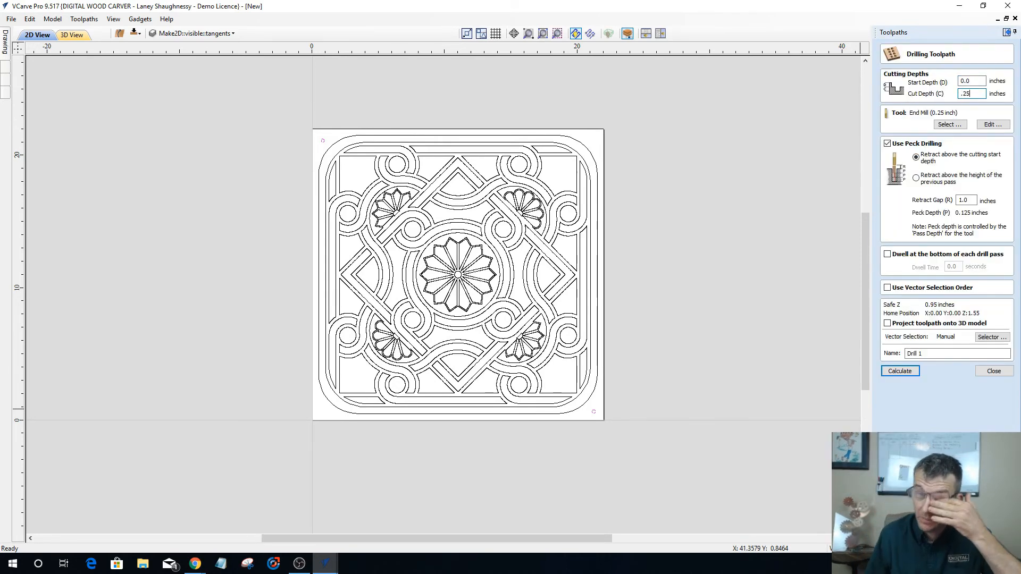
click(888, 371)
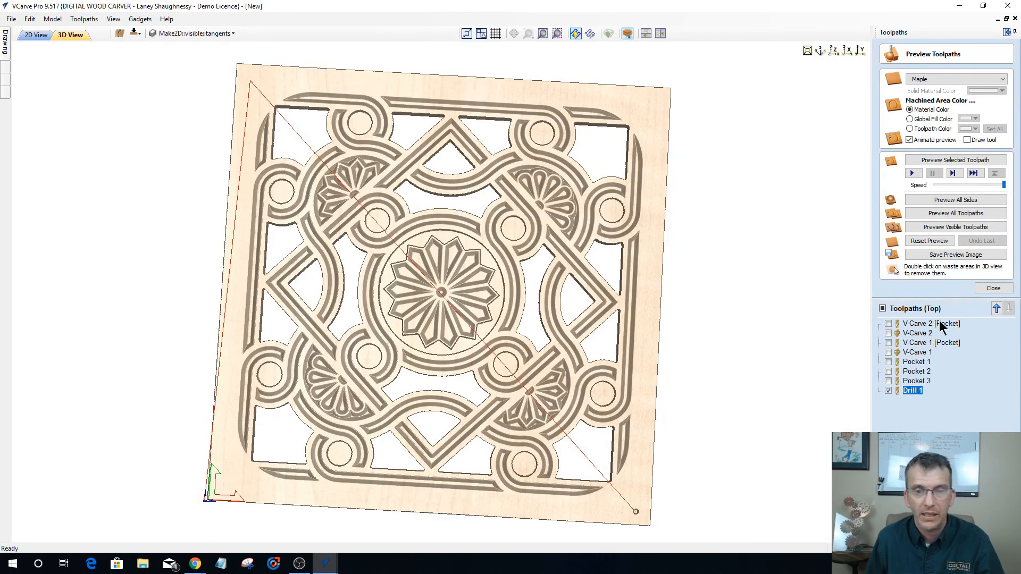
Rename the Drill 1 toolpath as "Waste BoardAlignmentHole_.25EM" and preview it on the panel.
right_click(921, 392)
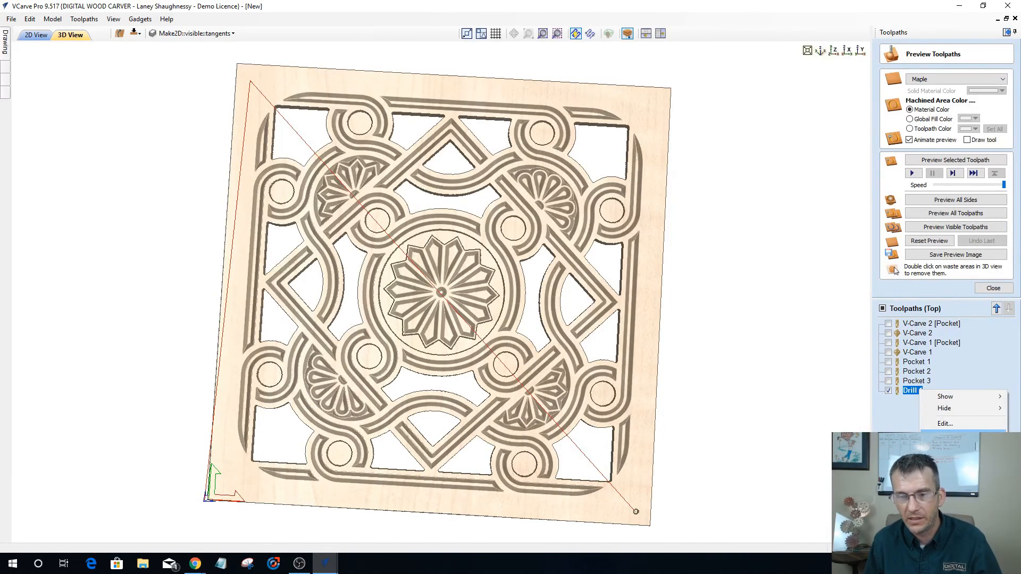
click(952, 435)
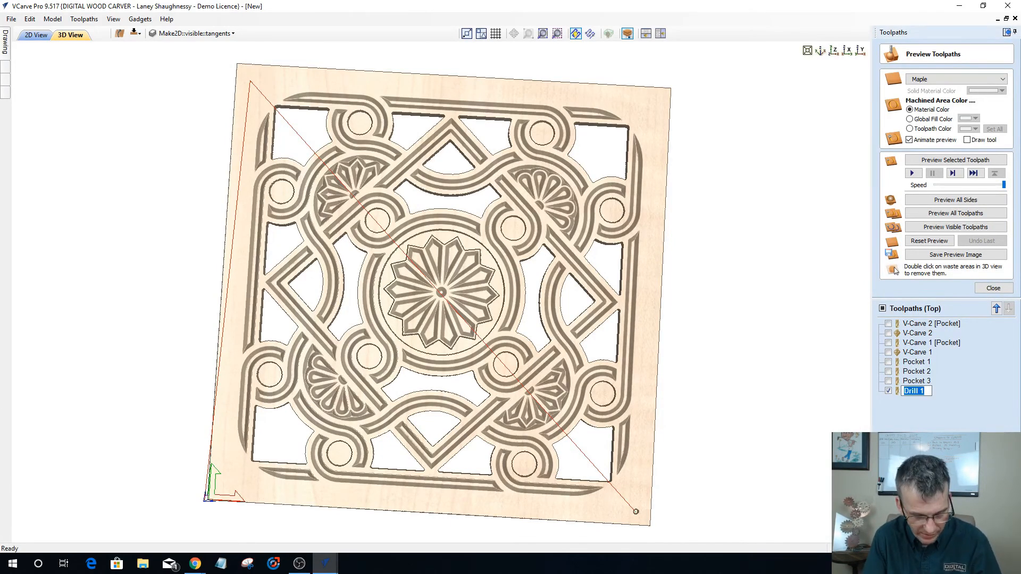
text(Waste)
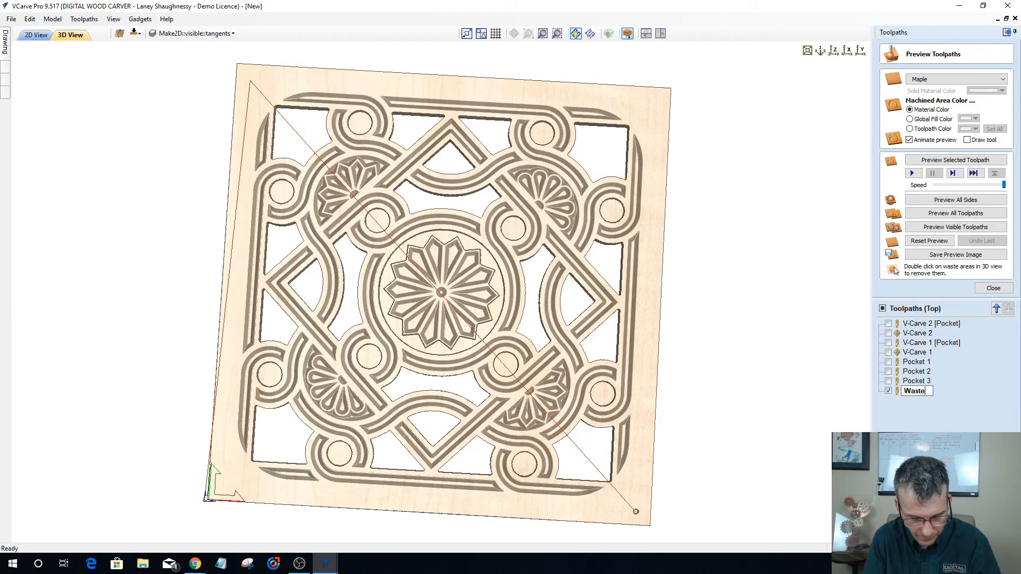
text( BoardA)
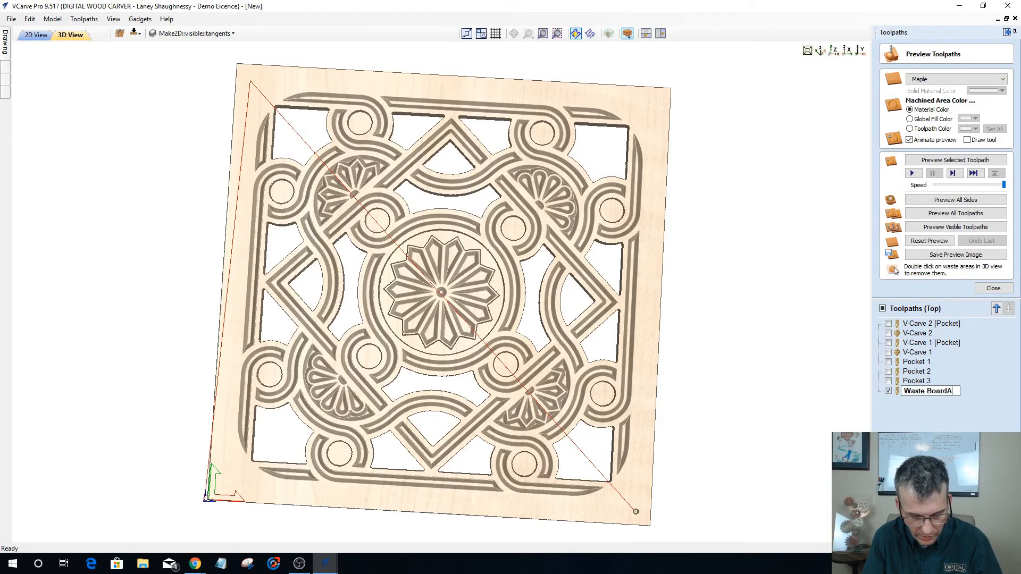
text(lignmentHole_.25E)
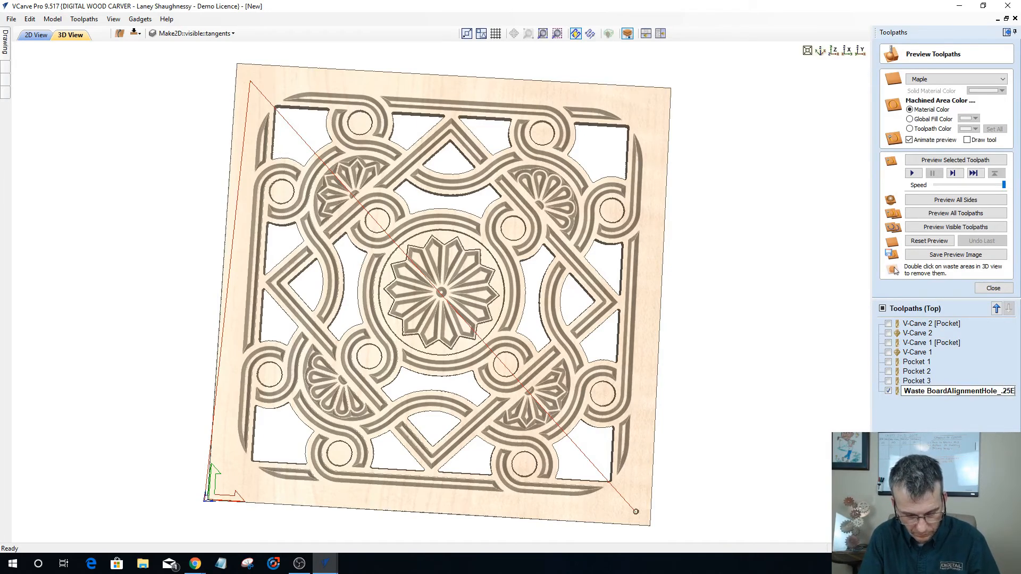
text(M)
key(Return)
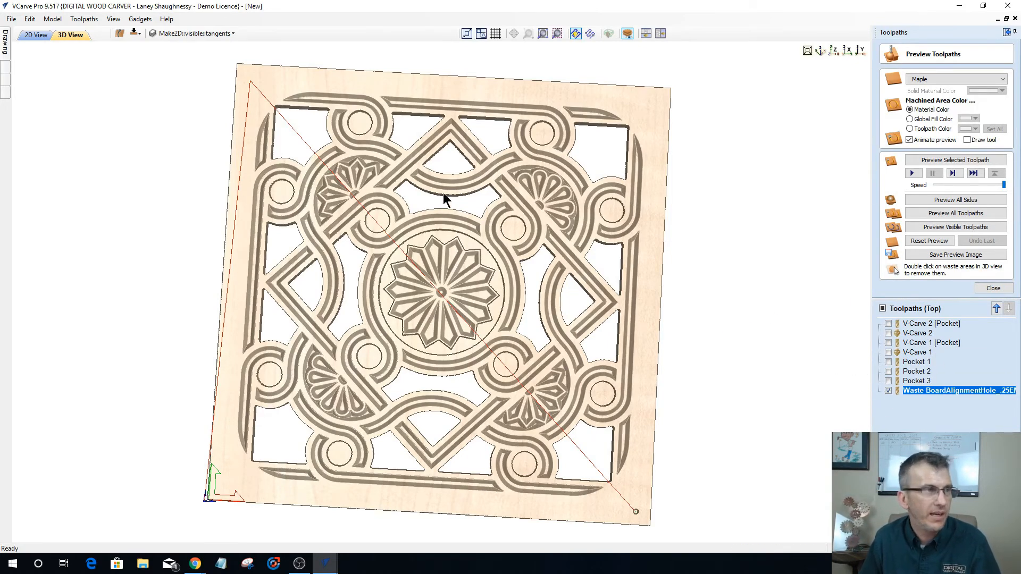
click(935, 160)
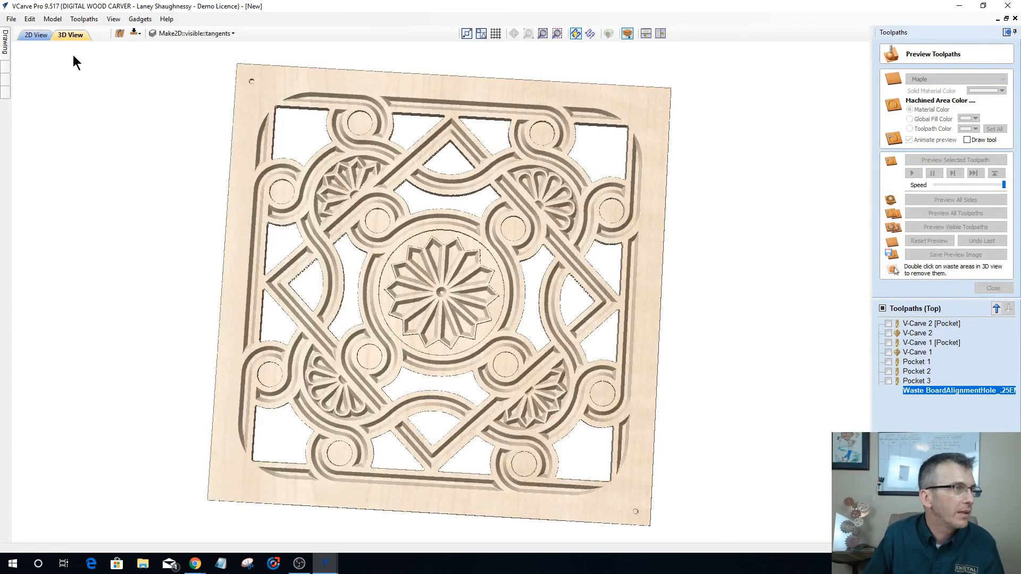
Set up a 2D profile toolpath on the rounded outer border, cutting outside the vector to a depth of 0.375 inches.
key(F2)
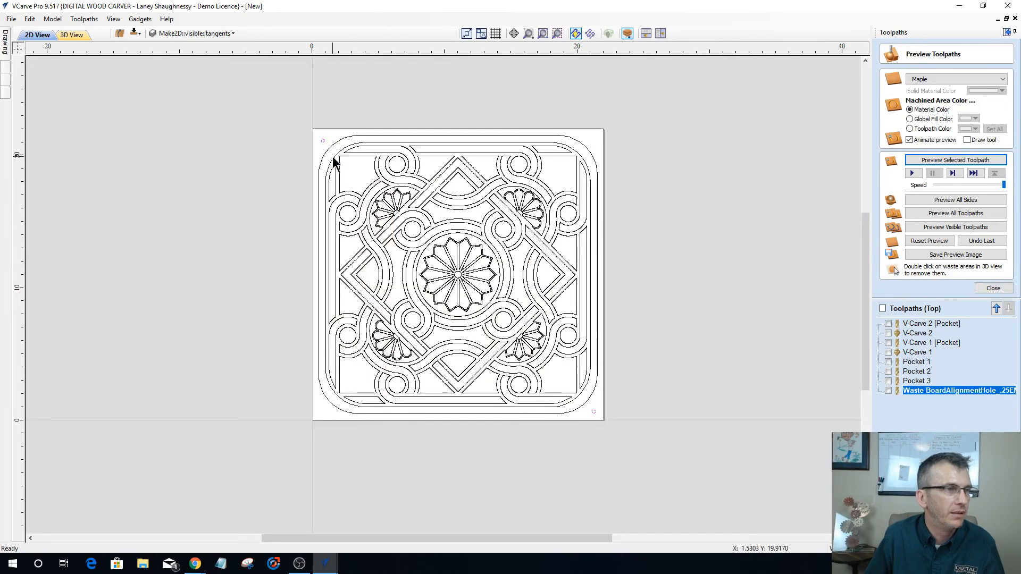
click(331, 148)
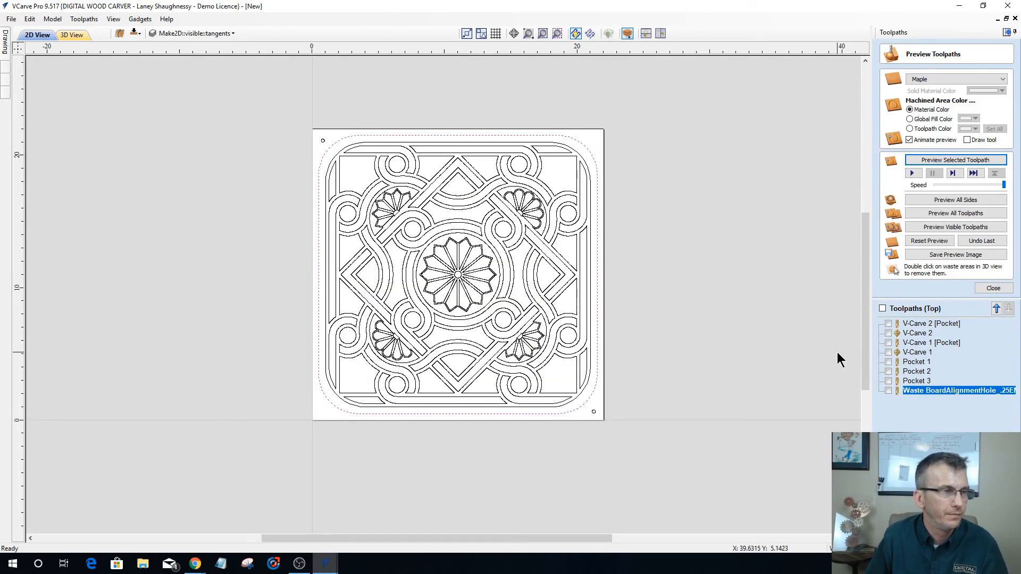
click(74, 35)
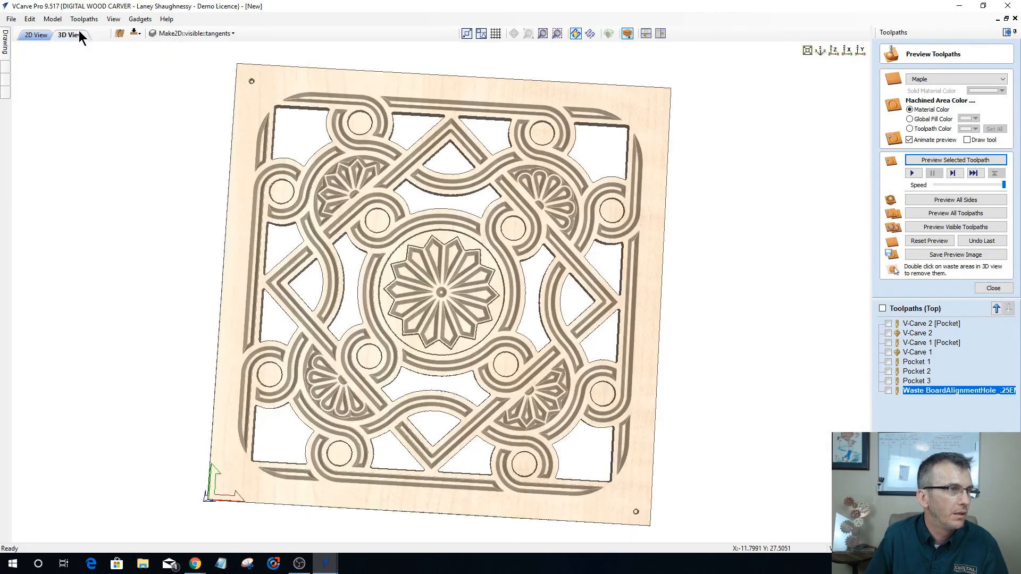
click(36, 34)
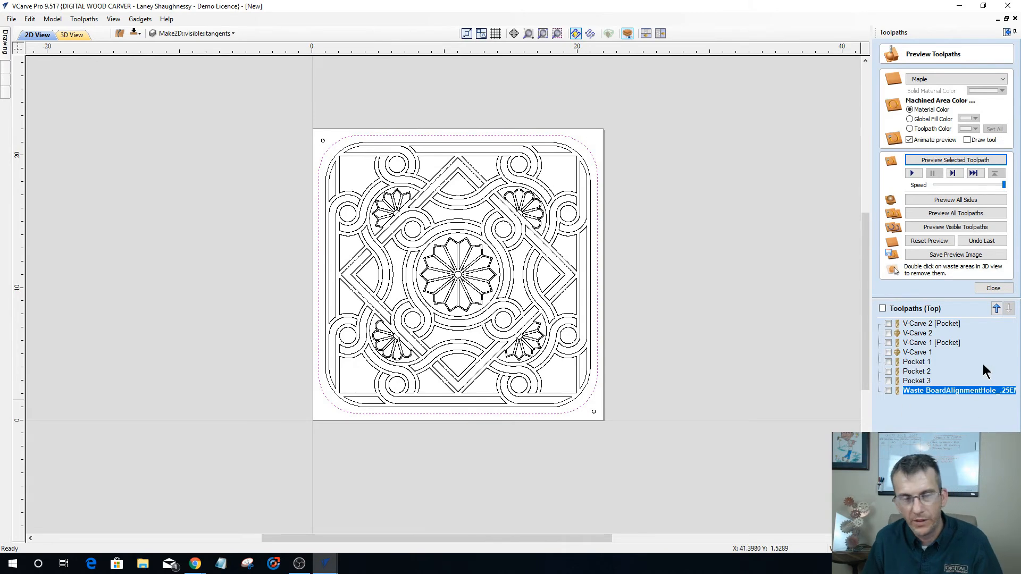
click(588, 159)
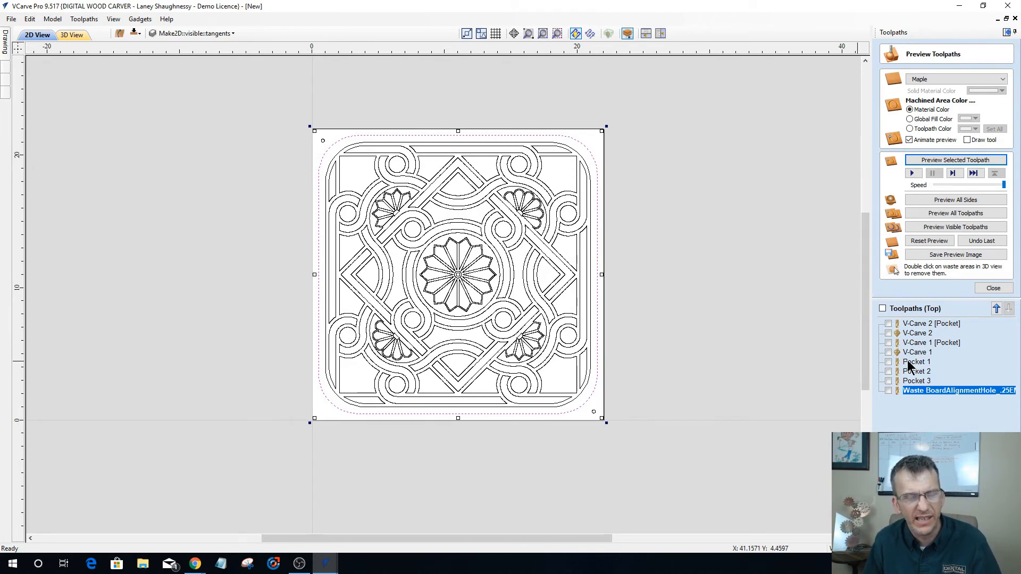
click(992, 288)
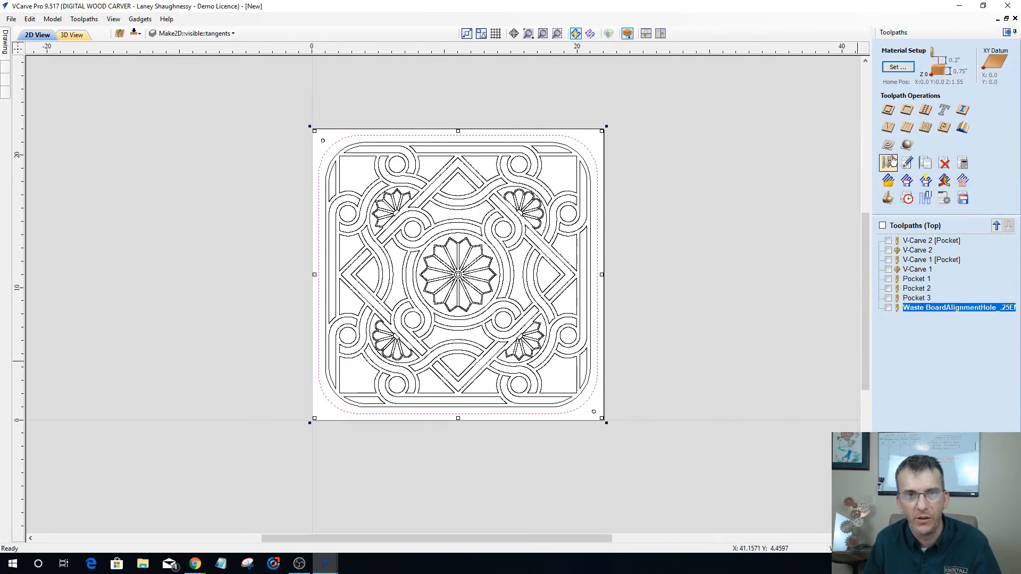
click(886, 112)
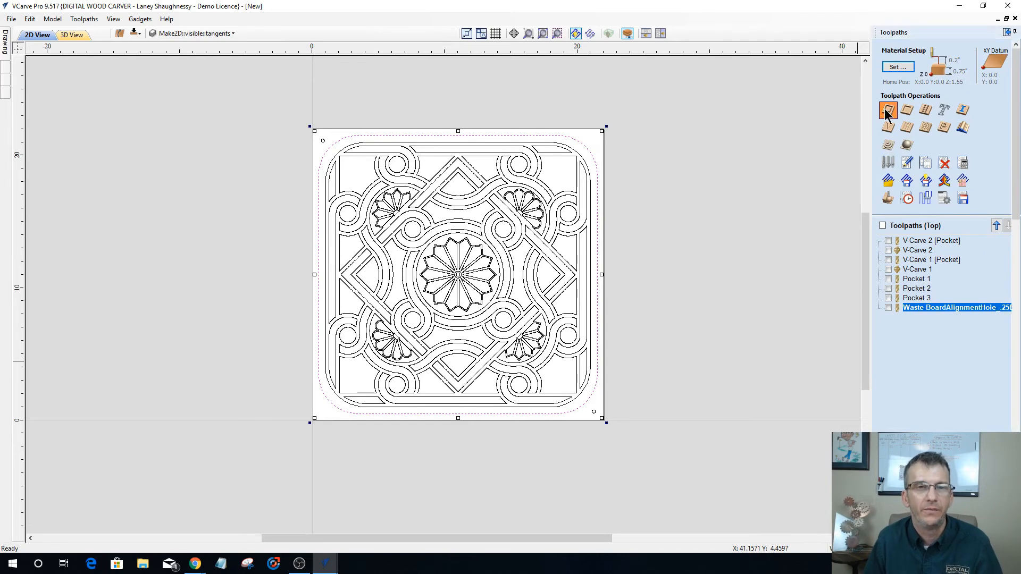
key(Tab)
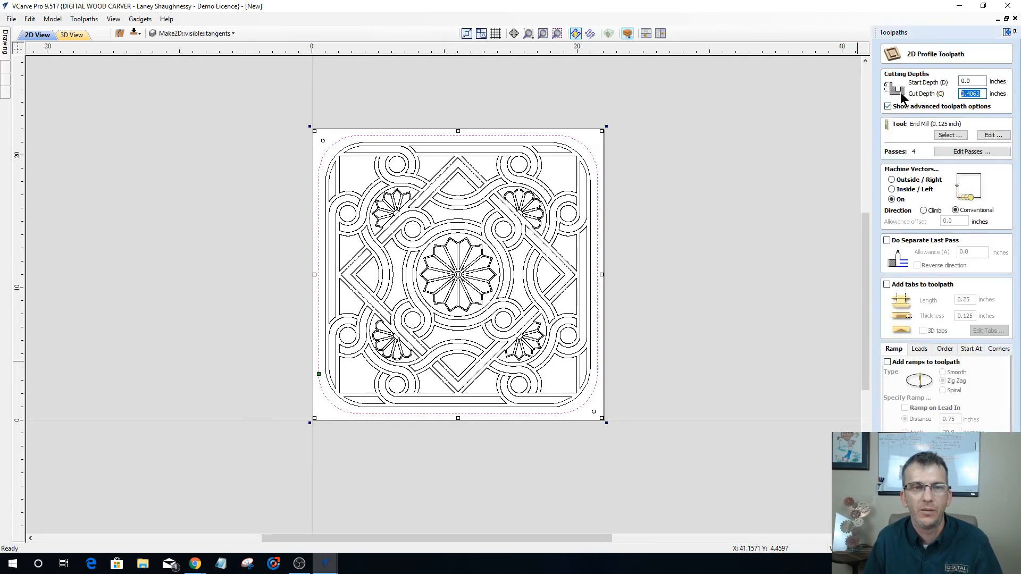
text(.375)
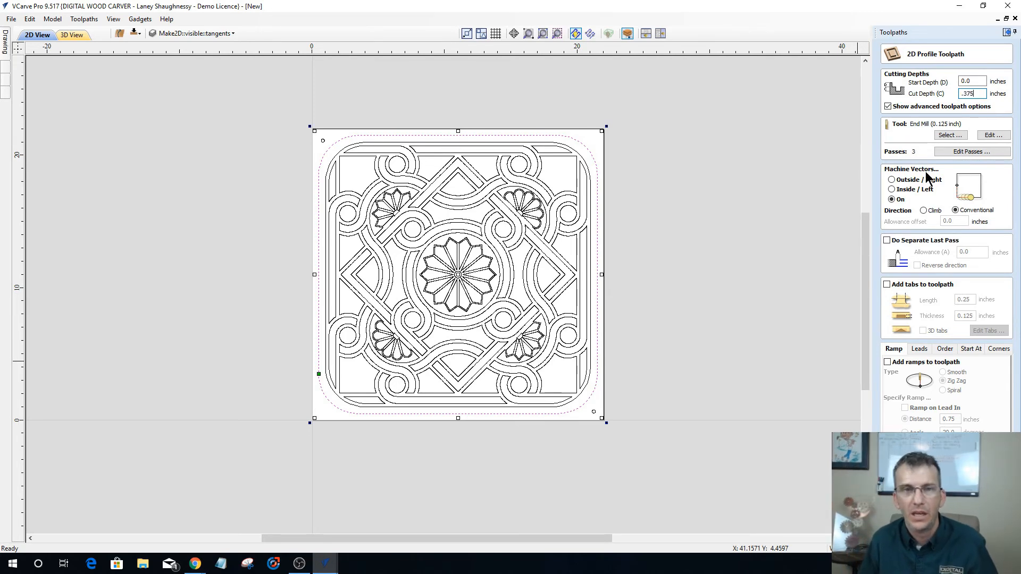
click(893, 180)
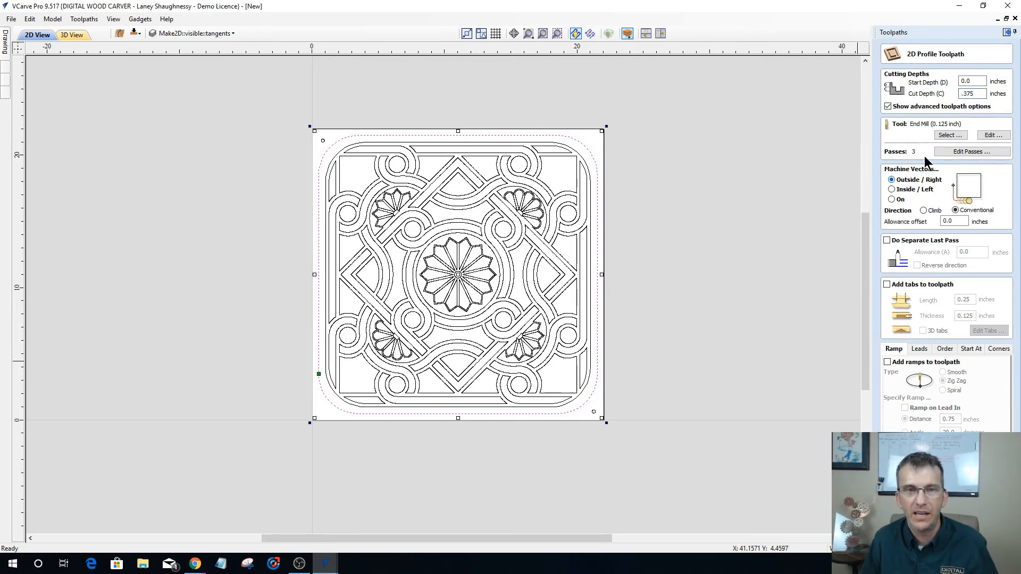
Assign the 0.25-inch end mill to the profile toolpath.
click(950, 135)
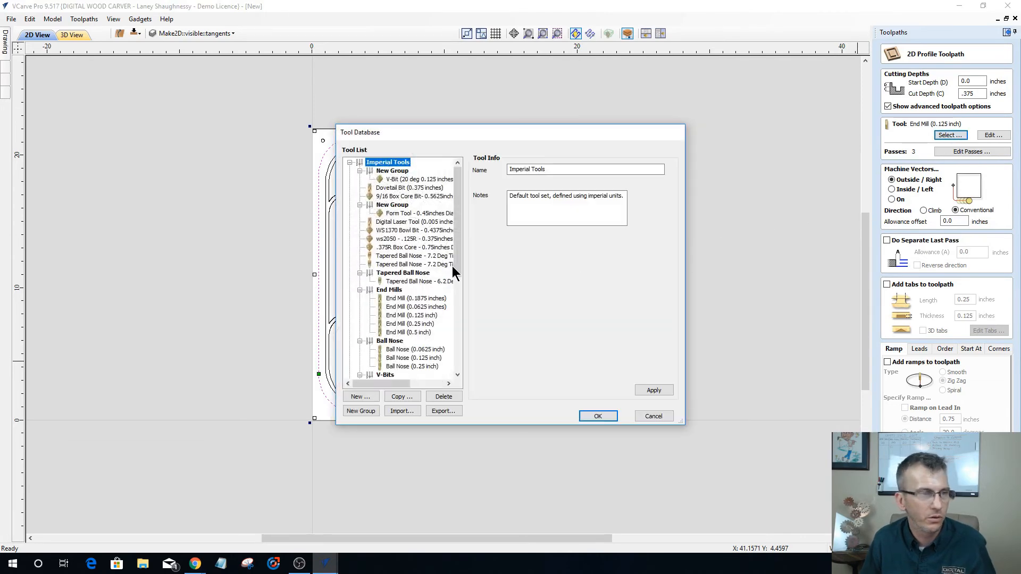
click(417, 323)
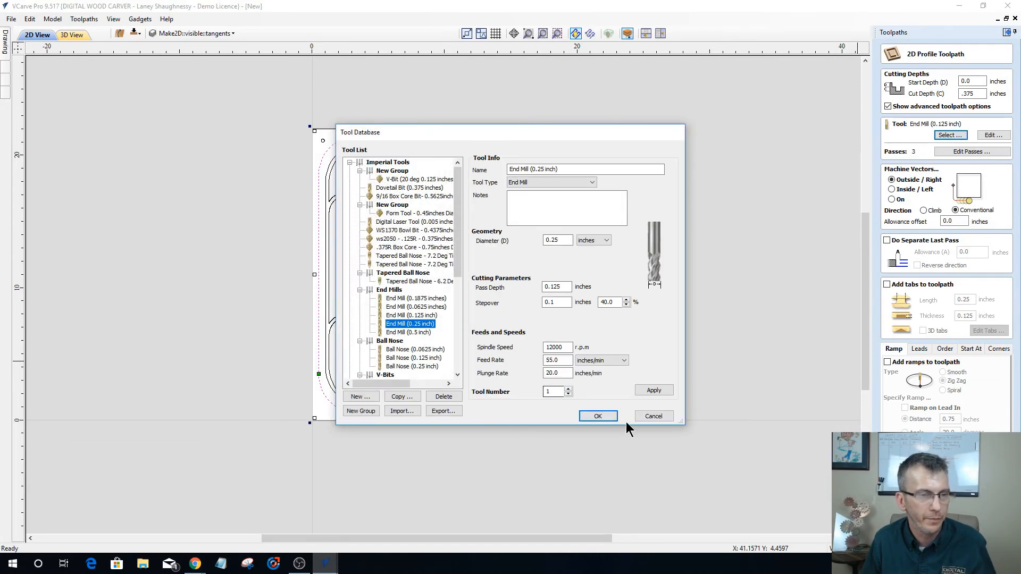
click(598, 416)
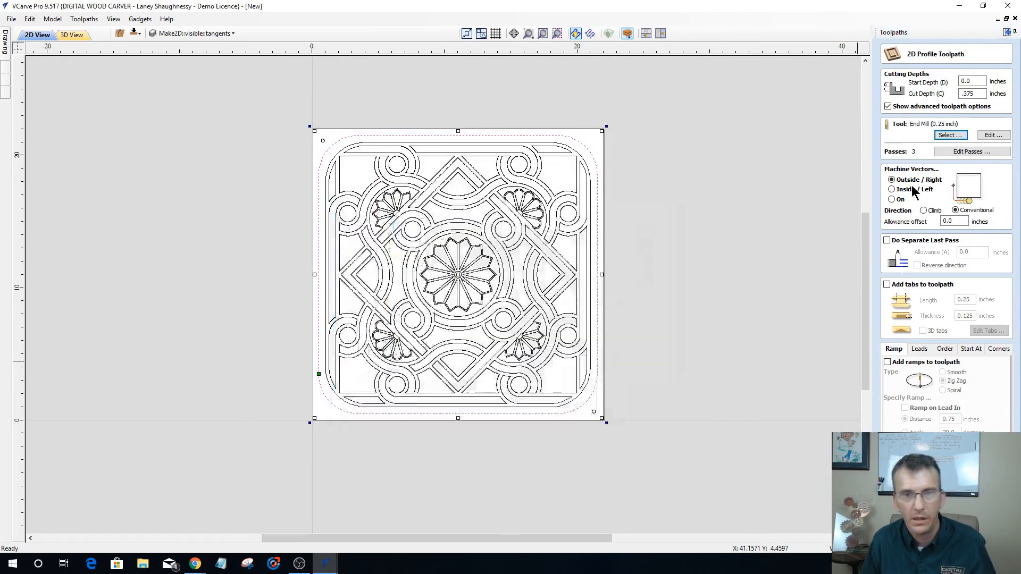
Add 0.0625-inch-thick tabs to the profile toolpath, placing one at each of the border's four rounded corners.
click(888, 284)
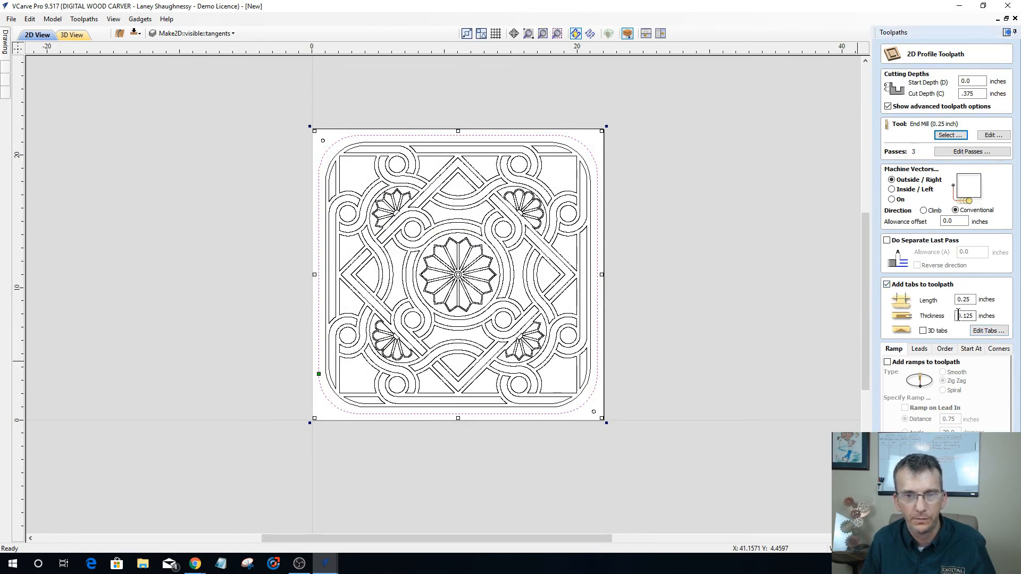
drag(960, 315, 974, 316)
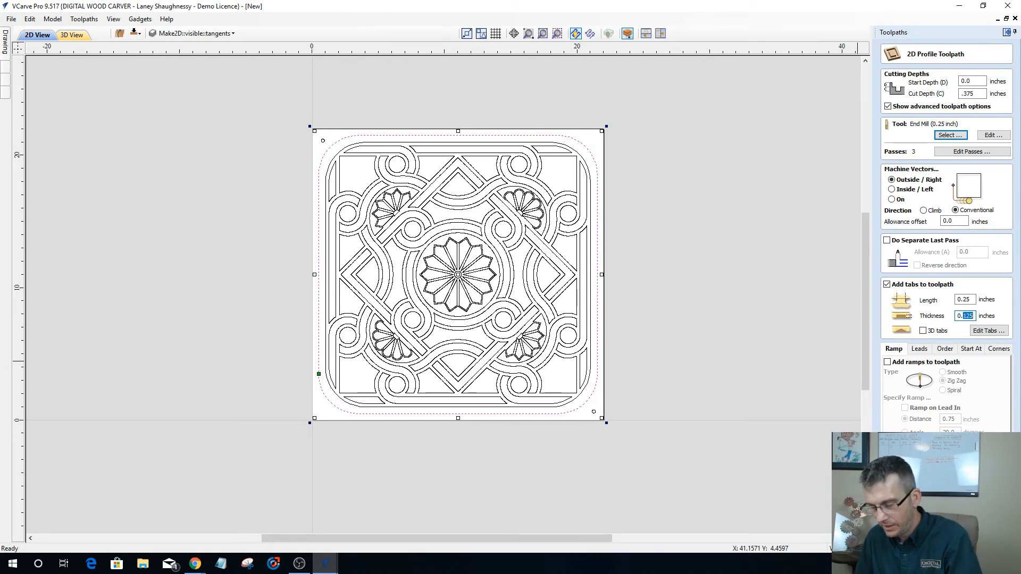
key(BackSpace)
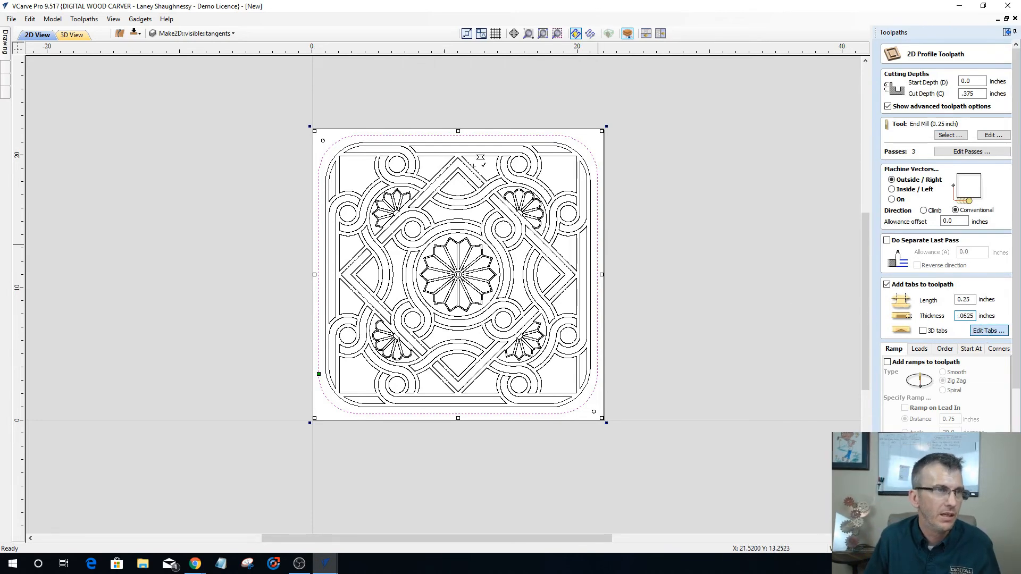
click(988, 330)
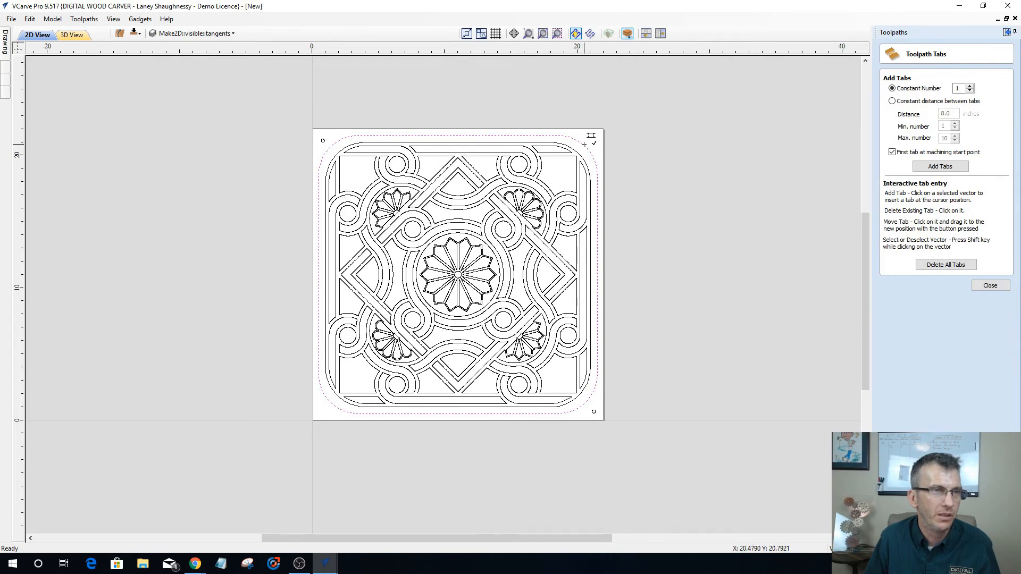
click(588, 401)
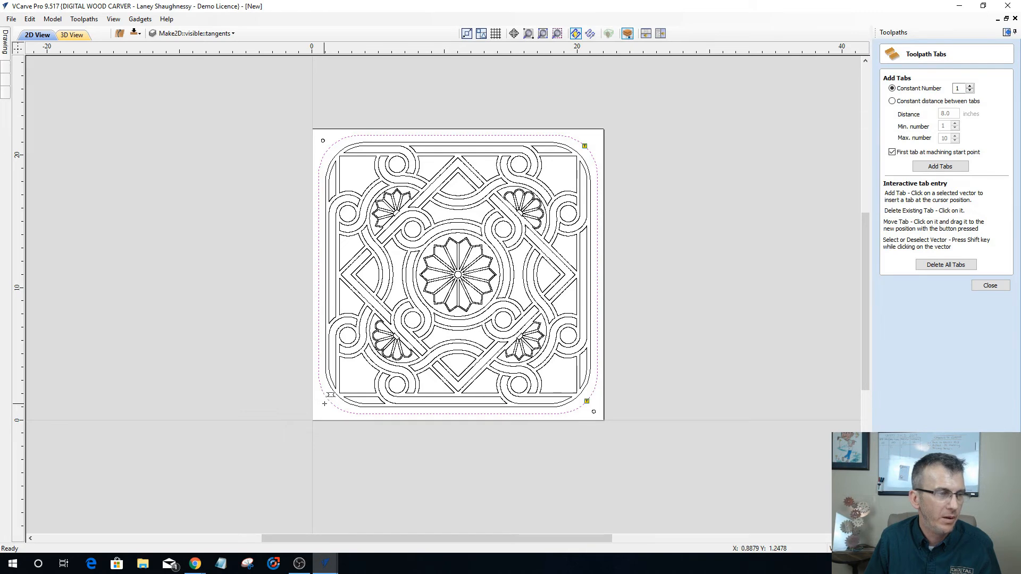
click(328, 401)
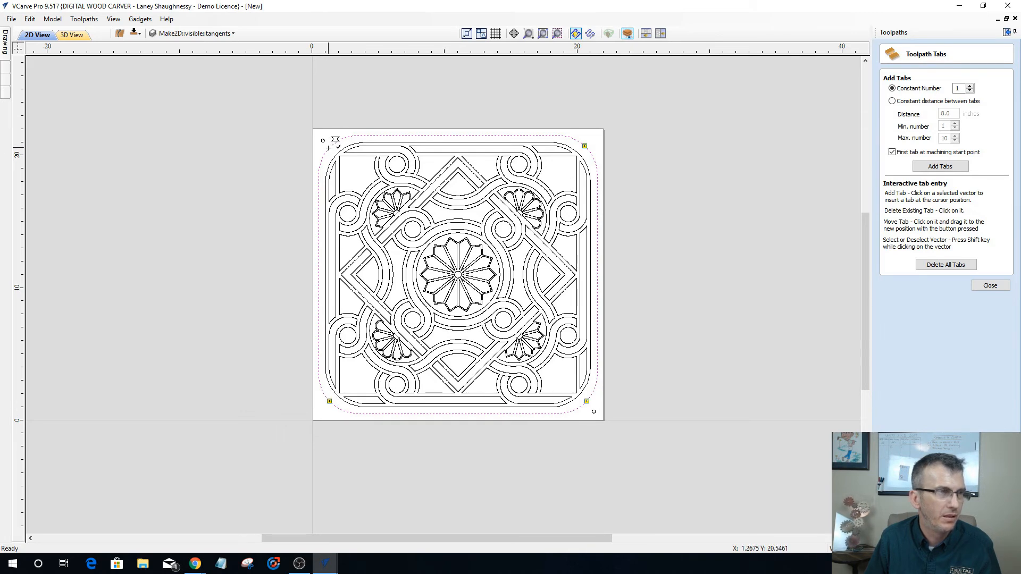
click(328, 148)
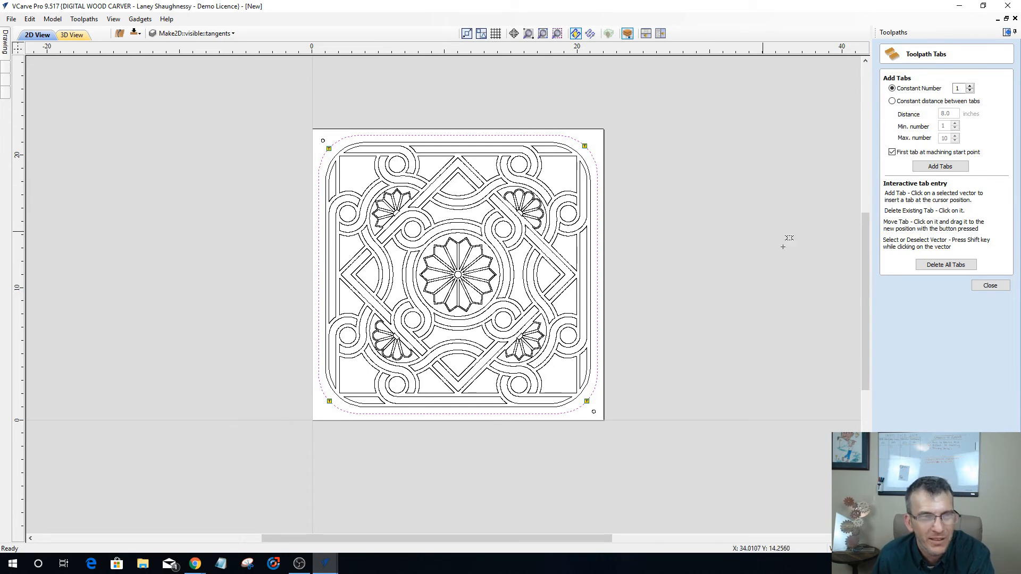
click(990, 287)
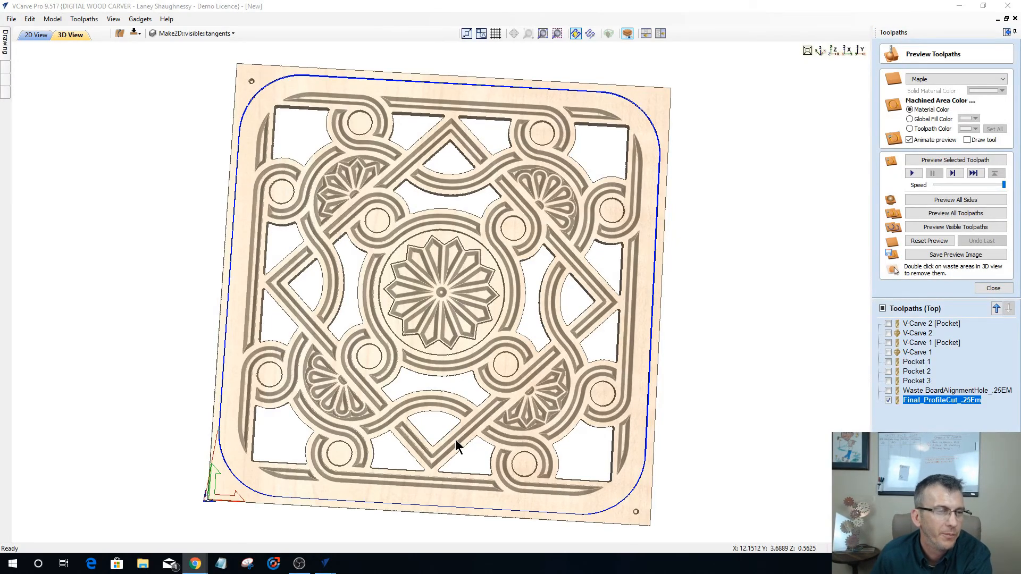
Preview the Final_ProfileCut_.25Em toolpath and check the bottom side of the panel.
drag(442, 341, 446, 321)
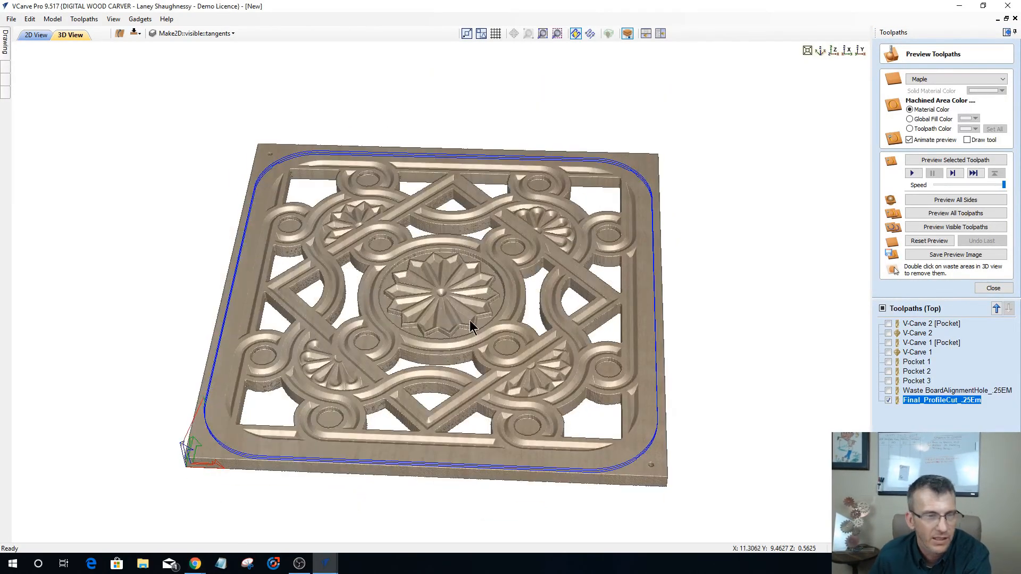
click(946, 161)
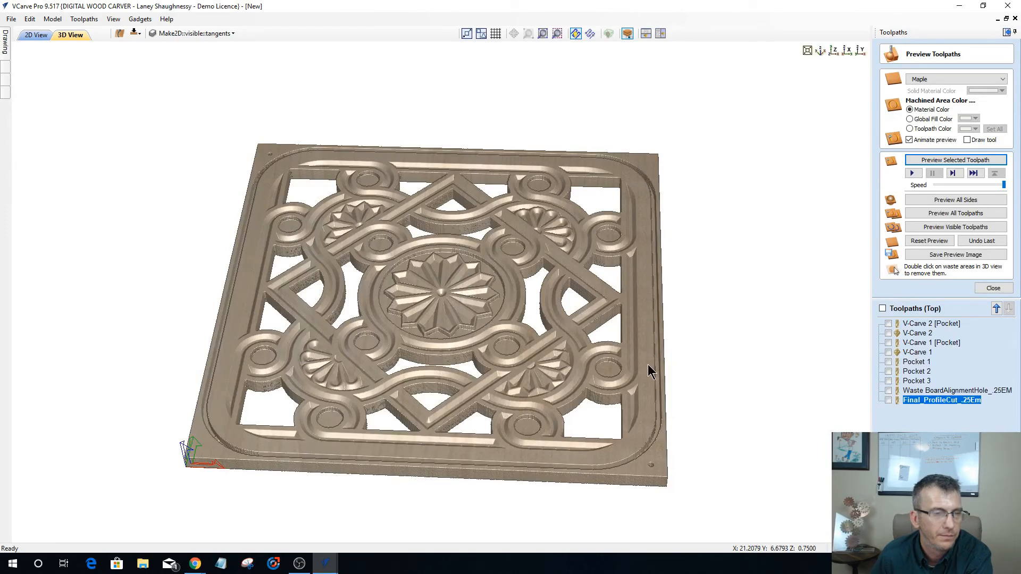
click(135, 34)
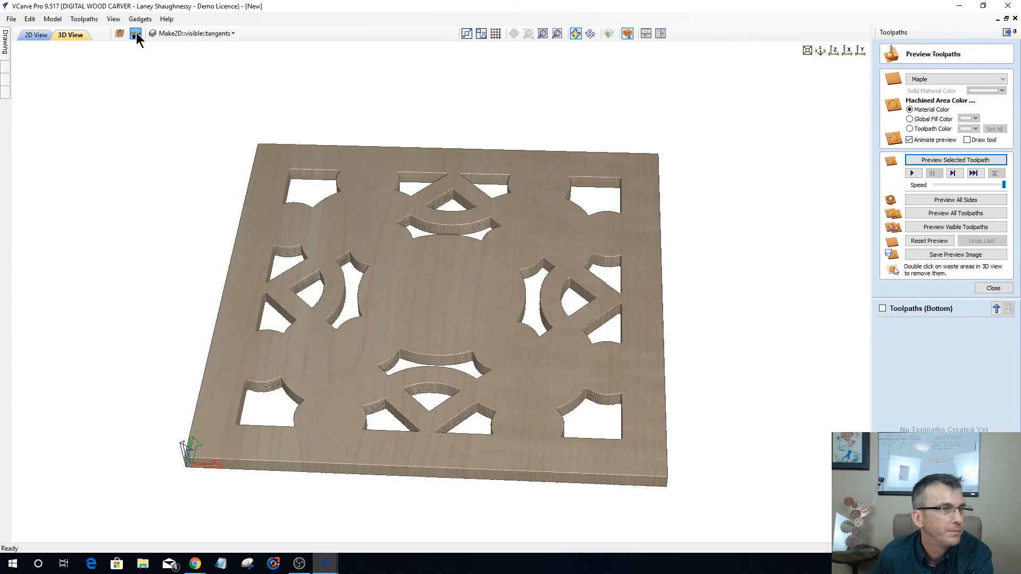
click(136, 35)
Copy the rounded outer border vector to the other side of the job.
click(35, 36)
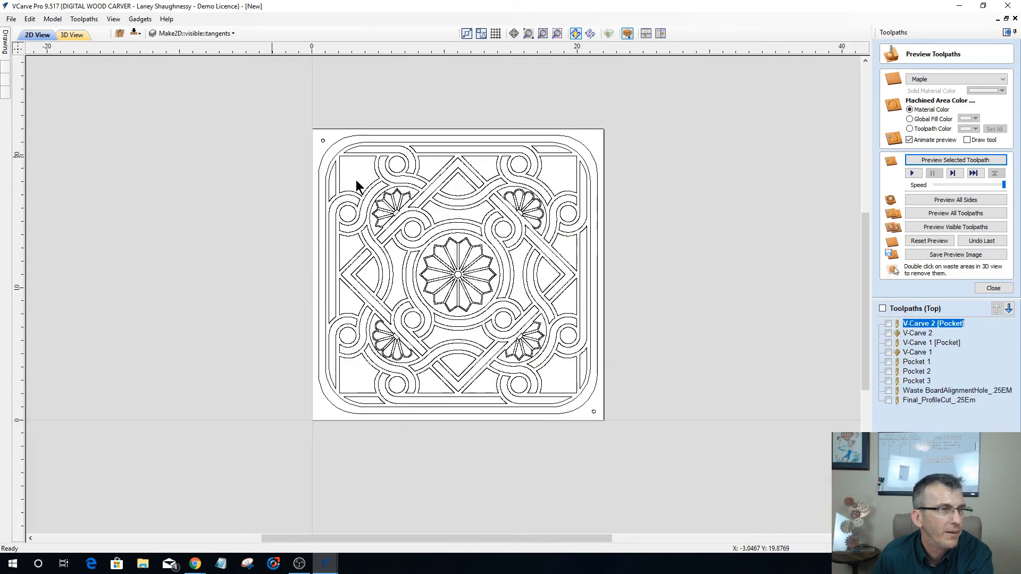
click(334, 143)
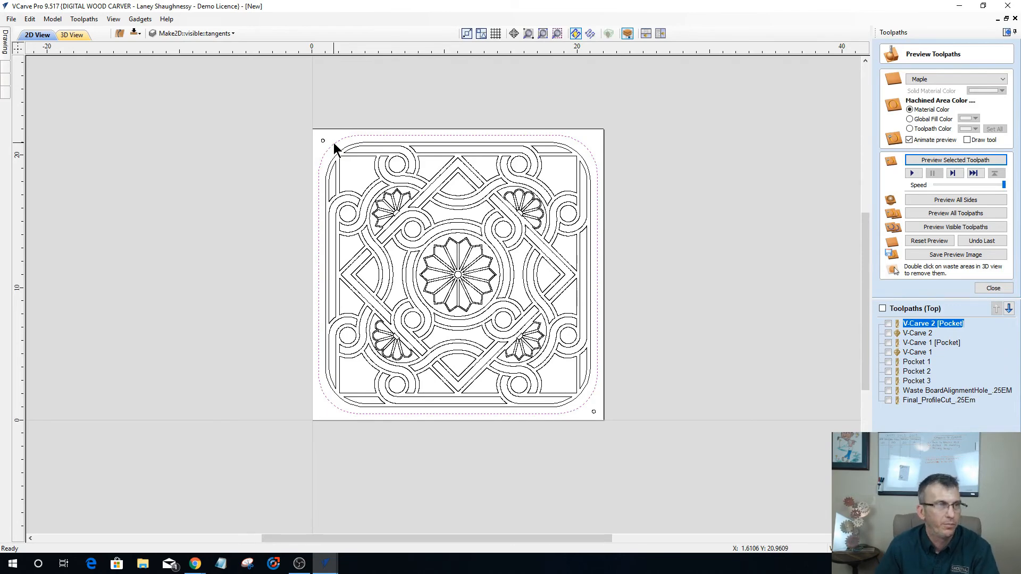
right_click(333, 143)
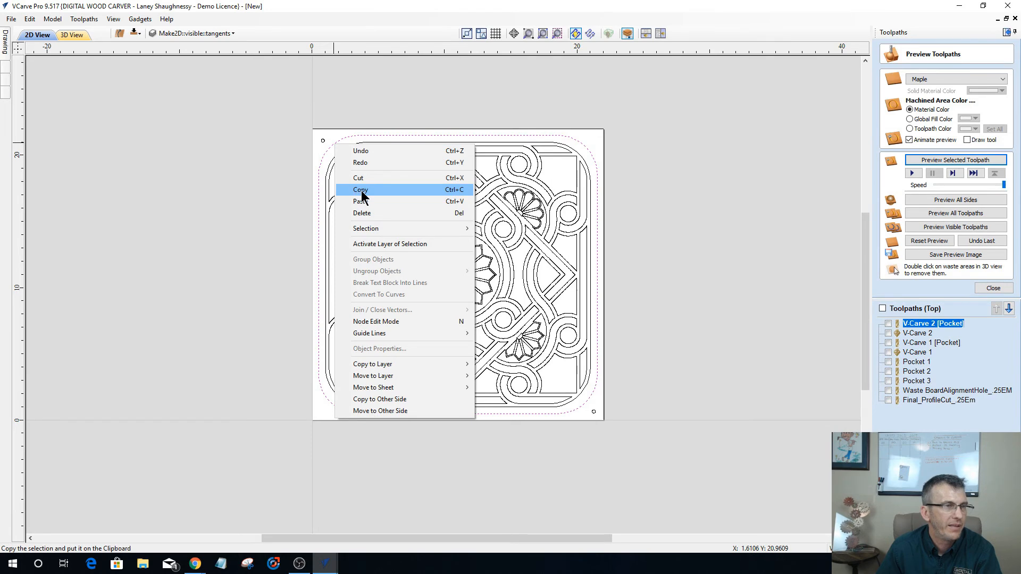
click(420, 400)
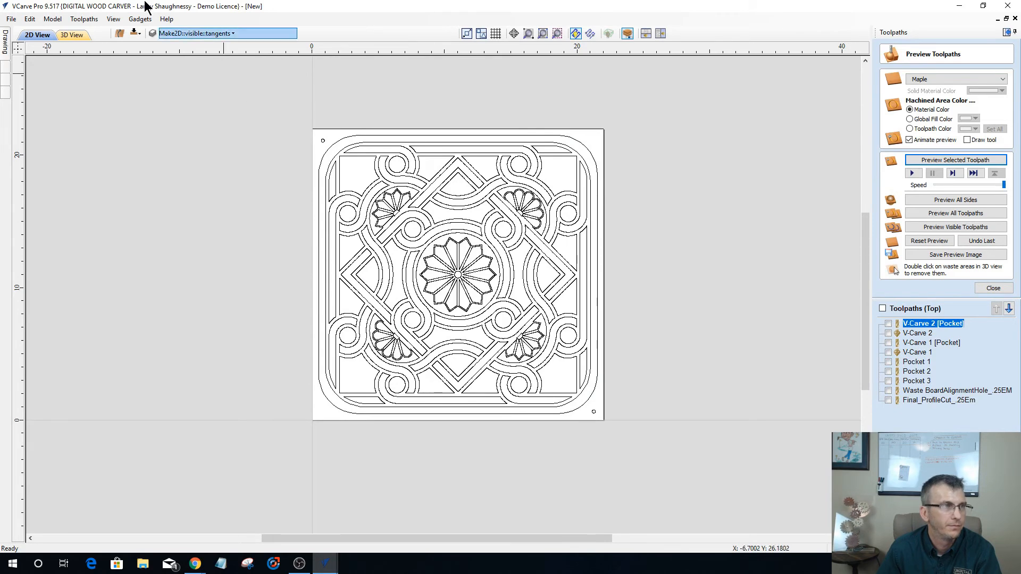
On the bottom side of the job, offset the rounded outer border inwards by 0.52 inches.
click(136, 35)
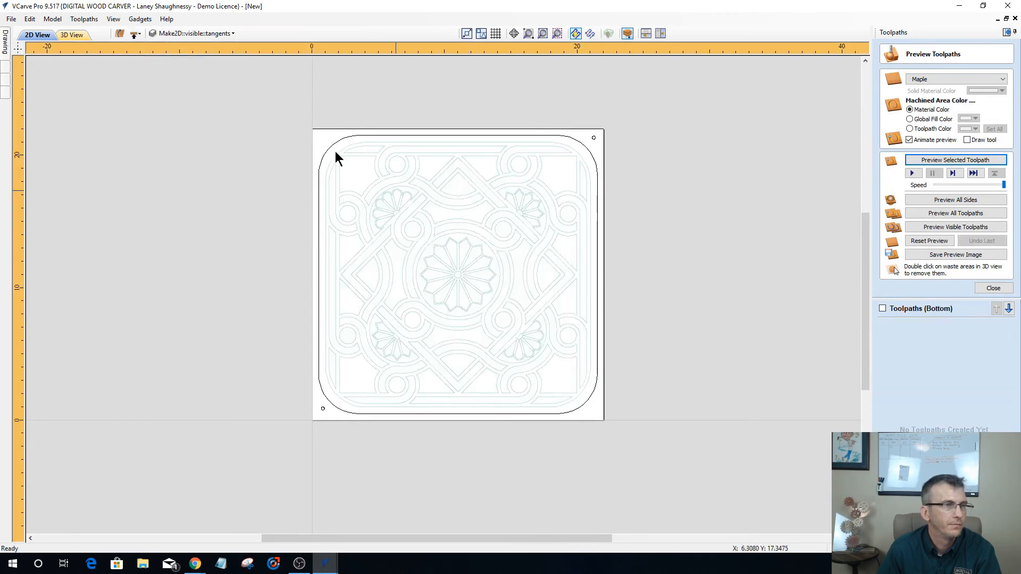
click(328, 151)
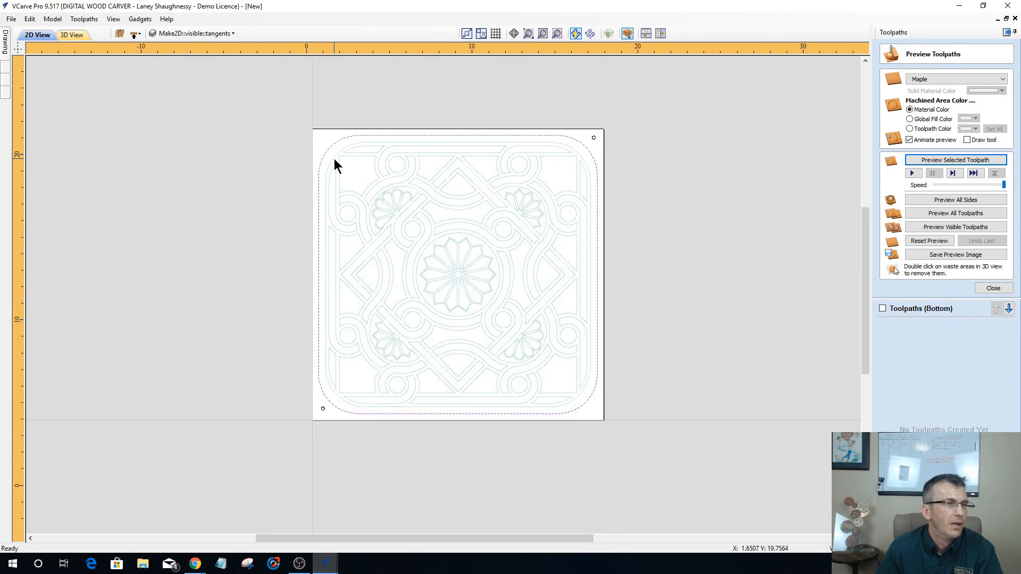
scroll(334, 159, up, 2)
click(6, 46)
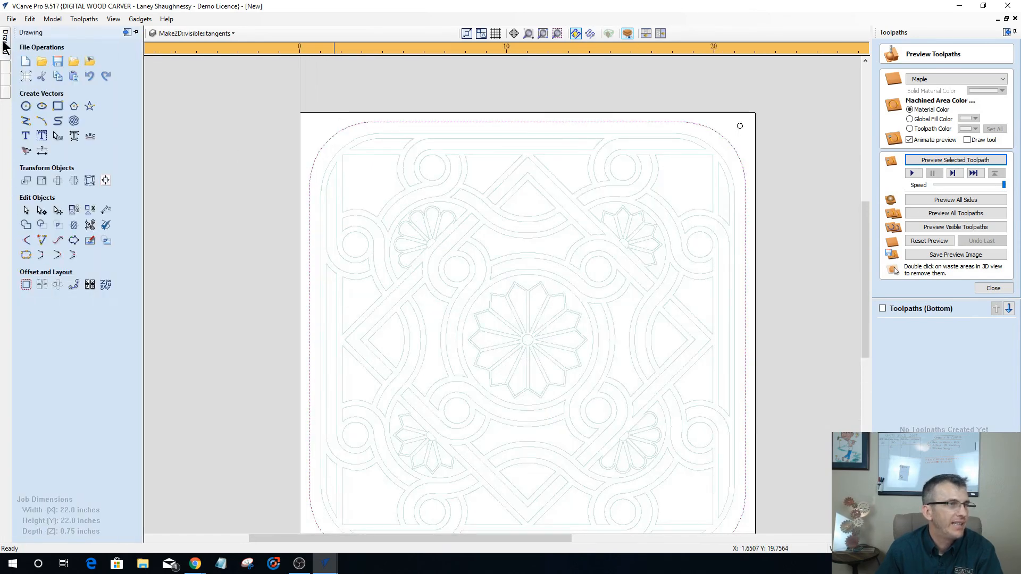
click(25, 285)
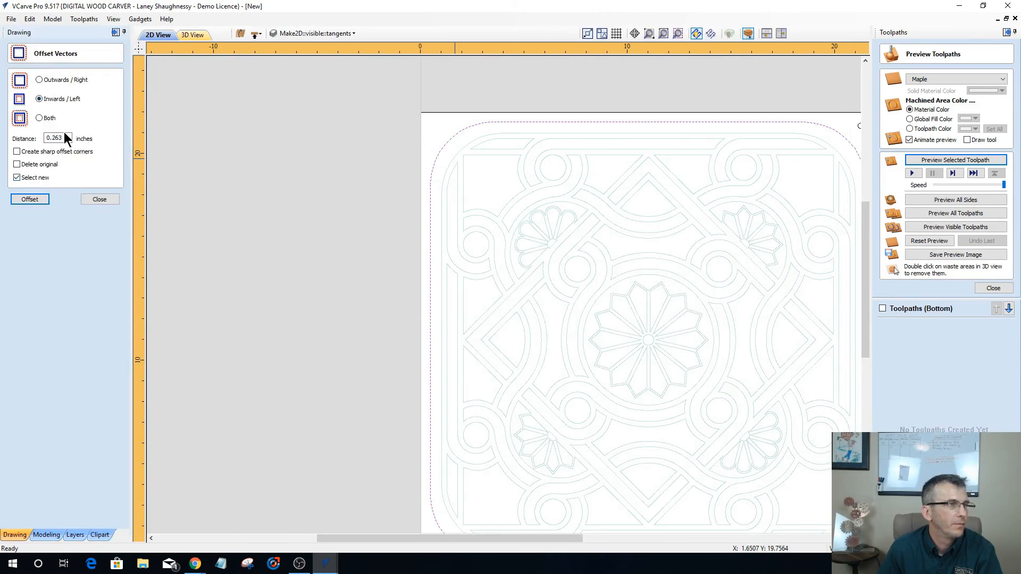
double_click(59, 137)
text(.5)
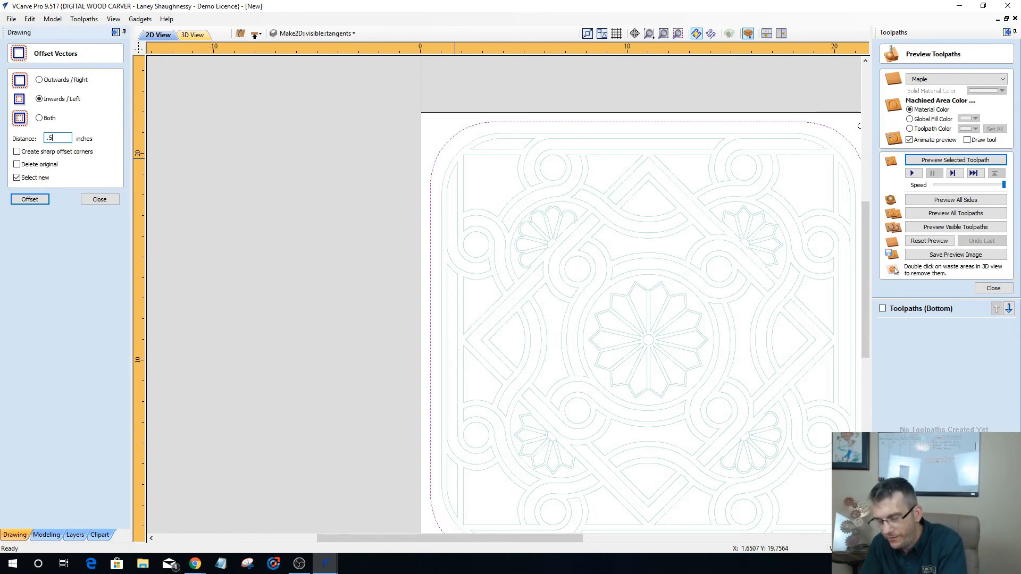
text(2)
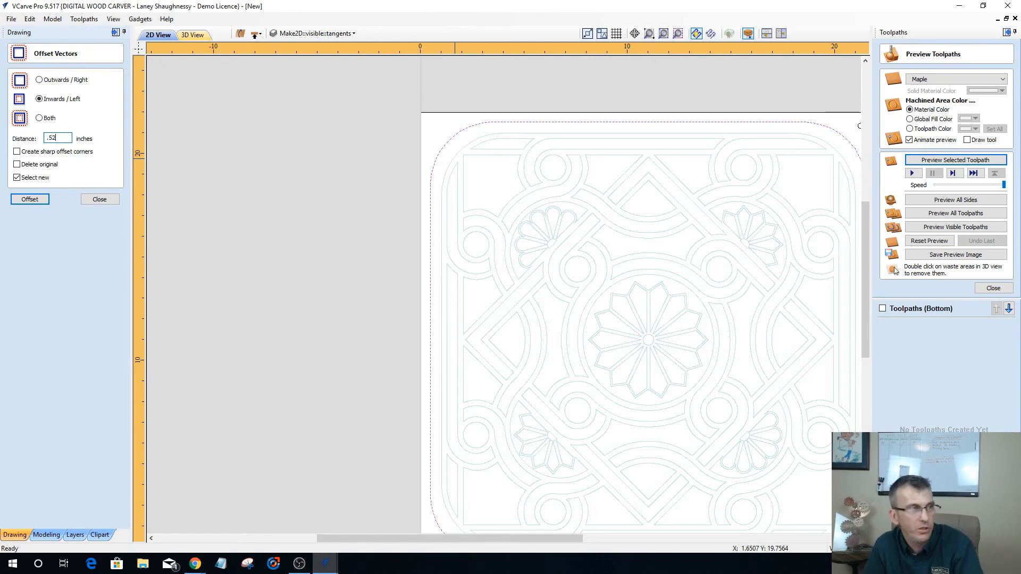
click(30, 200)
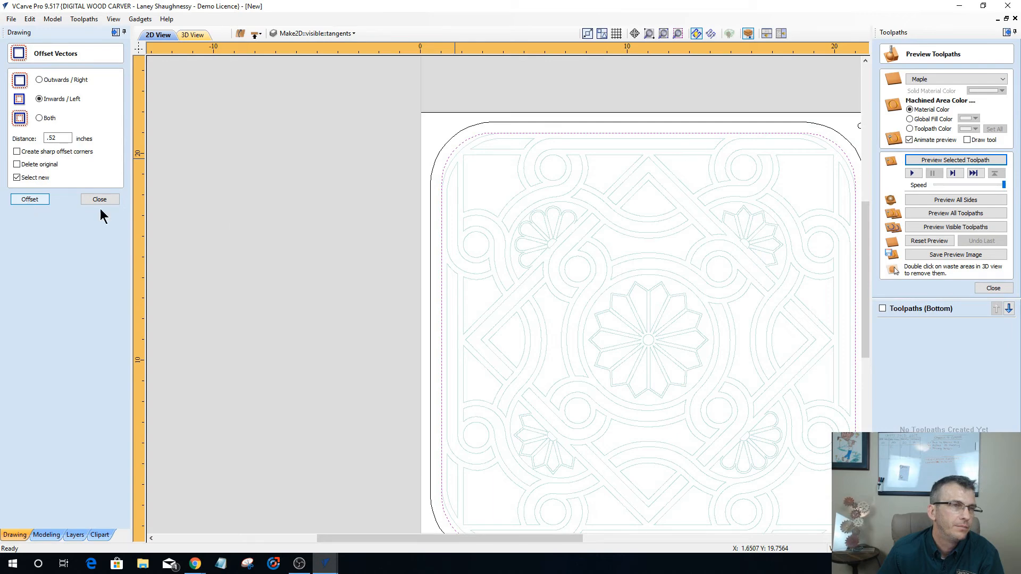
Offset the original rounded outer border outwards by 0.0625 inches.
click(443, 146)
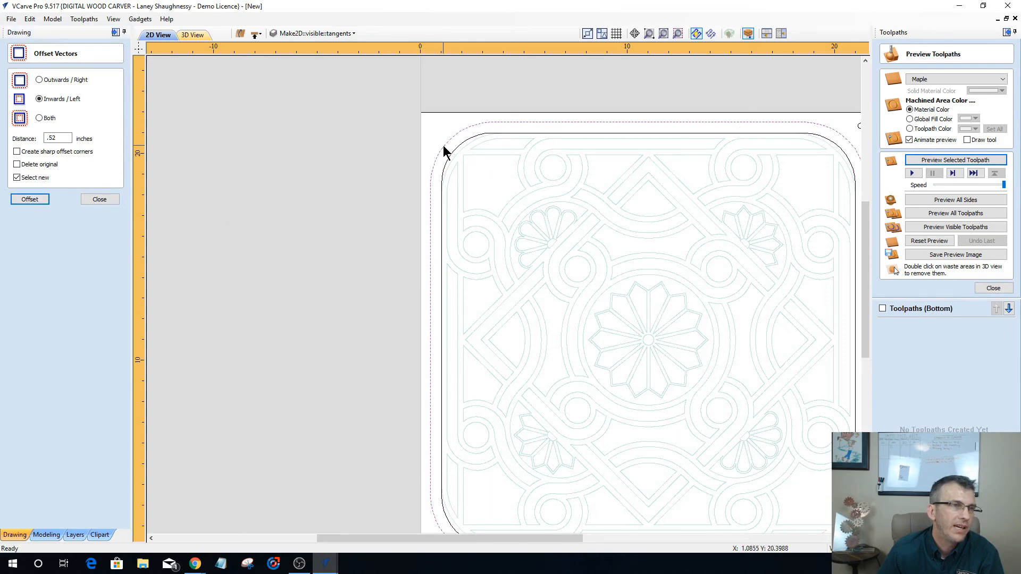
click(40, 80)
double_click(61, 138)
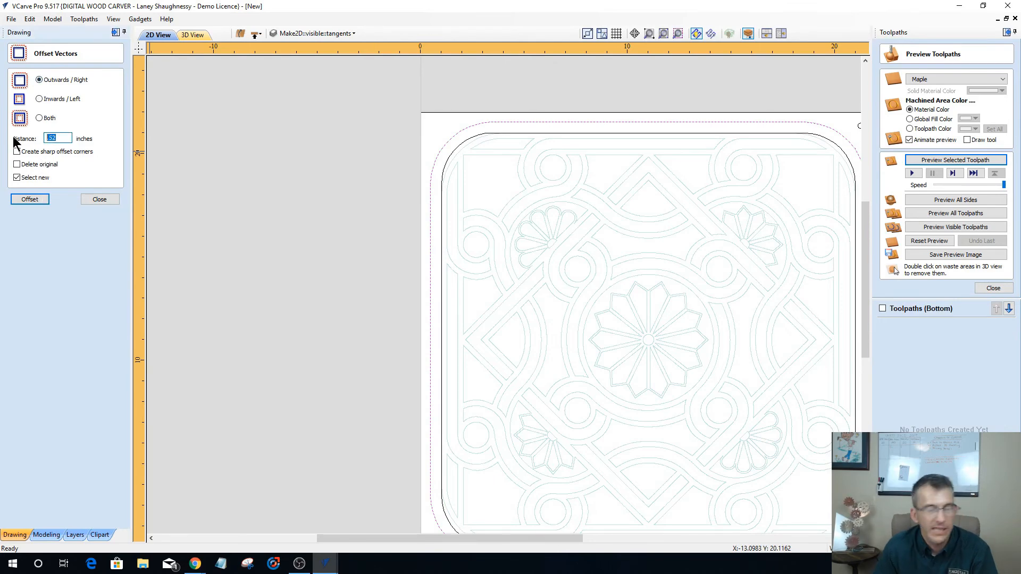
text(.0625)
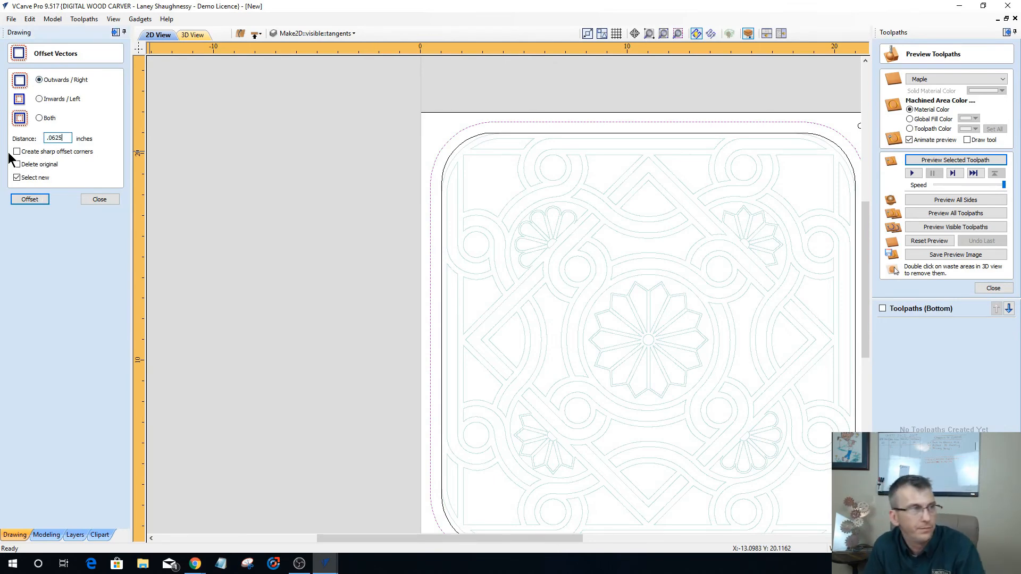
click(30, 198)
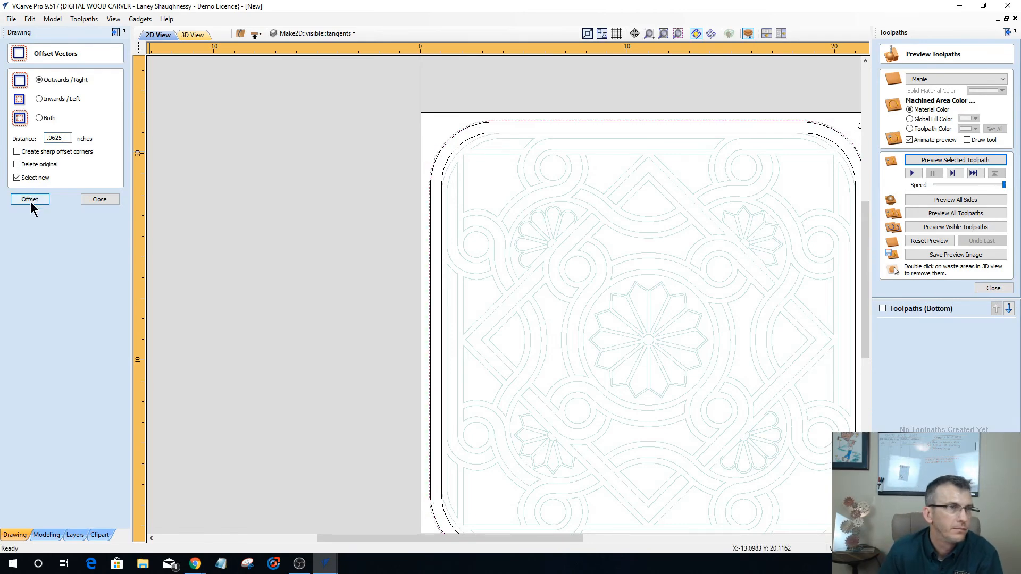
Set up a pocket toolpath between the inner and outermost border offsets with a 0.375-inch cut depth and the 0.25-inch end mill.
click(439, 155)
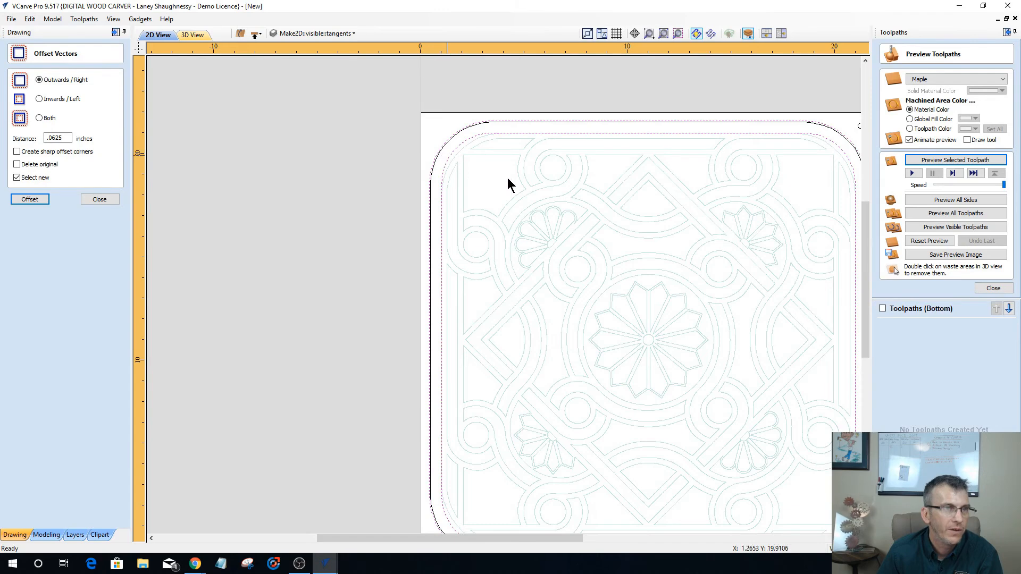
click(993, 288)
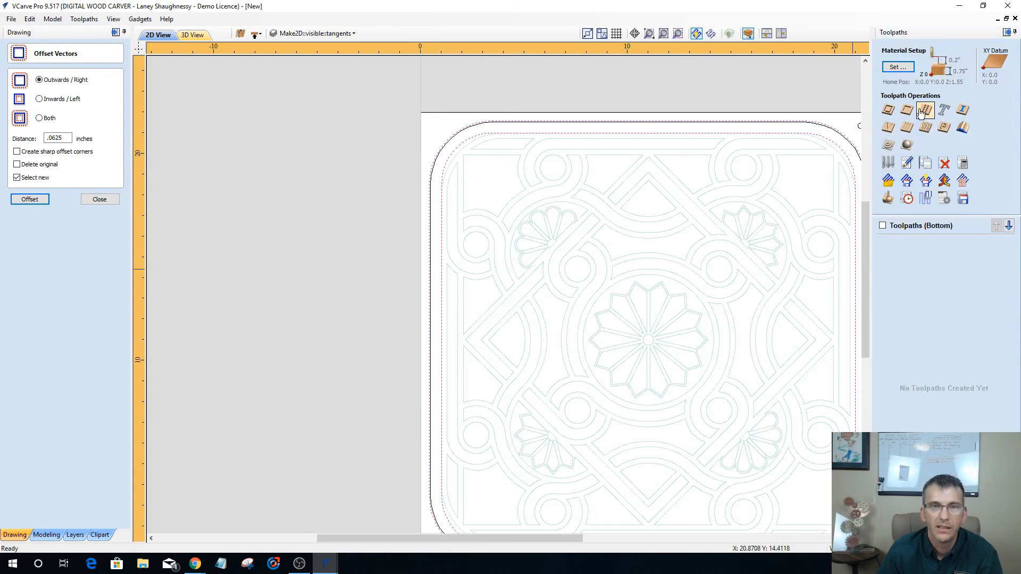
click(911, 111)
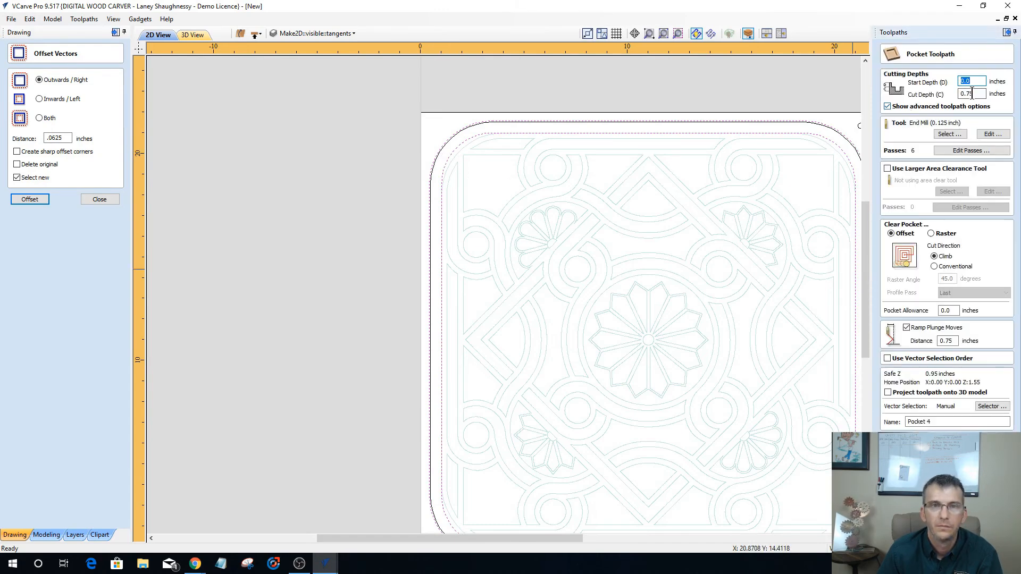
drag(981, 93, 936, 94)
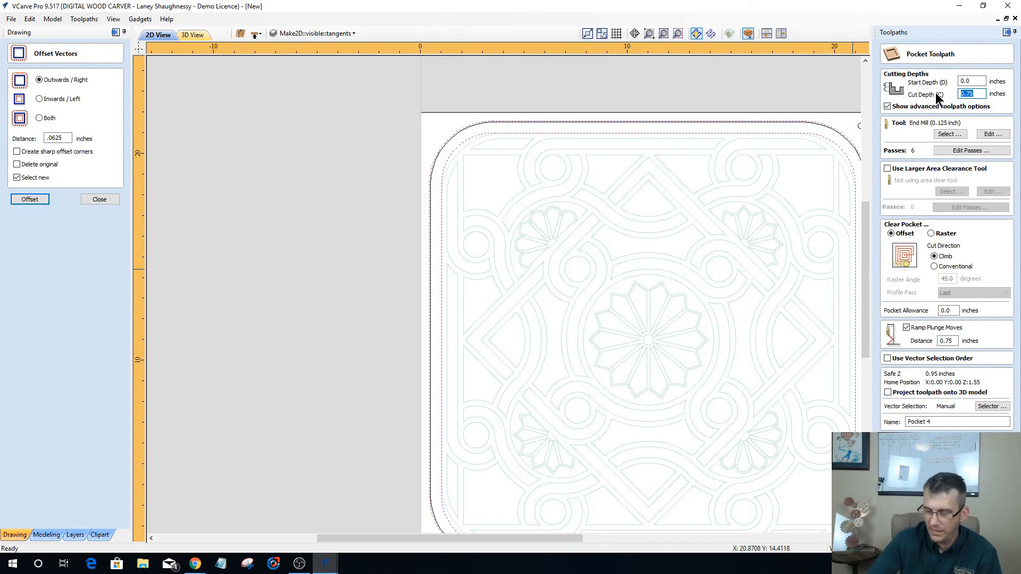
text(.)
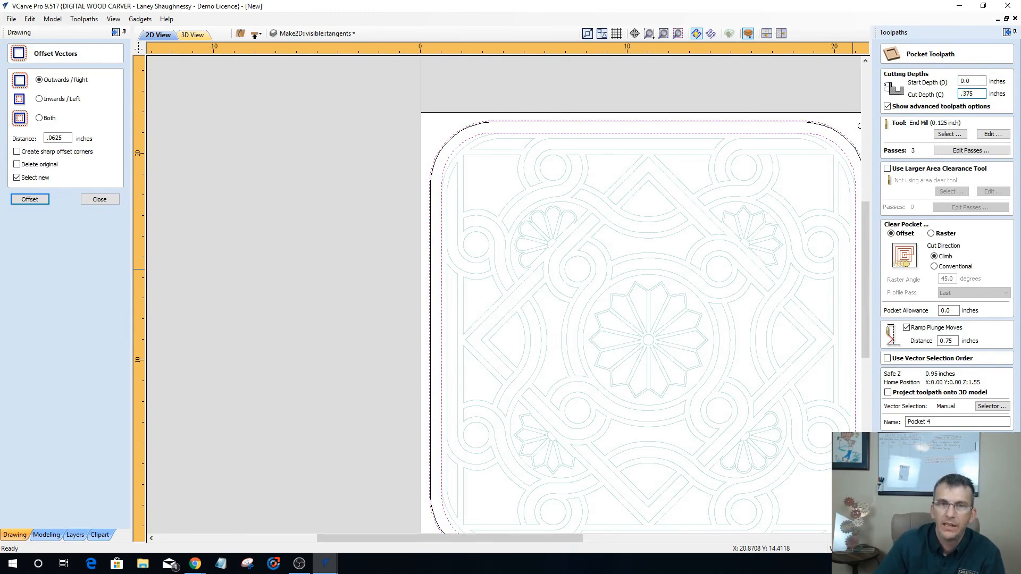
click(948, 134)
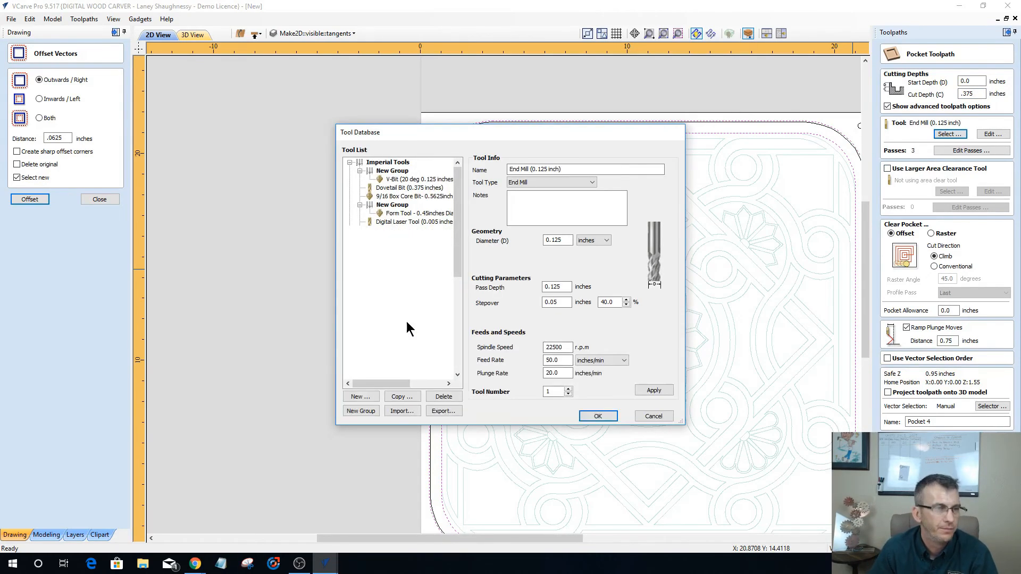
click(406, 321)
click(601, 417)
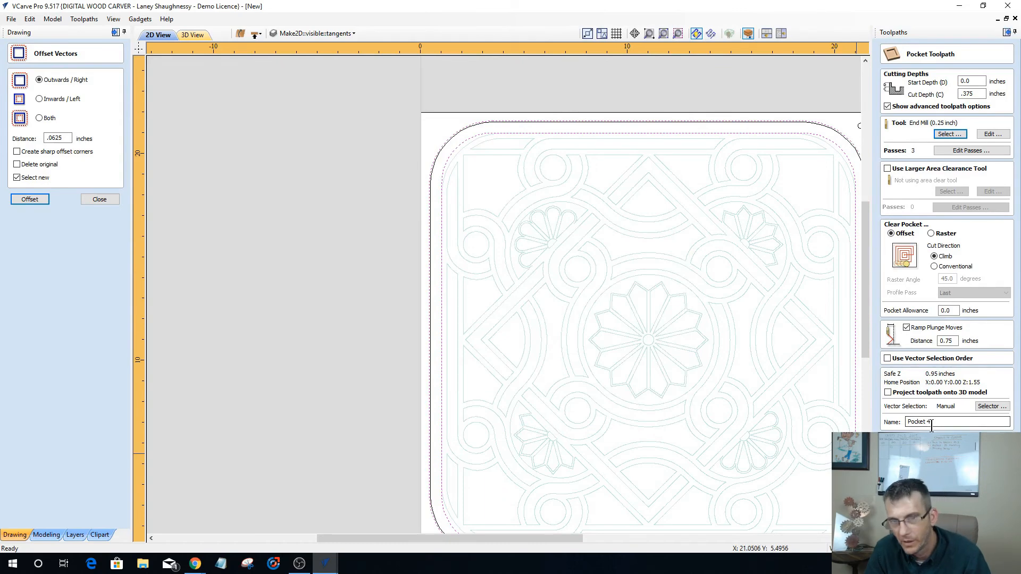
Name the pocket toolpath RabbetCut_.25EM, calculate it, and preview the rabbet on the panel's bottom side.
drag(931, 424, 761, 424)
text(RabbetCut_.25EM)
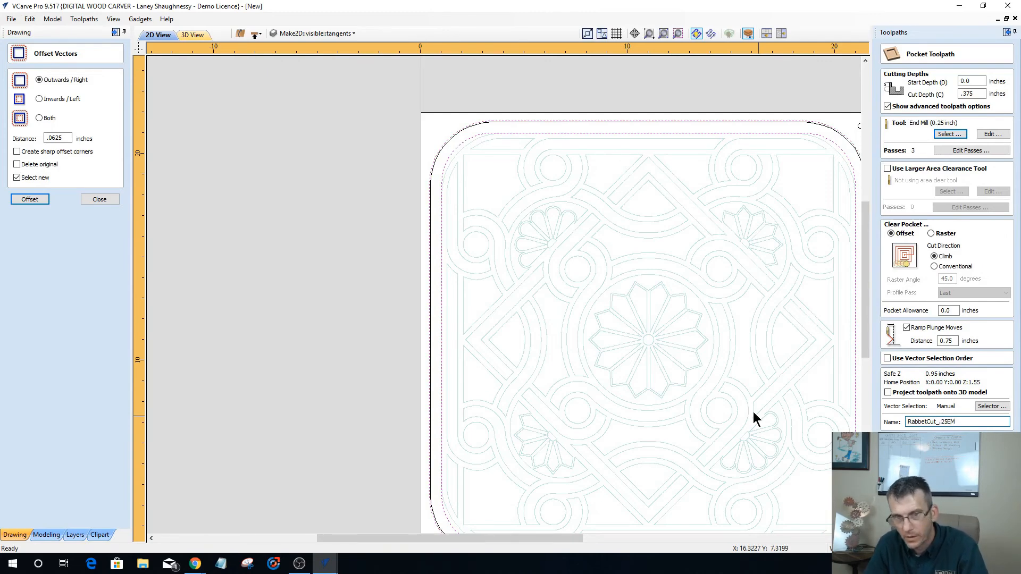
click(903, 441)
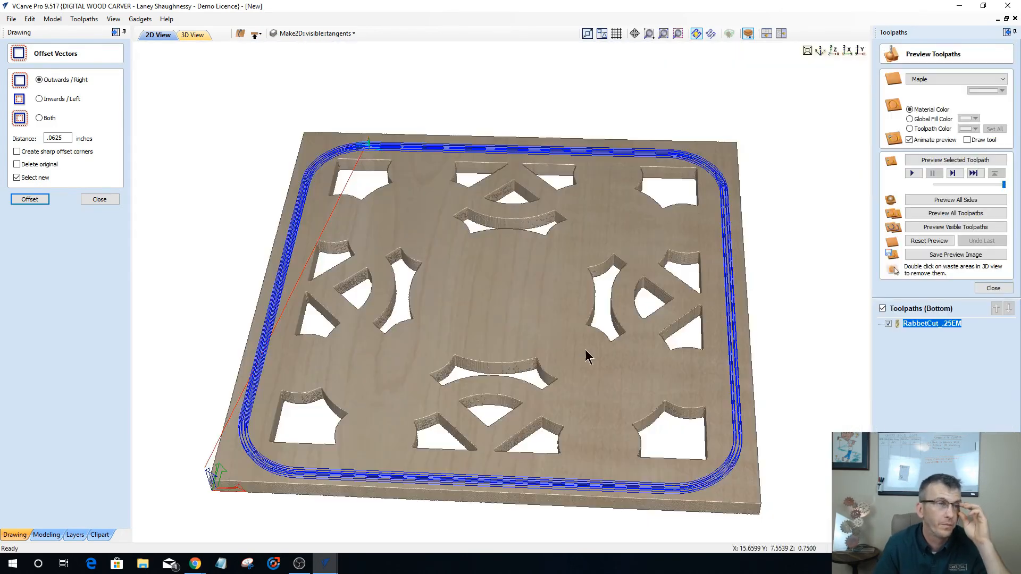
click(932, 160)
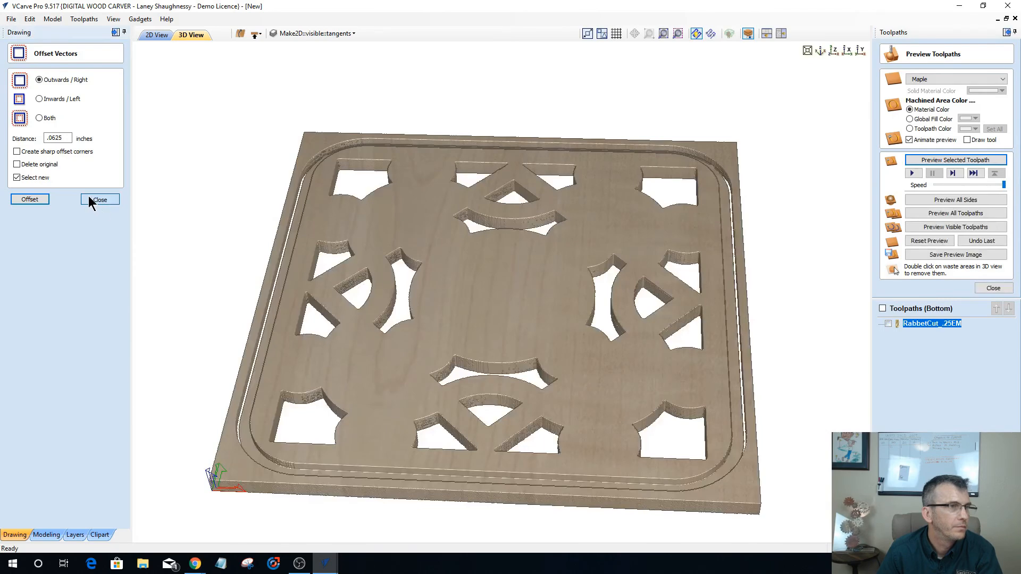
click(99, 200)
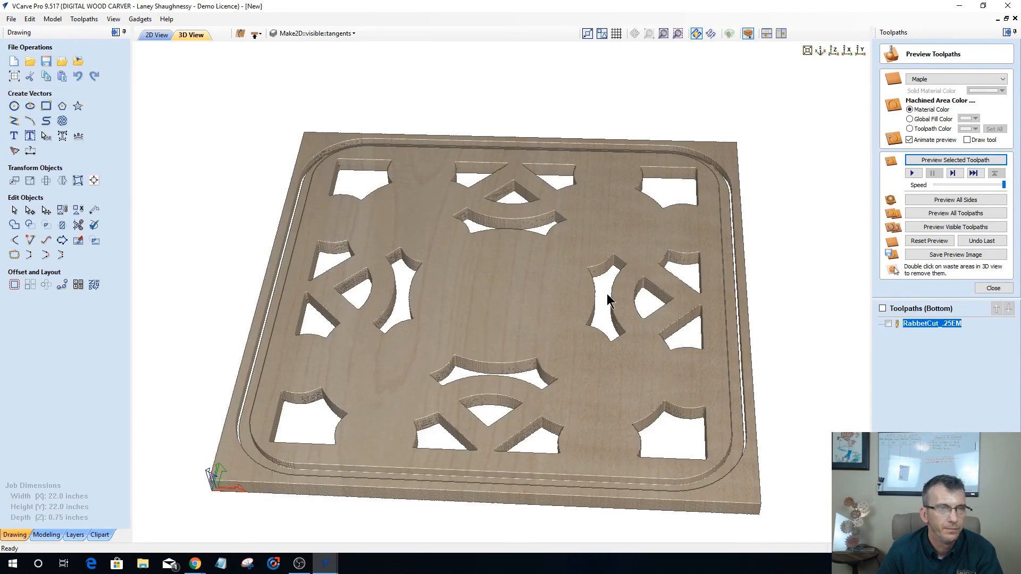
drag(570, 210, 550, 367)
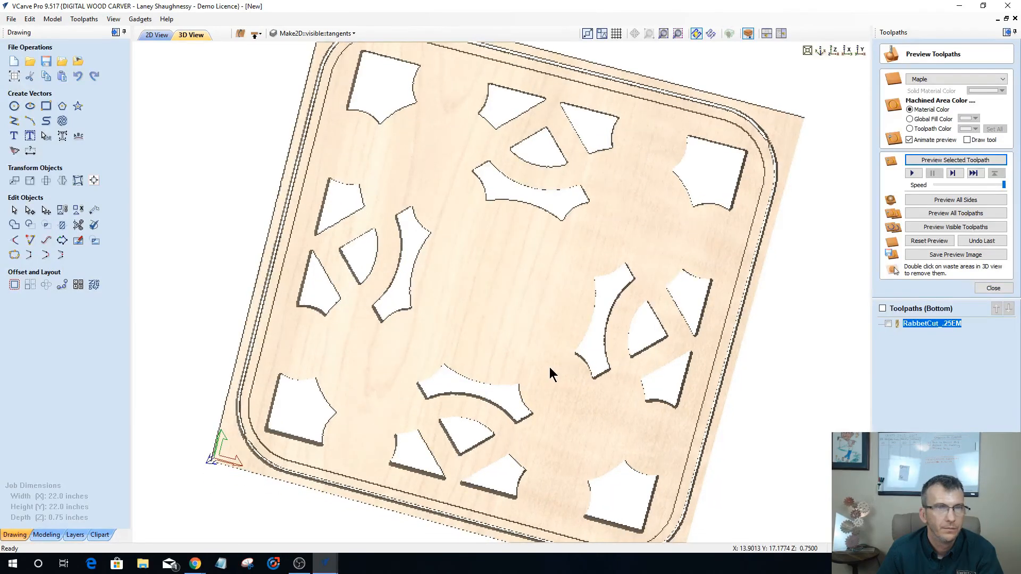
drag(607, 334, 531, 263)
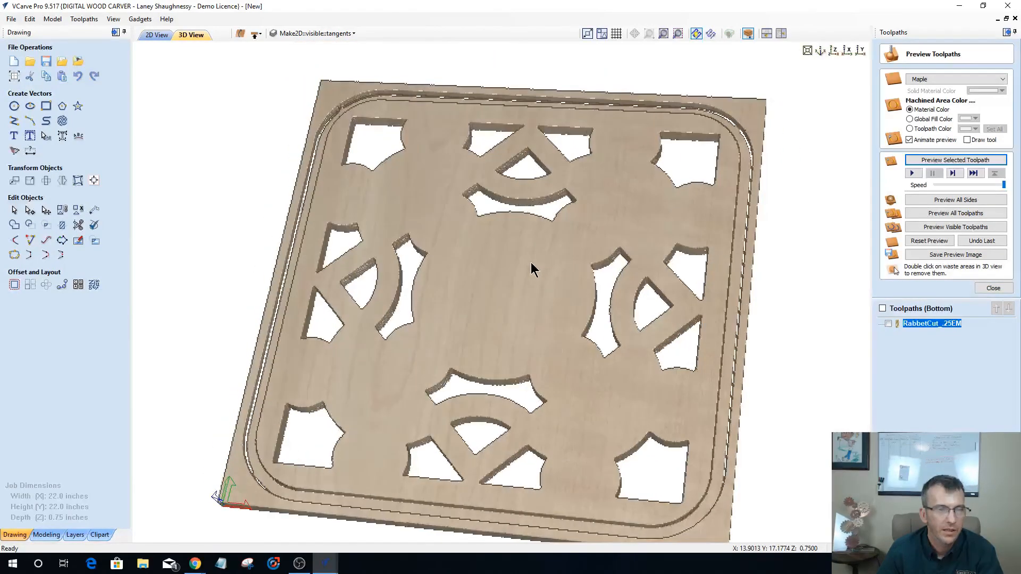
drag(502, 229, 582, 290)
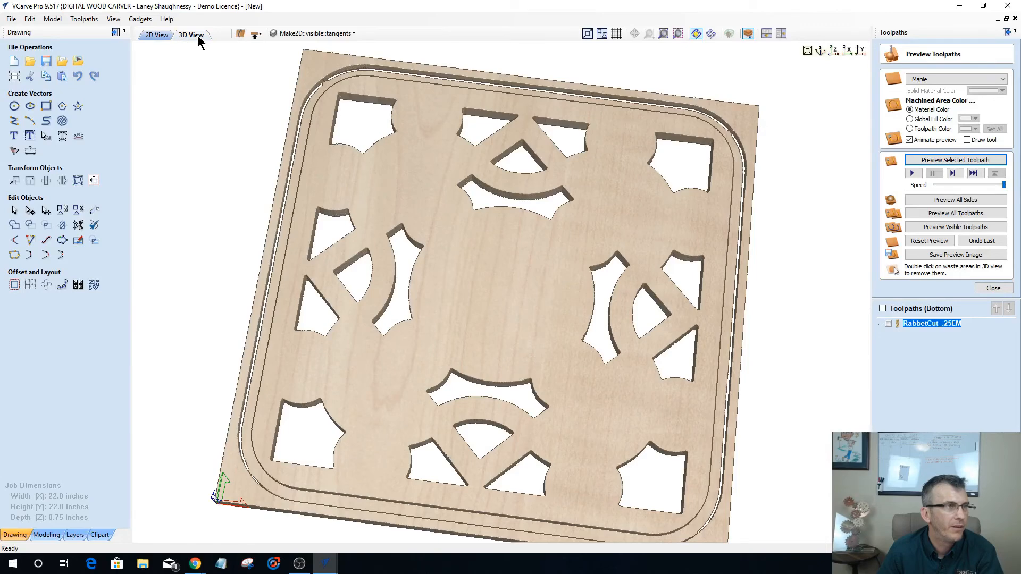
Copy the top side's rounded outer border to the other side again and return to the bottom side.
click(253, 34)
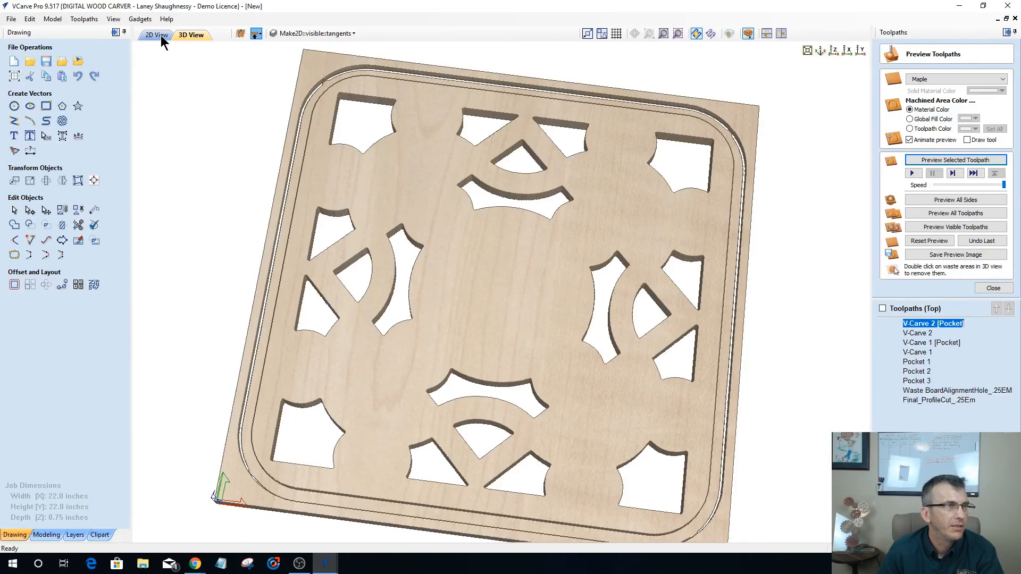
click(160, 35)
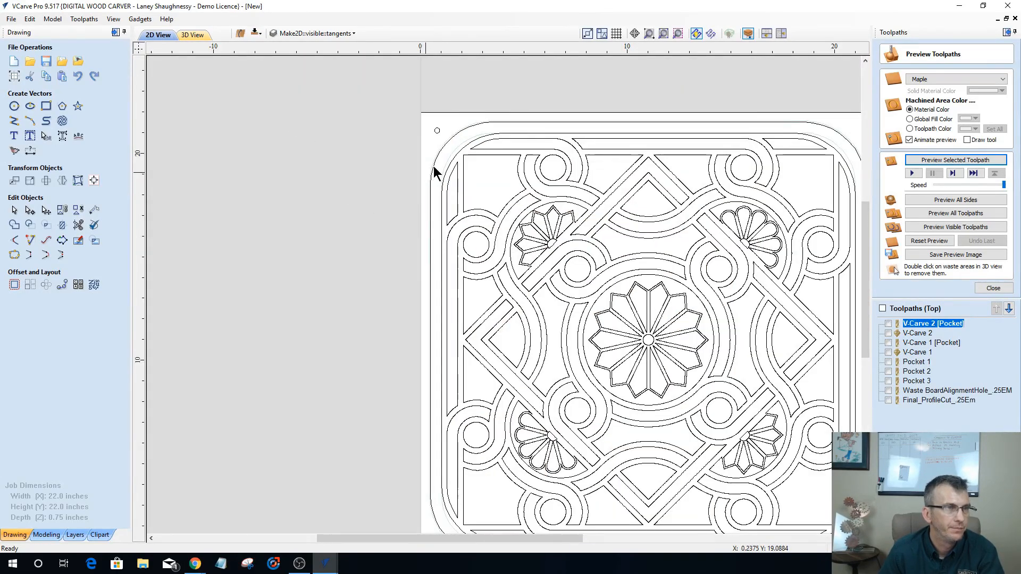
right_click(435, 168)
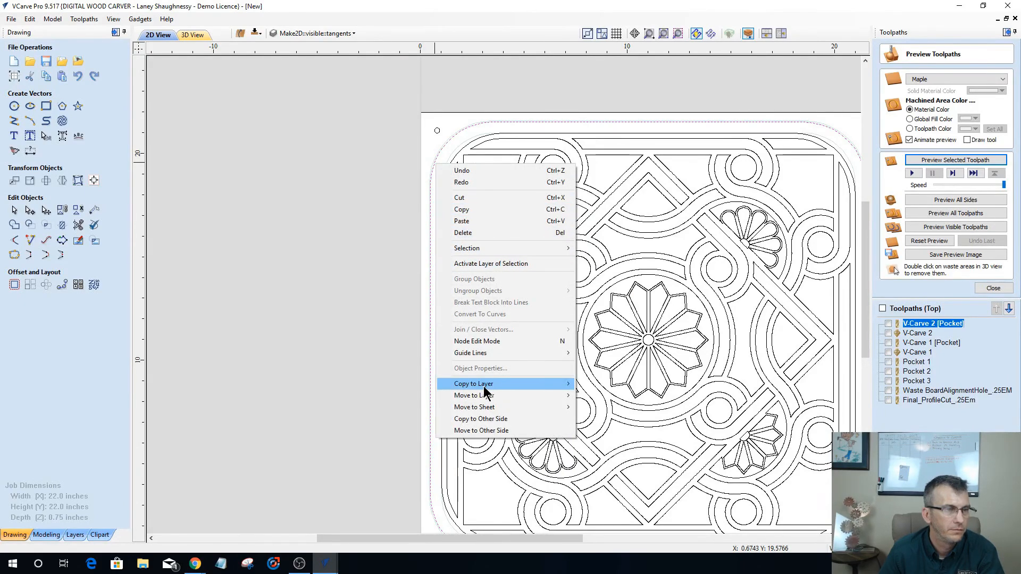
mouse_move(485, 390)
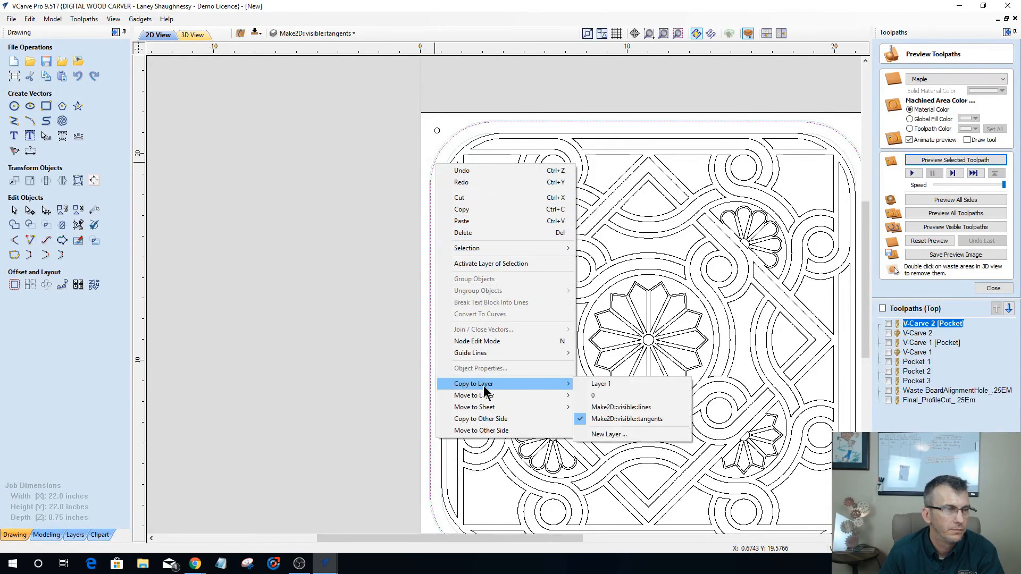
click(494, 419)
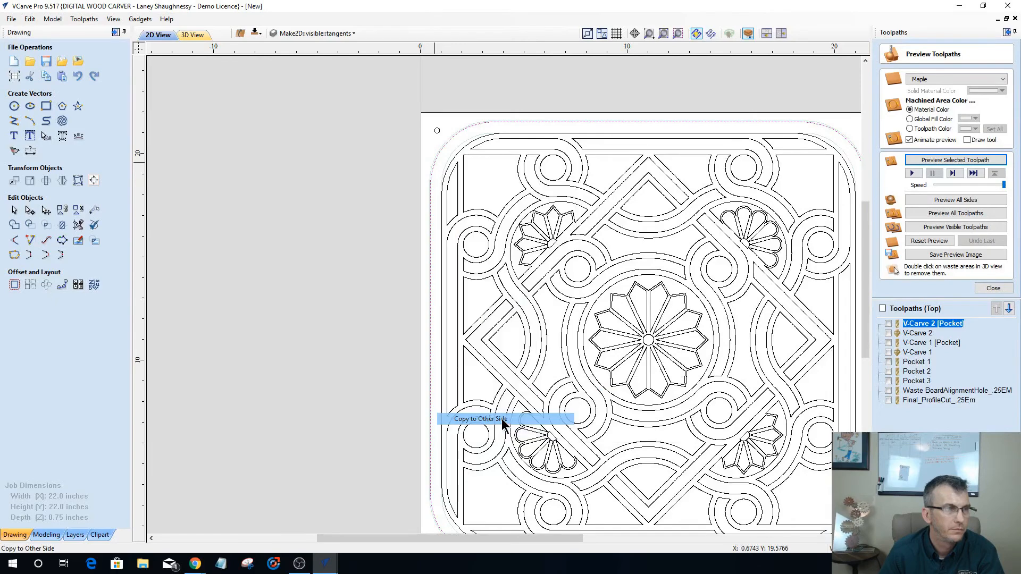
click(254, 32)
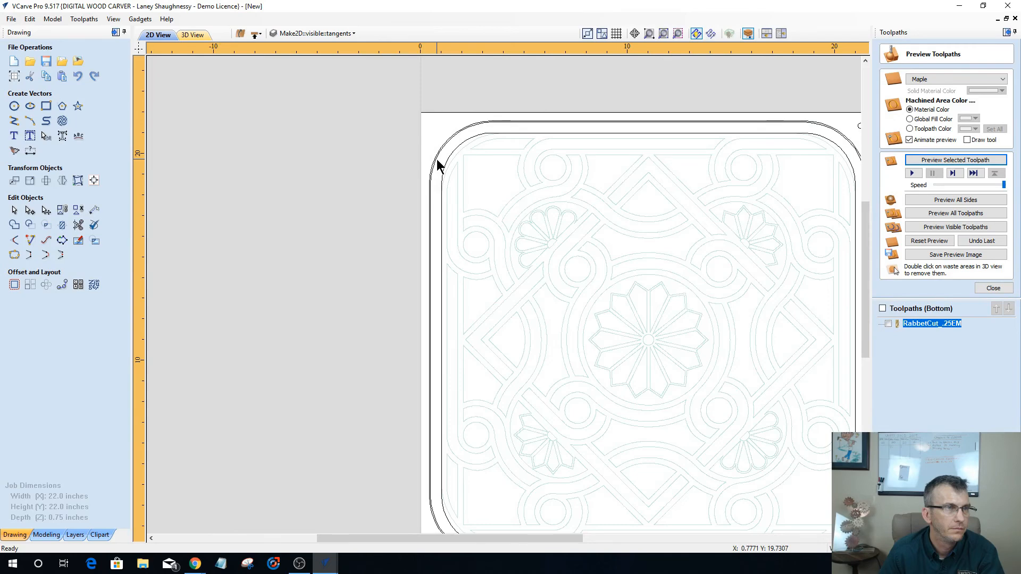
Create the outside profile toolpath ProfileFinalCut_.25EM on the bottom-side border with ramps and 0.0625-inch-thick tabs, and preview it.
click(993, 288)
click(888, 110)
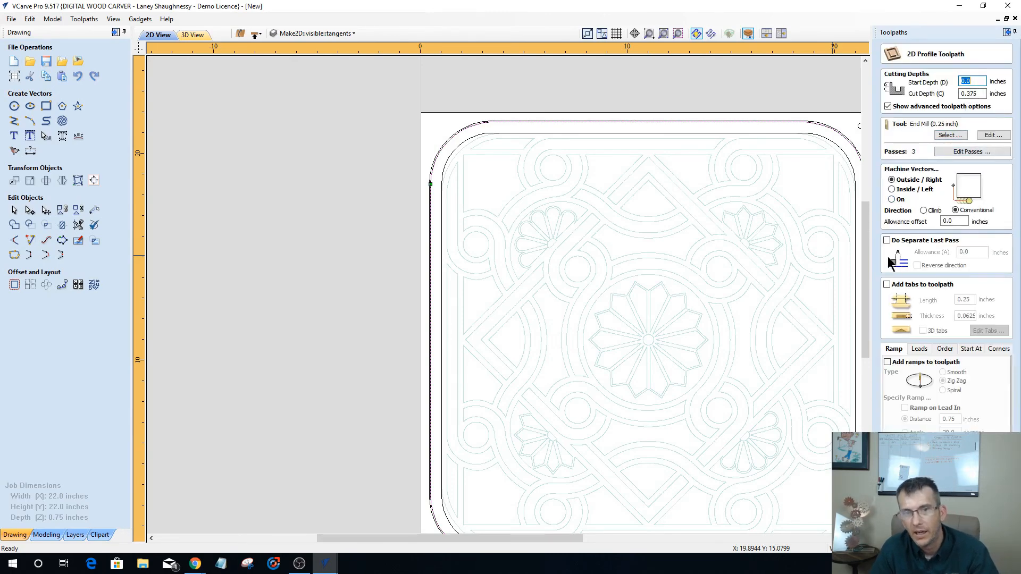
click(887, 285)
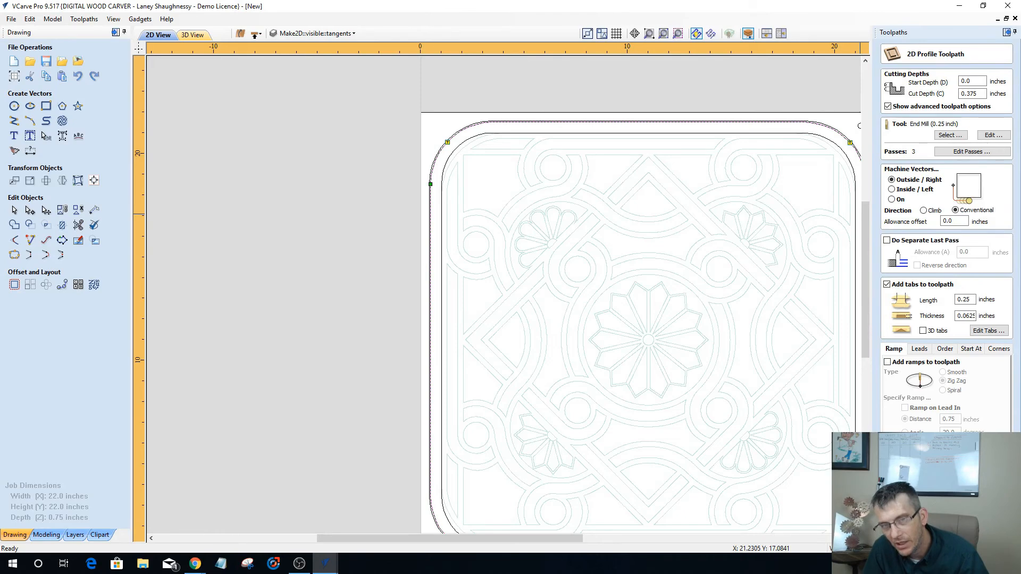
click(891, 363)
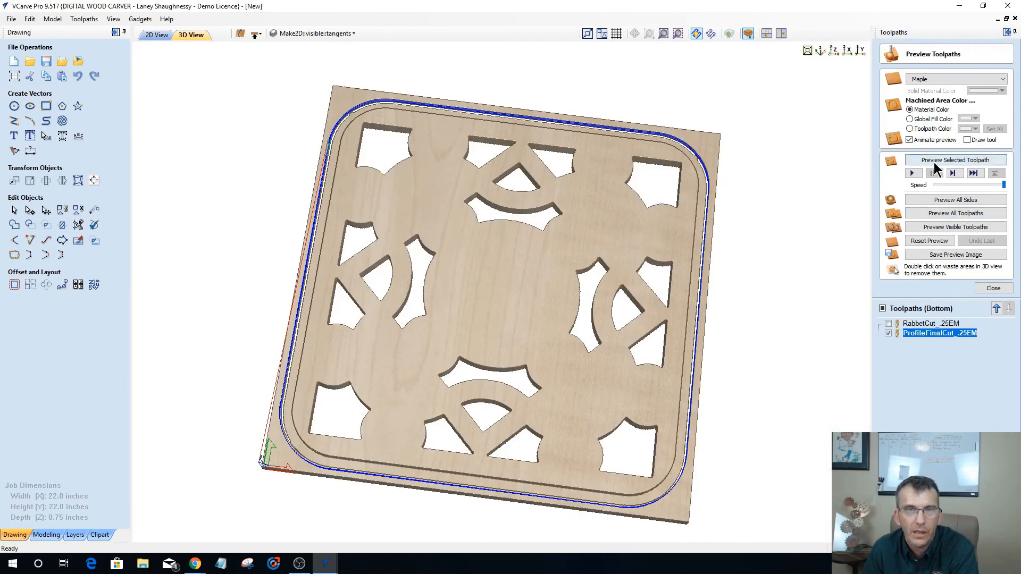
click(935, 164)
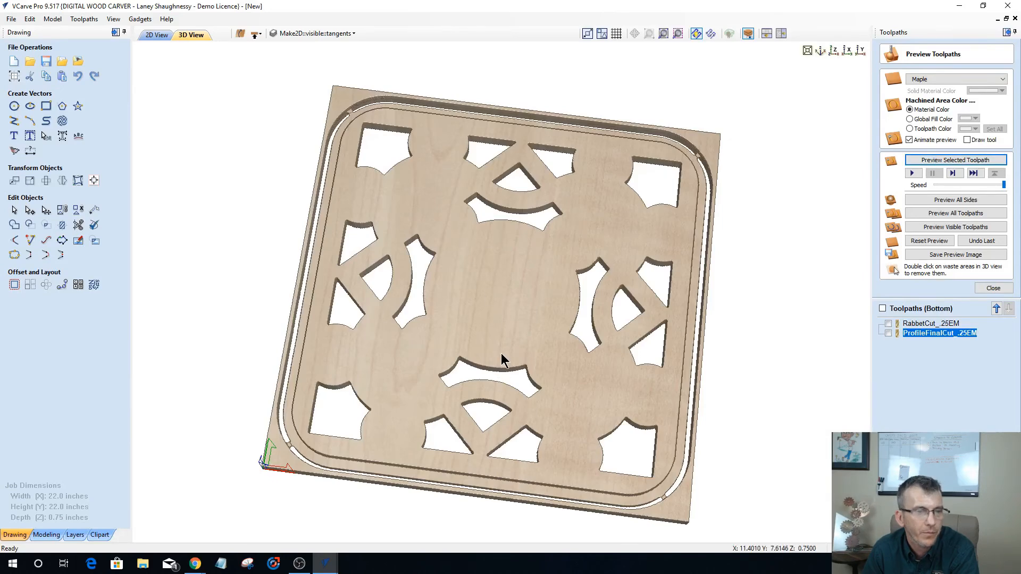
Examine the simulated rabbet, final profile cut and carving from both sides of the panel in the 3D preview.
drag(547, 335, 636, 304)
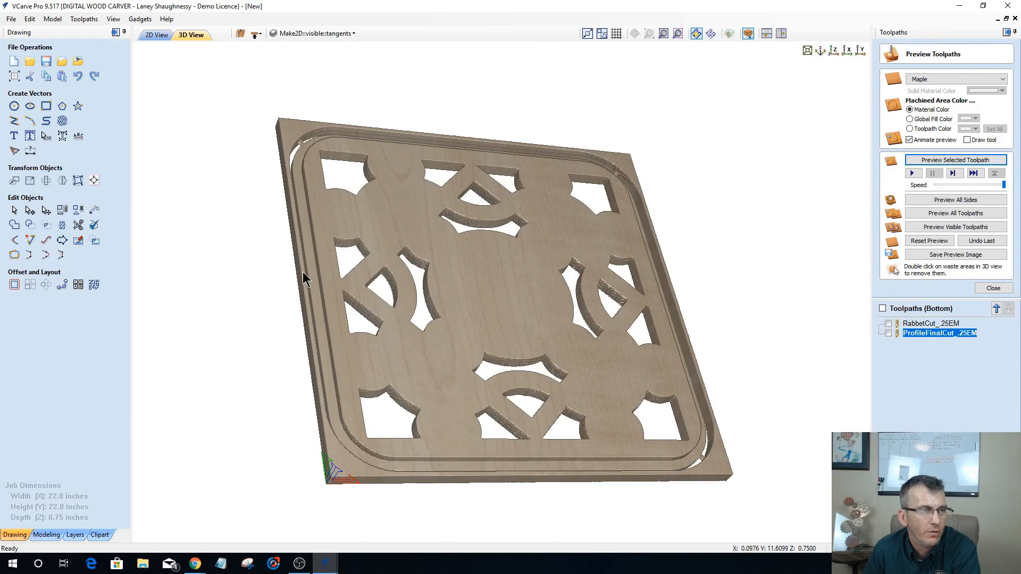
drag(353, 299, 474, 105)
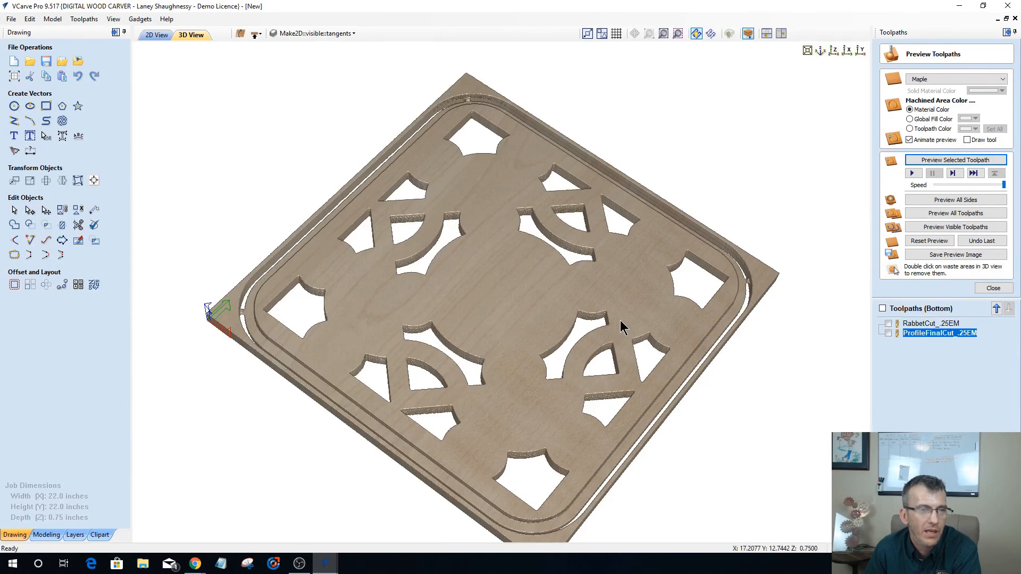
drag(369, 166, 2, 103)
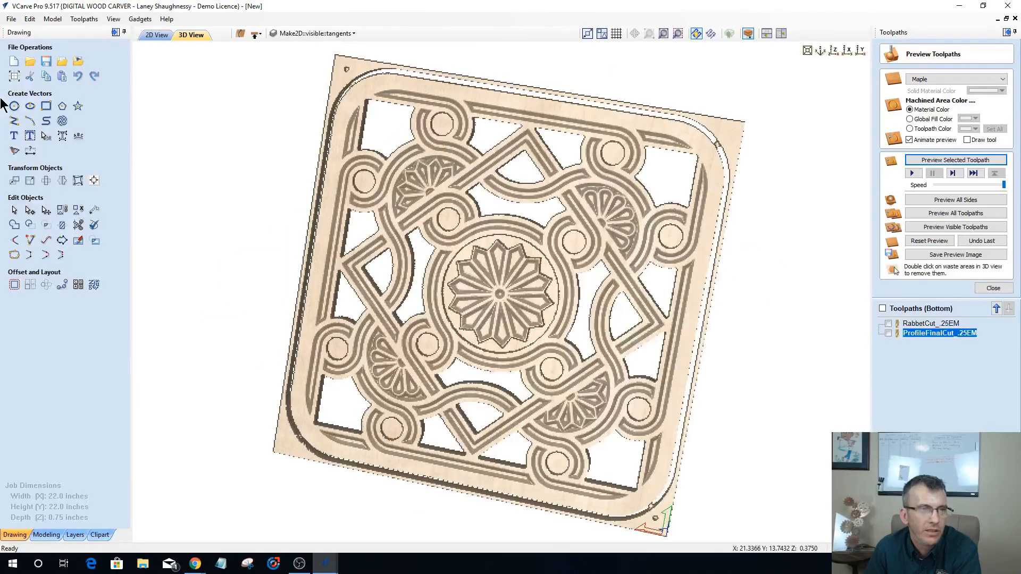
drag(589, 272, 619, 171)
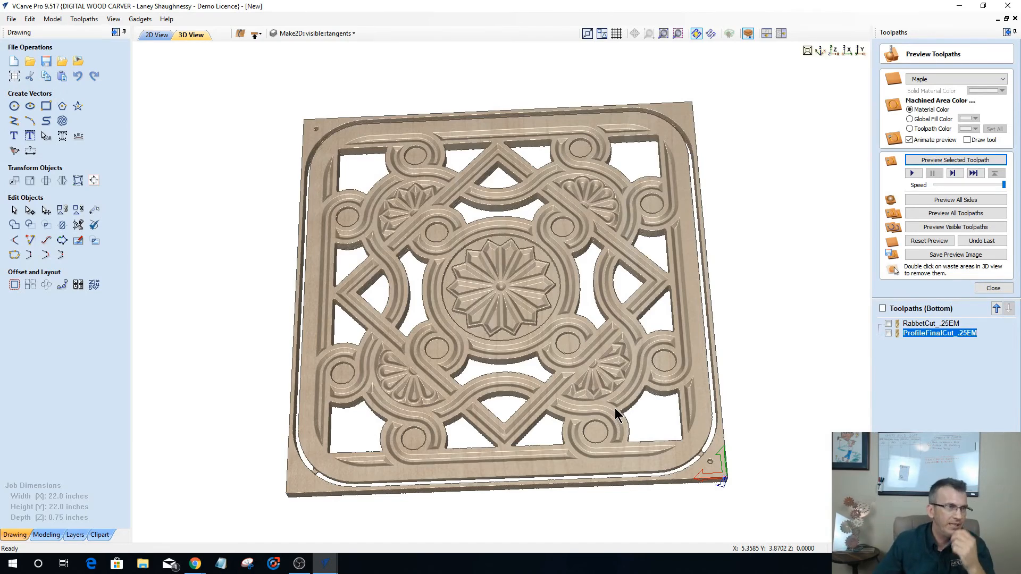
Set up a drilling toolpath for the two corner alignment holes with a 0.375-inch cut depth.
click(148, 36)
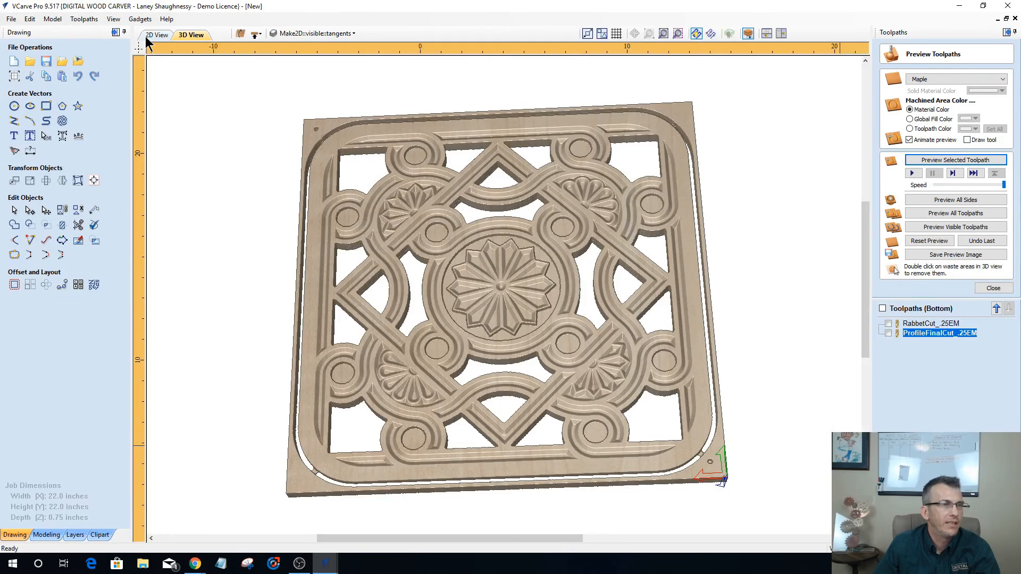
scroll(267, 186, down, 1)
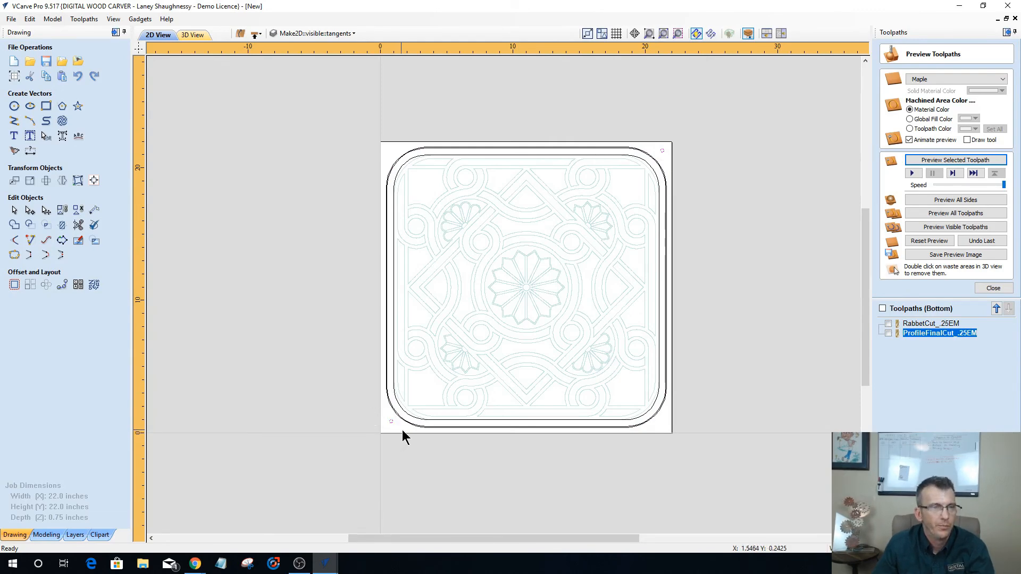
click(994, 288)
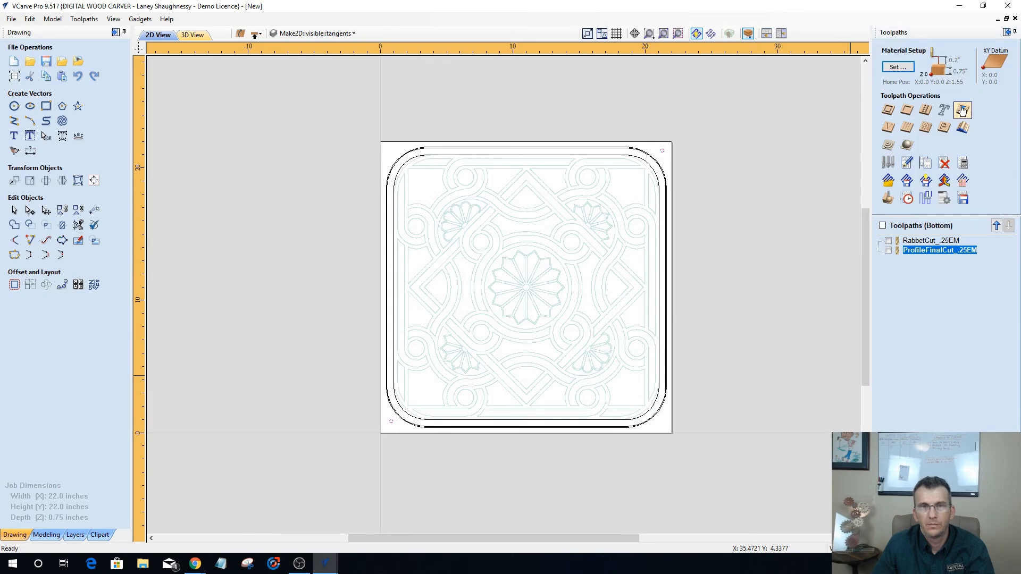
click(927, 109)
drag(977, 94, 967, 94)
text(.375)
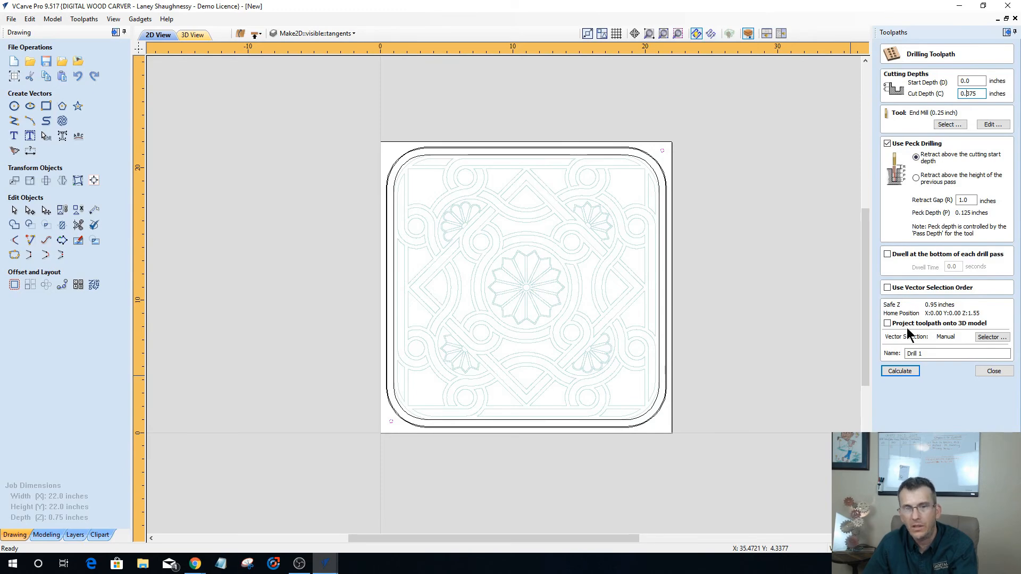
Name the drilling toolpath Board_AlignmentHoles_.25EM and calculate it.
drag(944, 355, 838, 359)
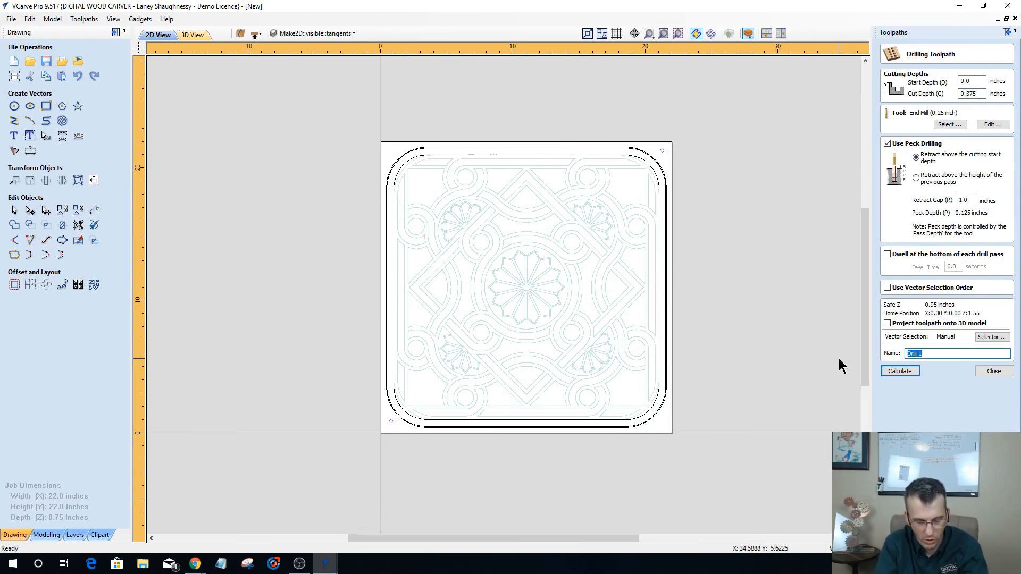
text(Board)
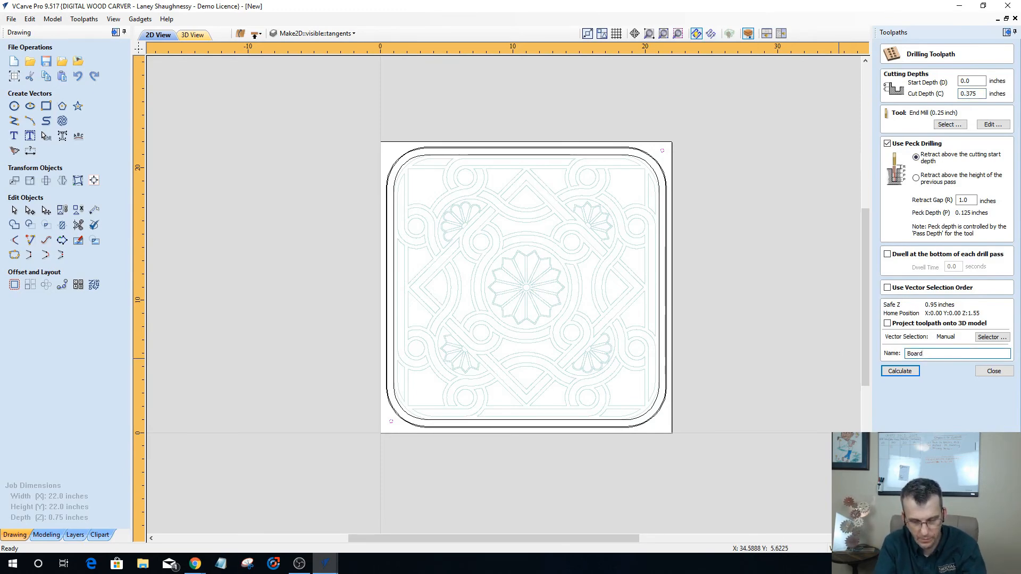
text(_AlignmentHoles)
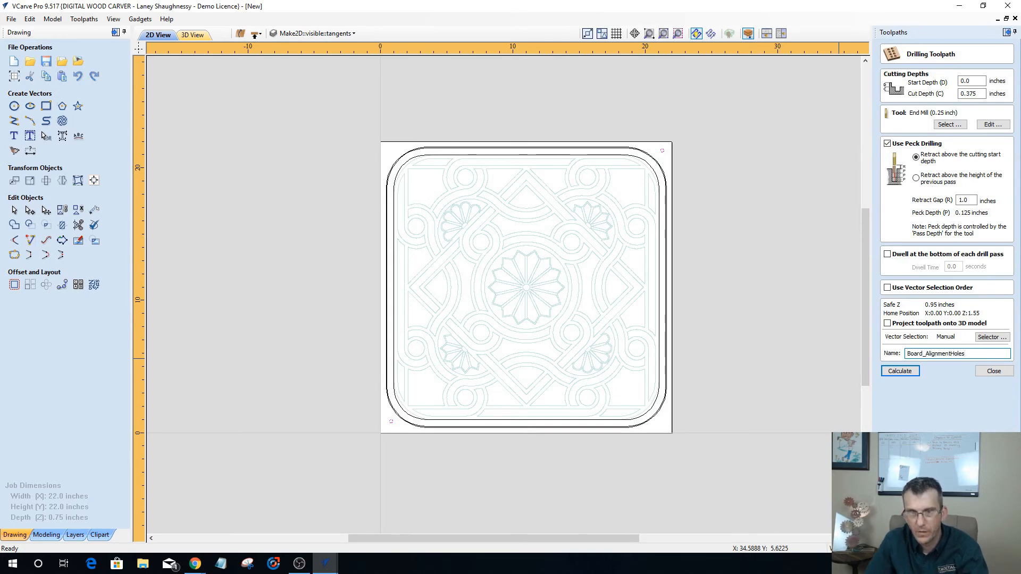
text(_.25EM)
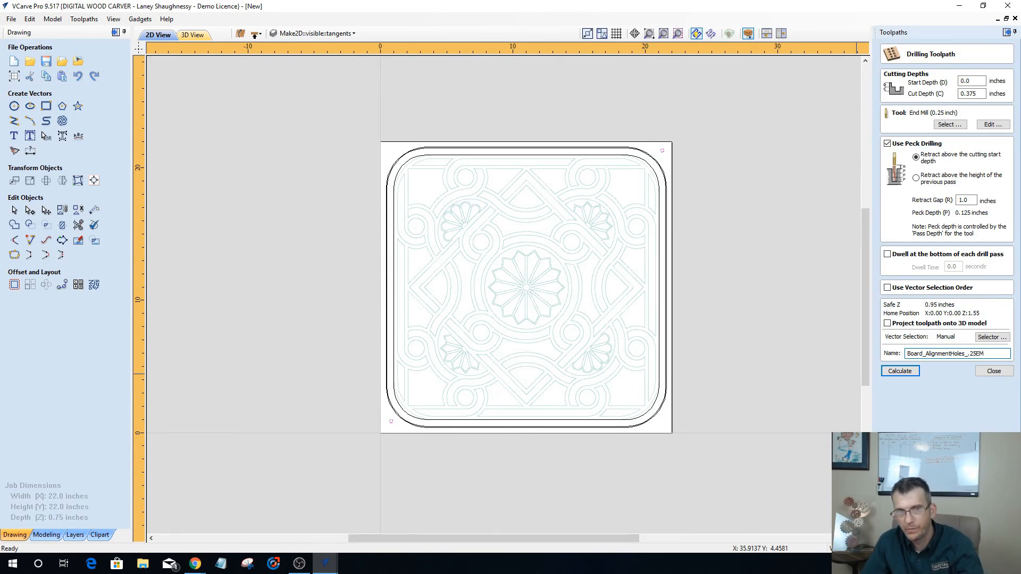
click(898, 372)
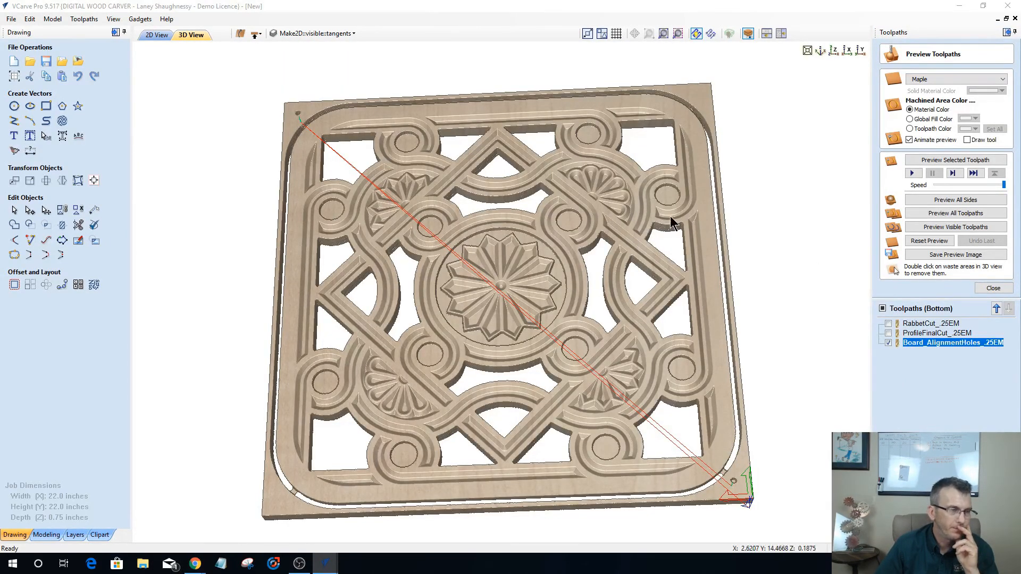
key(super+e)
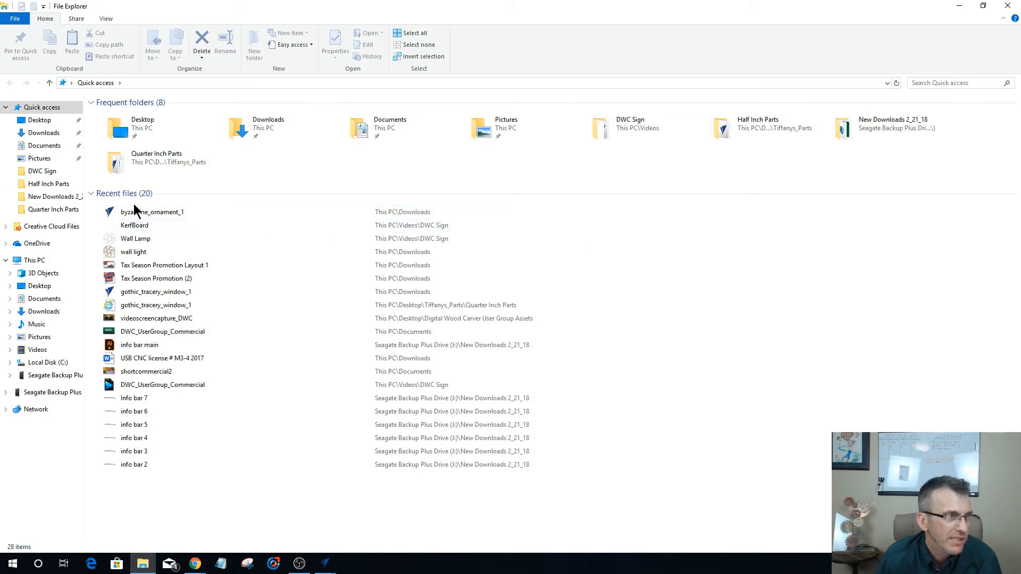
click(958, 6)
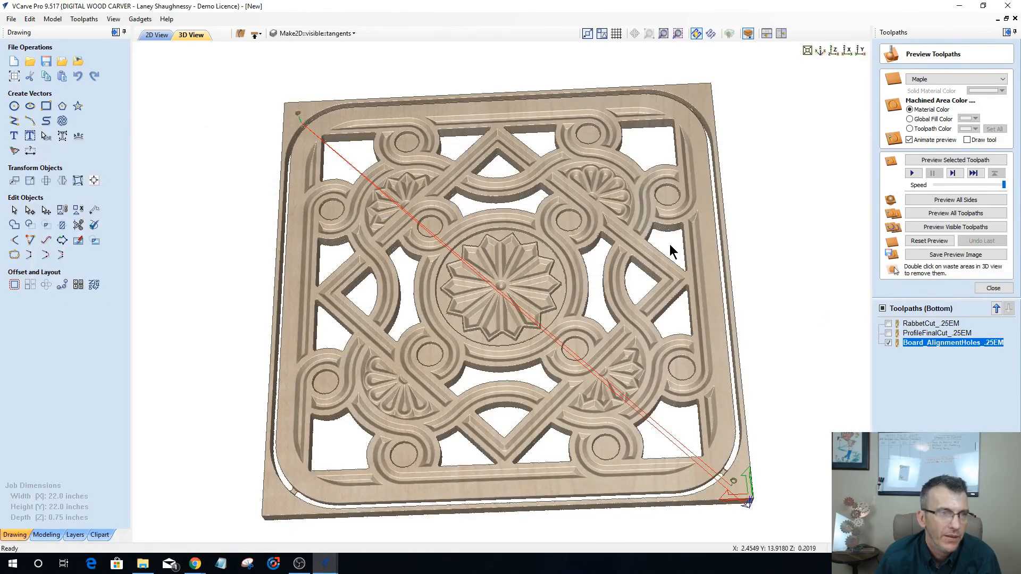
Inspect the alignment-hole toolpath over the carved side of the panel and hide its path lines.
drag(556, 314, 591, 308)
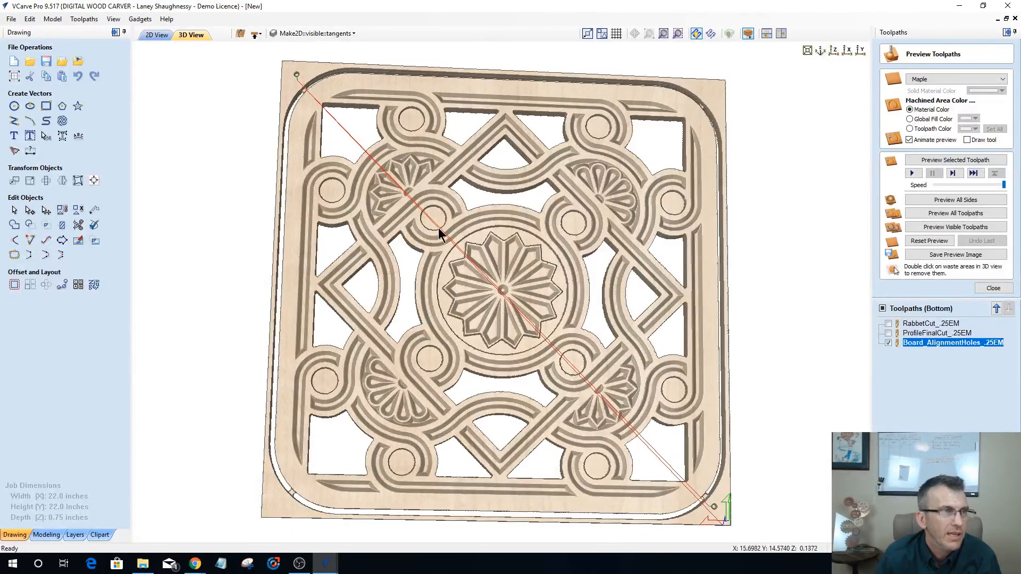
drag(432, 200, 312, 274)
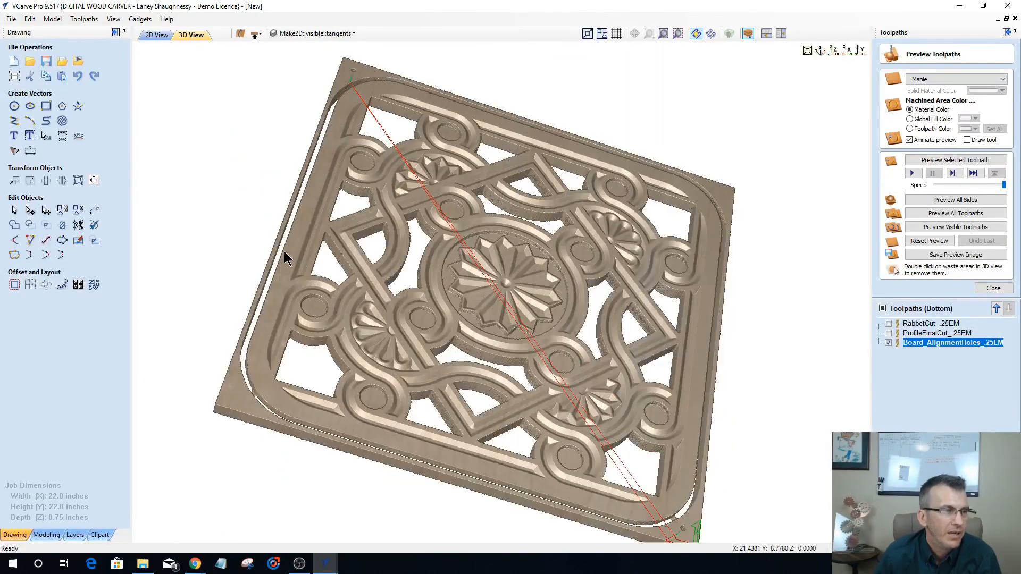
drag(542, 203, 151, 219)
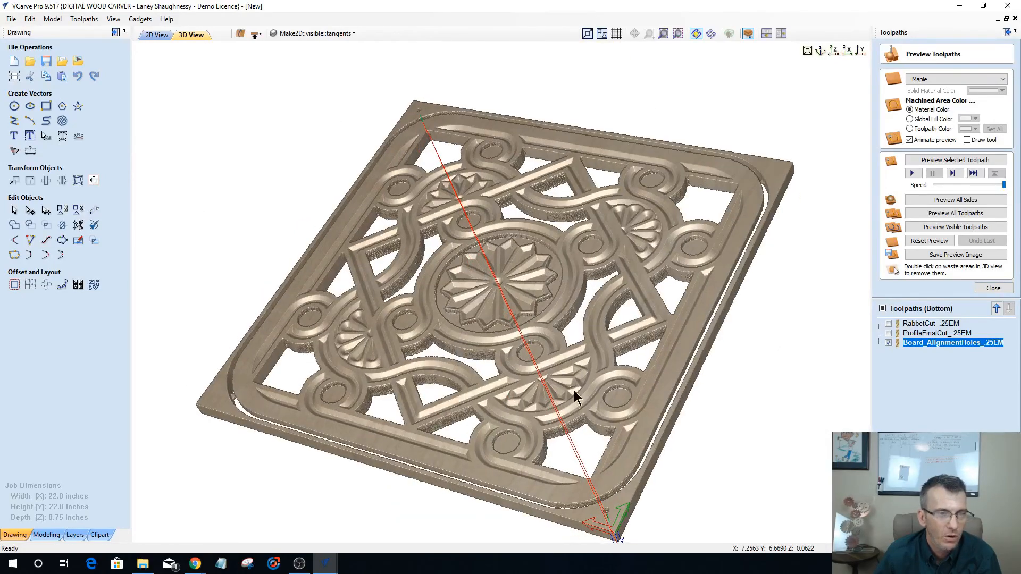
drag(680, 448, 326, 98)
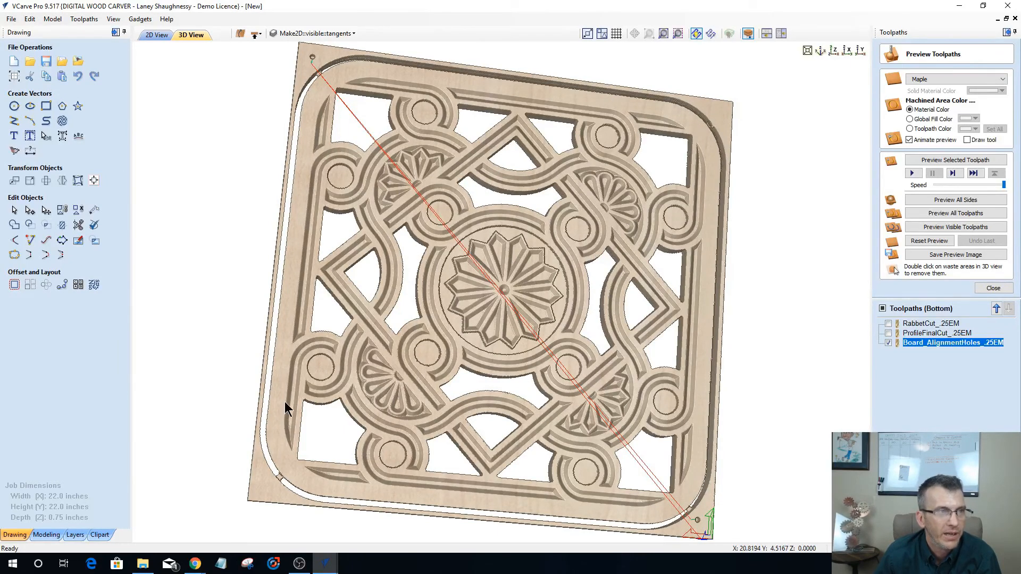
mouse_move(296, 217)
mouse_down()
mouse_move(290, 285)
mouse_move(293, 224)
mouse_up()
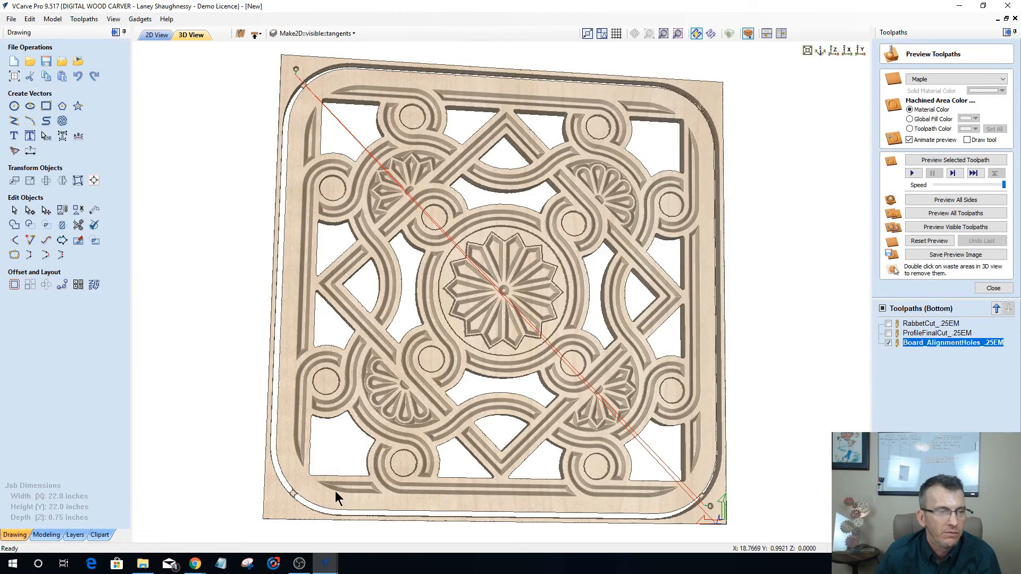
drag(299, 478, 326, 340)
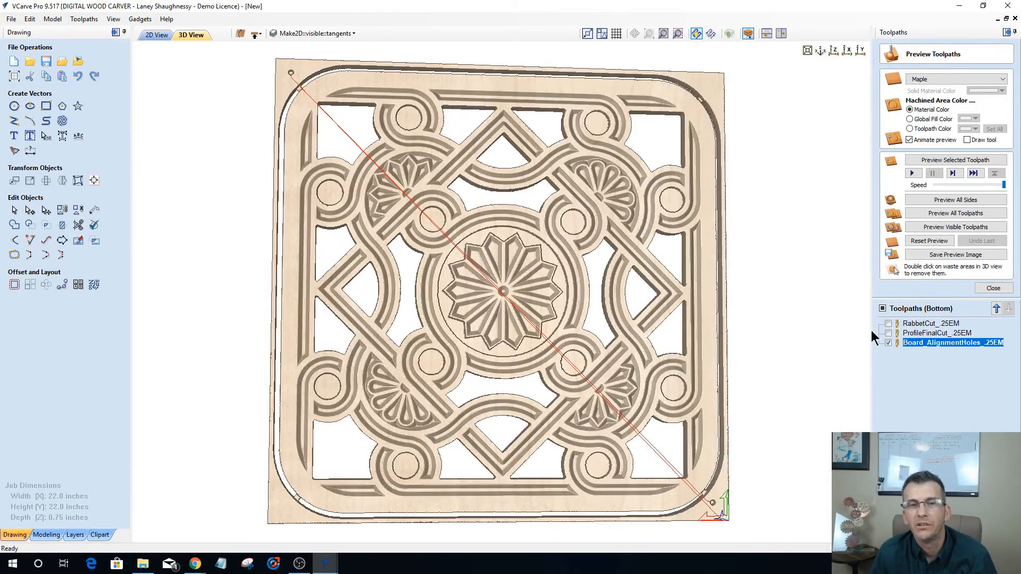
click(889, 343)
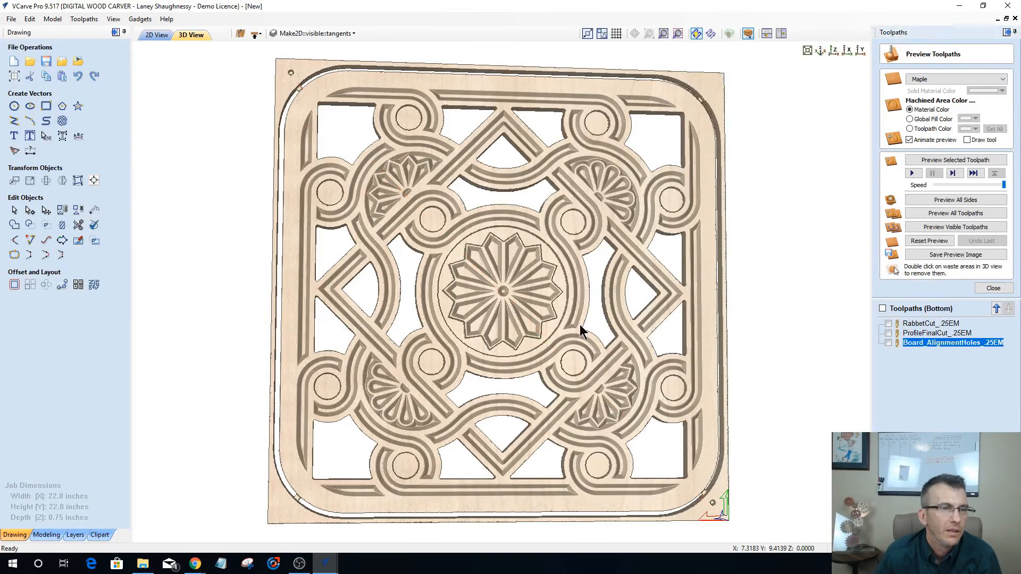
Examine the panel's rabbeted underside, edges and carved face in the 3D preview, starting from the isometric view.
drag(563, 275, 795, 77)
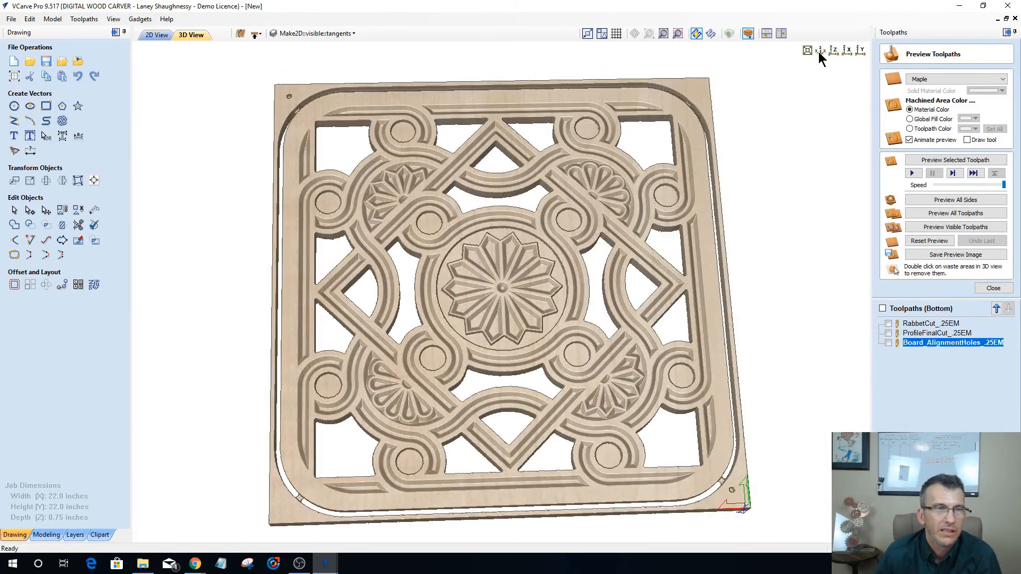
click(820, 51)
drag(643, 251, 515, 287)
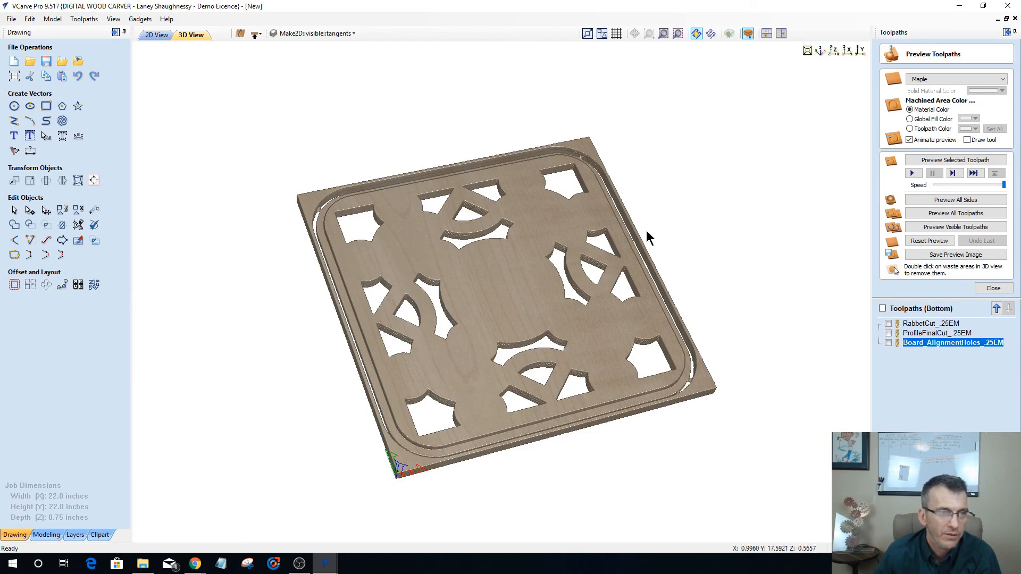
drag(646, 231, 323, 250)
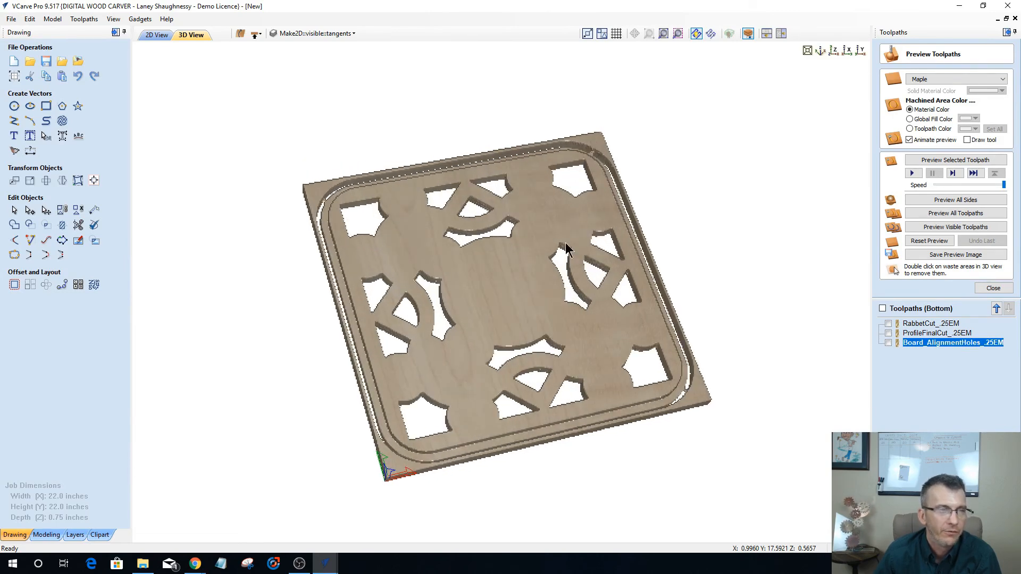
drag(566, 243, 511, 423)
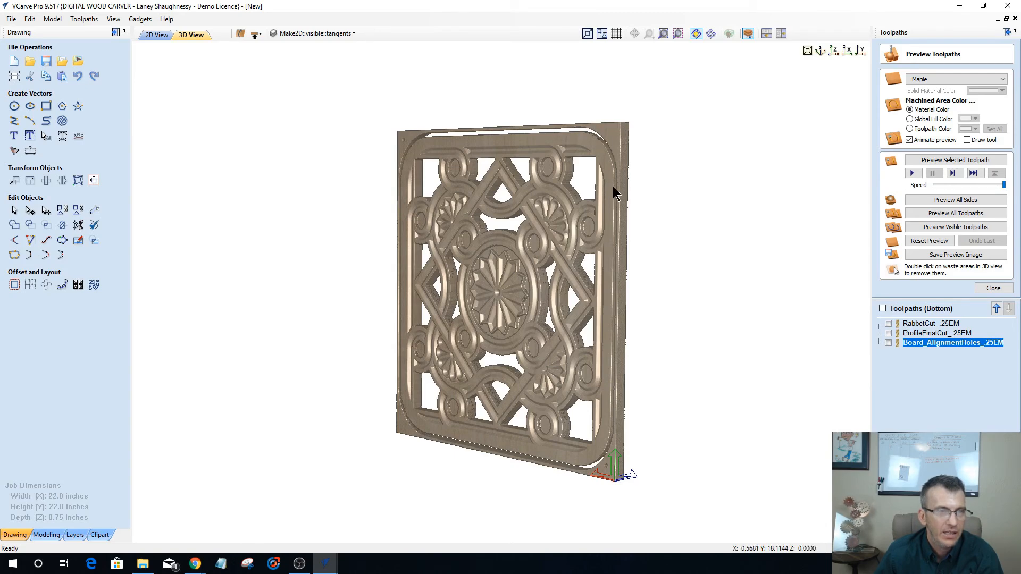
Compare the bottom side's inner and outer rounded borders in the 2D view, including the nodes at their corners.
click(157, 35)
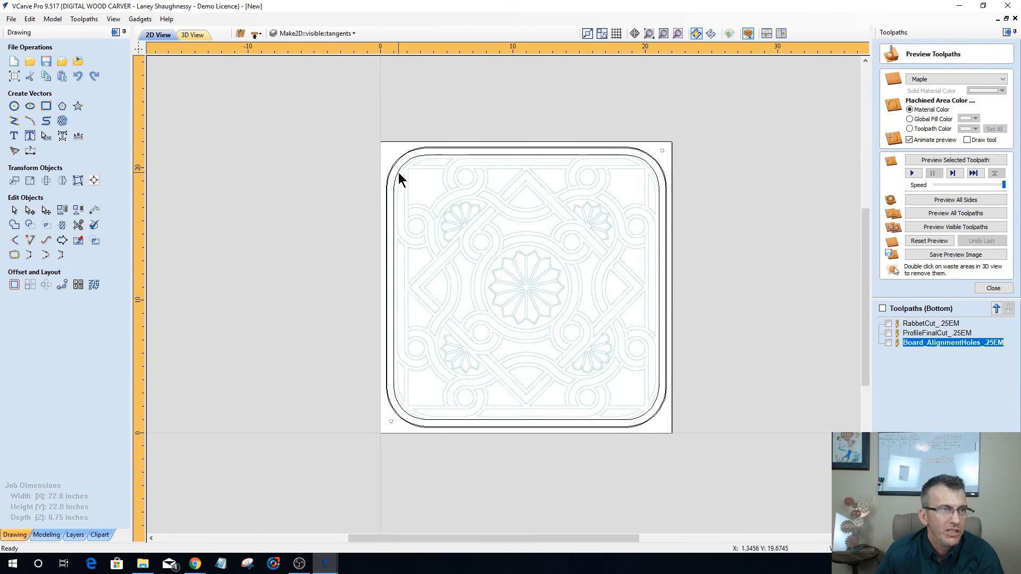
click(396, 173)
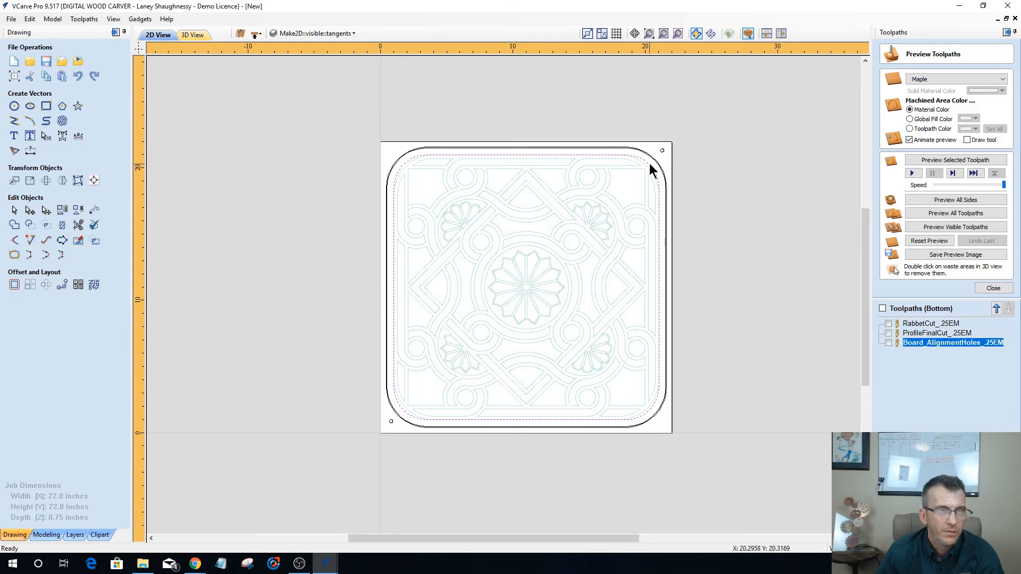
click(668, 205)
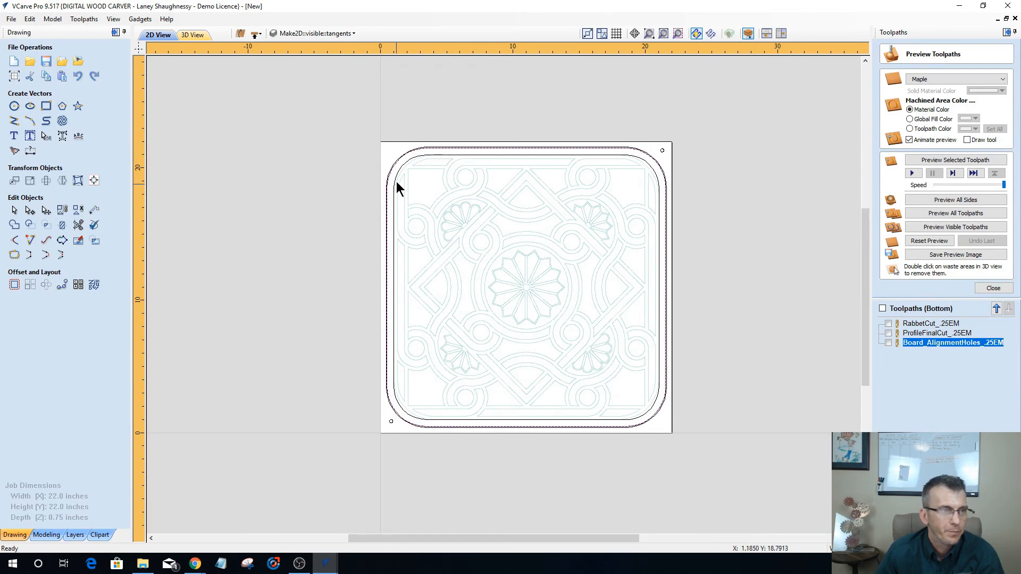
scroll(389, 194, up, 1)
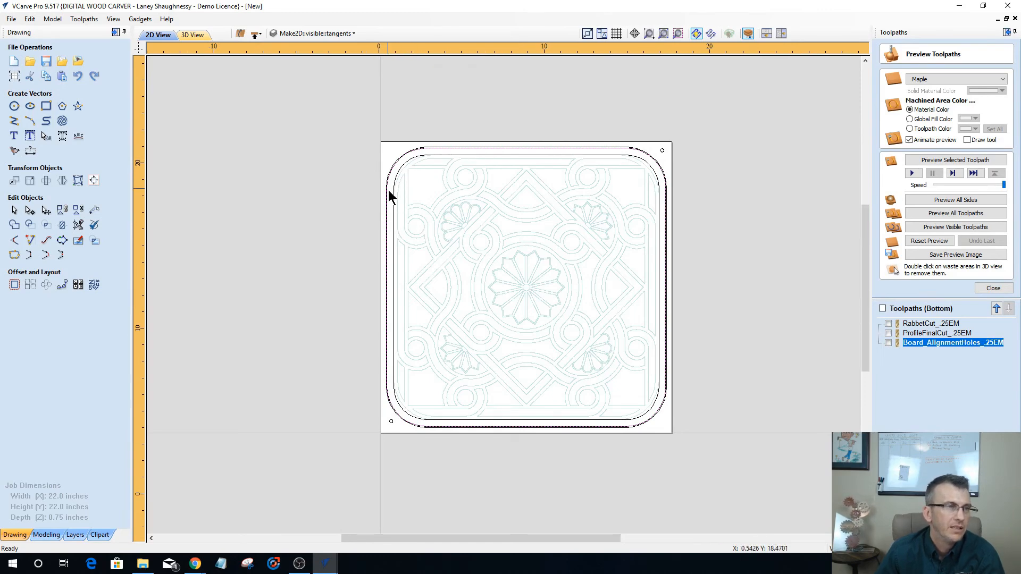
scroll(375, 182, up, 1)
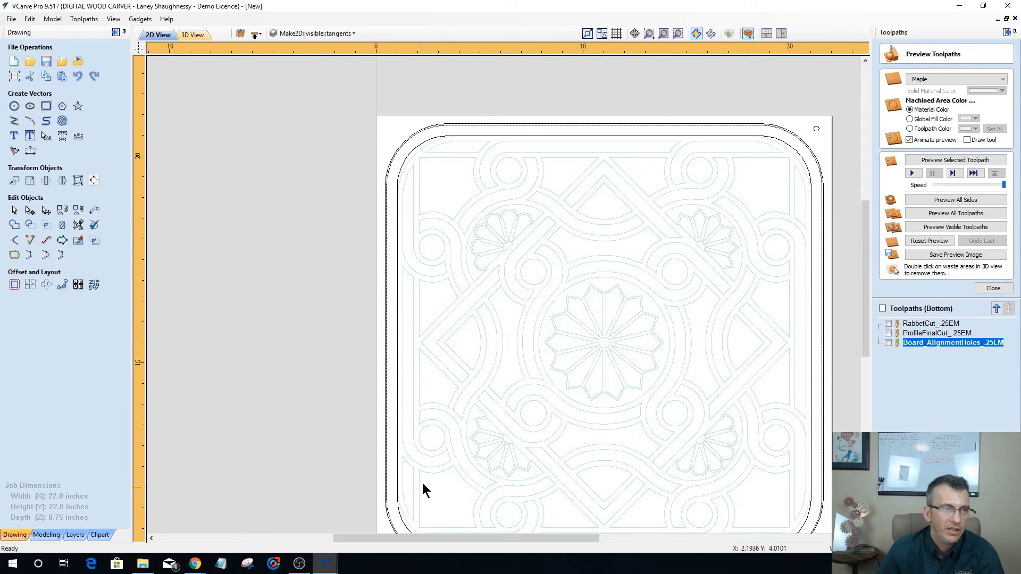
click(450, 136)
key(n)
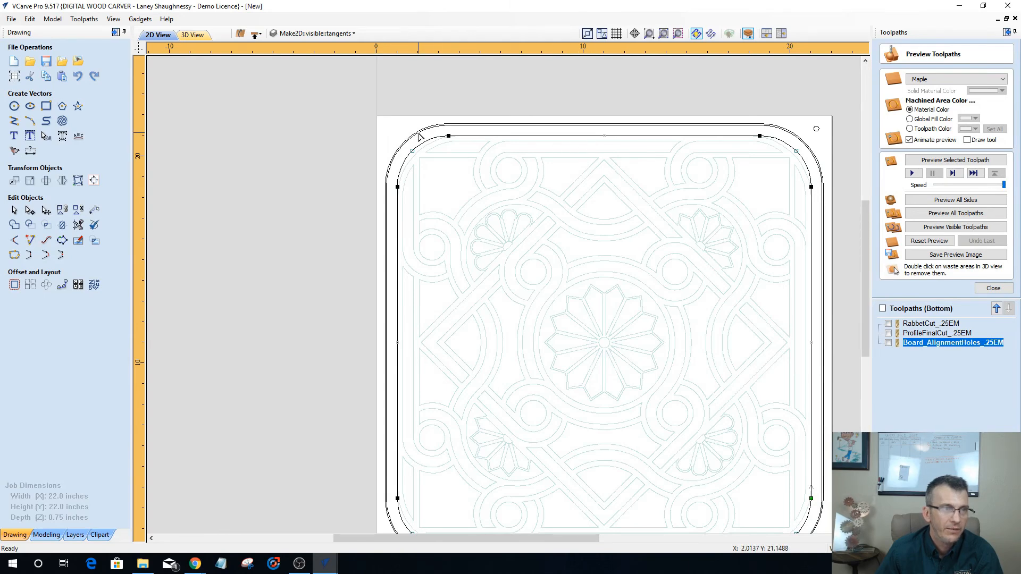
click(446, 126)
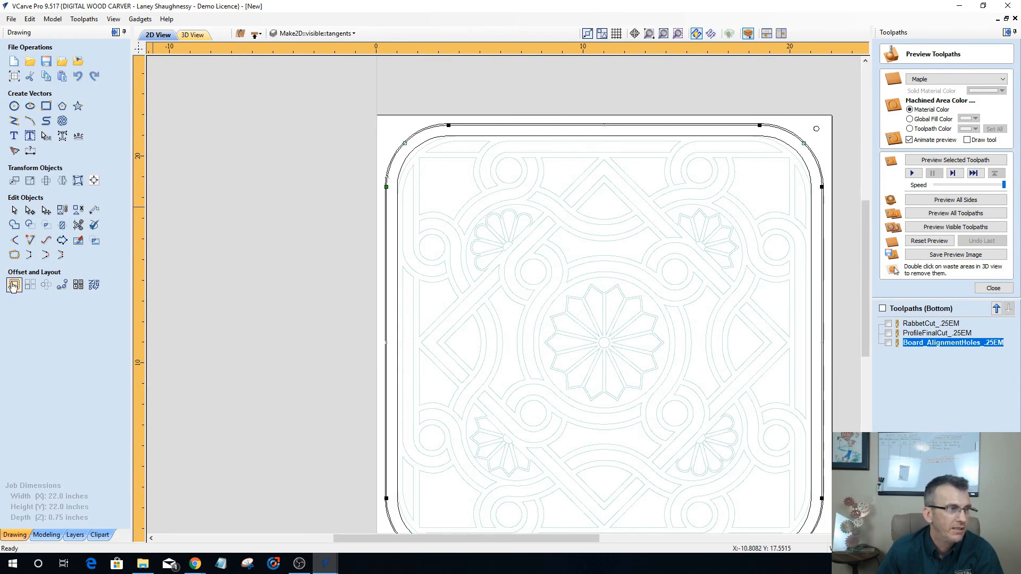
Measure the outer border's straight sides and its lower-left corner arc using the span/contour properties.
click(95, 210)
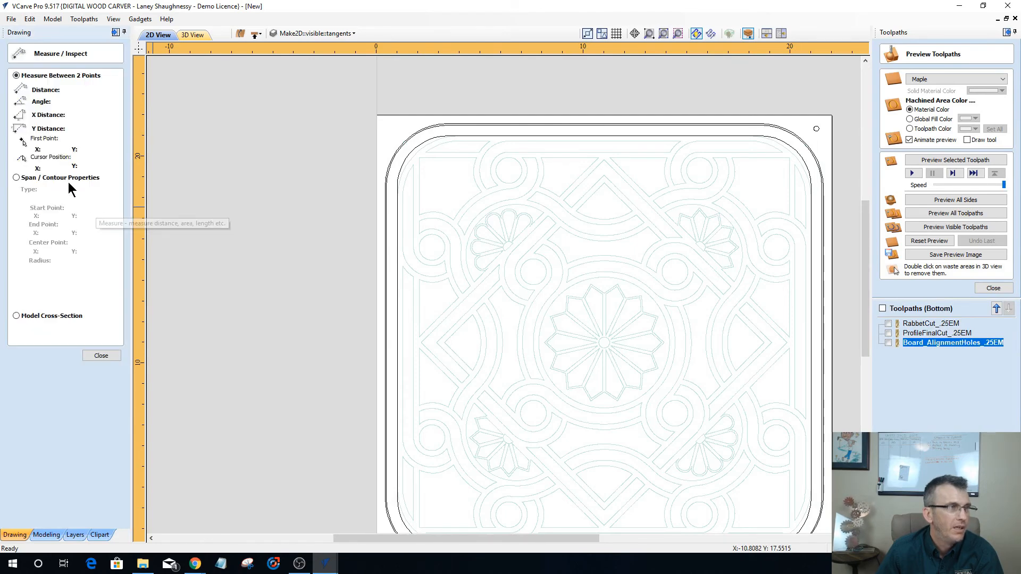
click(16, 178)
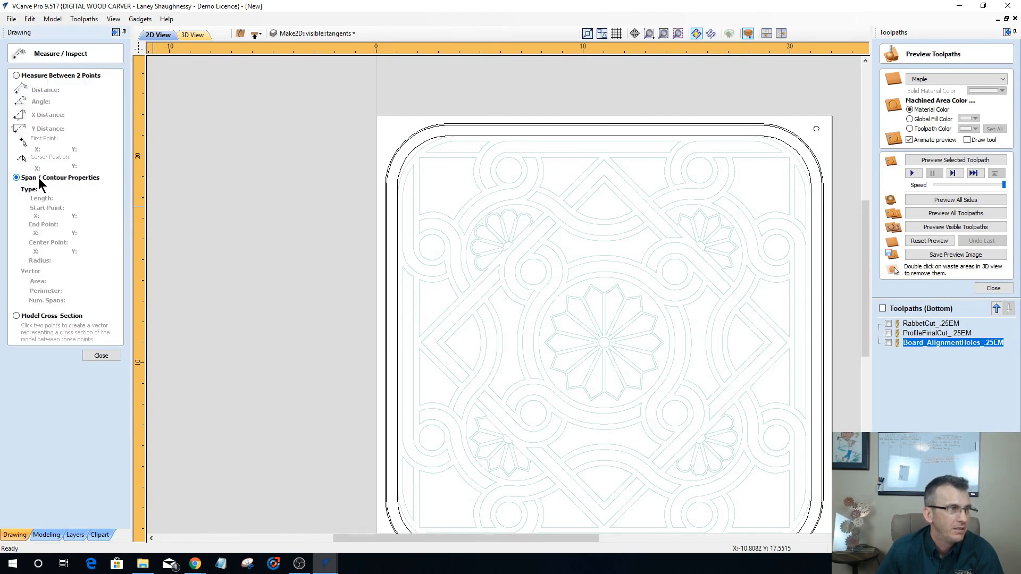
click(558, 126)
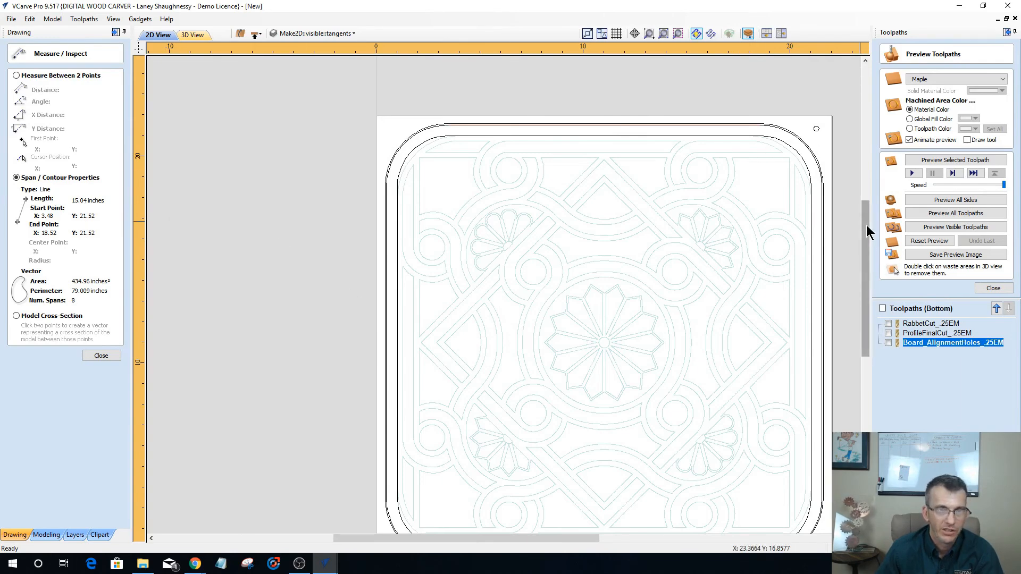
scroll(869, 276, down, 5)
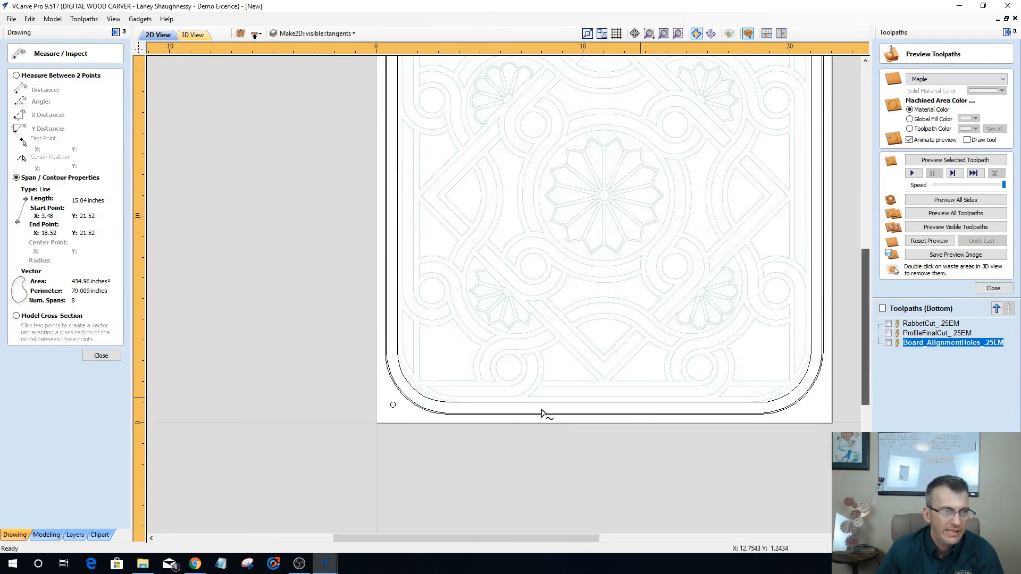
click(482, 419)
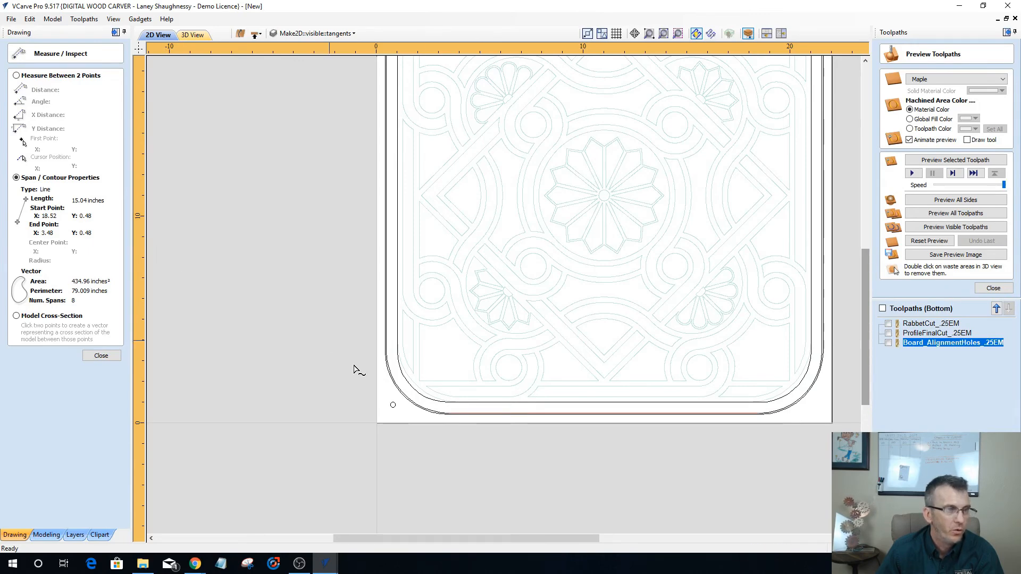
click(387, 338)
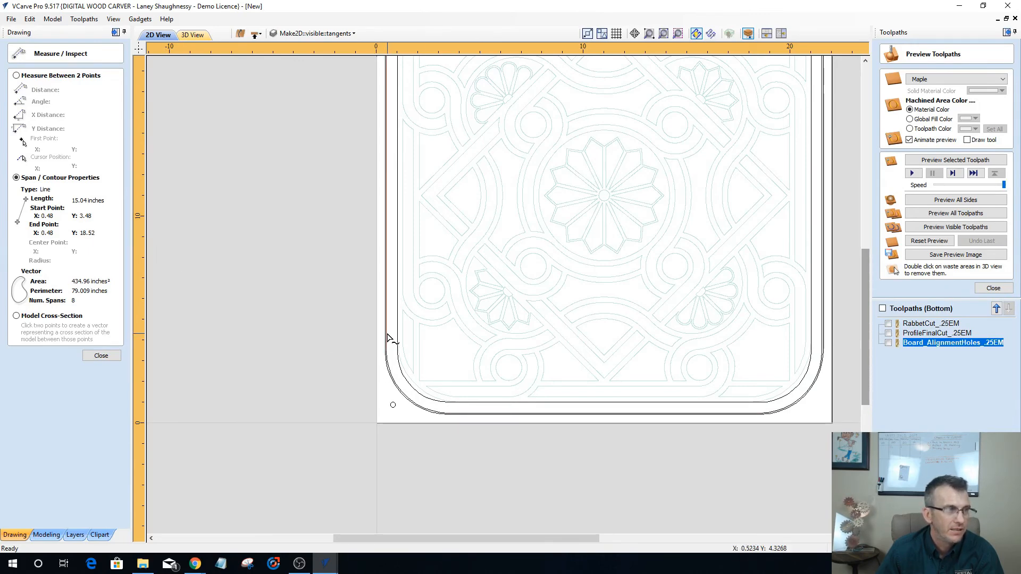
click(823, 307)
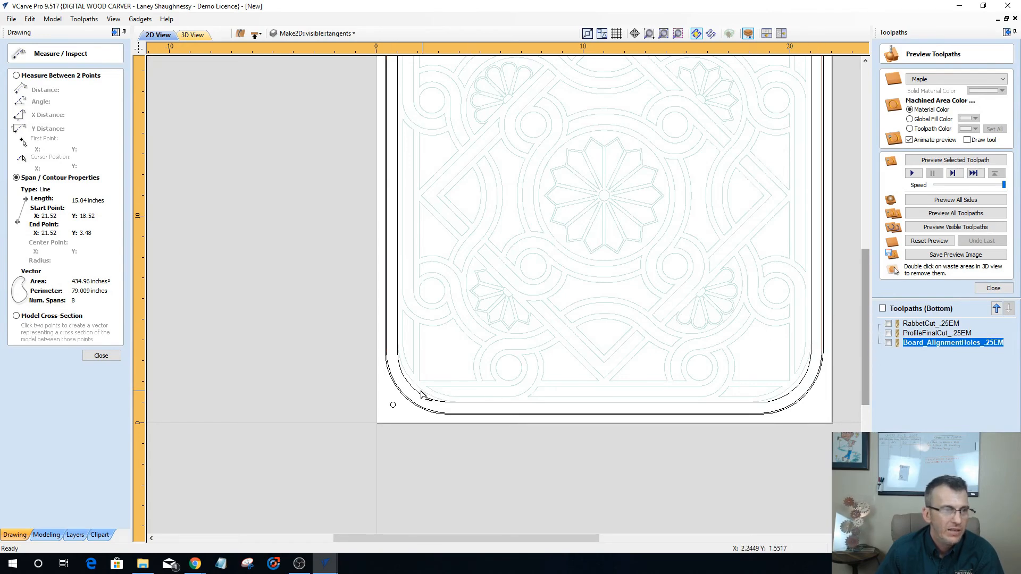
click(402, 393)
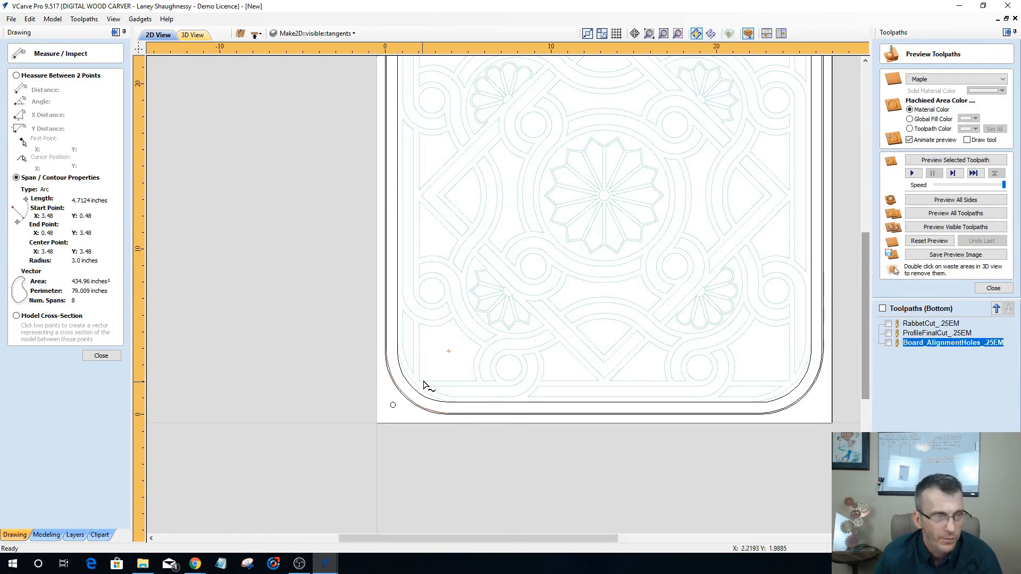
scroll(405, 340, down, 1)
scroll(401, 339, down, 1)
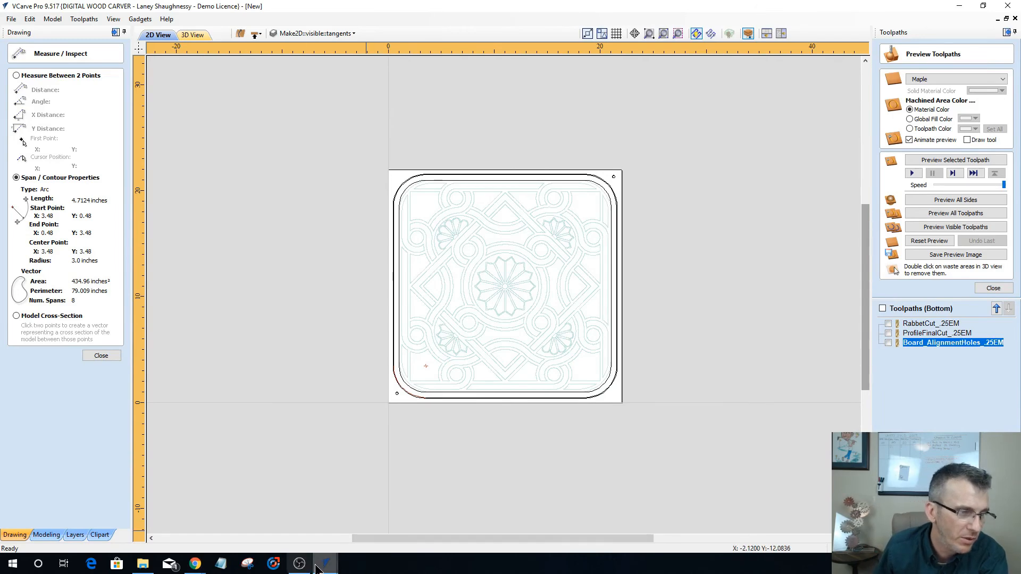
Switch to the KerfBoard file and open its job setup.
mouse_move(325, 568)
click(321, 532)
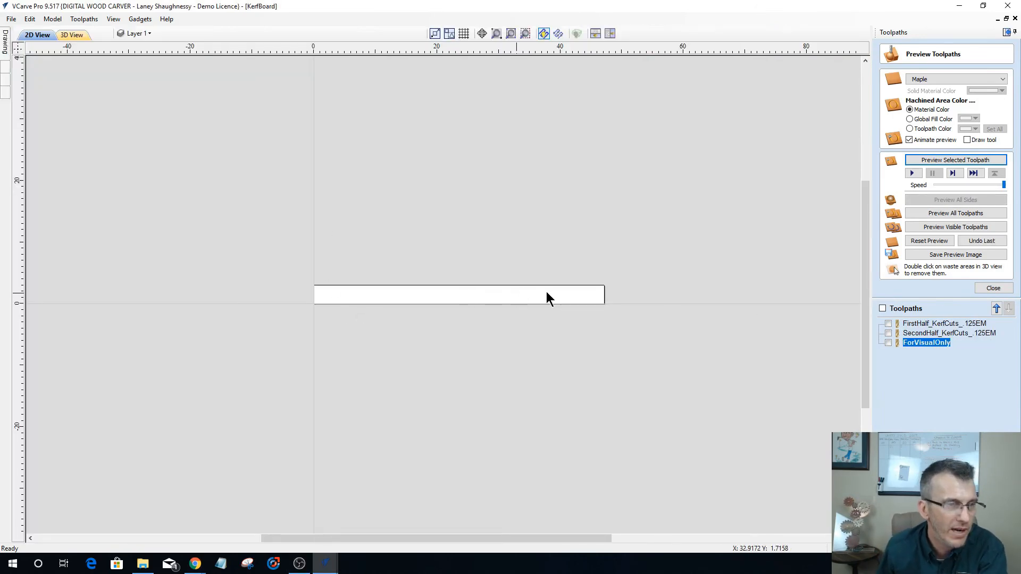
click(5, 43)
click(26, 75)
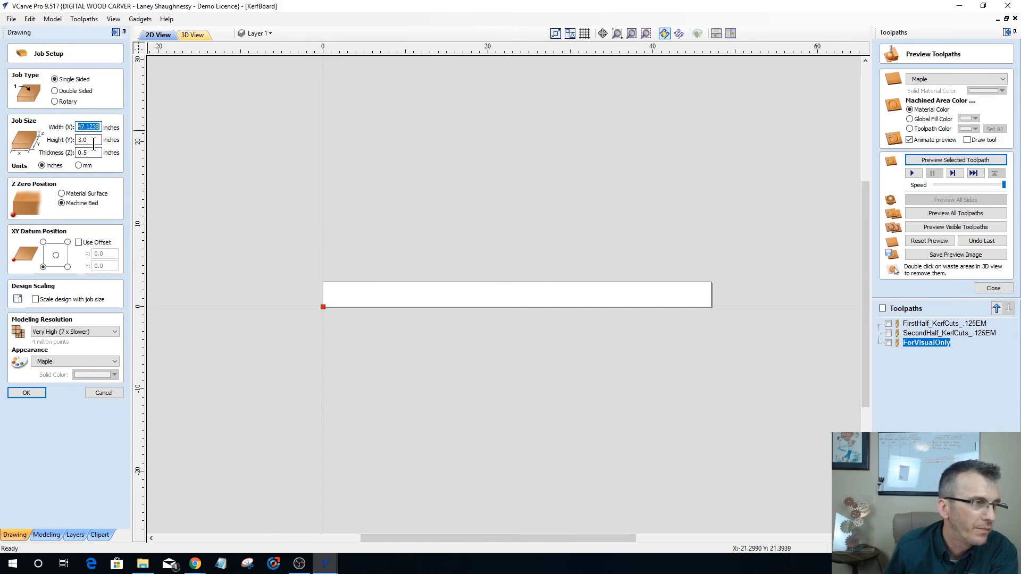
Return to the carved panel file and re-measure the outer border's left straight side.
mouse_move(327, 569)
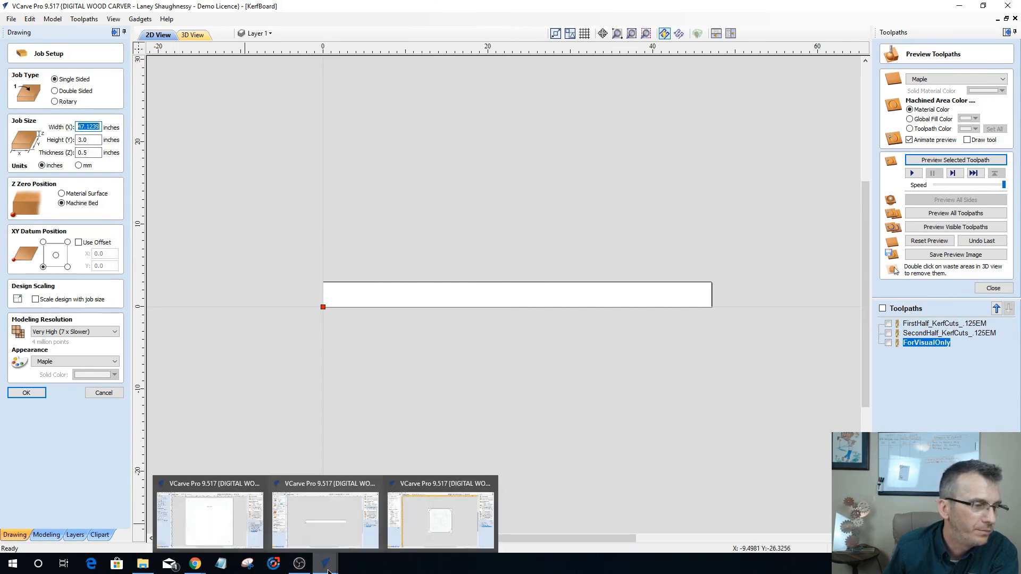
mouse_move(434, 532)
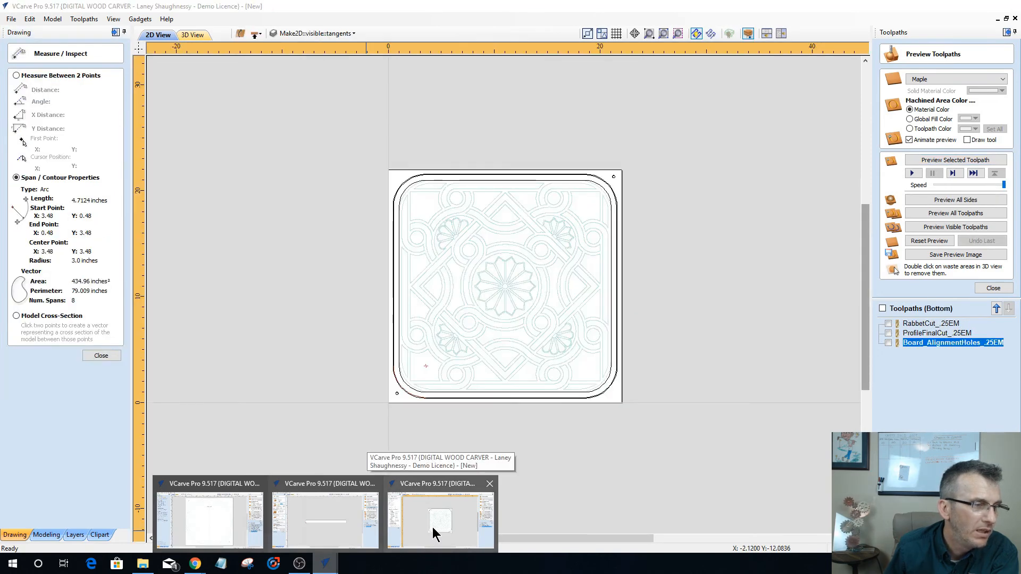
mouse_move(361, 508)
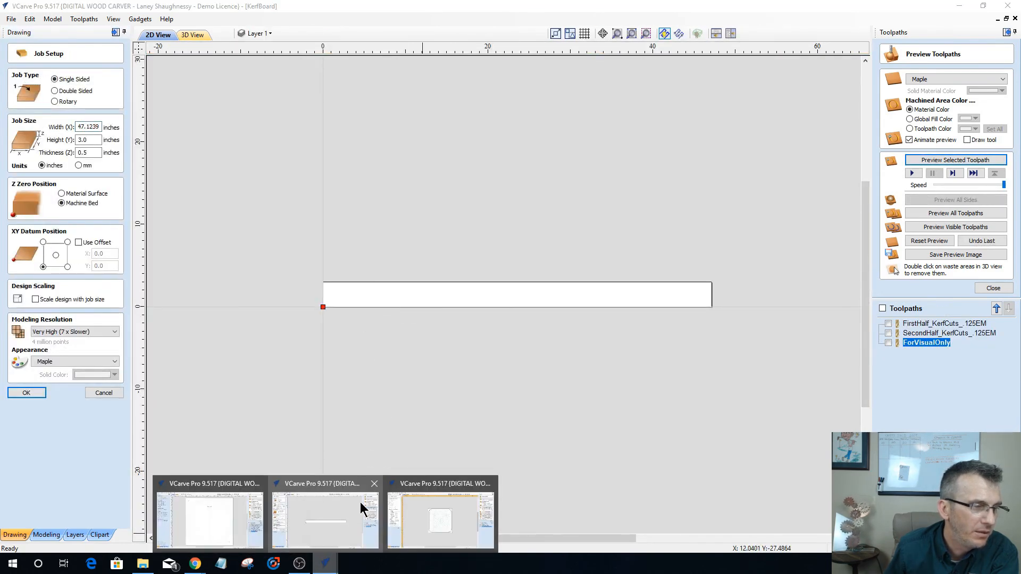
click(441, 524)
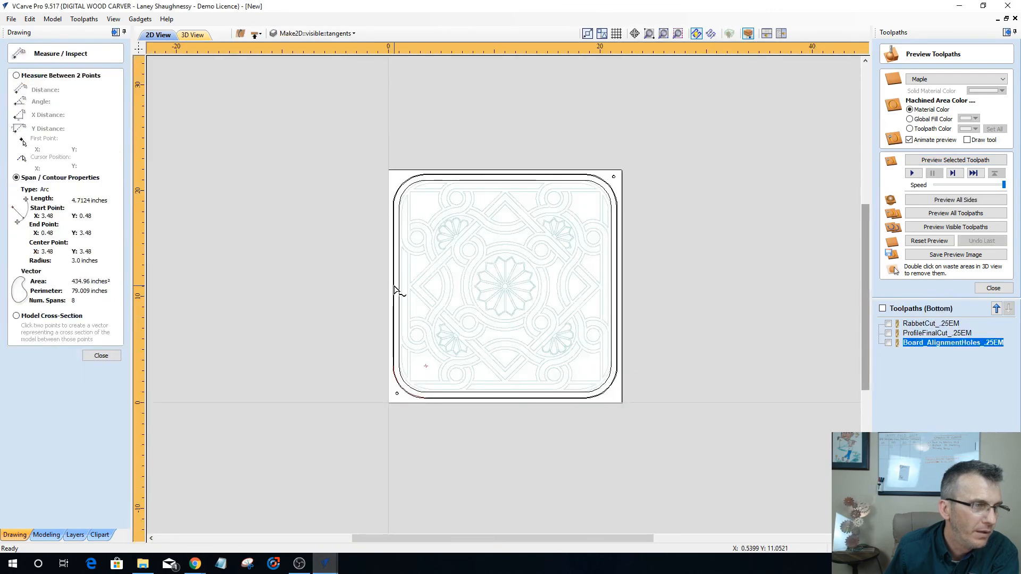
click(395, 289)
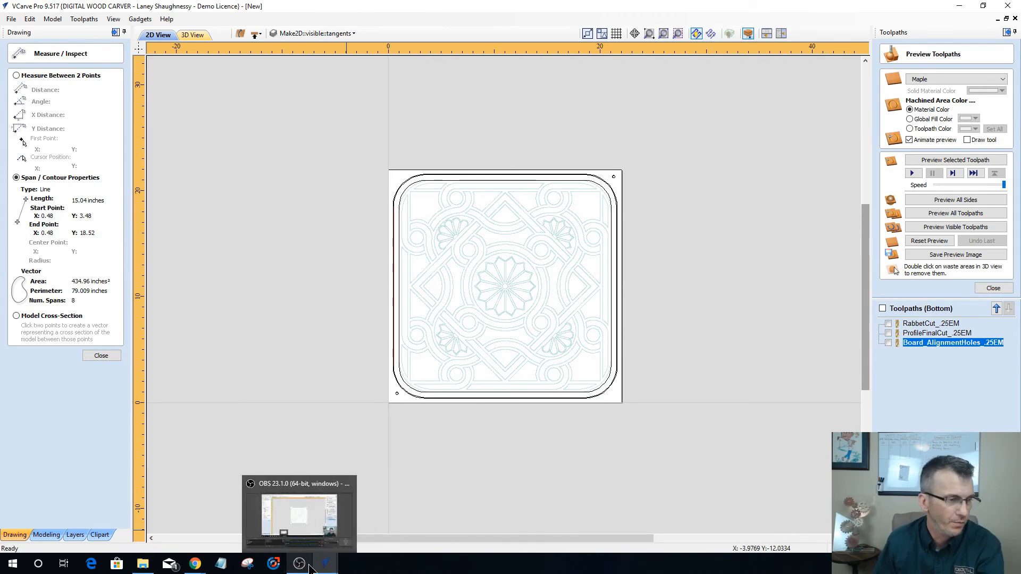
Switch back to the KerfBoard file and calculate the four straight sides in its job width as 15.04*4 inches.
click(338, 530)
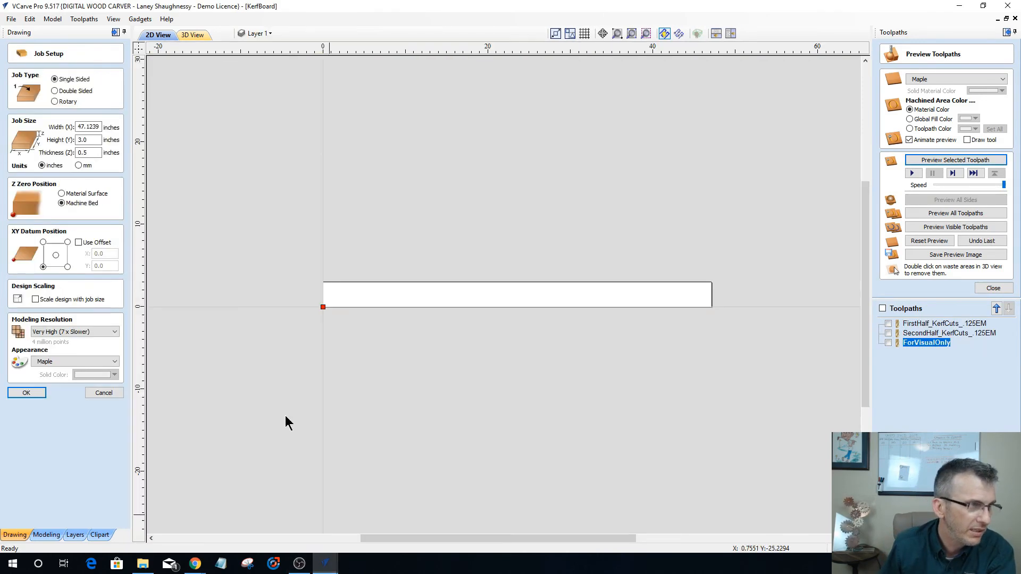
drag(98, 127, 50, 133)
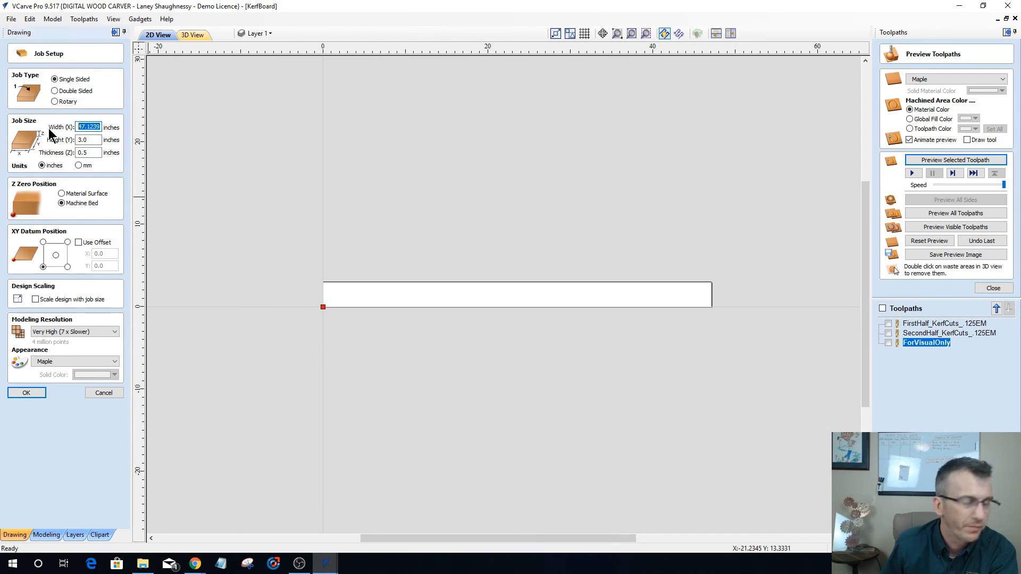
text(15.)
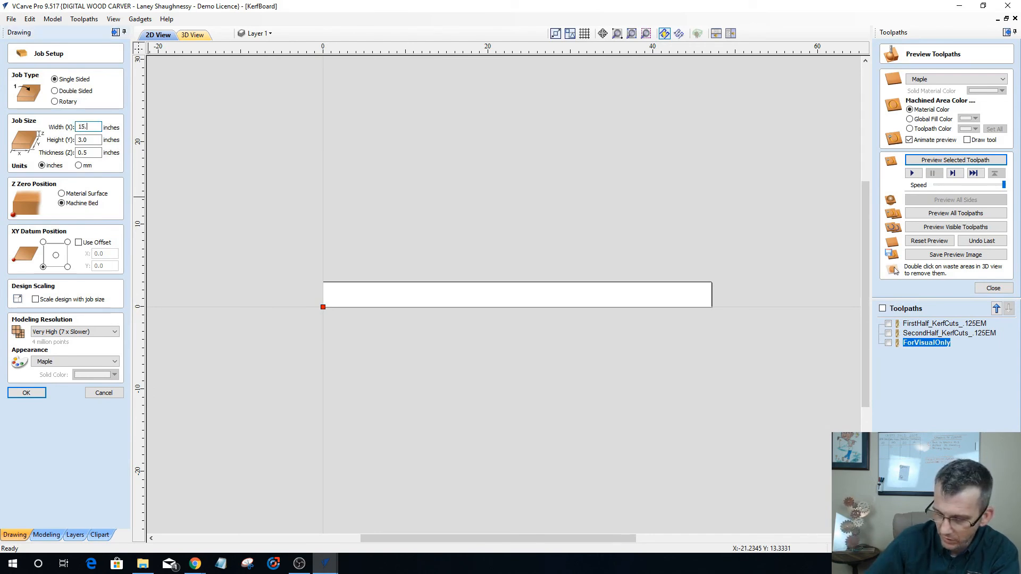
text(04*)
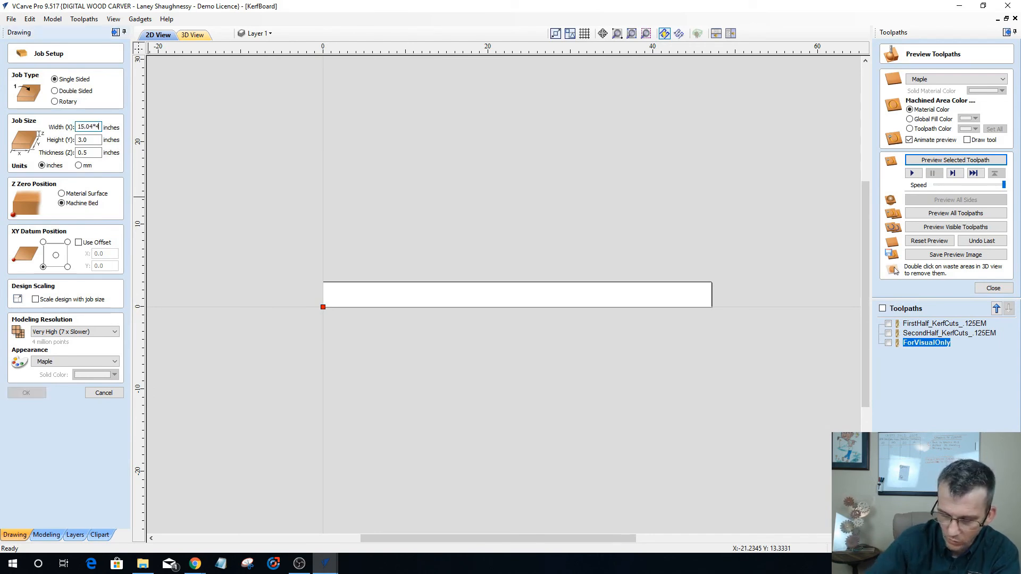
text(4)
key(Return)
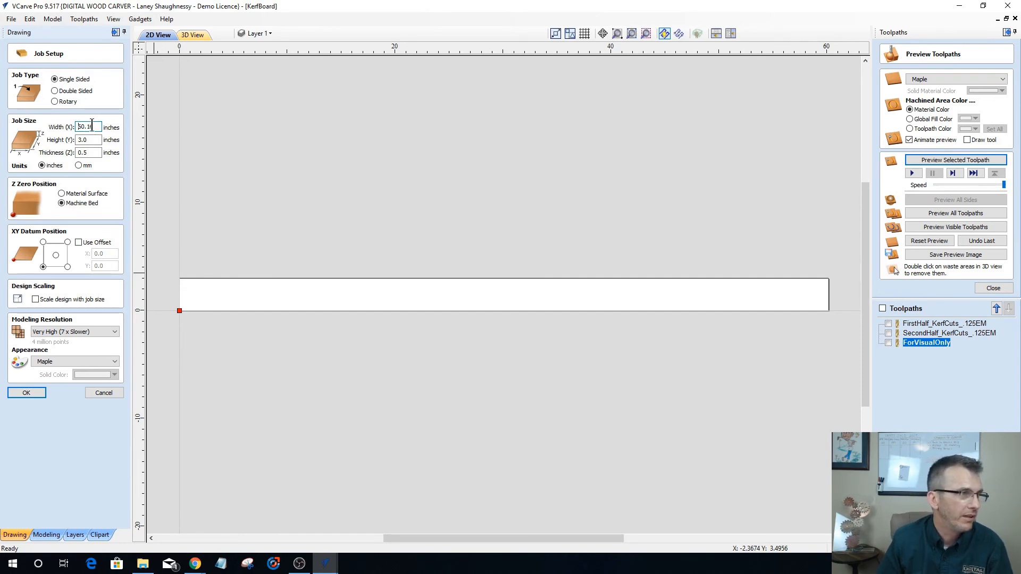
Calculate the four corner arcs in the job width as 4.7124*4 inches.
drag(94, 126, 38, 128)
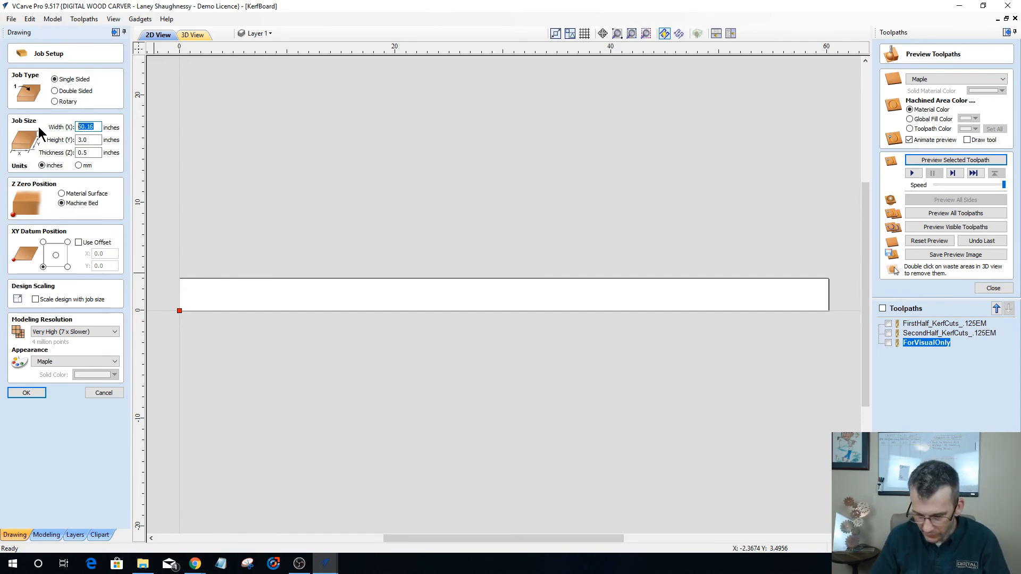
text(4.7)
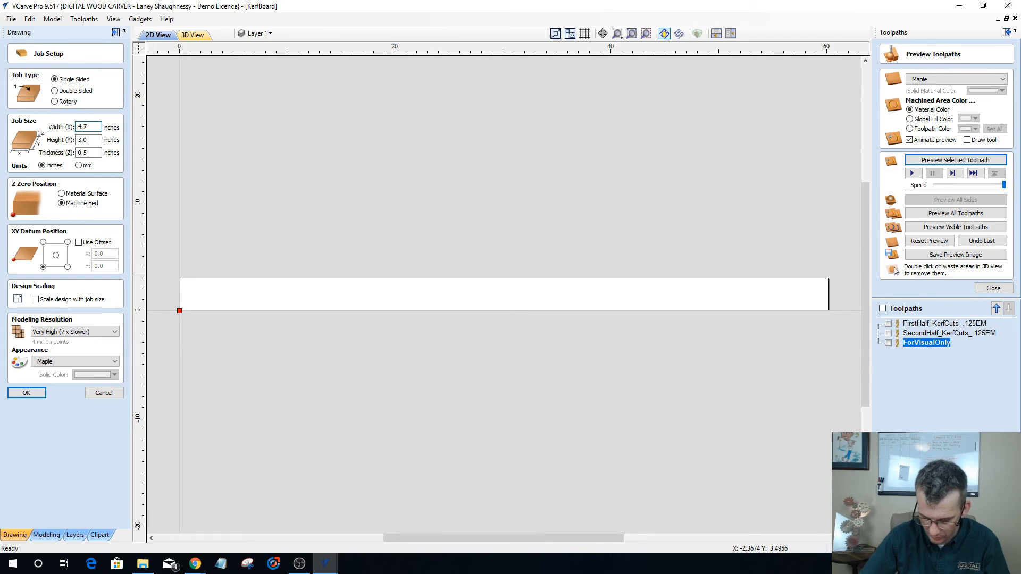
text(124*)
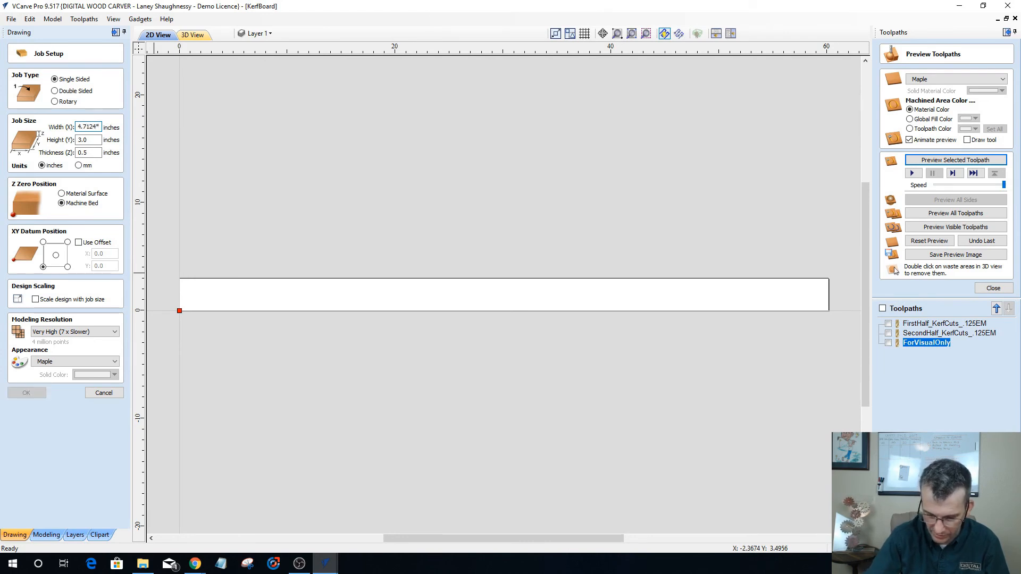
text(4=)
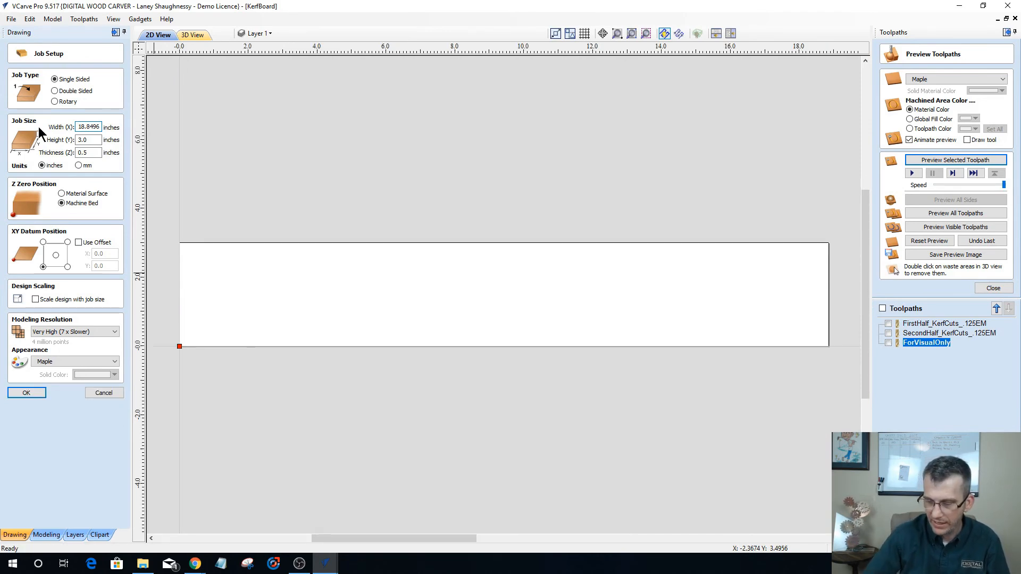
Set the job width to the sum 60.16+18.8496 inches and apply the job setup.
key(Home)
text(+)
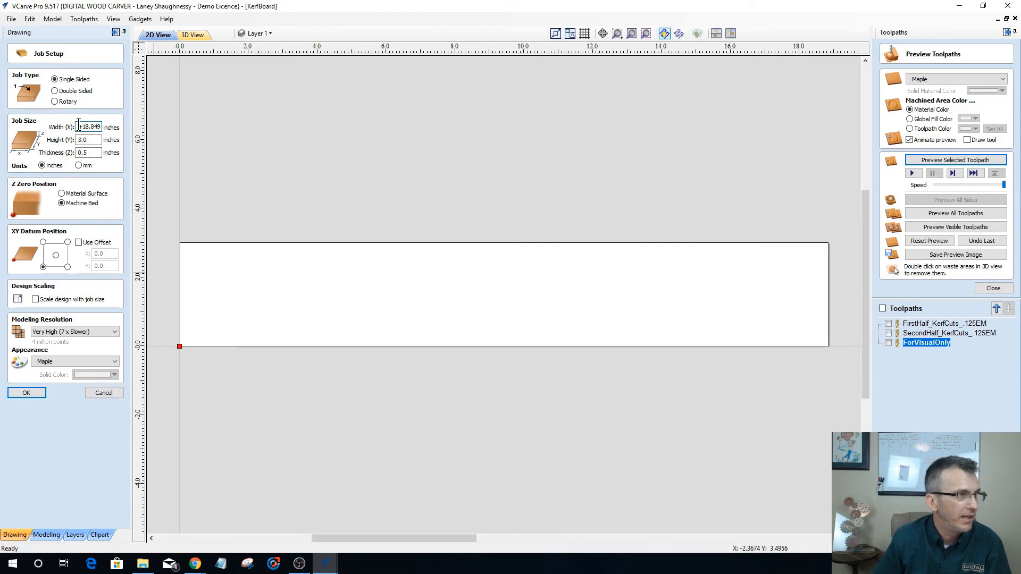
text(60.16+1)
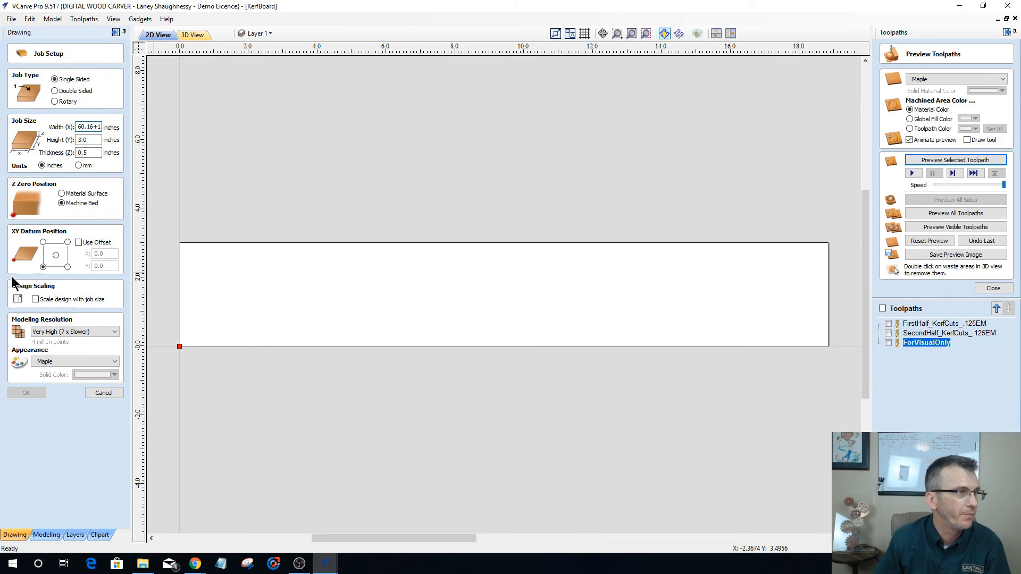
text(=)
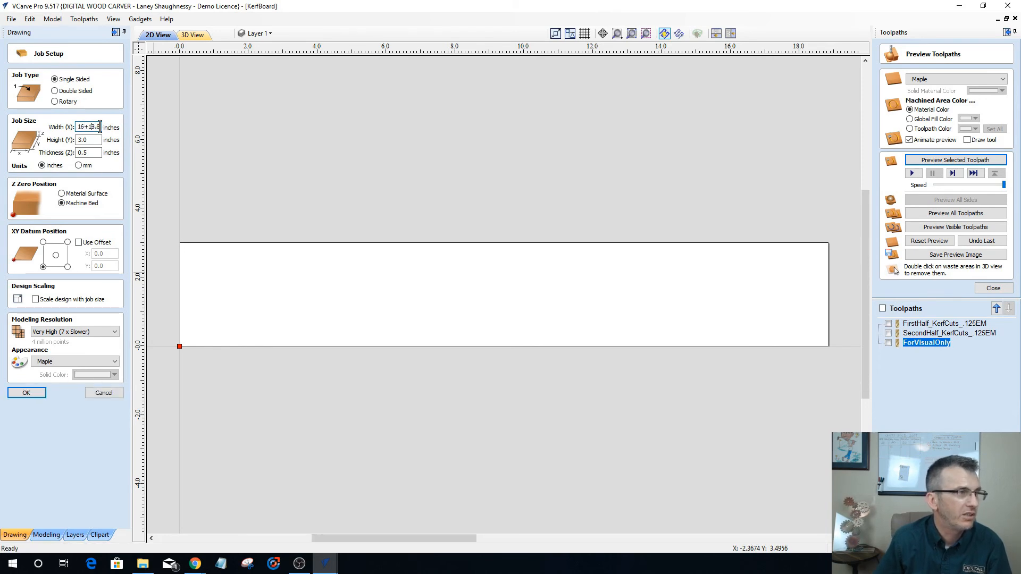
text(=)
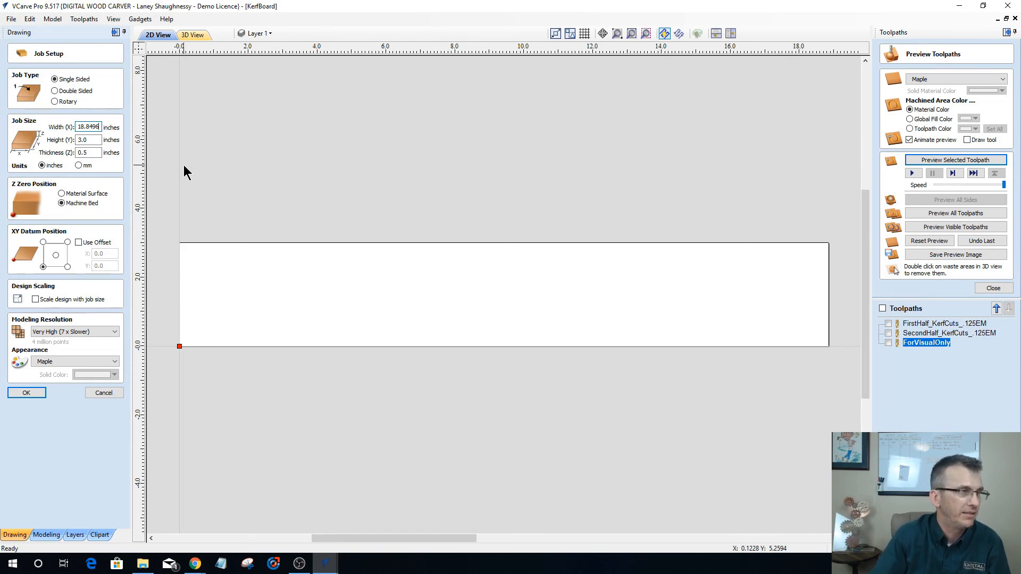
text(=)
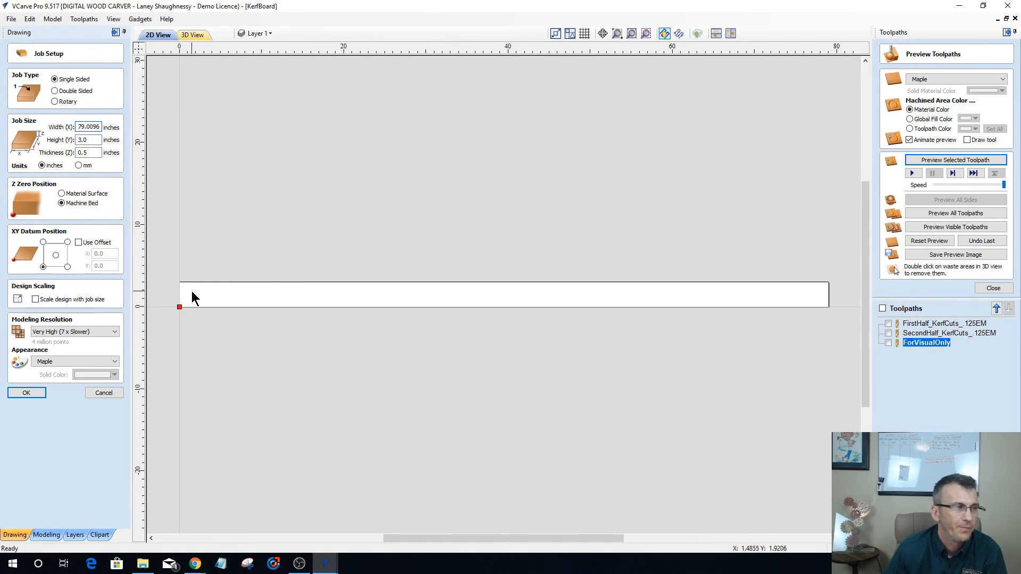
click(26, 393)
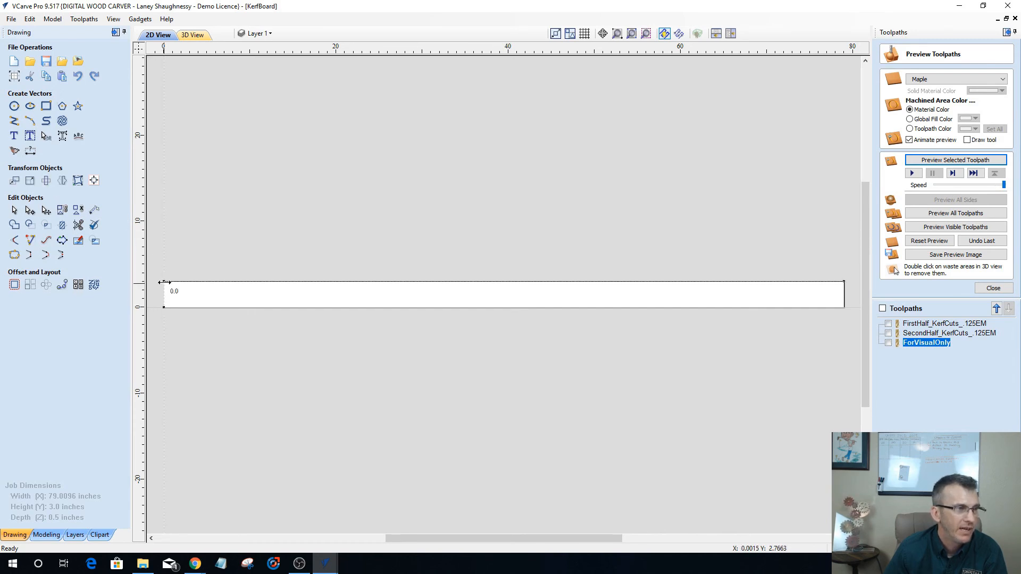
From the vertical guide at the board's left end, create one parallel guide relative to it at a 15.04-inch offset.
double_click(165, 234)
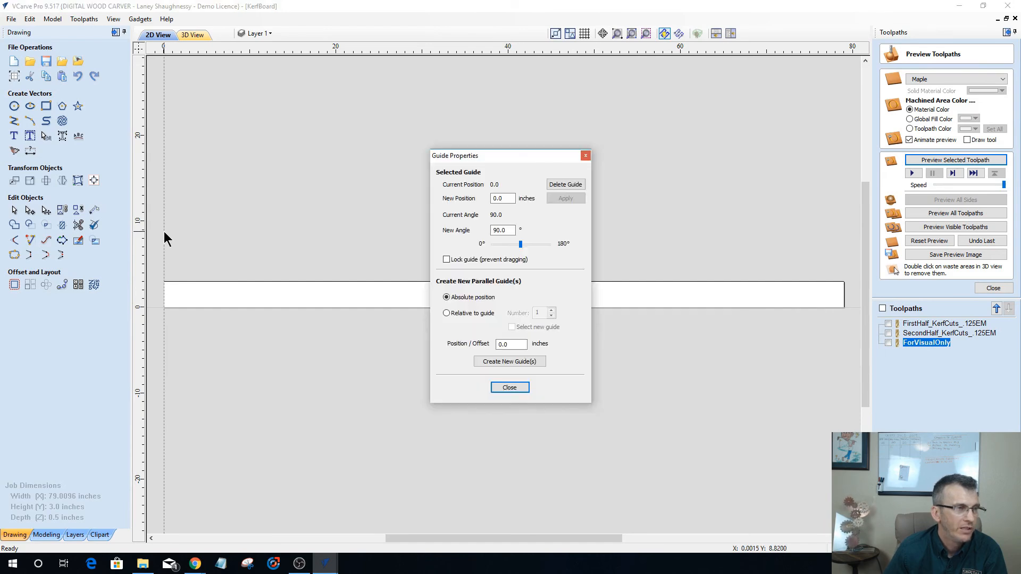
click(447, 313)
drag(520, 346, 463, 346)
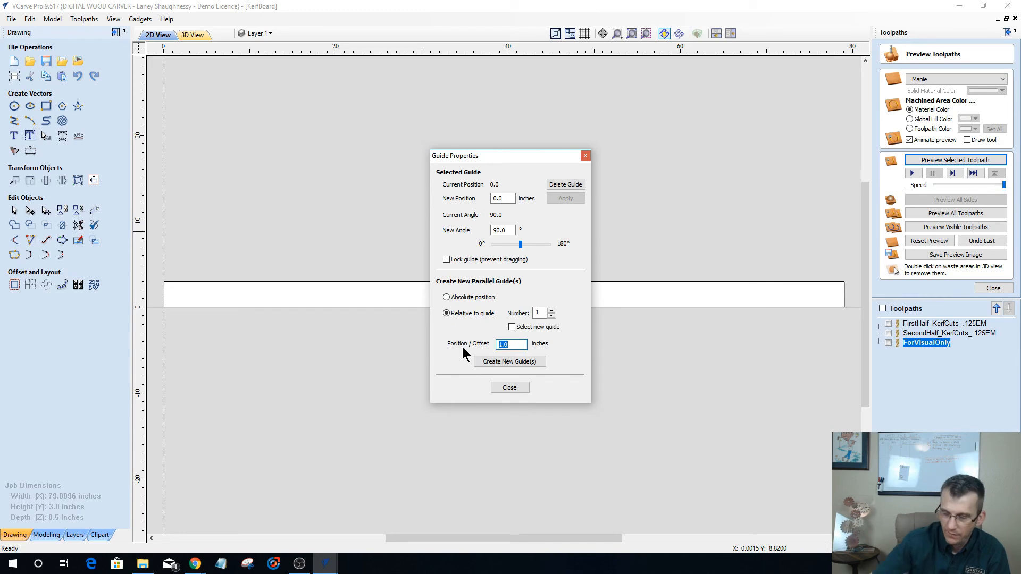
text(15.04)
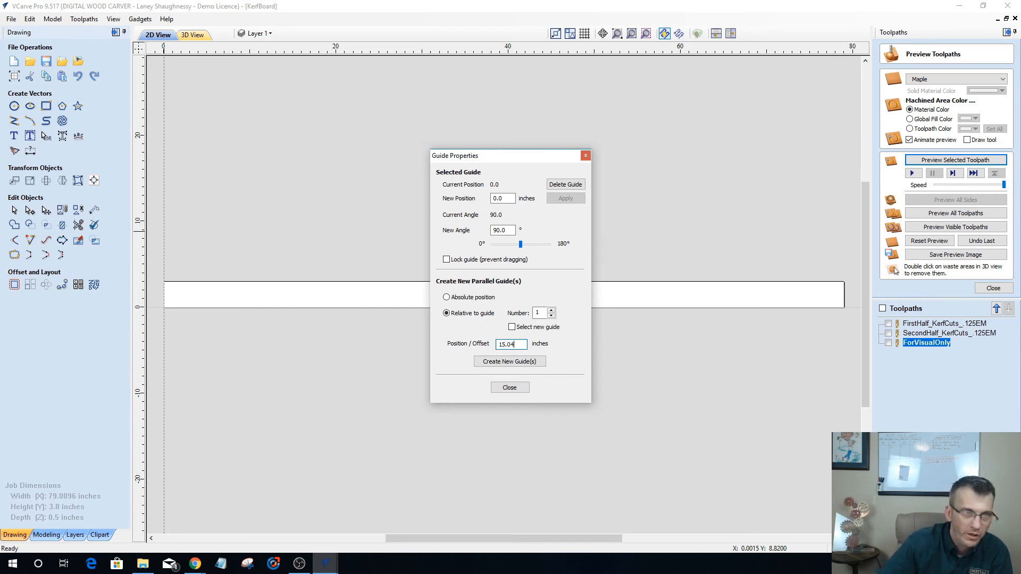
click(501, 360)
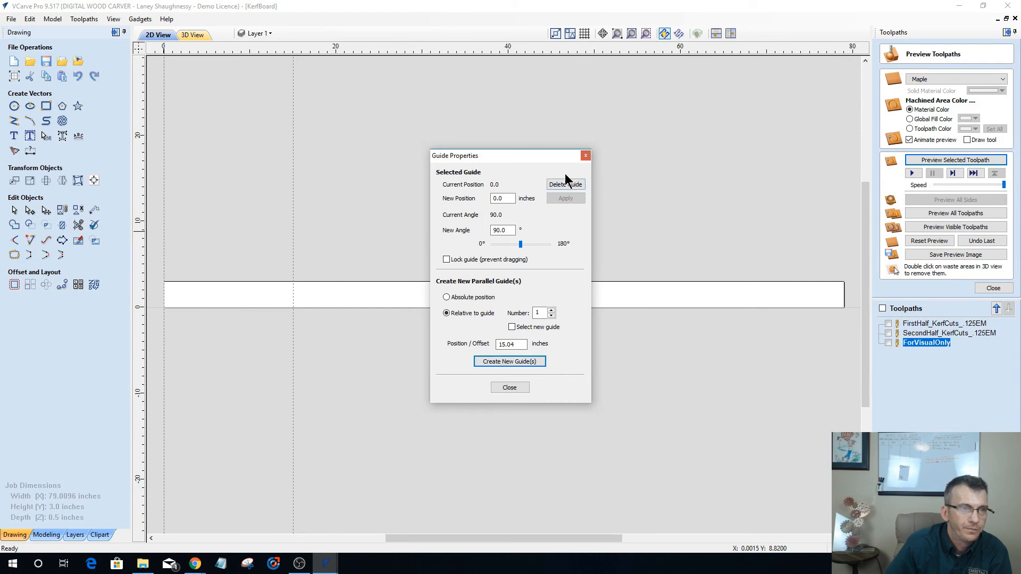
From the vertical guide at 15.04 inches, create one parallel guide relative to it at a 4.7124-inch offset, with new guides selected on creation.
click(586, 155)
double_click(294, 339)
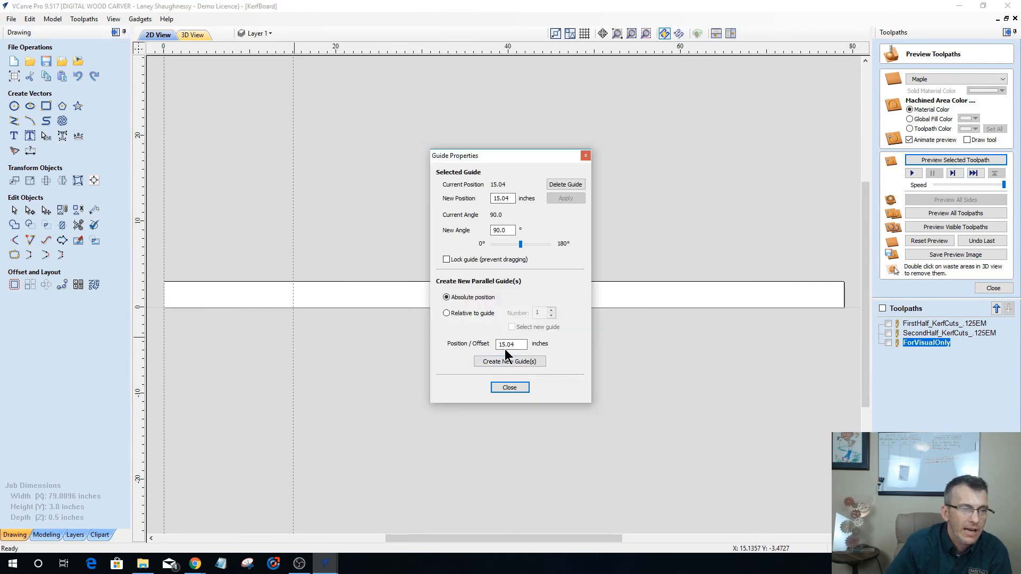
double_click(523, 344)
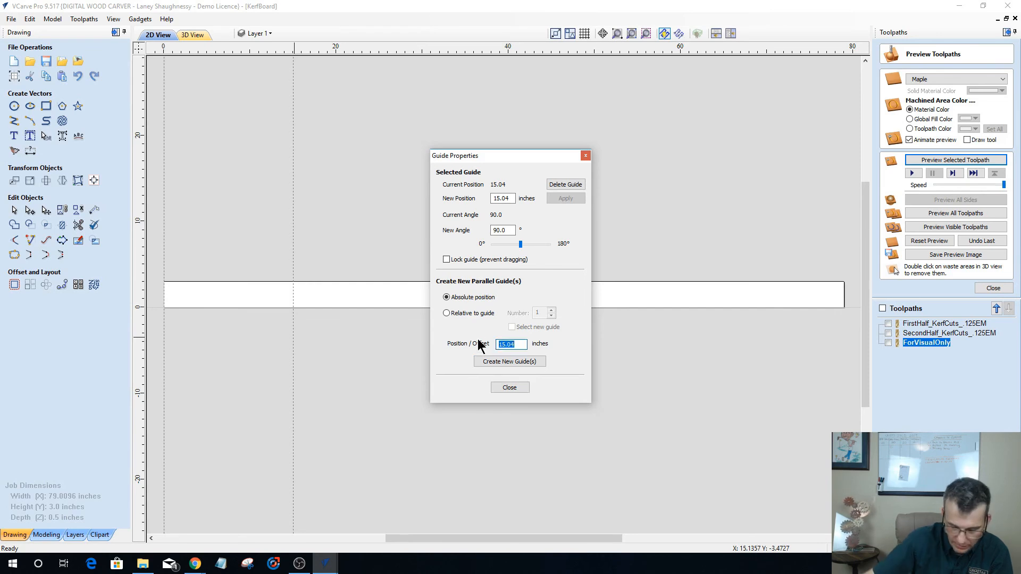
text(4.7)
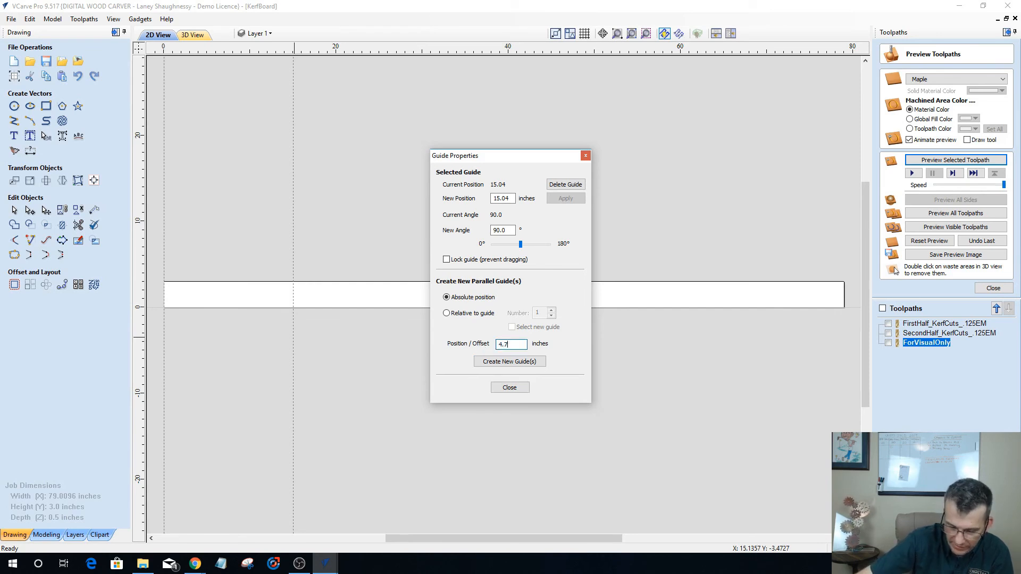
text(124)
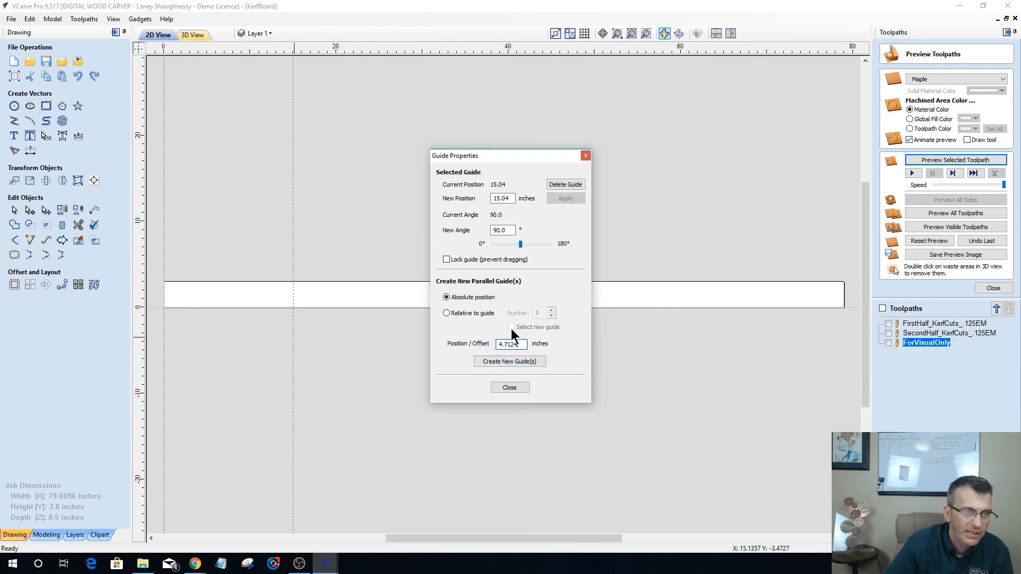
click(447, 314)
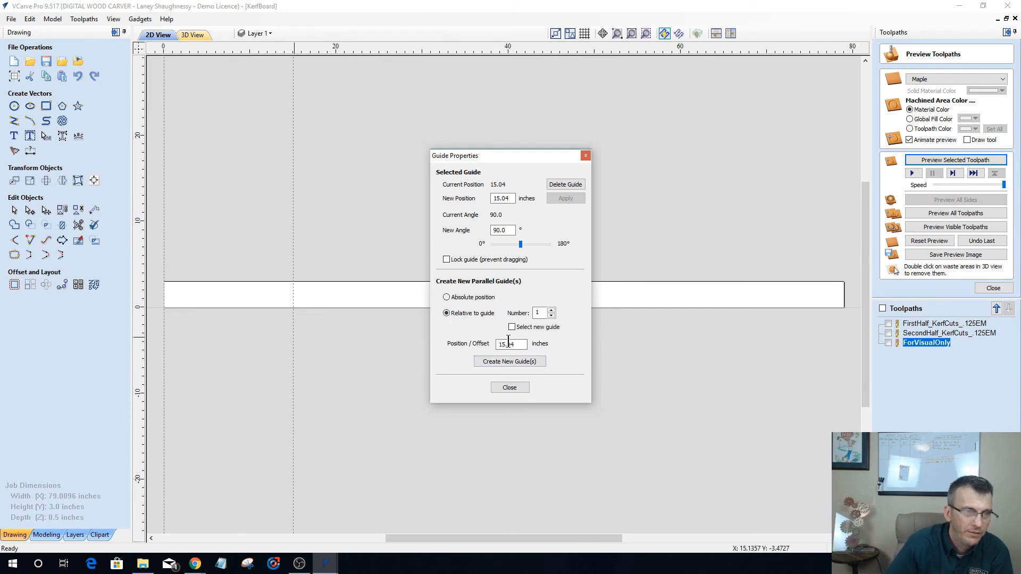
key(shift+Home)
text(4)
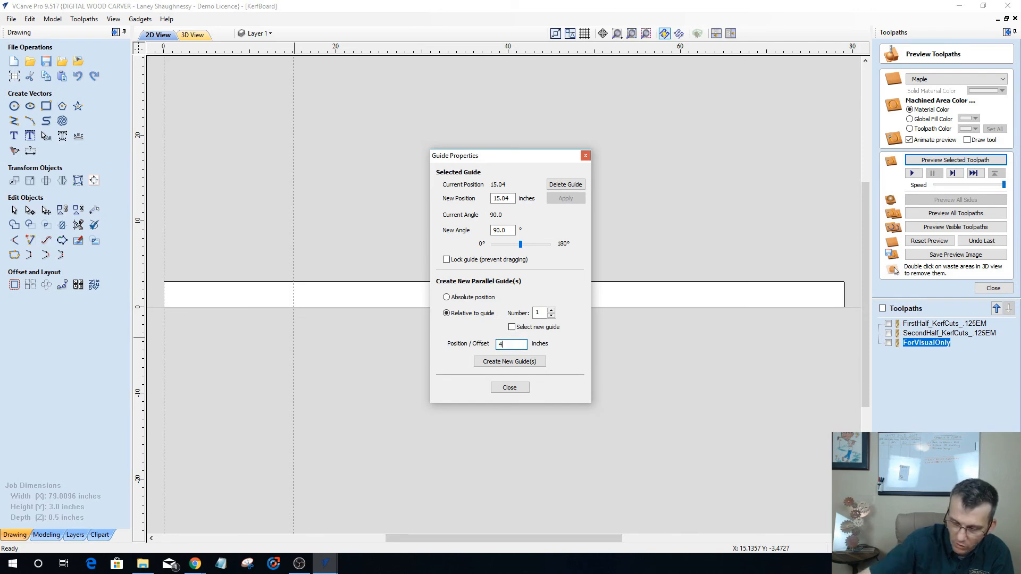
text(.7124)
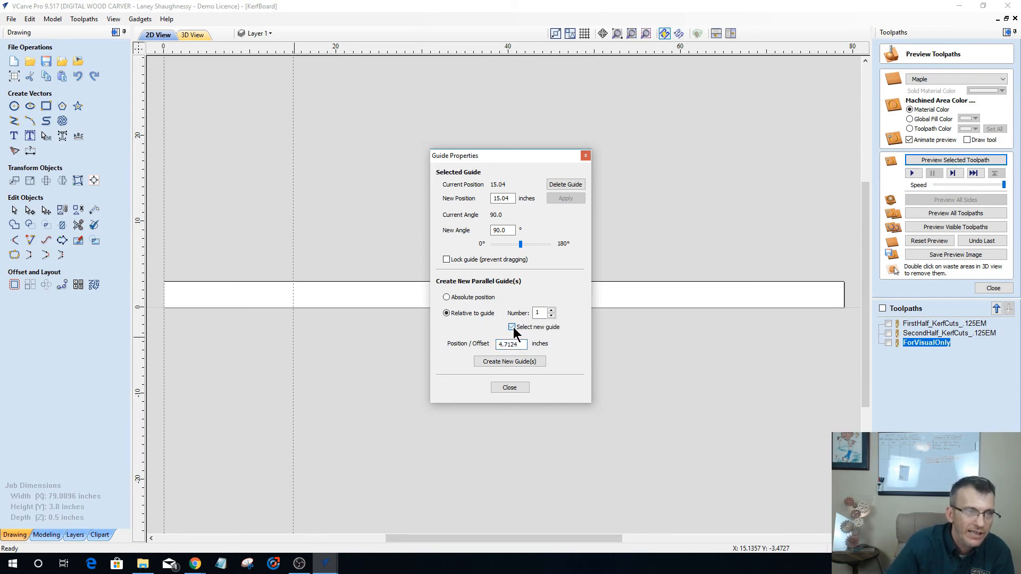
click(503, 363)
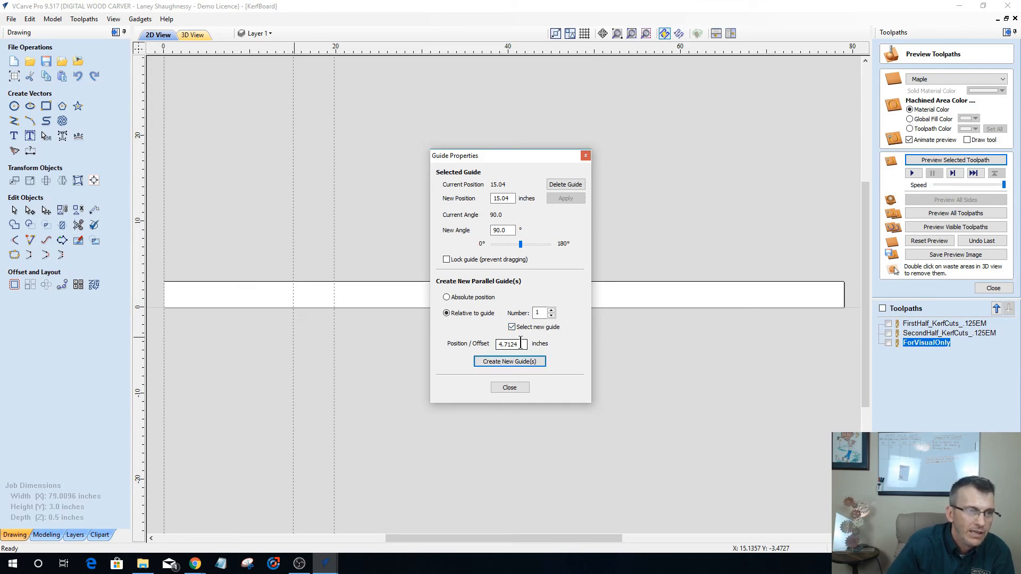
Mark the end of the board's second straight side with a parallel guide offset 15.04 inches from the newly created guide.
double_click(521, 343)
text(4)
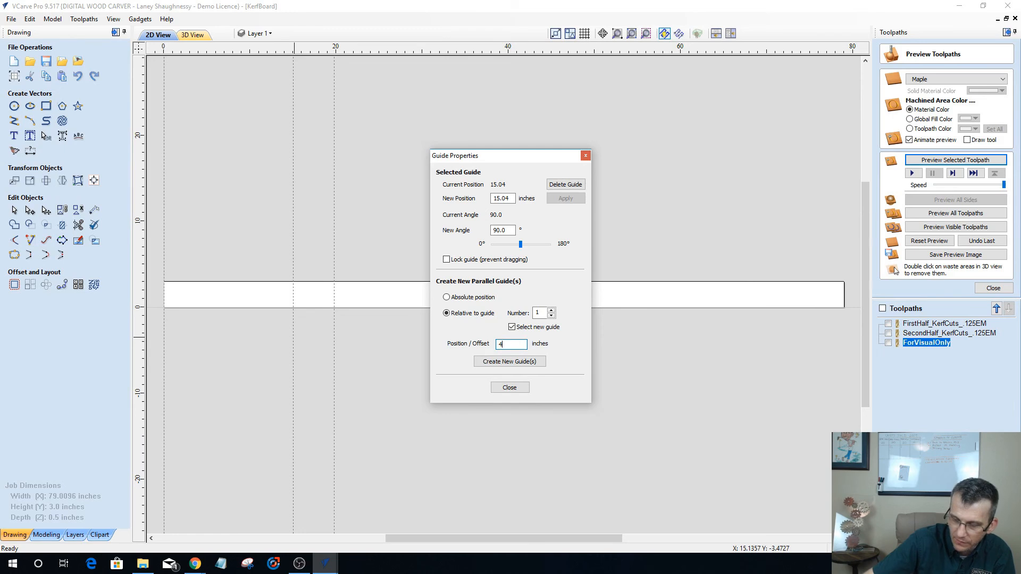
key(BackSpace)
text(15.0)
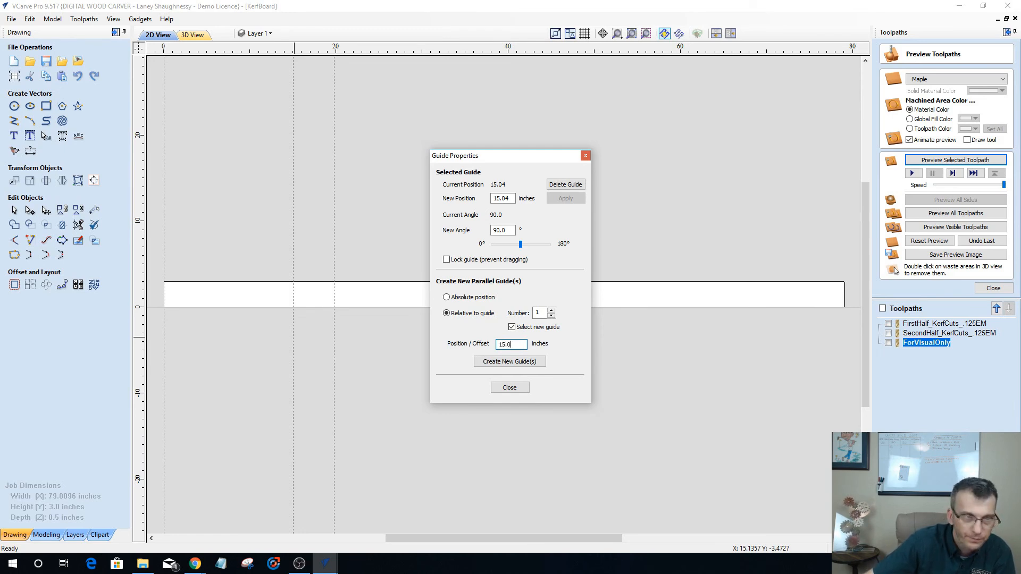
text(4)
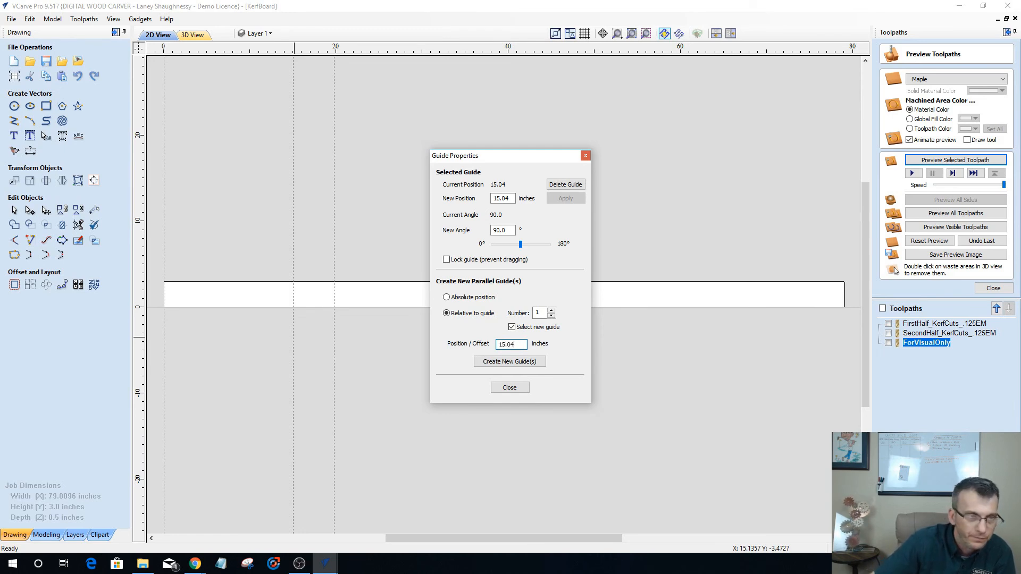
click(489, 362)
Mark the end of the second corner with a relative parallel guide offset 4.7124 inches from the newest guide.
drag(515, 154, 694, 66)
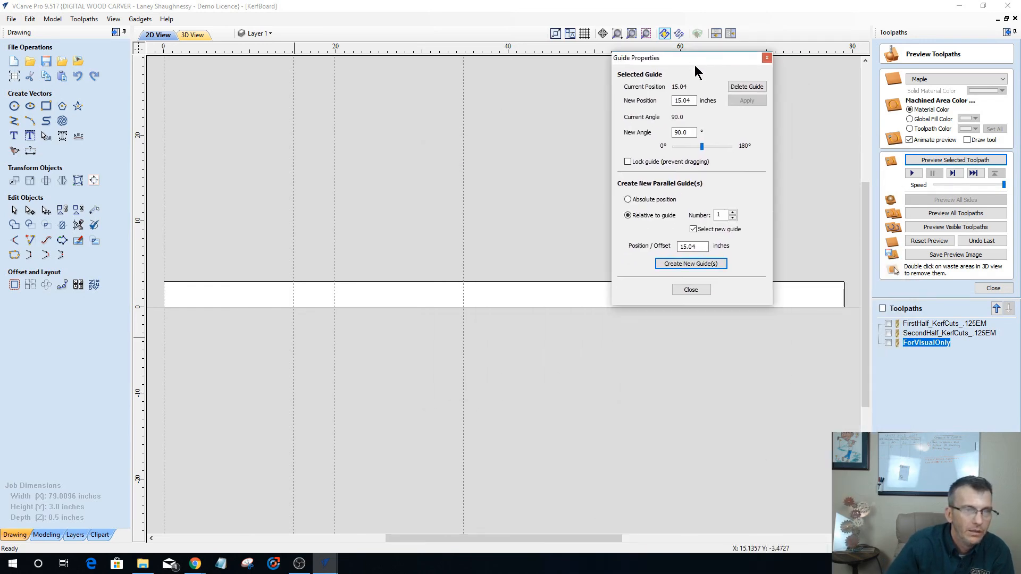
double_click(700, 249)
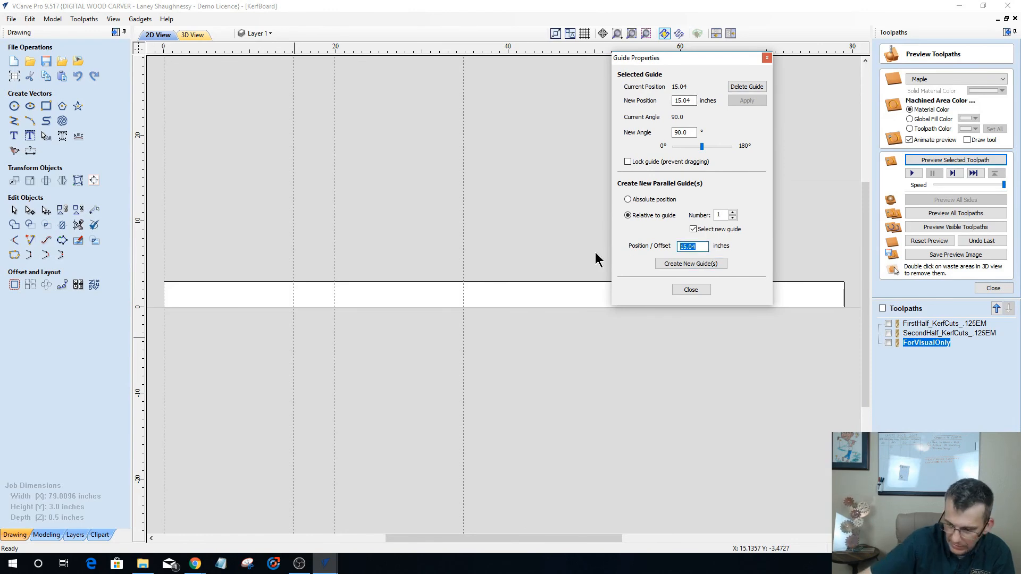
text(4.71)
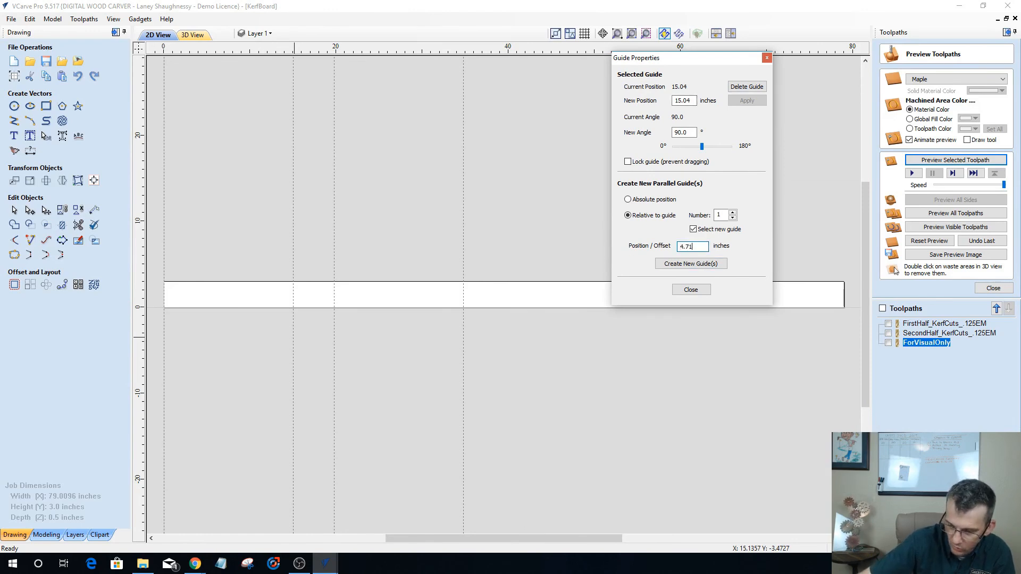
text(24)
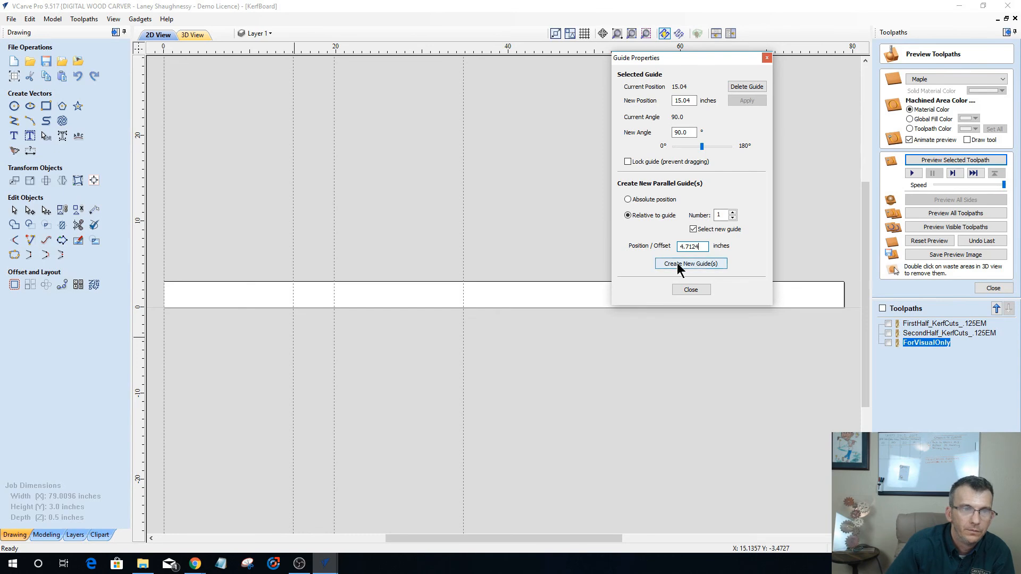
click(681, 264)
Add a relative parallel guide at a 15.04-inch offset from the second corner's end guide for the third straight side.
drag(707, 247, 624, 245)
text(15.04)
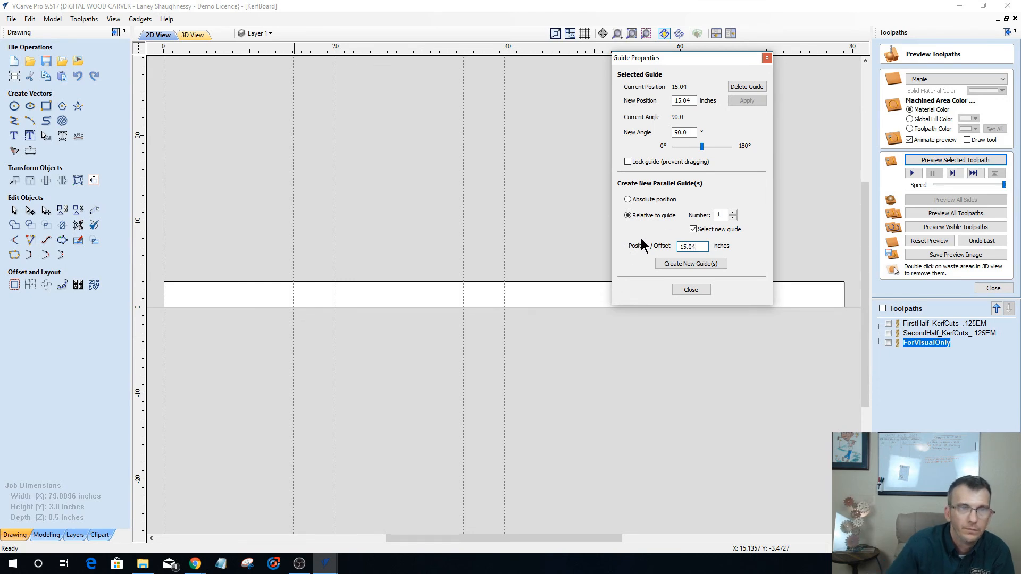
click(691, 264)
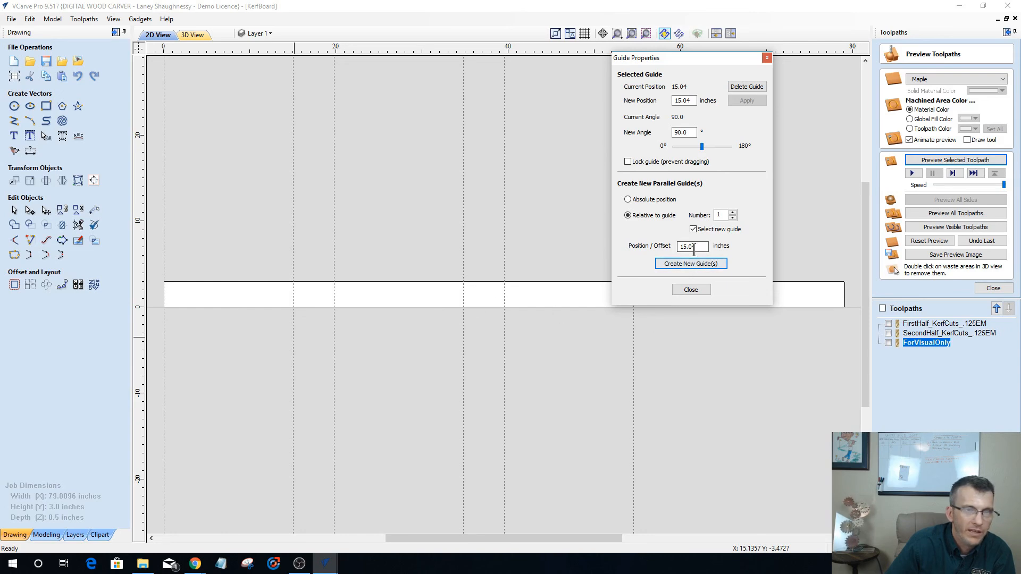
Add a relative parallel guide at a 4.7124-inch offset from the third straight side's end guide for the third corner.
drag(699, 247, 668, 250)
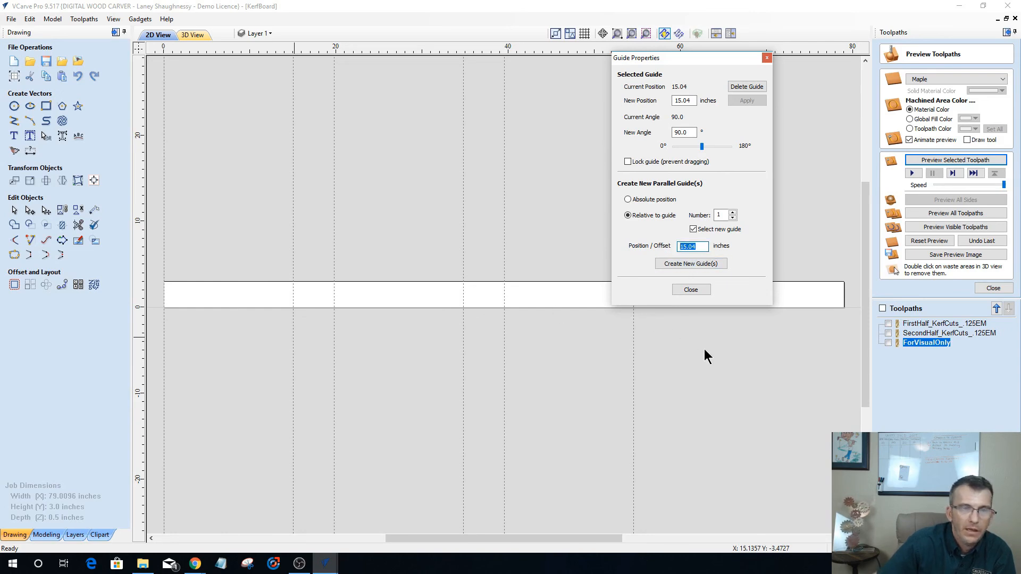
text(4)
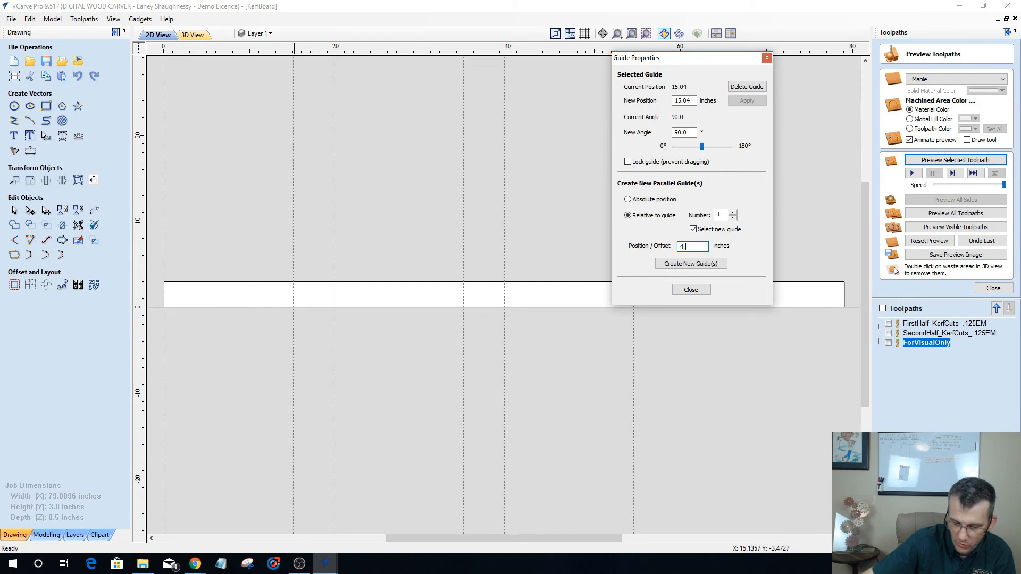
text(.712)
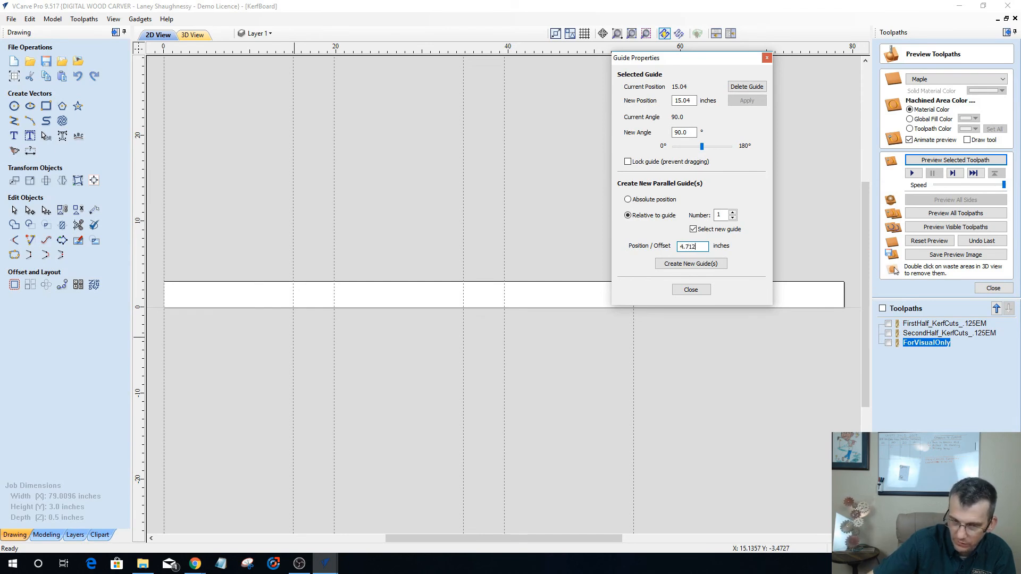
text(4)
click(682, 264)
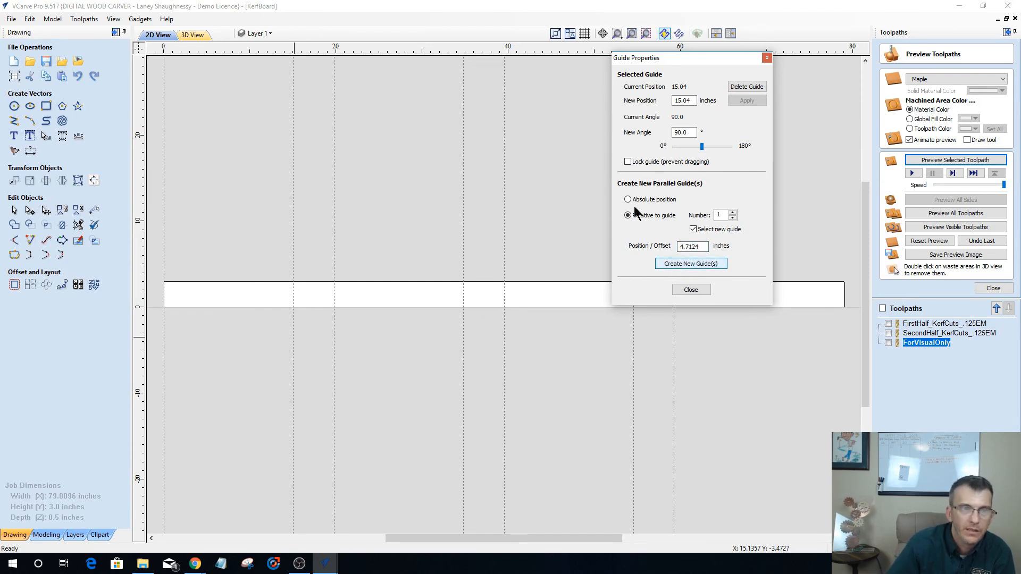
Create the guide ending the fourth straight side, offset 15.04 inches relative to the third corner's end guide.
drag(669, 59, 382, 82)
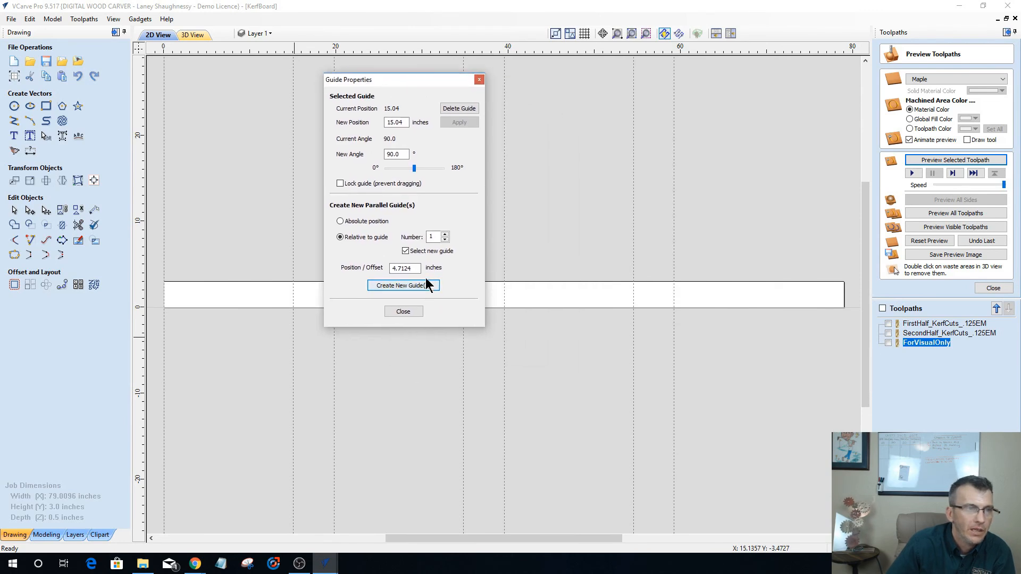
drag(415, 269, 352, 268)
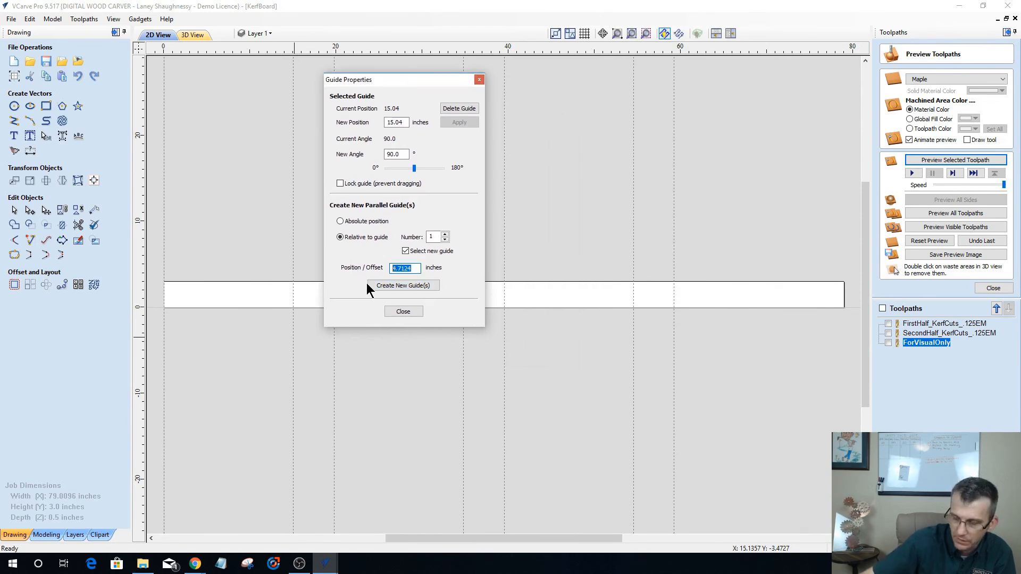
text(1)
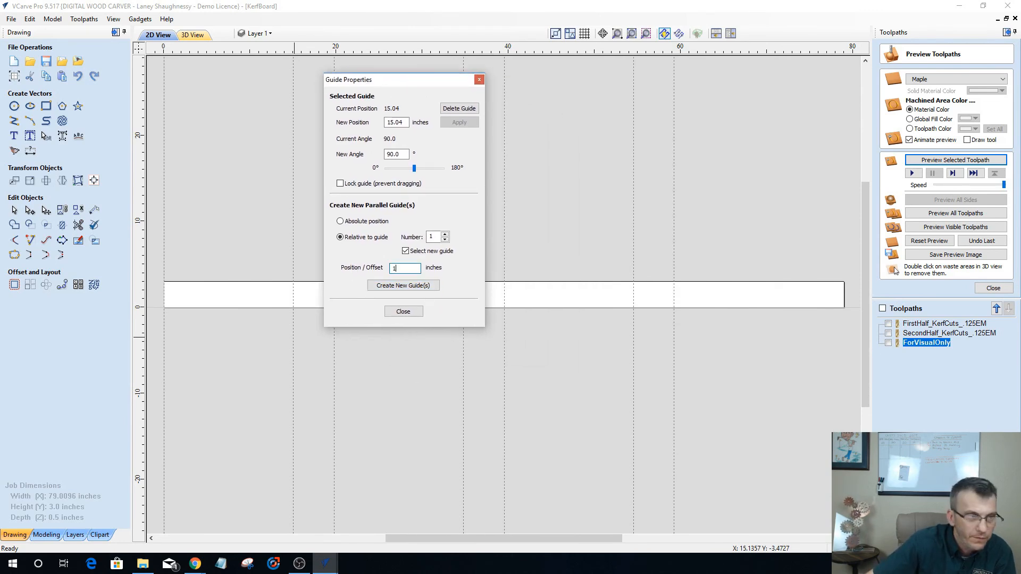
text(5.0)
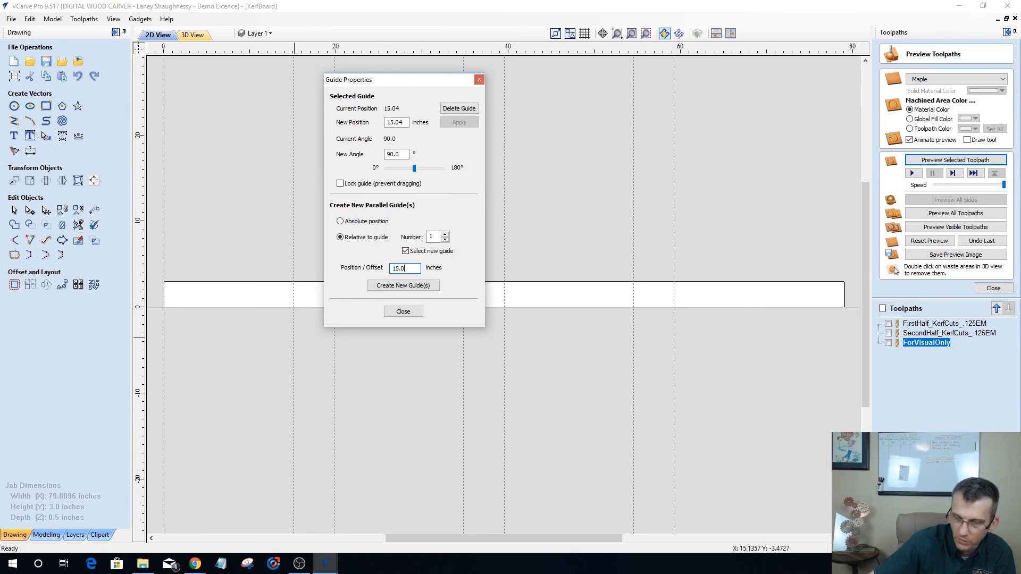
text(4)
click(388, 283)
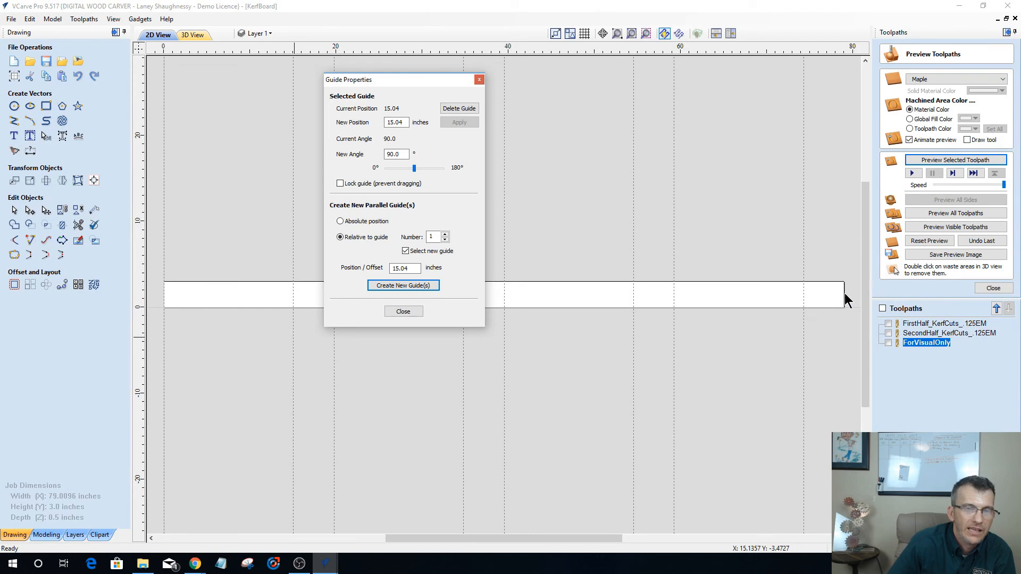
Create the last relative guide at a 4.7124-inch offset, at the far end of the board, and close the guide properties.
drag(415, 269, 352, 270)
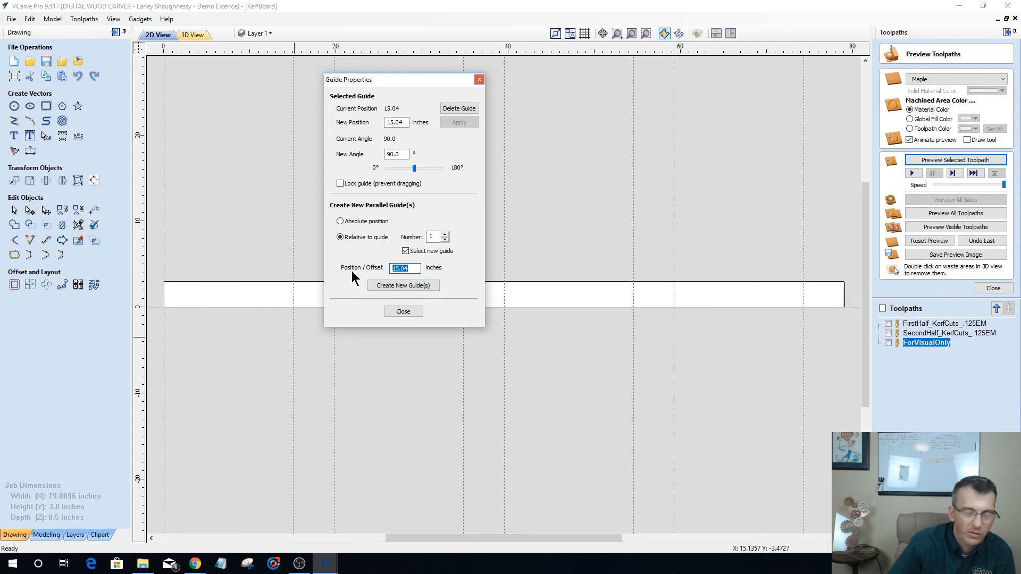
text(4)
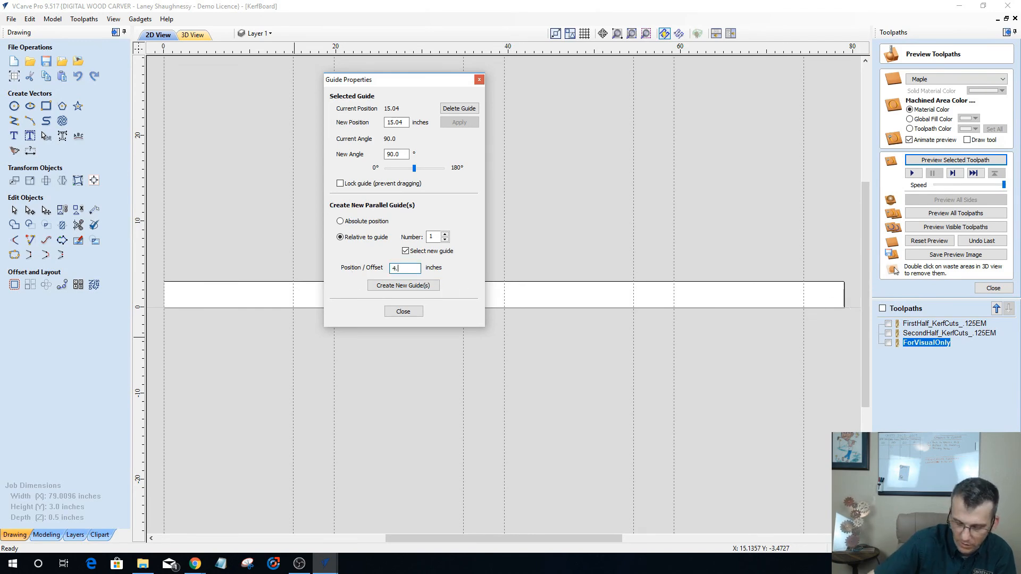
text(.7124)
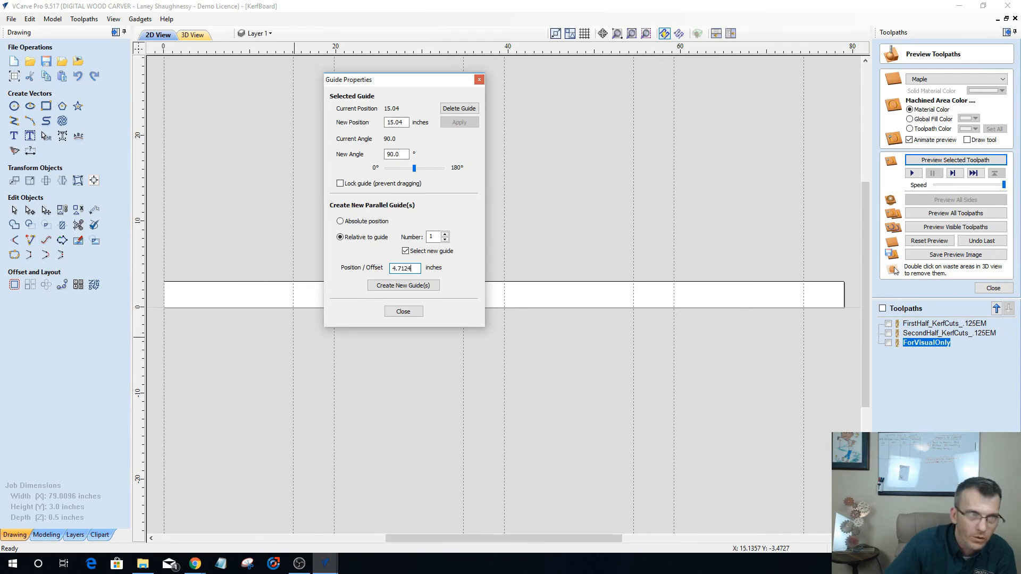
click(400, 286)
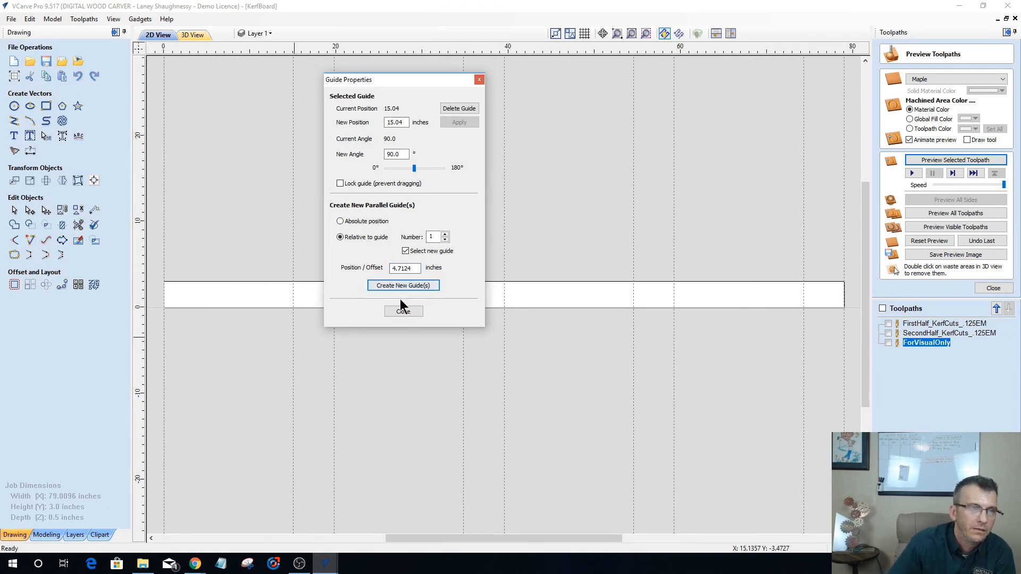
click(402, 312)
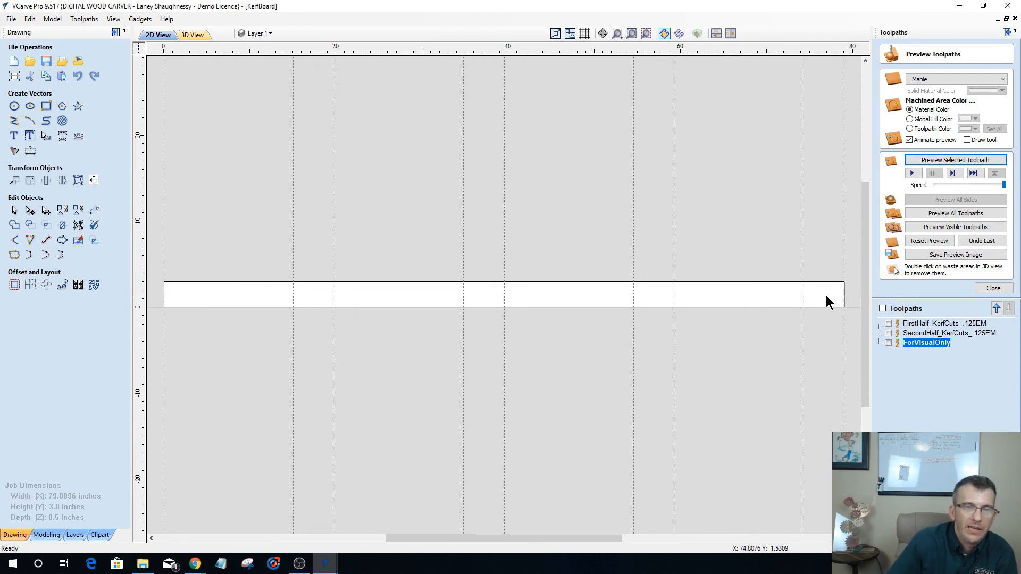
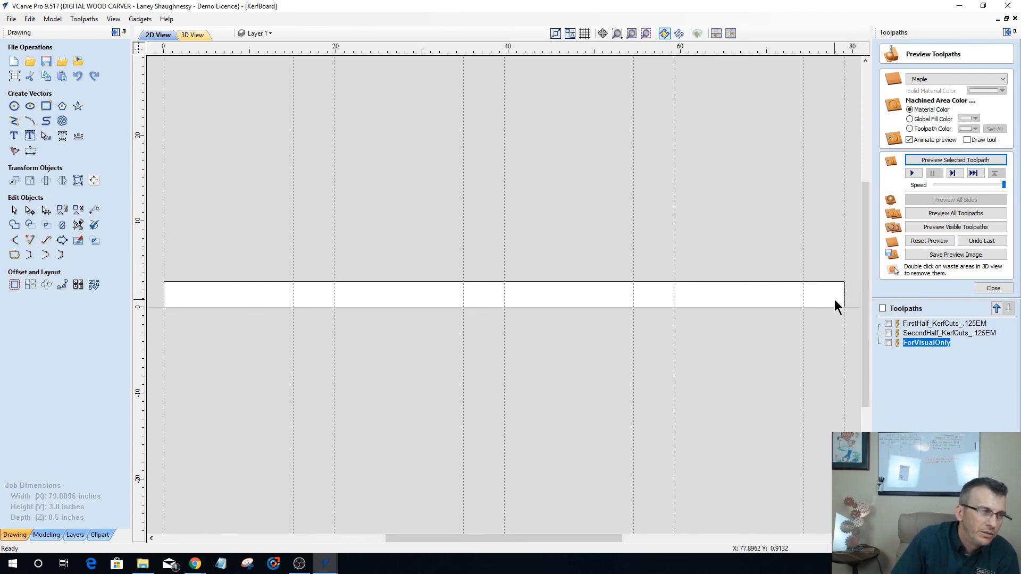
Draw two vertical lines across the board's full 3-inch height on the first corner's guides, at X 15.04 and 19.7524.
scroll(835, 299, down, 2)
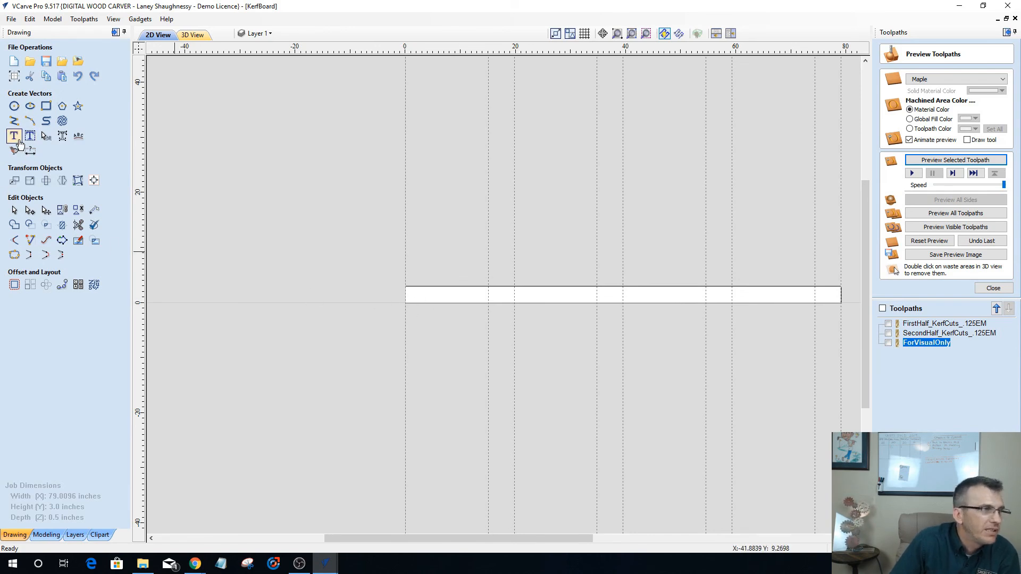
click(14, 122)
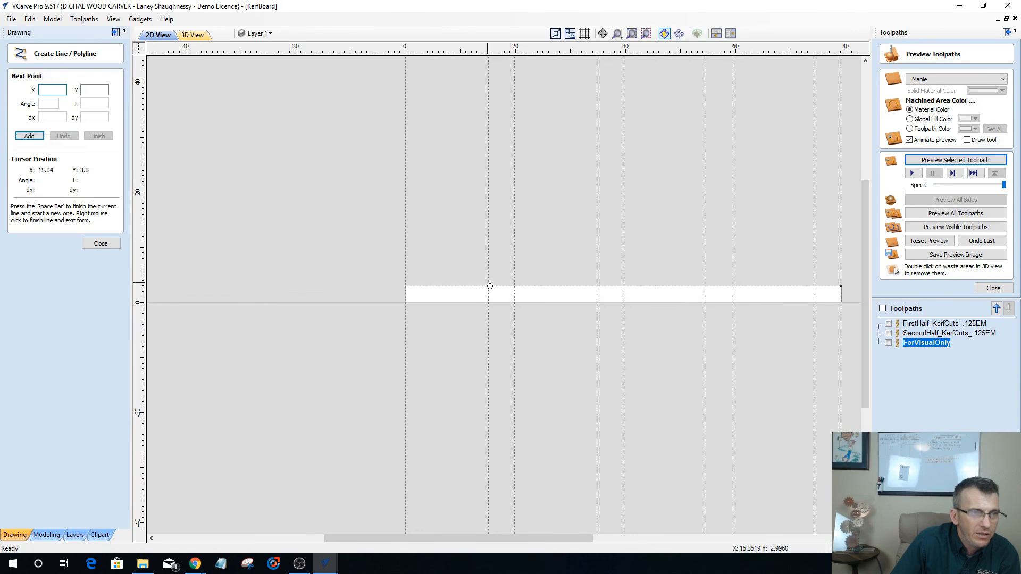
click(488, 302)
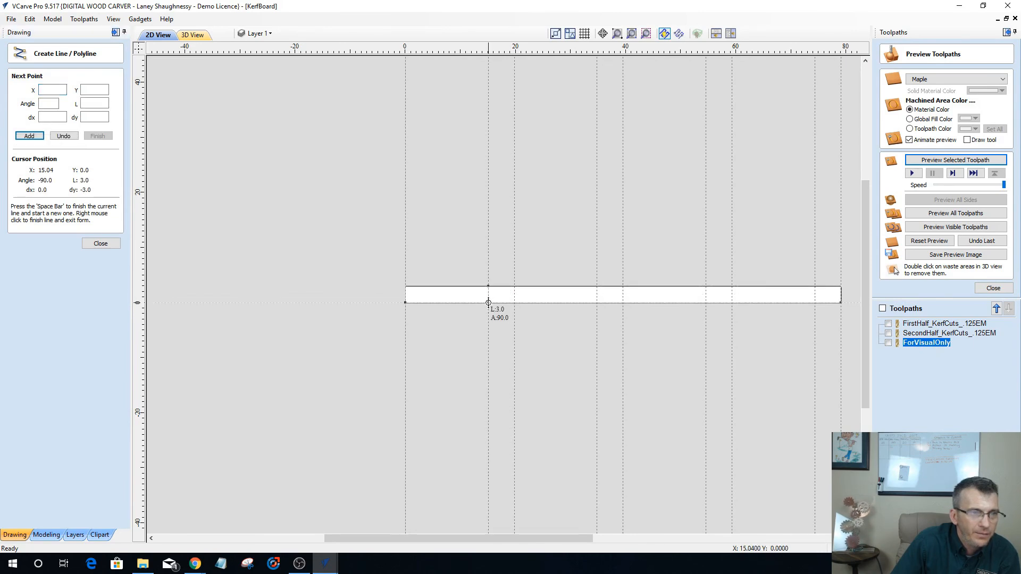
click(513, 285)
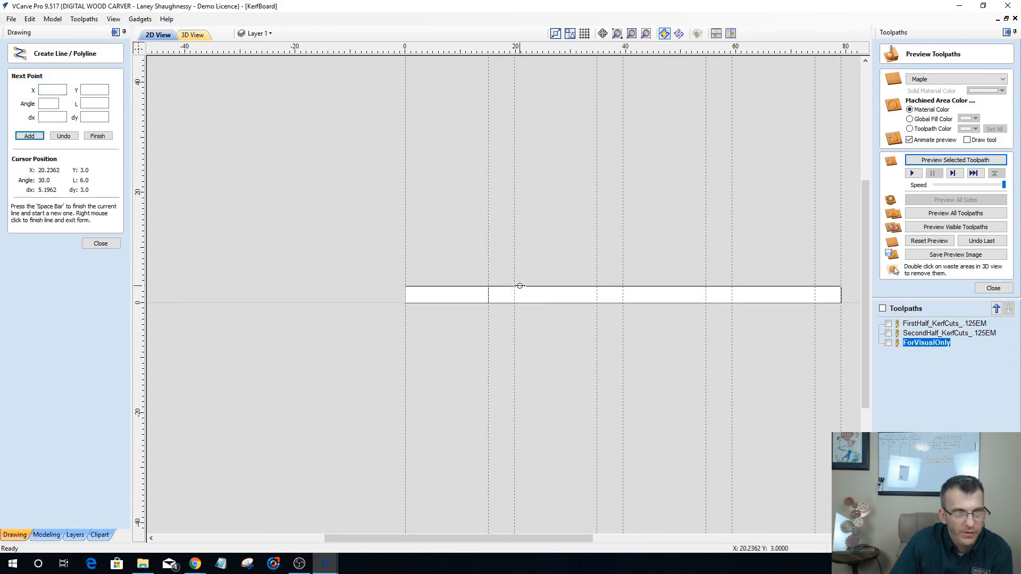
click(514, 286)
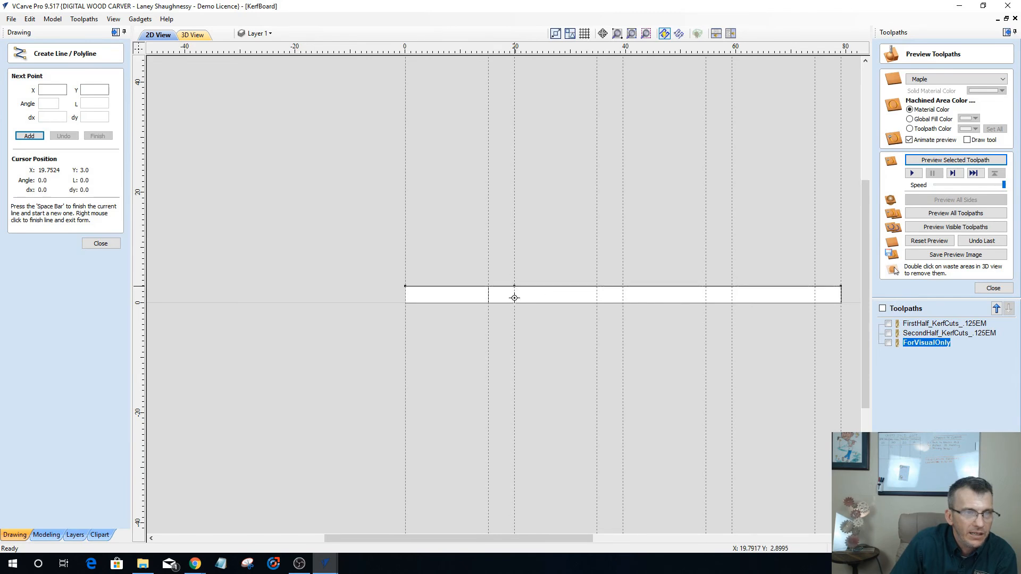
click(515, 302)
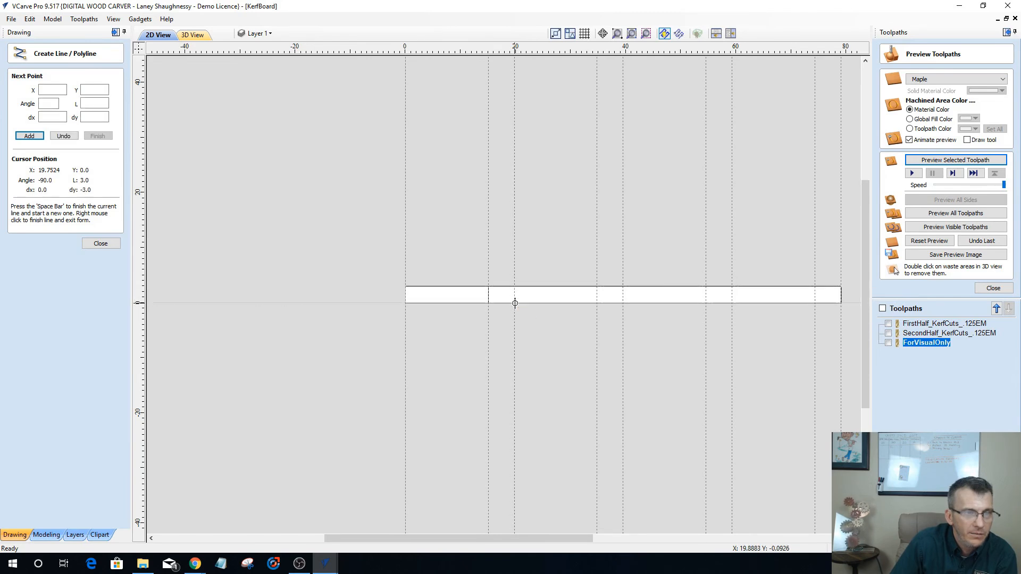
key(space)
Draw vertical lines across the board on the second corner's two guides, at X 34.7924 and 39.5048.
click(597, 286)
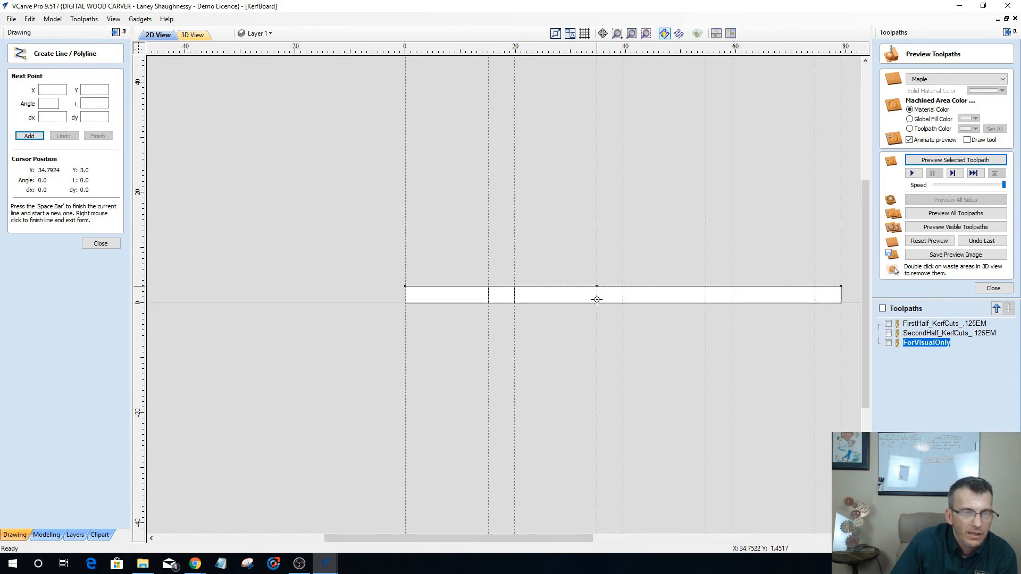
click(597, 302)
key(space)
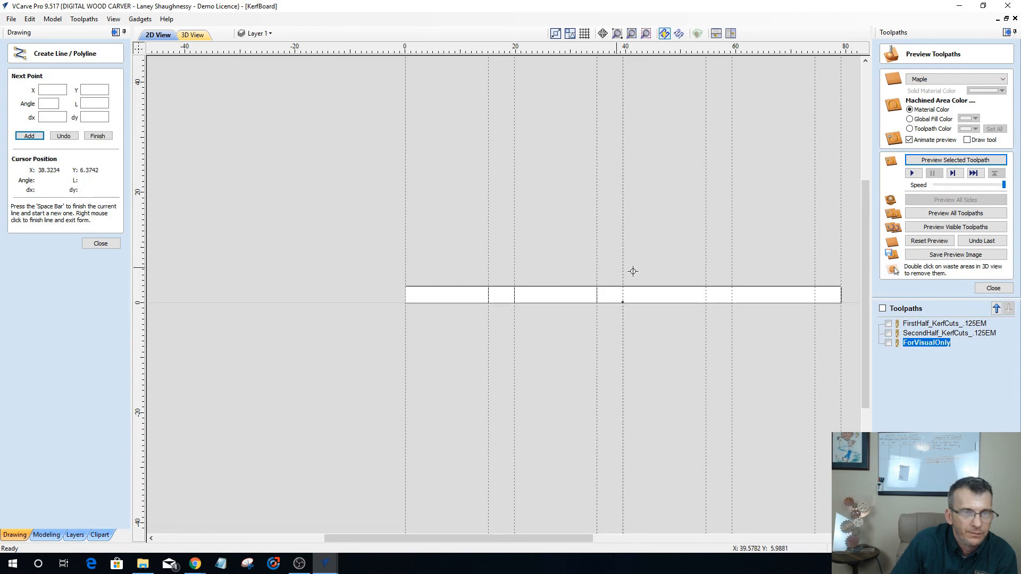
click(623, 286)
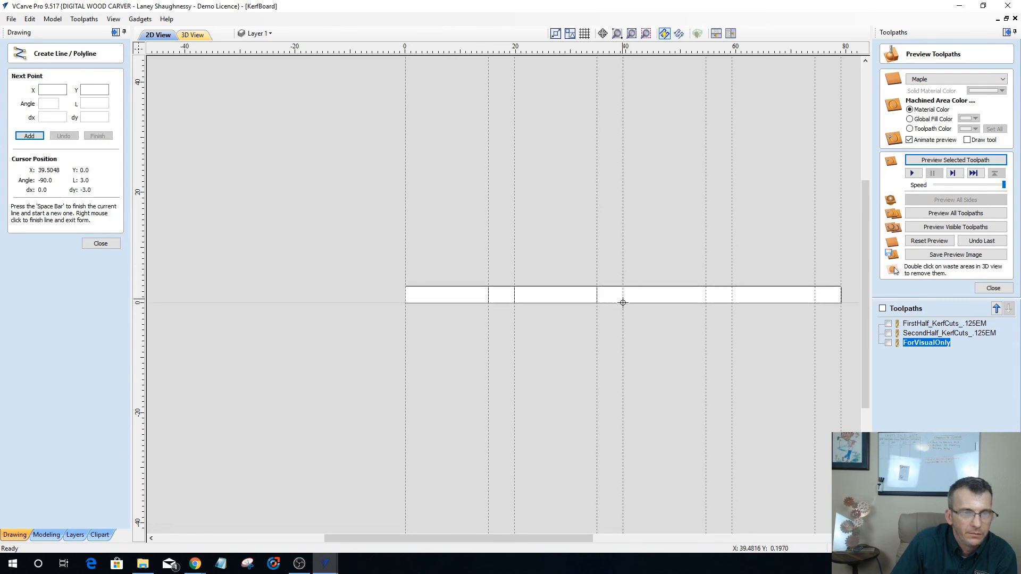
click(623, 303)
key(space)
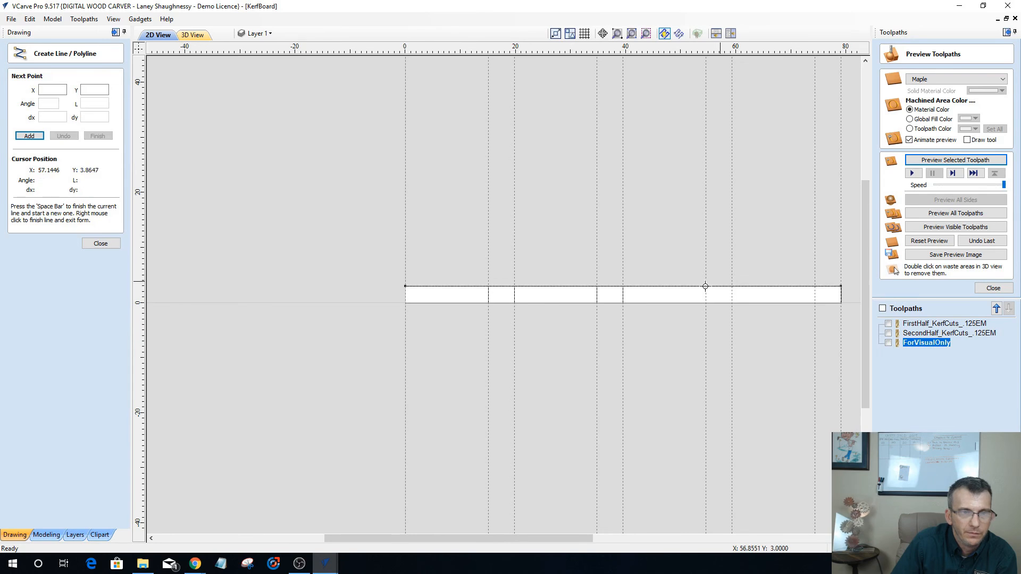
Draw vertical lines across the board on the third corner's two guides, at X 54.5448 and 59.2572.
click(705, 288)
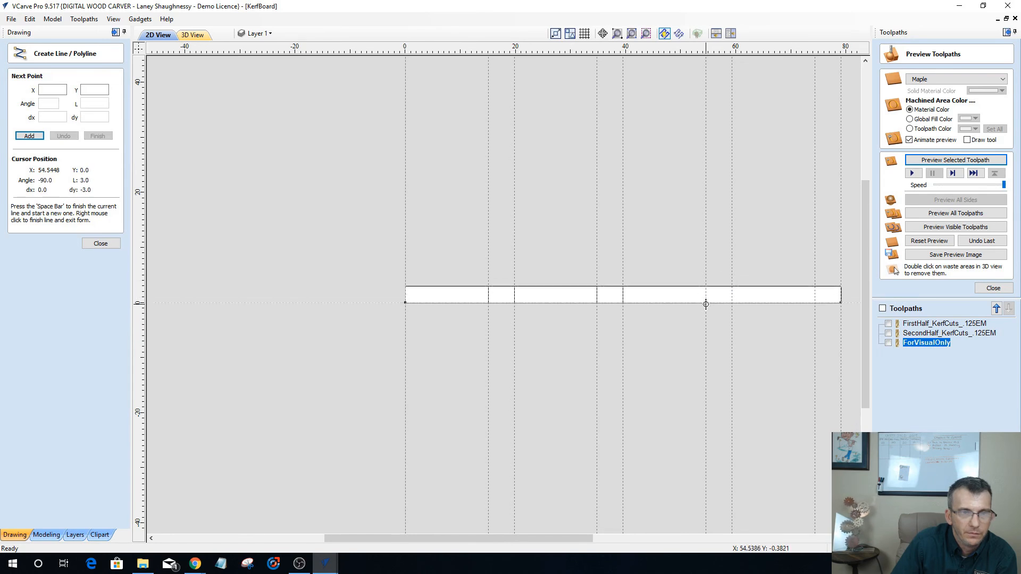
click(707, 303)
key(space)
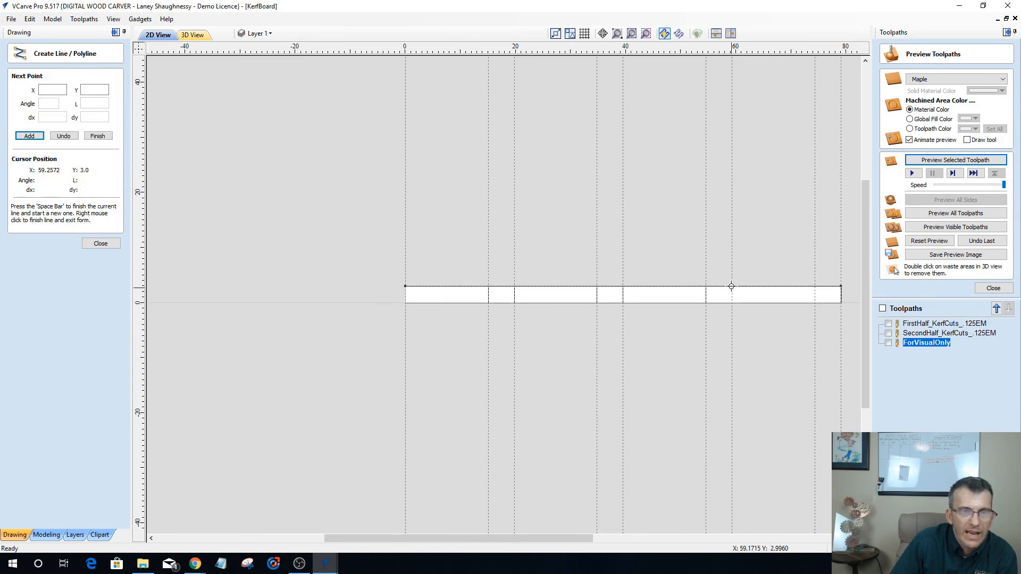
click(731, 286)
click(732, 302)
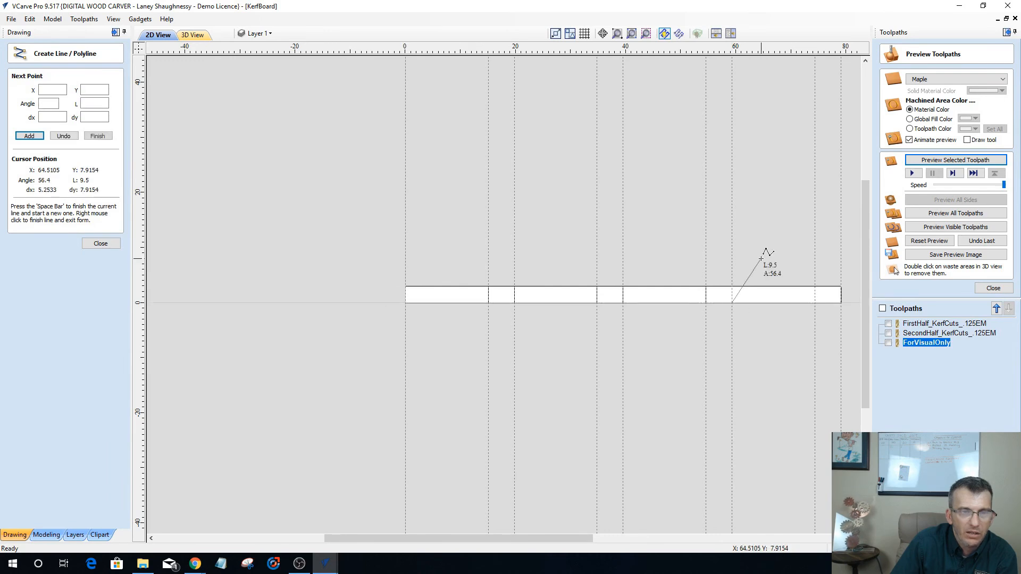
key(space)
Draw the last vertical line across the board on the guide at X 74.2972 and finish the polyline command.
click(814, 301)
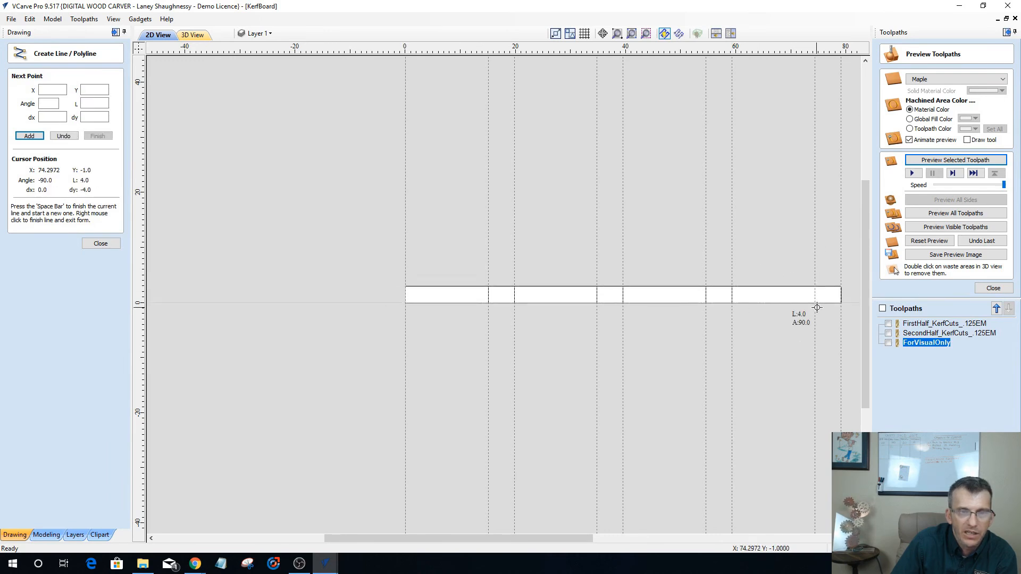
key(space)
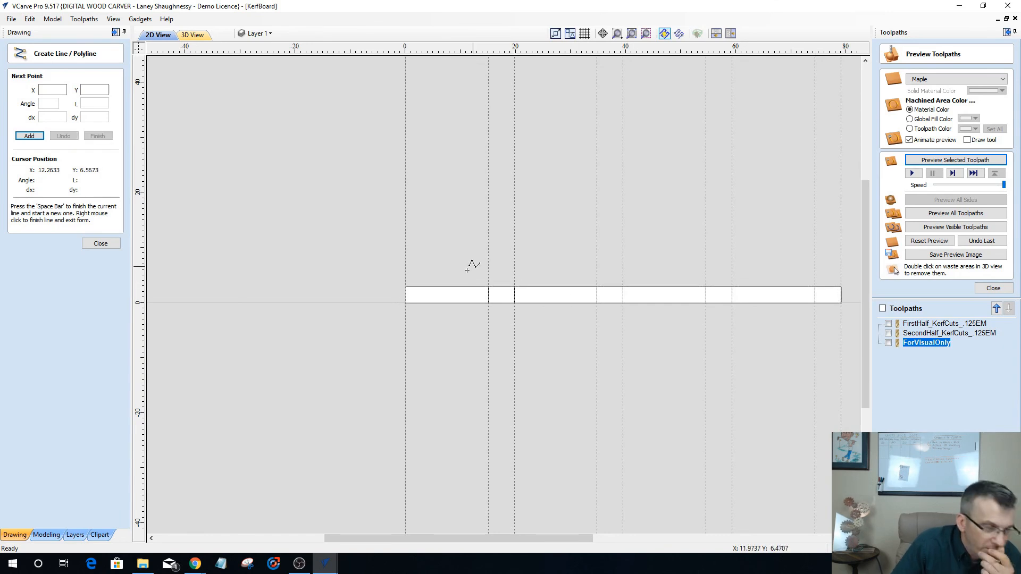
click(100, 243)
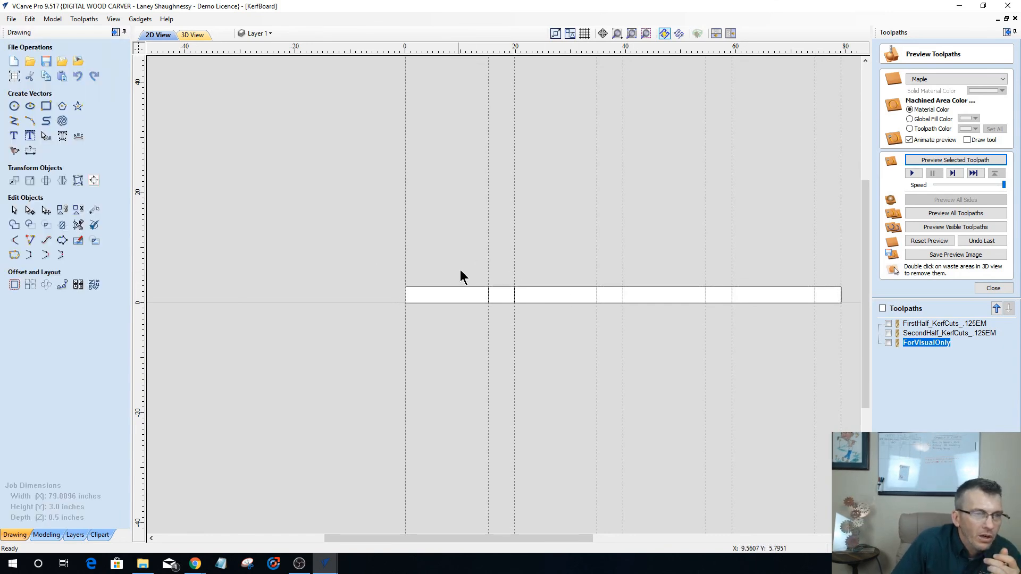
Select all the vertical corner lines and move them by a relative -6 inches in X.
mouse_move(461, 268)
mouse_down()
mouse_move(770, 333)
mouse_move(846, 320)
mouse_move(835, 320)
mouse_up()
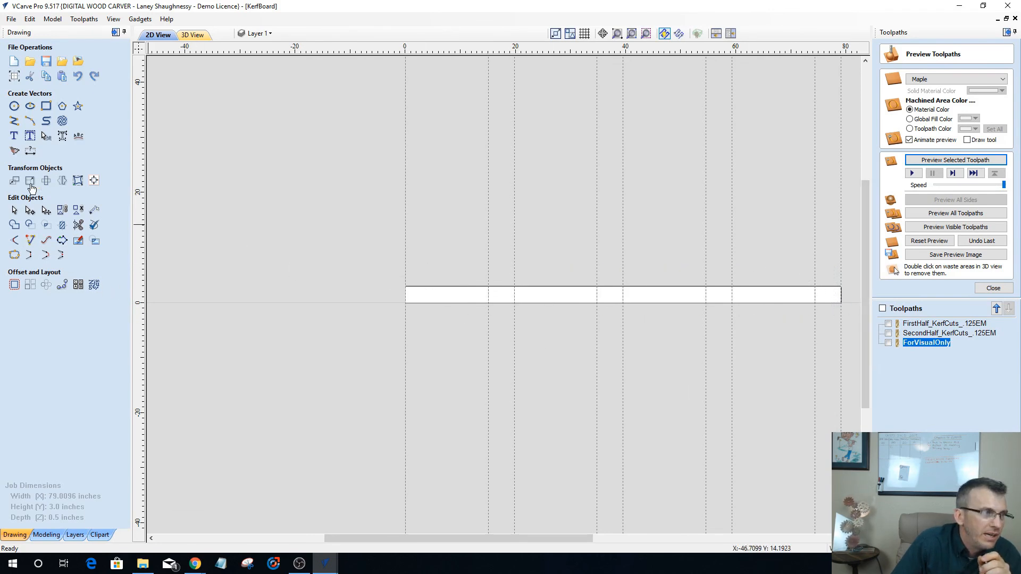
click(14, 180)
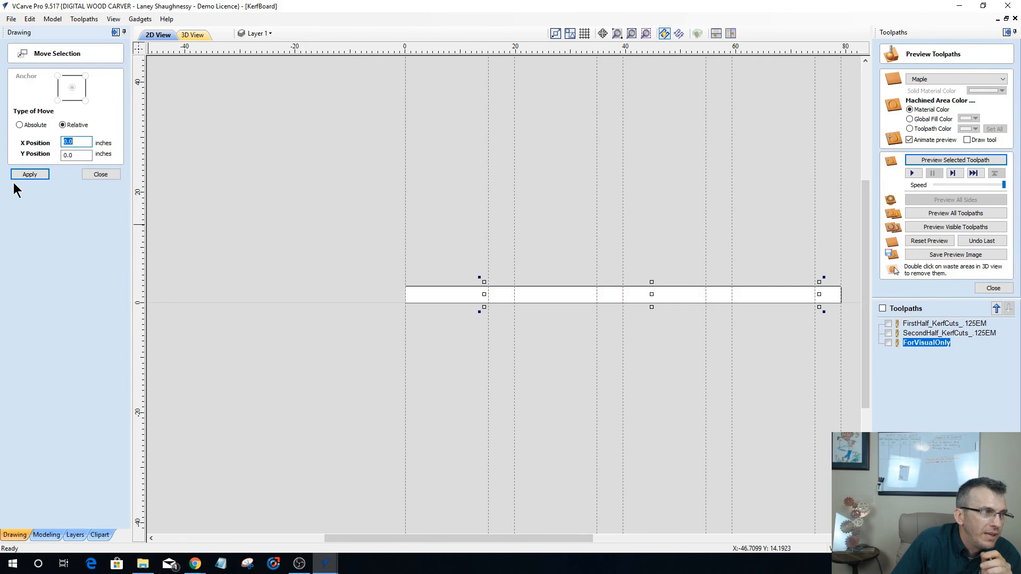
click(80, 143)
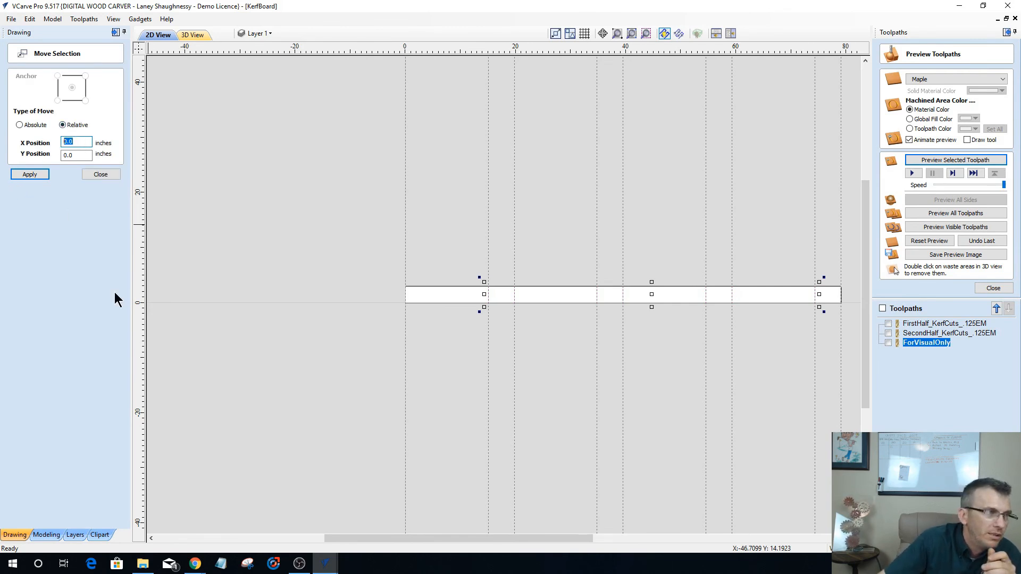
text(-6)
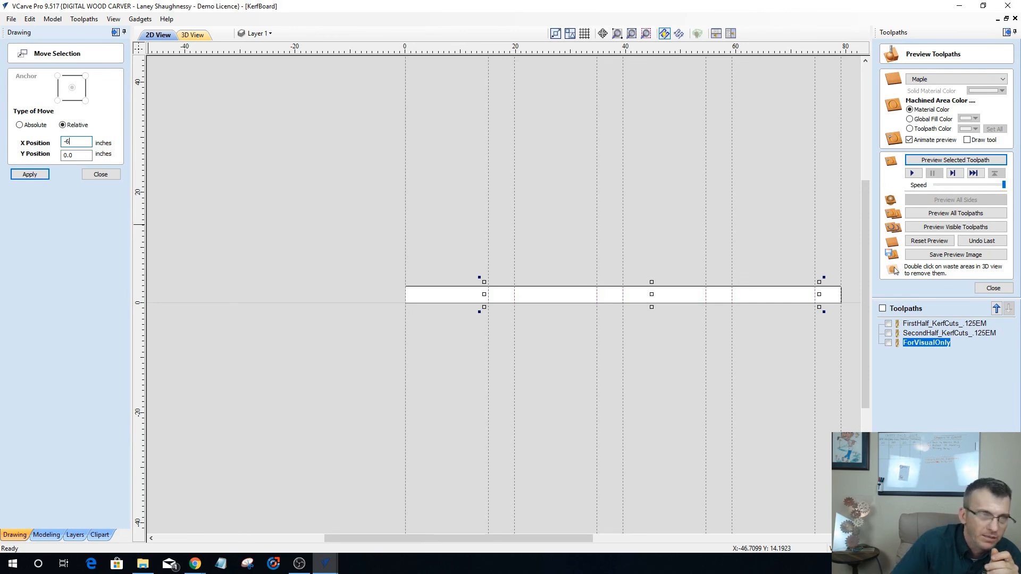
click(29, 174)
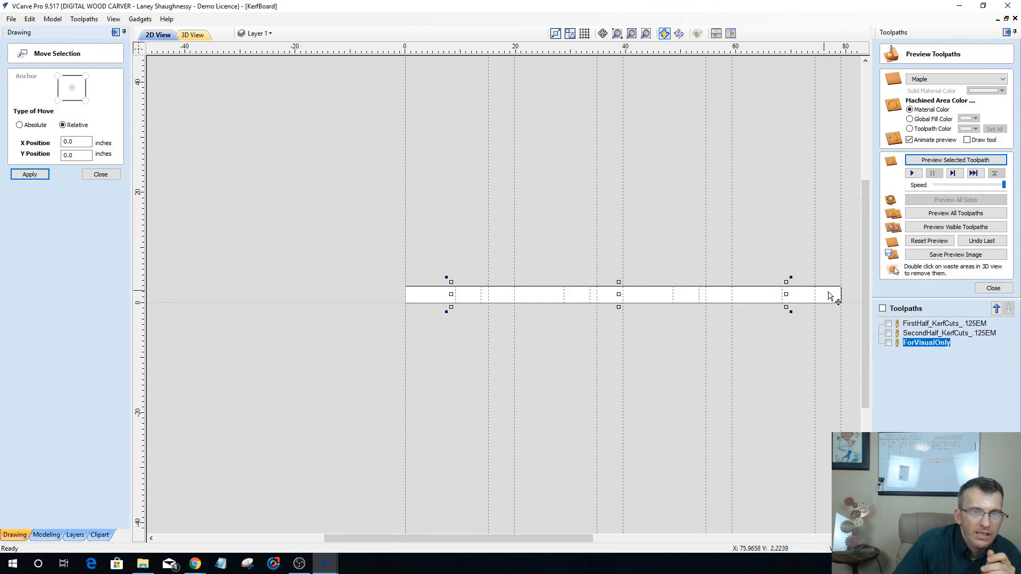
Delete all guides from the drawing and deselect the corner lines.
click(113, 20)
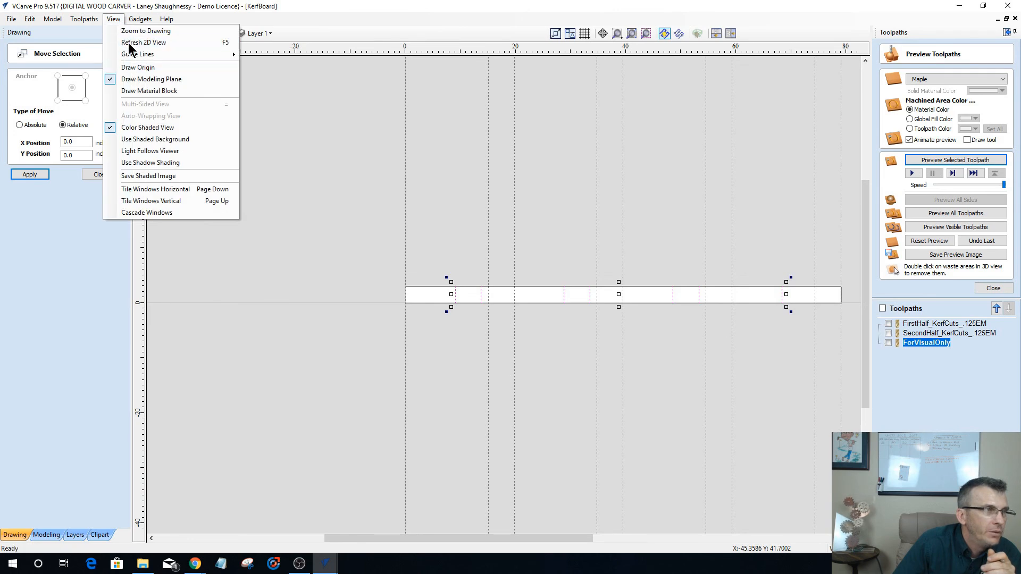
click(140, 19)
mouse_move(114, 20)
mouse_move(165, 54)
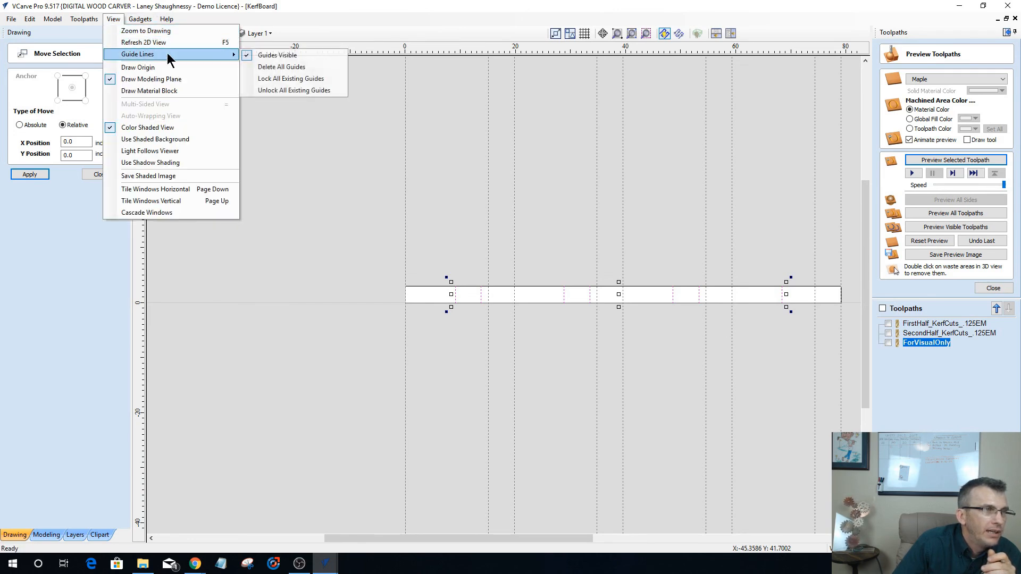
click(278, 67)
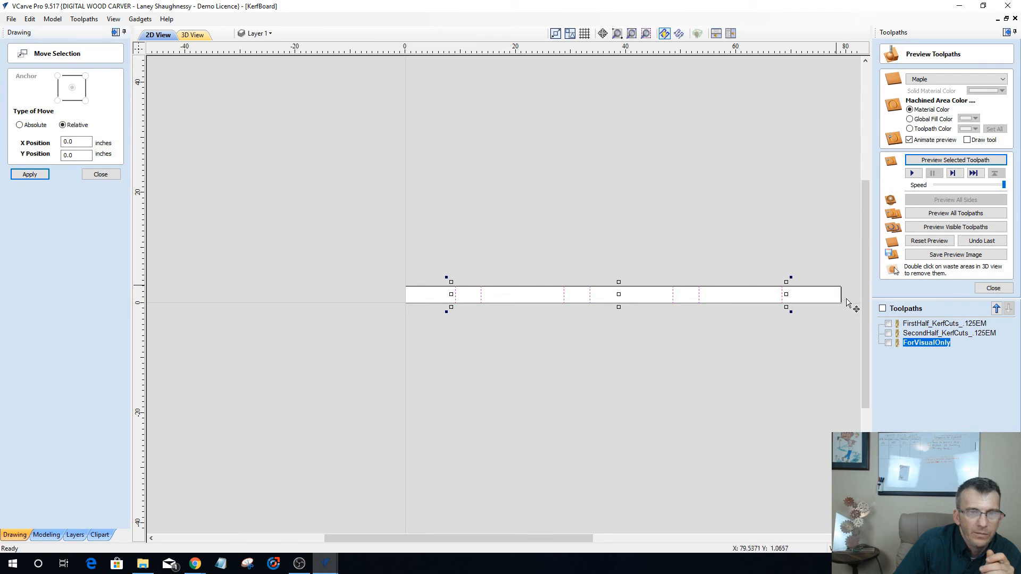
click(850, 320)
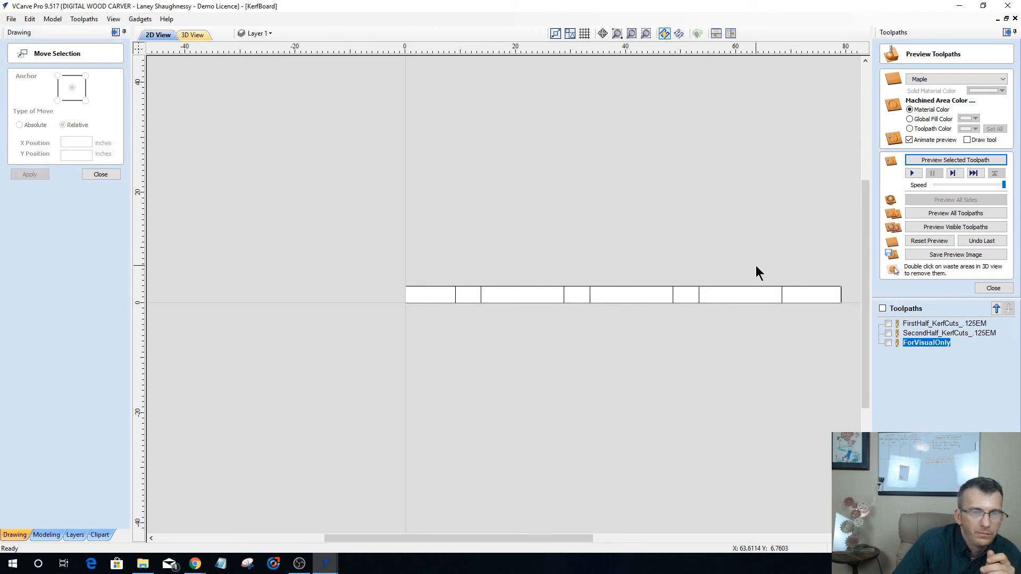
Copy the vertical line nearest the board's far end by a relative 4.7124 inches in X to mark the fourth corner's end.
click(781, 298)
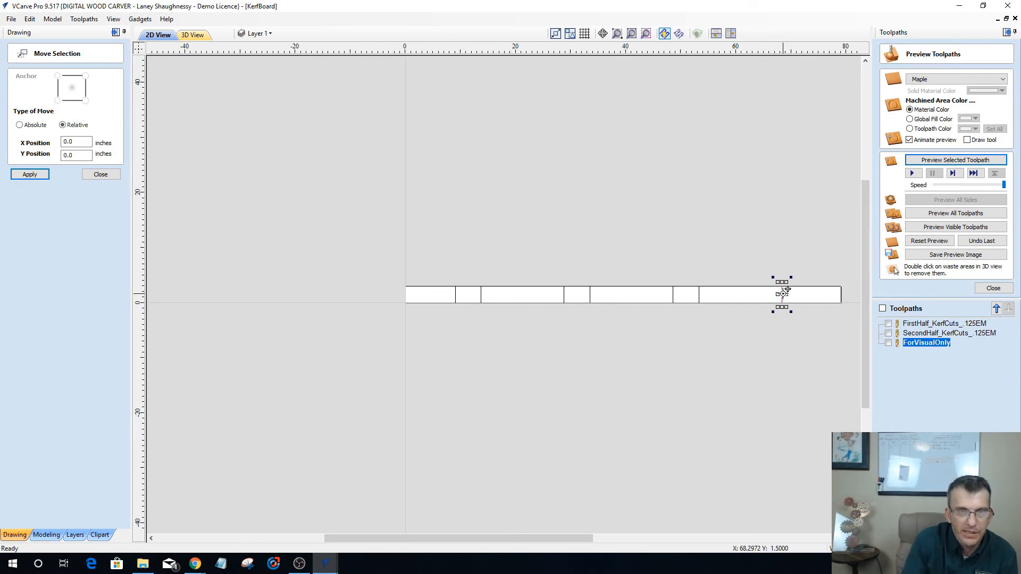
double_click(74, 142)
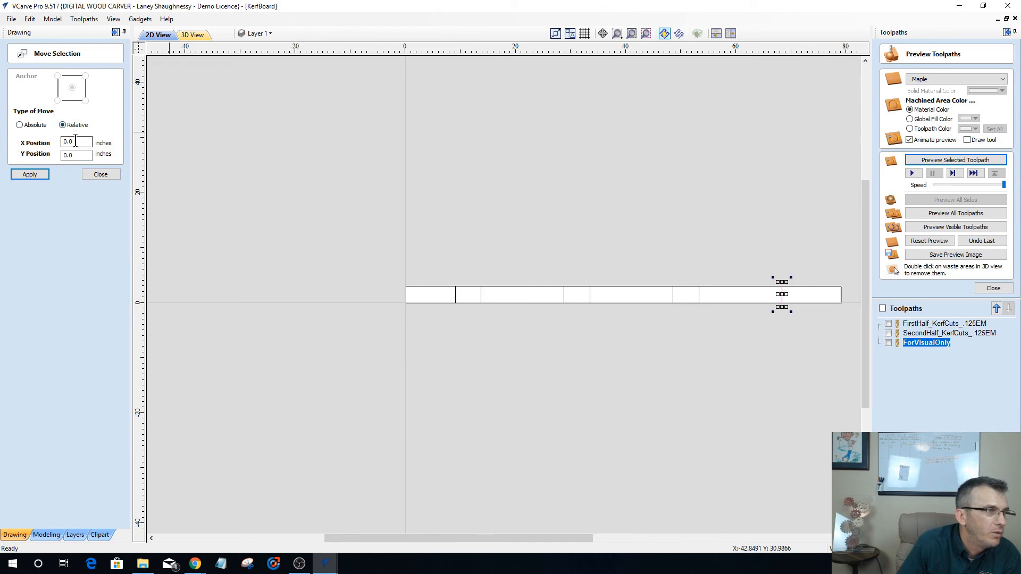
text(4.7)
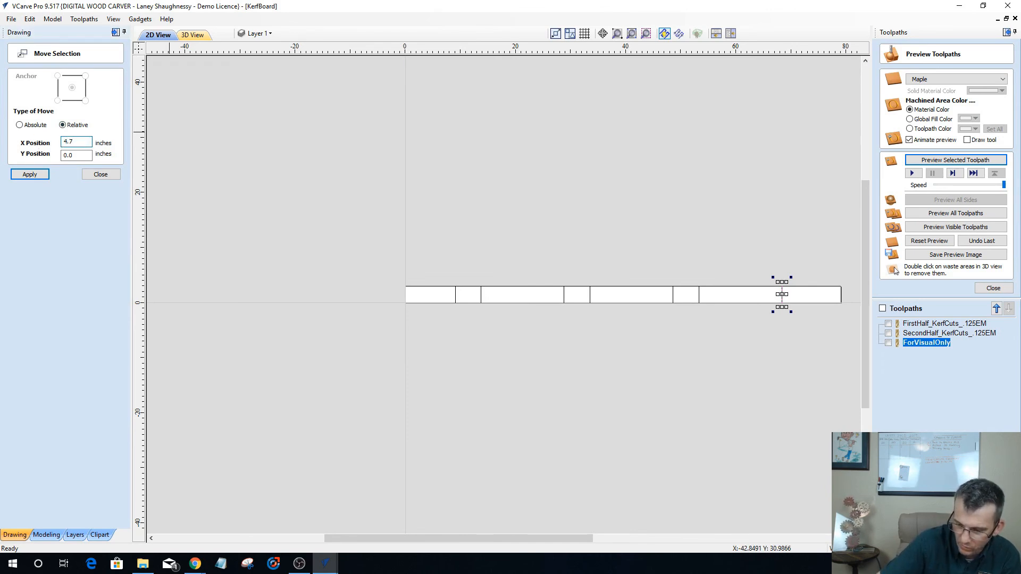
text(124)
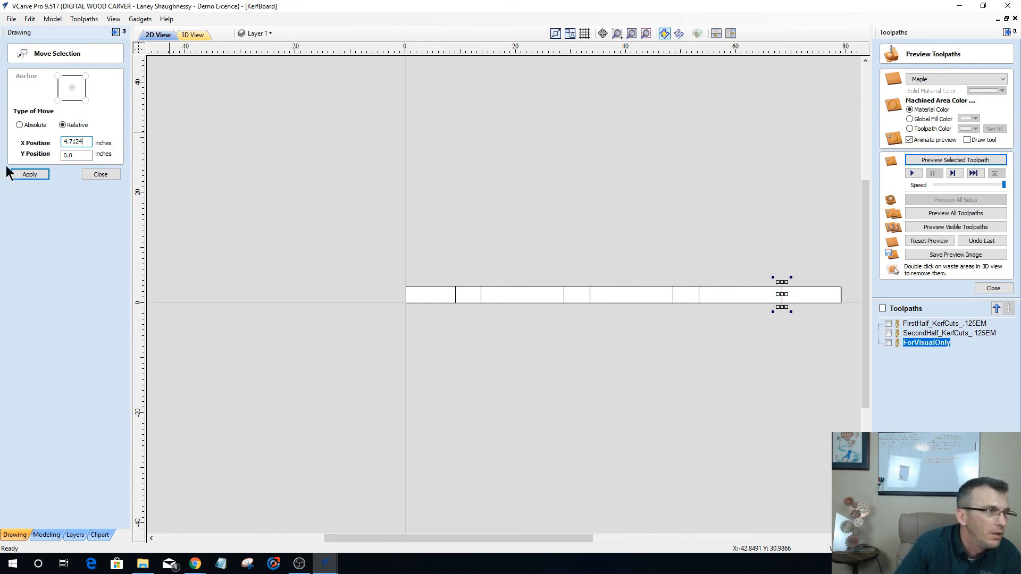
click(29, 176)
click(101, 174)
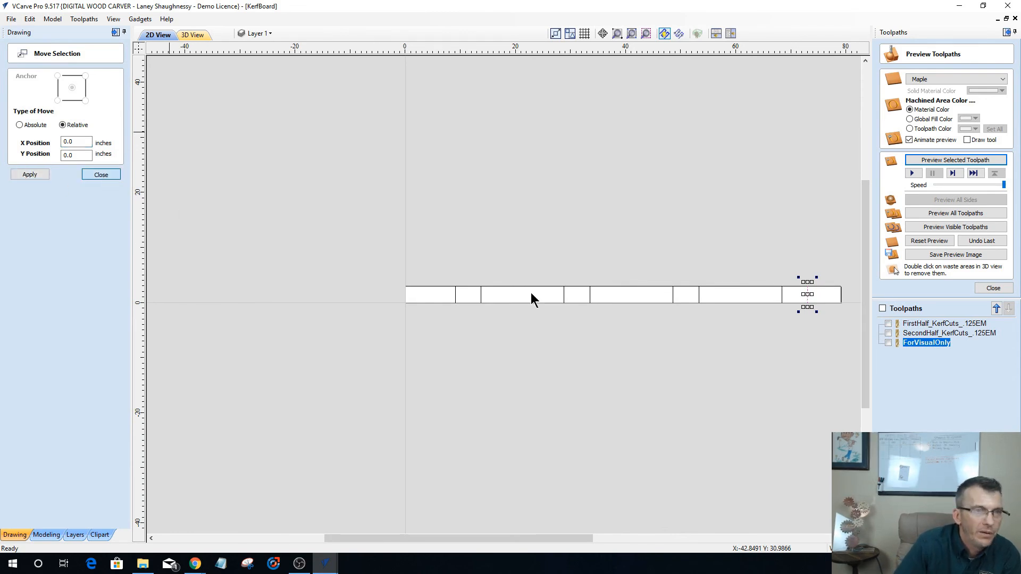
click(804, 329)
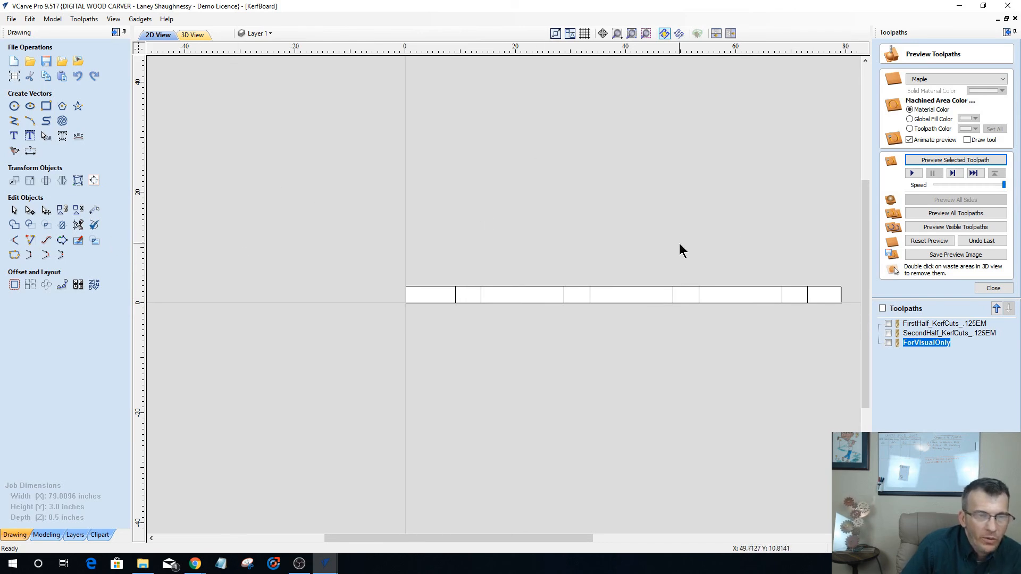
scroll(532, 298, down, 2)
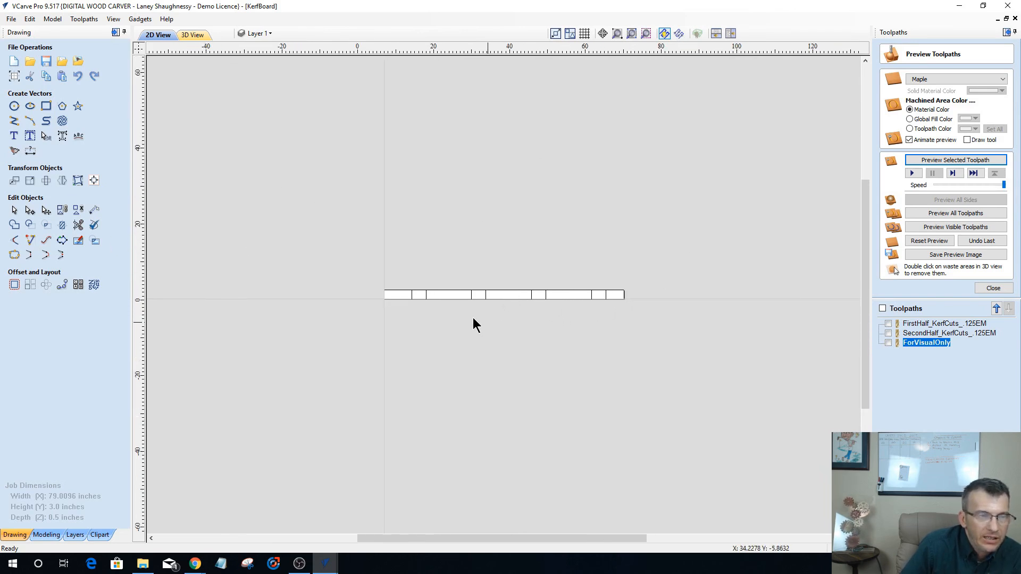
scroll(328, 324, up, 4)
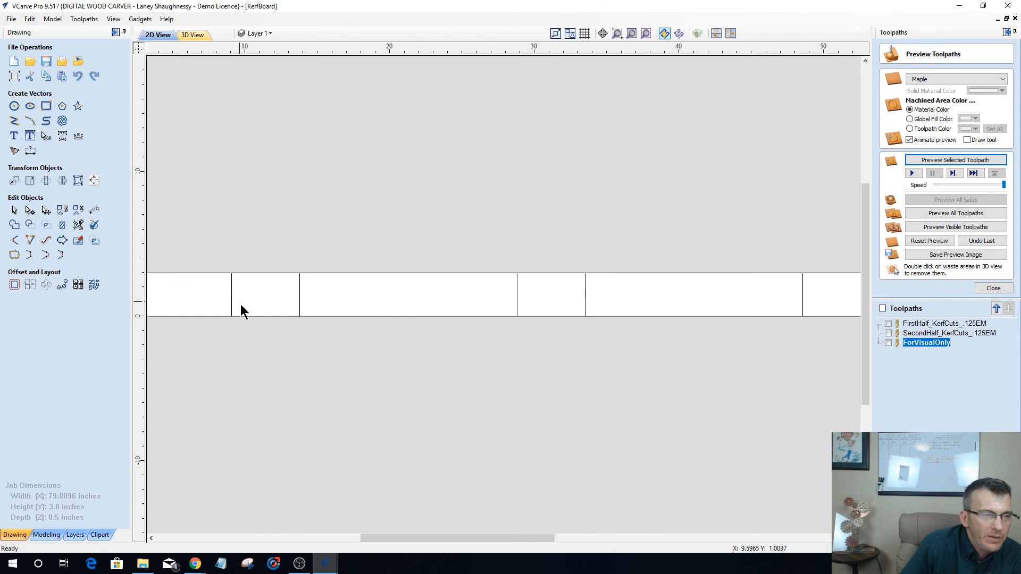
scroll(240, 311, down, 3)
scroll(217, 319, up, 4)
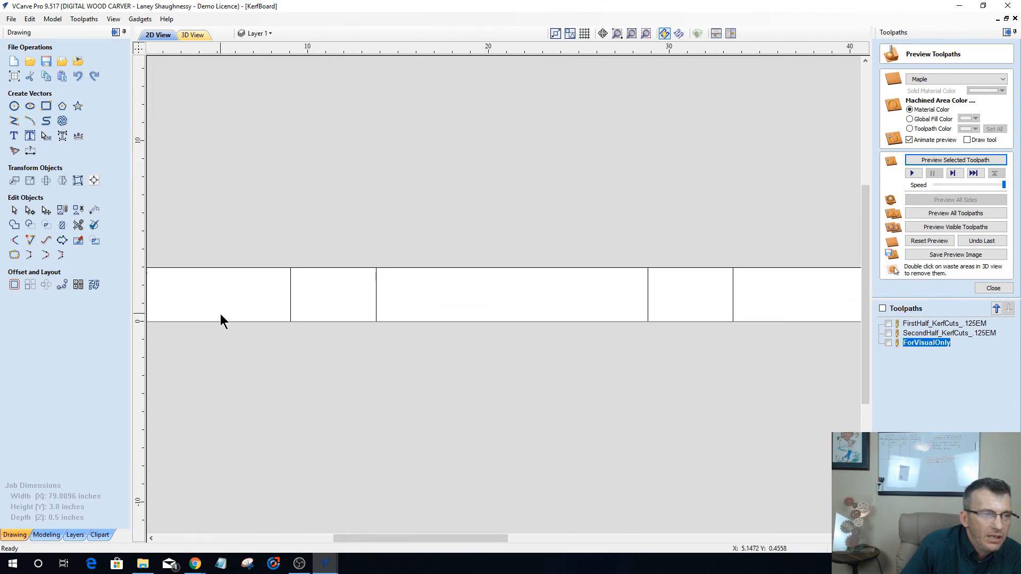
scroll(222, 314, up, 2)
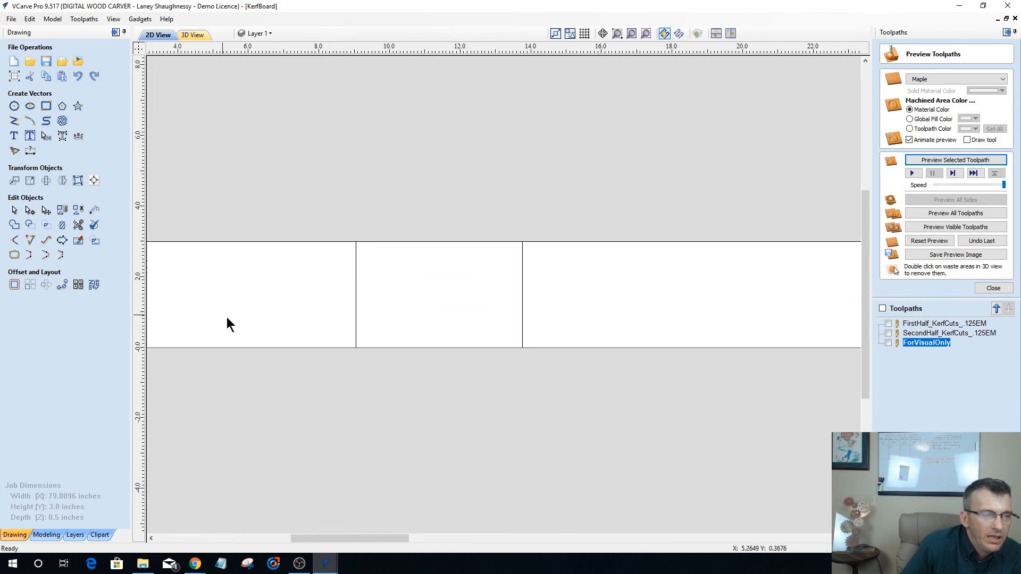
Start an offset of the first corner's starting line and set its distance to .25-.0625 inches, calculated to 0.1875.
click(356, 312)
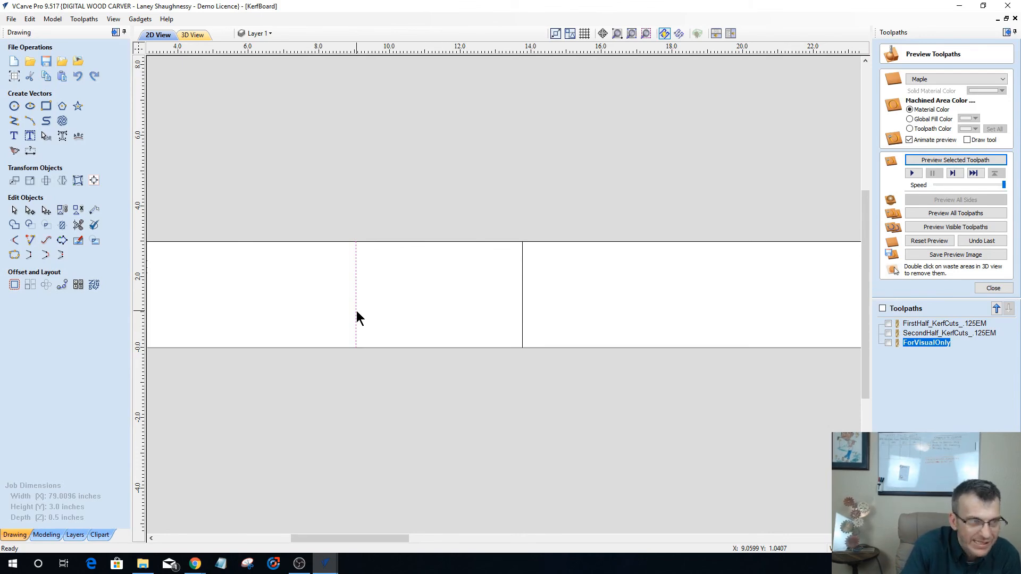
click(356, 317)
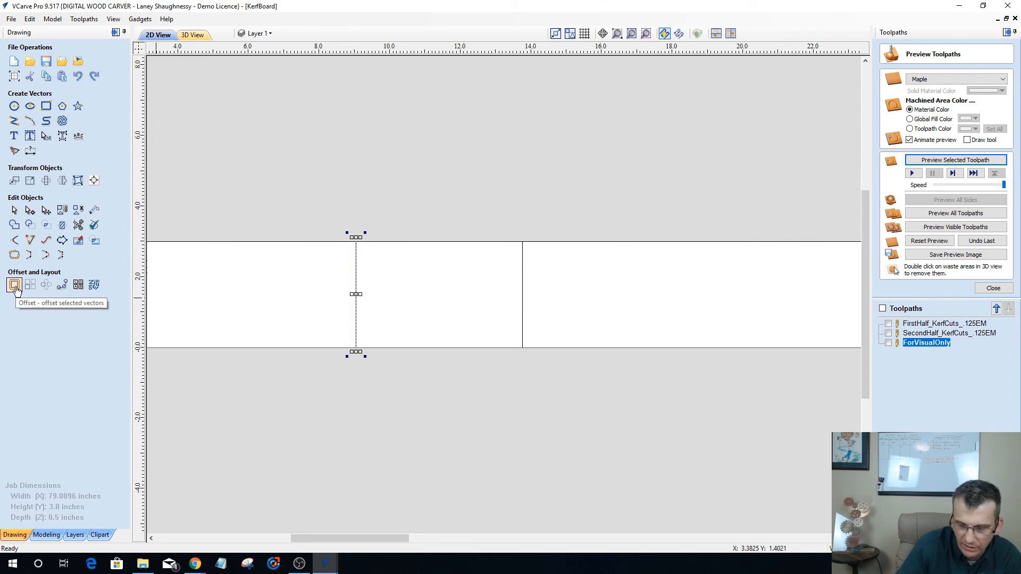
key(Escape)
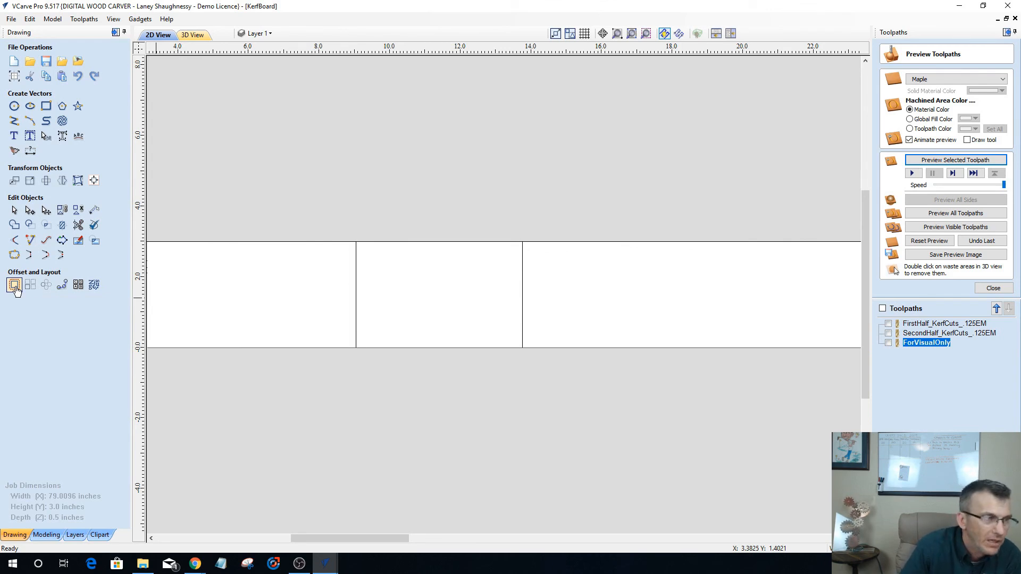
click(356, 313)
click(14, 285)
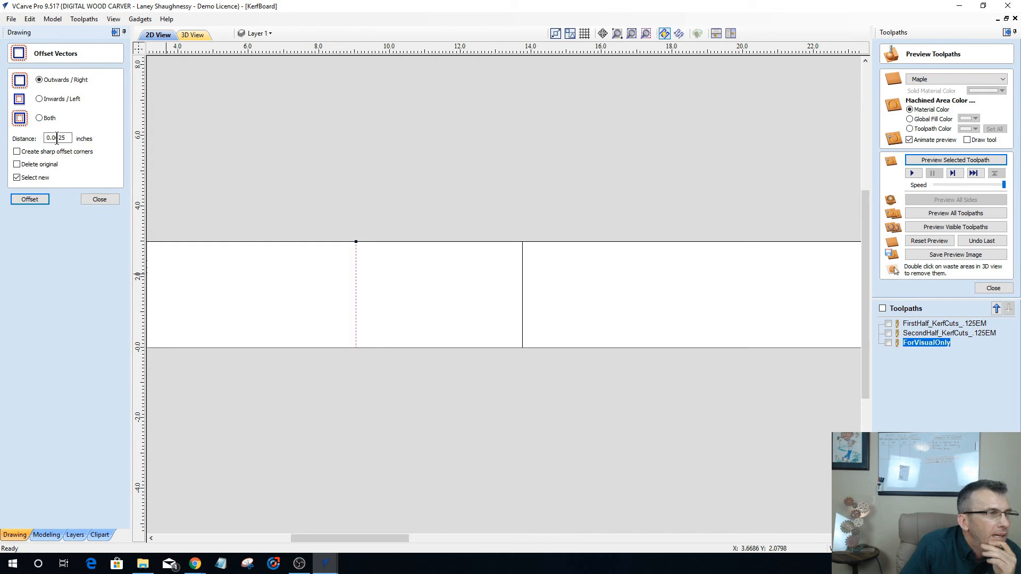
drag(67, 138, 36, 138)
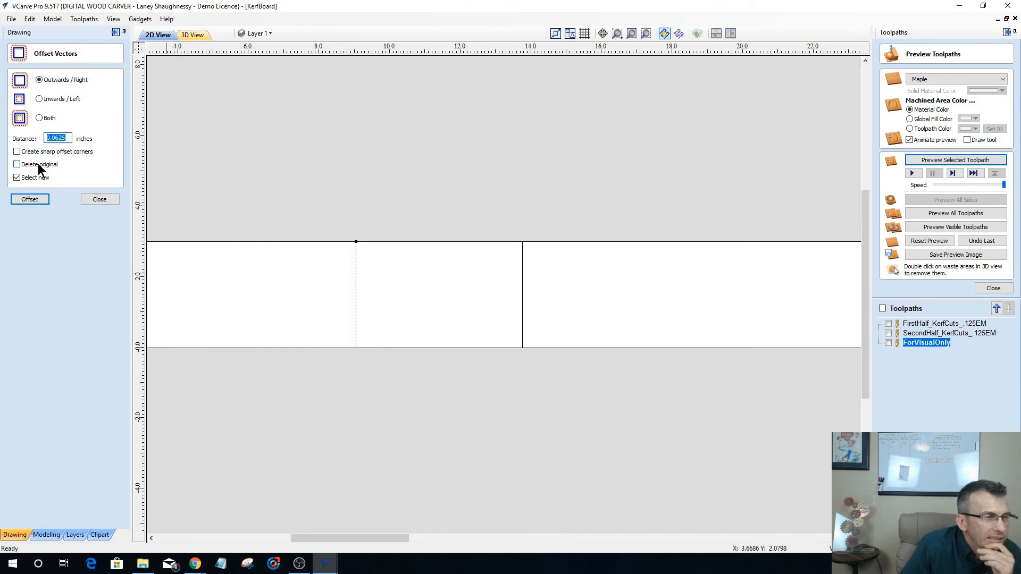
text(.)
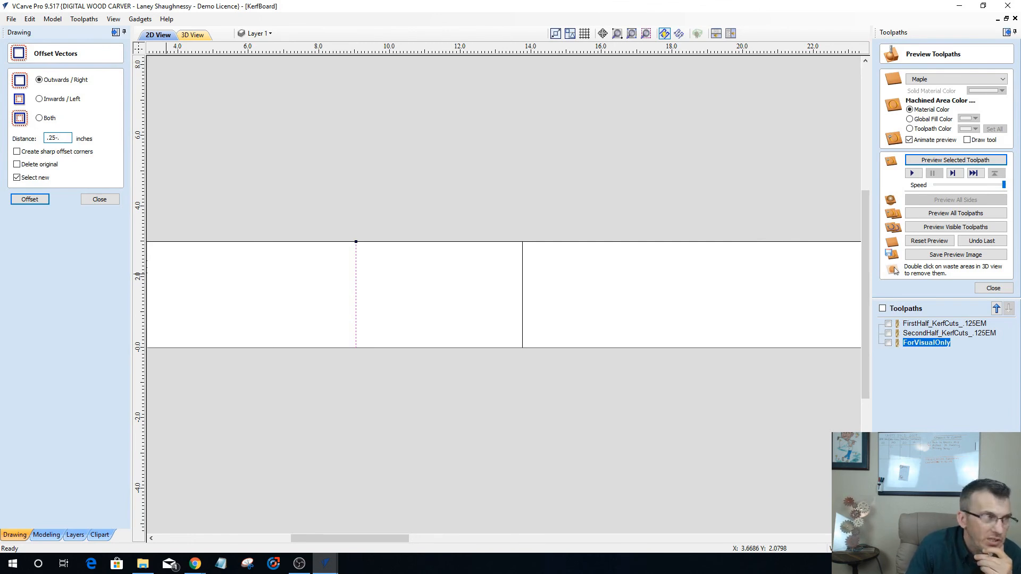
text(25-.06)
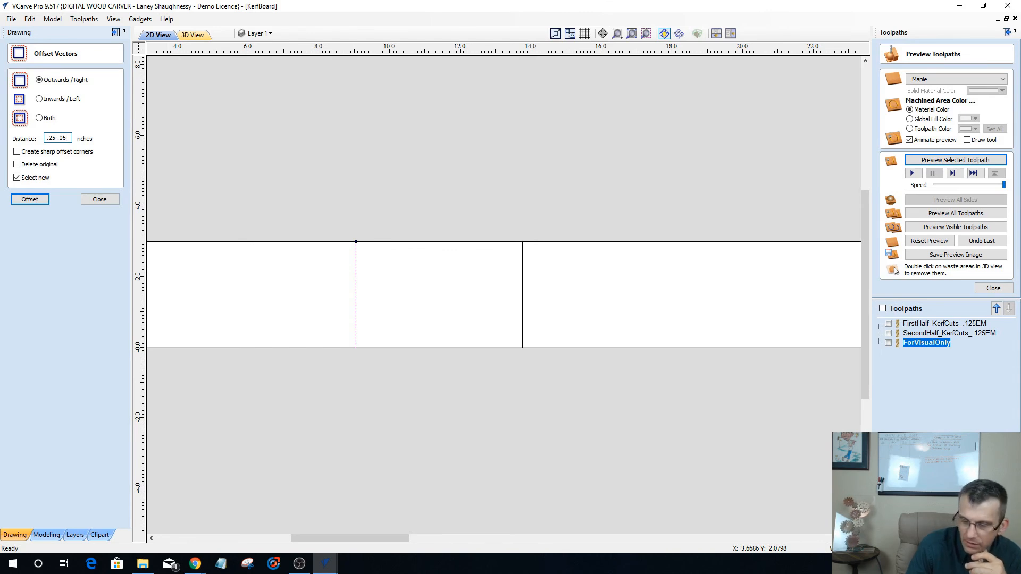
text(25)
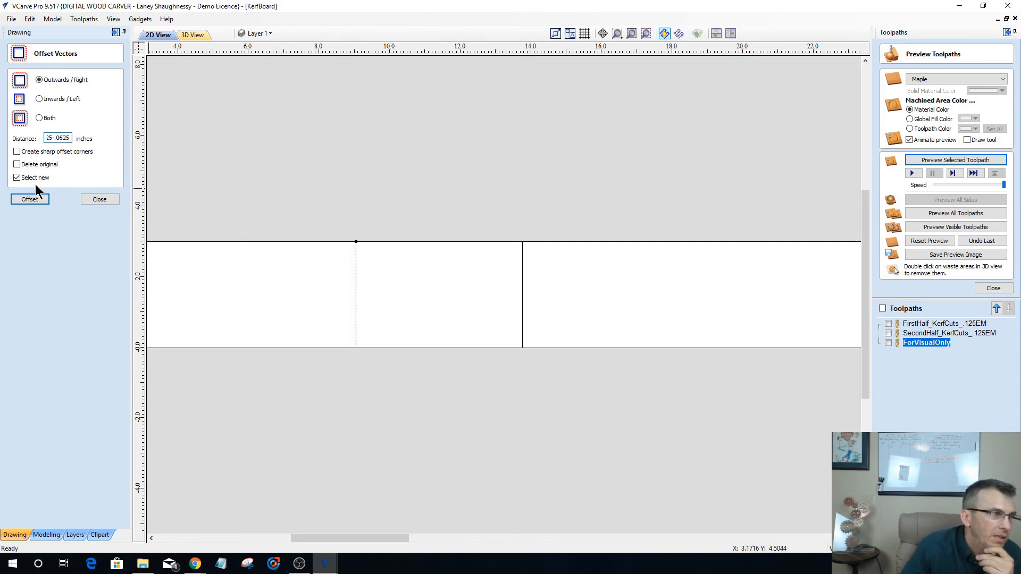
click(20, 199)
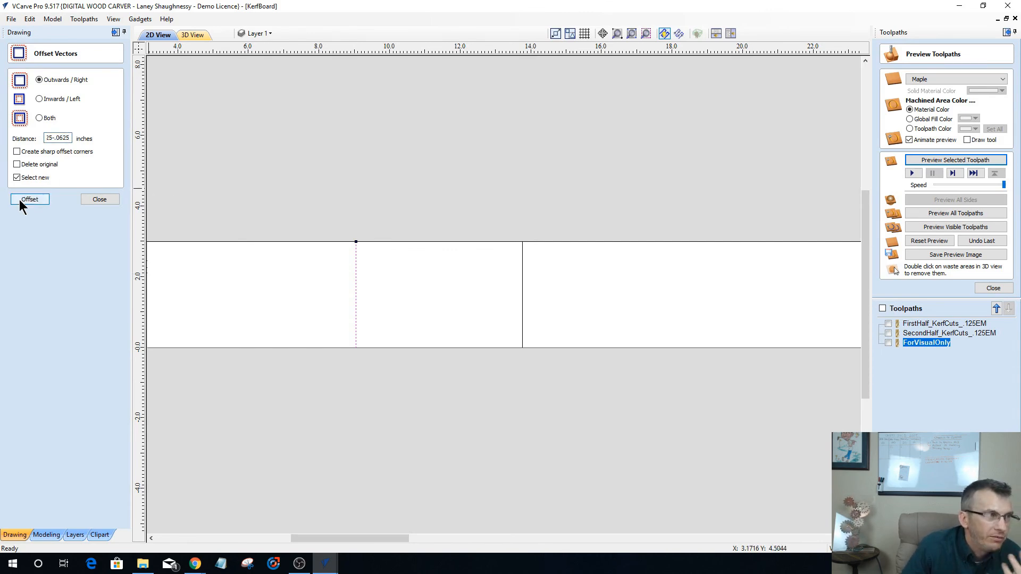
click(68, 138)
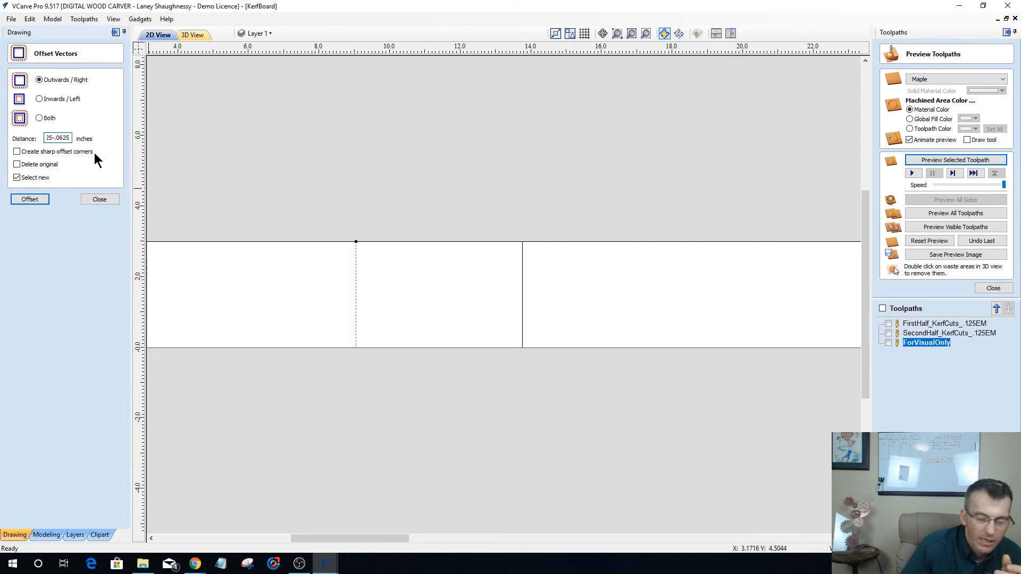
key(equal)
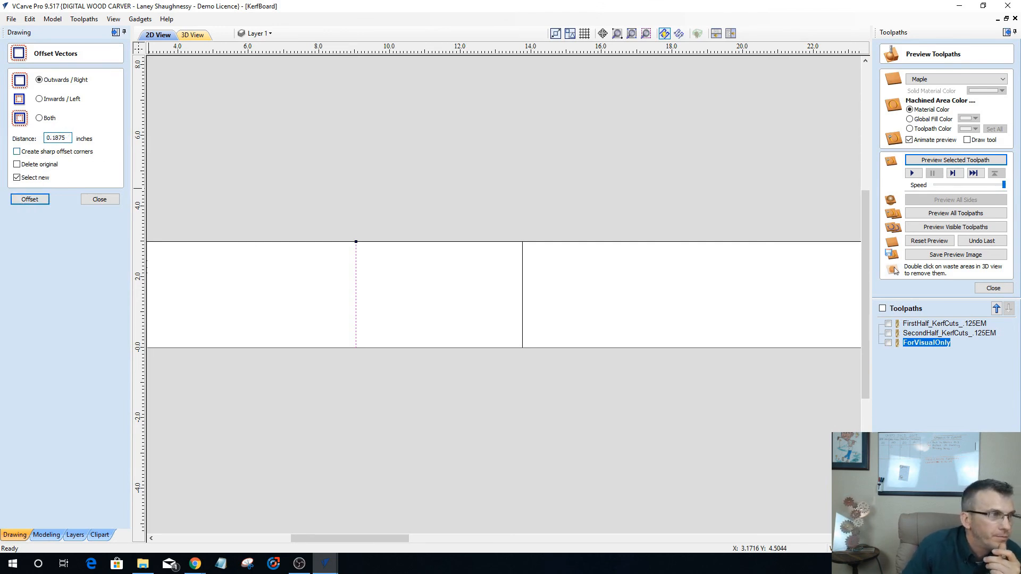
Offset the first corner's starting line inwards/left by 0.1875 inches.
click(34, 200)
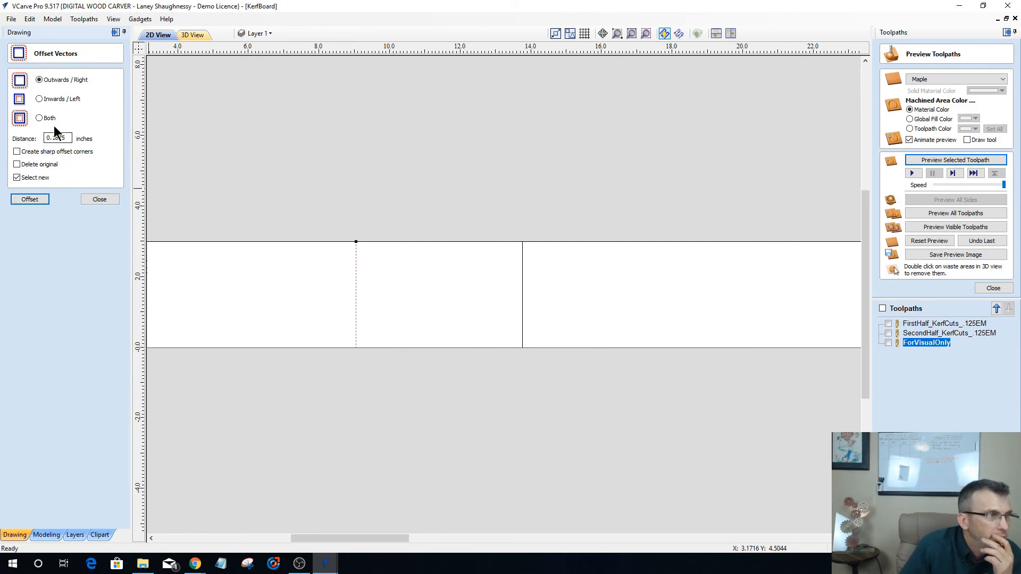
click(40, 97)
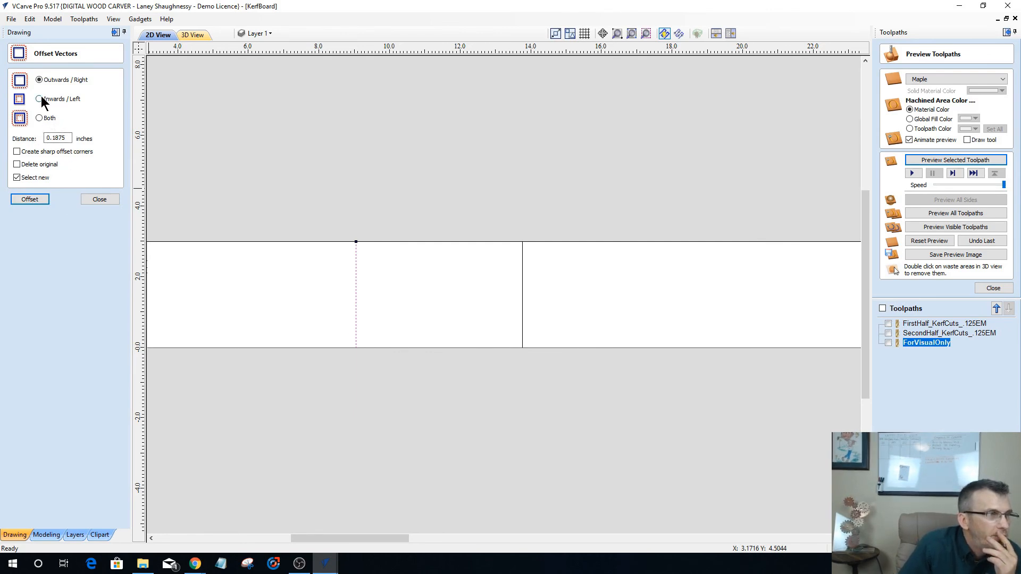
click(29, 200)
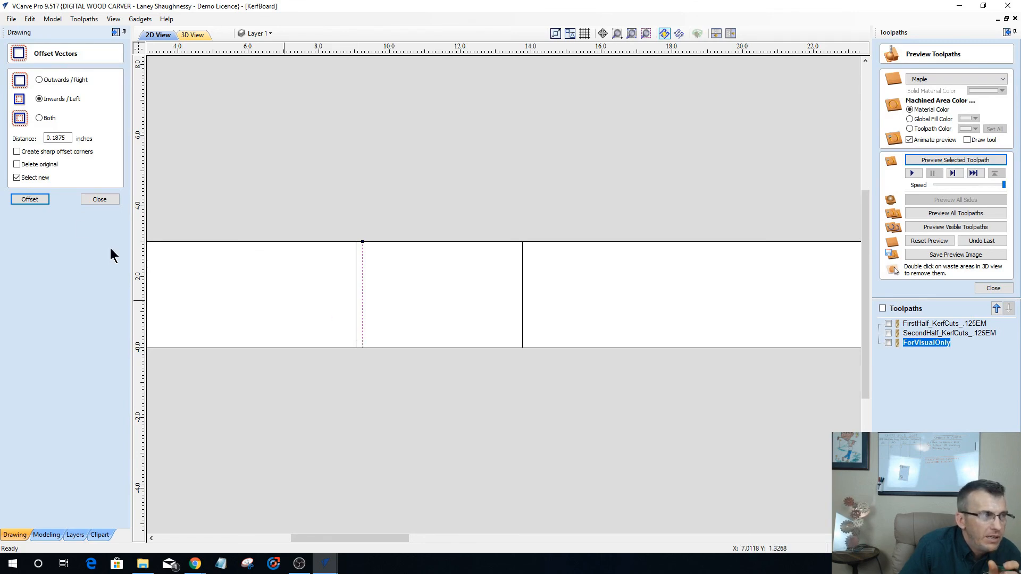
Set the offset distance to 0.1875+.125 inches, calculated to 0.3125, and delete the trial line beside the first corner's starting line.
double_click(55, 138)
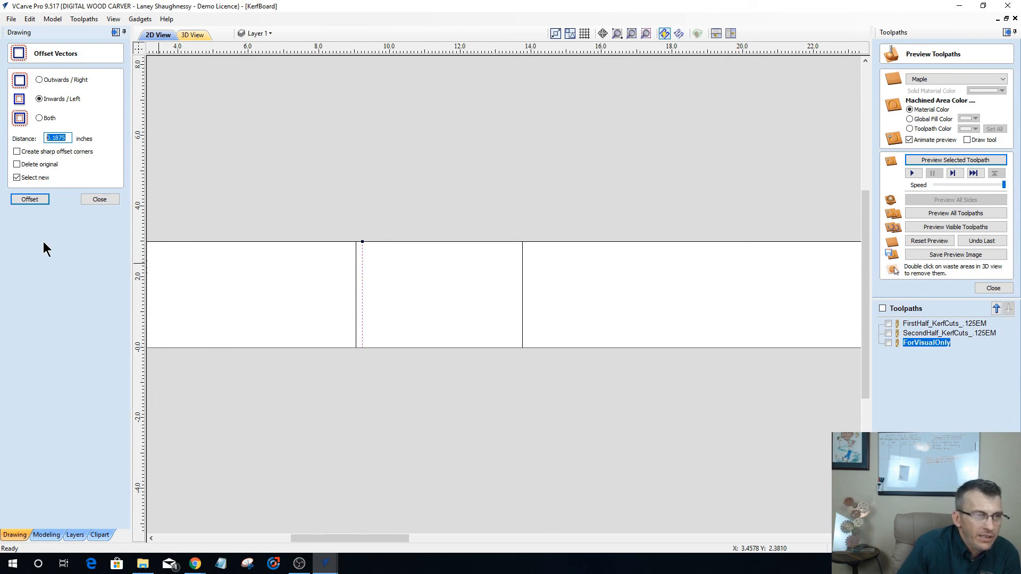
click(68, 138)
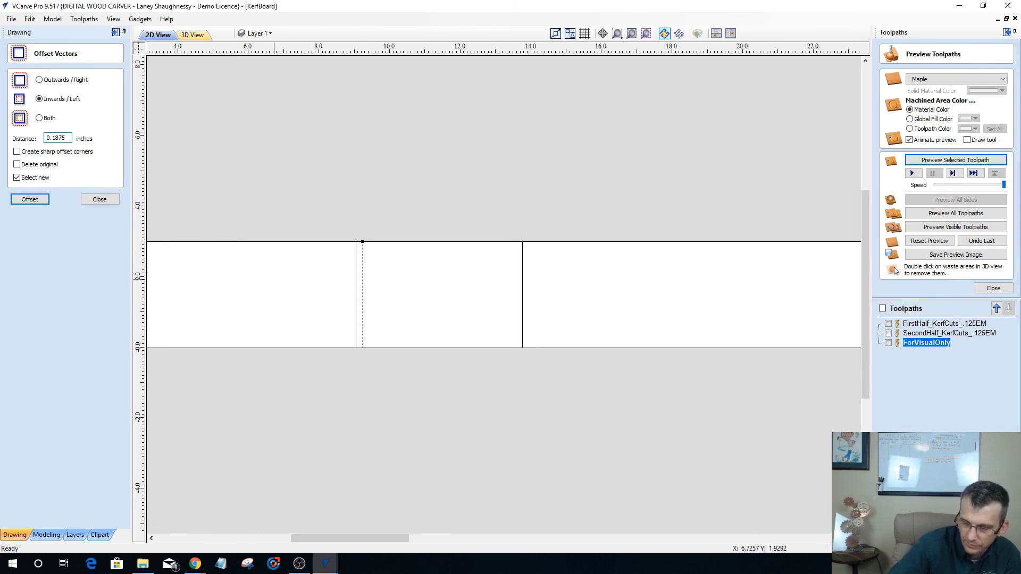
text(25)
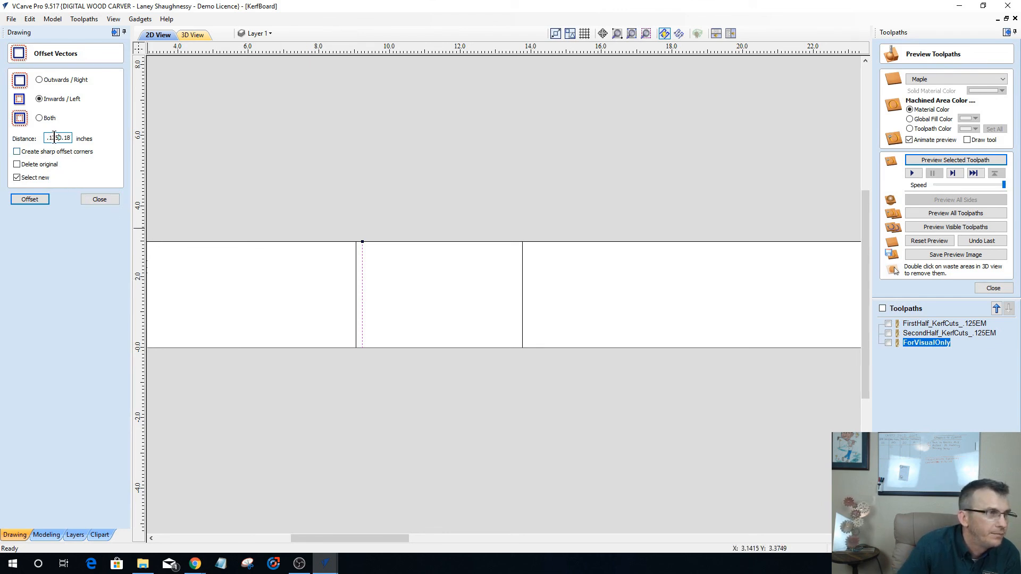
drag(57, 138, 46, 139)
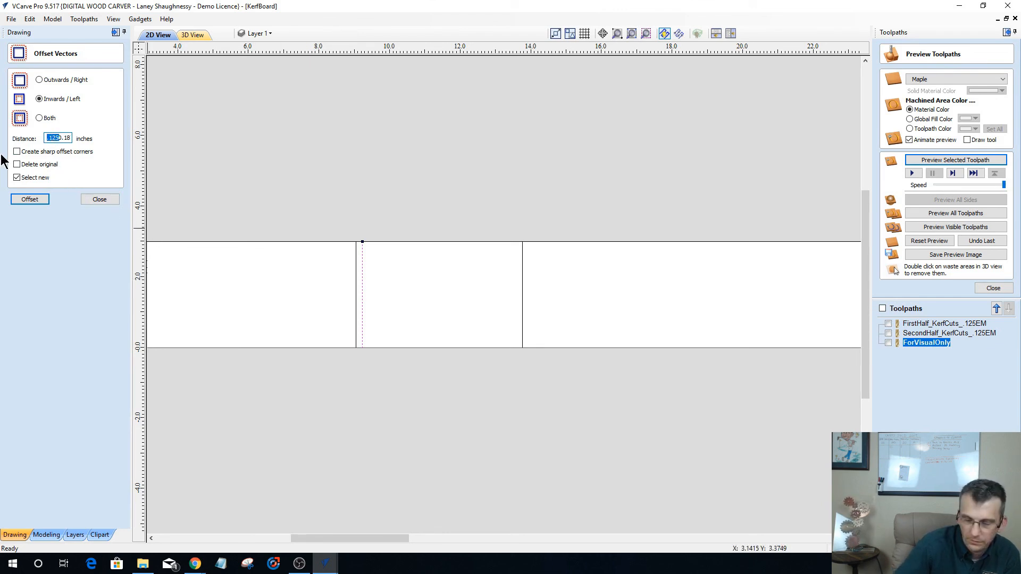
key(BackSpace)
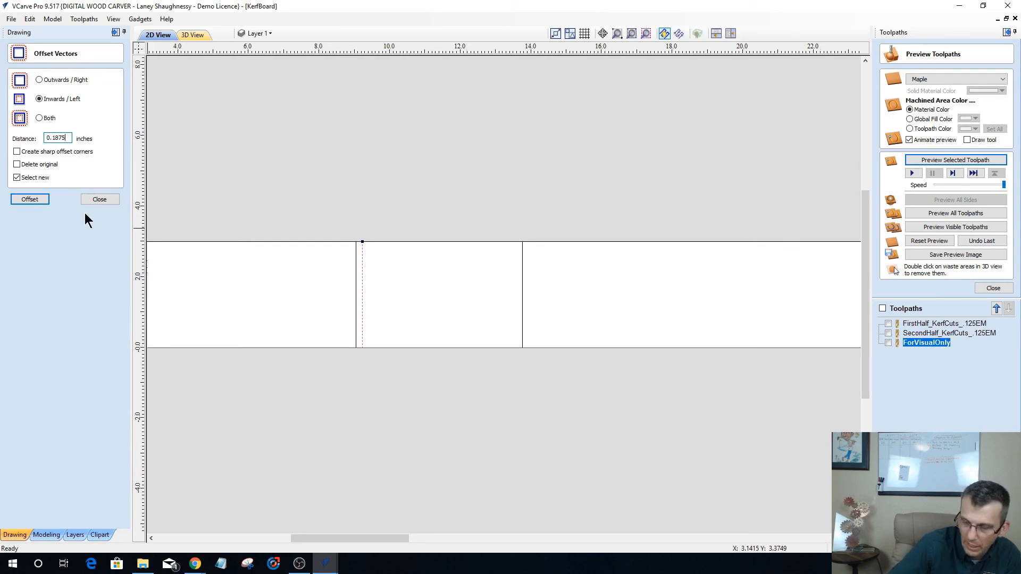
text(+.1)
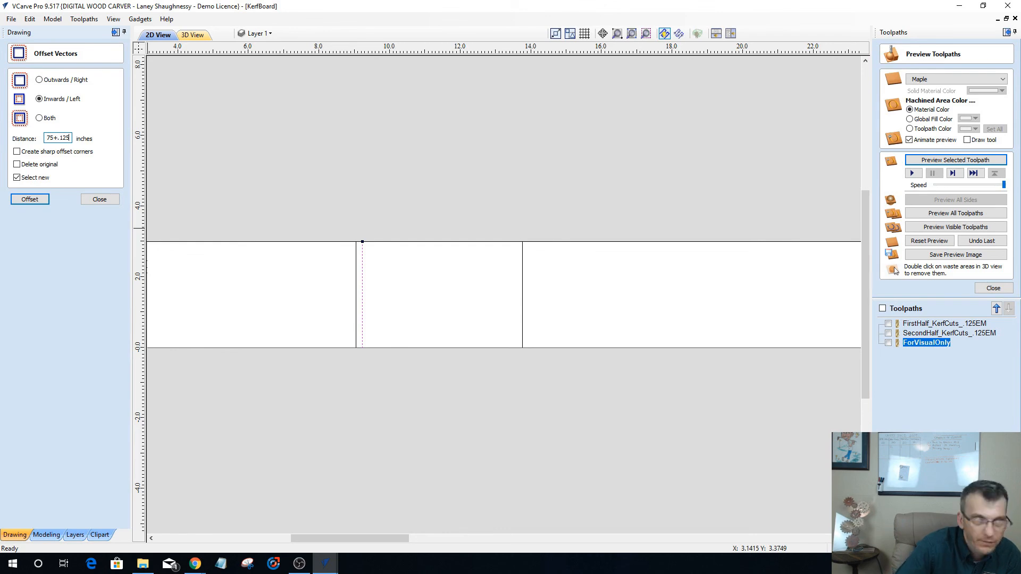
key(Tab)
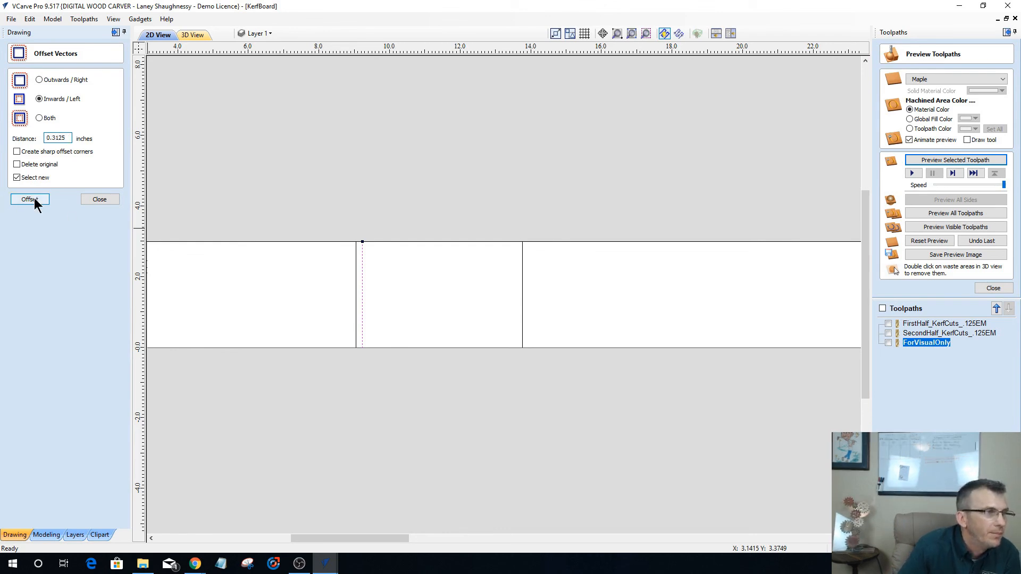
click(360, 277)
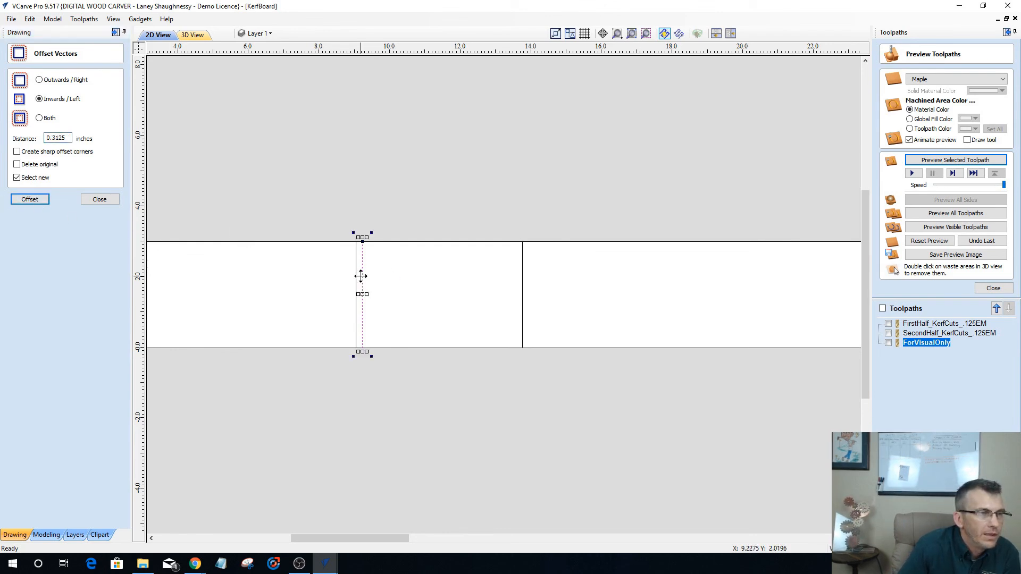
key(Delete)
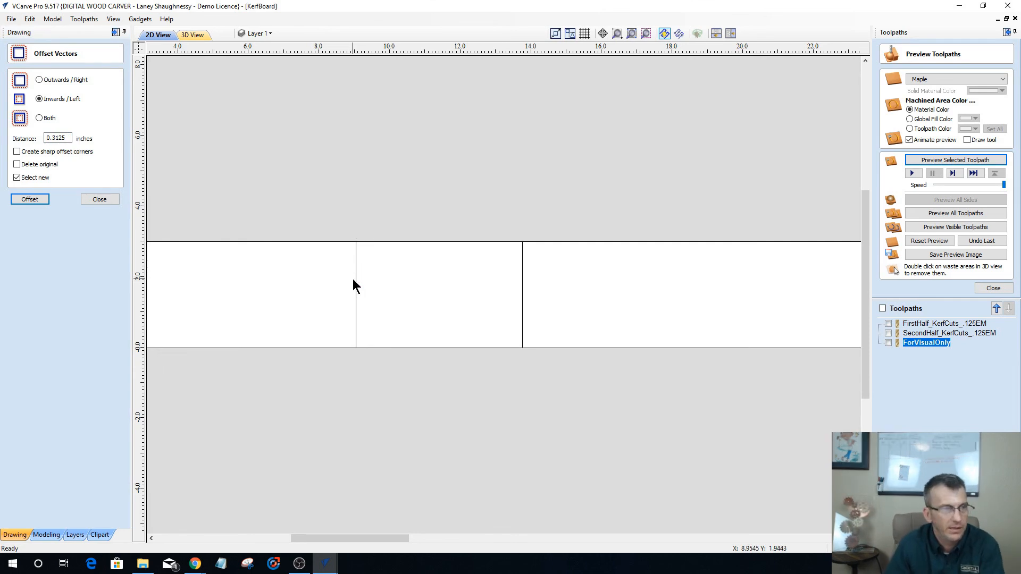
Offset the first corner's starting line inwards/left by 0.3125 inches fifteen times in succession to fill the corner with kerf lines.
click(356, 282)
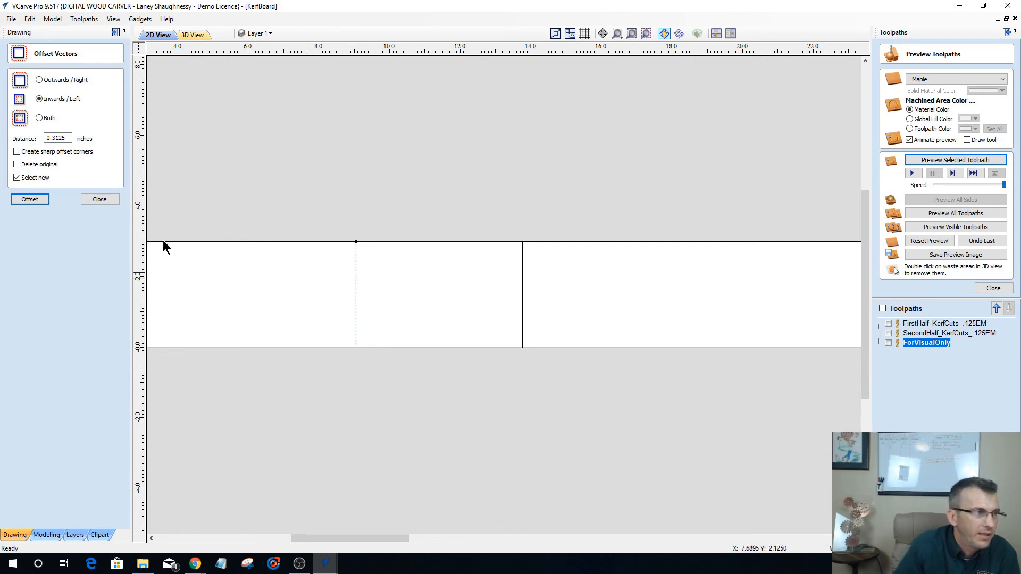
click(27, 200)
click(27, 199)
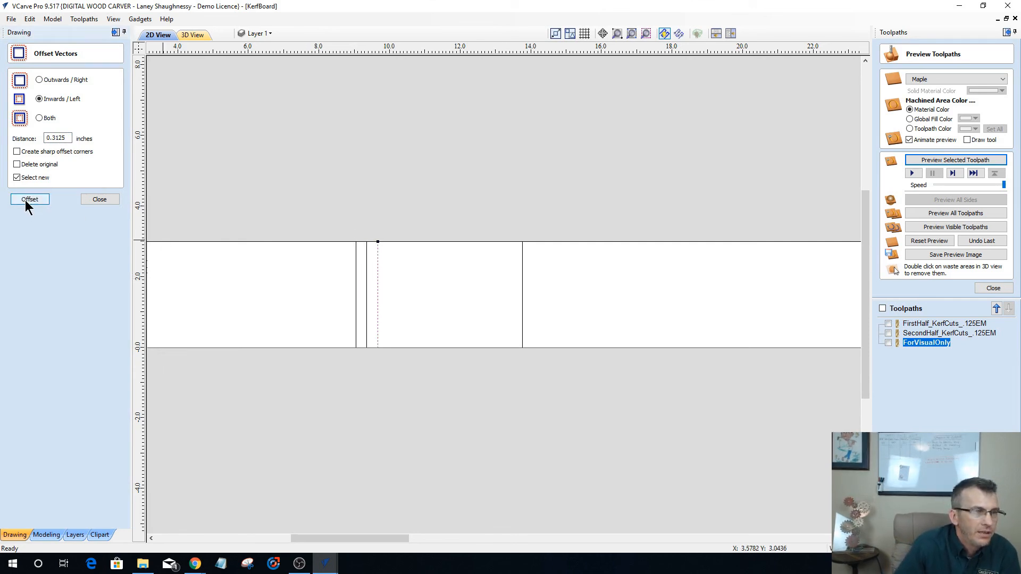
click(27, 199)
click(27, 199)
click(26, 199)
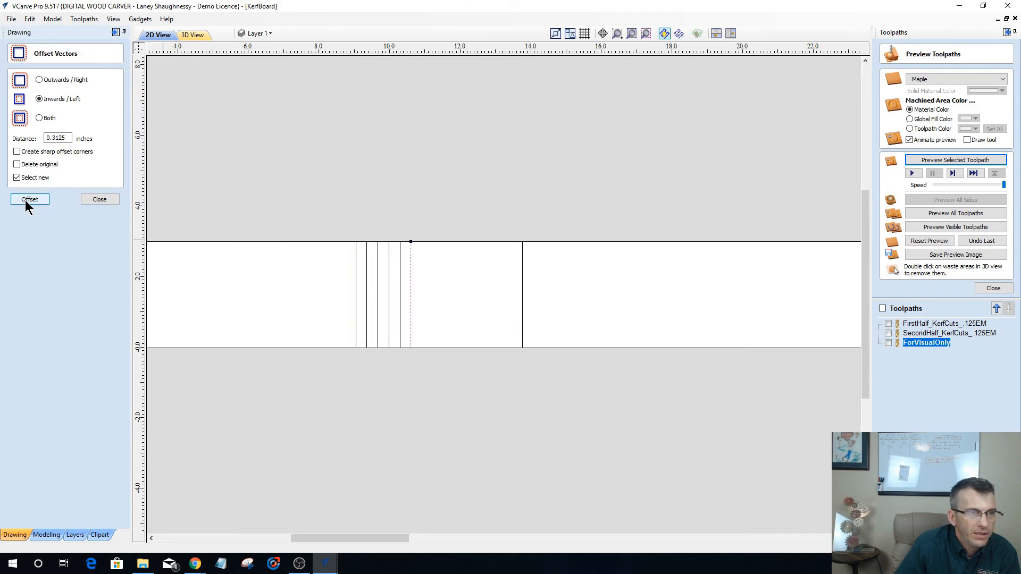
click(27, 200)
click(27, 200)
click(26, 199)
click(26, 199)
click(27, 200)
click(26, 200)
click(27, 199)
click(26, 199)
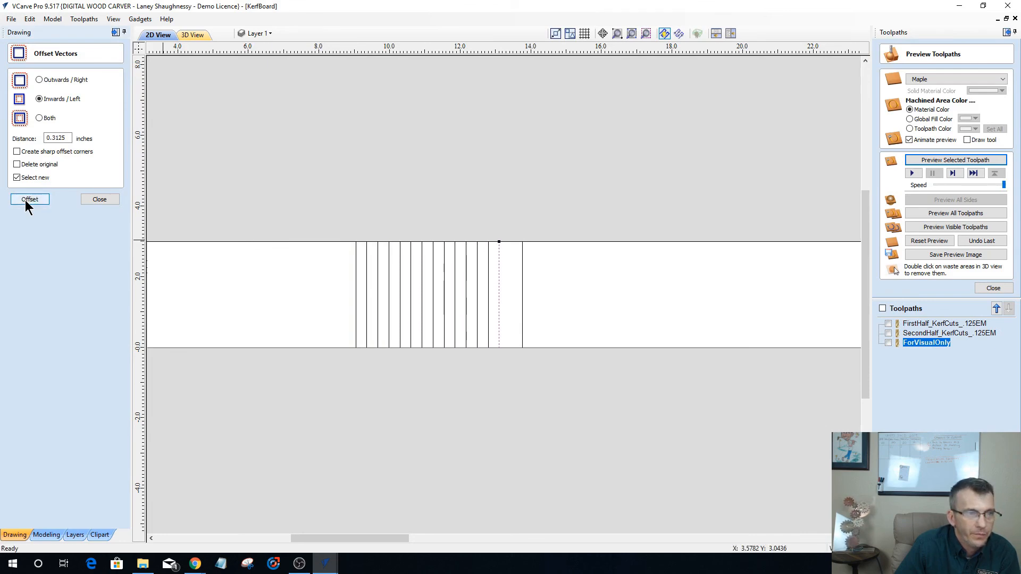
click(27, 199)
click(25, 200)
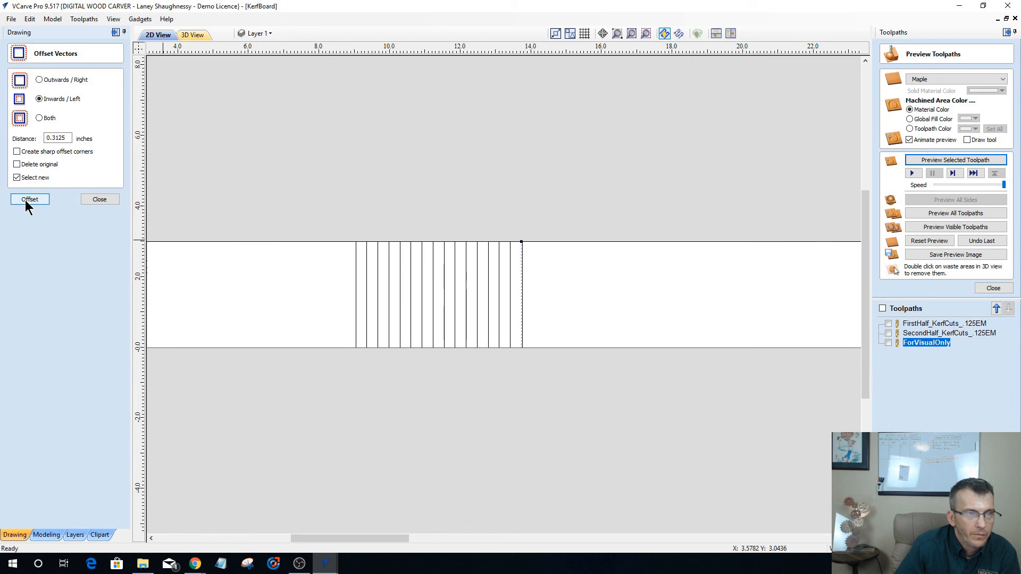
Delete the last kerf line that nearly coincides with the corner's end line, and select the original end line to check it.
click(521, 279)
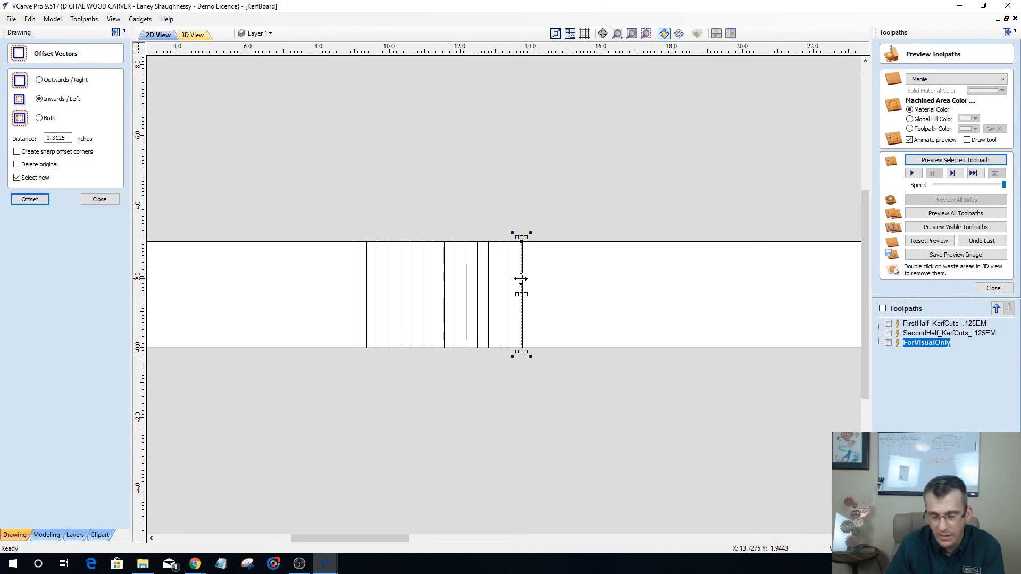
key(Delete)
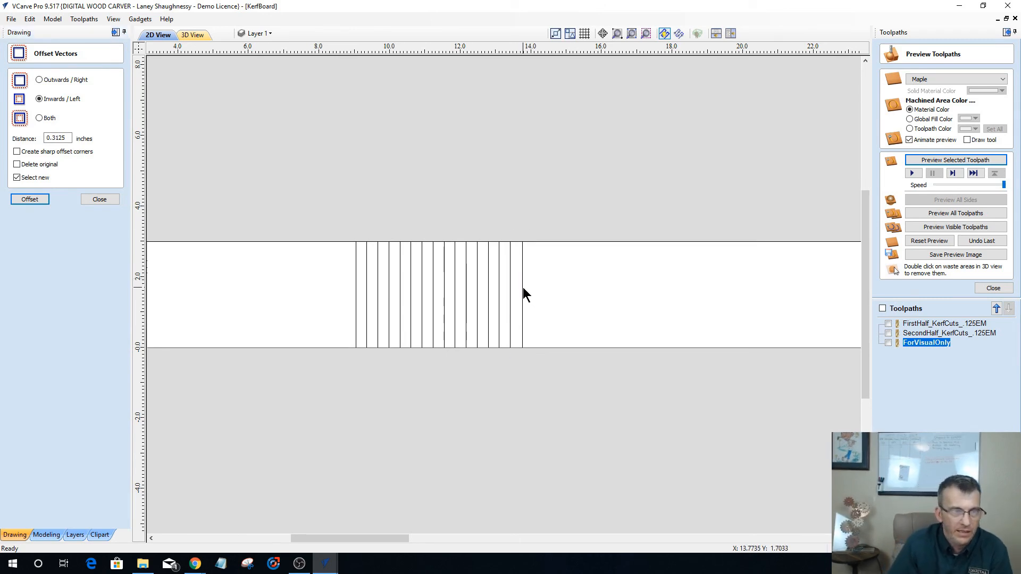
click(523, 290)
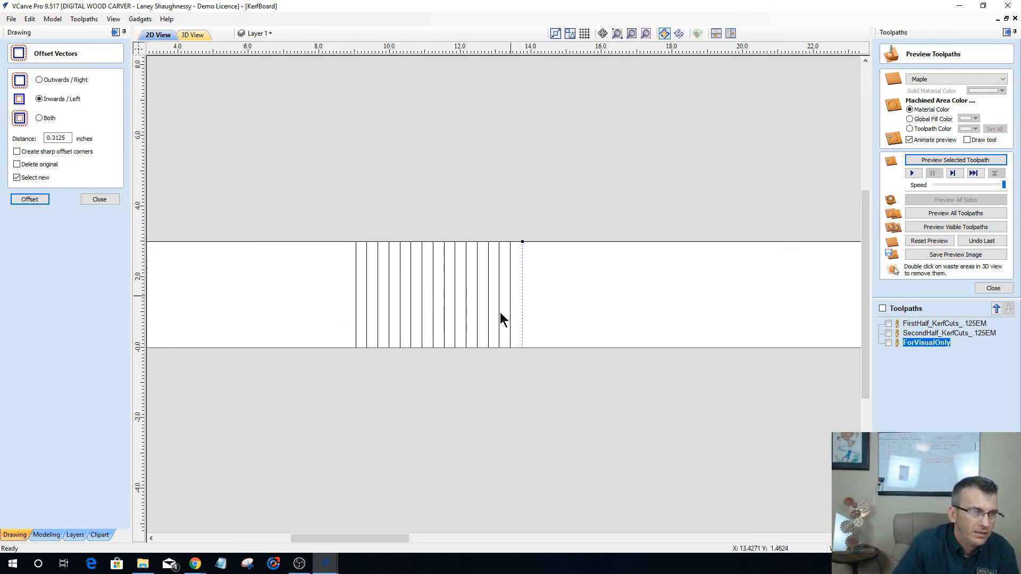
Select the first corner's kerf lines without its start and end lines, and give a 2D profile toolpath a cut depth of t-.09375 inches.
mouse_move(323, 217)
mouse_down()
mouse_move(342, 271)
mouse_move(537, 378)
mouse_up()
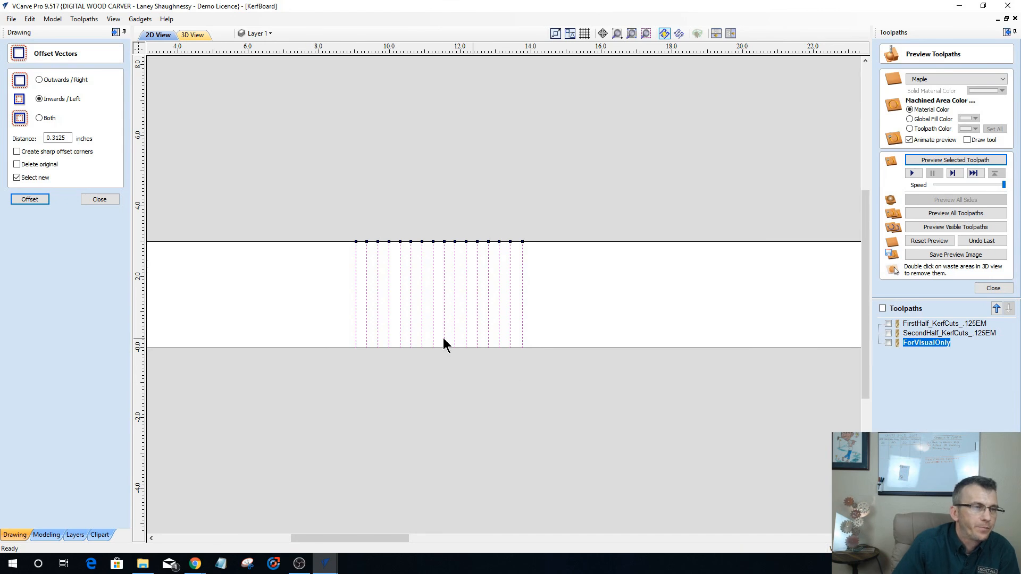
shift+click(356, 263)
shift+click(522, 284)
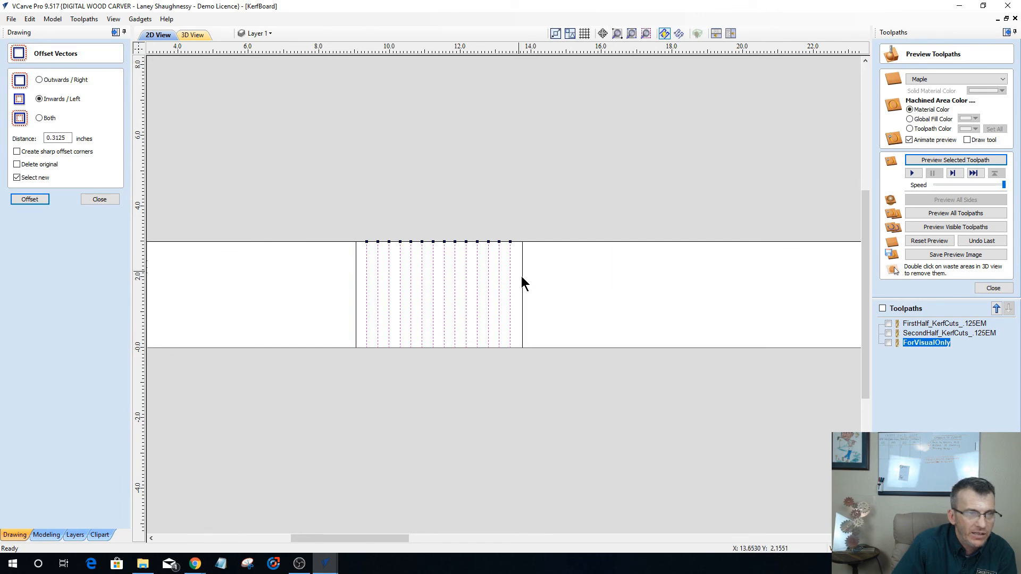
click(980, 290)
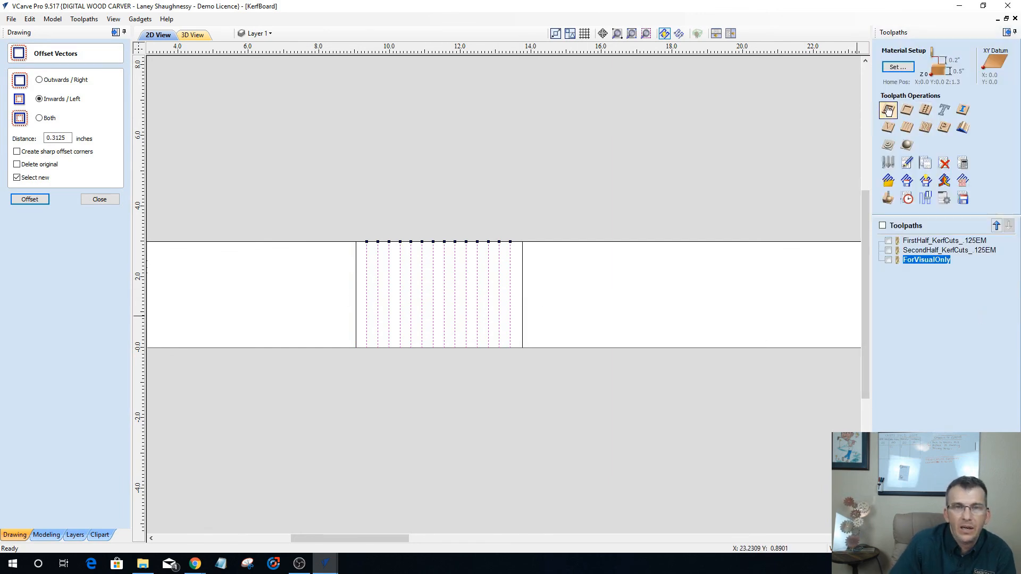
click(903, 108)
double_click(972, 93)
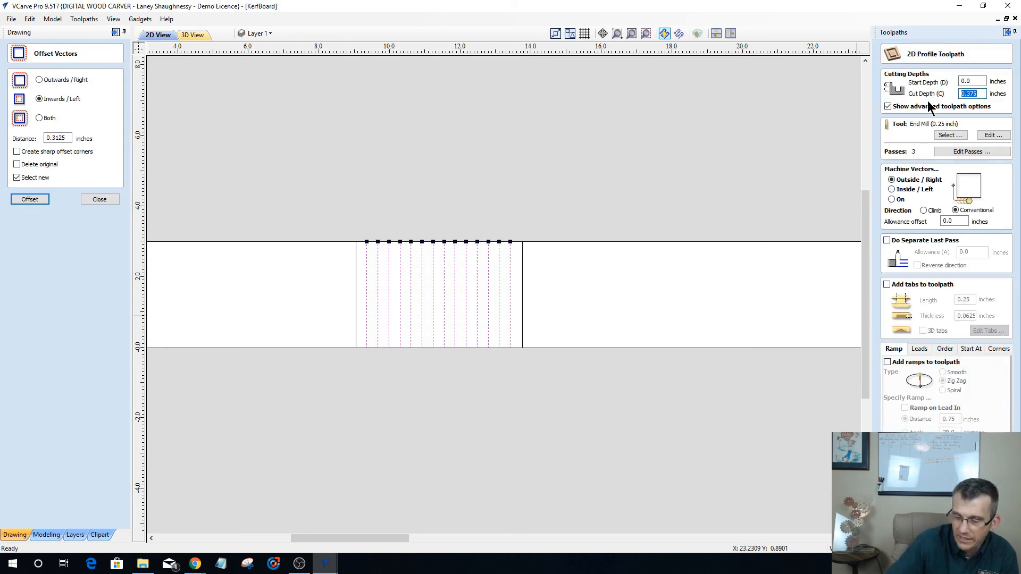
text(t-.09)
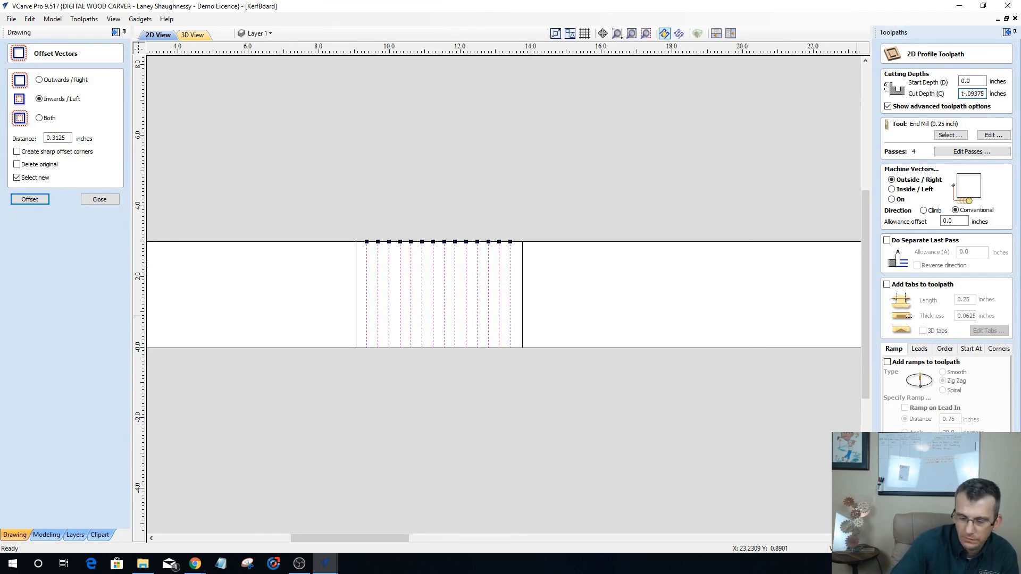
text(=)
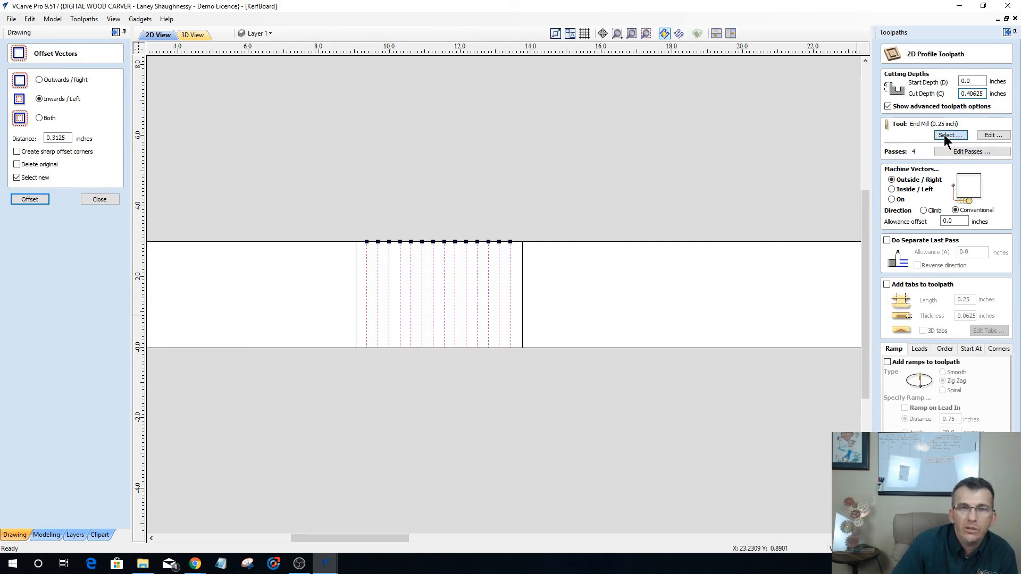
Assign the End Mill (0.125 inch), machine on the vectors, and calculate the first corner's profile toolpath.
click(950, 135)
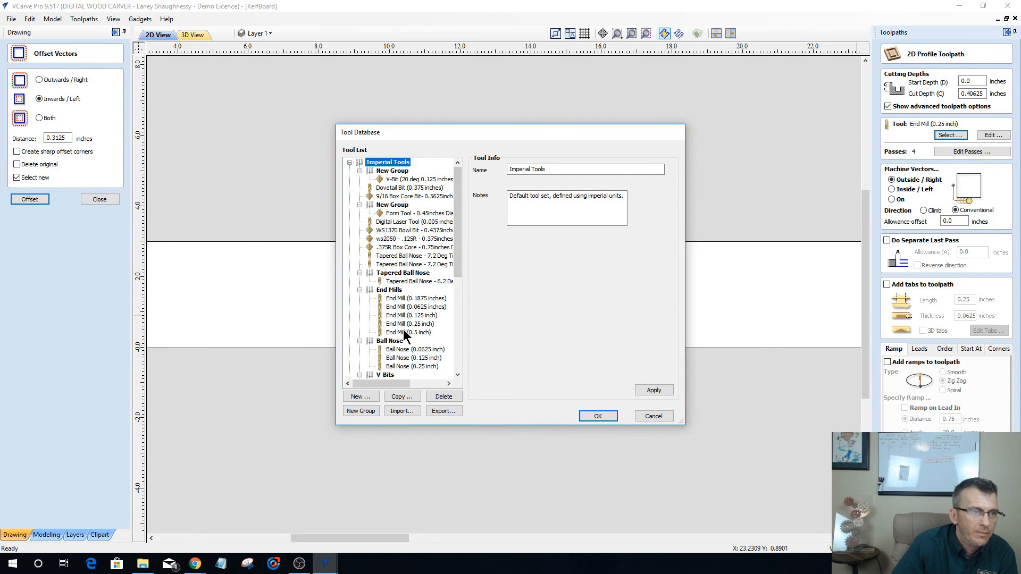
click(406, 315)
click(594, 415)
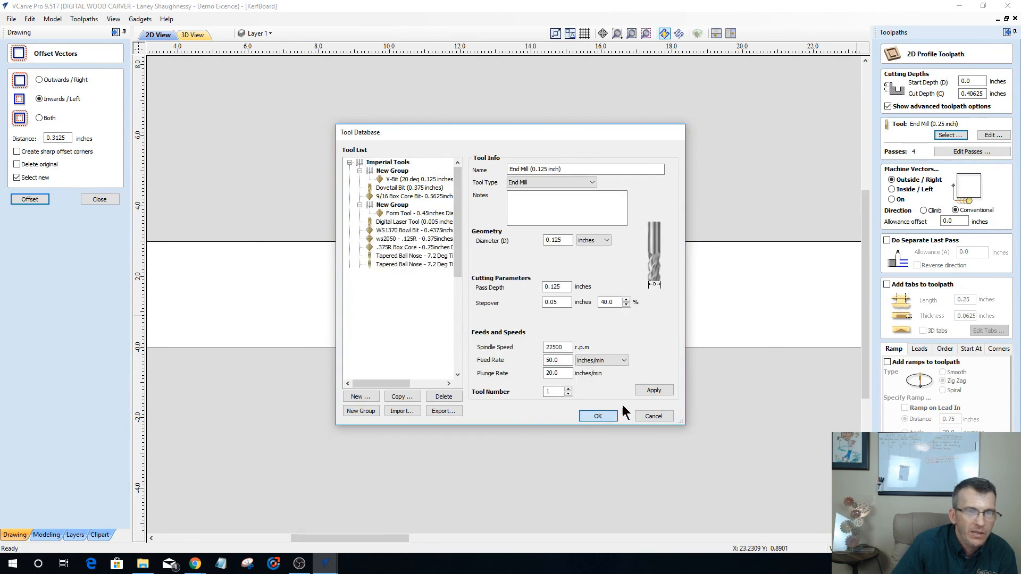
click(891, 200)
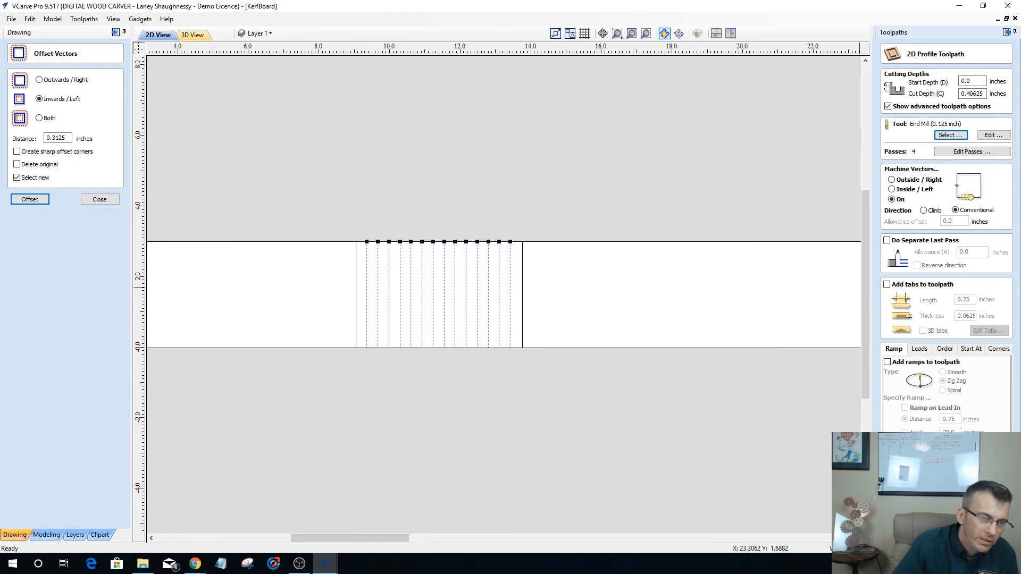
click(908, 517)
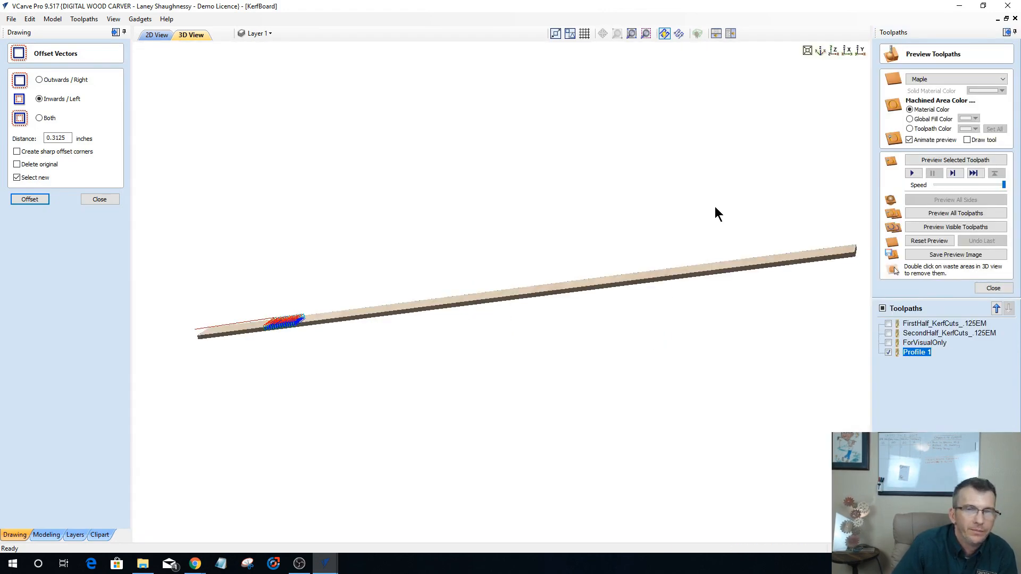
Offset the second corner's starting line inwards/left by 0.3125 inches repeatedly until kerf lines fill the corner up to its end line.
click(156, 35)
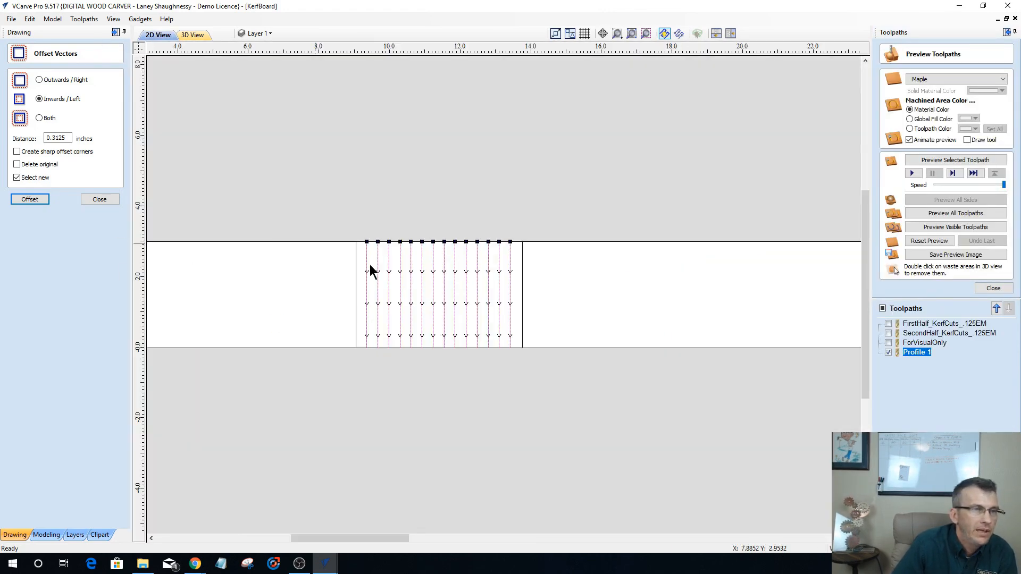
scroll(462, 313, down, 3)
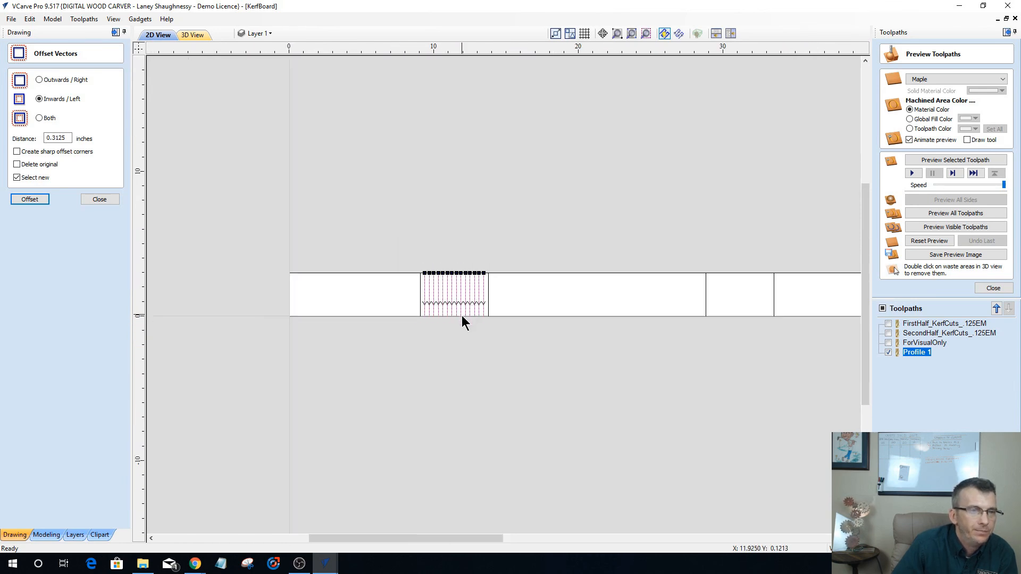
click(705, 300)
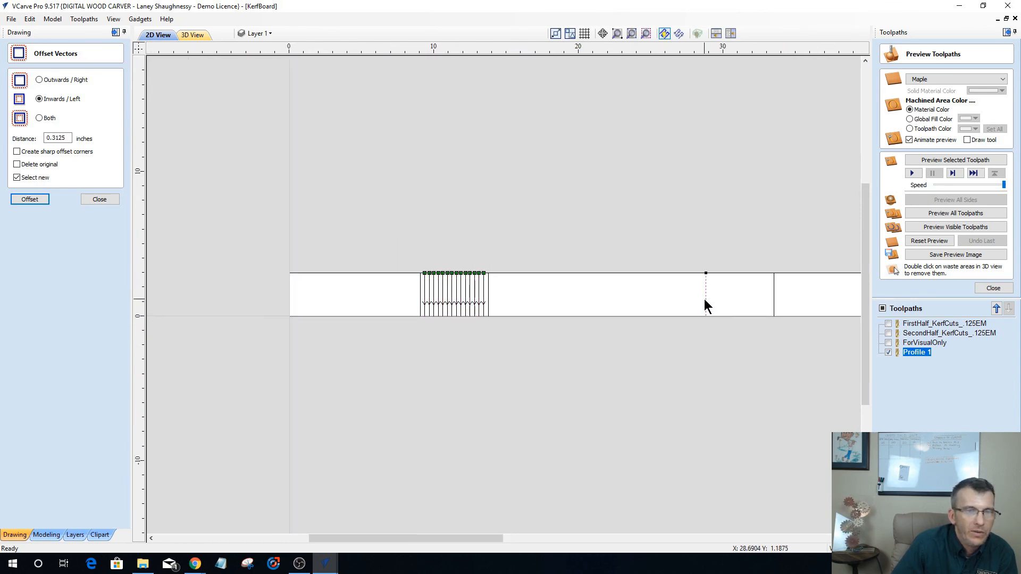
click(29, 199)
click(29, 200)
click(29, 199)
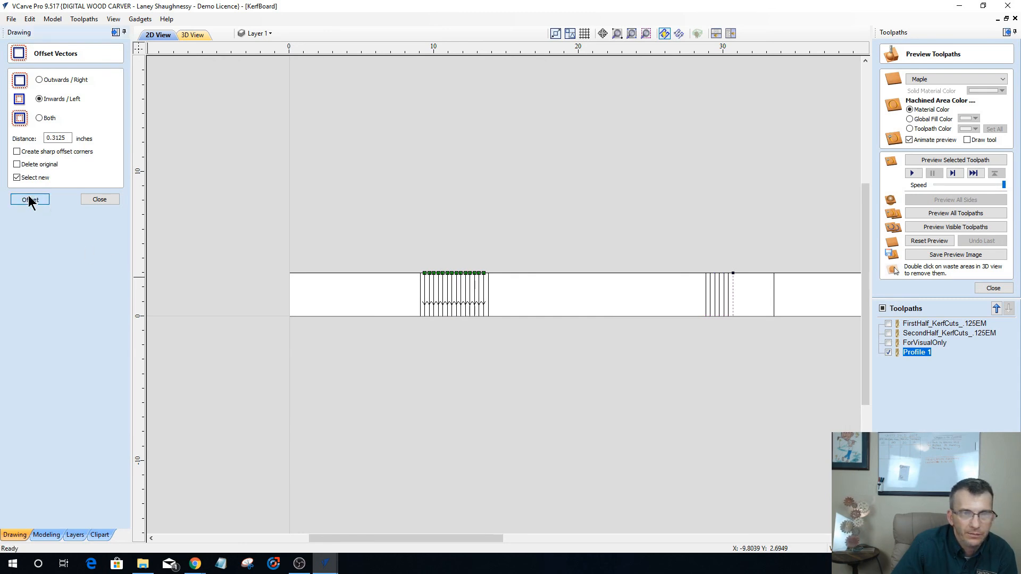
click(29, 199)
click(29, 199)
click(29, 199)
click(29, 199)
click(30, 200)
click(30, 200)
click(29, 199)
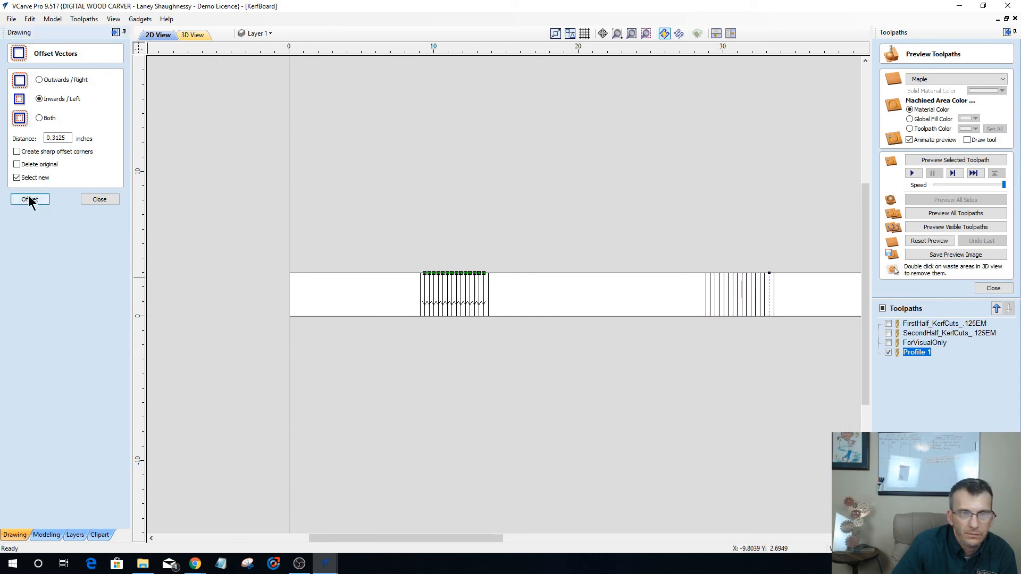
click(30, 199)
click(29, 200)
Delete the last offset kerf line that nearly coincides with the second corner's end line.
scroll(792, 275, up, 6)
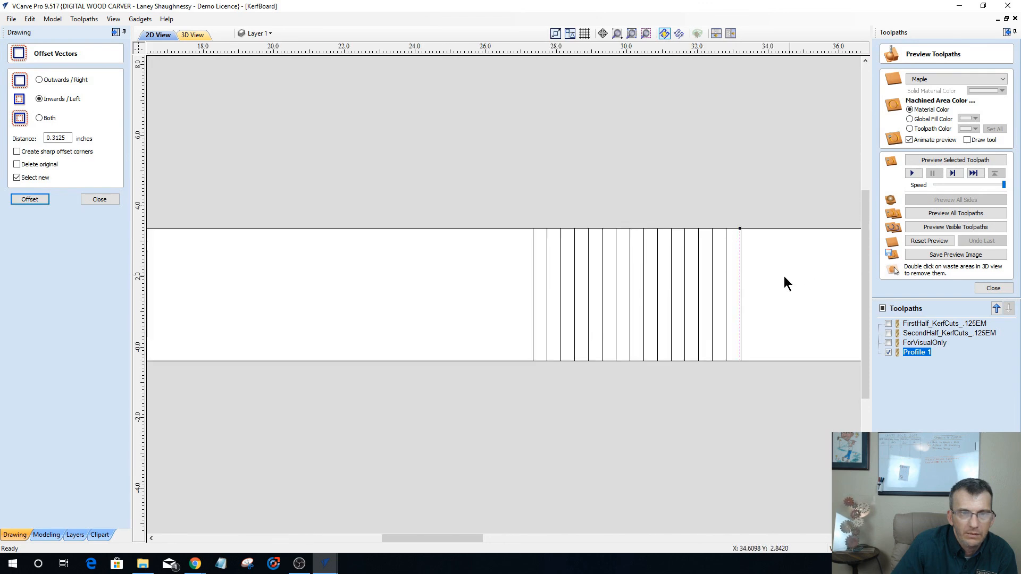
click(721, 285)
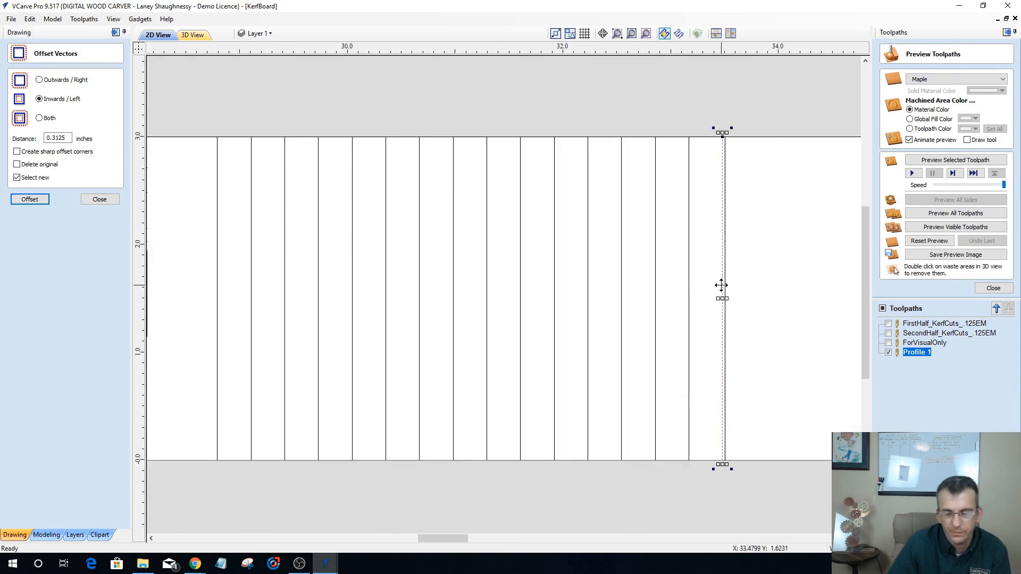
scroll(589, 315, down, 4)
scroll(586, 311, down, 7)
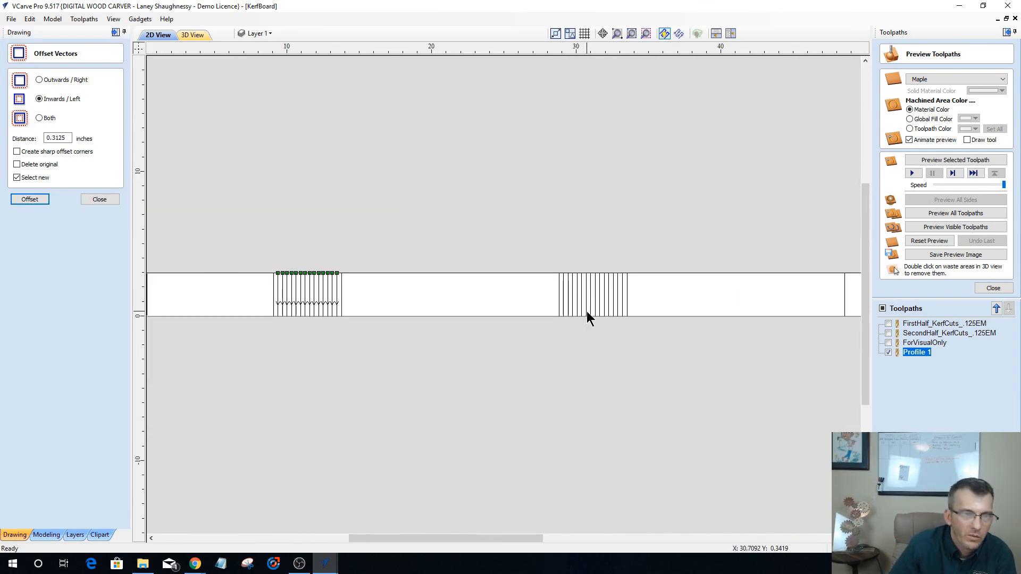
Offset the third corner's starting line inwards/left by 0.3125 inches repeatedly until kerf lines fill the corner up to its end line.
scroll(607, 314, up, 3)
scroll(551, 307, up, 3)
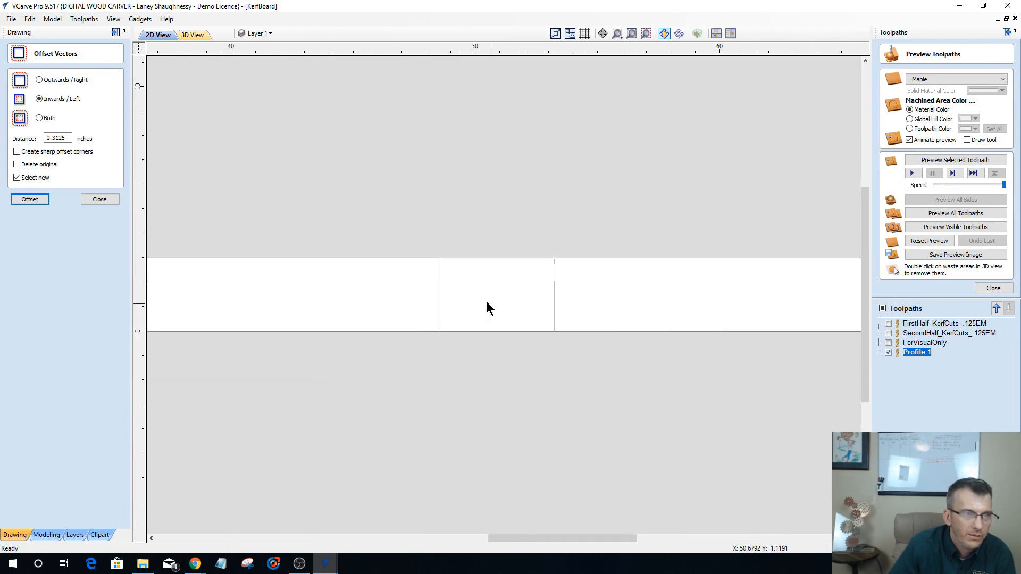
click(439, 300)
click(24, 200)
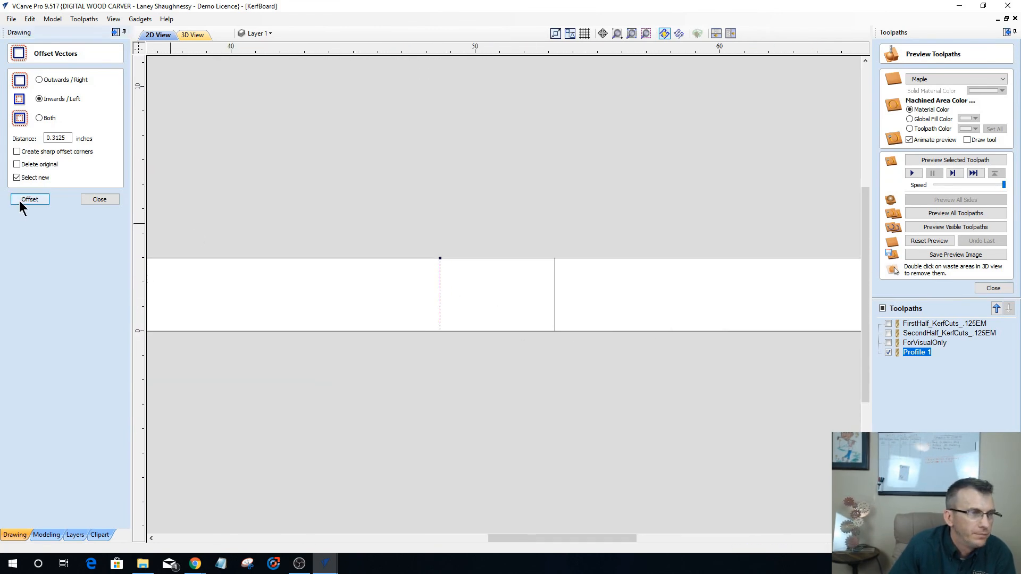
click(23, 200)
click(24, 200)
click(24, 200)
click(24, 200)
click(24, 200)
click(24, 200)
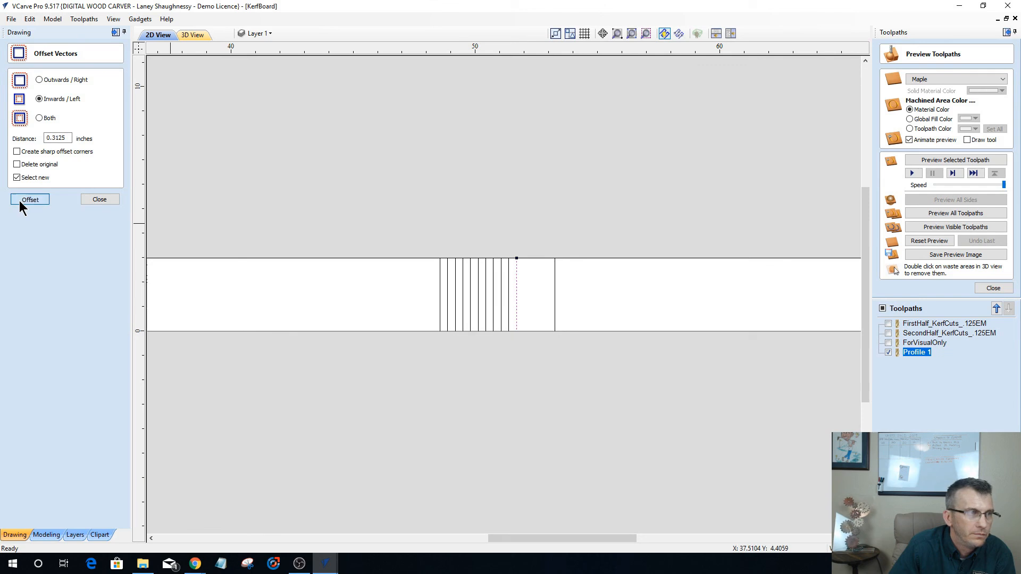
click(24, 200)
click(24, 200)
click(19, 200)
click(19, 200)
click(19, 200)
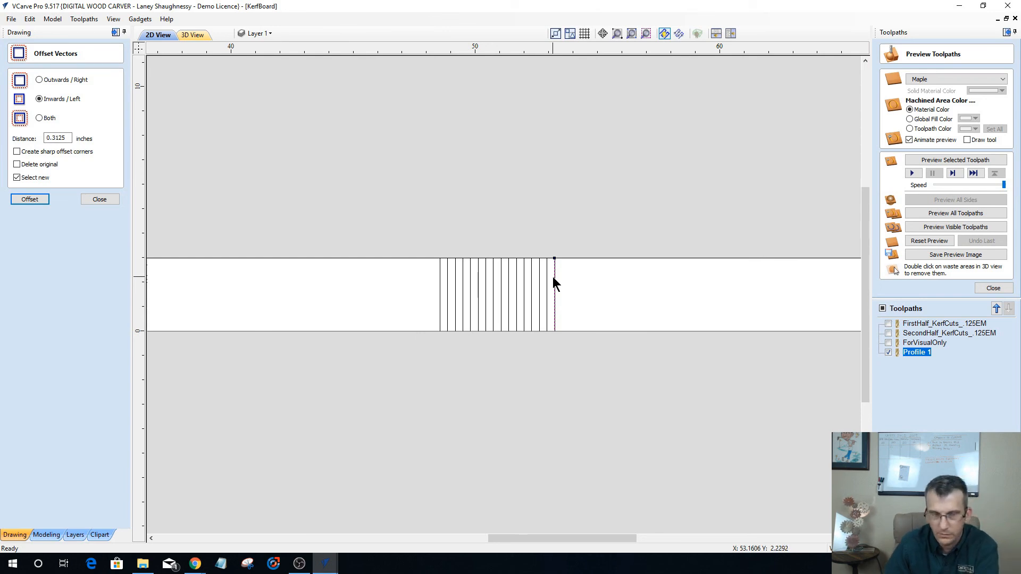
Offset the fourth corner's starting line inwards/left by 0.3125 inches repeatedly until kerf lines fill the corner up to its end line.
scroll(532, 311, down, 4)
scroll(668, 294, up, 3)
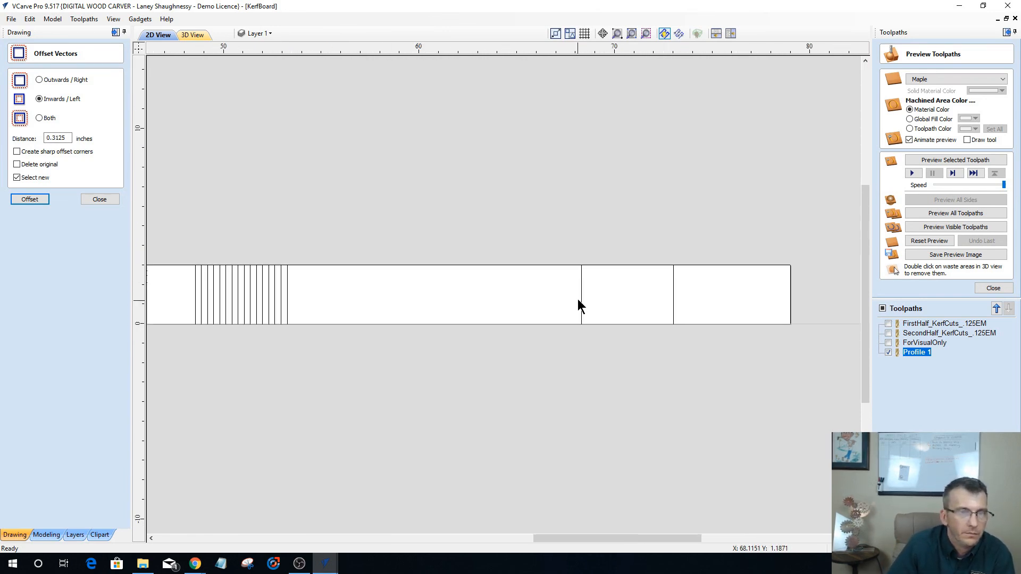
click(580, 297)
click(42, 201)
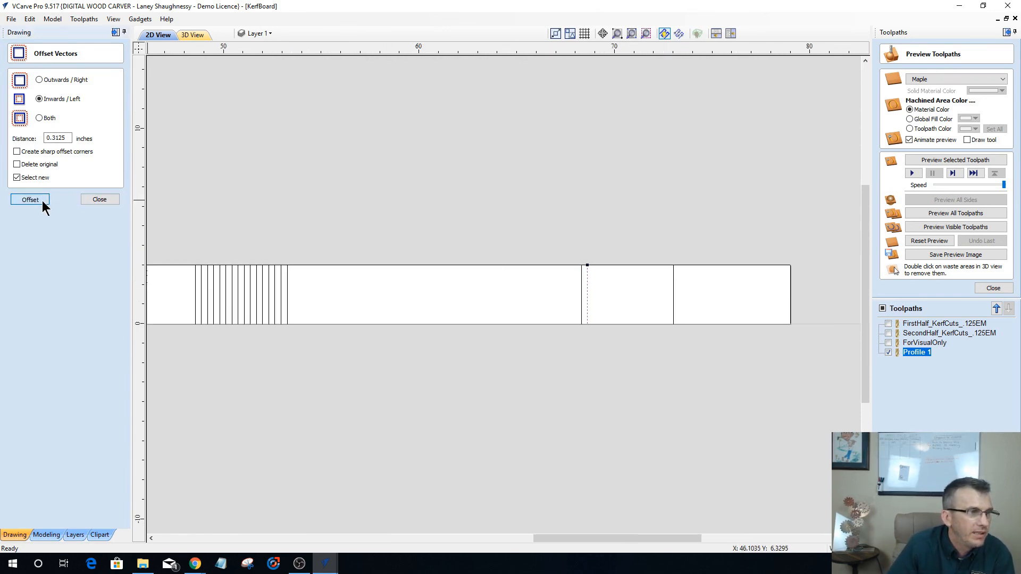
click(43, 201)
click(43, 201)
click(43, 201)
click(43, 201)
click(42, 201)
click(43, 201)
click(43, 201)
click(42, 201)
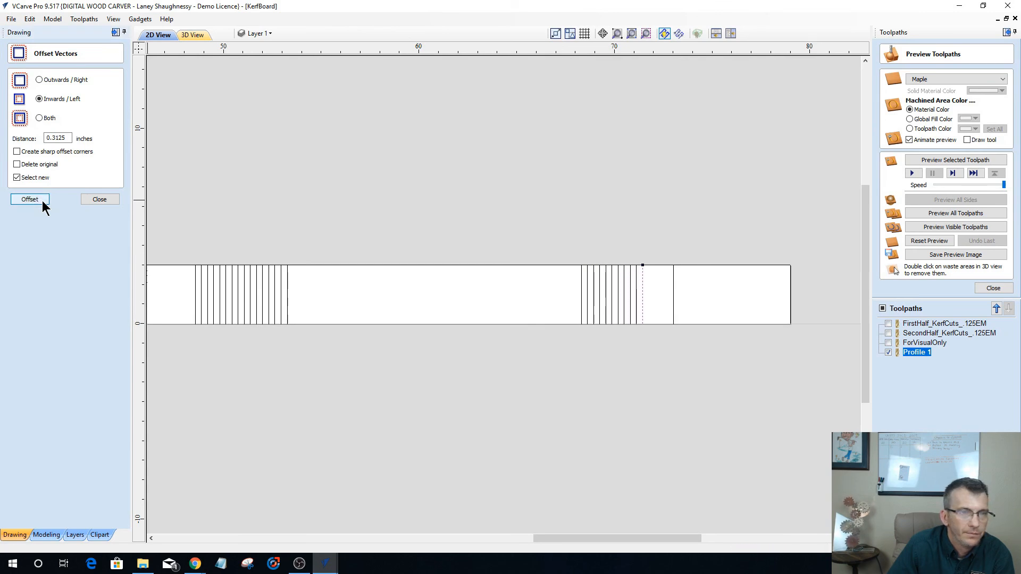
click(43, 201)
click(43, 201)
click(43, 201)
click(43, 201)
click(43, 201)
click(43, 201)
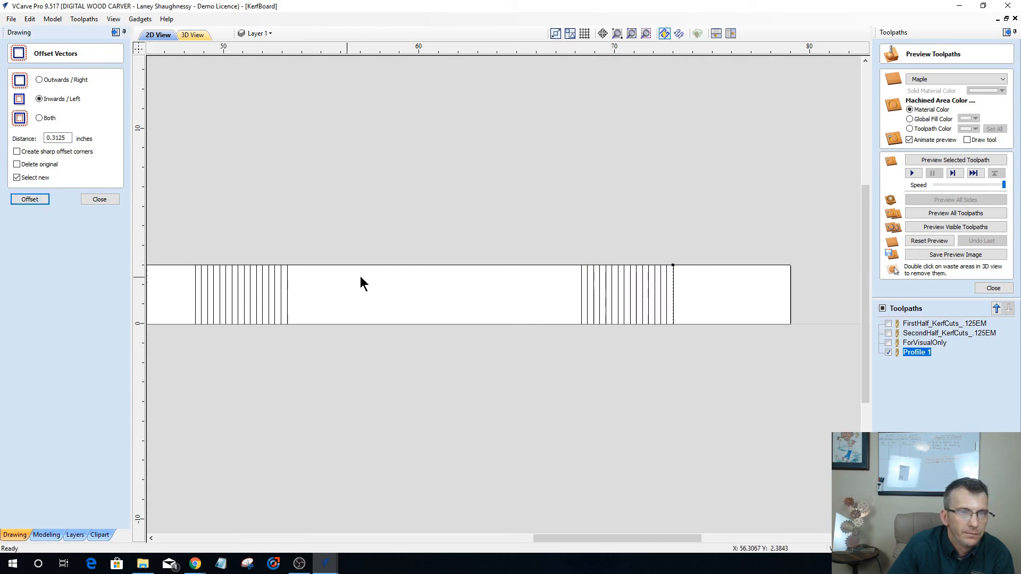
Delete the last offset kerf line that nearly coincides with the fourth corner's end line.
scroll(687, 292, up, 3)
shift+click(636, 281)
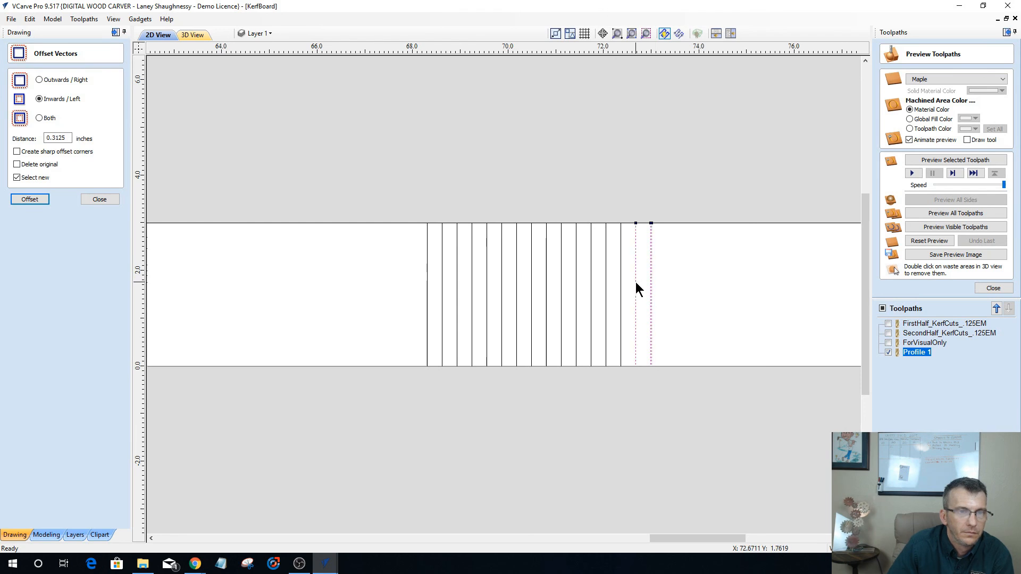
click(646, 284)
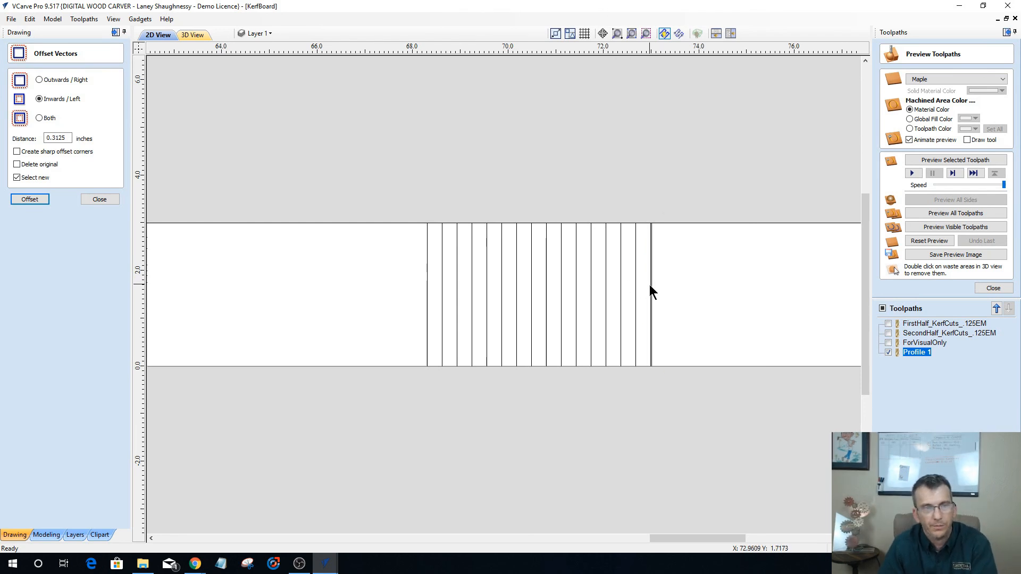
click(651, 291)
Close the vector offset tool and reopen the Profile 1 toolpath for editing.
scroll(658, 295, down, 3)
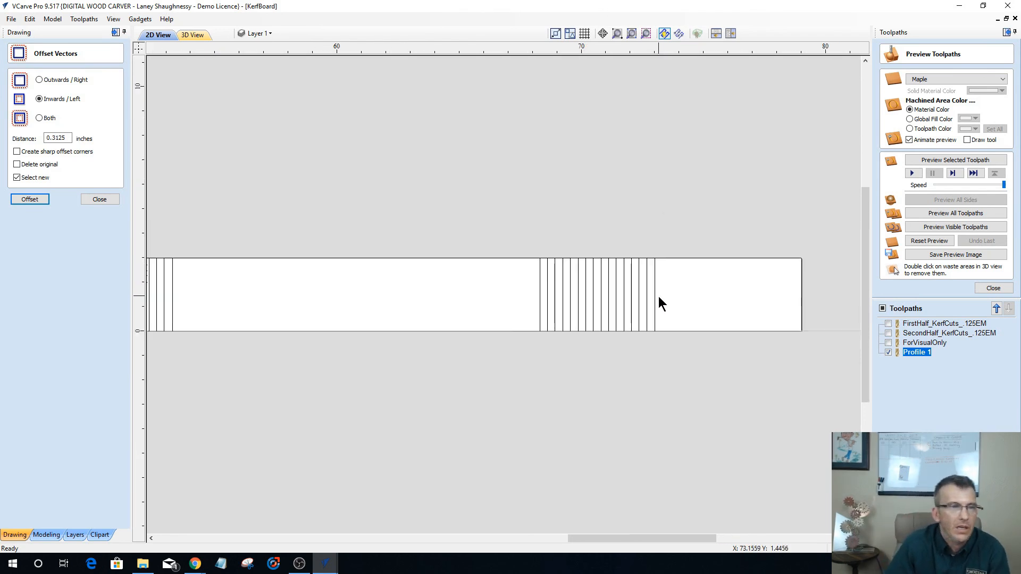
scroll(248, 274, down, 3)
scroll(540, 314, down, 2)
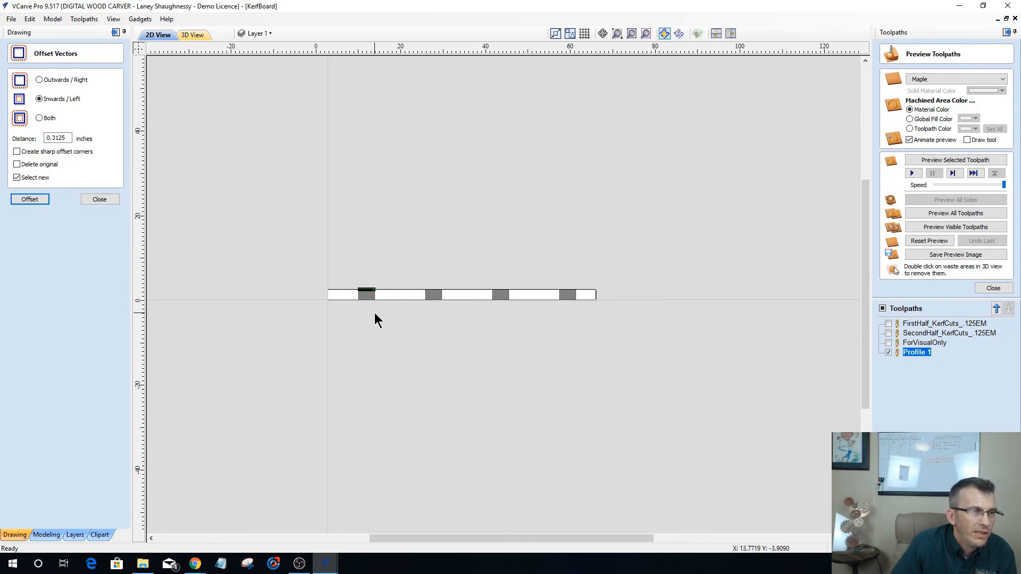
scroll(376, 319, up, 2)
double_click(903, 352)
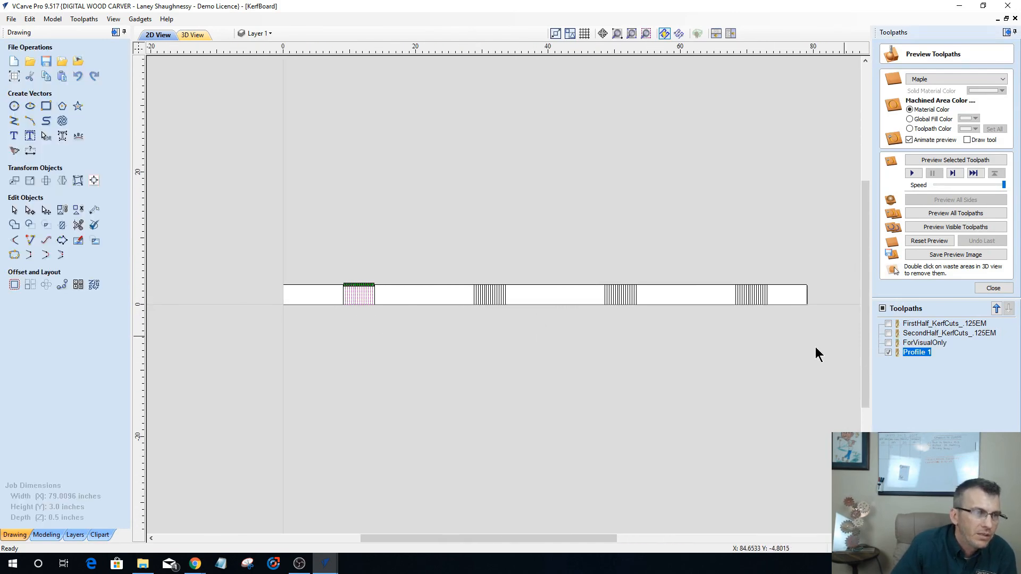
double_click(912, 353)
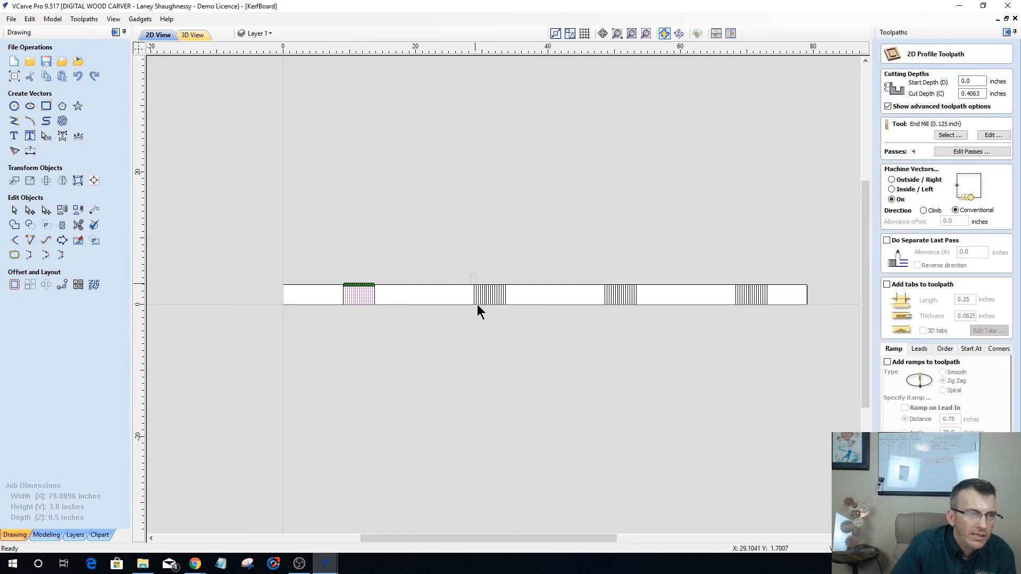
Select the kerf lines inside the first and second corners for the profile toolpath, leaving out each corner's start and end lines.
drag(508, 315, 508, 314)
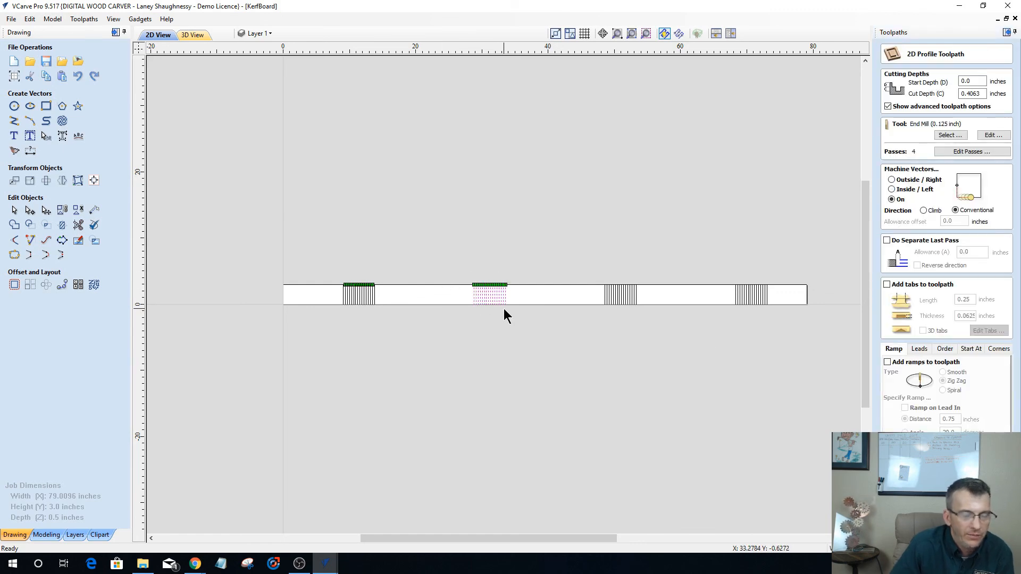
scroll(483, 297, up, 3)
scroll(483, 302, up, 3)
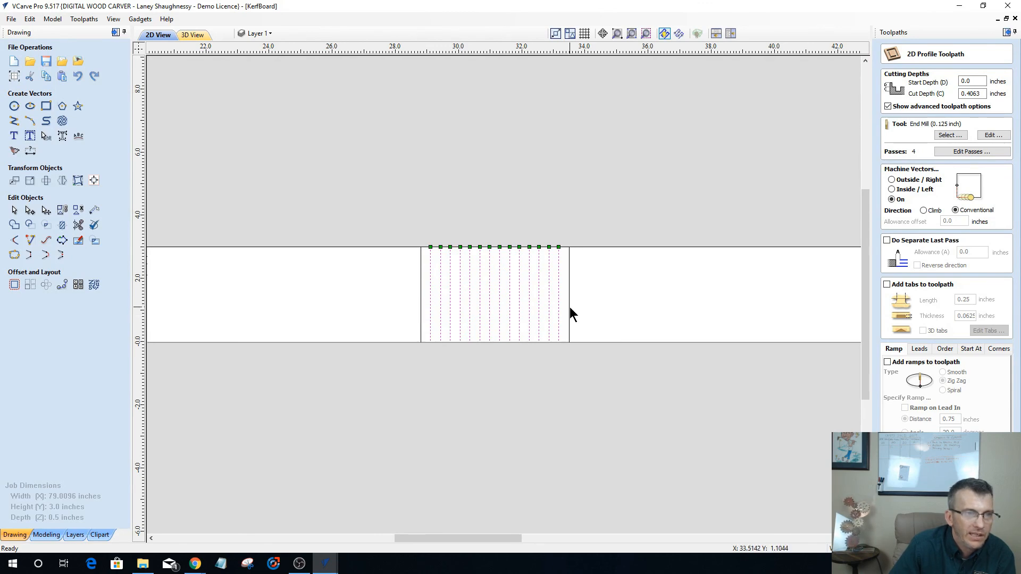
scroll(576, 309, down, 4)
scroll(422, 290, up, 2)
scroll(422, 286, up, 3)
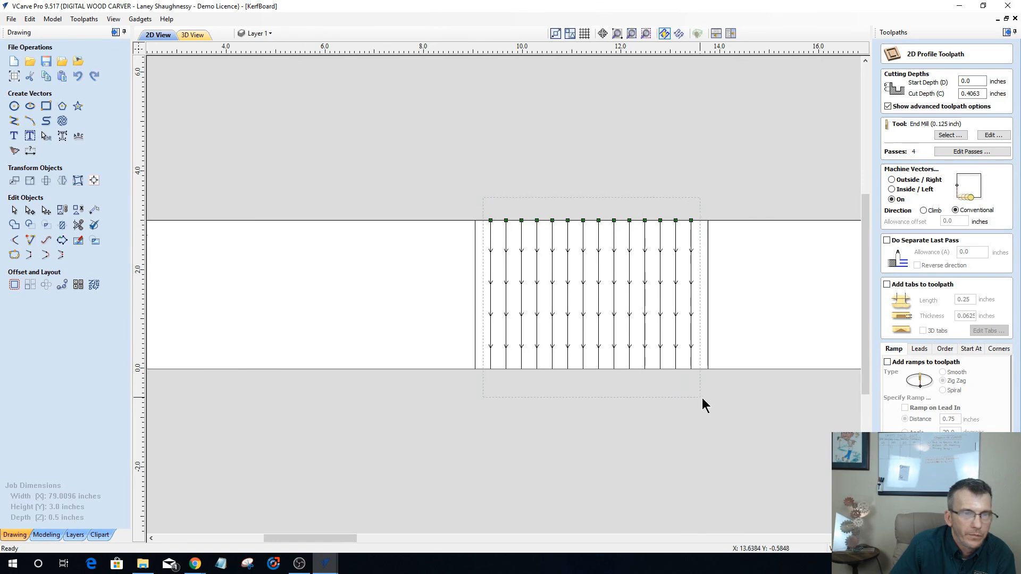
scroll(433, 296, down, 6)
scroll(434, 291, down, 2)
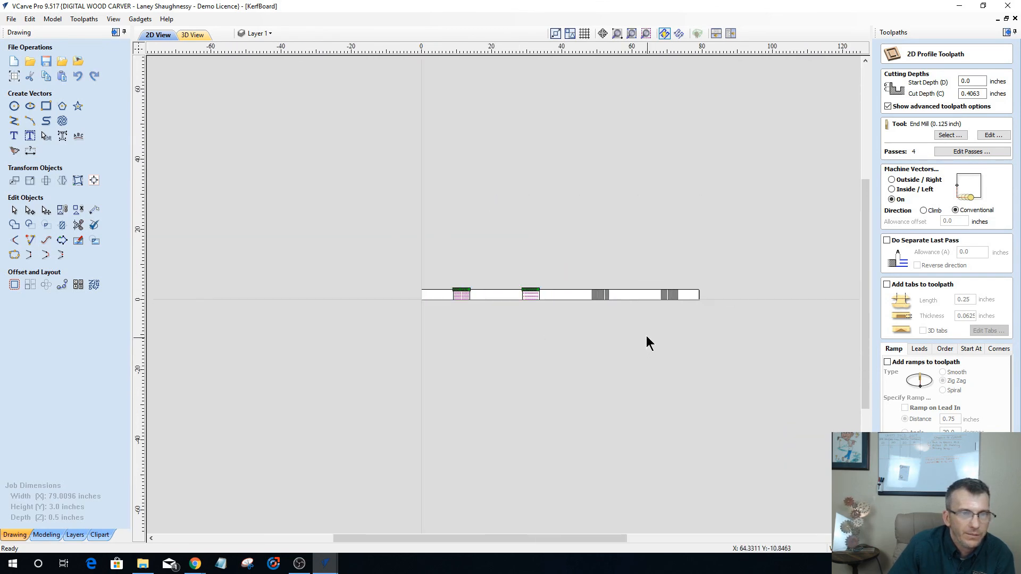
Add the third and fourth corners' inner kerf lines to the selection, leaving out both corners' start and end lines.
scroll(617, 324, up, 3)
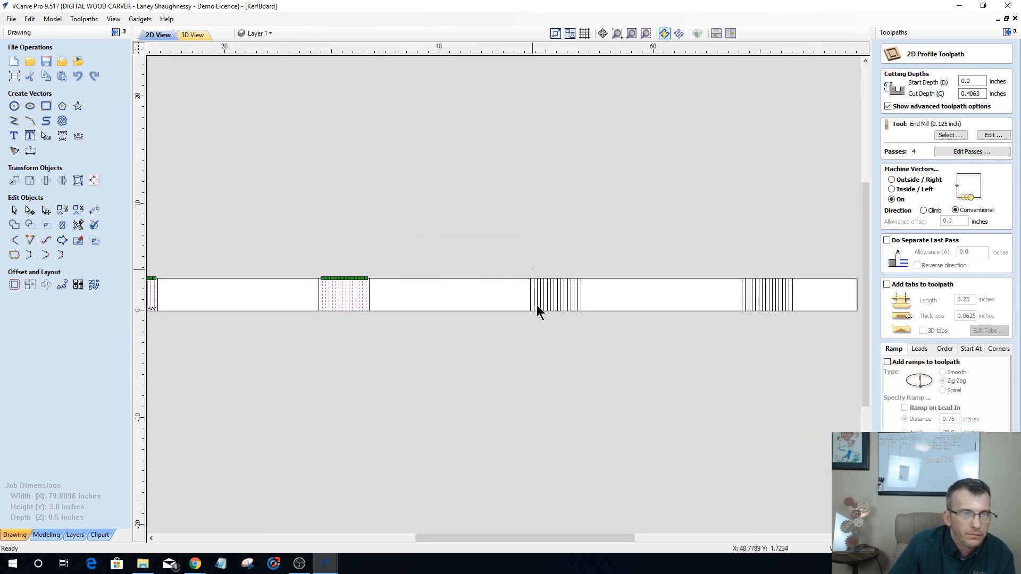
shift+drag(571, 323, 580, 324)
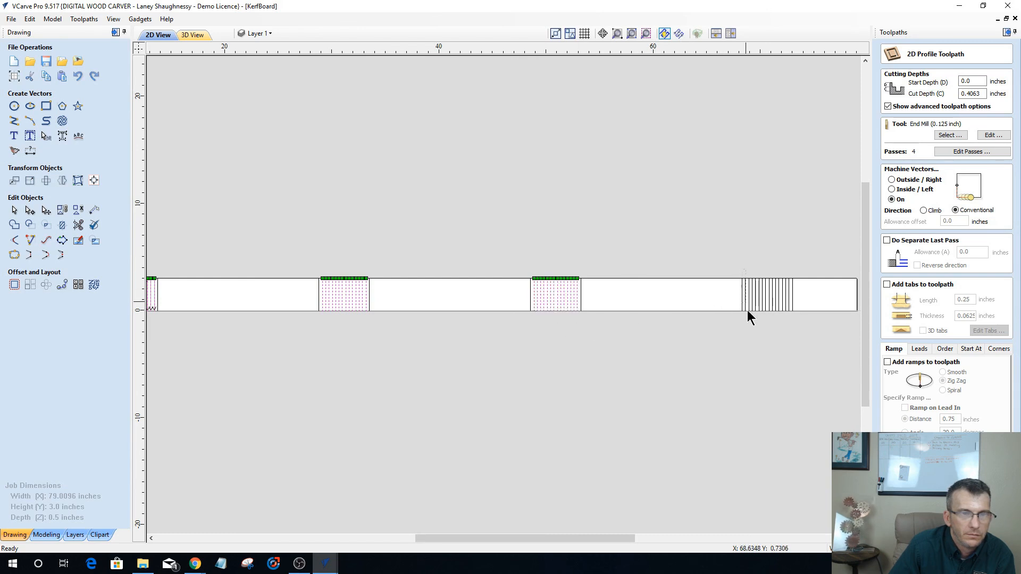
shift+drag(793, 324, 796, 324)
scroll(791, 309, up, 3)
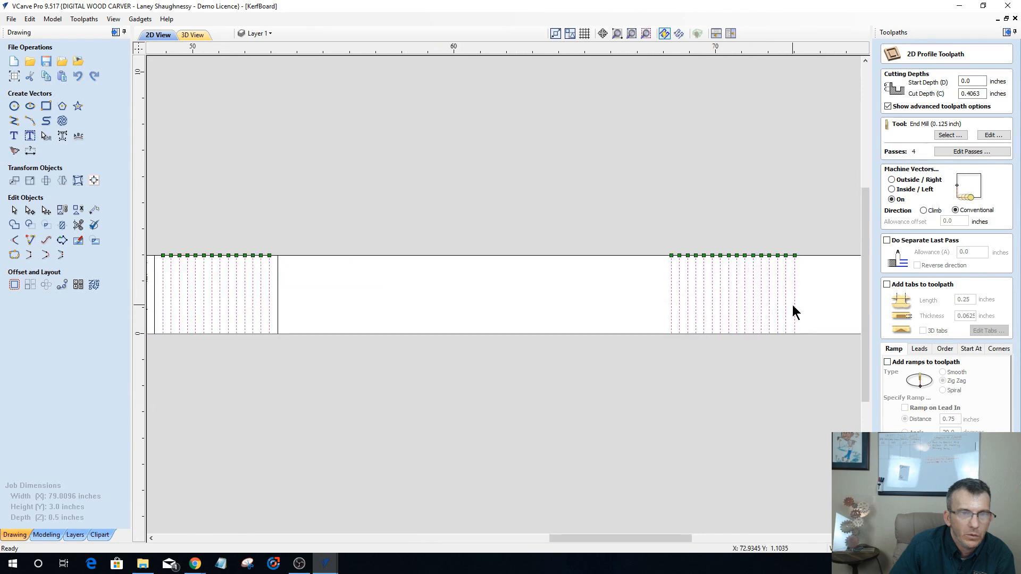
shift+click(794, 306)
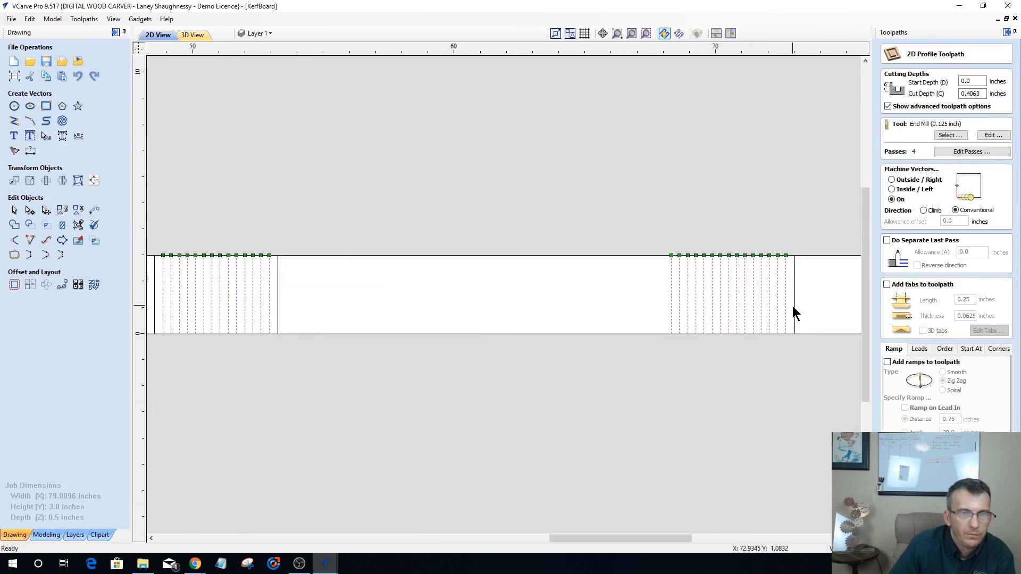
shift+click(670, 310)
Recalculate the Profile 1 toolpath and preview its kerf cuts on the whole board.
click(916, 533)
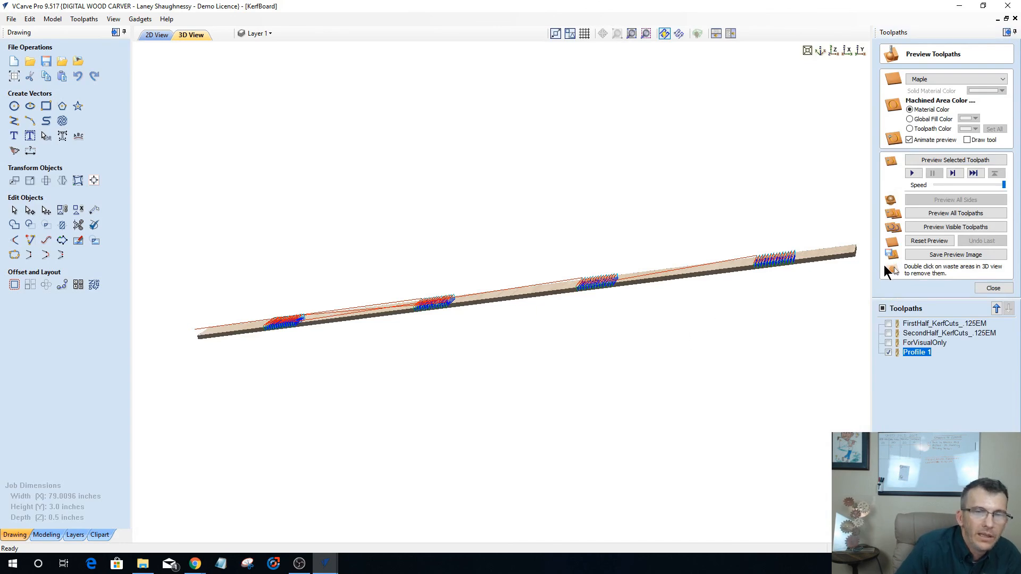
click(946, 161)
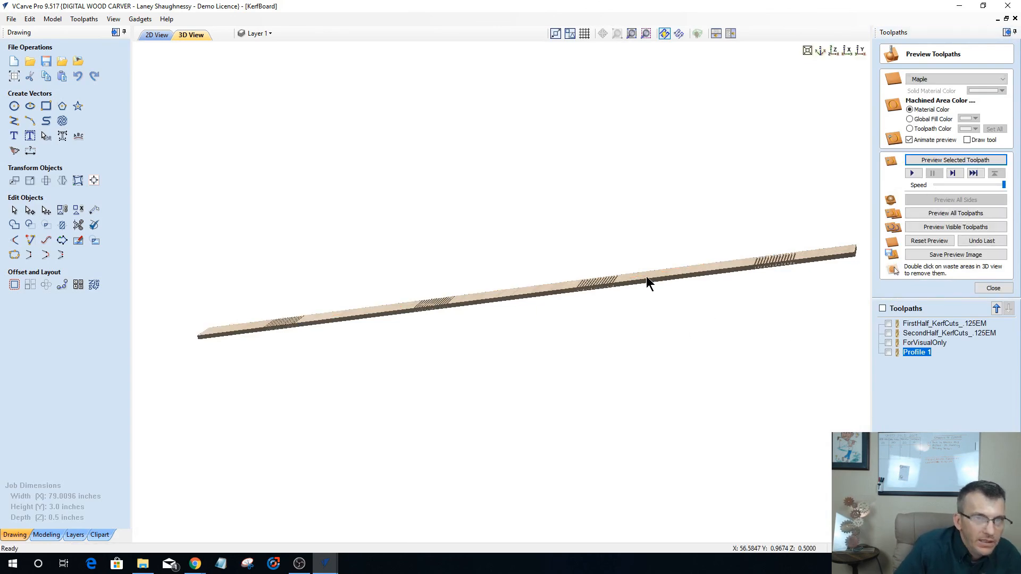
scroll(632, 346, up, 8)
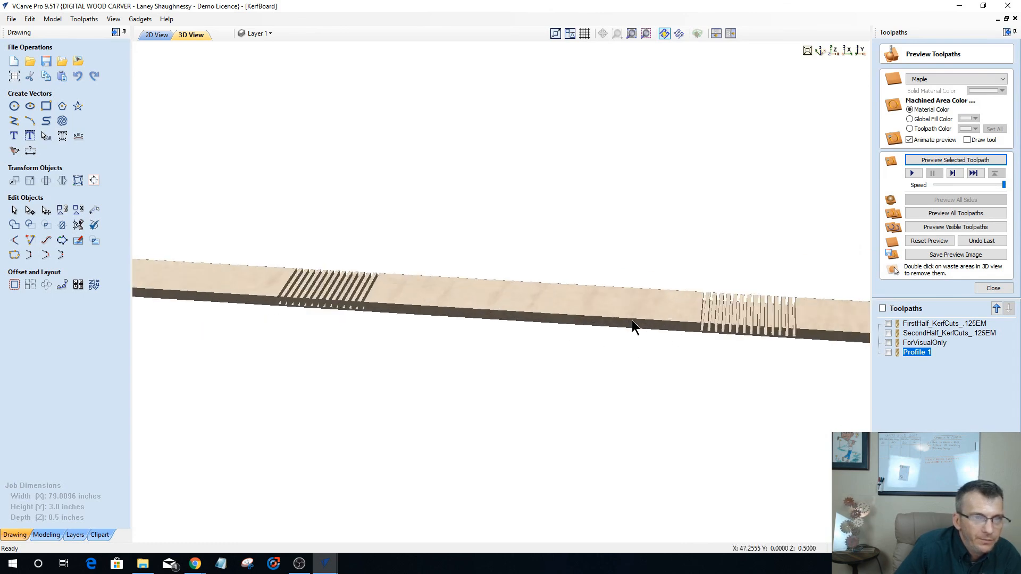
scroll(632, 320, down, 4)
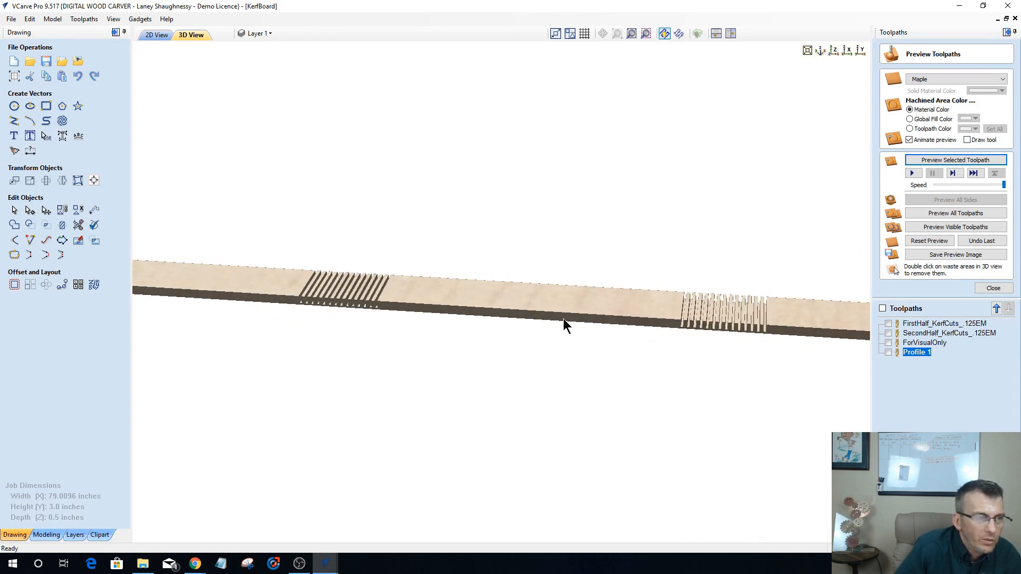
drag(634, 309, 369, 346)
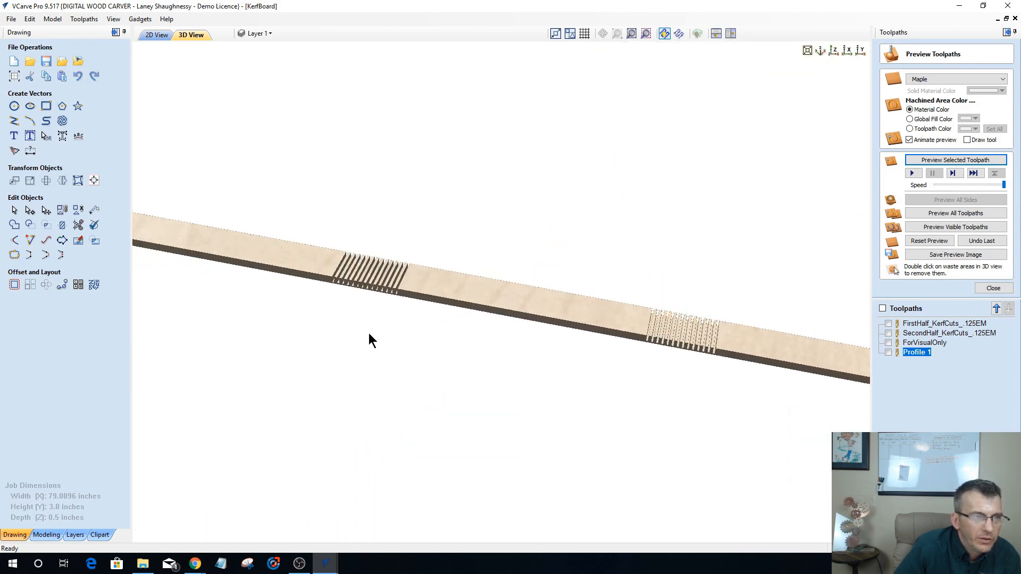
scroll(371, 337, down, 2)
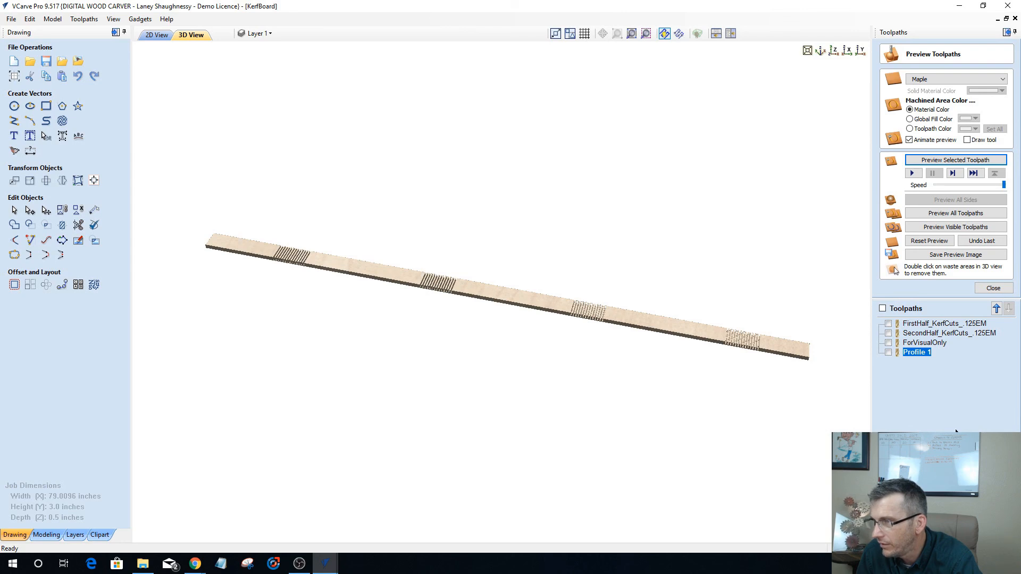
scroll(658, 379, down, 3)
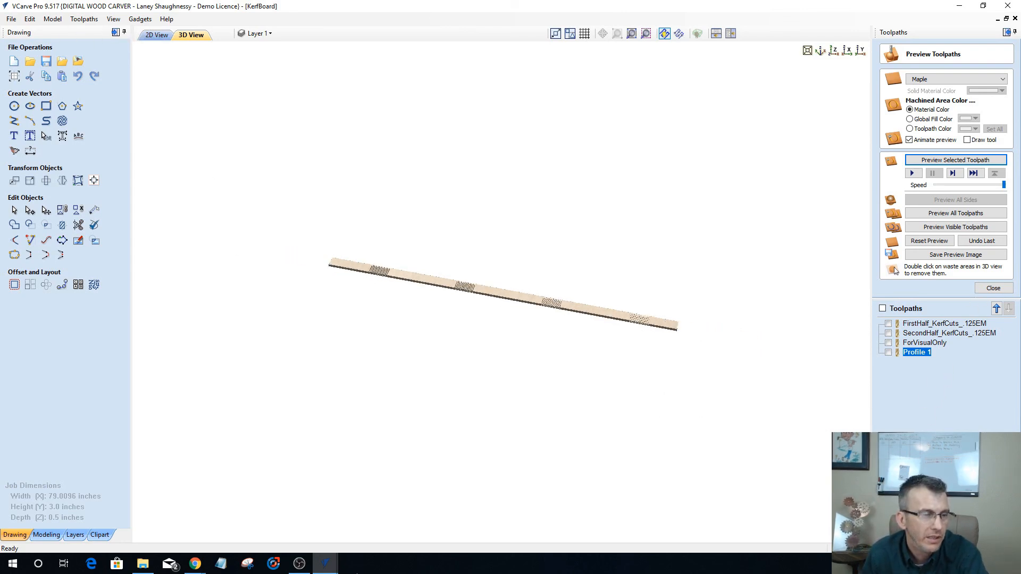
Switch to the carved panel project and examine the panel's back side with its rabbet and cutouts in 3D.
mouse_move(325, 564)
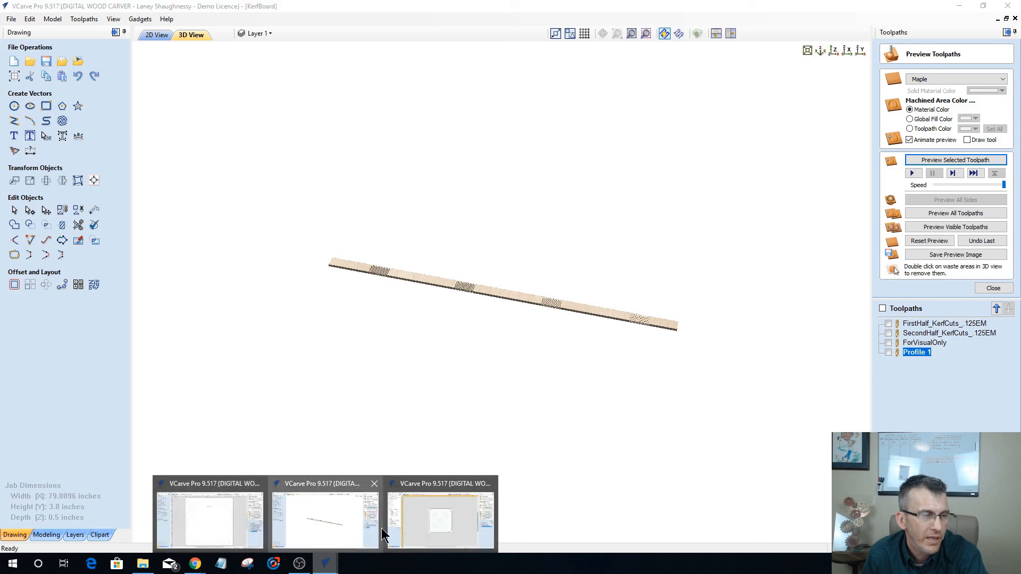
click(430, 527)
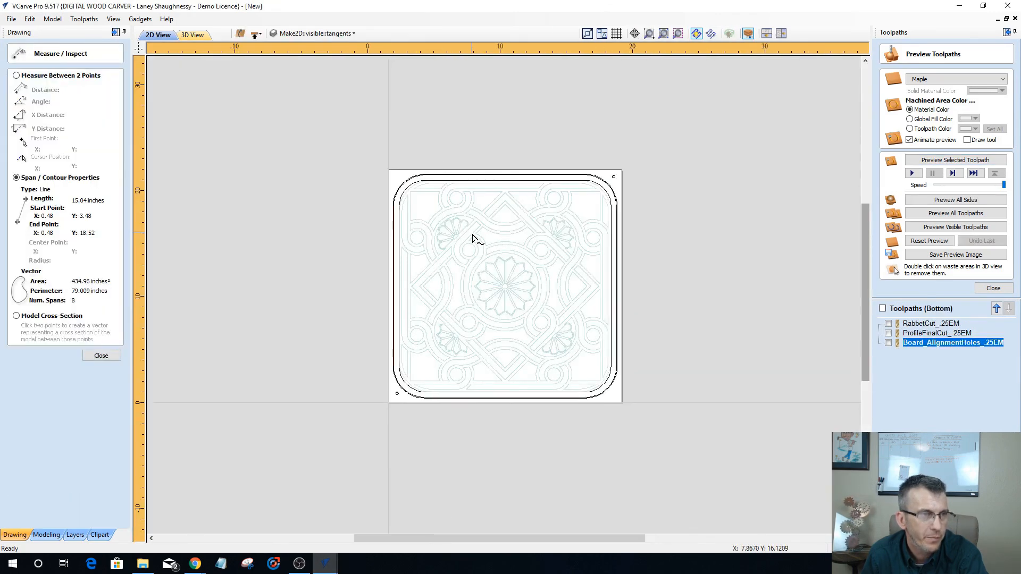
click(192, 35)
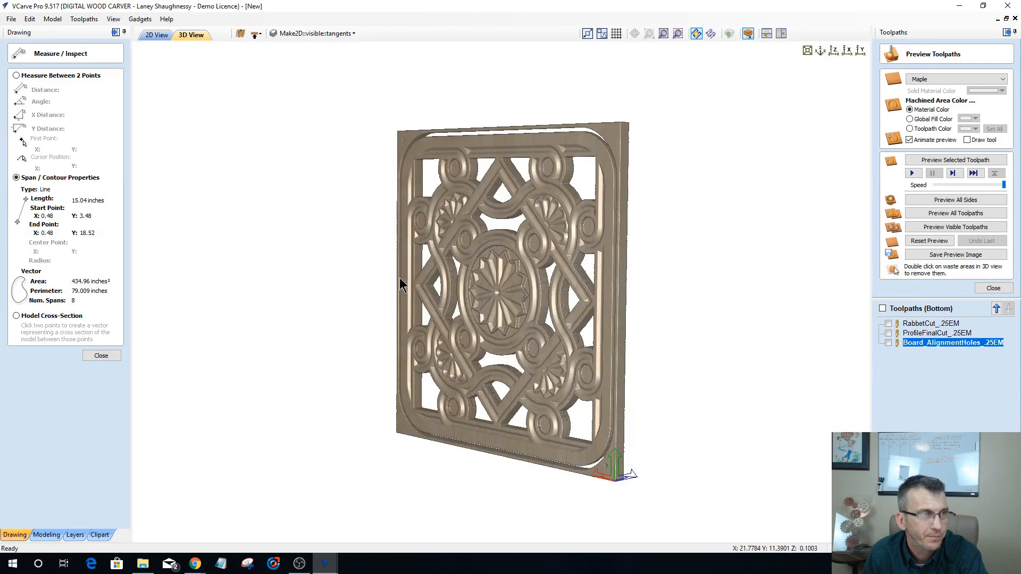
drag(425, 185, 257, 217)
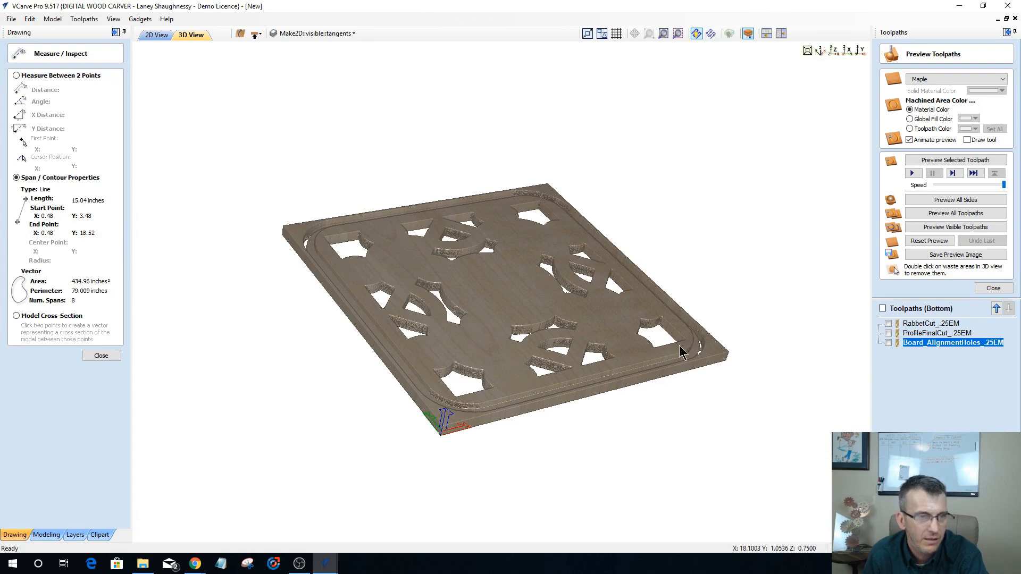
drag(612, 269, 613, 265)
drag(477, 349, 485, 326)
drag(576, 252, 593, 275)
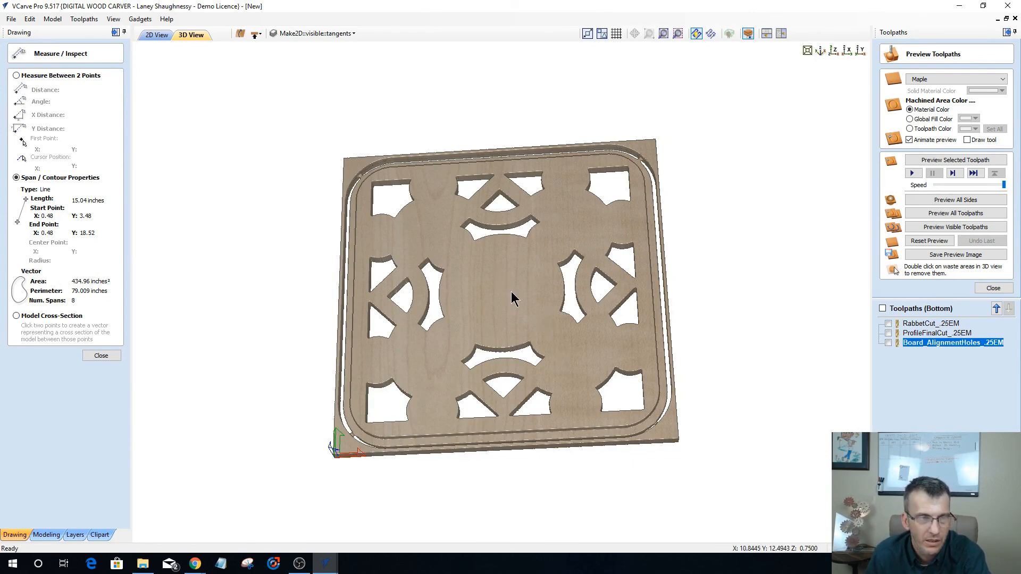
drag(511, 292, 511, 292)
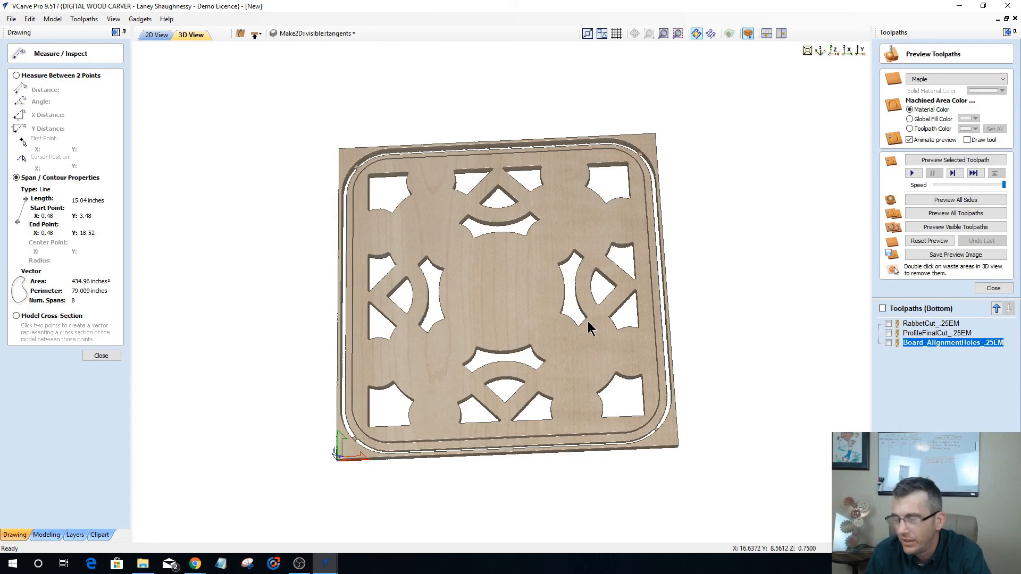
mouse_move(650, 331)
mouse_down()
mouse_move(596, 306)
mouse_move(629, 338)
mouse_move(656, 335)
mouse_up()
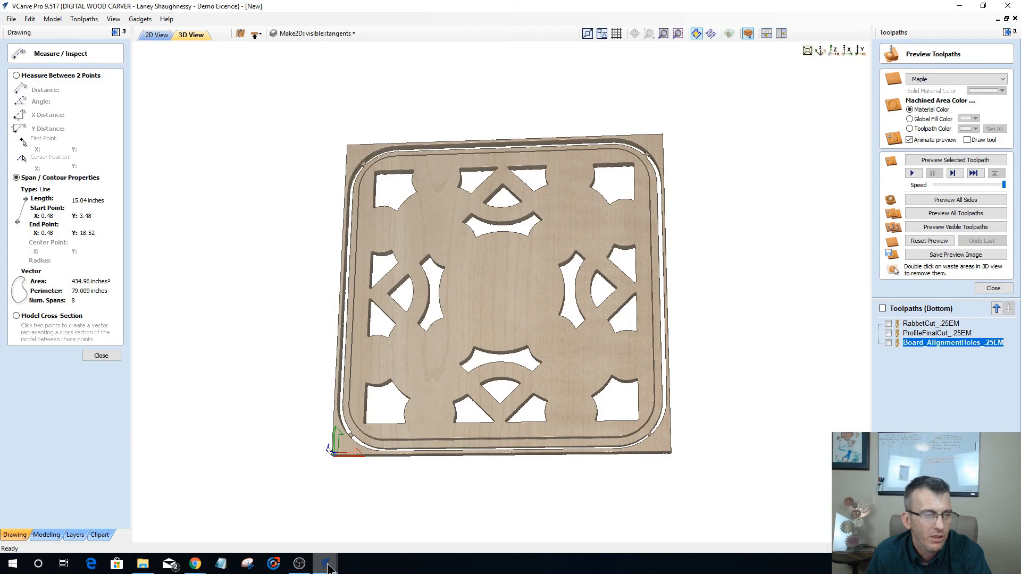
Return to the KerfBoard project and examine the previewed kerf cuts along the board.
mouse_move(328, 567)
click(325, 522)
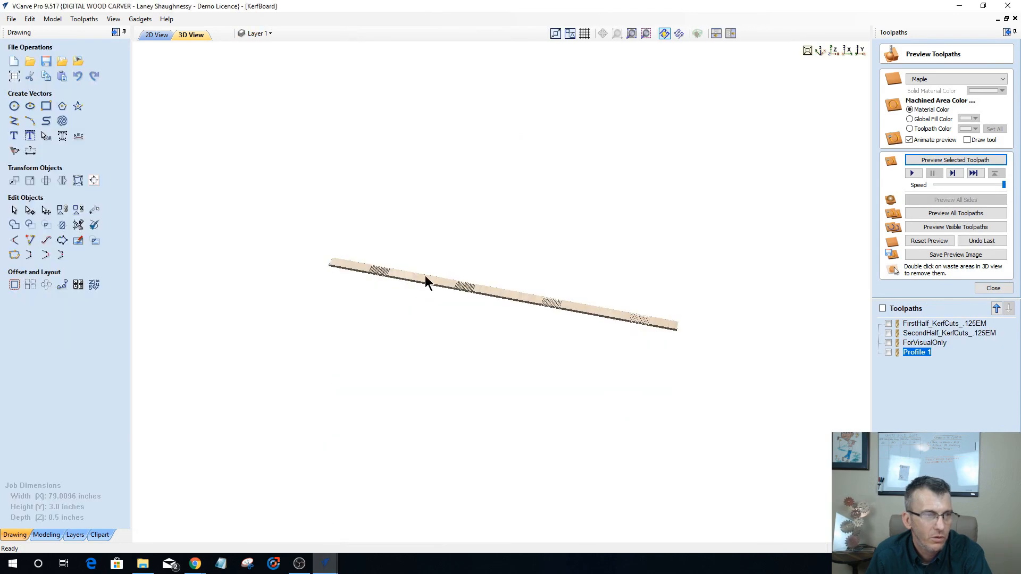
scroll(508, 291, up, 5)
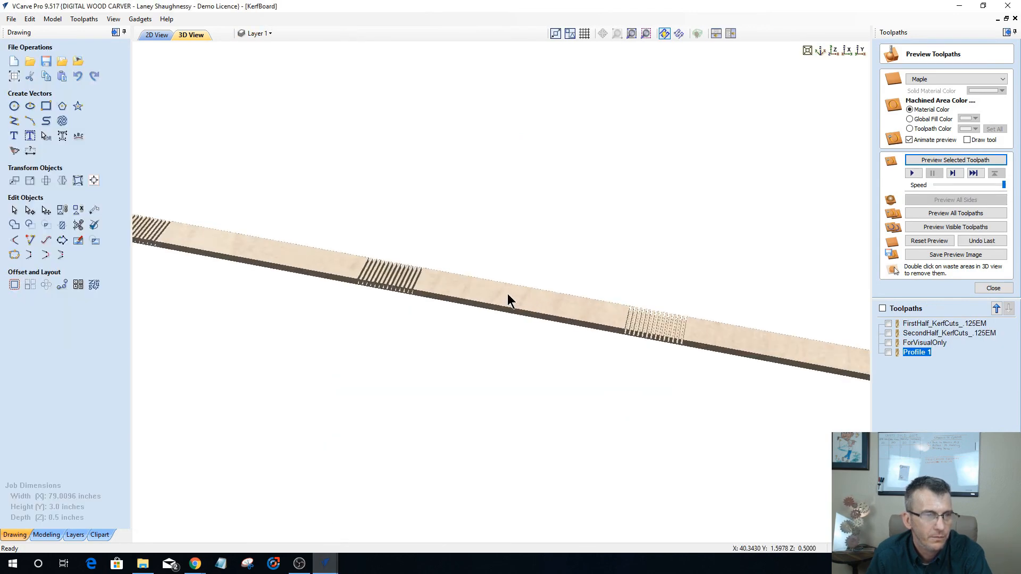
scroll(507, 293, down, 5)
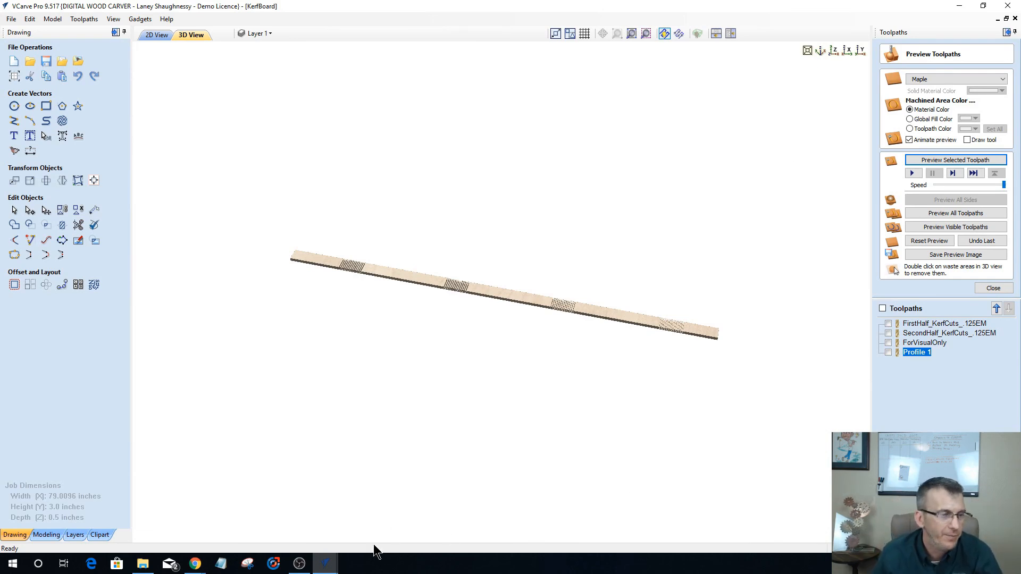
Switch back to the carved panel project and turn the 3D model over to examine its carved front face.
mouse_move(325, 563)
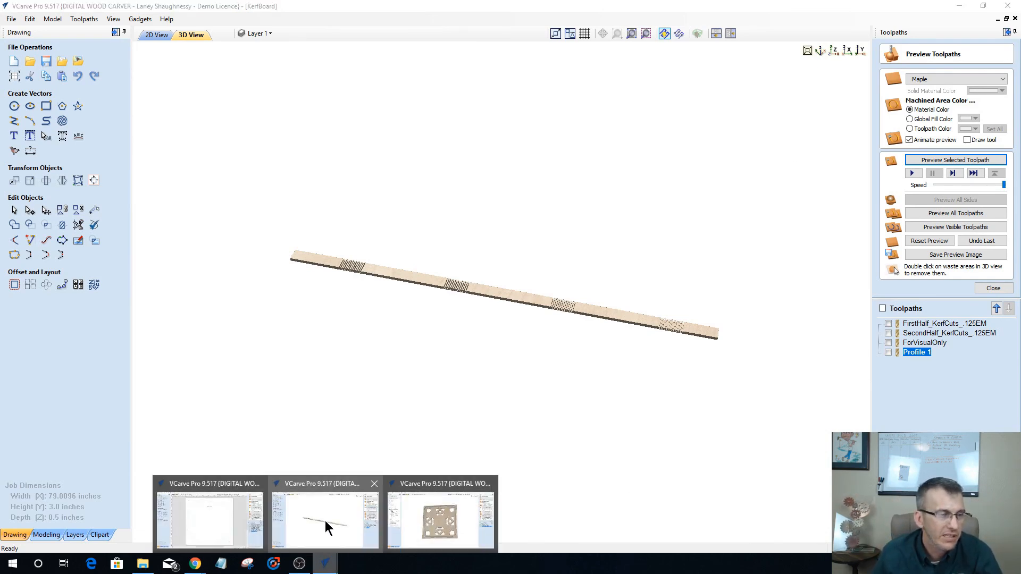
click(400, 527)
drag(547, 106, 511, 344)
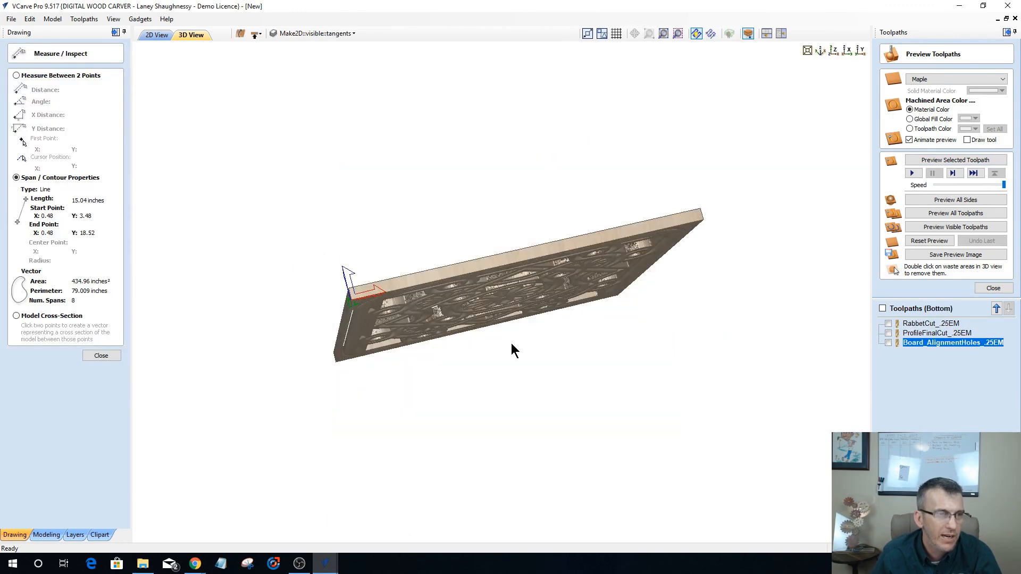
drag(434, 123, 435, 151)
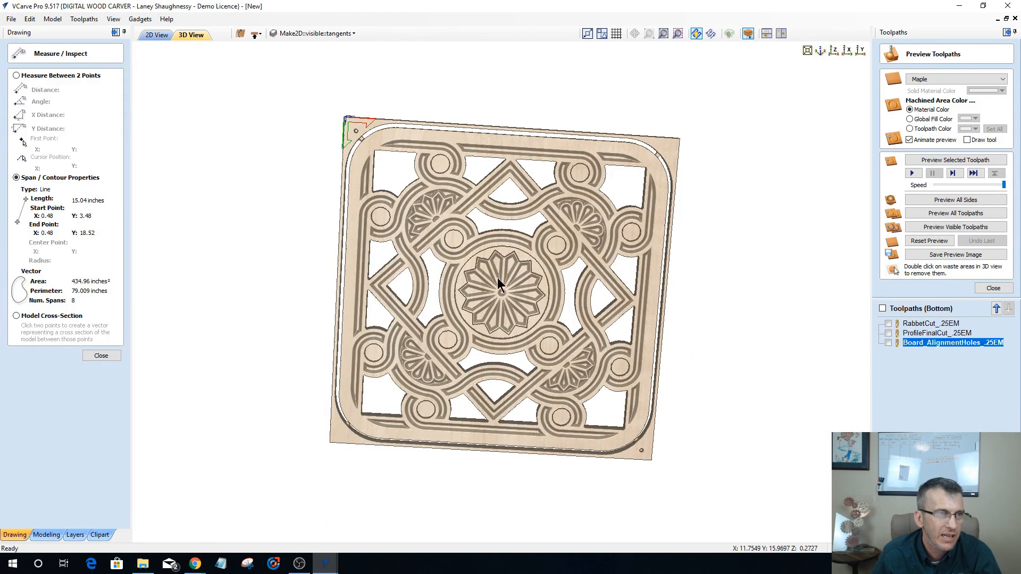
drag(498, 270, 433, 289)
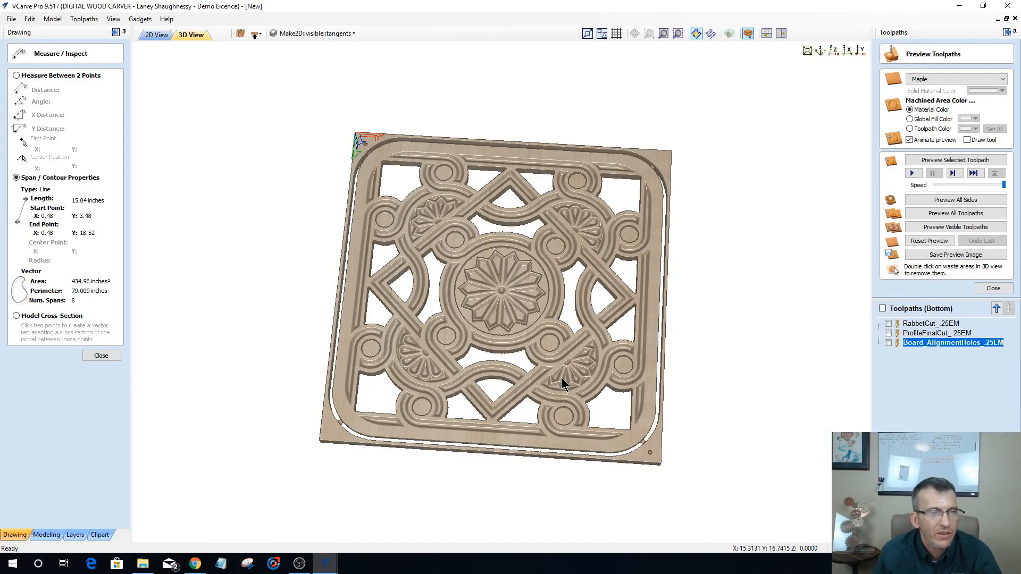
drag(438, 201, 407, 214)
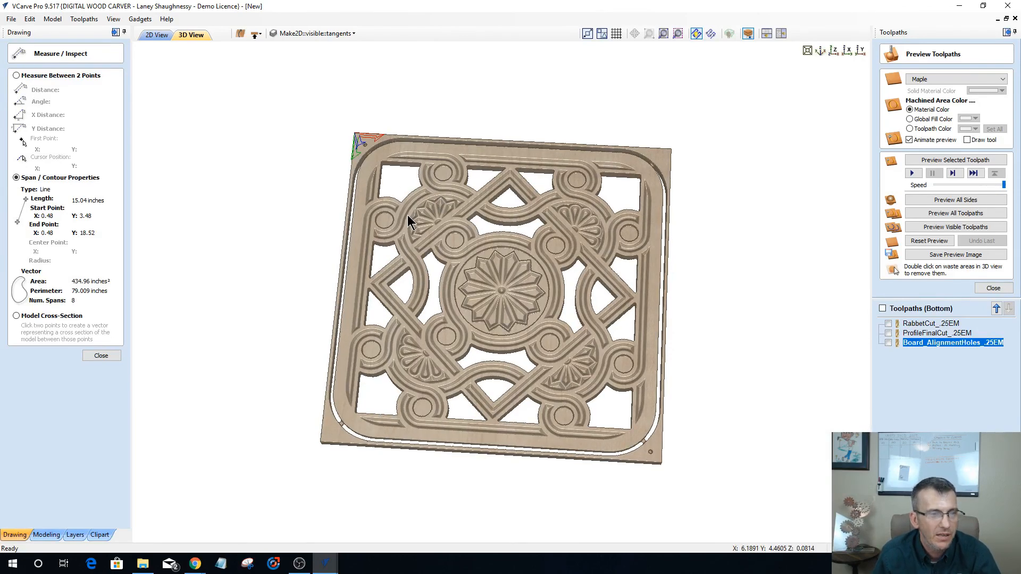
Switch to the Wall Lamp project and show its machined board in 3D.
mouse_move(327, 568)
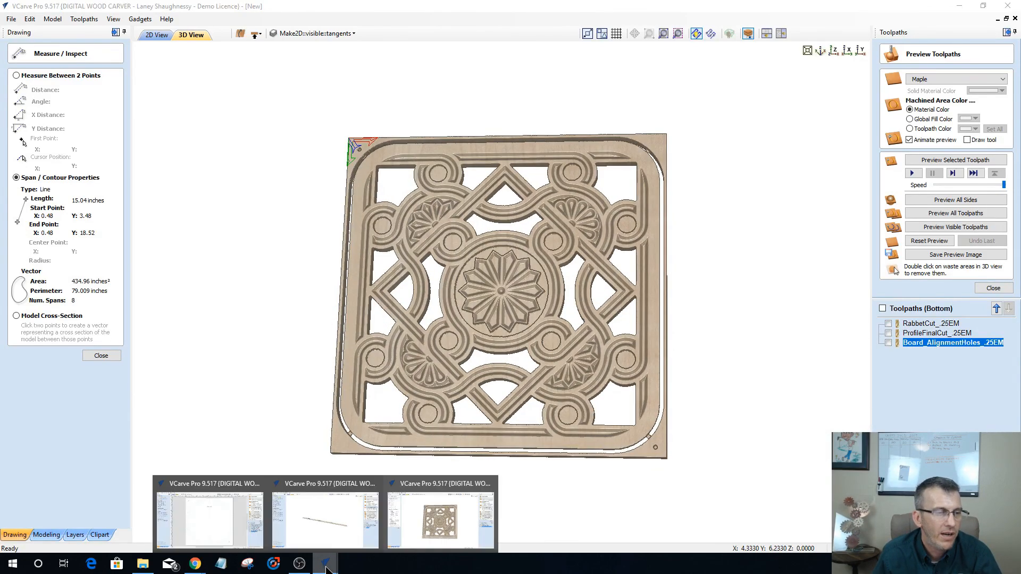
click(209, 519)
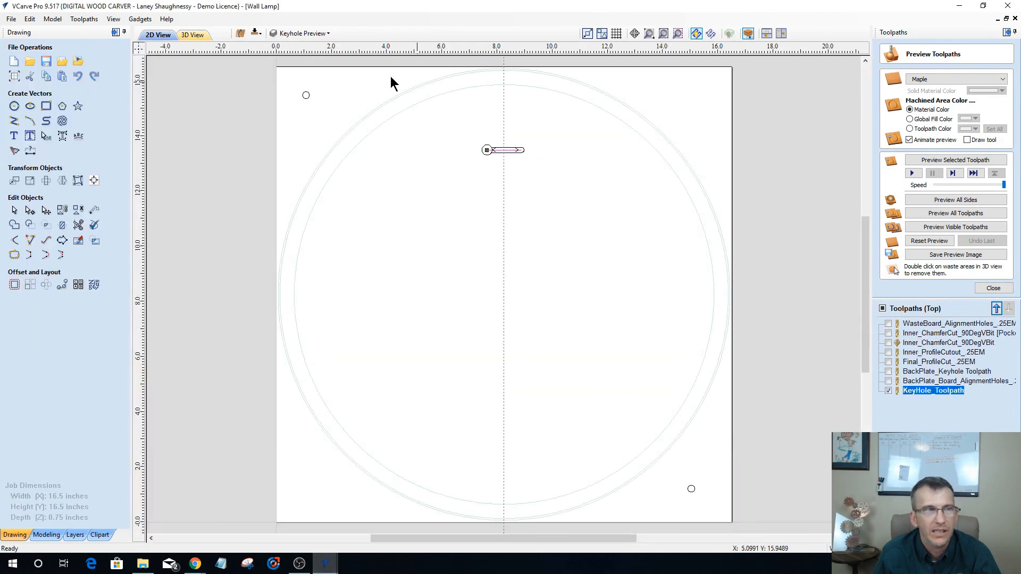
click(192, 35)
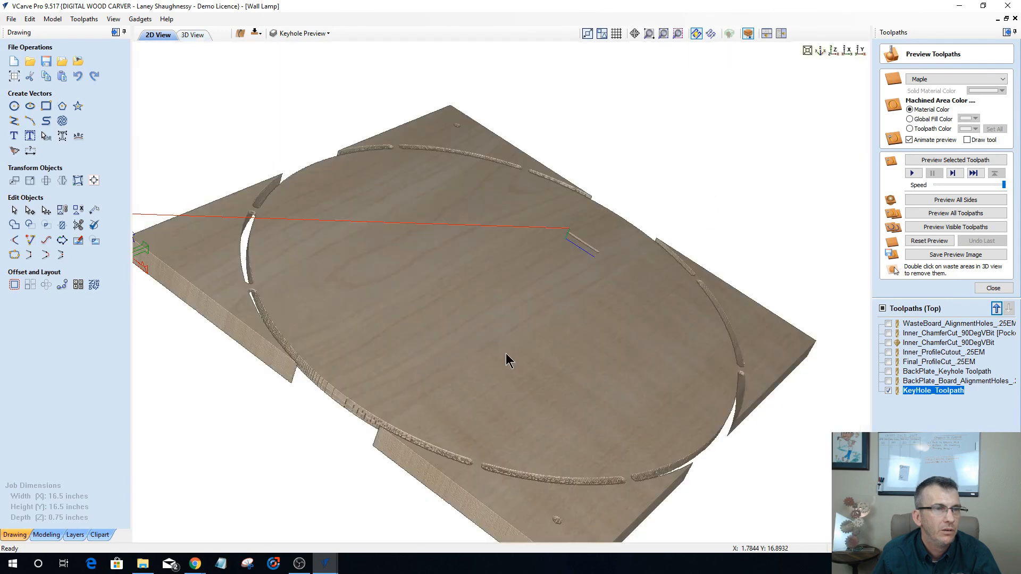
Reset the Wall Lamp preview and simulate the two inner chamfer cuts, inner profile cutout, final profile cut and keyhole toolpaths together.
click(928, 242)
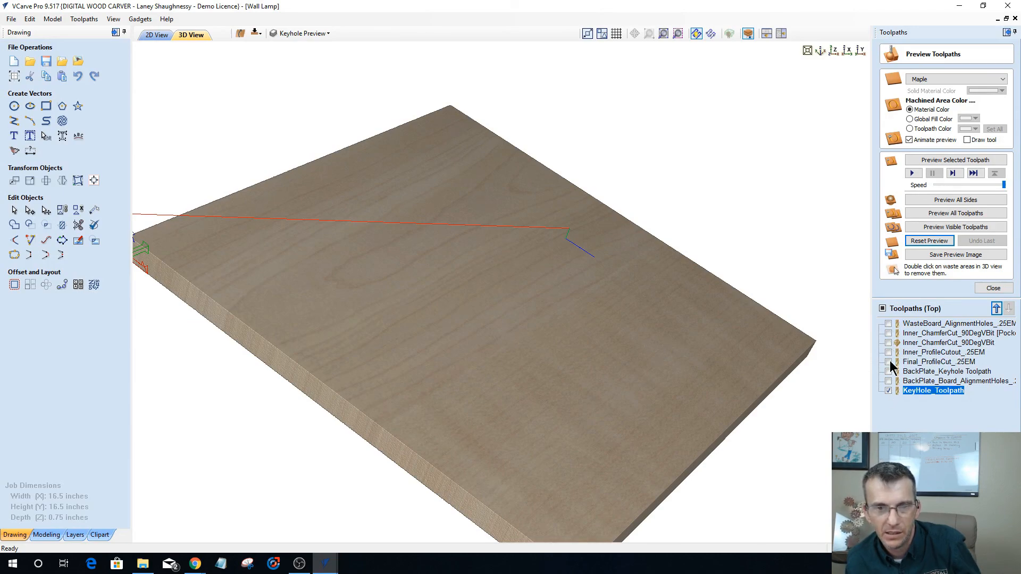
click(889, 362)
click(888, 351)
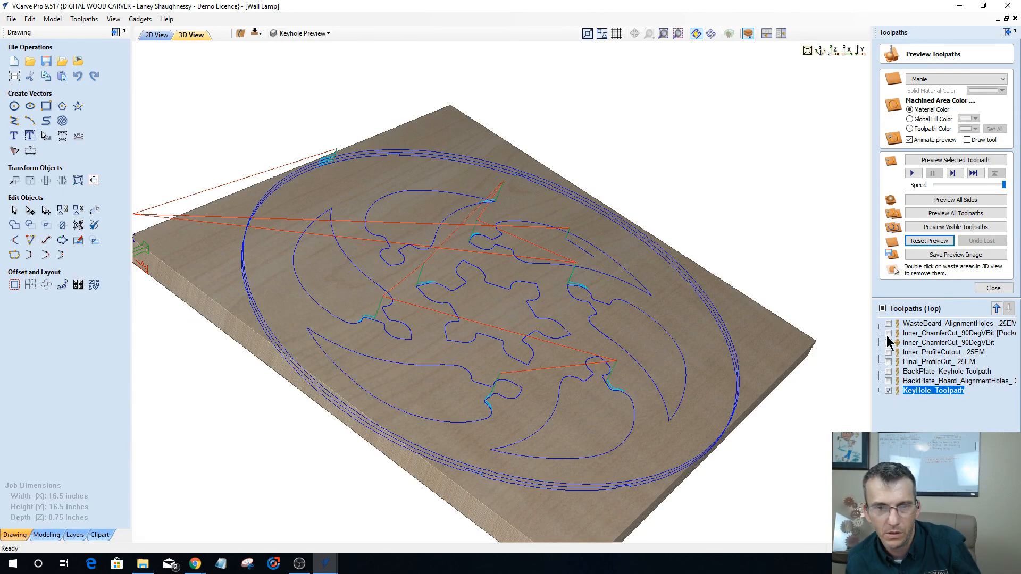
click(888, 342)
click(888, 333)
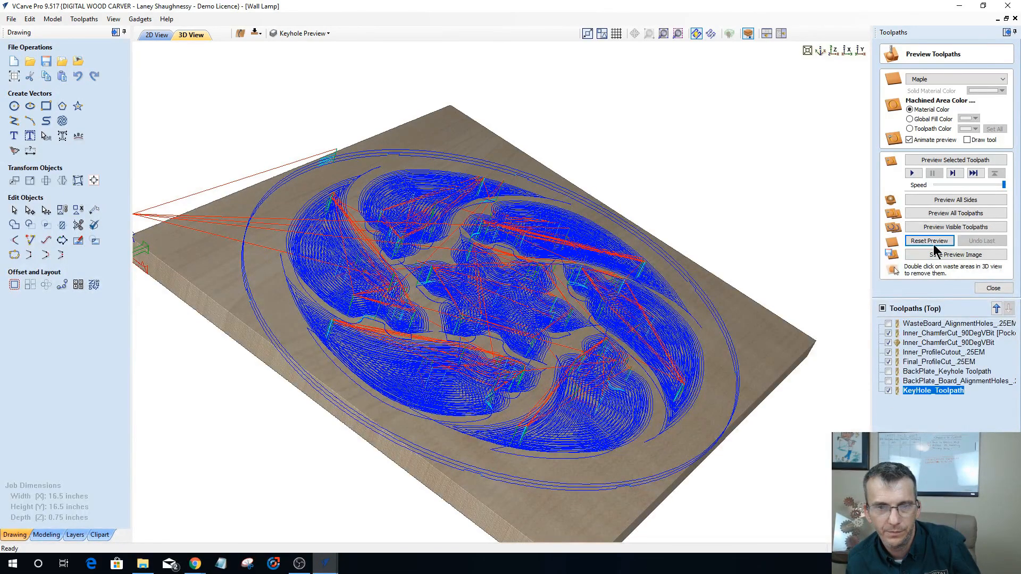
click(928, 227)
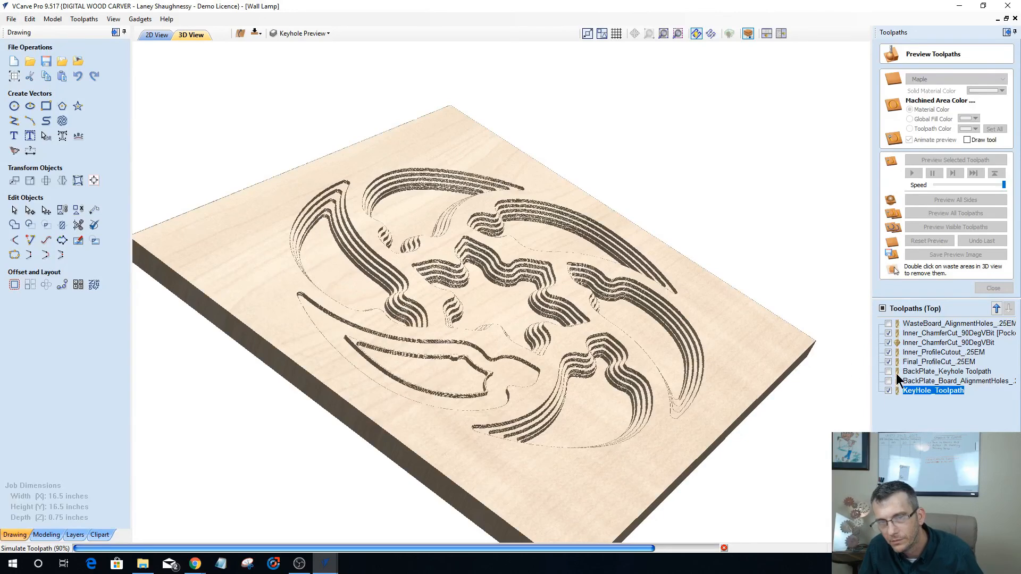
click(888, 391)
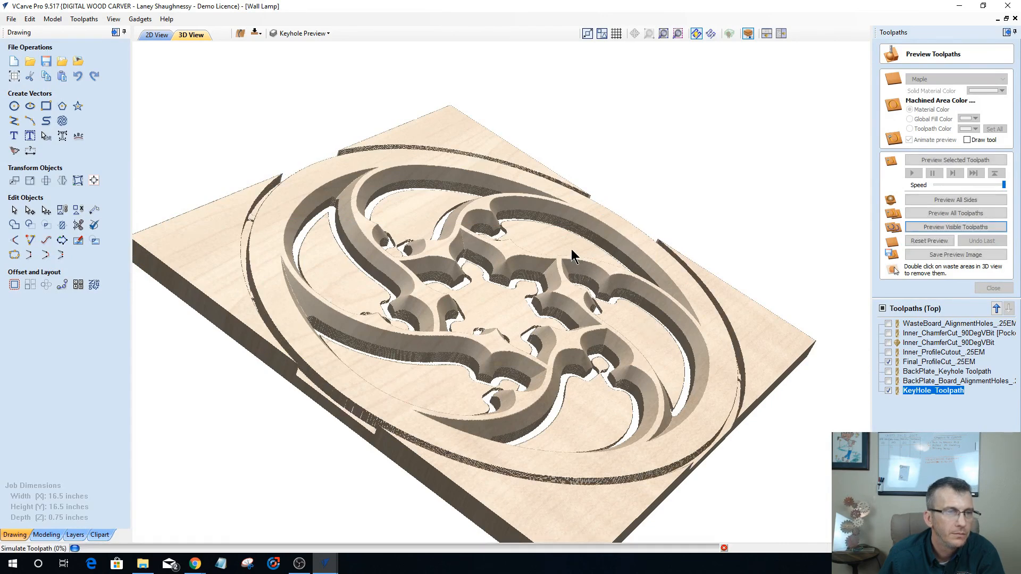
Remove the loose waste pieces from the curved openings and the centre of the Wall Lamp preview.
double_click(425, 211)
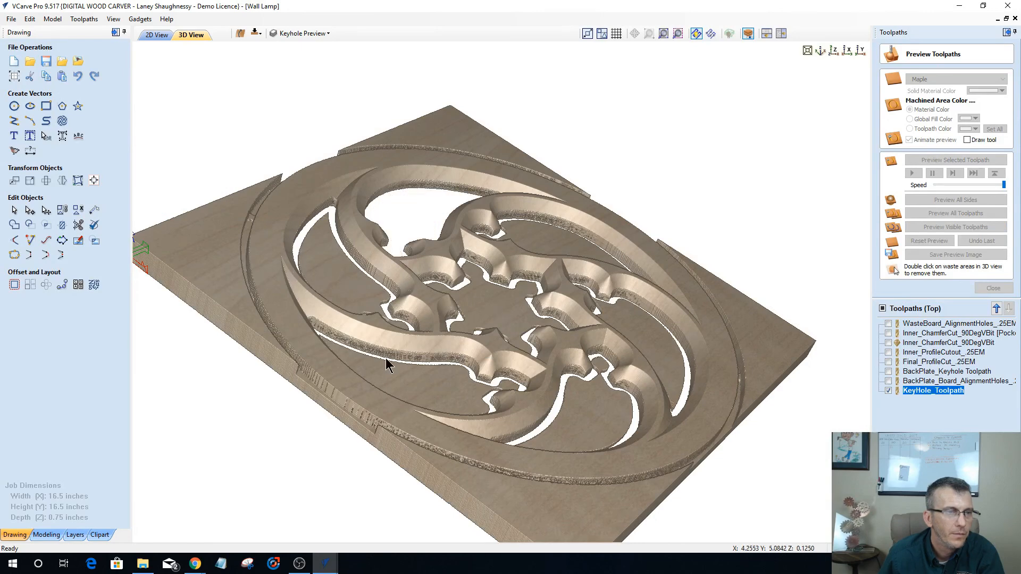
double_click(429, 388)
double_click(561, 249)
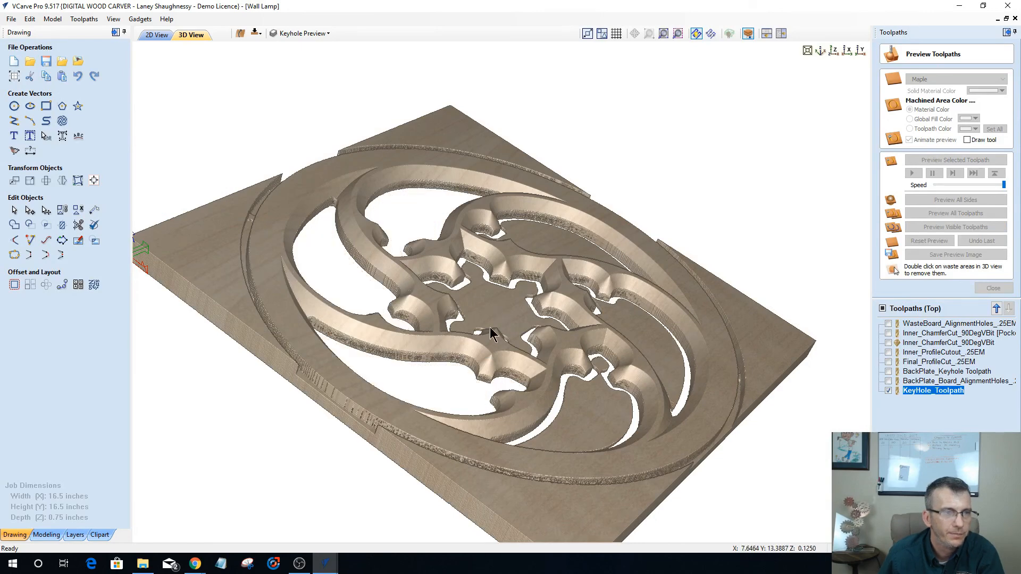
double_click(575, 428)
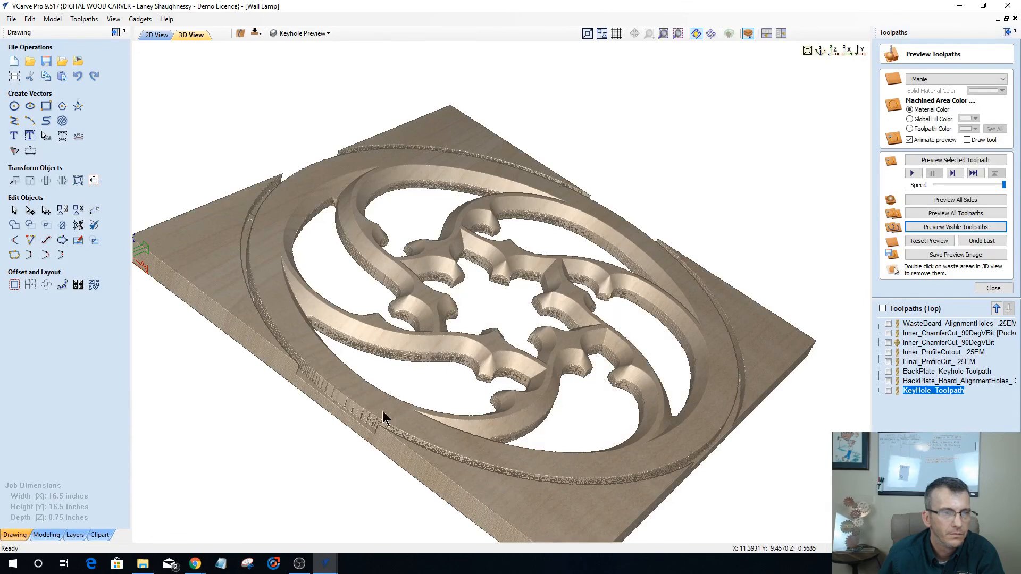
Examine the Wall Lamp's chamfered openwork and round outer profile cut in 3D from above and at an angle.
drag(382, 411, 363, 426)
scroll(388, 408, down, 3)
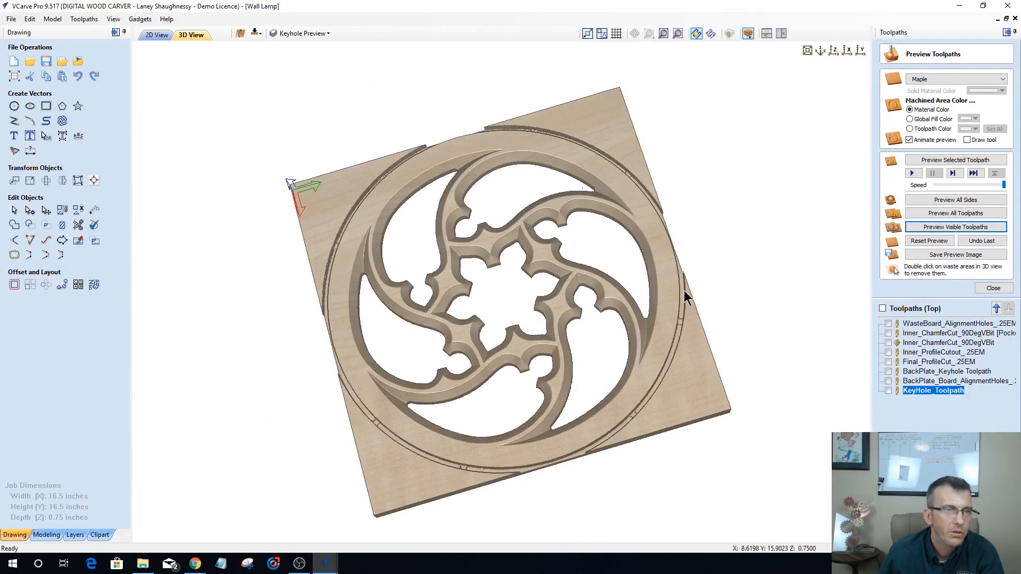
drag(684, 291, 432, 435)
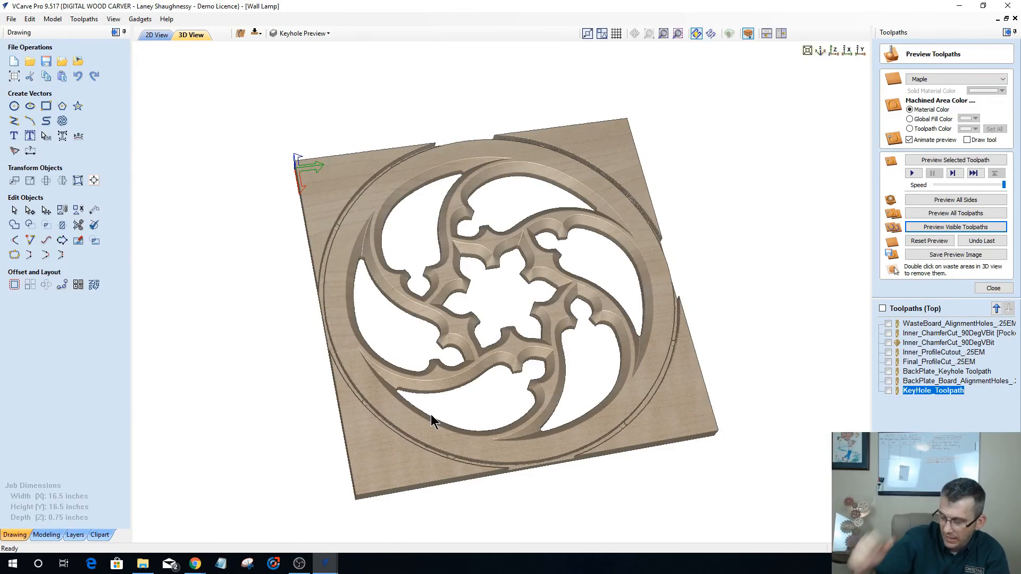
Switch to the carved panel project and examine its front face, central rosette and interlaced bands in 3D from several angles.
mouse_move(325, 566)
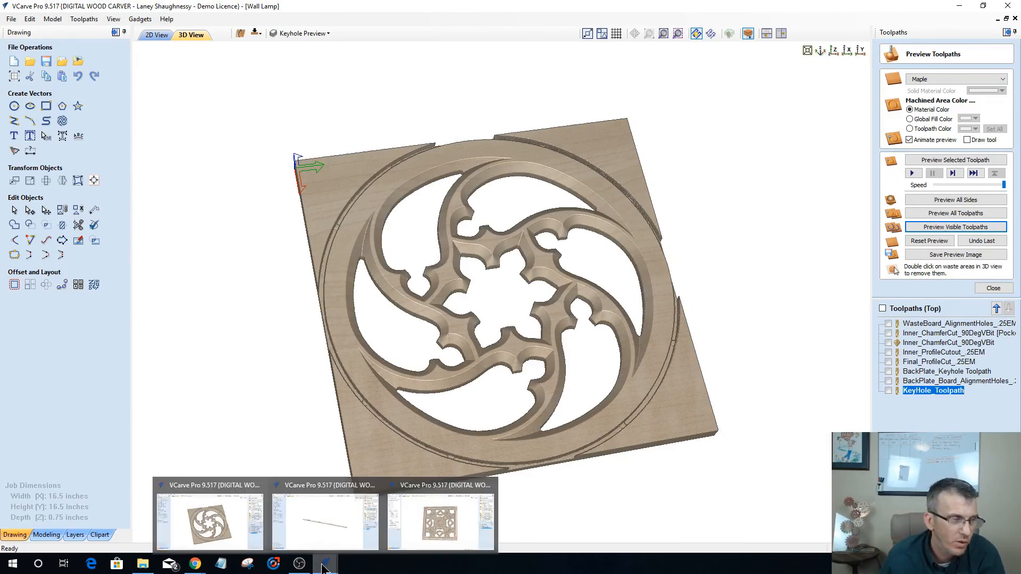
click(447, 538)
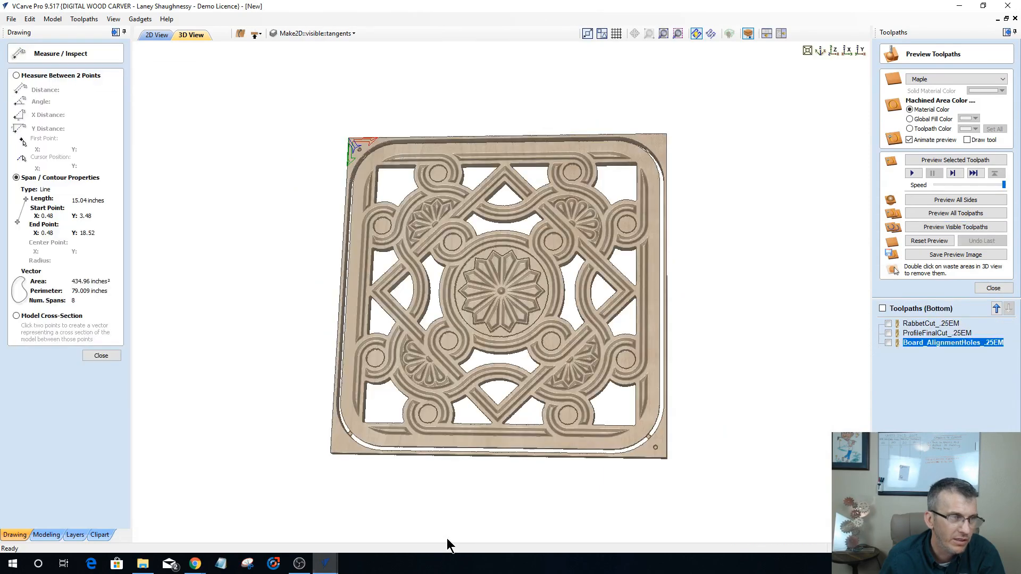
drag(416, 311, 494, 323)
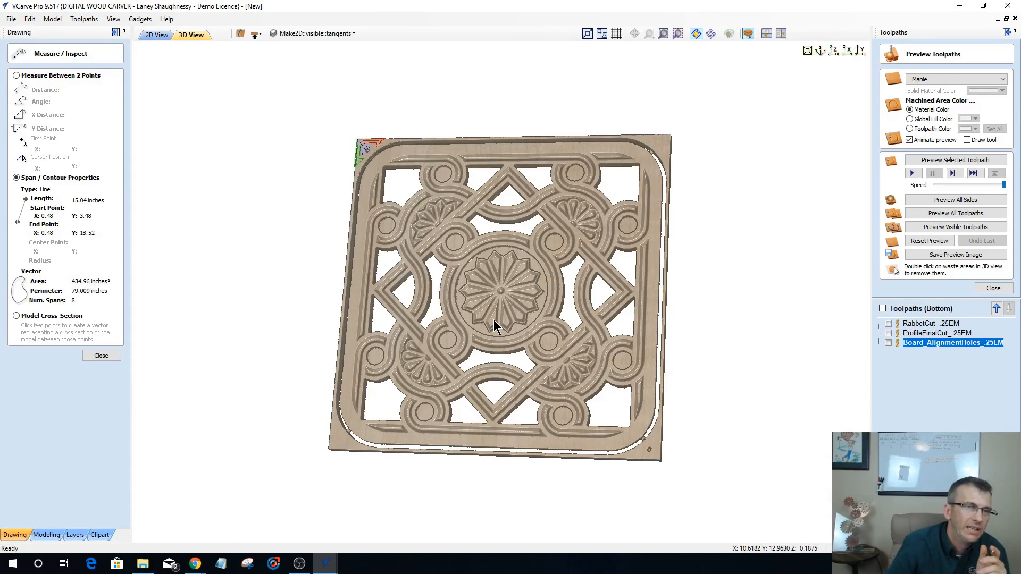
drag(647, 364, 652, 362)
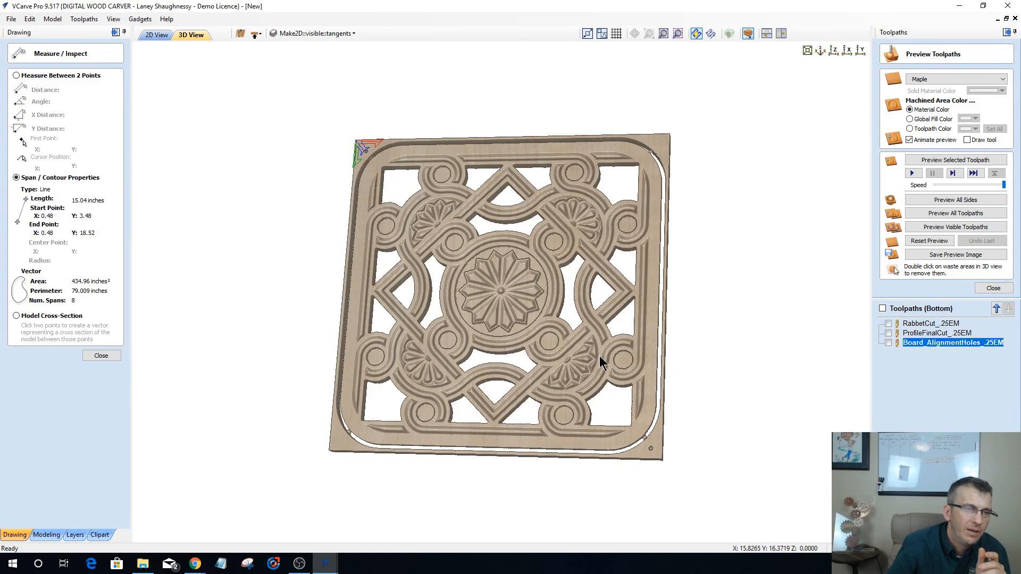
drag(501, 370, 494, 365)
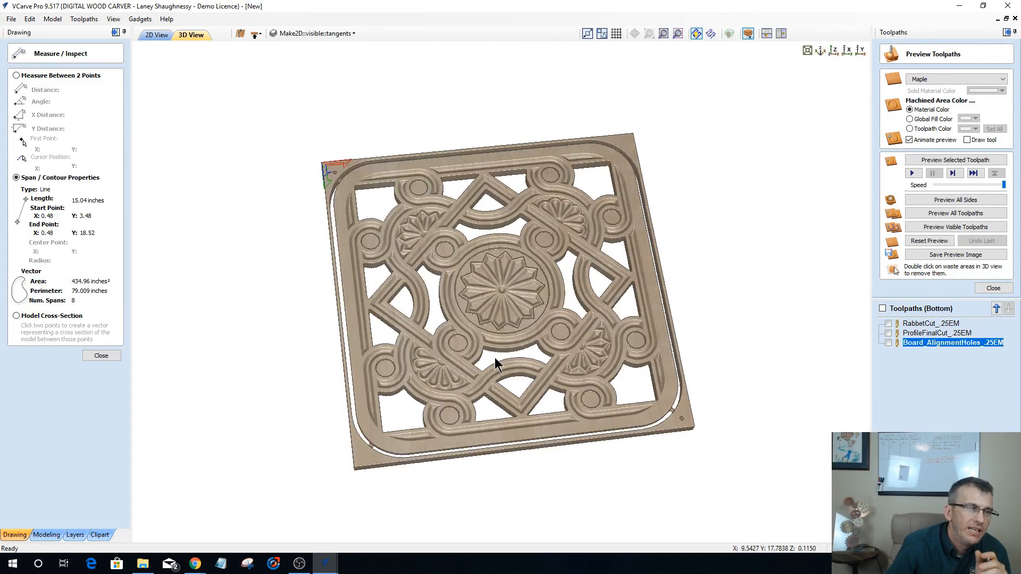
scroll(499, 338, up, 3)
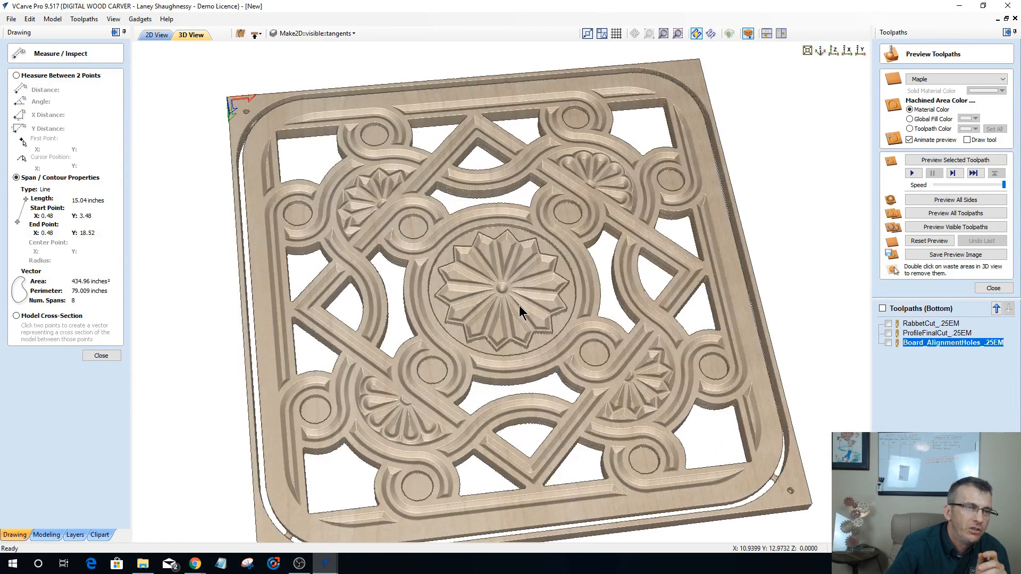
drag(552, 305, 392, 228)
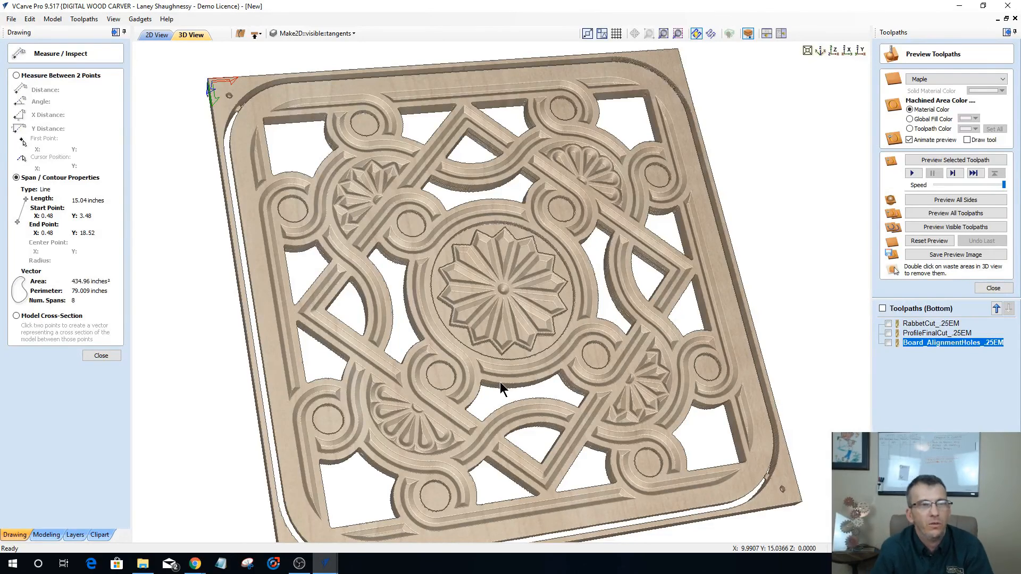
drag(538, 330, 513, 393)
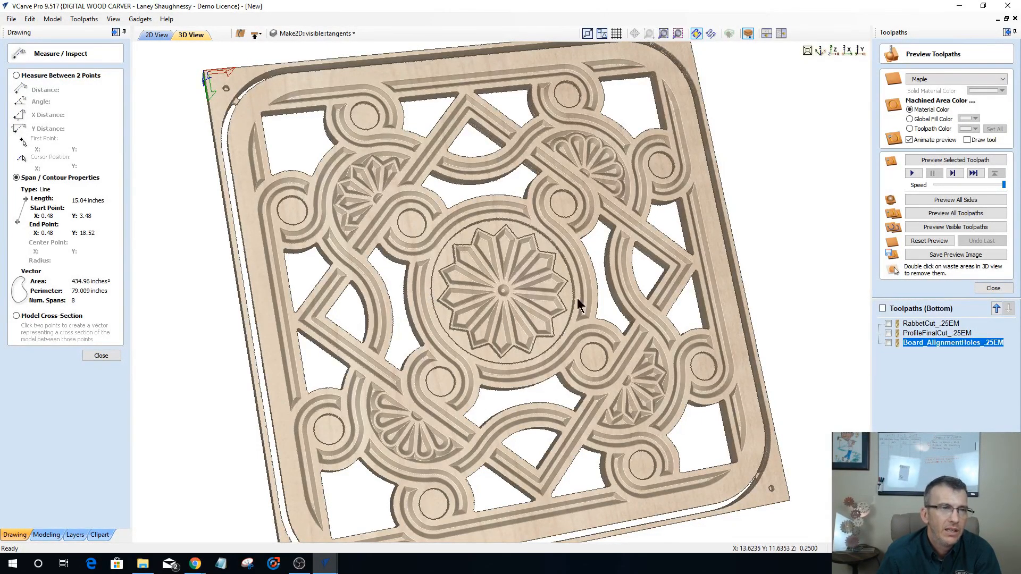
drag(555, 287, 539, 306)
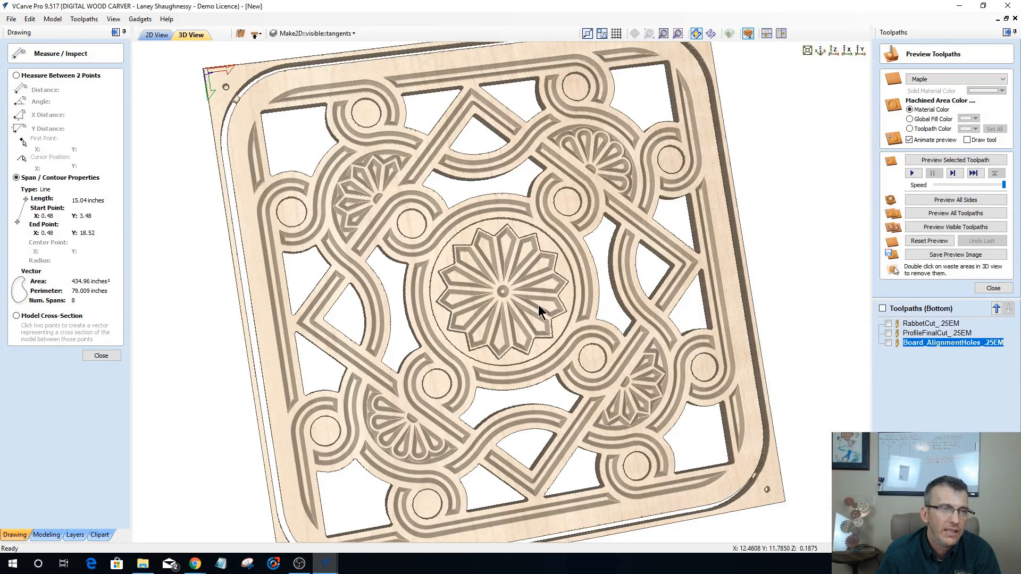
scroll(538, 305, down, 2)
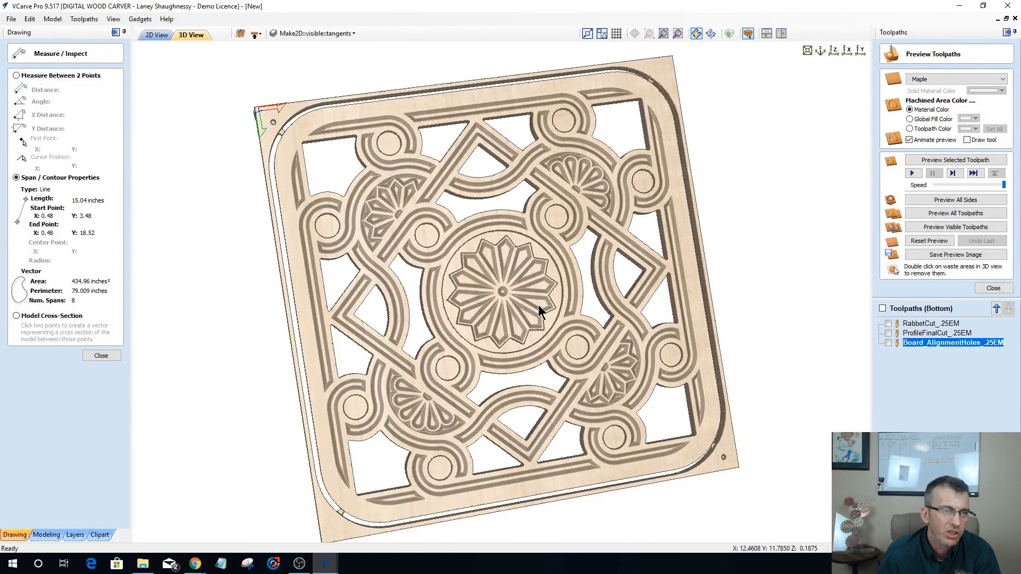